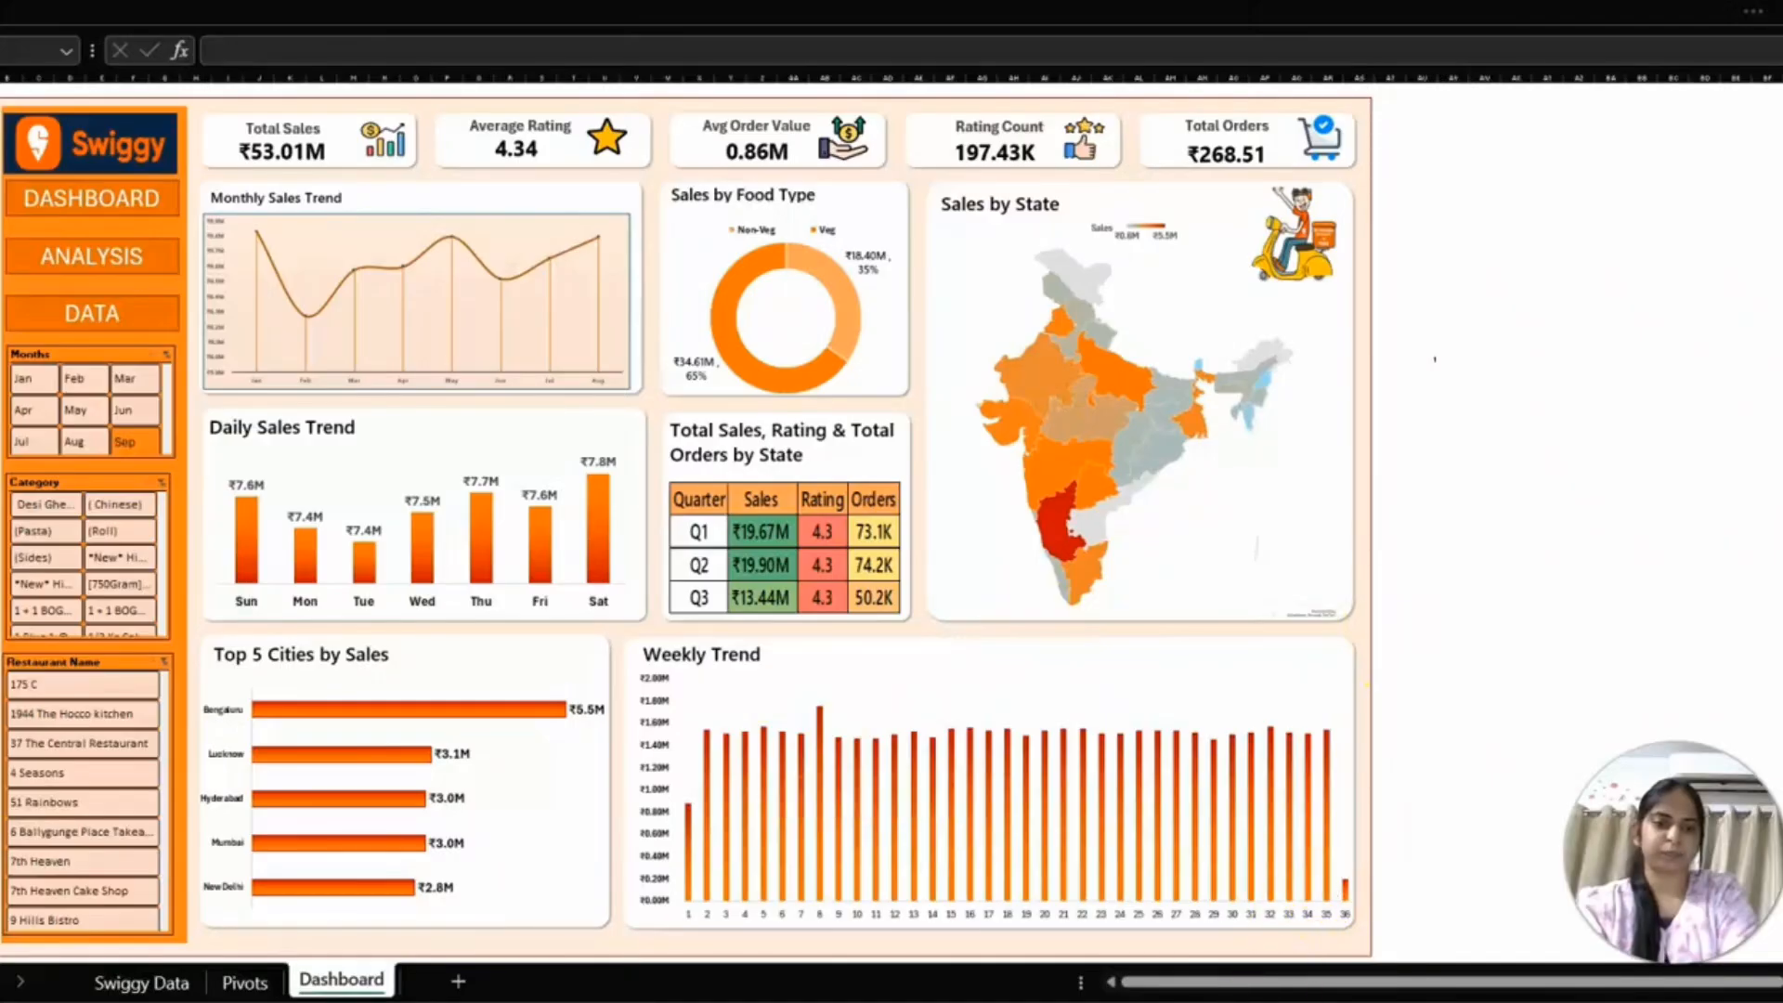
- Switch to the Swiggy raw data workbook and examine its State, City, Order Date, Restaurant Name and Location columns
{"action": "mouse_move", "coordinate": [1274, 992]}
{"action": "left_click", "coordinate": [1268, 947]}
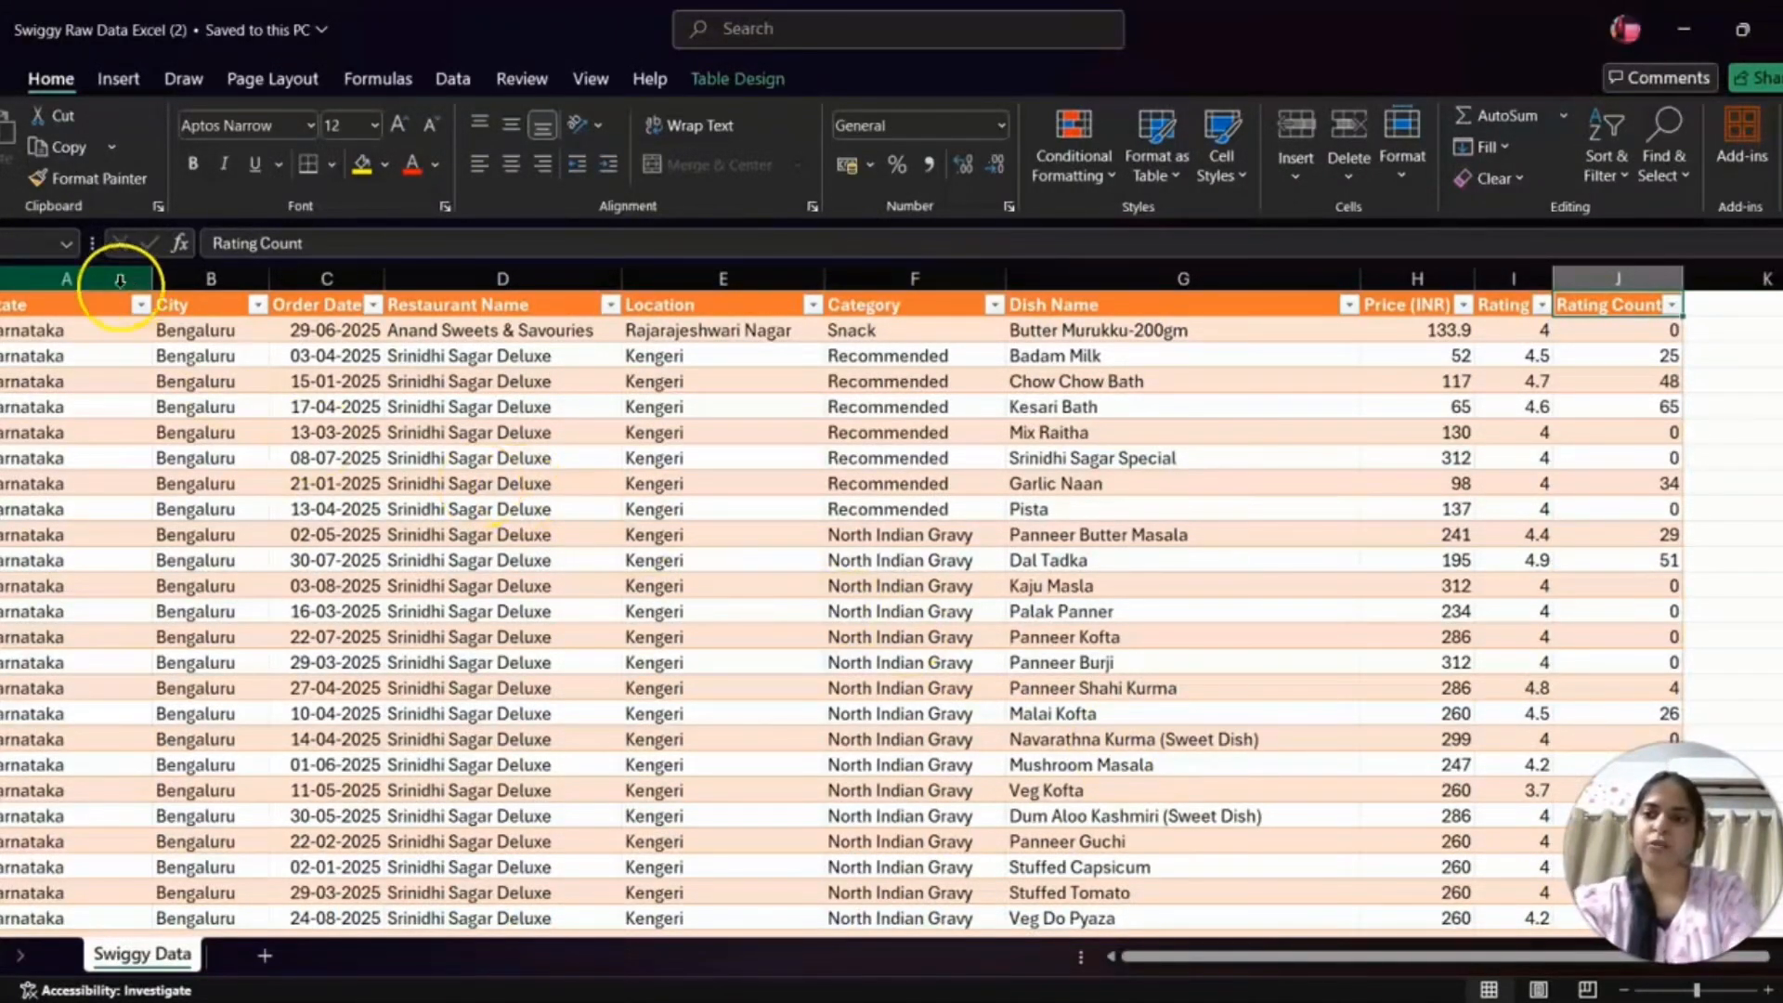
{"action": "left_click", "coordinate": [75, 313]}
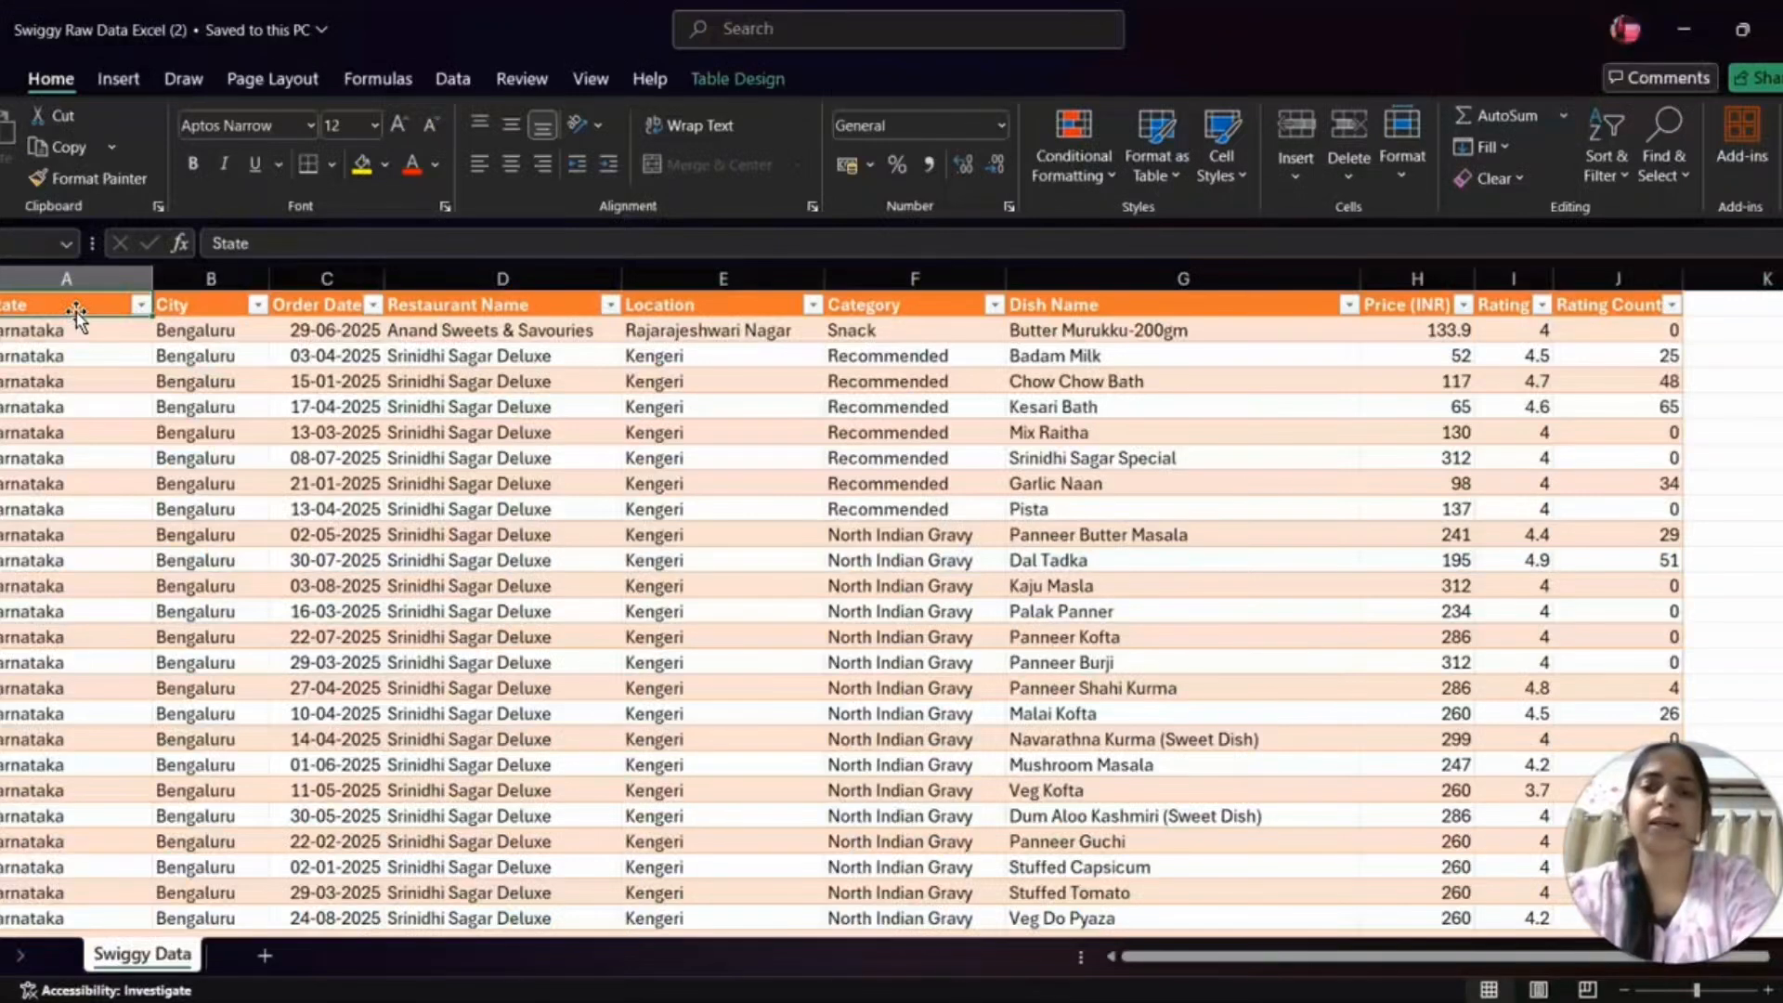
{"action": "key", "text": "Right"}
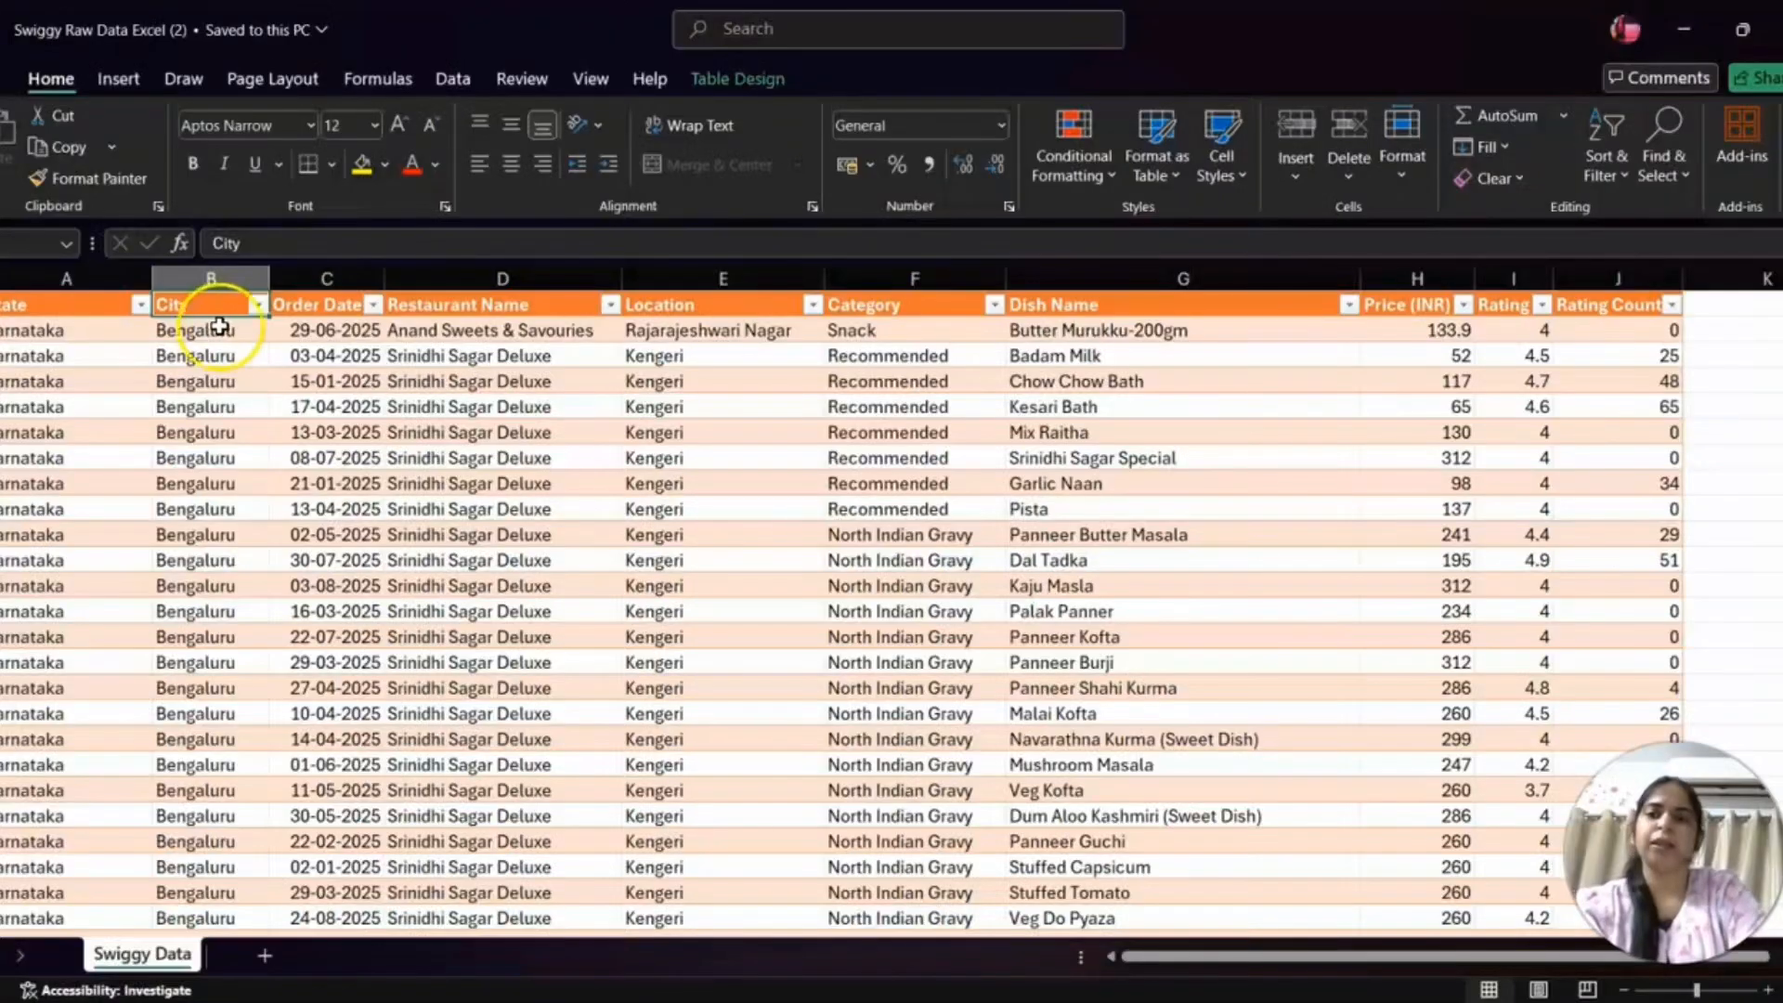
{"action": "left_click", "coordinate": [319, 305]}
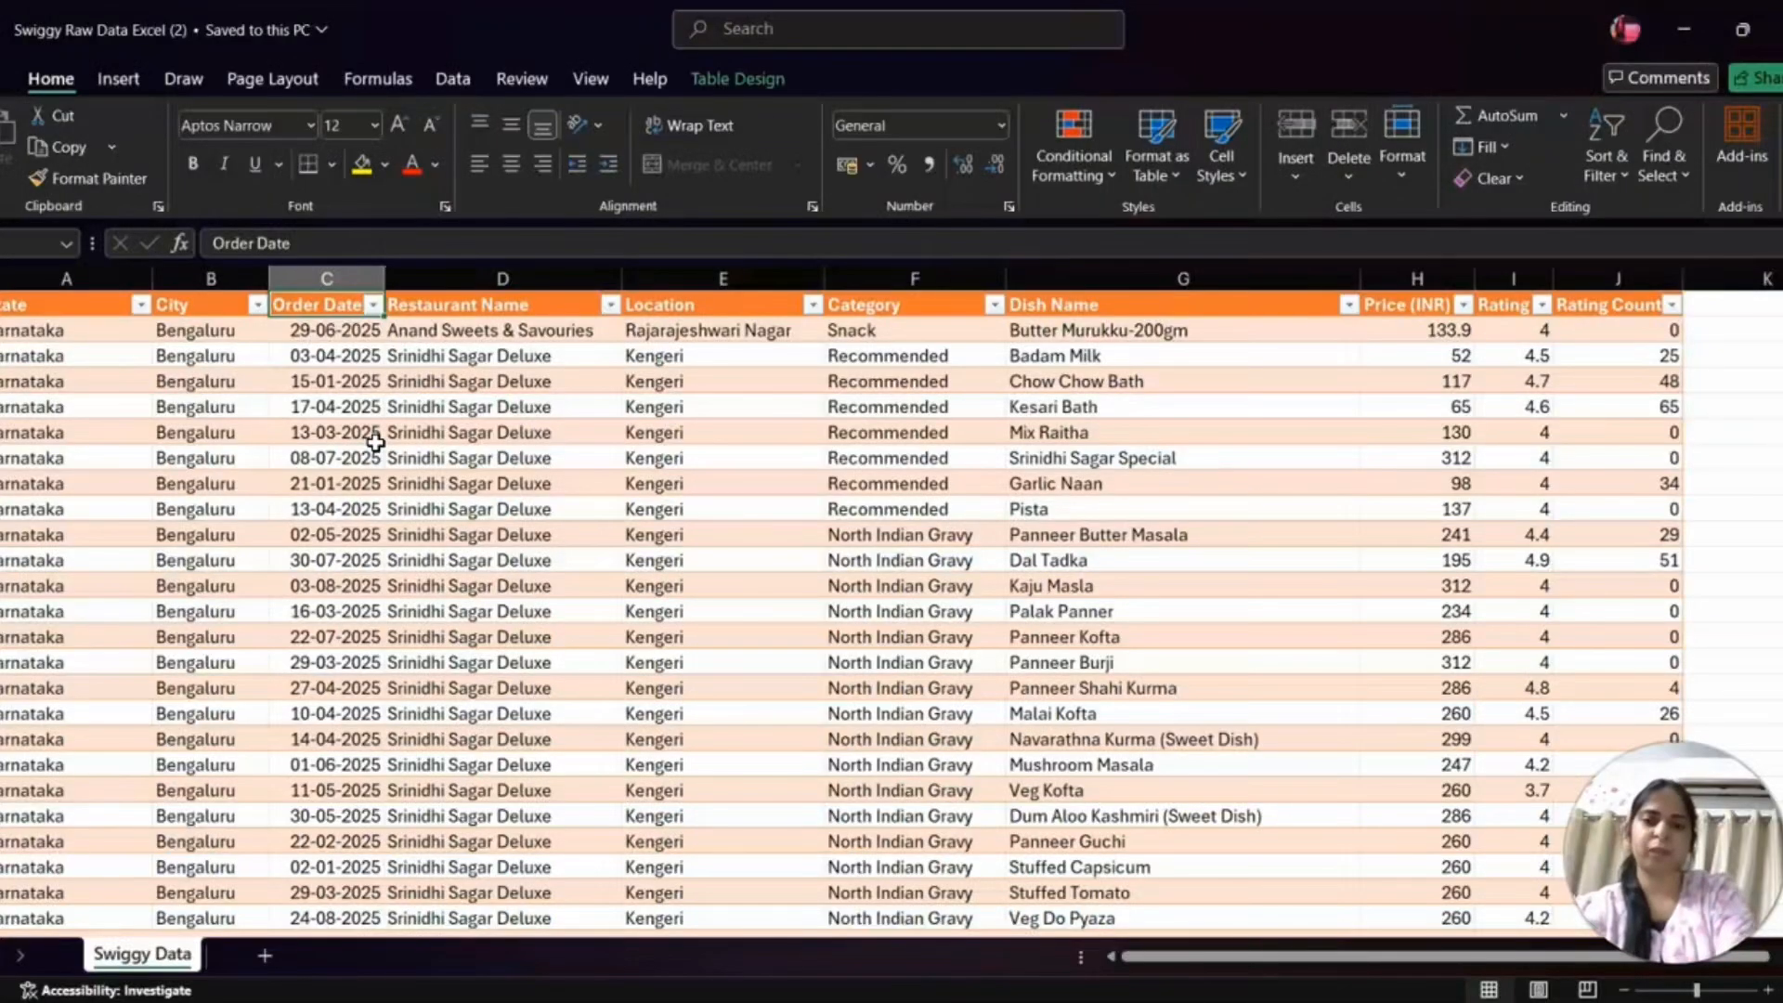
{"action": "key", "text": "Right"}
{"action": "left_click", "coordinate": [490, 303]}
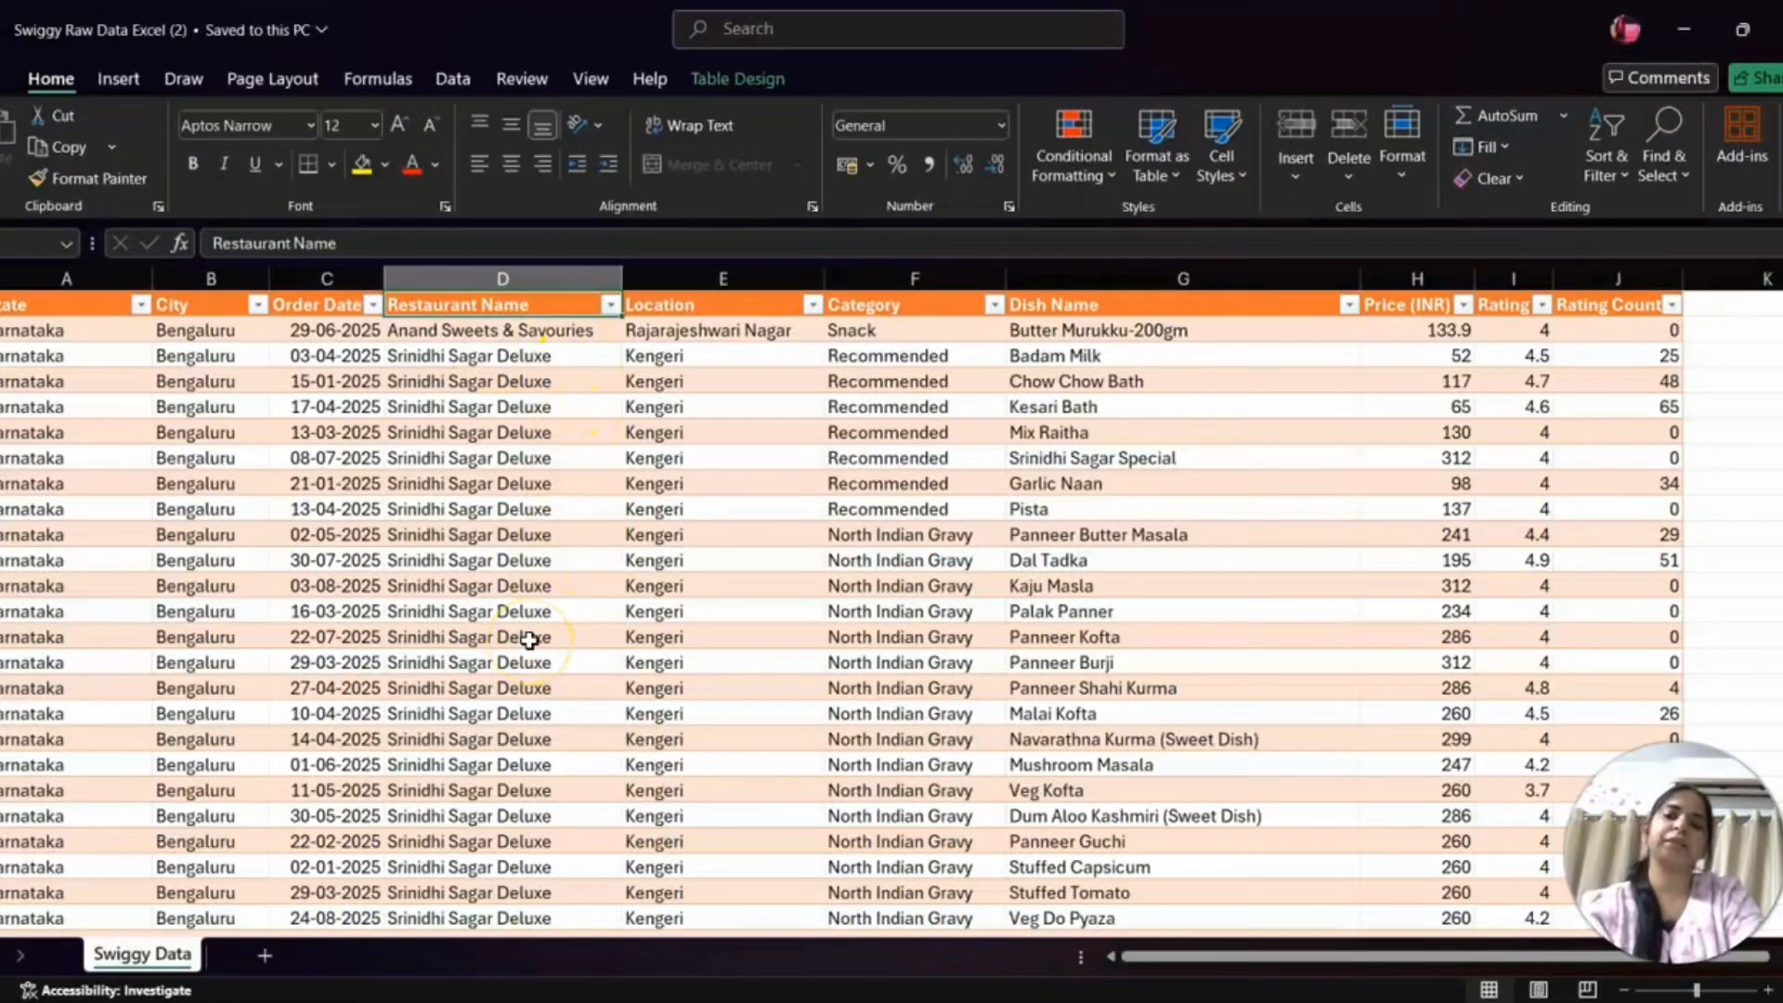
{"action": "key", "text": "Right"}
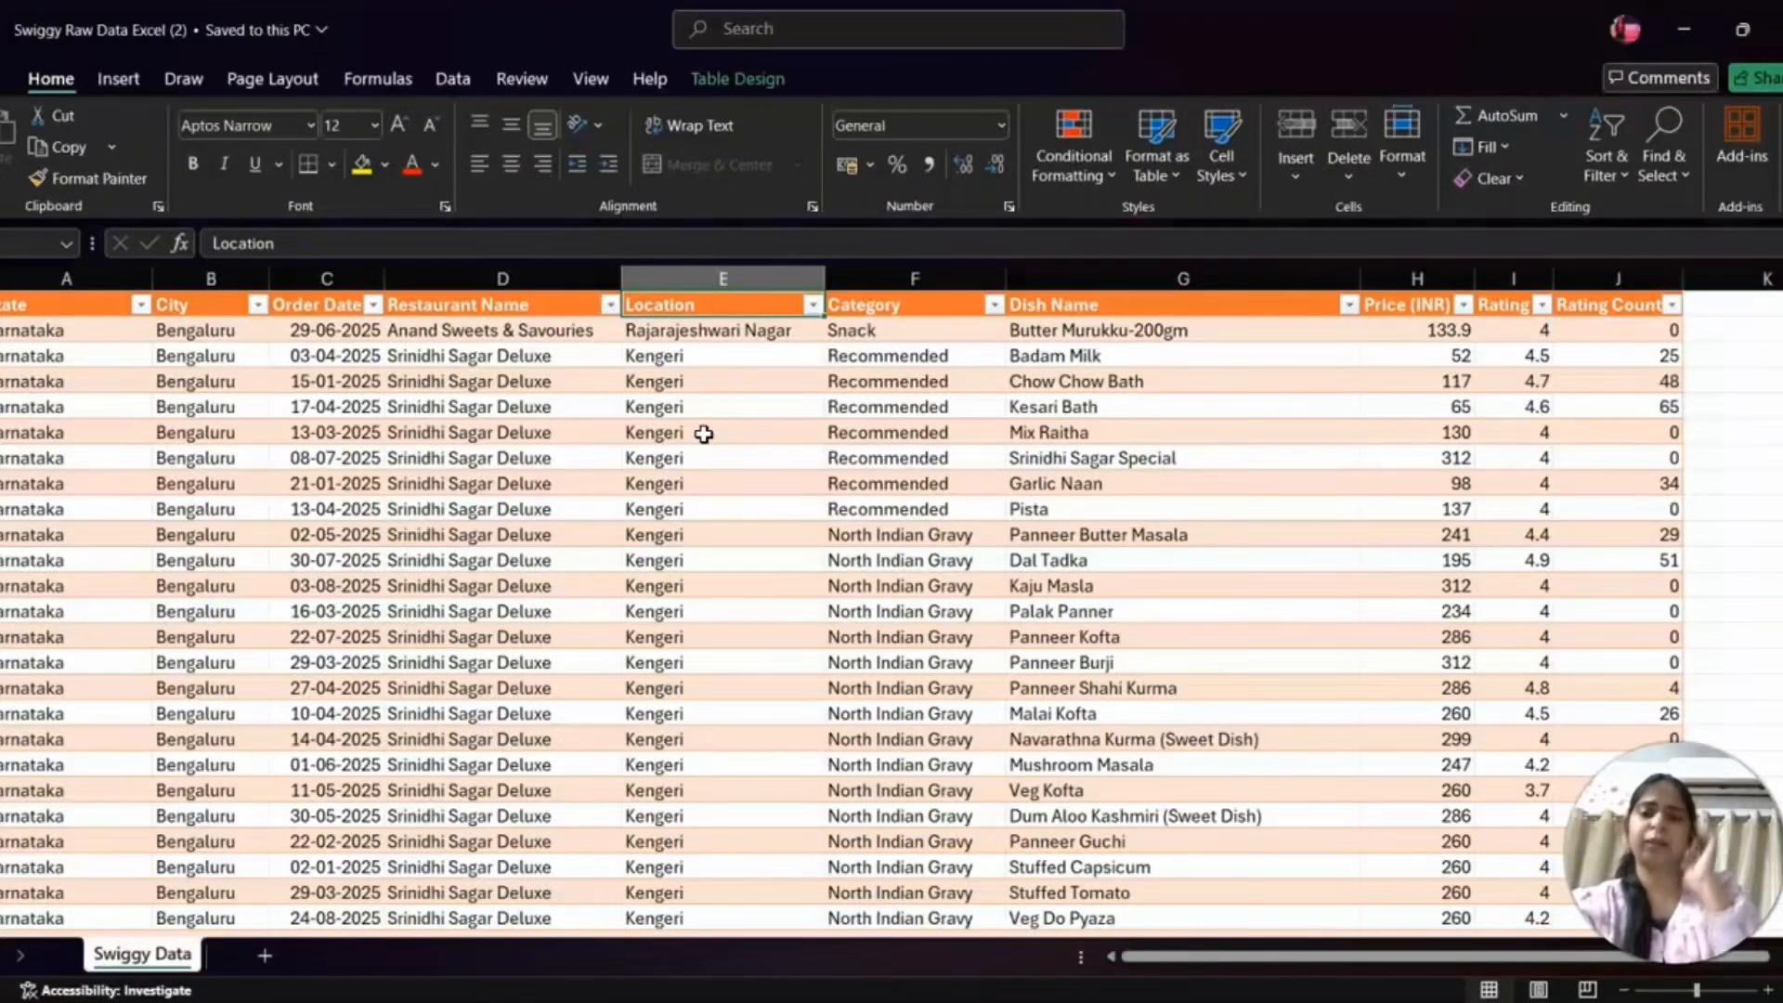
{"action": "scroll", "coordinate": [703, 434], "scroll_direction": "down", "scroll_amount": 20}
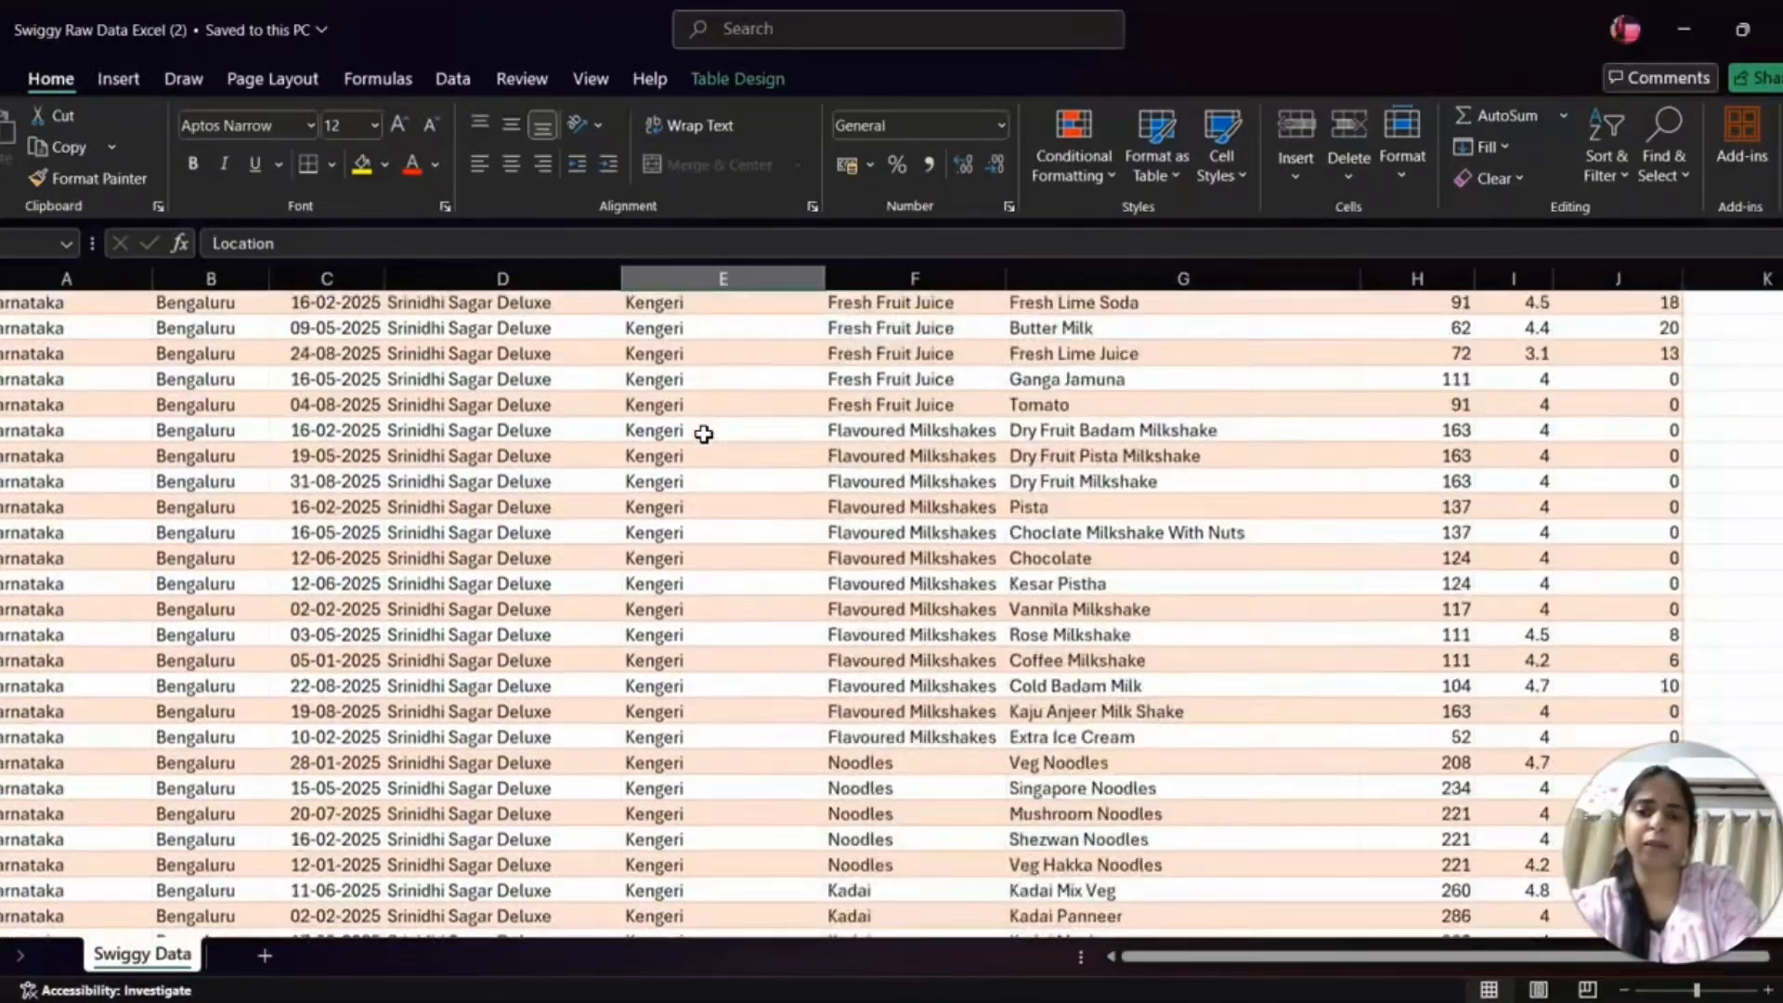
{"action": "scroll", "coordinate": [703, 434], "scroll_direction": "up", "scroll_amount": 20}
{"action": "left_click", "coordinate": [718, 305]}
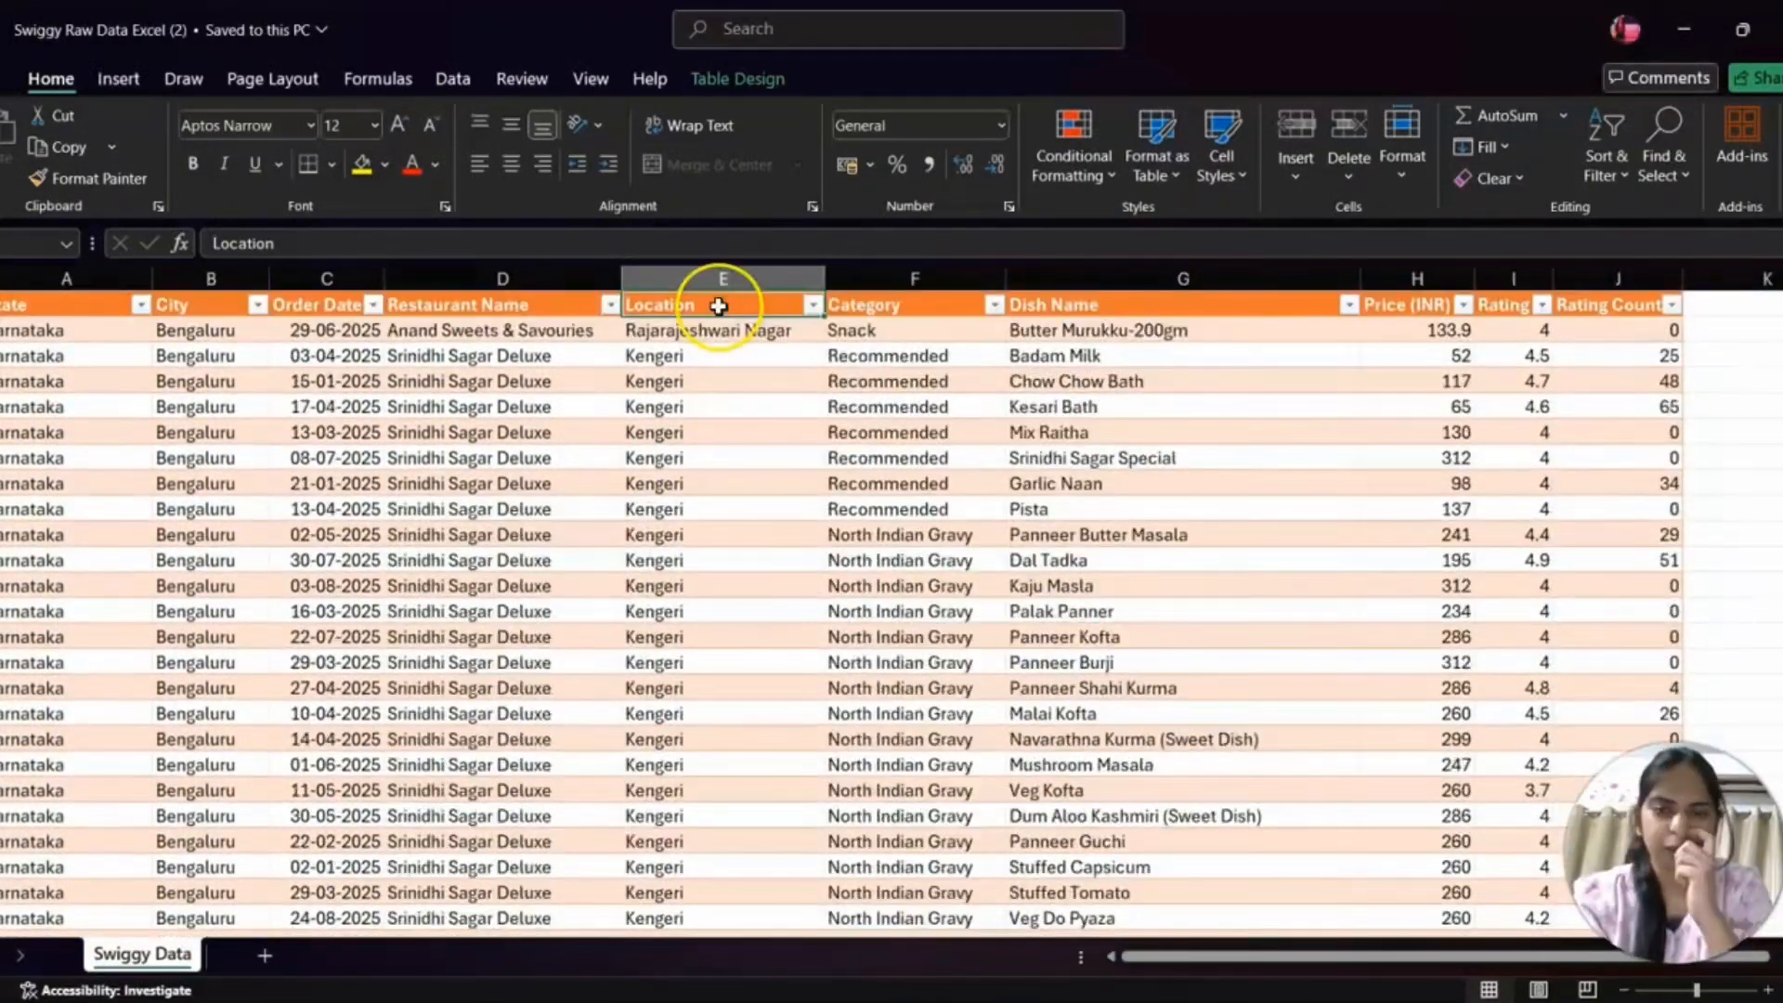
- Examine the Category column and several sample entries in the Dish Name column of the Swiggy data table
{"action": "key", "text": "Right"}
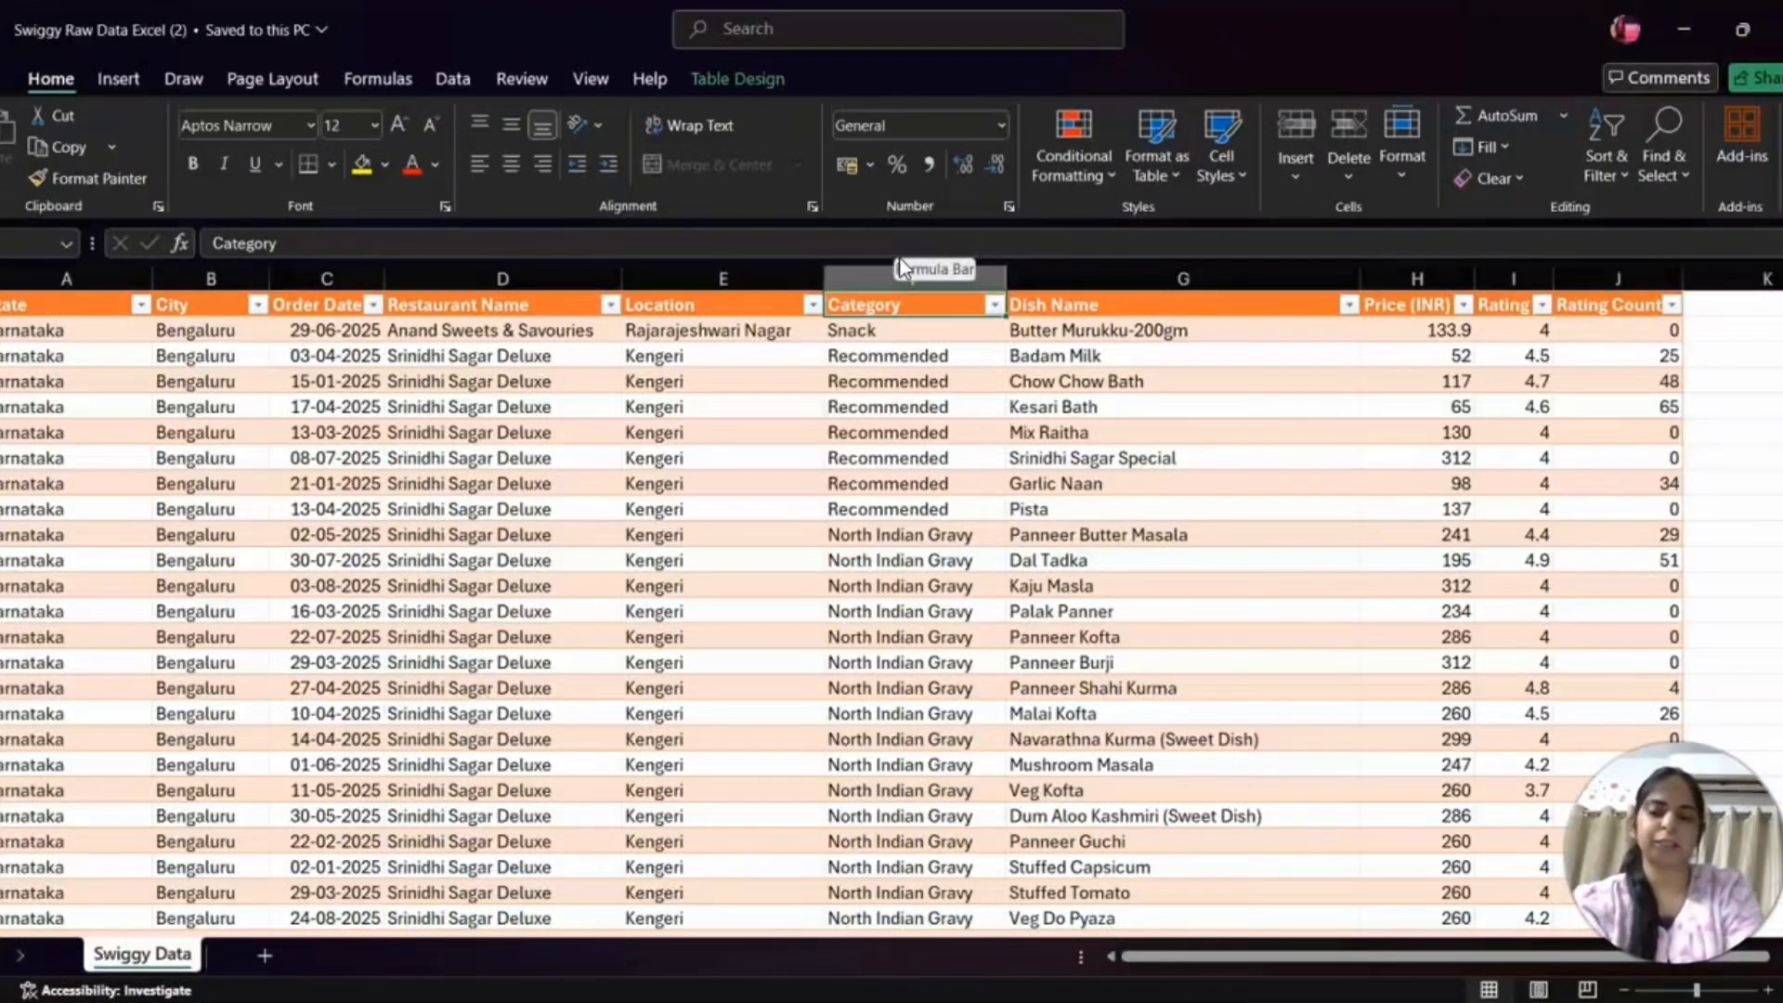
{"action": "key", "text": "Right"}
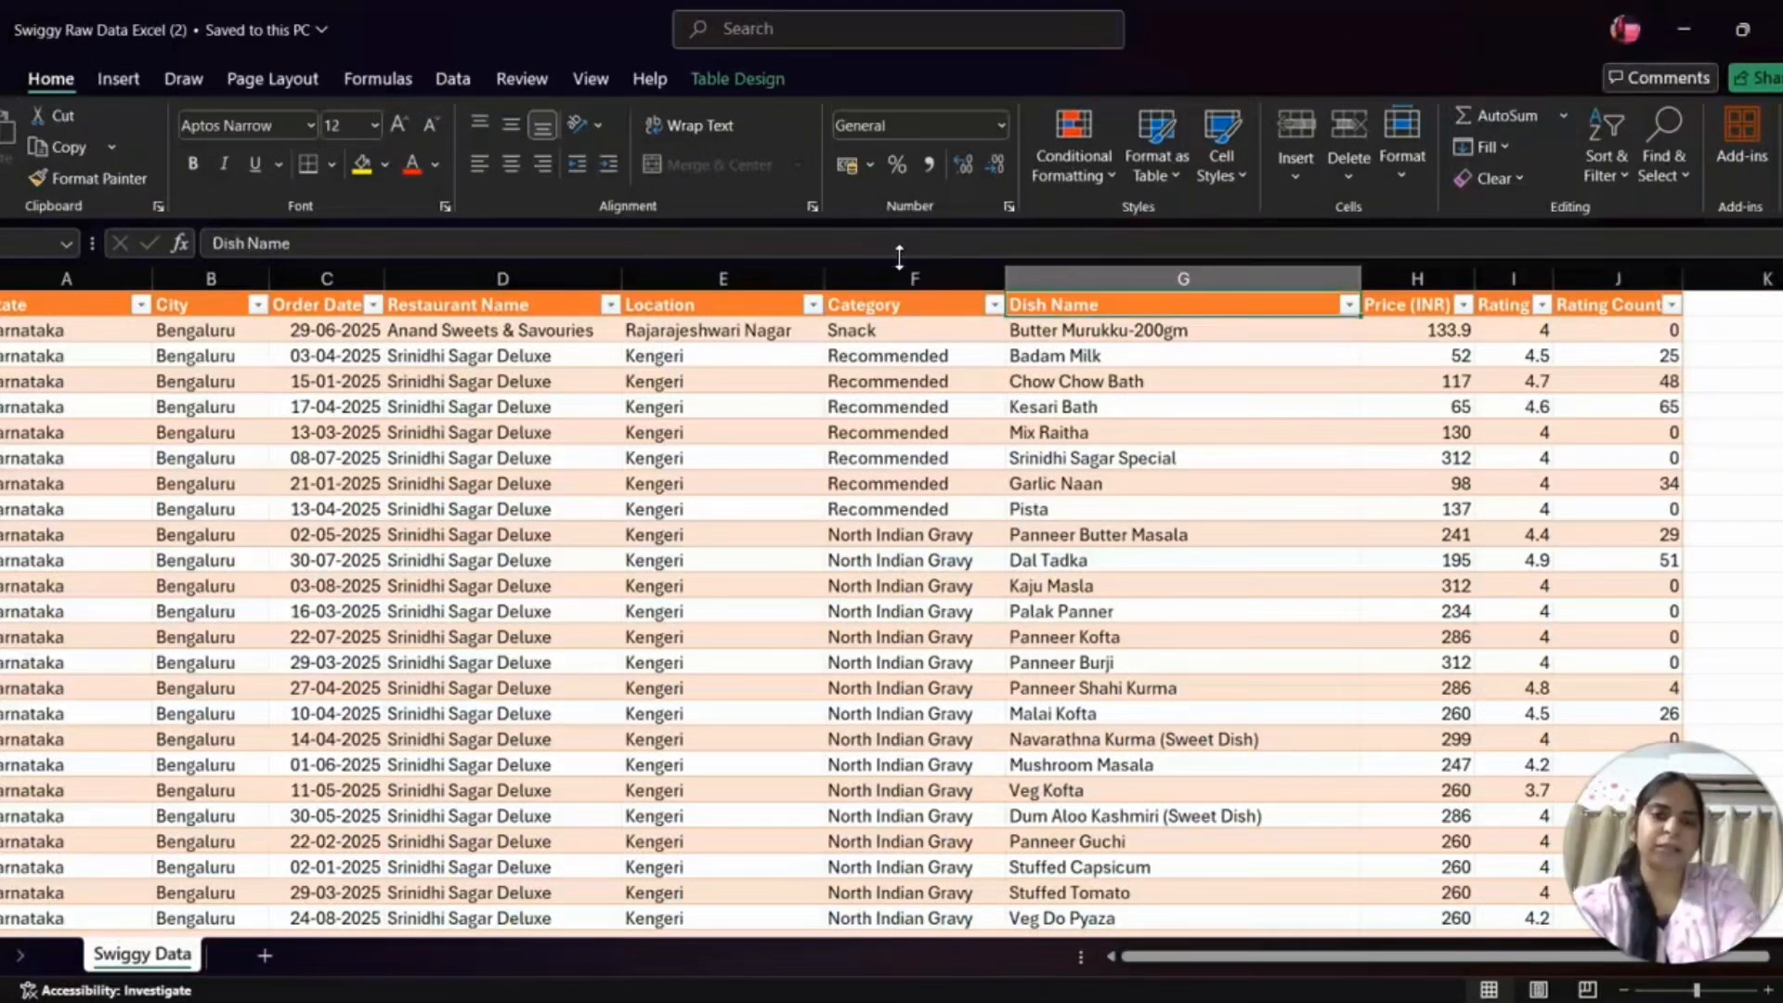
{"action": "left_click", "coordinate": [1141, 302]}
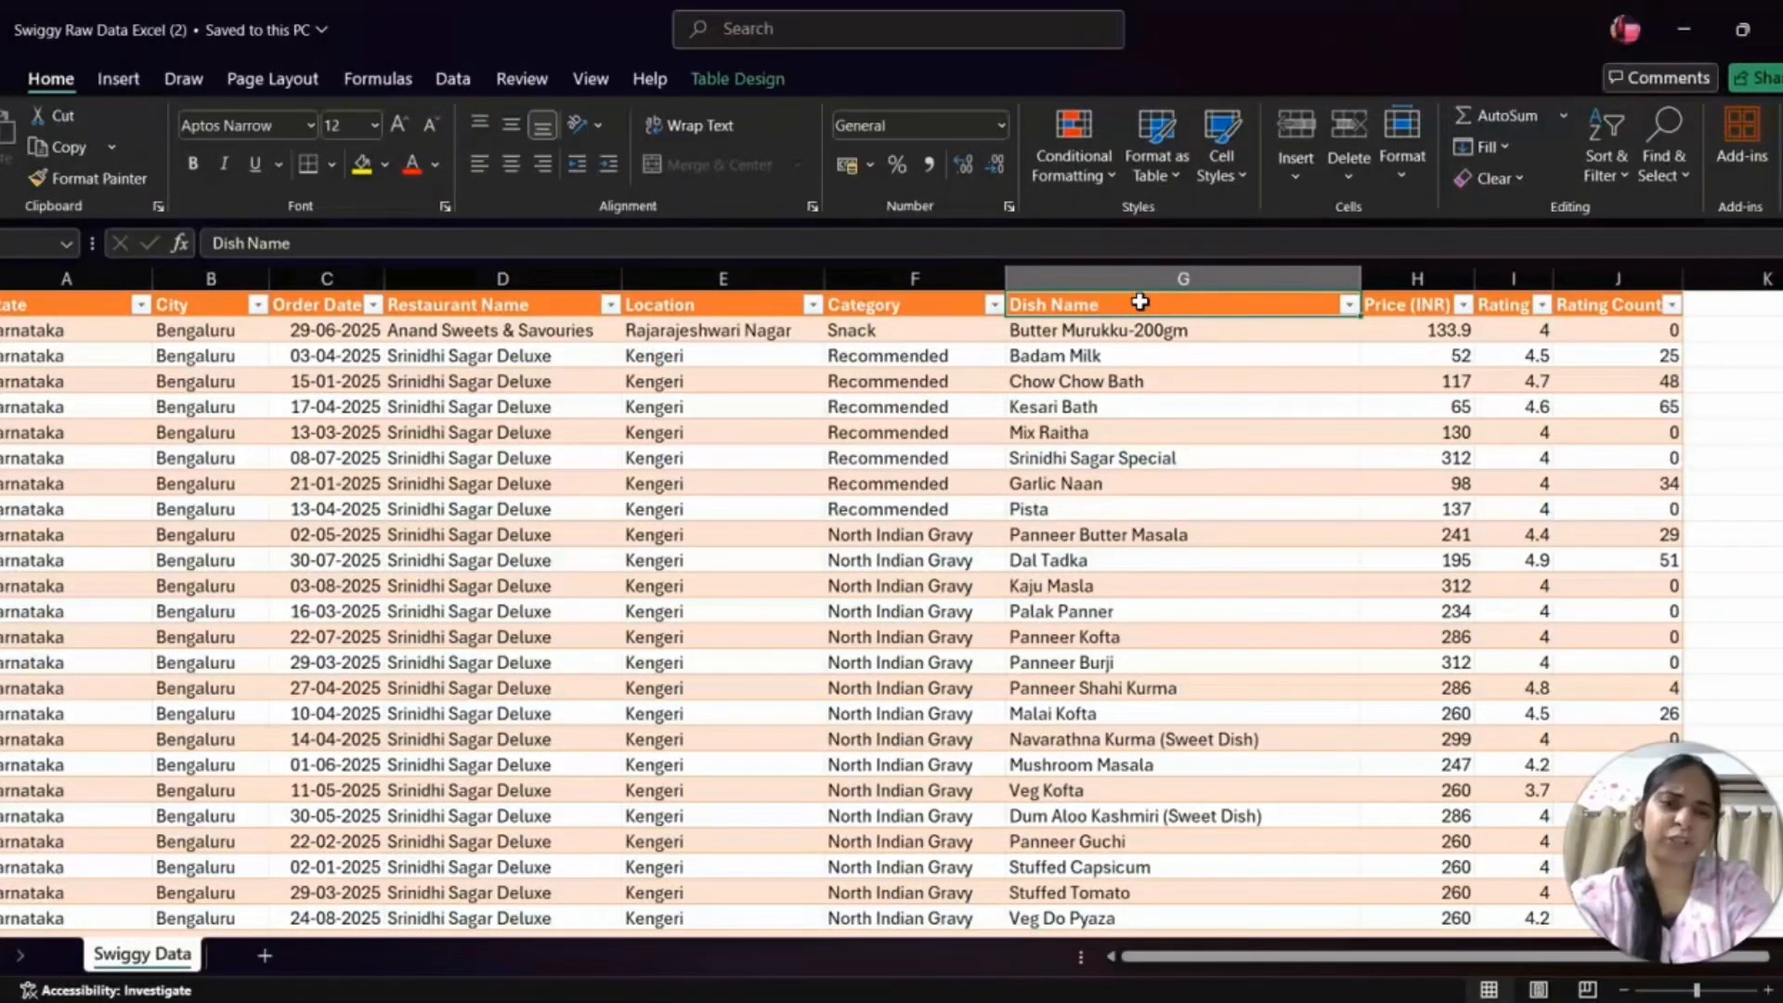
{"action": "left_click", "coordinate": [1110, 354]}
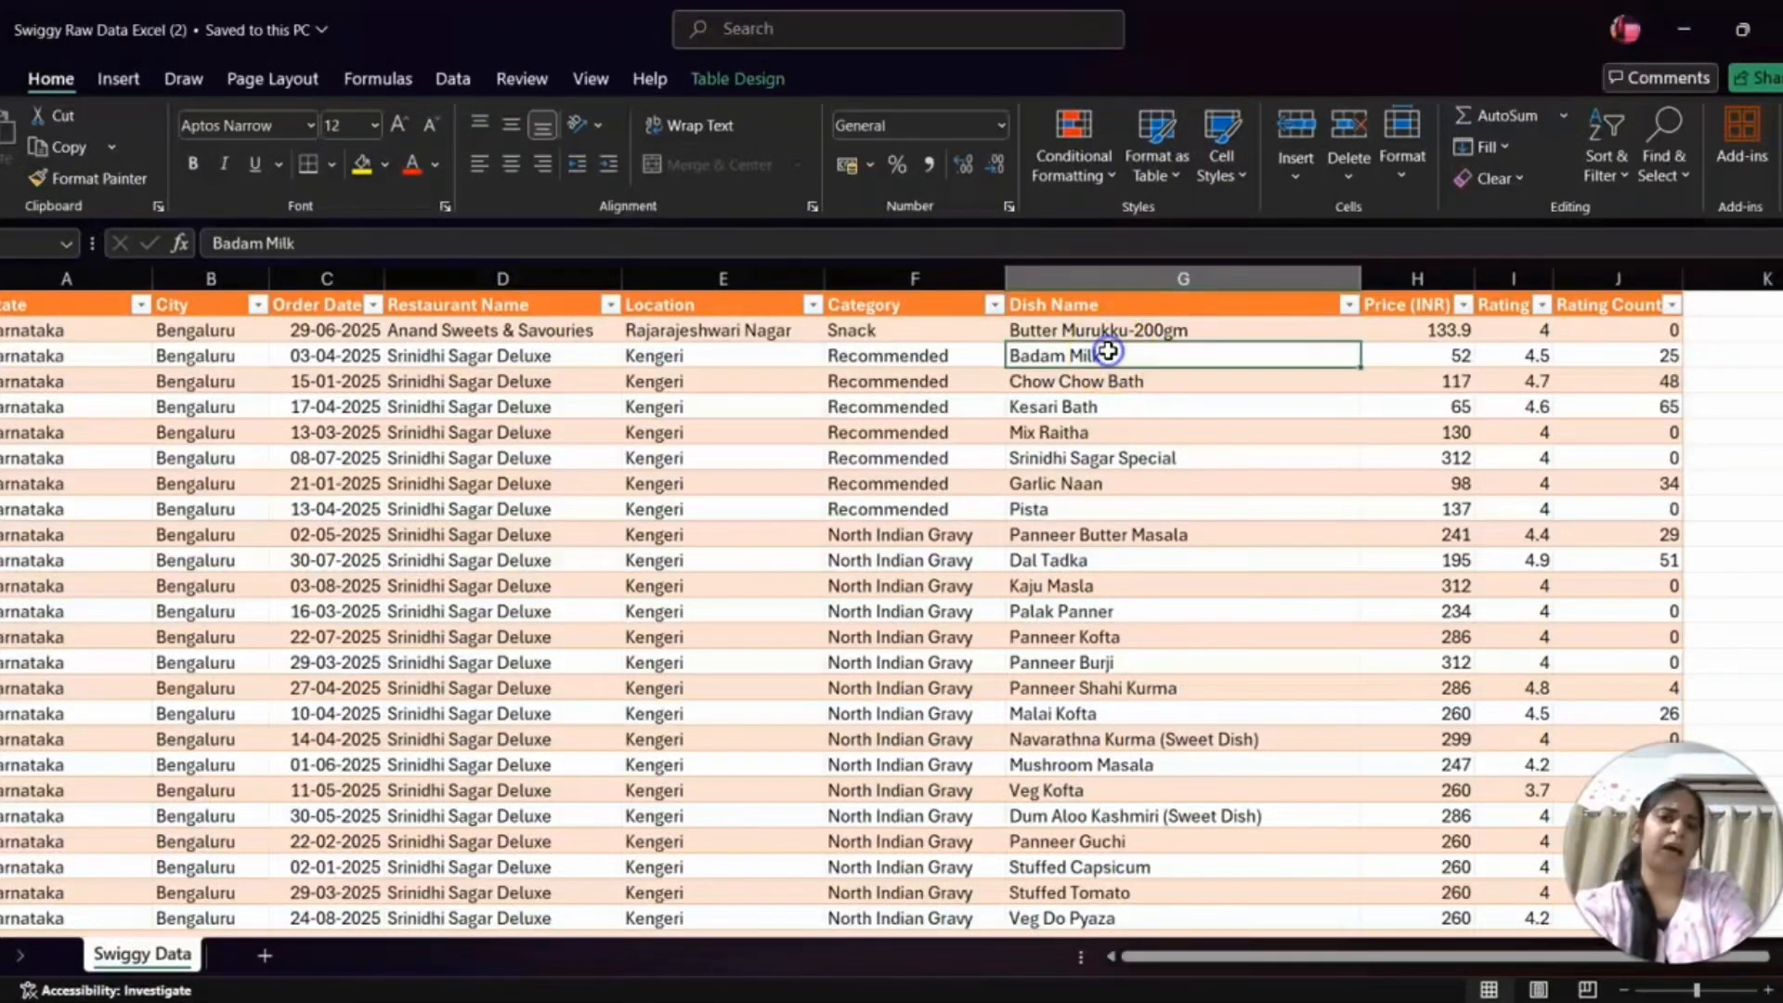
{"action": "left_click", "coordinate": [1094, 429]}
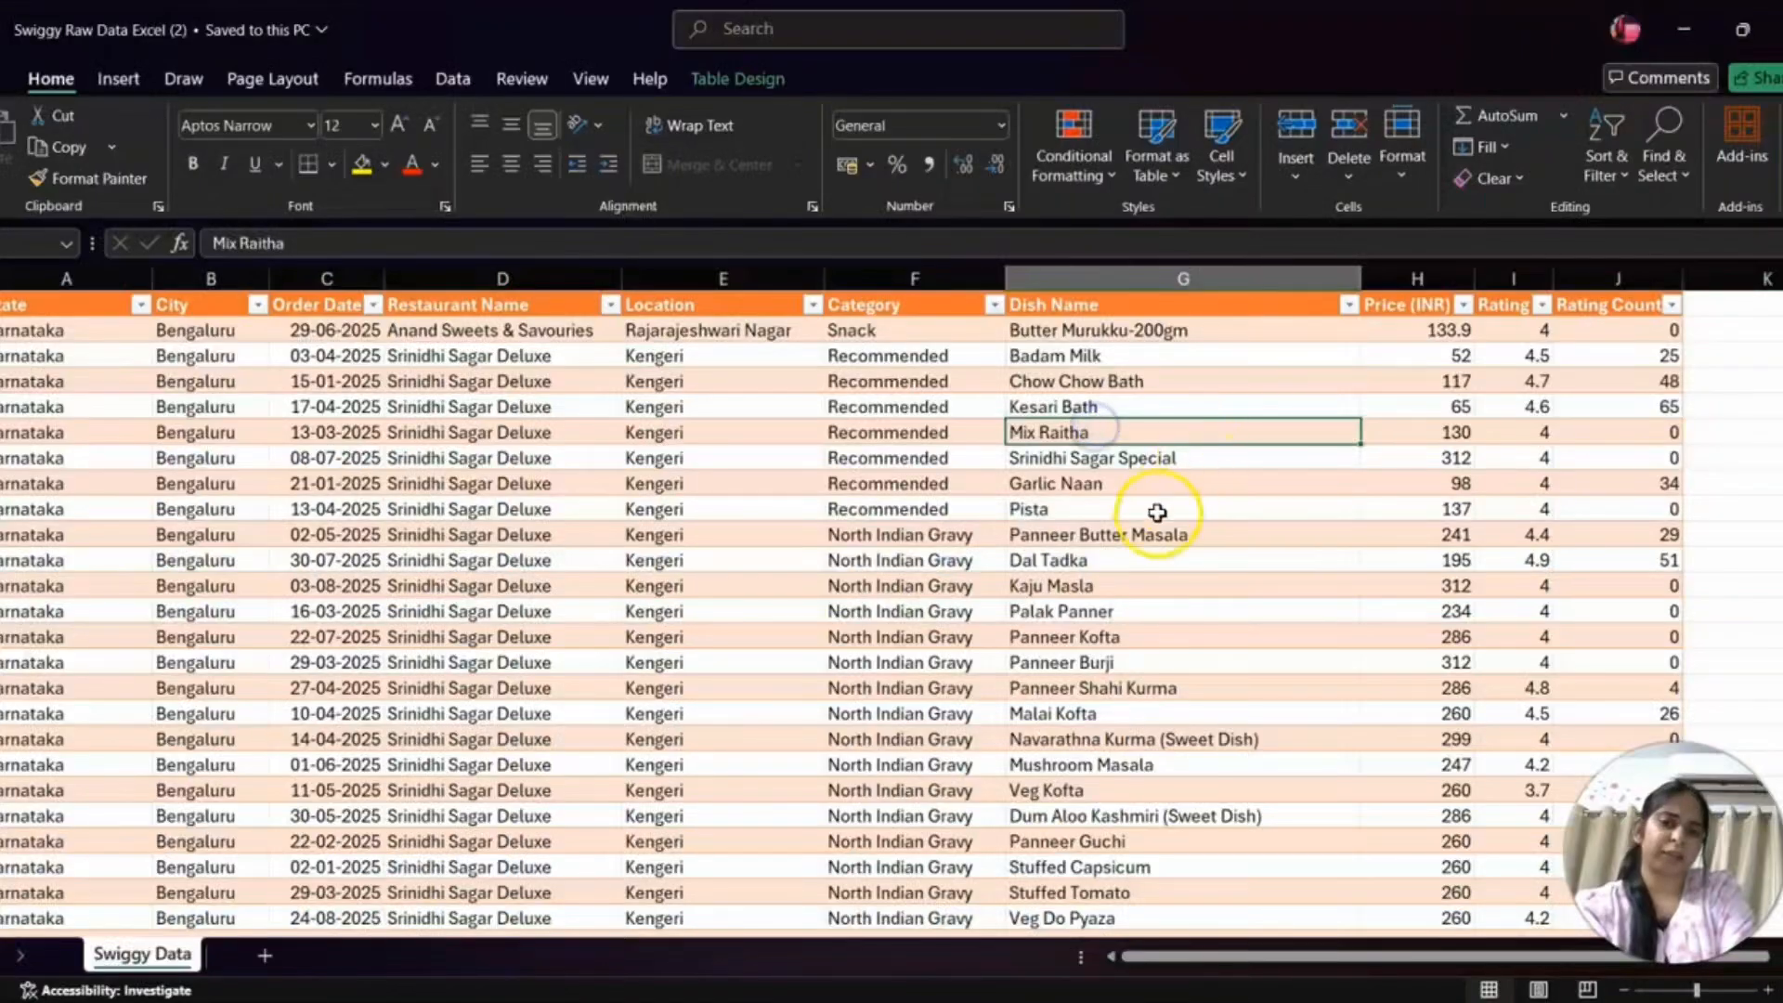
{"action": "left_click", "coordinate": [1138, 459]}
{"action": "left_click", "coordinate": [1137, 479]}
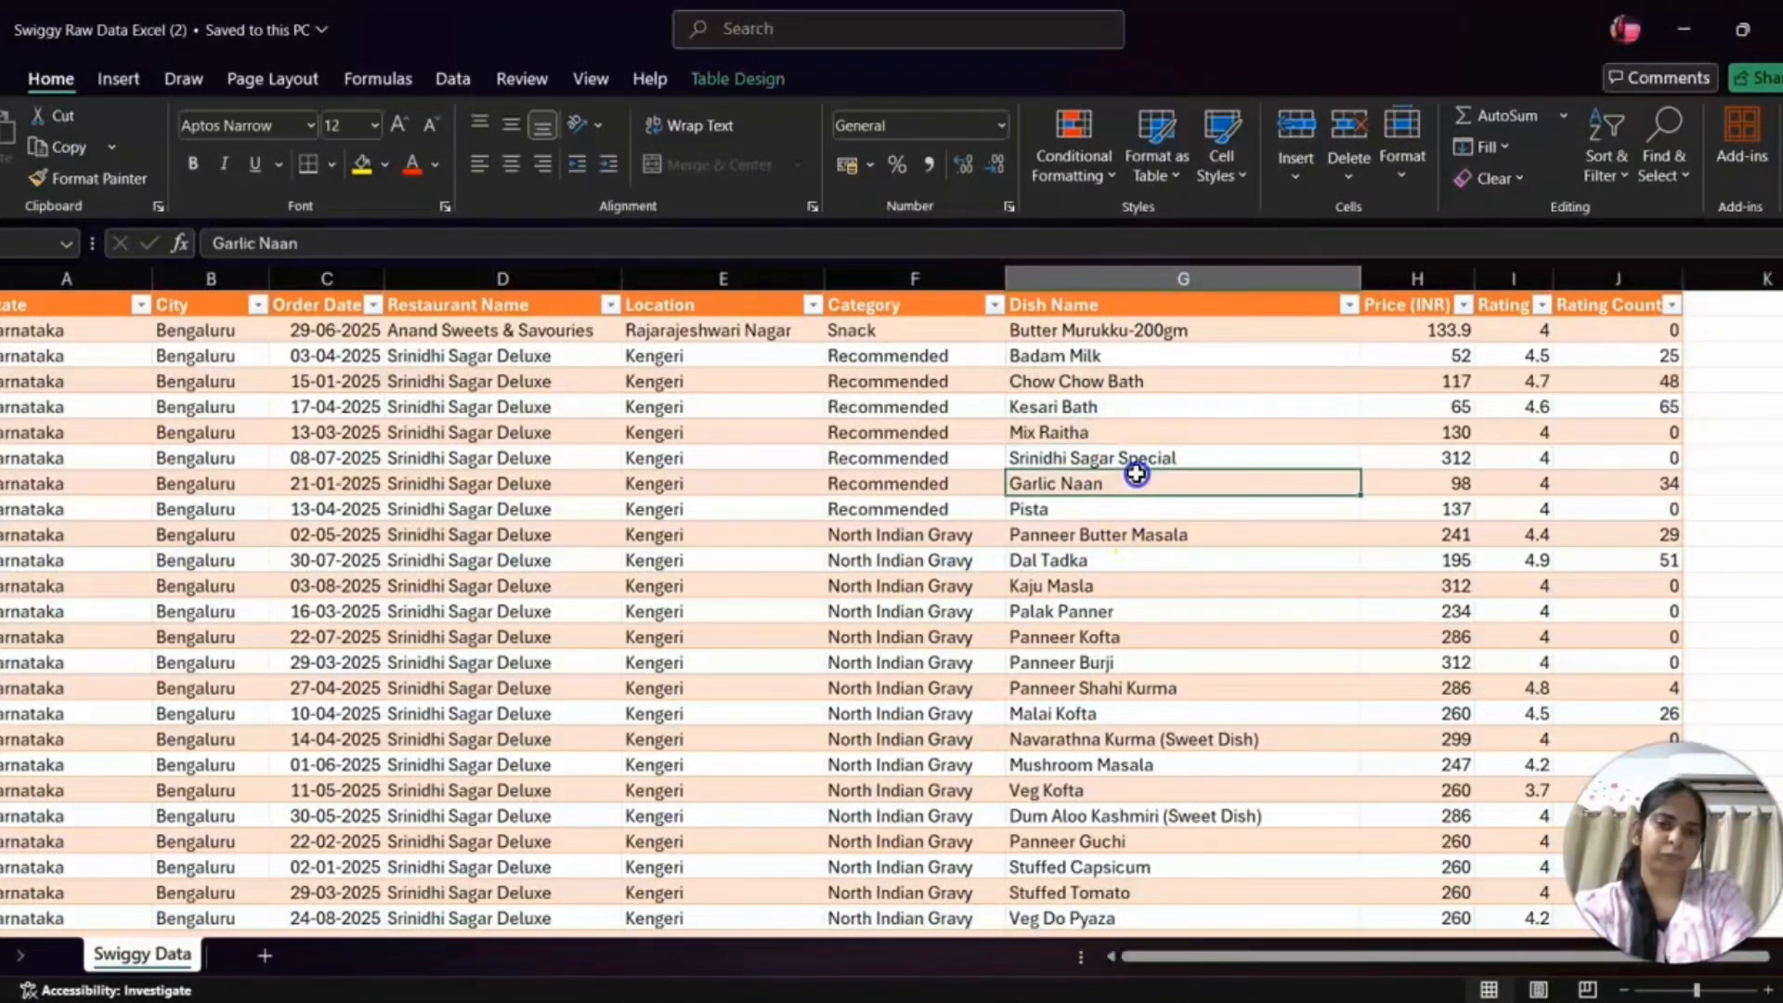
{"action": "left_click", "coordinate": [1089, 587]}
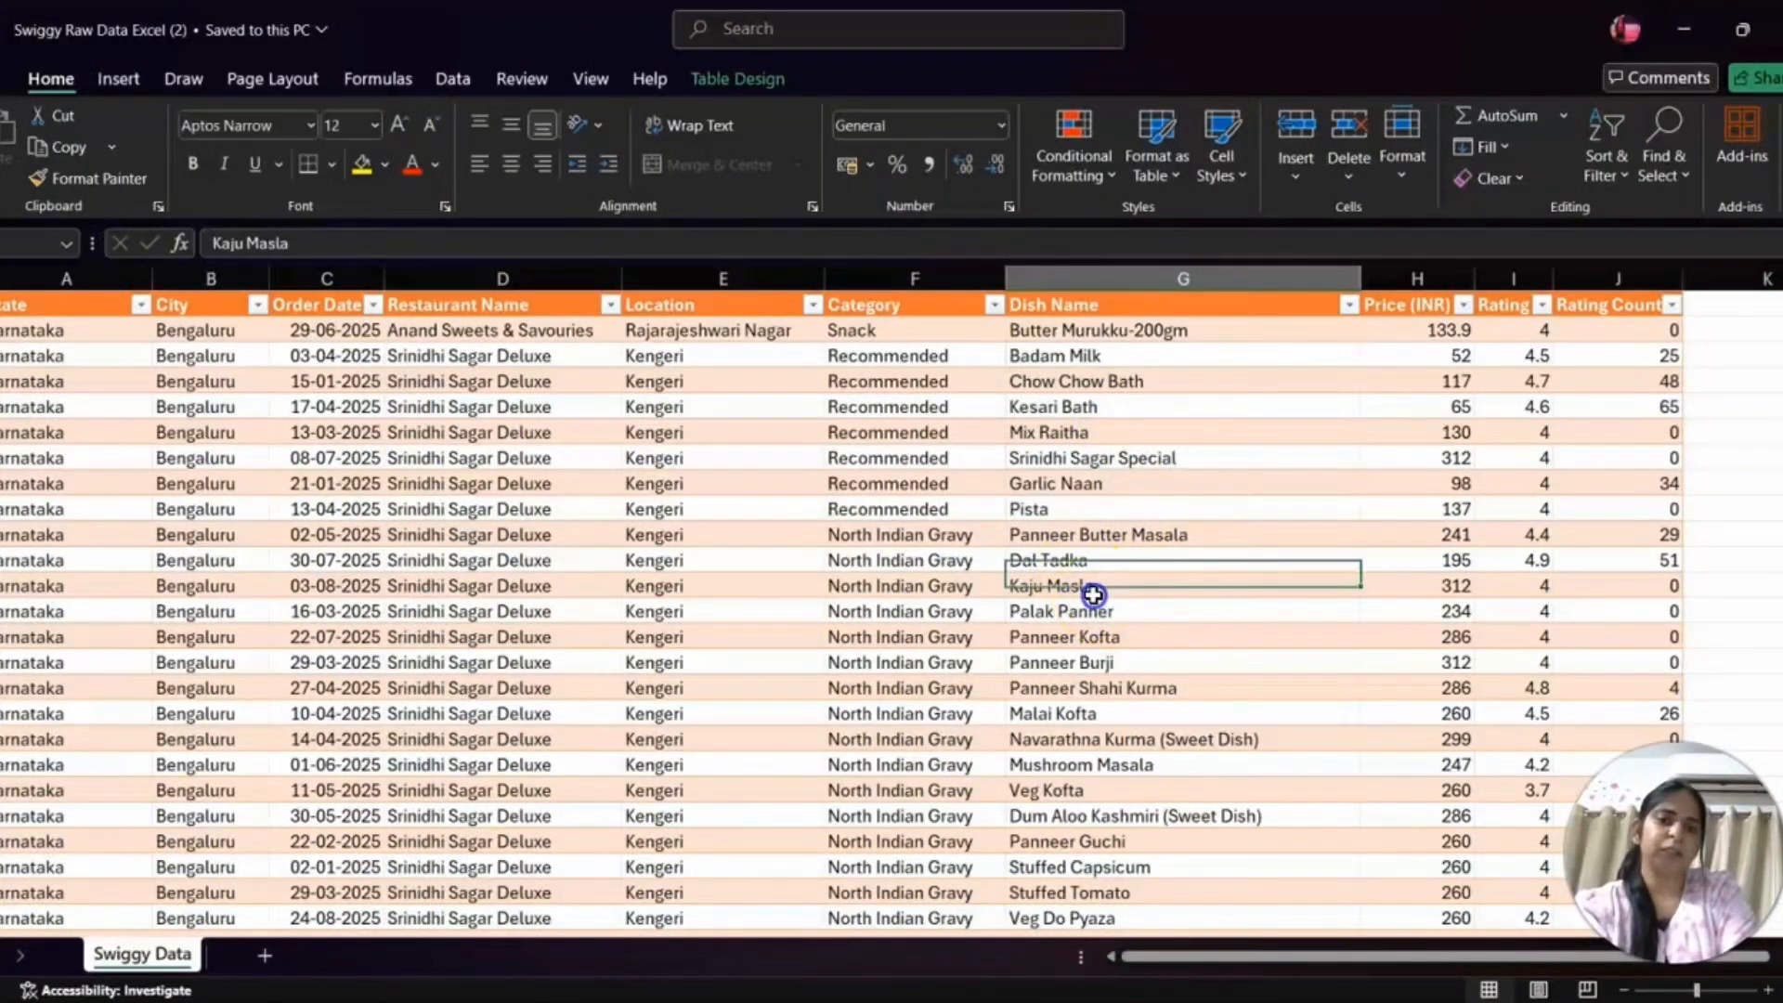
{"action": "left_click", "coordinate": [1098, 639]}
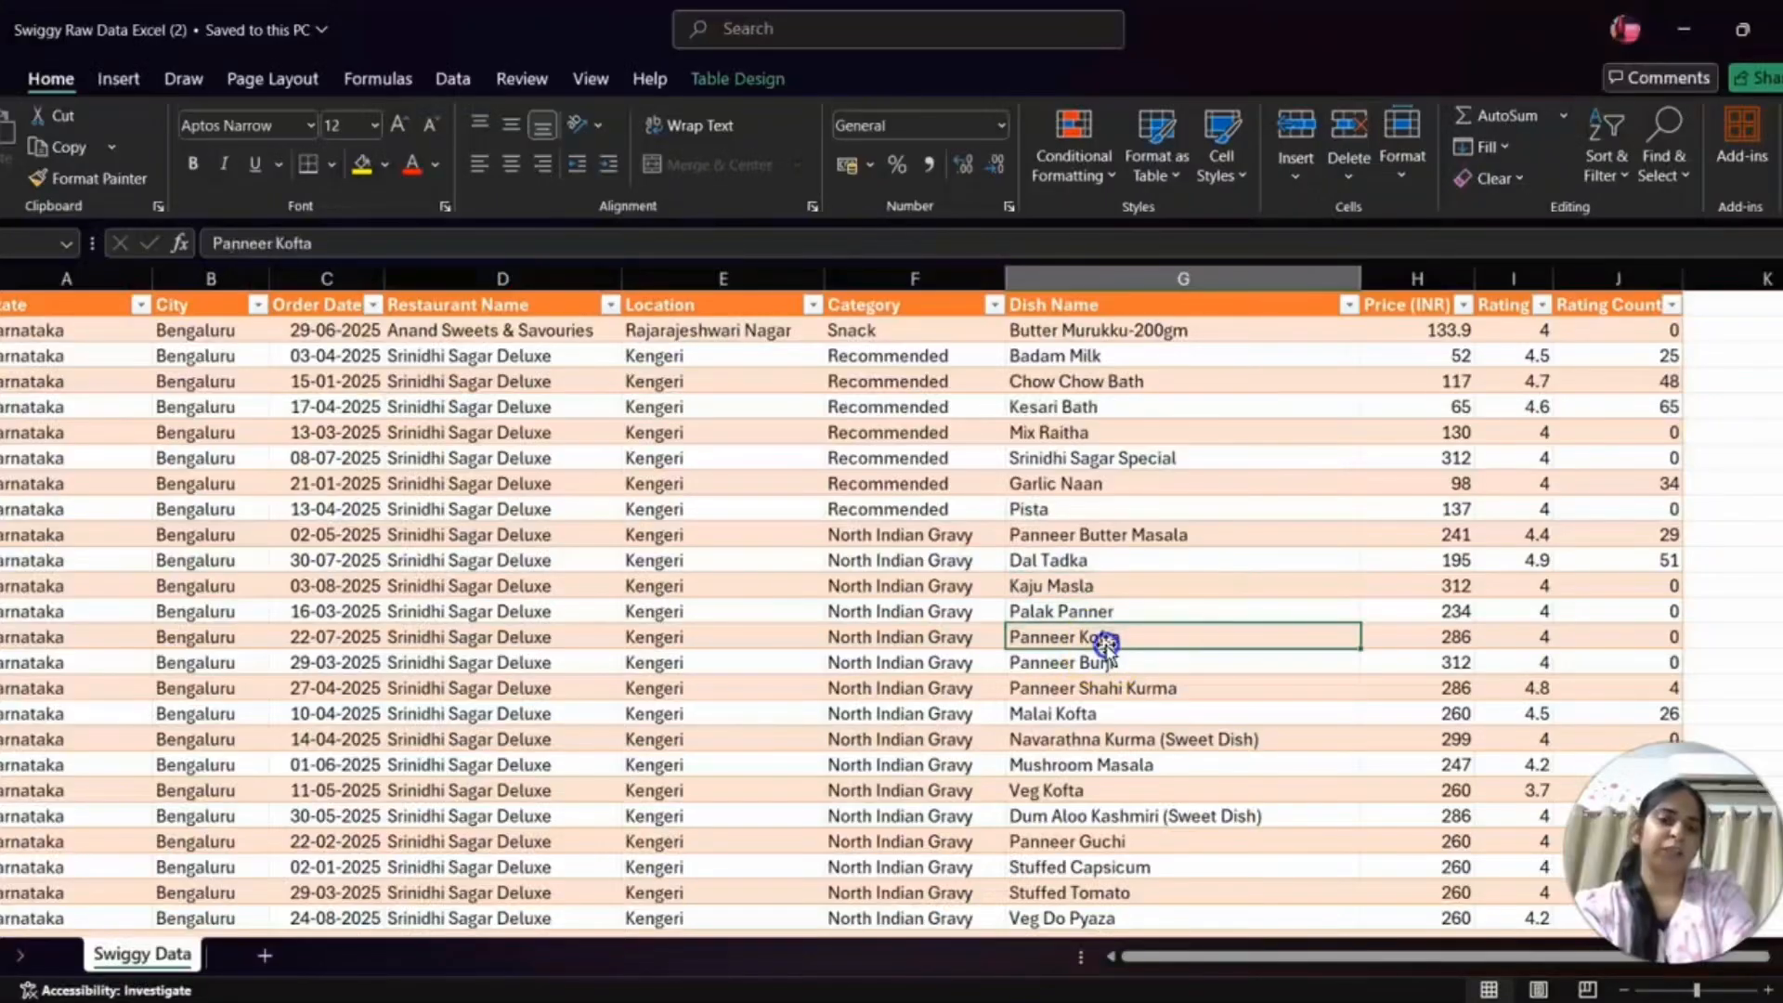
- Examine the Price (INR), Rating and Rating Count columns of the Swiggy data table
{"action": "left_click", "coordinate": [1430, 305]}
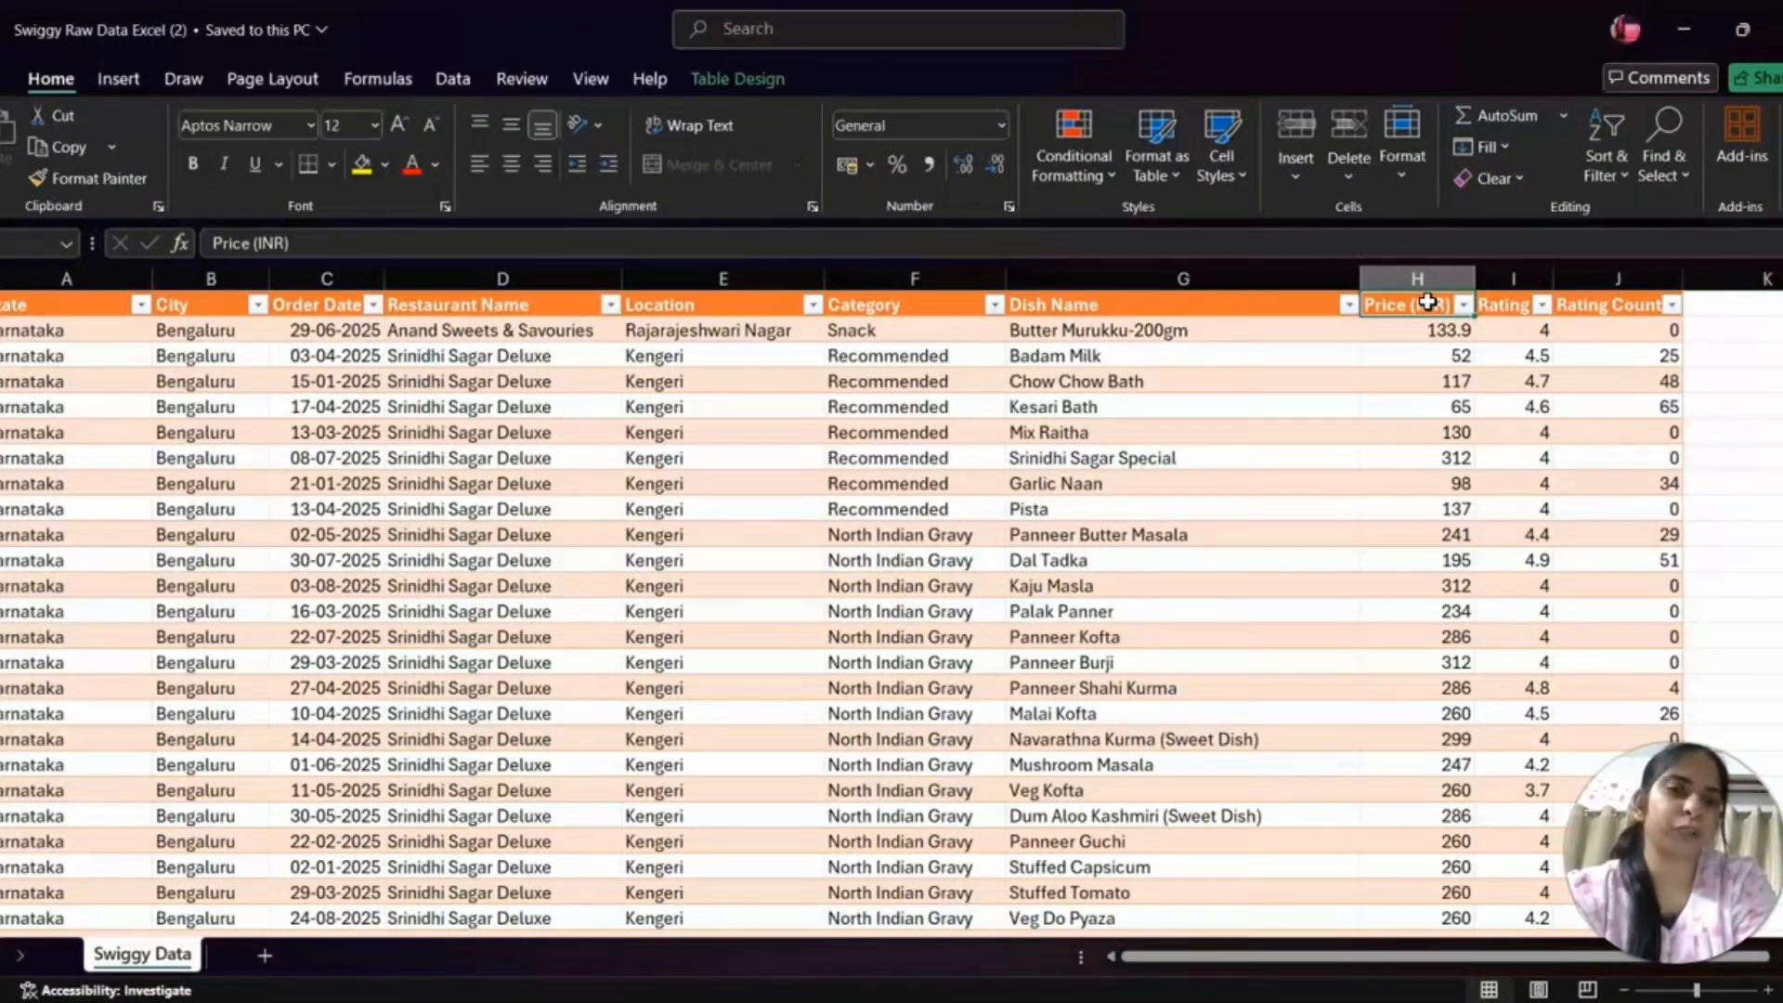
{"action": "left_click", "coordinate": [1496, 304]}
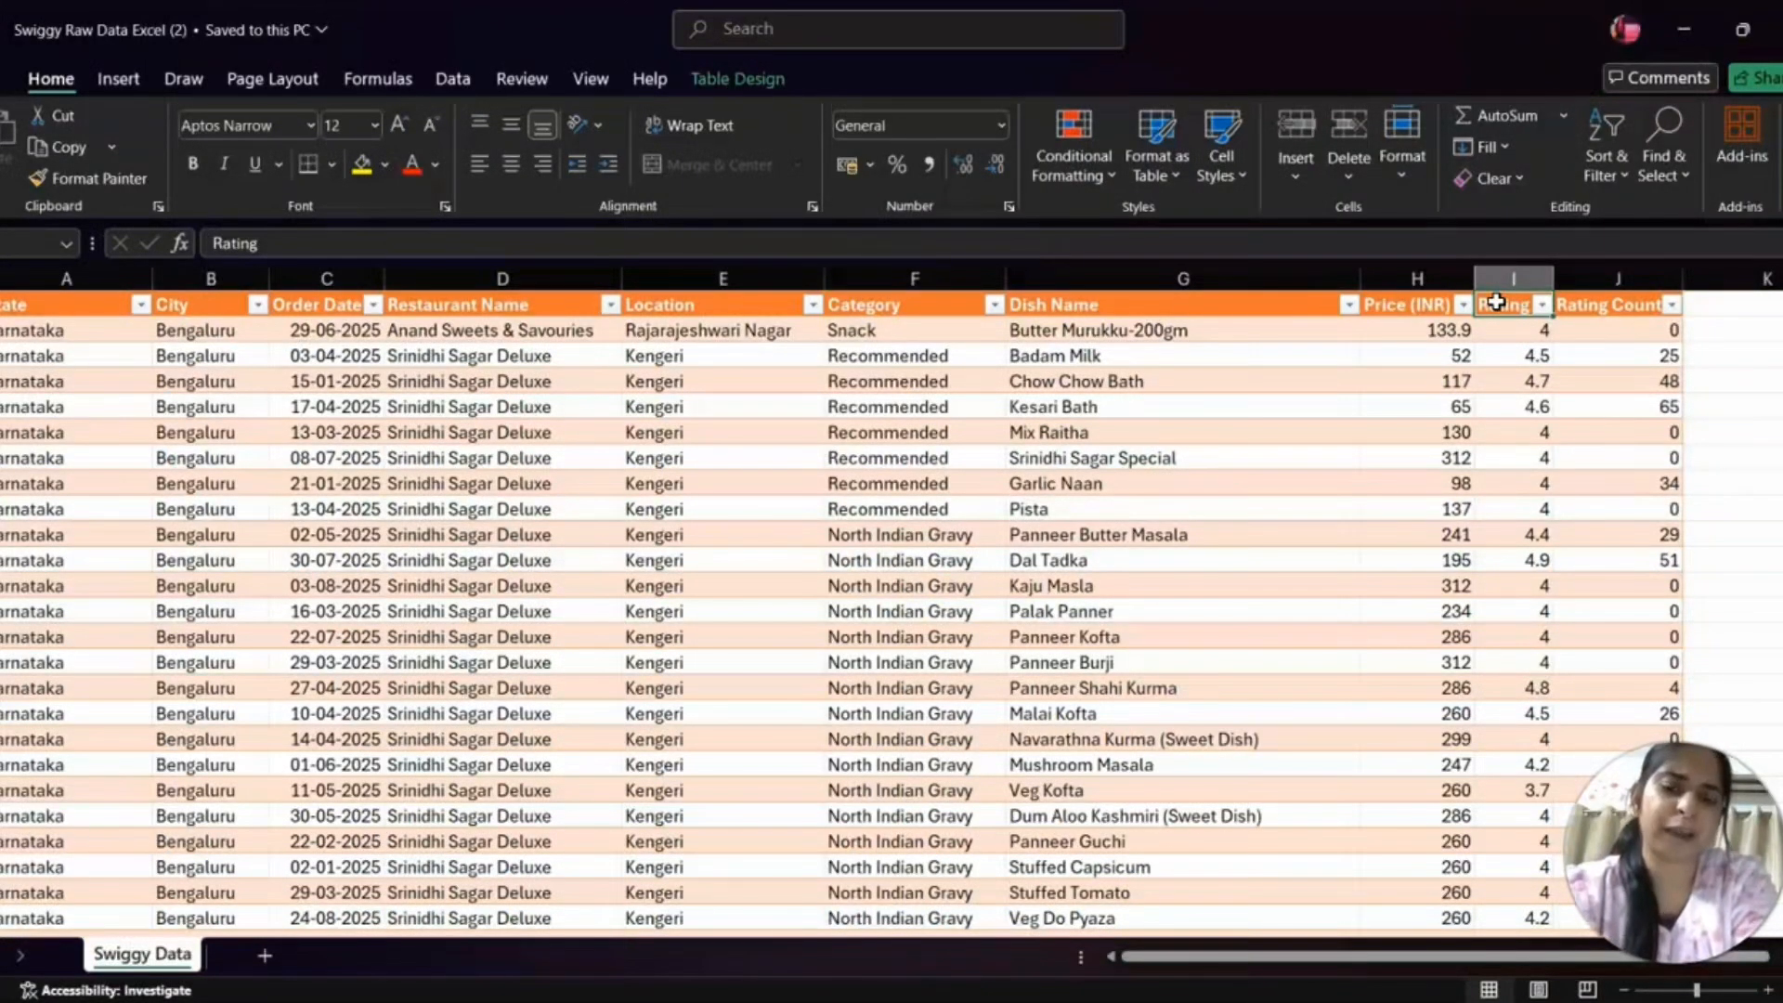
{"action": "left_click", "coordinate": [1588, 301]}
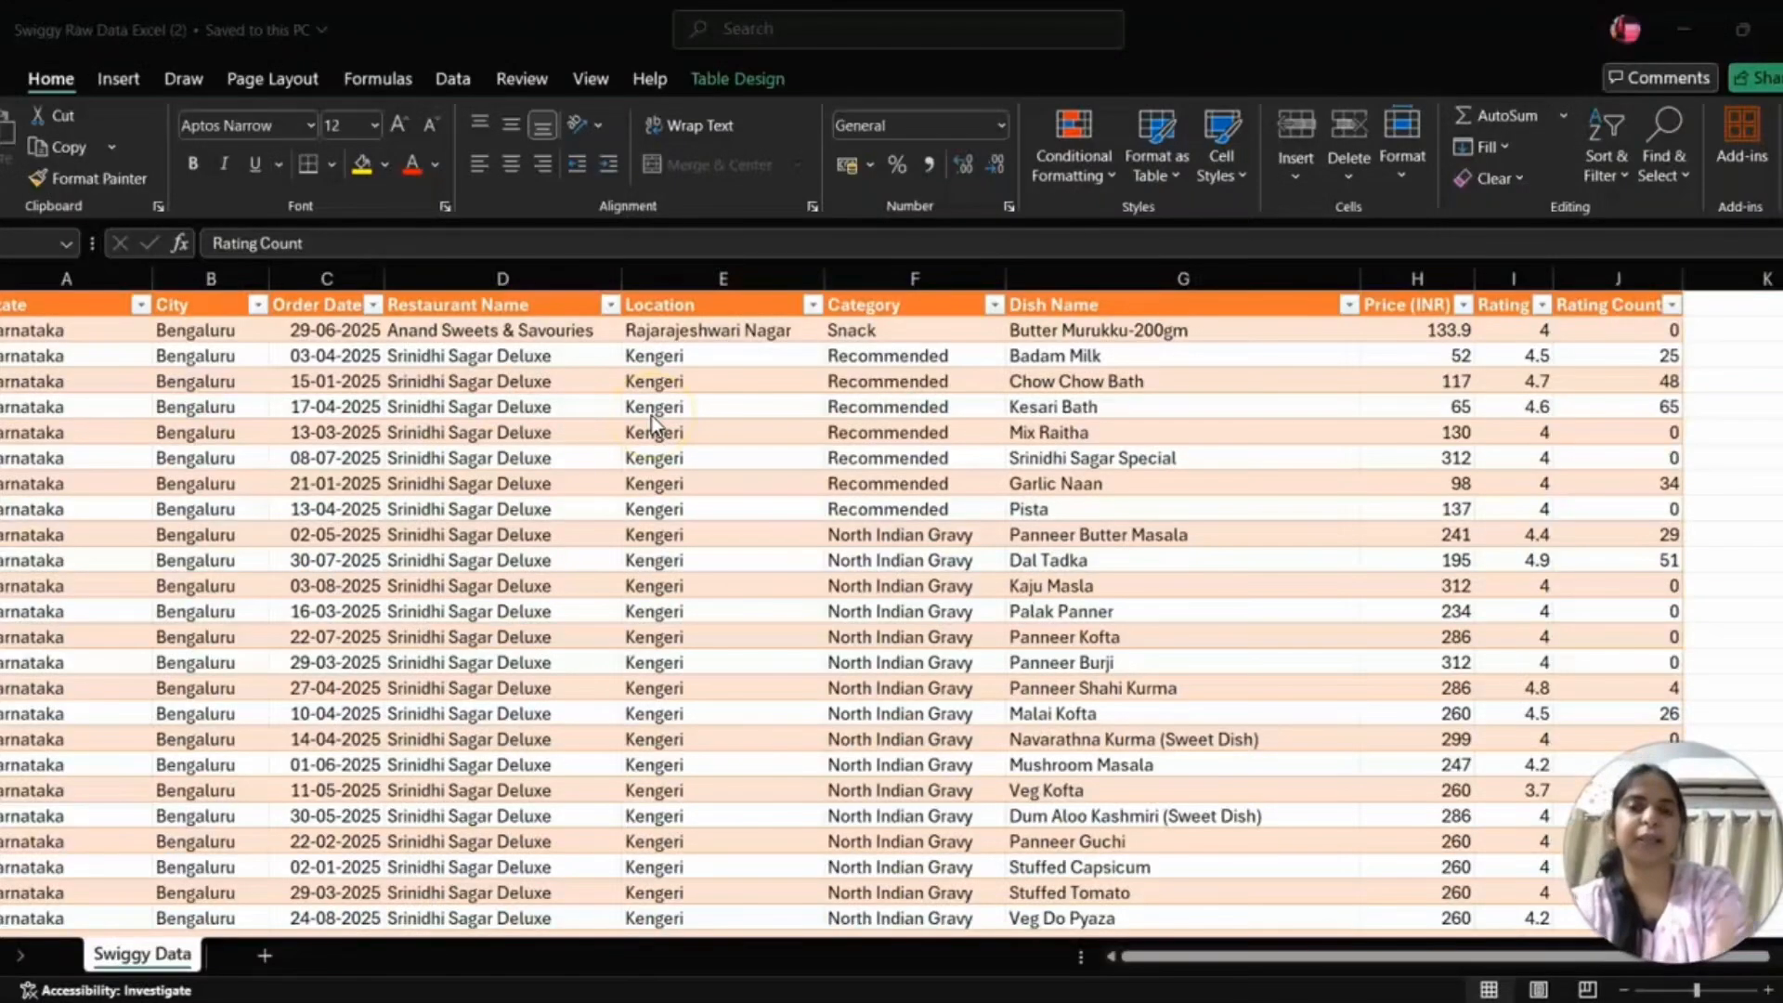
{"action": "left_click", "coordinate": [252, 478]}
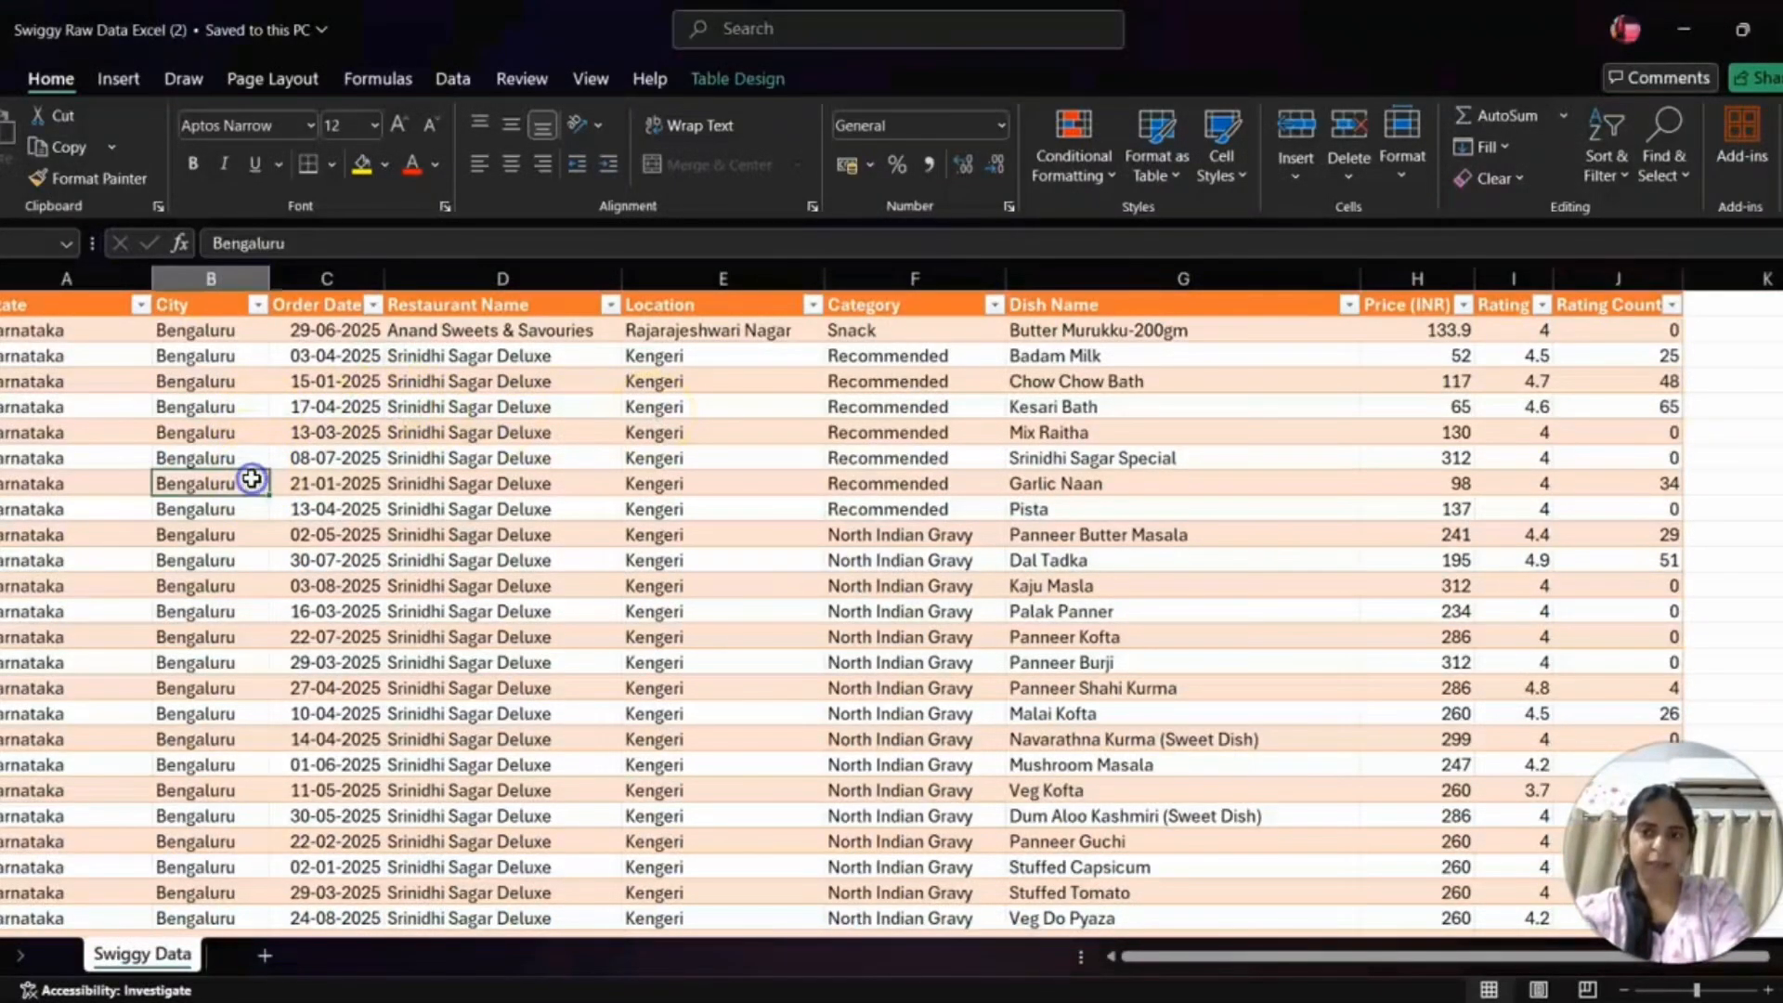
{"action": "left_click", "coordinate": [128, 76]}
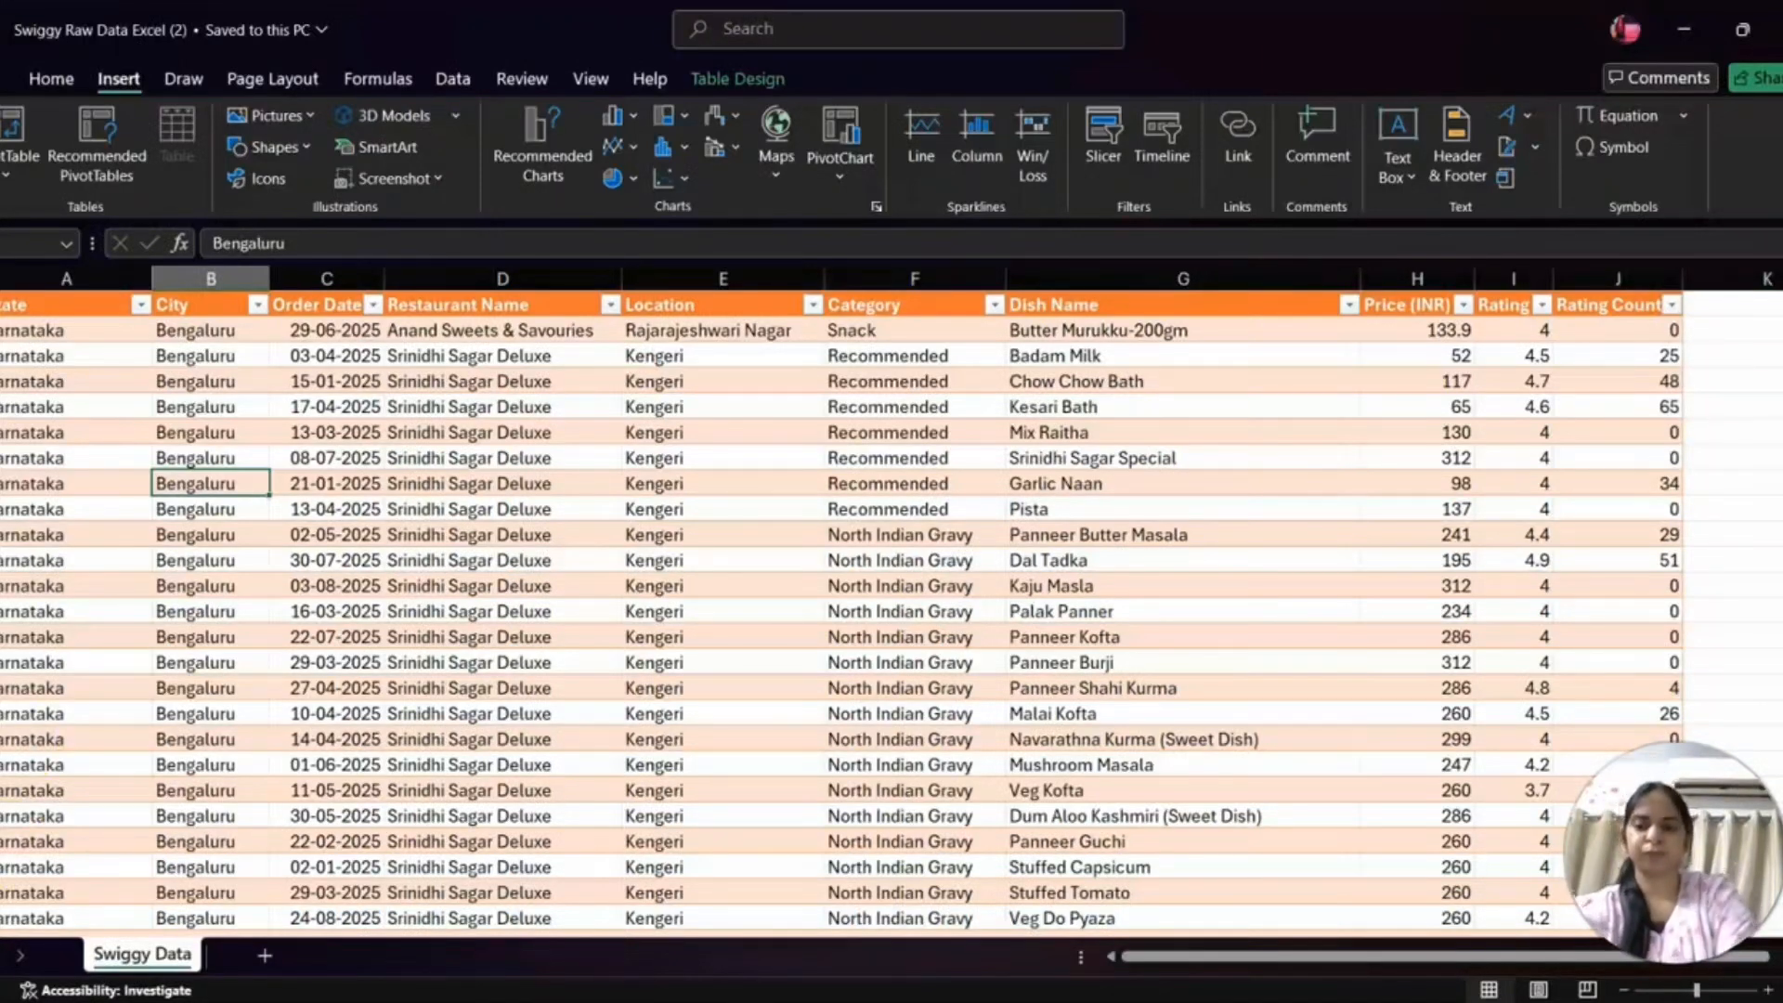
- Switch to the Swiggy Raw Data Dashboard workbook and read the KPI requirements in the Problem Statement
{"action": "left_click", "coordinate": [1267, 1001]}
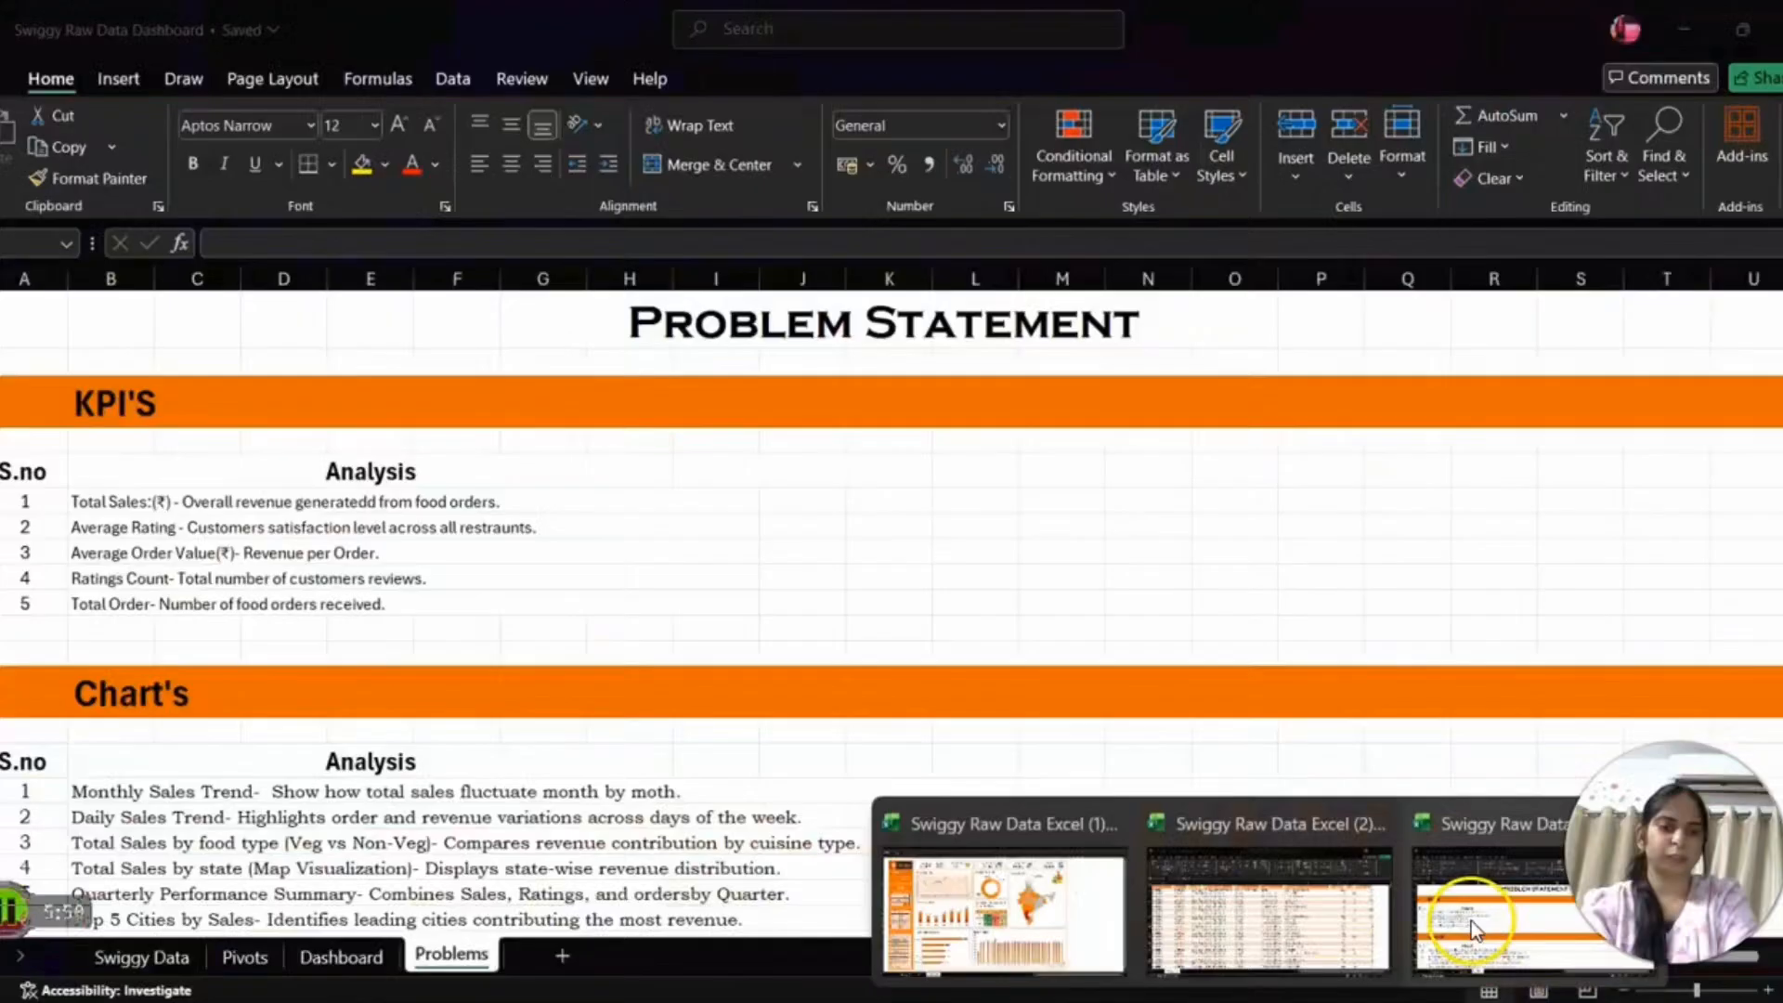
{"action": "left_click", "coordinate": [1471, 921]}
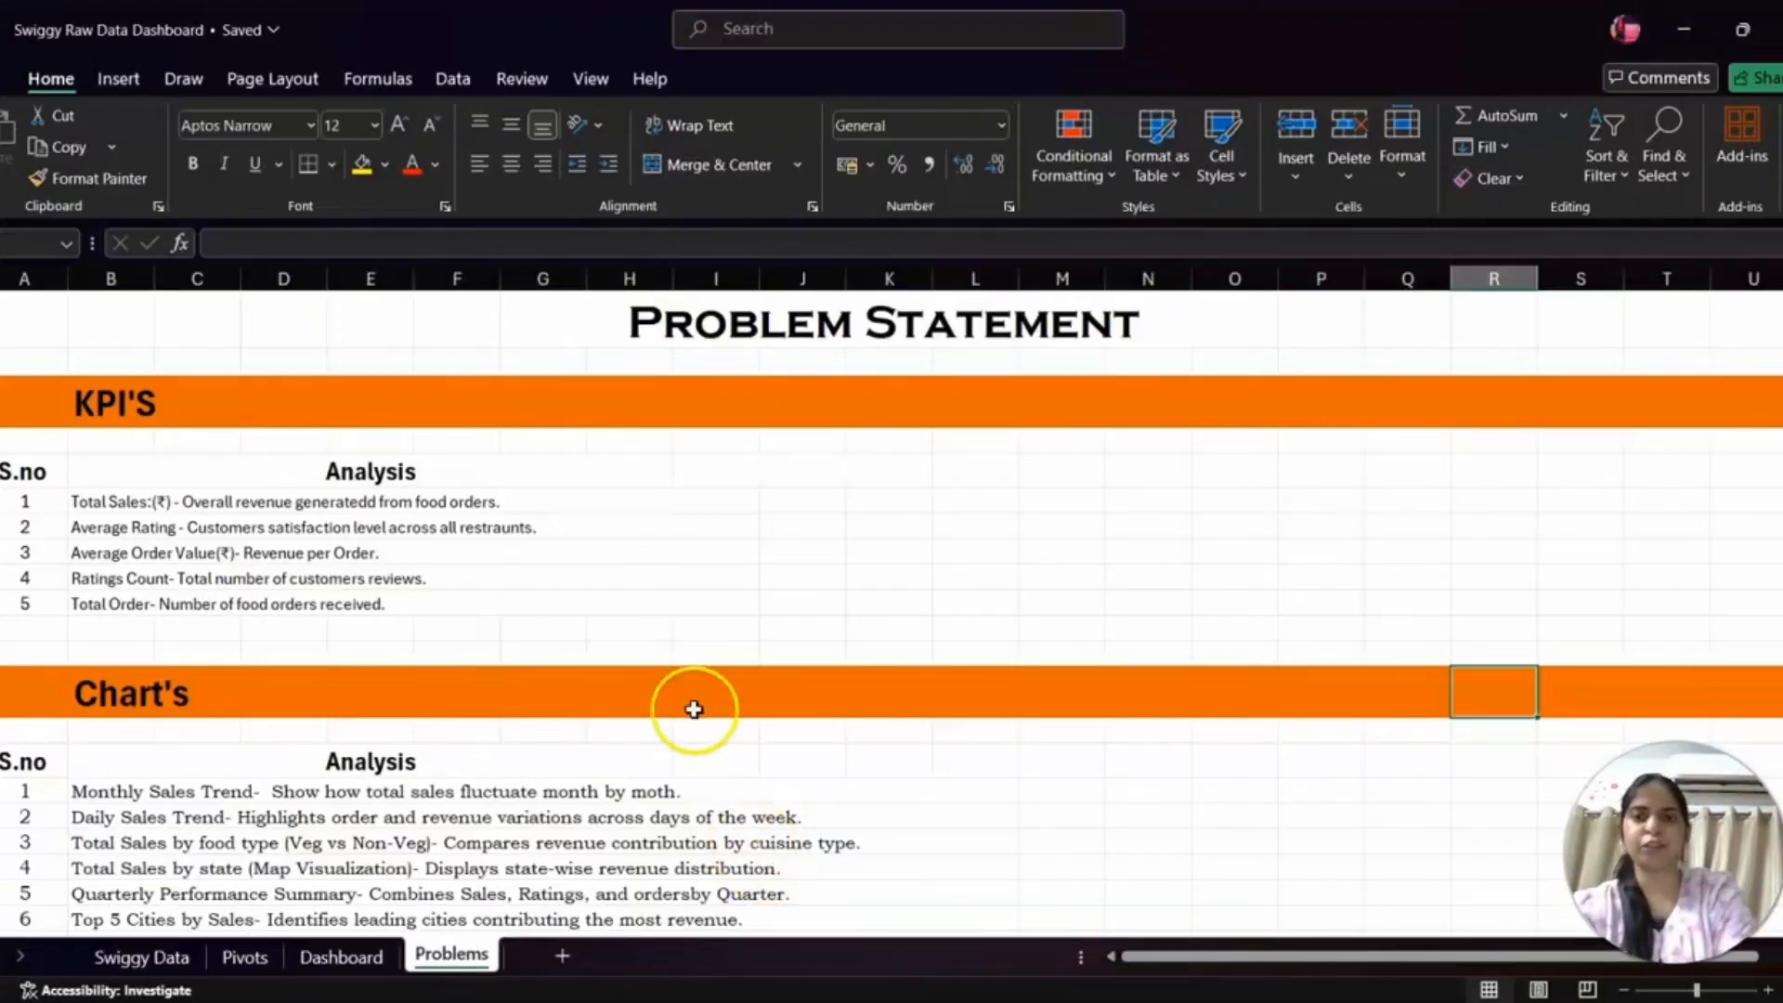
{"action": "scroll", "coordinate": [914, 709], "scroll_direction": "down", "scroll_amount": 2}
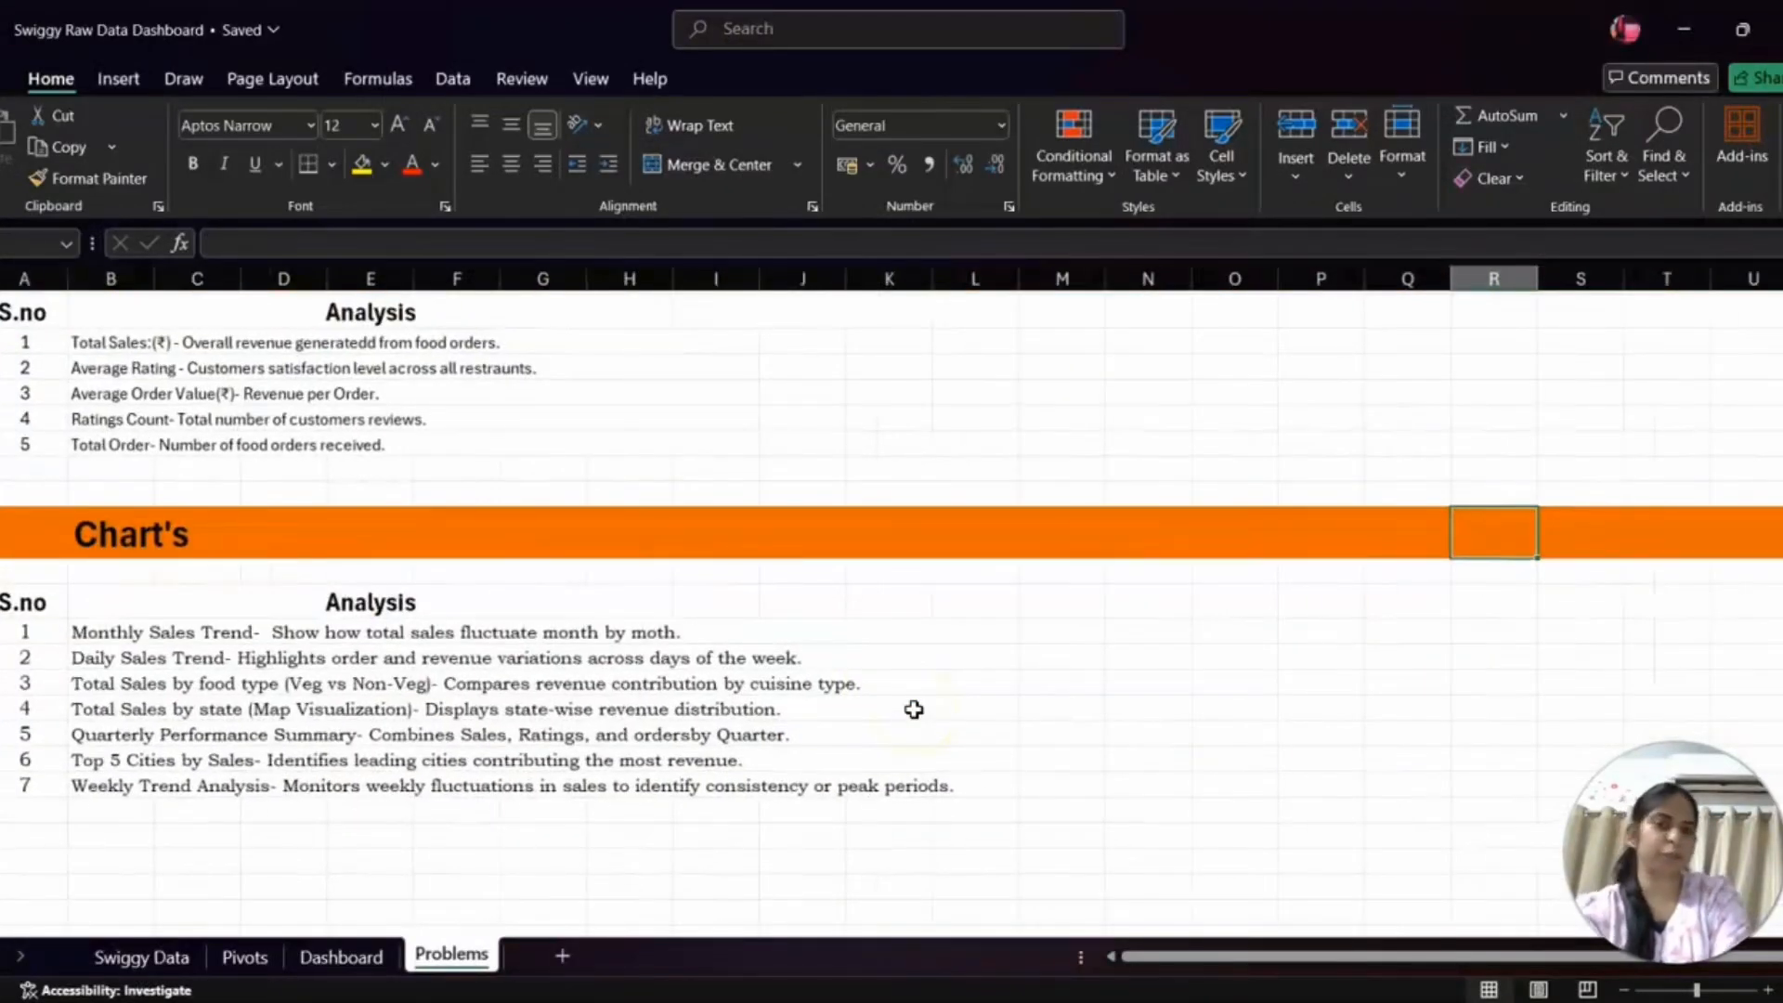
{"action": "scroll", "coordinate": [914, 709], "scroll_direction": "up", "scroll_amount": 1}
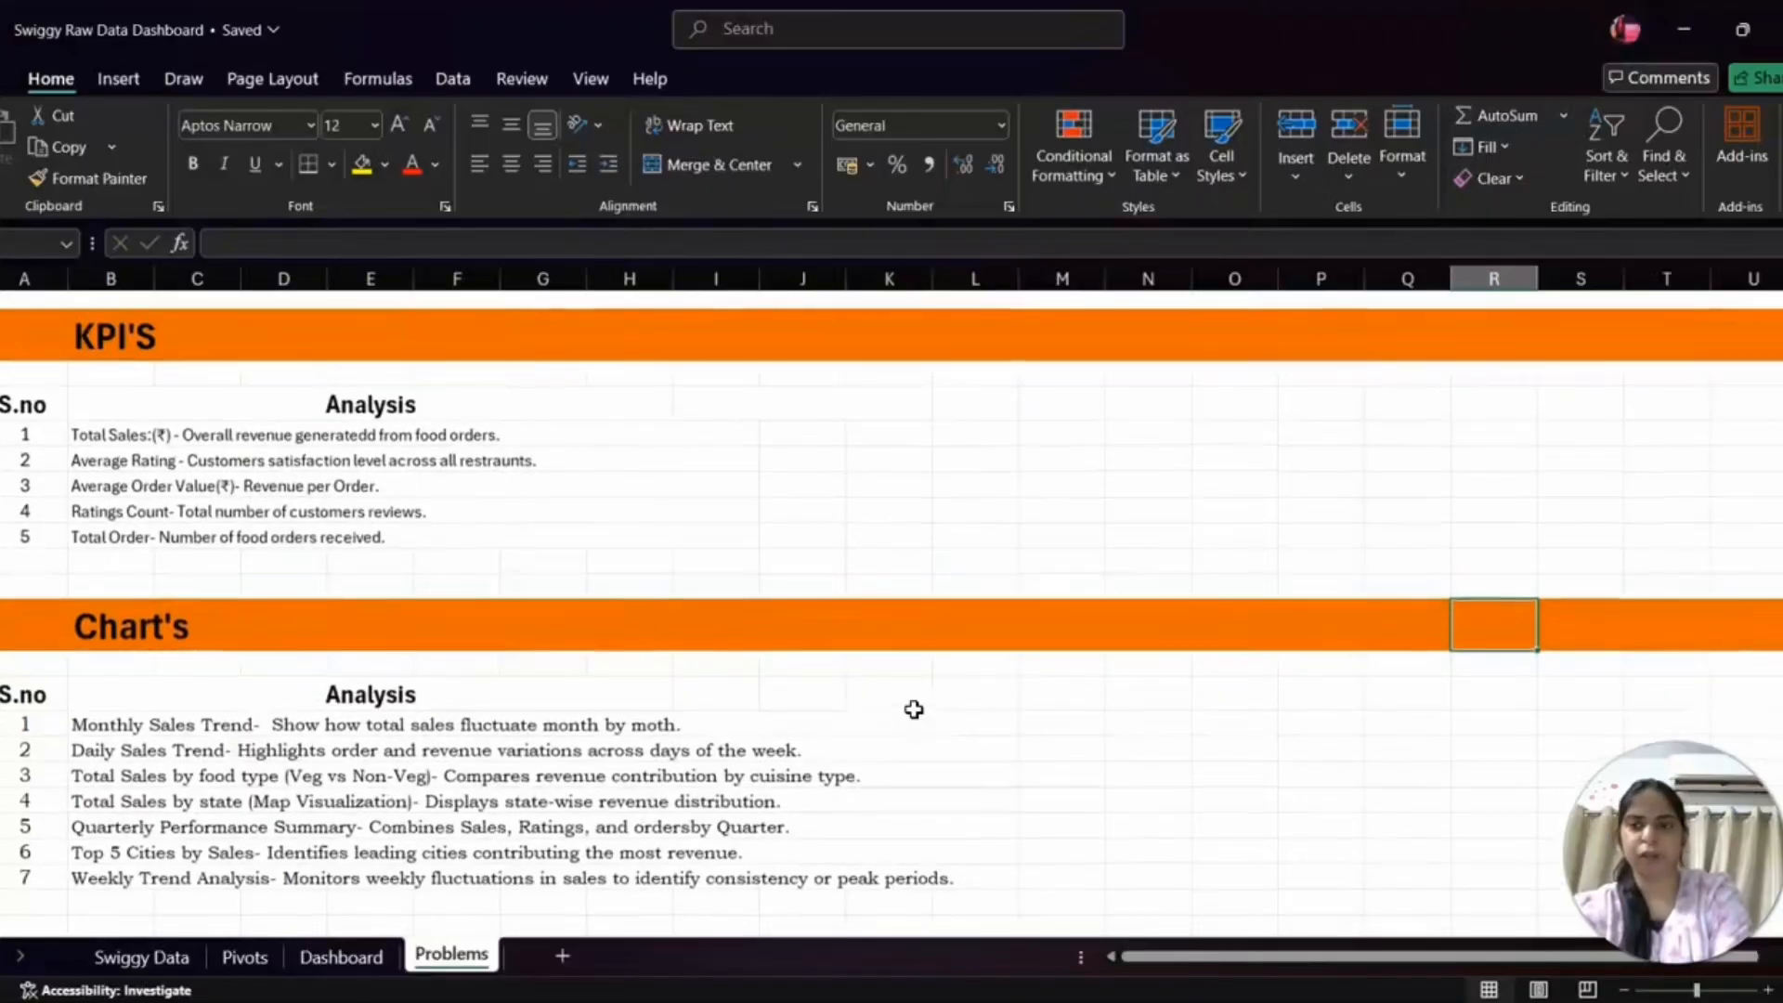
{"action": "scroll", "coordinate": [914, 708], "scroll_direction": "up", "scroll_amount": 1}
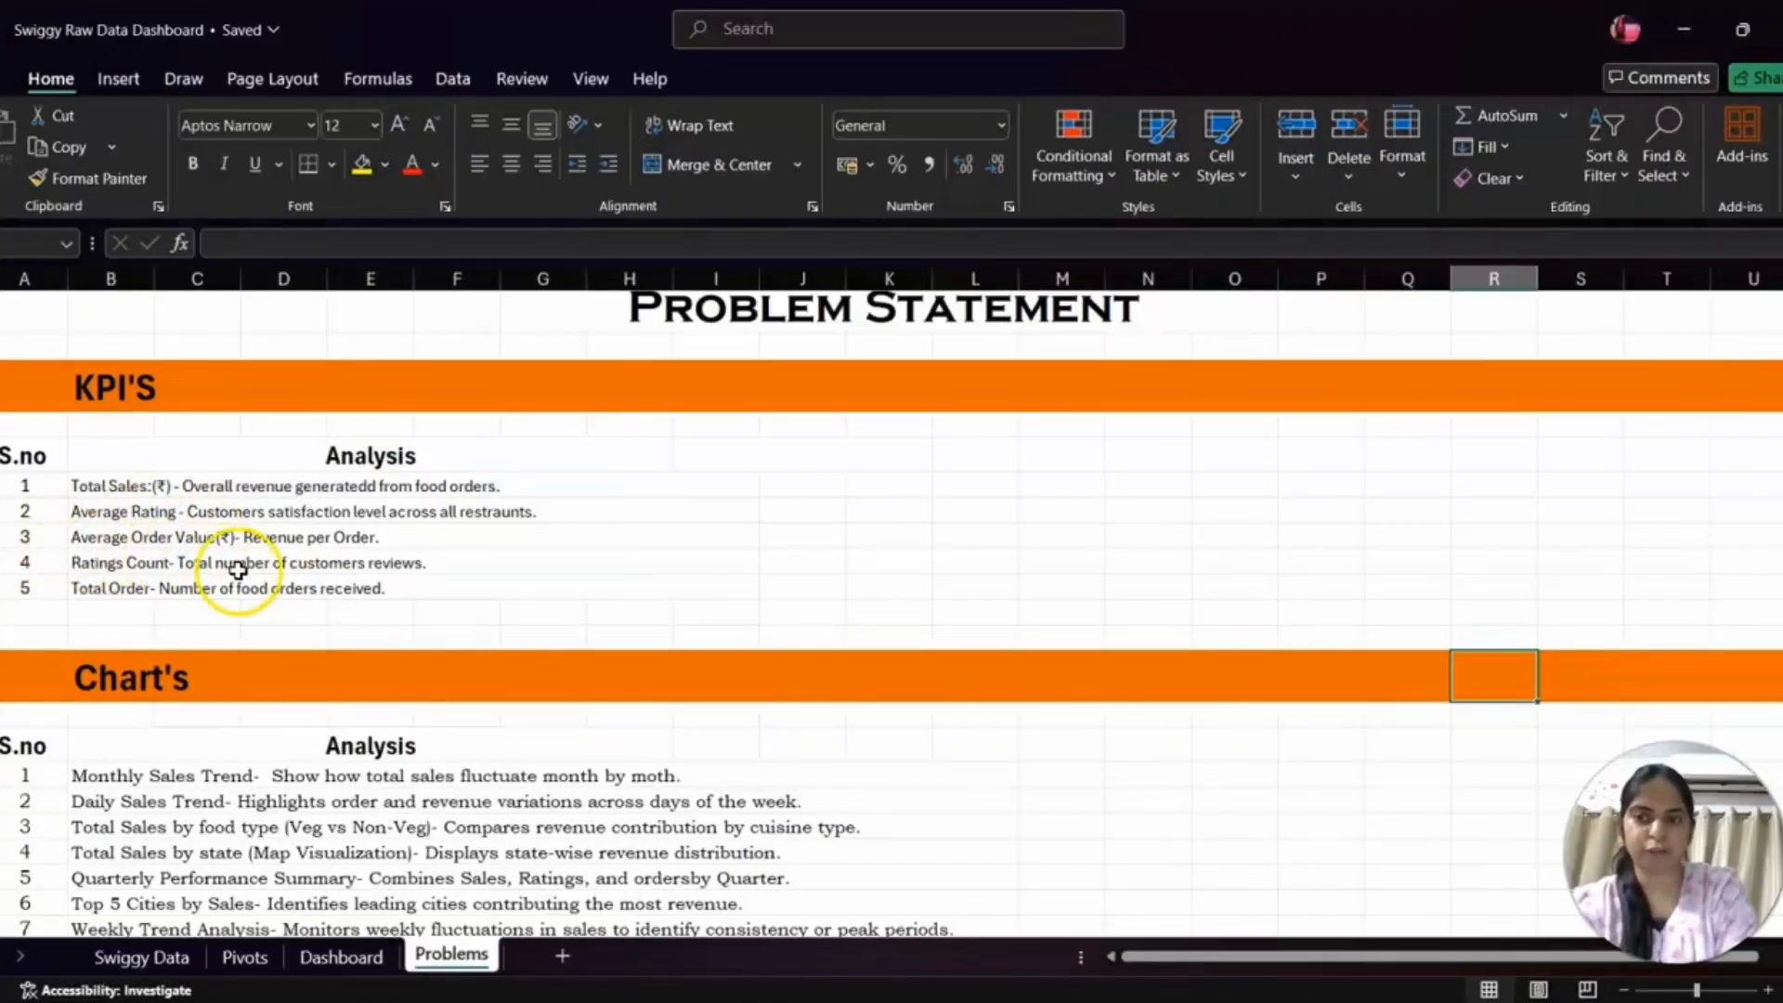
{"action": "left_click", "coordinate": [158, 563]}
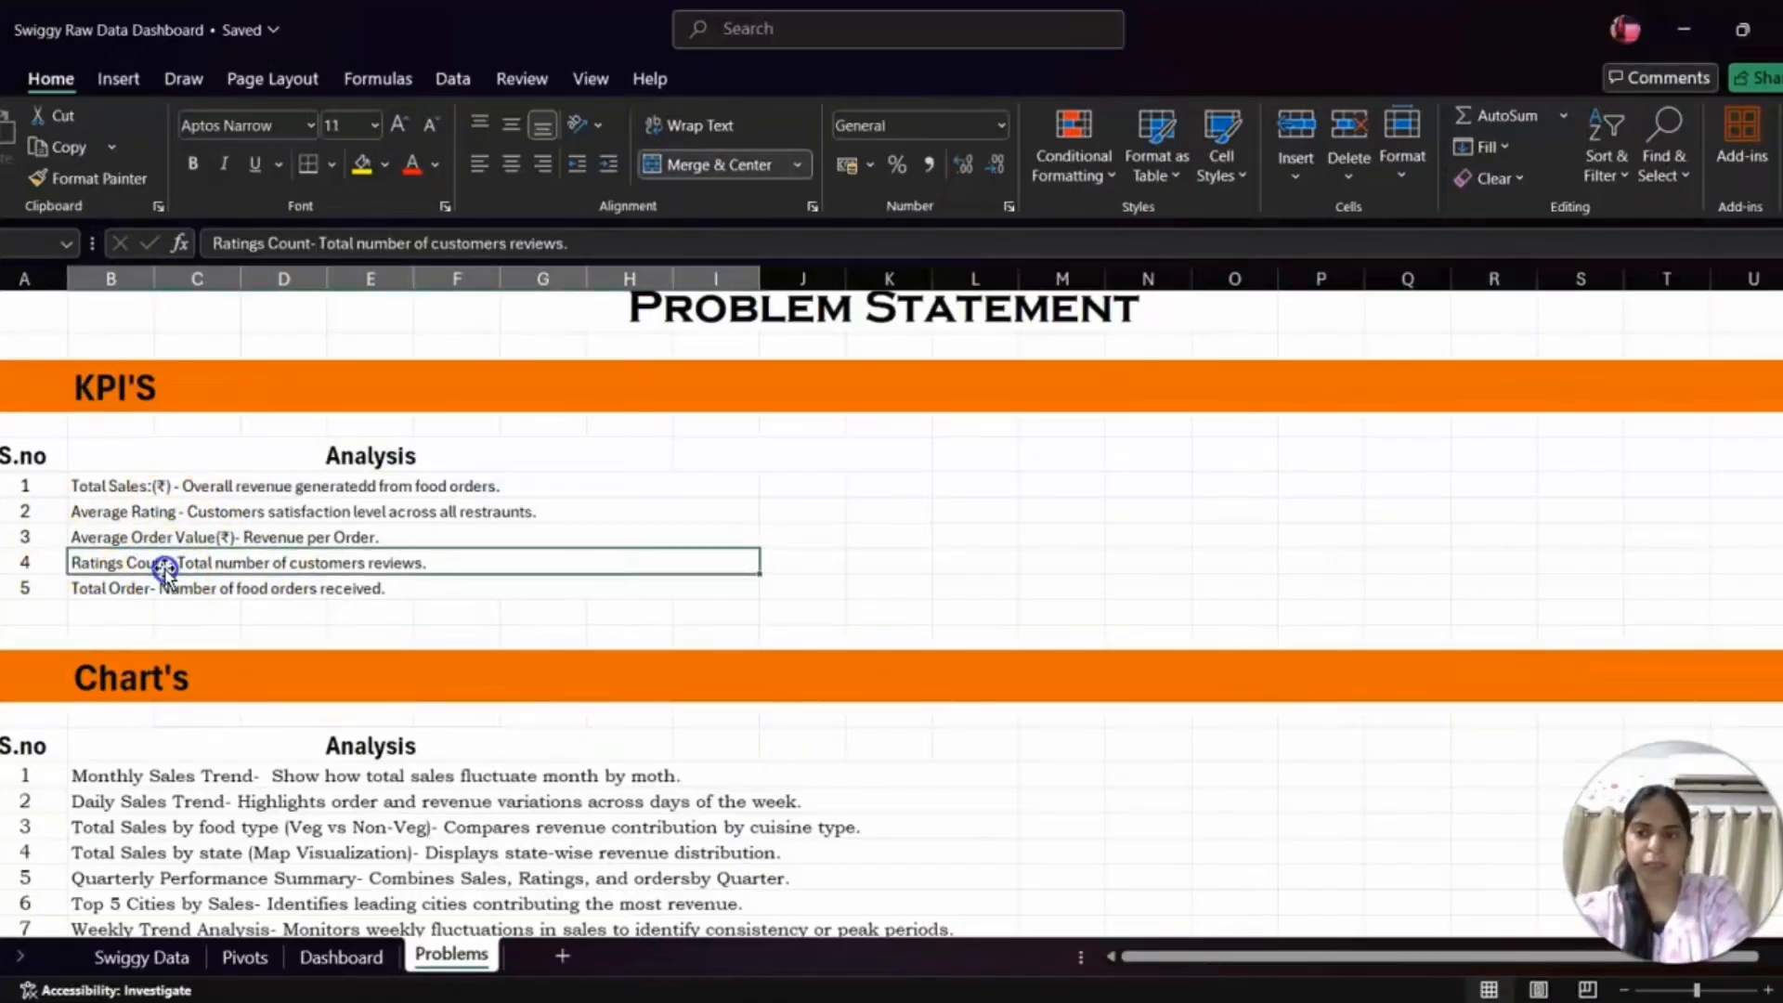
{"action": "left_click", "coordinate": [115, 595]}
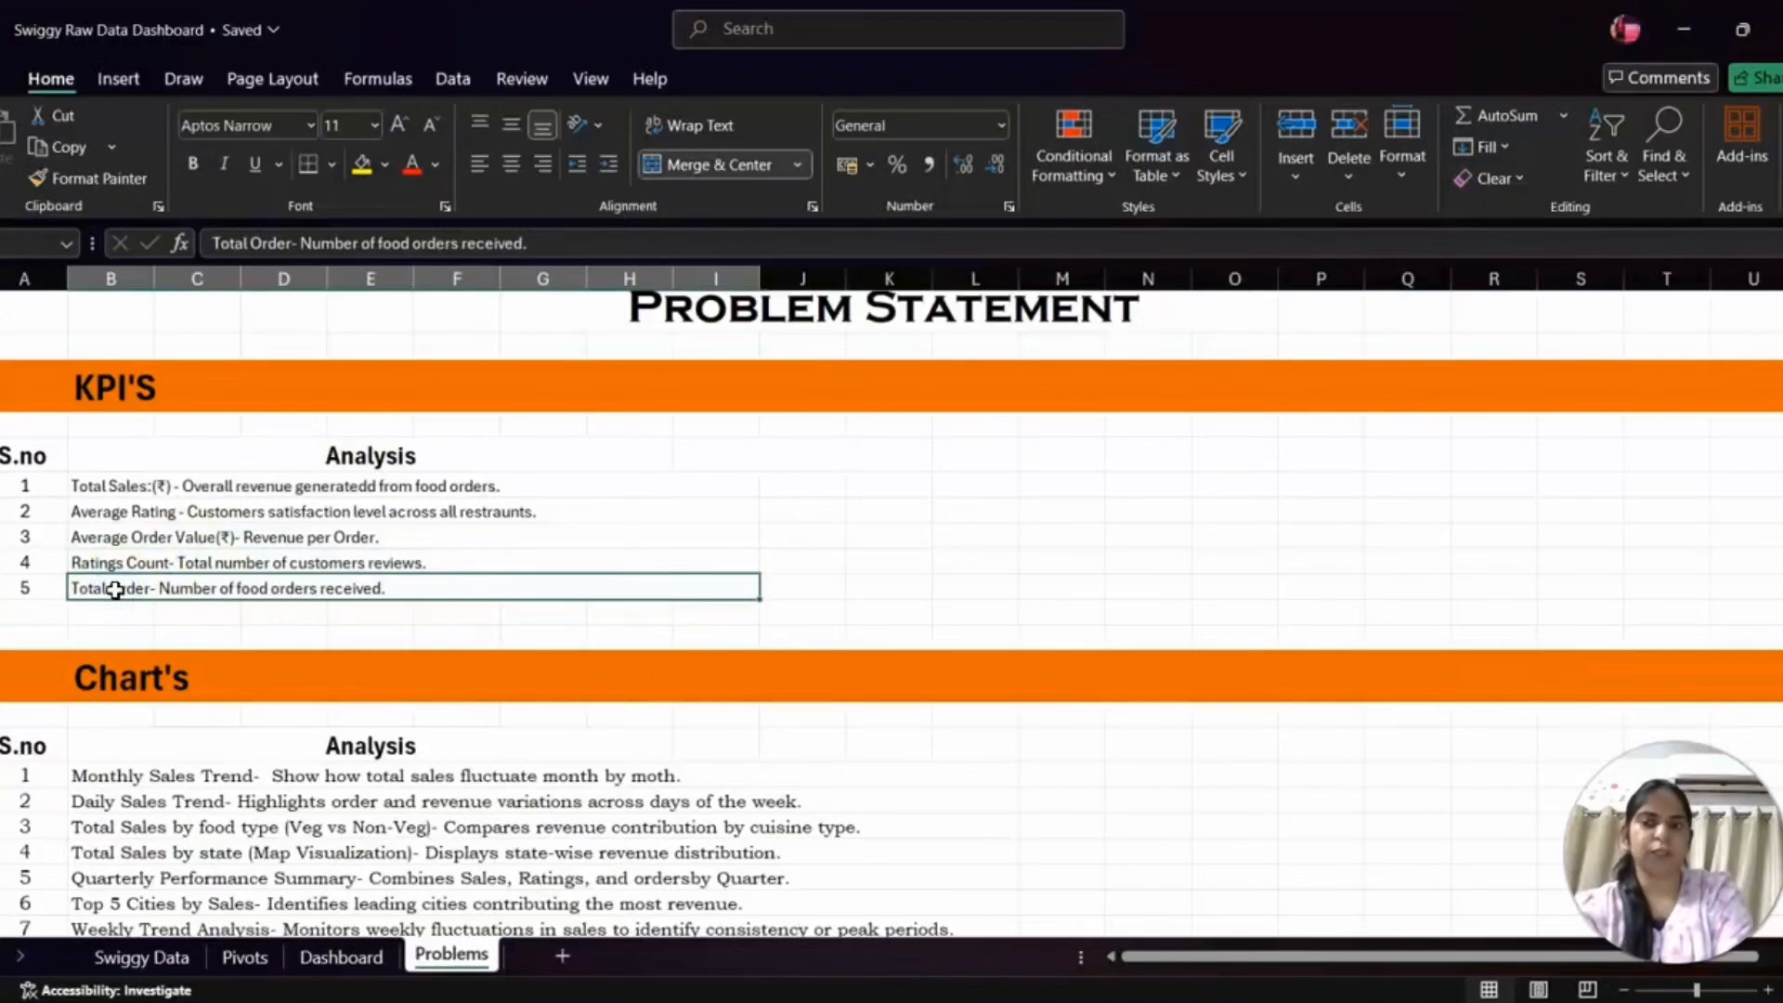
- Read the chart requirements for Monthly Sales Trend, Daily Sales Trend and Total Sales by food type in the Problem Statement
{"action": "scroll", "coordinate": [115, 591], "scroll_direction": "down", "scroll_amount": 3}
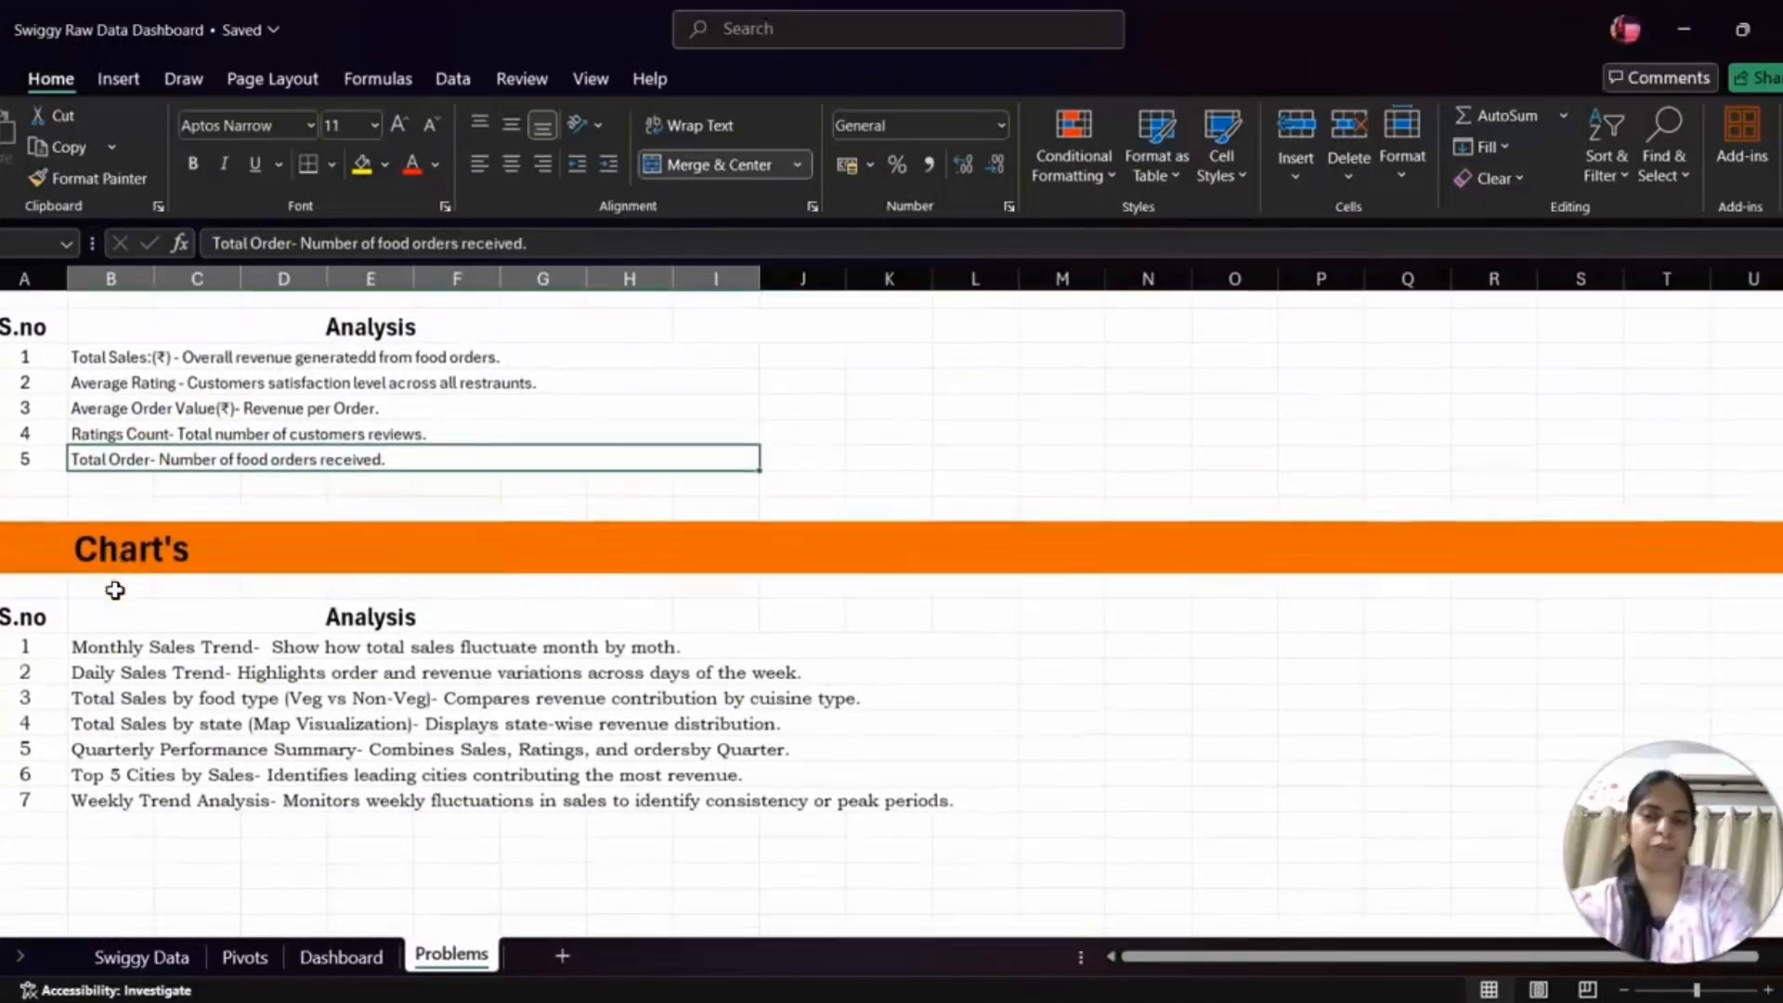
{"action": "left_click", "coordinate": [125, 653]}
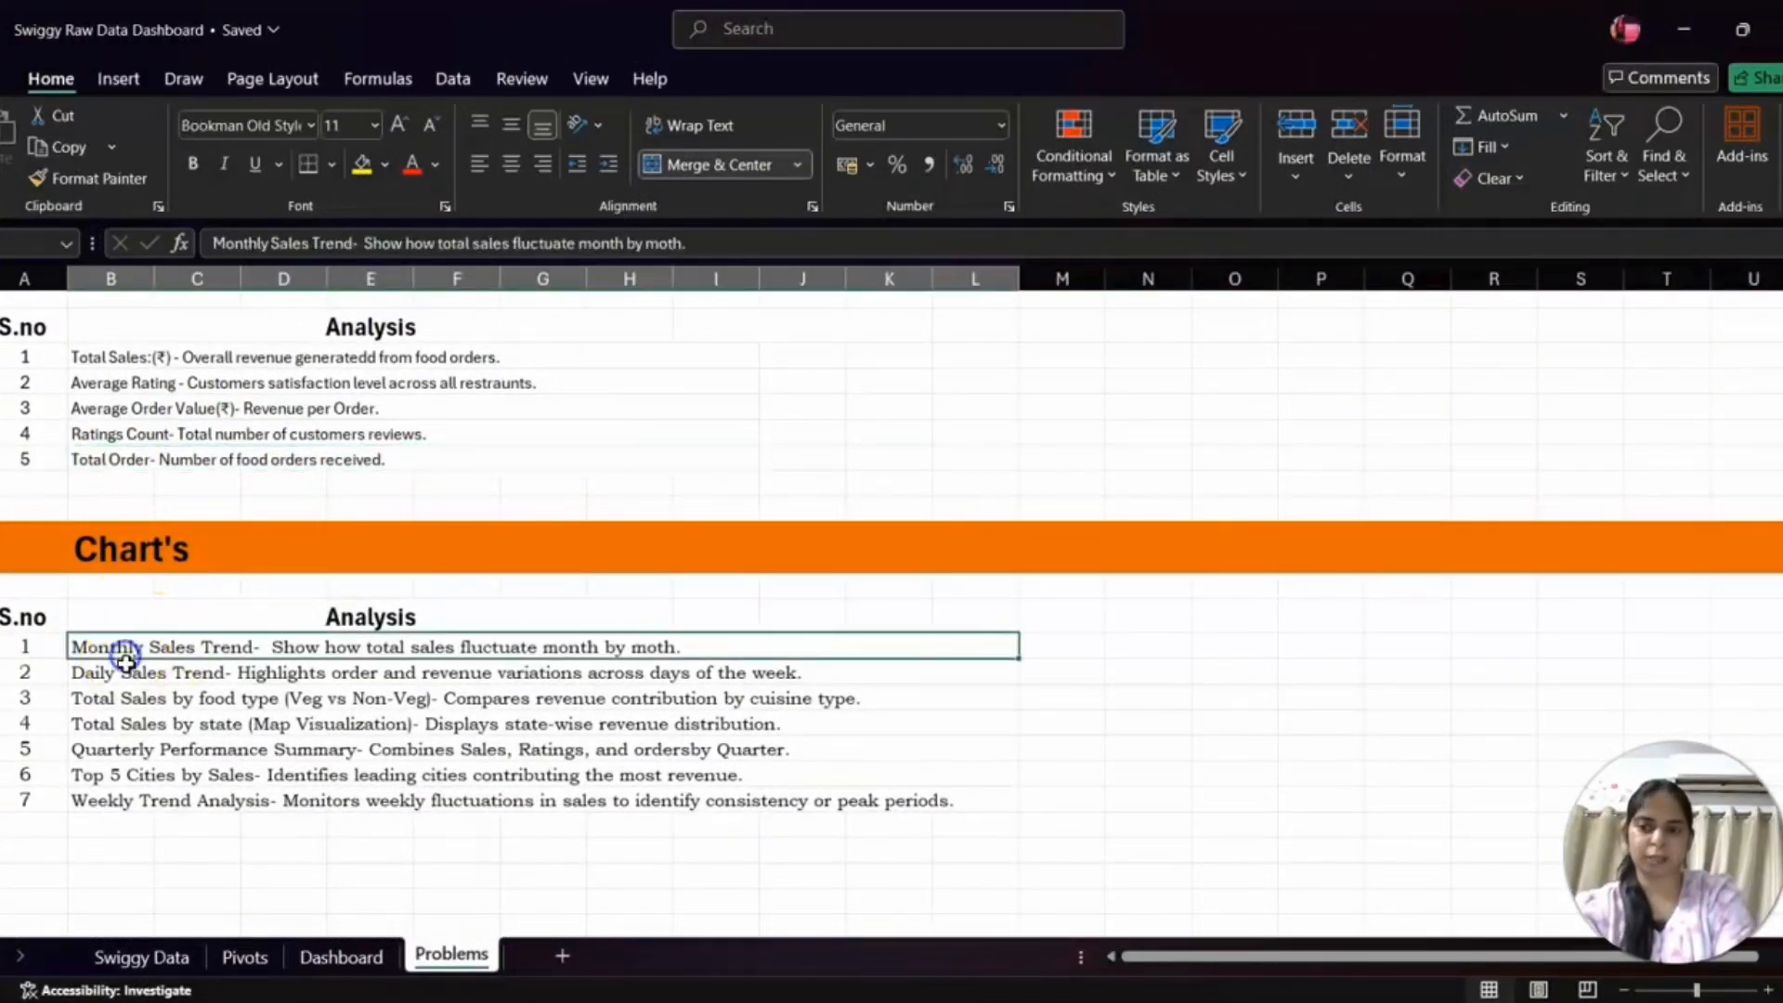
{"action": "left_click", "coordinate": [131, 672]}
{"action": "left_click", "coordinate": [132, 733]}
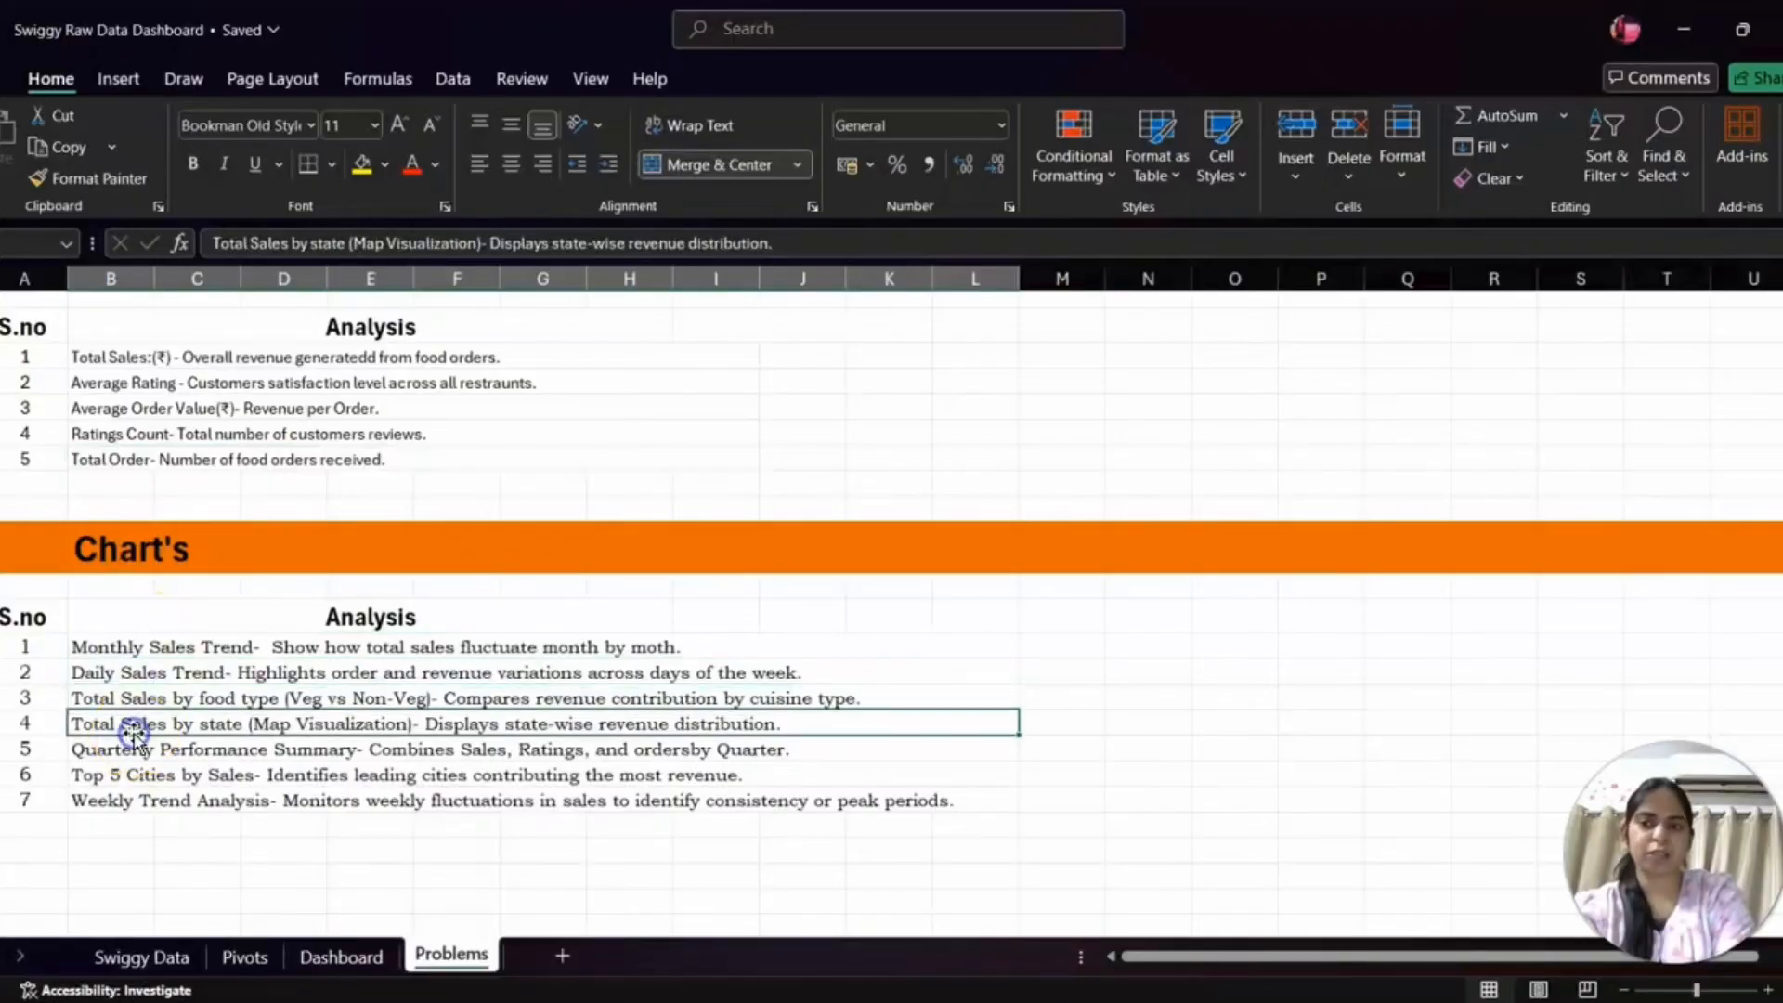
{"action": "left_click_drag", "start_coordinate": [131, 729], "coordinate": [127, 704]}
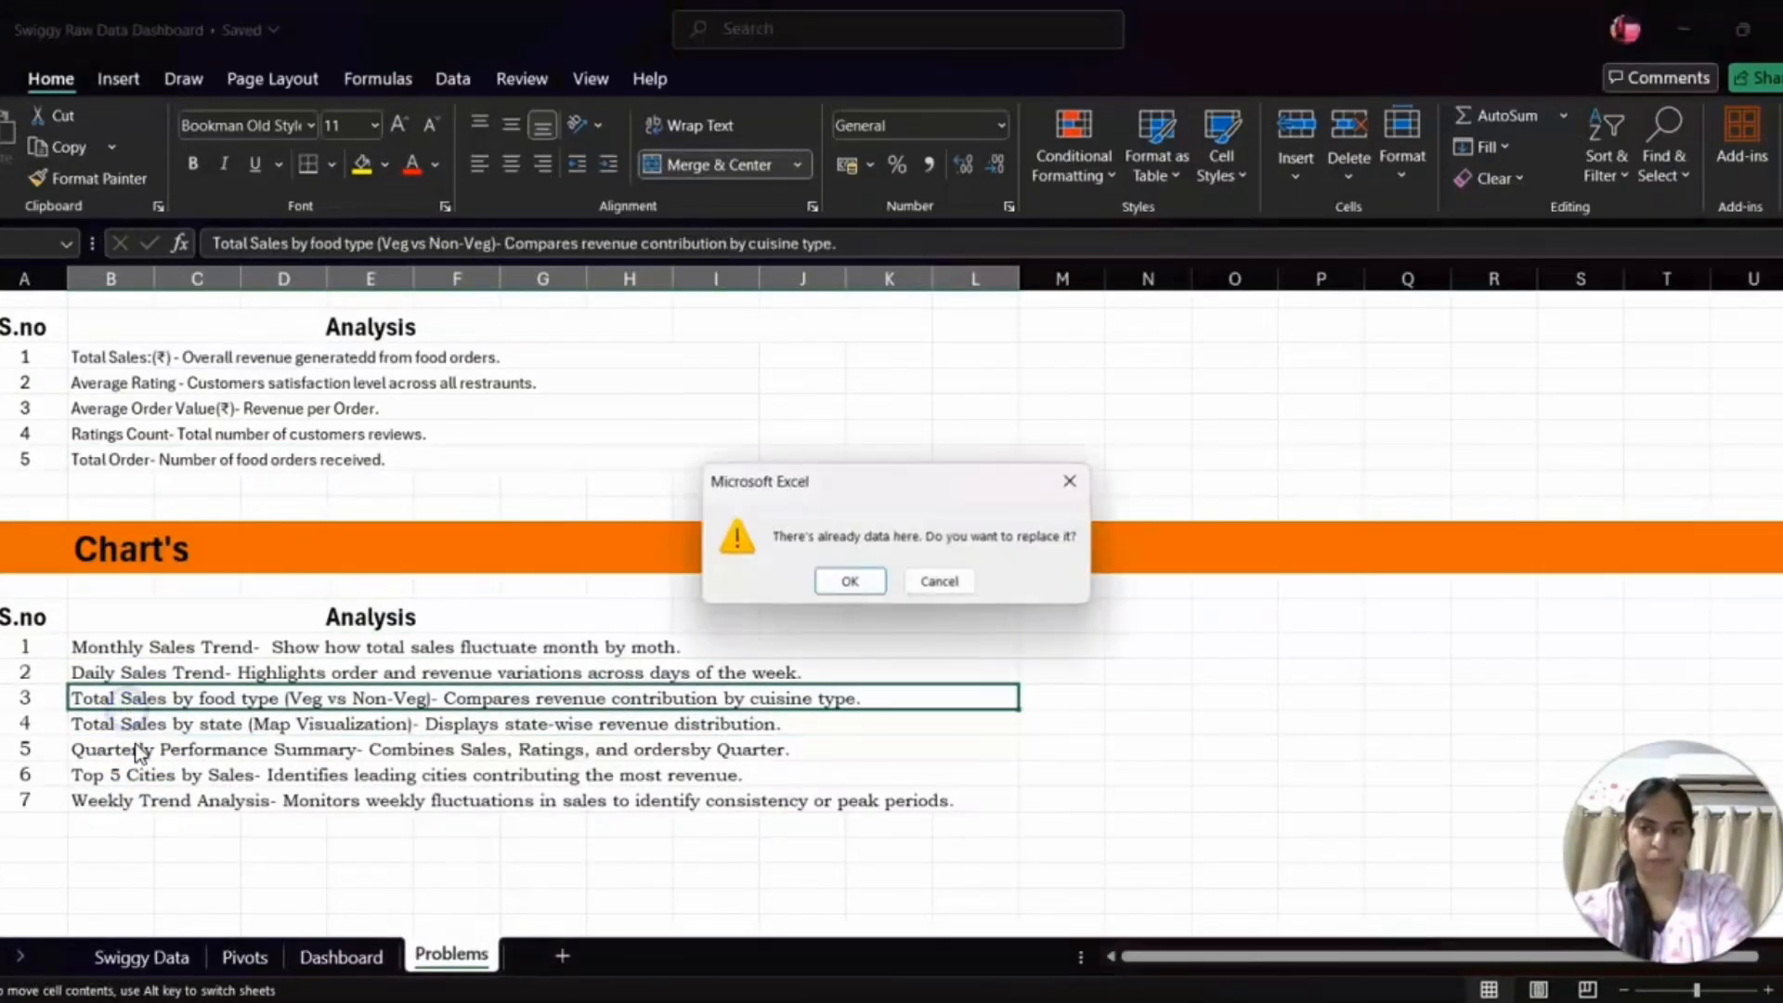
{"action": "left_click", "coordinate": [1070, 474]}
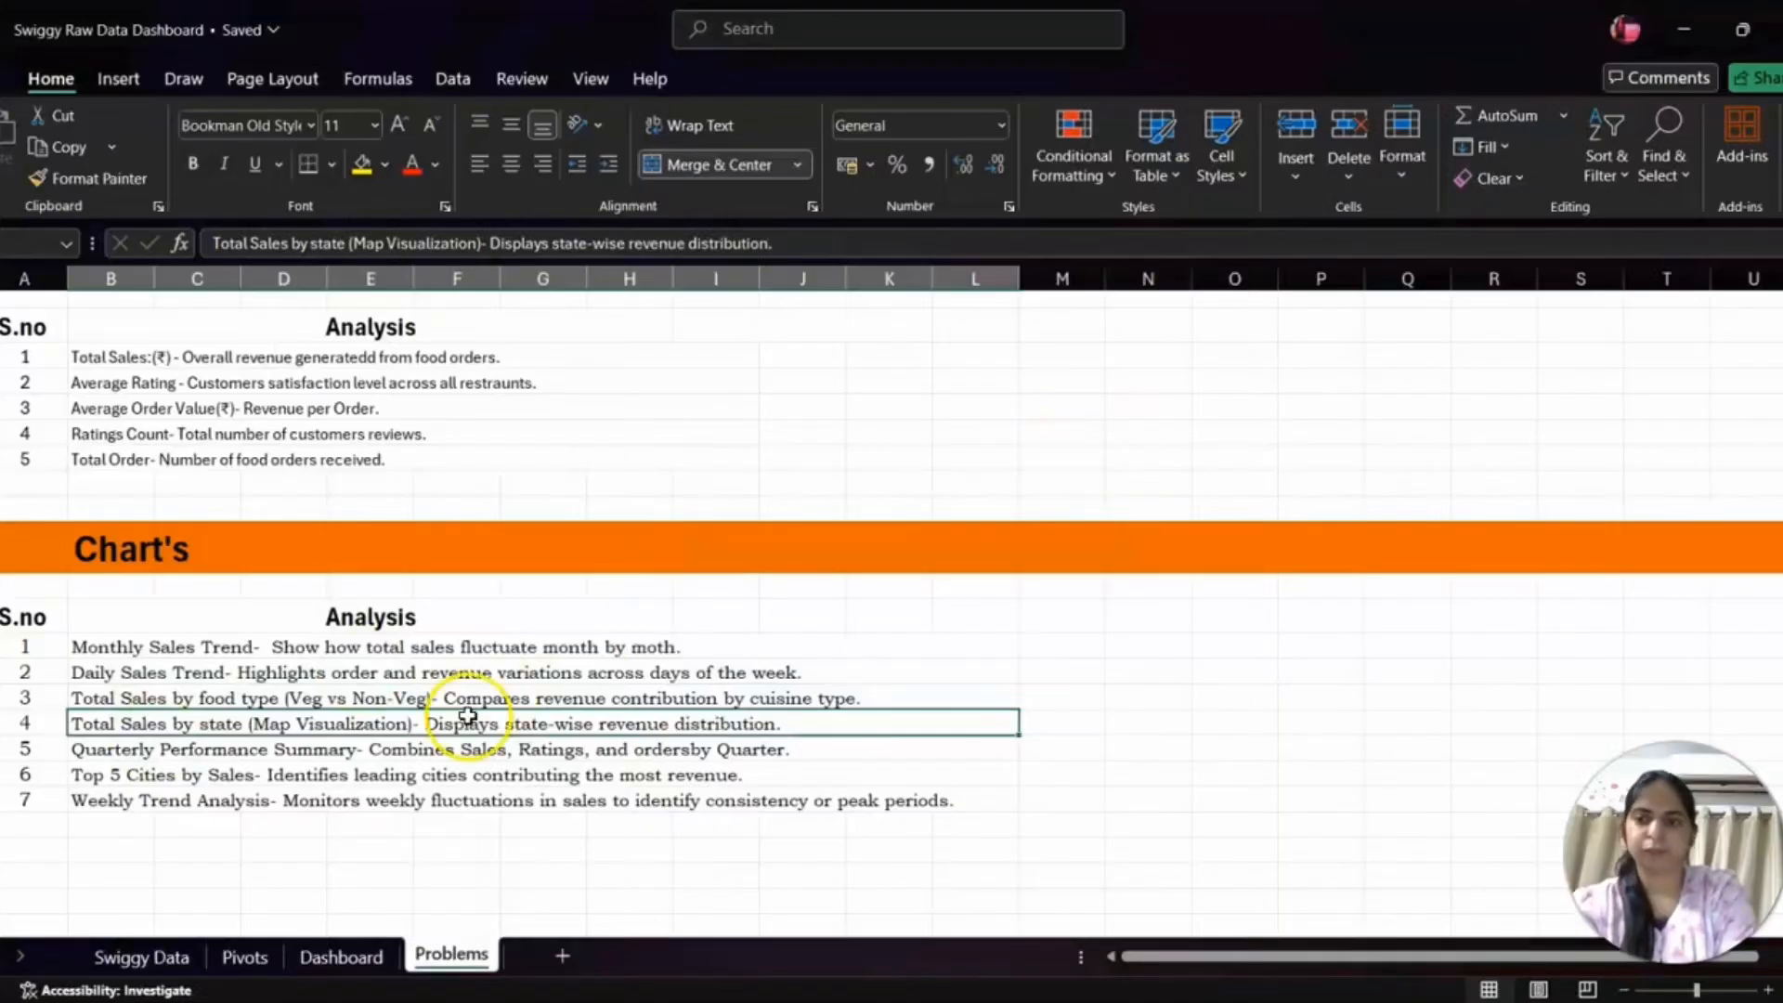
{"action": "left_click", "coordinate": [128, 647]}
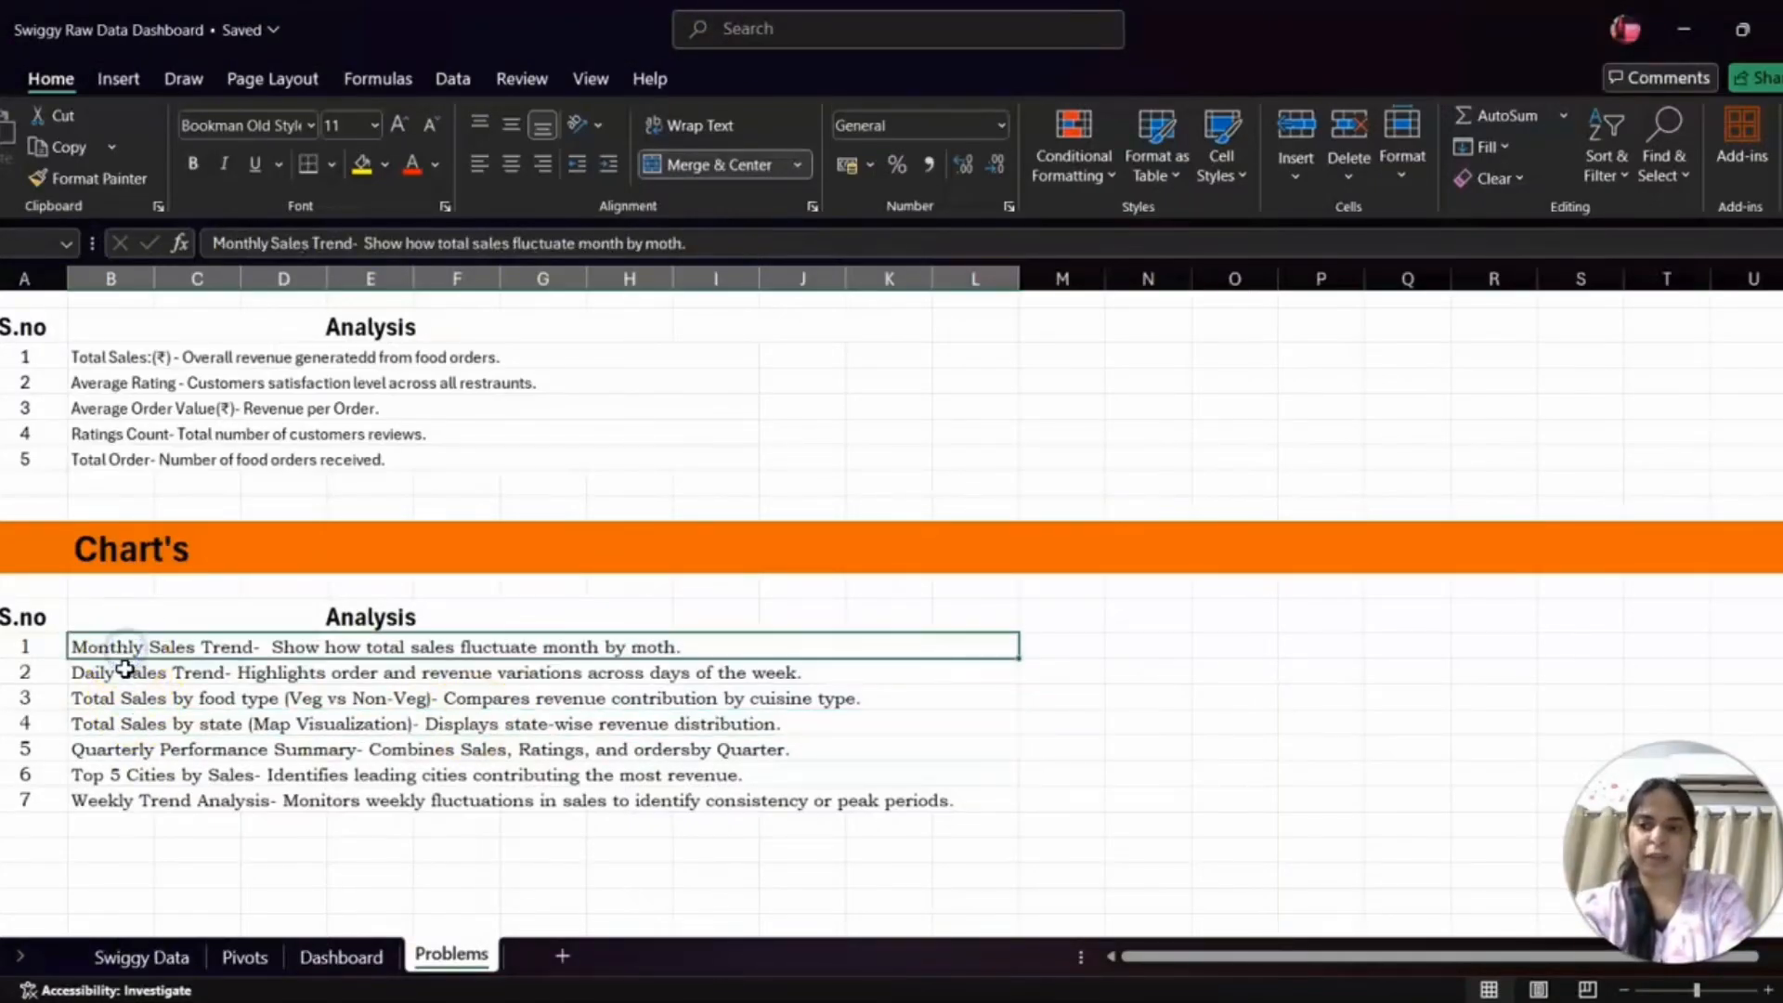
{"action": "left_click", "coordinate": [126, 671]}
{"action": "left_click", "coordinate": [121, 696]}
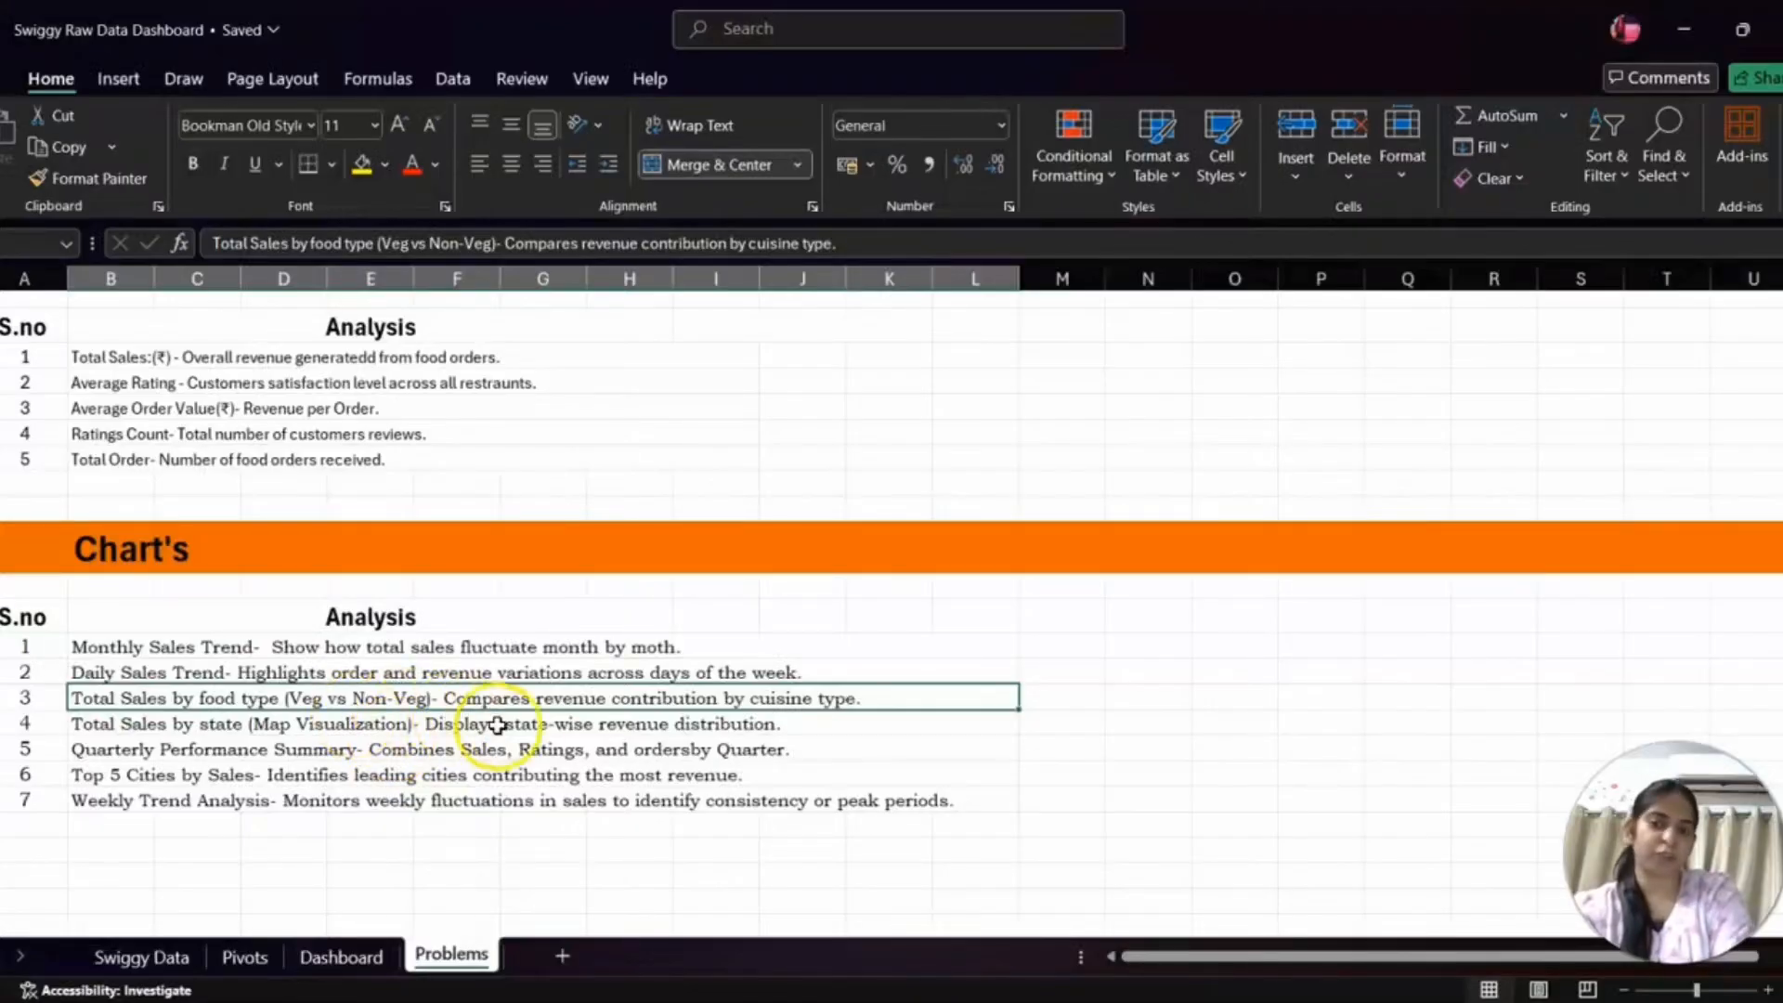
- Read the requirements for the state sales map, Quarterly Performance Summary, Top 5 Cities by Sales and Weekly Trend Analysis
{"action": "left_click", "coordinate": [145, 732]}
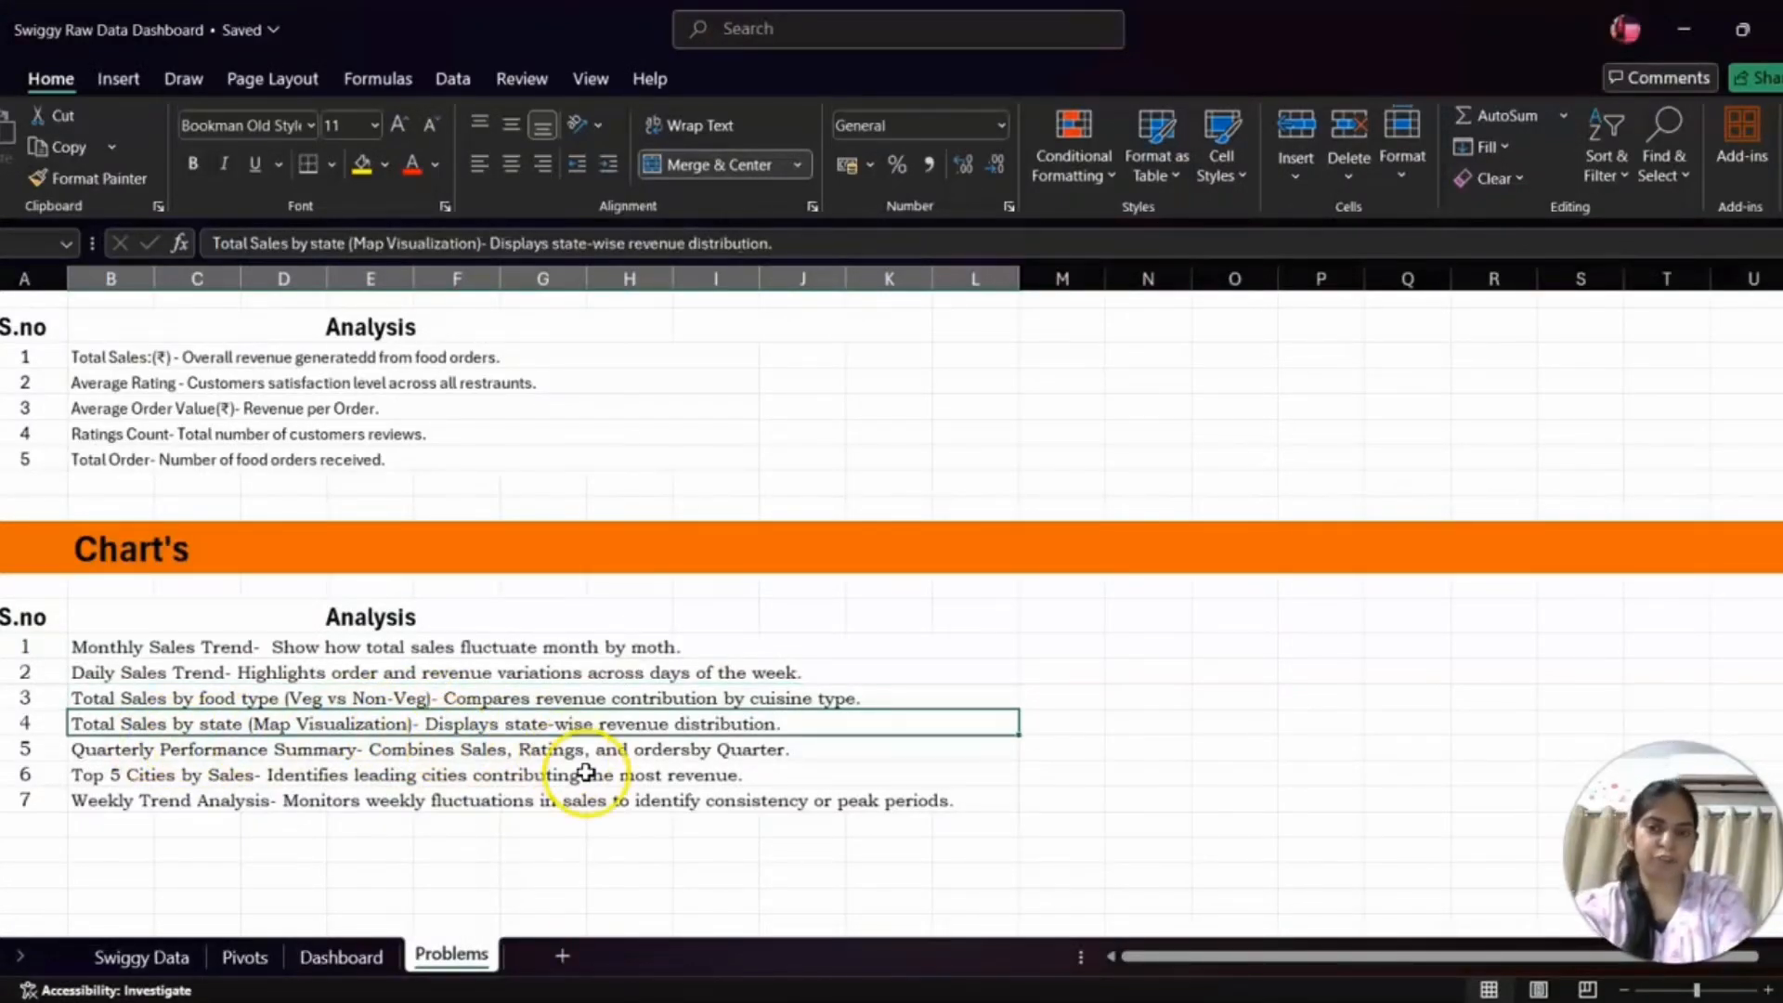
{"action": "left_click", "coordinate": [197, 749]}
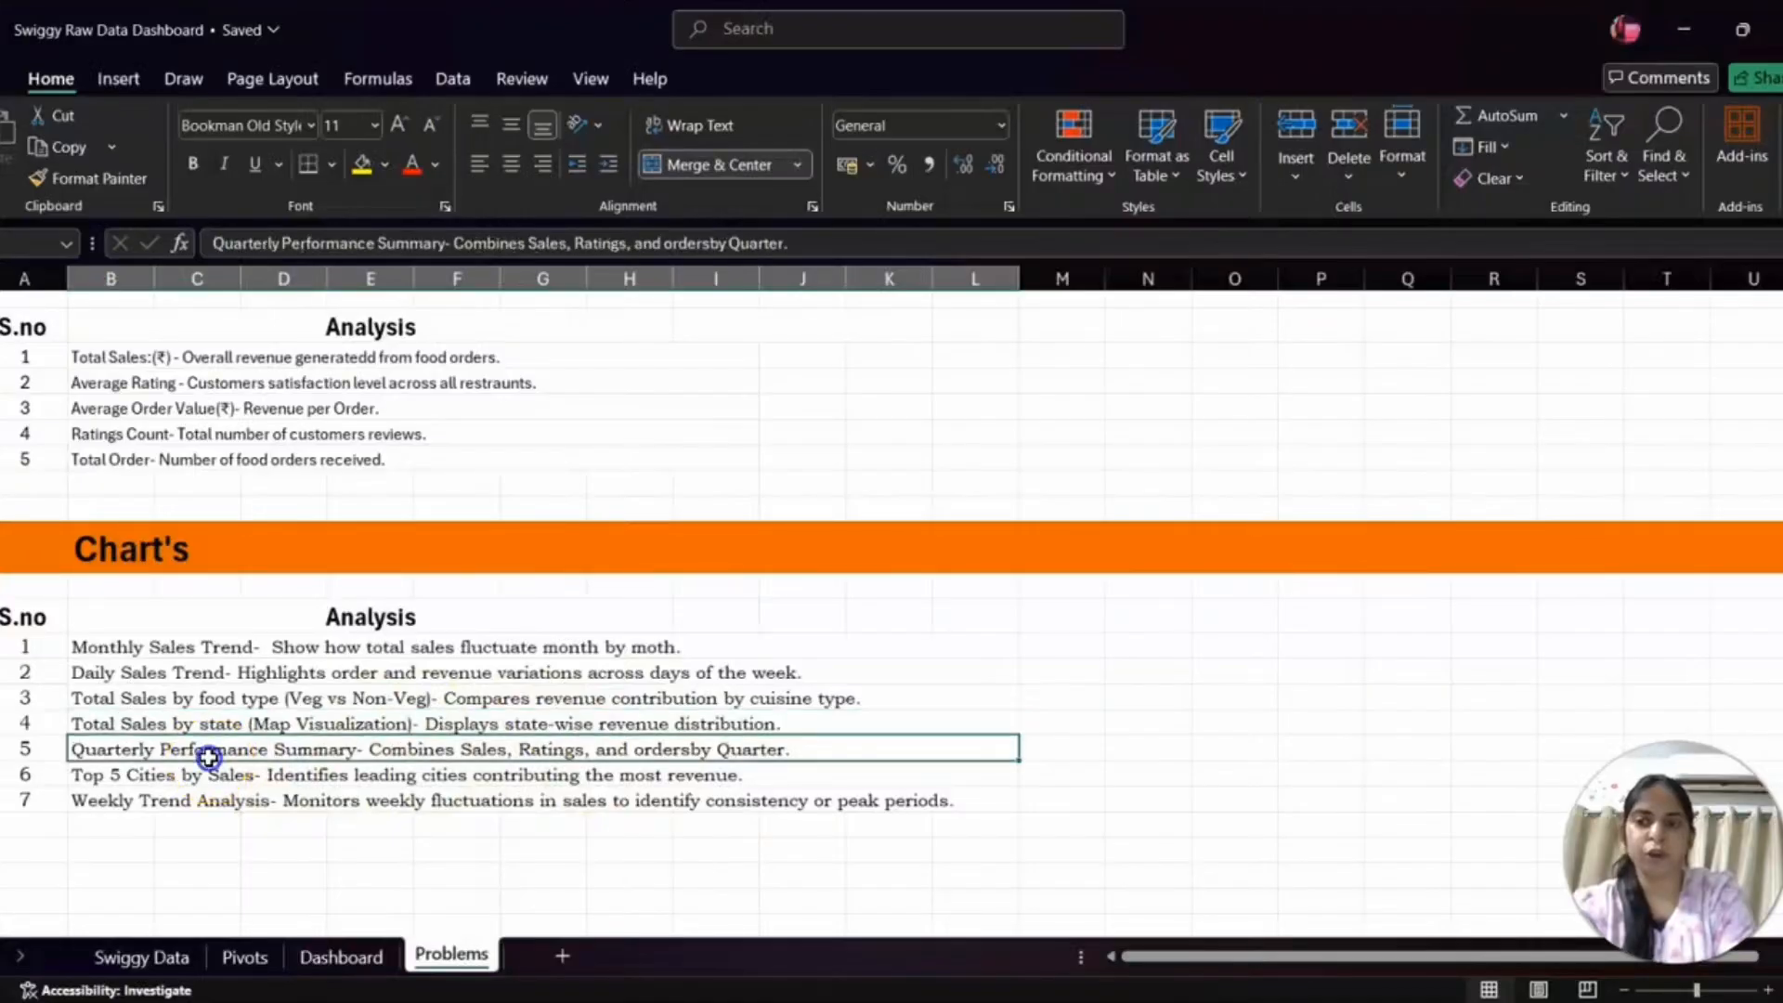
{"action": "left_click", "coordinate": [144, 774]}
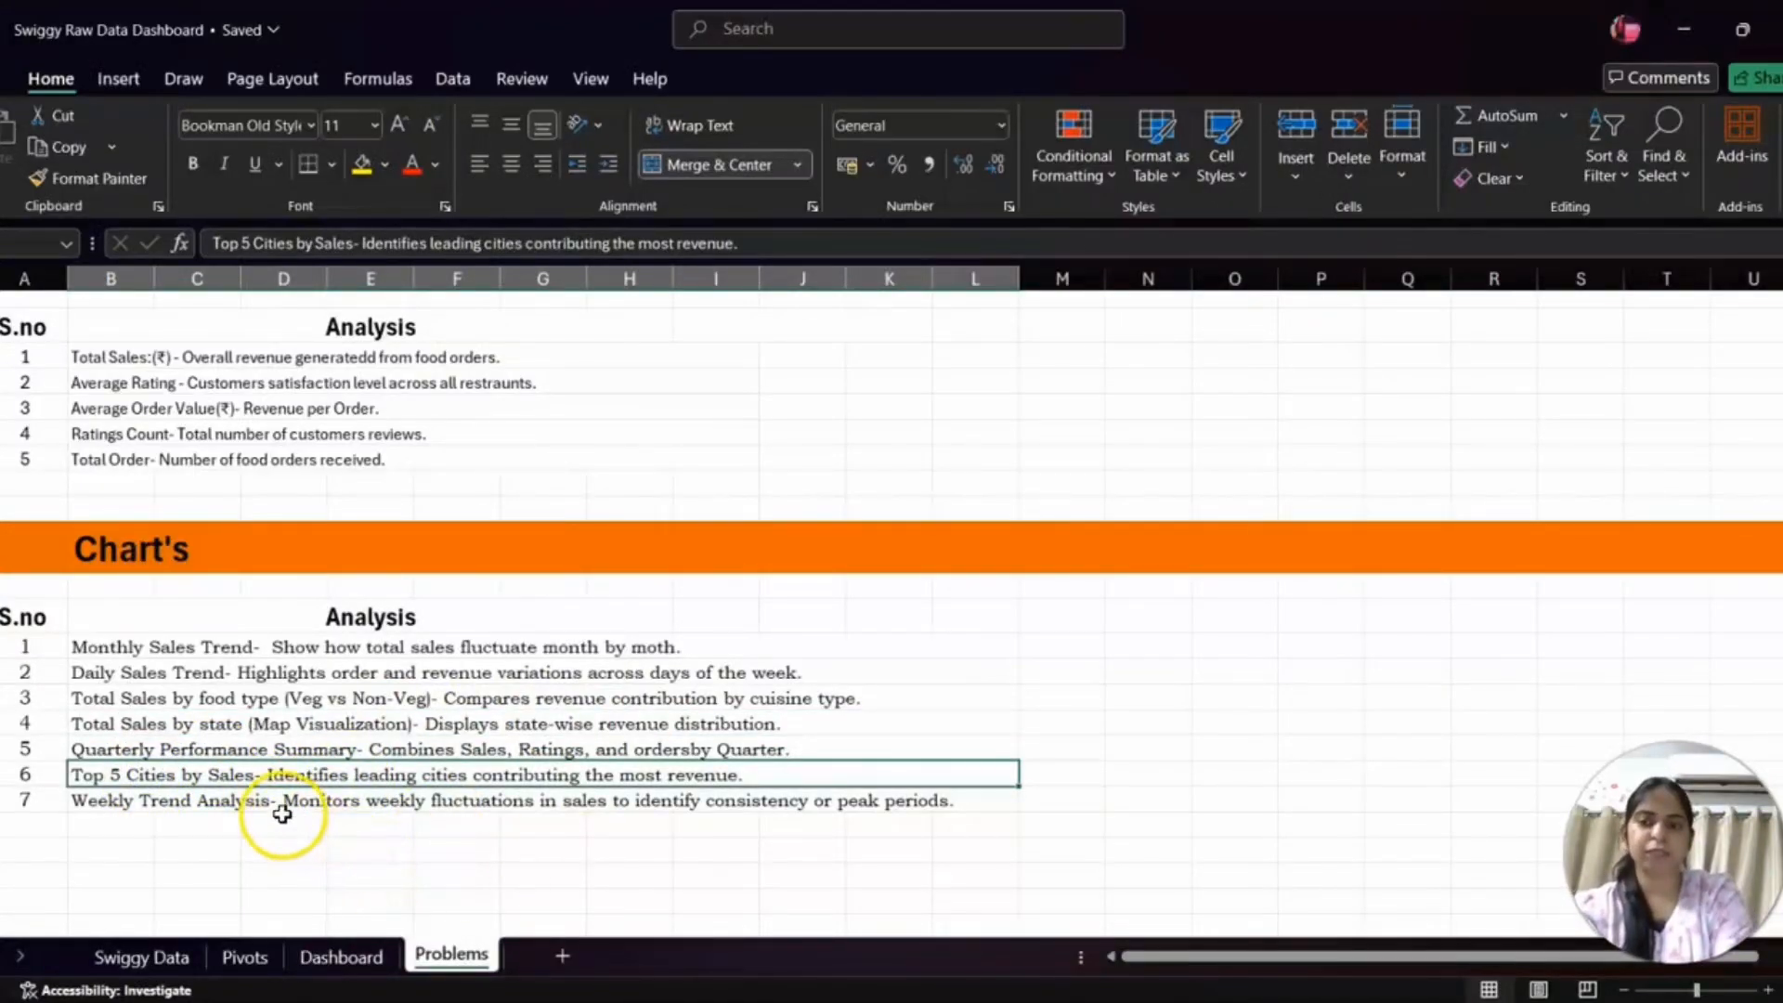
{"action": "left_click", "coordinate": [257, 801]}
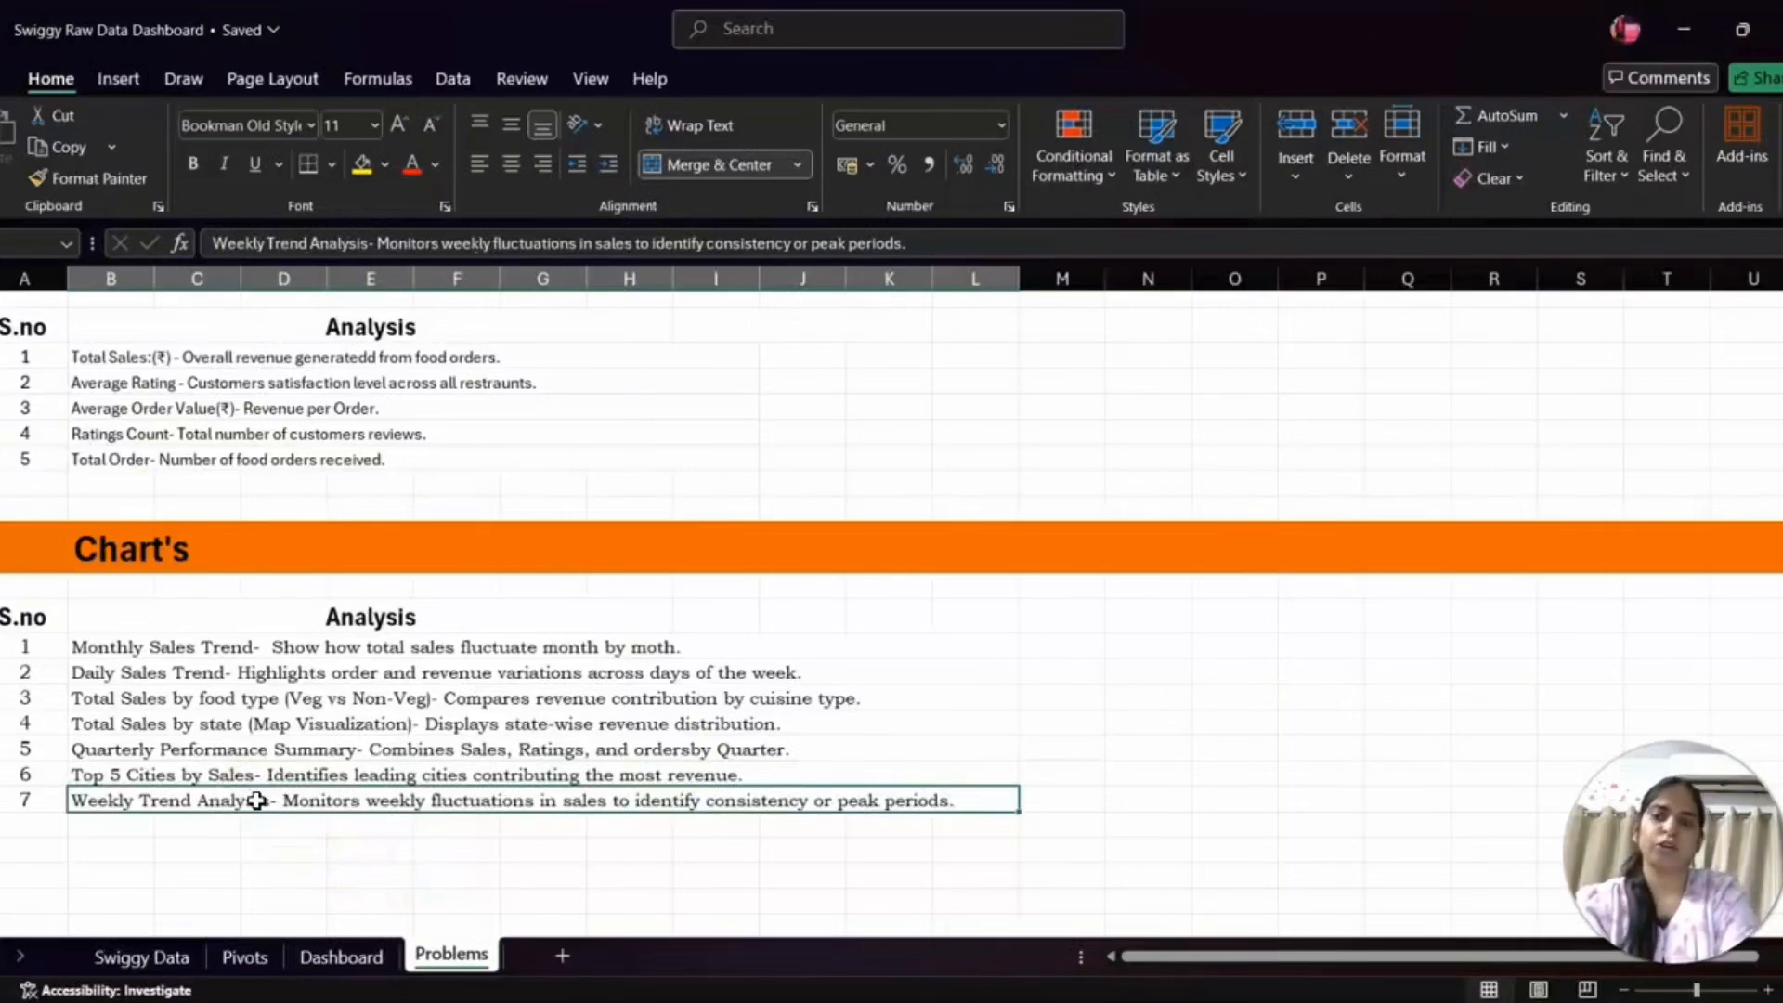
{"action": "scroll", "coordinate": [250, 796], "scroll_direction": "up", "scroll_amount": 2}
{"action": "scroll", "coordinate": [271, 728], "scroll_direction": "down", "scroll_amount": 1}
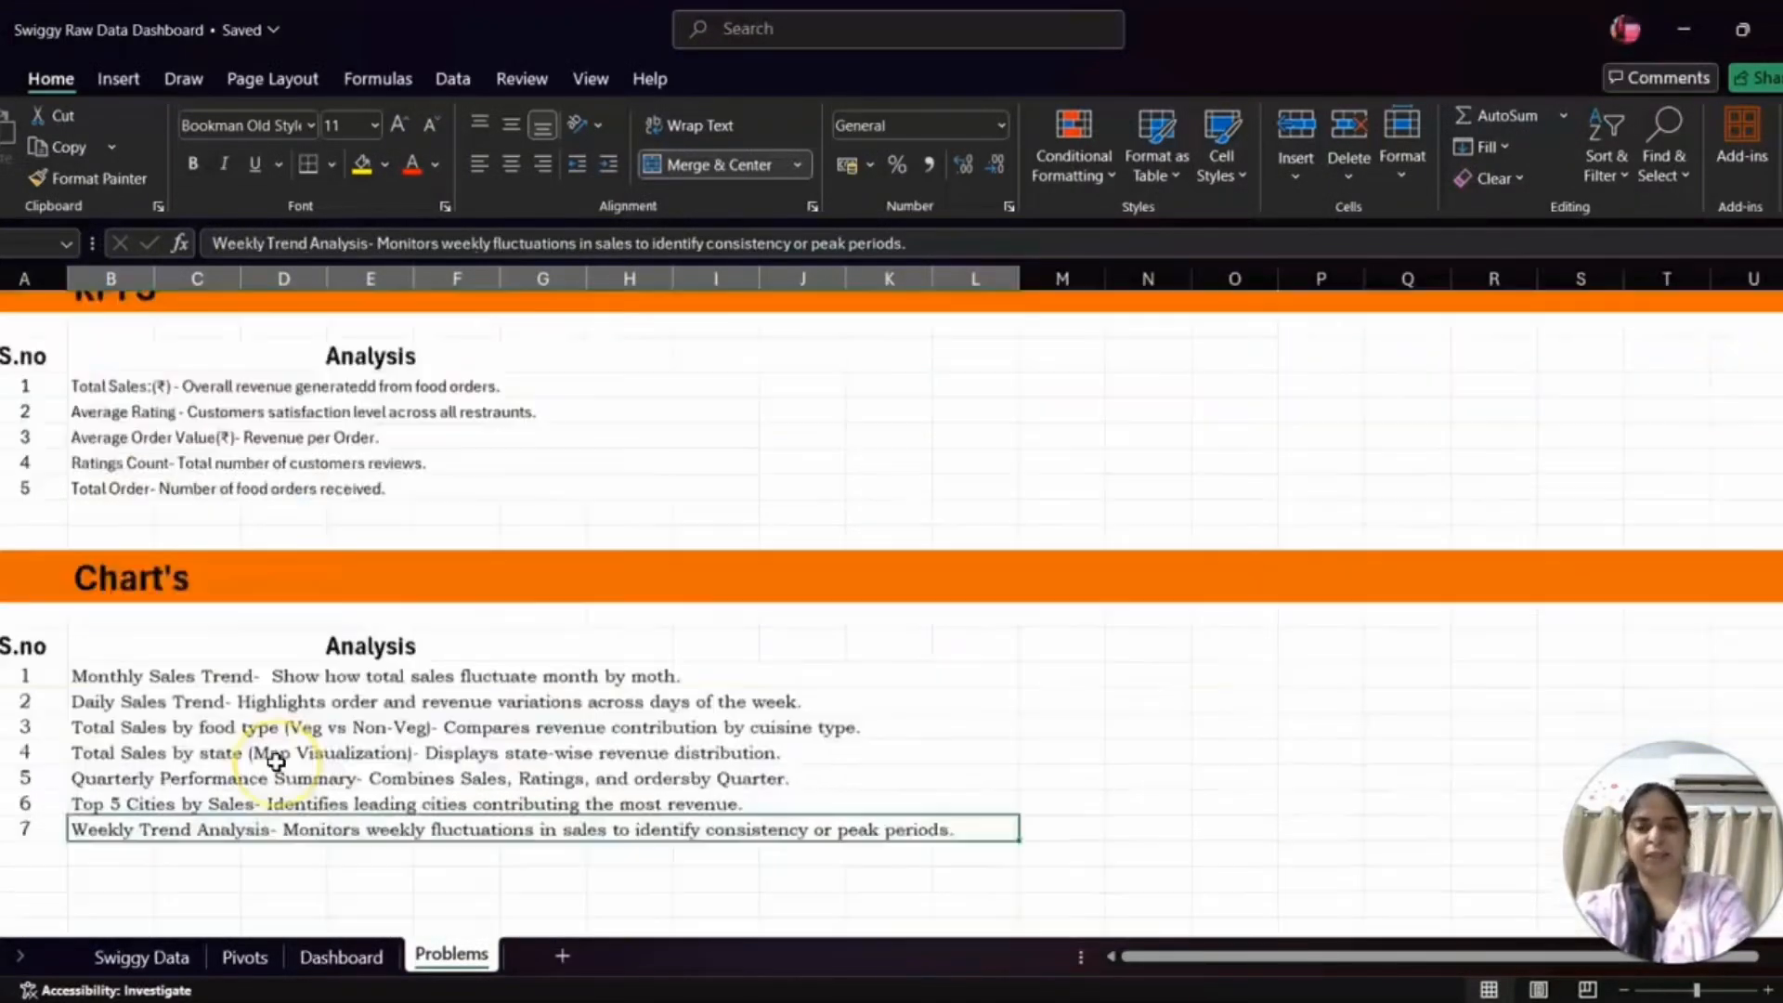
{"action": "scroll", "coordinate": [276, 762], "scroll_direction": "down", "scroll_amount": 1}
{"action": "scroll", "coordinate": [276, 762], "scroll_direction": "up", "scroll_amount": 3}
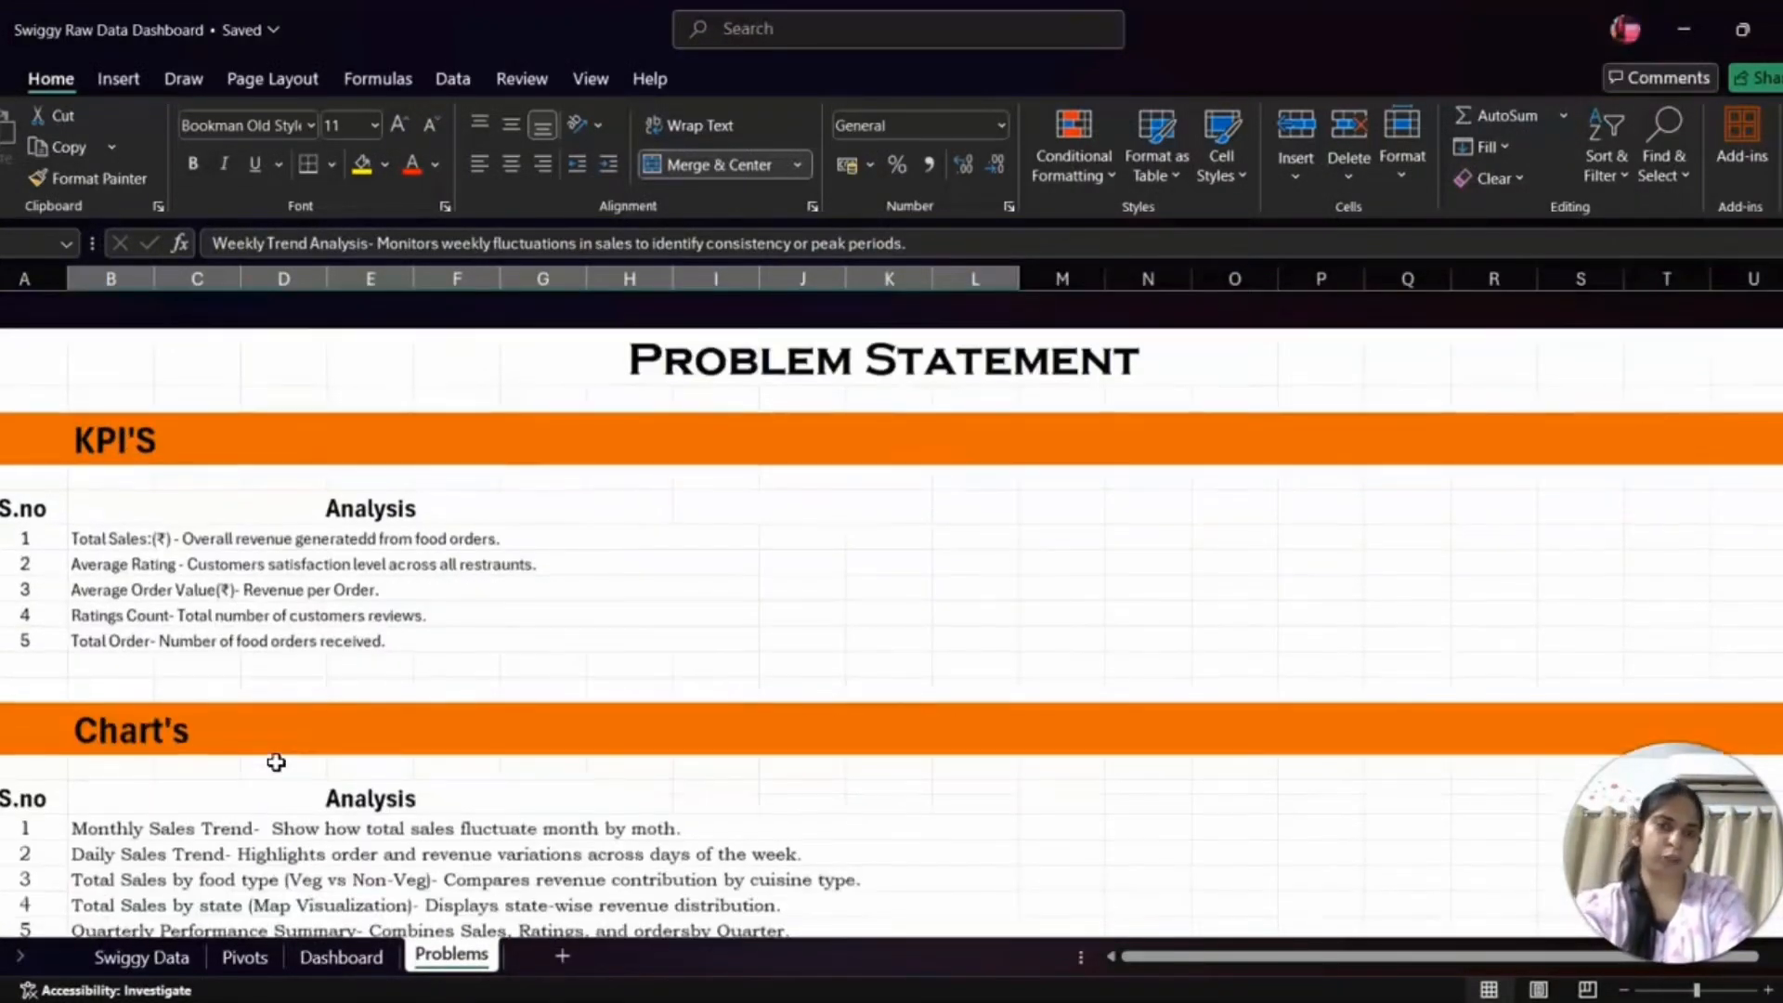
{"action": "scroll", "coordinate": [276, 762], "scroll_direction": "down", "scroll_amount": 1}
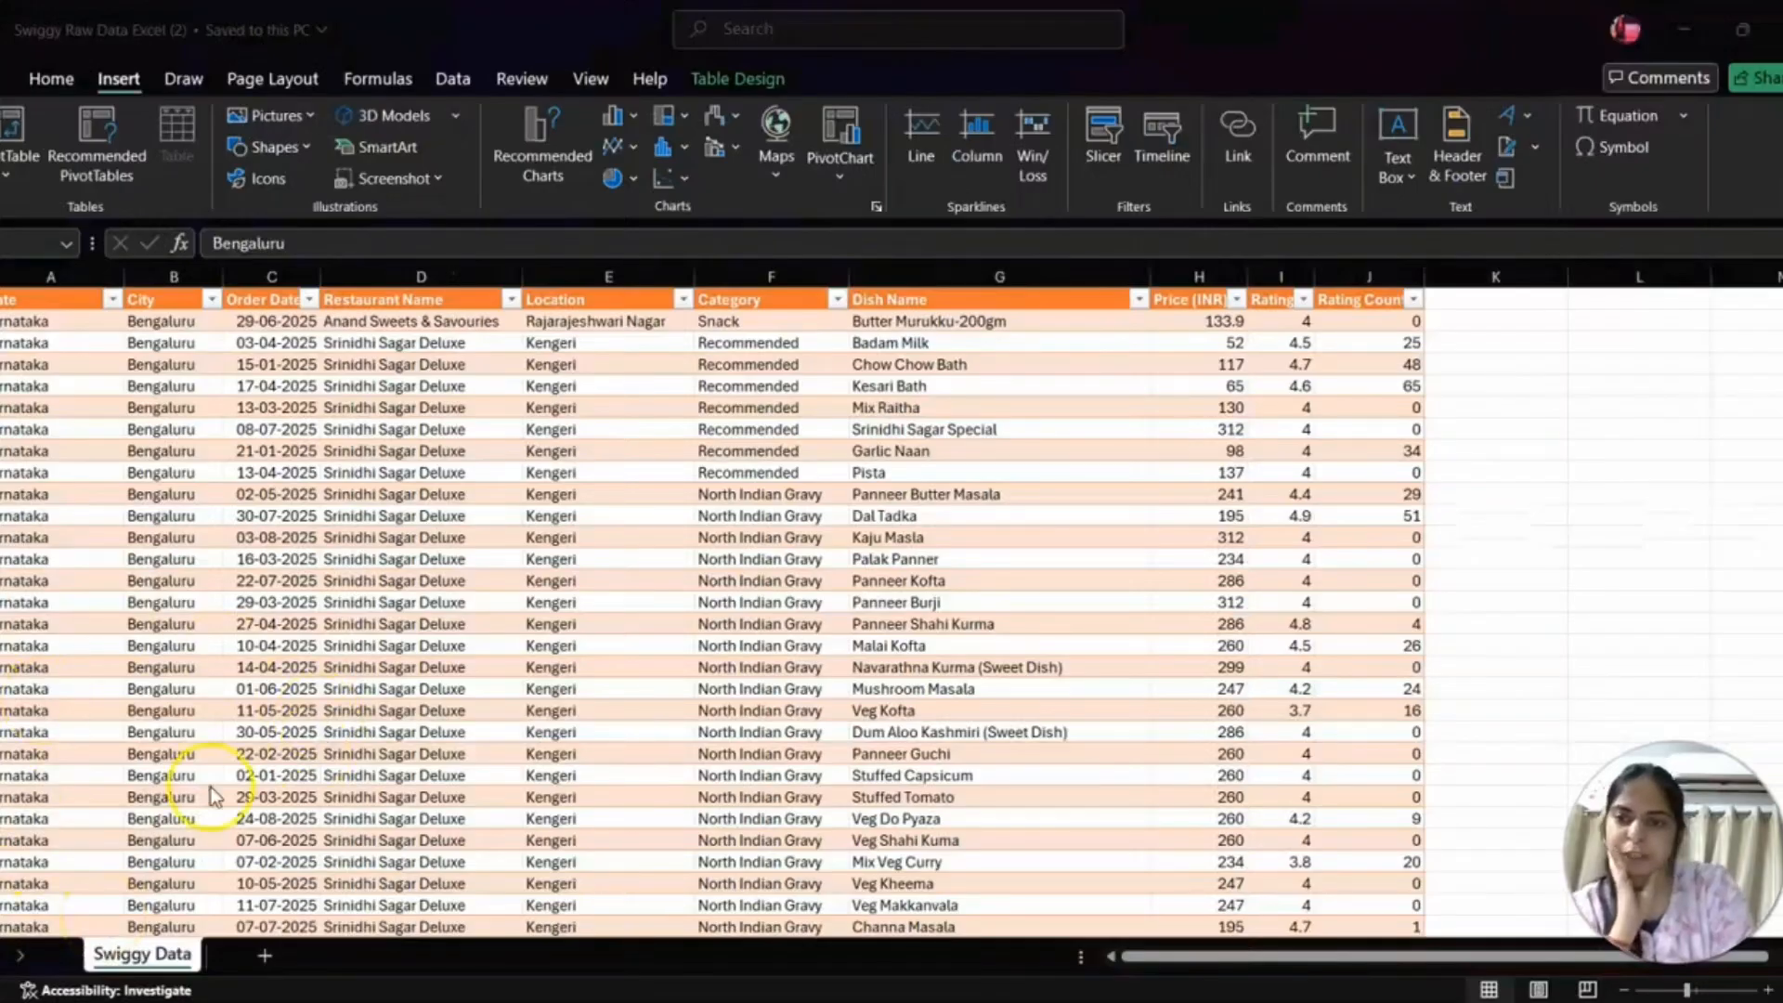
- Start a PivotTable from the Swiggy data table and check that the source range Table1 covers the data
{"action": "left_click", "coordinate": [328, 606]}
{"action": "left_click", "coordinate": [216, 495]}
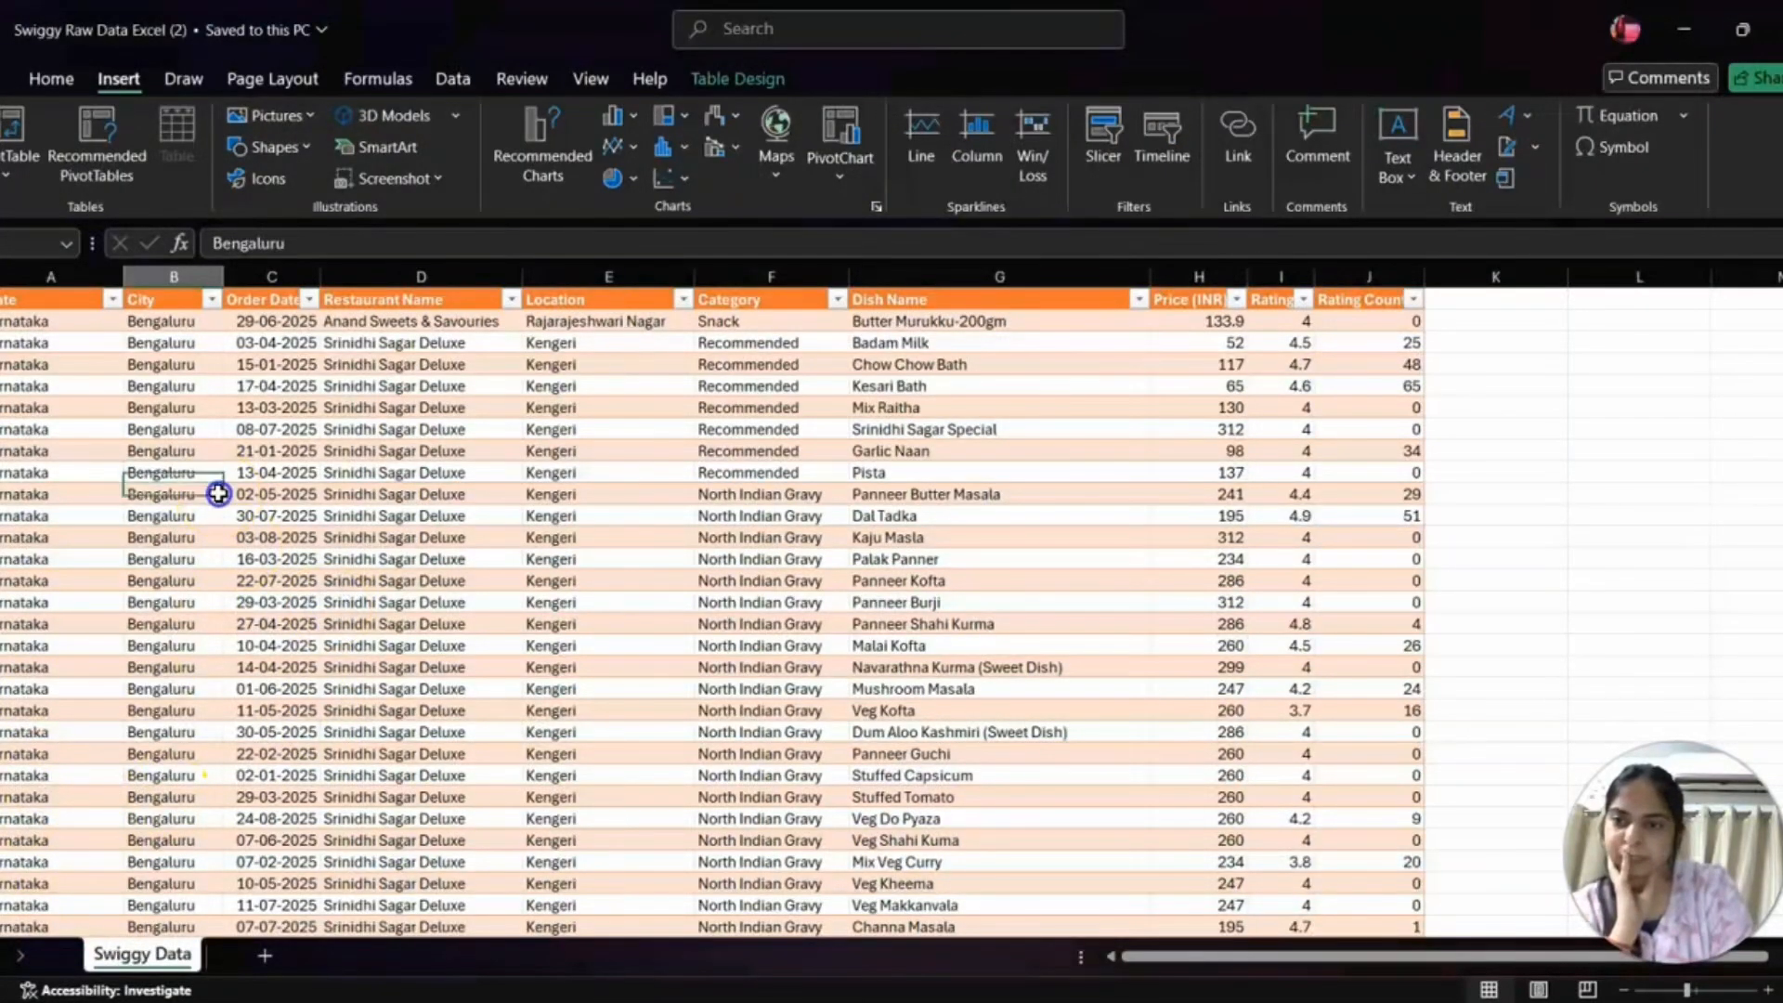
{"action": "left_click", "coordinate": [15, 166]}
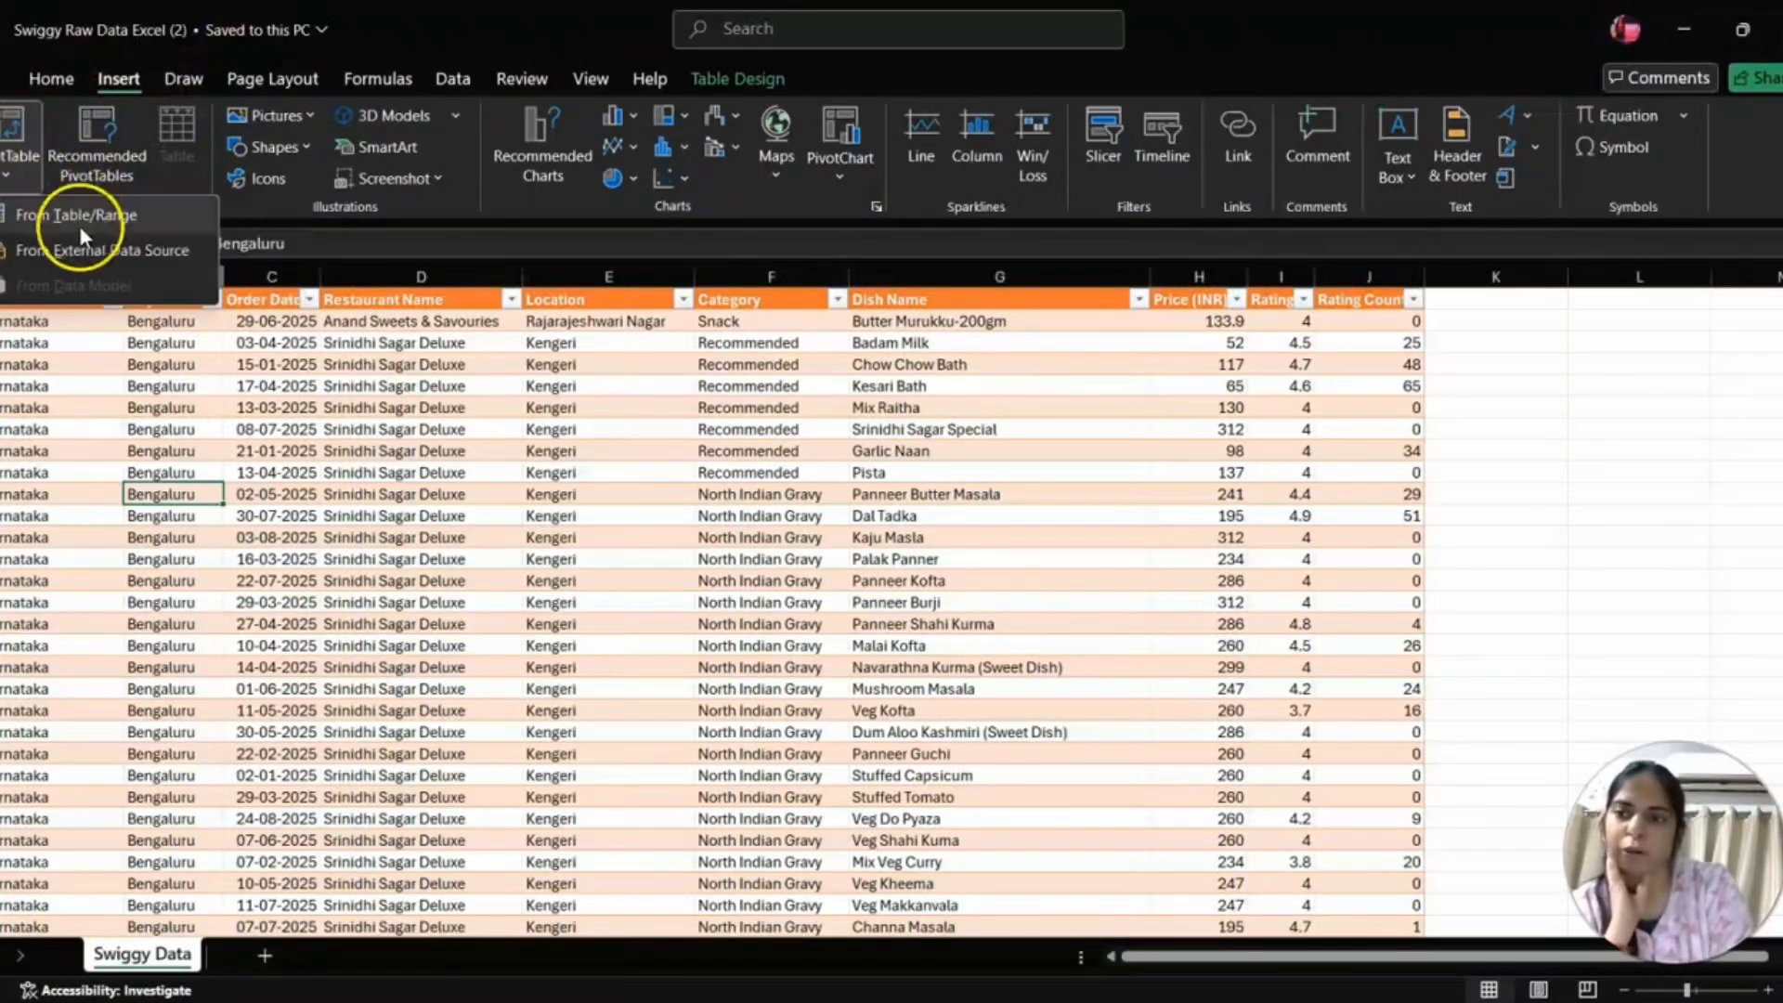
{"action": "left_click", "coordinate": [125, 213]}
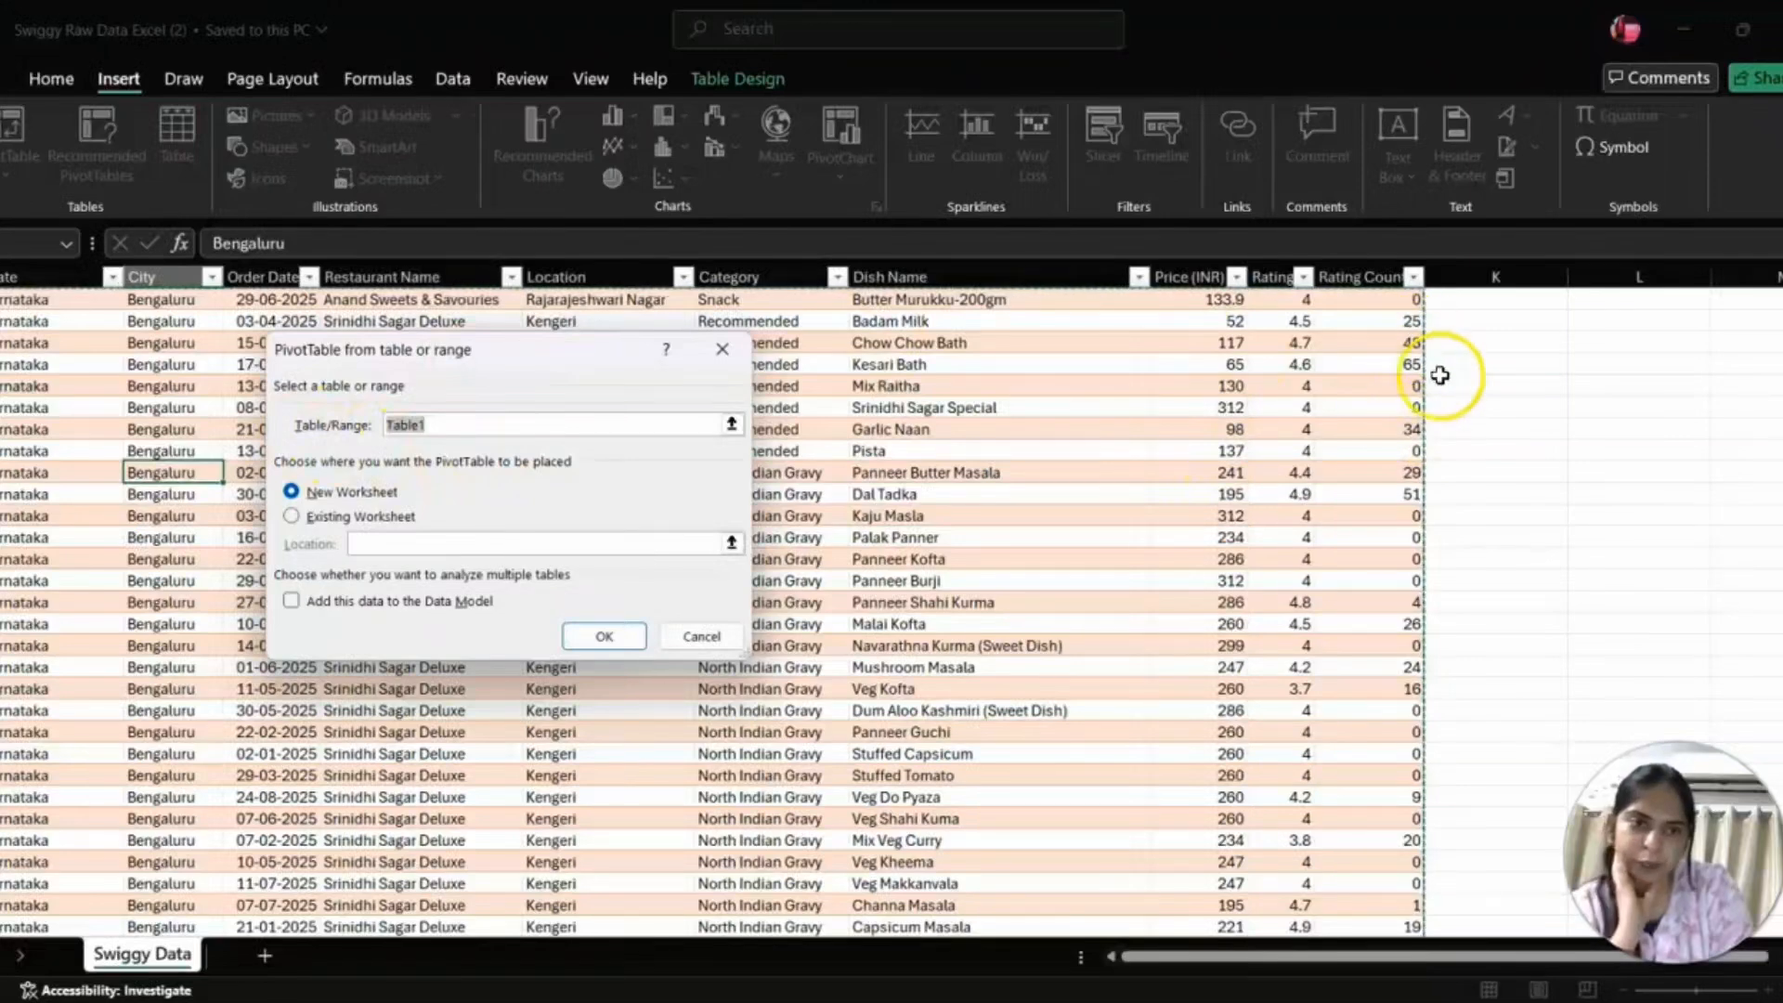
{"action": "scroll", "coordinate": [1345, 566], "scroll_direction": "down", "scroll_amount": 4}
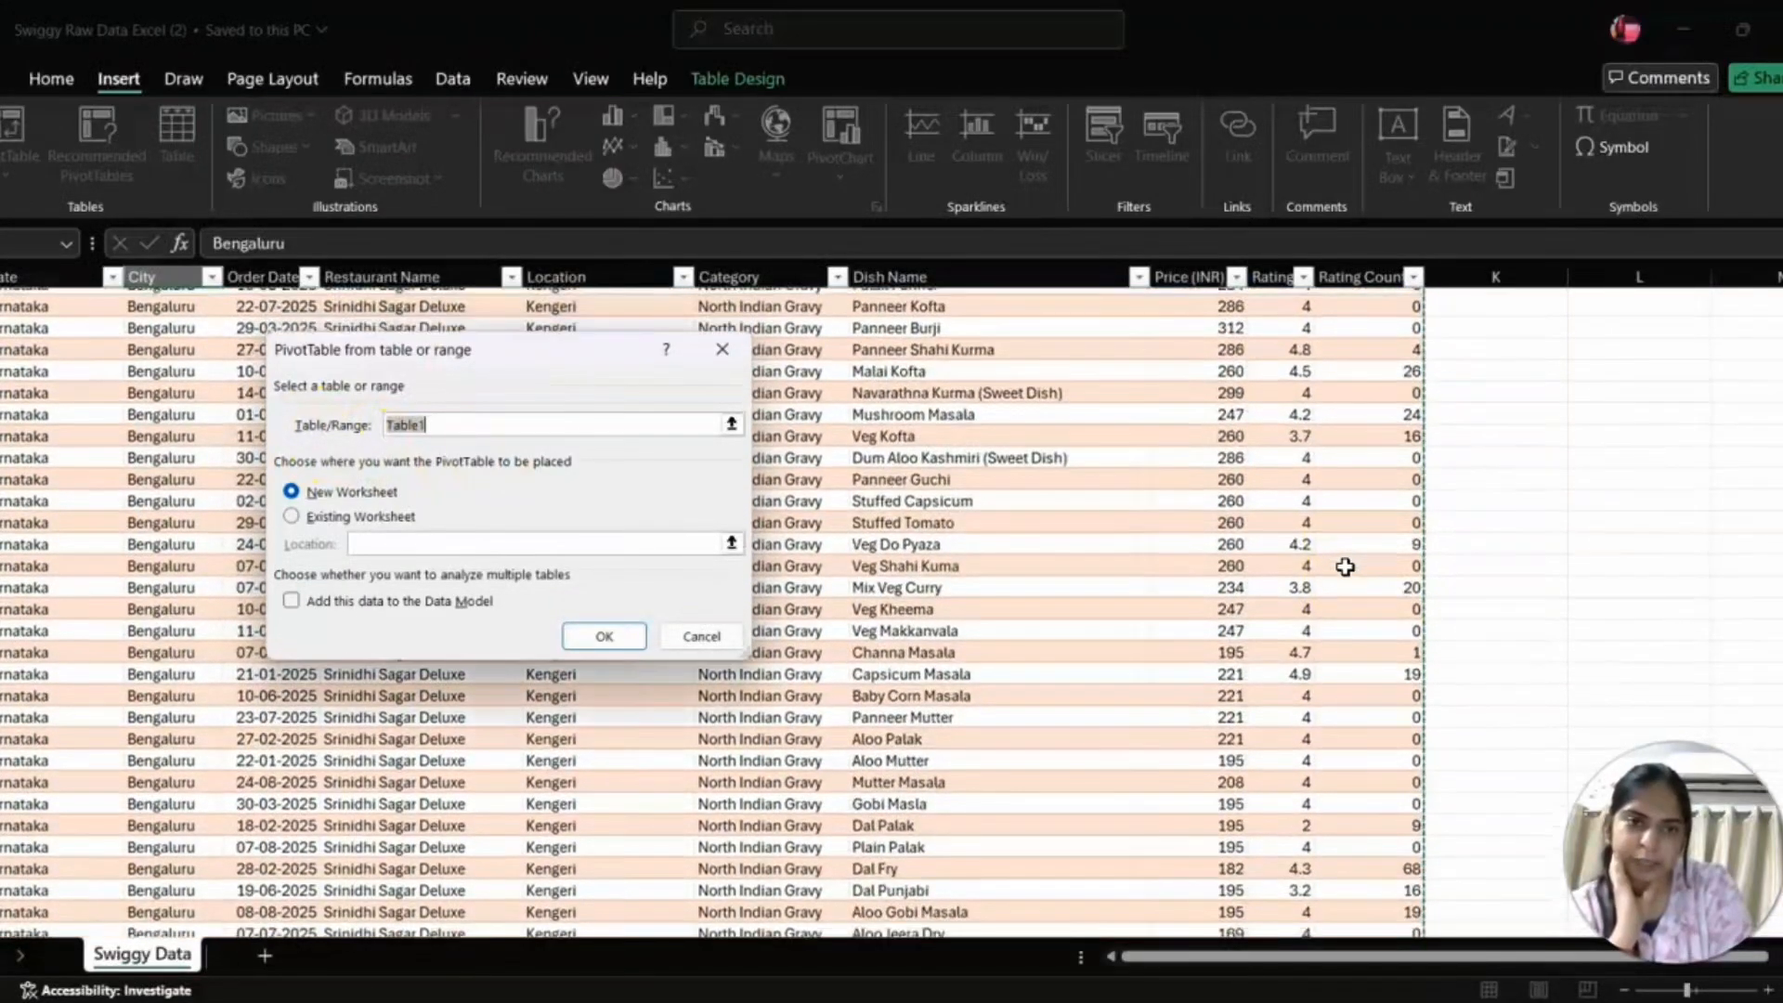
{"action": "scroll", "coordinate": [1345, 567], "scroll_direction": "up", "scroll_amount": 9}
{"action": "scroll", "coordinate": [1021, 568], "scroll_direction": "down", "scroll_amount": 6}
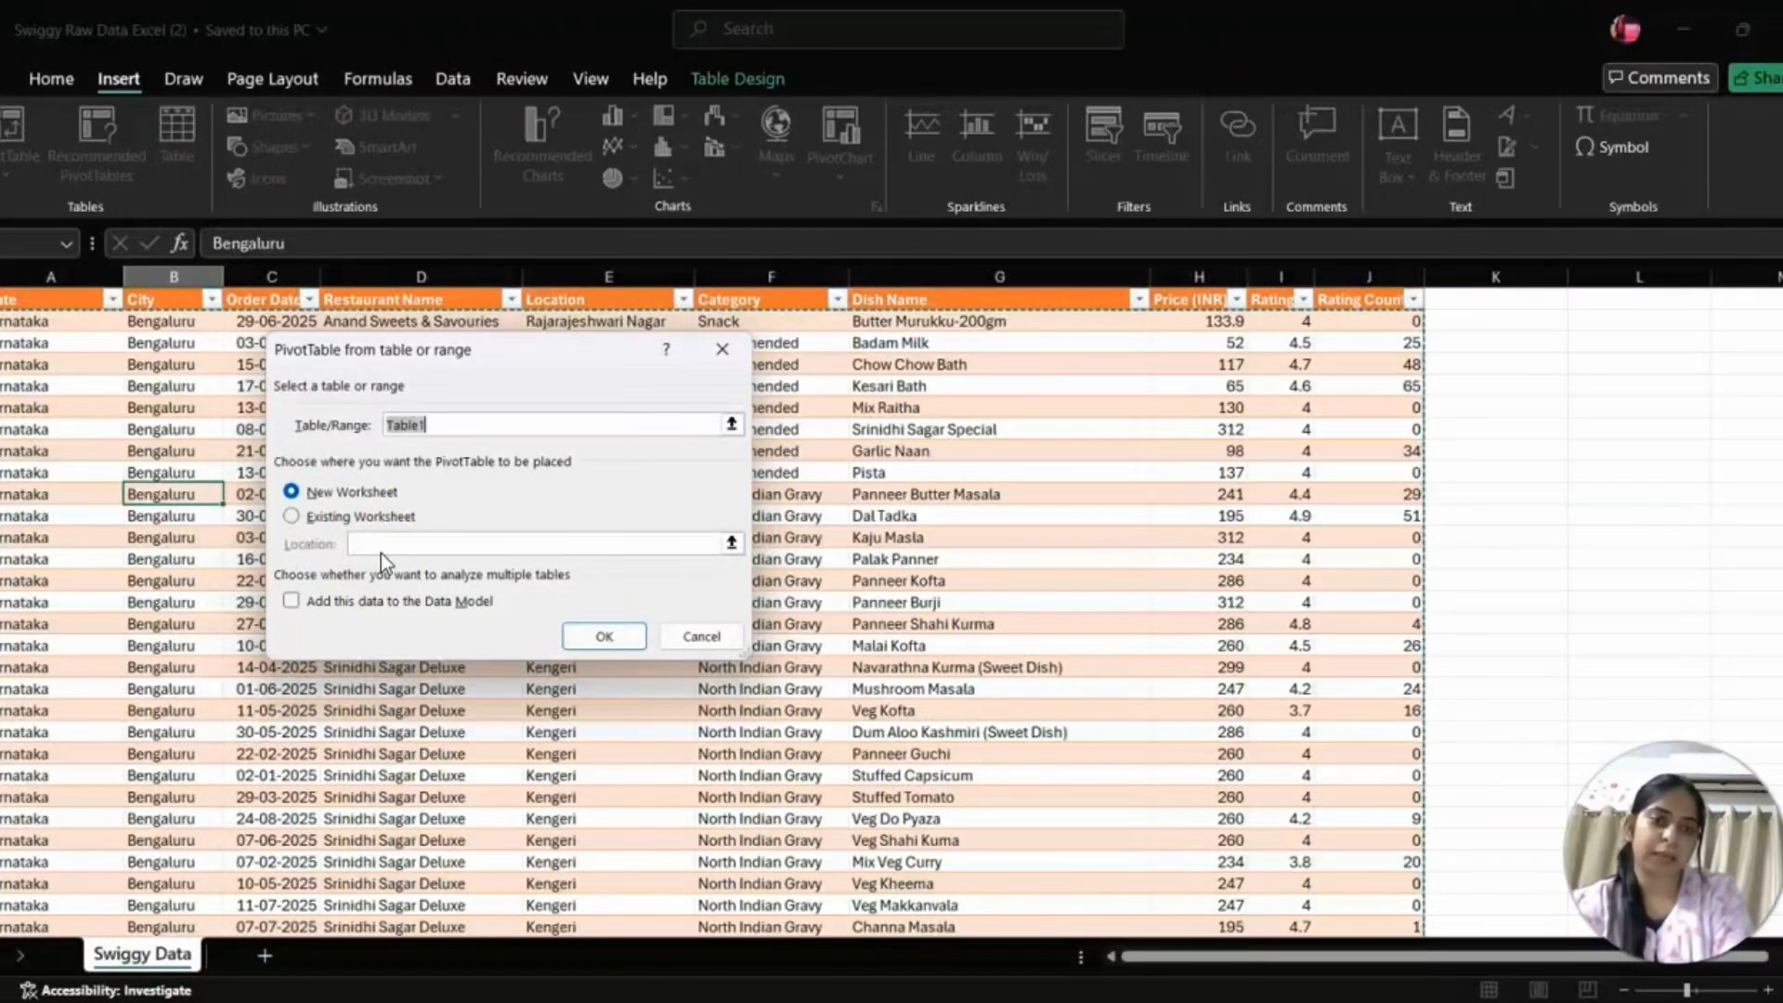
- Create the PivotTable on a new worksheet with its data added to the Data Model
{"action": "left_click", "coordinate": [293, 492]}
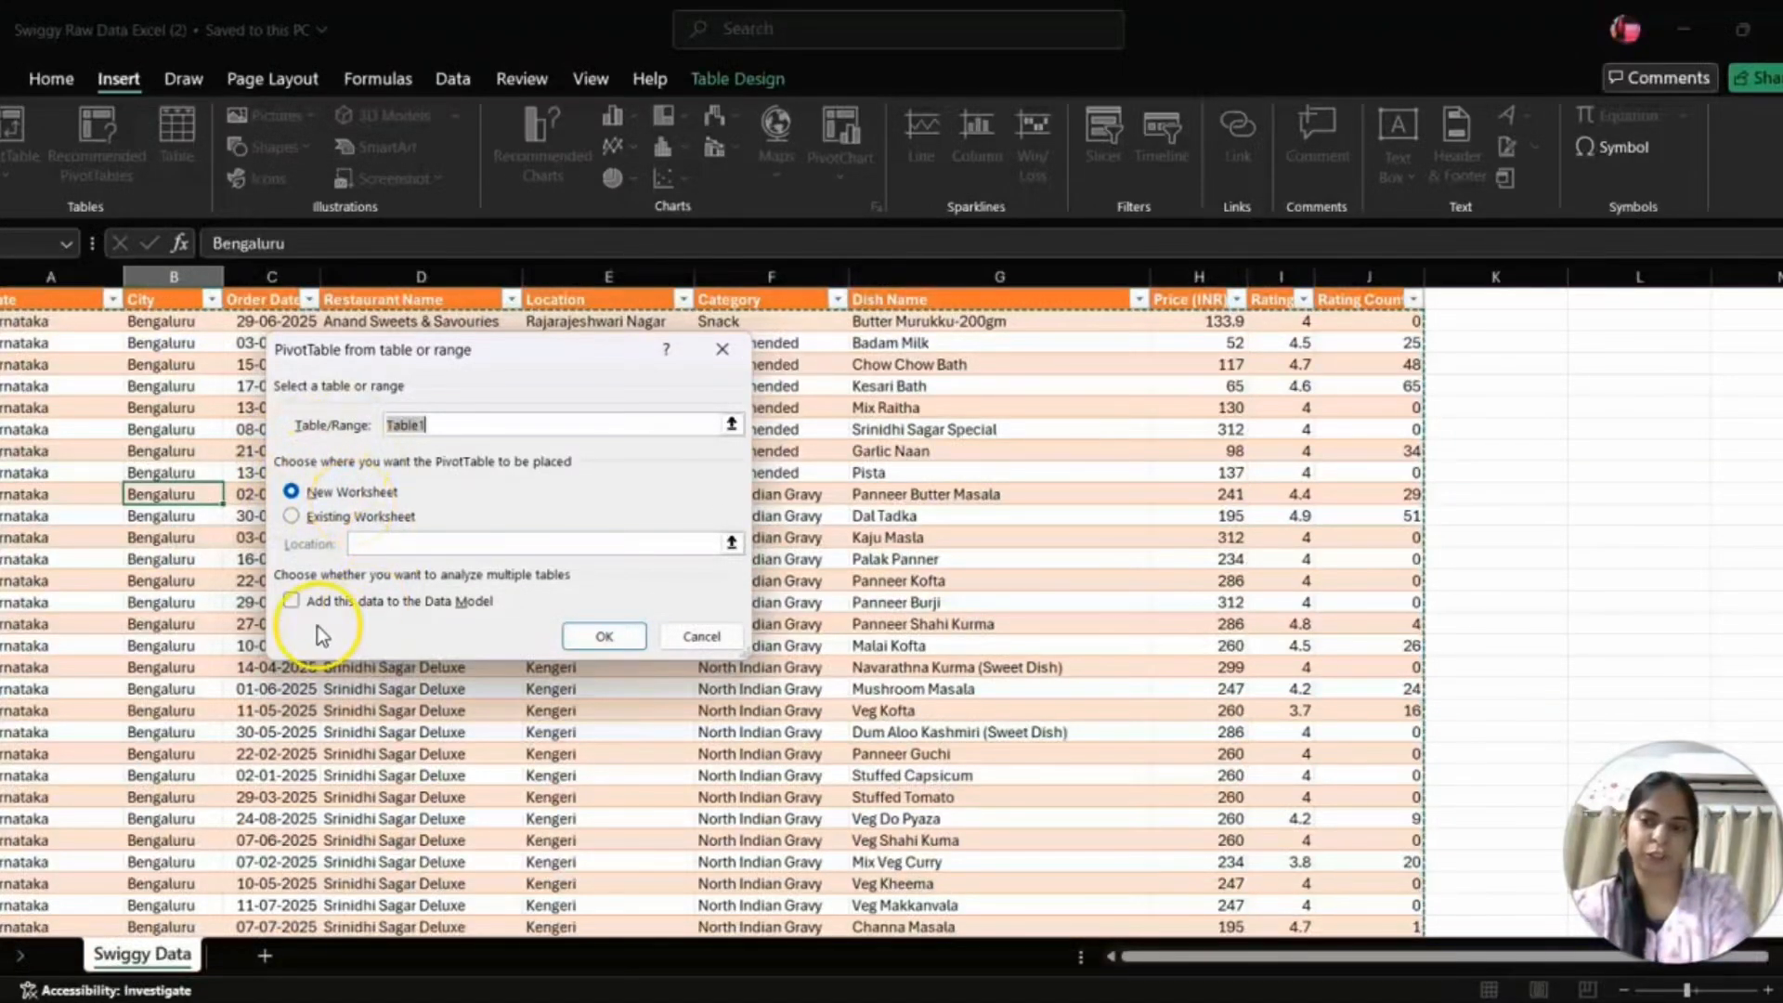
{"action": "left_click", "coordinate": [293, 602]}
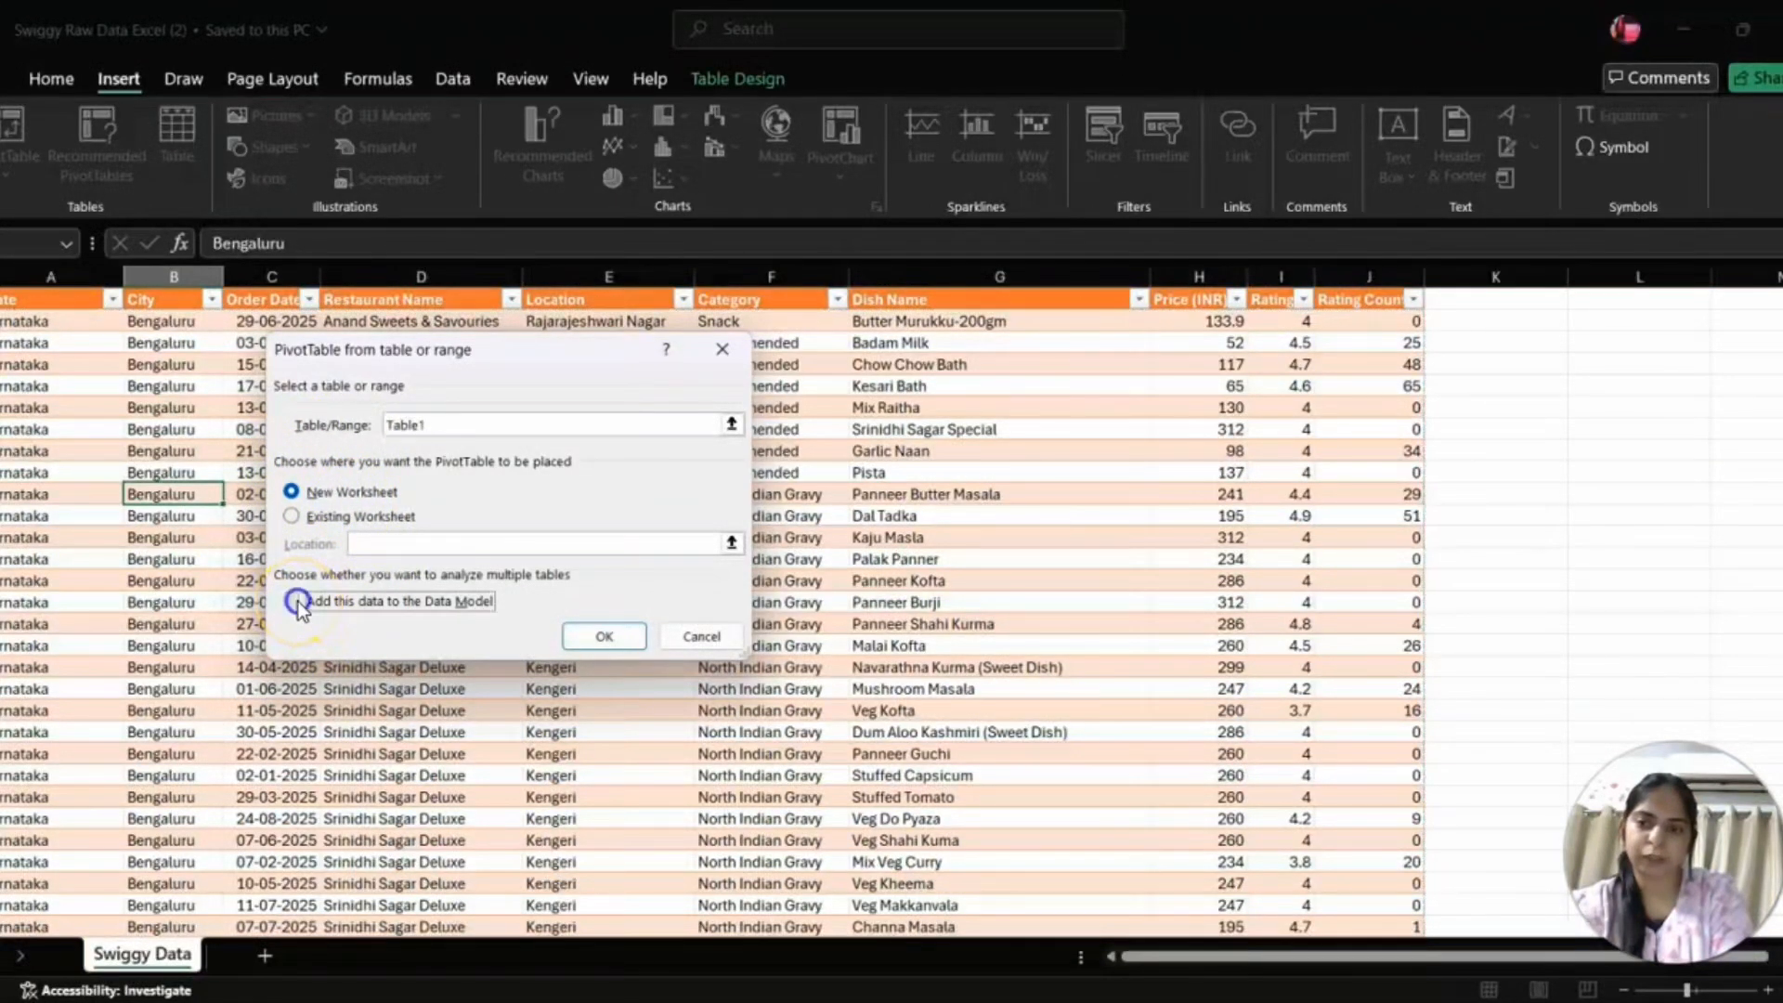
{"action": "left_click", "coordinate": [608, 641]}
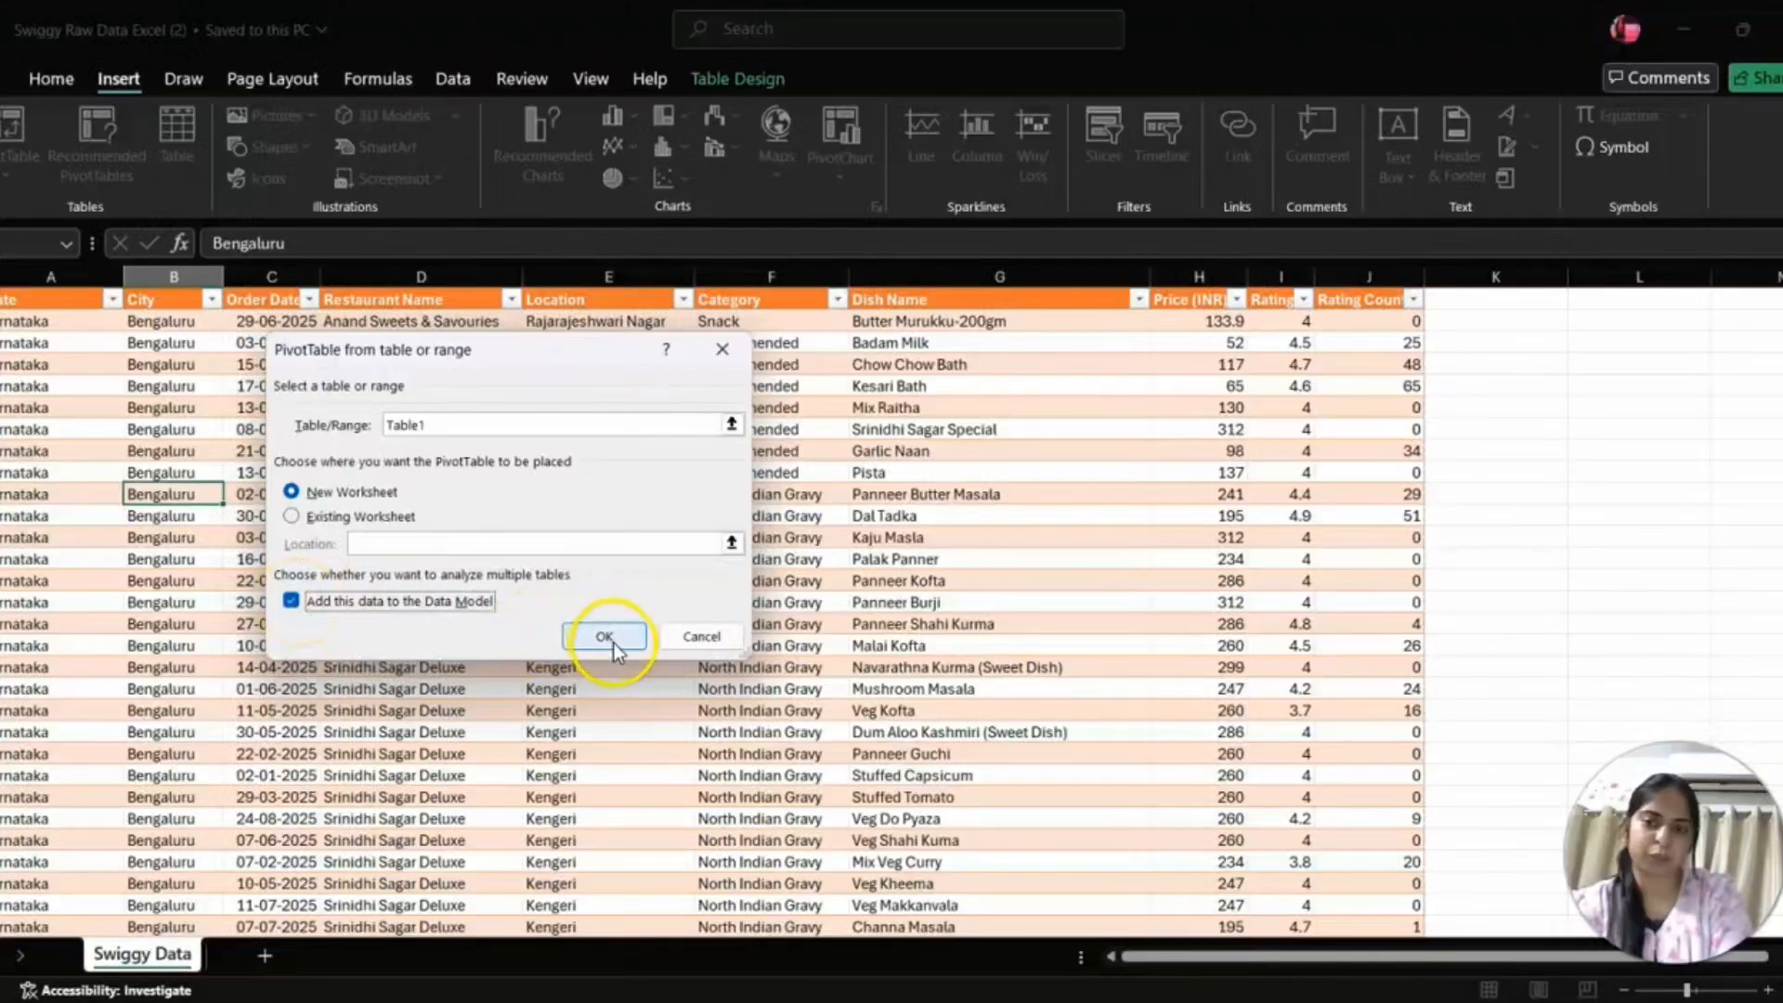
{"action": "left_click", "coordinate": [613, 644]}
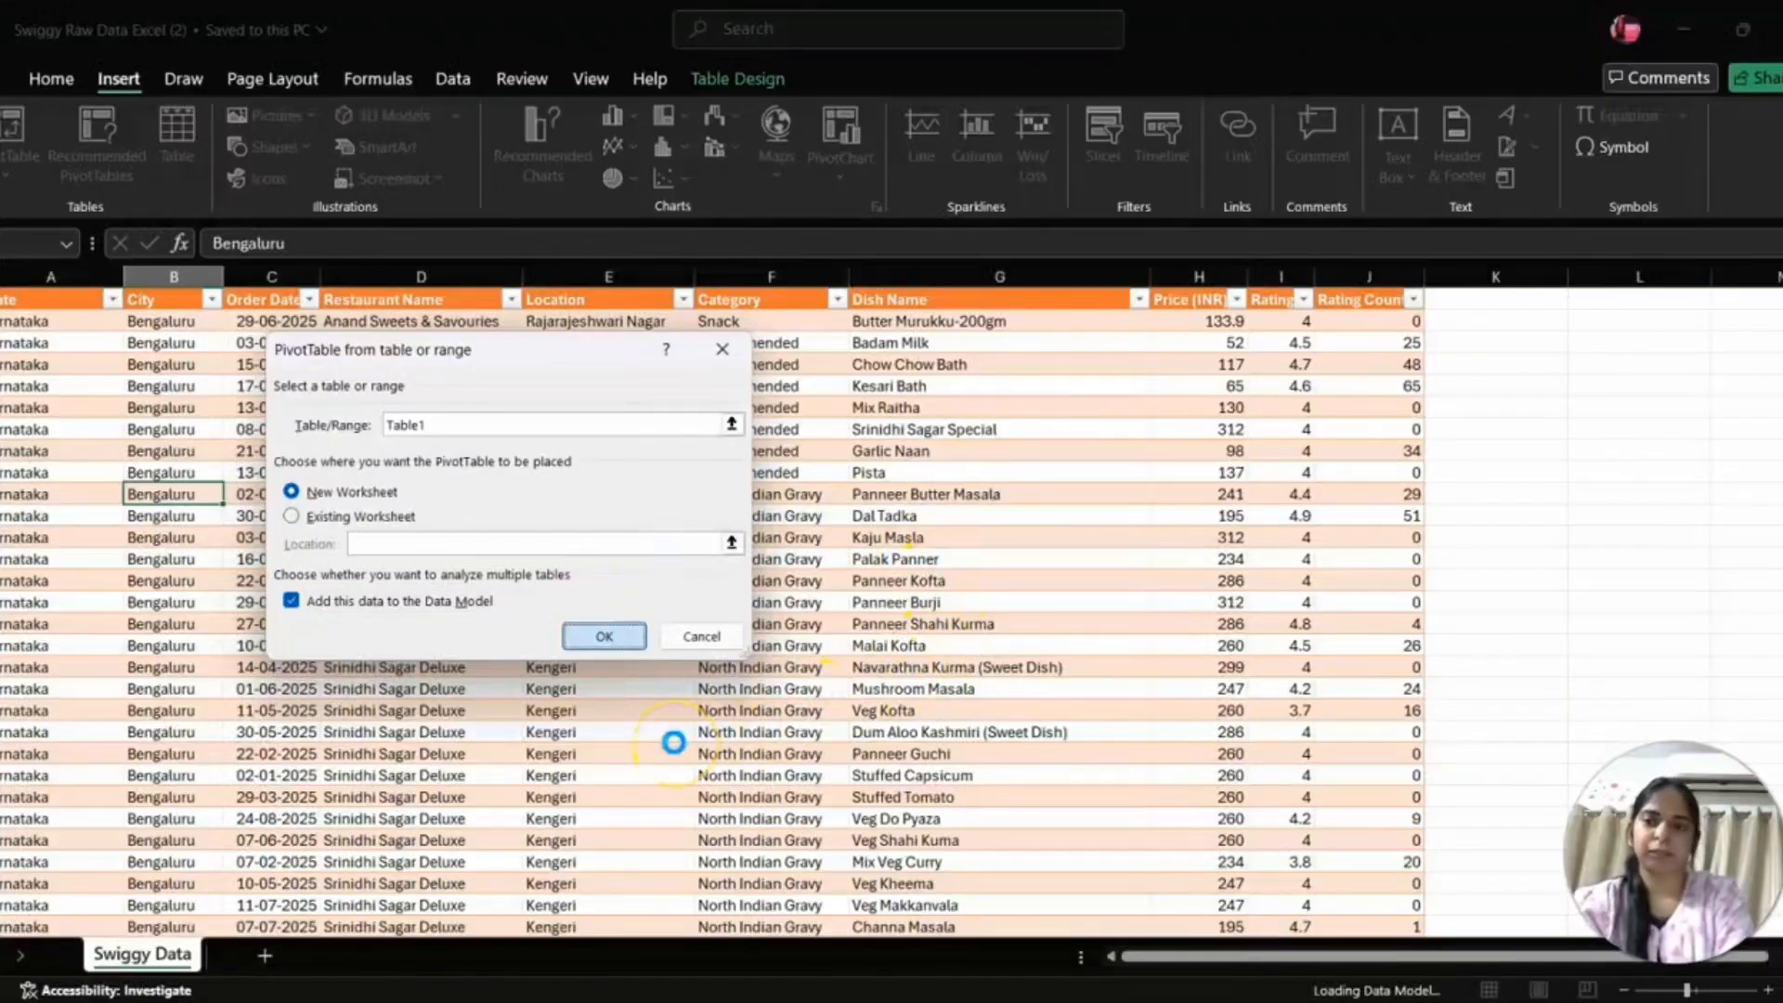
{"action": "left_click", "coordinate": [602, 635]}
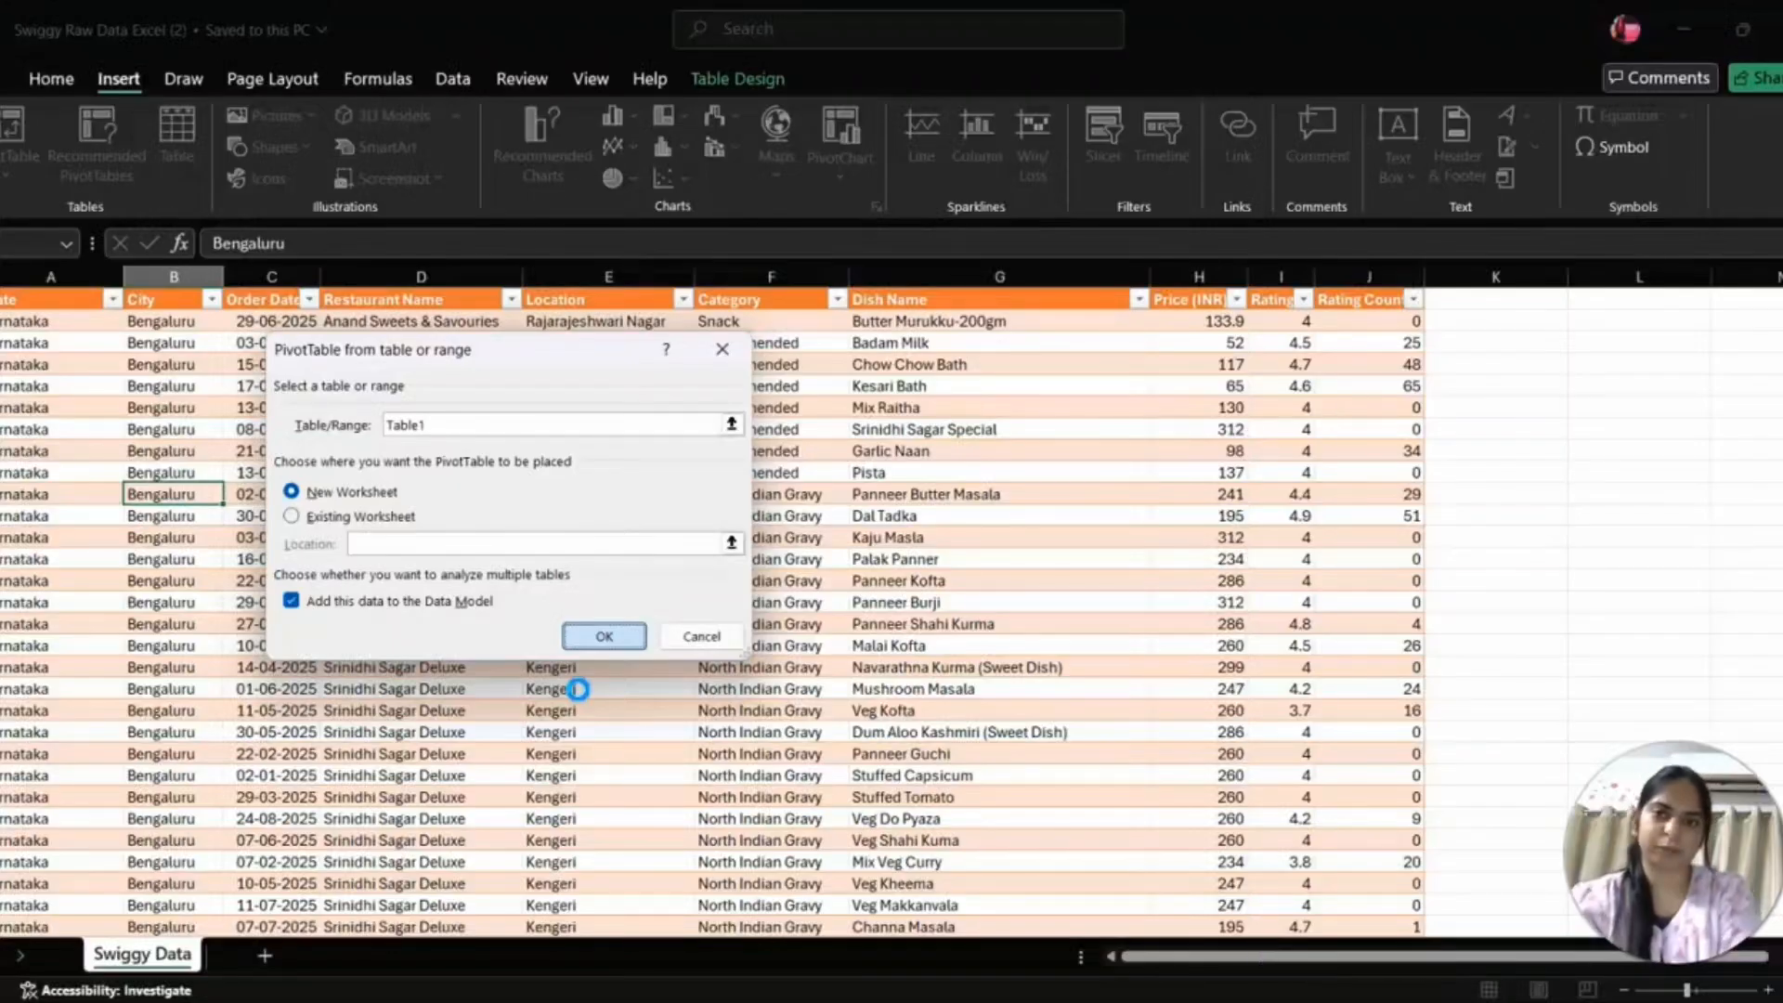
{"action": "left_click", "coordinate": [569, 689]}
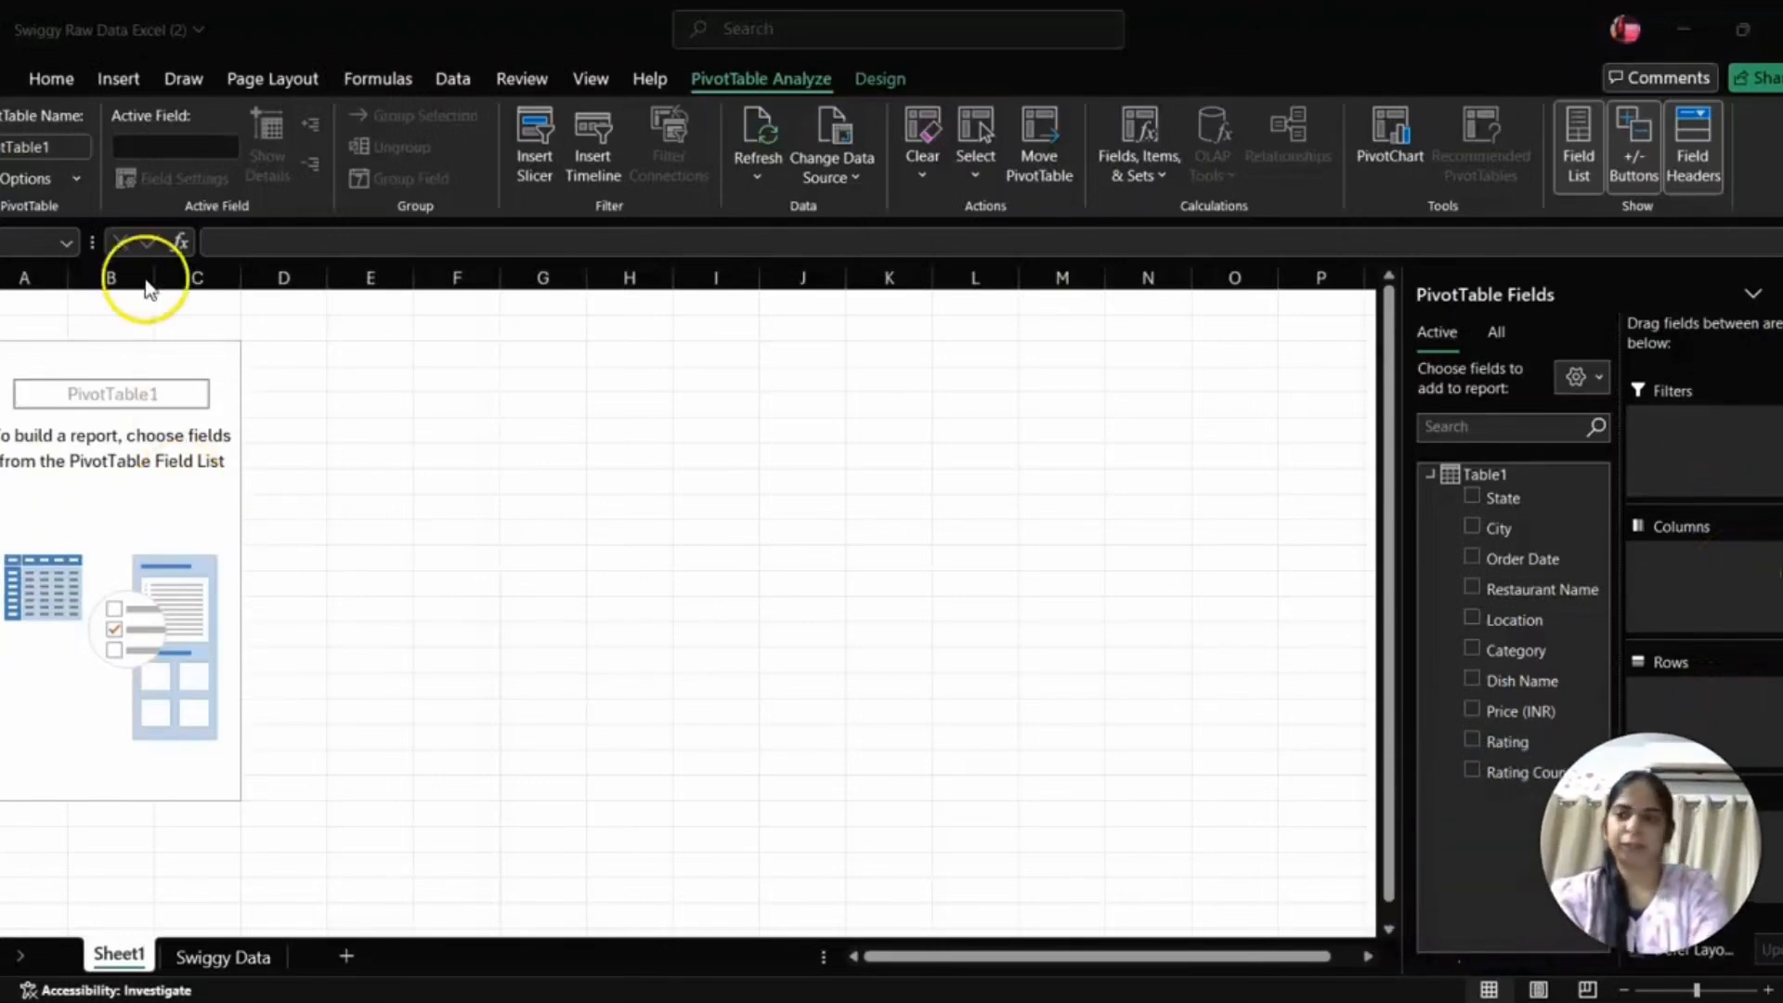
- Rename the new PivotTable sheet as Pivots and select the empty PivotTable to bring back its field list
{"action": "left_click", "coordinate": [137, 962]}
{"action": "left_click_drag", "start_coordinate": [136, 961], "coordinate": [131, 957]}
{"action": "type", "text": "Pivots"}
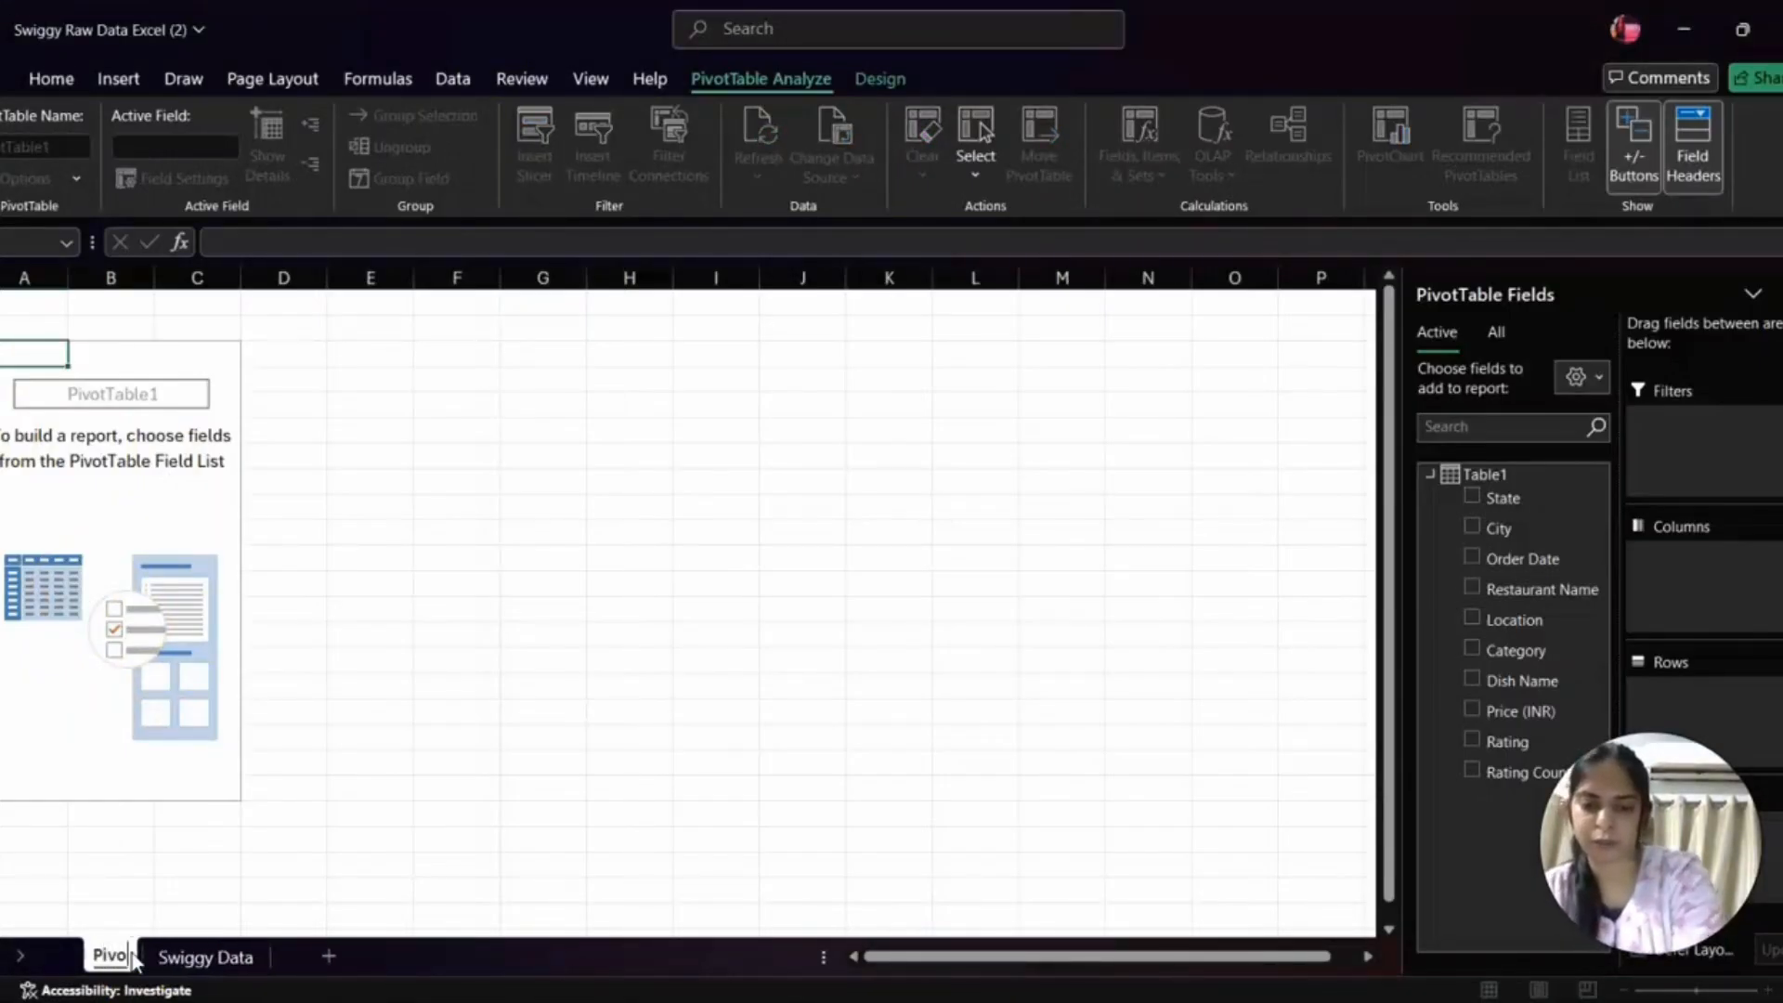
{"action": "left_click", "coordinate": [470, 729]}
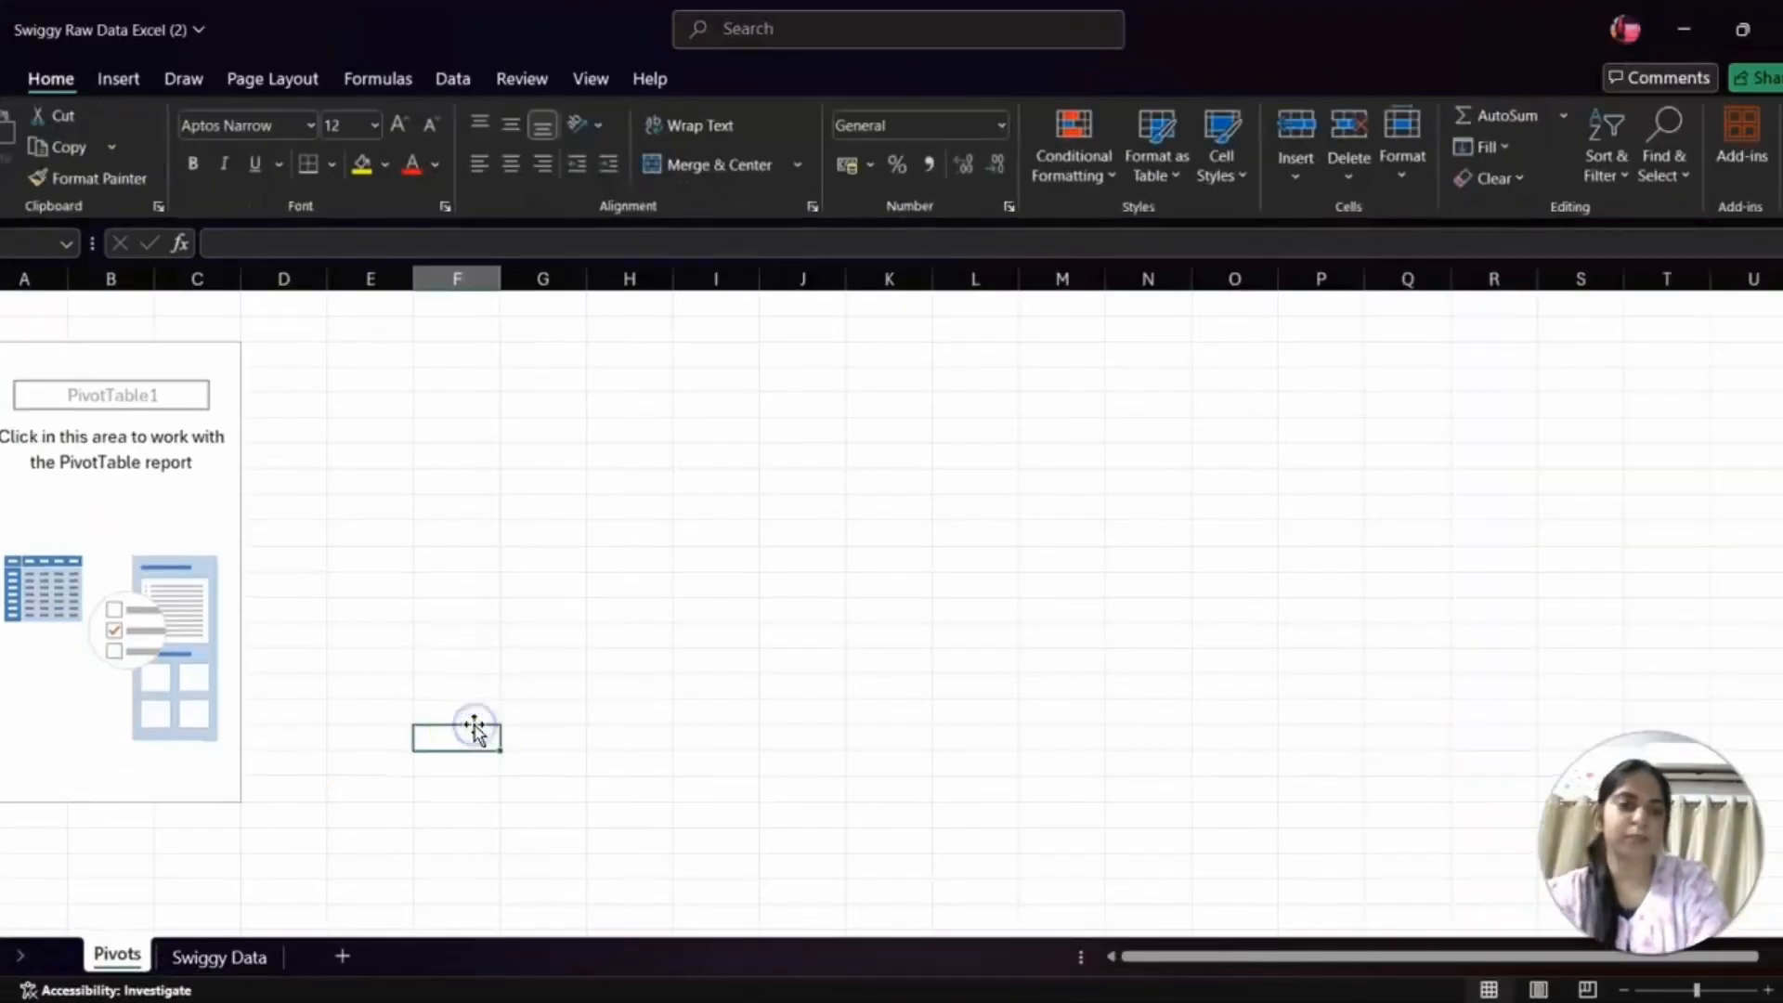
{"action": "left_click", "coordinate": [33, 553]}
{"action": "left_click", "coordinate": [141, 555]}
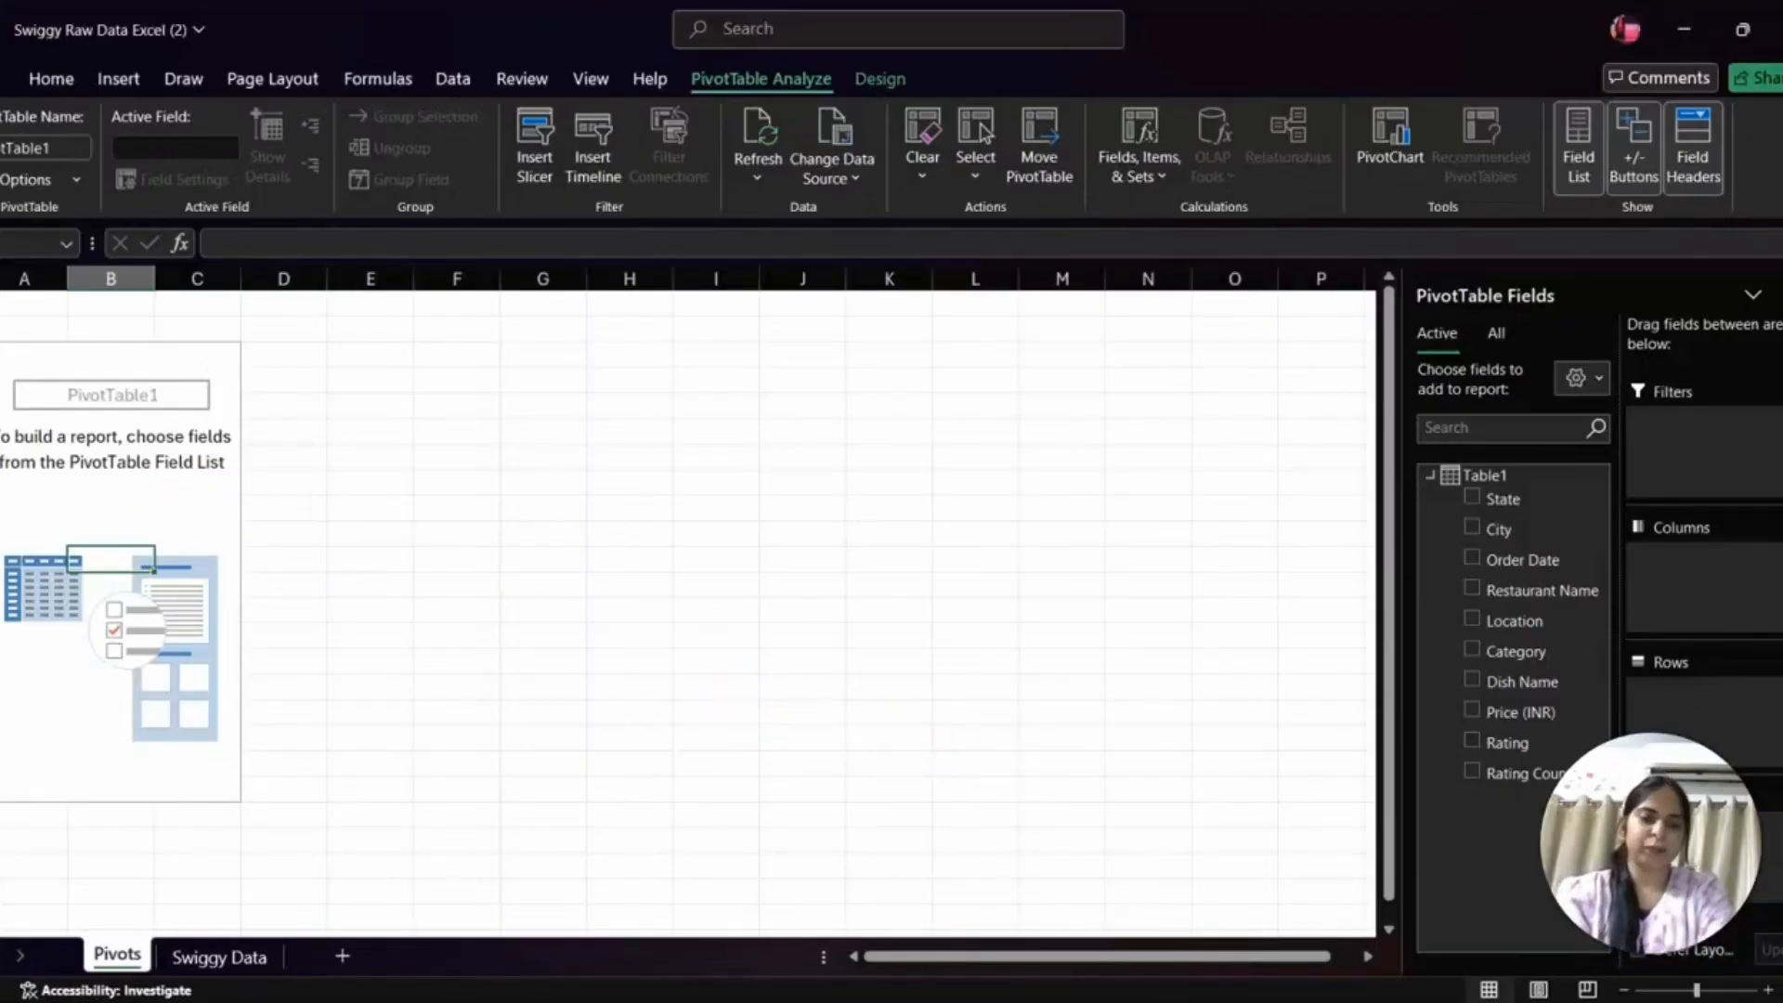
- In the Swiggy Raw Data Dashboard workbook, correct the Total Sales KPI to "Overall revenue generated from food orders." and return to the Pivots sheet
{"action": "mouse_move", "coordinate": [1524, 994]}
{"action": "left_click", "coordinate": [1520, 917]}
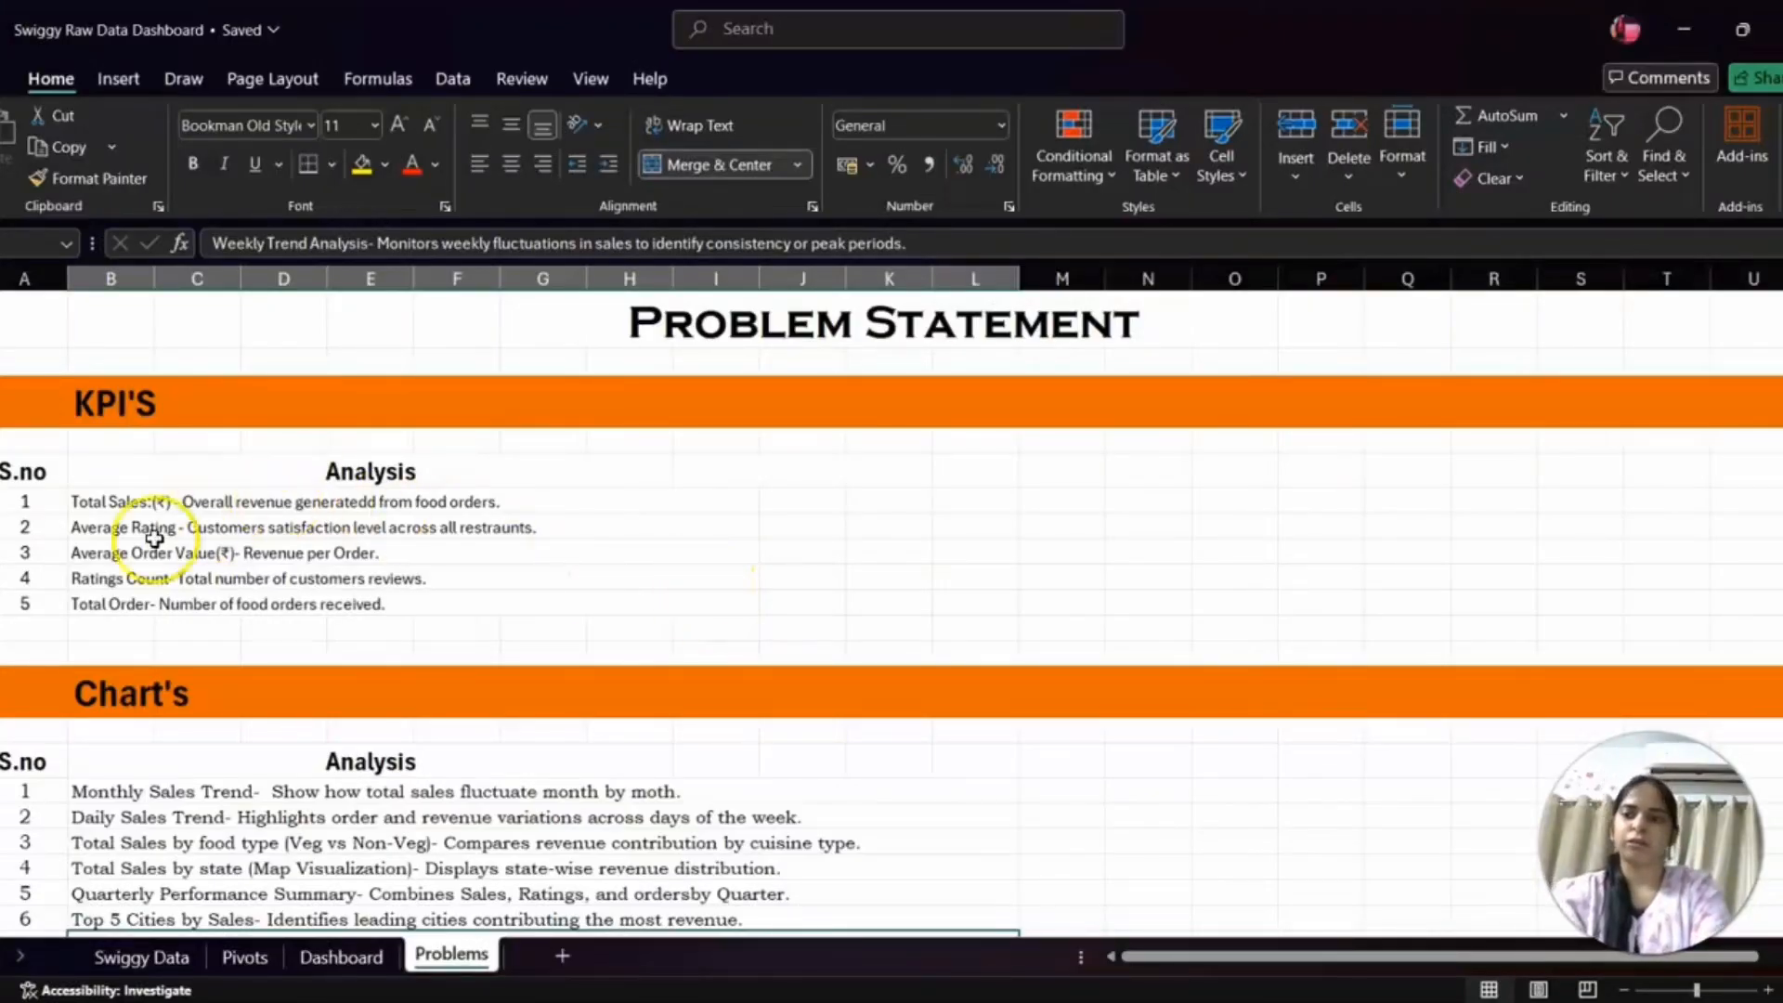
{"action": "left_click", "coordinate": [135, 506]}
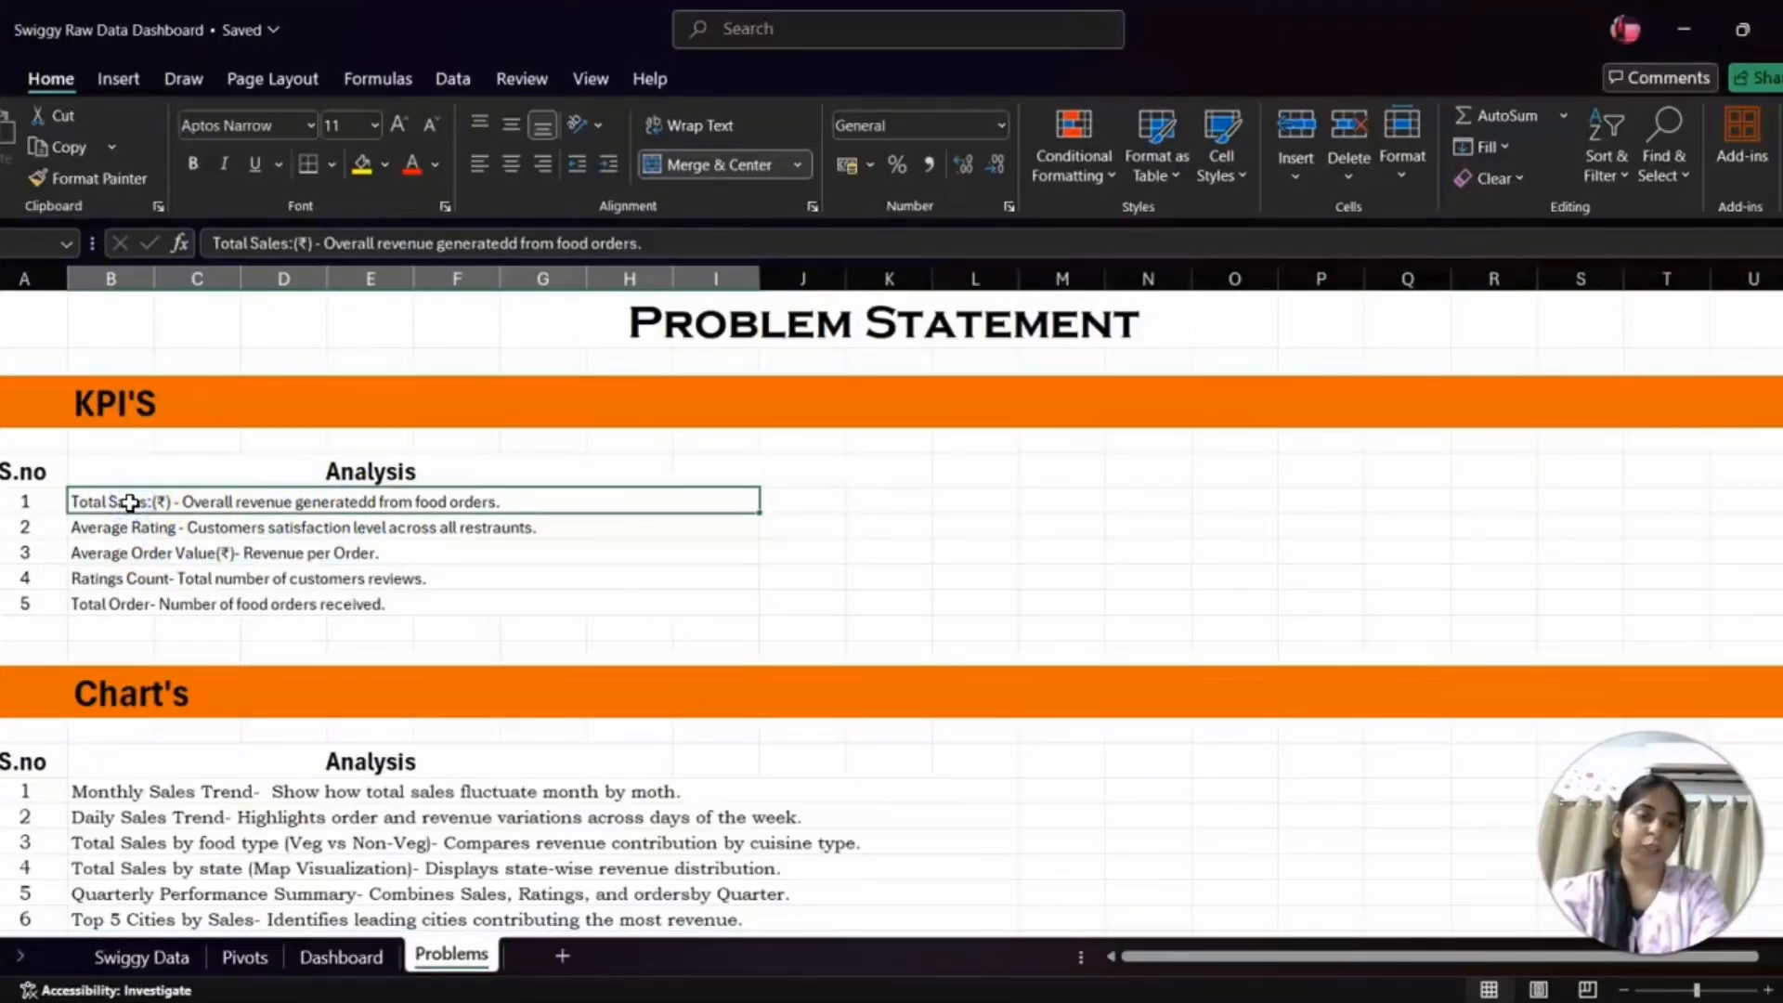
{"action": "double_click", "coordinate": [382, 502]}
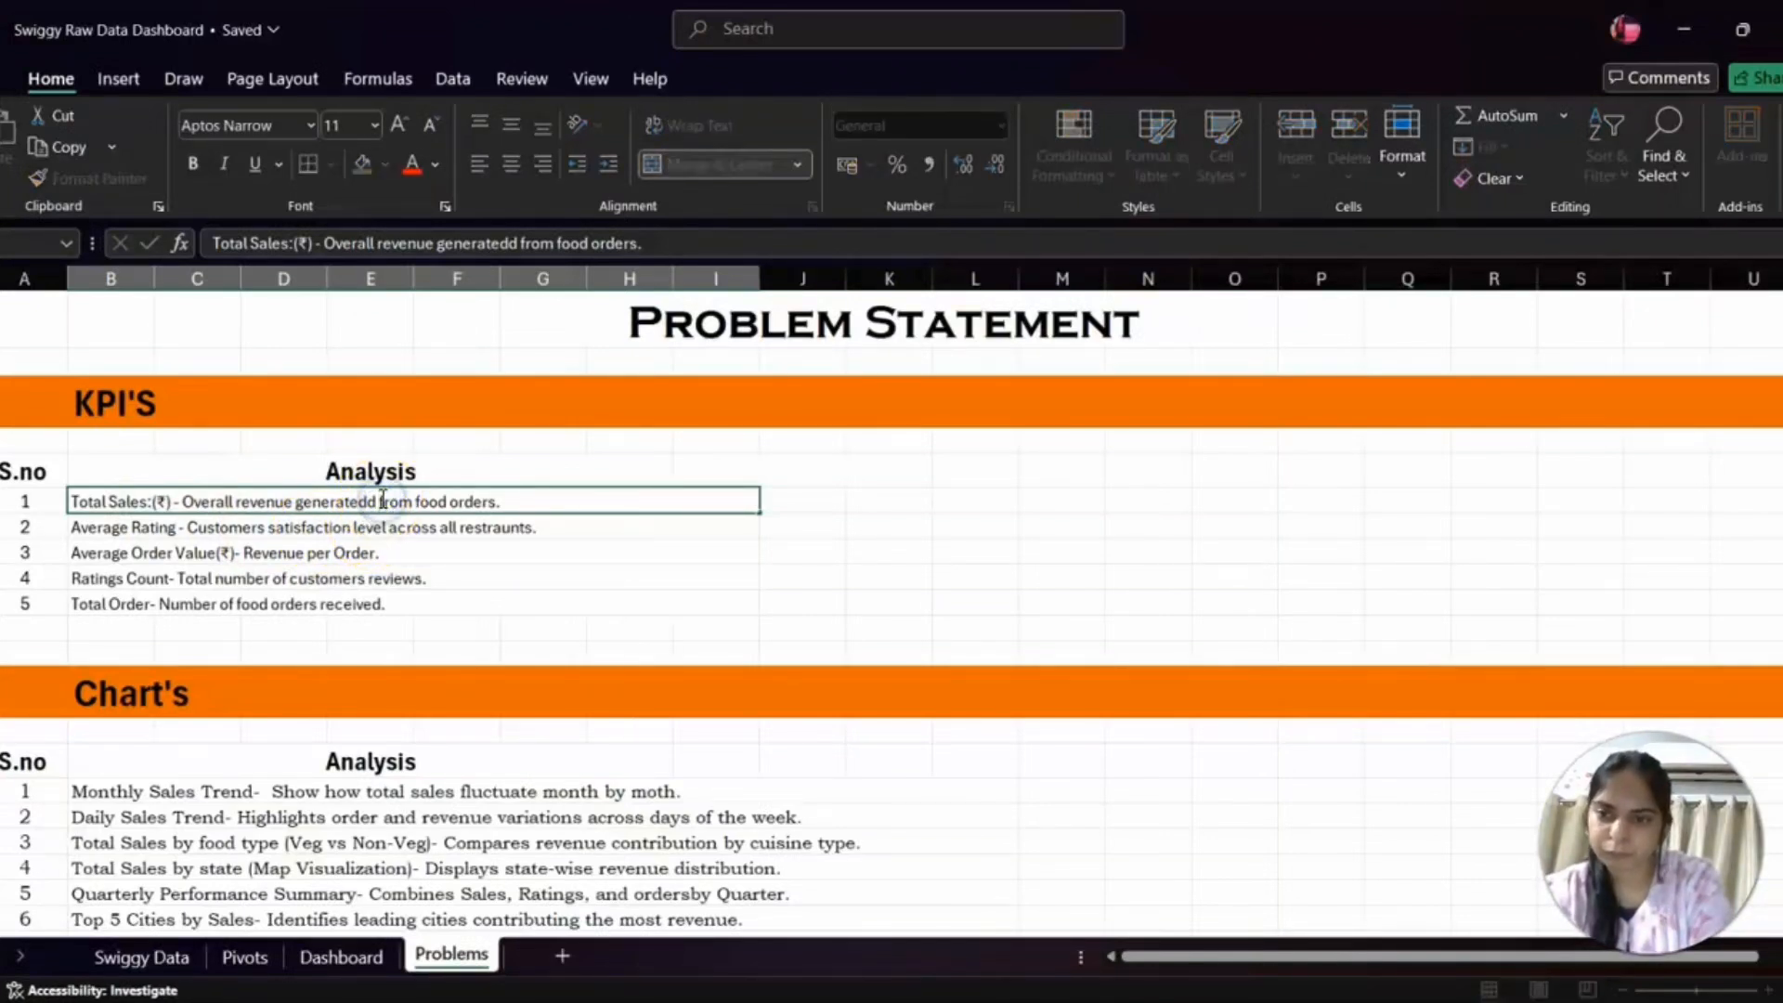
{"action": "key", "text": "BackSpace"}
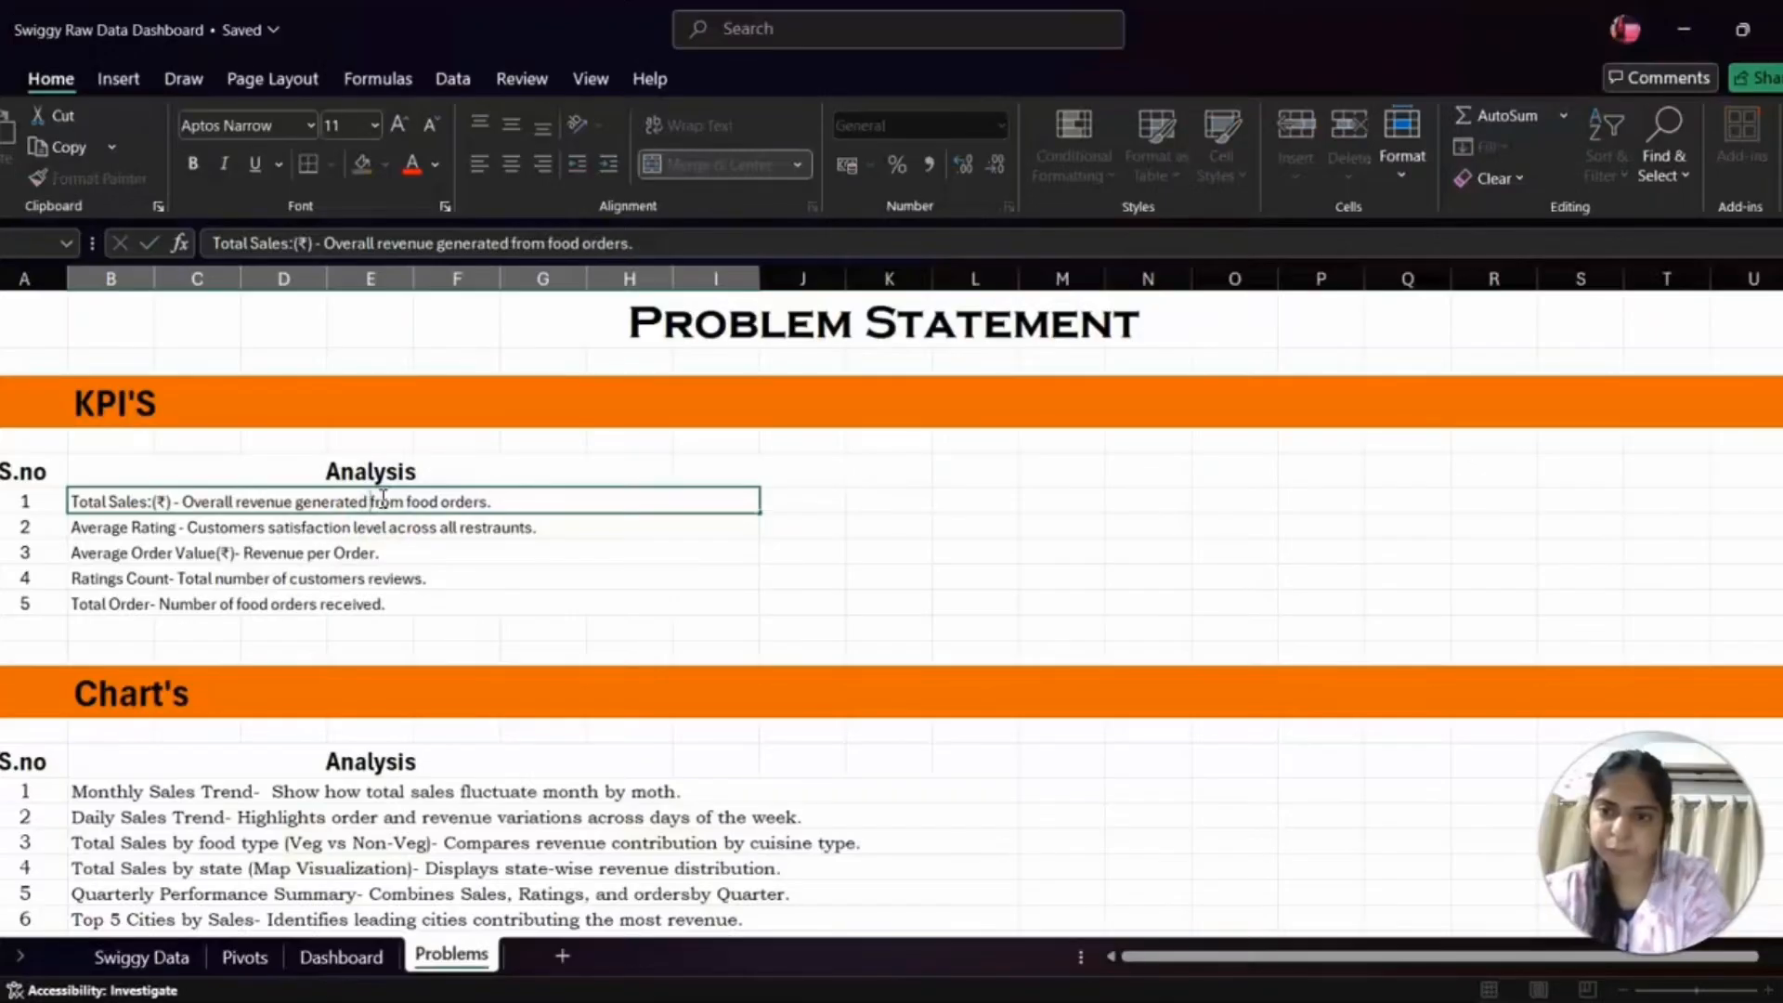
{"action": "left_click", "coordinate": [902, 712]}
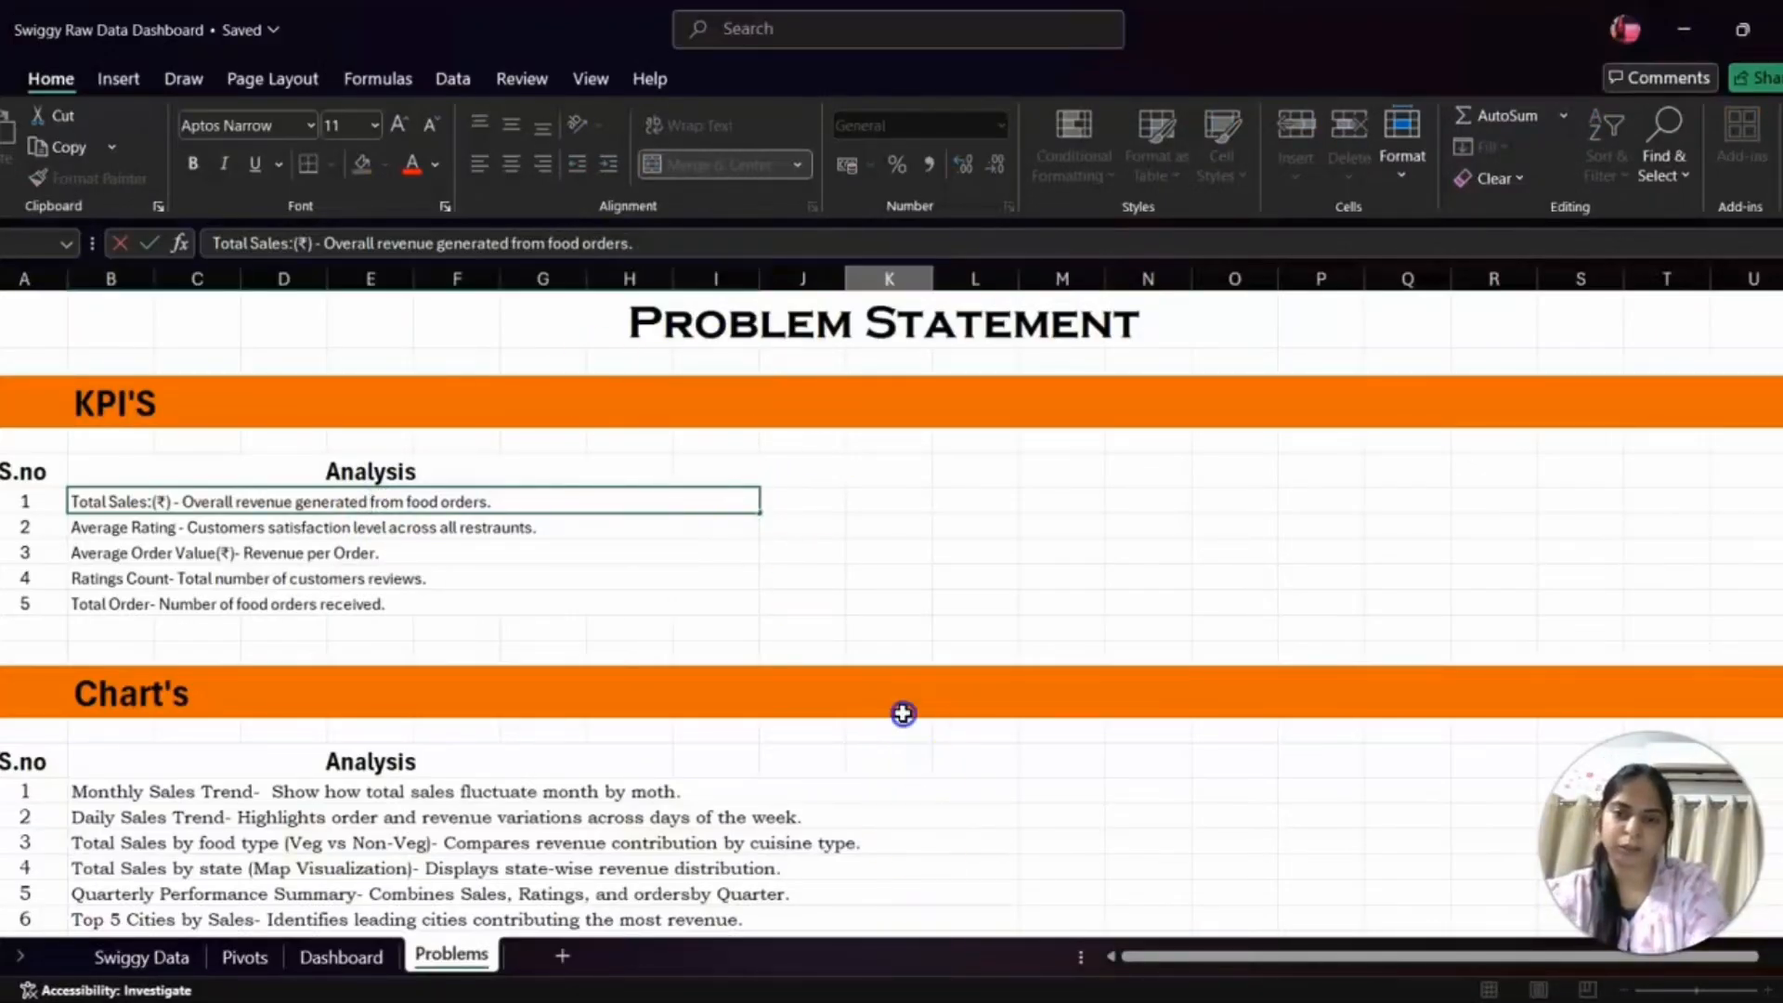
{"action": "left_click", "coordinate": [207, 504]}
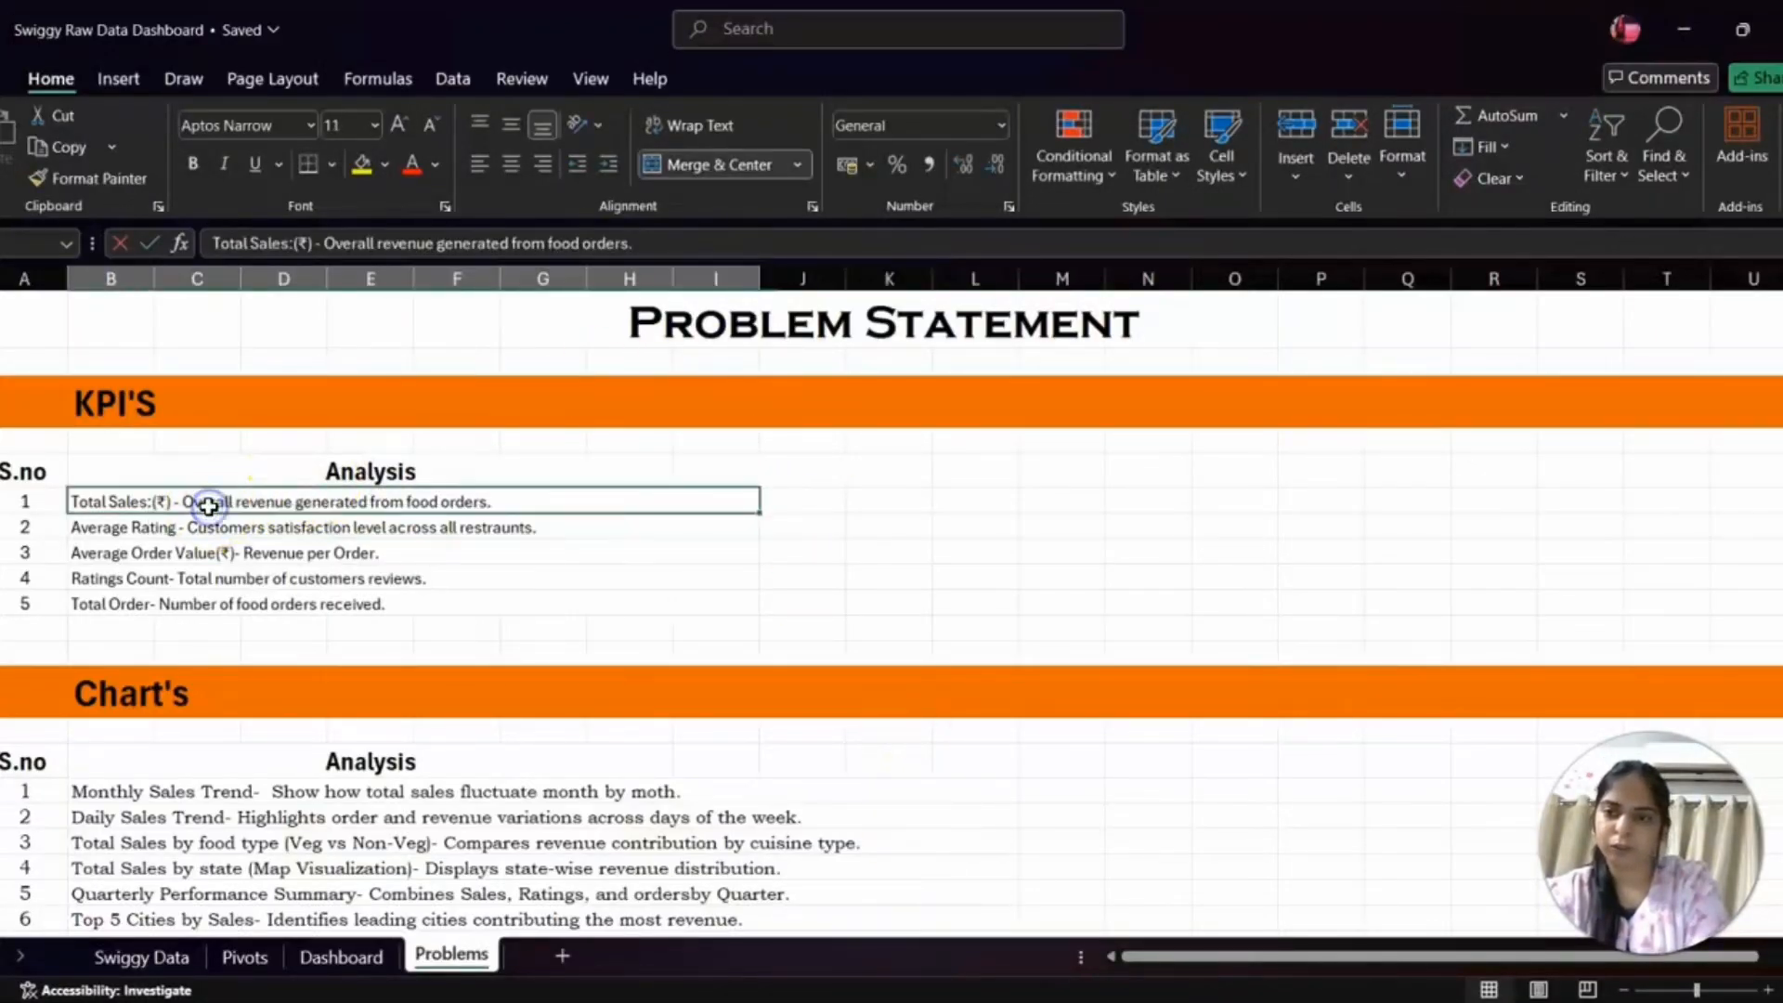
{"action": "left_click", "coordinate": [1254, 975]}
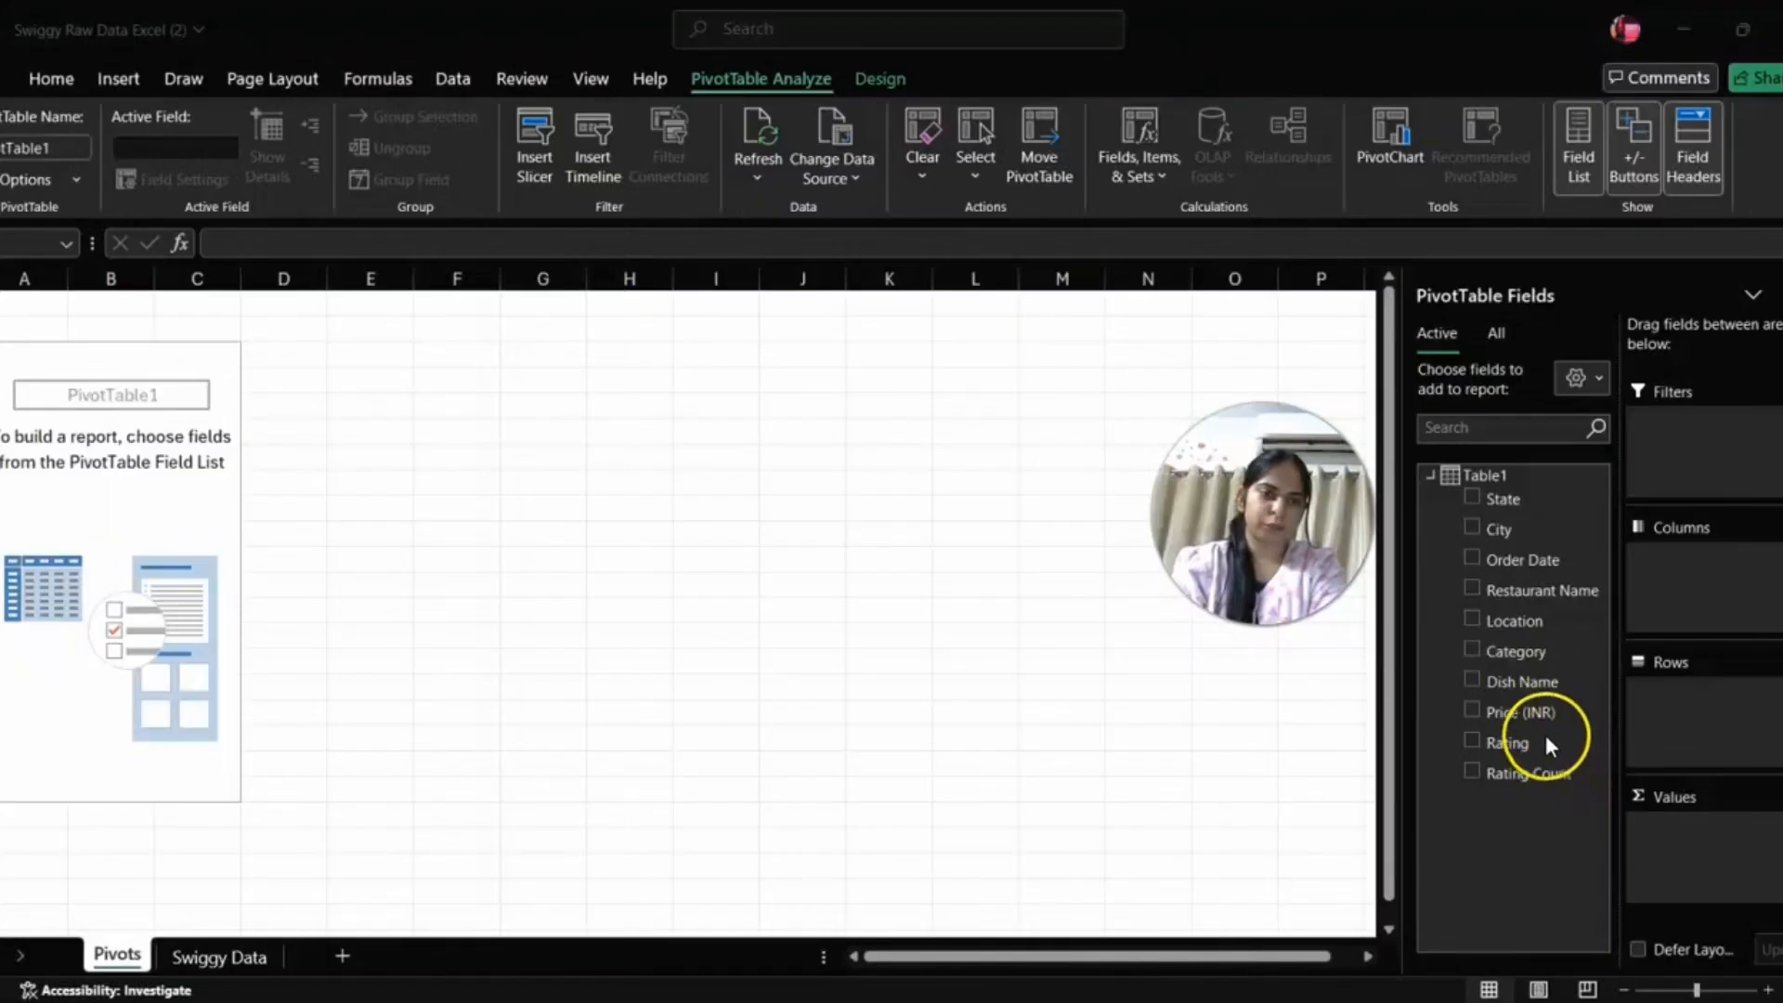
- Add Price (INR) to the PivotTable's values as a sum and check the next KPI in the problem statement
{"action": "left_click_drag", "start_coordinate": [1536, 720], "coordinate": [1635, 766]}
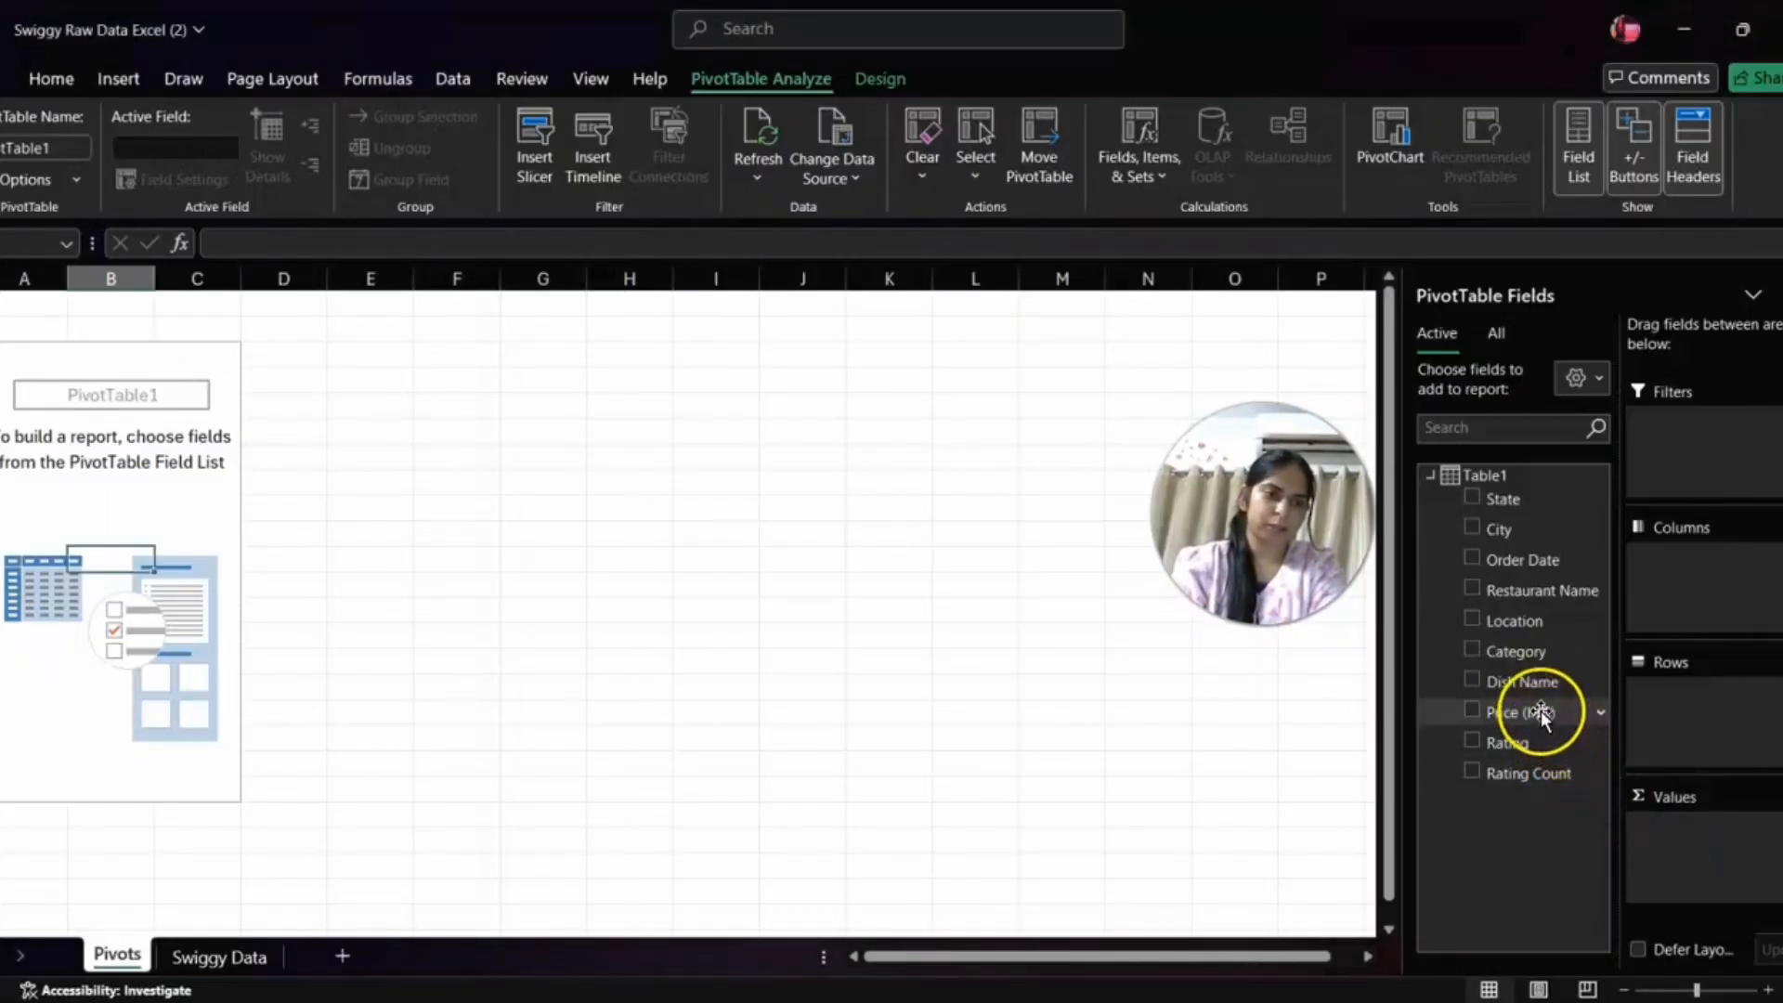
{"action": "left_click_drag", "start_coordinate": [1547, 711], "coordinate": [1703, 828]}
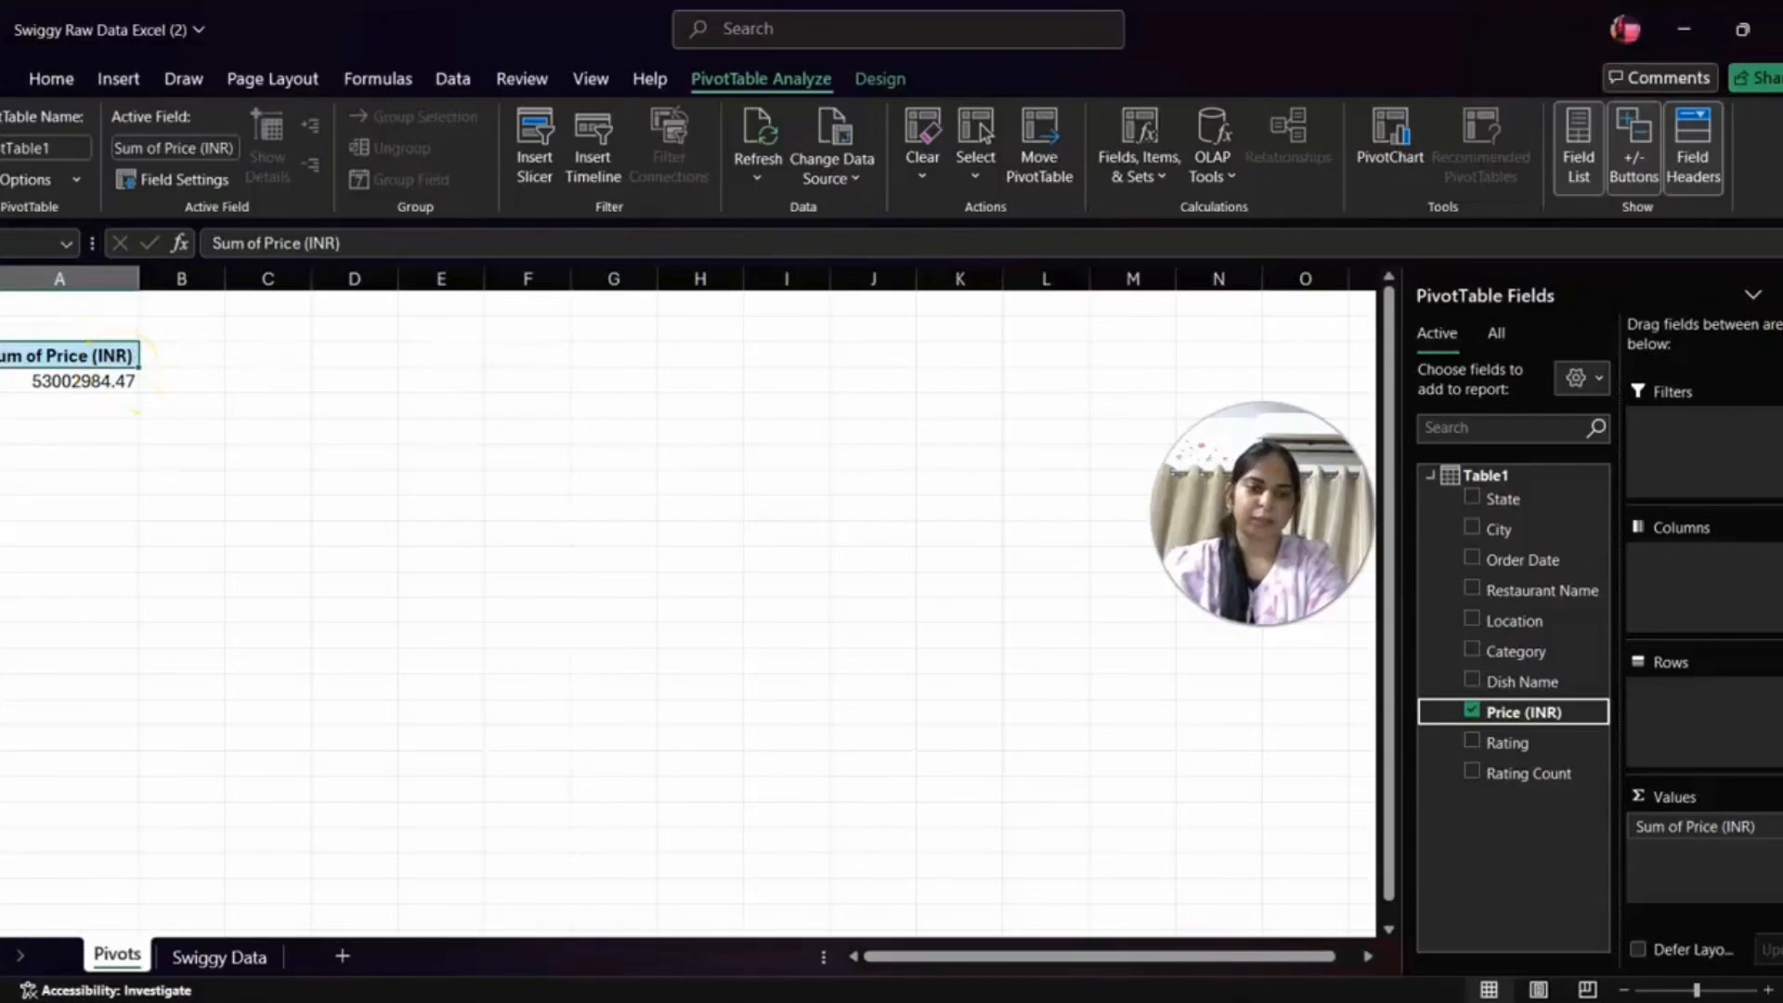
{"action": "mouse_move", "coordinate": [1249, 994]}
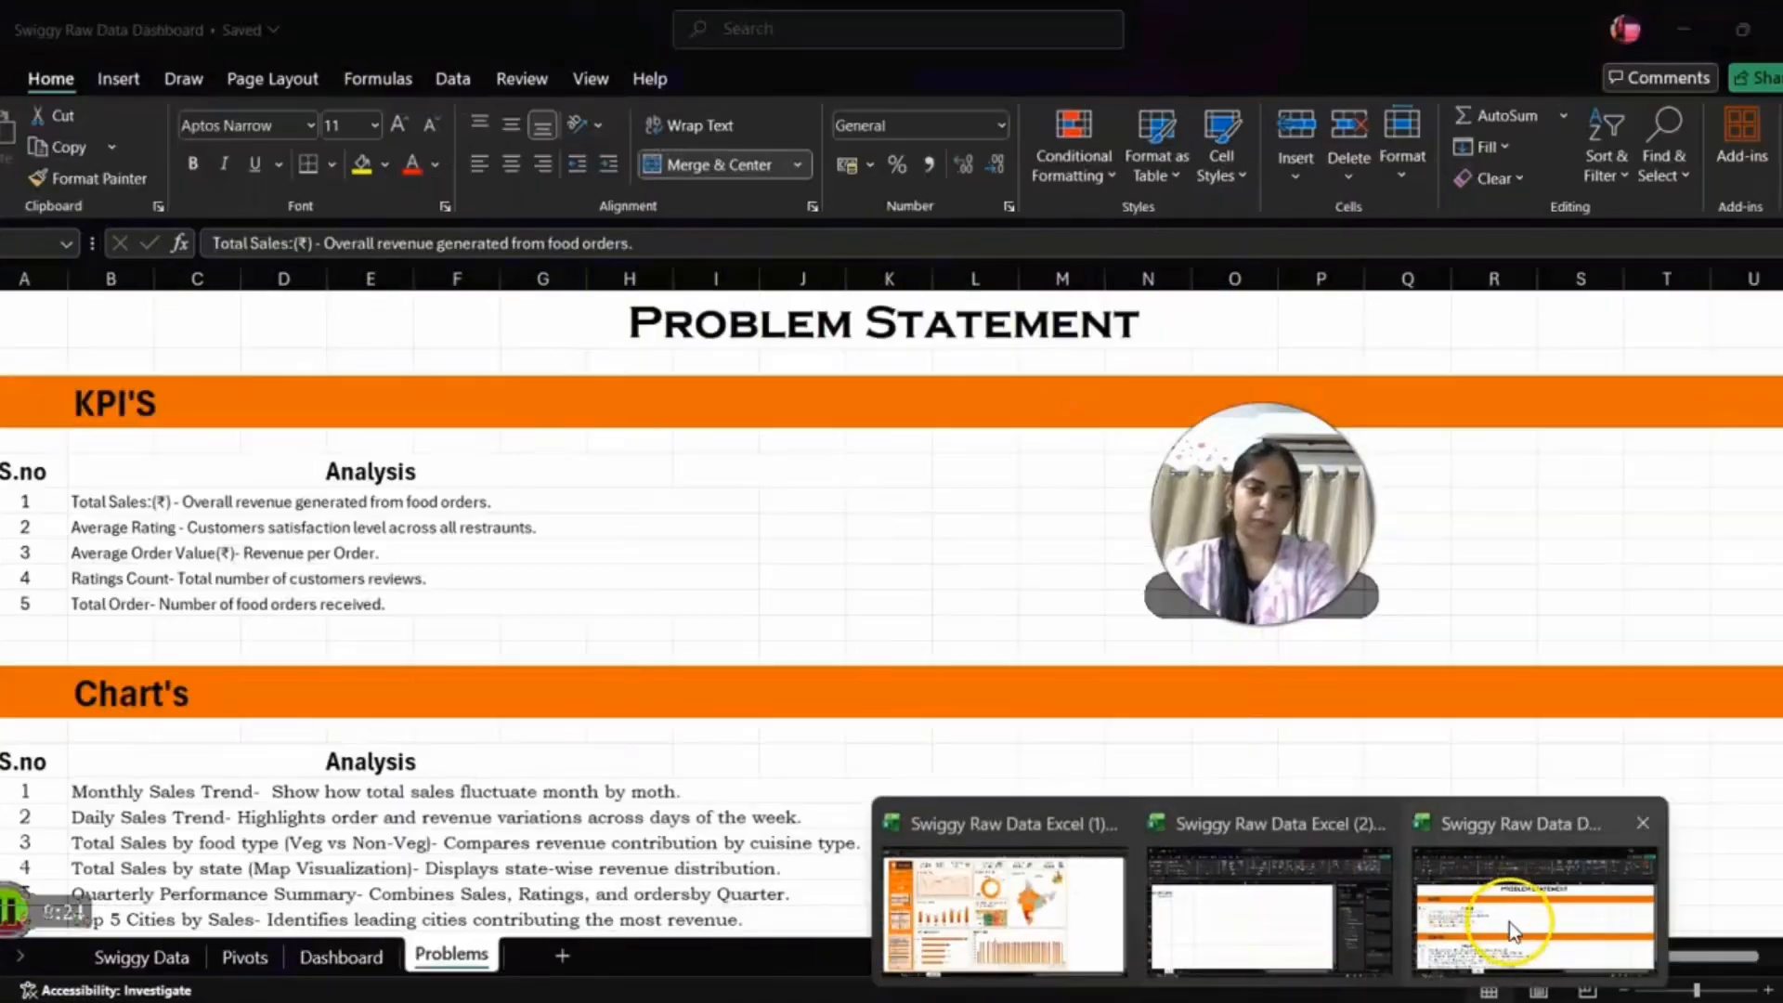
{"action": "left_click", "coordinate": [1504, 922]}
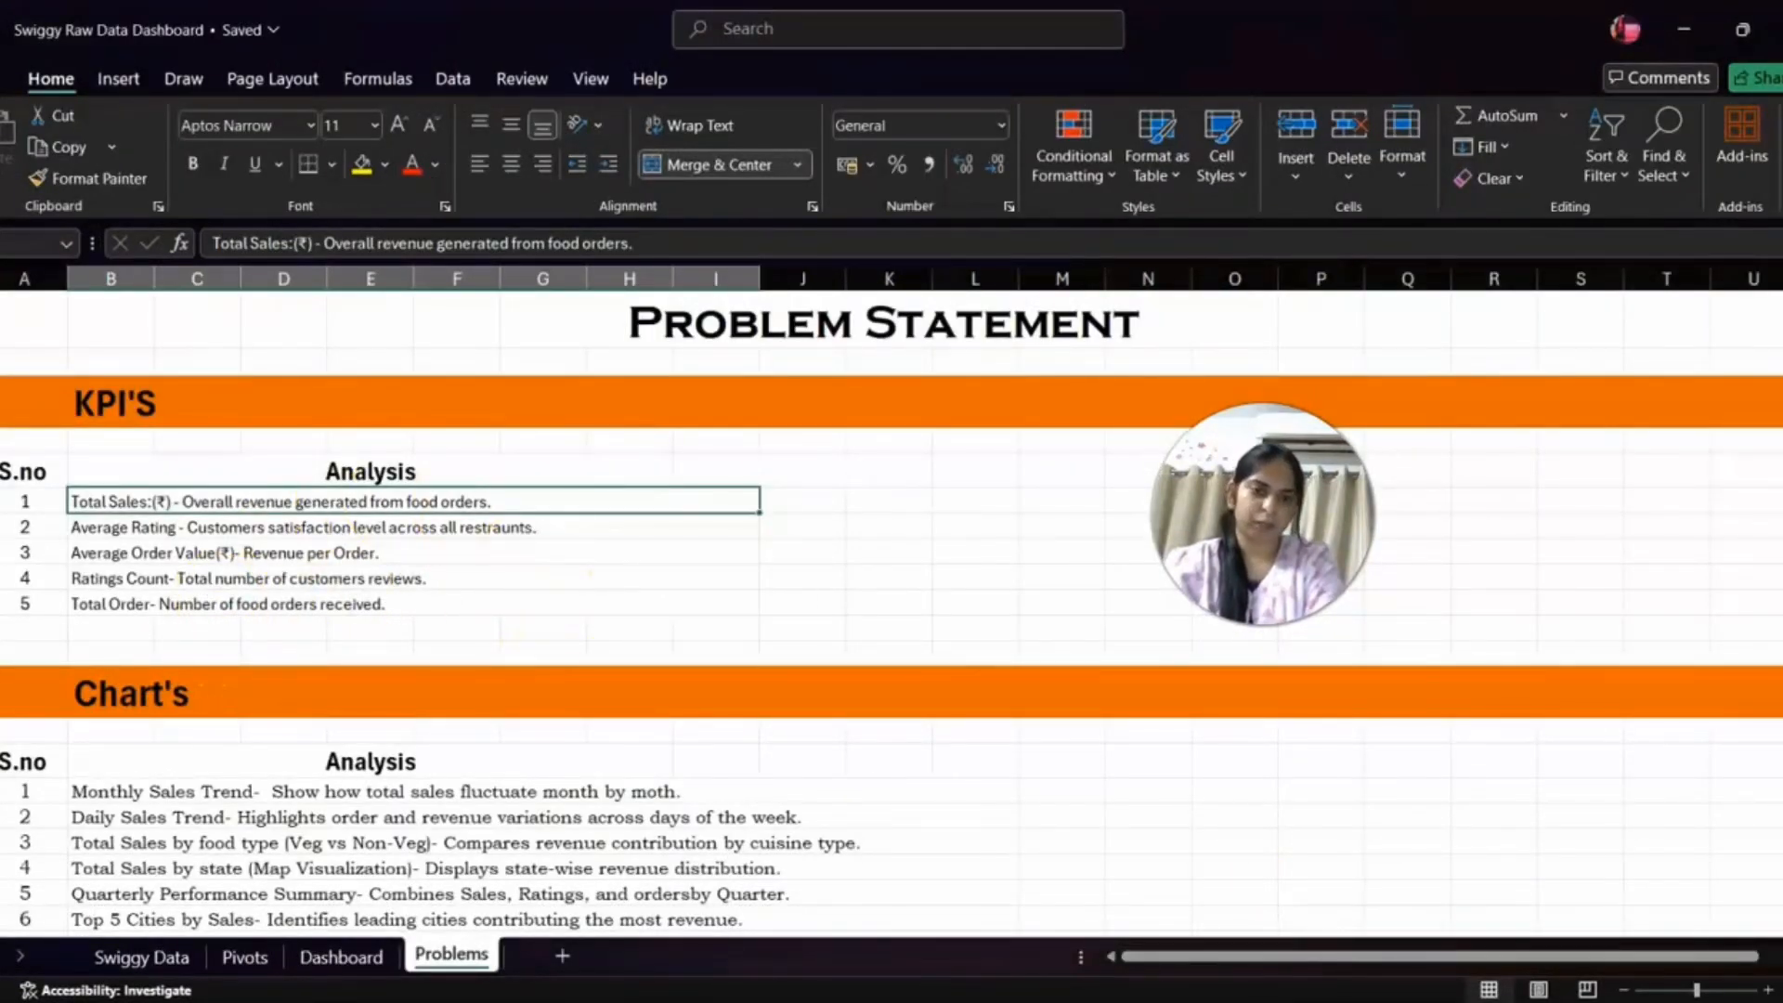
{"action": "mouse_move", "coordinate": [1271, 999]}
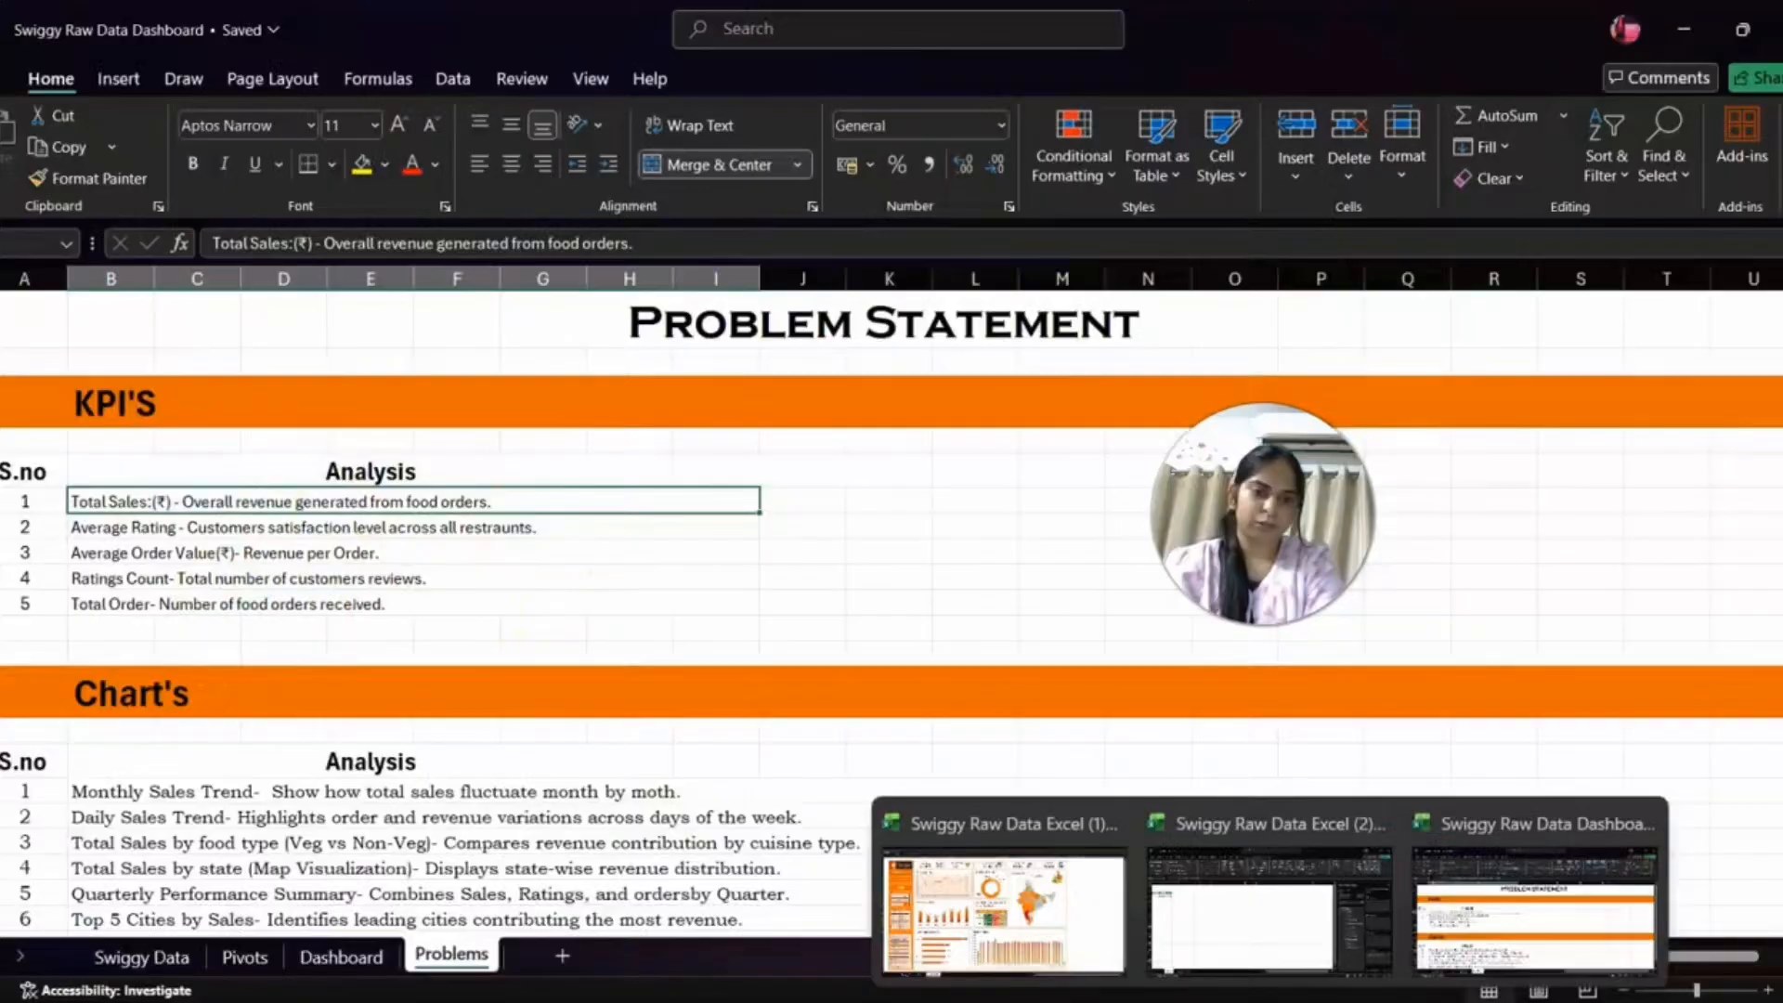
{"action": "left_click", "coordinate": [1265, 961]}
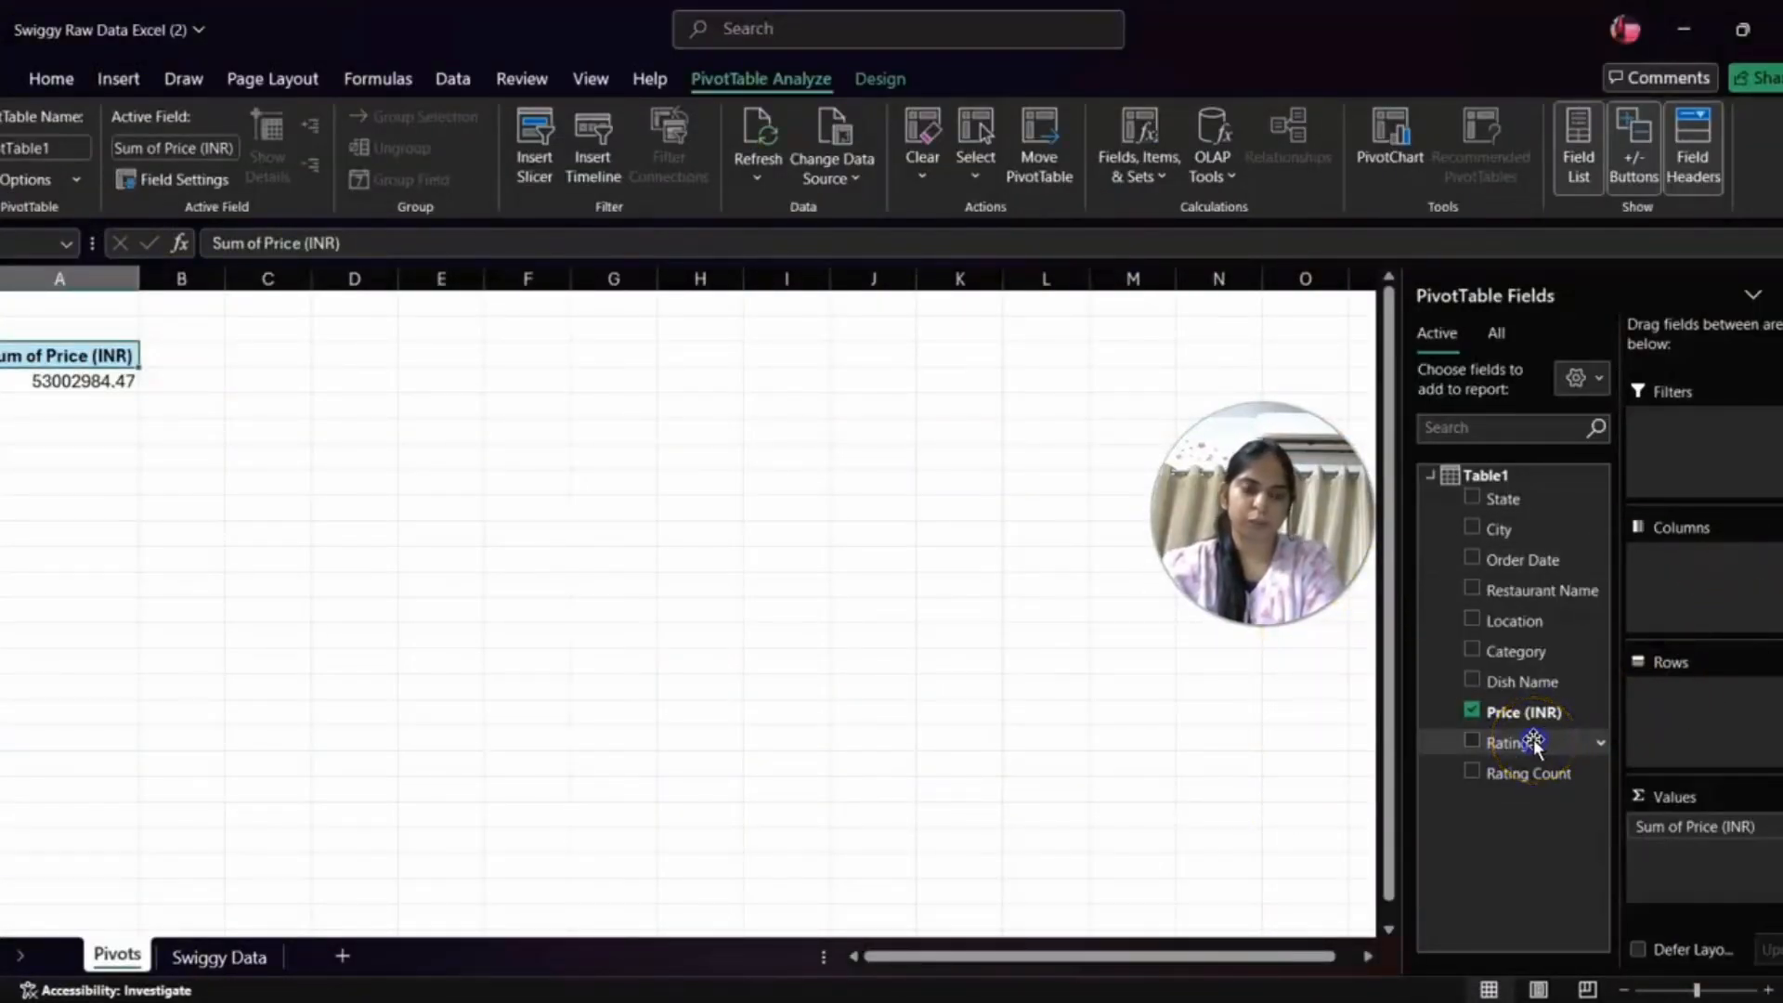
- Add Rating to the PivotTable's values and summarize it by Average
{"action": "left_click_drag", "start_coordinate": [1534, 743], "coordinate": [1691, 876]}
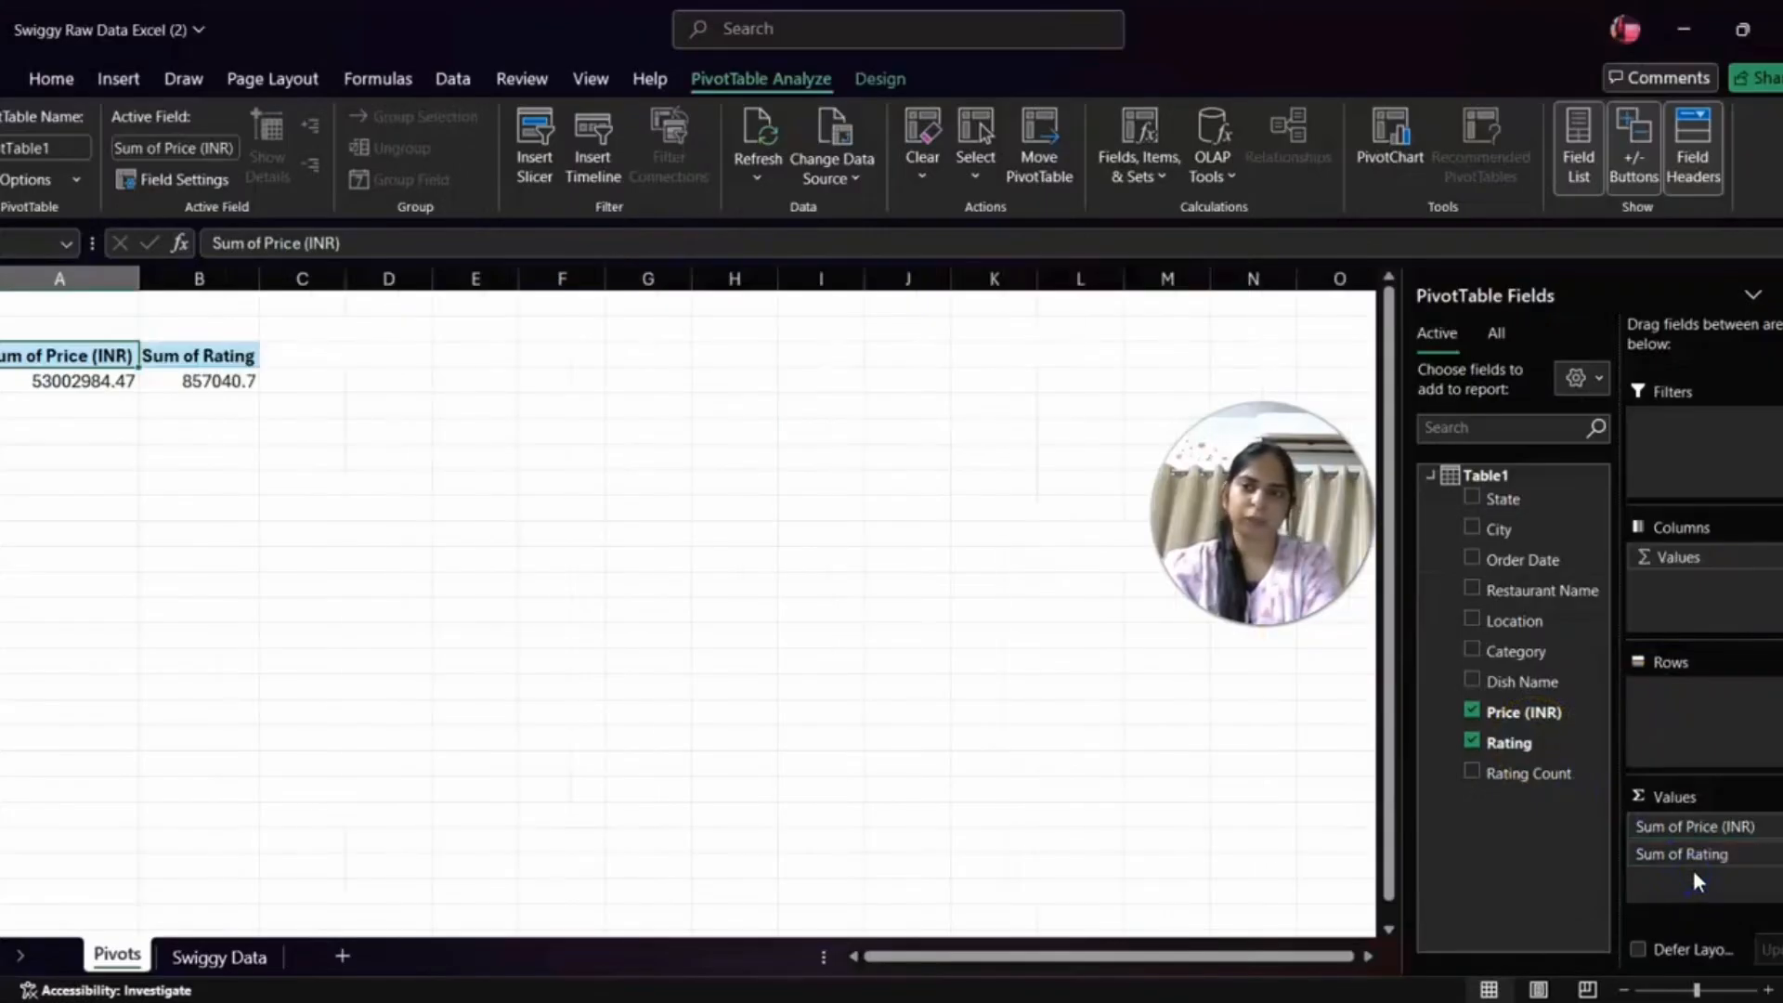
{"action": "left_click", "coordinate": [220, 343]}
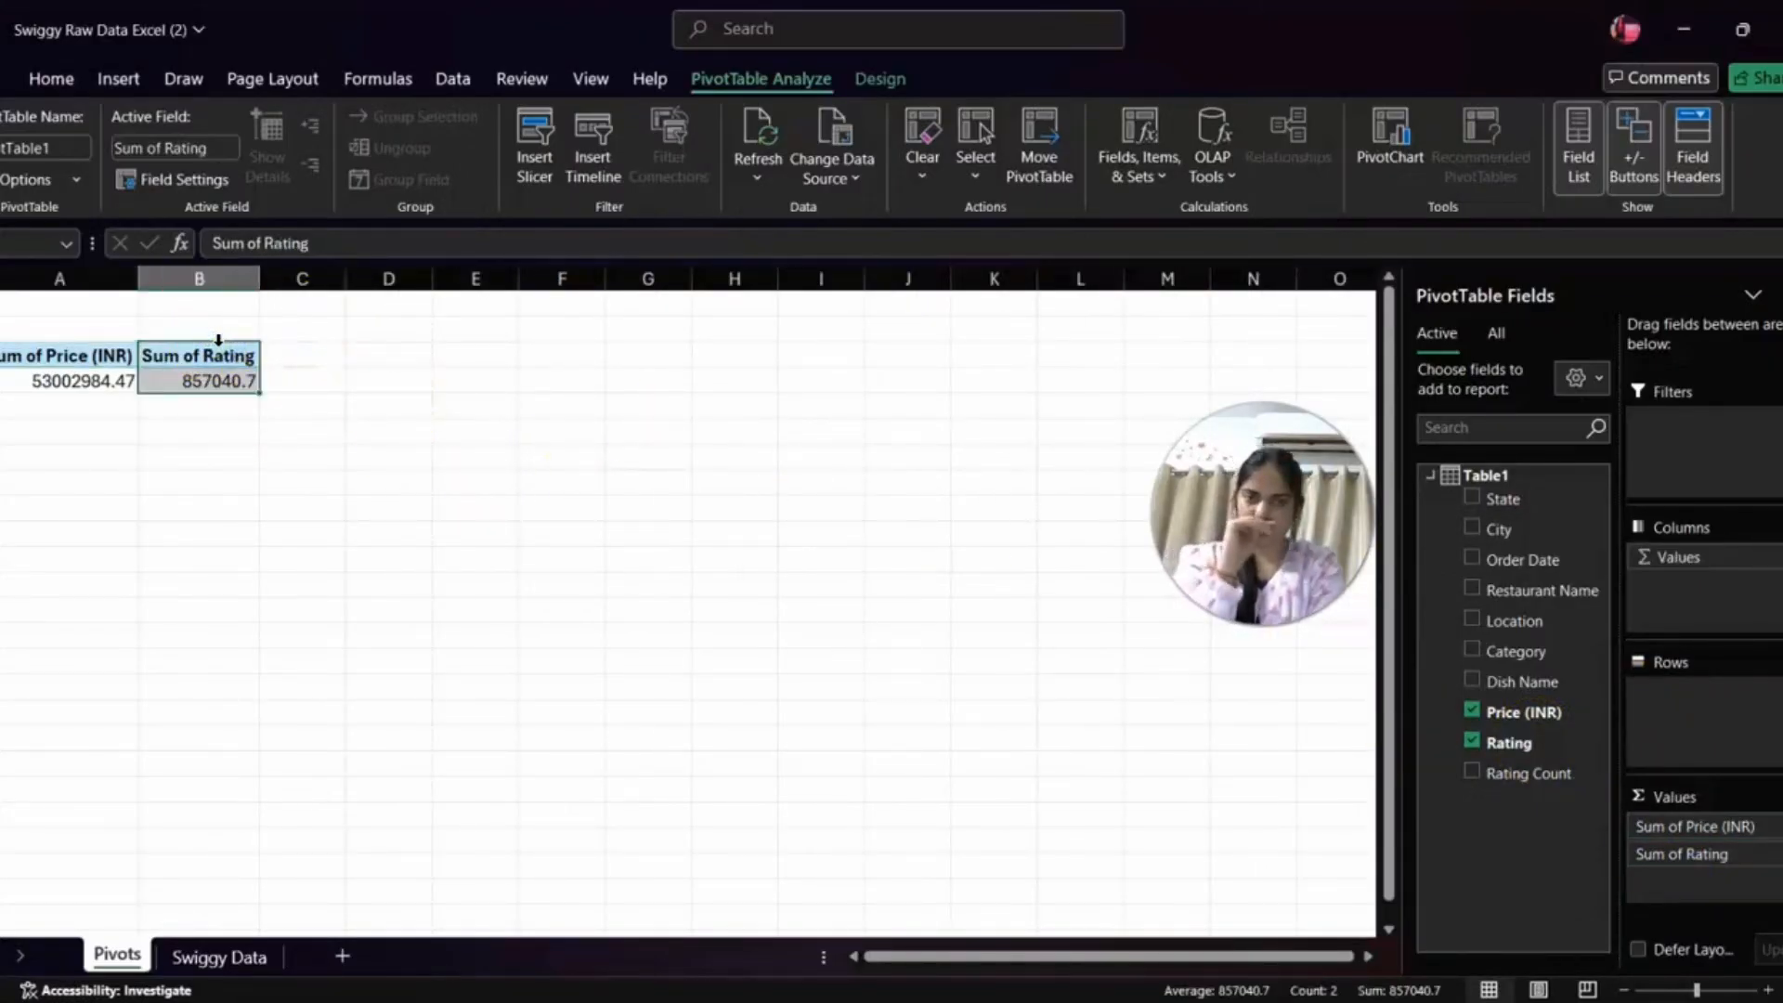
{"action": "left_click", "coordinate": [206, 375]}
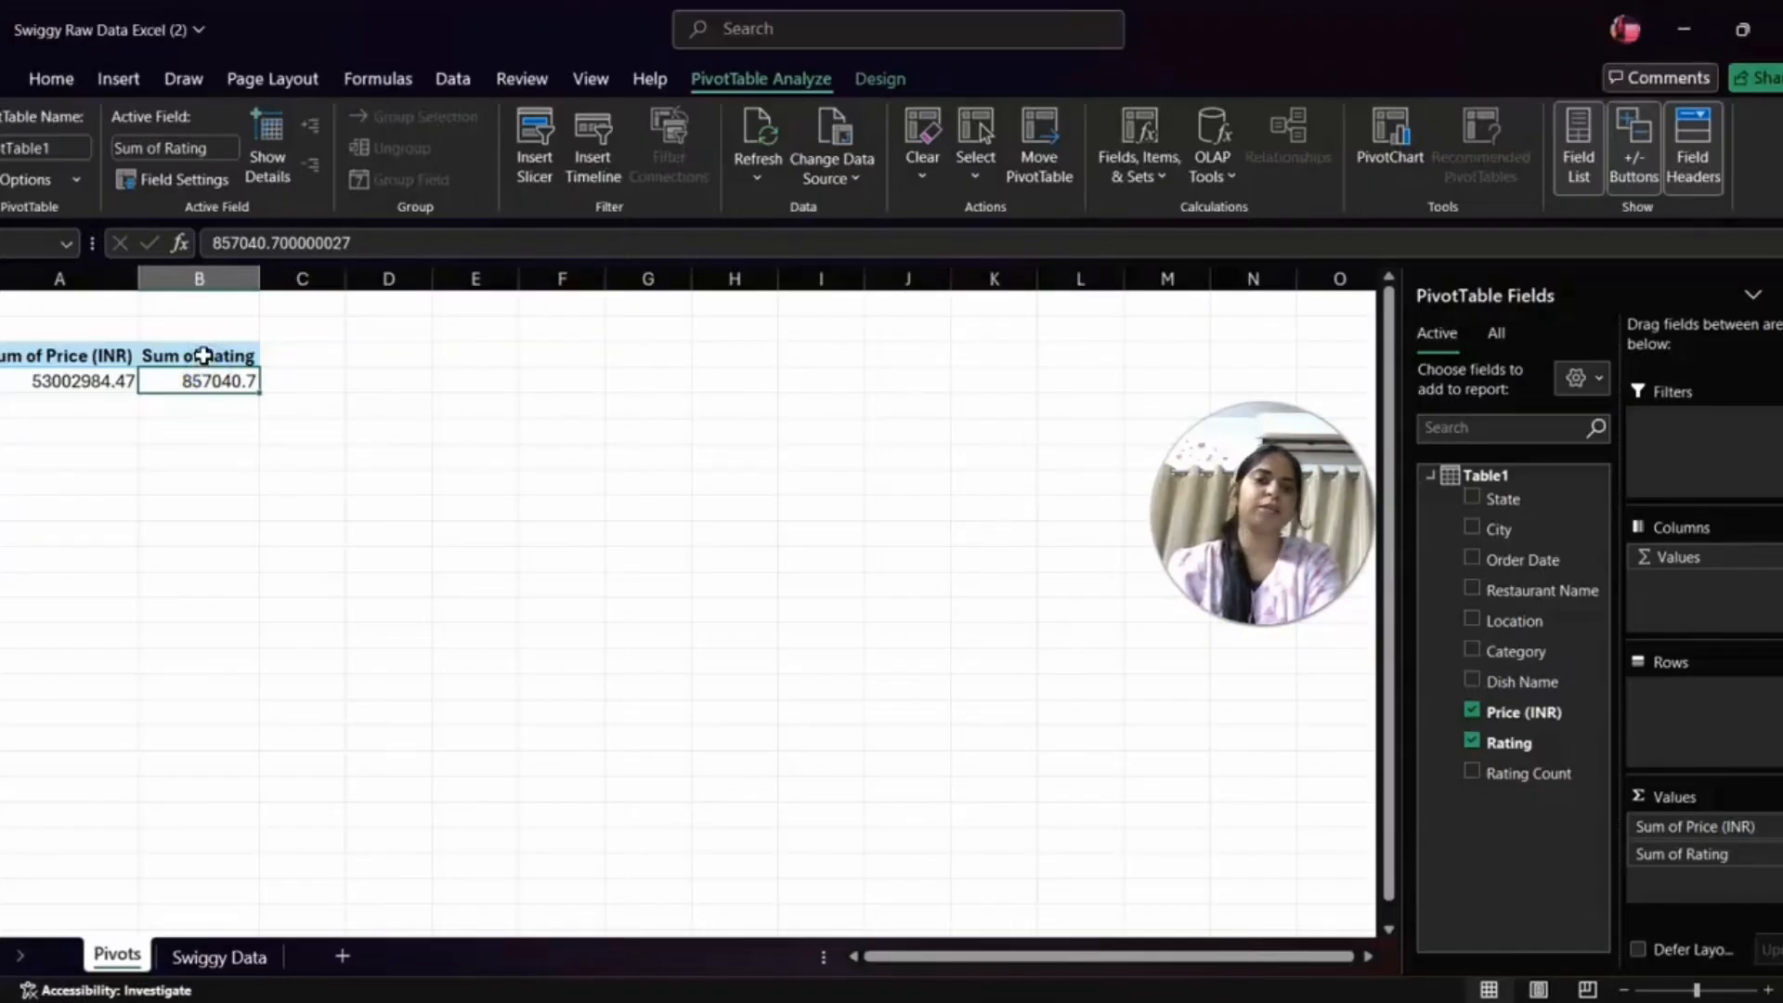
{"action": "left_click", "coordinate": [204, 355]}
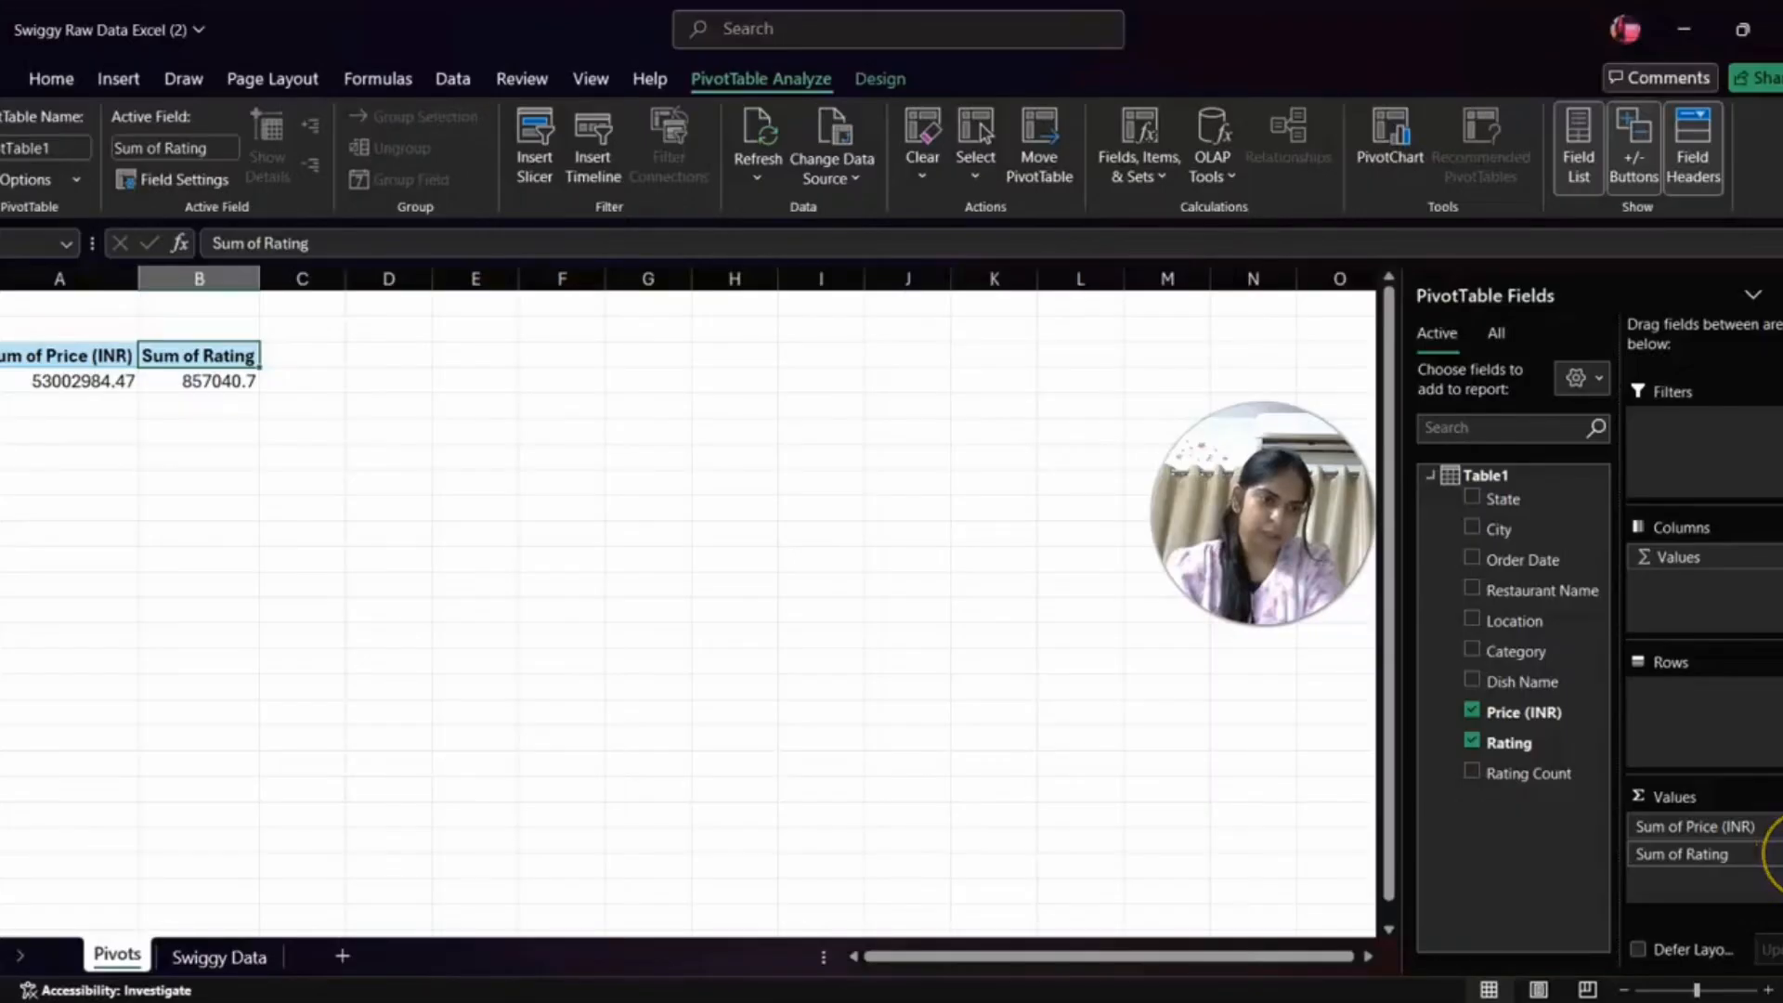
{"action": "left_click", "coordinate": [1681, 854]}
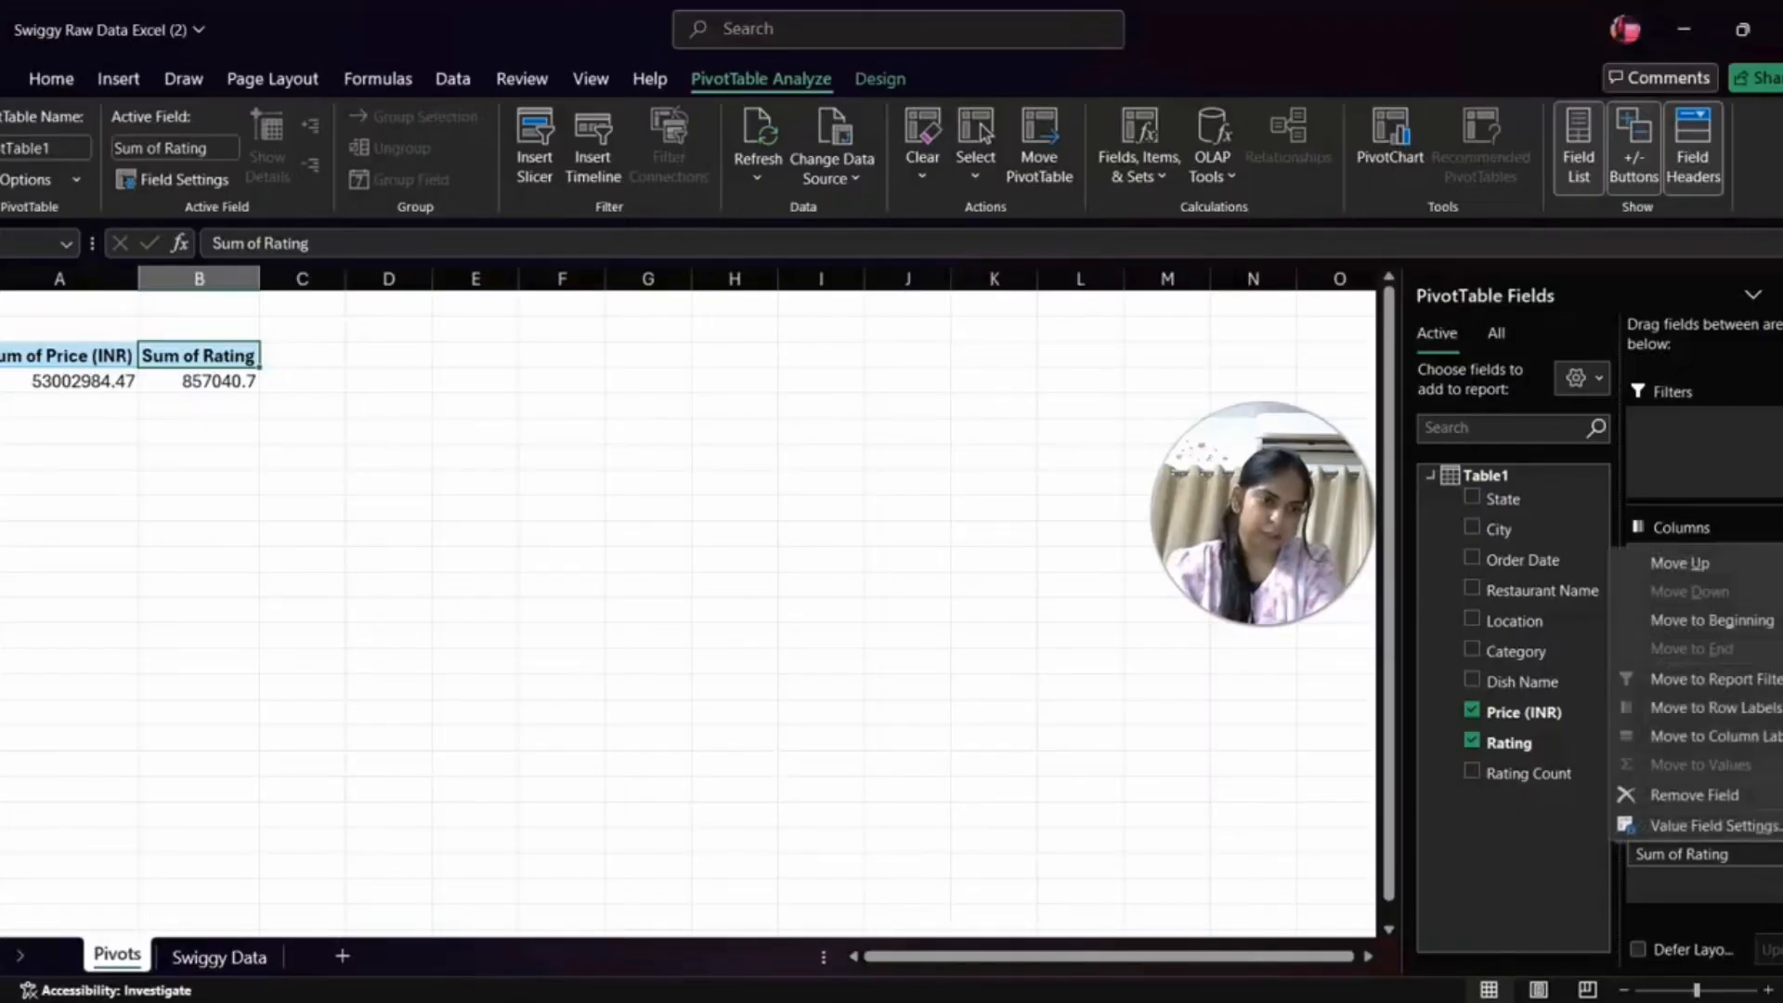
{"action": "left_click", "coordinate": [1769, 826]}
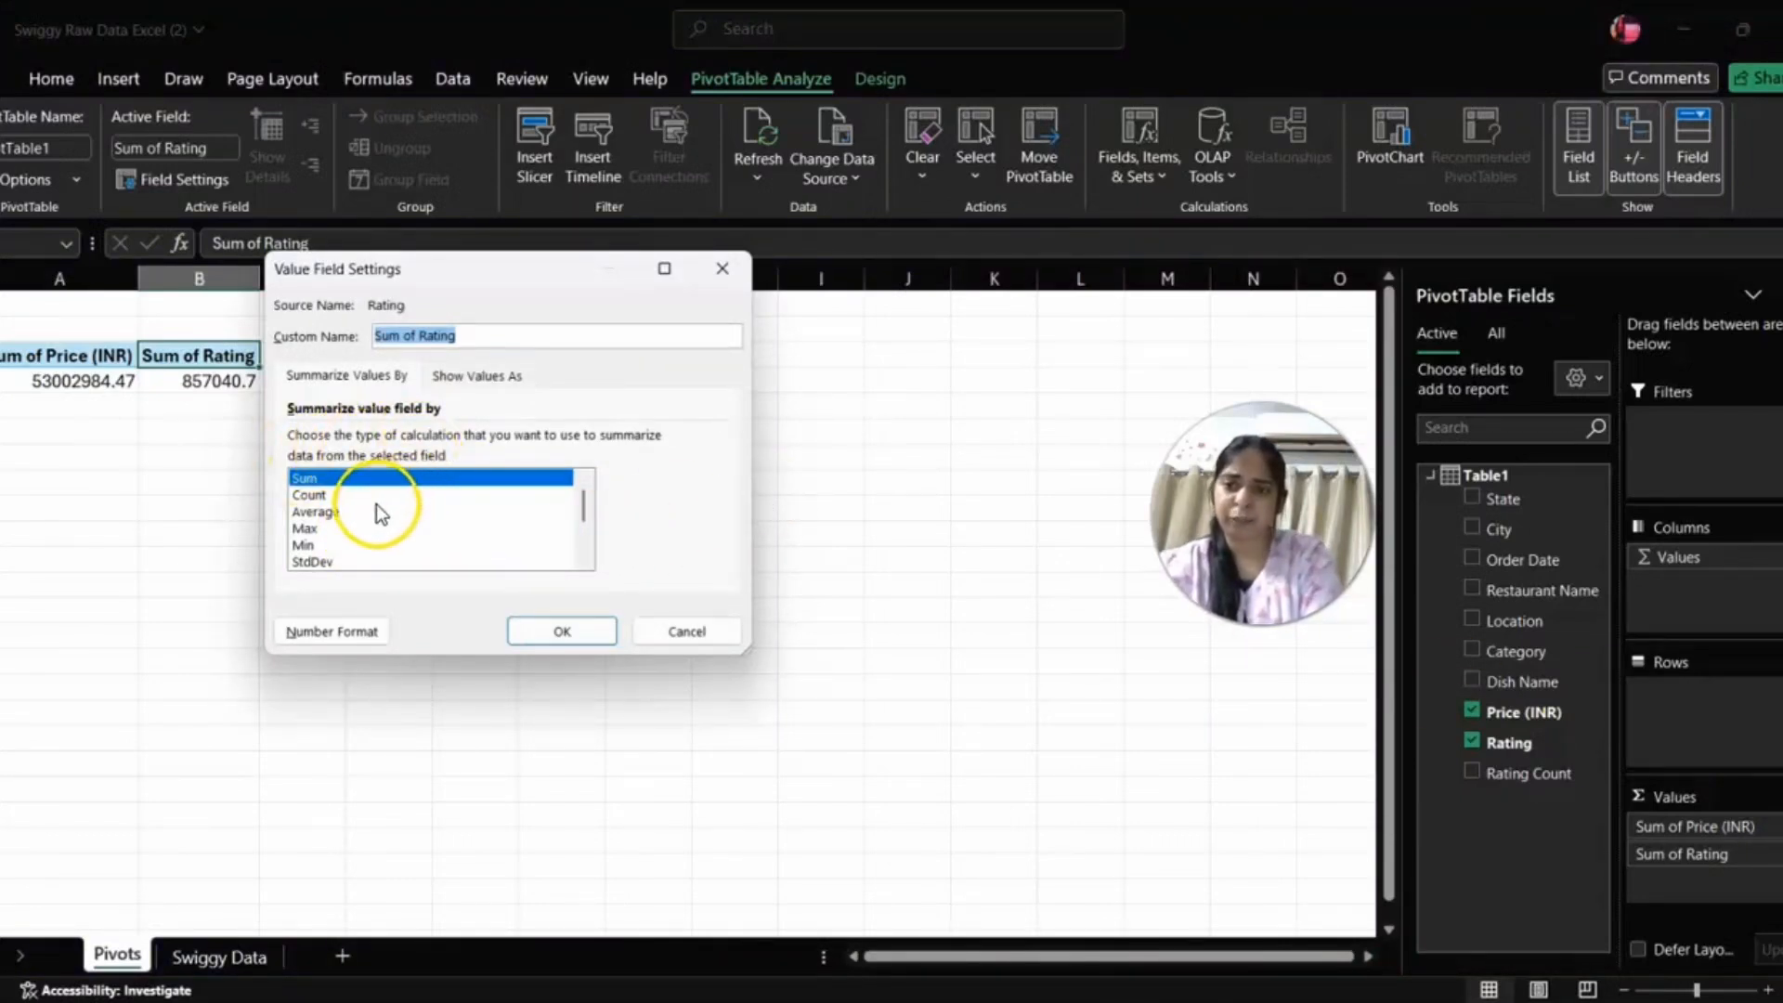
{"action": "left_click", "coordinate": [347, 511]}
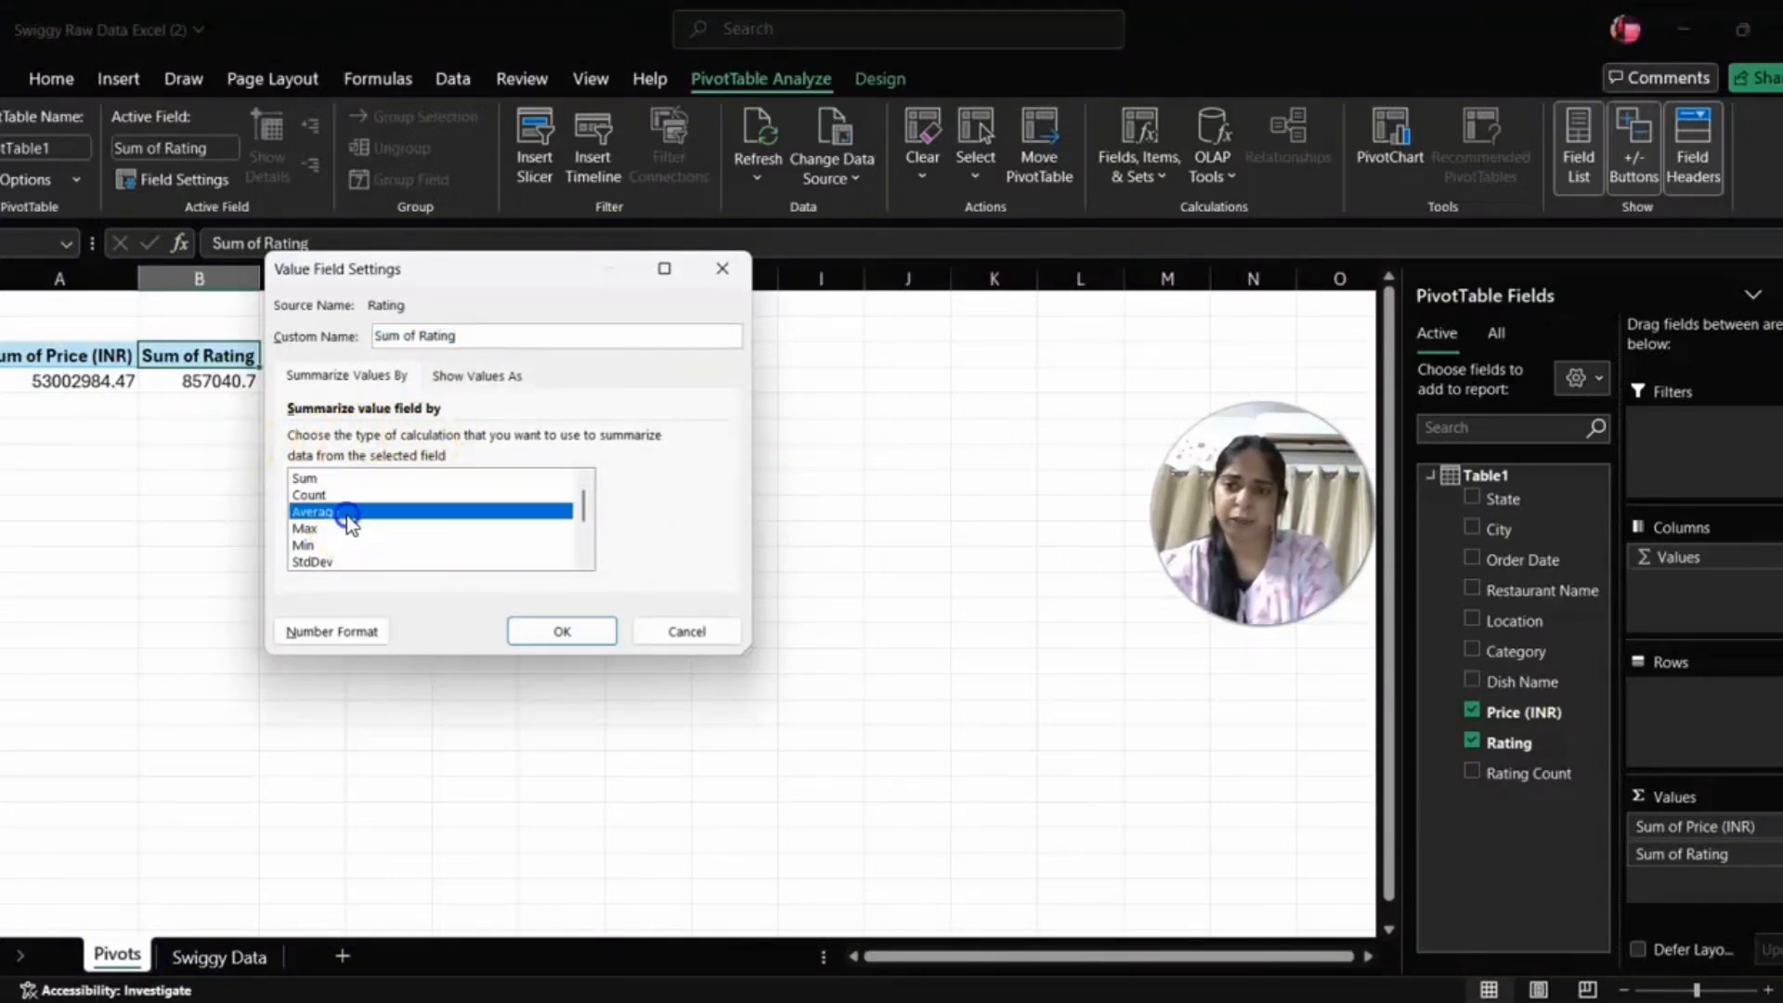
{"action": "left_click", "coordinate": [563, 632]}
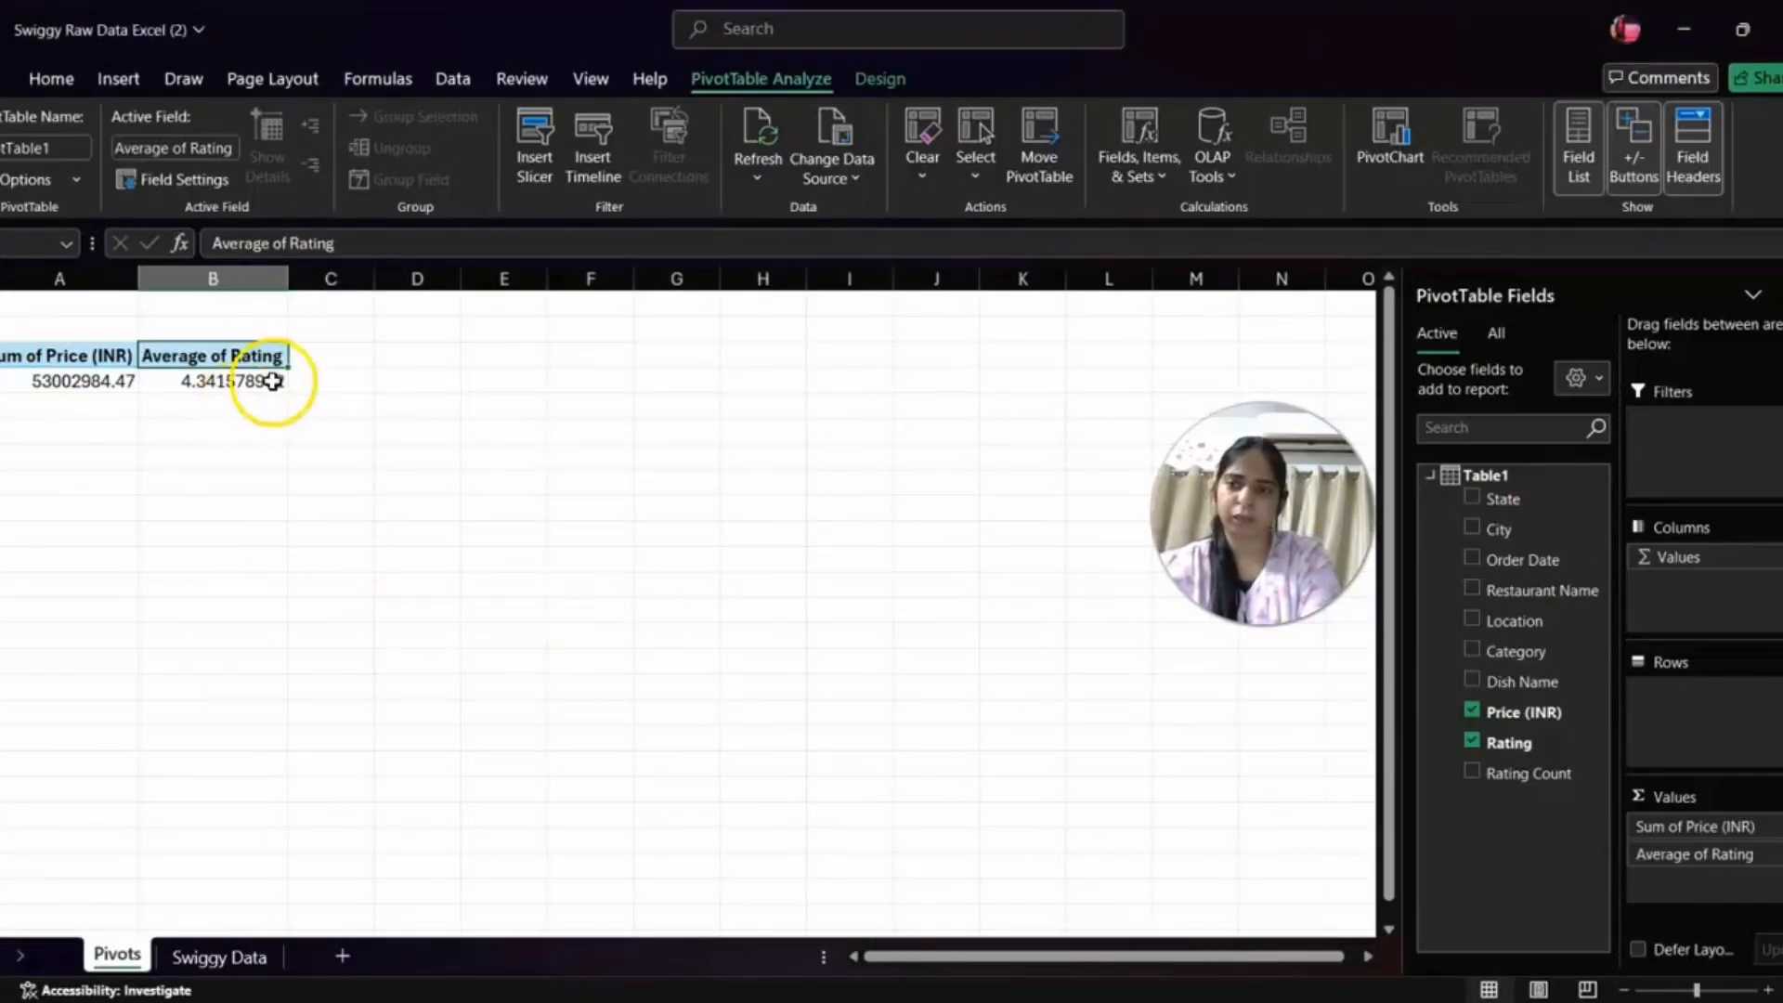
{"action": "mouse_move", "coordinate": [256, 388]}
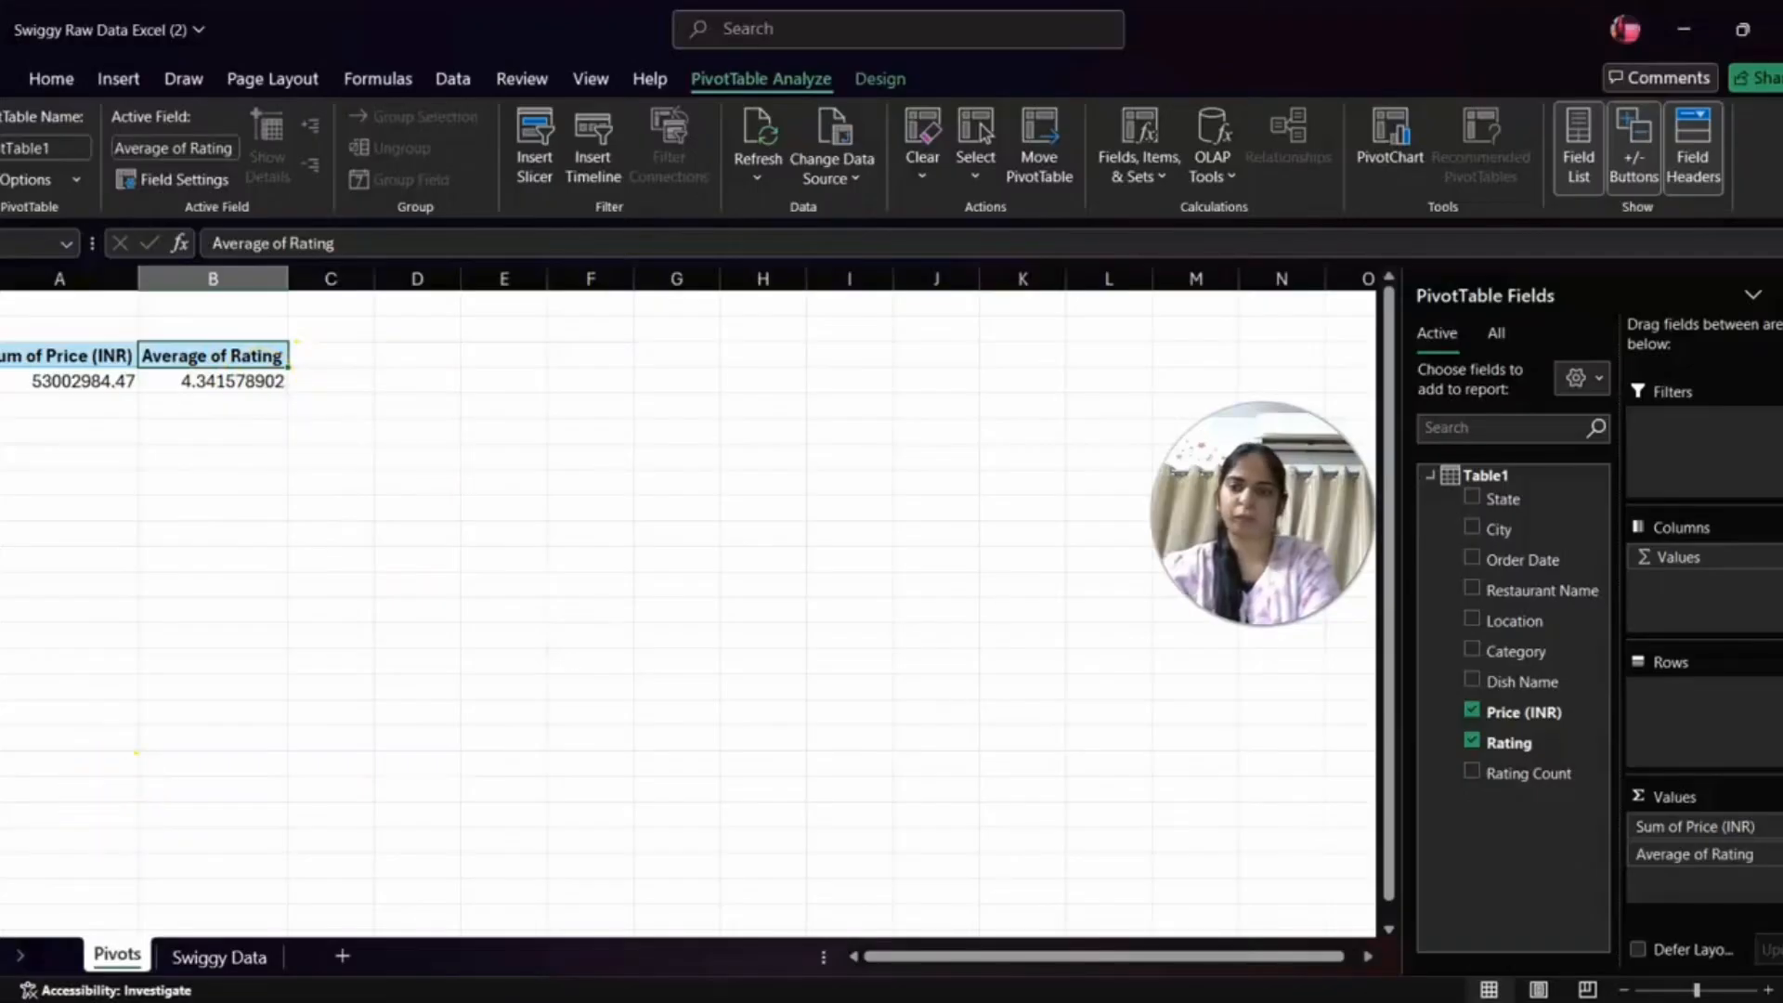
- Review the Average Order Value KPI in the Swiggy Raw Data Dashboard workbook's problem statement and return to the Pivots sheet
{"action": "left_click", "coordinate": [1230, 961]}
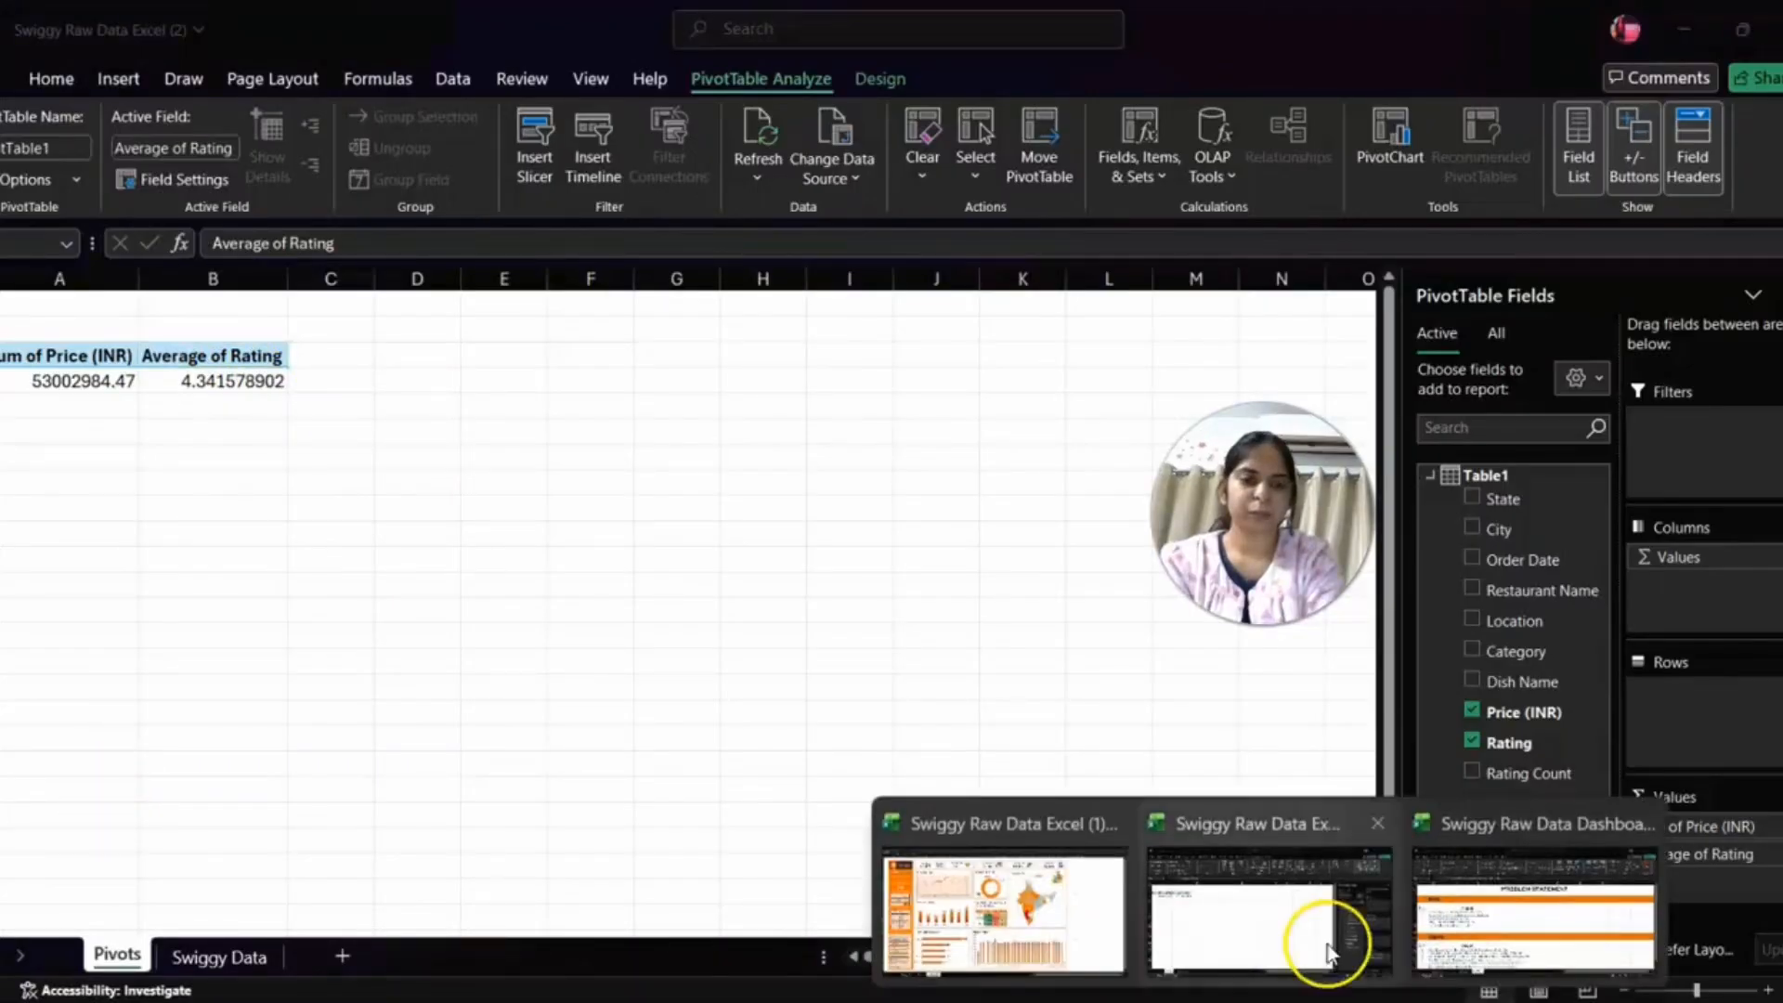
{"action": "left_click", "coordinate": [1416, 943]}
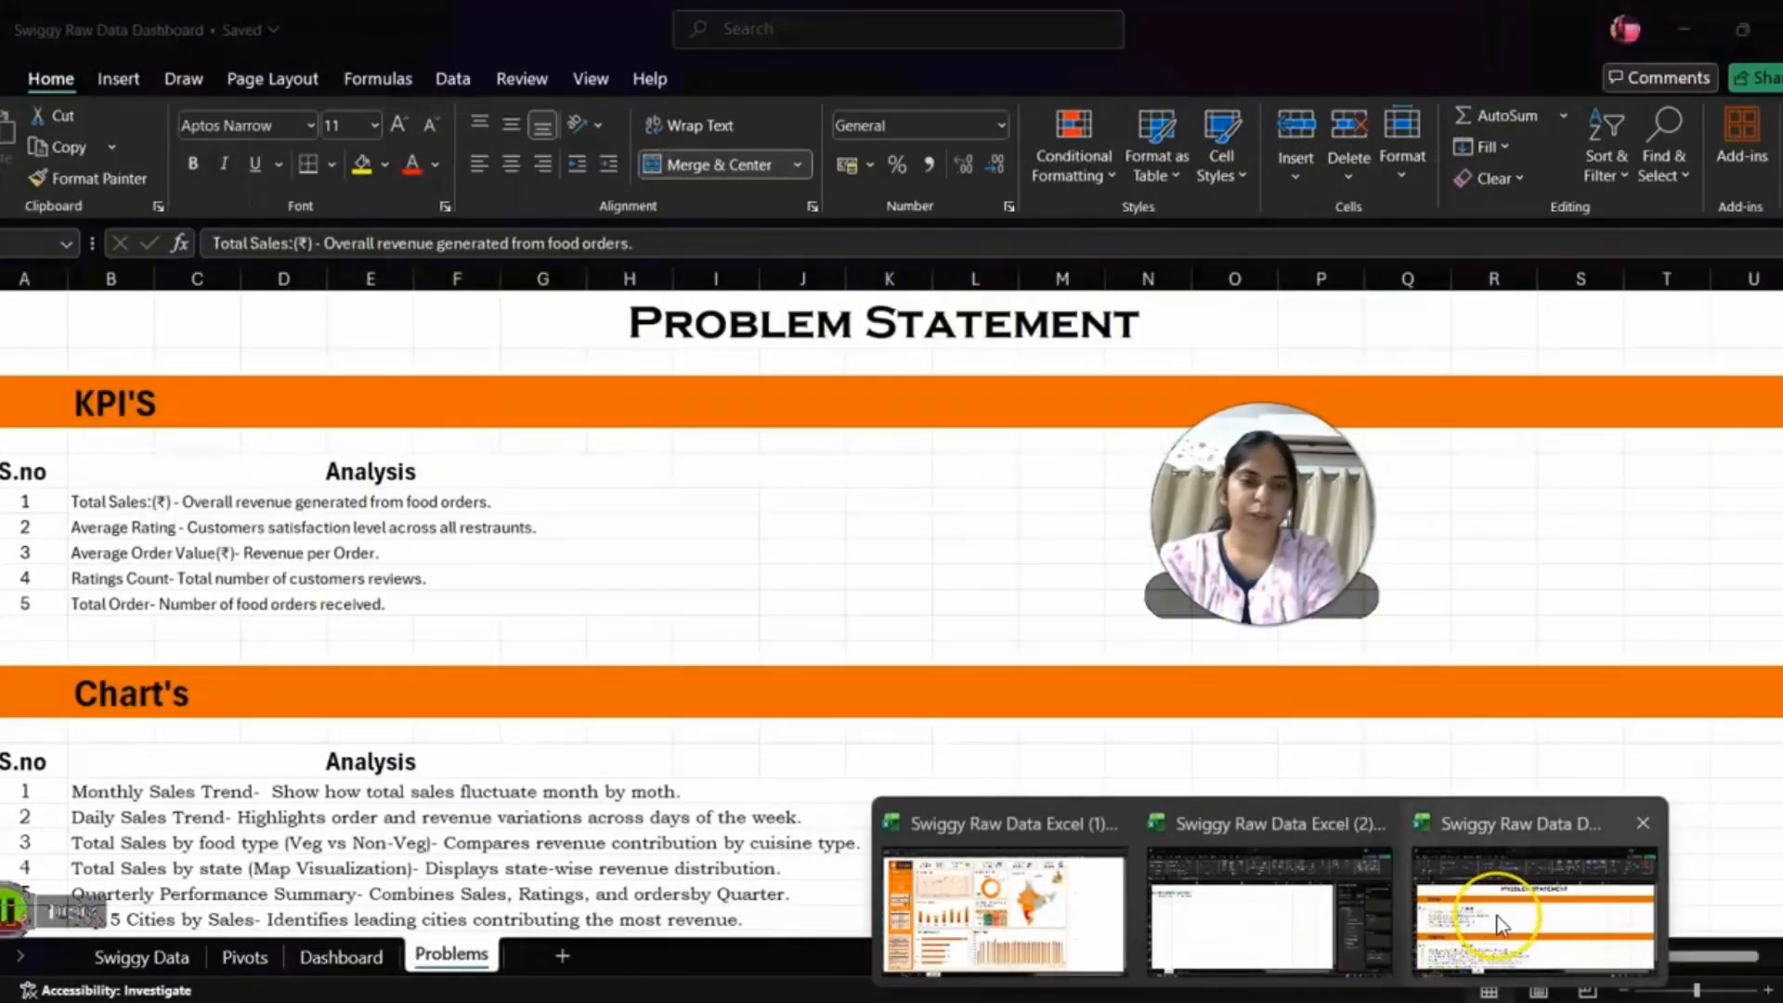
{"action": "left_click", "coordinate": [1502, 924]}
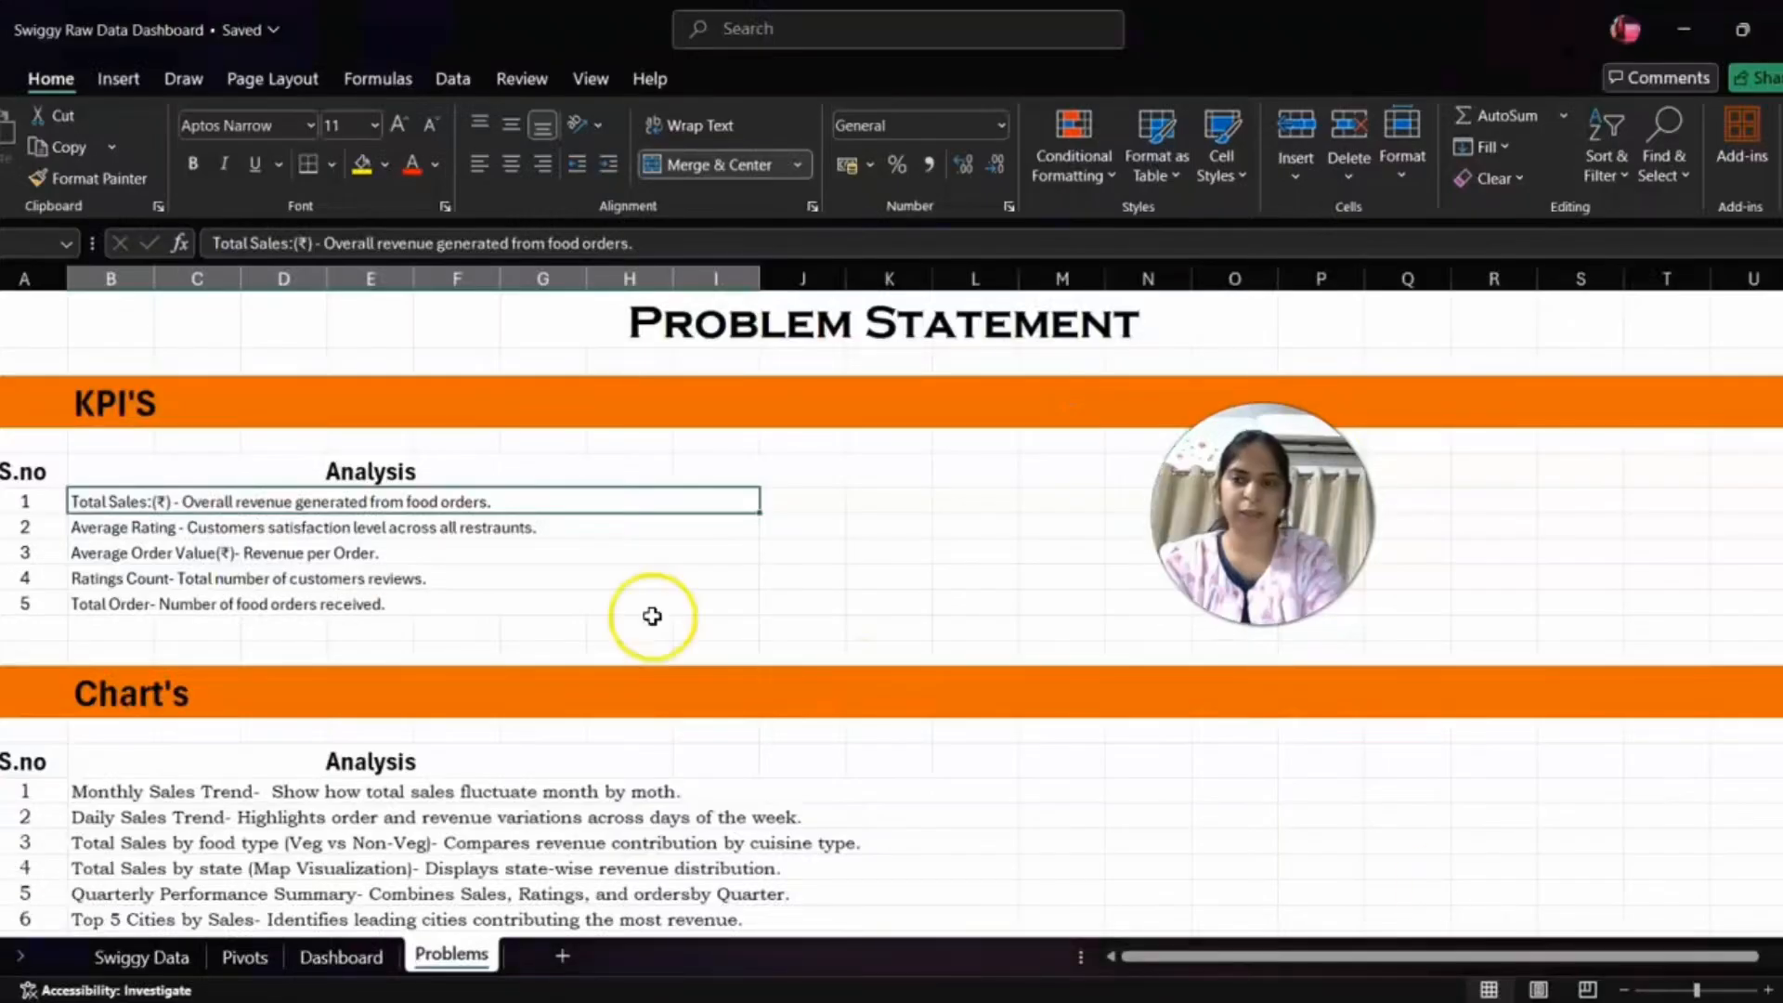
{"action": "scroll", "coordinate": [350, 569], "scroll_direction": "up", "scroll_amount": 3}
{"action": "scroll", "coordinate": [350, 570], "scroll_direction": "down", "scroll_amount": 3}
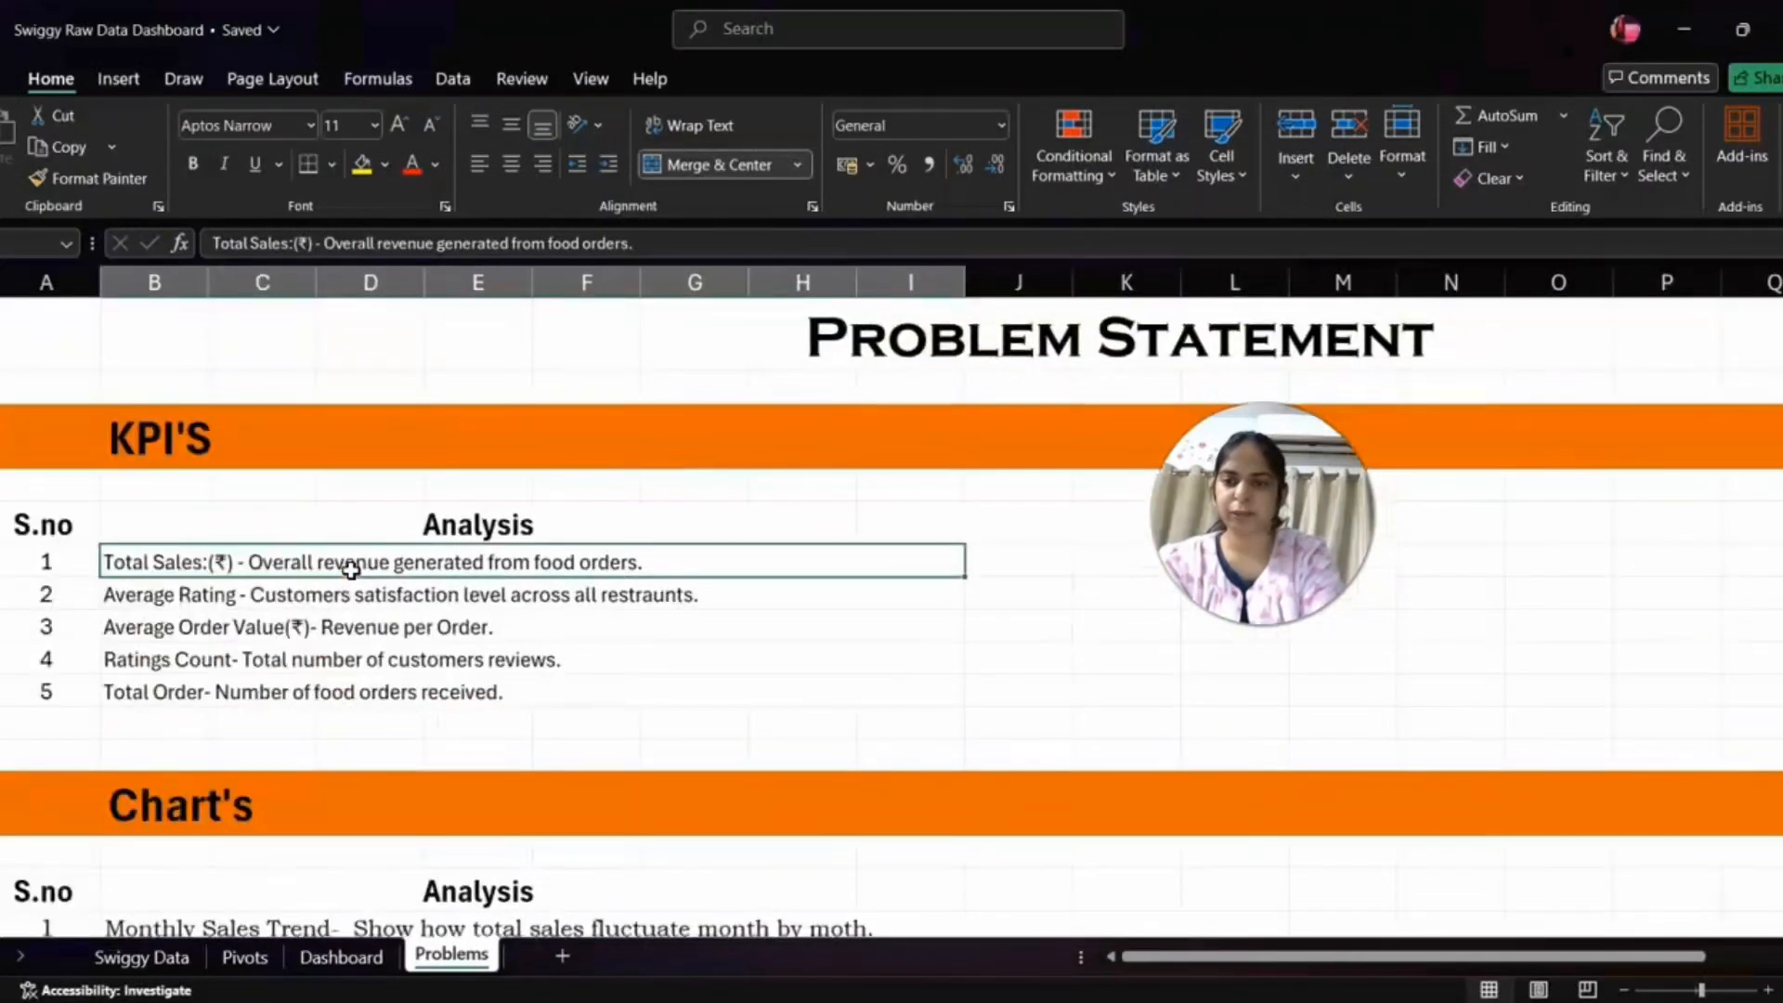
{"action": "left_click", "coordinate": [200, 627]}
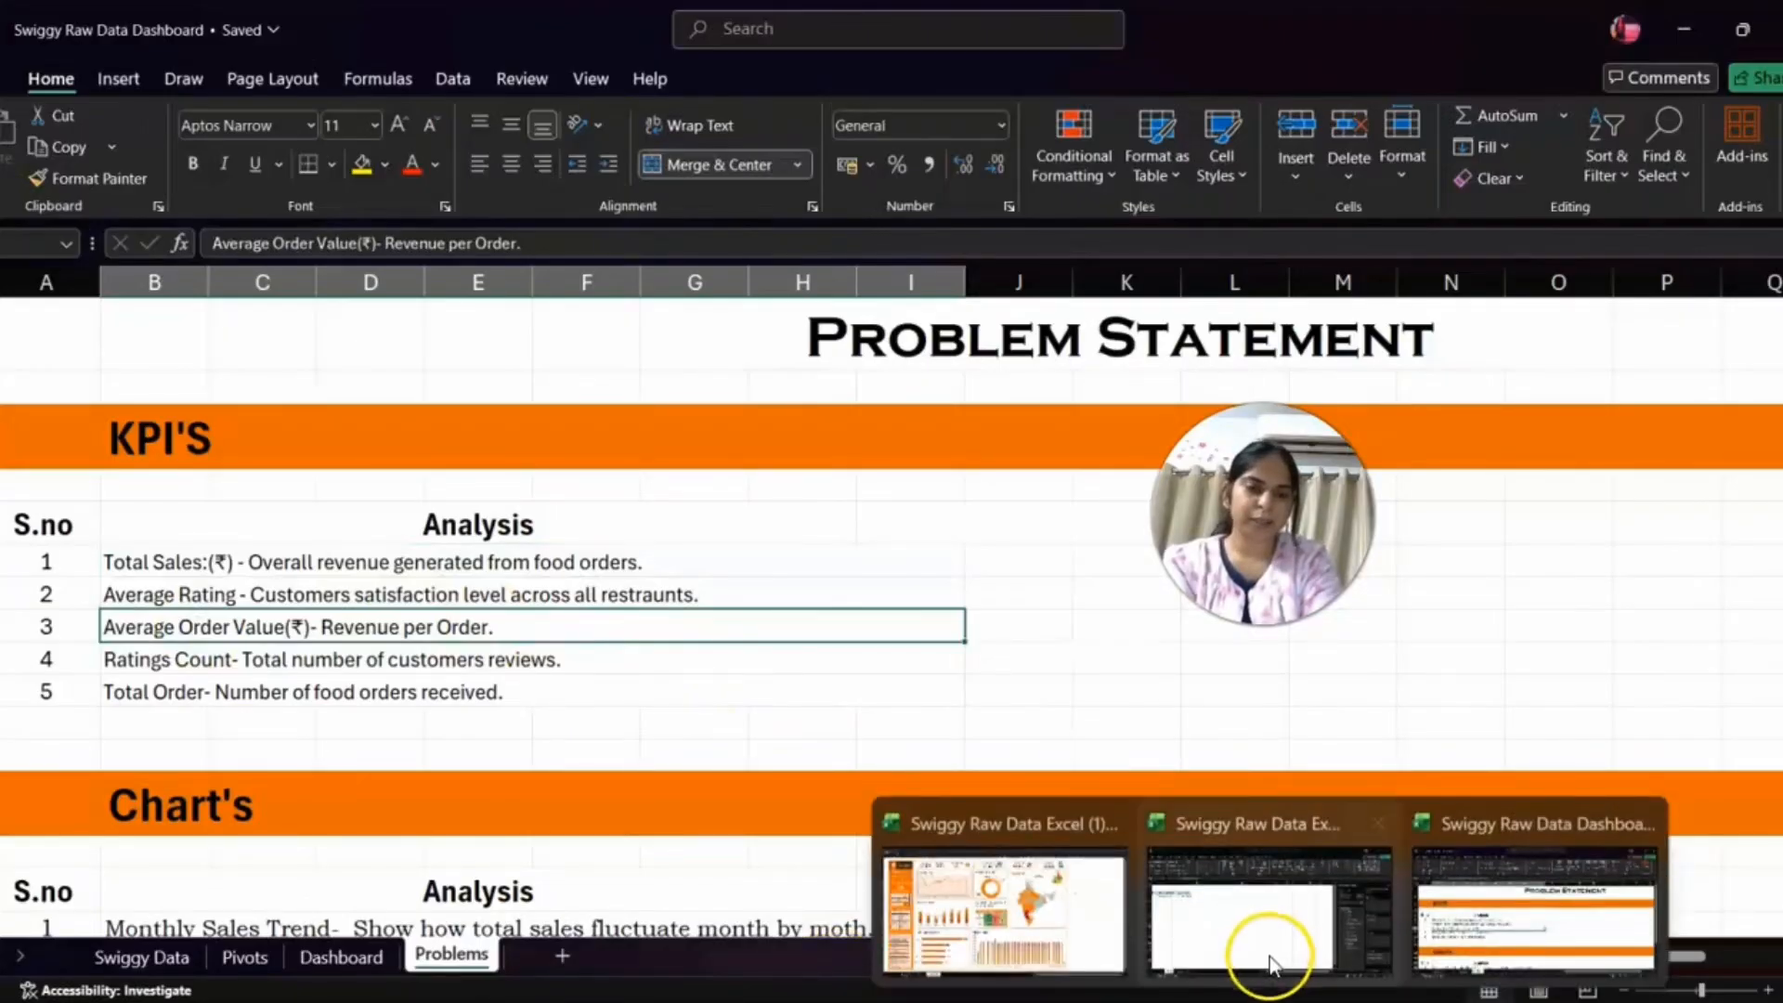
{"action": "left_click", "coordinate": [1269, 951]}
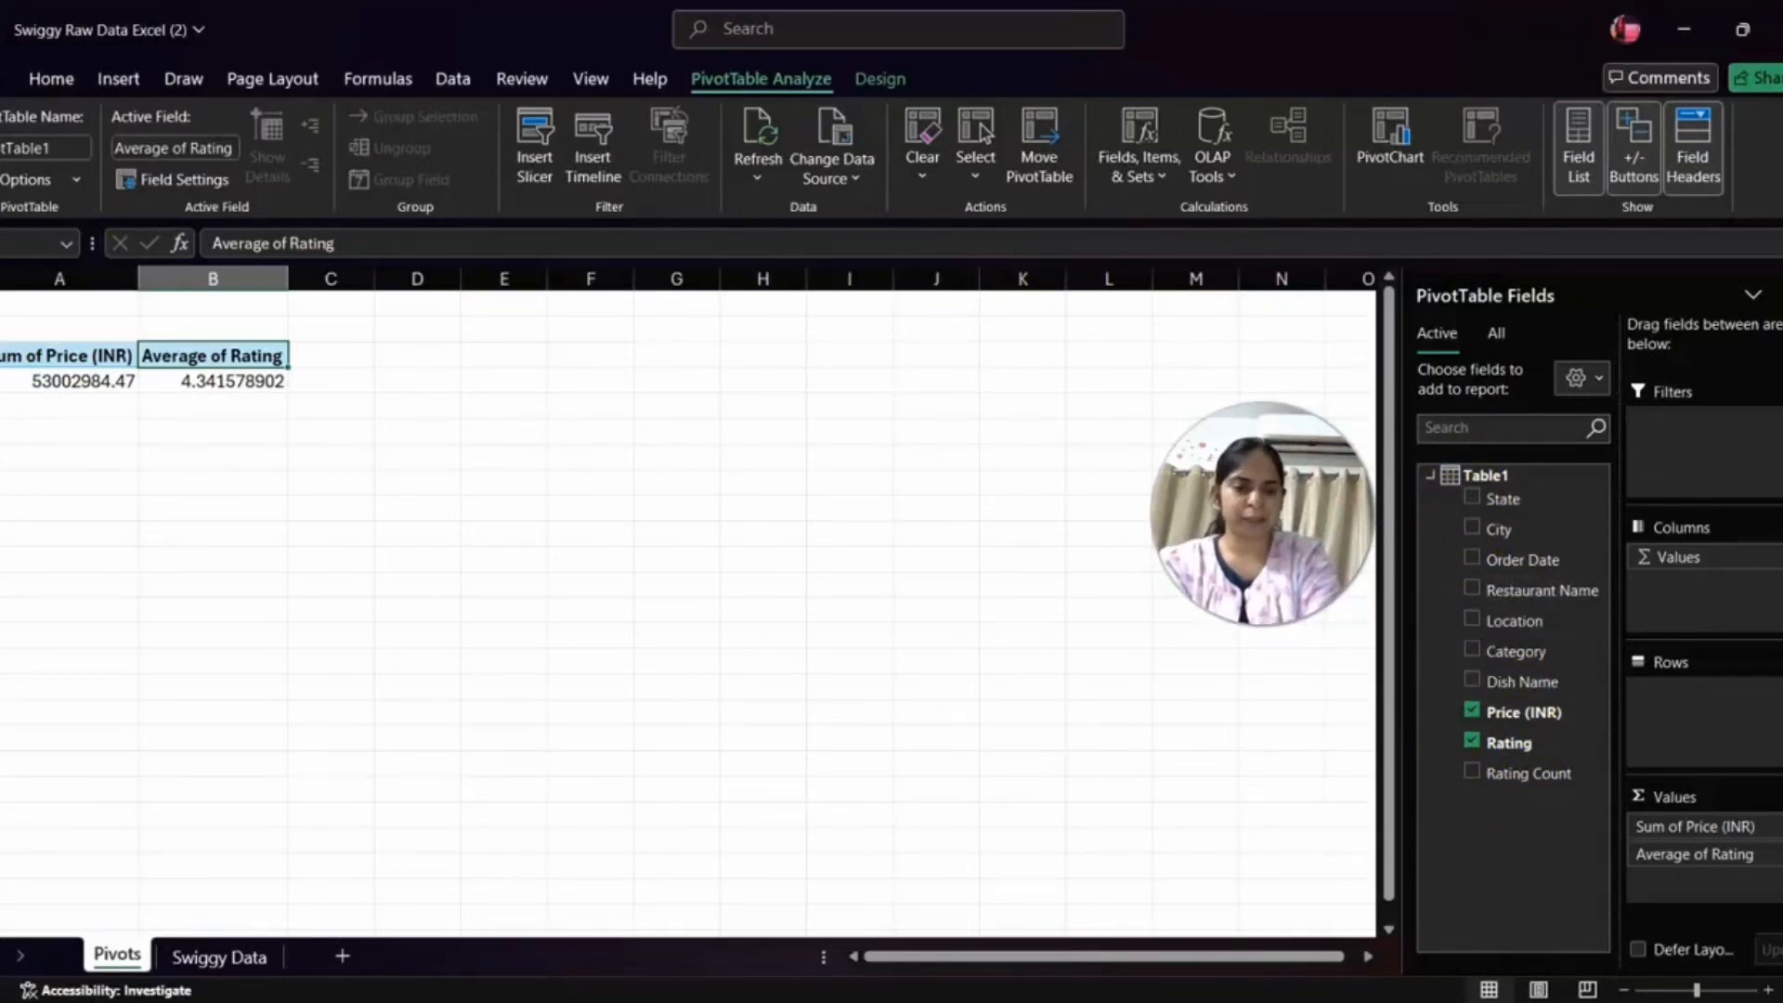
- Check the Ratings Count KPI in the problem statement and add Rating Count to the PivotTable's values as a sum
{"action": "mouse_move", "coordinate": [1272, 986]}
{"action": "left_click", "coordinate": [1461, 926]}
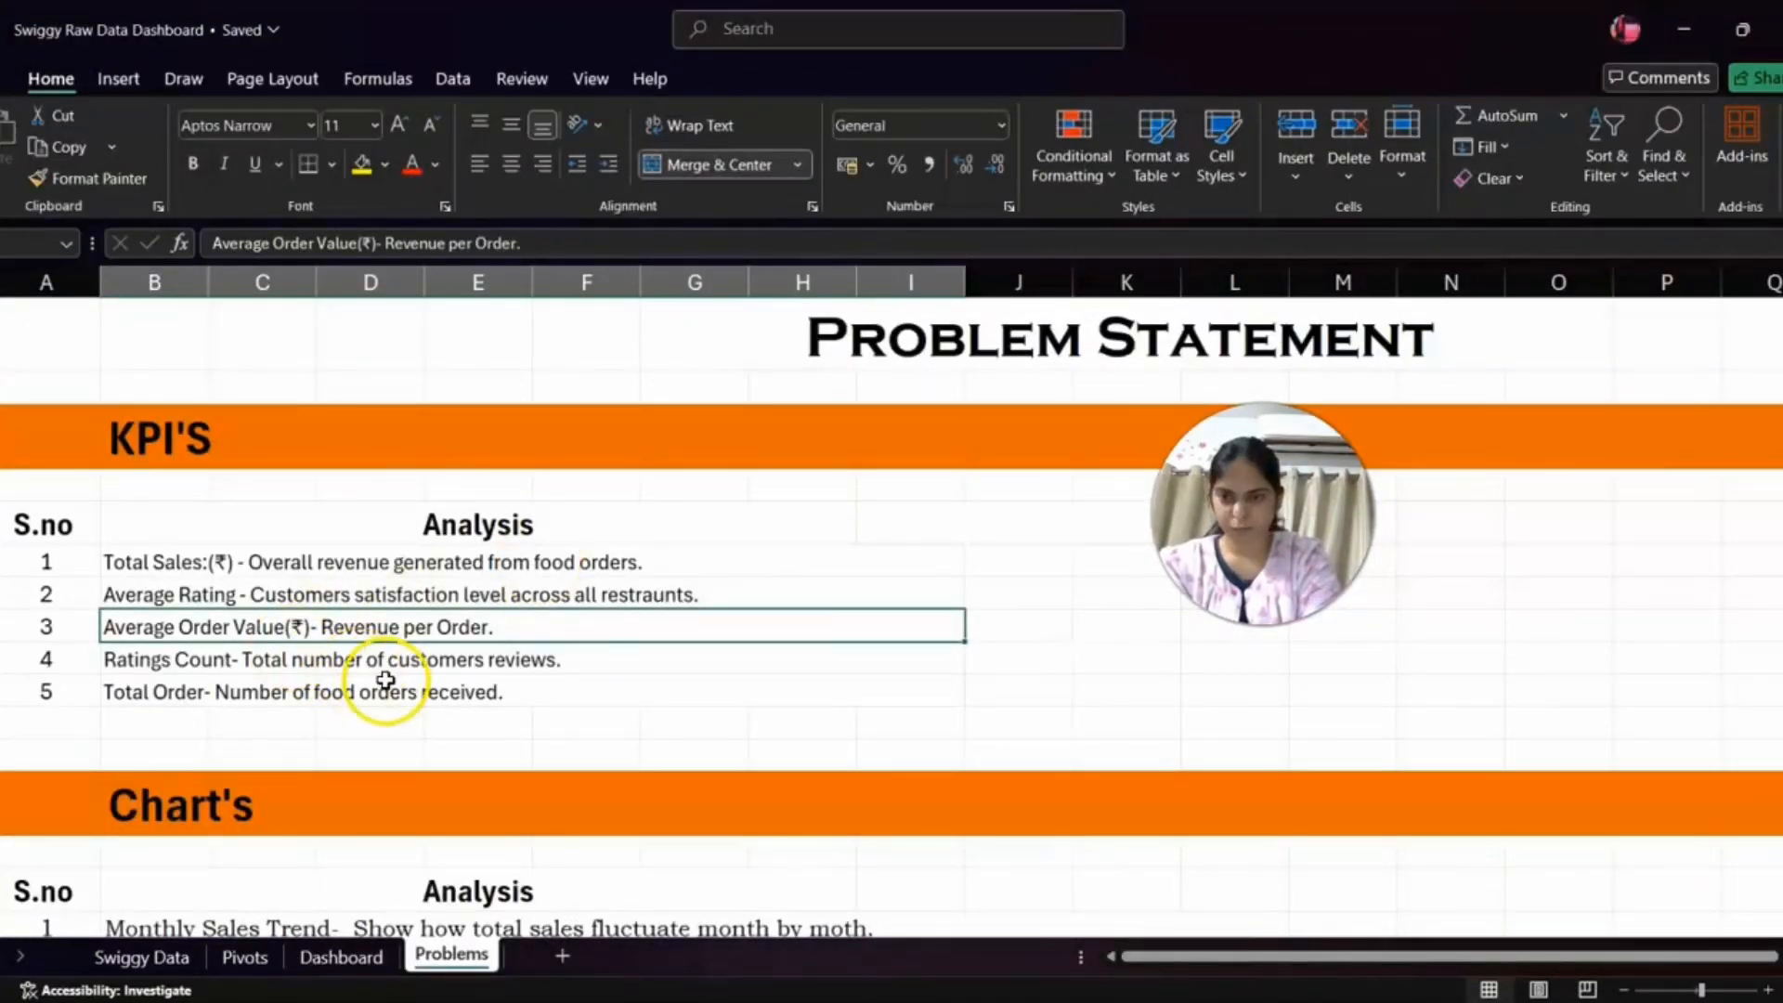
{"action": "left_click", "coordinate": [190, 655]}
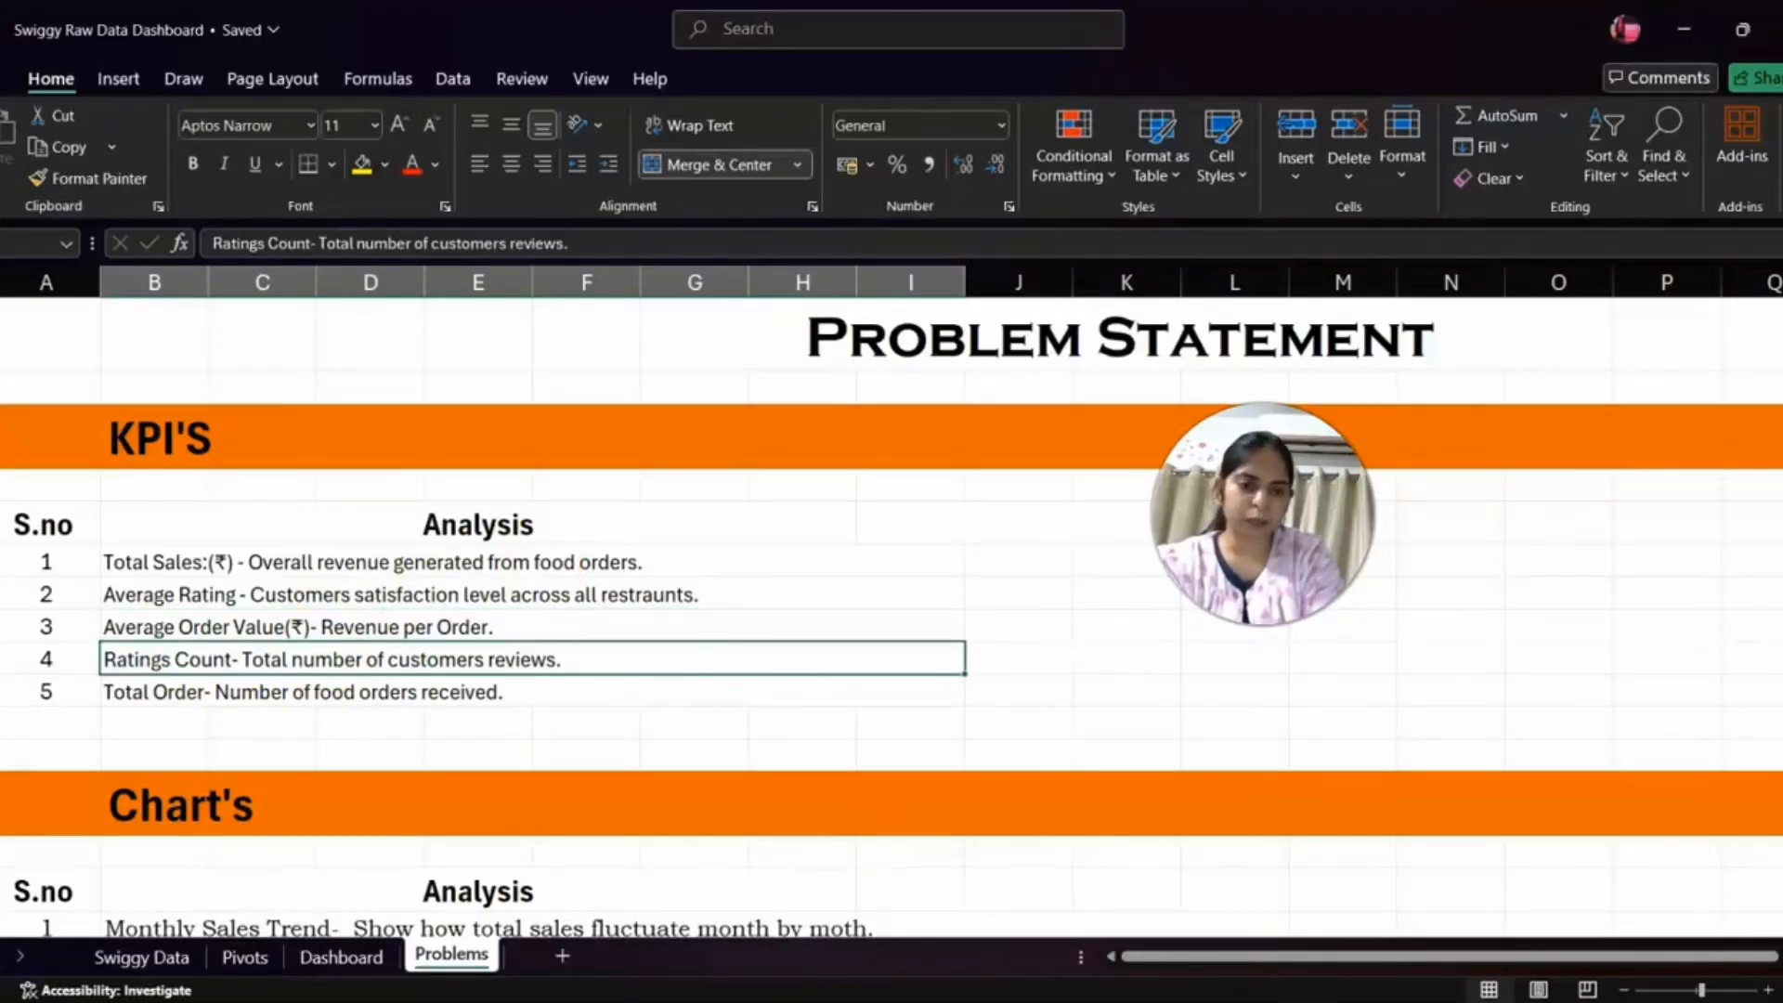
{"action": "mouse_move", "coordinate": [1263, 971]}
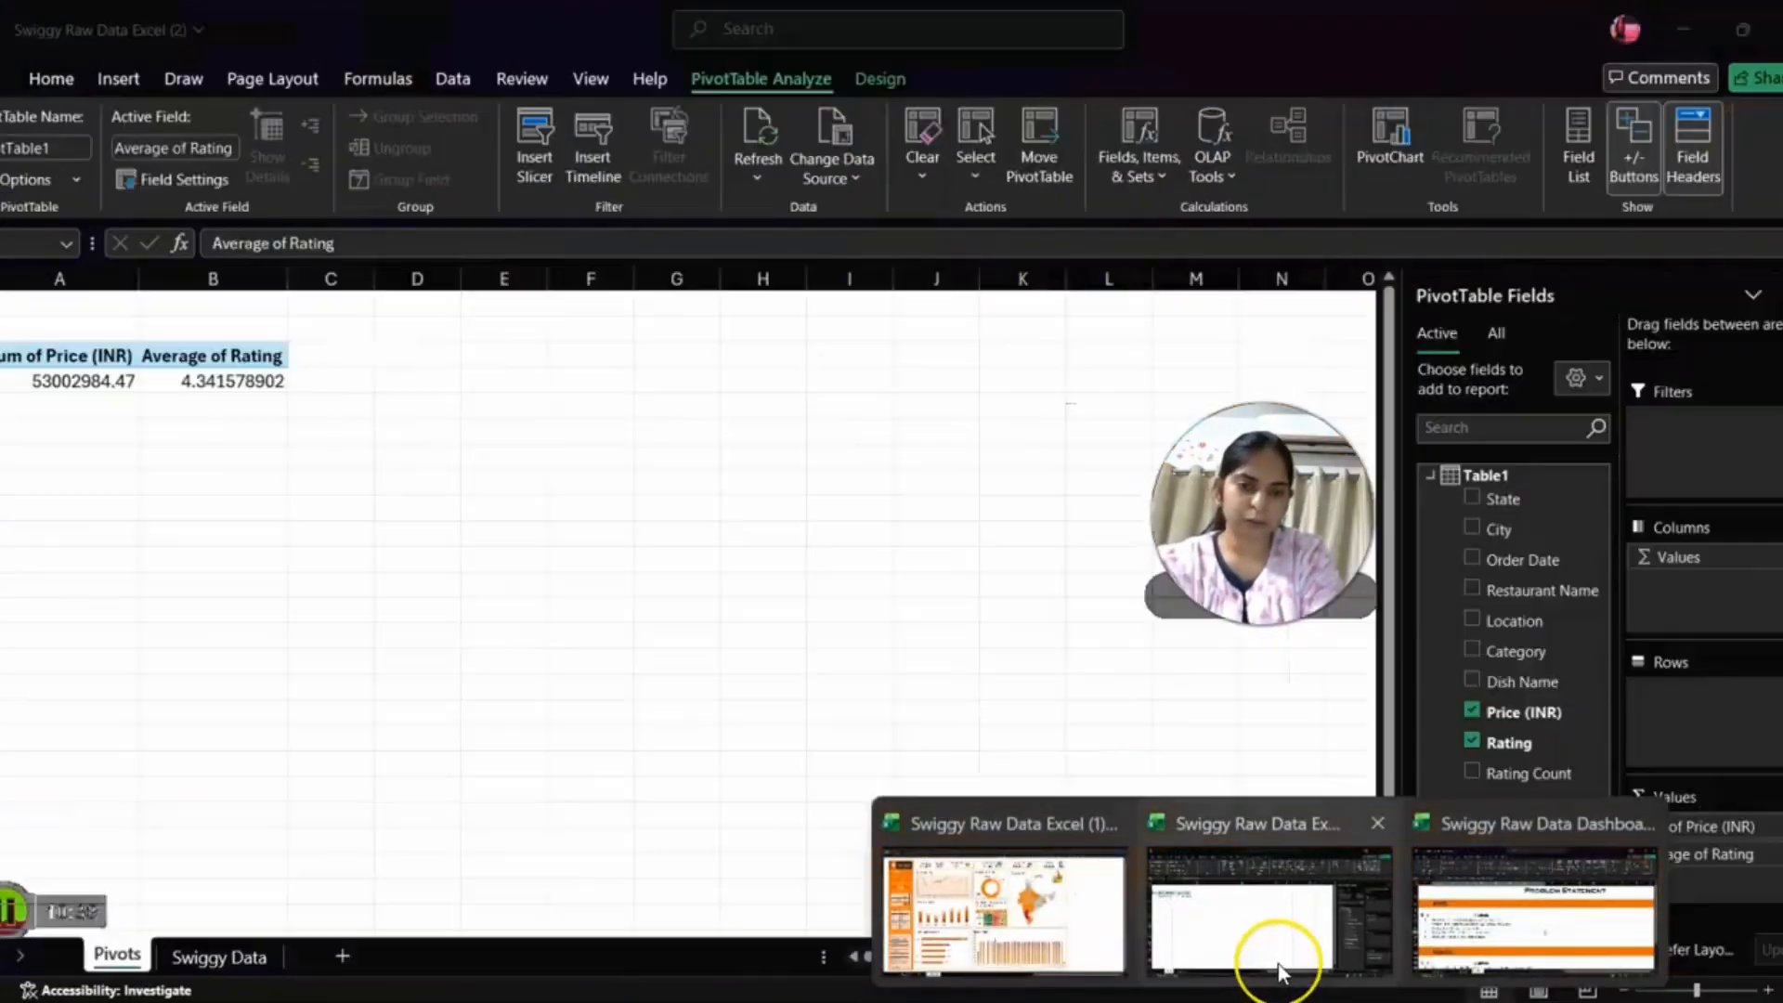
{"action": "left_click", "coordinate": [1278, 971]}
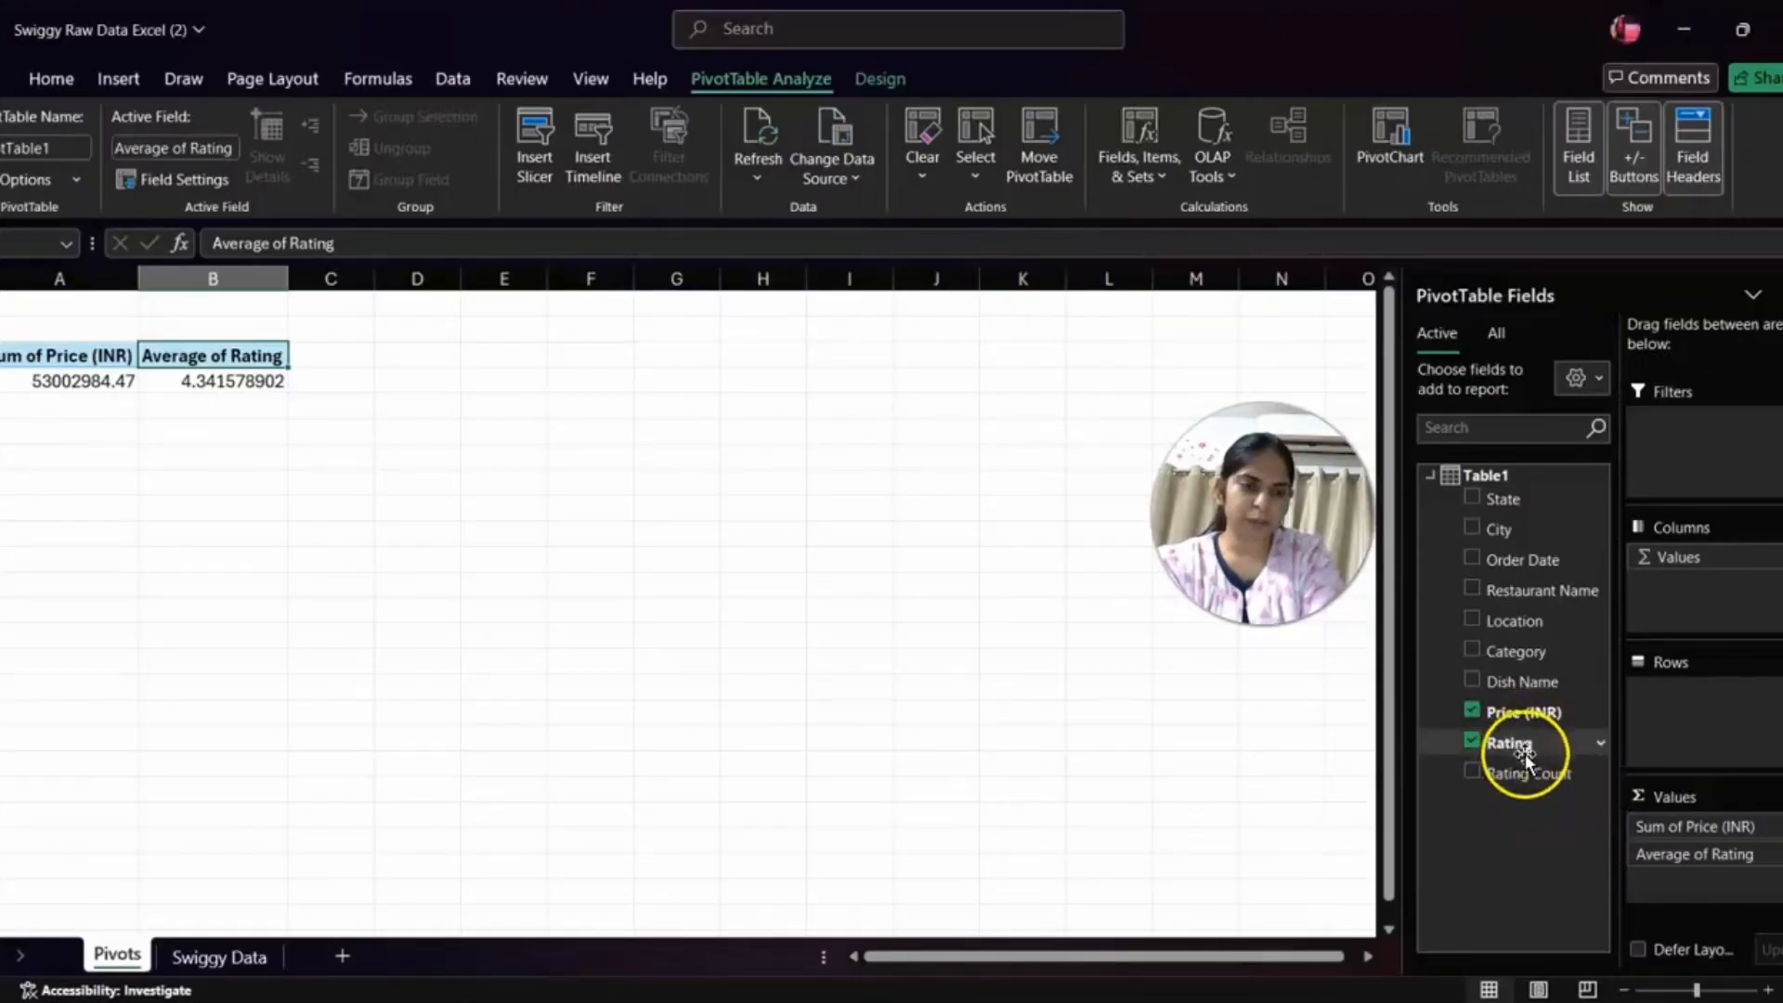
{"action": "left_click_drag", "start_coordinate": [1531, 772], "coordinate": [1707, 882]}
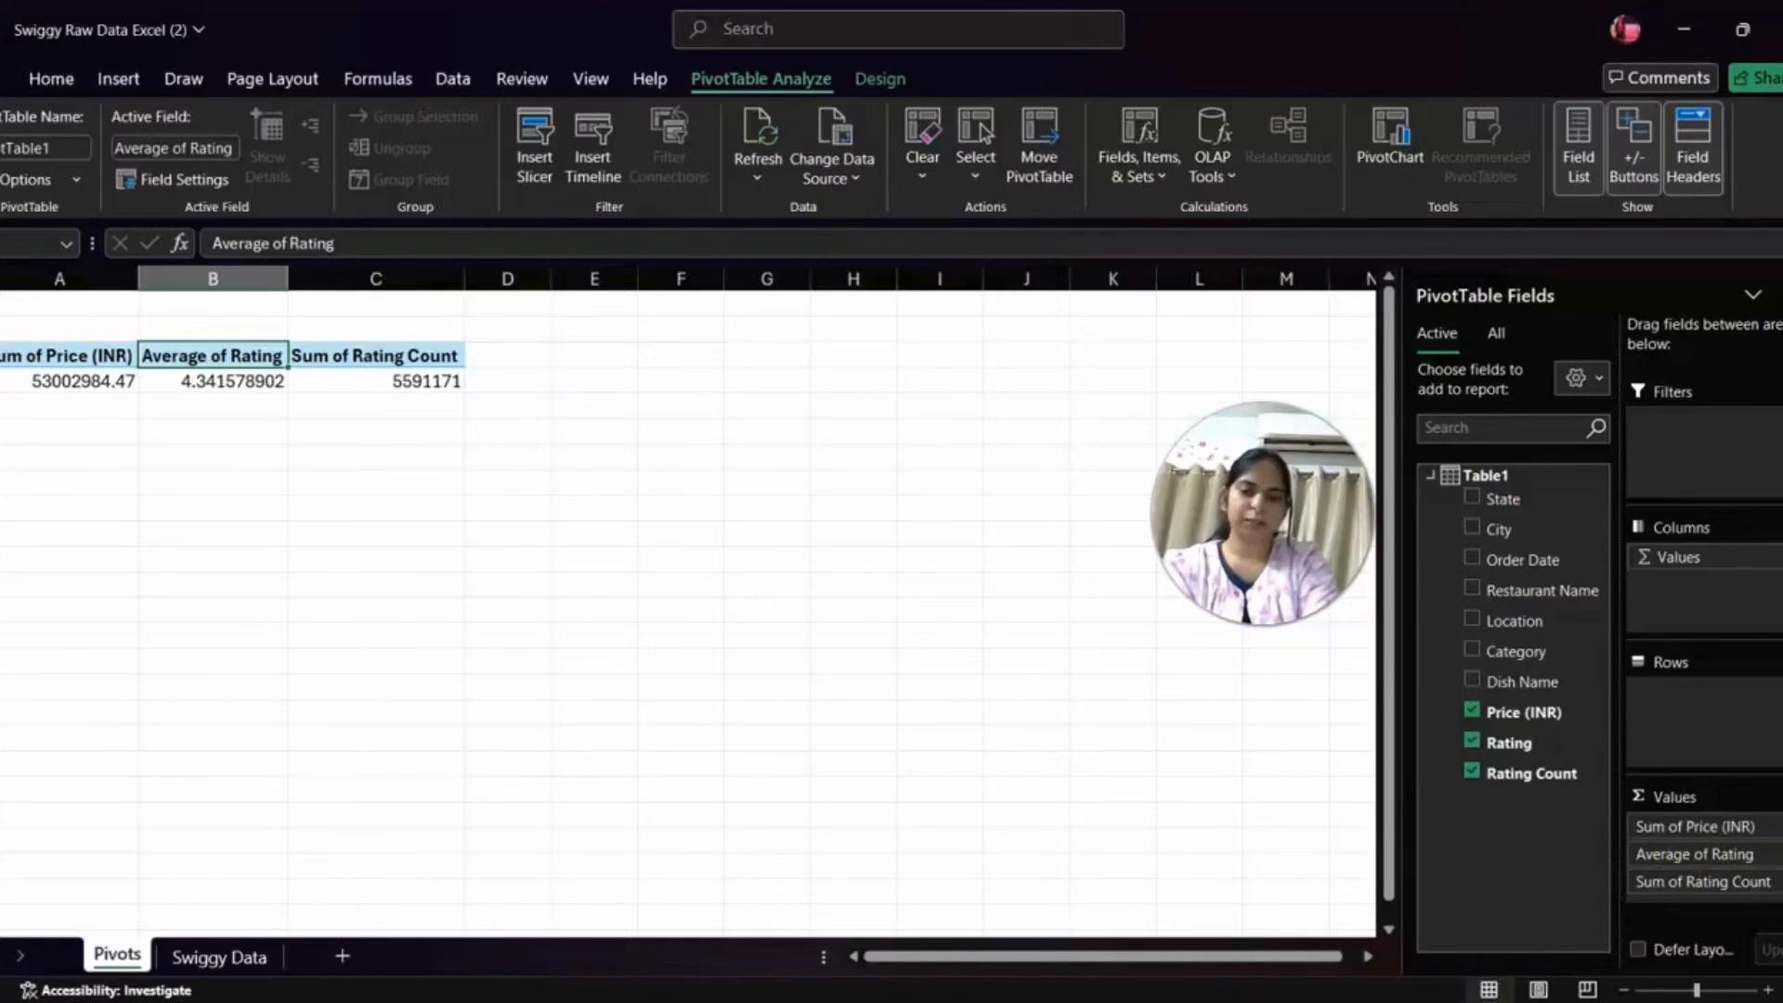
- Check the Total Order KPI in the problem statement and examine the first three order records on the Swiggy Data sheet
{"action": "key", "text": "alt+Tab"}
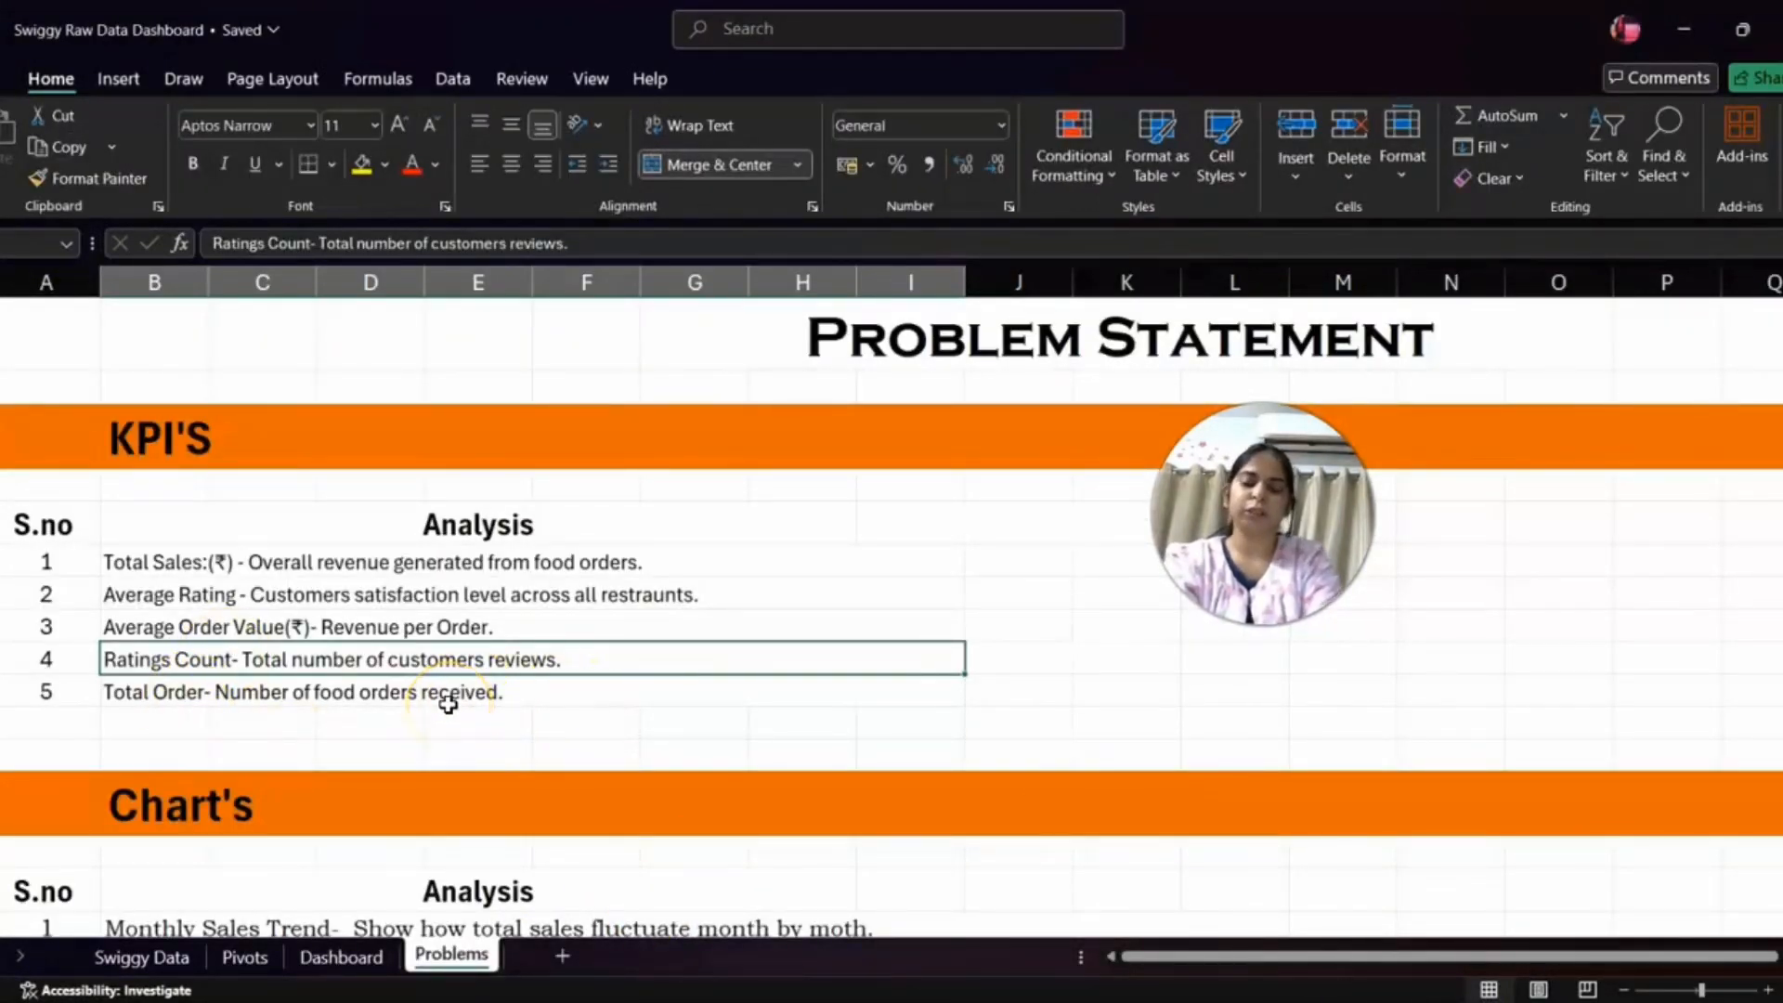
{"action": "key", "text": "alt+Tab"}
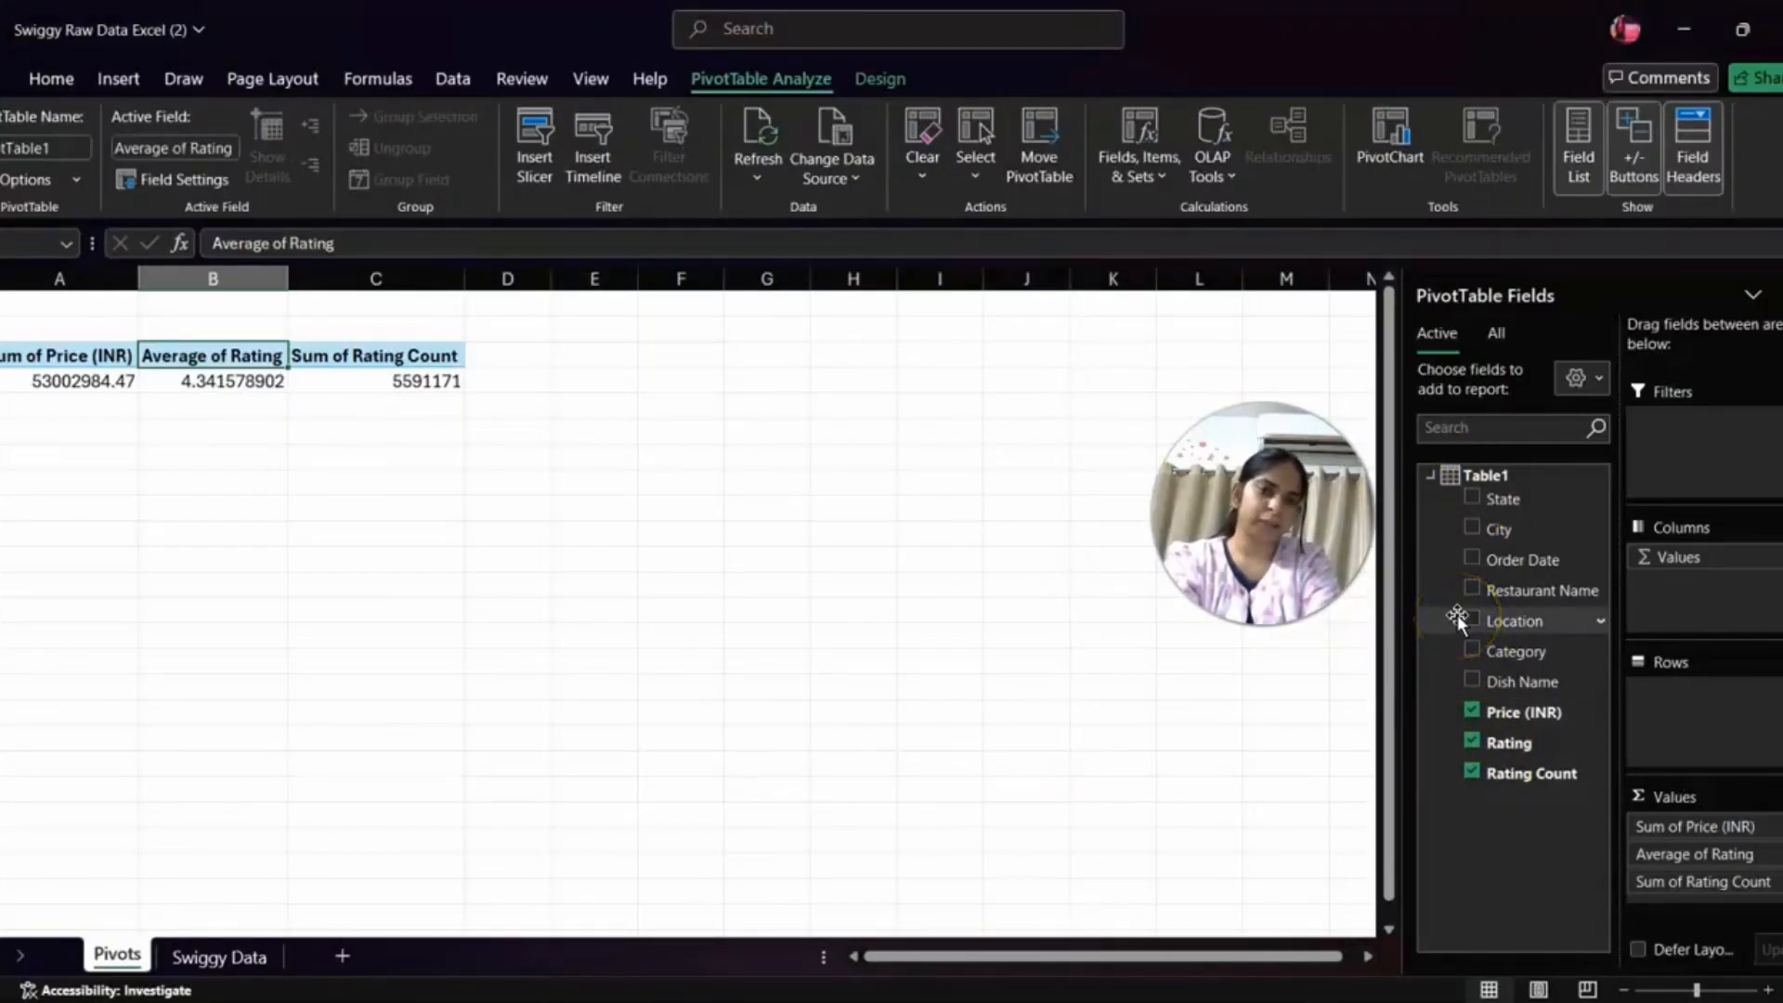
{"action": "left_click", "coordinate": [237, 960]}
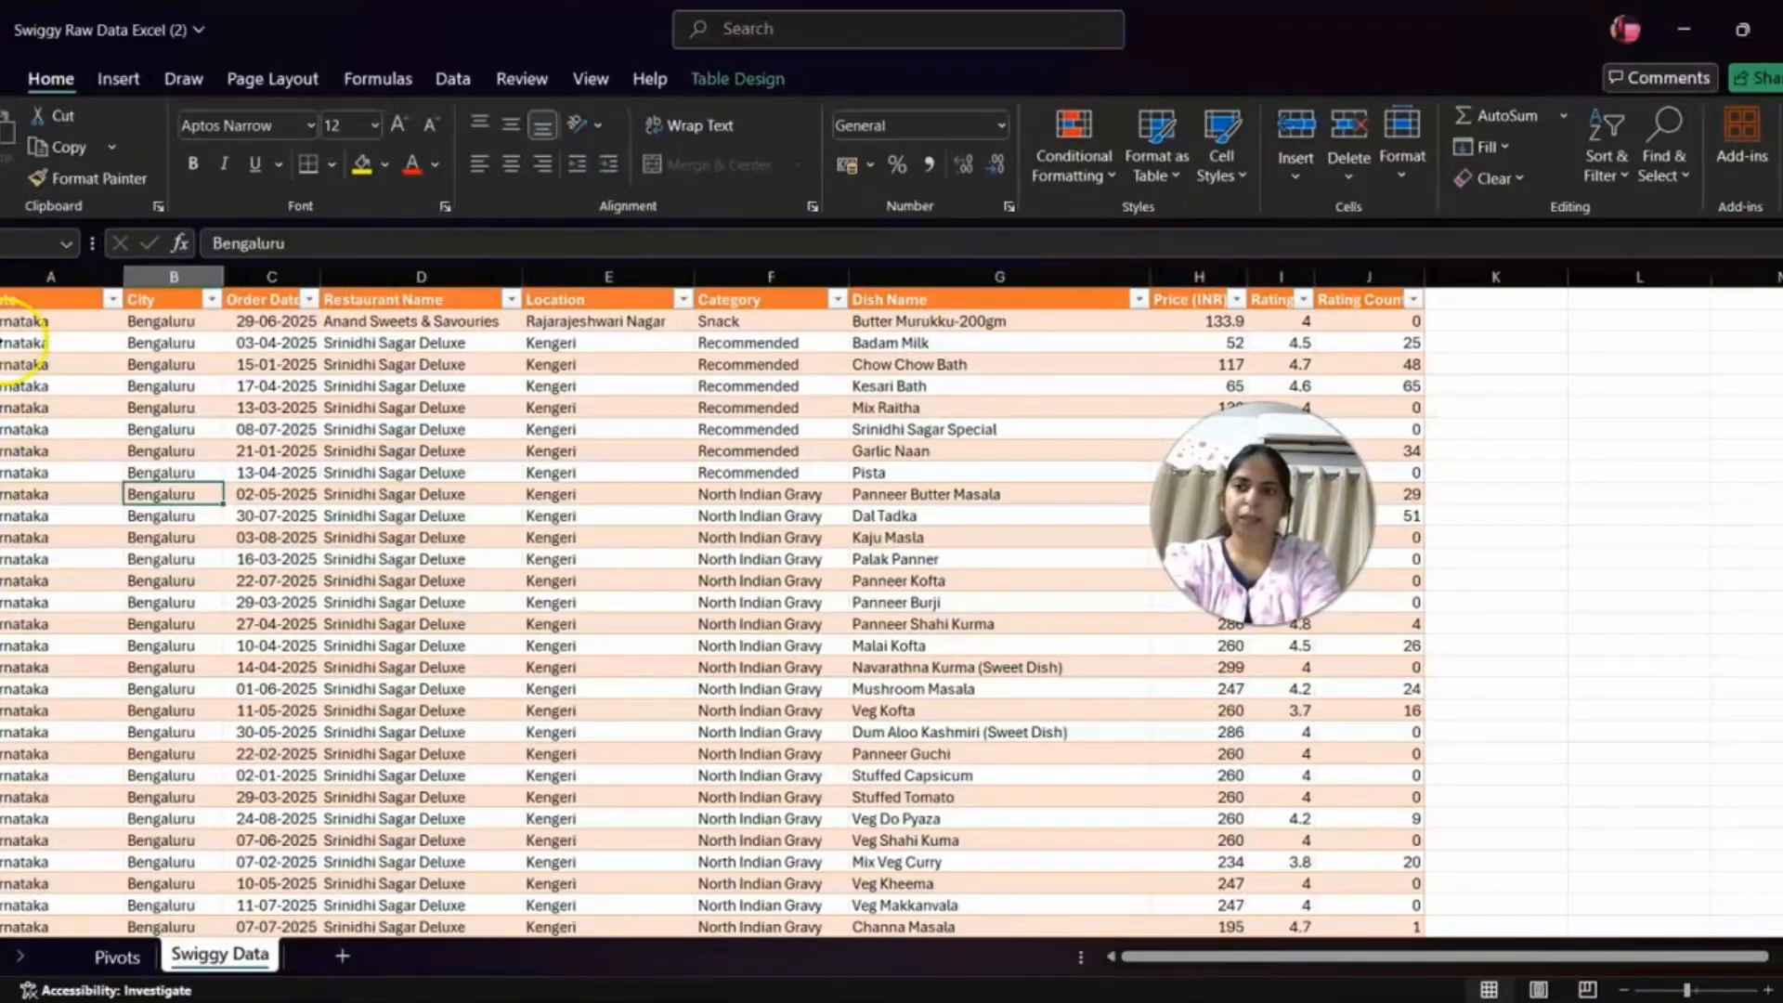
{"action": "left_click", "coordinate": [5, 320]}
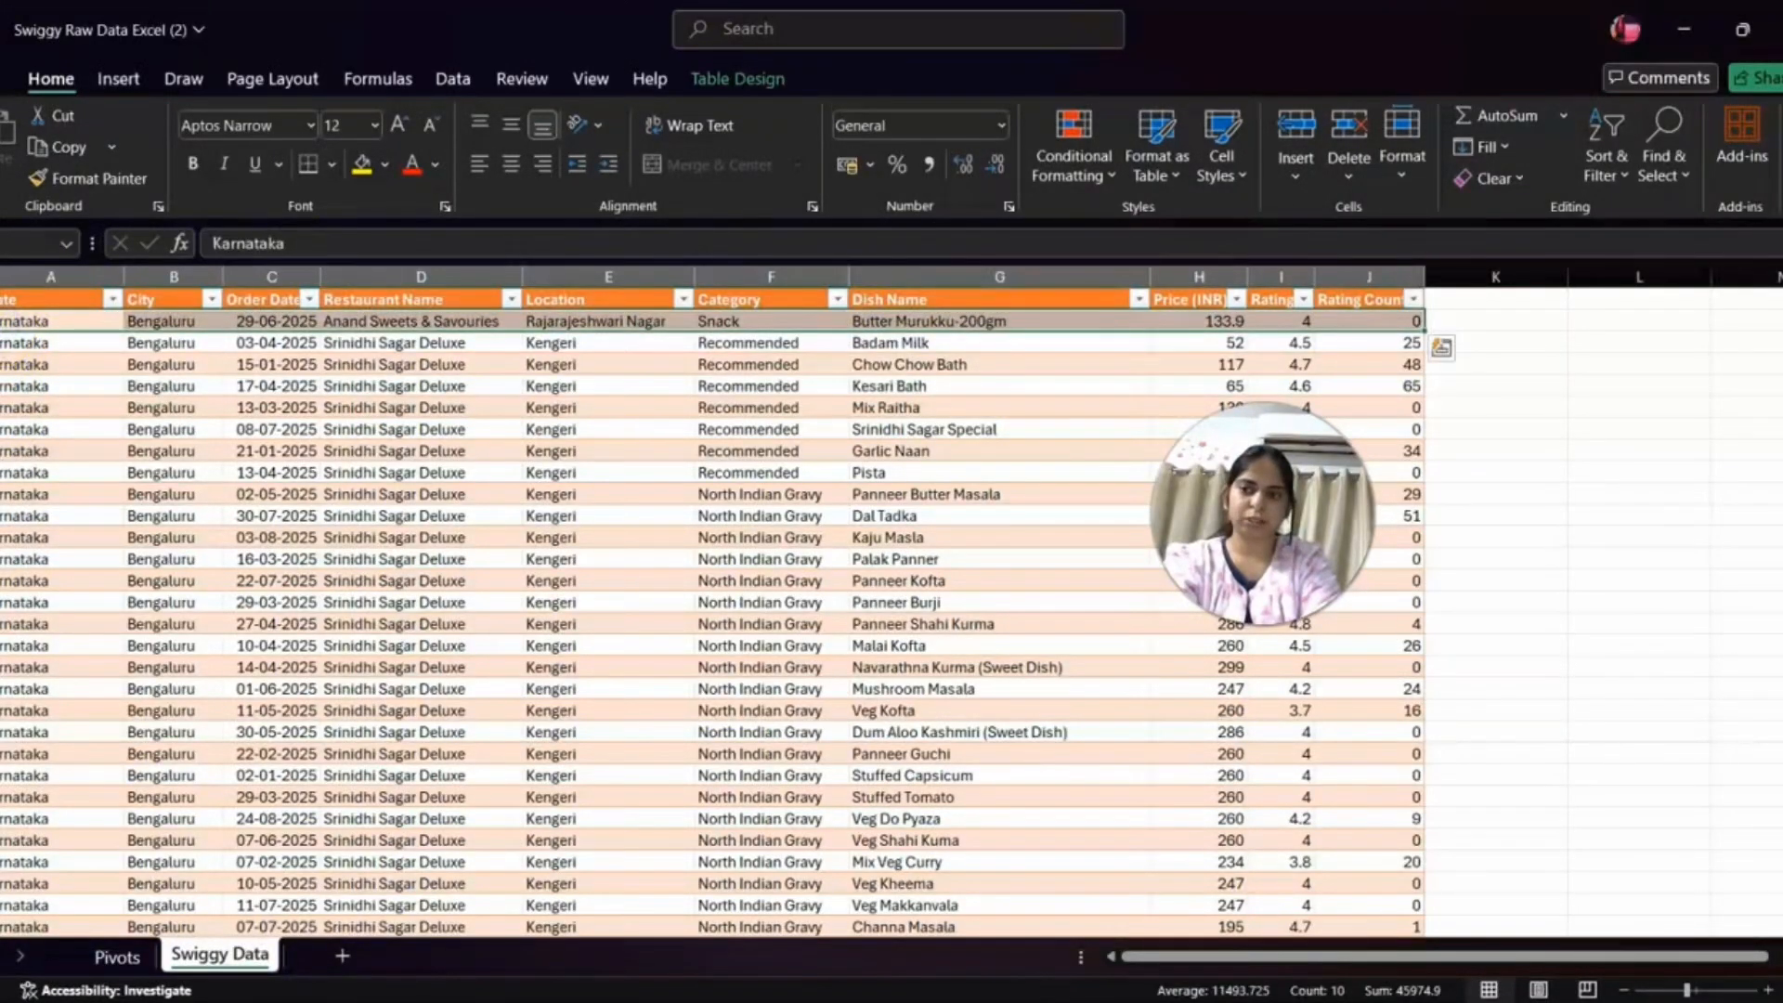
{"action": "left_click", "coordinate": [4, 342]}
{"action": "left_click", "coordinate": [5, 365]}
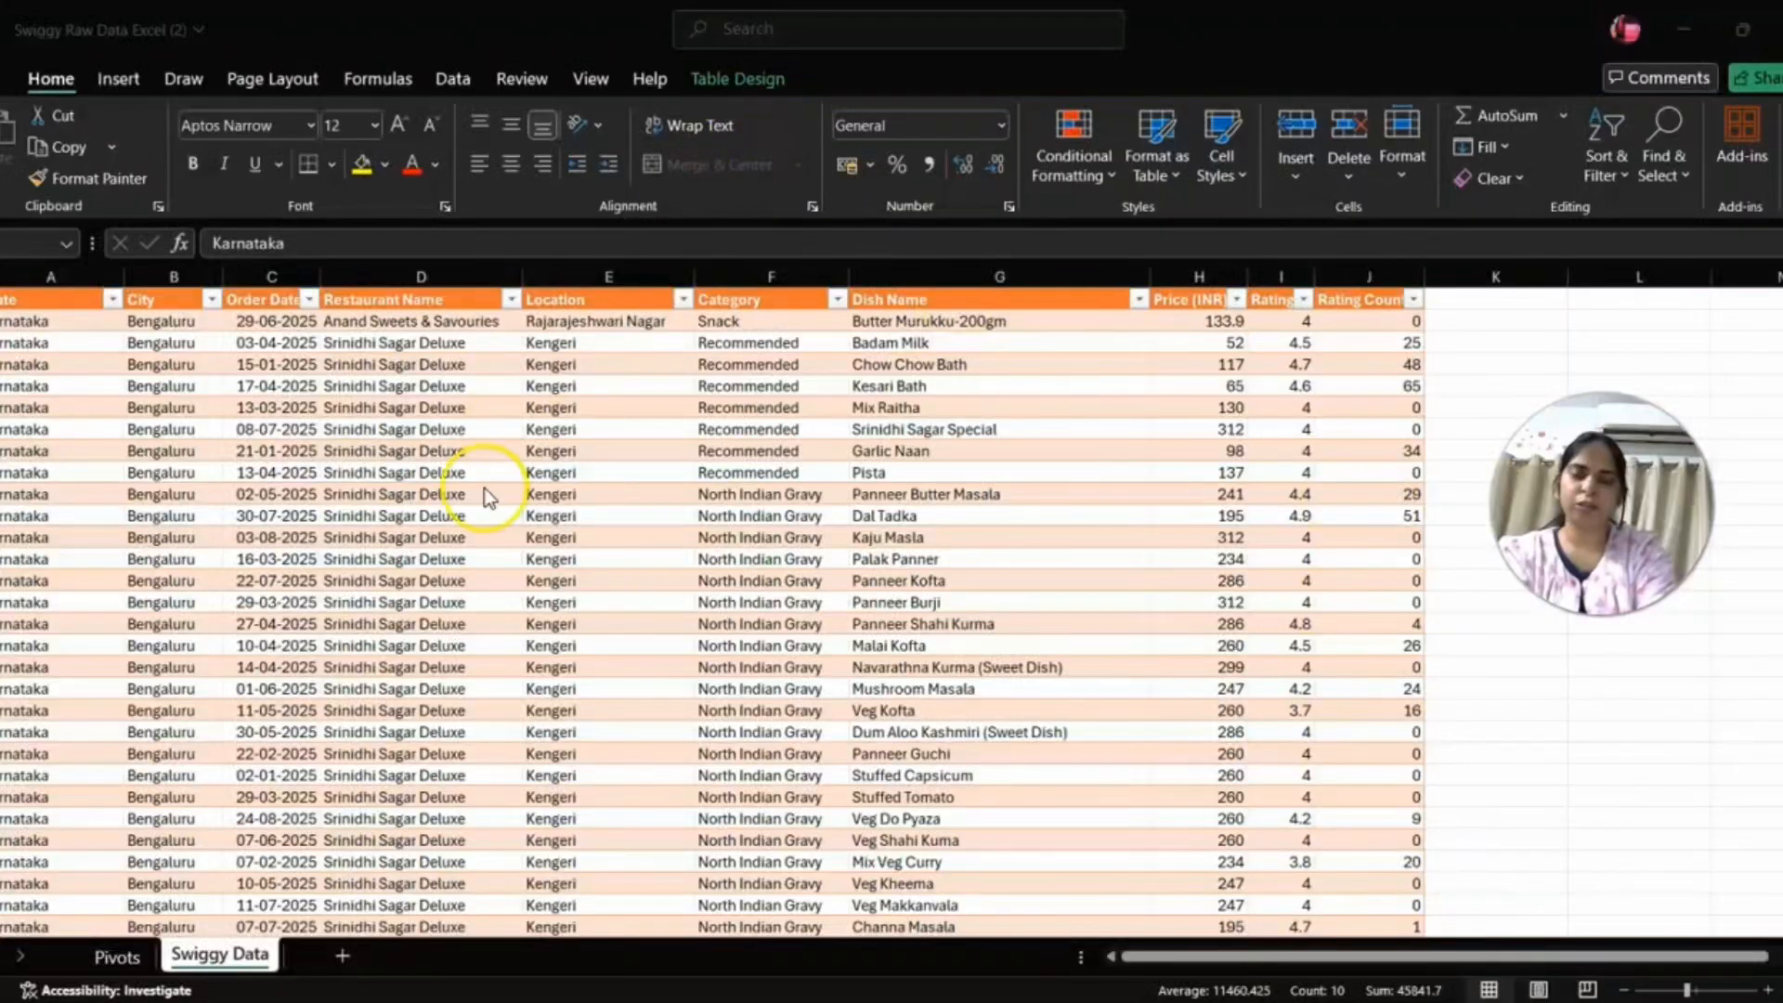
- Look through the Category column's filter values in the Swiggy data table and close the filter without applying it
{"action": "left_click", "coordinate": [837, 299]}
{"action": "left_click", "coordinate": [837, 299]}
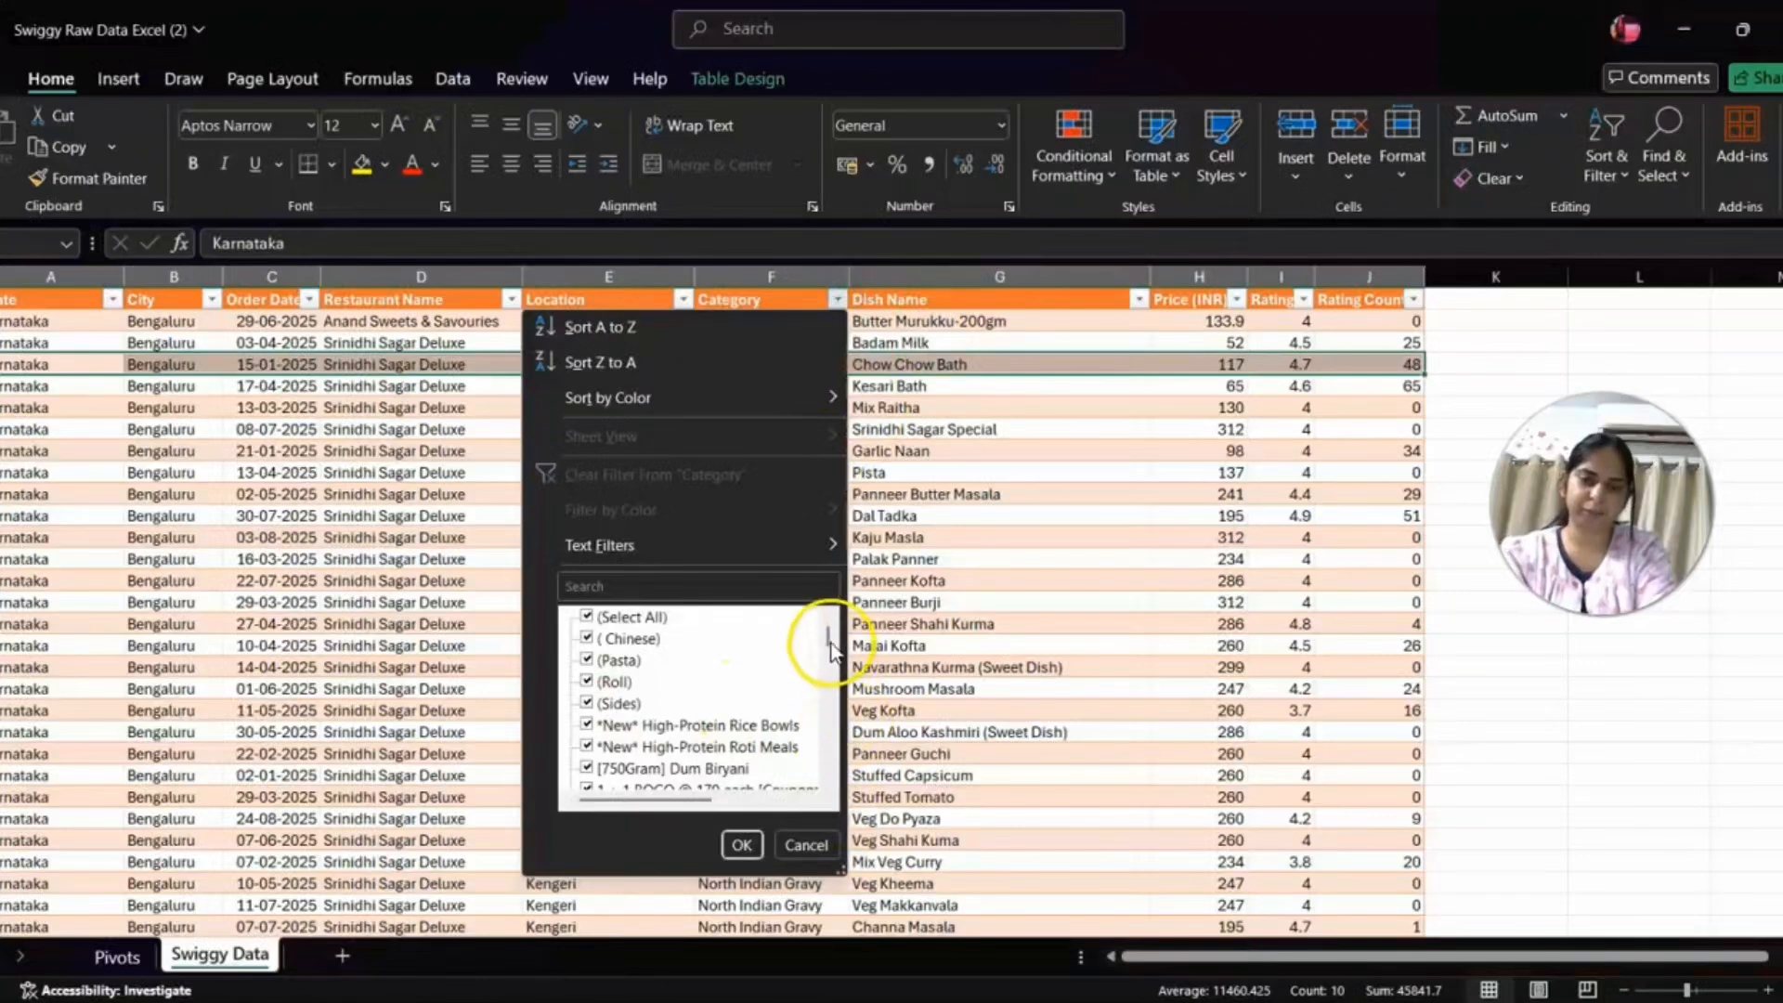
{"action": "left_click_drag", "start_coordinate": [825, 637], "coordinate": [808, 589]}
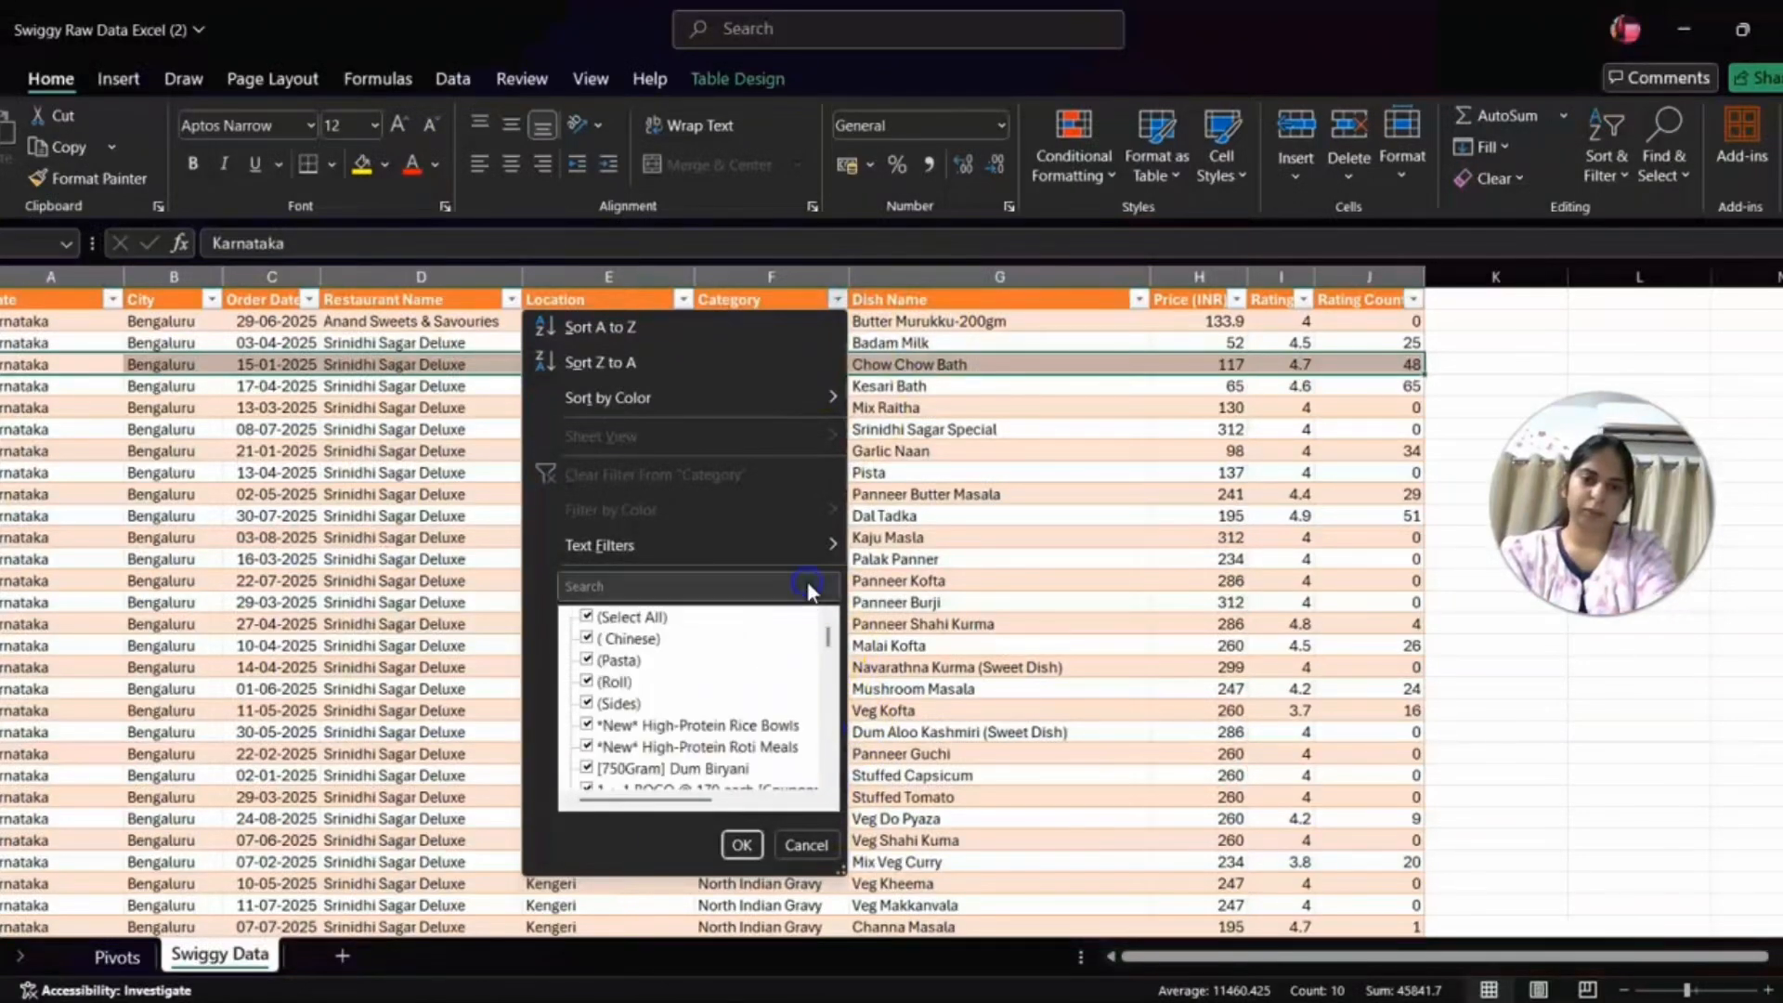
{"action": "left_click", "coordinate": [1526, 778]}
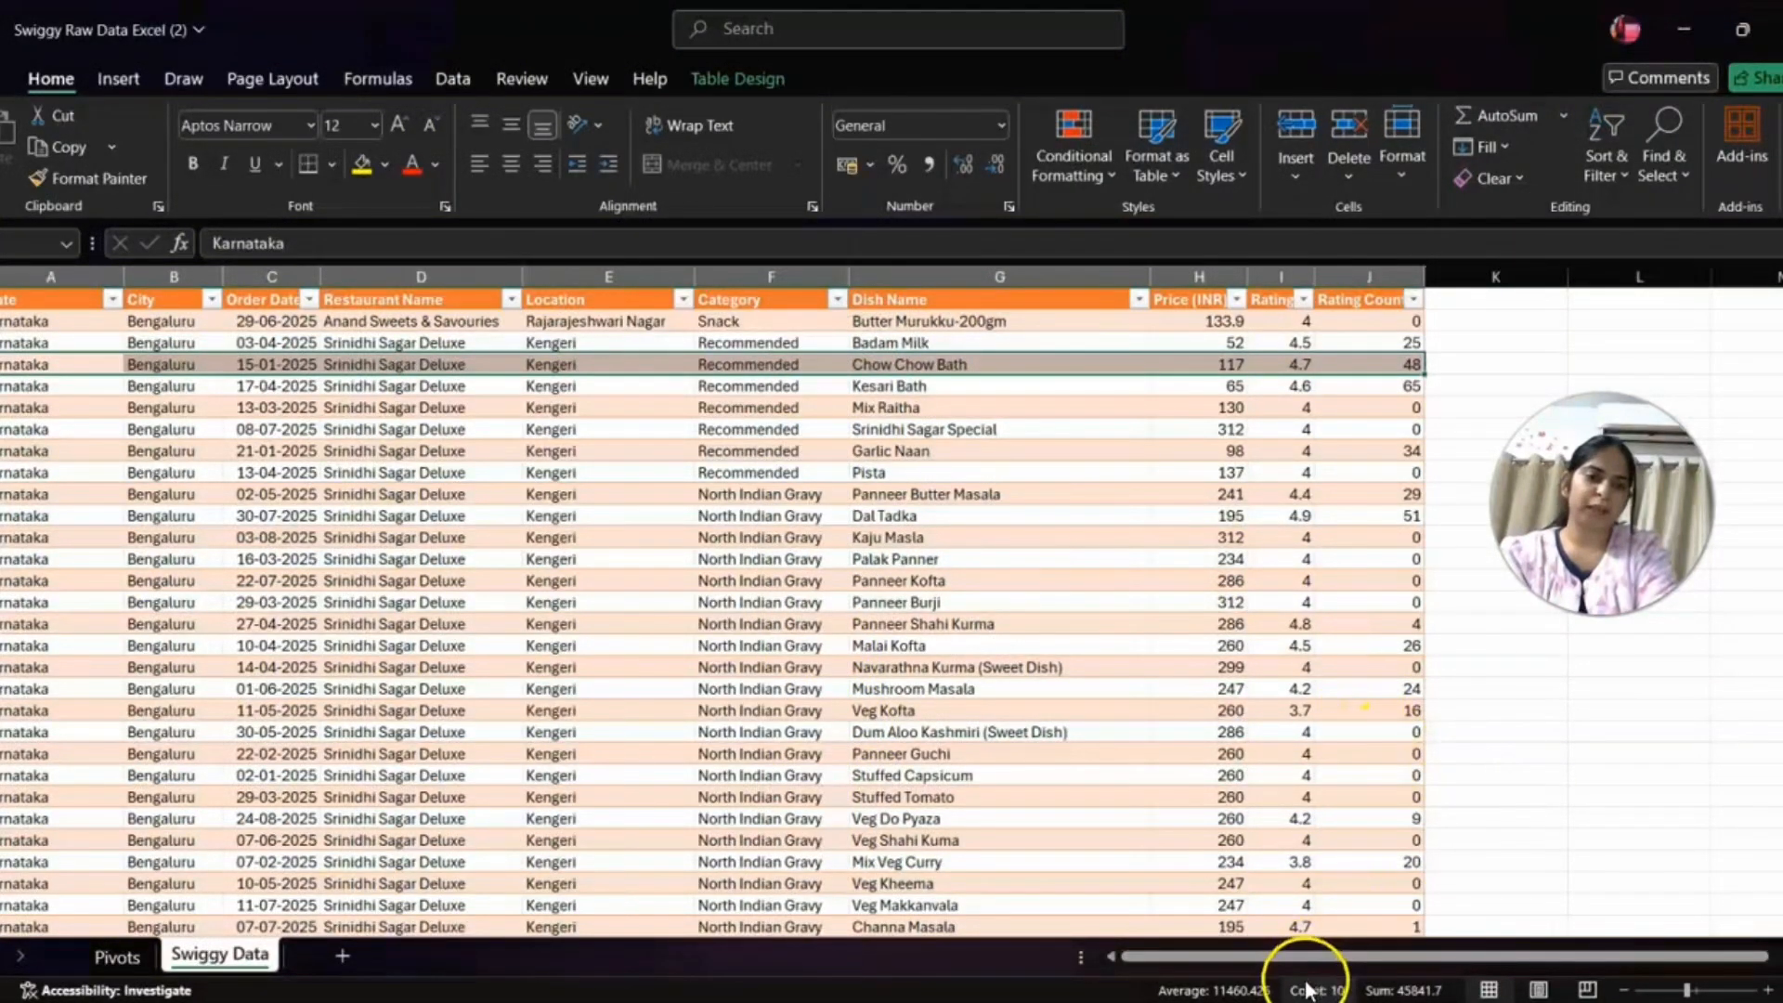
{"action": "left_click", "coordinate": [1262, 929]}
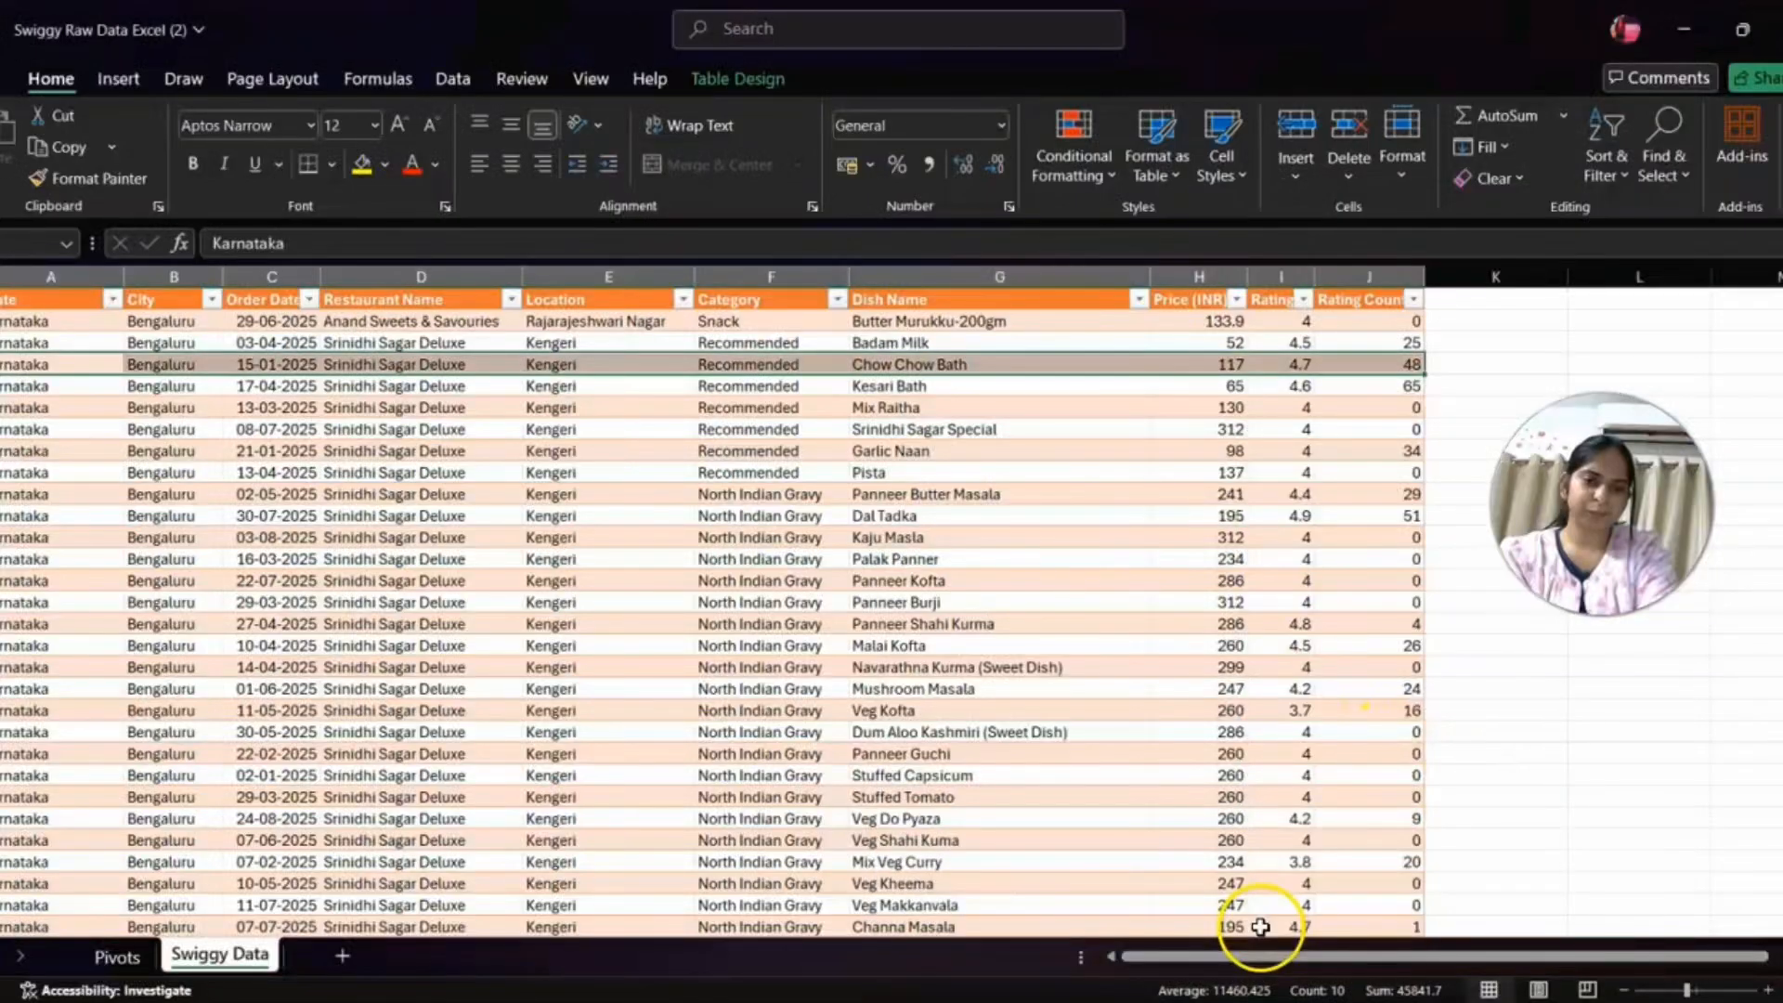
- Add Dish Name to the values of the PivotTable on the Pivots sheet as a count for the total orders
{"action": "left_click", "coordinate": [140, 953]}
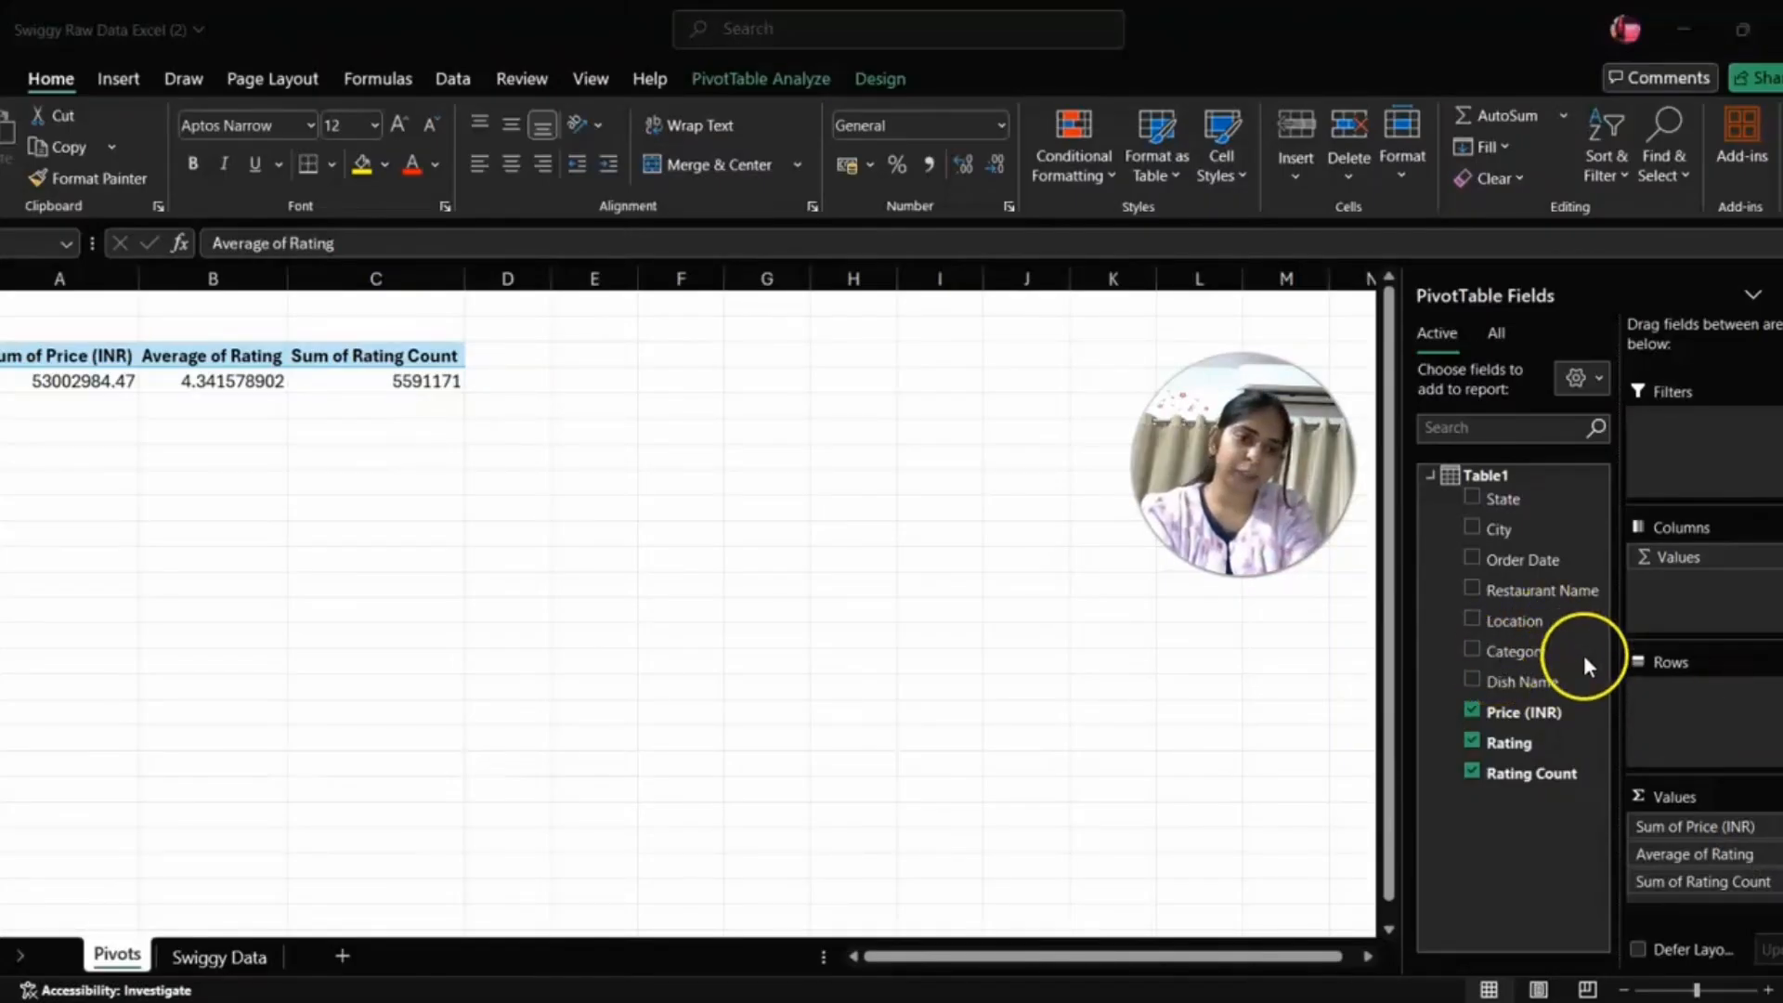
{"action": "left_click", "coordinate": [1546, 680]}
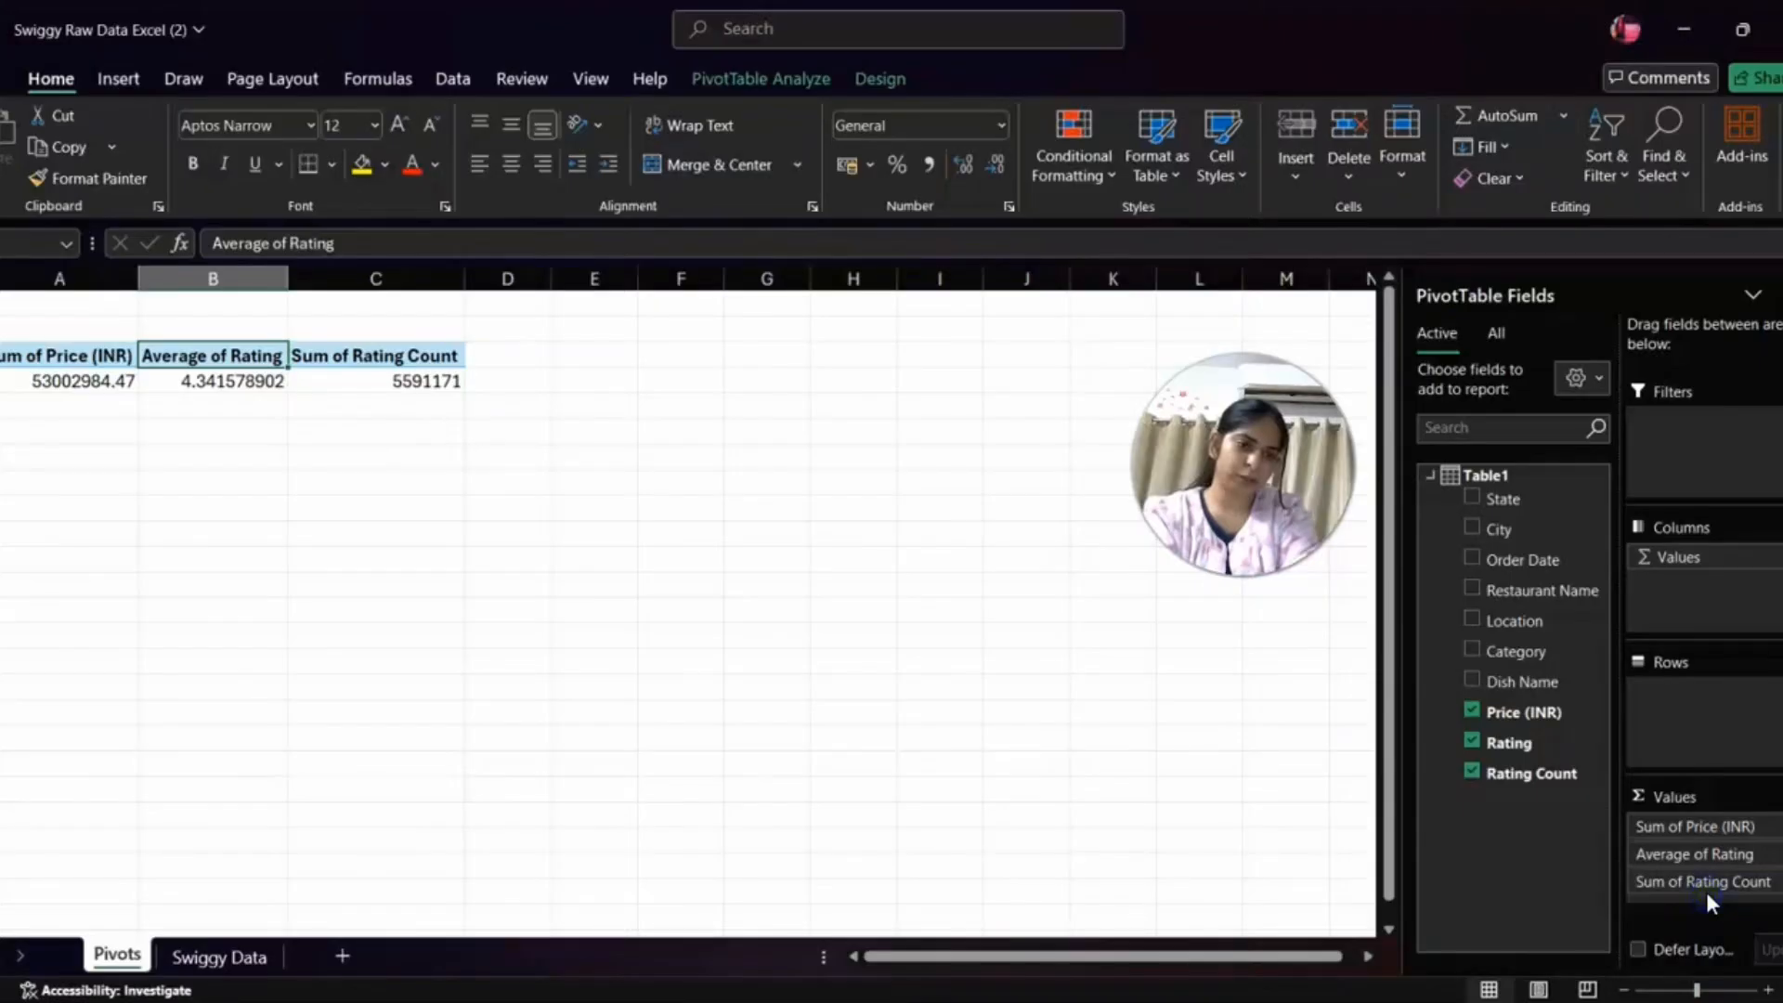
{"action": "left_click_drag", "start_coordinate": [1556, 689], "coordinate": [1697, 889]}
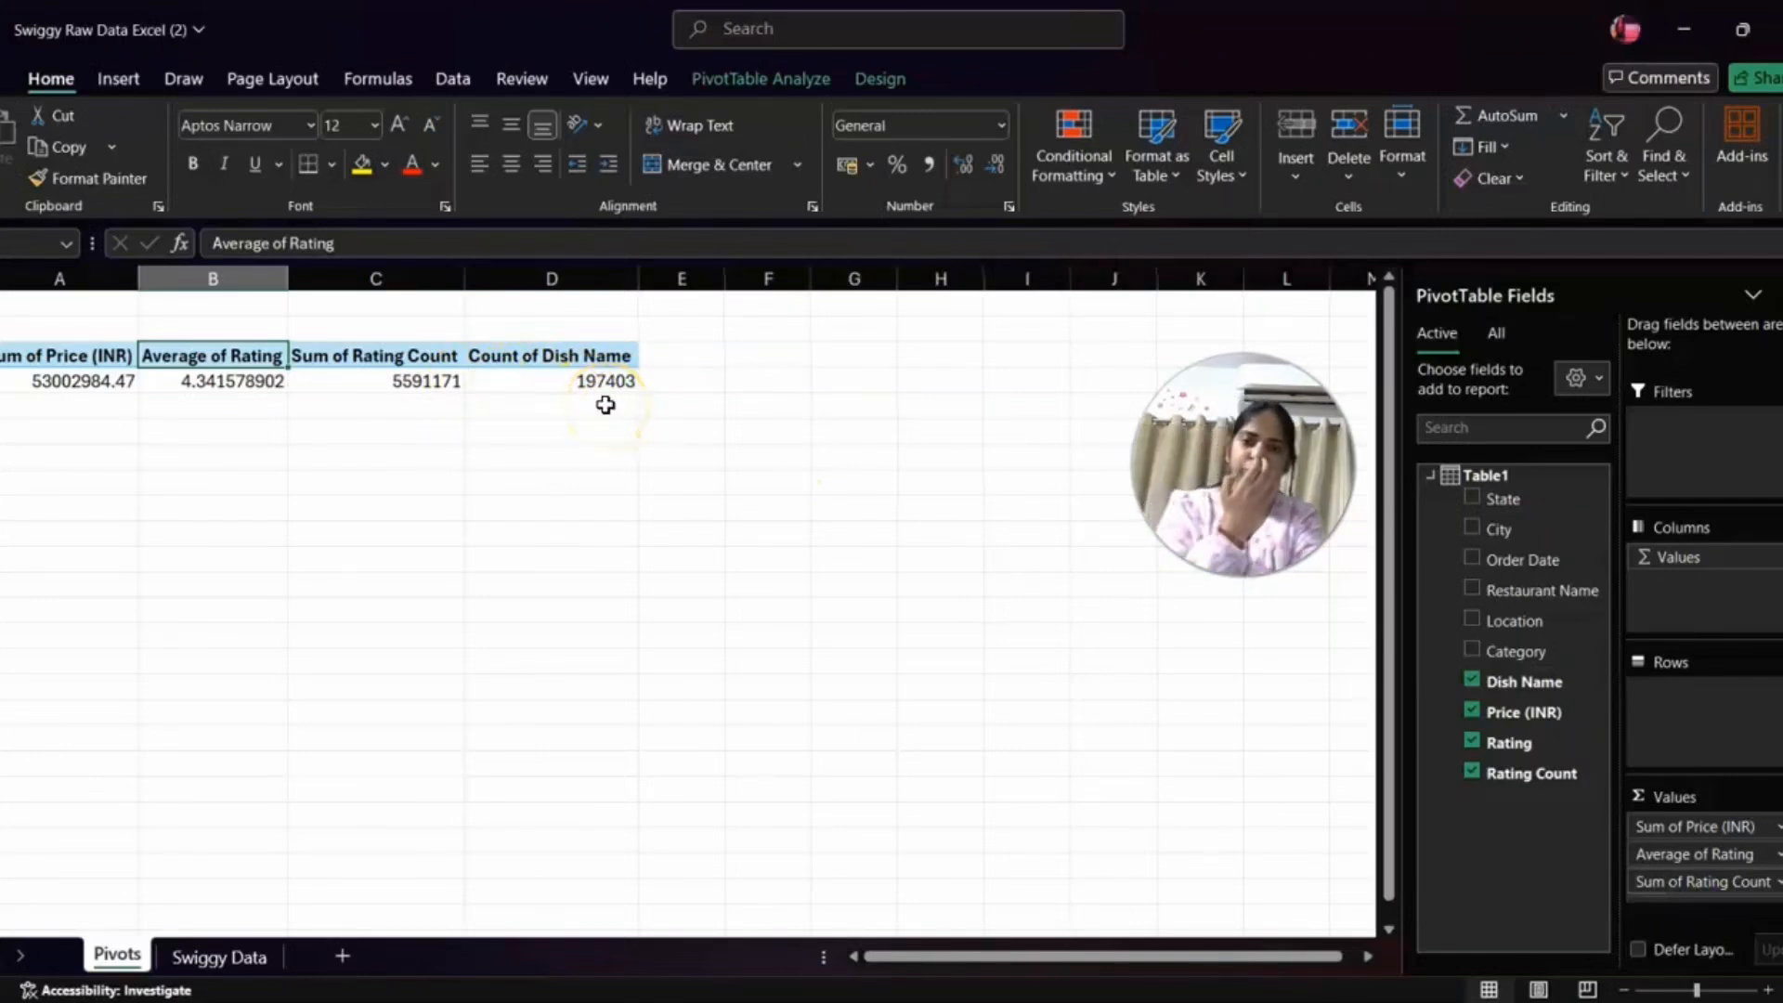
{"action": "left_click", "coordinate": [586, 378]}
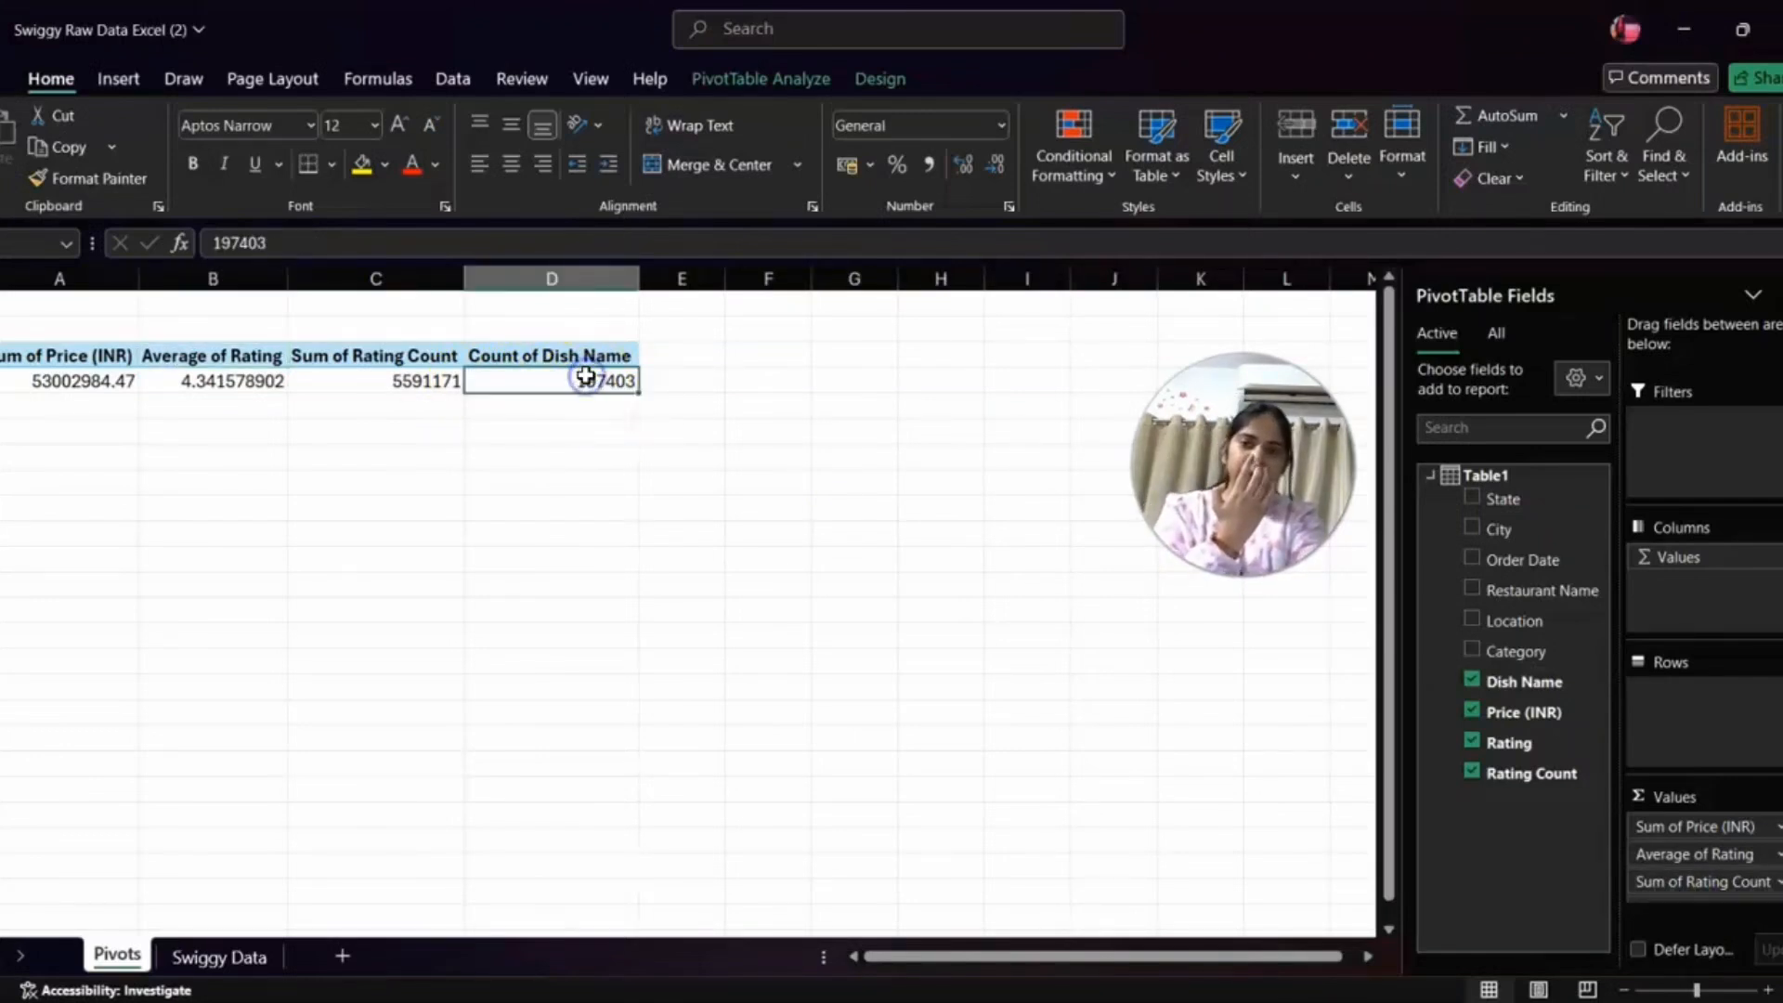
{"action": "mouse_move", "coordinate": [586, 375]}
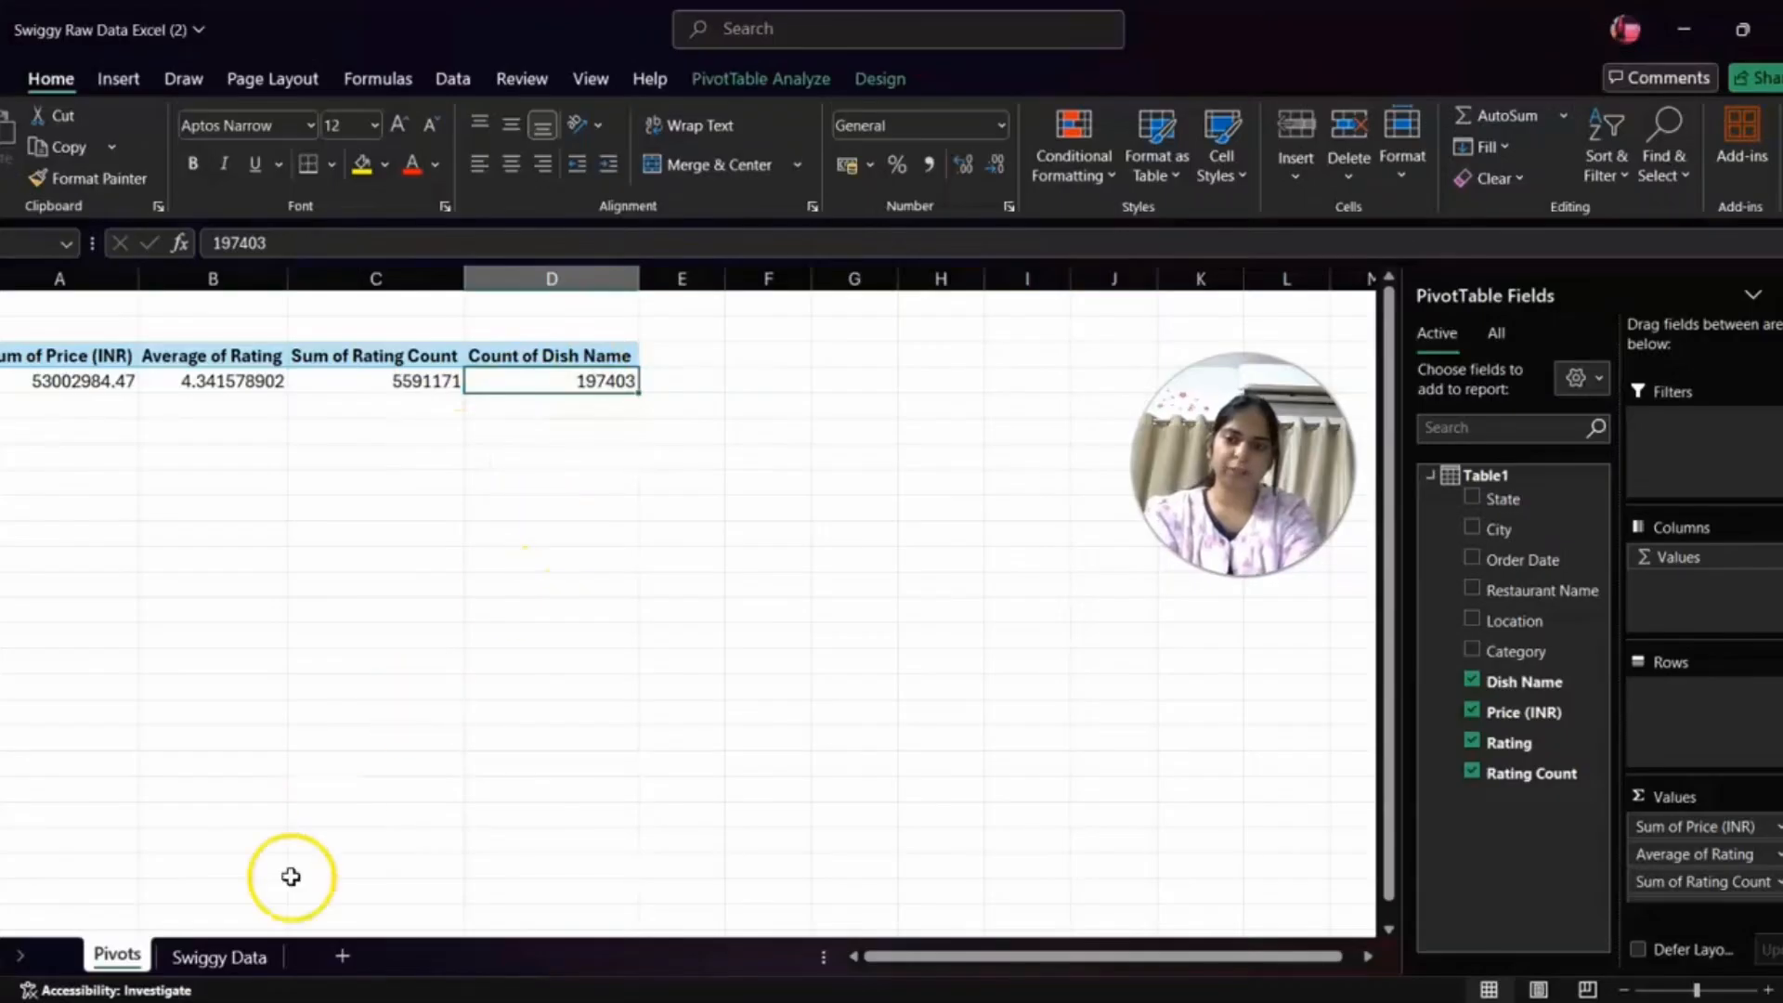
- Compare the State column's record count on the Swiggy Data sheet with the PivotTable's dish name count and return to the Pivots sheet
{"action": "left_click", "coordinate": [239, 953]}
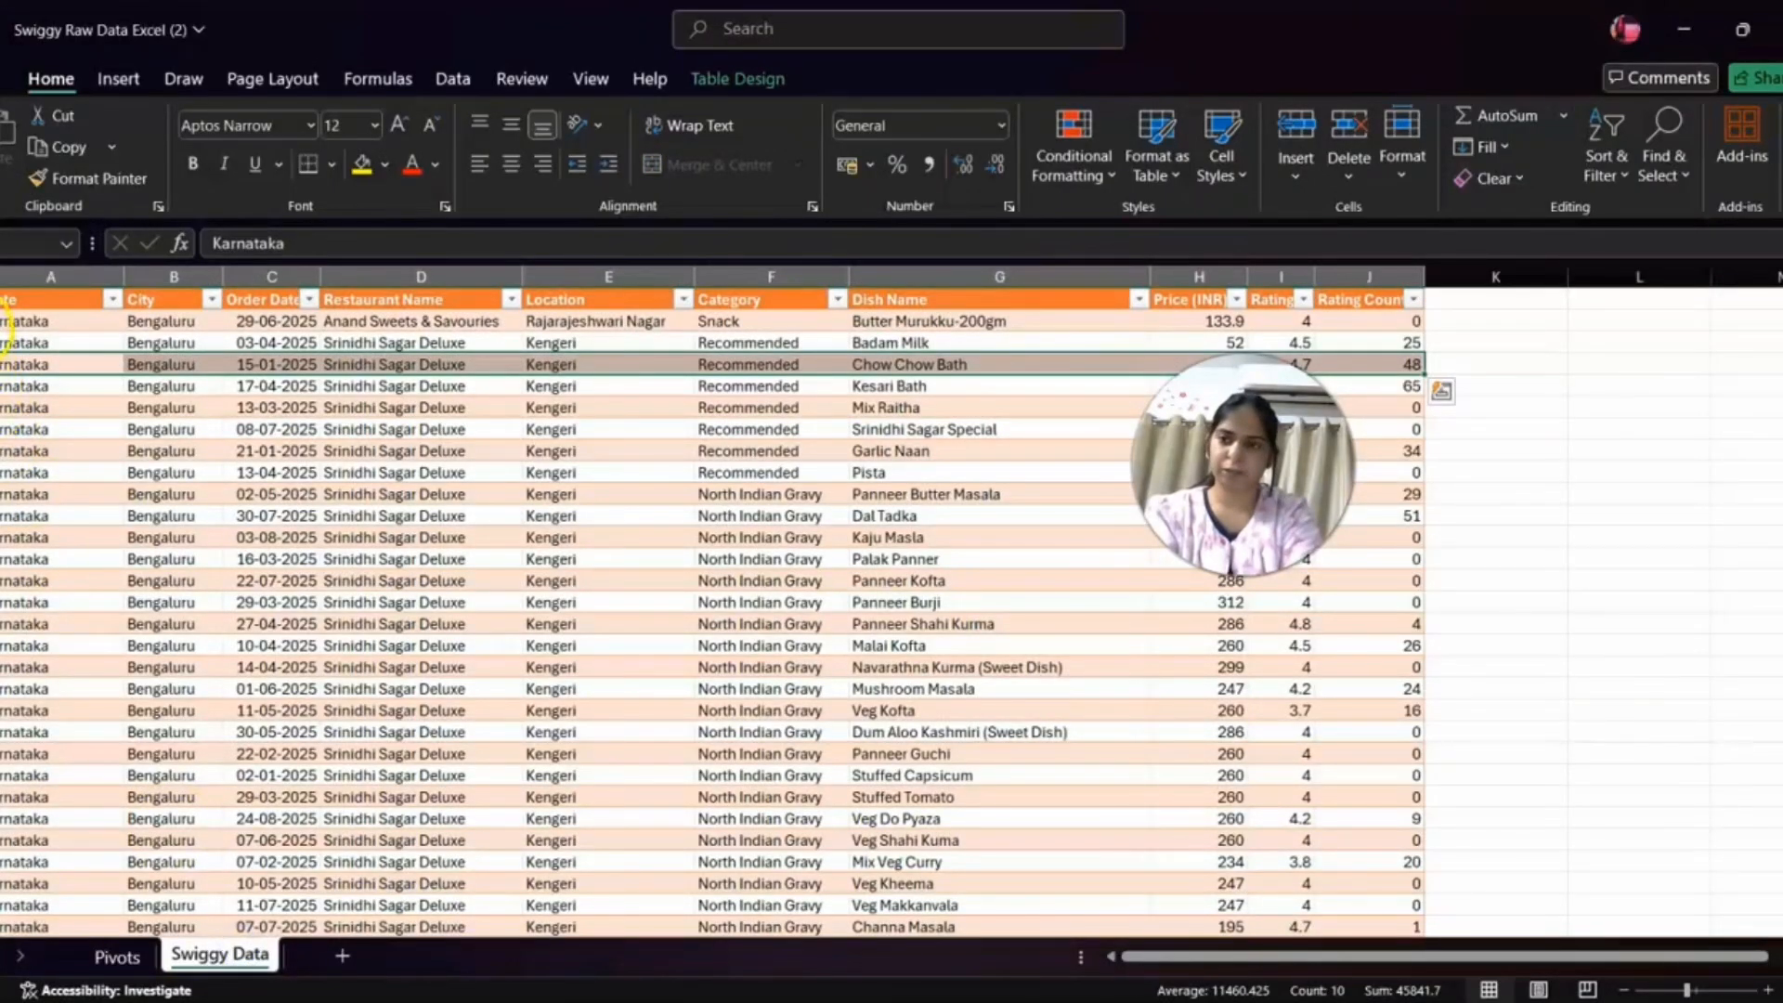
{"action": "left_click", "coordinate": [22, 301]}
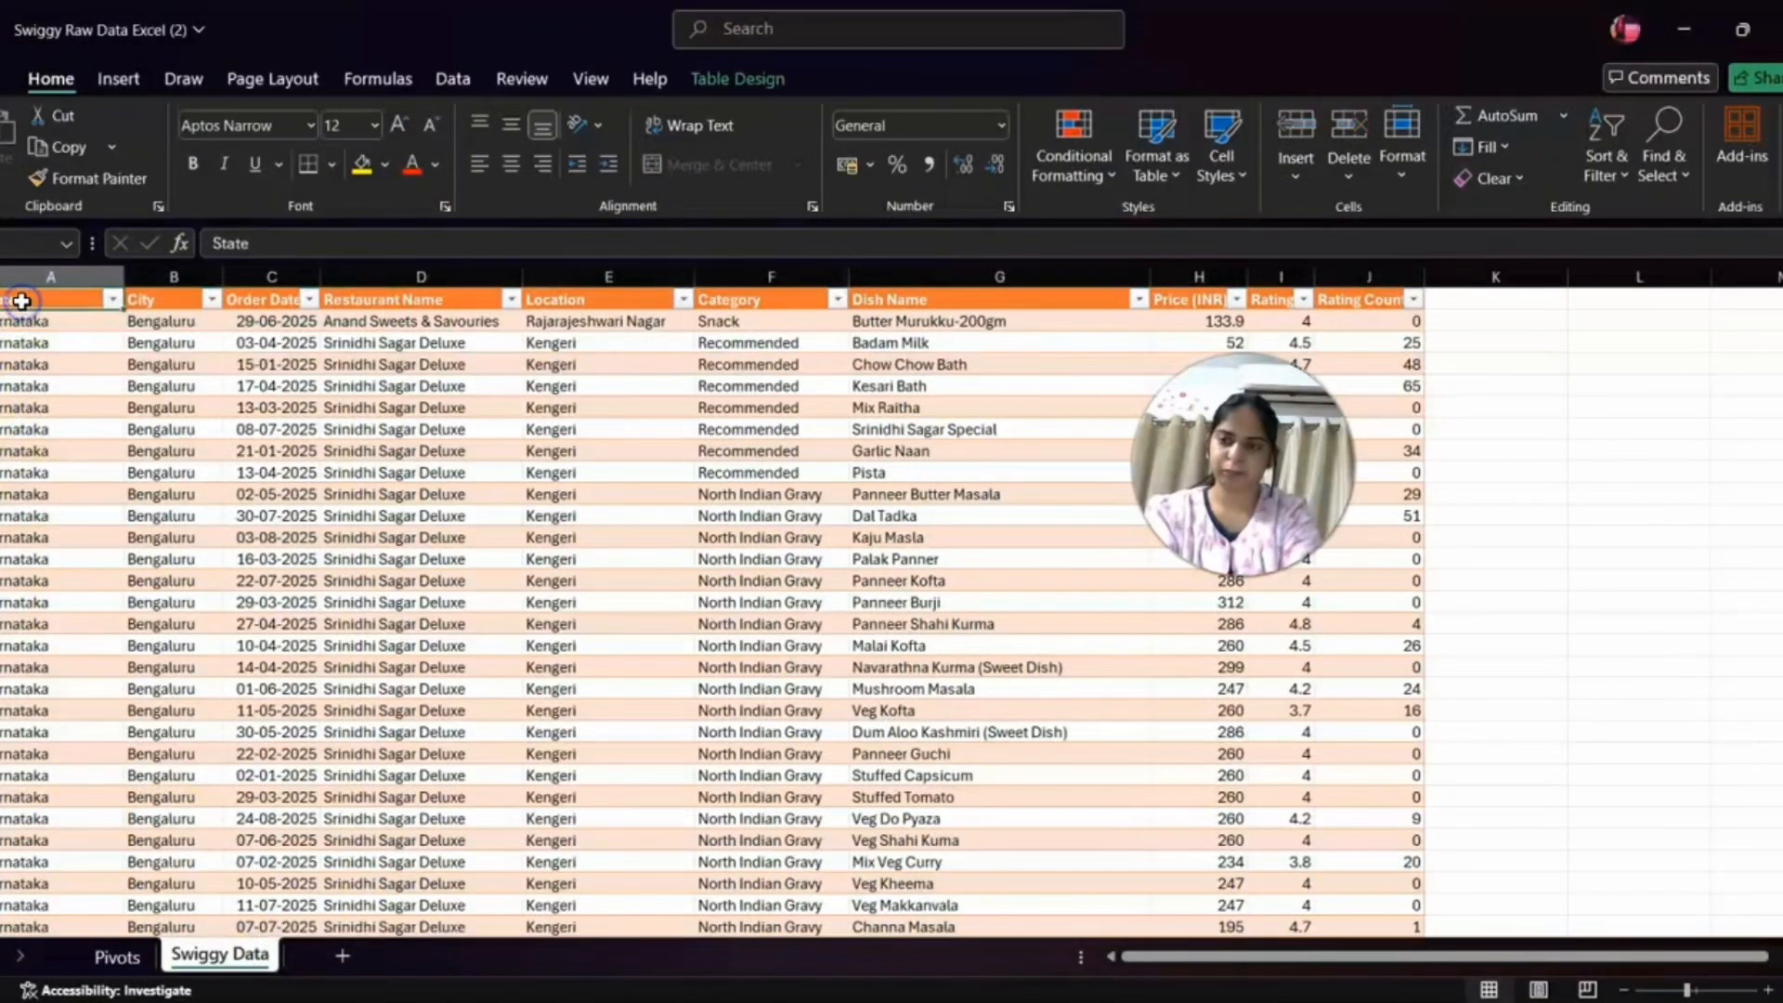
{"action": "left_click", "coordinate": [22, 272]}
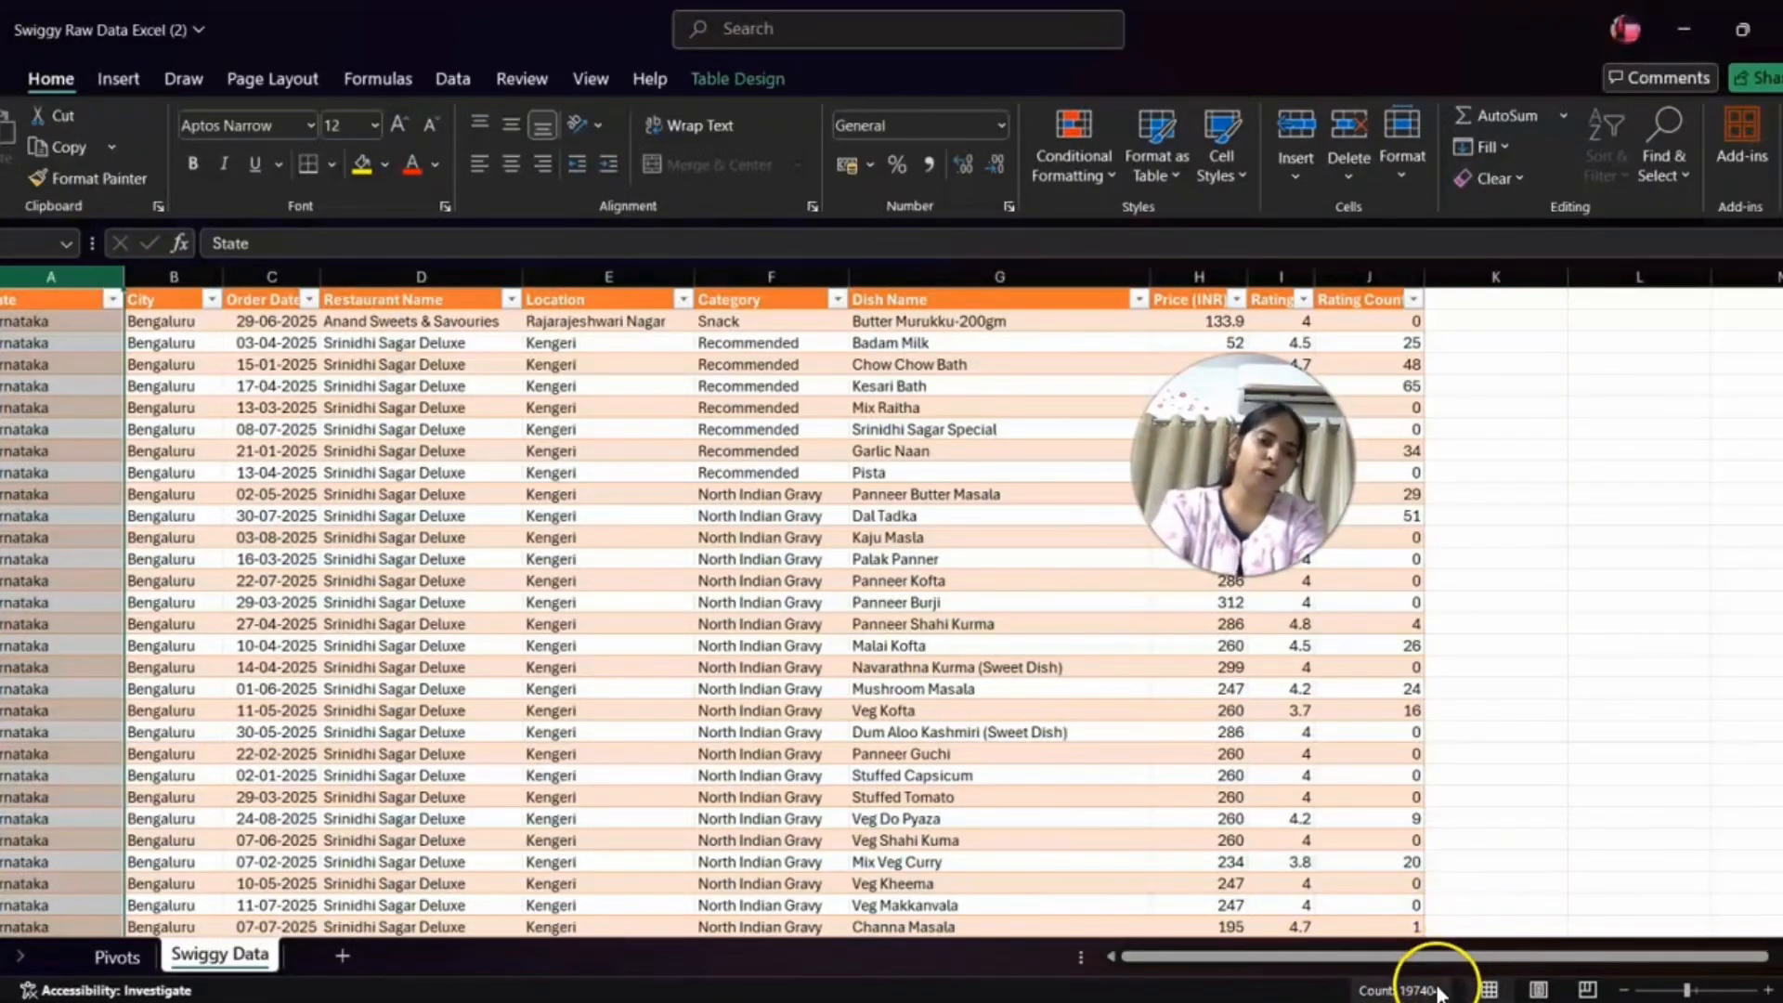
{"action": "left_click", "coordinate": [104, 960]}
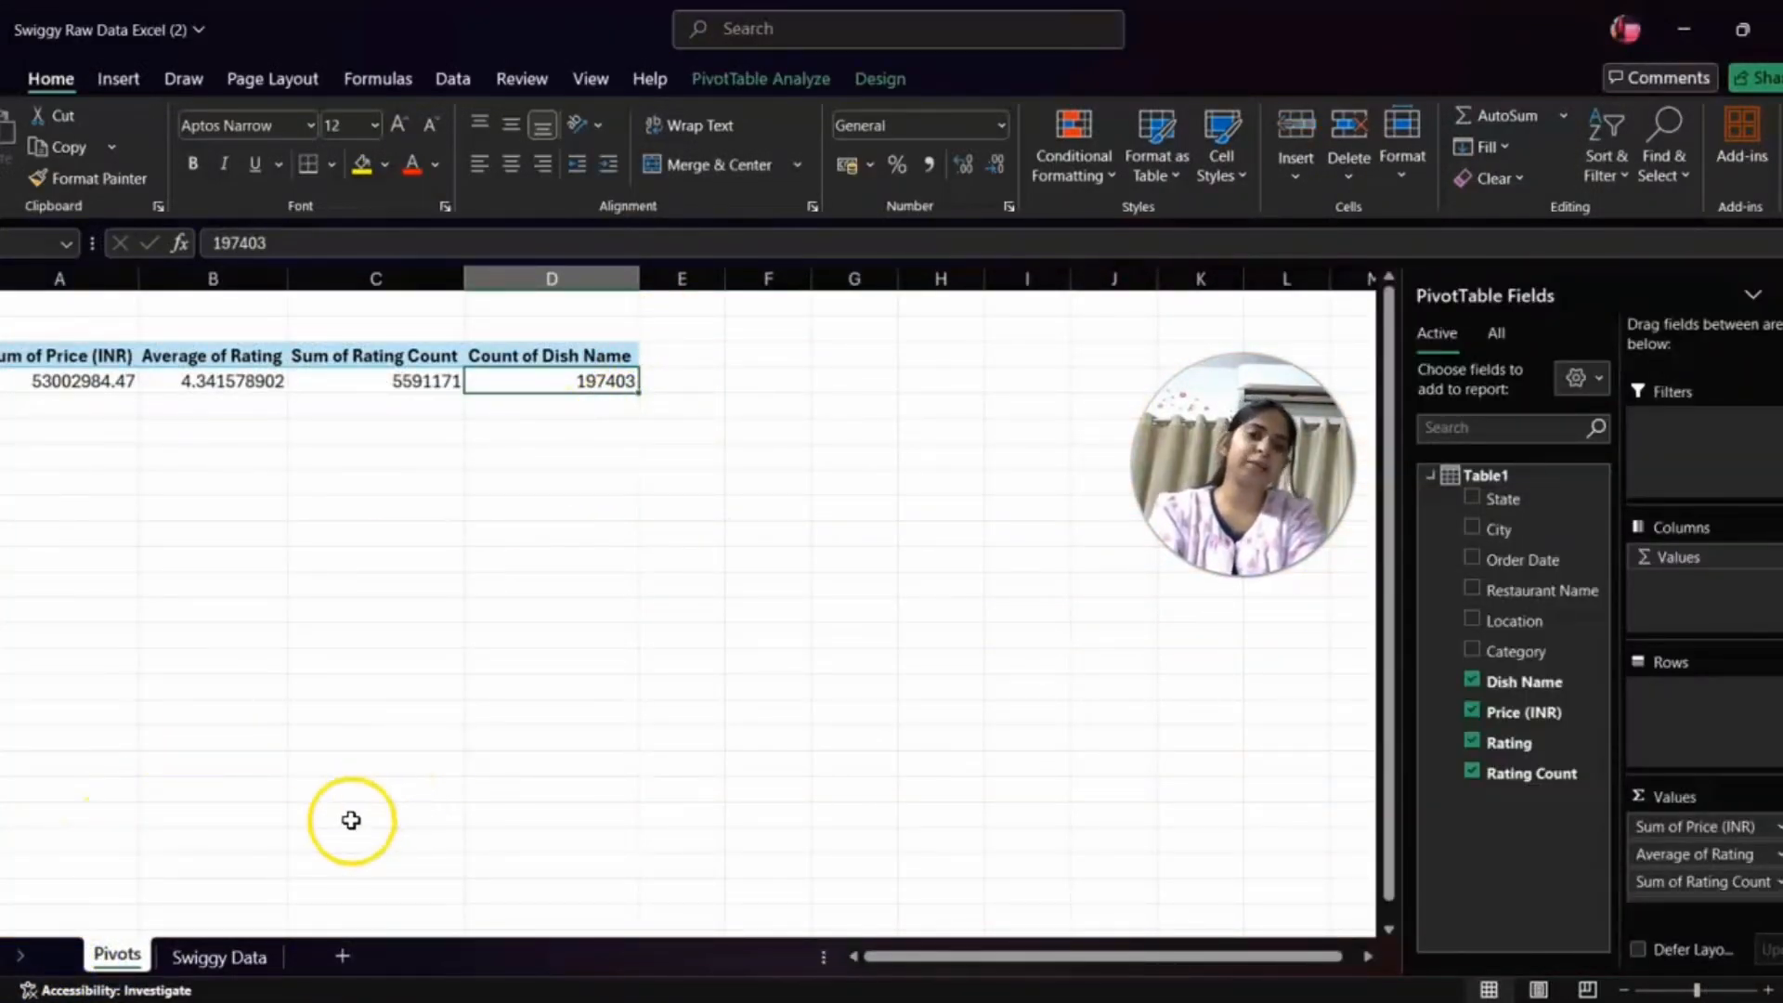
{"action": "left_click", "coordinate": [212, 968]}
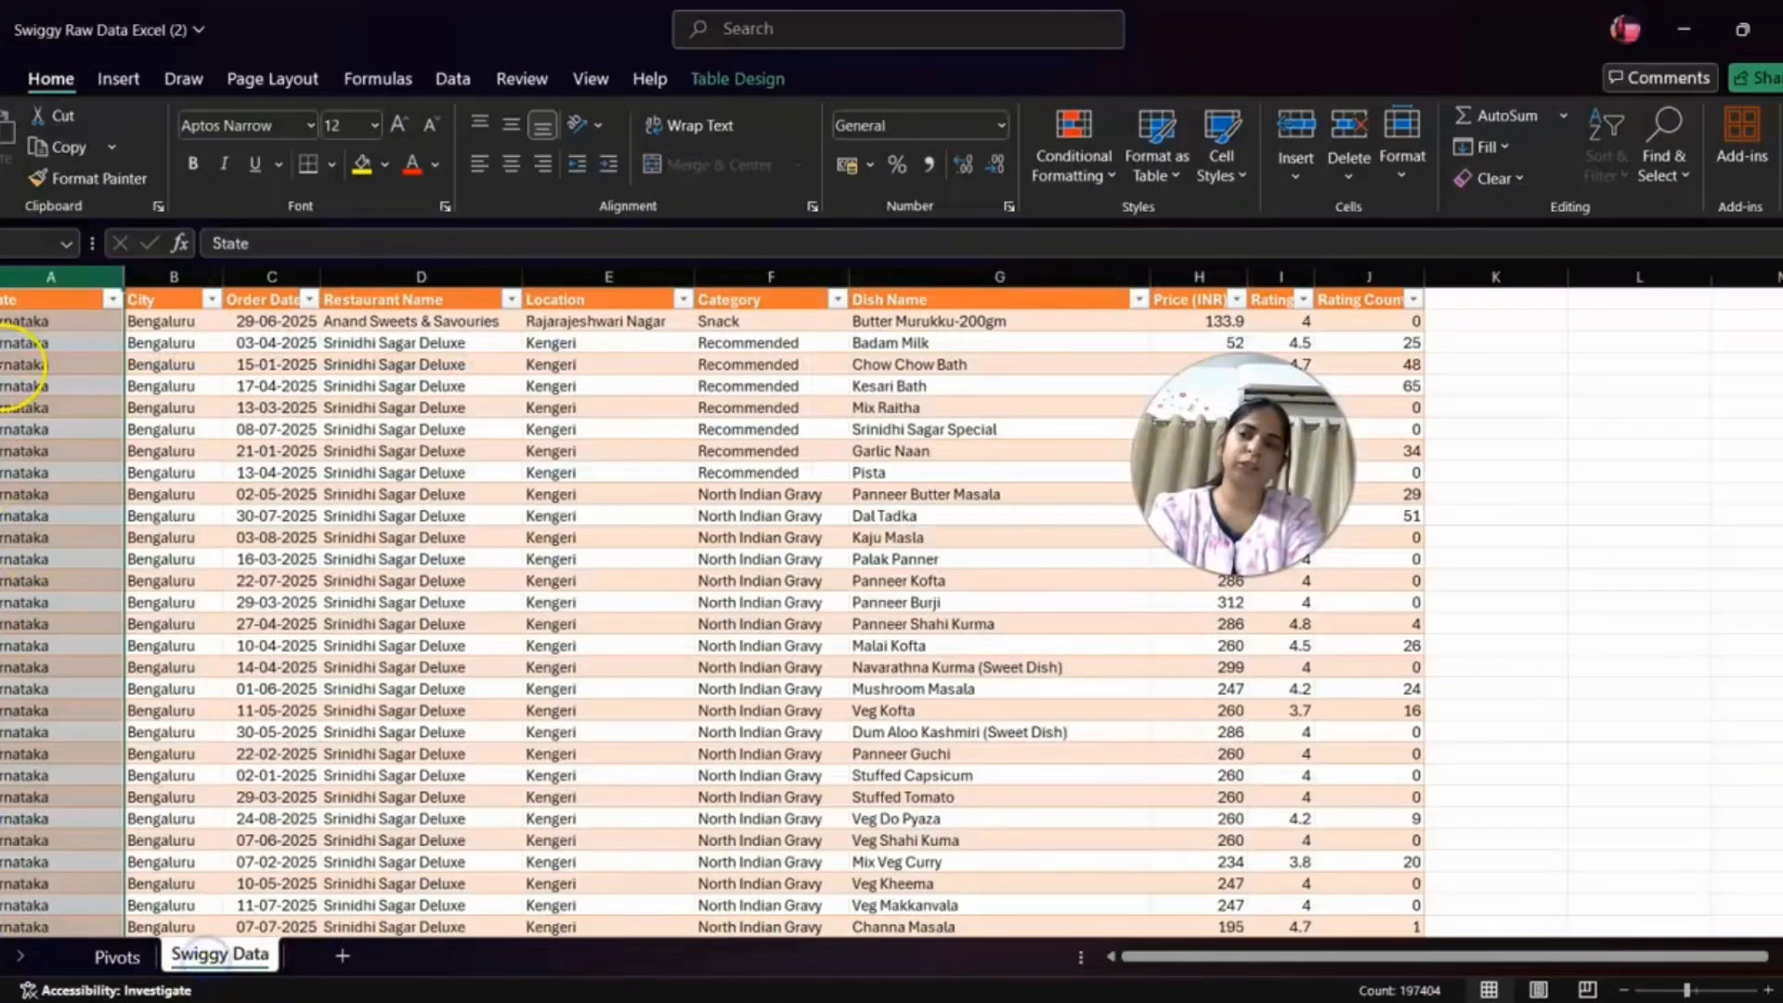
{"action": "left_click", "coordinate": [9, 276]}
{"action": "left_click", "coordinate": [9, 277]}
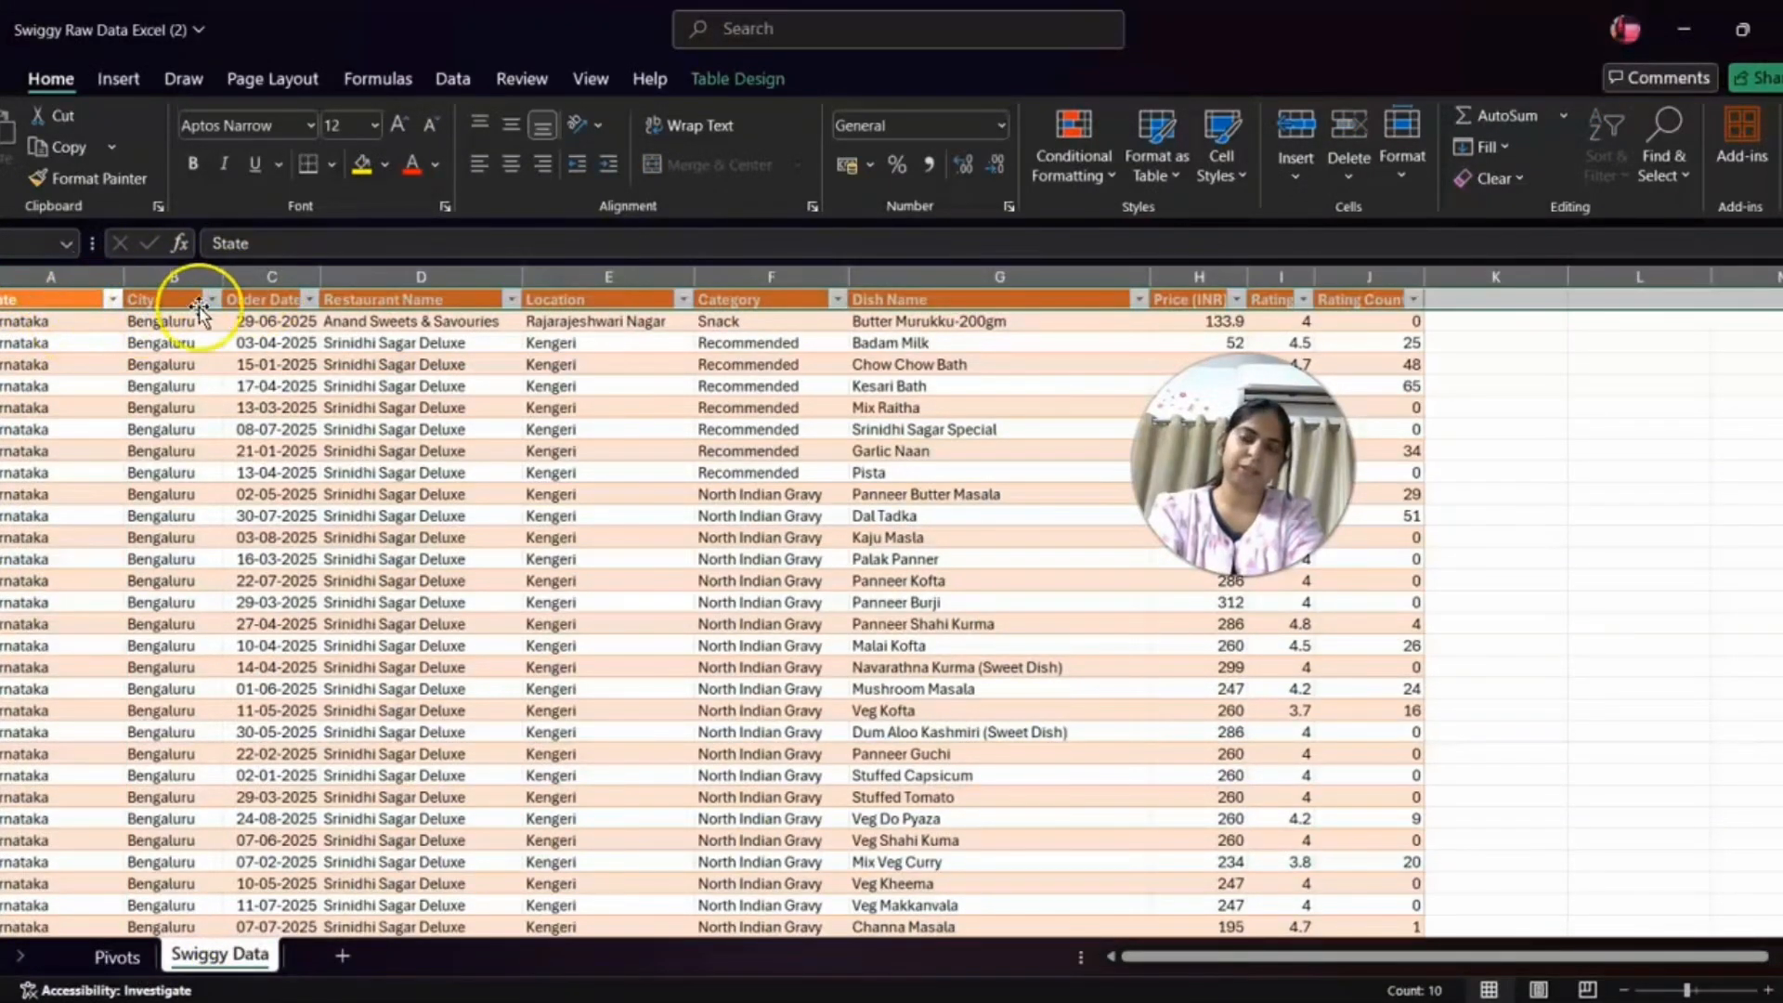
{"action": "left_click", "coordinate": [377, 275]}
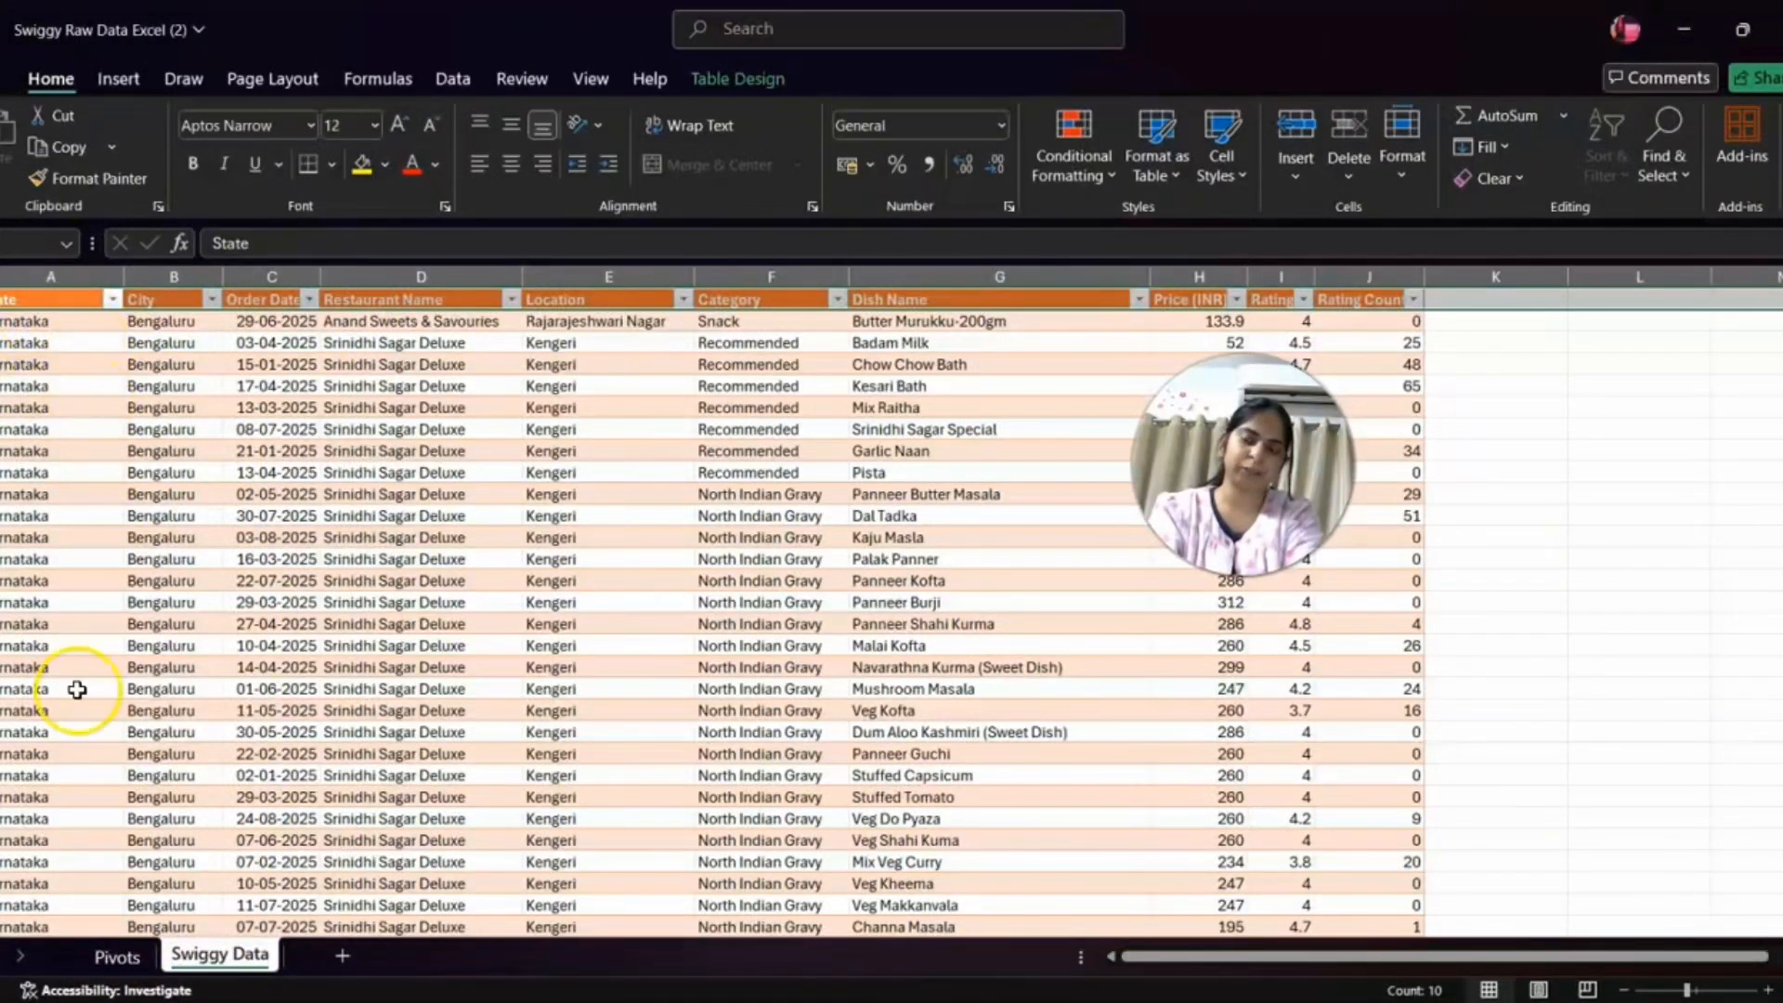
{"action": "left_click", "coordinate": [115, 957]}
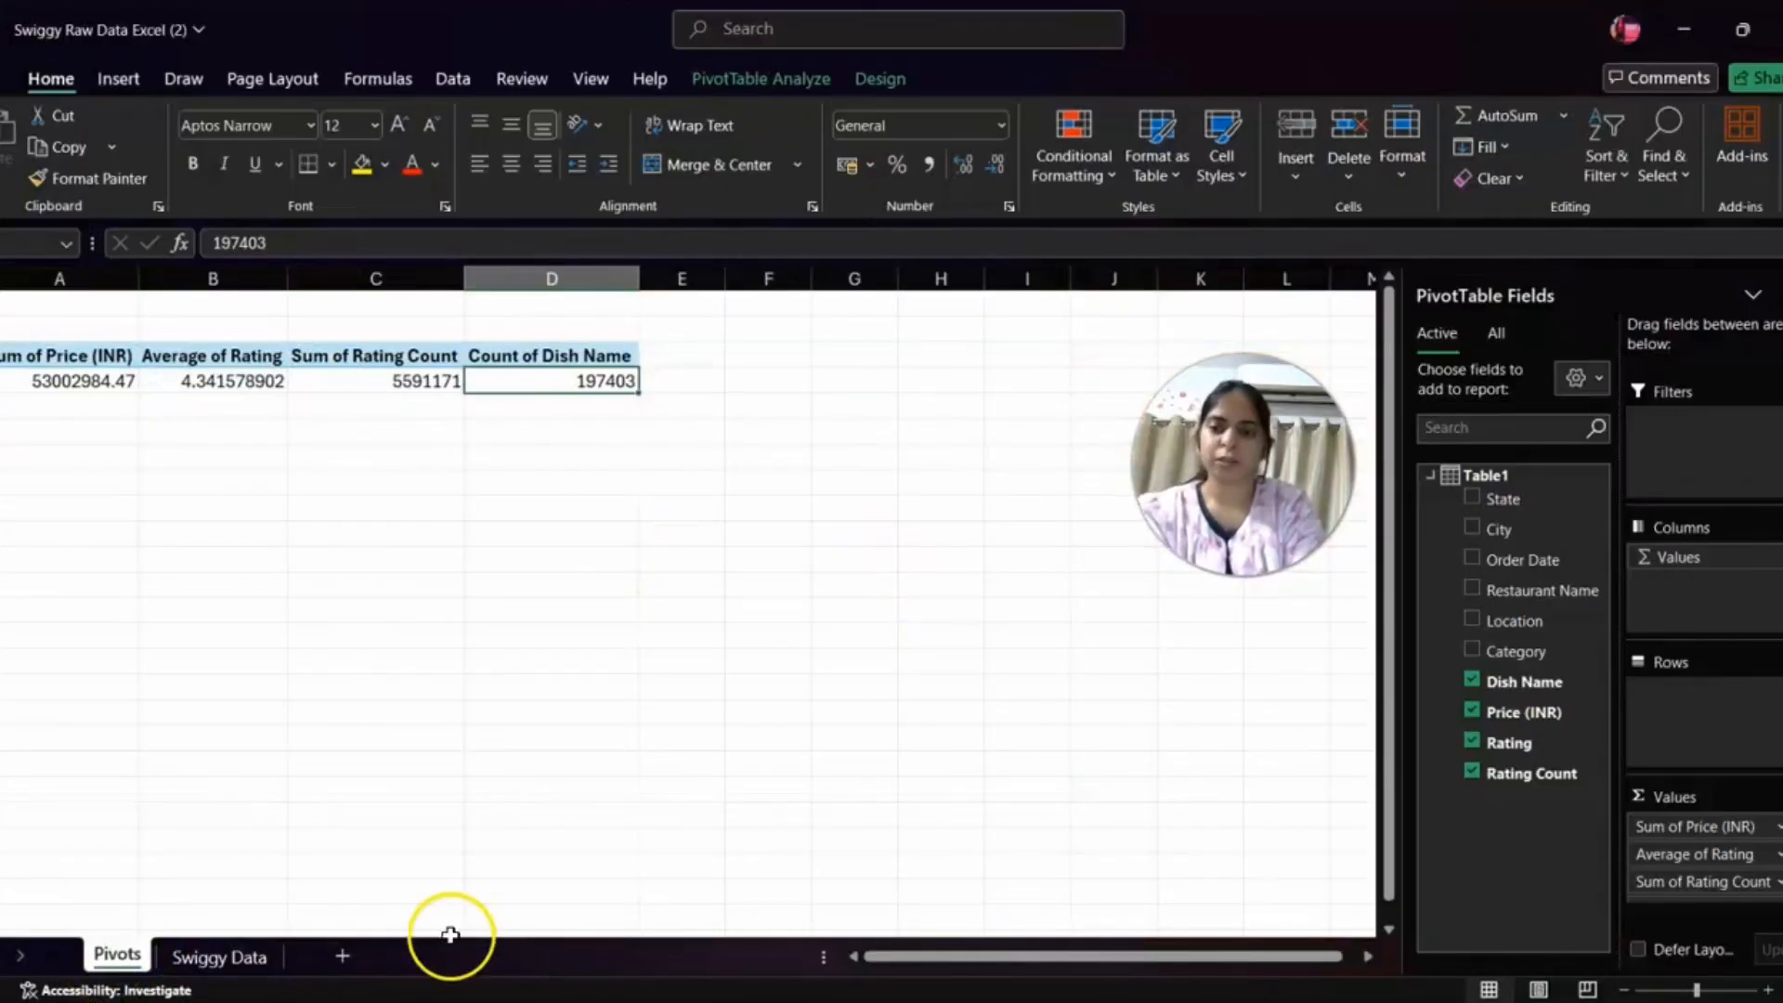
- Review the five KPIs in the Swiggy Raw Data Dashboard workbook's problem statement, ending with Average Order Value
{"action": "mouse_move", "coordinate": [1326, 1002]}
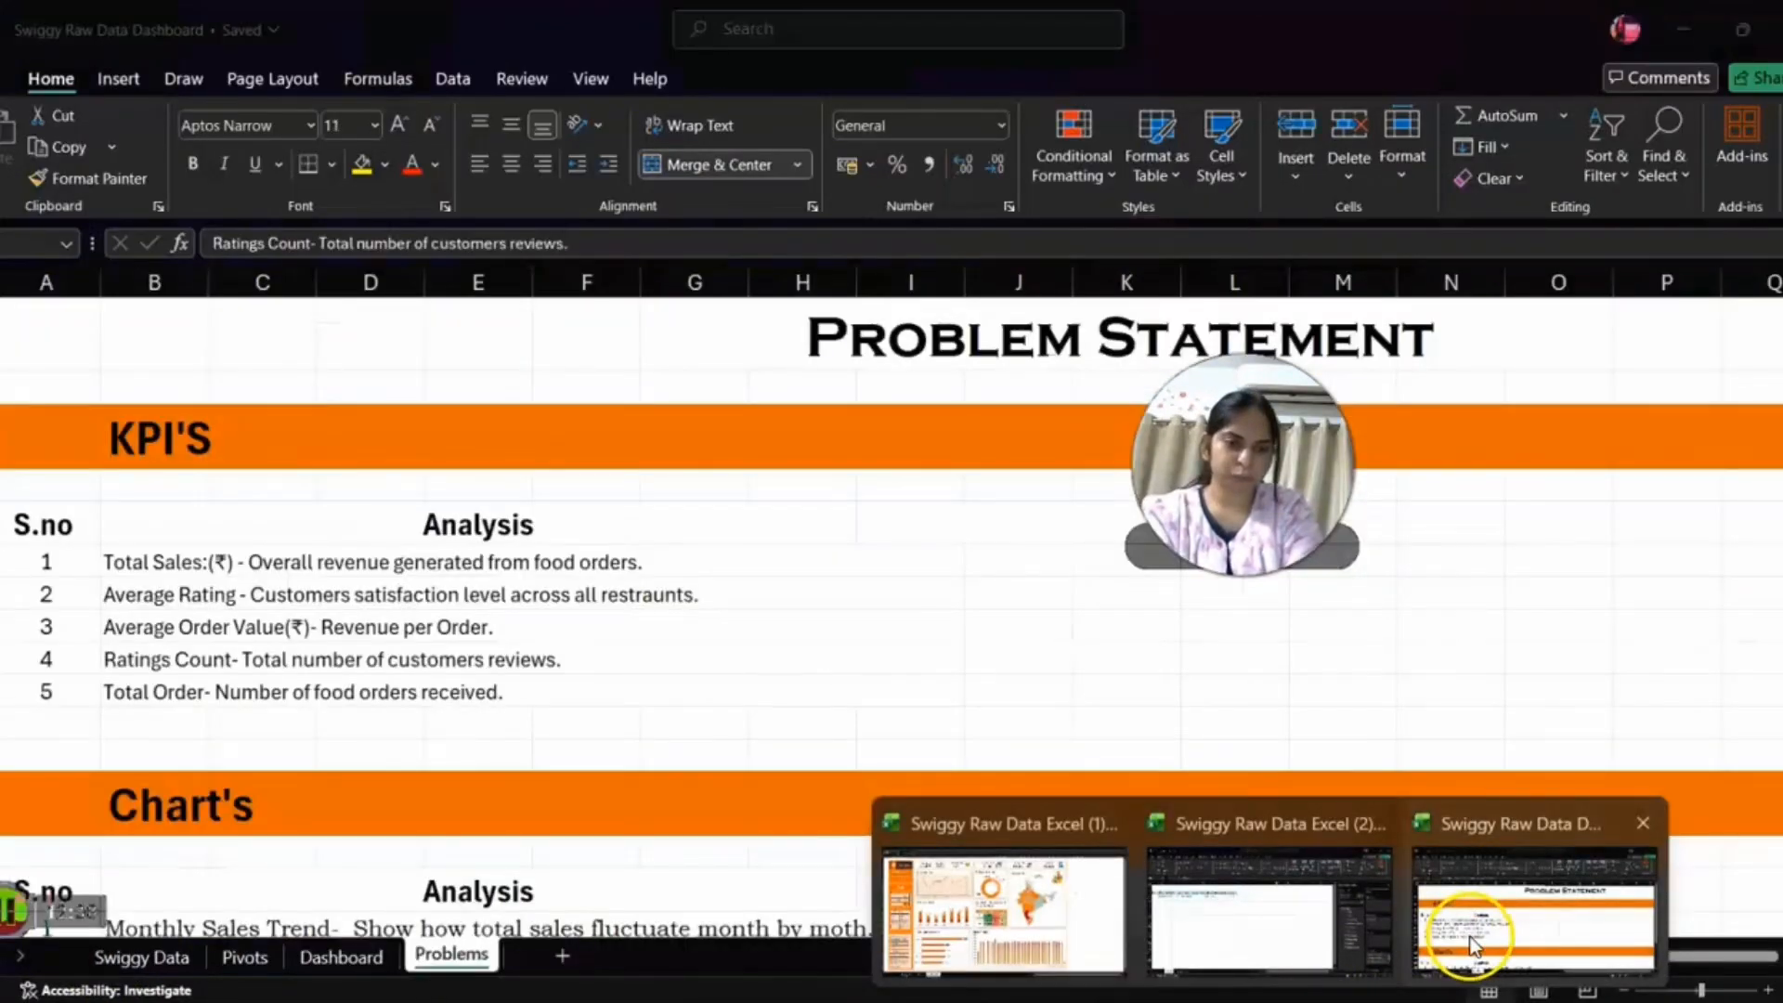
{"action": "left_click", "coordinate": [1467, 935]}
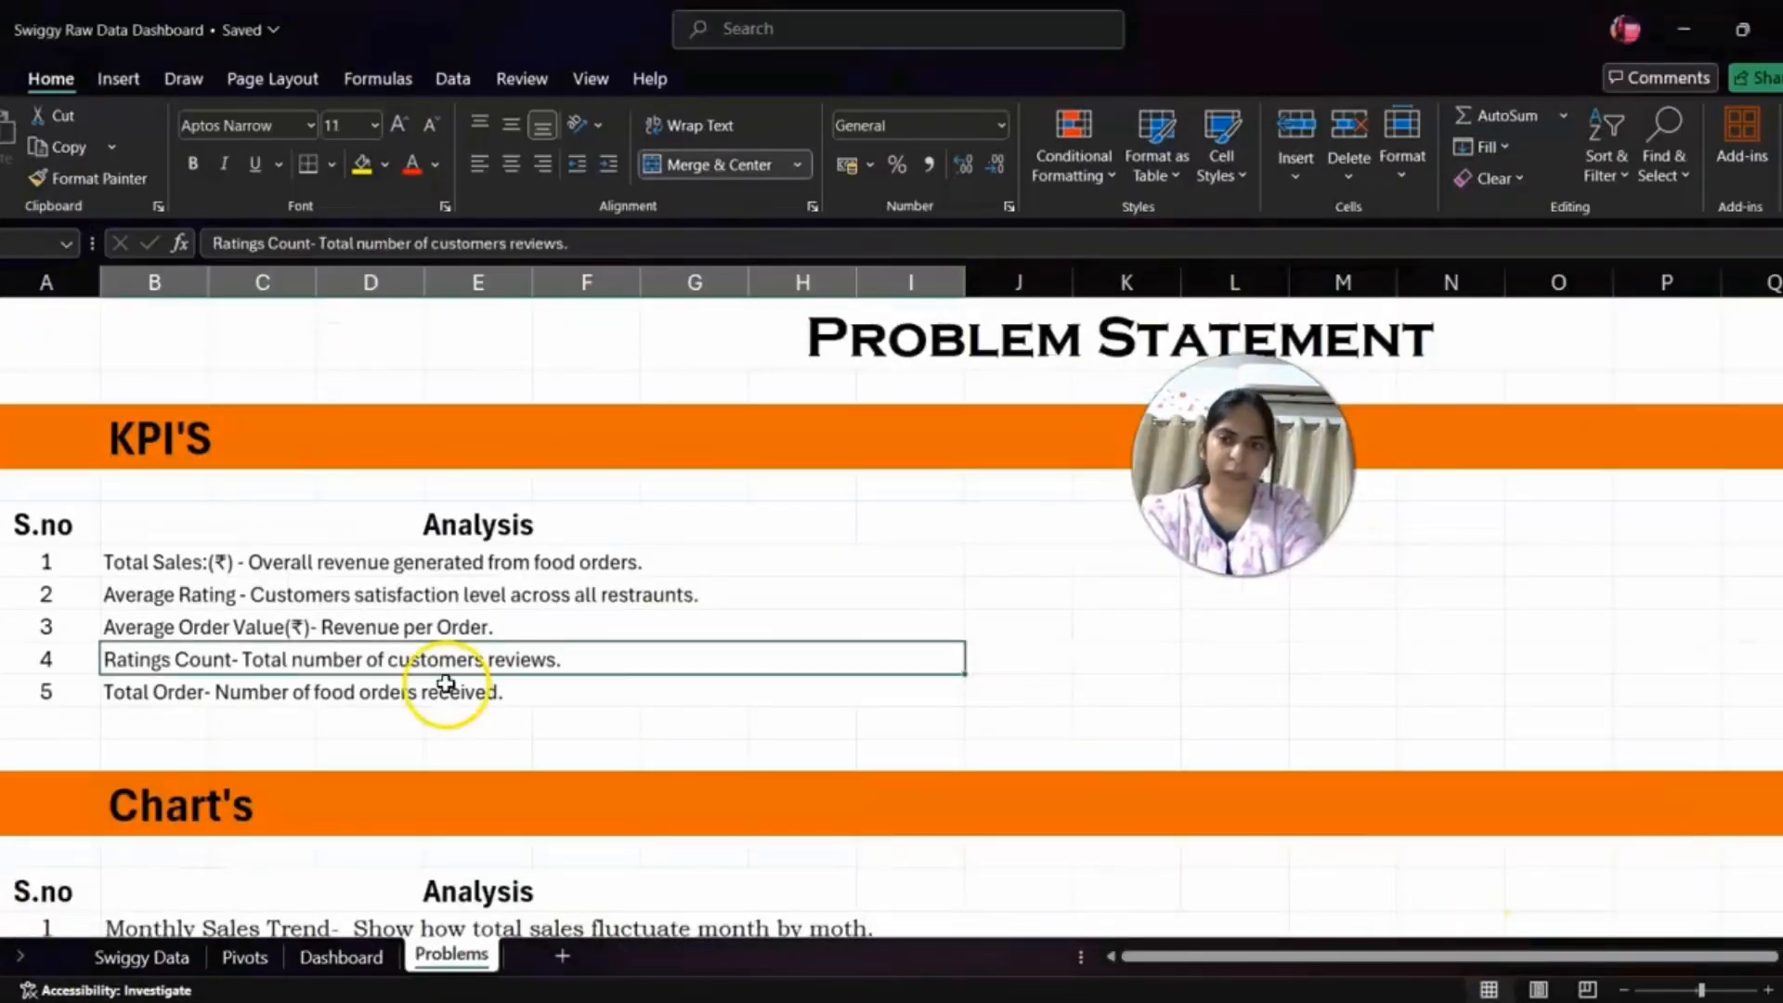
{"action": "left_click", "coordinate": [223, 562]}
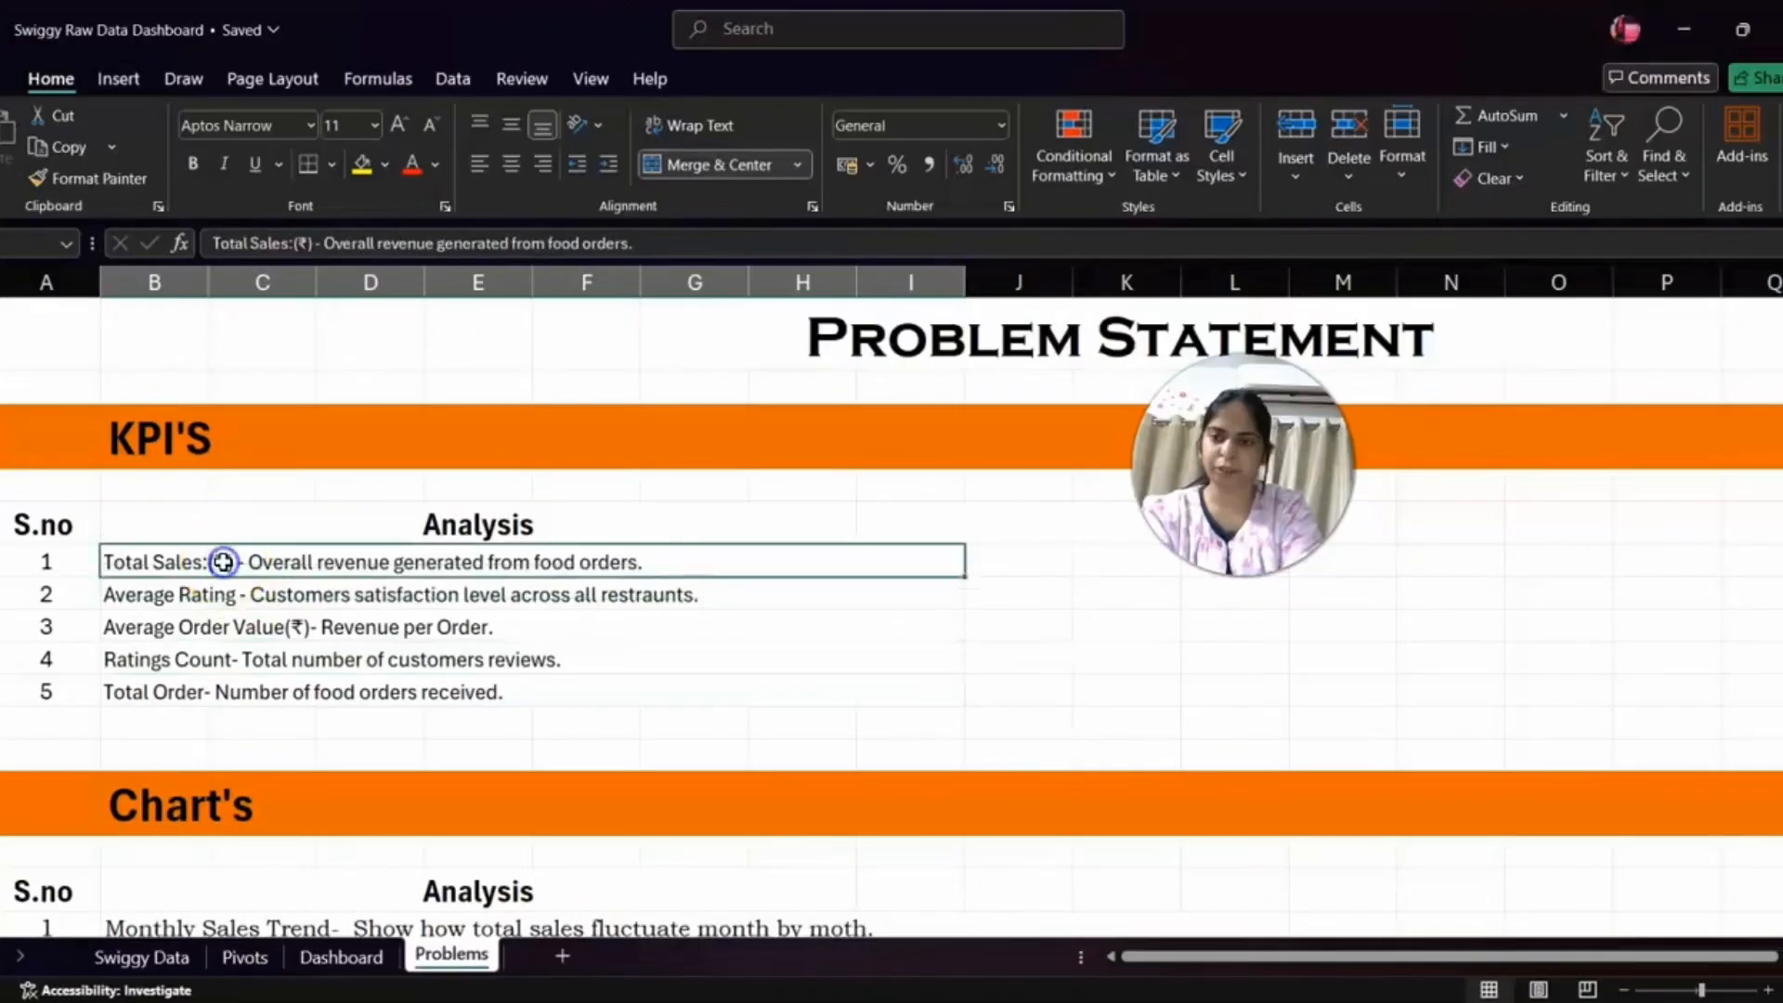
{"action": "left_click", "coordinate": [191, 594]}
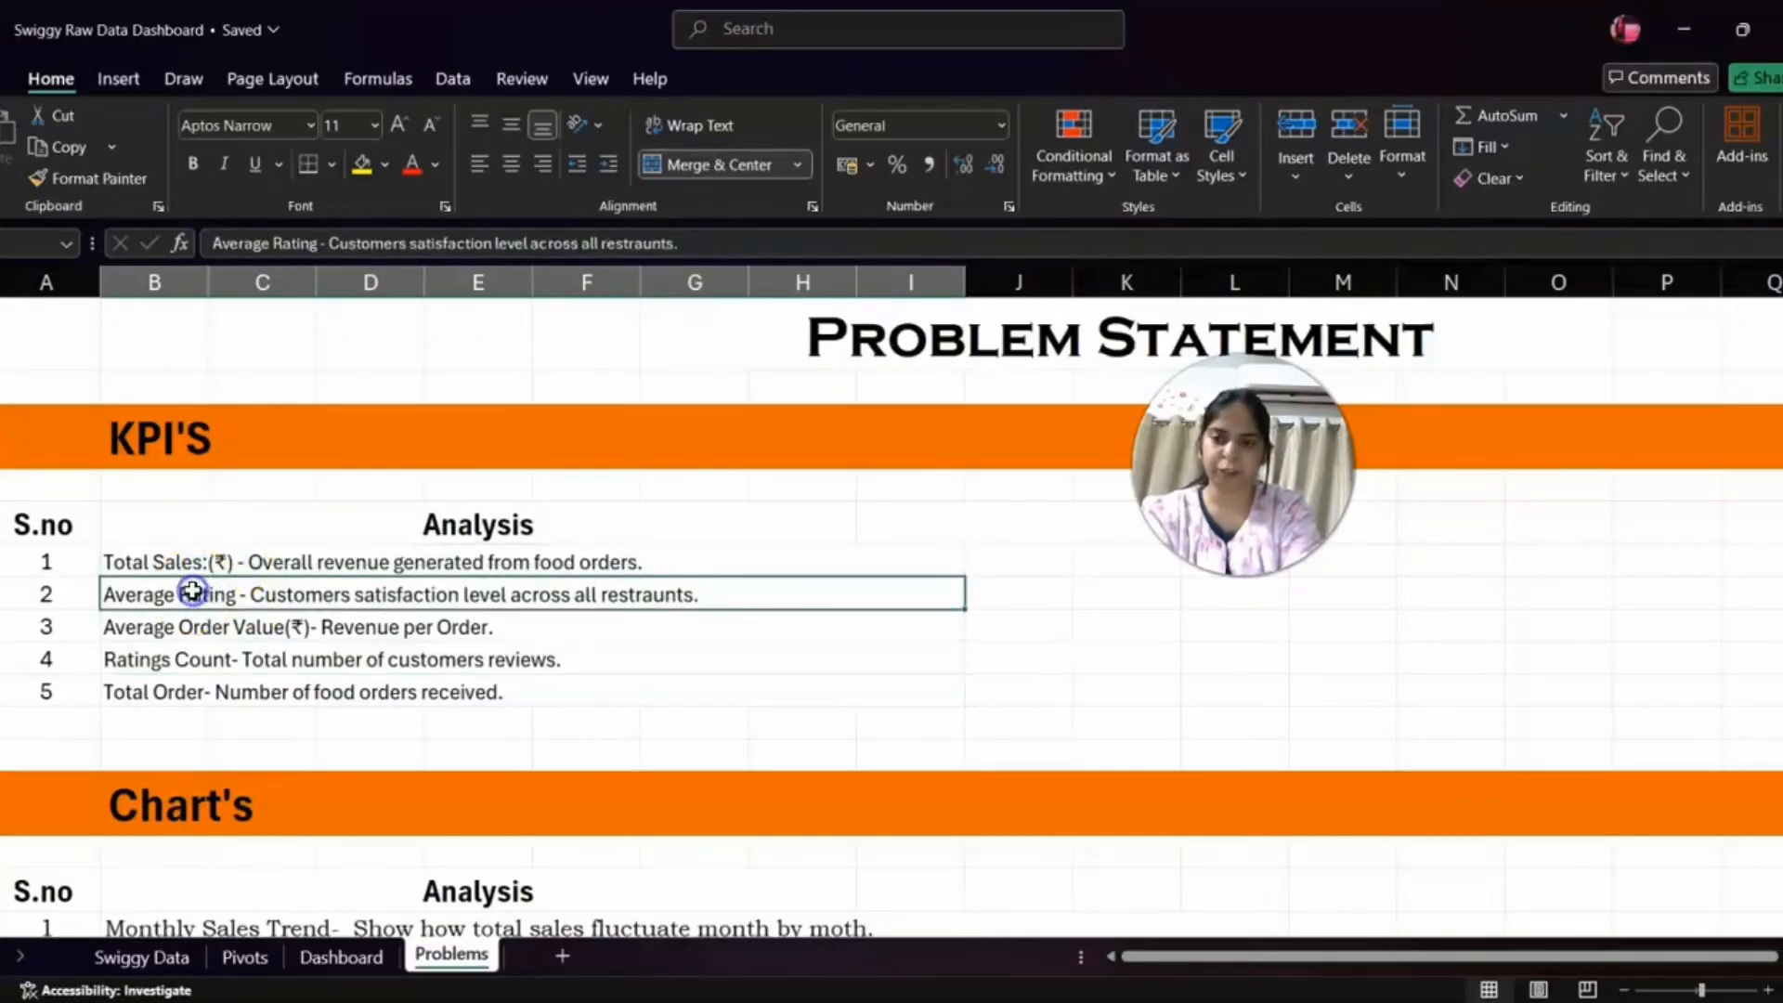
{"action": "left_click", "coordinate": [193, 660]}
{"action": "left_click", "coordinate": [182, 692]}
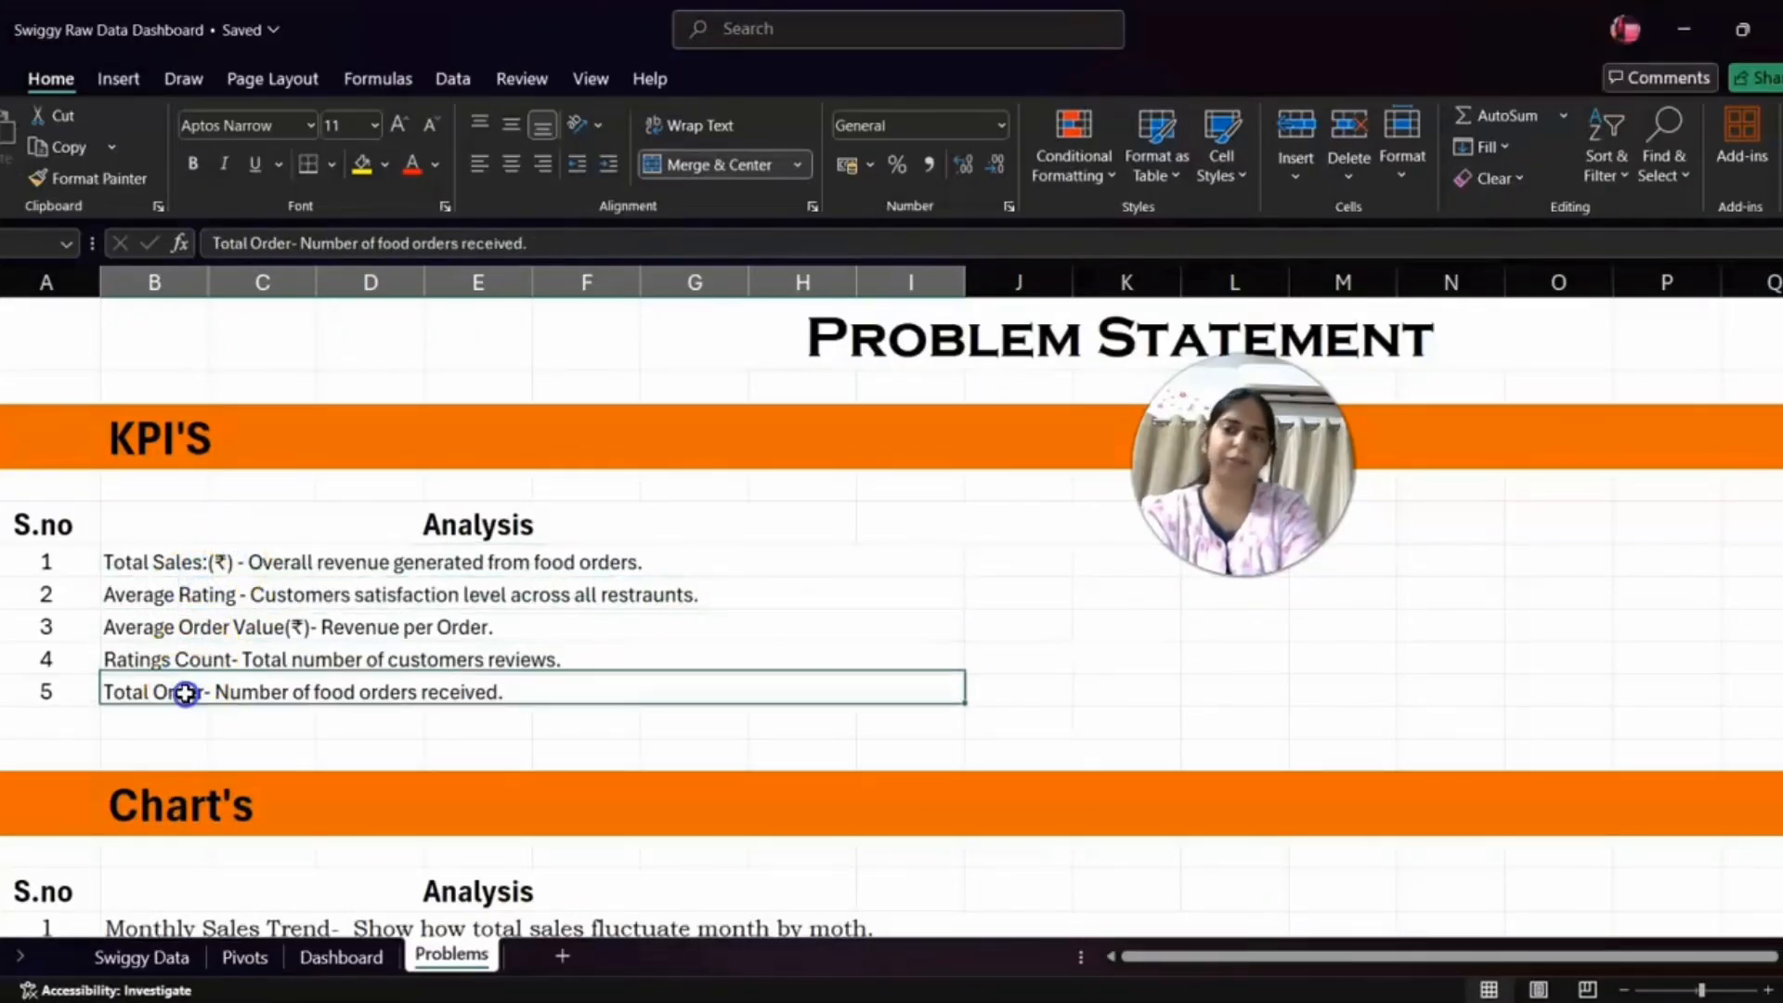
{"action": "left_click", "coordinate": [163, 626]}
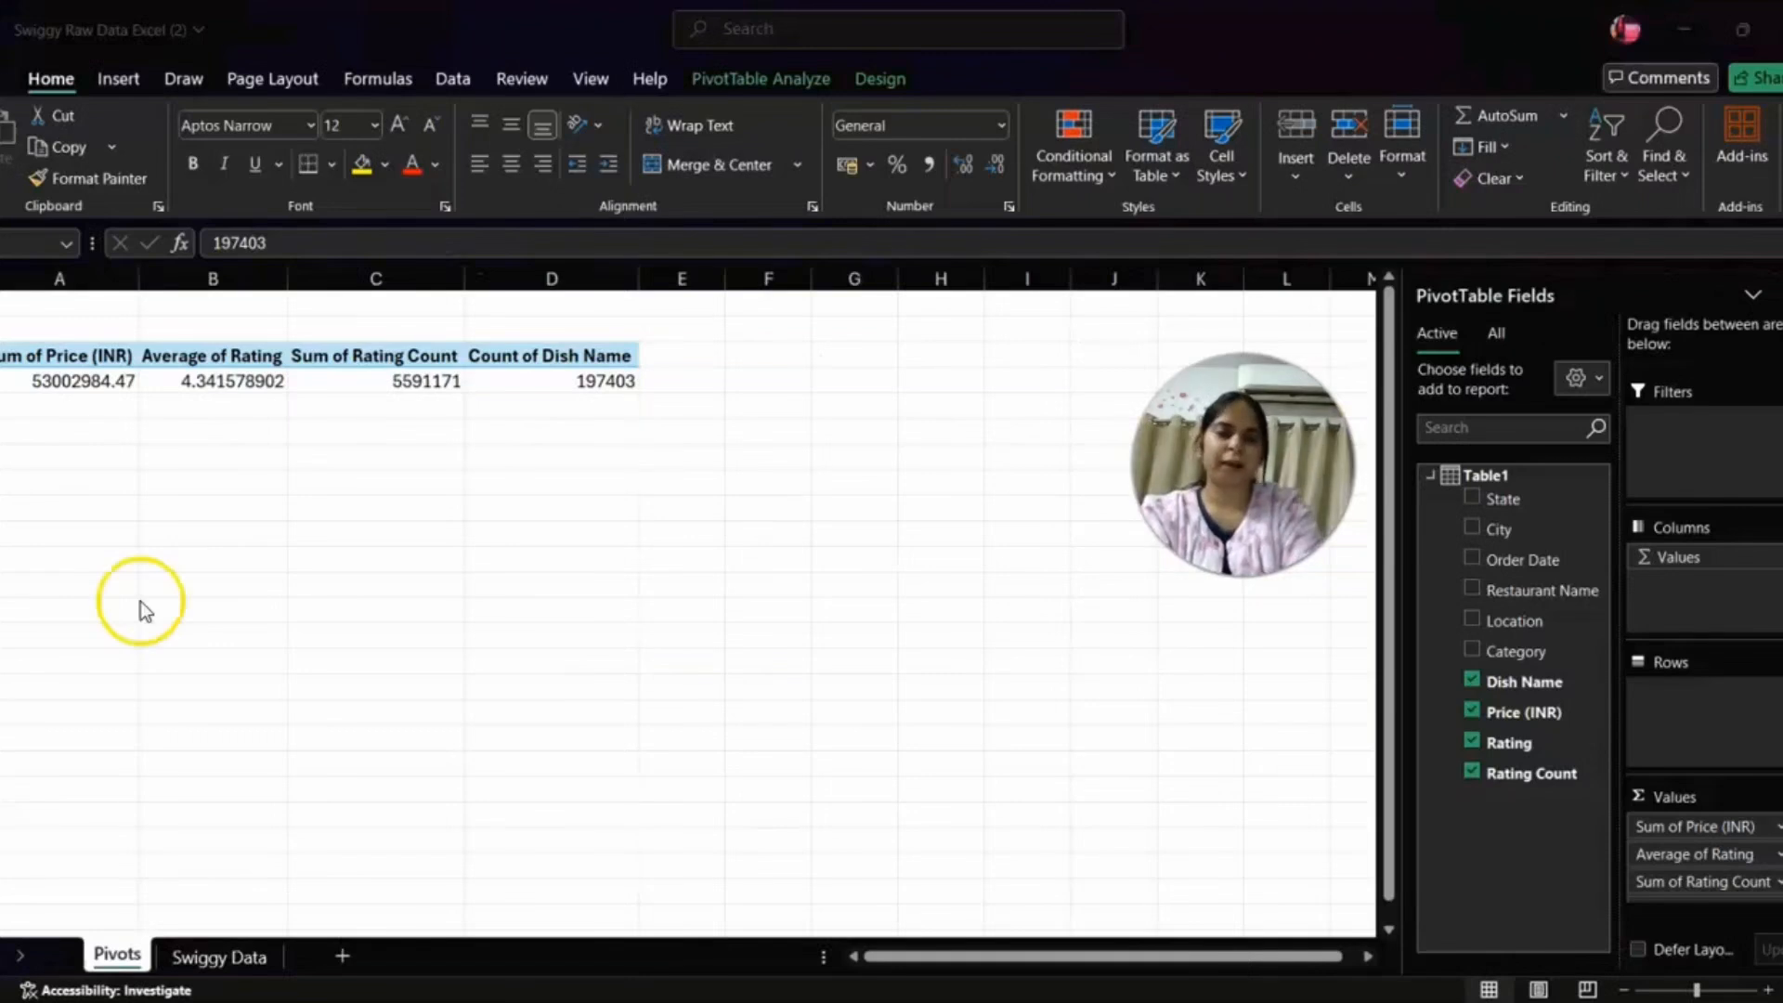
- In the raw data workbook's Pivots sheet, label E3 as AOV and calculate Sum of Price (INR) divided by Count of Dish Name in E4
{"action": "left_click", "coordinate": [690, 354]}
{"action": "type", "text": "AOV"}
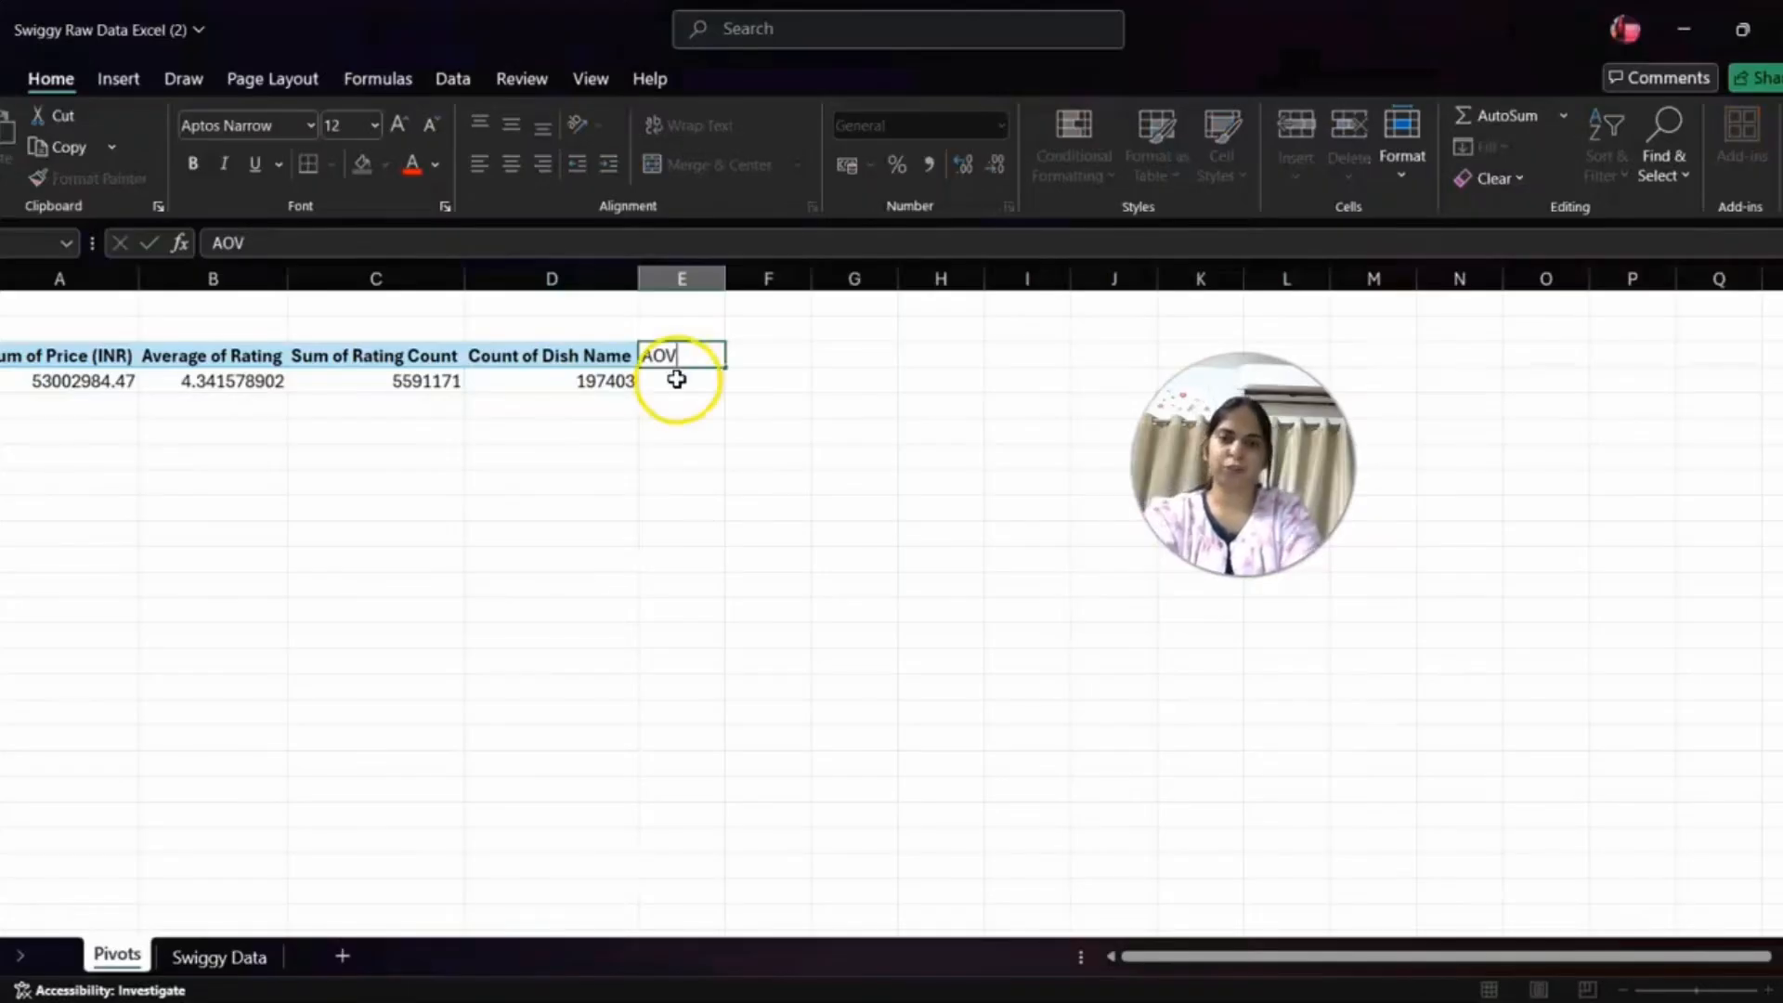
{"action": "left_click", "coordinate": [675, 380]}
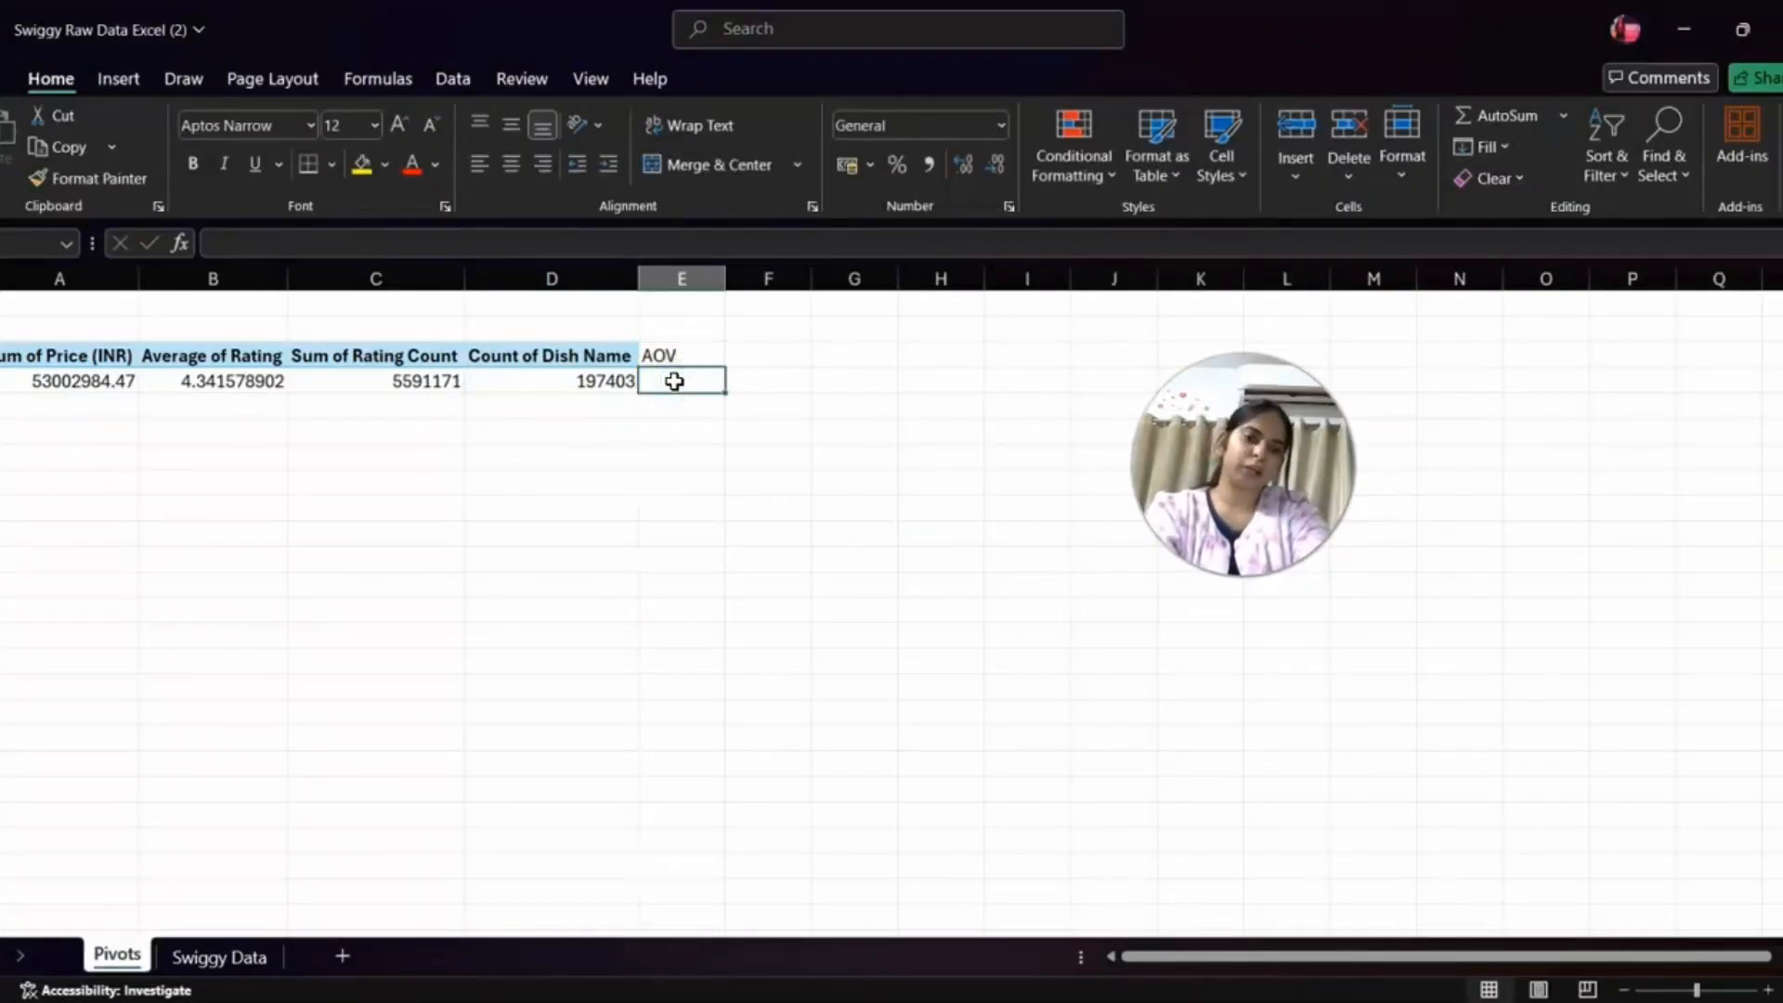
{"action": "left_click", "coordinate": [957, 459]}
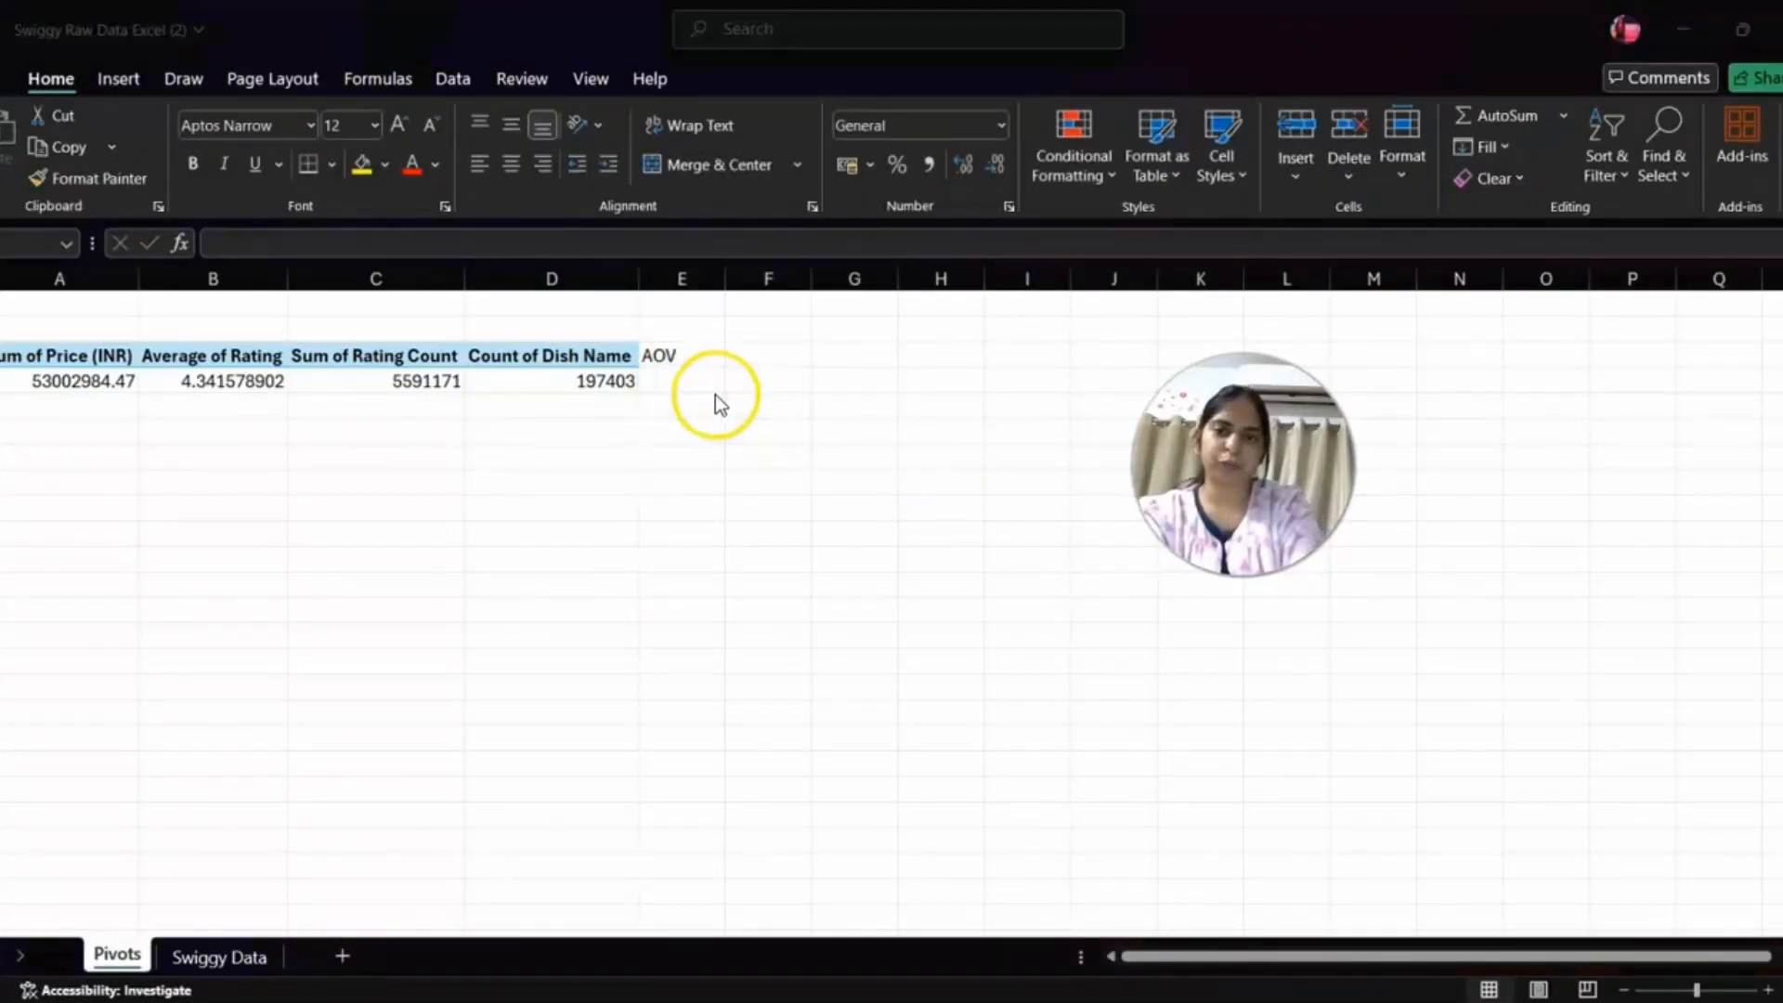
{"action": "left_click", "coordinate": [681, 381]}
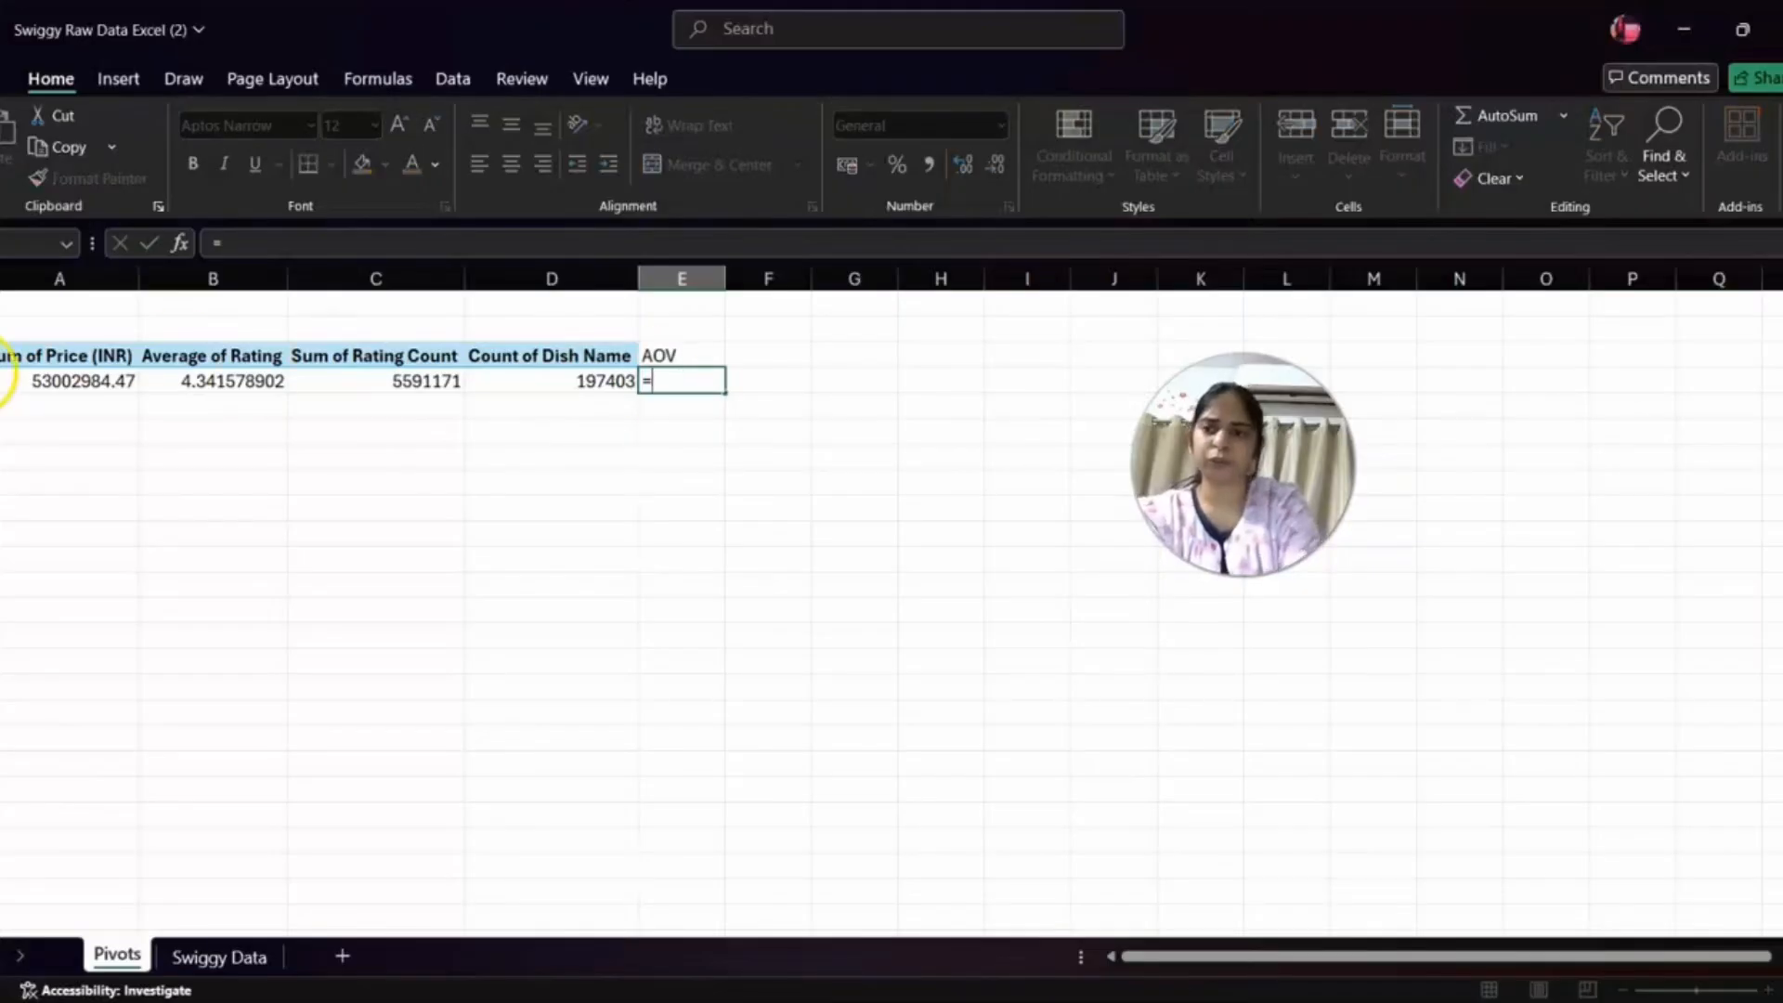
{"action": "left_click", "coordinate": [51, 381]}
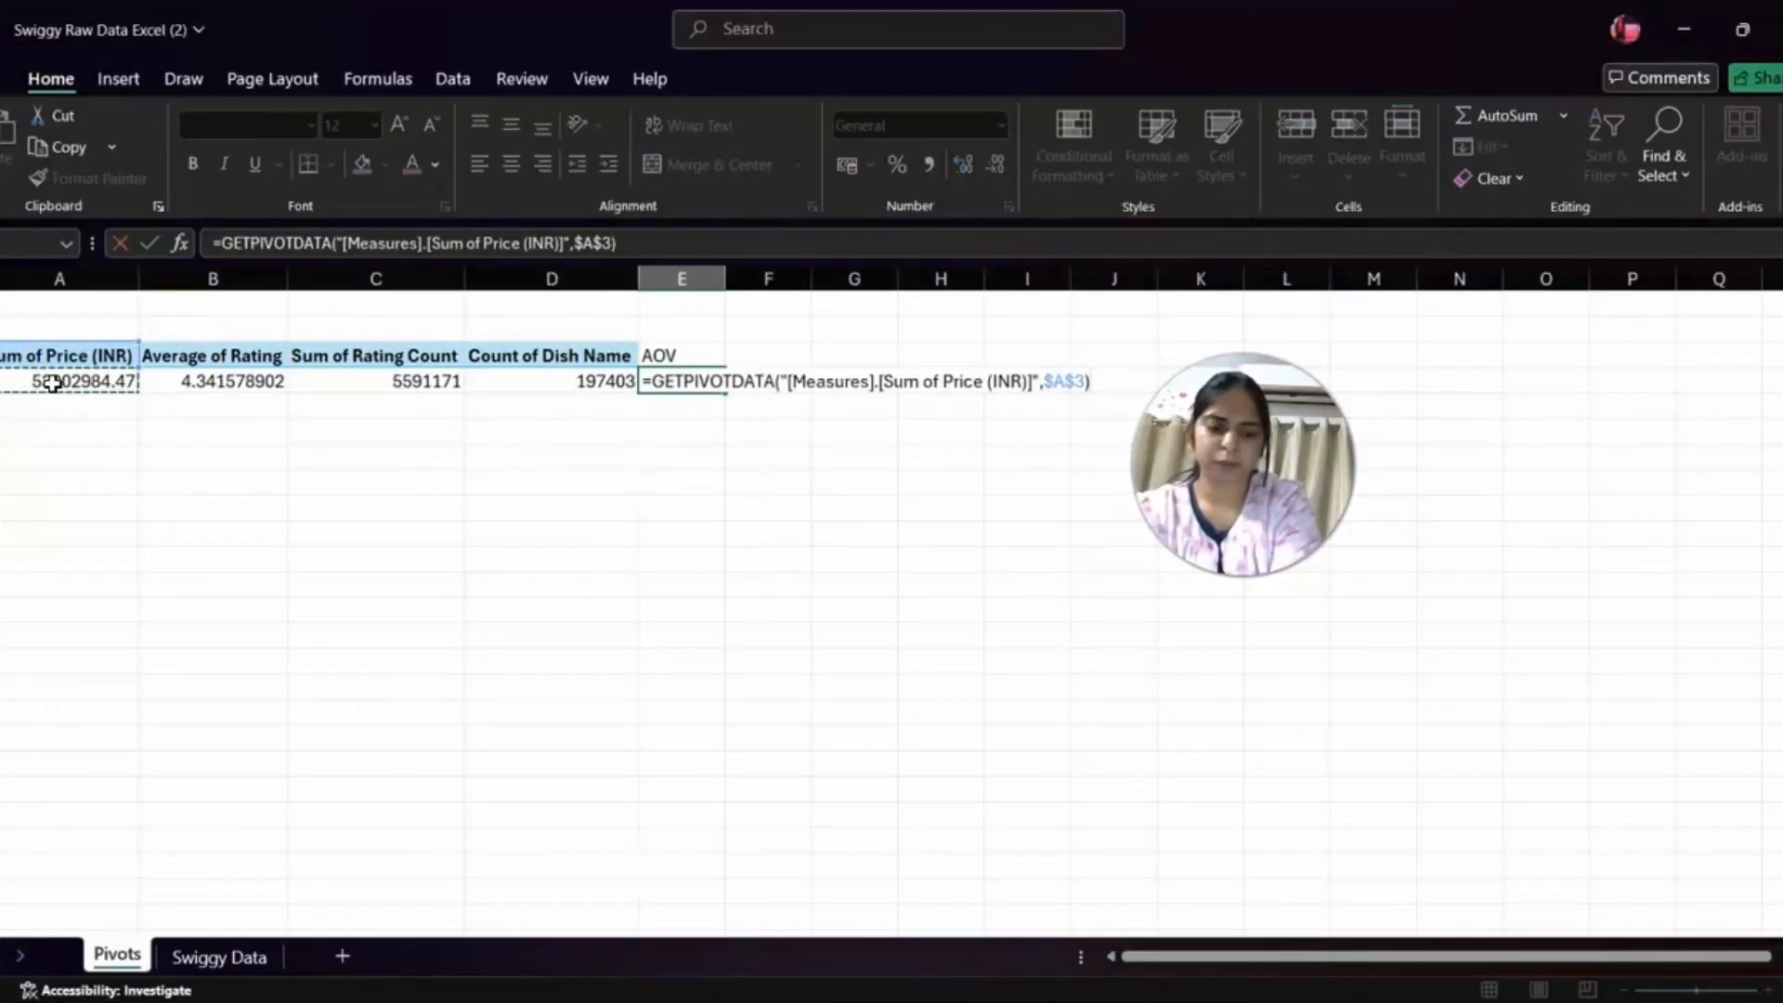
{"action": "type", "text": "/"}
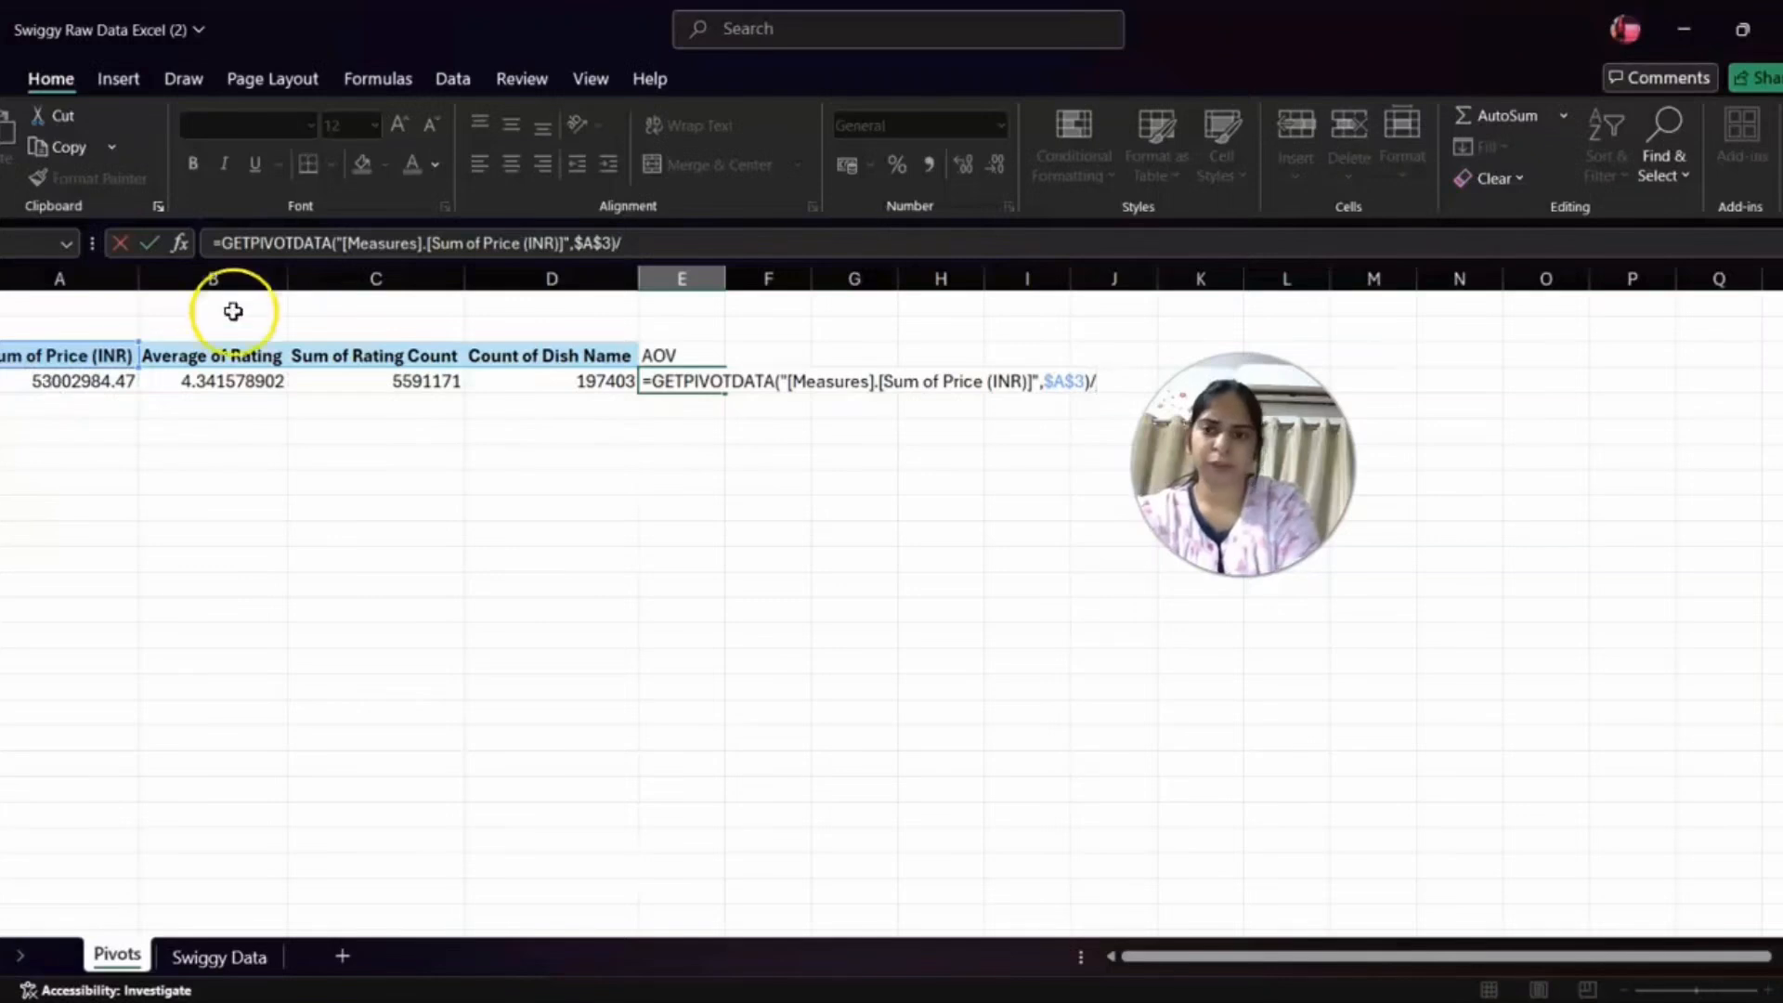
{"action": "left_click", "coordinate": [626, 387]}
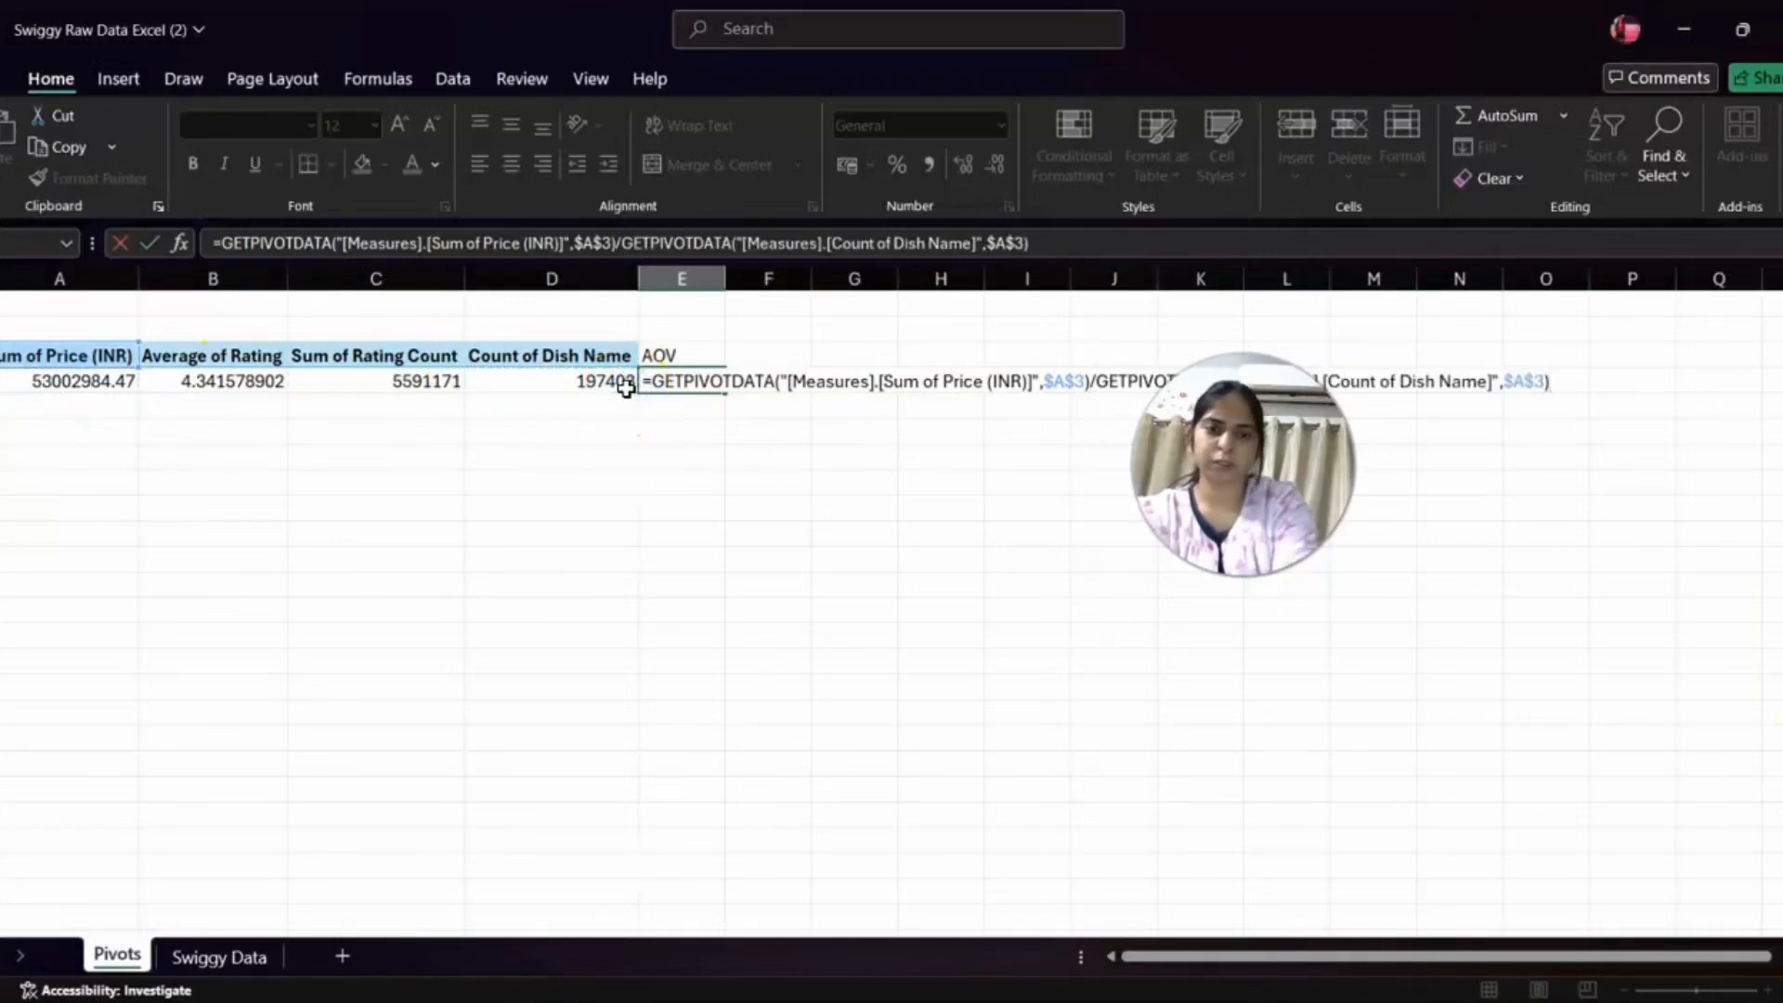
{"action": "key", "text": "Return"}
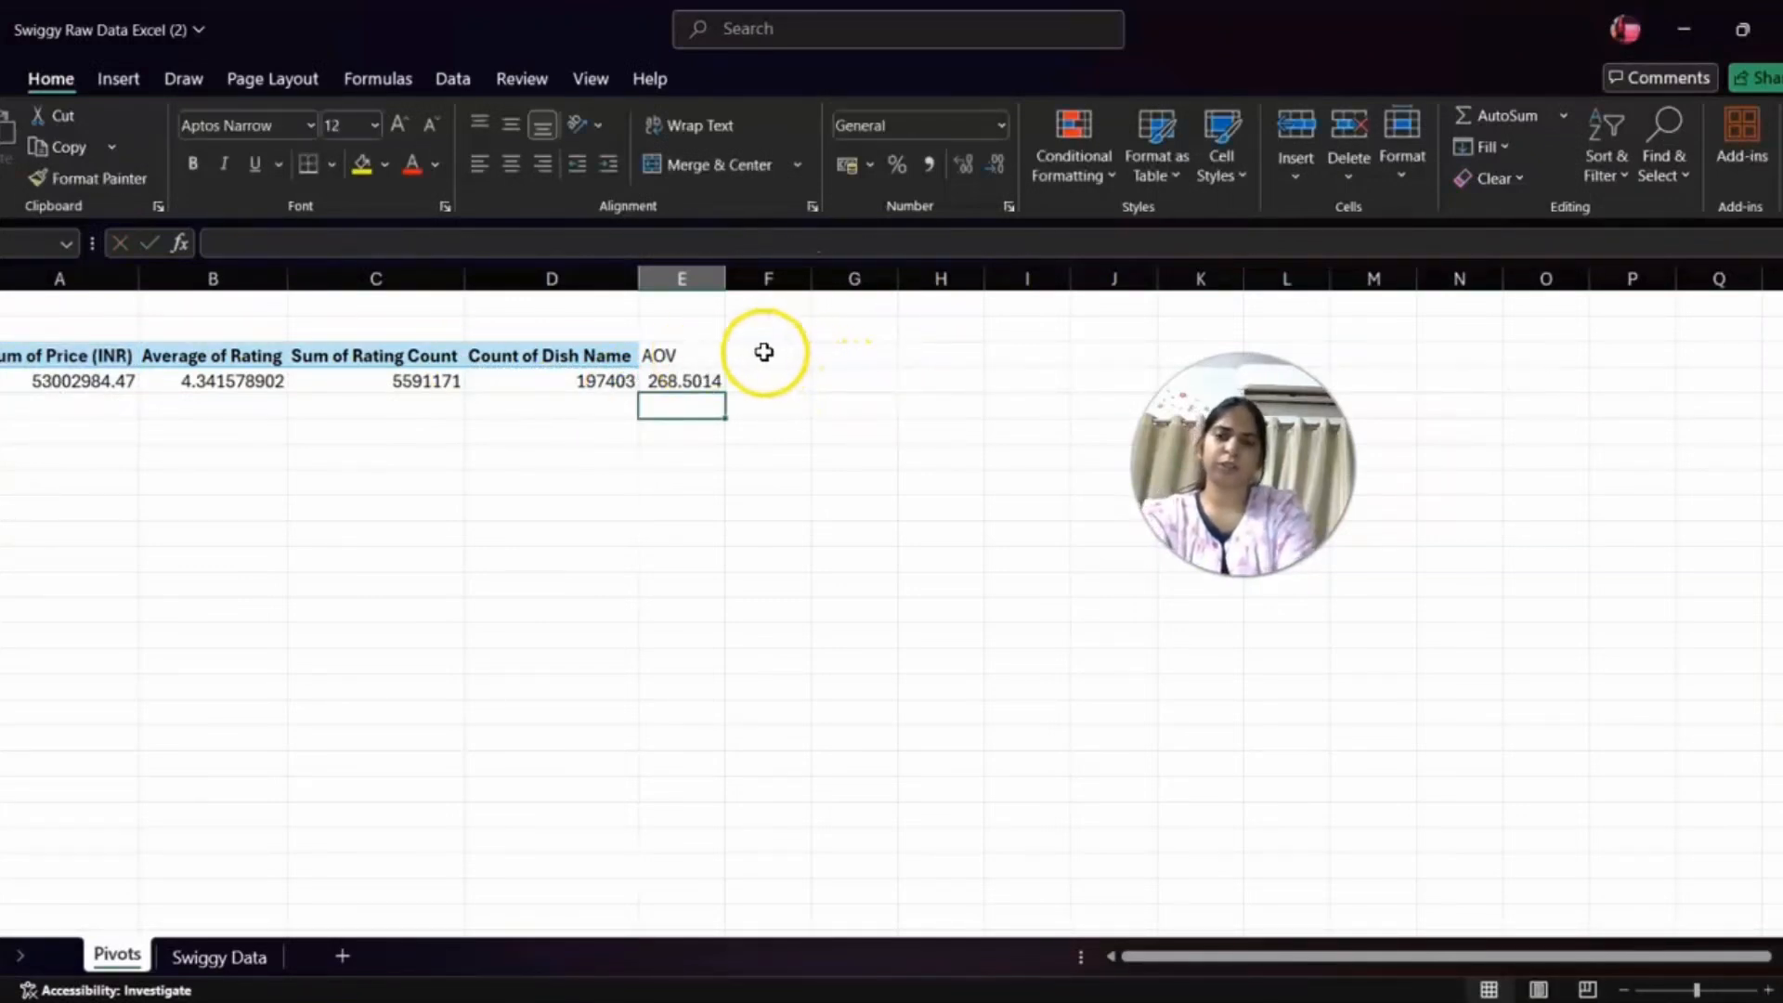
{"action": "left_click", "coordinate": [704, 381]}
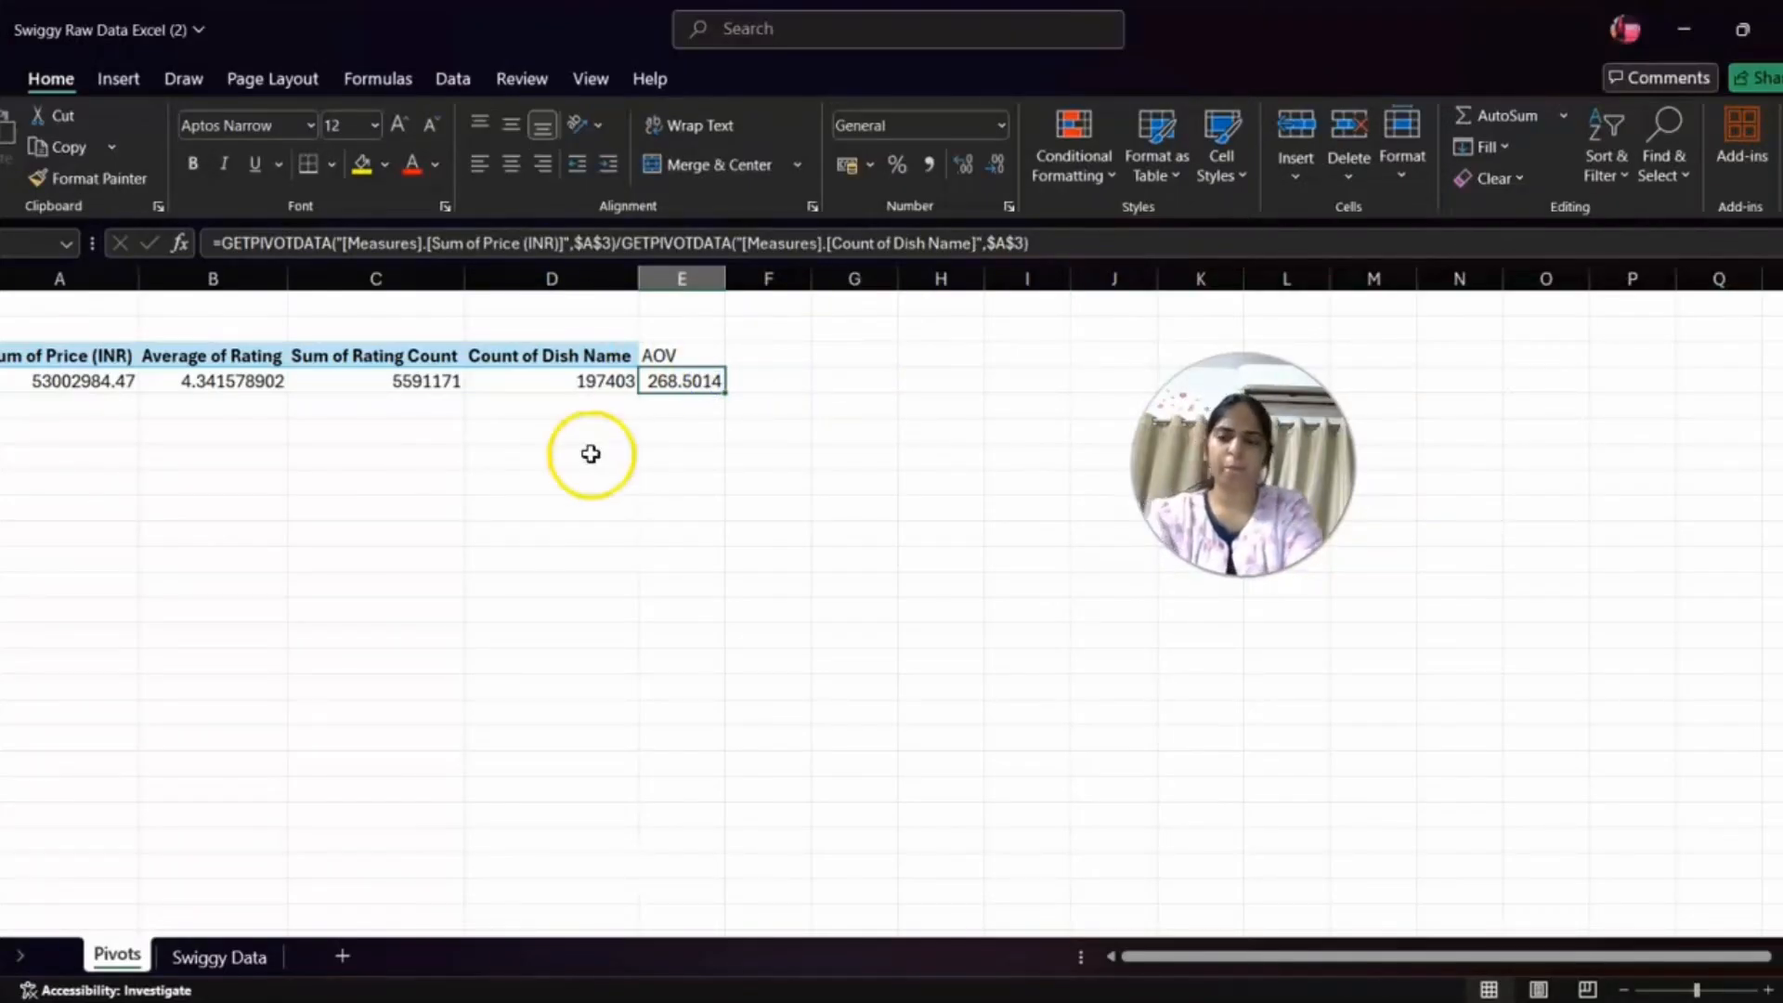
- Enter the note "Sales/ total orders" beneath the AOV value and autofit column E's width
{"action": "left_click", "coordinate": [692, 407]}
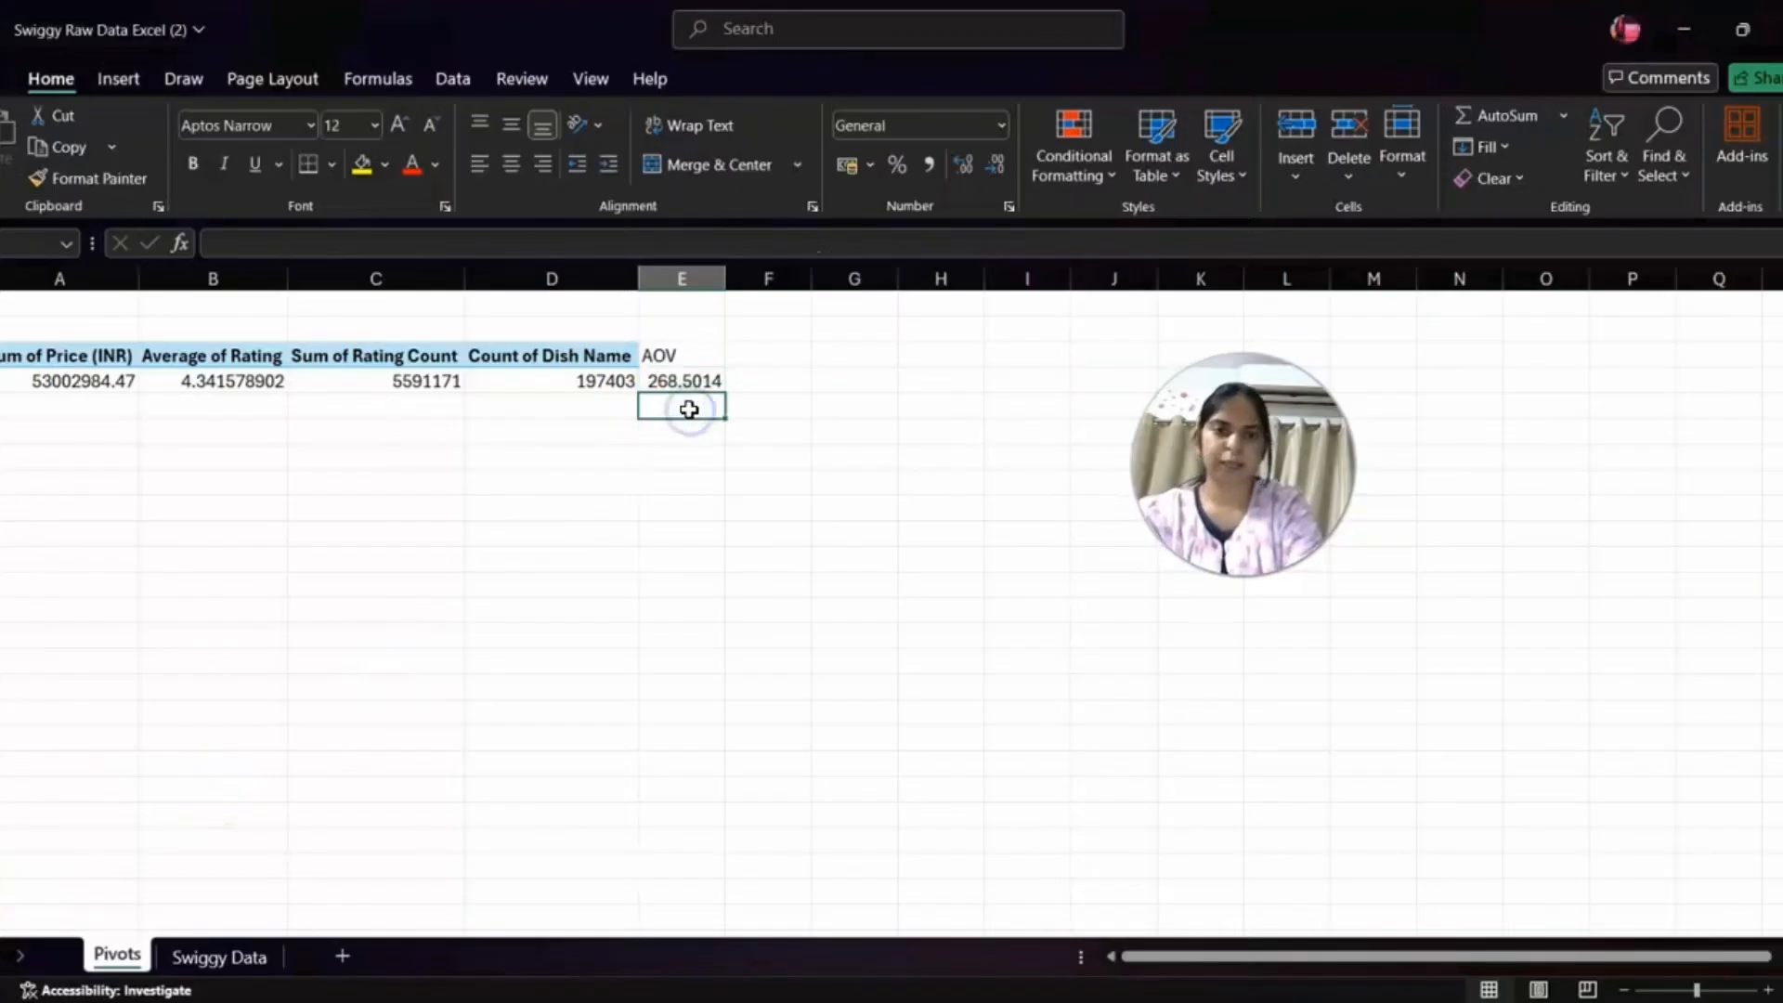
{"action": "type", "text": "Sales/ total orders"}
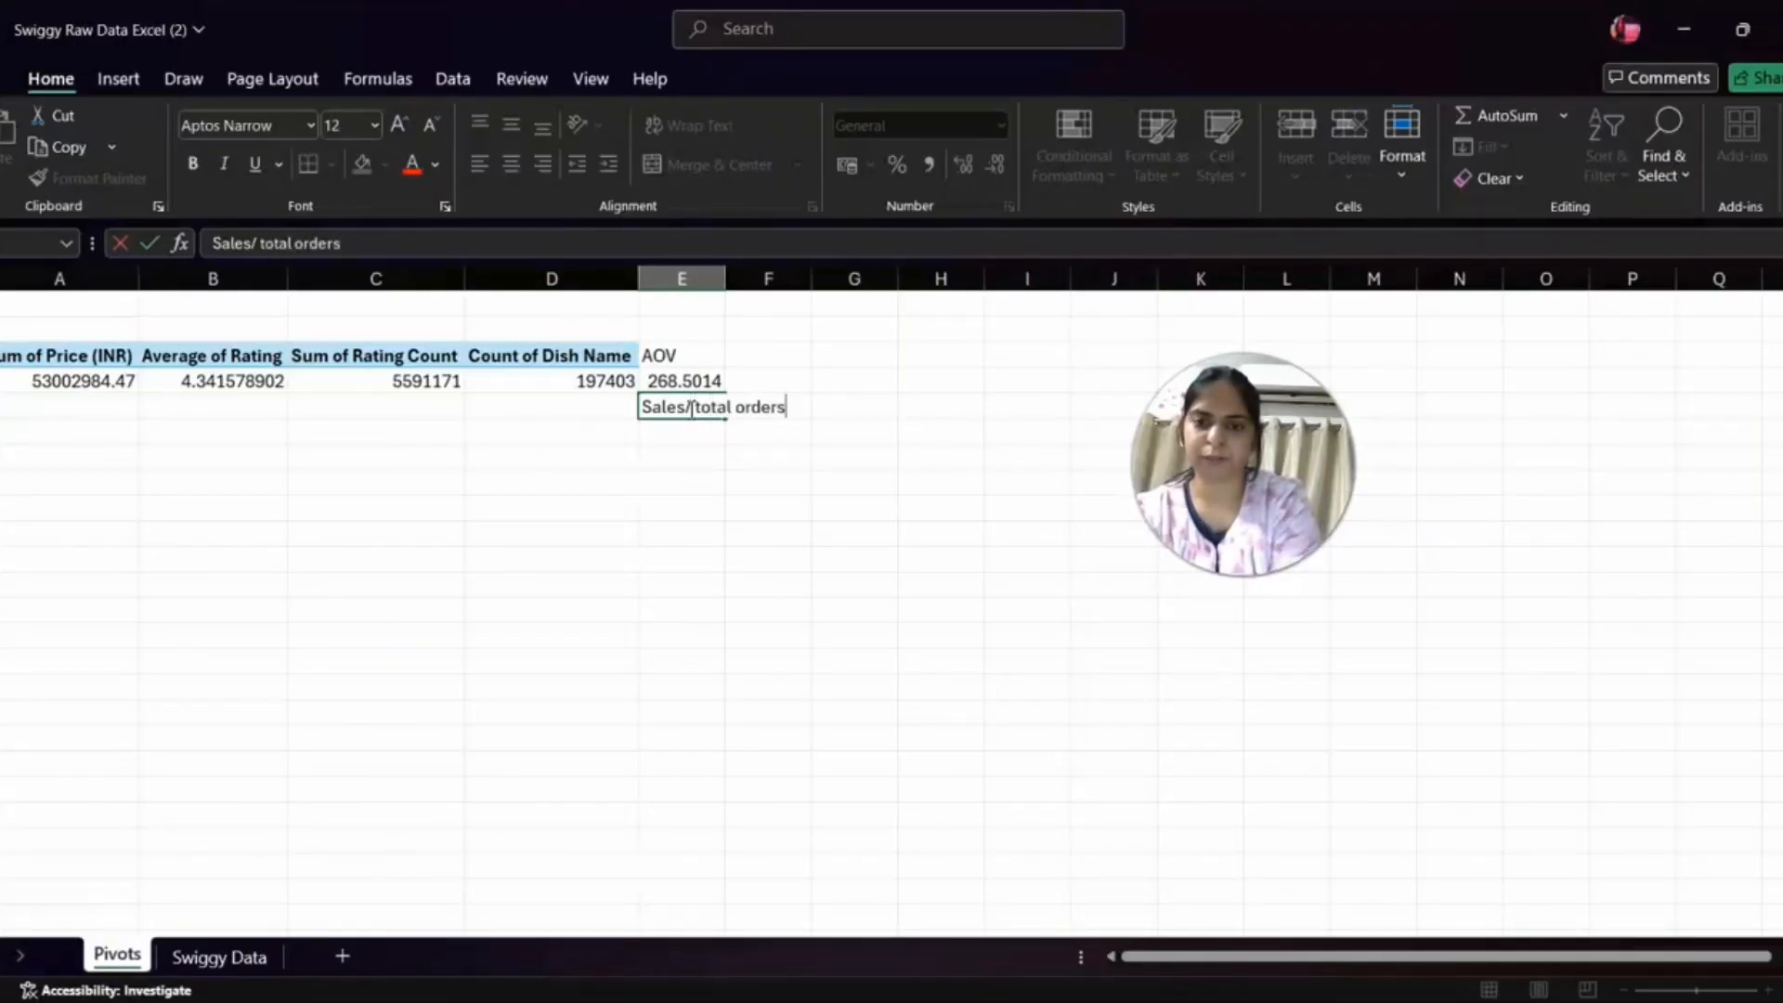
{"action": "left_click", "coordinate": [792, 463]}
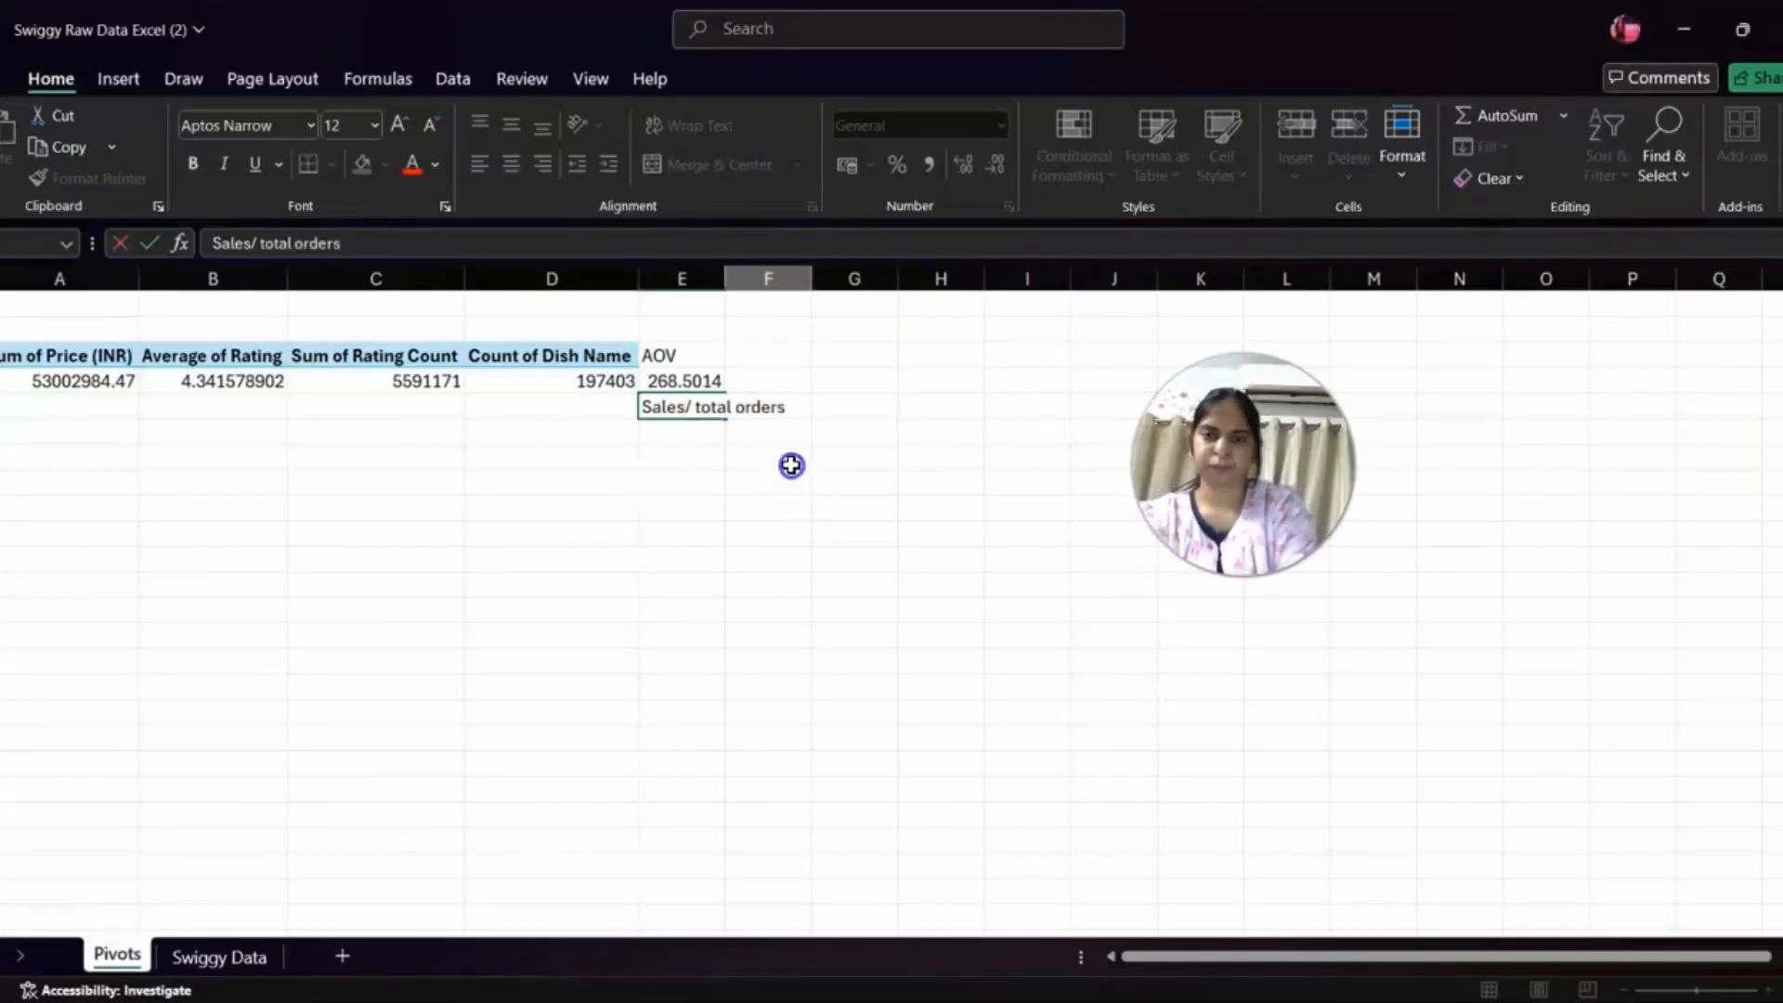
{"action": "left_click", "coordinate": [696, 277]}
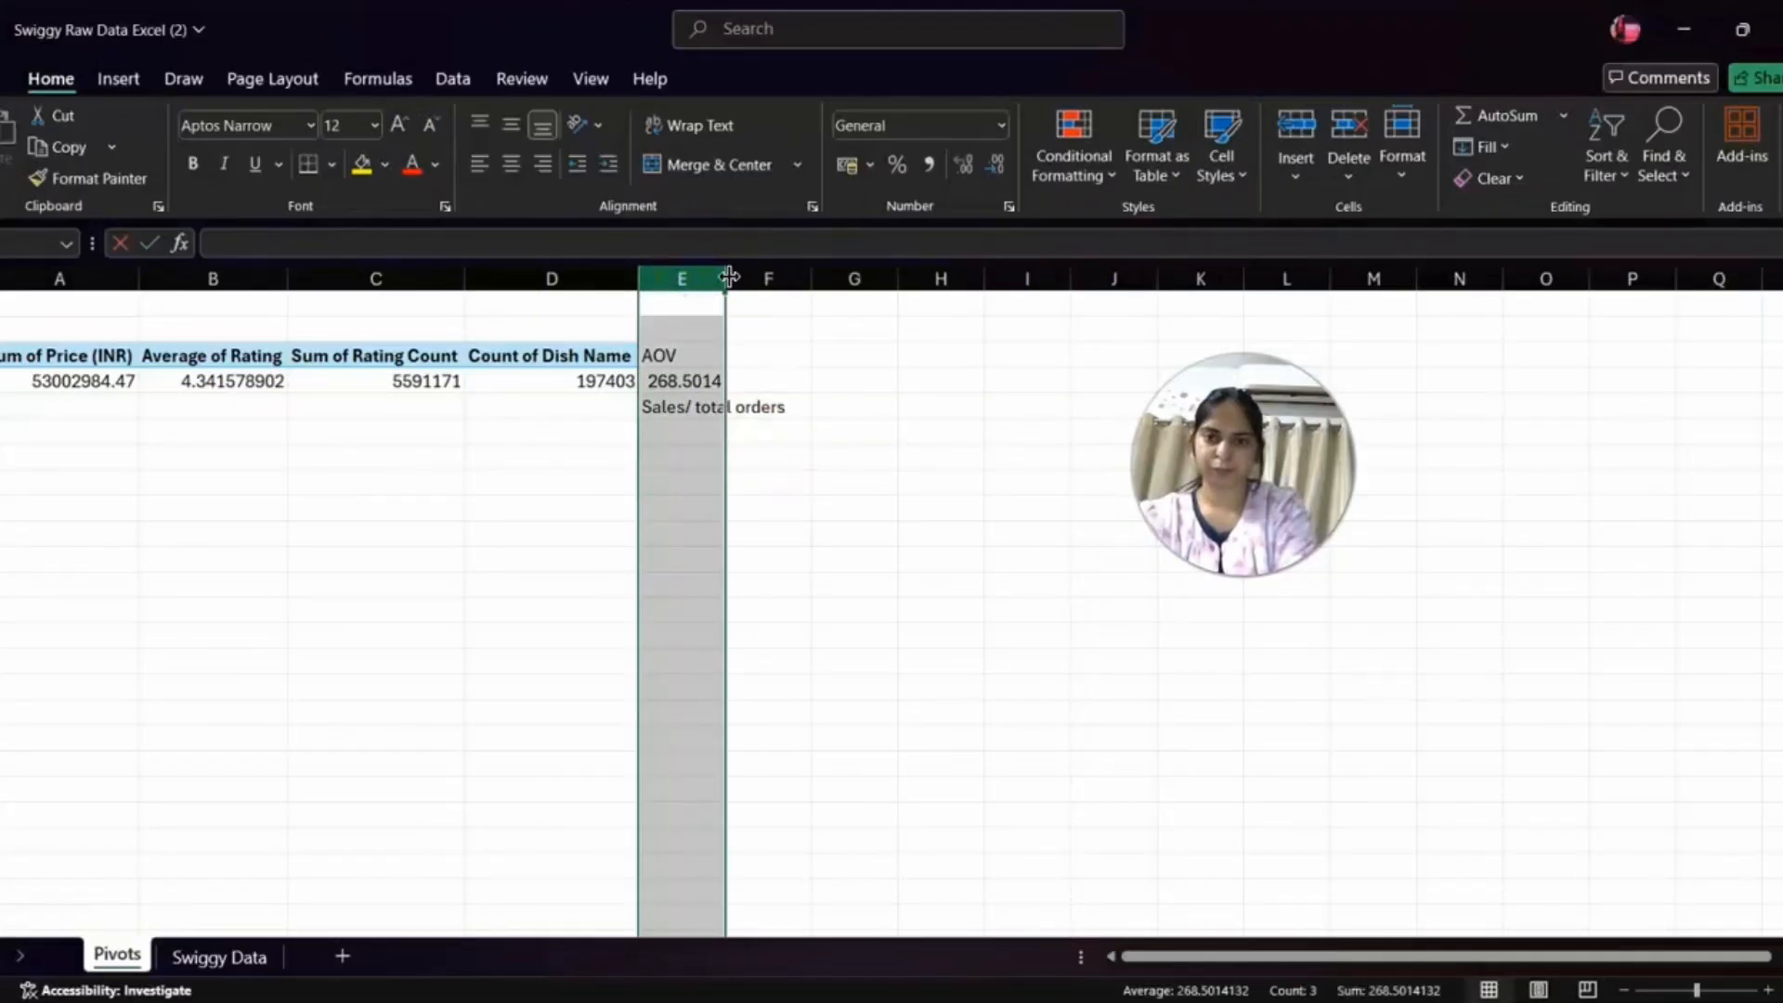
{"action": "double_click", "coordinate": [726, 277]}
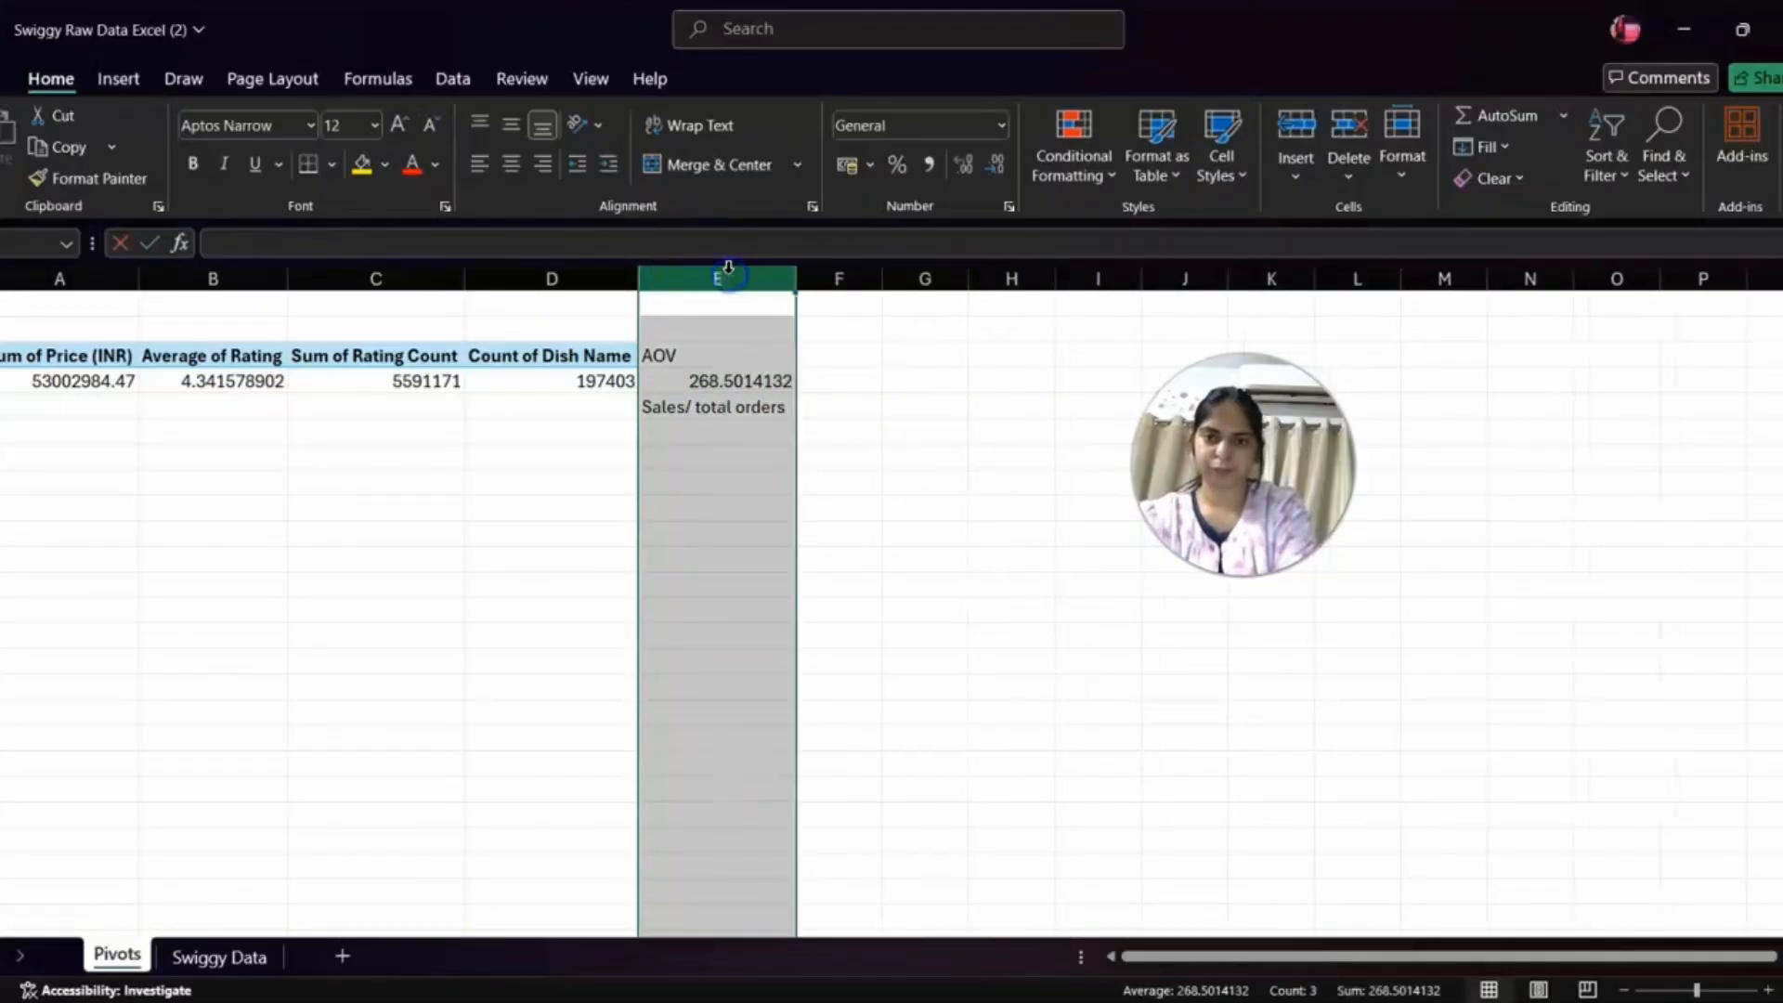
{"action": "left_click", "coordinate": [863, 515]}
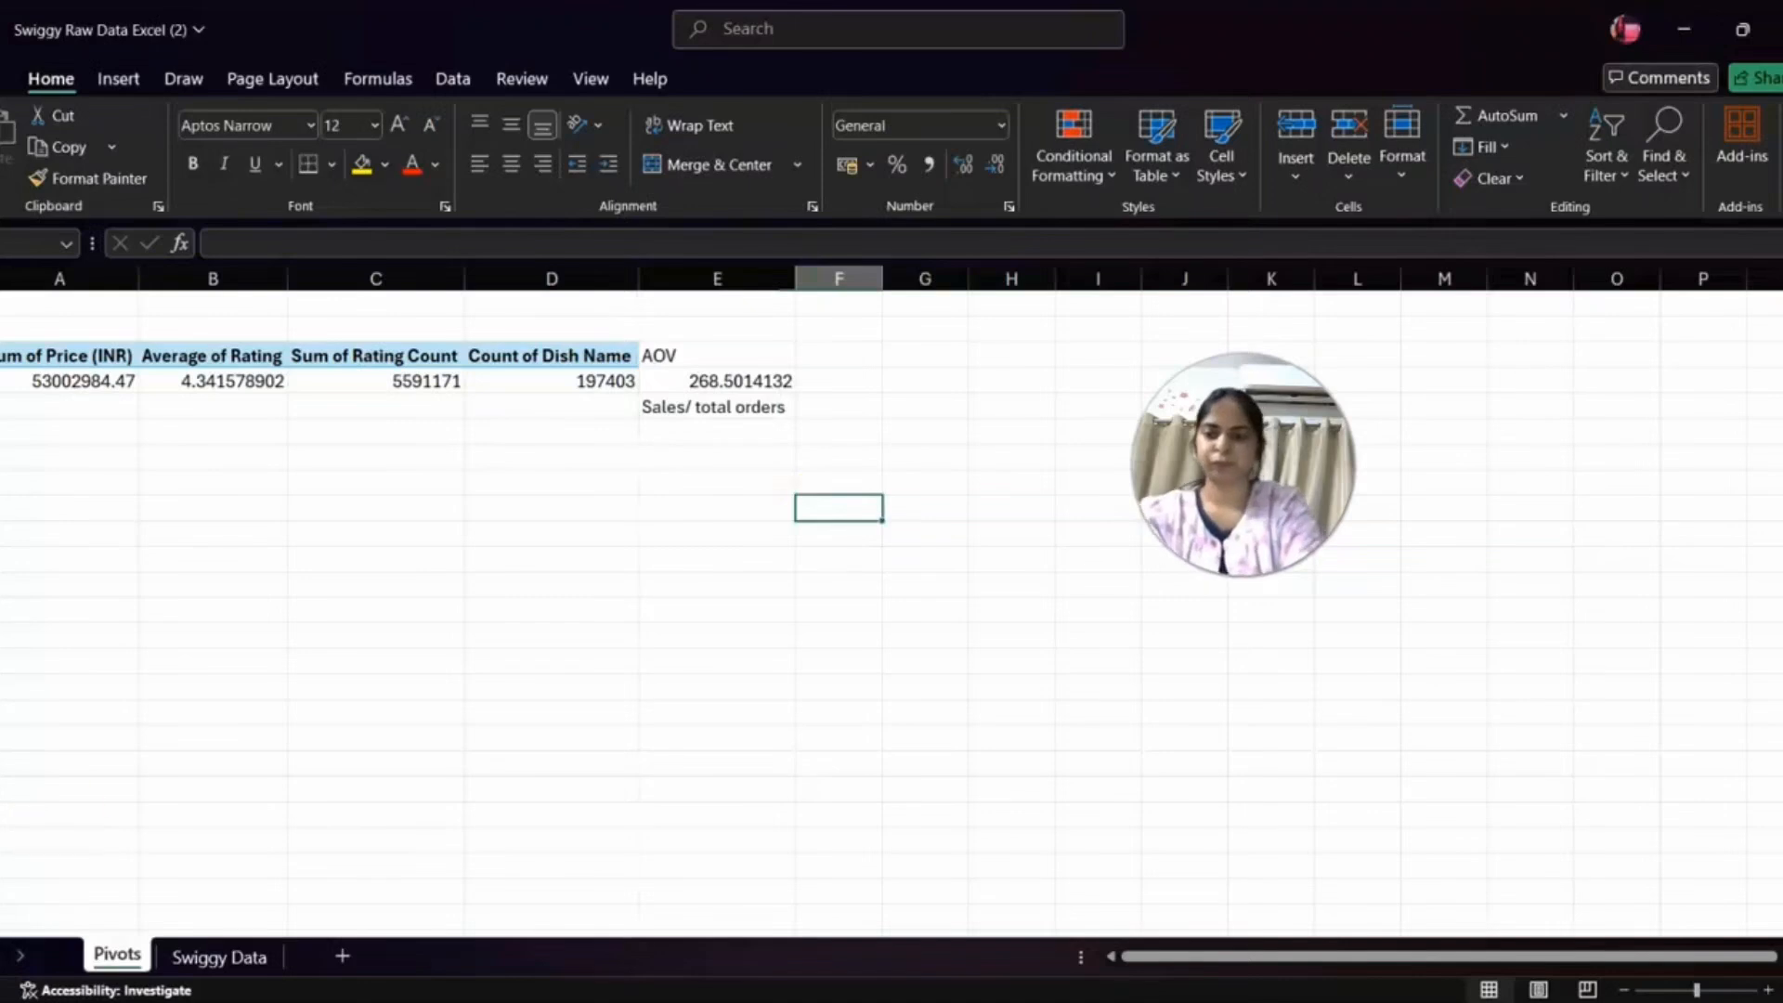
{"action": "left_click", "coordinate": [566, 269]}
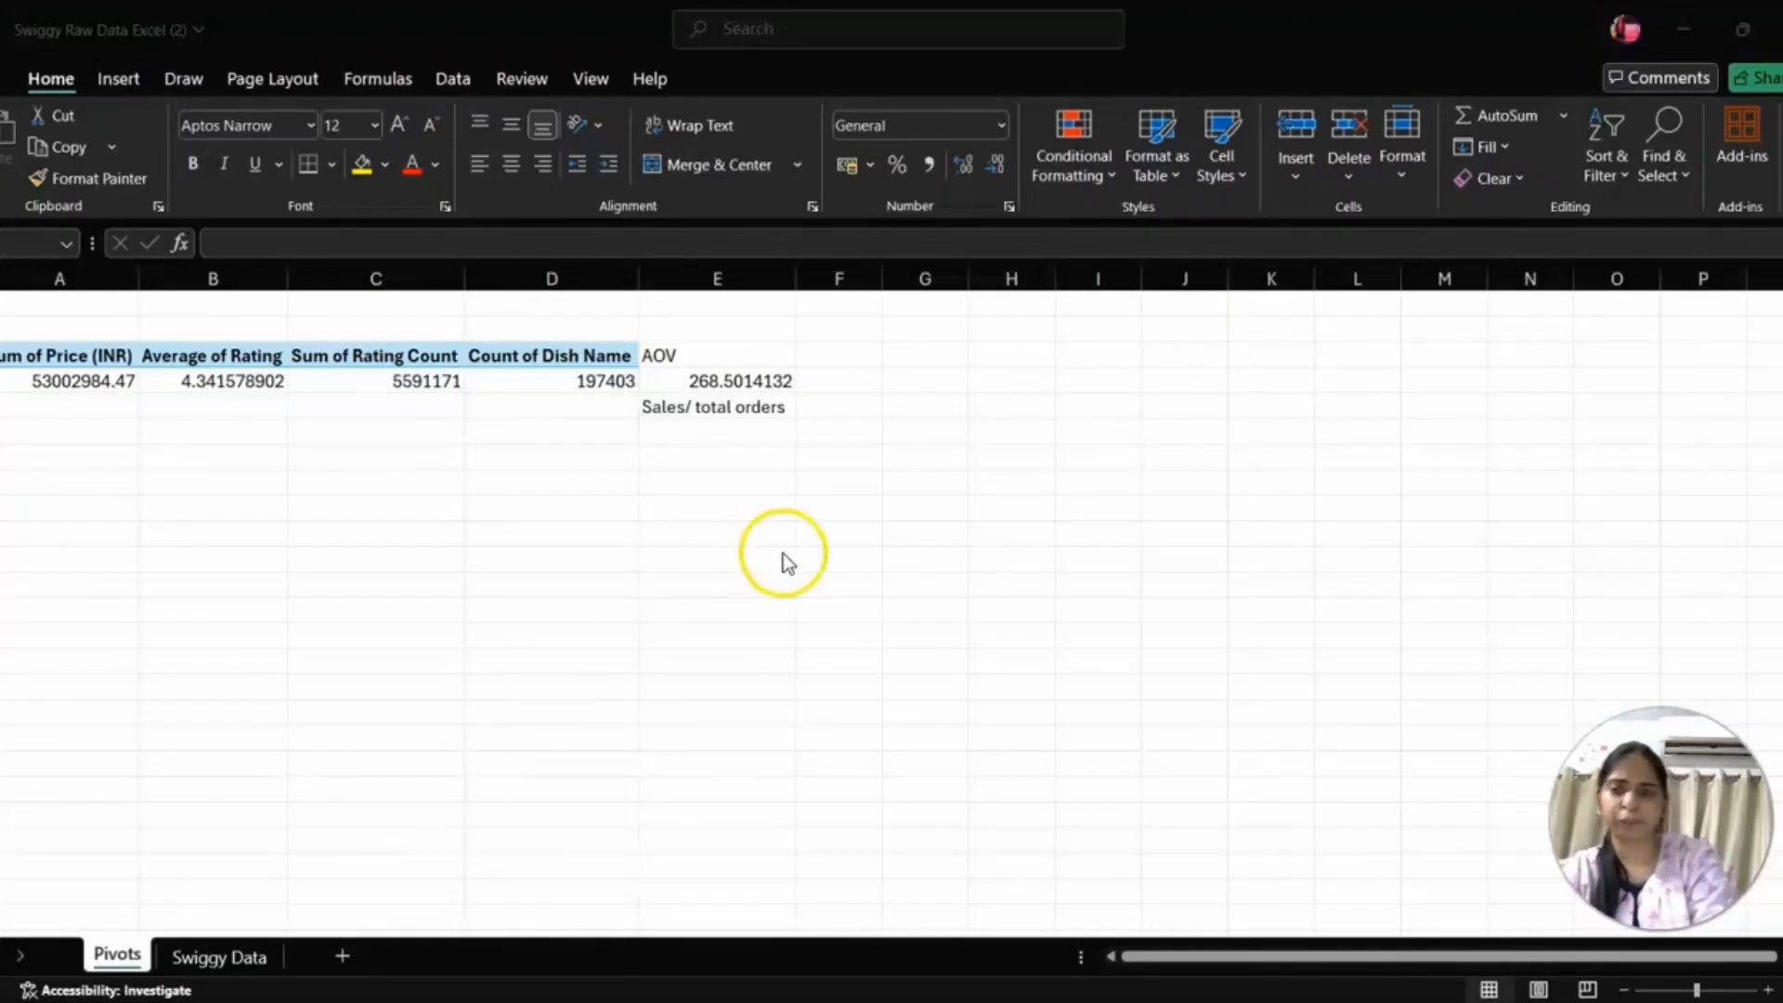
- Add a new sheet after Pivots, name it Dashboard, and hide its gridlines
{"action": "left_click", "coordinate": [343, 957]}
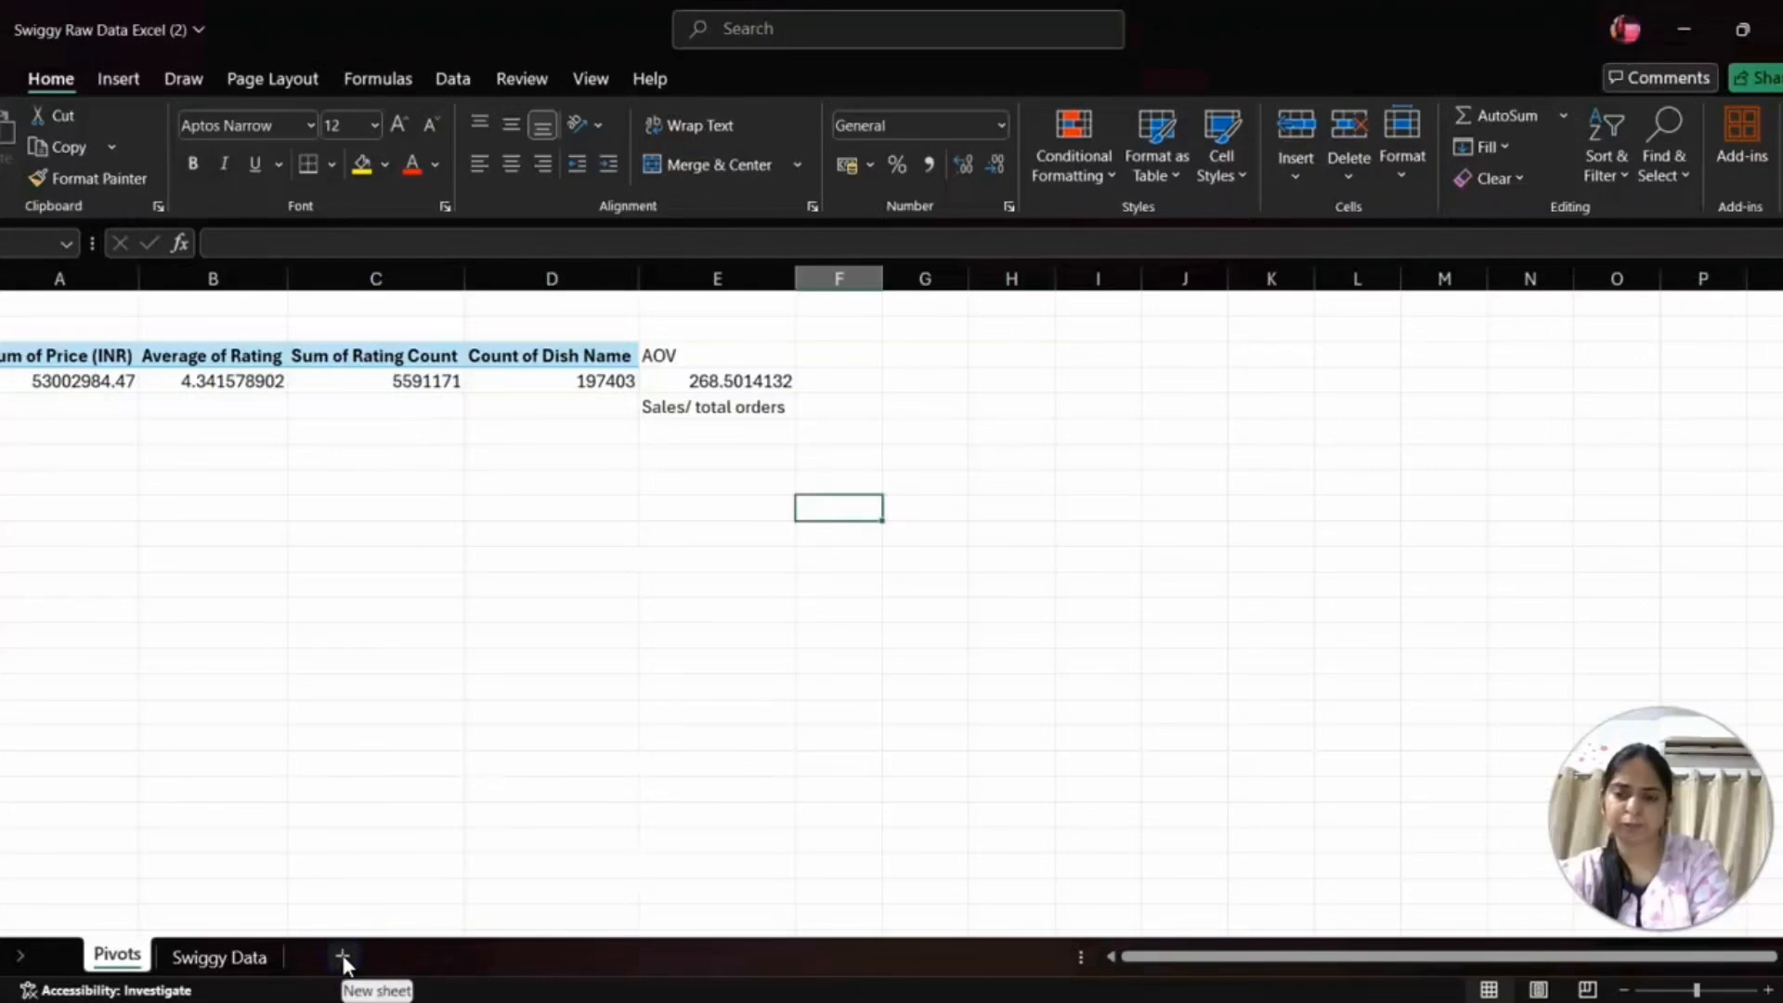
{"action": "left_click", "coordinate": [343, 956]}
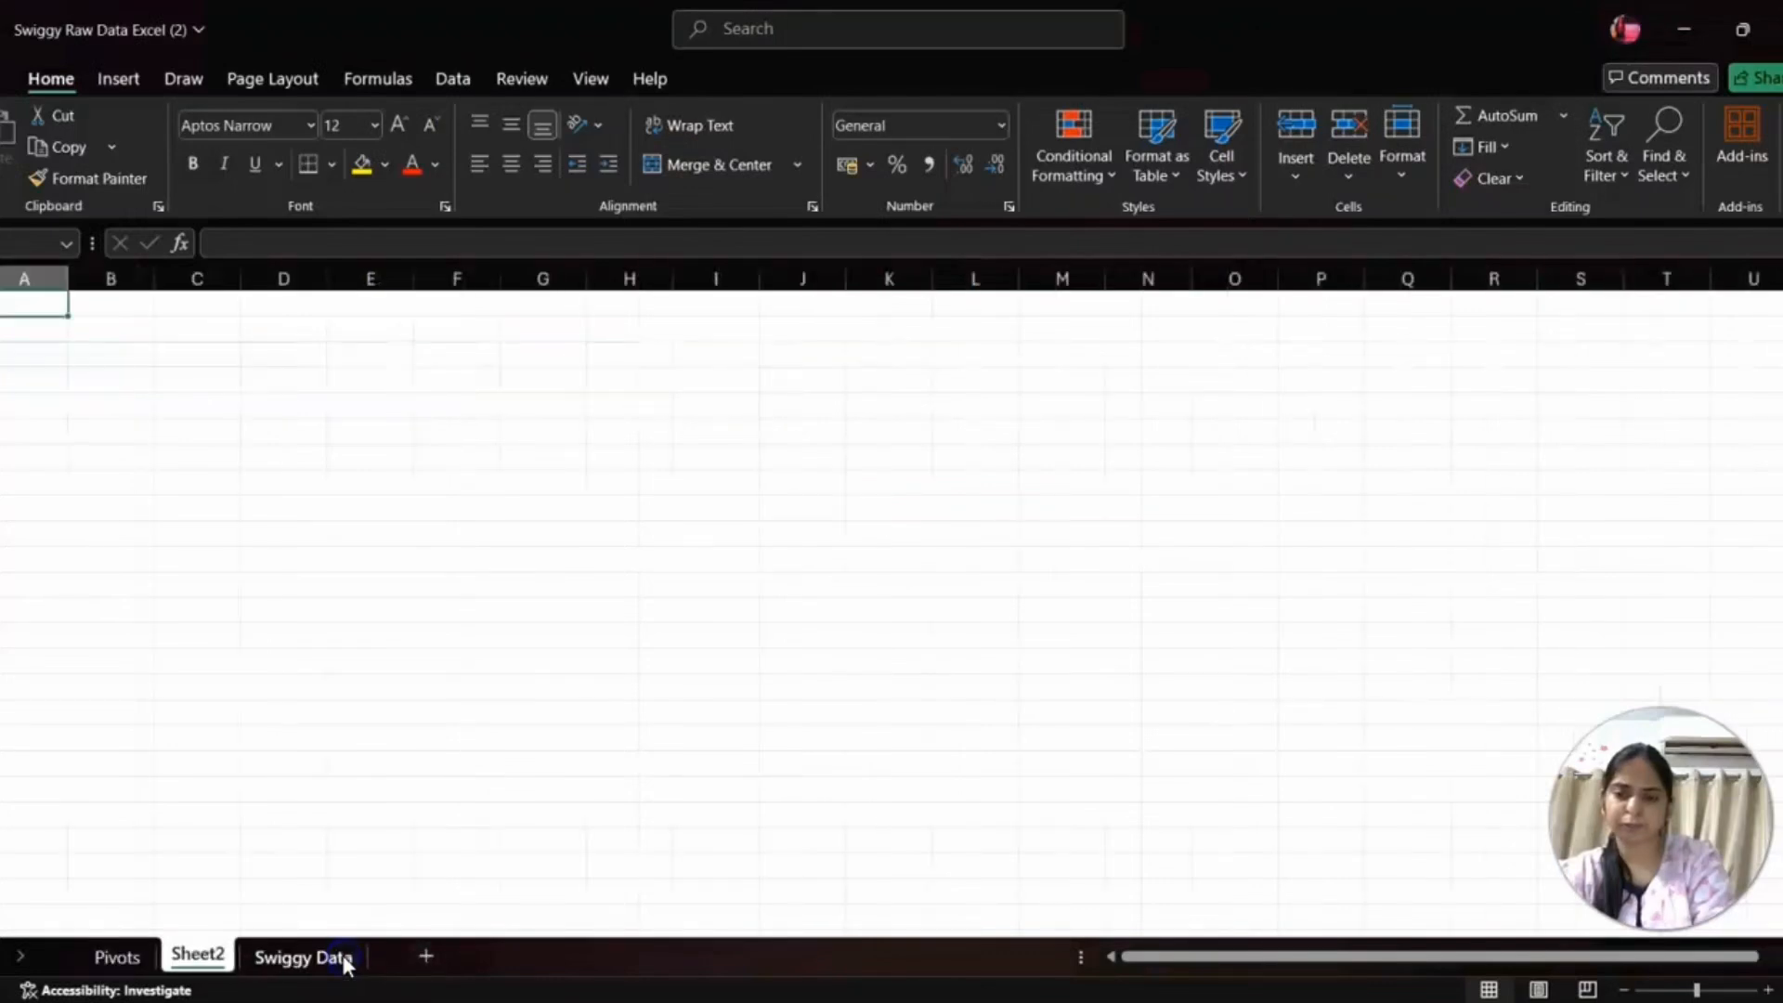
{"action": "left_click", "coordinate": [216, 957]}
{"action": "double_click", "coordinate": [213, 957]}
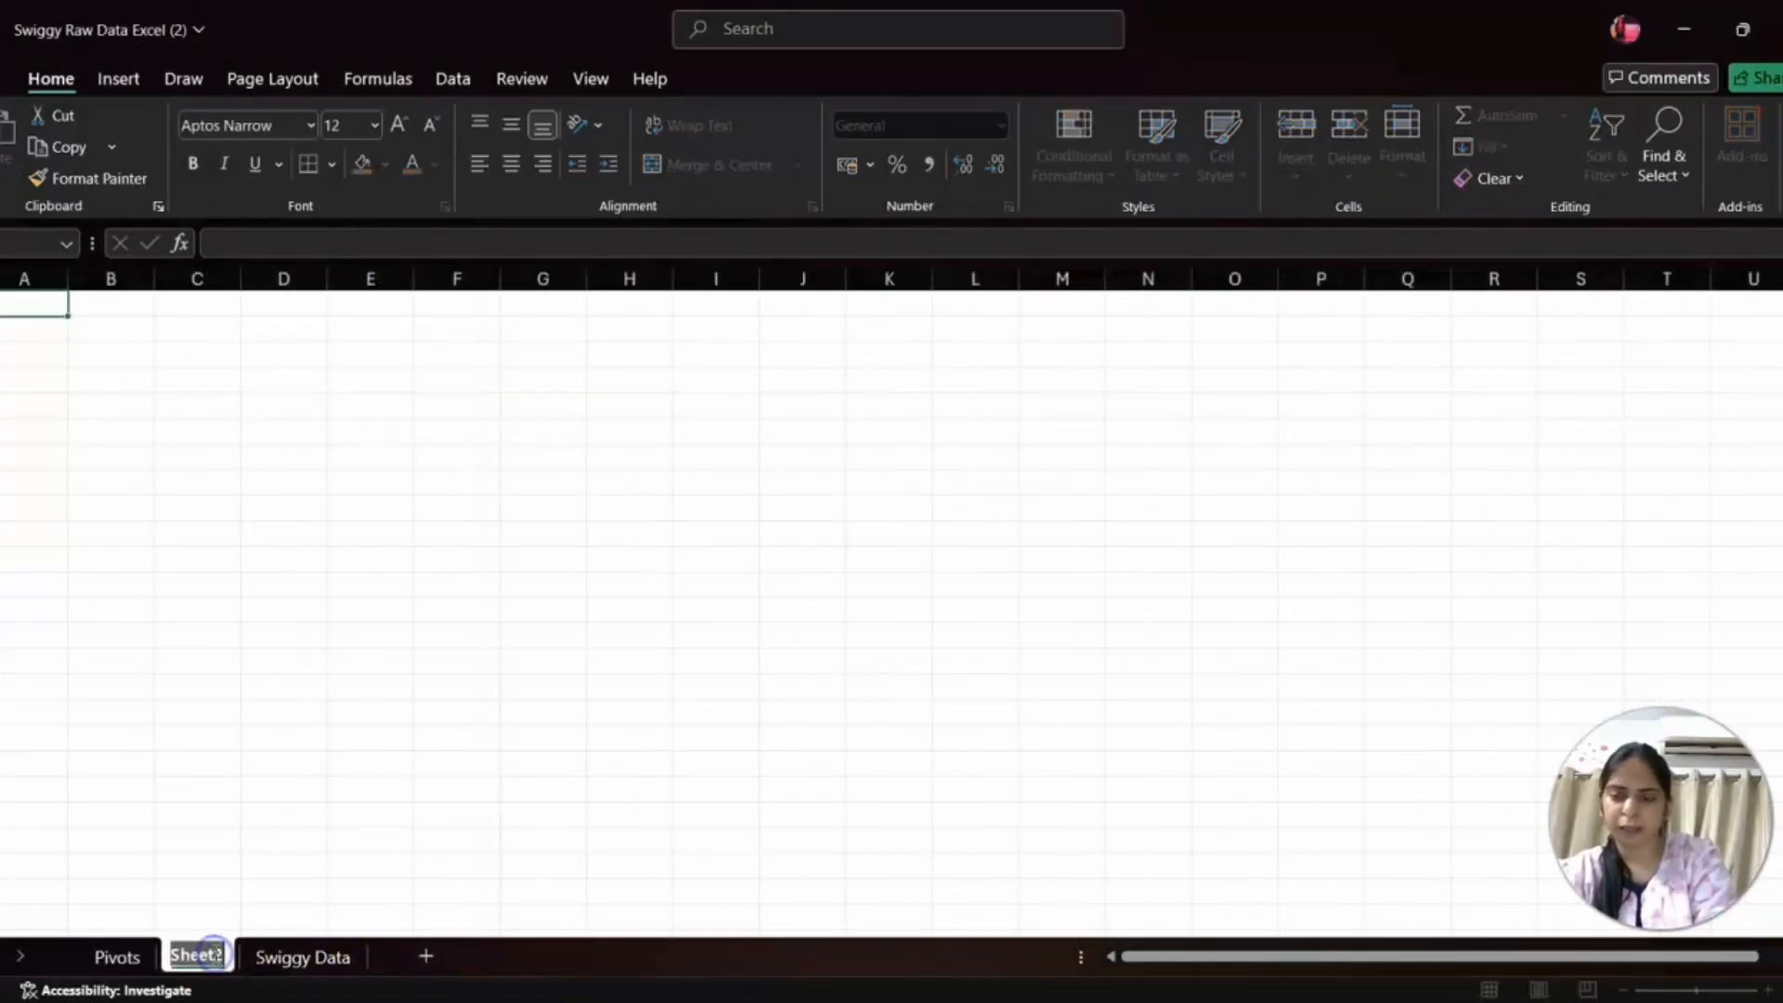
{"action": "key", "text": "BackSpace"}
{"action": "type", "text": "d"}
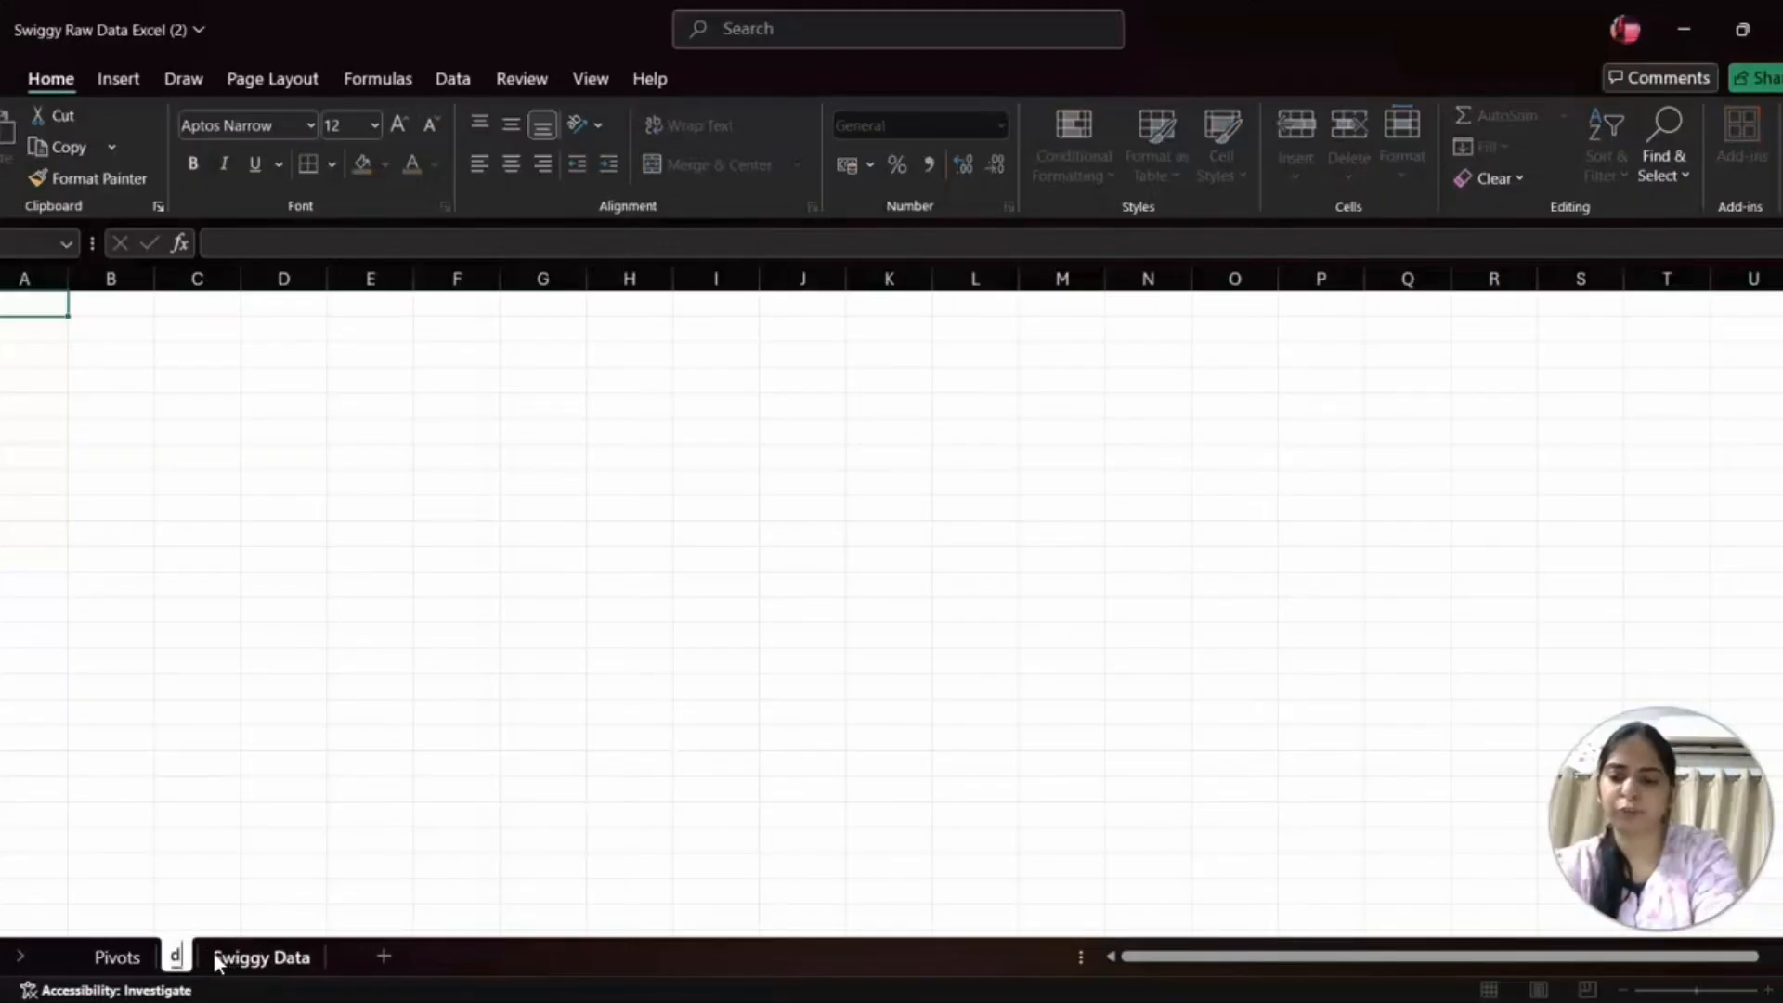
{"action": "type", "text": "ashboard"}
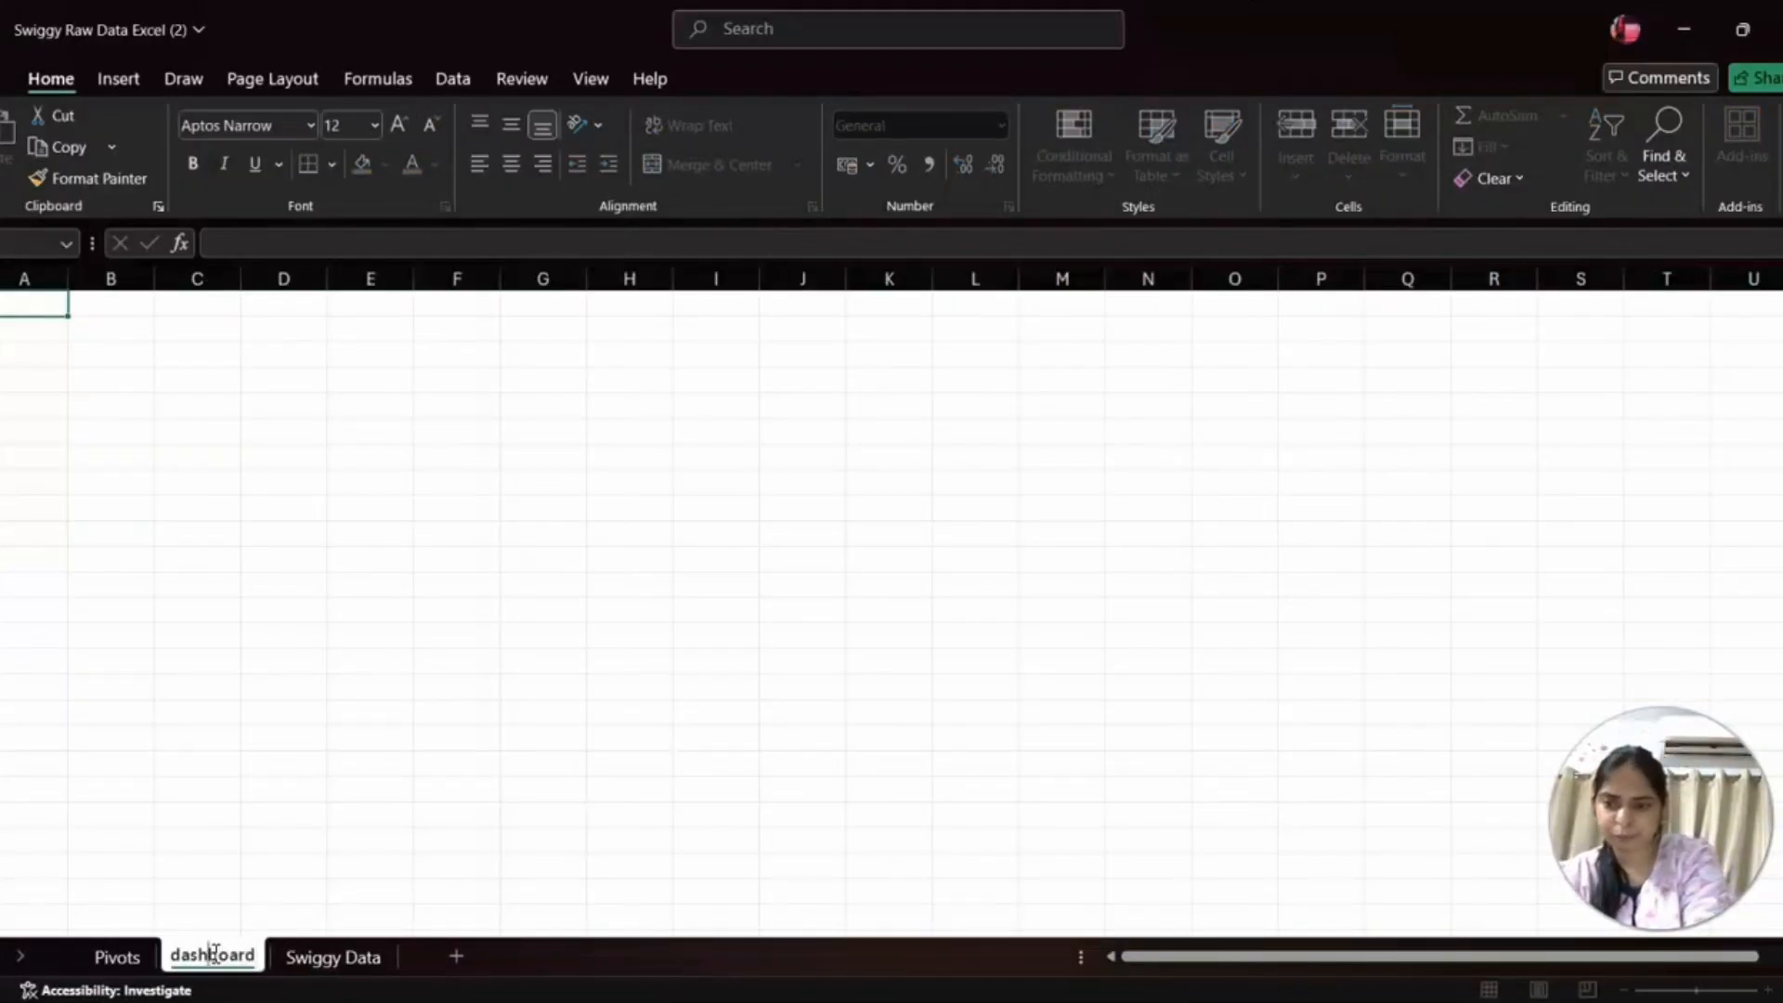
{"action": "key", "text": "Home"}
{"action": "key", "text": "Delete"}
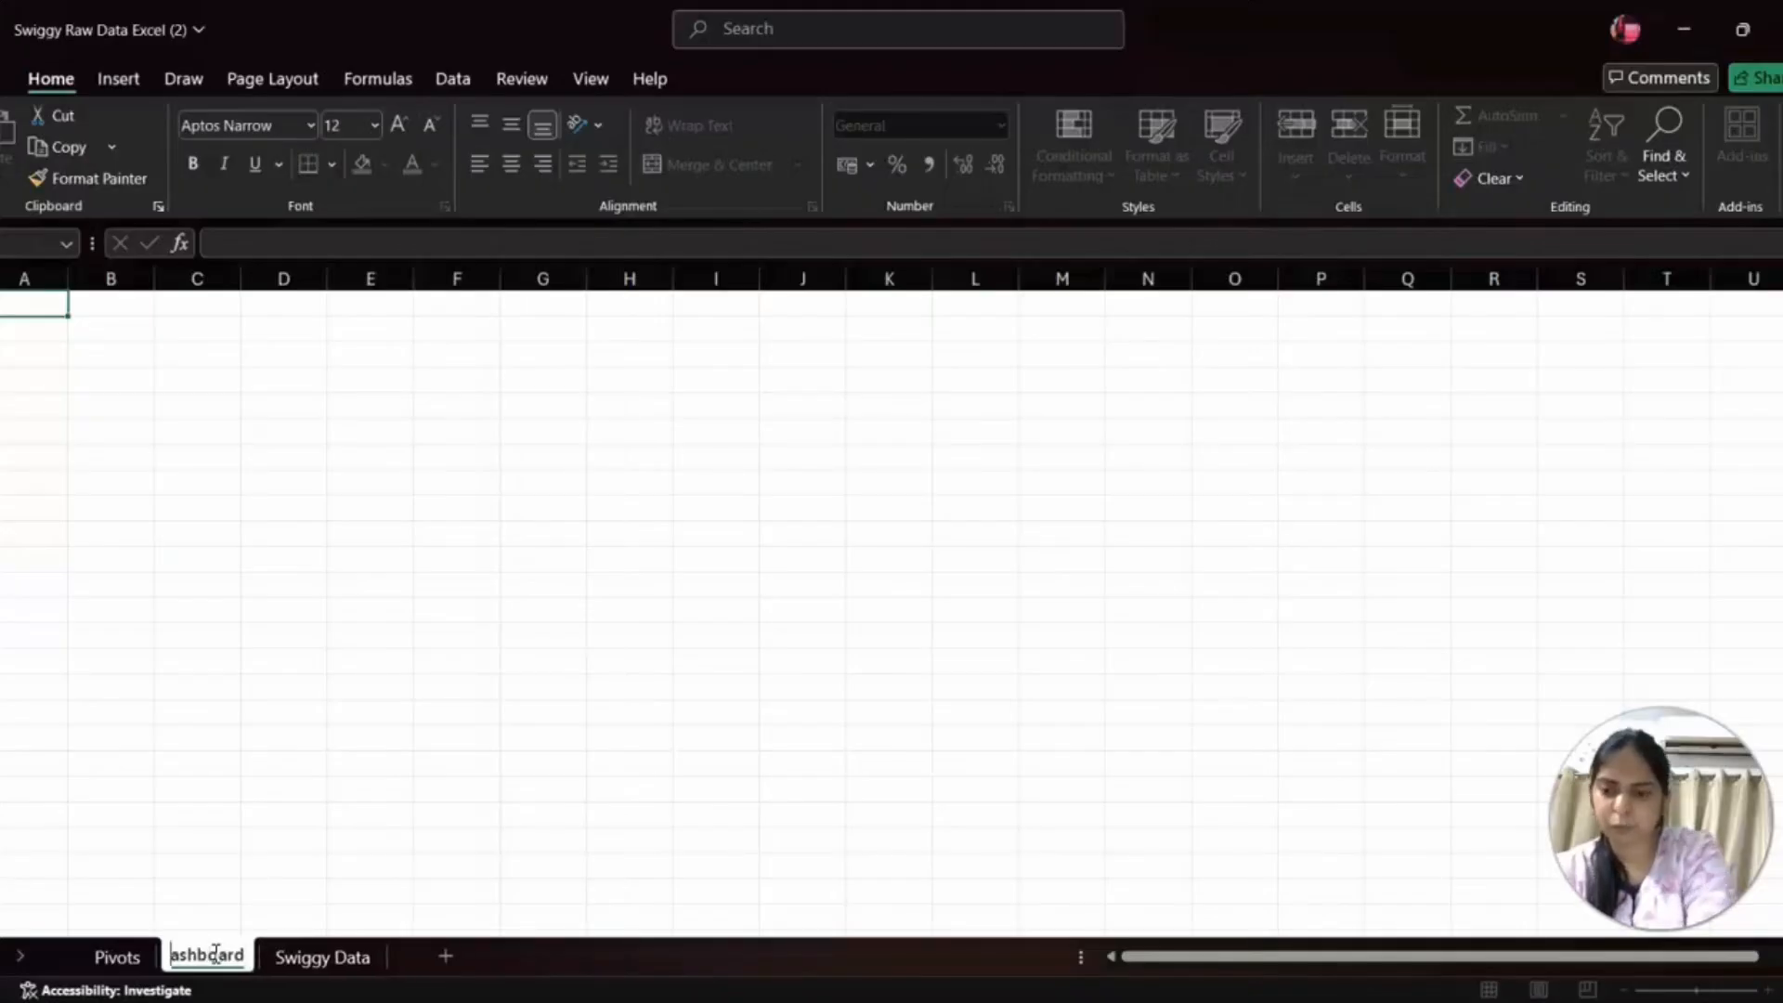
{"action": "type", "text": "D"}
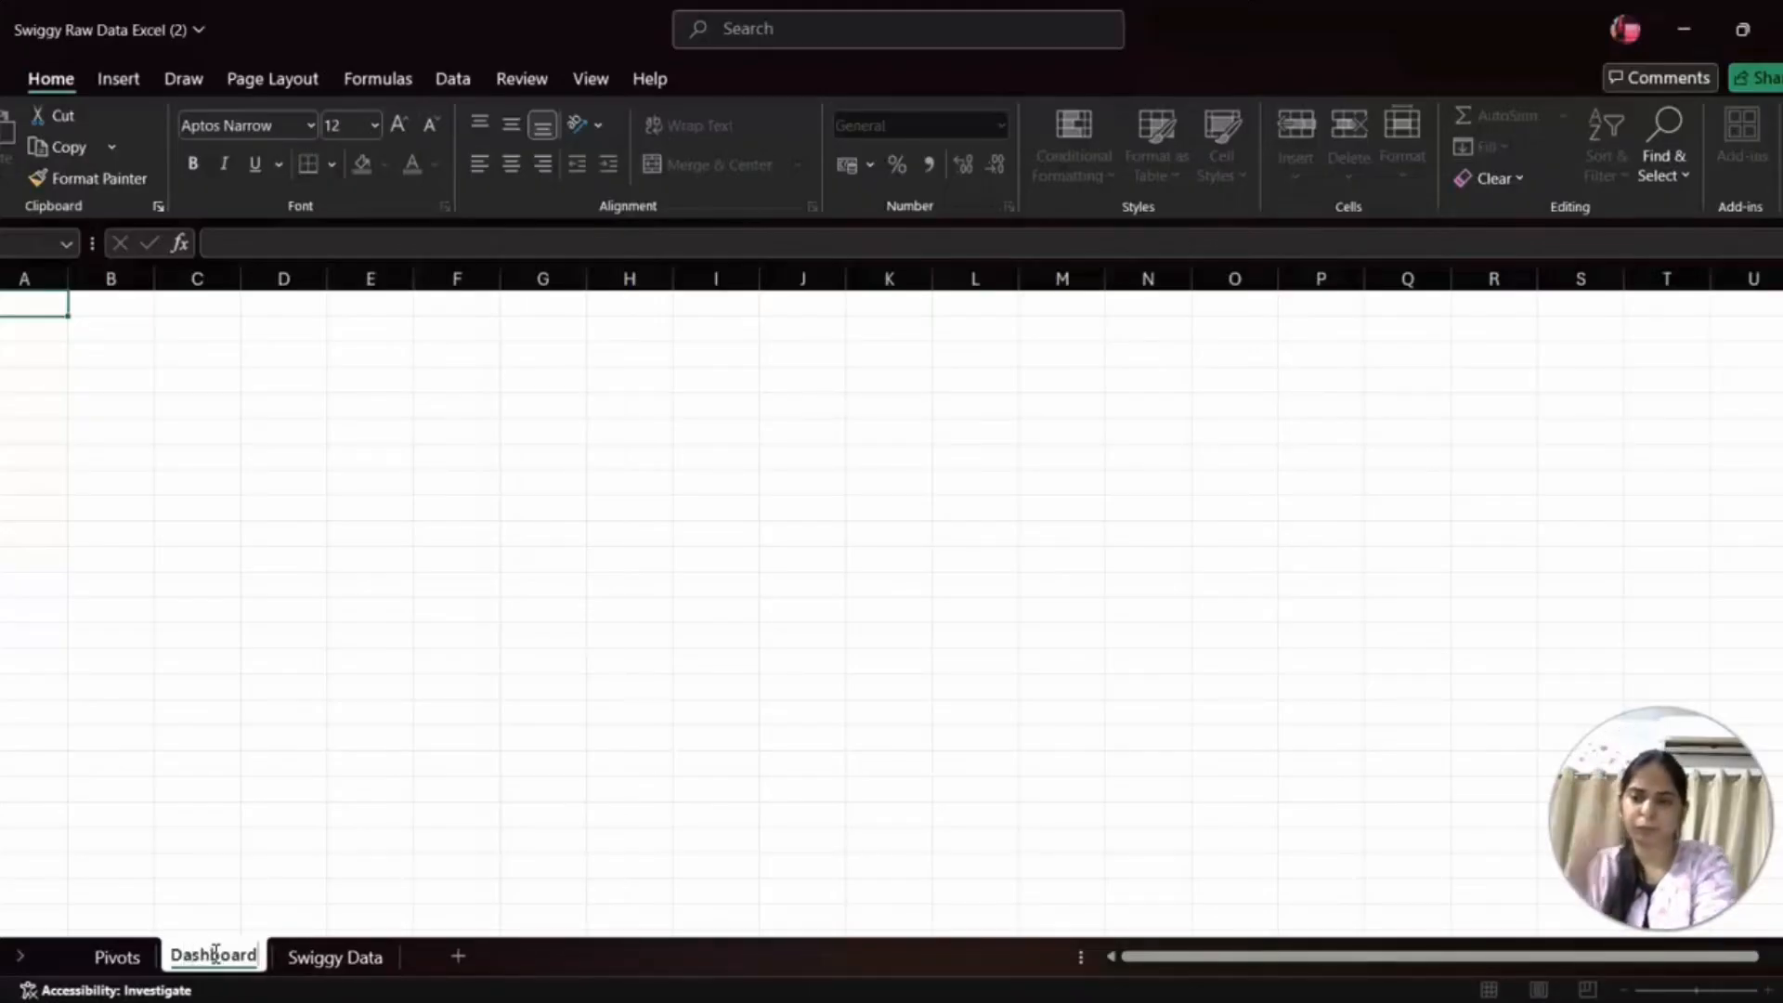
{"action": "left_click", "coordinate": [423, 735]}
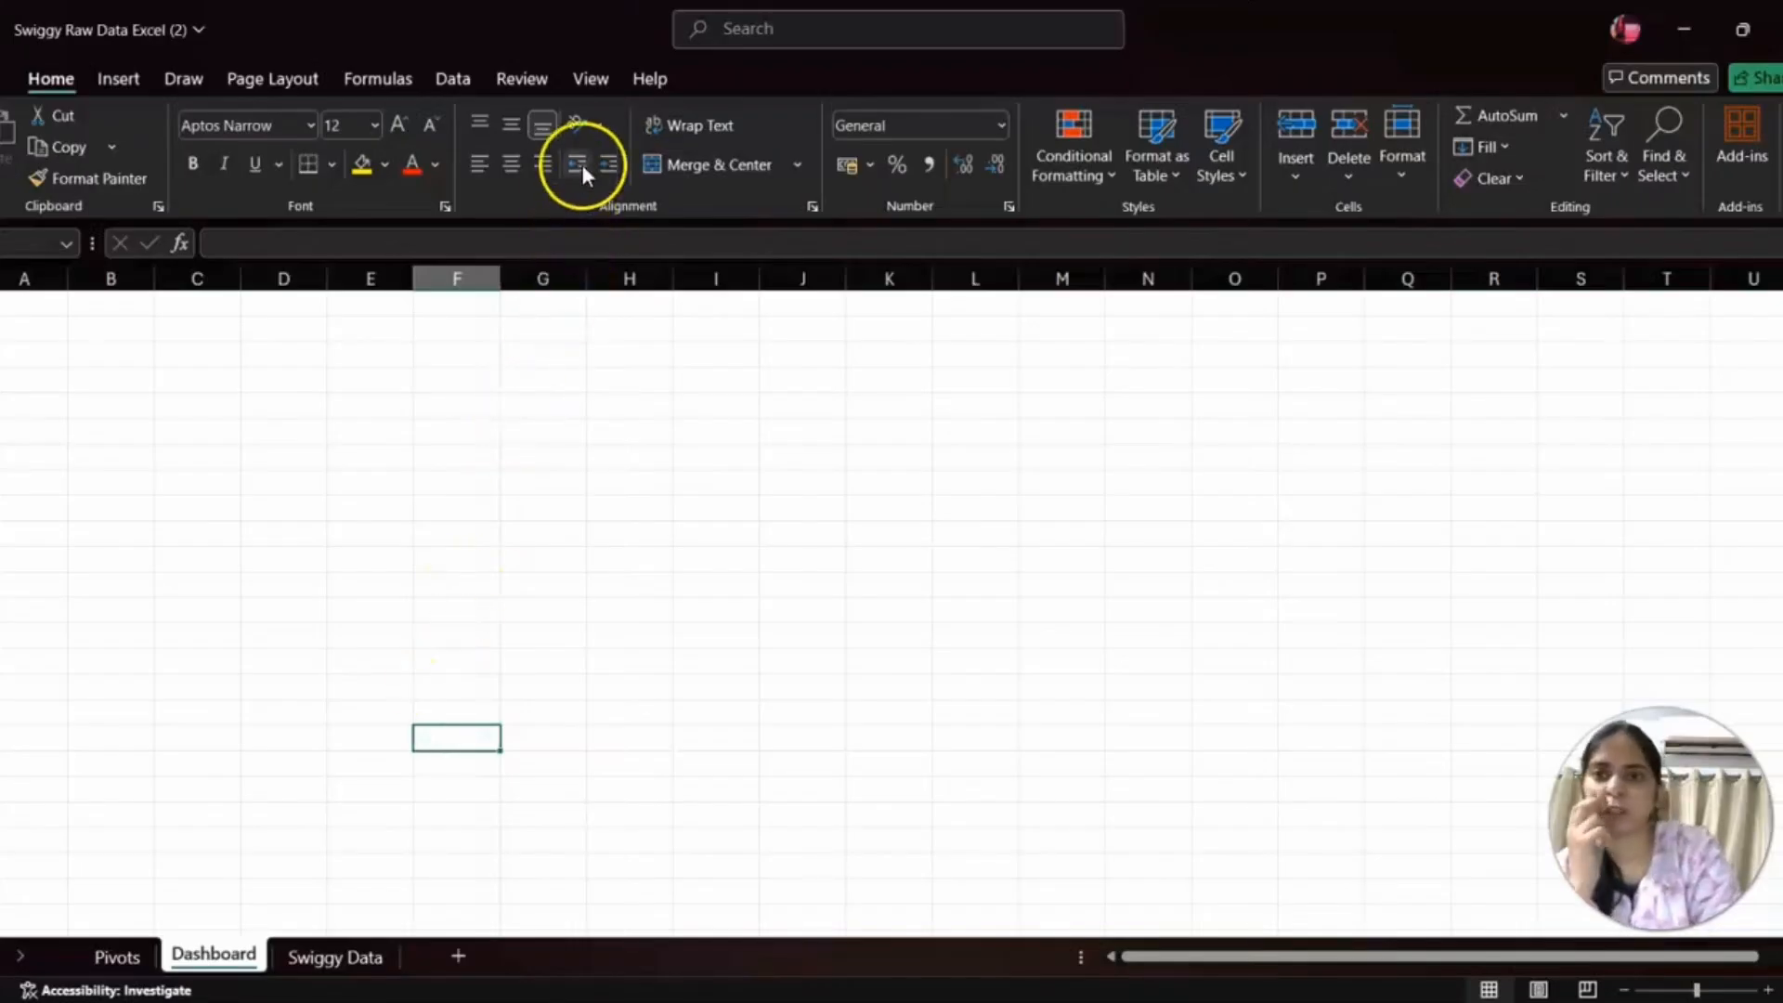
{"action": "left_click", "coordinate": [587, 81]}
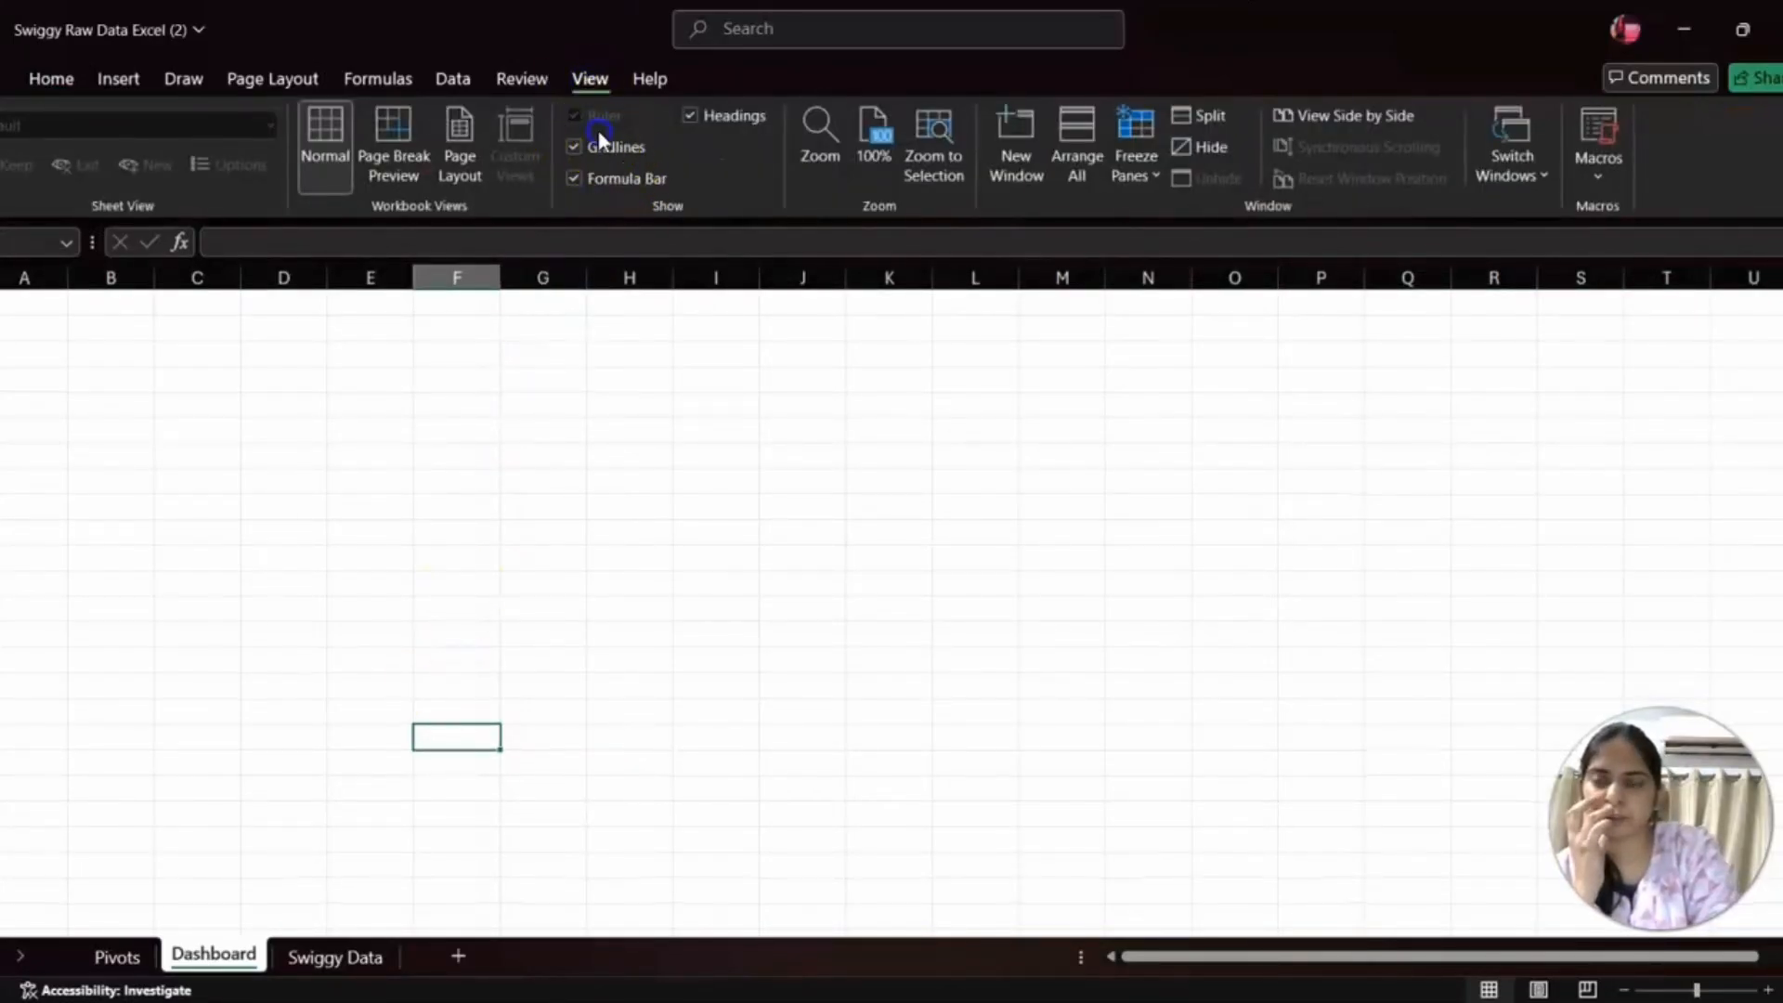
{"action": "left_click", "coordinate": [575, 147]}
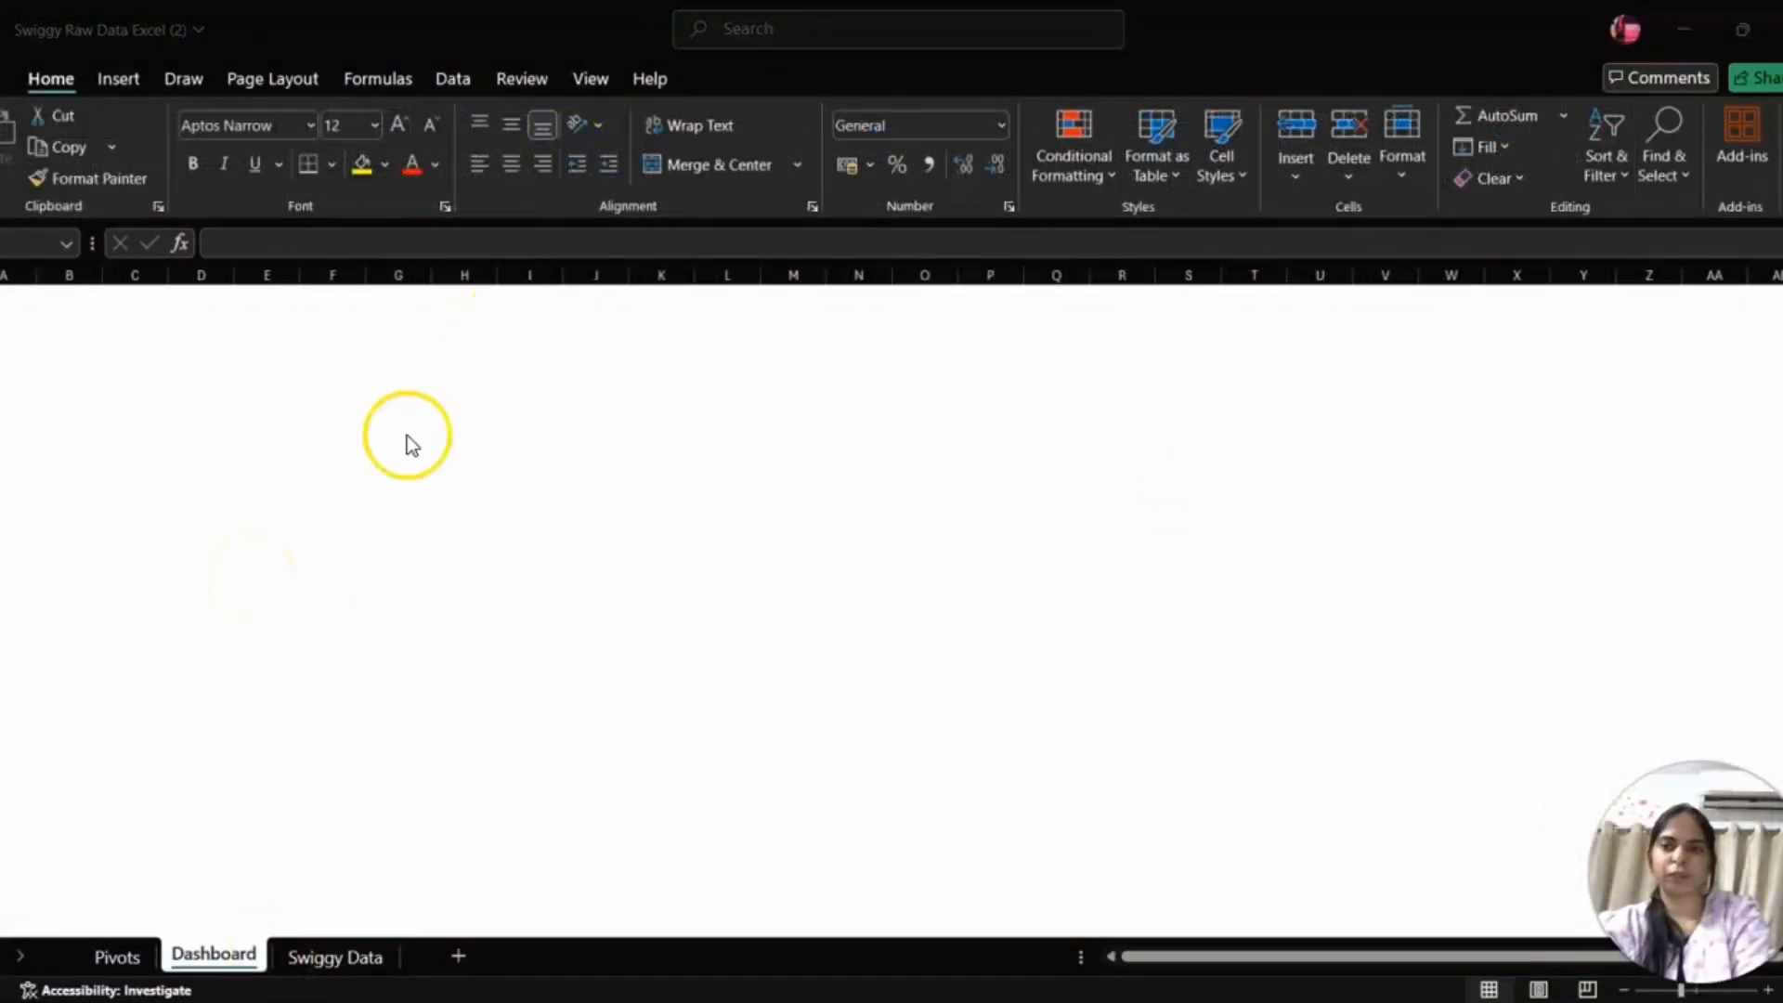
- Insert a rectangle near the Dashboard sheet's top-left corner and enlarge it to a background about 33 cm wide and 21 cm high
{"action": "left_click", "coordinate": [111, 65]}
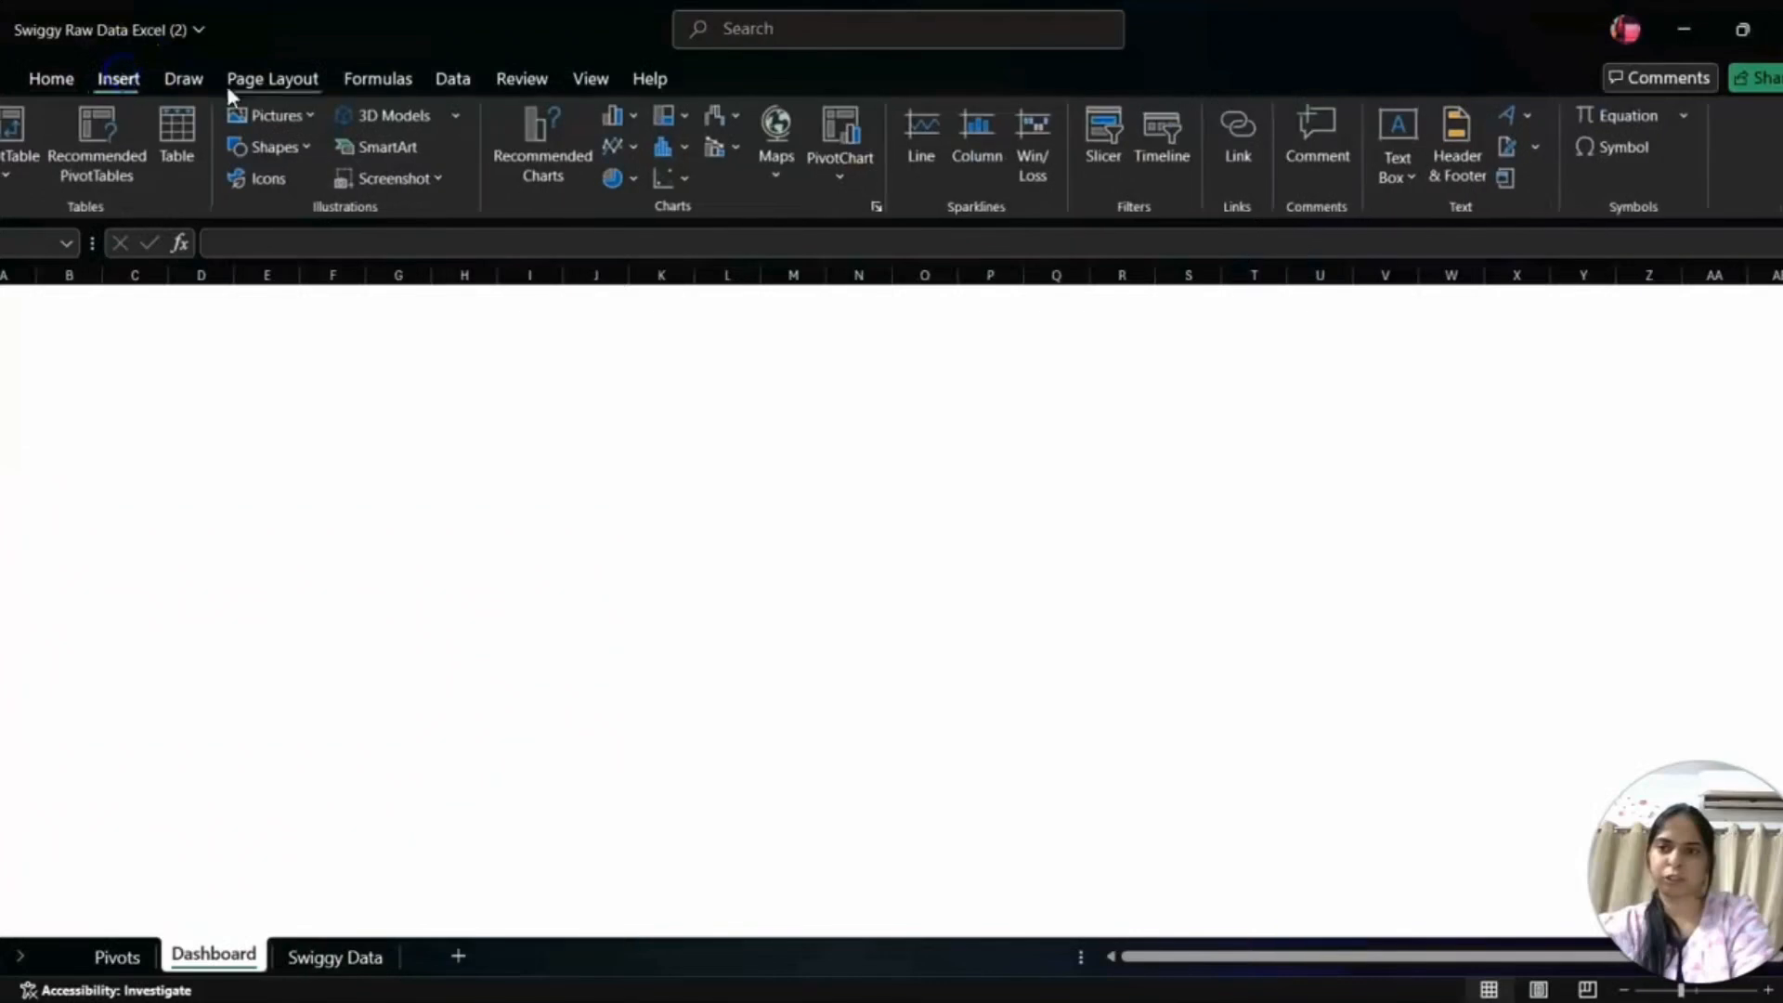
{"action": "left_click", "coordinate": [279, 147]}
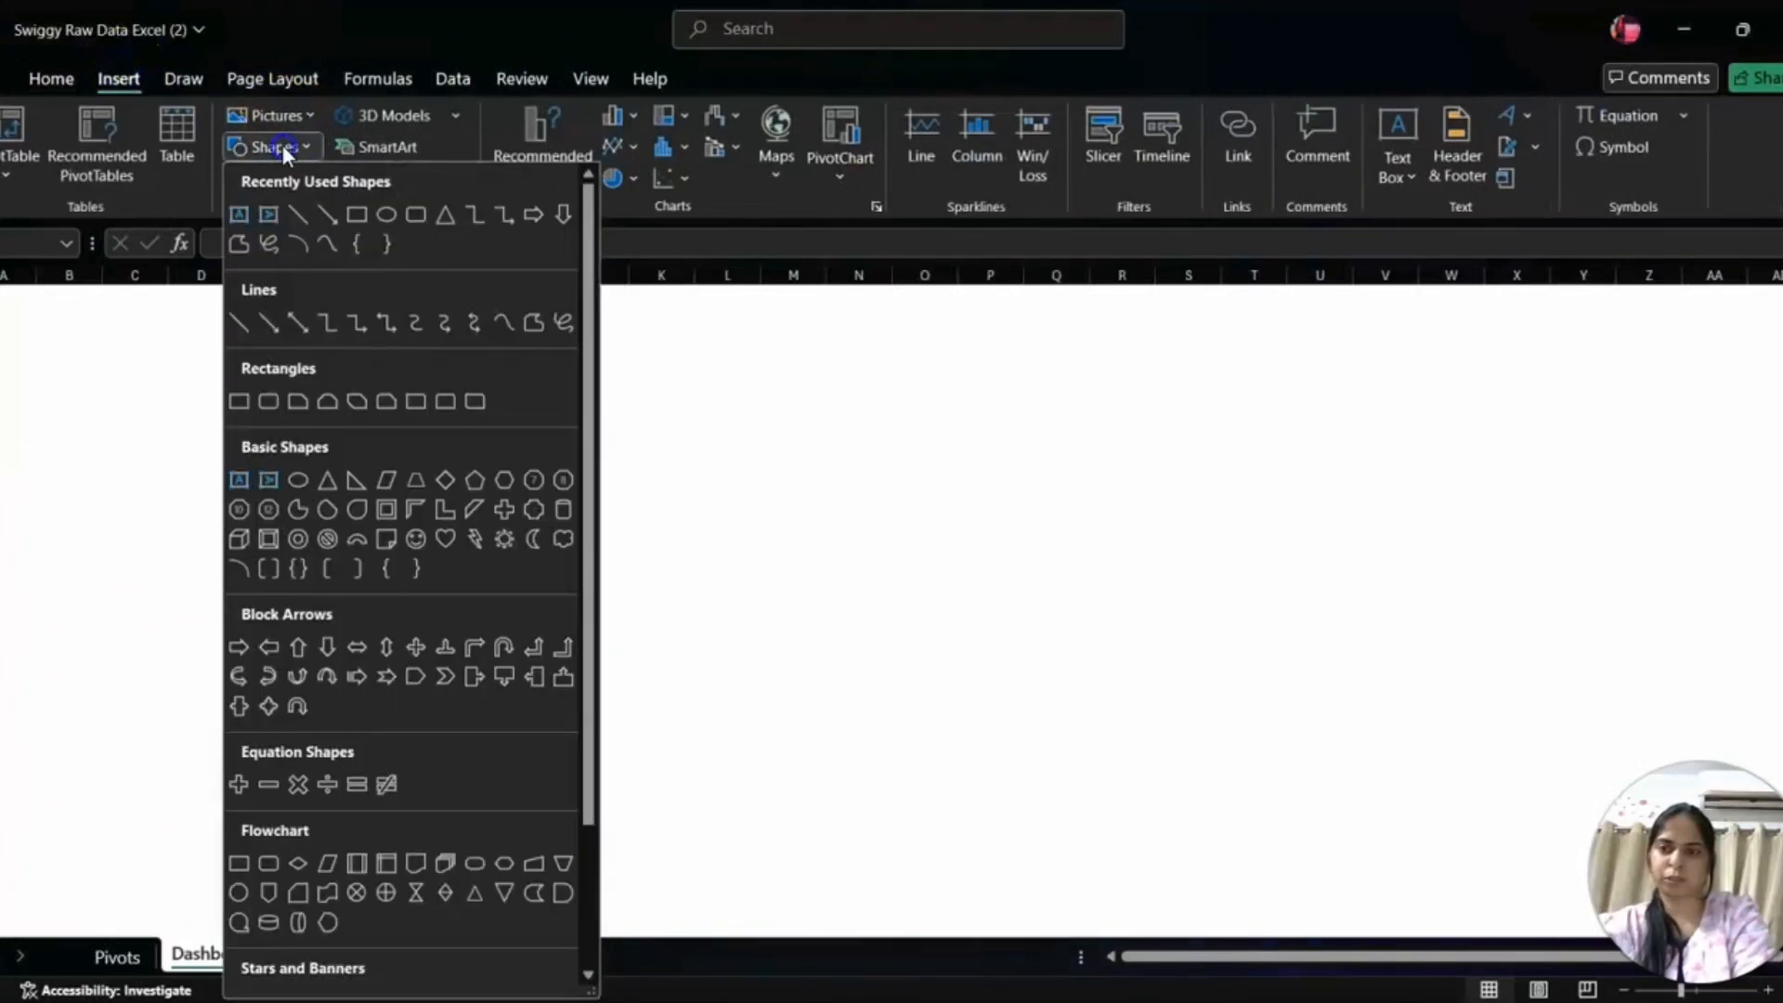
{"action": "left_click", "coordinate": [240, 401]}
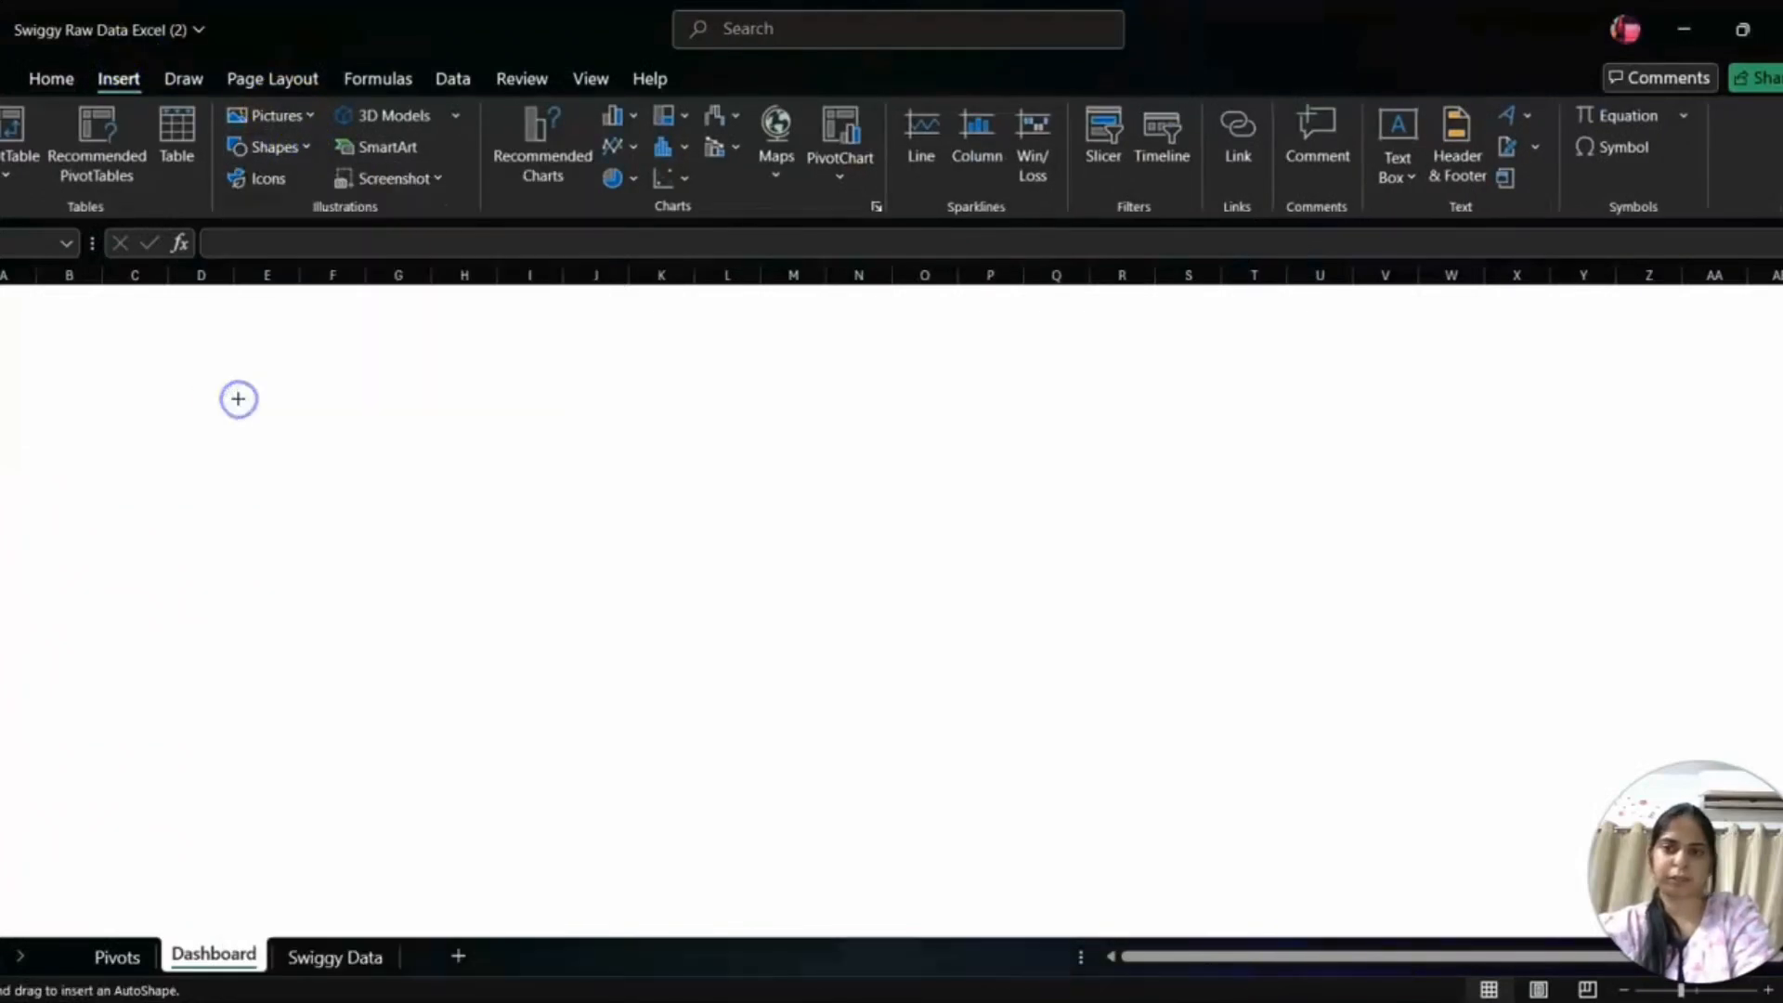
{"action": "left_click", "coordinate": [3, 307]}
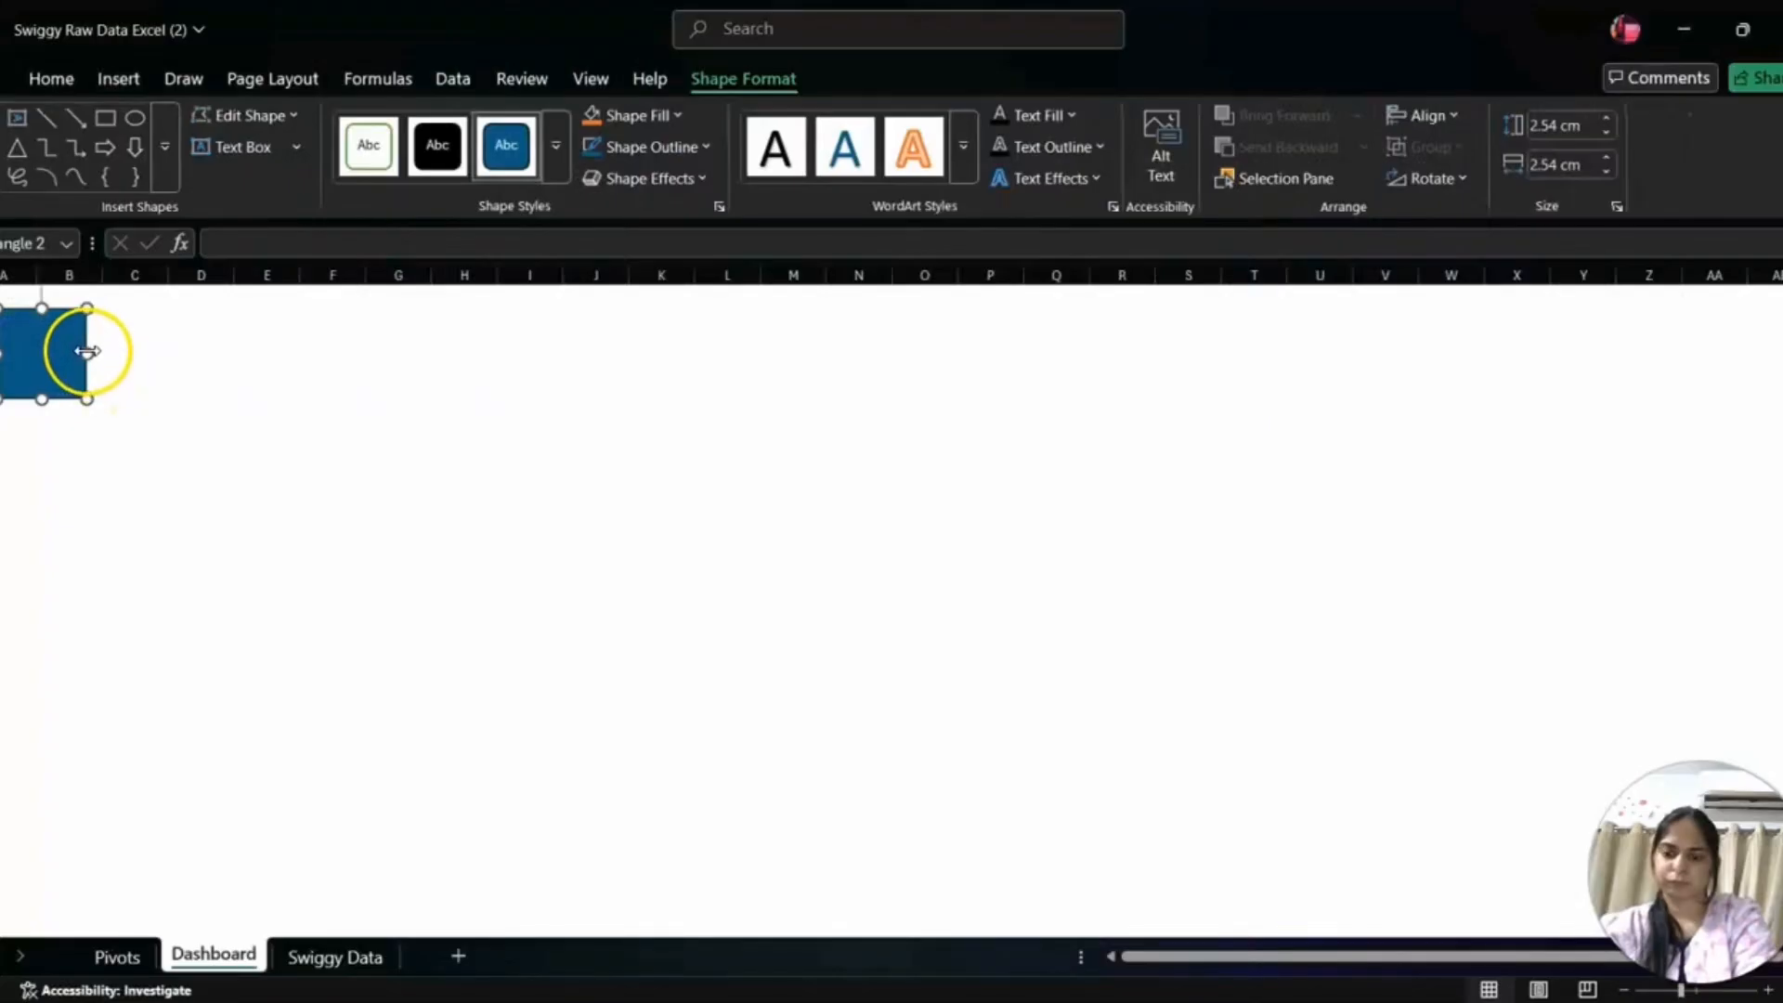
{"action": "left_click_drag", "start_coordinate": [91, 350], "coordinate": [1166, 495]}
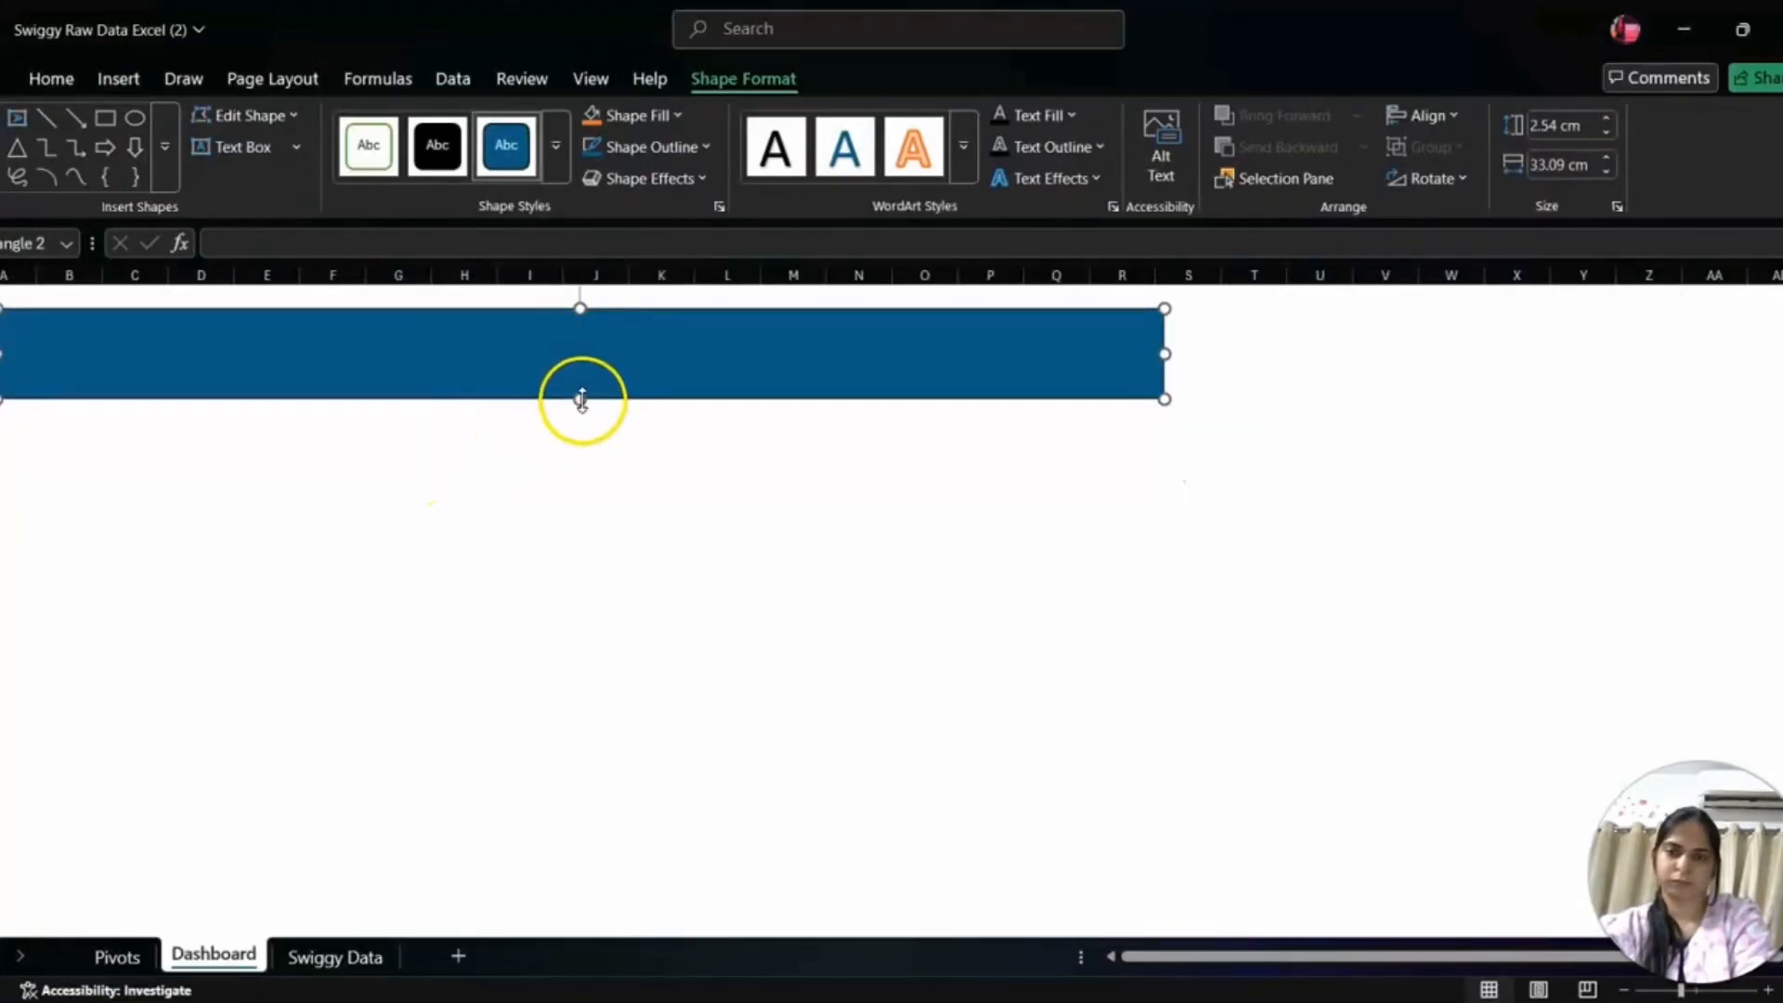
{"action": "left_click_drag", "start_coordinate": [580, 400], "coordinate": [604, 935]}
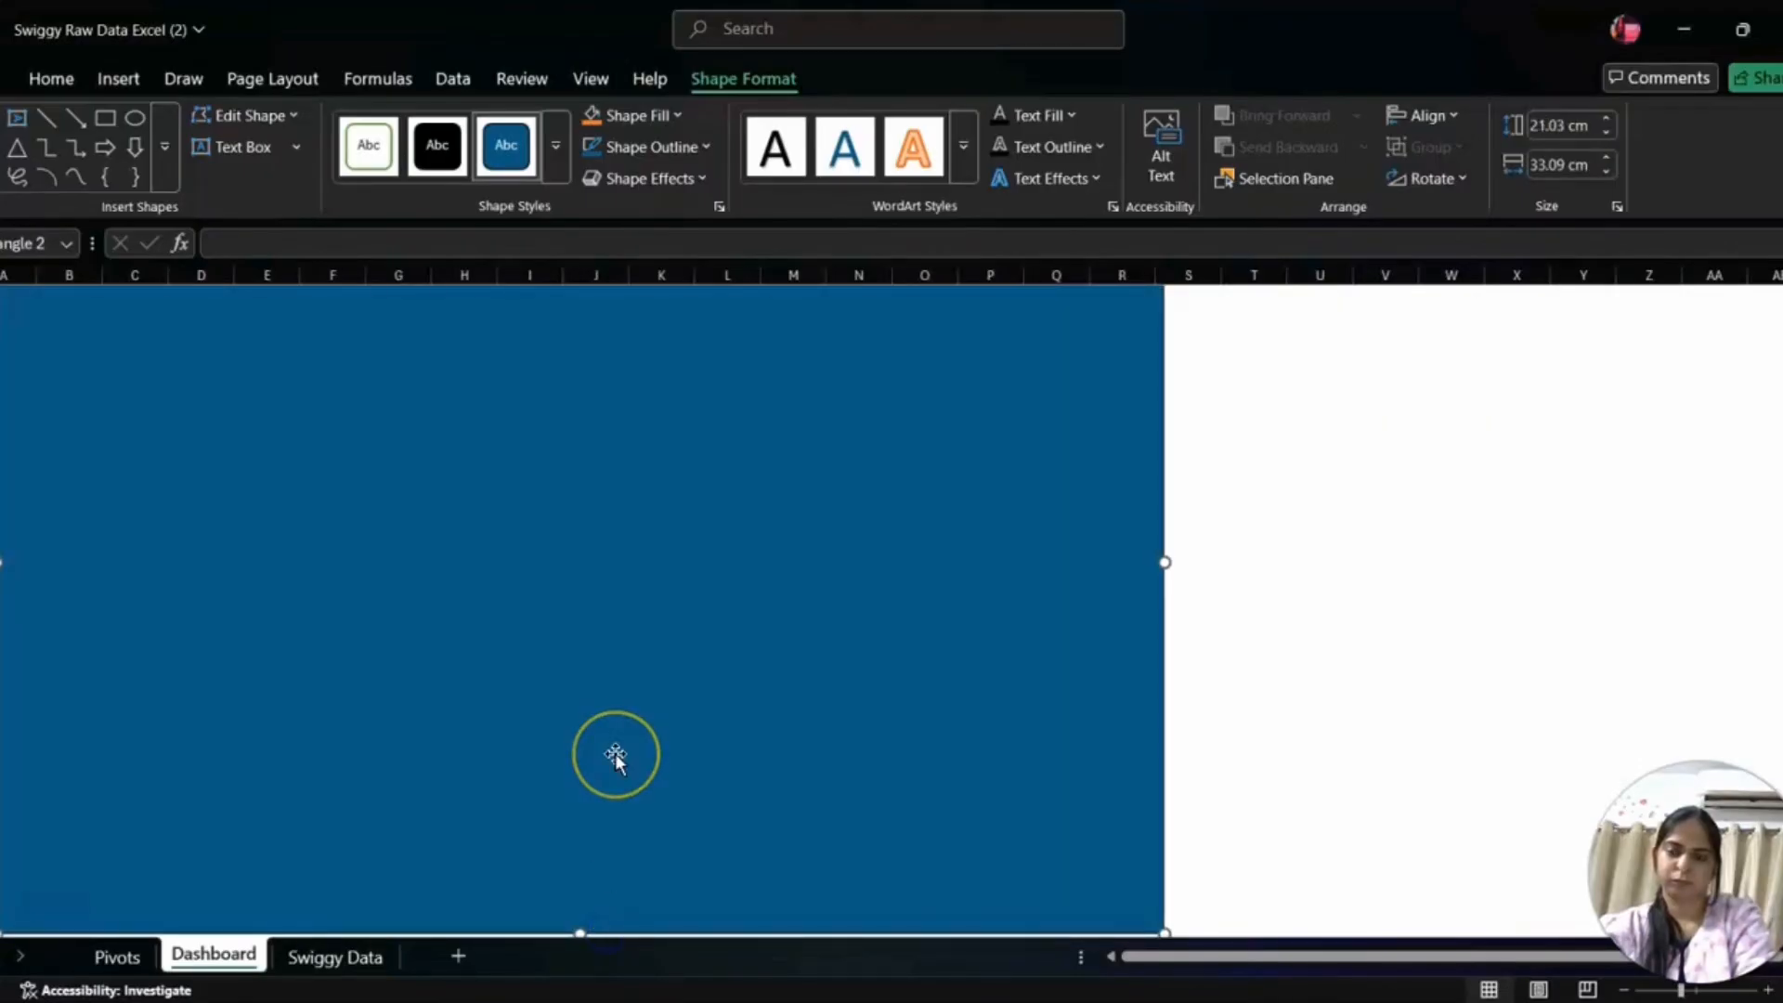
{"action": "scroll", "coordinate": [615, 754], "scroll_direction": "down", "scroll_amount": 2, "text": "ctrl"}
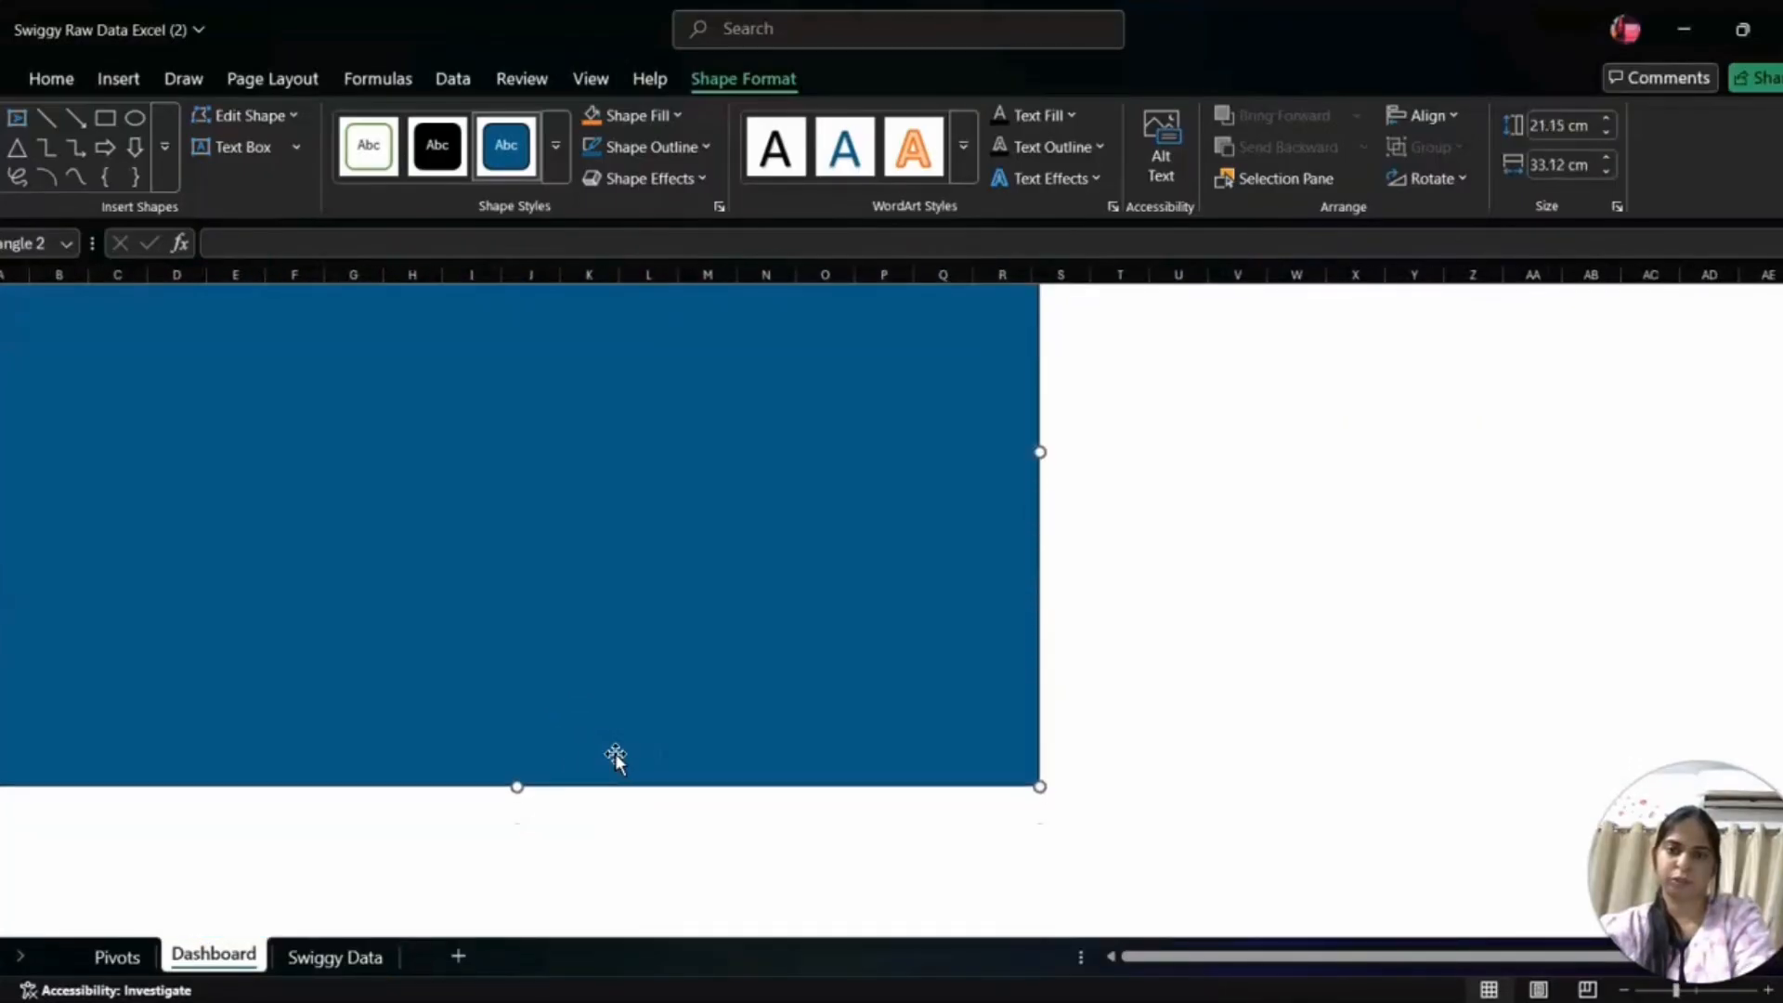
{"action": "scroll", "coordinate": [615, 754], "scroll_direction": "up", "scroll_amount": 3}
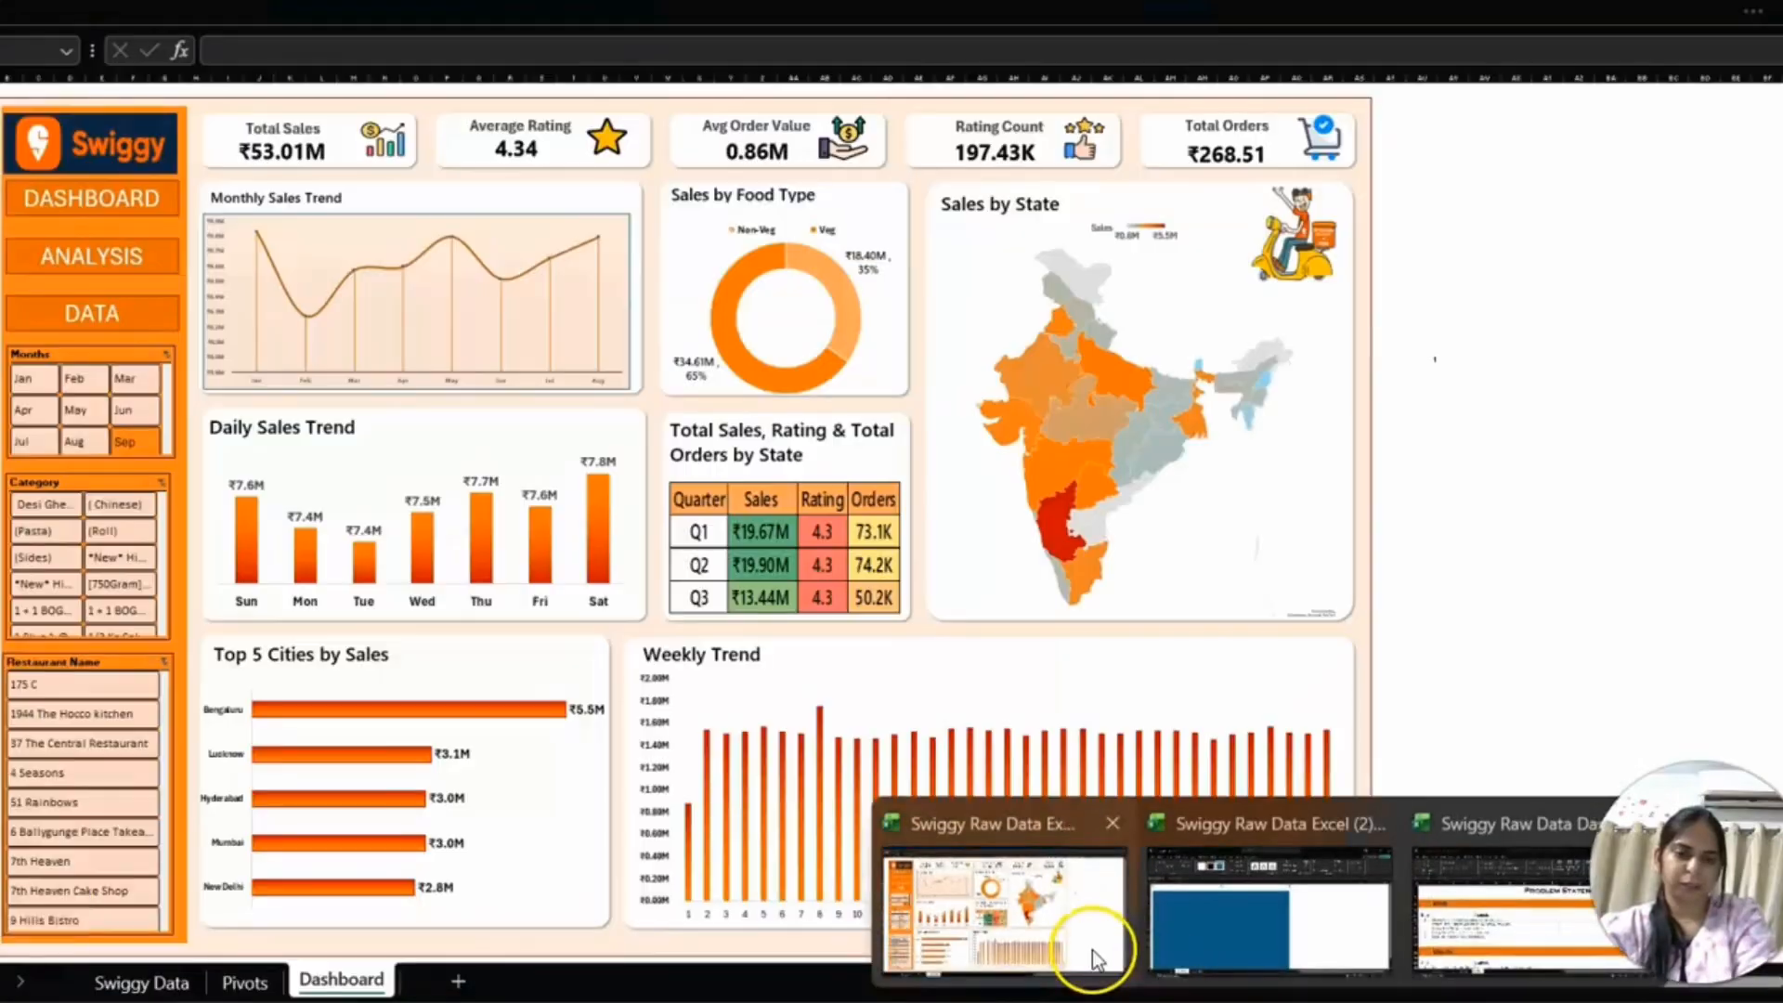
- Check the layout of the finished Swiggy dashboard in the other workbook and return to the new Dashboard sheet
{"action": "left_click", "coordinate": [1092, 950]}
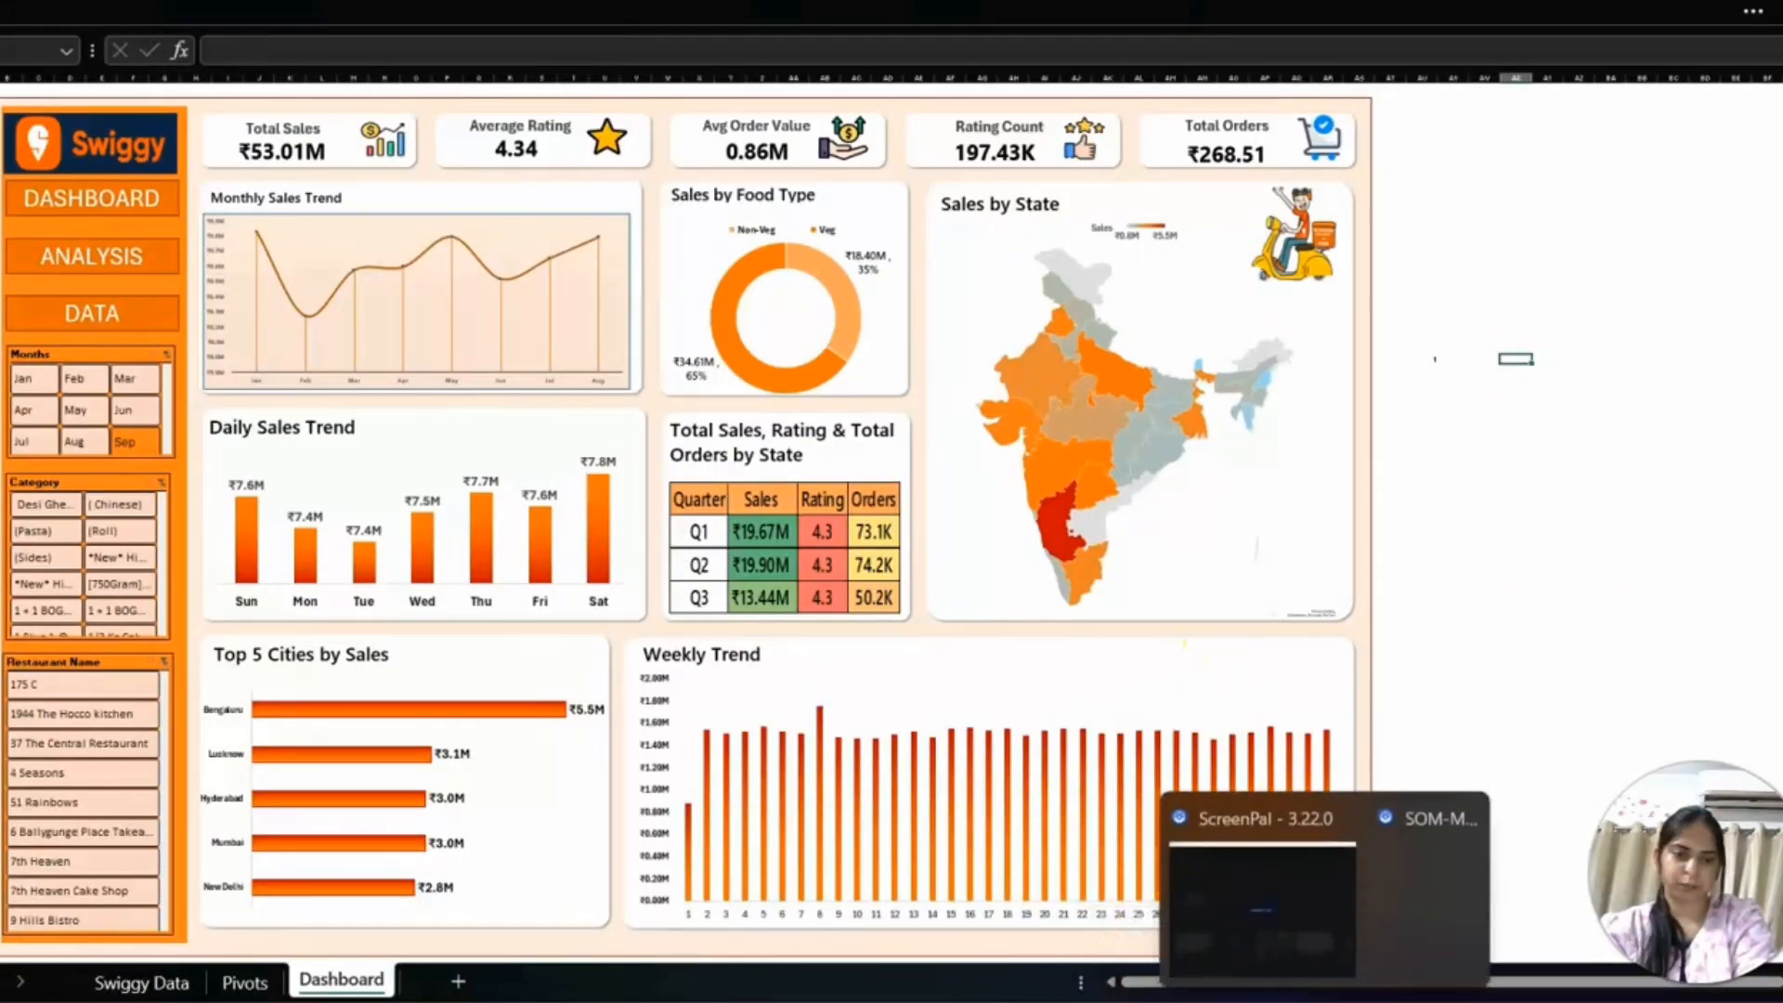
{"action": "left_click", "coordinate": [1293, 970]}
{"action": "left_click", "coordinate": [855, 488]}
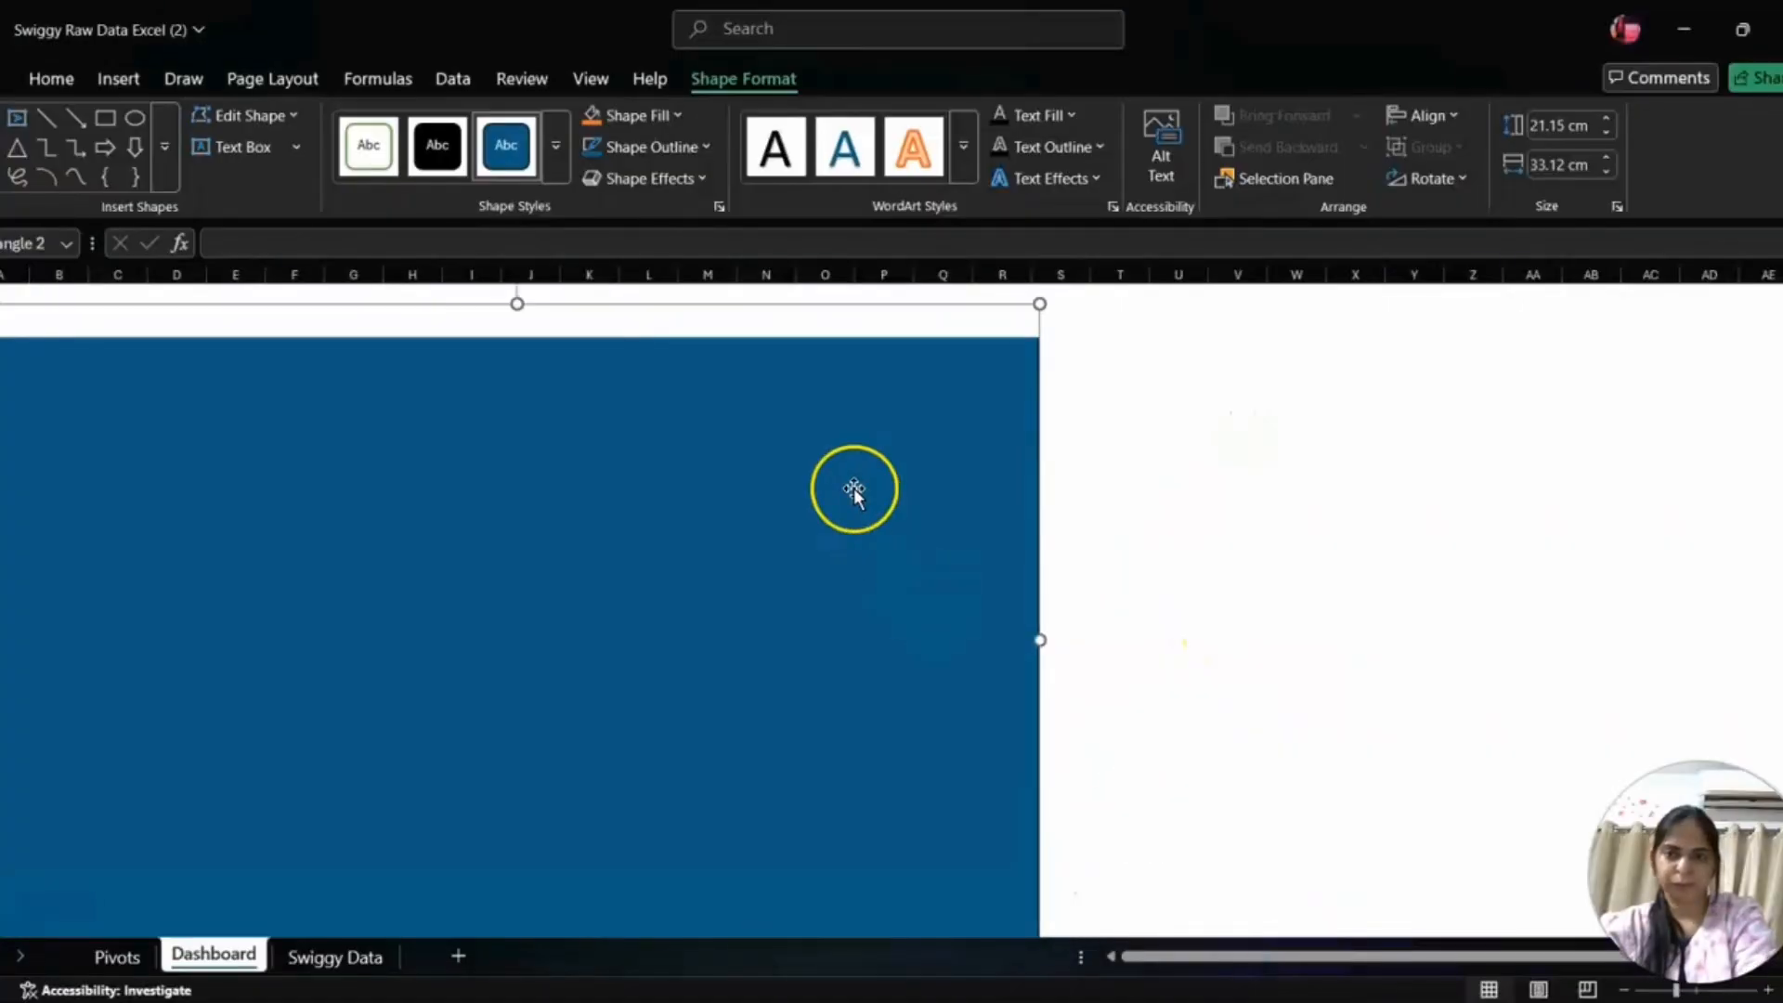
{"action": "scroll", "coordinate": [854, 488], "scroll_direction": "down", "scroll_amount": 3}
{"action": "scroll", "coordinate": [854, 488], "scroll_direction": "up", "scroll_amount": 3}
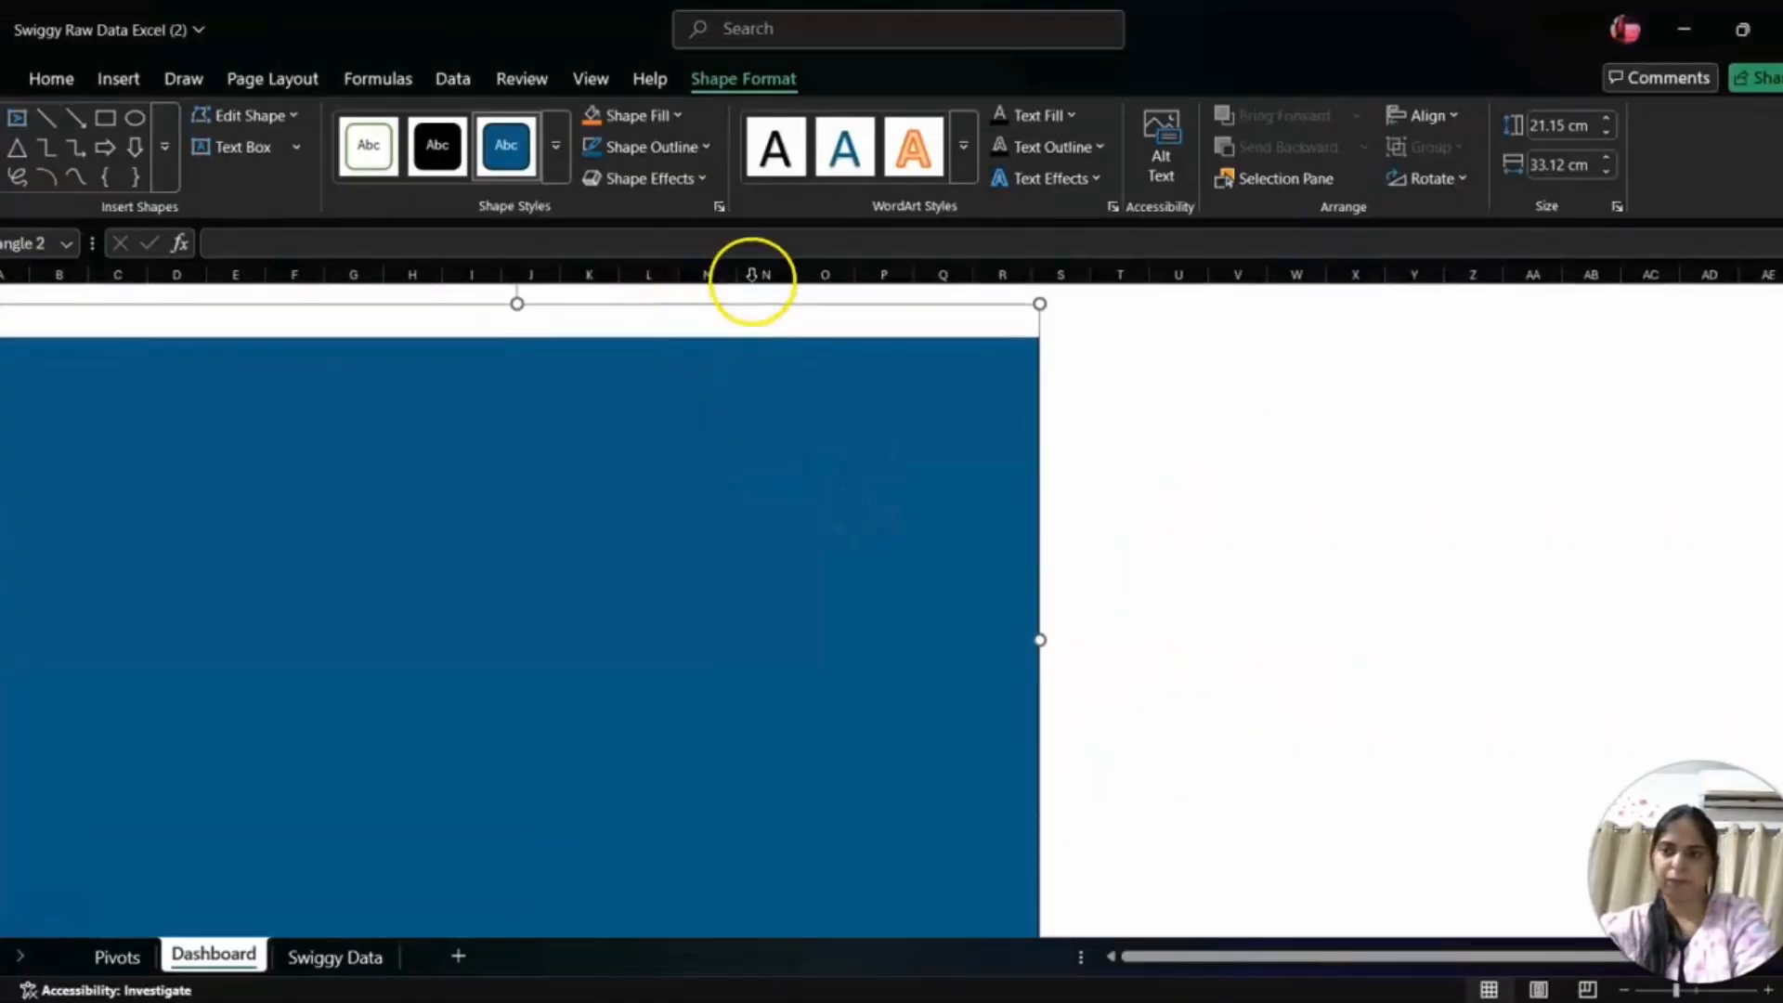
- Insert a second rectangle, 2.54 by 2.54 cm, inside the upper-left corner of the background rectangle
{"action": "left_click", "coordinate": [1137, 435]}
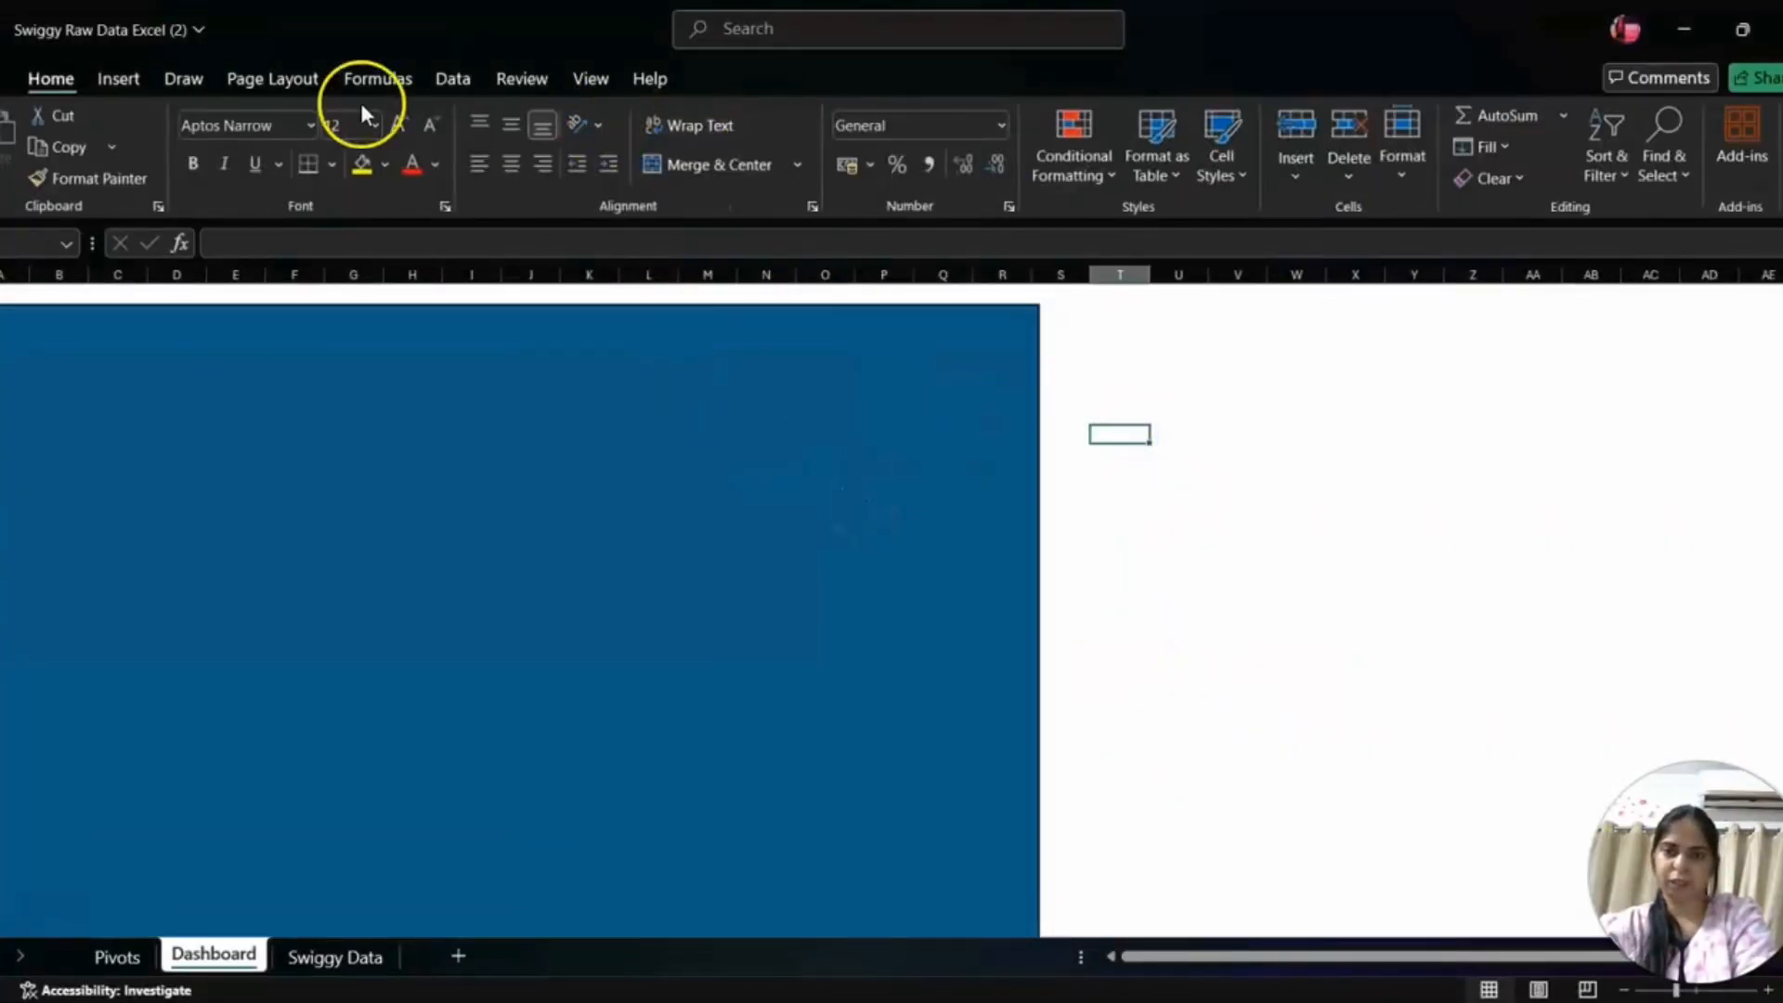
{"action": "left_click", "coordinate": [128, 78]}
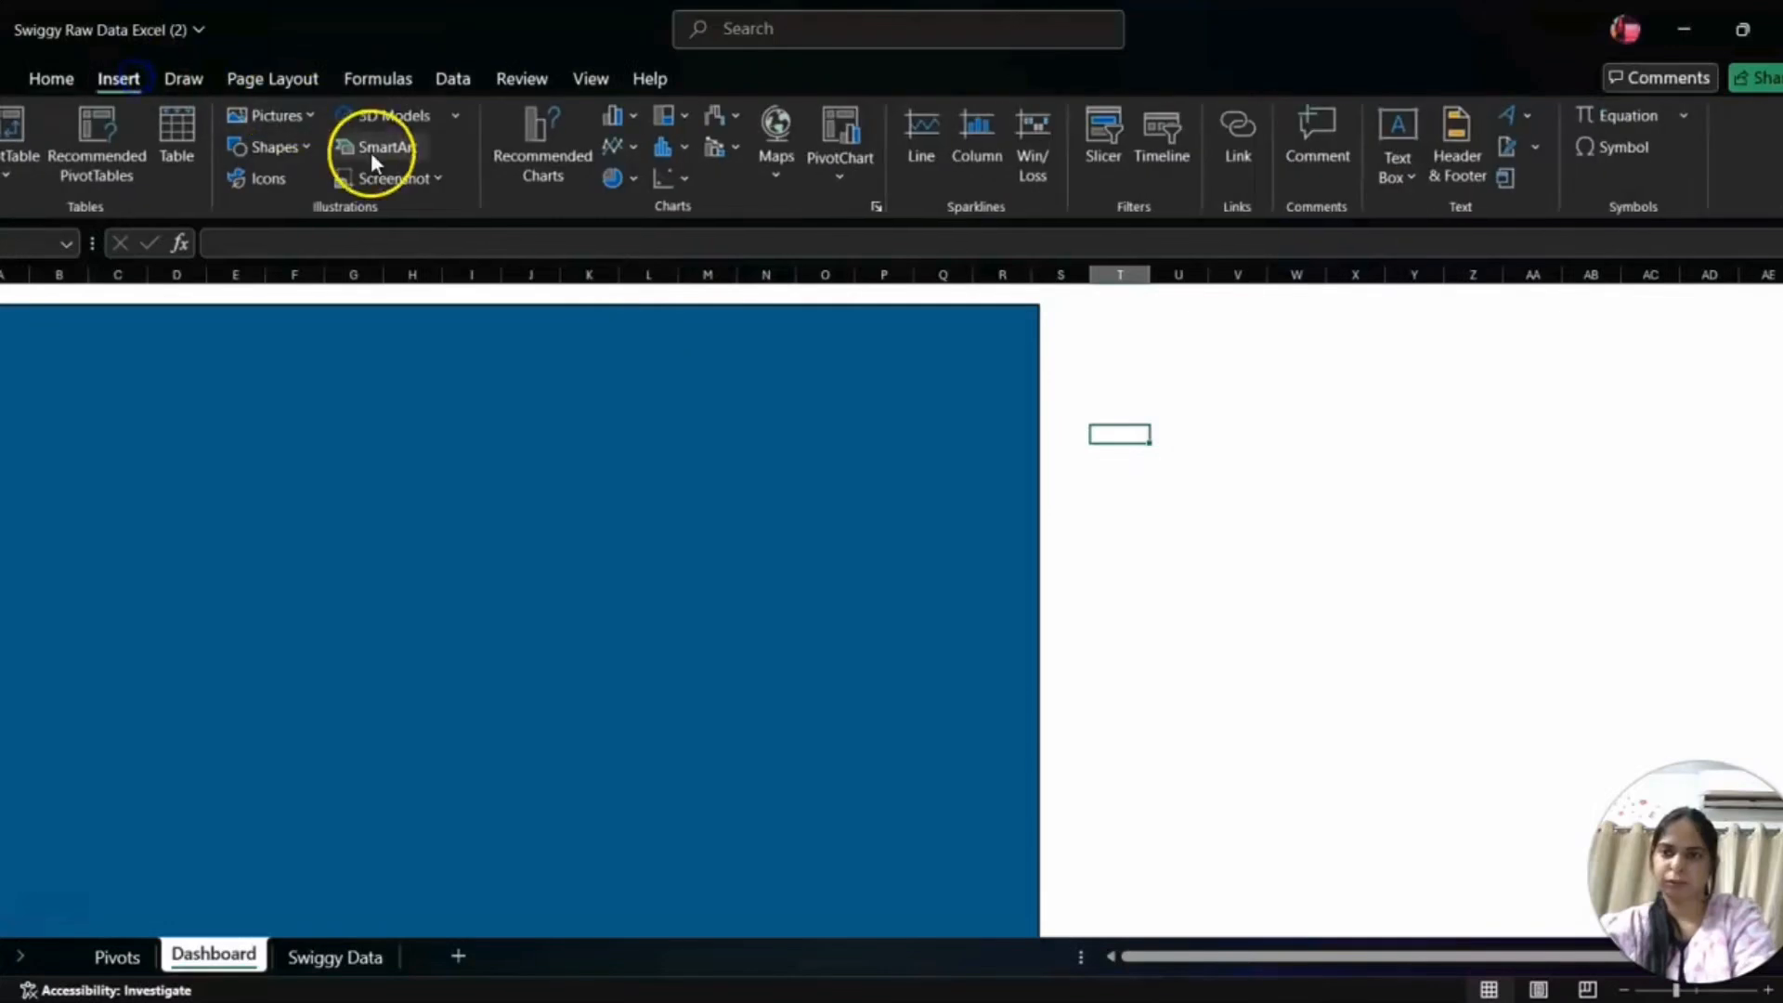
{"action": "left_click", "coordinate": [282, 149]}
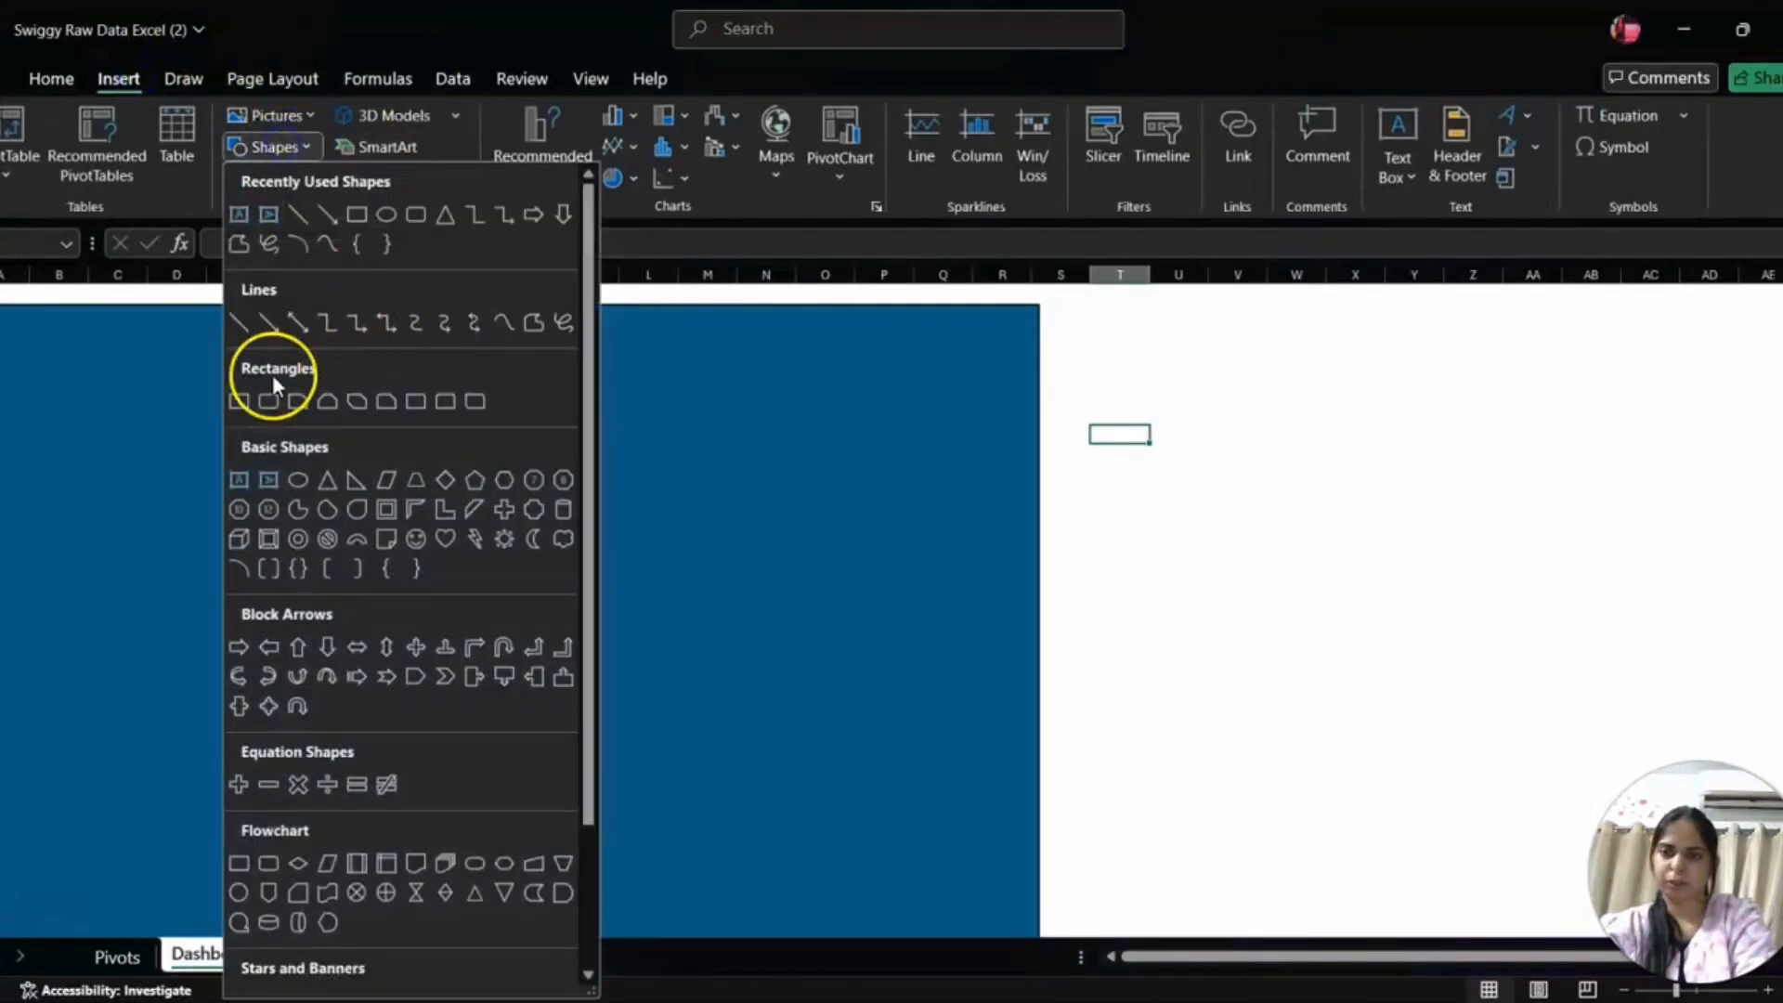
{"action": "left_click", "coordinate": [239, 401]}
{"action": "left_click", "coordinate": [22, 335]}
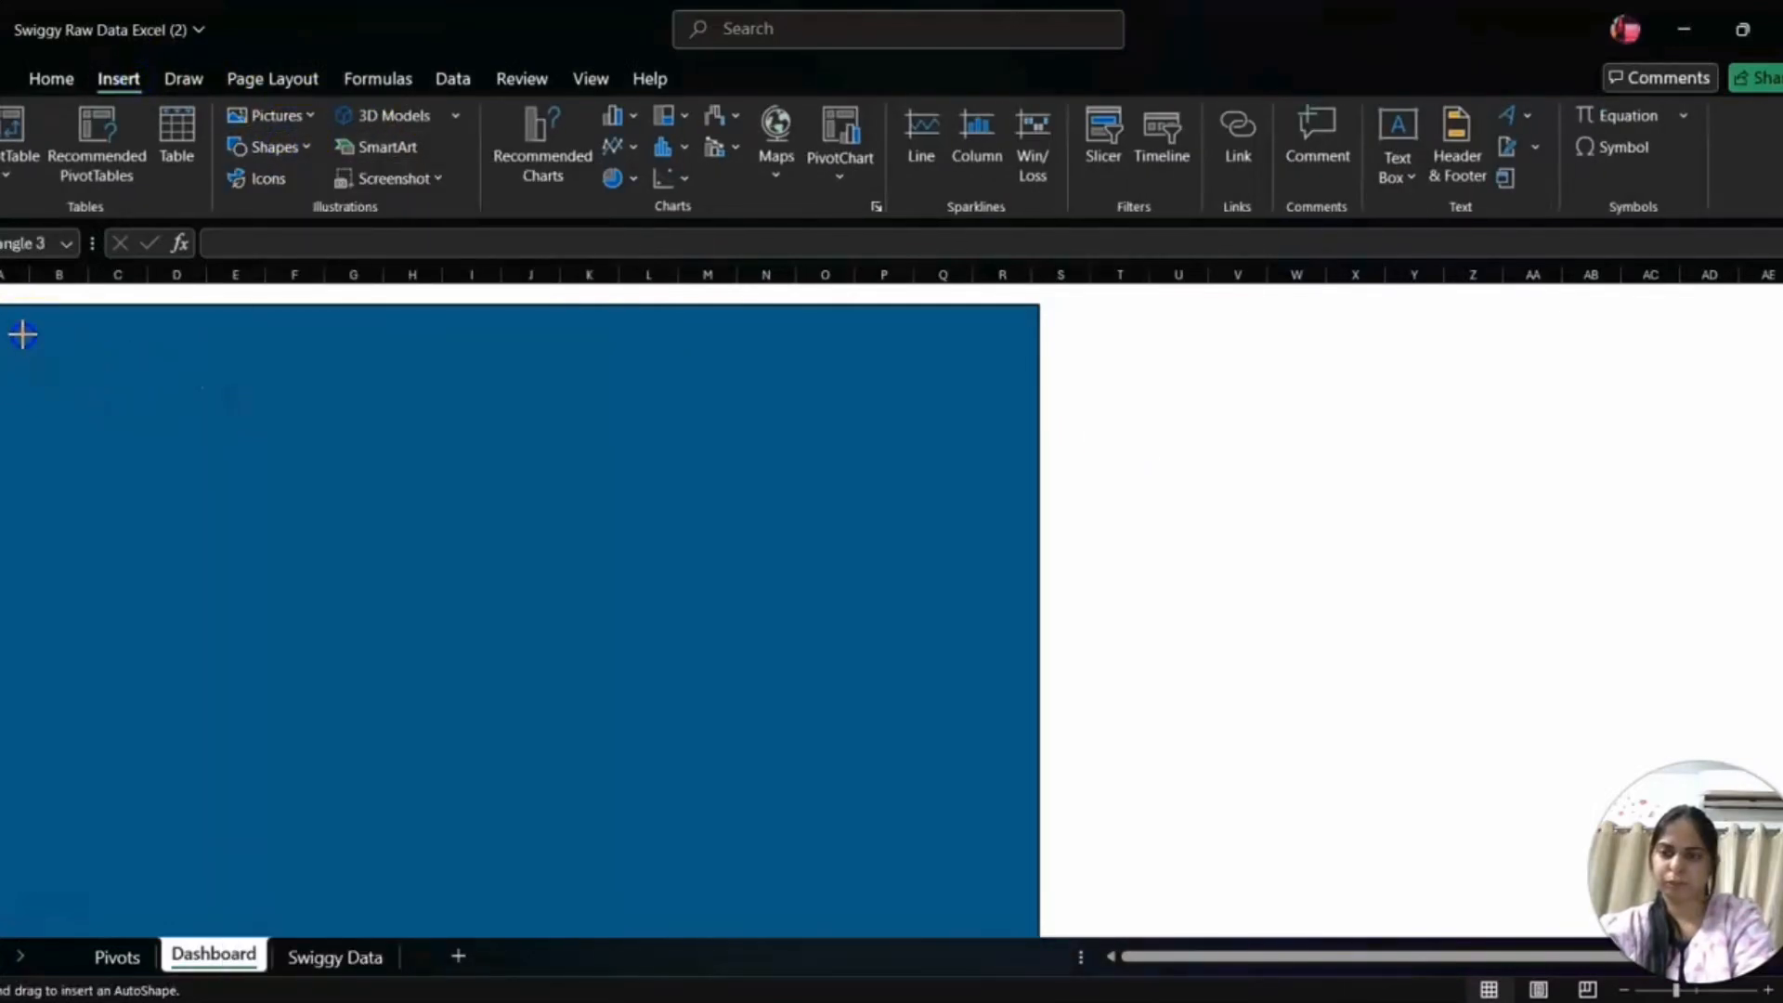
- Fill the background rectangle with the recently used light peach and the small rectangle with the recently used orange
{"action": "left_click", "coordinate": [278, 374]}
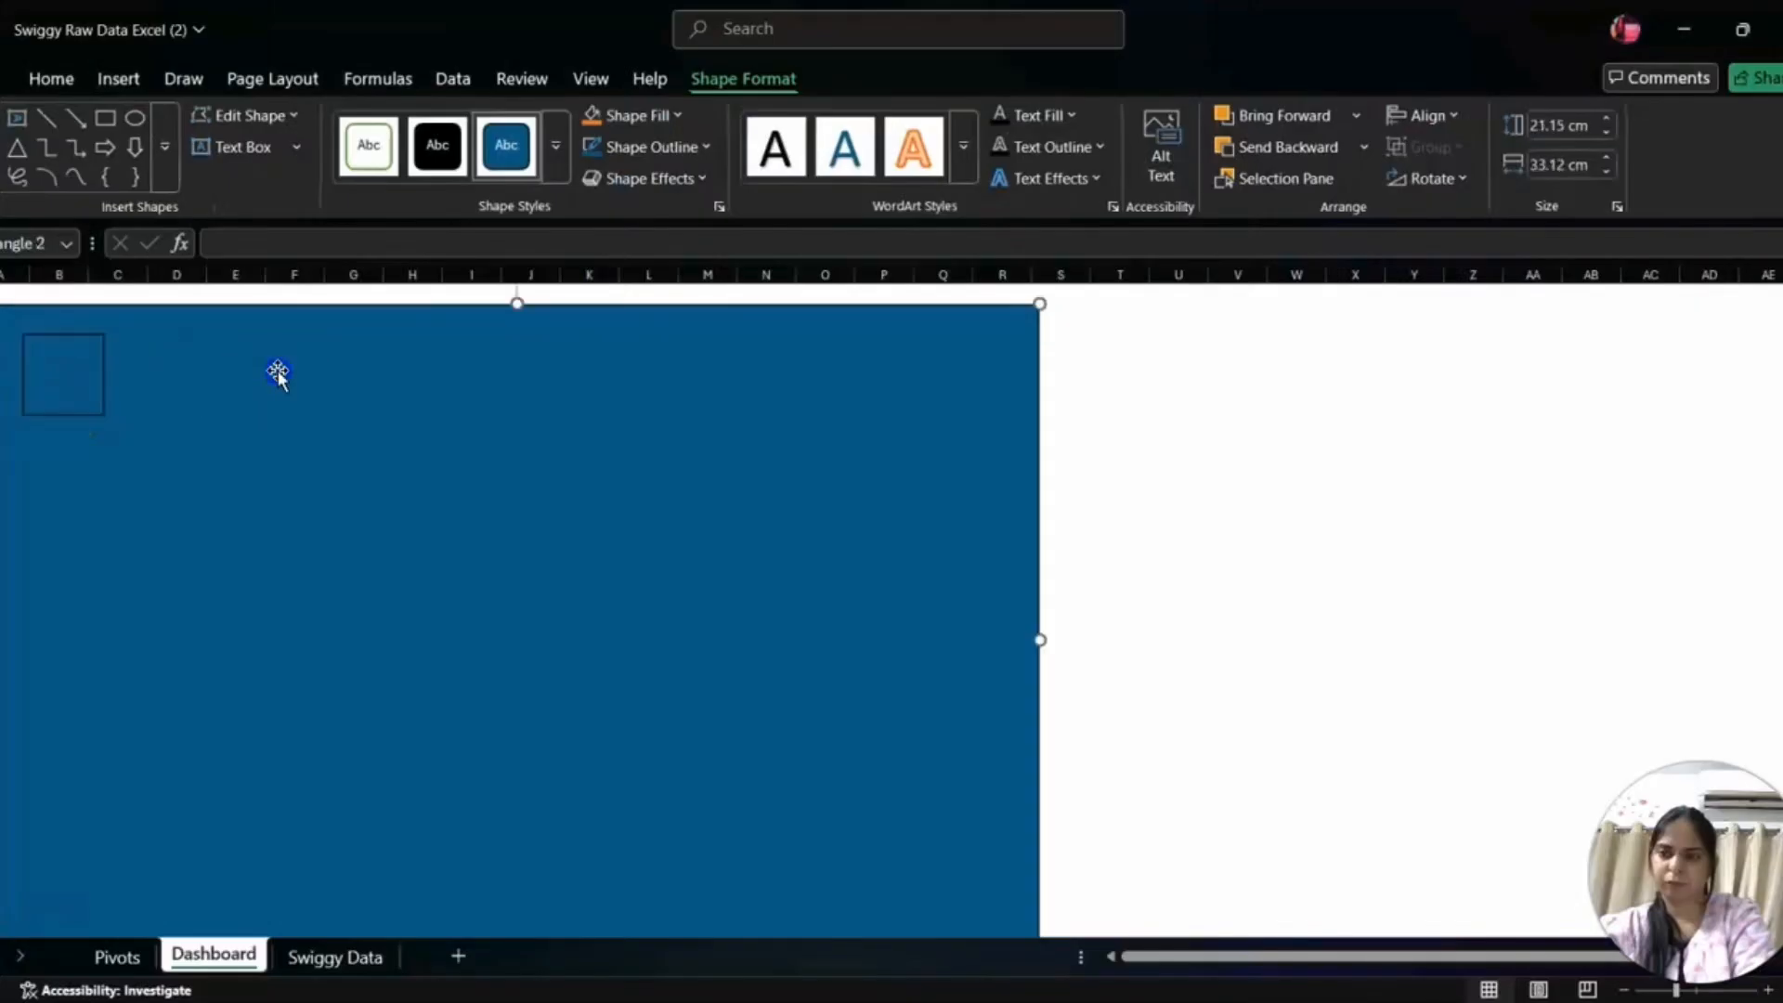
{"action": "left_click", "coordinate": [631, 115]}
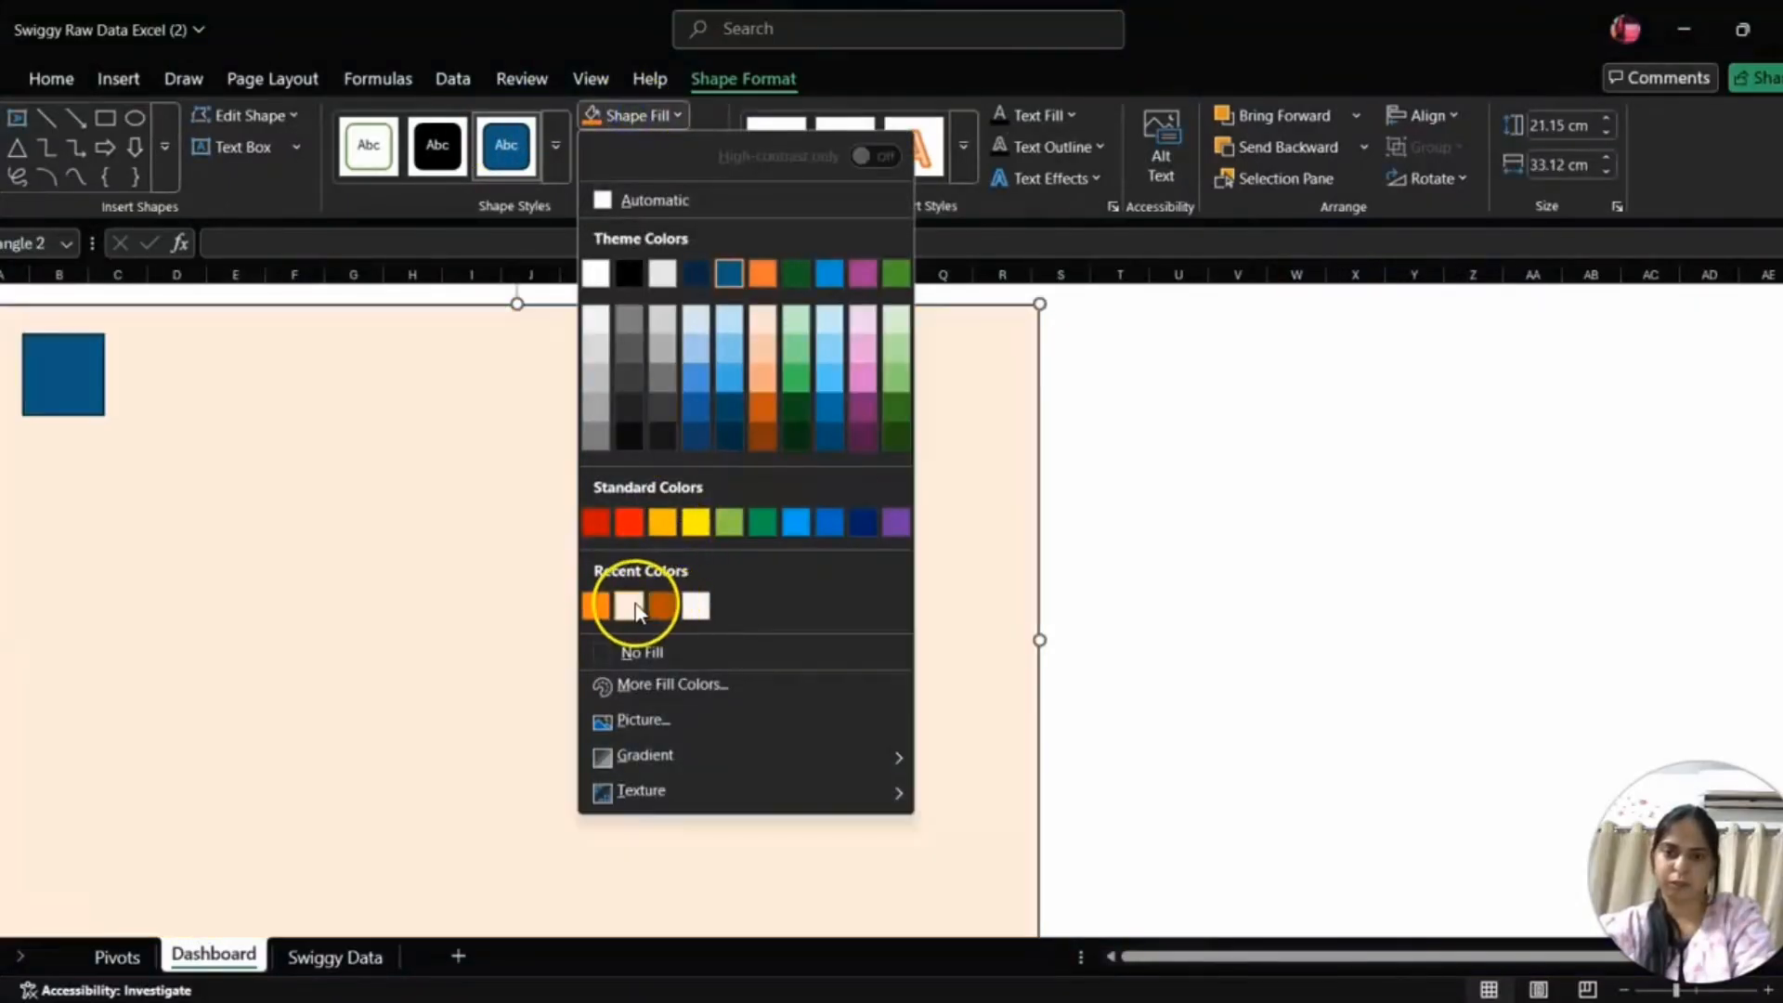
{"action": "left_click", "coordinate": [630, 606]}
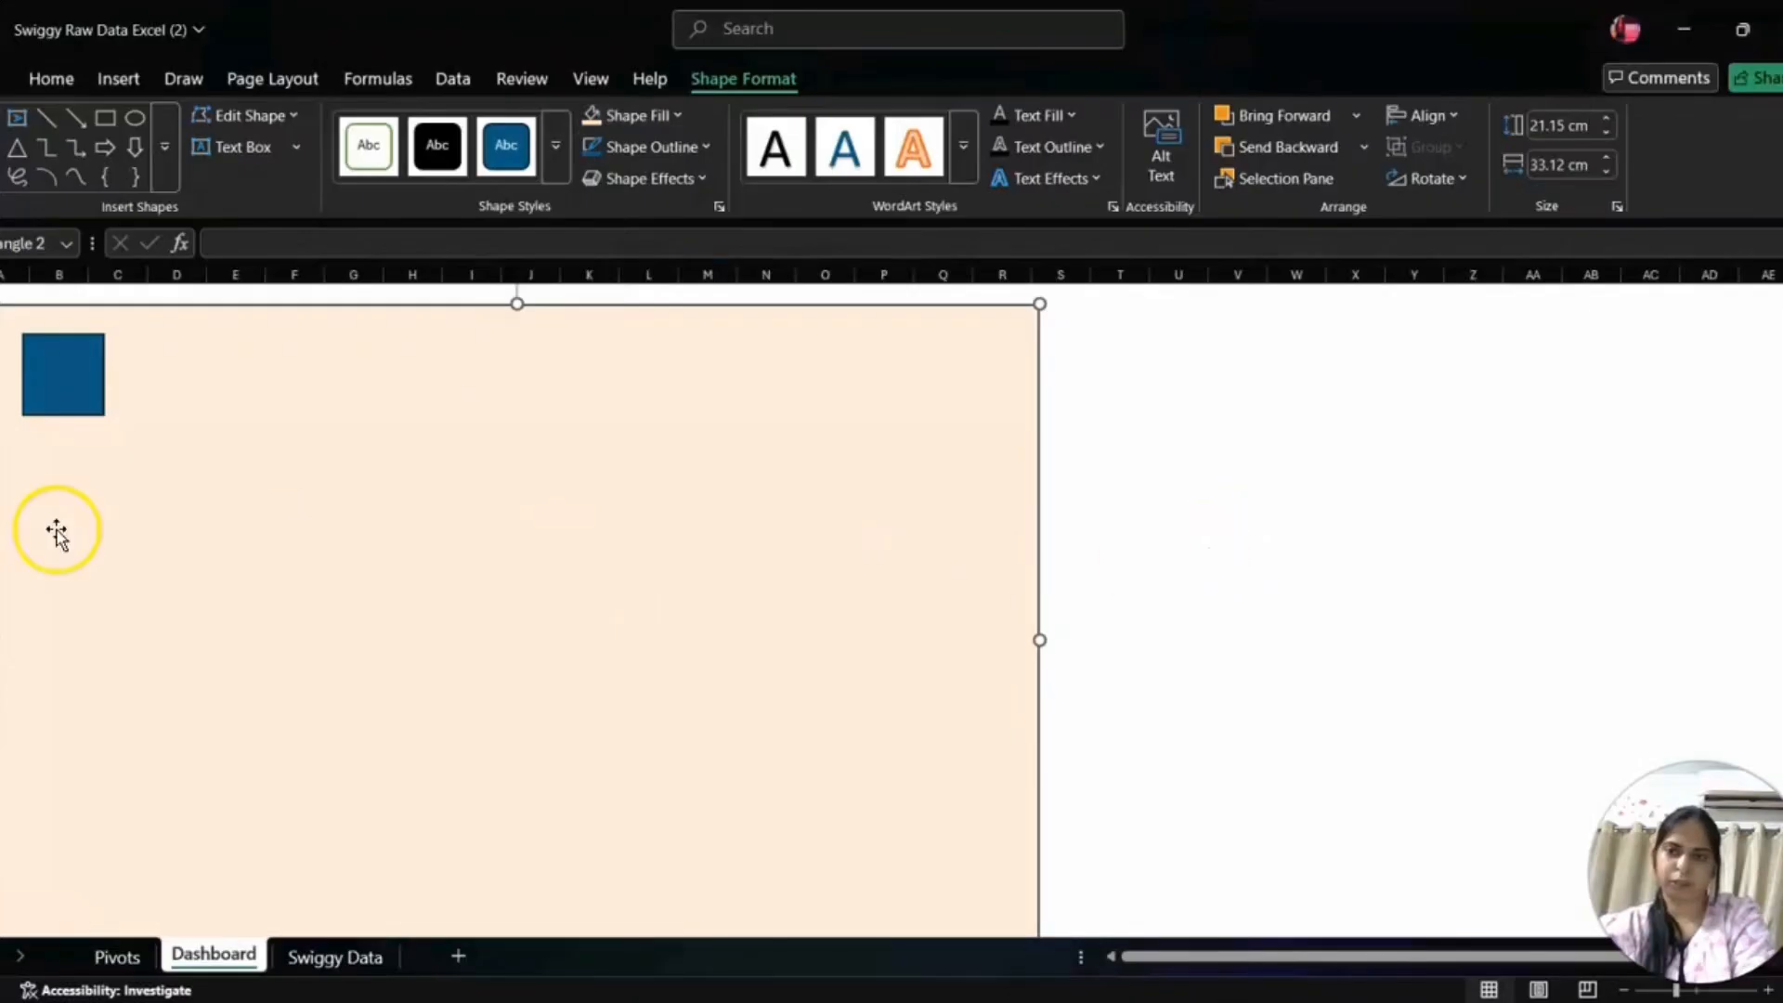
{"action": "left_click", "coordinate": [54, 390]}
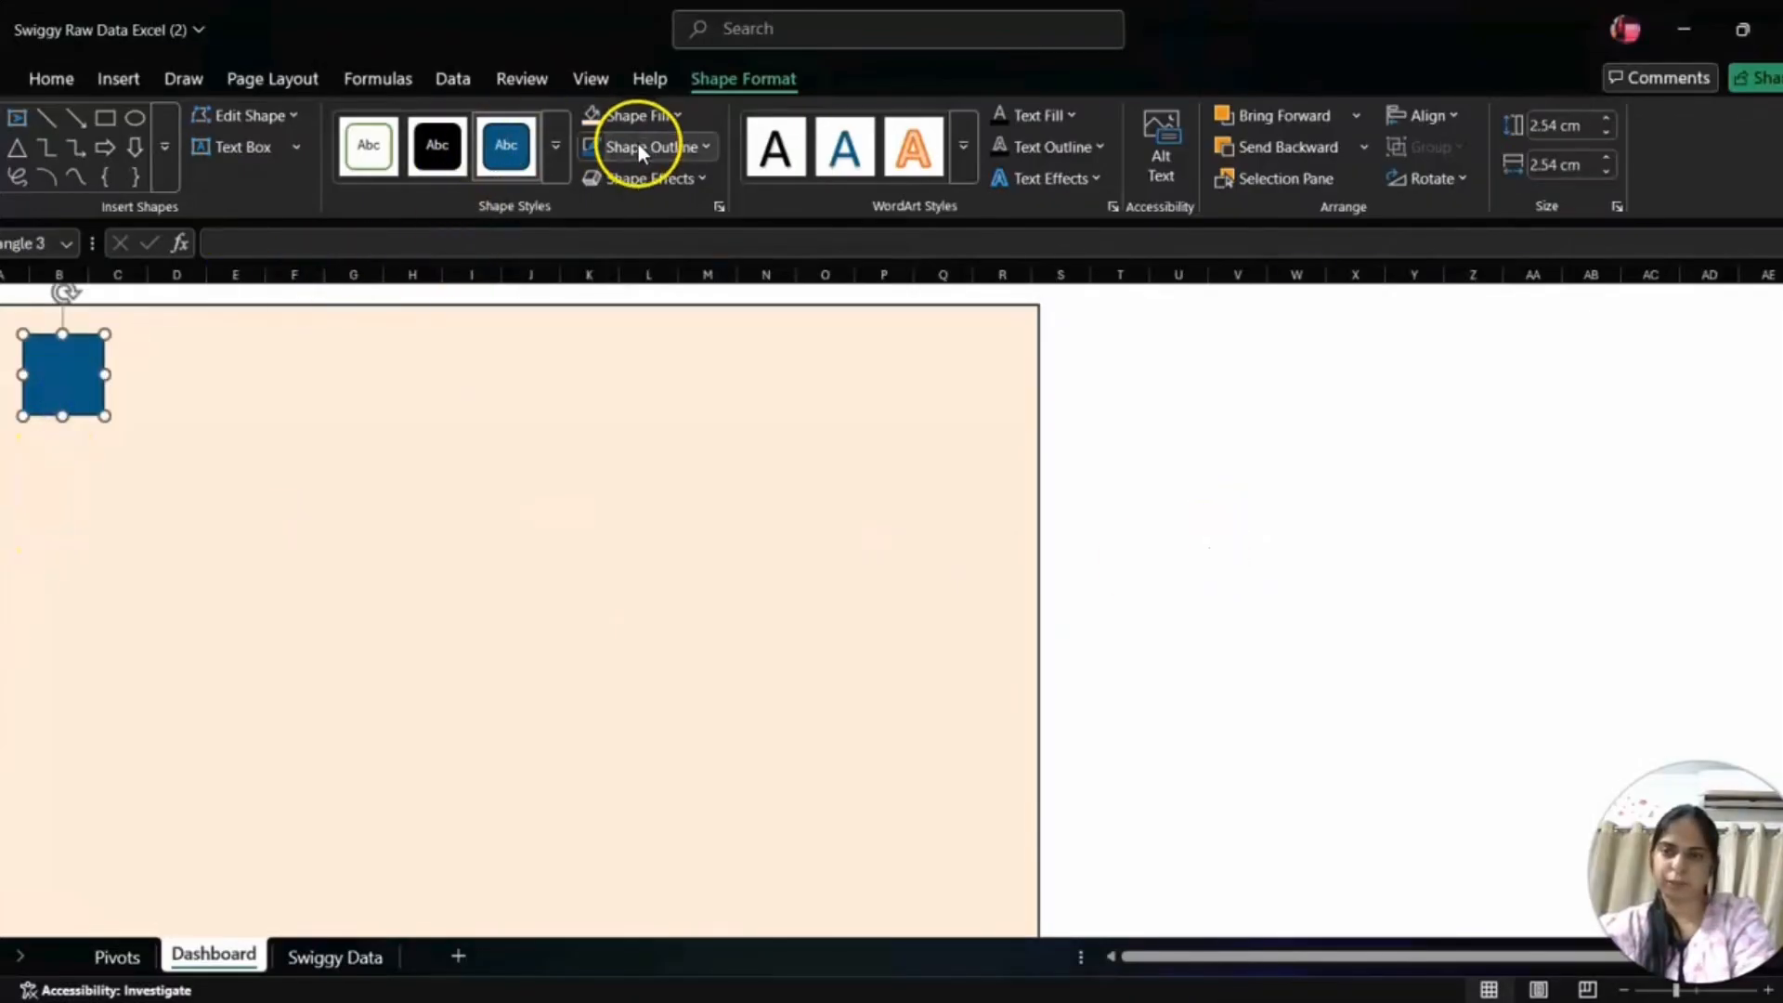
{"action": "left_click", "coordinate": [640, 118]}
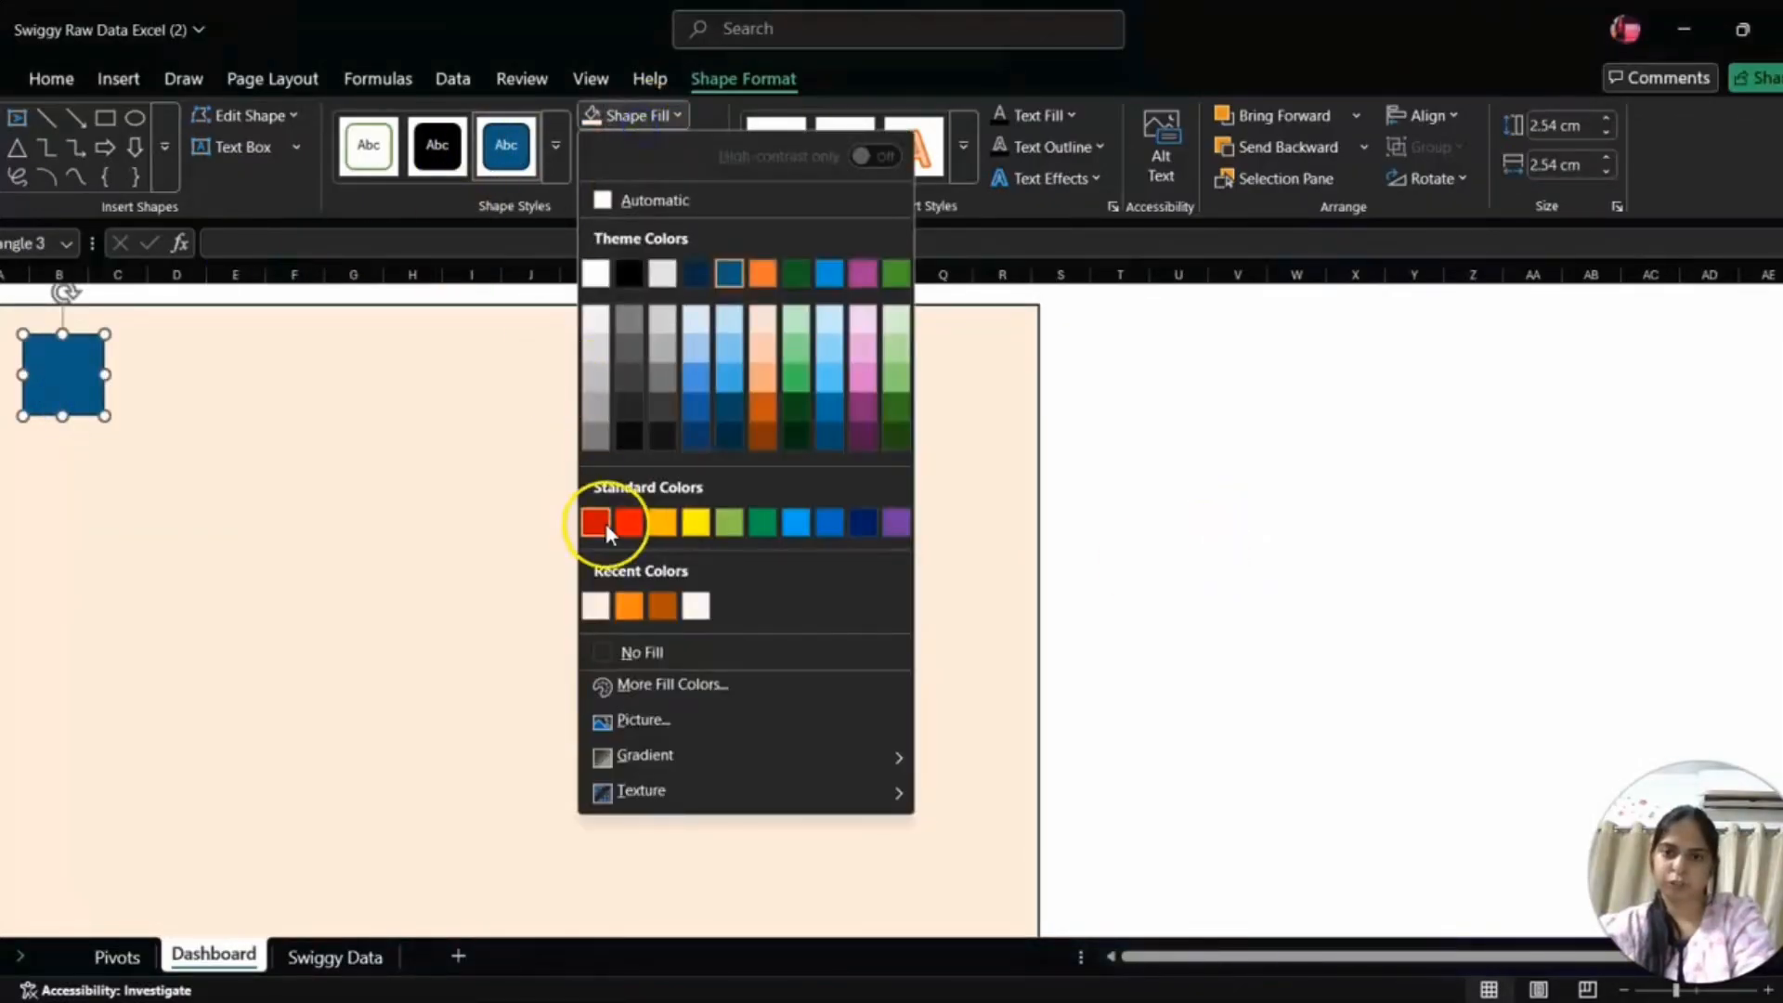
{"action": "left_click", "coordinate": [623, 608]}
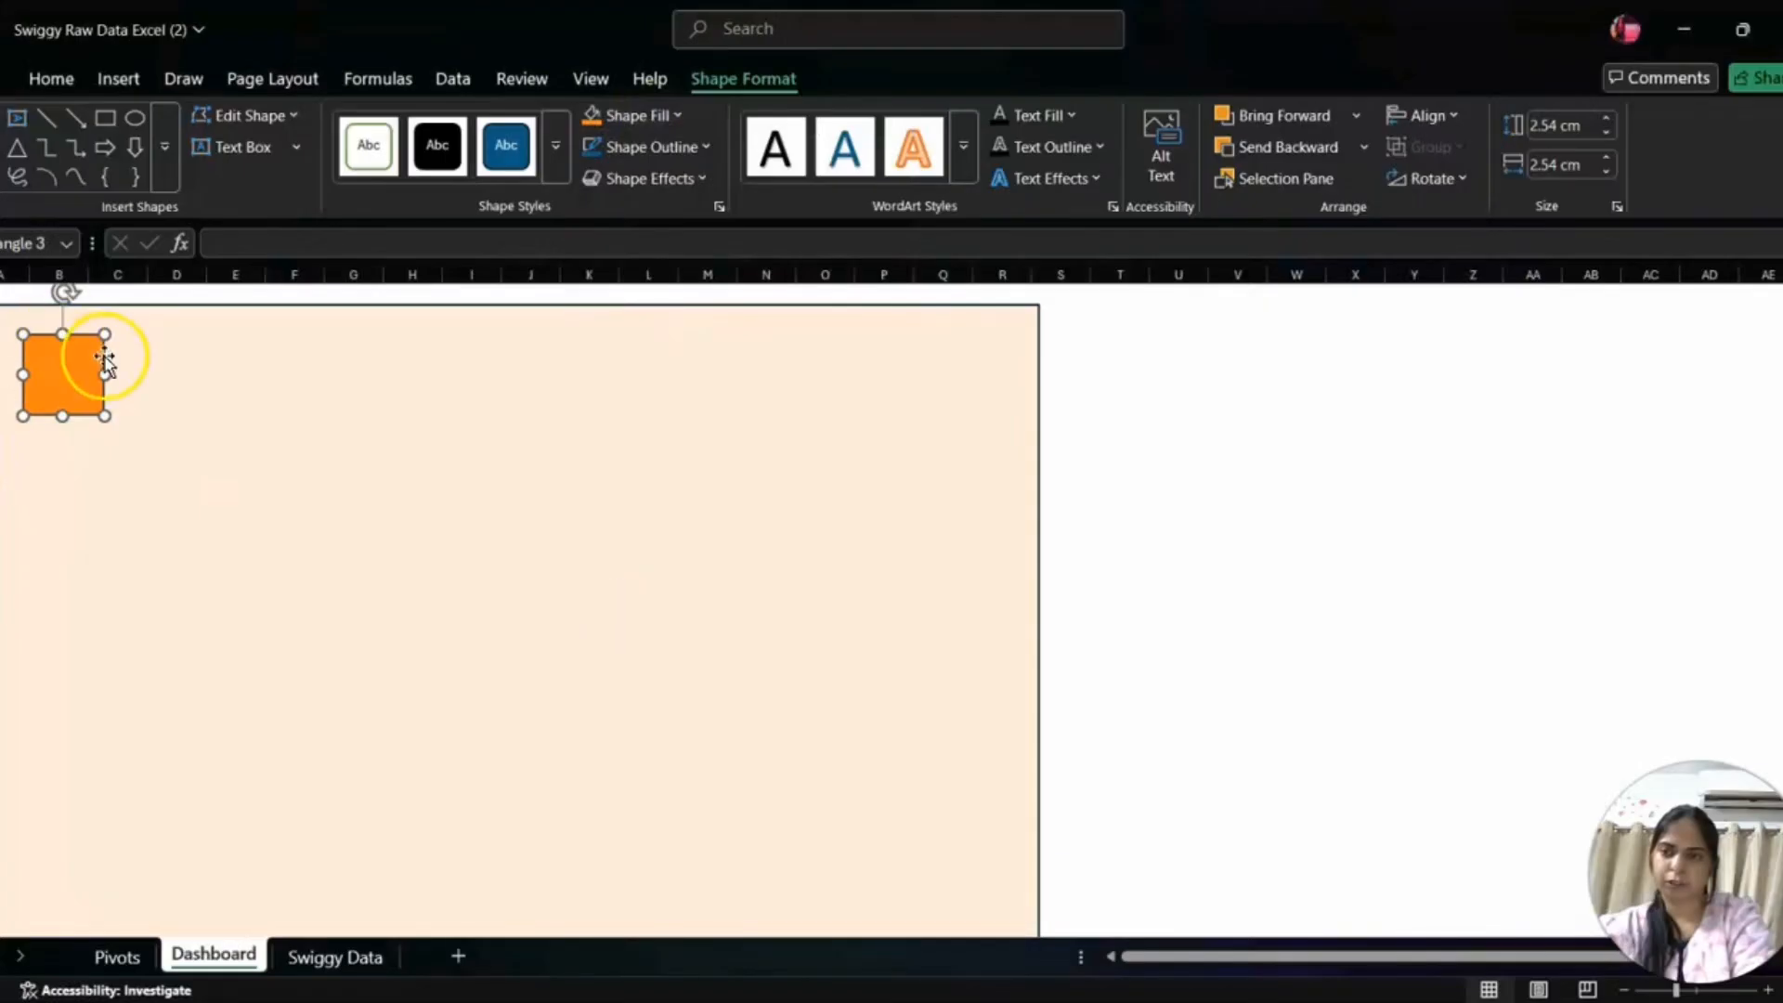
- Move the orange rectangle to the background's upper-left edge and stretch it into a sidebar about 6.4 cm wide and 20.4 cm high
{"action": "left_click_drag", "start_coordinate": [71, 384], "coordinate": [208, 358]}
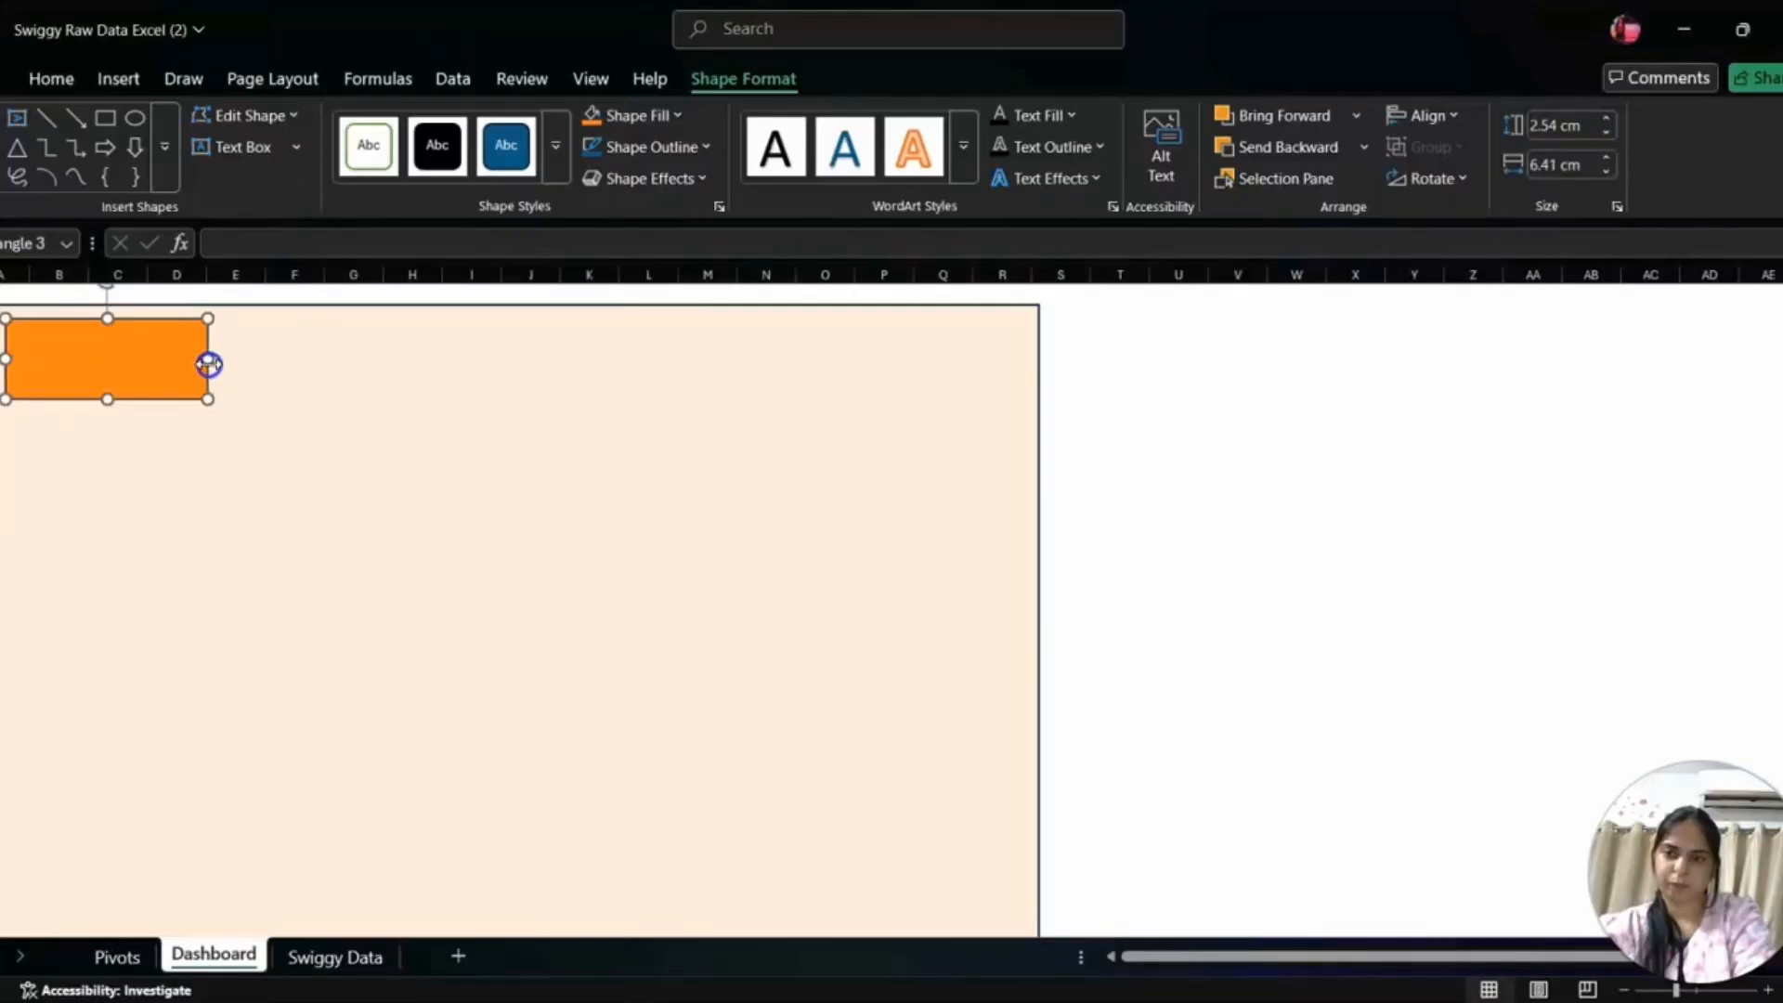
{"action": "left_click_drag", "start_coordinate": [109, 399], "coordinate": [171, 881]}
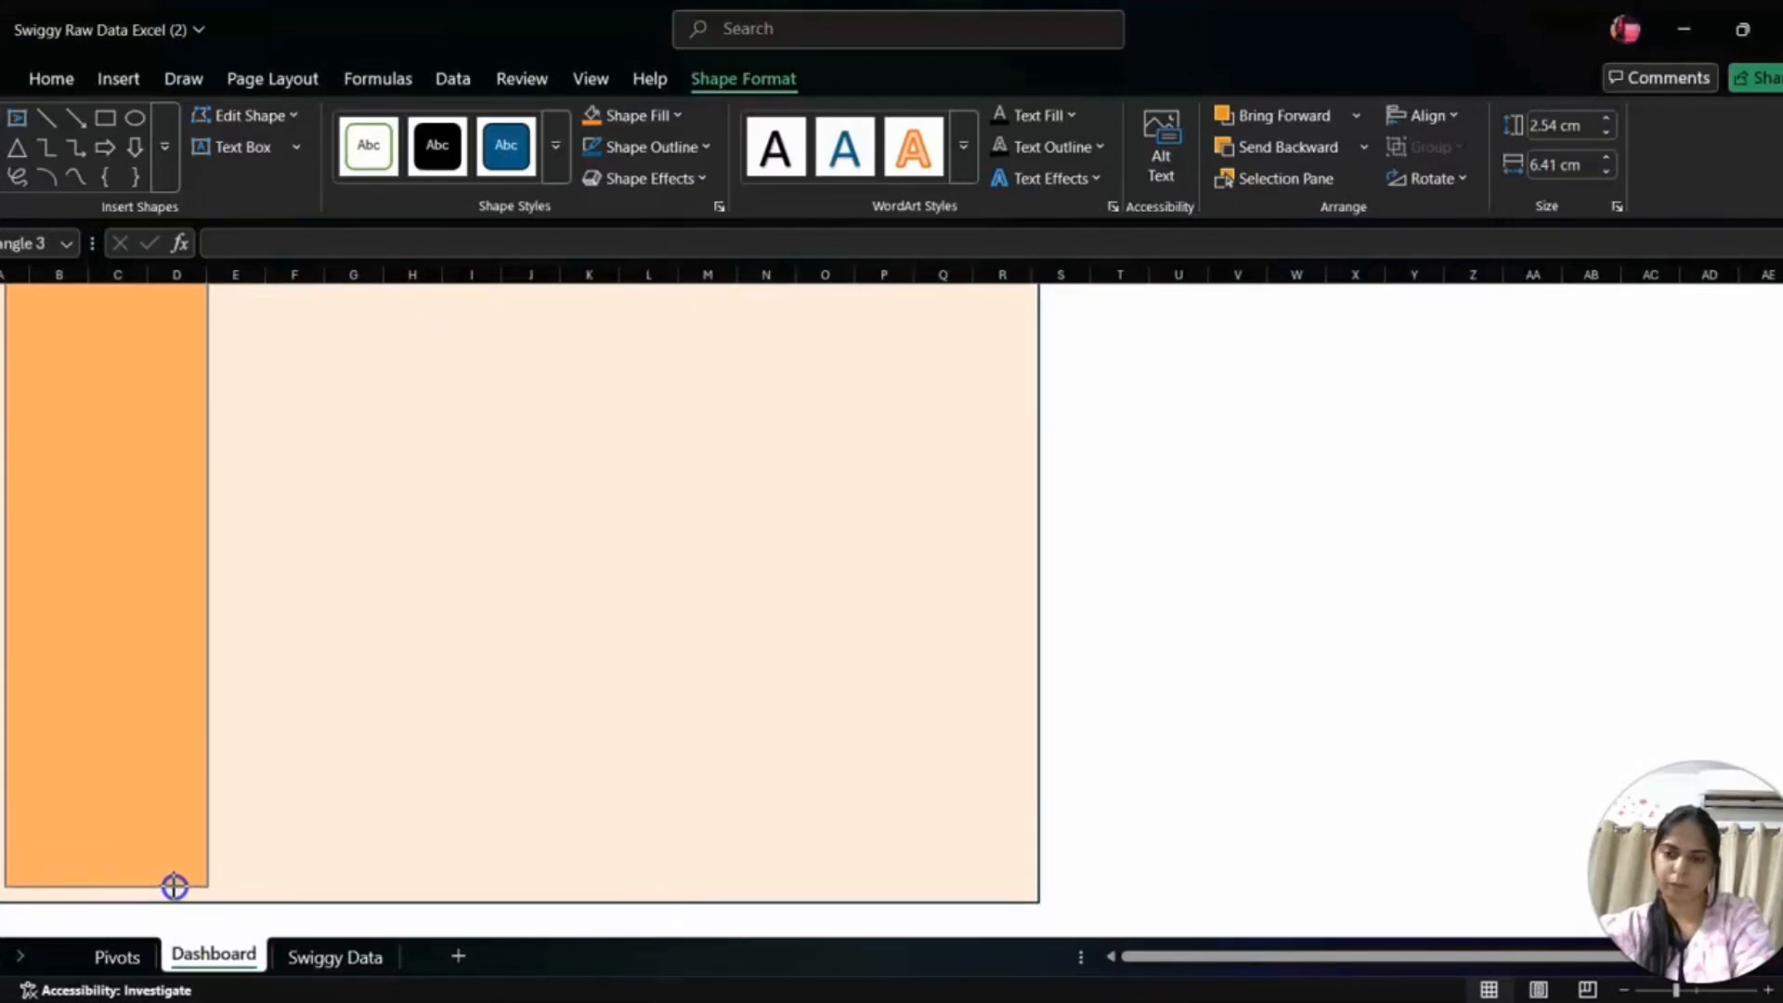
{"action": "left_click_drag", "start_coordinate": [174, 889], "coordinate": [171, 892]}
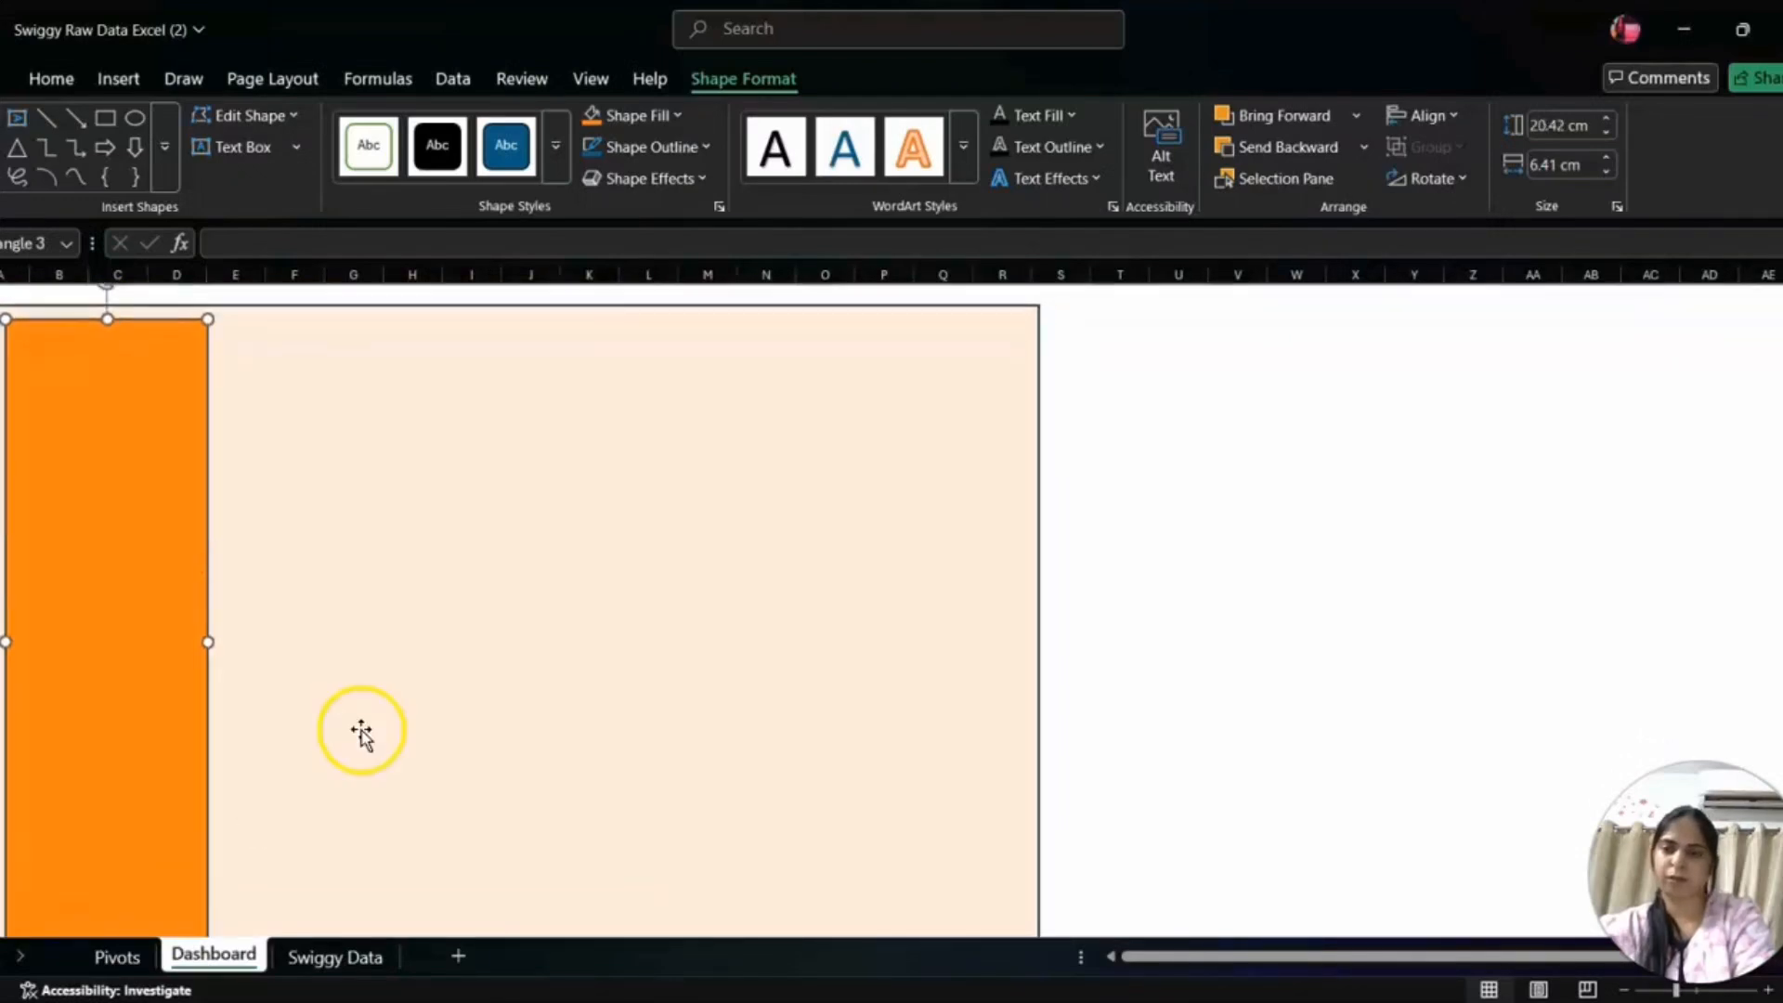
- Widen the light peach background rectangle rightward to about 42.8 cm
{"action": "right_click", "coordinate": [374, 598]}
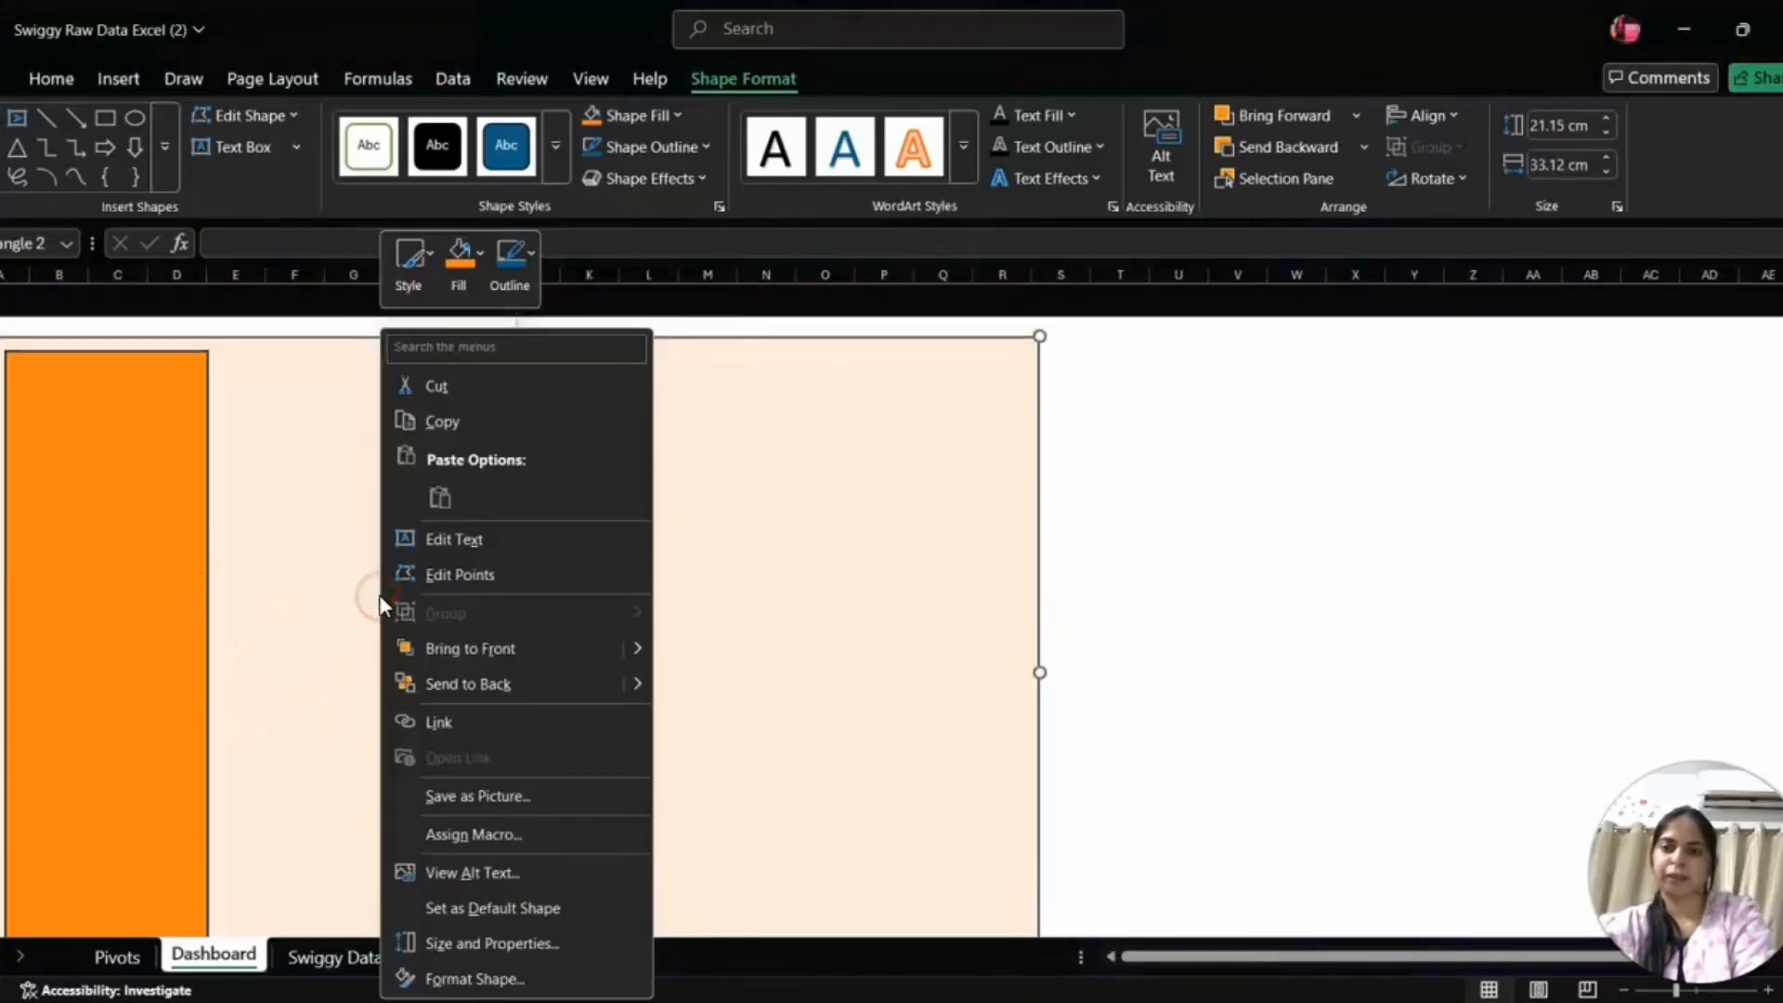
{"action": "left_click", "coordinate": [288, 544]}
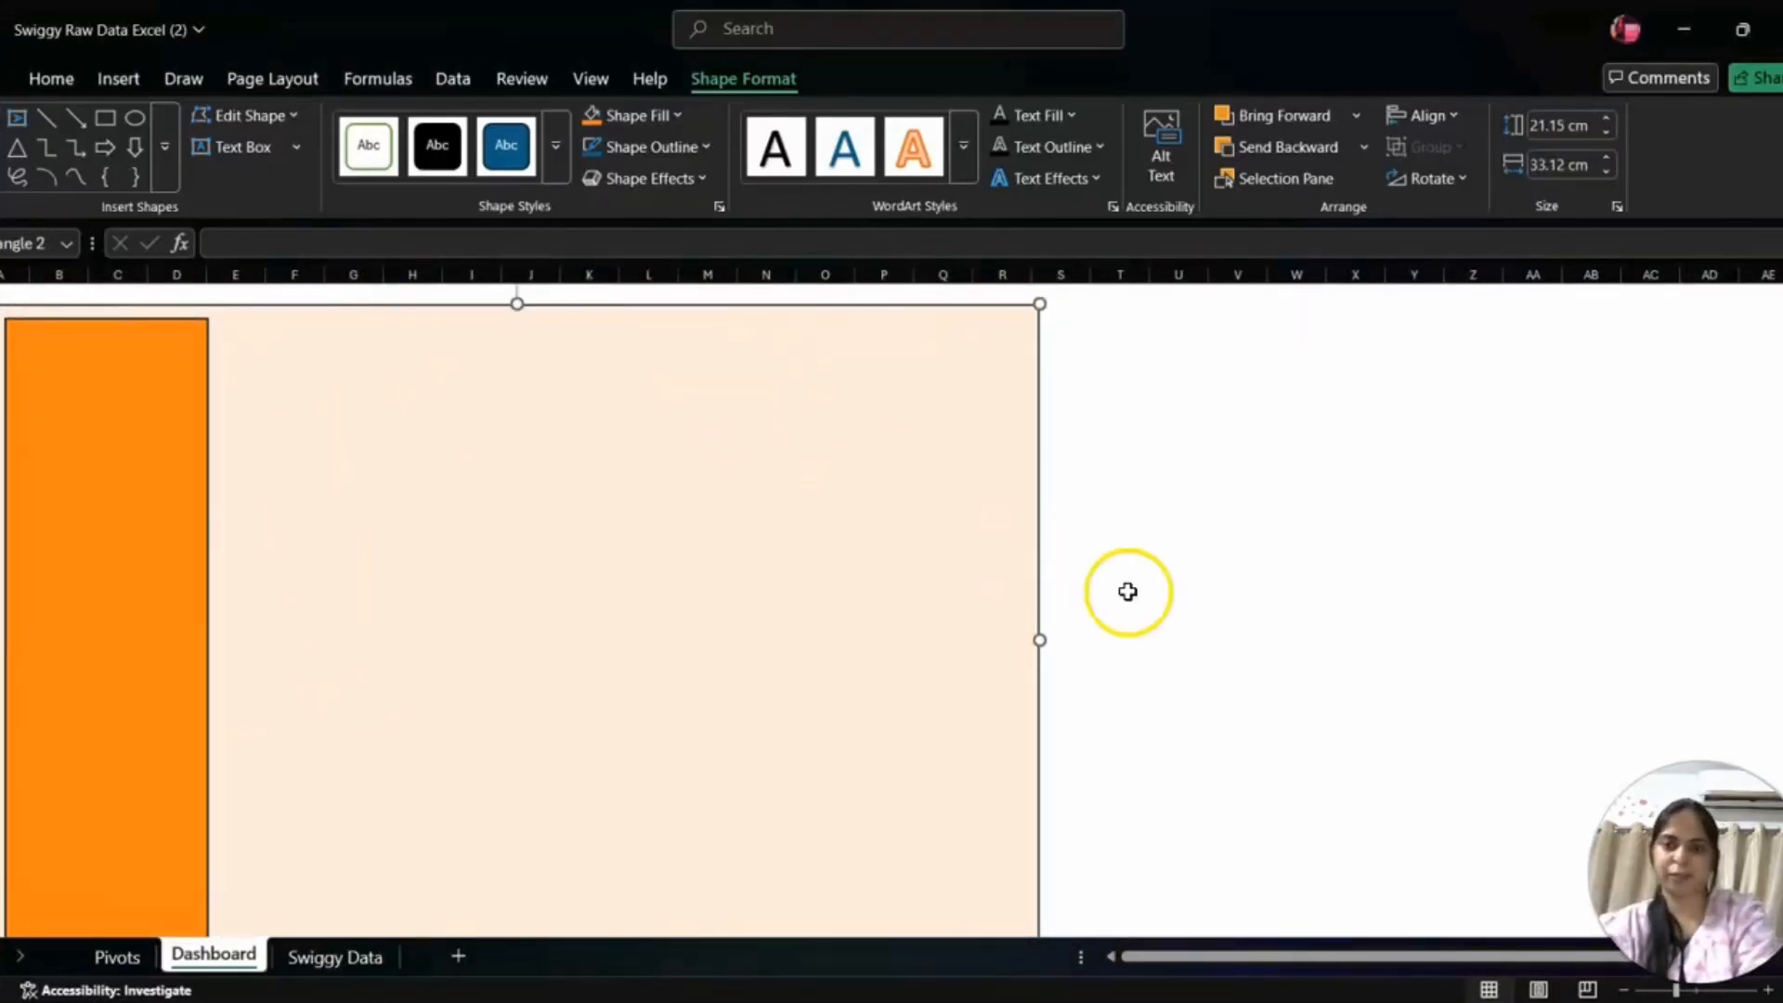
{"action": "left_click_drag", "start_coordinate": [1047, 640], "coordinate": [1199, 640]}
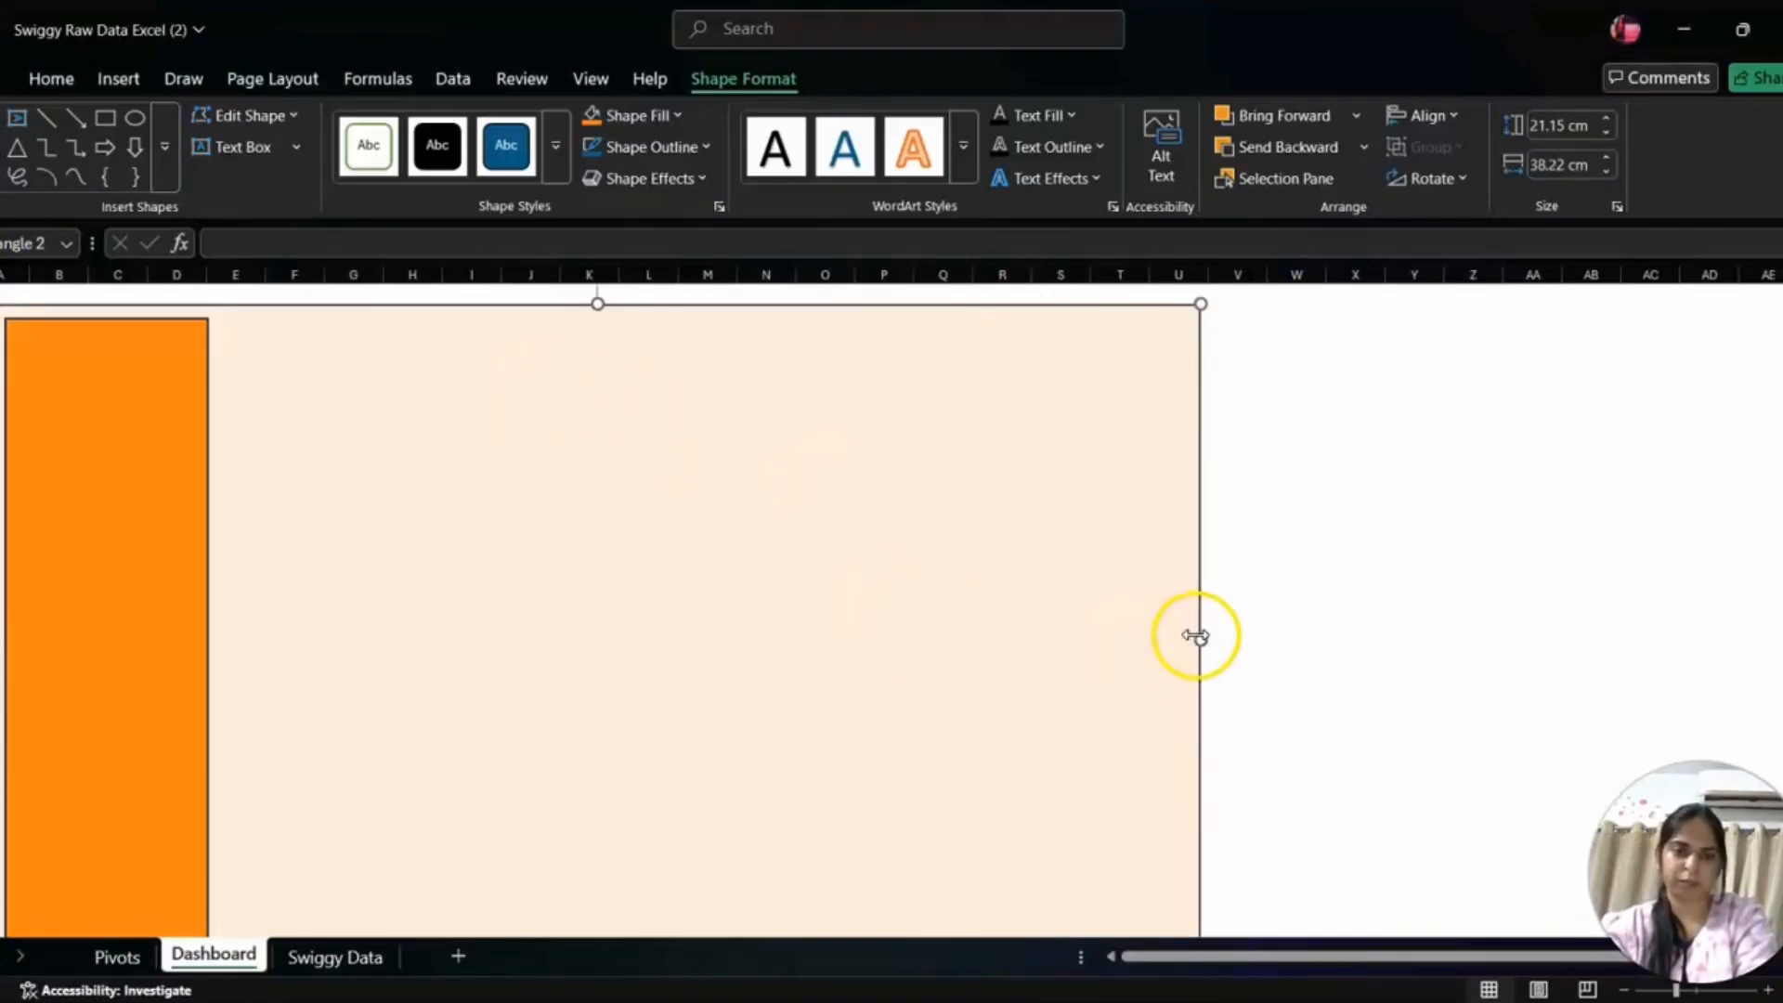
{"action": "left_click_drag", "start_coordinate": [1198, 637], "coordinate": [1344, 641]}
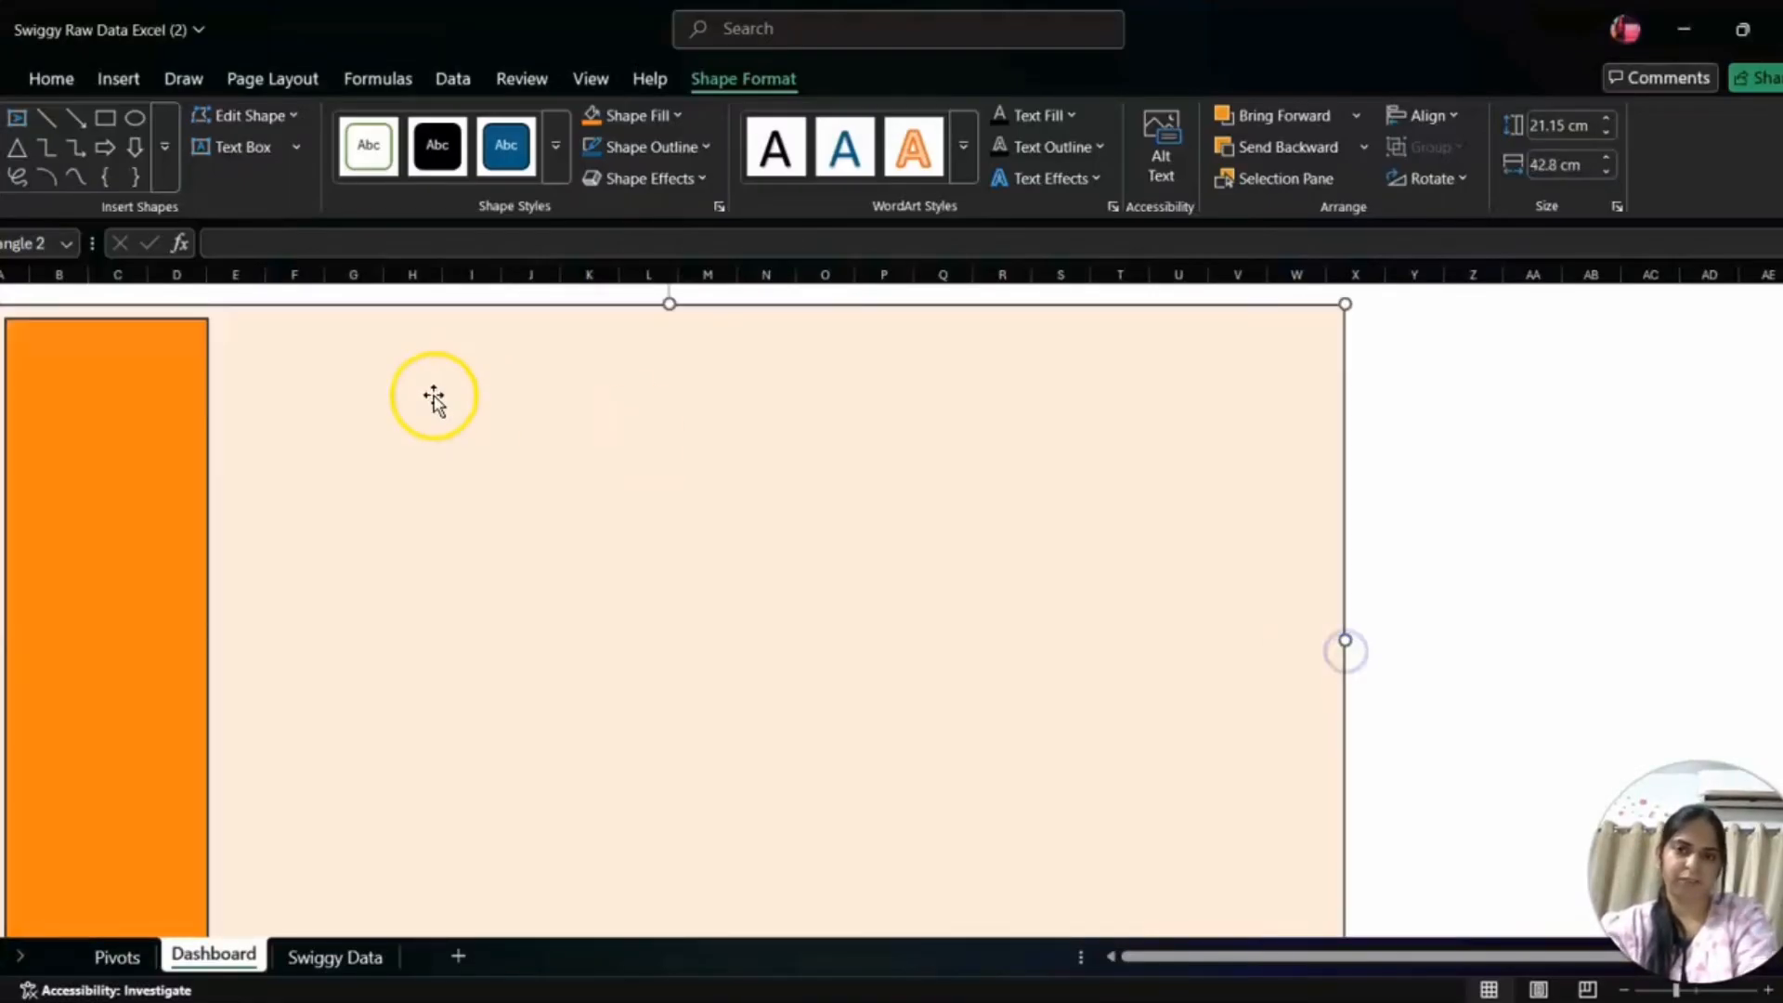
- Insert a rounded rectangle card beside the top of the orange sidebar and stretch it to about 6.4 cm wide by 2.54 cm high
{"action": "left_click", "coordinate": [108, 80]}
{"action": "left_click", "coordinate": [297, 147]}
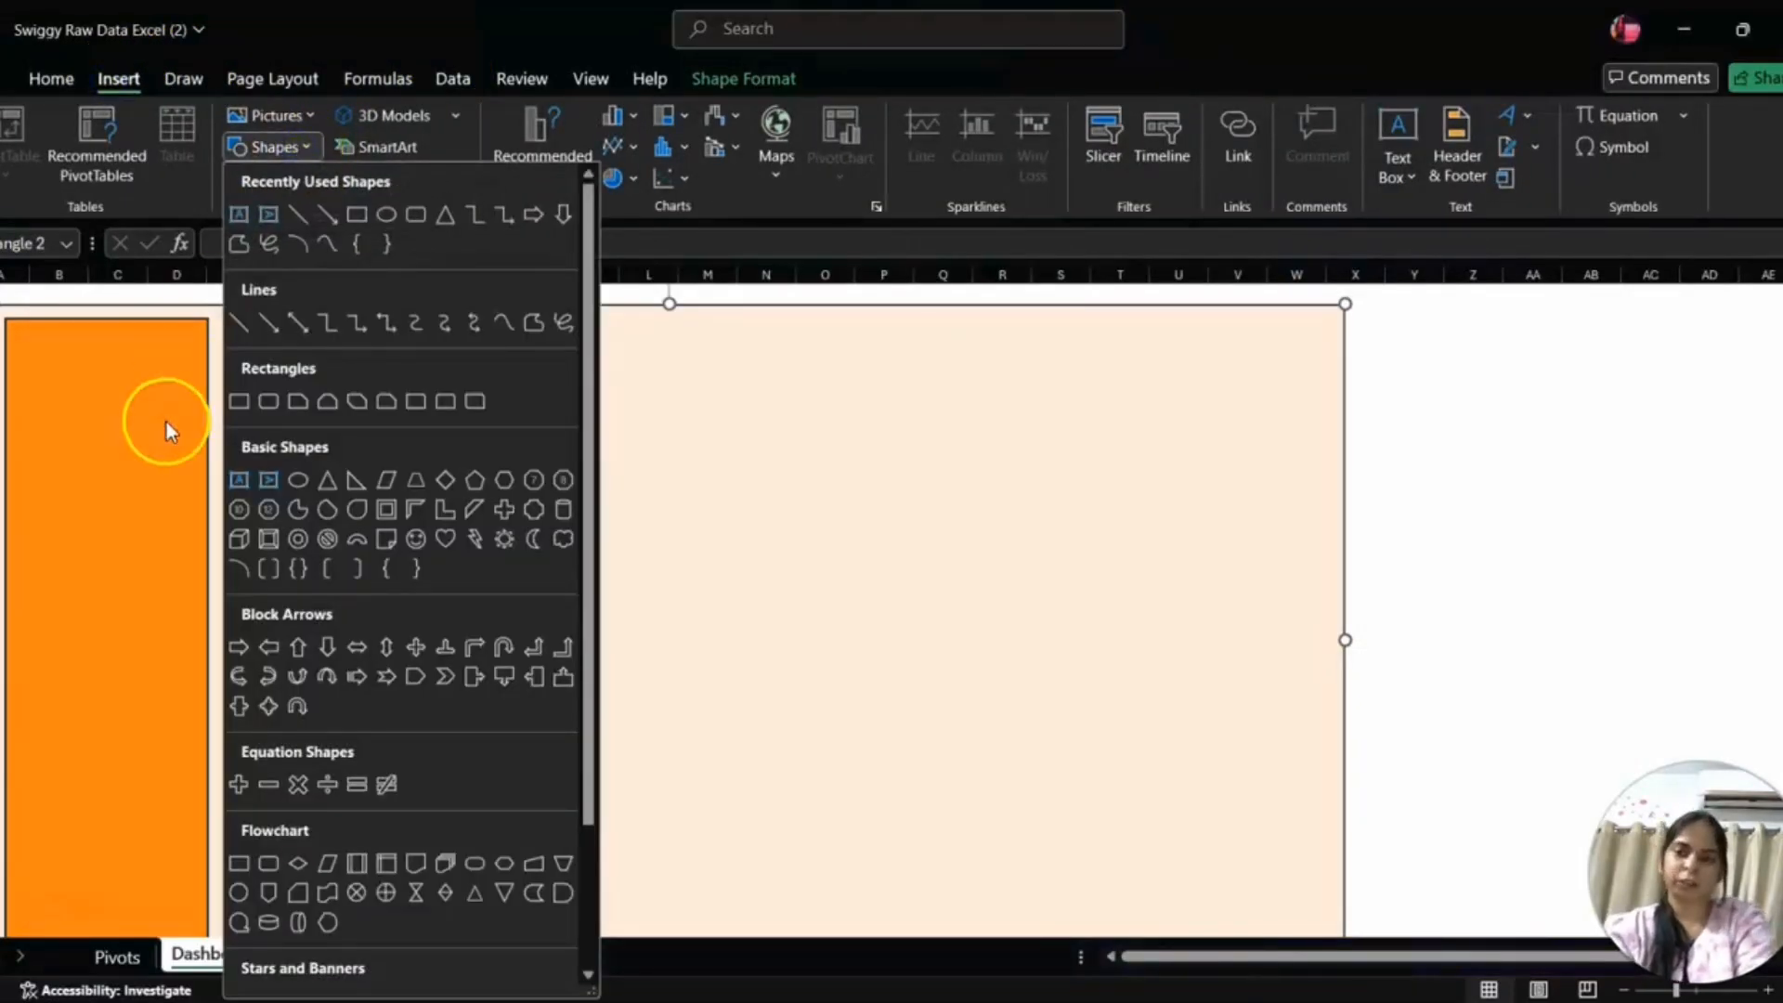
{"action": "left_click", "coordinate": [267, 403]}
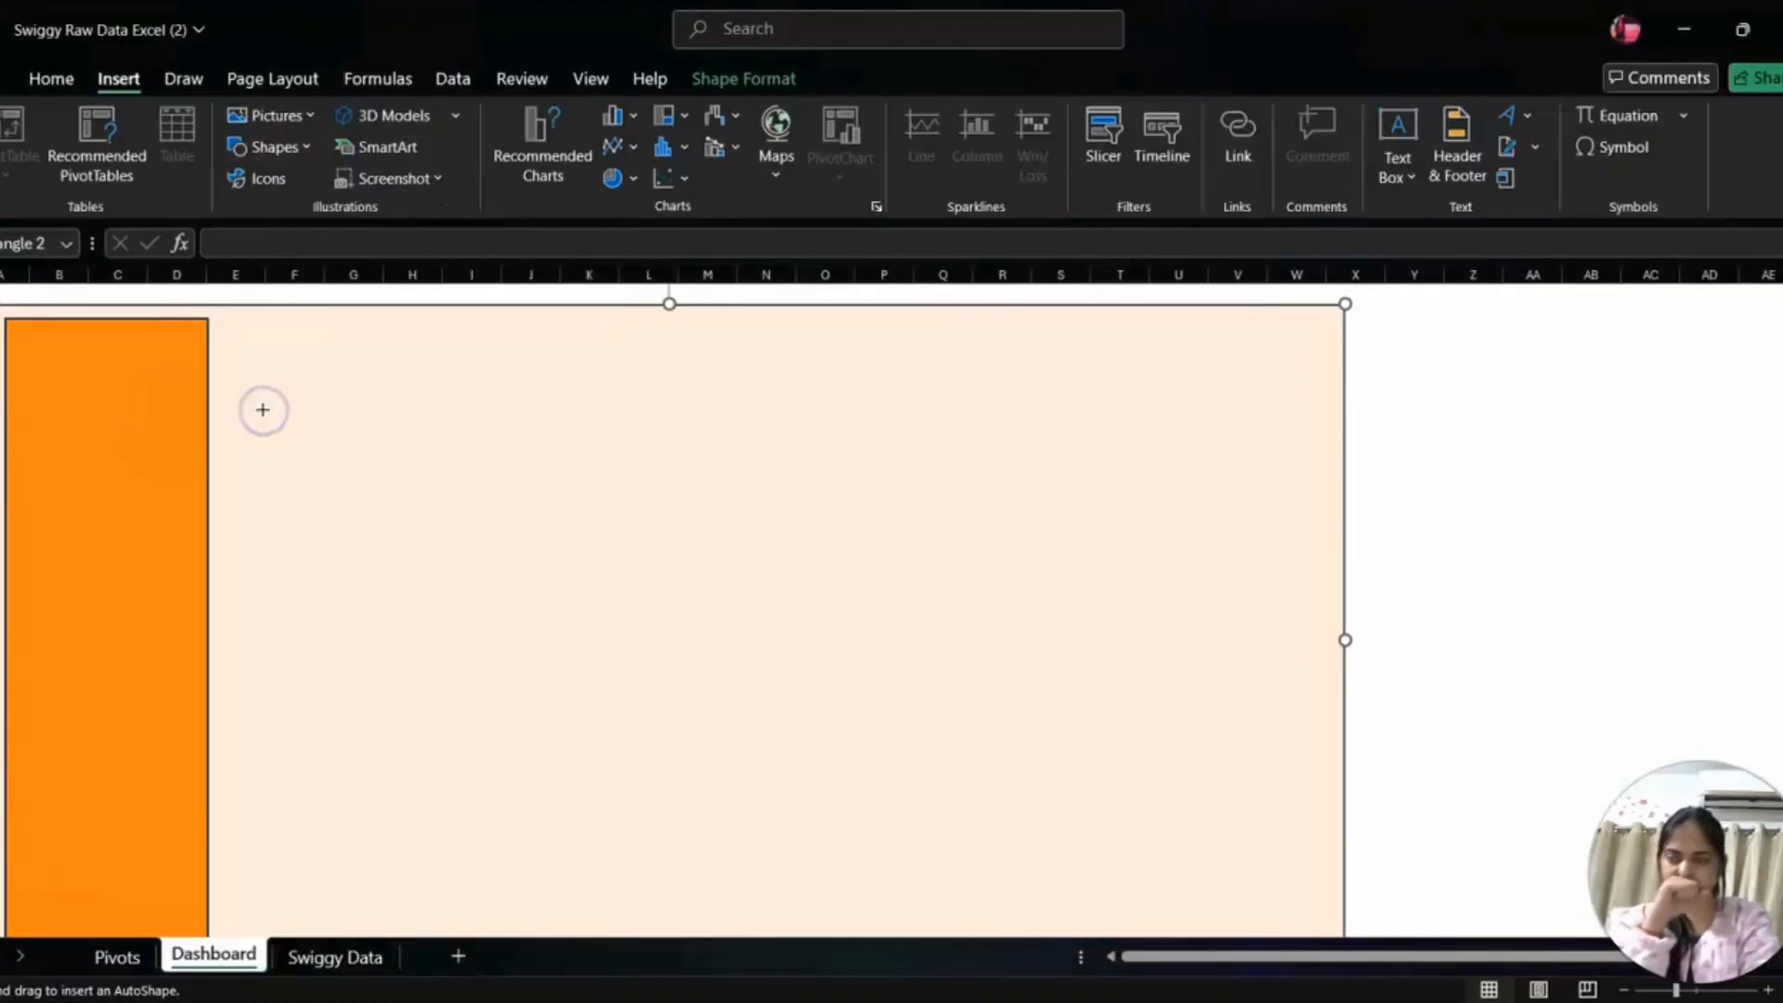
{"action": "left_click", "coordinate": [245, 353]}
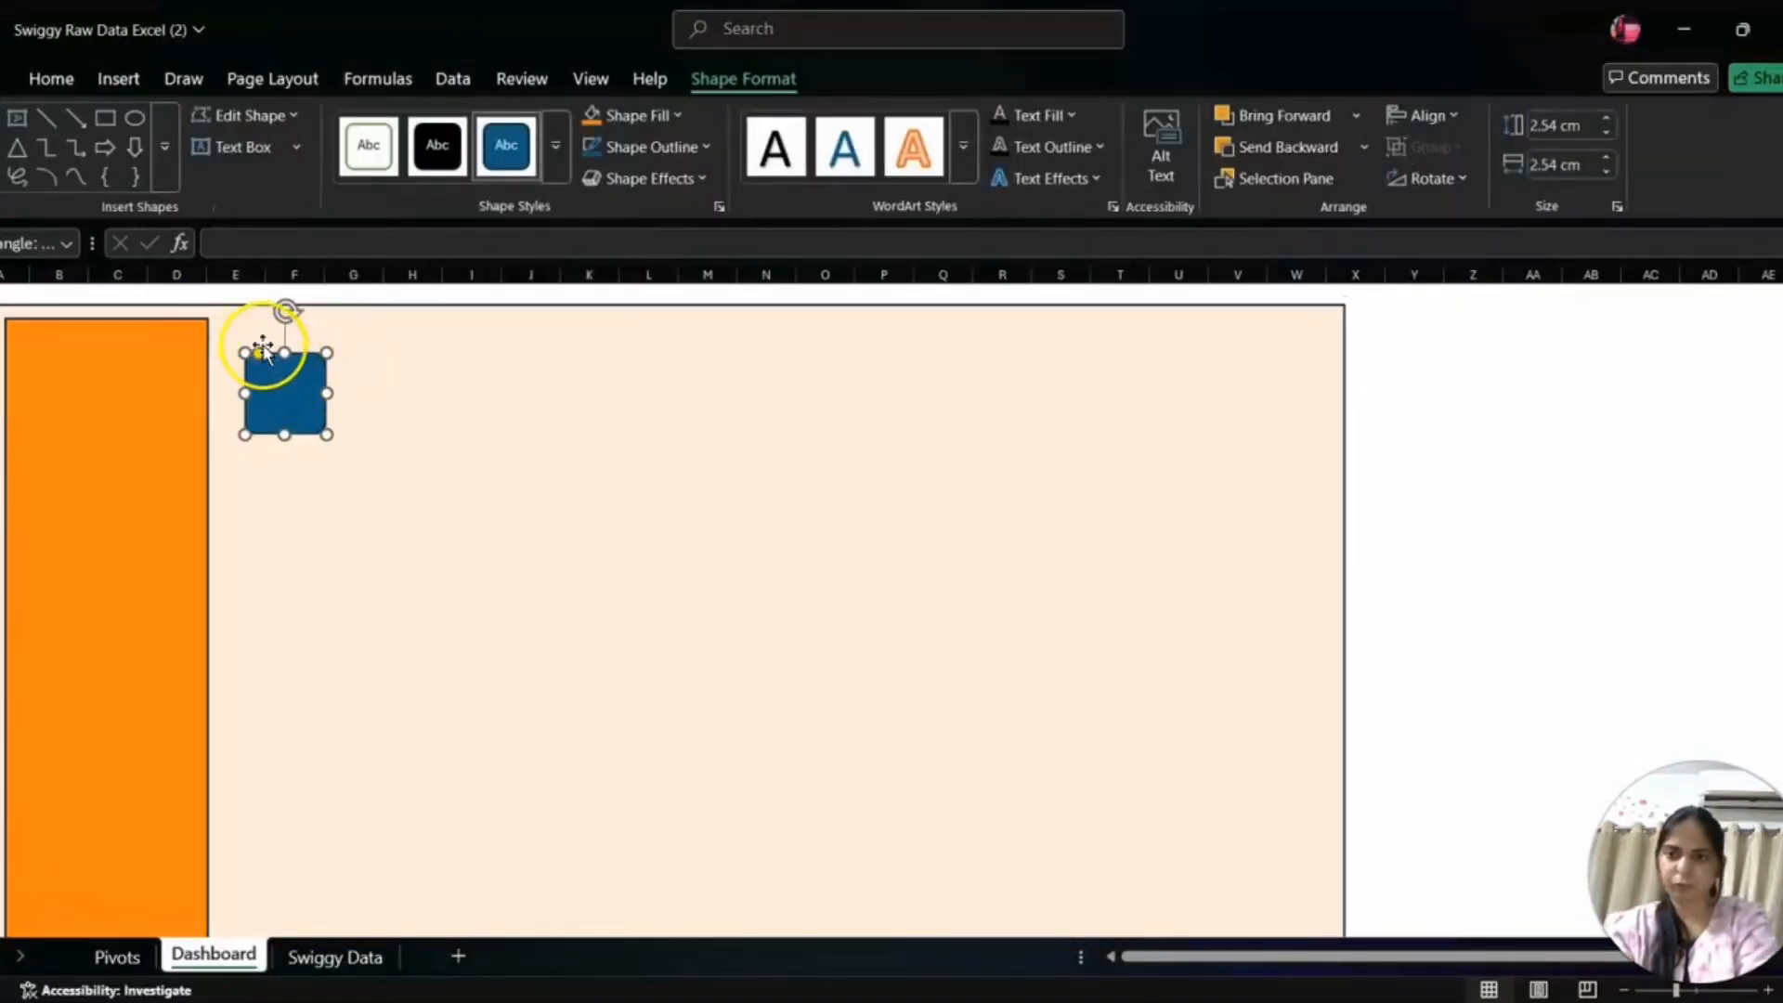
{"action": "left_click_drag", "start_coordinate": [244, 371], "coordinate": [245, 353]}
{"action": "left_click_drag", "start_coordinate": [311, 359], "coordinate": [431, 371]}
{"action": "left_click", "coordinate": [356, 374]}
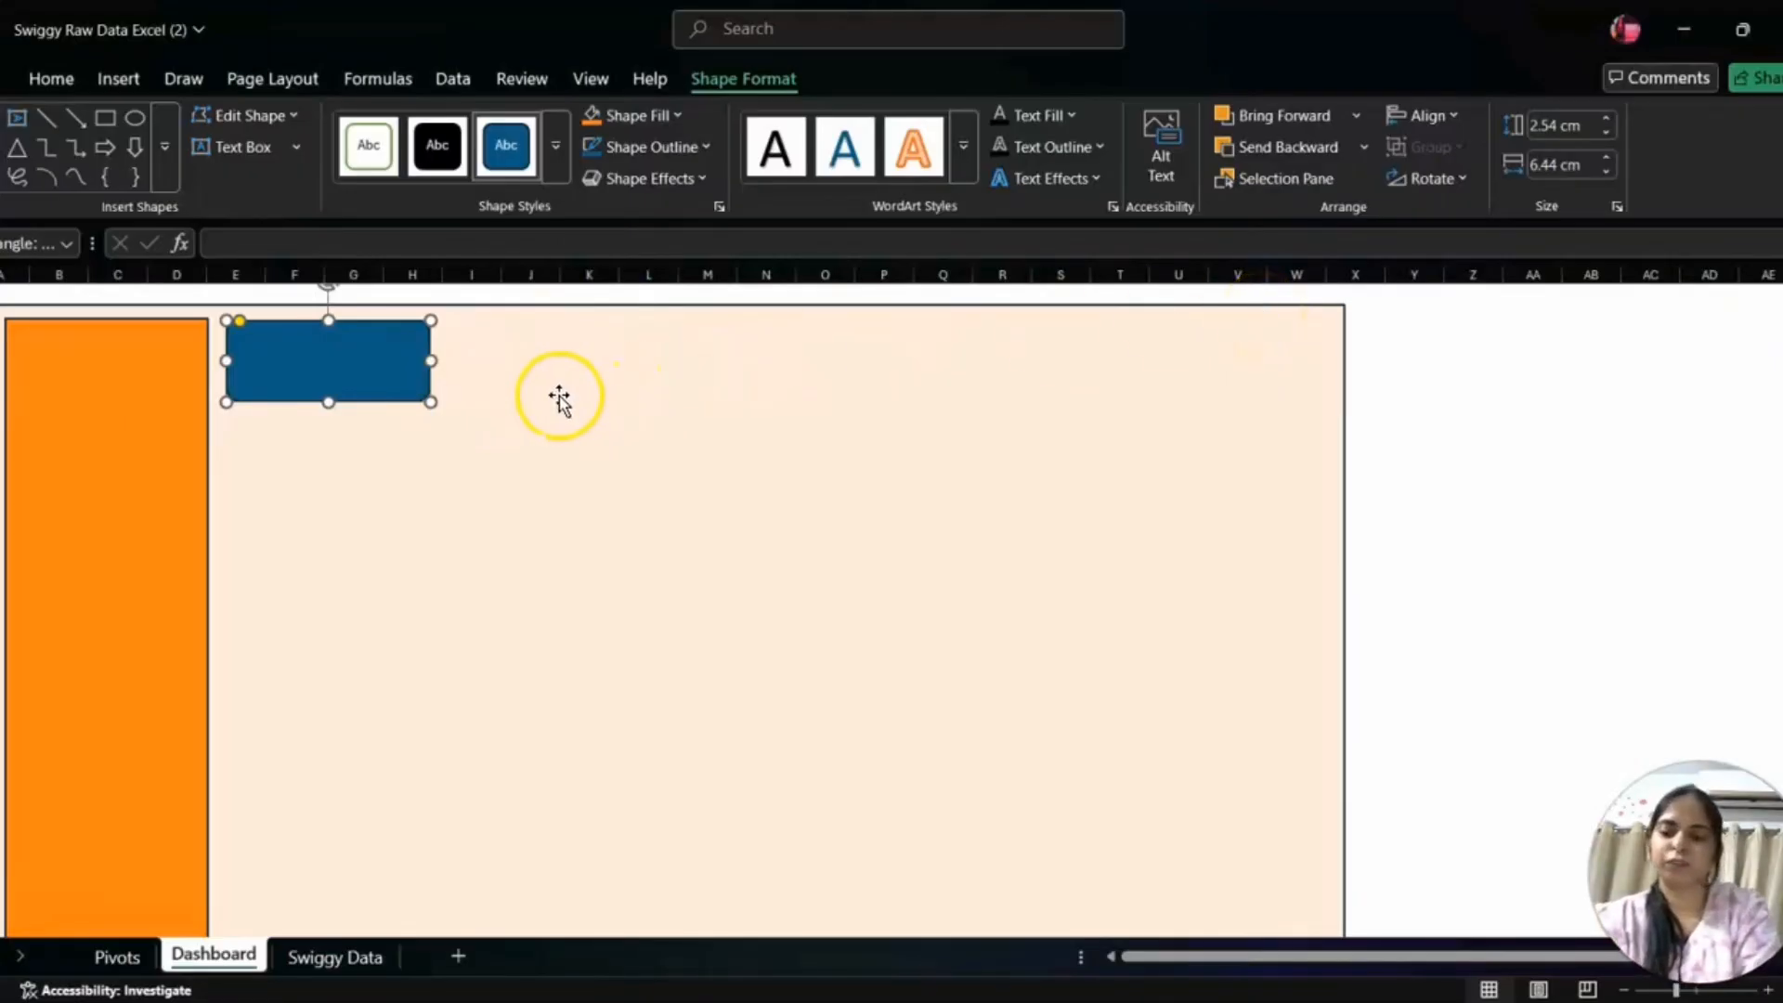
- Duplicate the rounded card four times into an evenly spaced row of five and widen the peach background to about 43.5 cm
{"action": "key", "text": "ctrl+d"}
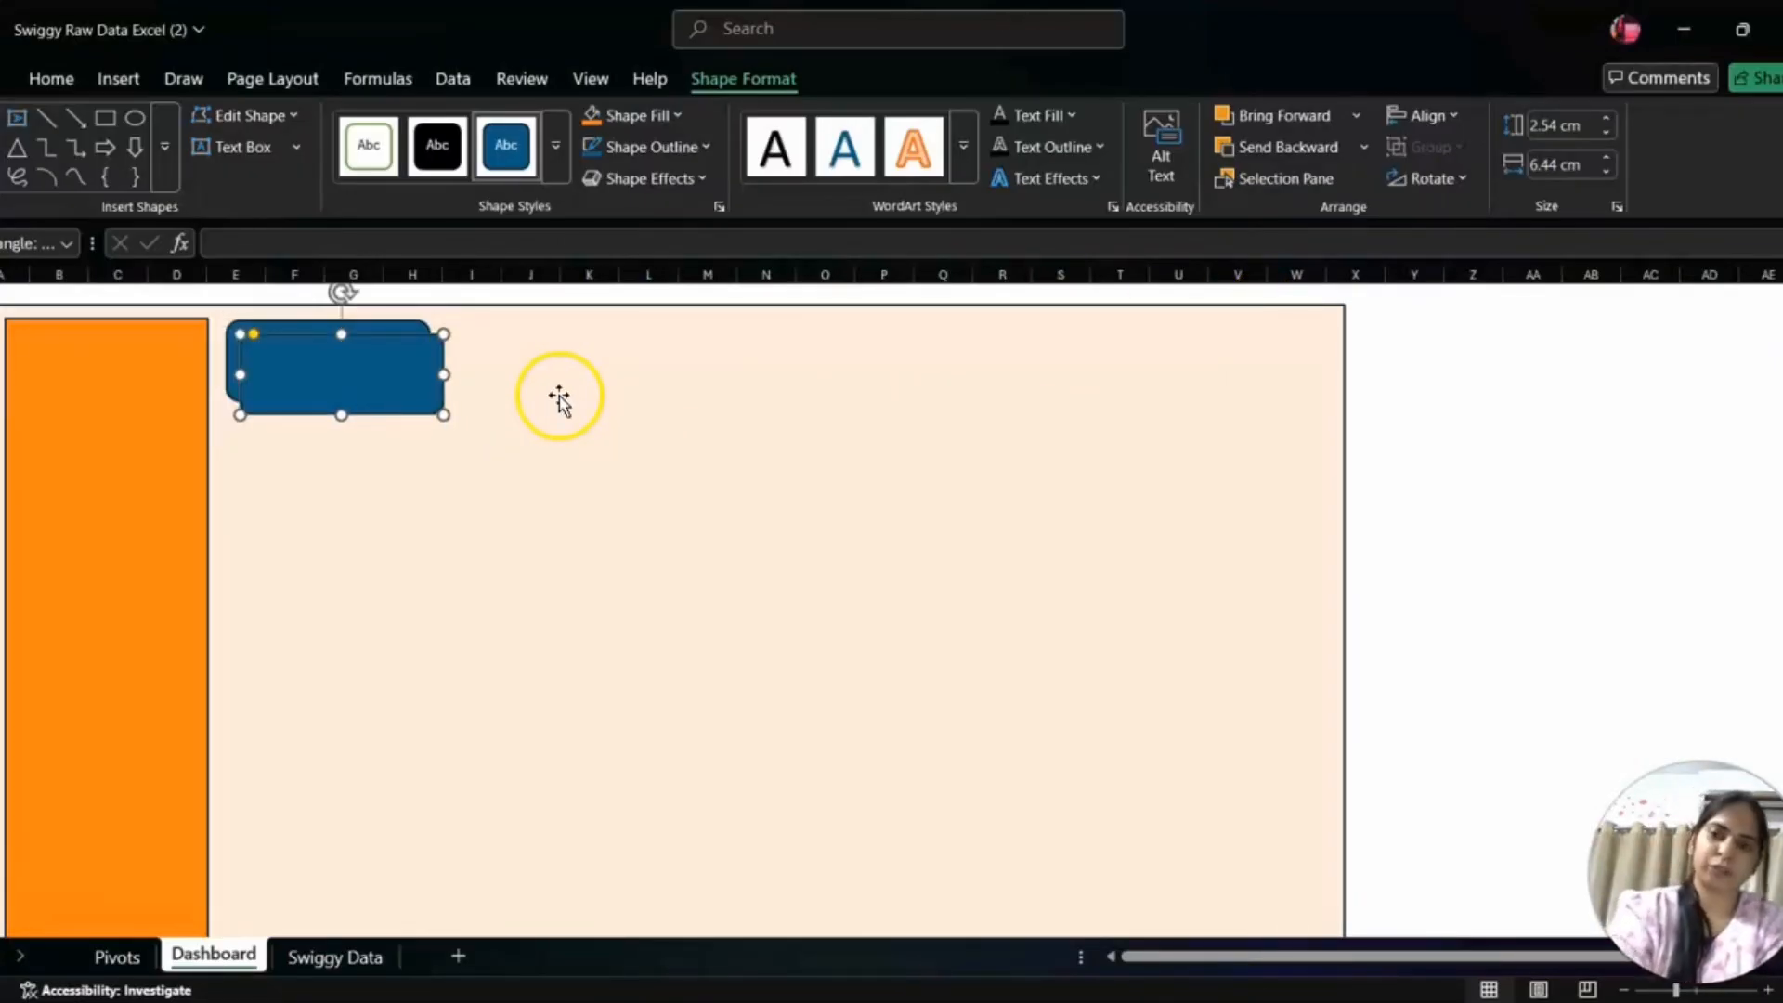
{"action": "left_click_drag", "start_coordinate": [405, 373], "coordinate": [621, 365]}
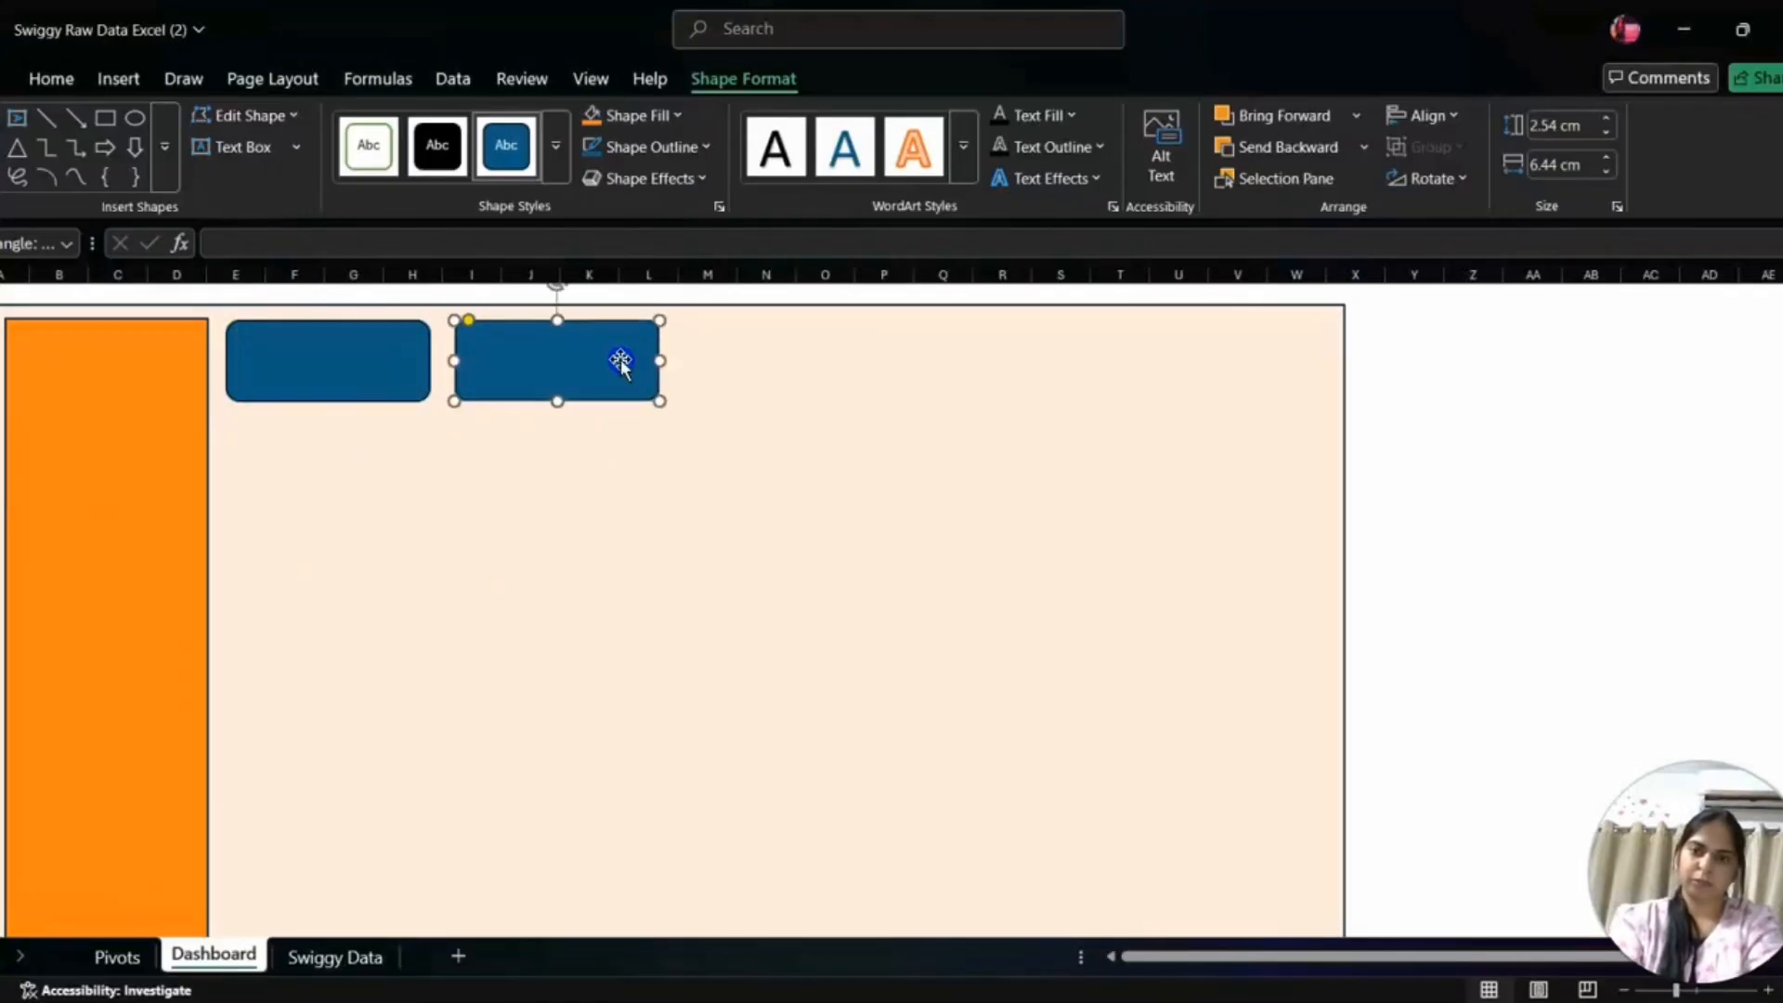
{"action": "key", "text": "ctrl+d"}
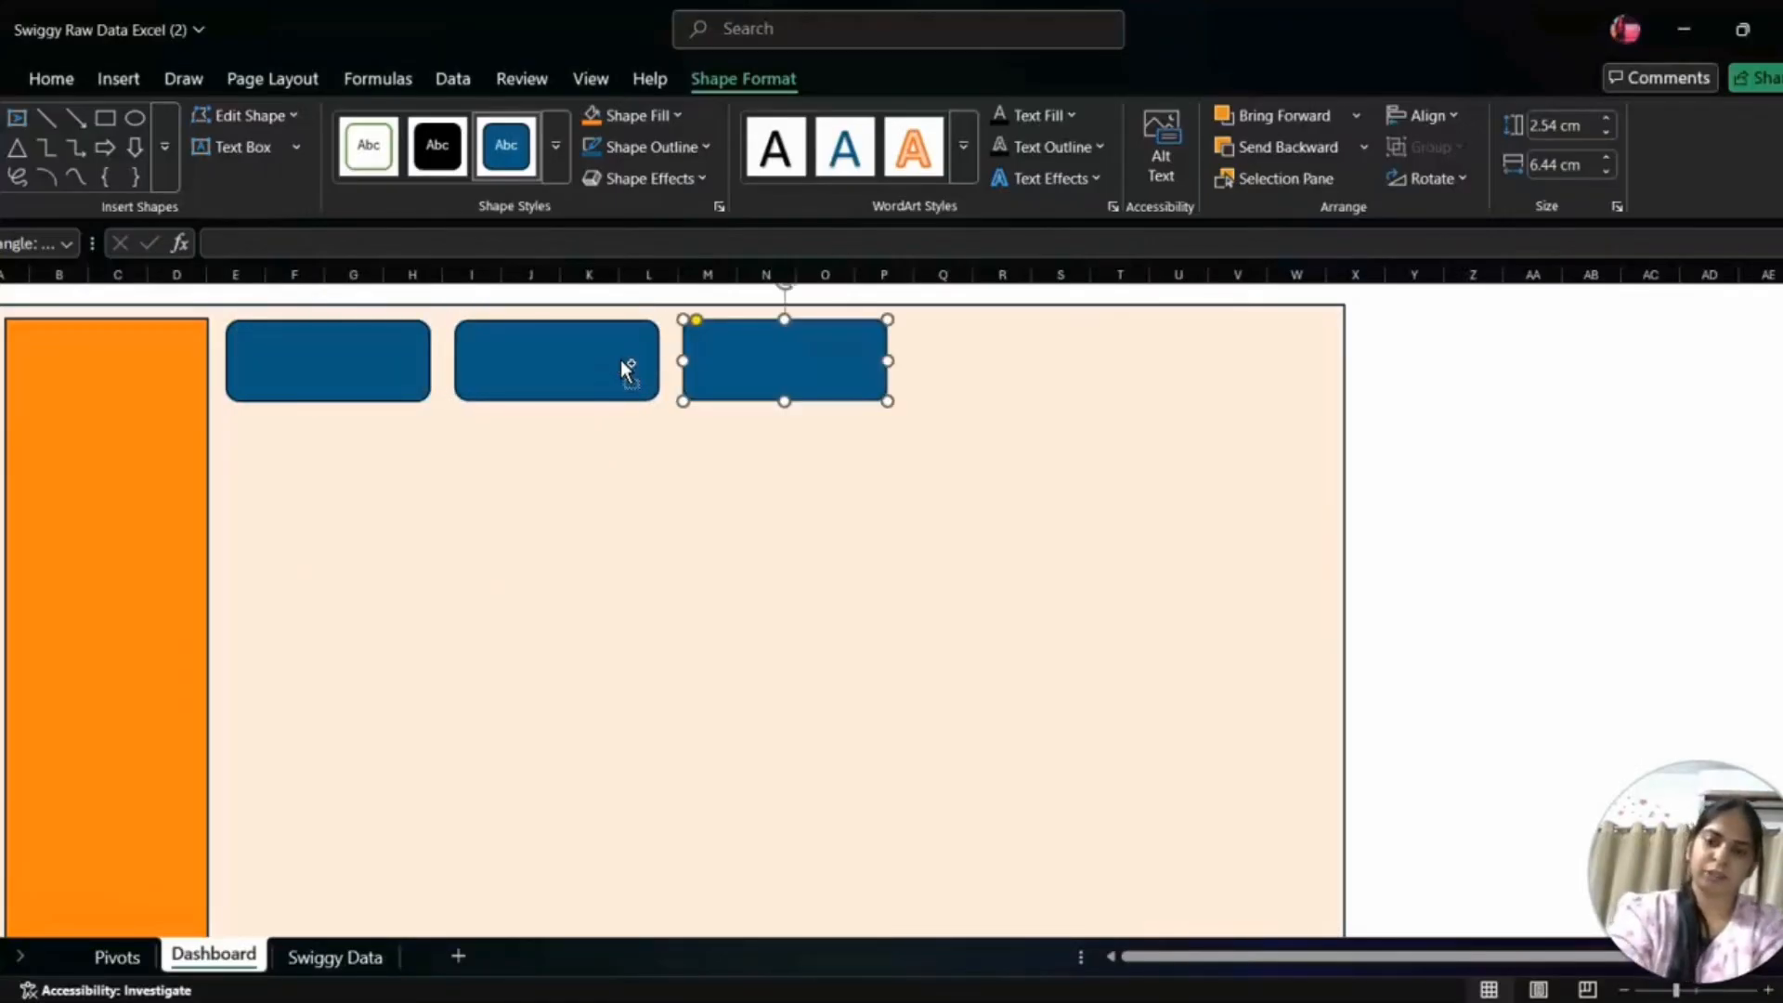
{"action": "key", "text": "ctrl+d"}
{"action": "key", "text": "ctrl+d"}
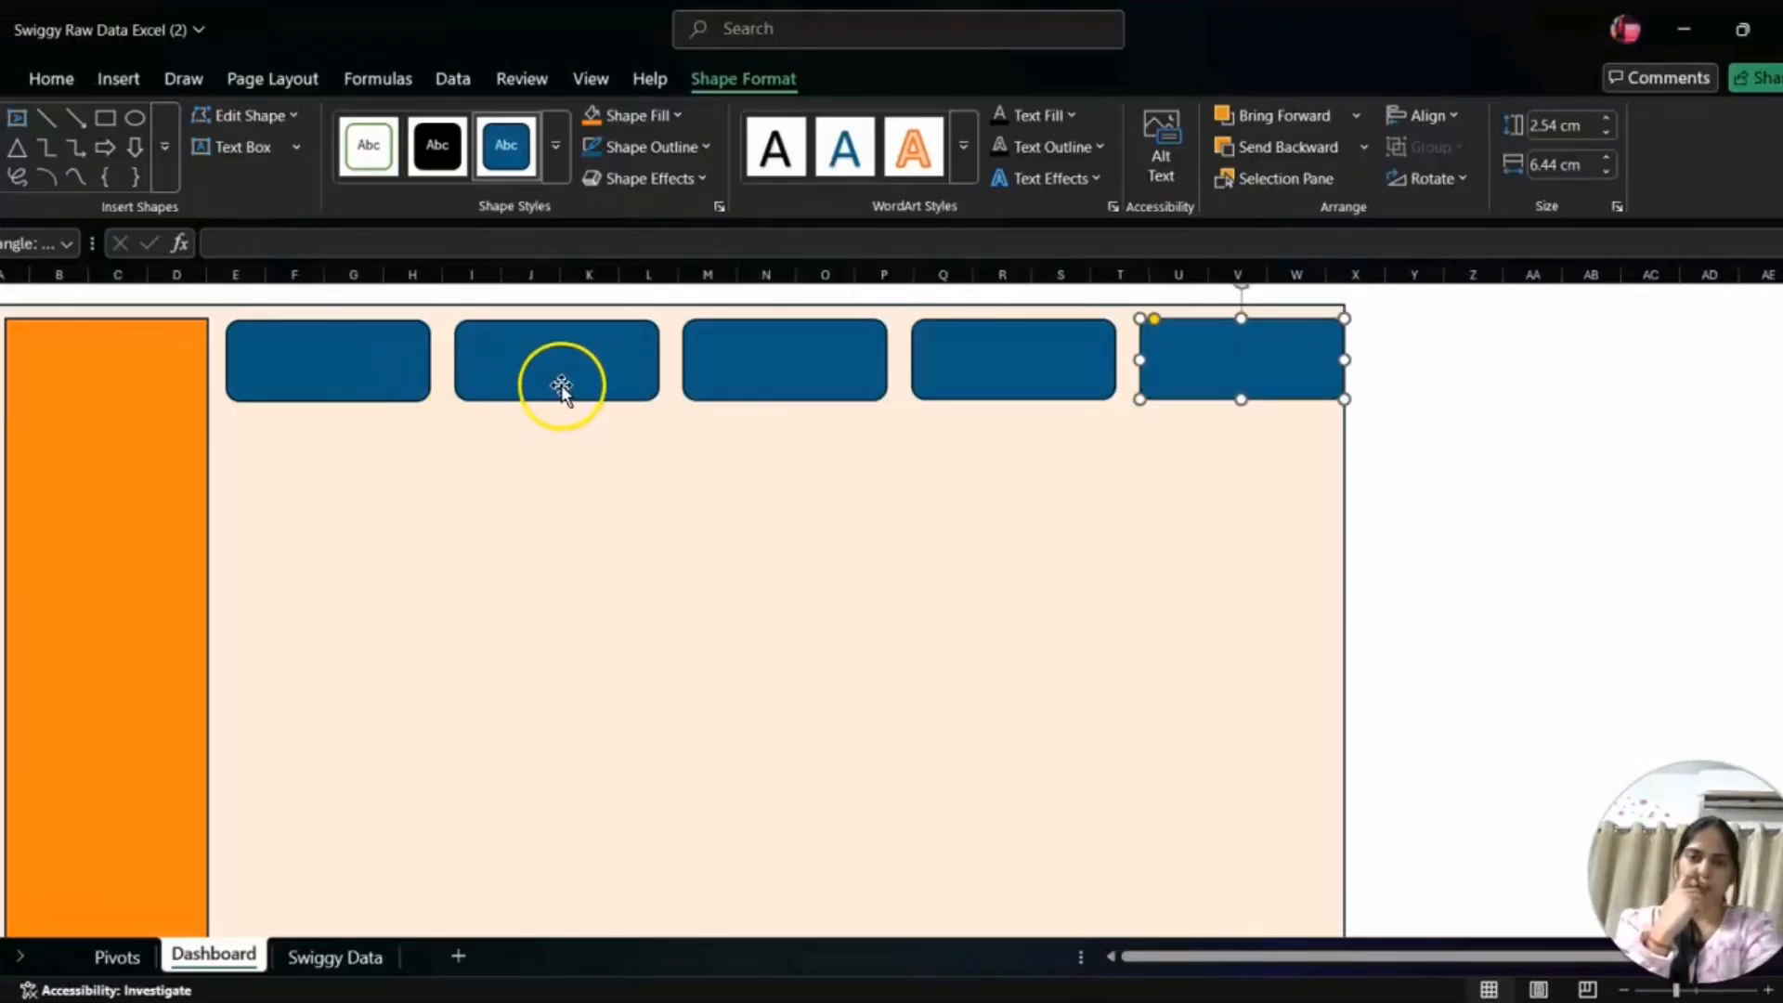
{"action": "left_click", "coordinate": [1151, 518]}
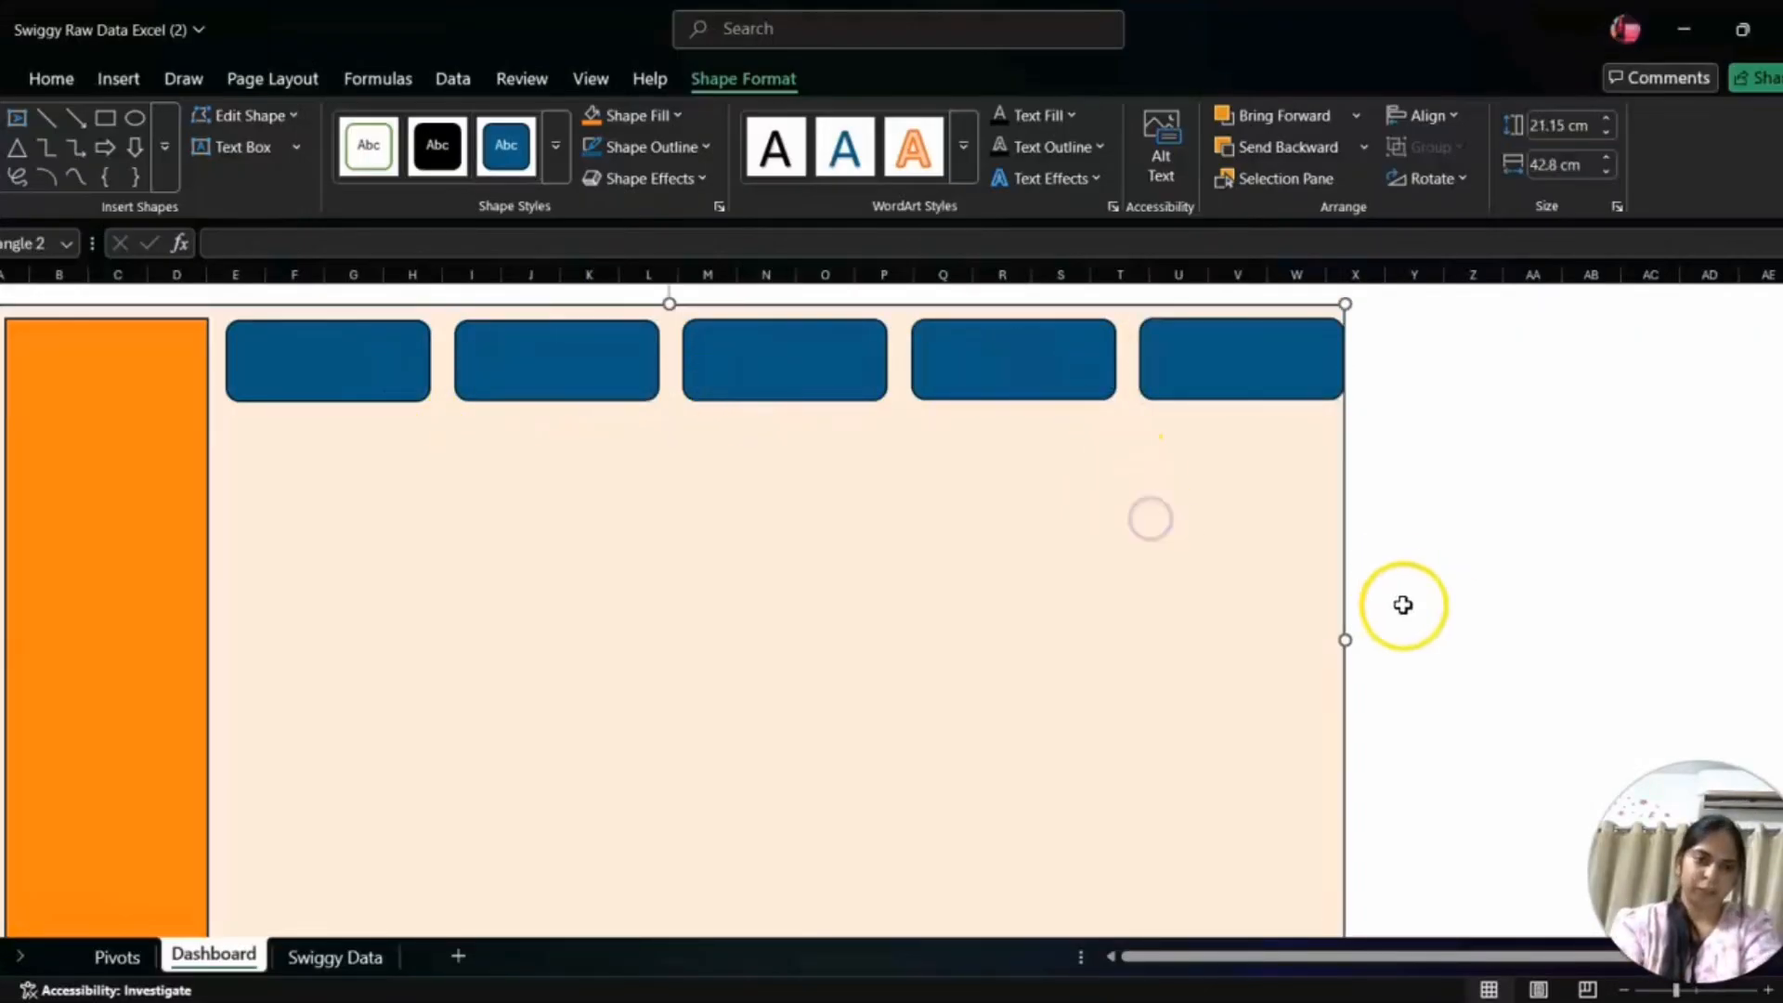
{"action": "left_click_drag", "start_coordinate": [1344, 640], "coordinate": [1364, 638]}
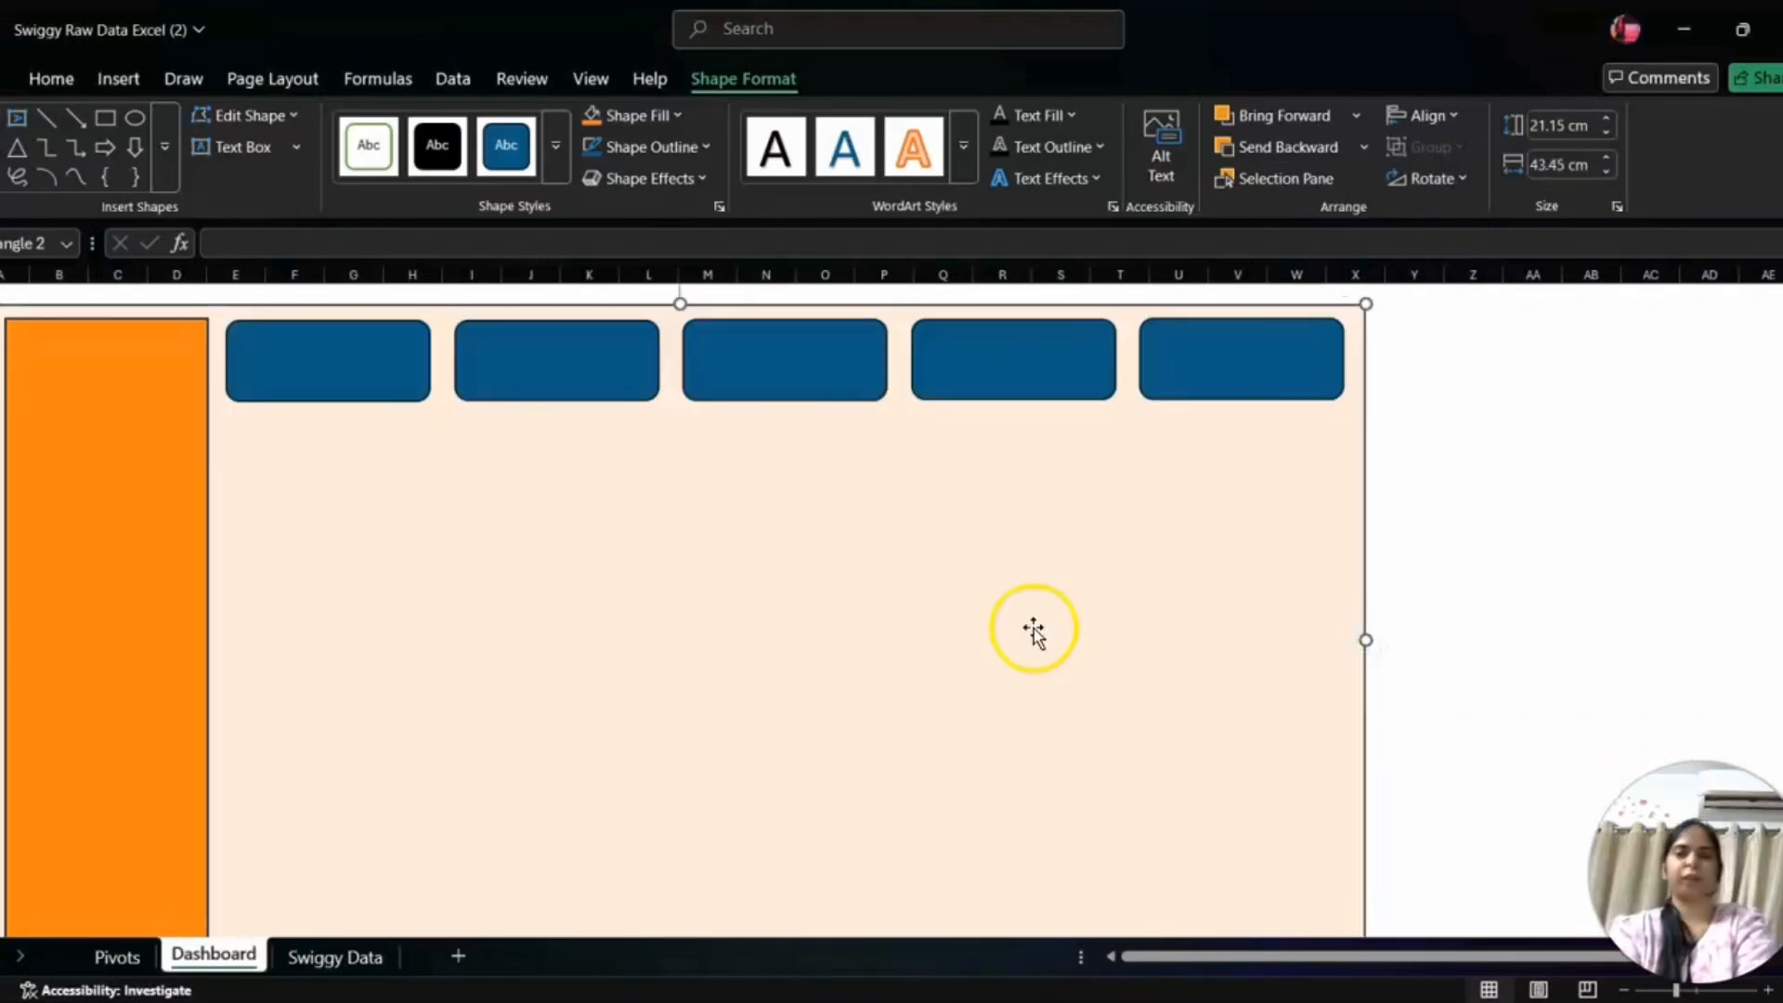
- Fill all five rounded cards in the top row with white
{"action": "left_click", "coordinate": [316, 353]}
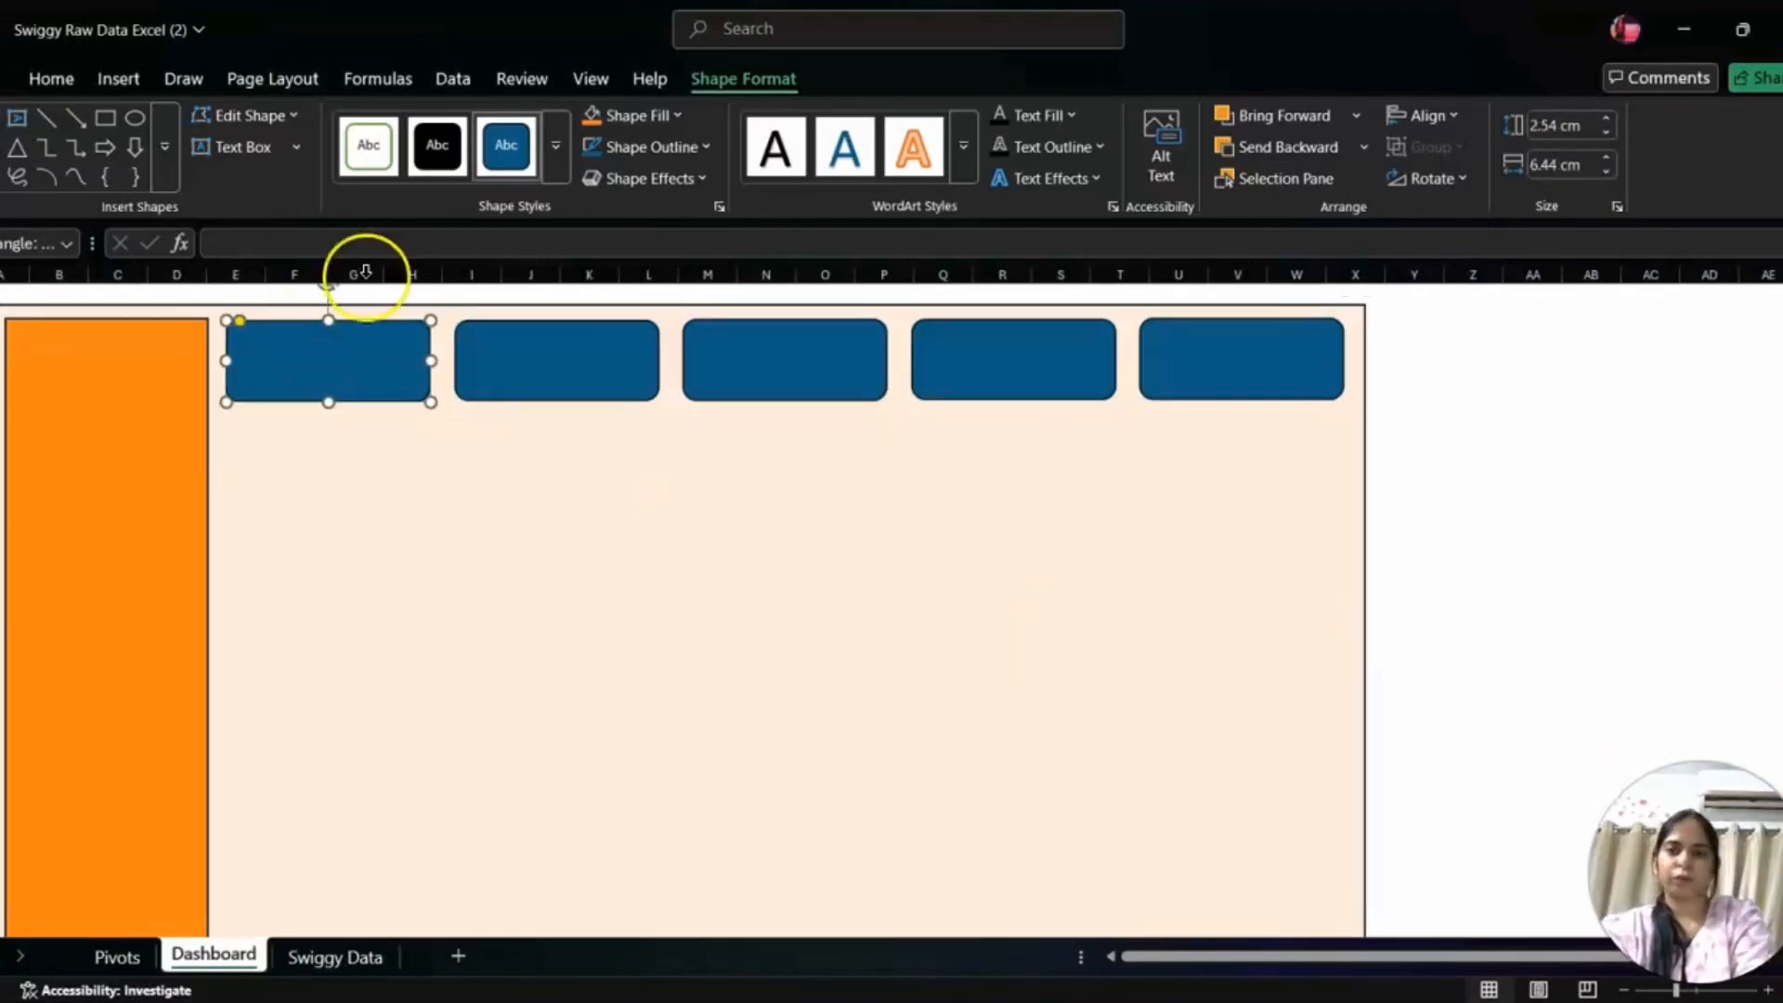
{"action": "left_click", "coordinate": [671, 122]}
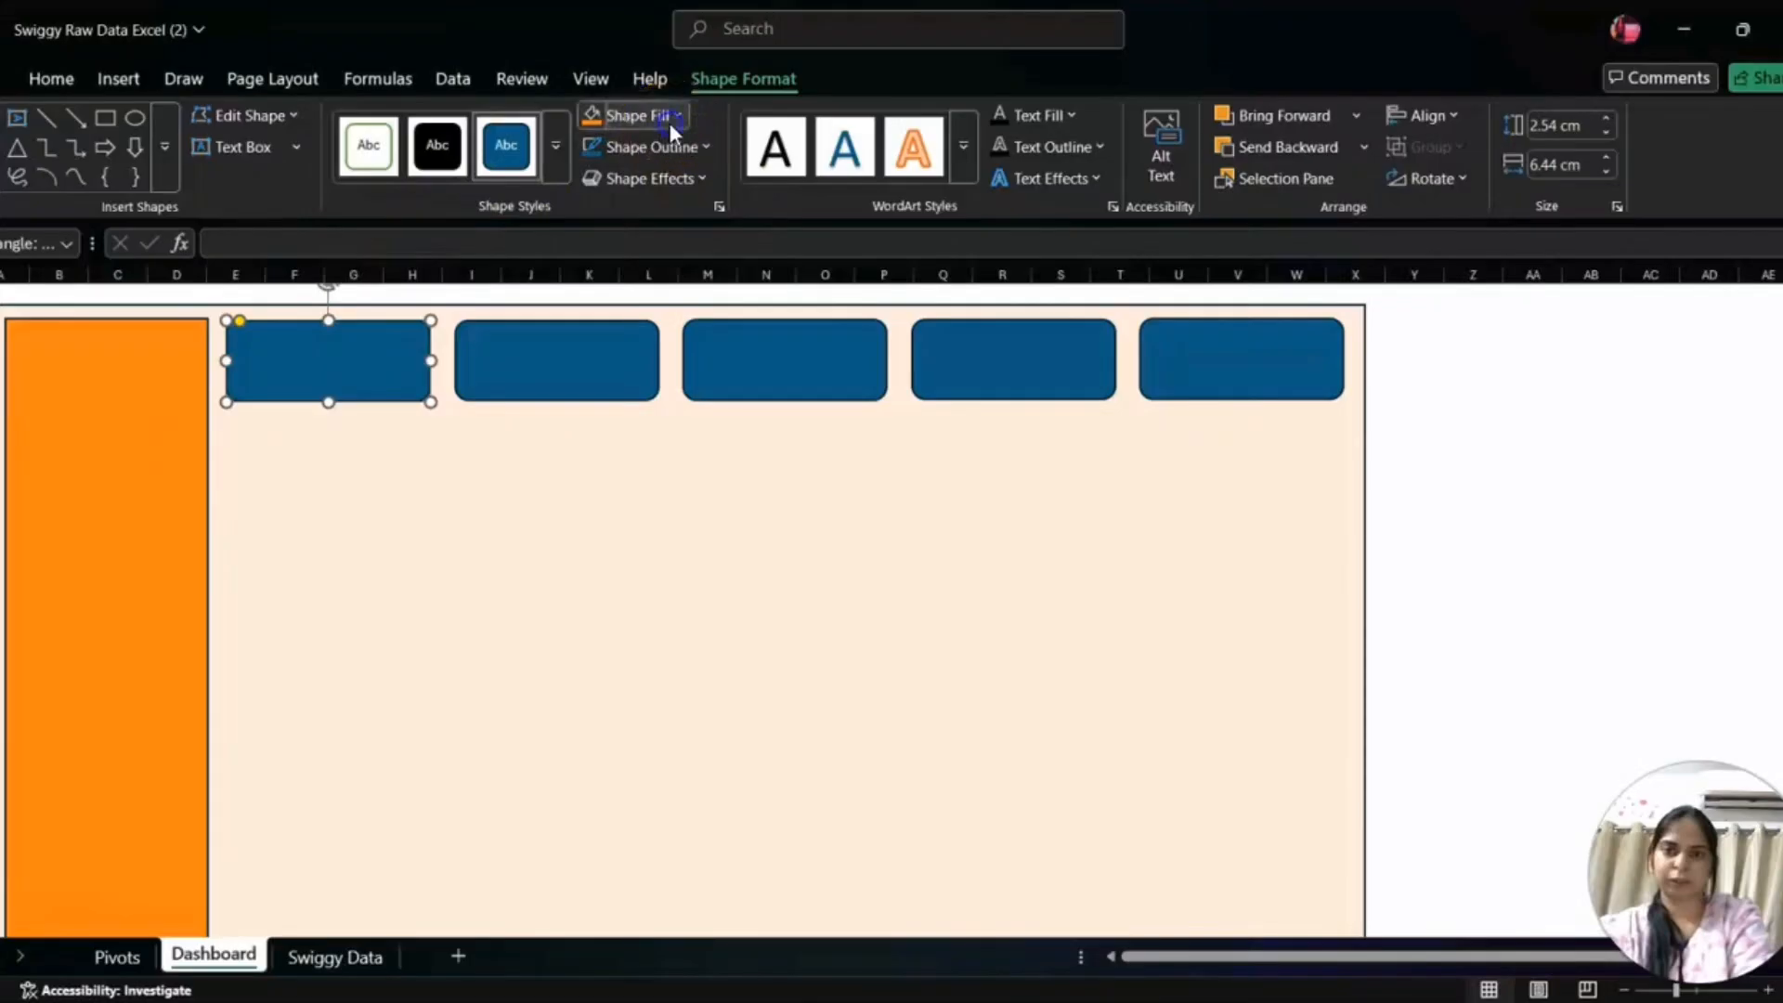
{"action": "left_click", "coordinate": [598, 276]}
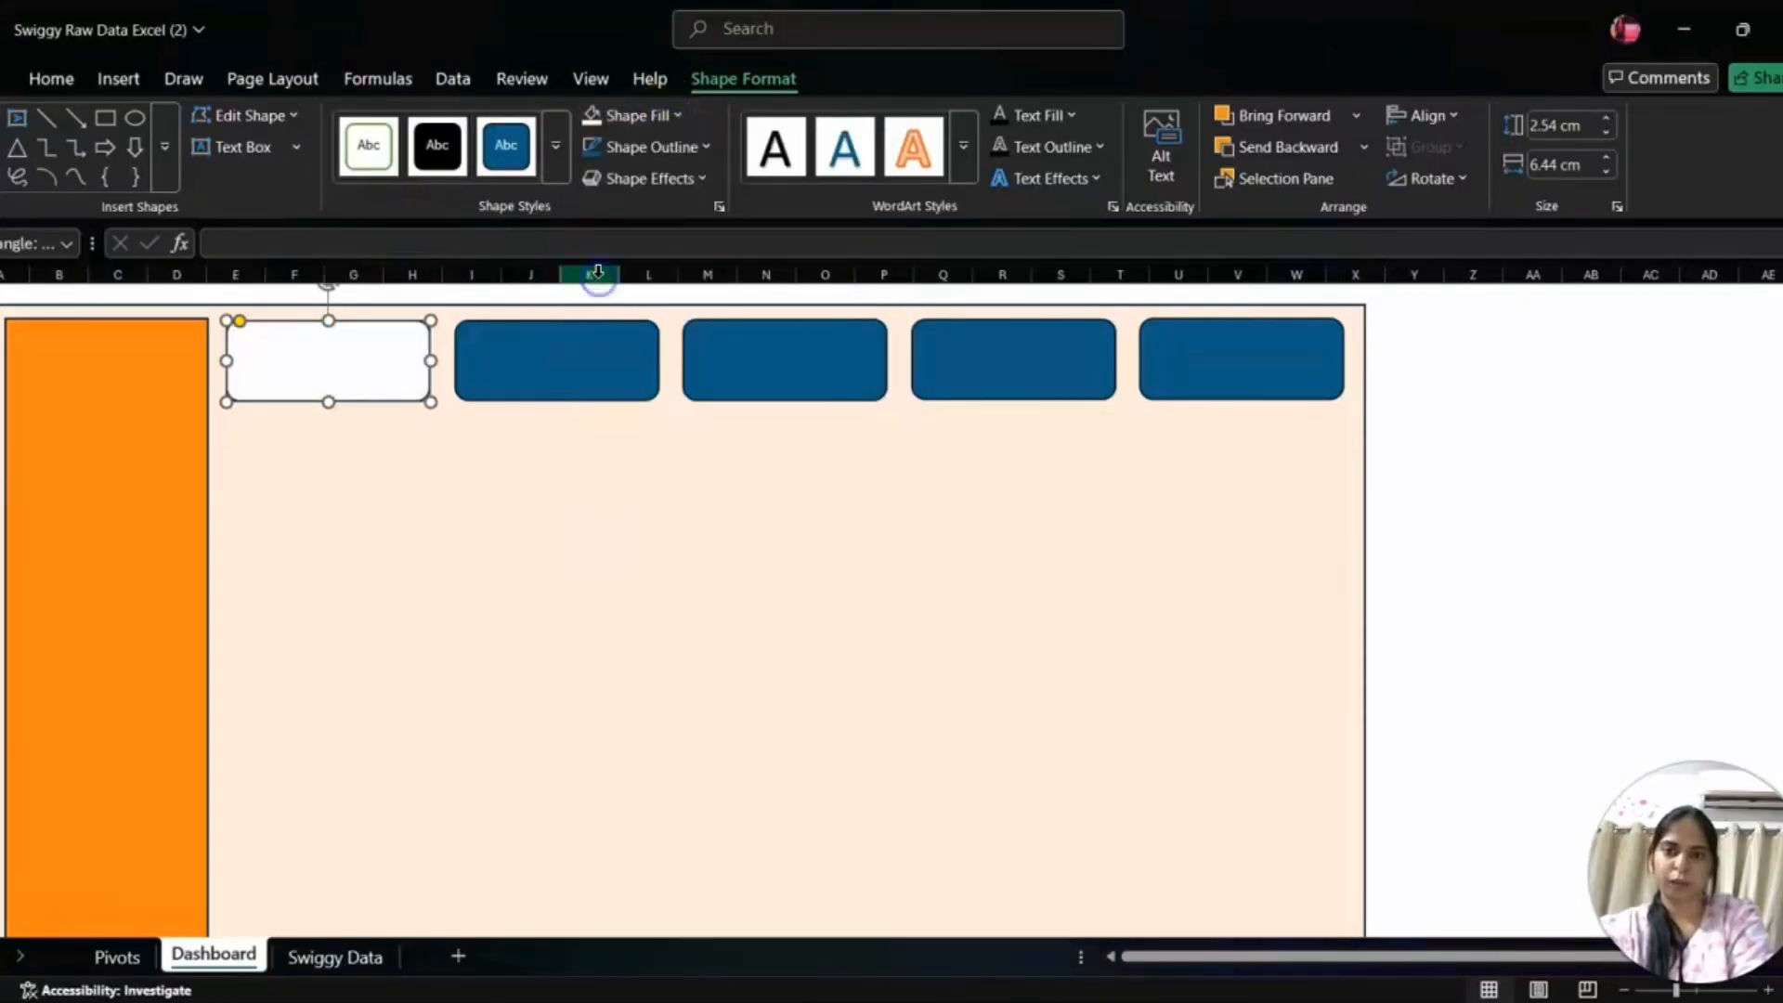
{"action": "left_click", "coordinate": [542, 387]}
{"action": "left_click", "coordinate": [659, 120]}
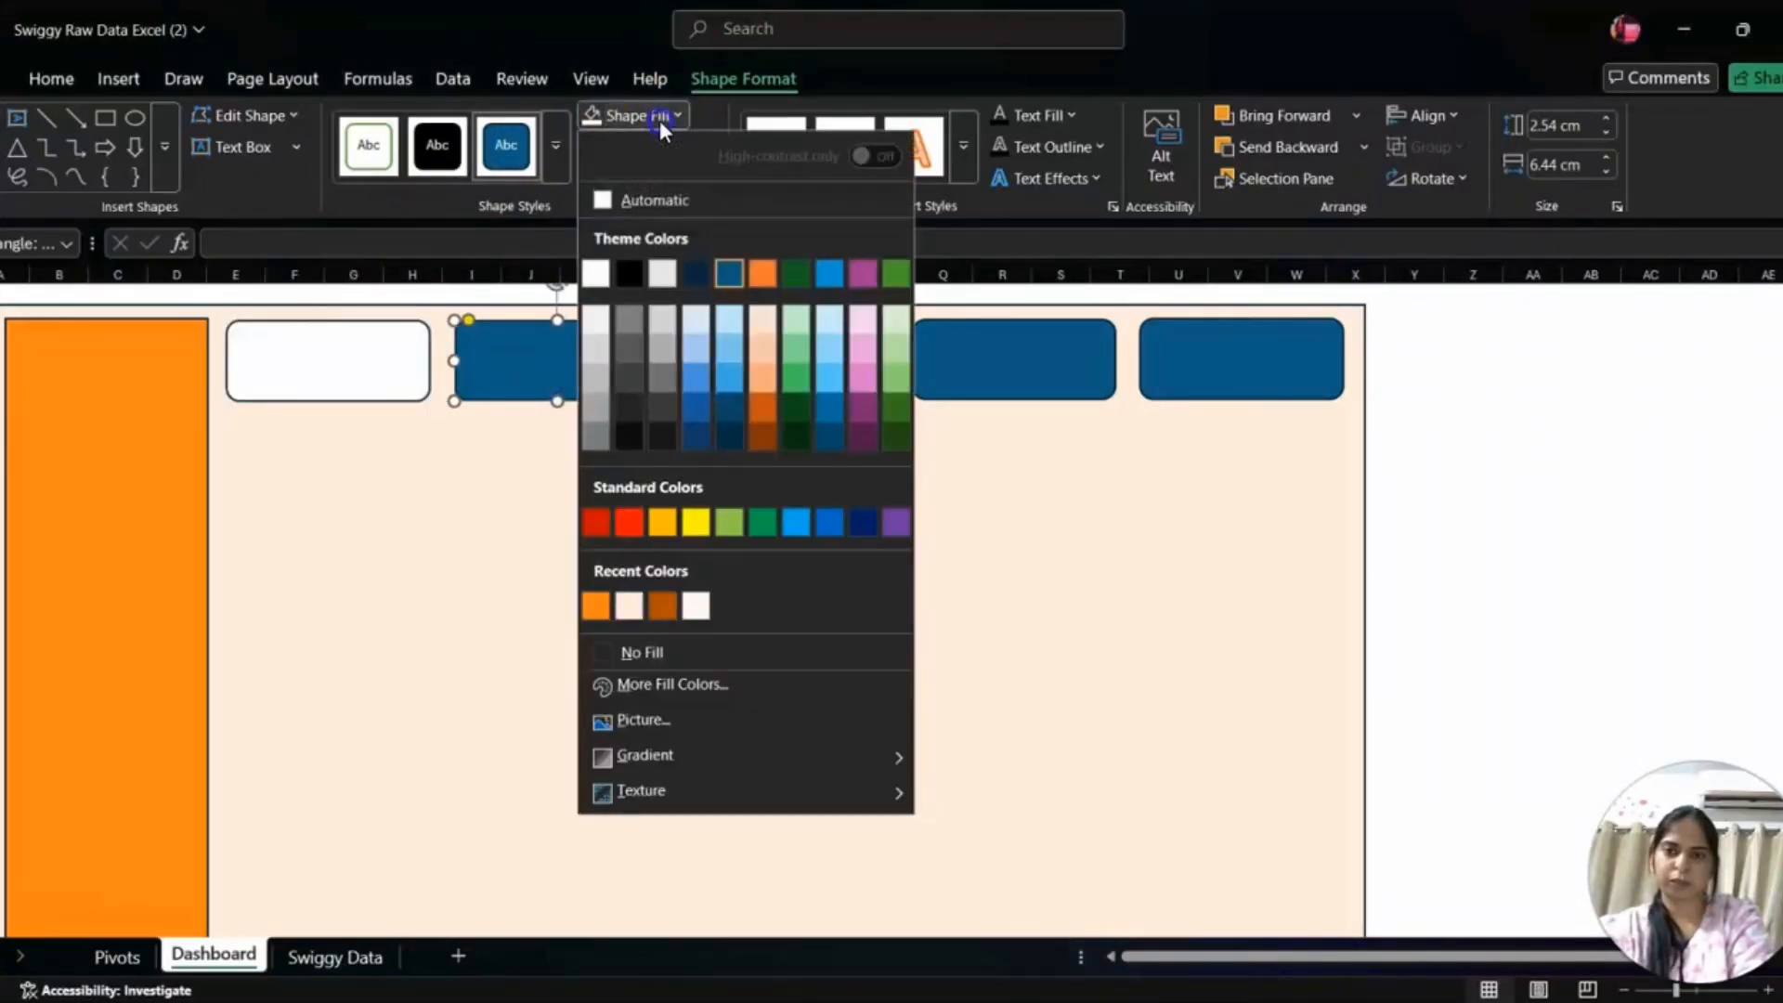
{"action": "left_click", "coordinate": [603, 271]}
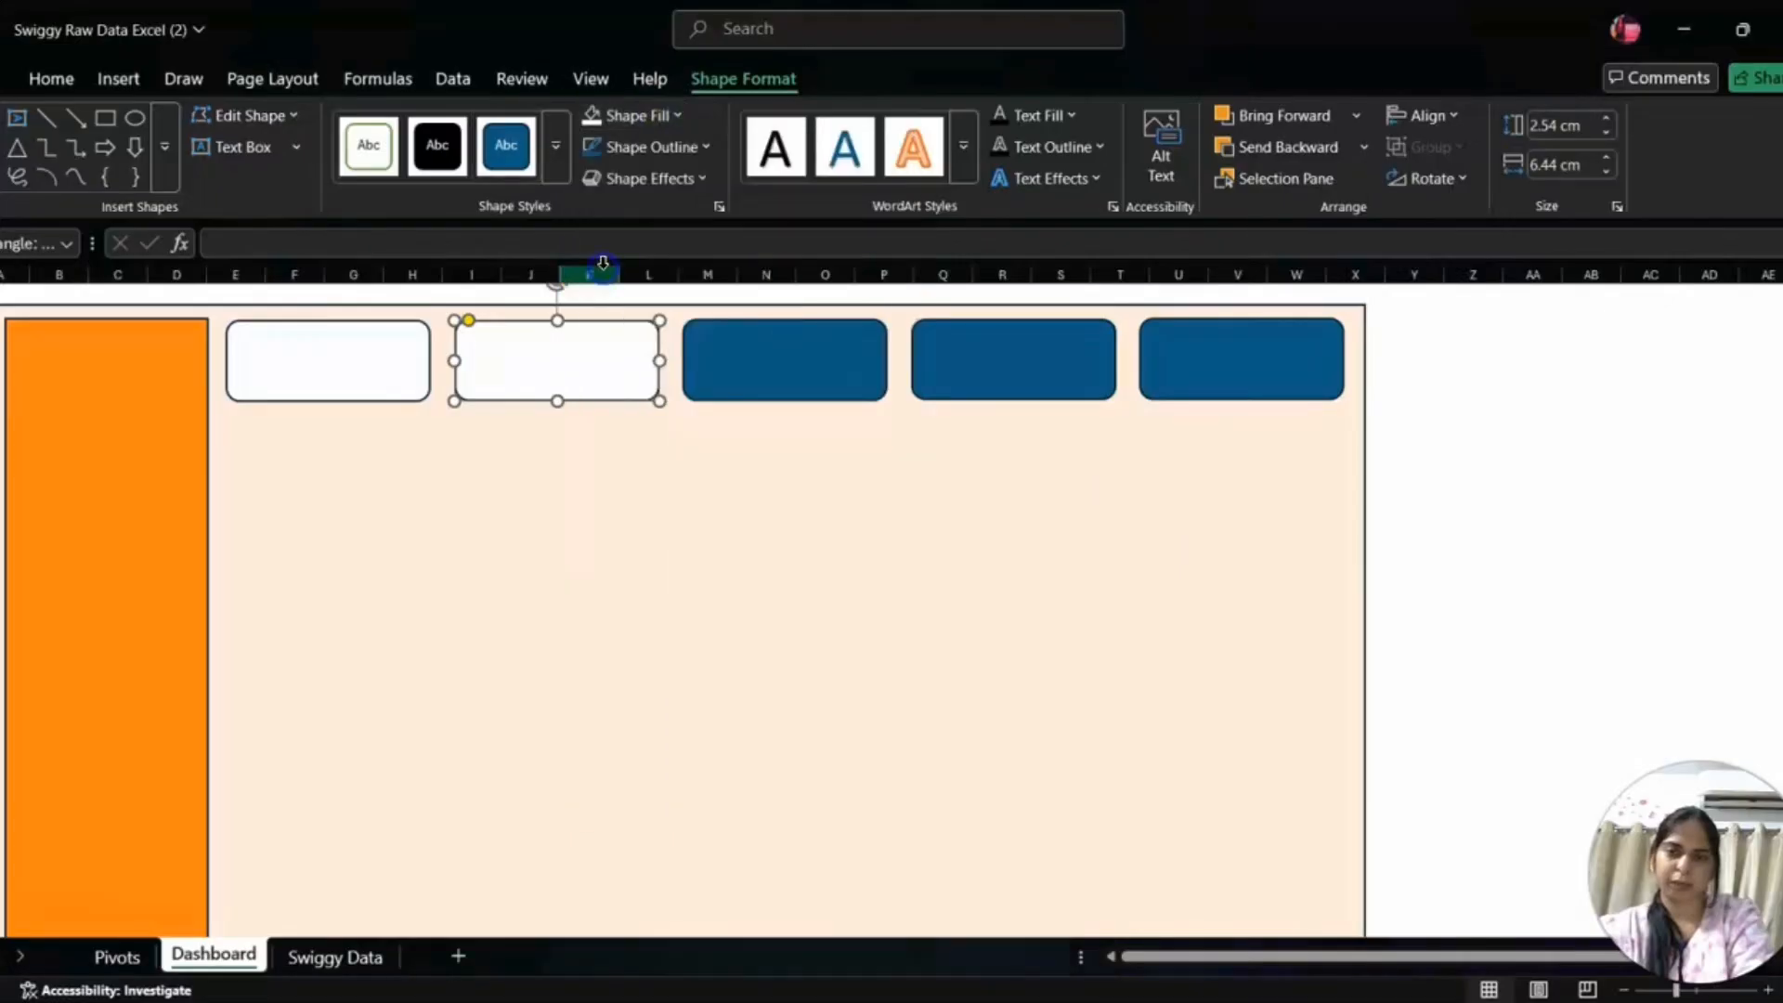
{"action": "left_click", "coordinate": [757, 342]}
{"action": "left_click", "coordinate": [631, 123]}
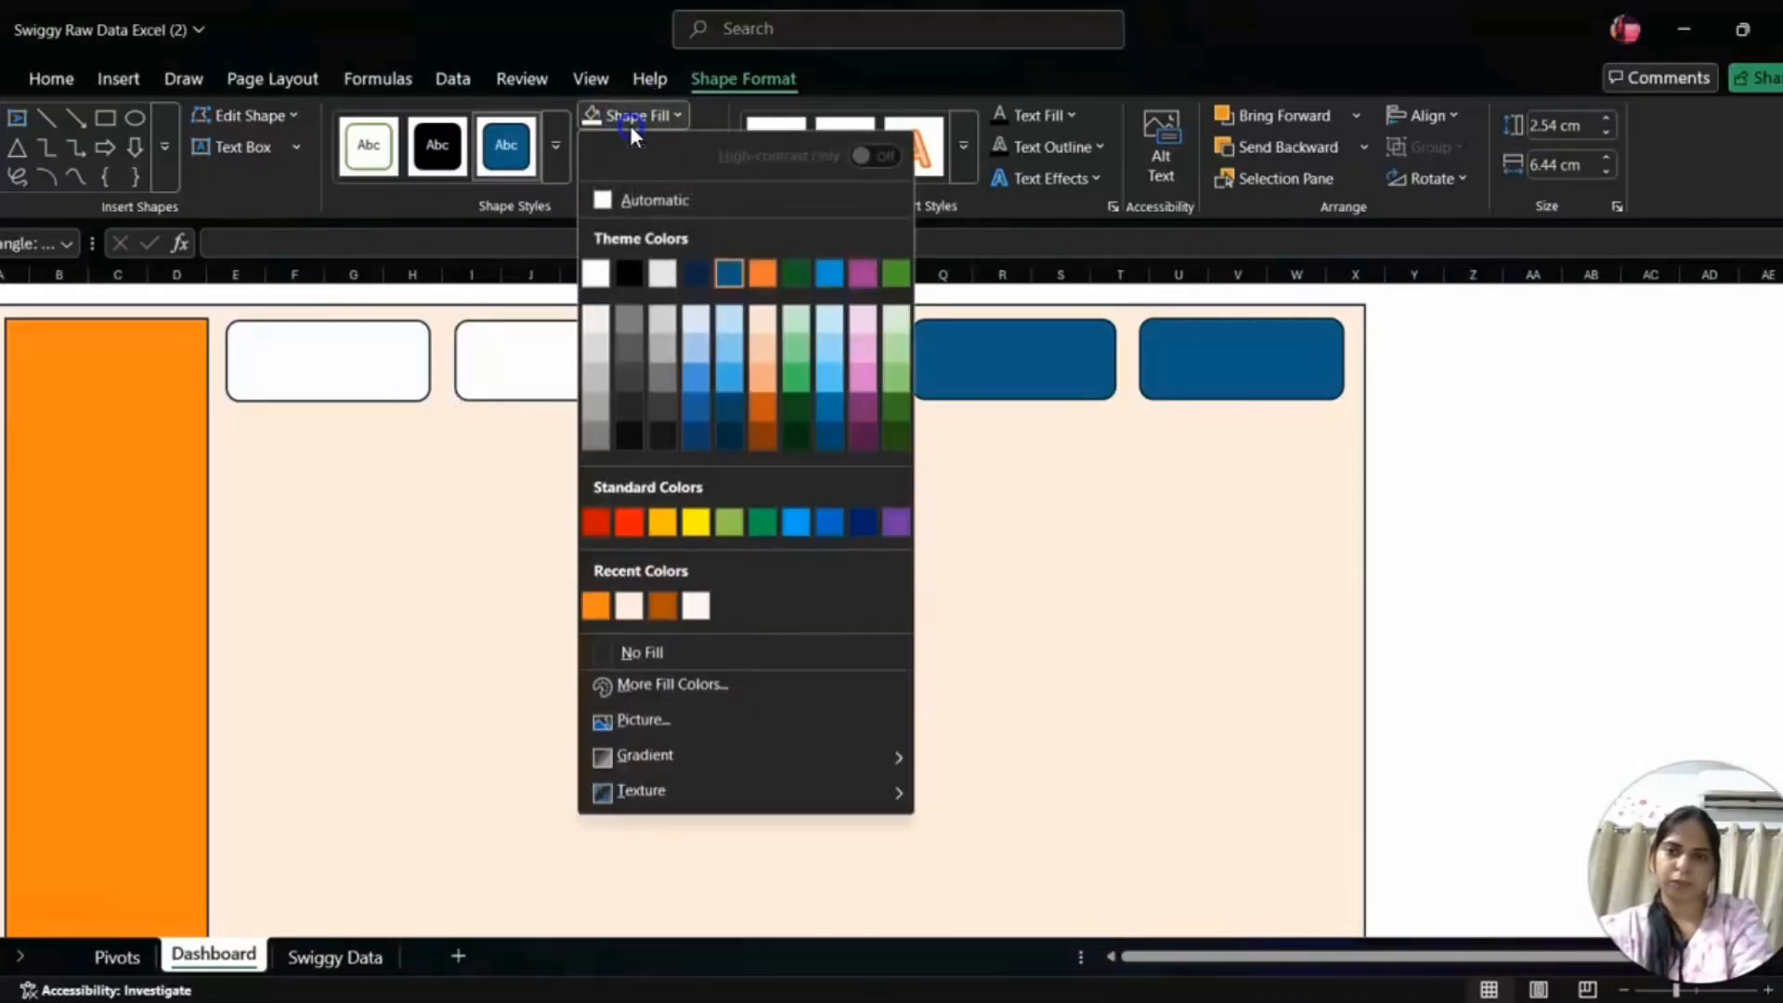
{"action": "left_click", "coordinate": [597, 275]}
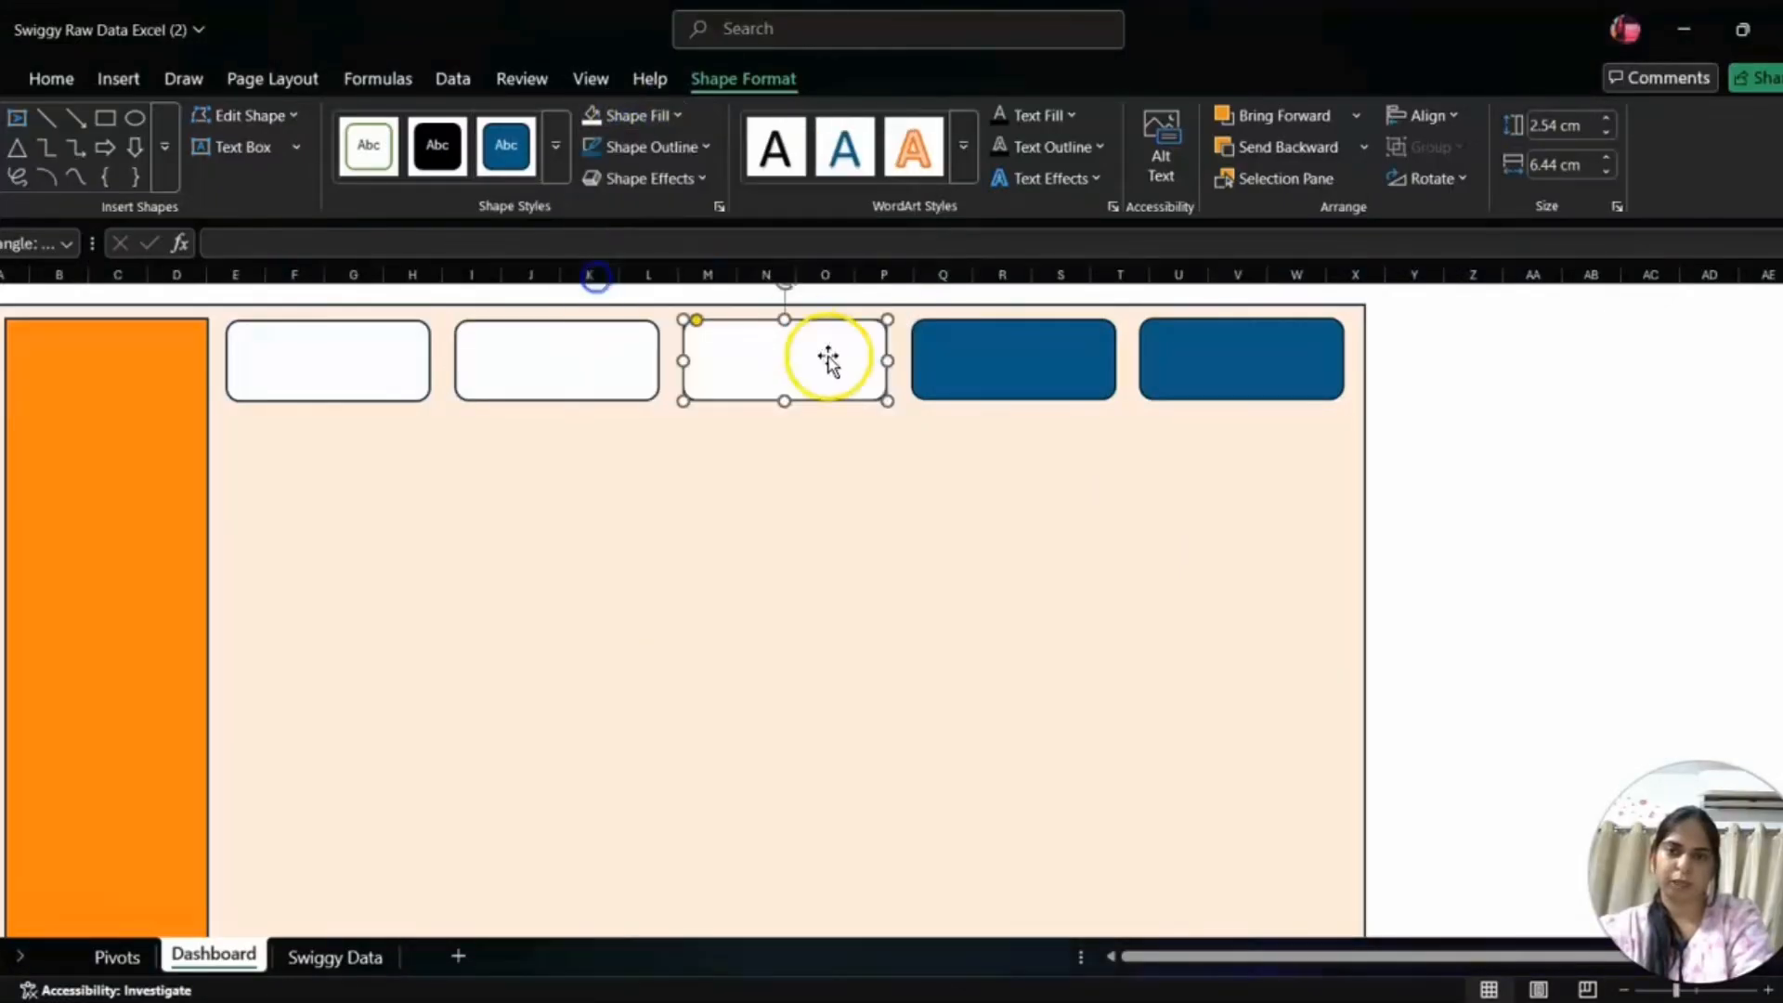
{"action": "left_click", "coordinate": [973, 358]}
{"action": "left_click", "coordinate": [631, 114]}
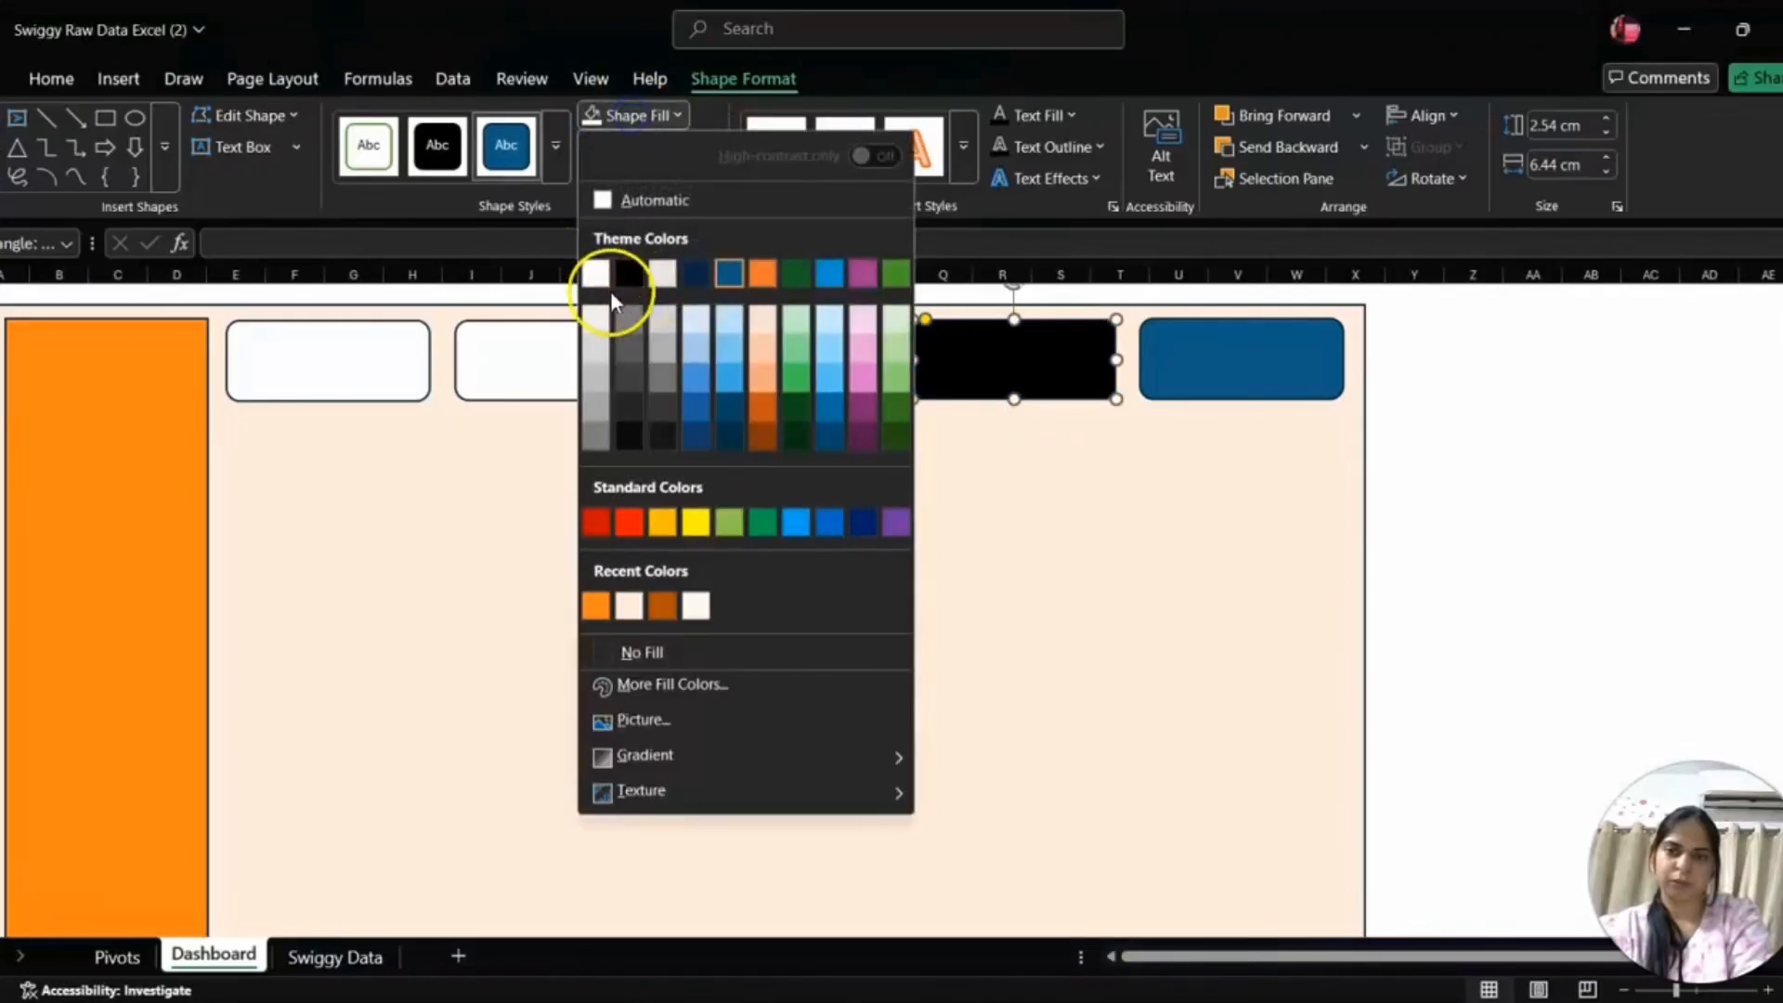
{"action": "left_click", "coordinate": [599, 279]}
{"action": "left_click", "coordinate": [1222, 376]}
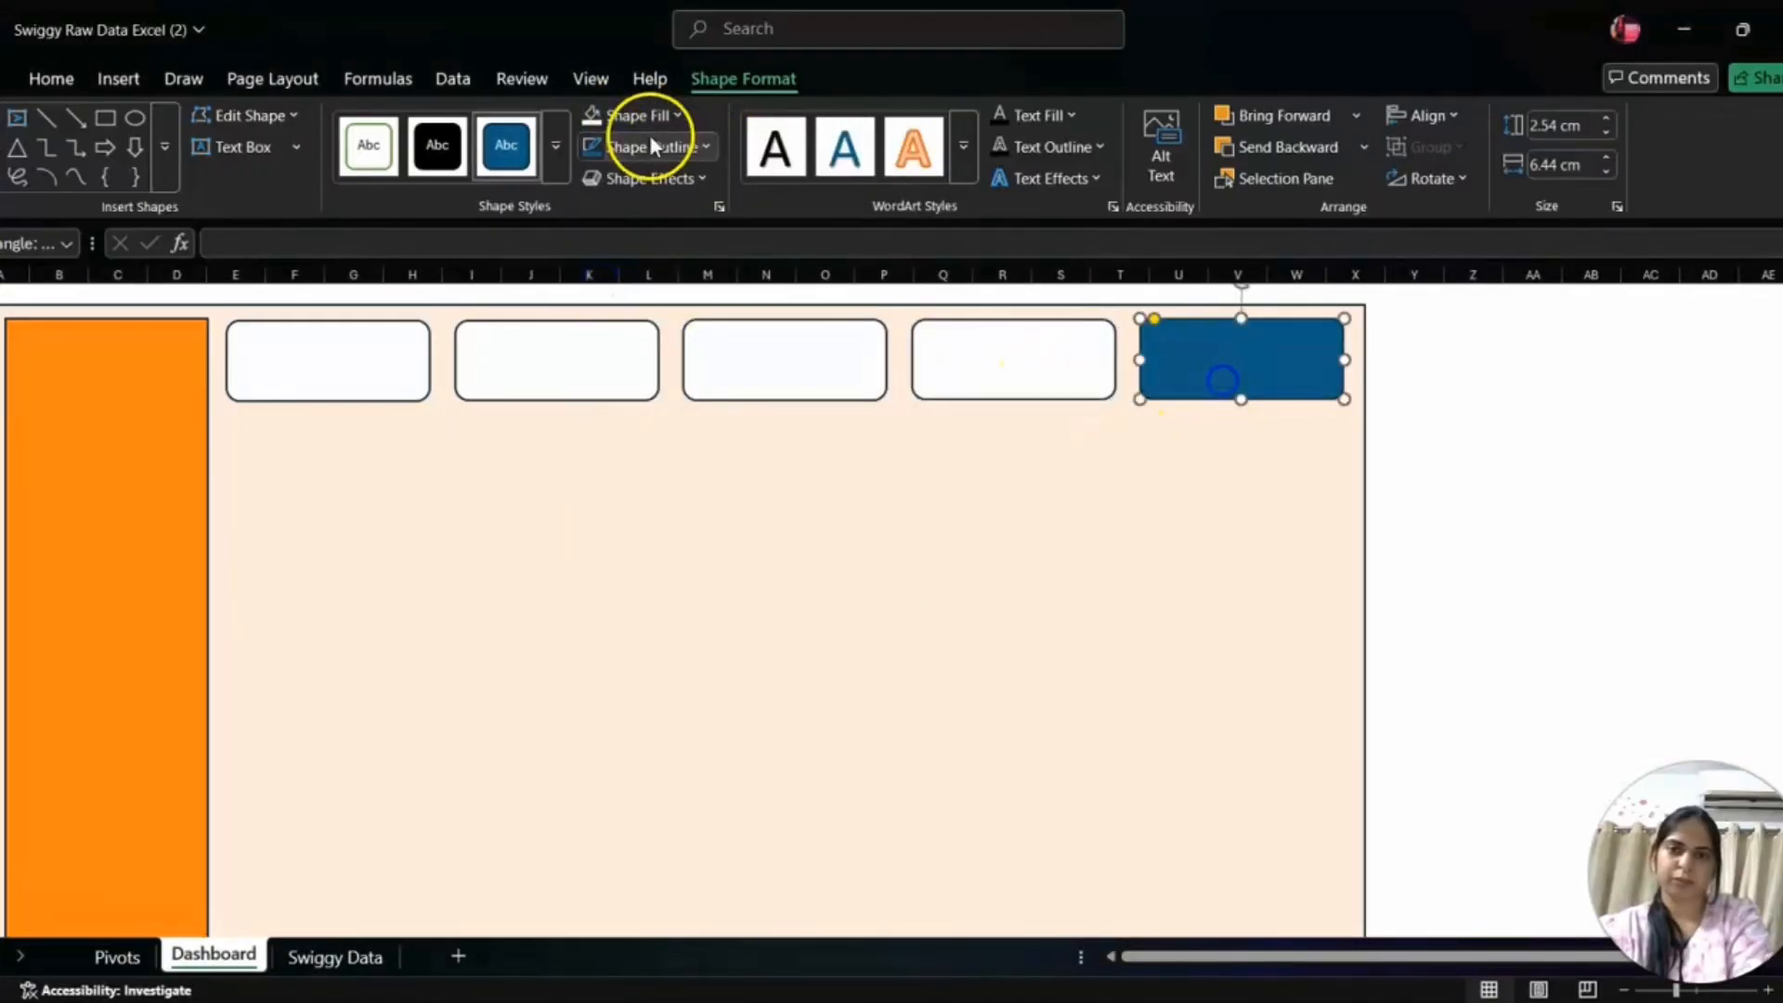
{"action": "left_click", "coordinate": [639, 118]}
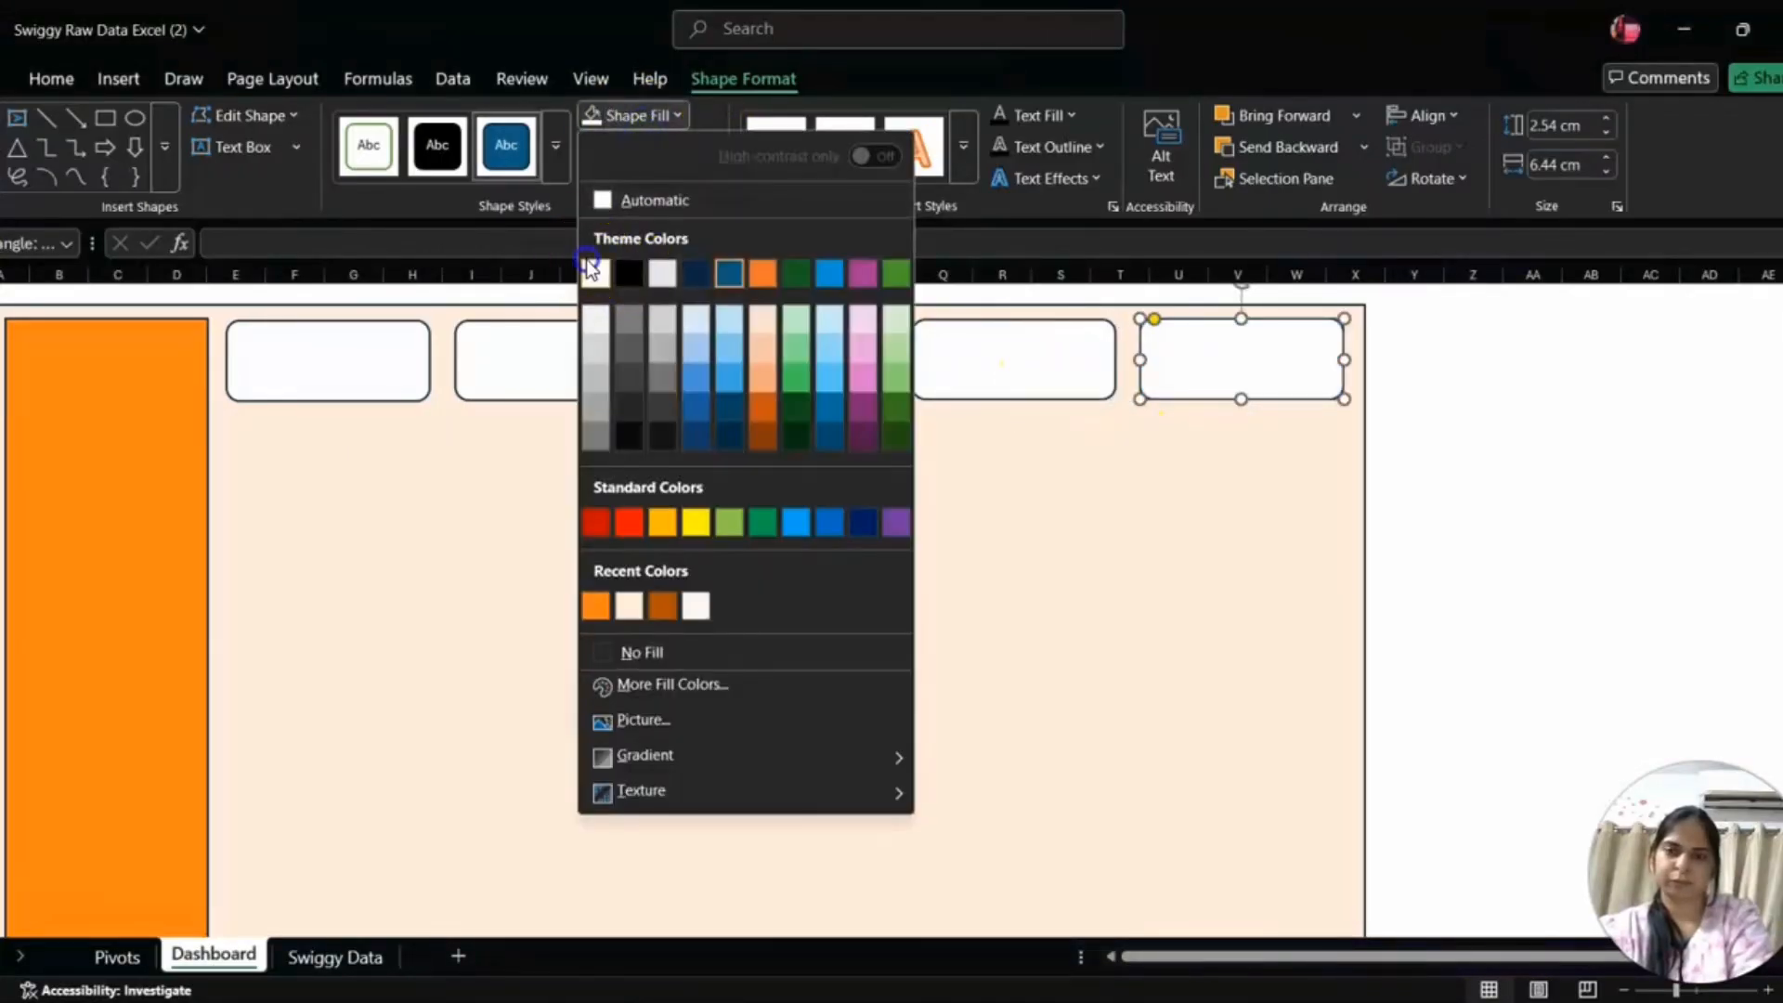
{"action": "left_click", "coordinate": [587, 261]}
{"action": "left_click", "coordinate": [691, 516]}
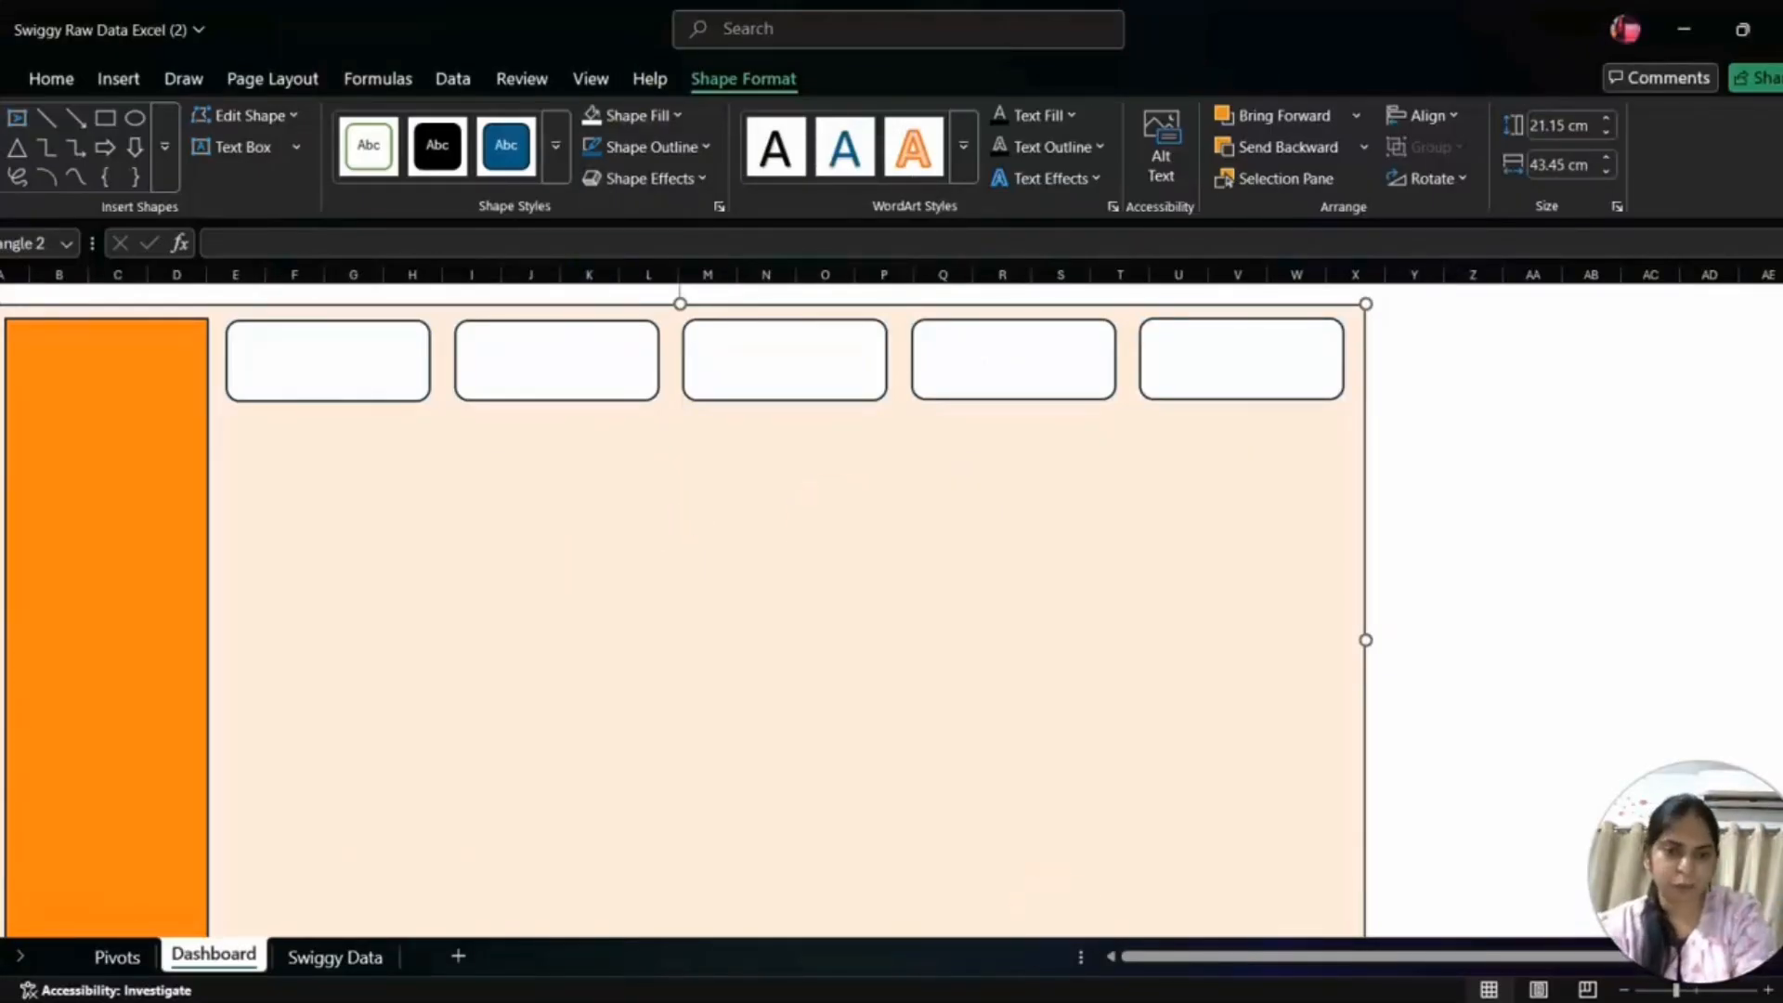
- Check the card styling of the finished Swiggy dashboard in the other workbook and return to the new Dashboard sheet
{"action": "mouse_move", "coordinate": [1207, 994]}
{"action": "left_click", "coordinate": [1078, 946]}
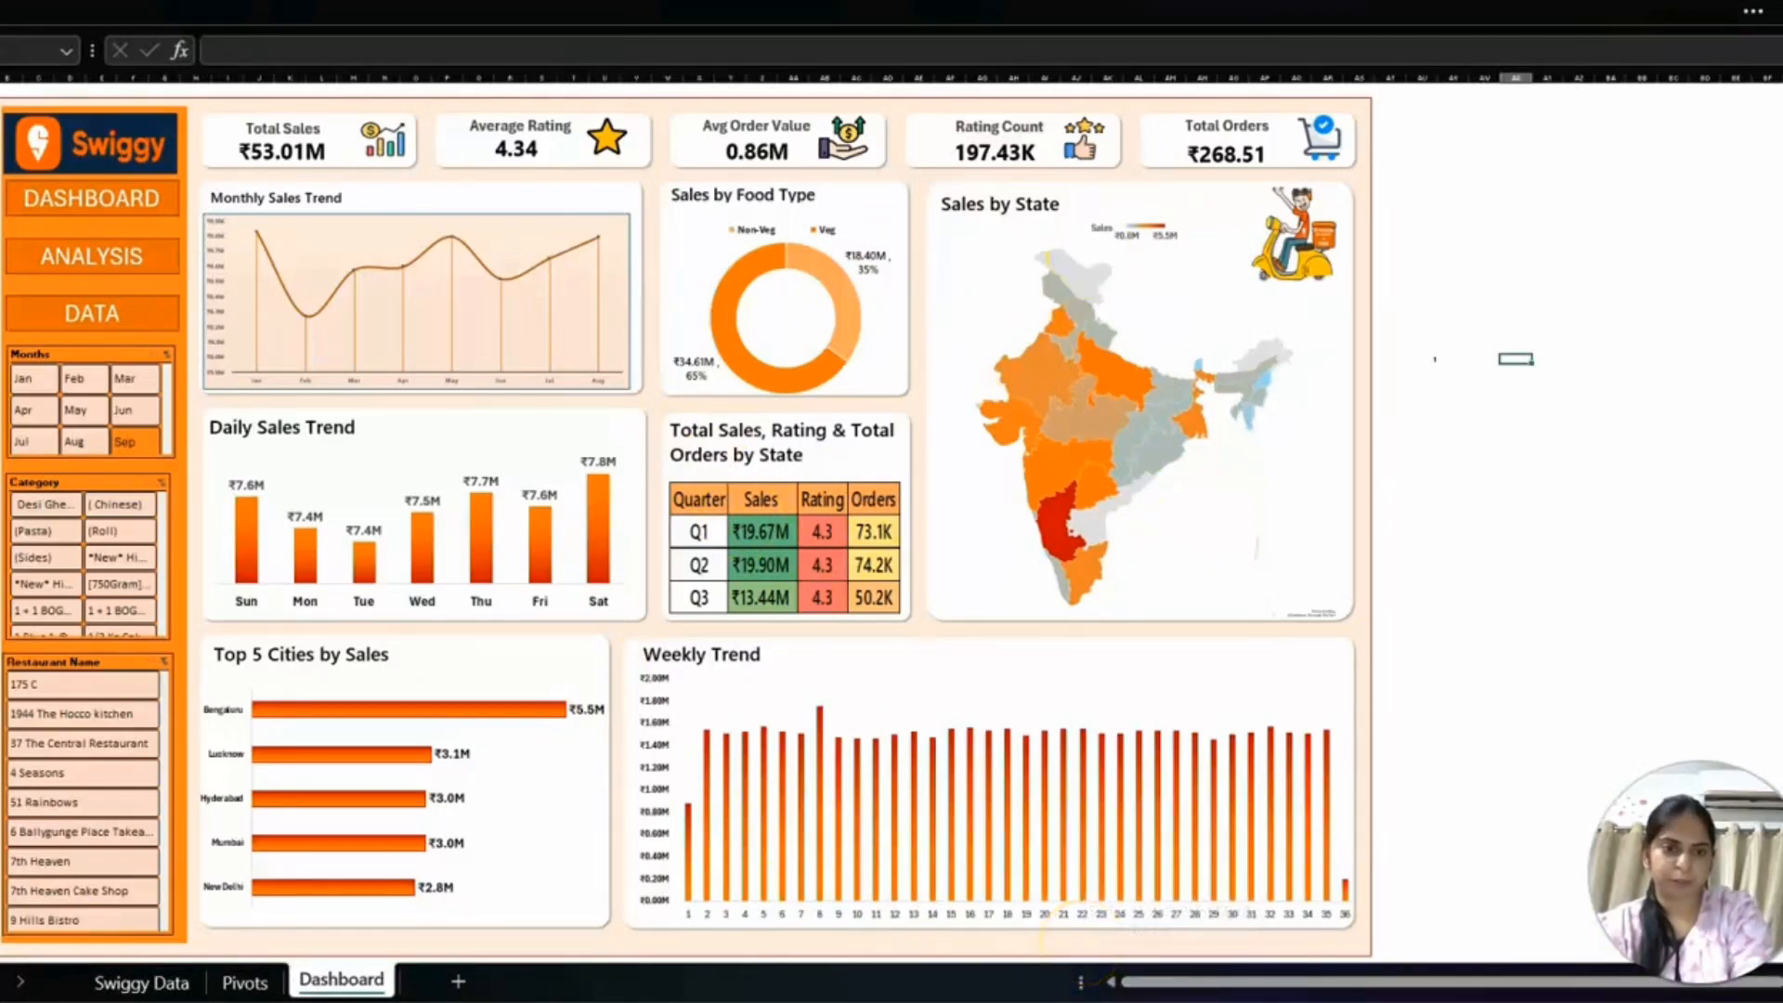
{"action": "mouse_move", "coordinate": [1213, 999]}
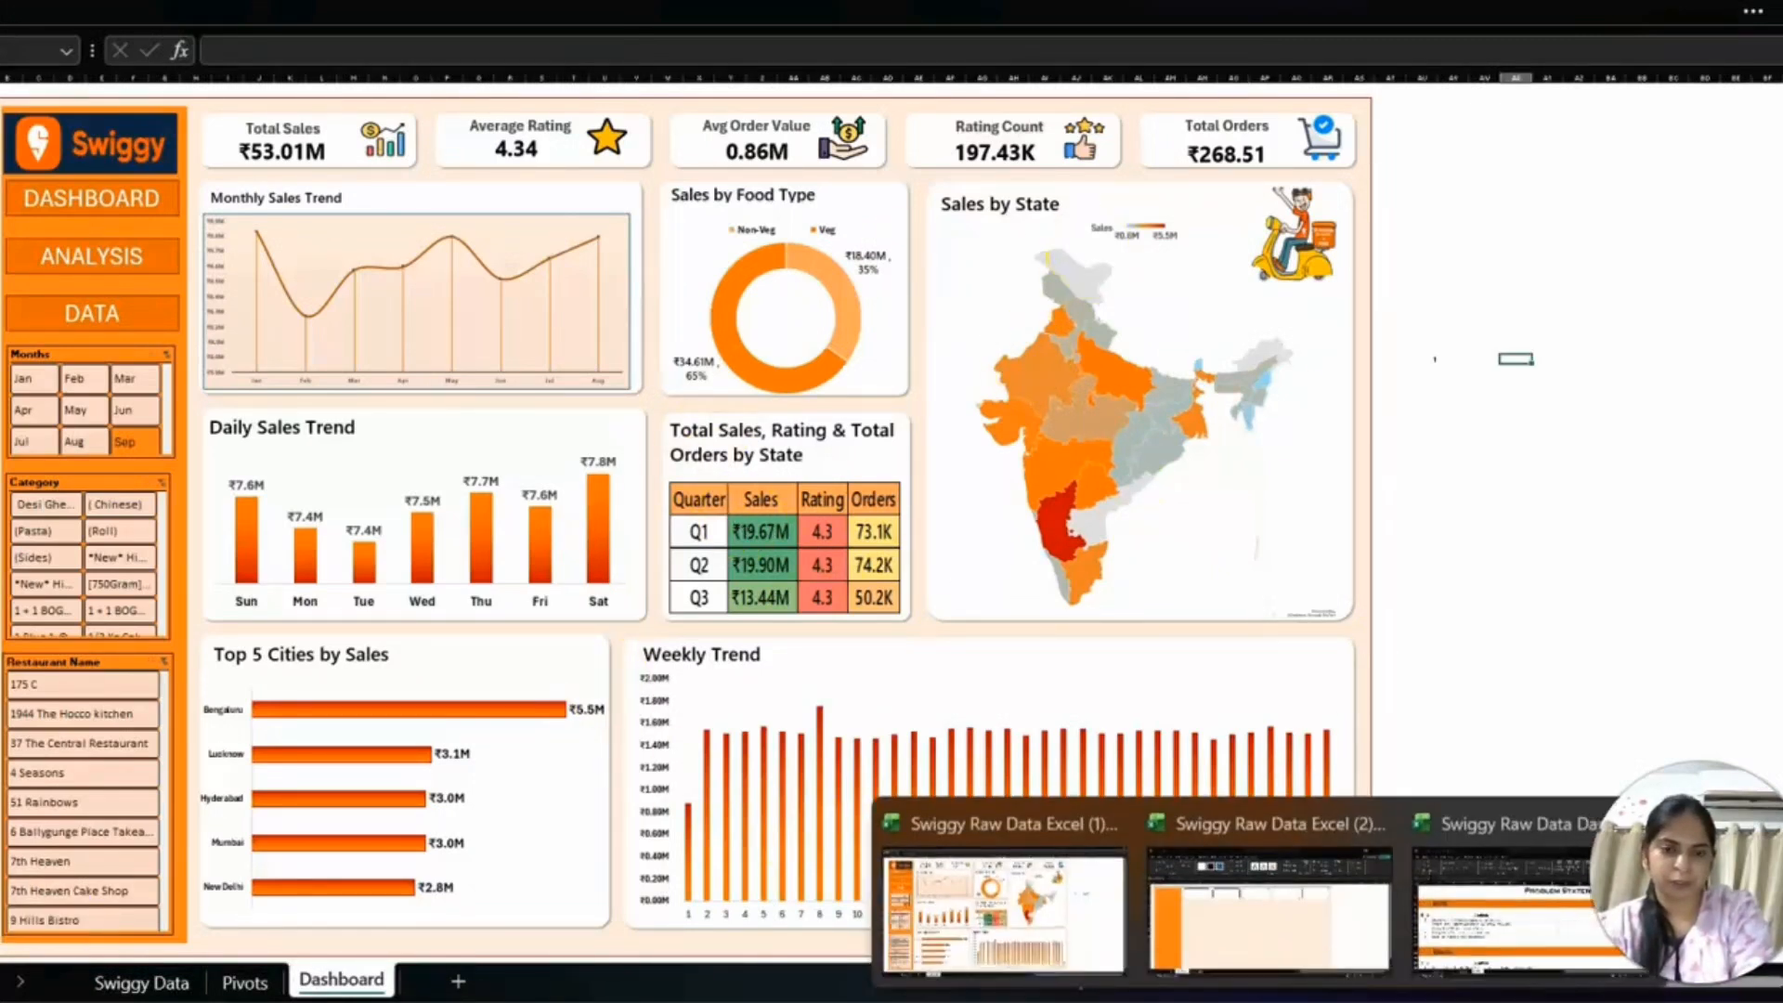
{"action": "left_click", "coordinate": [1246, 939]}
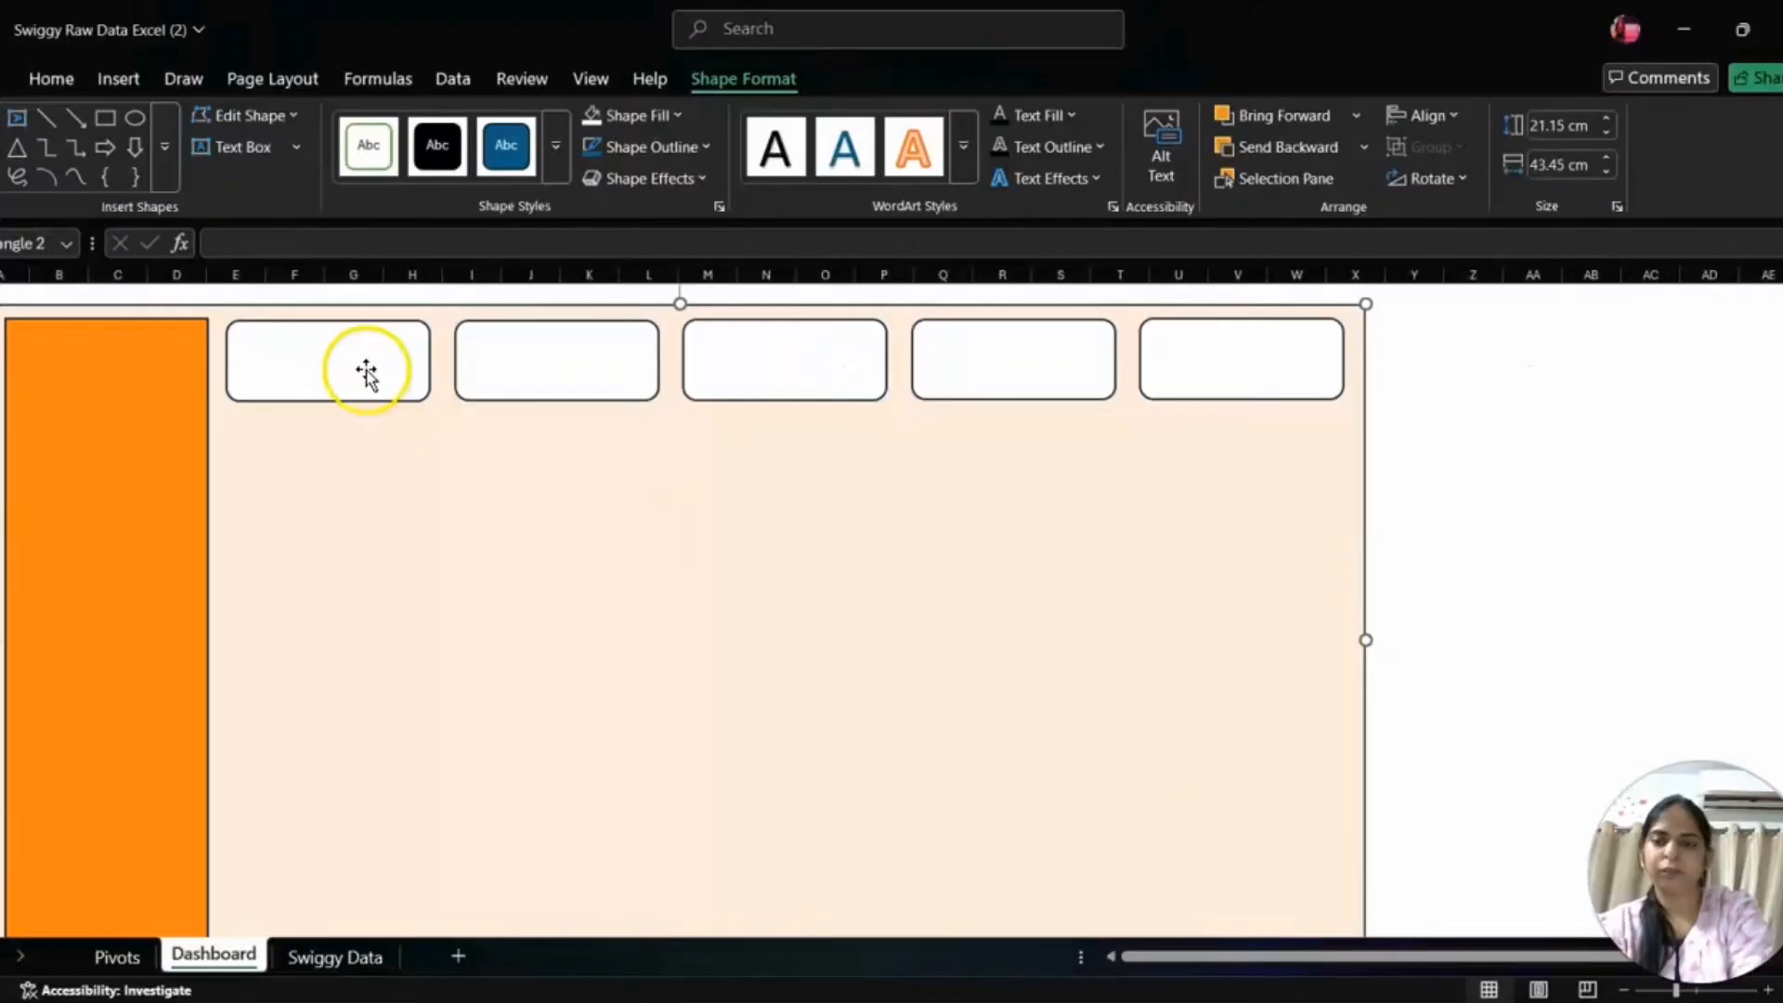
- Remove the outline from the first white card beside the orange sidebar
{"action": "left_click", "coordinate": [367, 373]}
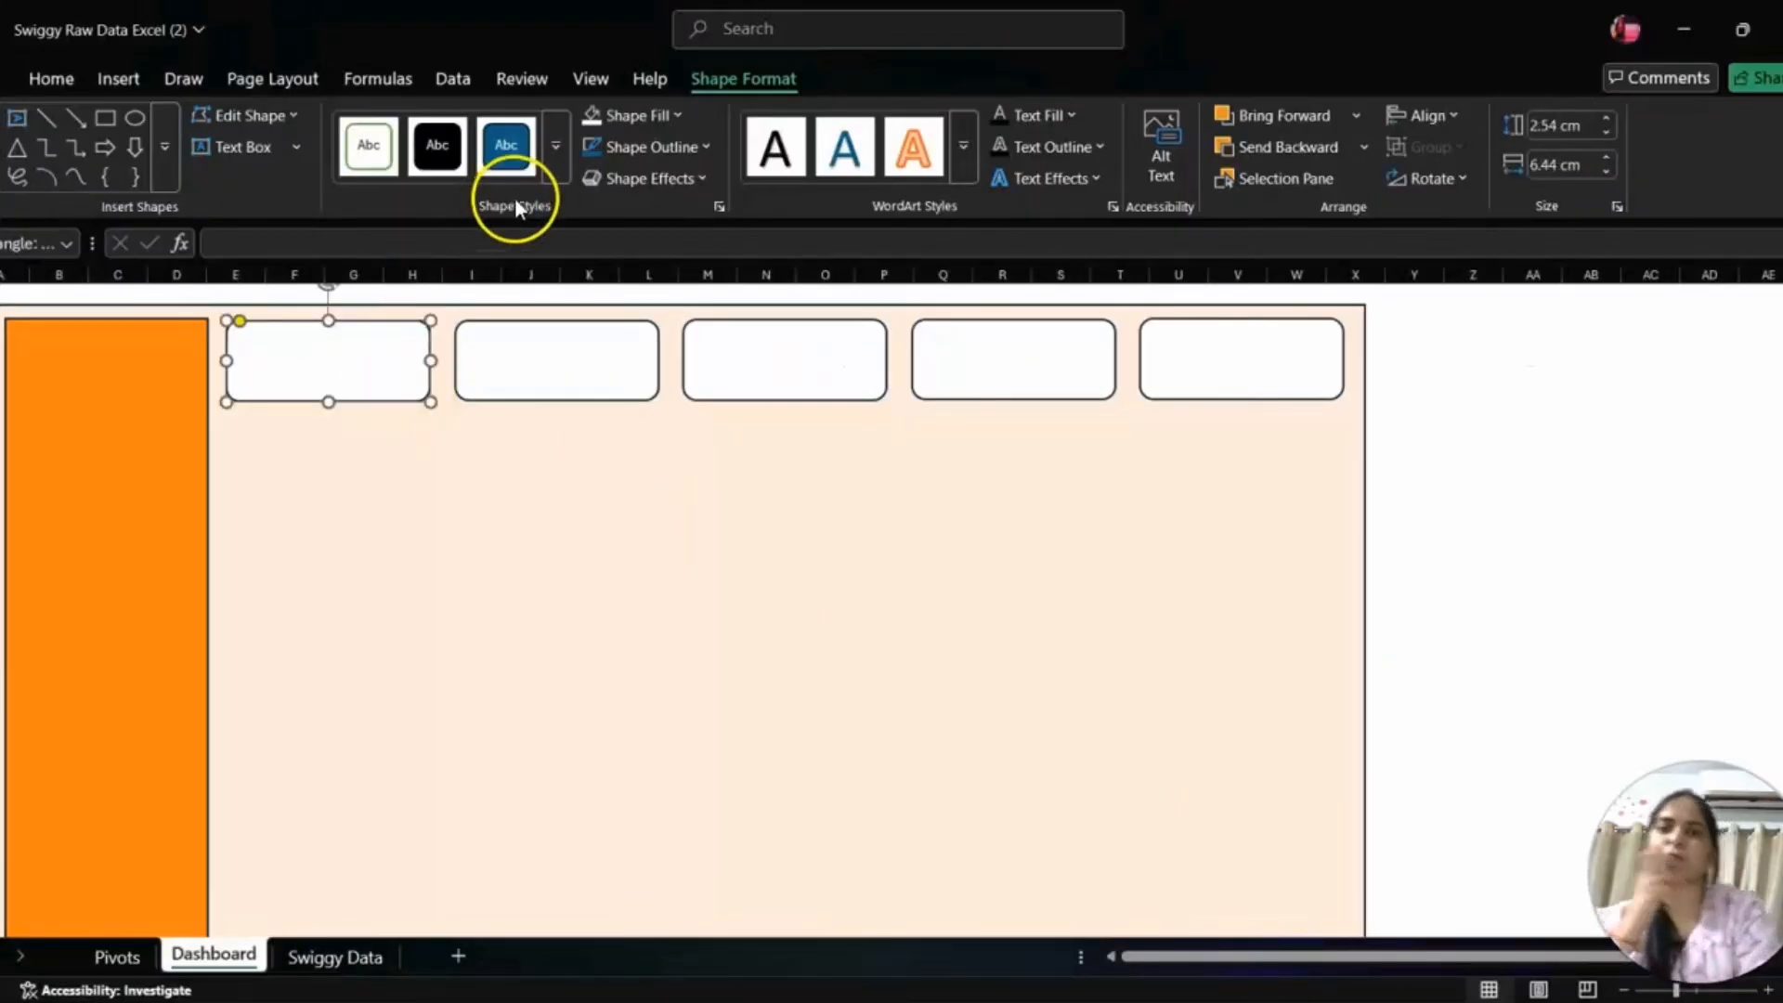
{"action": "left_click", "coordinate": [638, 154]}
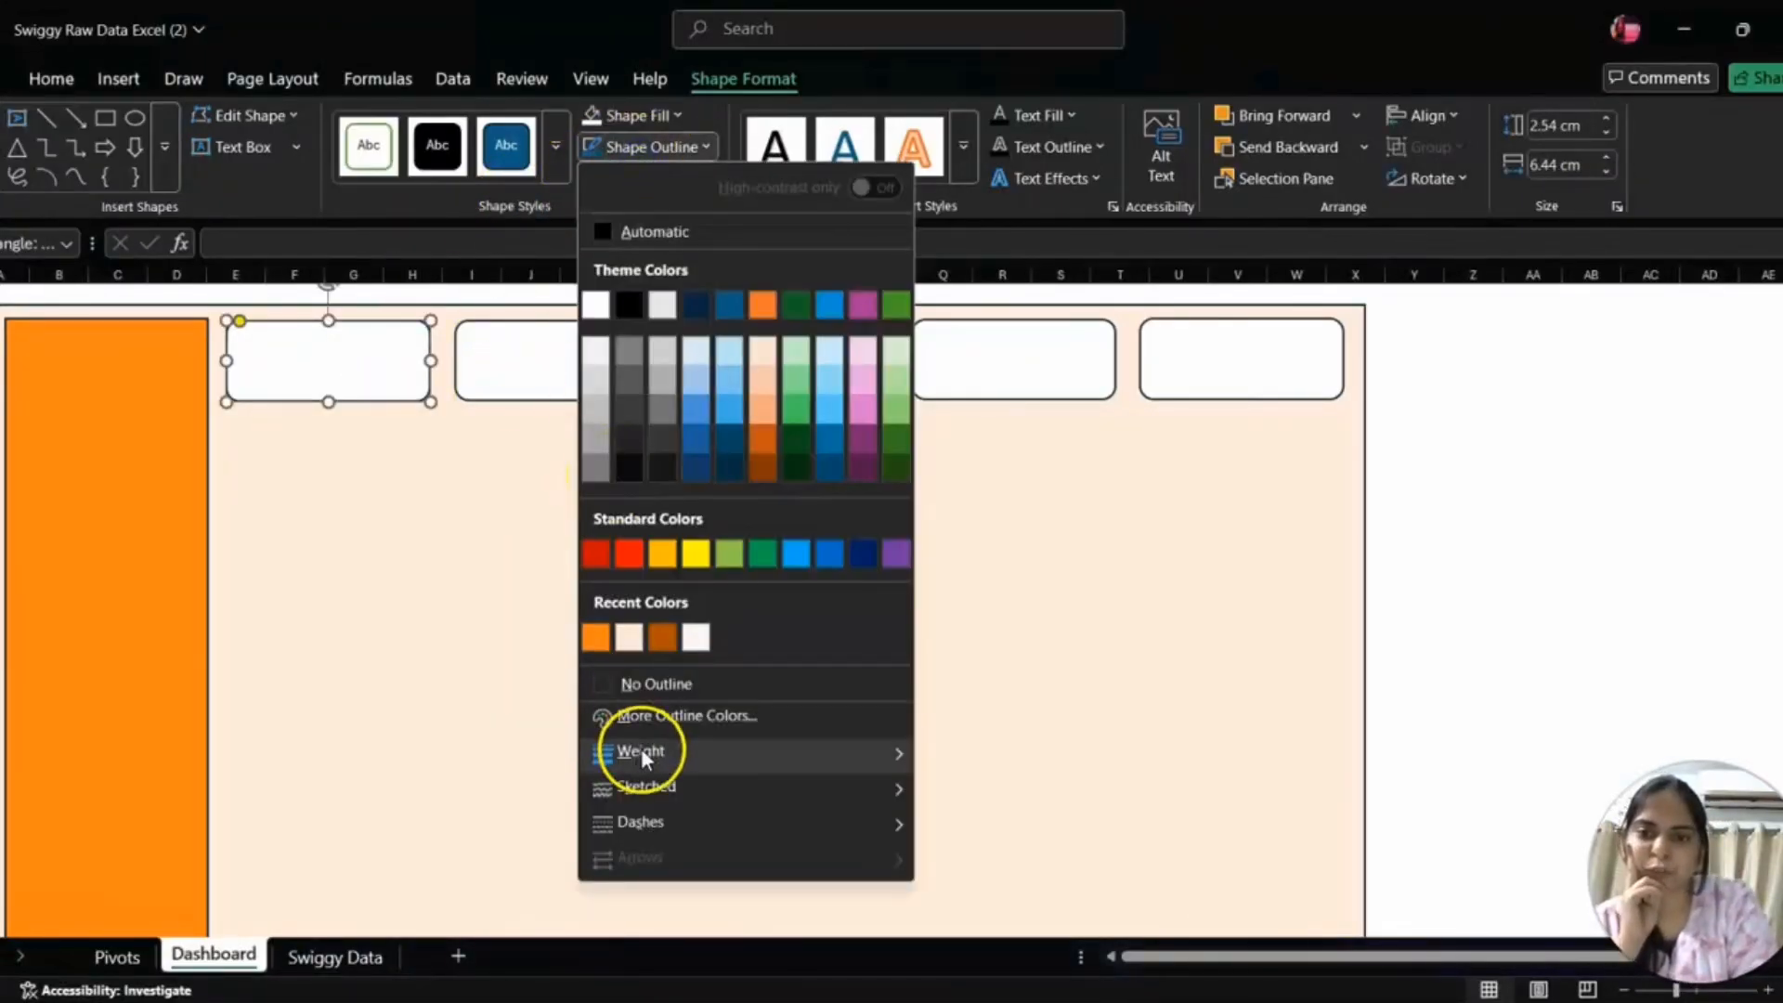
{"action": "left_click", "coordinate": [659, 694]}
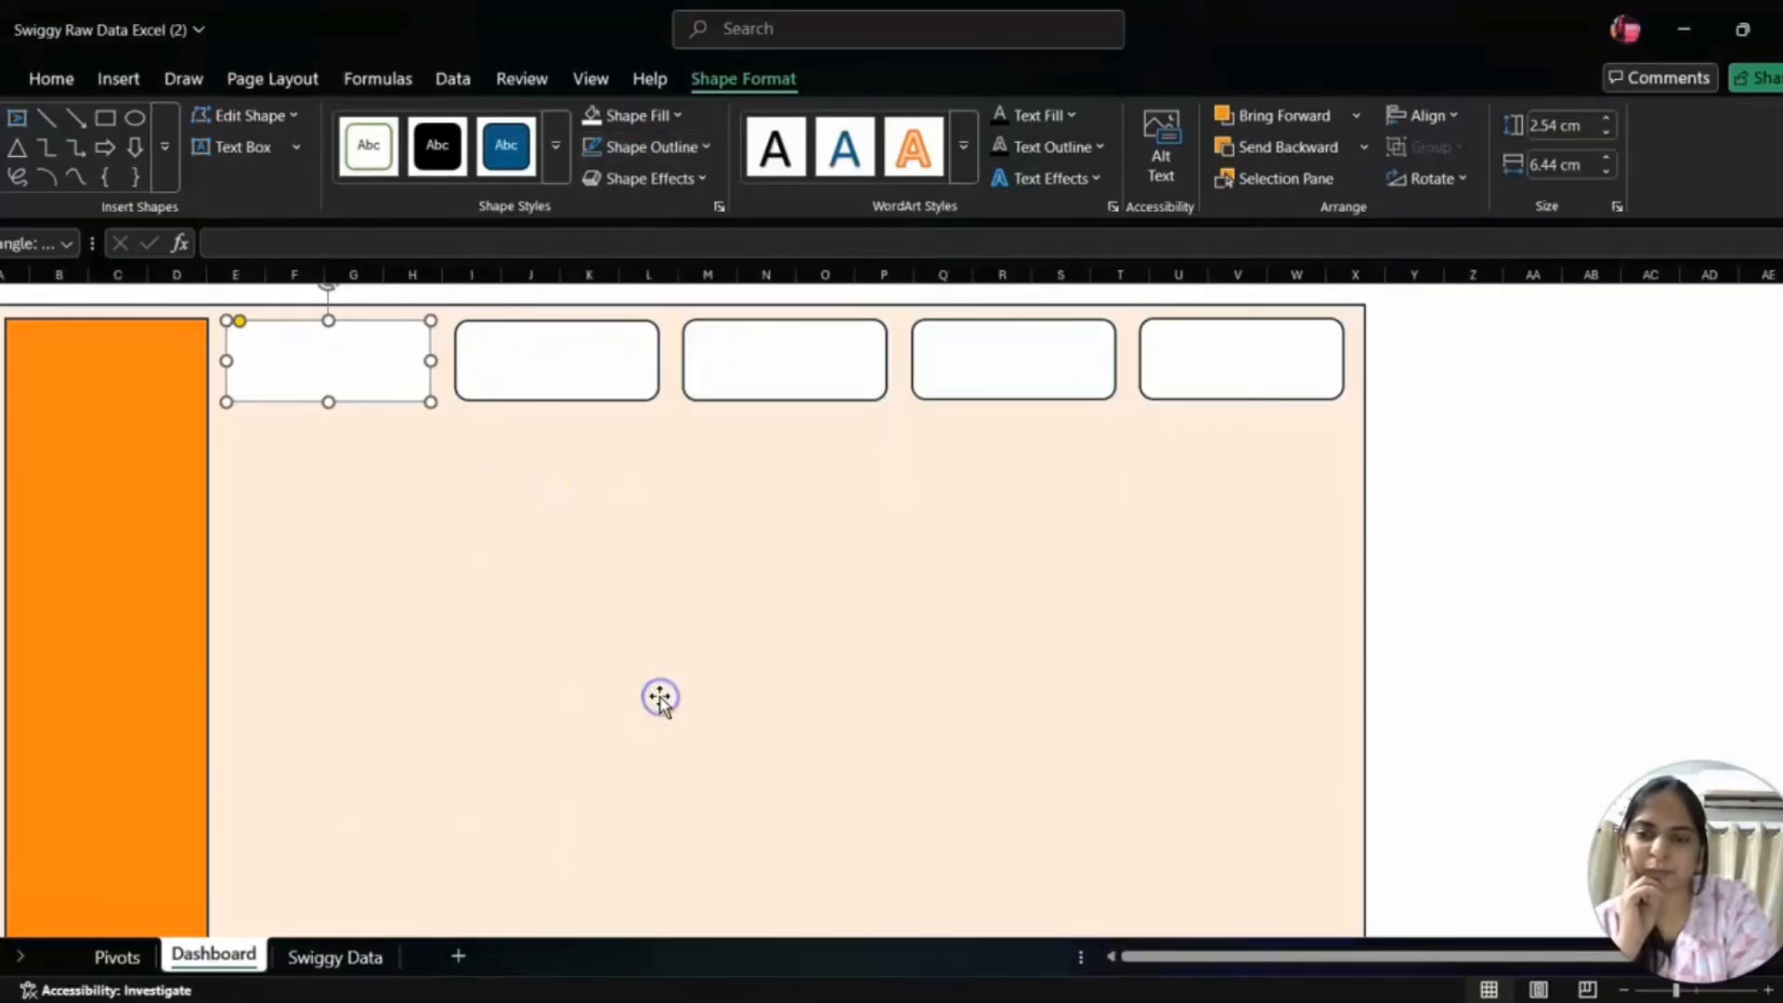
- Remove the outlines from the second and third white cards in the top row
{"action": "left_click", "coordinate": [589, 351]}
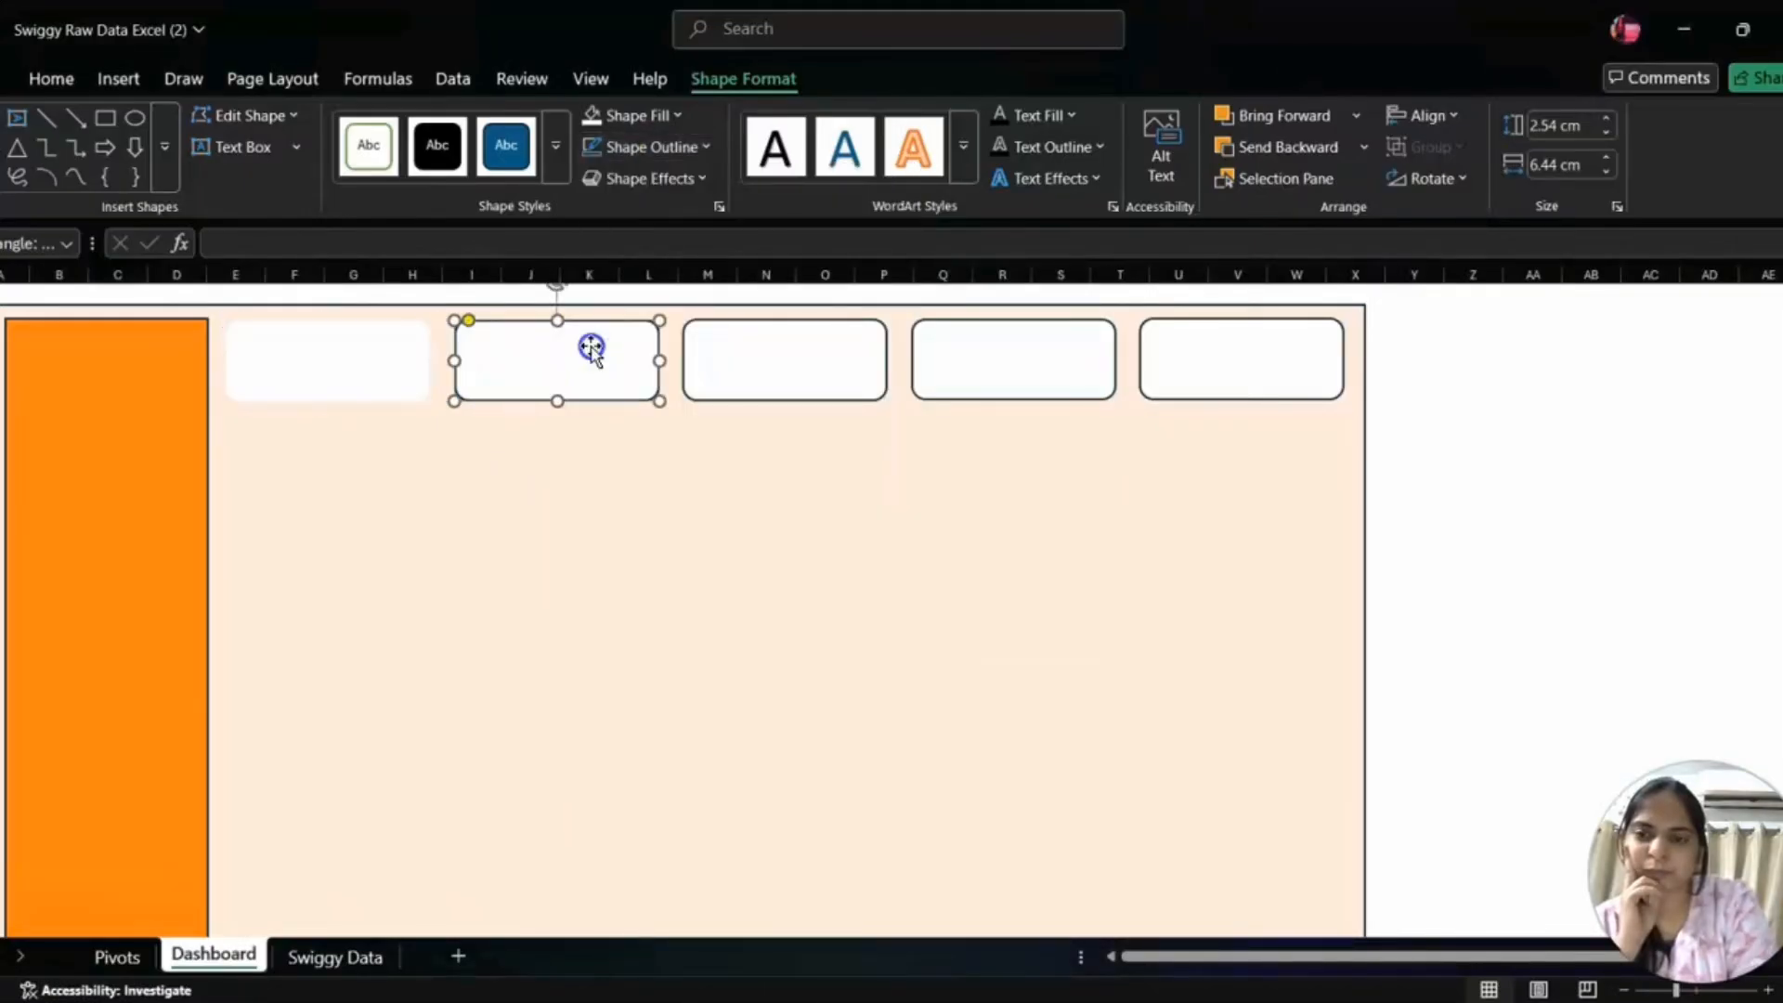
{"action": "left_click", "coordinate": [683, 145]}
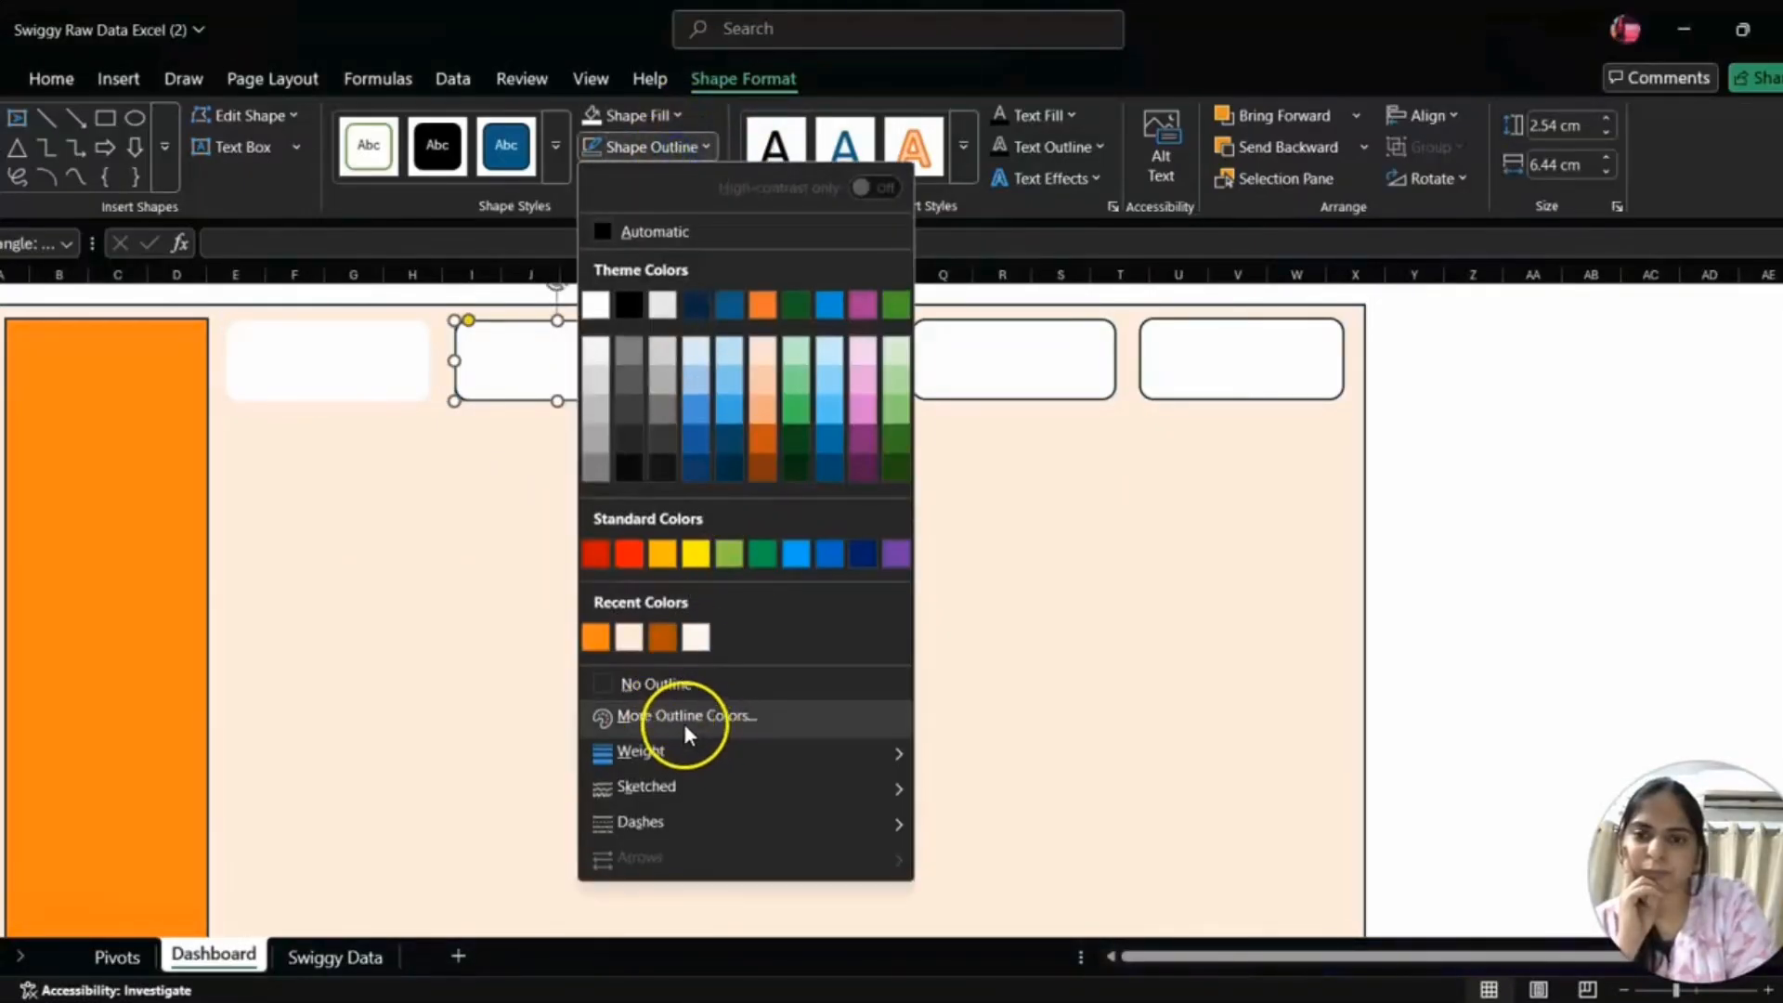
{"action": "left_click", "coordinate": [668, 680]}
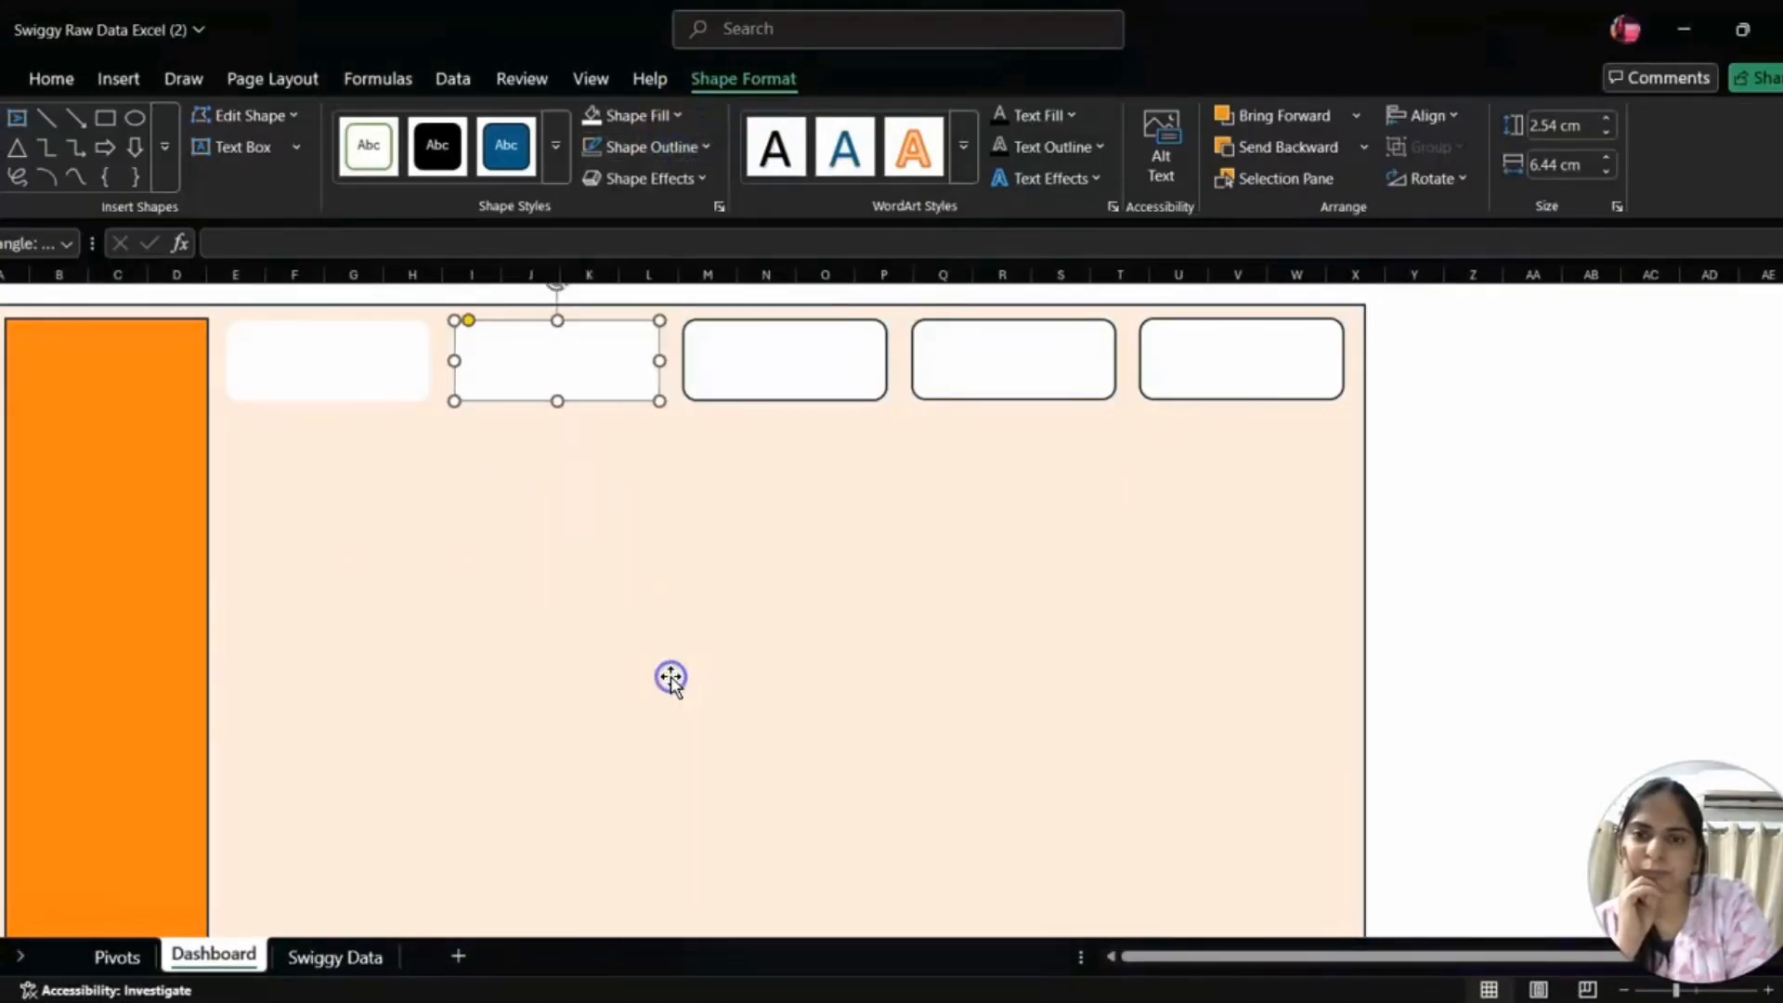
{"action": "left_click", "coordinate": [750, 391]}
{"action": "left_click", "coordinate": [683, 148]}
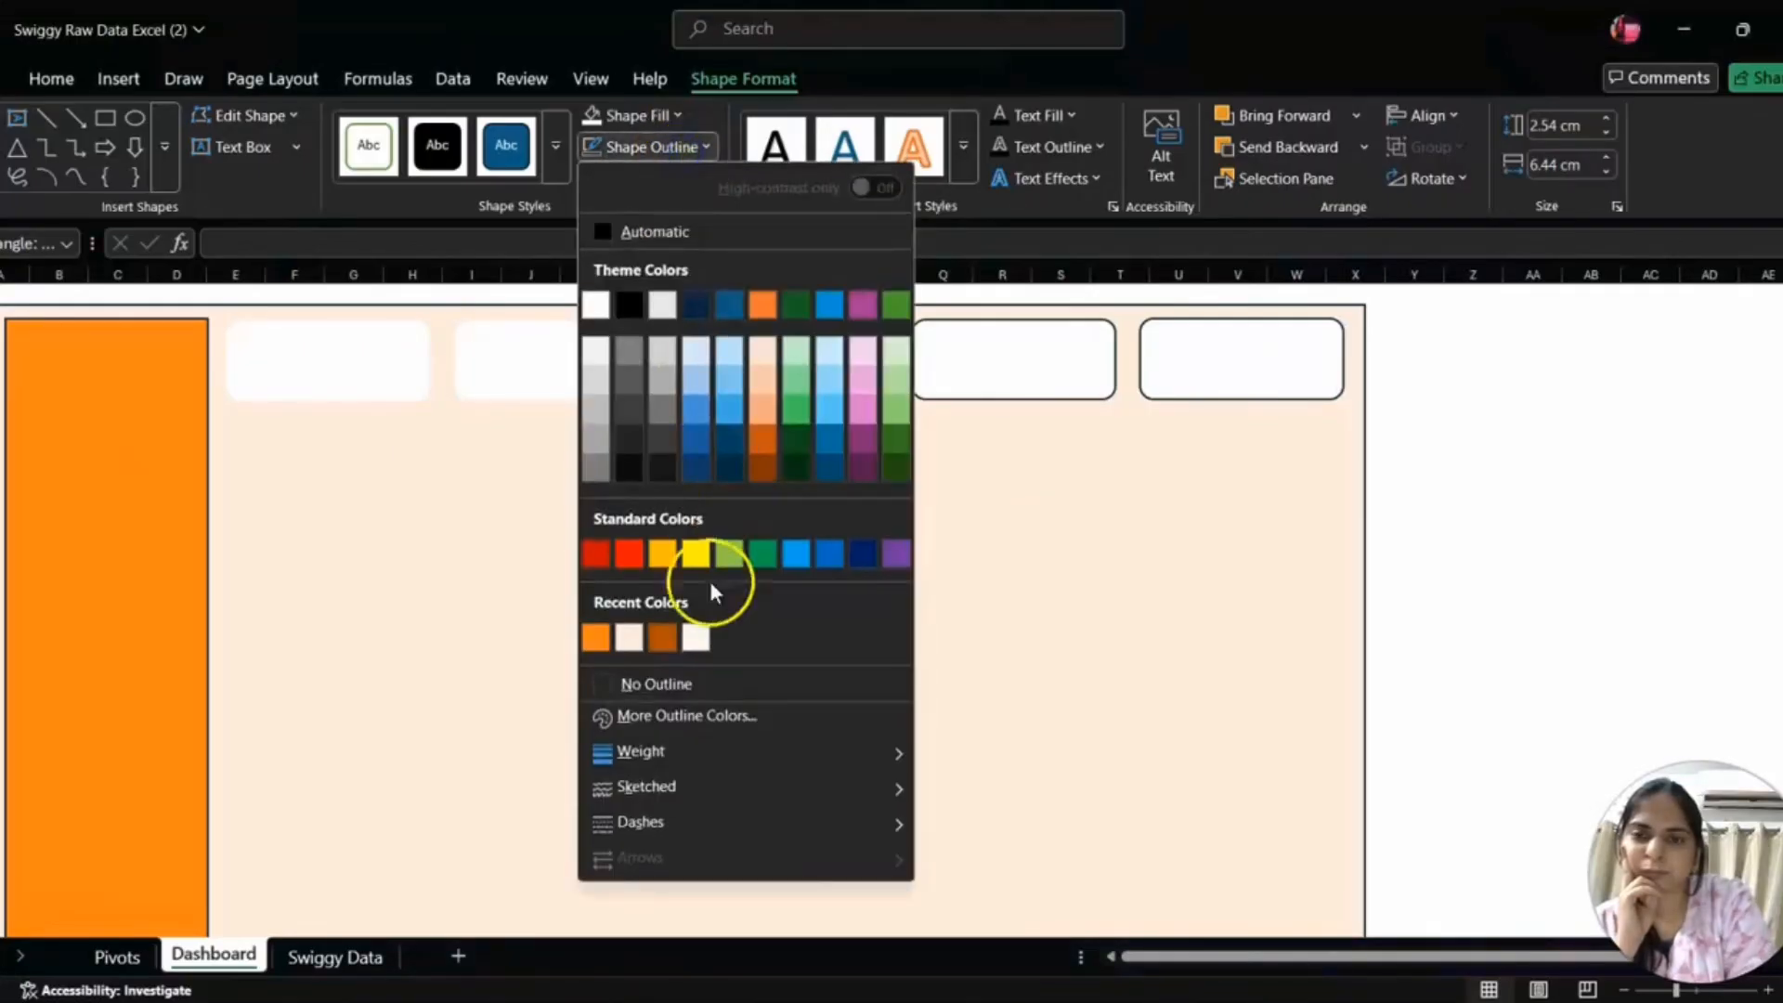
{"action": "left_click", "coordinate": [732, 687]}
- Delete the four other white cards, keeping only the first one beside the orange sidebar
{"action": "left_click", "coordinate": [975, 413]}
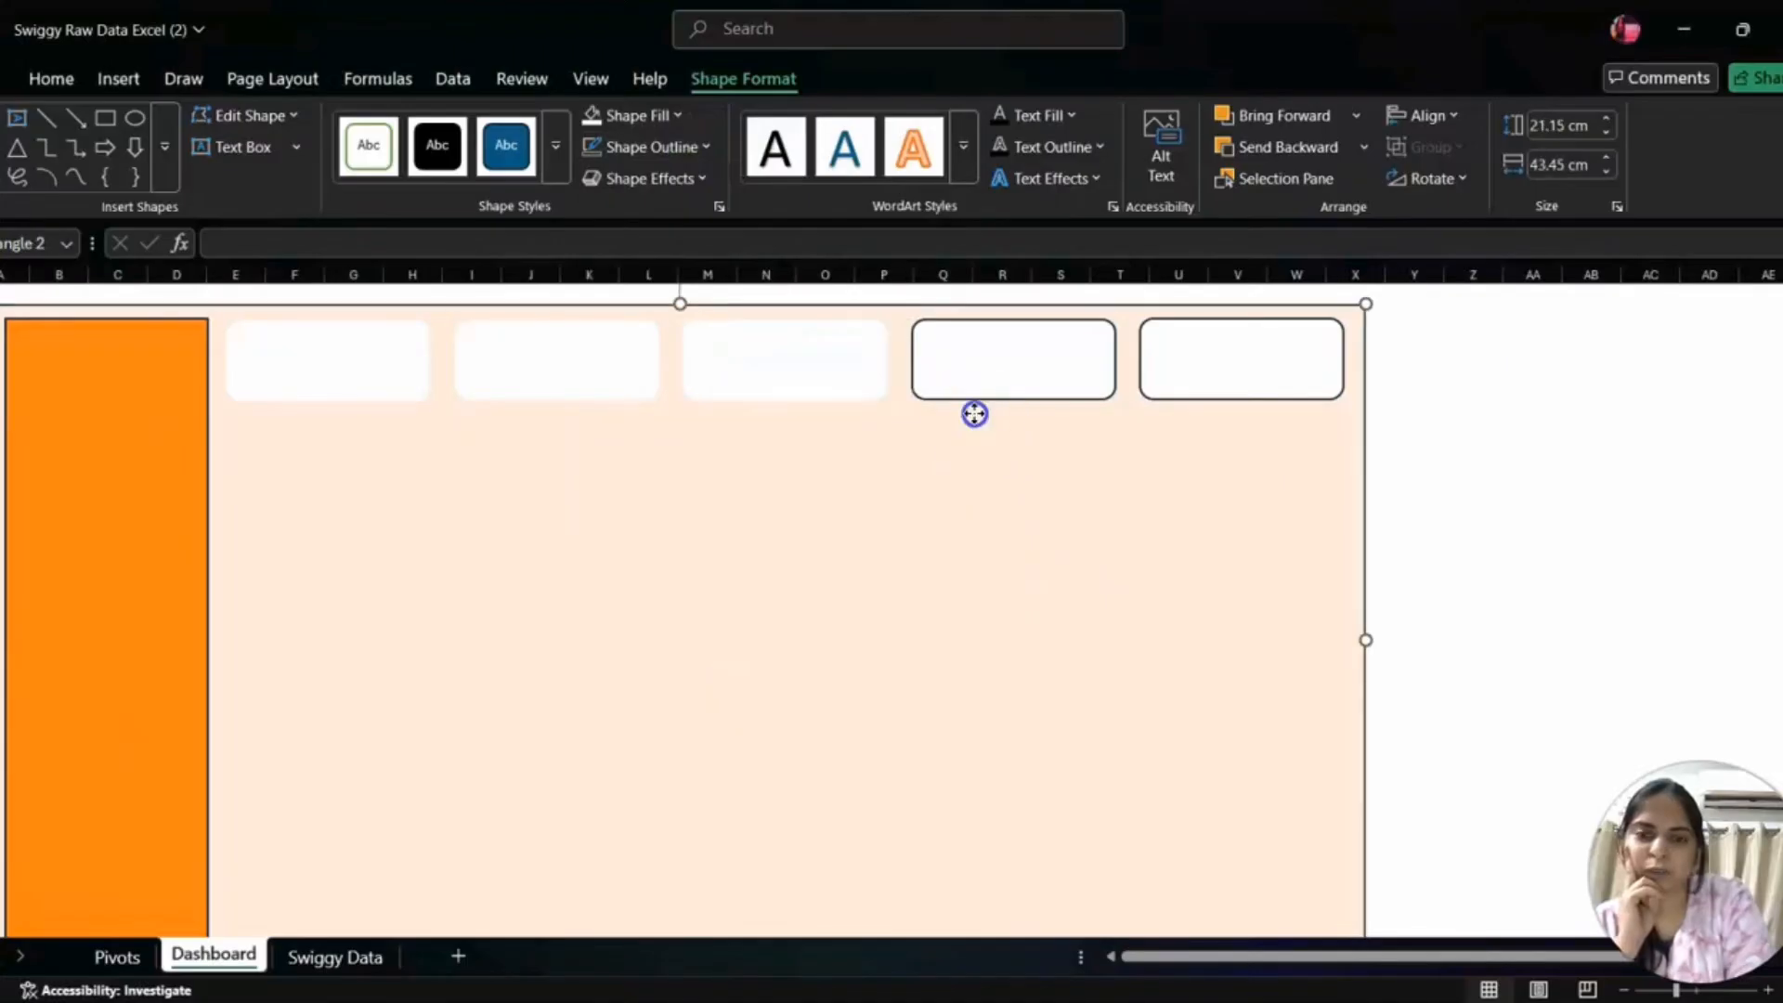
{"action": "left_click", "coordinate": [991, 397]}
{"action": "key", "text": "Delete"}
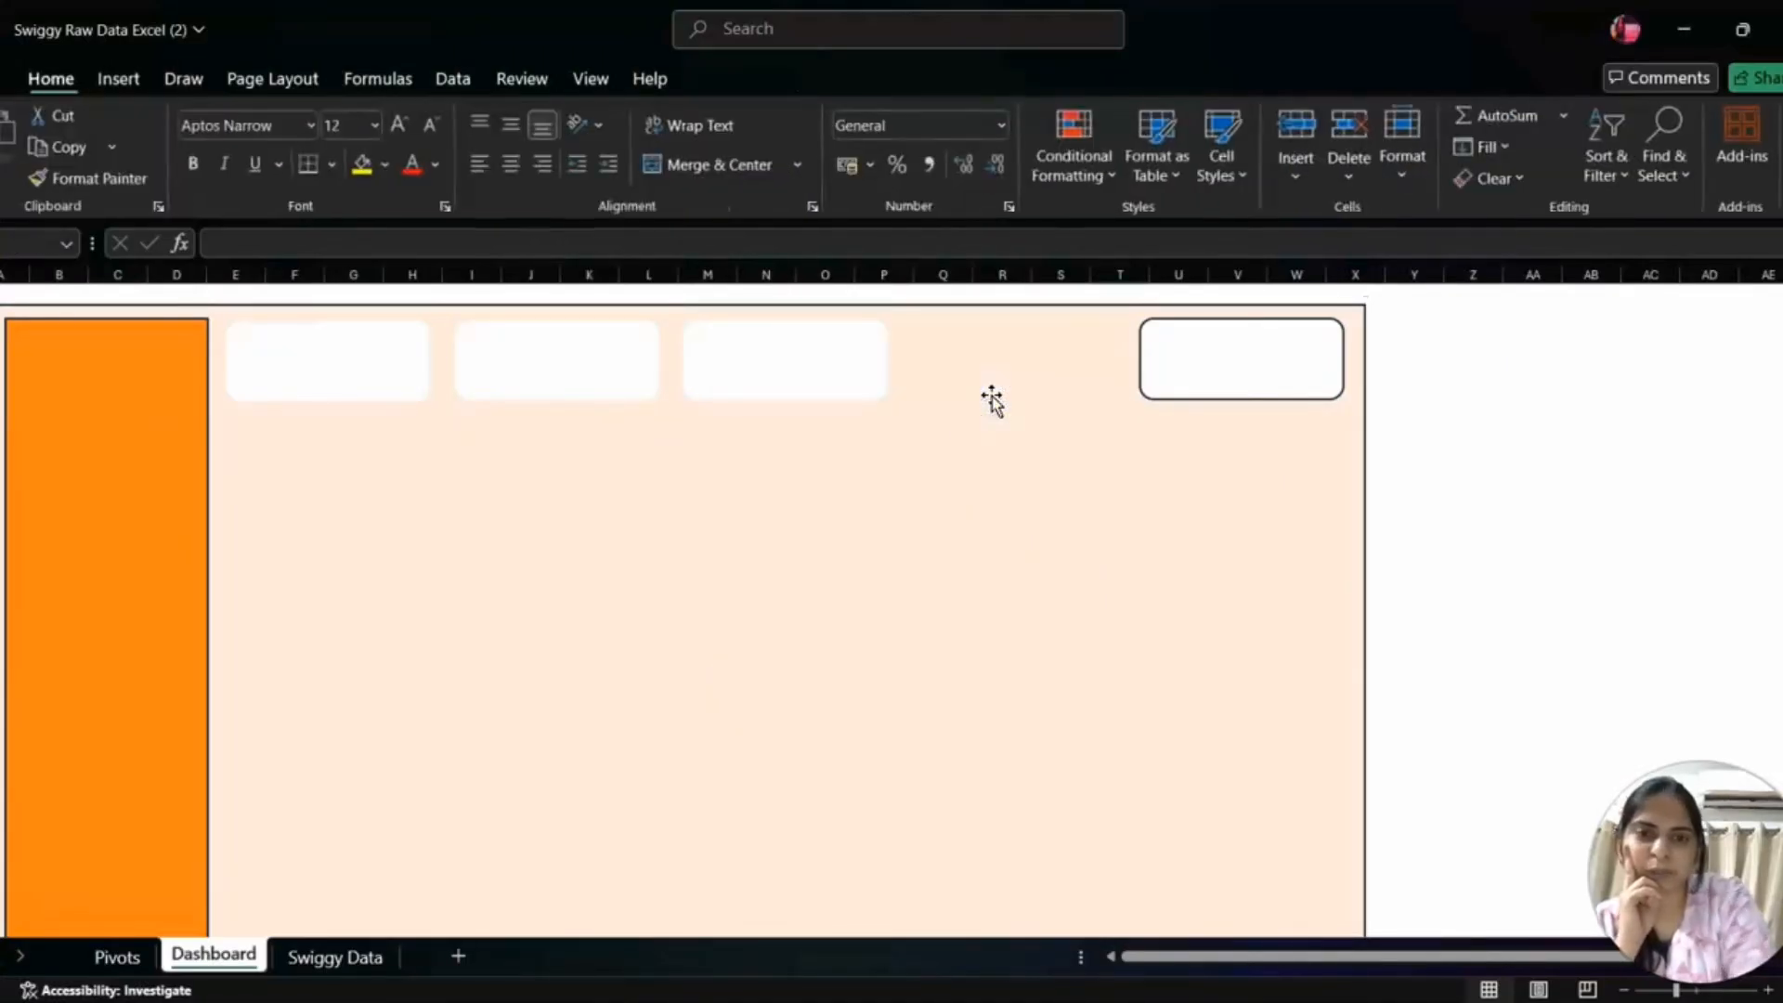
{"action": "left_click", "coordinate": [1212, 359]}
{"action": "key", "text": "Delete"}
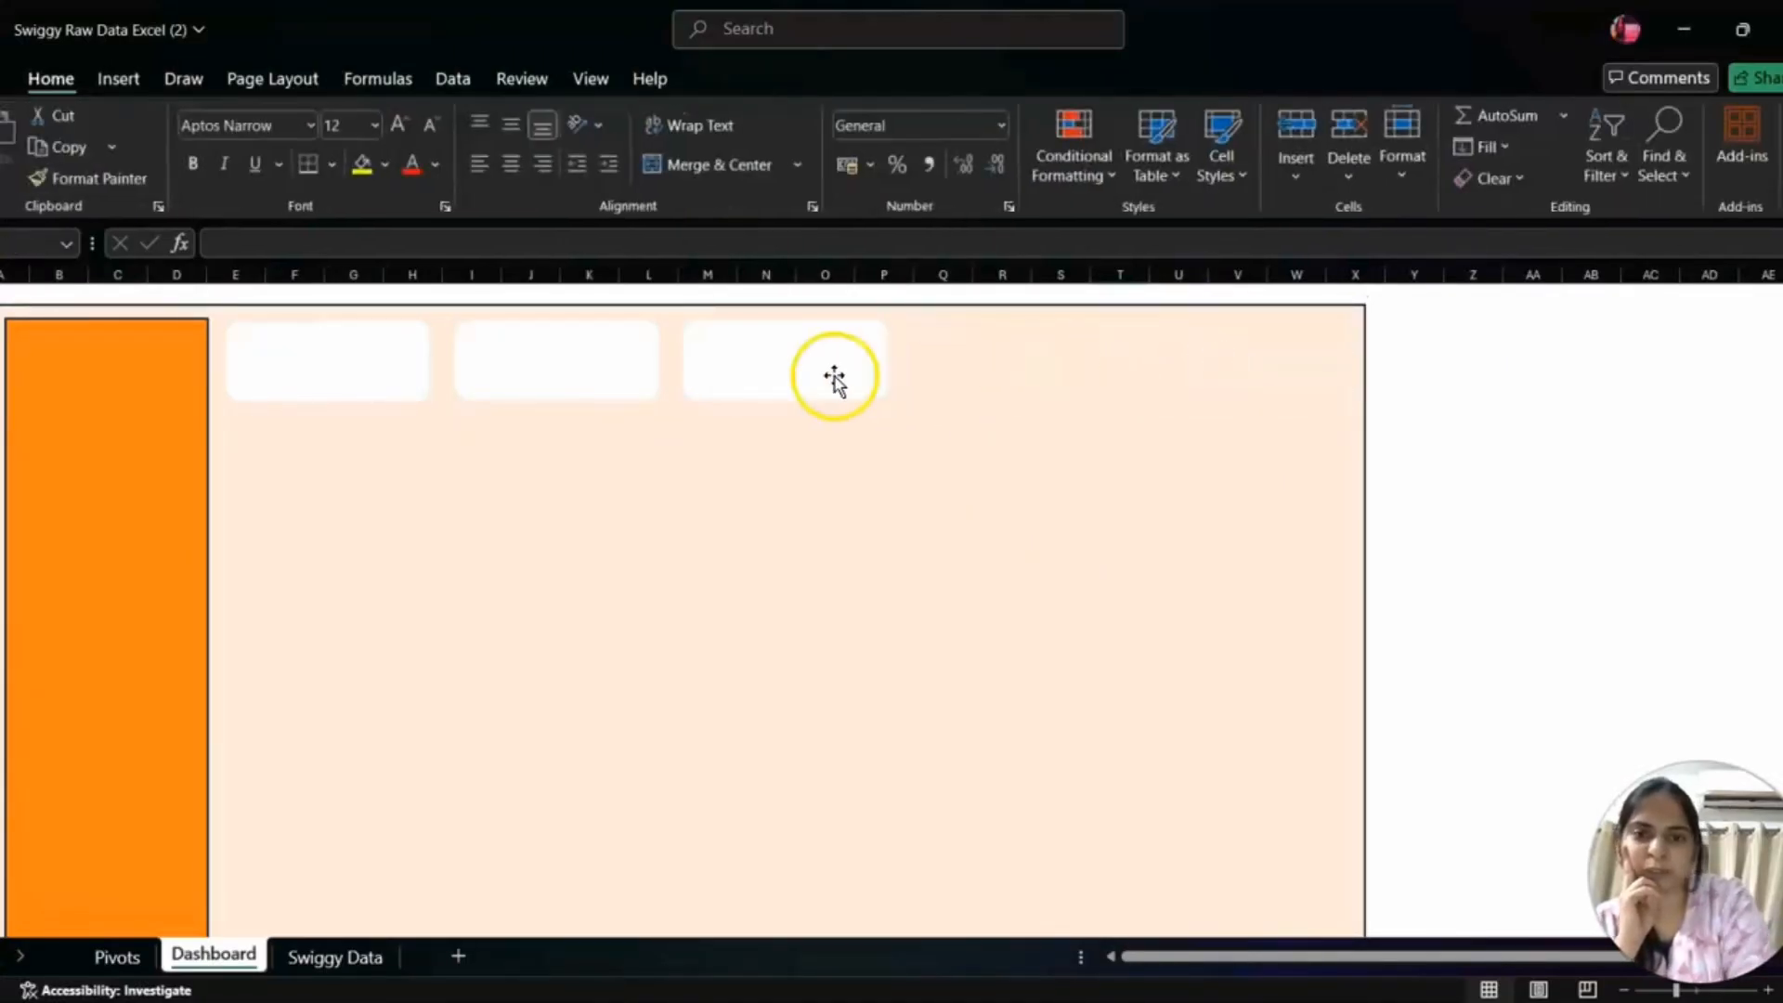
{"action": "left_click", "coordinate": [788, 375]}
{"action": "key", "text": "Delete"}
{"action": "left_click", "coordinate": [561, 371]}
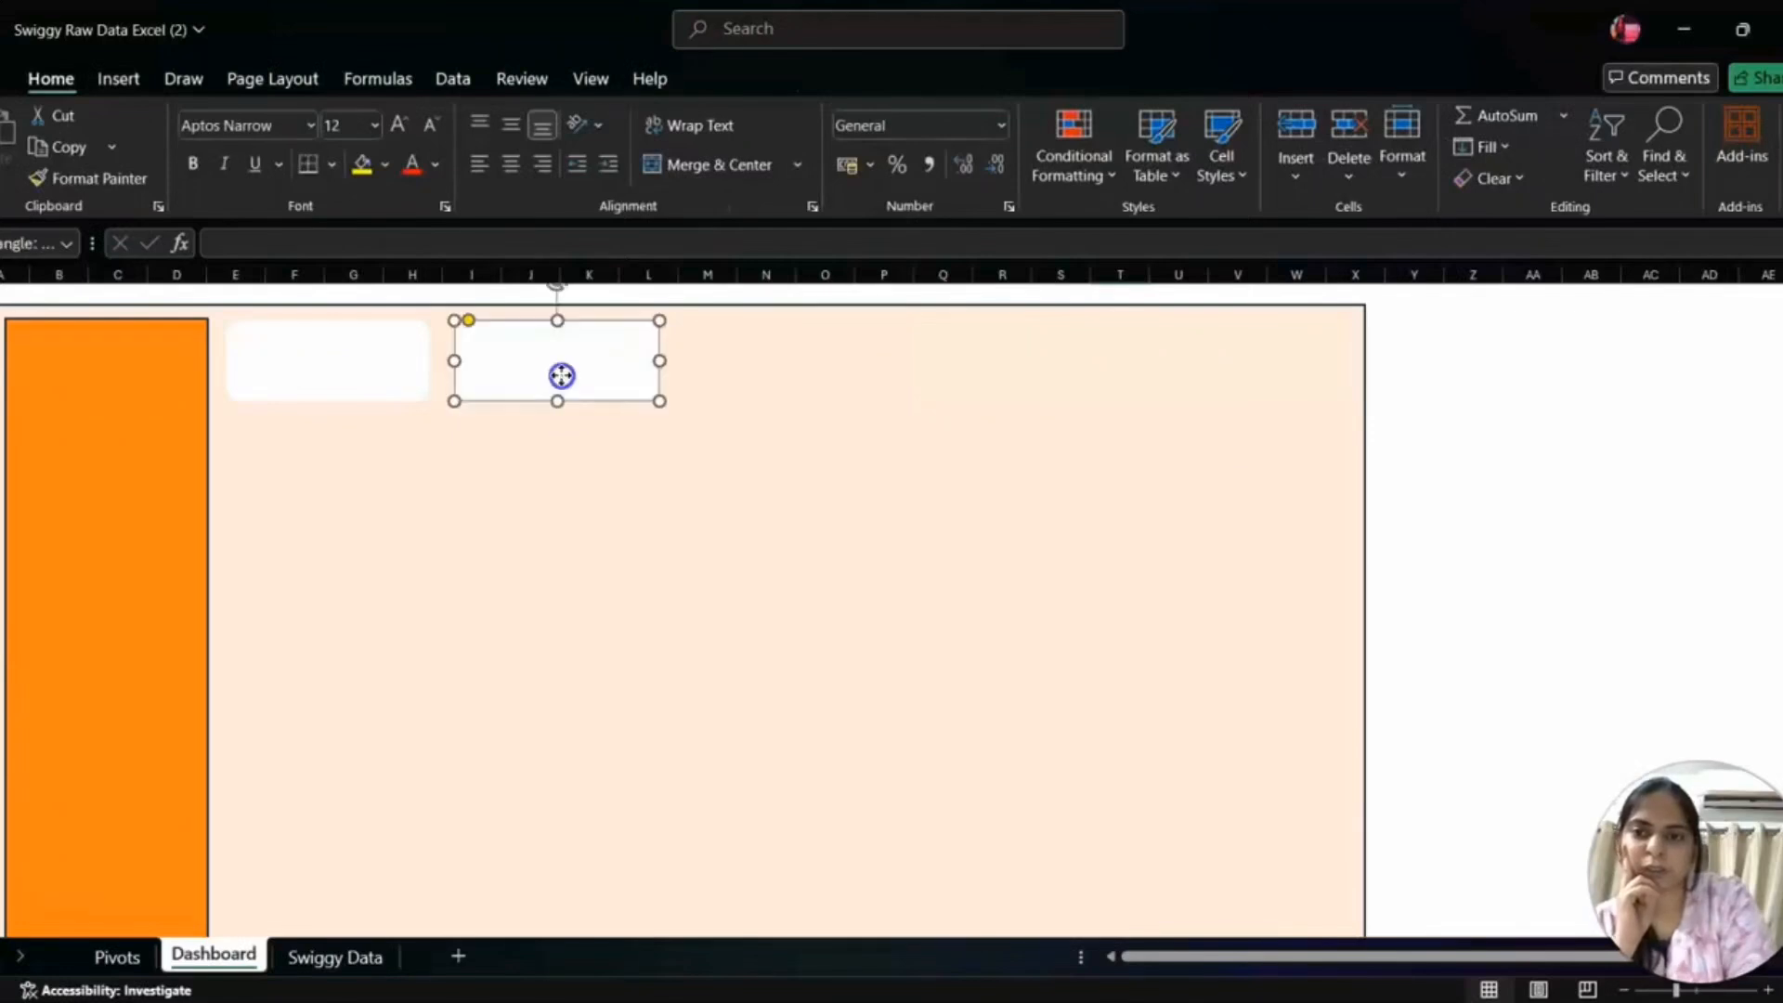
{"action": "key", "text": "Delete"}
- Apply the outer bottom-right offset shadow to the remaining white card
{"action": "left_click", "coordinate": [332, 385]}
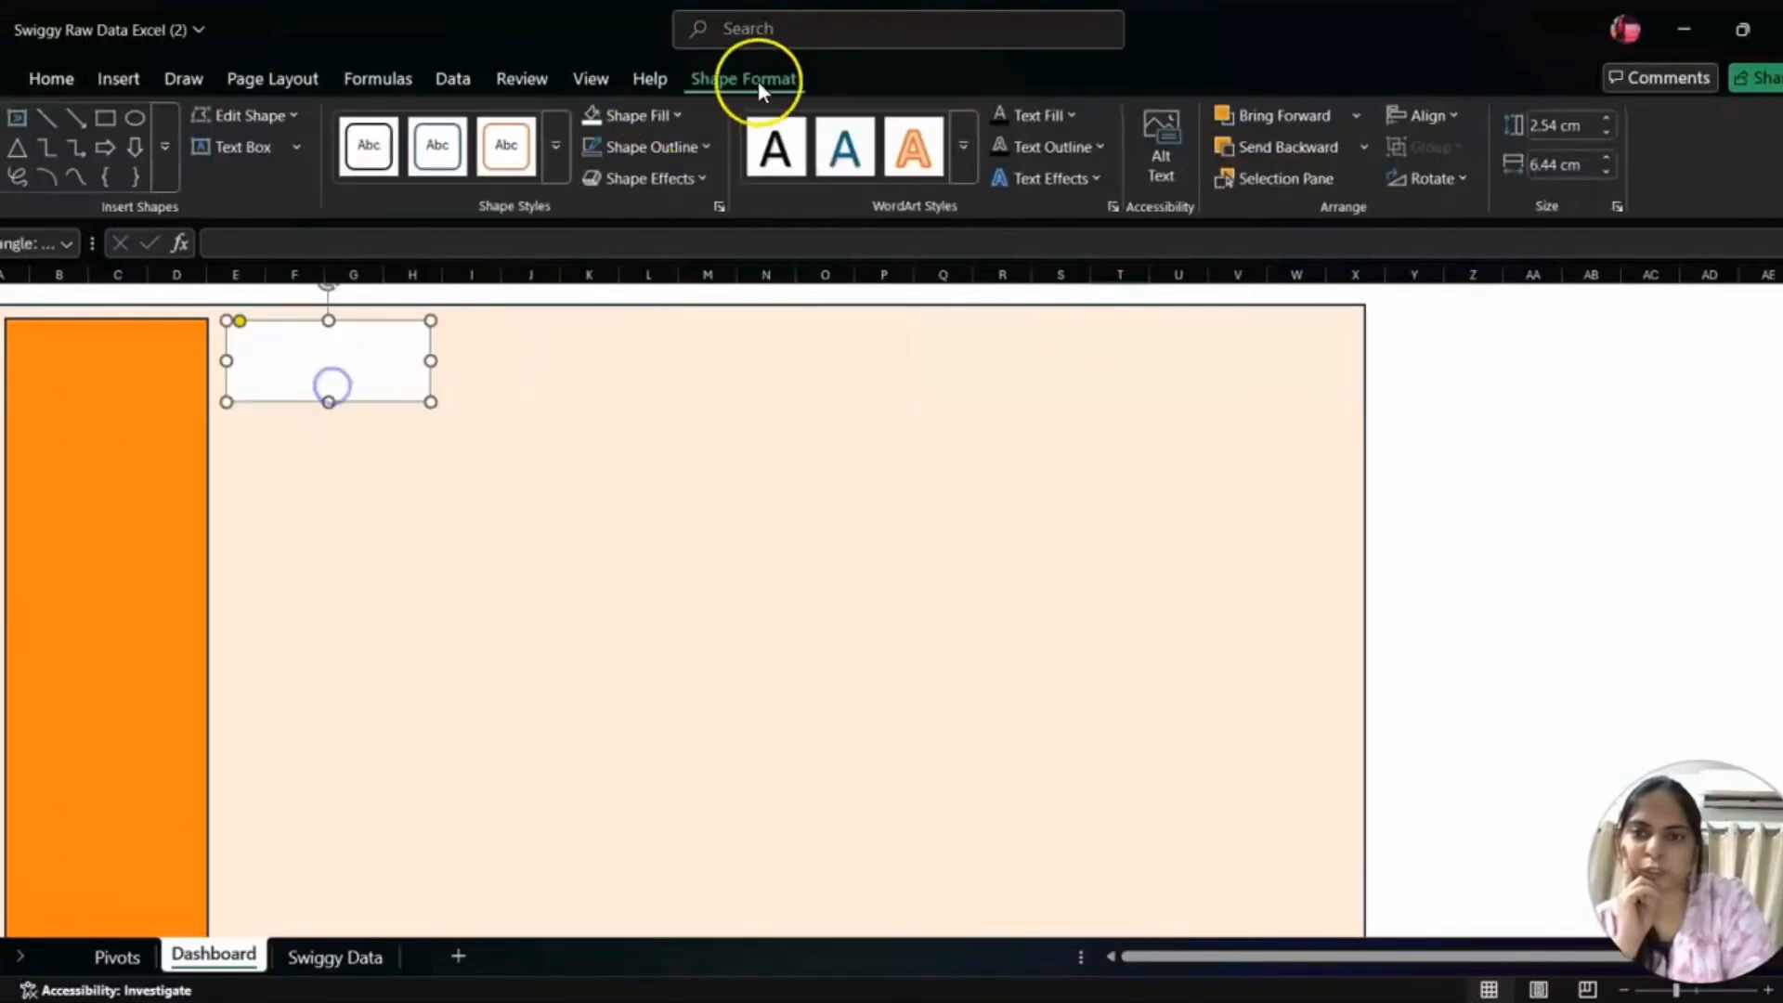
{"action": "left_click", "coordinate": [678, 176]}
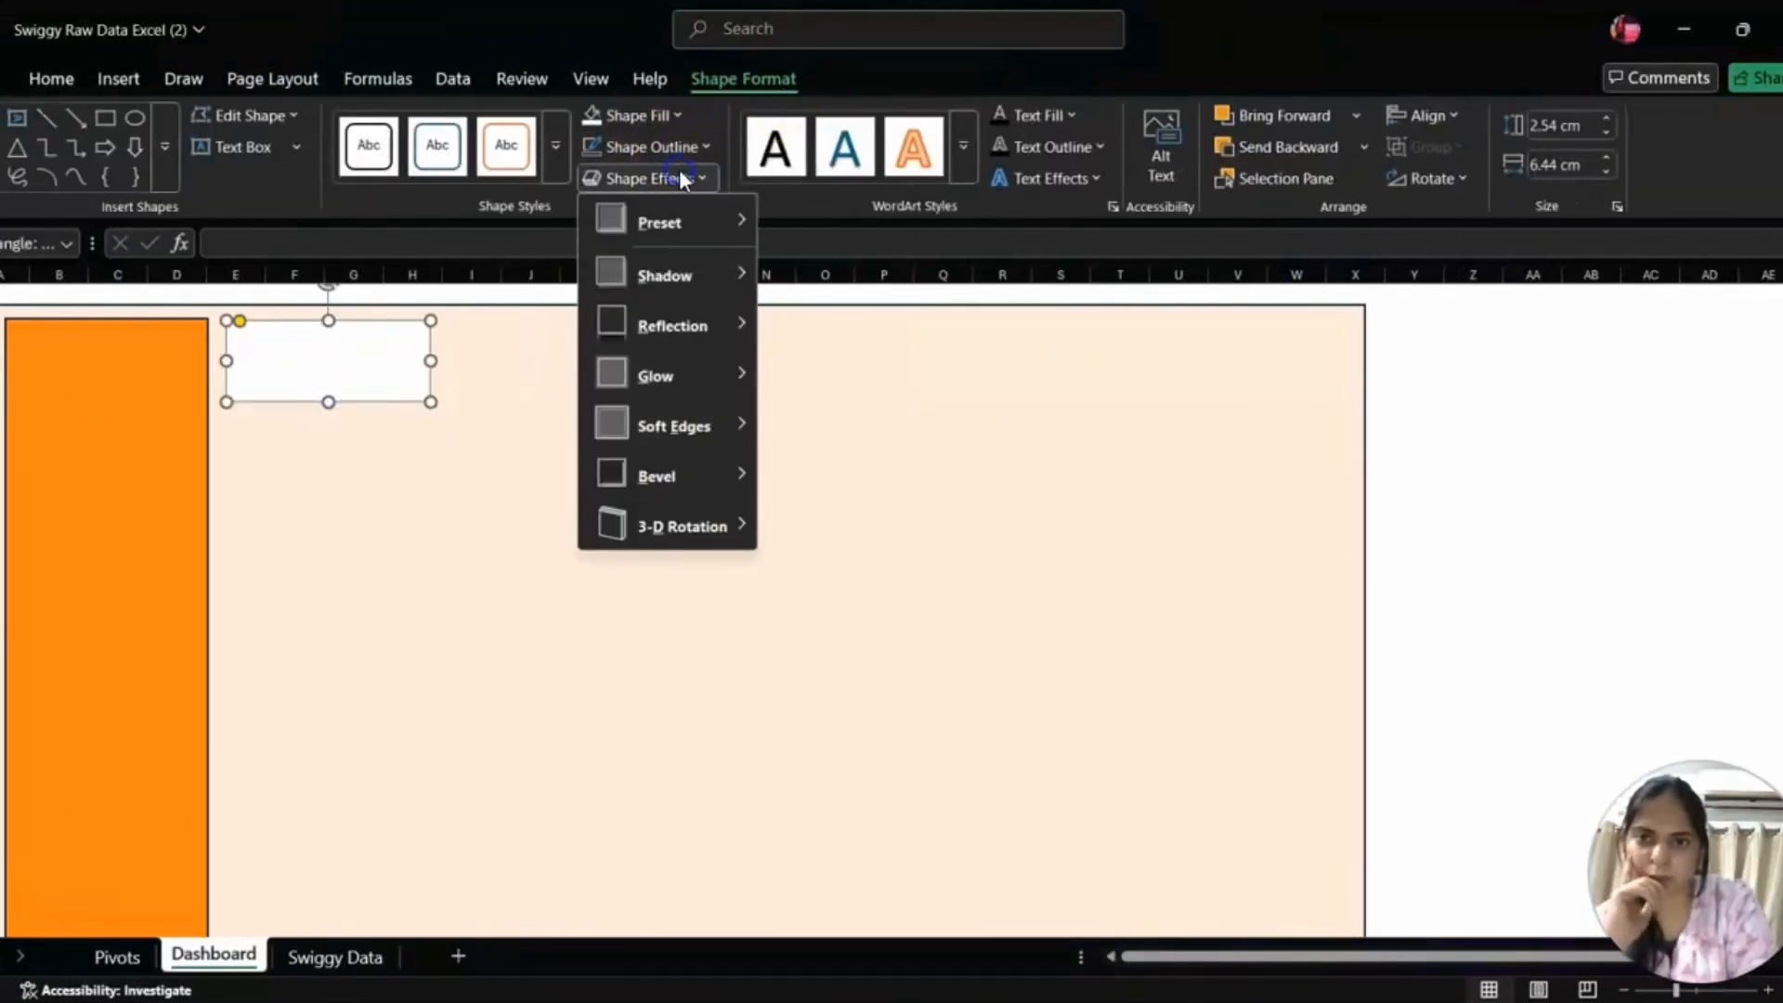
{"action": "mouse_move", "coordinate": [699, 277]}
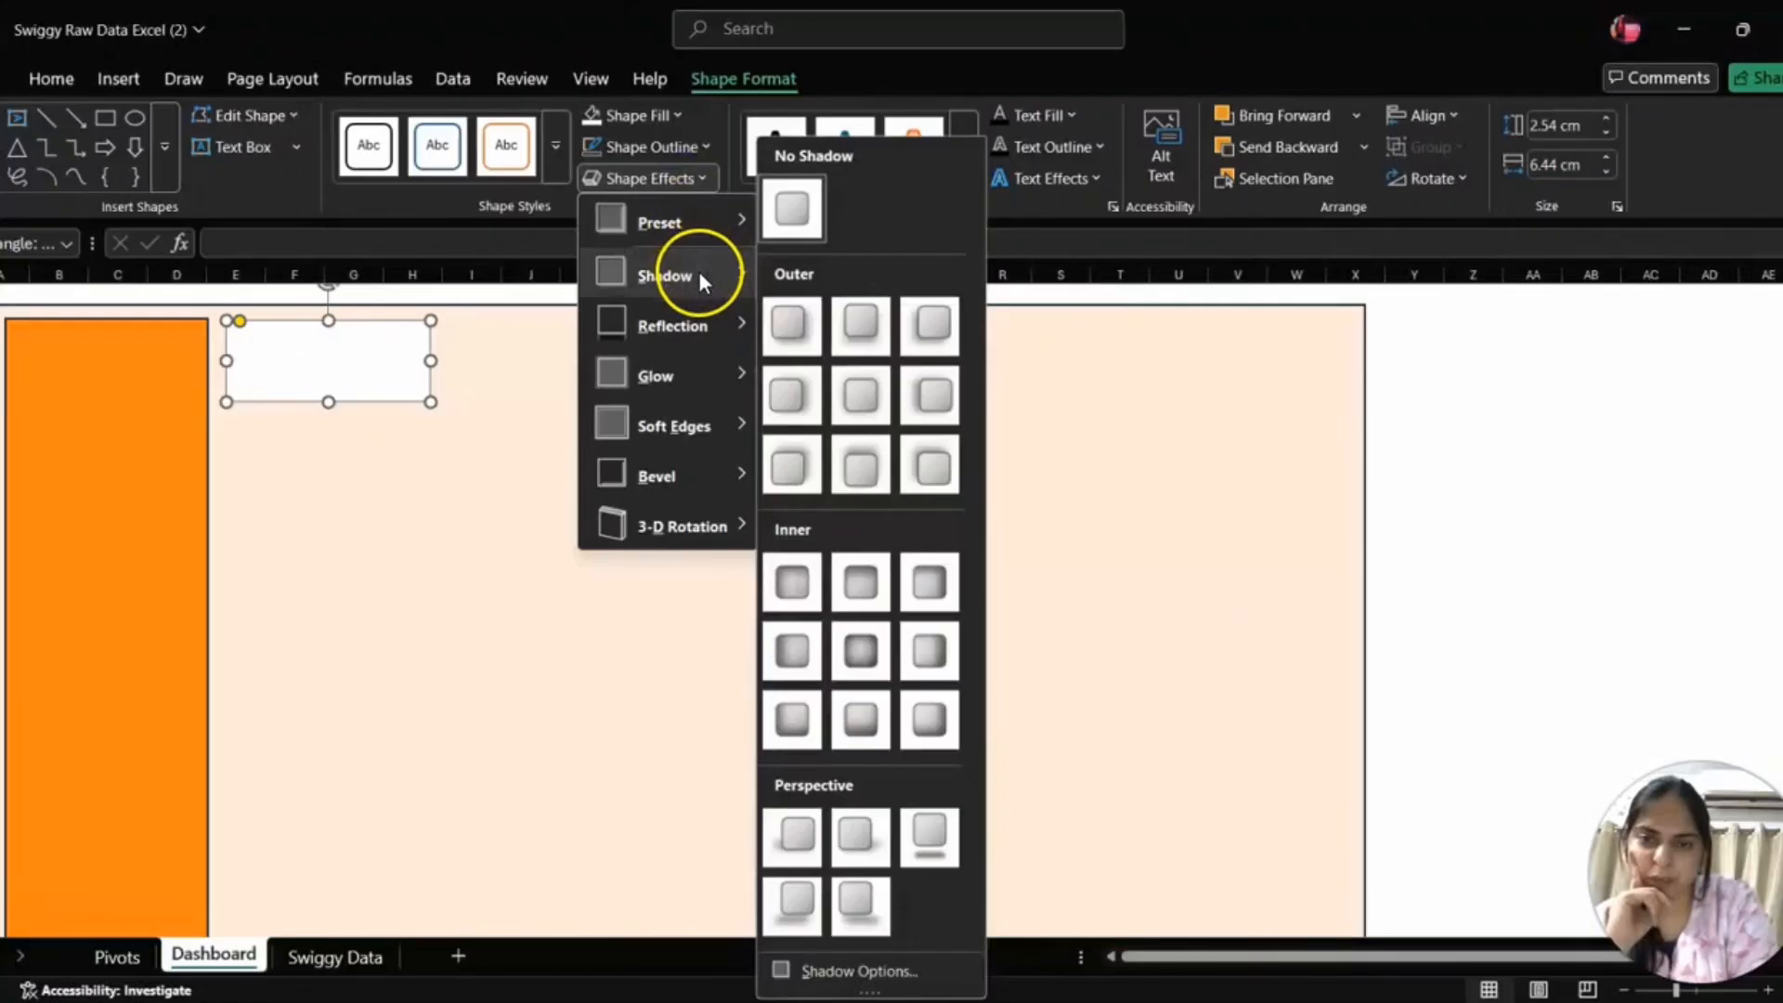
{"action": "left_click", "coordinate": [792, 330]}
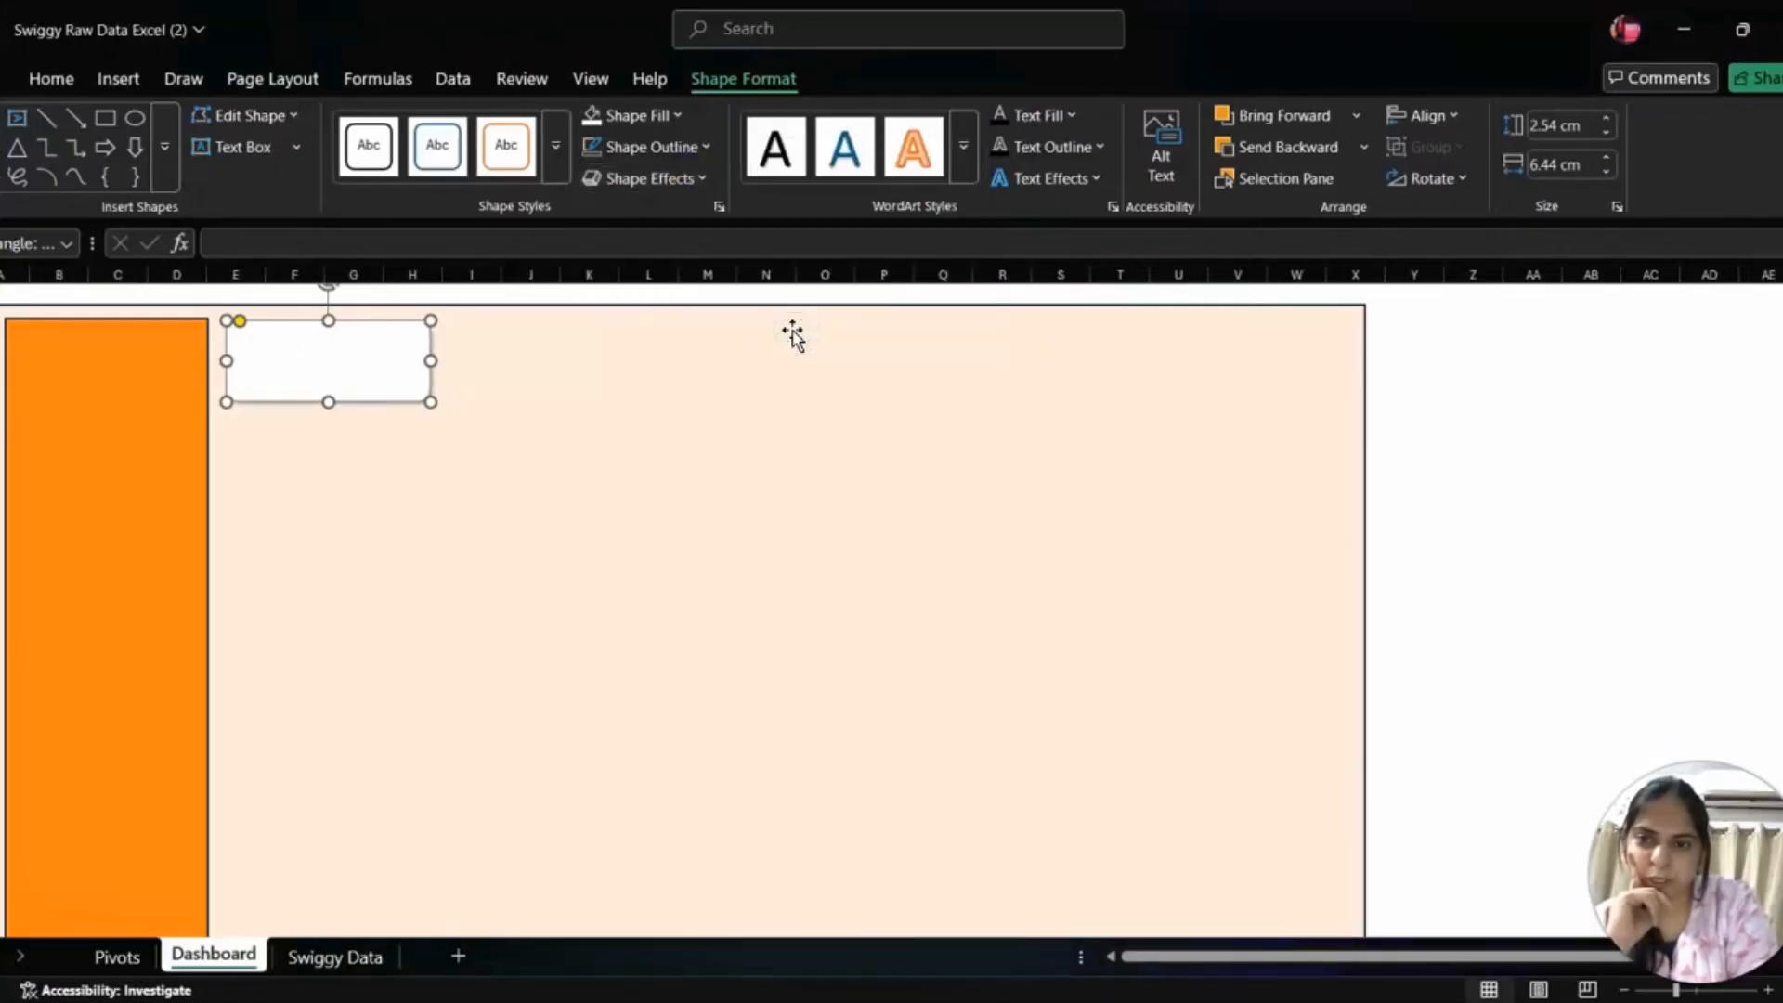
{"action": "left_click", "coordinate": [423, 470]}
- Change the white card's shadow to the outer top offset preset
{"action": "left_click", "coordinate": [375, 375]}
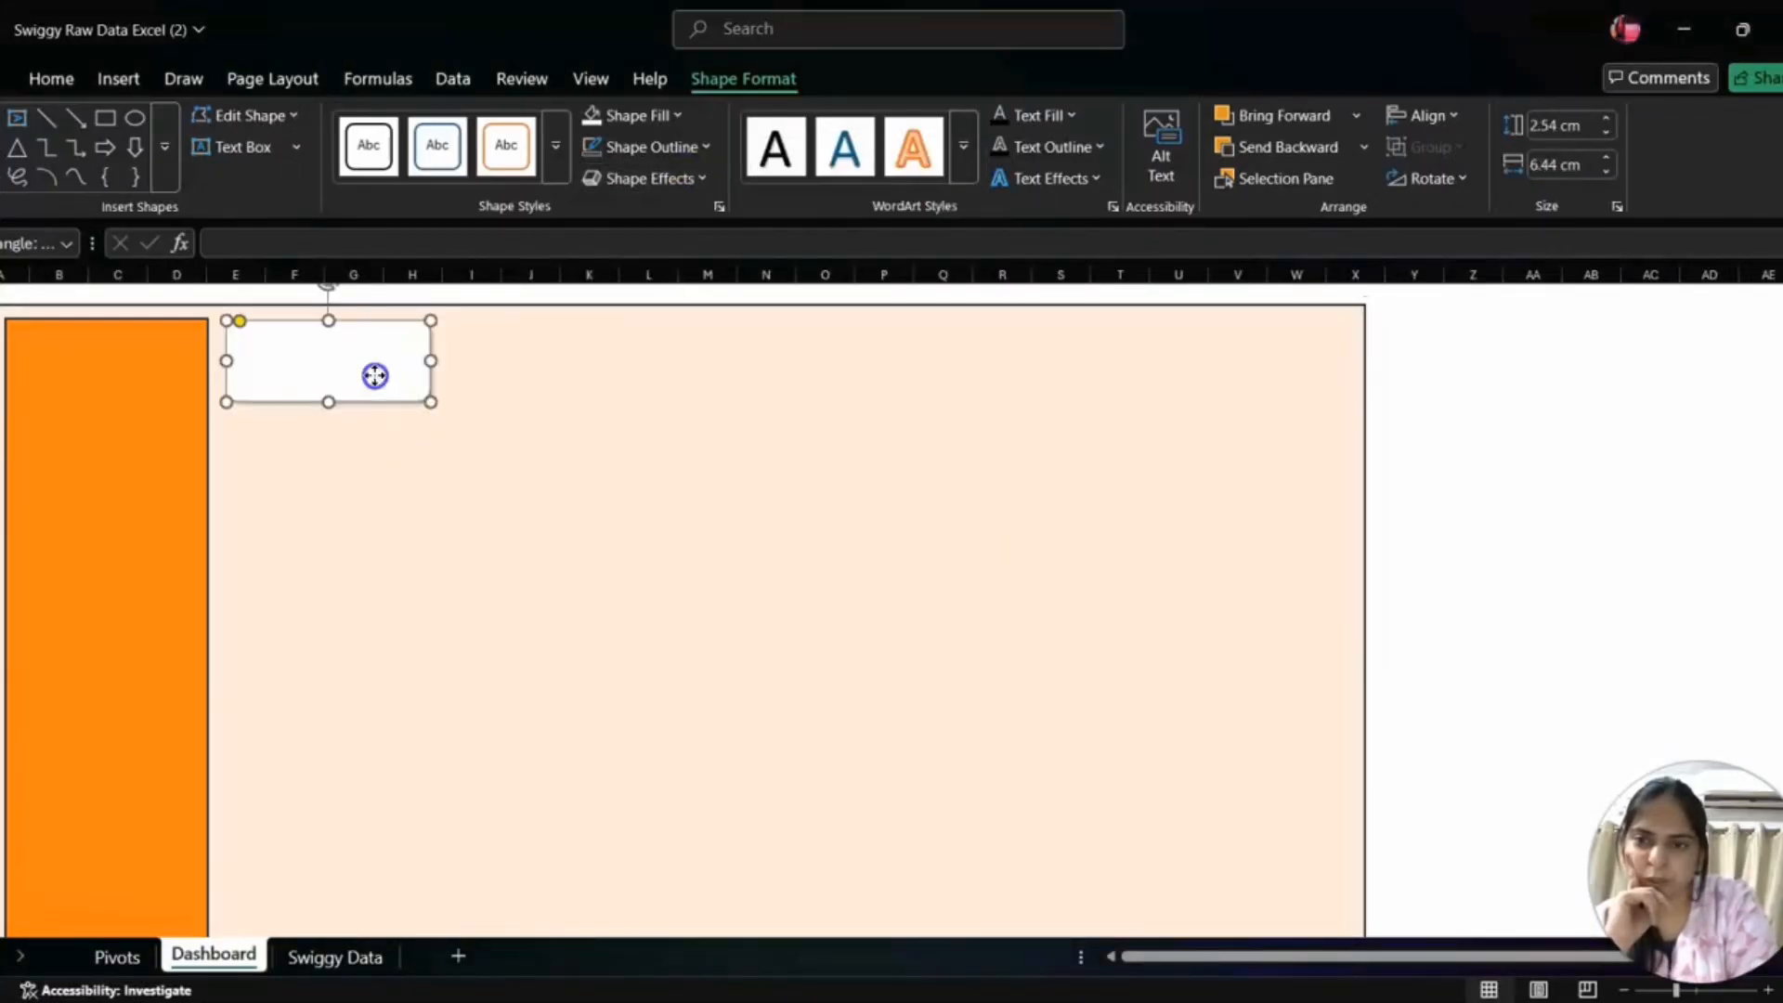
{"action": "left_click", "coordinate": [665, 174]}
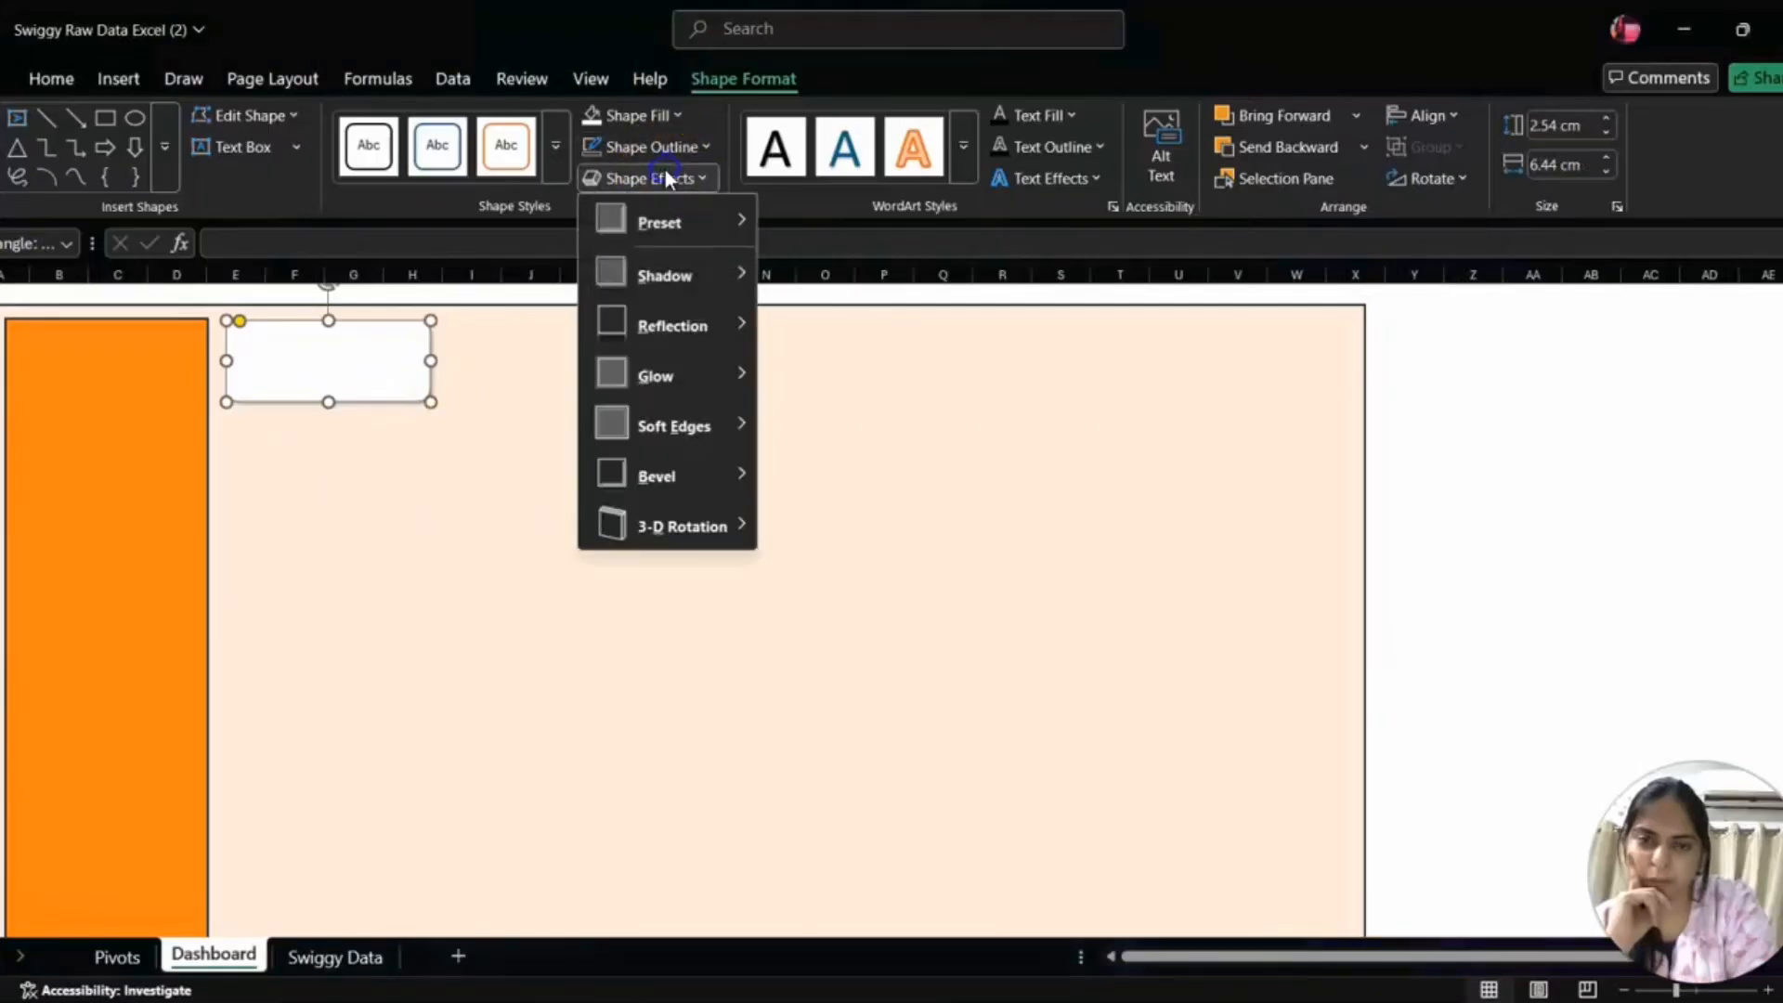
{"action": "mouse_move", "coordinate": [699, 269]}
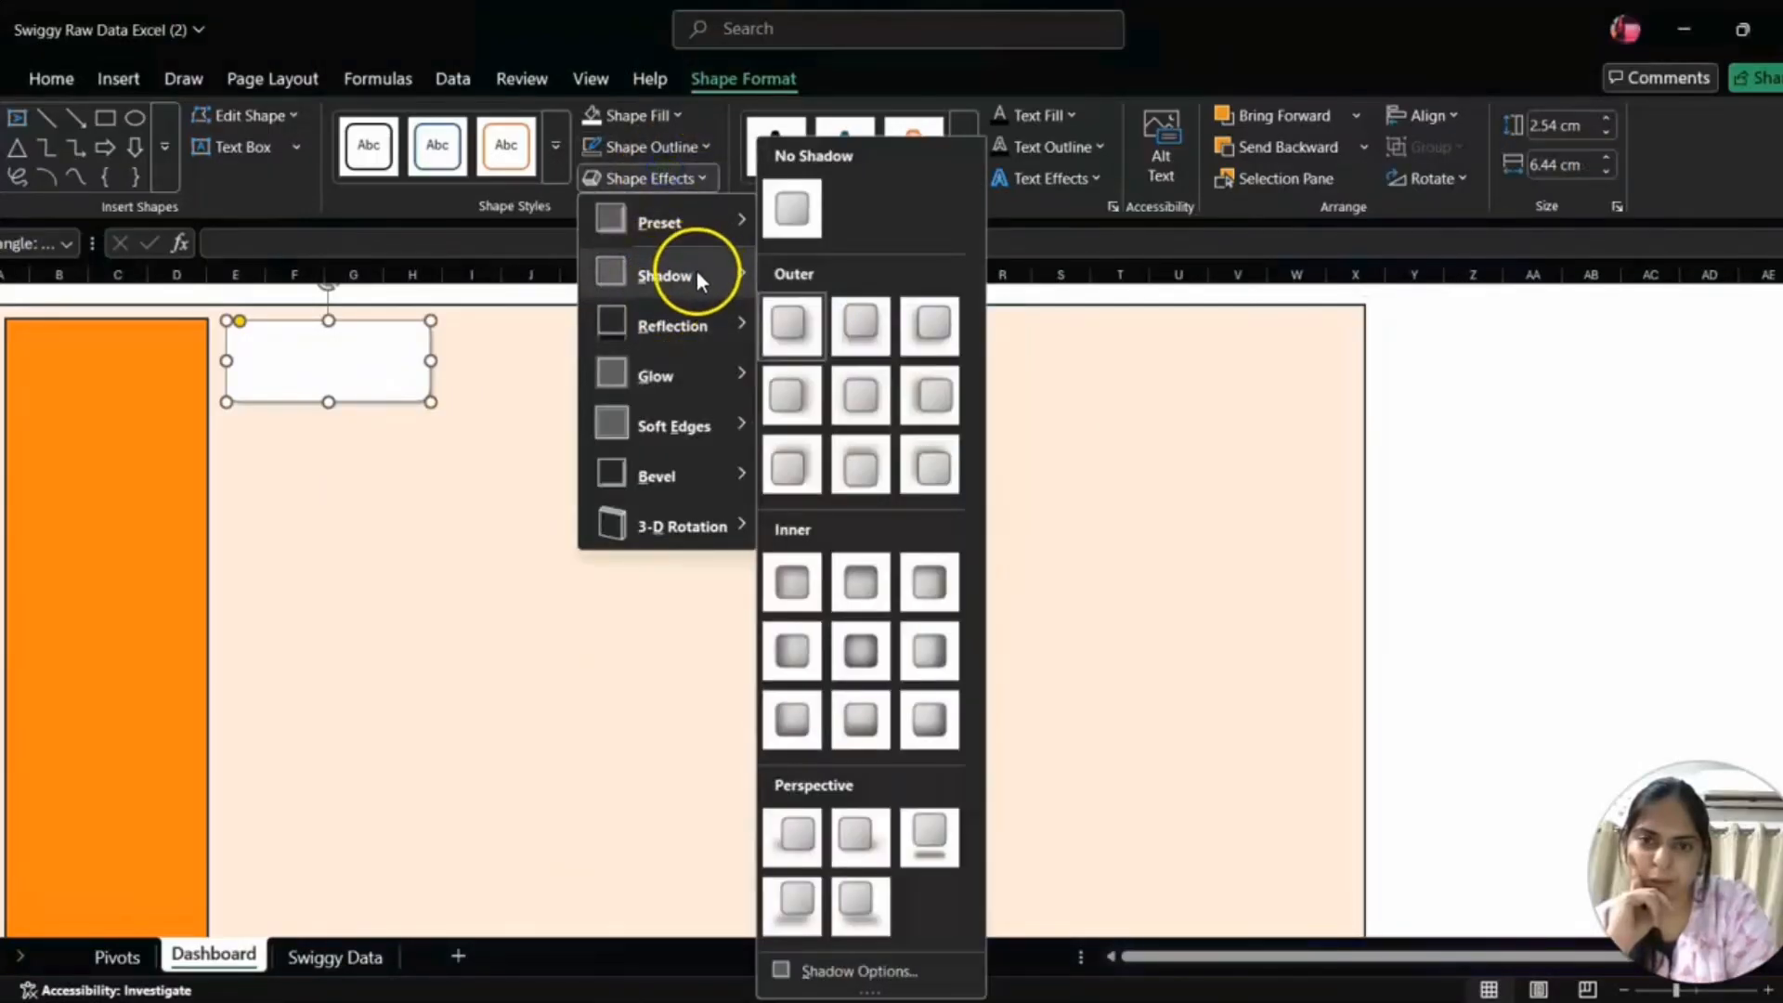
{"action": "left_click", "coordinate": [862, 467]}
- Apply the first reflection variation to the large peach background rectangle
{"action": "left_click", "coordinate": [680, 528]}
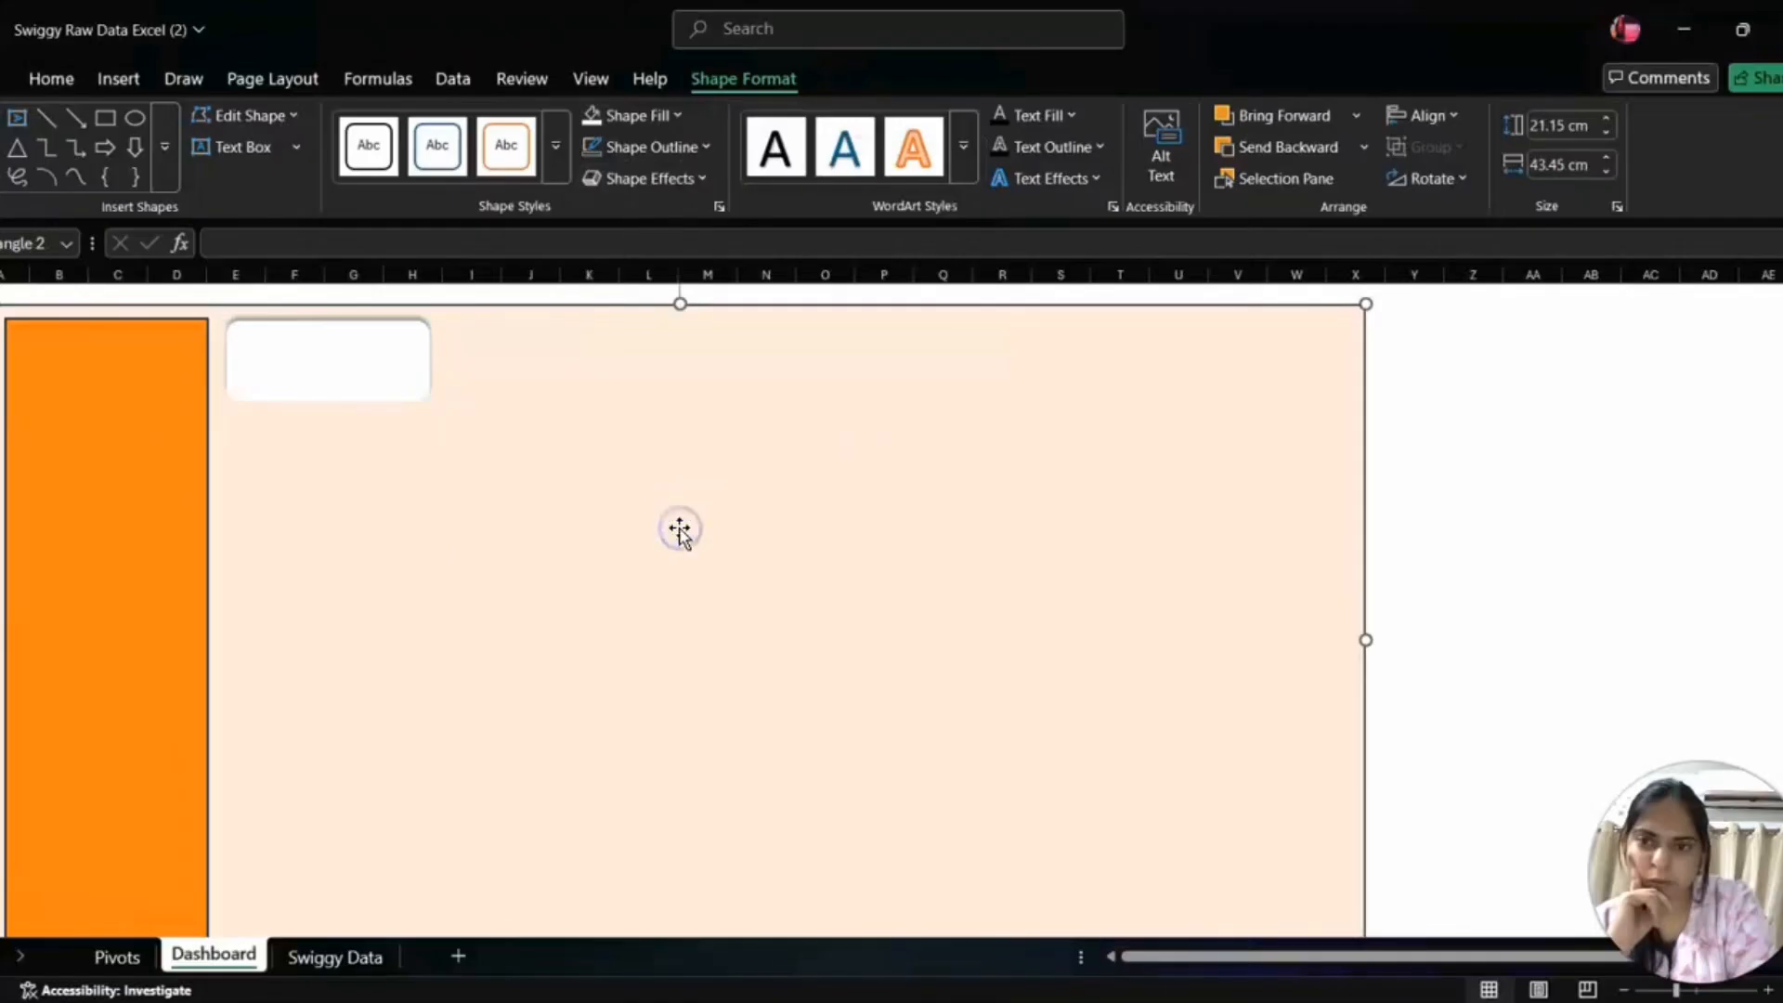
{"action": "left_click", "coordinate": [666, 182]}
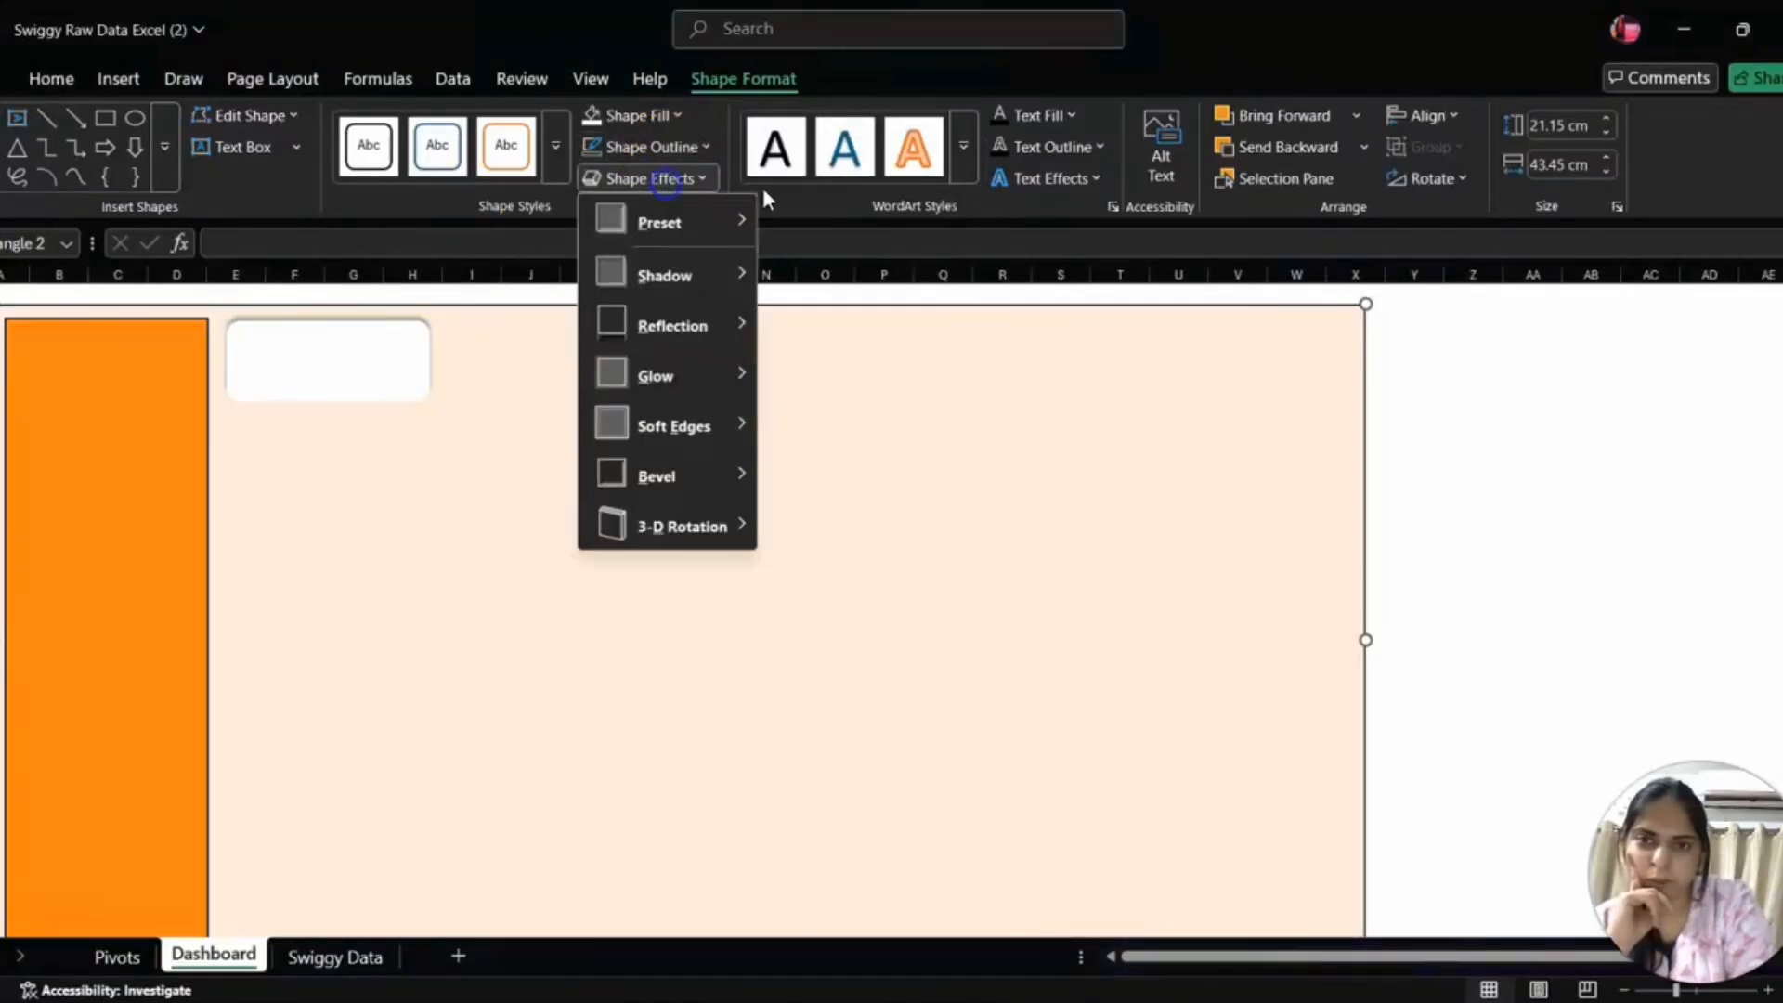
{"action": "left_click", "coordinate": [651, 424]}
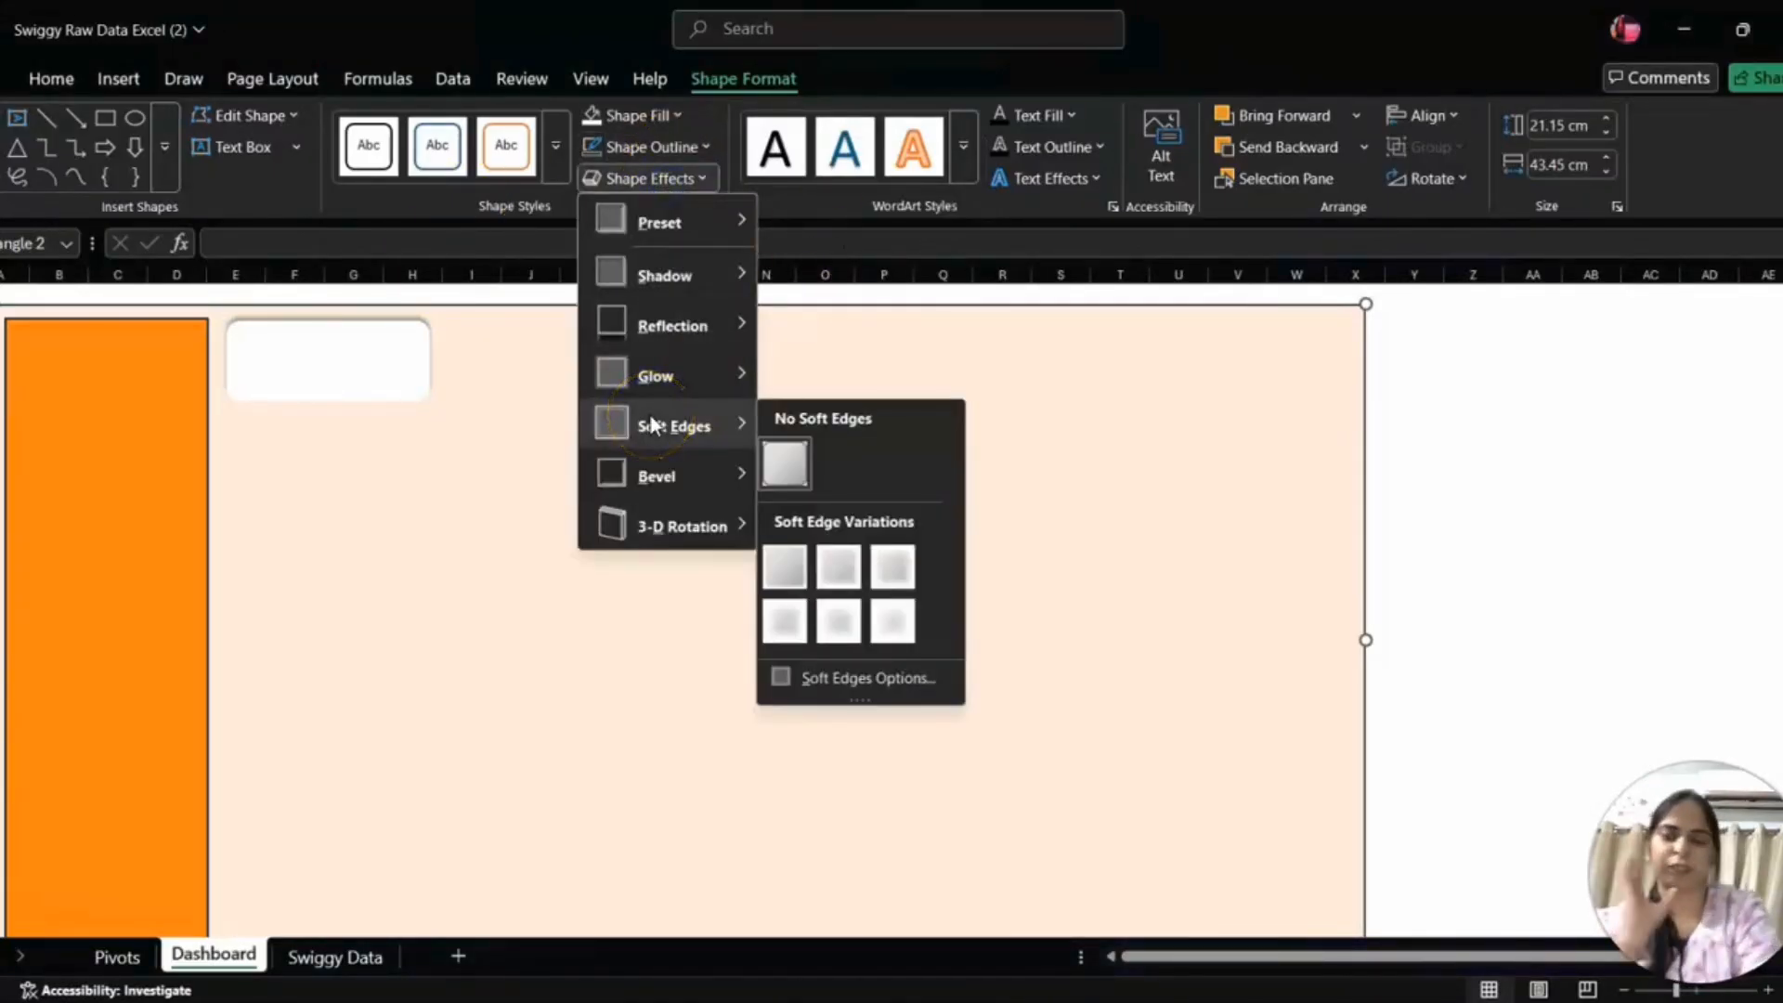
{"action": "left_click", "coordinate": [722, 325]}
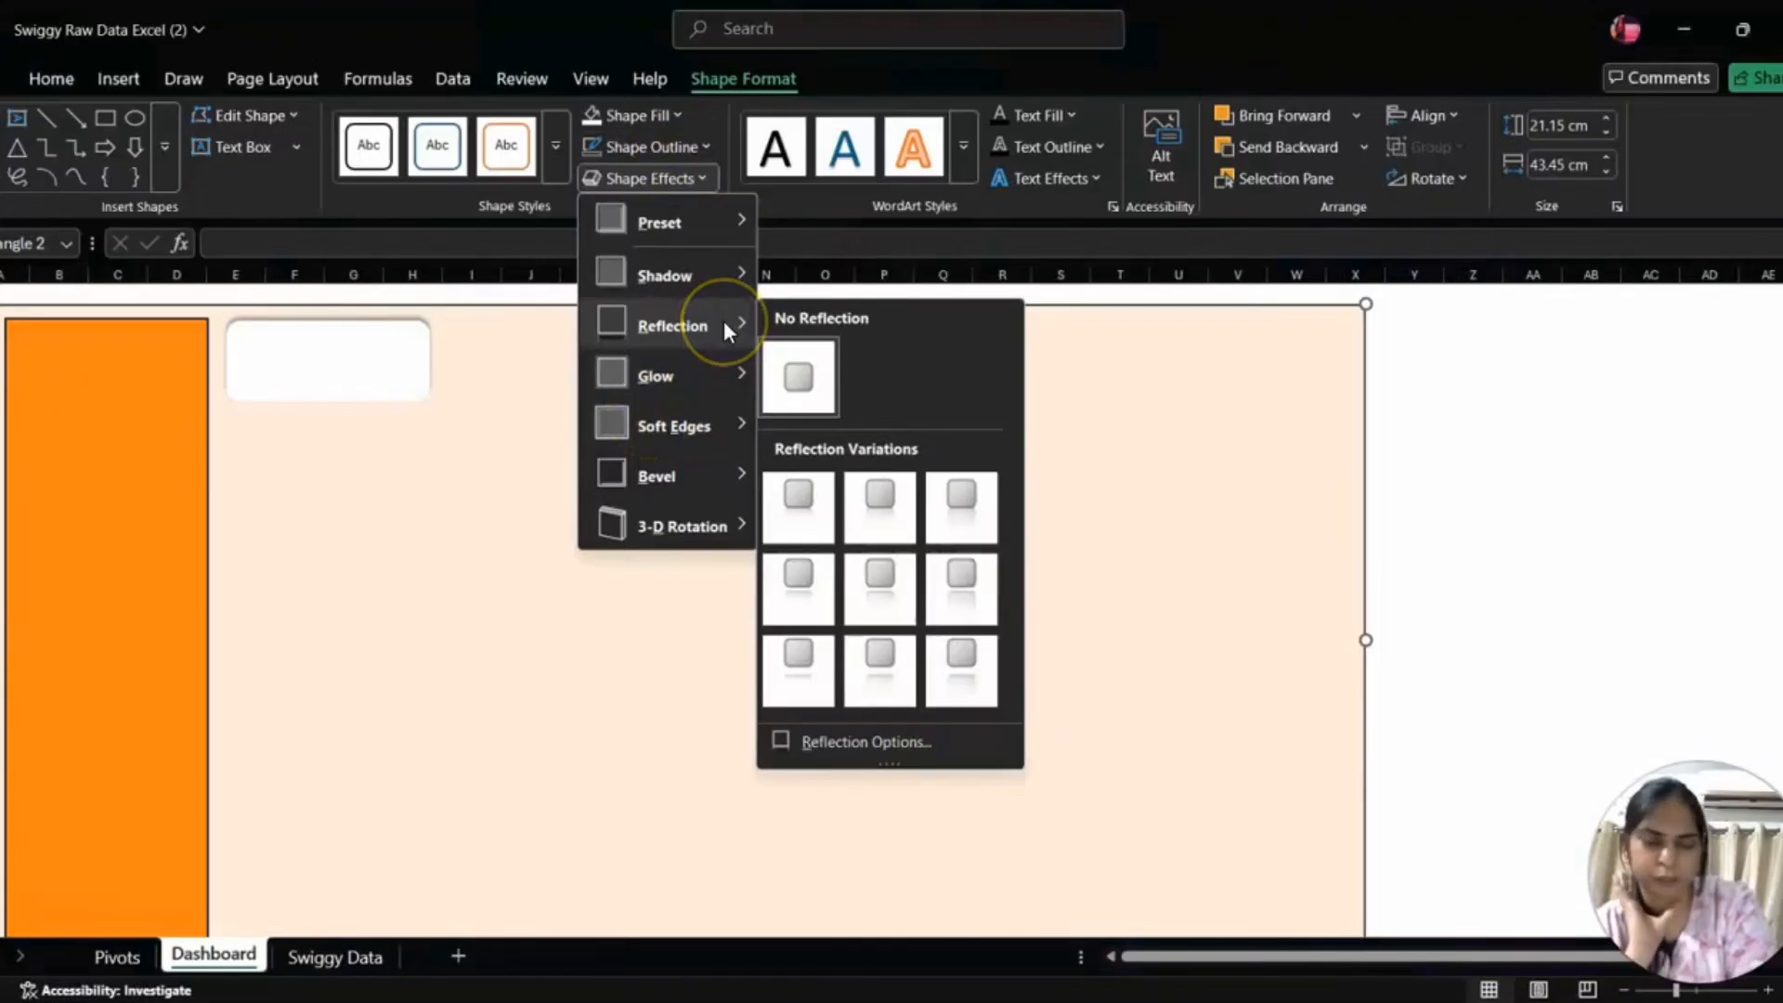
{"action": "left_click", "coordinate": [818, 504]}
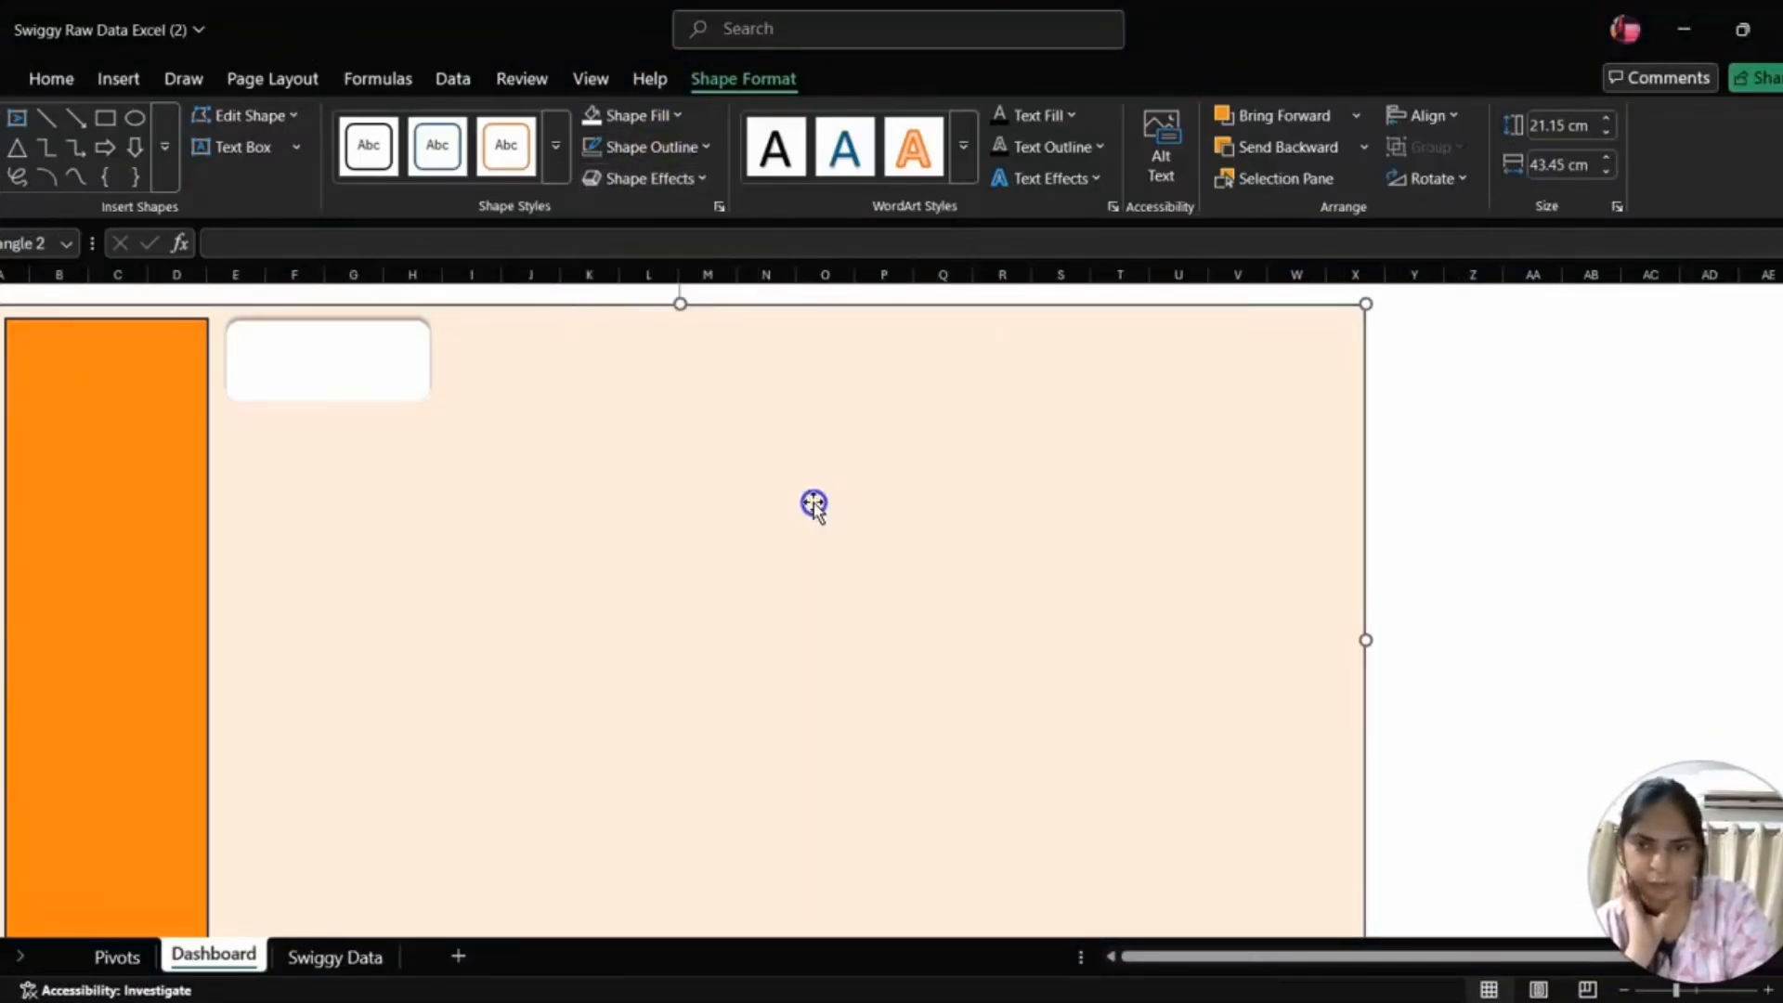
- Set the white card's shadow to the outer bottom-right offset preset
{"action": "left_click", "coordinate": [400, 364]}
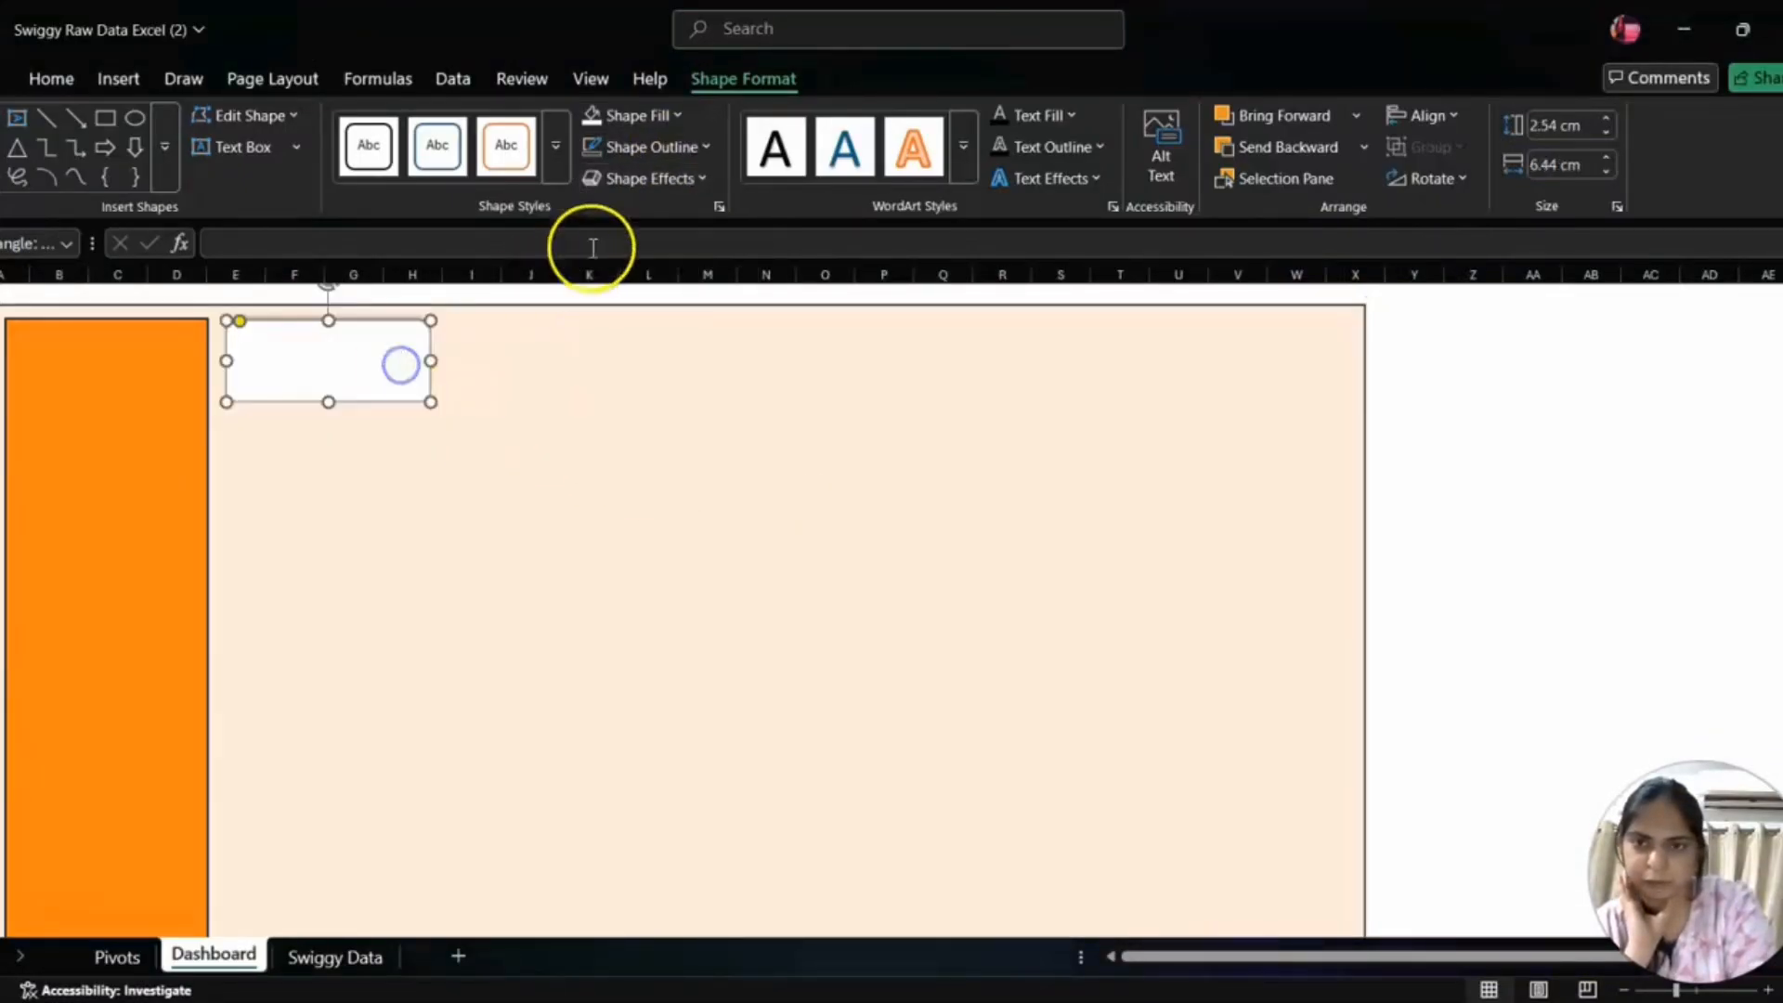
{"action": "left_click", "coordinate": [650, 178]}
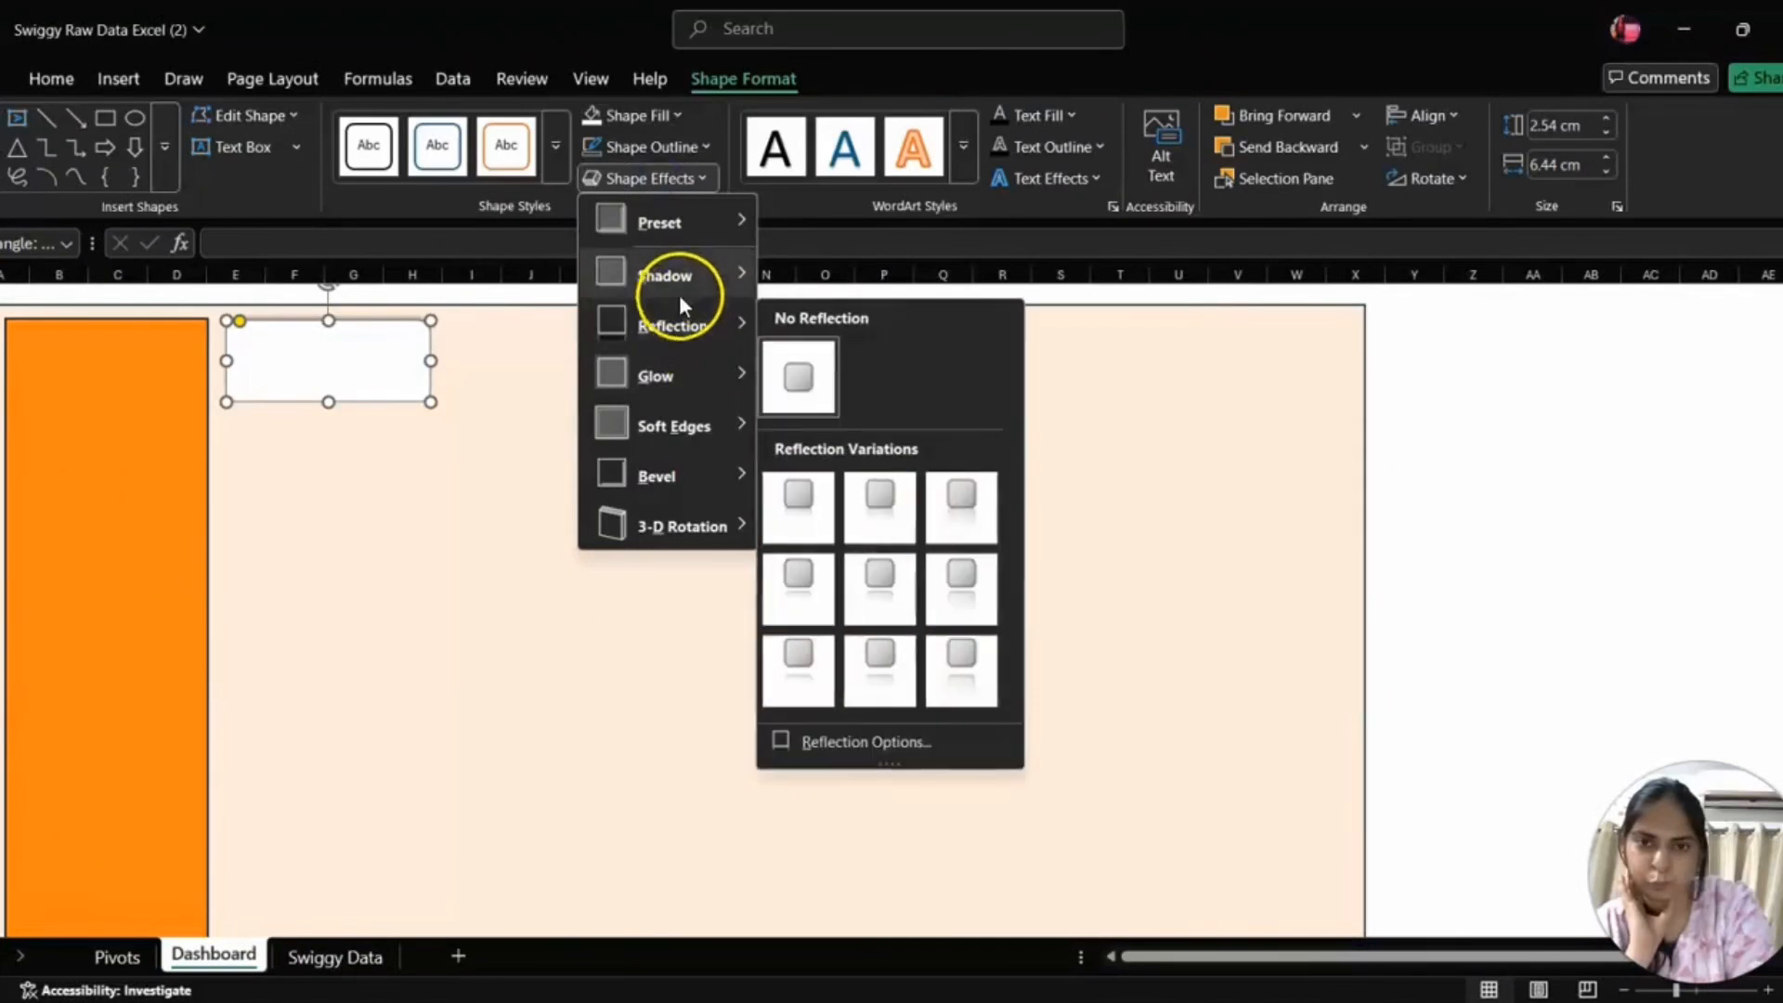
{"action": "mouse_move", "coordinate": [685, 277]}
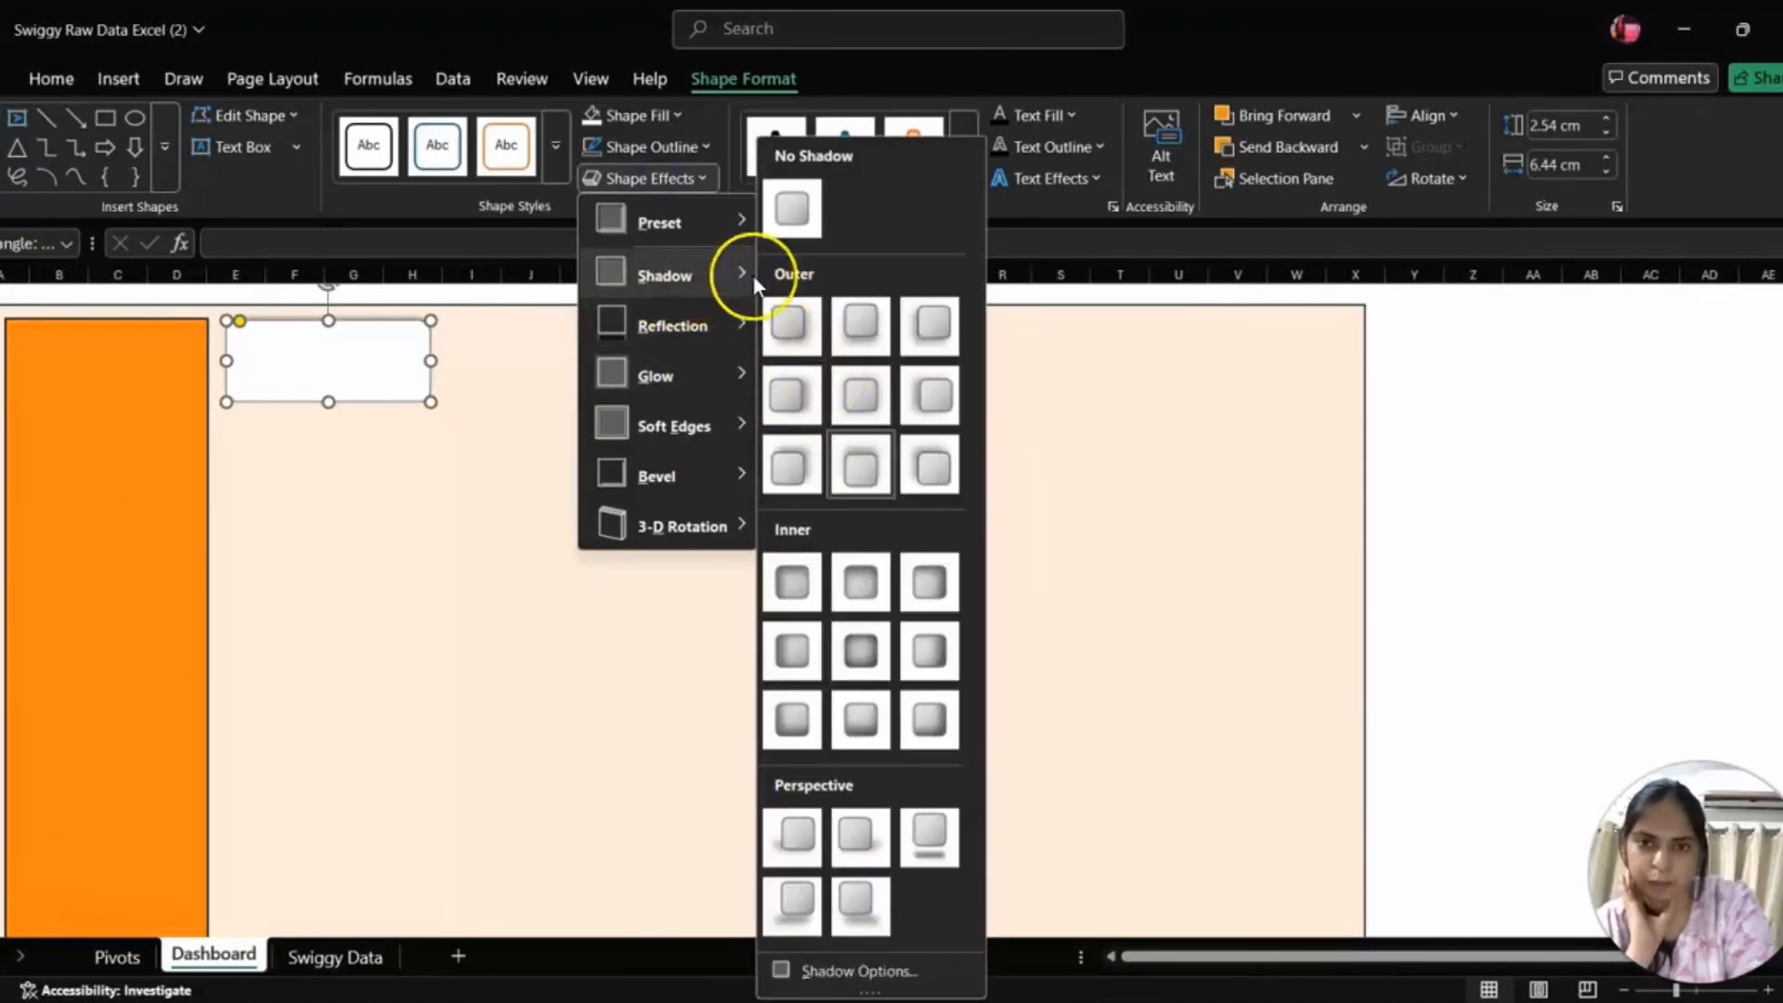
{"action": "left_click", "coordinate": [767, 336]}
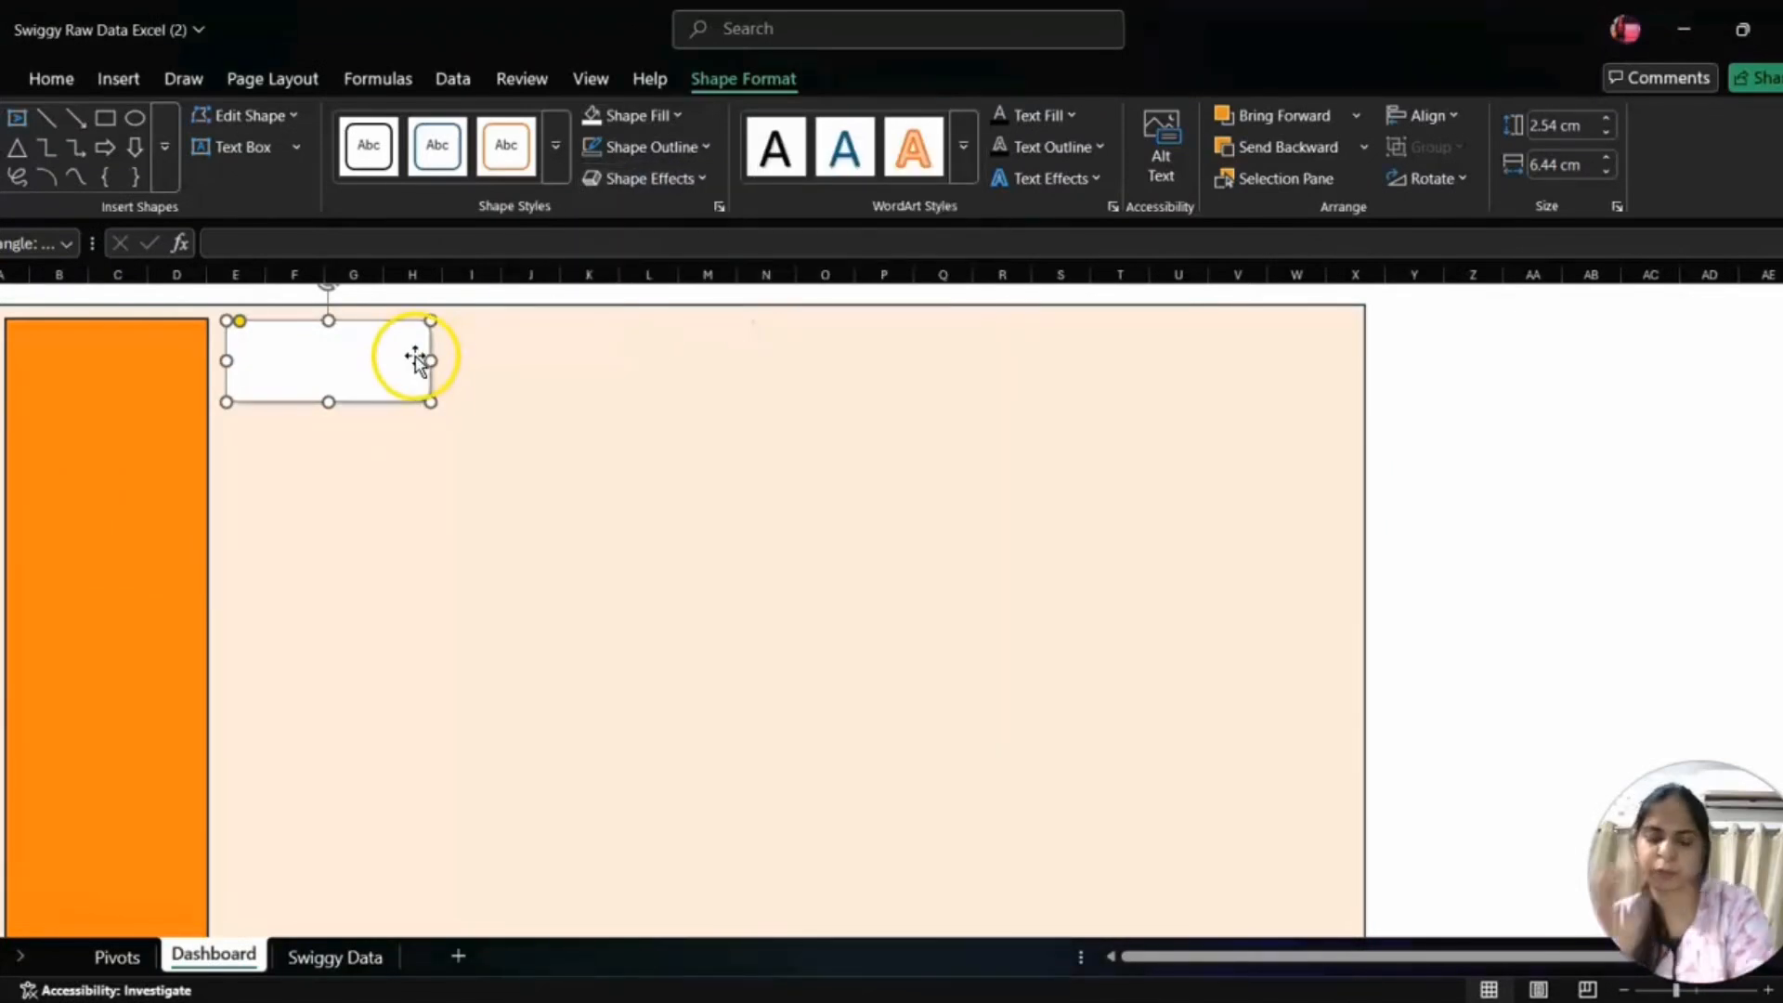
- Duplicate the shadowed white card four times into an evenly spaced row of five and widen the peach background slightly past the last card
{"action": "left_click_drag", "start_coordinate": [422, 365], "coordinate": [631, 342]}
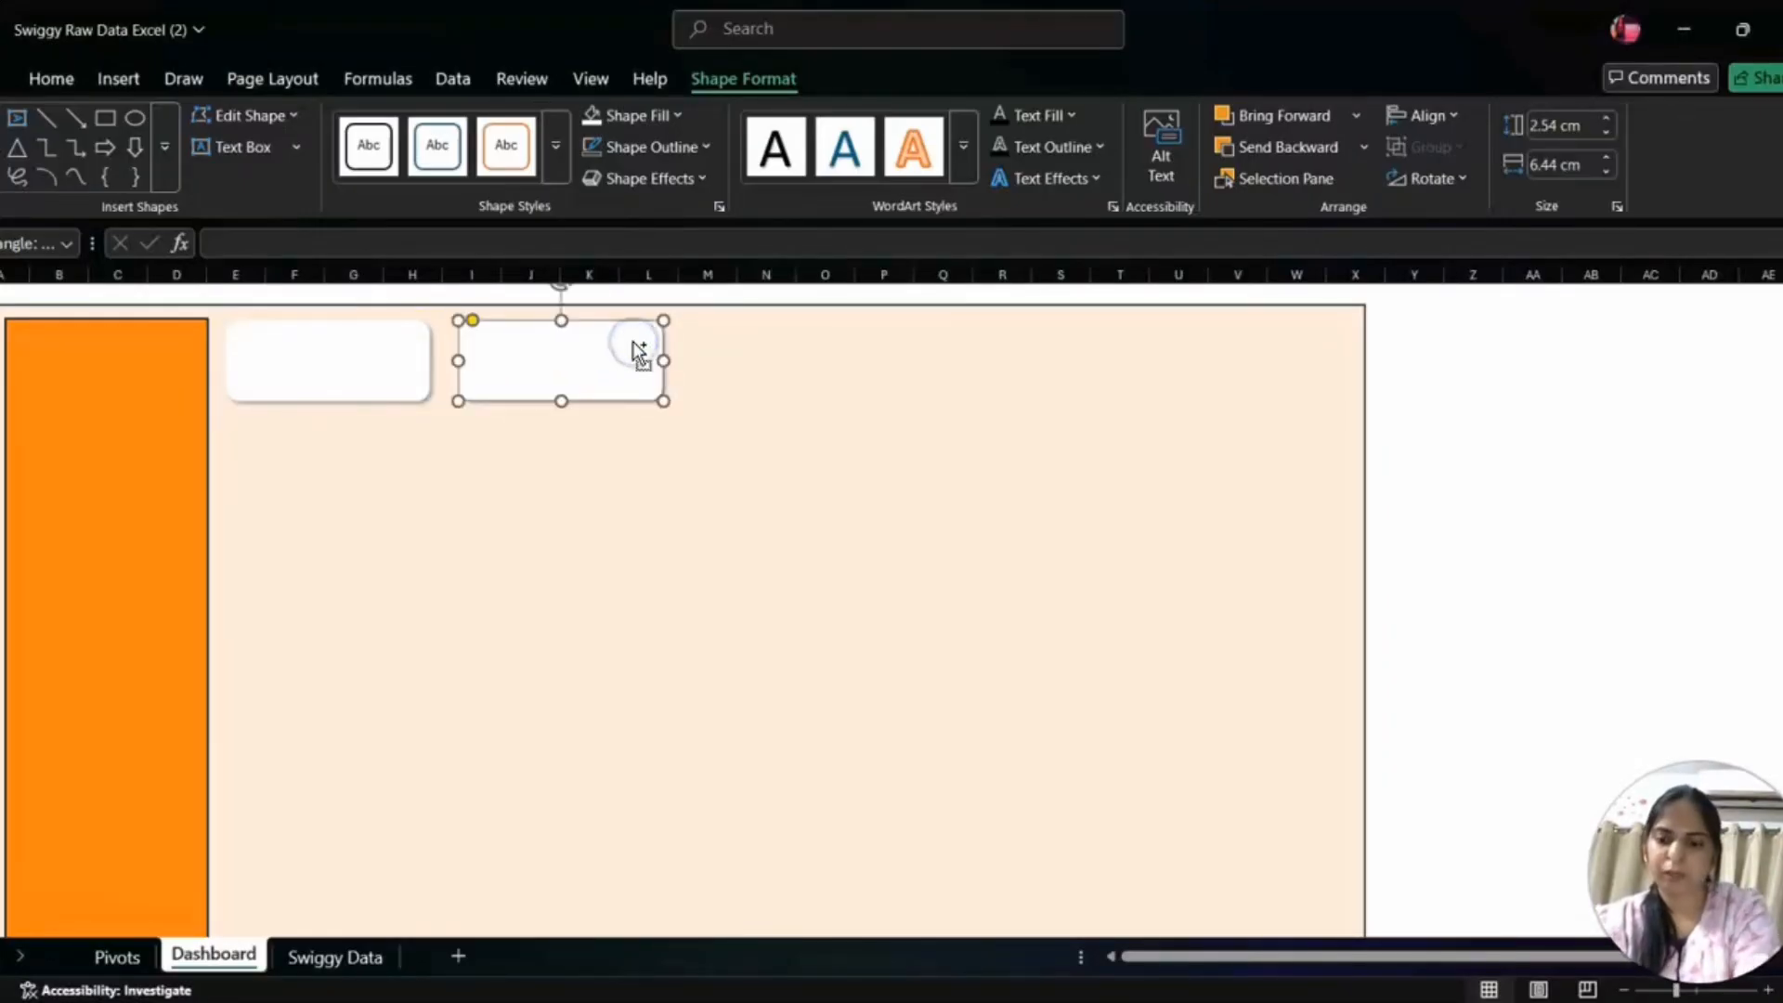
{"action": "key", "text": "ctrl+d"}
{"action": "key", "text": "ctrl+d"}
{"action": "key", "text": "ctrl+d"}
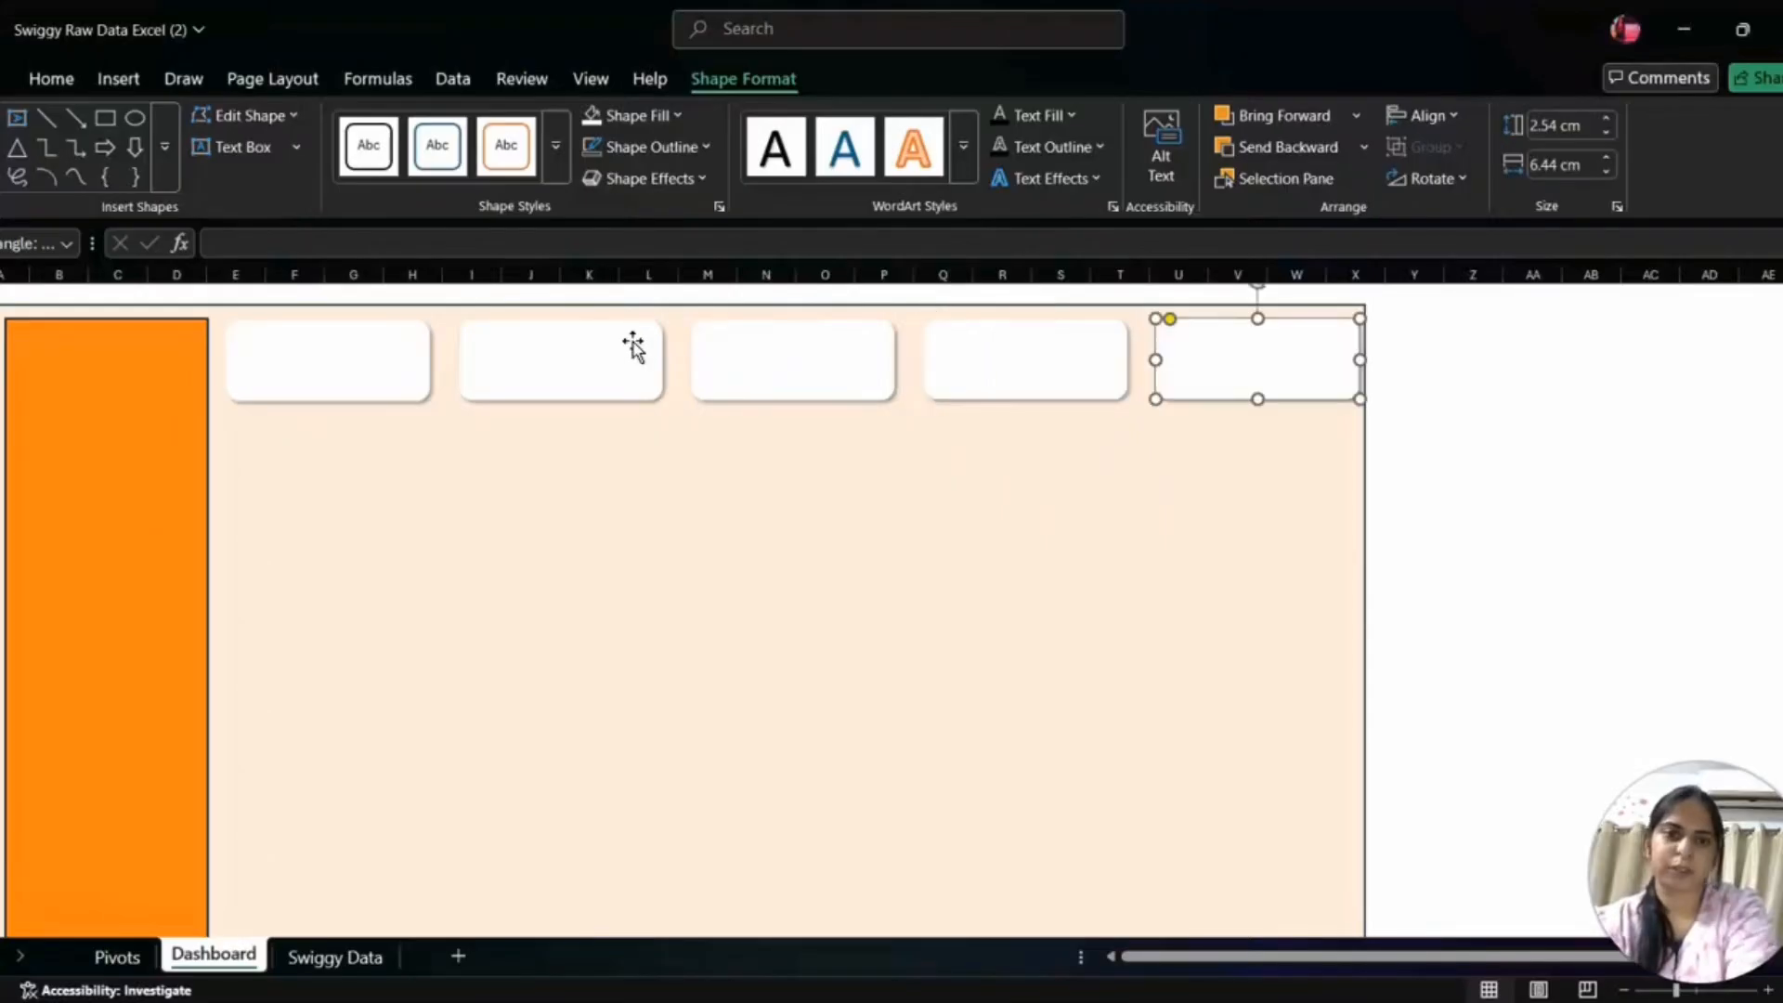
{"action": "left_click", "coordinate": [1325, 693]}
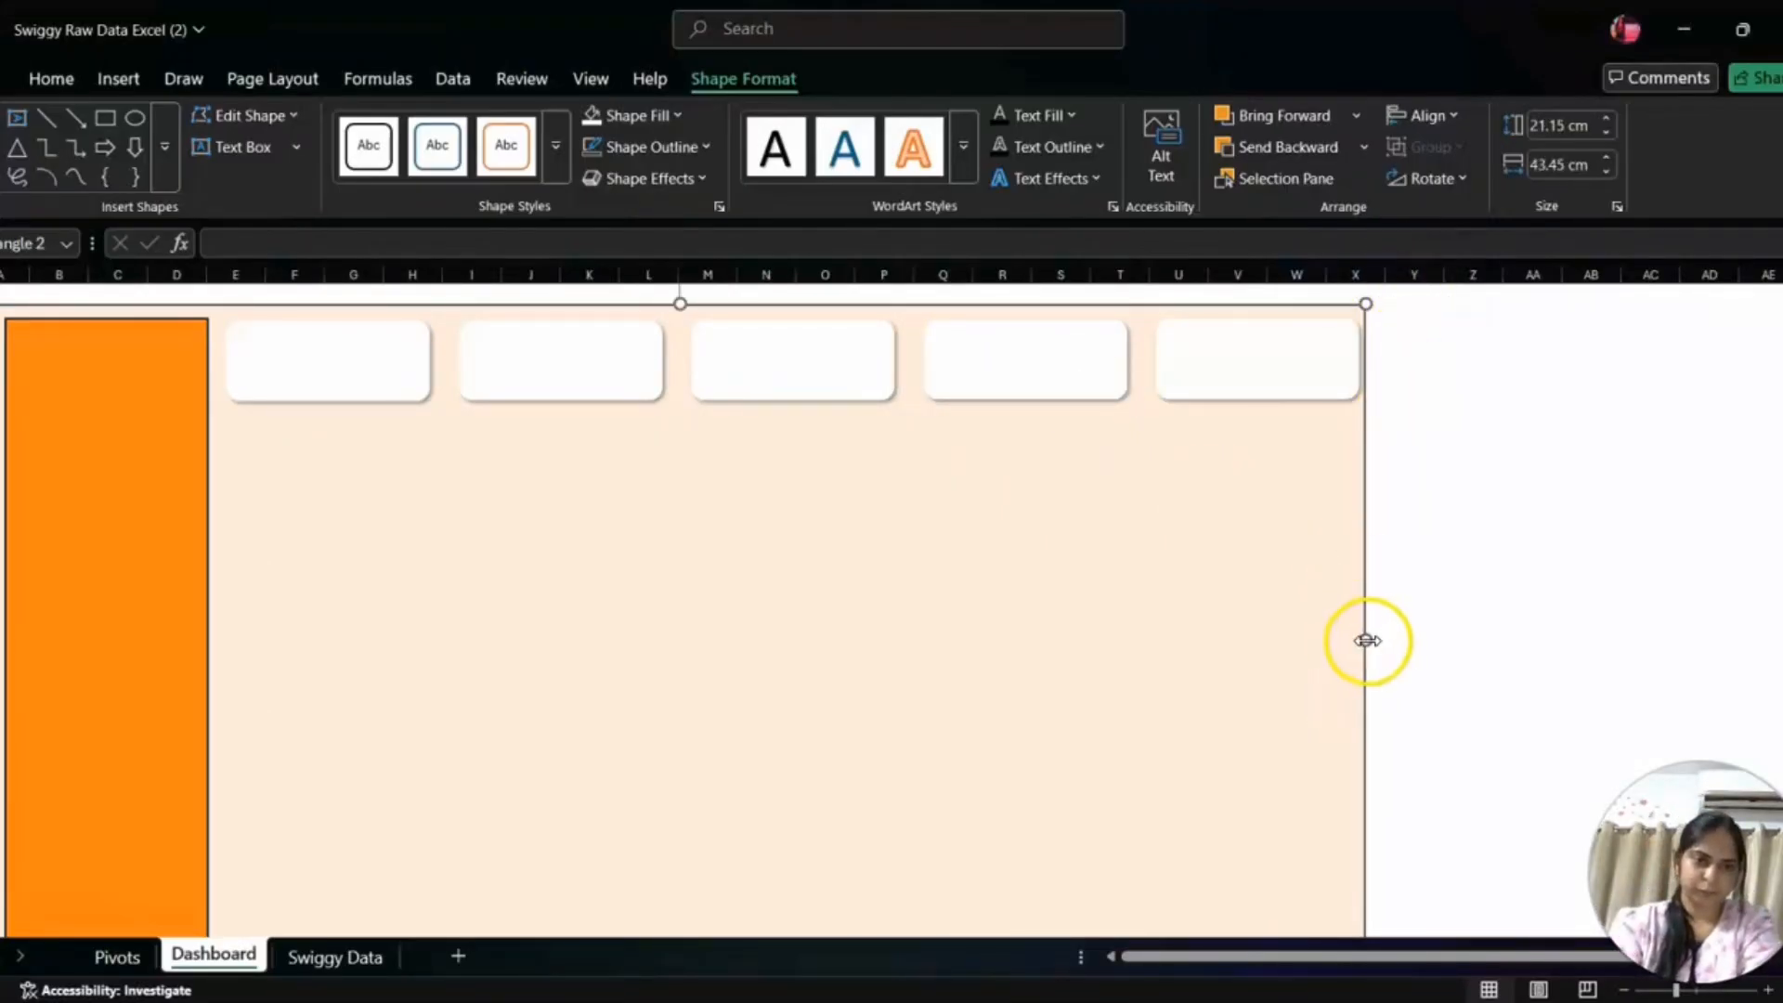
{"action": "left_click_drag", "start_coordinate": [1365, 641], "coordinate": [1382, 640]}
- Align the tops of the orange sidebar and all five white cards using Align Top
{"action": "left_click", "coordinate": [366, 376]}
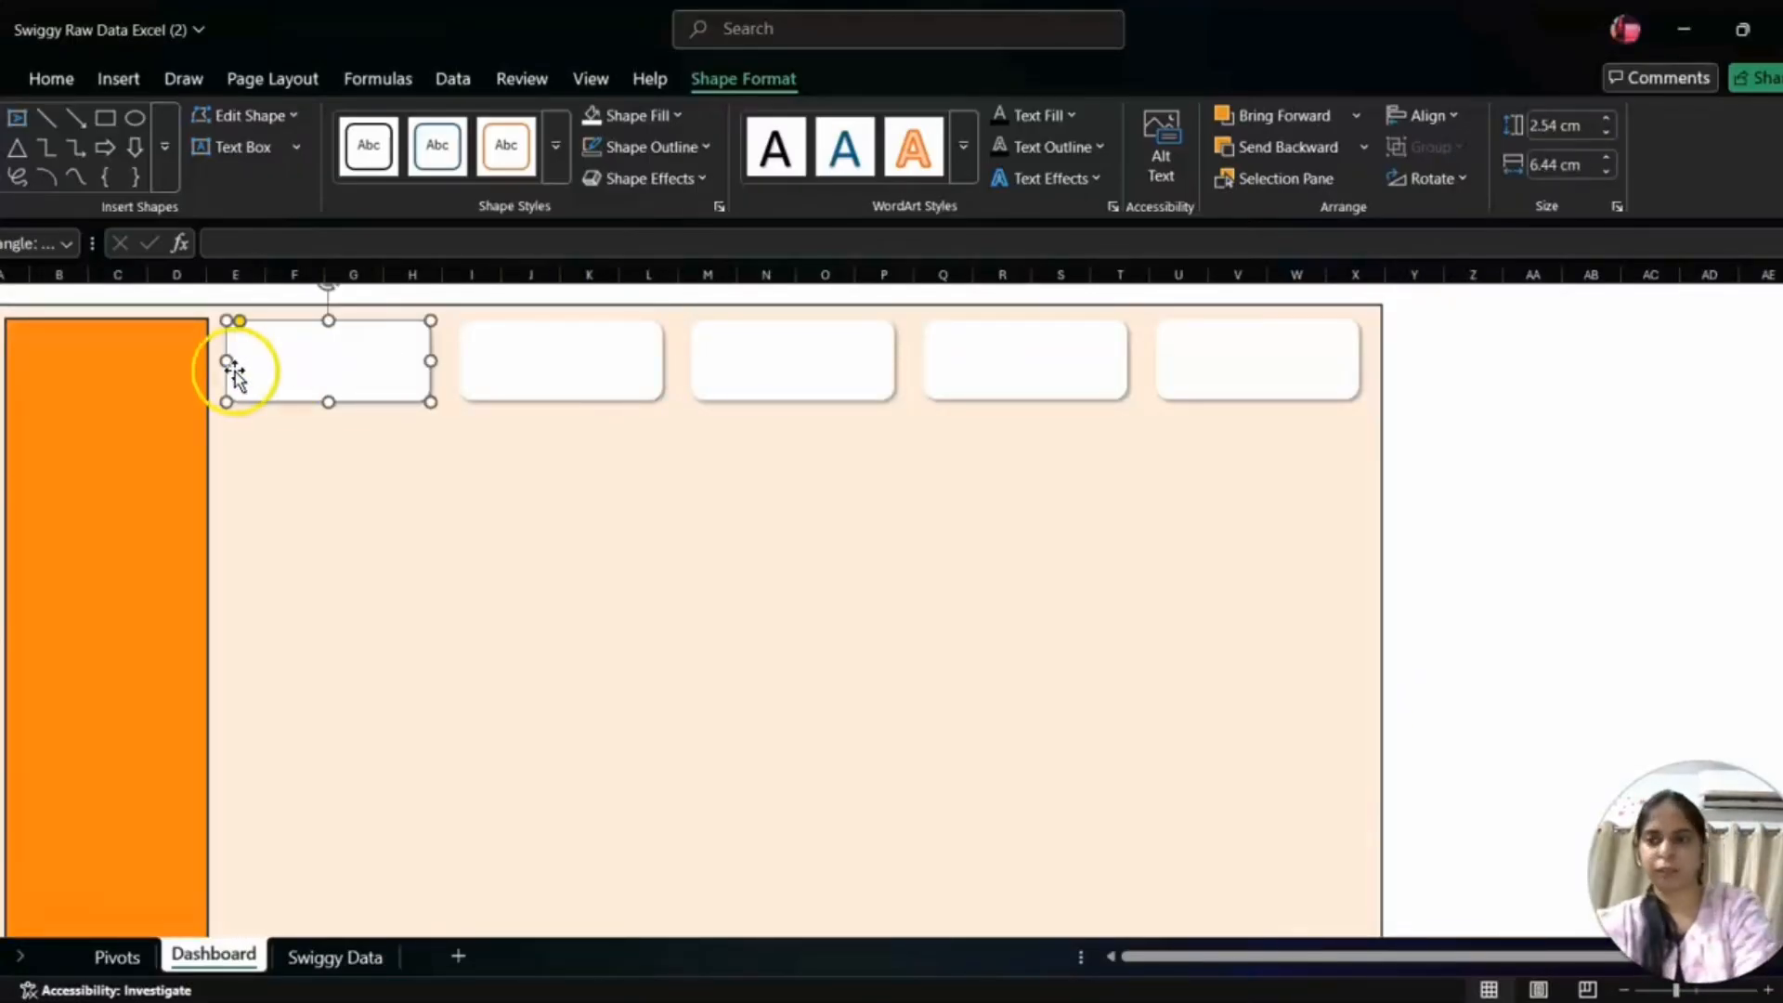
{"action": "left_click", "coordinate": [137, 391]}
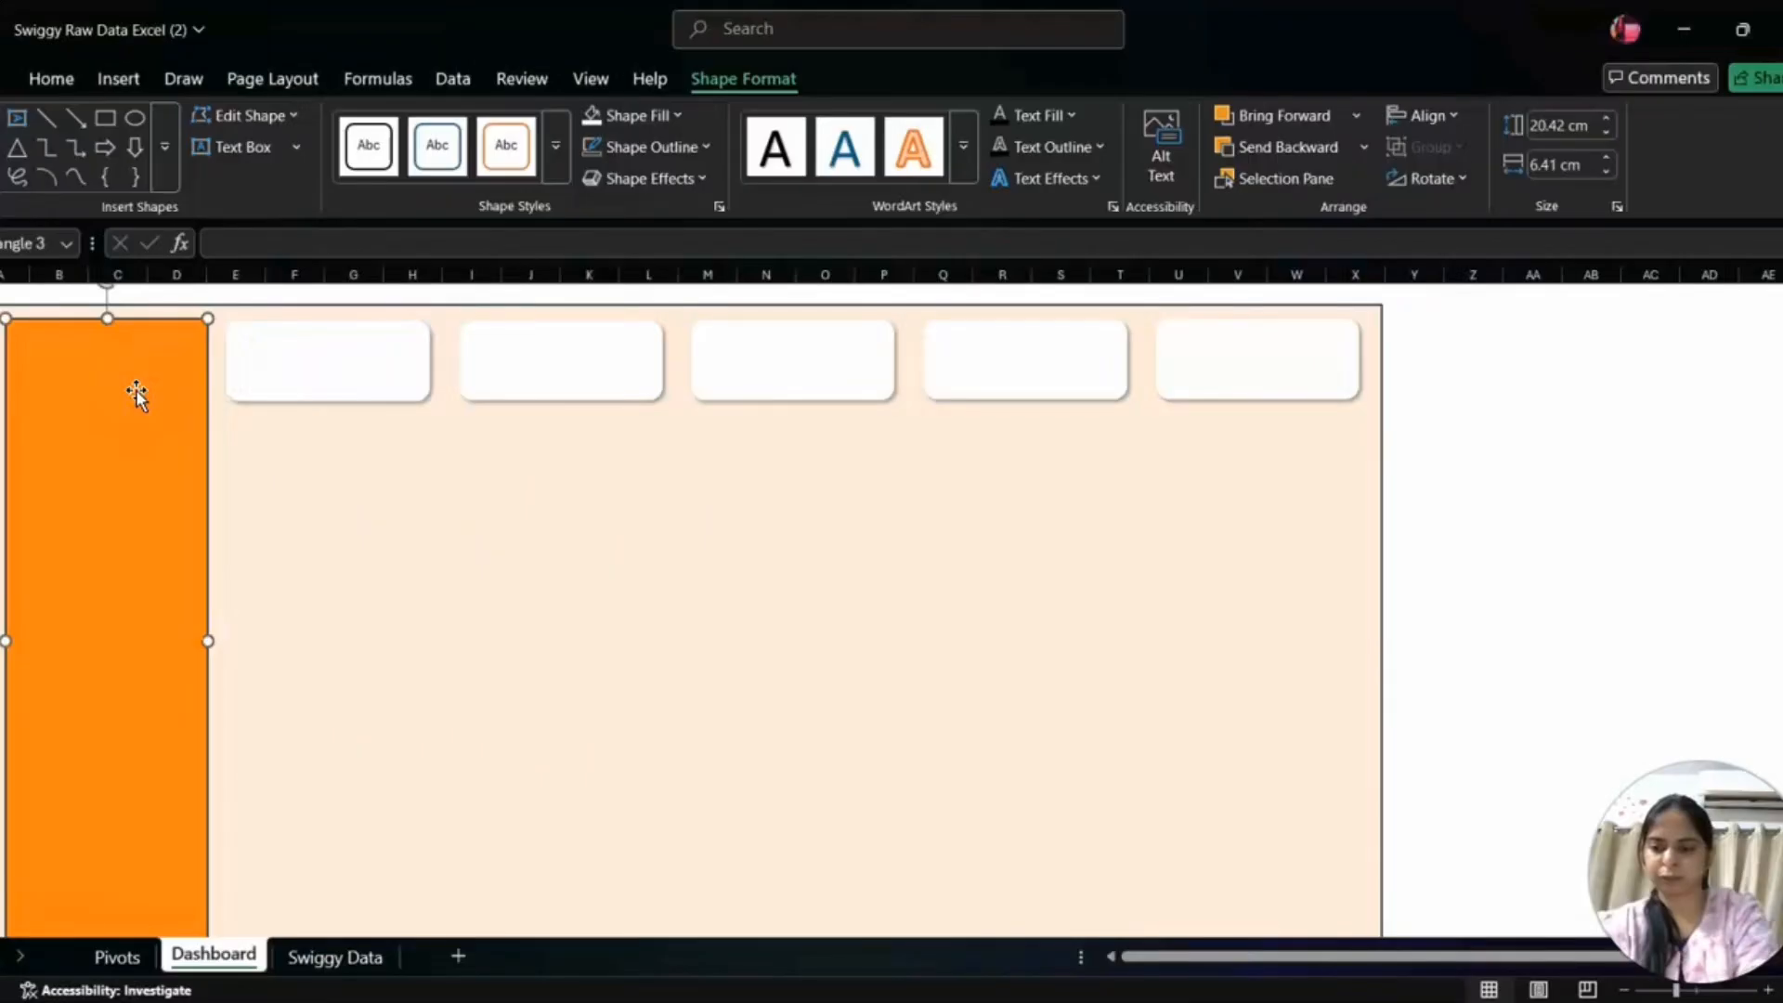
{"action": "left_click", "coordinate": [319, 386], "text": "ctrl"}
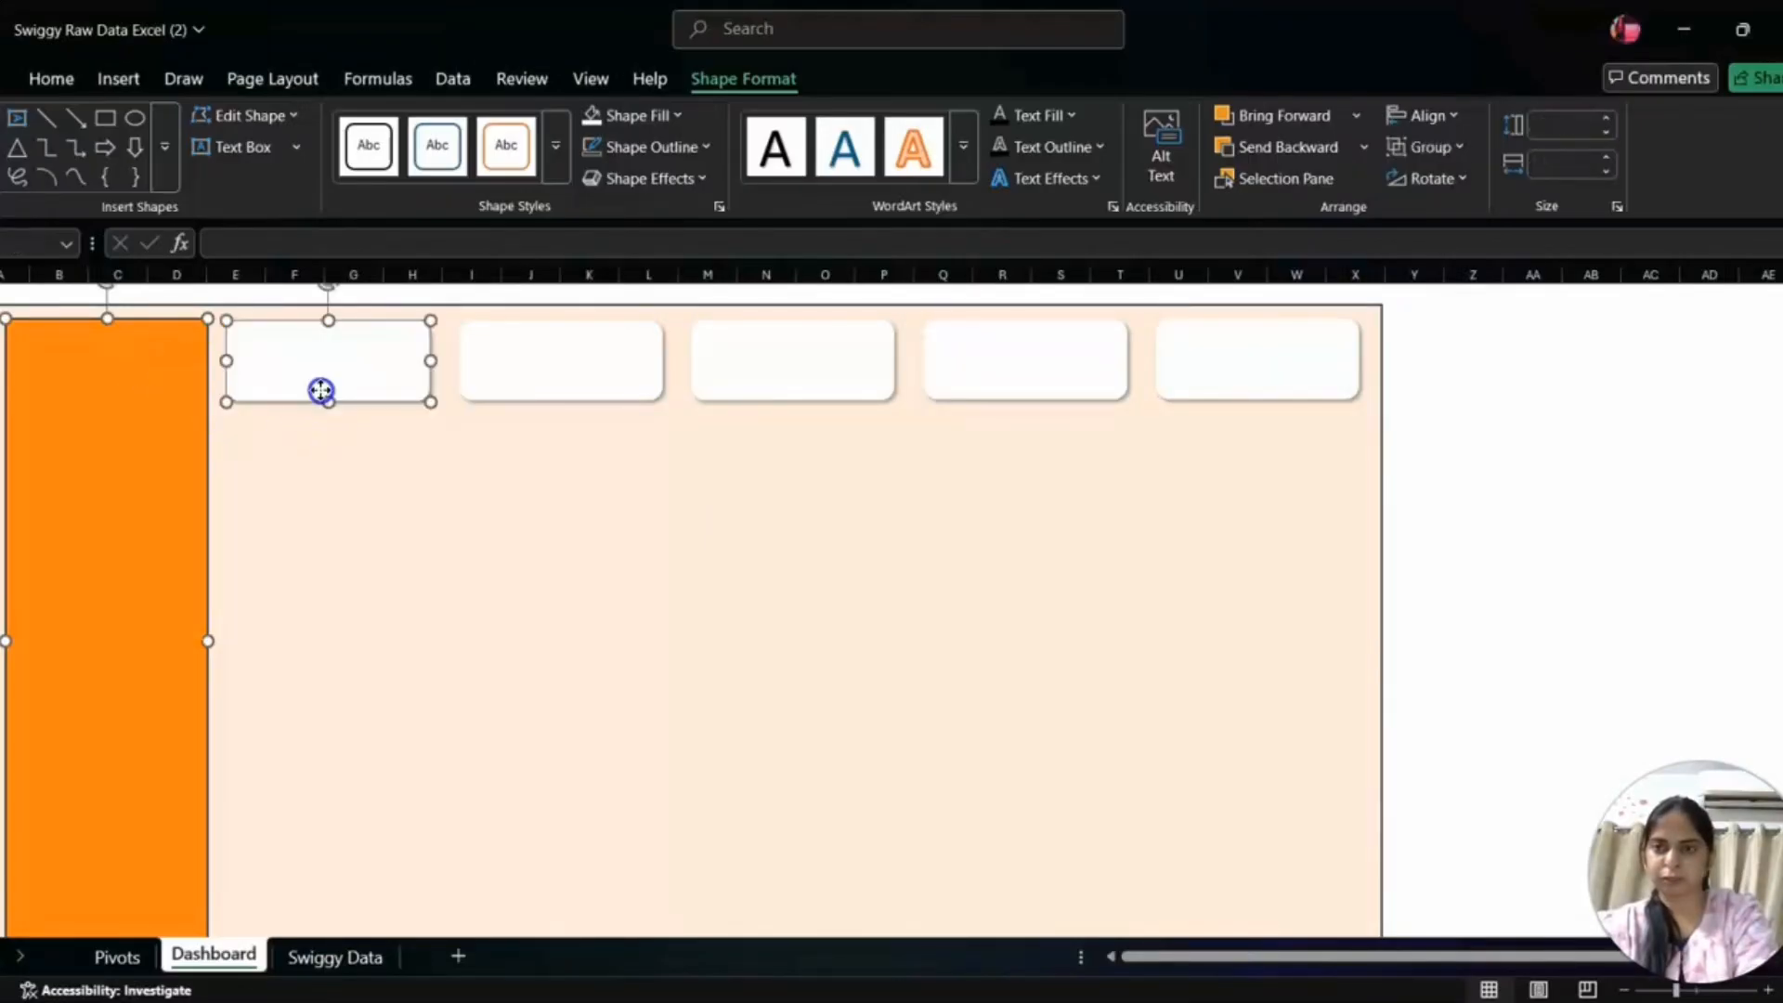
{"action": "left_click", "coordinate": [558, 390], "text": "ctrl"}
{"action": "left_click", "coordinate": [749, 390], "text": "ctrl"}
{"action": "left_click", "coordinate": [941, 368], "text": "ctrl"}
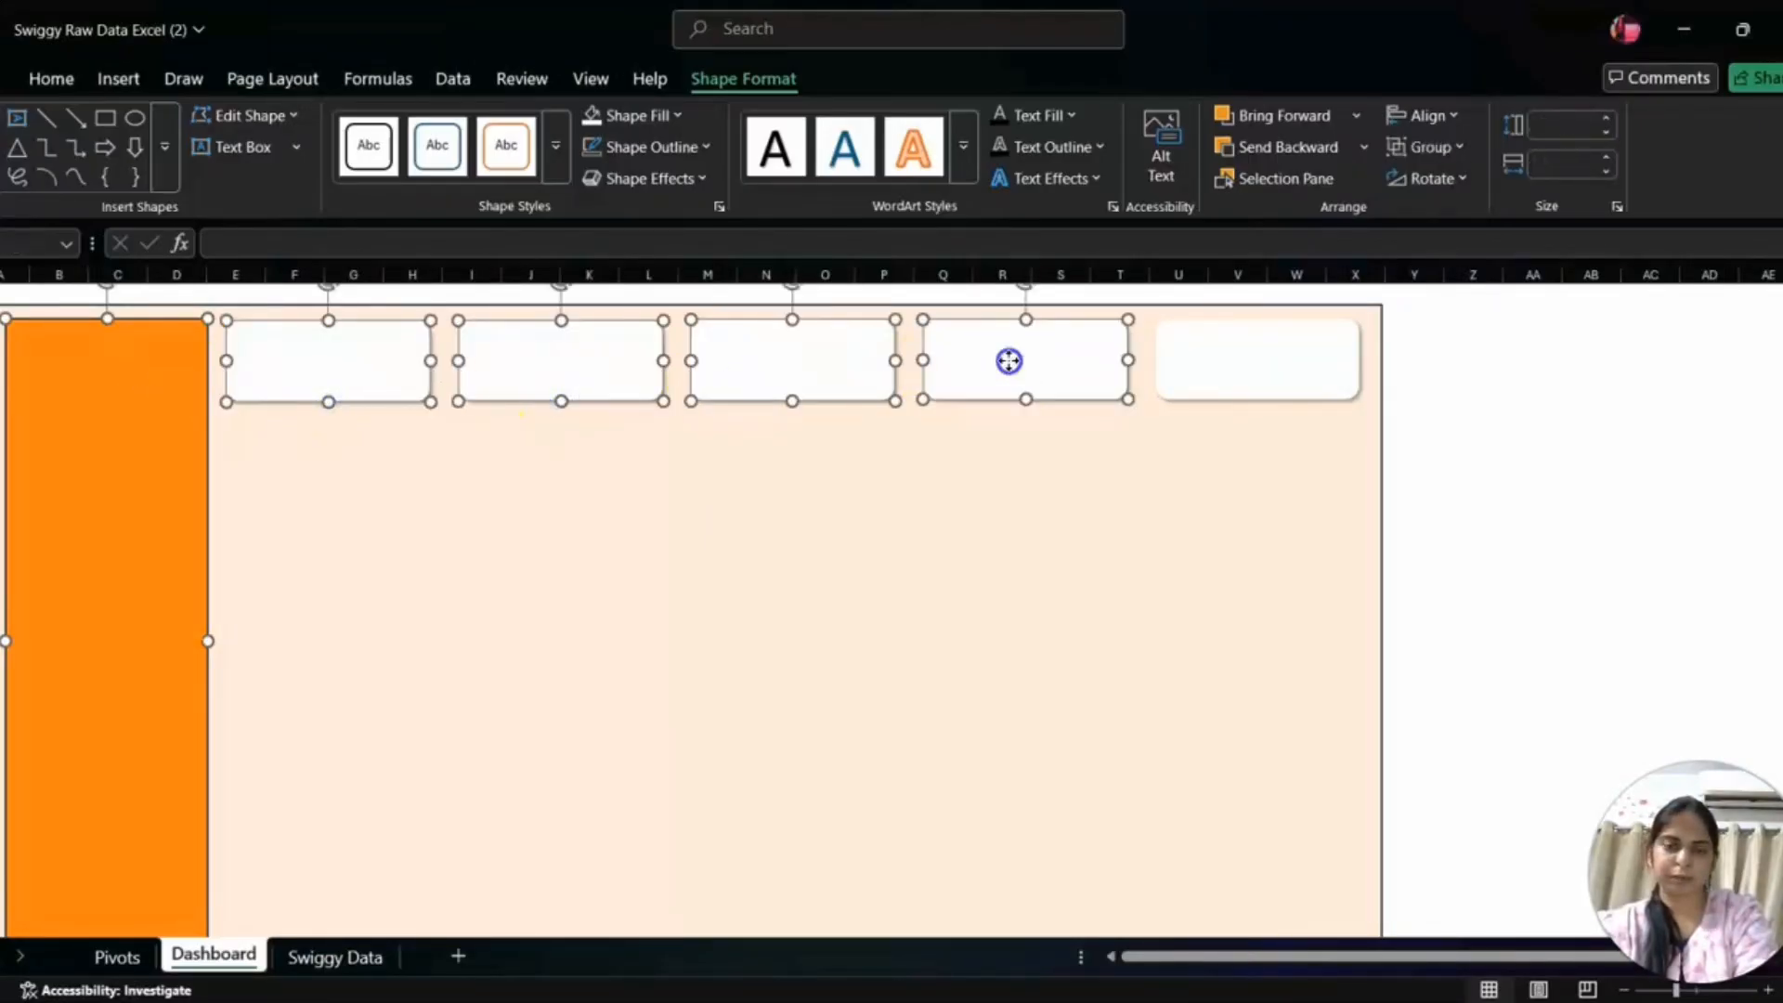
{"action": "left_click", "coordinate": [1223, 360], "text": "ctrl"}
{"action": "left_click", "coordinate": [1222, 360], "text": "ctrl"}
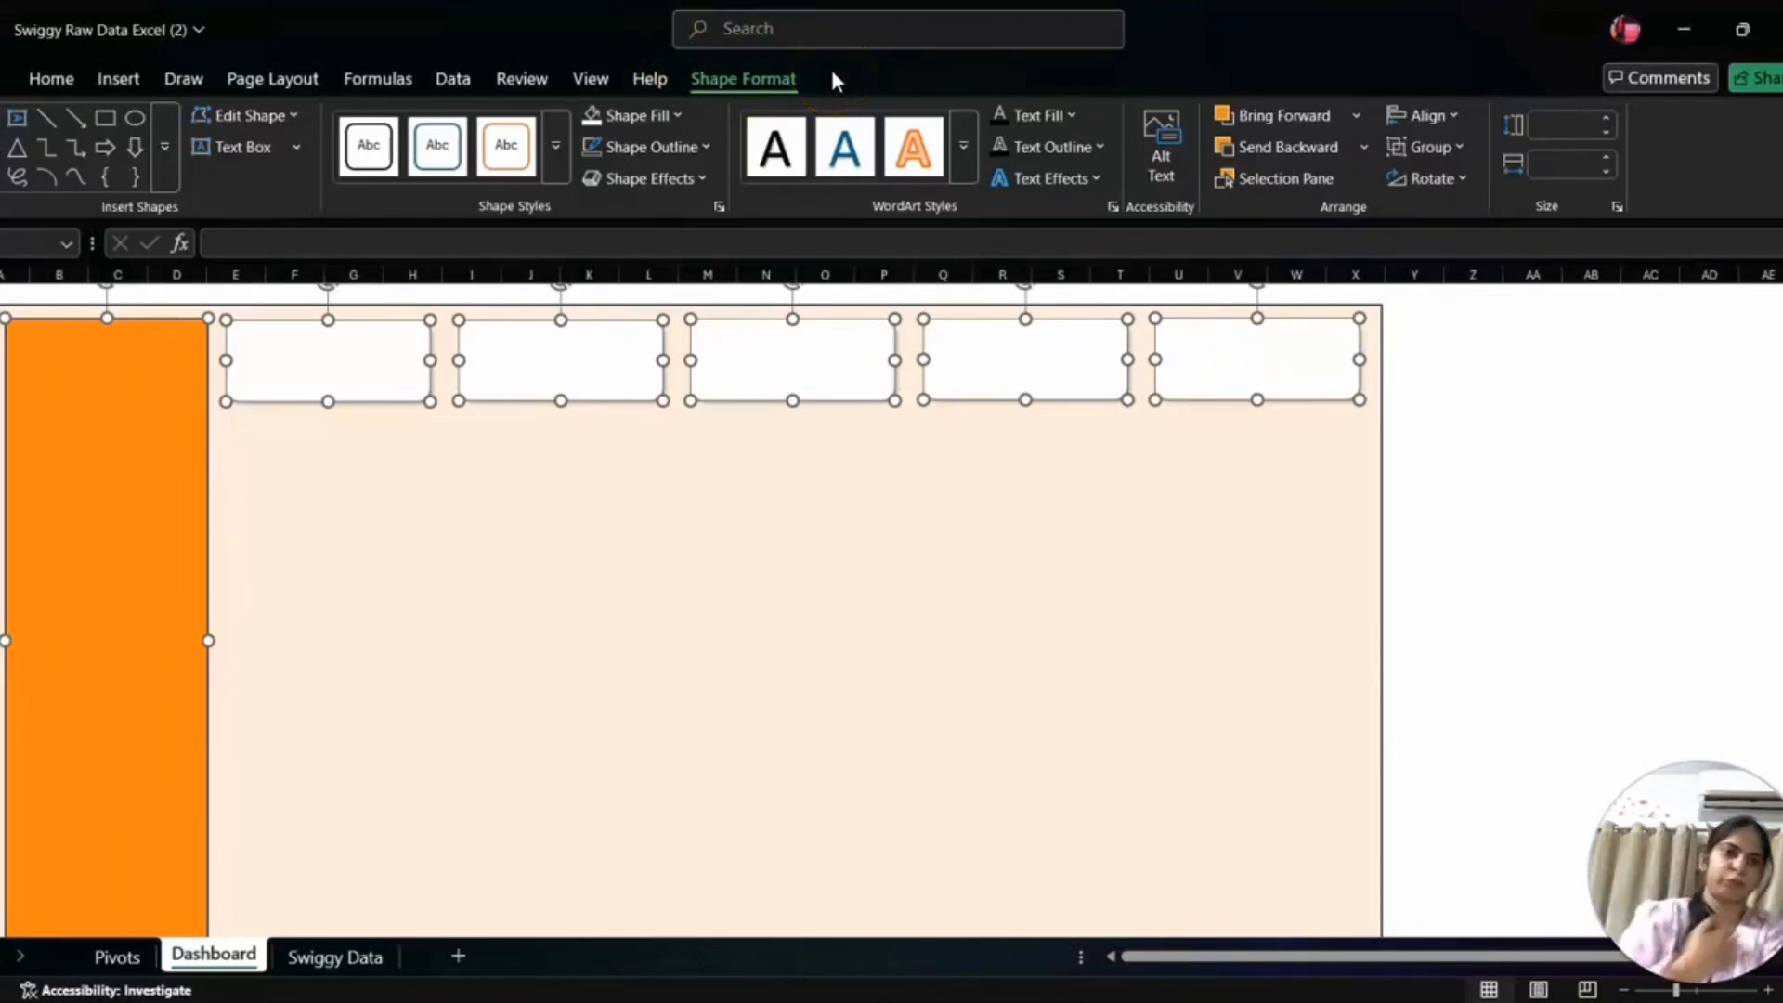
{"action": "left_click", "coordinate": [1432, 119]}
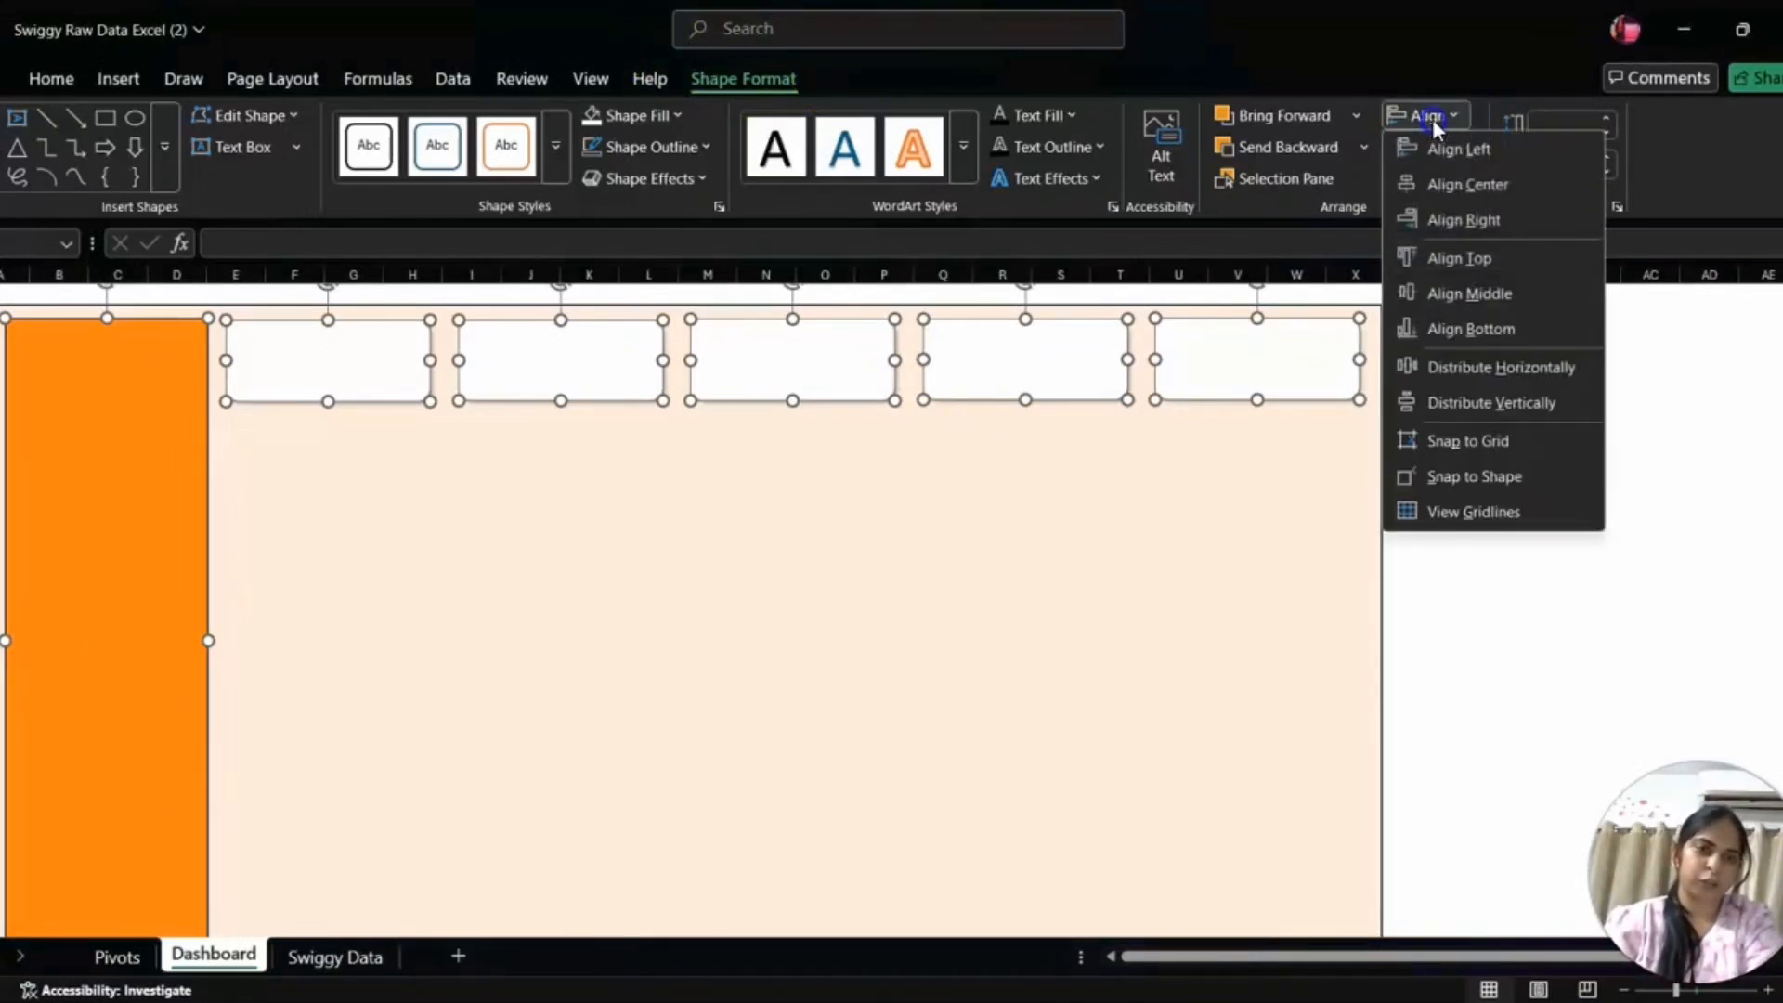
{"action": "left_click", "coordinate": [1511, 249]}
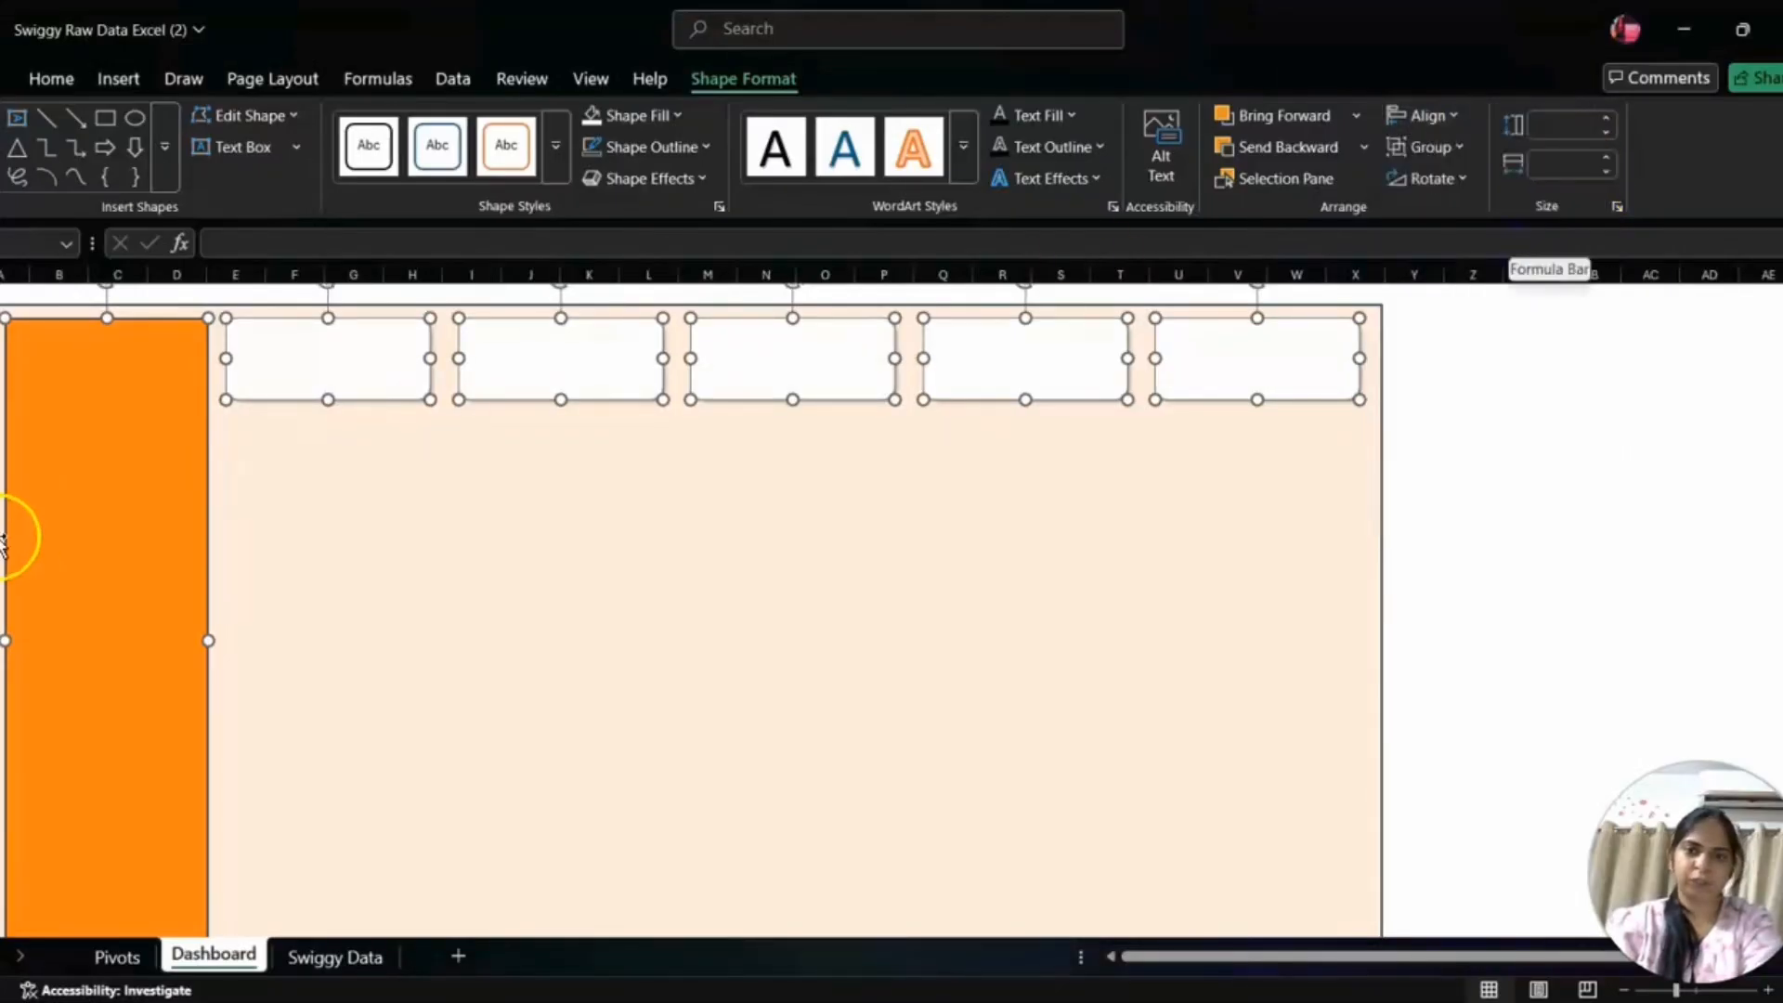
{"action": "left_click", "coordinate": [585, 589]}
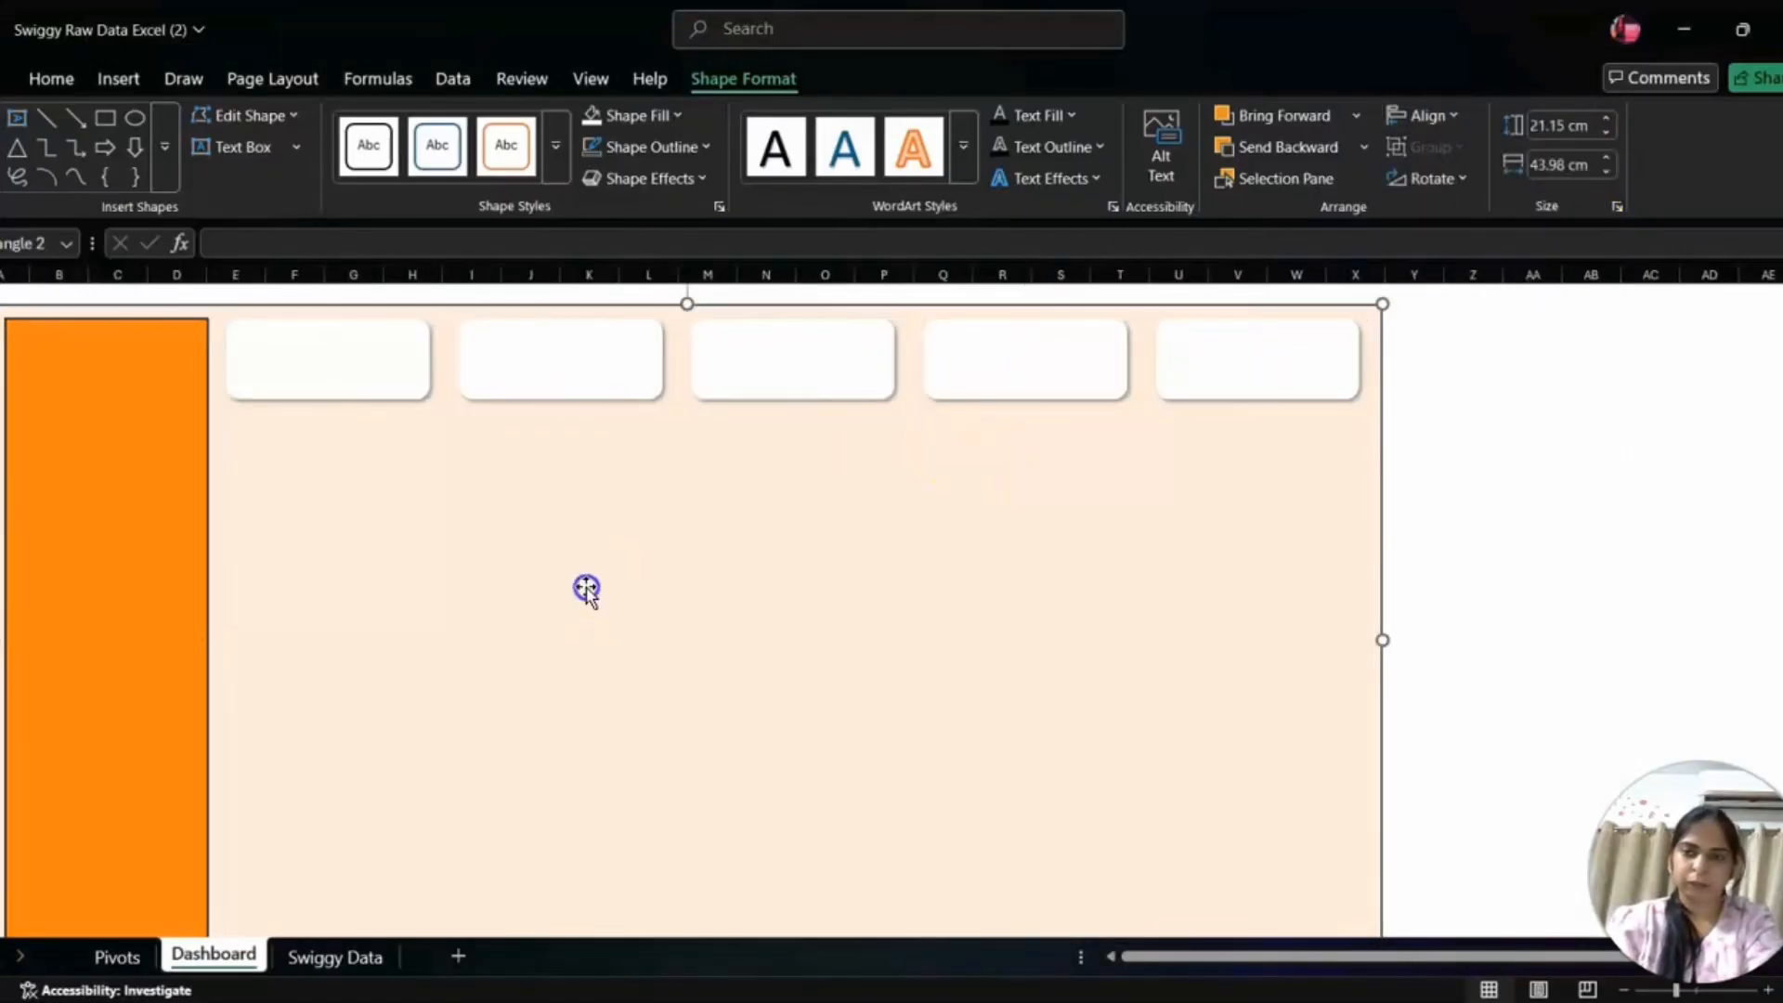
- Distribute the five white cards horizontally so the gaps between them are equal
{"action": "left_click", "coordinate": [367, 401]}
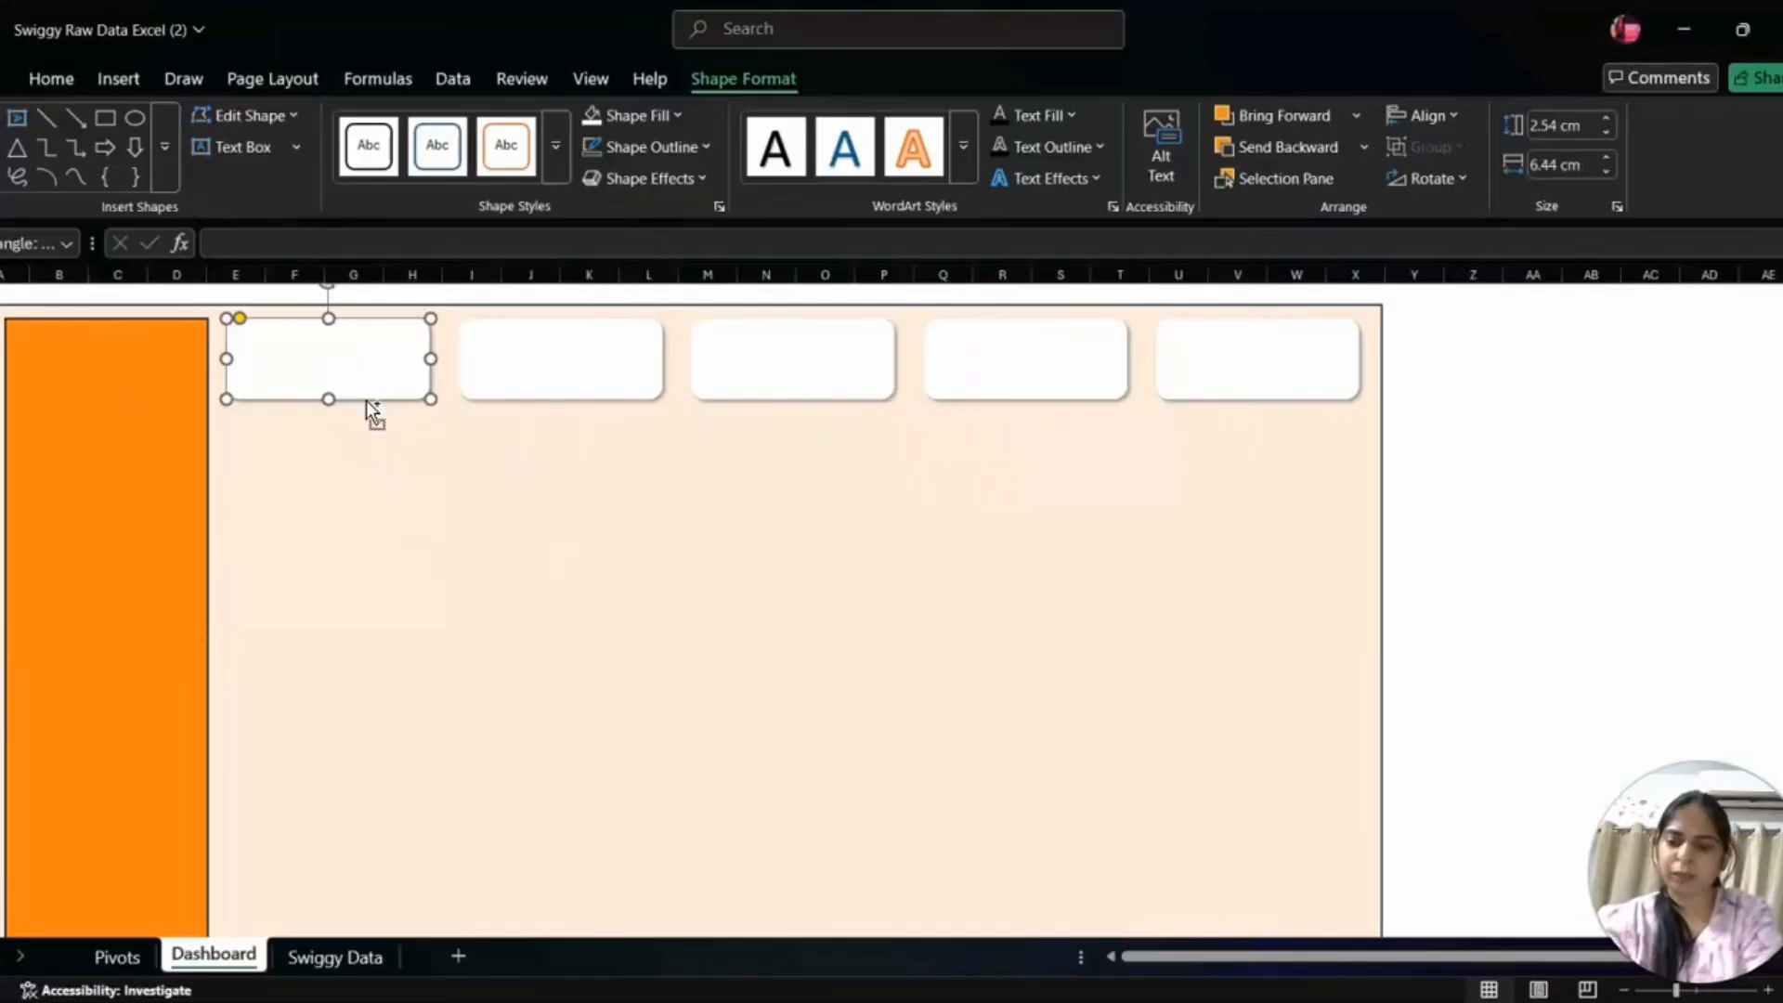
{"action": "left_click", "coordinate": [557, 378], "text": "ctrl"}
{"action": "left_click", "coordinate": [805, 395], "text": "ctrl"}
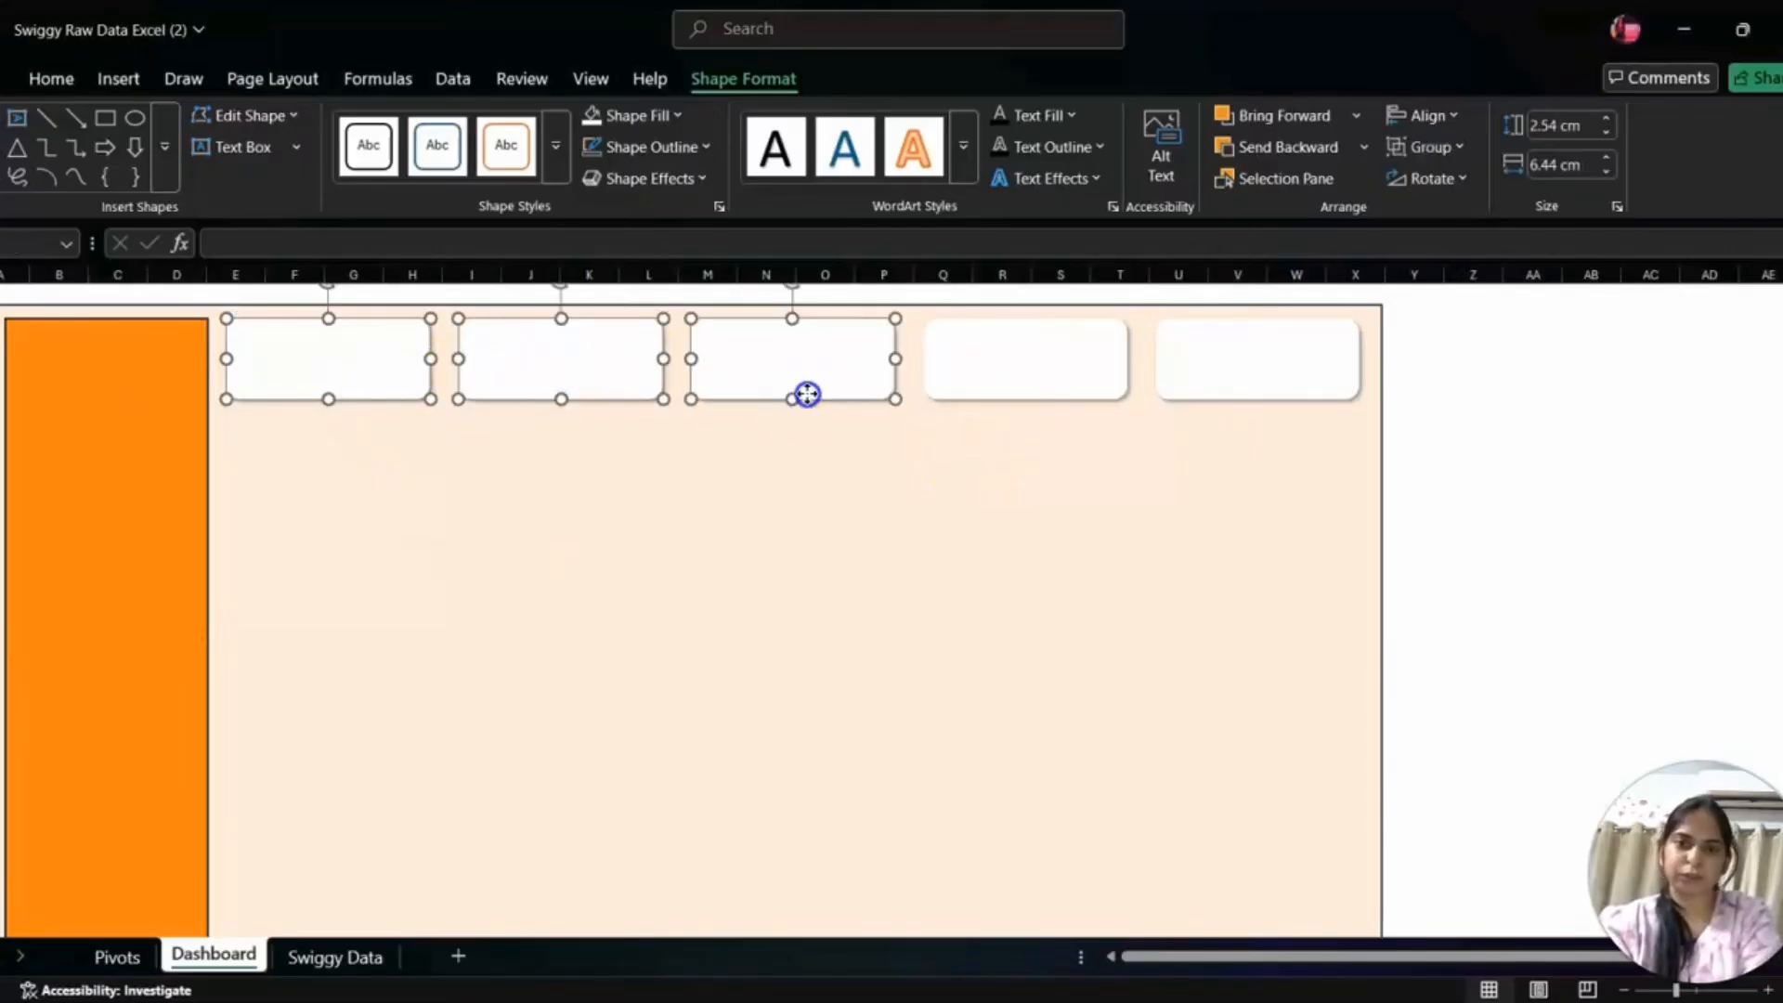
{"action": "left_click", "coordinate": [1096, 374], "text": "ctrl"}
{"action": "left_click", "coordinate": [1285, 366], "text": "ctrl"}
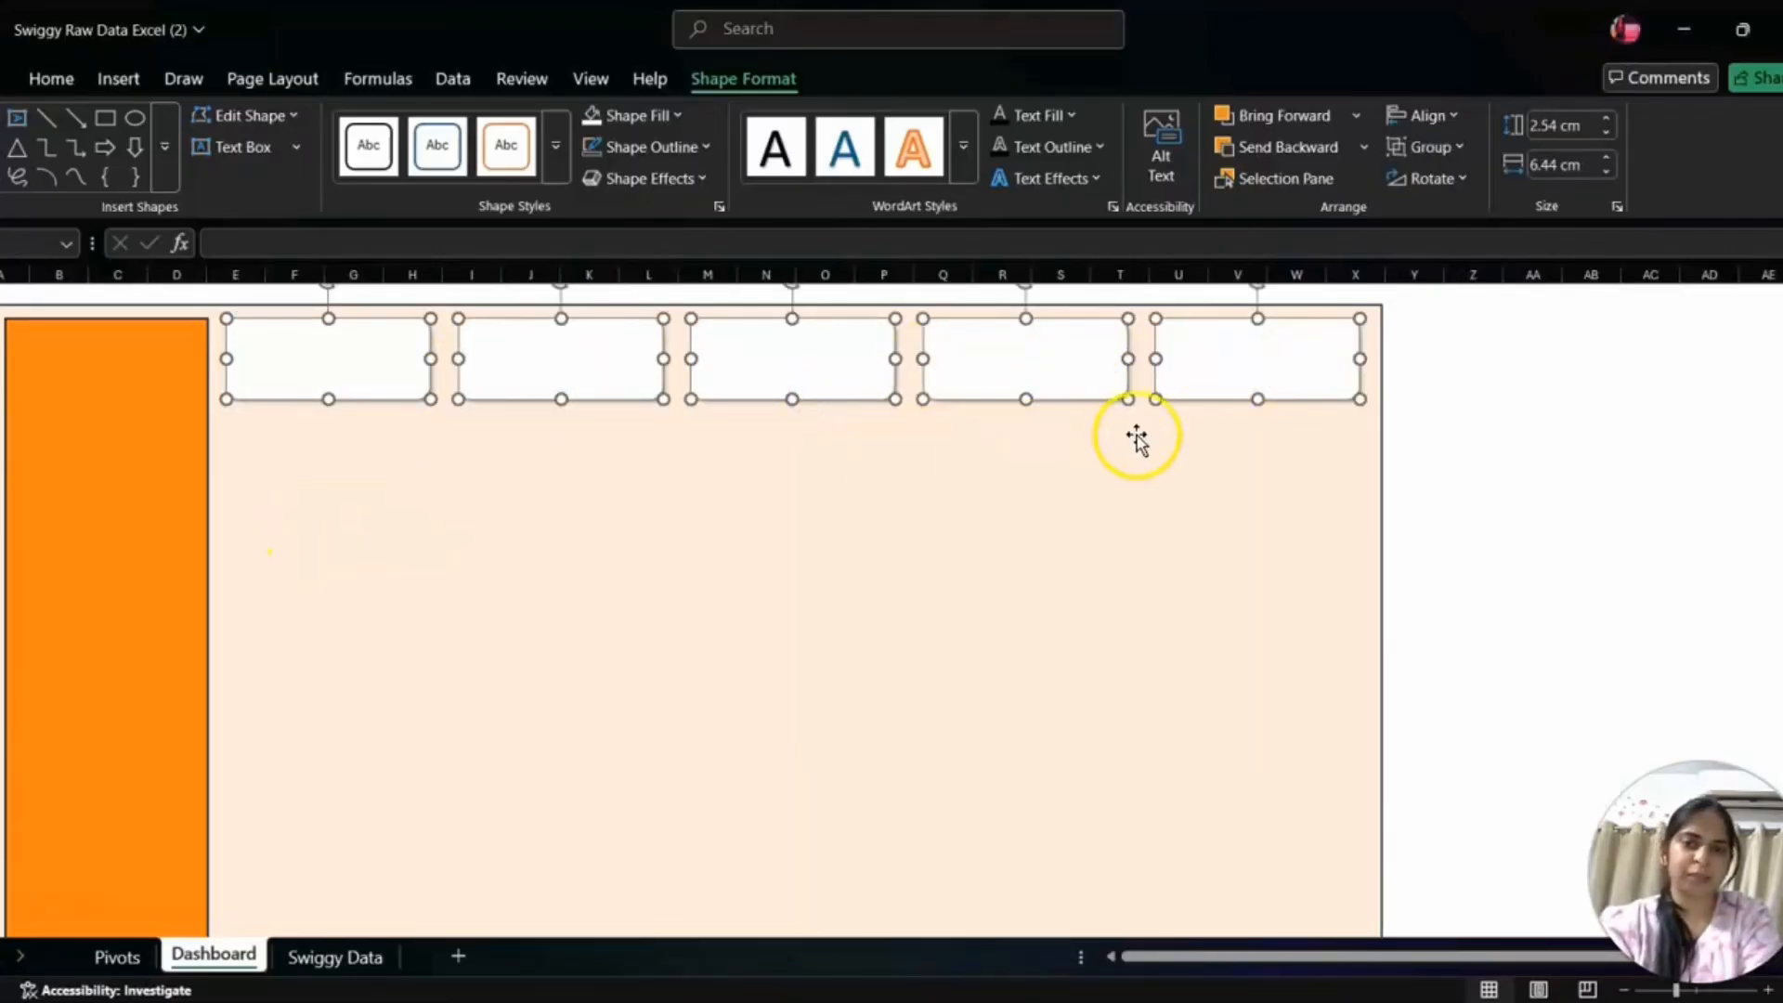
{"action": "left_click", "coordinate": [1412, 130]}
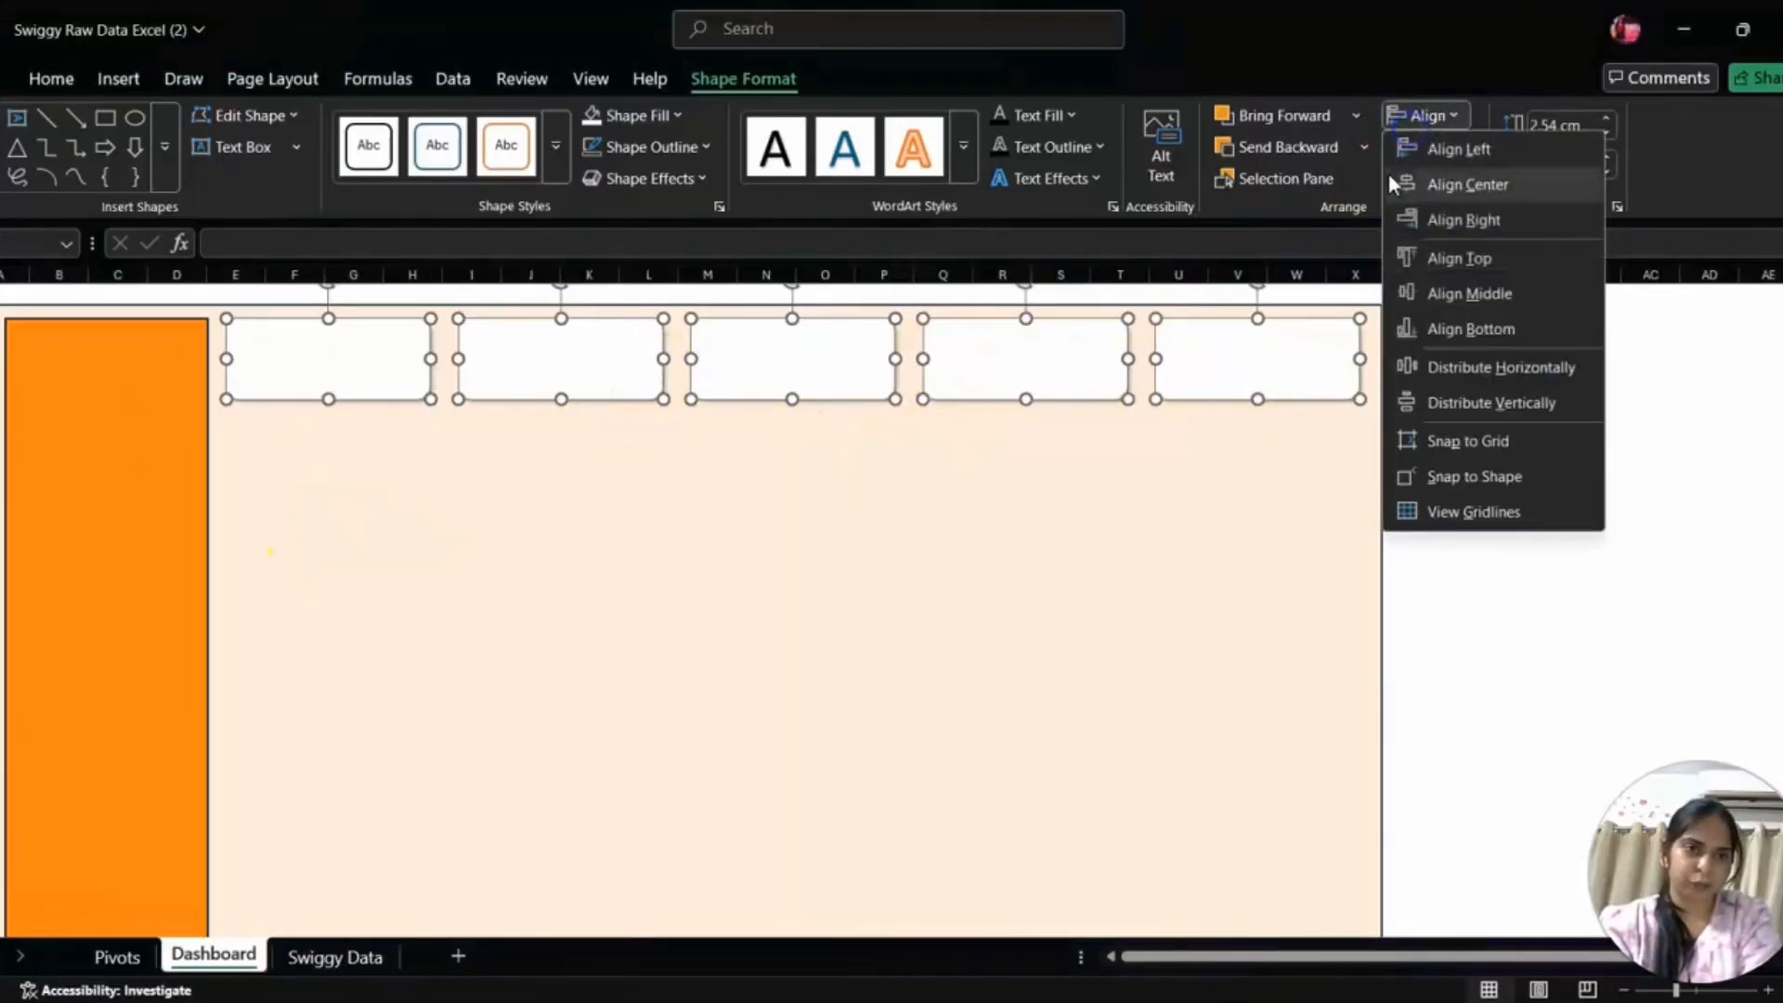
{"action": "left_click", "coordinate": [1534, 366]}
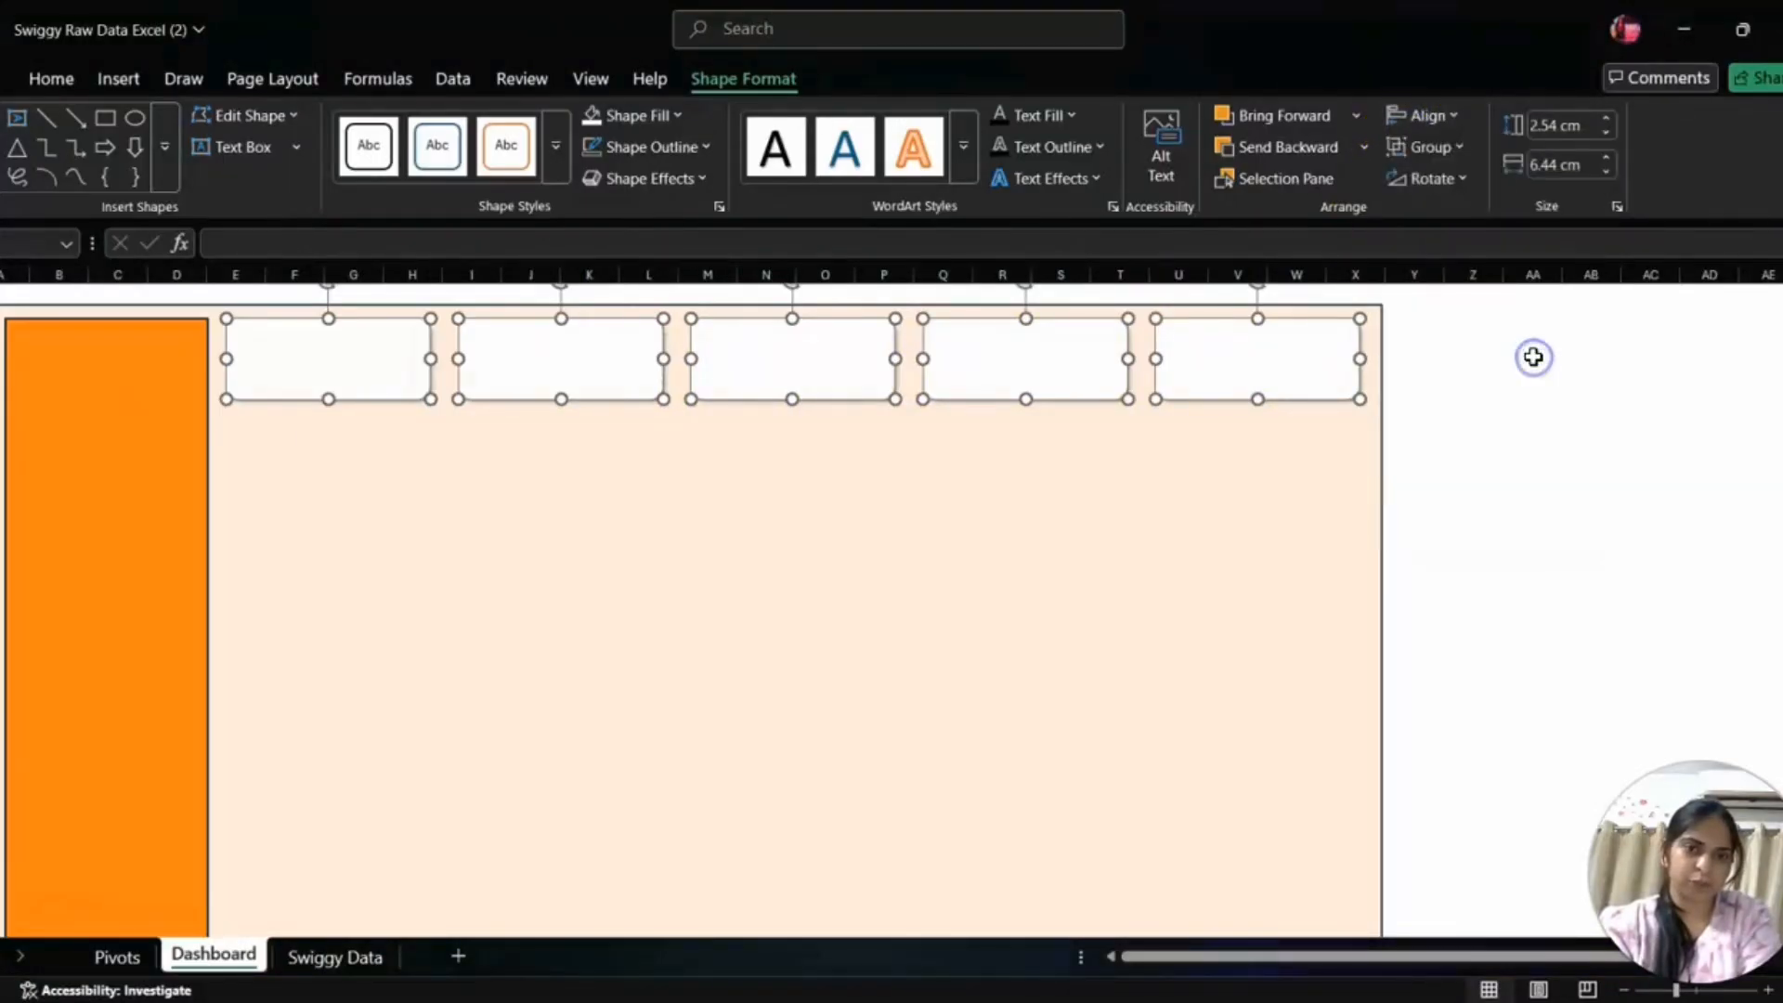
{"action": "left_click", "coordinate": [1188, 587]}
{"action": "left_click", "coordinate": [1514, 572]}
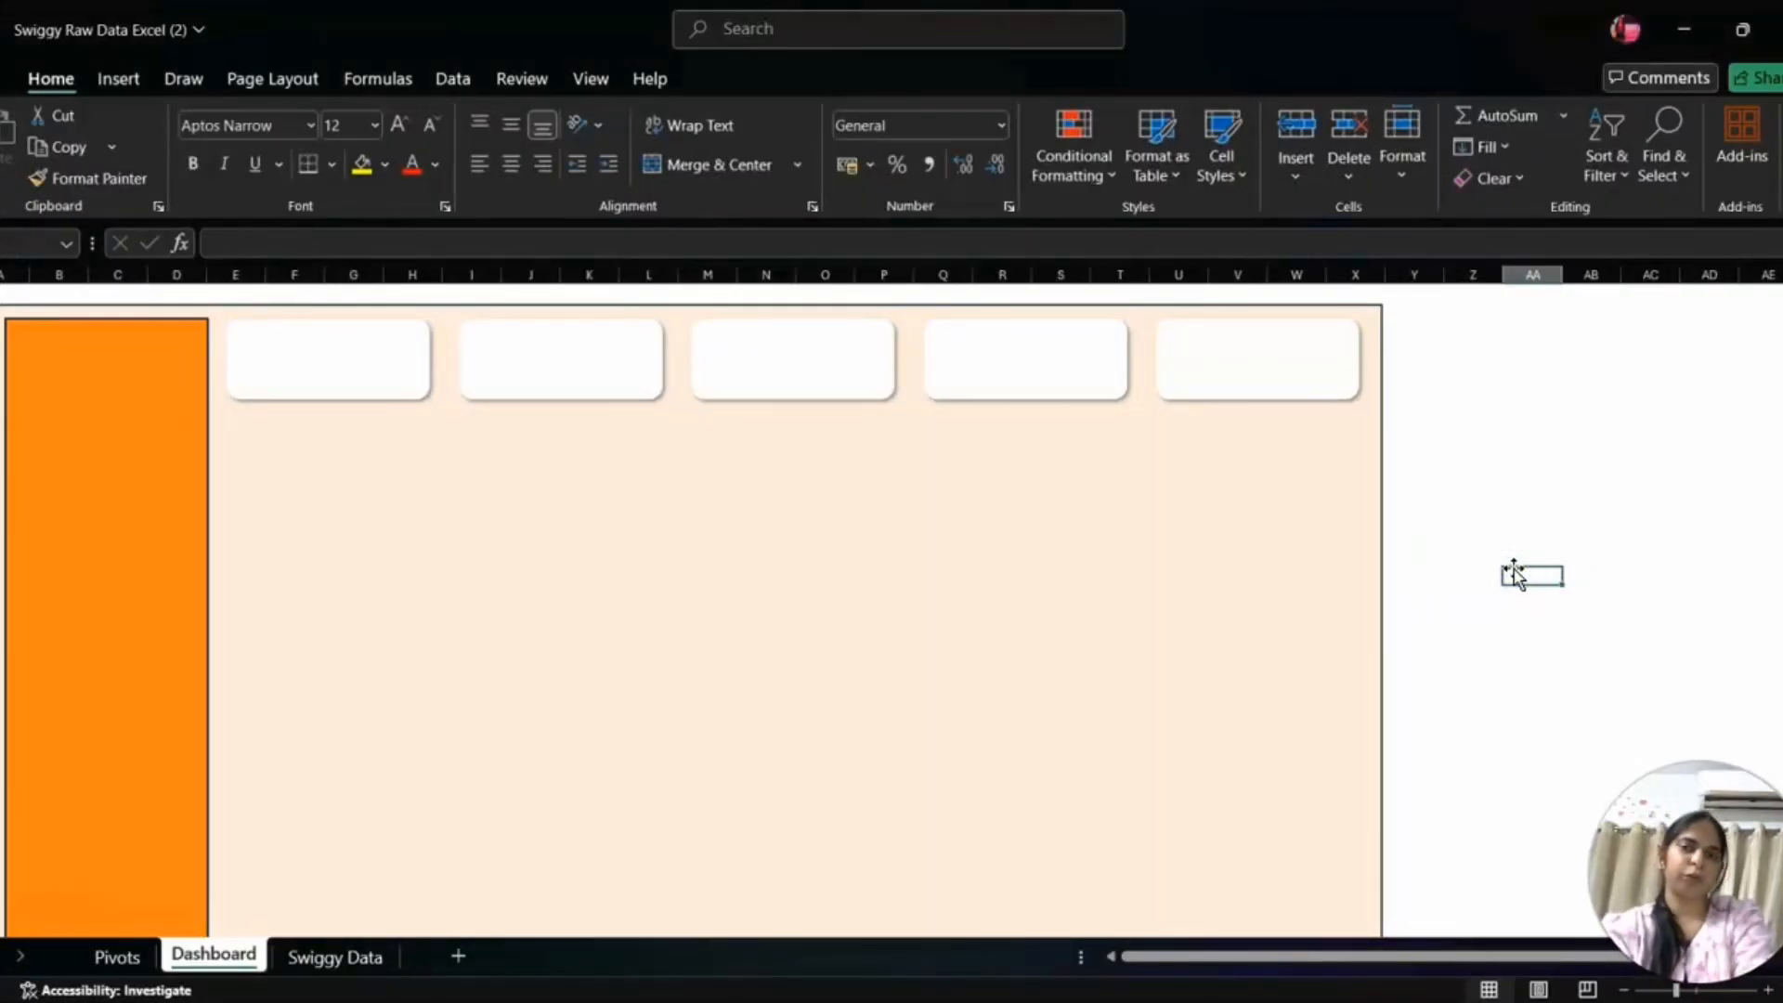
- Draw a horizontal text box on the Dashboard sheet in the blank area beside the peach background, around columns Z to AB
{"action": "left_click", "coordinate": [331, 966]}
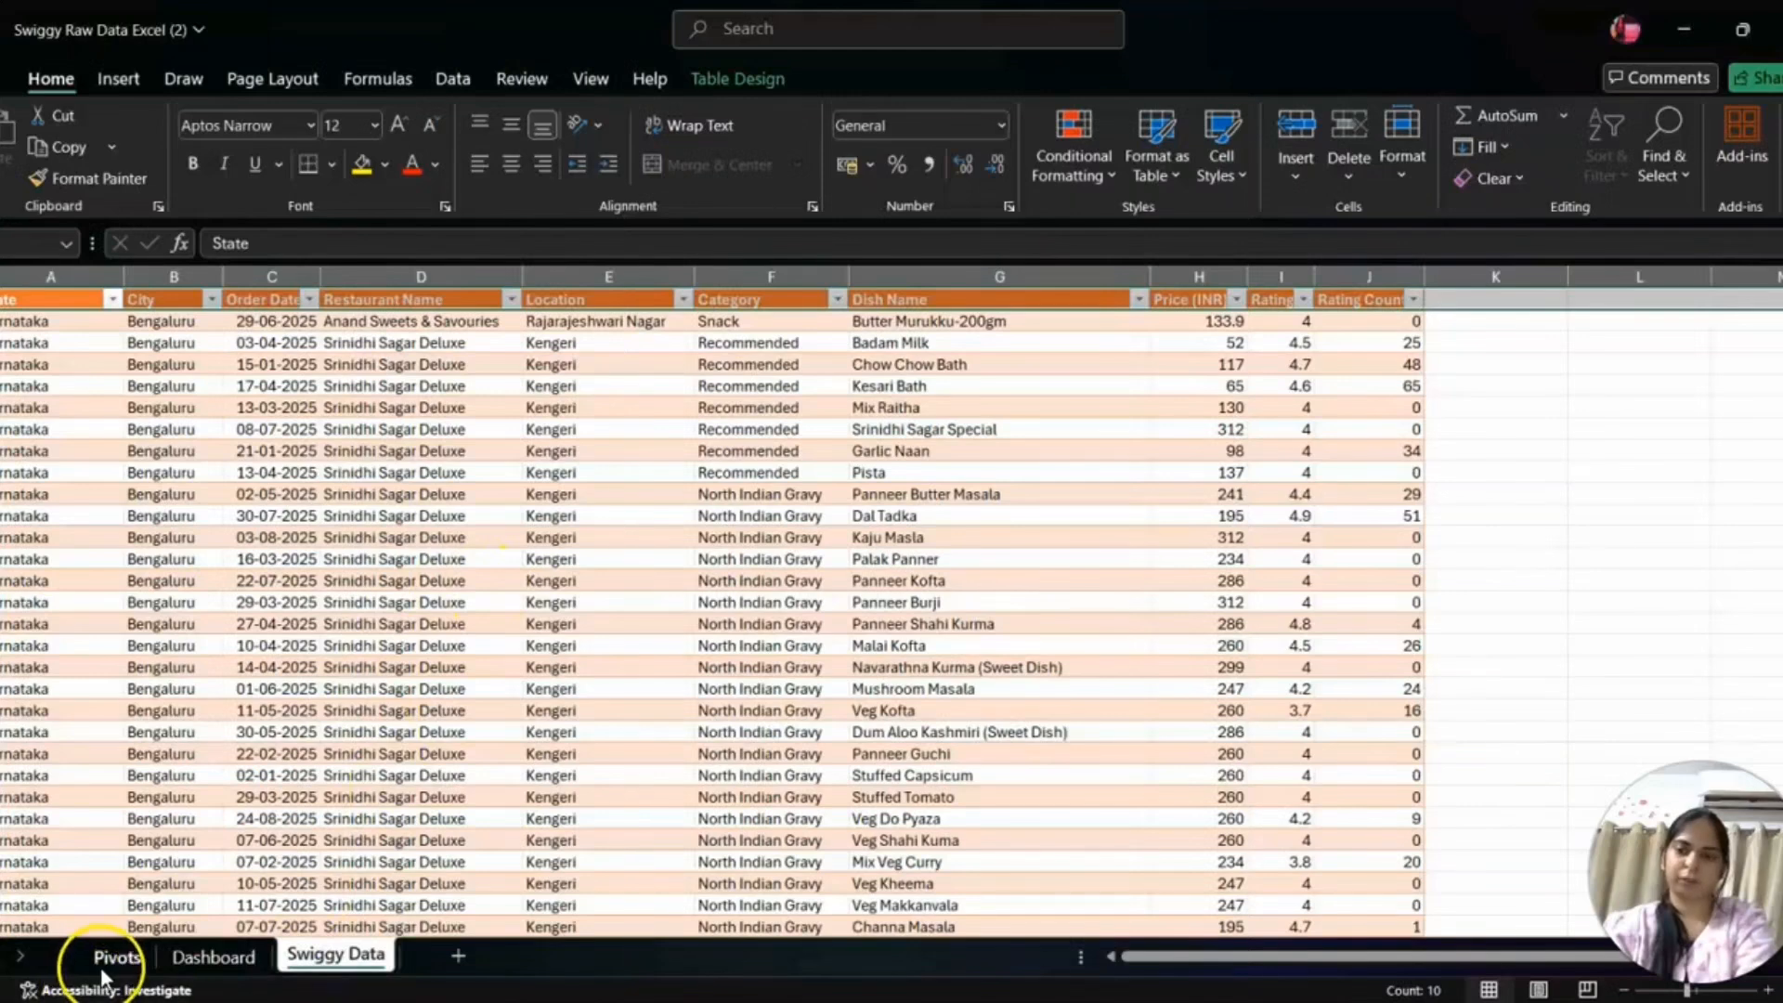
{"action": "left_click", "coordinate": [111, 958]}
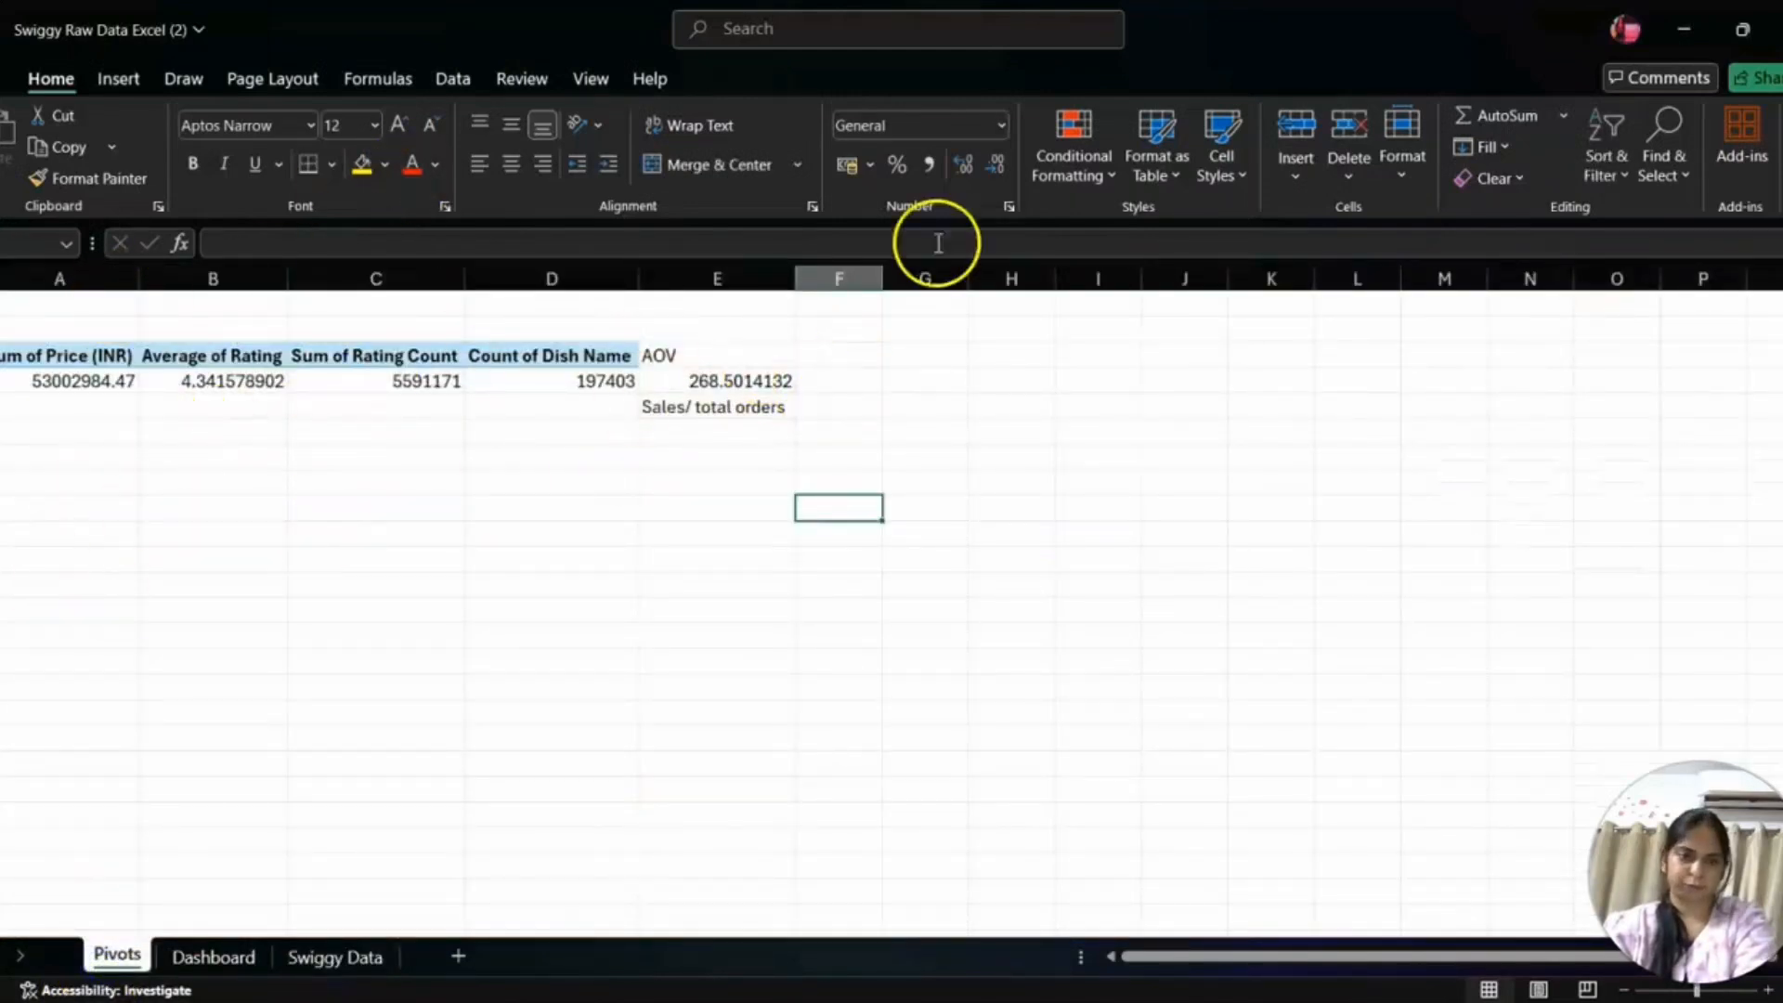
{"action": "left_click", "coordinate": [235, 955]}
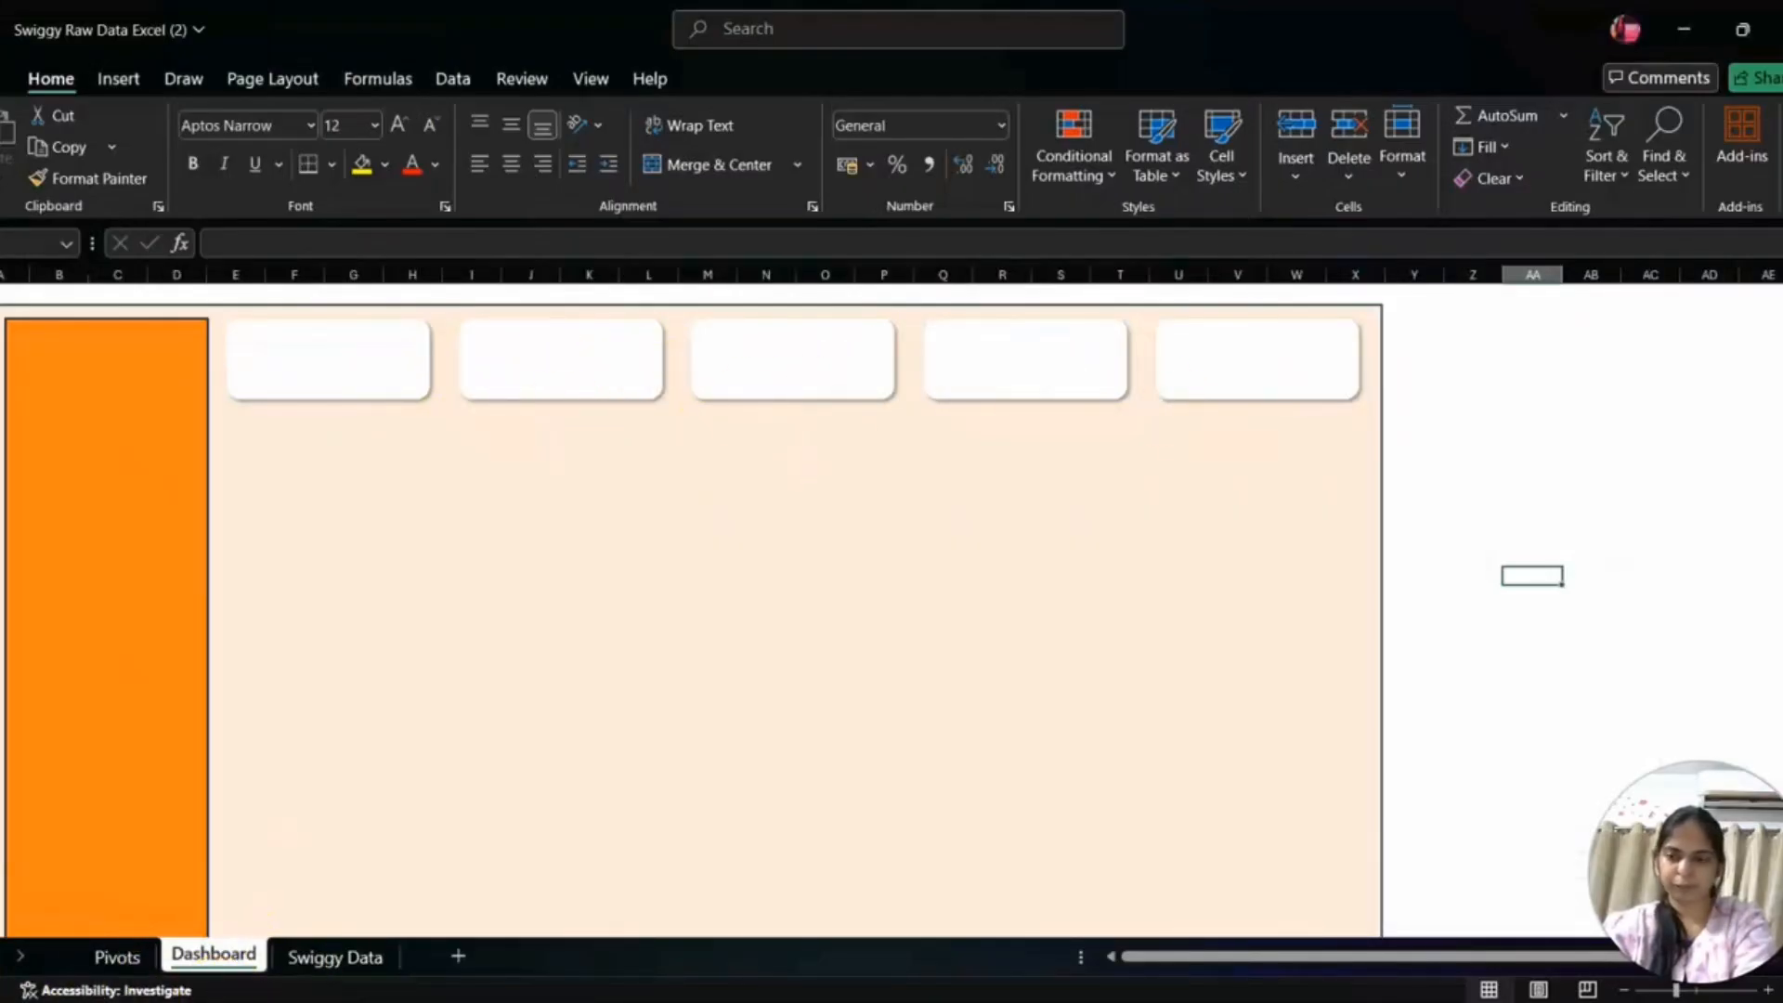
{"action": "left_click", "coordinate": [112, 77]}
{"action": "left_click", "coordinate": [118, 78]}
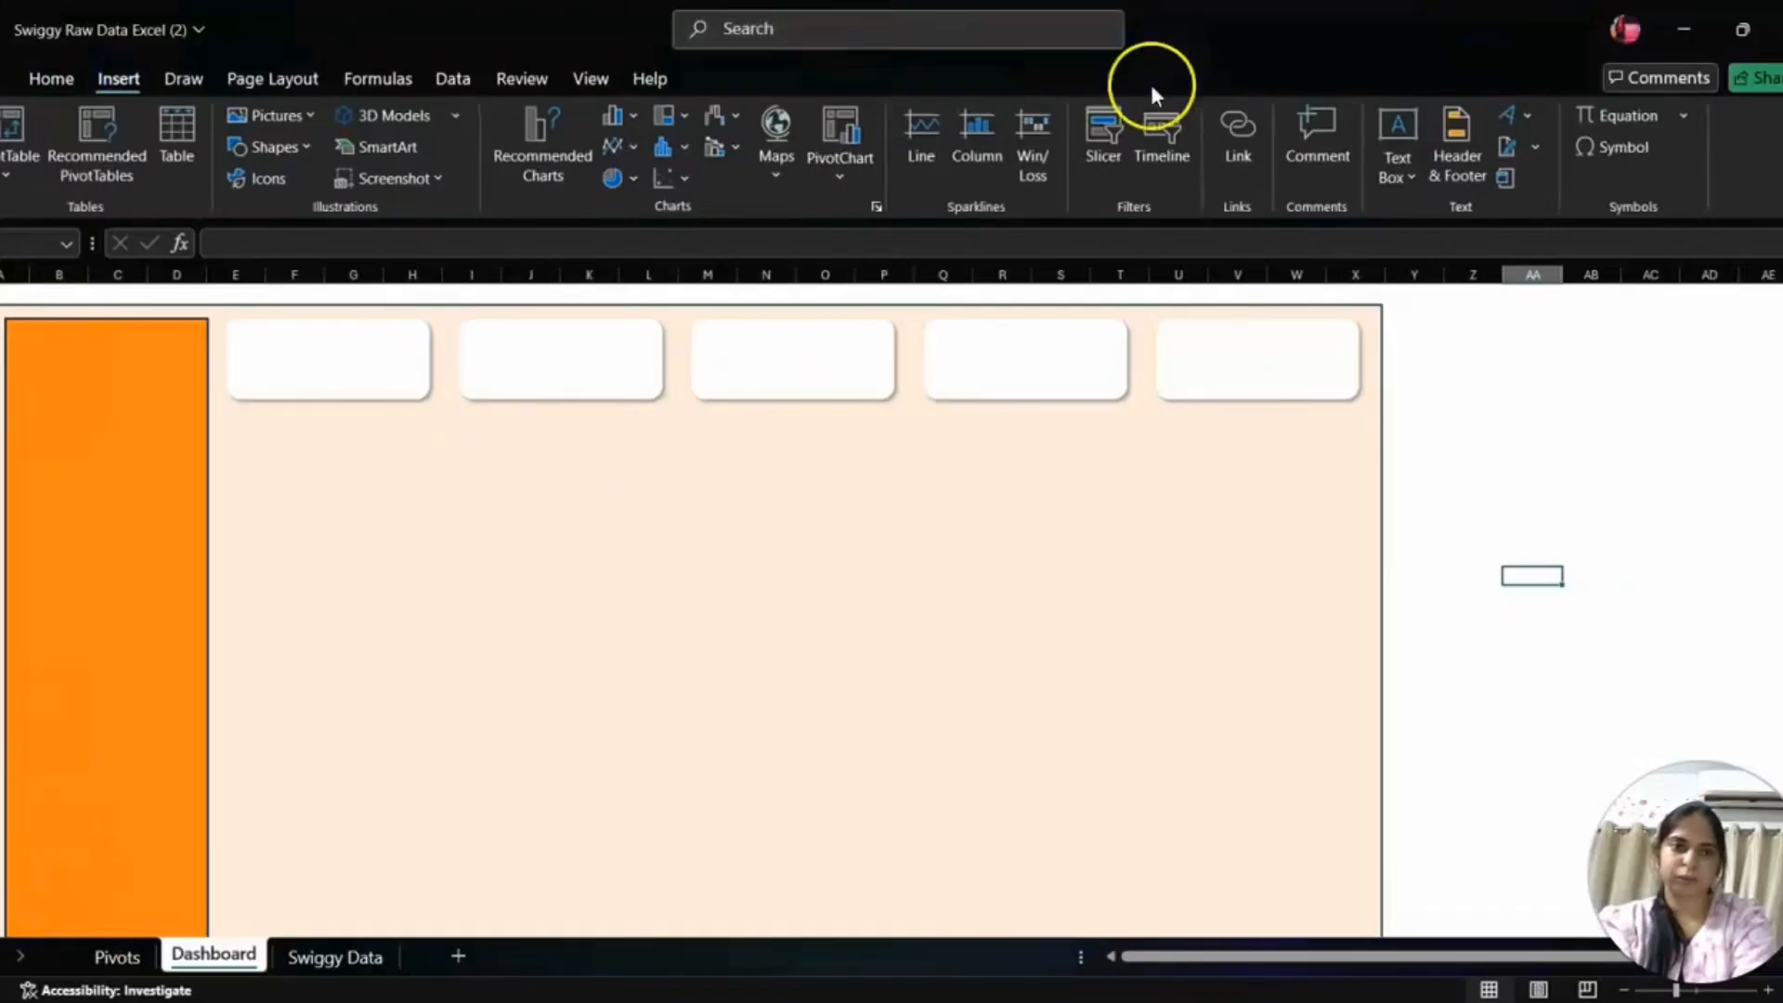
{"action": "left_click", "coordinate": [1393, 173]}
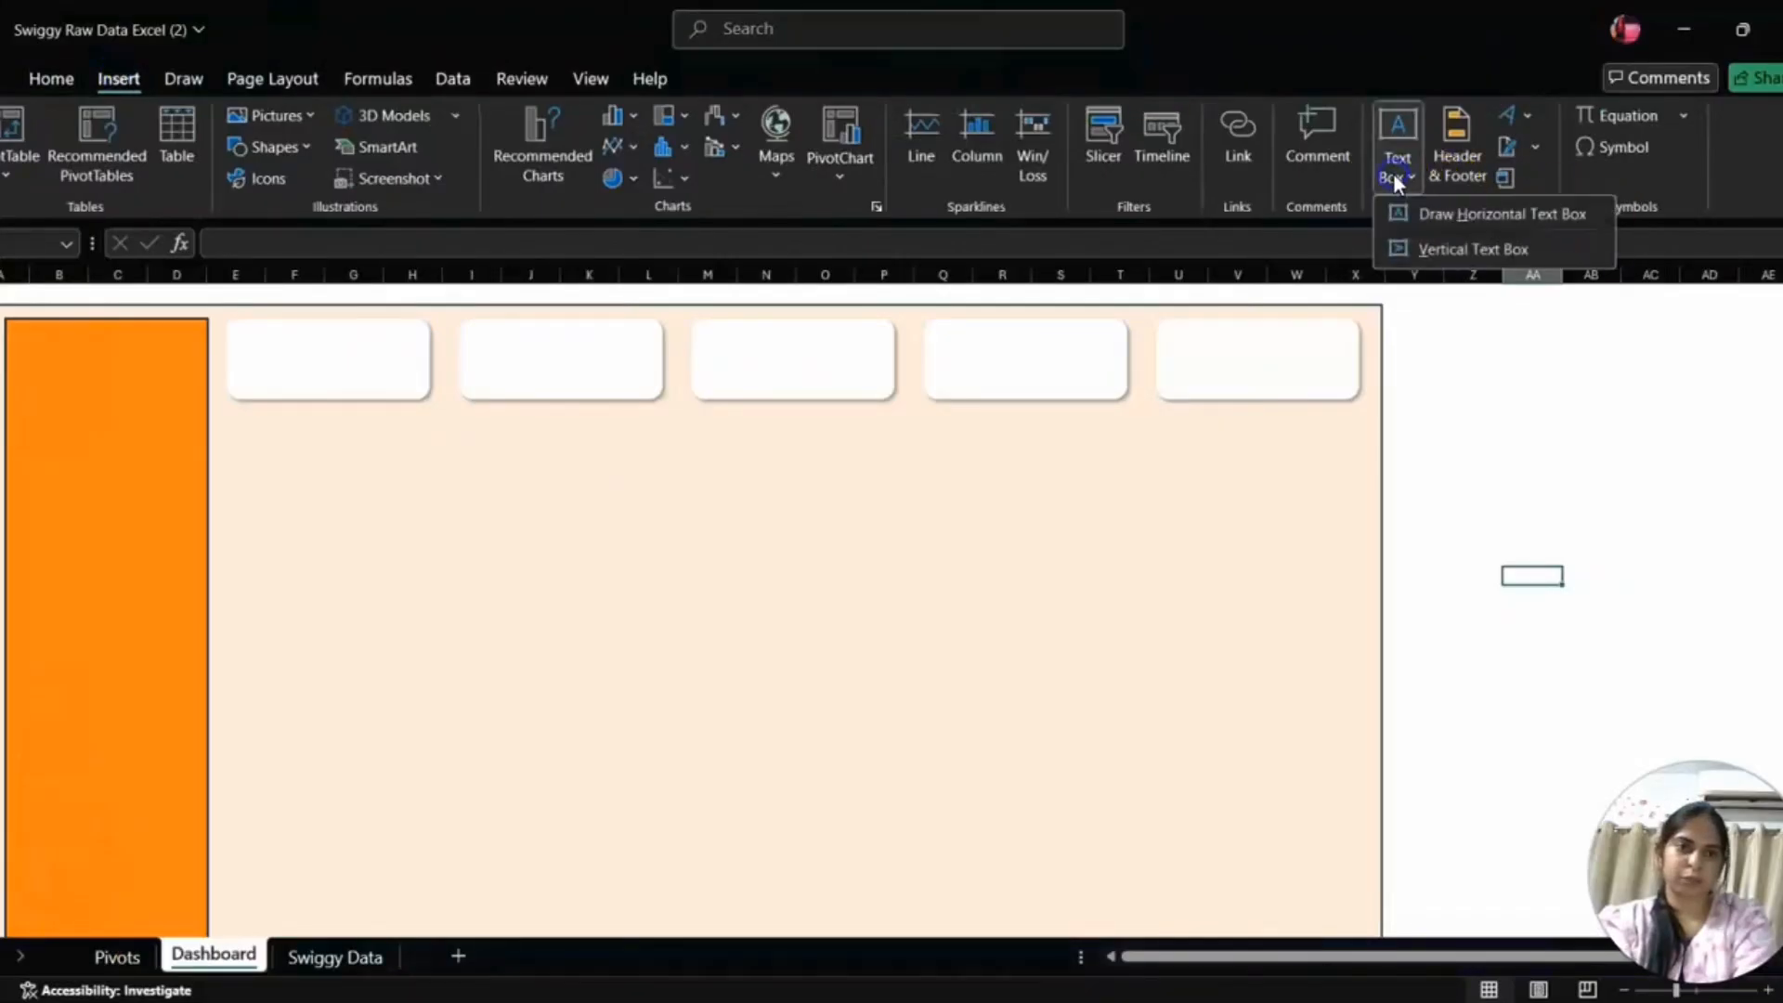
{"action": "left_click", "coordinate": [1470, 218]}
{"action": "left_click", "coordinate": [1485, 364]}
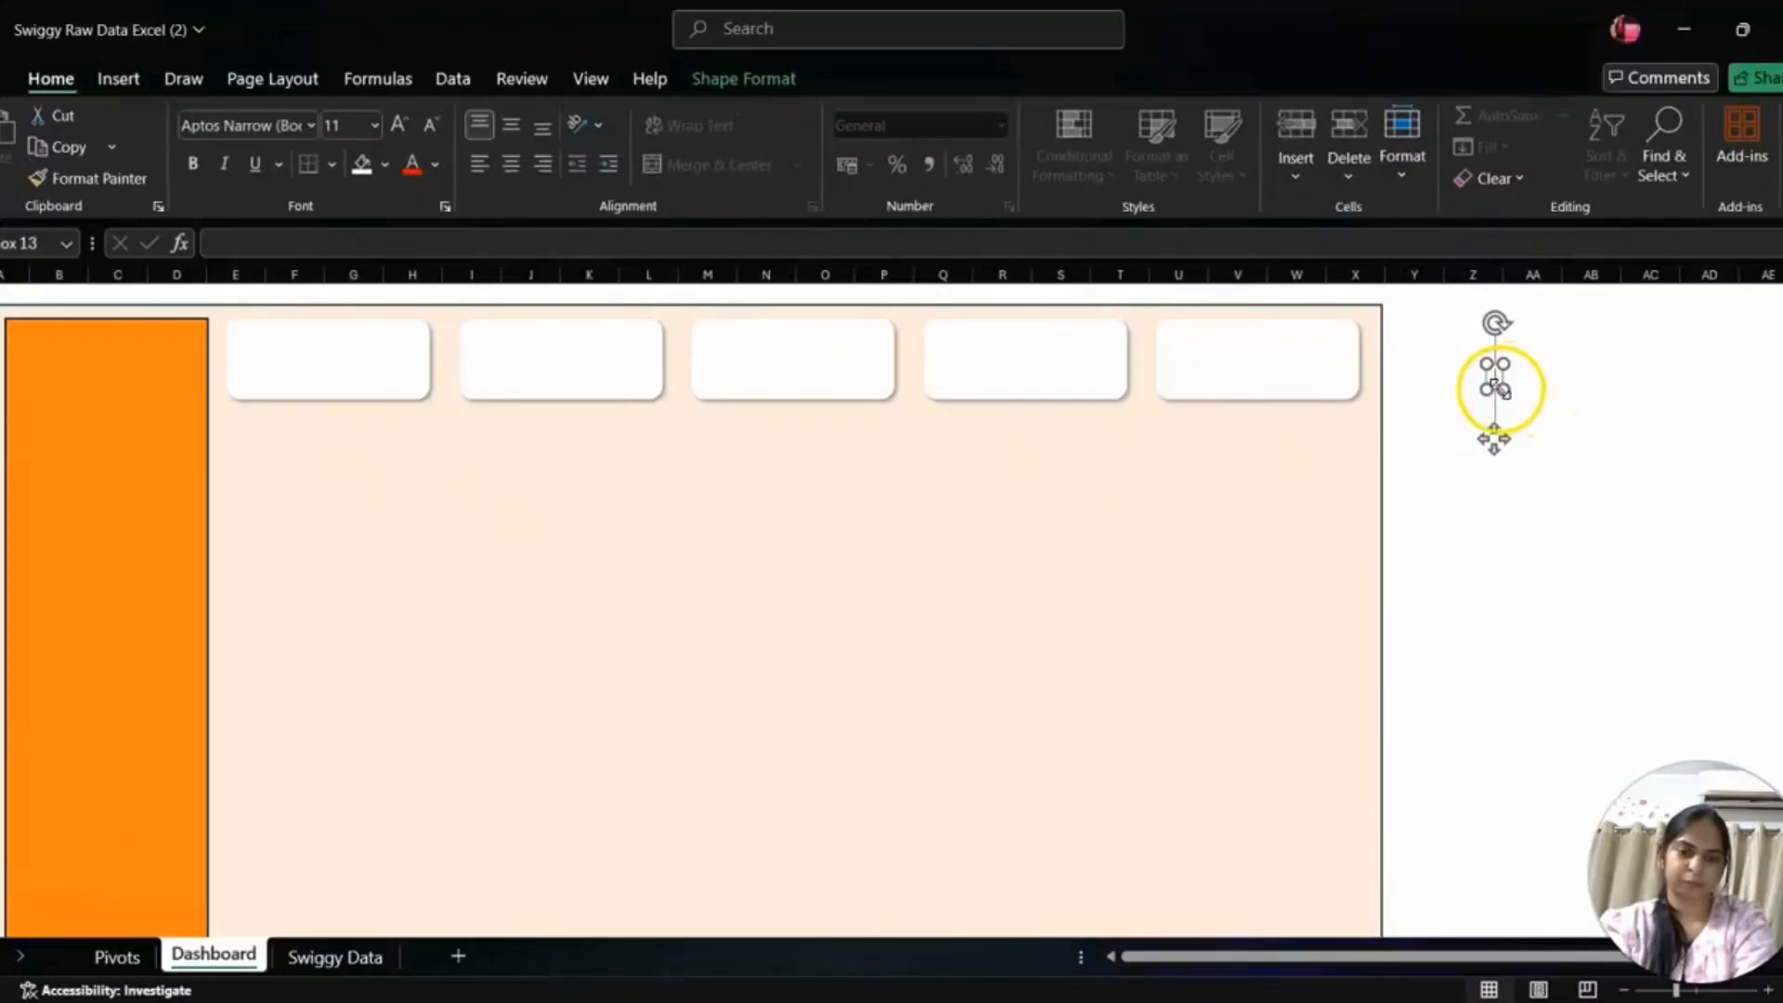
{"action": "left_click_drag", "start_coordinate": [1497, 391], "coordinate": [1613, 425]}
{"action": "left_click", "coordinate": [1552, 411]}
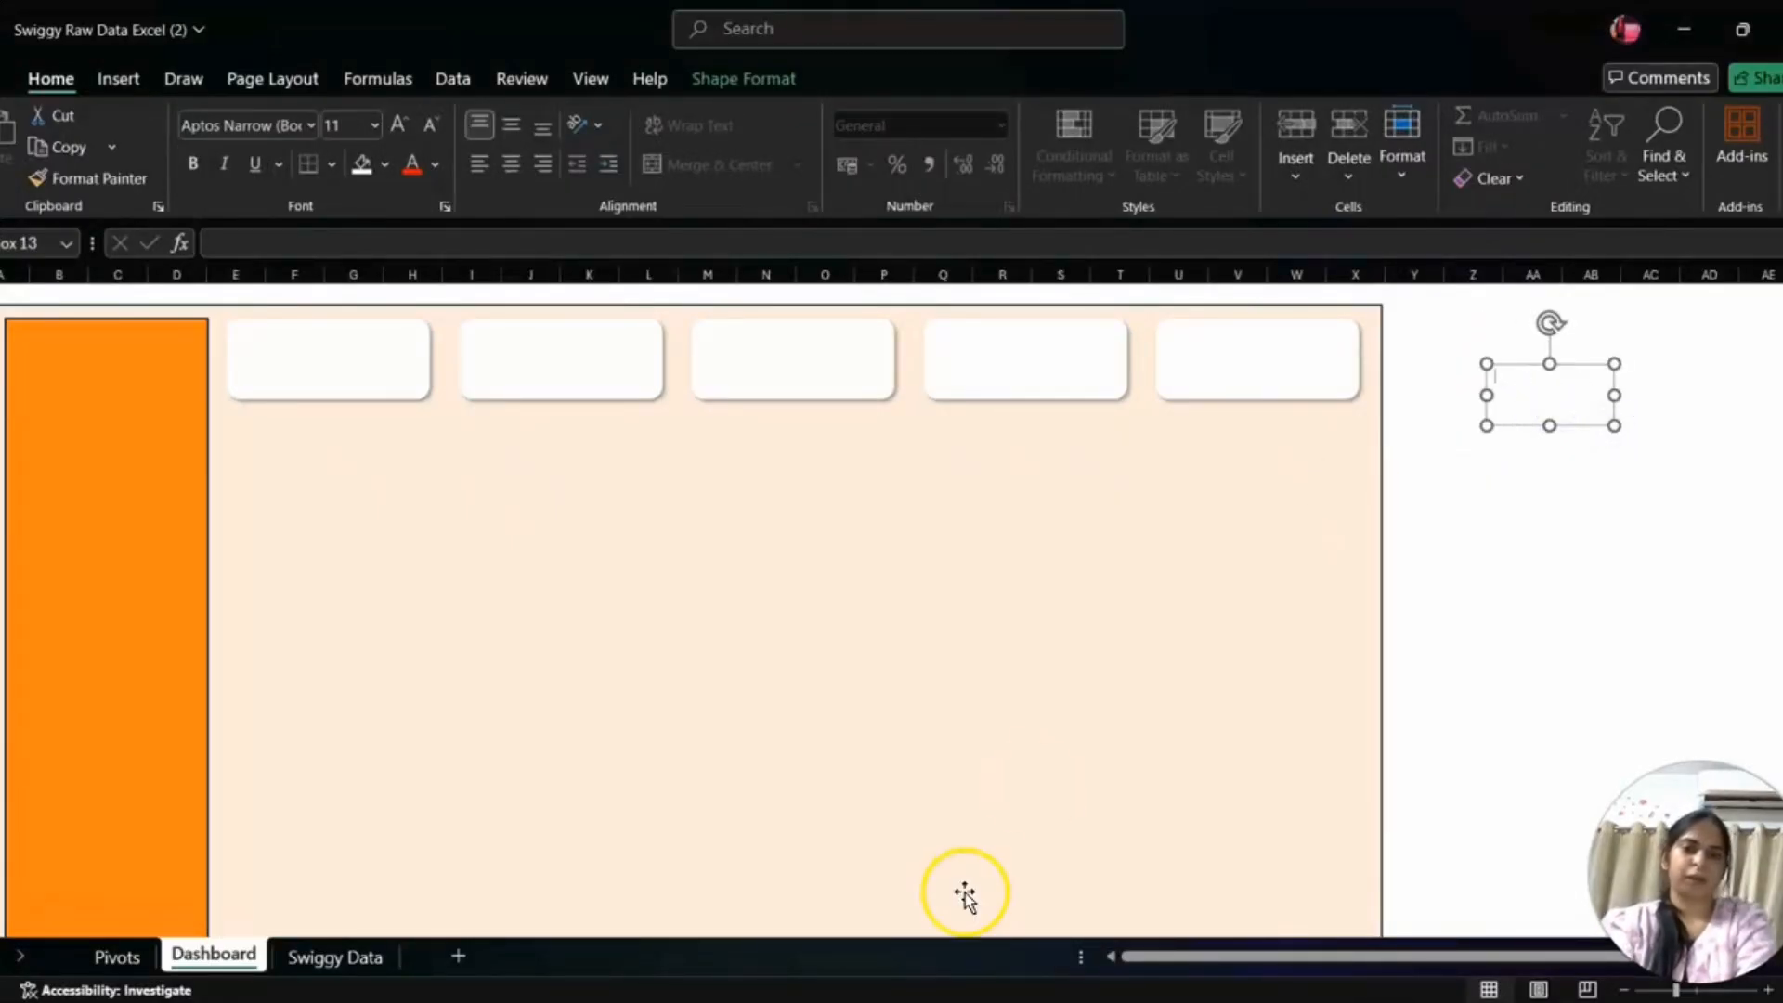
- Try to link the new text box to the Sum of Price (INR) value in the PivotTable on the Pivots sheet
{"action": "left_click", "coordinate": [115, 956]}
{"action": "left_click", "coordinate": [102, 382]}
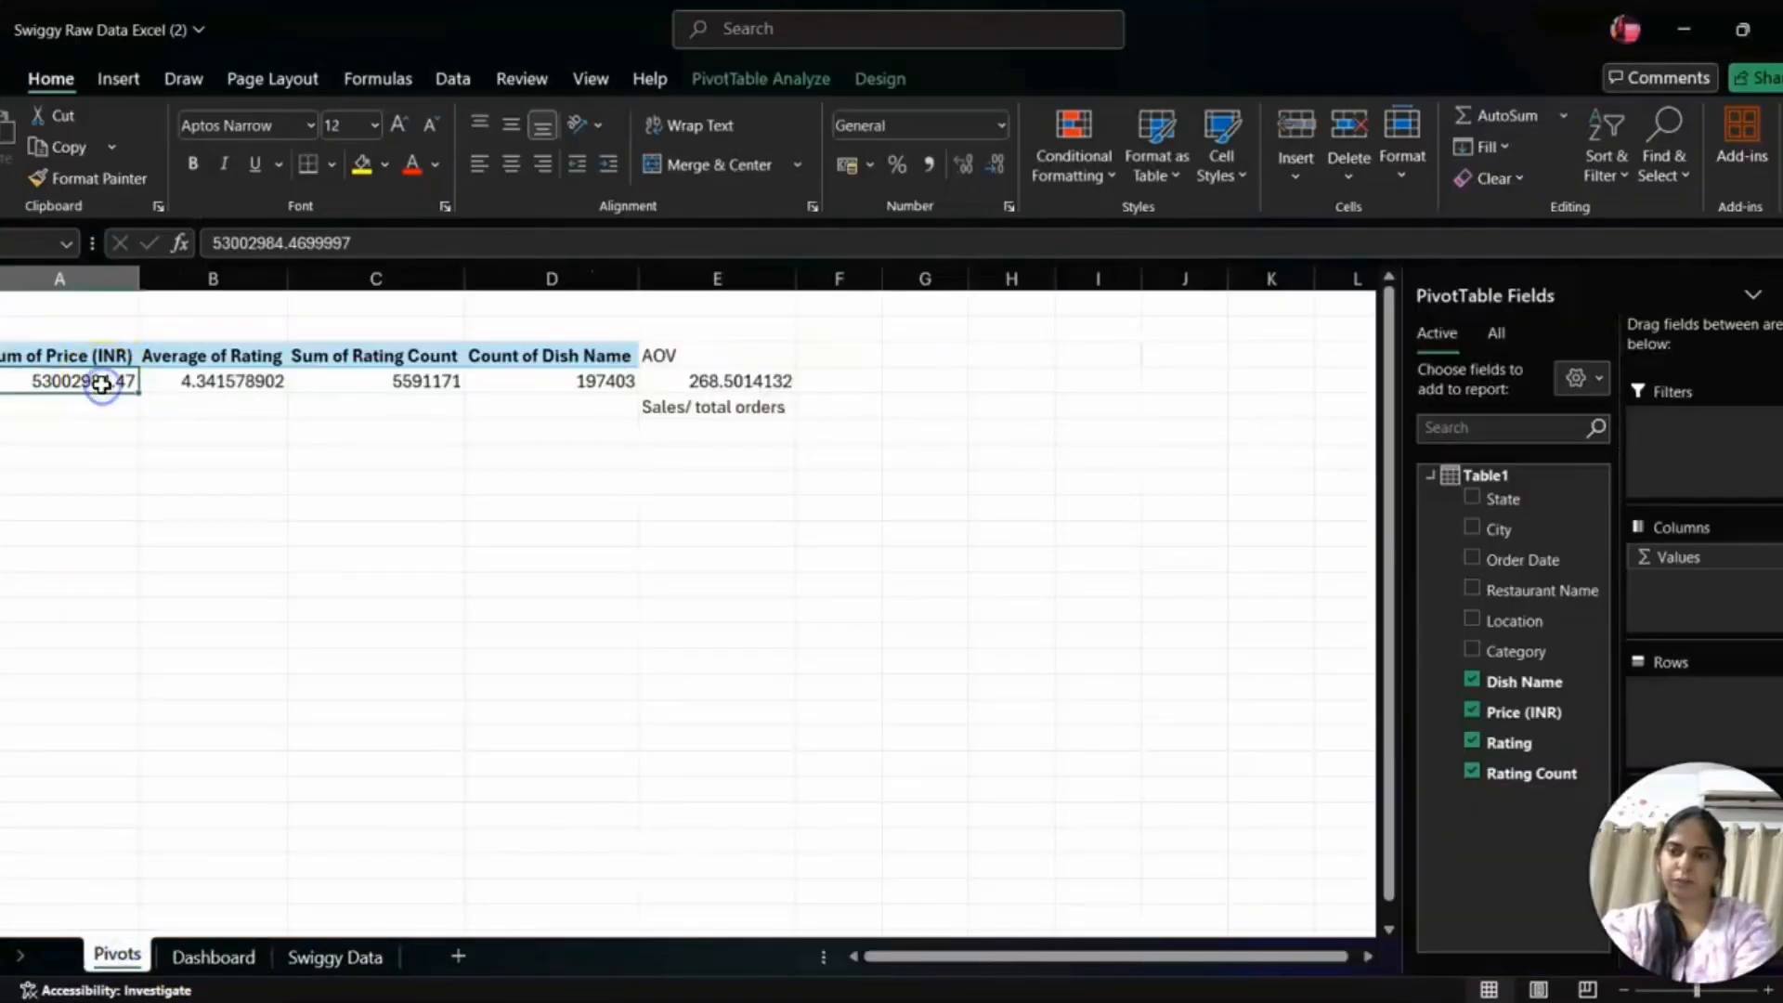
{"action": "left_click", "coordinate": [227, 962]}
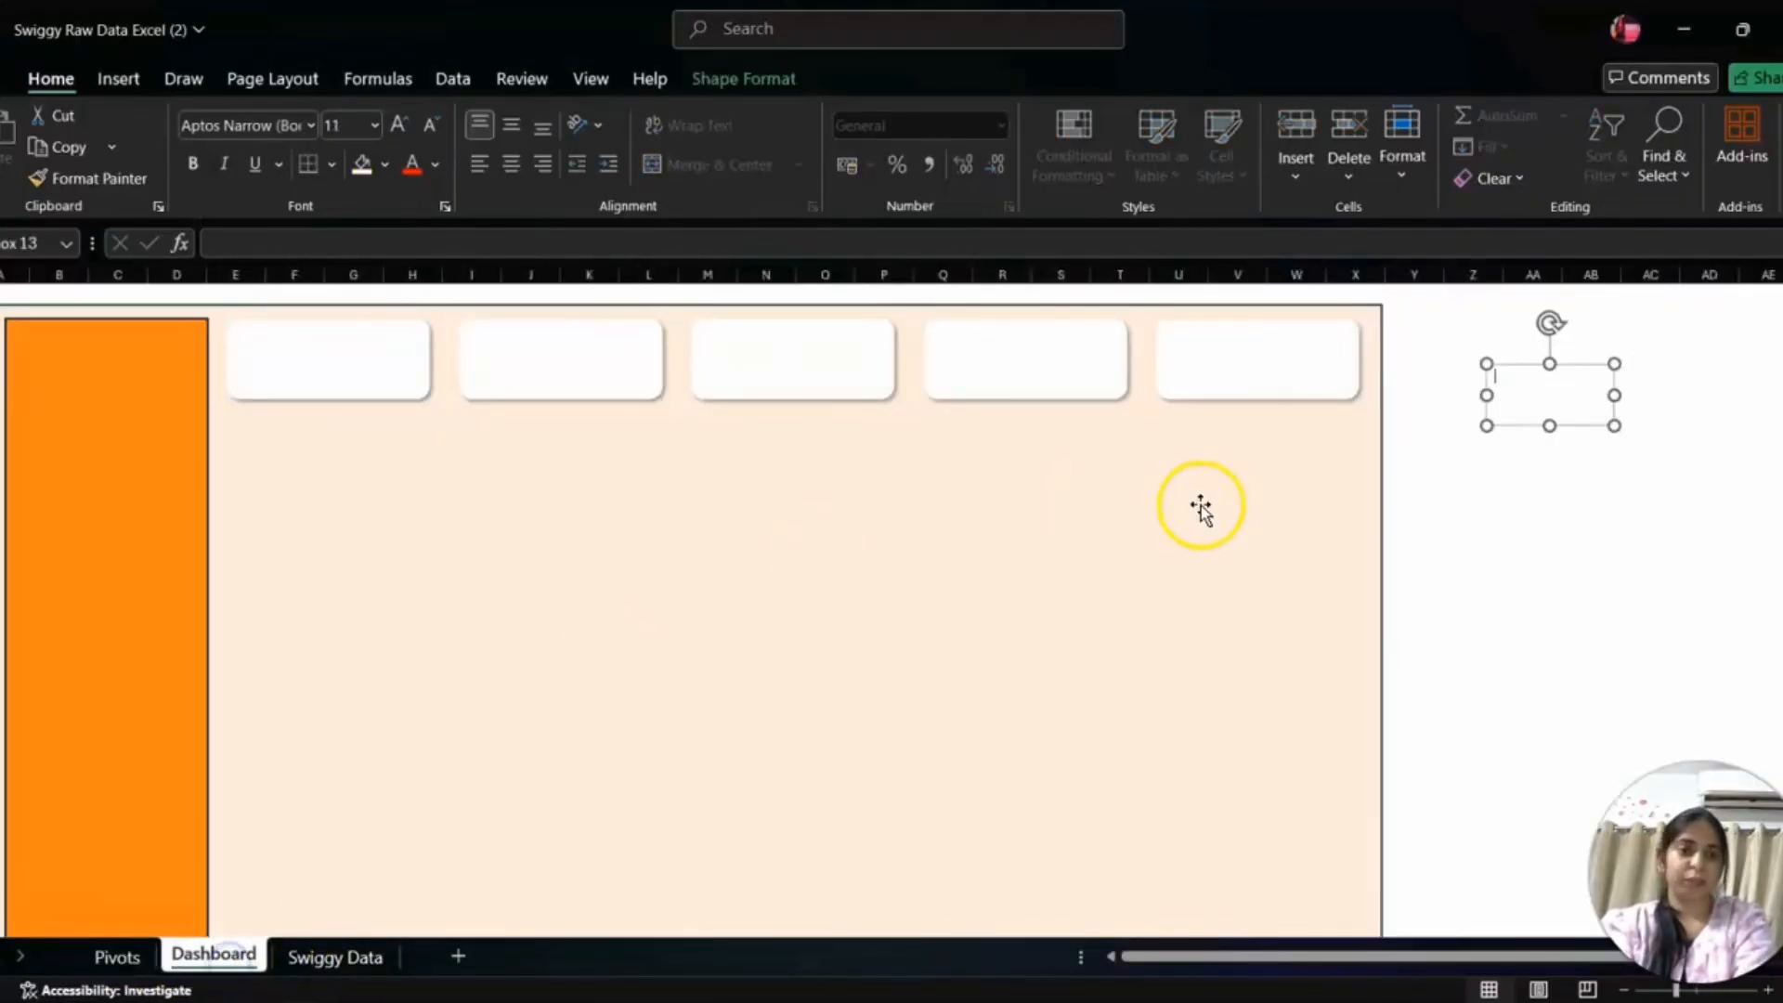
{"action": "left_click", "coordinate": [725, 234]}
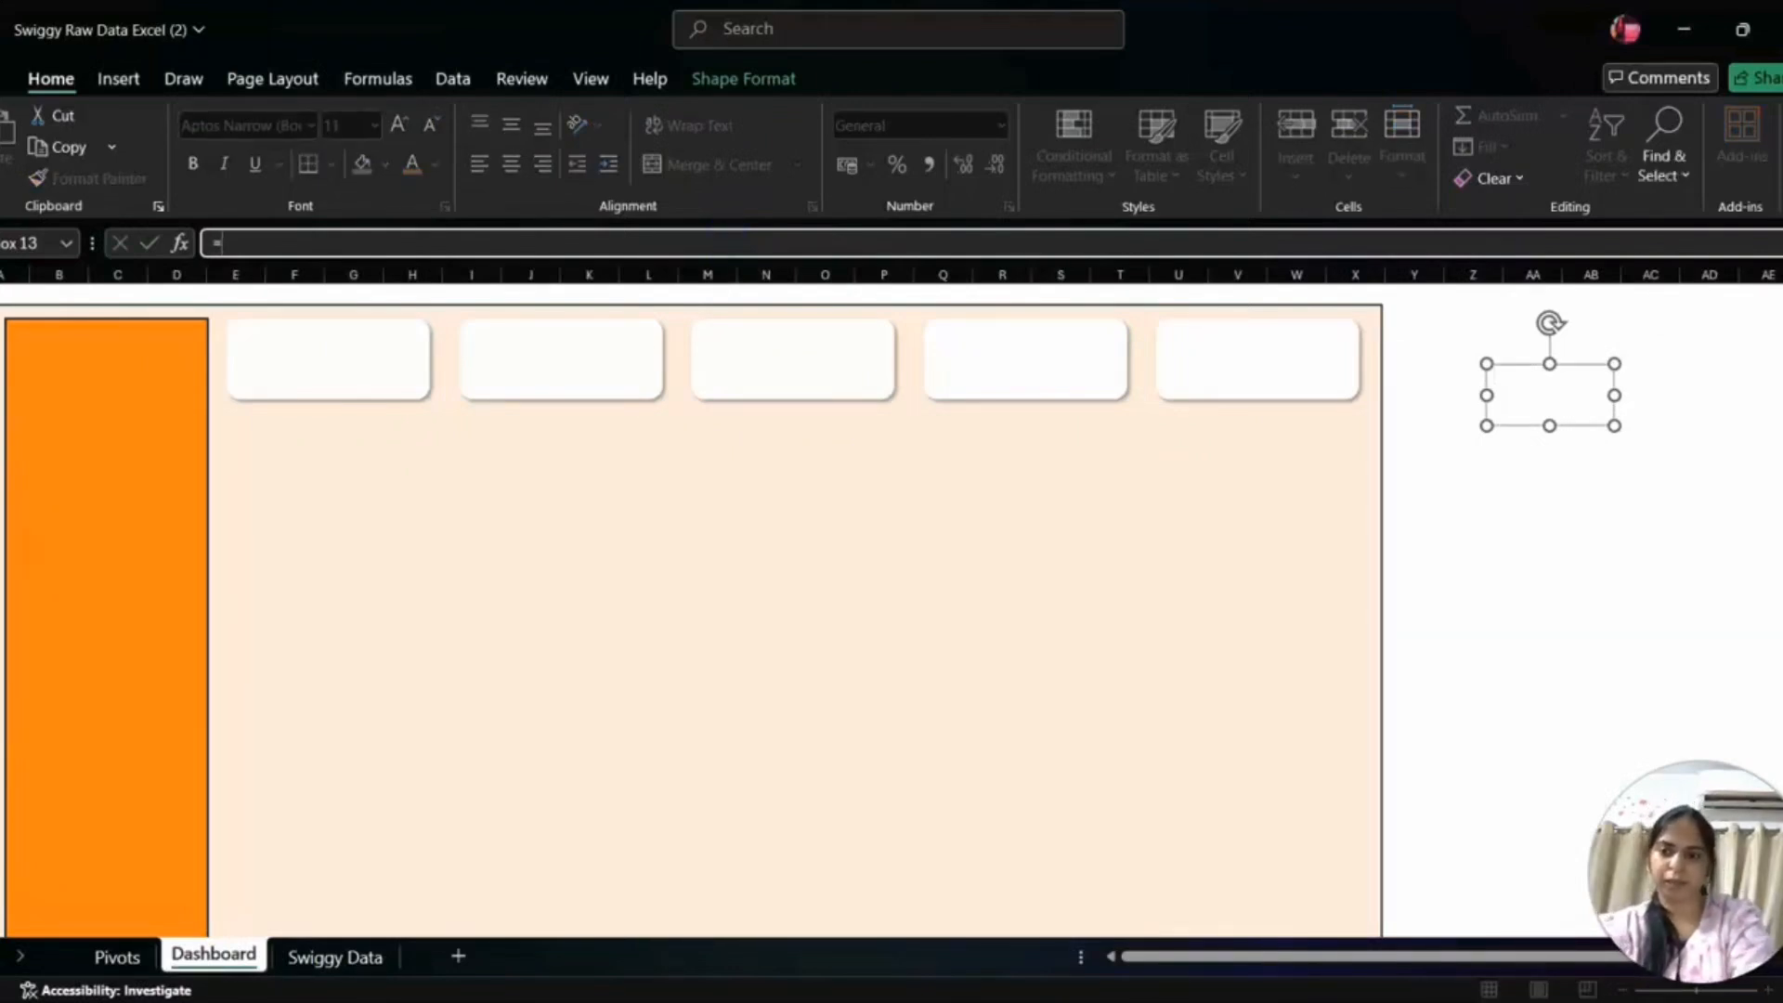
{"action": "type", "text": "="}
{"action": "left_click", "coordinate": [115, 957]}
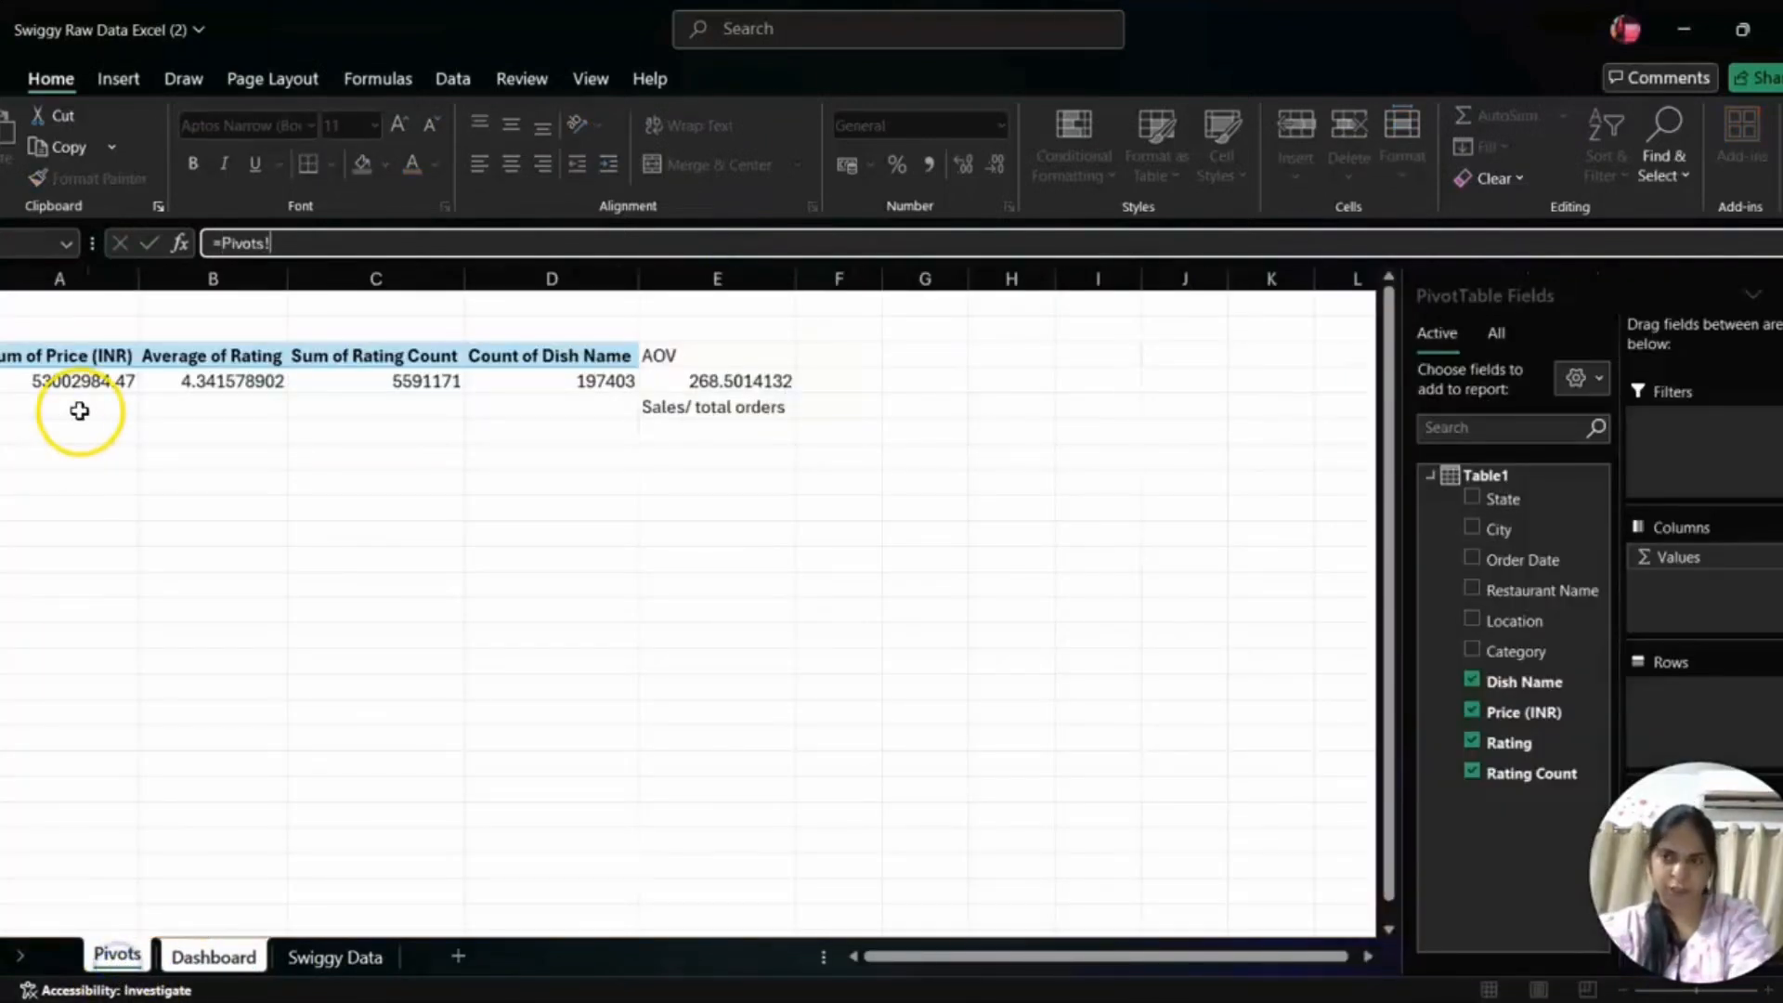
{"action": "left_click", "coordinate": [80, 380]}
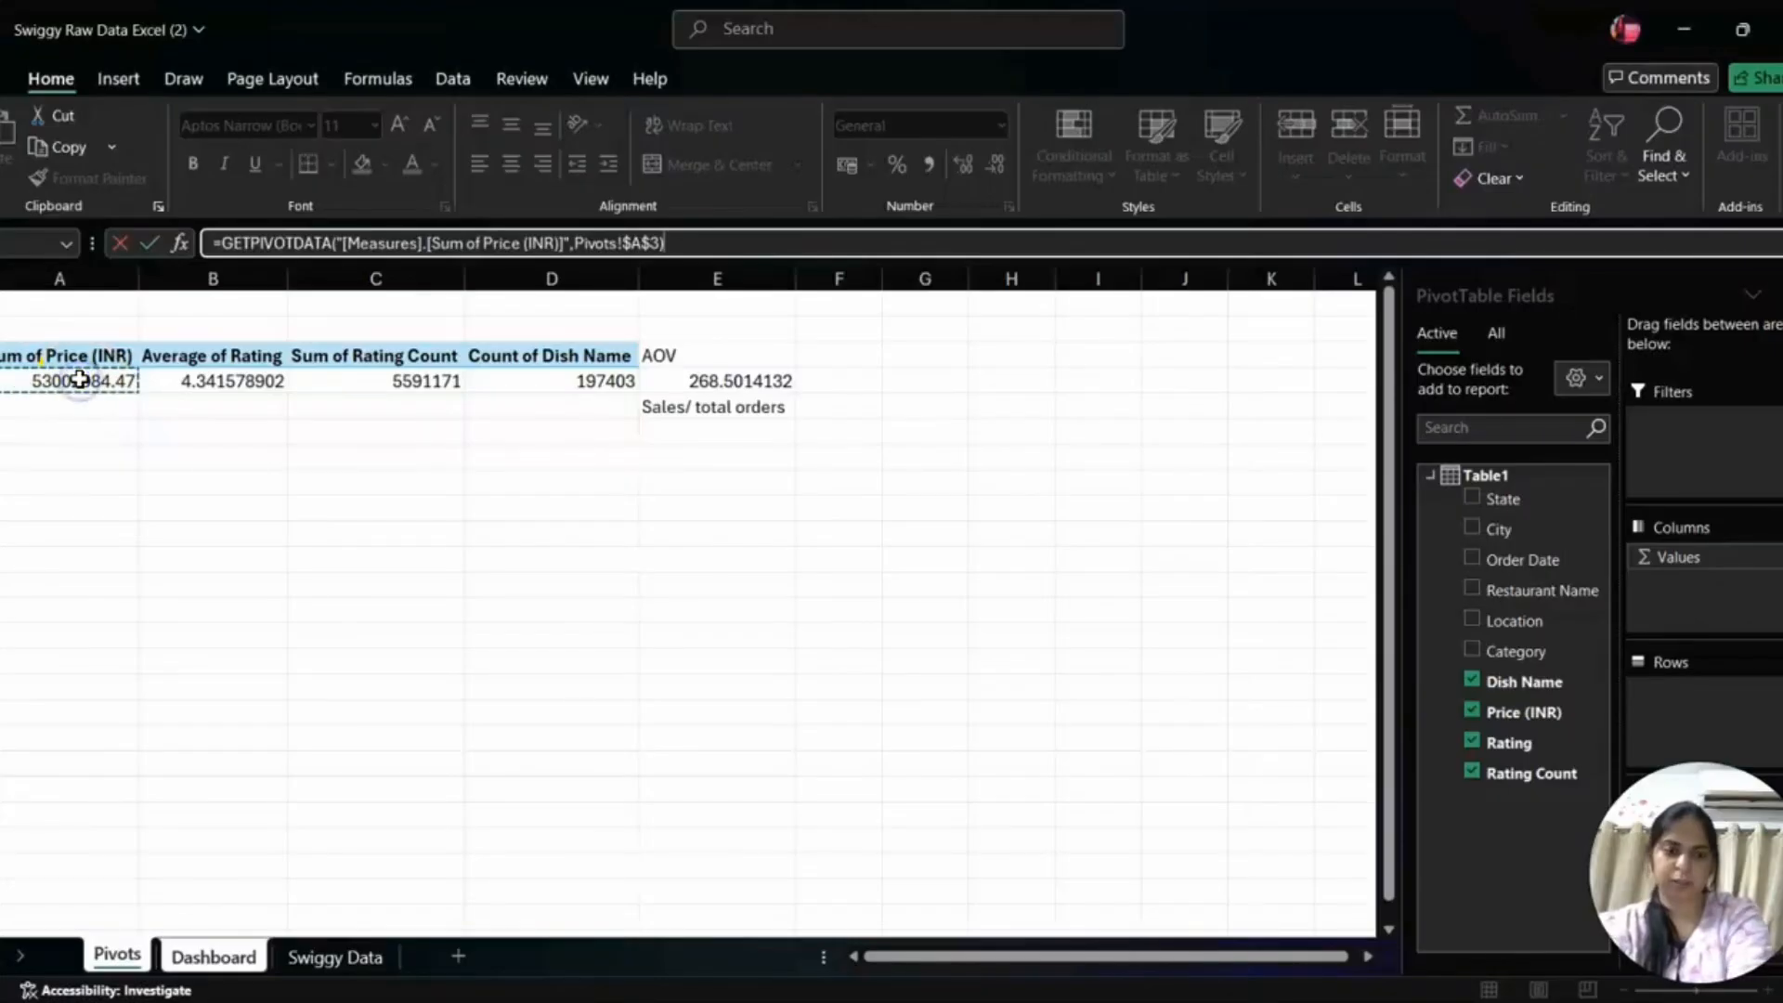
{"action": "key", "text": "Return"}
{"action": "left_click", "coordinate": [840, 392]}
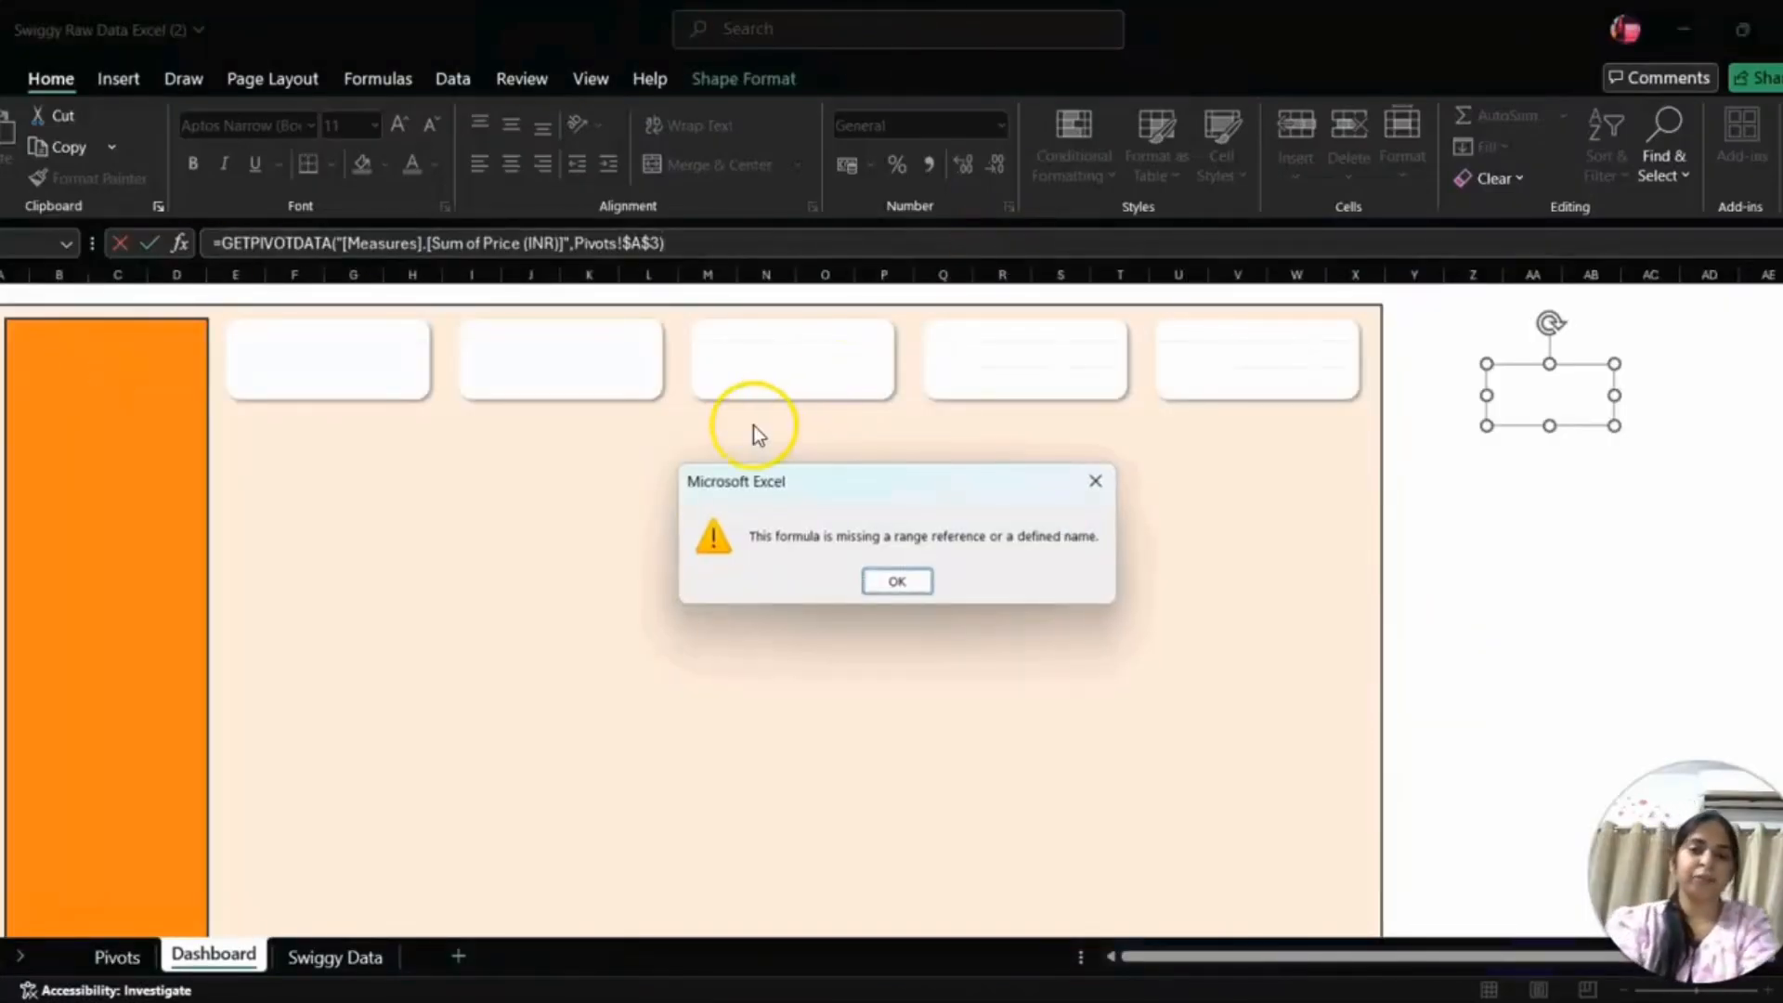
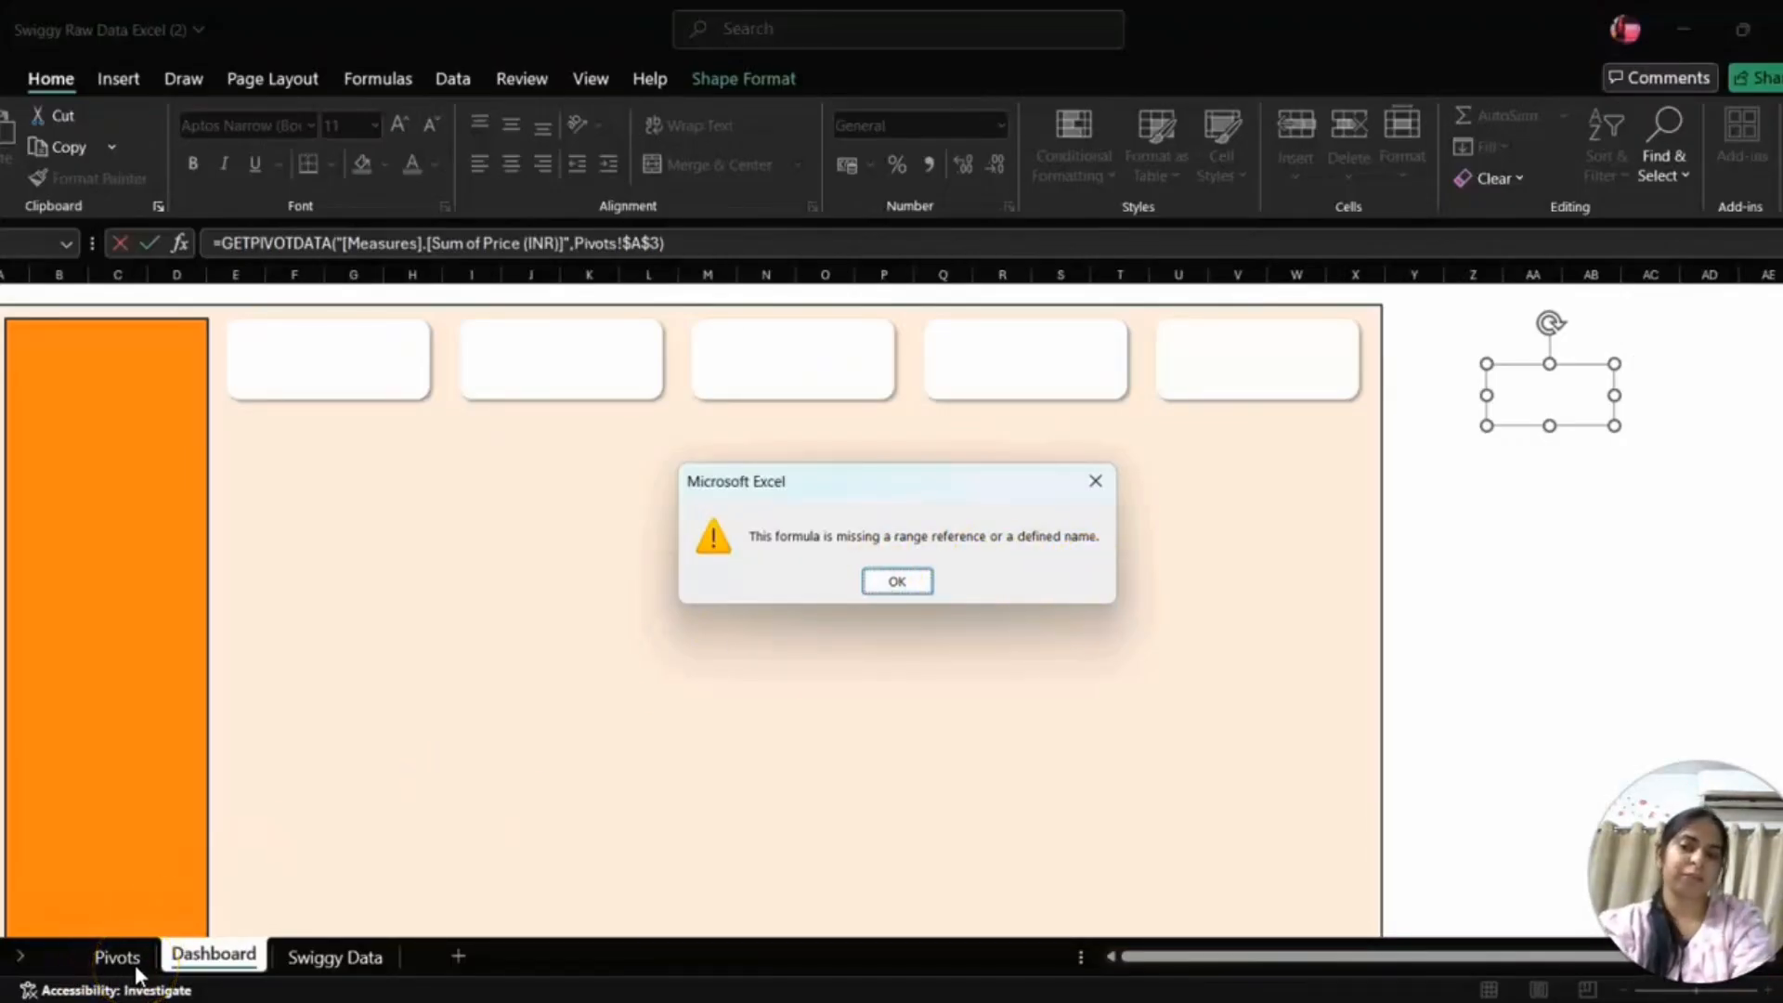
{"action": "left_click", "coordinate": [910, 582]}
{"action": "left_click", "coordinate": [127, 955]}
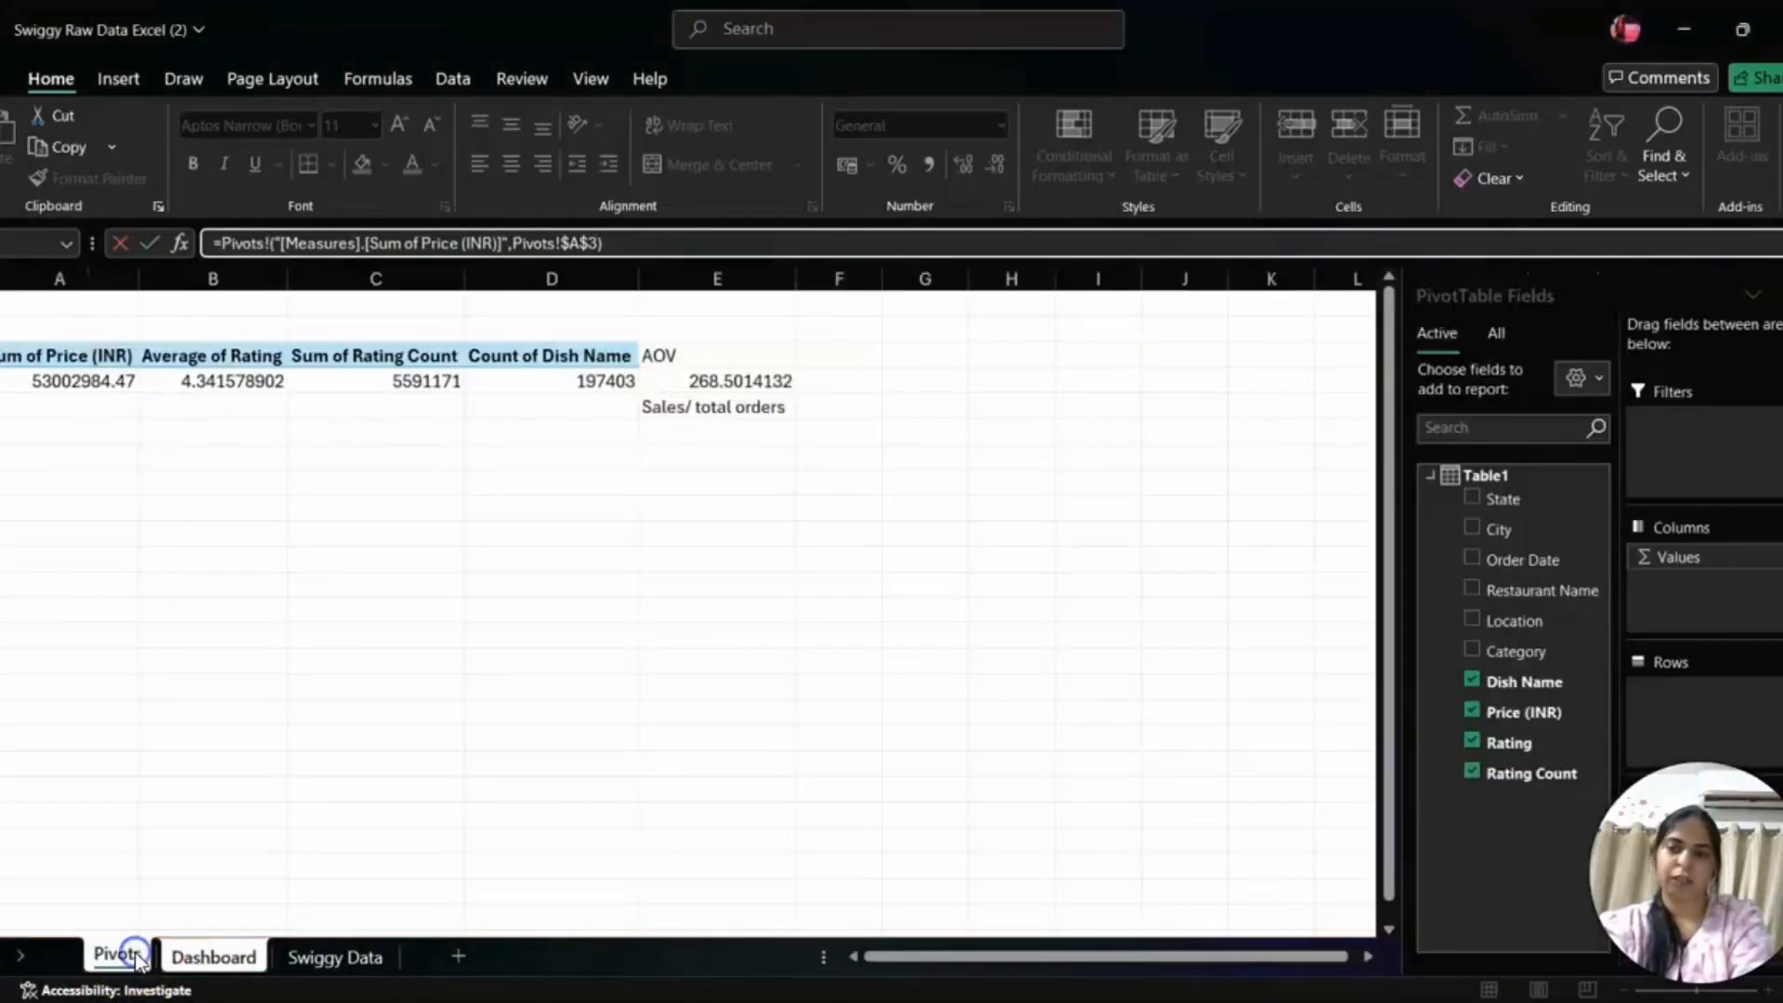
{"action": "left_click", "coordinate": [81, 381]}
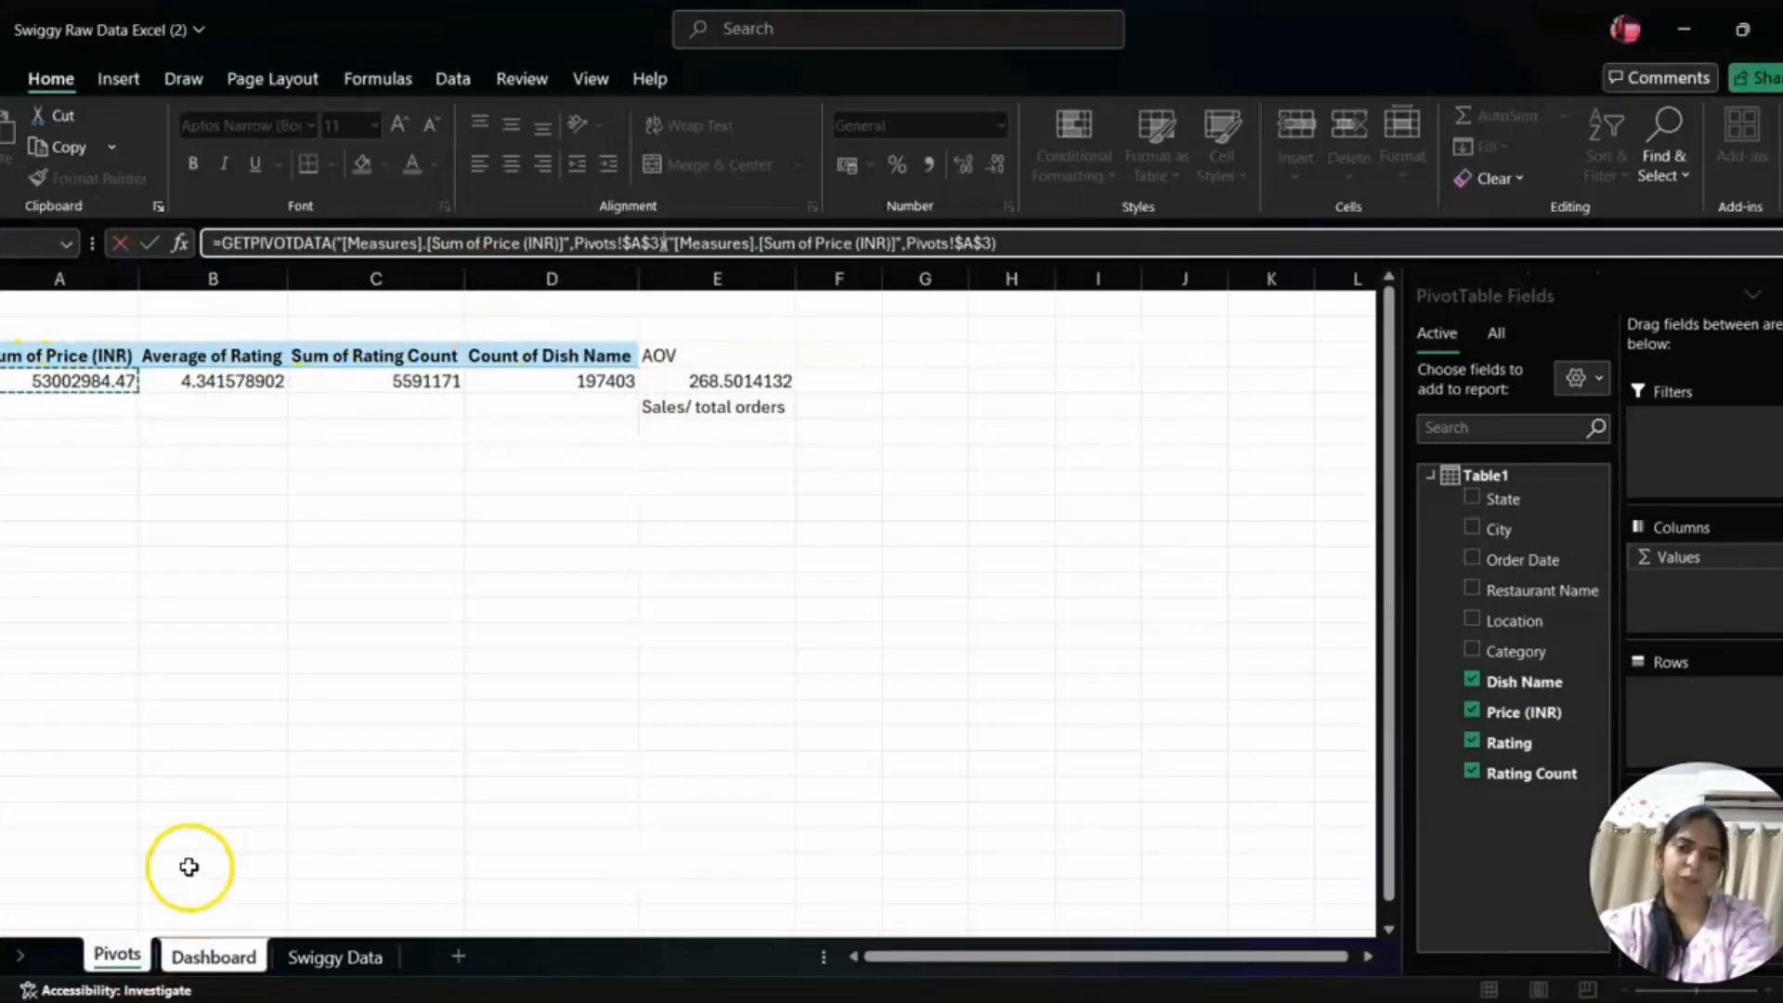
{"action": "left_click", "coordinate": [335, 956]}
{"action": "left_click", "coordinate": [214, 955]}
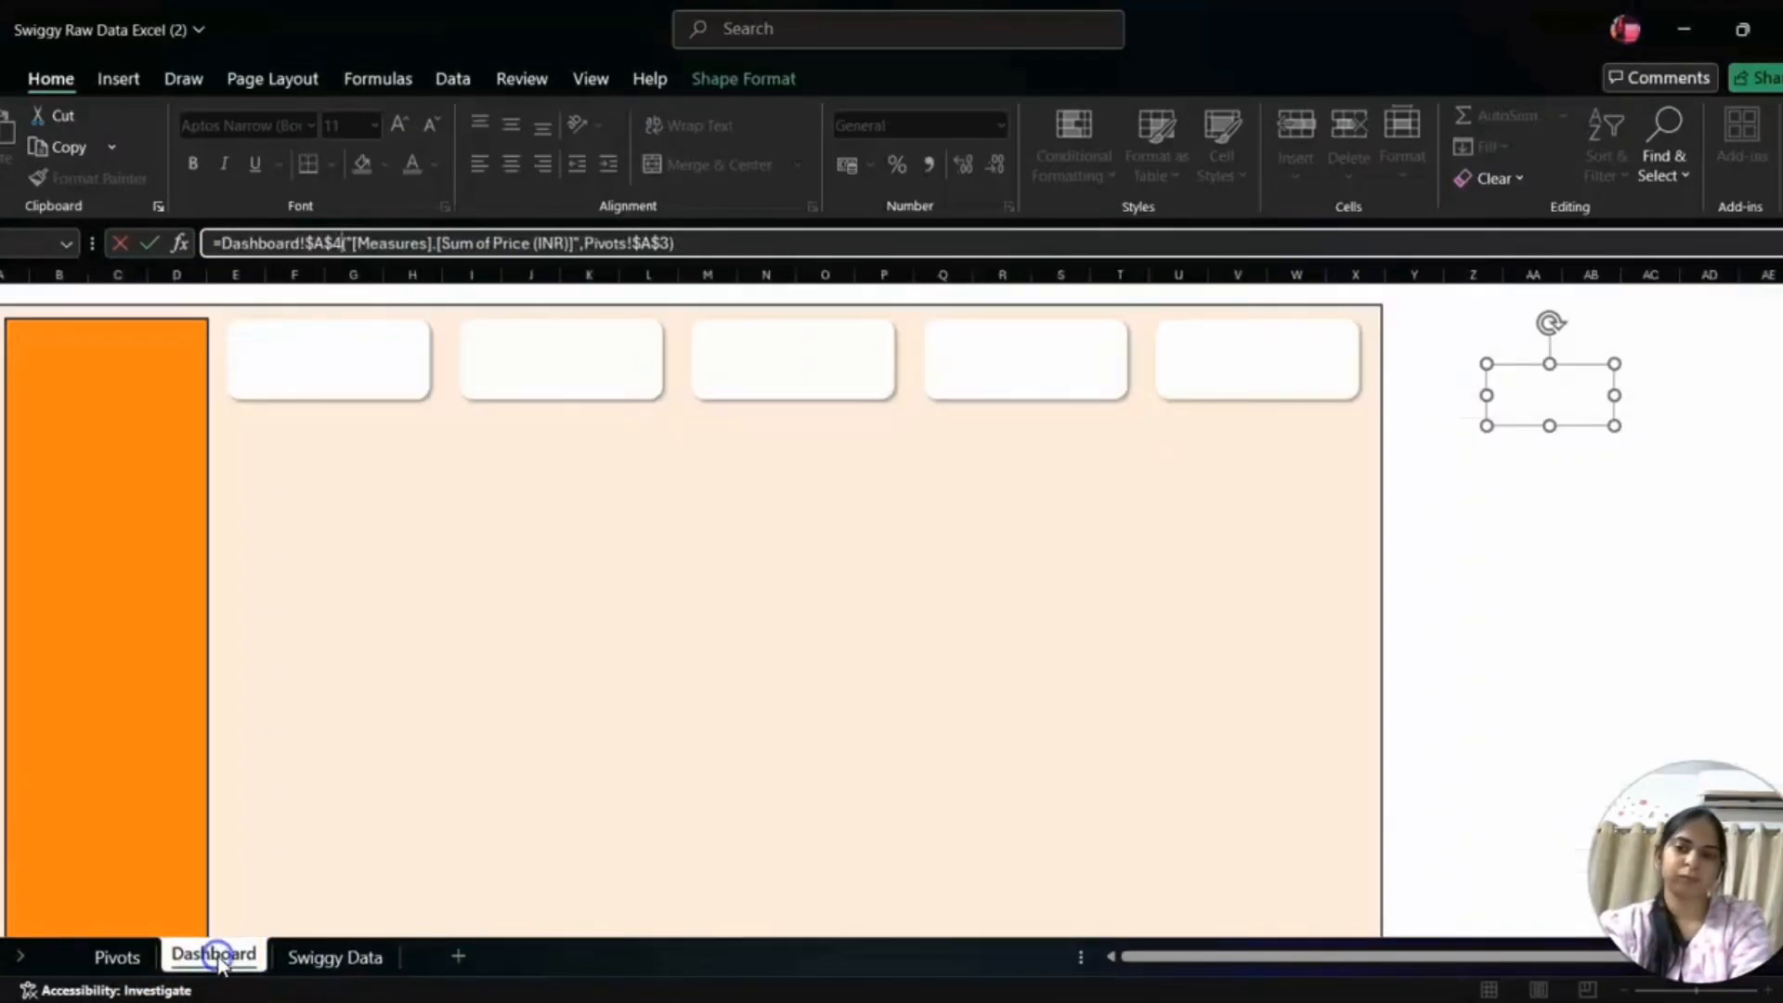
{"action": "left_click", "coordinate": [118, 956]}
{"action": "left_click", "coordinate": [100, 459]}
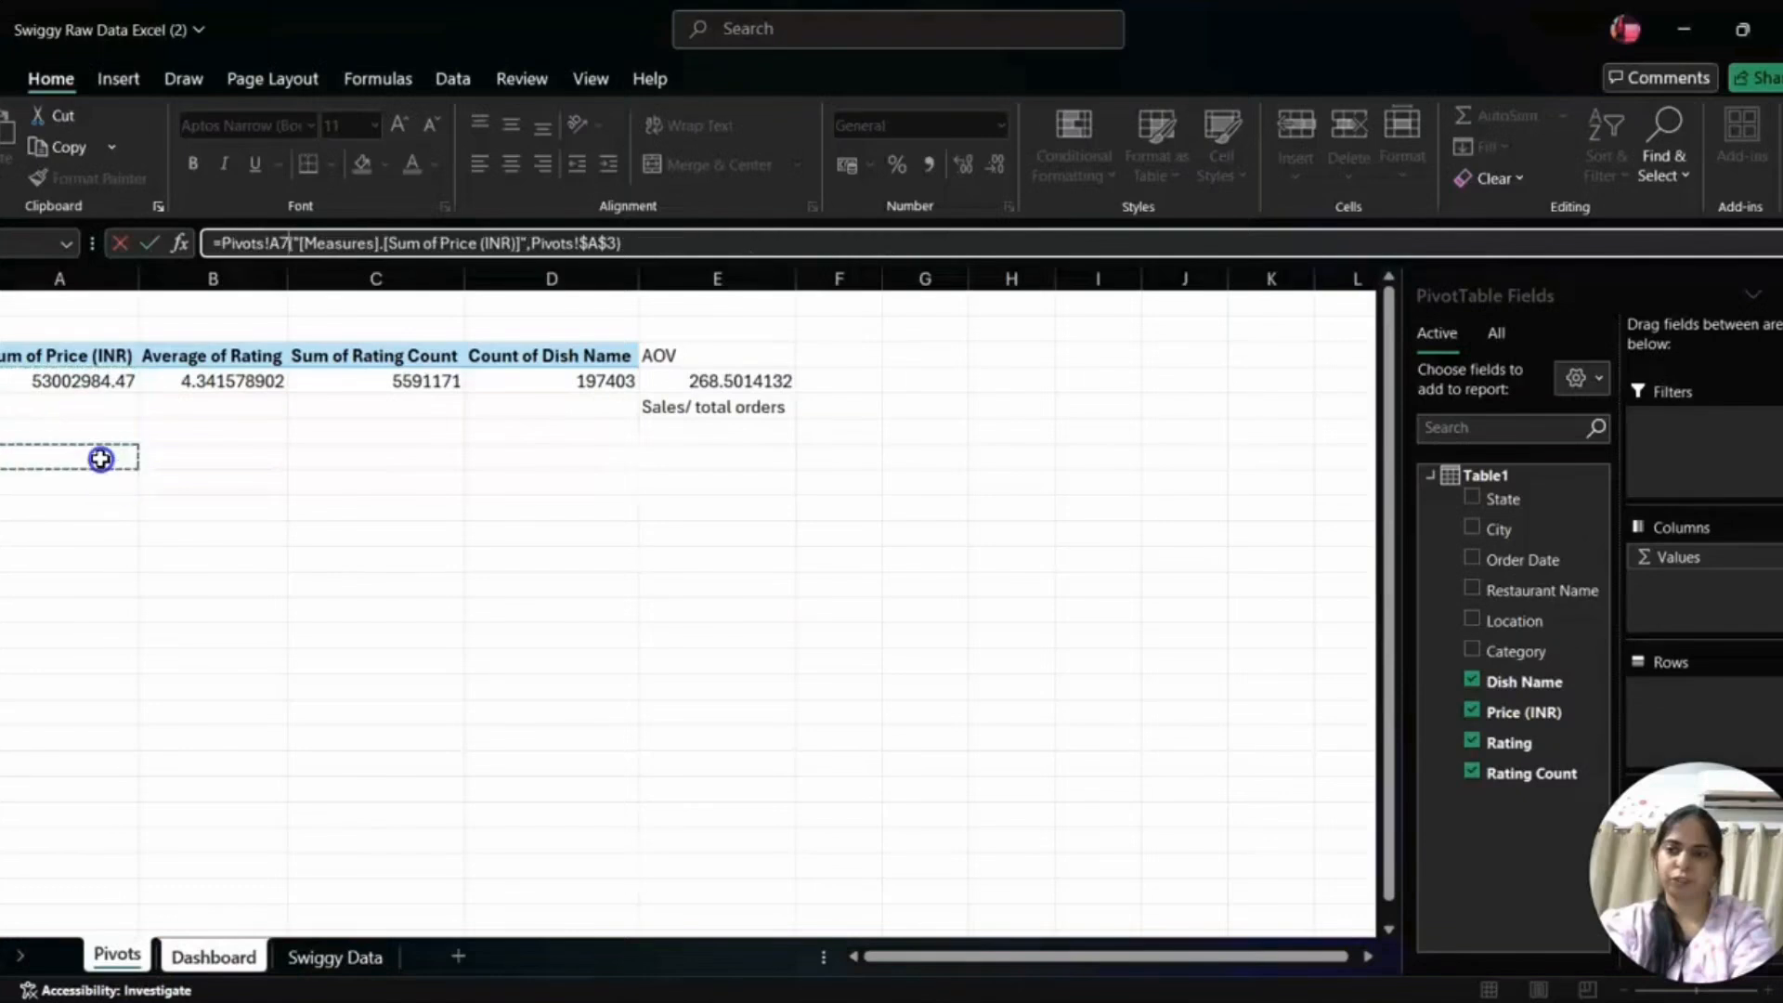
{"action": "type", "text": "="}
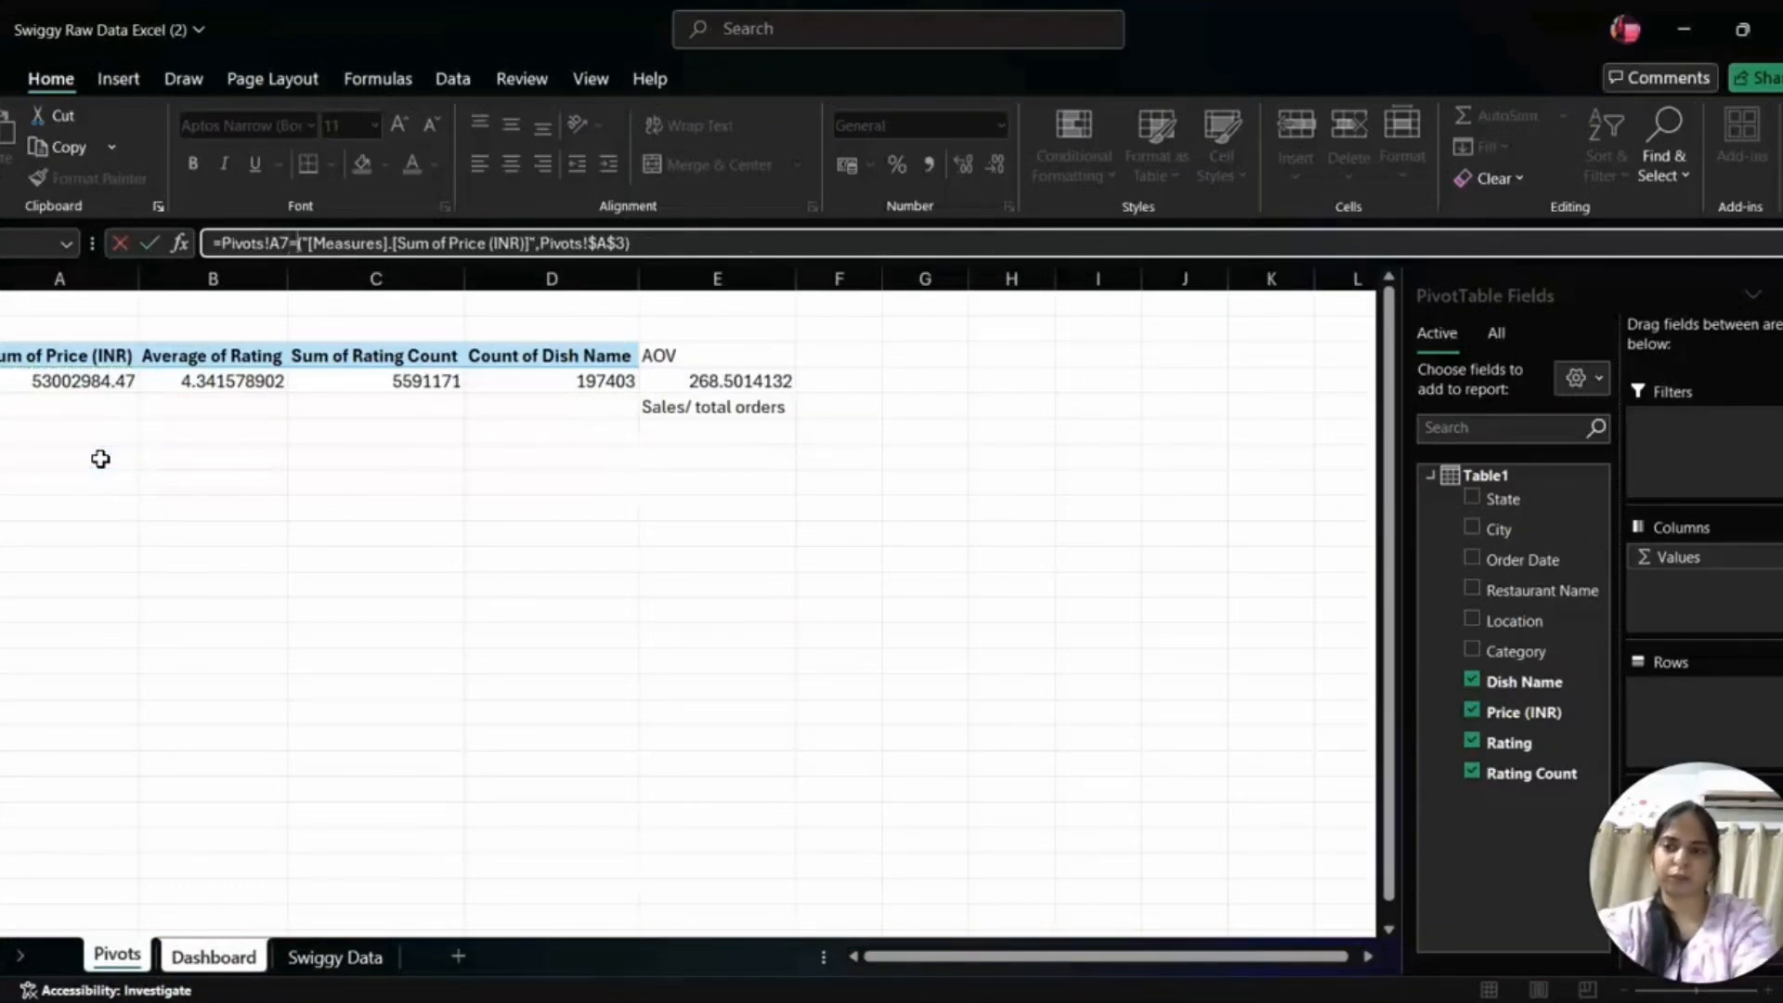
{"action": "left_click", "coordinate": [101, 458]}
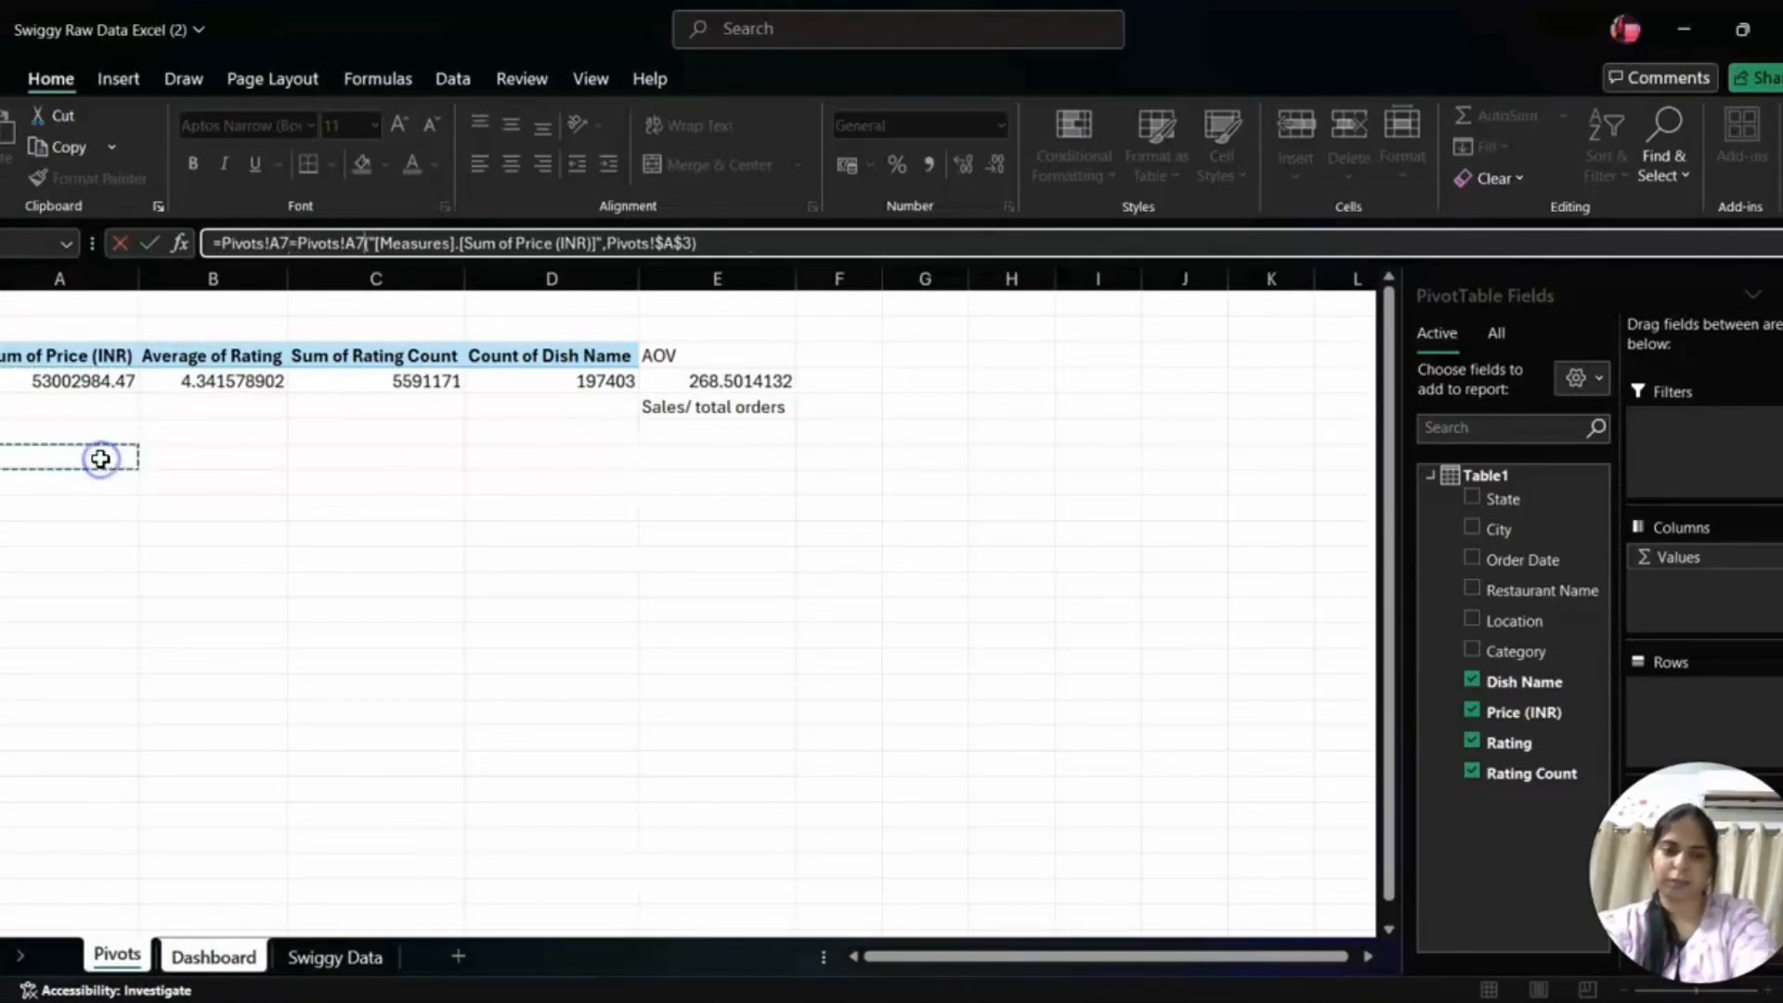
{"action": "left_click_drag", "start_coordinate": [100, 459], "coordinate": [270, 486]}
{"action": "left_click", "coordinate": [273, 485]}
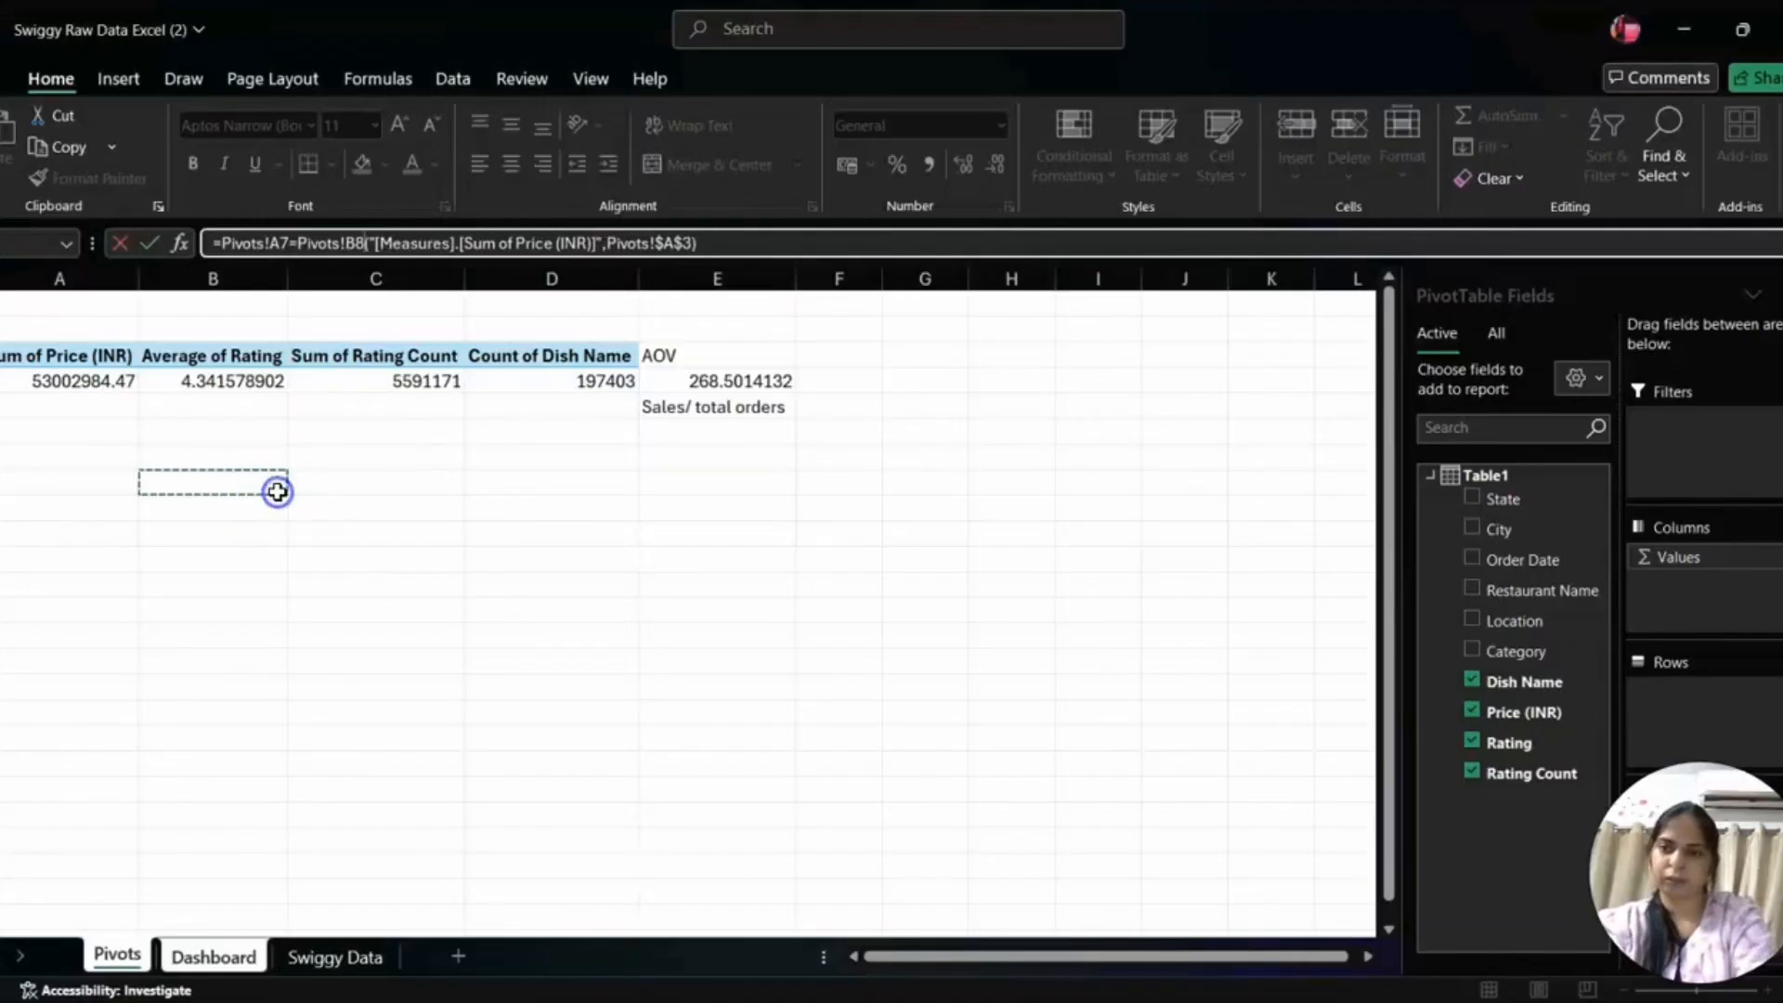
{"action": "left_click", "coordinate": [213, 955]}
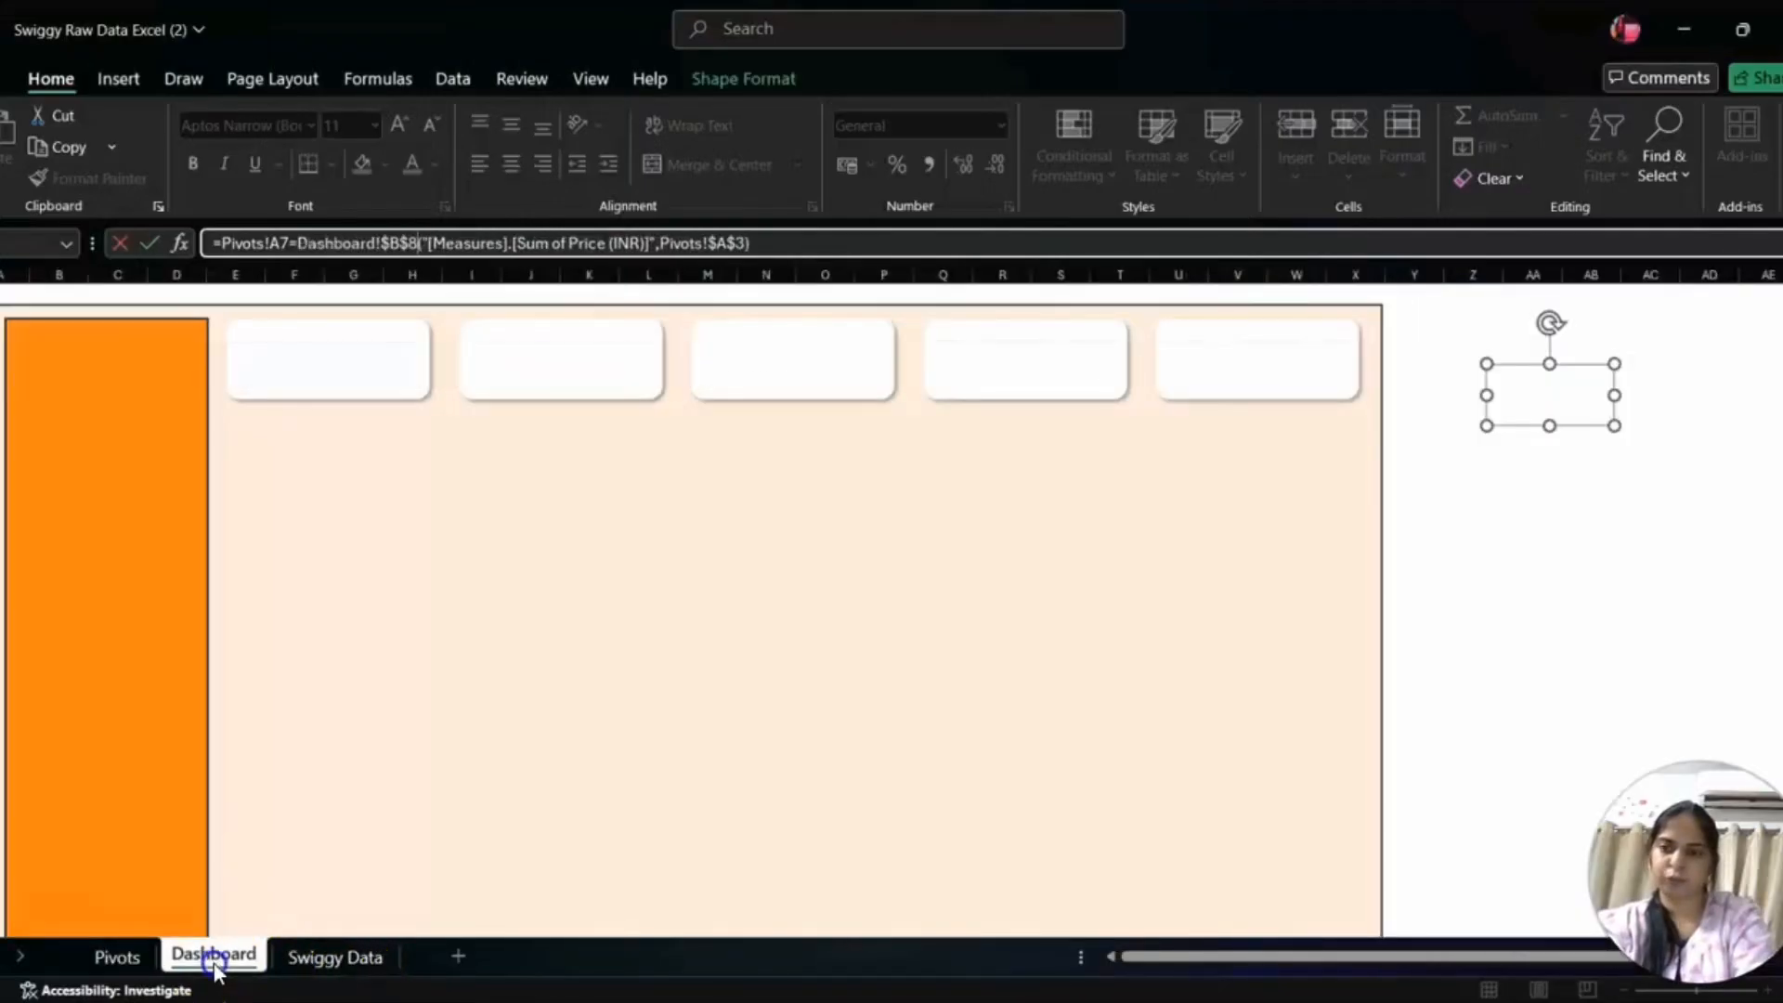
- Clear the text box's faulty link formula completely and return to the Pivots sheet
{"action": "left_click", "coordinate": [768, 236]}
{"action": "key", "text": "BackSpace"}
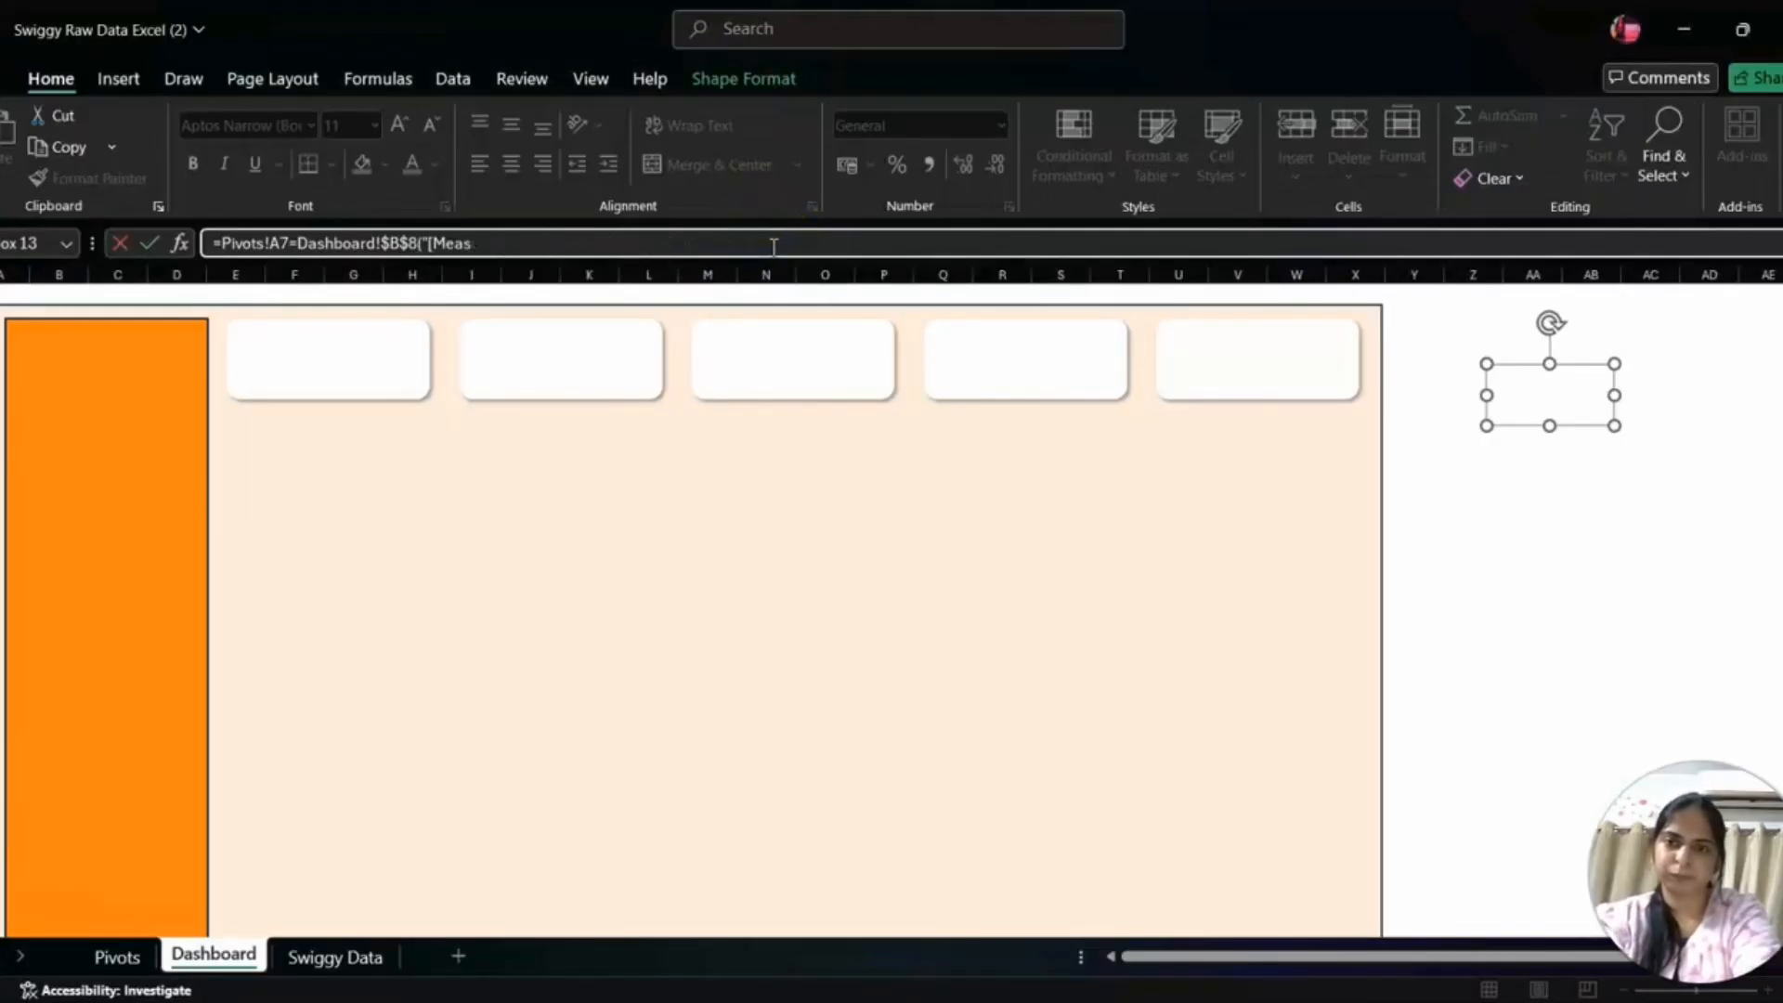
{"action": "key", "text": "BackSpace"}
{"action": "key", "text": "BackSpace"}
{"action": "key", "text": "BackSpace"}
{"action": "key", "text": "BackSpace"}
{"action": "key", "text": "BackSpace"}
{"action": "key", "text": "BackSpace"}
{"action": "key", "text": "BackSpace"}
{"action": "key", "text": "BackSpace"}
{"action": "key", "text": "BackSpace"}
{"action": "key", "text": "BackSpace"}
{"action": "key", "text": "BackSpace"}
{"action": "key", "text": "BackSpace"}
{"action": "key", "text": "BackSpace"}
{"action": "key", "text": "BackSpace"}
{"action": "key", "text": "BackSpace"}
{"action": "key", "text": "BackSpace"}
{"action": "key", "text": "BackSpace"}
{"action": "key", "text": "BackSpace"}
{"action": "key", "text": "BackSpace"}
{"action": "key", "text": "BackSpace"}
{"action": "left_click", "coordinate": [680, 330]}
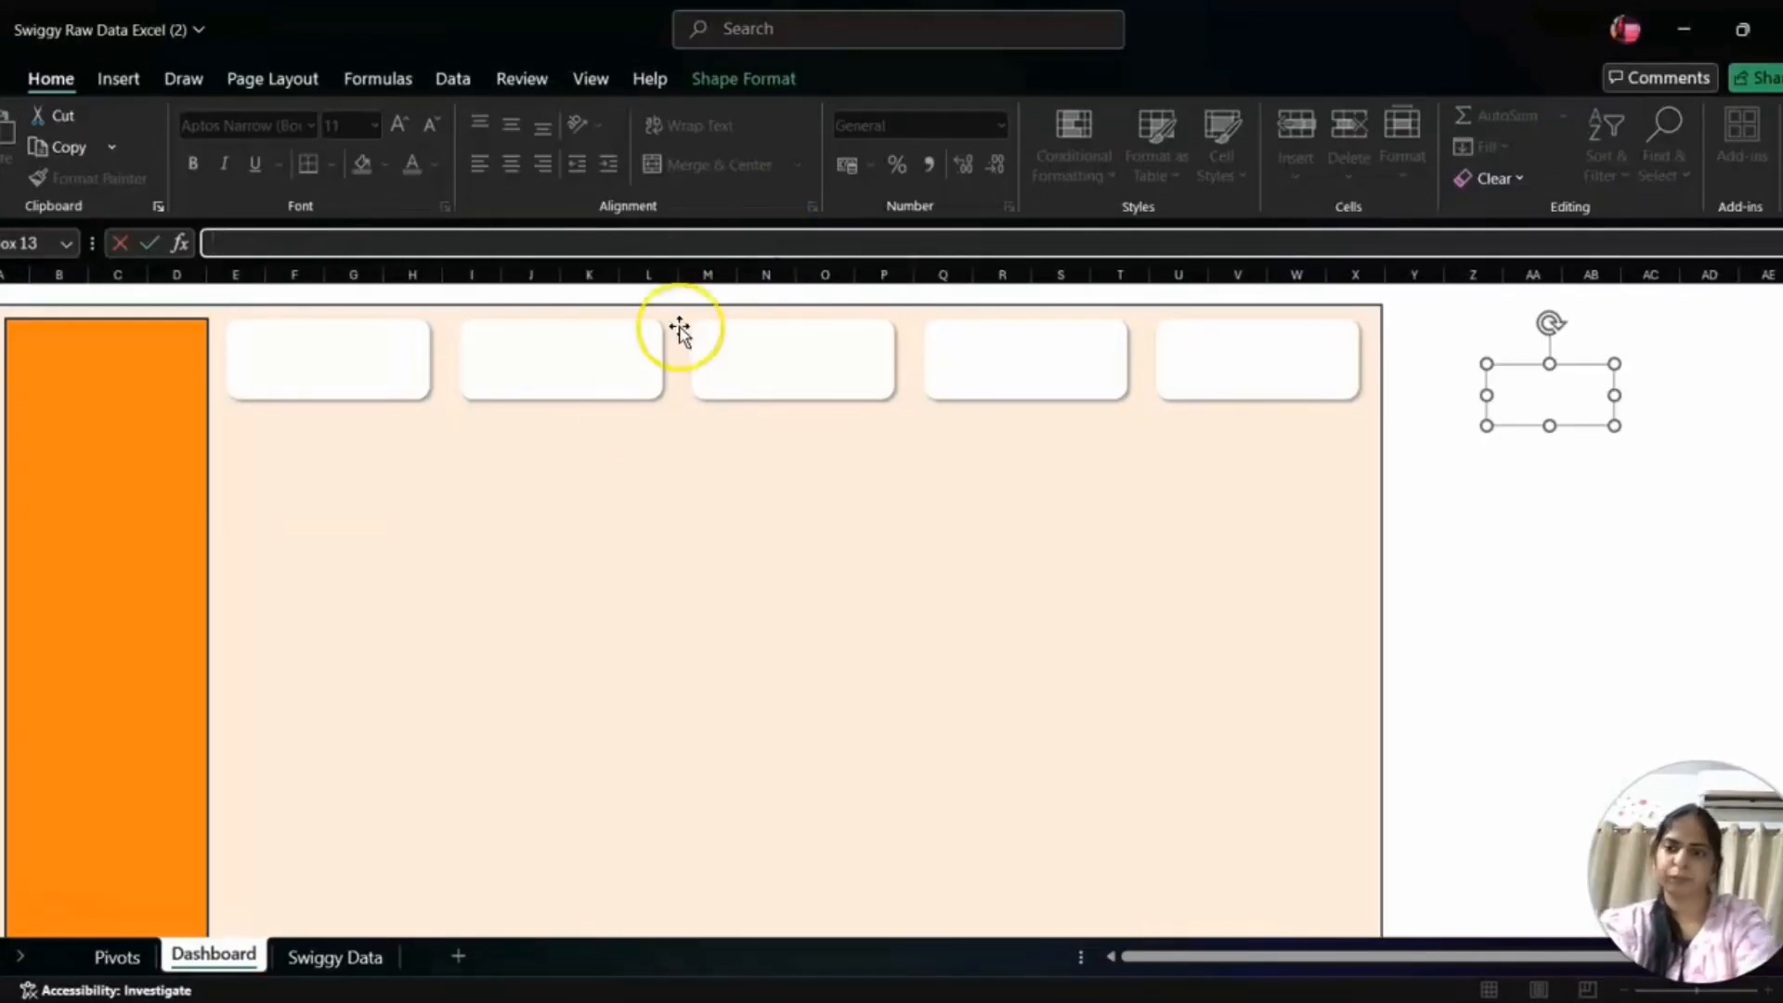
{"action": "left_click", "coordinate": [112, 956]}
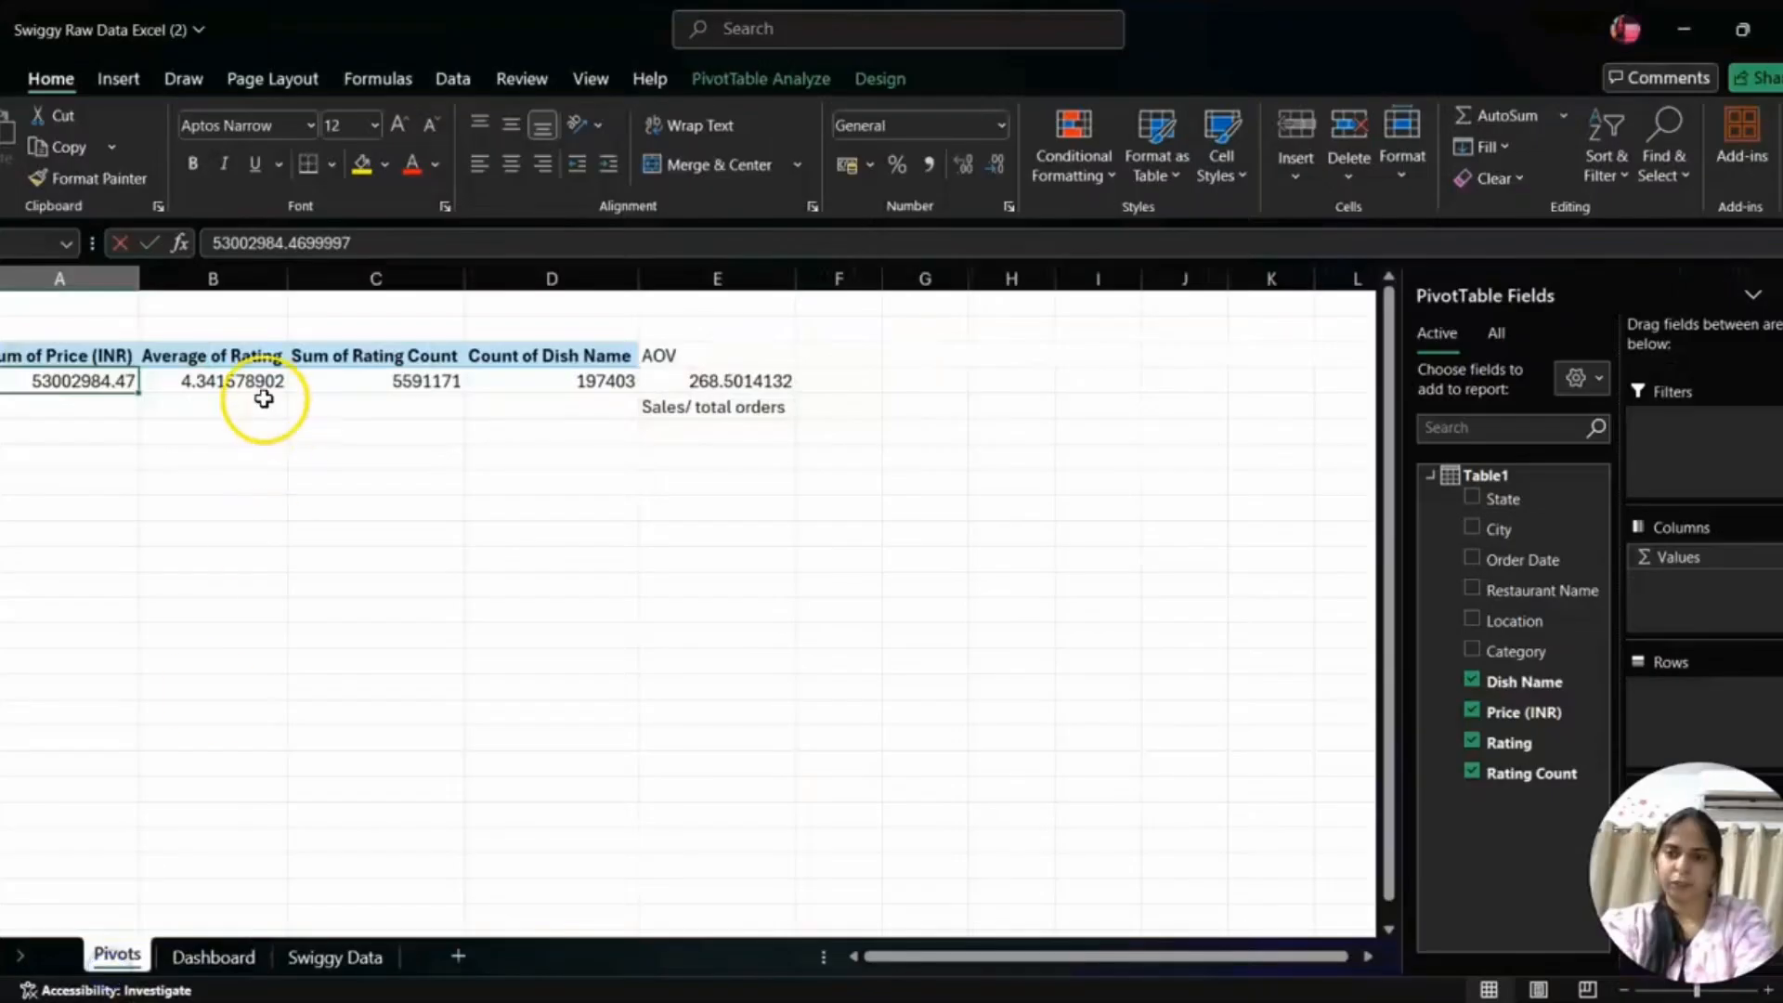
- Try to delete the Sum of Price (INR) value in the PivotTable
{"action": "left_click", "coordinate": [79, 394]}
{"action": "key", "text": "Delete"}
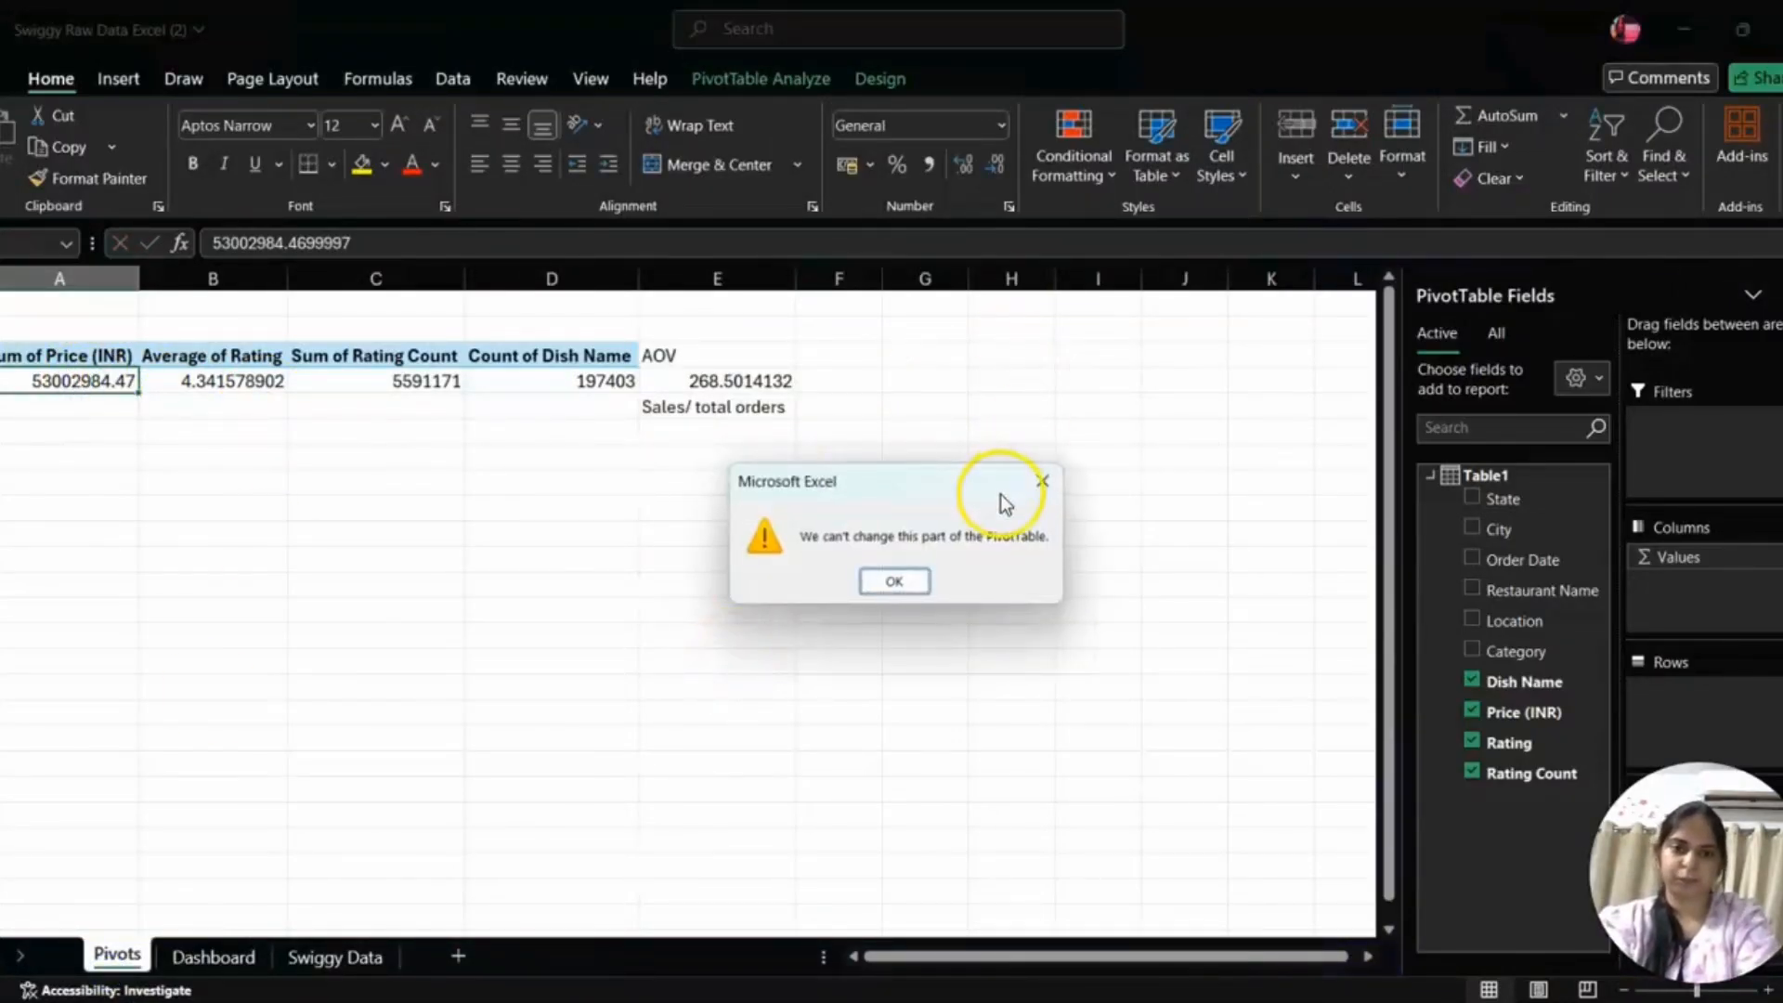
{"action": "left_click", "coordinate": [1043, 481]}
- Reference the PivotTable's Sum of Price (INR) value in cell A9 and its Average of Rating value in cell B9
{"action": "left_click", "coordinate": [51, 511]}
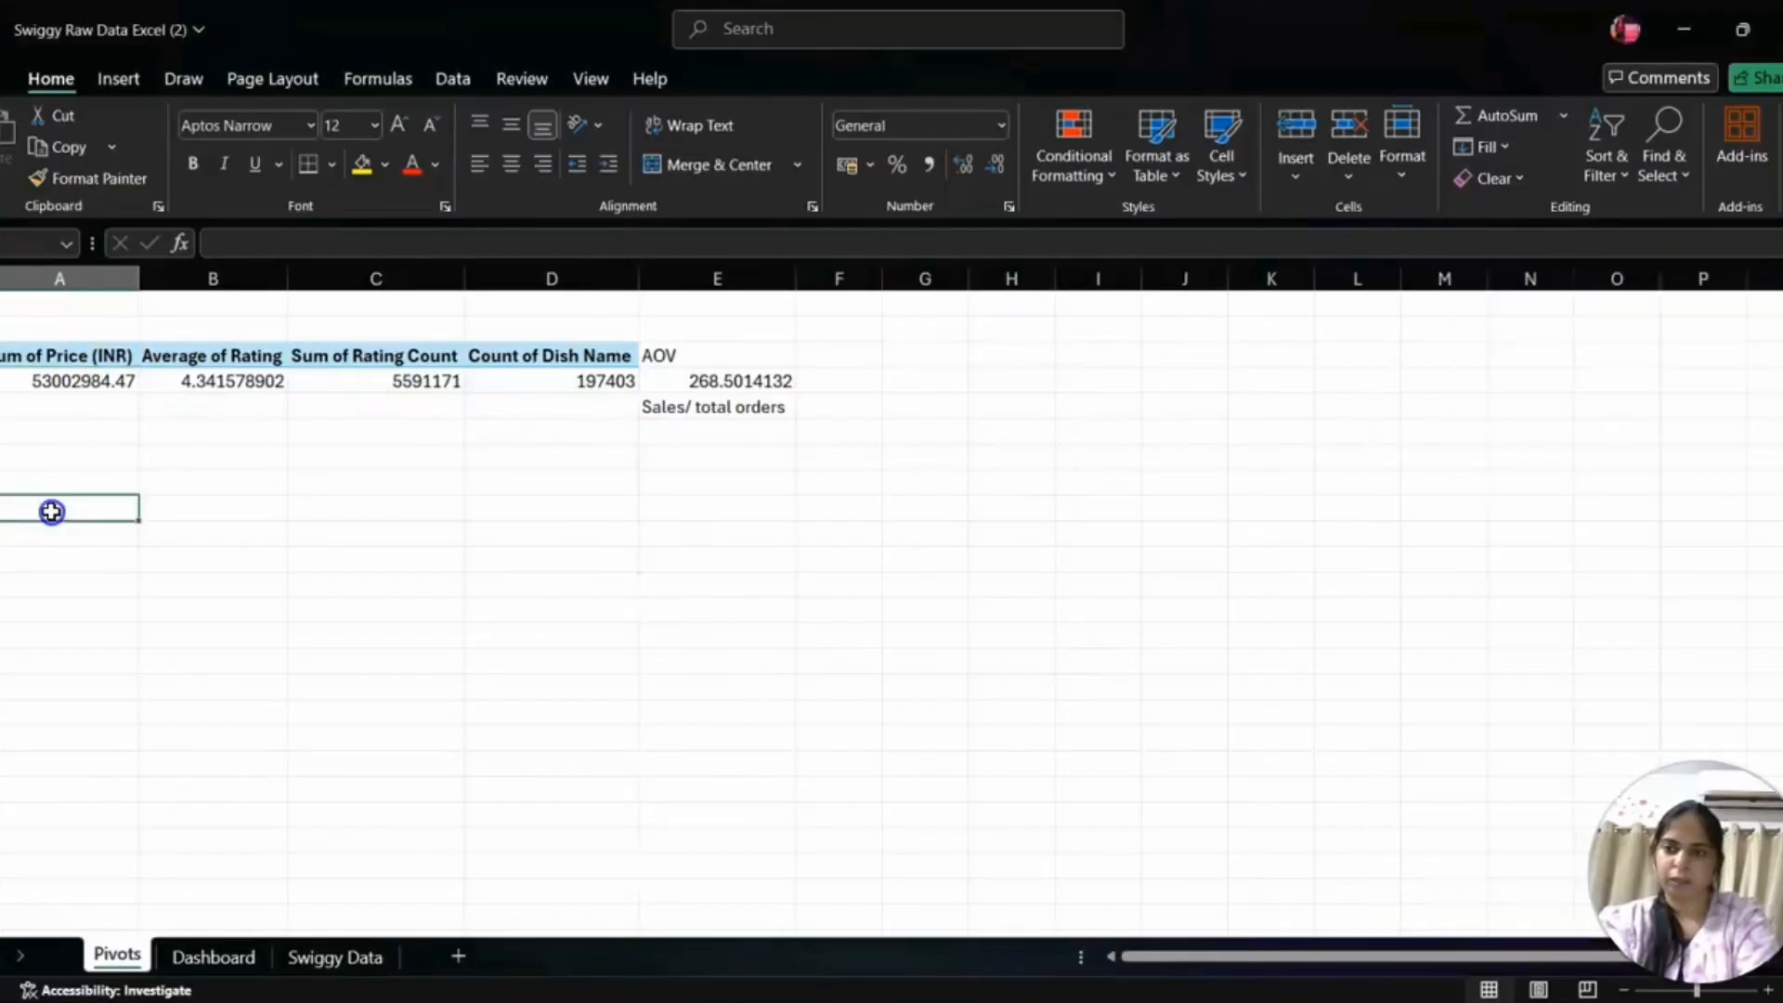
{"action": "type", "text": "="}
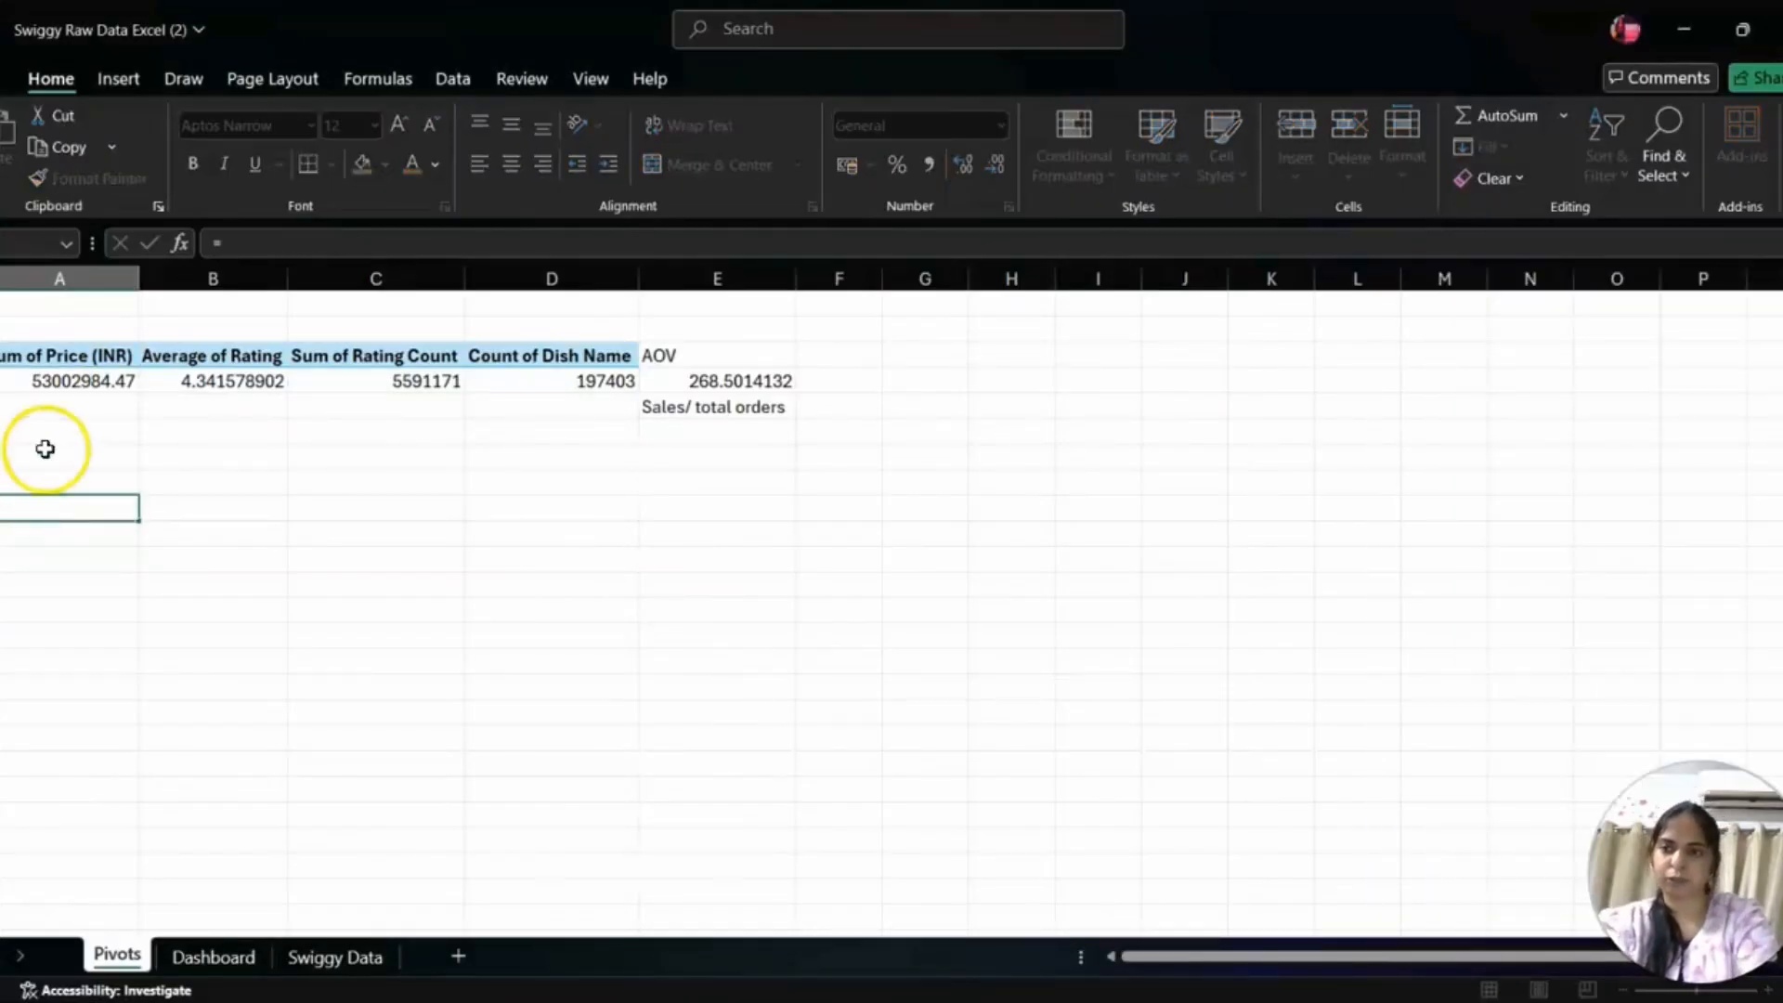
{"action": "left_click", "coordinate": [82, 389]}
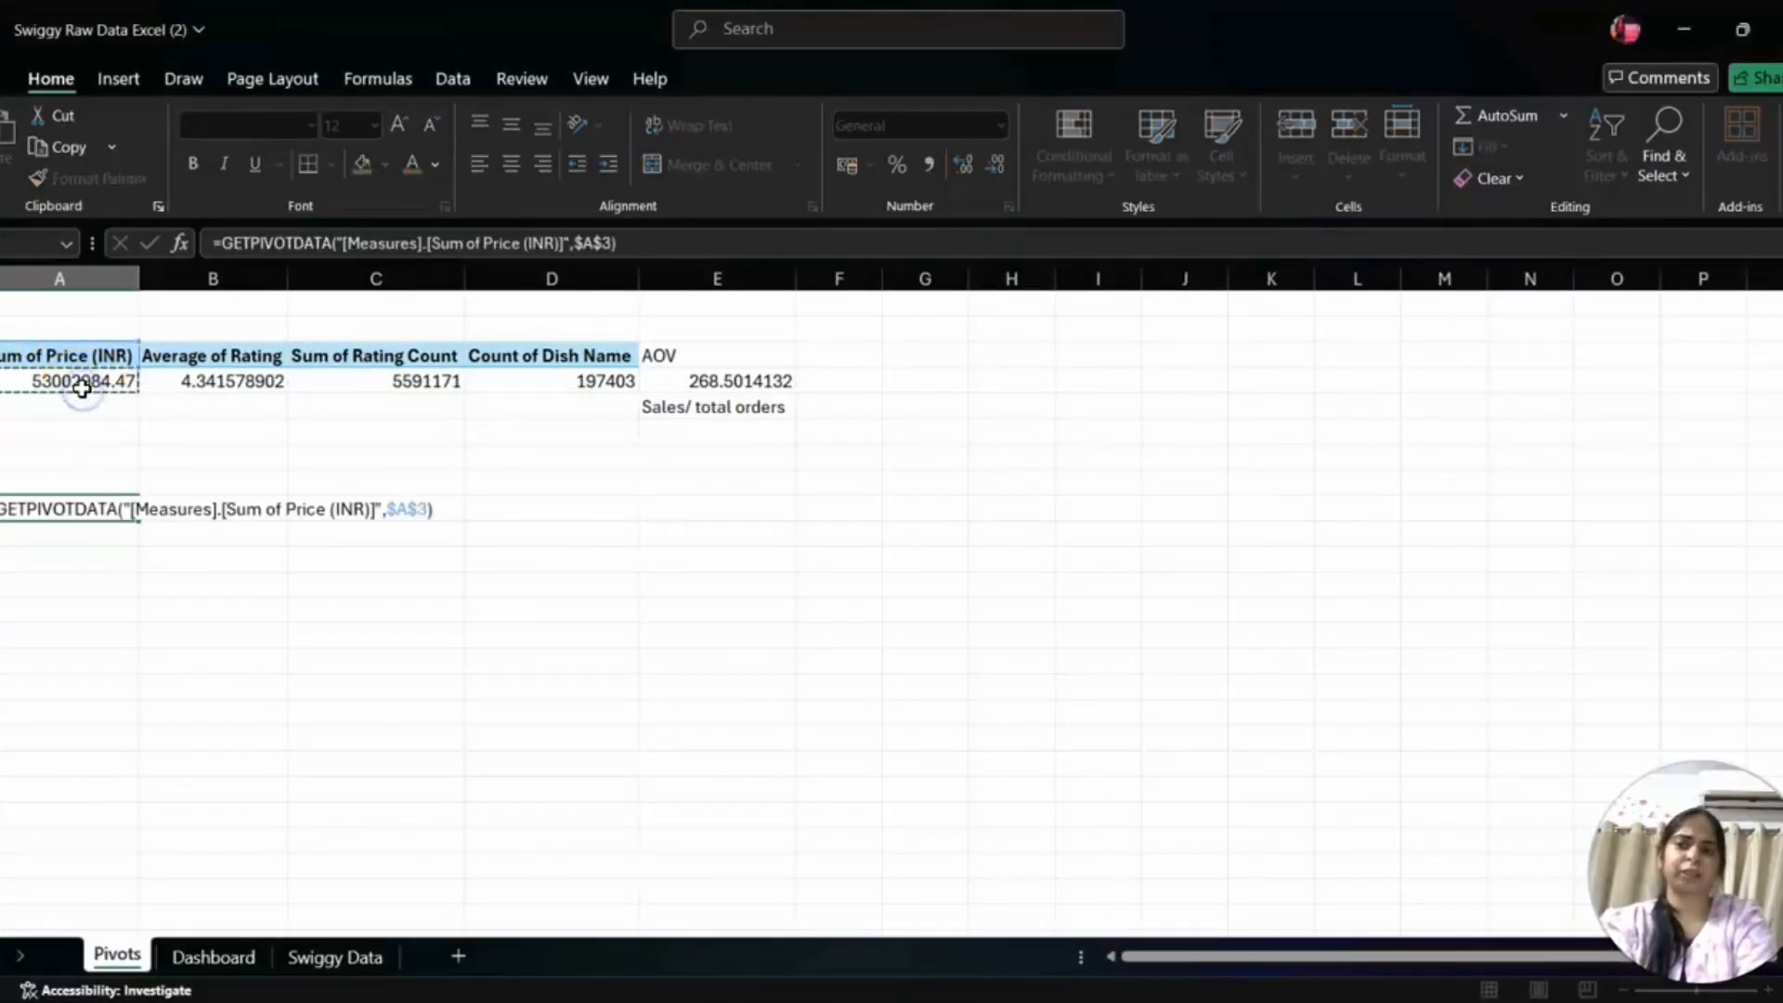
{"action": "key", "text": "Return"}
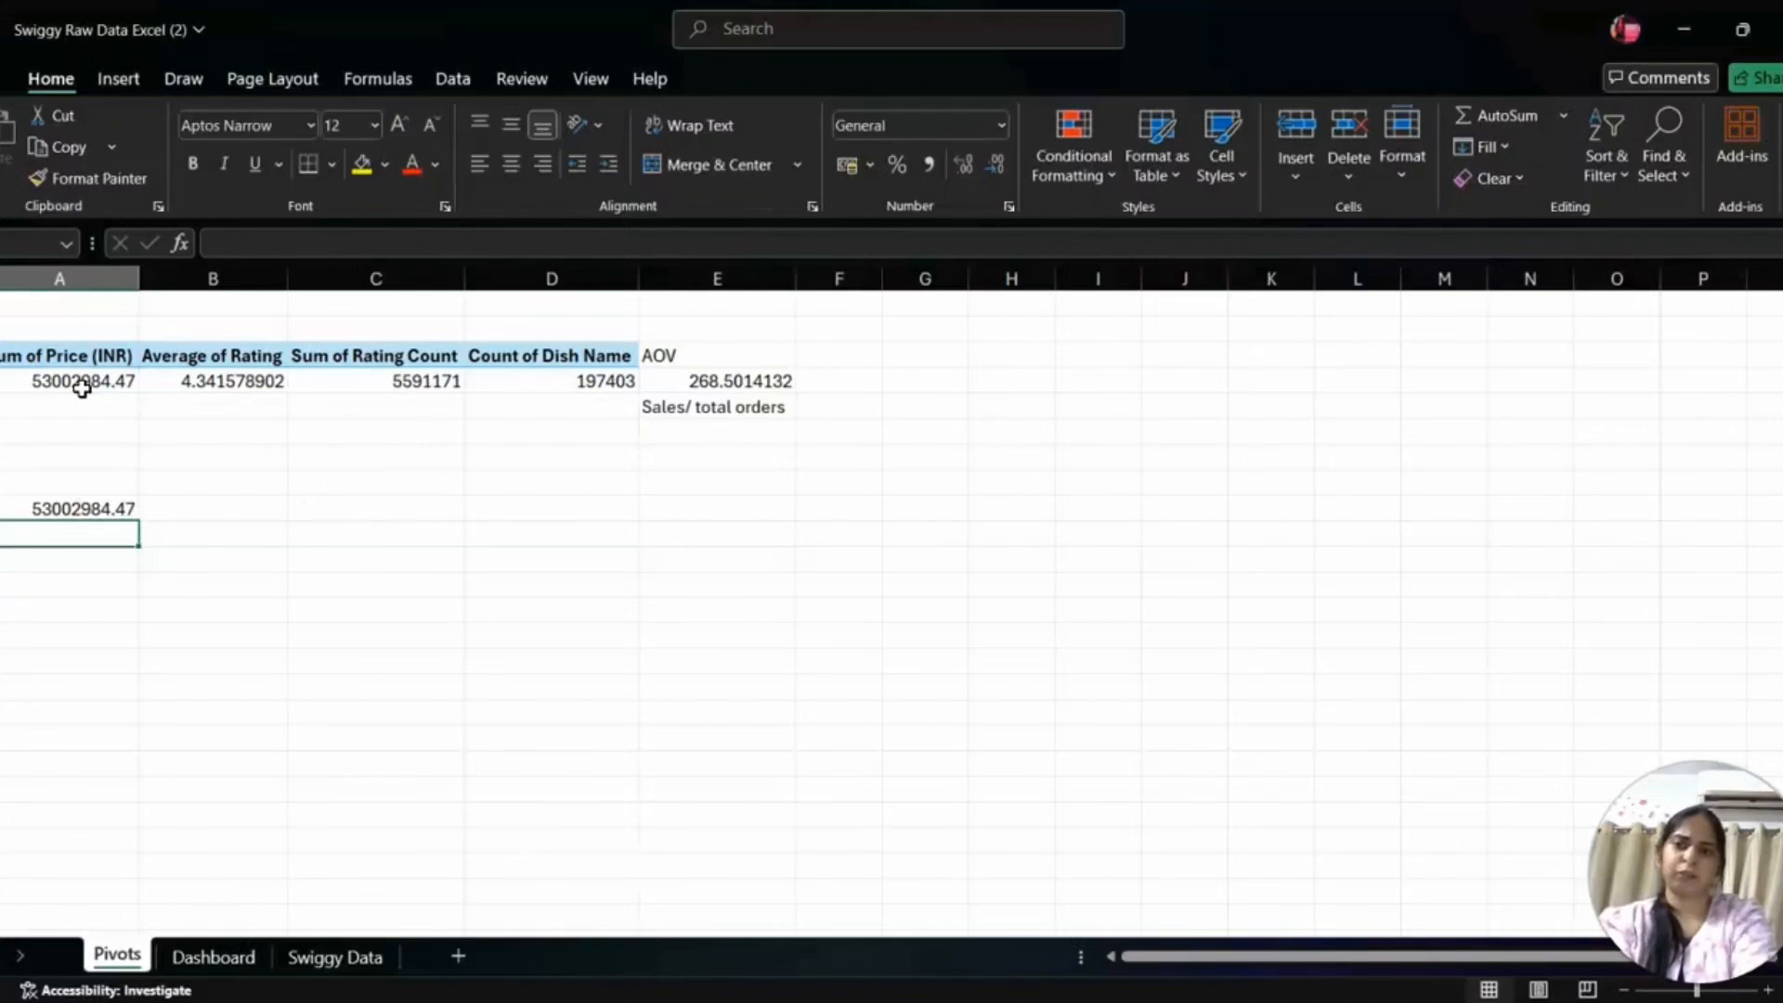
{"action": "left_click", "coordinate": [239, 510]}
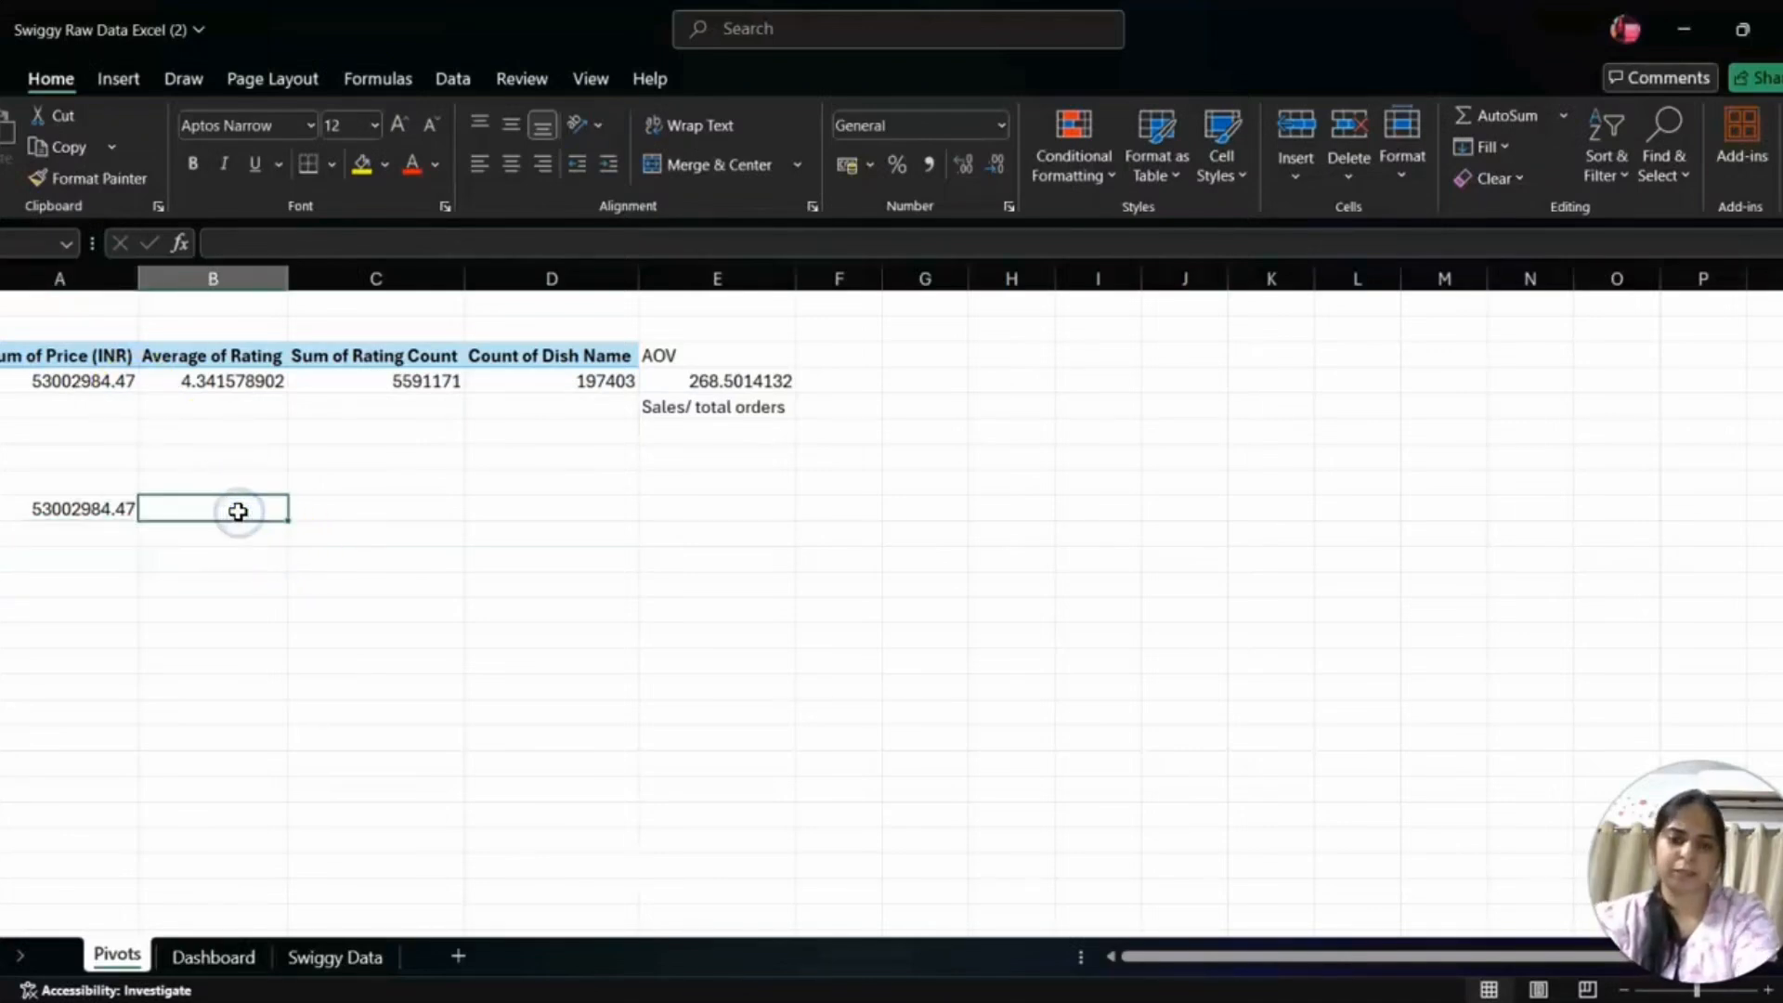
{"action": "type", "text": "="}
{"action": "left_click", "coordinate": [213, 379]}
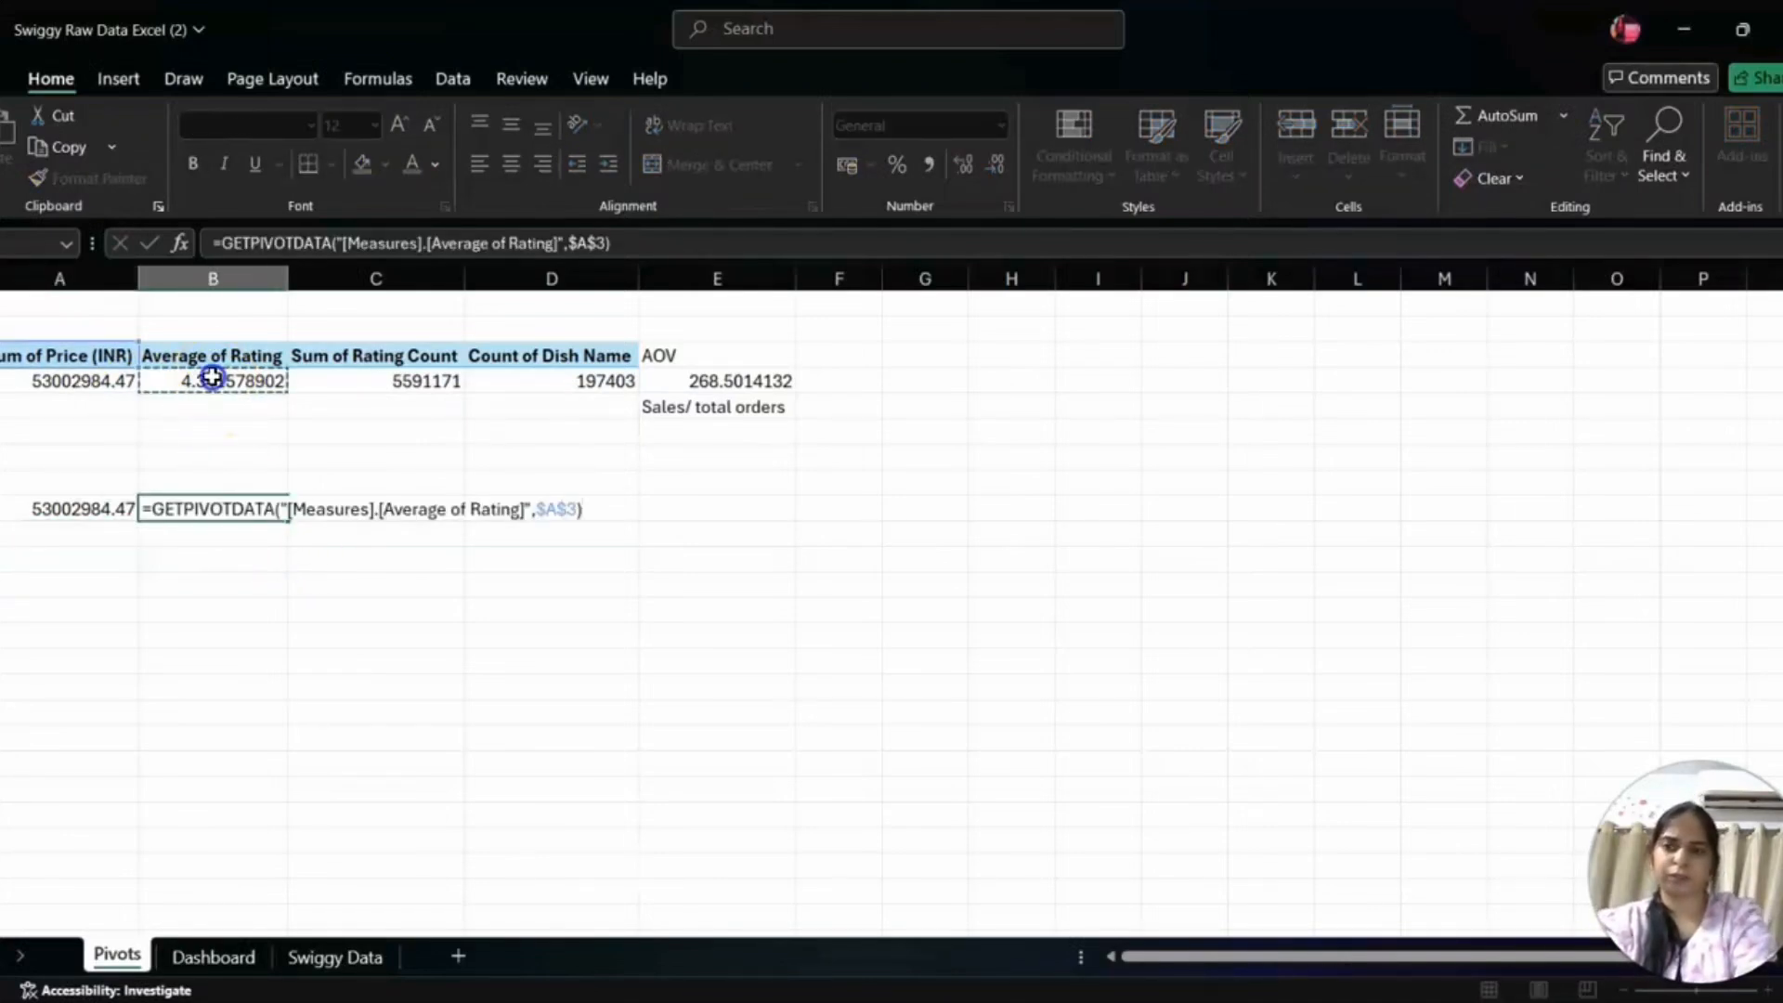
{"action": "key", "text": "Return"}
- Reference the PivotTable's Sum of Rating Count value in cell C9 and its Count of Dish Name value in cell D9
{"action": "left_click", "coordinate": [401, 513]}
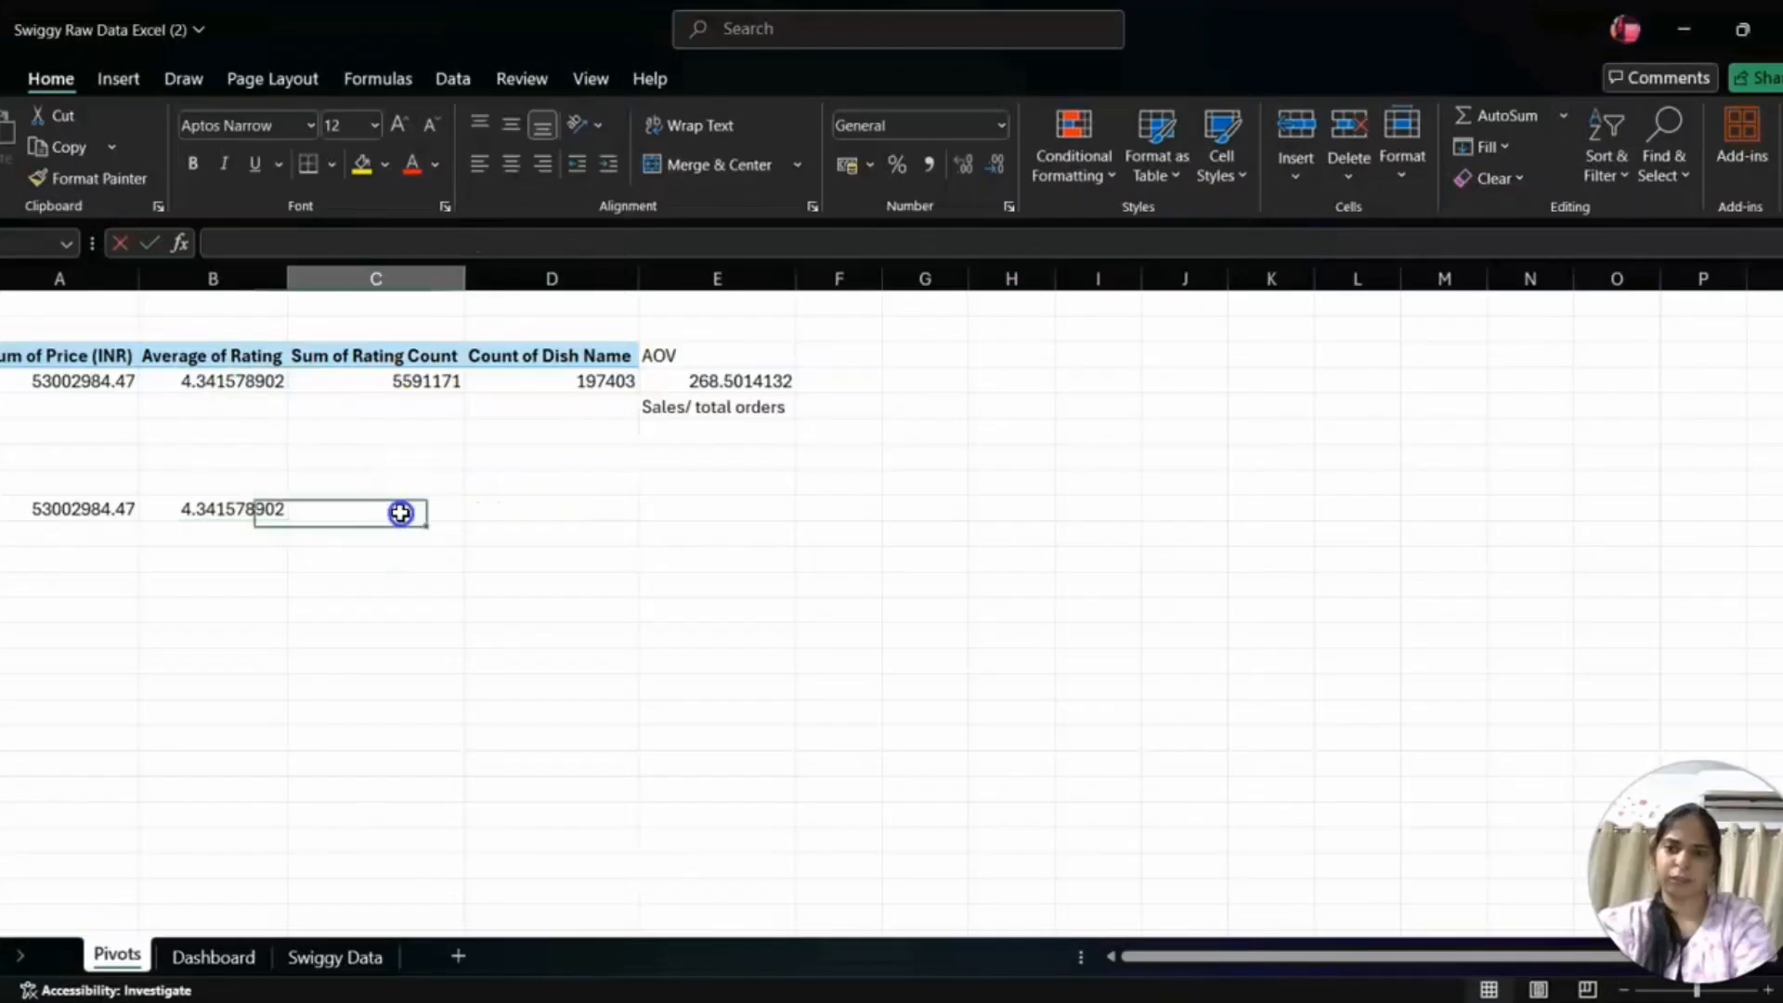
{"action": "type", "text": "="}
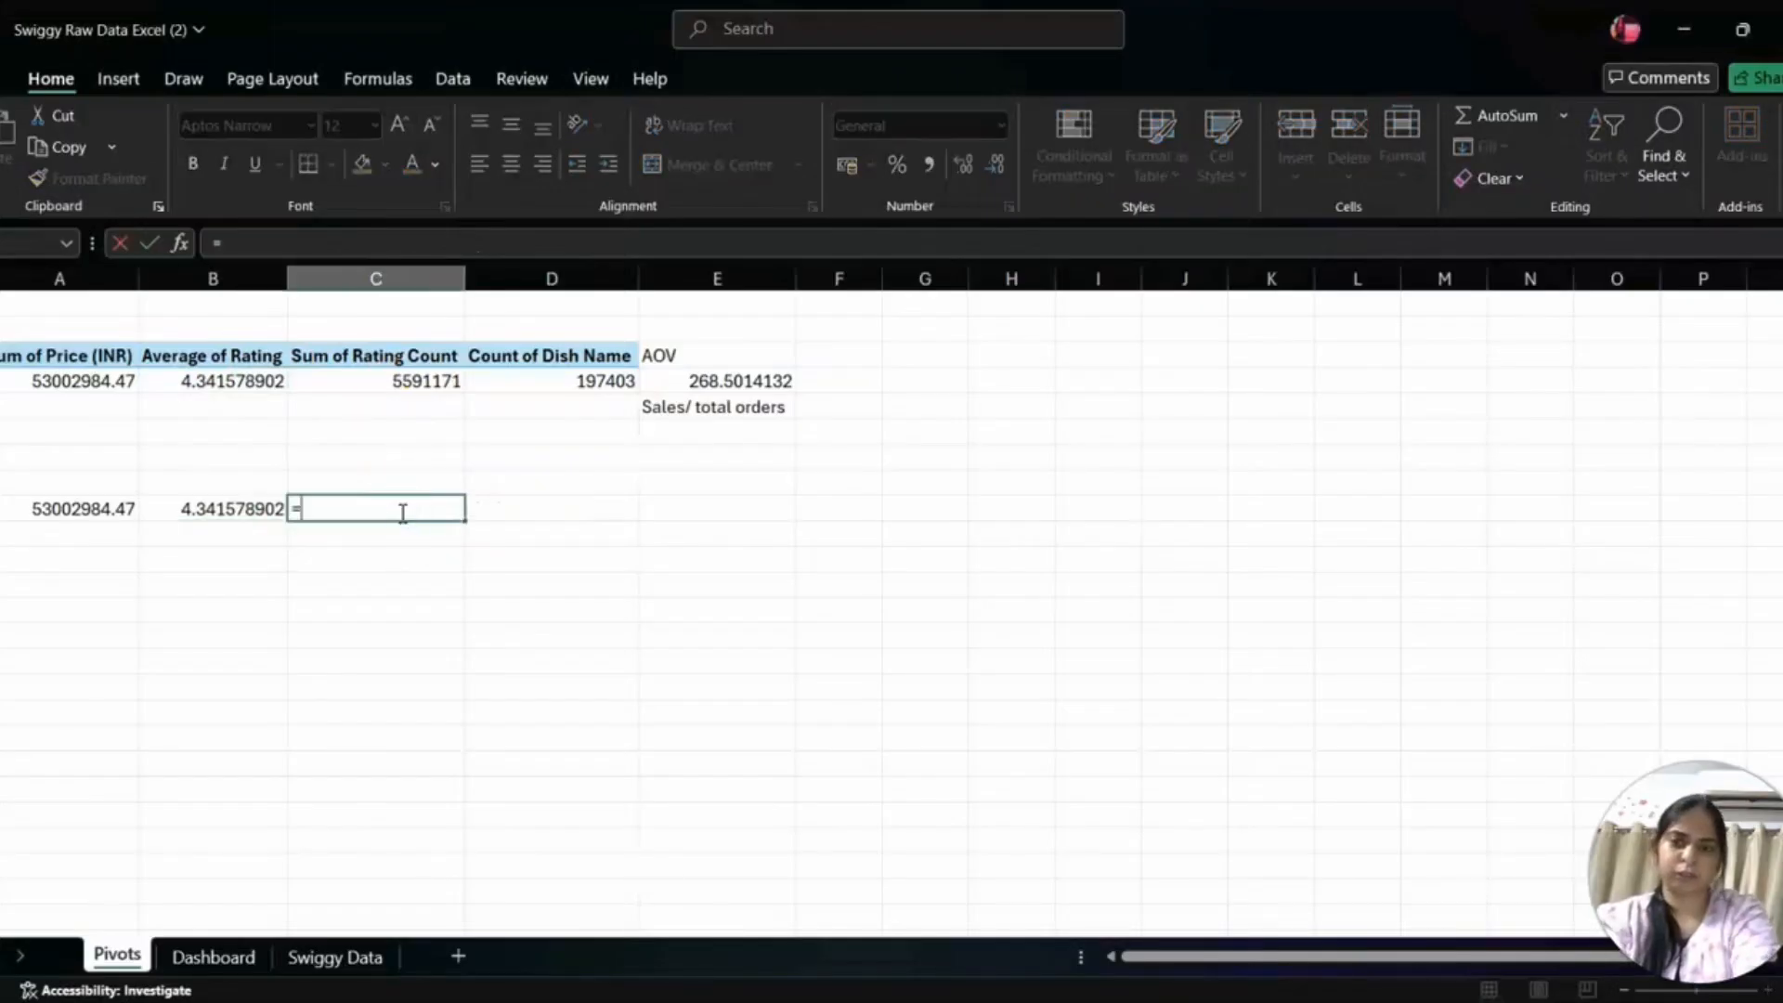
{"action": "left_click", "coordinate": [379, 381]}
{"action": "key", "text": "Return"}
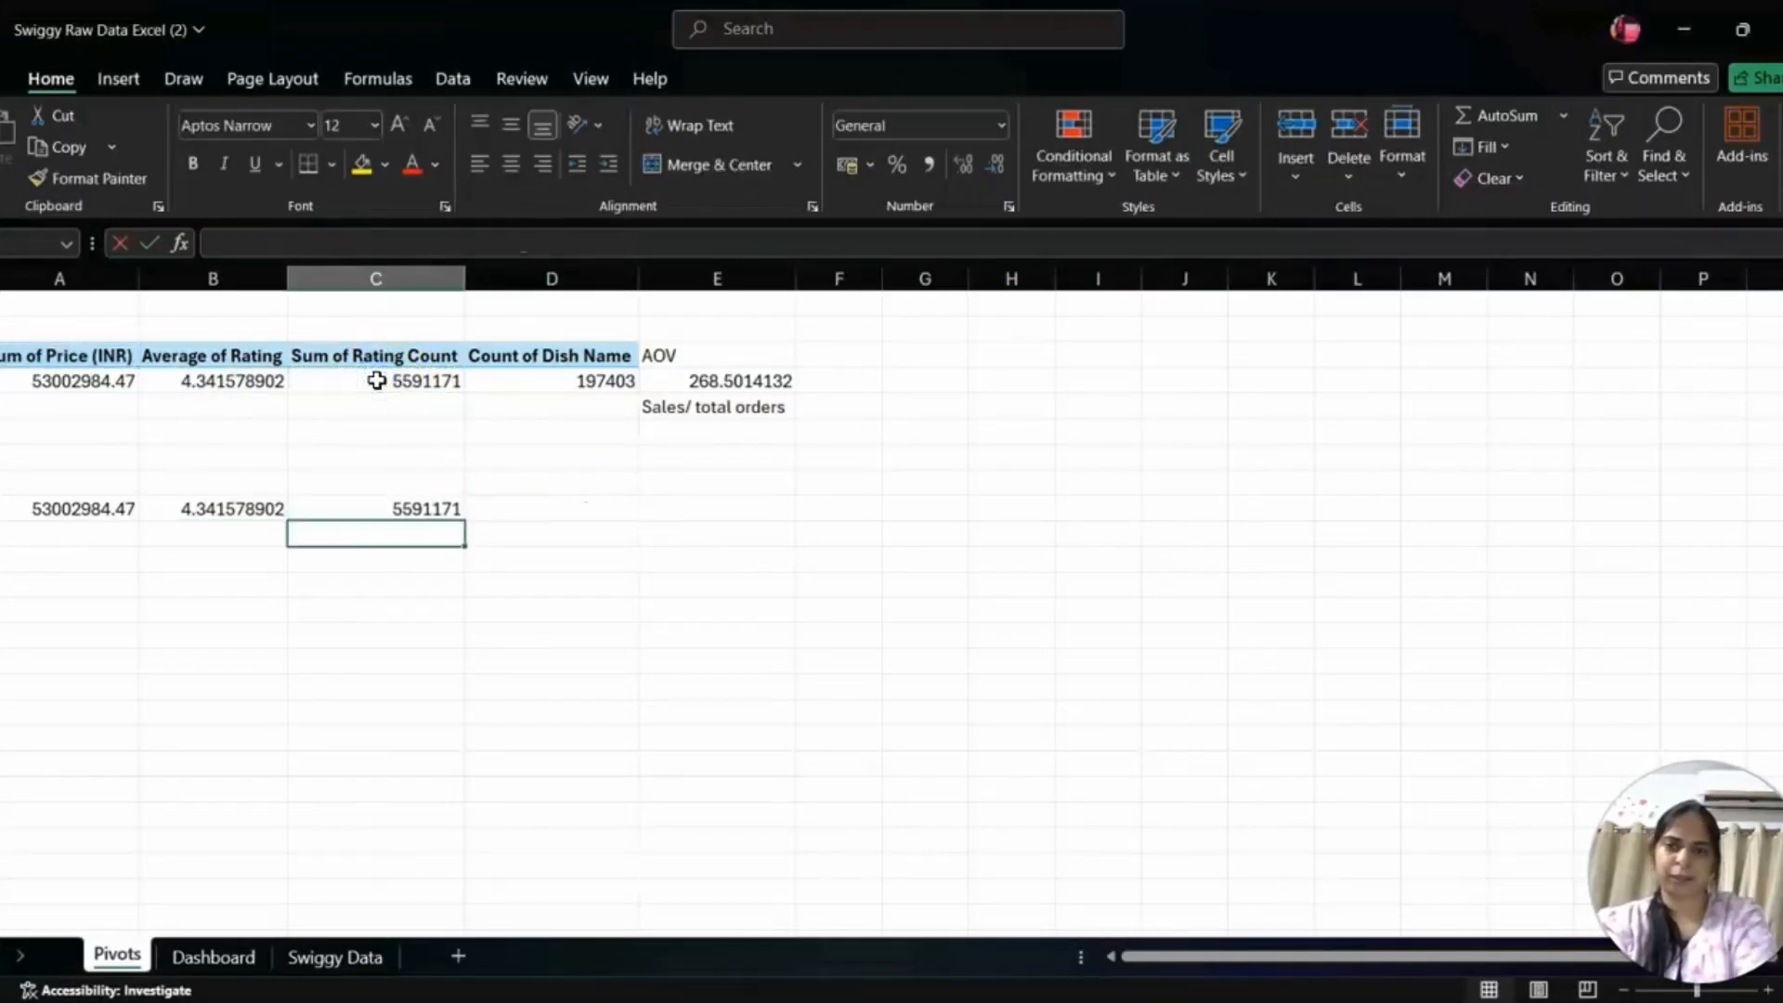
{"action": "left_click", "coordinate": [542, 502]}
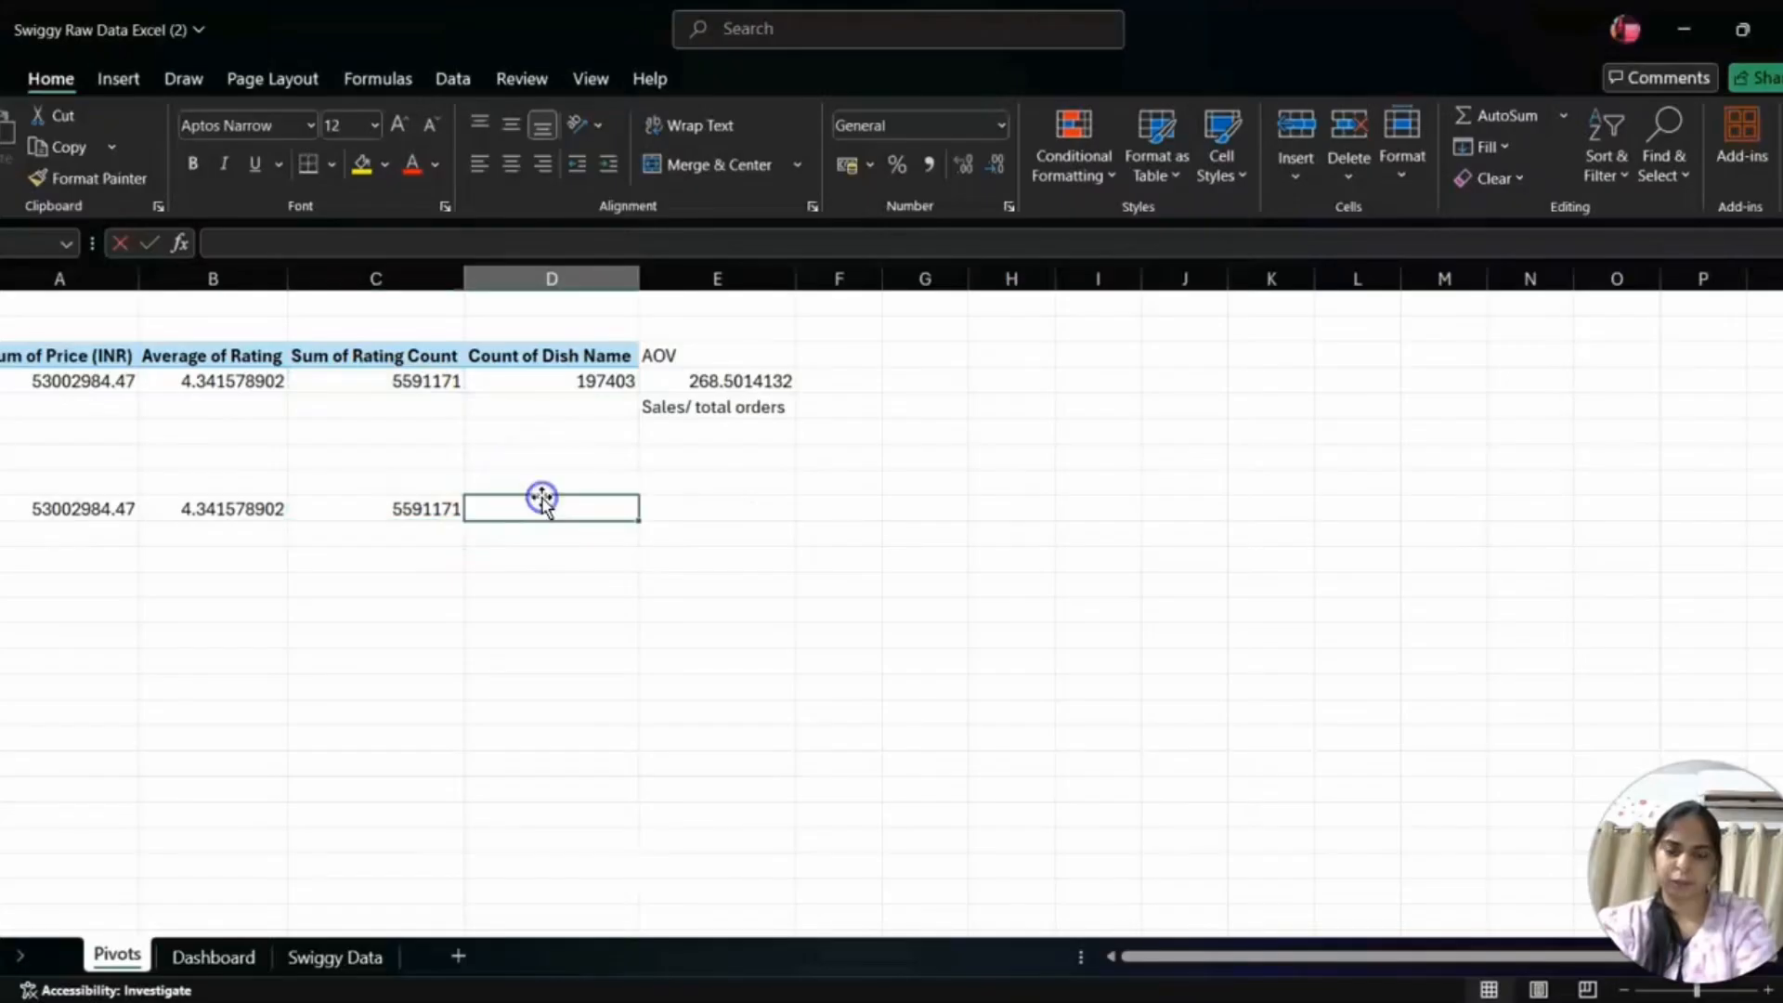
{"action": "type", "text": "="}
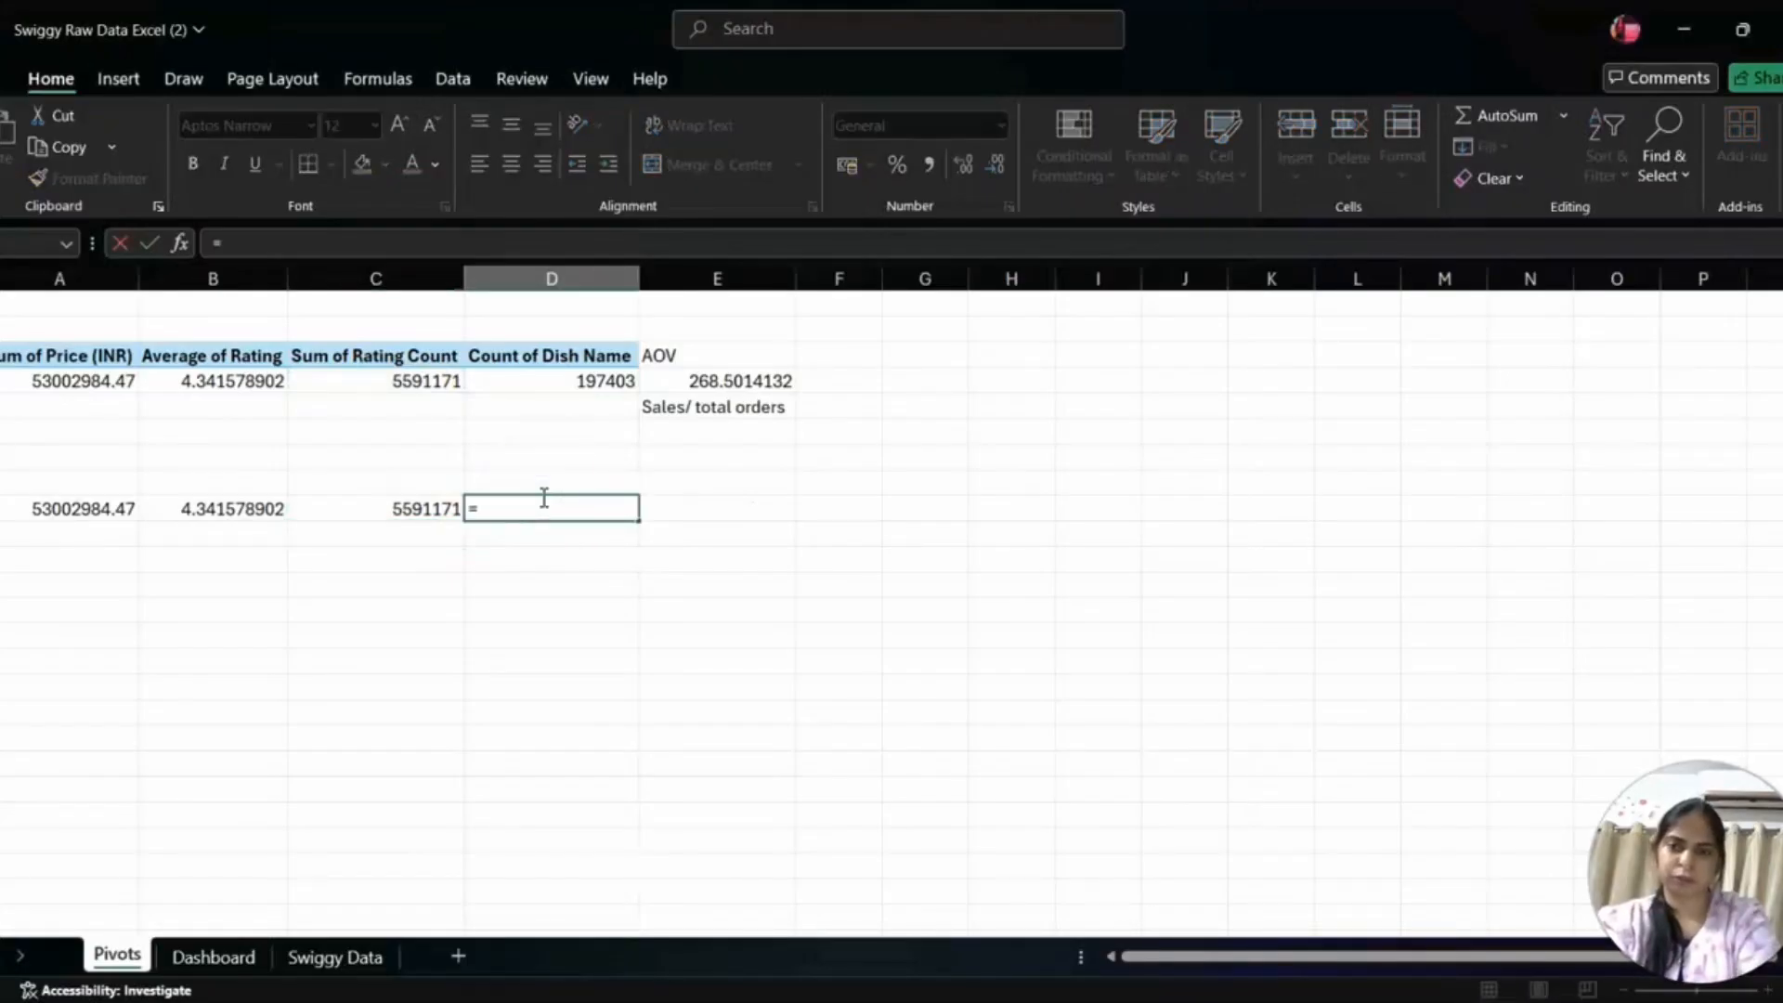
{"action": "left_click", "coordinate": [548, 383]}
{"action": "key", "text": "Return"}
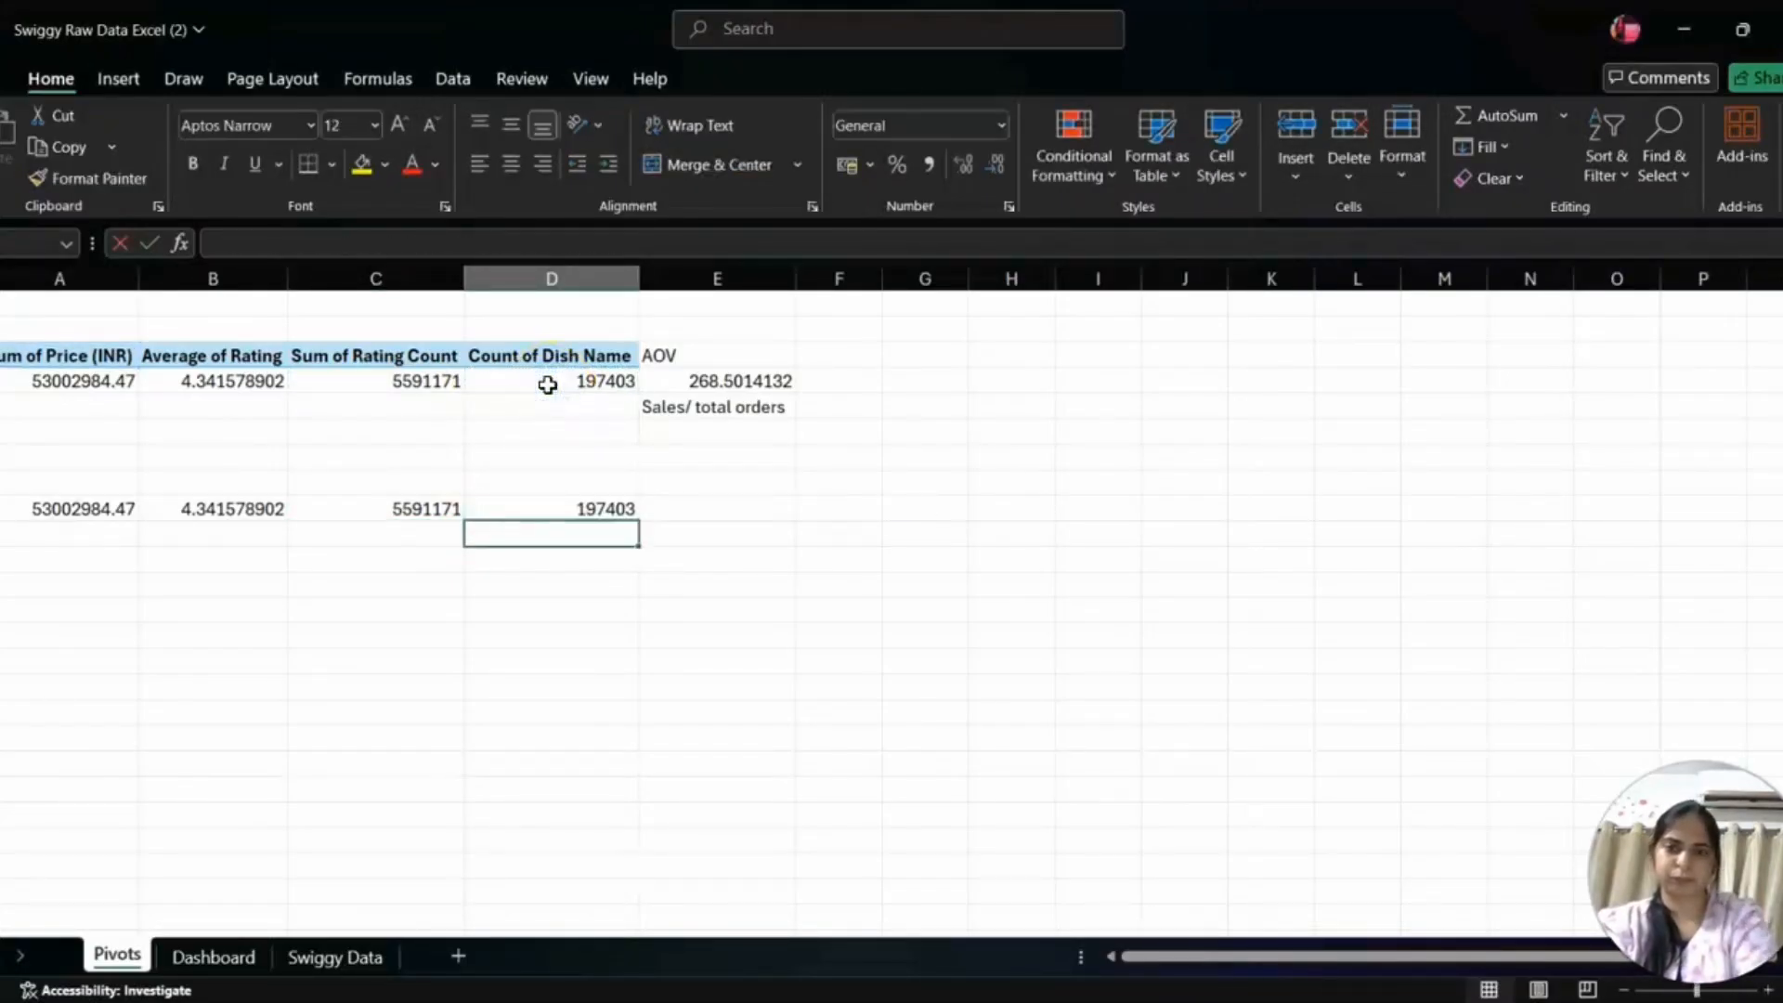
- Reference the calculated AOV value from cell E4 in cell E9
{"action": "left_click", "coordinate": [711, 511]}
{"action": "type", "text": "="}
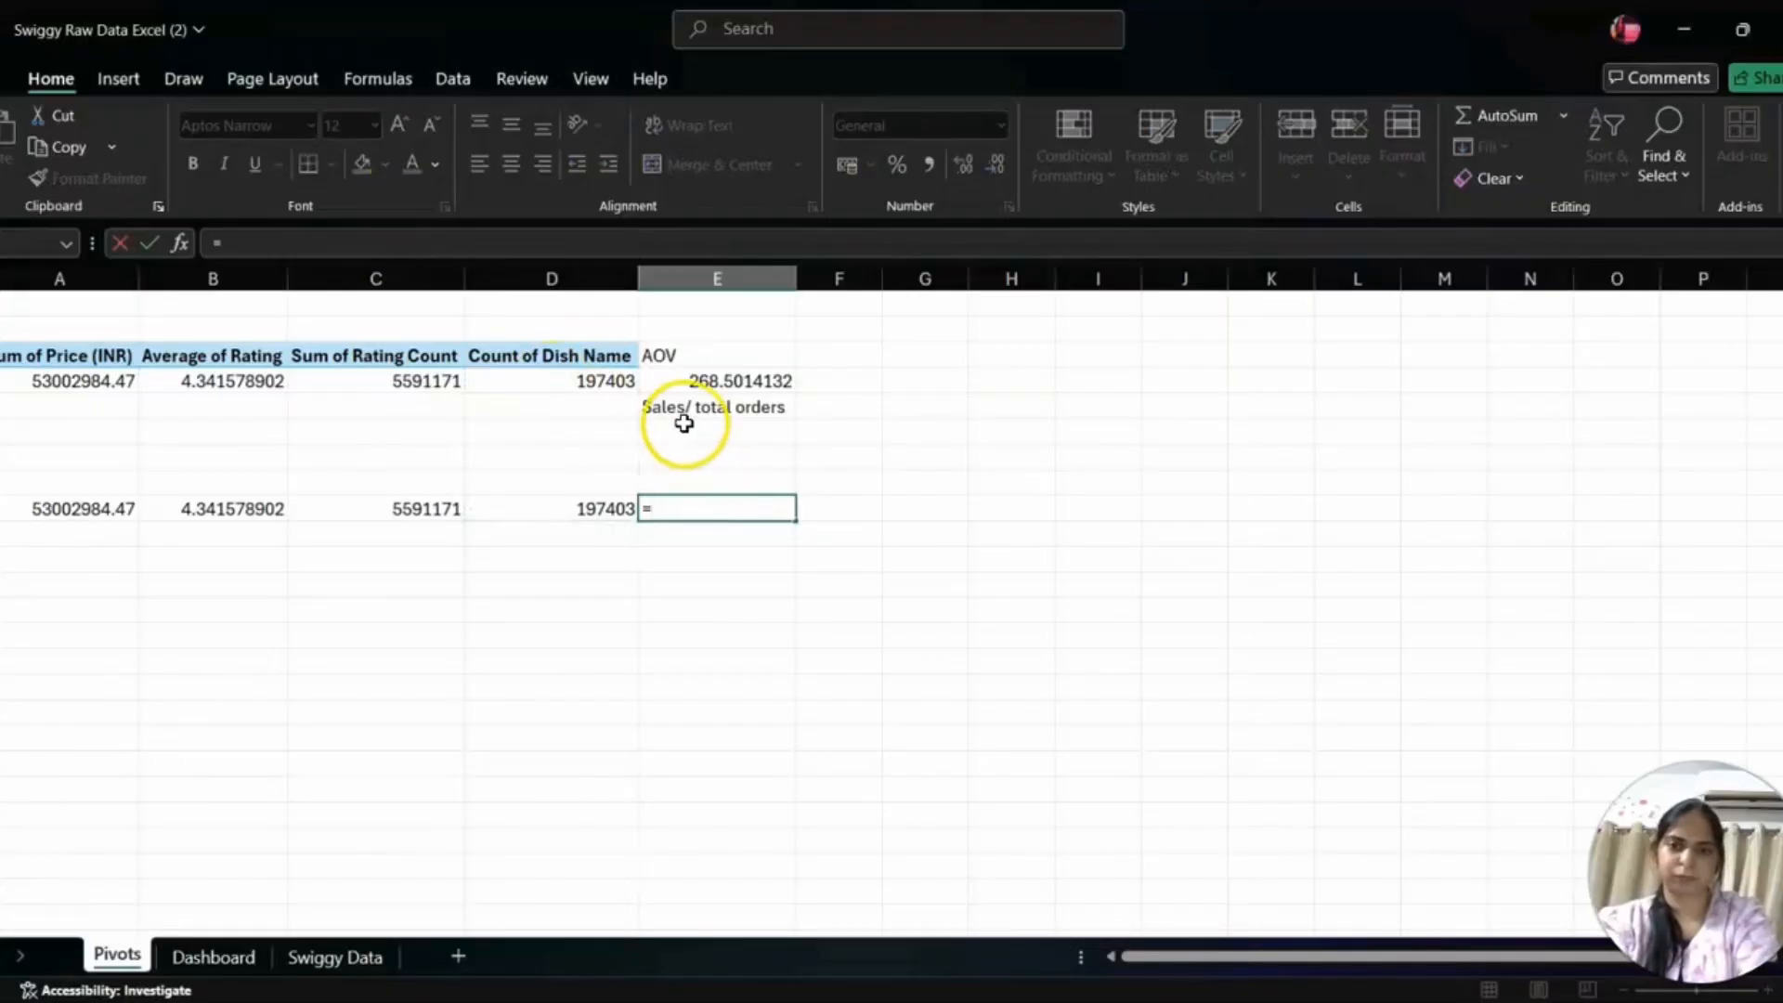
{"action": "left_click", "coordinate": [675, 381]}
{"action": "key", "text": "Return"}
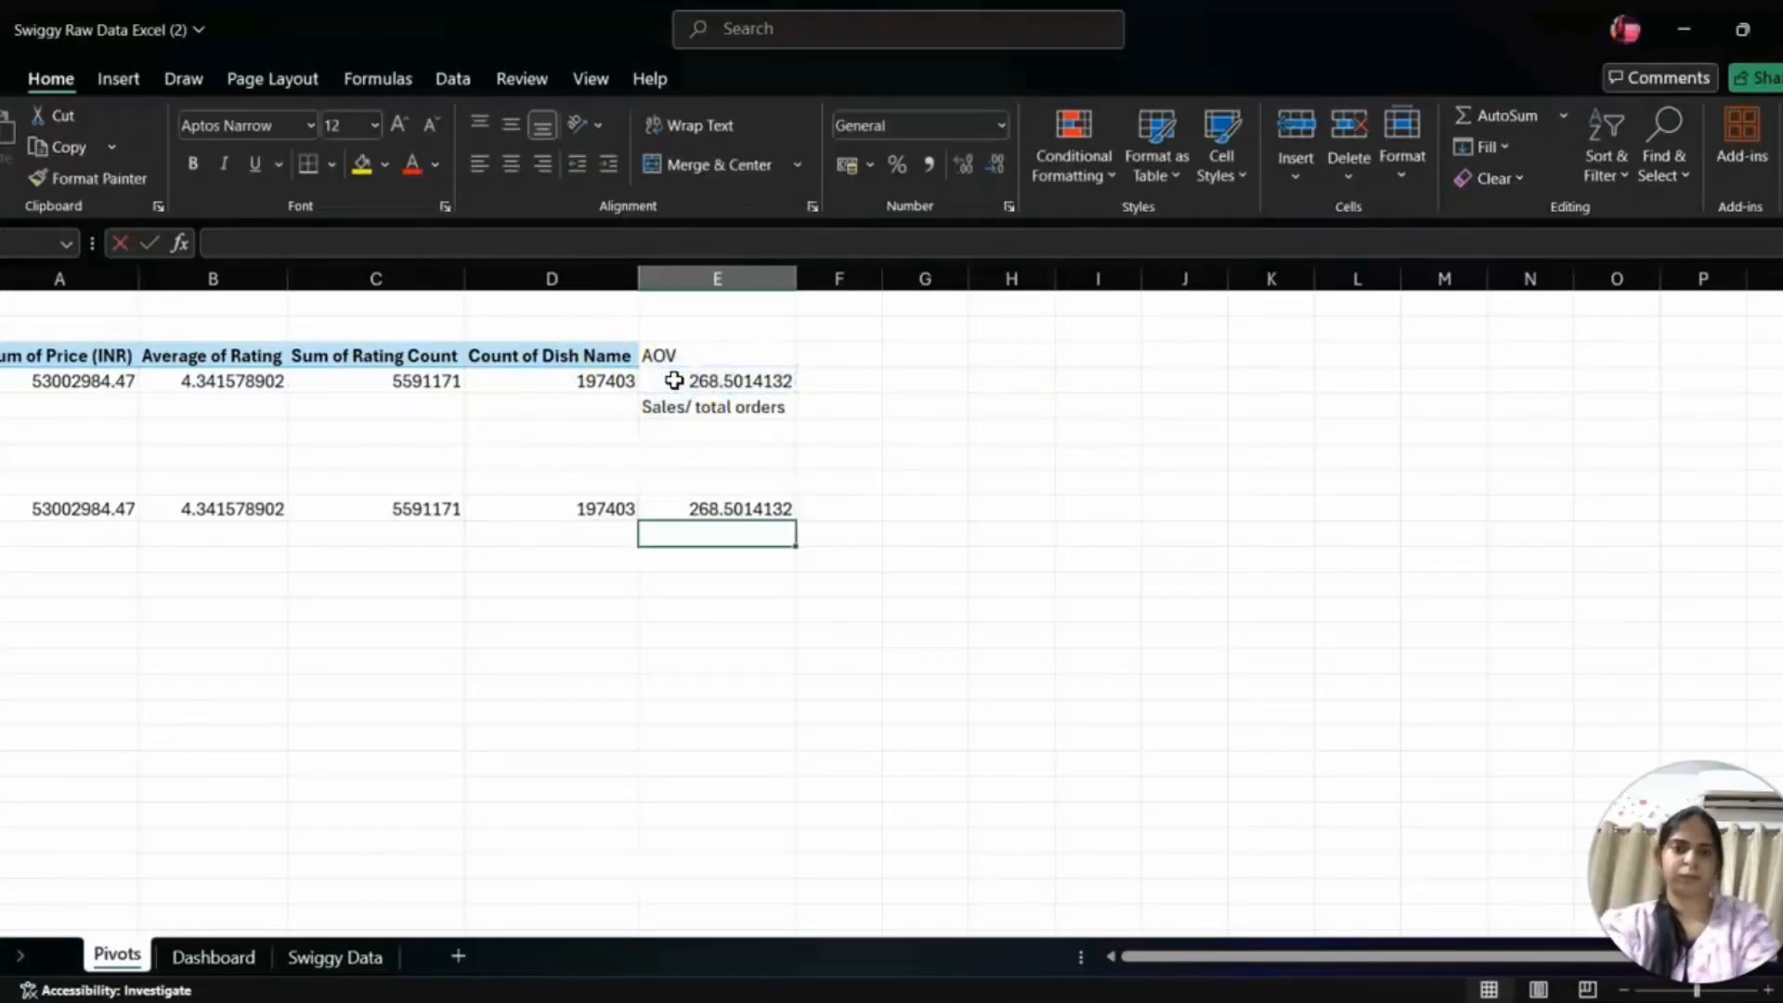
- Label the first three referenced values in row 8 as Total Sales, Avg Rating and Rating count
{"action": "left_click", "coordinate": [78, 489]}
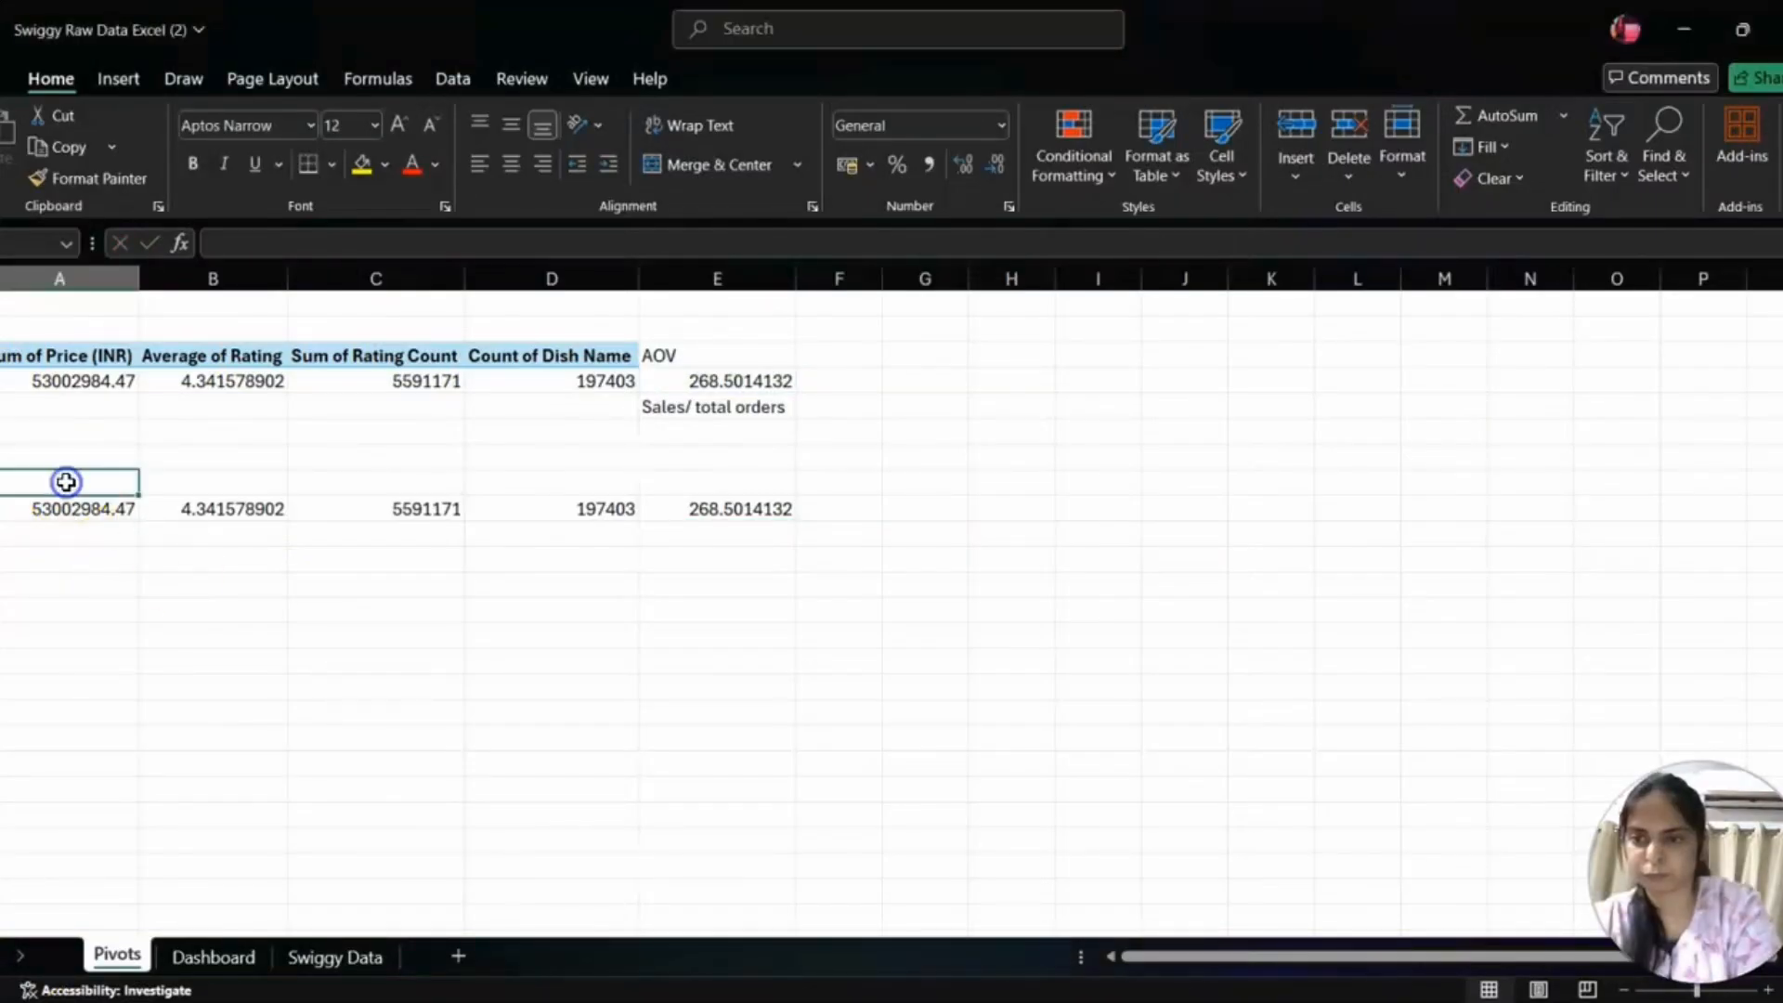
{"action": "type", "text": "Total Sales"}
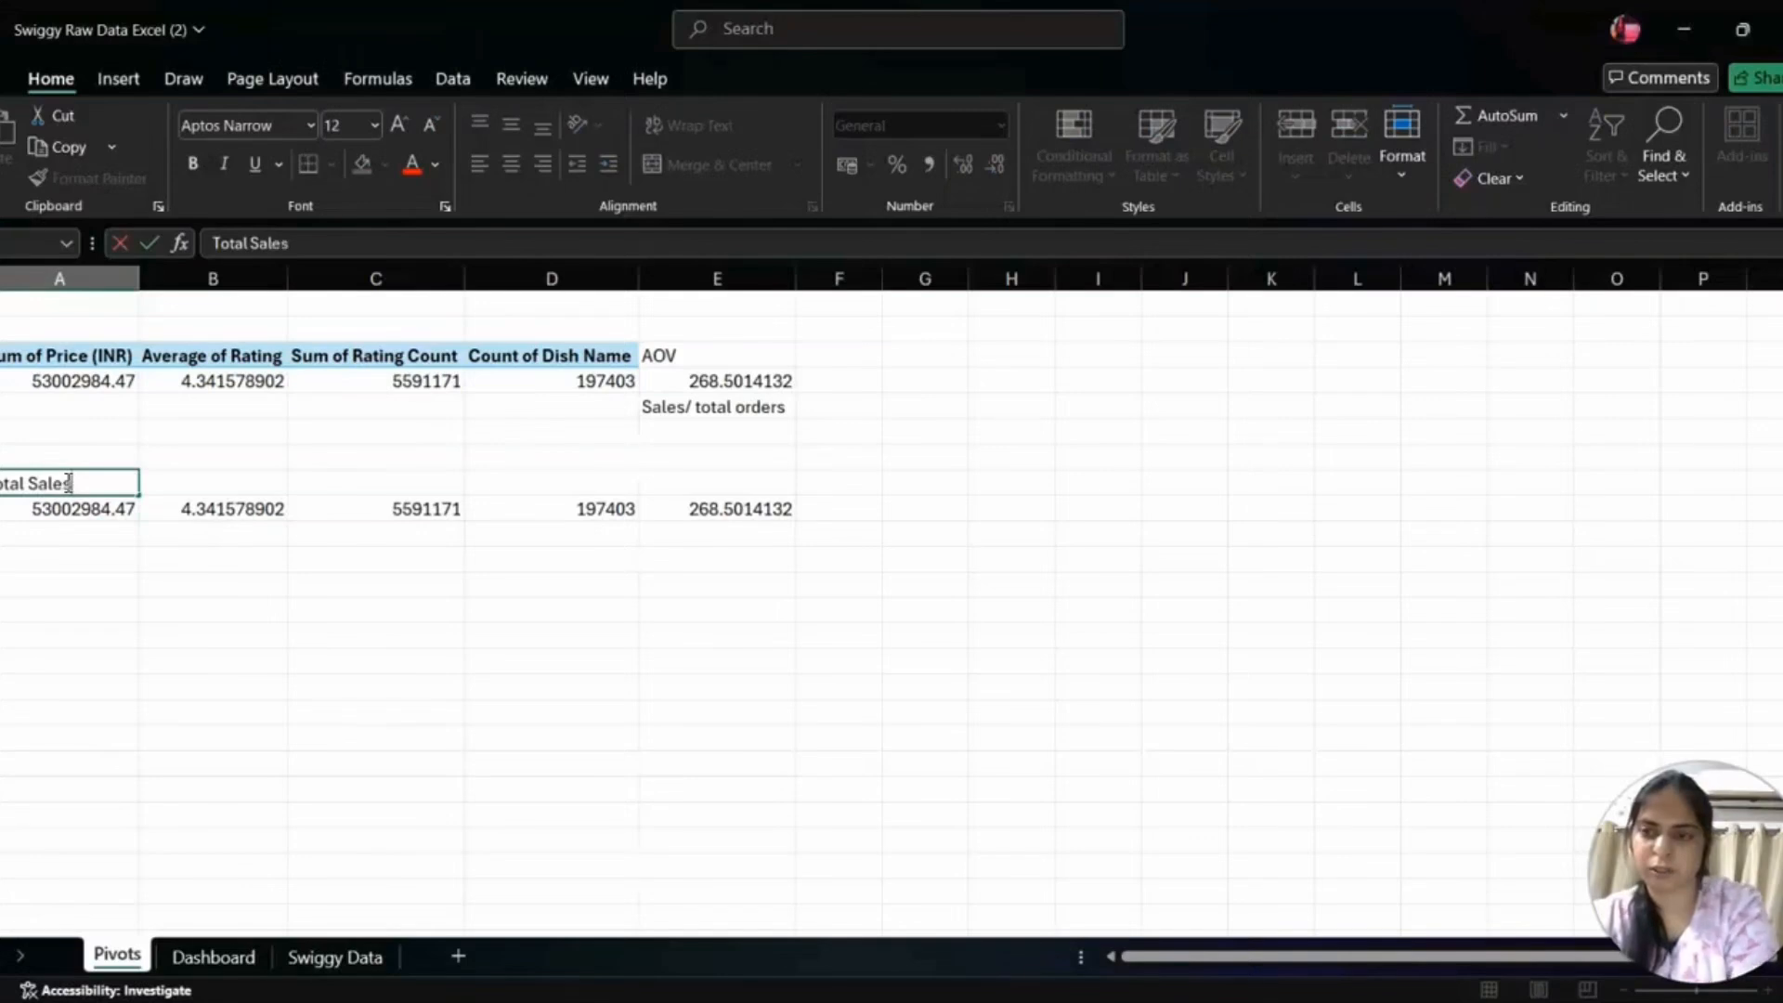
{"action": "key", "text": "Tab"}
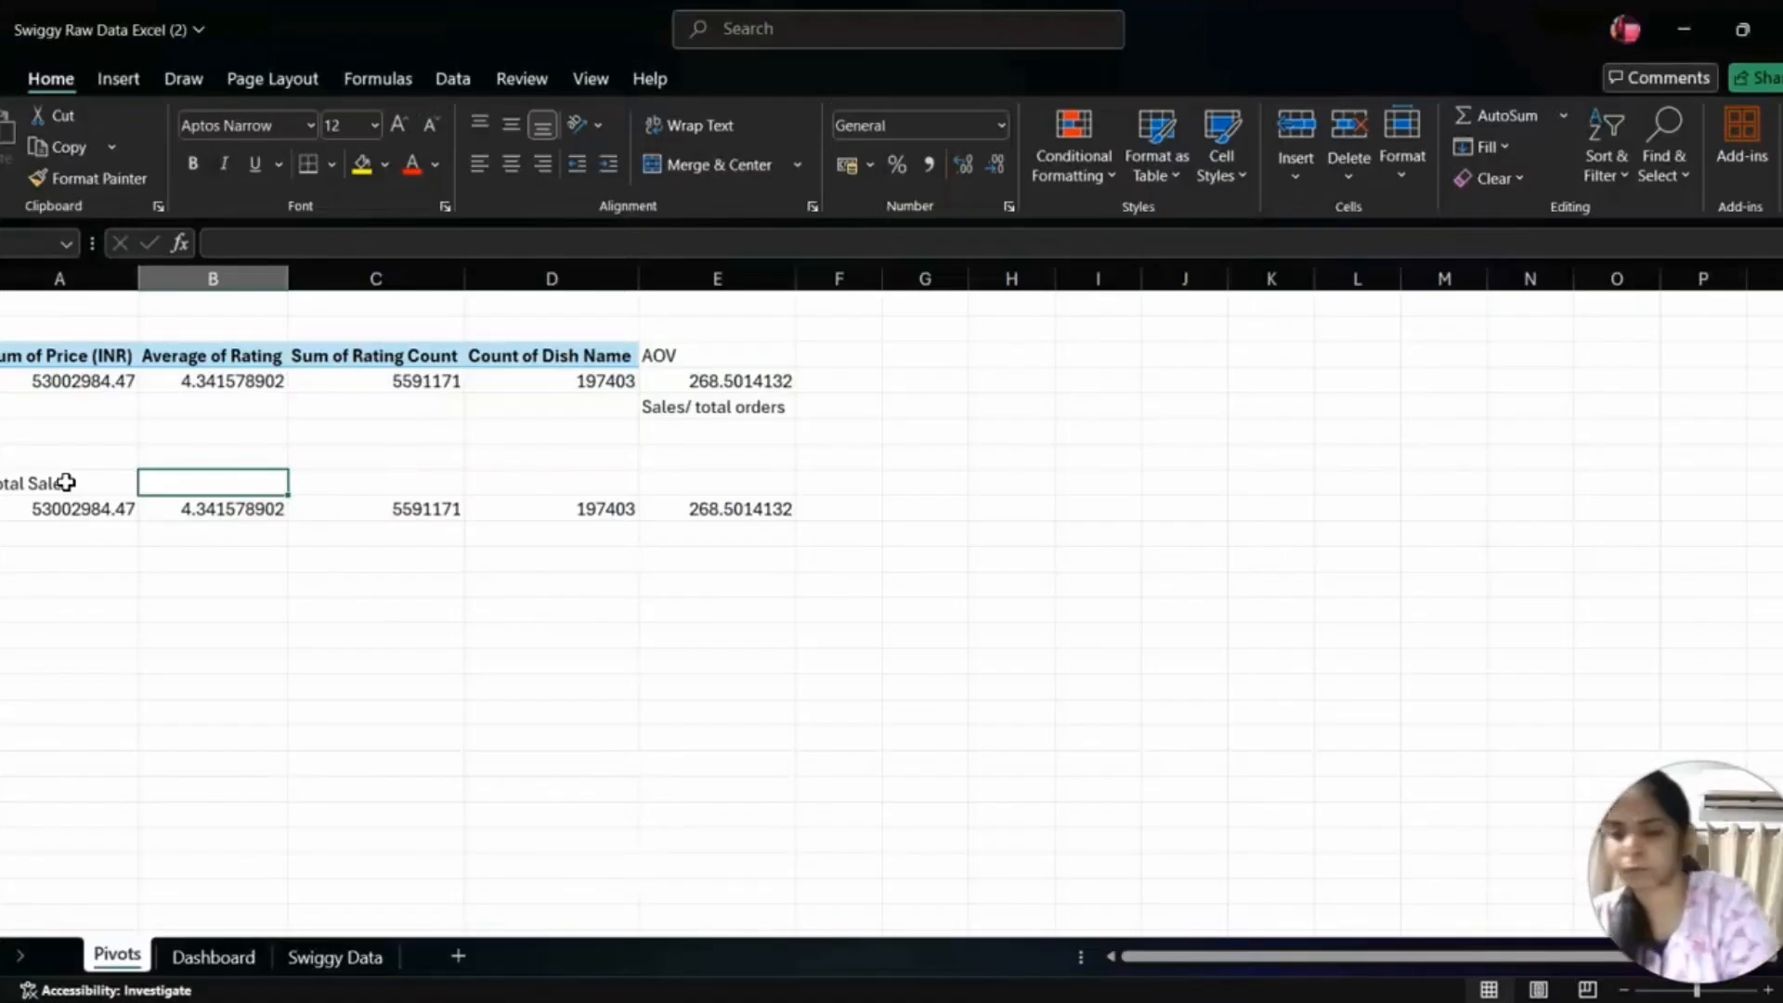
{"action": "type", "text": "A"}
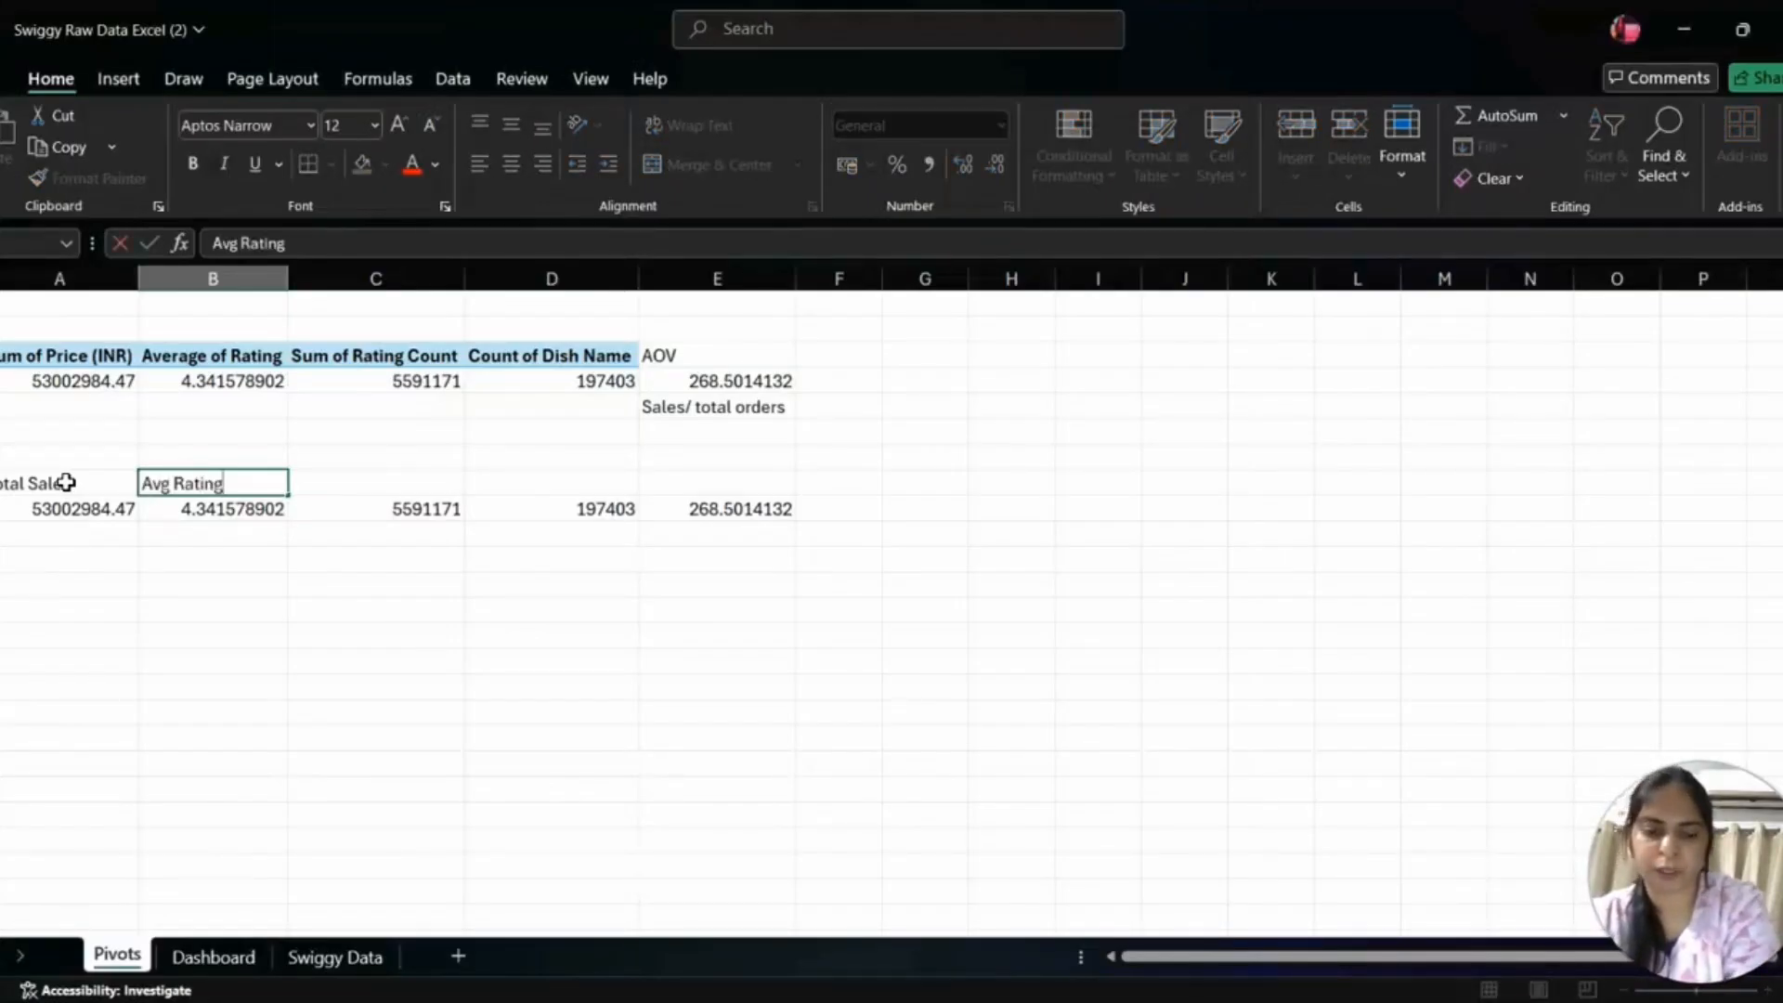
{"action": "type", "text": "vg Rating"}
{"action": "key", "text": "Tab"}
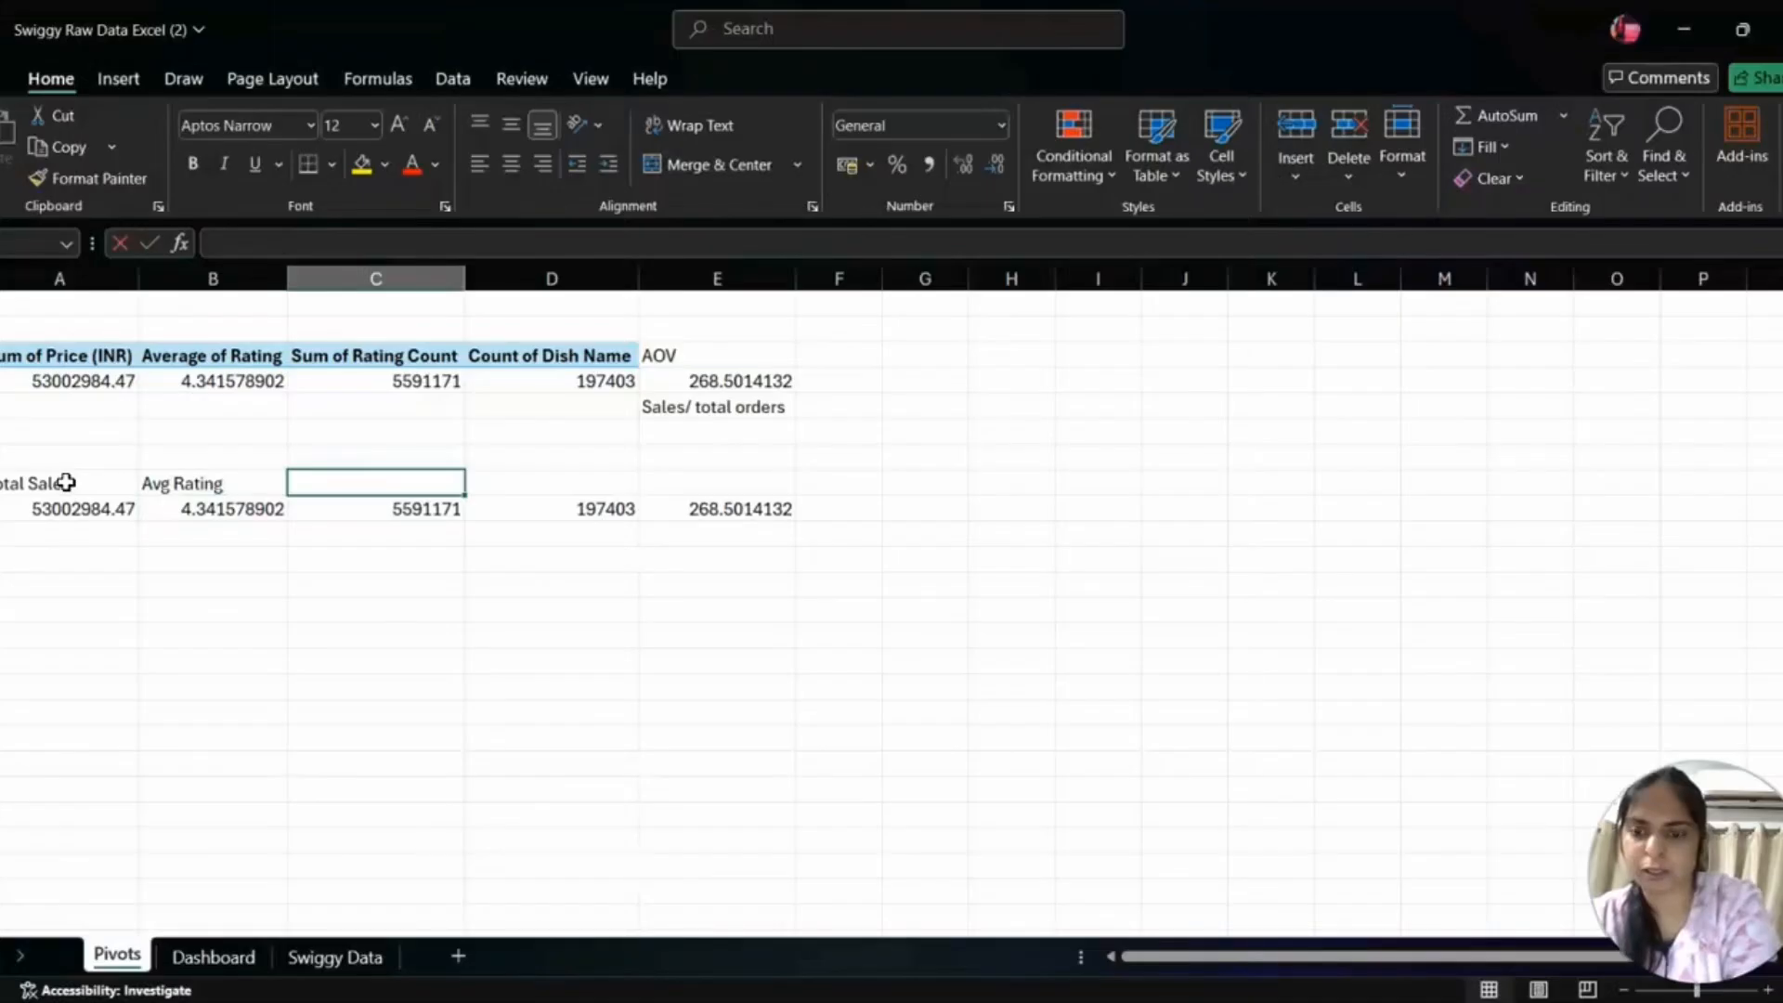
{"action": "type", "text": "Ra"}
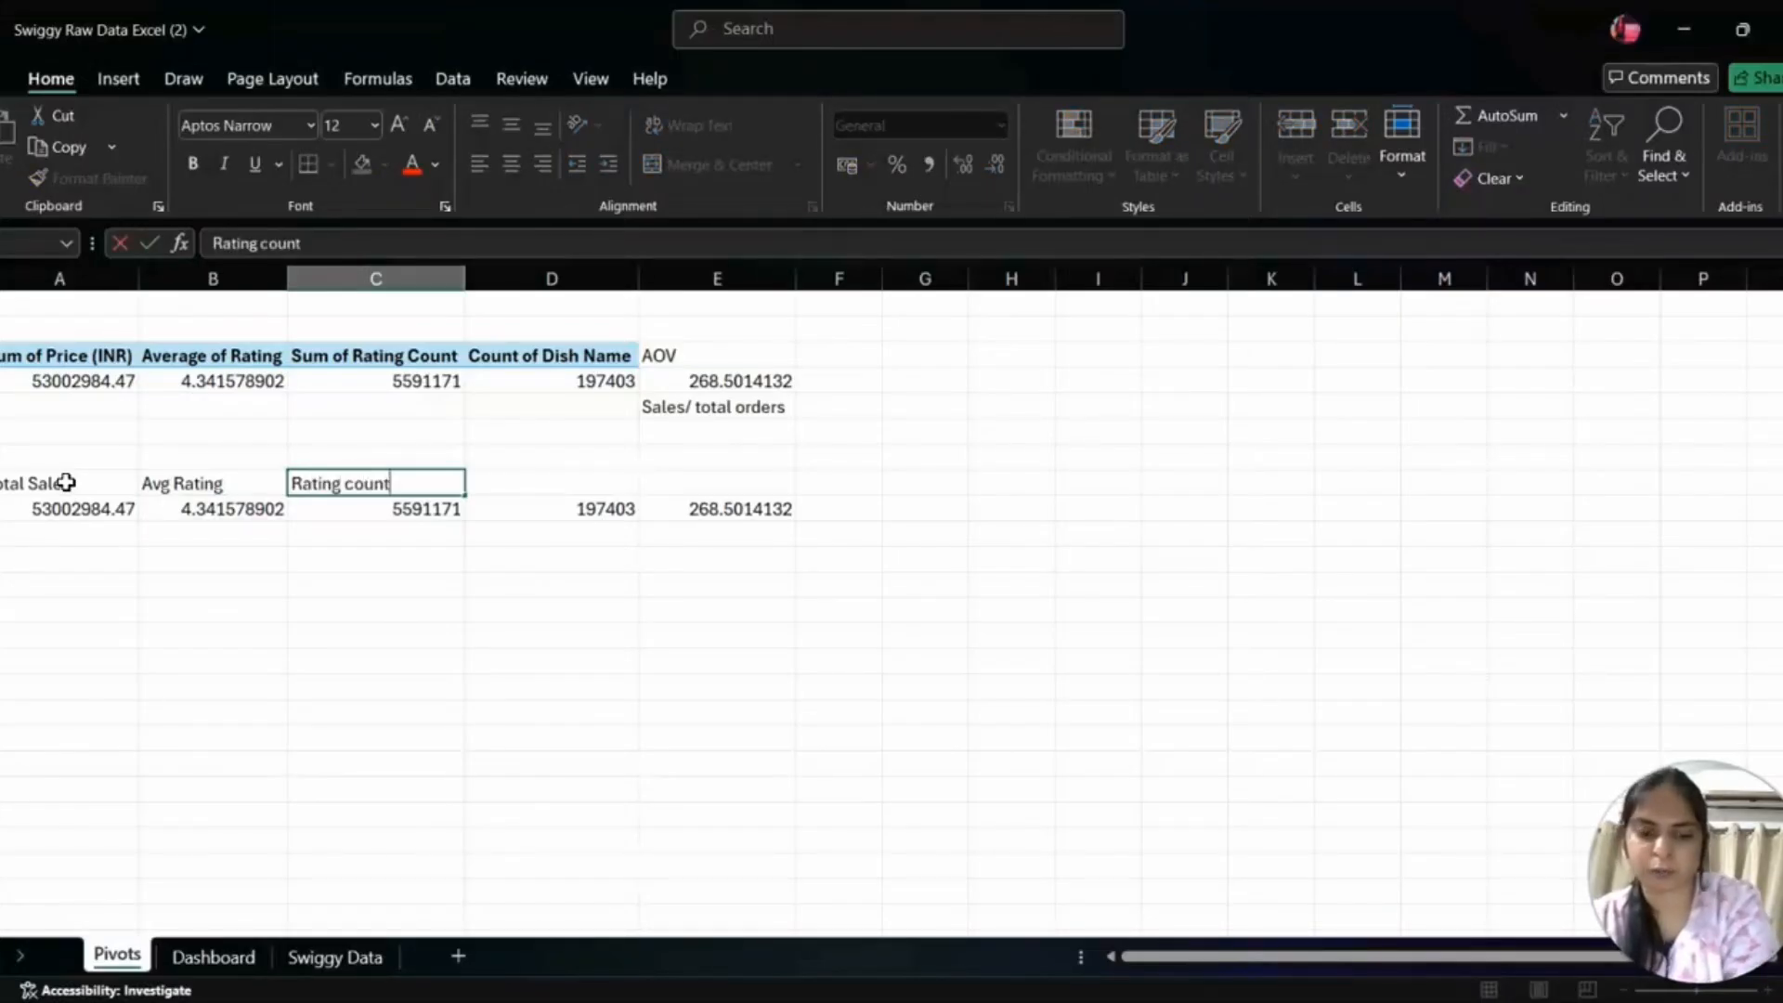
{"action": "type", "text": "ting count"}
- Correct the label in cell C8 to Rating Count with a capital C
{"action": "left_click", "coordinate": [66, 482]}
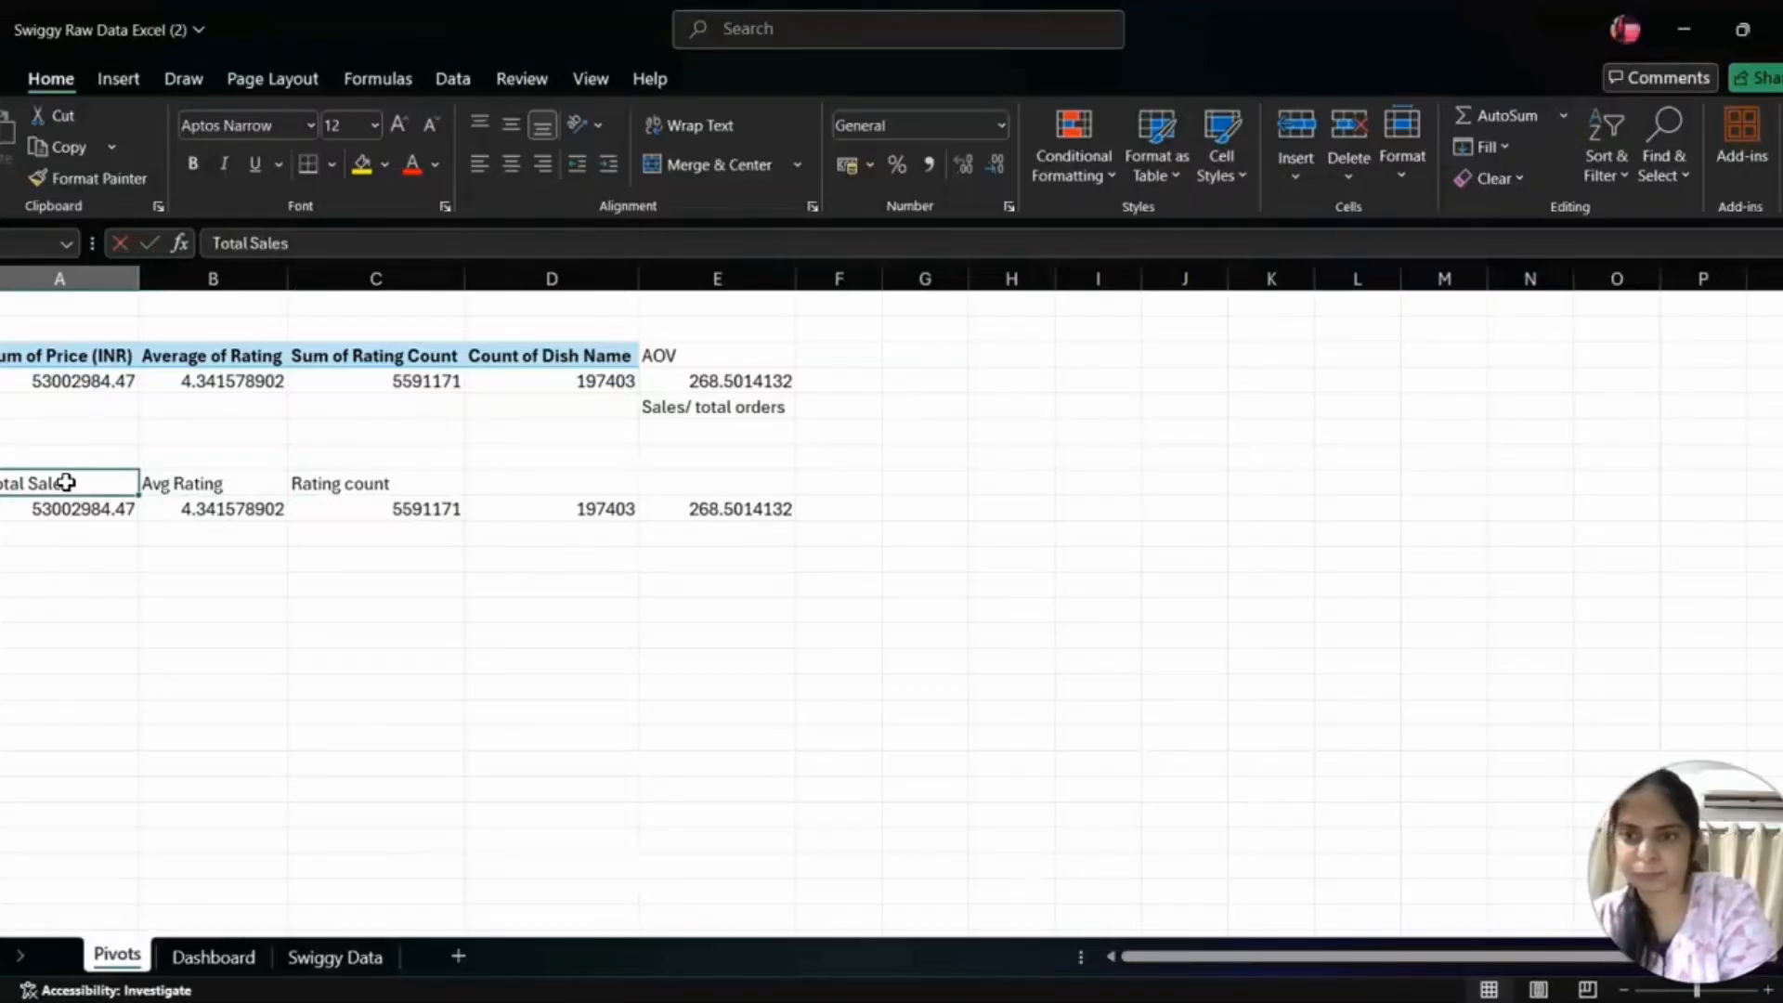
{"action": "key", "text": "Right"}
{"action": "key", "text": "Right"}
{"action": "left_click", "coordinate": [367, 487]}
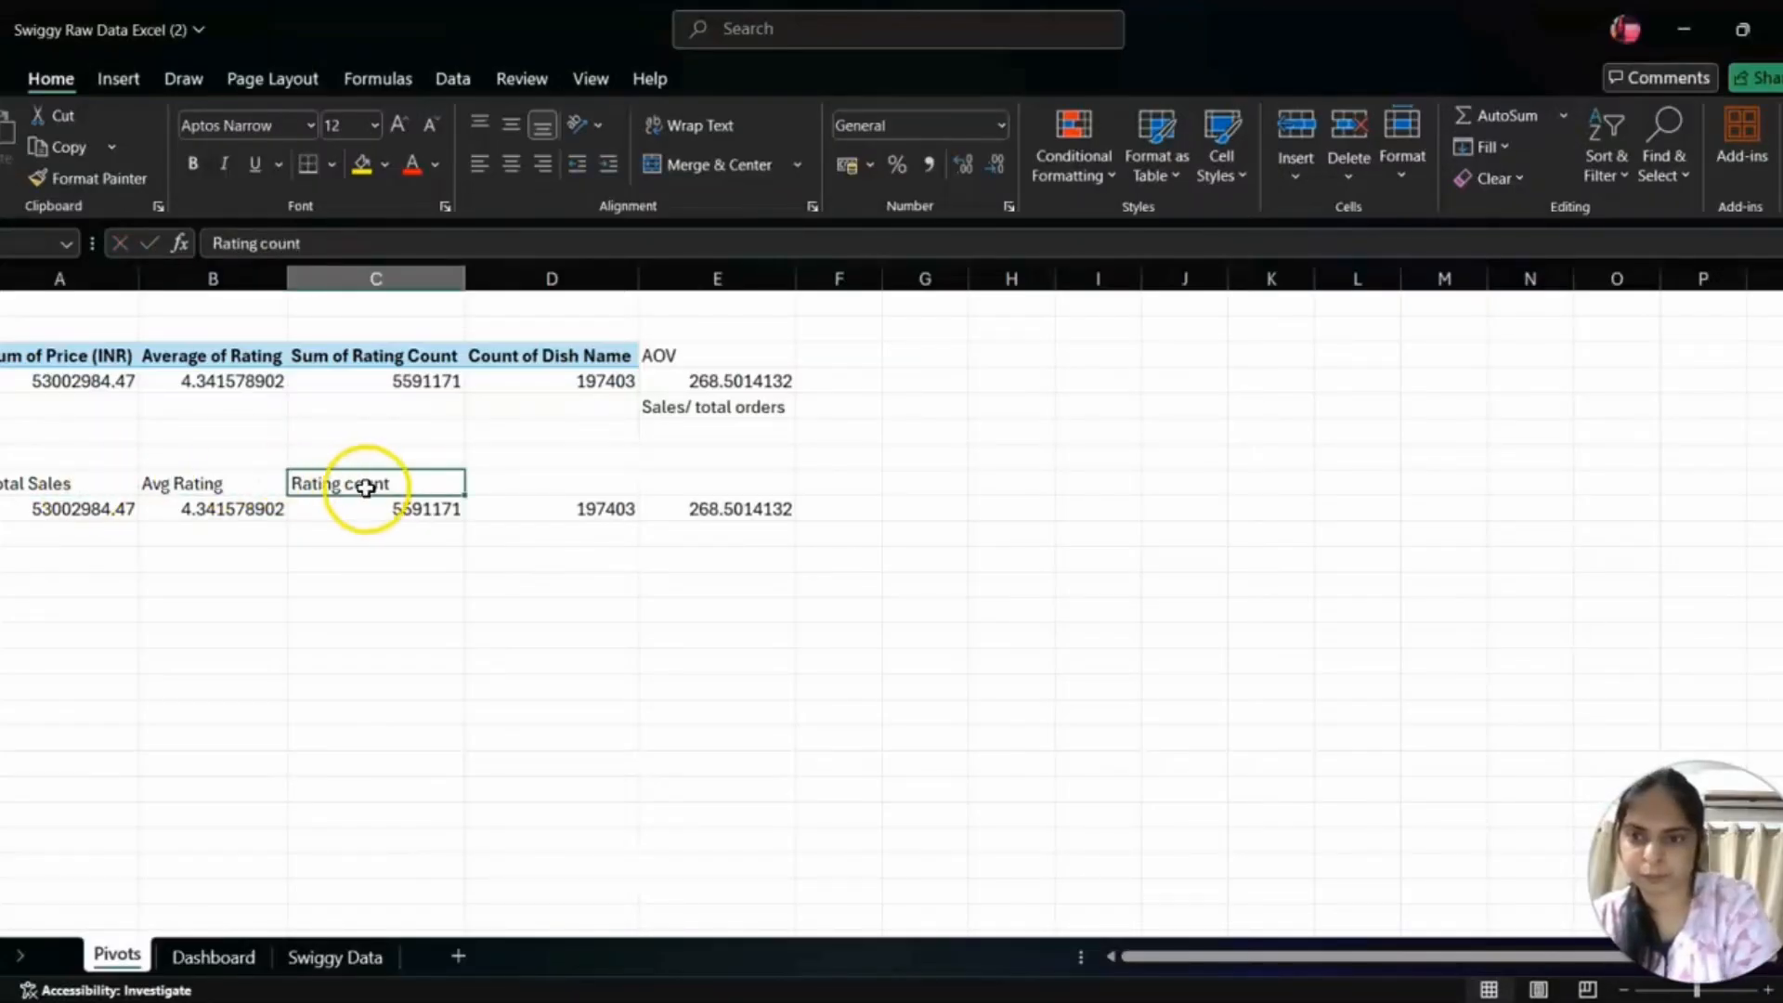
{"action": "double_click", "coordinate": [361, 485]}
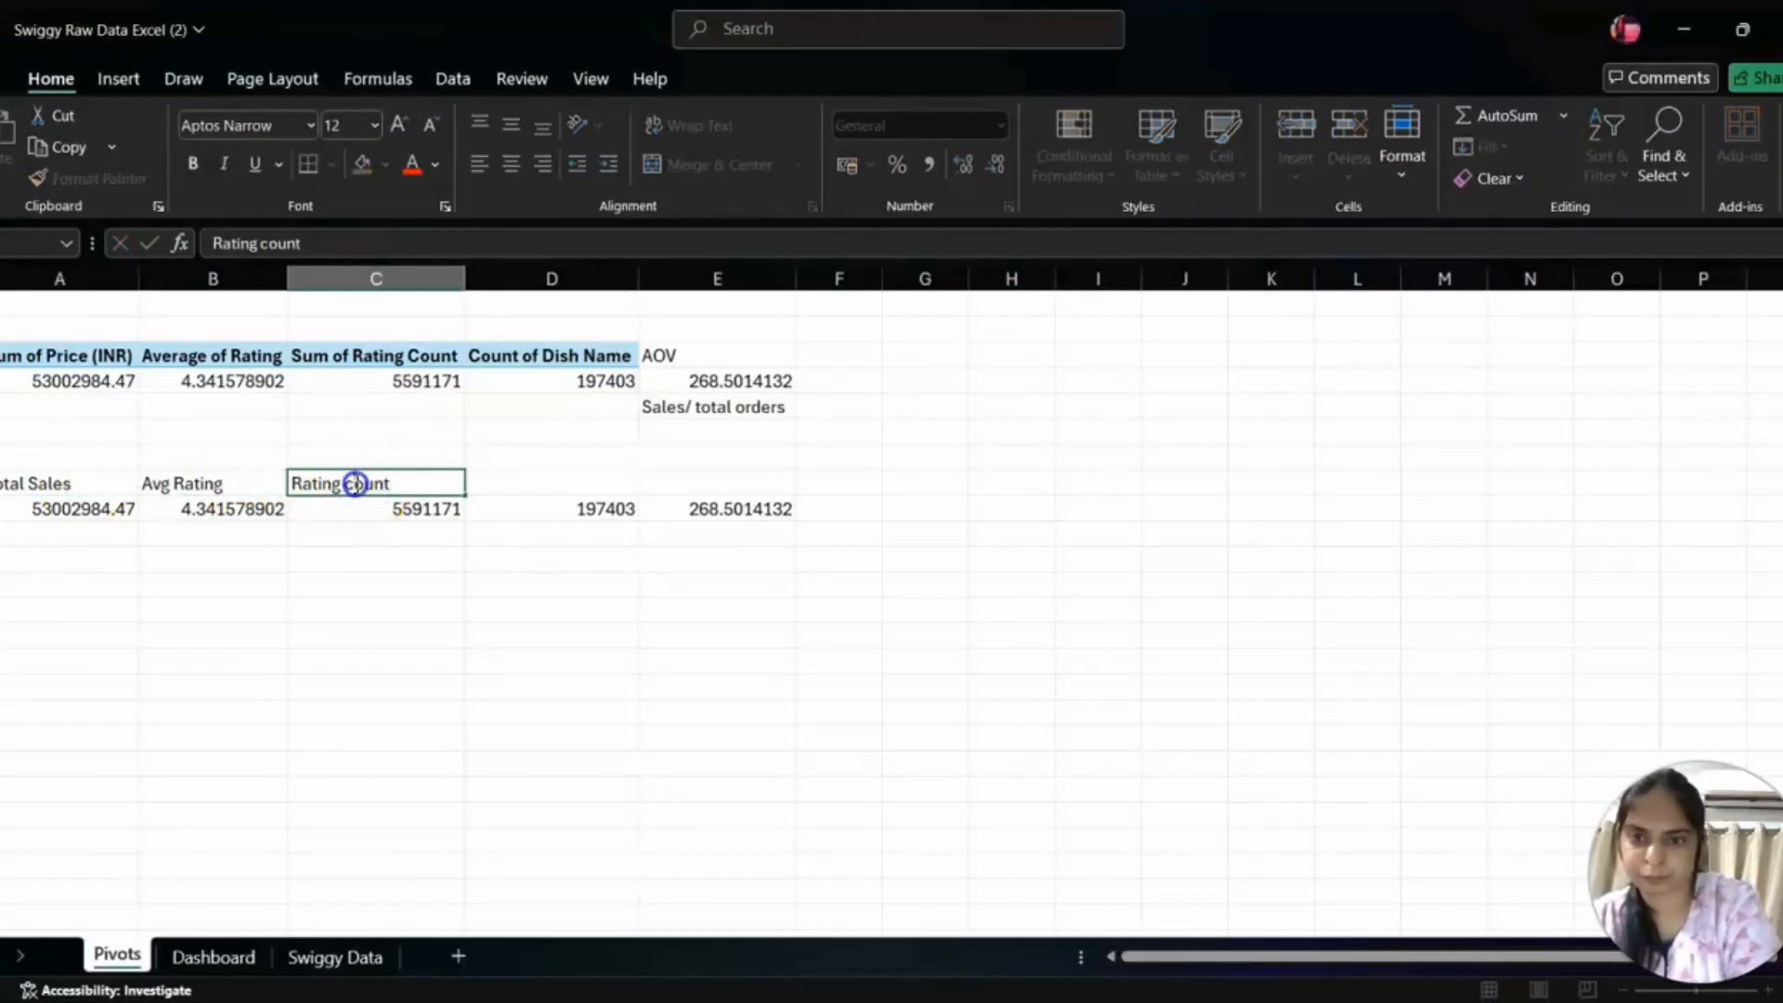
{"action": "key", "text": "BackSpace"}
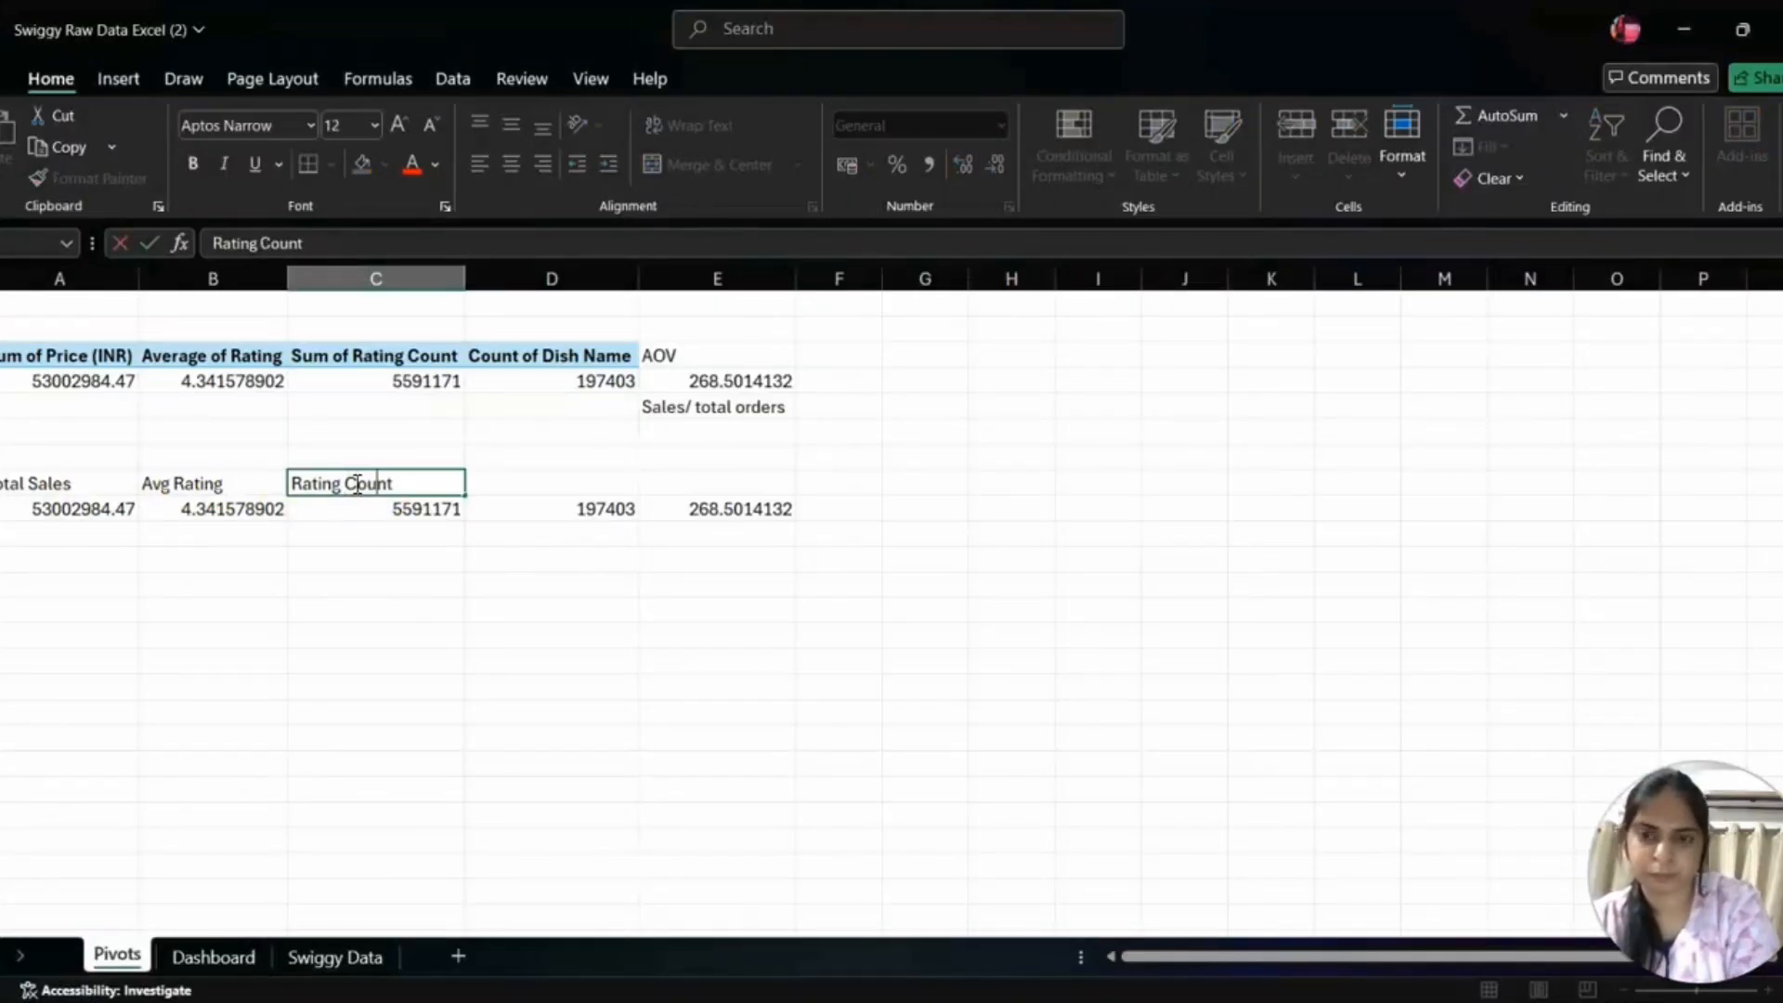
- Label cell D8 as Total Orders and cell E8 as Average Order Value
{"action": "left_click", "coordinate": [585, 492]}
{"action": "double_click", "coordinate": [586, 490]}
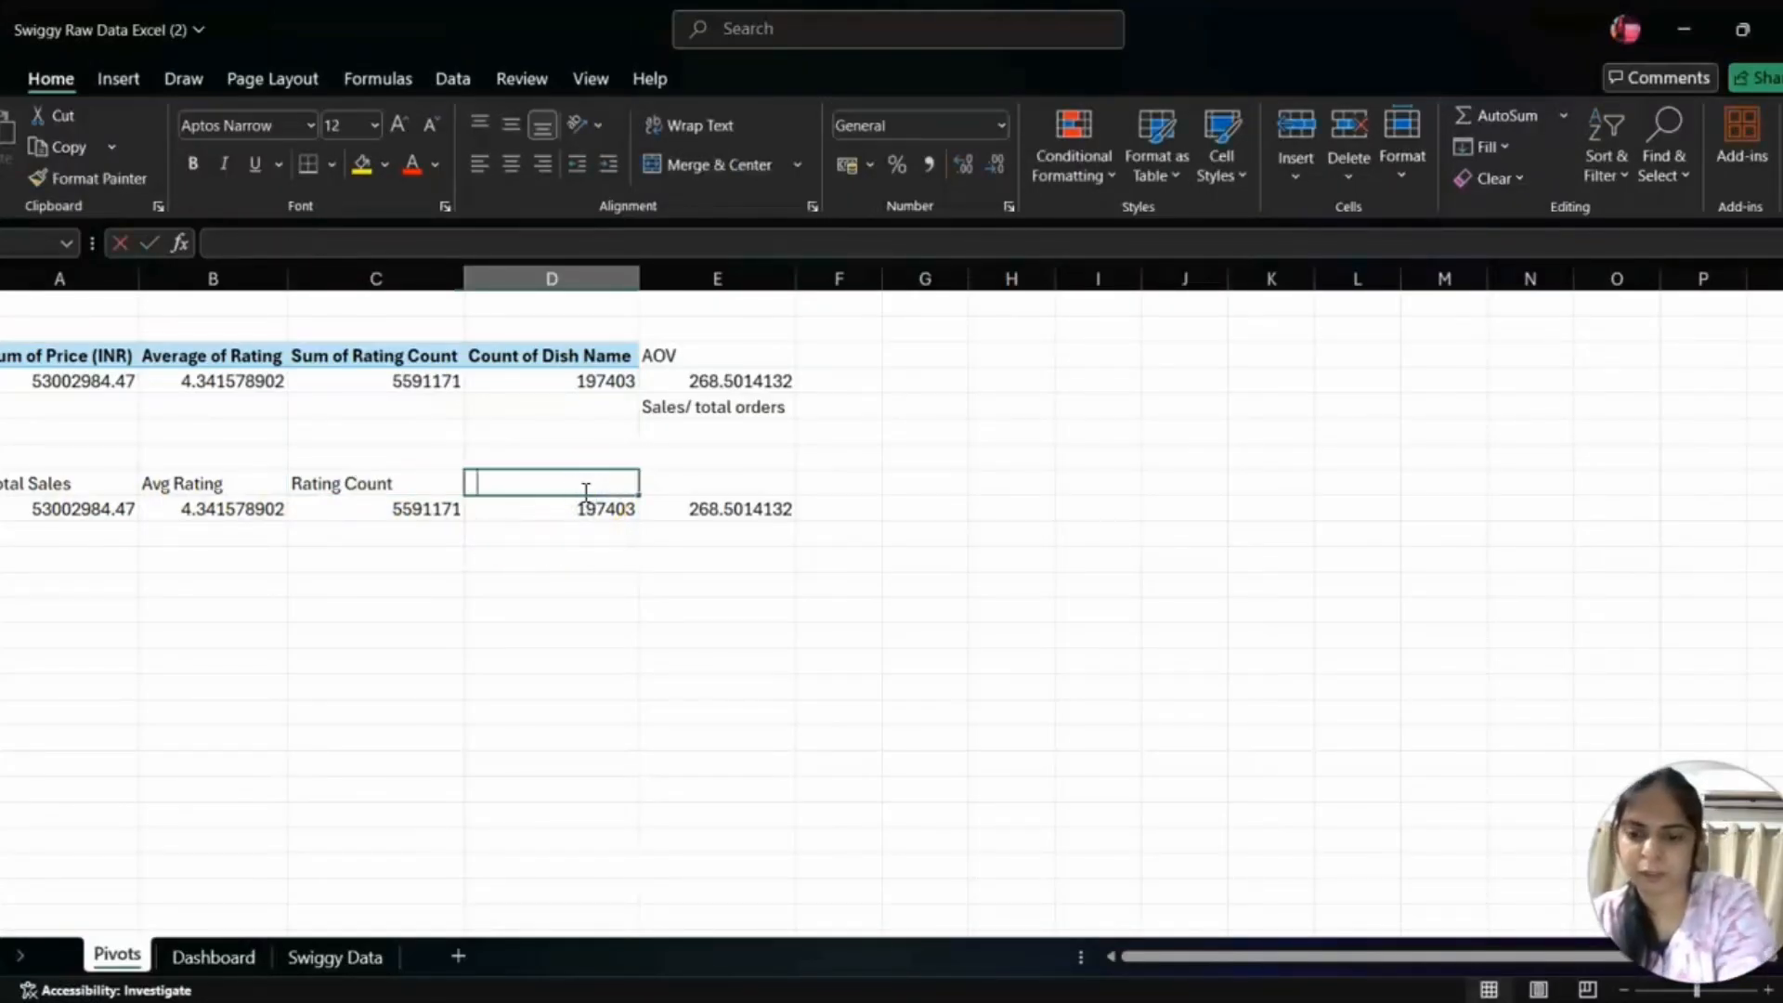
{"action": "type", "text": "Total O"}
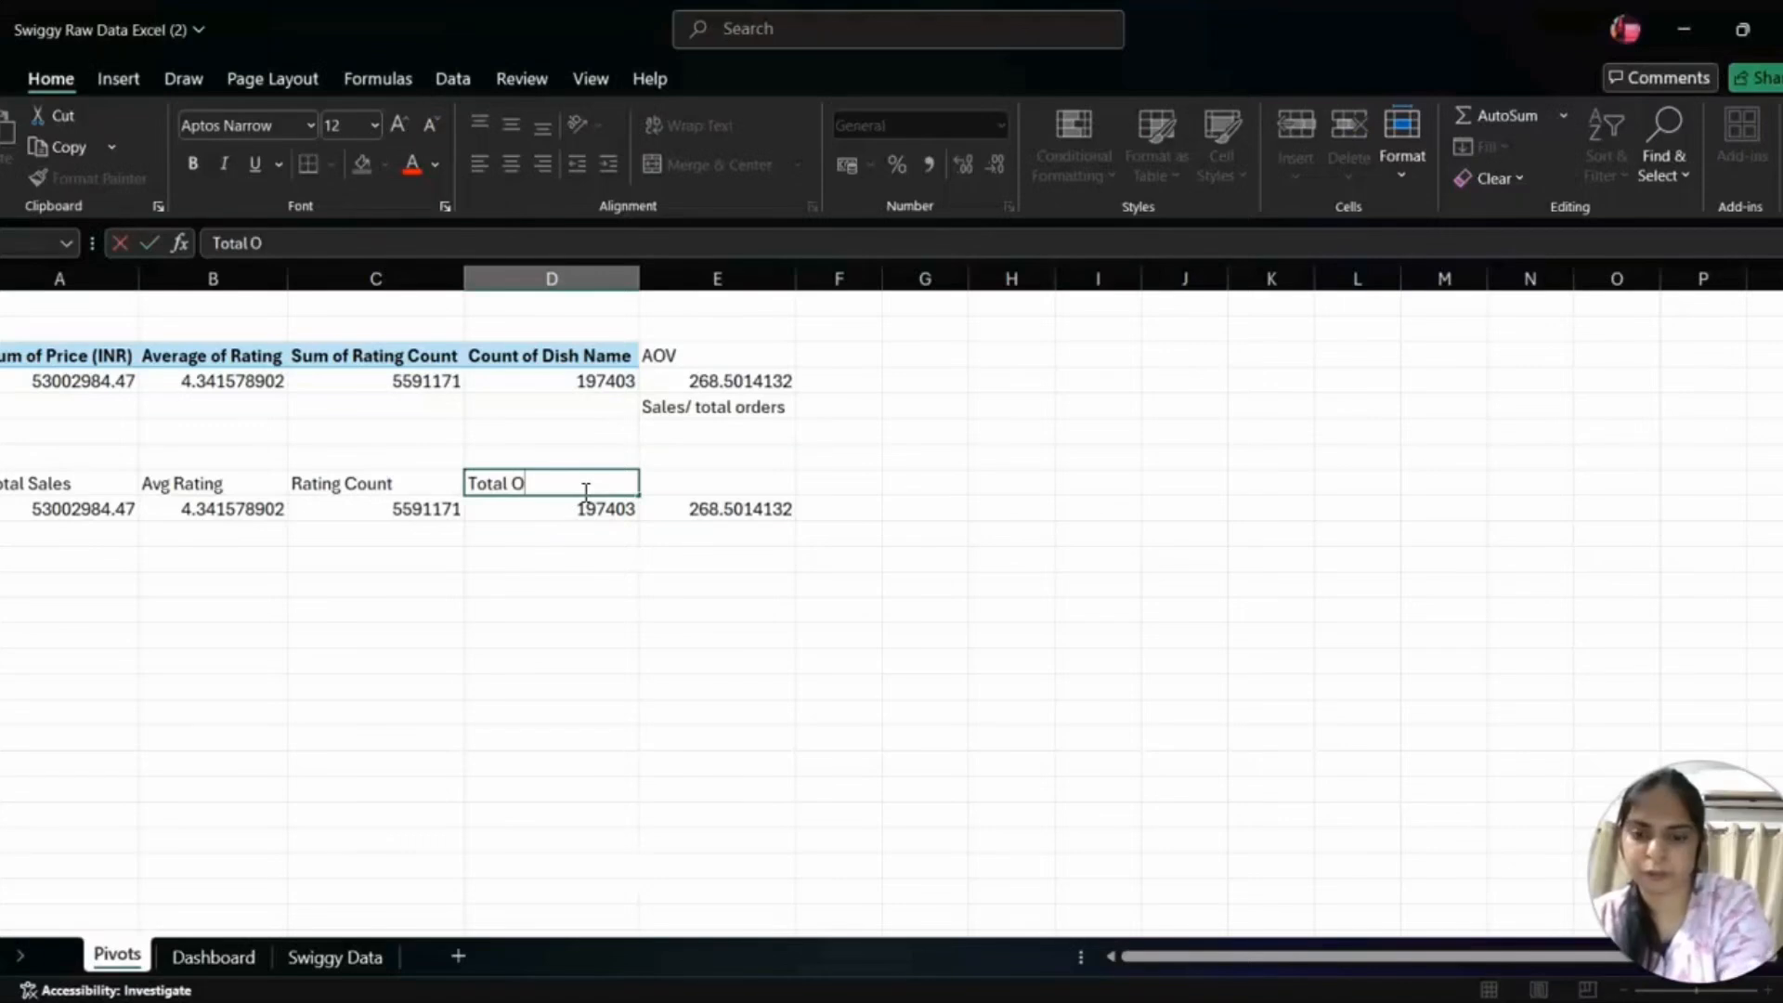
{"action": "type", "text": "rders"}
{"action": "key", "text": "Tab"}
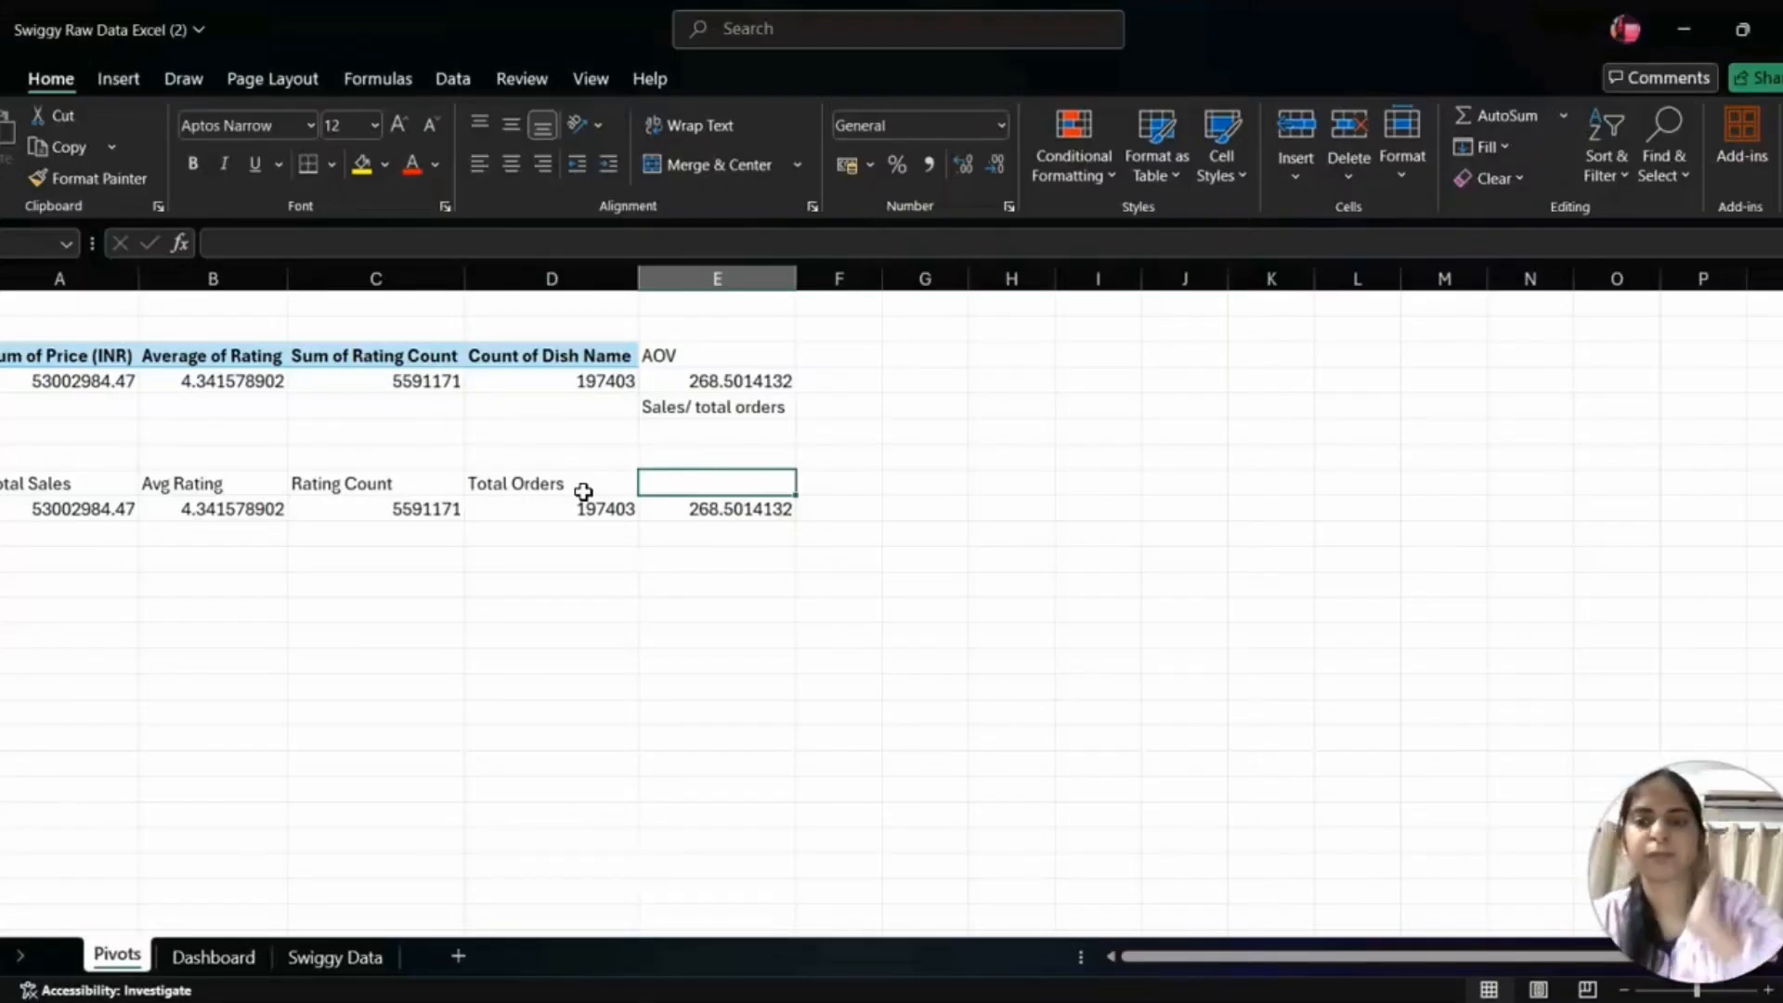
{"action": "type", "text": "Average Order Value"}
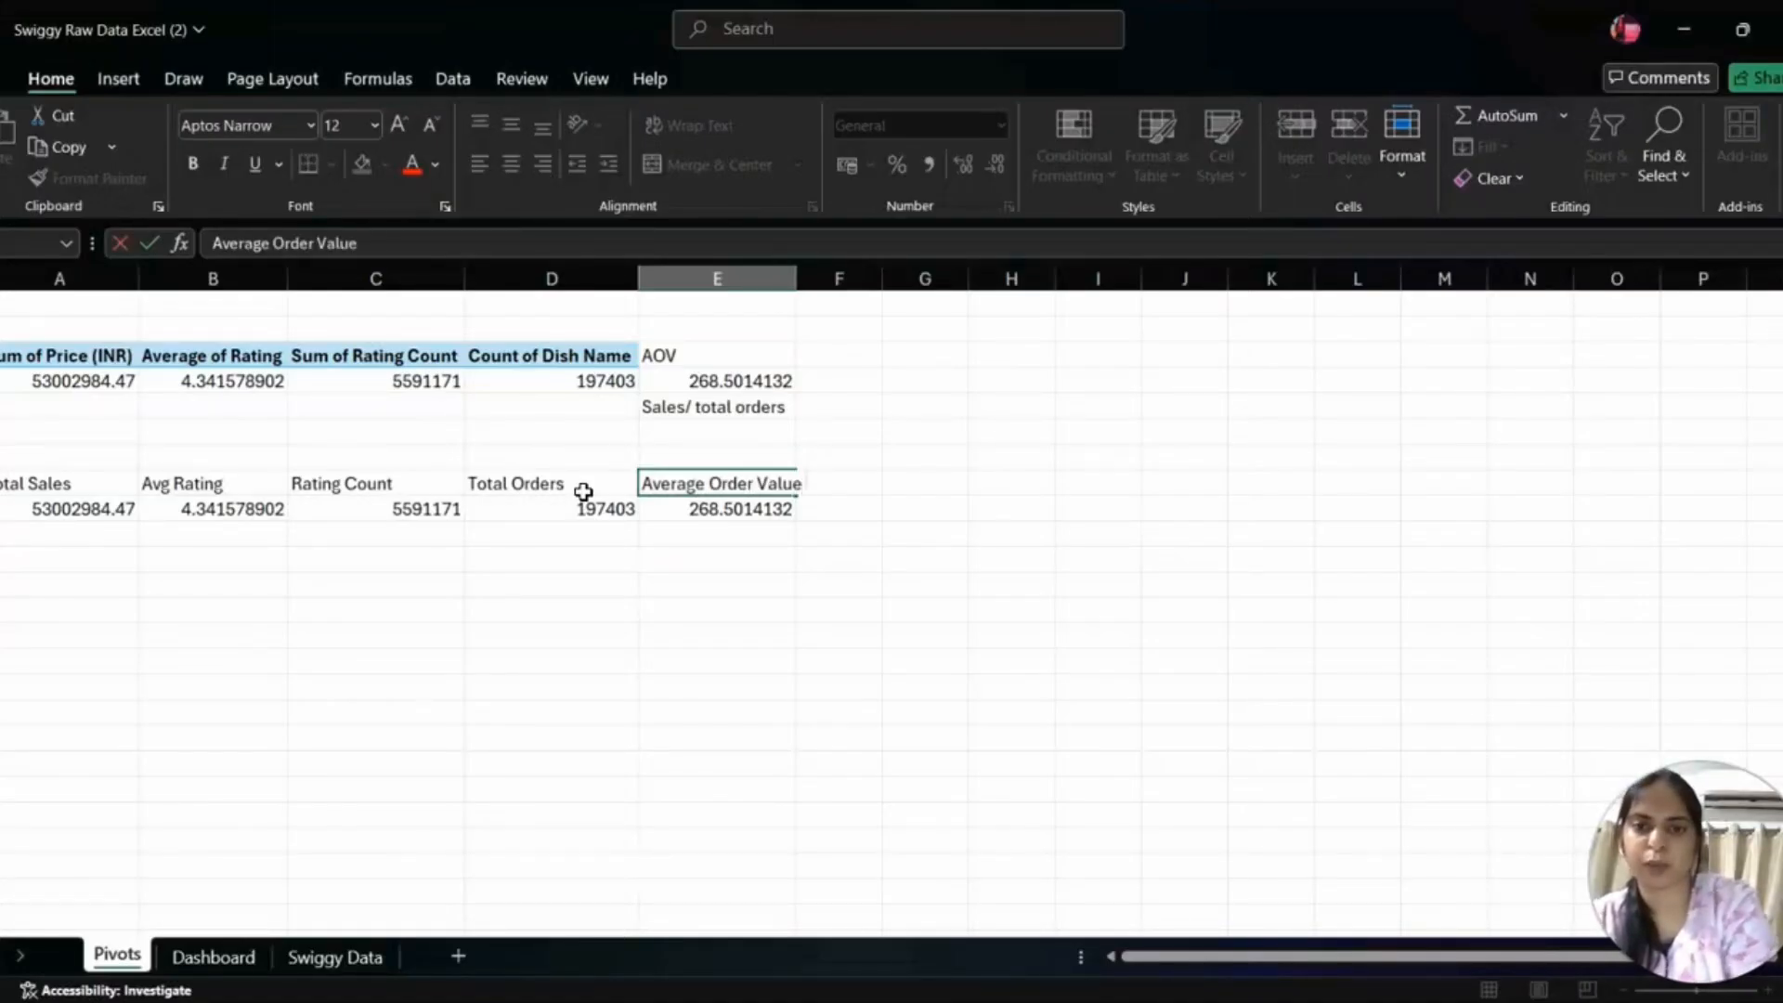
{"action": "left_click", "coordinate": [975, 604]}
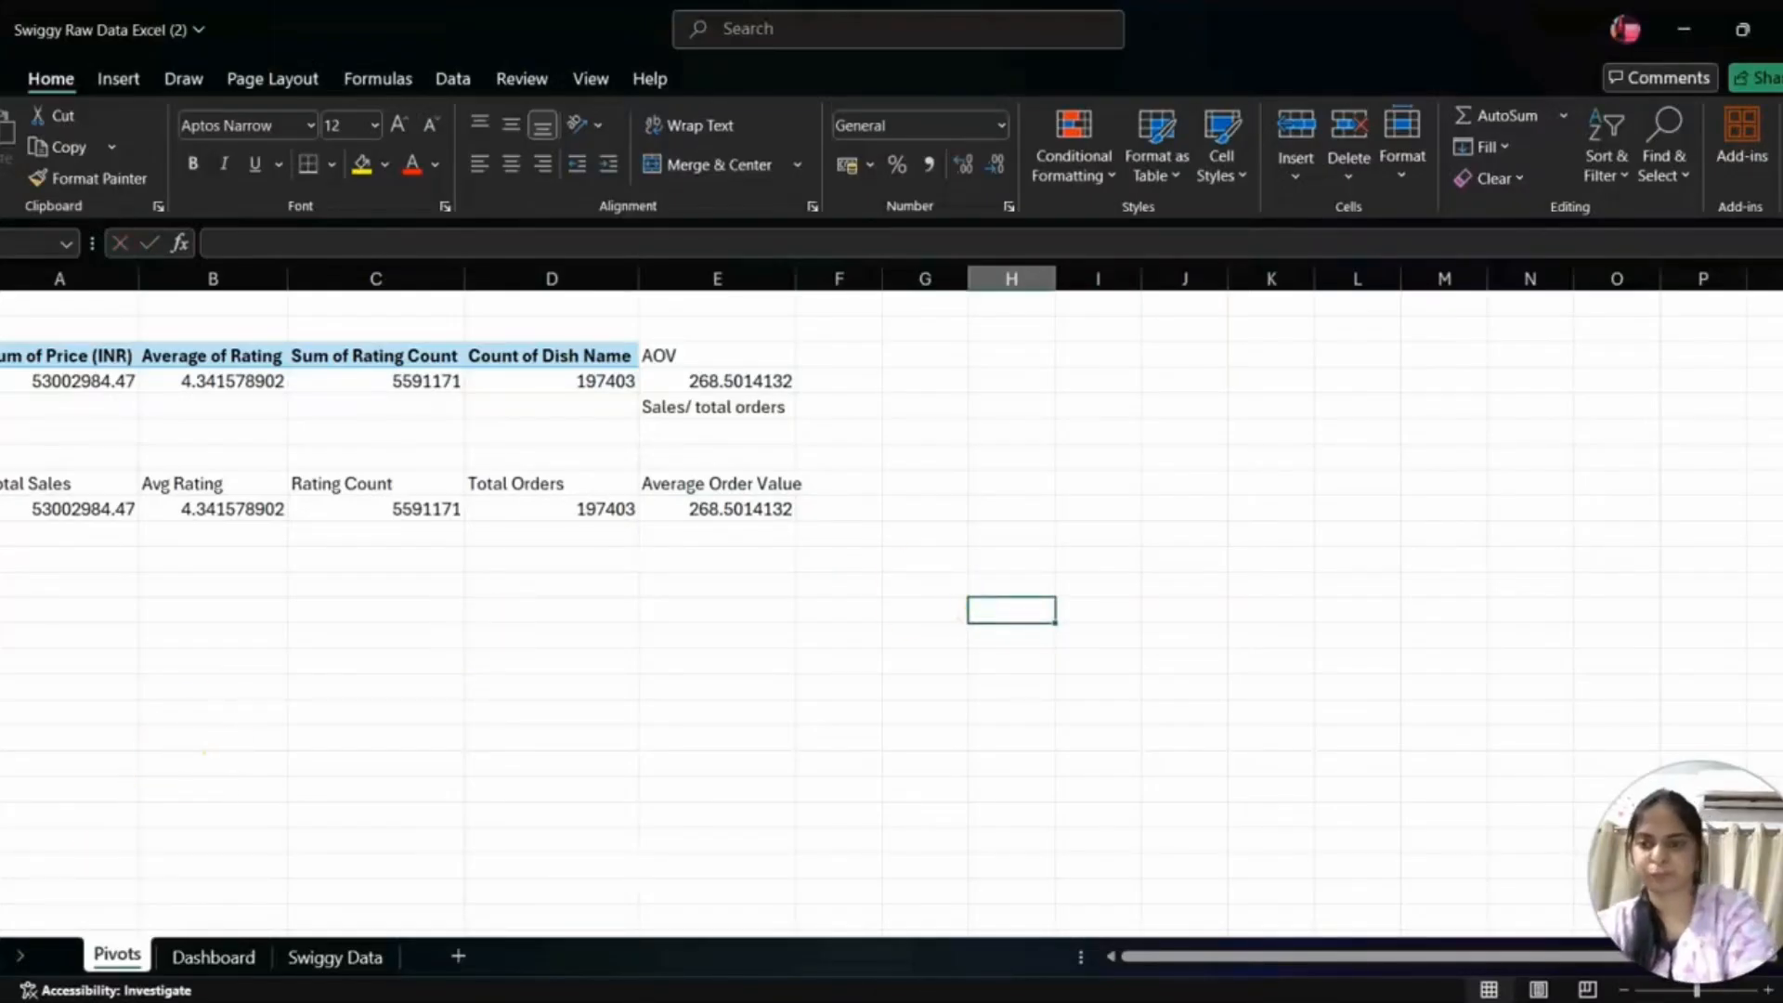
- Apply All Borders to the KPI labels and values in cells A8 to E9
{"action": "left_click", "coordinate": [92, 489]}
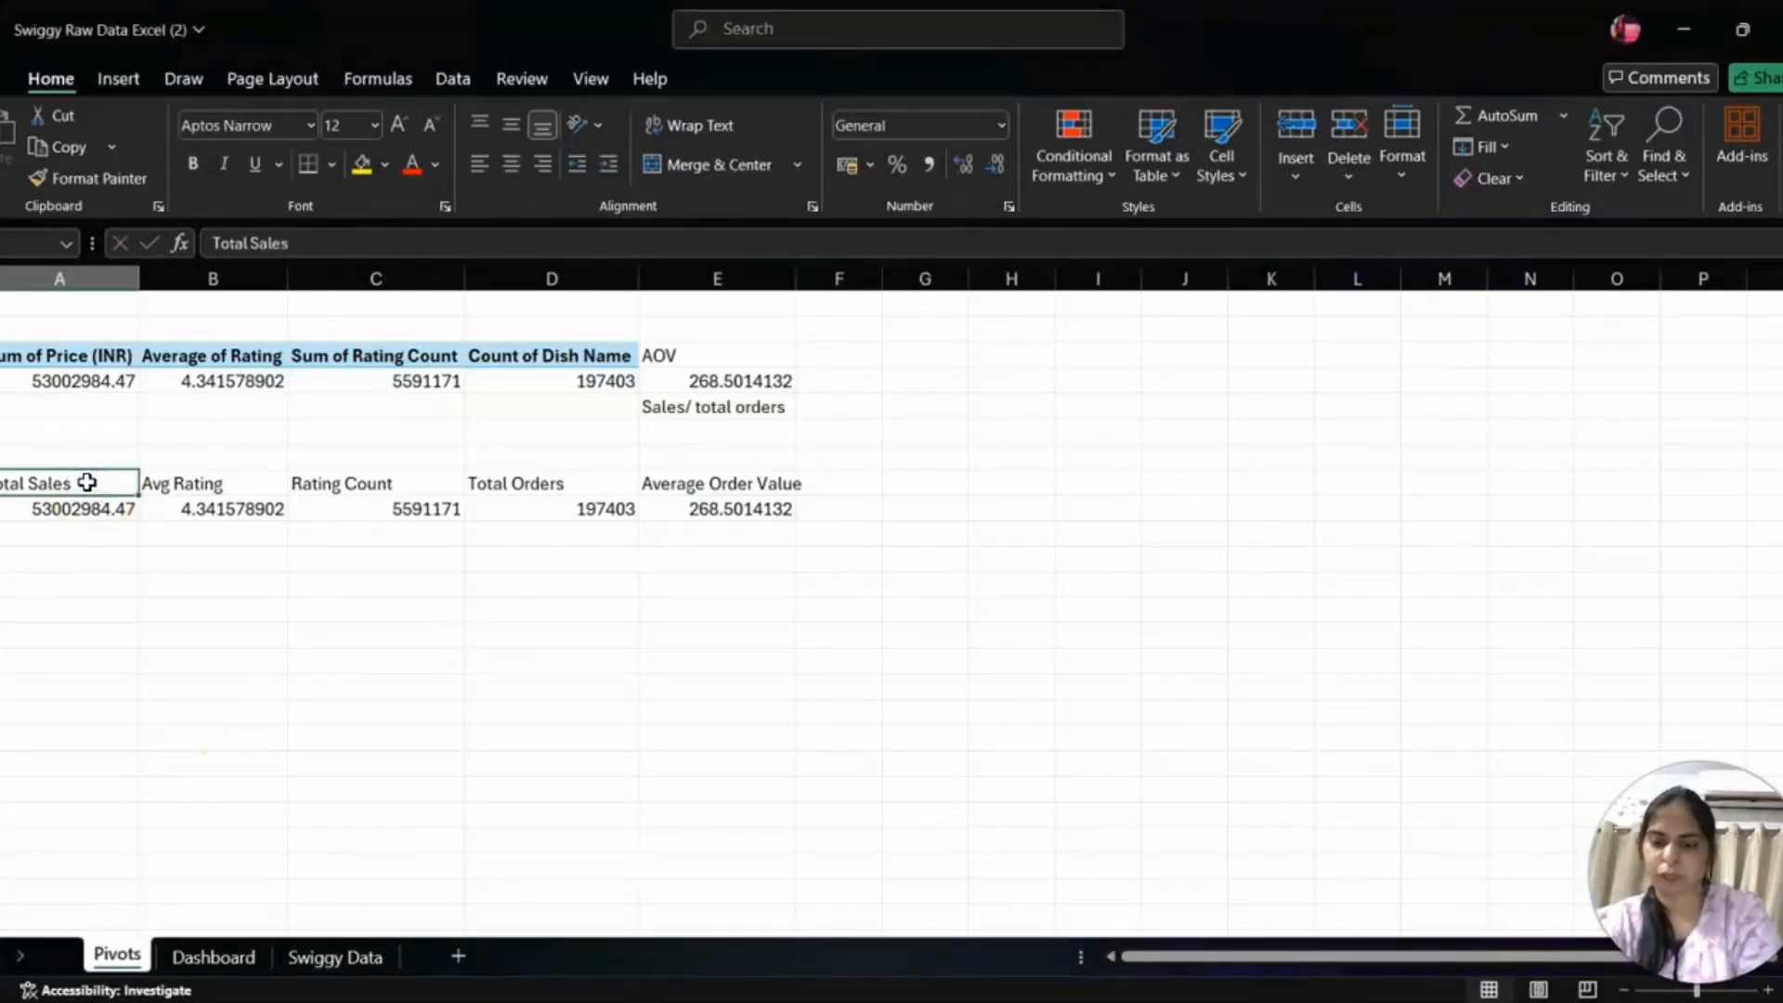
{"action": "key", "text": "shift+Right"}
{"action": "key", "text": "shift+Right"}
{"action": "key", "text": "shift+Right"}
{"action": "key", "text": "shift+Right"}
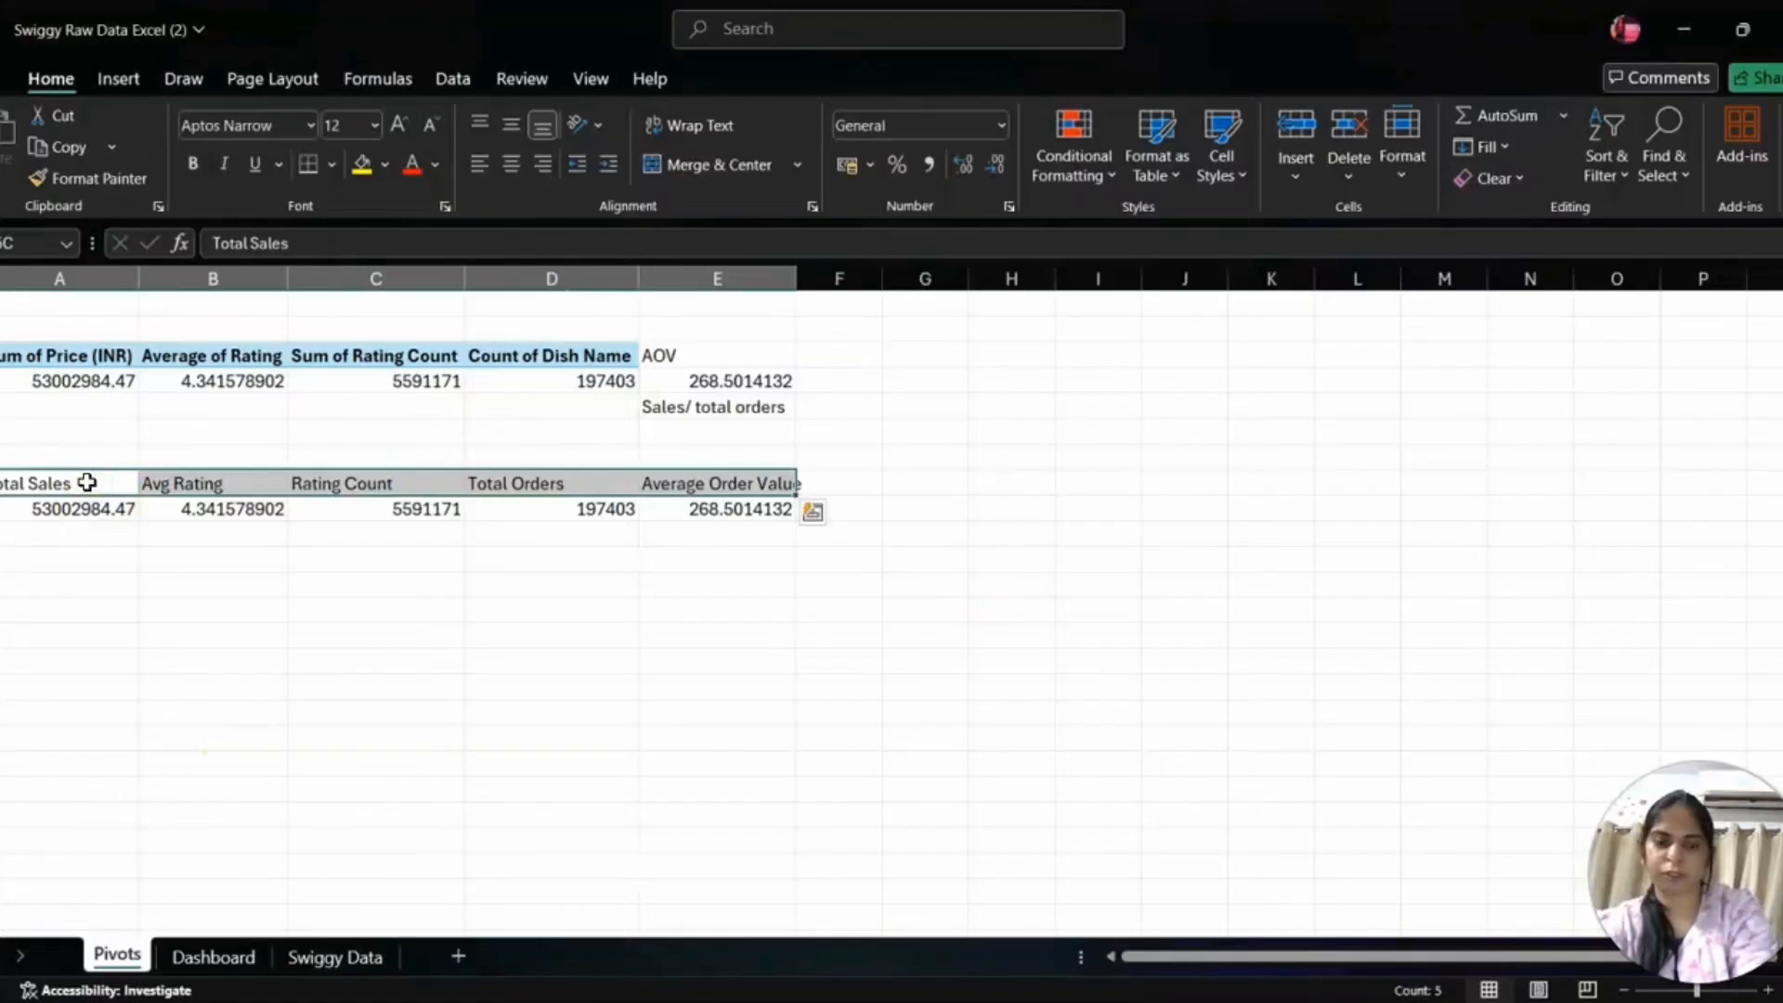
{"action": "key", "text": "shift+Down"}
{"action": "left_click", "coordinate": [335, 164]}
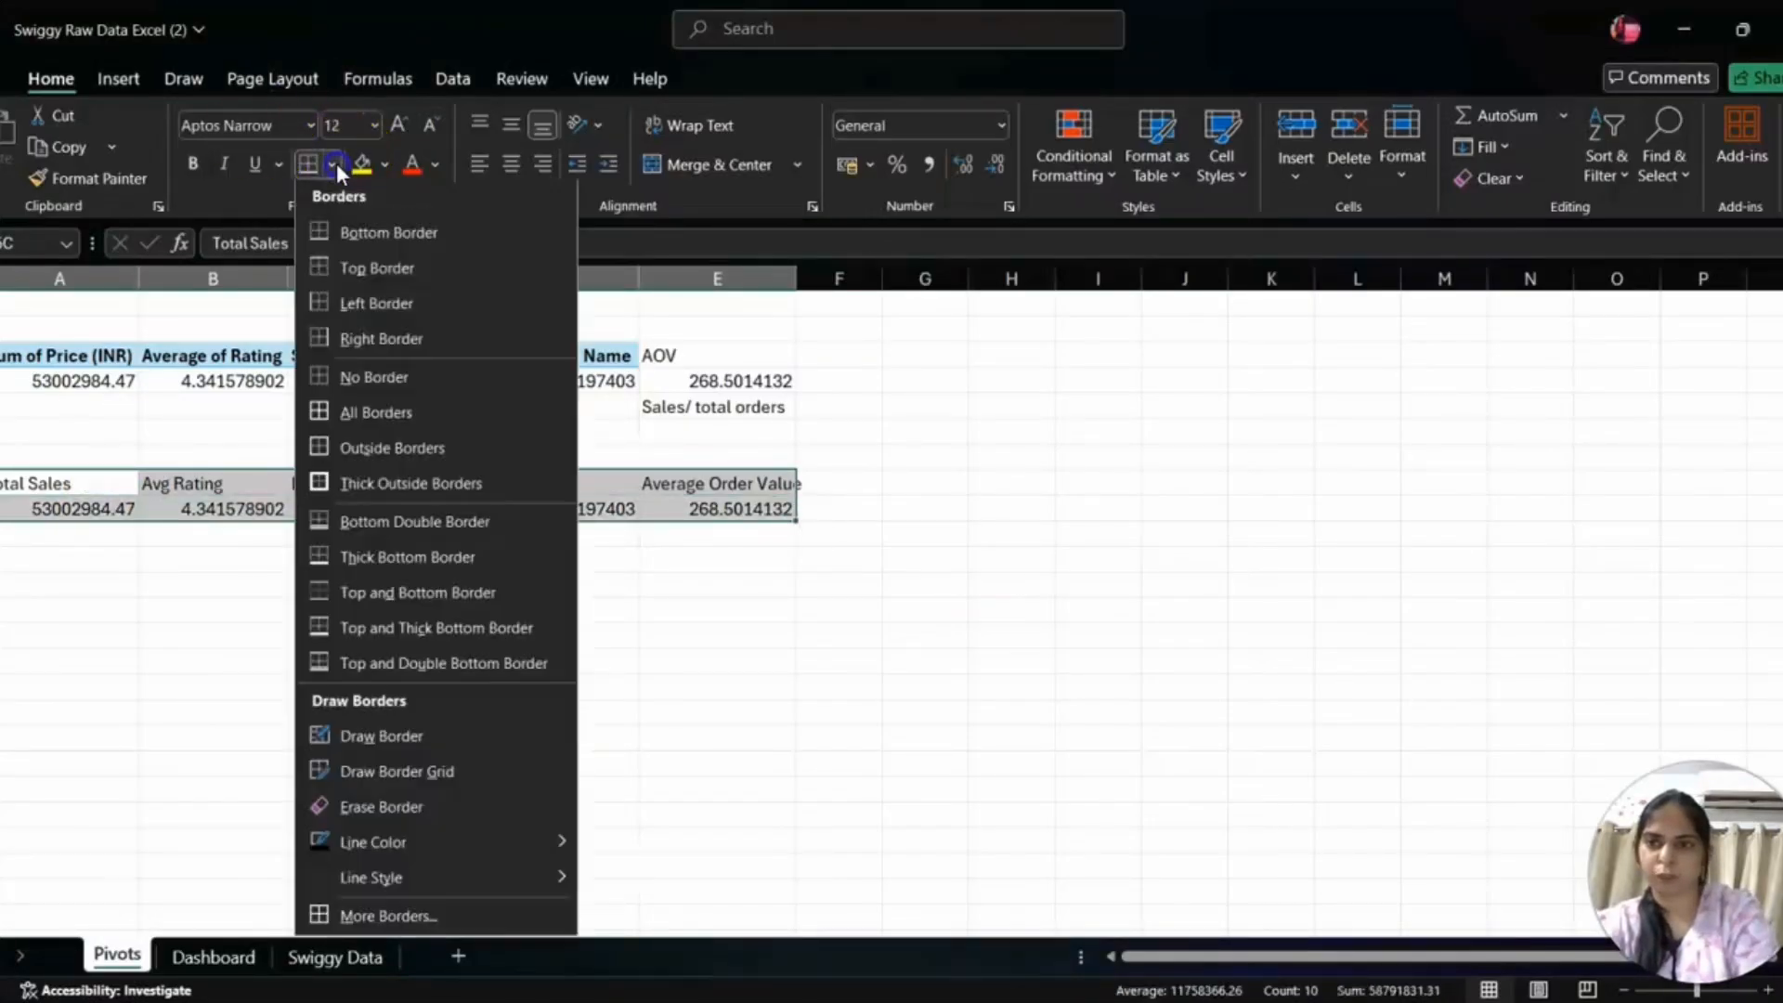
{"action": "left_click", "coordinate": [317, 236]}
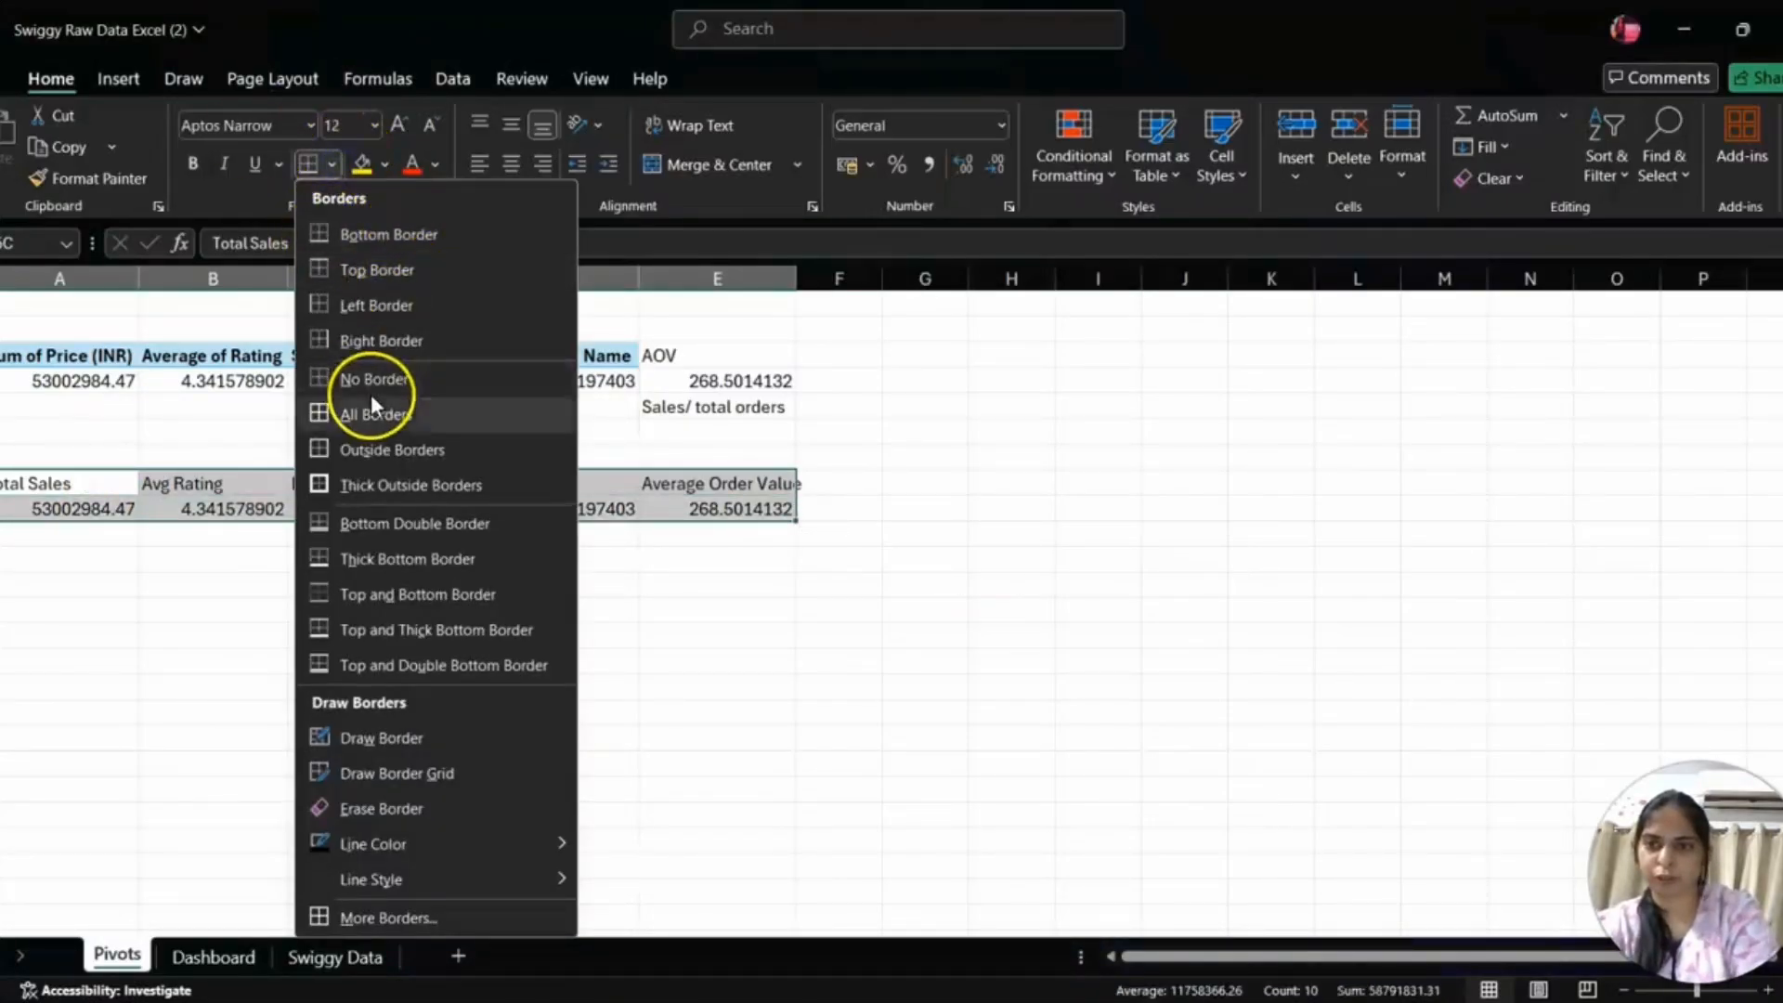
{"action": "left_click", "coordinate": [379, 417]}
{"action": "left_click", "coordinate": [366, 588]}
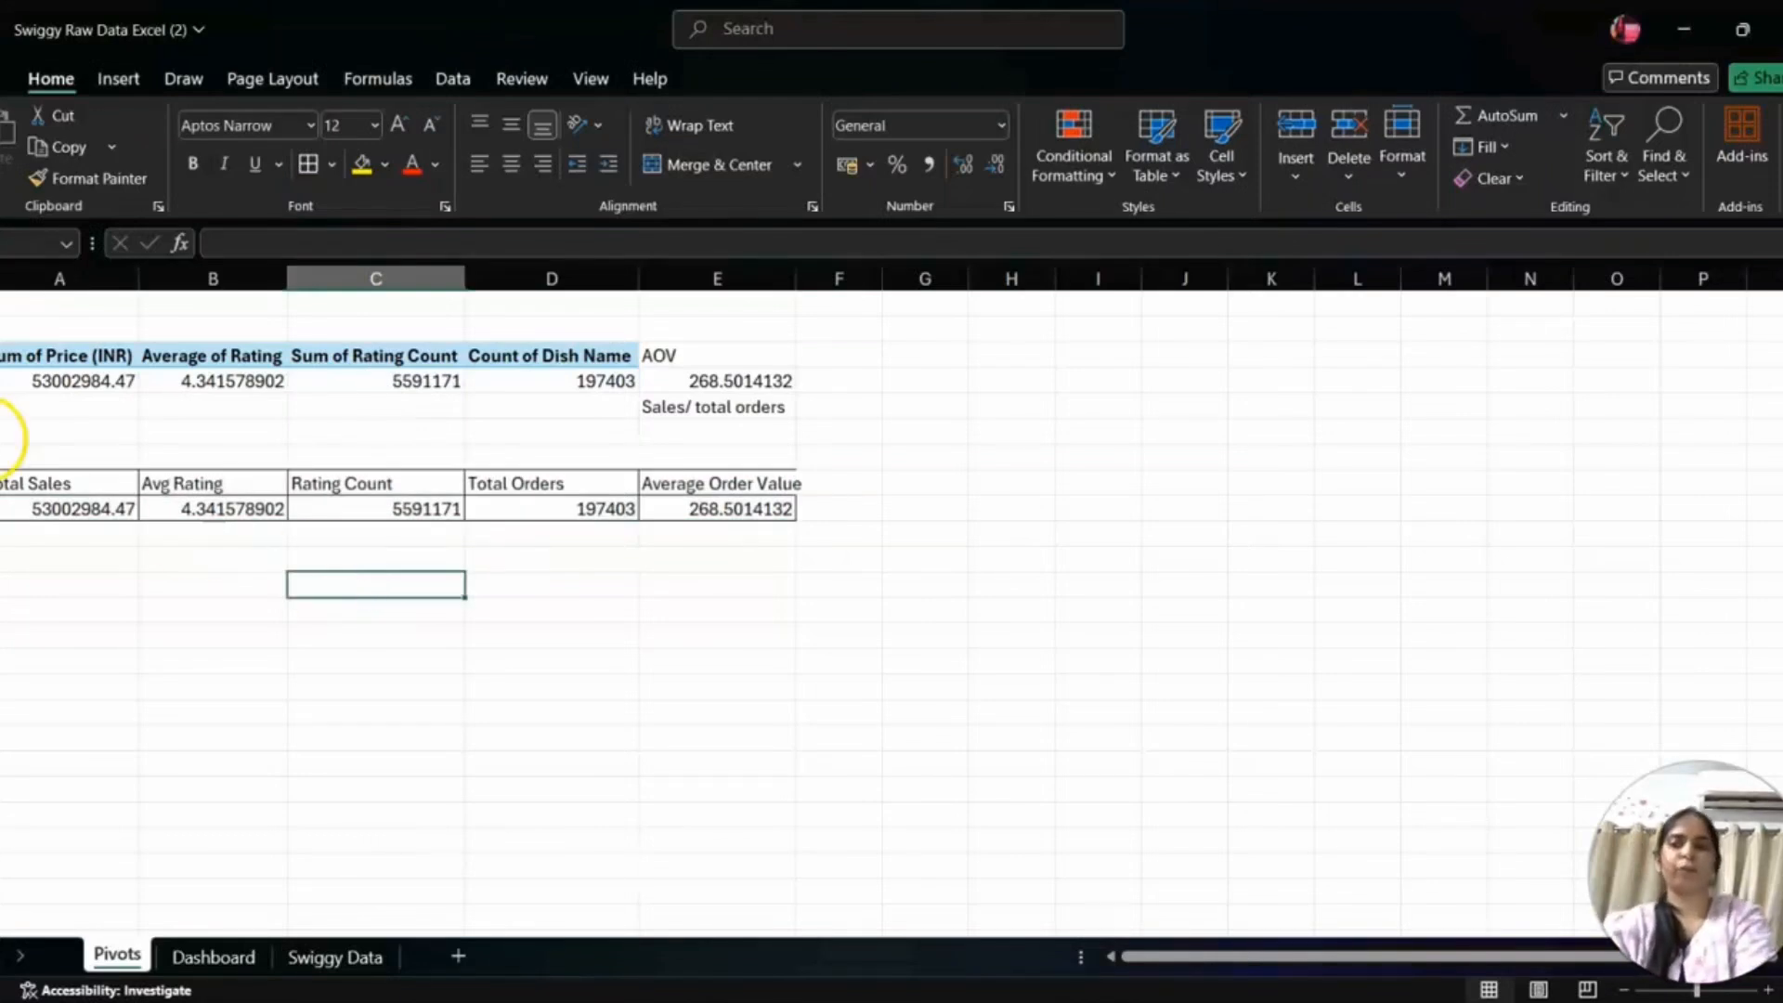
- Link the empty text box beside the layout on the Dashboard sheet to the Total Sales value with =Pivots!A9
{"action": "left_click", "coordinate": [249, 956]}
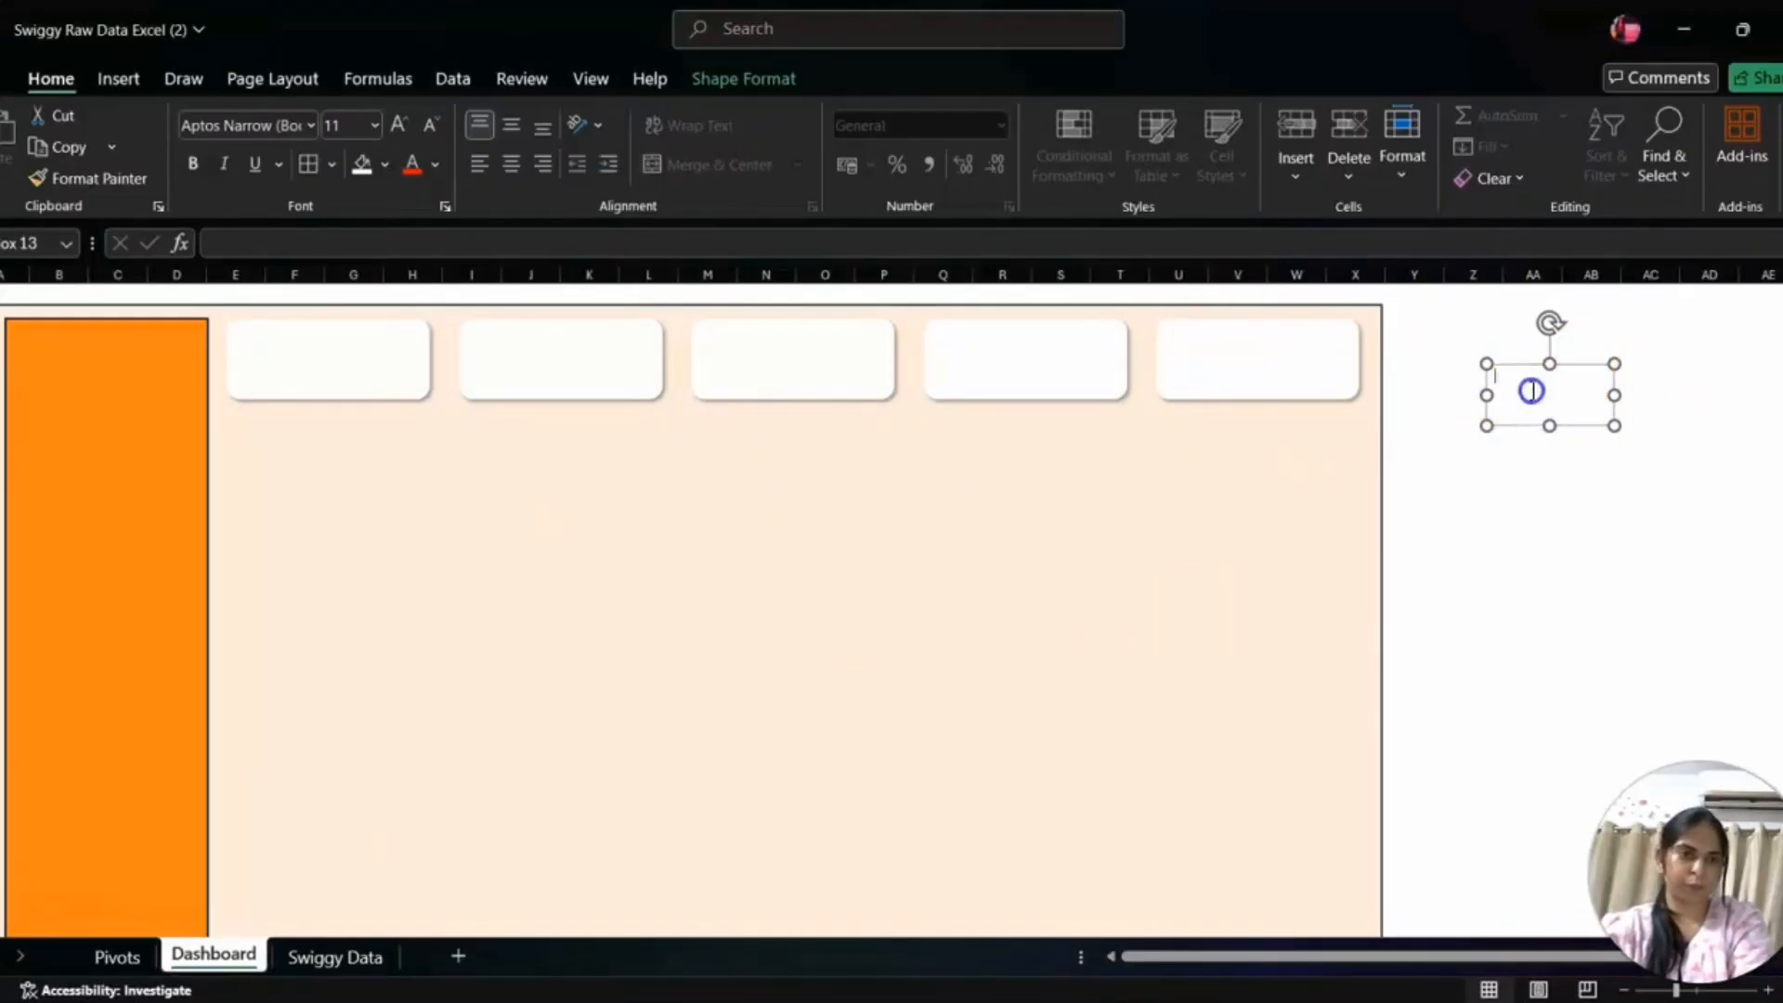
{"action": "left_click", "coordinate": [1480, 350]}
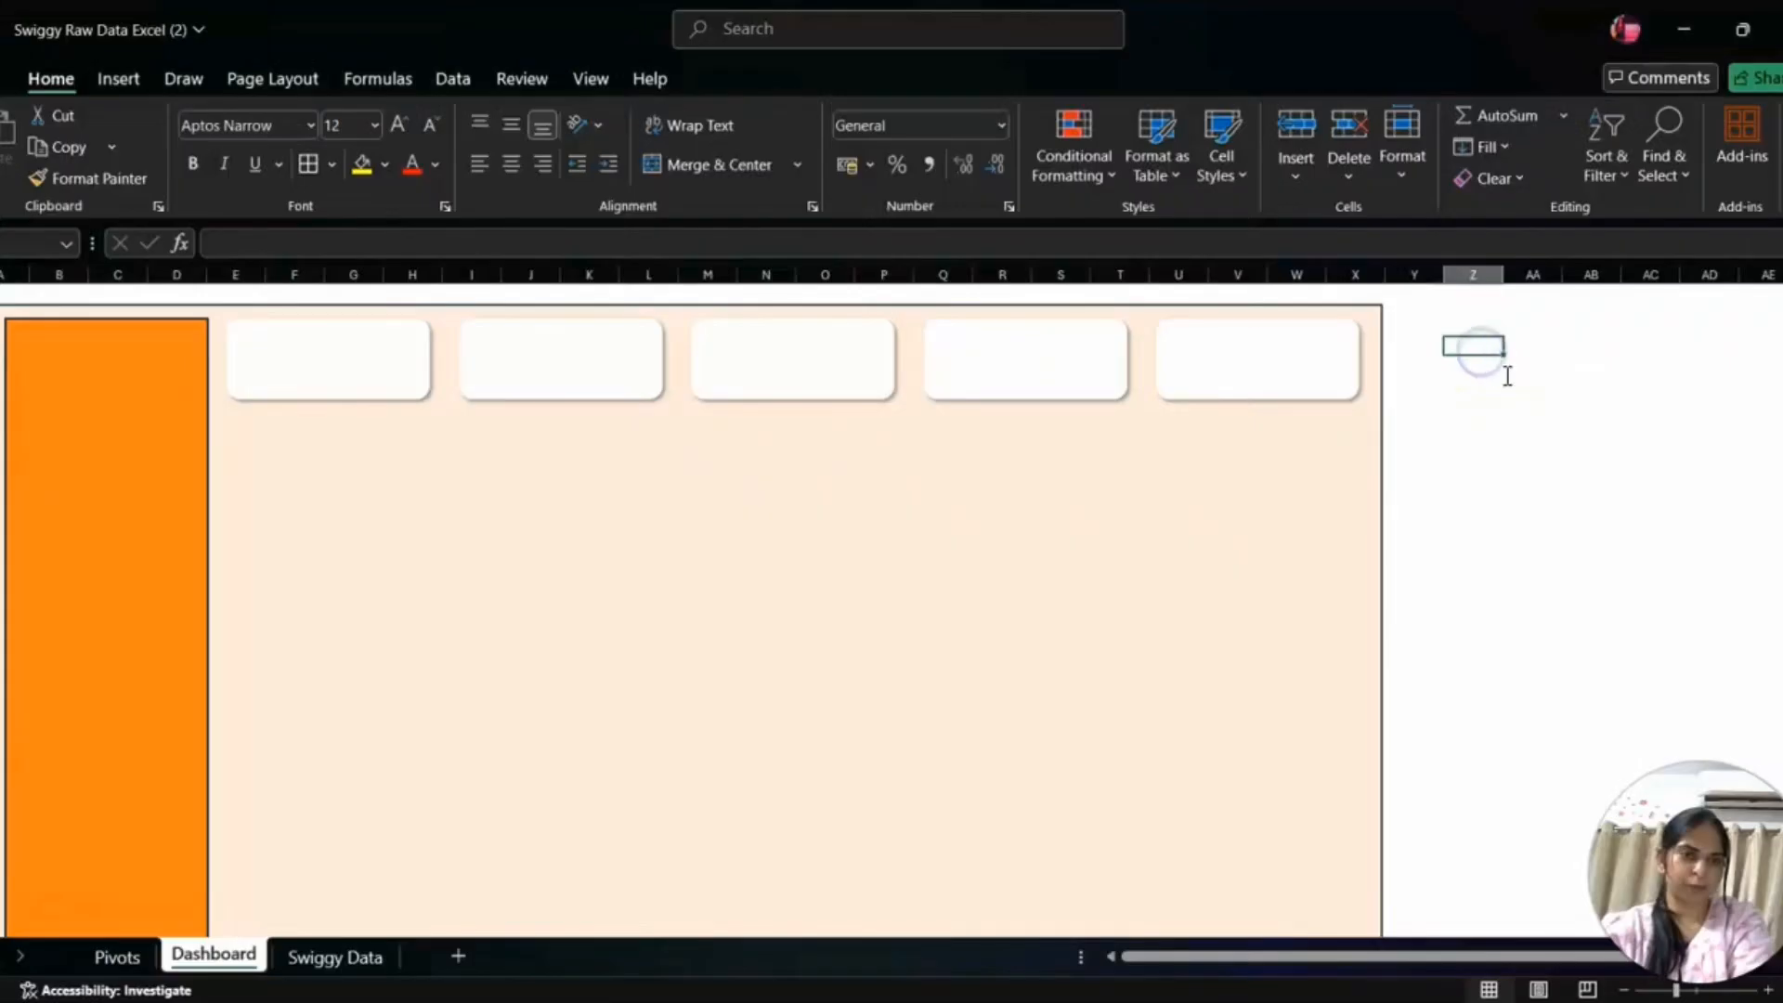
{"action": "left_click", "coordinate": [1506, 376]}
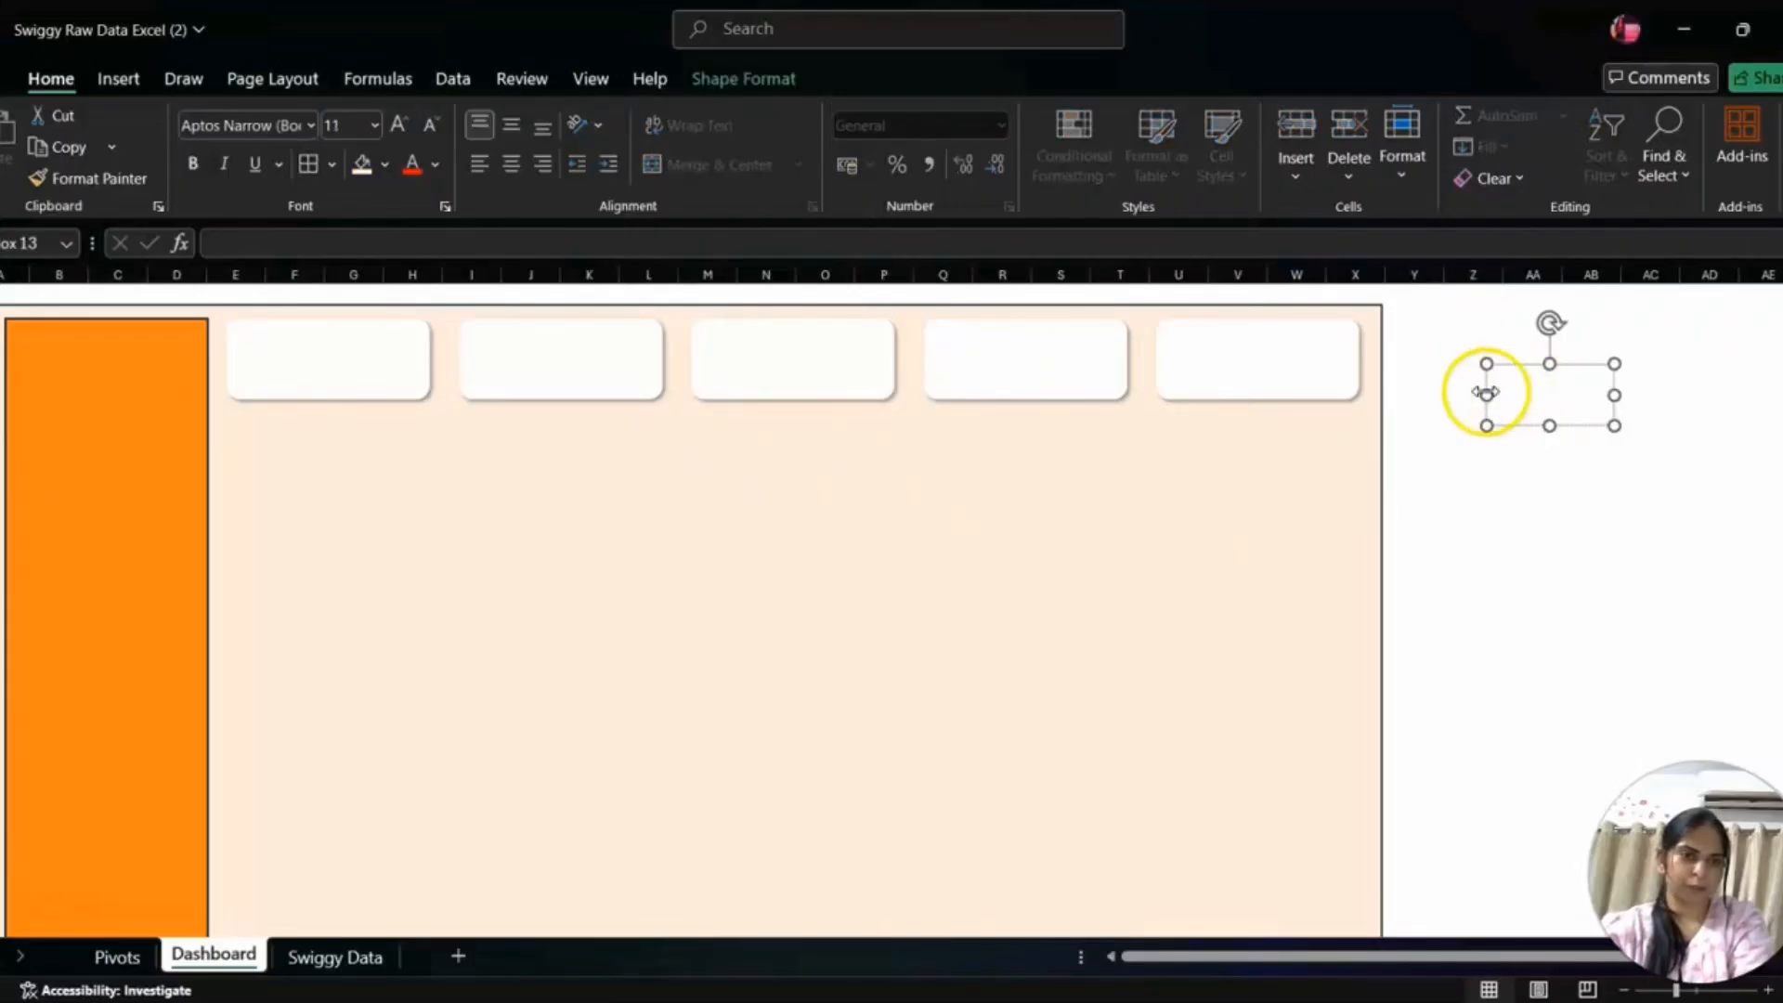
{"action": "left_click", "coordinate": [775, 234]}
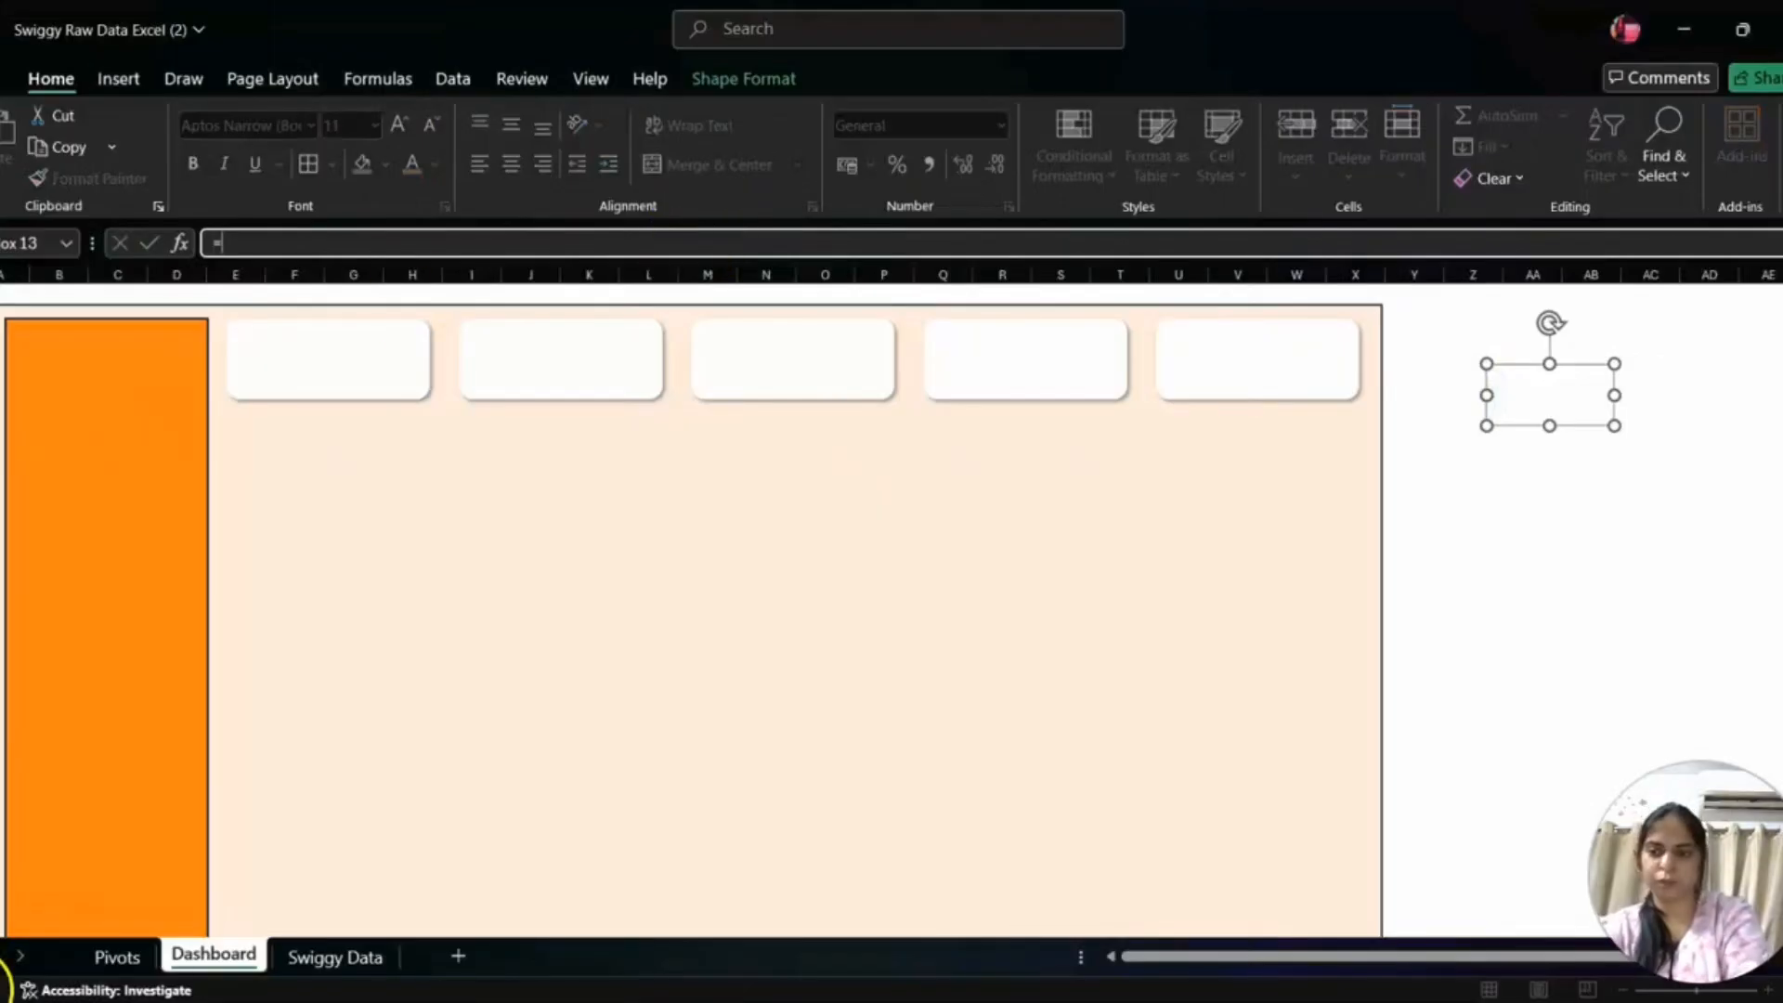
{"action": "left_click", "coordinate": [115, 960]}
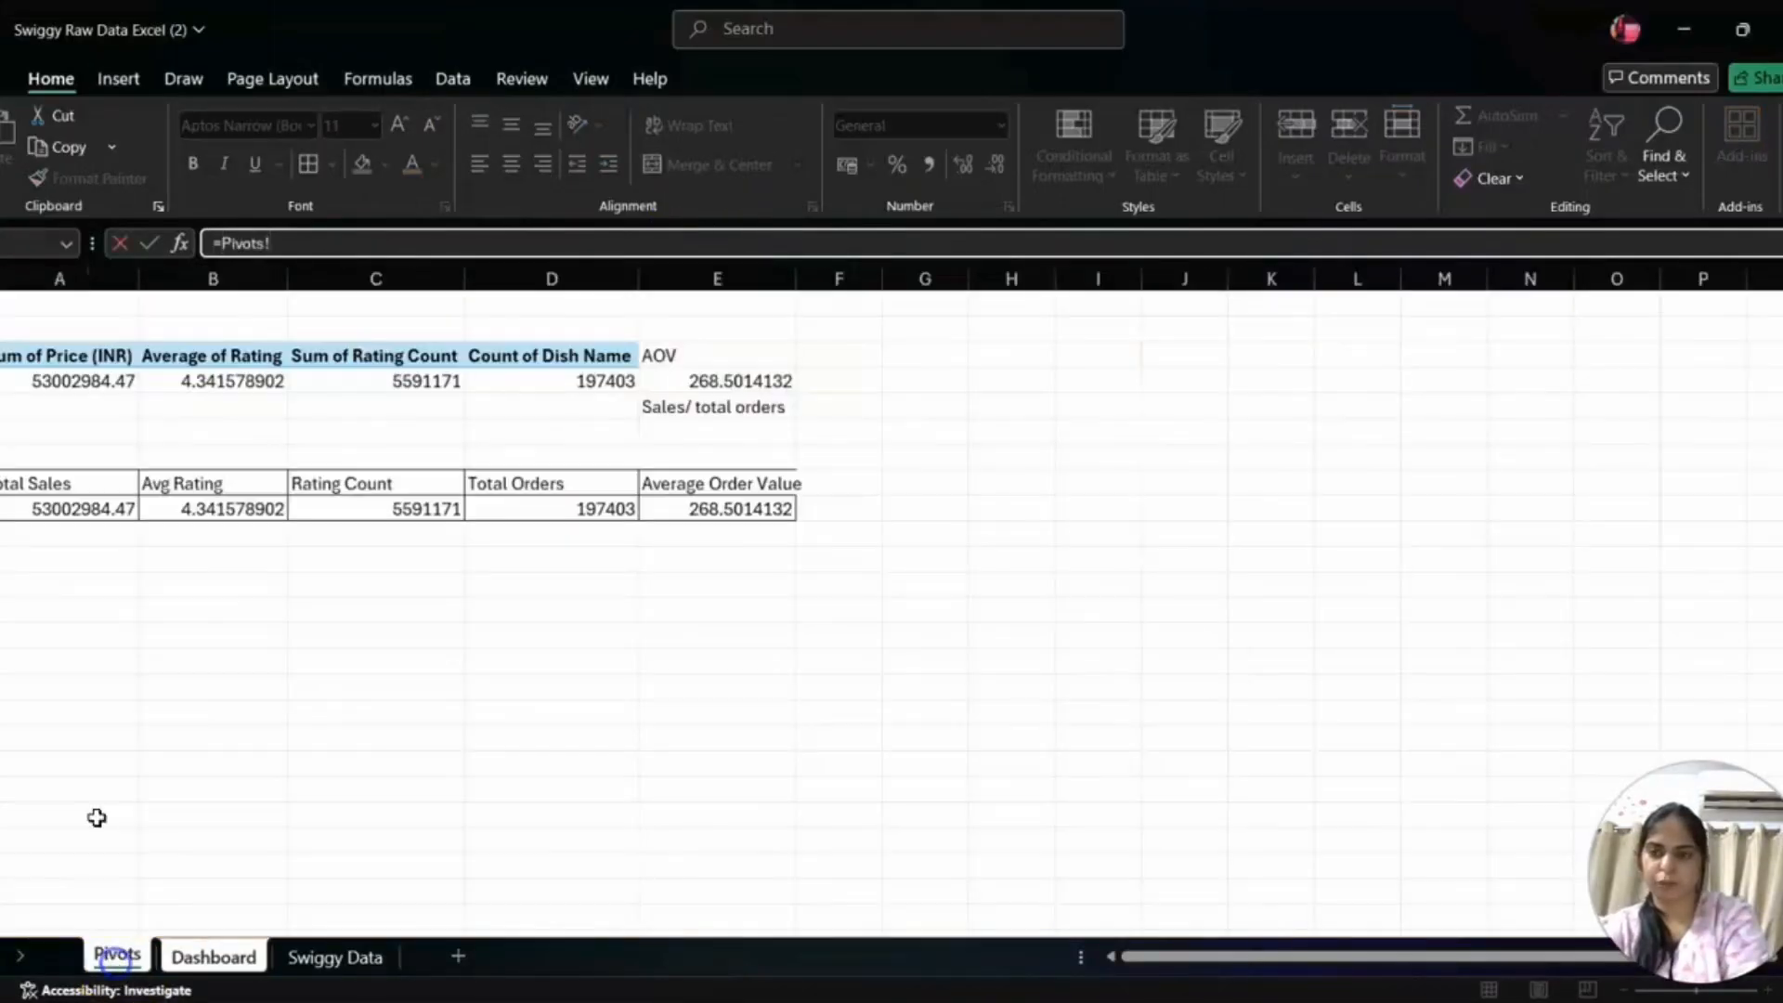
{"action": "left_click", "coordinate": [83, 510]}
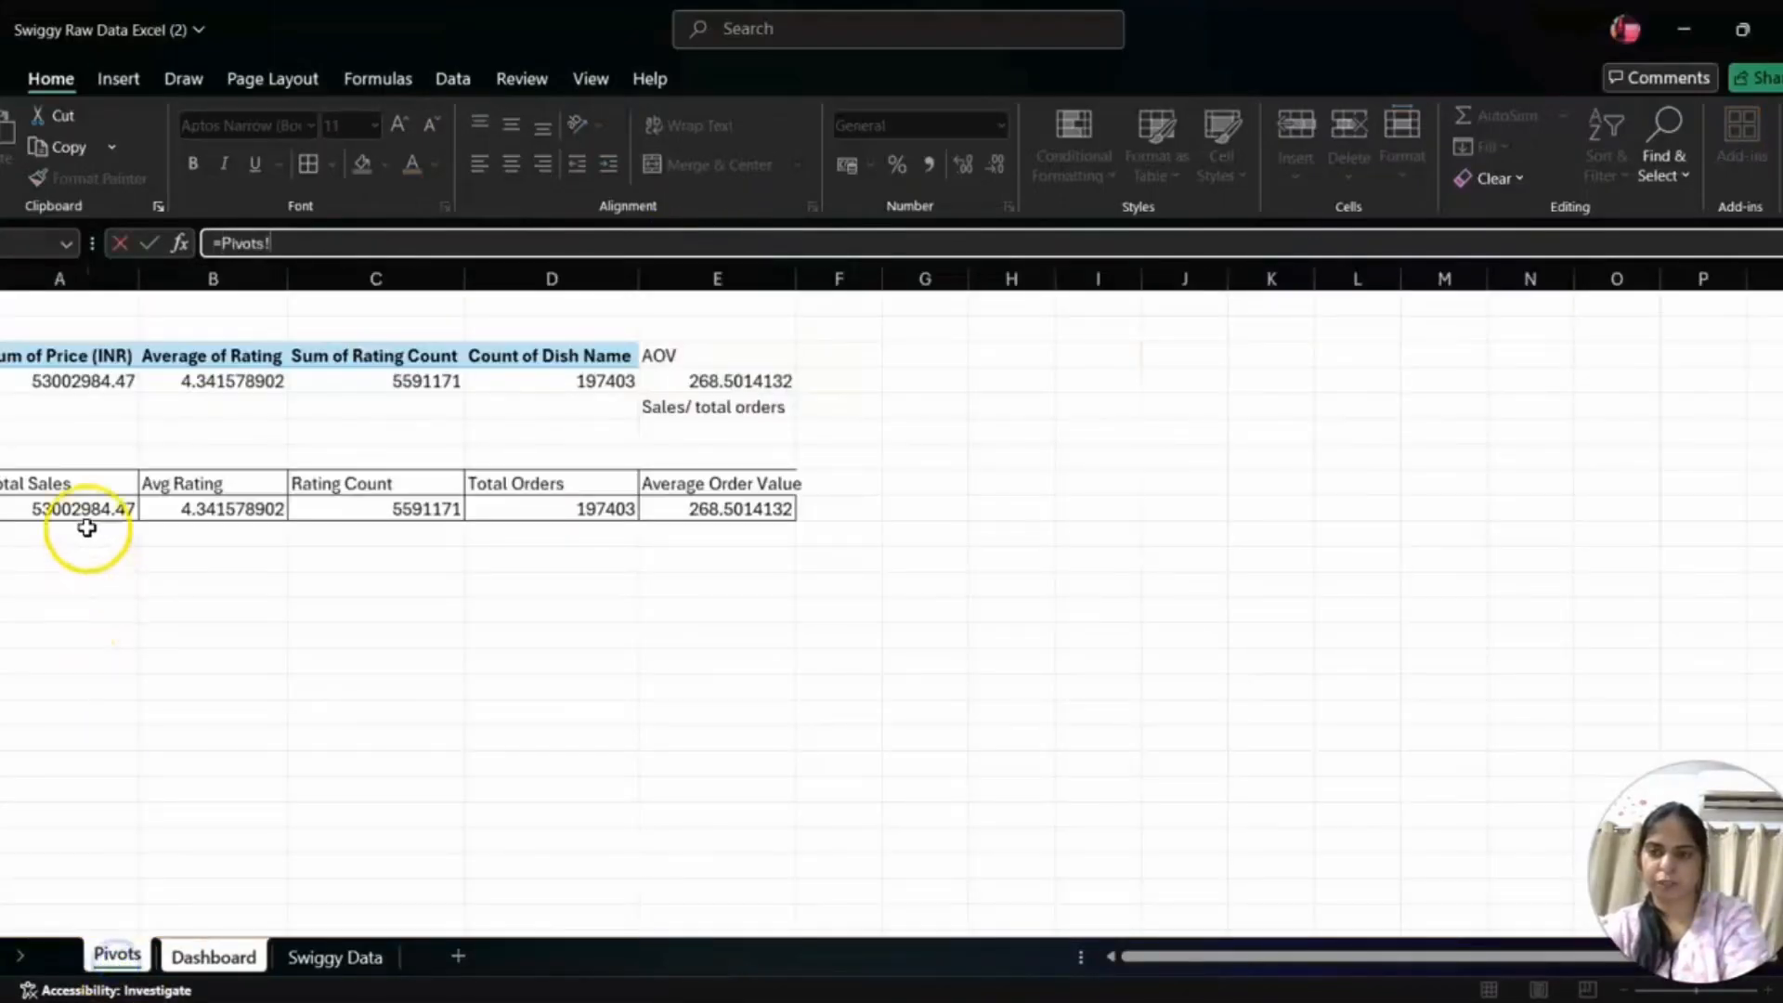
{"action": "key", "text": "Return"}
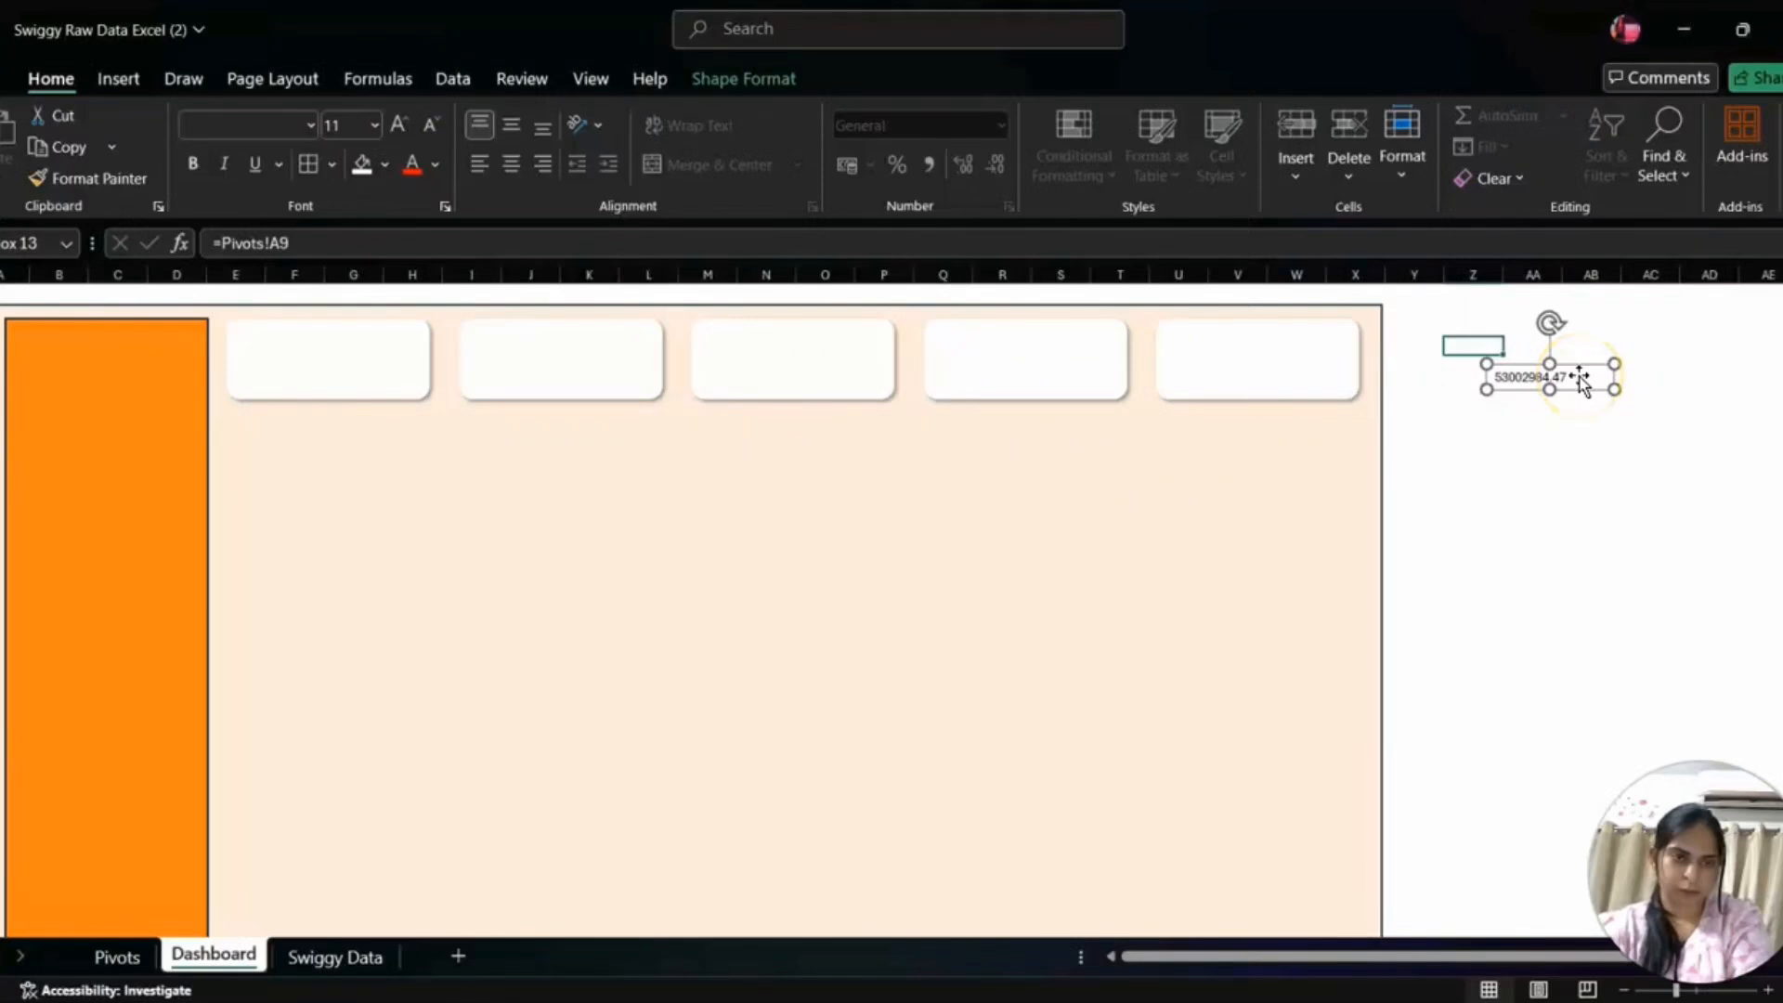
- Move the linked text box into the first KPI card and duplicate it into the other four cards
{"action": "left_click_drag", "start_coordinate": [1579, 377], "coordinate": [372, 376]}
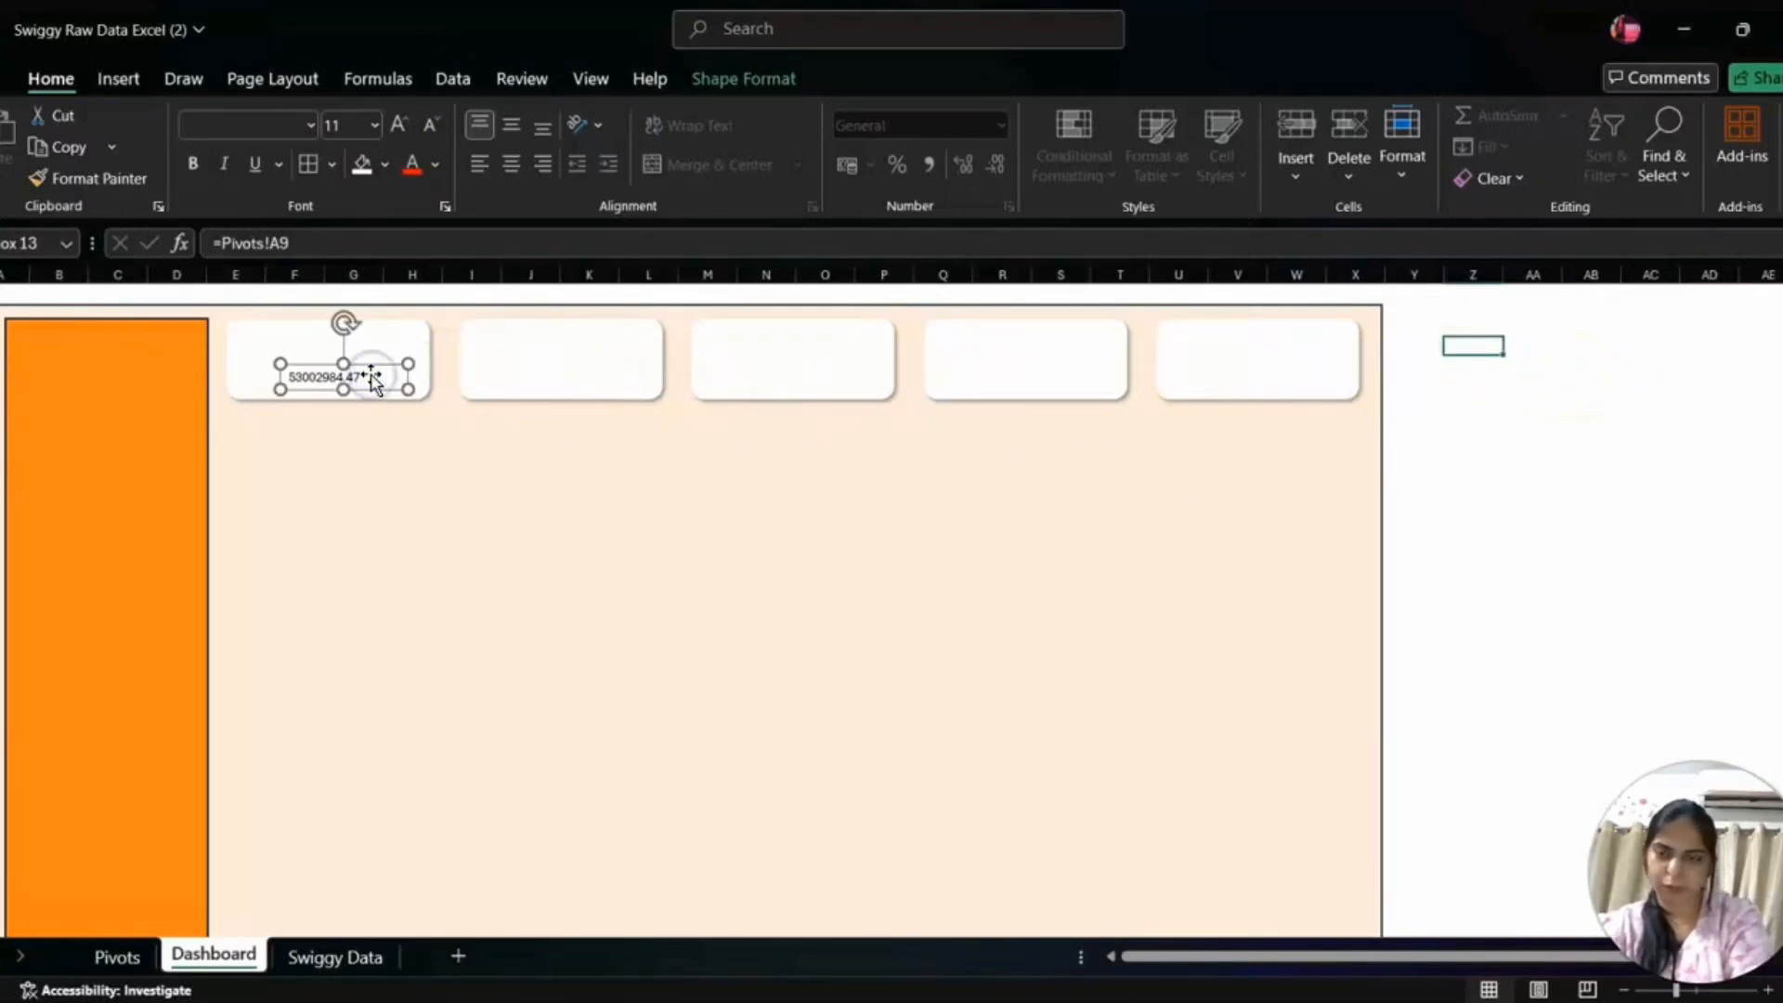
{"action": "key", "text": "ctrl+d"}
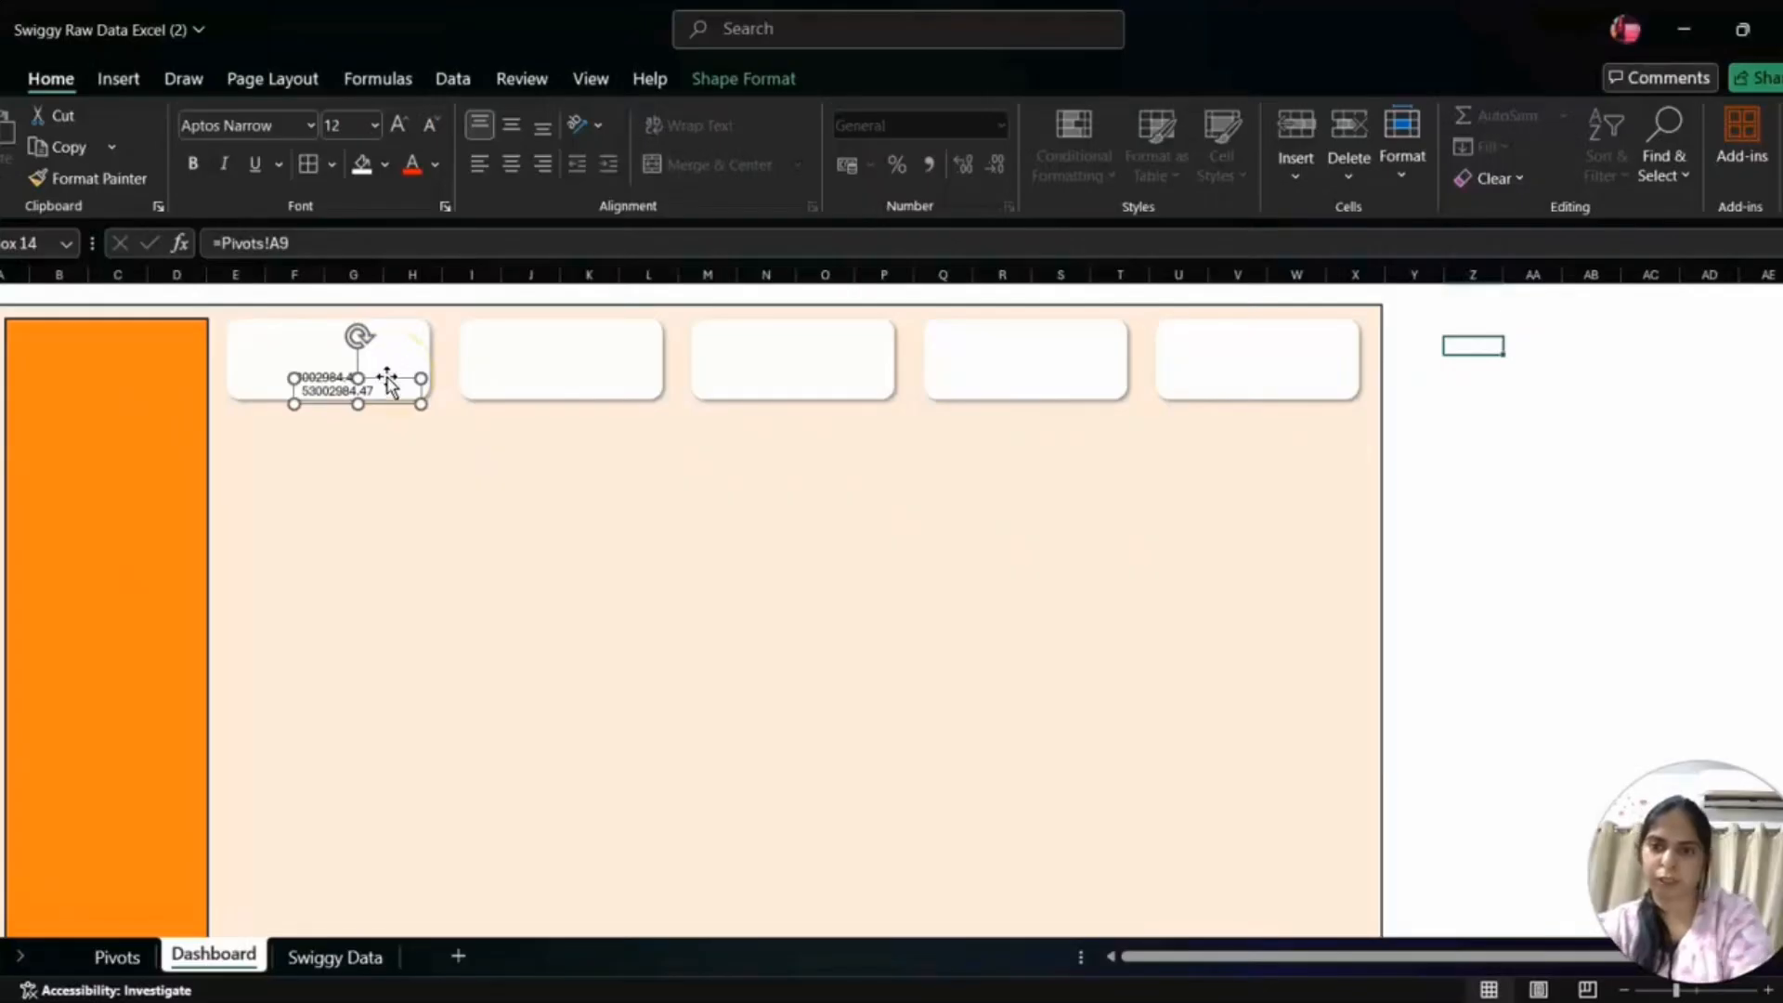
{"action": "left_click_drag", "start_coordinate": [387, 390], "coordinate": [611, 372]}
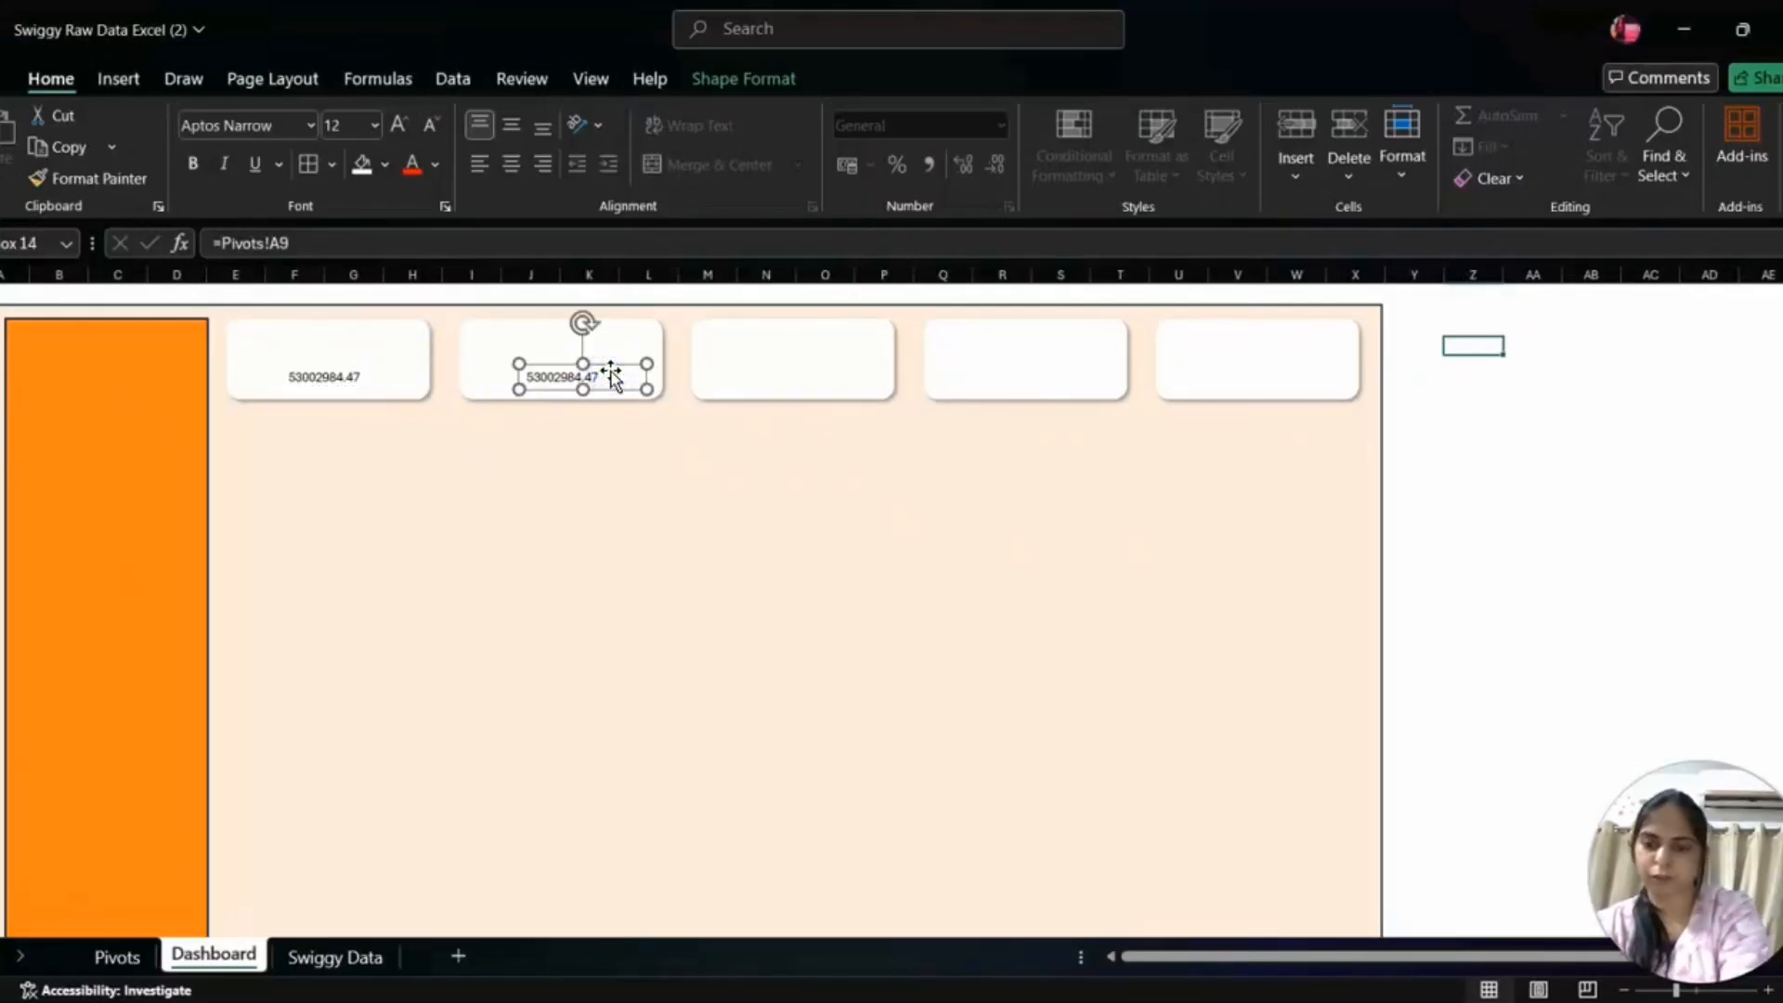
{"action": "key", "text": "ctrl+d"}
{"action": "key", "text": "ctrl+d"}
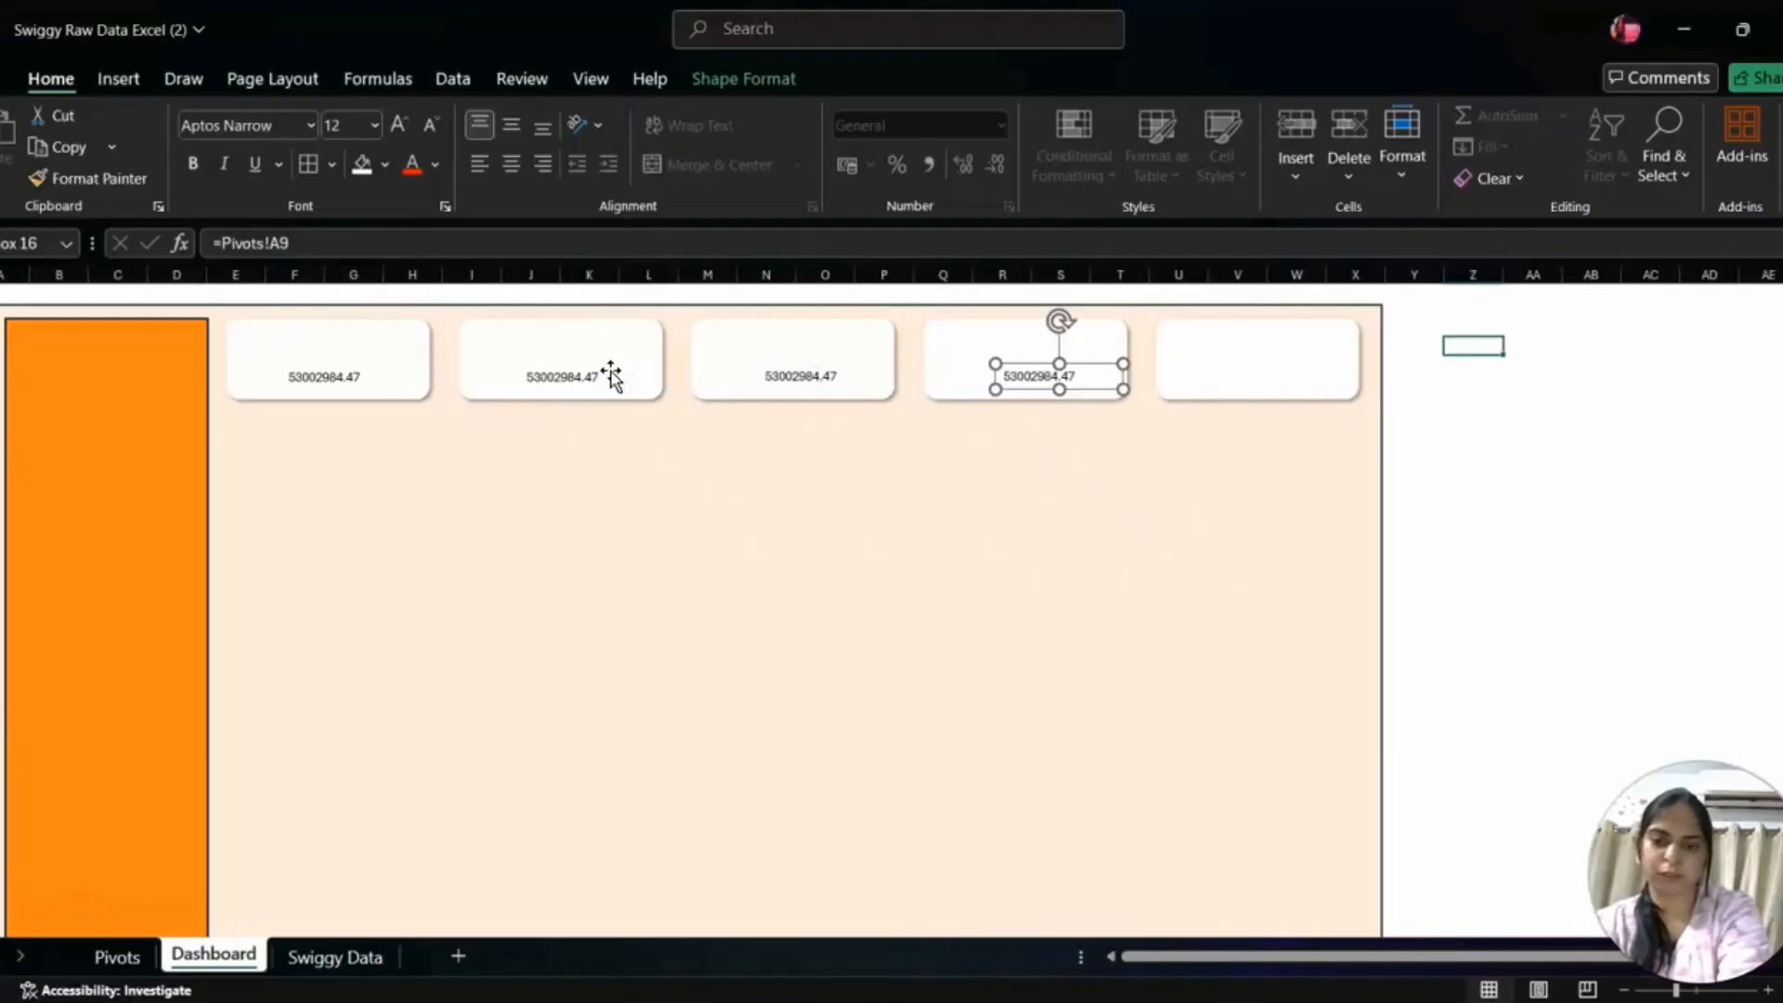
{"action": "key", "text": "ctrl+d"}
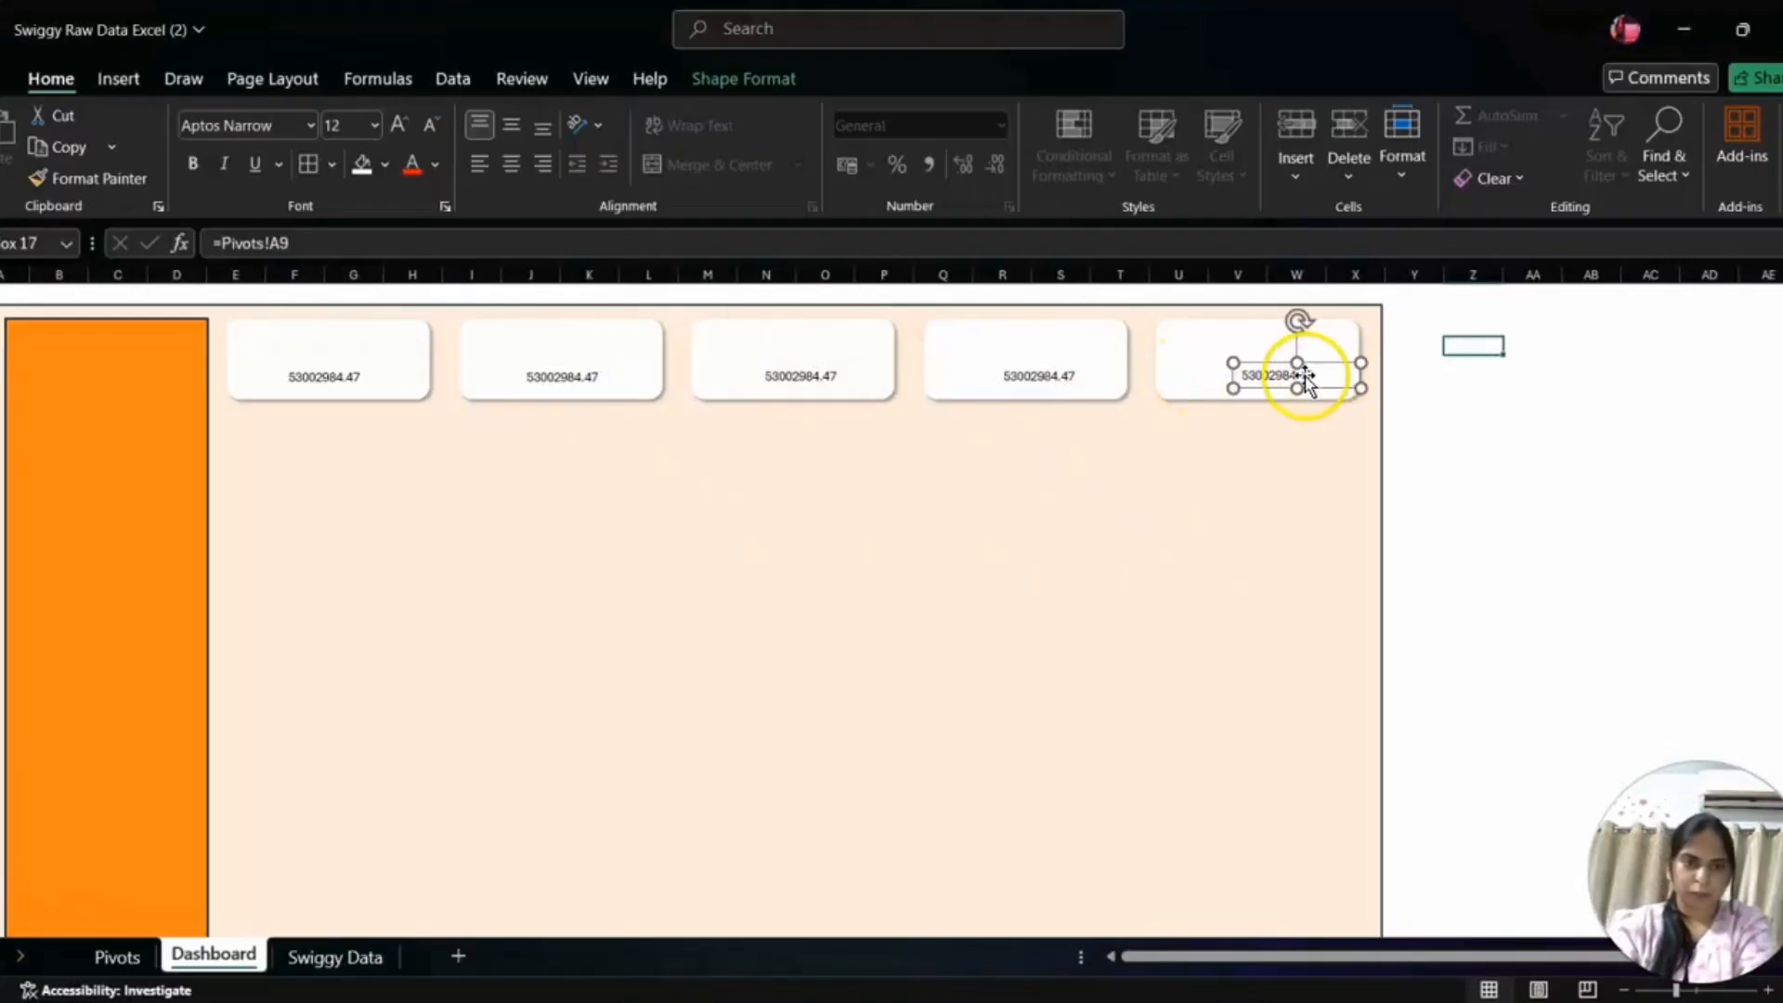
{"action": "left_click_drag", "start_coordinate": [1305, 381], "coordinate": [1287, 381]}
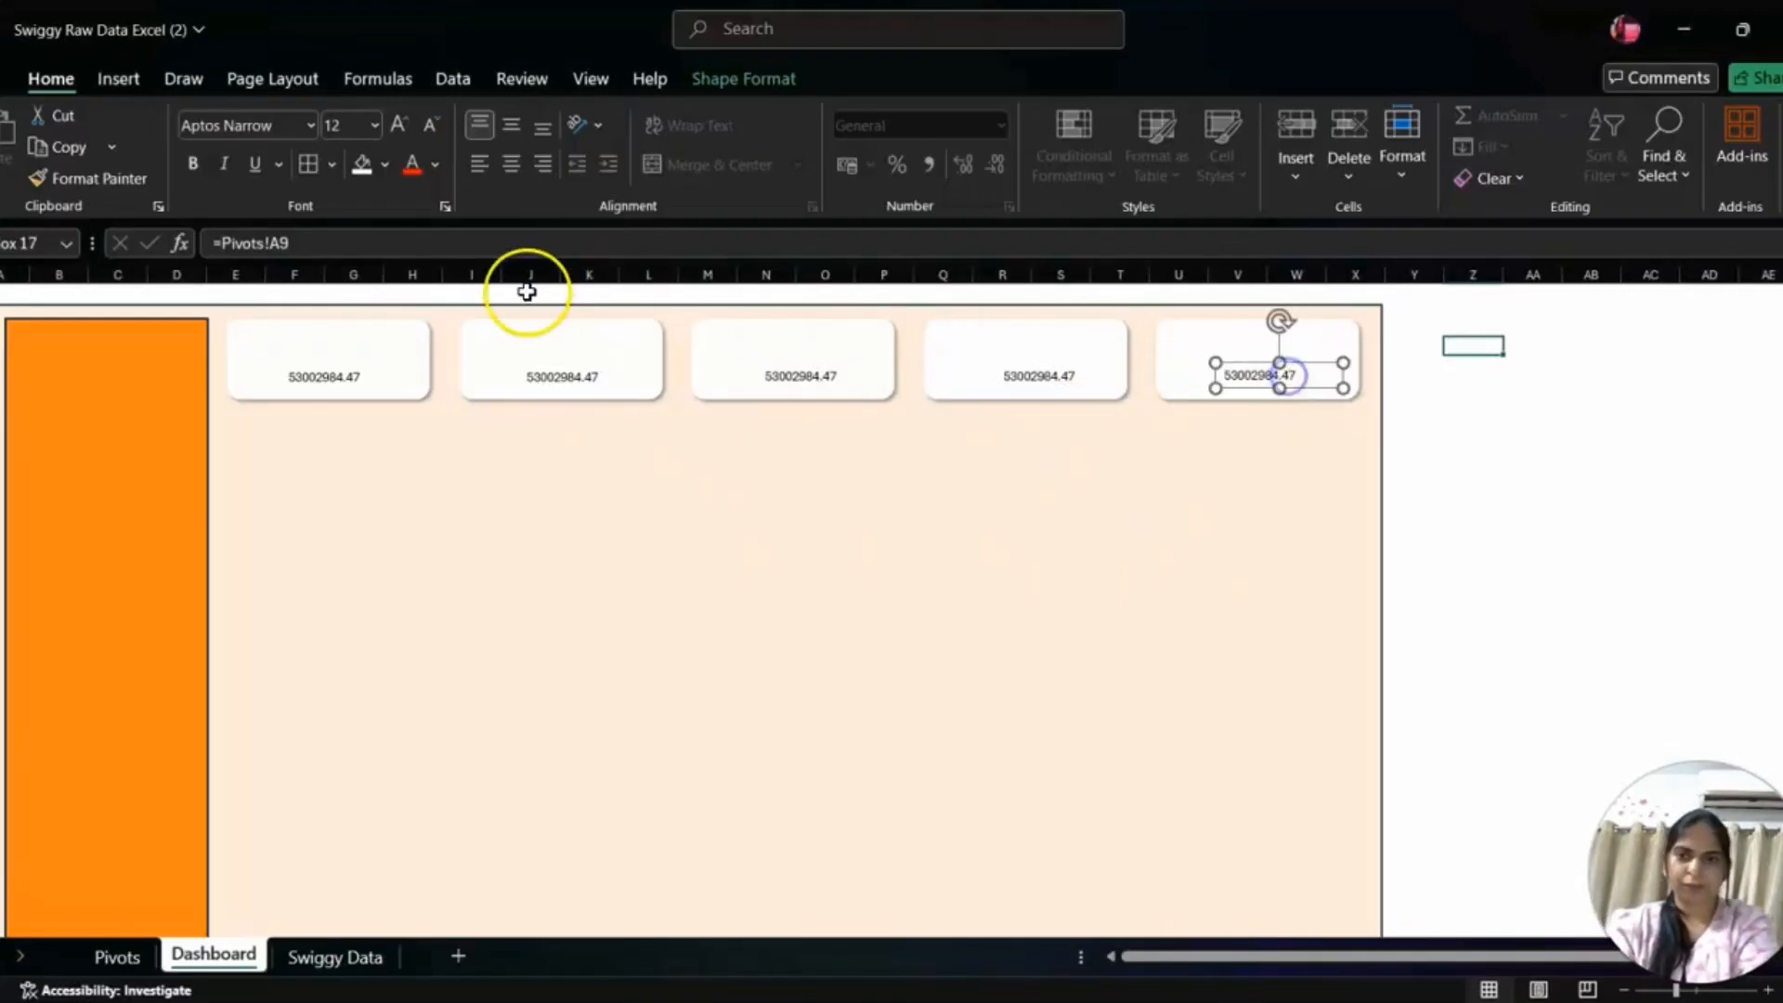
- Link the second KPI card's text box to the Avg Rating value with =Pivots!B9
{"action": "left_click", "coordinate": [324, 247]}
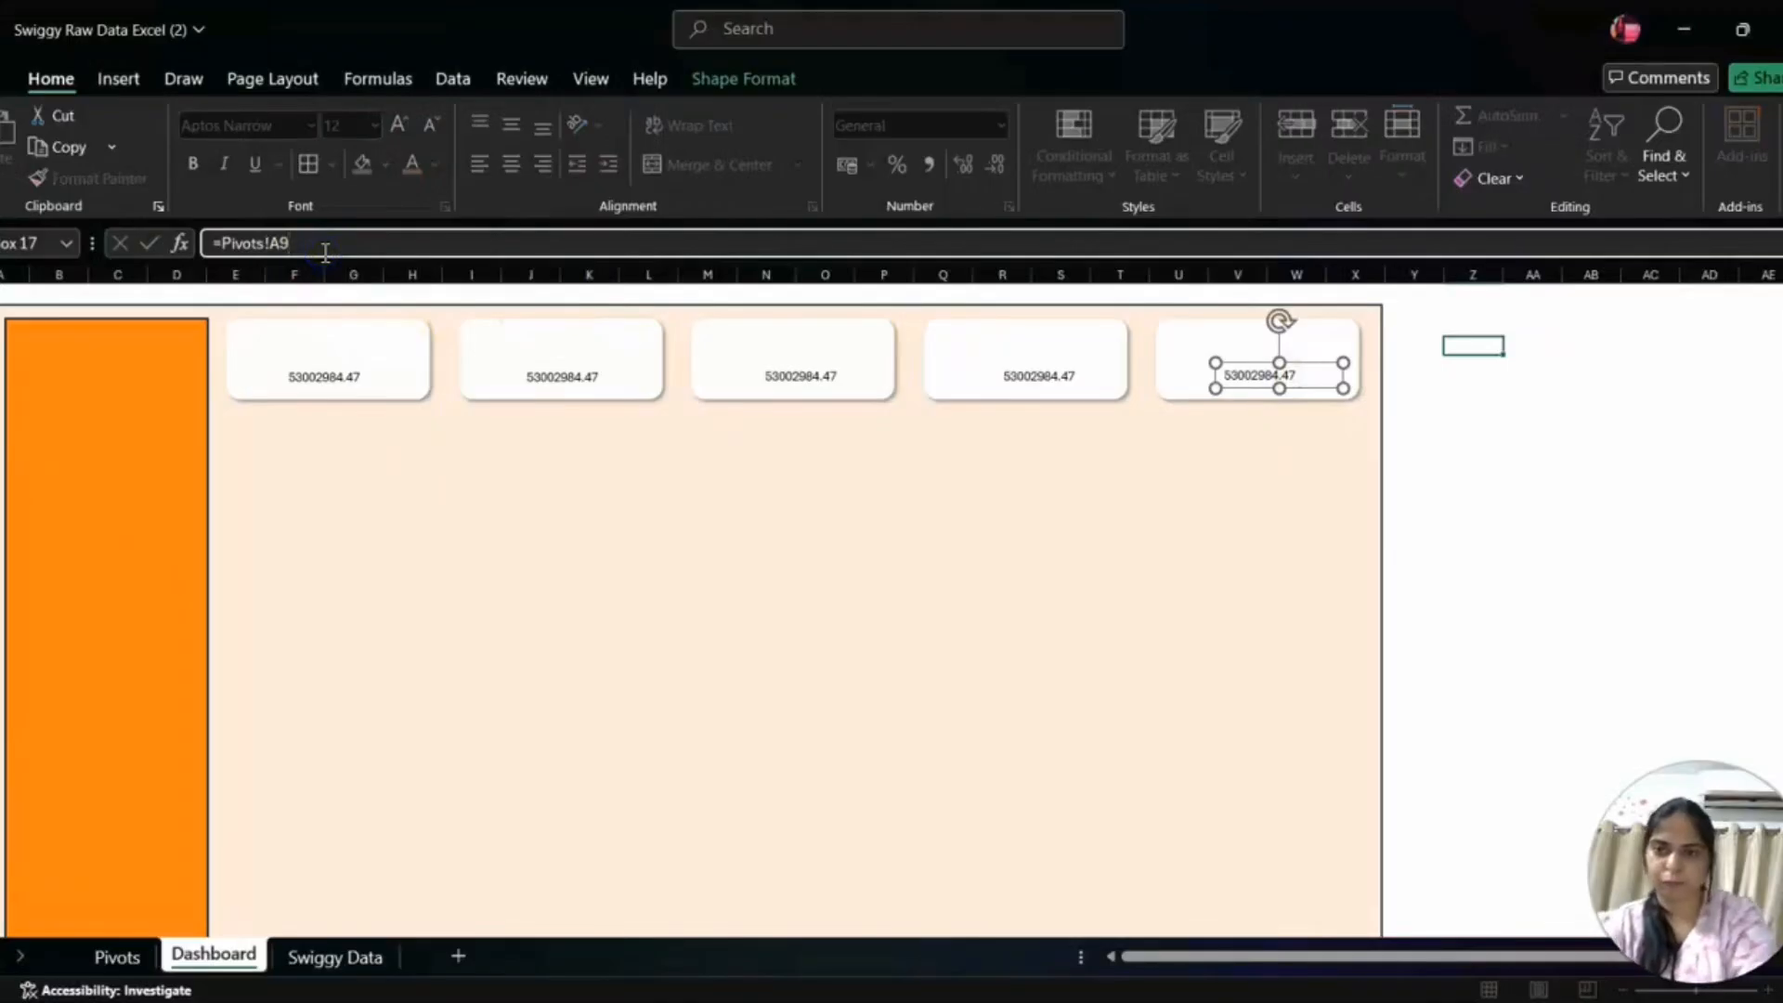
{"action": "left_click", "coordinate": [518, 366]}
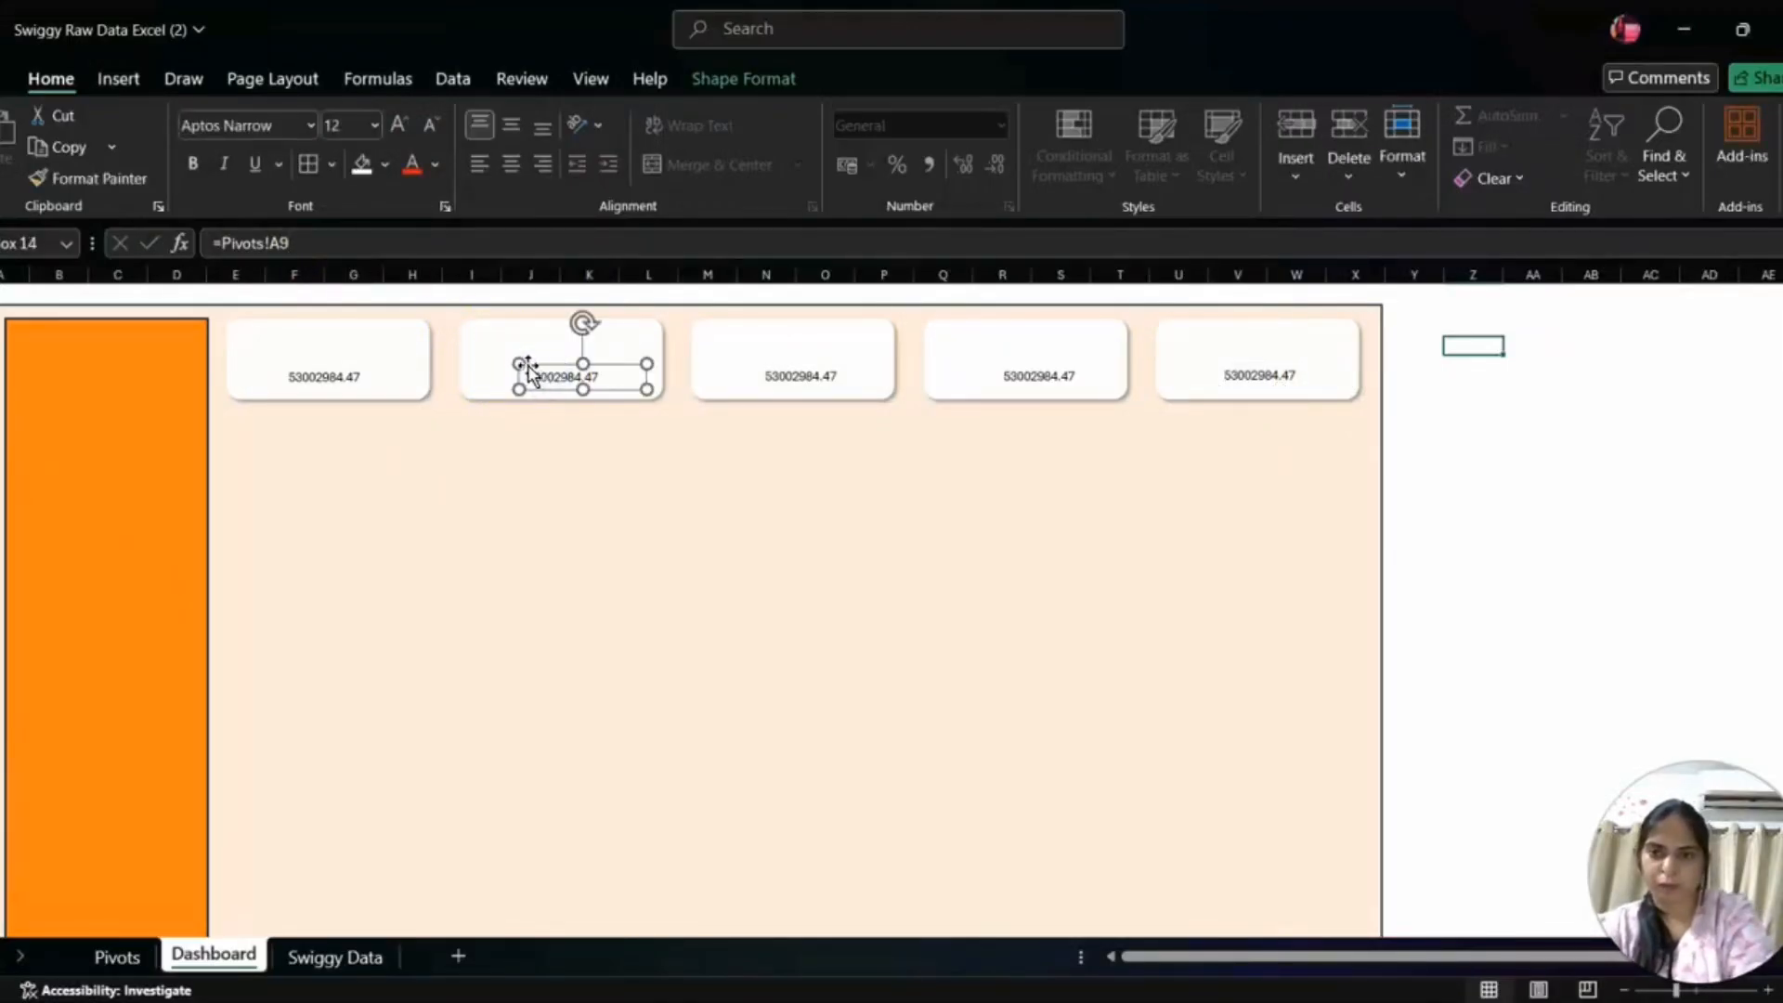
{"action": "left_click", "coordinate": [314, 241]}
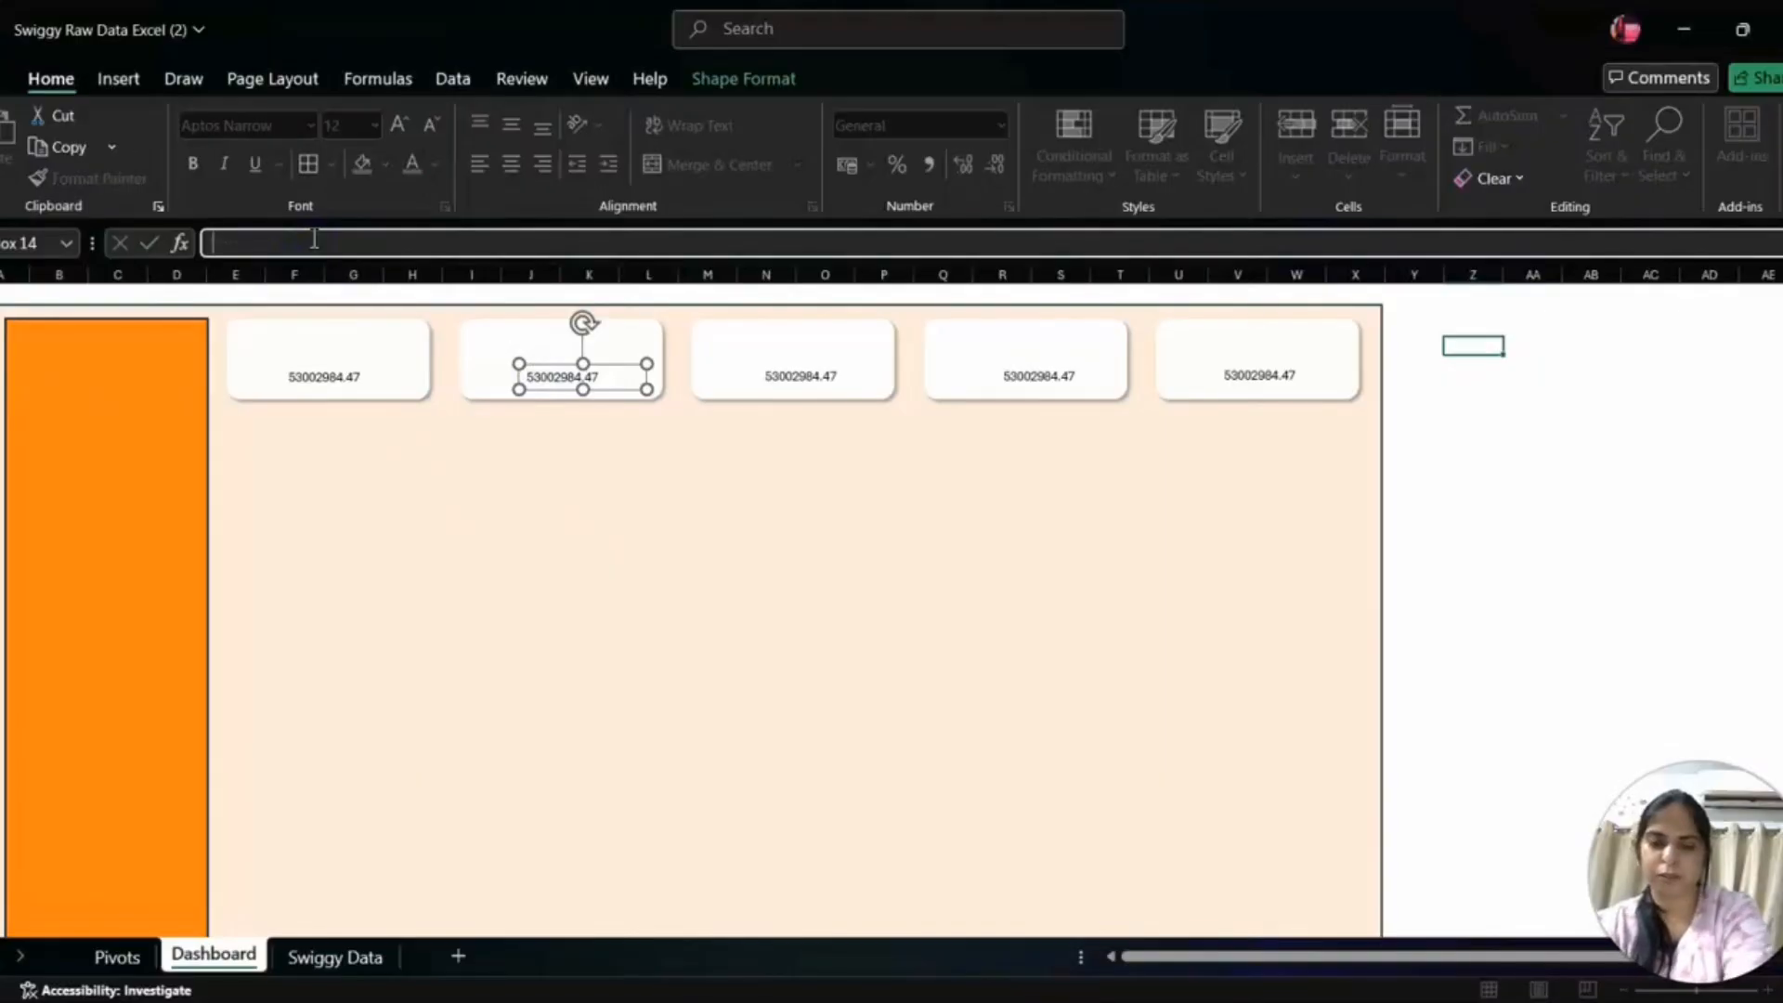
{"action": "left_click", "coordinate": [117, 957]}
{"action": "left_click", "coordinate": [201, 510]}
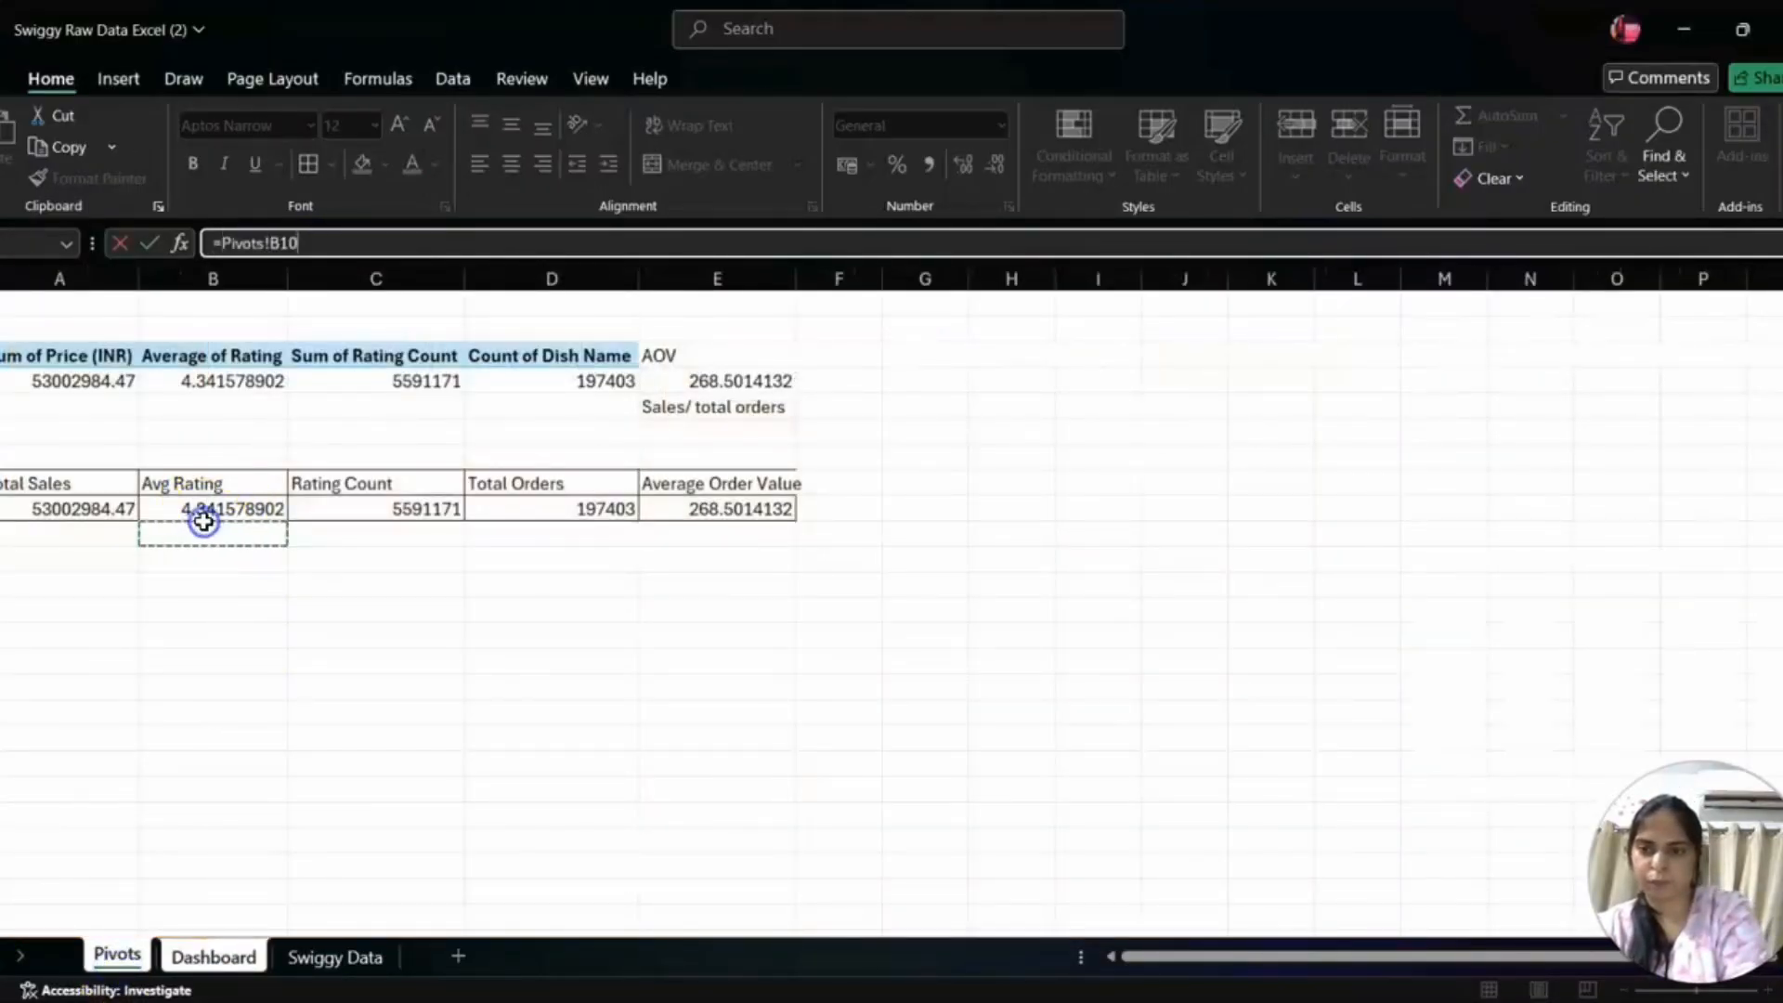
{"action": "left_click", "coordinate": [201, 511]}
{"action": "key", "text": "Return"}
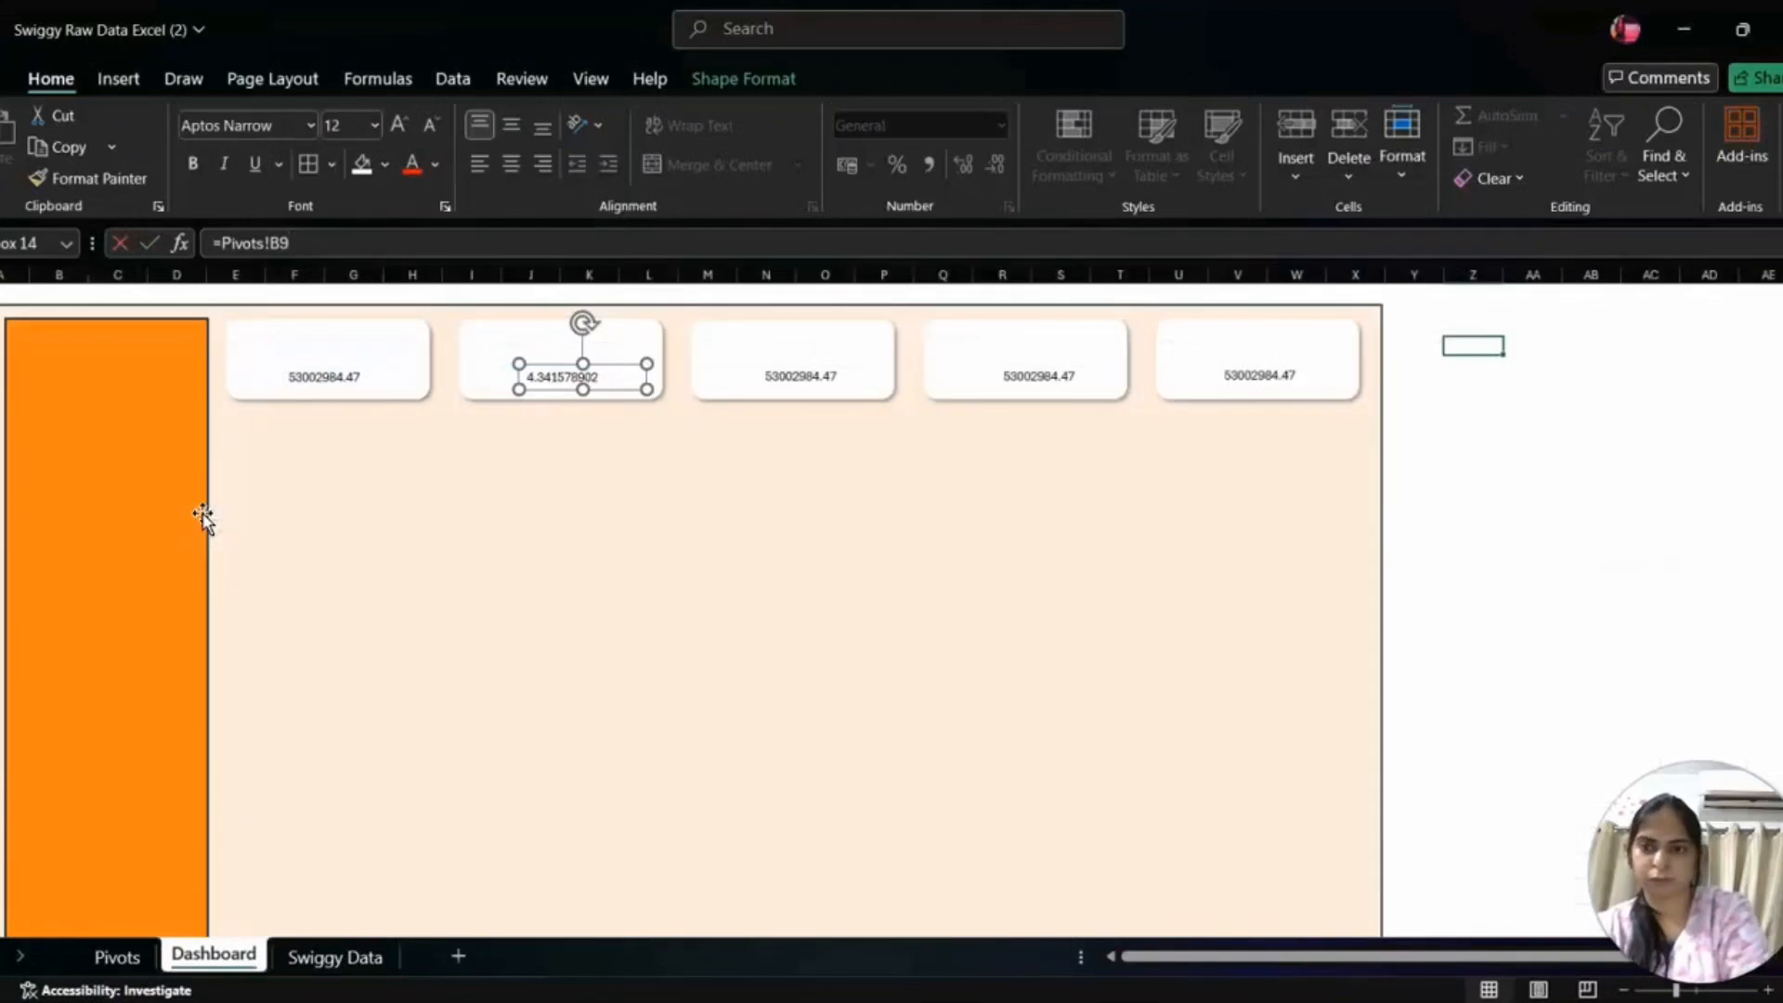
- Link the third KPI card's text box to the Rating Count value with =Pivots!C9
{"action": "left_click", "coordinate": [822, 374]}
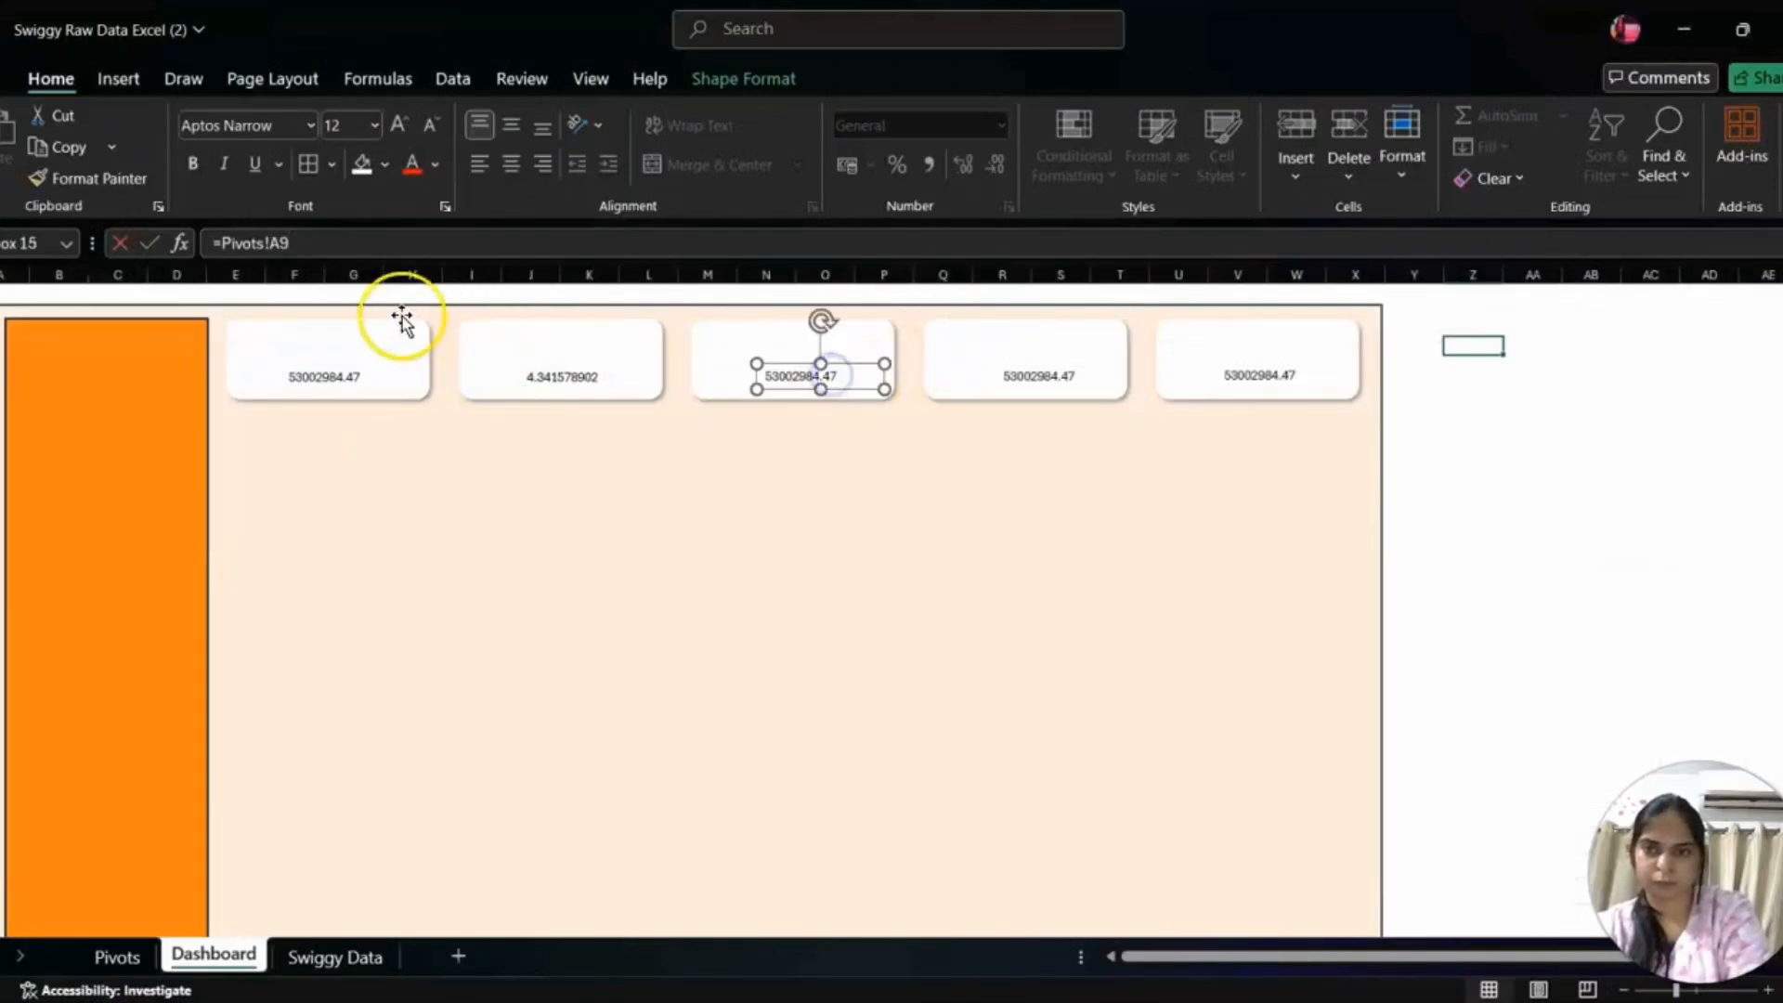
{"action": "left_click", "coordinate": [368, 244]}
{"action": "key", "text": "BackSpace"}
{"action": "key", "text": "BackSpace"}
{"action": "key", "text": "BackSpace"}
{"action": "key", "text": "BackSpace"}
{"action": "key", "text": "BackSpace"}
{"action": "key", "text": "BackSpace"}
{"action": "key", "text": "BackSpace"}
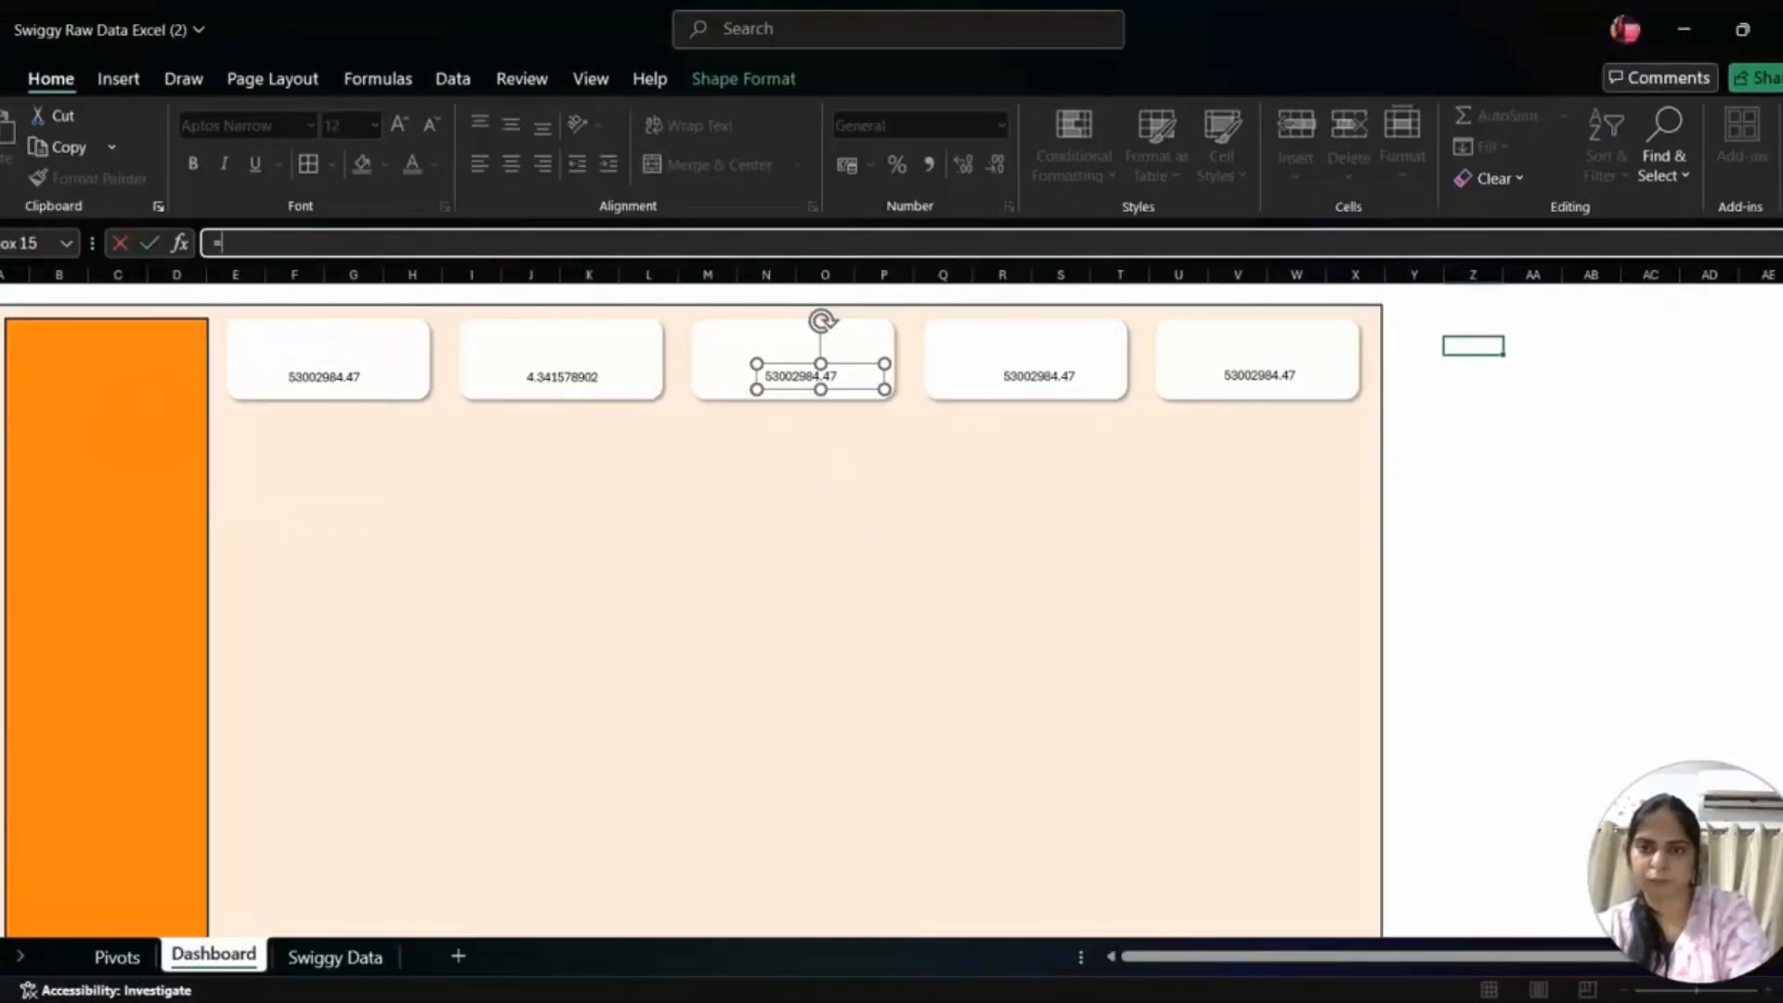
{"action": "left_click", "coordinate": [117, 956]}
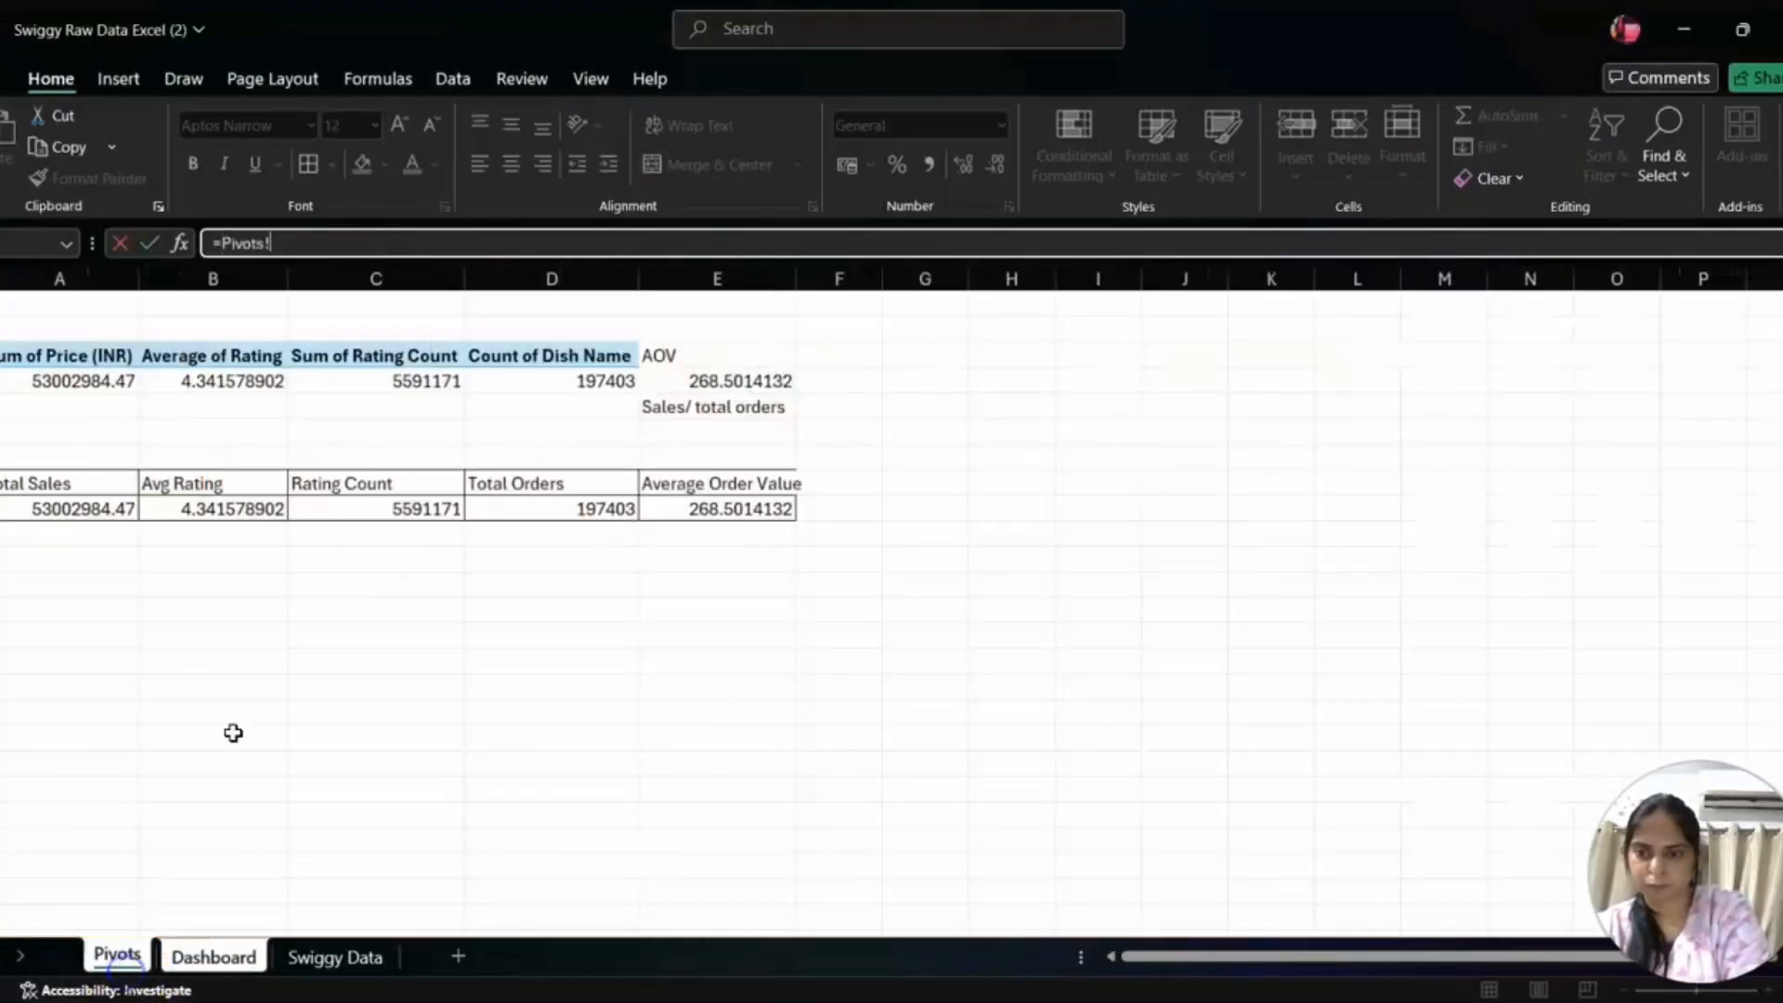
{"action": "left_click", "coordinate": [362, 509]}
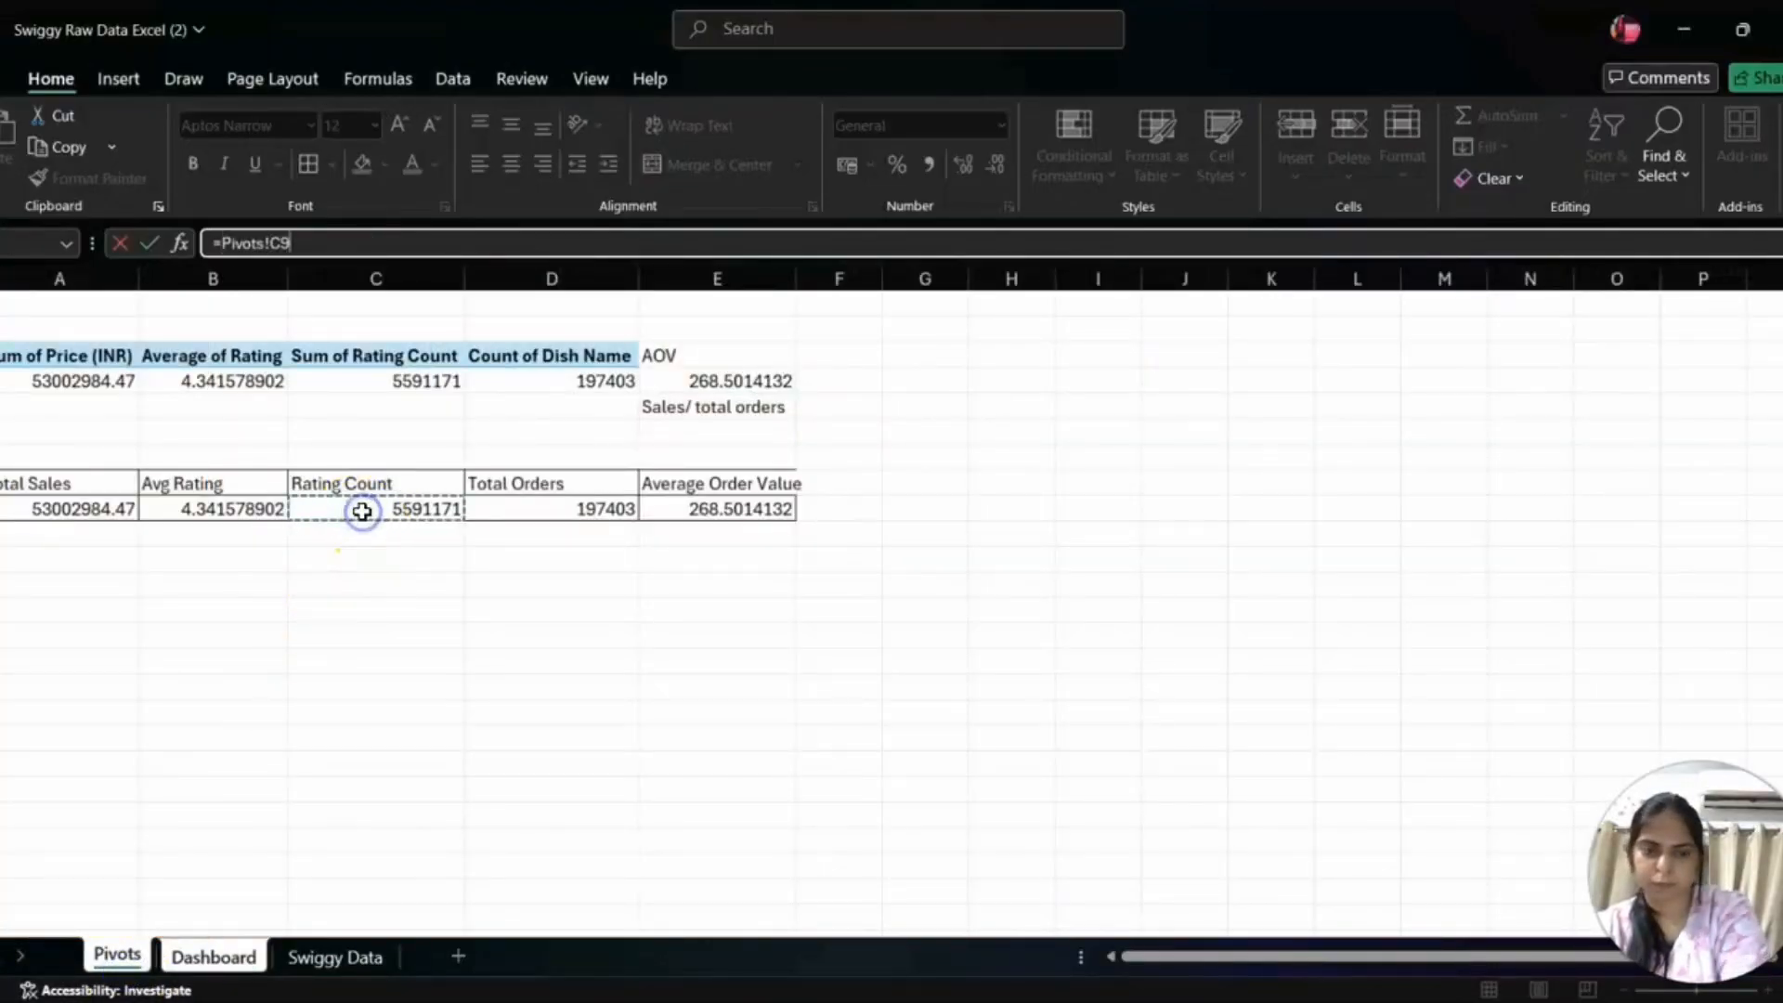
{"action": "key", "text": "Return"}
- Link the fourth KPI card's text box to the Total Orders value with =Pivots!D9
{"action": "left_click", "coordinate": [1076, 372]}
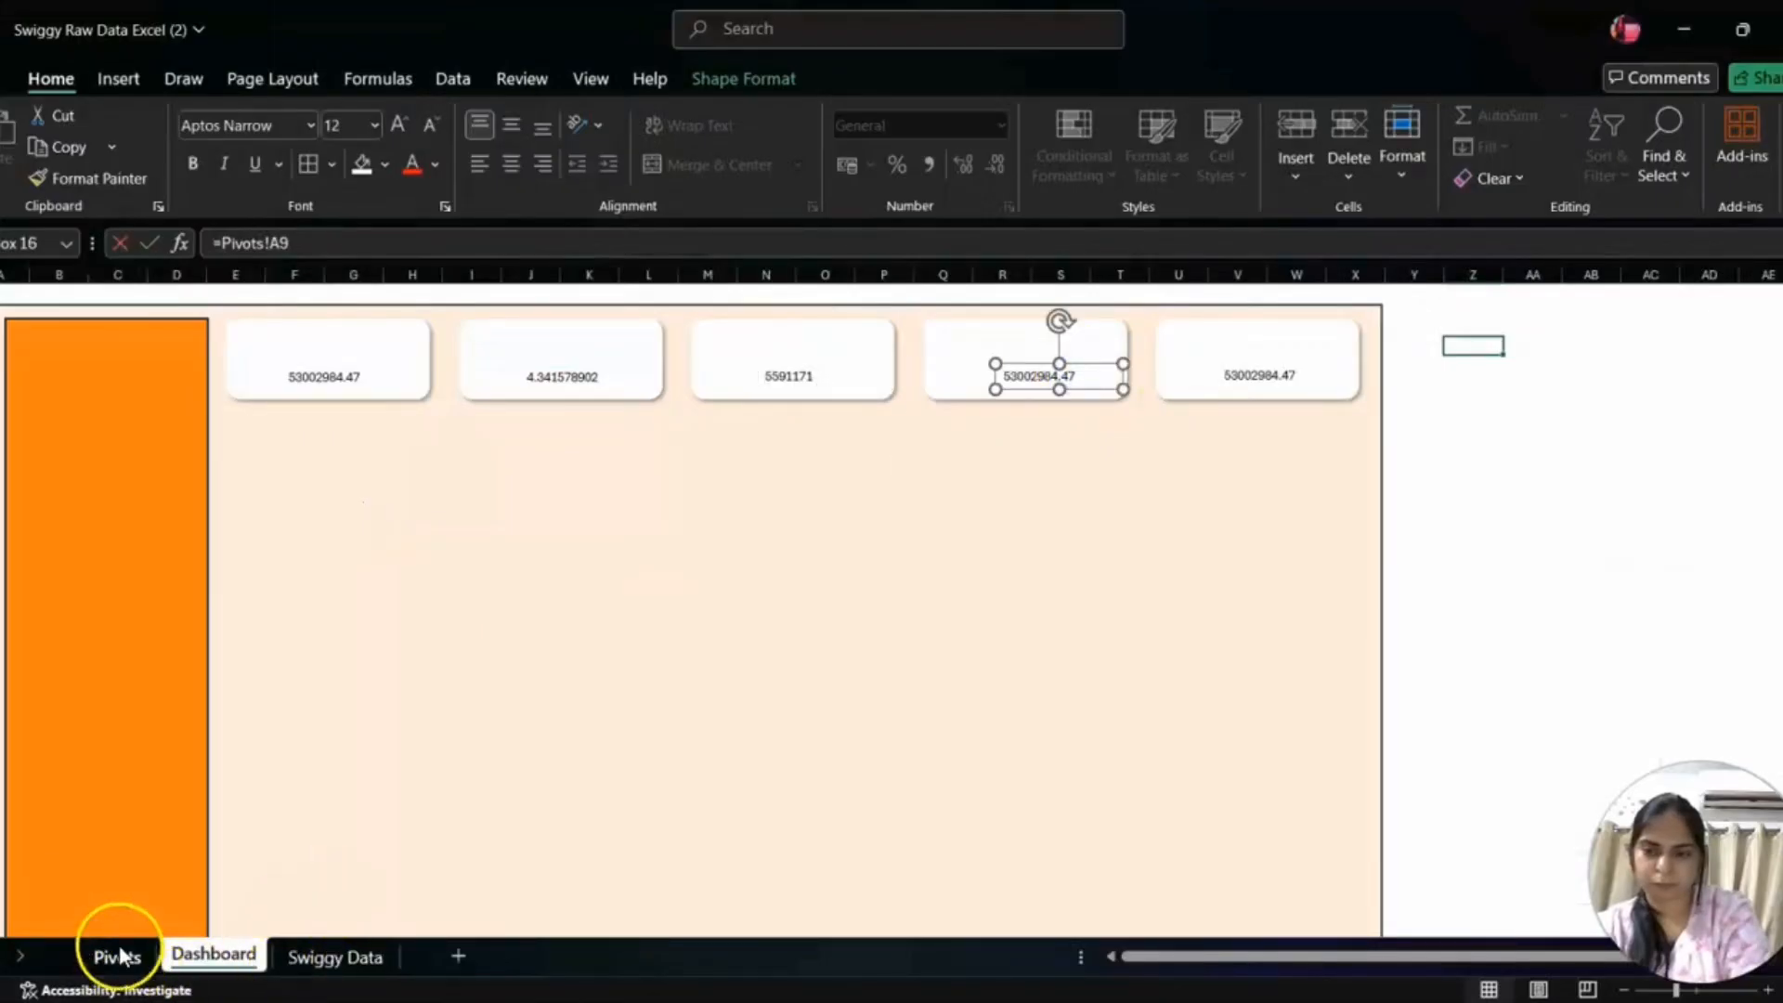
{"action": "left_click", "coordinate": [303, 252]}
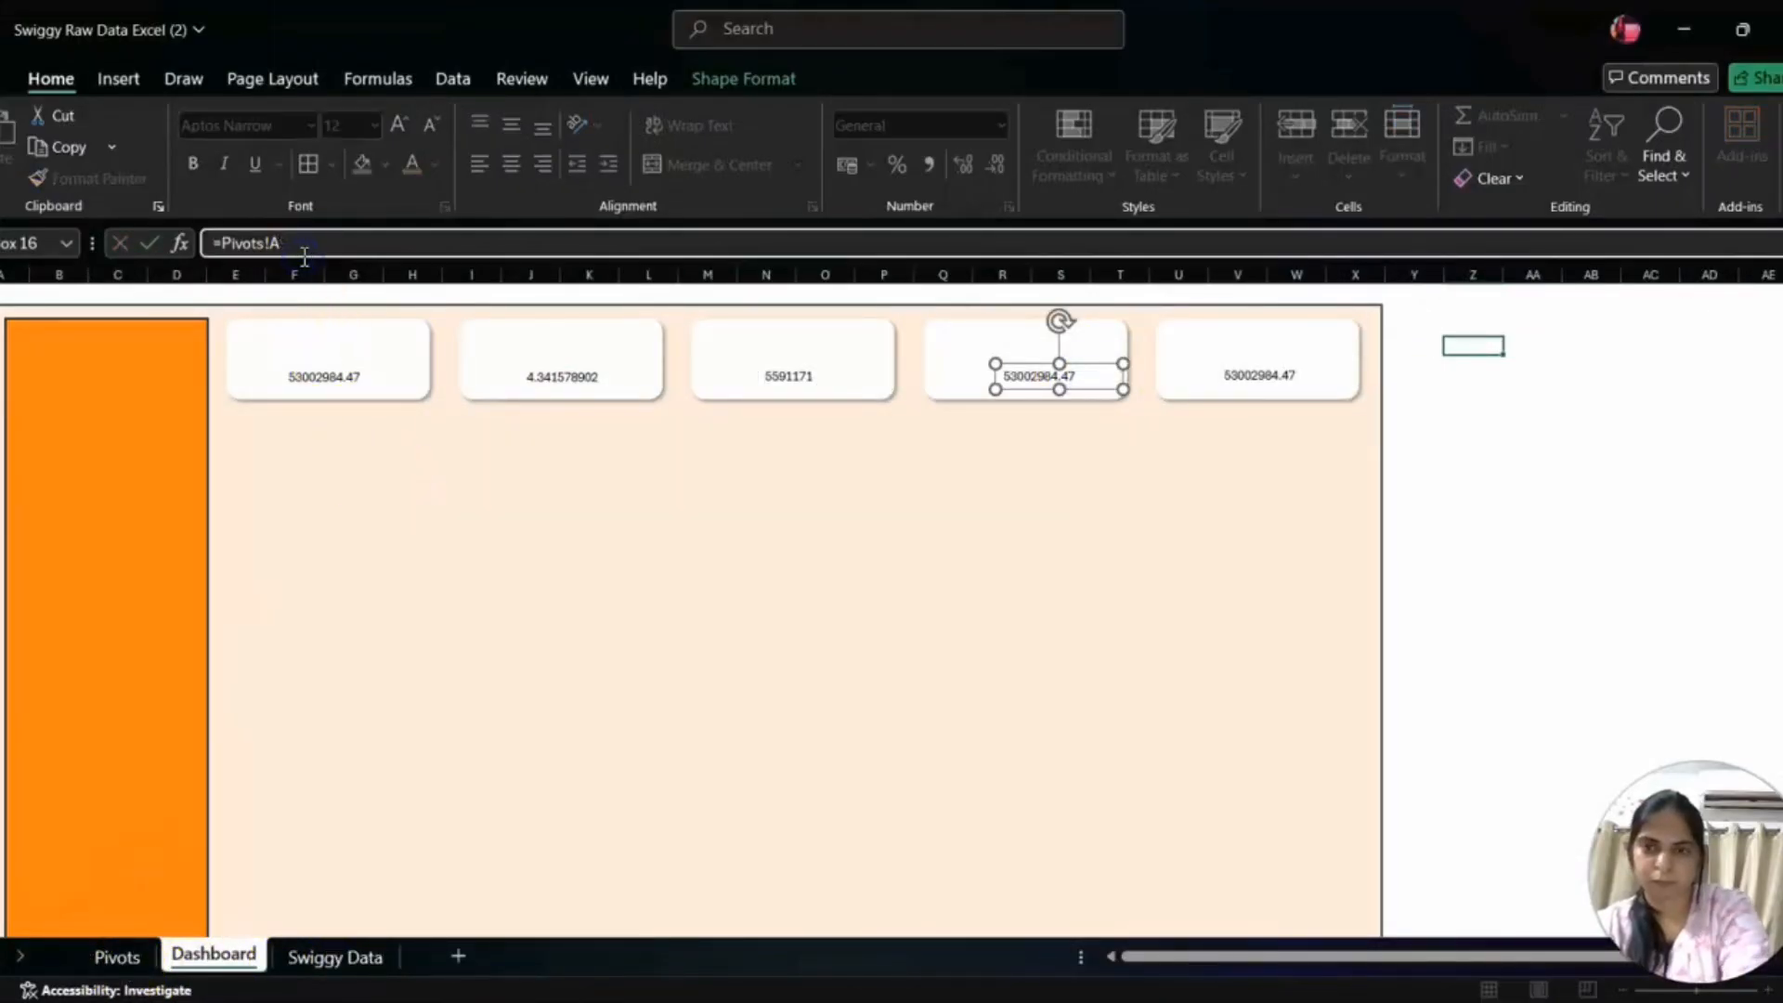
{"action": "key", "text": "BackSpace"}
{"action": "key", "text": "BackSpace"}
{"action": "key", "text": "BackSpace"}
{"action": "key", "text": "BackSpace"}
{"action": "key", "text": "BackSpace"}
{"action": "key", "text": "BackSpace"}
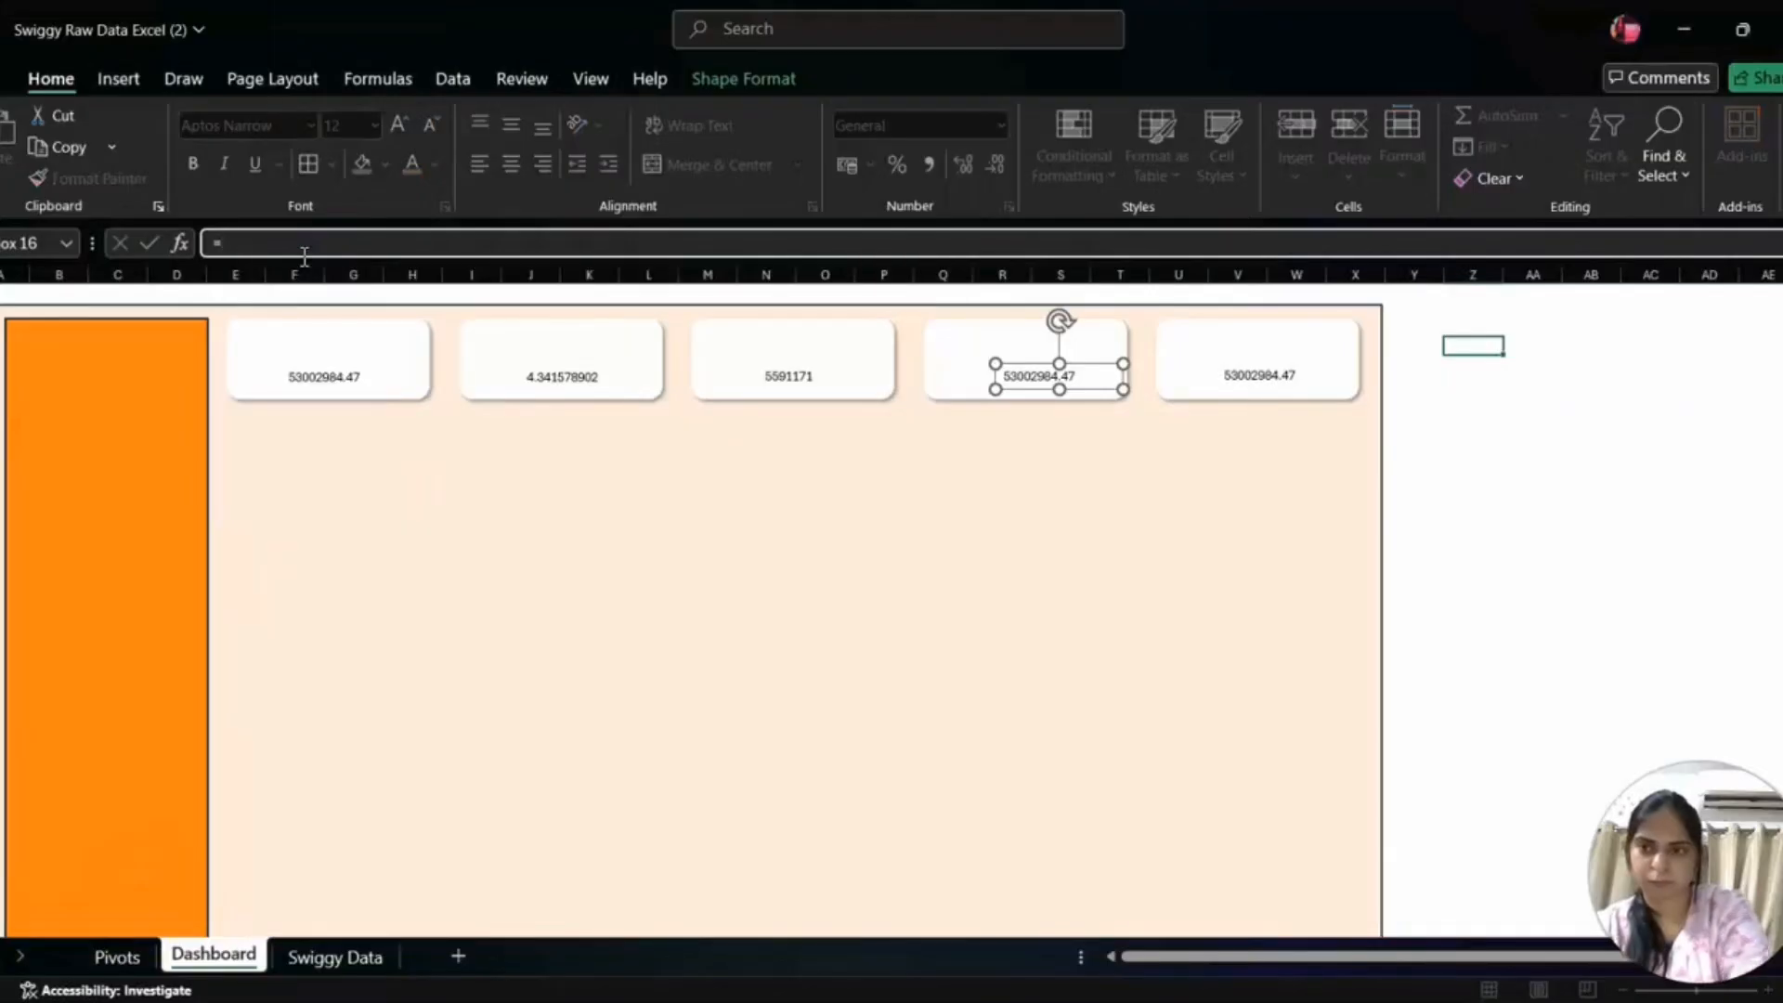
{"action": "left_click", "coordinate": [115, 958]}
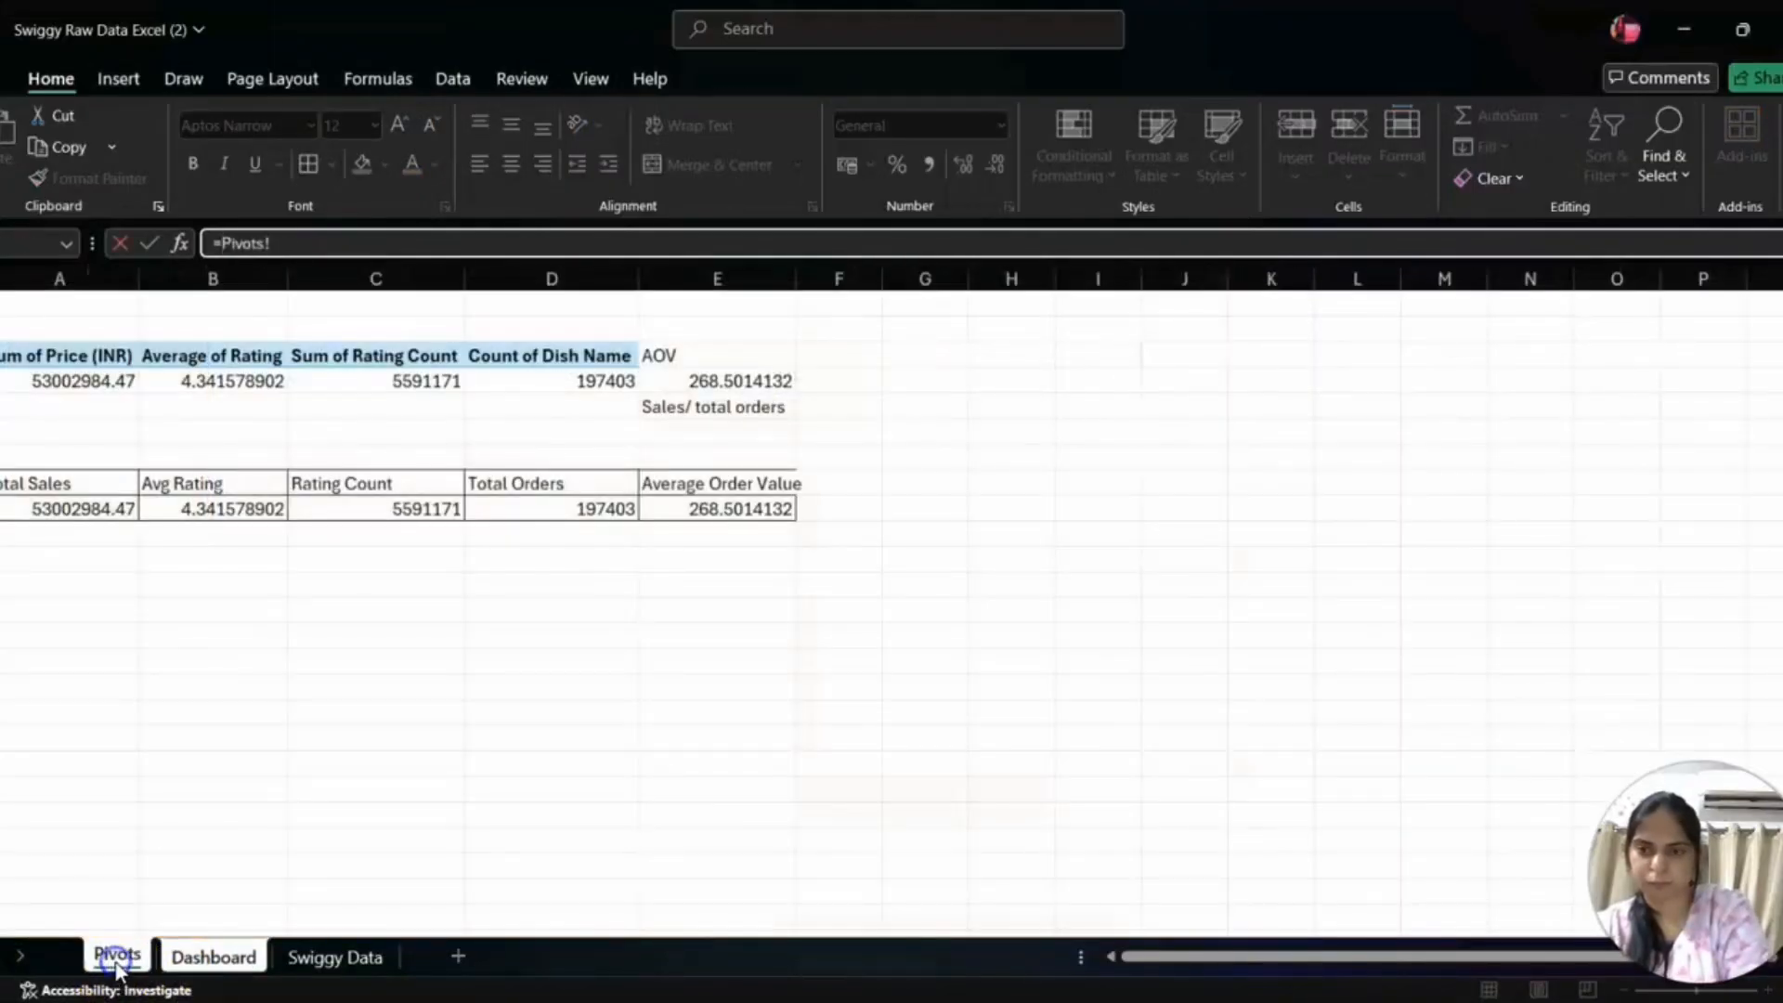
{"action": "left_click", "coordinate": [552, 509]}
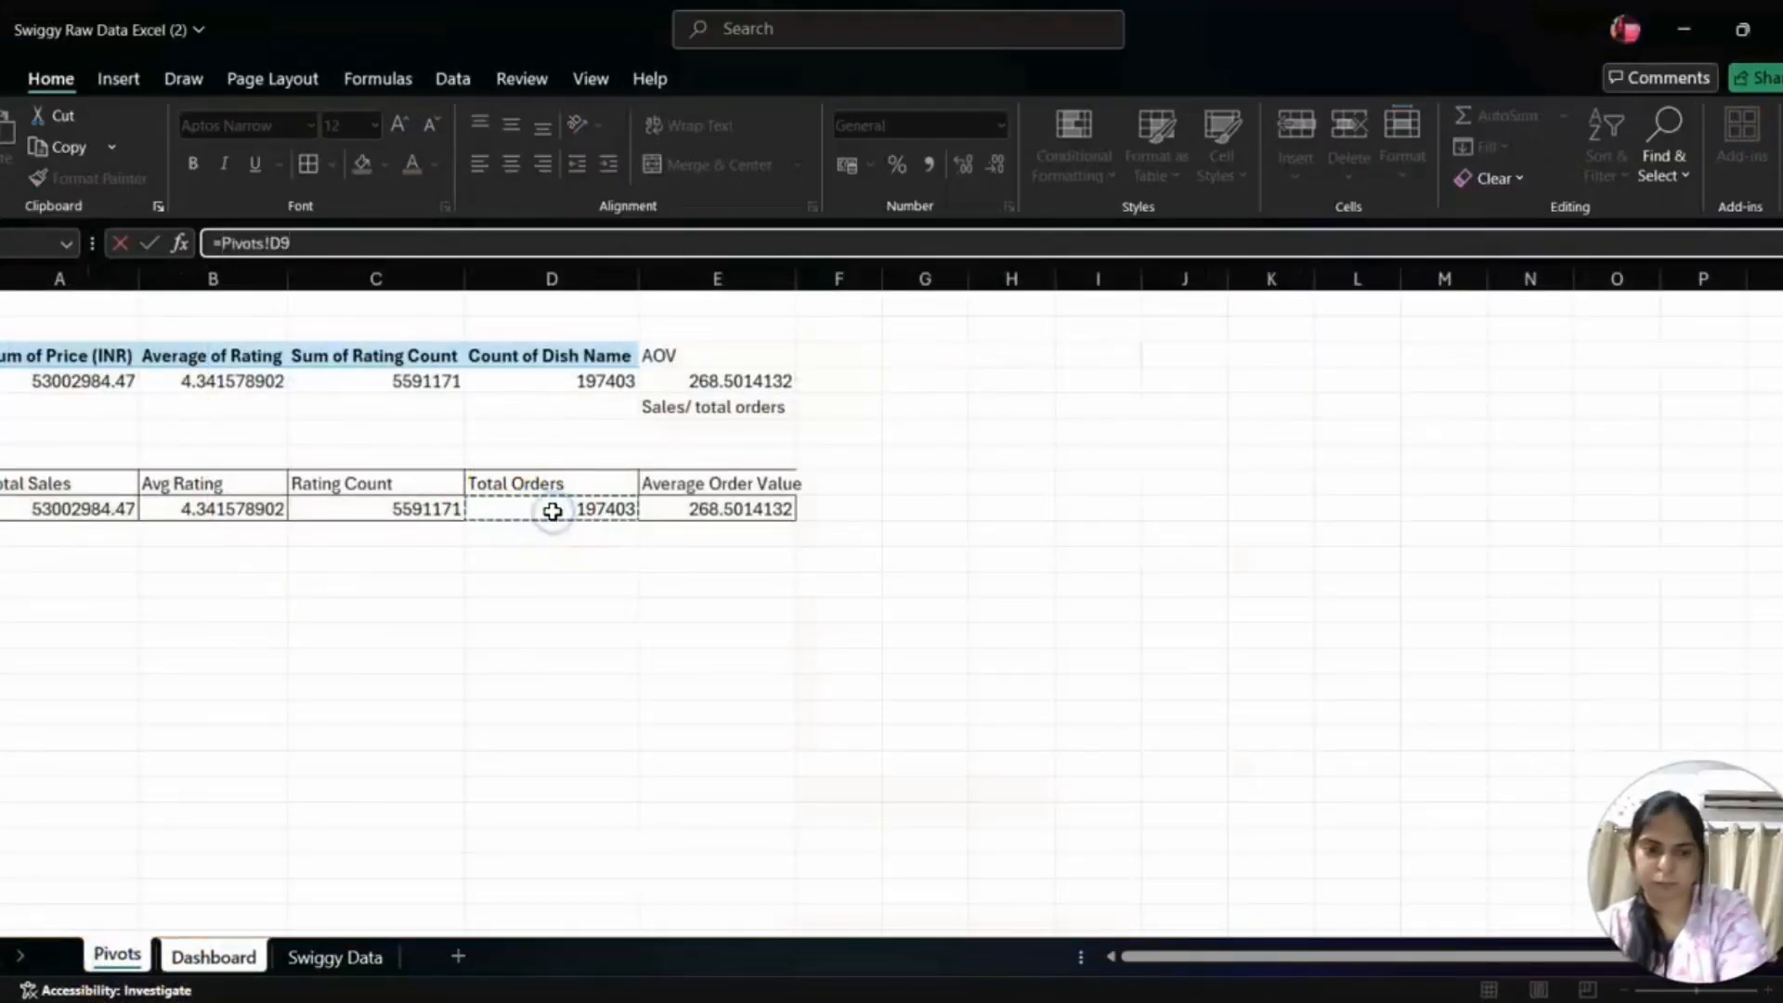
{"action": "key", "text": "Return"}
- Link the fifth KPI card's text box to the Average Order Value figure with =Pivots!E9
{"action": "left_click", "coordinate": [1280, 374]}
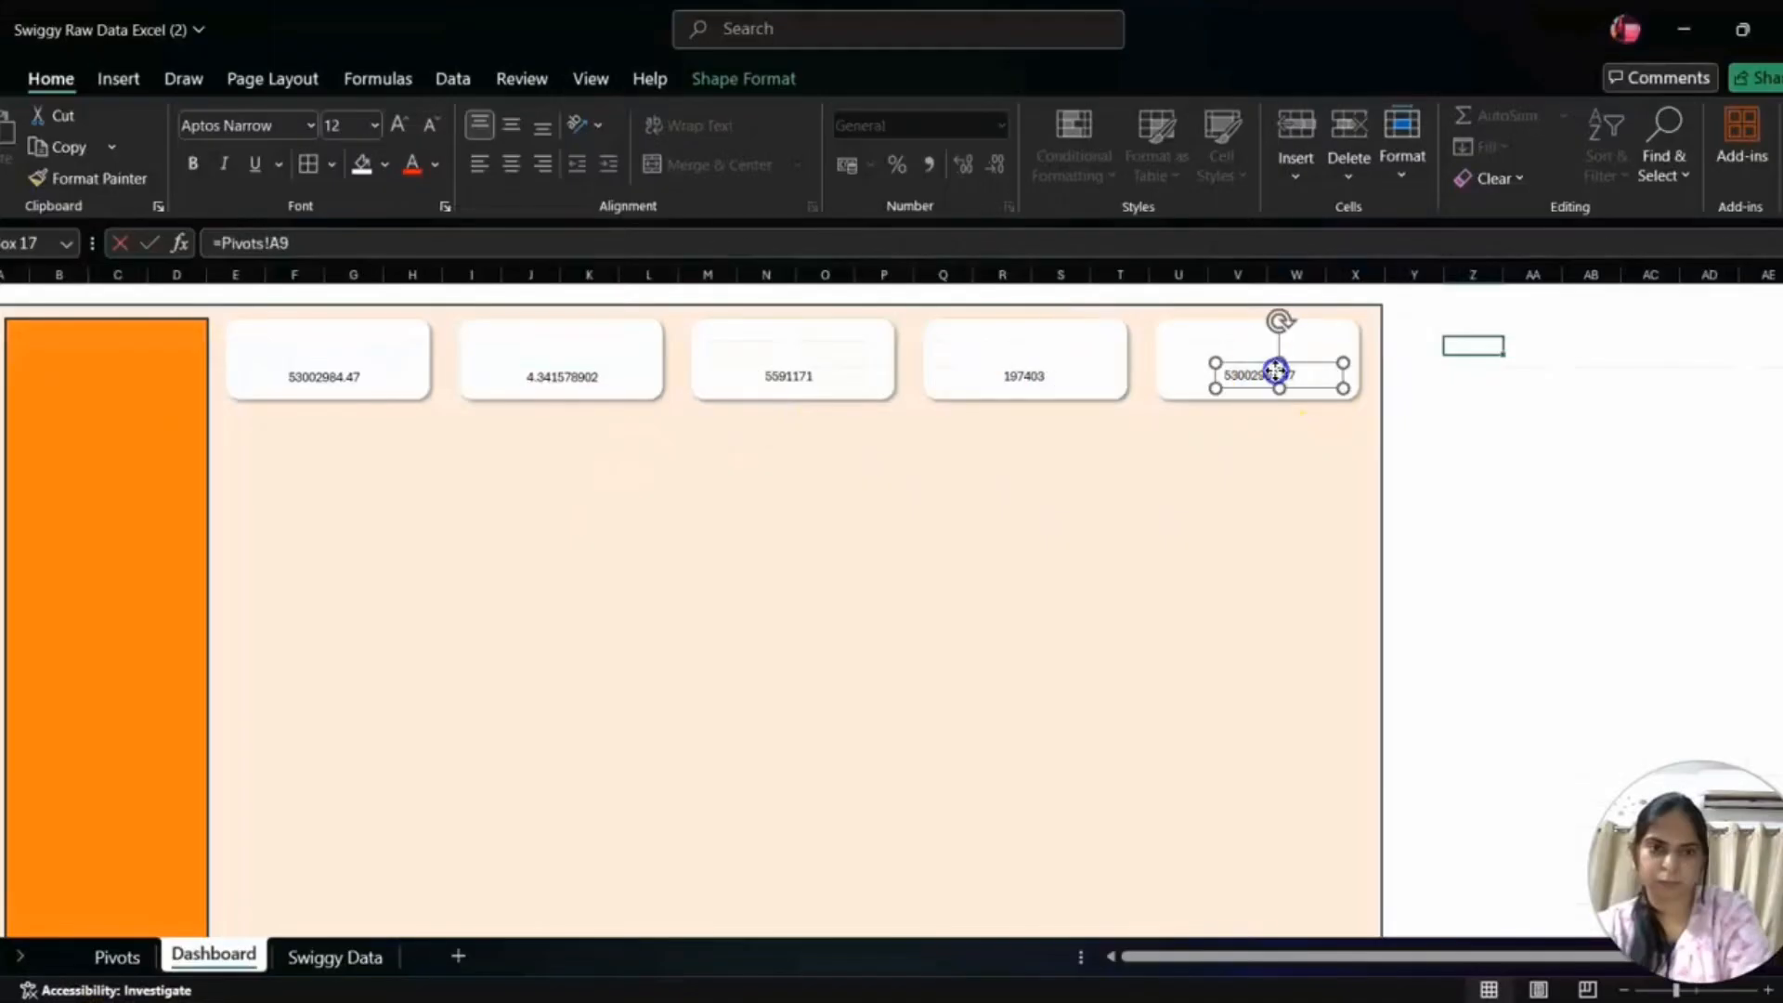
{"action": "left_click", "coordinate": [320, 244]}
{"action": "key", "text": "BackSpace"}
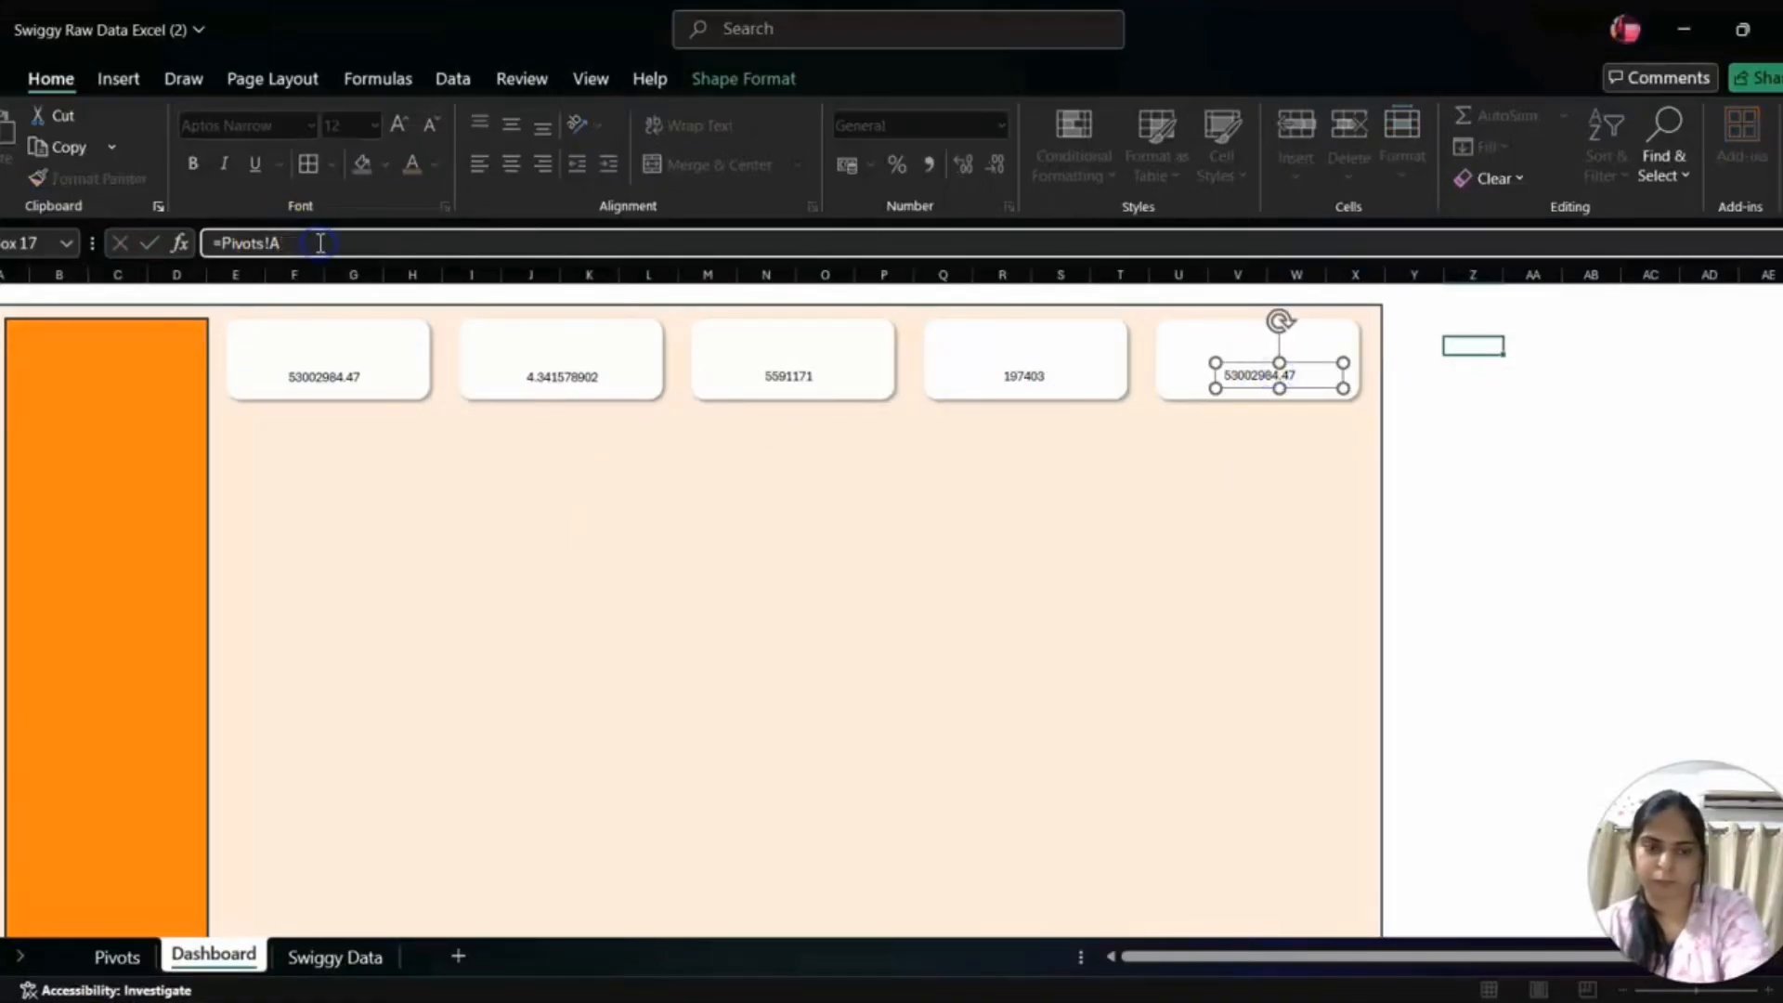
{"action": "key", "text": "BackSpace"}
{"action": "key", "text": "BackSpace"}
{"action": "key", "text": "BackSpace"}
{"action": "key", "text": "BackSpace"}
{"action": "key", "text": "BackSpace"}
{"action": "key", "text": "BackSpace"}
{"action": "key", "text": "BackSpace"}
{"action": "key", "text": "BackSpace"}
{"action": "key", "text": "BackSpace"}
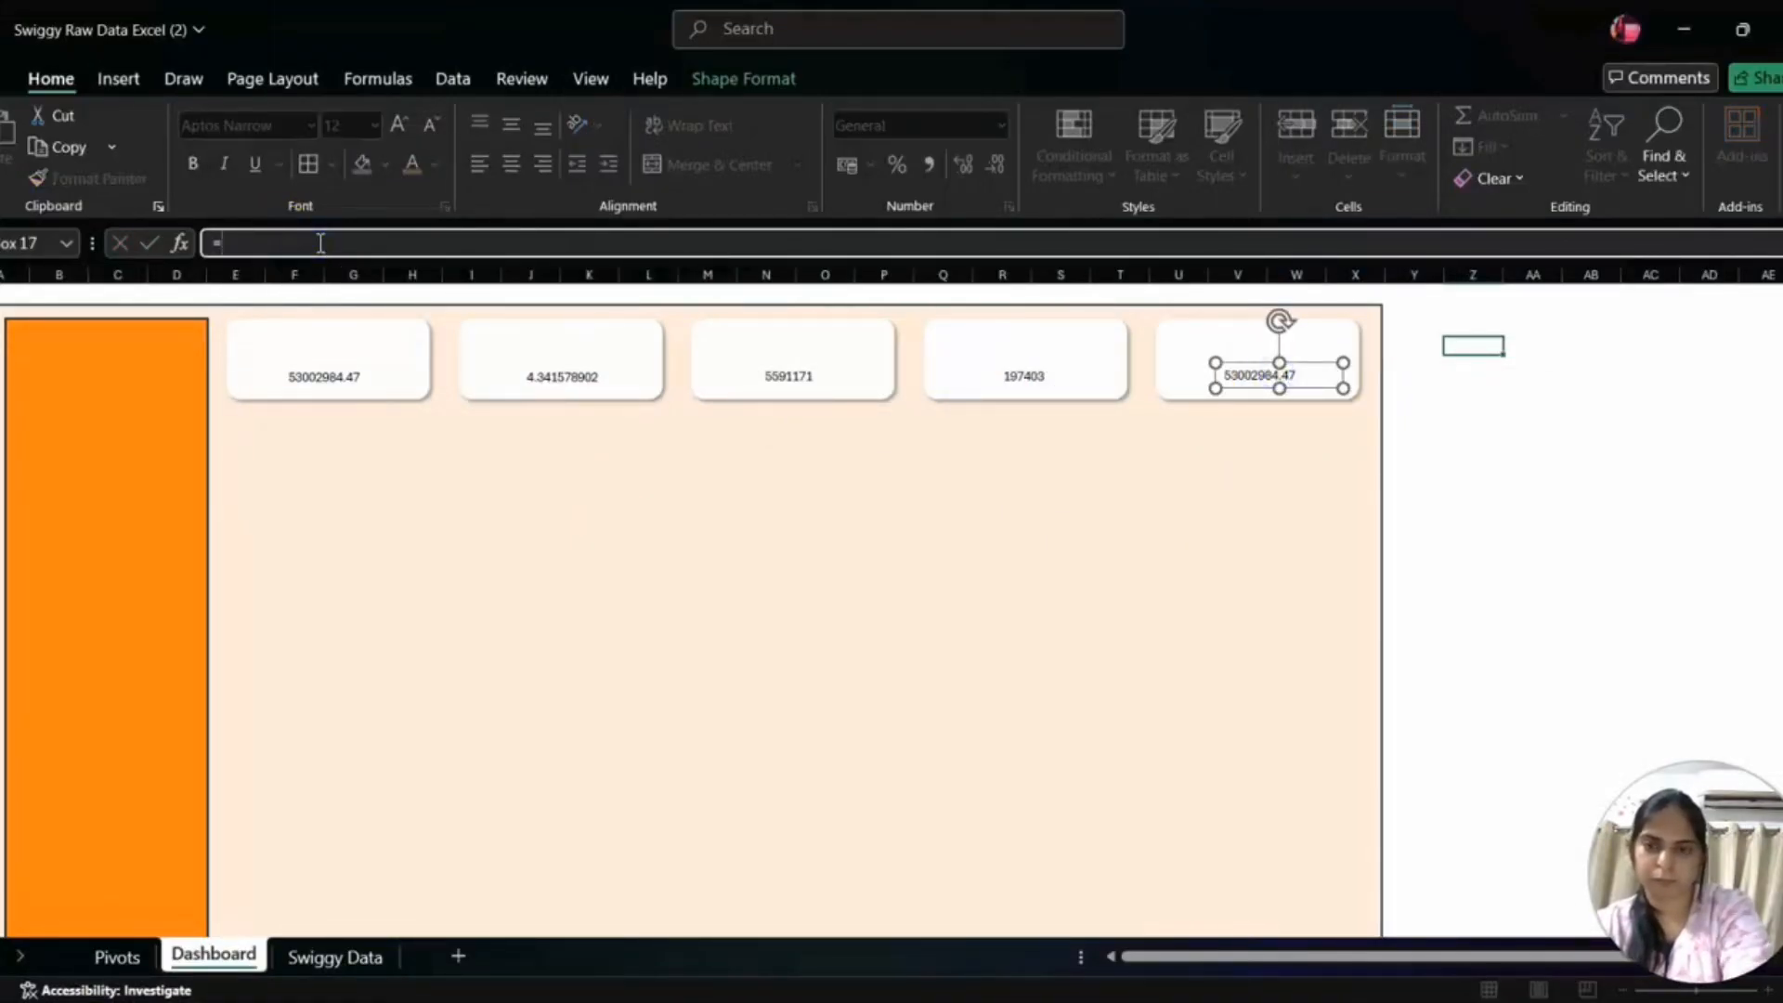
{"action": "type", "text": "="}
{"action": "left_click", "coordinate": [118, 957]}
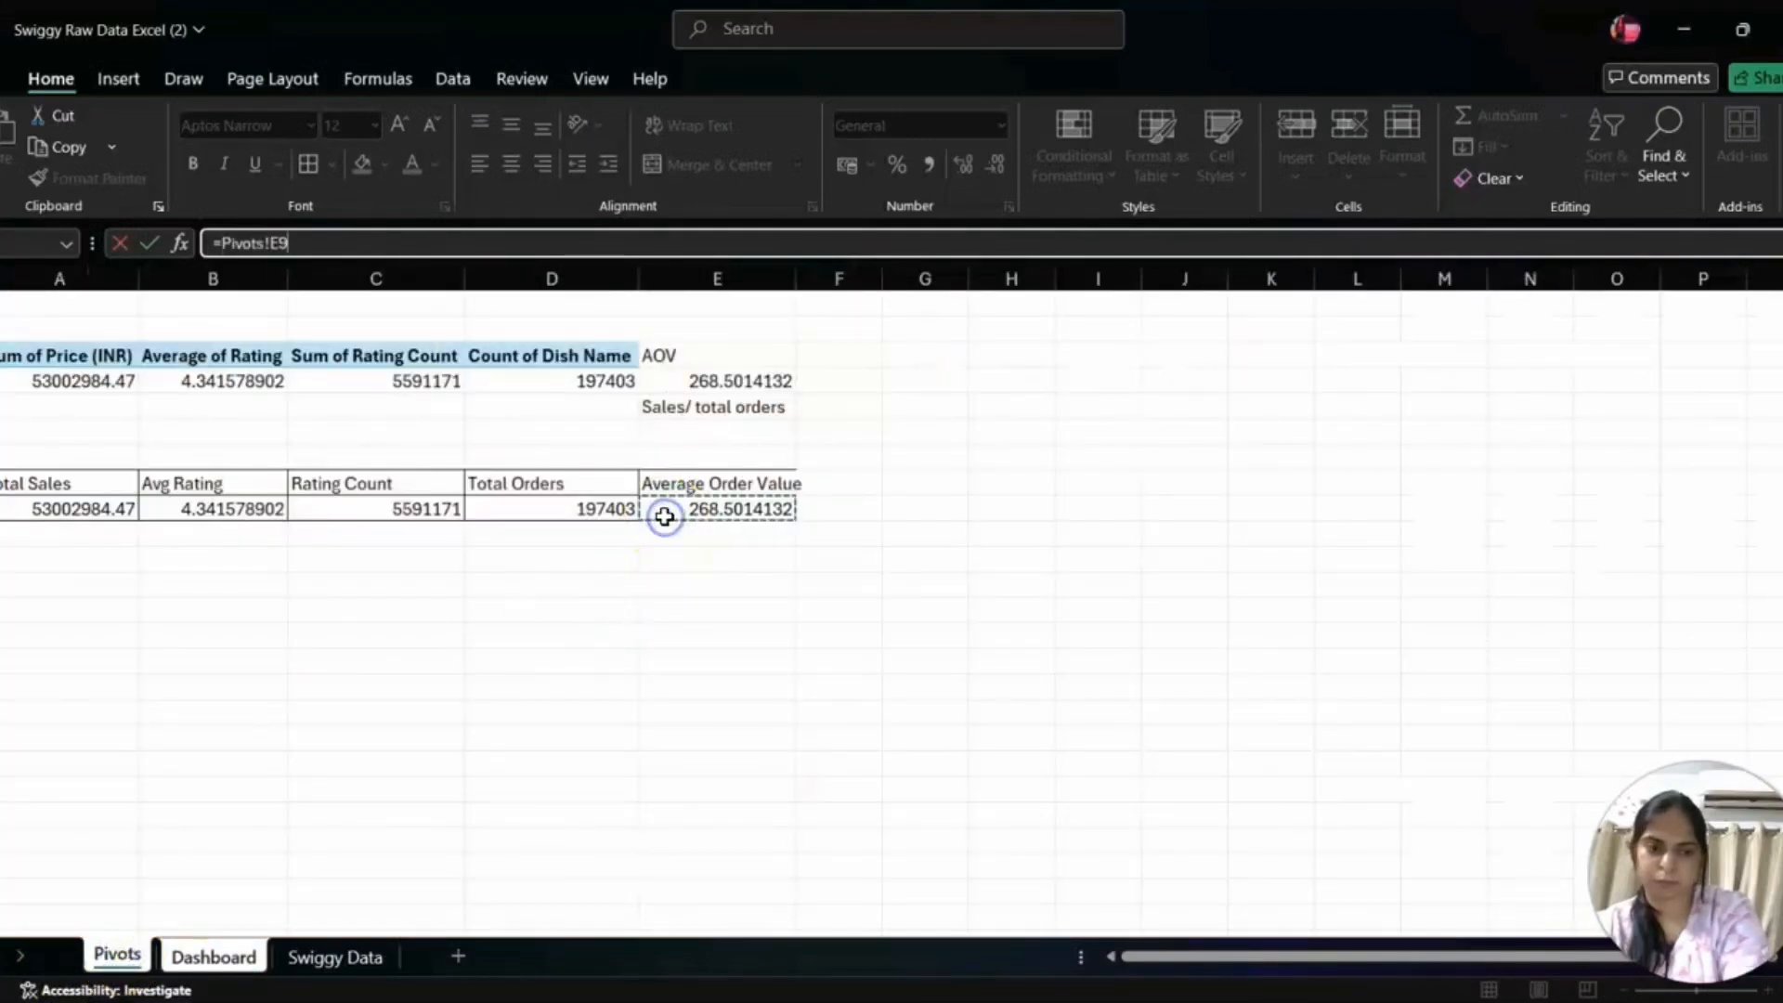
{"action": "key", "text": "Return"}
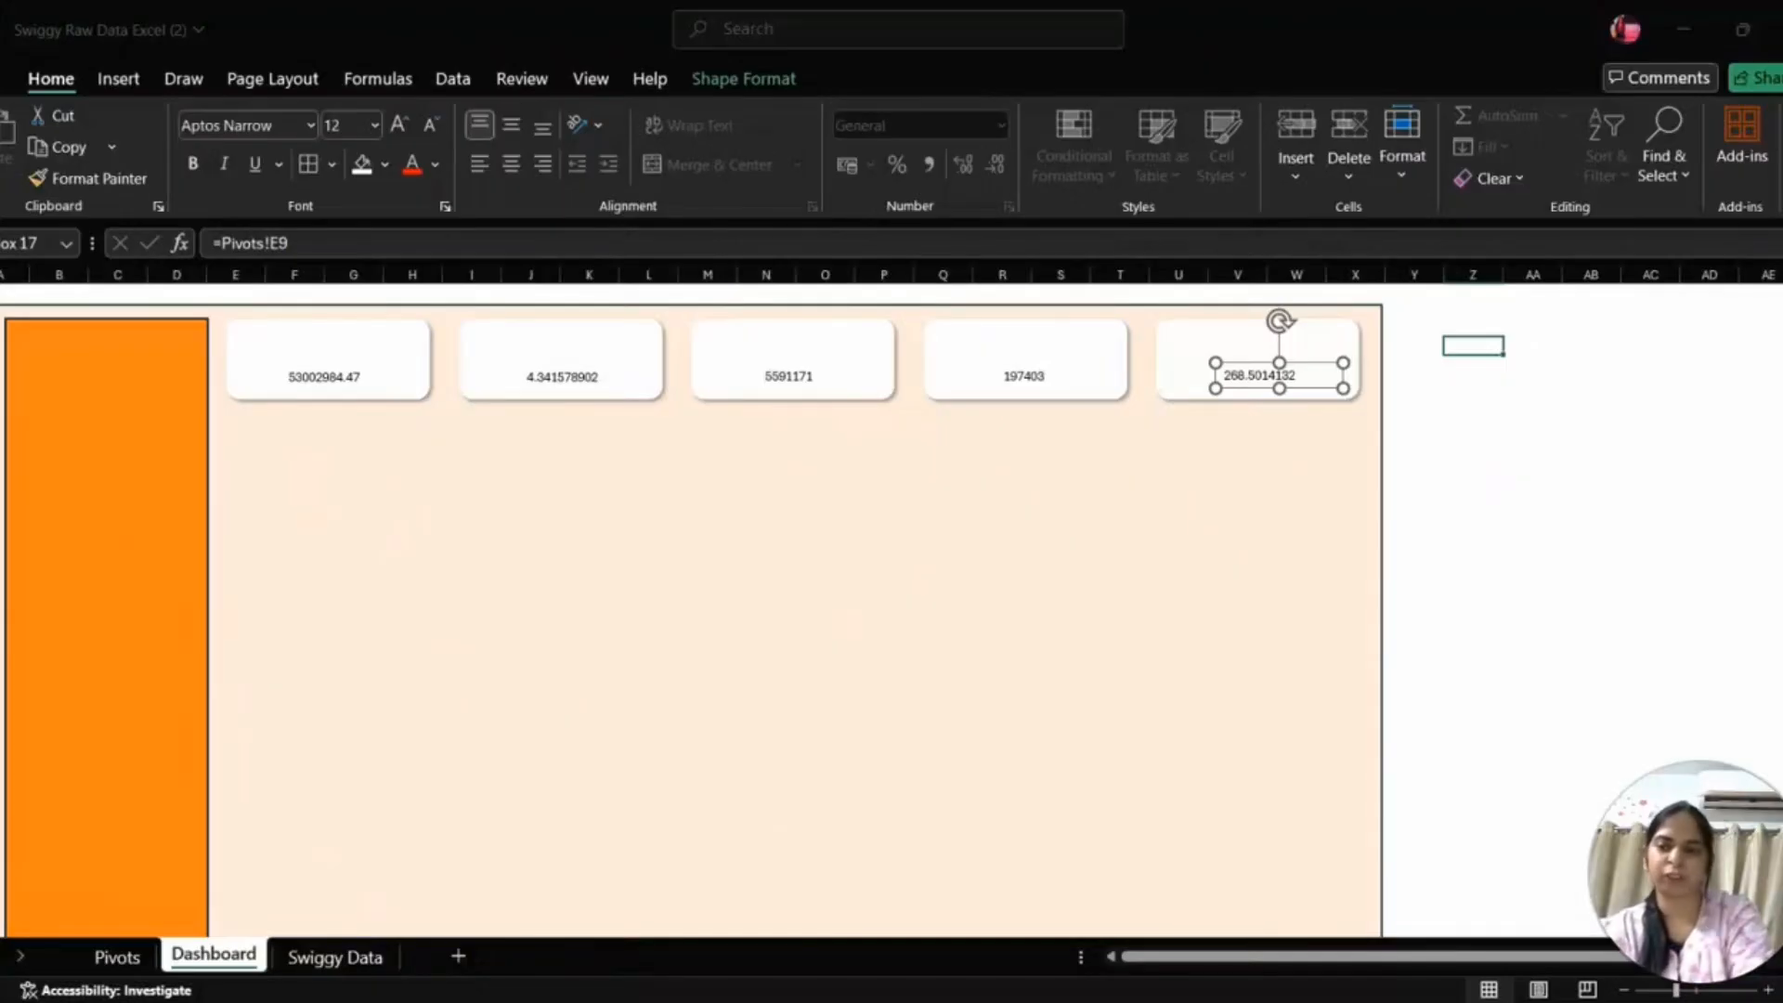
- Enter the custom number format code 0,,.00'M' for the Total Sales value in cell A9 of the Pivots sheet
{"action": "left_click", "coordinate": [118, 963]}
{"action": "left_click", "coordinate": [119, 963]}
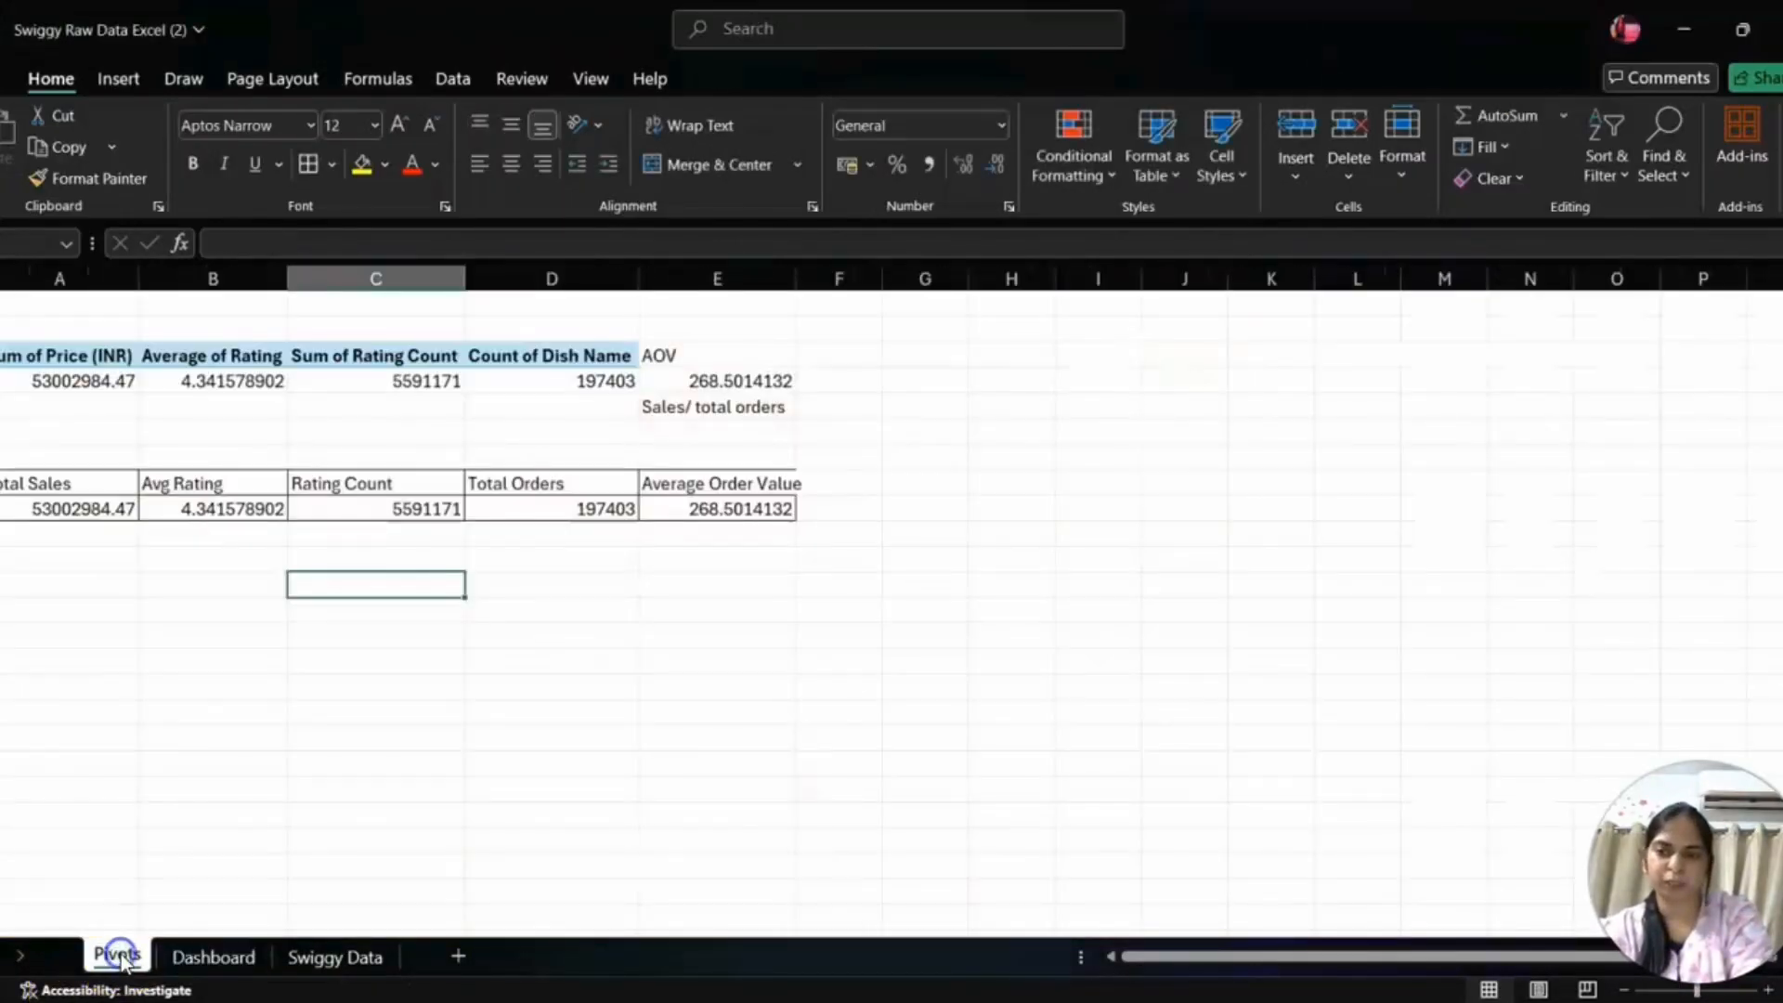
{"action": "left_click", "coordinate": [42, 512]}
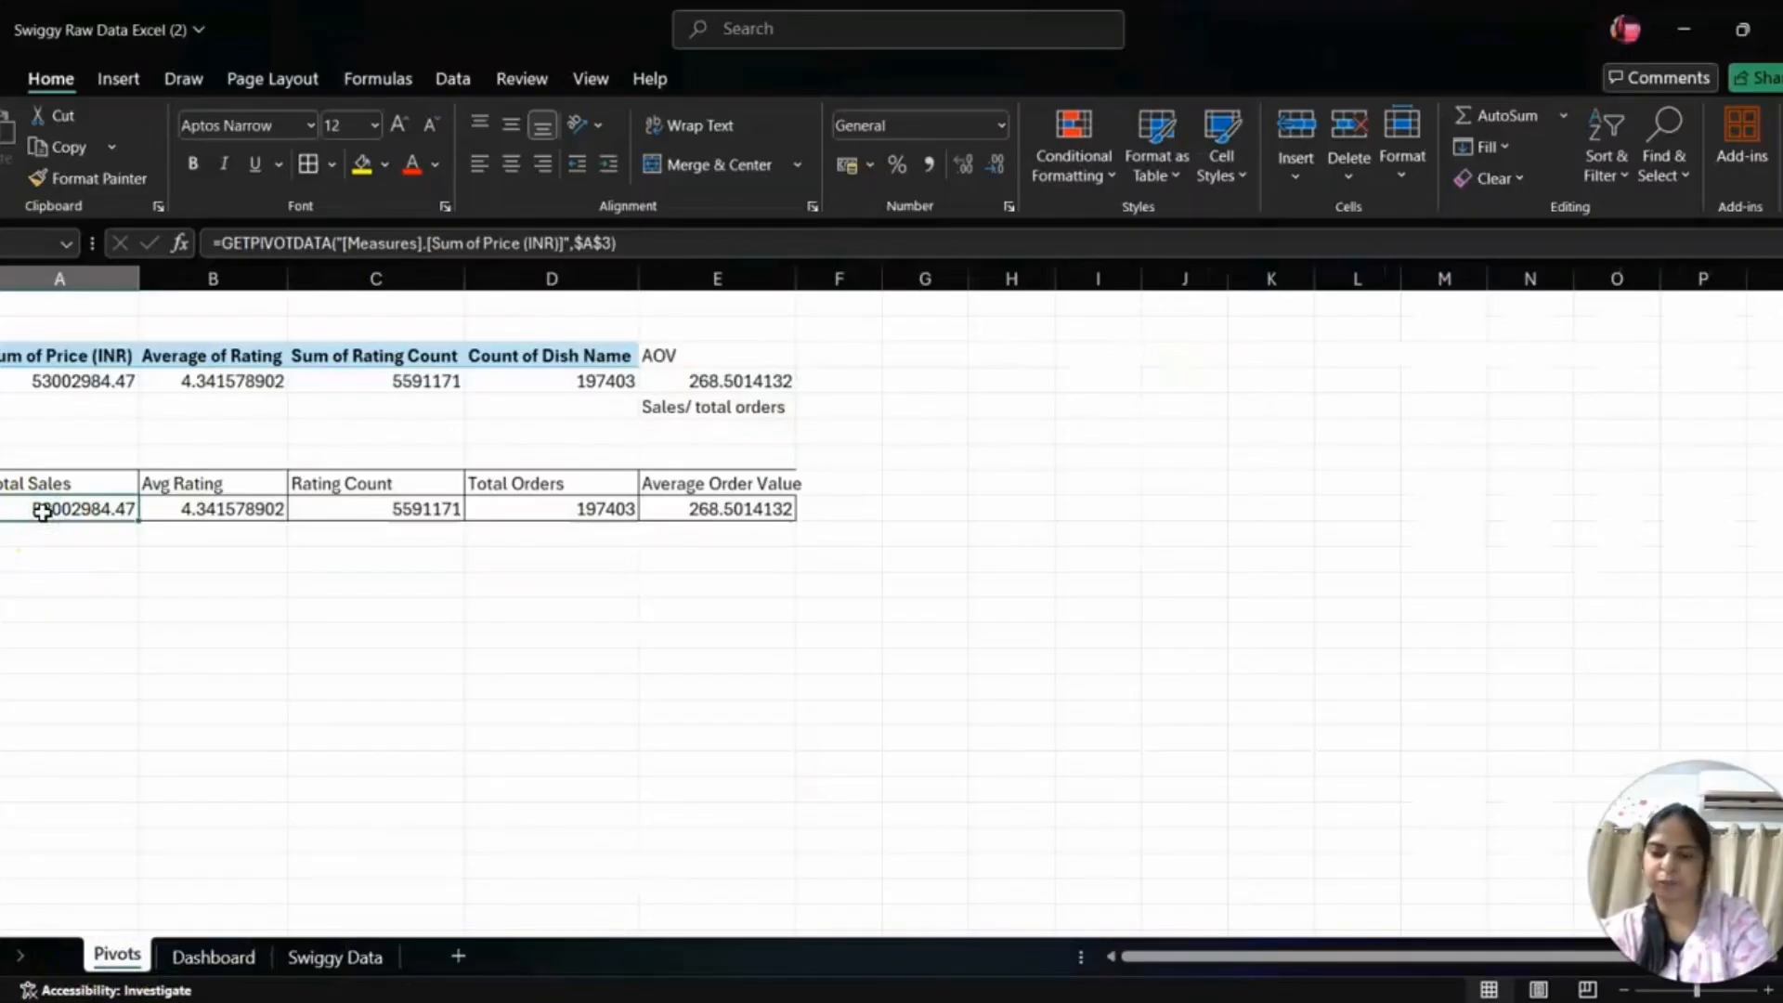
{"action": "right_click", "coordinate": [42, 513]}
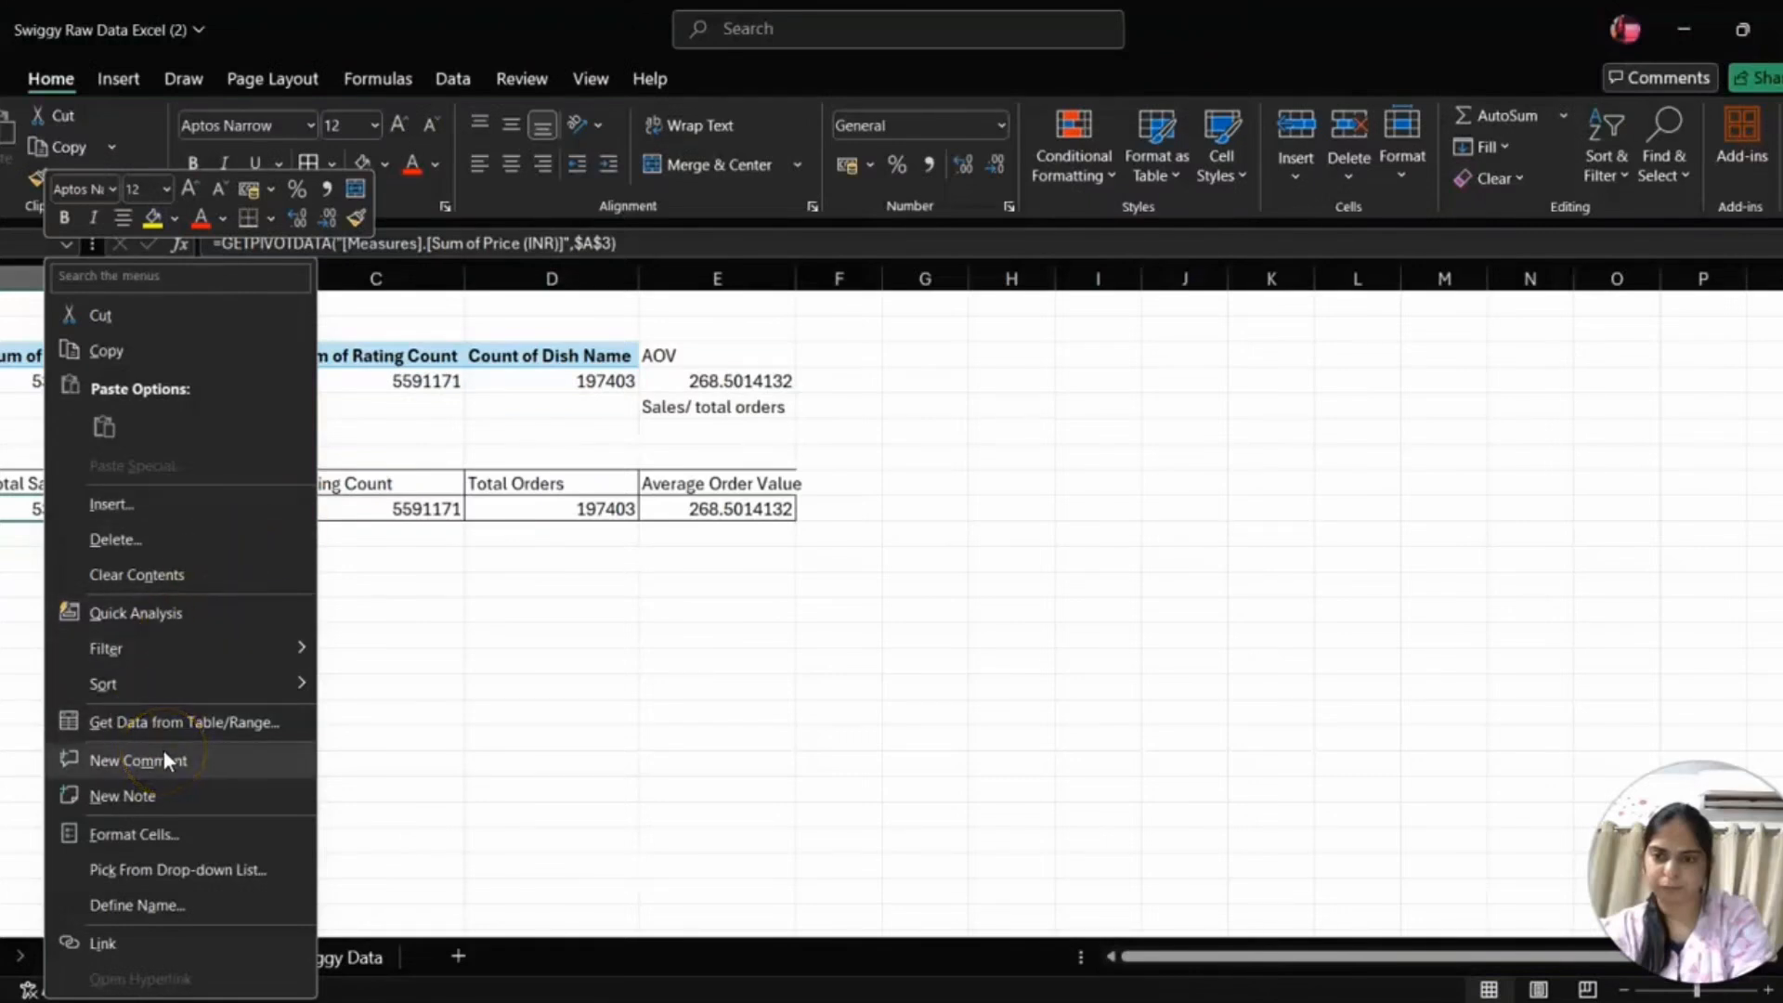
{"action": "left_click", "coordinate": [399, 738]}
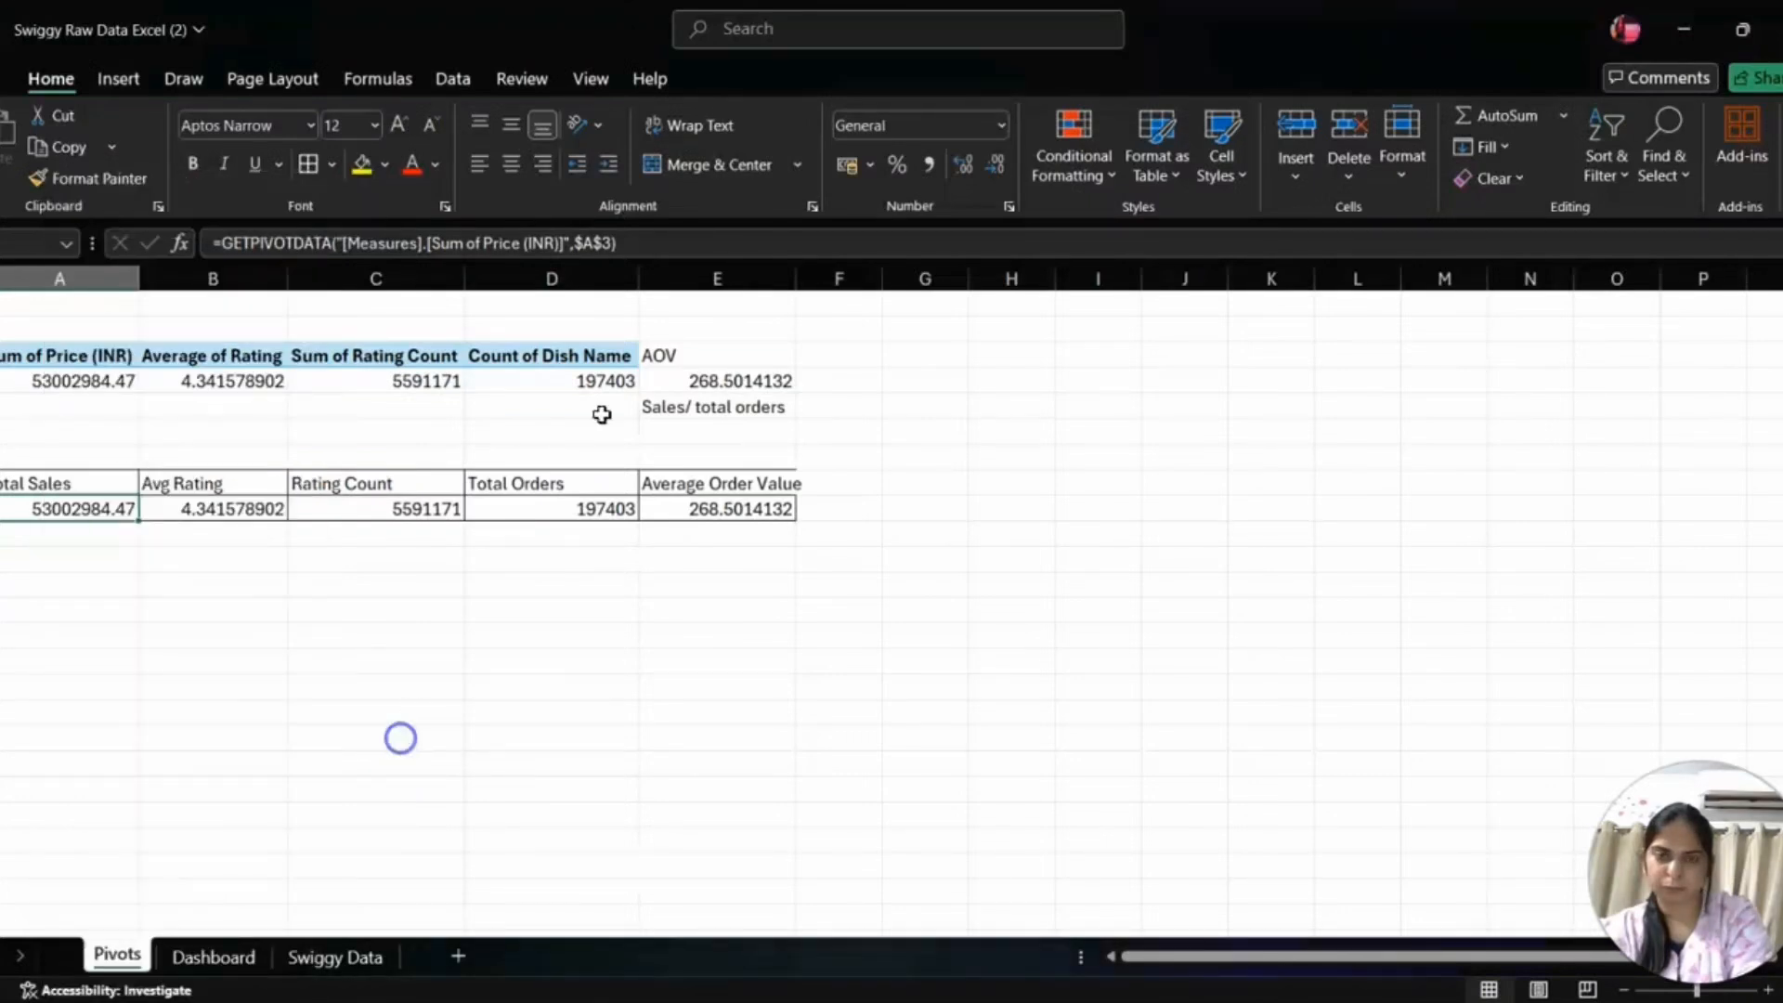
{"action": "left_click", "coordinate": [1009, 207]}
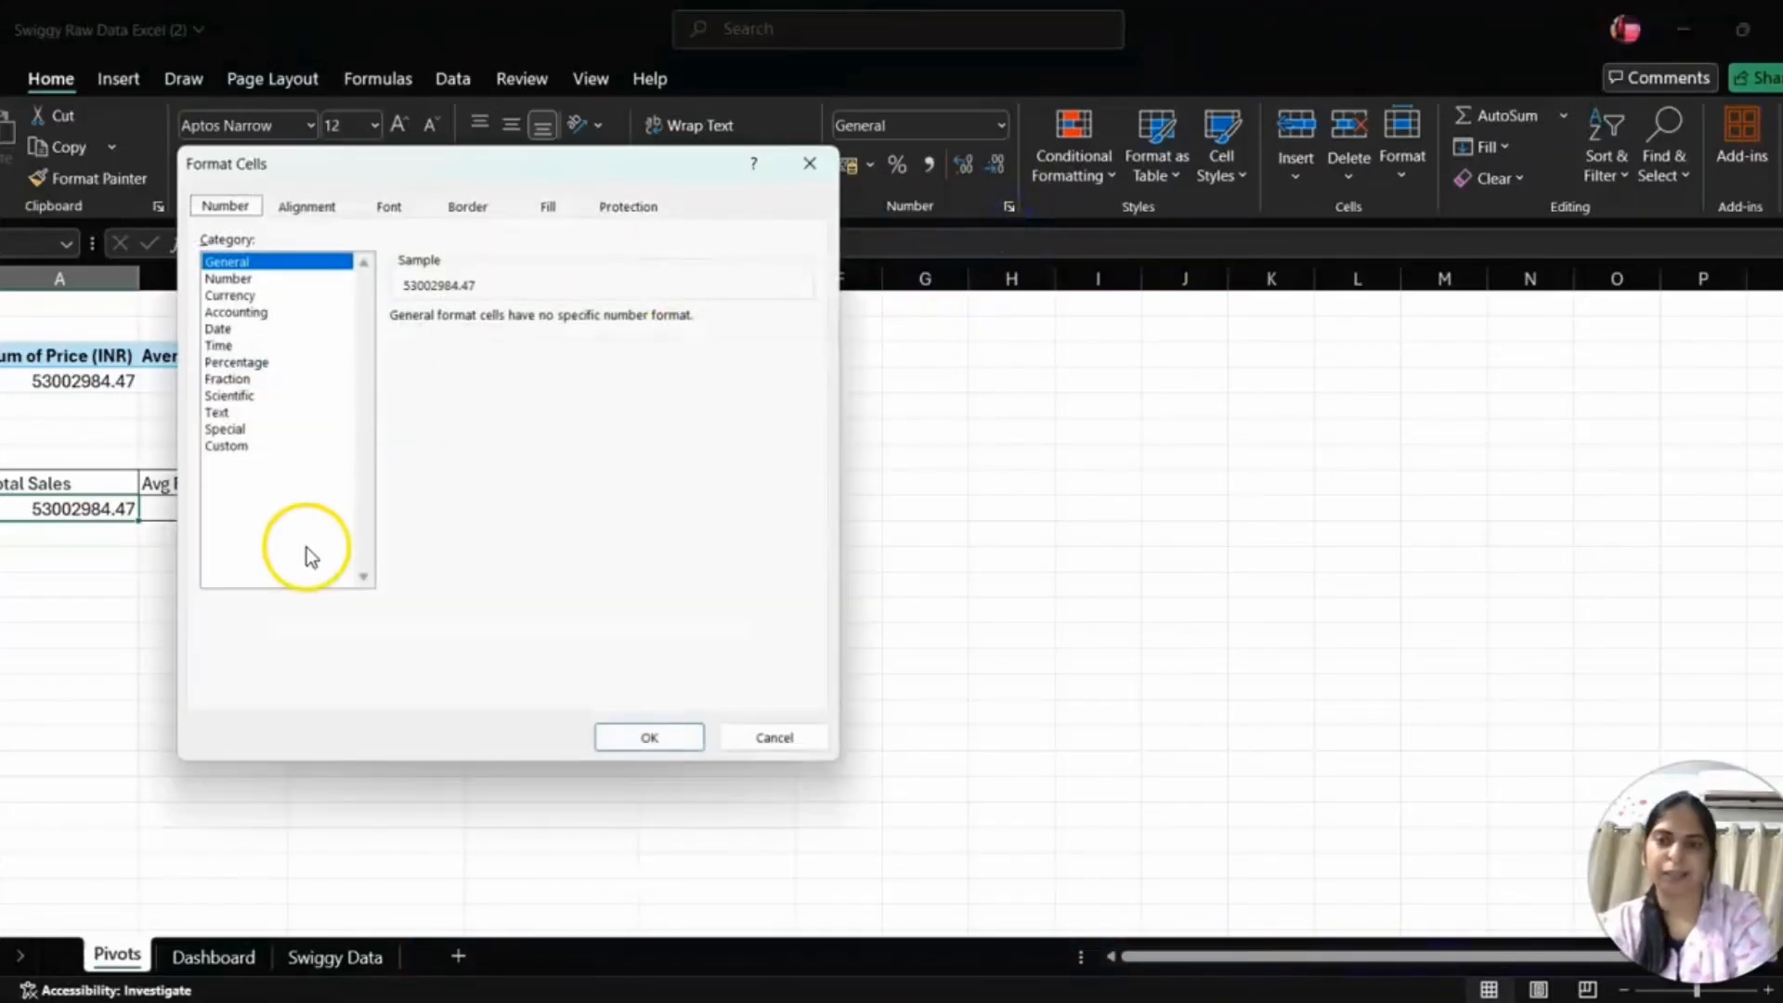
{"action": "left_click", "coordinate": [277, 446]}
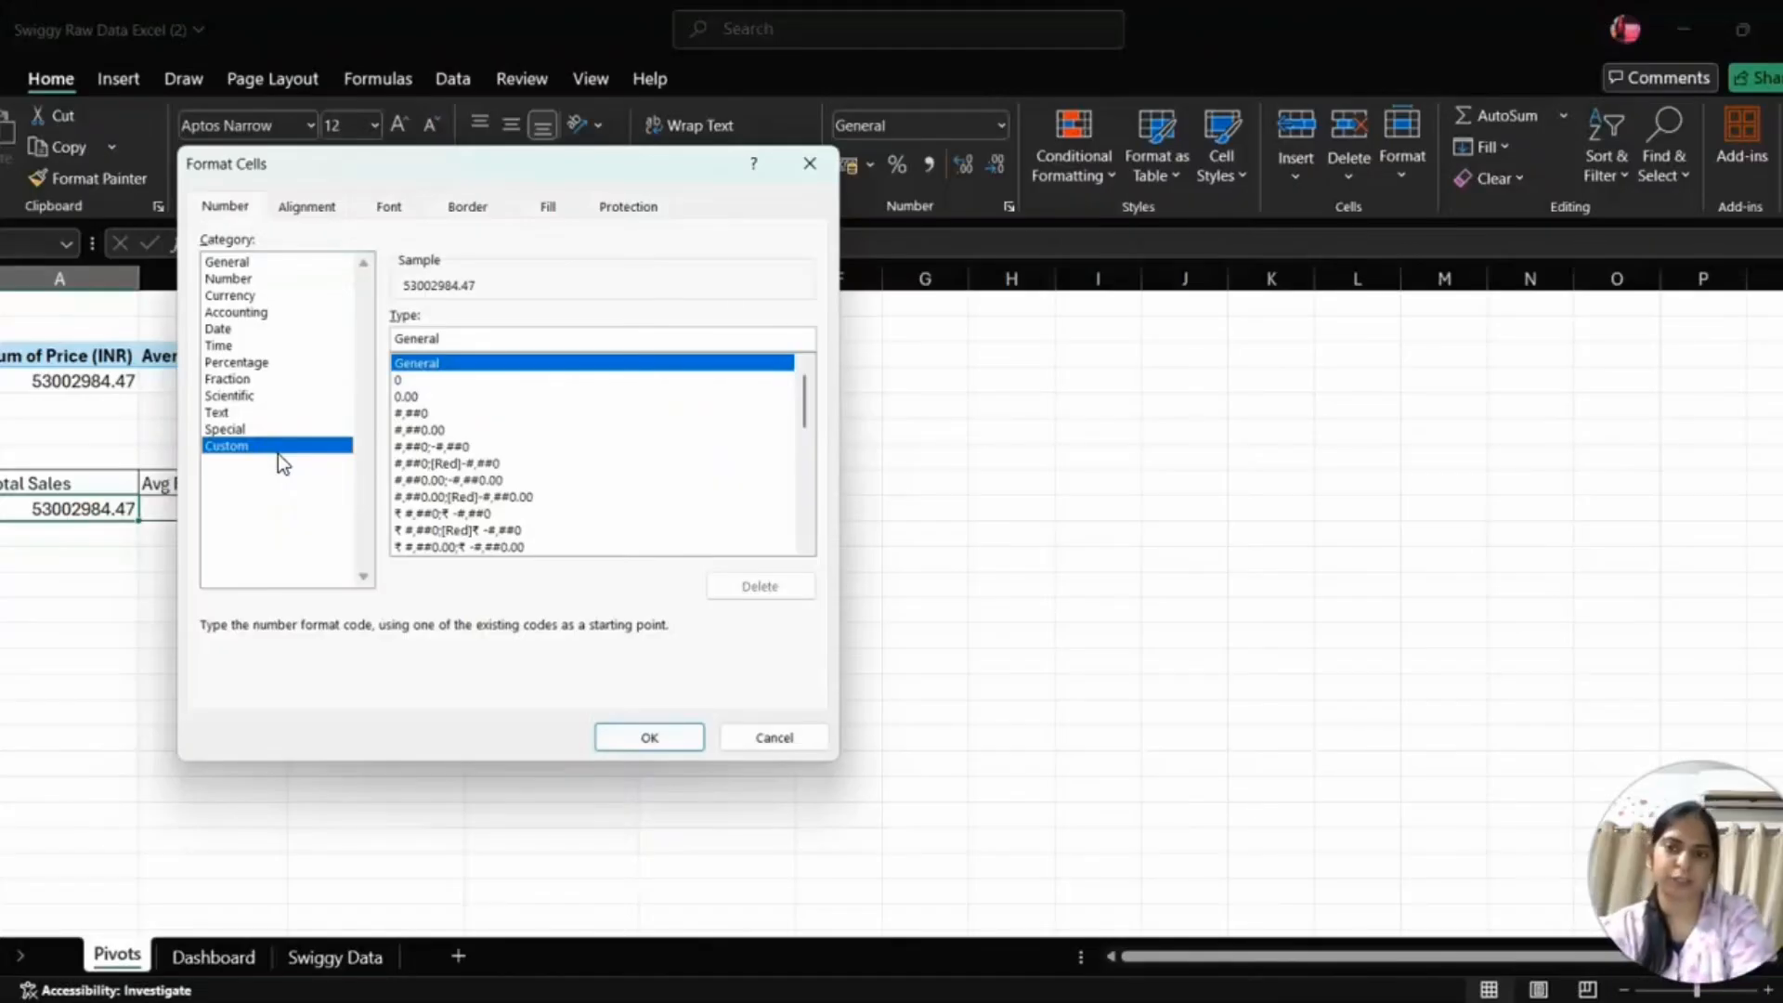
{"action": "key", "text": "BackSpace"}
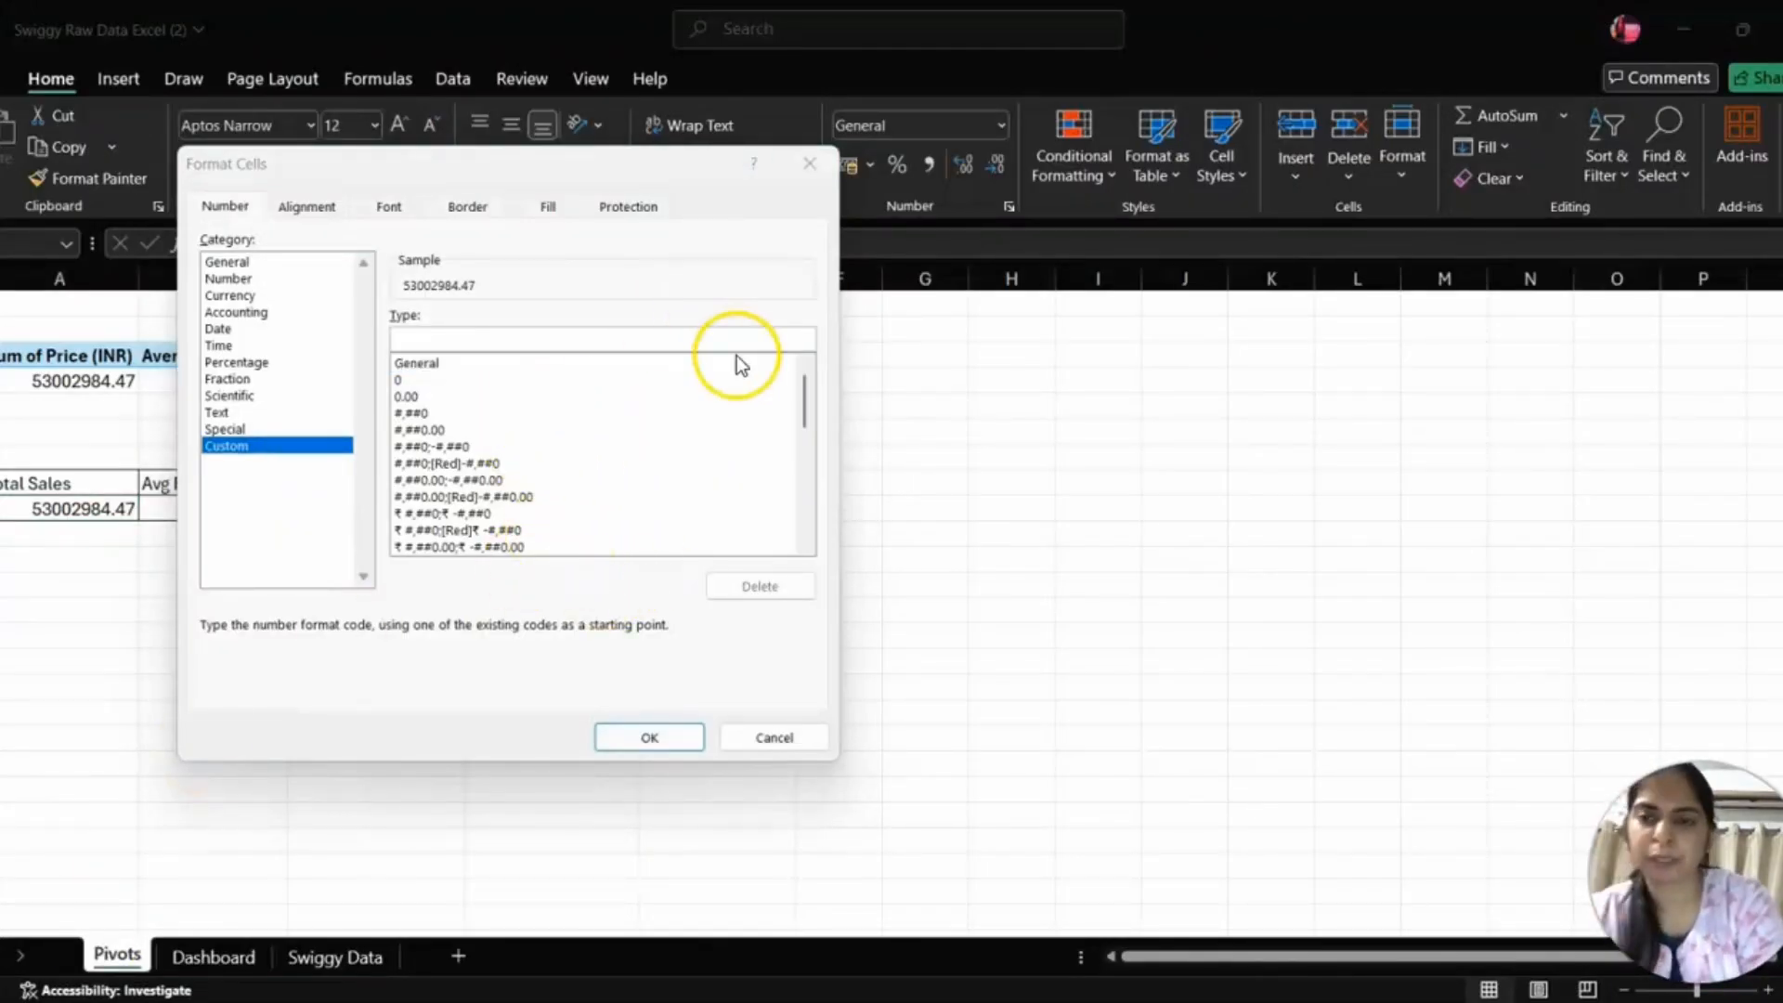
{"action": "left_click", "coordinate": [563, 334]}
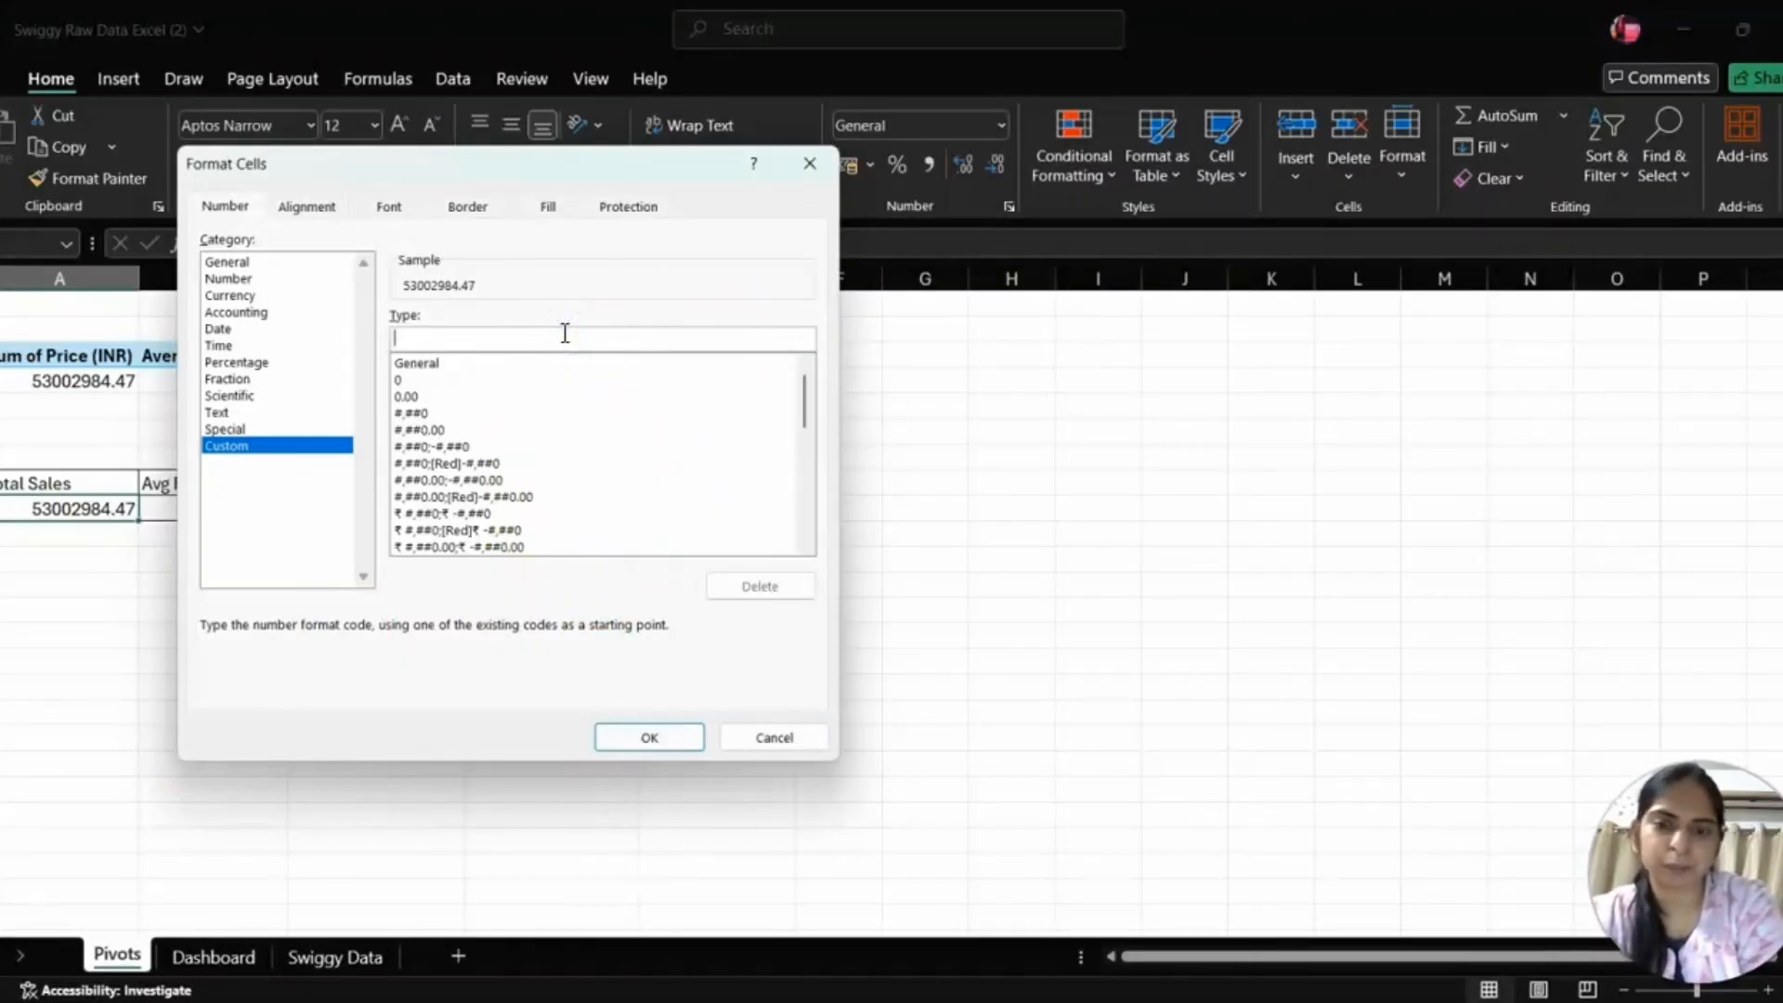
{"action": "type", "text": "0"}
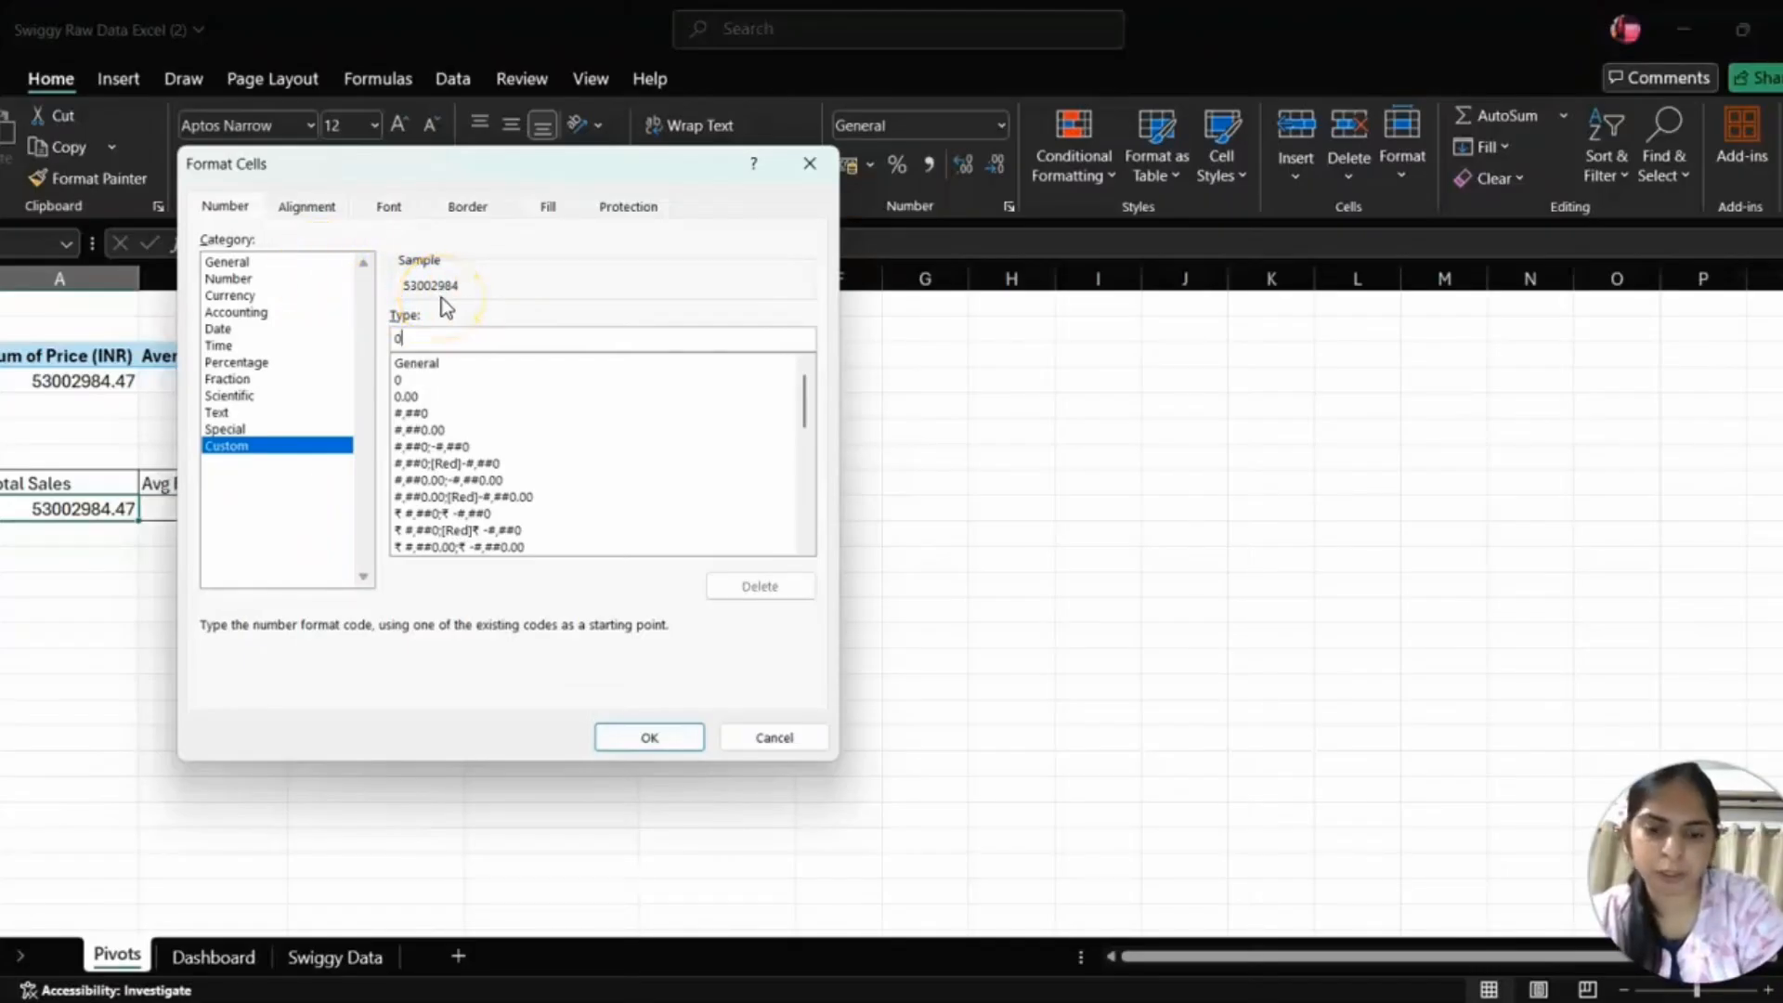
{"action": "type", "text": ",,.00'M"}
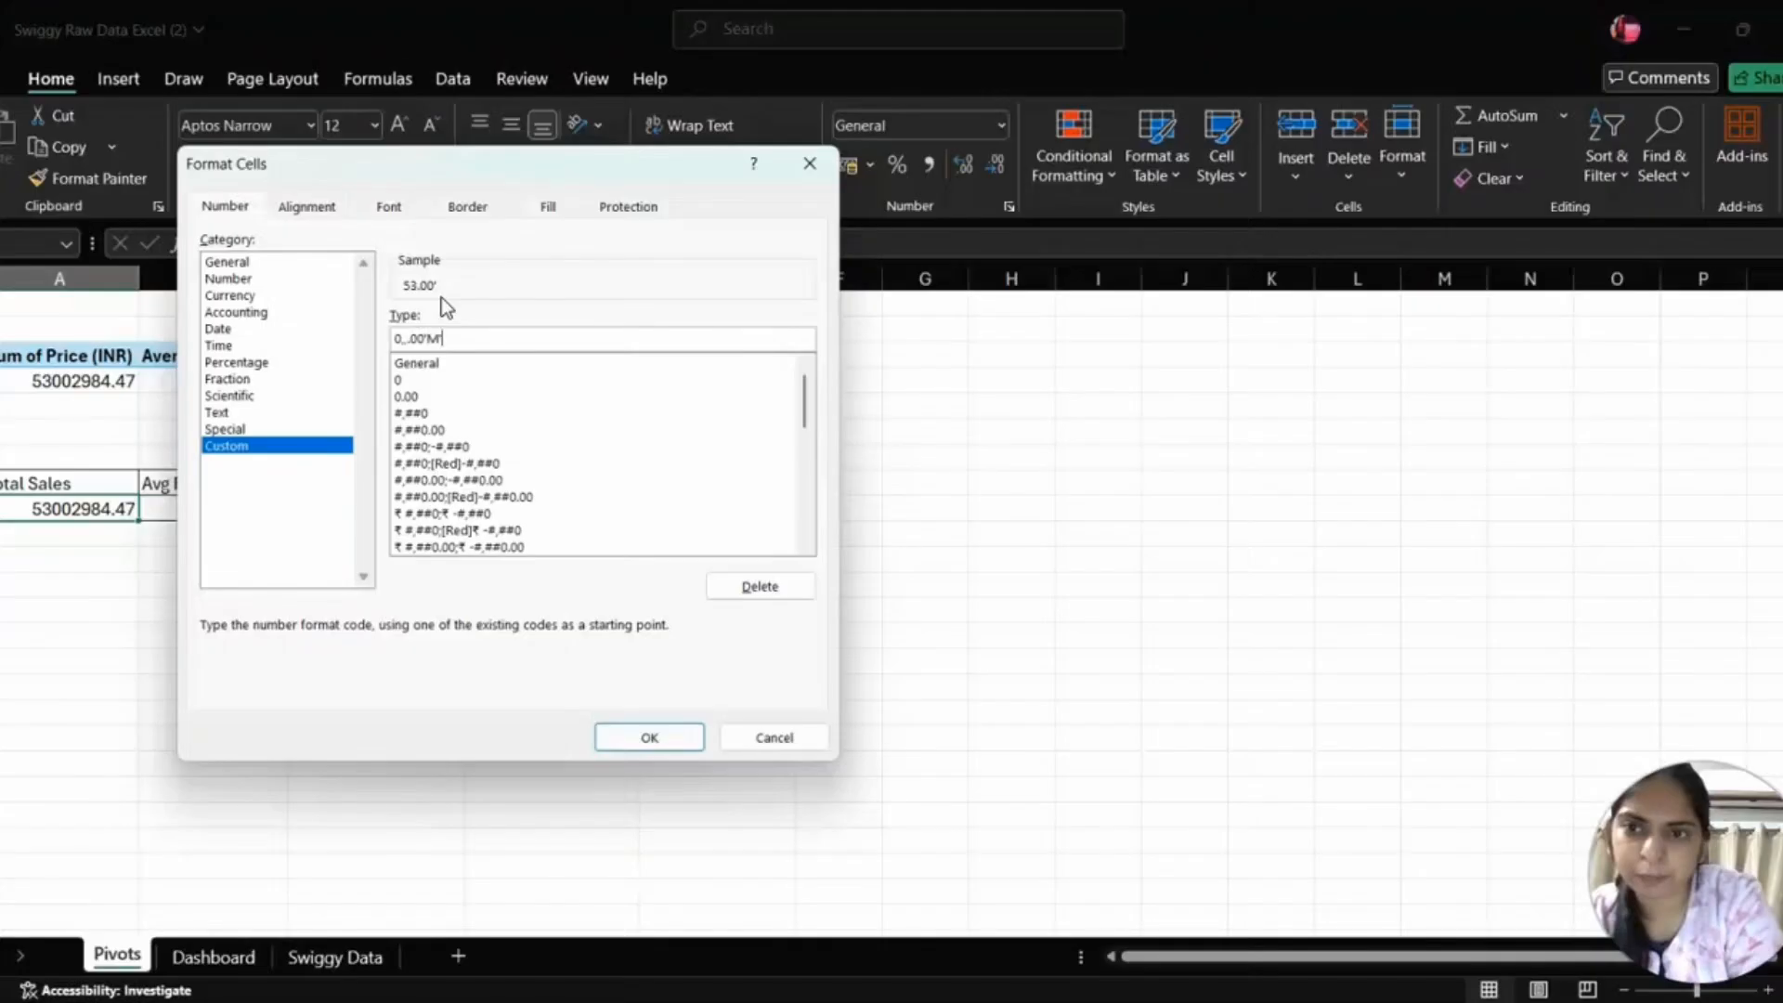
- Try to correct the opening quotation mark before the M in the custom format code
{"action": "left_click", "coordinate": [431, 337]}
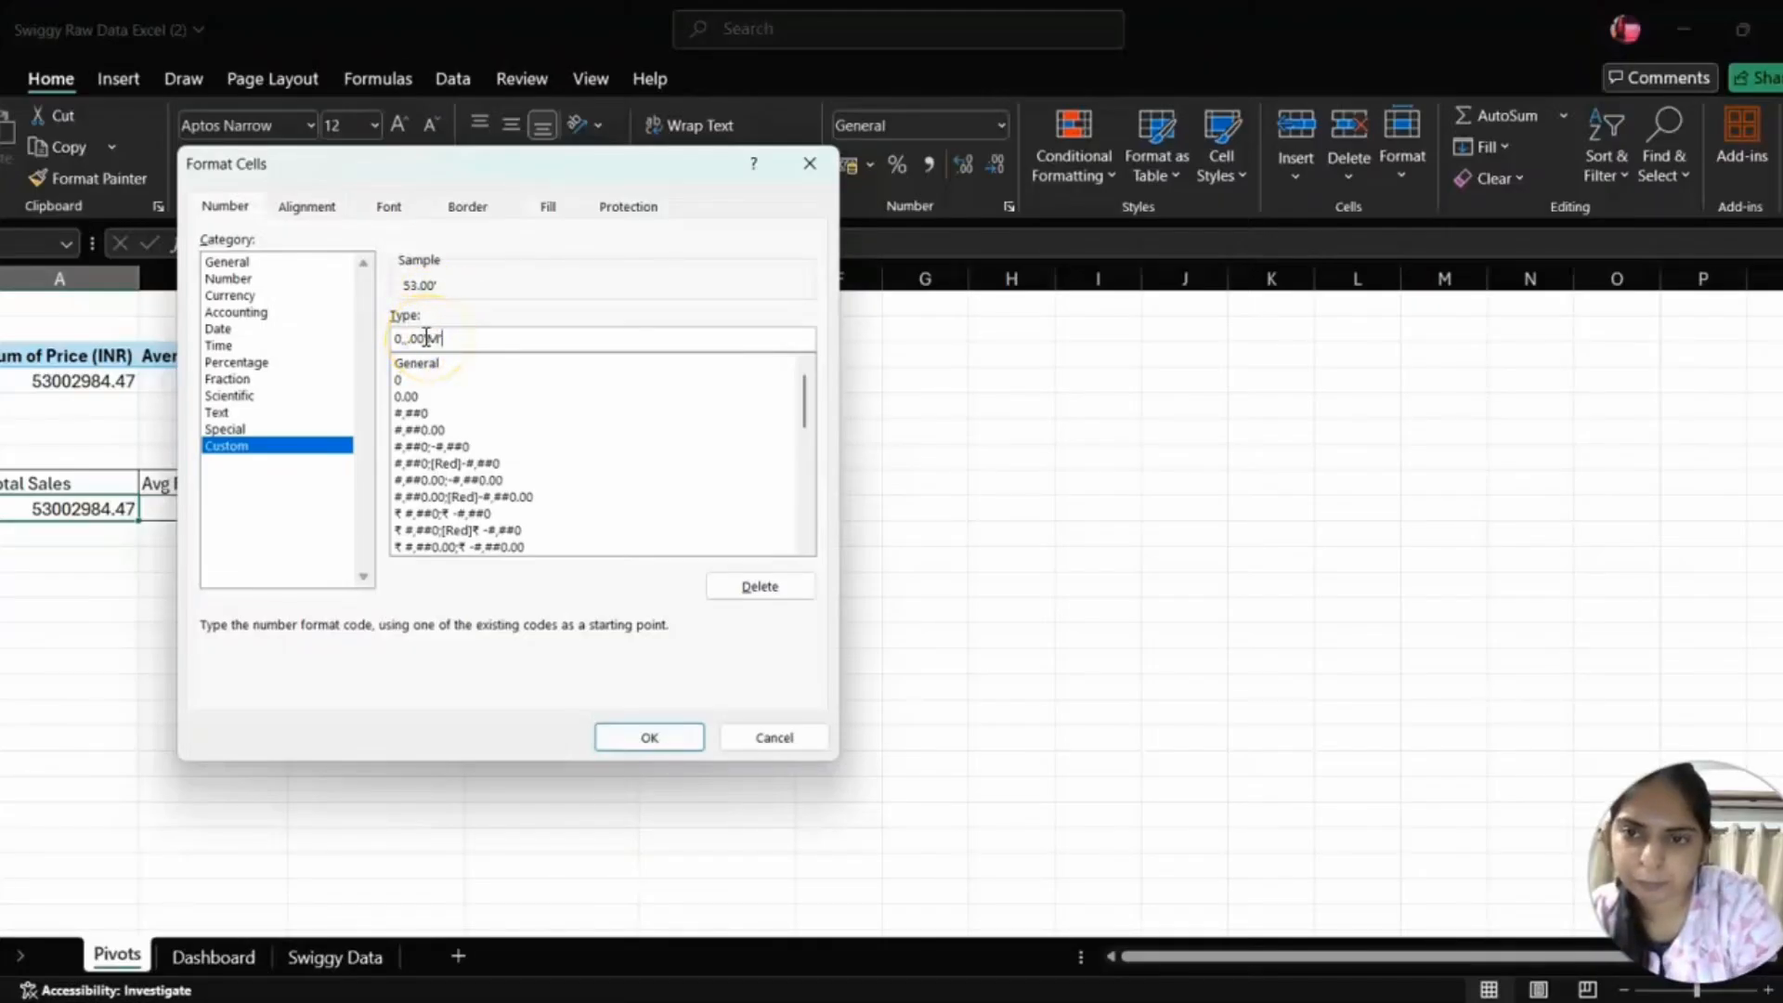
{"action": "left_click_drag", "start_coordinate": [438, 337], "coordinate": [424, 337]}
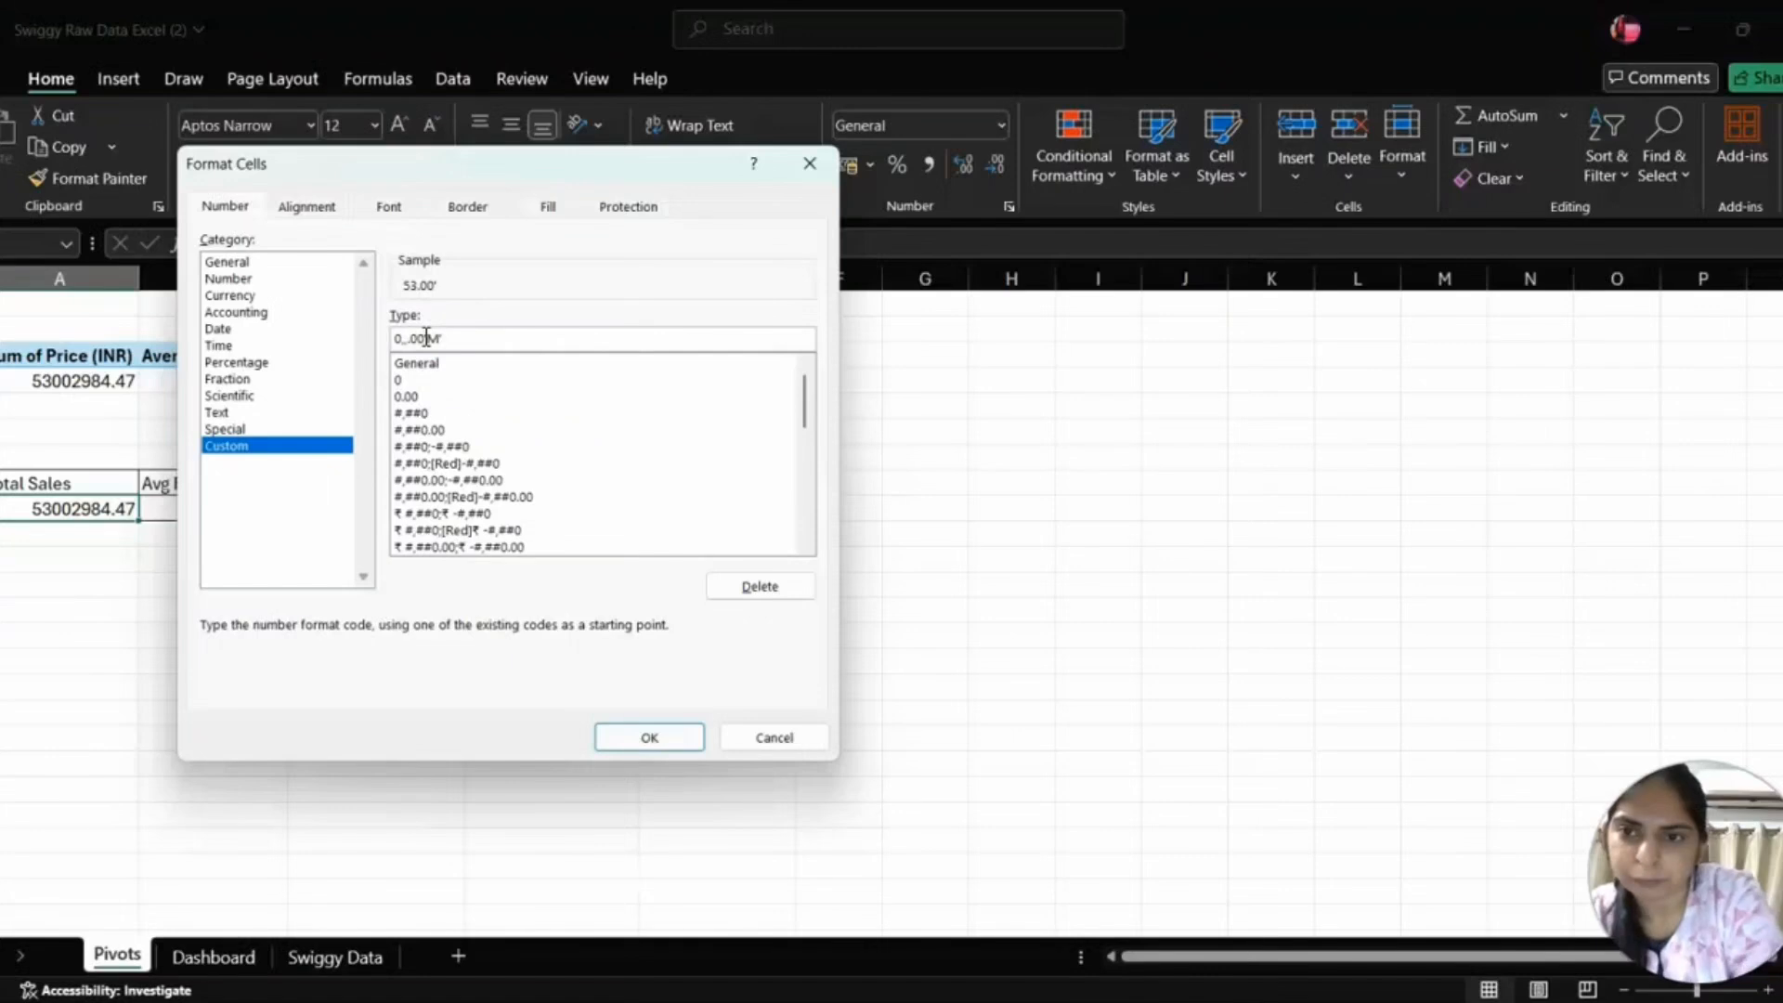
{"action": "type", "text": "'"}
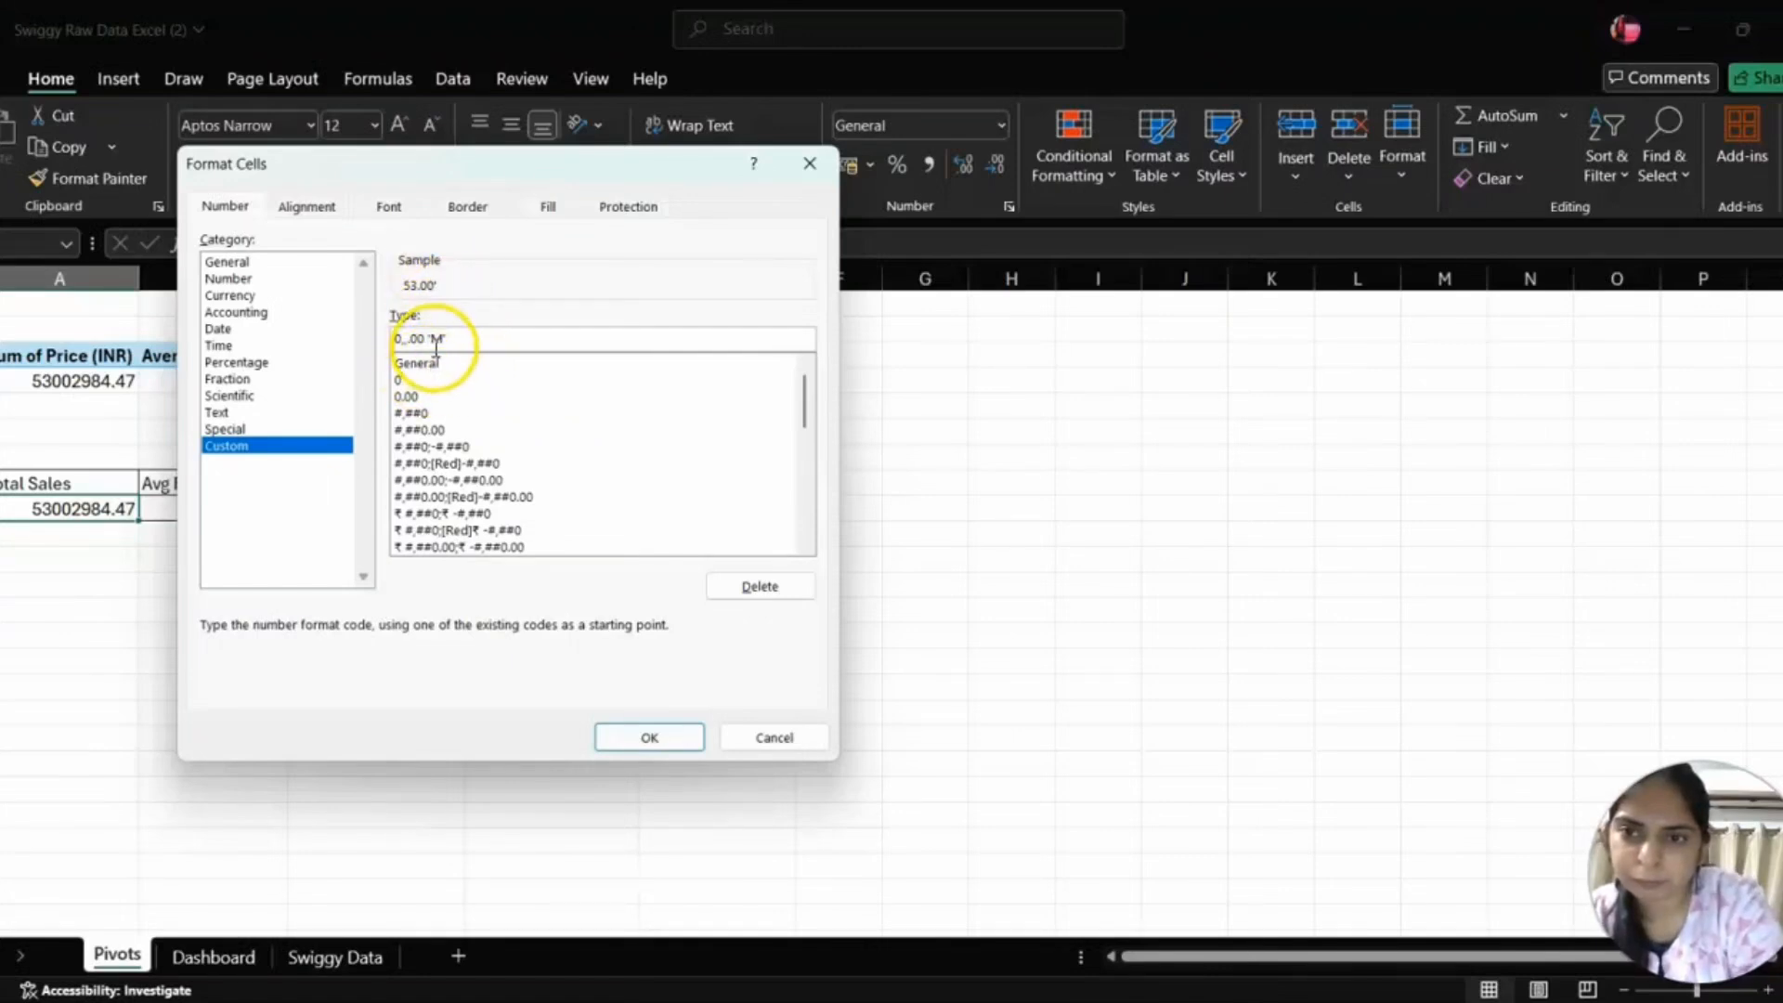
{"action": "key", "text": "BackSpace"}
{"action": "key", "text": "BackSpace"}
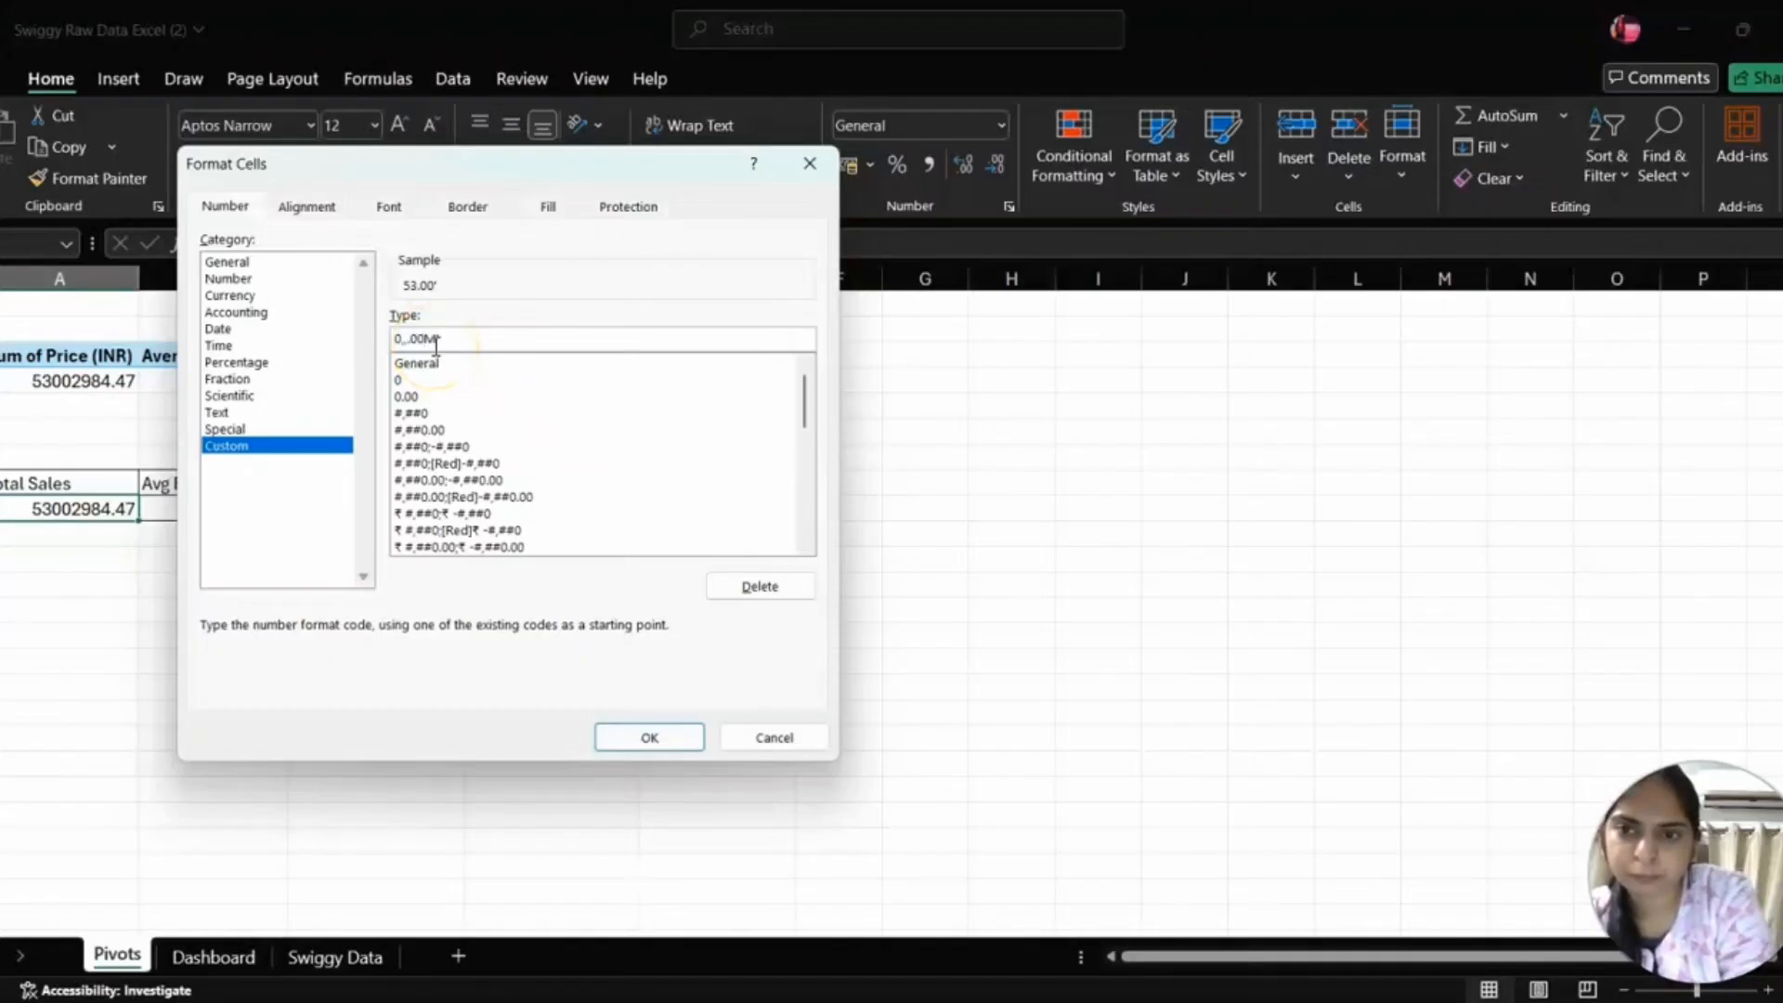
{"action": "key", "text": "shift"}
{"action": "key", "text": "shift"}
{"action": "key", "text": "shift"}
{"action": "key", "text": "shift"}
{"action": "key", "text": "shift"}
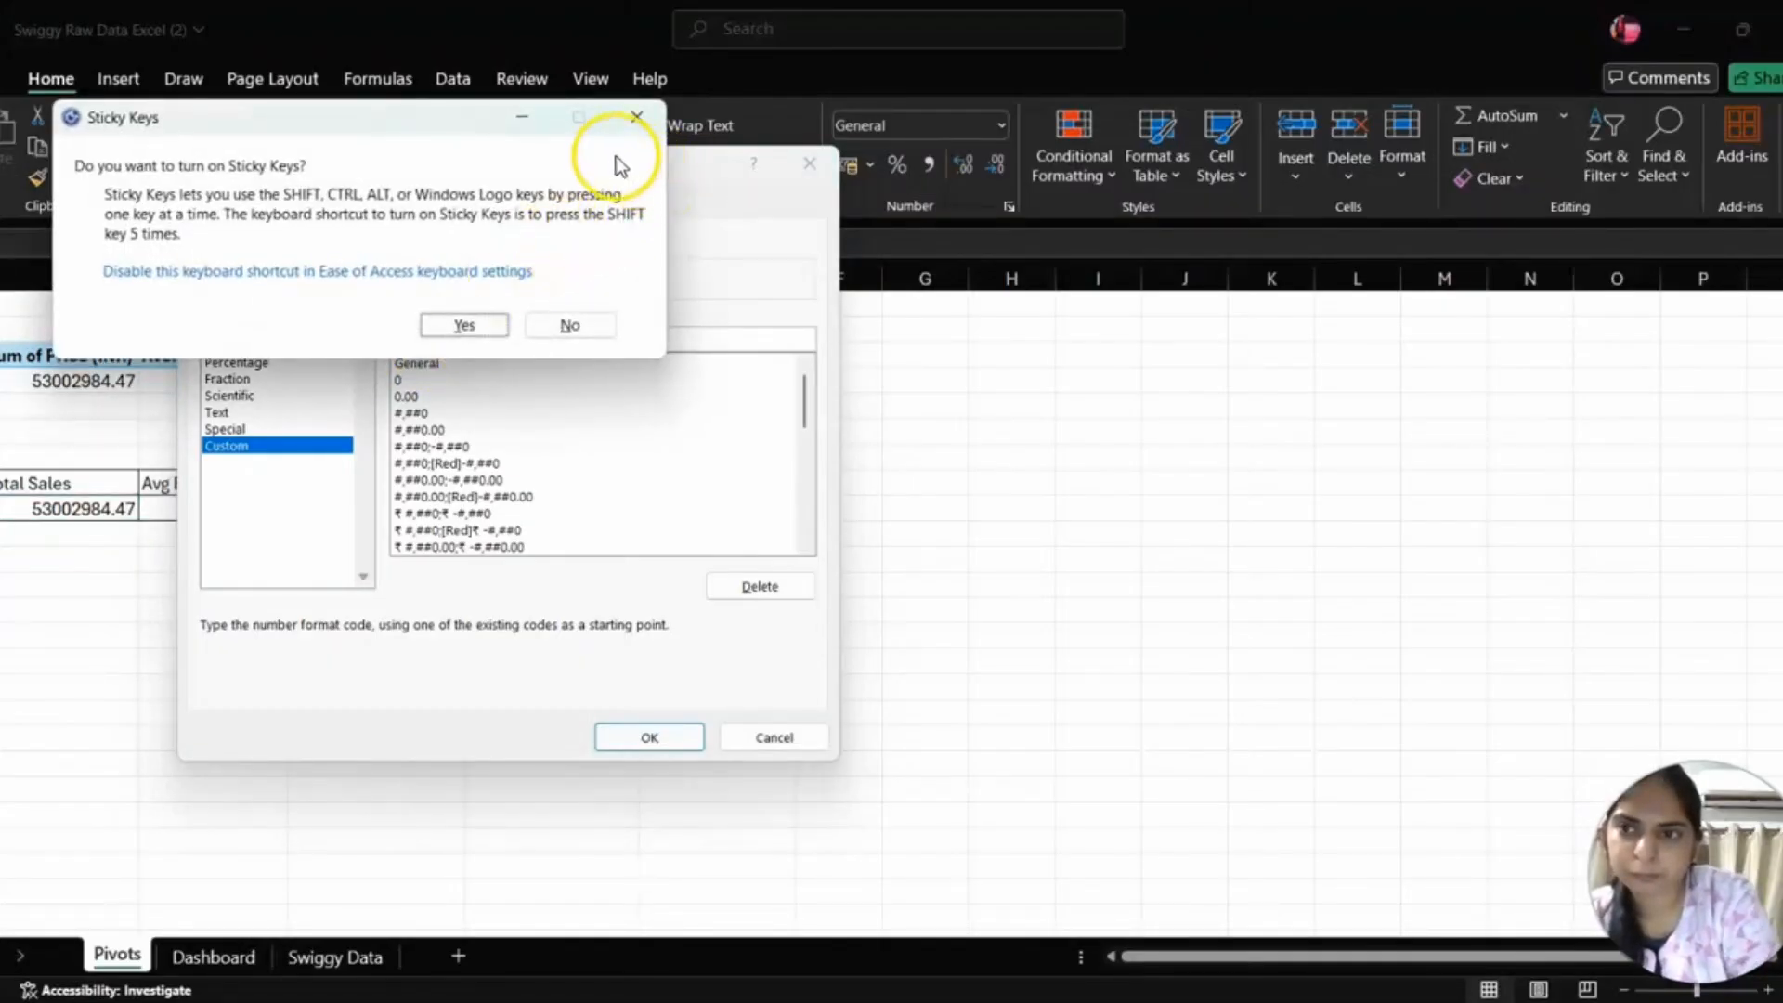
{"action": "left_click", "coordinate": [637, 116]}
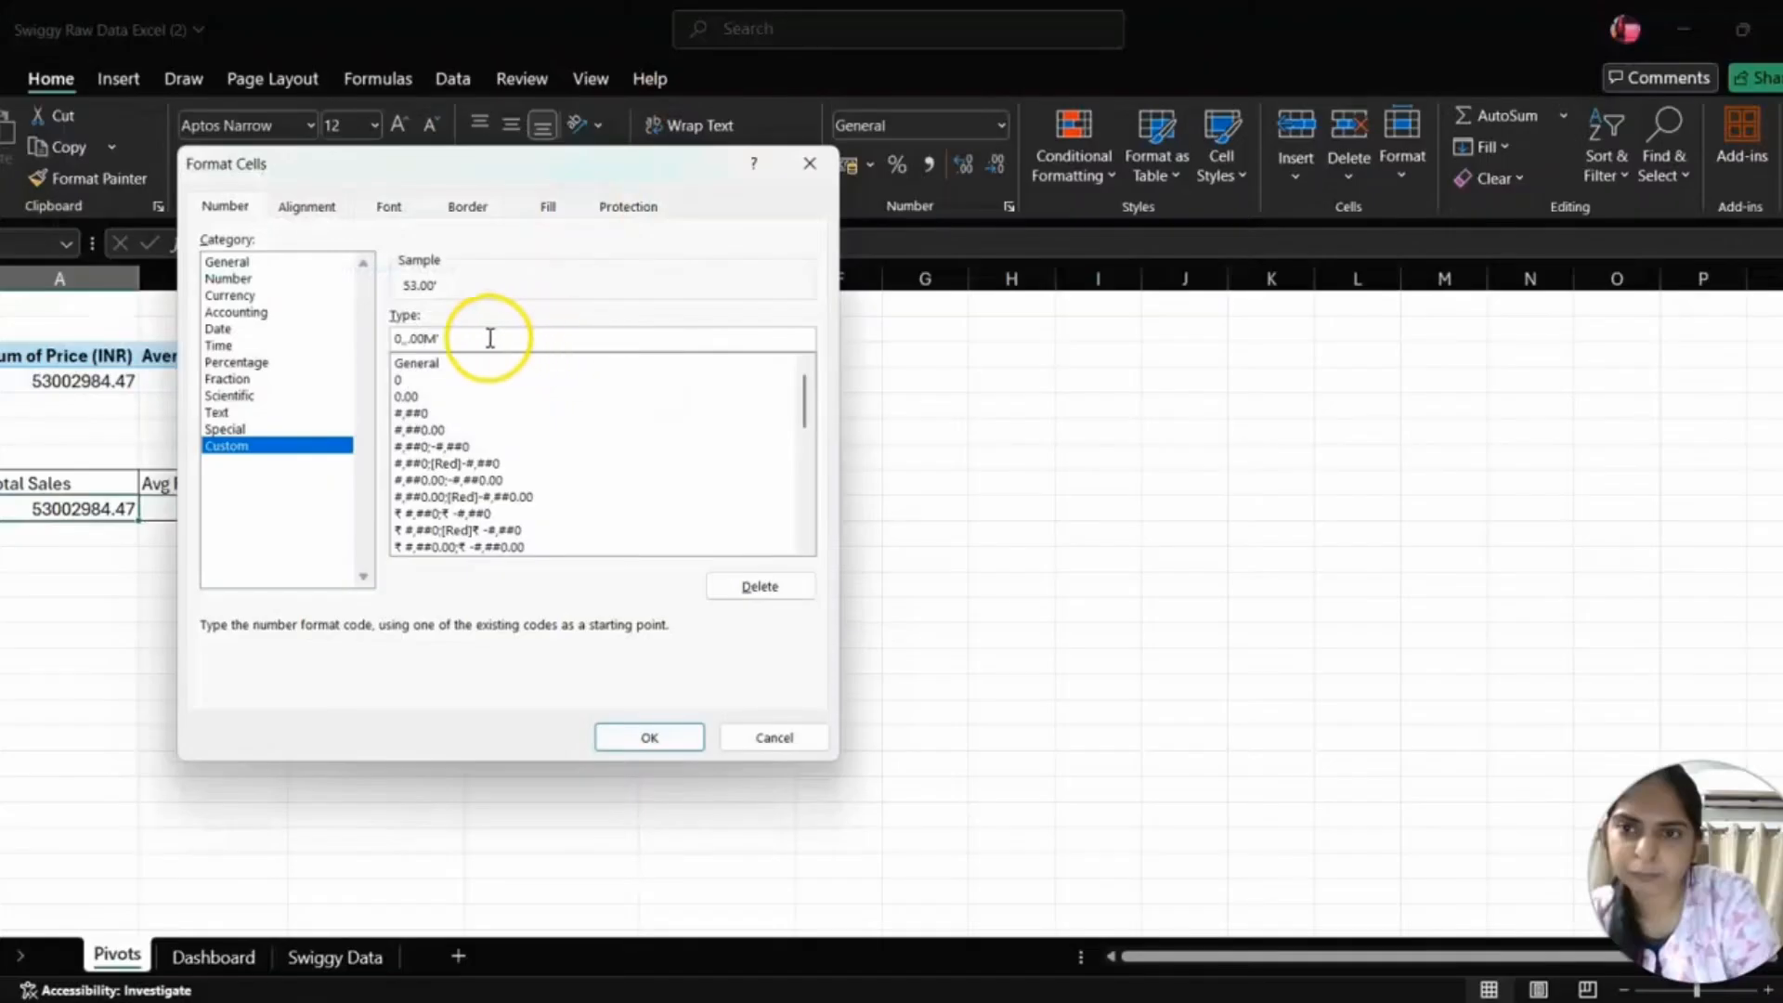
- Correct the custom format code to 0,,.00 "M" and apply it to the Total Sales value
{"action": "key", "text": "BackSpace"}
{"action": "key", "text": "BackSpace"}
{"action": "key", "text": "BackSpace"}
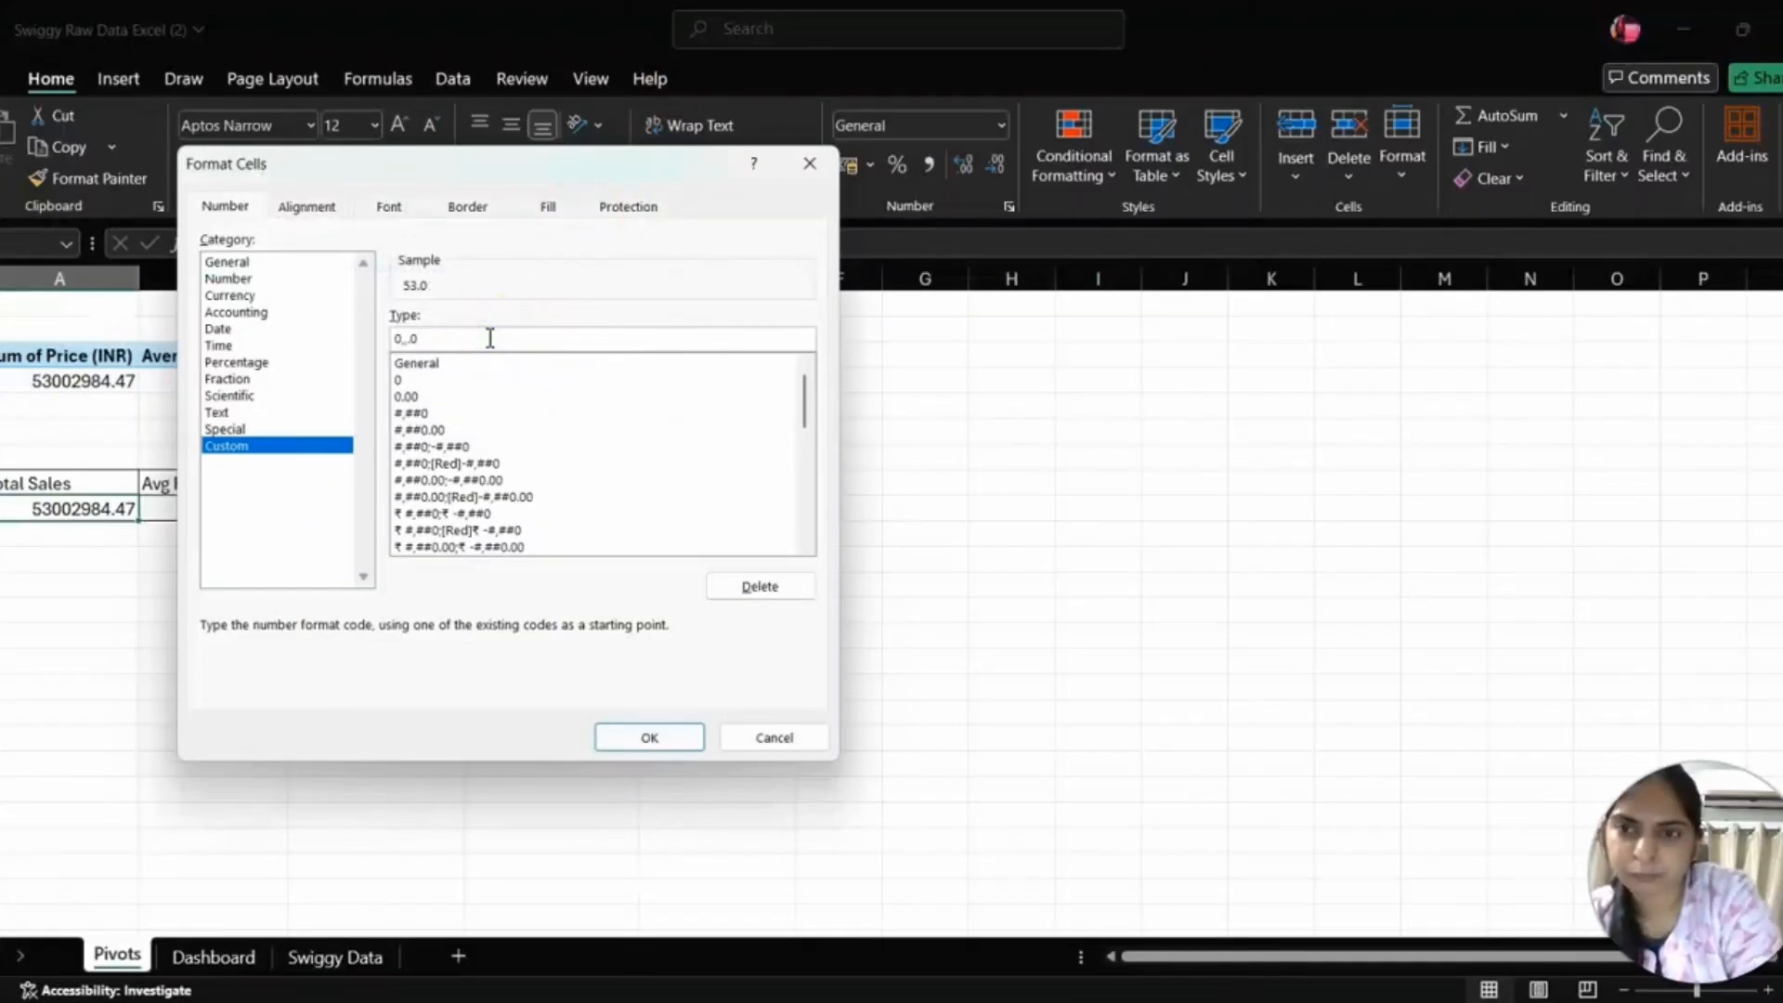
{"action": "type", "text": "0"}
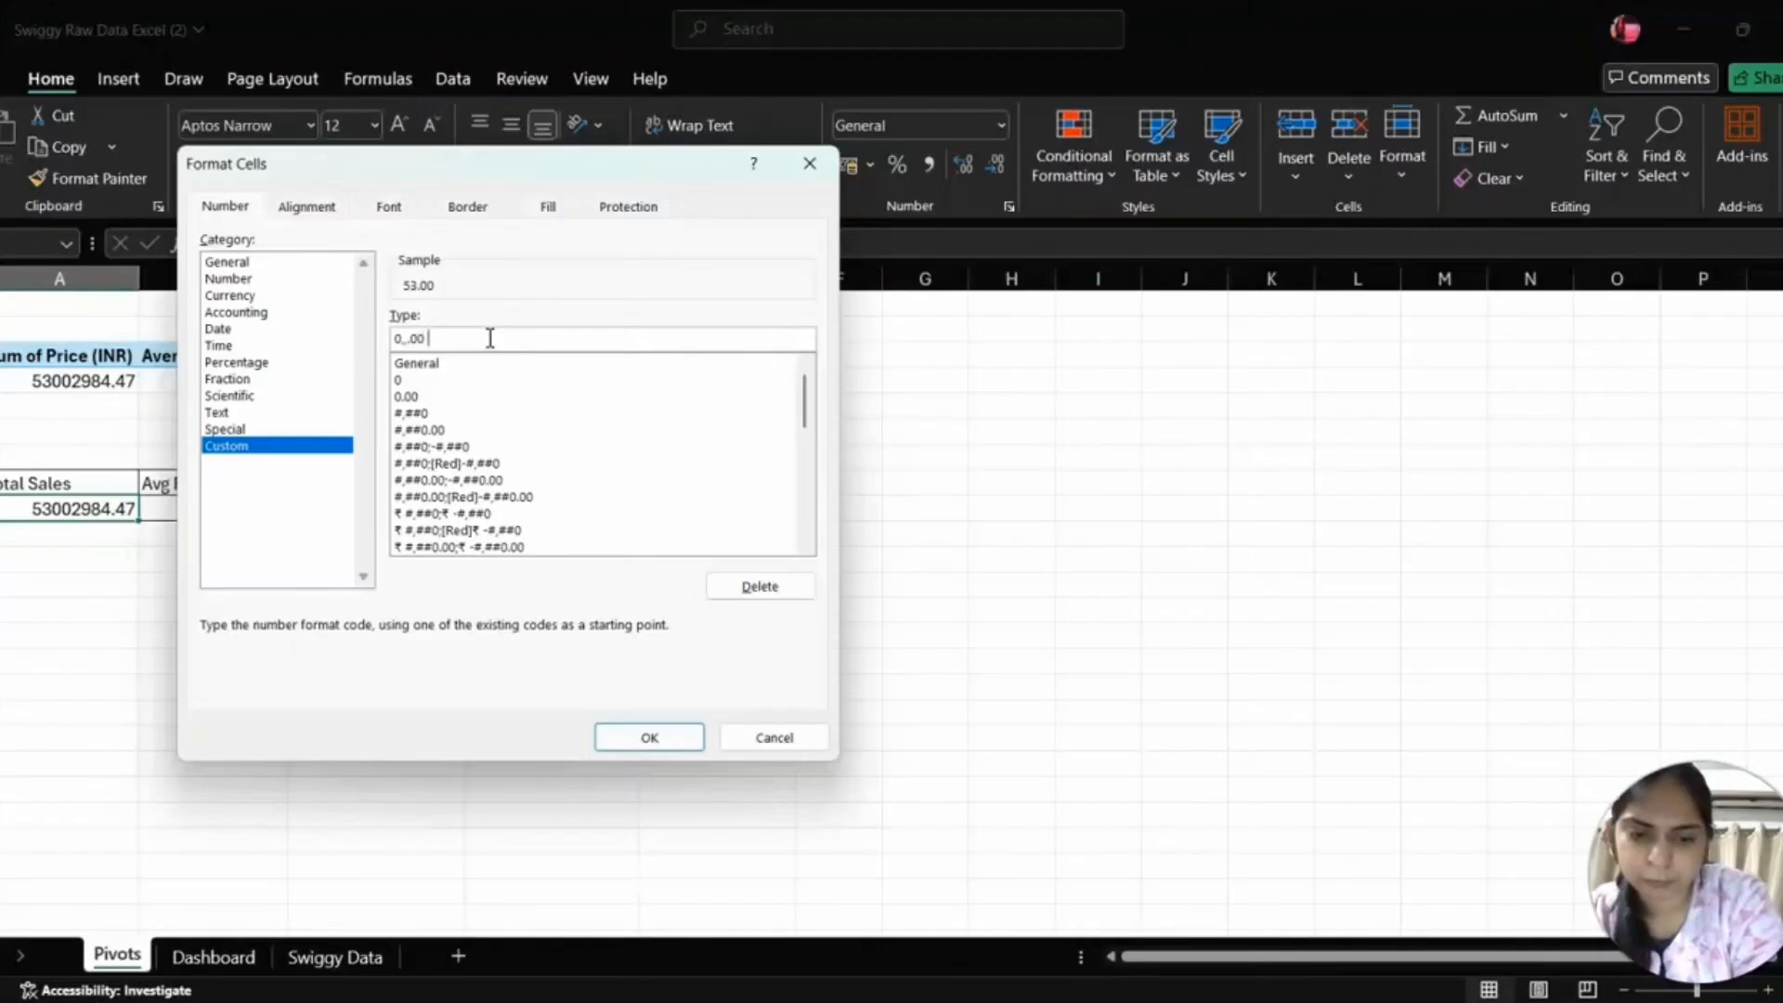
{"action": "type", "text": "\""}
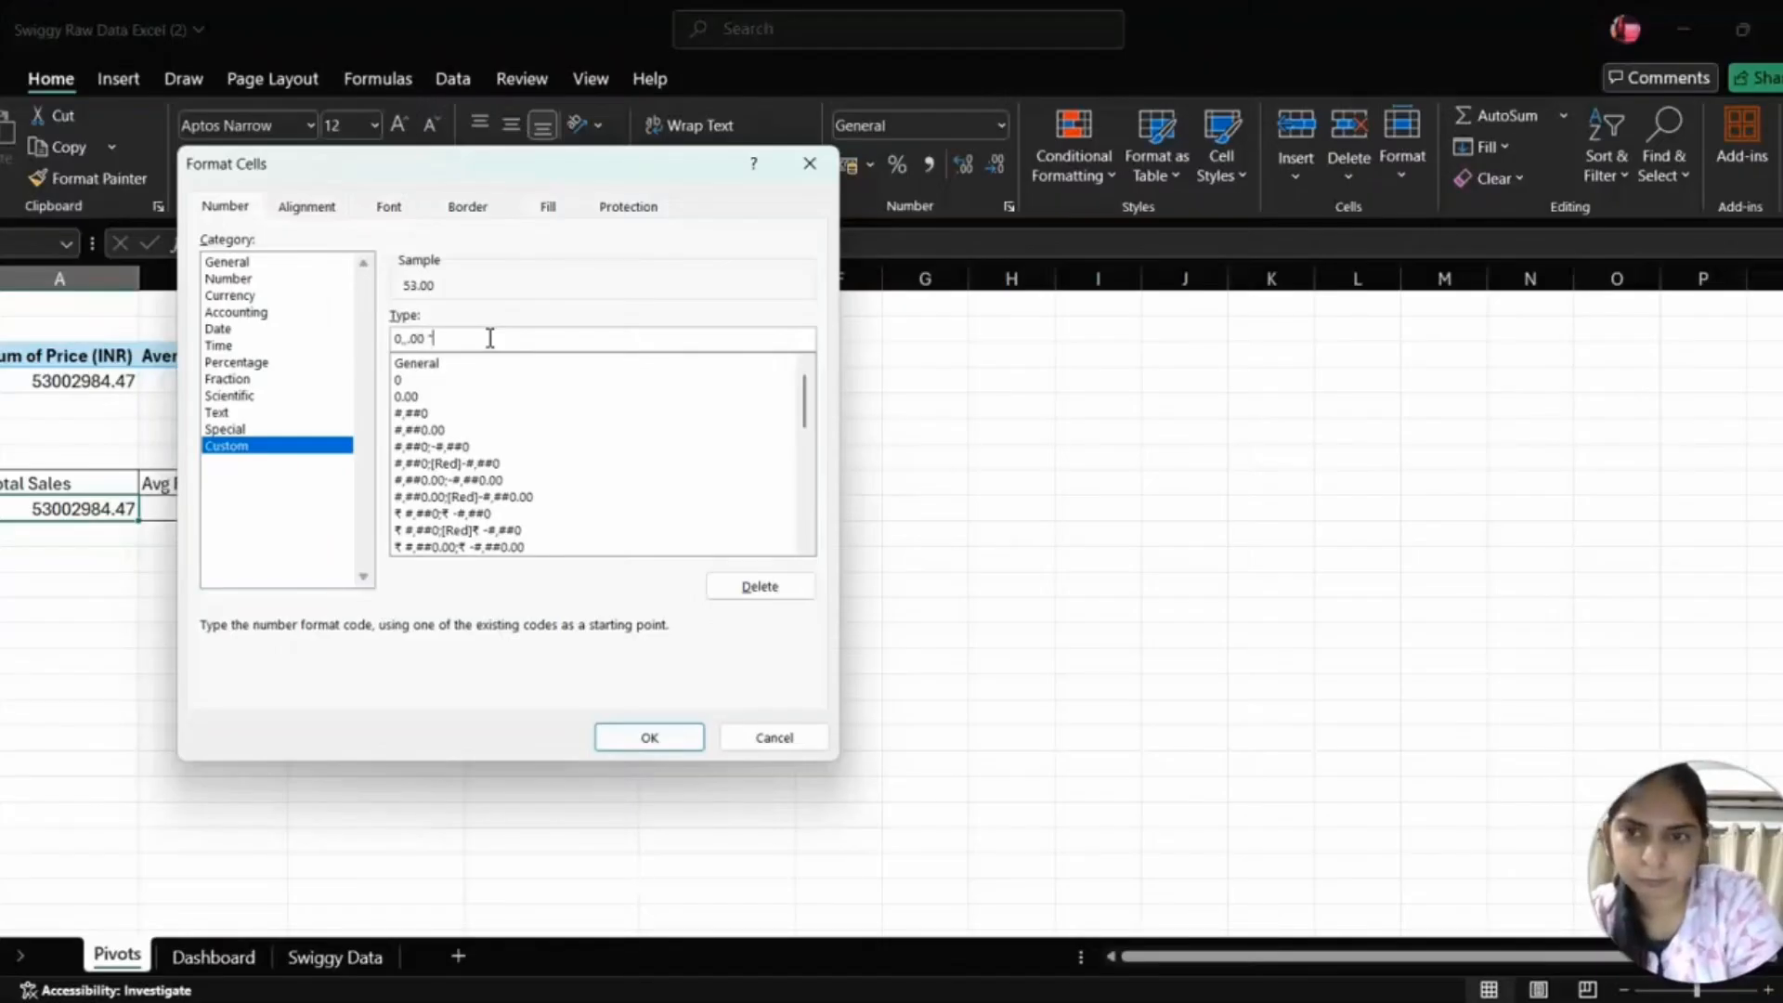
{"action": "type", "text": "M\""}
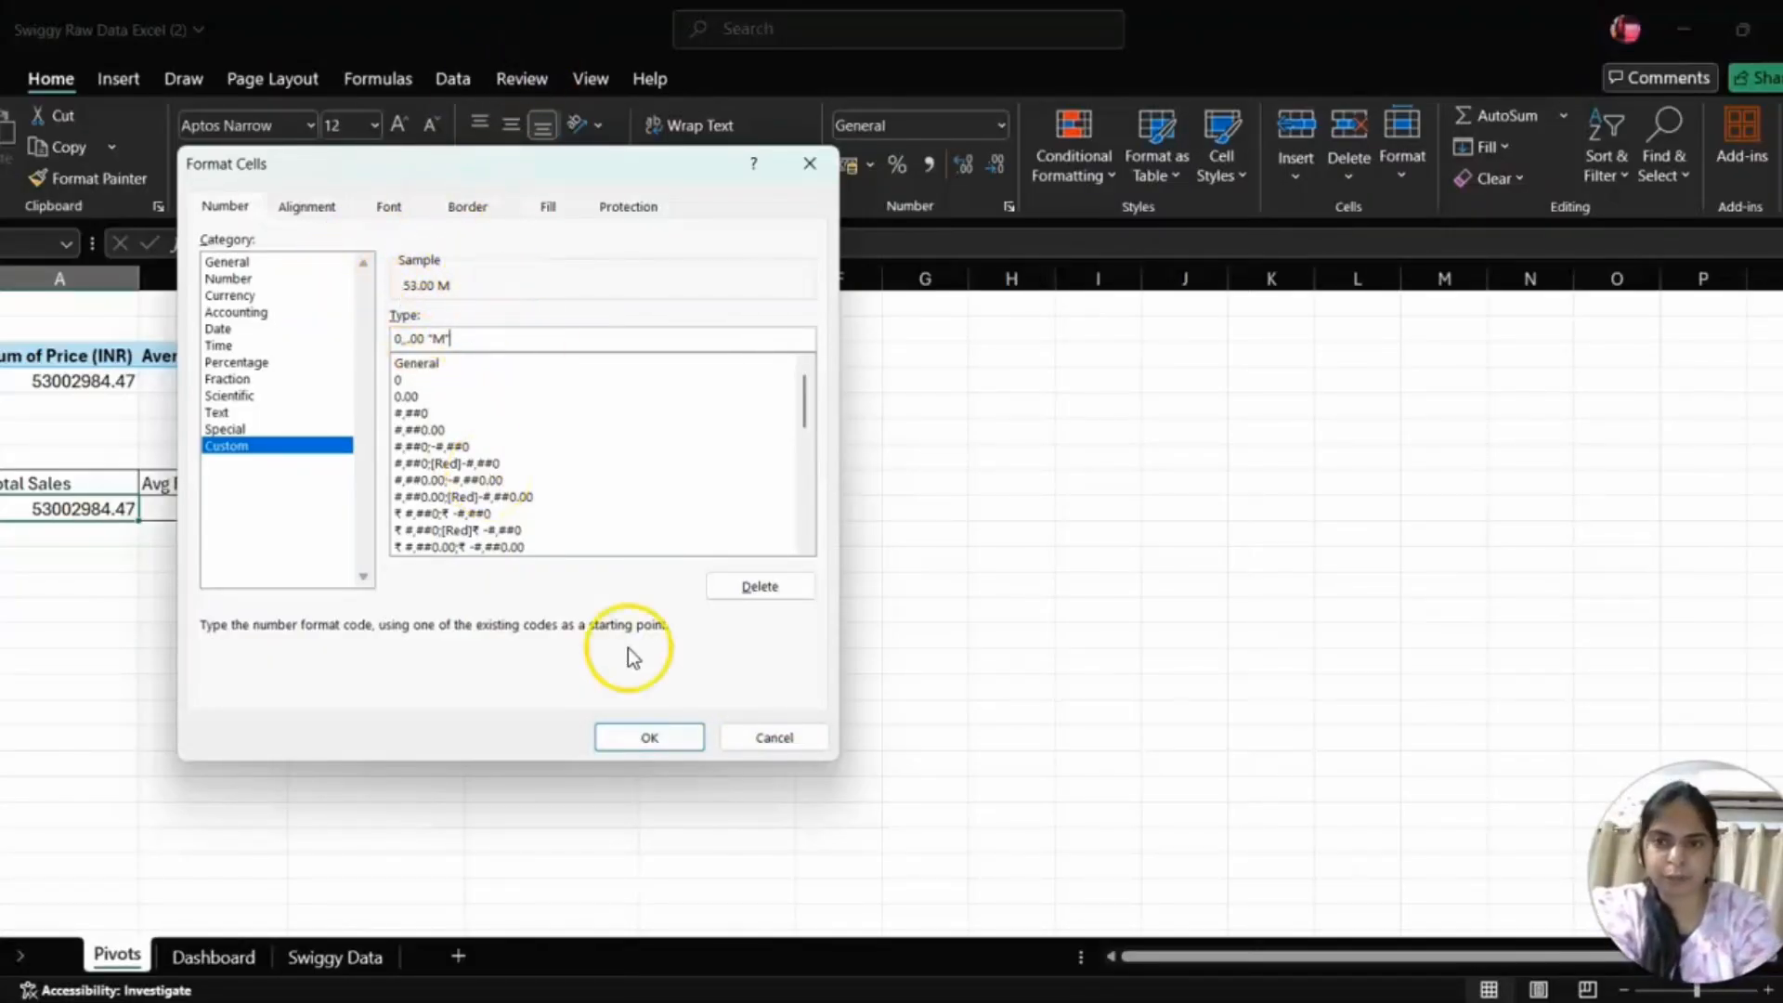
{"action": "left_click", "coordinate": [658, 739]}
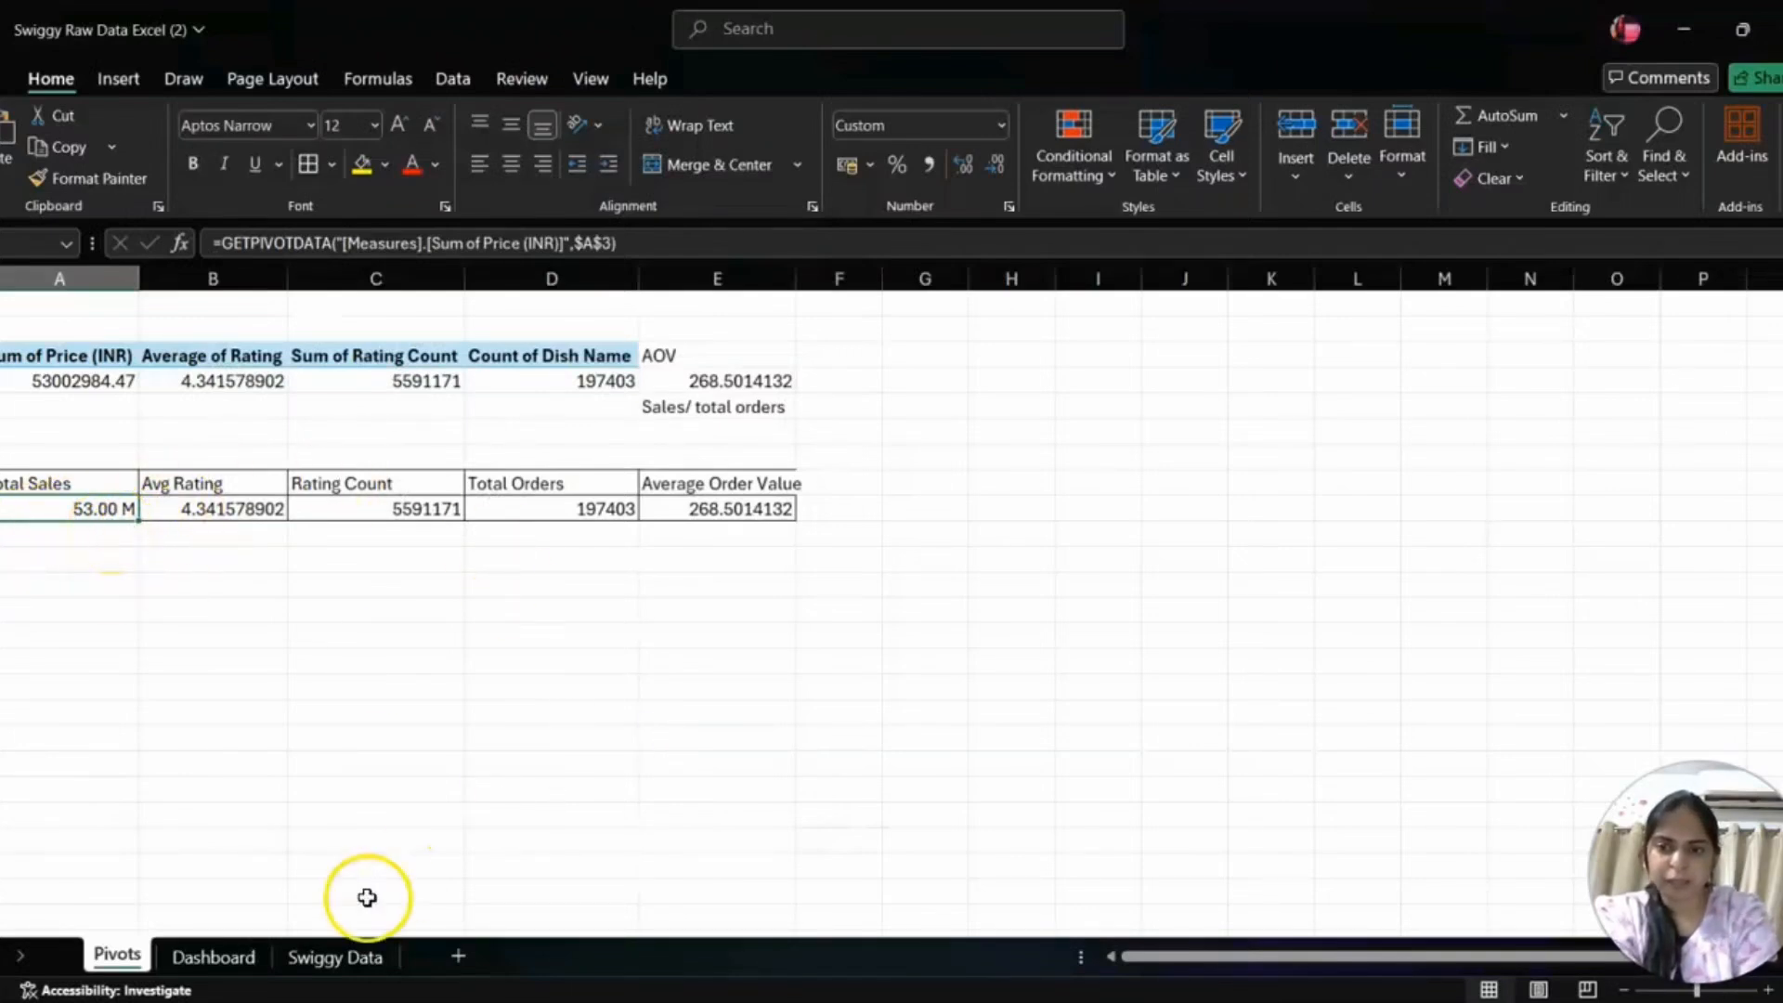
- Enlarge the total sales value in the first KPI card on the Dashboard sheet to font size 24
{"action": "left_click", "coordinate": [244, 961]}
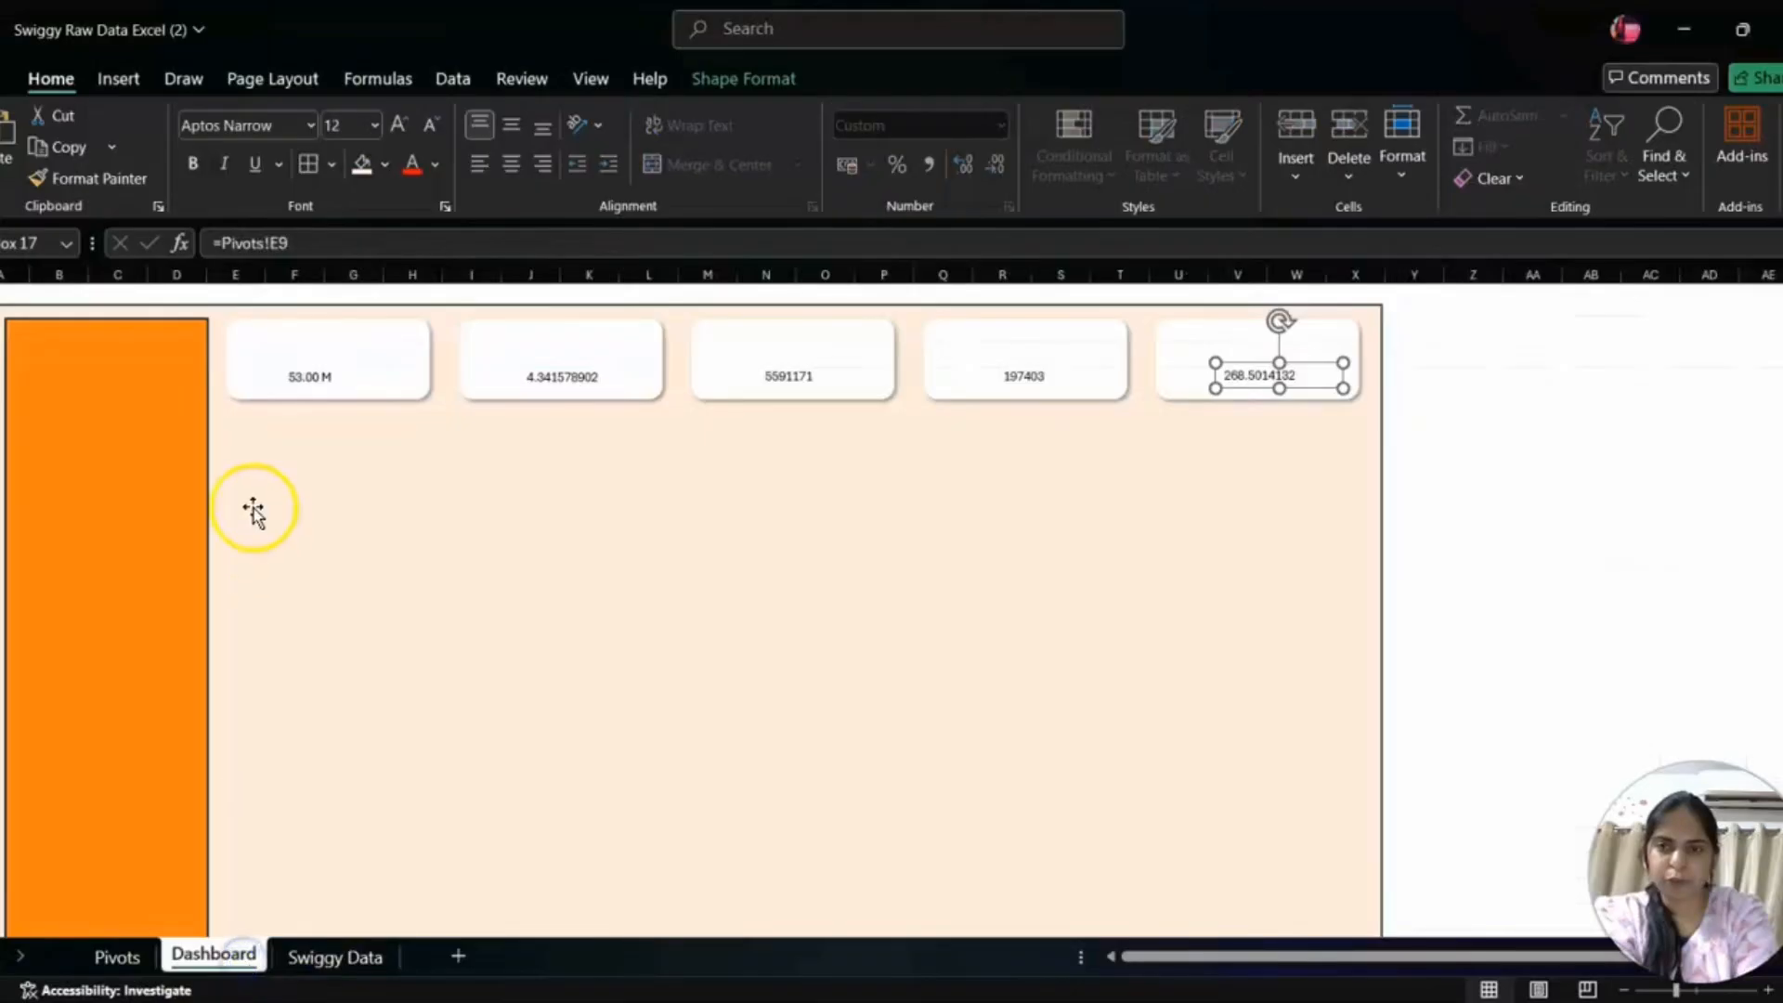
{"action": "left_click", "coordinate": [312, 379]}
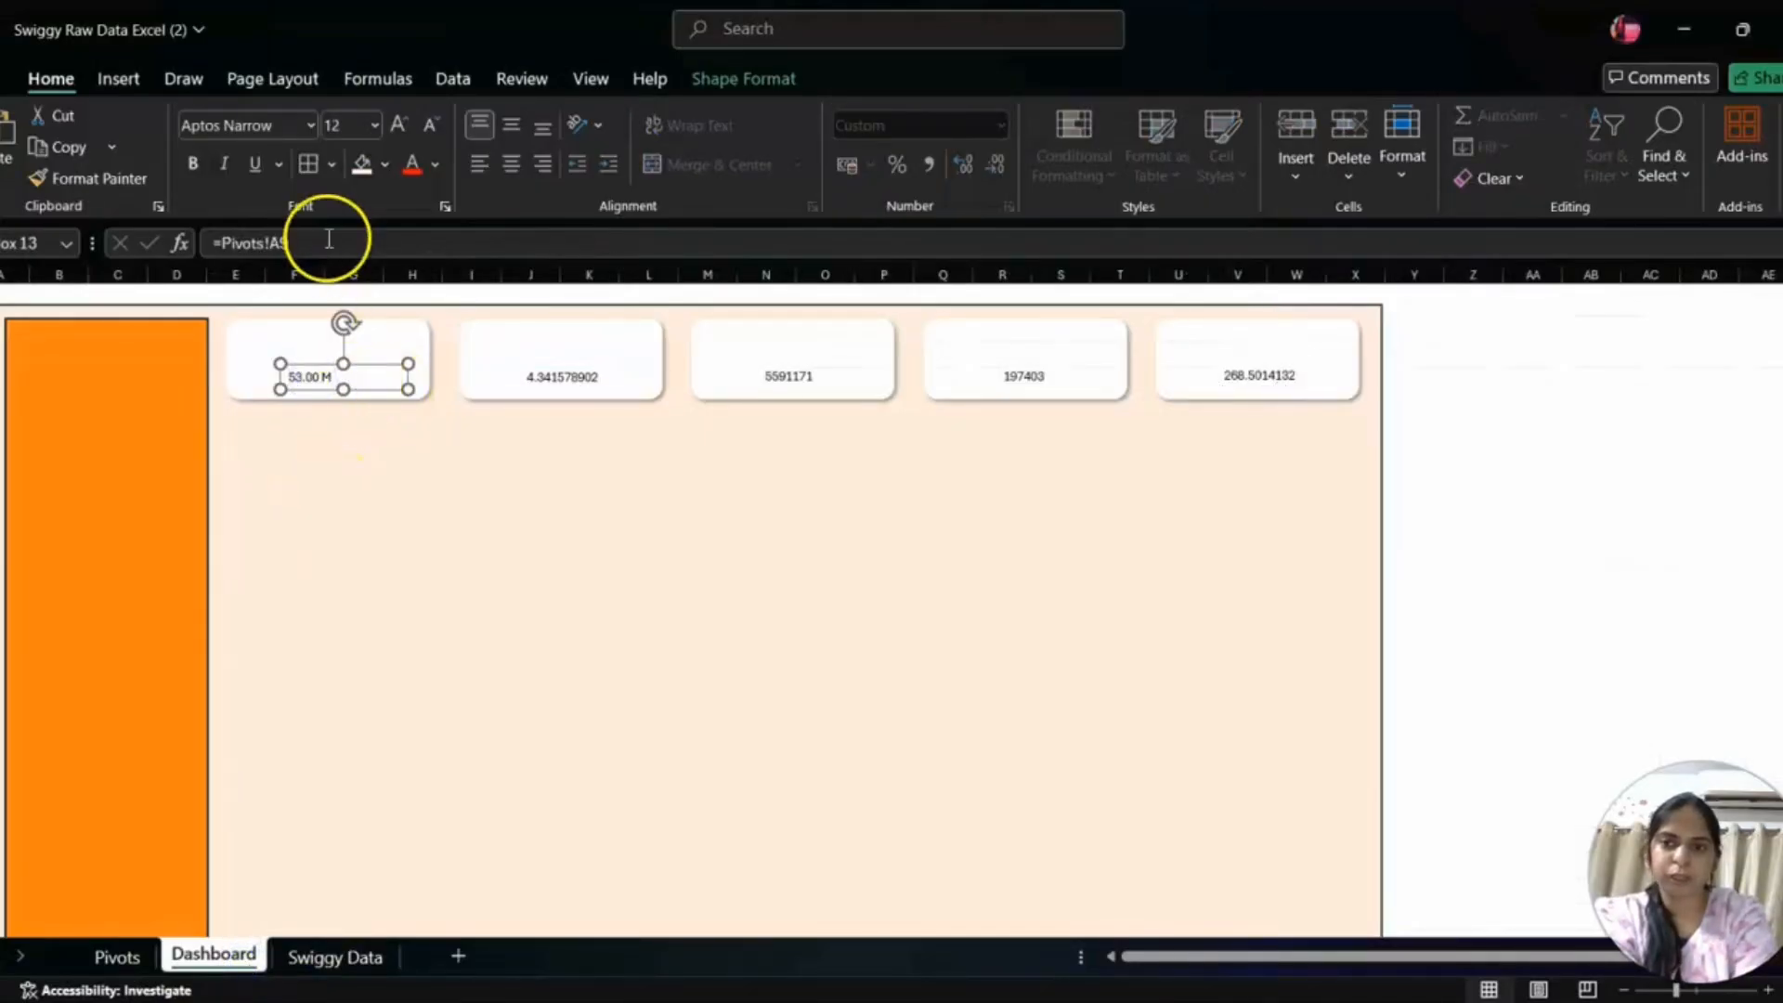
{"action": "left_click", "coordinate": [409, 124]}
{"action": "left_click", "coordinate": [409, 124]}
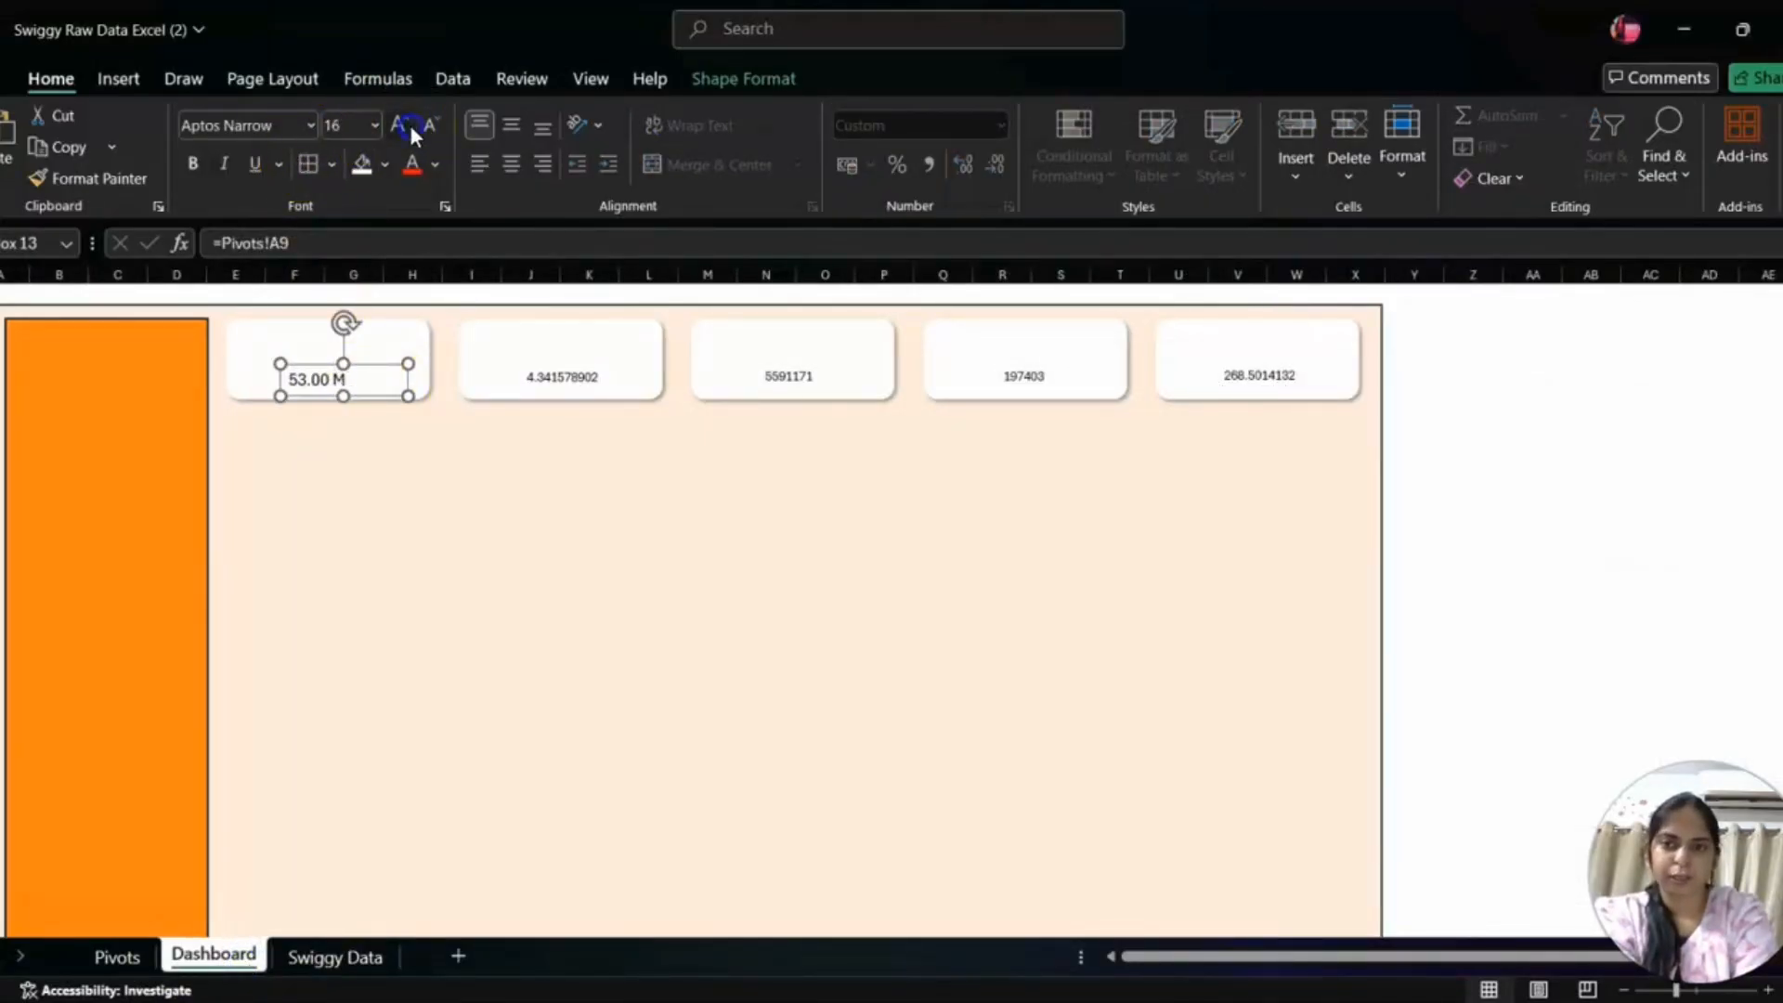
{"action": "left_click", "coordinate": [410, 124]}
{"action": "left_click", "coordinate": [410, 124]}
{"action": "left_click", "coordinate": [410, 125]}
{"action": "left_click", "coordinate": [410, 125]}
{"action": "left_click", "coordinate": [409, 124]}
{"action": "left_click", "coordinate": [410, 125]}
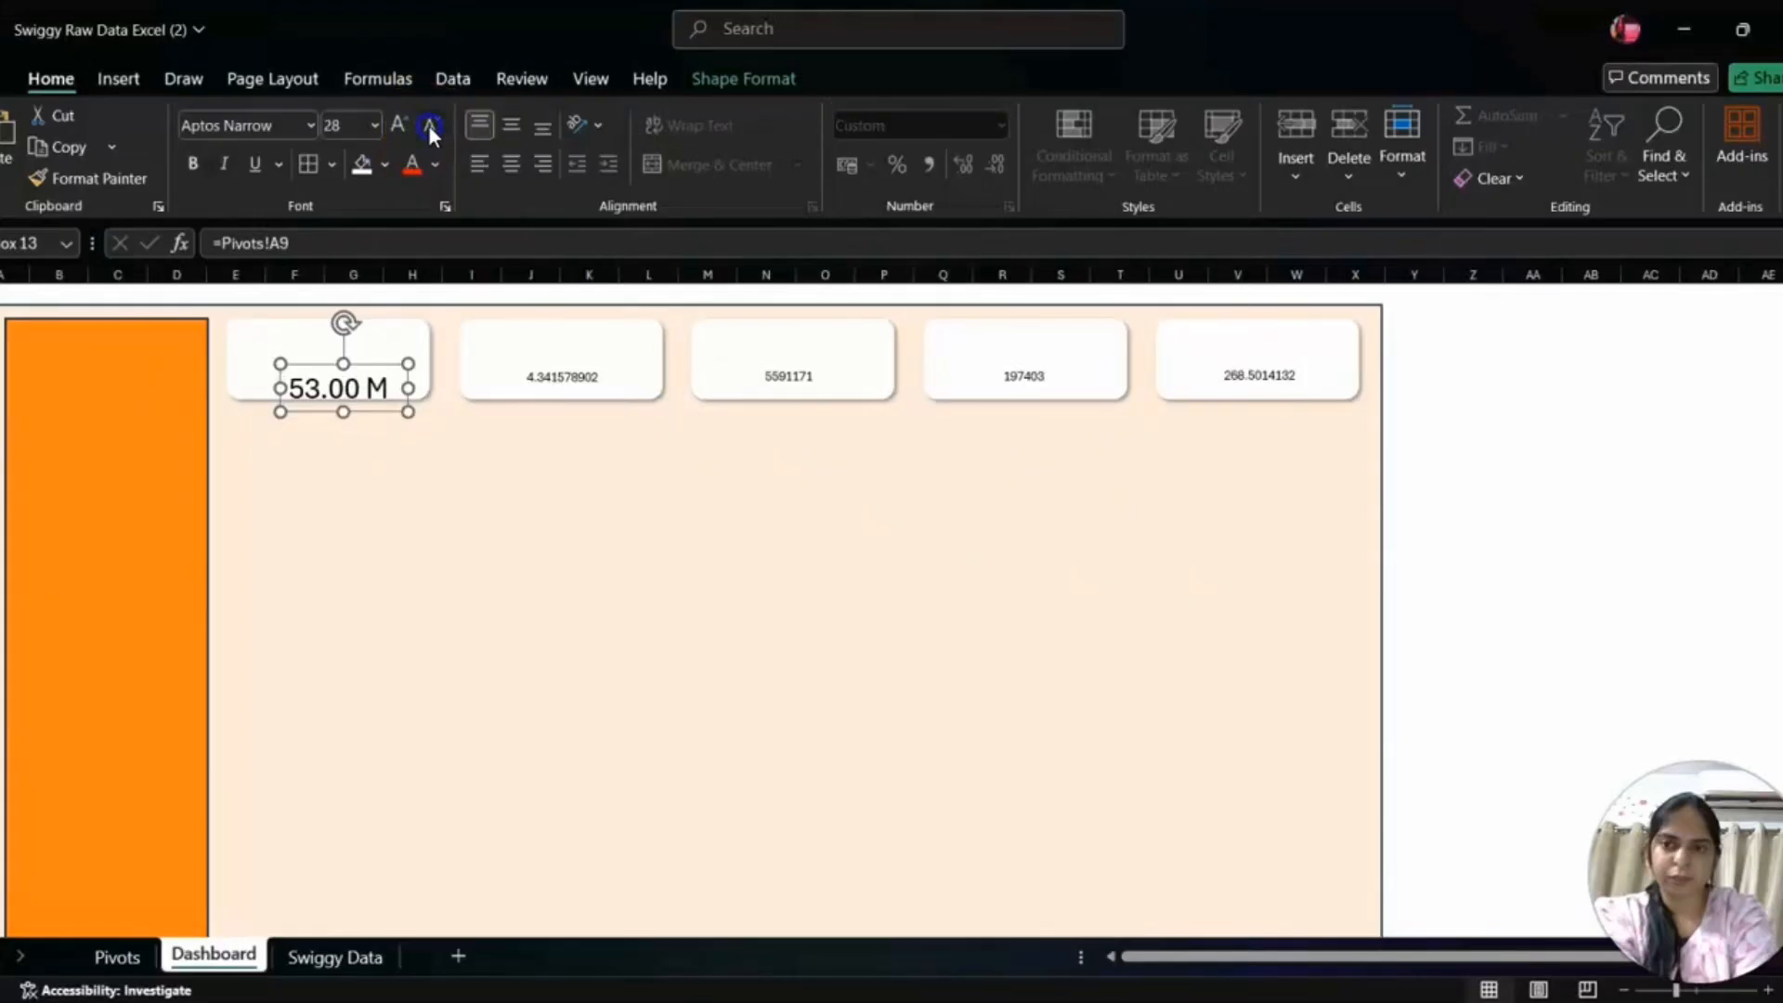
{"action": "left_click", "coordinate": [430, 128]}
{"action": "left_click", "coordinate": [429, 129]}
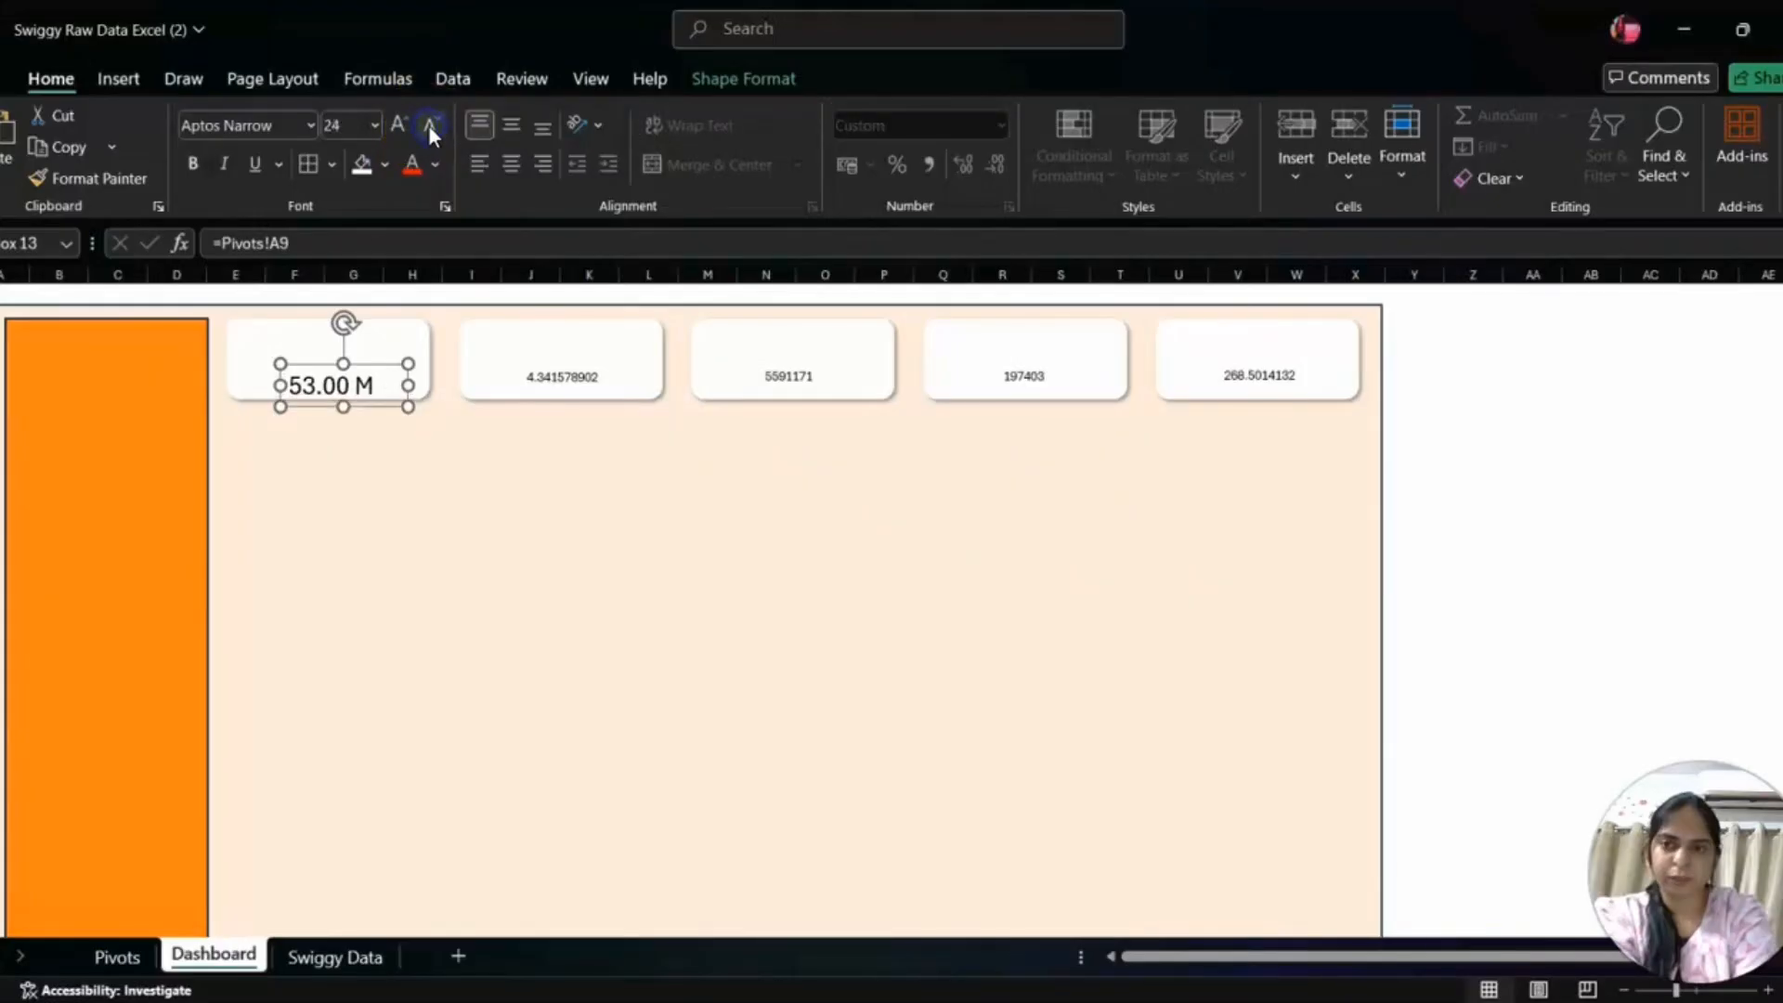
- Make the total sales value bold and nudge its text box slightly upward within the first KPI card
{"action": "left_click", "coordinate": [192, 165]}
{"action": "left_click", "coordinate": [367, 390]}
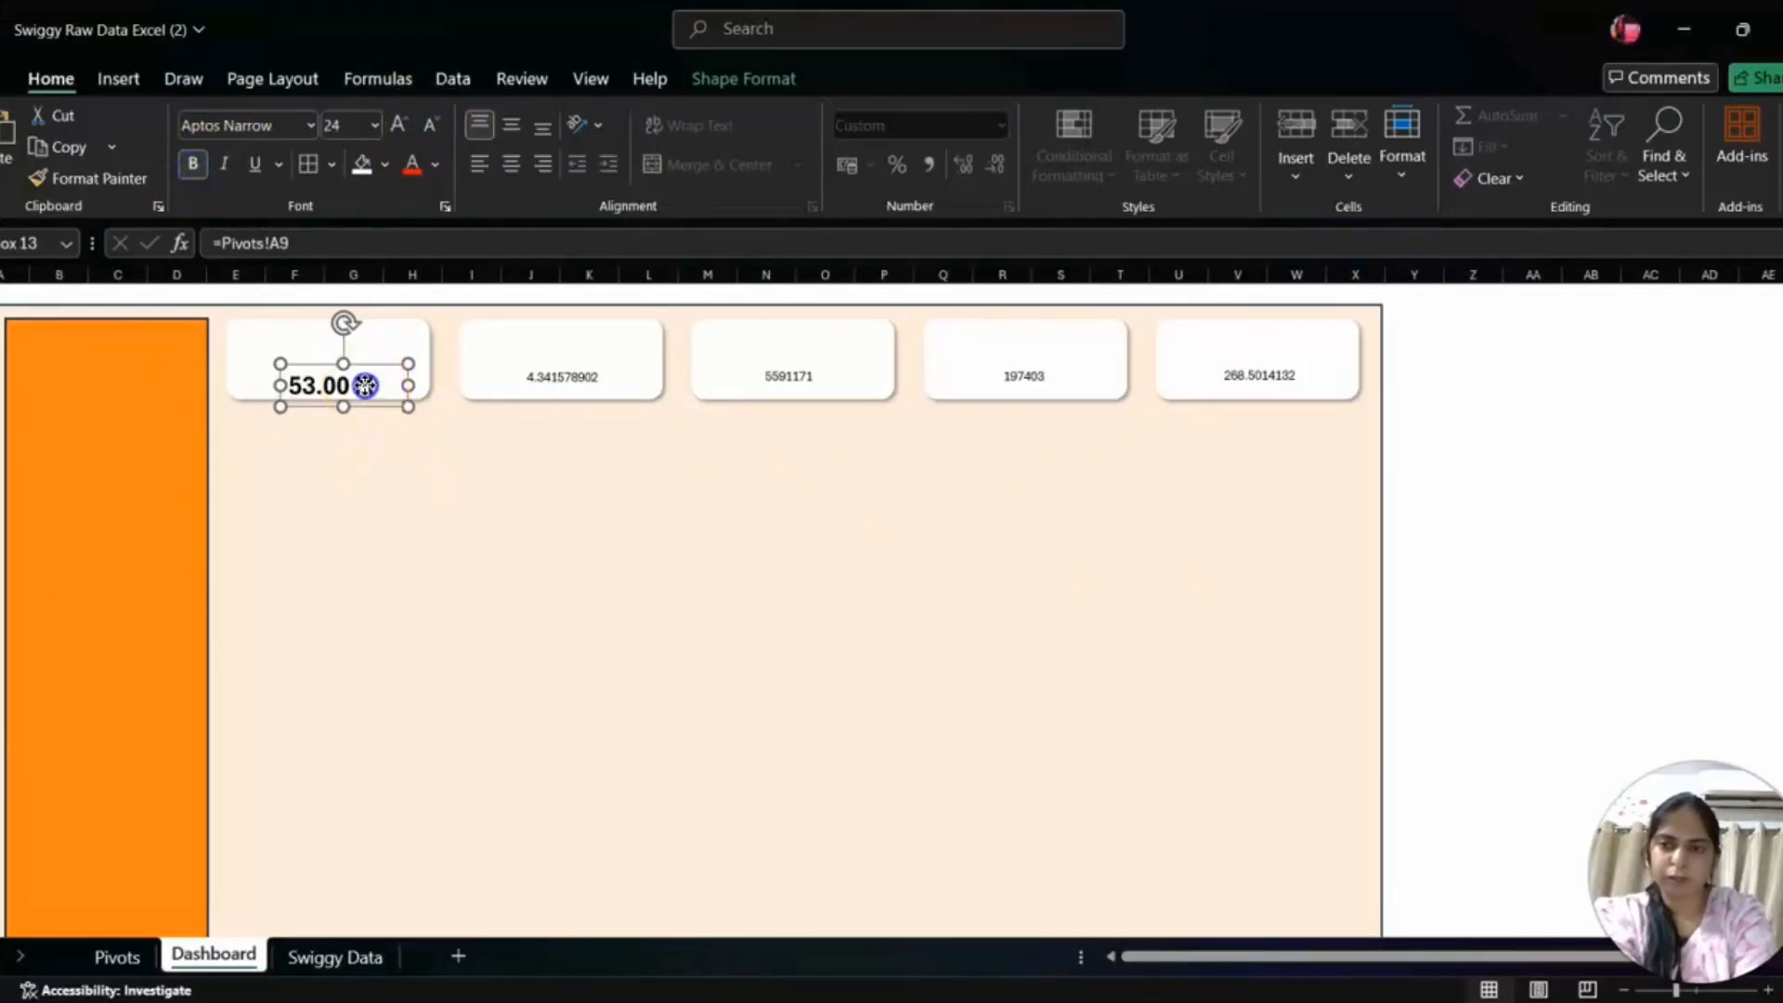
{"action": "mouse_move", "coordinate": [363, 383]}
{"action": "left_mouse_down"}
{"action": "mouse_move", "coordinate": [362, 366]}
{"action": "mouse_move", "coordinate": [358, 382]}
{"action": "left_mouse_up"}
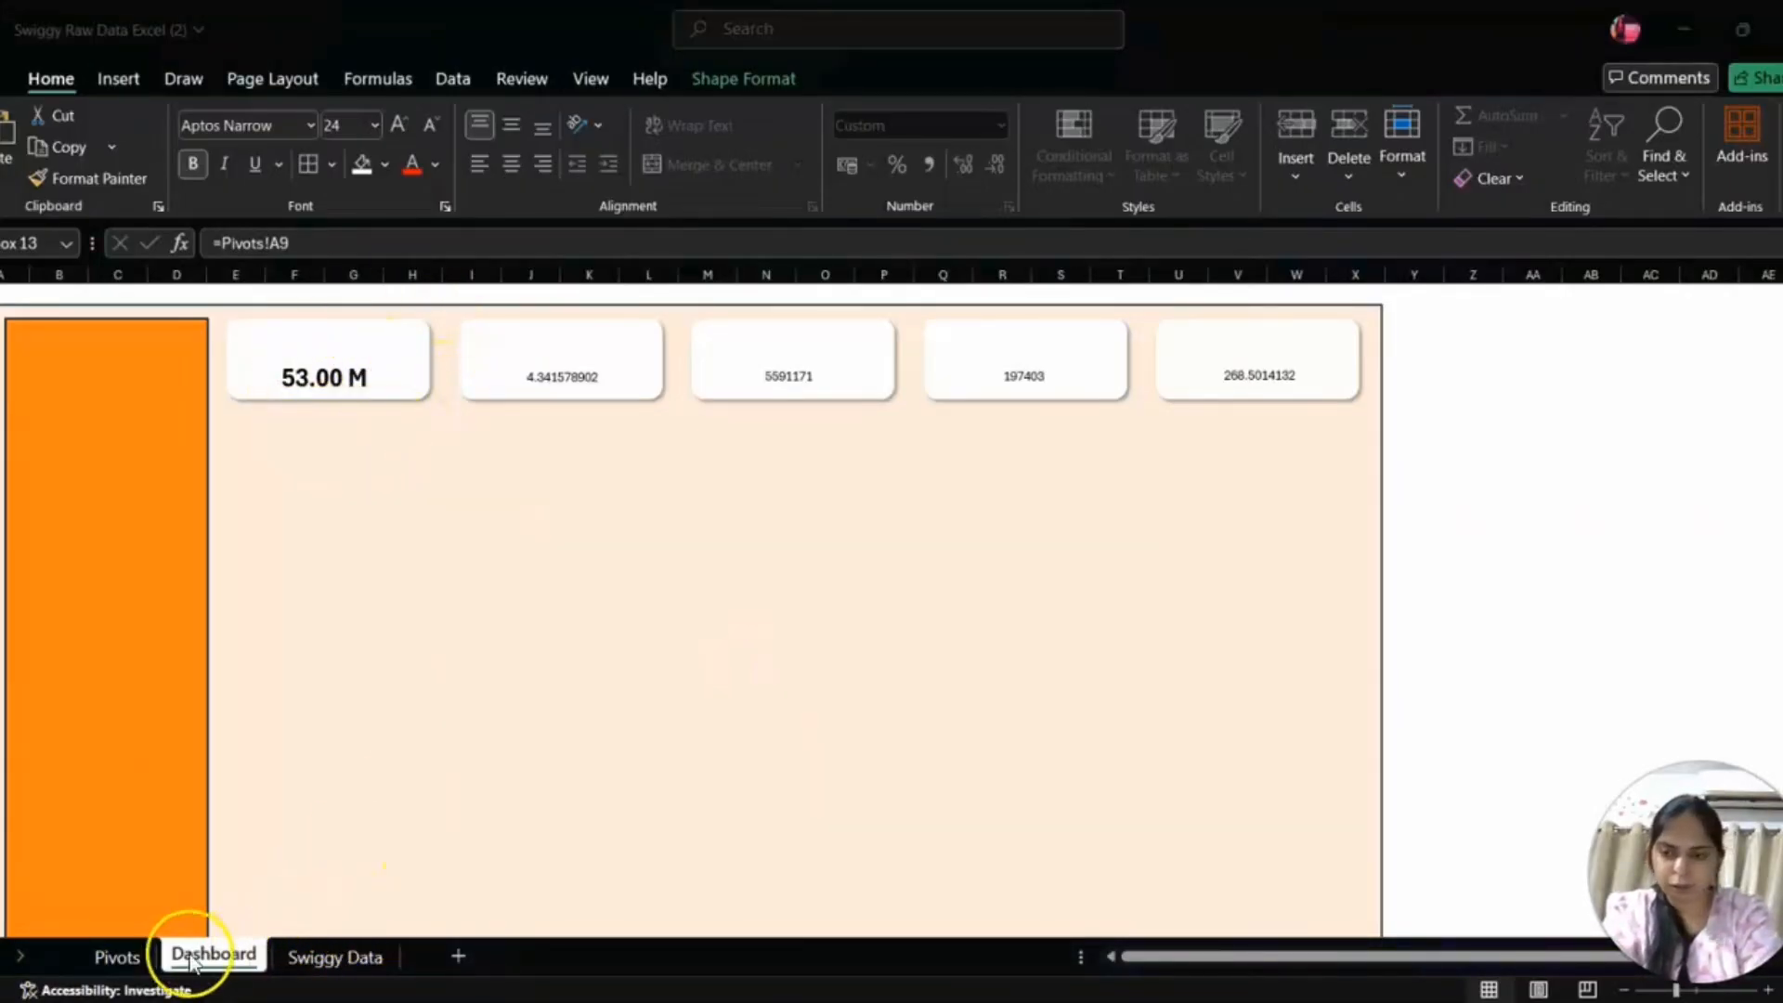
- Add a ₹ prefix to the custom number format of the Total Sales value in the Pivots sheet's summary table, and check it on the Dashboard
{"action": "left_click", "coordinate": [131, 962]}
{"action": "left_click", "coordinate": [131, 962]}
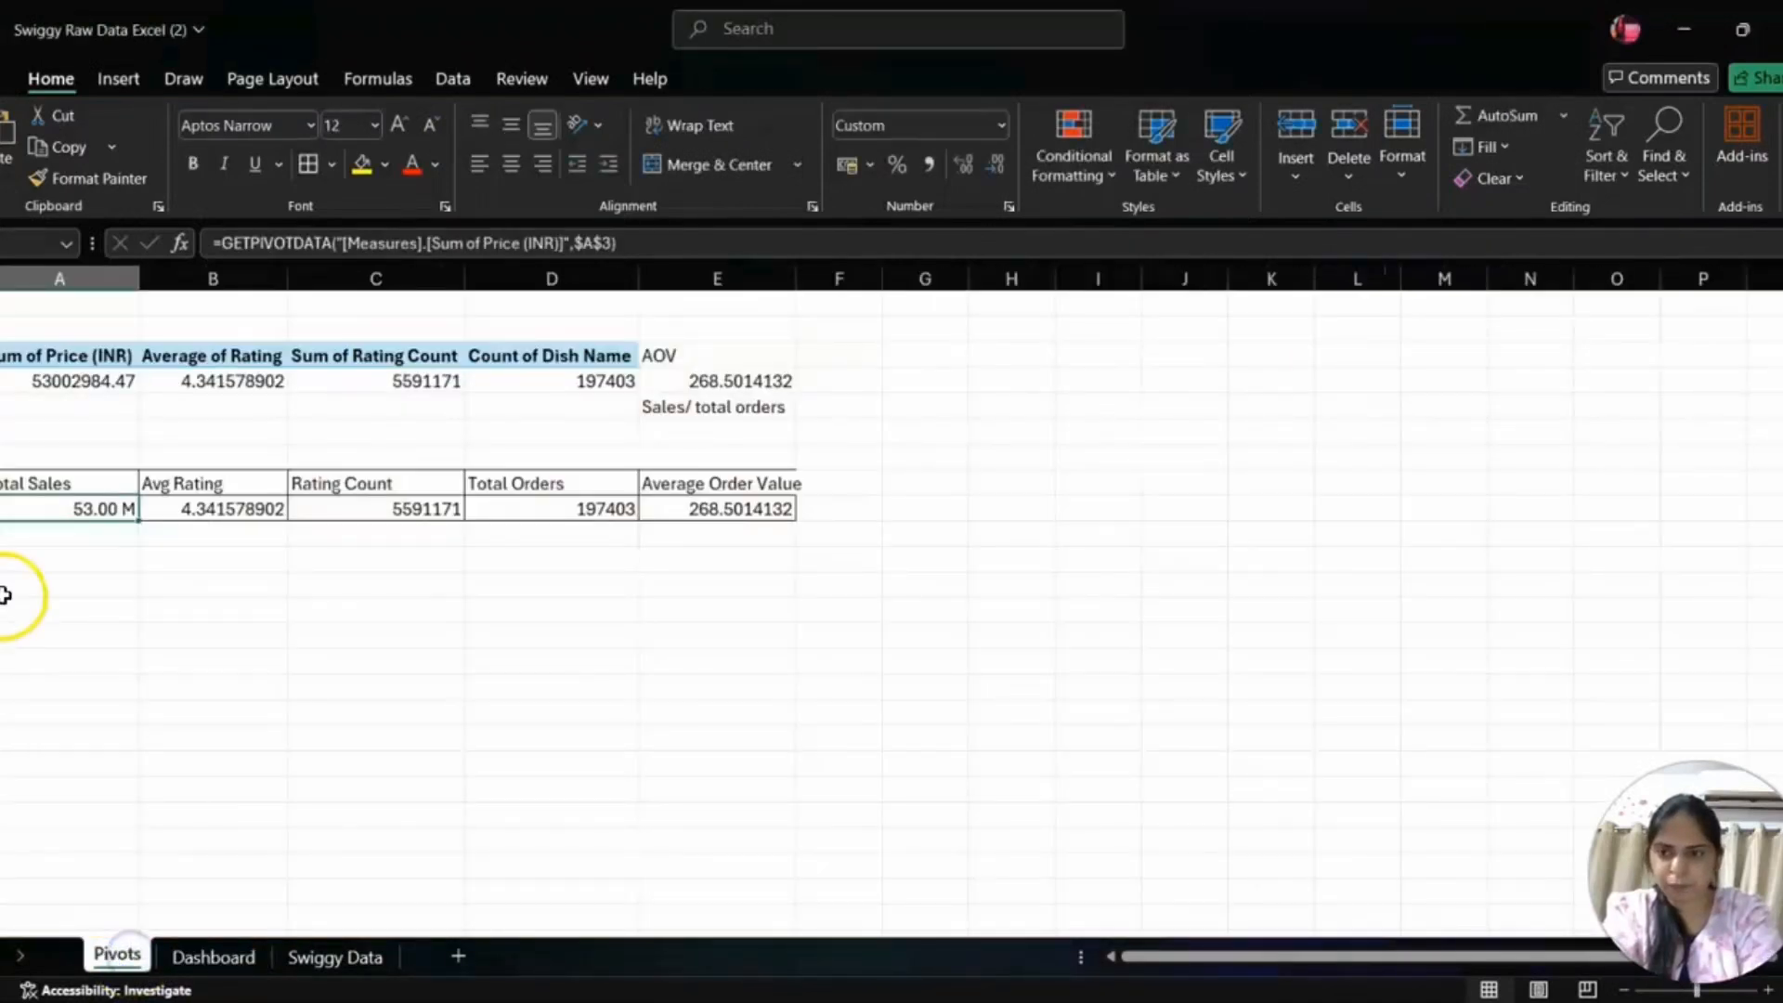
{"action": "left_click", "coordinate": [75, 517]}
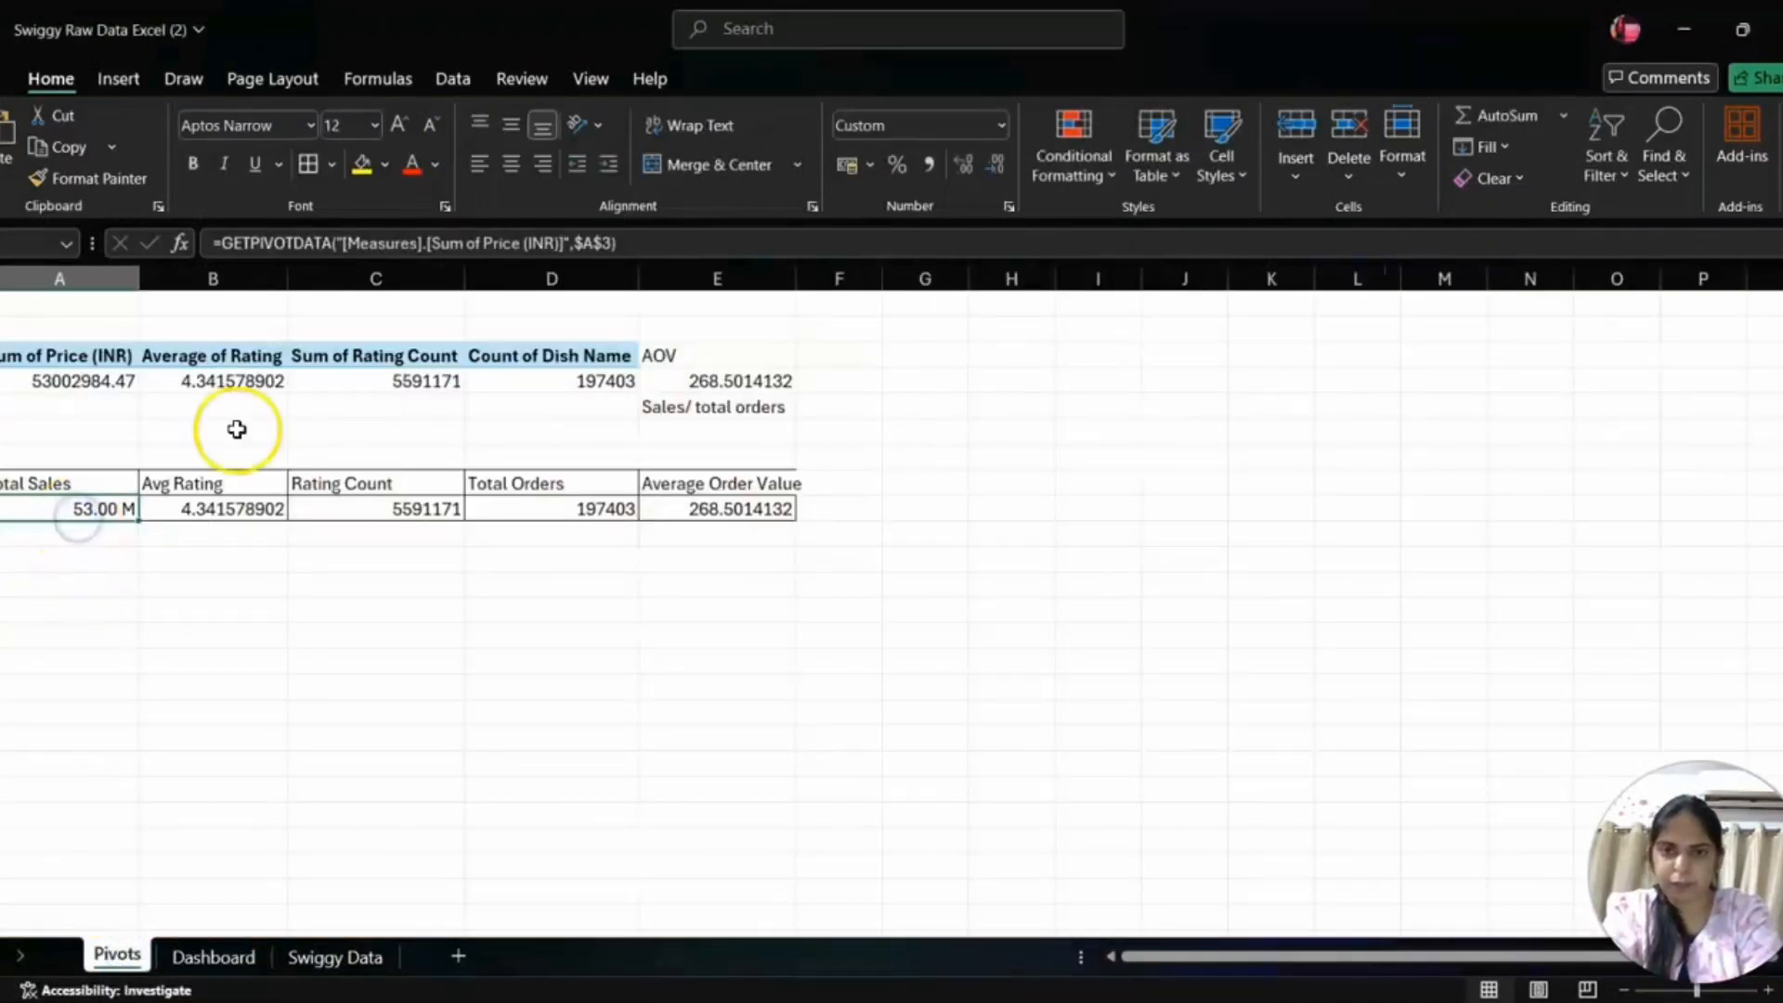
{"action": "left_click", "coordinate": [1009, 206]}
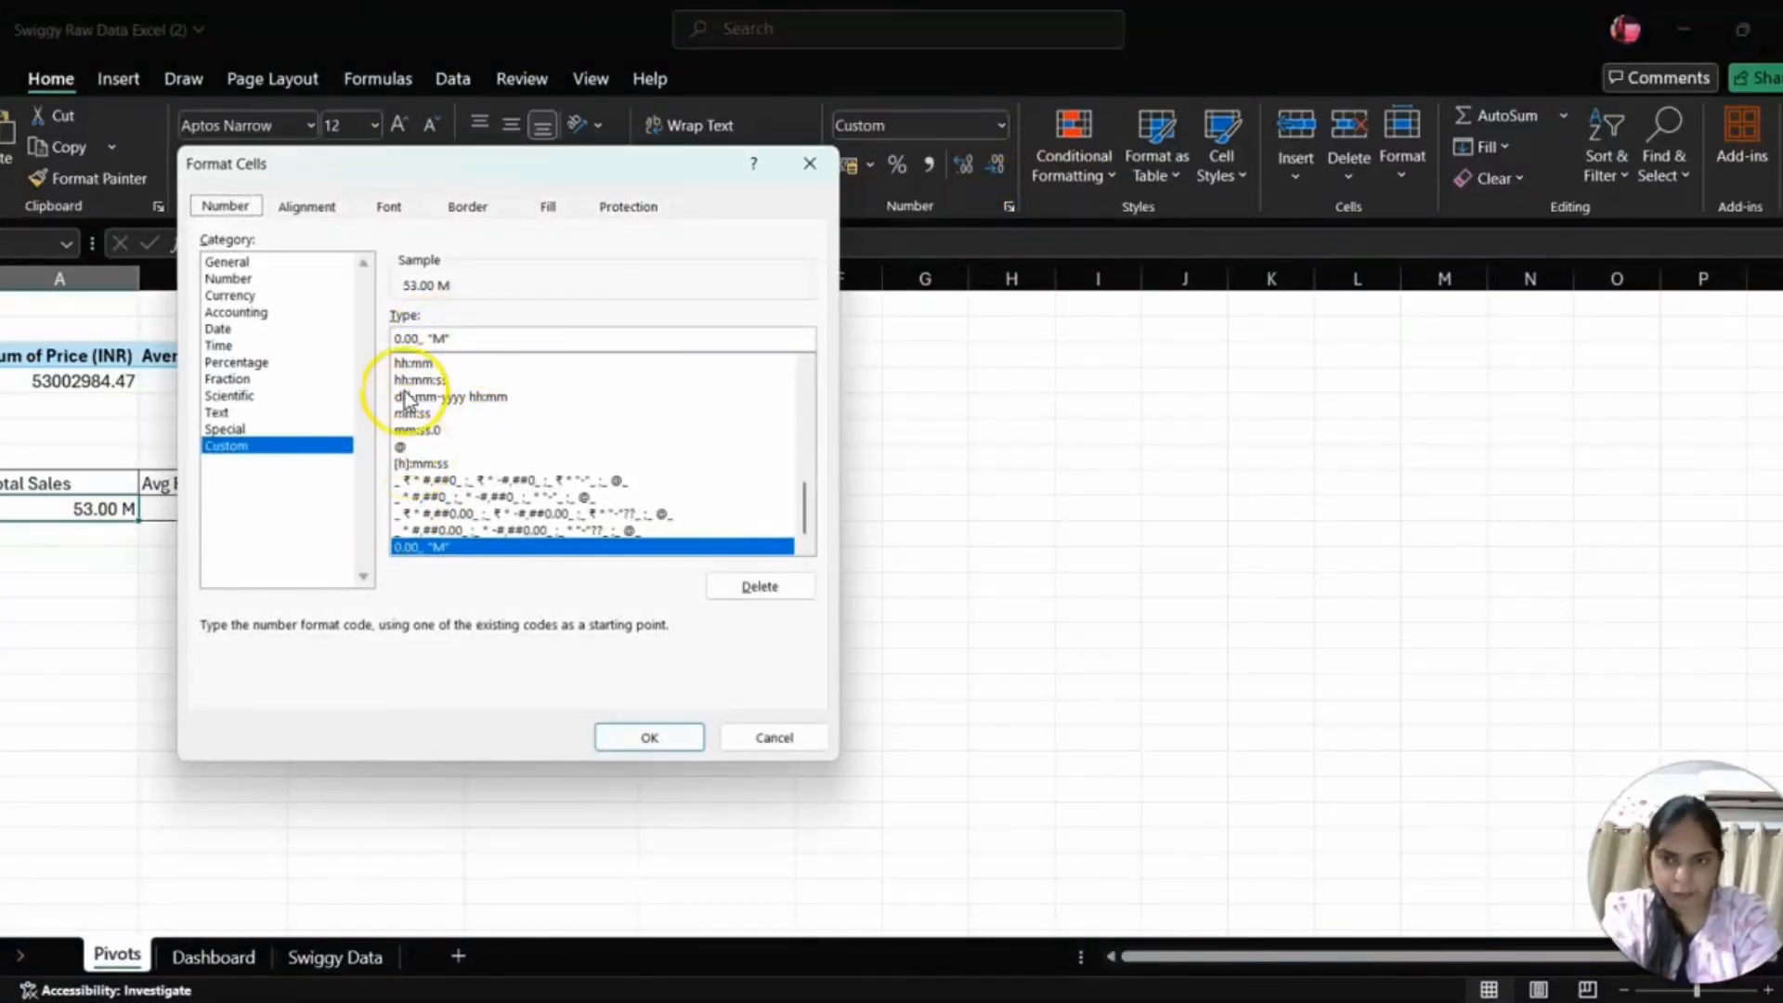
{"action": "left_click", "coordinate": [398, 338]}
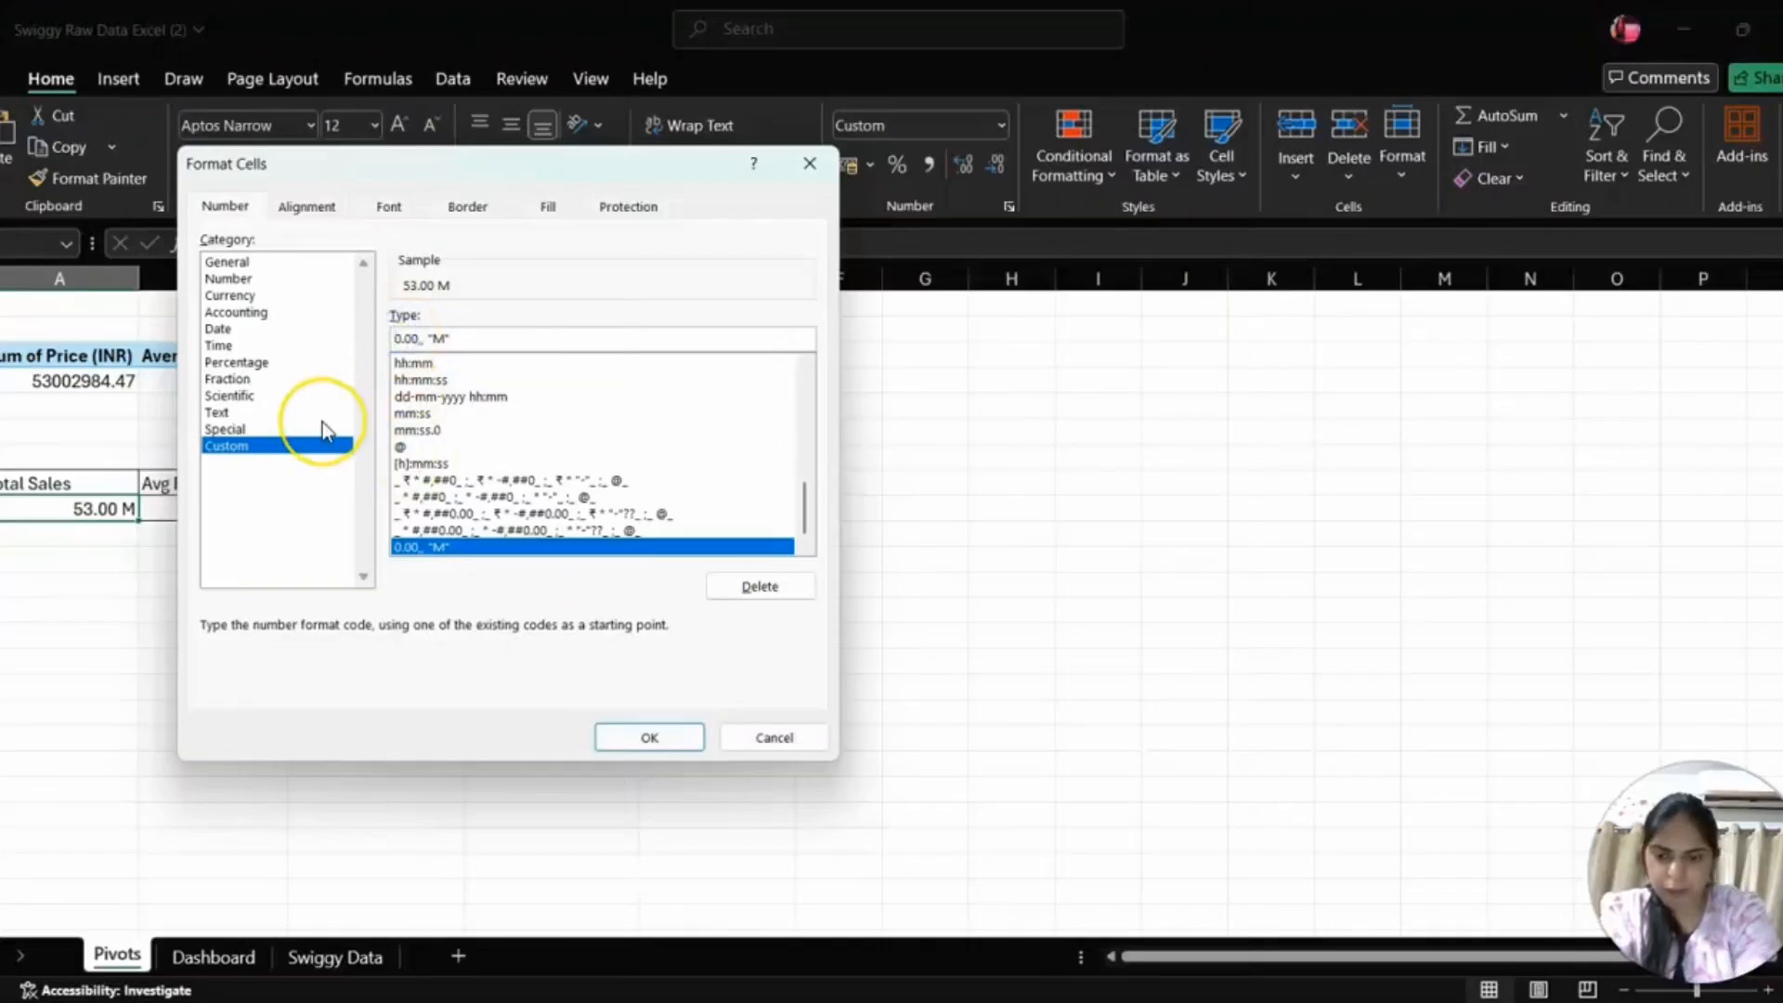
{"action": "type", "text": "₹"}
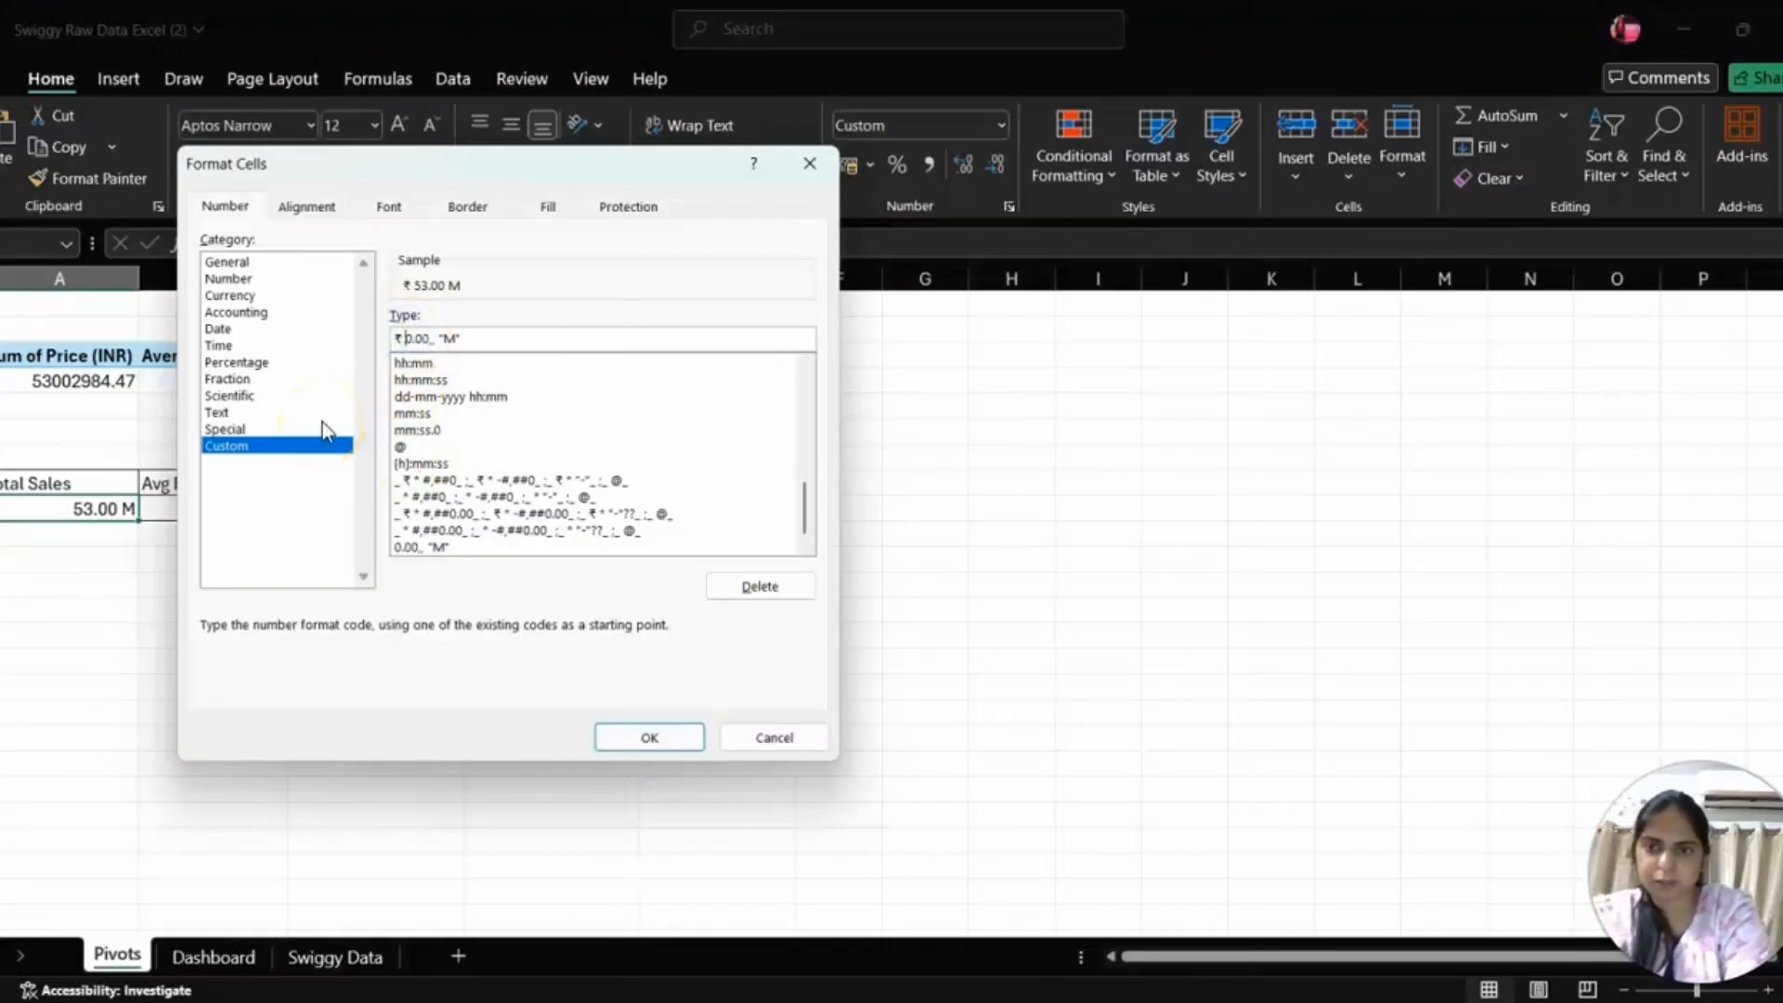
{"action": "left_click", "coordinate": [647, 734]}
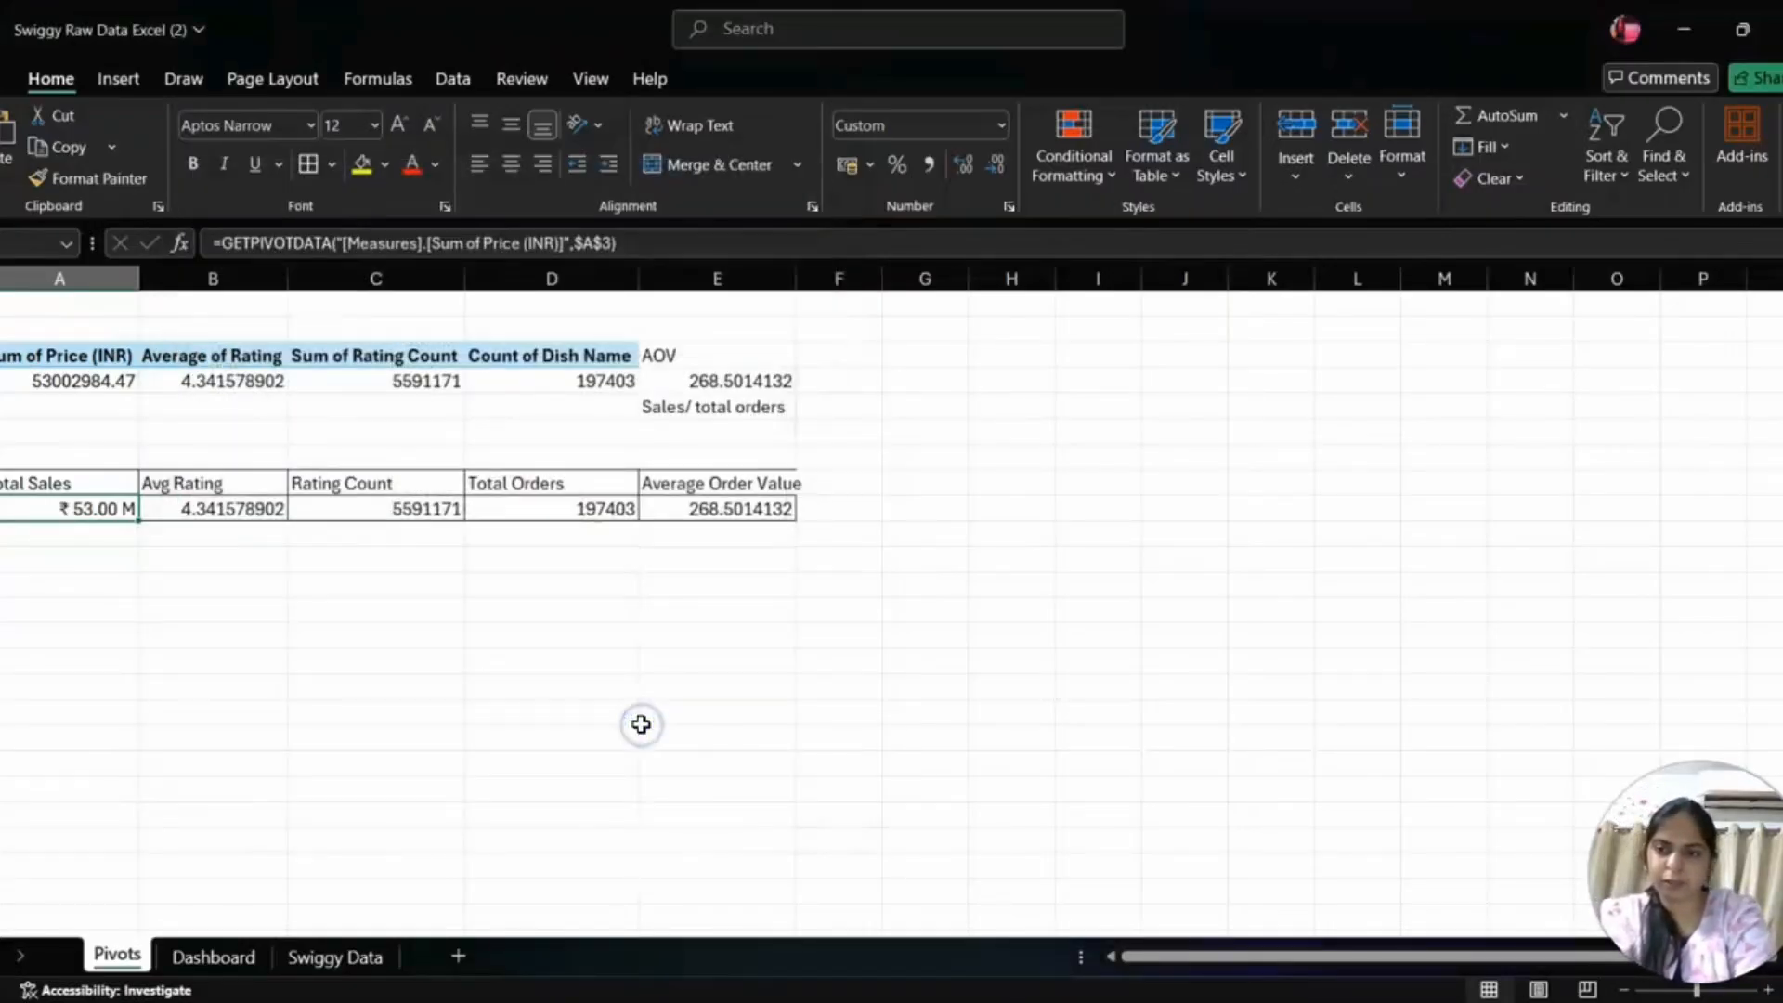
{"action": "left_click", "coordinate": [260, 957]}
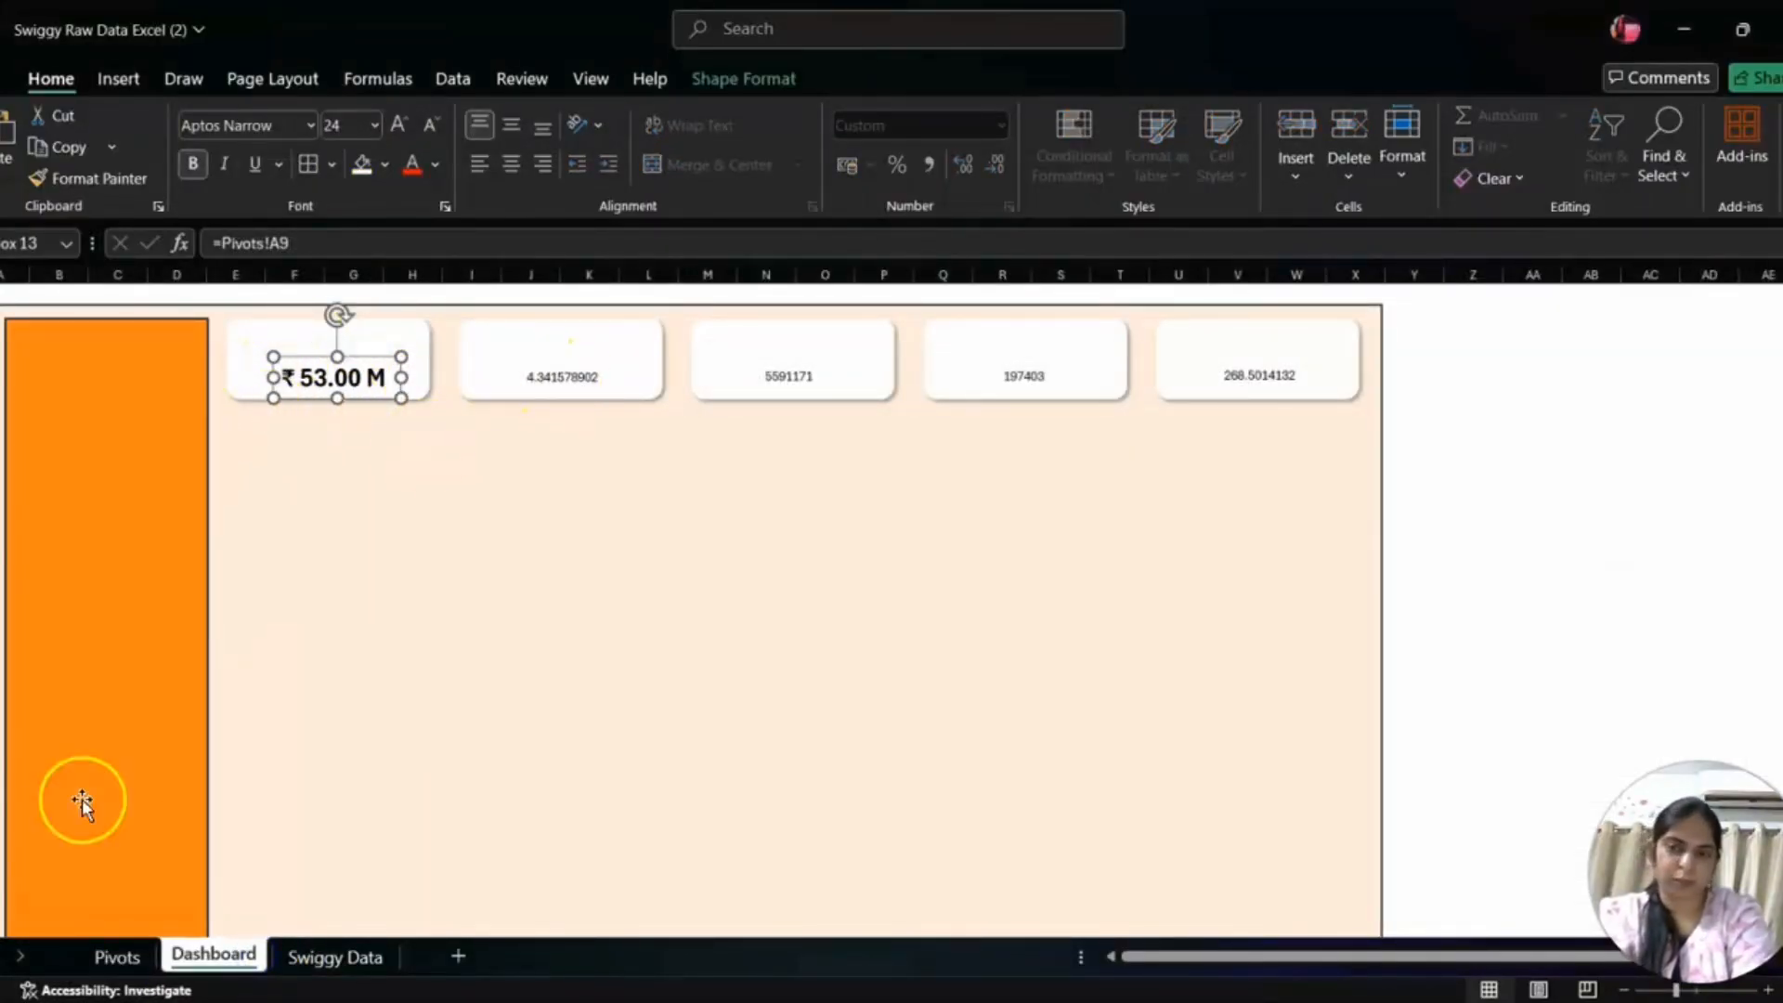
- Format the Avg Rating value in the Pivots sheet's summary table as Number with 2 decimal places
{"action": "left_click", "coordinate": [104, 954]}
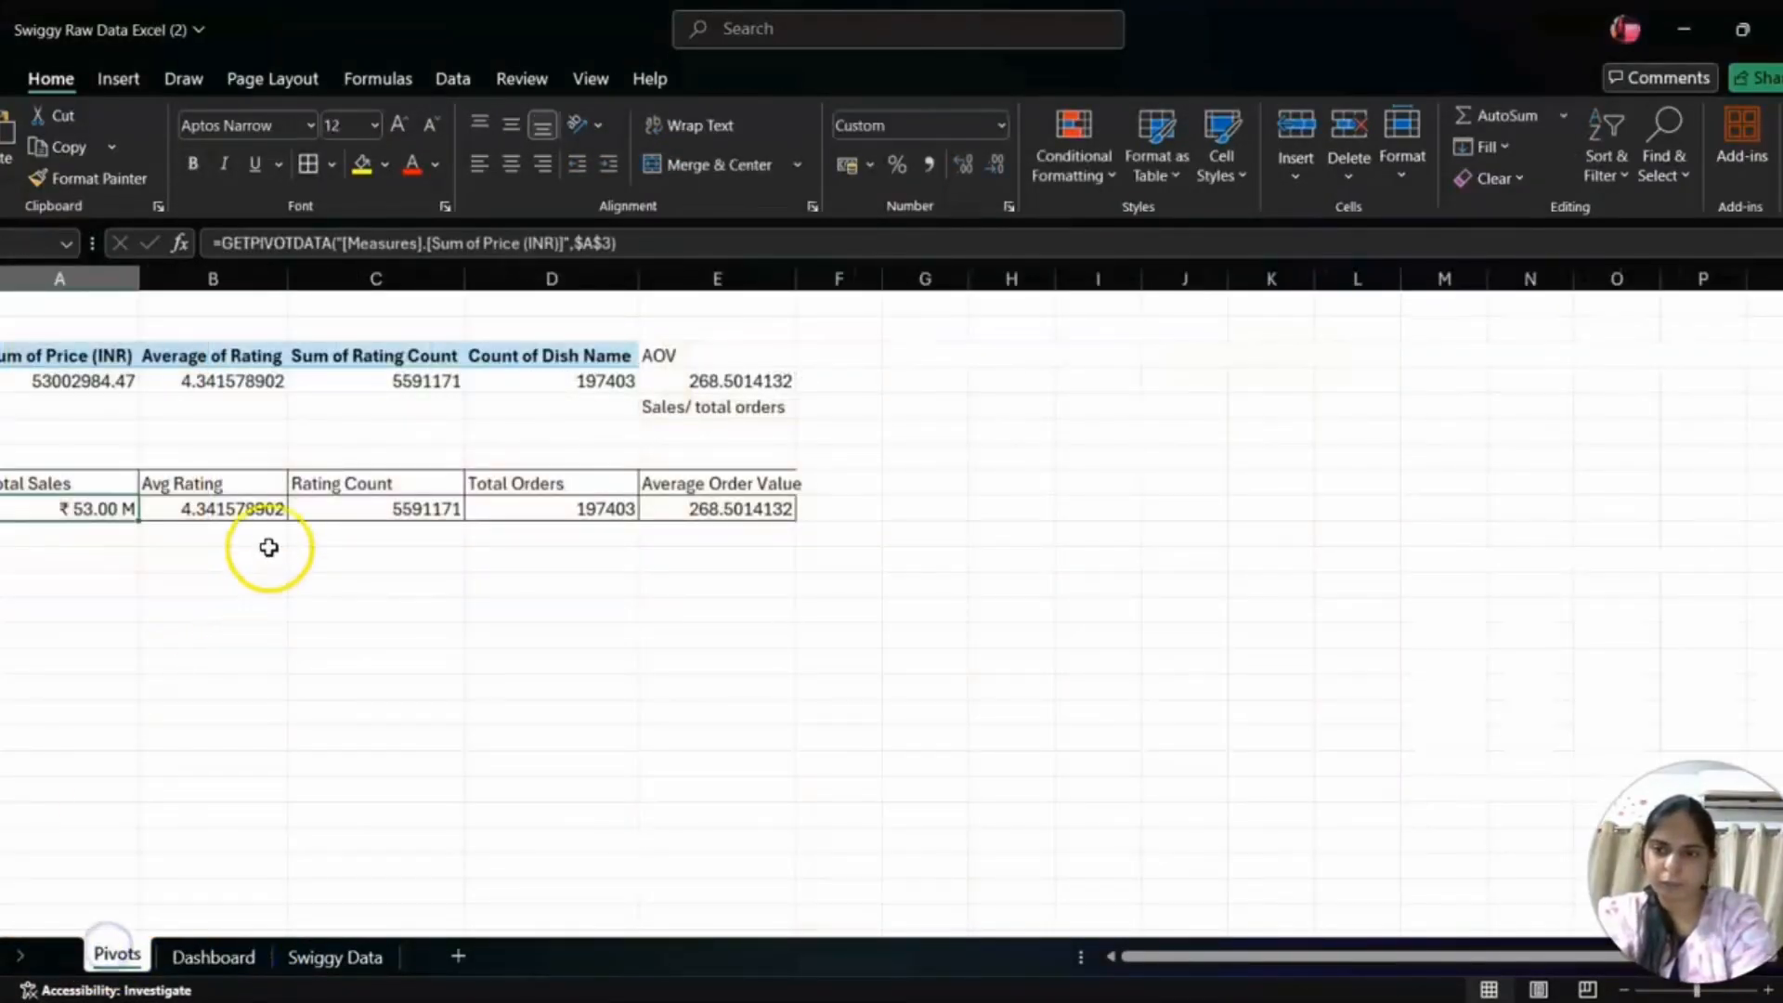
{"action": "left_click", "coordinate": [268, 504]}
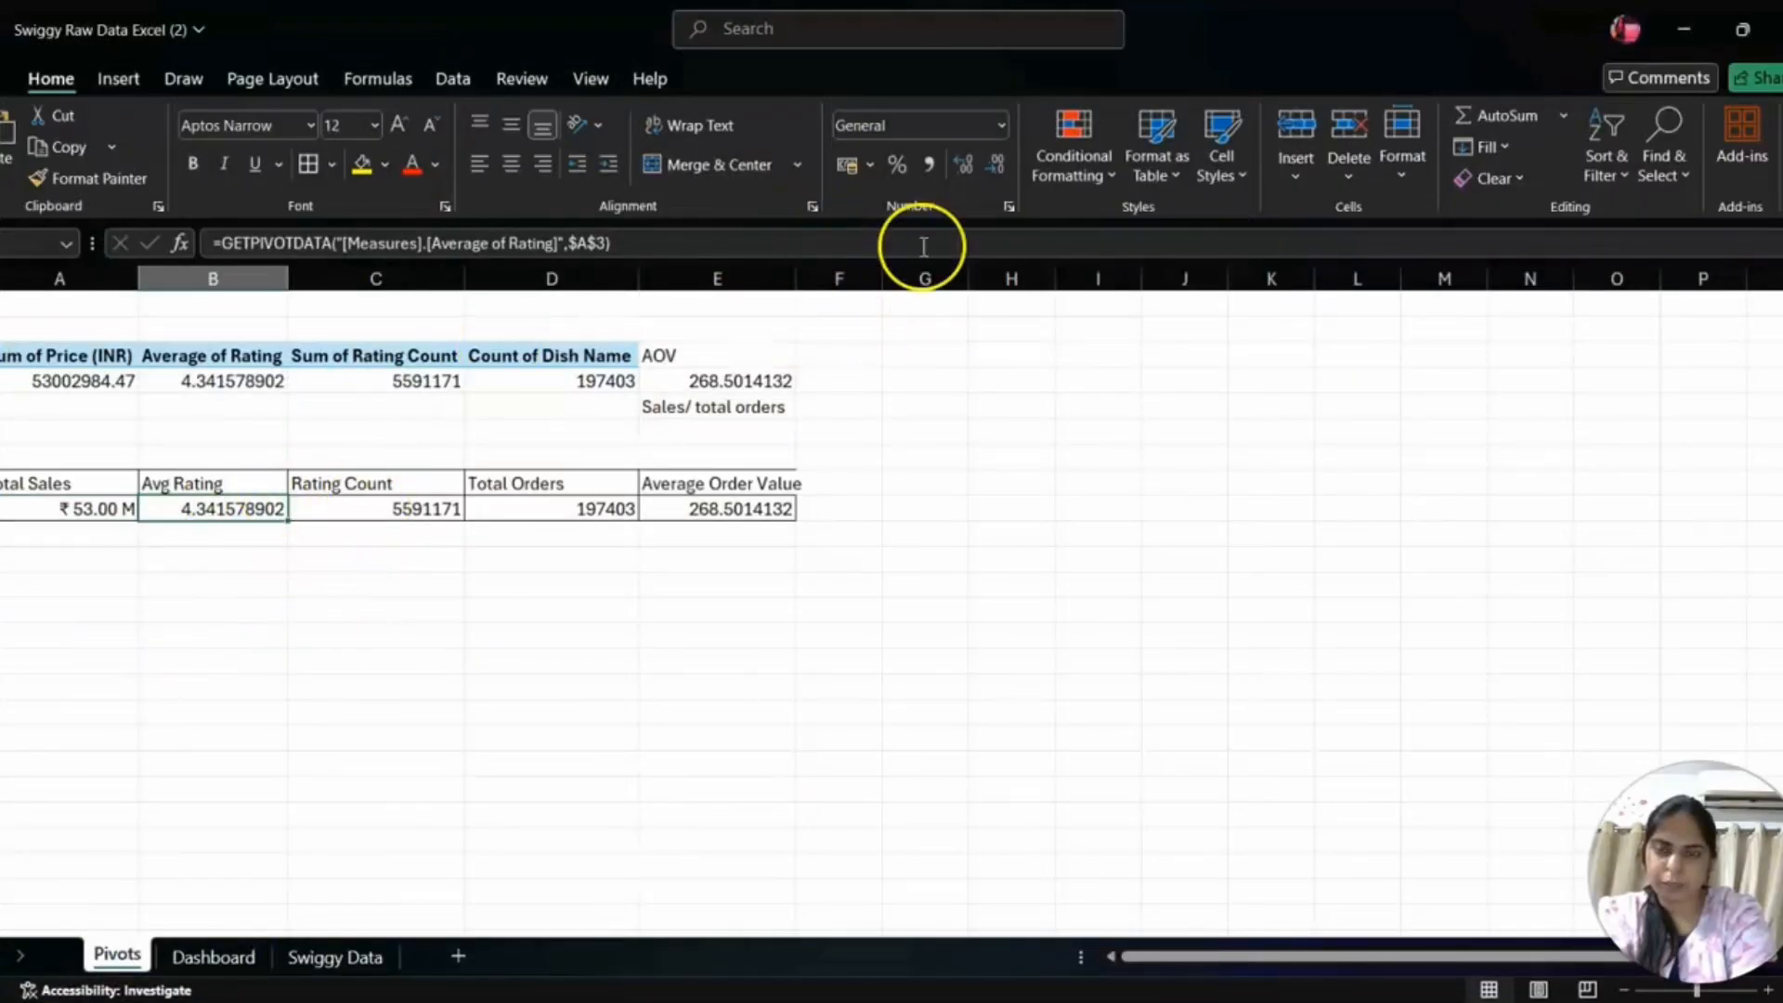
{"action": "left_click", "coordinate": [814, 207]}
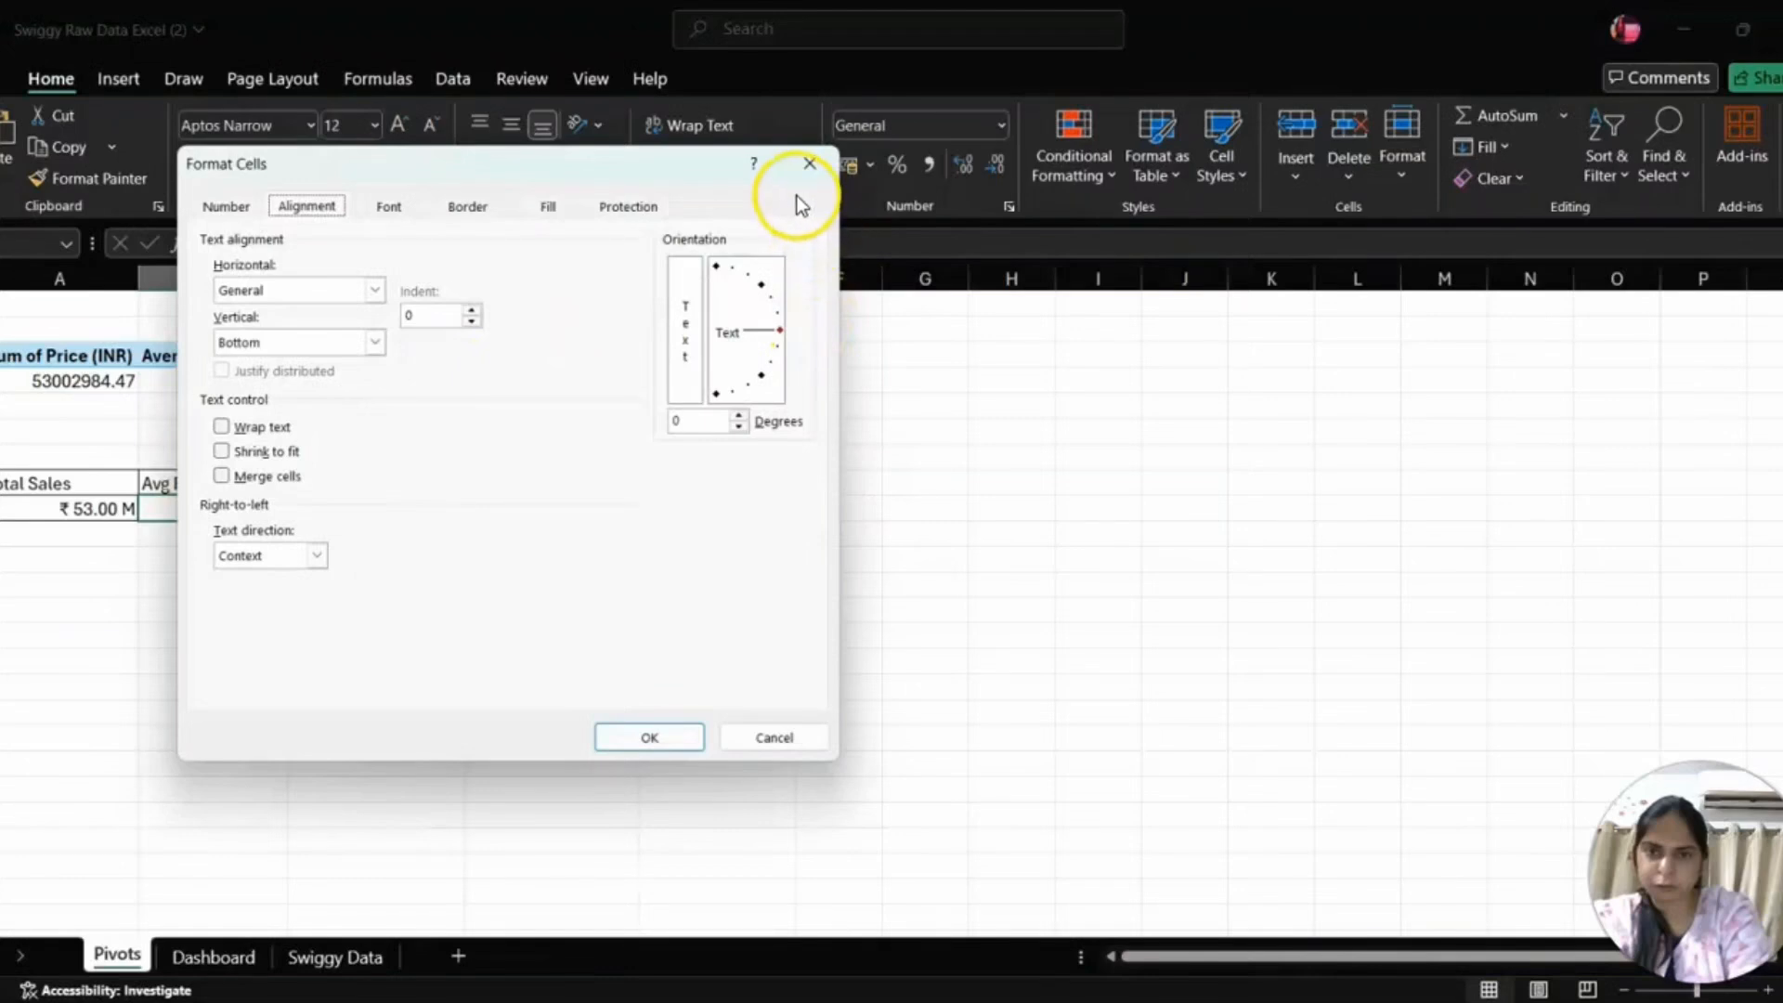
{"action": "left_click", "coordinate": [806, 167]}
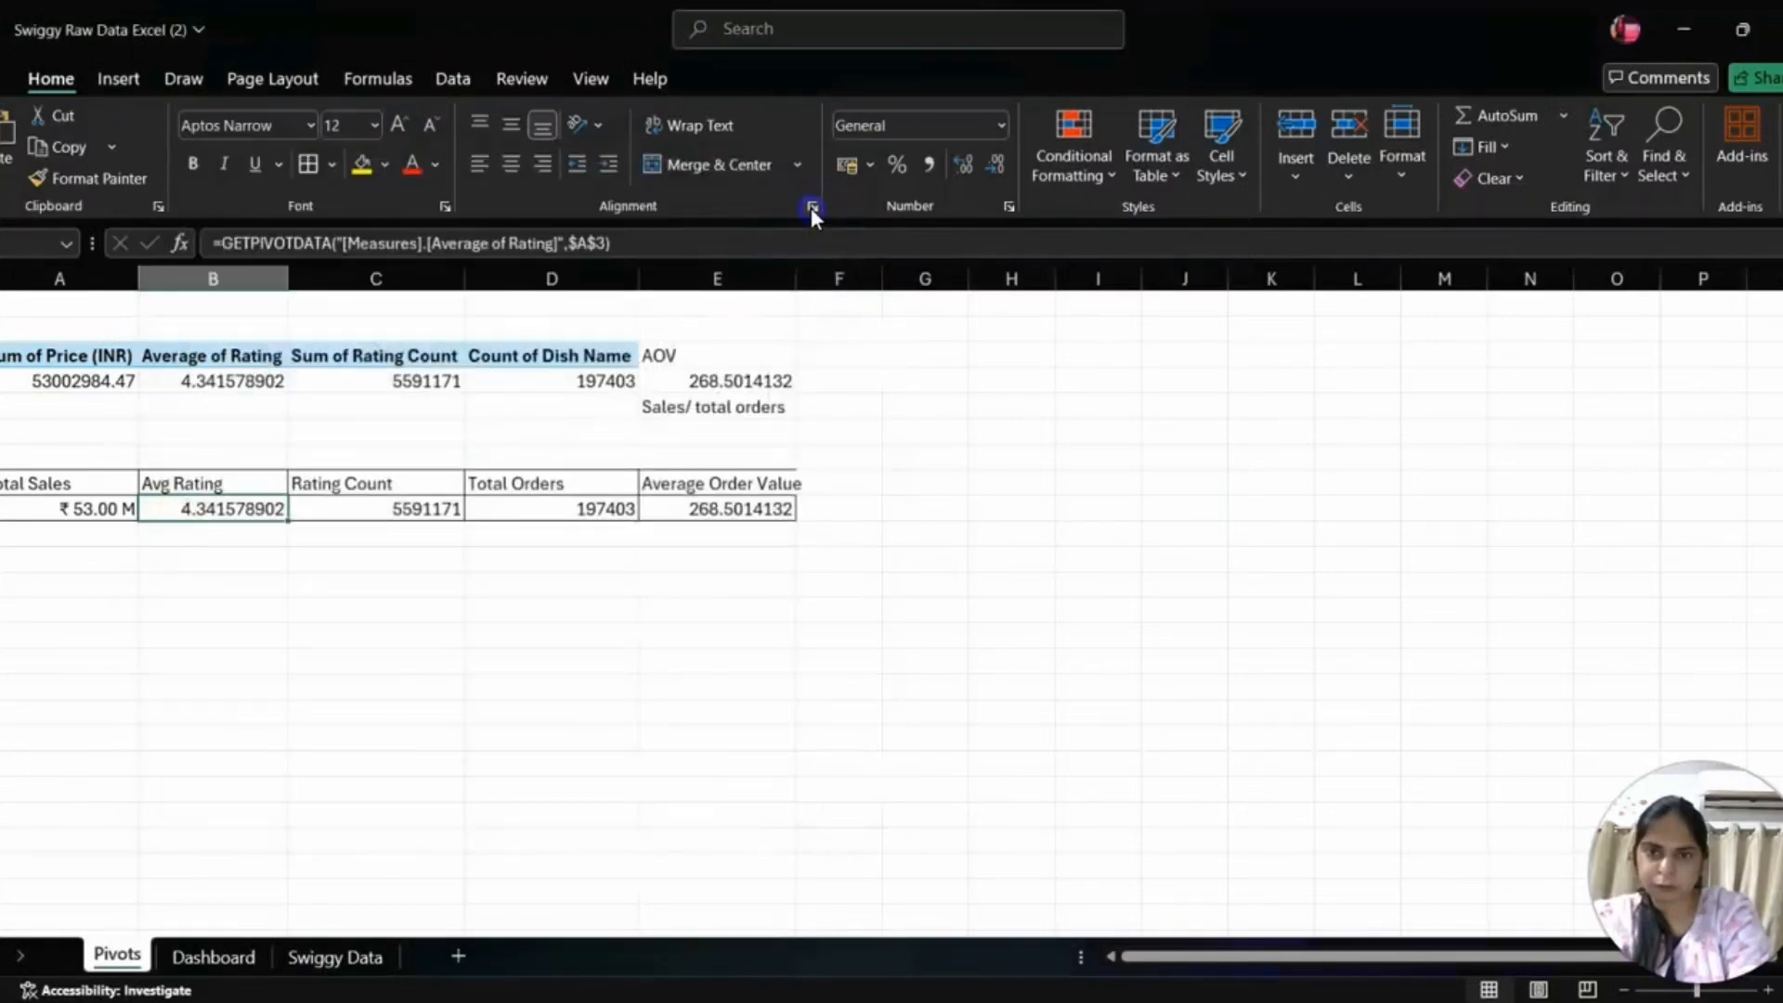
{"action": "left_click", "coordinate": [811, 208]}
{"action": "left_click", "coordinate": [244, 198]}
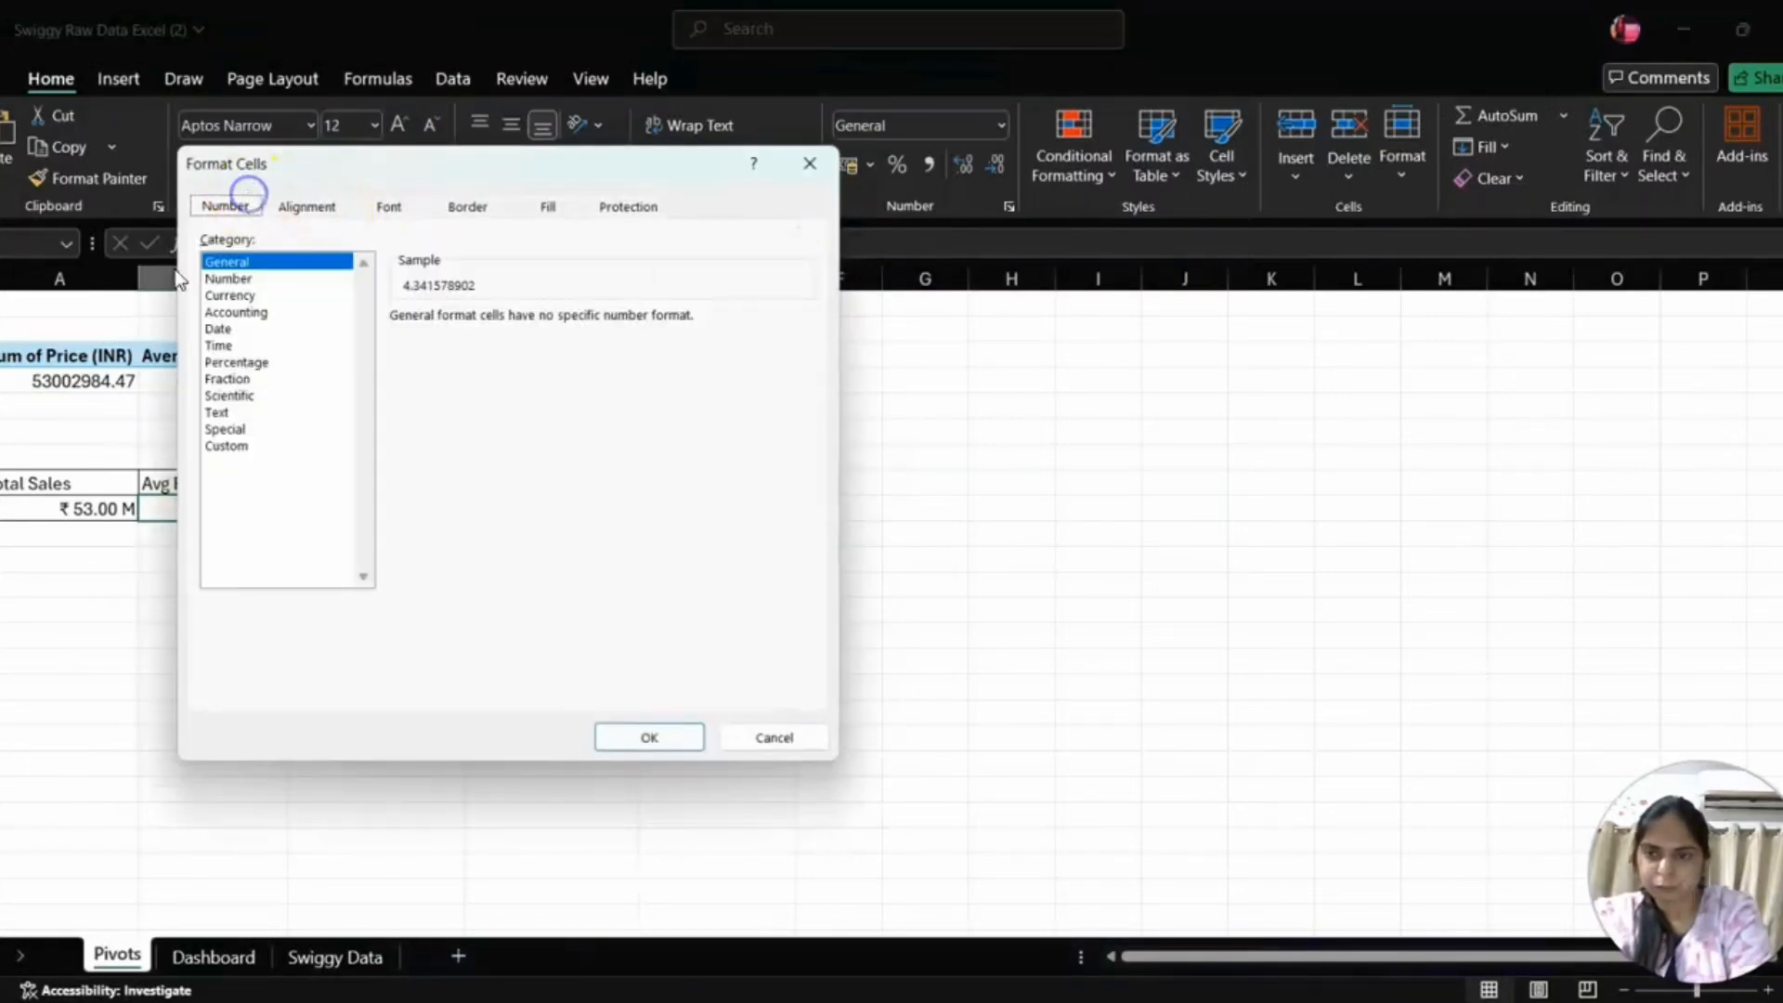
{"action": "left_click", "coordinate": [237, 278]}
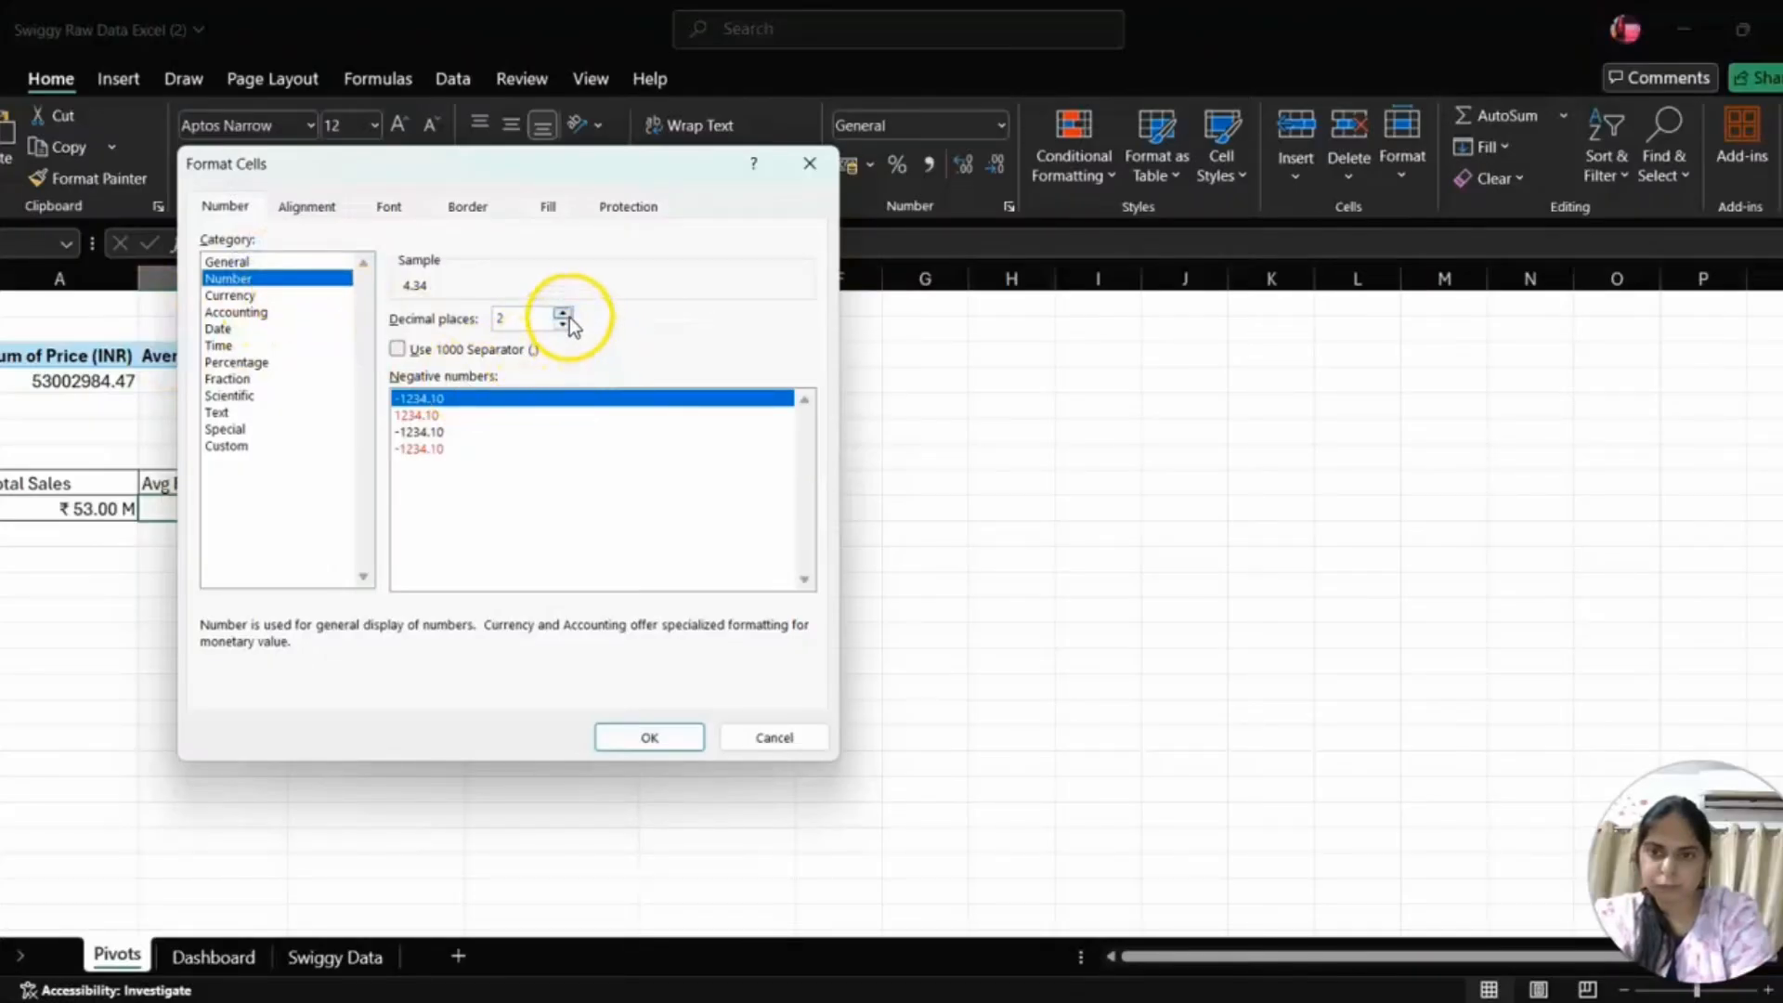
{"action": "left_click", "coordinate": [638, 744]}
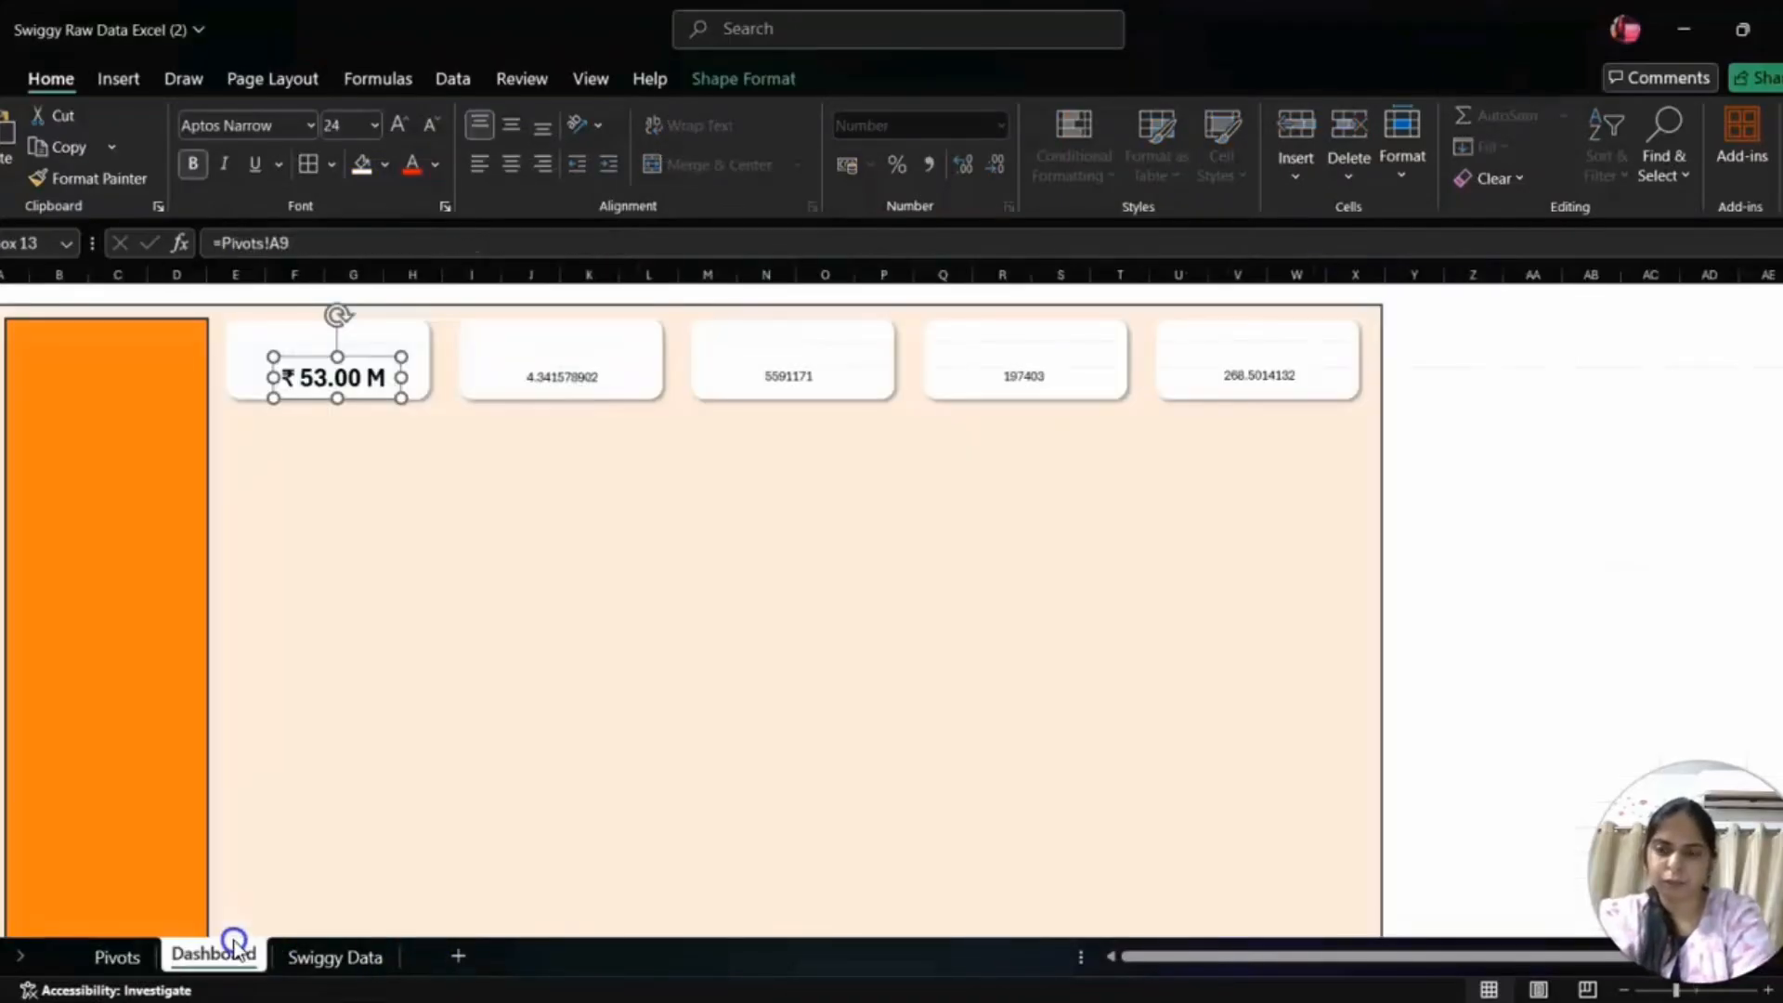
- Format the average rating value in the second Dashboard card as bold, size 20, and nudge its text box slightly upward
{"action": "left_click", "coordinate": [233, 952]}
{"action": "left_click", "coordinate": [532, 374]}
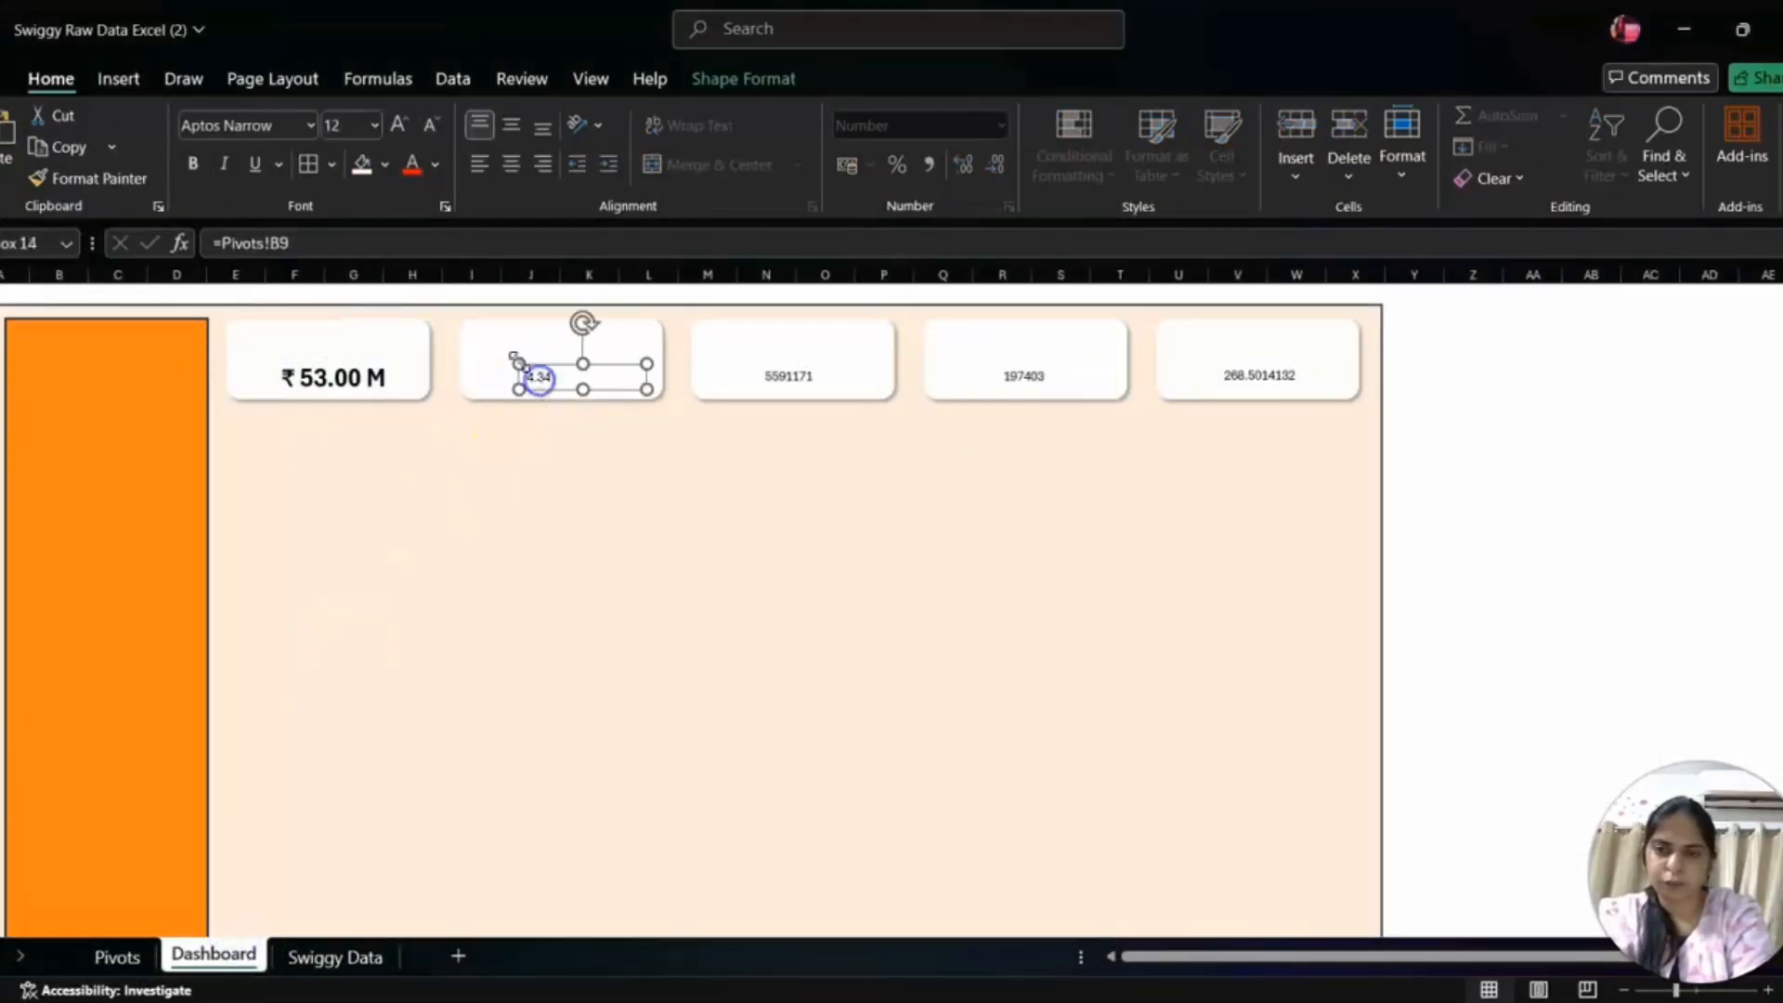
{"action": "left_click", "coordinate": [400, 123]}
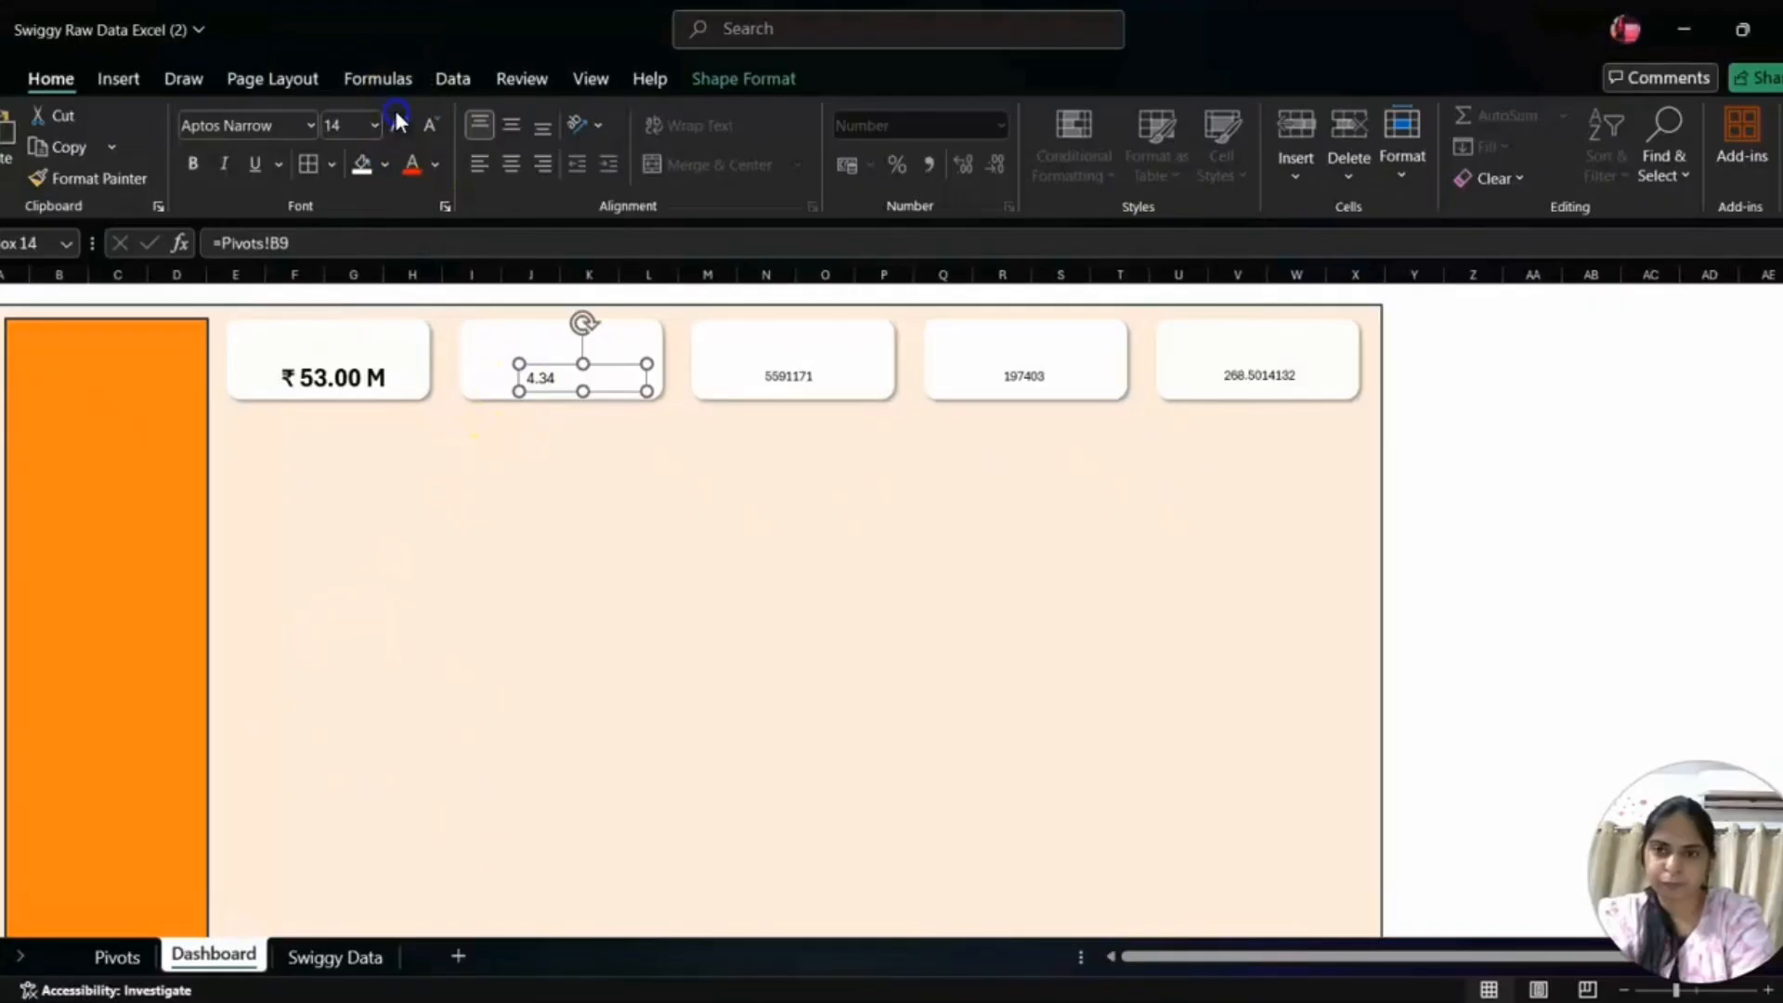
{"action": "left_click", "coordinate": [399, 123]}
{"action": "left_click", "coordinate": [399, 123]}
{"action": "left_click", "coordinate": [399, 123]}
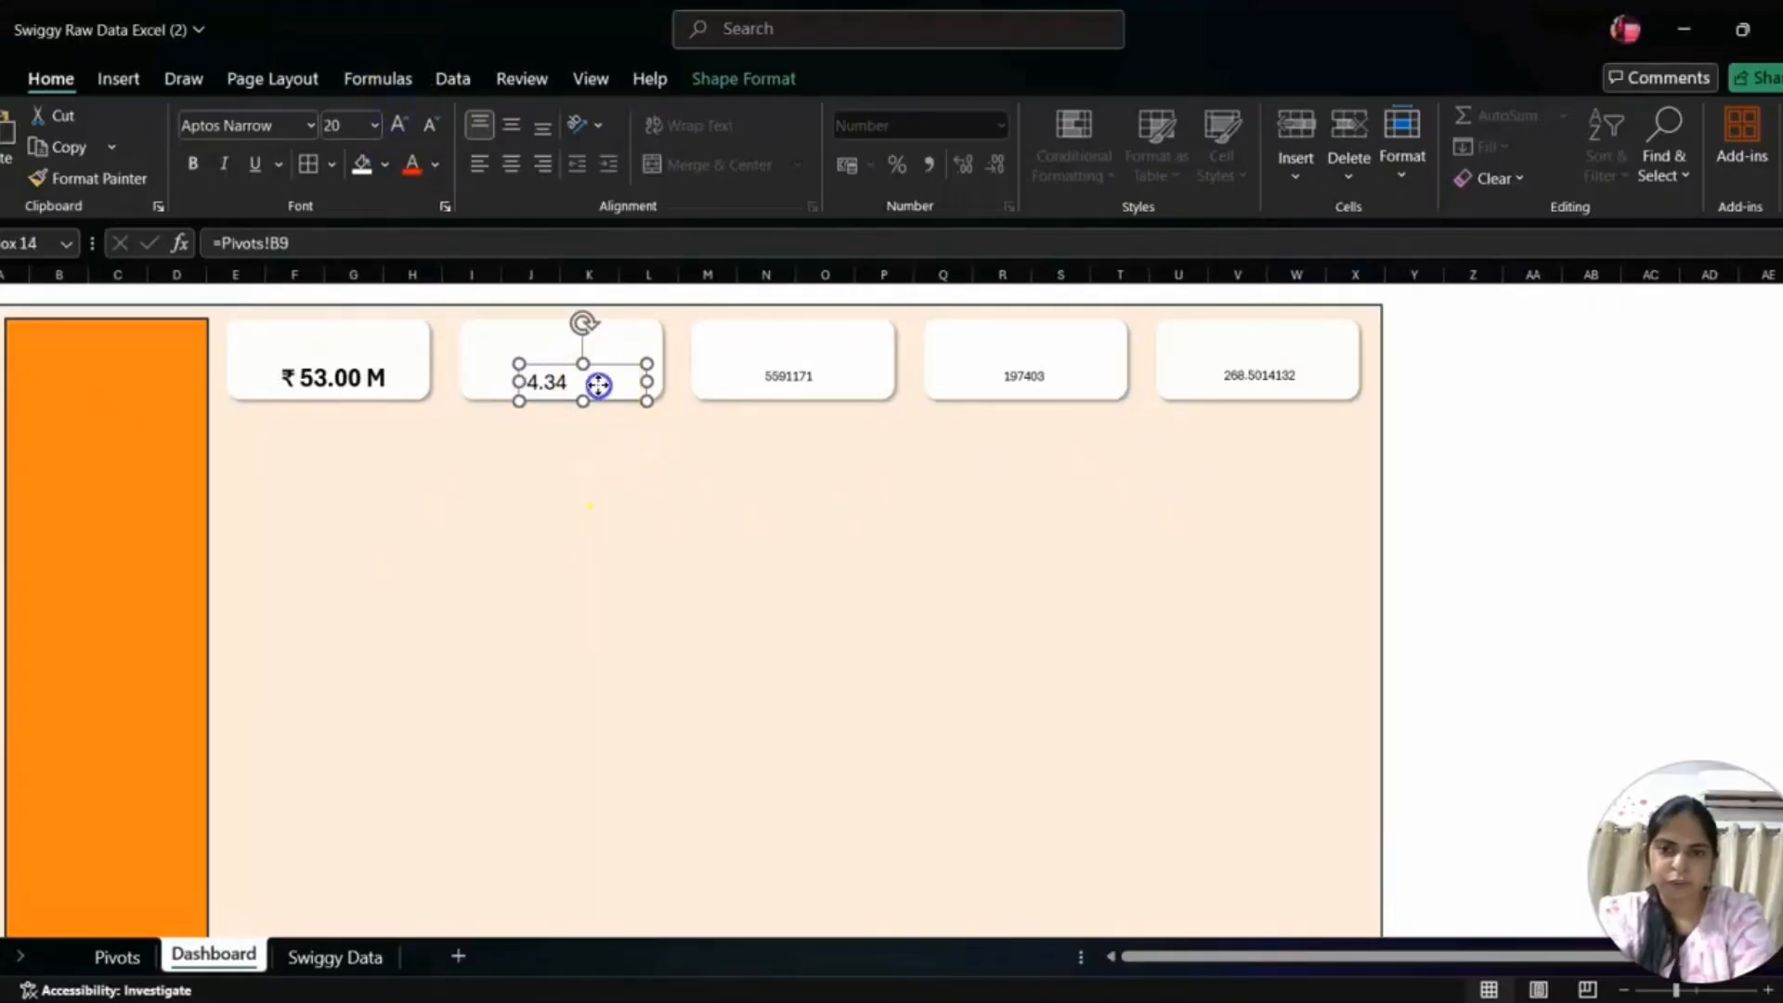
{"action": "left_click_drag", "start_coordinate": [597, 383], "coordinate": [599, 374]}
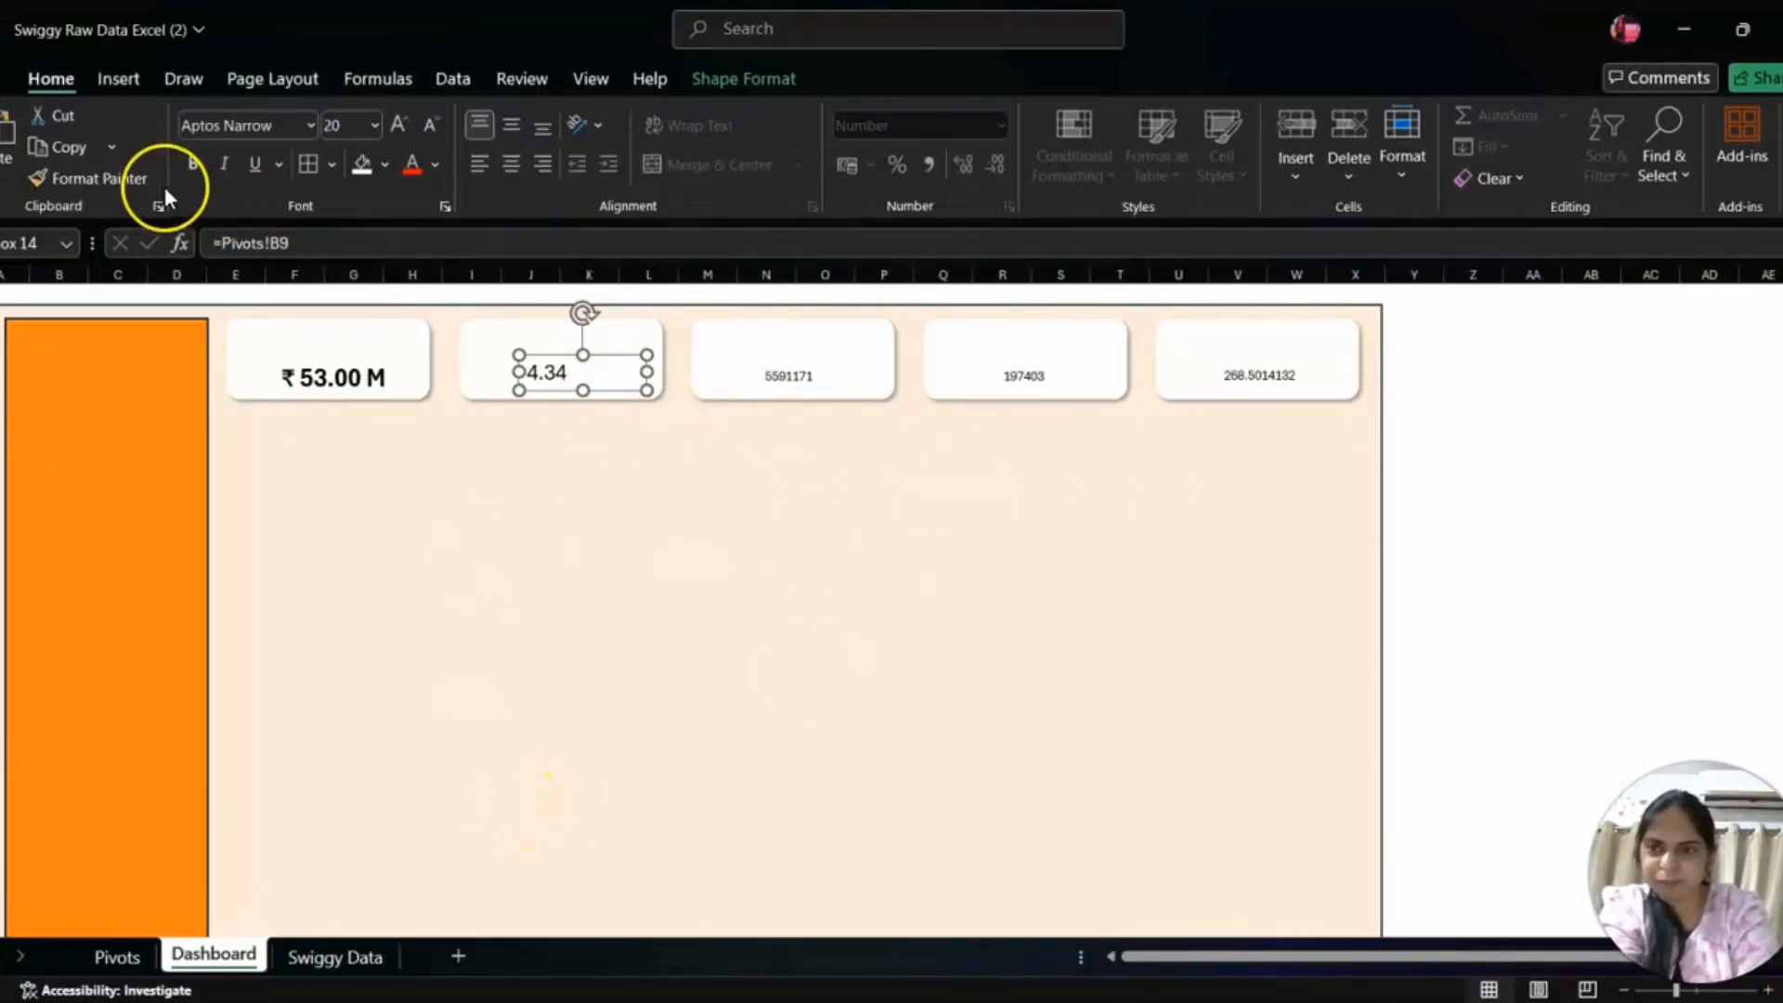
{"action": "left_click", "coordinate": [201, 162]}
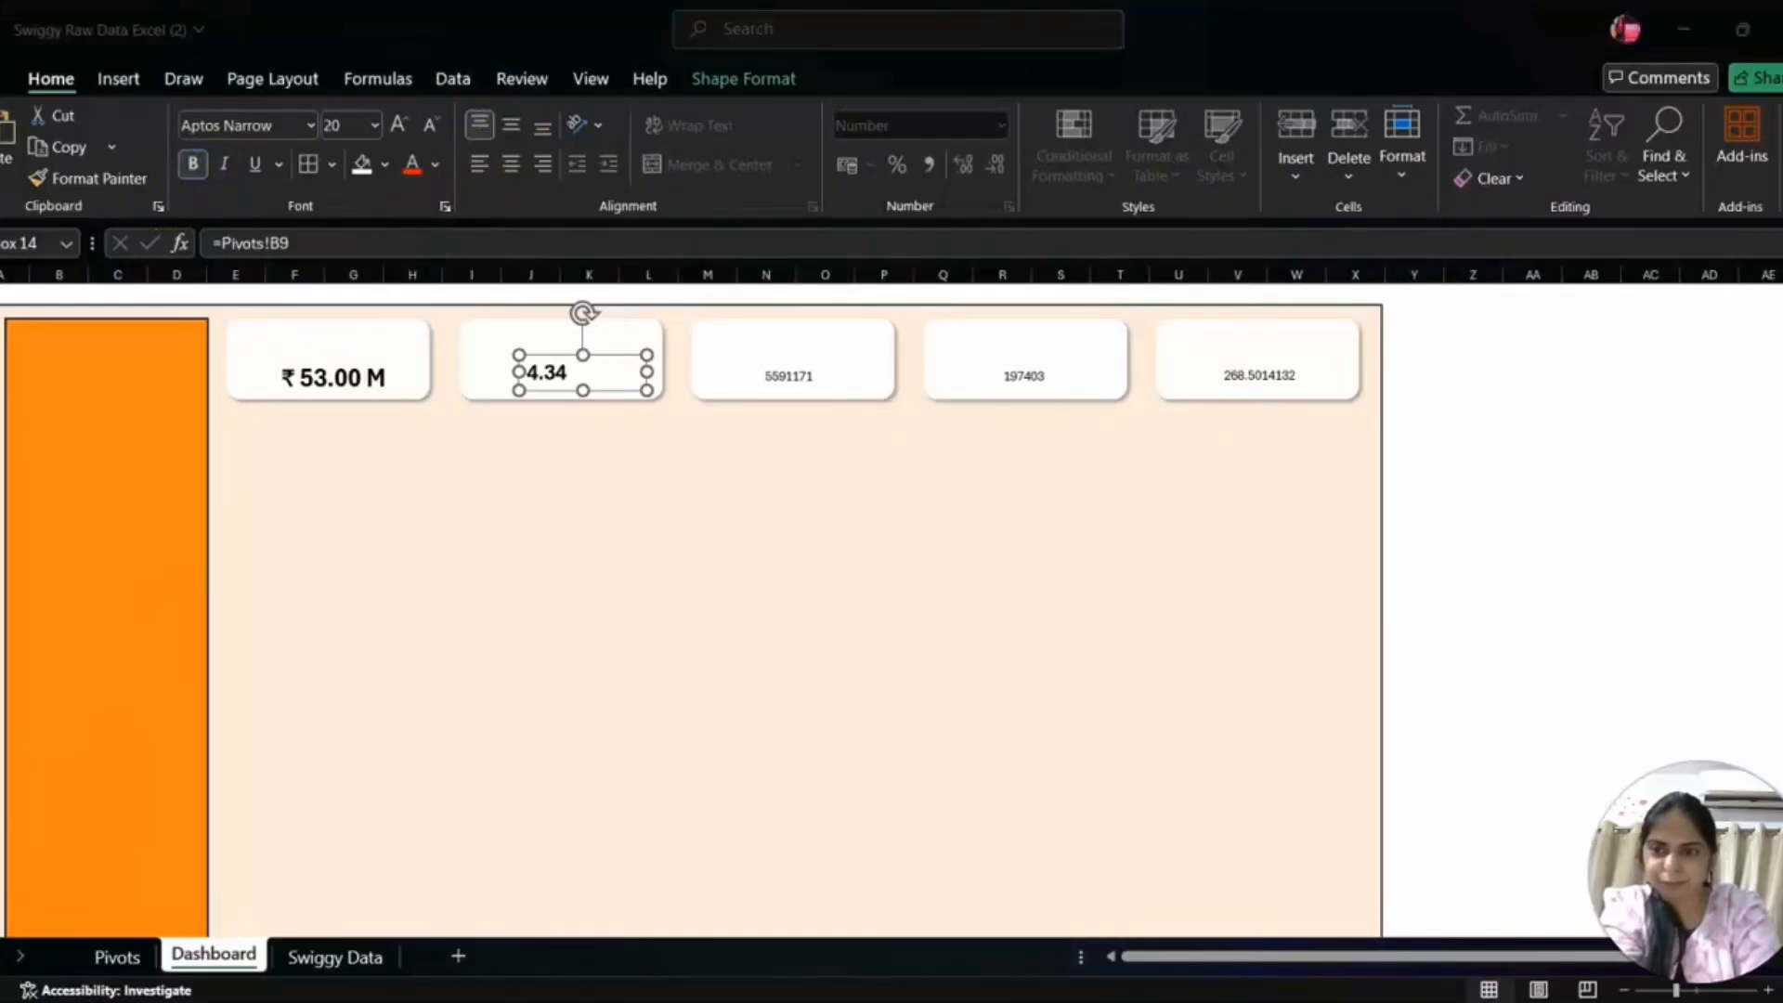
- Apply the custom number format 0,,.00 to the Rating Count value in the Pivots sheet's summary table
{"action": "left_click", "coordinate": [117, 957]}
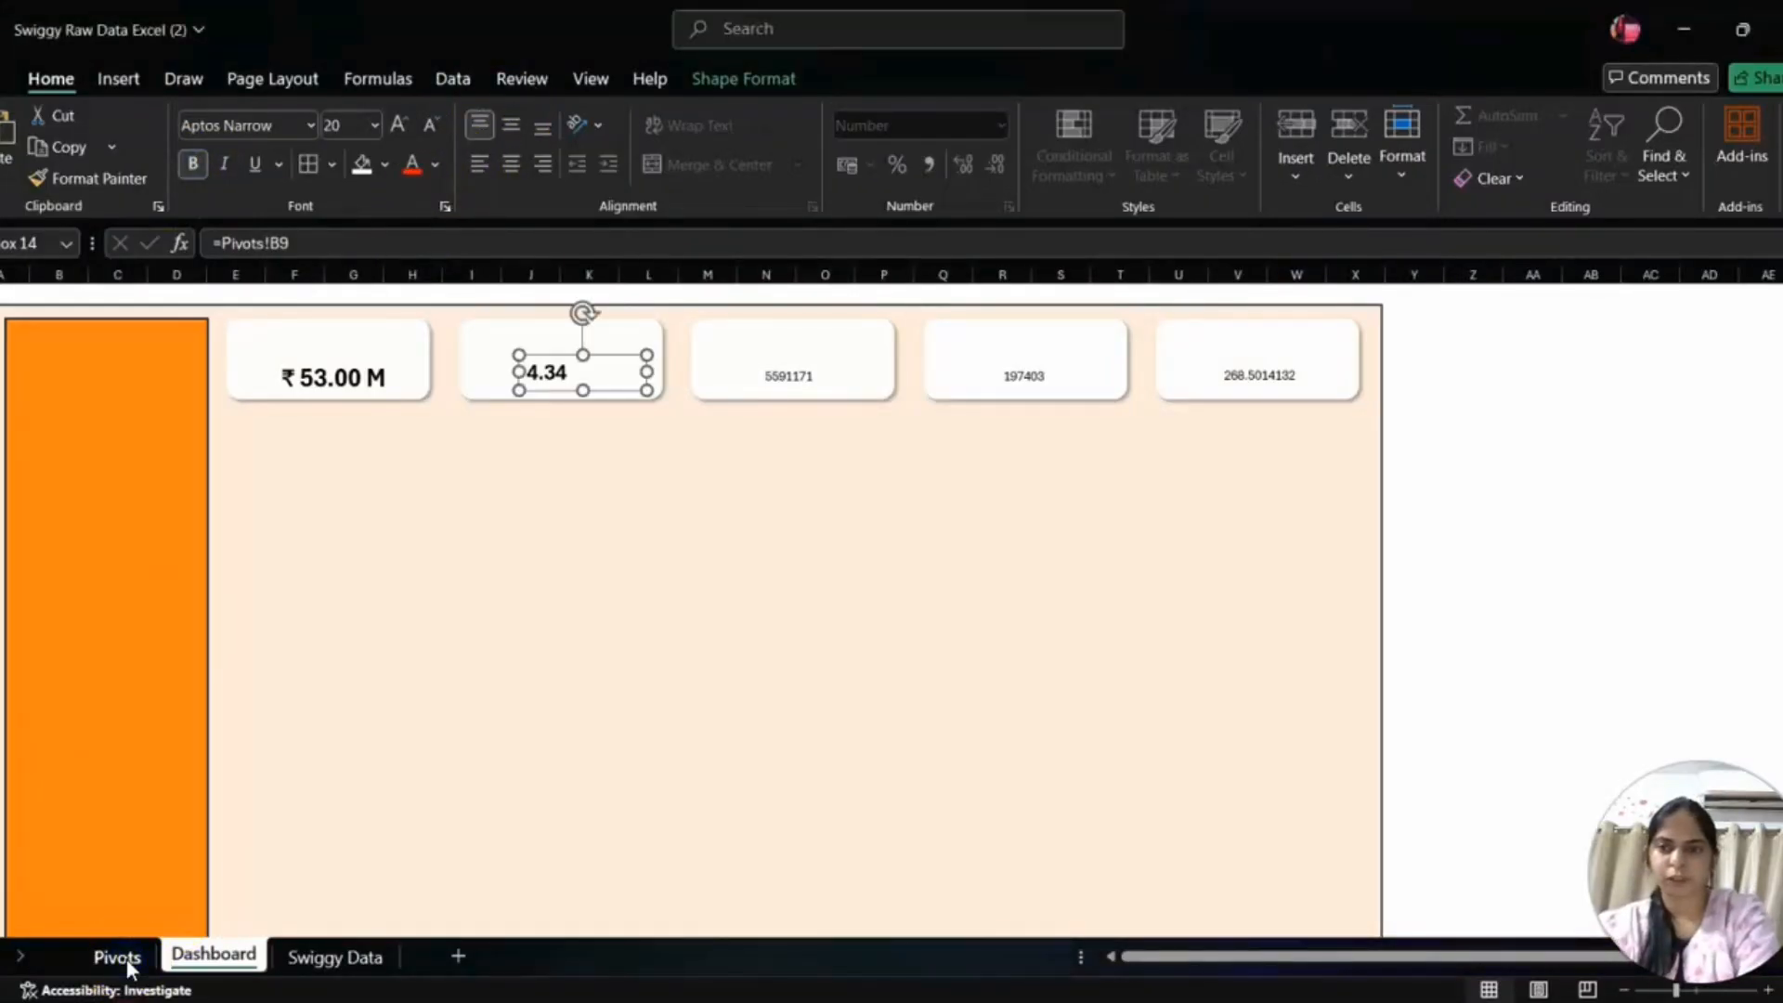
{"action": "left_click", "coordinate": [117, 957]}
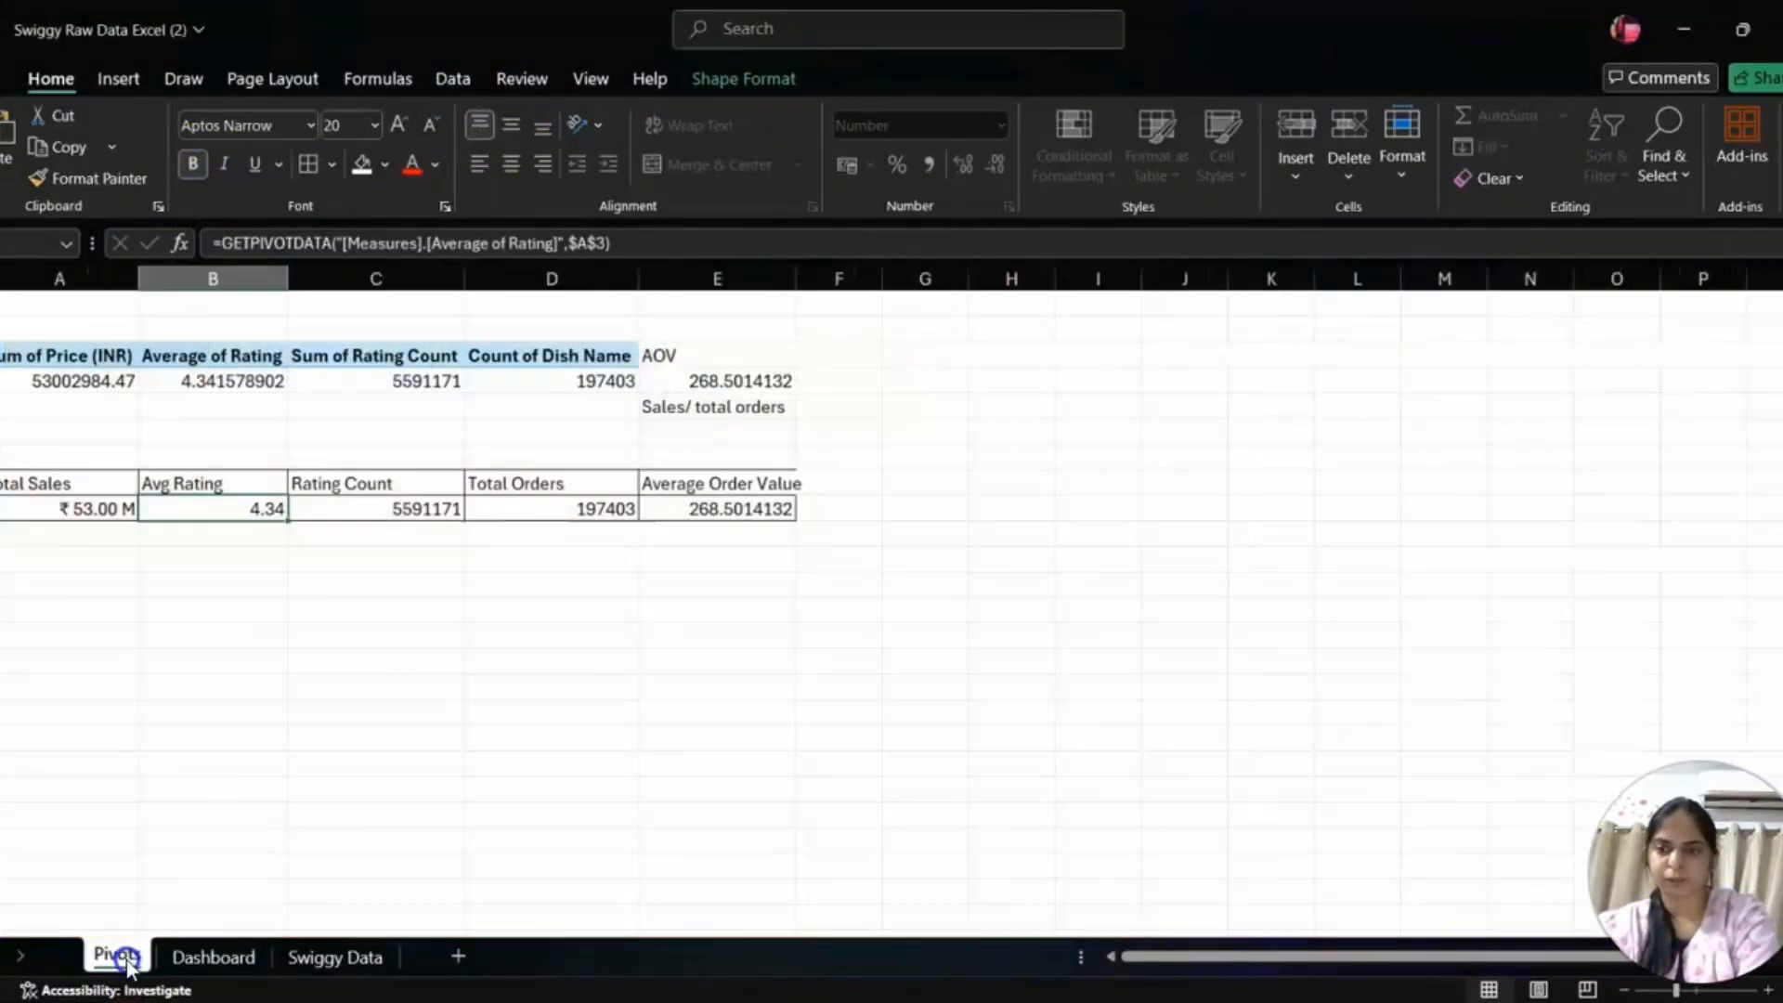
{"action": "left_click", "coordinate": [395, 507]}
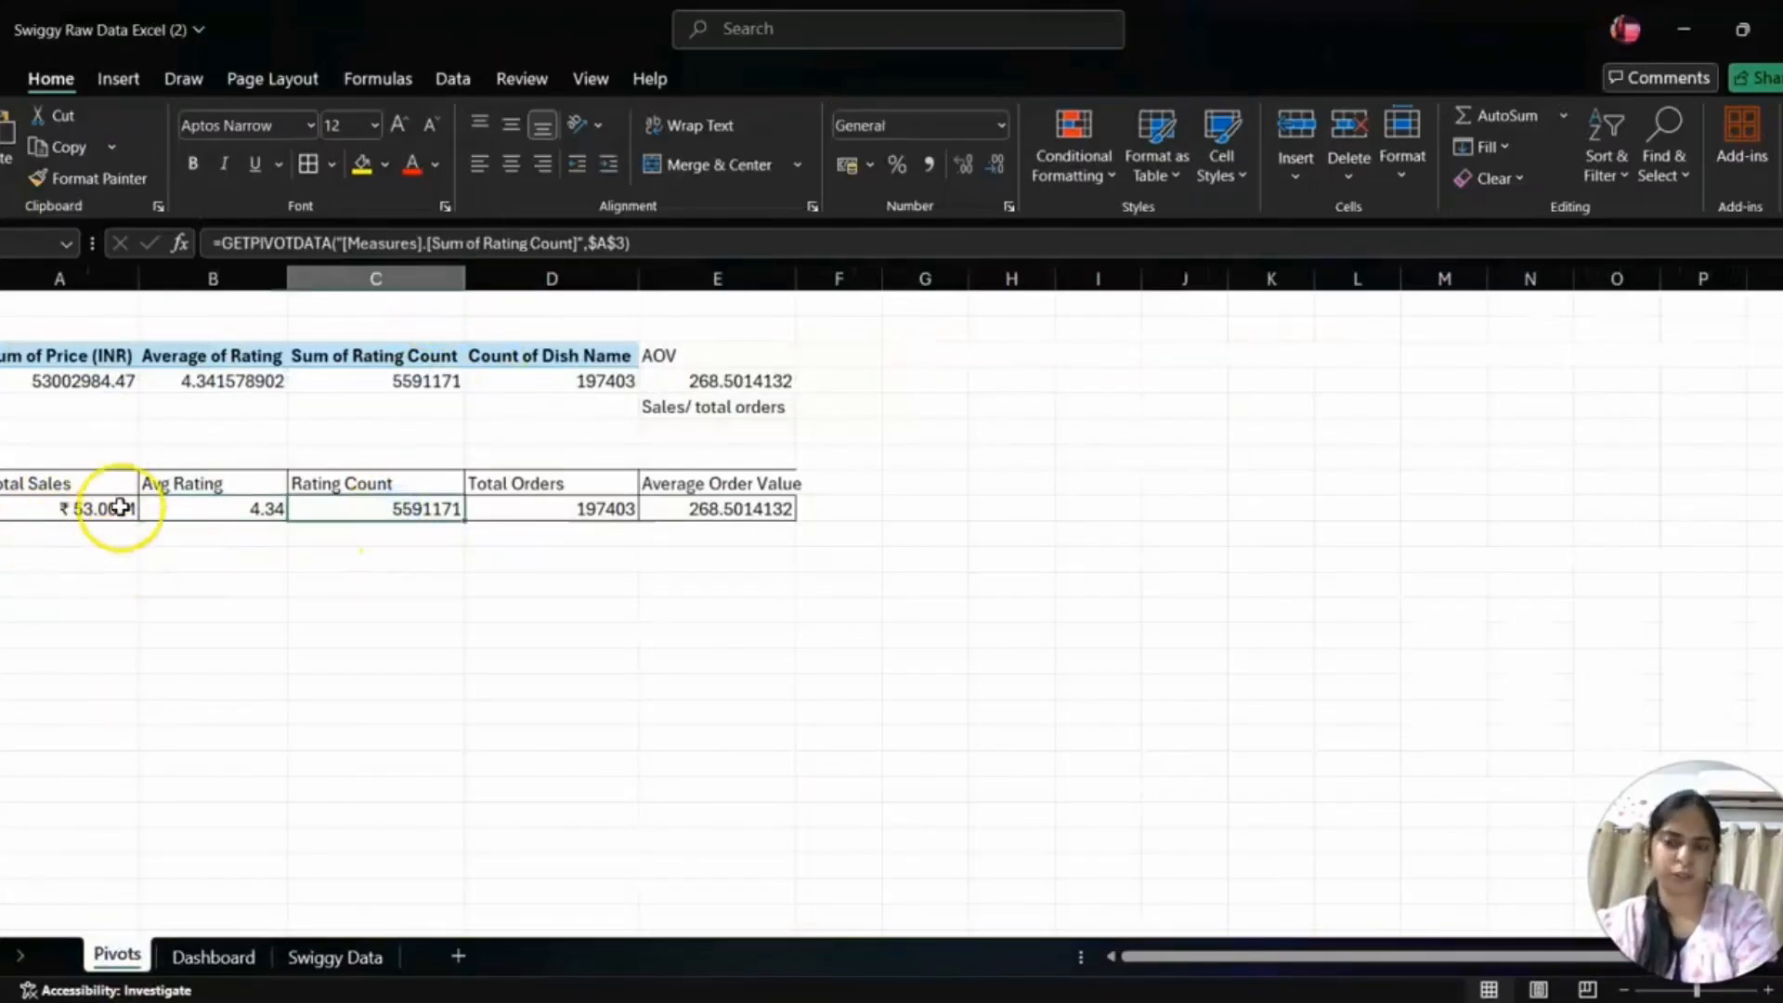
{"action": "left_click", "coordinate": [811, 205]}
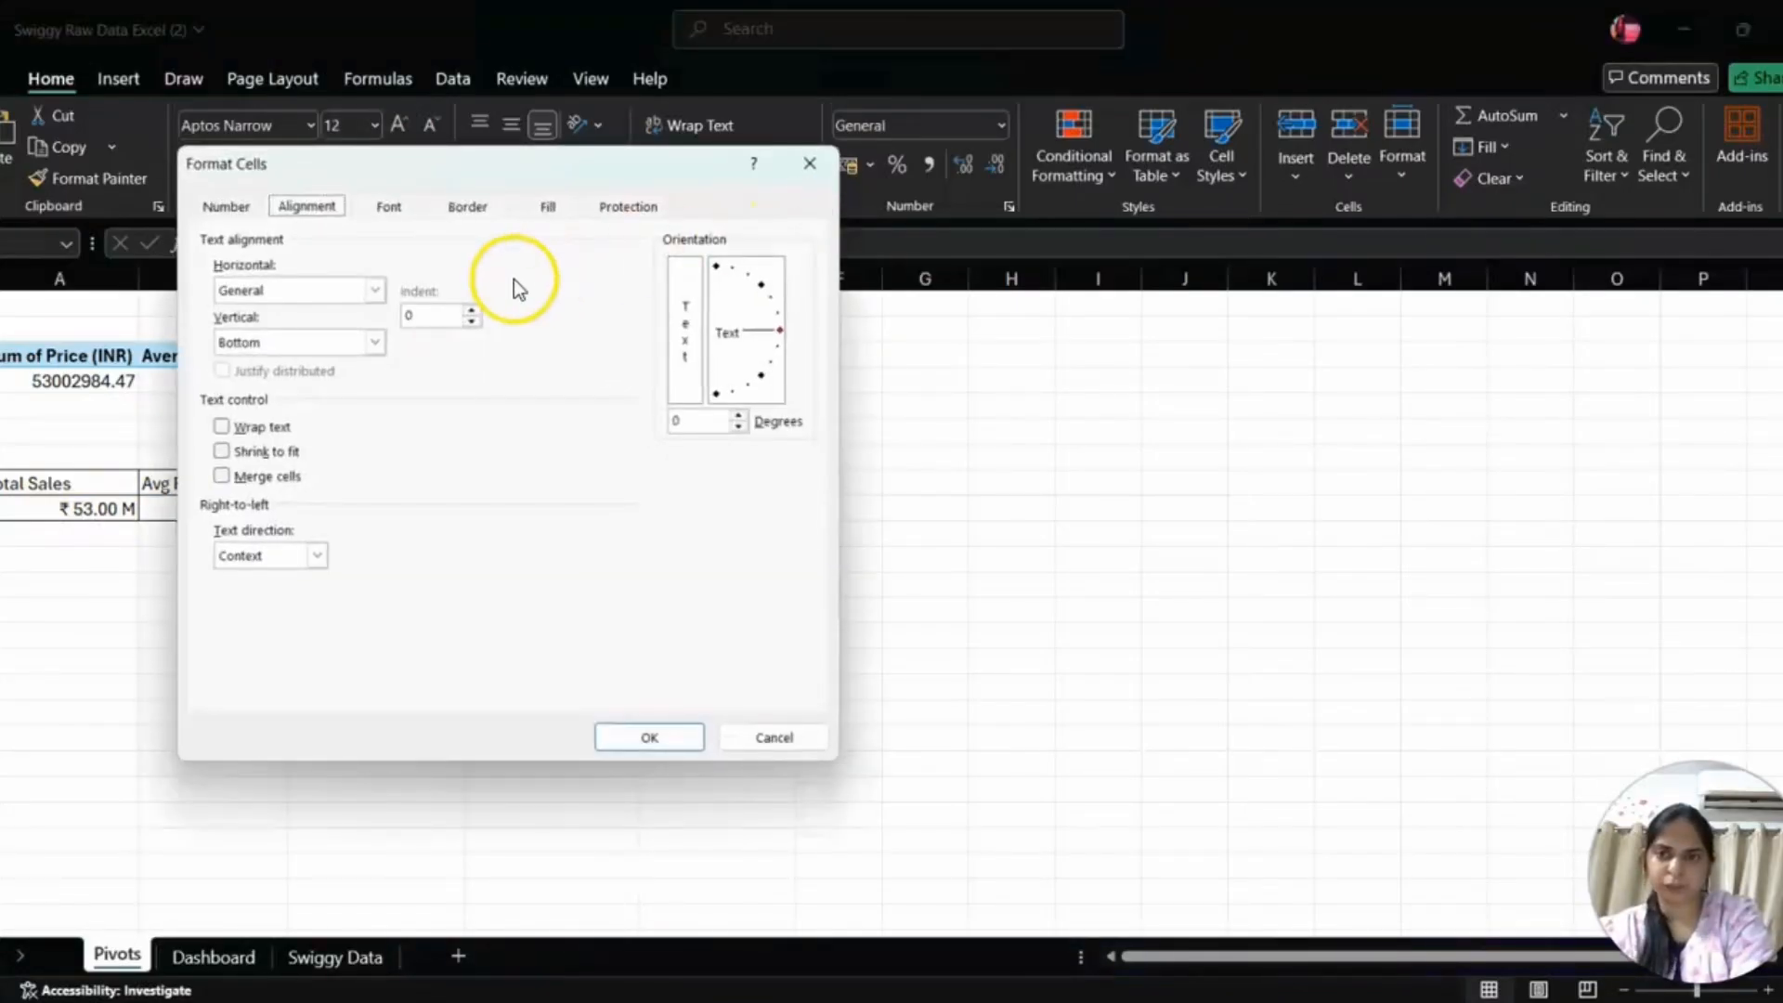
{"action": "left_click", "coordinate": [225, 206]}
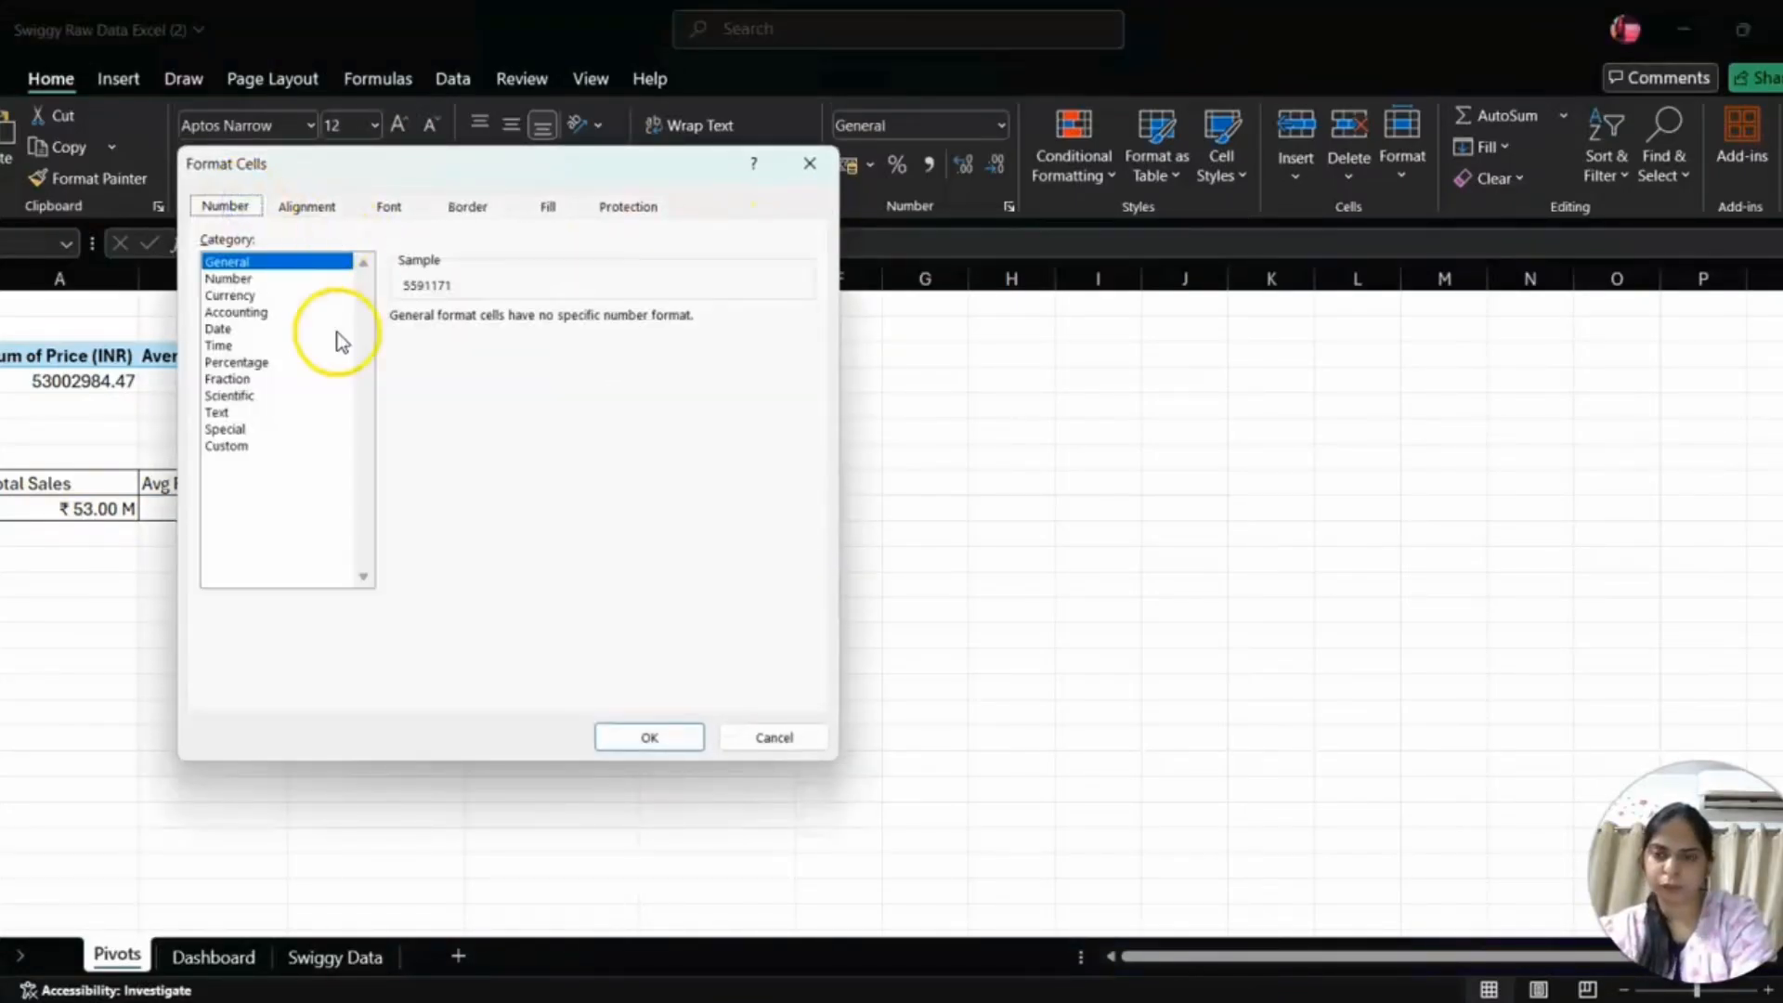
{"action": "left_click", "coordinate": [233, 446]}
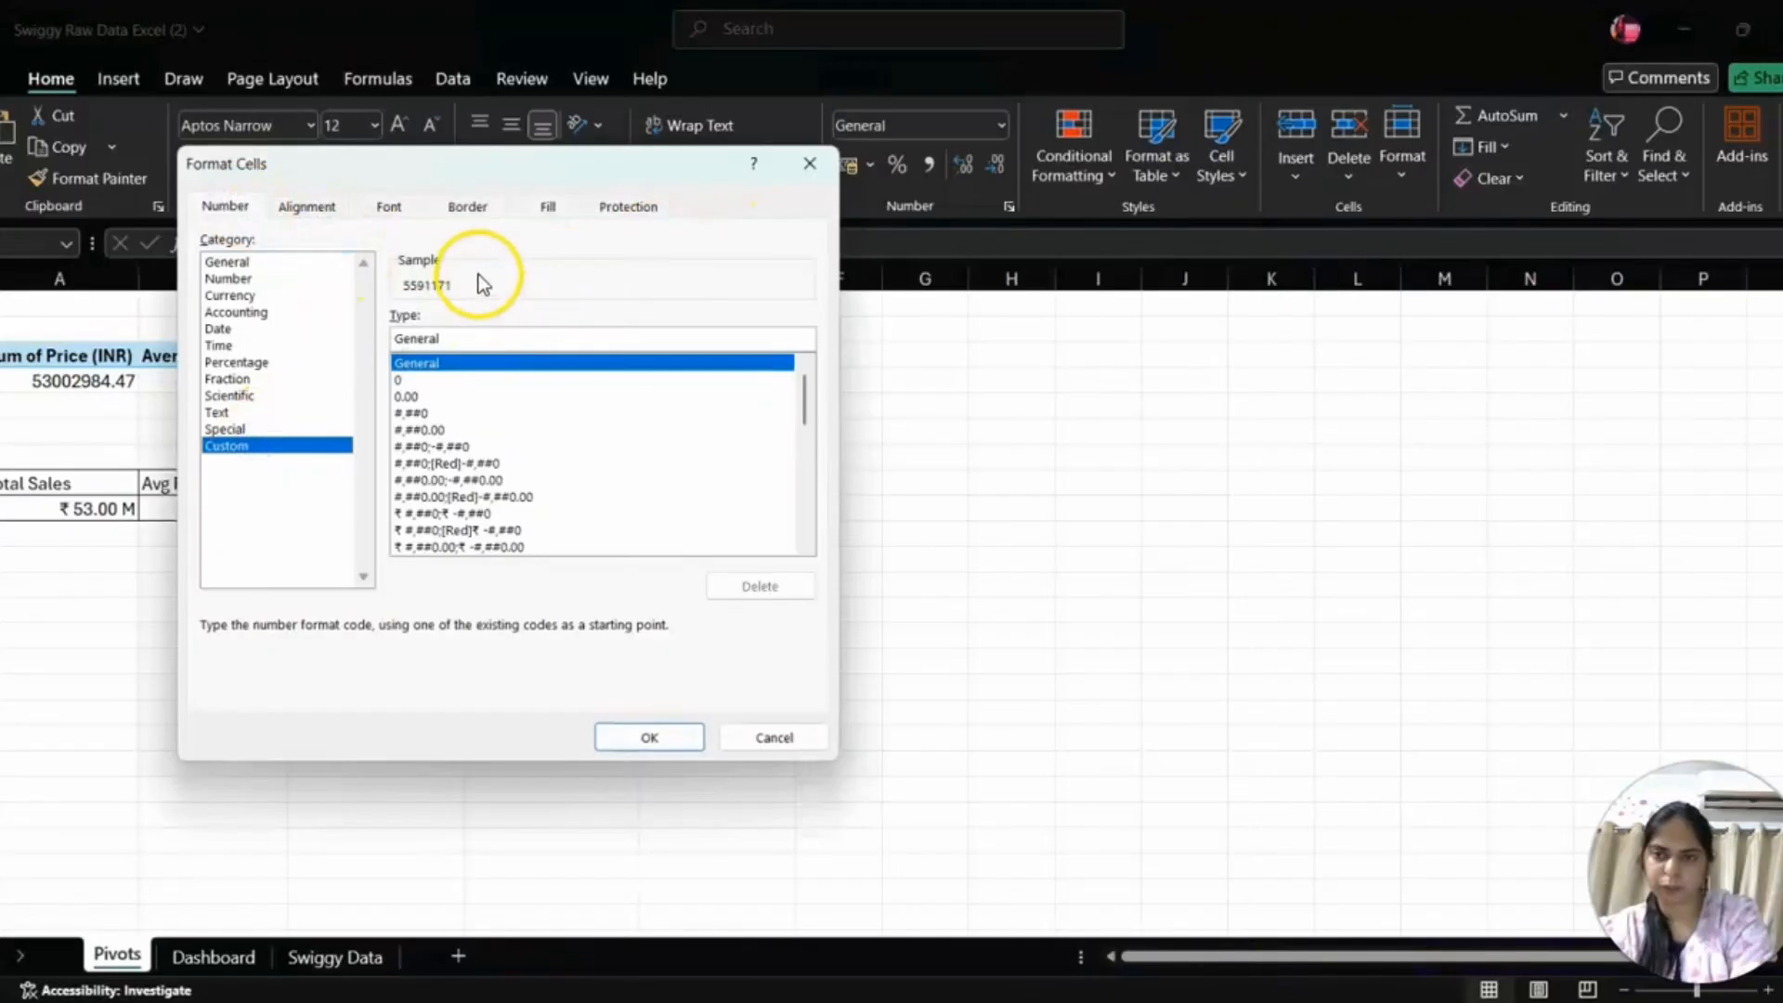
{"action": "left_click", "coordinate": [457, 340]}
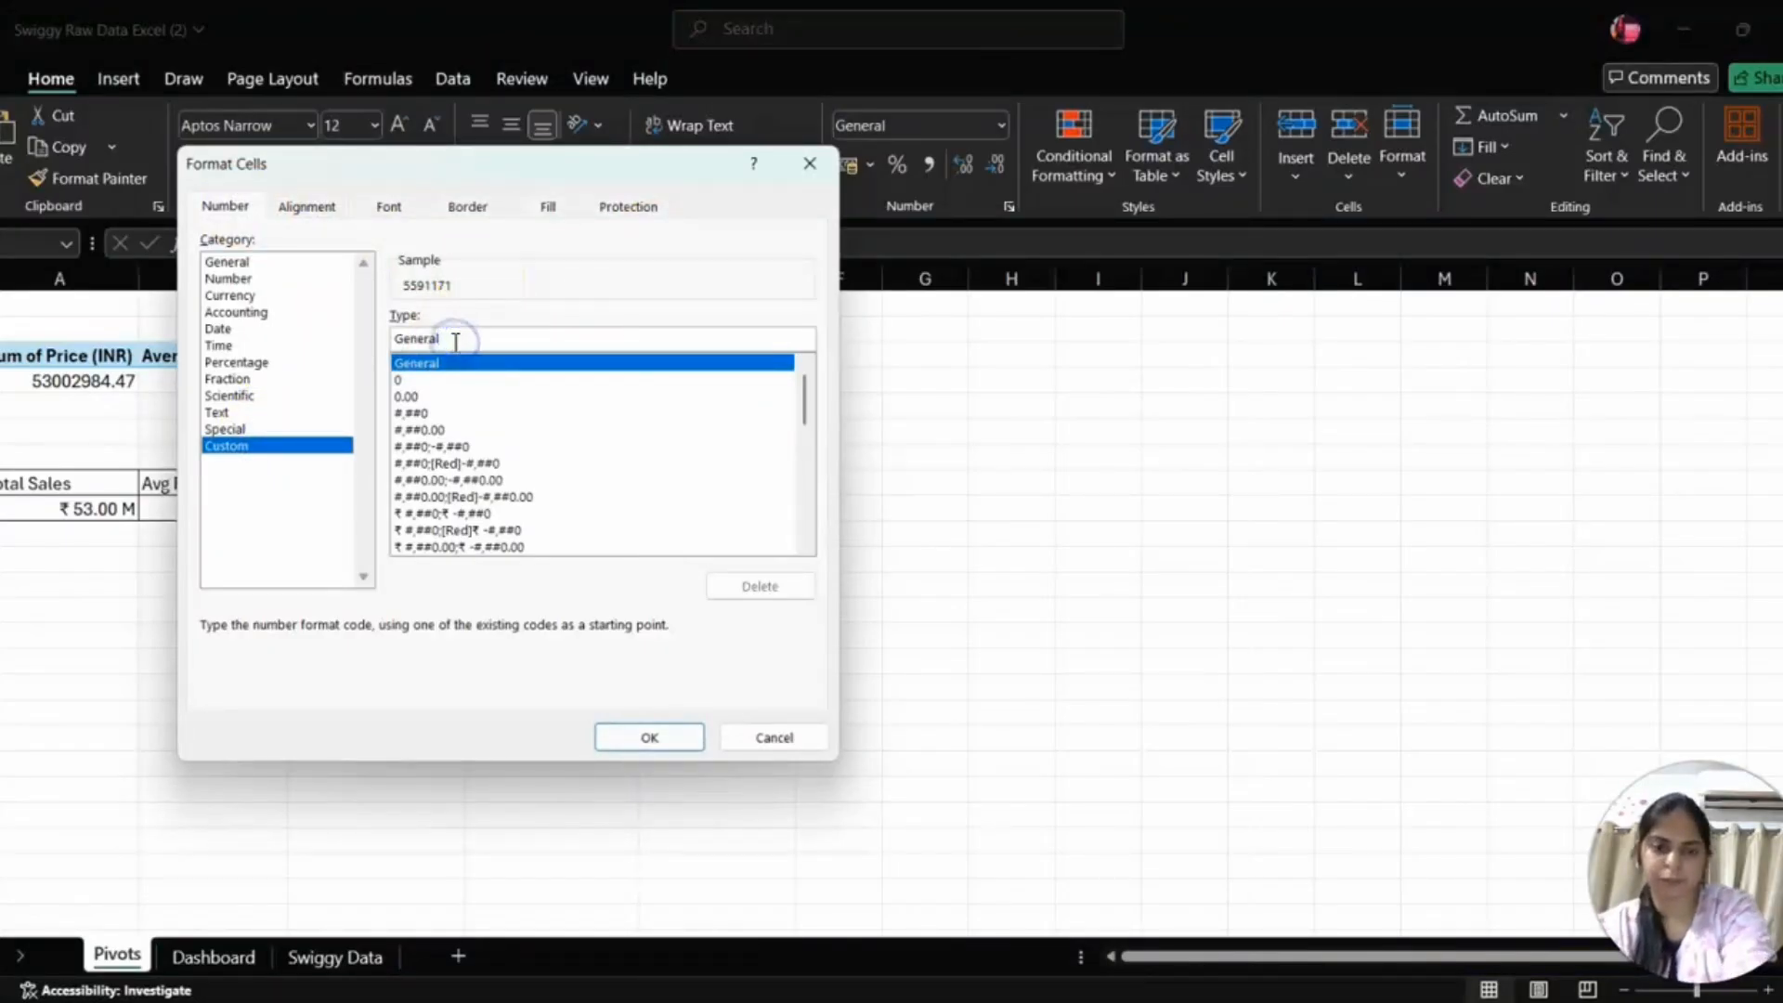
{"action": "key", "text": "BackSpace"}
{"action": "key", "text": "BackSpace"}
{"action": "key", "text": "BackSpace"}
{"action": "key", "text": "BackSpace"}
{"action": "key", "text": "BackSpace"}
{"action": "key", "text": "BackSpace"}
{"action": "key", "text": "BackSpace"}
{"action": "type", "text": "00"}
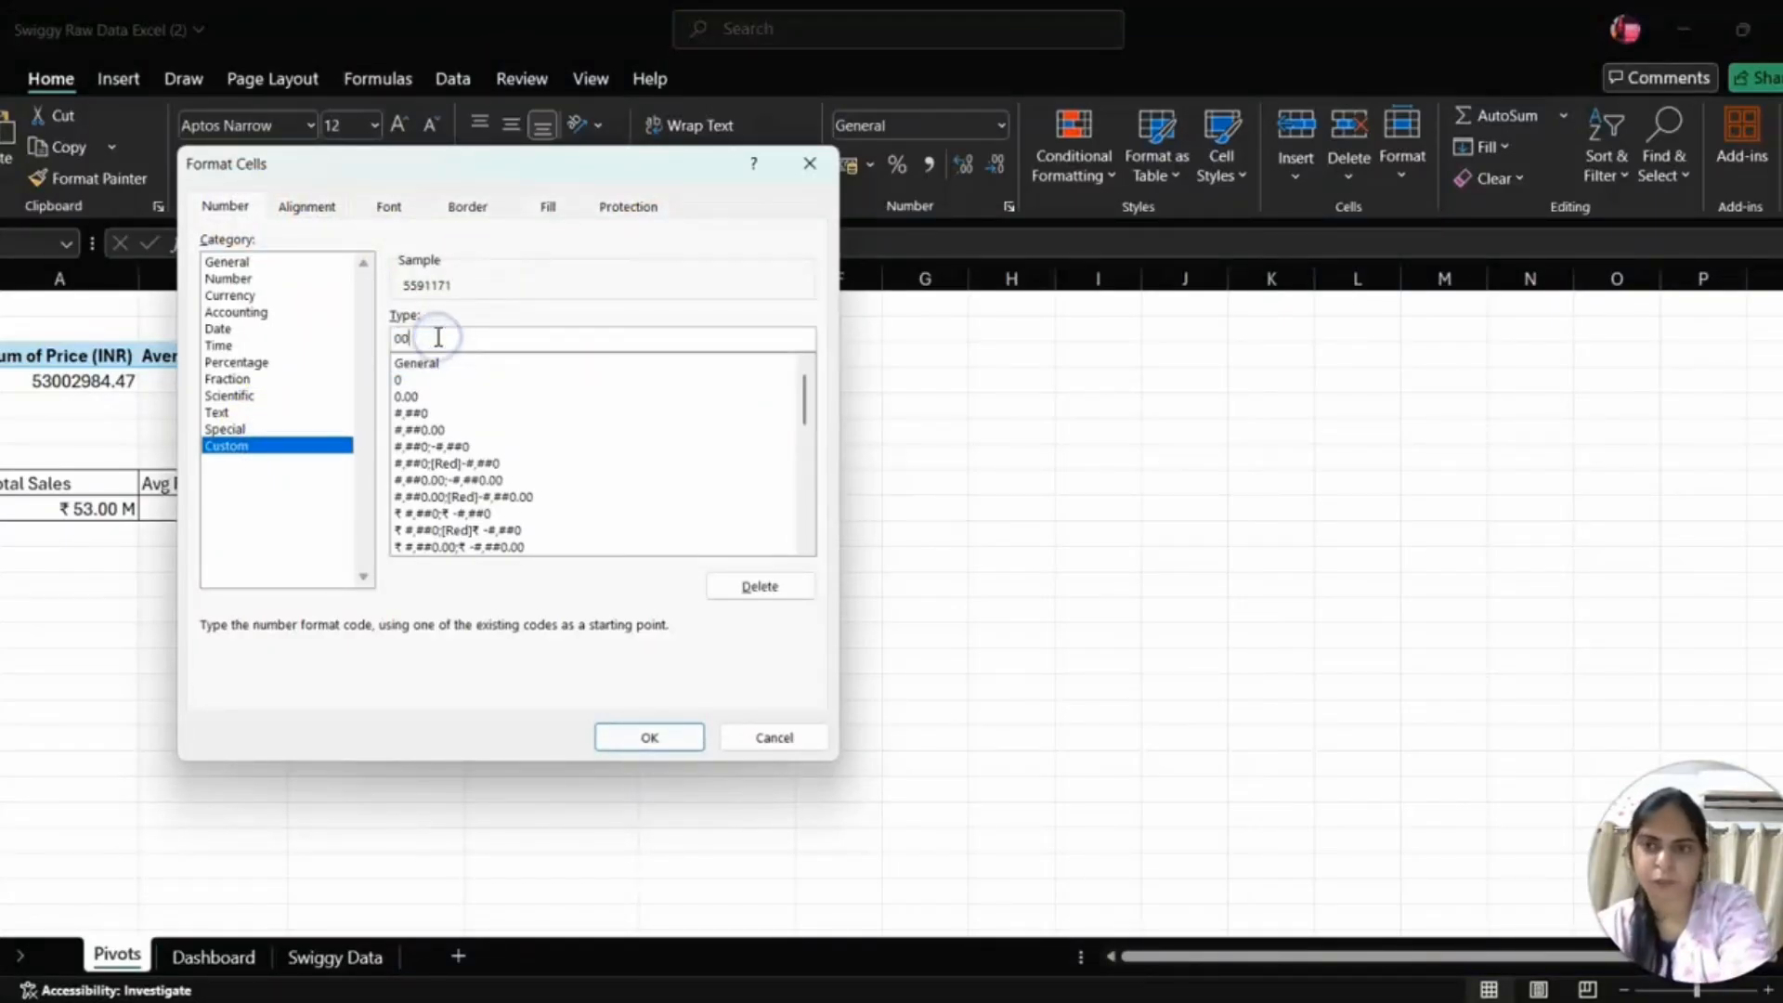
{"action": "type", "text": ",,"}
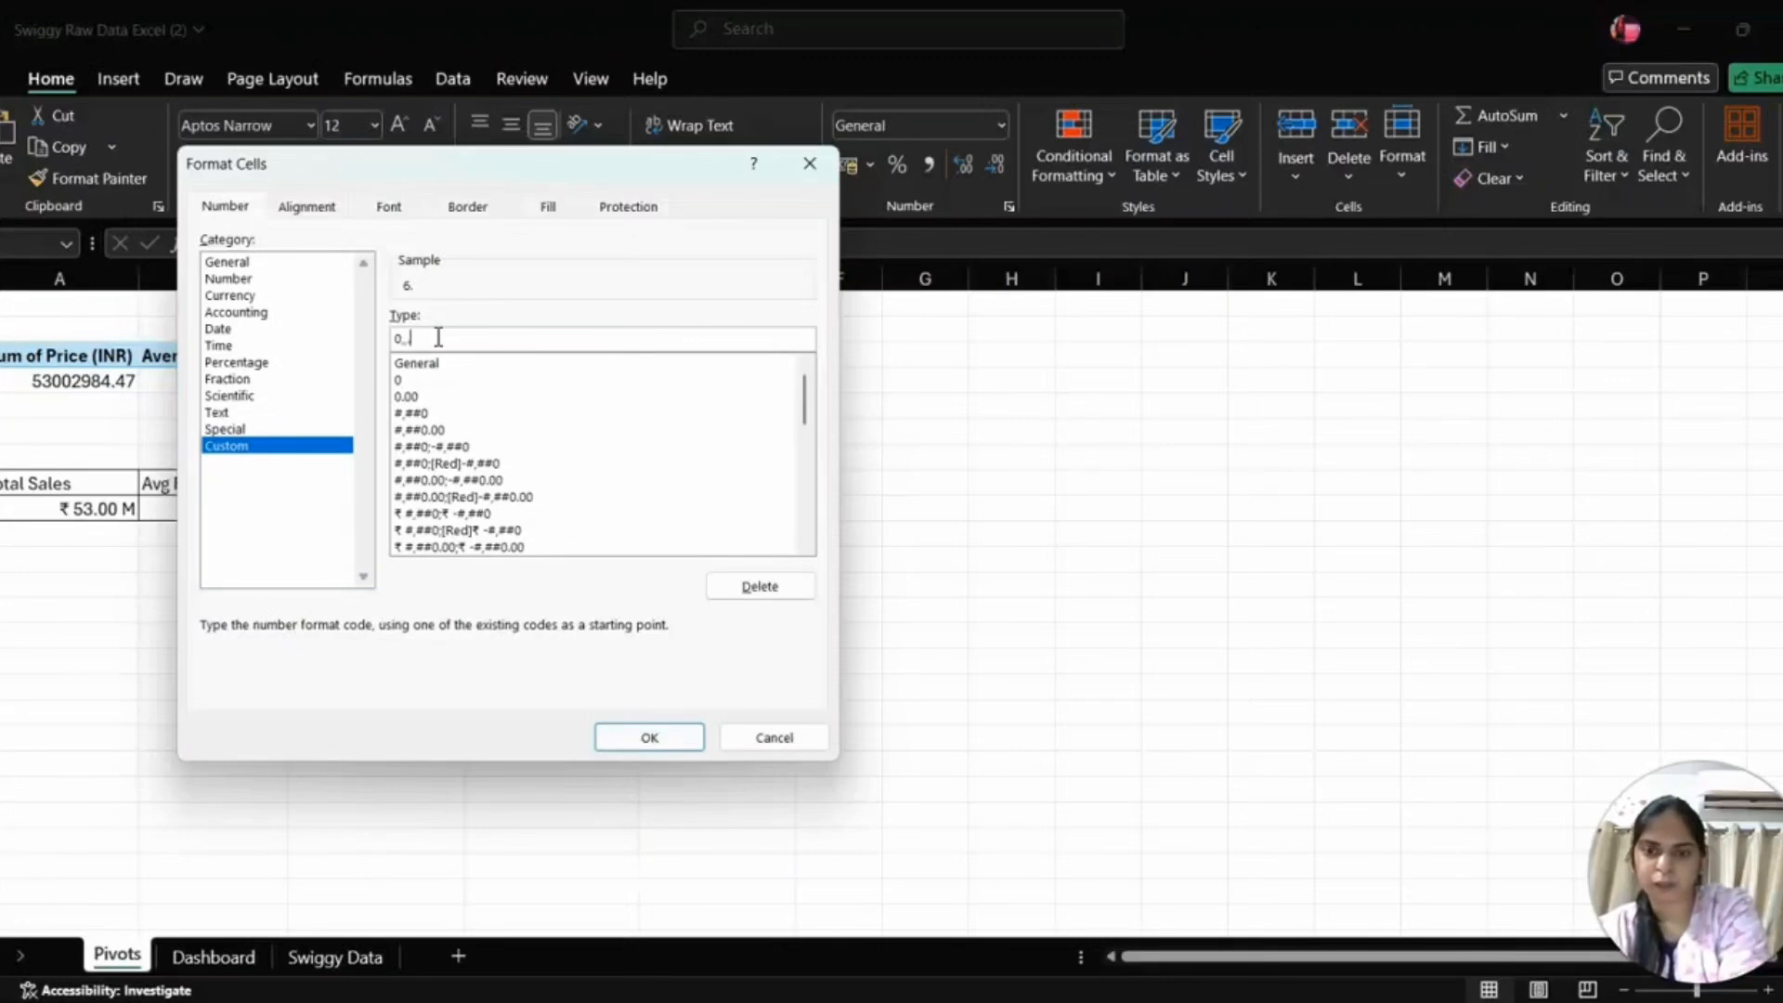
{"action": "type", "text": ".00"}
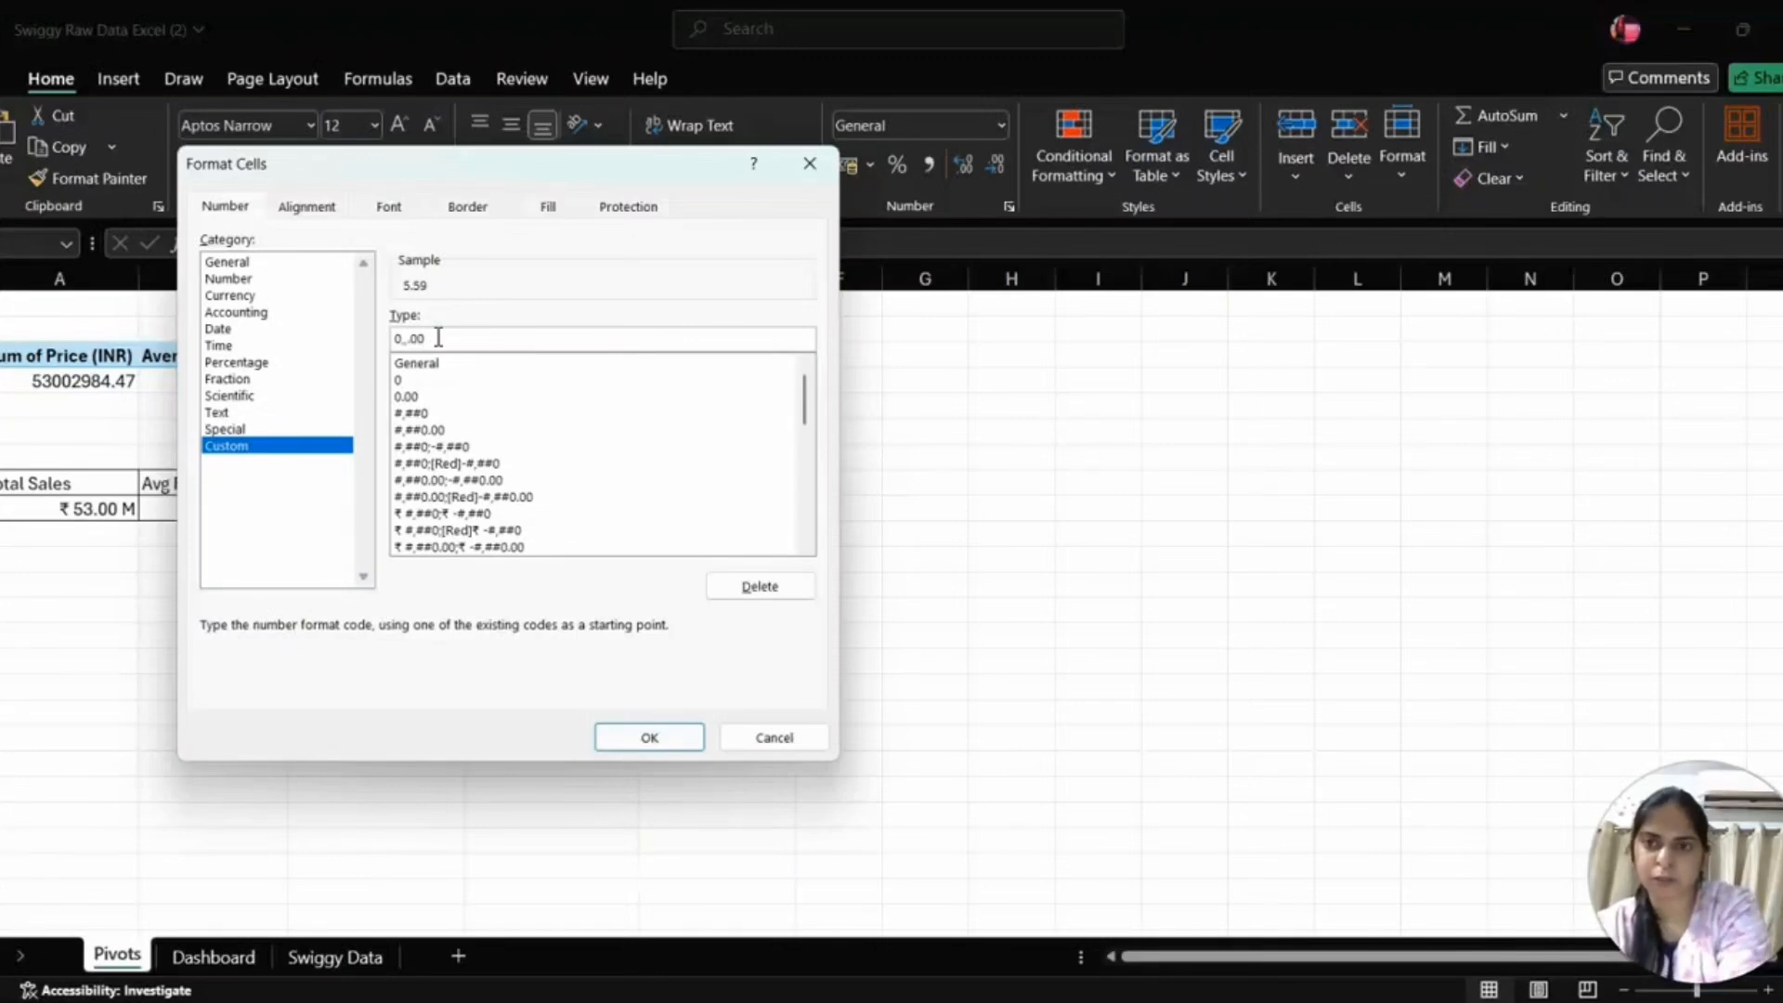
{"action": "left_click", "coordinate": [653, 737]}
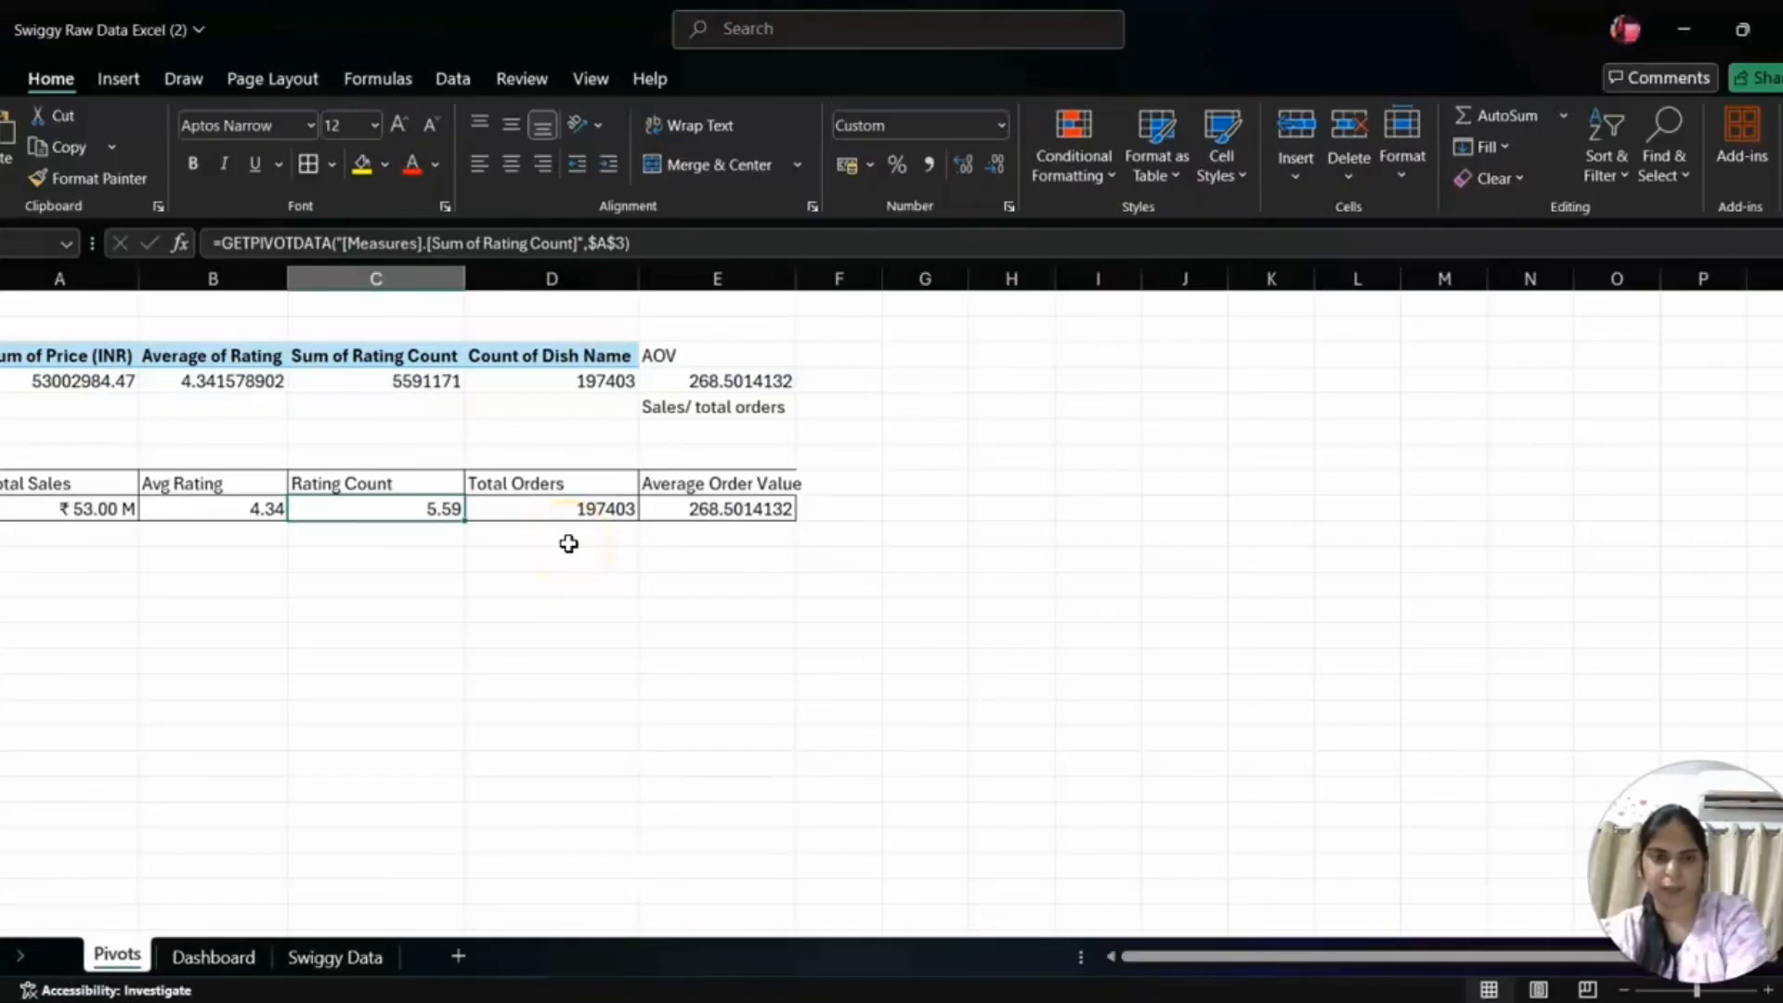
- Switch the Rating Count value to the existing custom number format 0.00,, "M"
{"action": "left_click", "coordinate": [396, 510]}
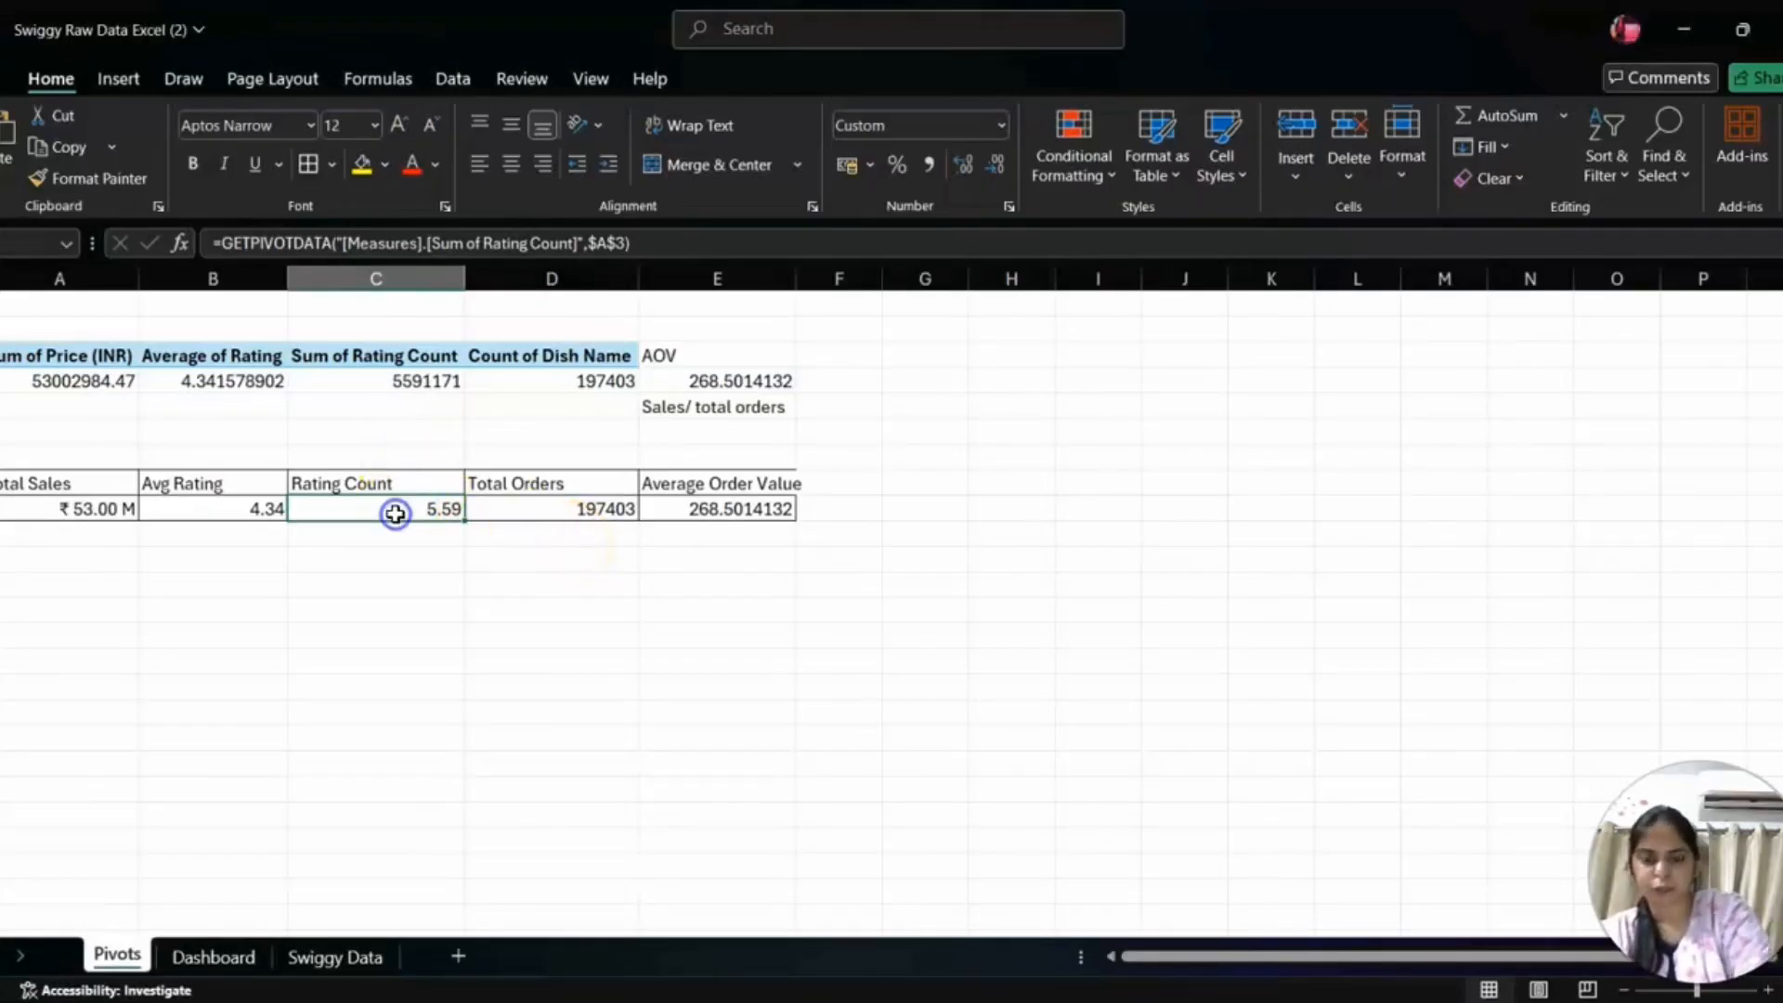
{"action": "left_click", "coordinate": [402, 511]}
{"action": "left_click", "coordinate": [839, 217]}
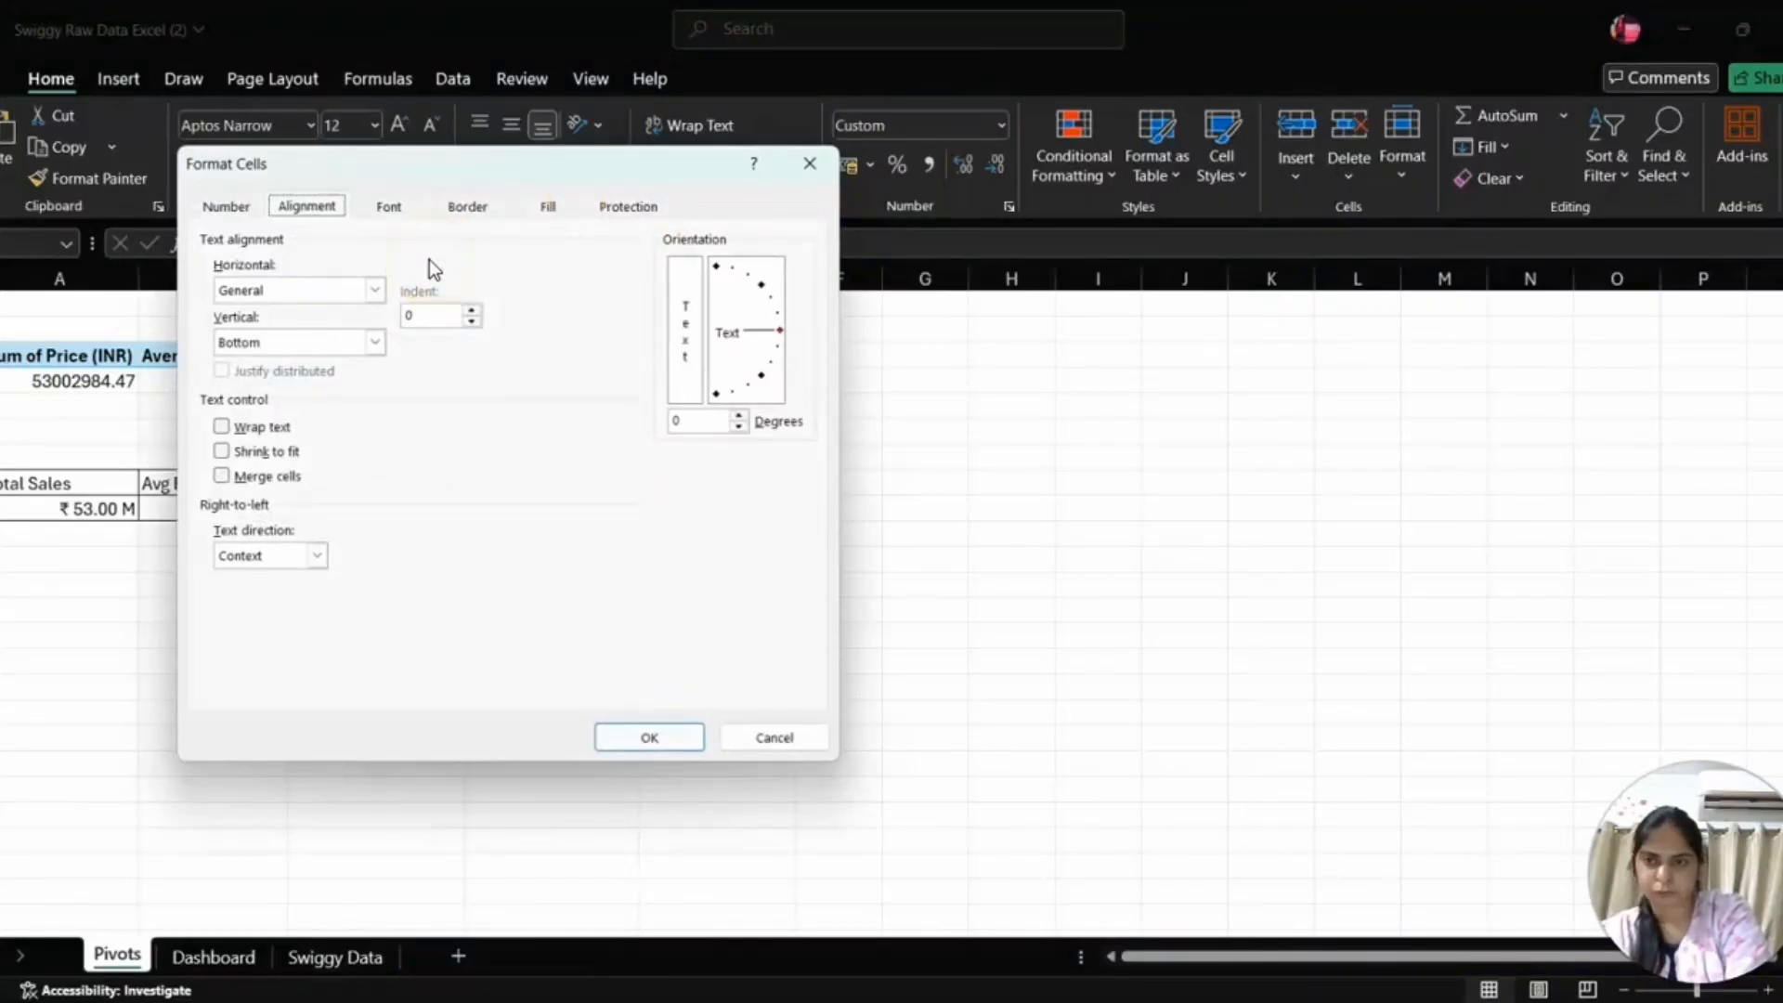
{"action": "left_click", "coordinate": [253, 206]}
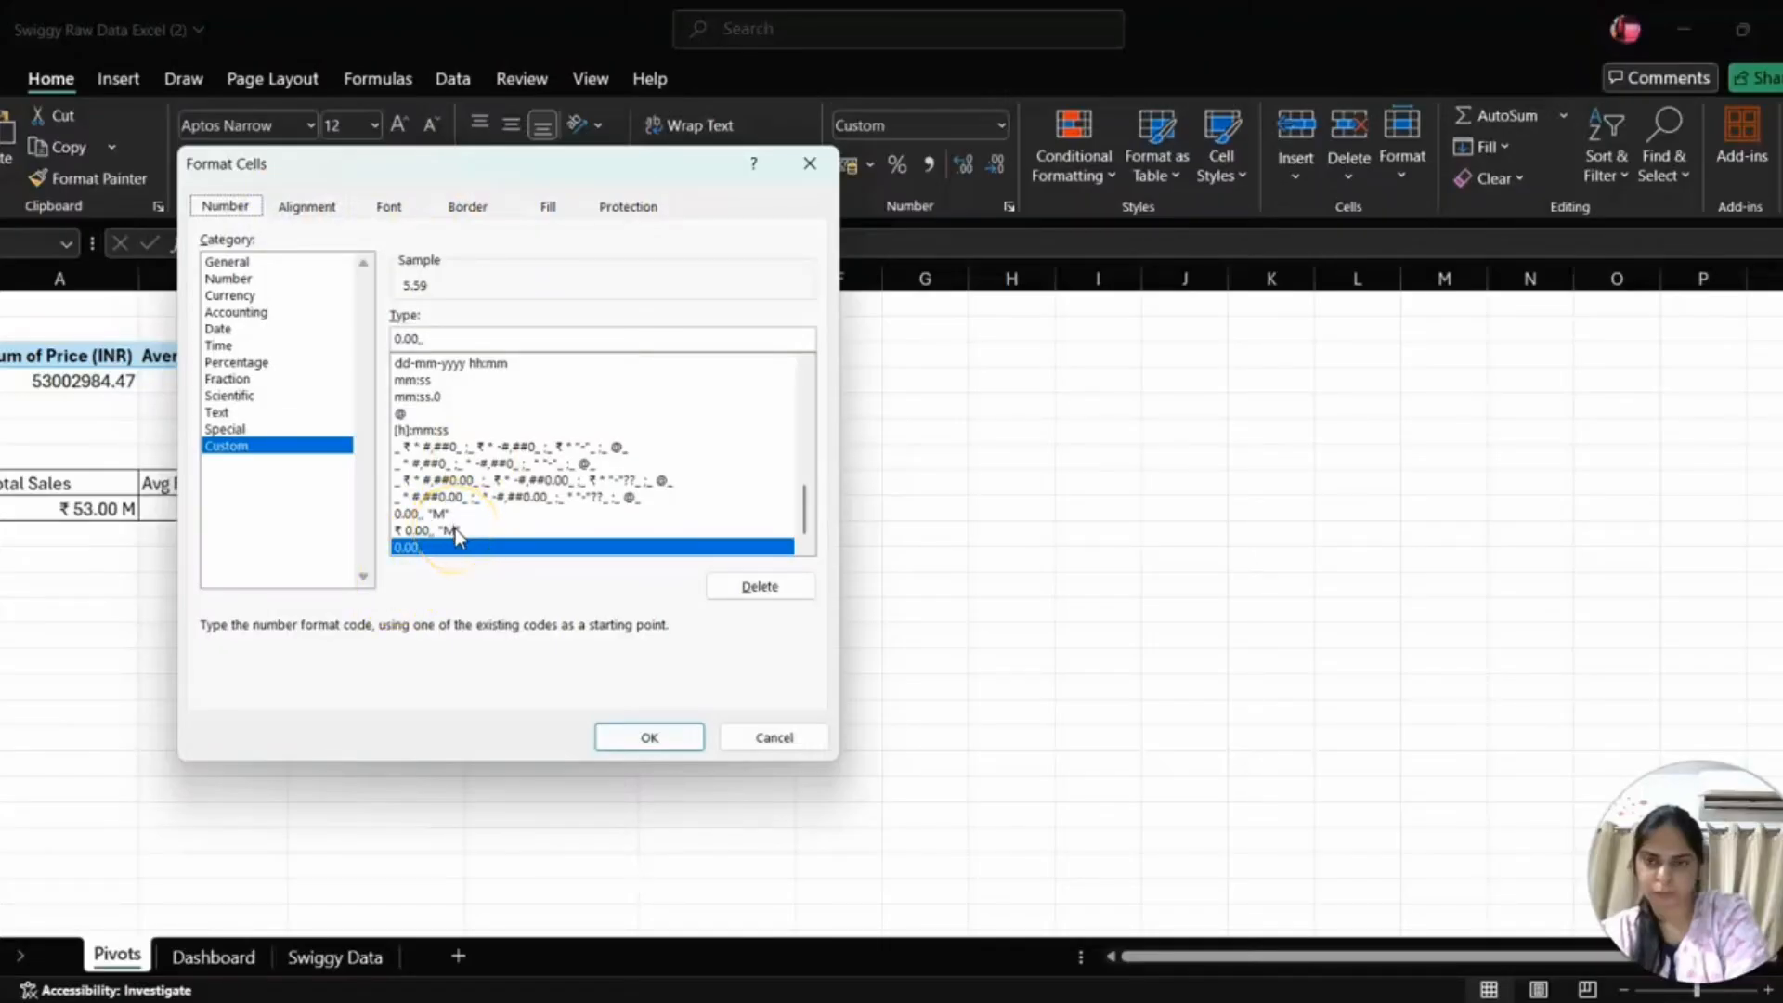
{"action": "left_click", "coordinate": [438, 509]}
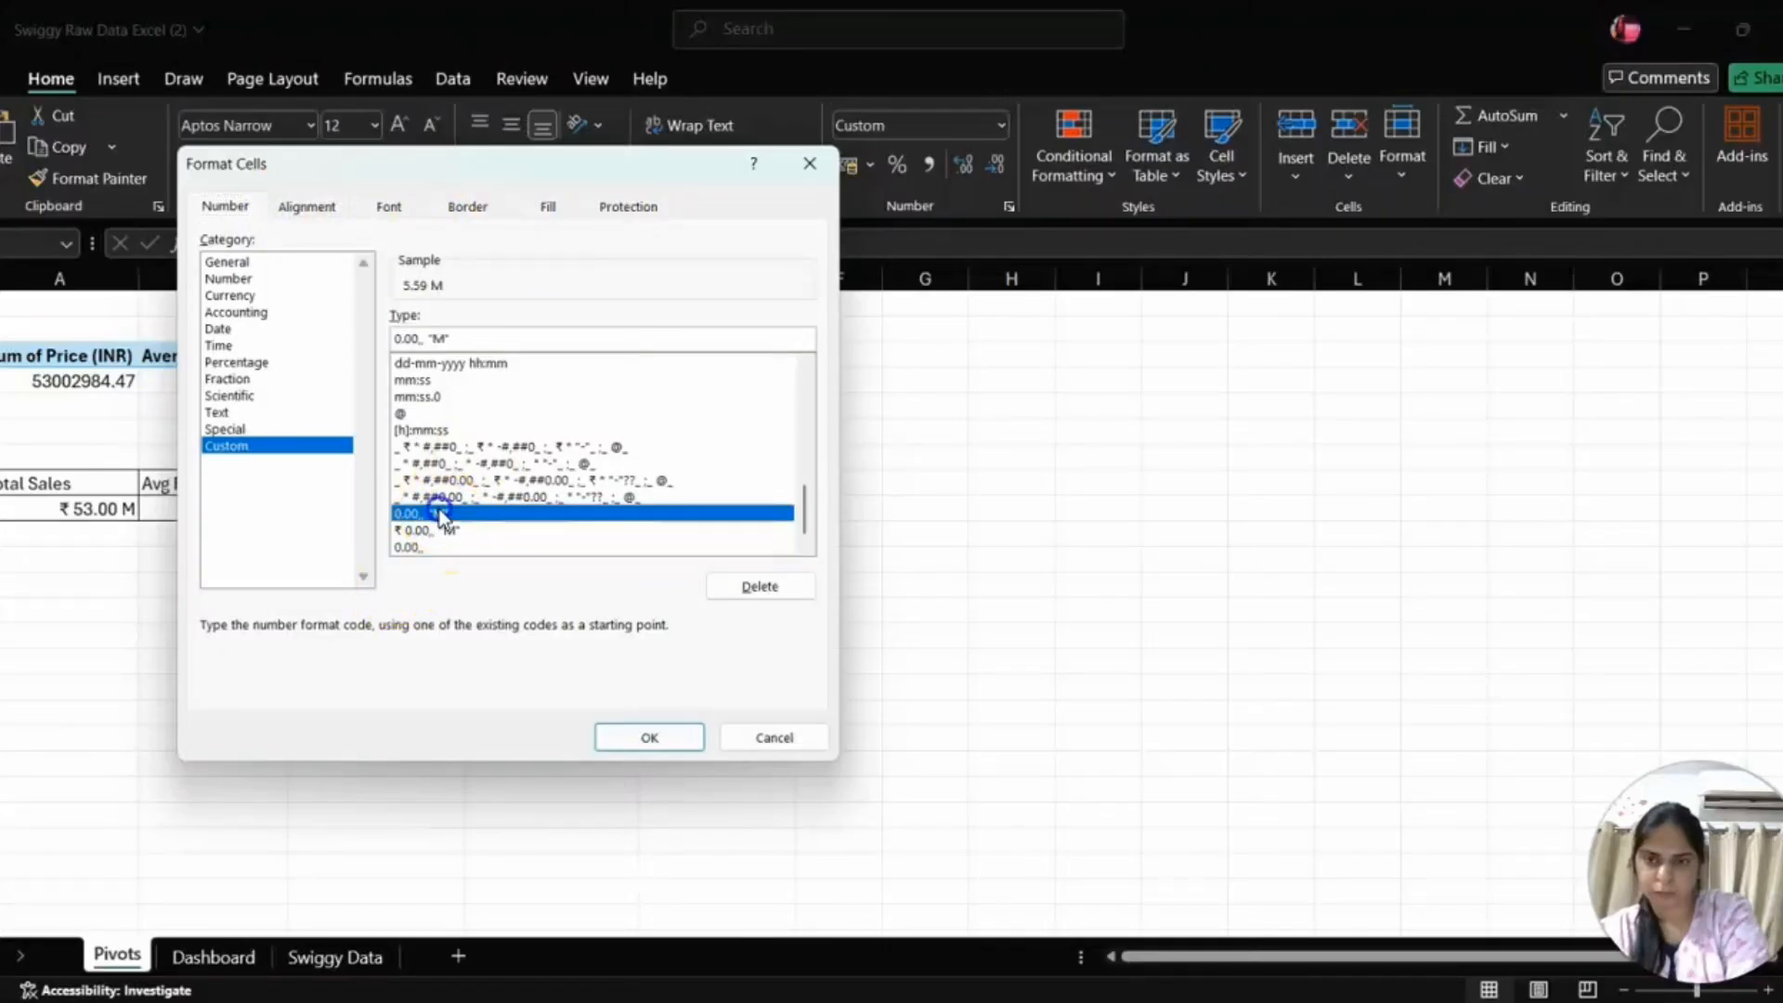
{"action": "left_click", "coordinate": [681, 734]}
{"action": "left_click", "coordinate": [455, 620]}
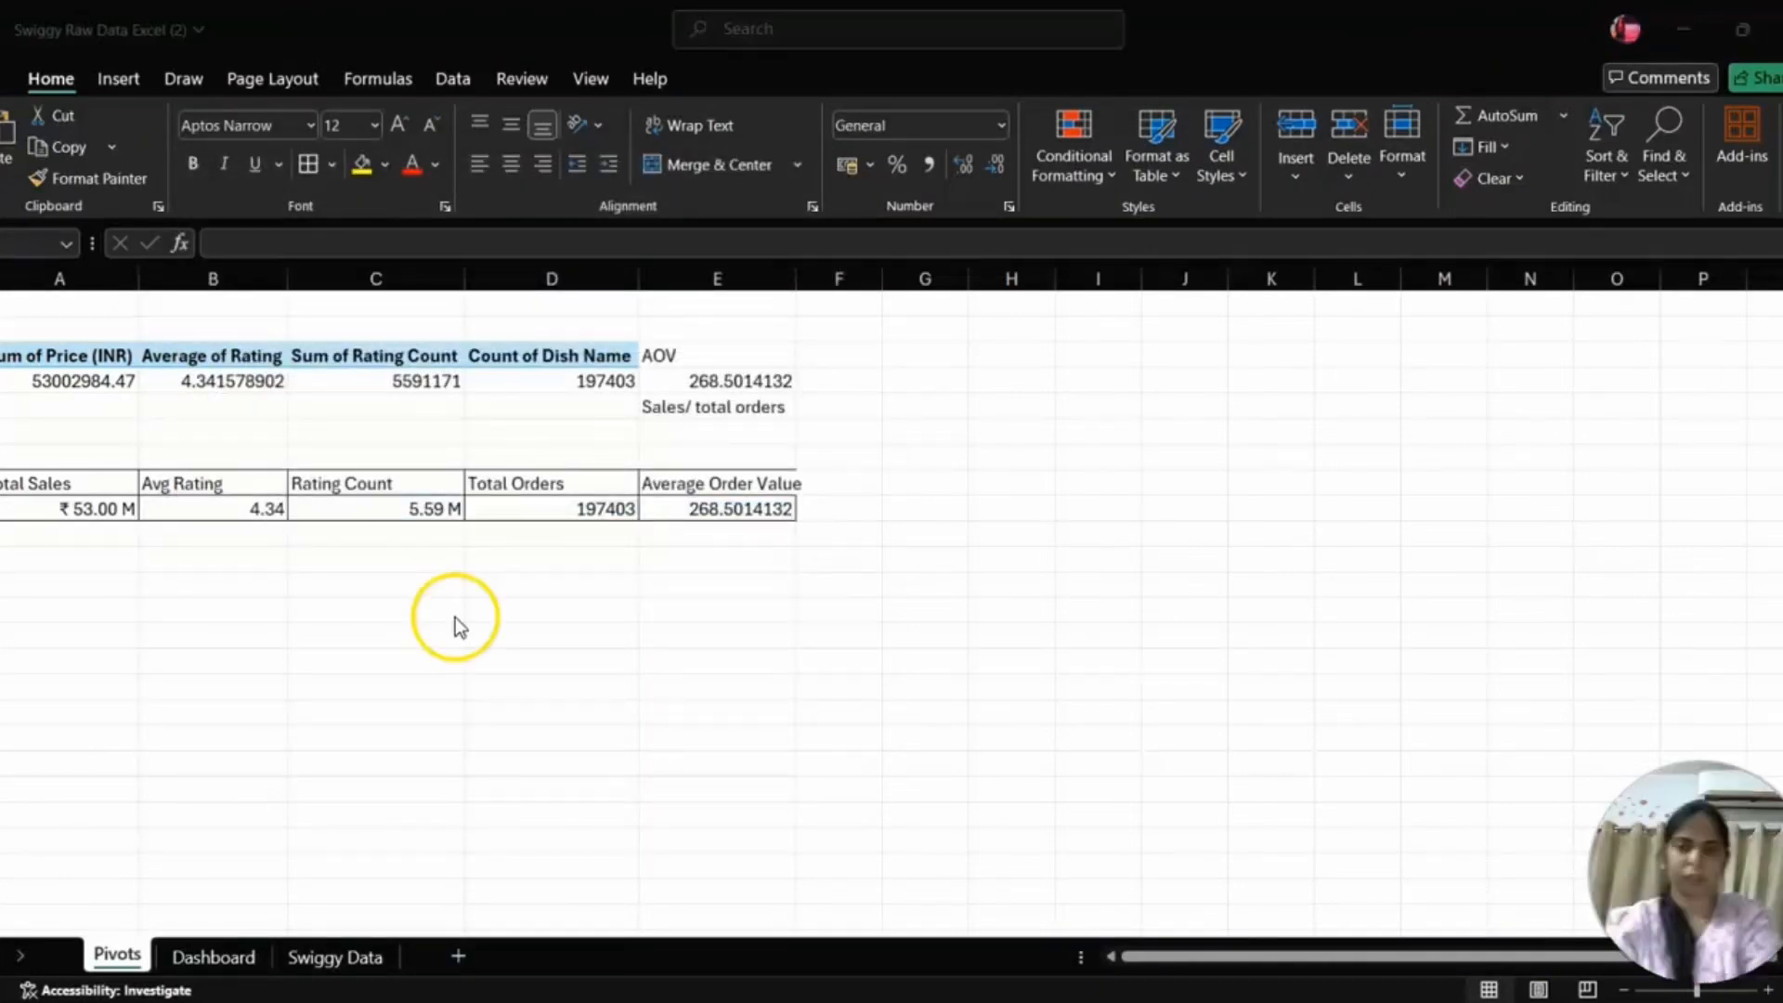
{"action": "left_click", "coordinate": [647, 457]}
- Apply the custom number format 0,.00 "K" to the Total Orders value in the summary table
{"action": "left_click", "coordinate": [592, 508]}
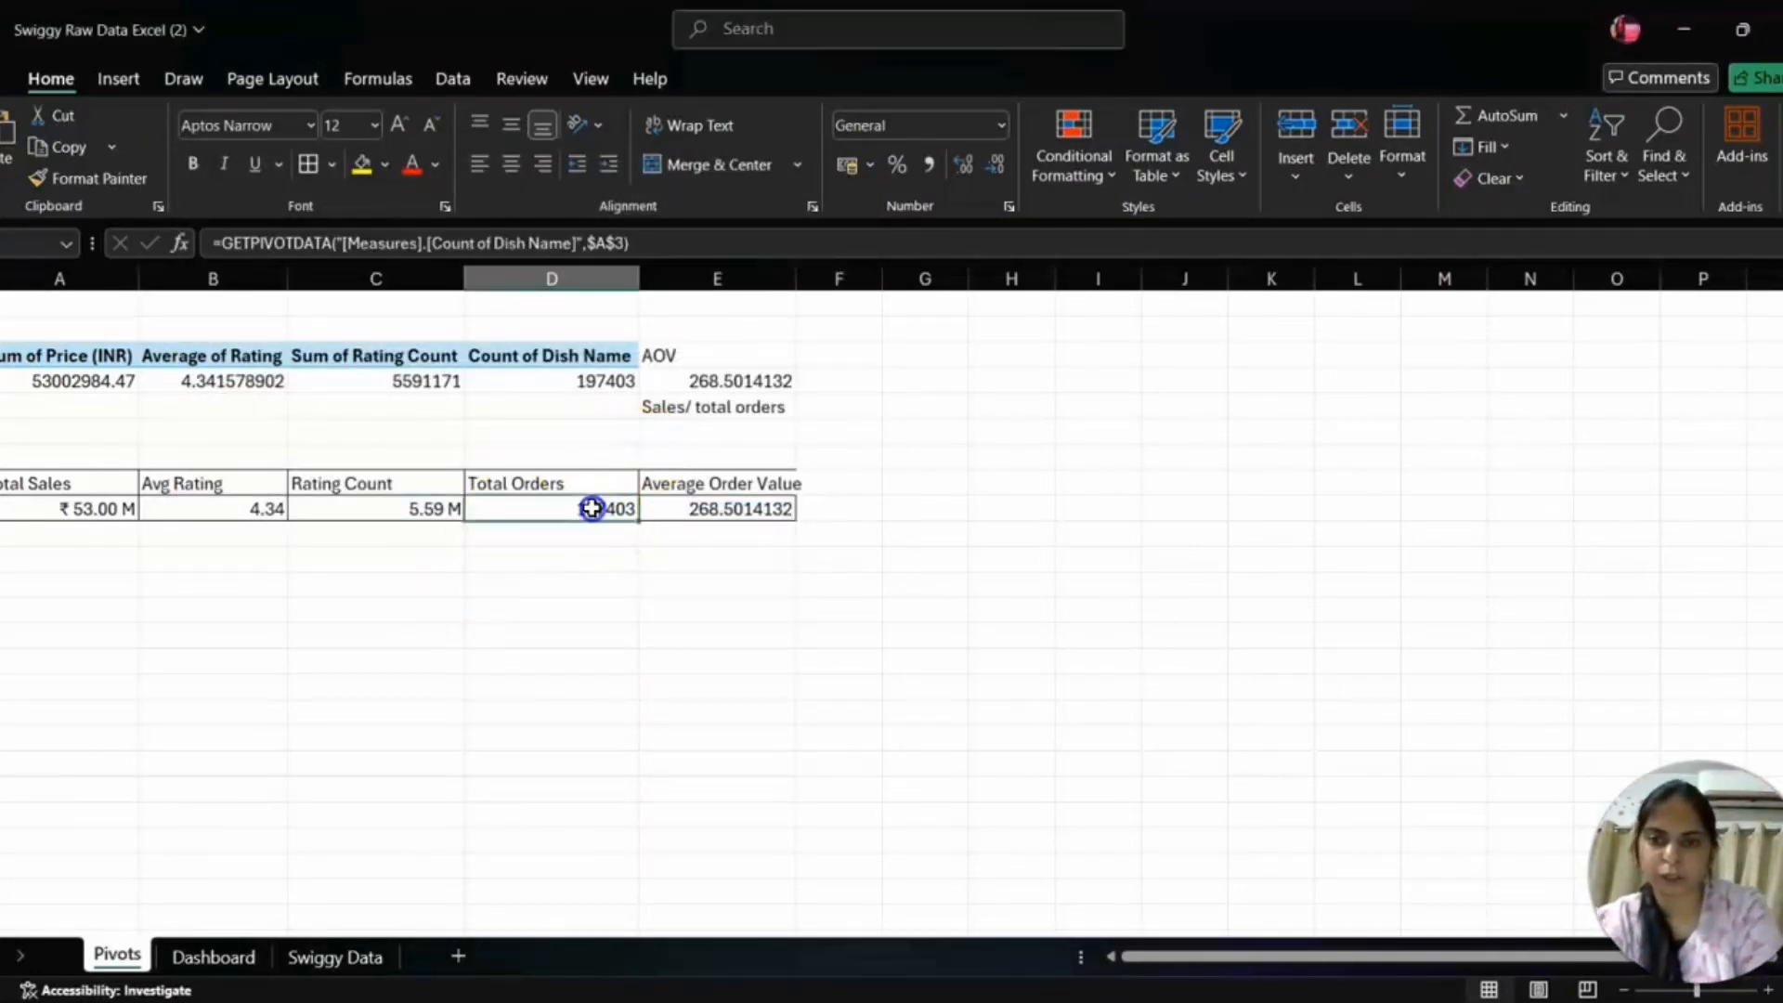
{"action": "left_click", "coordinate": [1010, 208]}
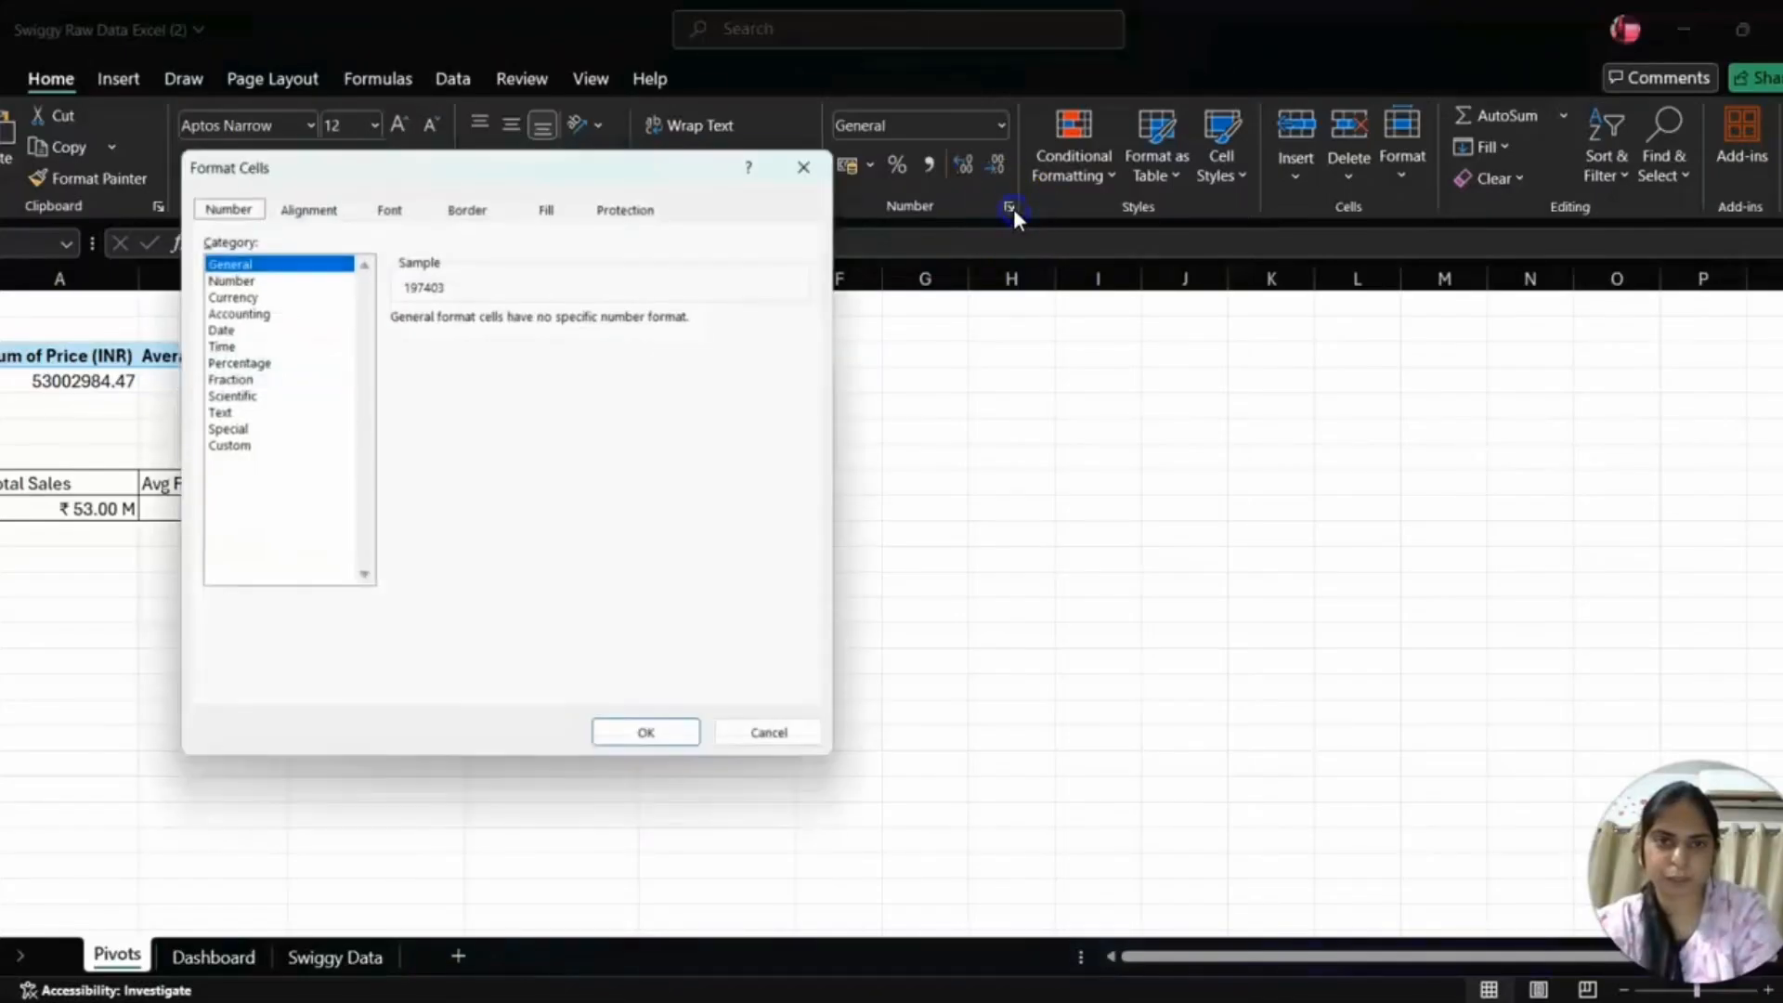
{"action": "left_click", "coordinate": [249, 448]}
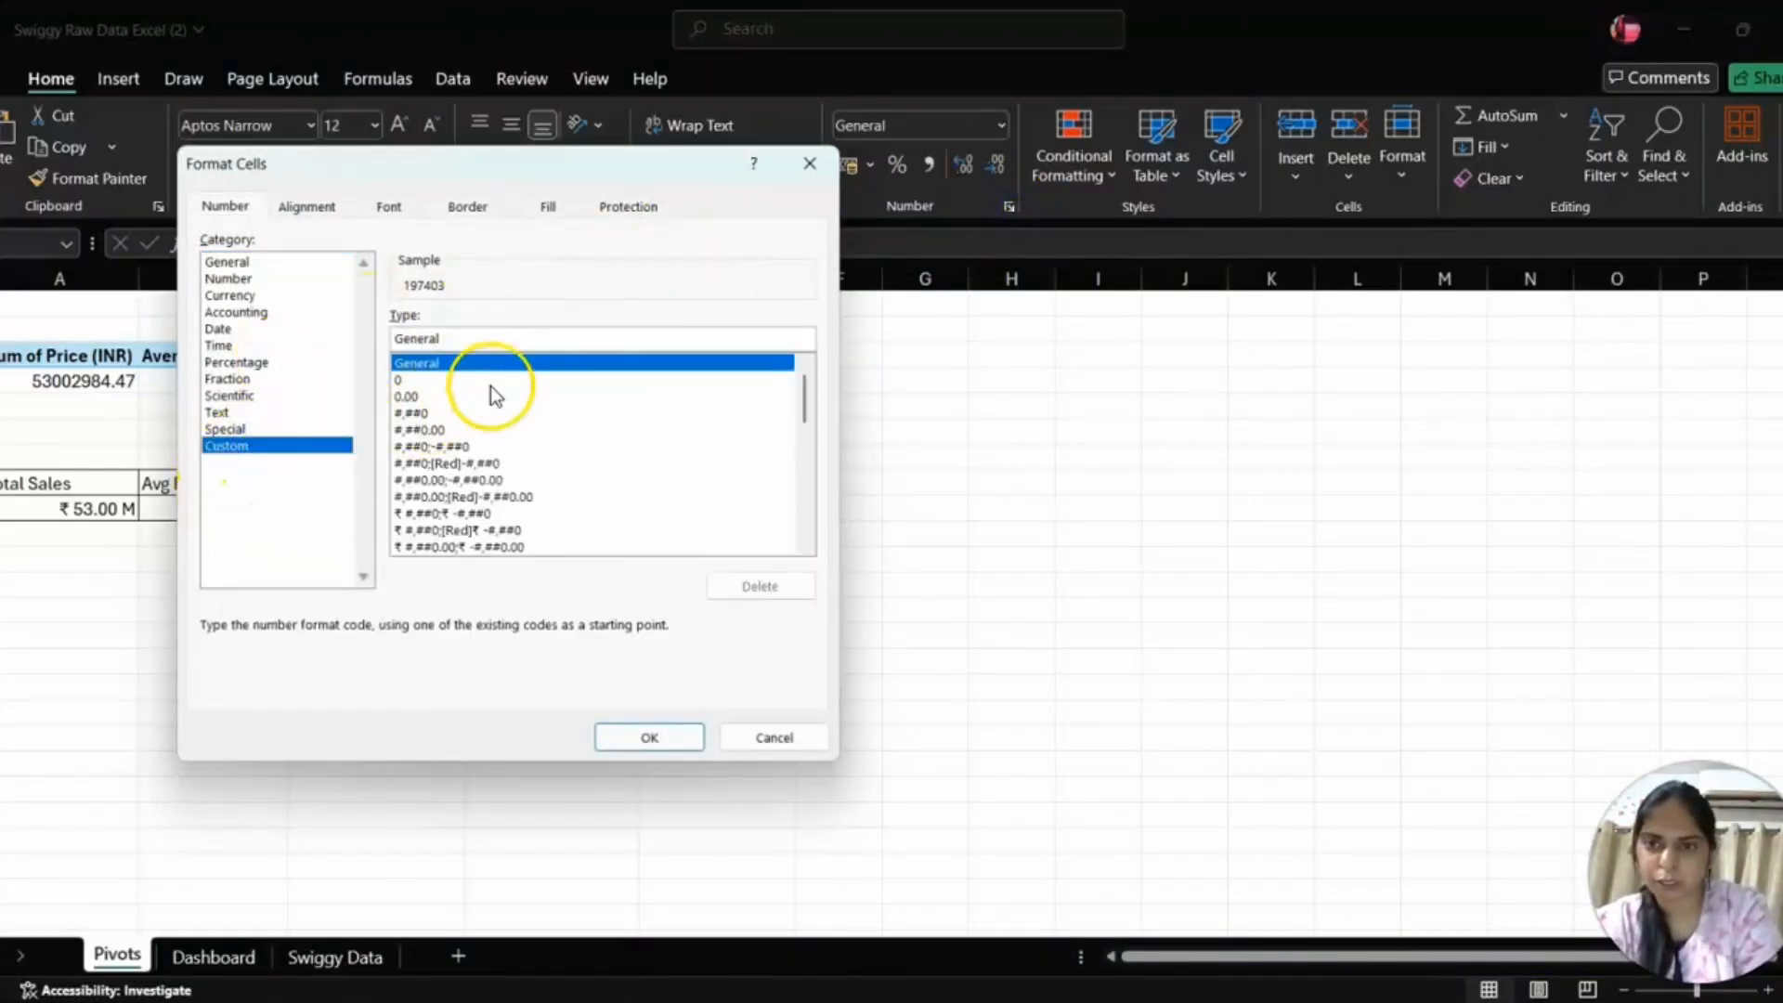
{"action": "left_click", "coordinate": [451, 340]}
{"action": "key", "text": "BackSpace"}
{"action": "key", "text": "BackSpace"}
{"action": "key", "text": "BackSpace"}
{"action": "key", "text": "BackSpace"}
{"action": "key", "text": "BackSpace"}
{"action": "key", "text": "BackSpace"}
{"action": "key", "text": "BackSpace"}
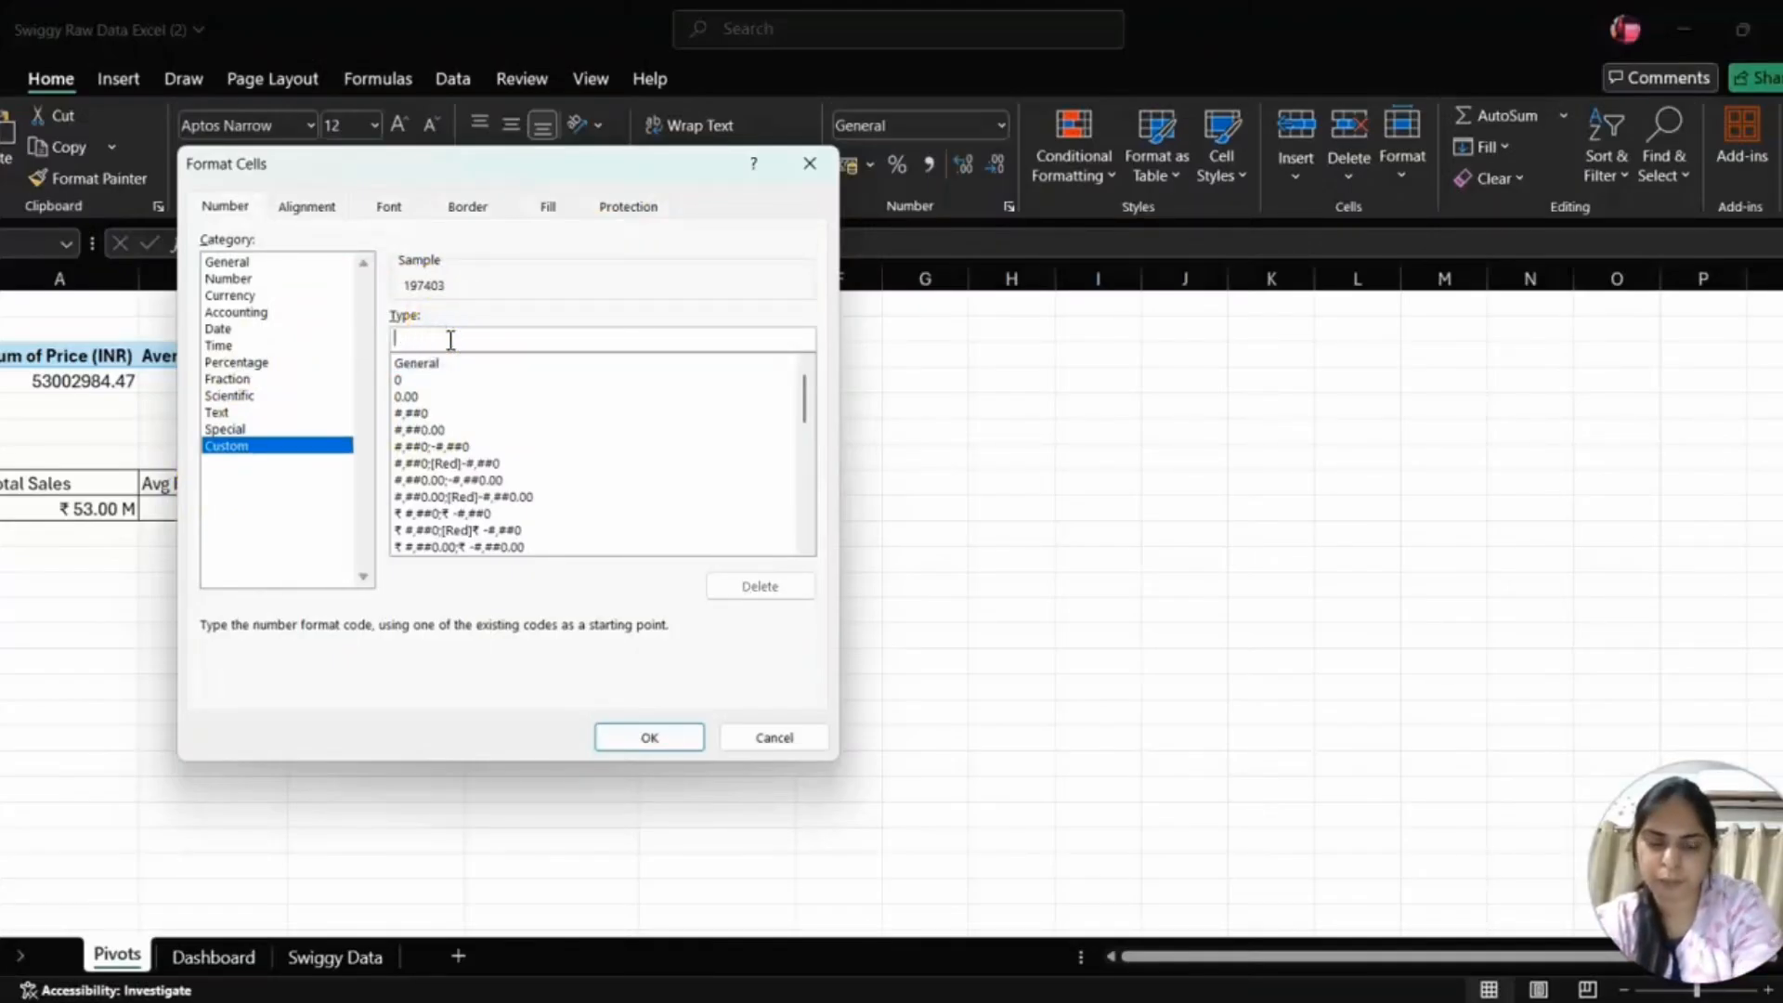
{"action": "type", "text": "0."}
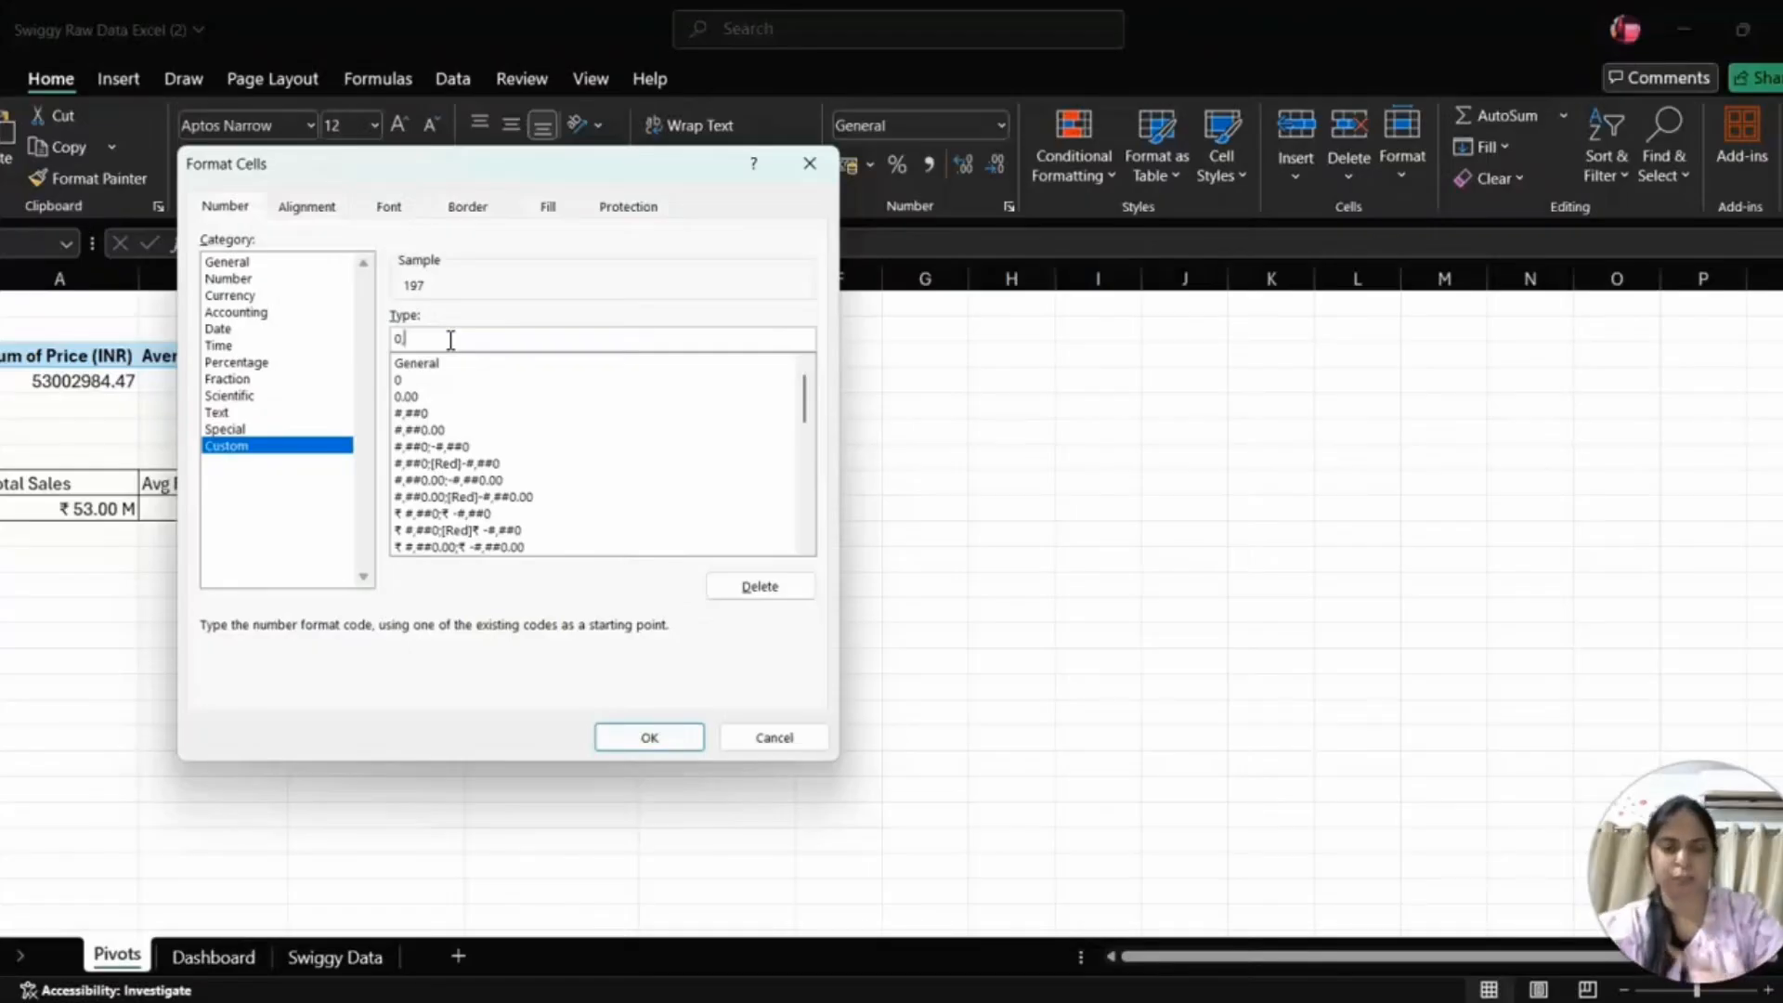
{"action": "type", "text": ","}
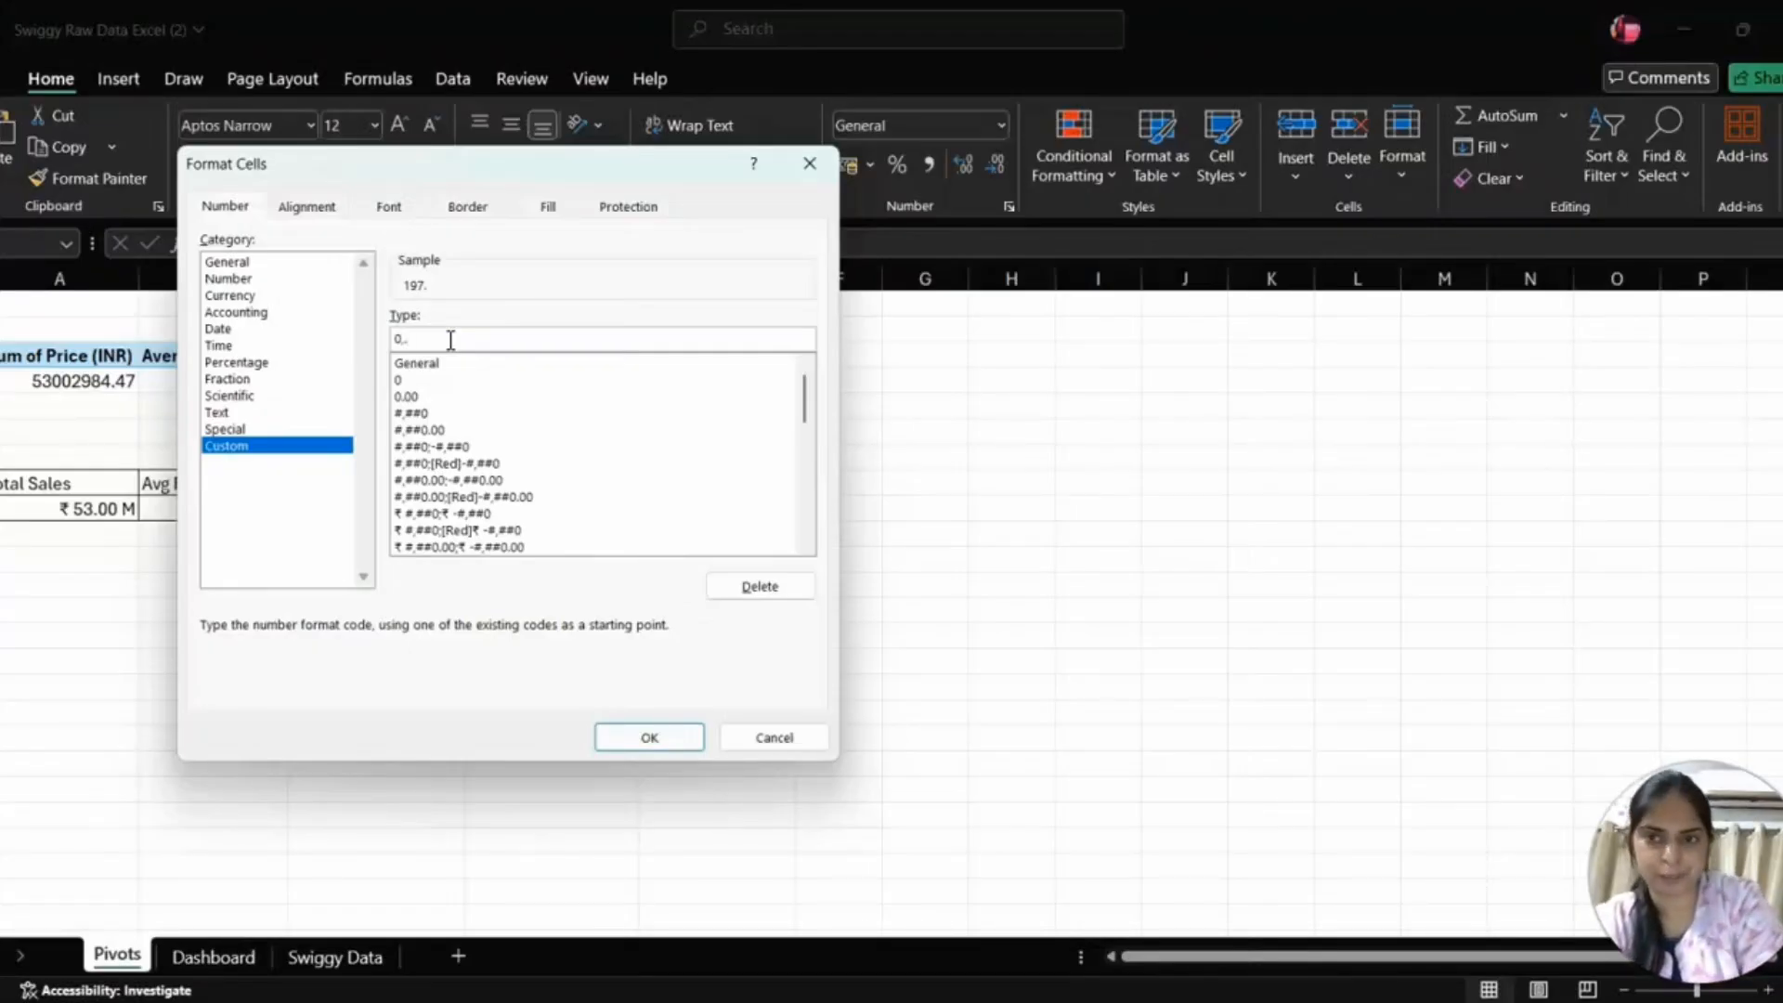
{"action": "type", "text": "00"}
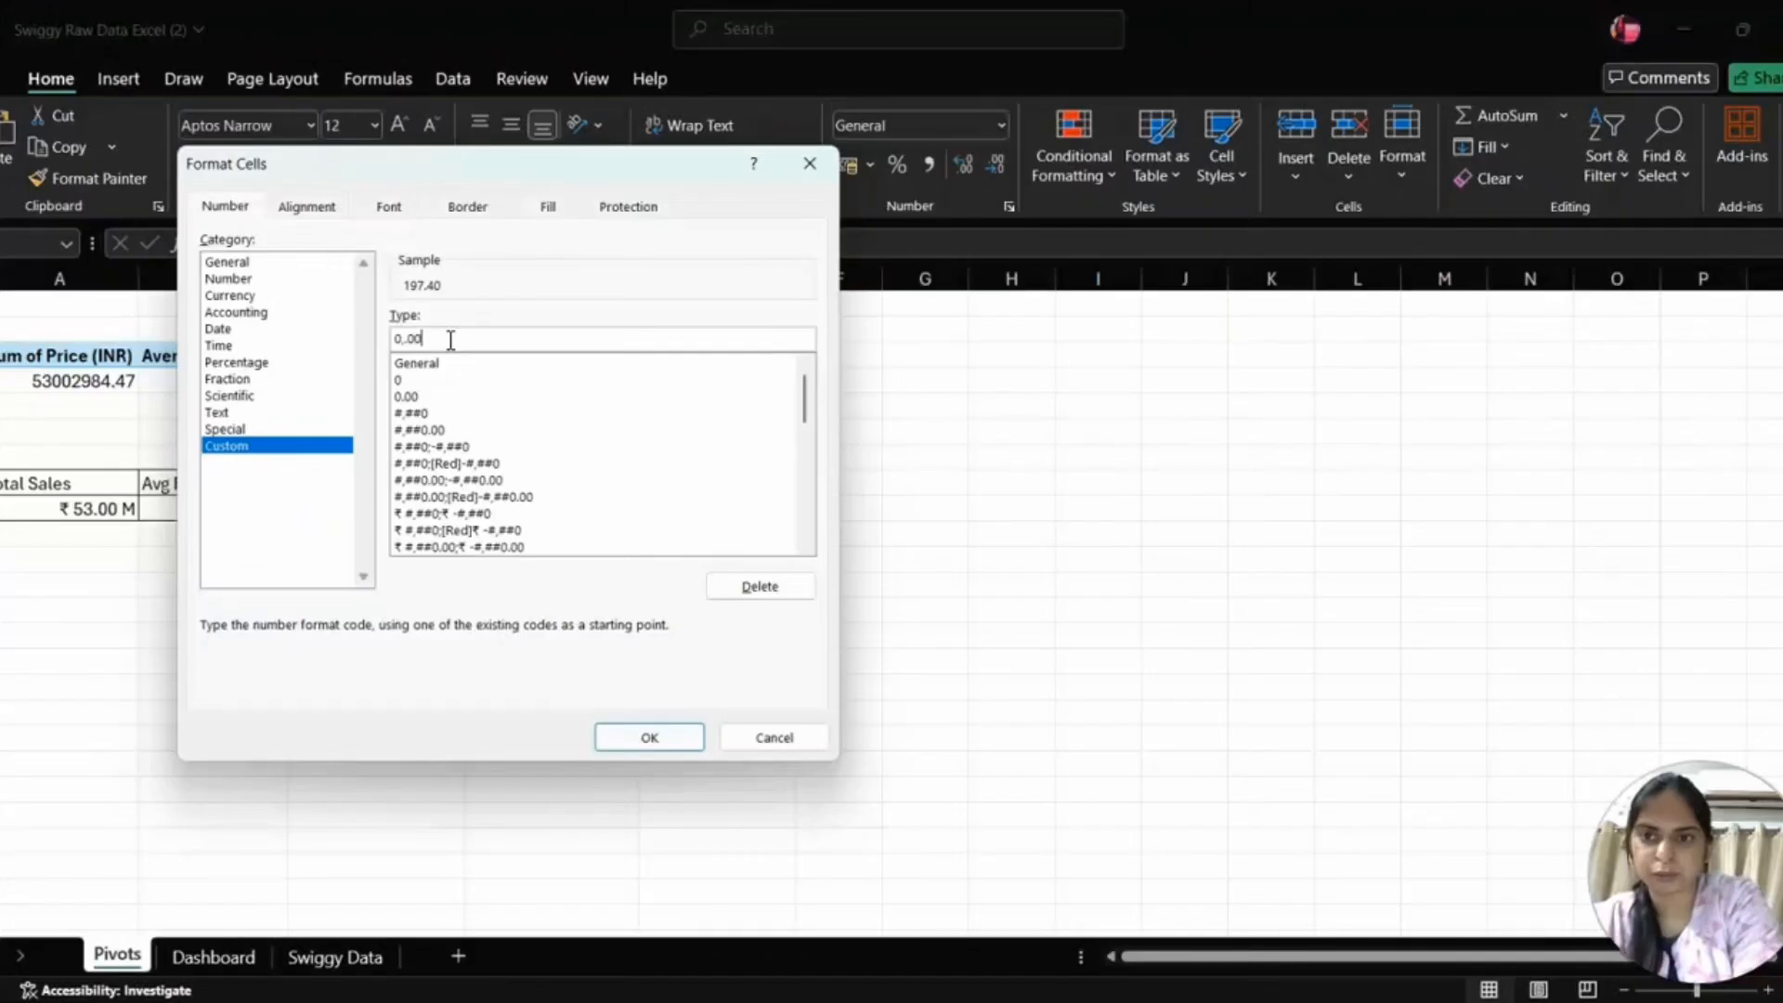
{"action": "key", "text": "BackSpace"}
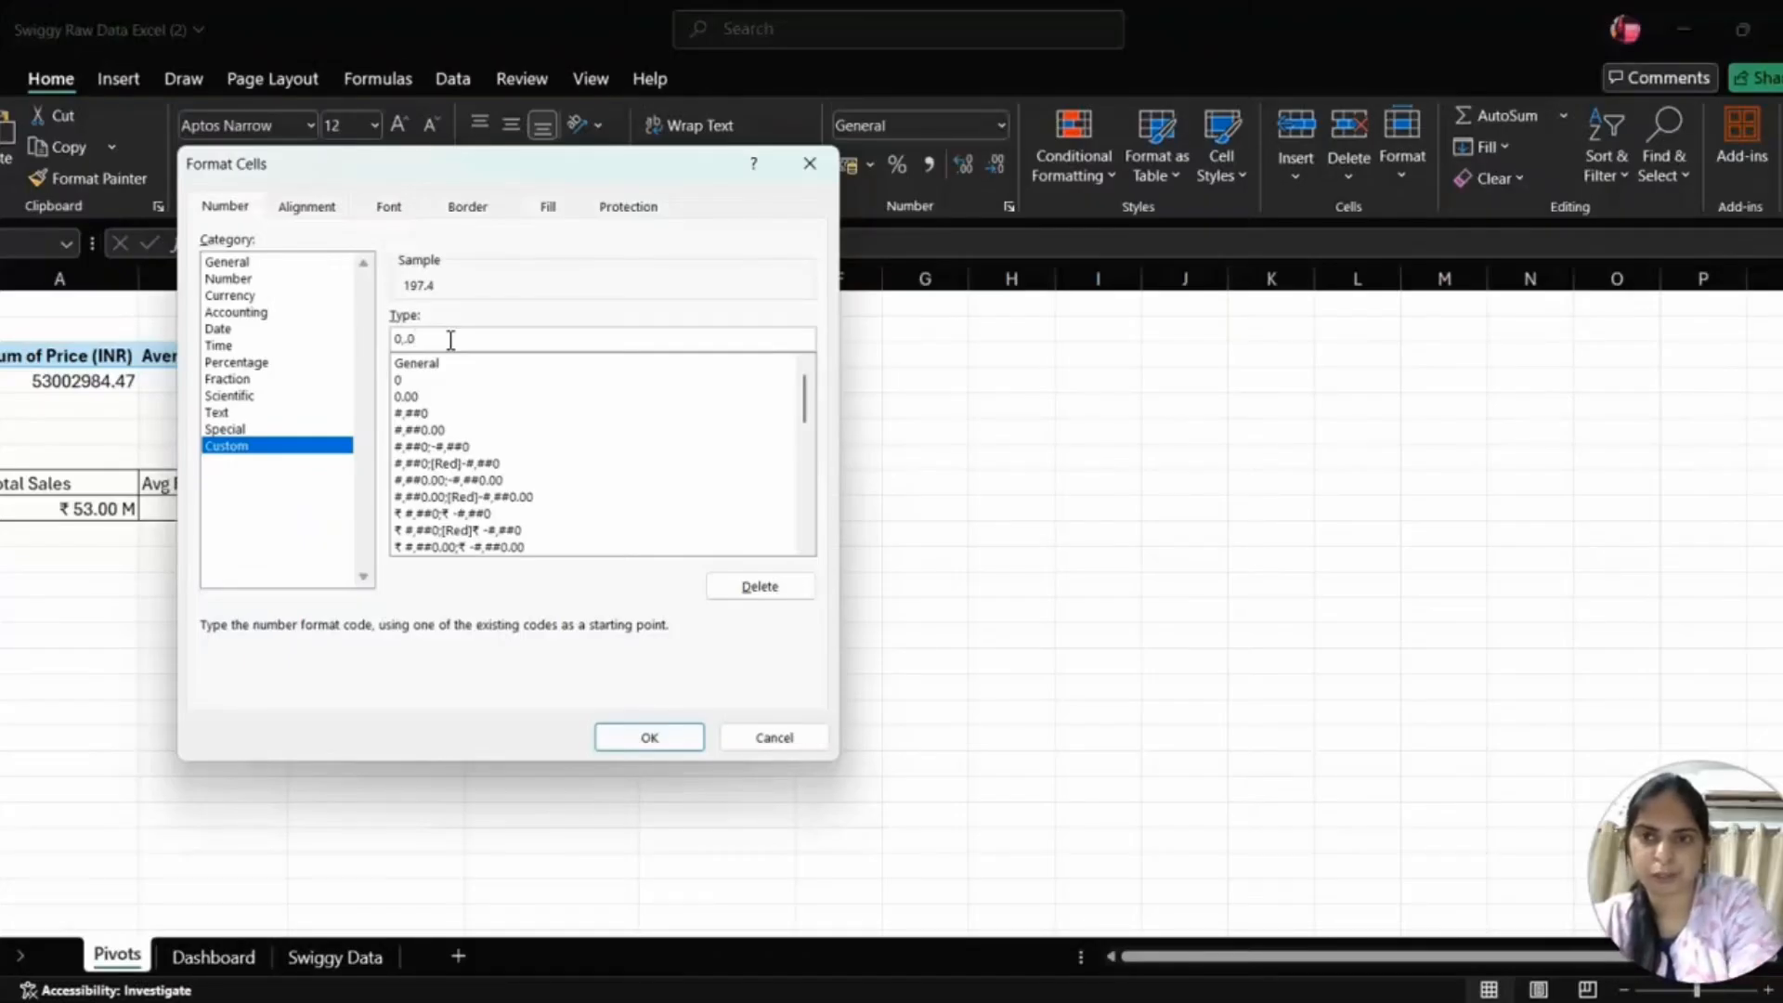
{"action": "type", "text": "0"}
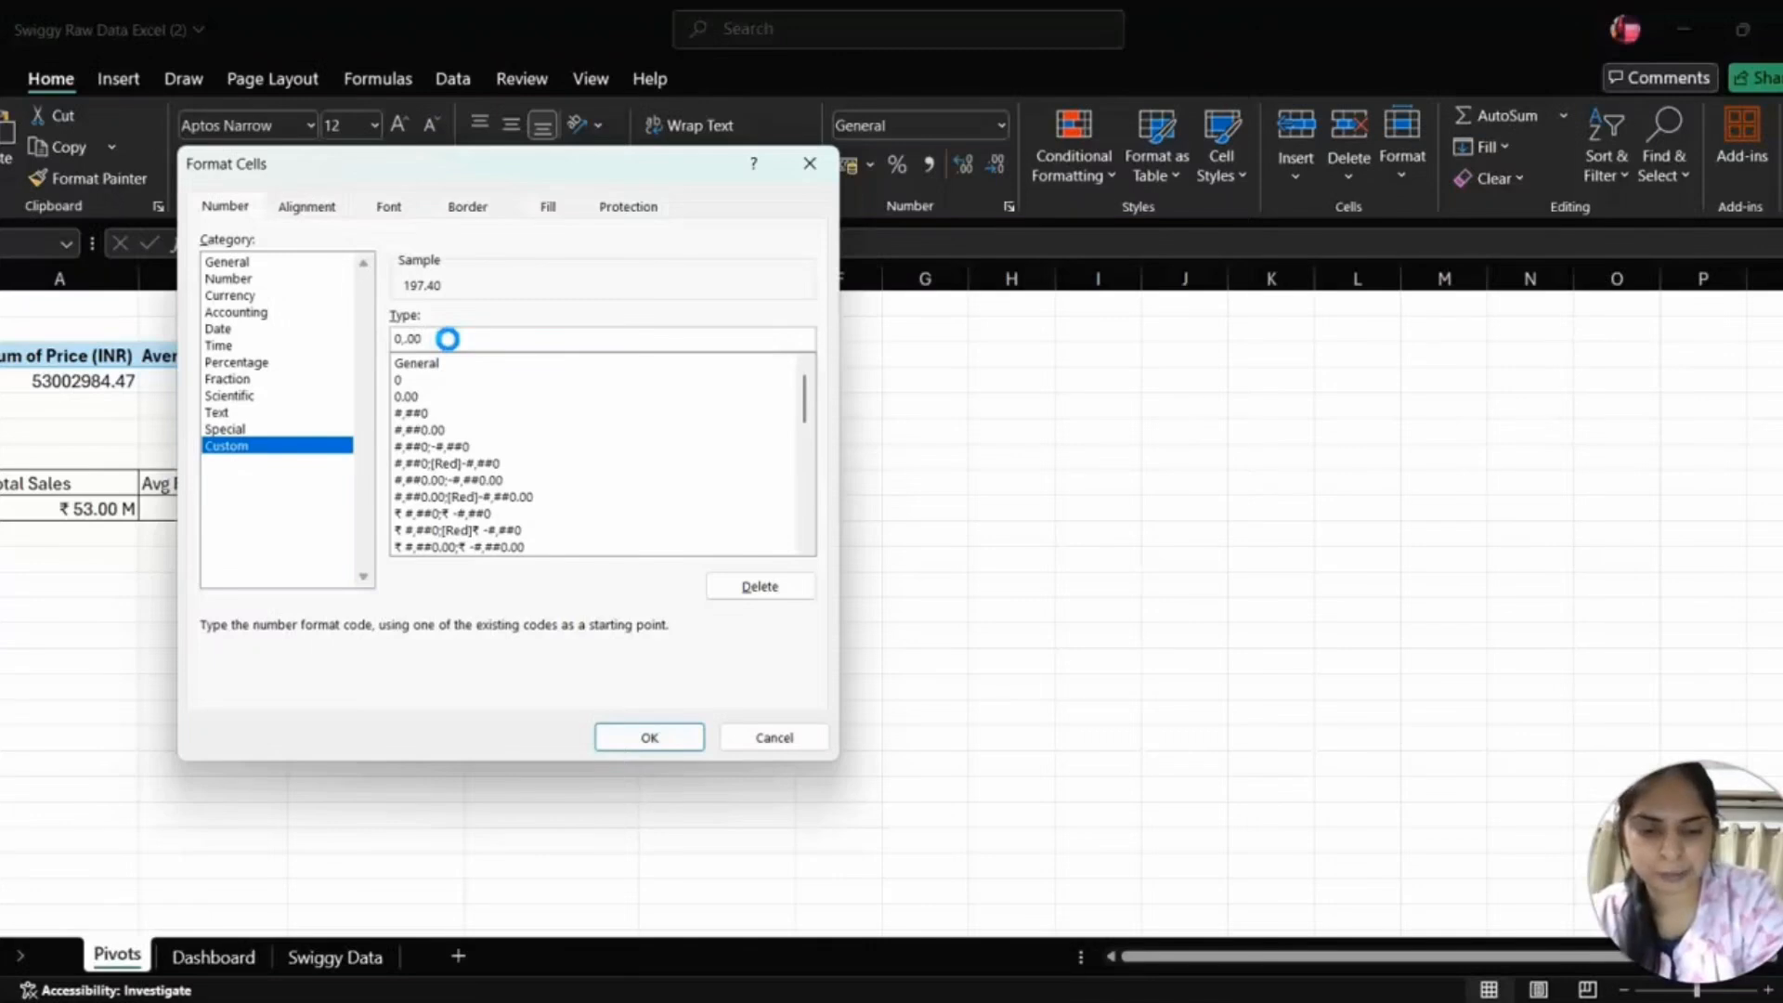
{"action": "type", "text": " \""}
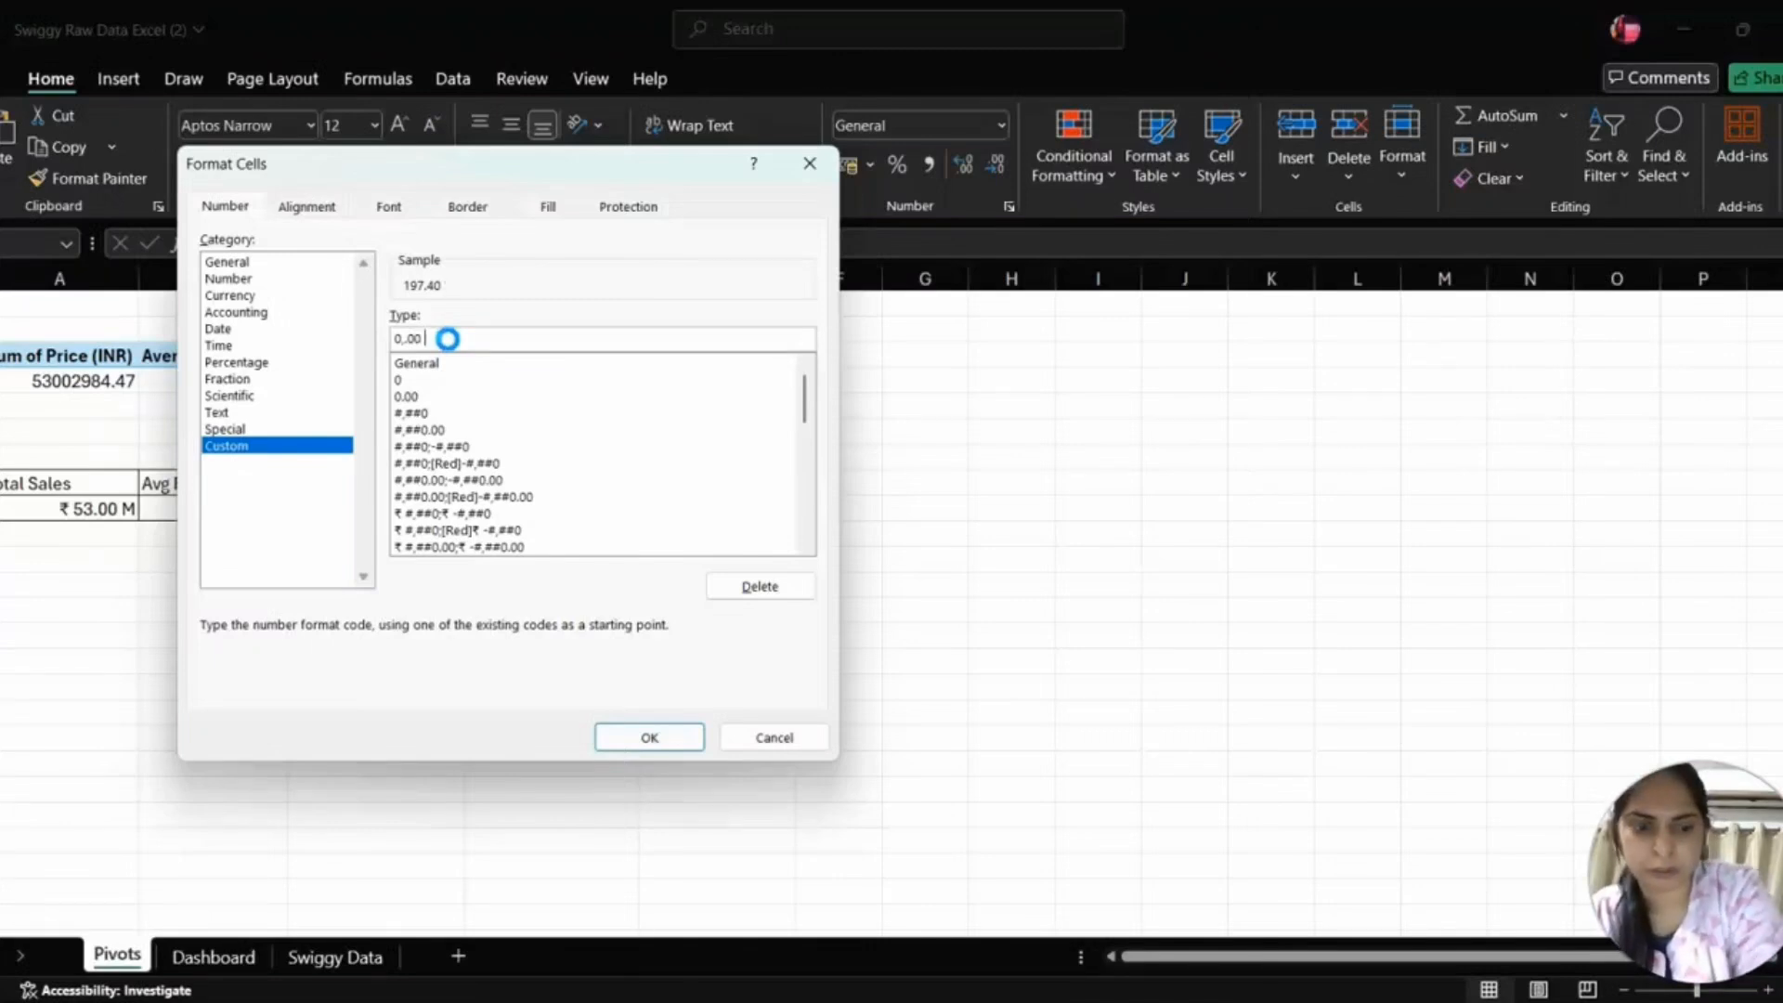
{"action": "key", "text": "BackSpace"}
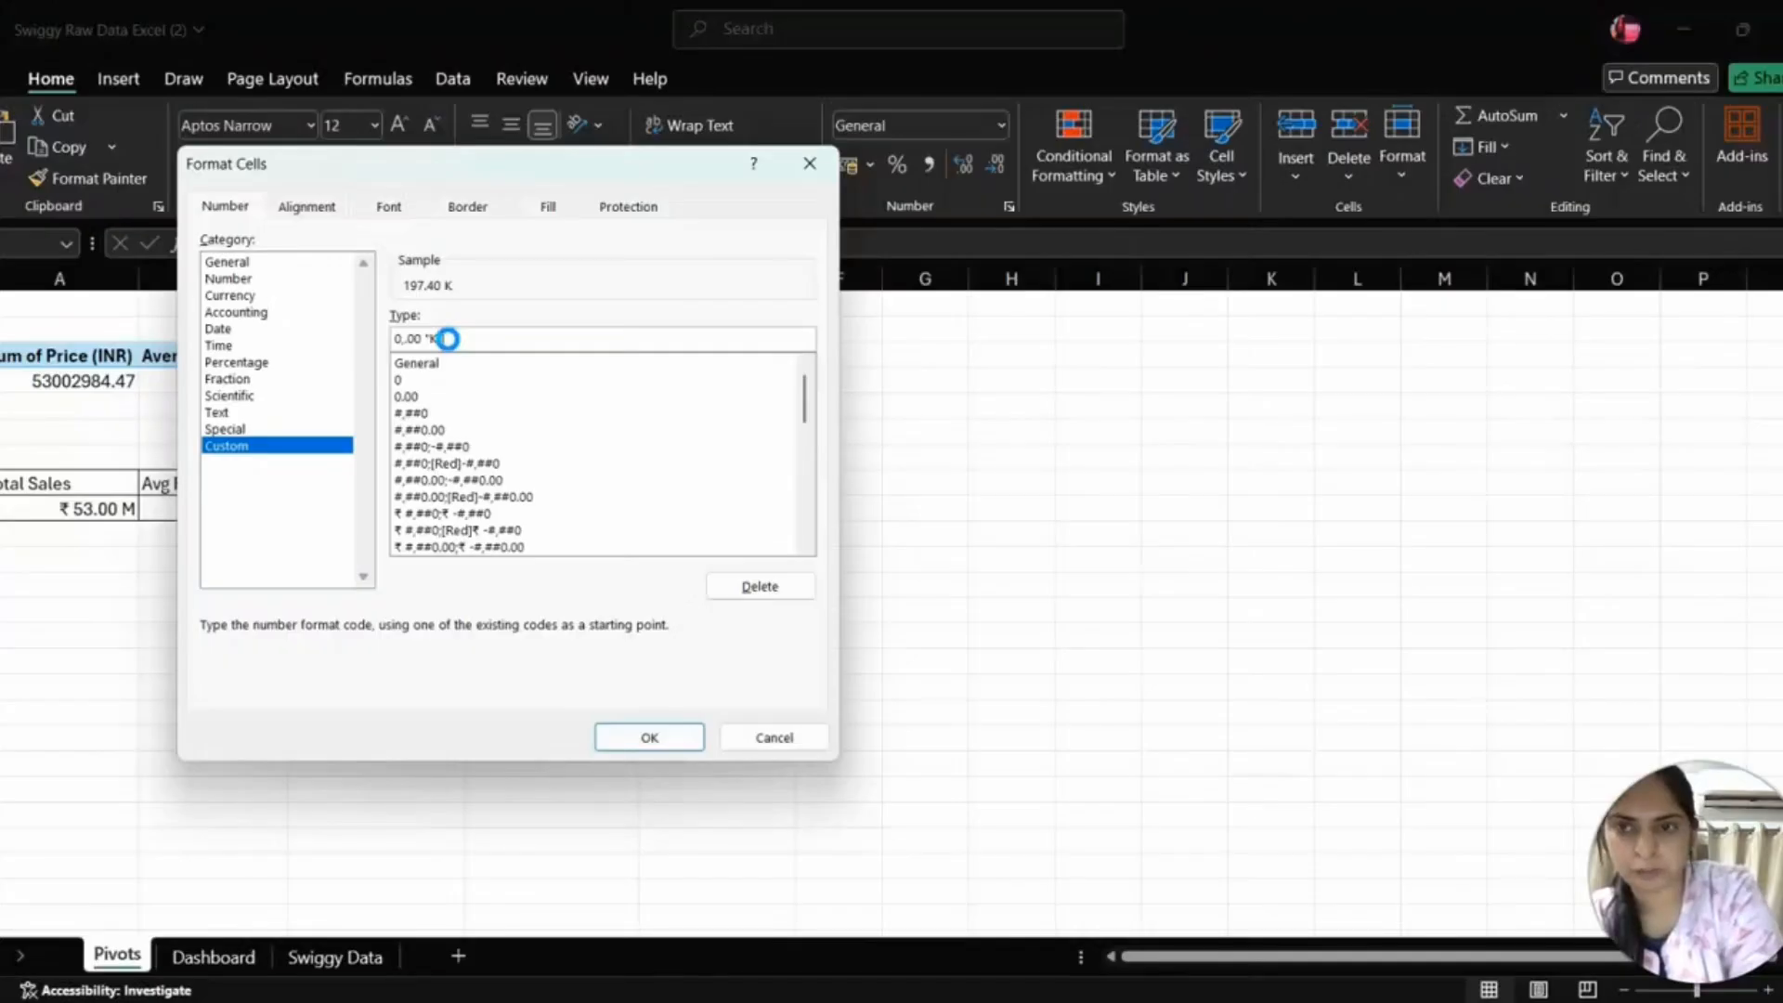
{"action": "key", "text": "Return"}
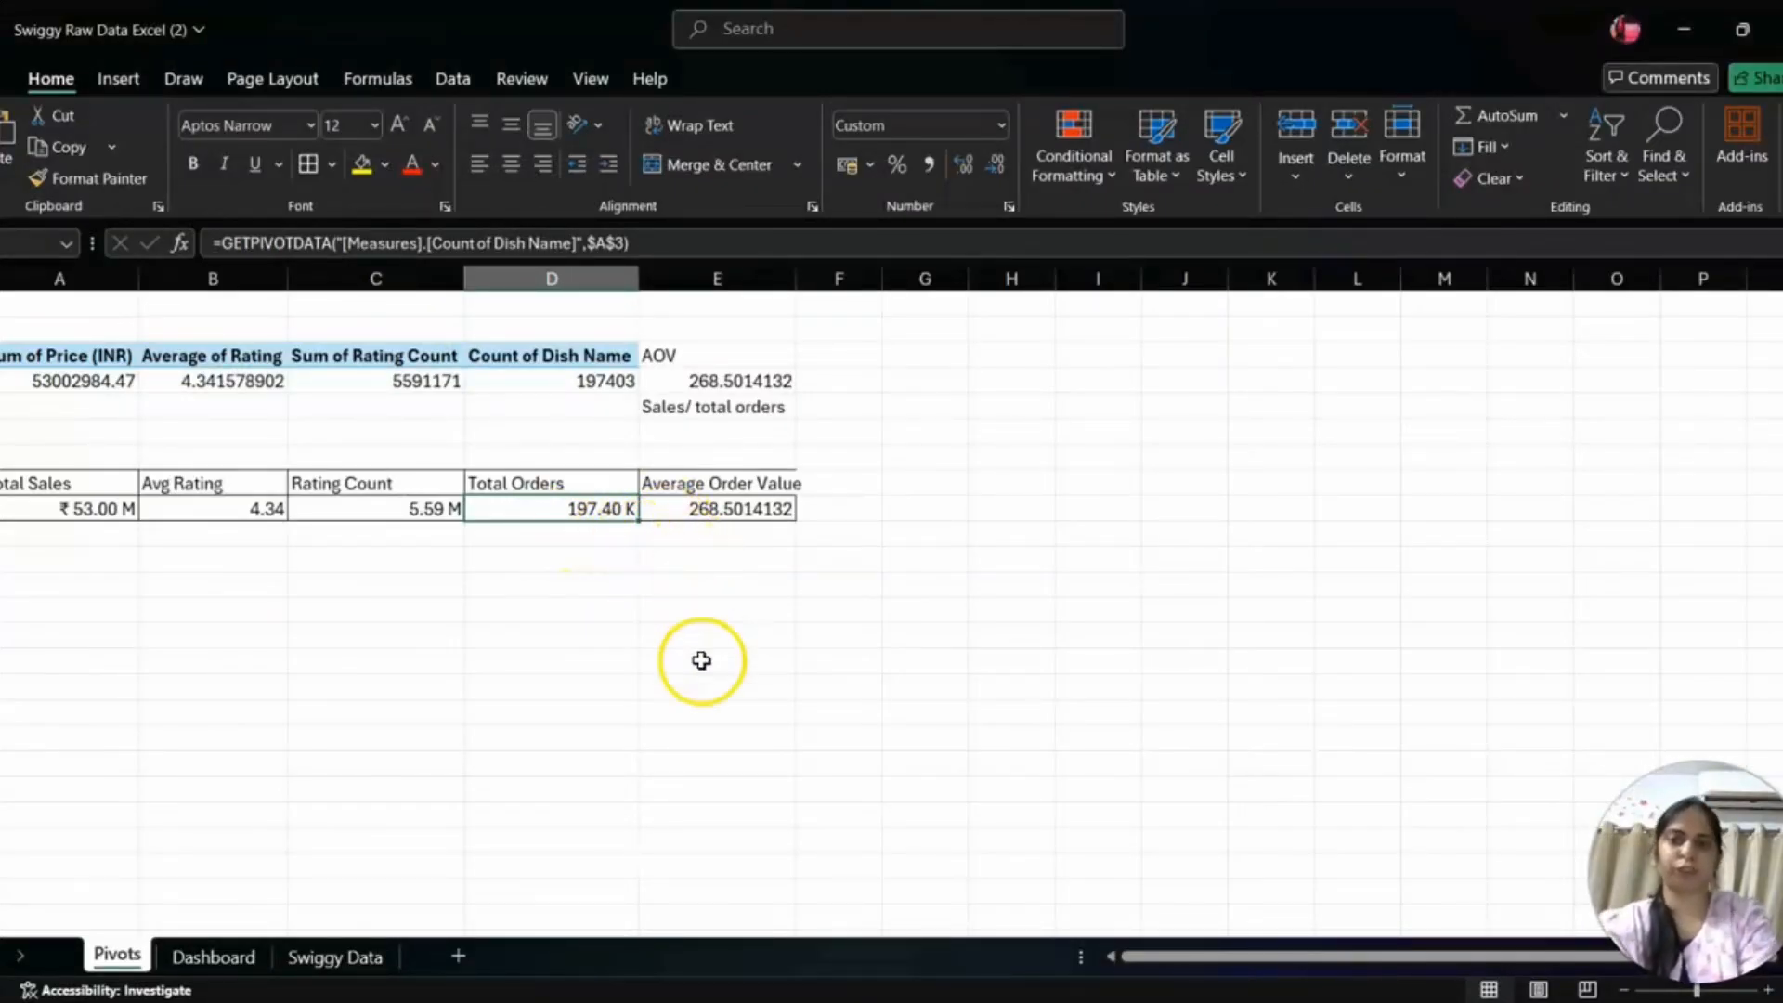
- Apply the custom number format ₹ 0.00 to the Average Order Value in the Pivots sheet's summary table
{"action": "key", "text": "Right"}
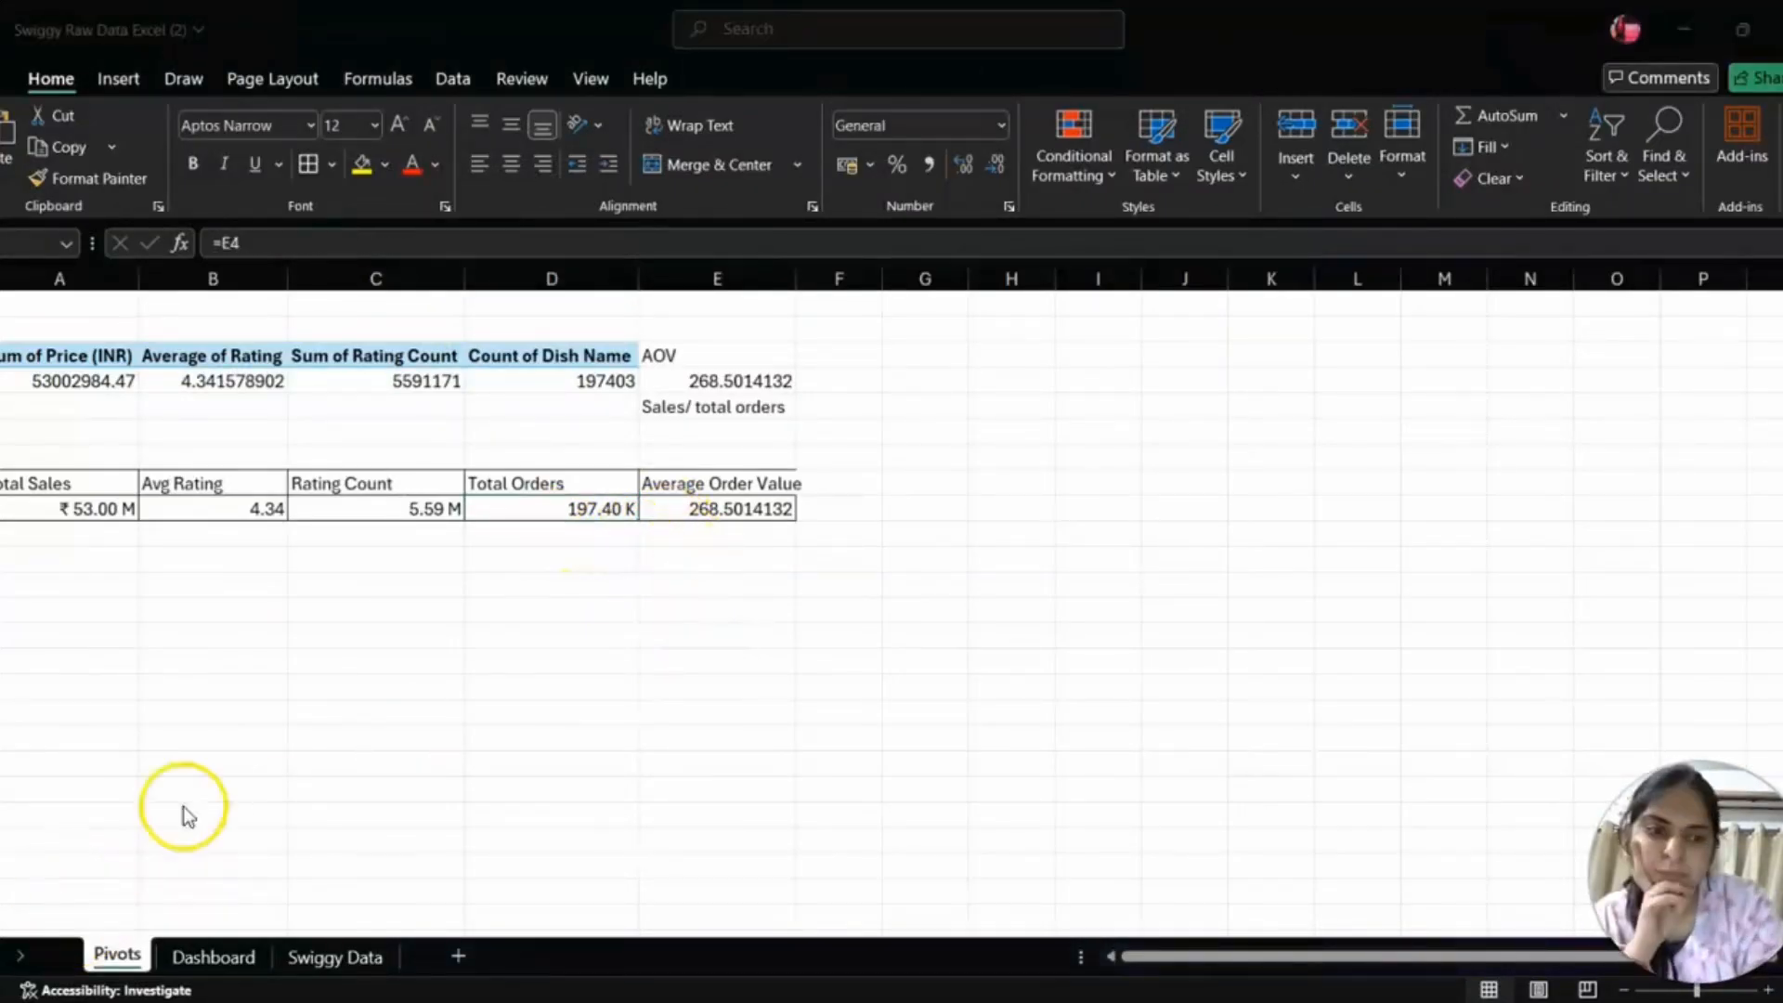
{"action": "left_click", "coordinate": [744, 509]}
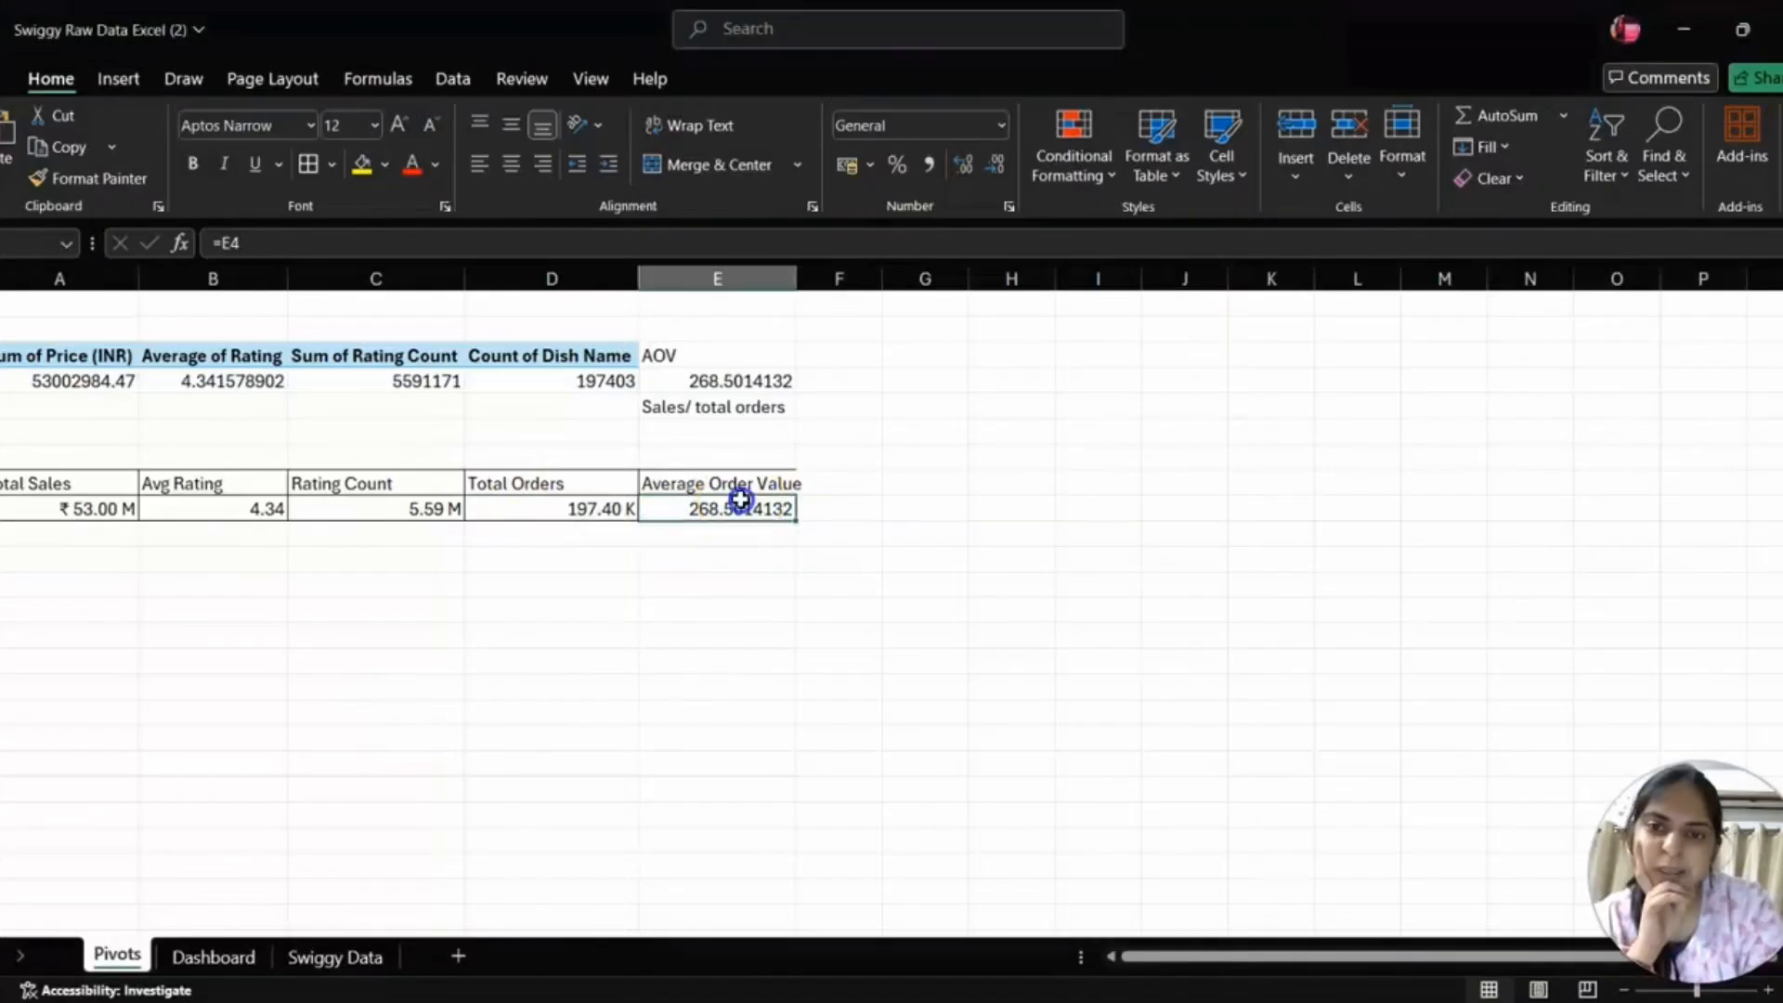
{"action": "left_click", "coordinate": [1006, 206]}
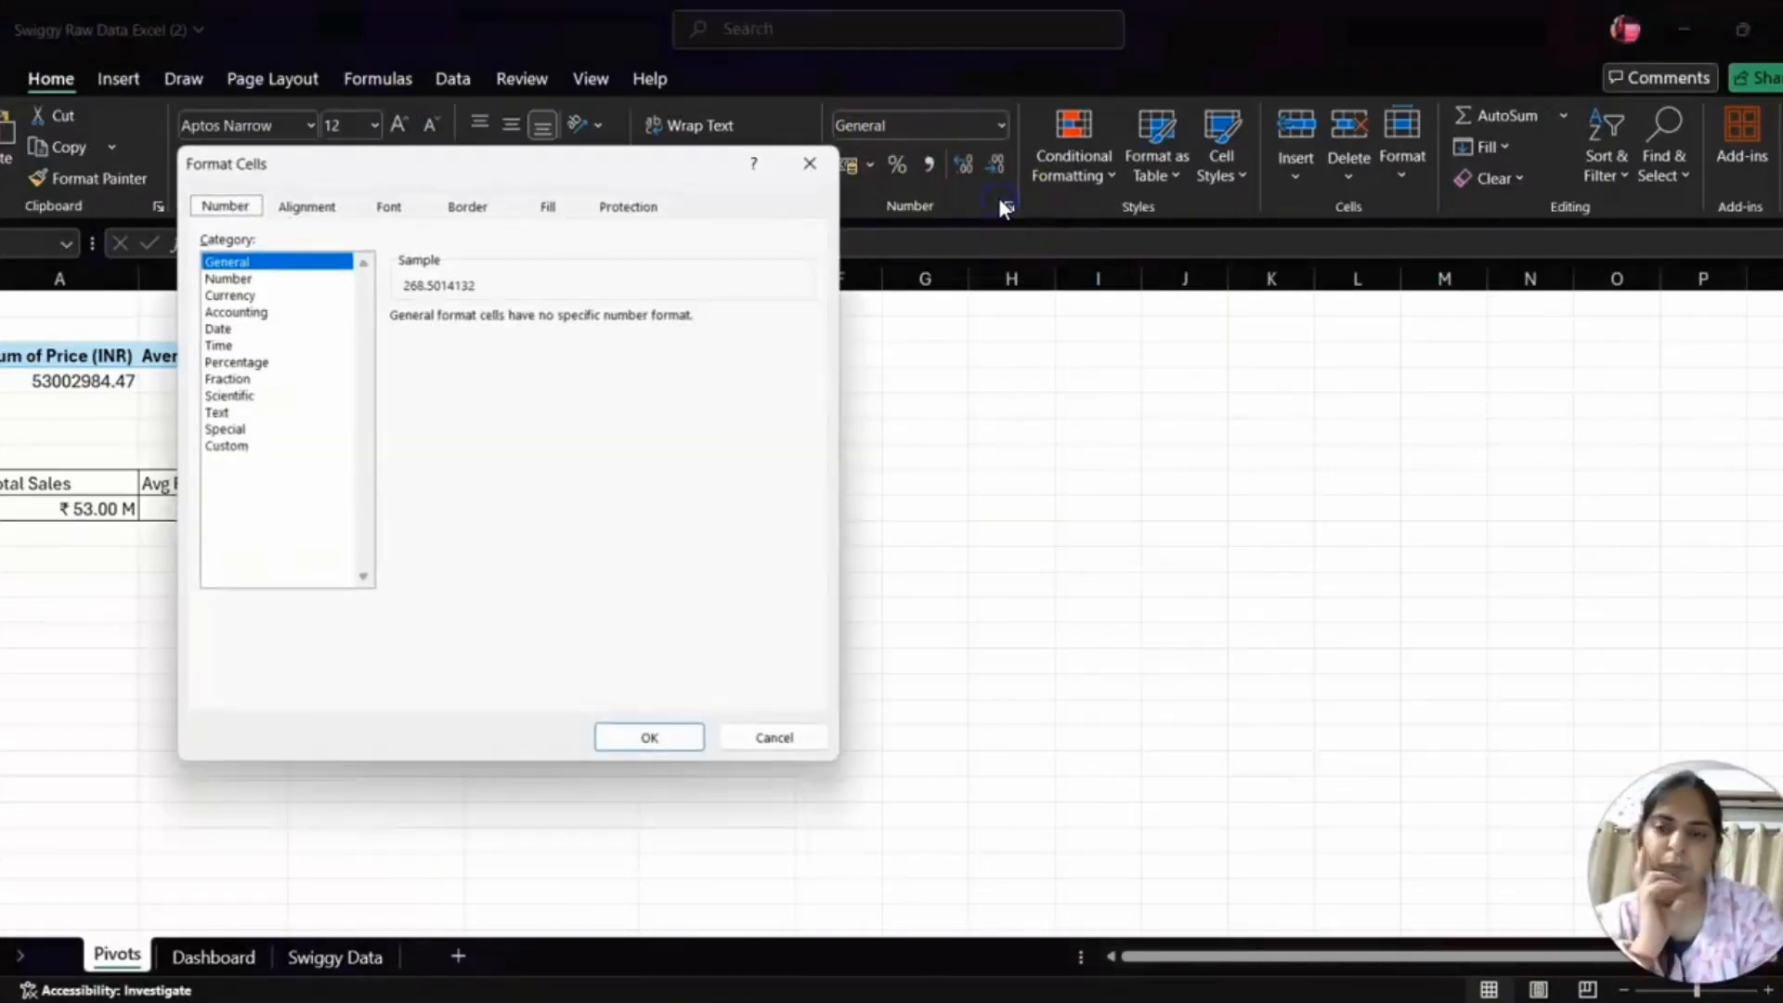
{"action": "left_click", "coordinate": [232, 448]}
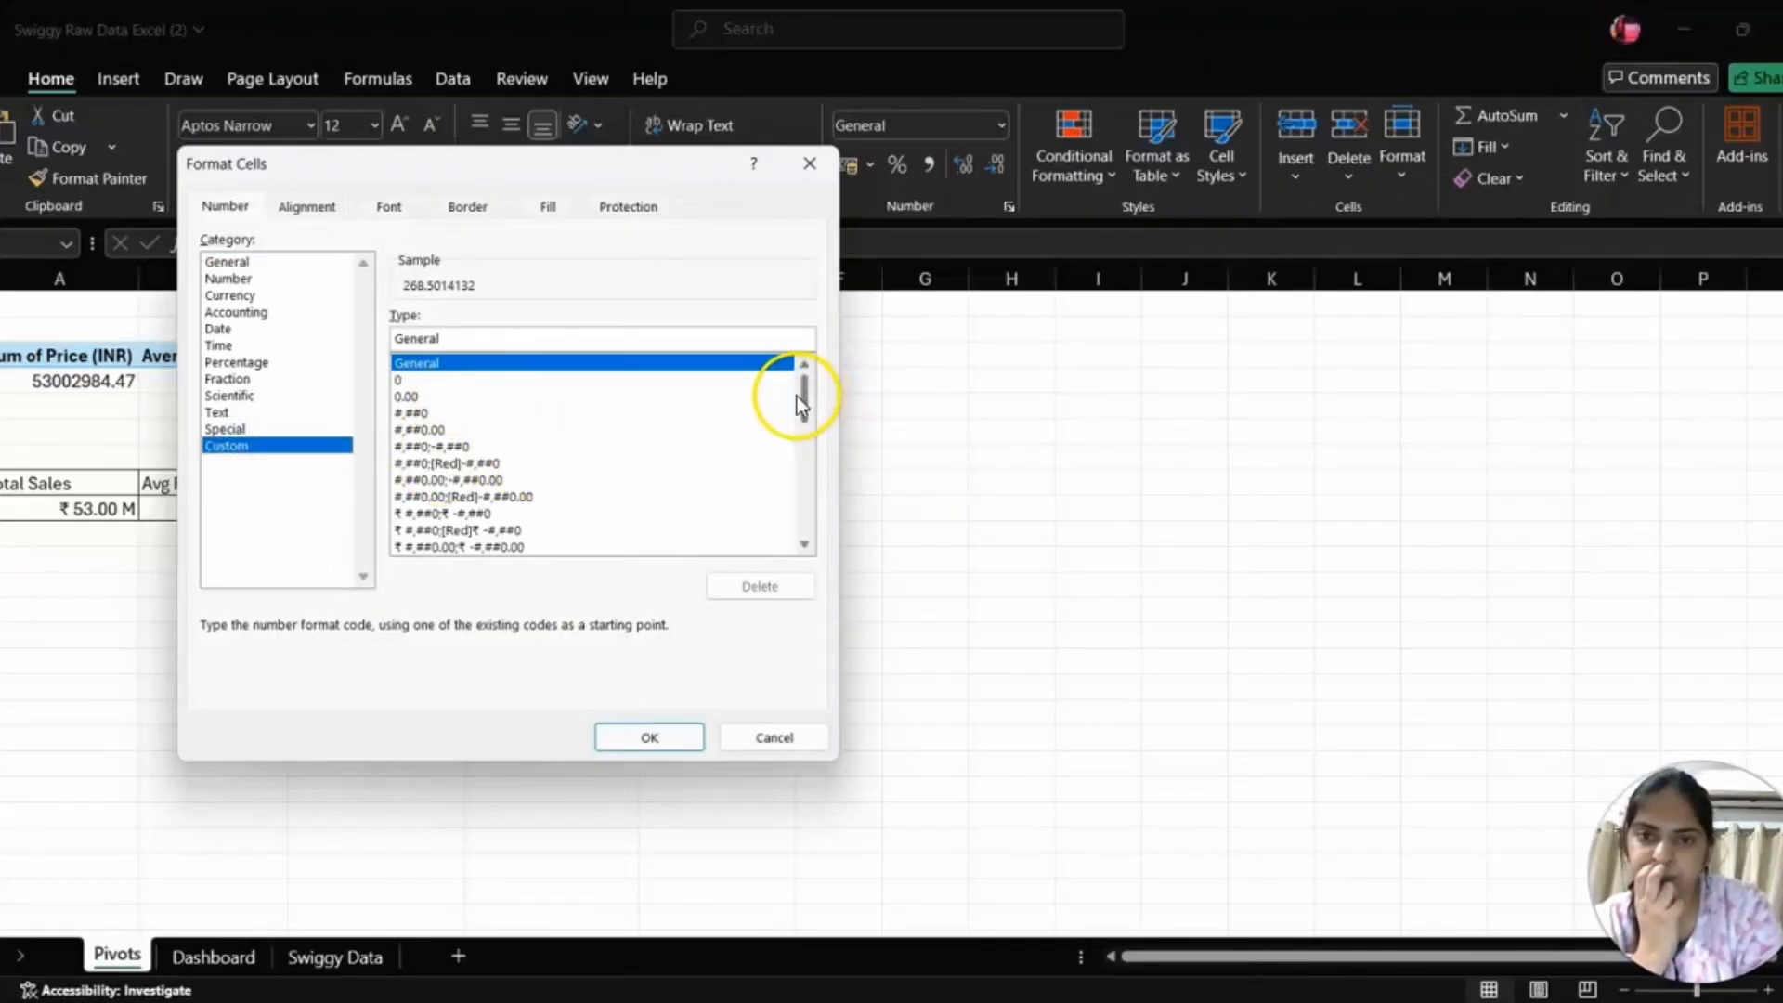
{"action": "left_click_drag", "start_coordinate": [804, 399], "coordinate": [783, 338]}
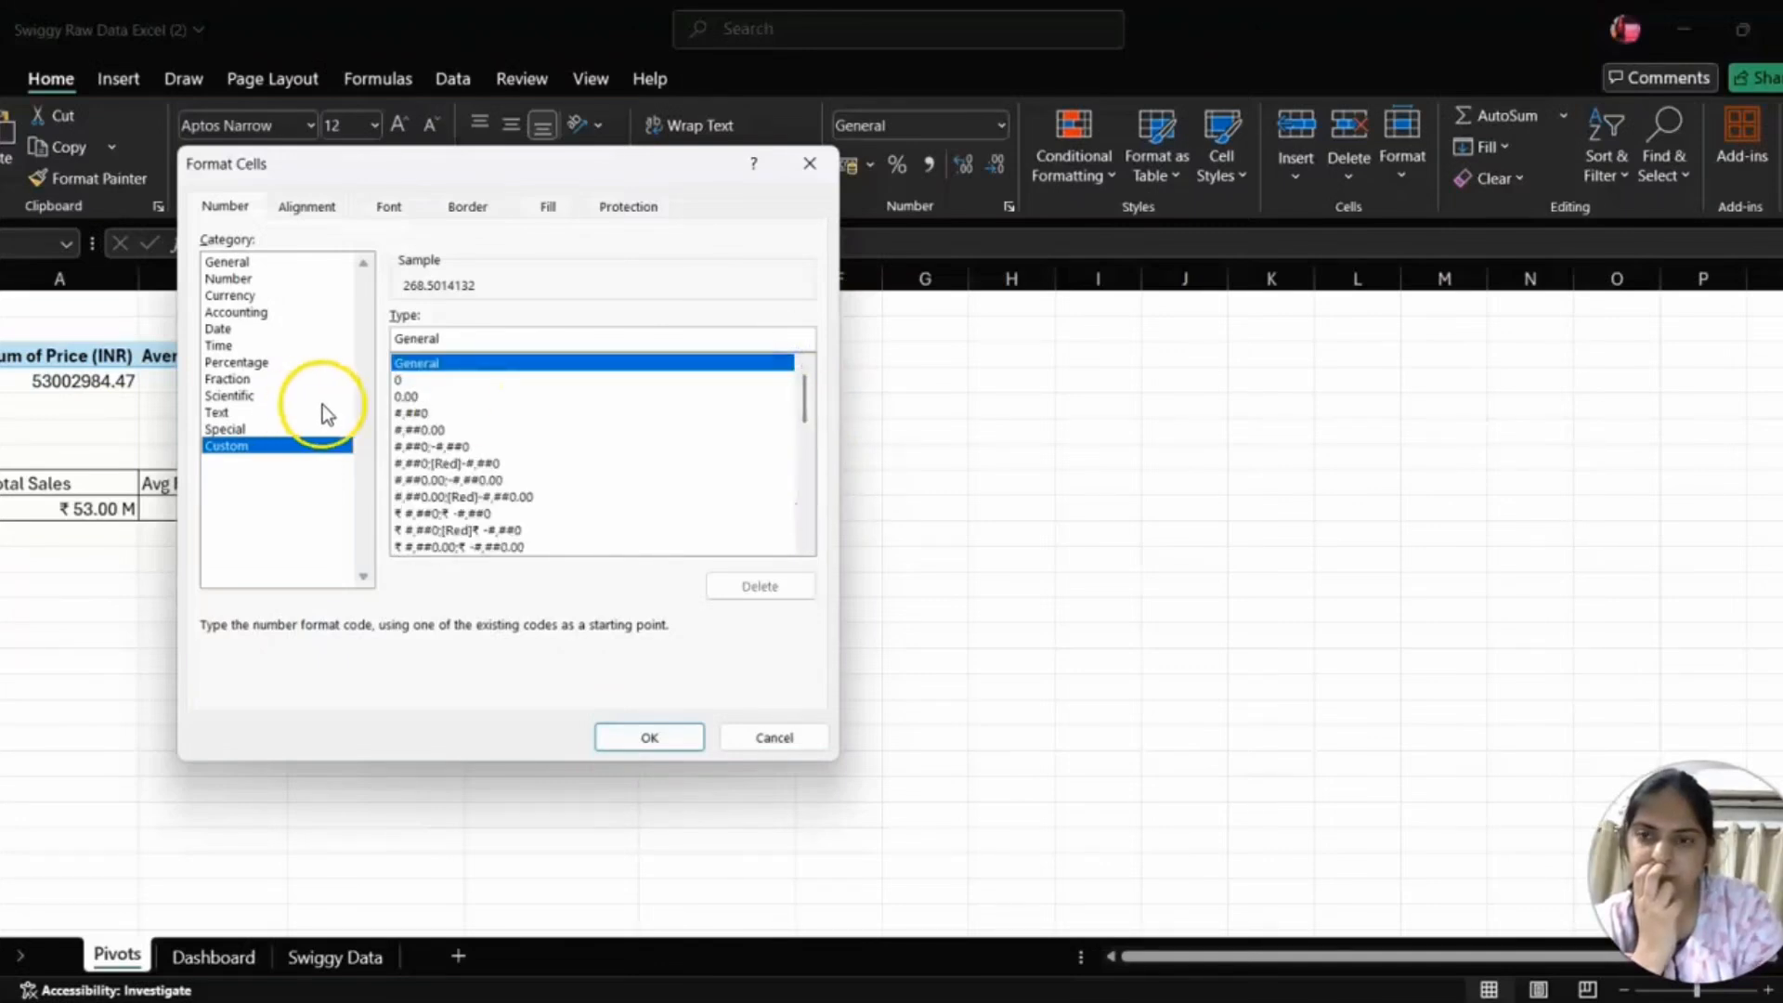
{"action": "left_click", "coordinate": [423, 401]}
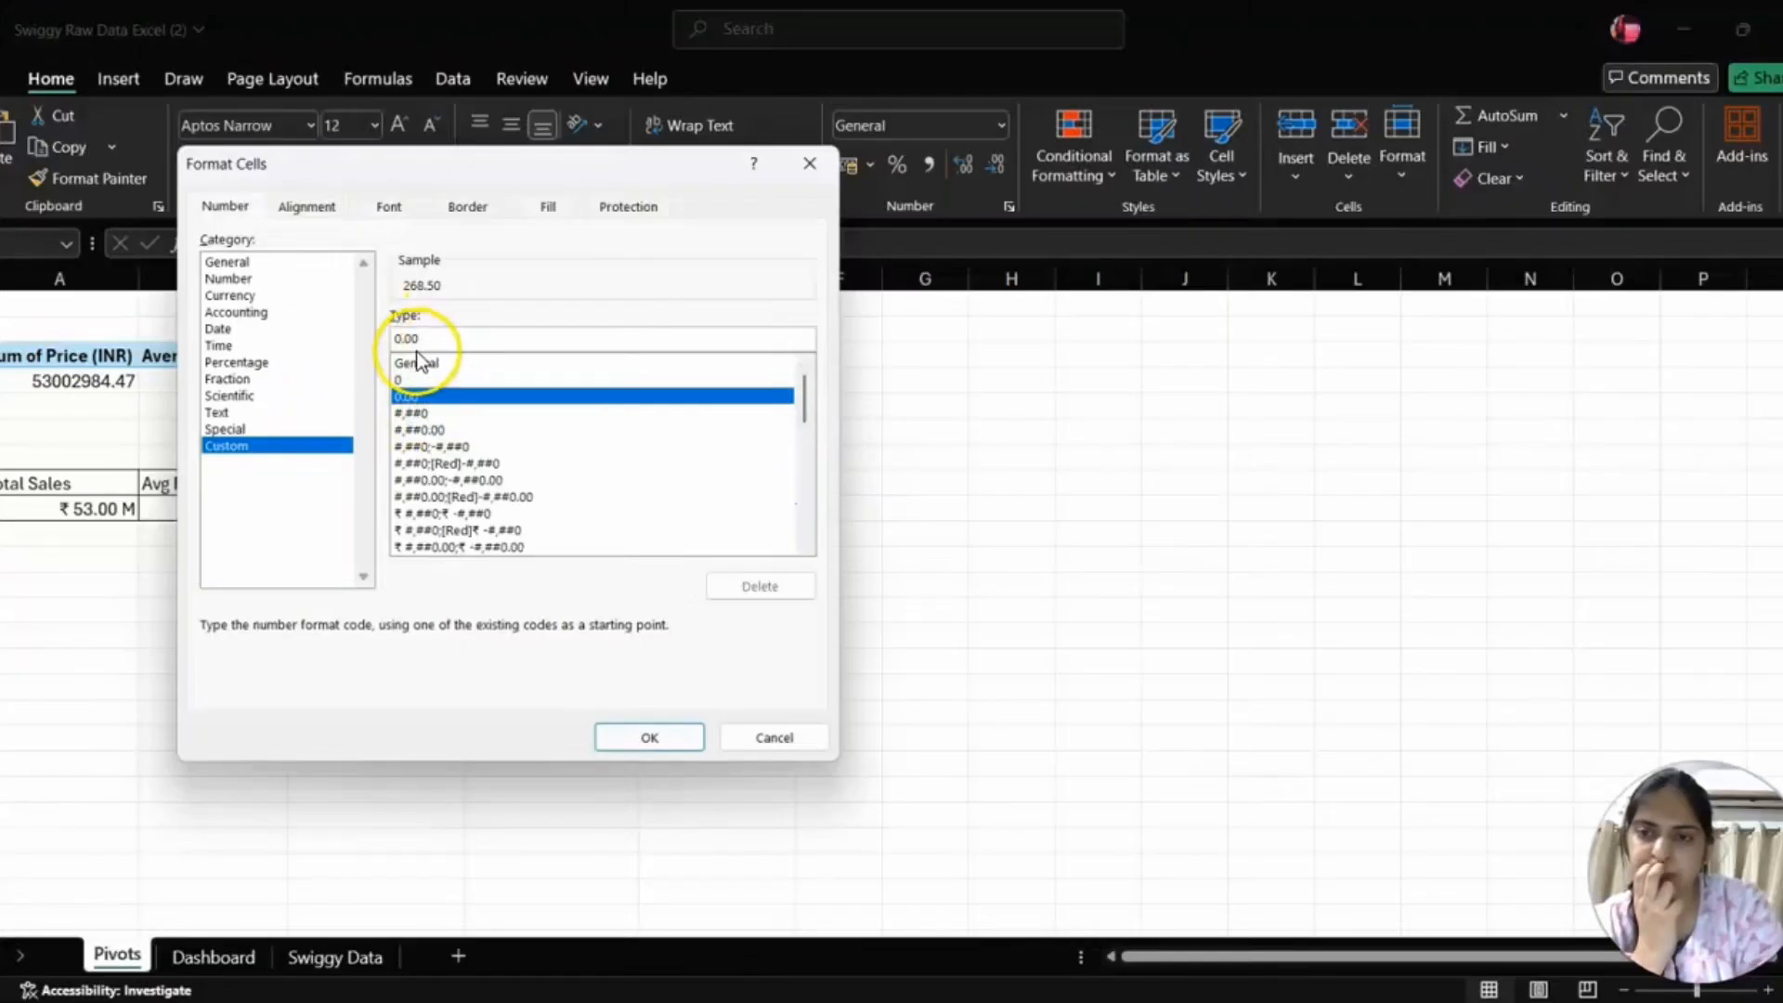
{"action": "scroll", "coordinate": [444, 537], "scroll_direction": "down", "scroll_amount": 1}
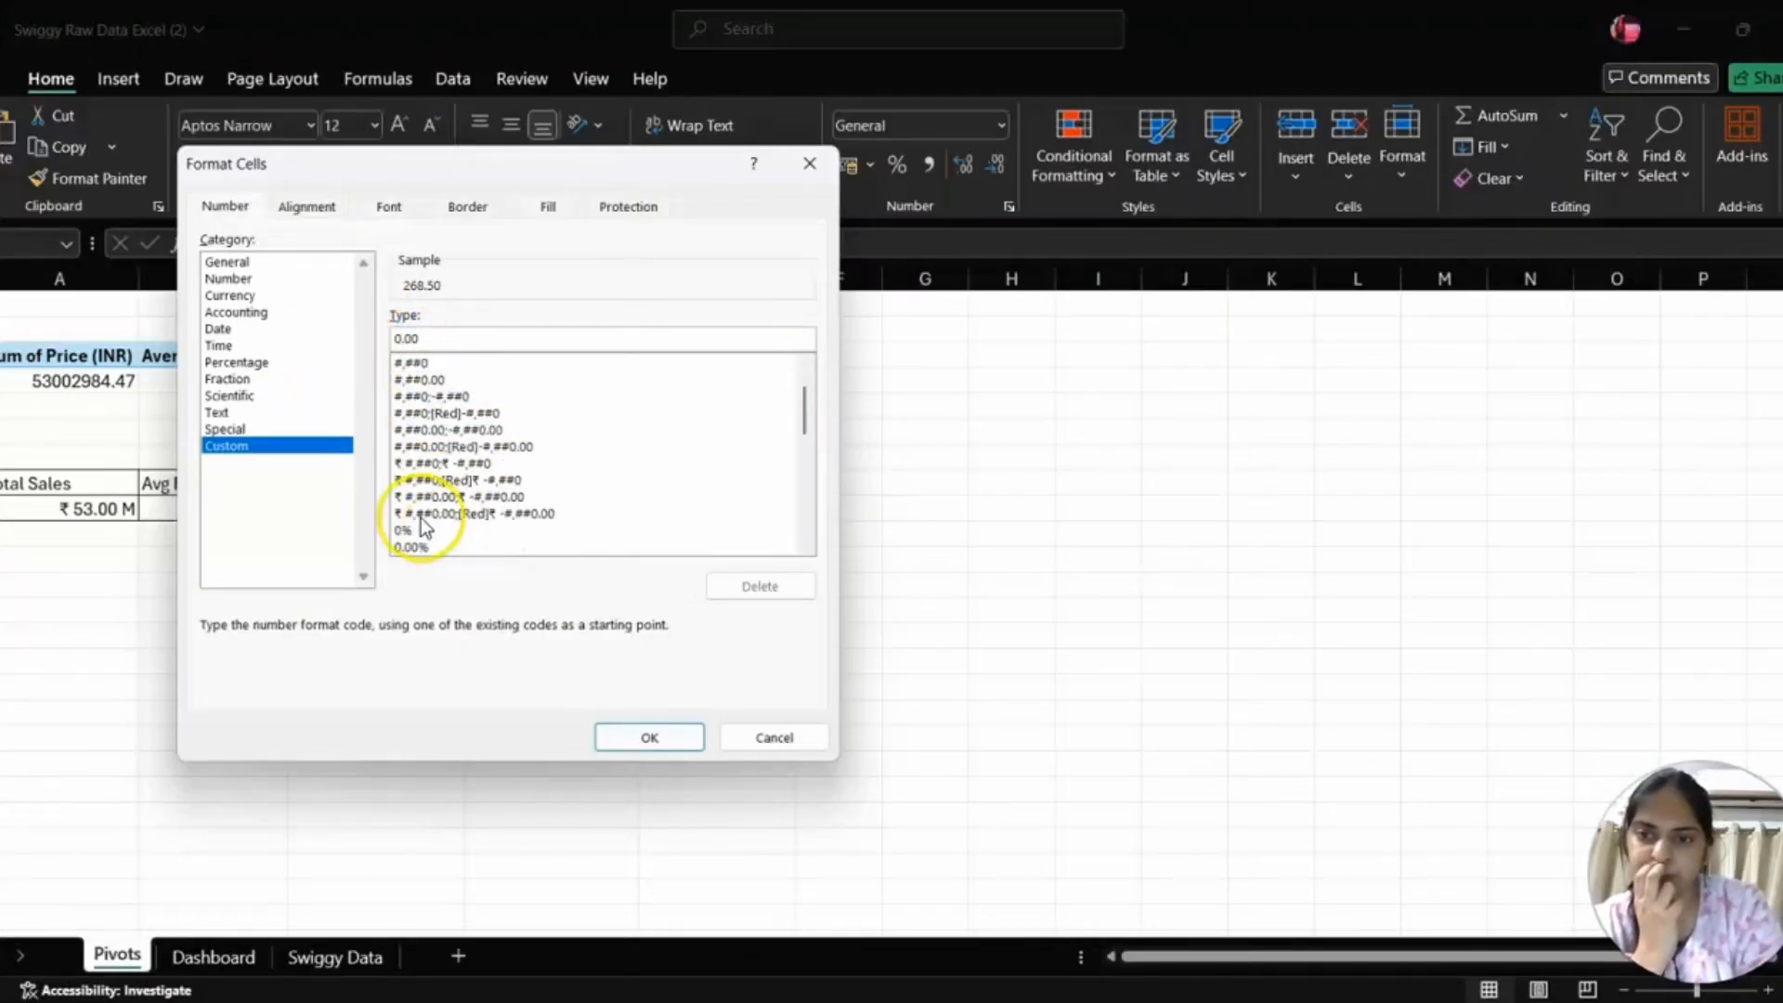
{"action": "left_click", "coordinate": [411, 516]}
{"action": "scroll", "coordinate": [413, 366], "scroll_direction": "up", "scroll_amount": 1}
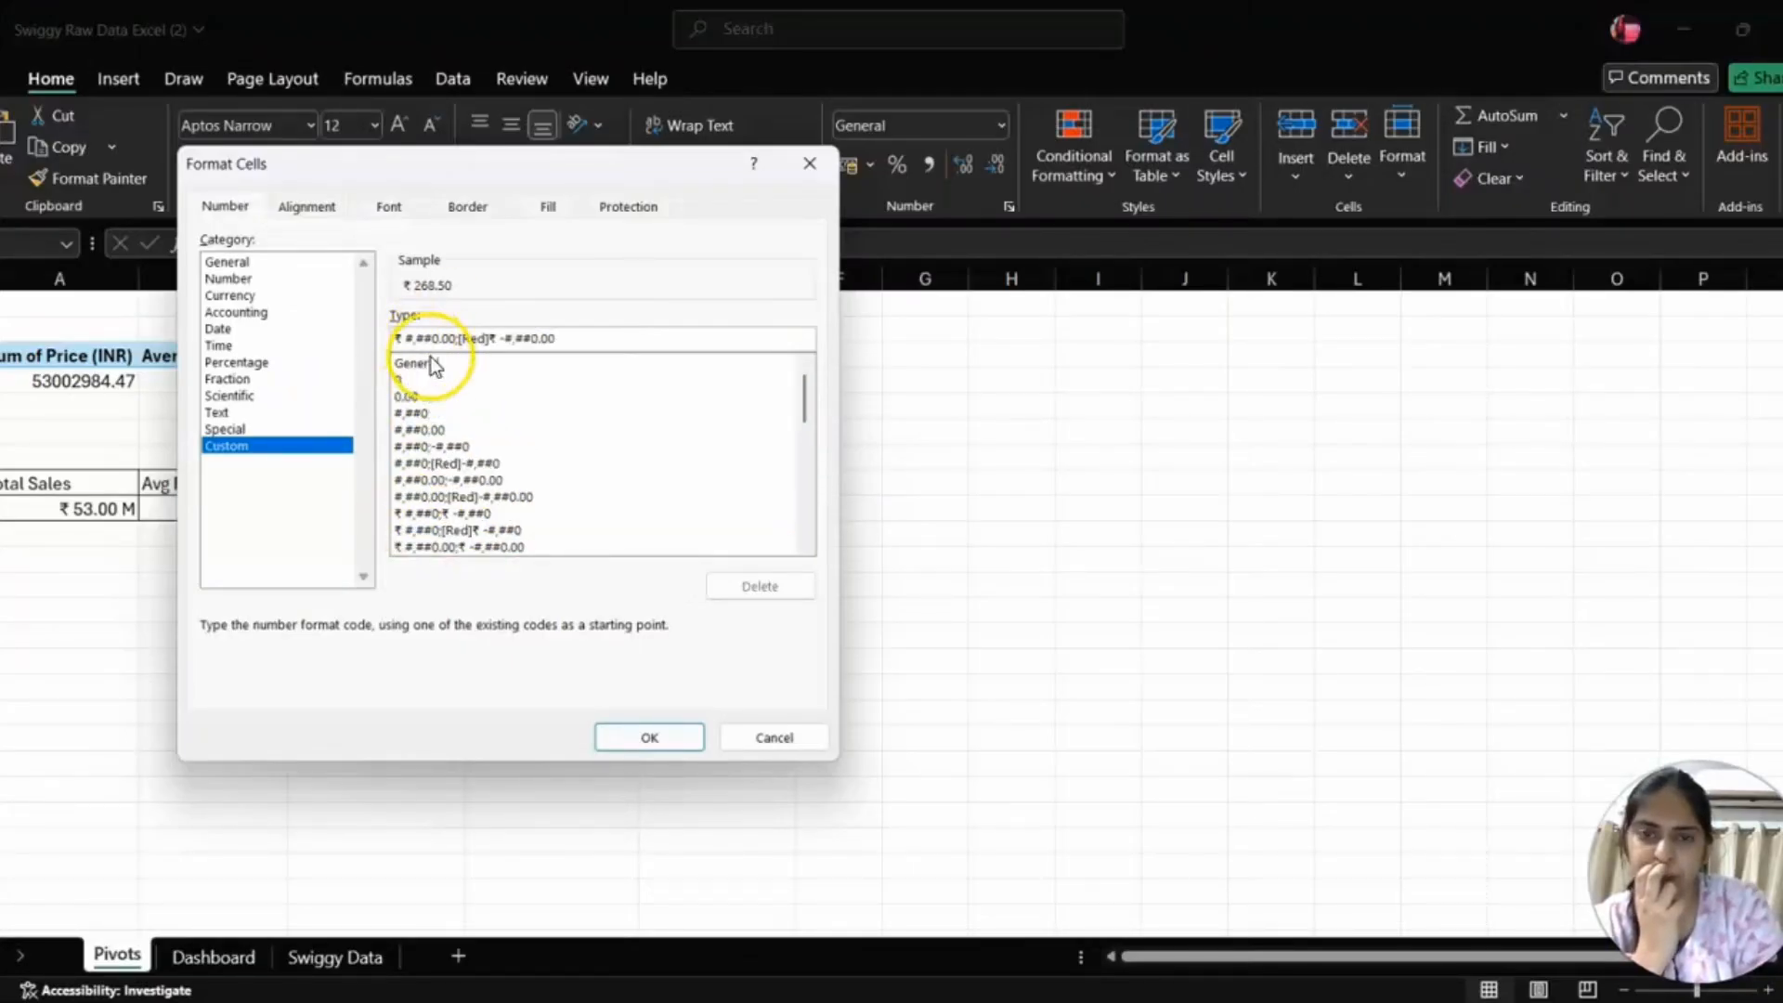
{"action": "left_click", "coordinate": [805, 369]}
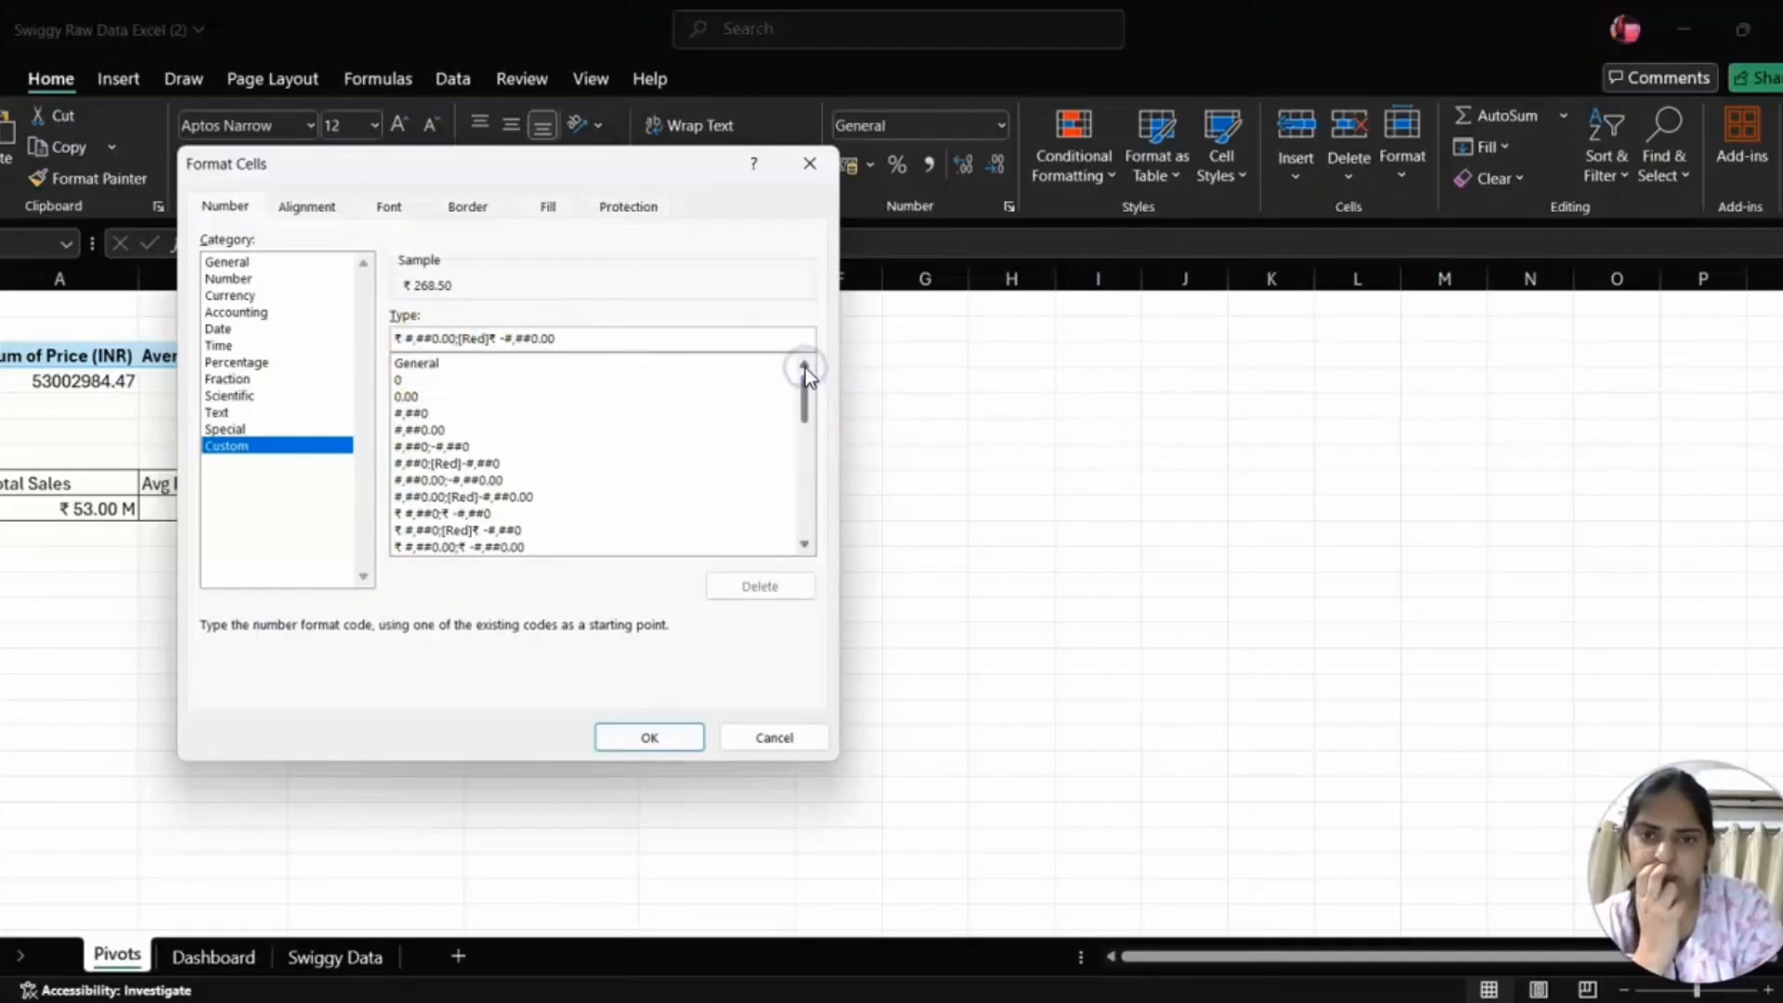
{"action": "left_click", "coordinate": [800, 329]}
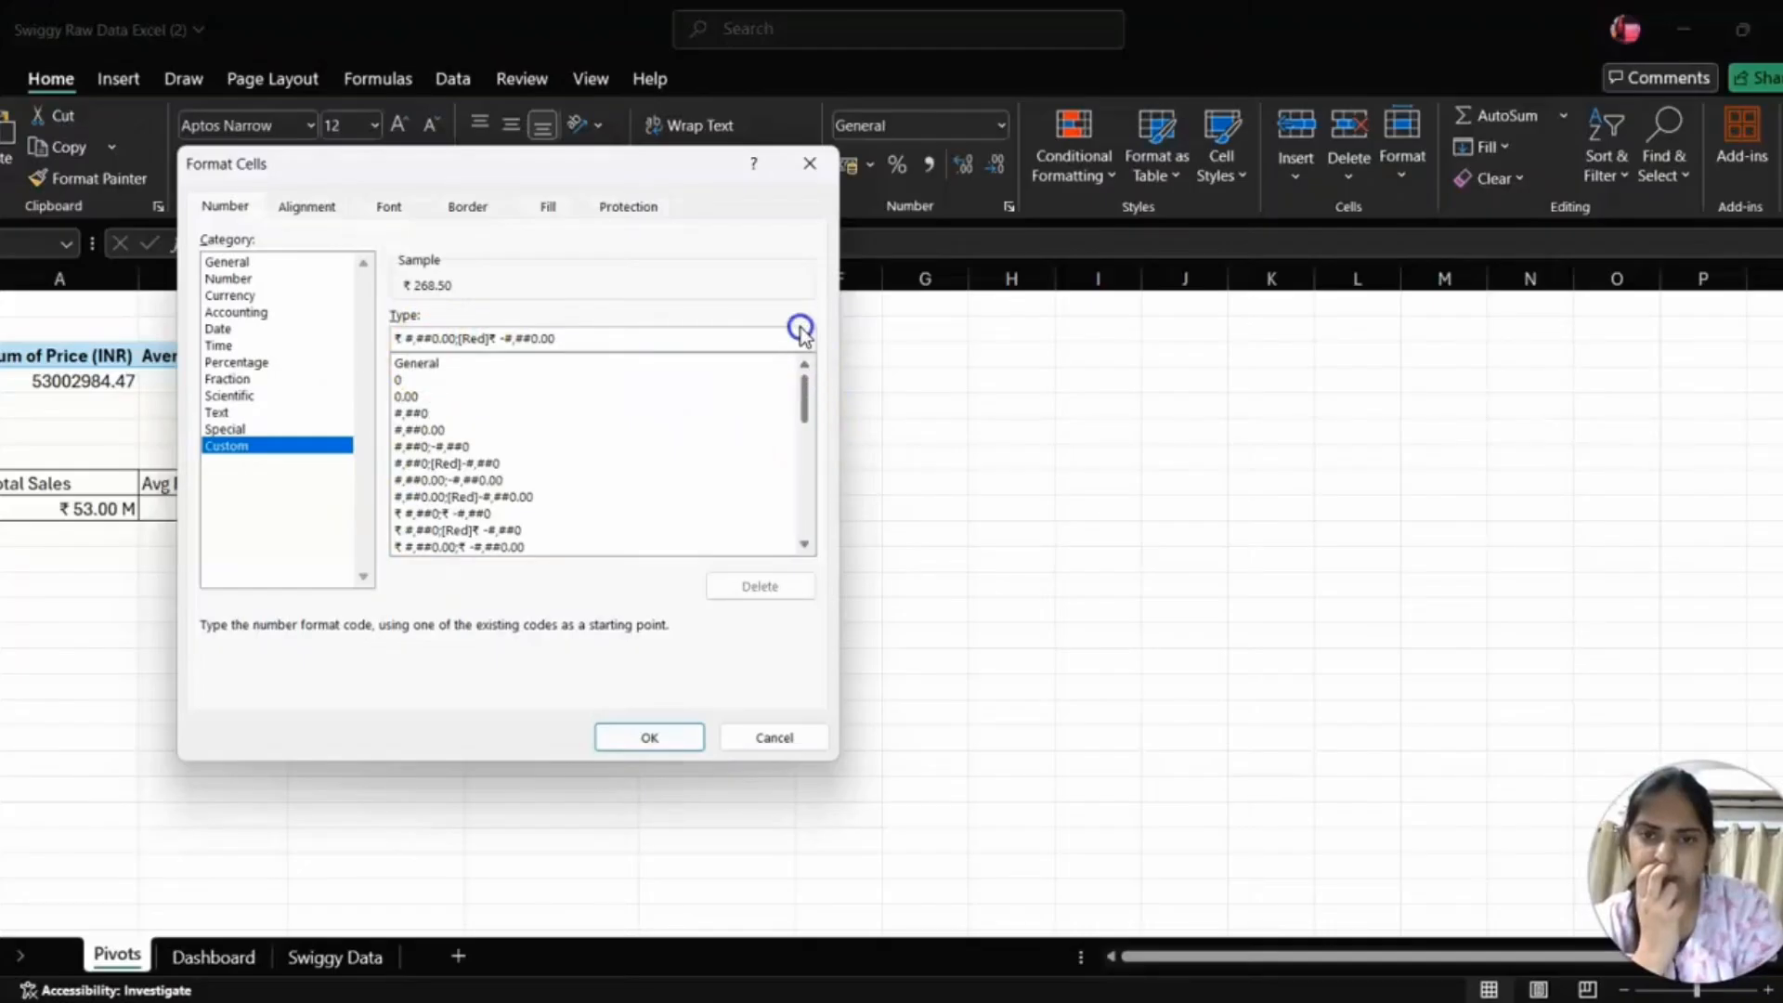
{"action": "left_click", "coordinate": [409, 398]}
{"action": "left_click", "coordinate": [398, 338]}
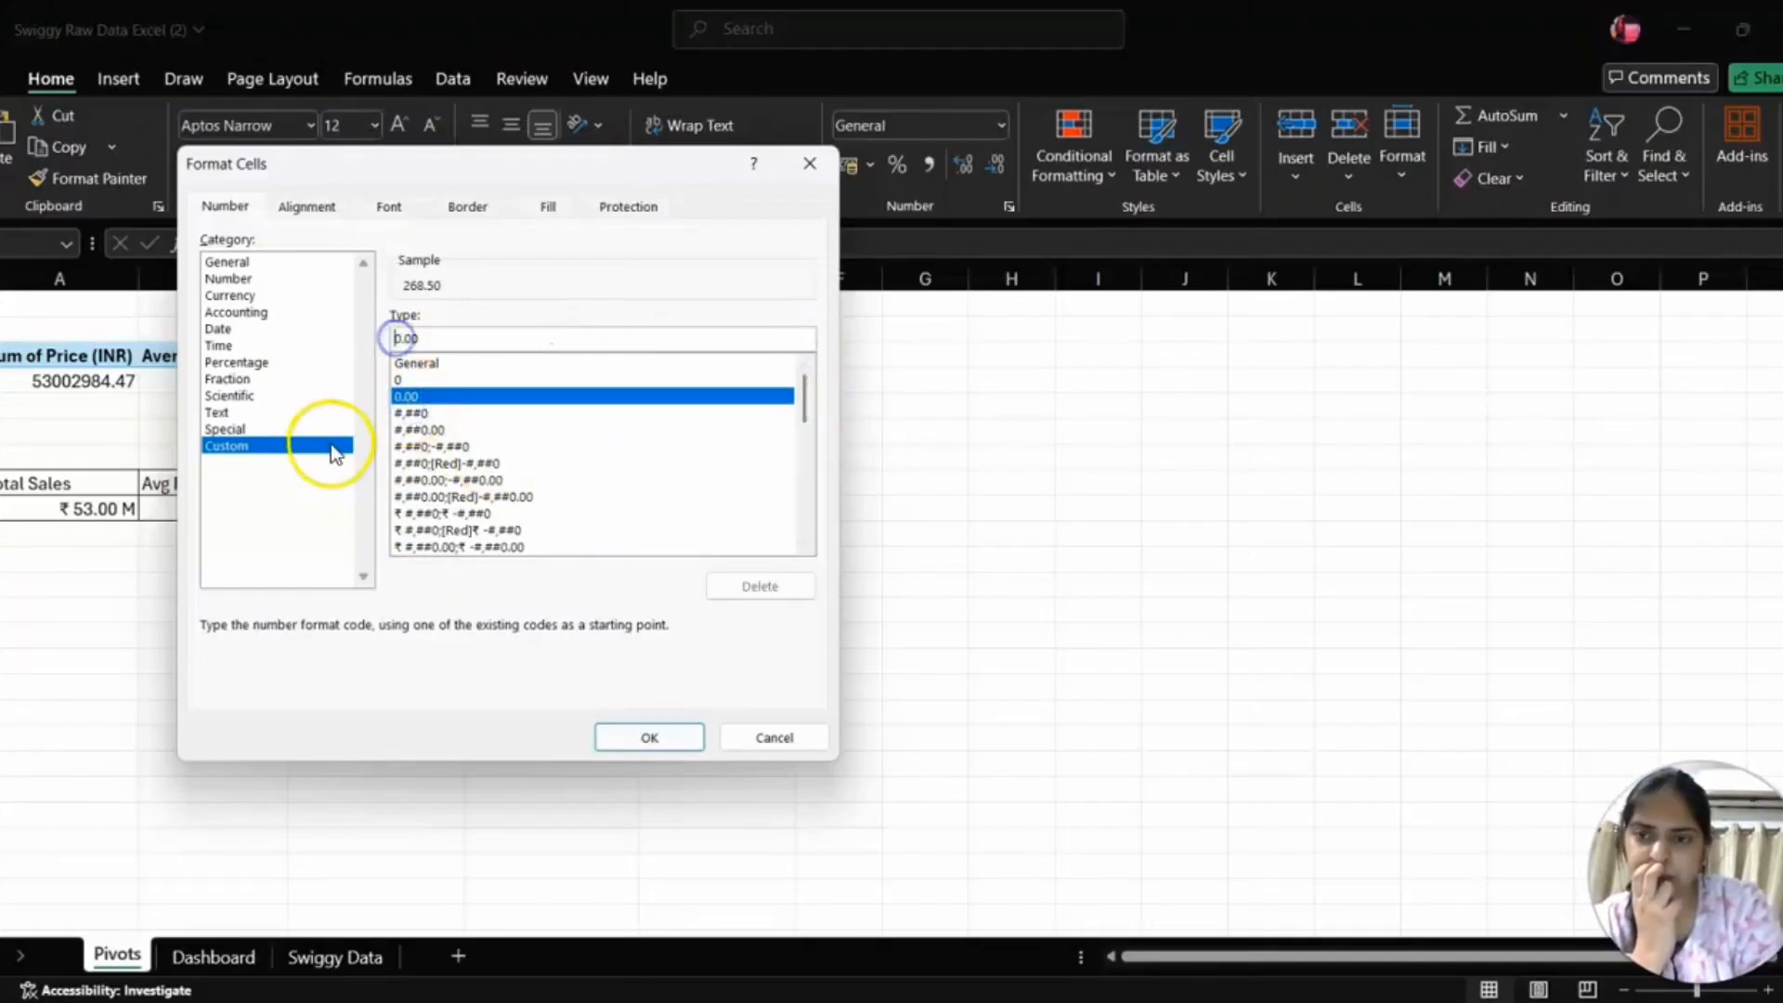
{"action": "type", "text": "₹"}
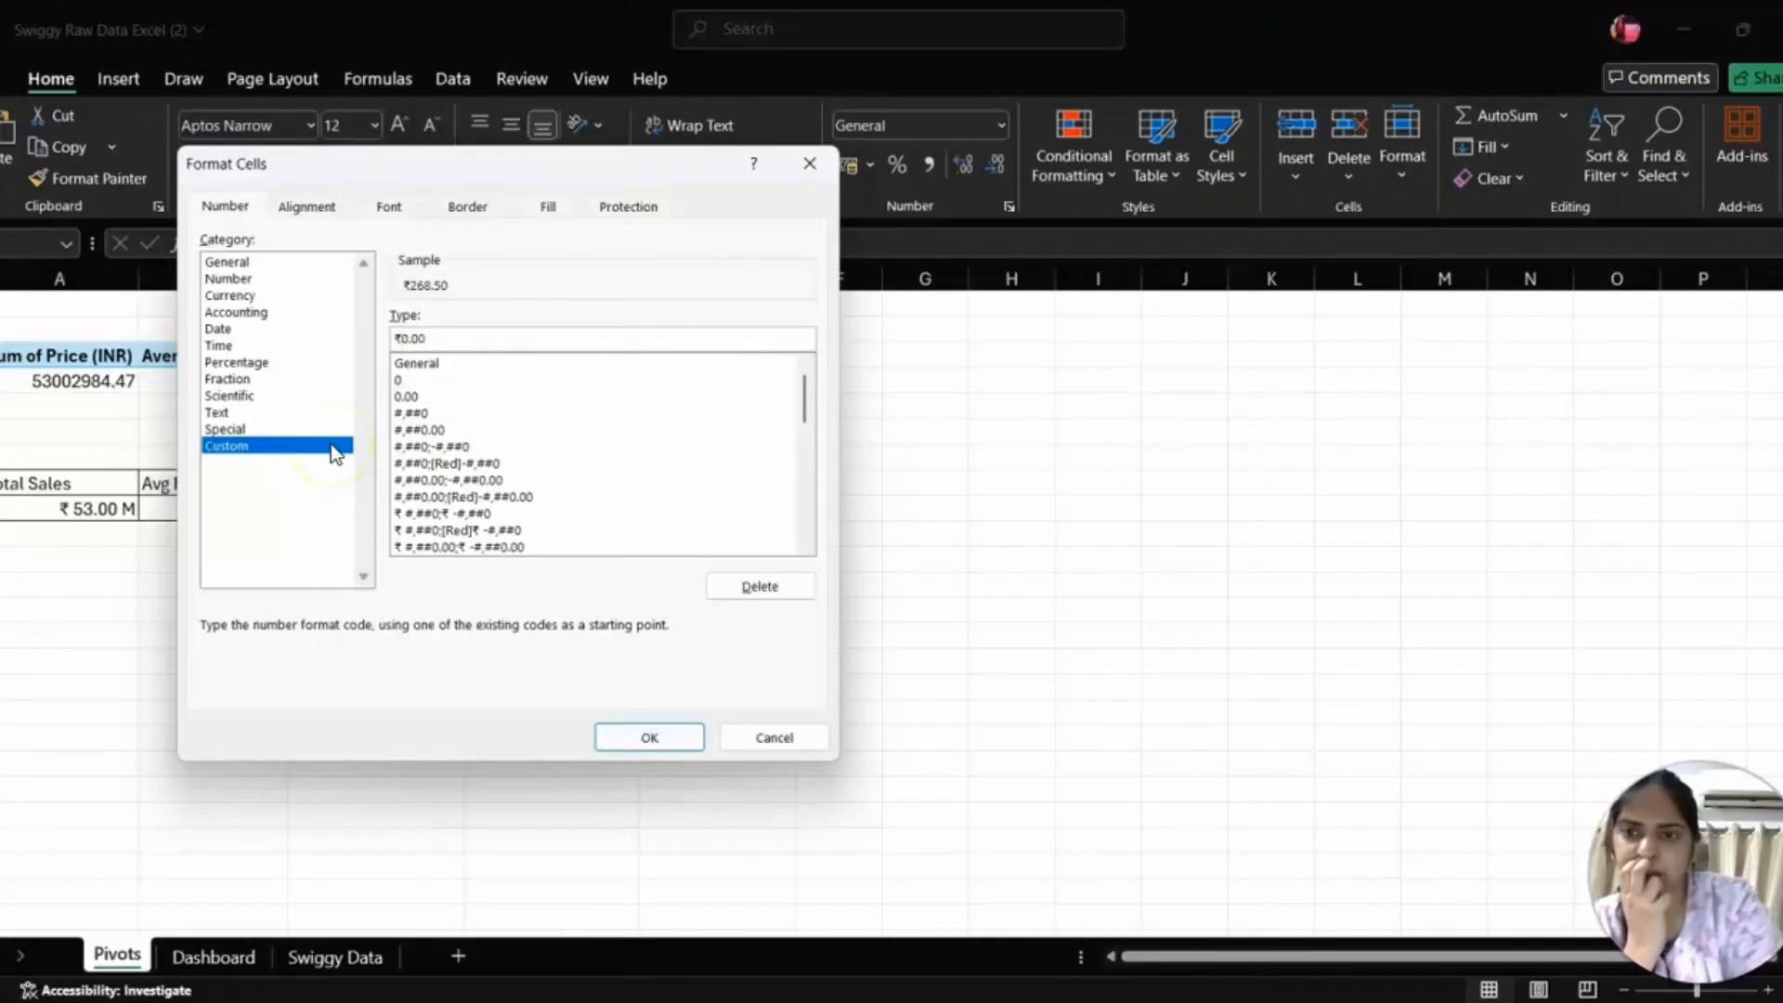
{"action": "left_click", "coordinate": [653, 737]}
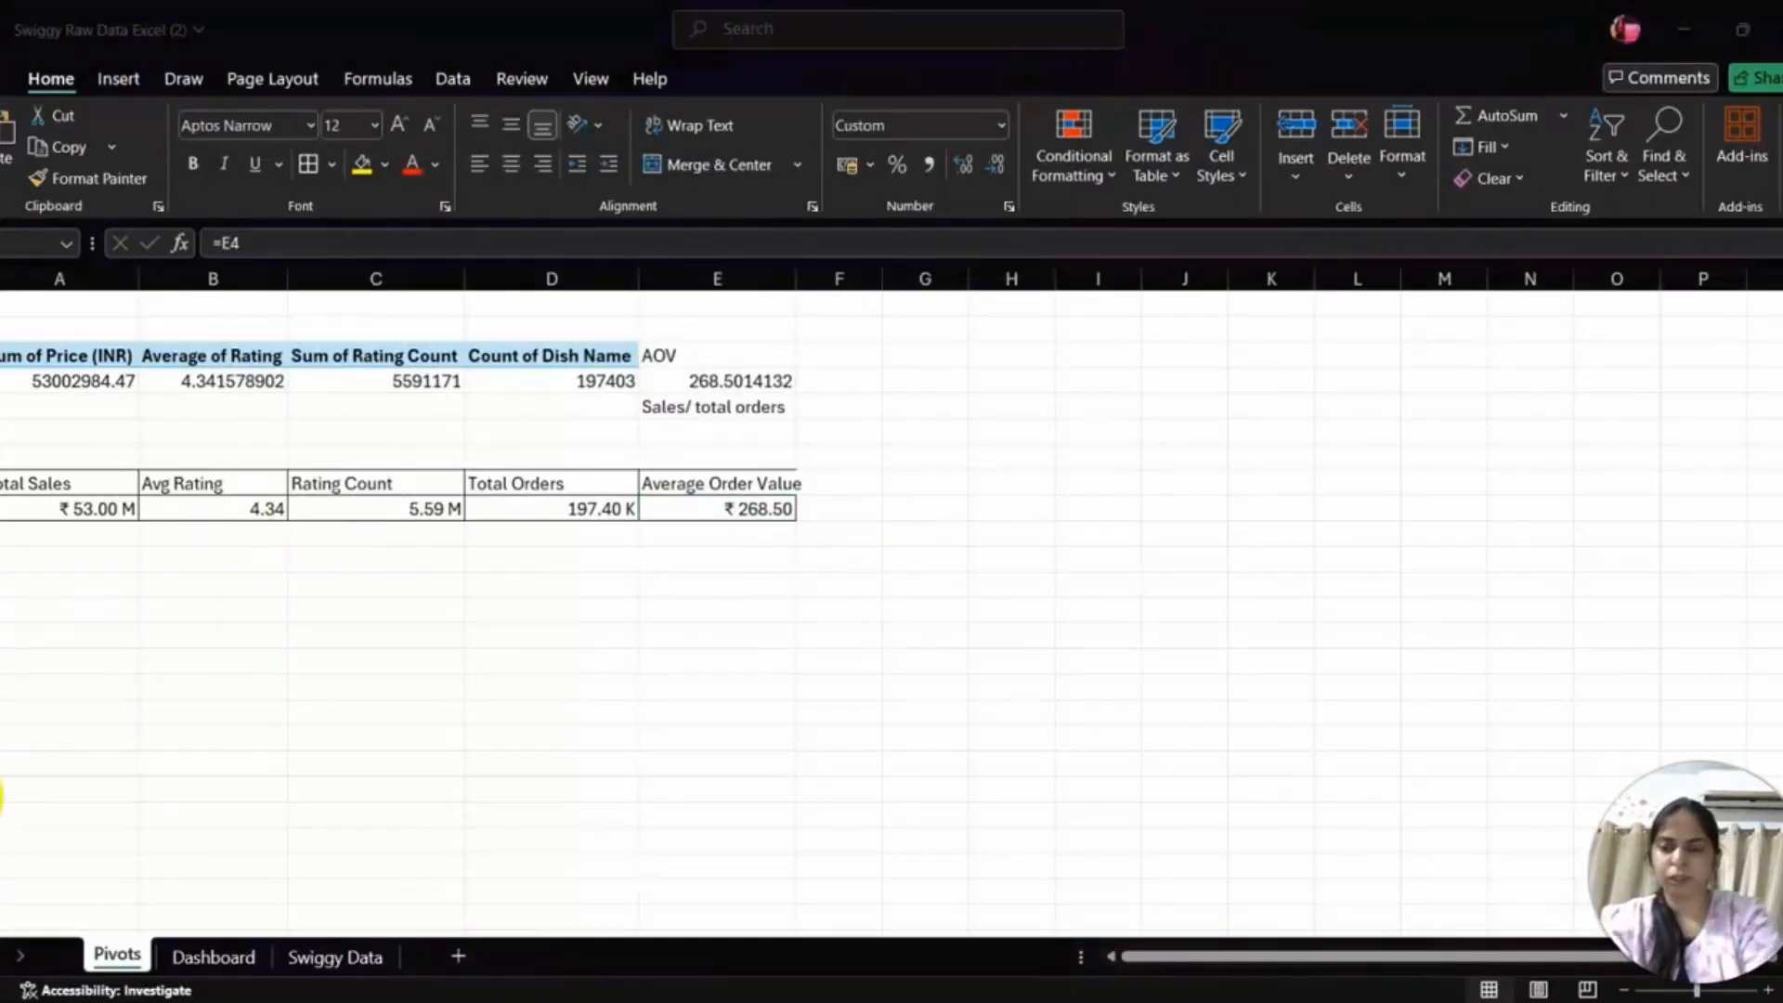
- On the Dashboard sheet, copy the average rating value's formatting to the rating count value in the third card
{"action": "left_click", "coordinate": [208, 947]}
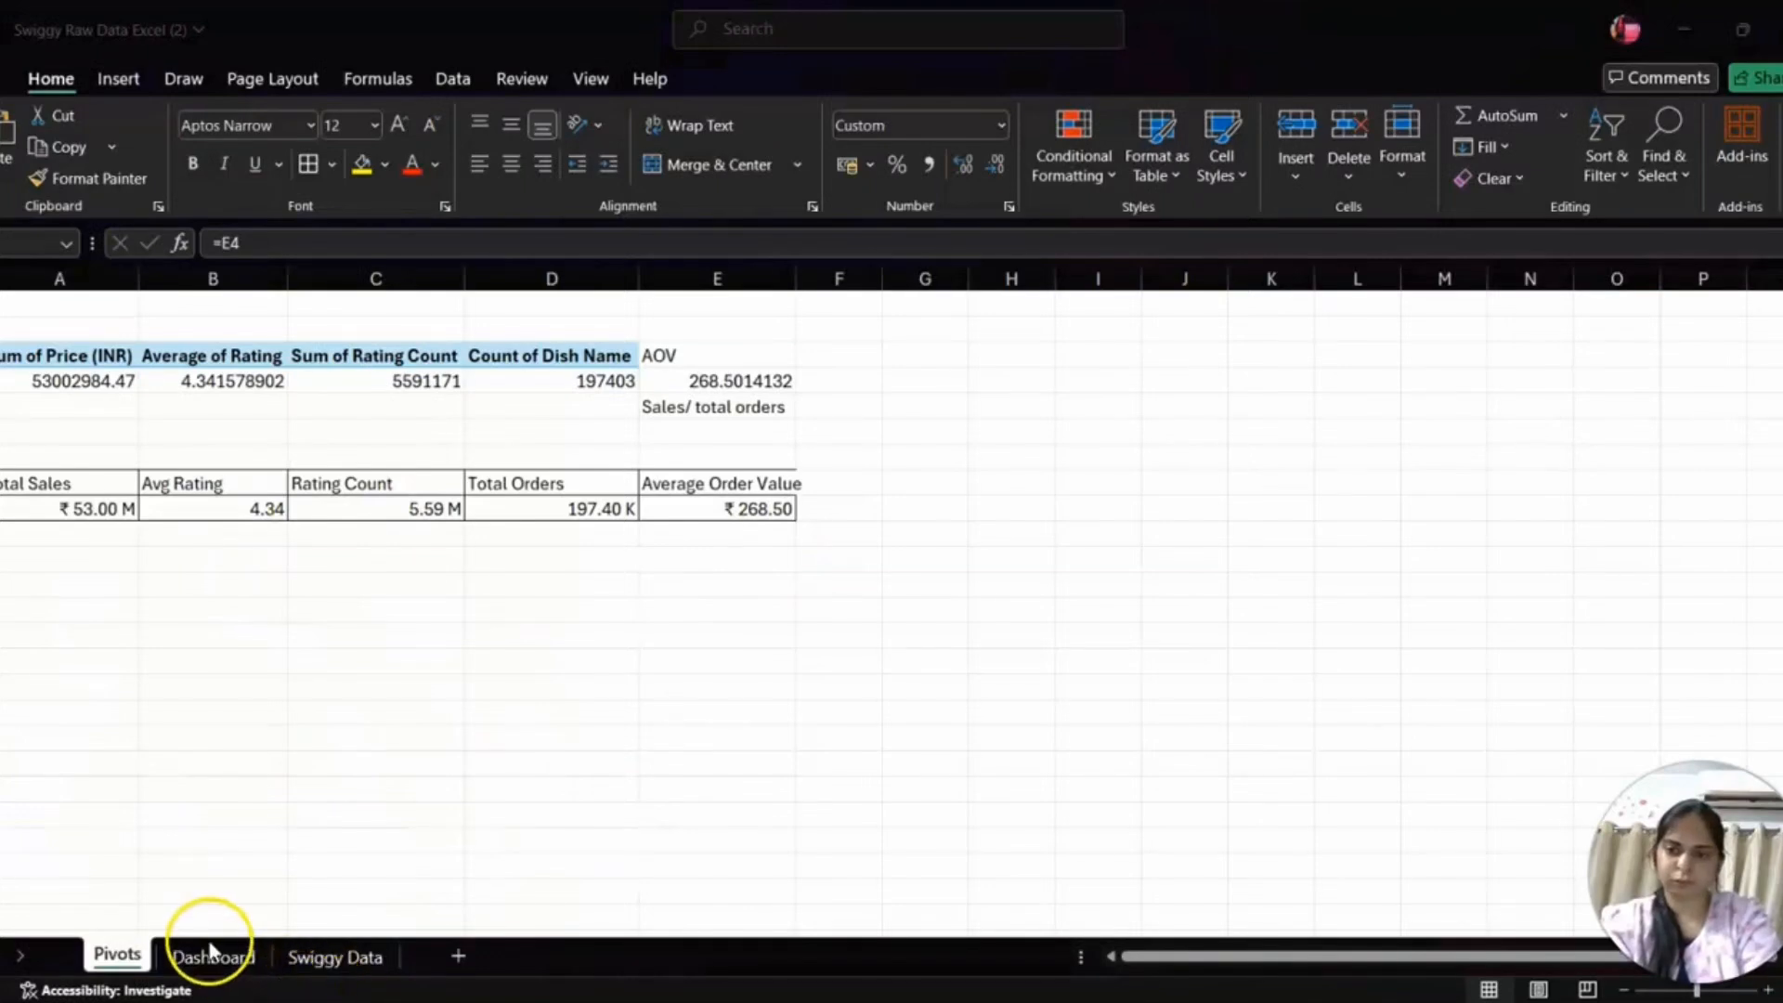
{"action": "left_click", "coordinate": [210, 951]}
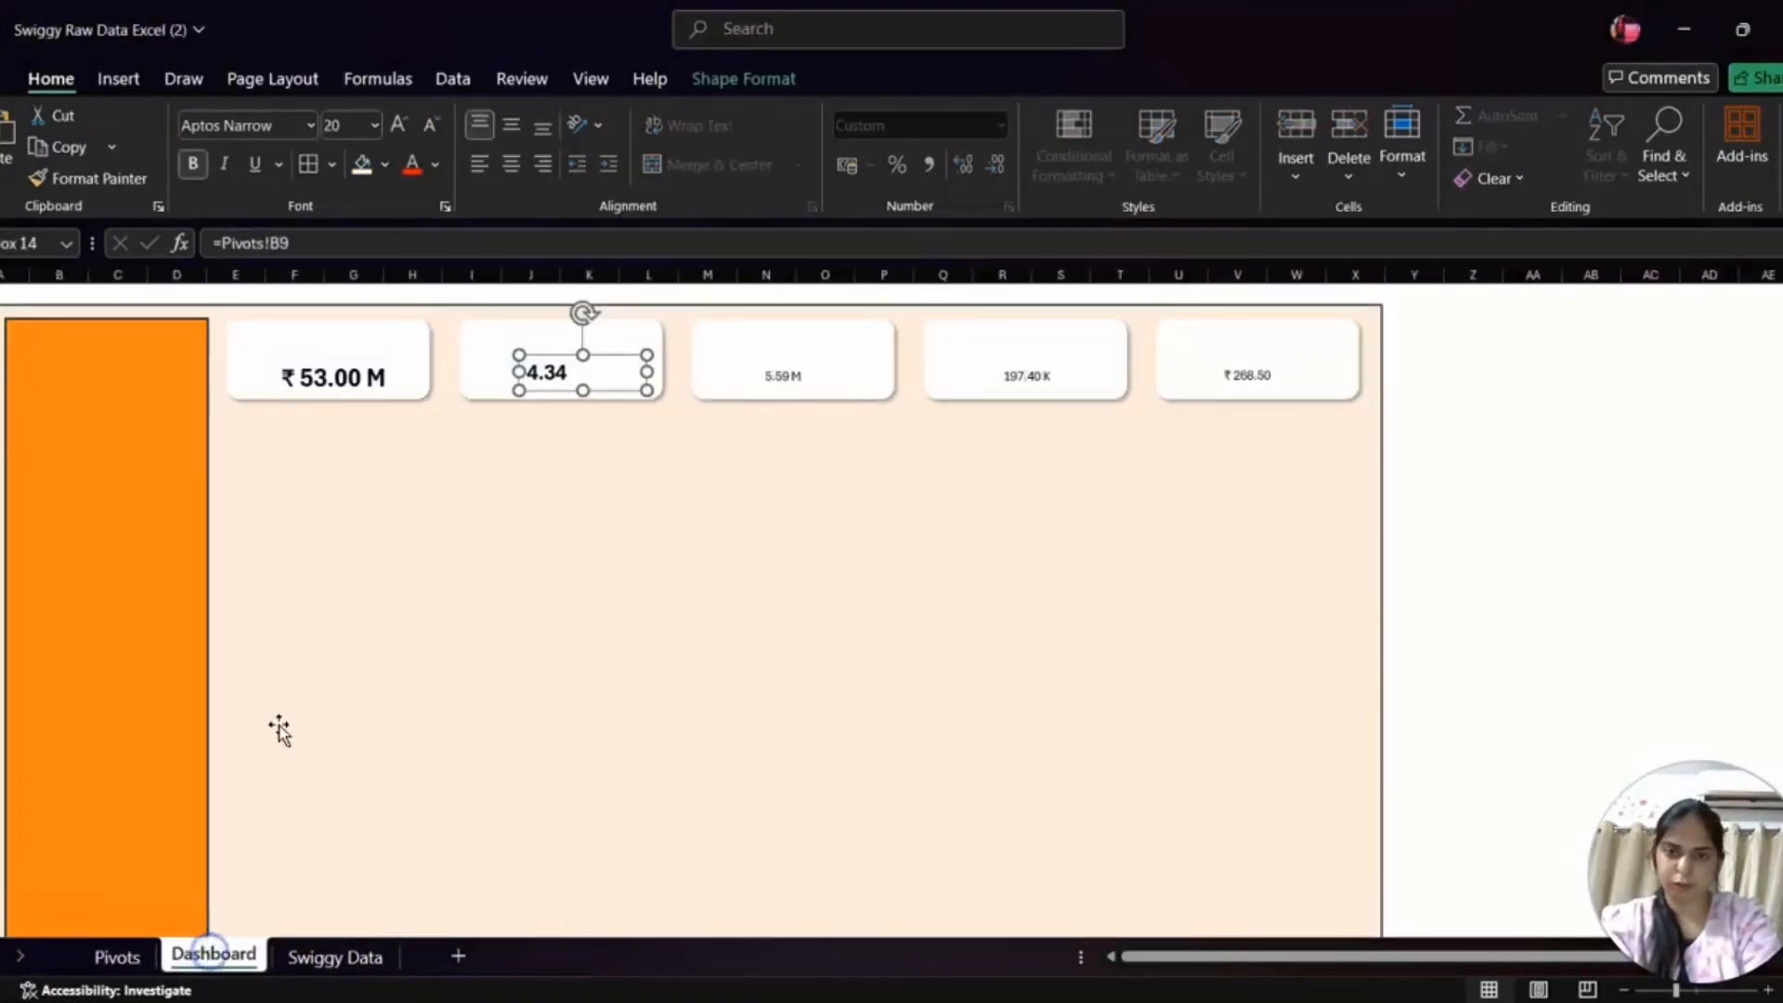
{"action": "left_click", "coordinate": [768, 374]}
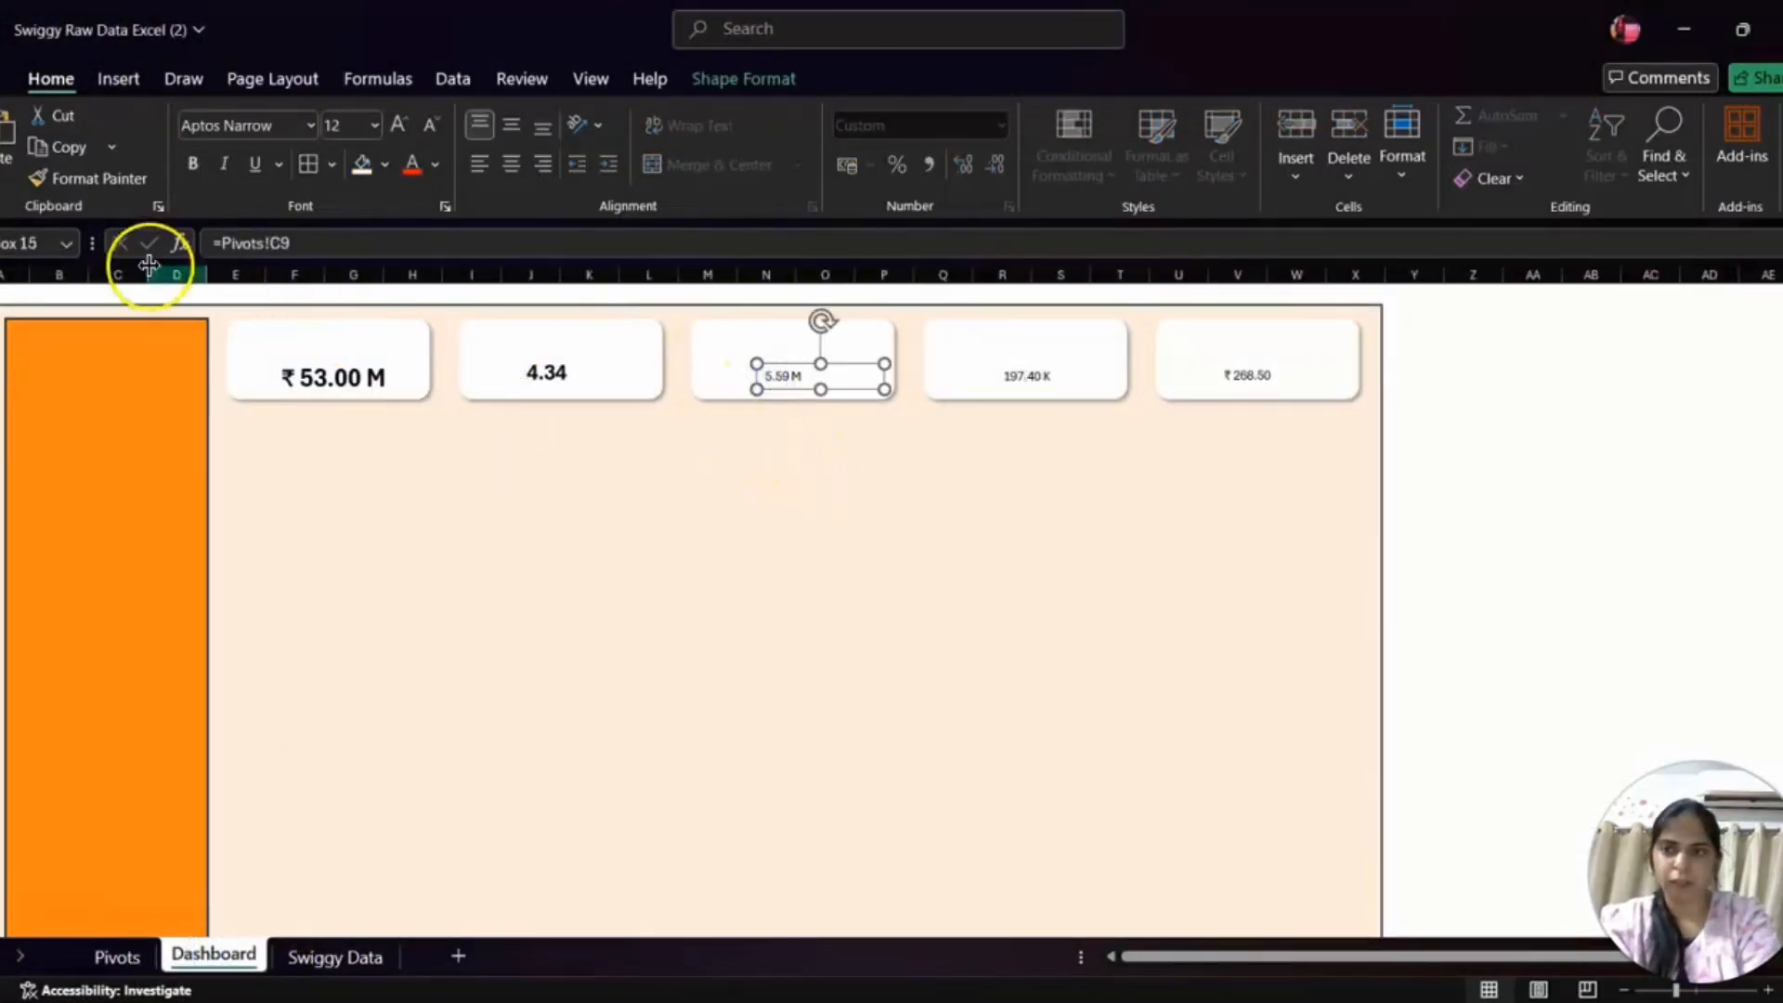
{"action": "left_click", "coordinate": [82, 176]}
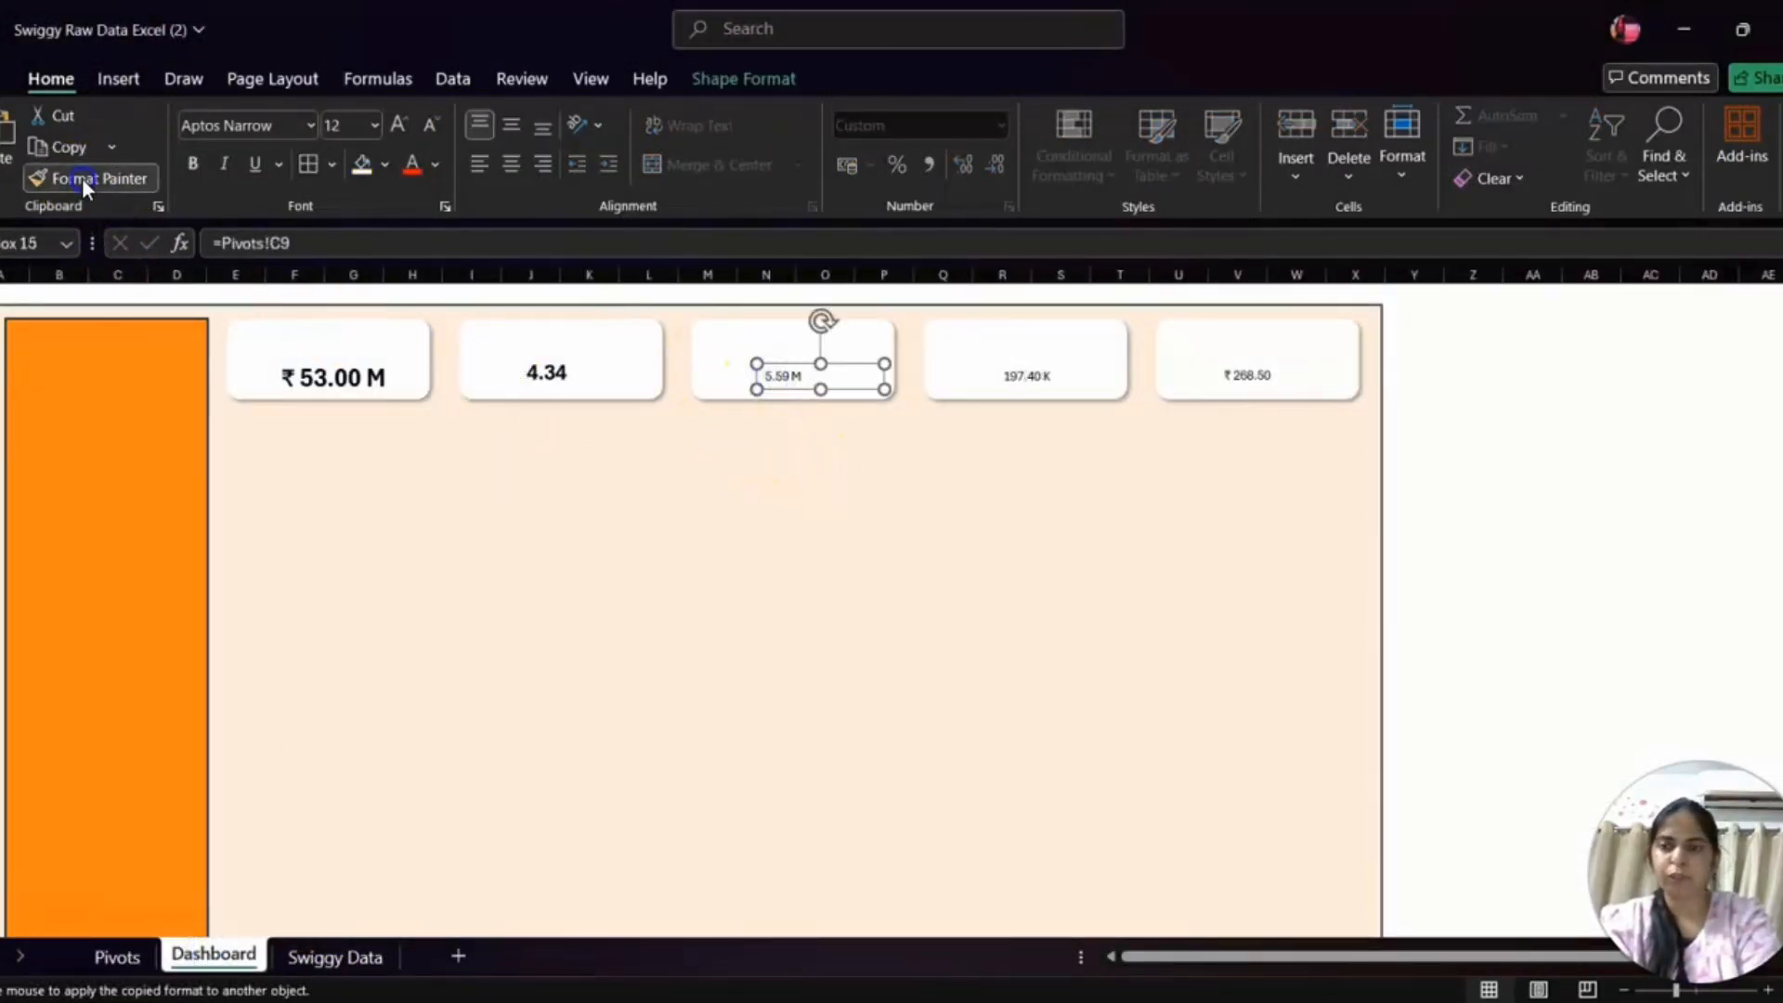
{"action": "left_click", "coordinate": [783, 376]}
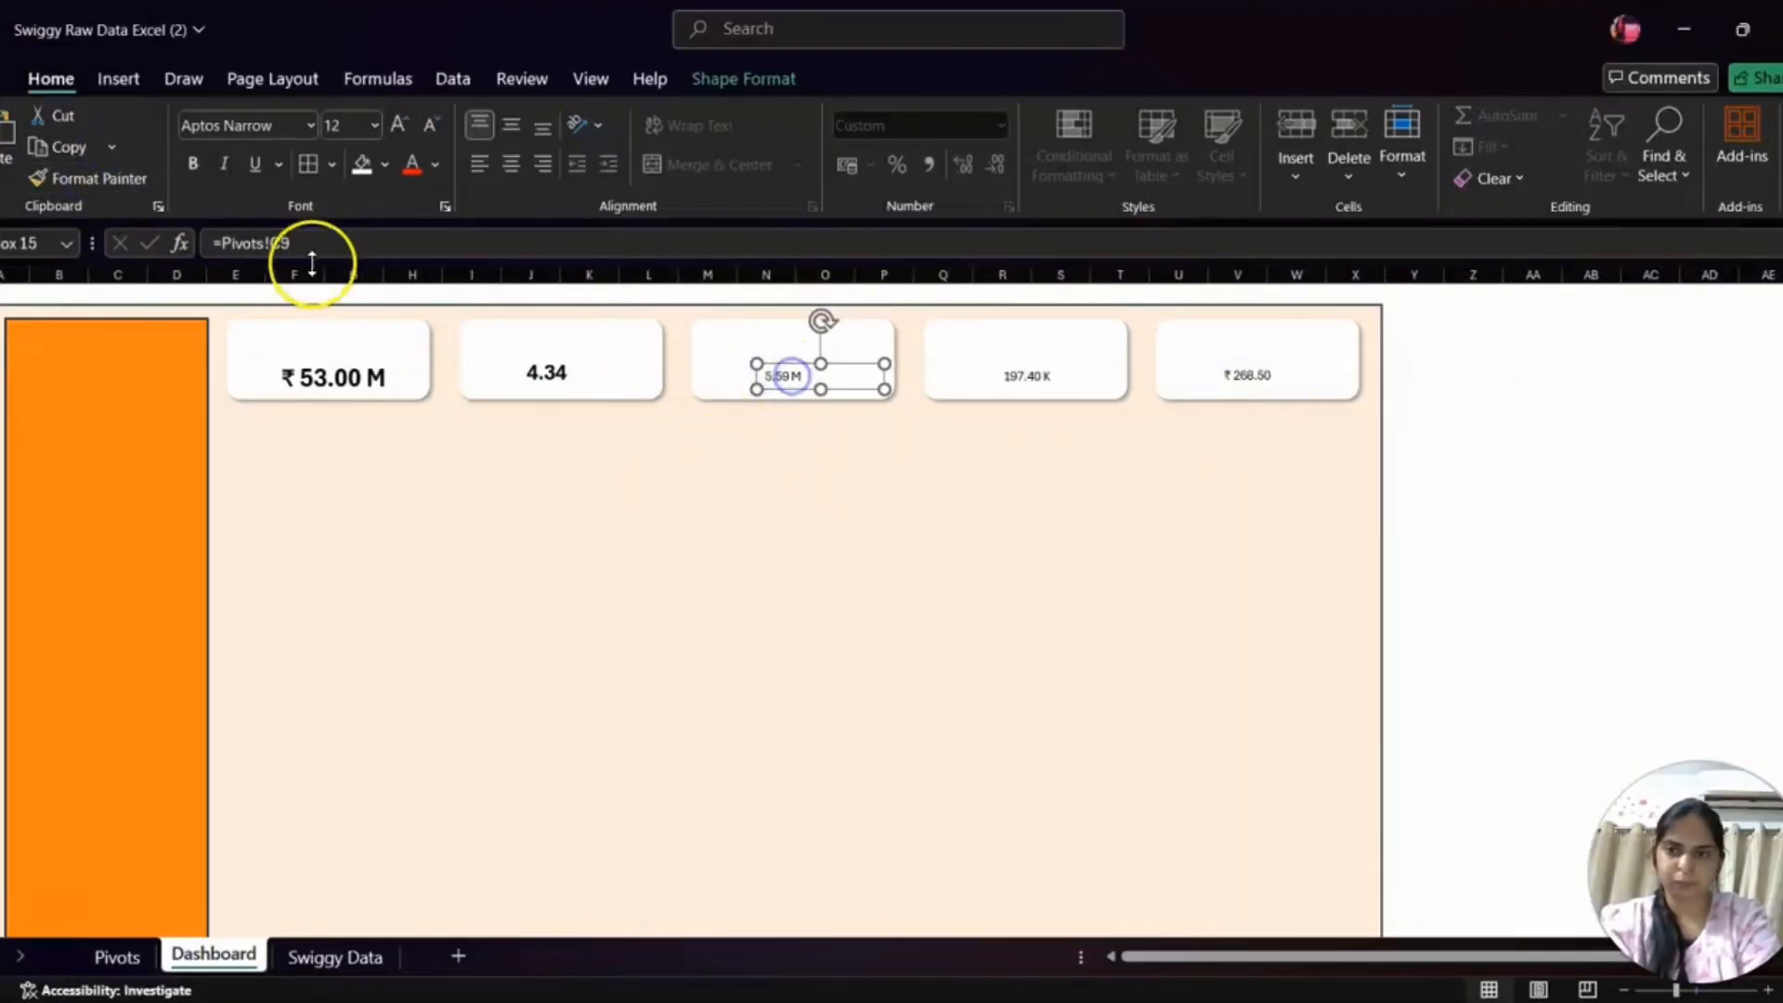
{"action": "left_click", "coordinate": [531, 376]}
{"action": "left_click", "coordinate": [106, 178]}
{"action": "left_click", "coordinate": [773, 383]}
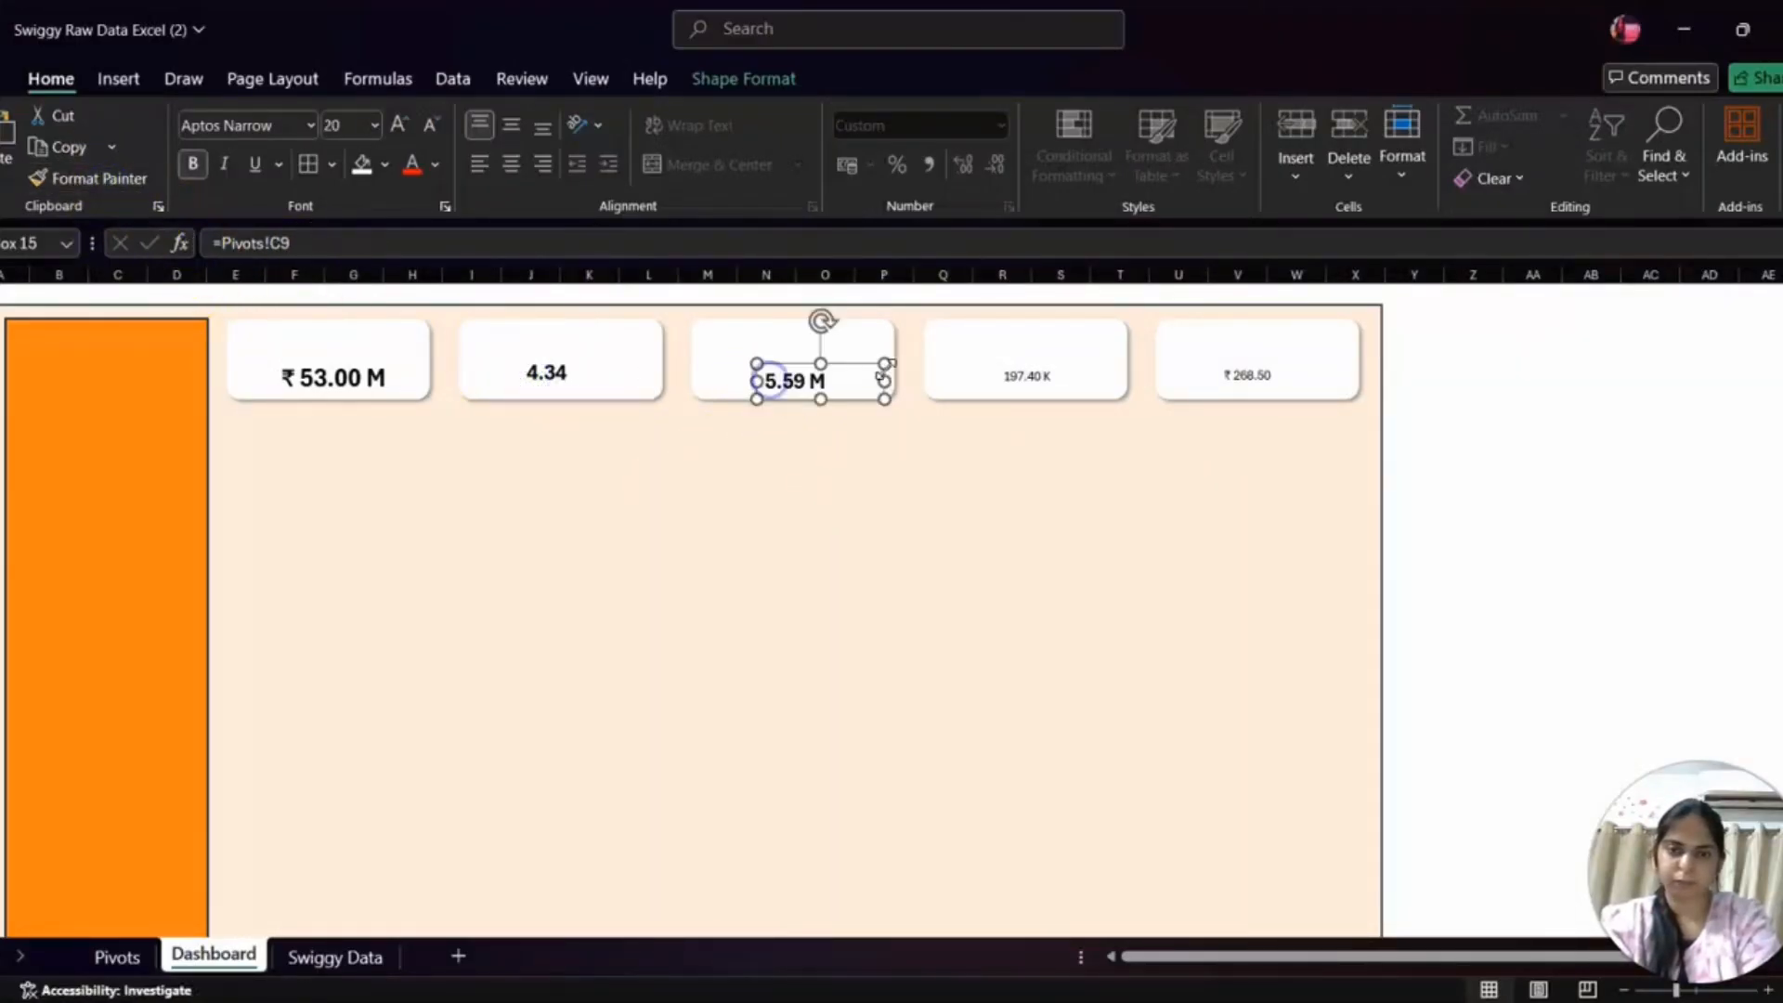
- Copy the same value formatting to the total orders and average order value text boxes in the last two Dashboard cards
{"action": "left_click", "coordinate": [102, 176]}
{"action": "left_click", "coordinate": [1026, 379]}
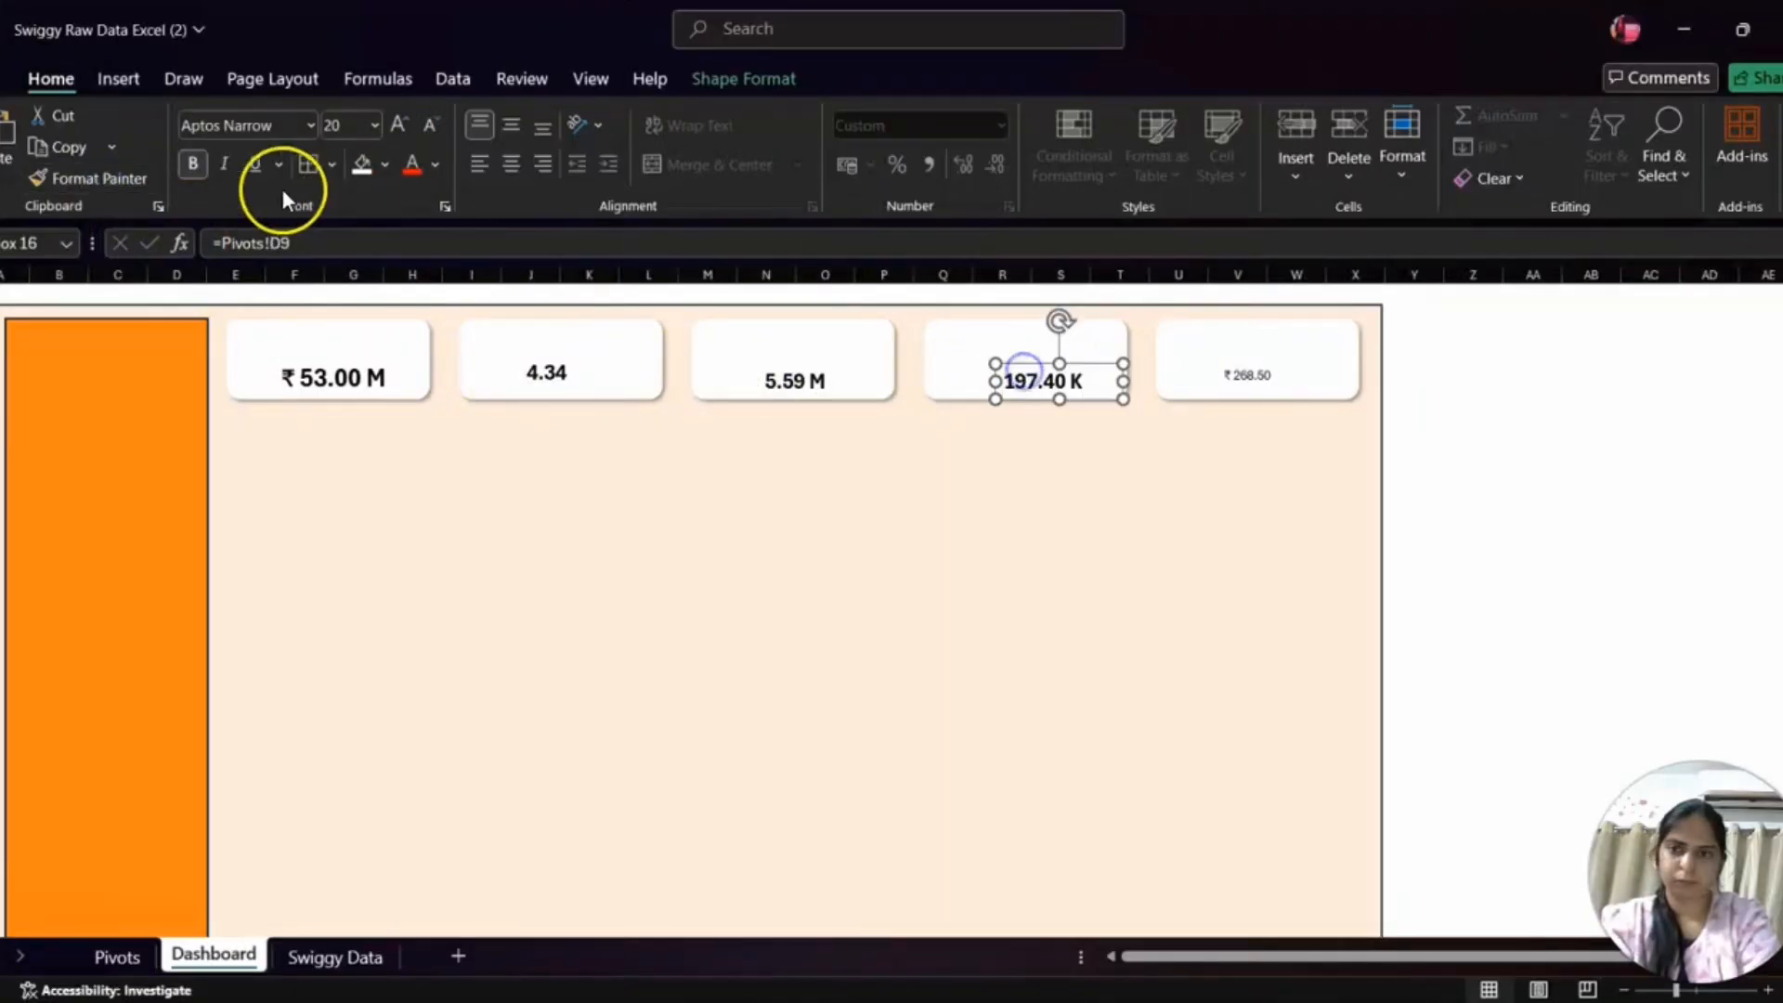
{"action": "left_click", "coordinate": [104, 176]}
{"action": "left_click", "coordinate": [1258, 379]}
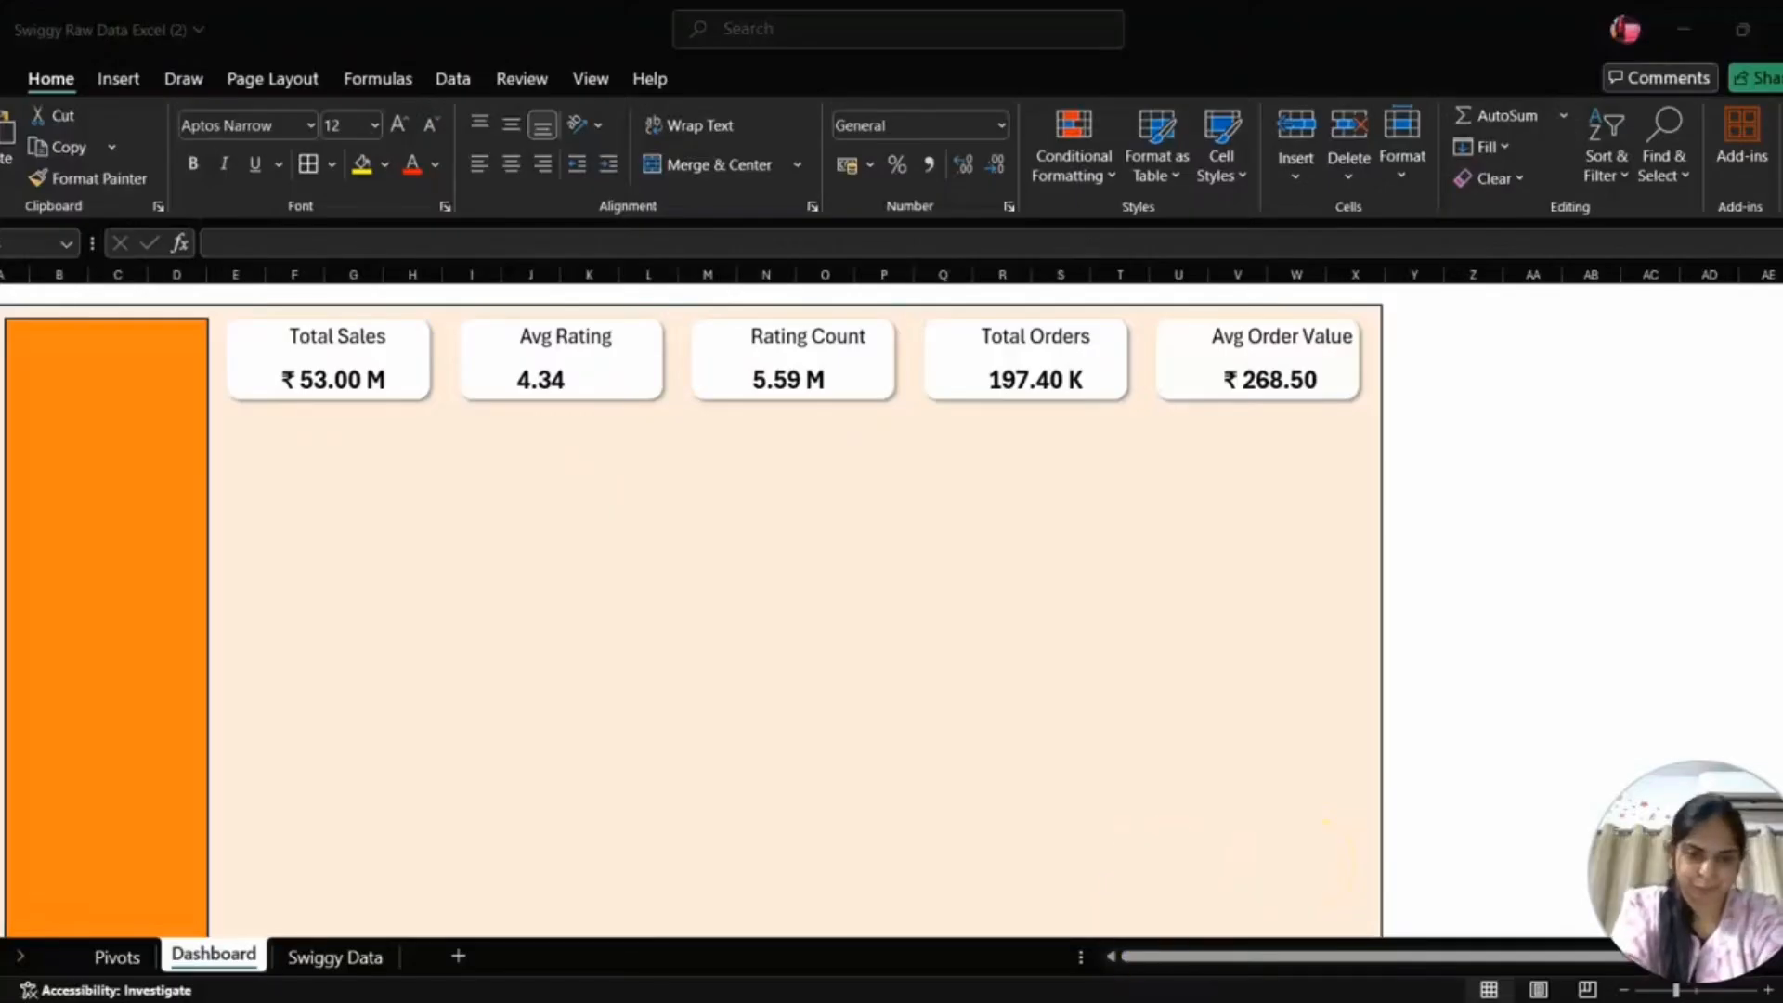
- Switch to the Swiggy Raw Data Dashboard workbook and review the required charts listed on its Problems sheet, starting with Monthly Sales Trend
{"action": "mouse_move", "coordinate": [1433, 999]}
{"action": "left_click", "coordinate": [1433, 955]}
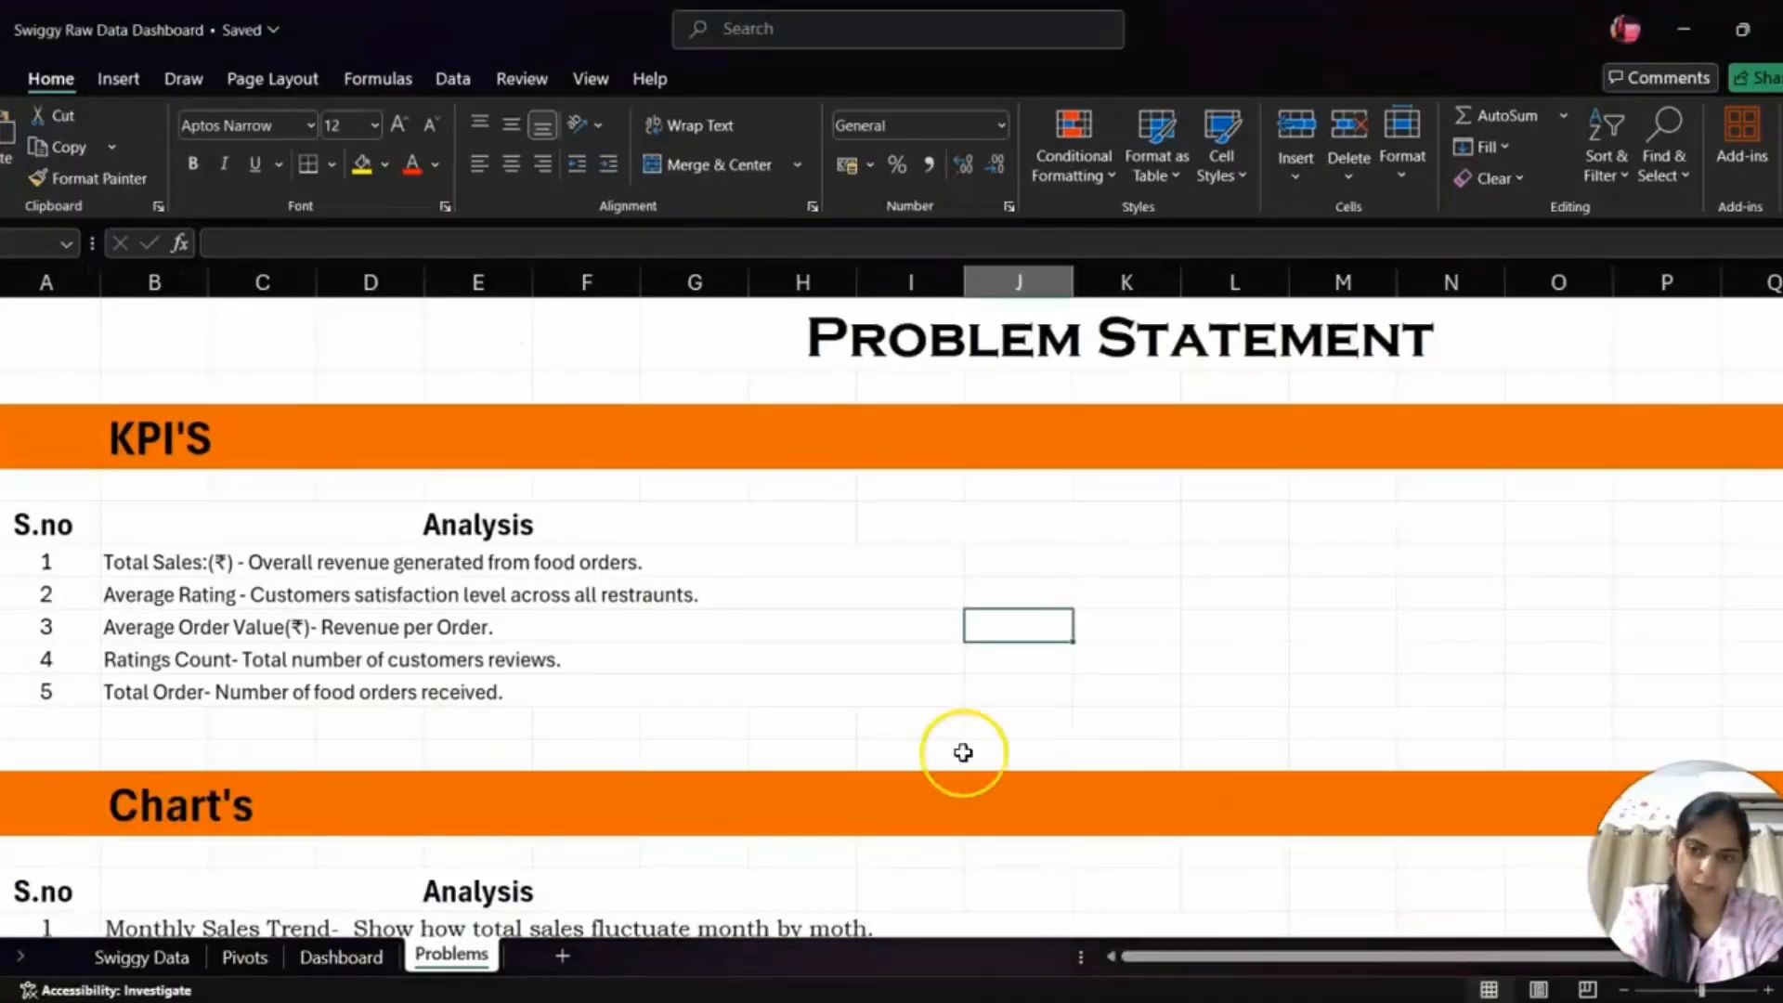
{"action": "scroll", "coordinate": [665, 634], "scroll_direction": "down", "scroll_amount": 3}
{"action": "scroll", "coordinate": [665, 633], "scroll_direction": "down", "scroll_amount": 1}
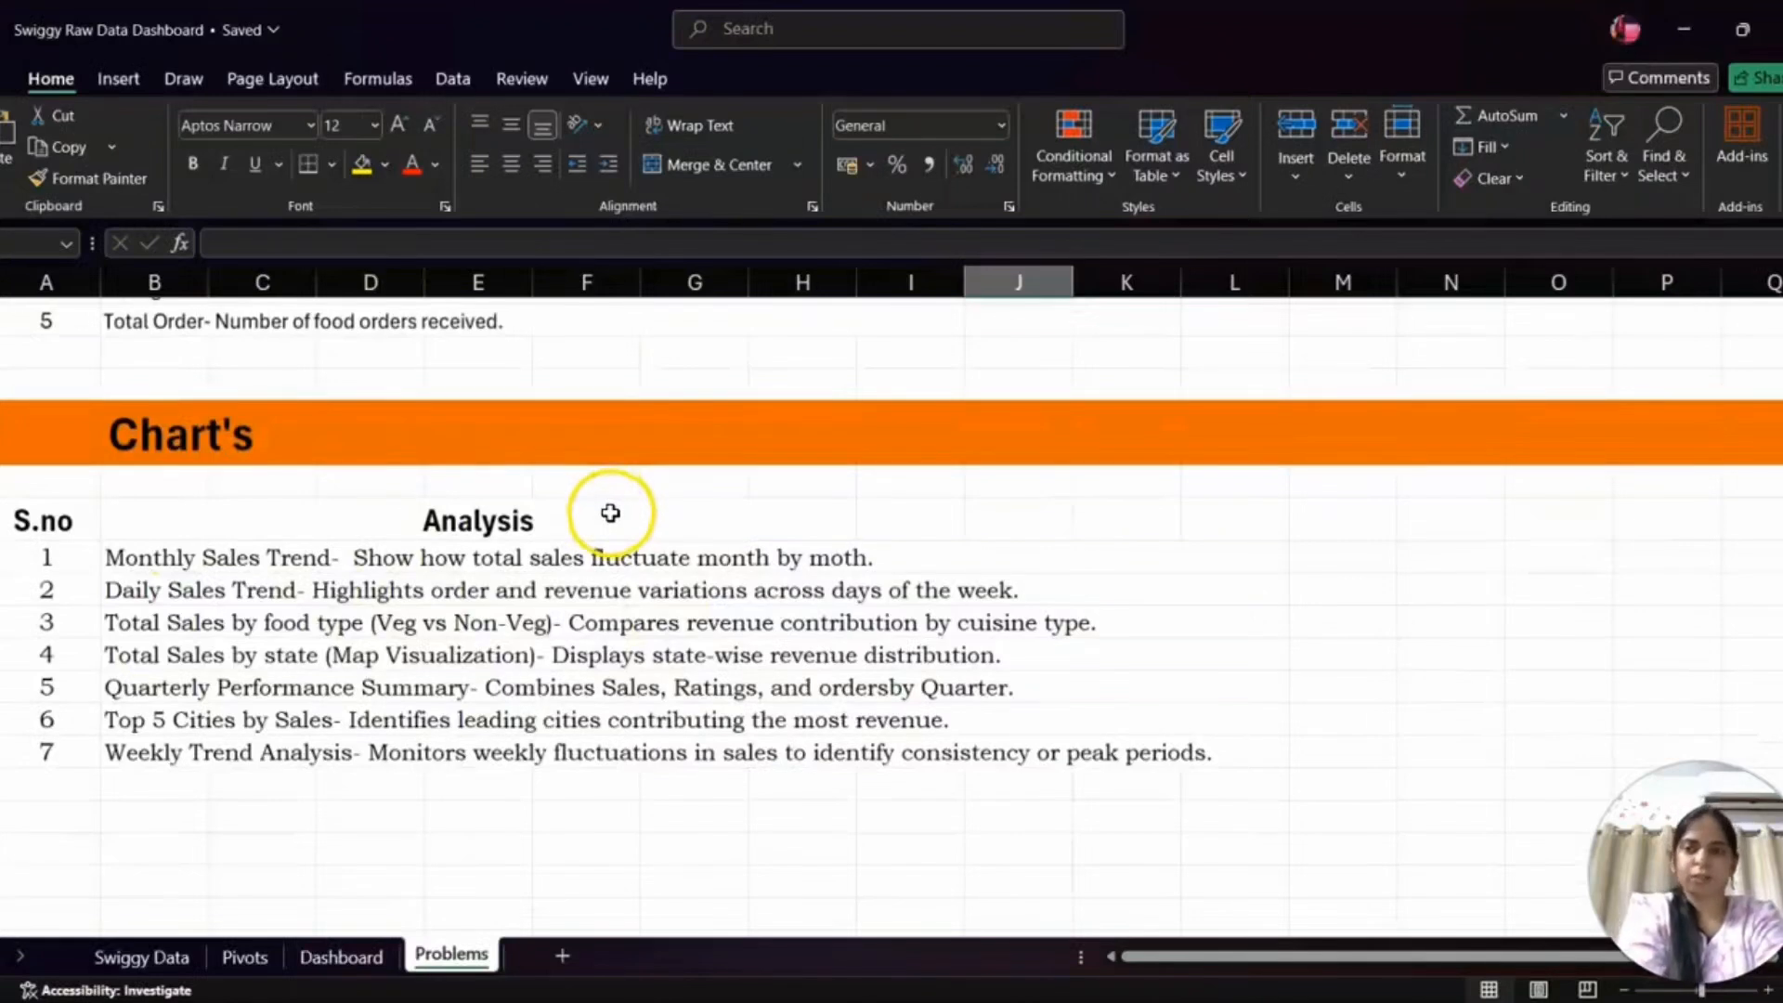
{"action": "left_click", "coordinate": [259, 559]}
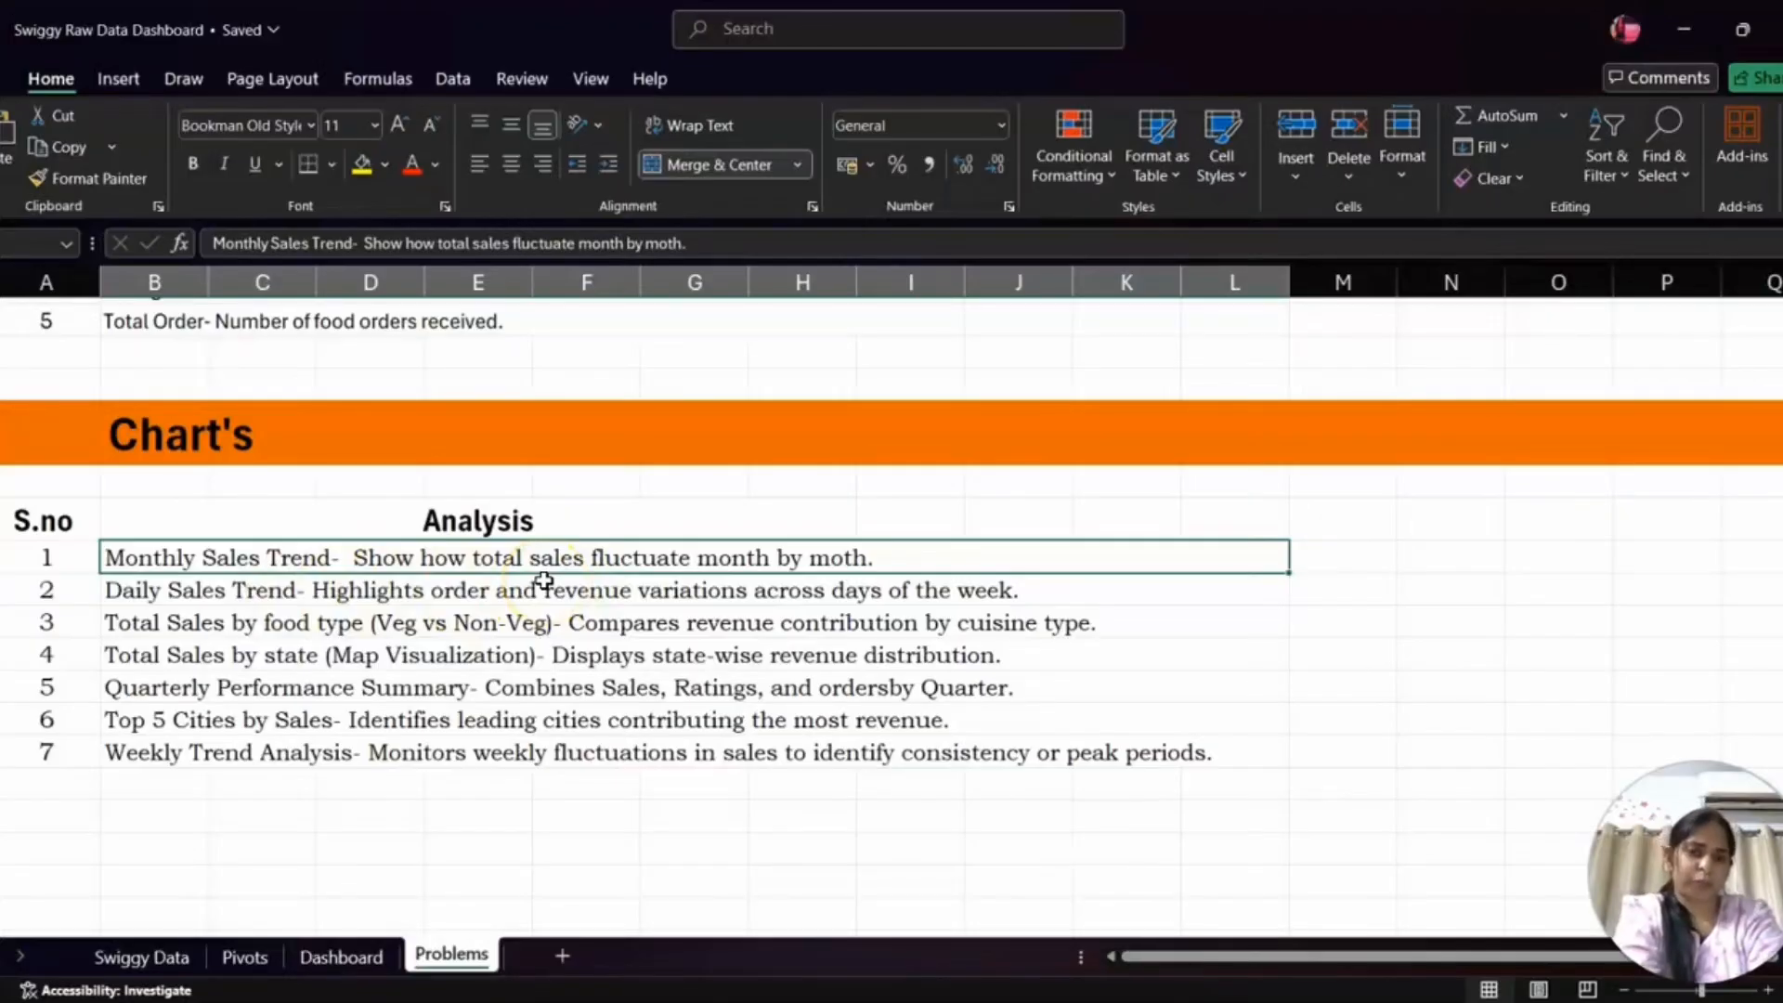
{"action": "left_click", "coordinate": [141, 957]}
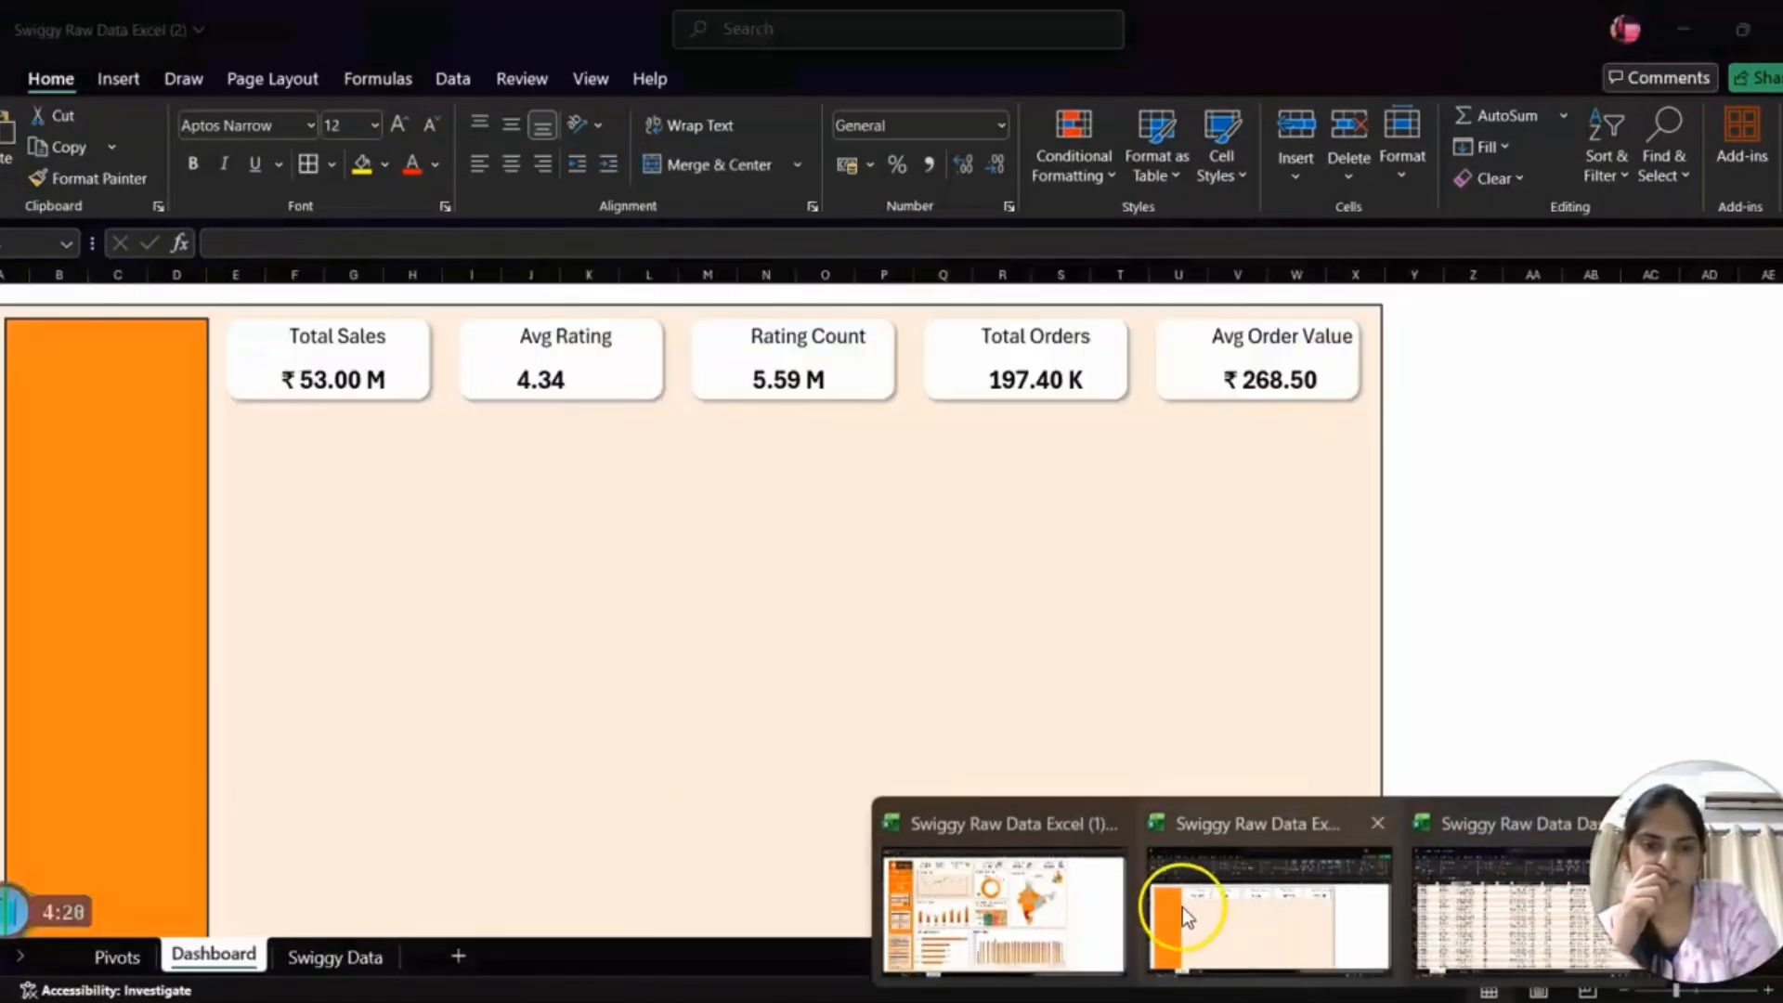
- Return to the Swiggy Raw Data Excel (2) workbook and insert a PivotTable from the Swiggy Data table on a new worksheet
{"action": "left_click", "coordinate": [1183, 907]}
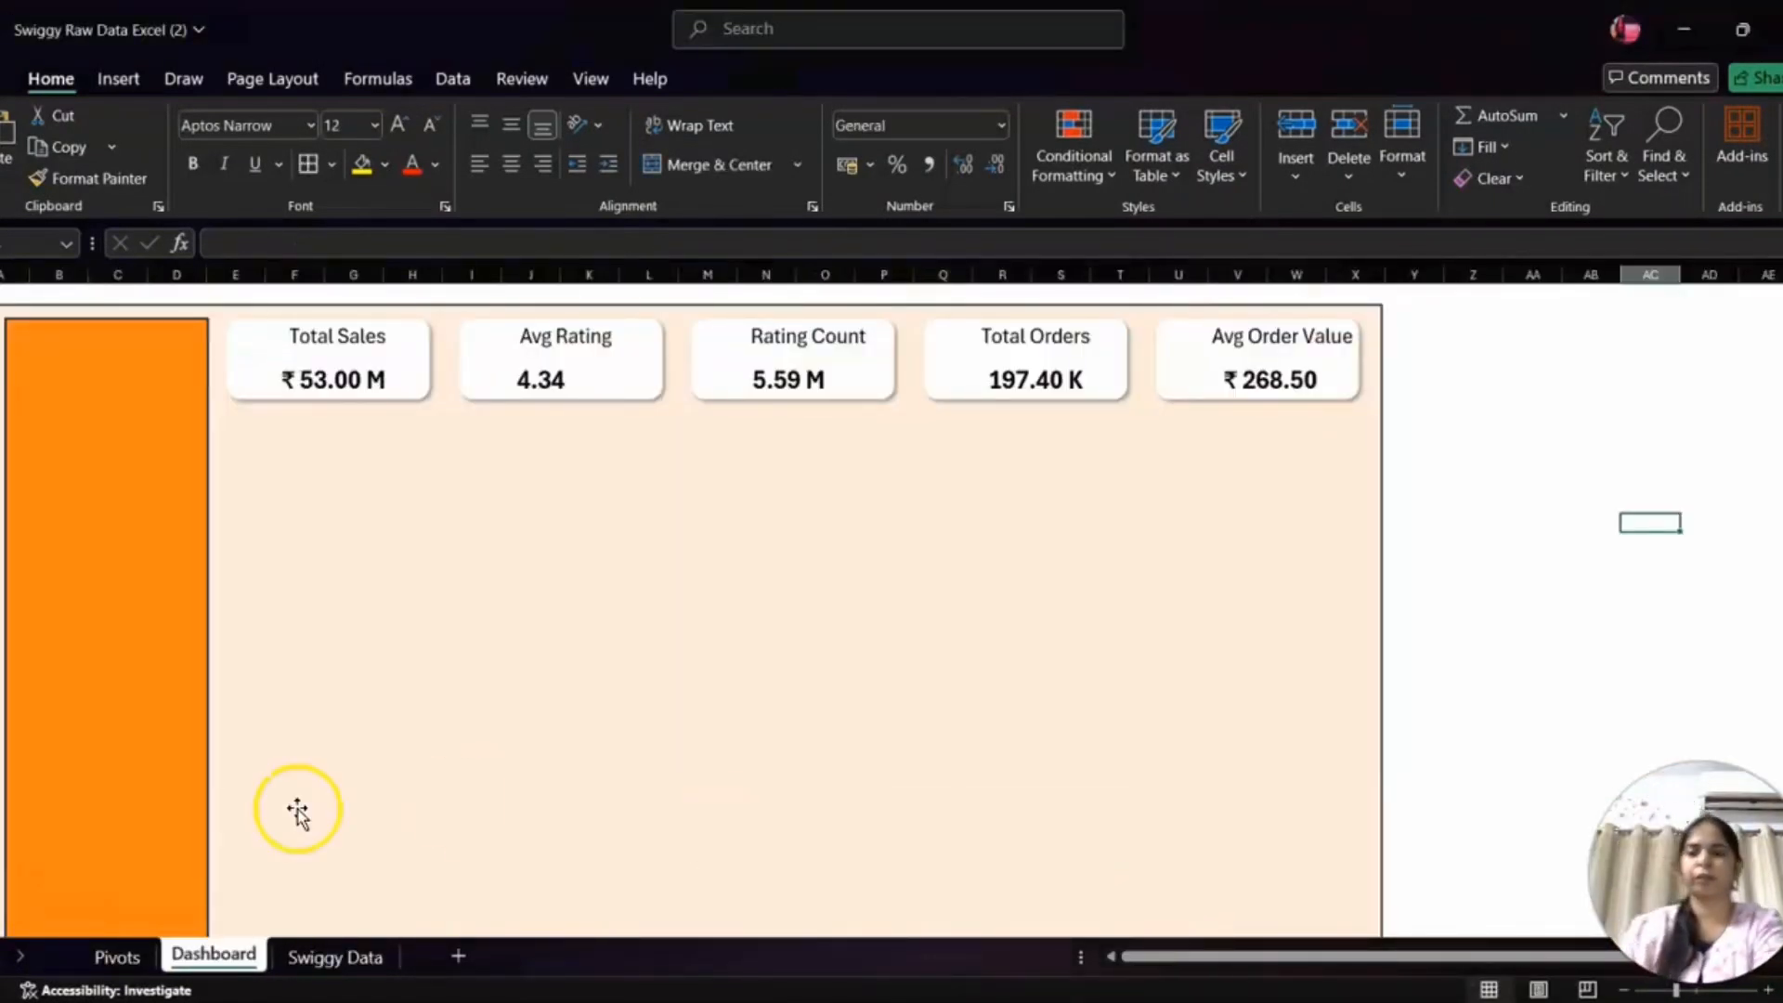
{"action": "left_click", "coordinate": [341, 961]}
{"action": "left_click", "coordinate": [396, 688]}
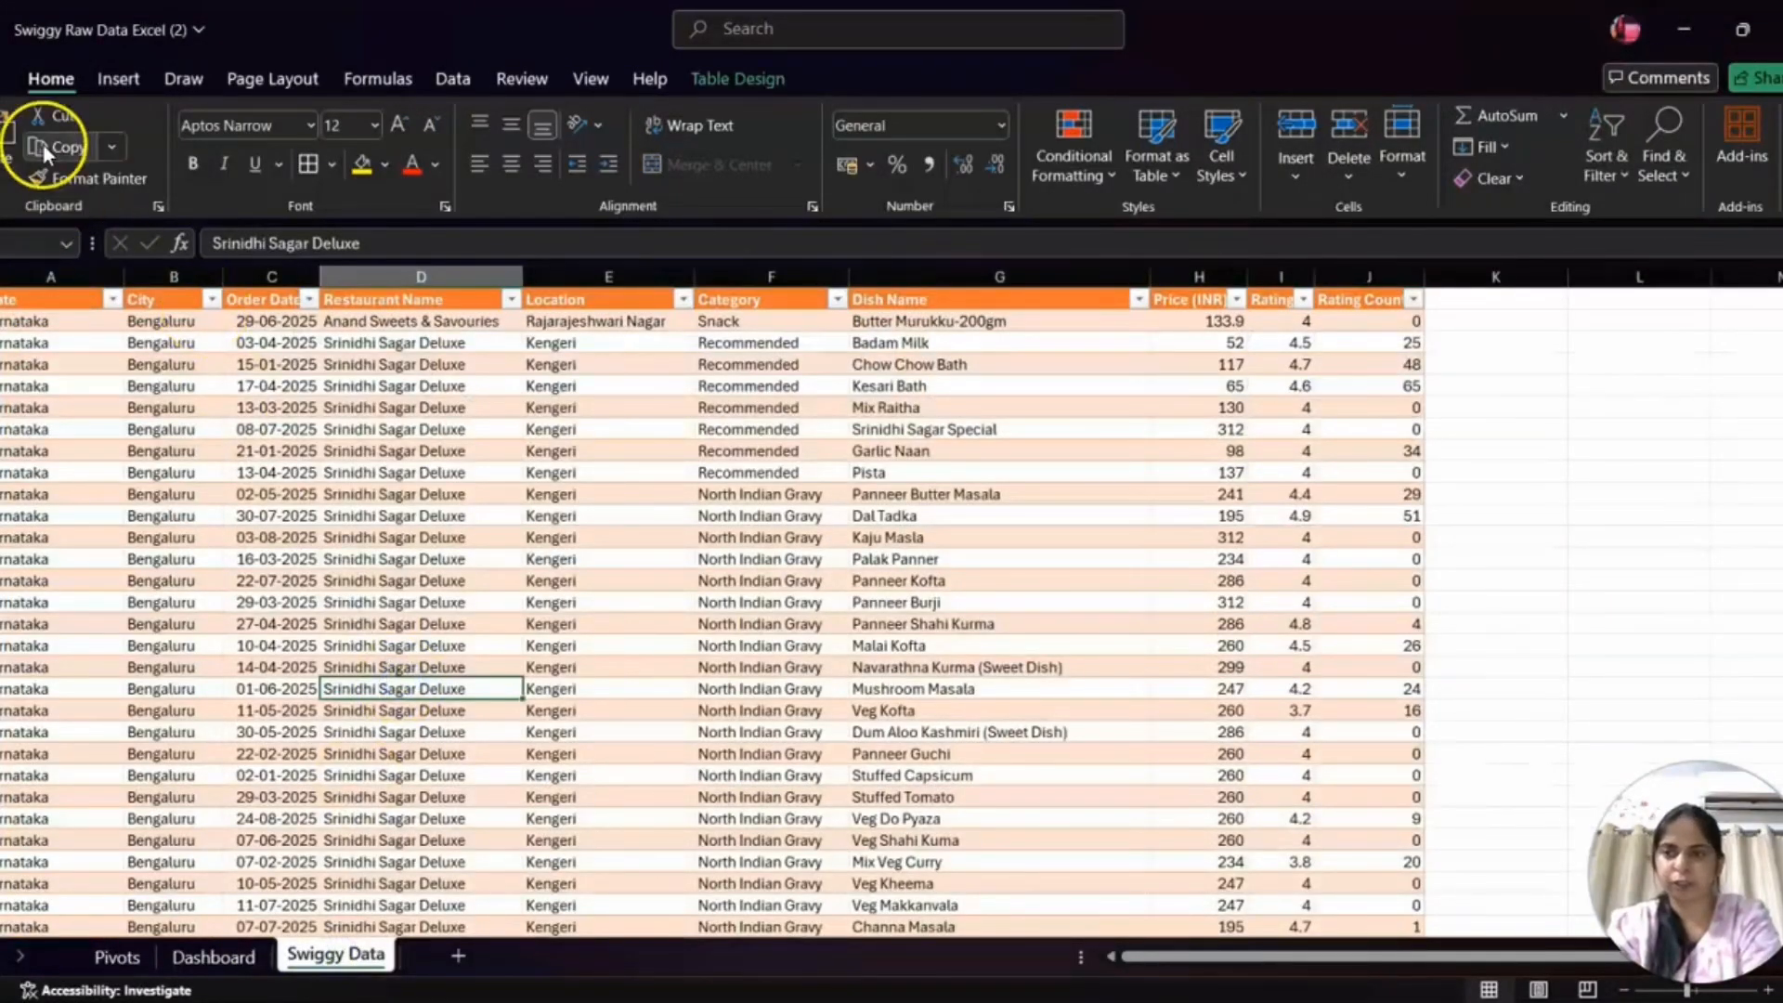
{"action": "left_click", "coordinate": [119, 74]}
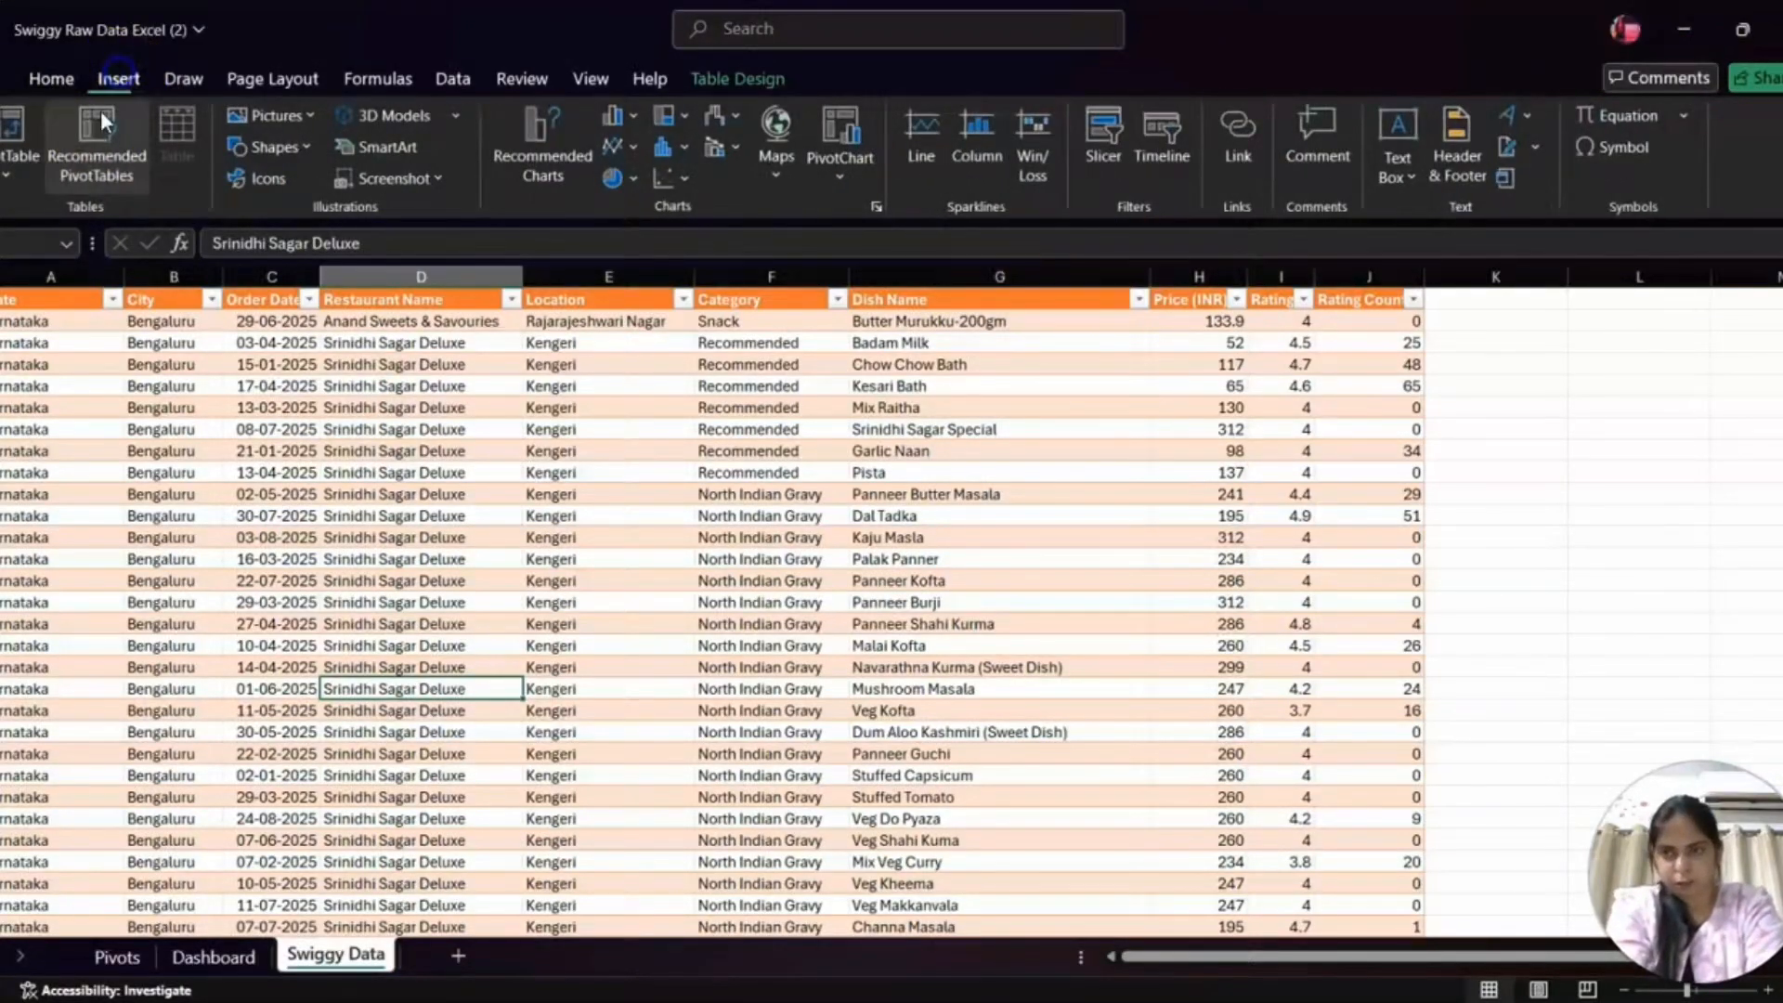
{"action": "left_click", "coordinate": [28, 166]}
{"action": "left_click", "coordinate": [127, 195]}
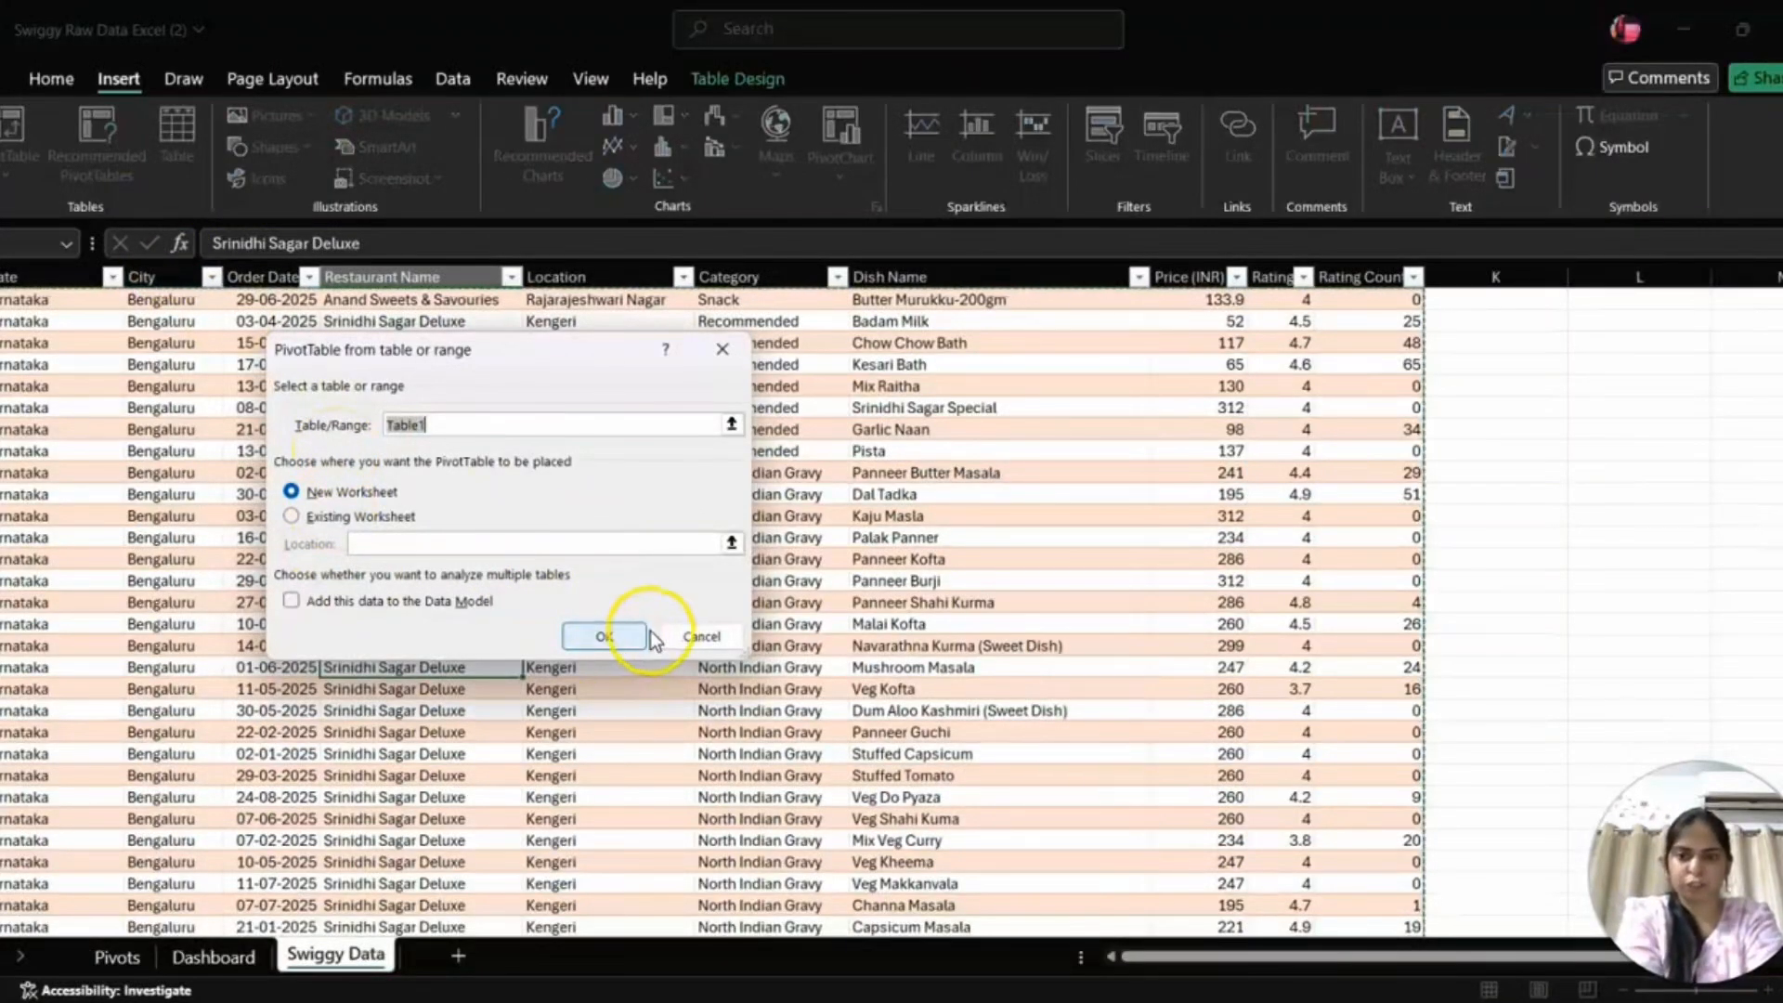
{"action": "left_click", "coordinate": [621, 636]}
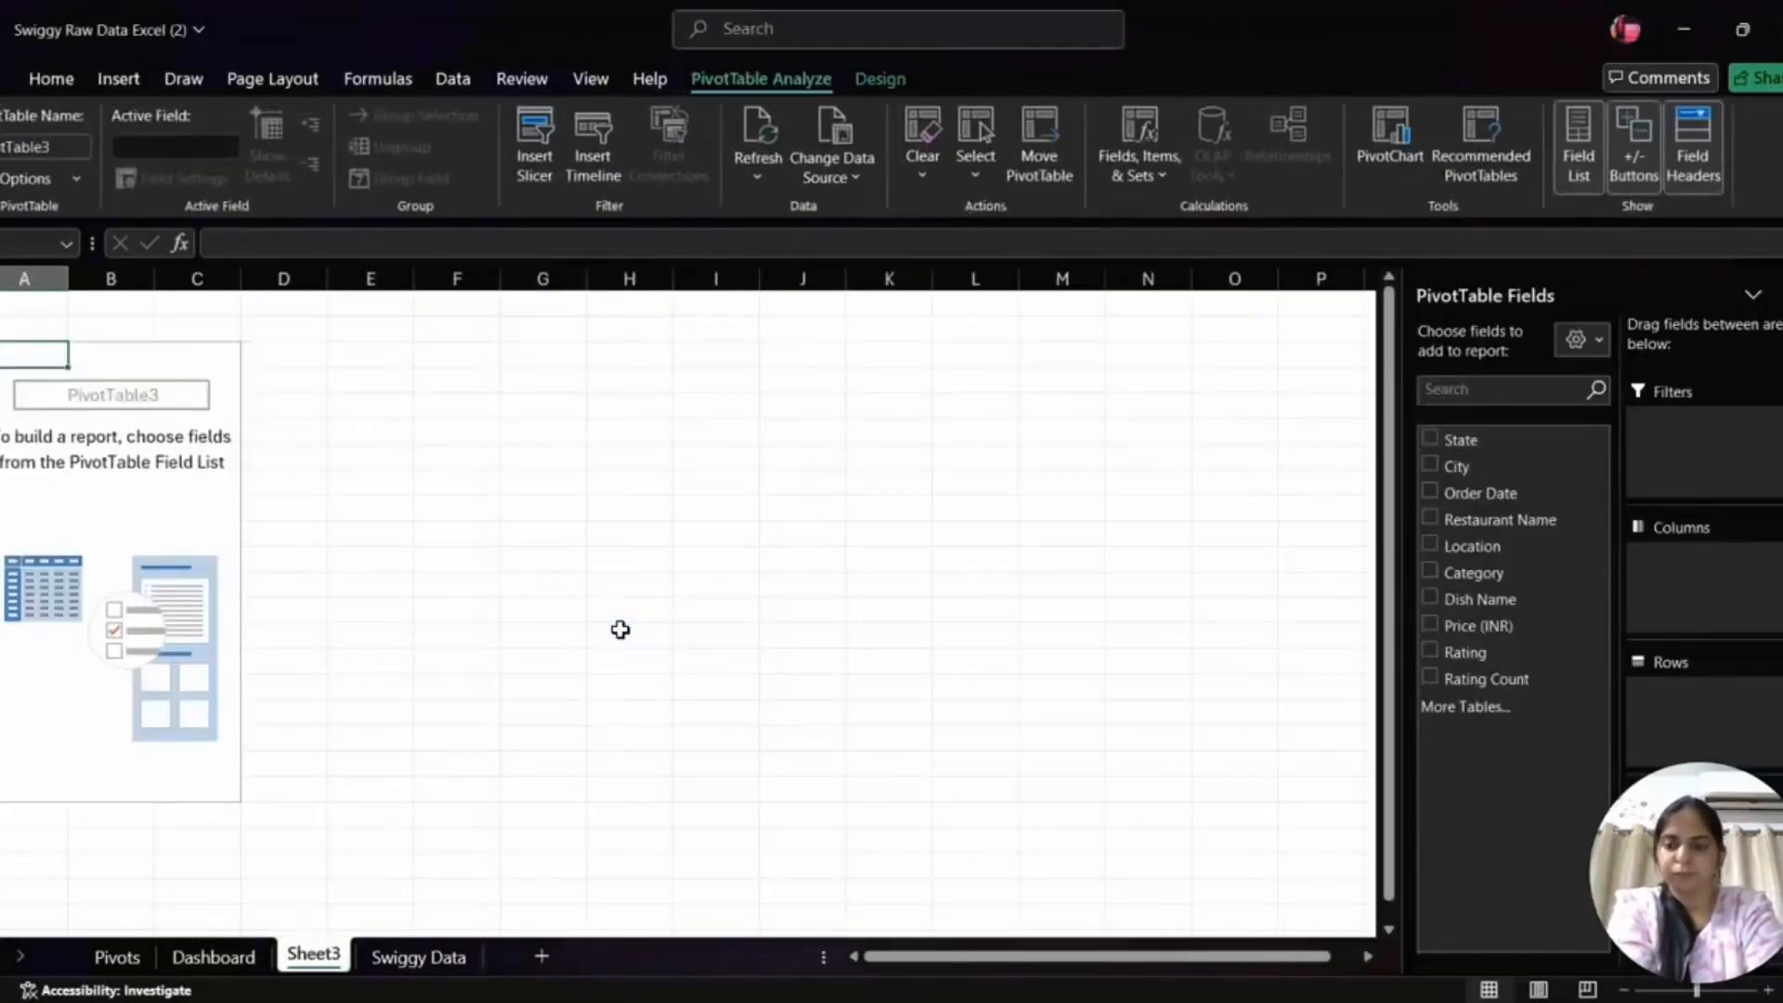
- Rename the new PivotTable sheet as Charts and go back to the Pivots sheet
{"action": "double_click", "coordinate": [312, 954]}
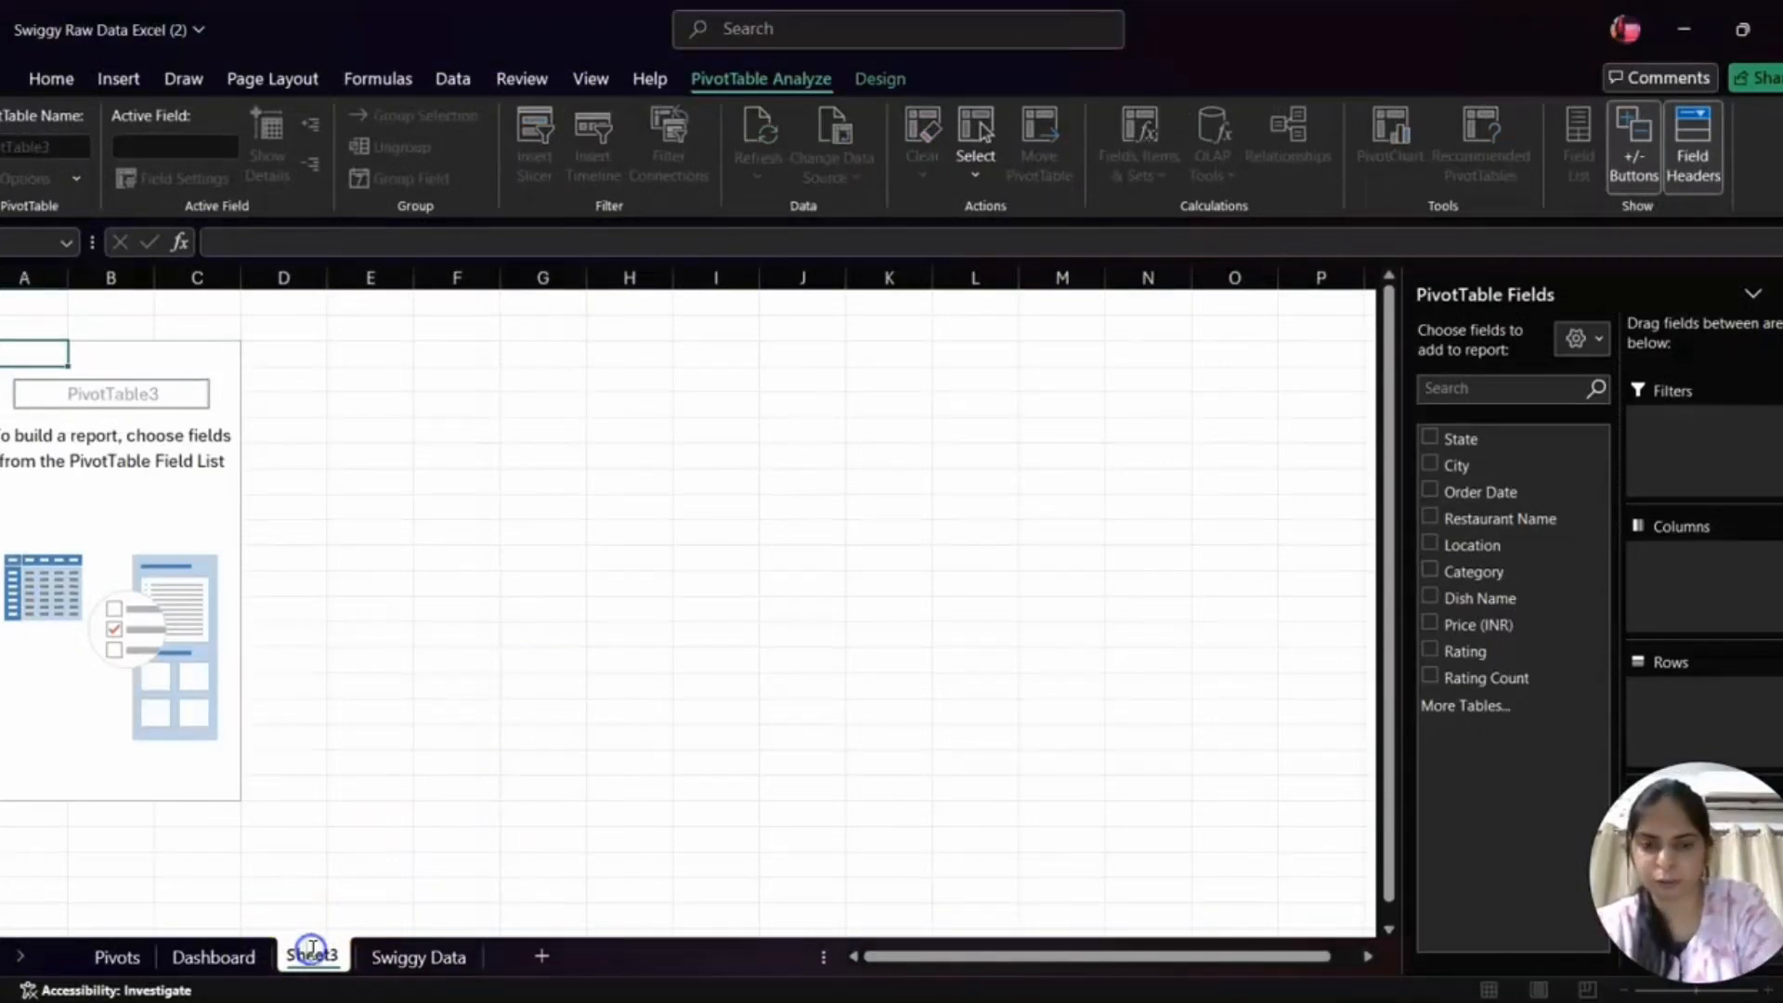
{"action": "key", "text": "BackSpace"}
{"action": "key", "text": "BackSpace"}
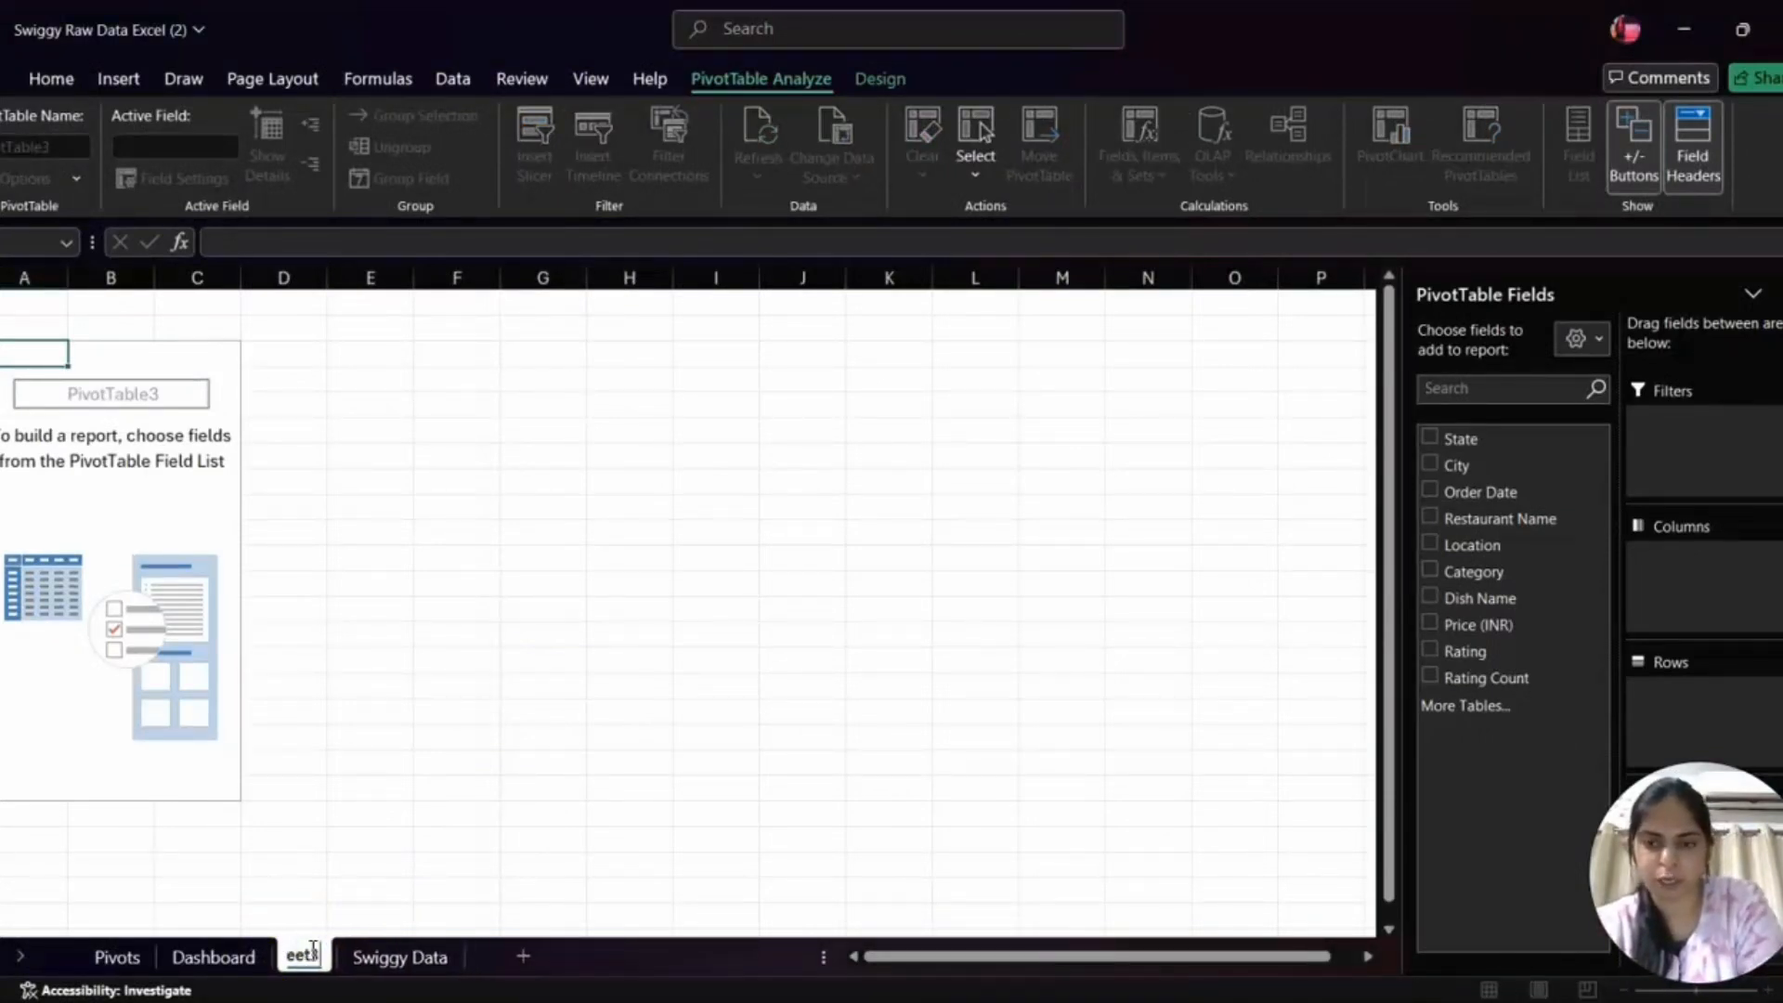
{"action": "key", "text": "Delete"}
{"action": "key", "text": "Delete"}
{"action": "key", "text": "Delete"}
{"action": "key", "text": "Delete"}
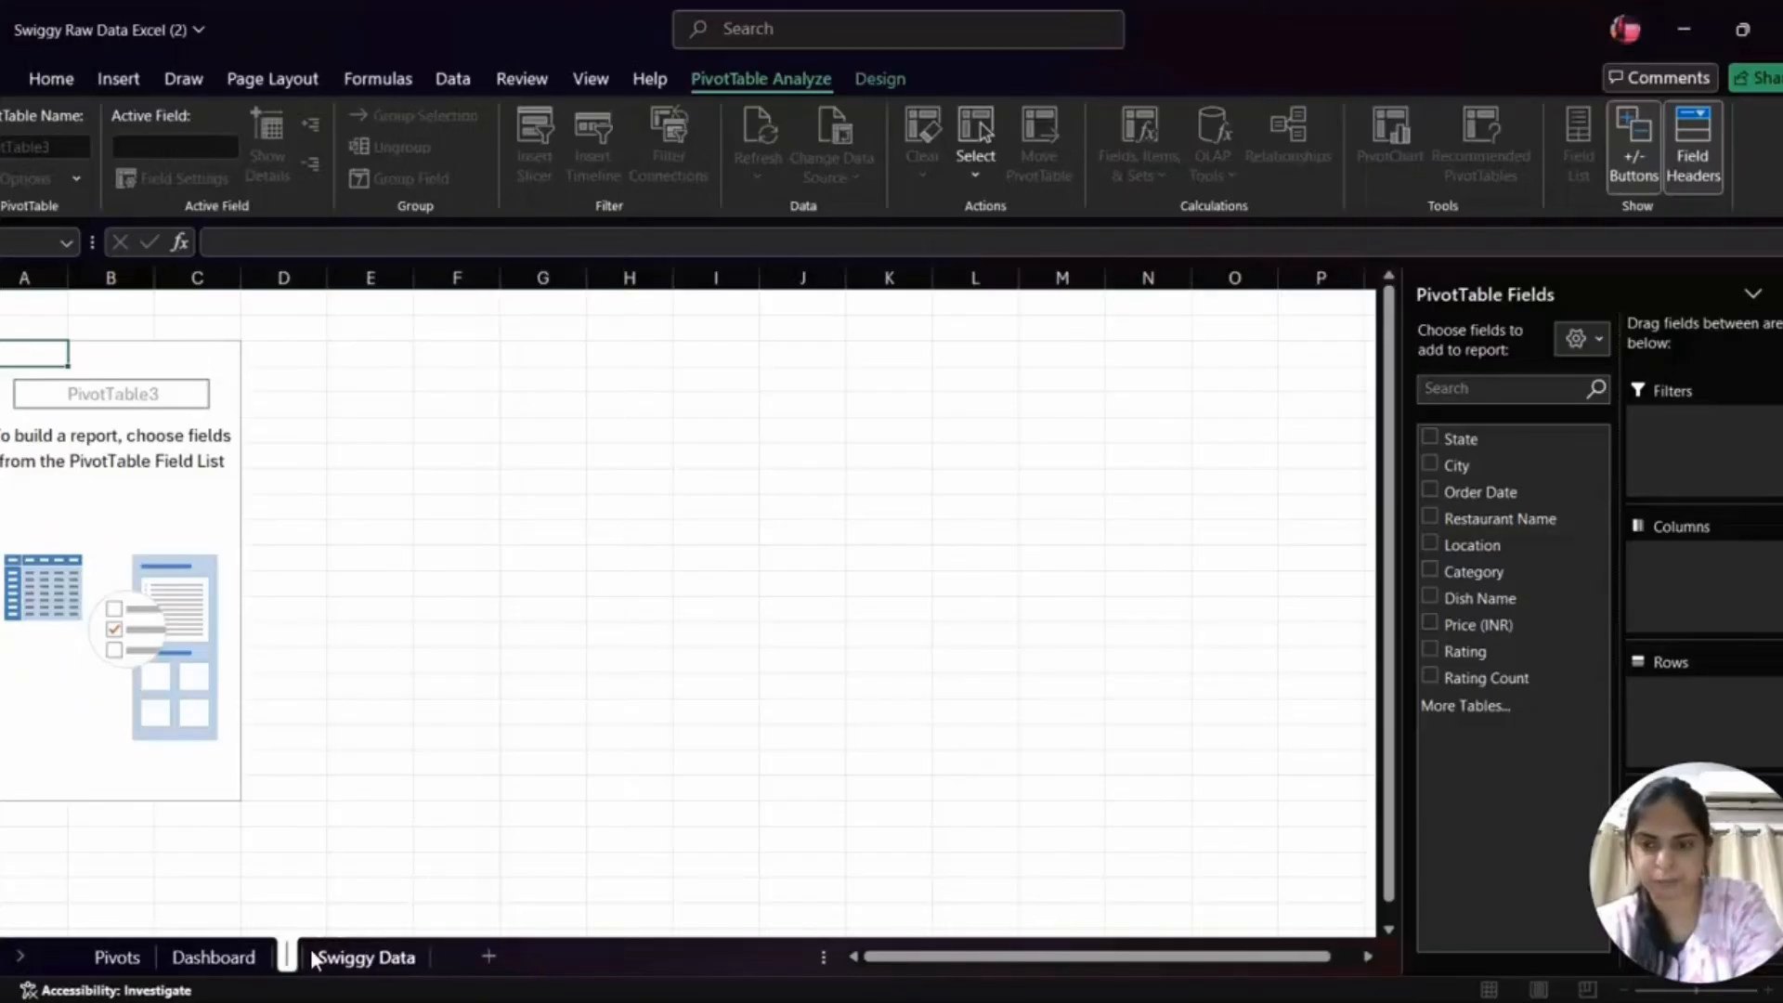
{"action": "type", "text": "Charts"}
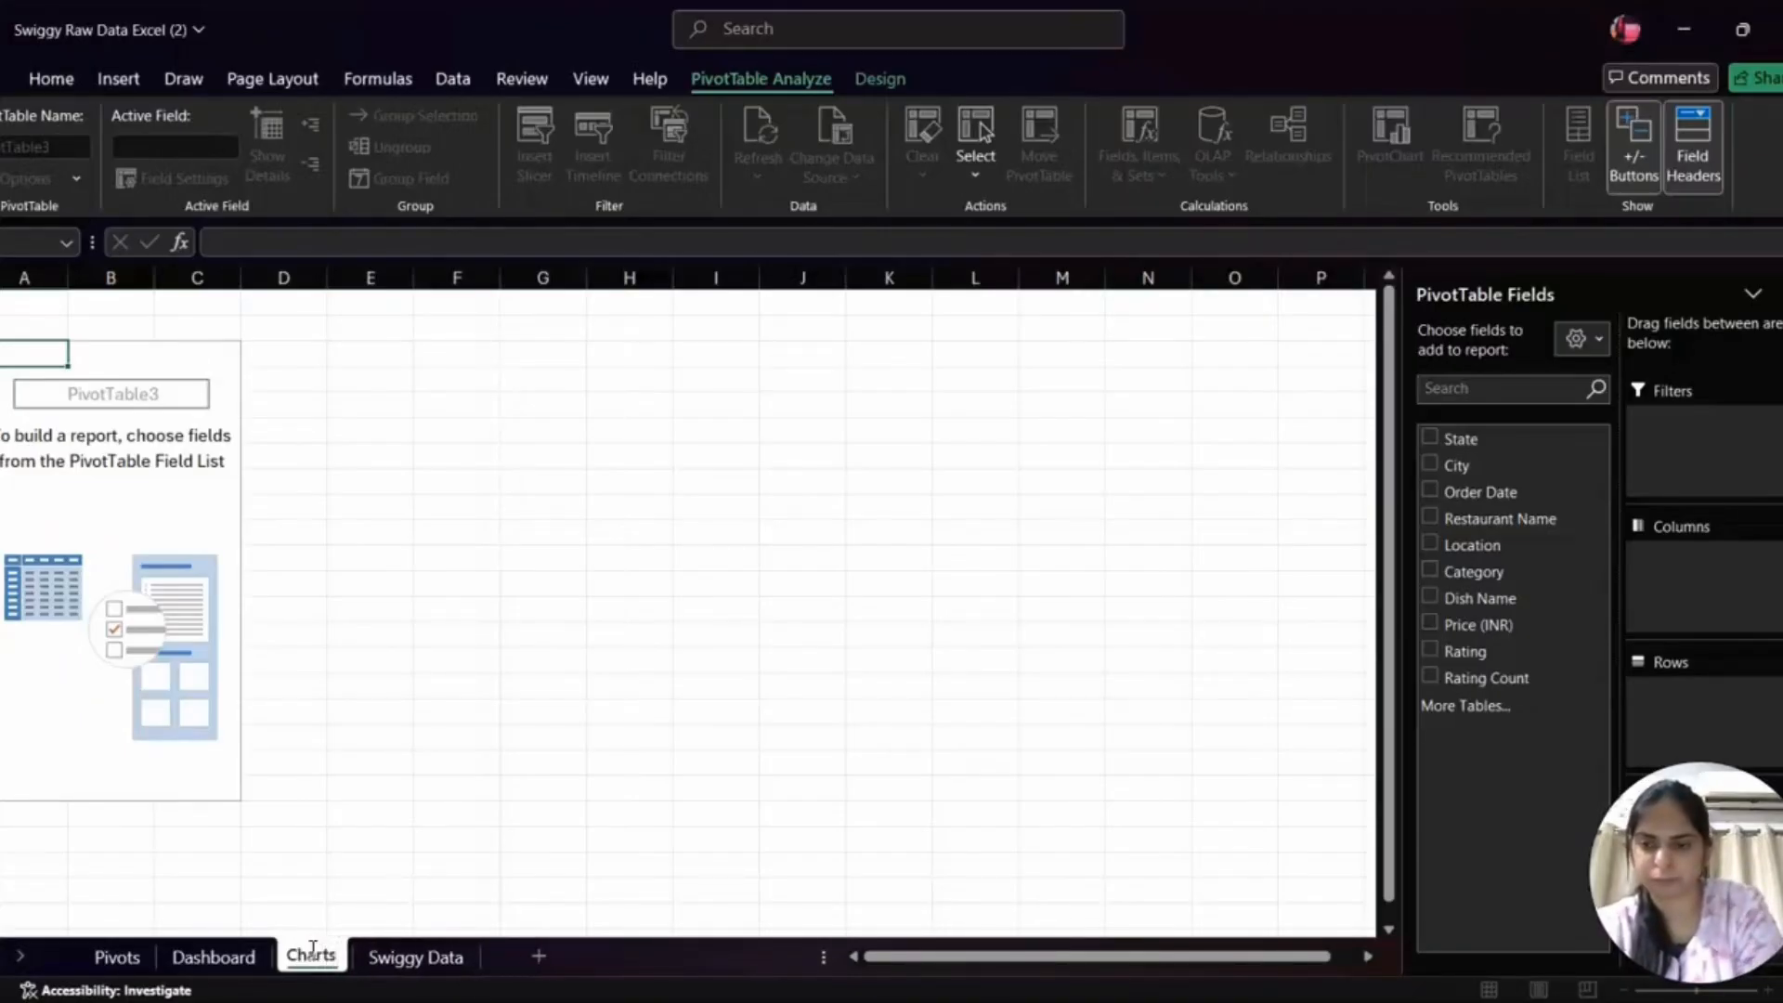
{"action": "left_click", "coordinate": [121, 957]}
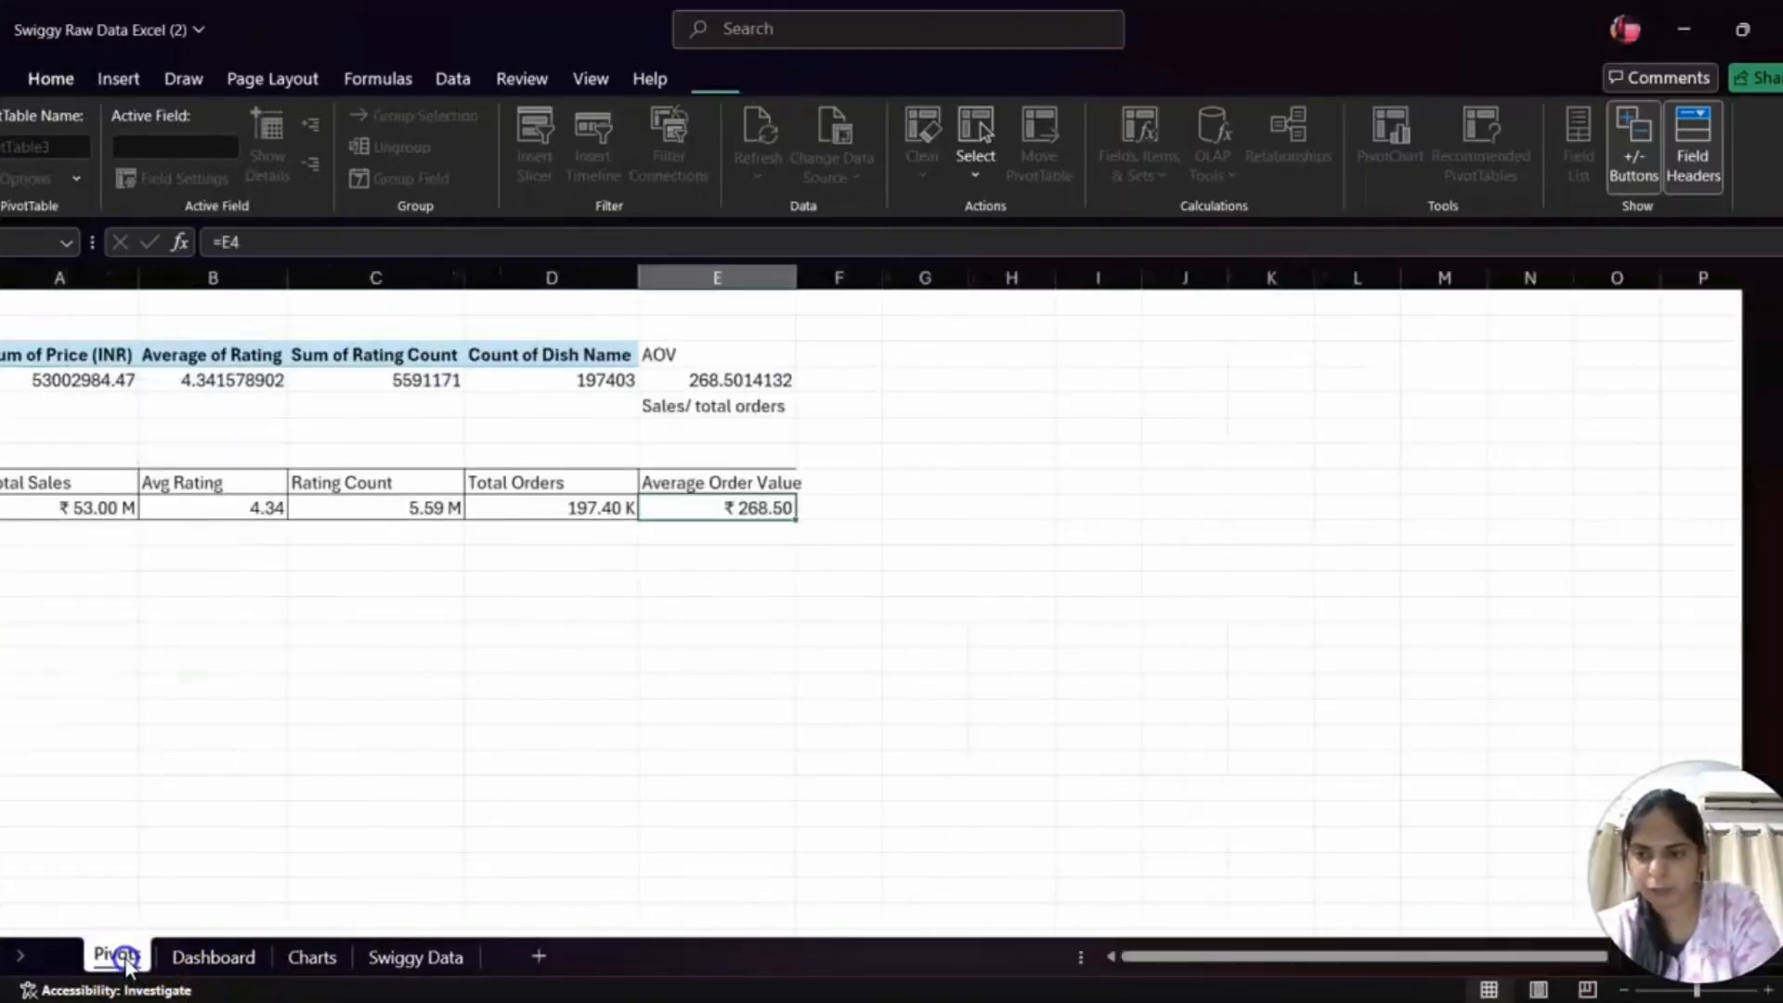
- Rename the Pivots sheet as KPIs and open the Charts sheet
{"action": "key", "text": "Delete"}
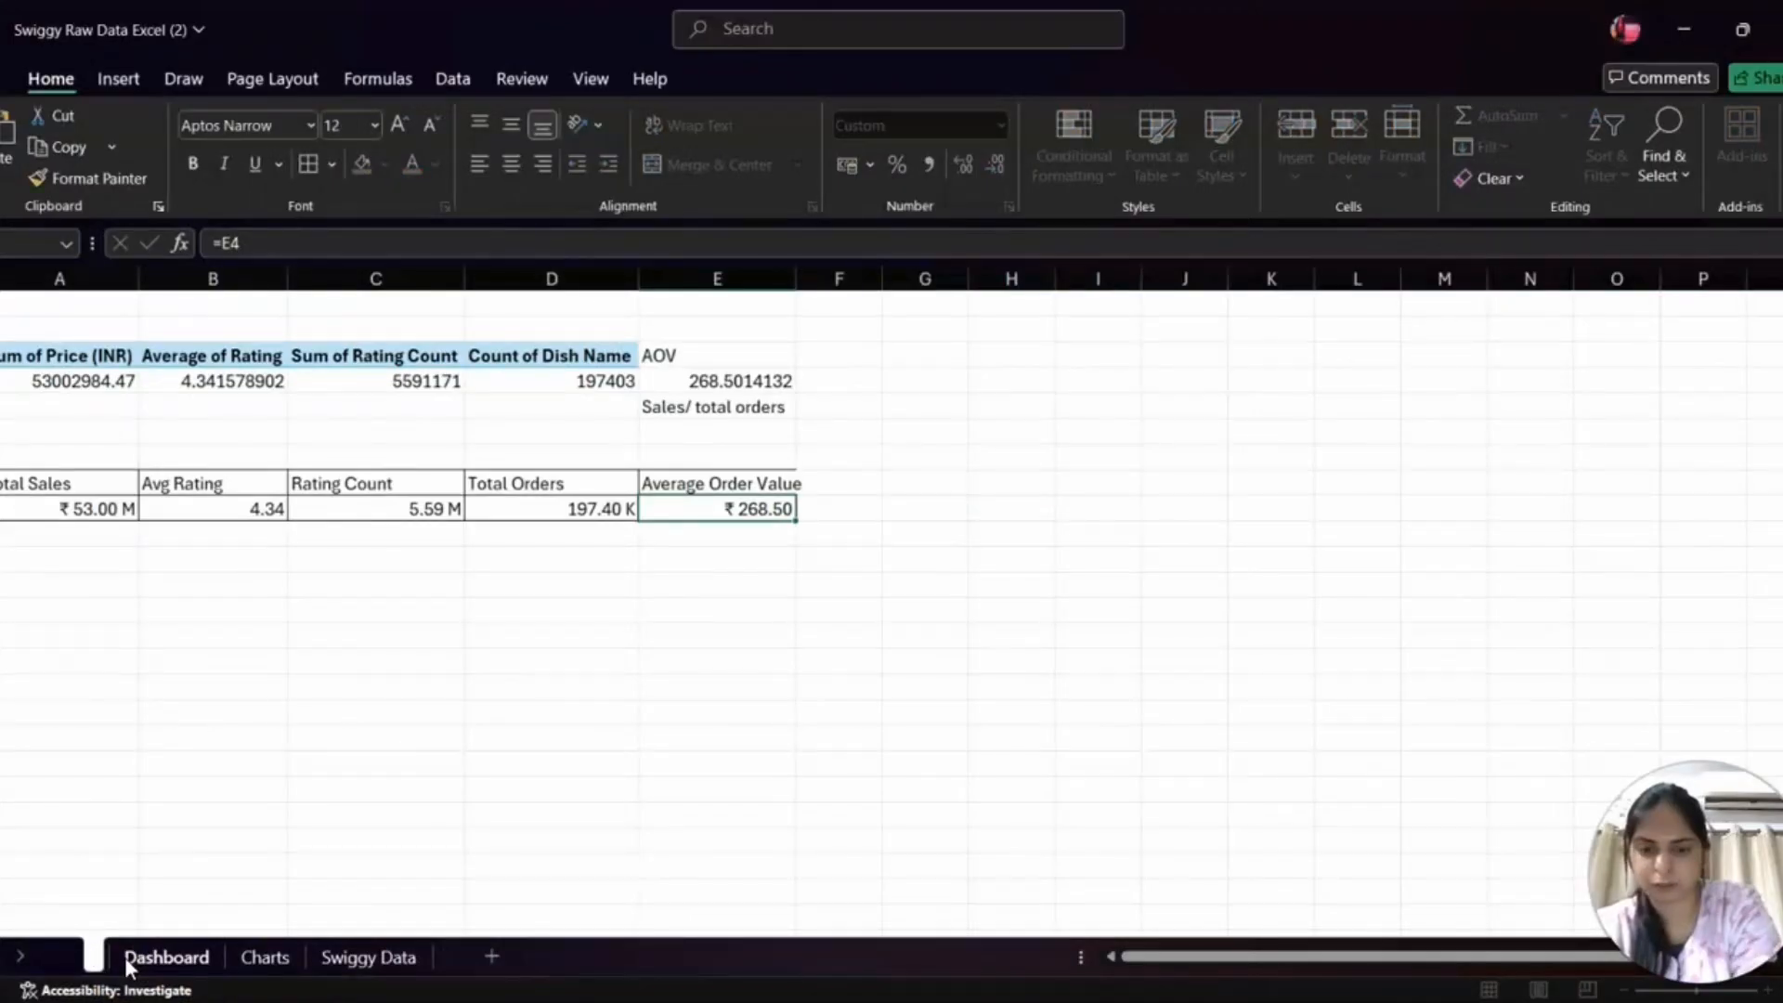
{"action": "type", "text": "KPIs"}
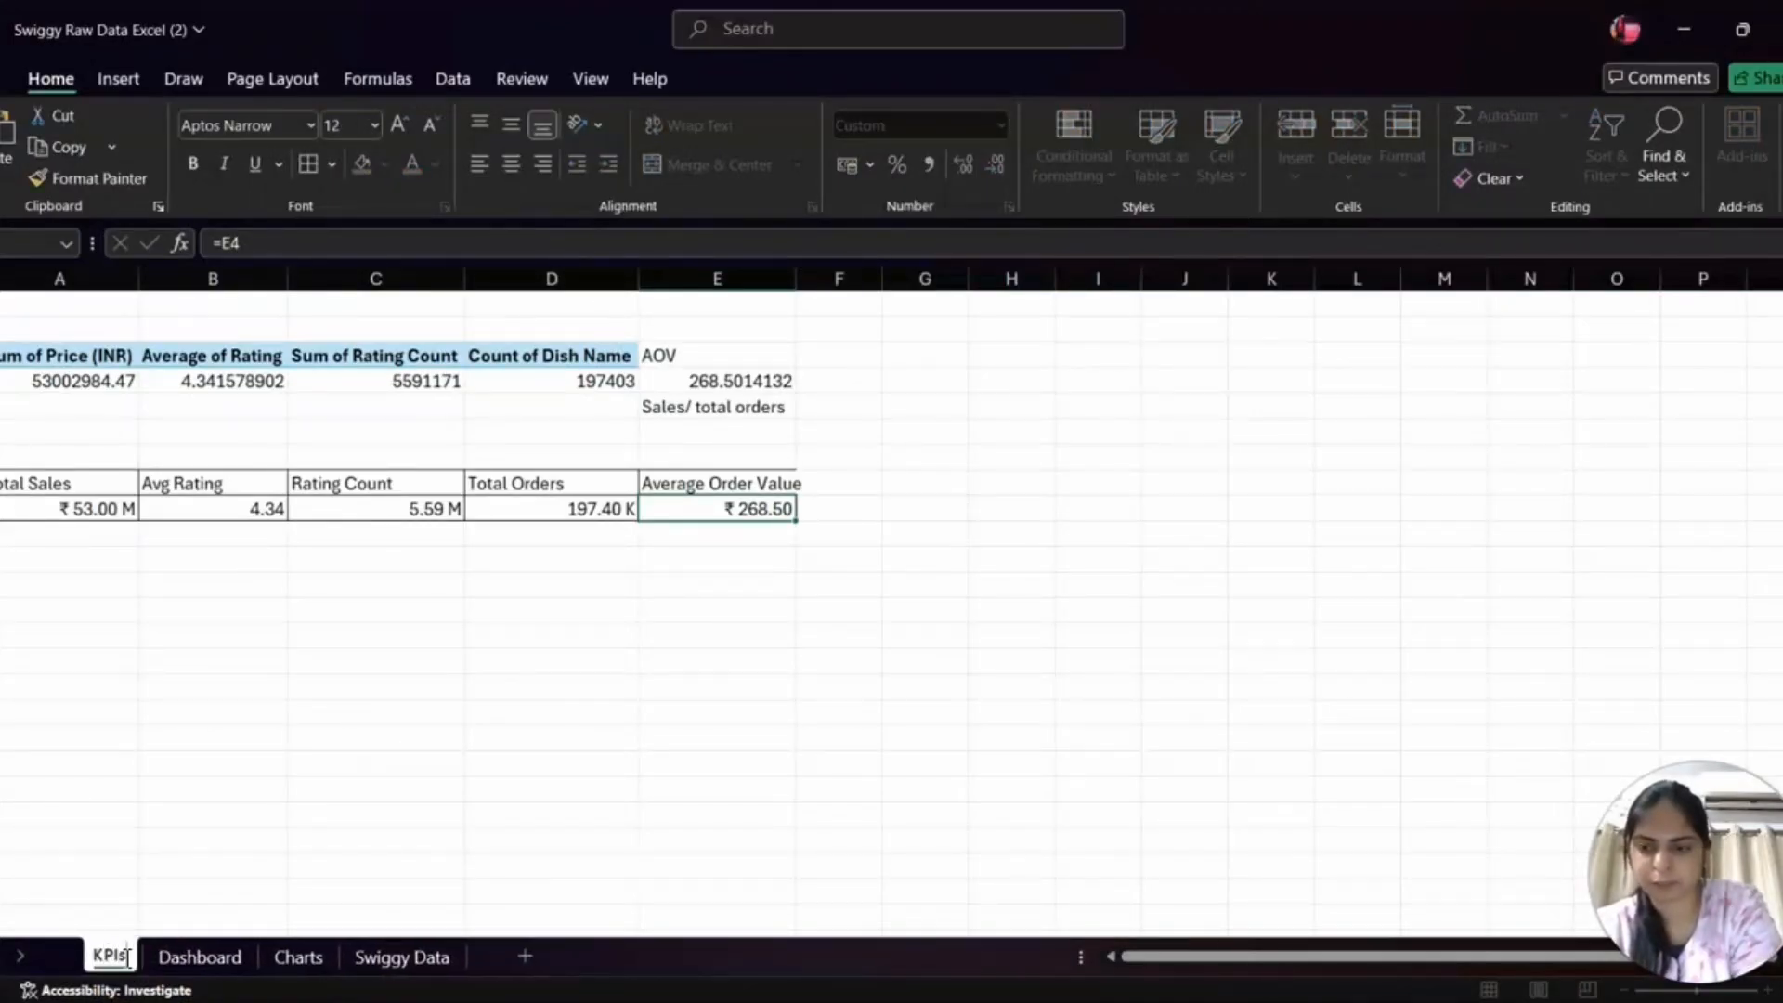
{"action": "left_click", "coordinate": [314, 955]}
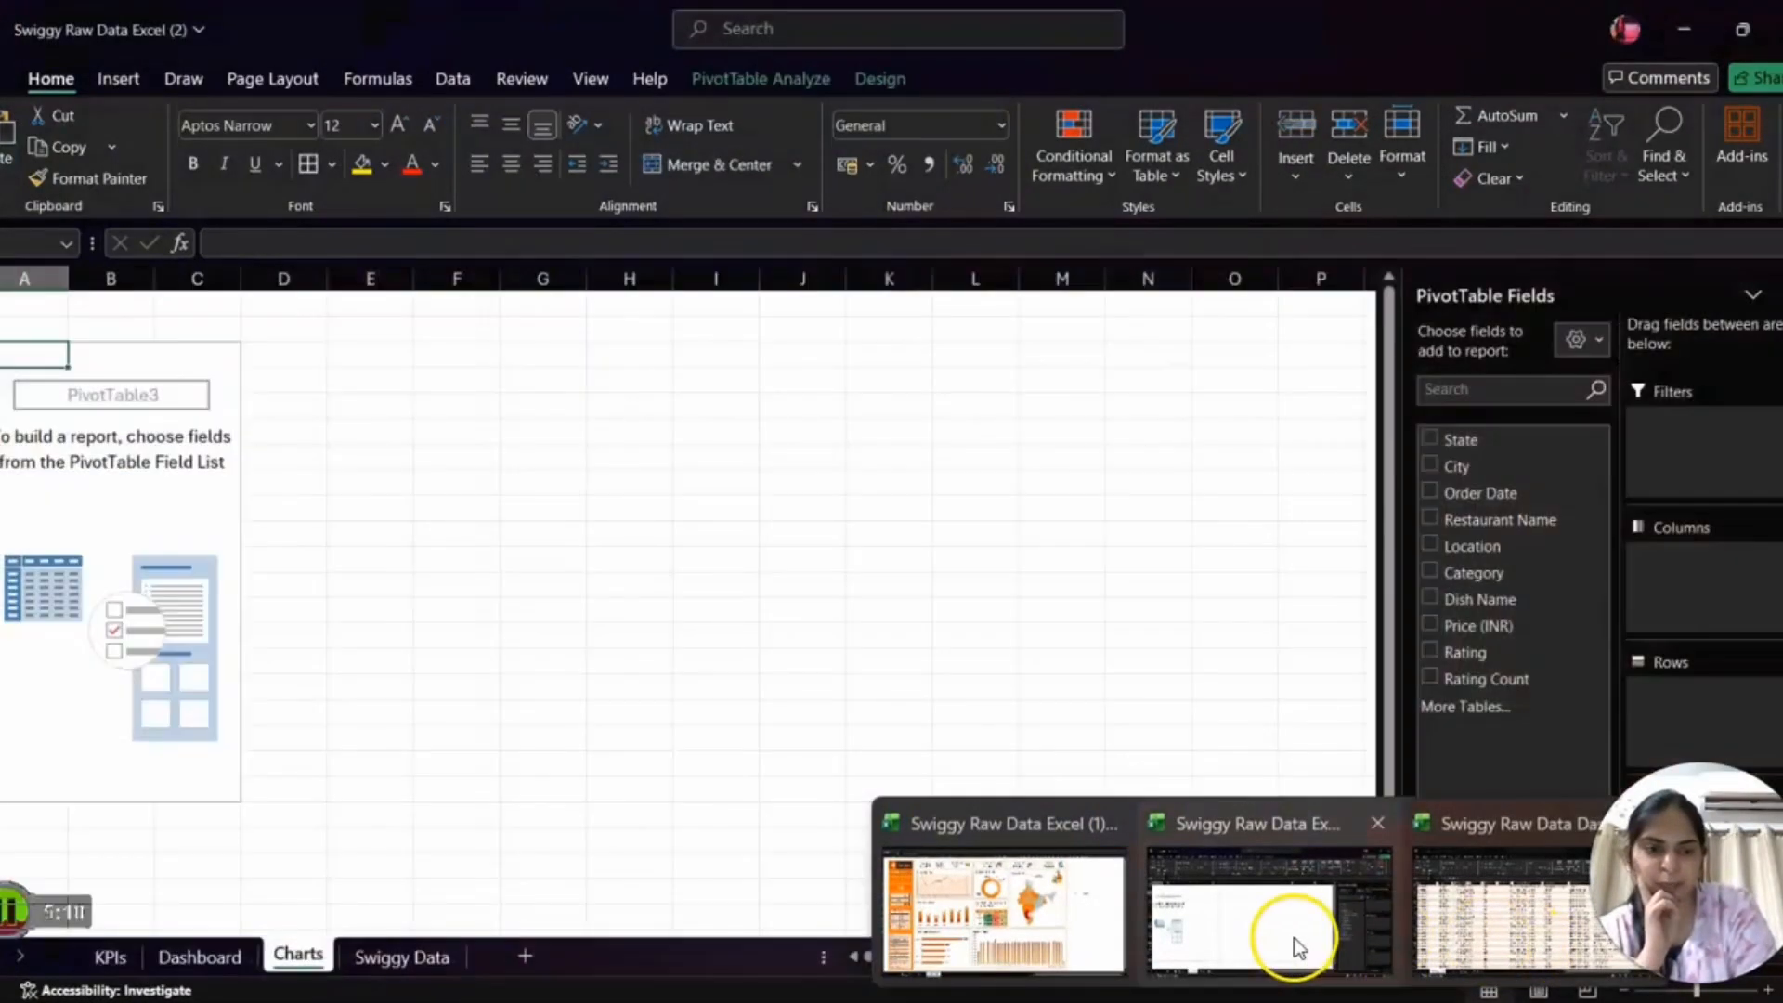
- Switch to the Swiggy Raw Data Dashboard workbook and check the Monthly Sales Trend requirement on its Problems sheet
{"action": "mouse_move", "coordinate": [1057, 935]}
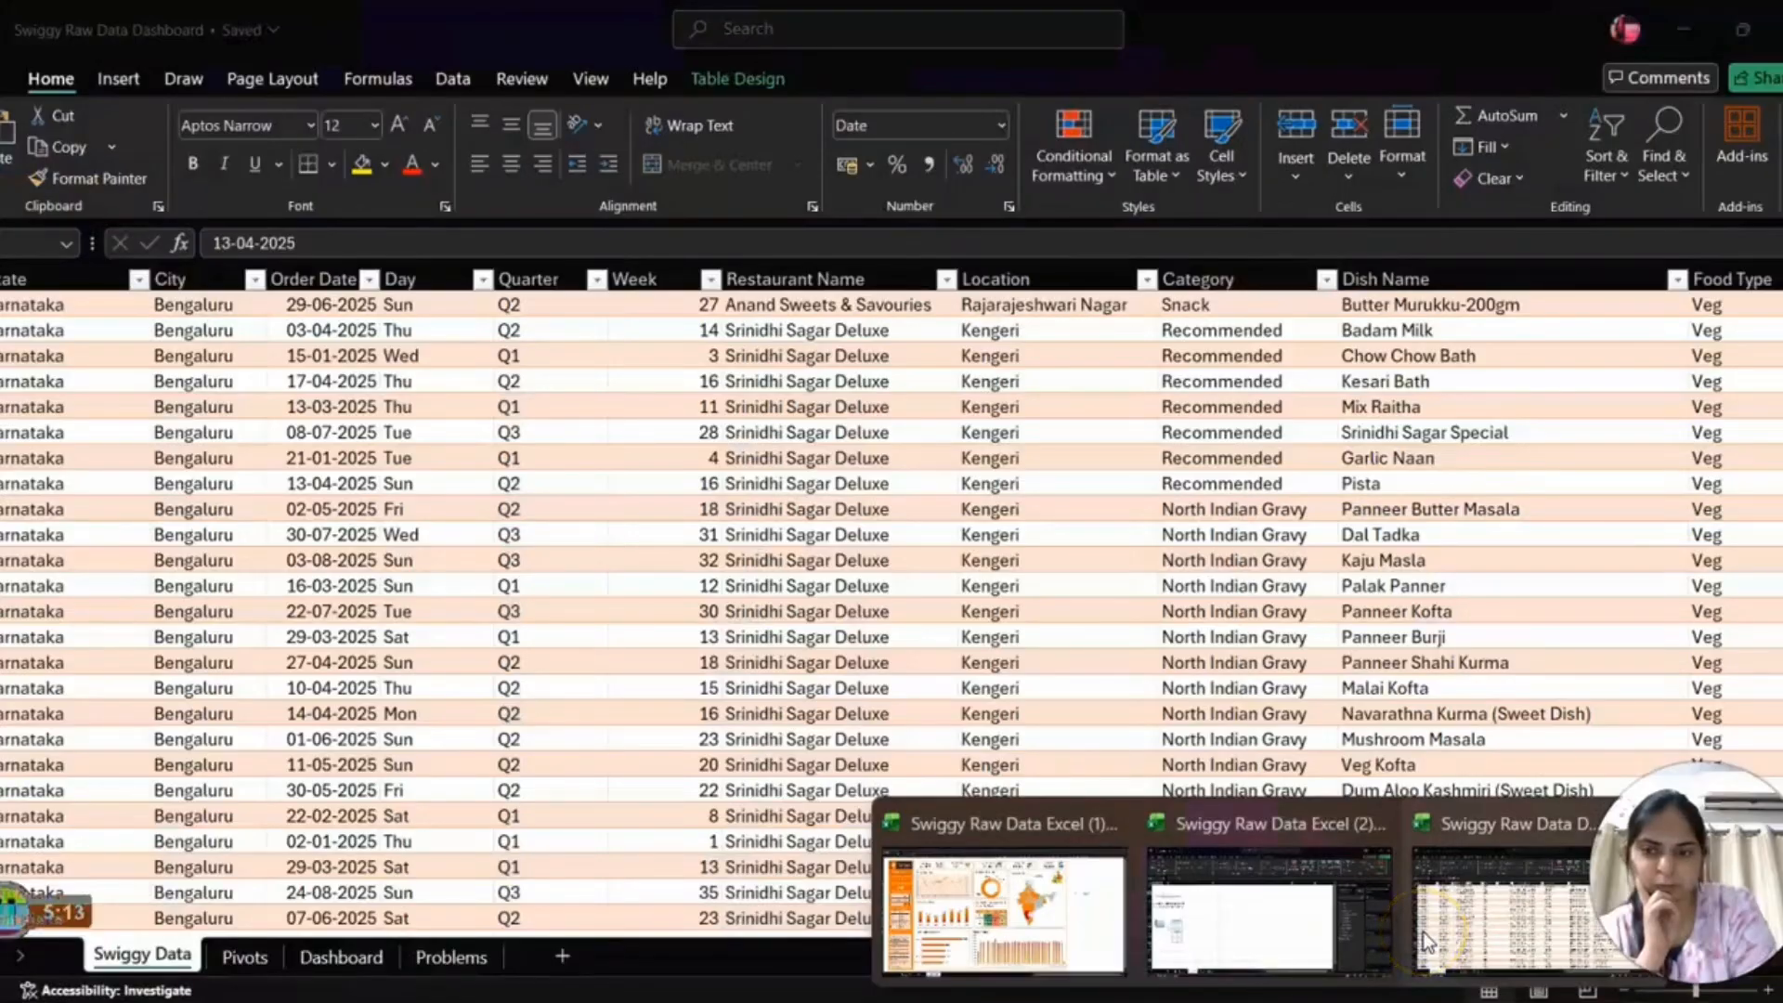
{"action": "left_click", "coordinate": [1427, 940]}
{"action": "left_click", "coordinate": [464, 955]}
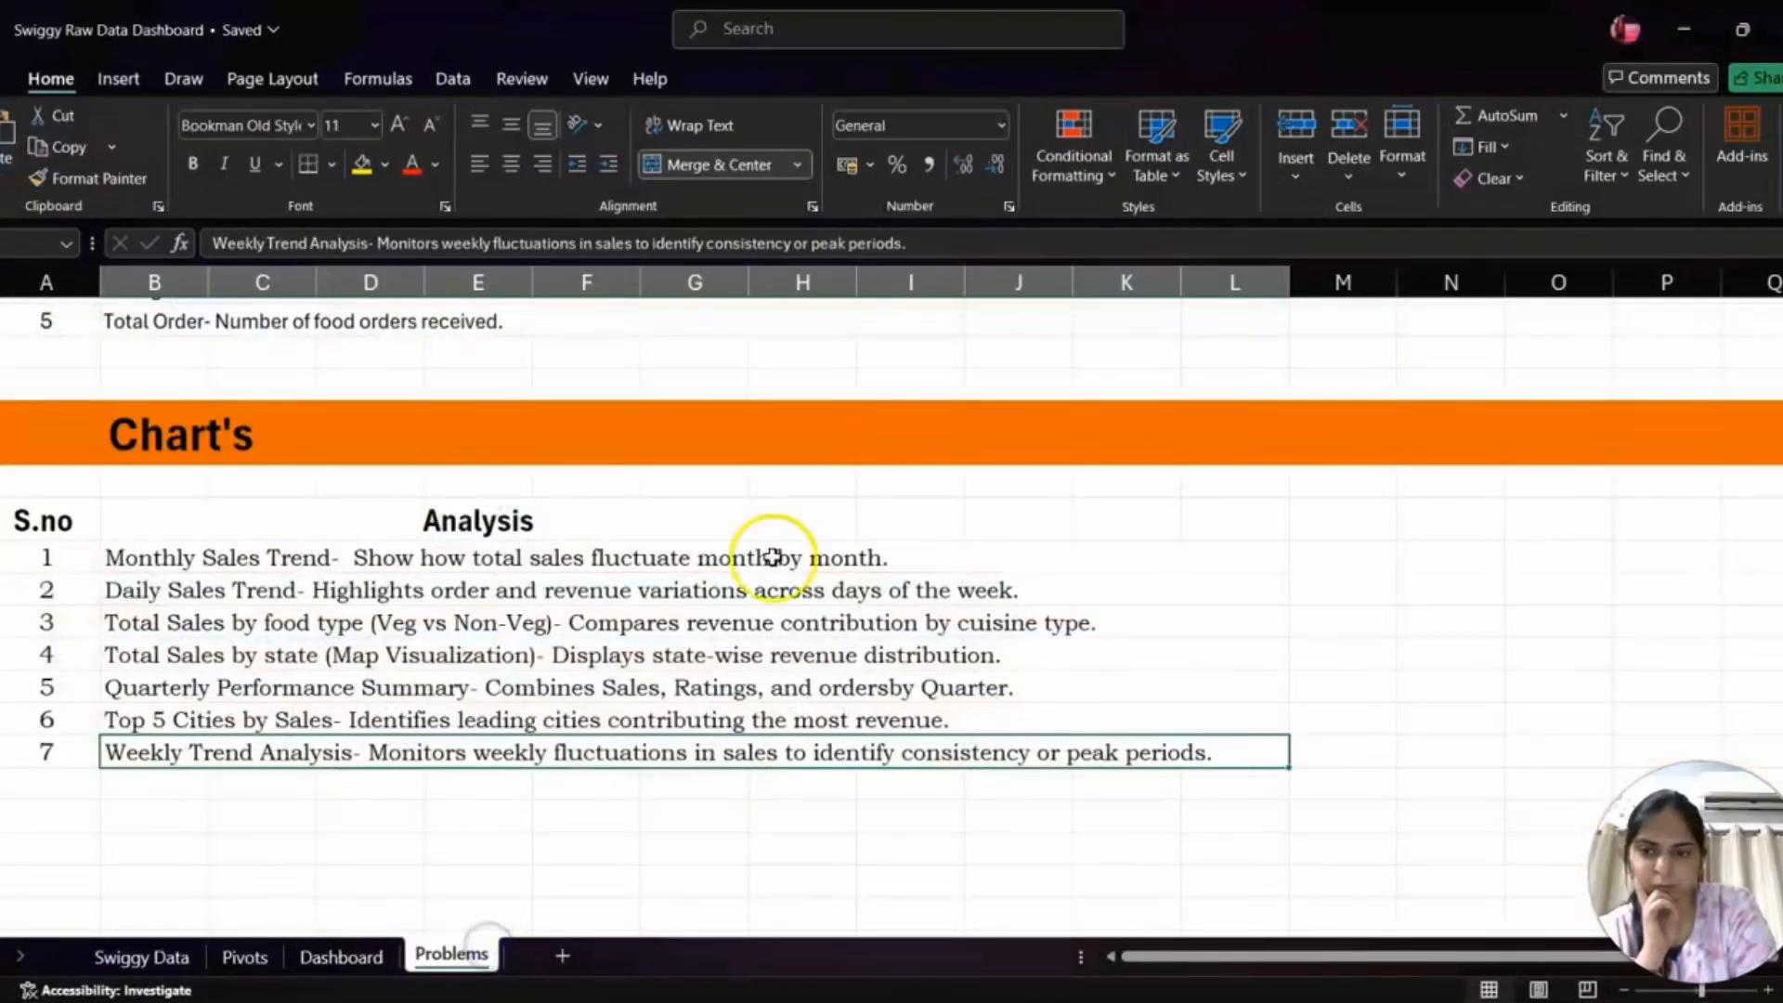
{"action": "left_click", "coordinate": [523, 561]}
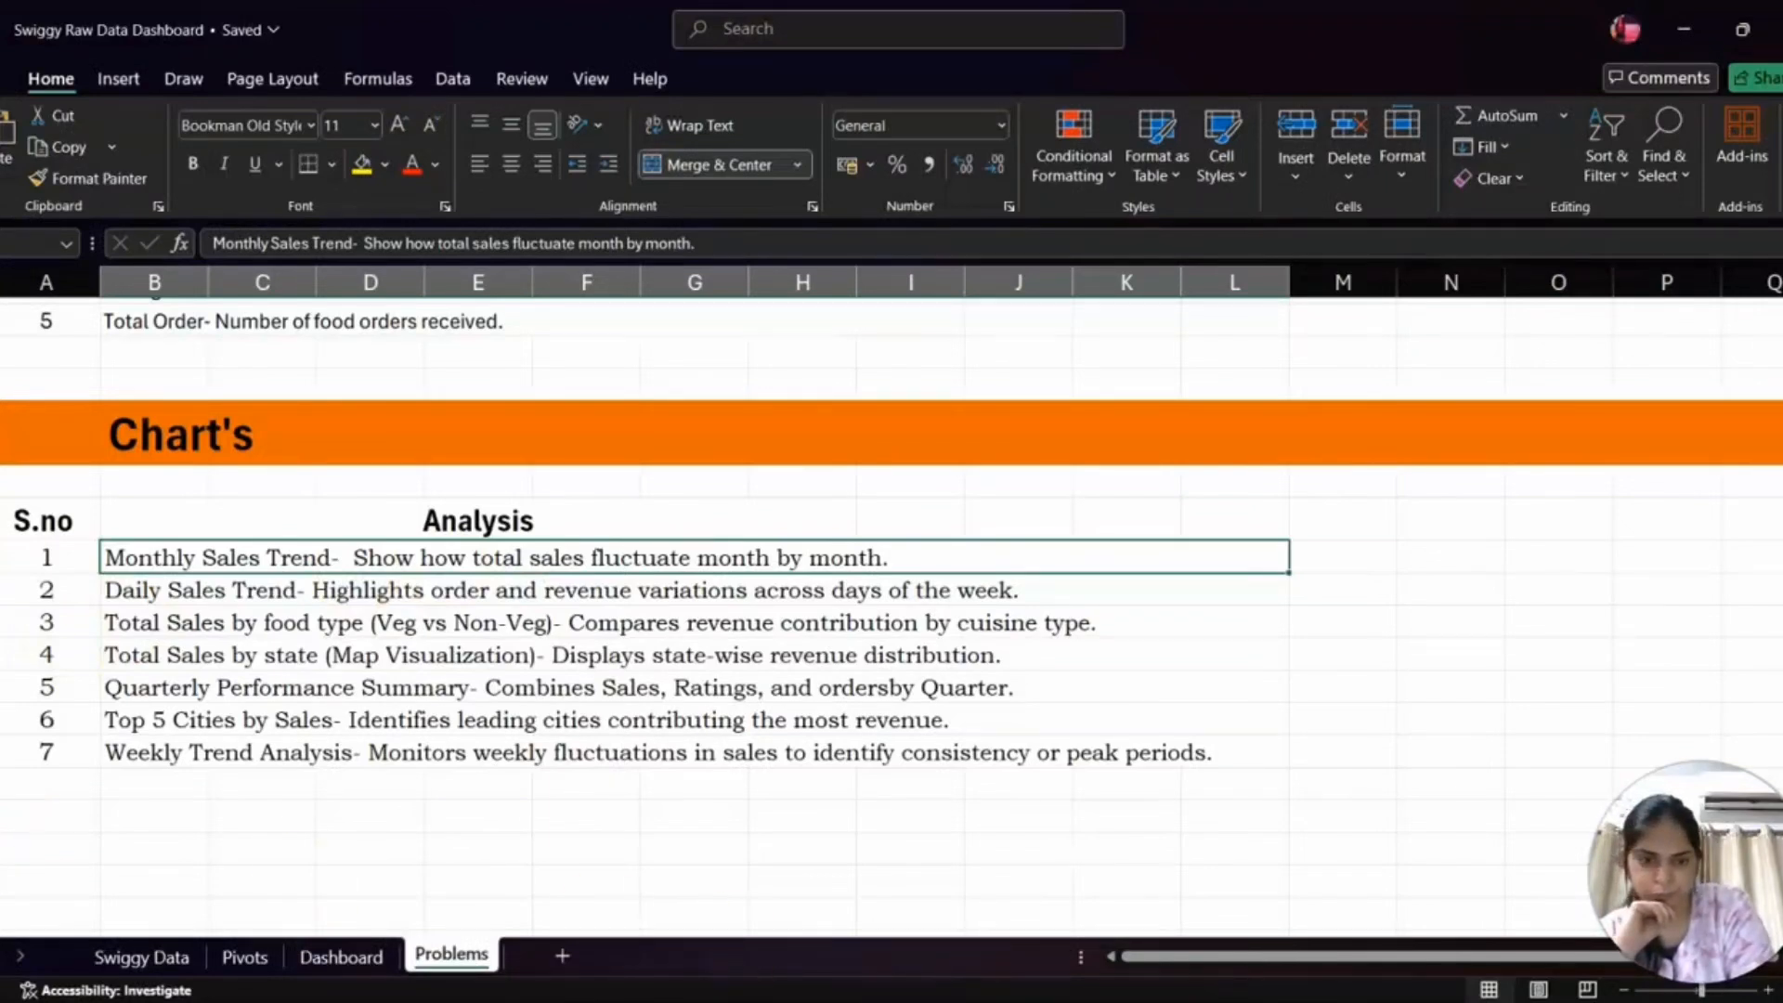
- Back in Swiggy Raw Data Excel (2), build the Charts PivotTable with only Months (Order Date) as rows and Sum of Price (INR) as values
{"action": "left_click", "coordinate": [1257, 967]}
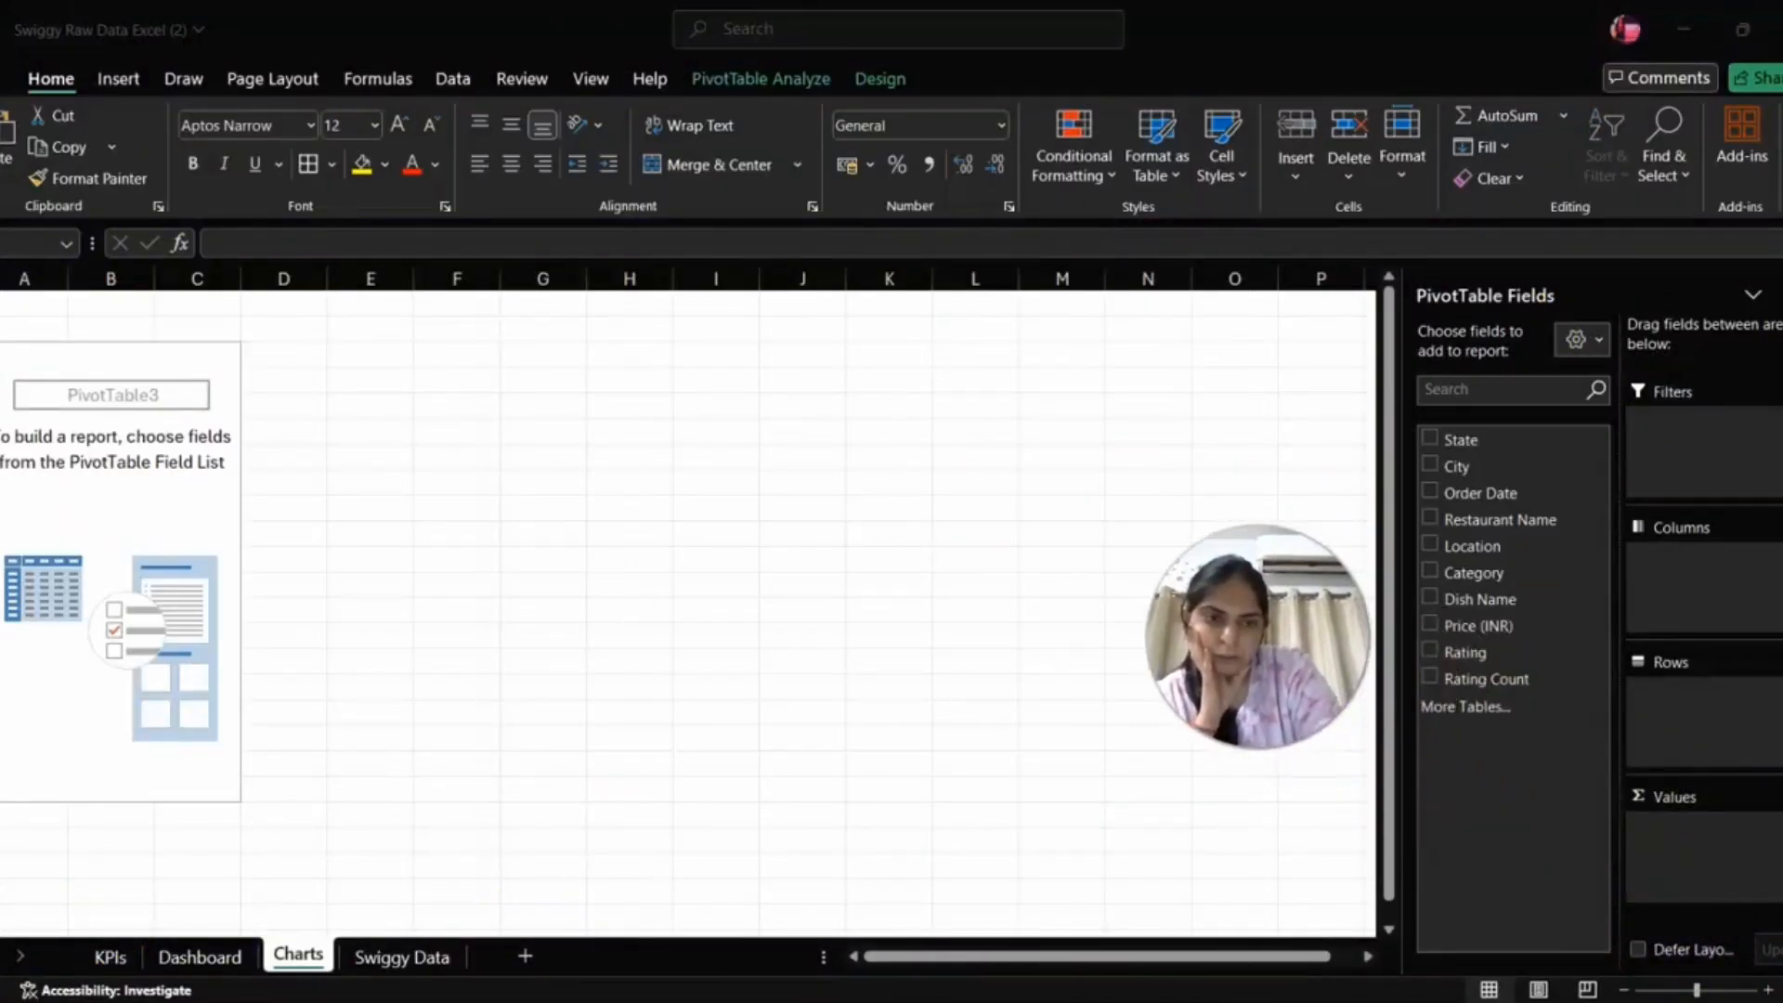
{"action": "left_click", "coordinate": [1431, 491]}
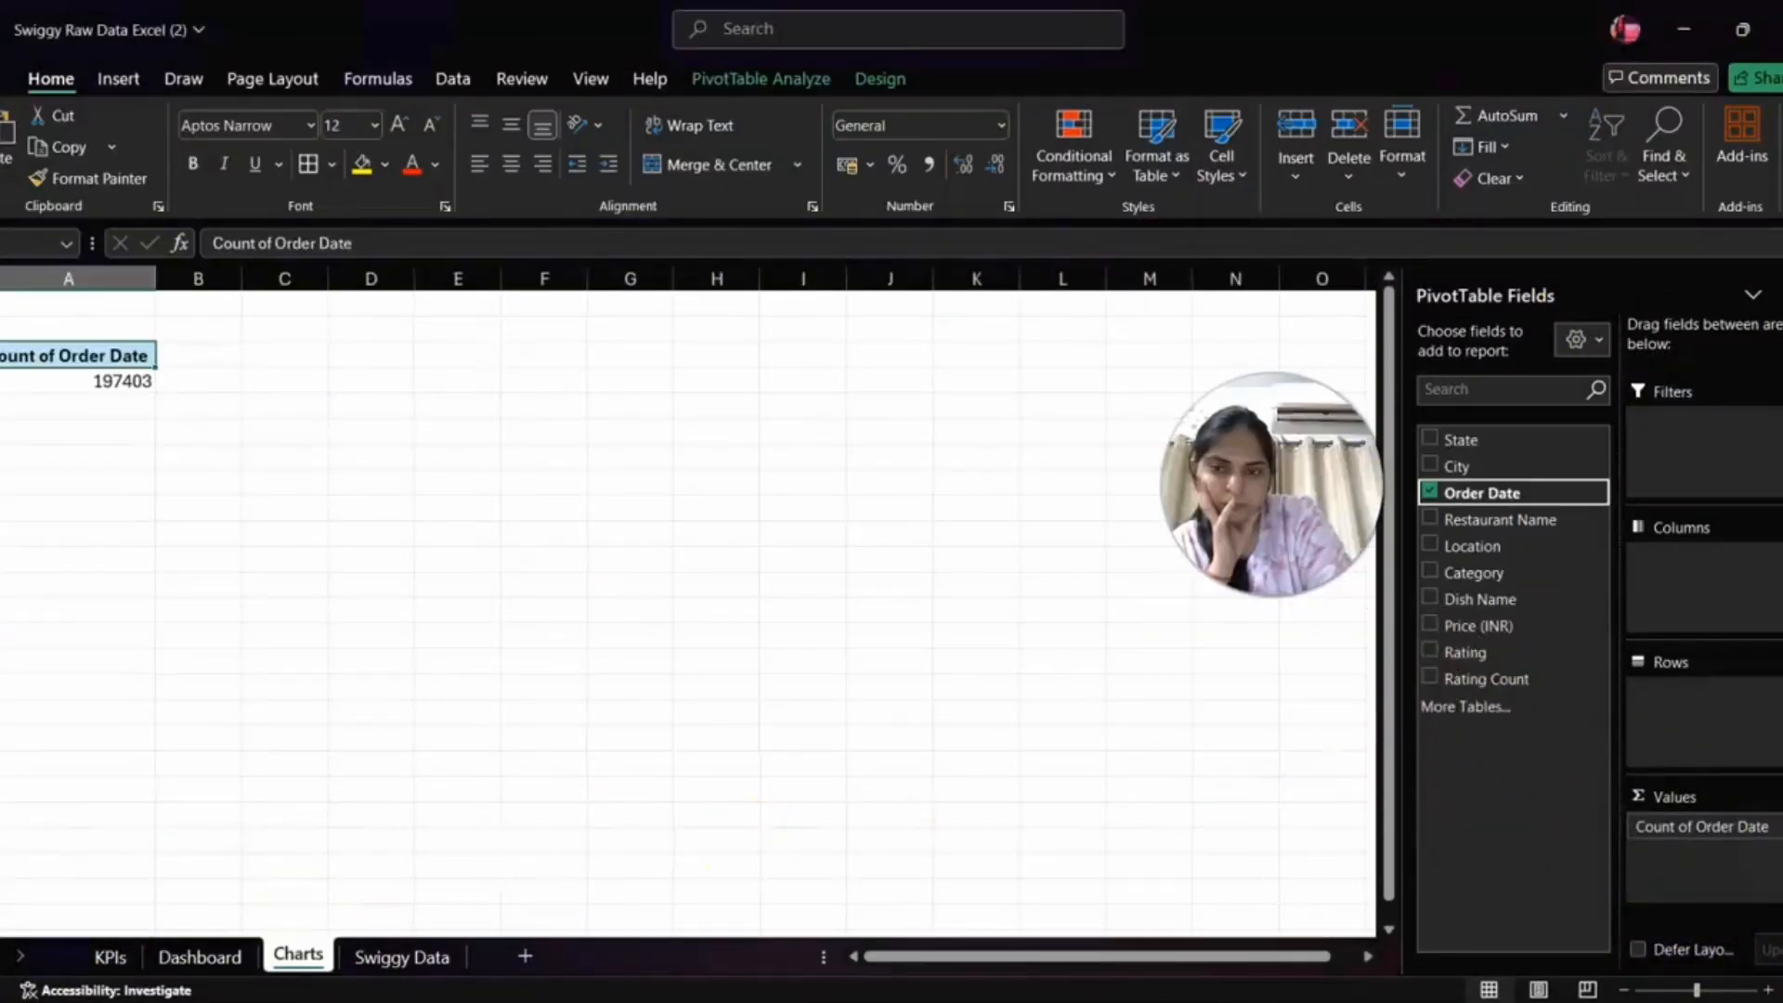
{"action": "left_click", "coordinate": [1430, 491]}
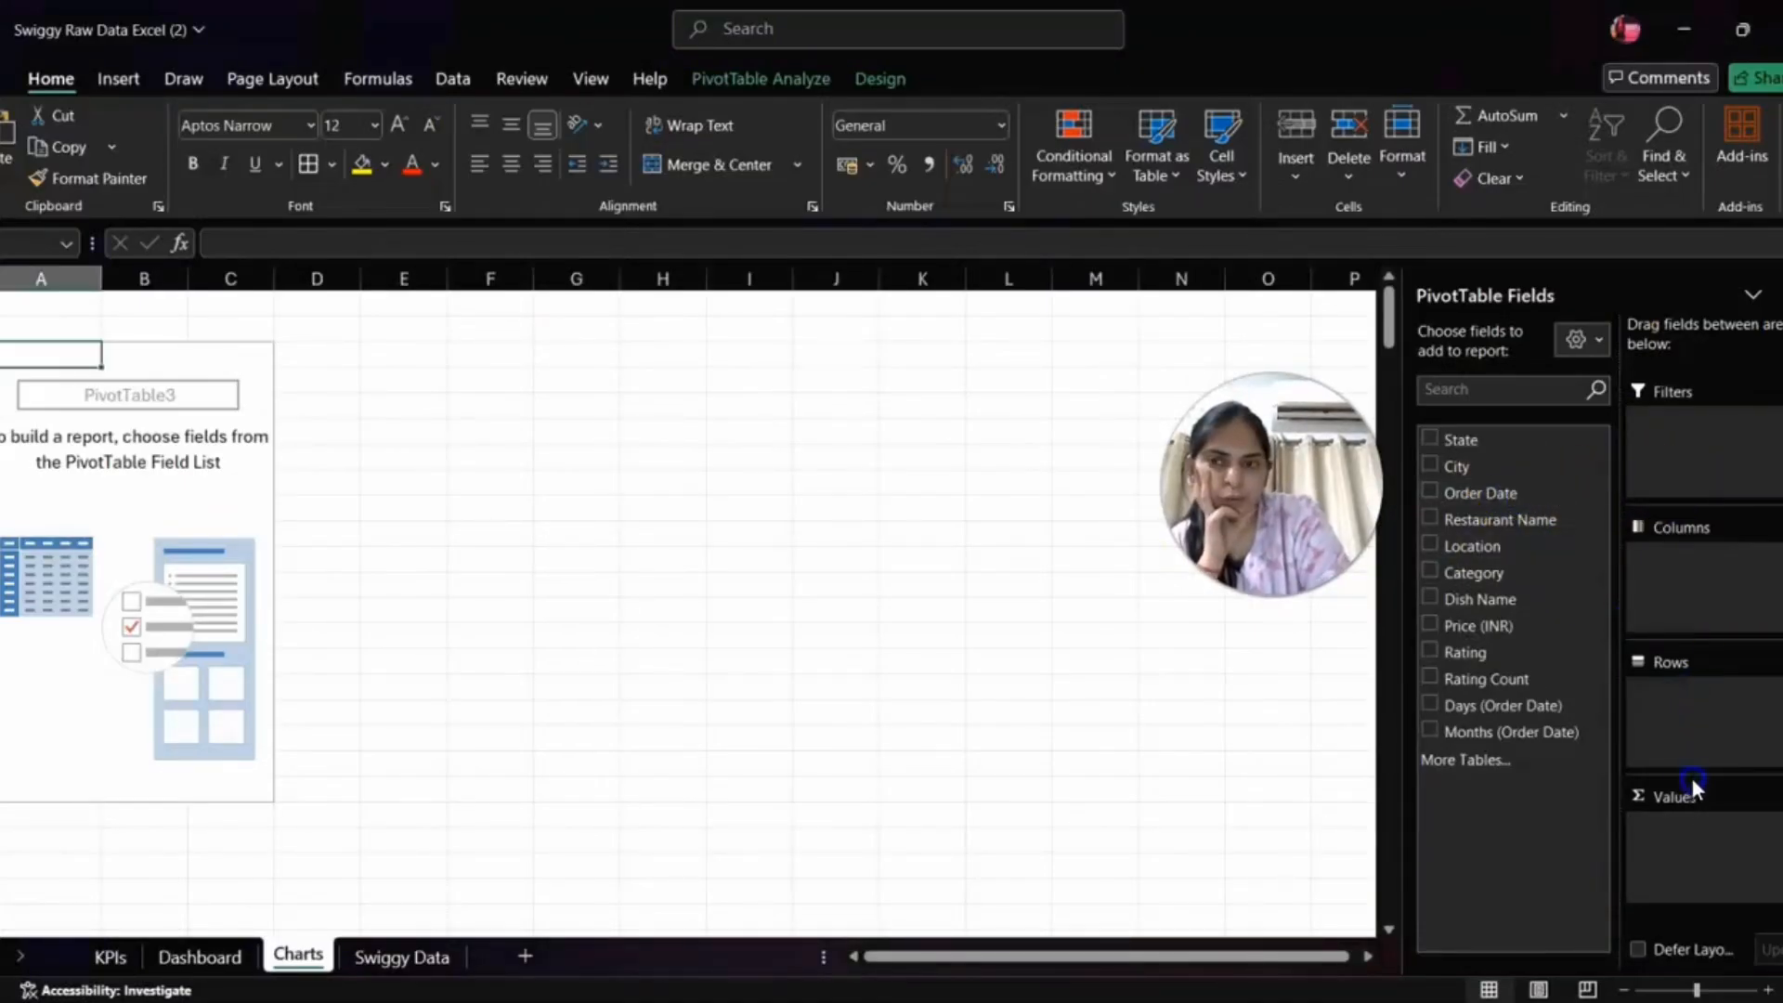
{"action": "left_click_drag", "start_coordinate": [1506, 493], "coordinate": [1676, 675]}
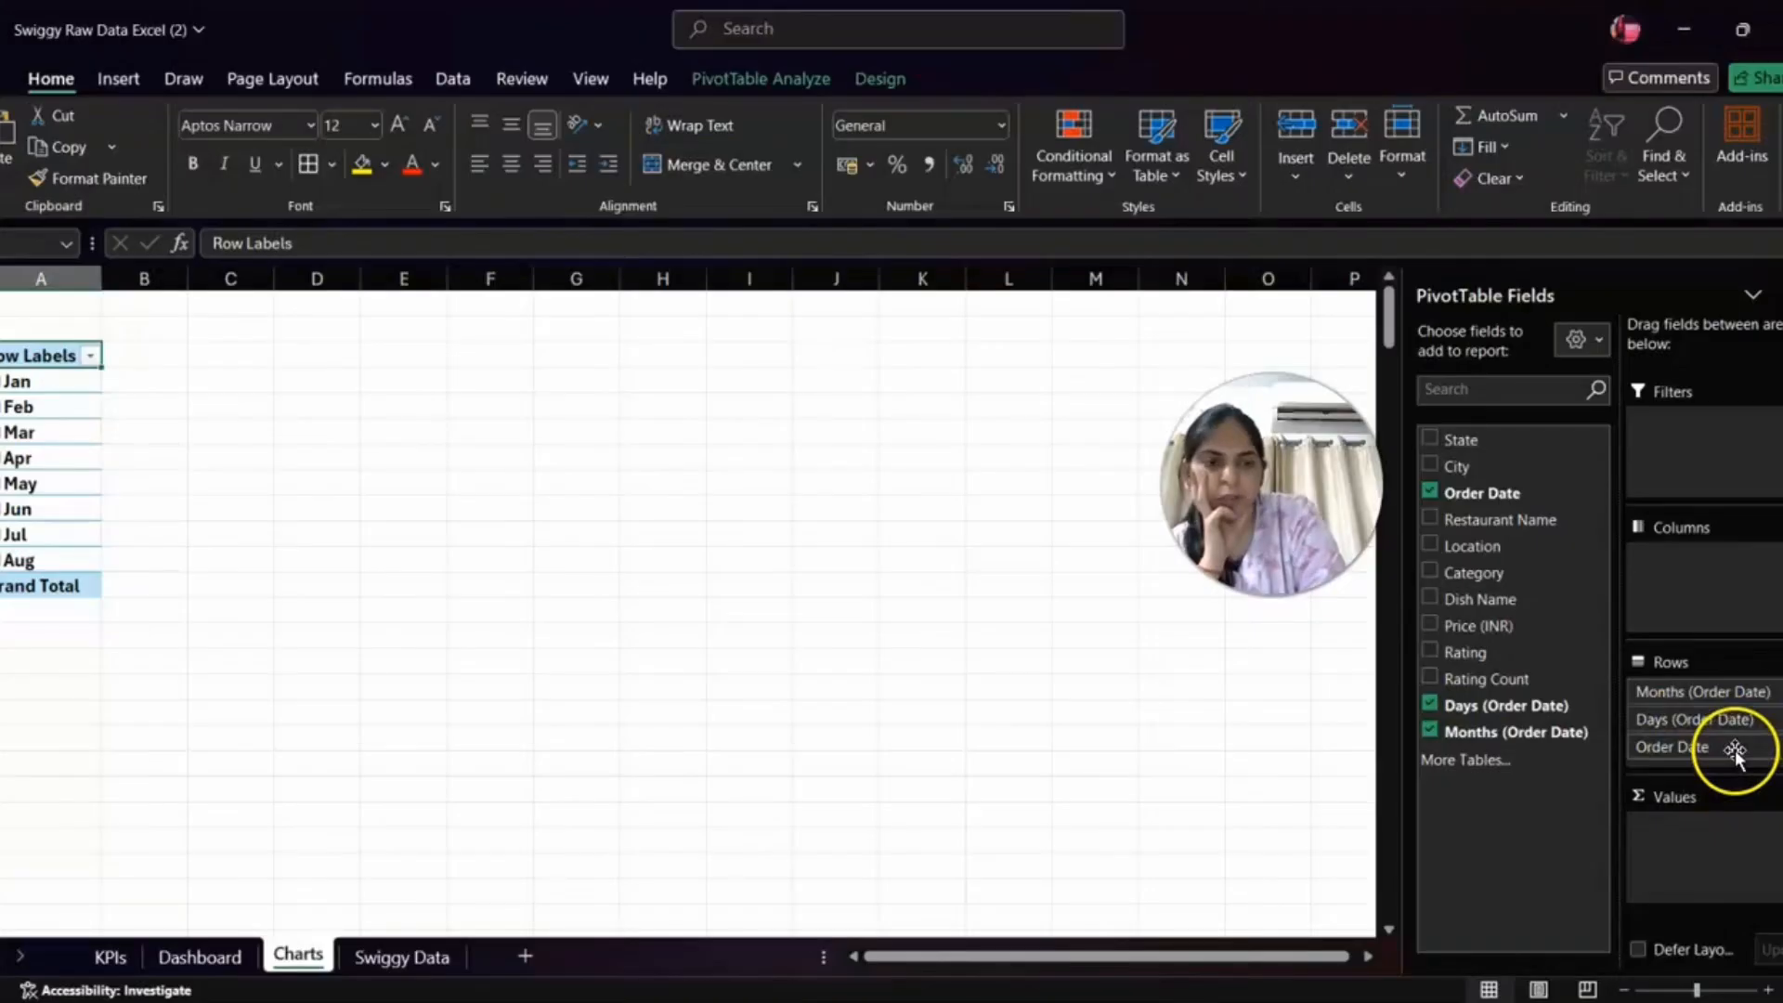
{"action": "left_click_drag", "start_coordinate": [1735, 754], "coordinate": [1254, 736]}
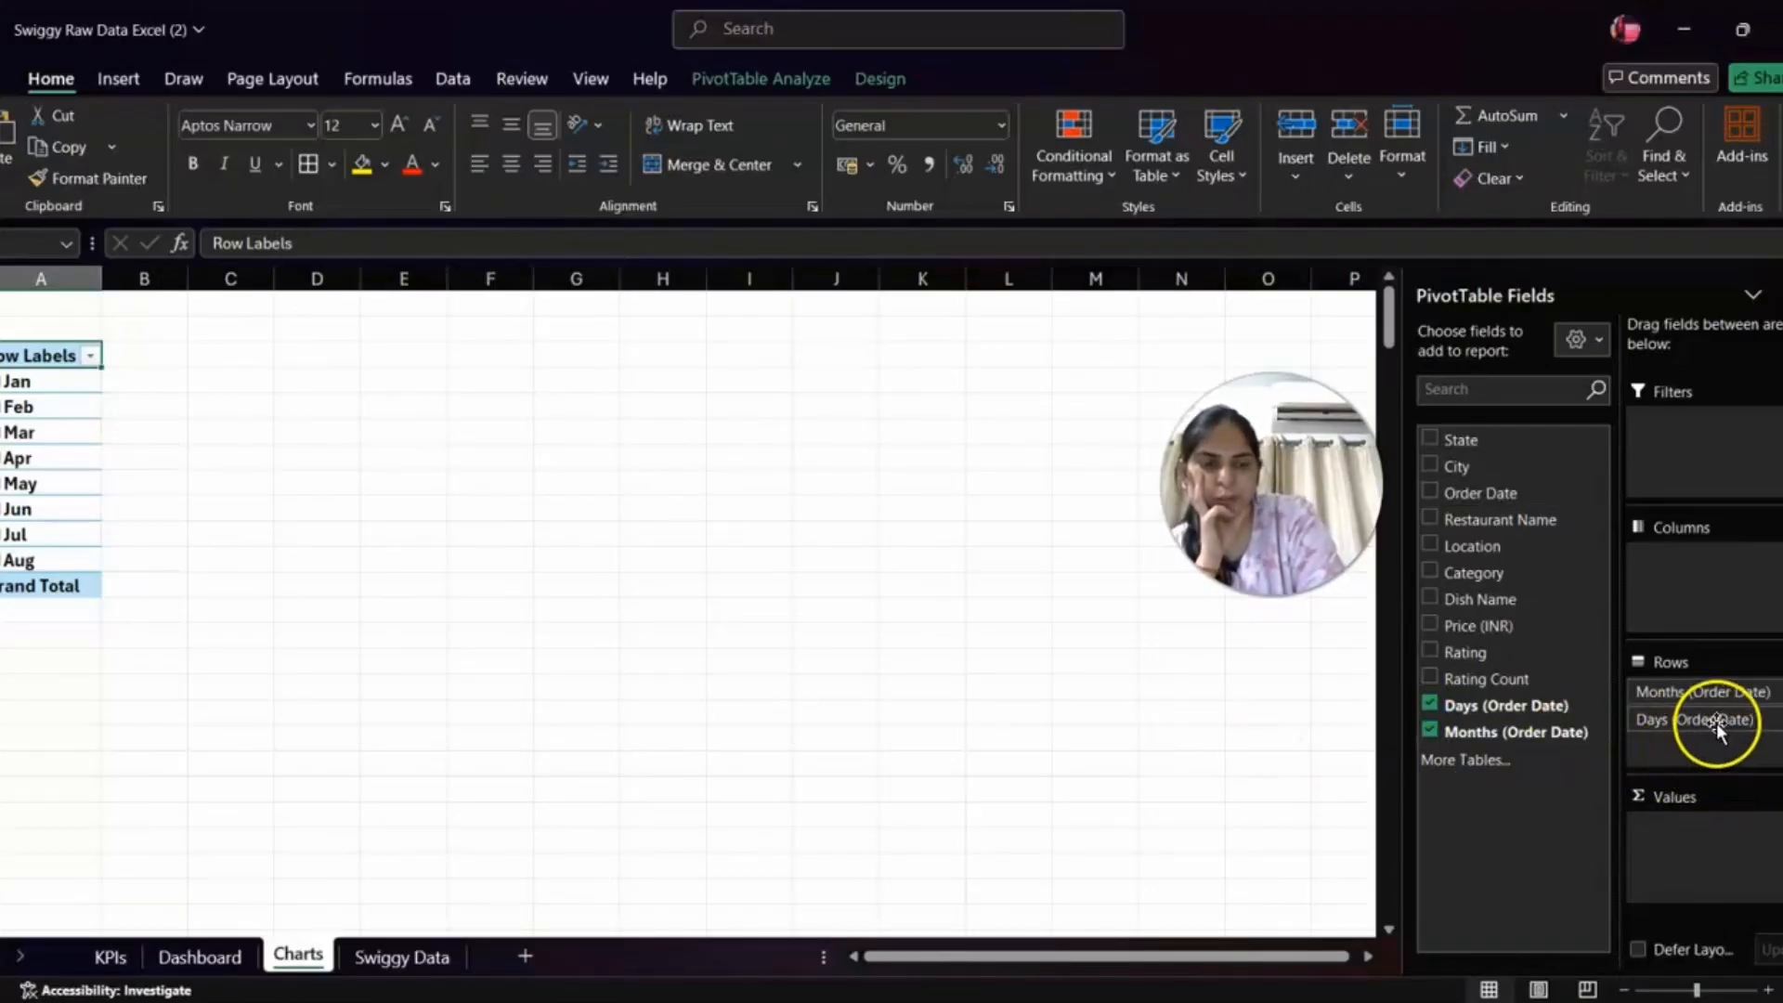
{"action": "left_click_drag", "start_coordinate": [1717, 723], "coordinate": [1206, 768]}
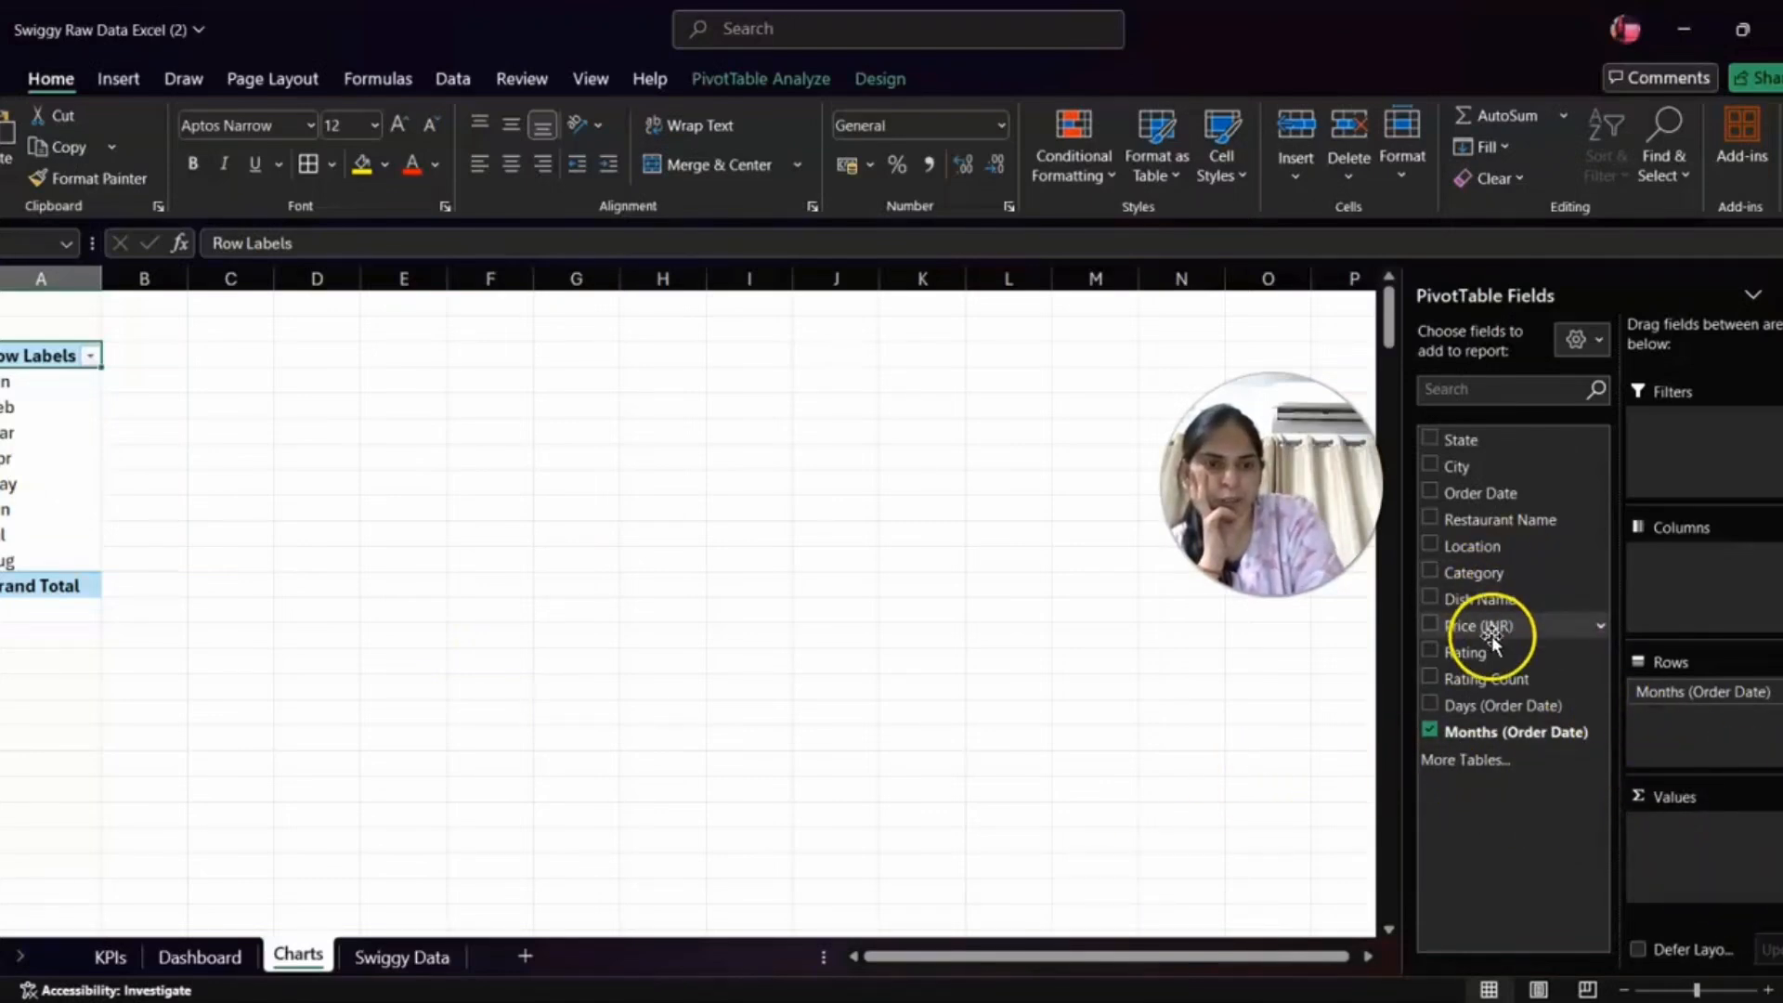
{"action": "left_click_drag", "start_coordinate": [1492, 640], "coordinate": [1692, 829]}
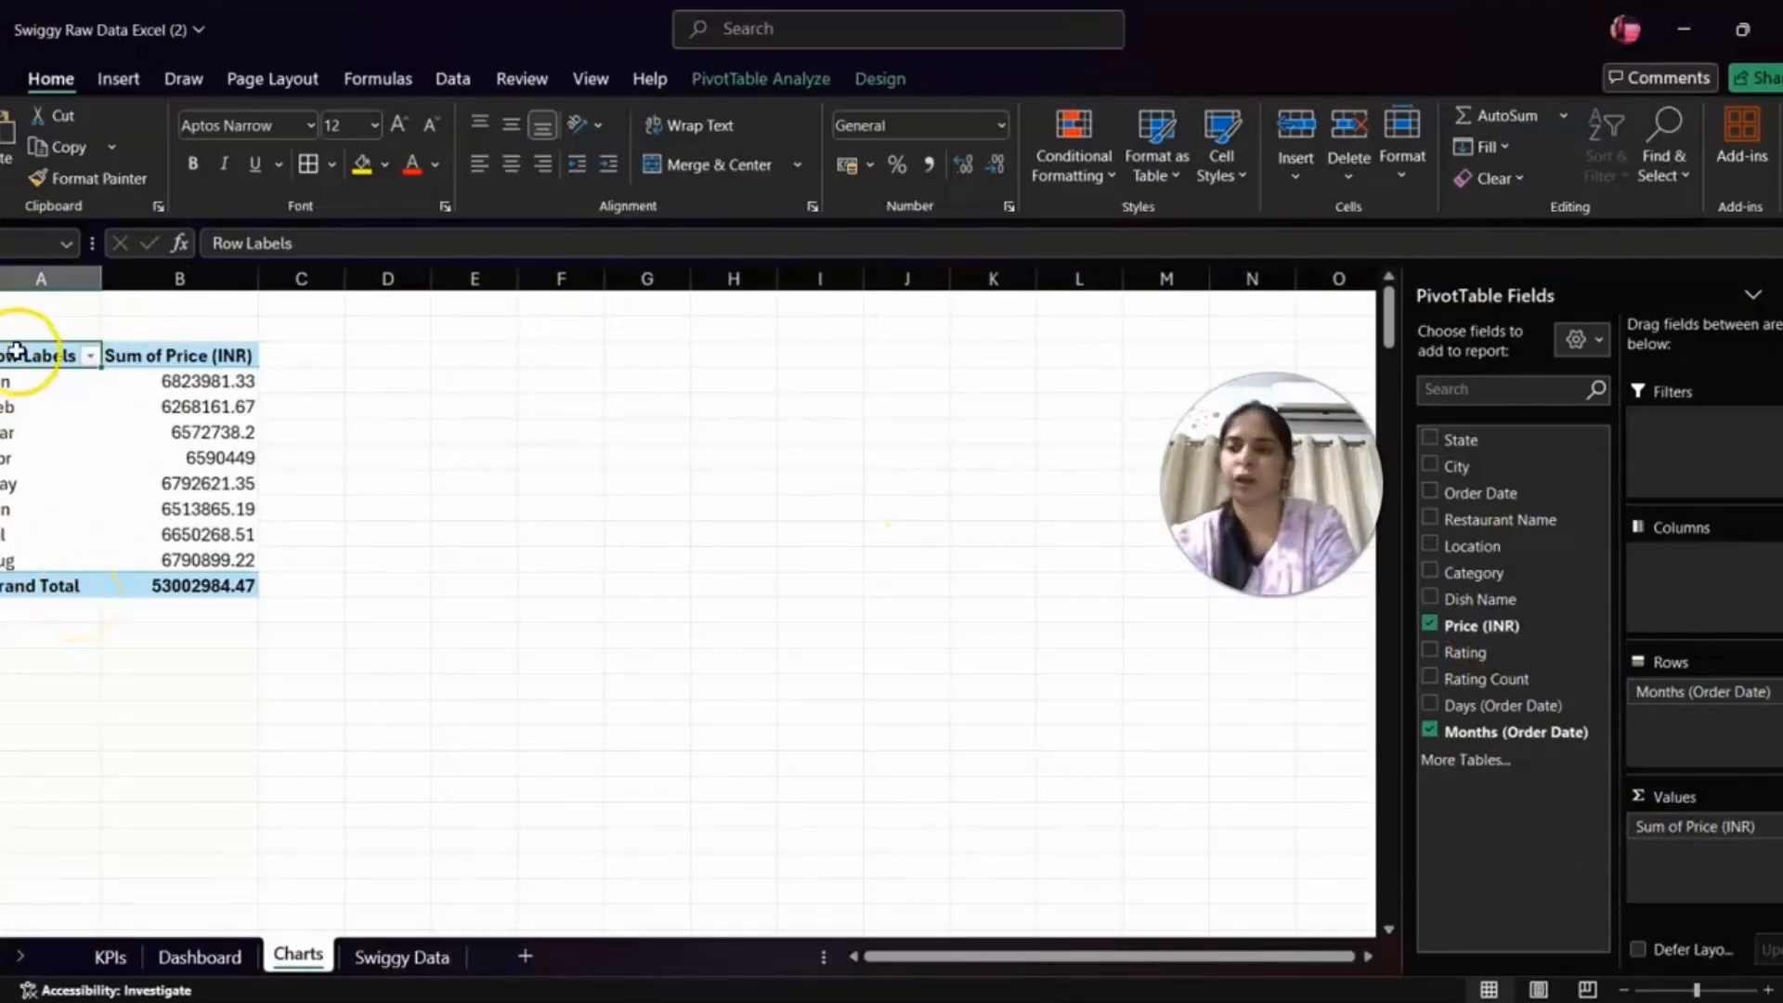
- Copy the whole monthly sales PivotTable from Charts and paste it in column A below the summary values on the KPIs sheet
{"action": "key", "text": "ctrl+shift+Right"}
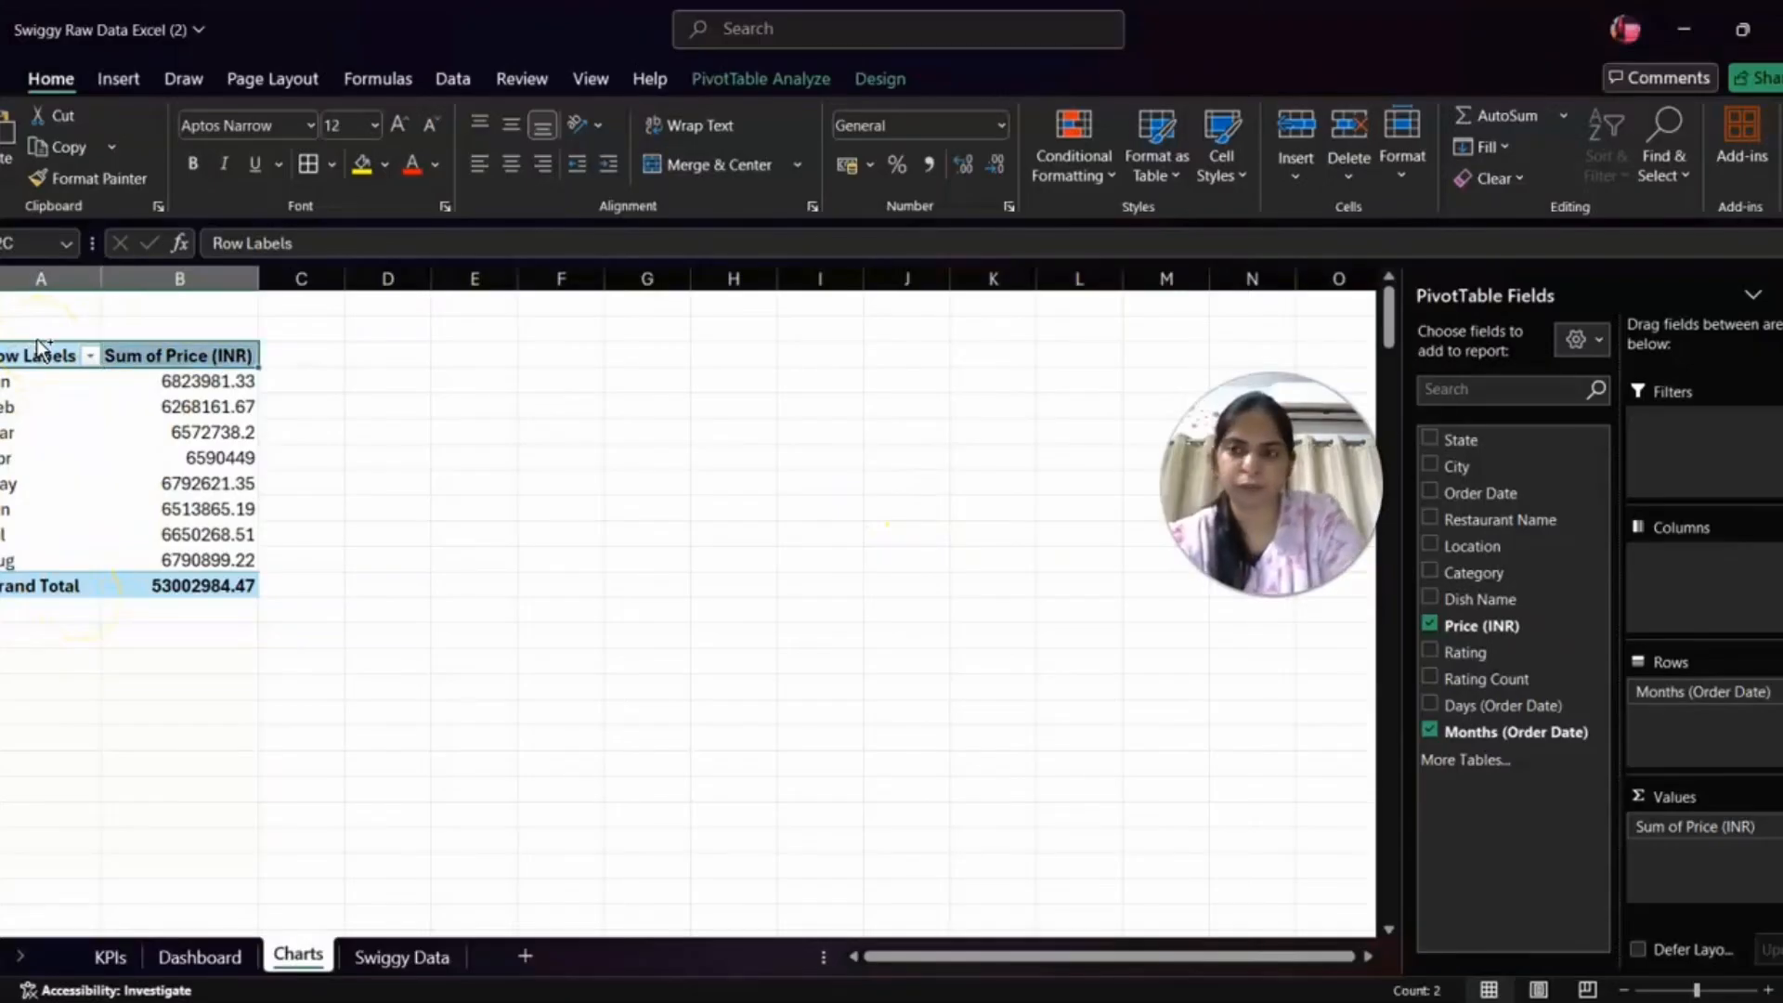
{"action": "key", "text": "ctrl+shift+Down"}
{"action": "key", "text": "ctrl+c"}
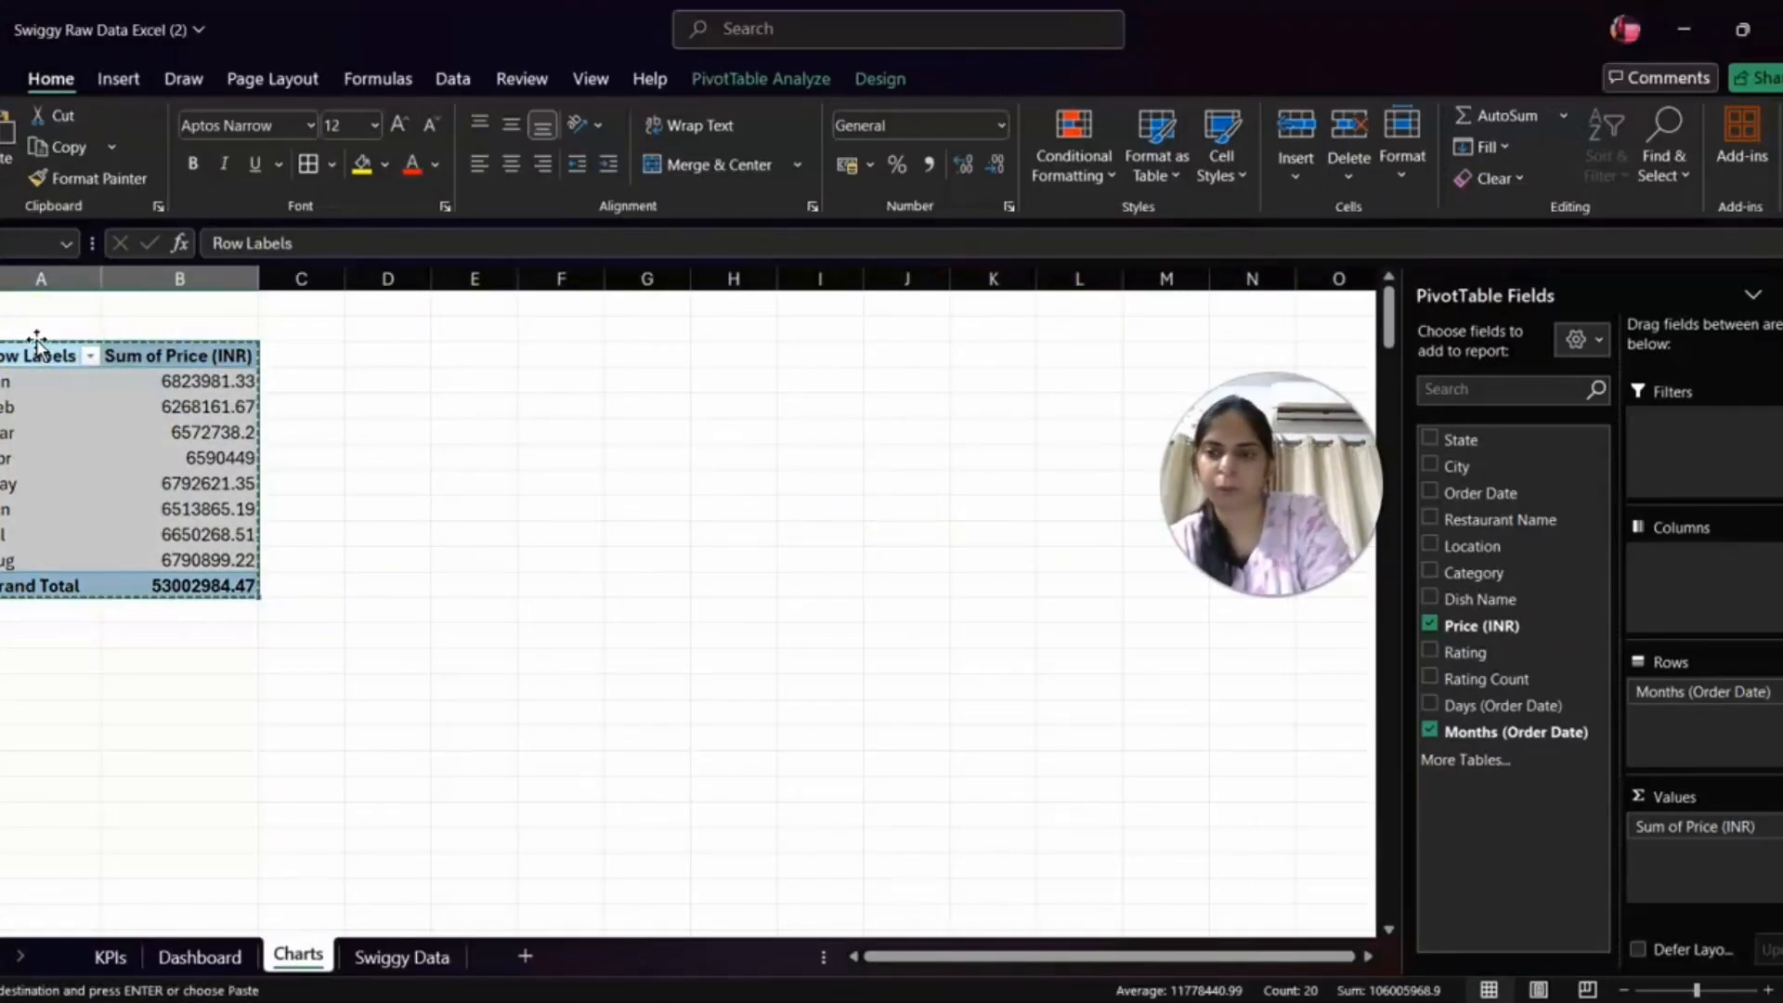
{"action": "left_click", "coordinate": [160, 969]}
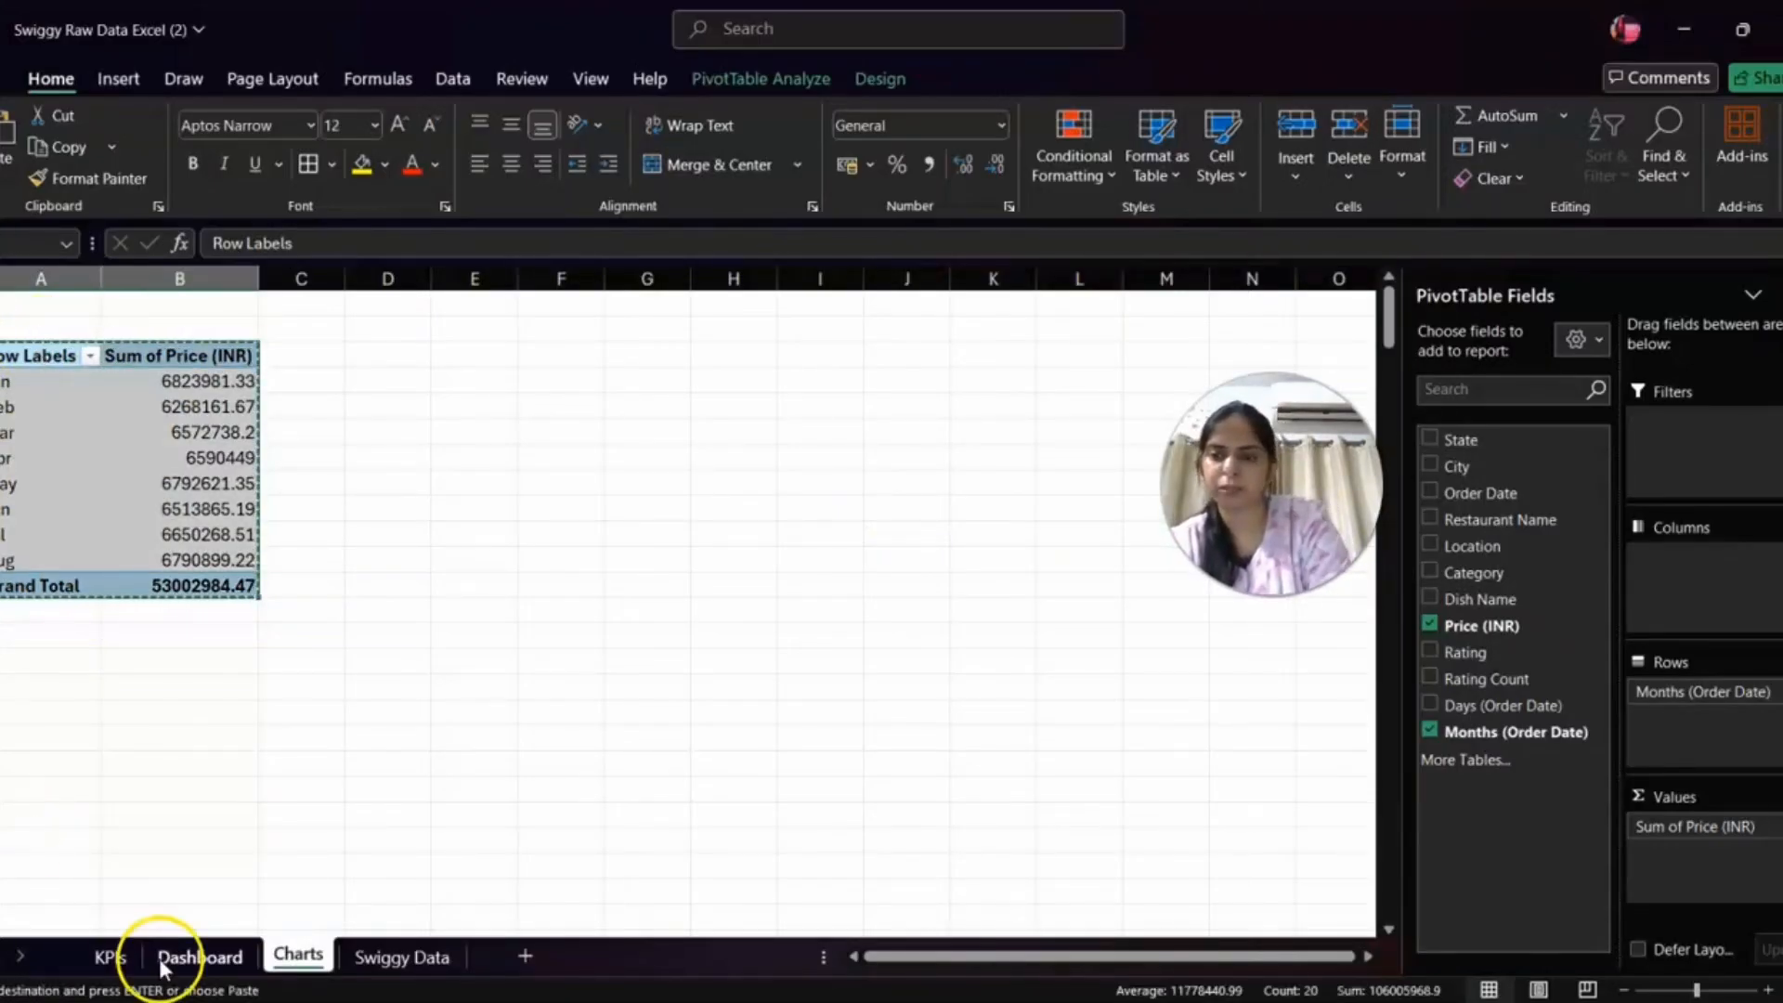
{"action": "left_click", "coordinate": [110, 960]}
{"action": "left_click", "coordinate": [60, 621]}
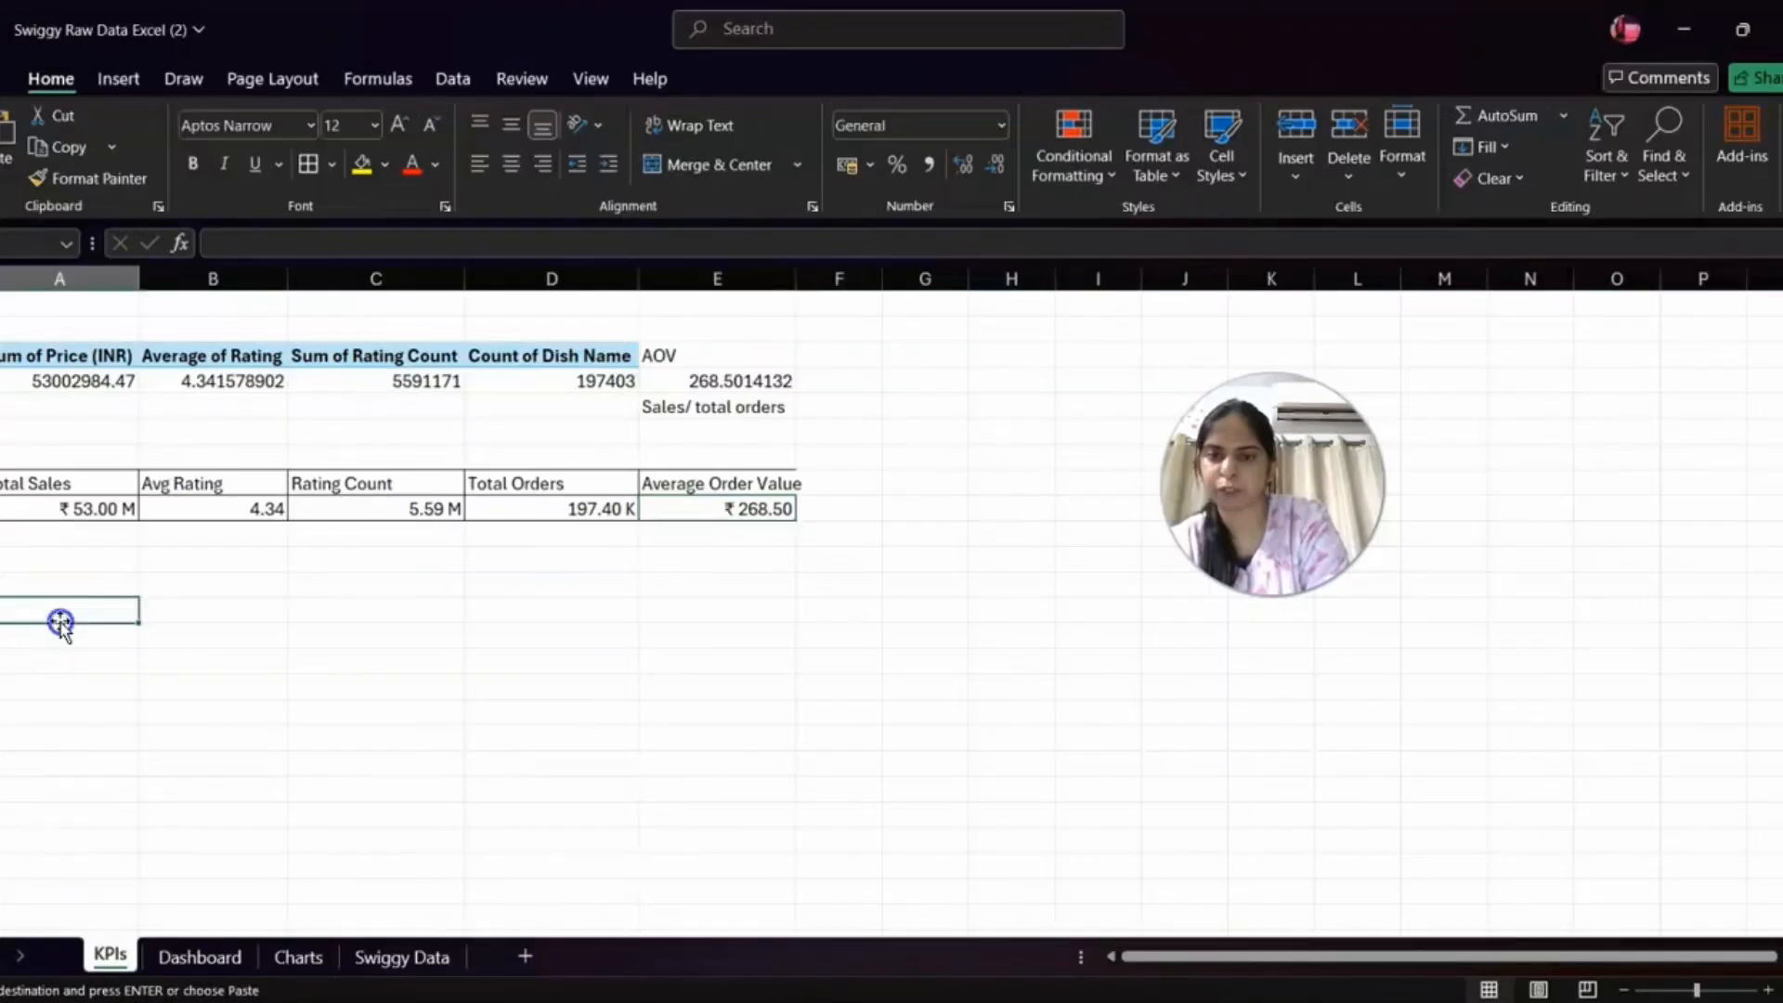
{"action": "key", "text": "ctrl+v"}
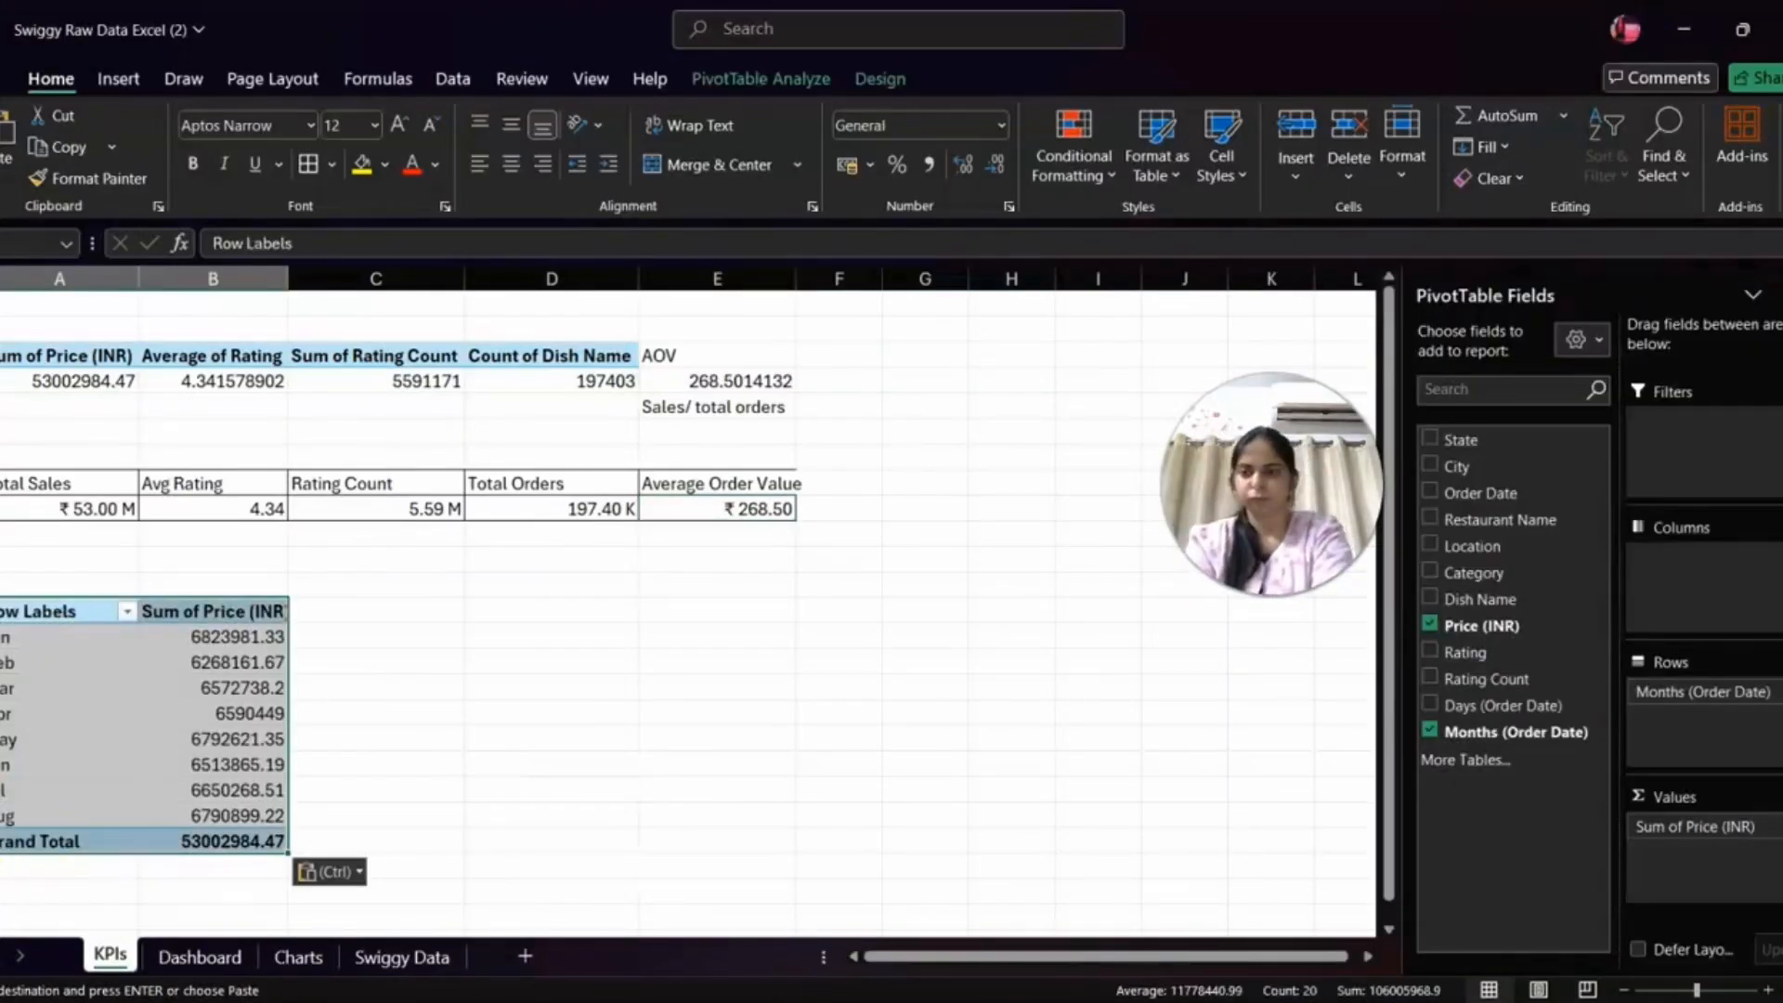
- Insert a Line PivotChart based on the pasted monthly sales PivotTable on the KPIs sheet
{"action": "left_click", "coordinate": [213, 636]}
{"action": "scroll", "coordinate": [420, 803], "scroll_direction": "down", "scroll_amount": 2}
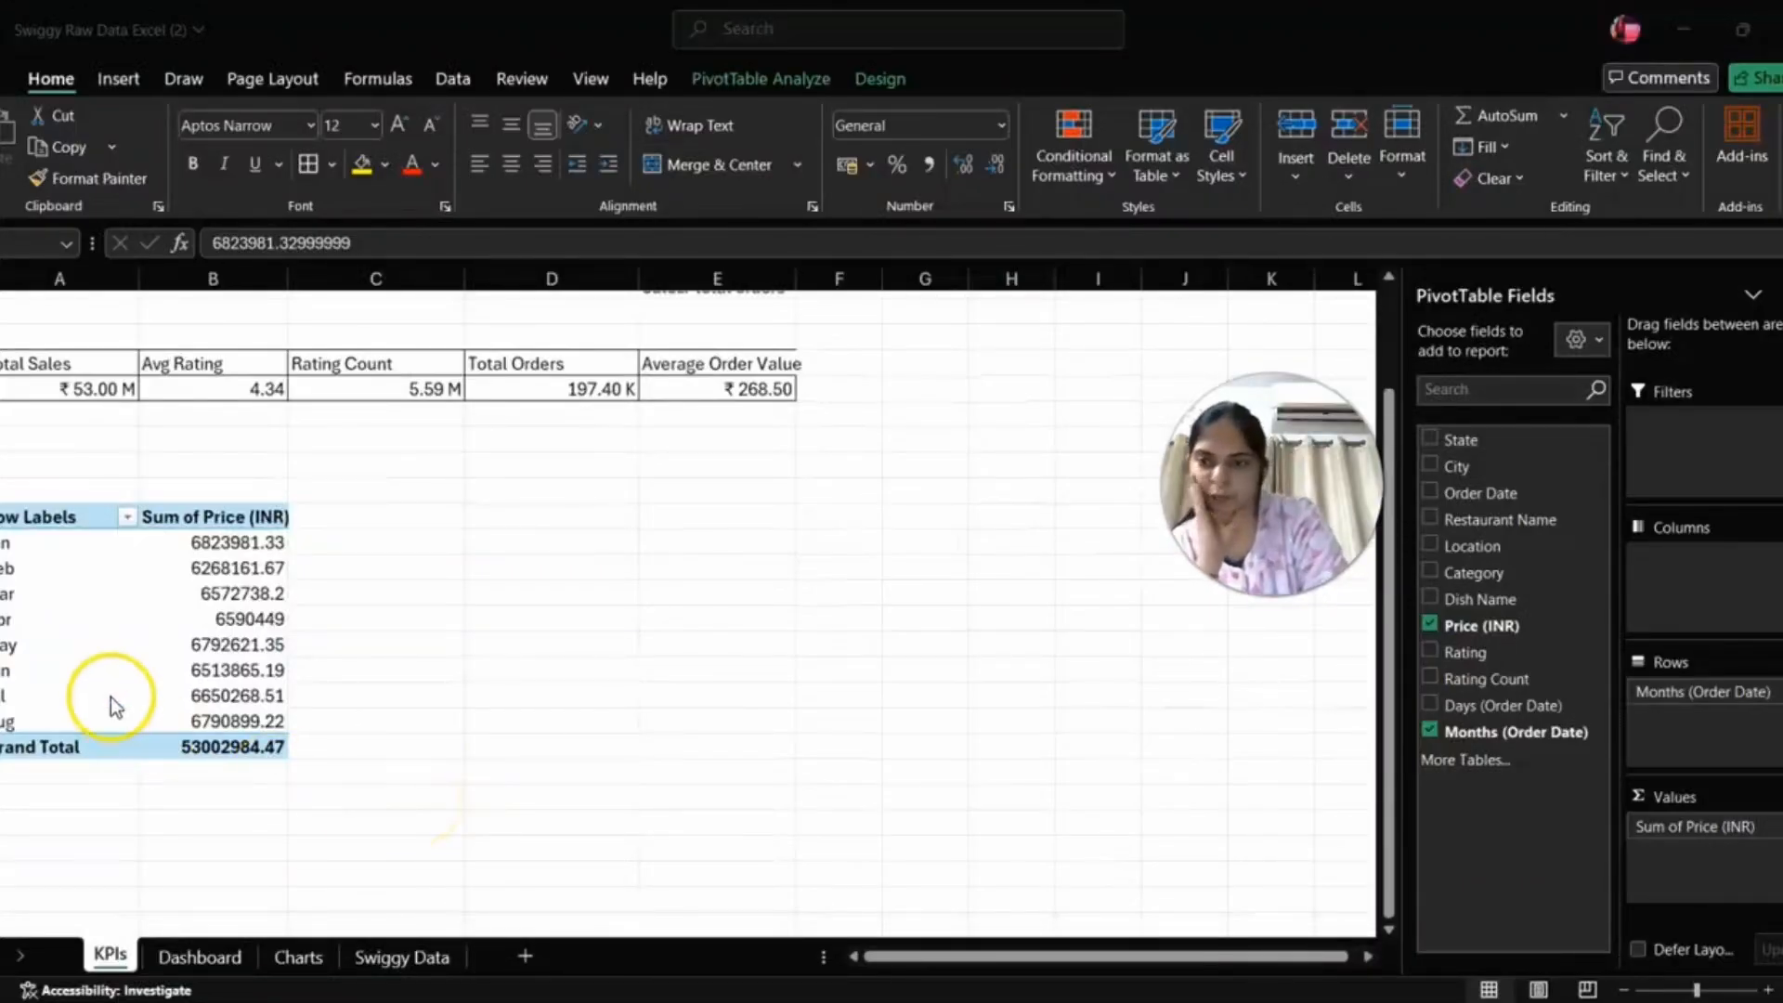
{"action": "left_click", "coordinate": [159, 643]}
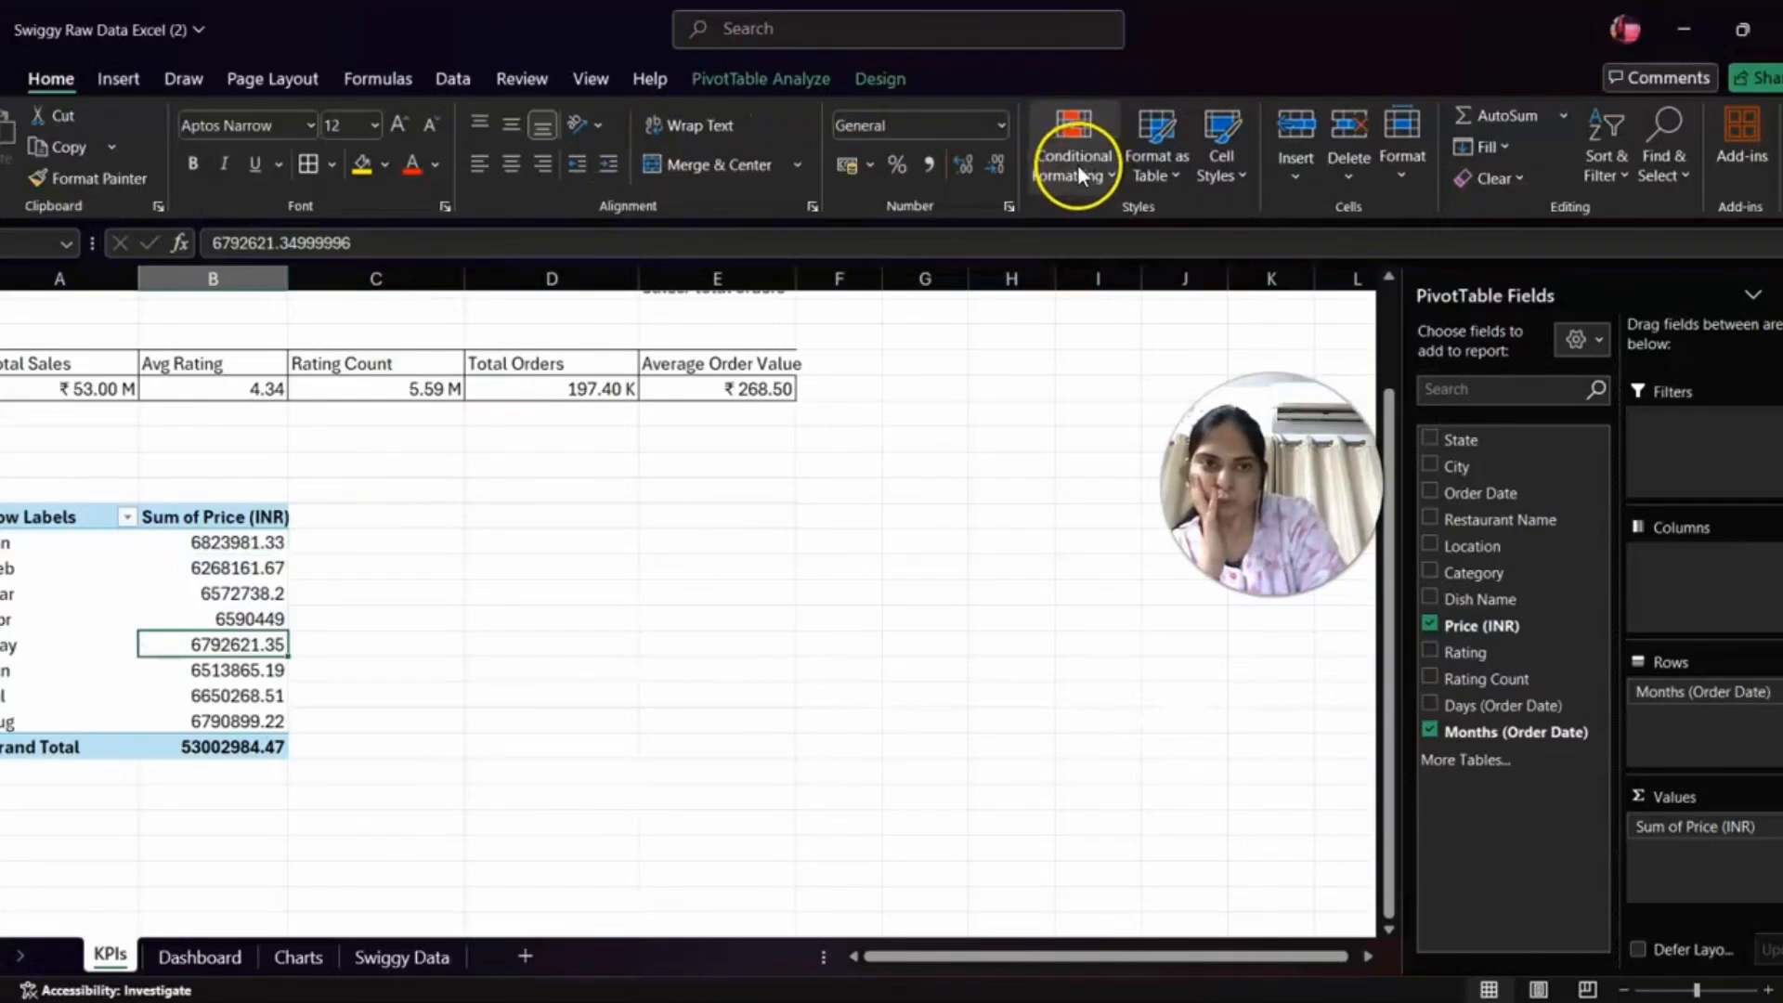
{"action": "left_click", "coordinate": [97, 79]}
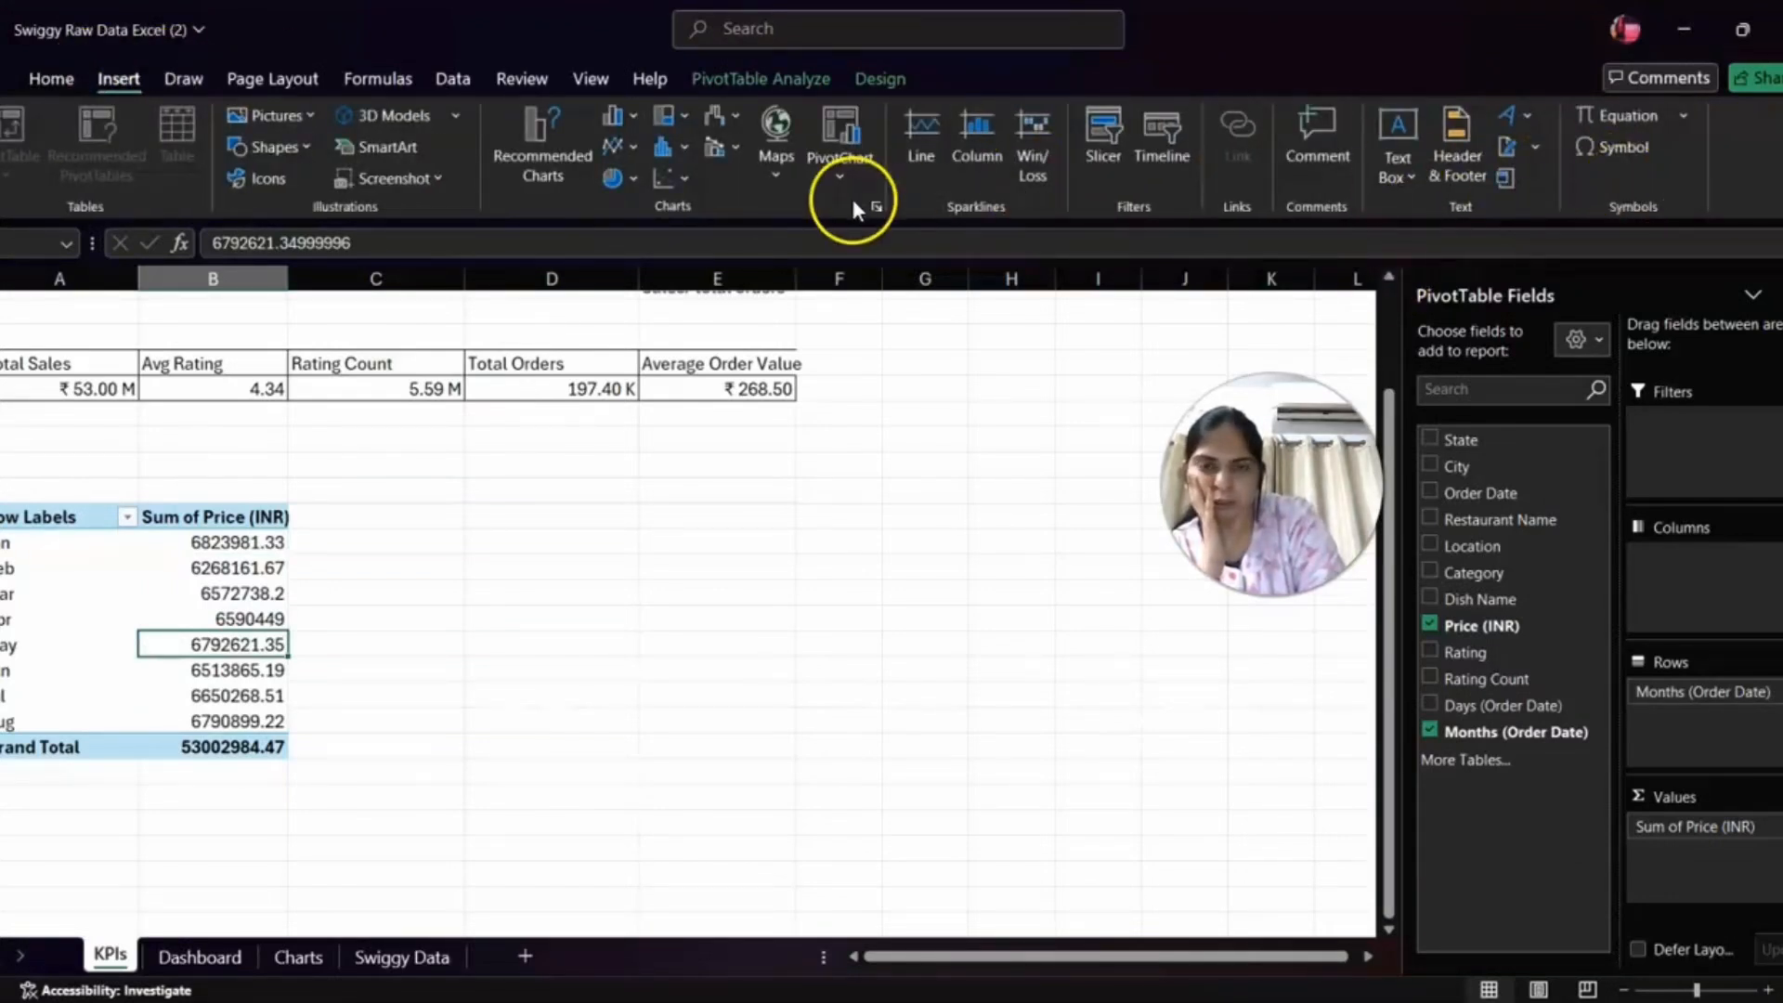
{"action": "left_click", "coordinate": [852, 160]}
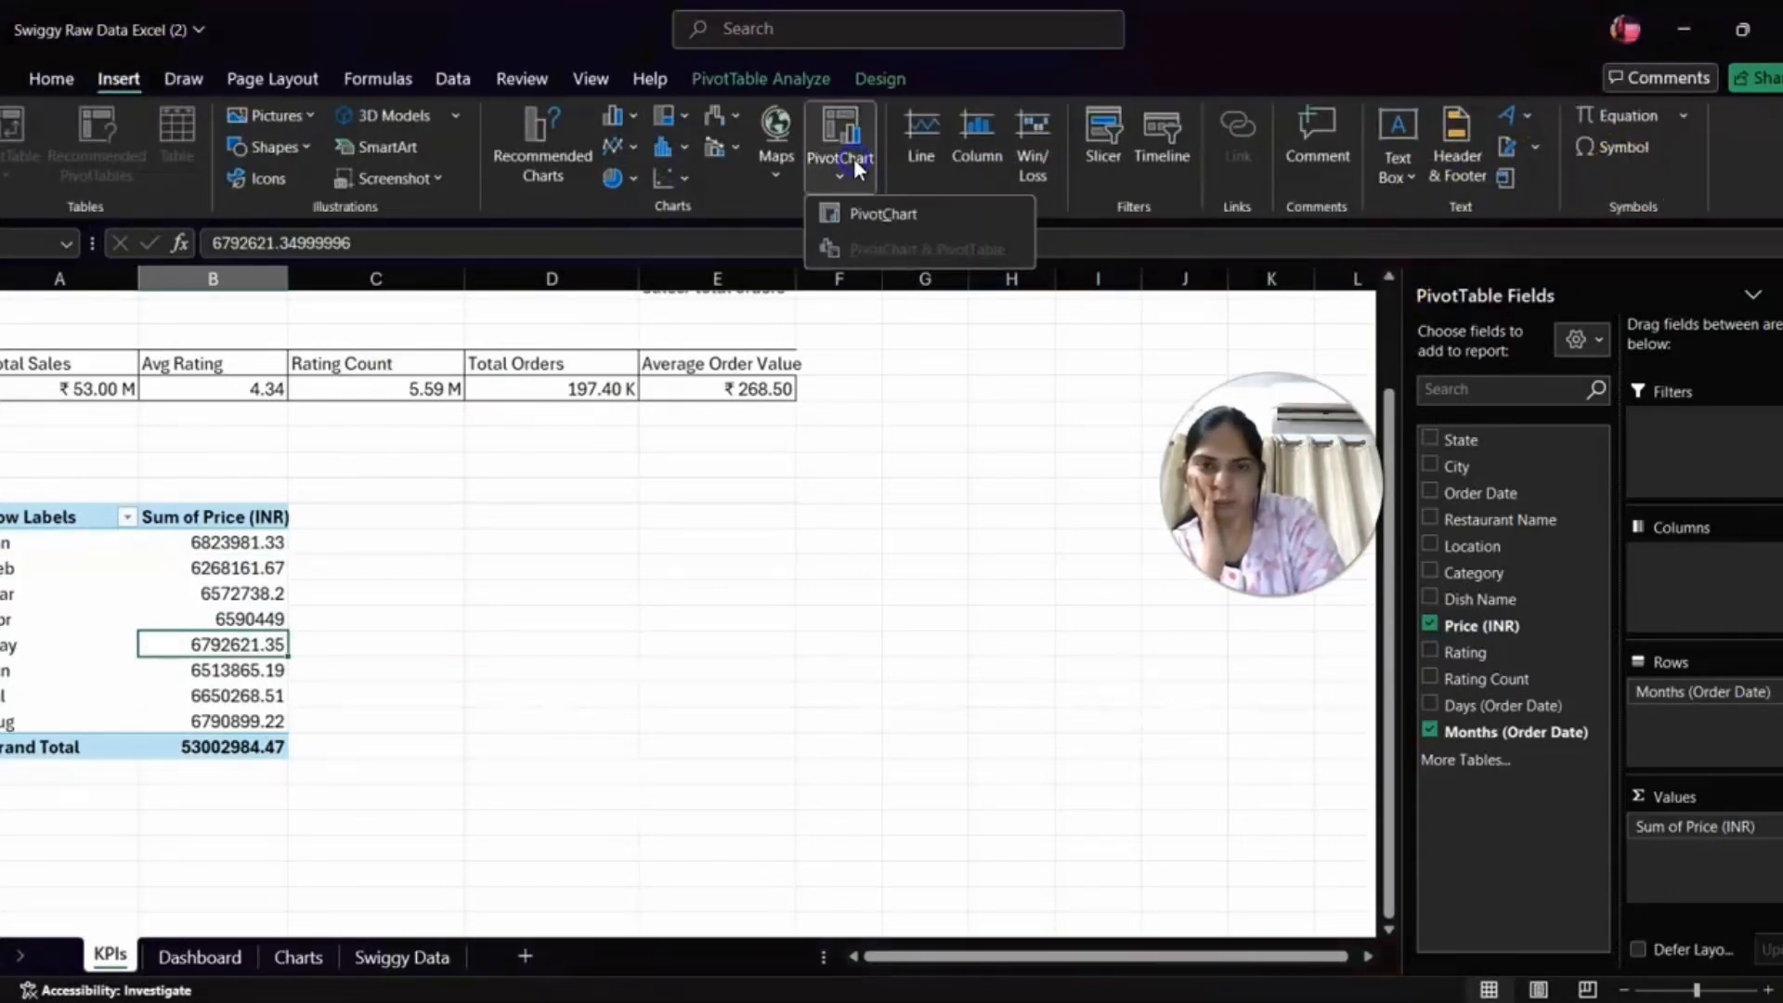
{"action": "left_click", "coordinate": [914, 213]}
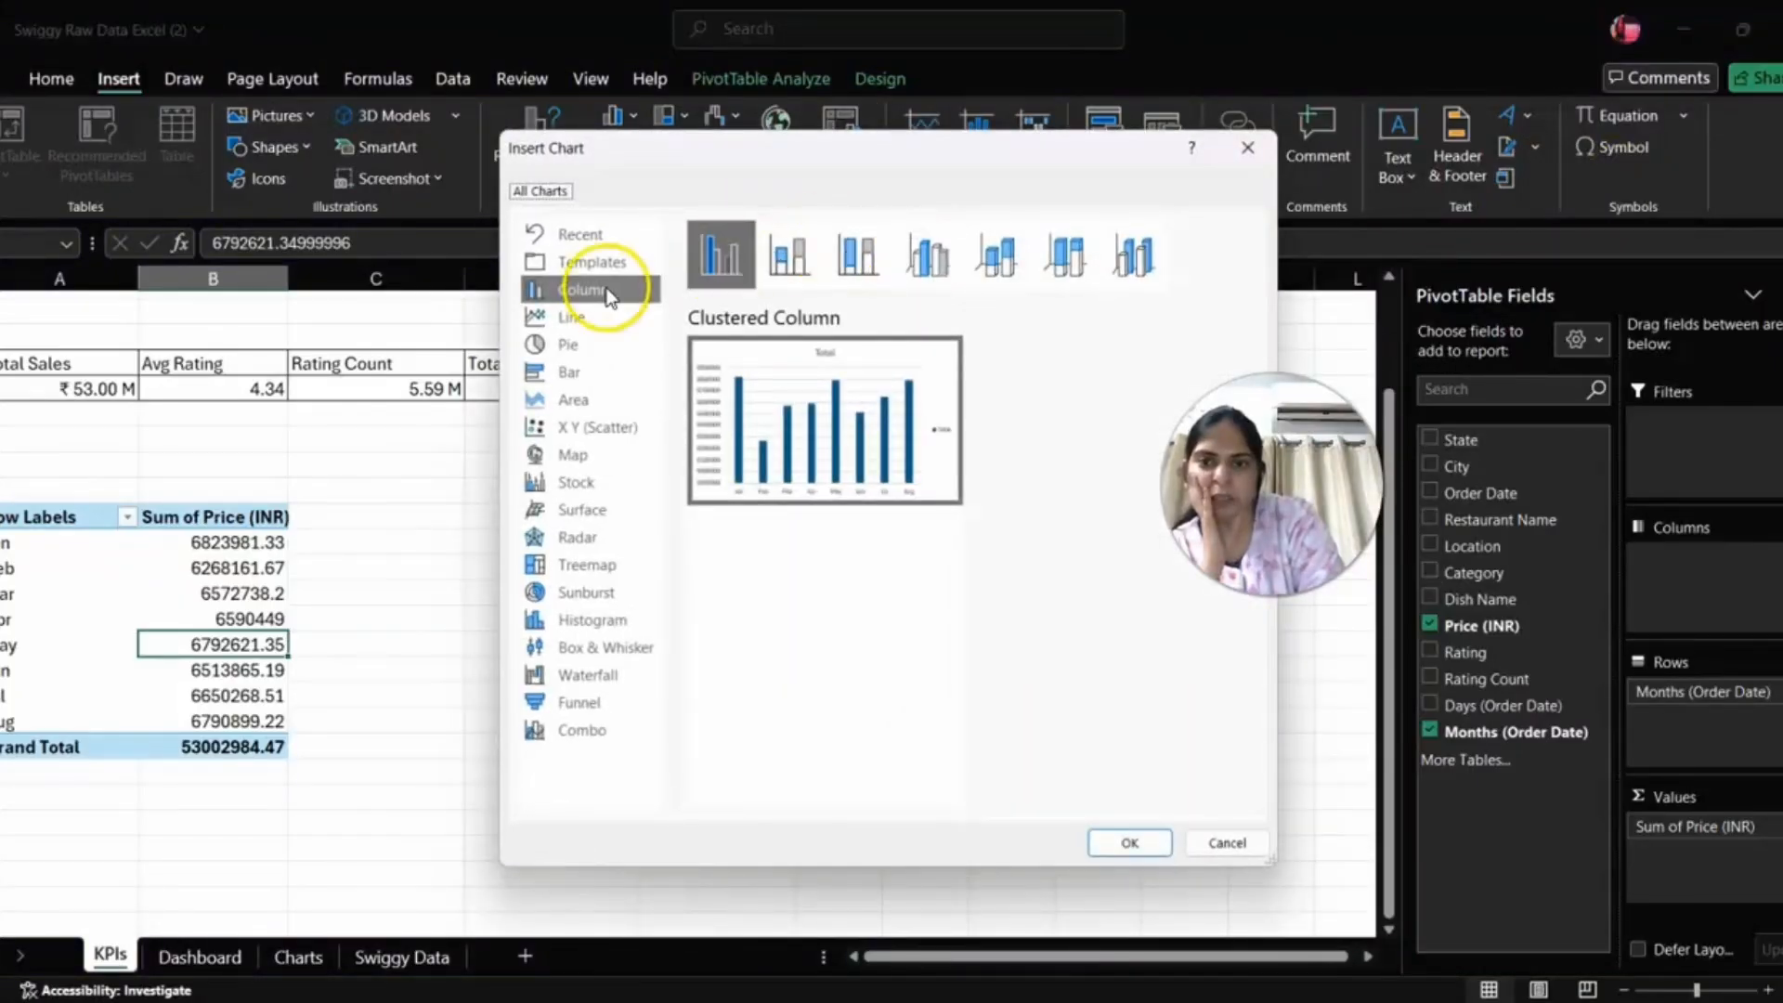
{"action": "left_click", "coordinate": [591, 314]}
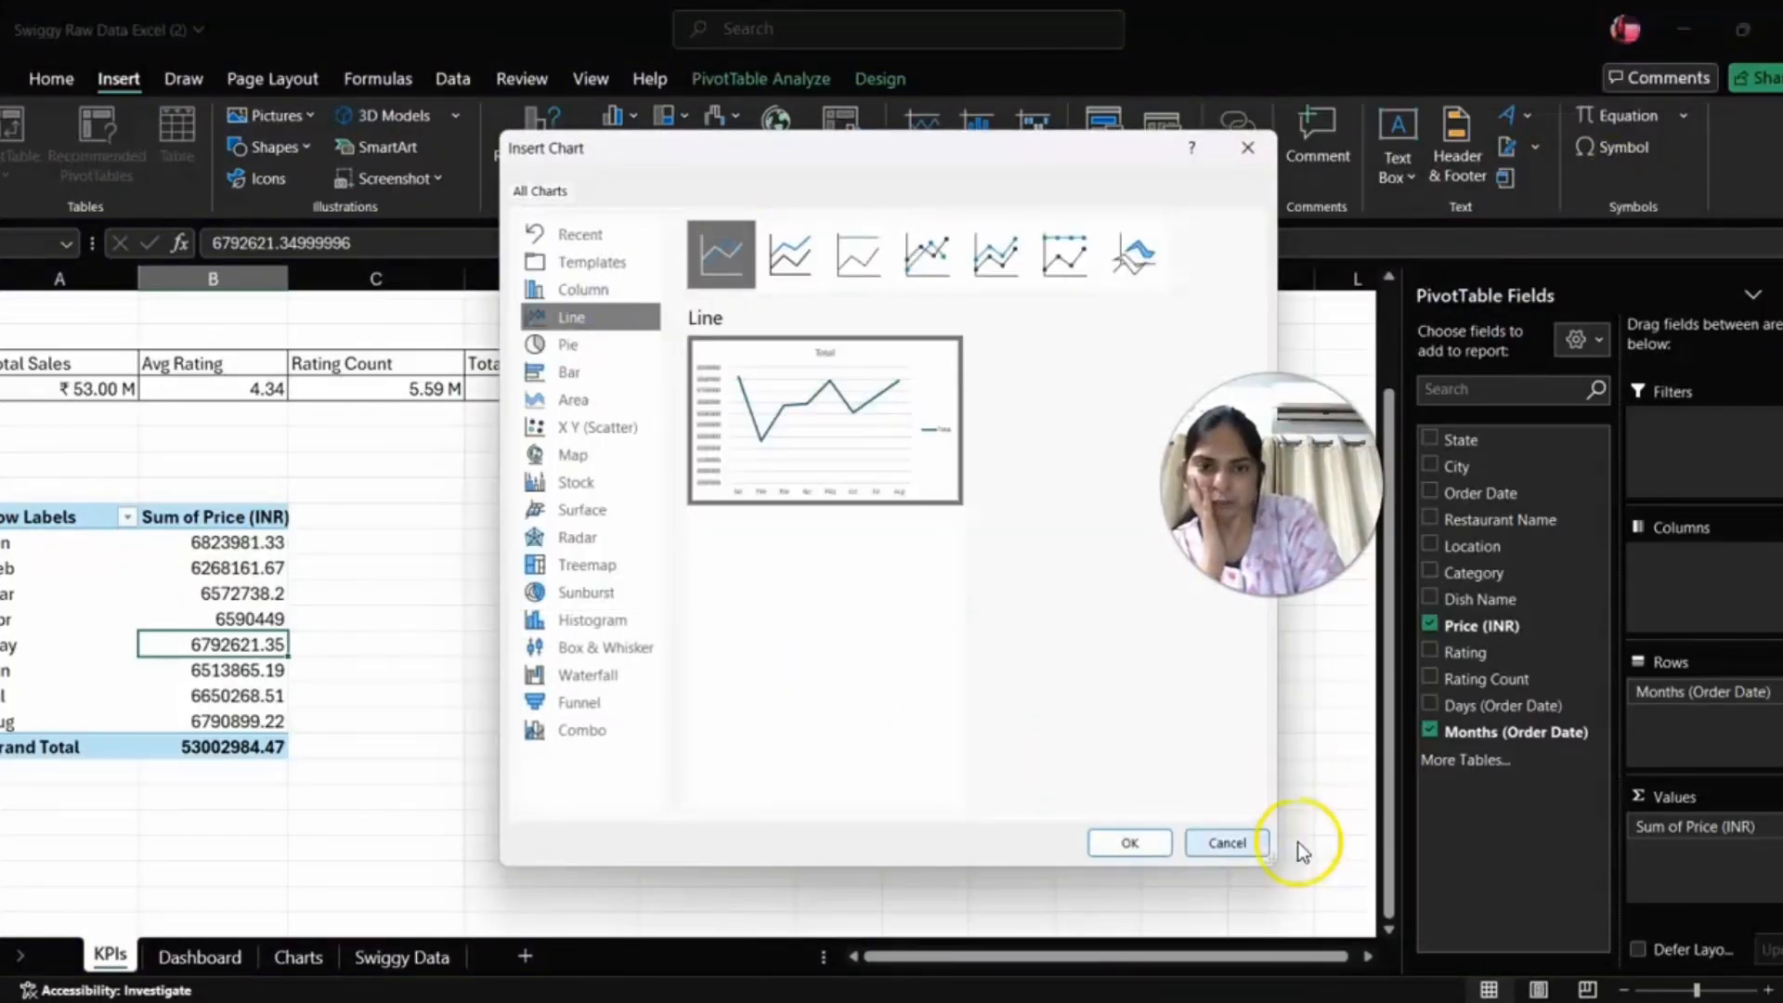
{"action": "left_click", "coordinate": [1152, 851]}
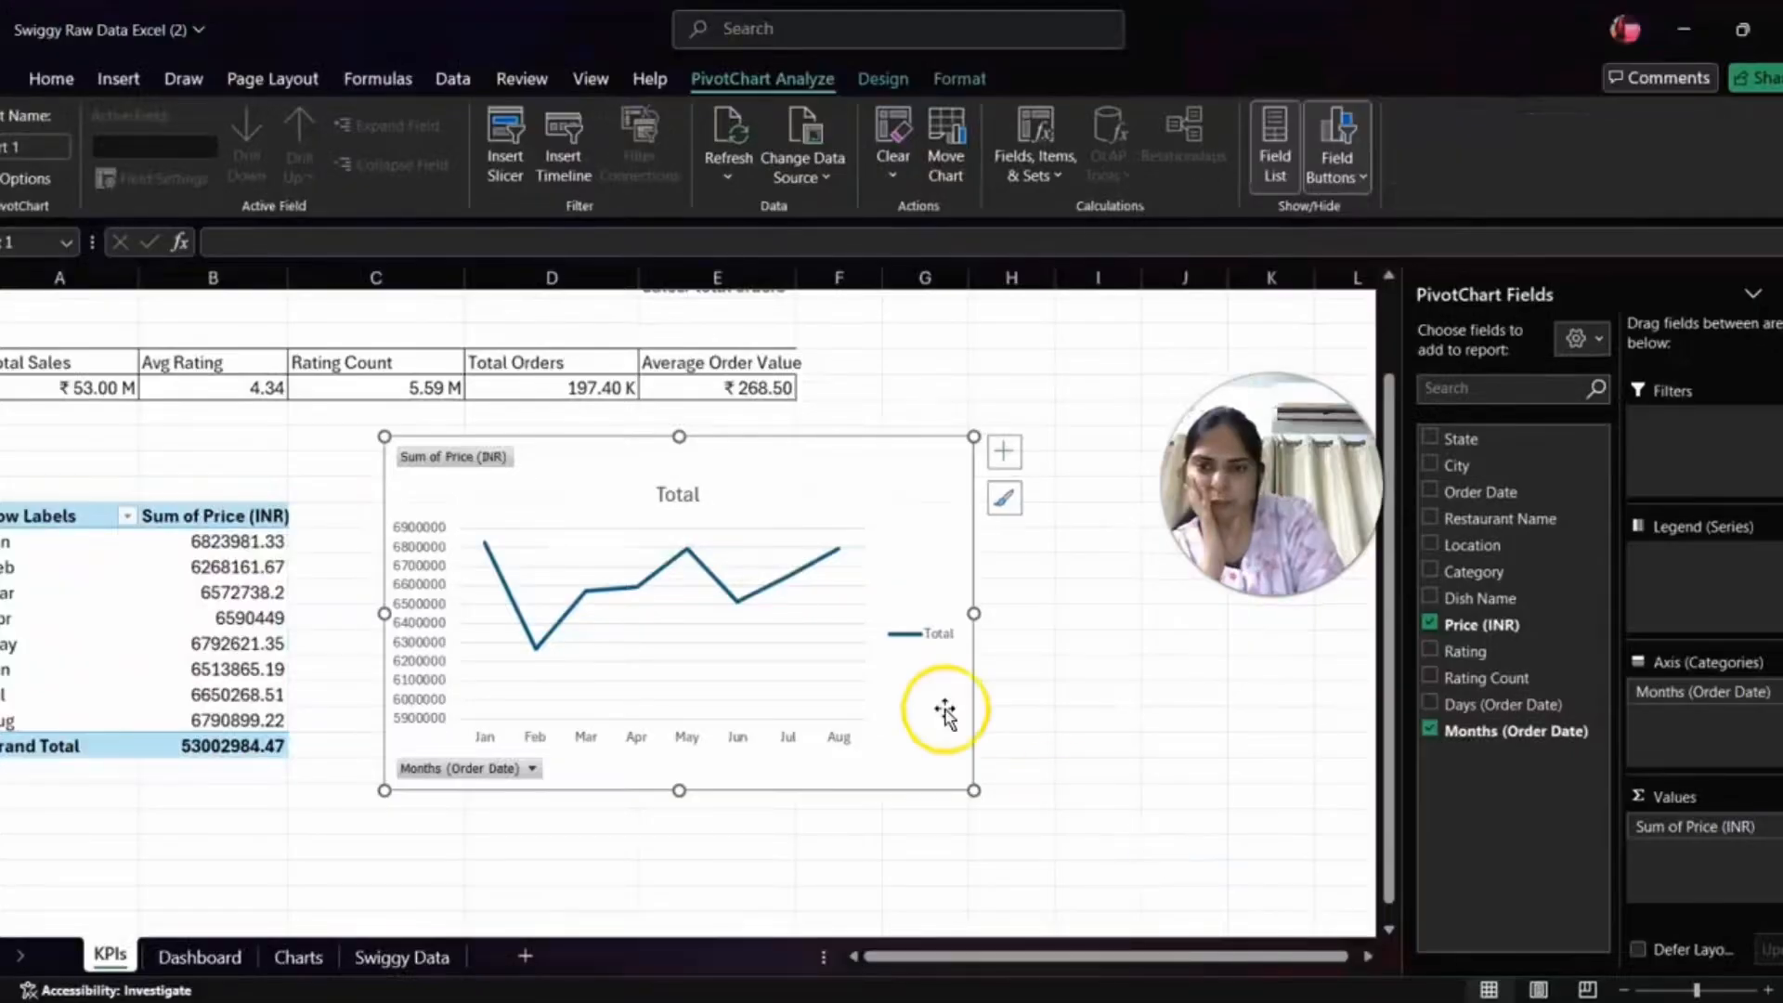
- Place the line chart beside its PivotTable, strip its title and all field buttons, and reduce its height
{"action": "left_click_drag", "start_coordinate": [867, 493], "coordinate": [876, 551]}
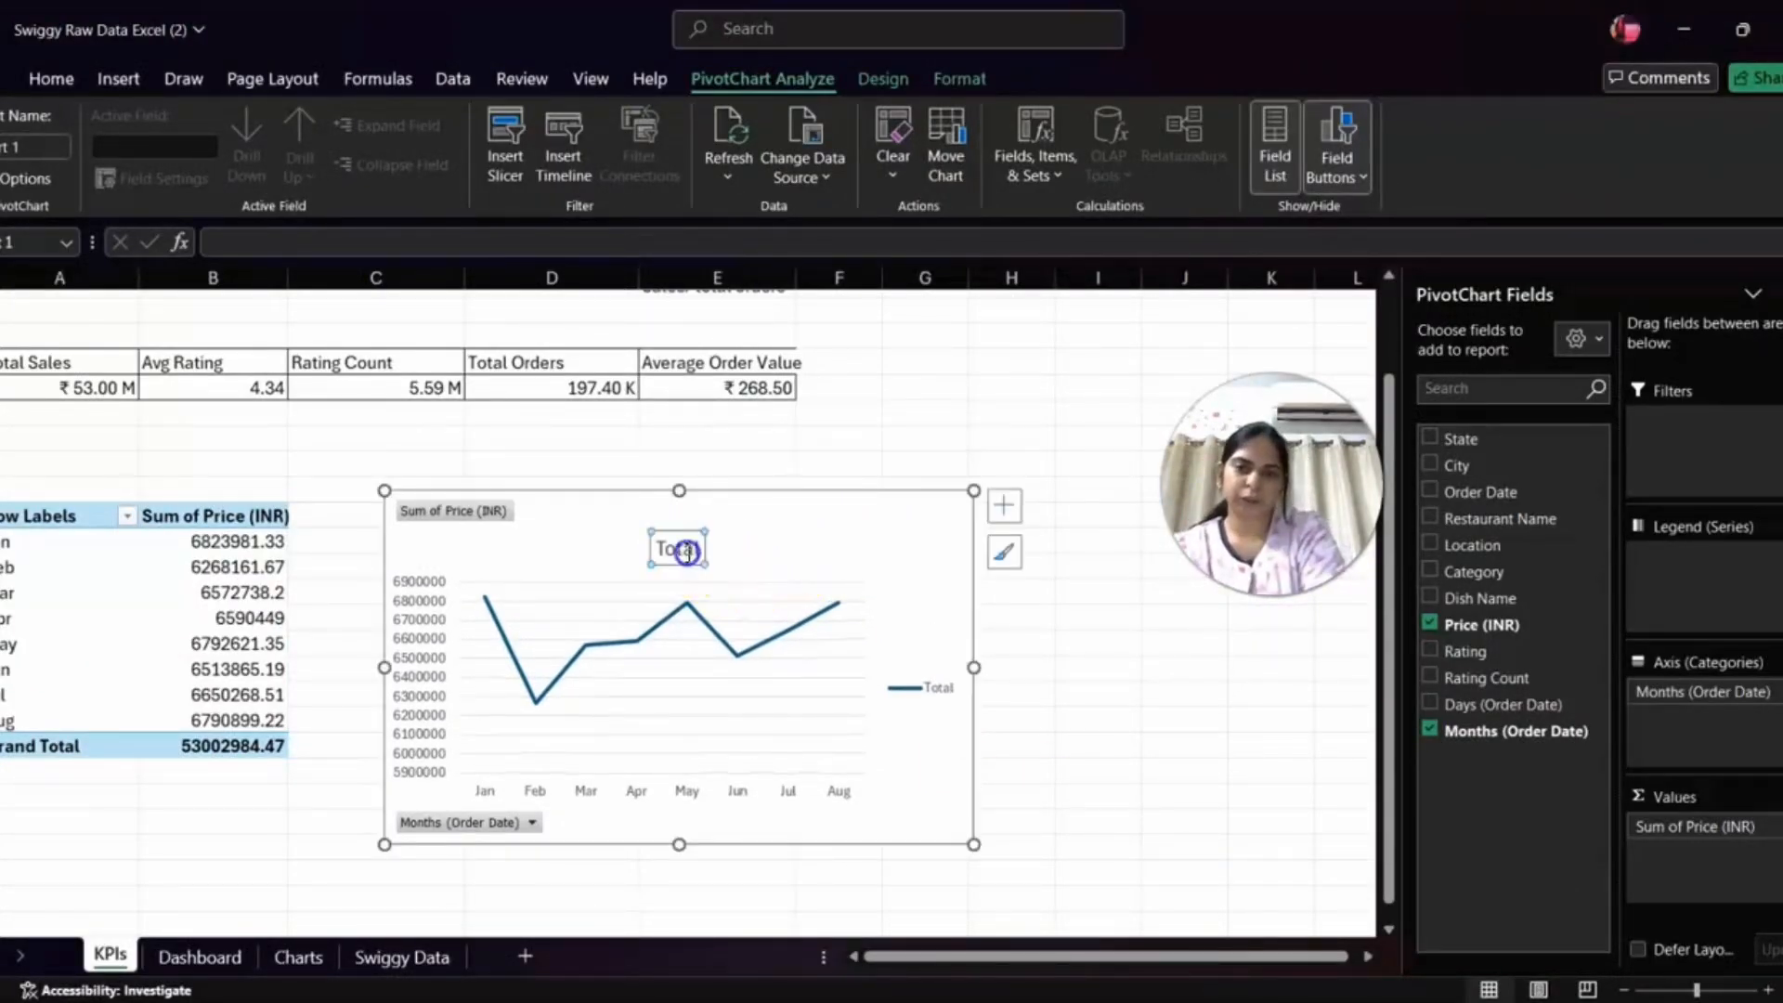
{"action": "key", "text": "Delete"}
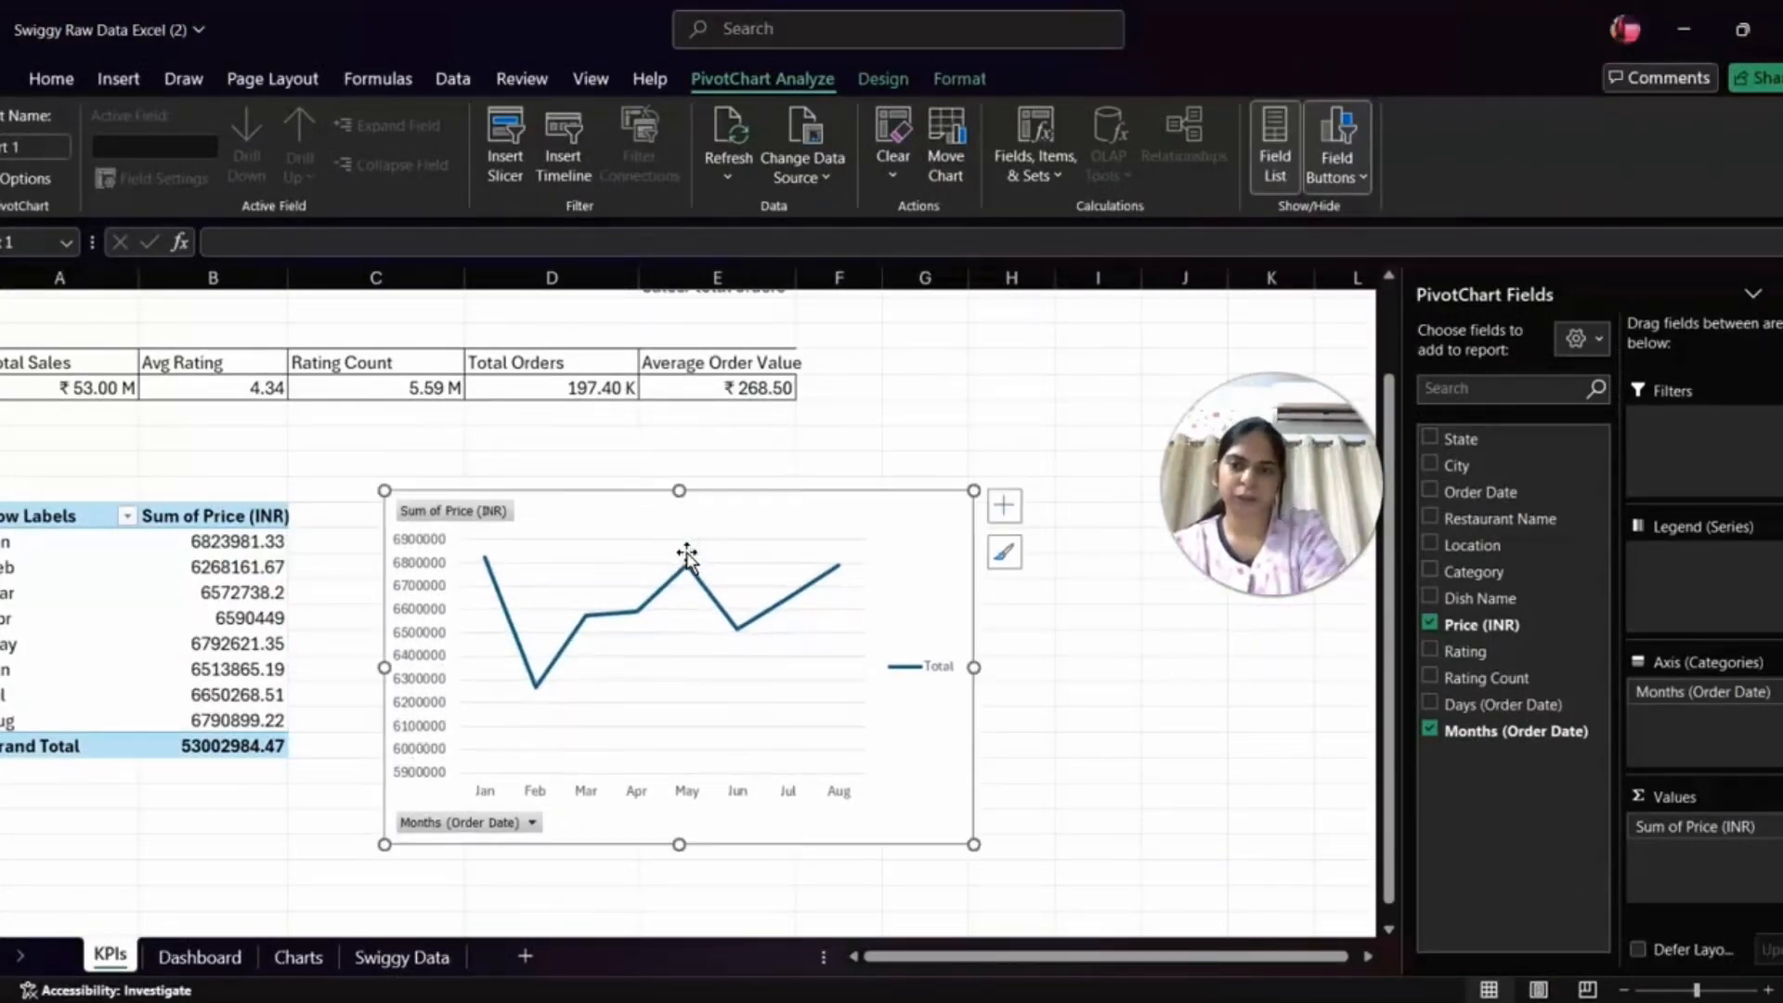
{"action": "left_click", "coordinate": [450, 513]}
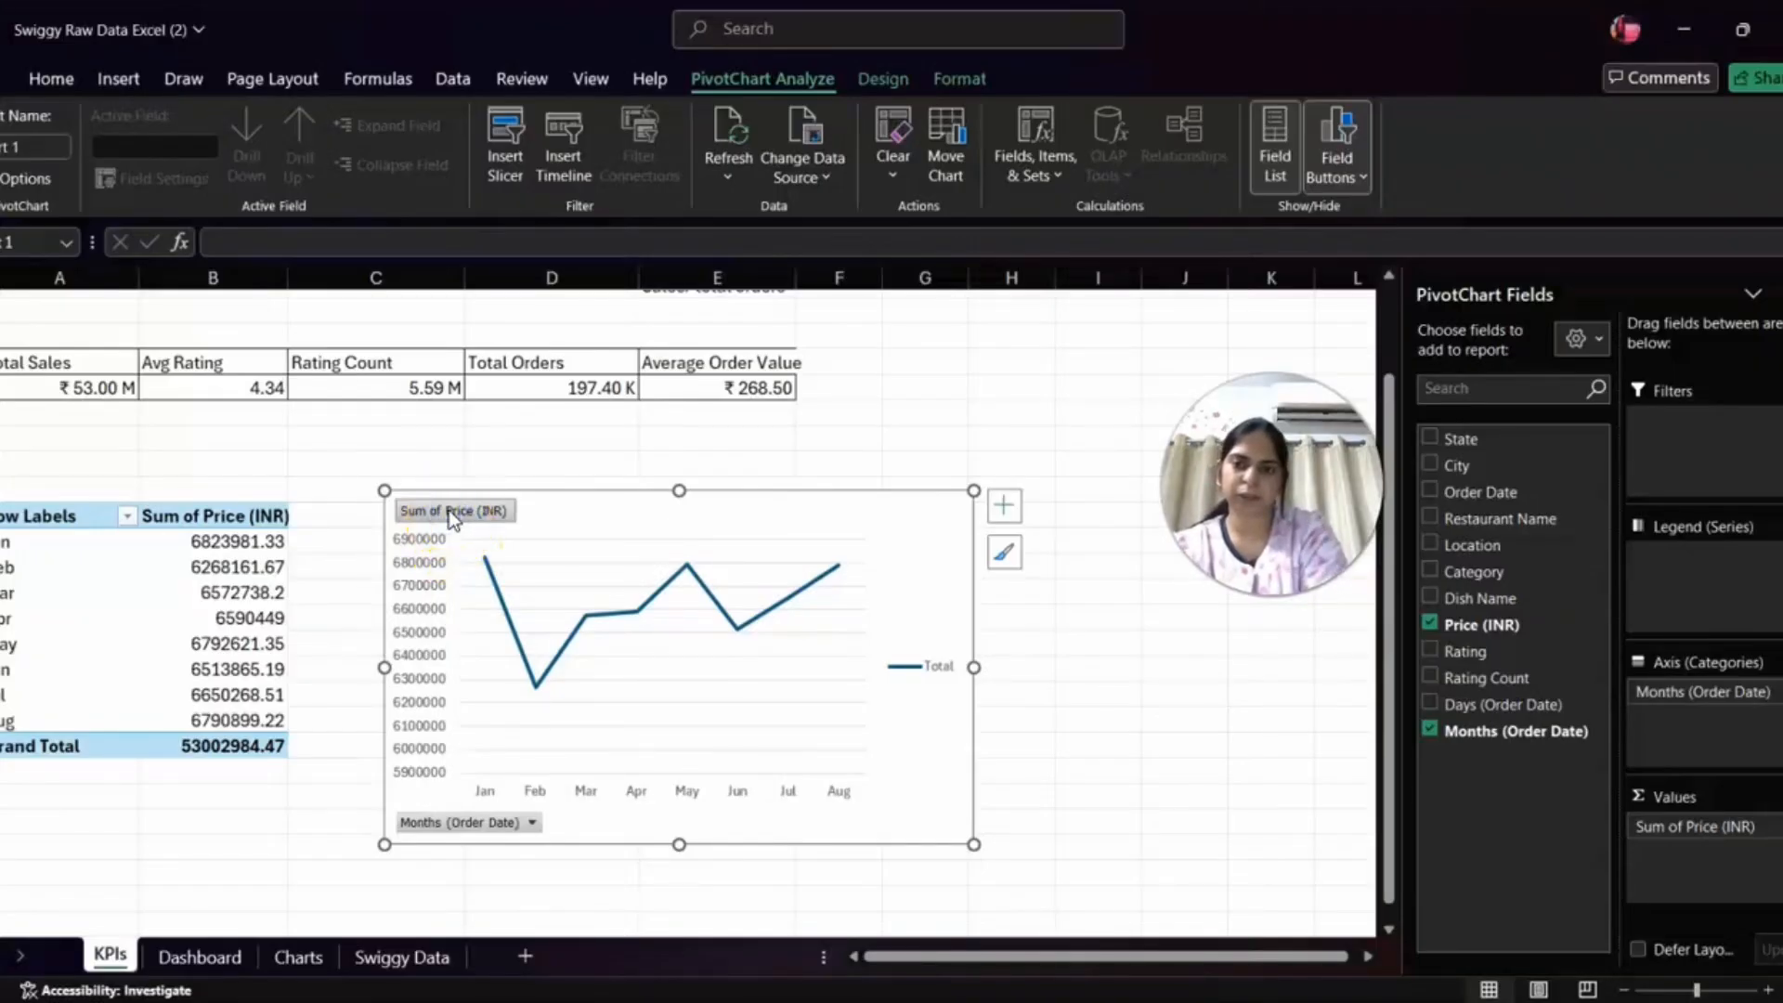
{"action": "left_click", "coordinate": [1337, 184]}
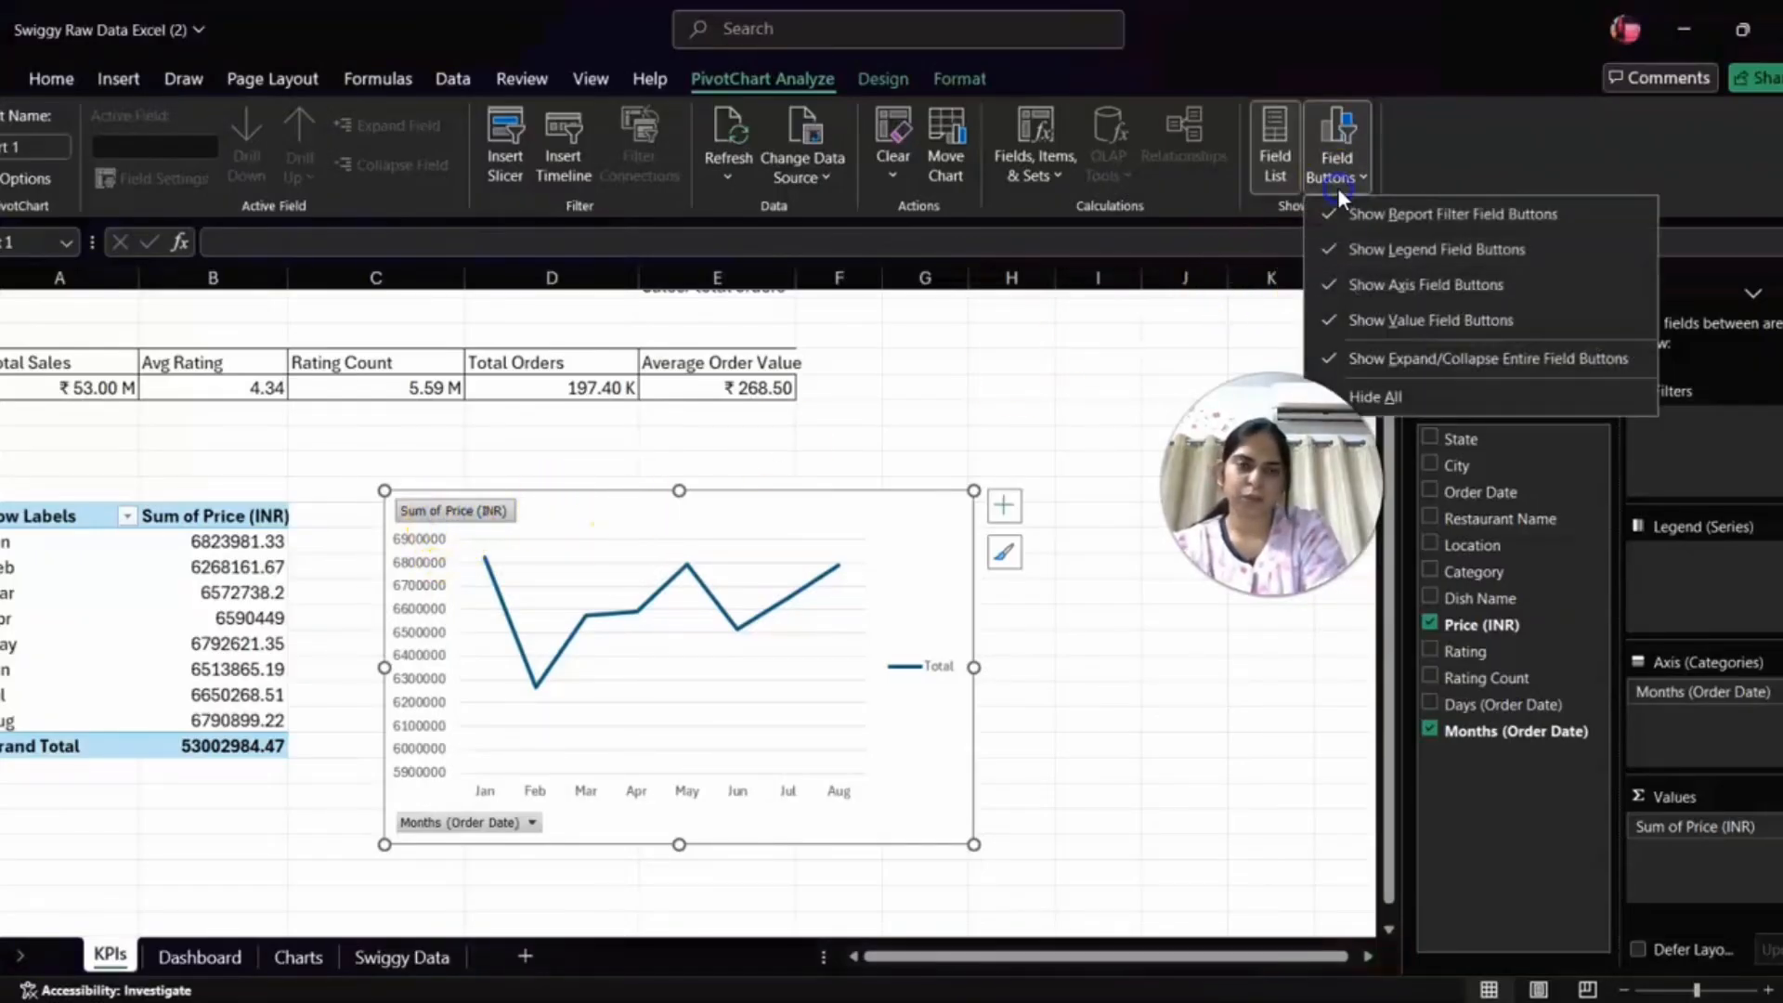
{"action": "left_click", "coordinate": [1392, 392]}
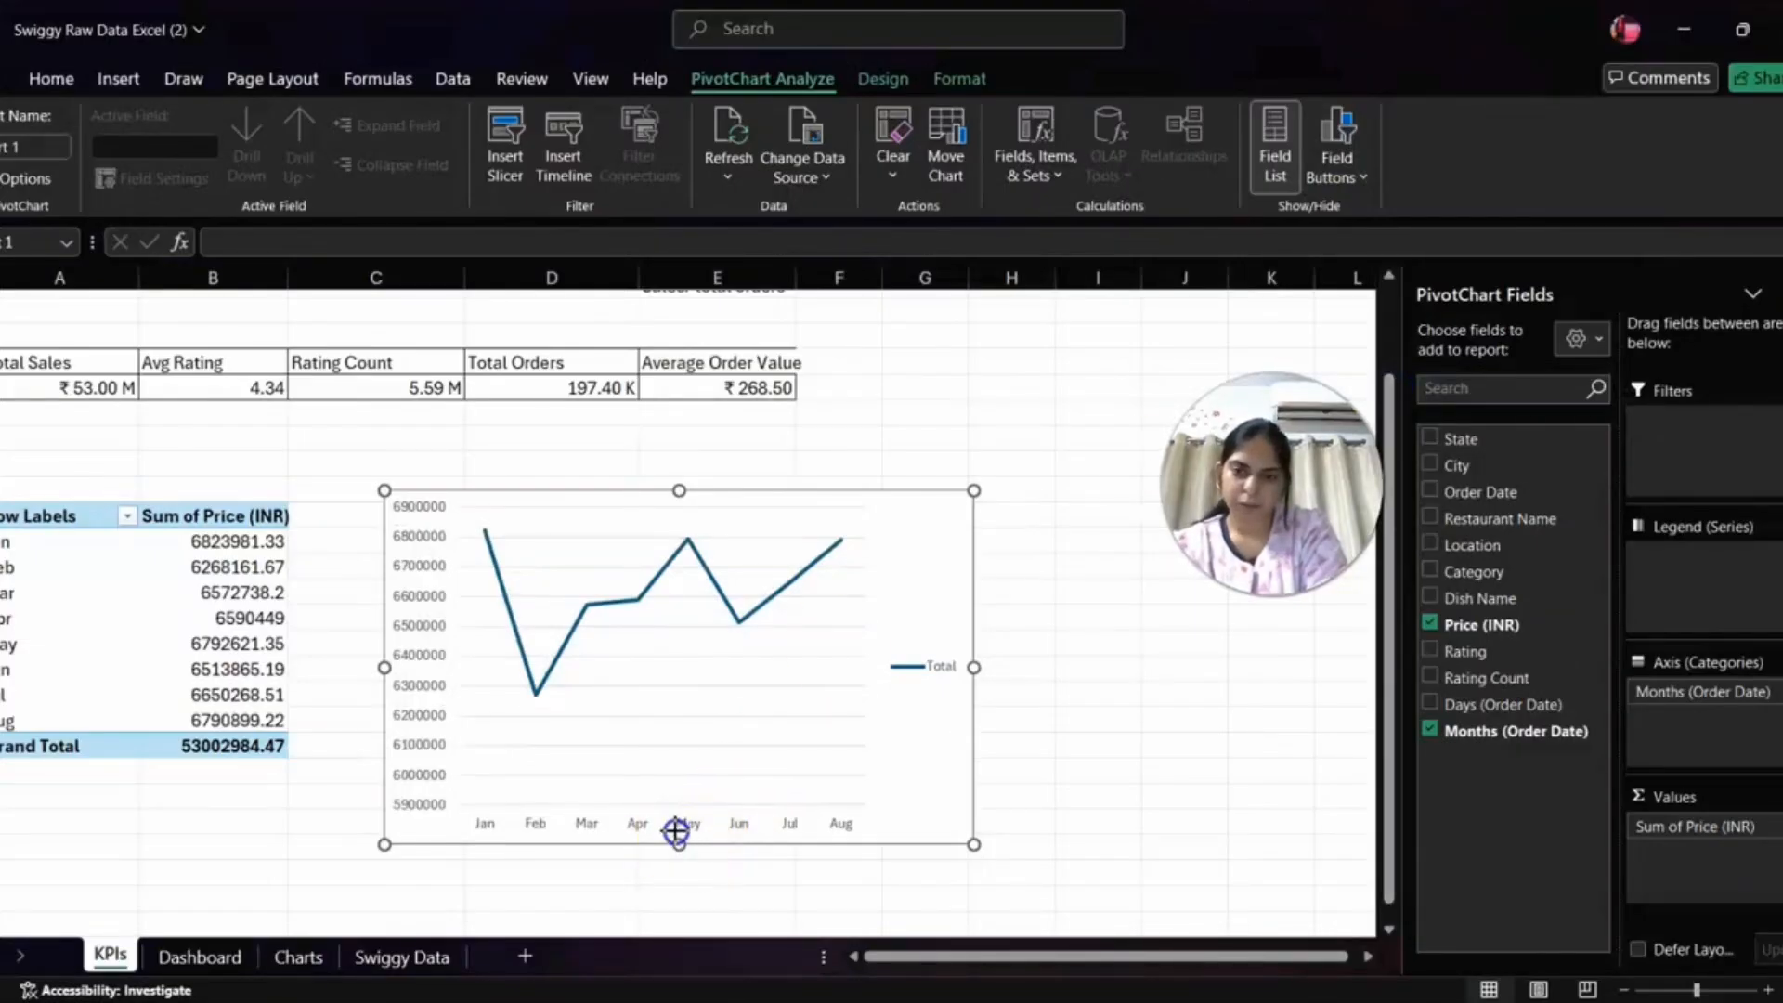
{"action": "left_click_drag", "start_coordinate": [677, 833], "coordinate": [662, 716]}
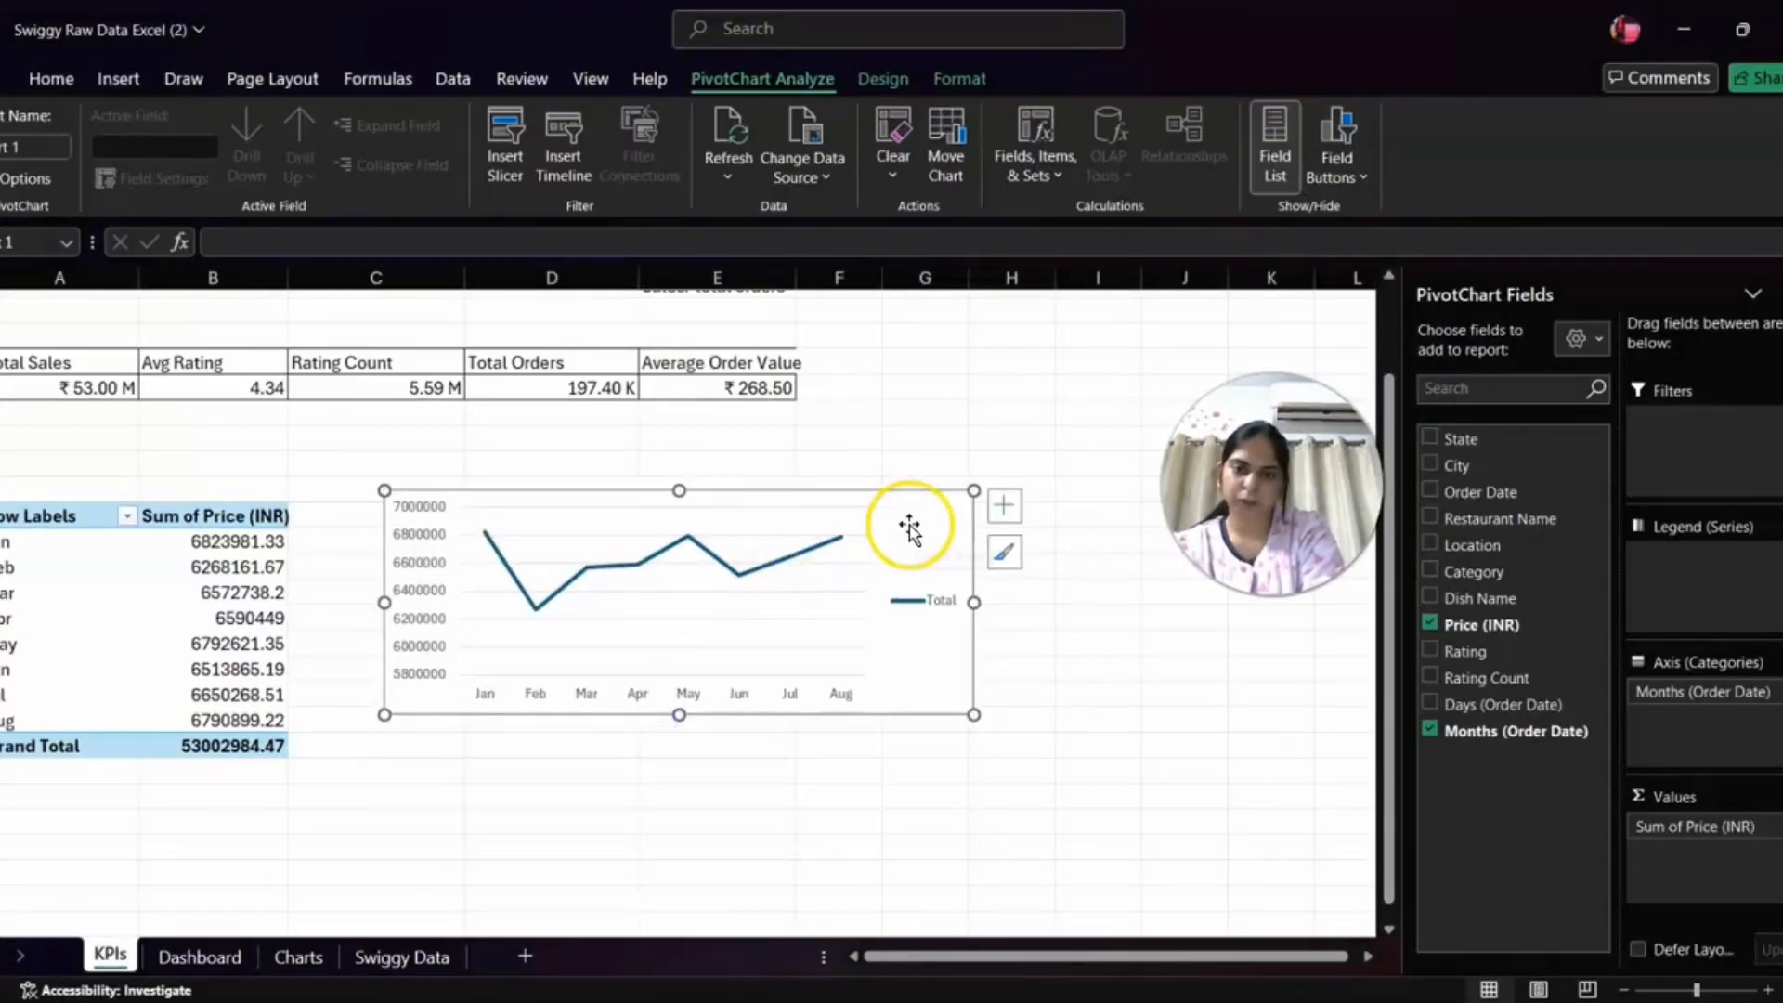
{"action": "left_click_drag", "start_coordinate": [909, 528], "coordinate": [881, 550]}
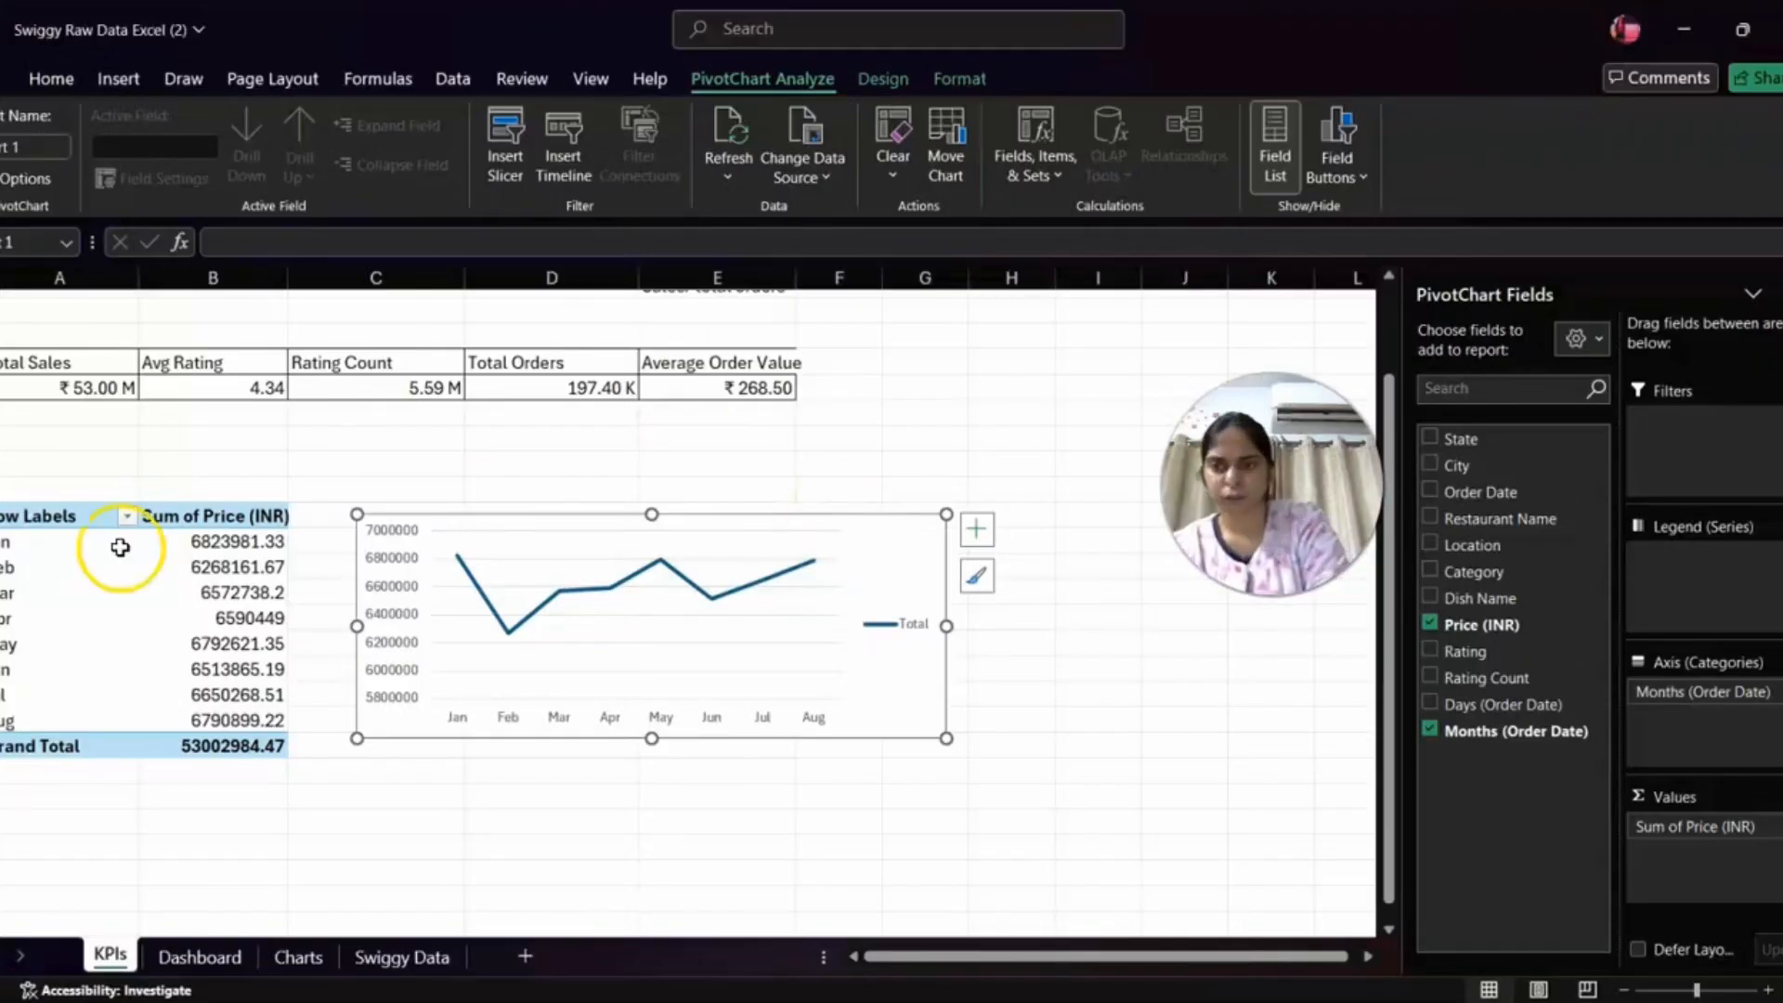
{"action": "left_click", "coordinate": [62, 461]}
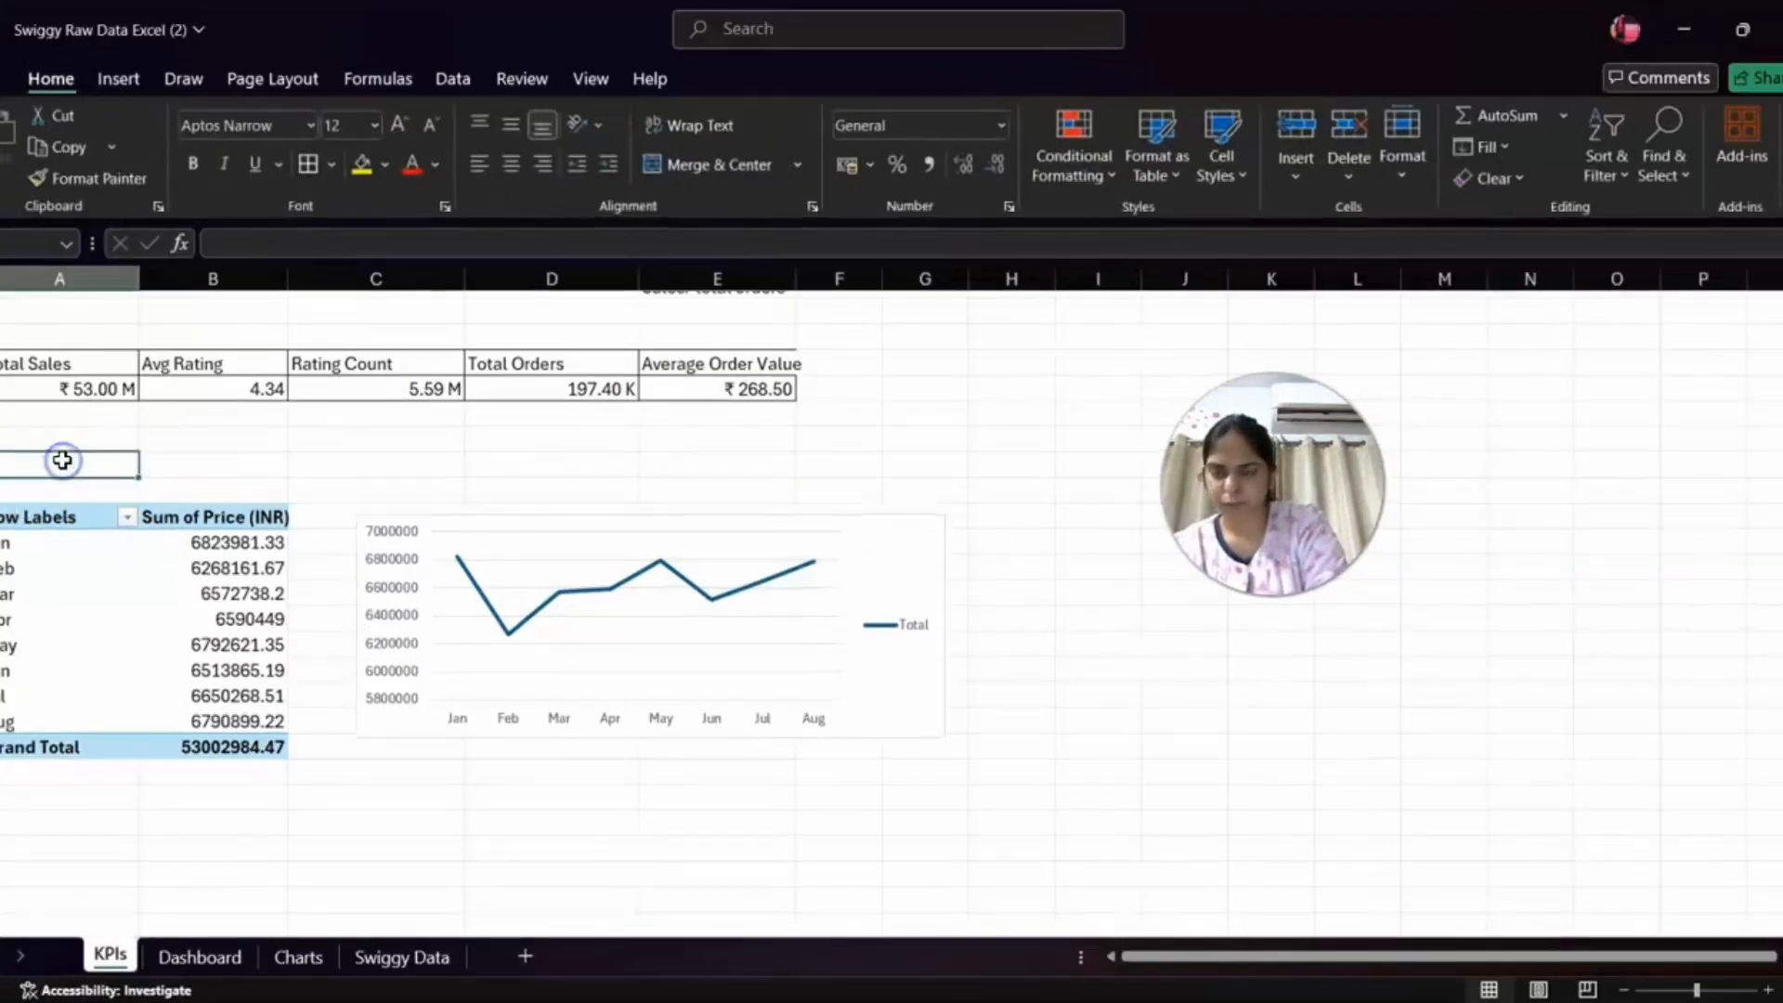
{"action": "key", "text": "ctrl+Right"}
{"action": "key", "text": "ctrl+z"}
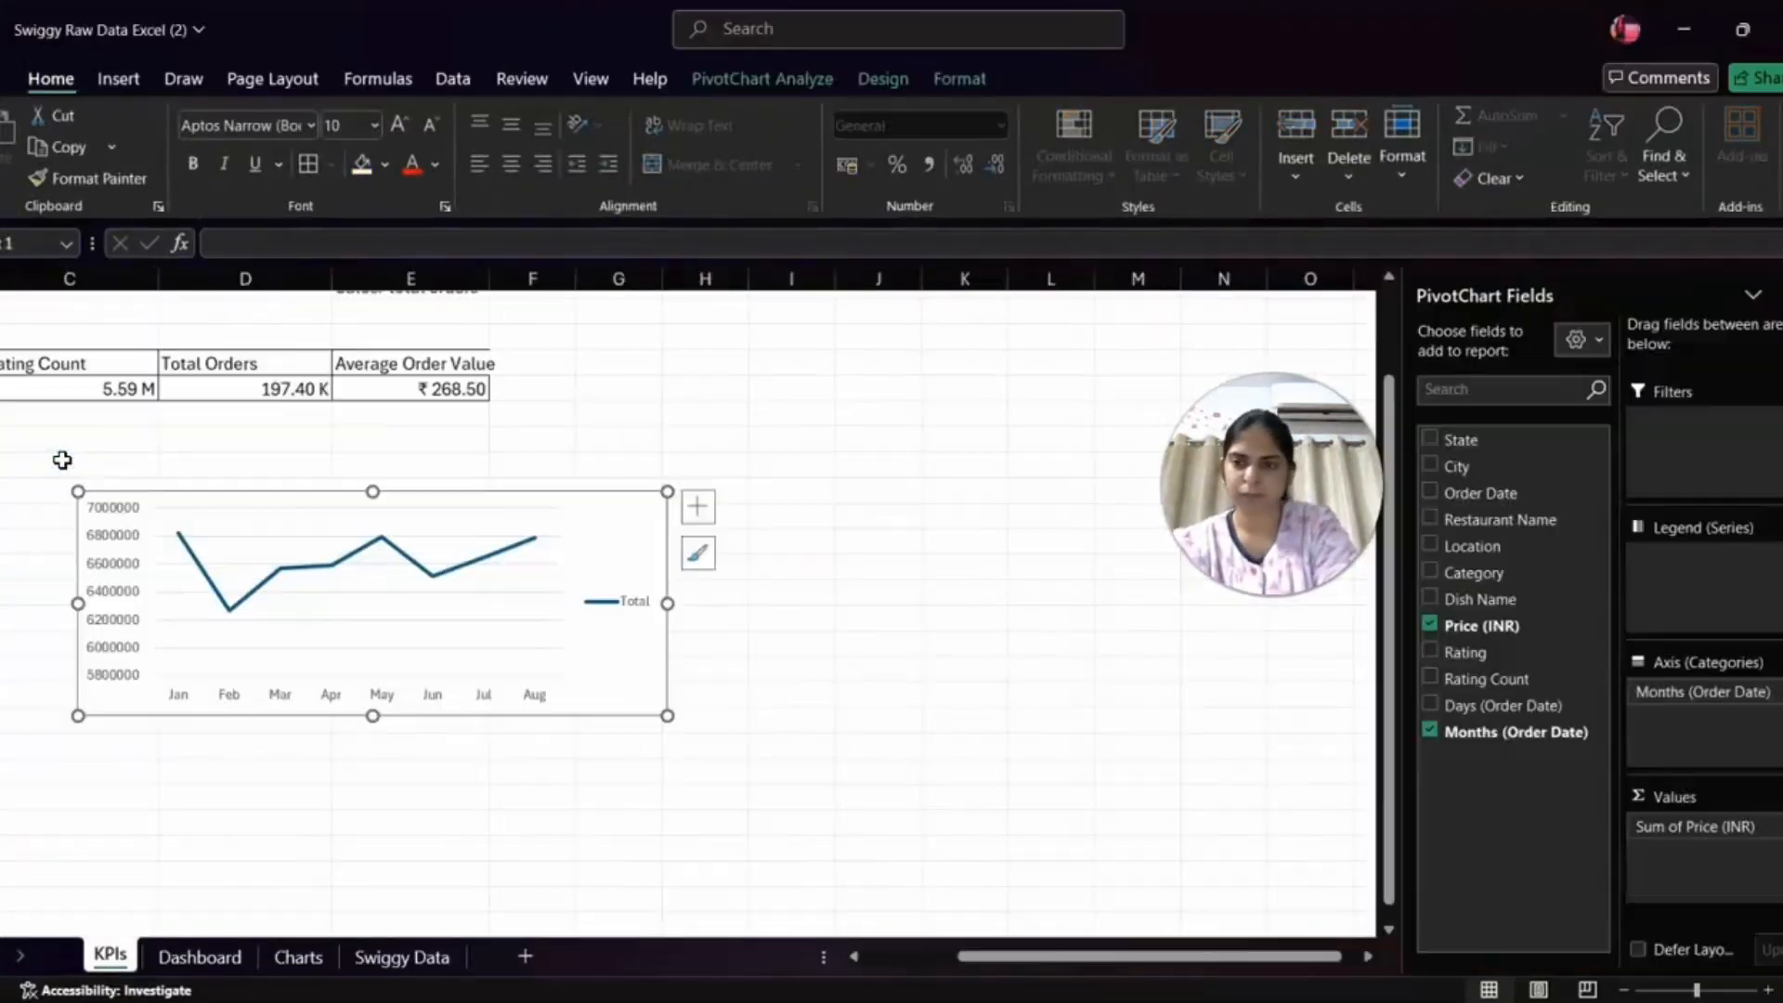
- Outline the block around the monthly sales PivotTable and line chart, columns A to H, with bottom, top, left and right borders
{"action": "left_click", "coordinate": [62, 461]}
{"action": "left_click", "coordinate": [62, 461]}
{"action": "key", "text": "shift+Right"}
{"action": "key", "text": "shift+Right"}
{"action": "key", "text": "shift+Right"}
{"action": "key", "text": "shift+Right"}
{"action": "key", "text": "shift+Right"}
{"action": "key", "text": "shift+Right"}
{"action": "key", "text": "shift+Right"}
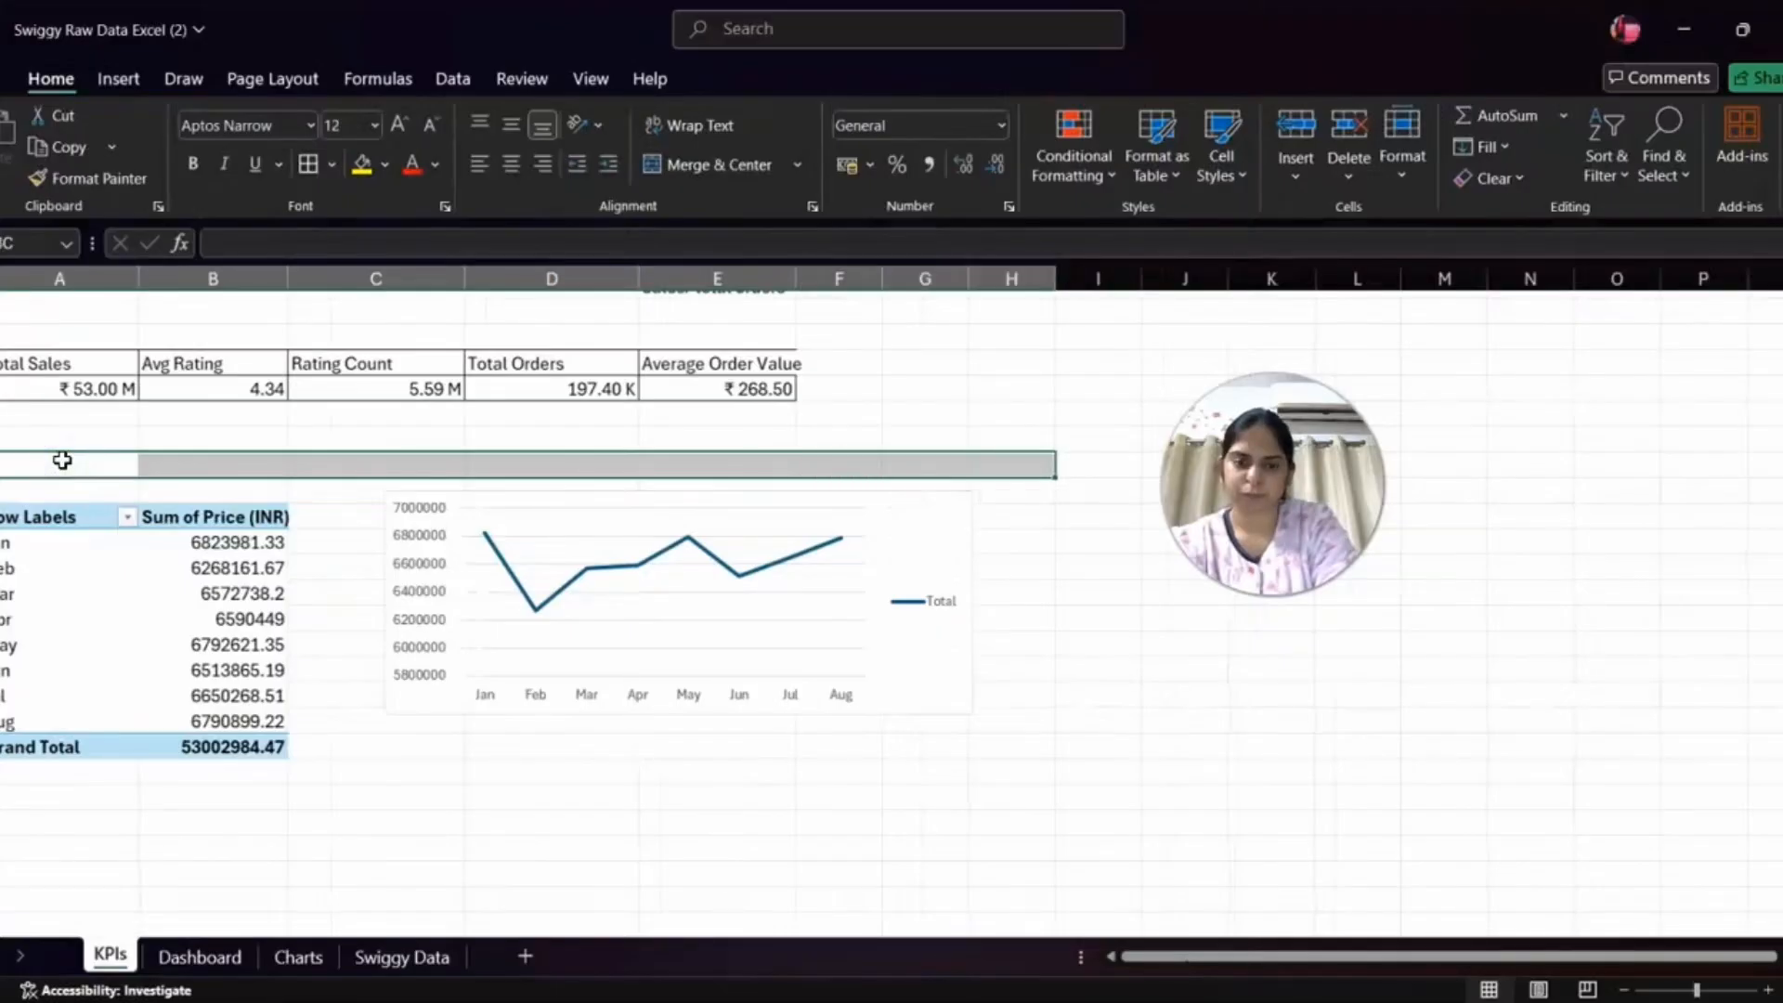
{"action": "key", "text": "shift+Down"}
{"action": "key", "text": "shift+Down"}
{"action": "key", "text": "shift+Down"}
{"action": "key", "text": "shift+Down"}
{"action": "key", "text": "shift+Down"}
{"action": "key", "text": "shift+Down"}
{"action": "key", "text": "shift+Down"}
{"action": "key", "text": "shift+Down"}
{"action": "key", "text": "shift+Down"}
{"action": "key", "text": "shift+Down"}
{"action": "key", "text": "shift+Down"}
{"action": "key", "text": "shift+Down"}
{"action": "key", "text": "shift+Down"}
{"action": "left_click", "coordinate": [330, 165]}
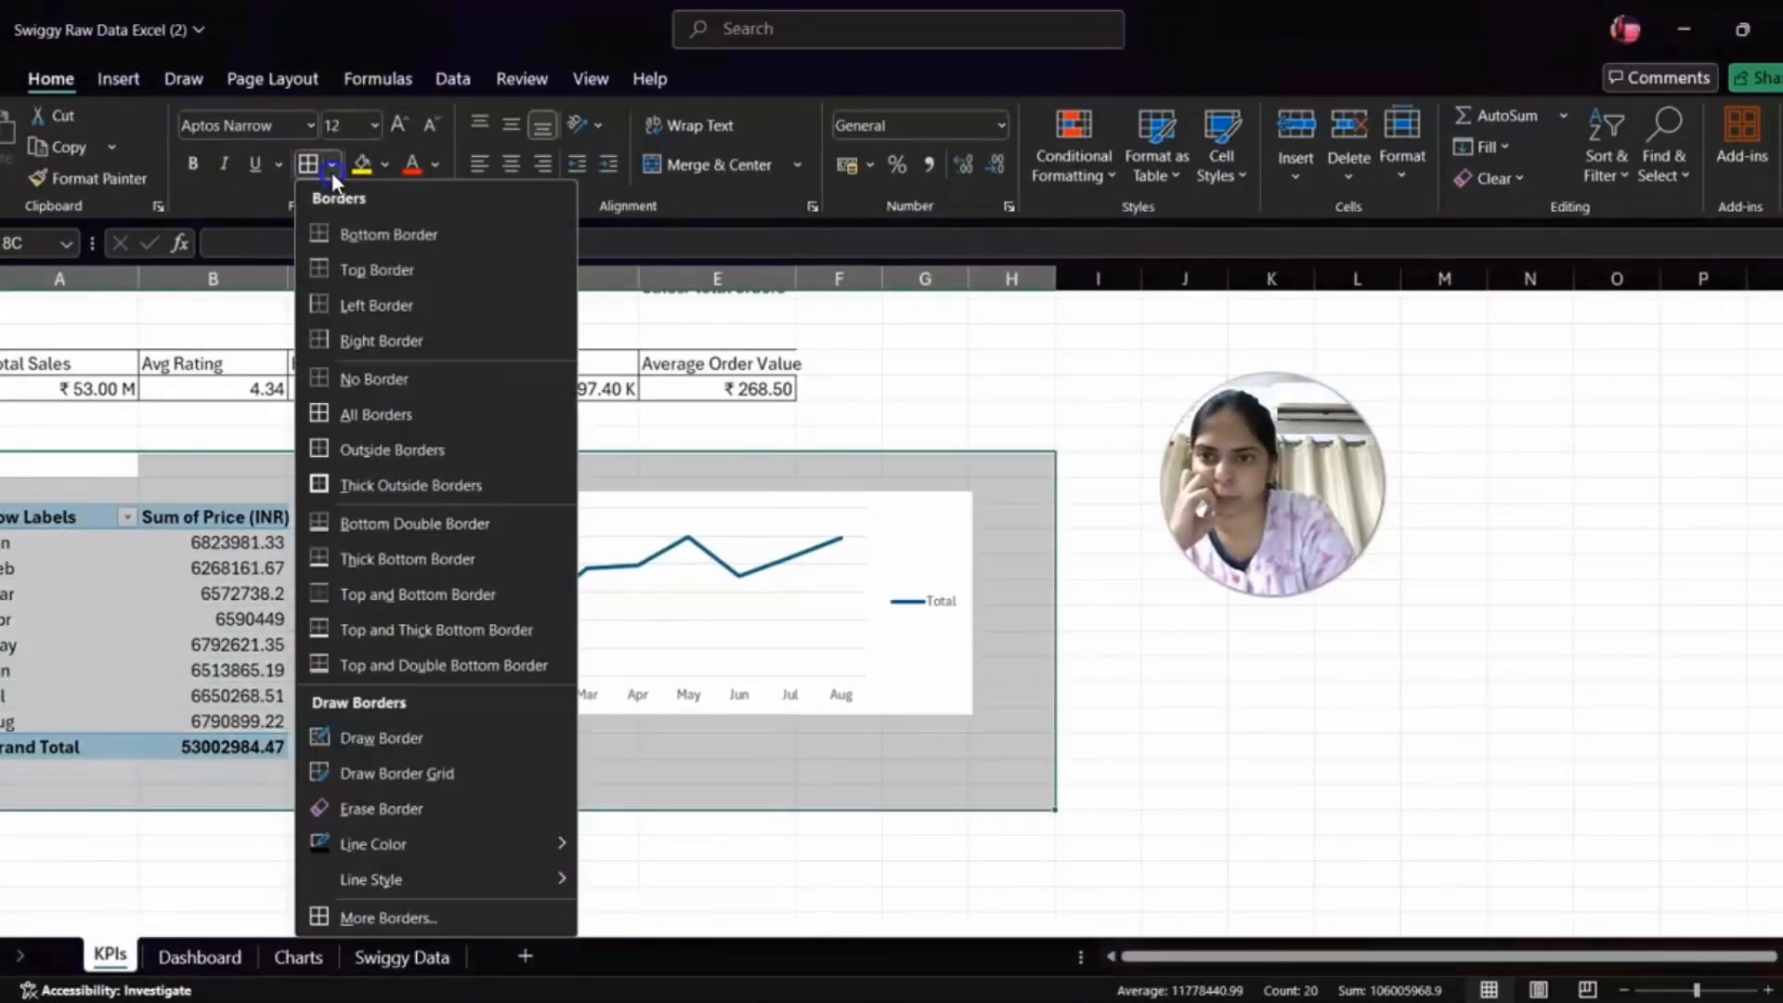
{"action": "left_click", "coordinate": [417, 234]}
{"action": "left_click", "coordinate": [331, 164]}
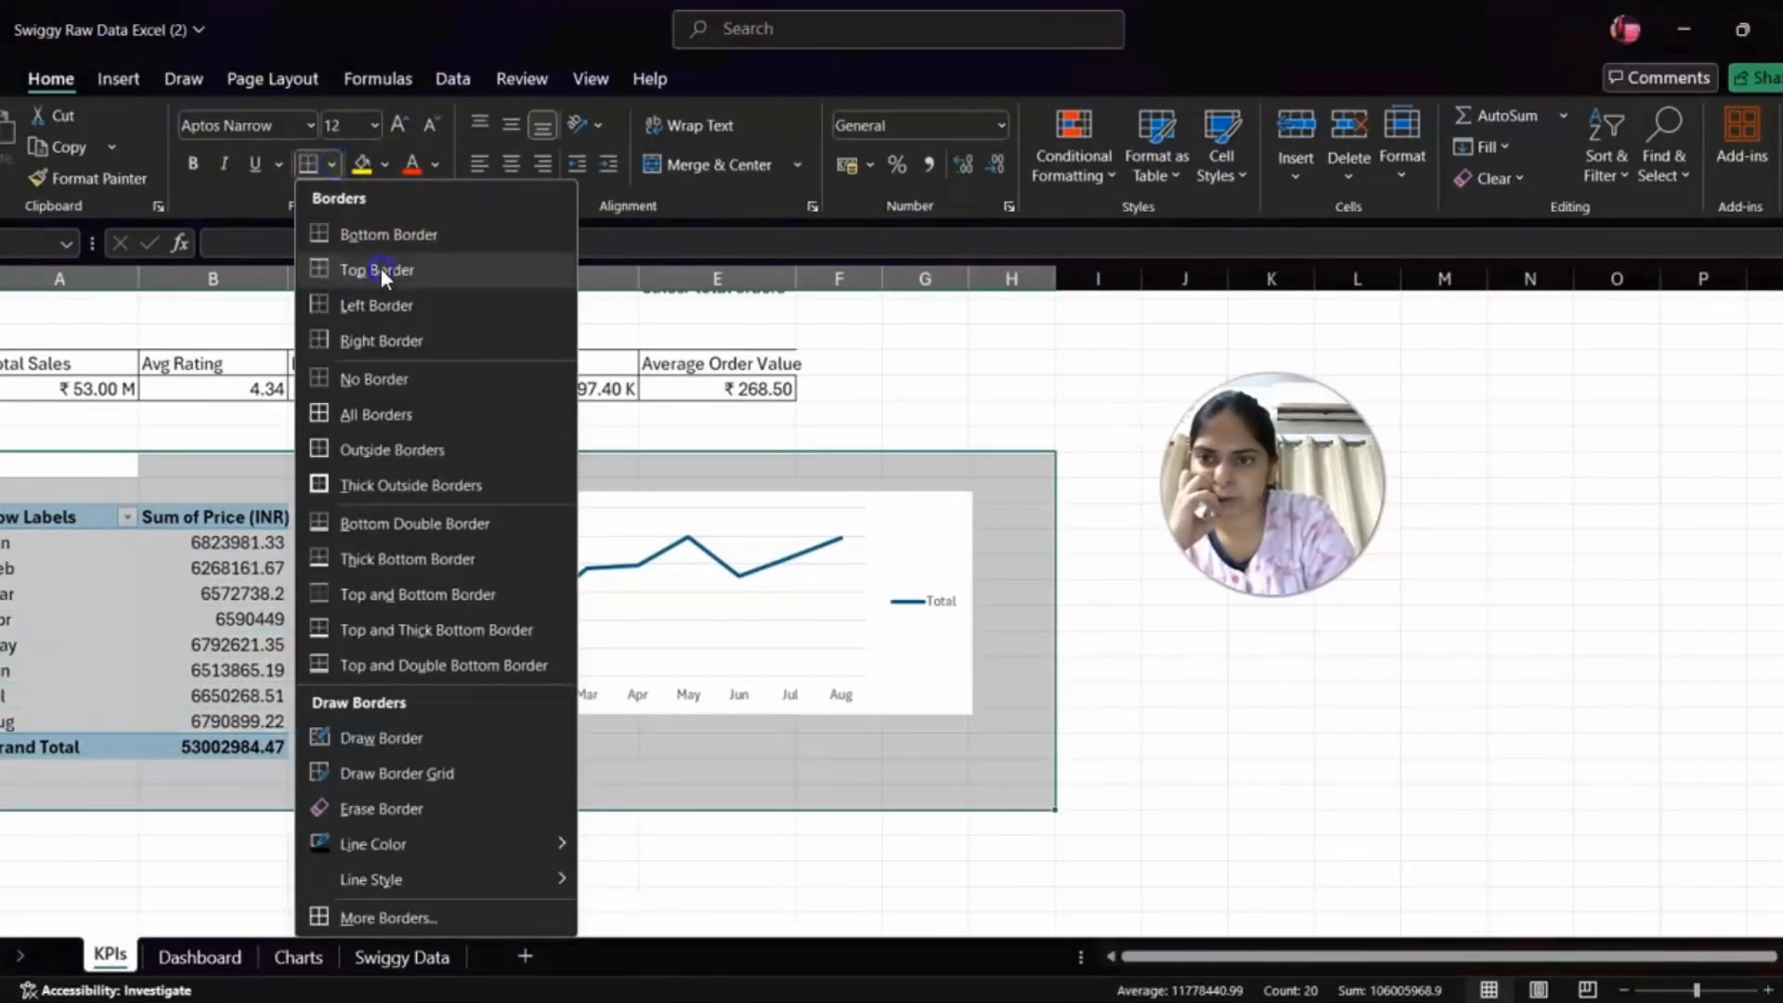
{"action": "left_click", "coordinate": [381, 268]}
{"action": "left_click", "coordinate": [332, 164]}
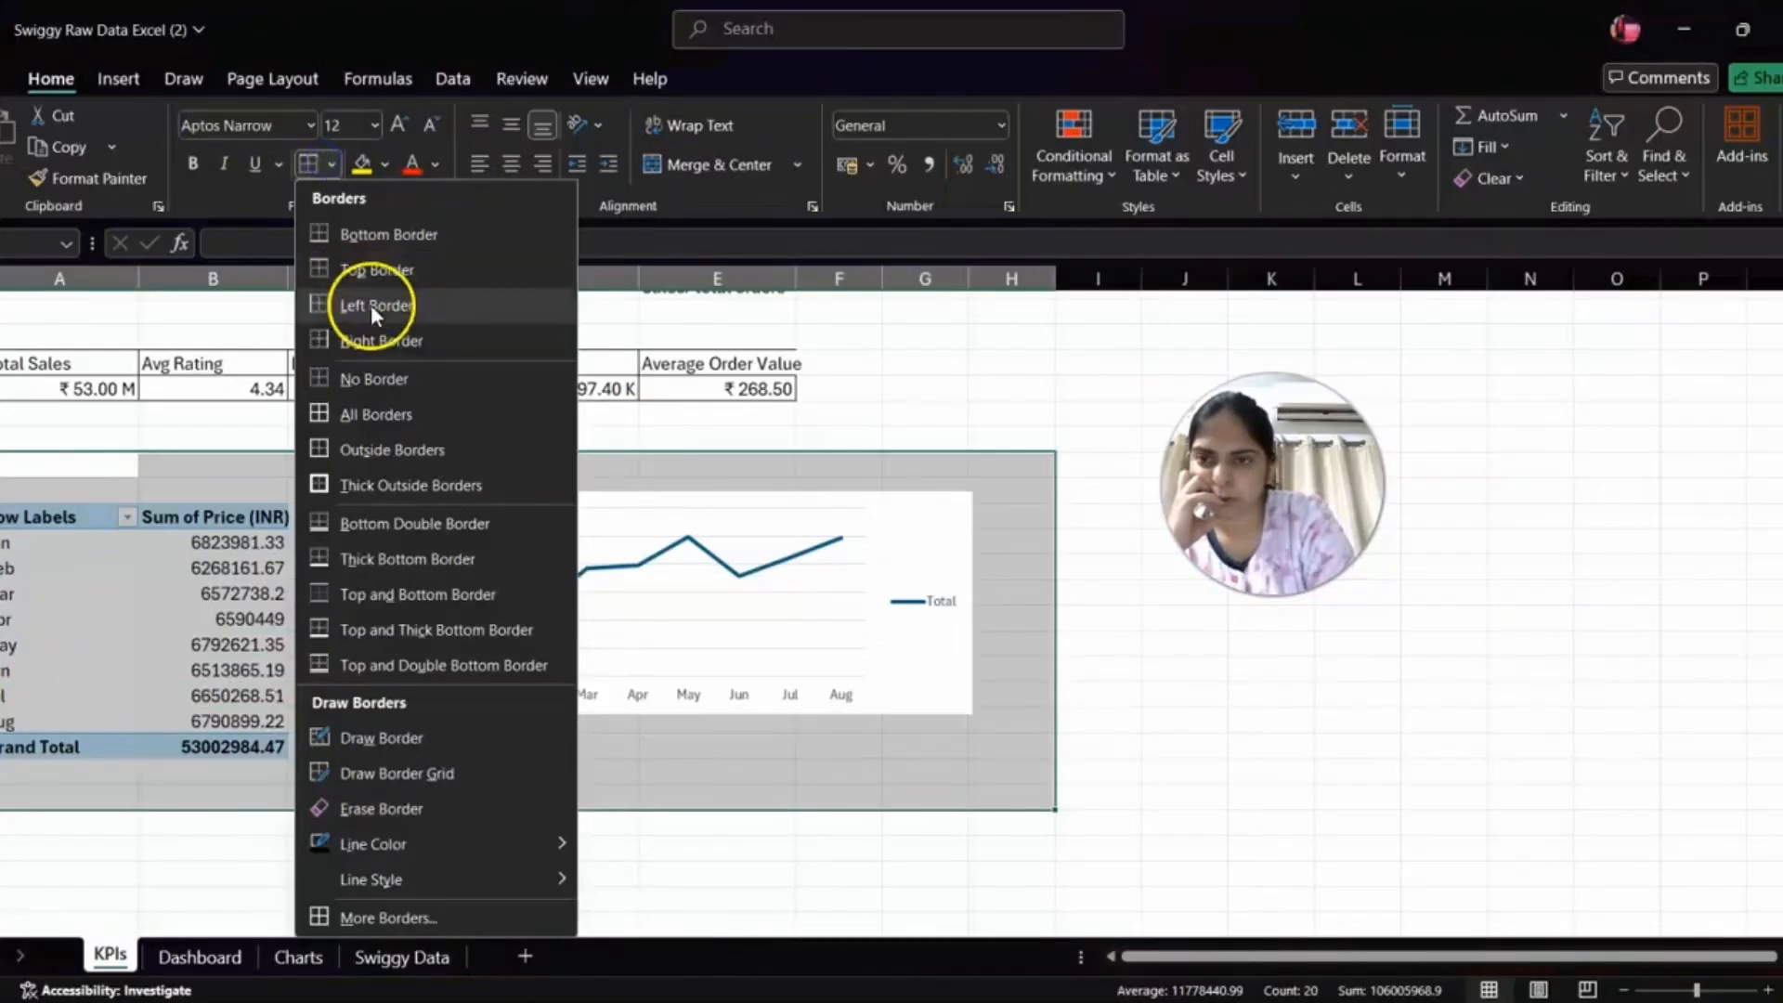
{"action": "left_click", "coordinate": [371, 304]}
{"action": "left_click", "coordinate": [332, 167]}
{"action": "left_click", "coordinate": [377, 341]}
{"action": "left_click", "coordinate": [1128, 744]}
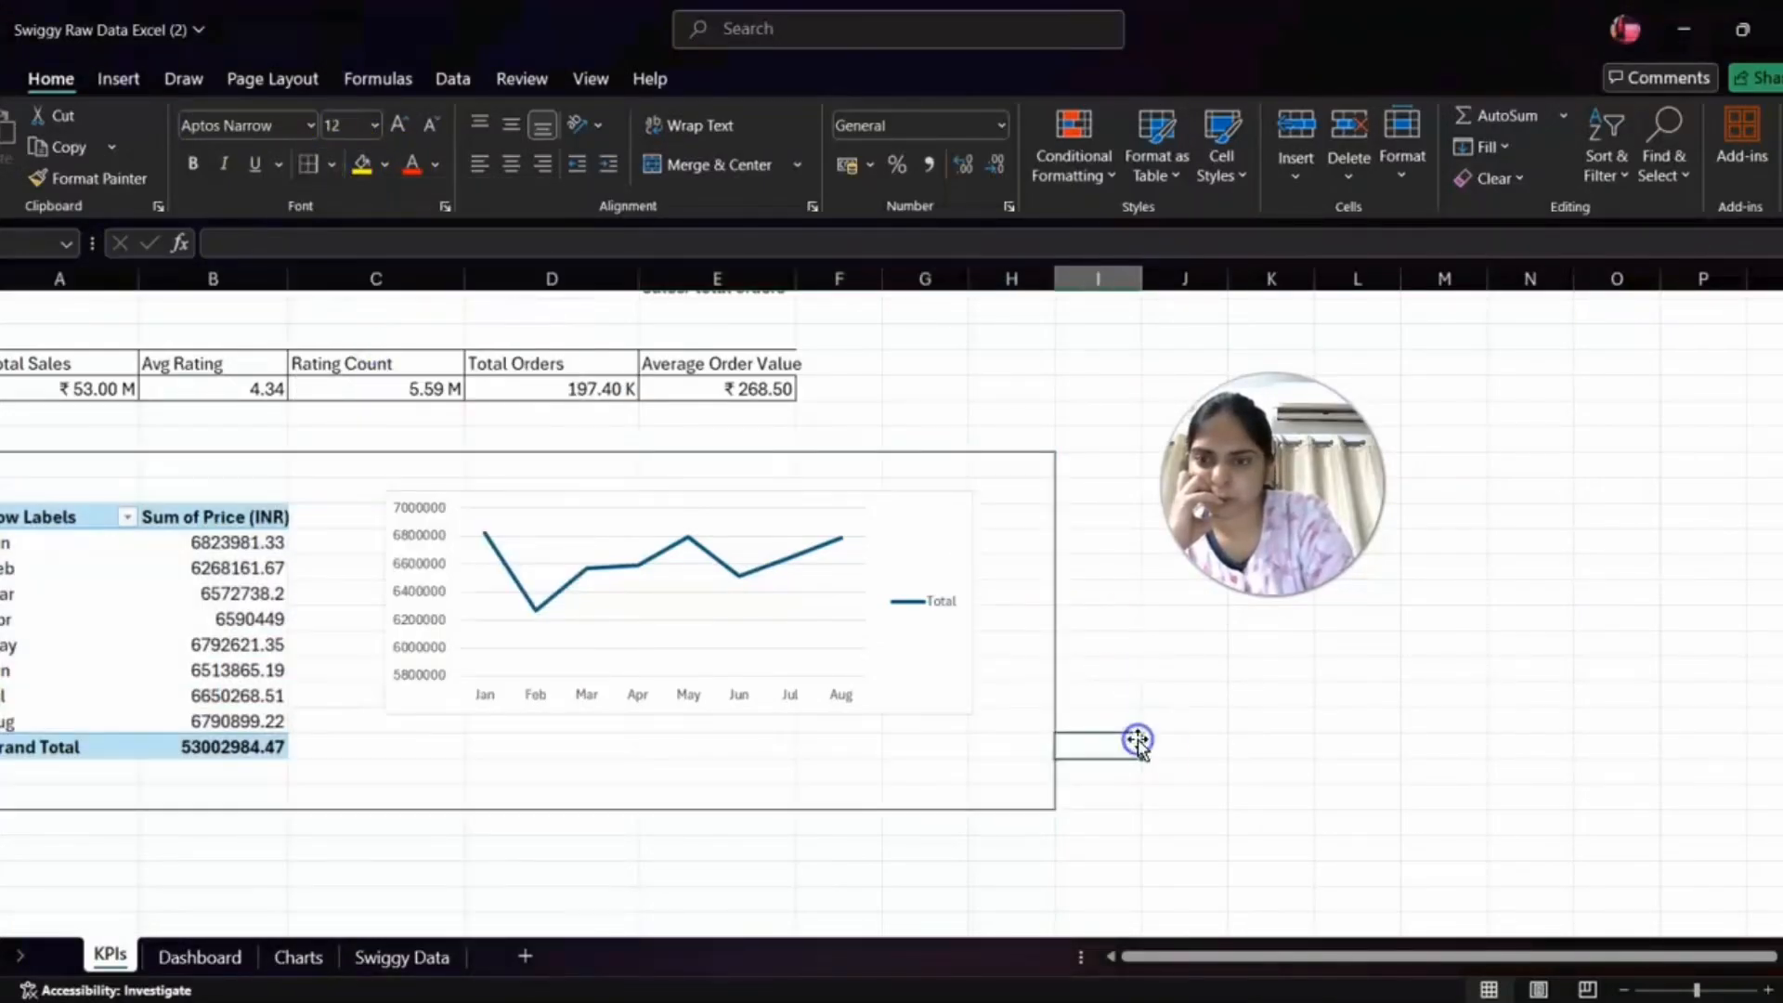
- Insert a blank column before column A on the KPIs sheet and remove the line chart's legend
{"action": "left_click", "coordinate": [23, 279]}
{"action": "right_click", "coordinate": [23, 280]}
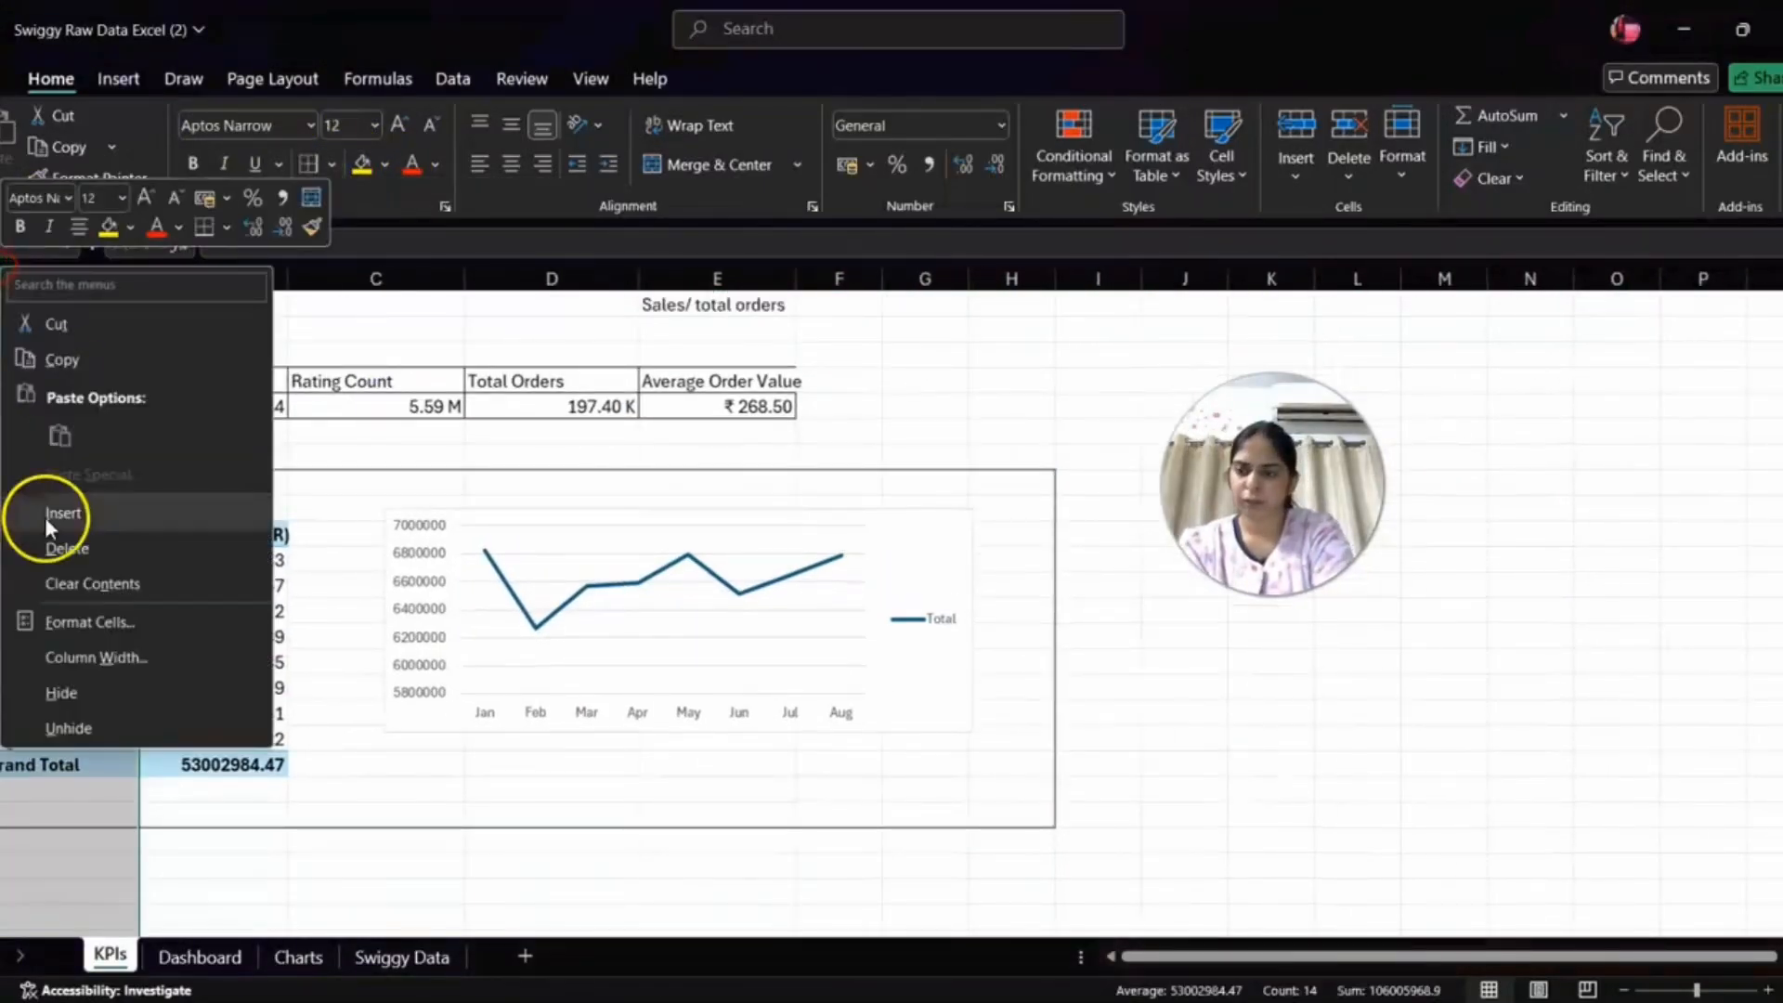
{"action": "left_click", "coordinate": [40, 517]}
{"action": "left_click", "coordinate": [279, 871]}
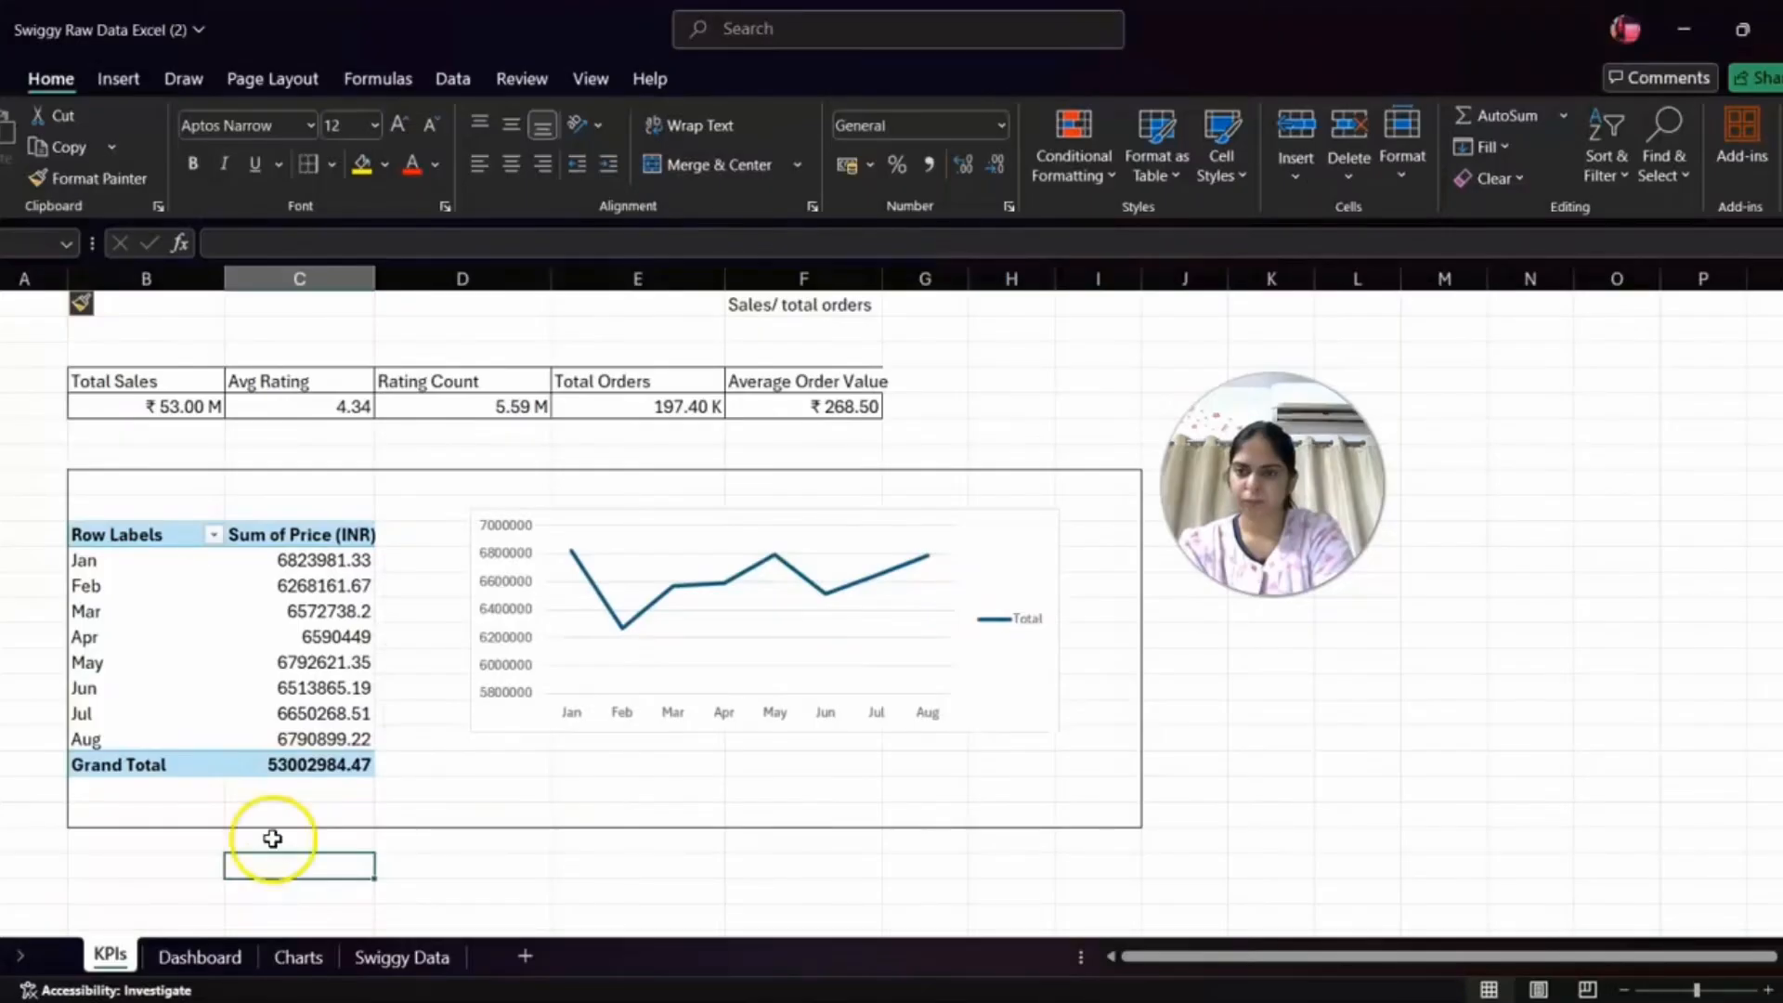
{"action": "scroll", "coordinate": [251, 677], "scroll_direction": "up", "scroll_amount": 2}
{"action": "scroll", "coordinate": [1055, 848], "scroll_direction": "down", "scroll_amount": 2}
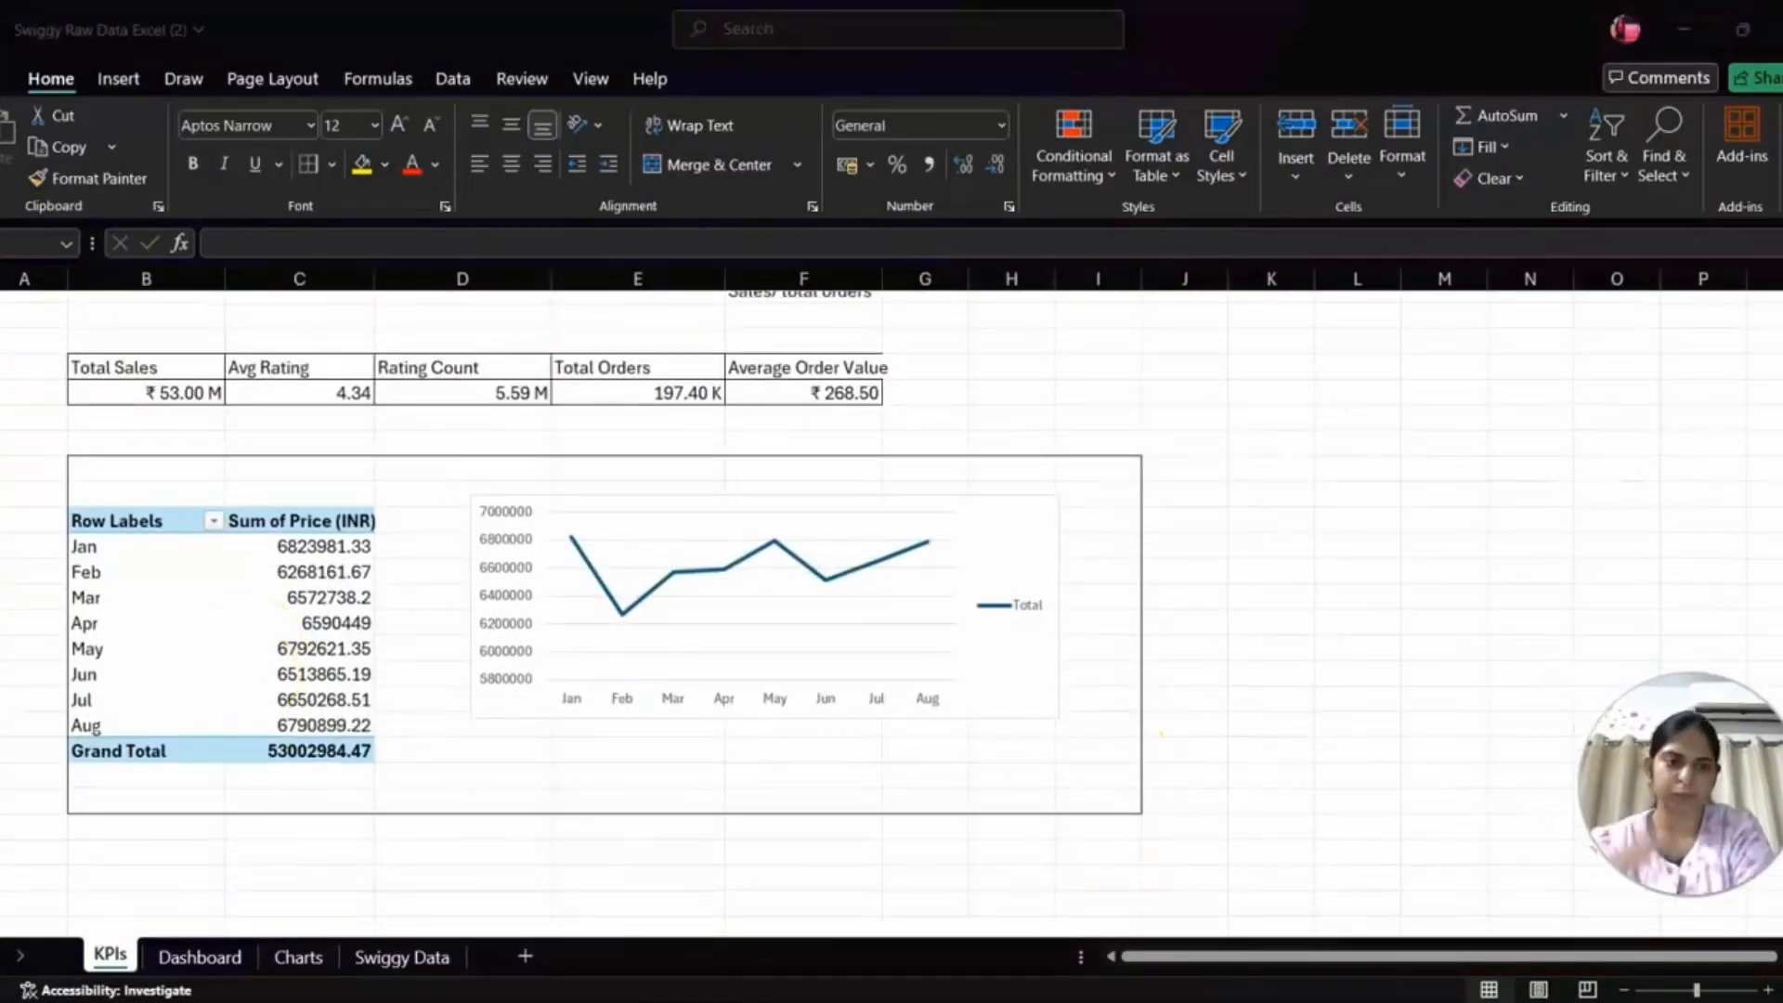
{"action": "left_click", "coordinate": [762, 604]}
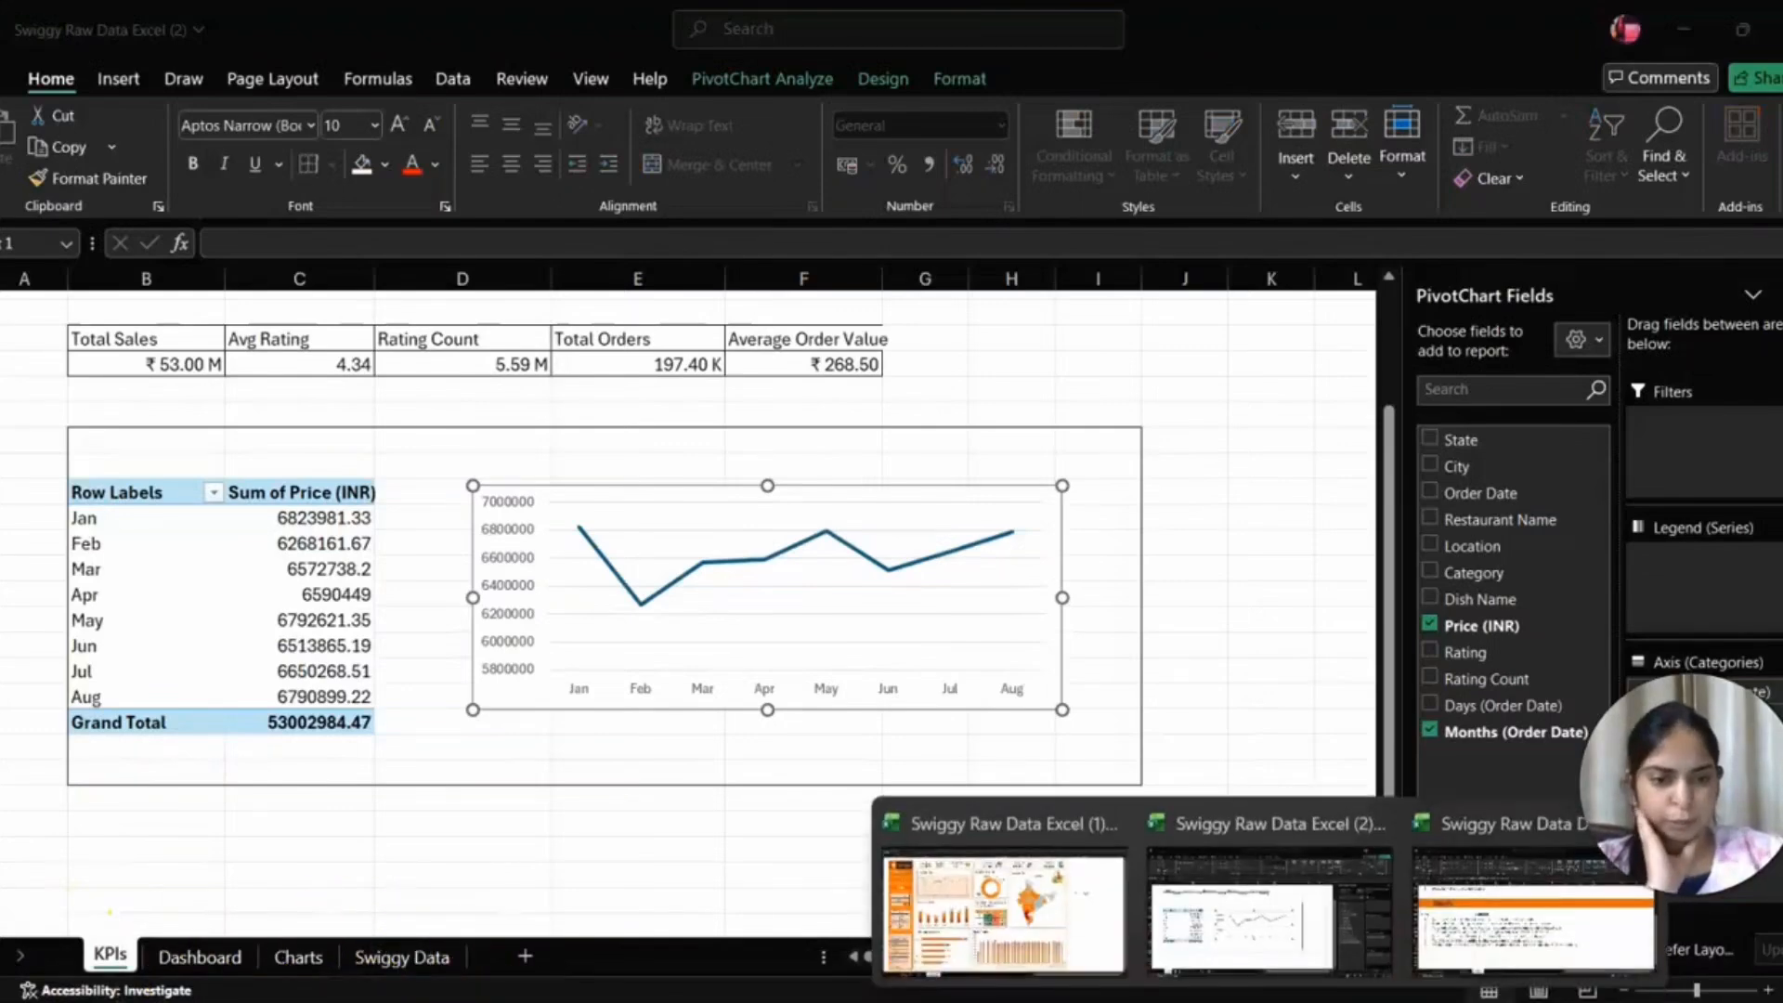
- Switch to Swiggy Raw Data Dashboard and review the Daily Sales Trend and food type requirements on Problems plus the reference charts on Pivots
{"action": "left_click", "coordinate": [1474, 899]}
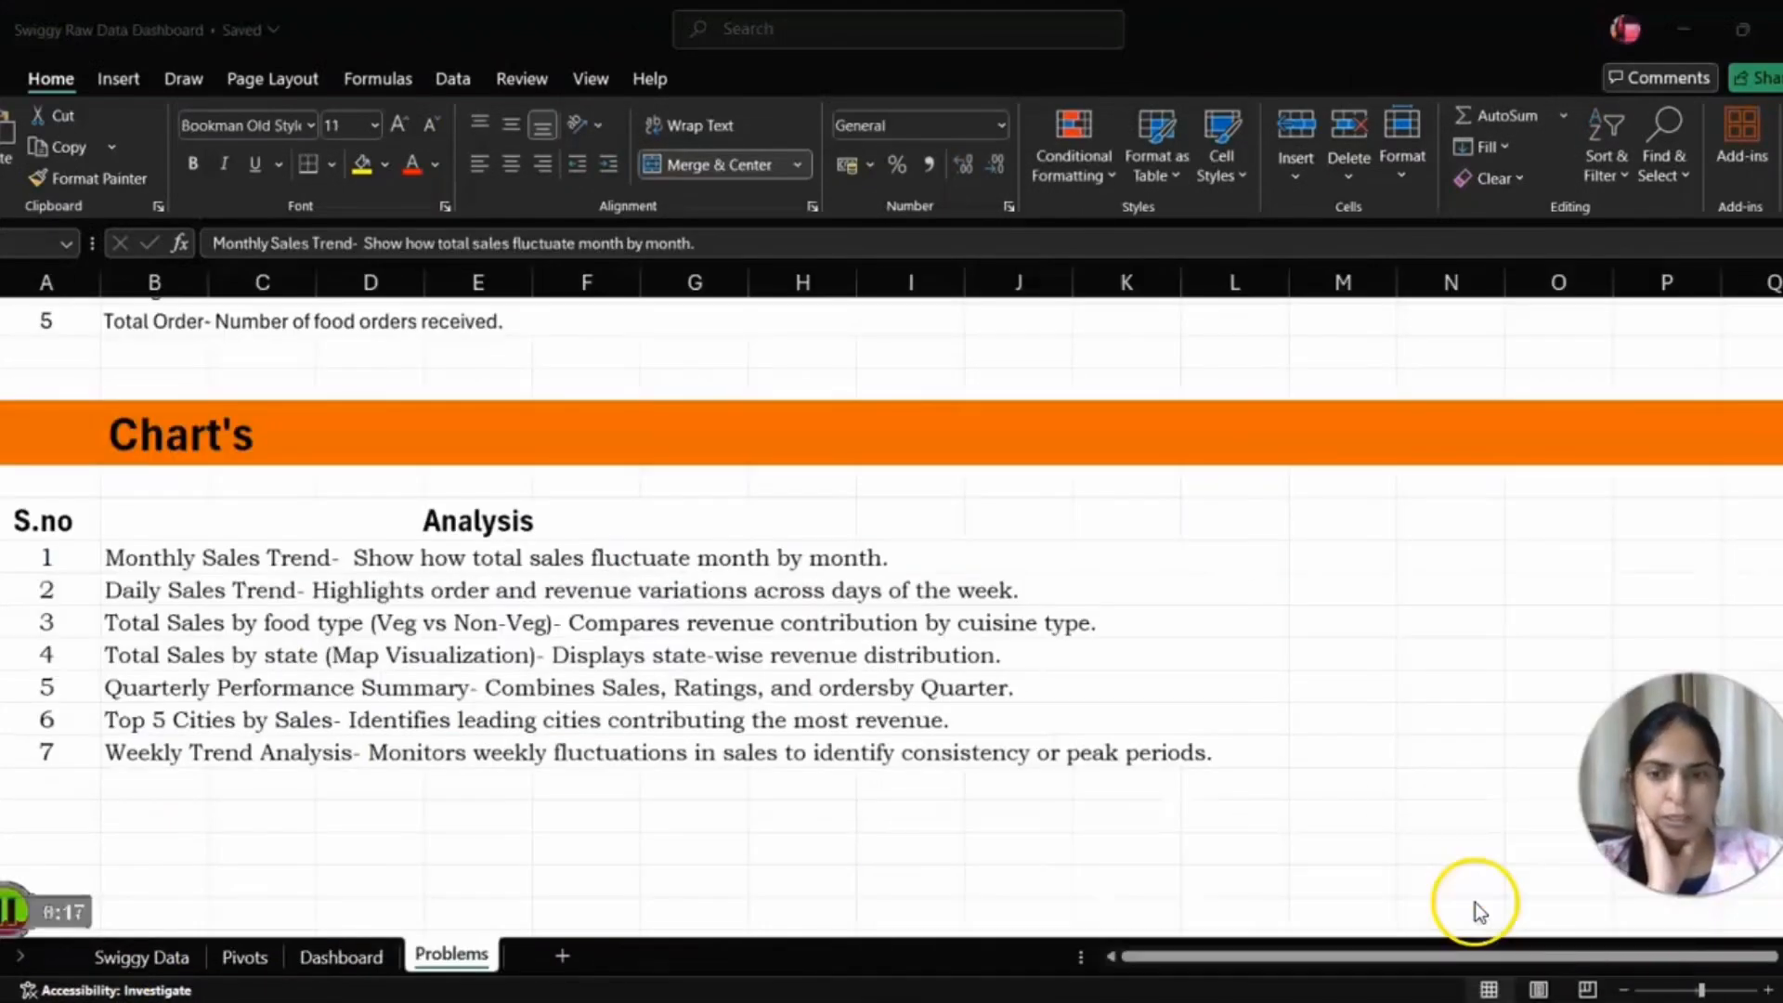
{"action": "left_click", "coordinate": [259, 592]}
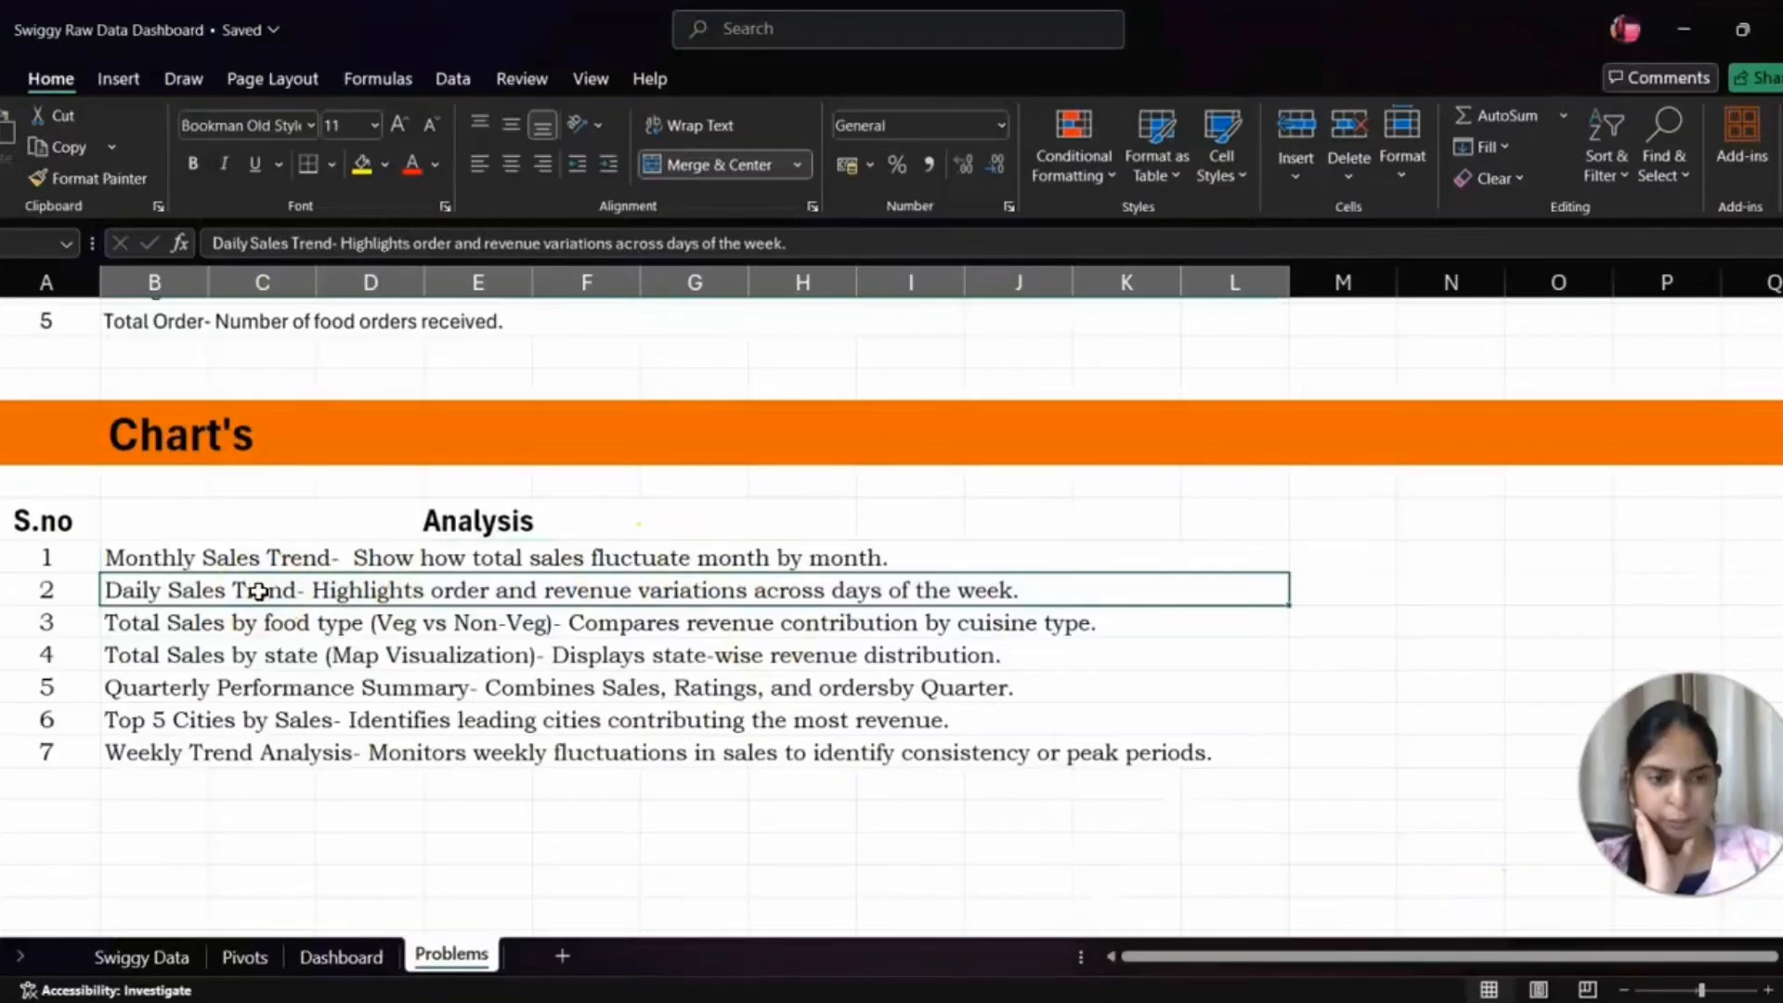
{"action": "left_click", "coordinate": [190, 629]}
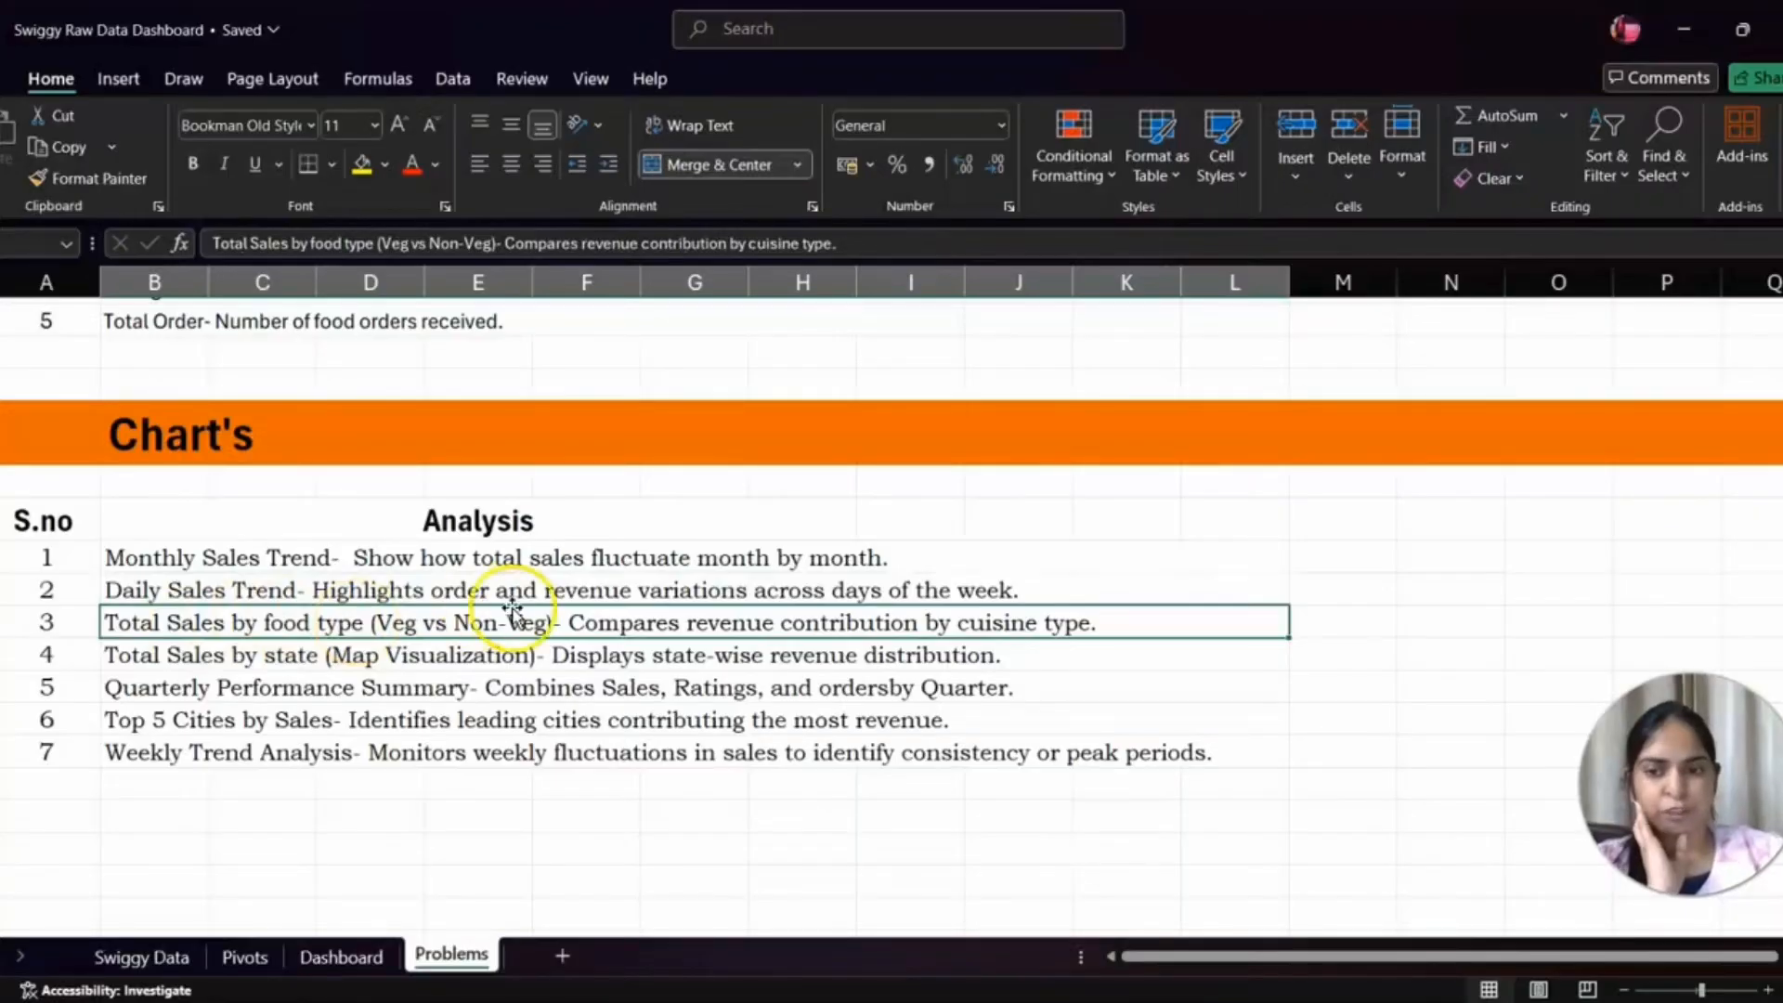
{"action": "left_click", "coordinate": [243, 958]}
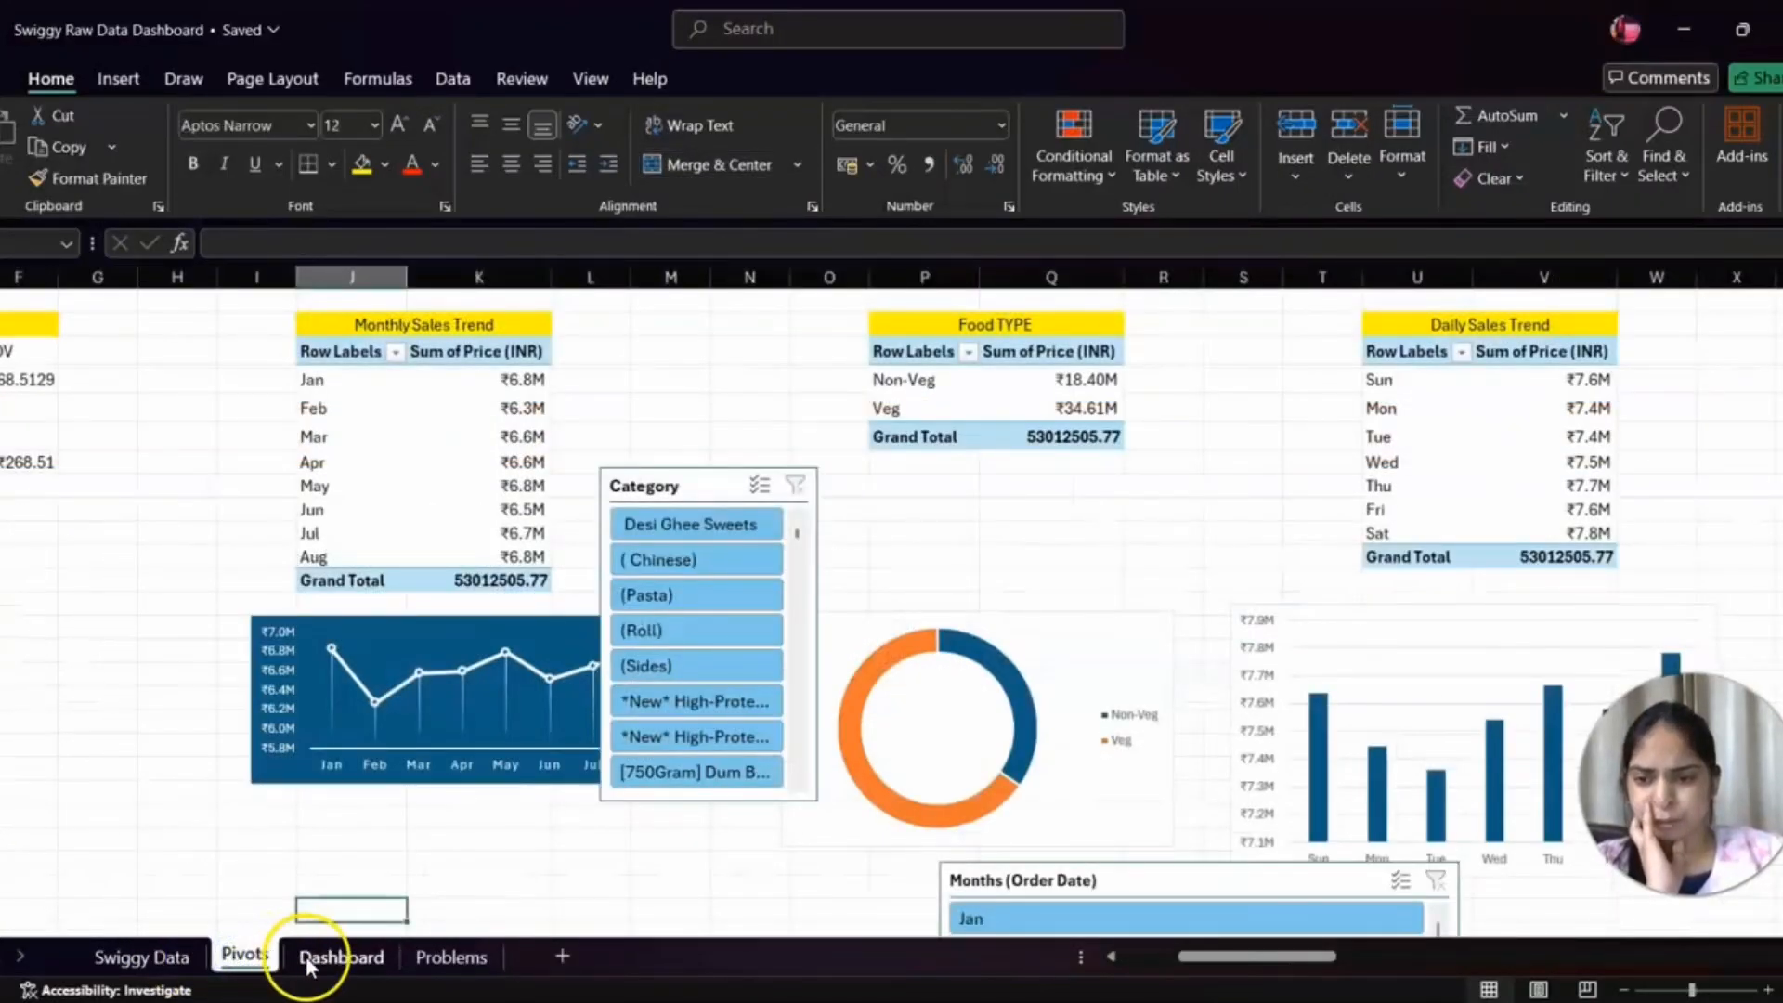
{"action": "left_click", "coordinate": [475, 962]}
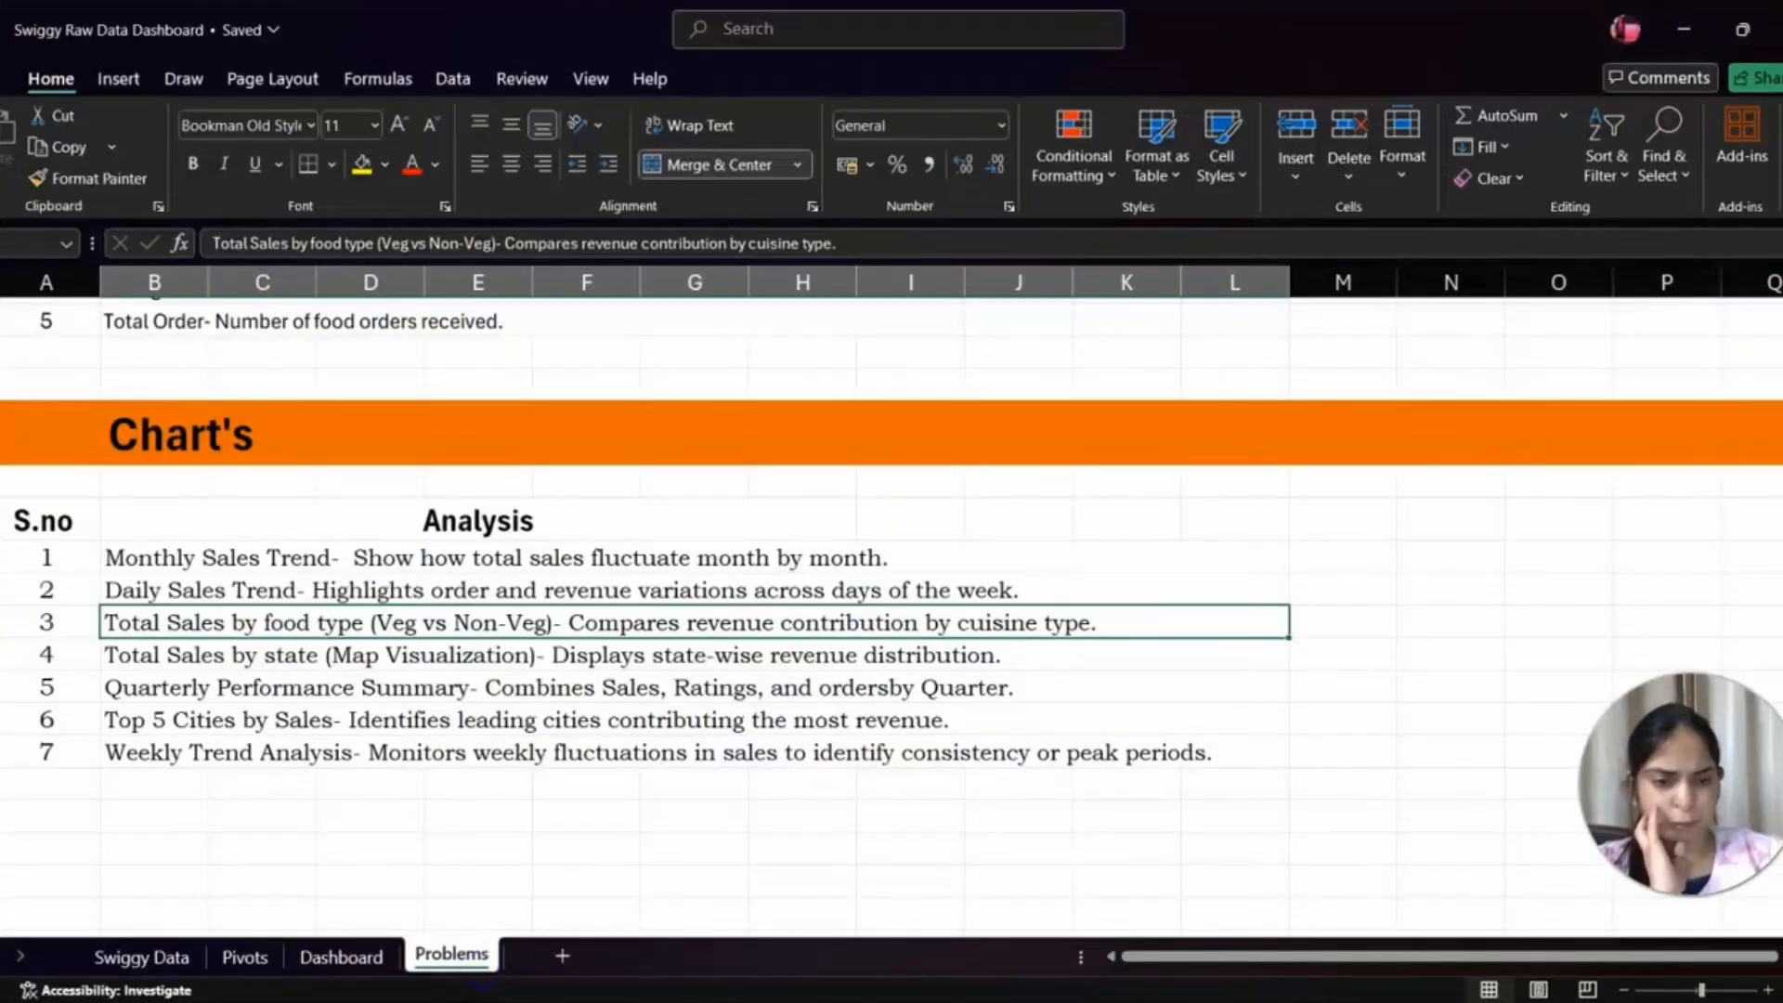
- Back in Swiggy Raw Data Excel (2), insert a blank table column before Price (INR) on the Swiggy Data sheet
{"action": "left_click", "coordinate": [1286, 919]}
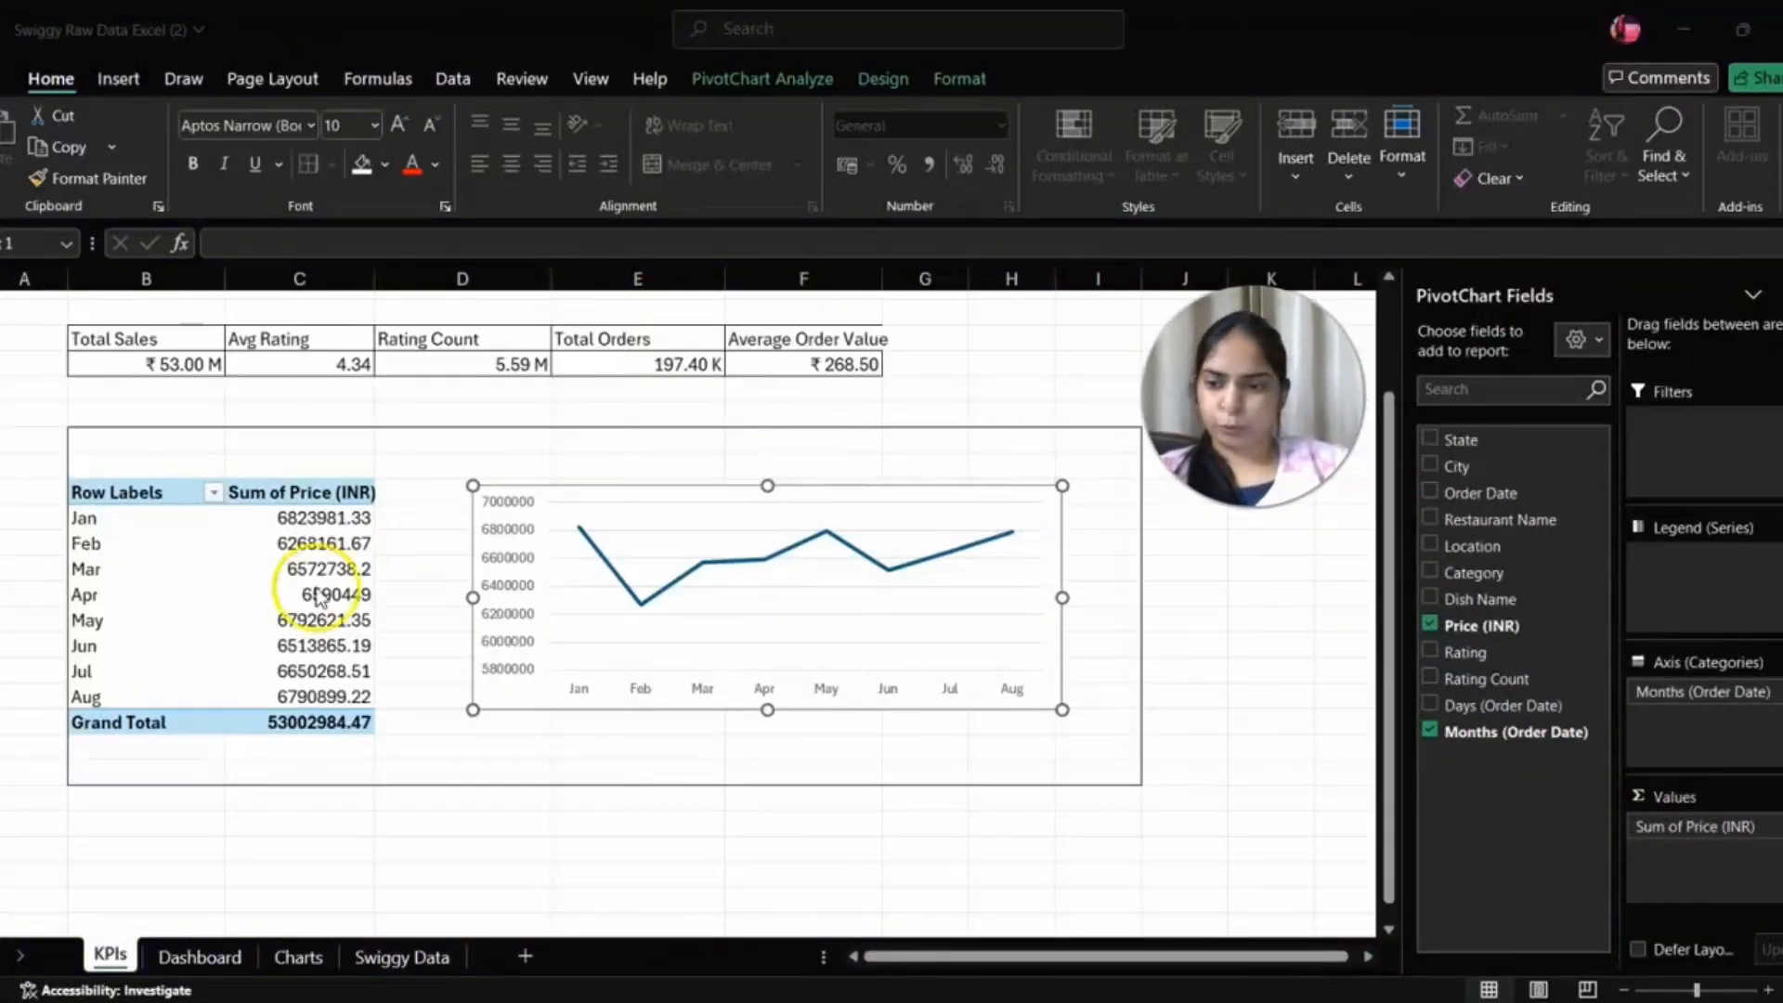
{"action": "left_click", "coordinate": [408, 973]}
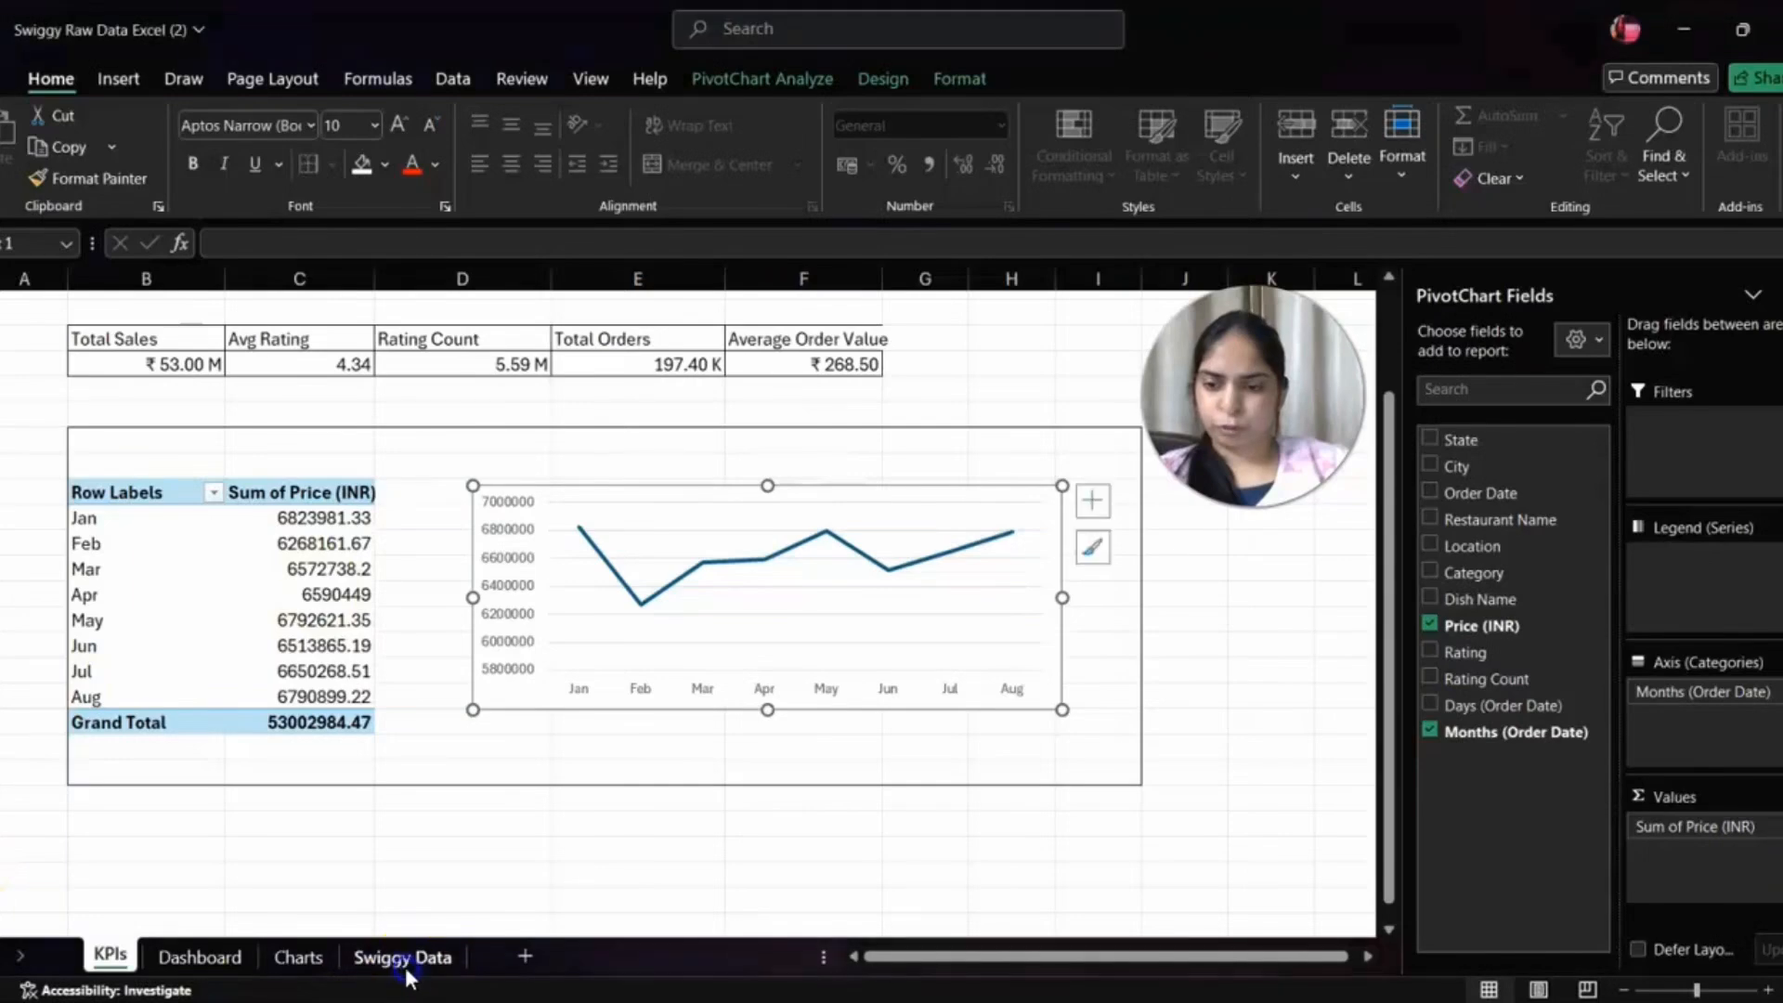
{"action": "left_click", "coordinate": [403, 964]}
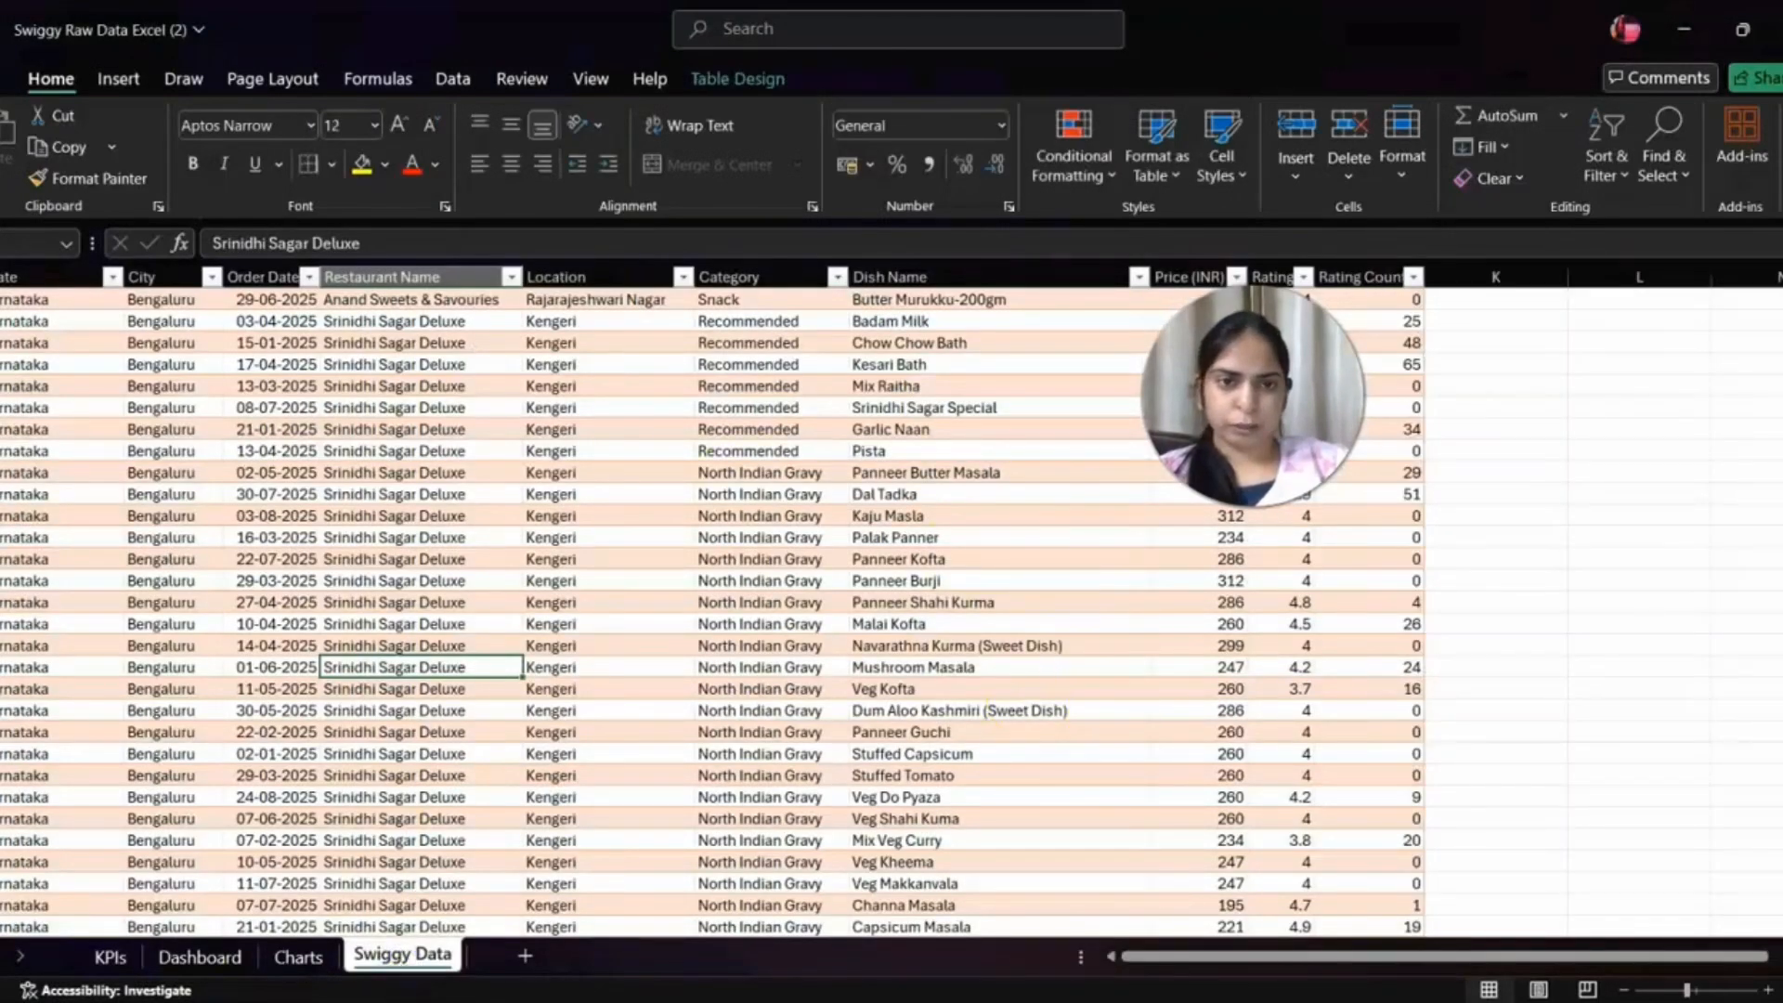
{"action": "left_click_drag", "start_coordinate": [1254, 399], "coordinate": [1714, 896]}
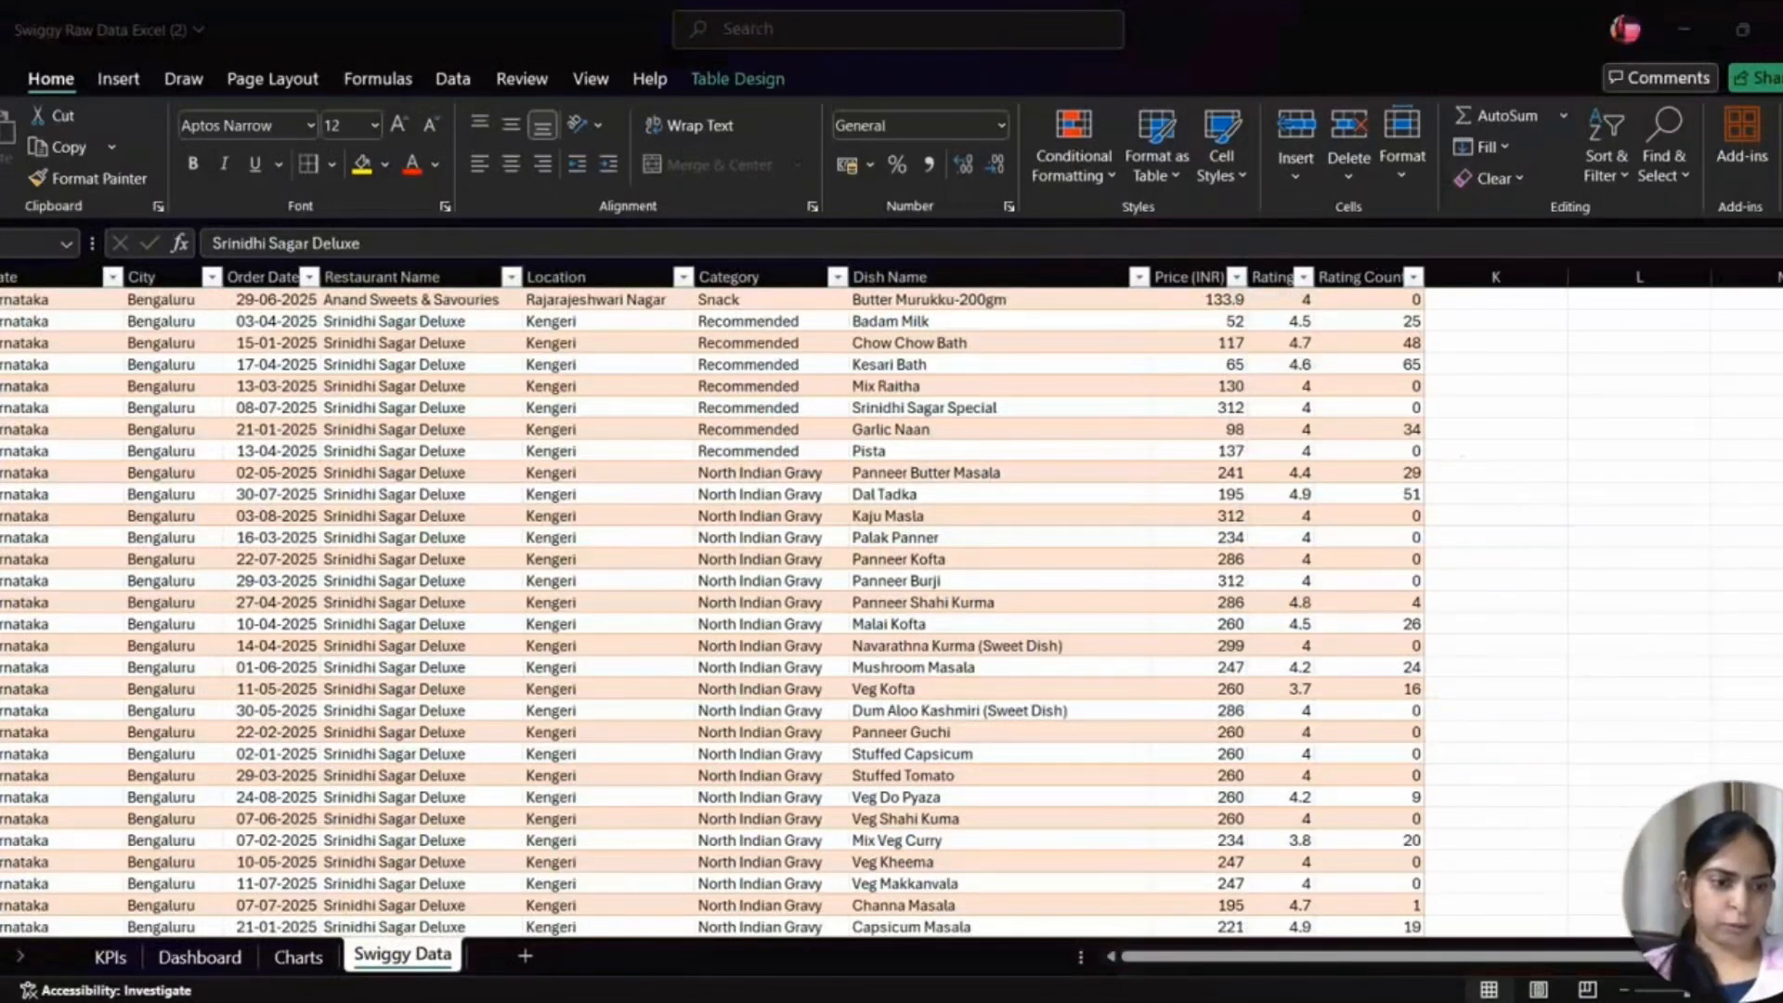
{"action": "left_click", "coordinate": [988, 274]}
{"action": "left_click", "coordinate": [1195, 282]}
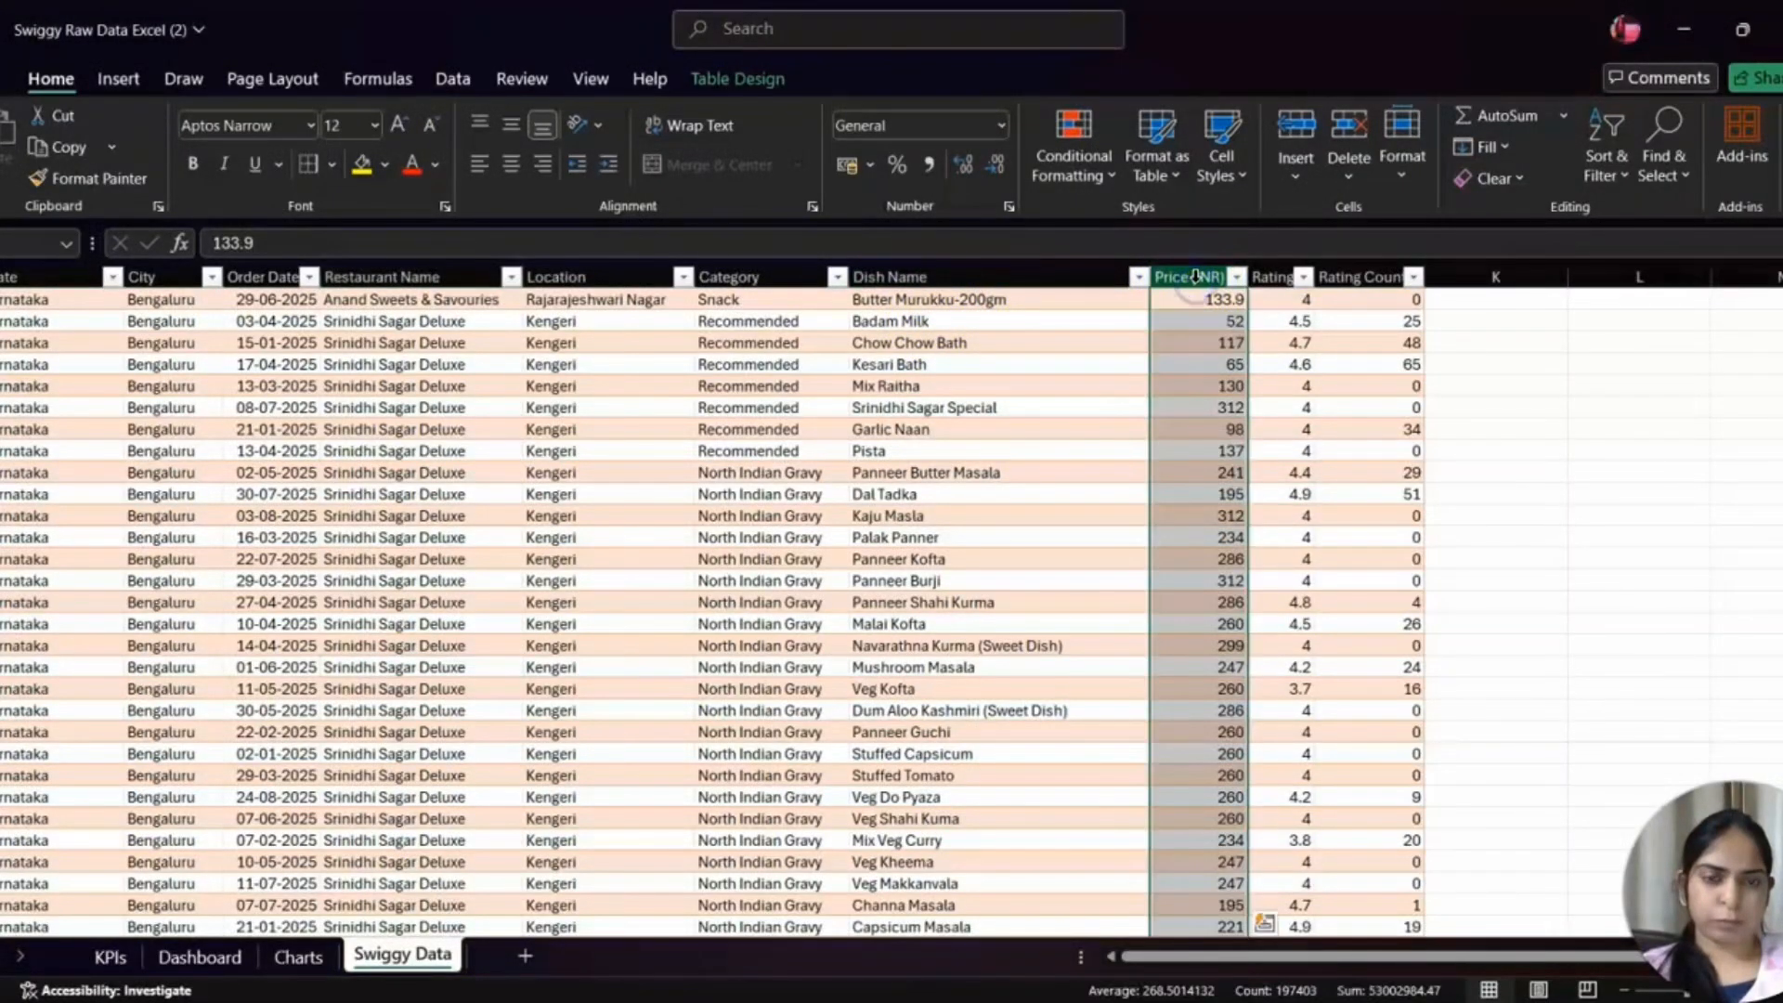
{"action": "left_click", "coordinate": [1160, 281]}
{"action": "right_click", "coordinate": [1160, 283]}
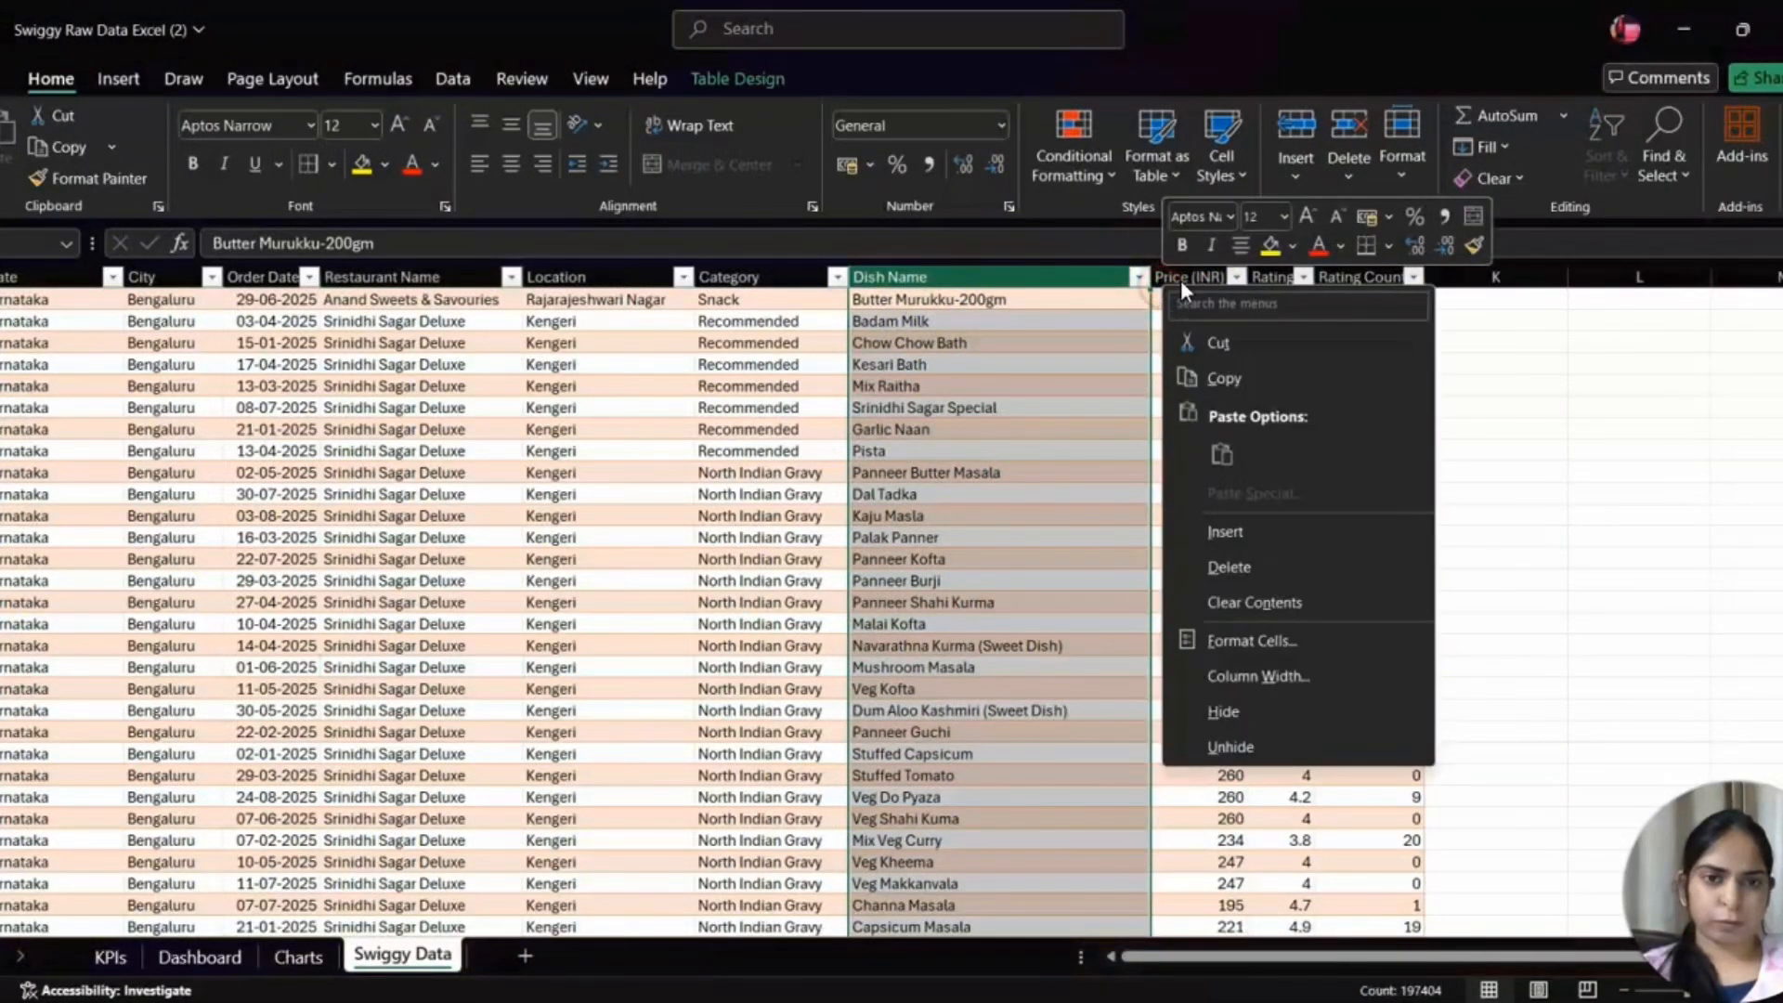
{"action": "left_click", "coordinate": [1180, 281]}
{"action": "left_click", "coordinate": [1180, 278]}
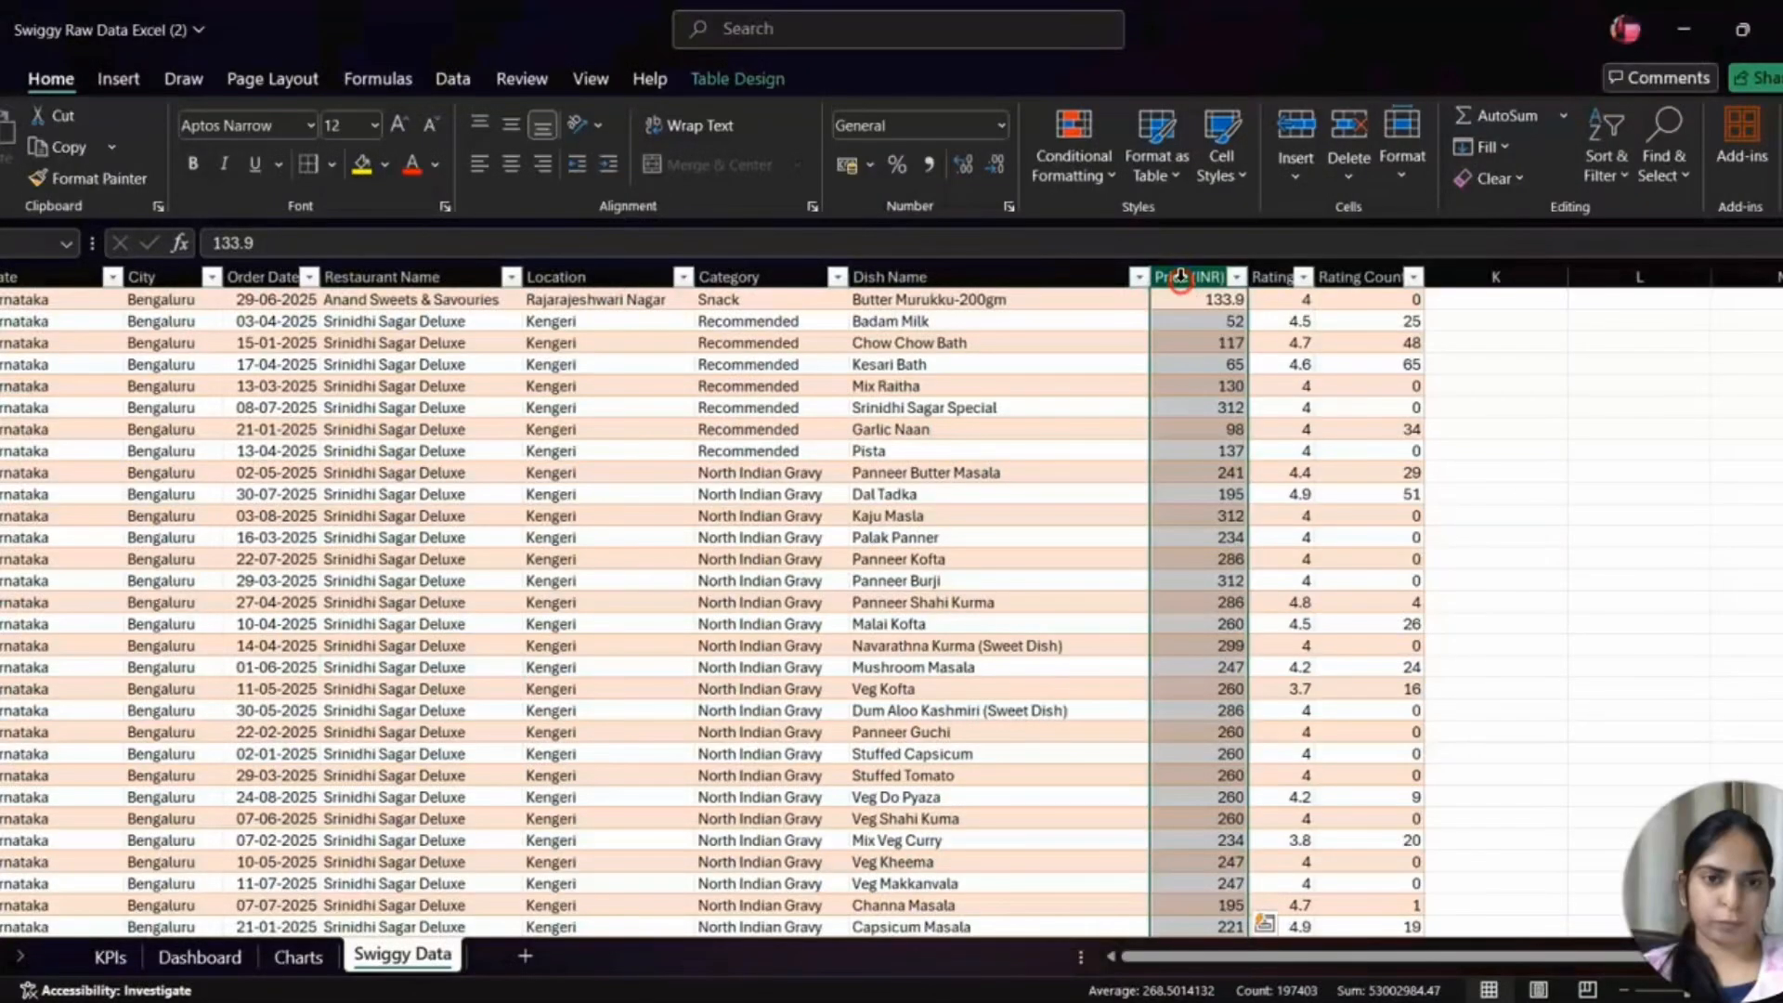
{"action": "right_click", "coordinate": [1179, 278]}
{"action": "left_click", "coordinate": [1297, 518]}
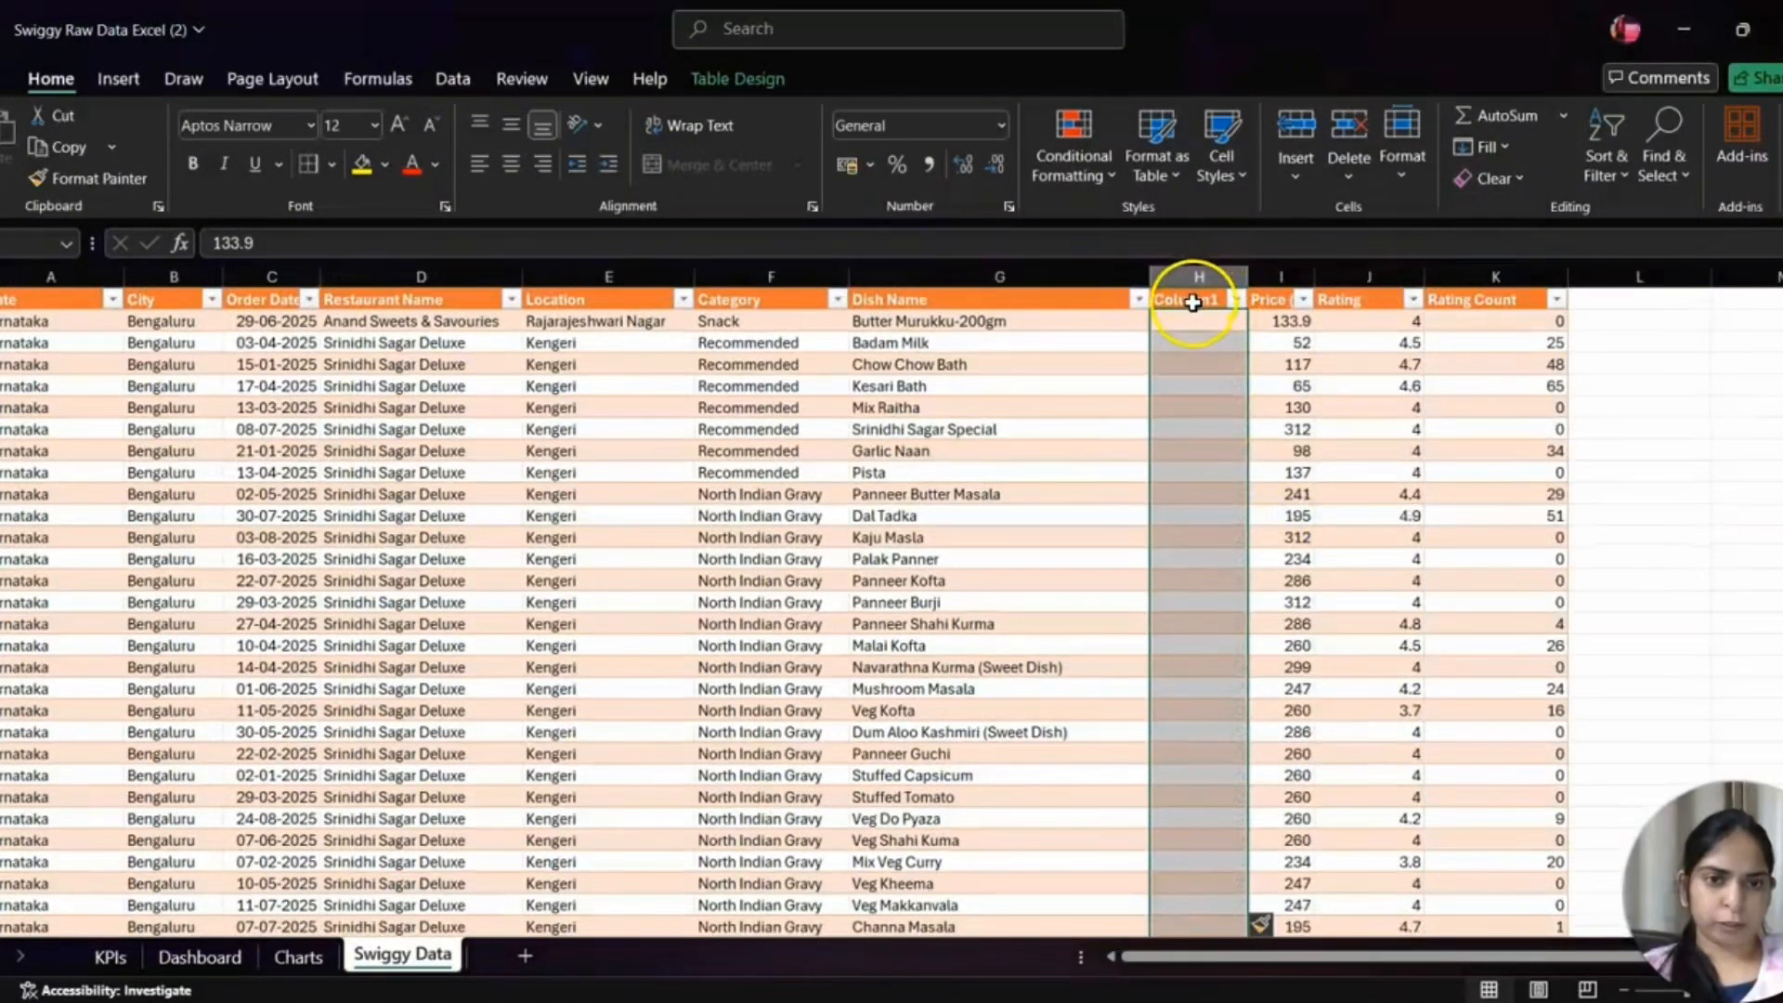
- Rename the header of the new blank column to Food Type
{"action": "left_click", "coordinate": [1193, 301]}
{"action": "double_click", "coordinate": [1194, 302]}
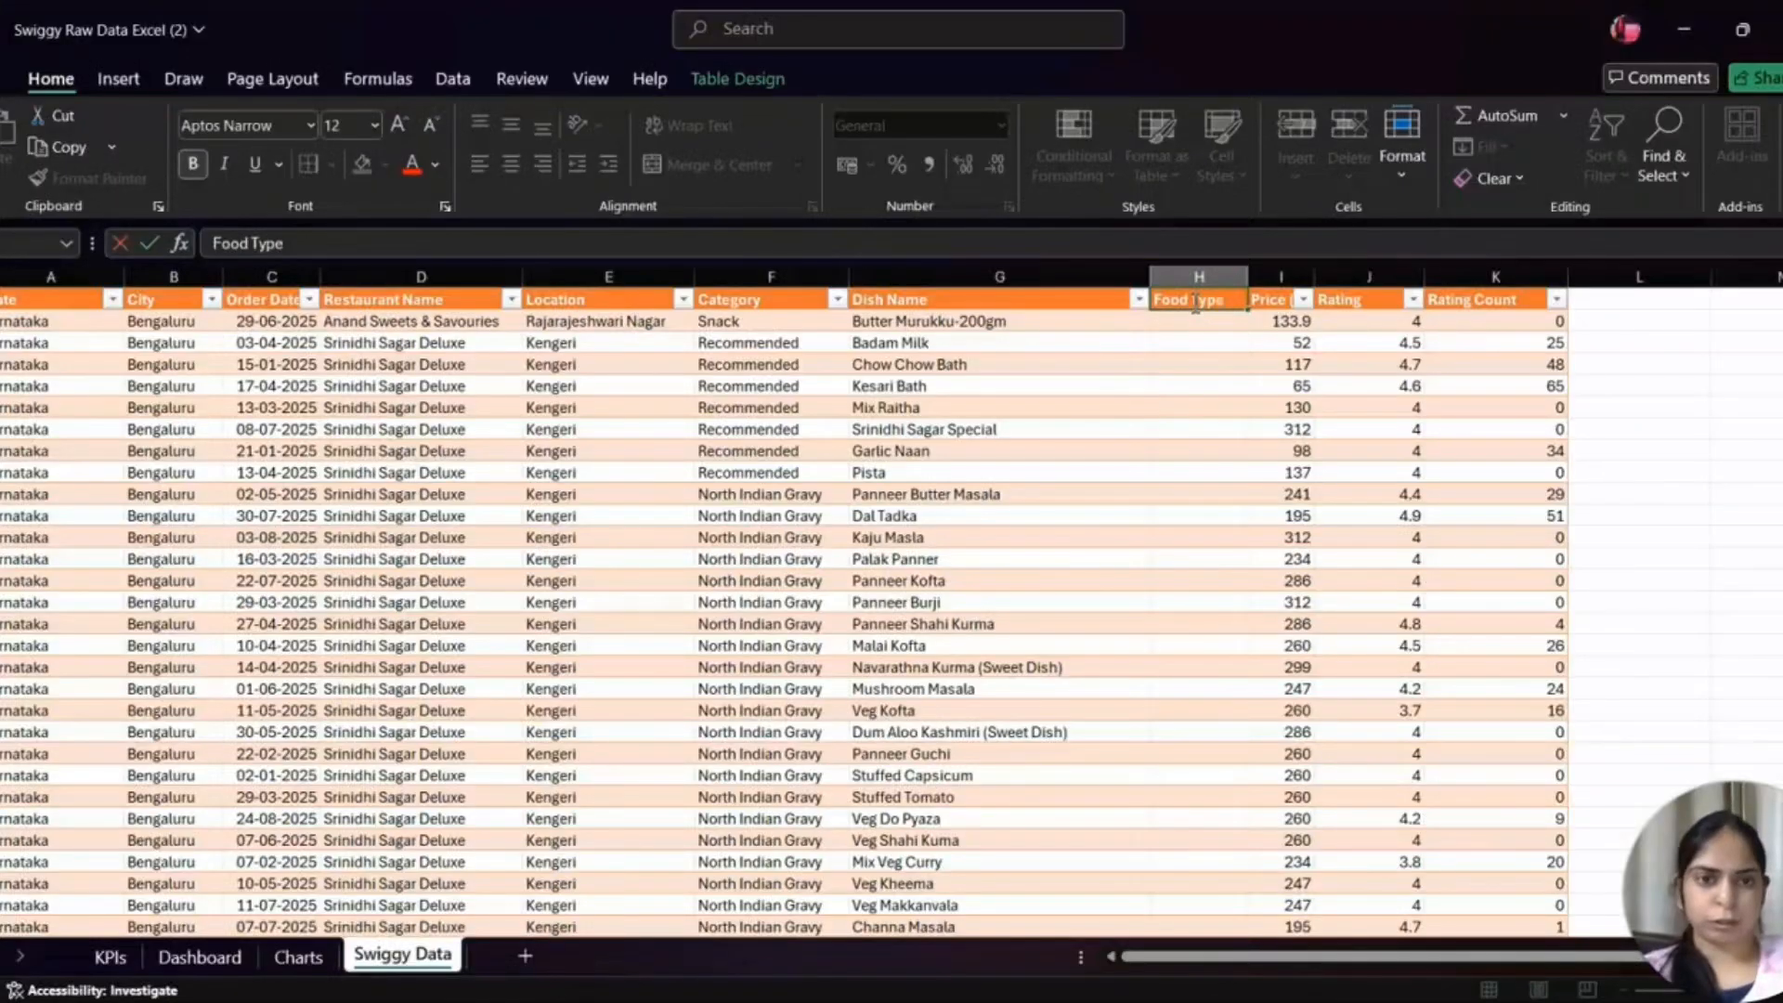
{"action": "left_click", "coordinate": [1180, 322]}
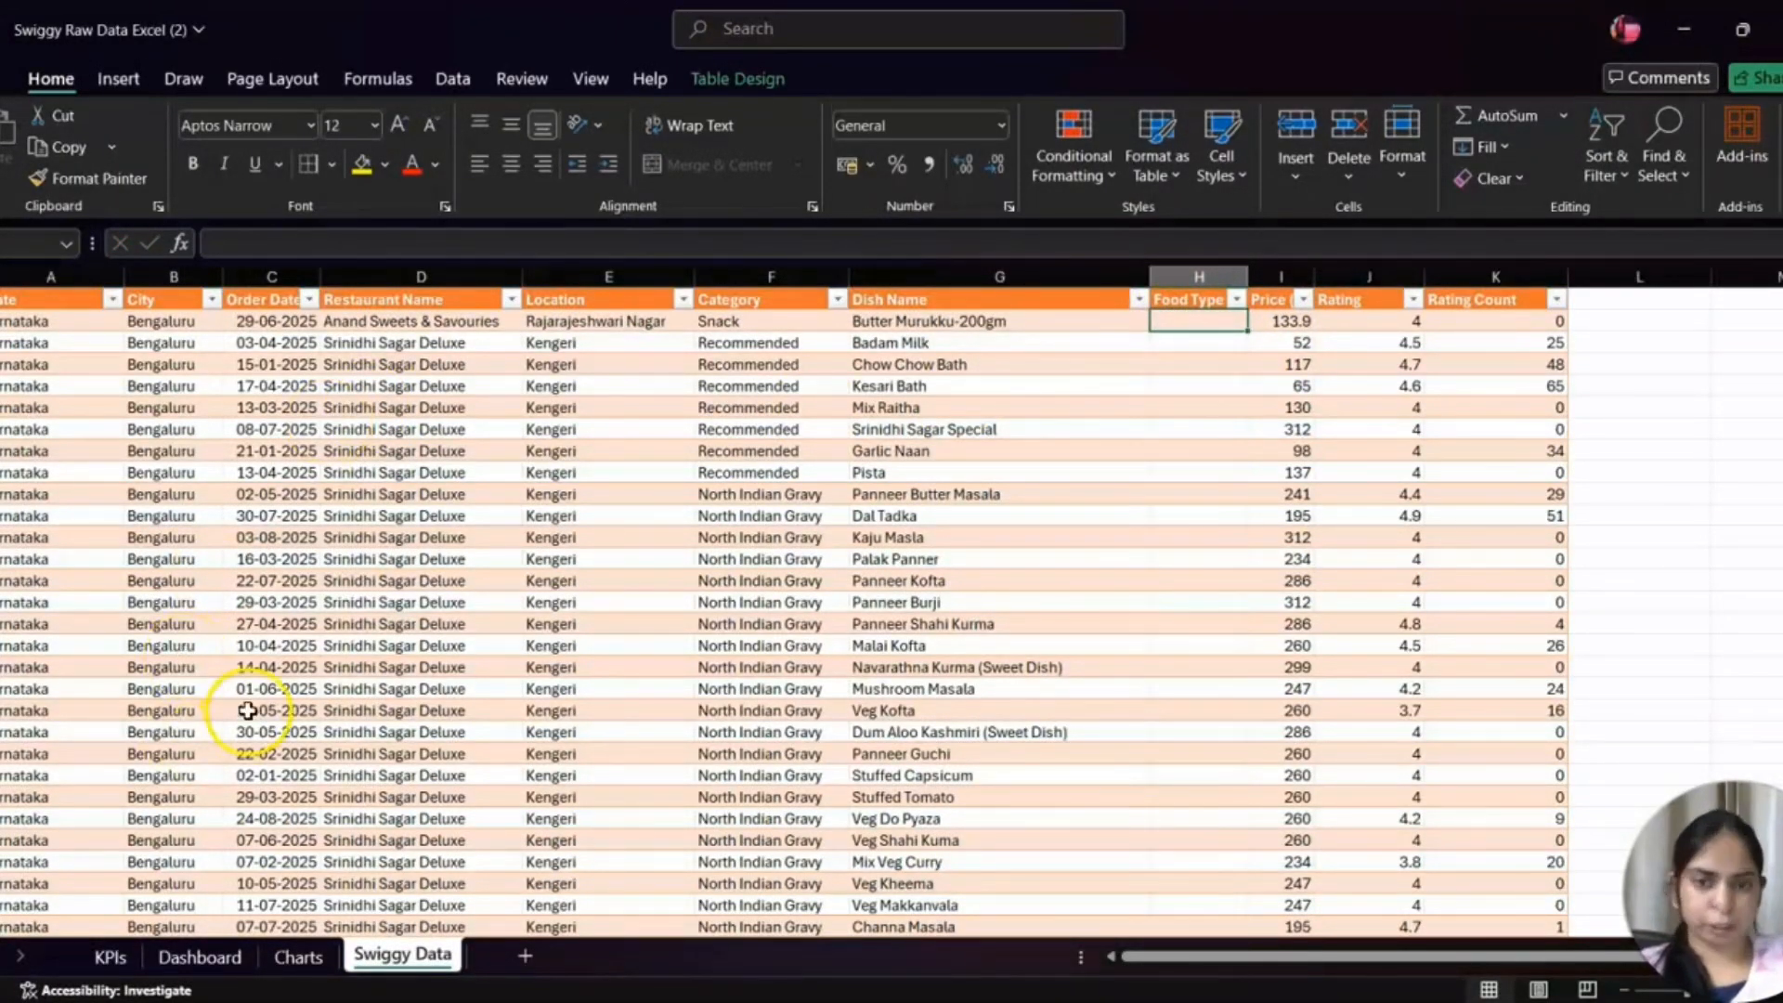
- Bring up the Notepad note with the IF(OR(ISNUMBER(SEARCH formula for Non-Veg and Veg, and move it clear of the Dish Name column
{"action": "key", "text": "alt+Tab"}
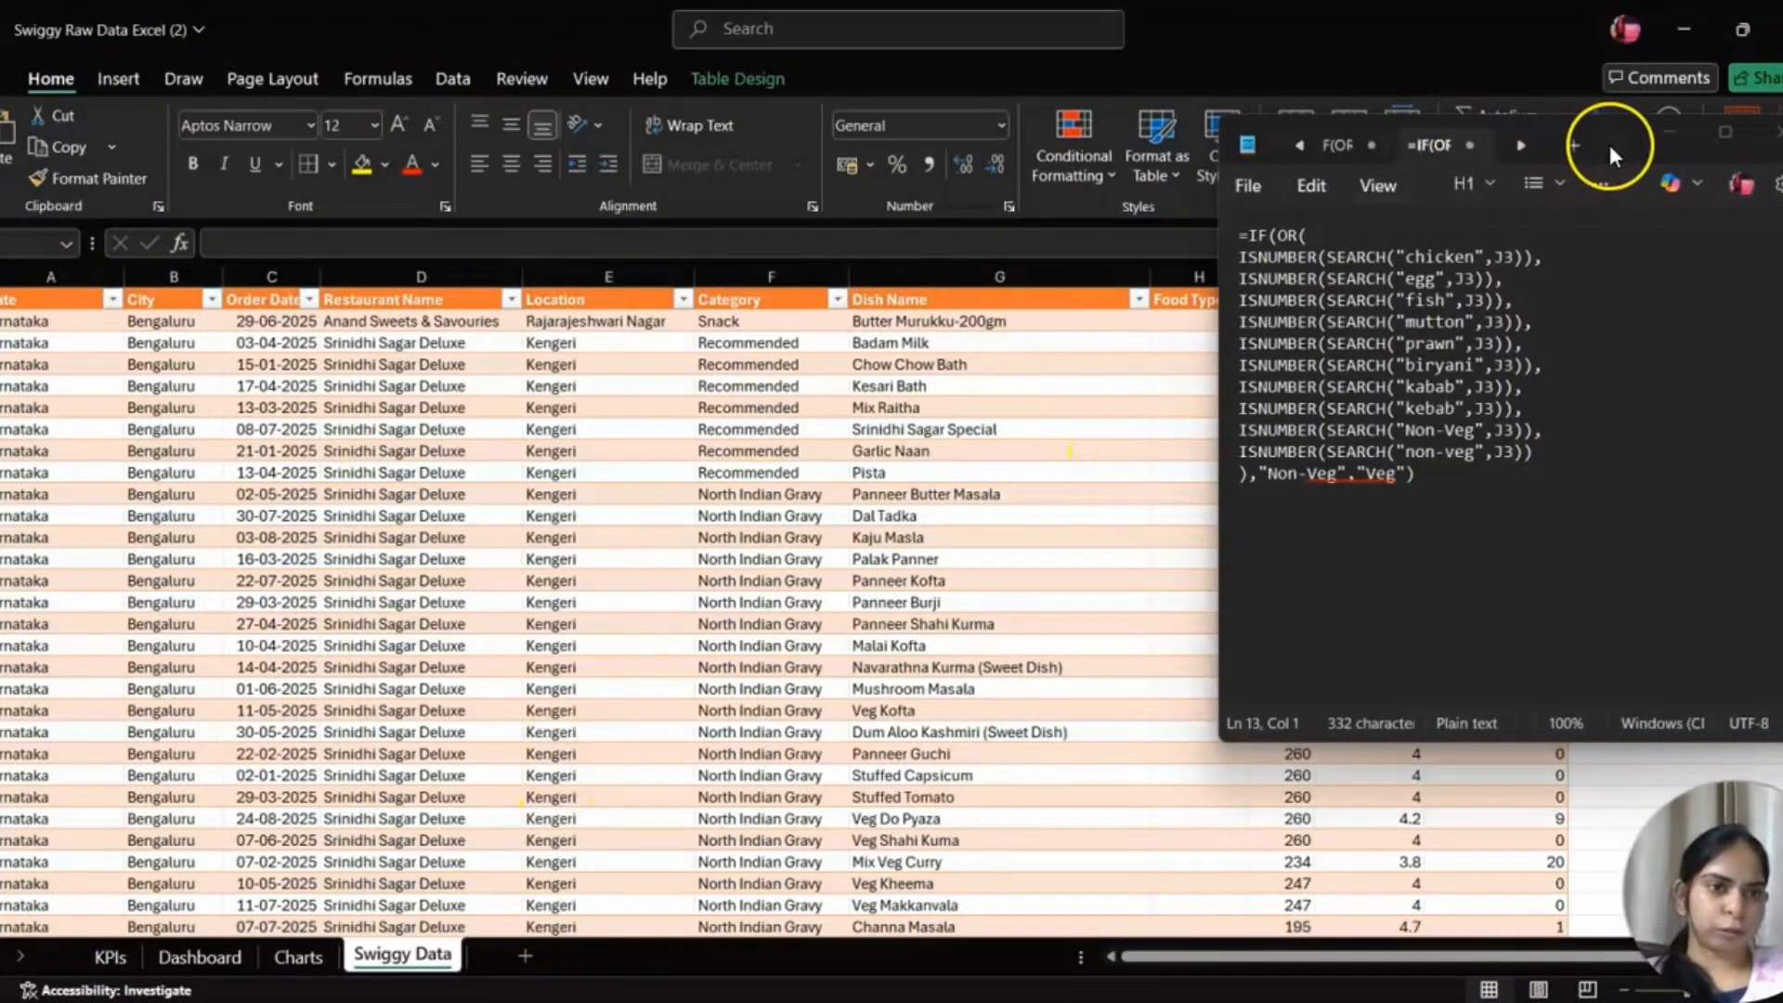
{"action": "left_click_drag", "start_coordinate": [1609, 145], "coordinate": [773, 229]}
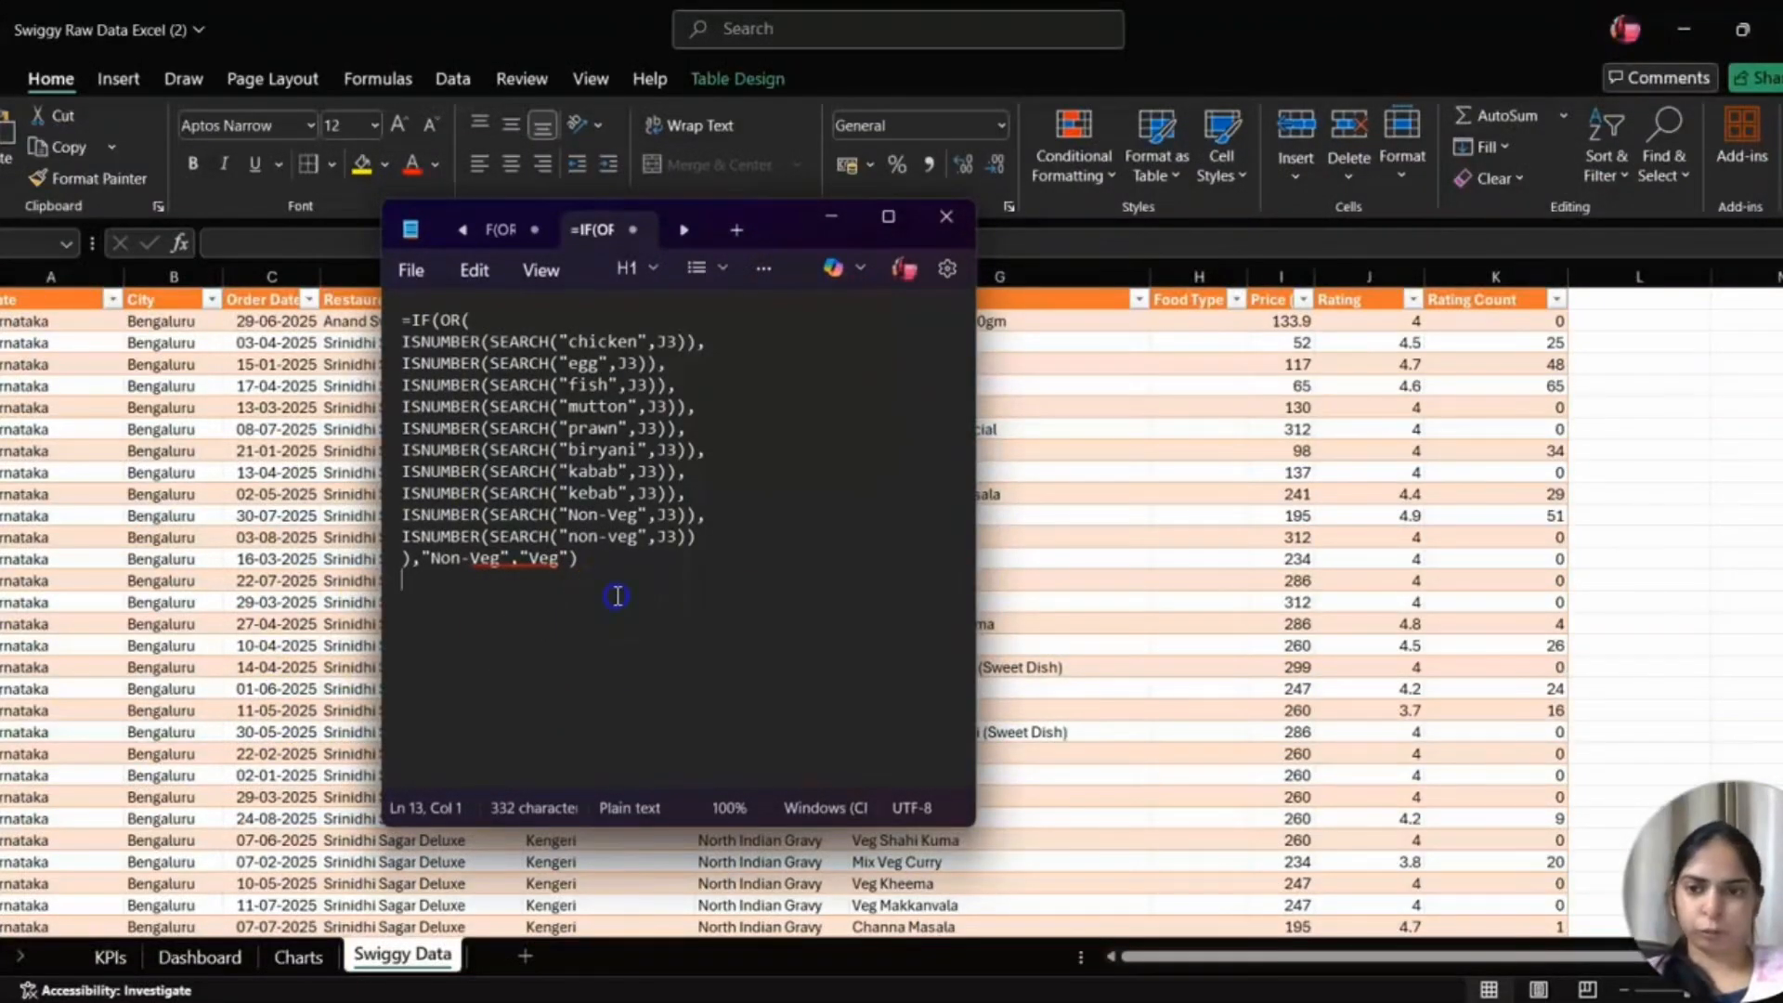
{"action": "left_click", "coordinate": [808, 317]}
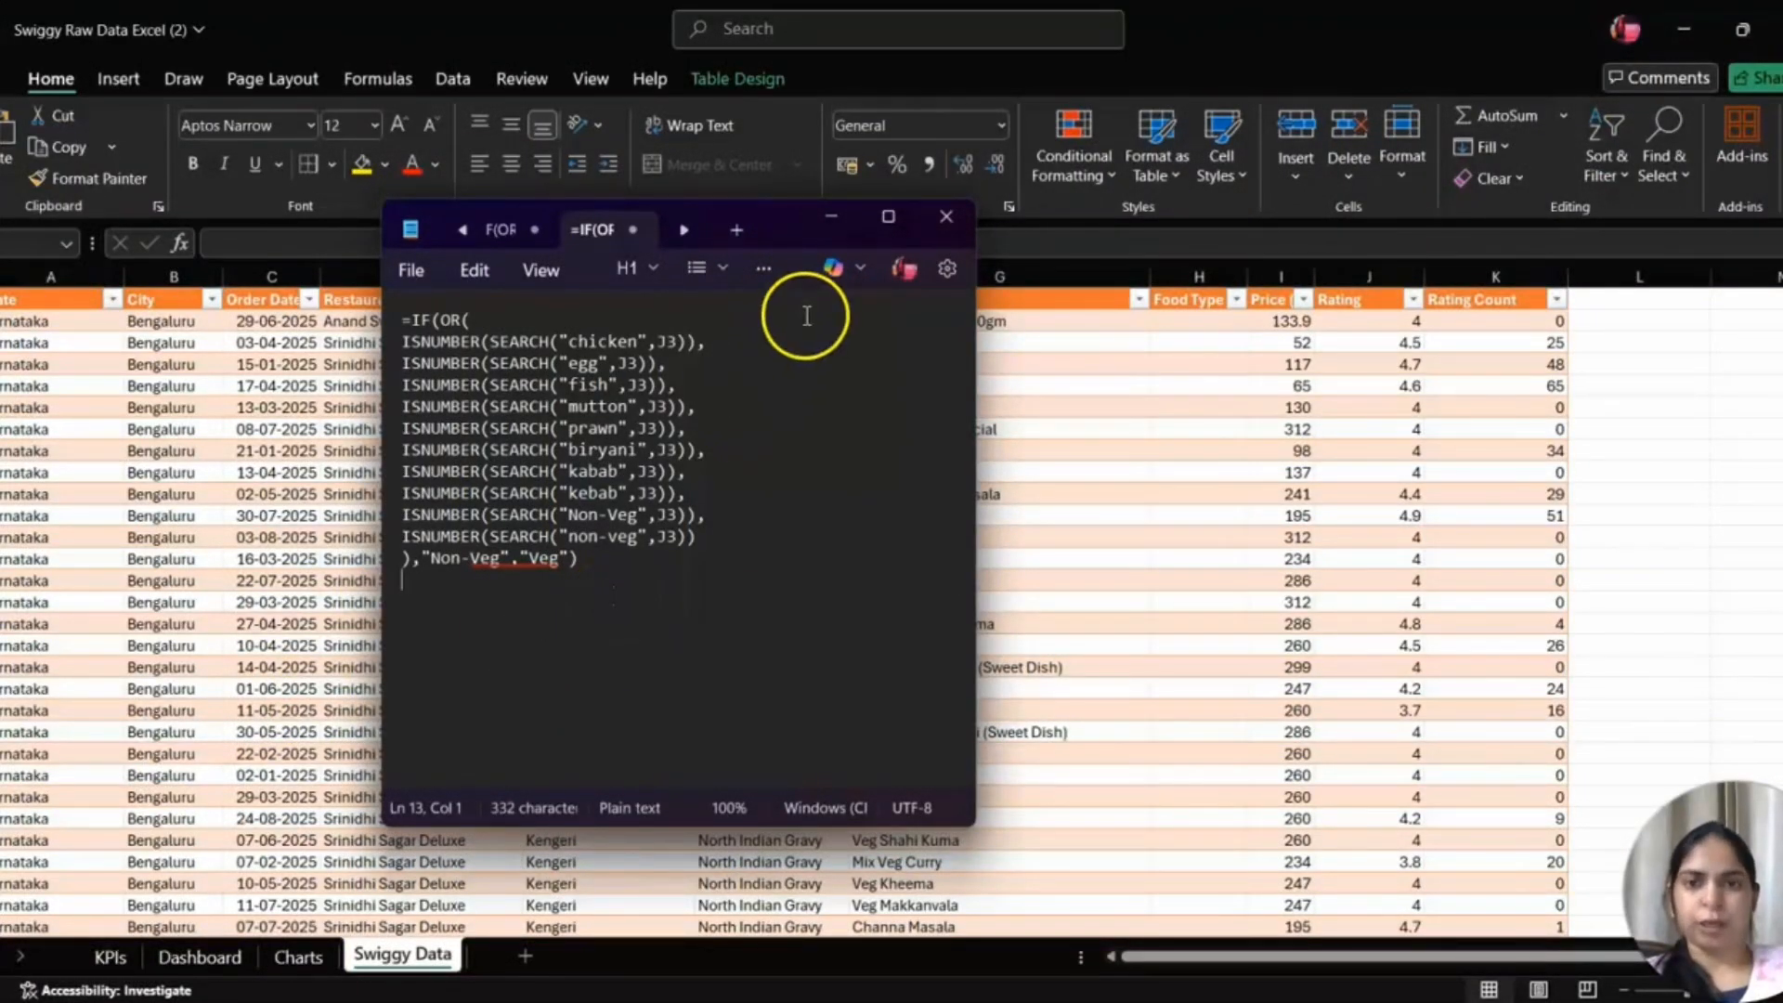
{"action": "left_click_drag", "start_coordinate": [773, 229], "coordinate": [448, 315]}
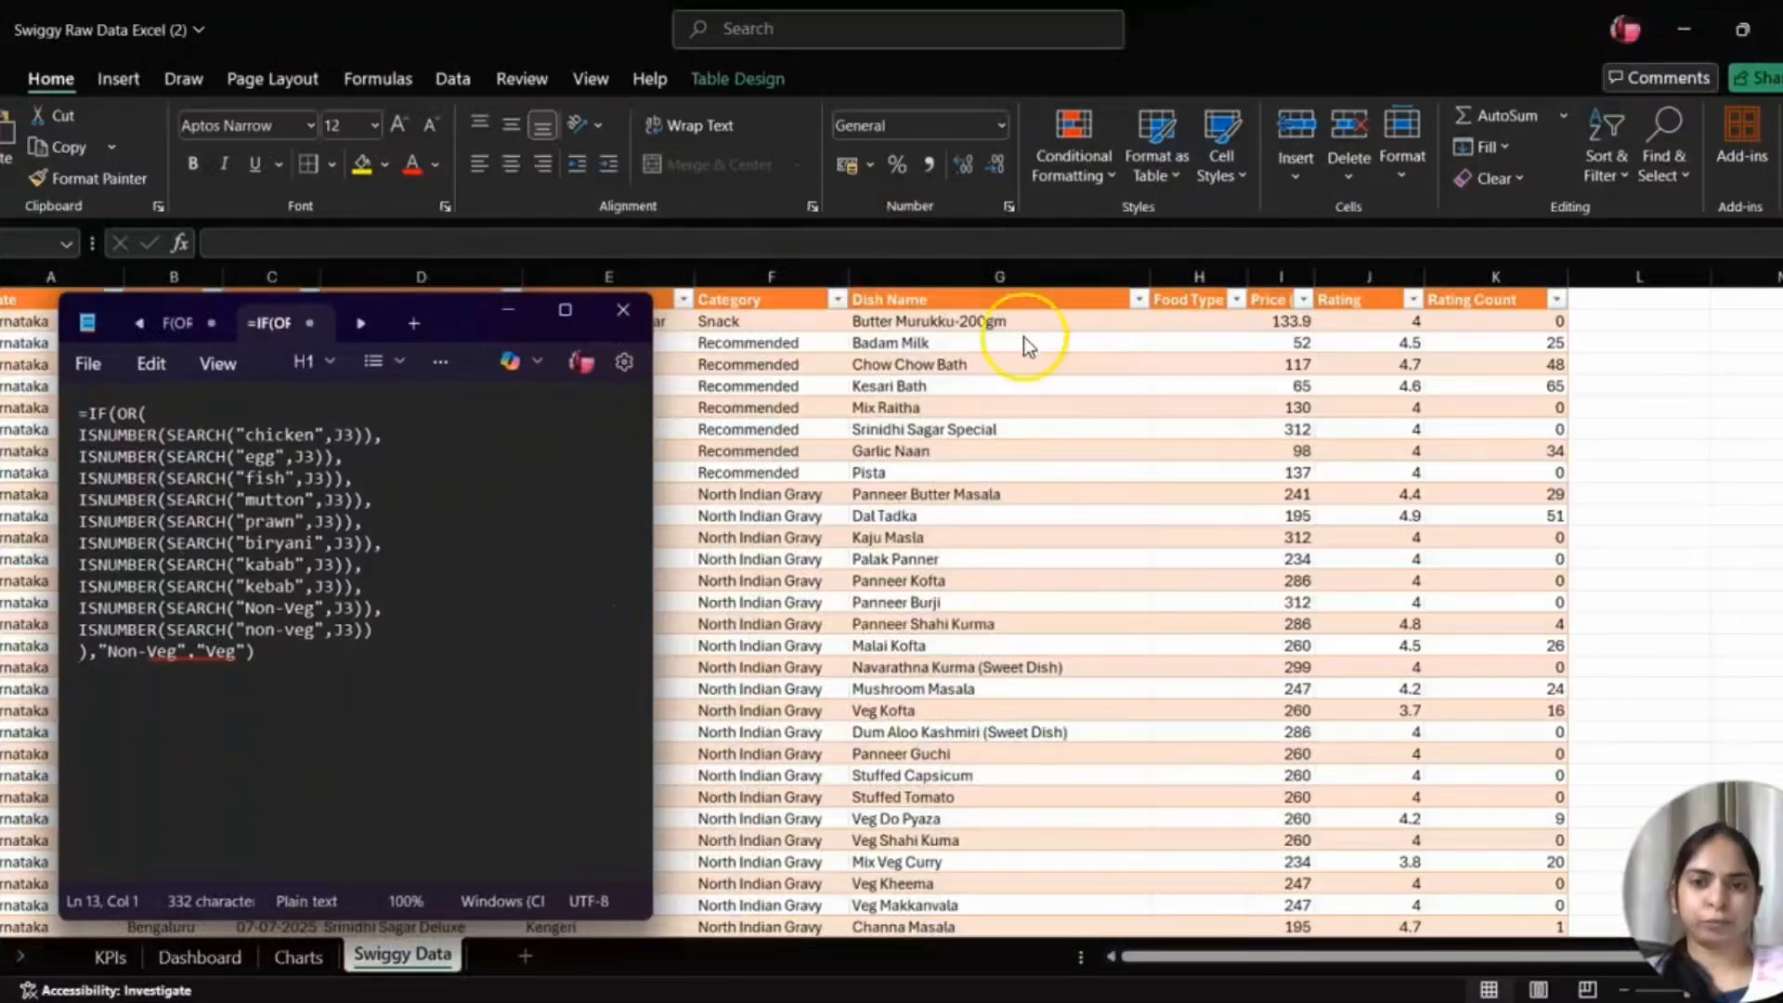
- Browse the dish names in the Dish Name column's filter list without applying a filter
{"action": "left_click", "coordinate": [1136, 296]}
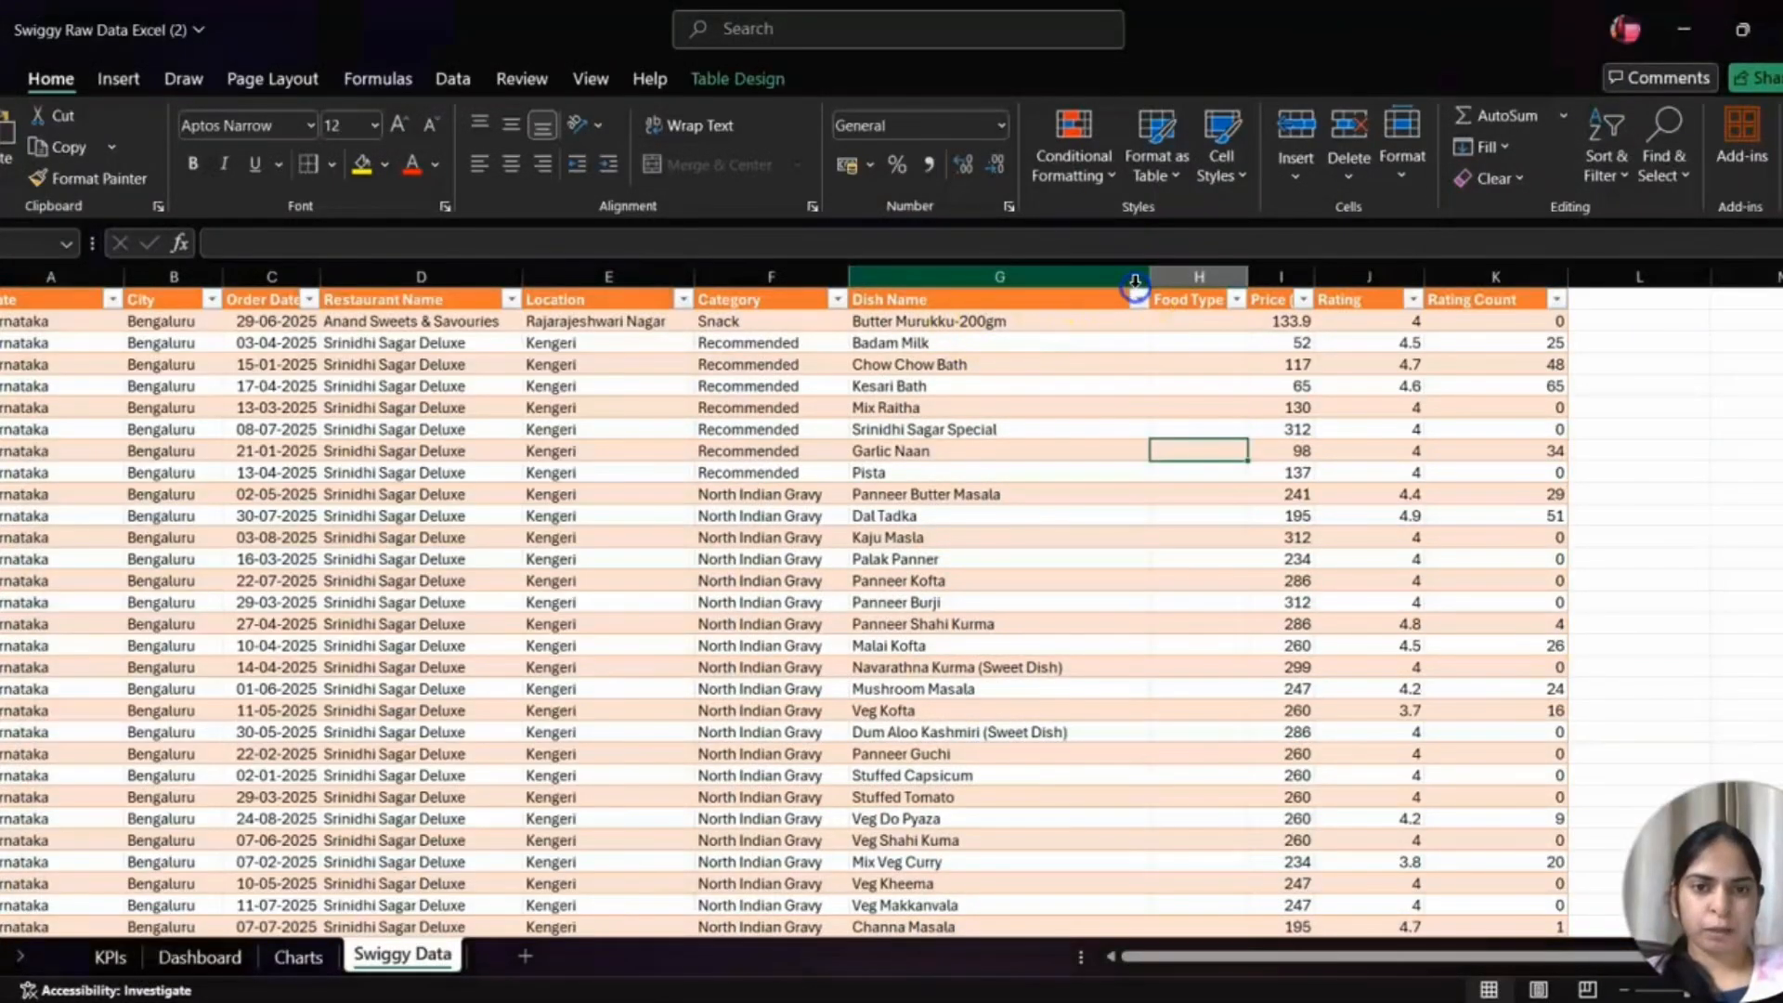
{"action": "left_click", "coordinate": [1137, 301]}
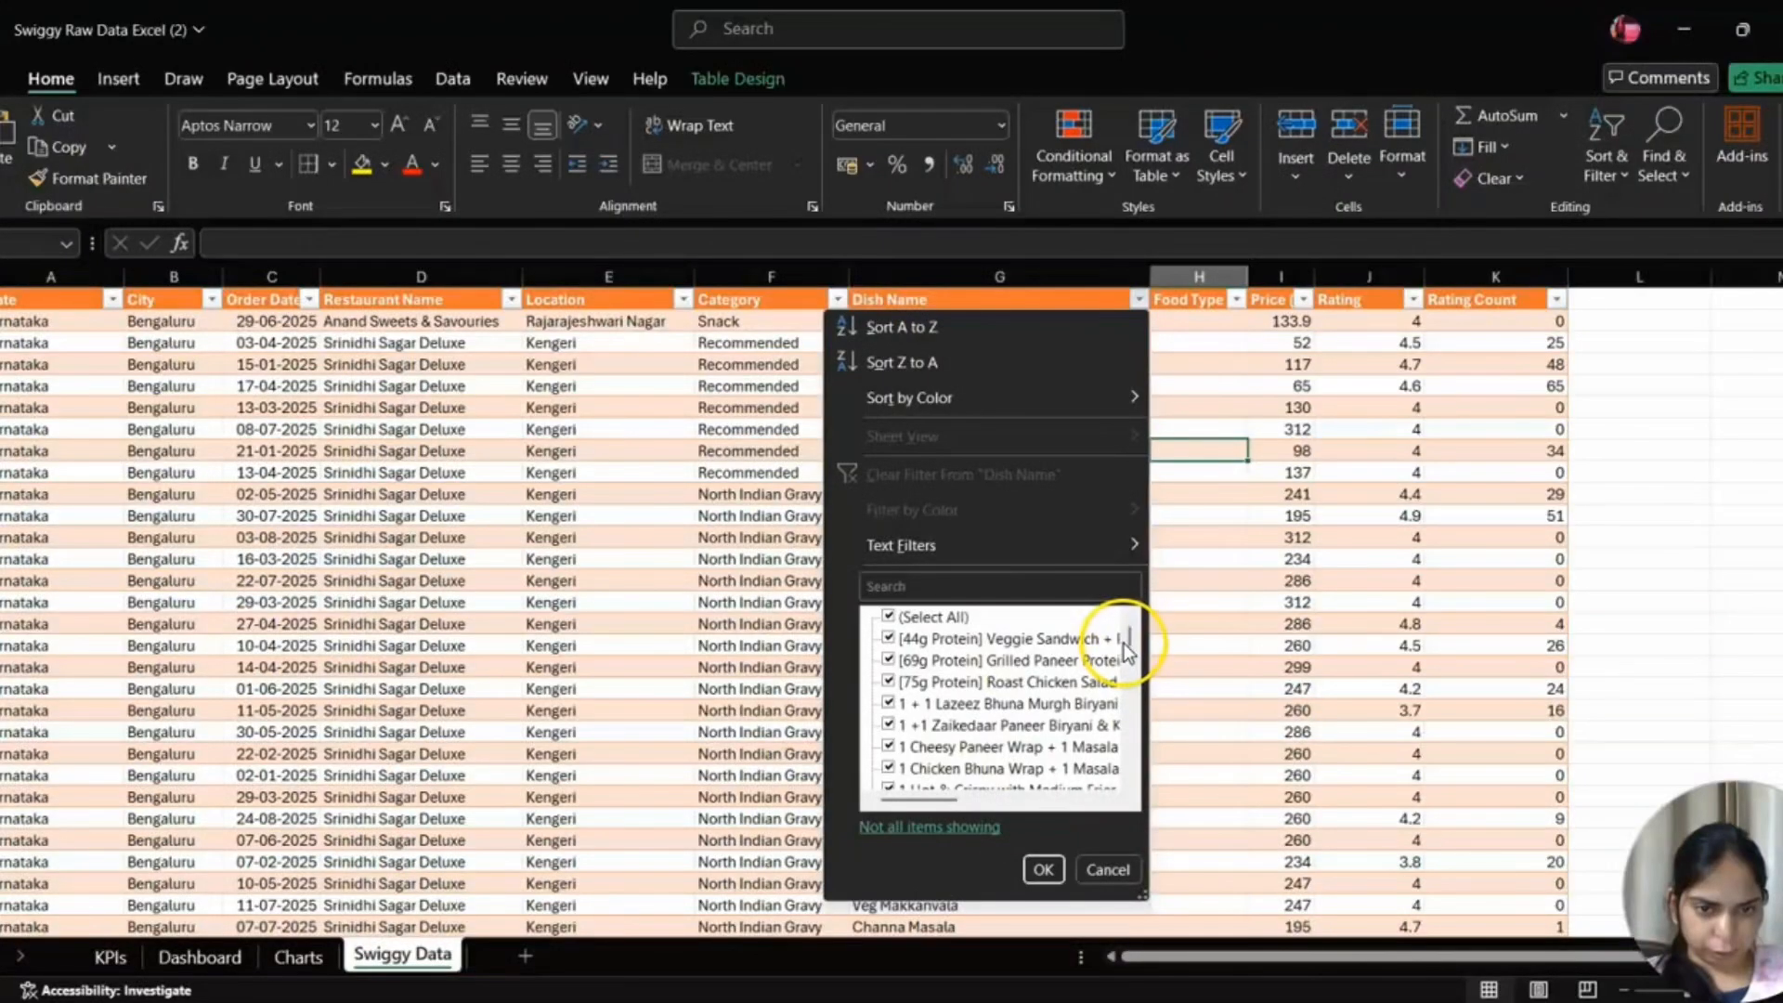
{"action": "scroll", "coordinate": [1128, 650], "scroll_direction": "down", "scroll_amount": 15}
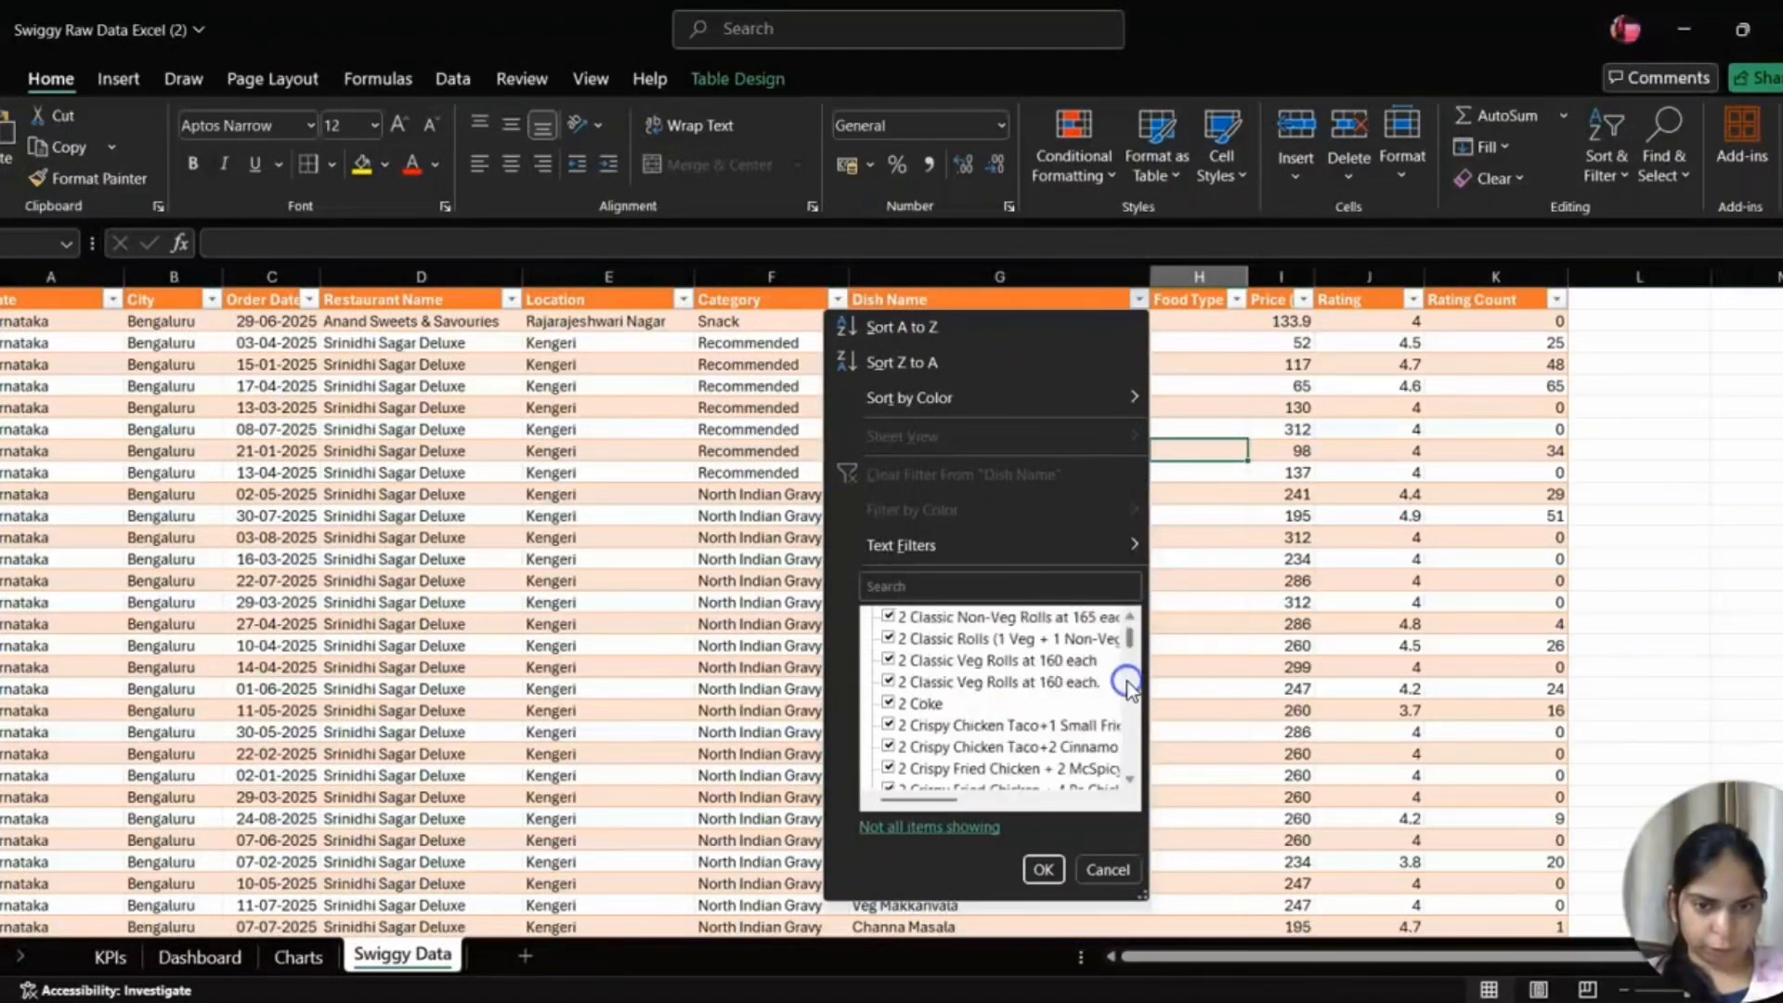
{"action": "left_click_drag", "start_coordinate": [1129, 639], "coordinate": [1129, 769]}
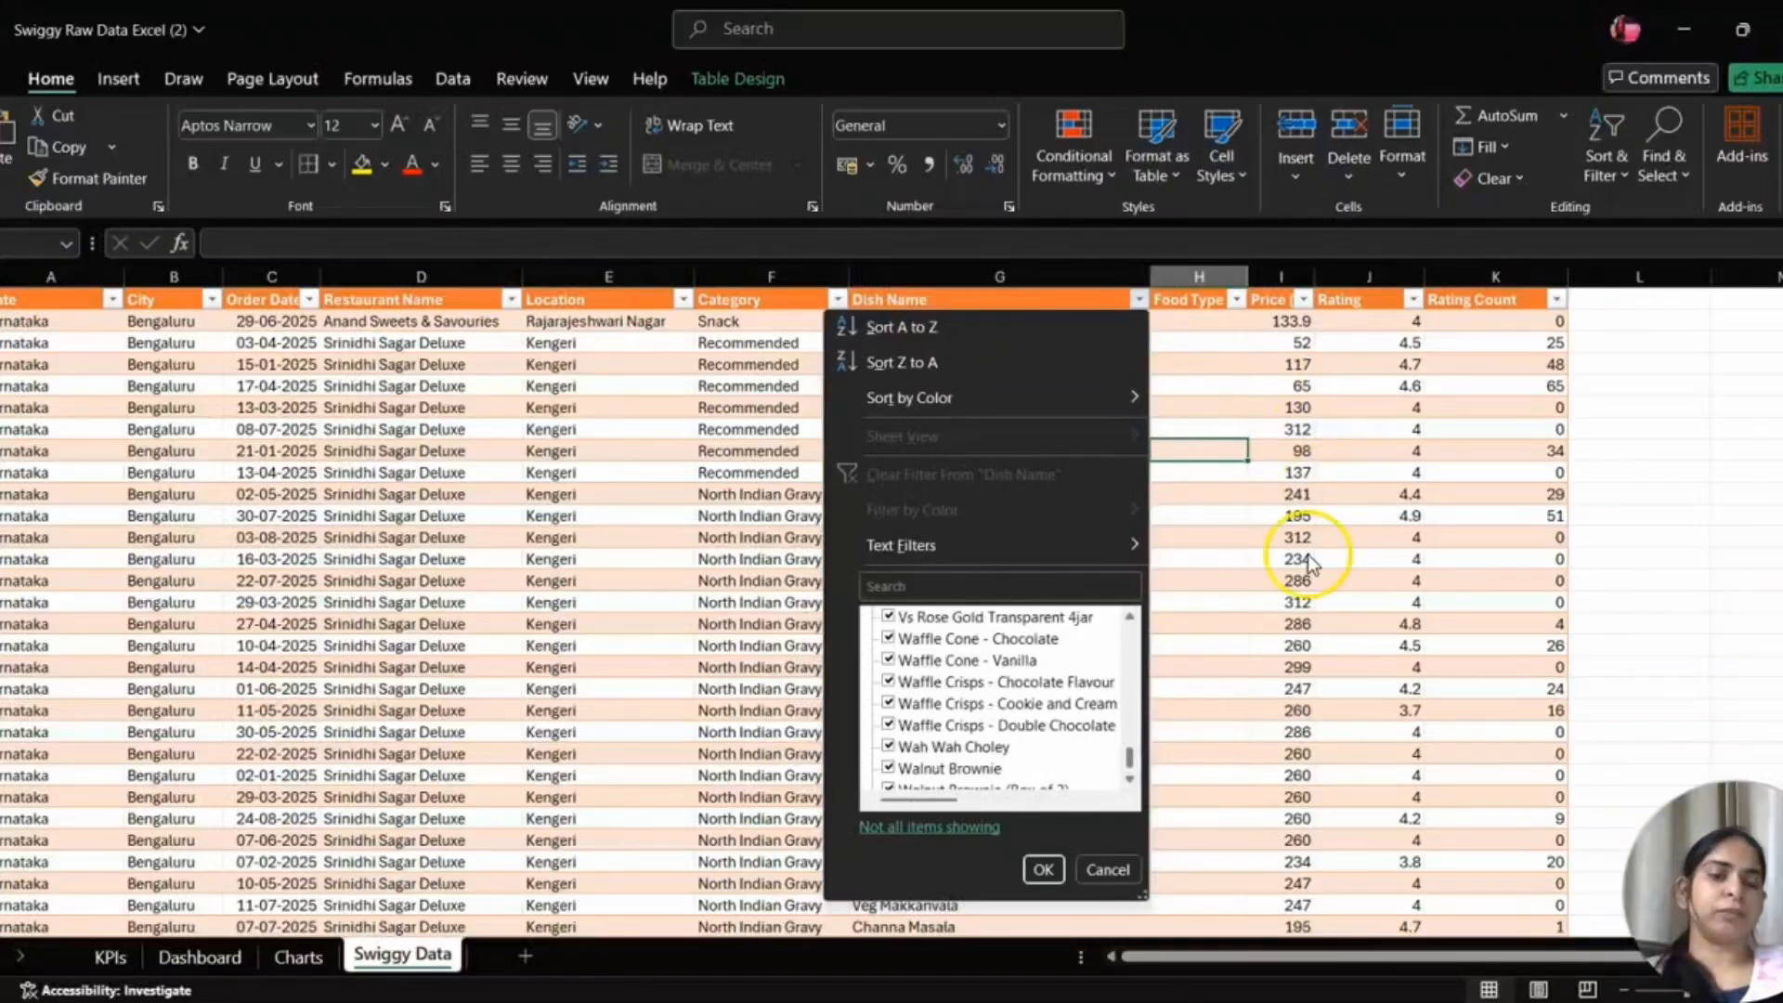
{"action": "left_click", "coordinate": [1230, 548]}
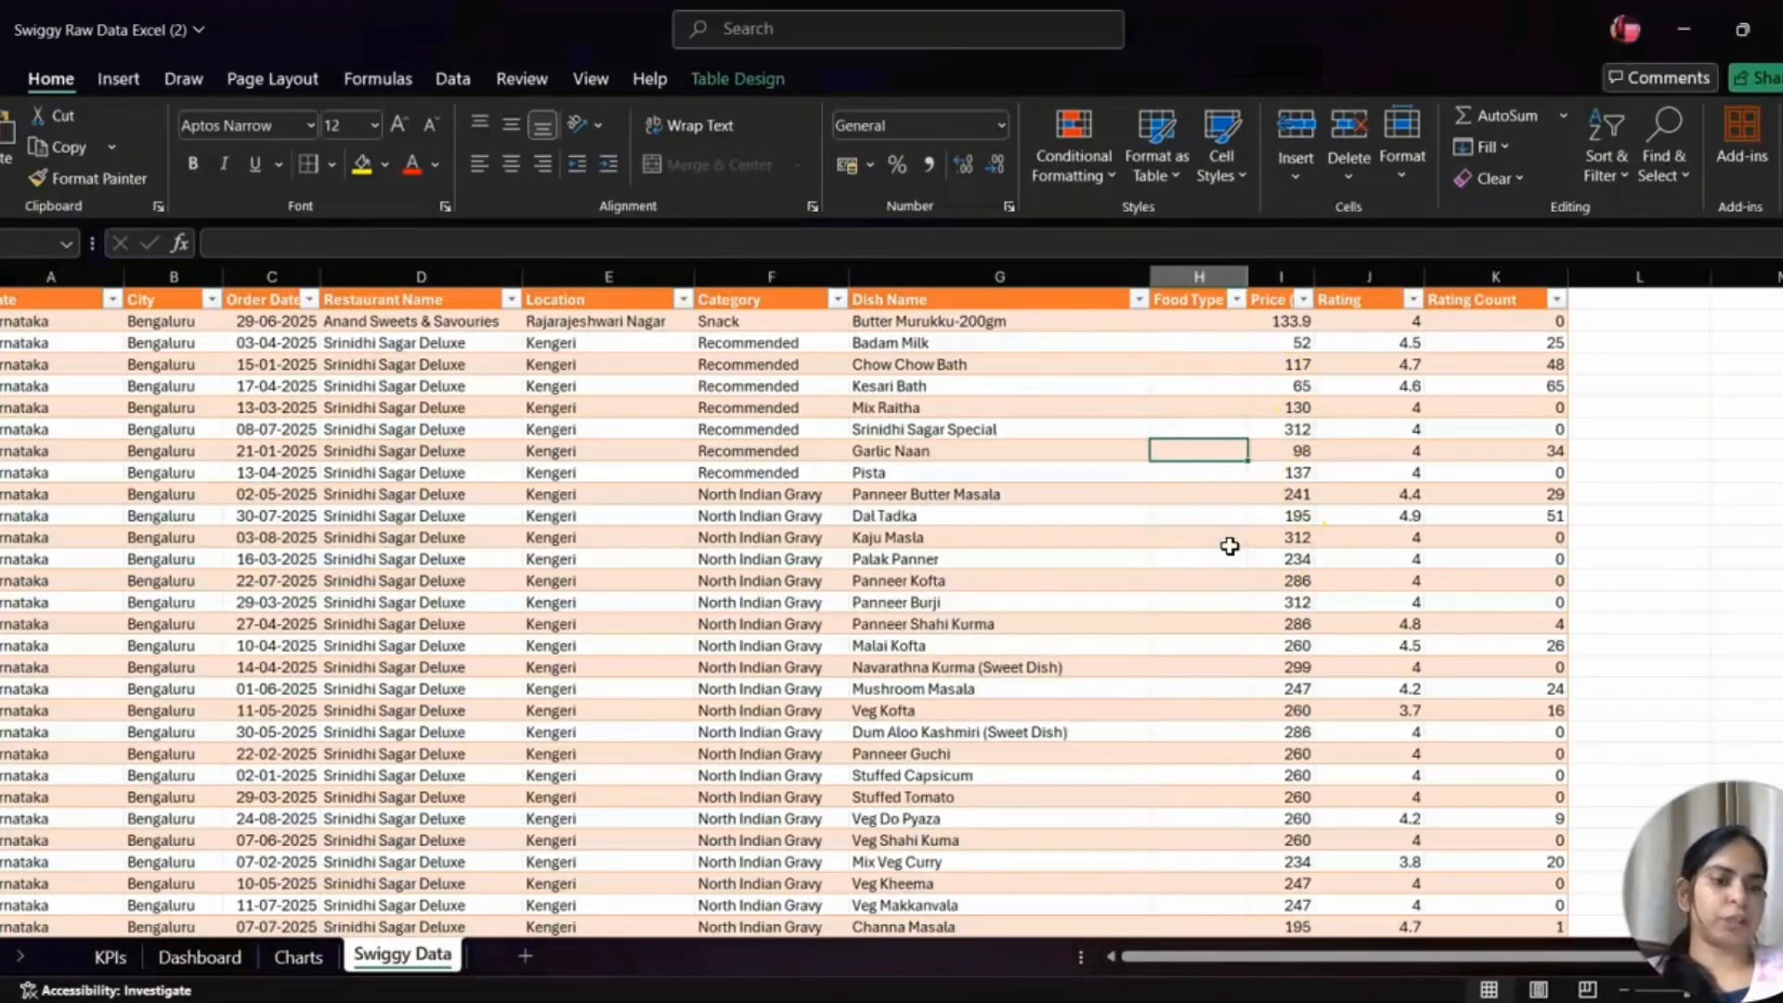
{"action": "left_click", "coordinate": [1230, 547]}
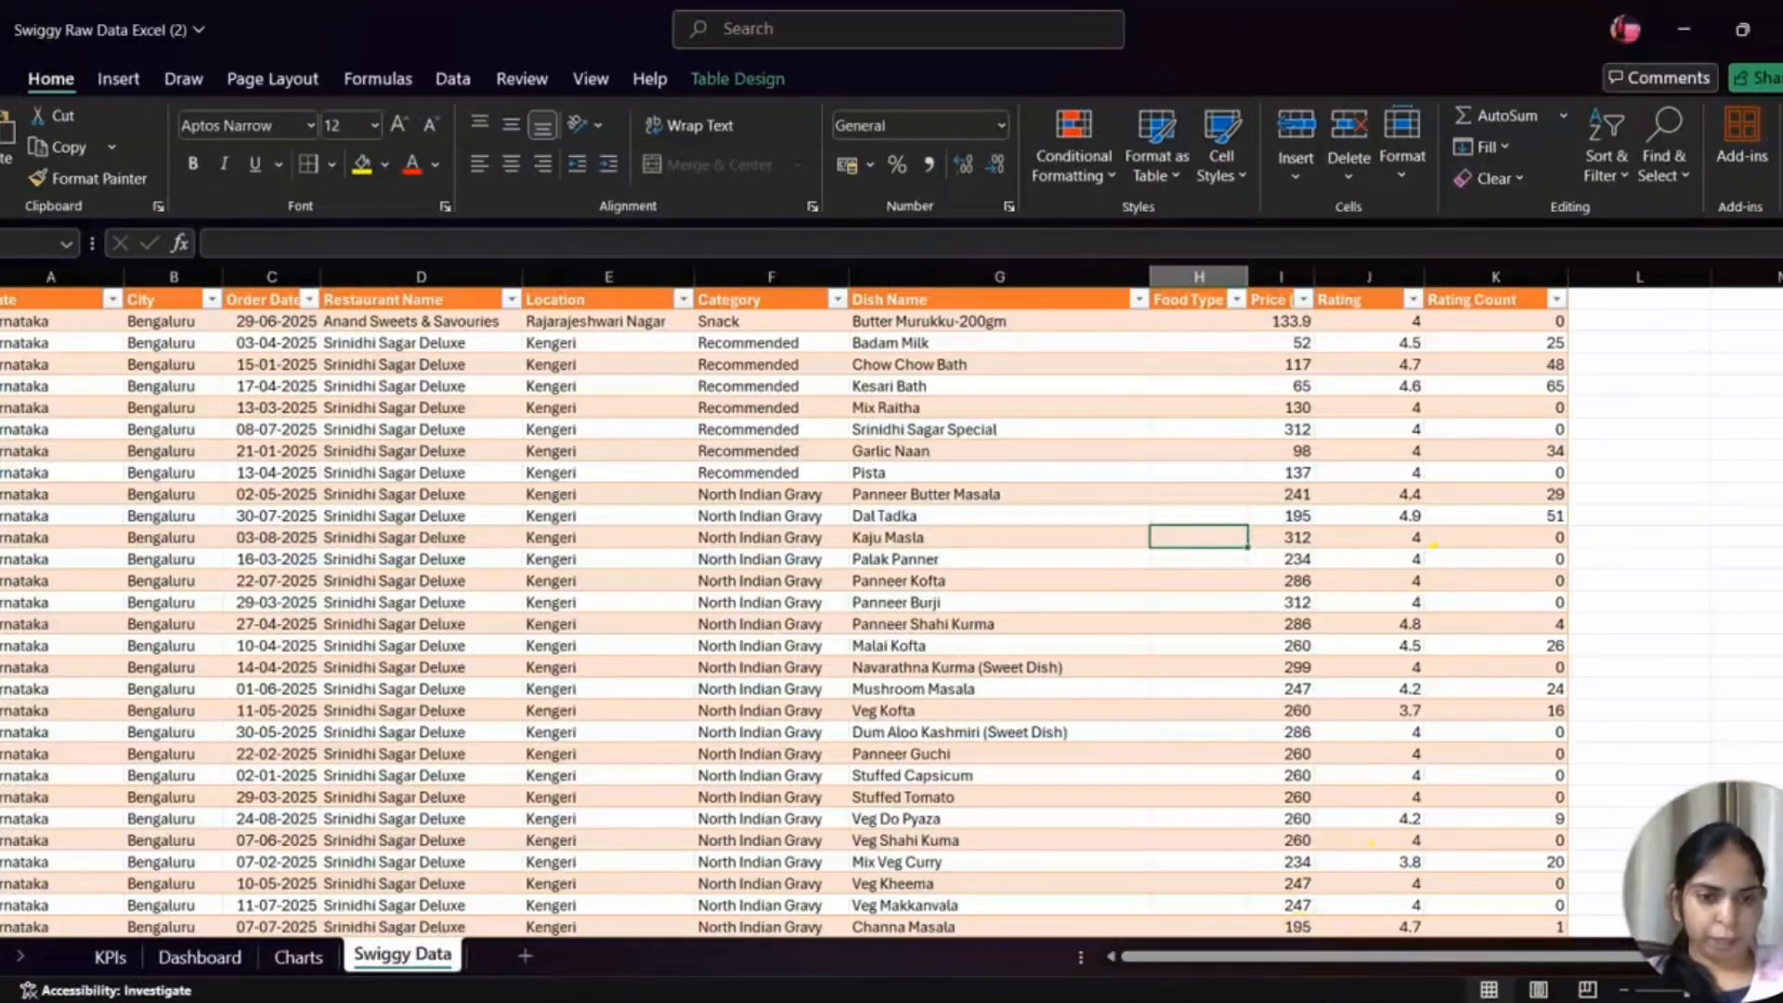
- Copy the entire IF(OR(ISNUMBER(SEARCH Non-Veg/Veg formula from the Notepad note and minimize the note
{"action": "key", "text": "alt+Tab"}
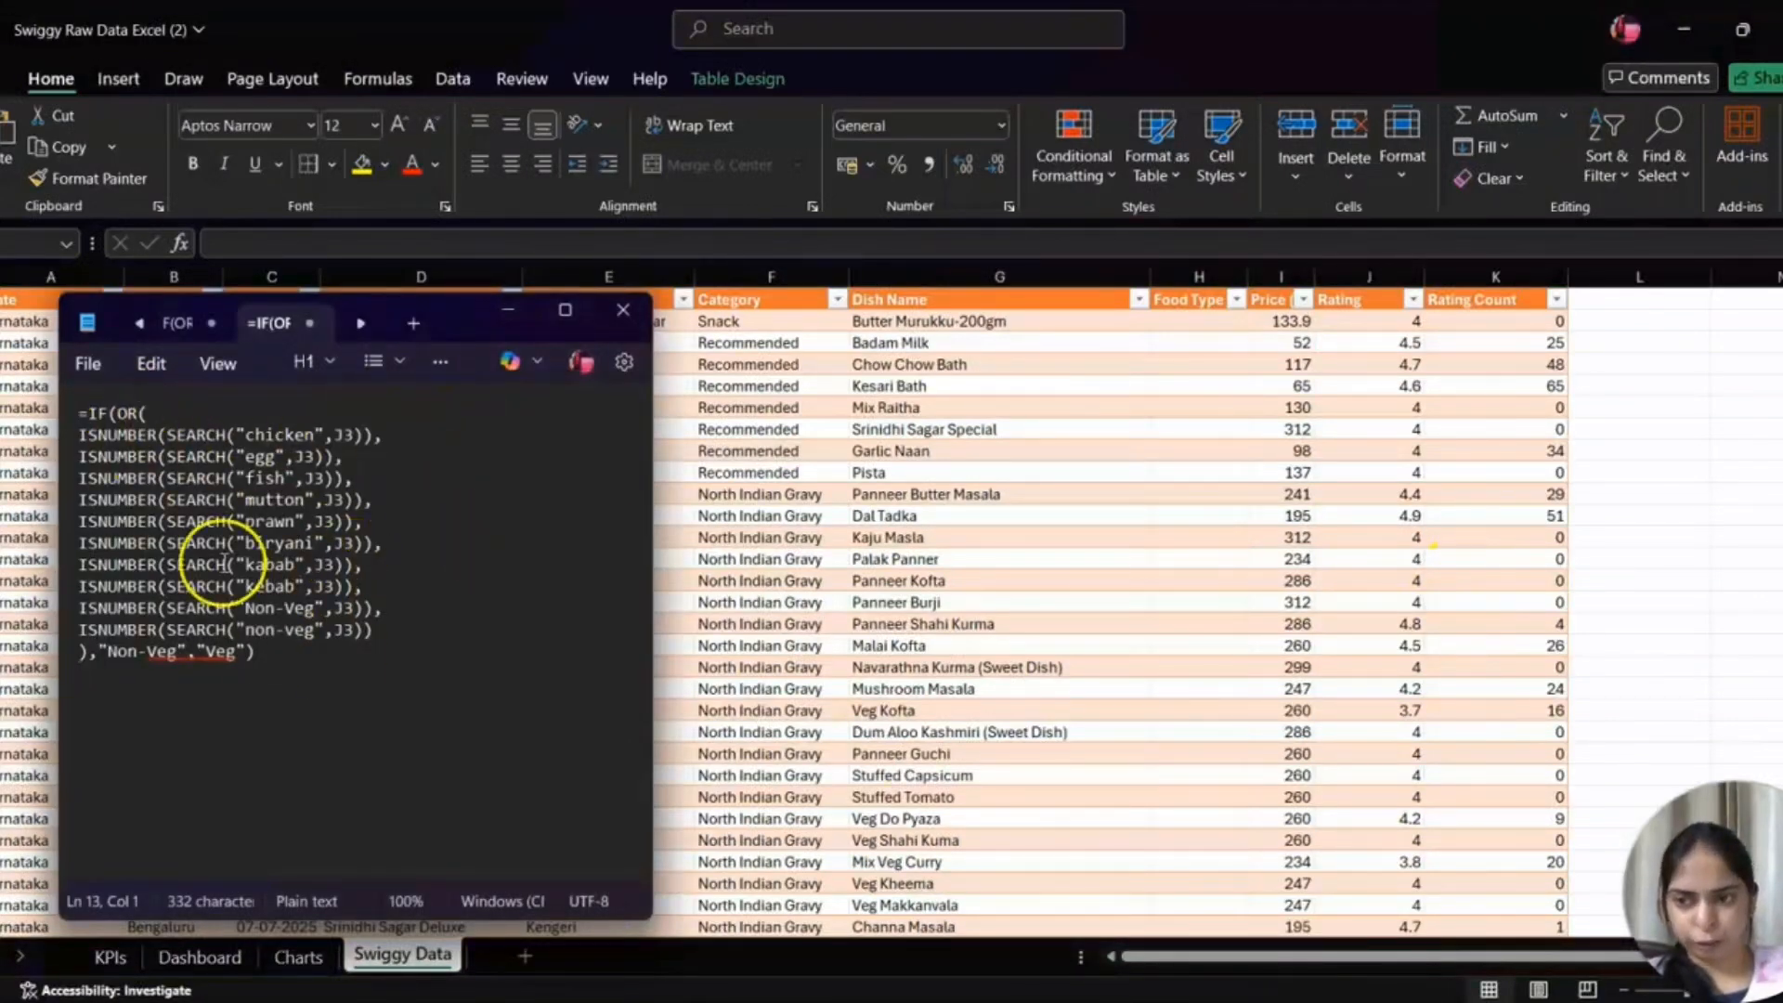
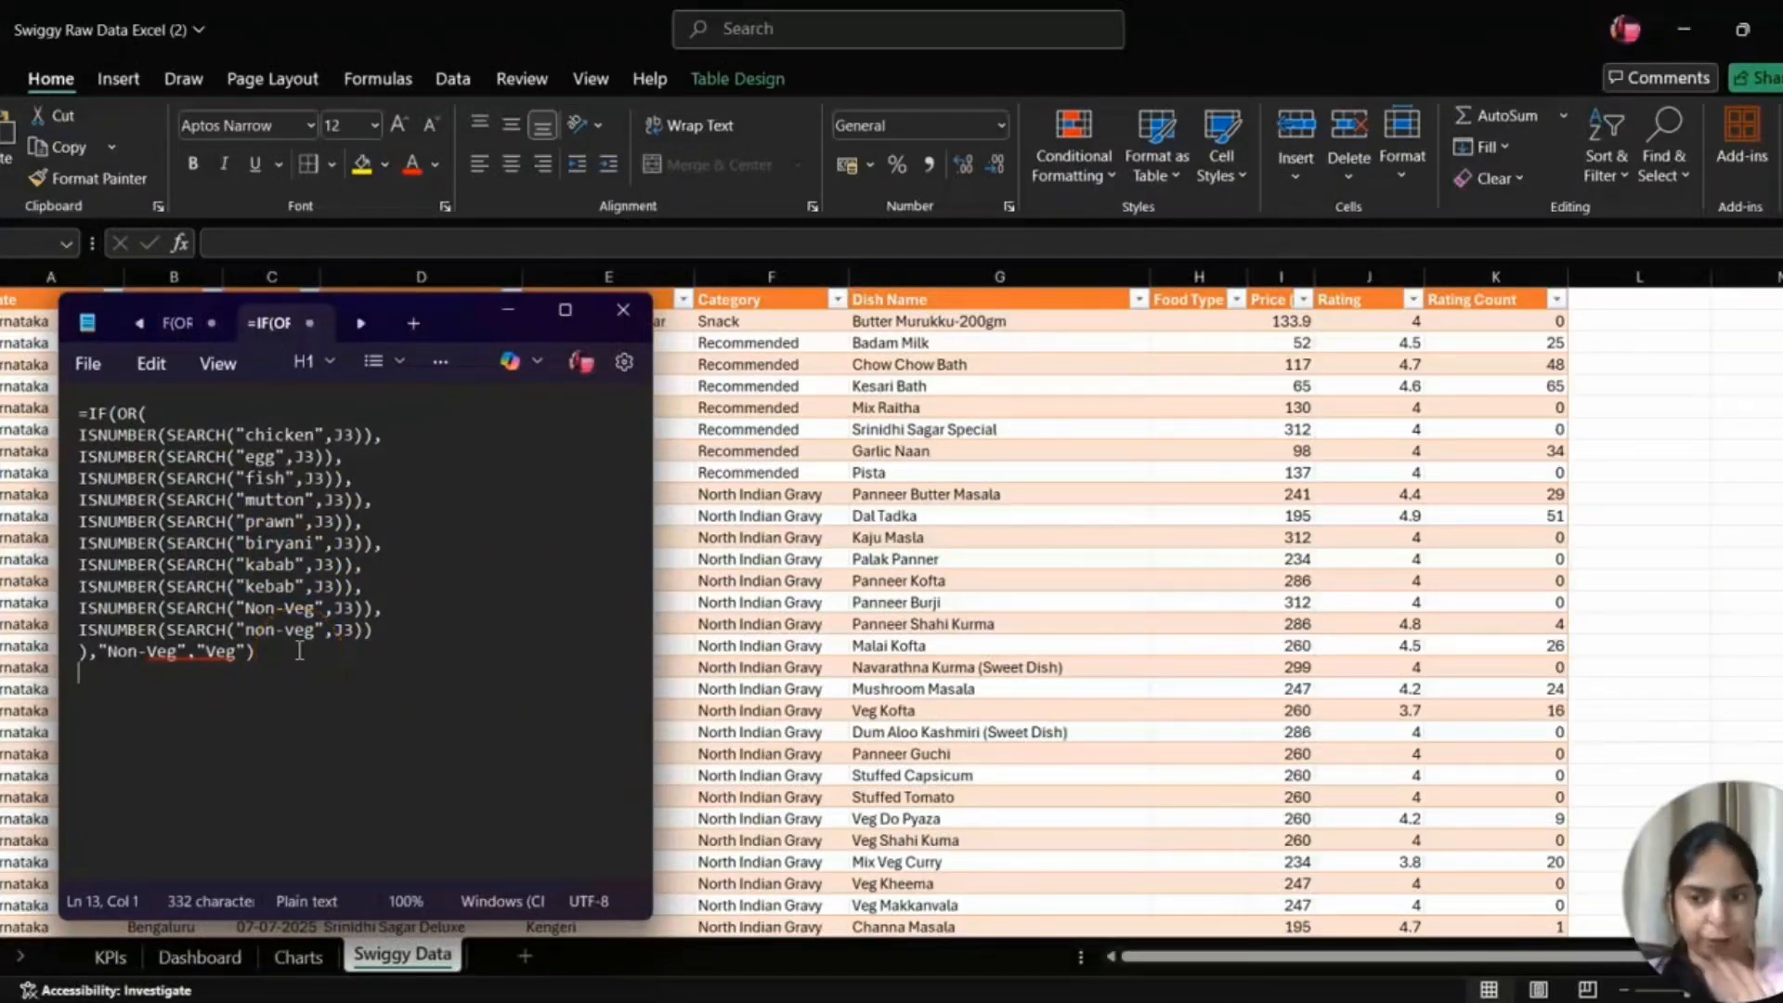
{"action": "left_click_drag", "start_coordinate": [299, 650], "coordinate": [65, 411]}
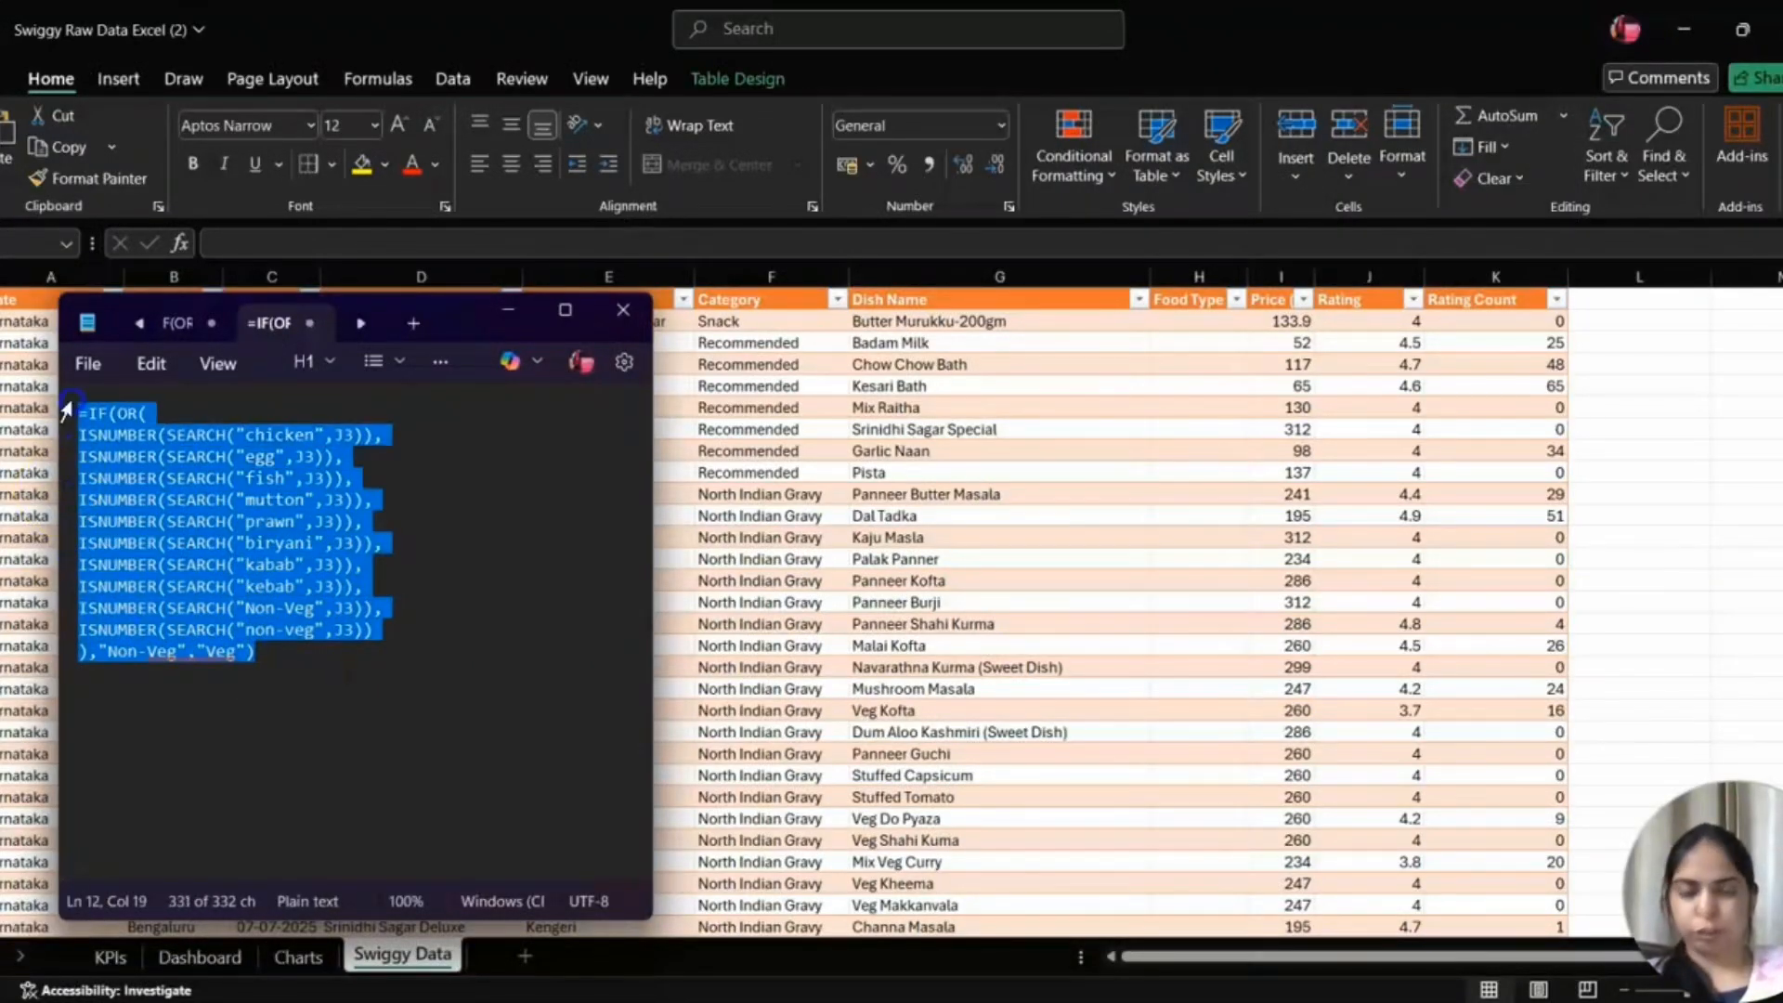
{"action": "left_click", "coordinate": [364, 715]}
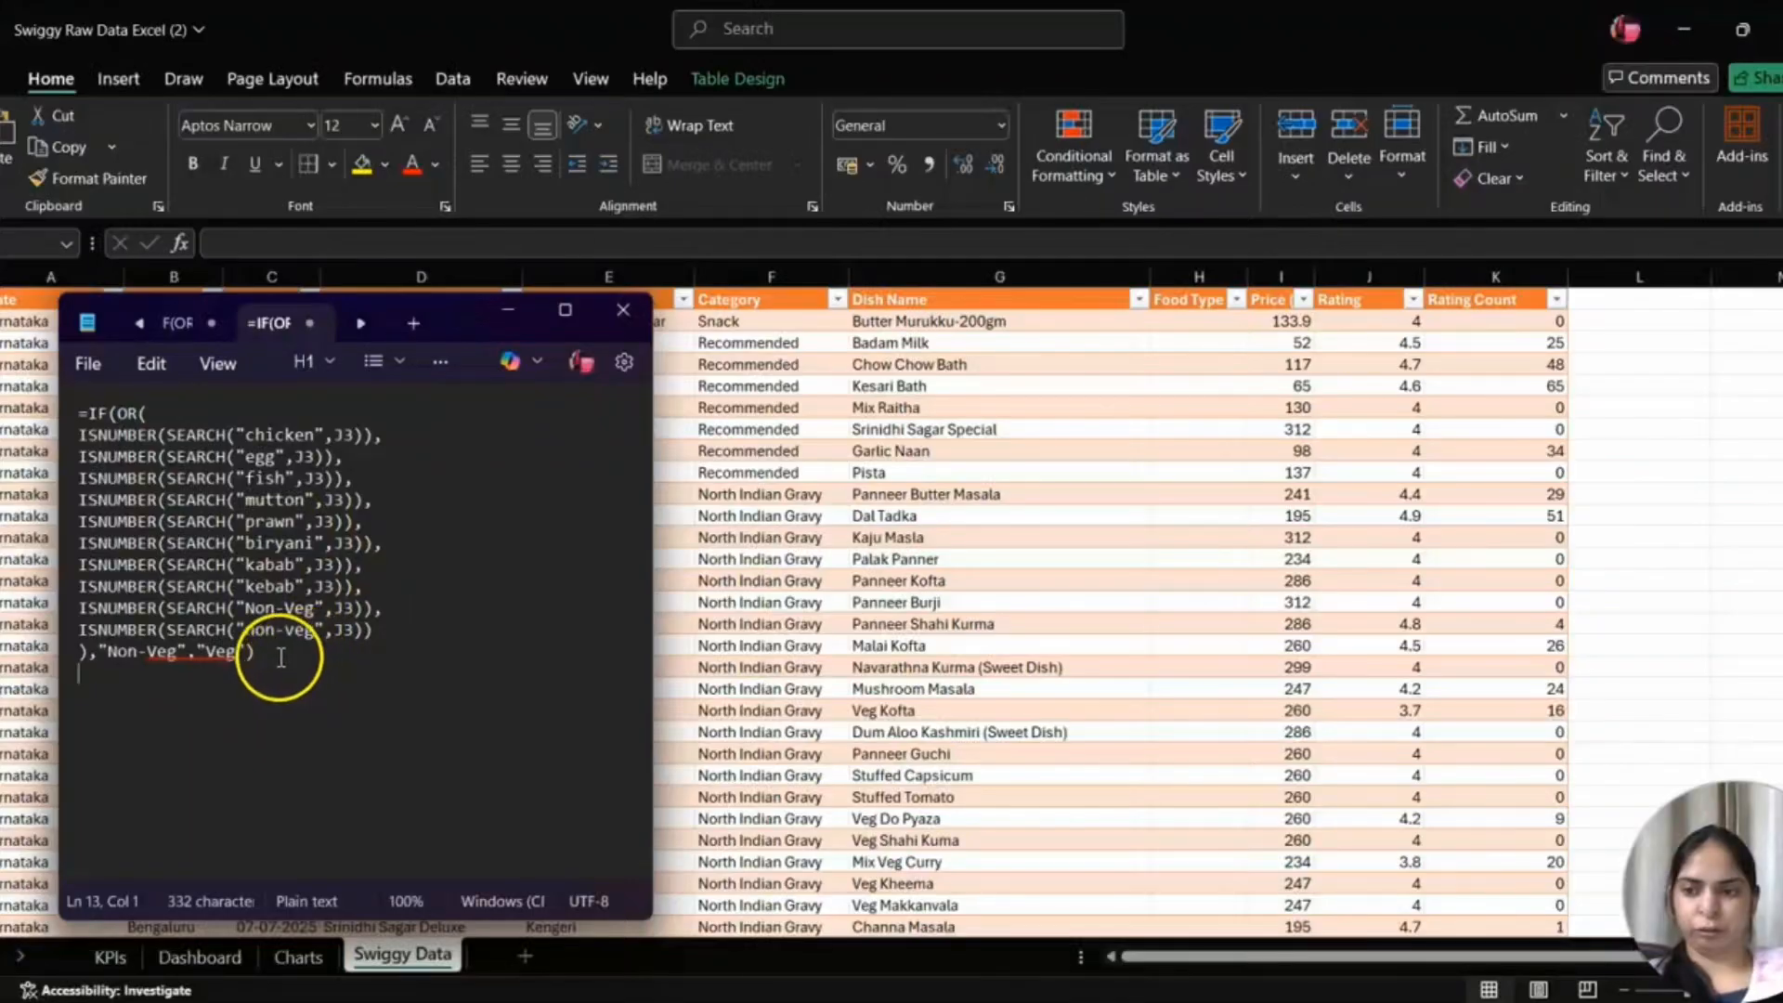
{"action": "left_click_drag", "start_coordinate": [260, 661], "coordinate": [75, 406]}
{"action": "key", "text": "ctrl+c"}
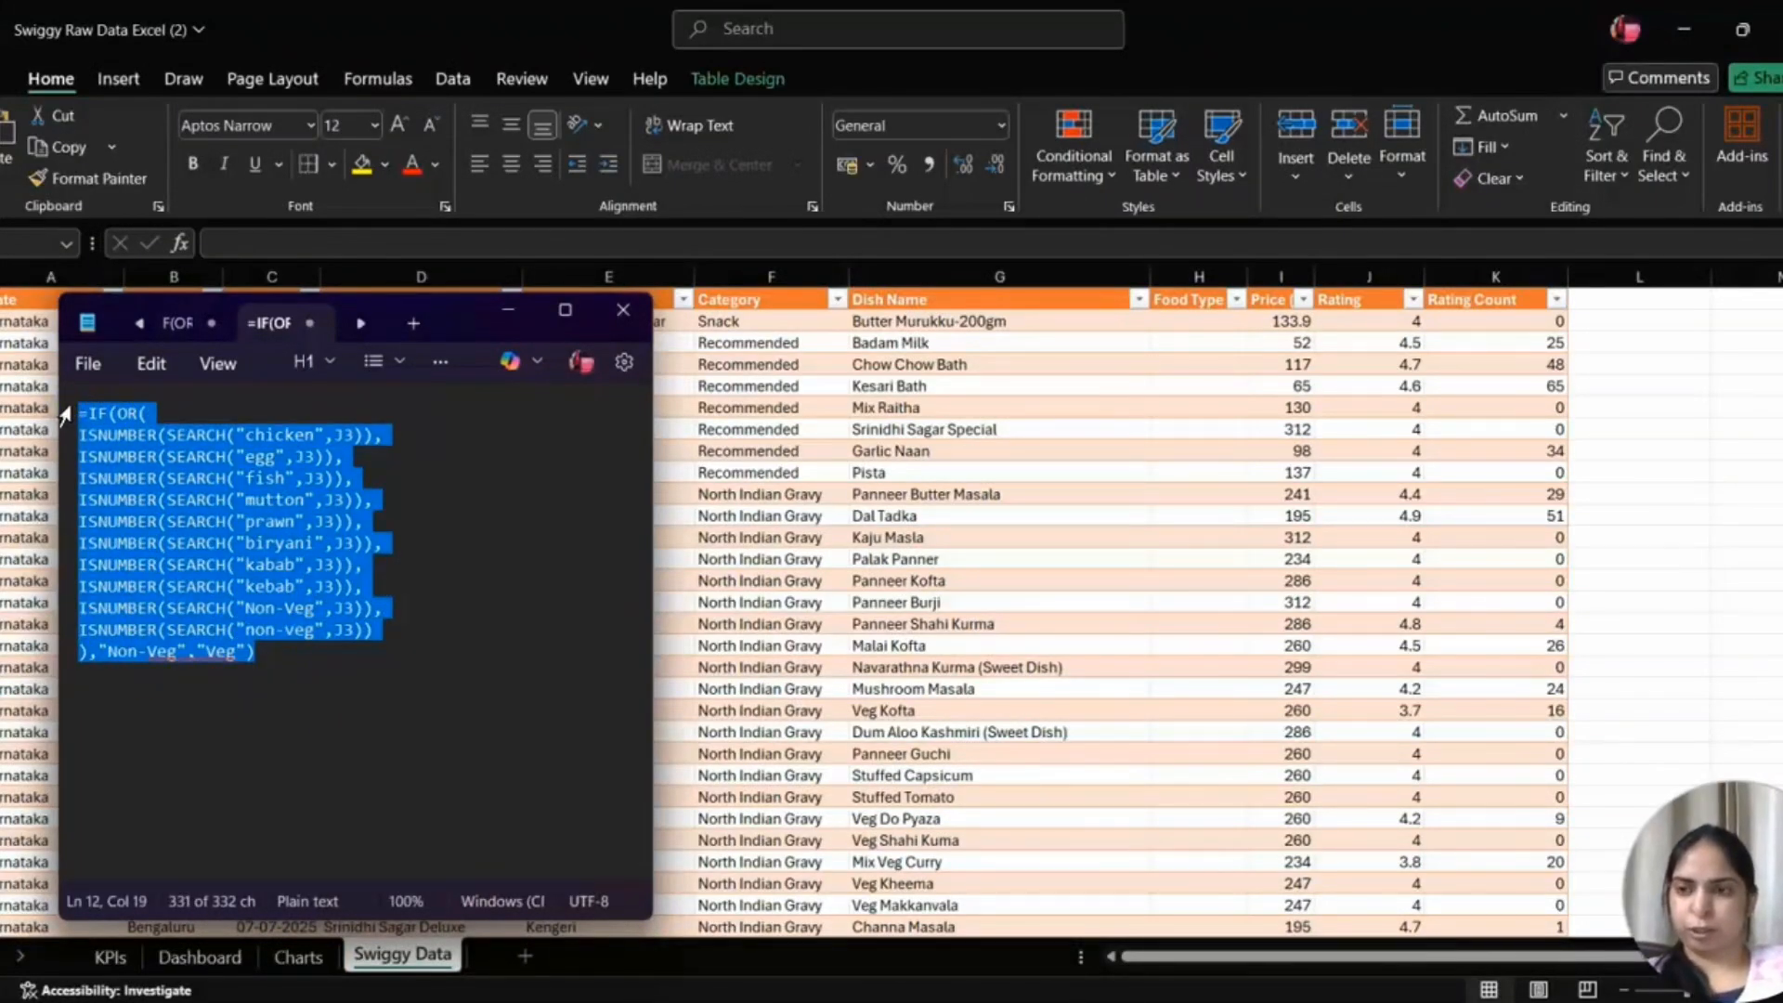
{"action": "left_click", "coordinate": [509, 308]}
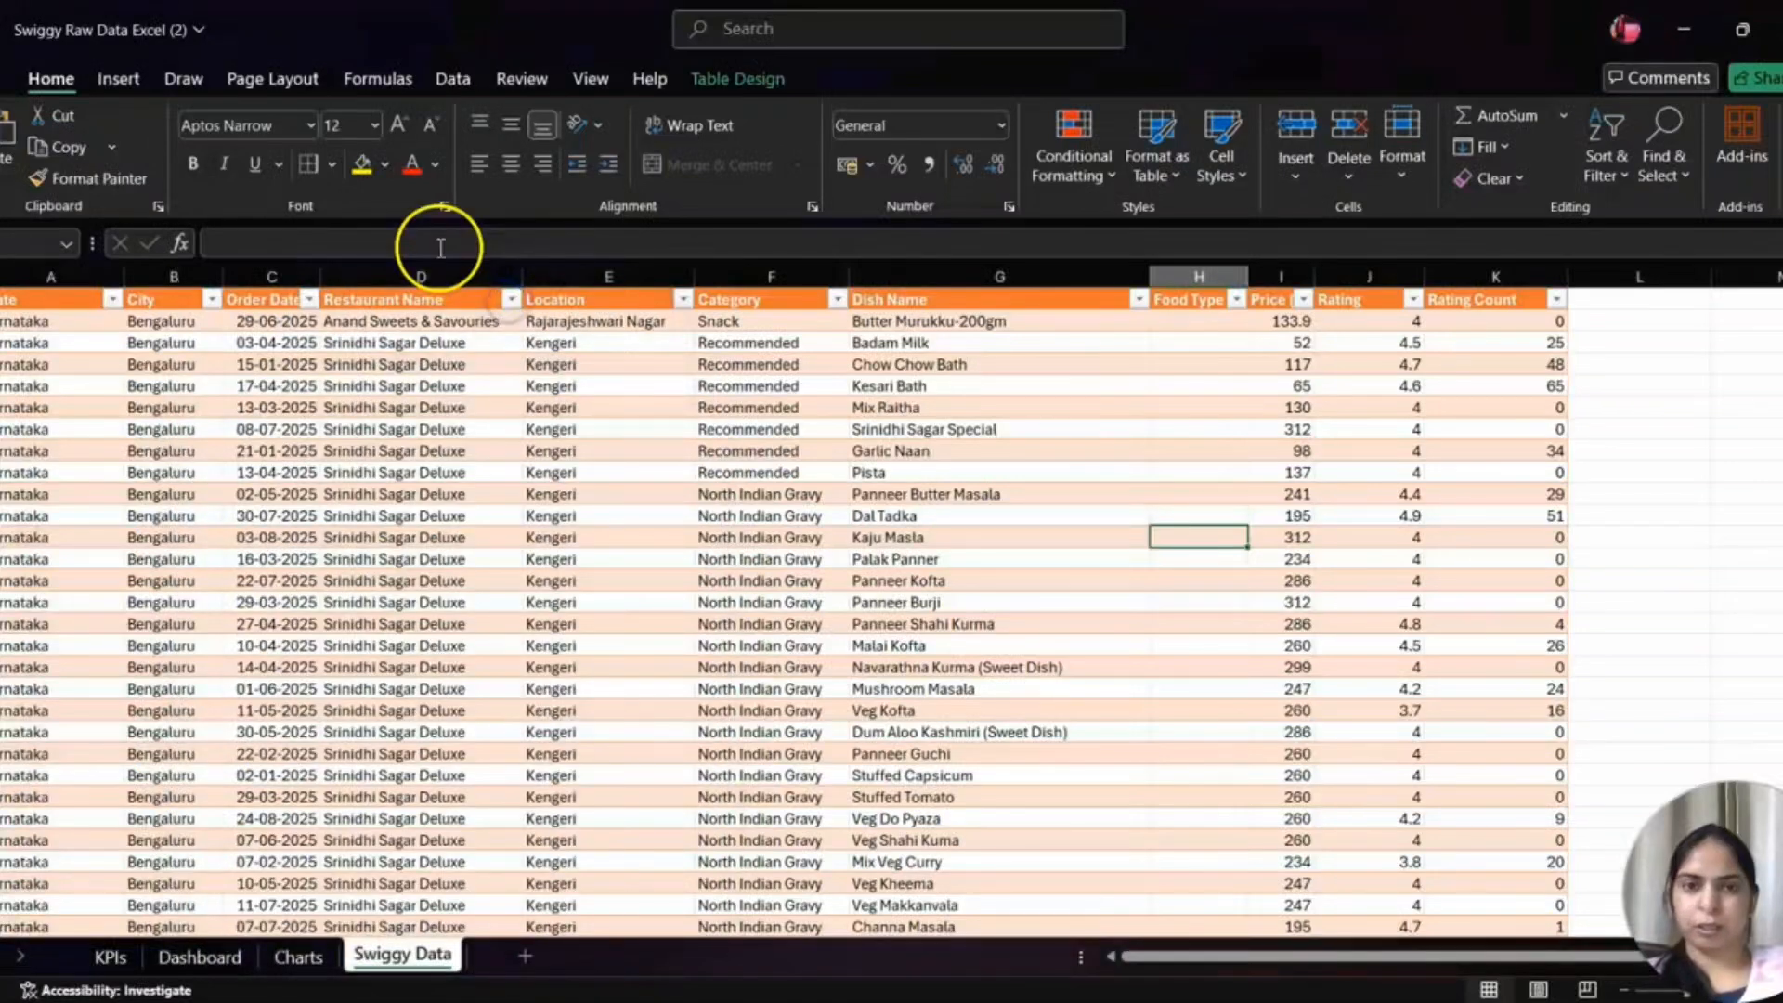
- Paste the copied Non-Veg/Veg formula into the first Food Type cell, in the Butter Murukku-200gm row, and commit it
{"action": "left_click", "coordinate": [1186, 322]}
{"action": "double_click", "coordinate": [1186, 323]}
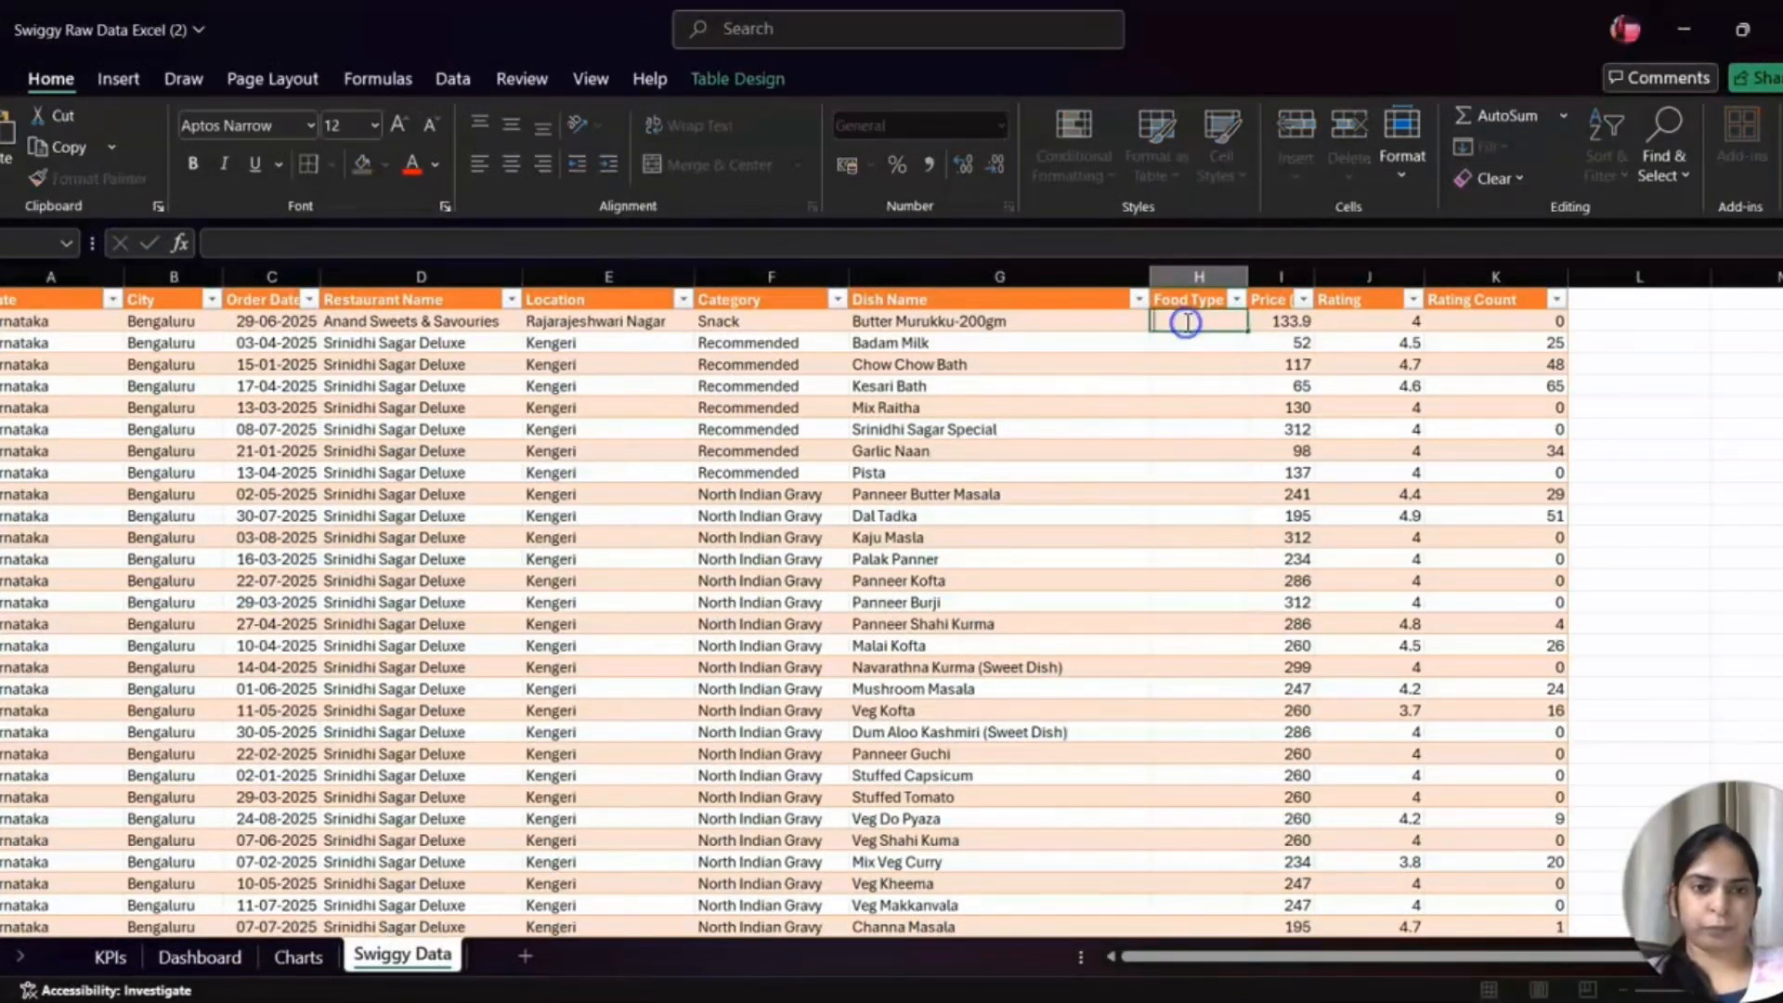
{"action": "left_click", "coordinate": [657, 244]}
{"action": "key", "text": "ctrl+v"}
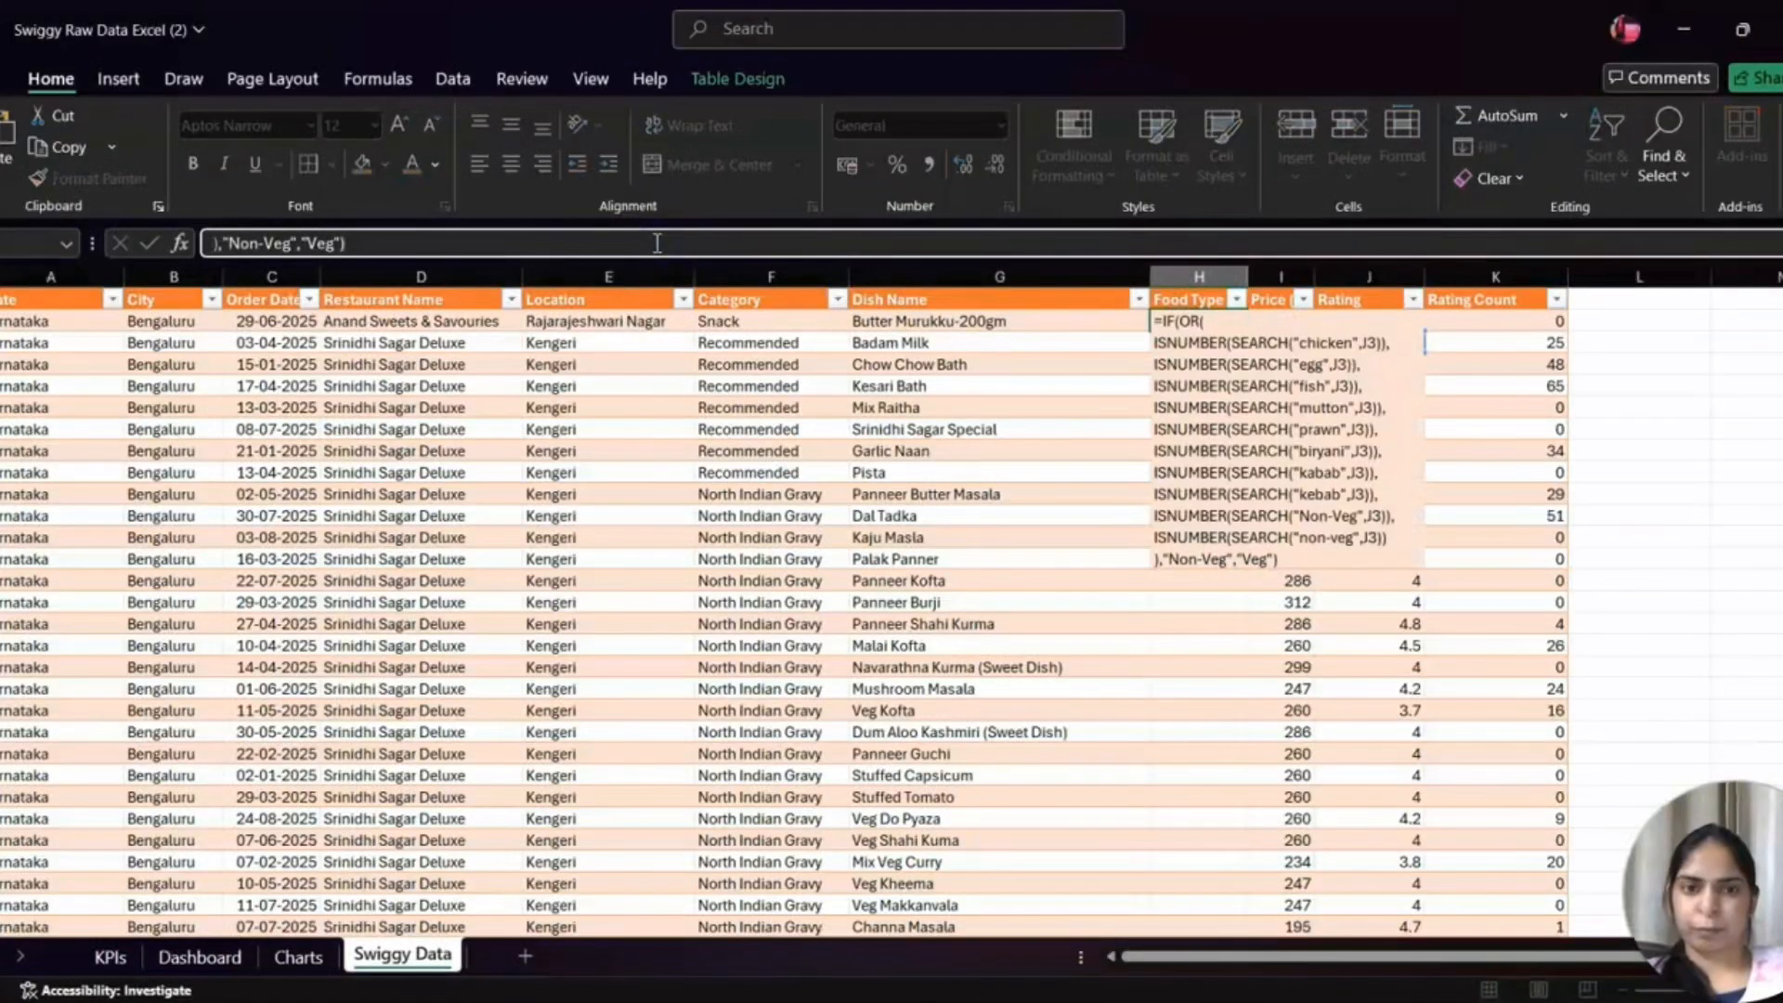
{"action": "key", "text": "Return"}
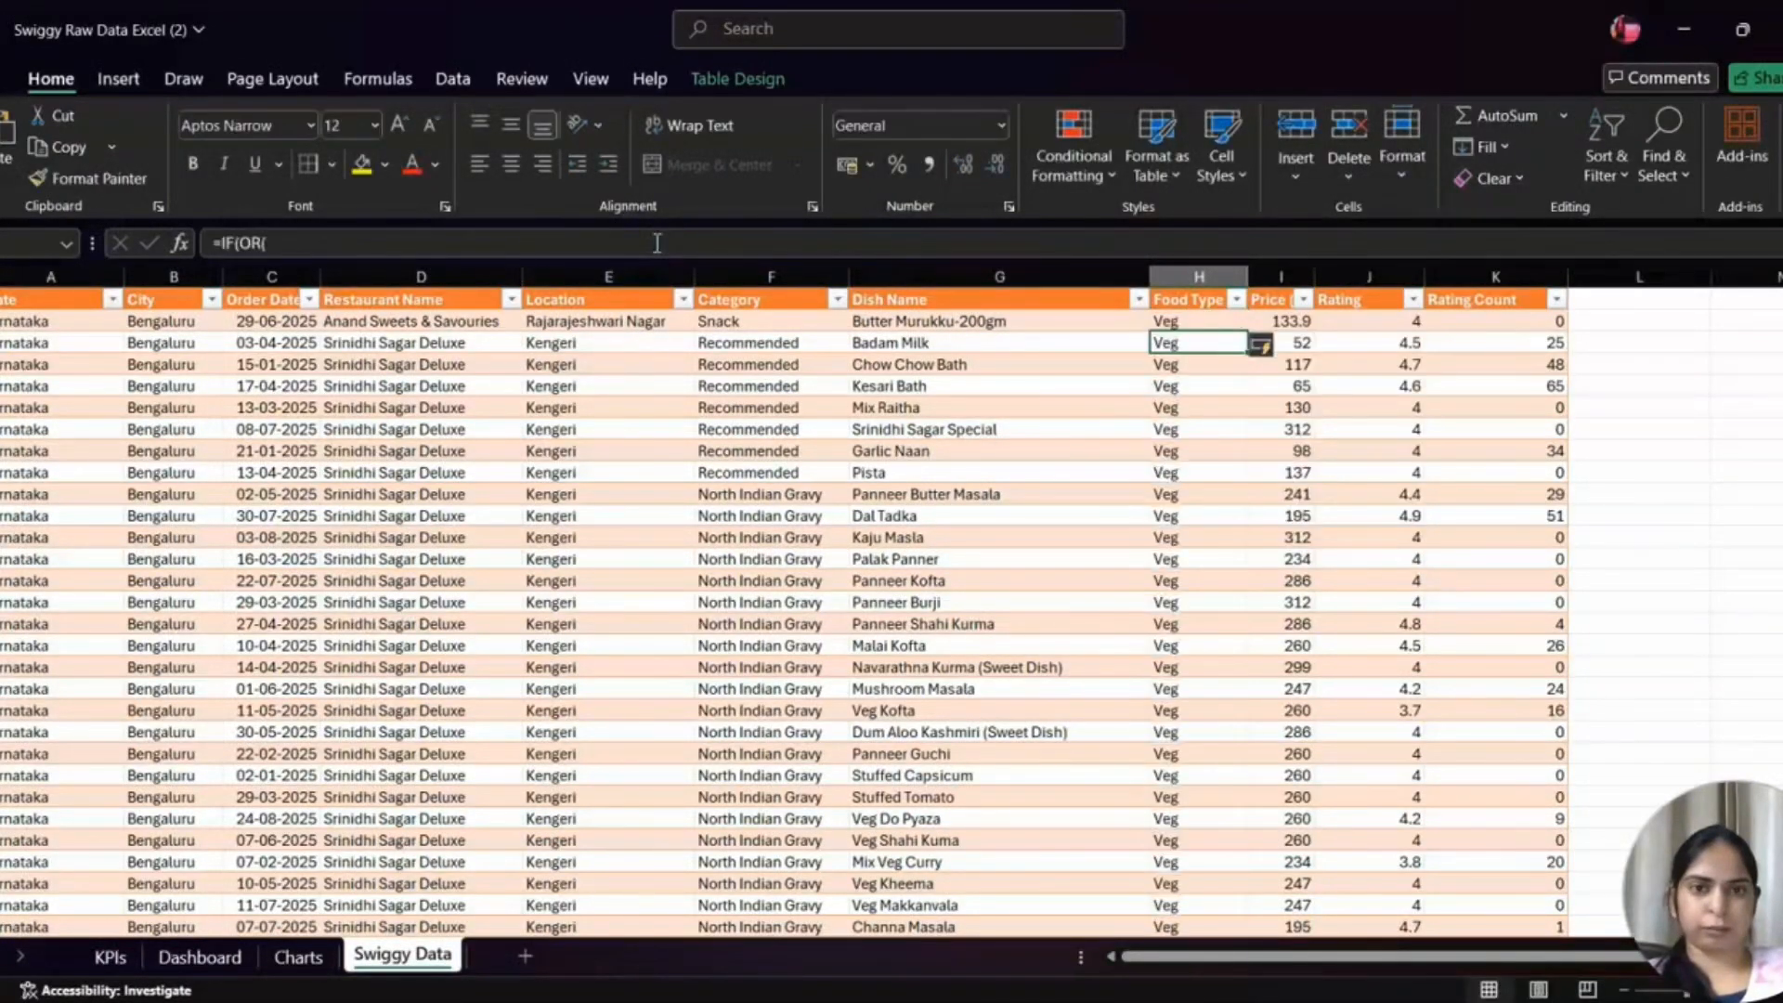
- Check the Food Type values against the dish names down the Swiggy Data table
{"action": "scroll", "coordinate": [1184, 518], "scroll_direction": "down", "scroll_amount": 20}
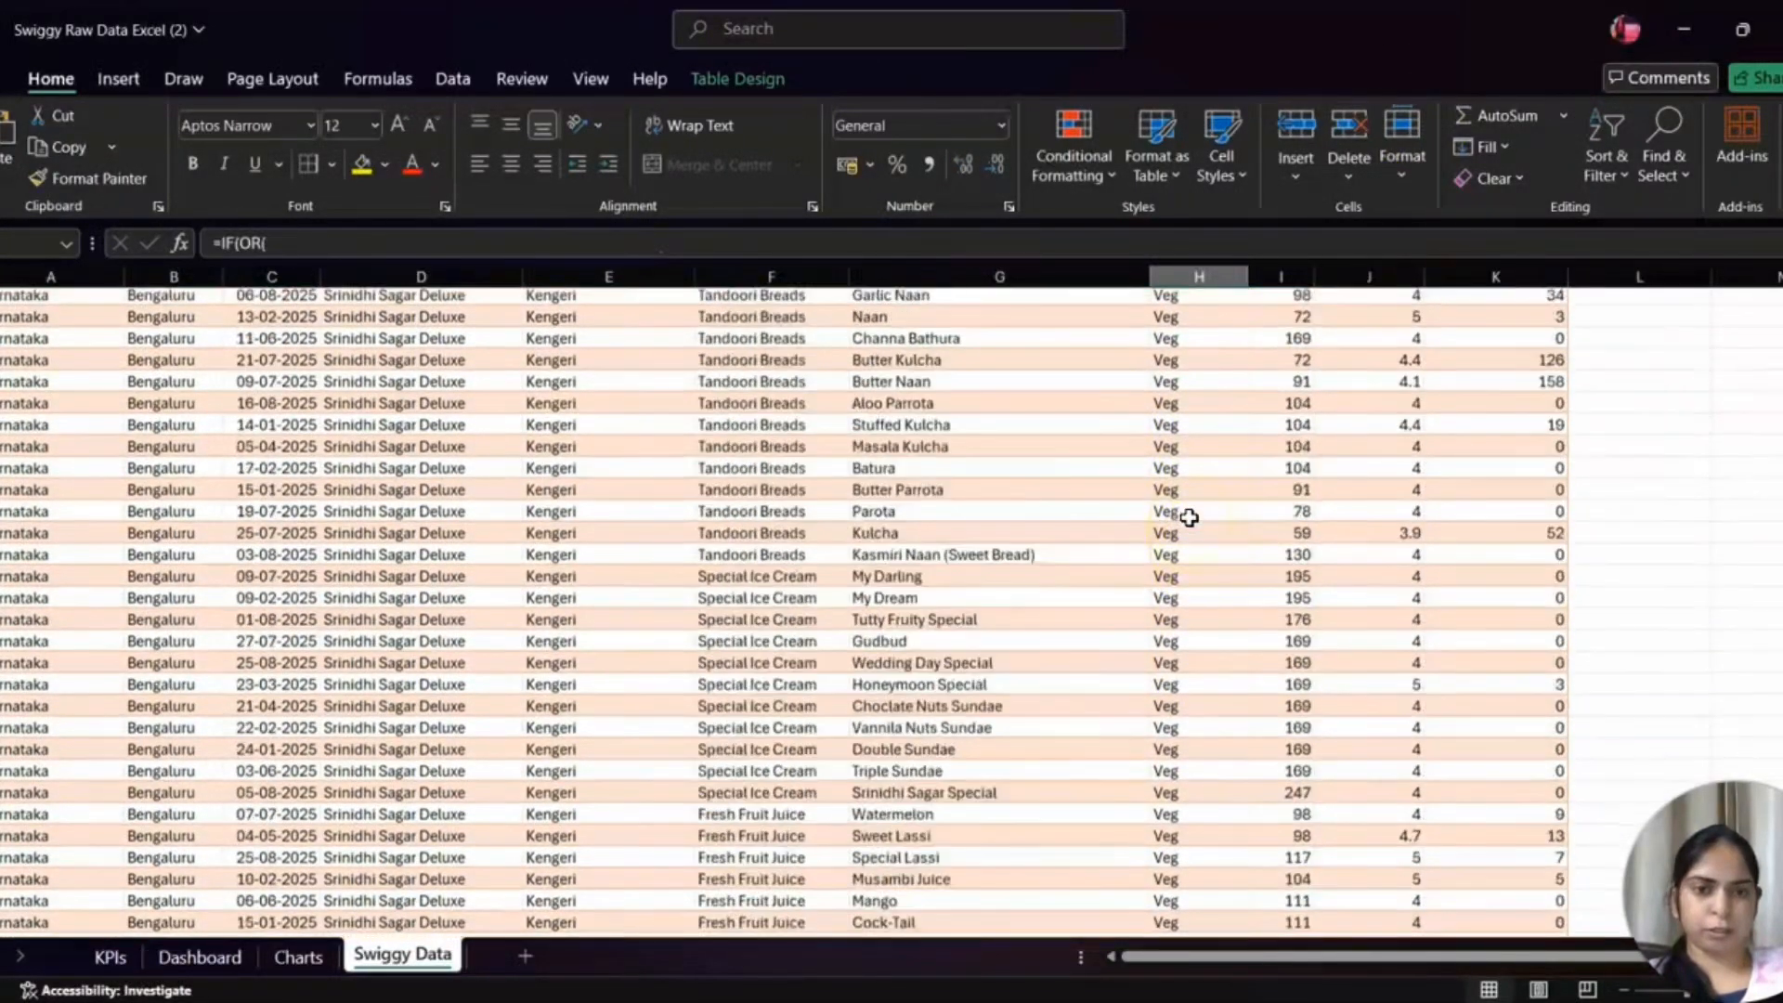
{"action": "scroll", "coordinate": [1189, 517], "scroll_direction": "down", "scroll_amount": 20}
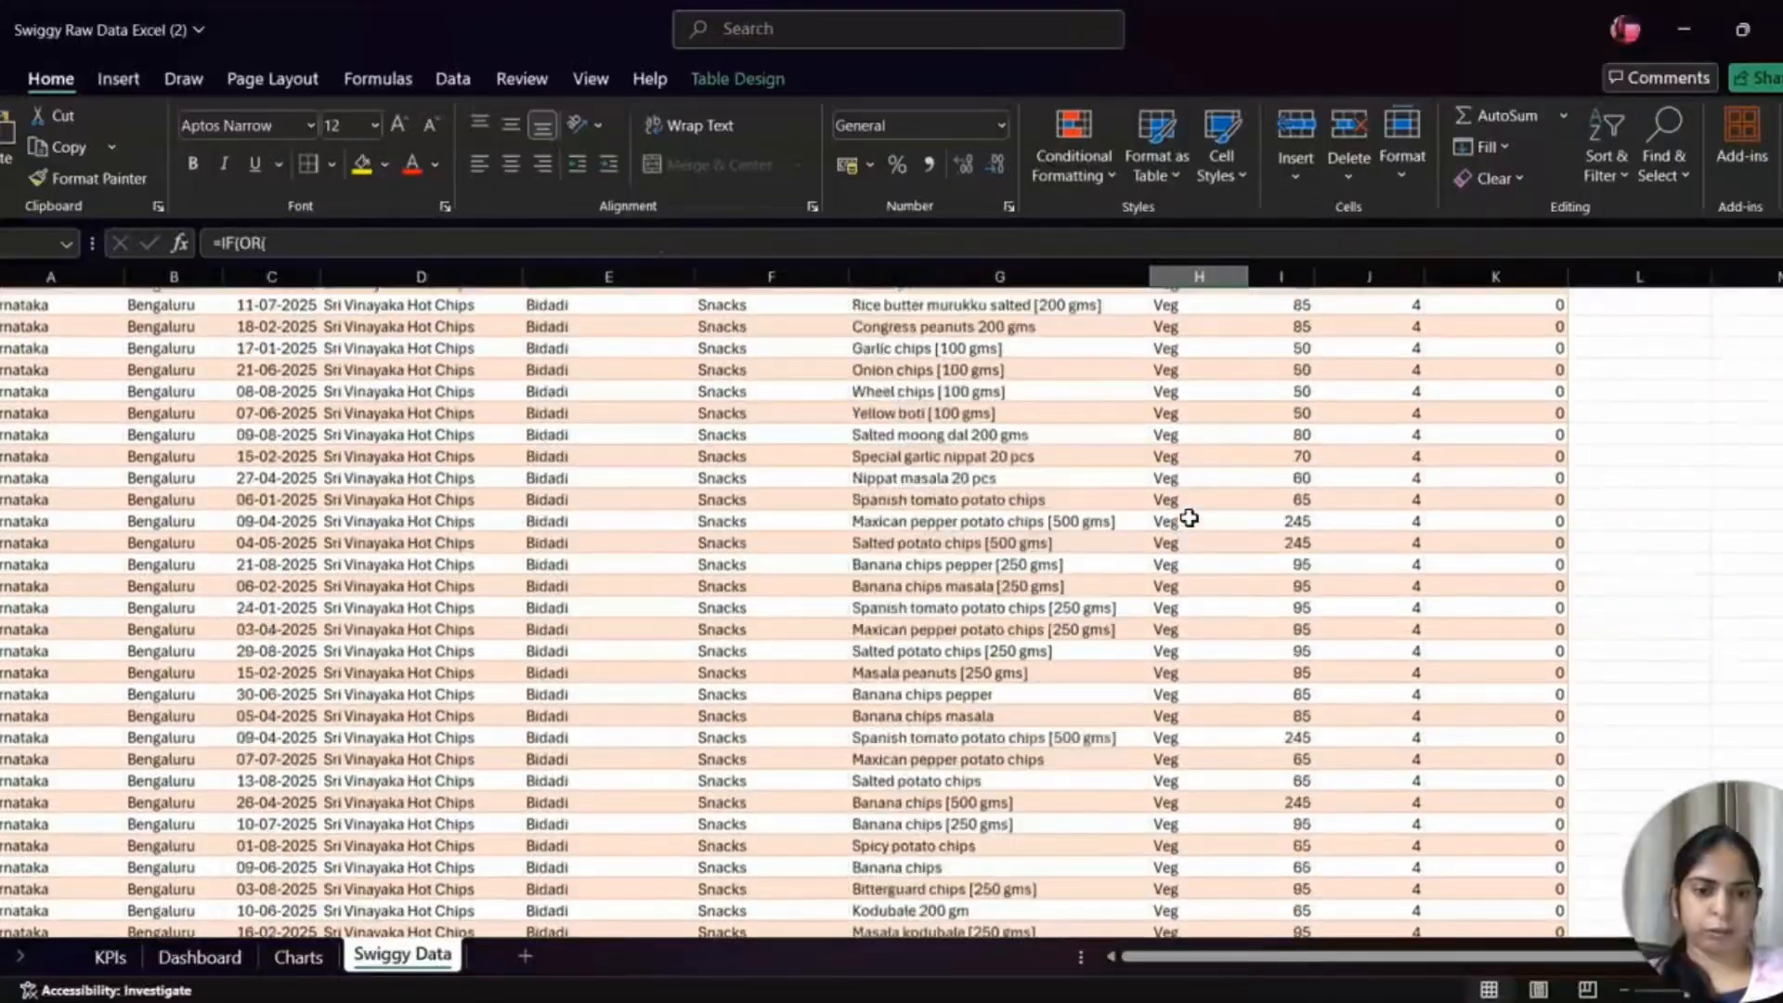
{"action": "scroll", "coordinate": [1189, 518], "scroll_direction": "down", "scroll_amount": 20}
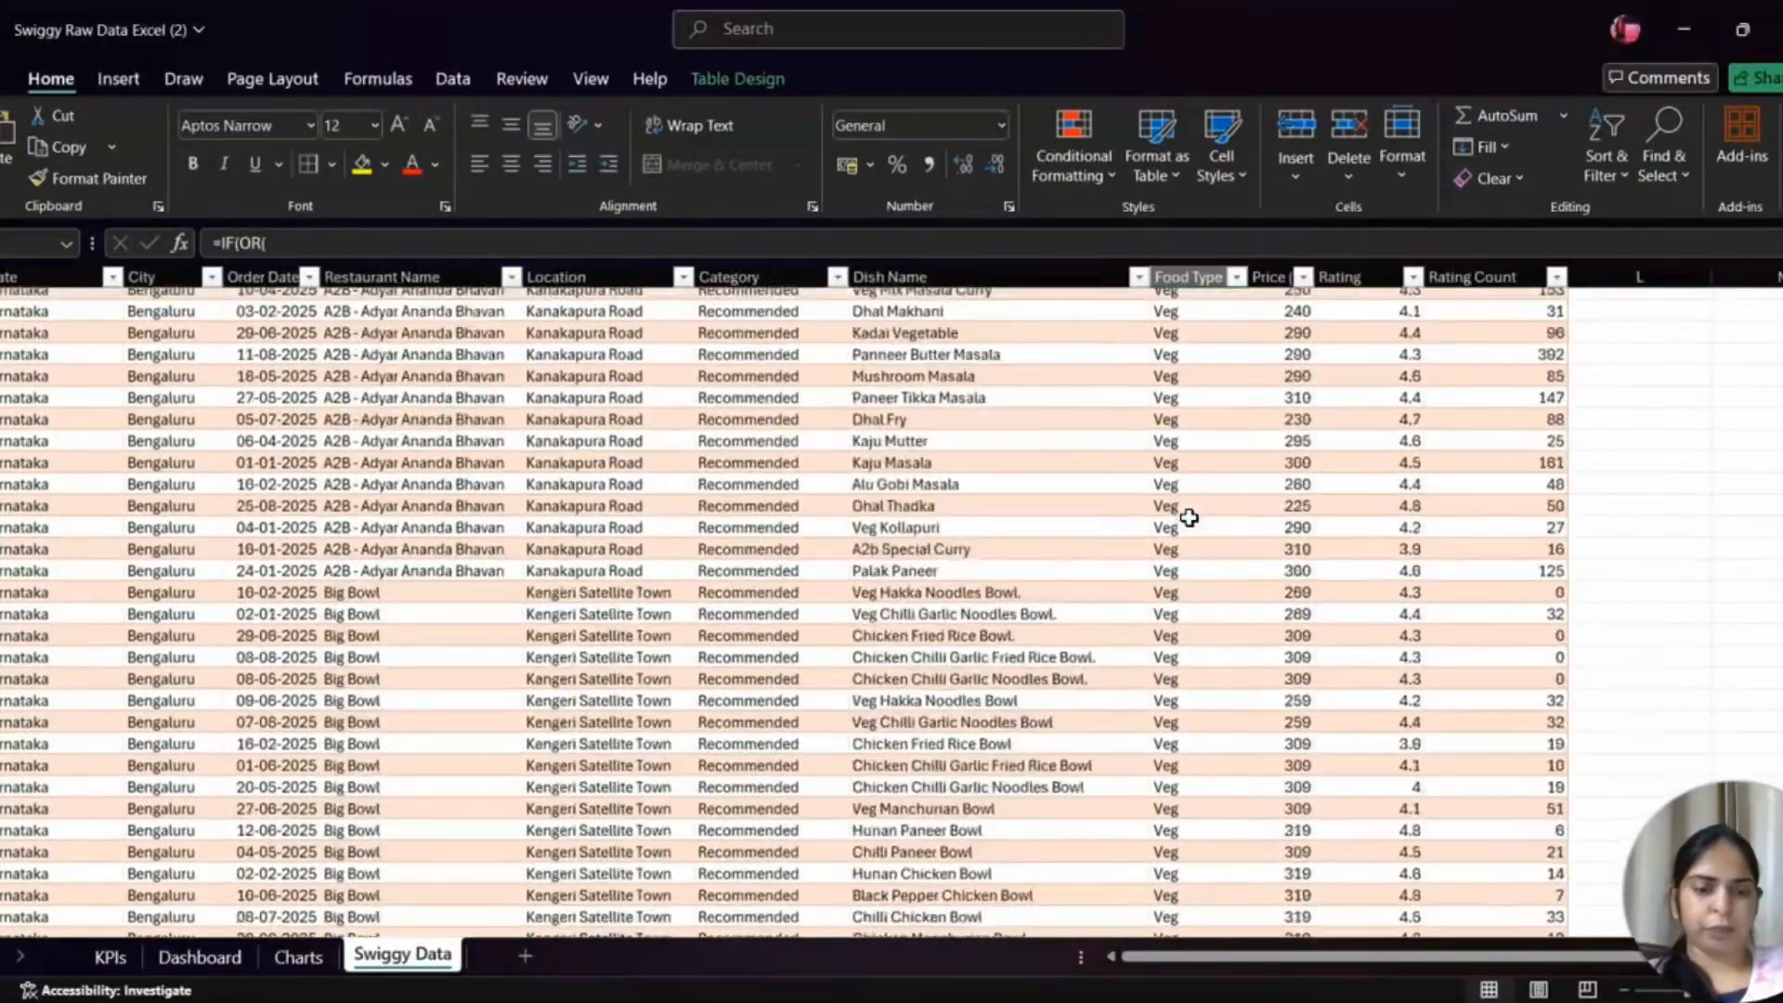
{"action": "scroll", "coordinate": [1189, 517], "scroll_direction": "down", "scroll_amount": 20}
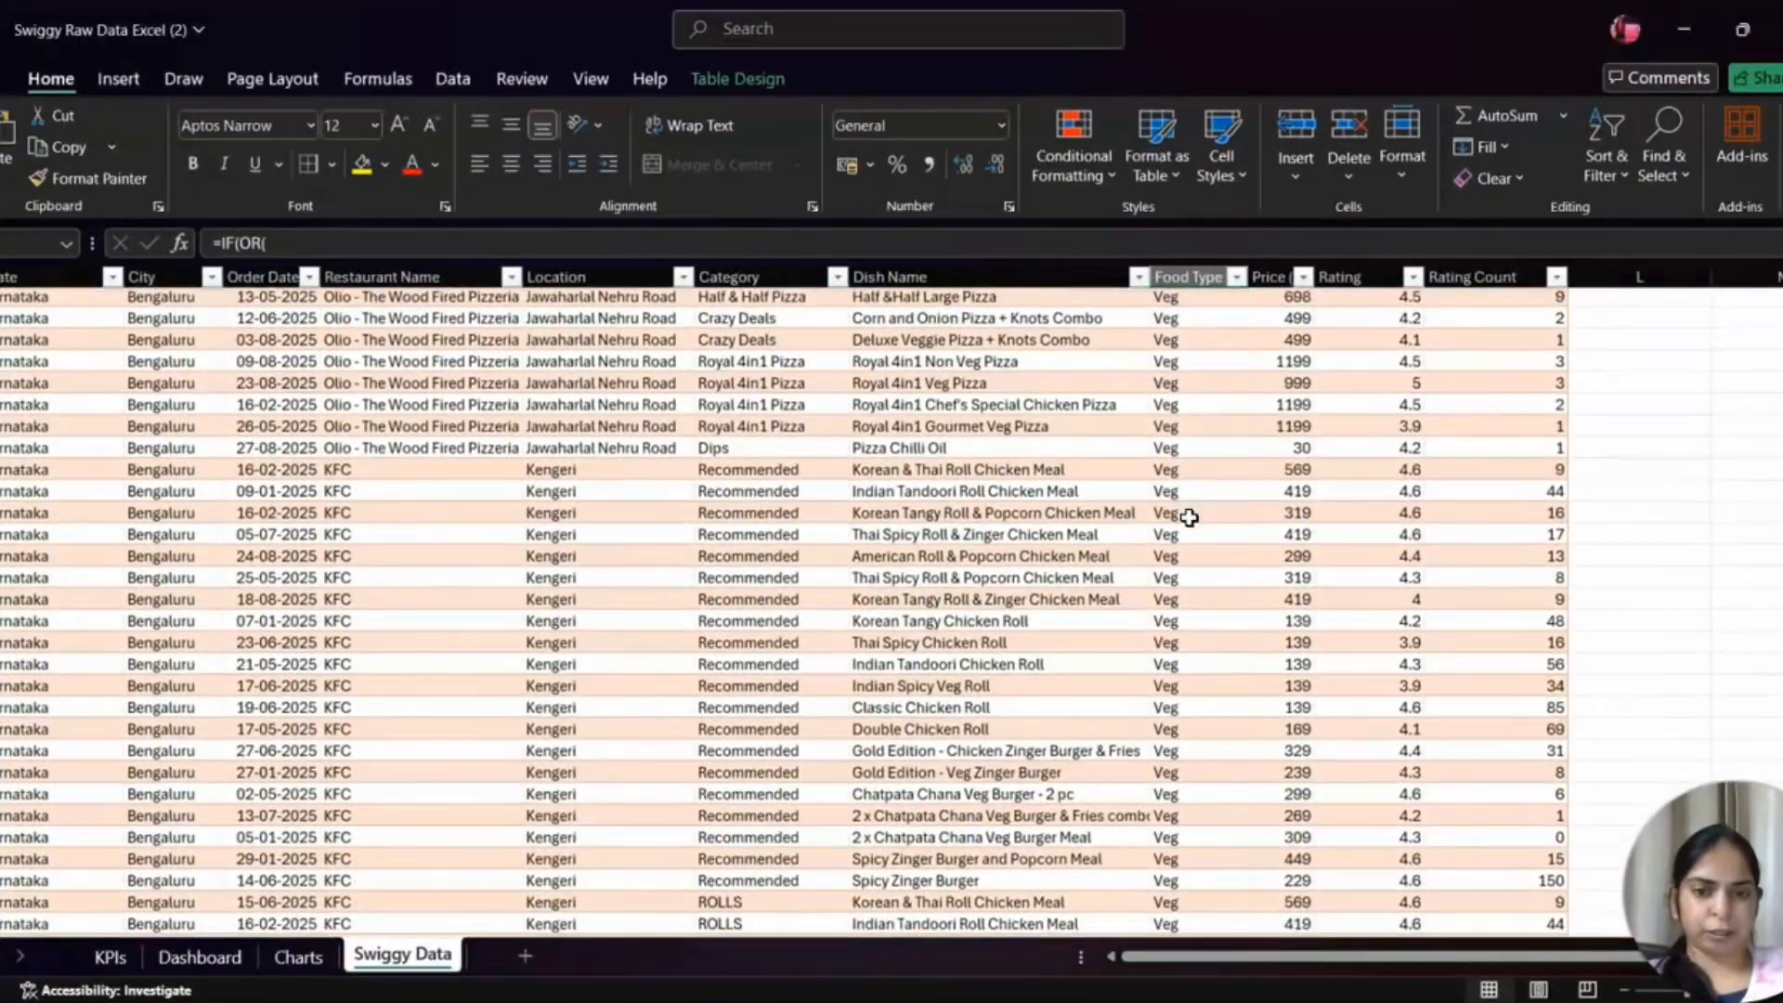
{"action": "scroll", "coordinate": [1189, 517], "scroll_direction": "down", "scroll_amount": 20}
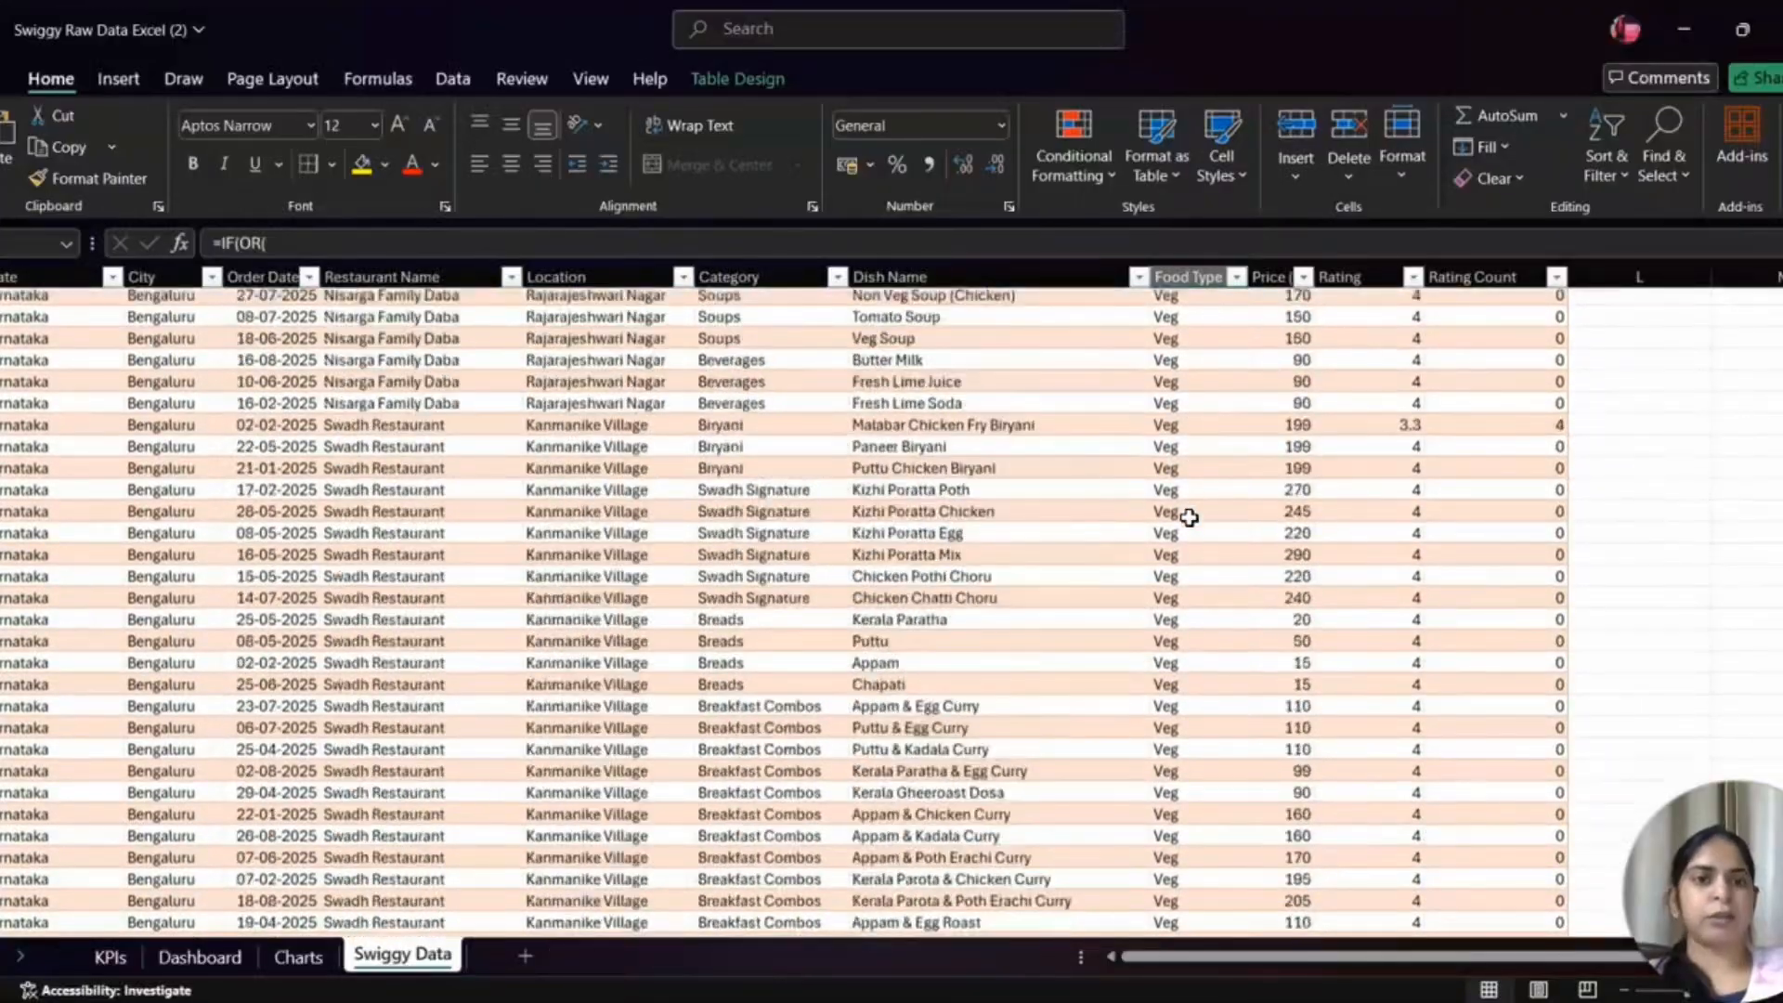
{"action": "scroll", "coordinate": [1189, 518], "scroll_direction": "down", "scroll_amount": 20}
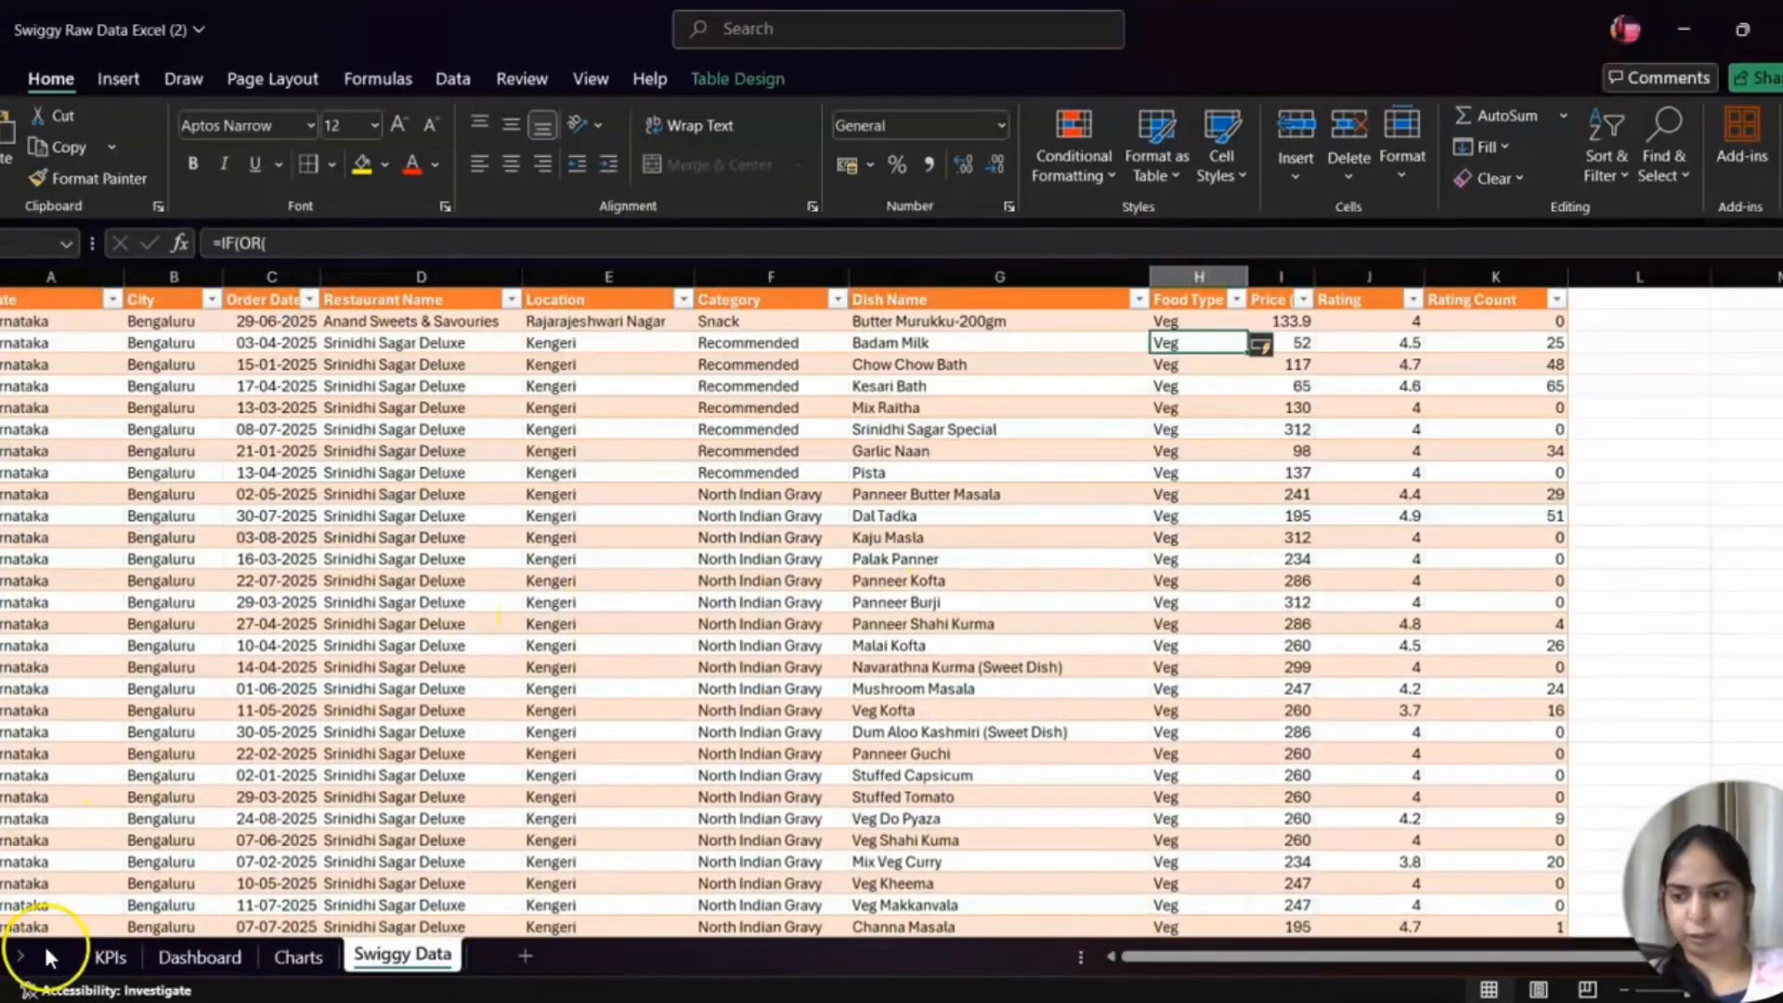
- Expand the Food Type formula in the Badam Milk row and point its "chicken" and "egg" searches to G4
{"action": "key", "text": "ctrl+shift+u"}
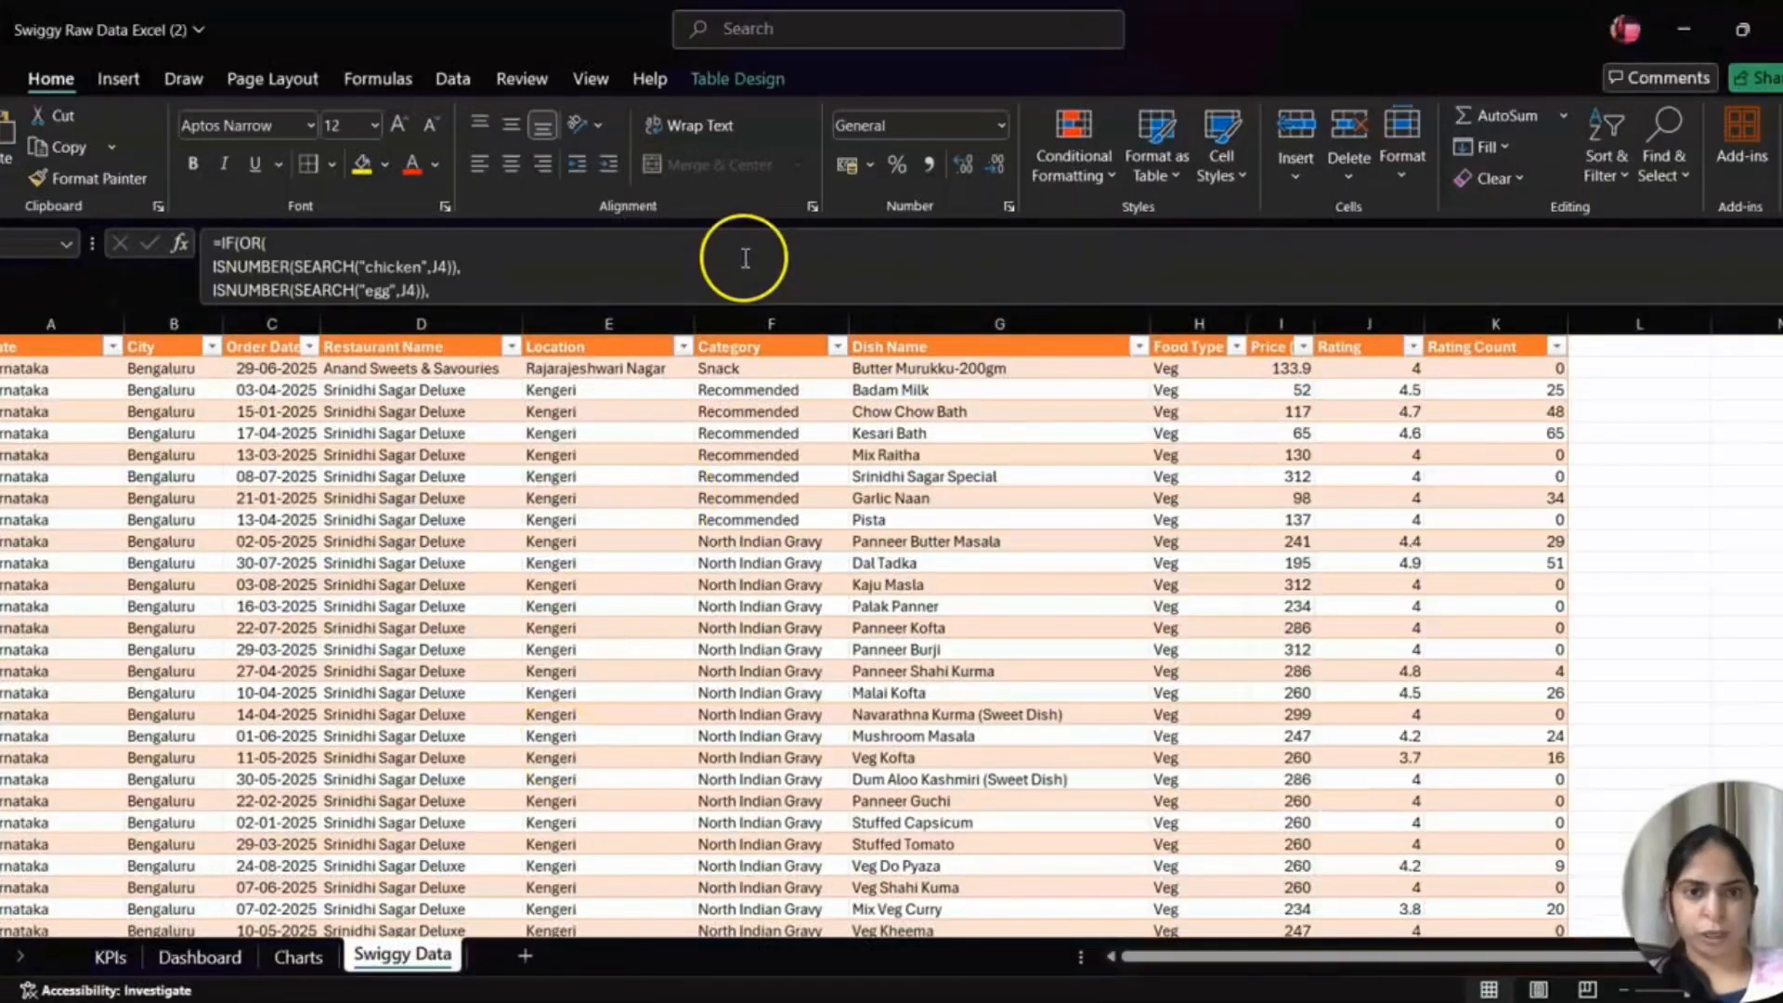
{"action": "left_click", "coordinate": [435, 268]}
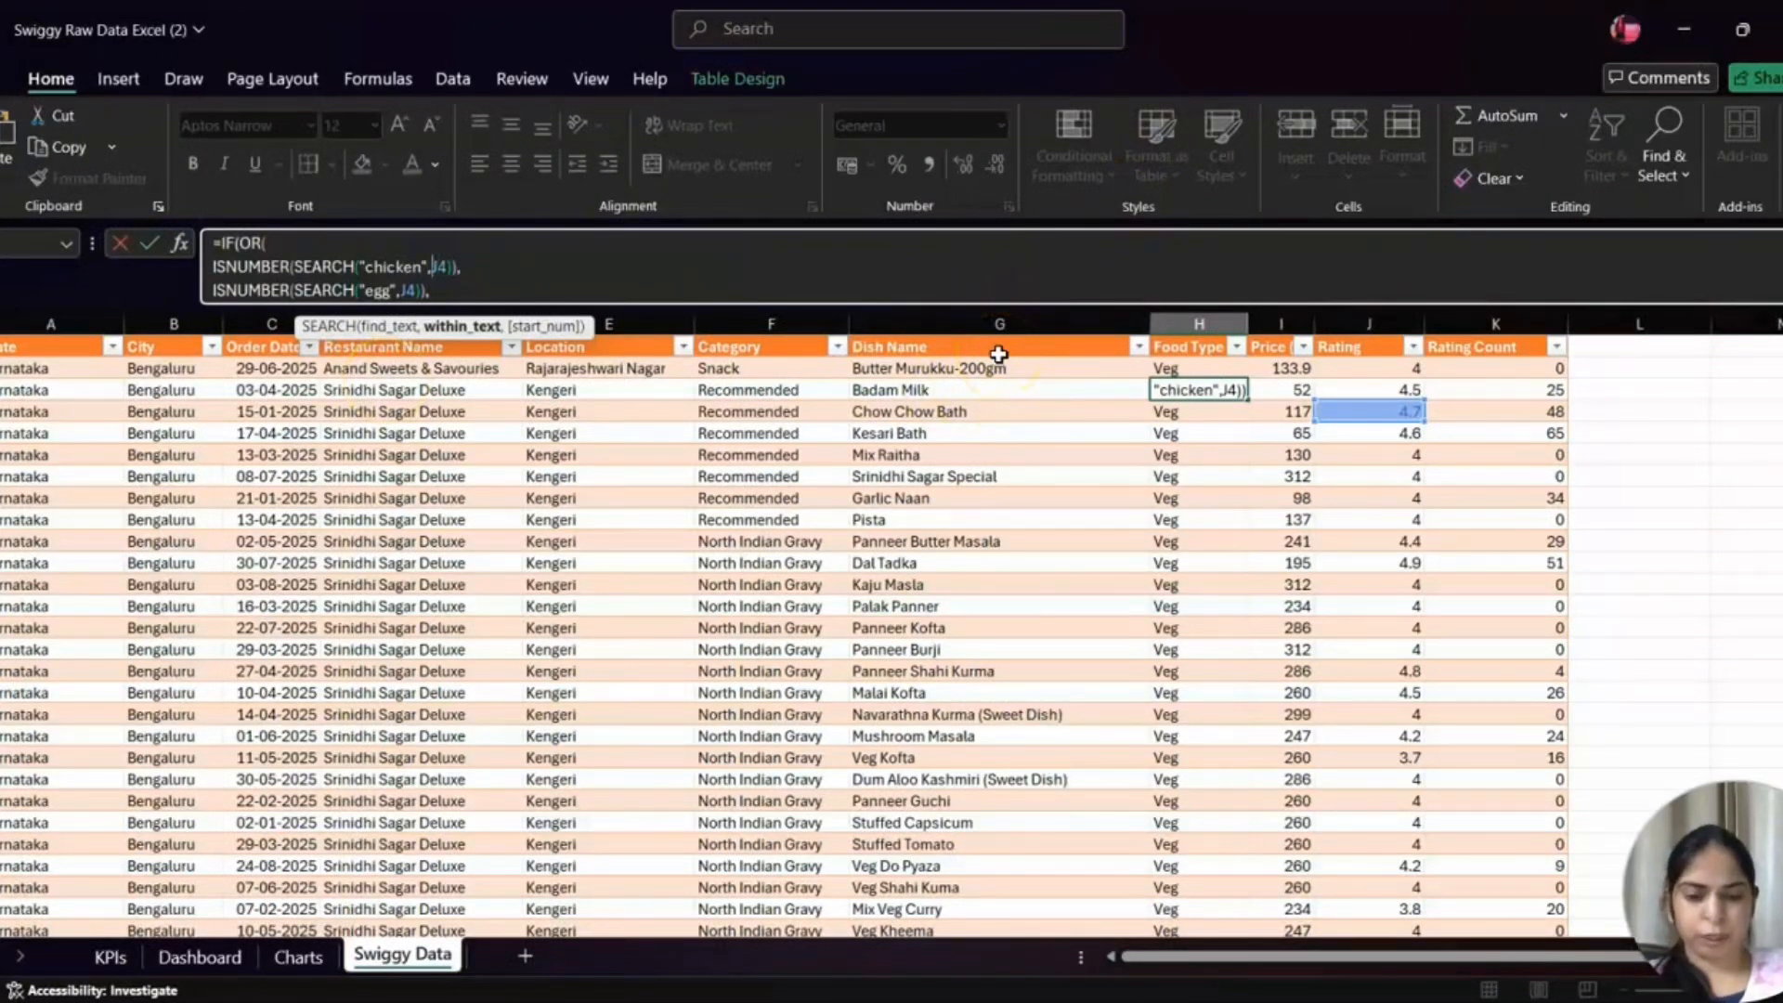
{"action": "type", "text": "G"}
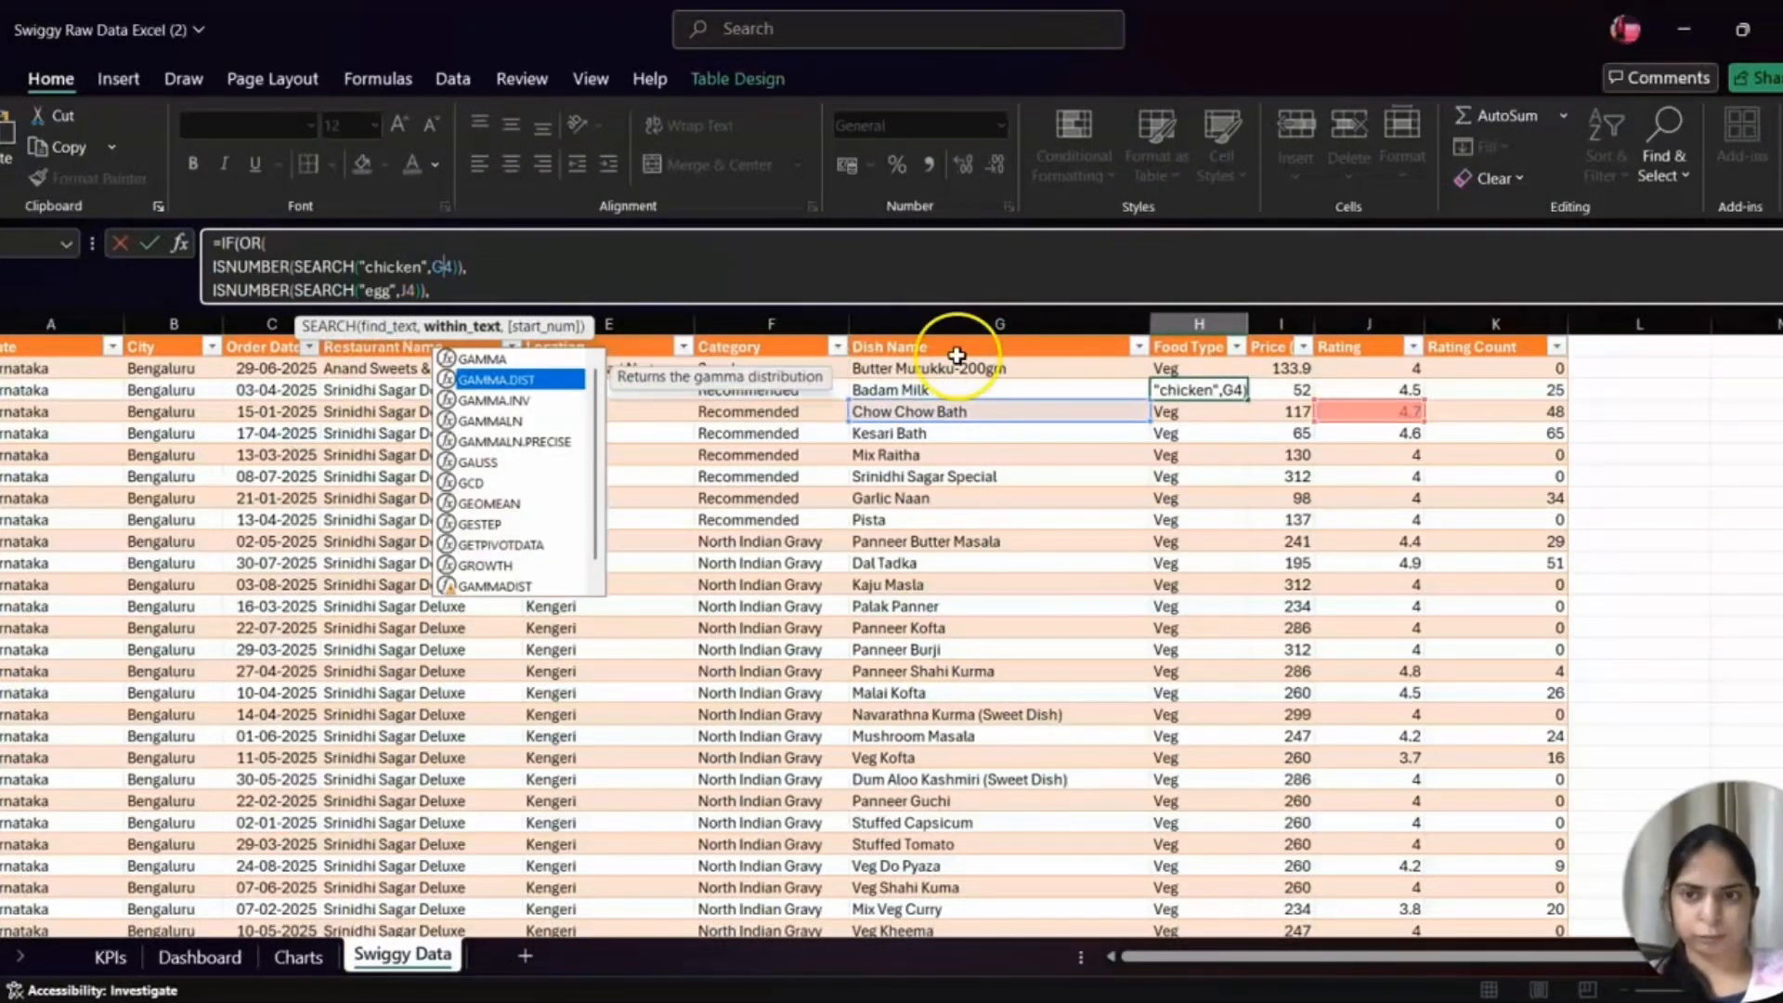
{"action": "double_click", "coordinate": [407, 289]}
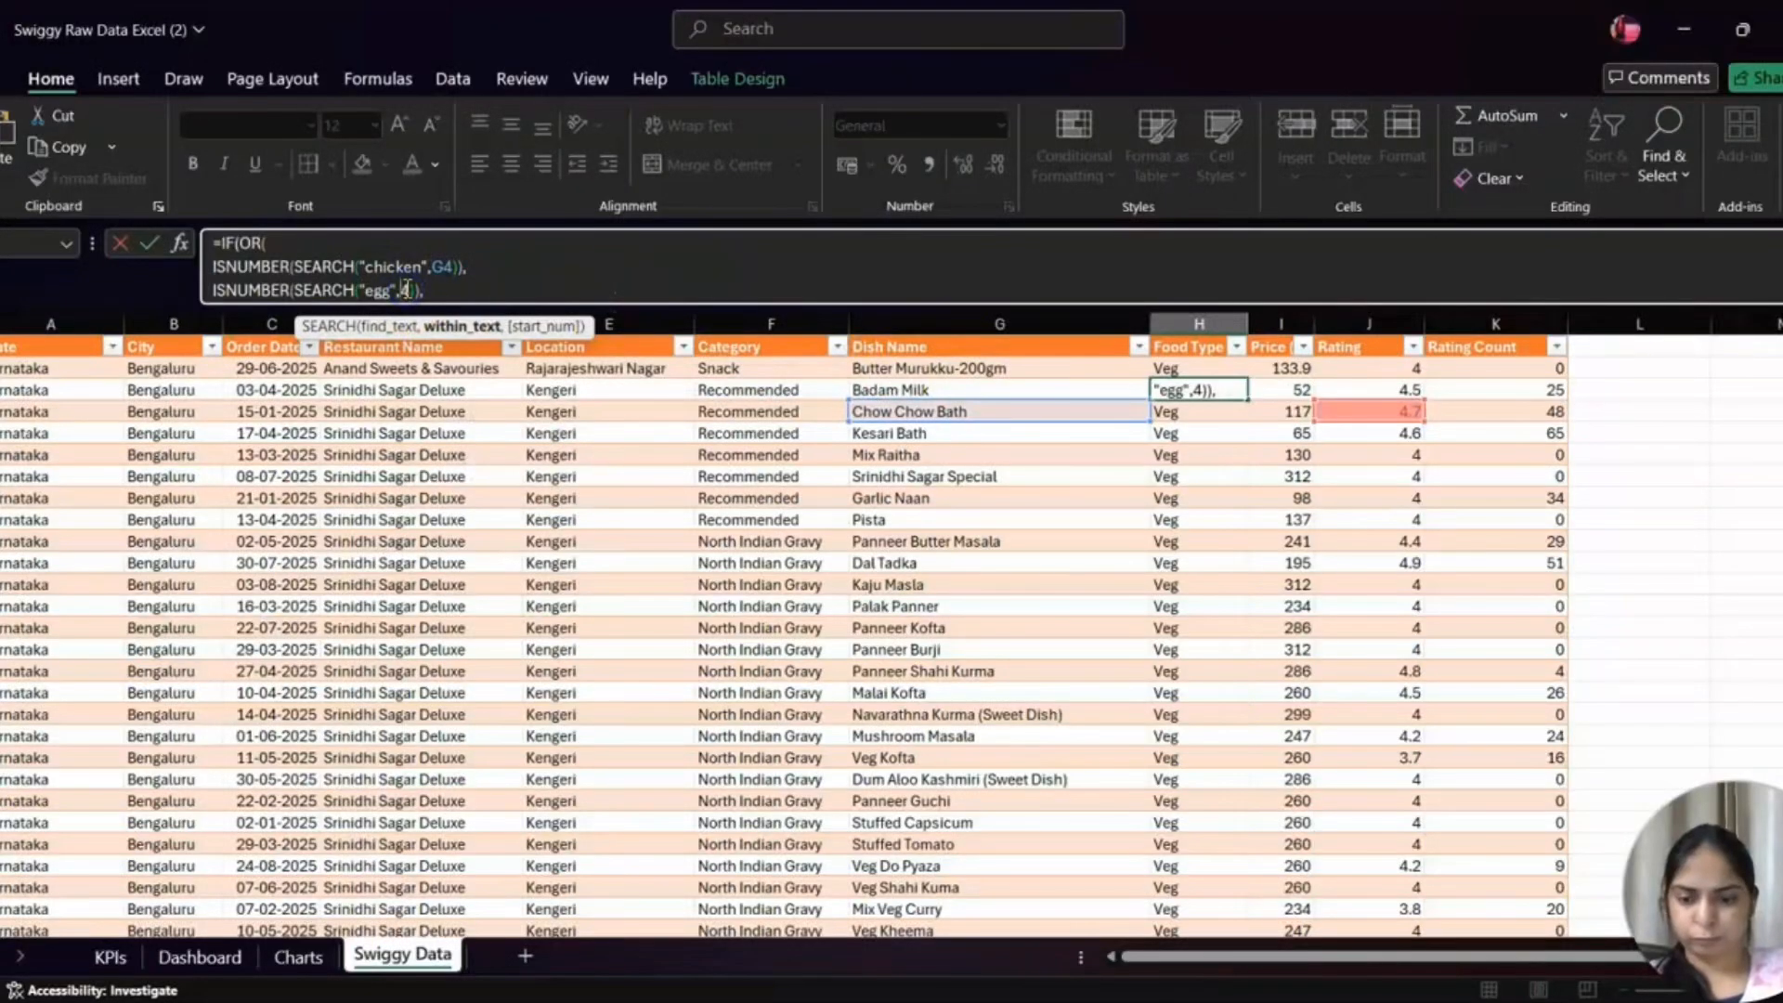
{"action": "type", "text": "G"}
- Change the cell reference in the formula's "fish" and "mutton" searches to G4
{"action": "left_click", "coordinate": [463, 289]}
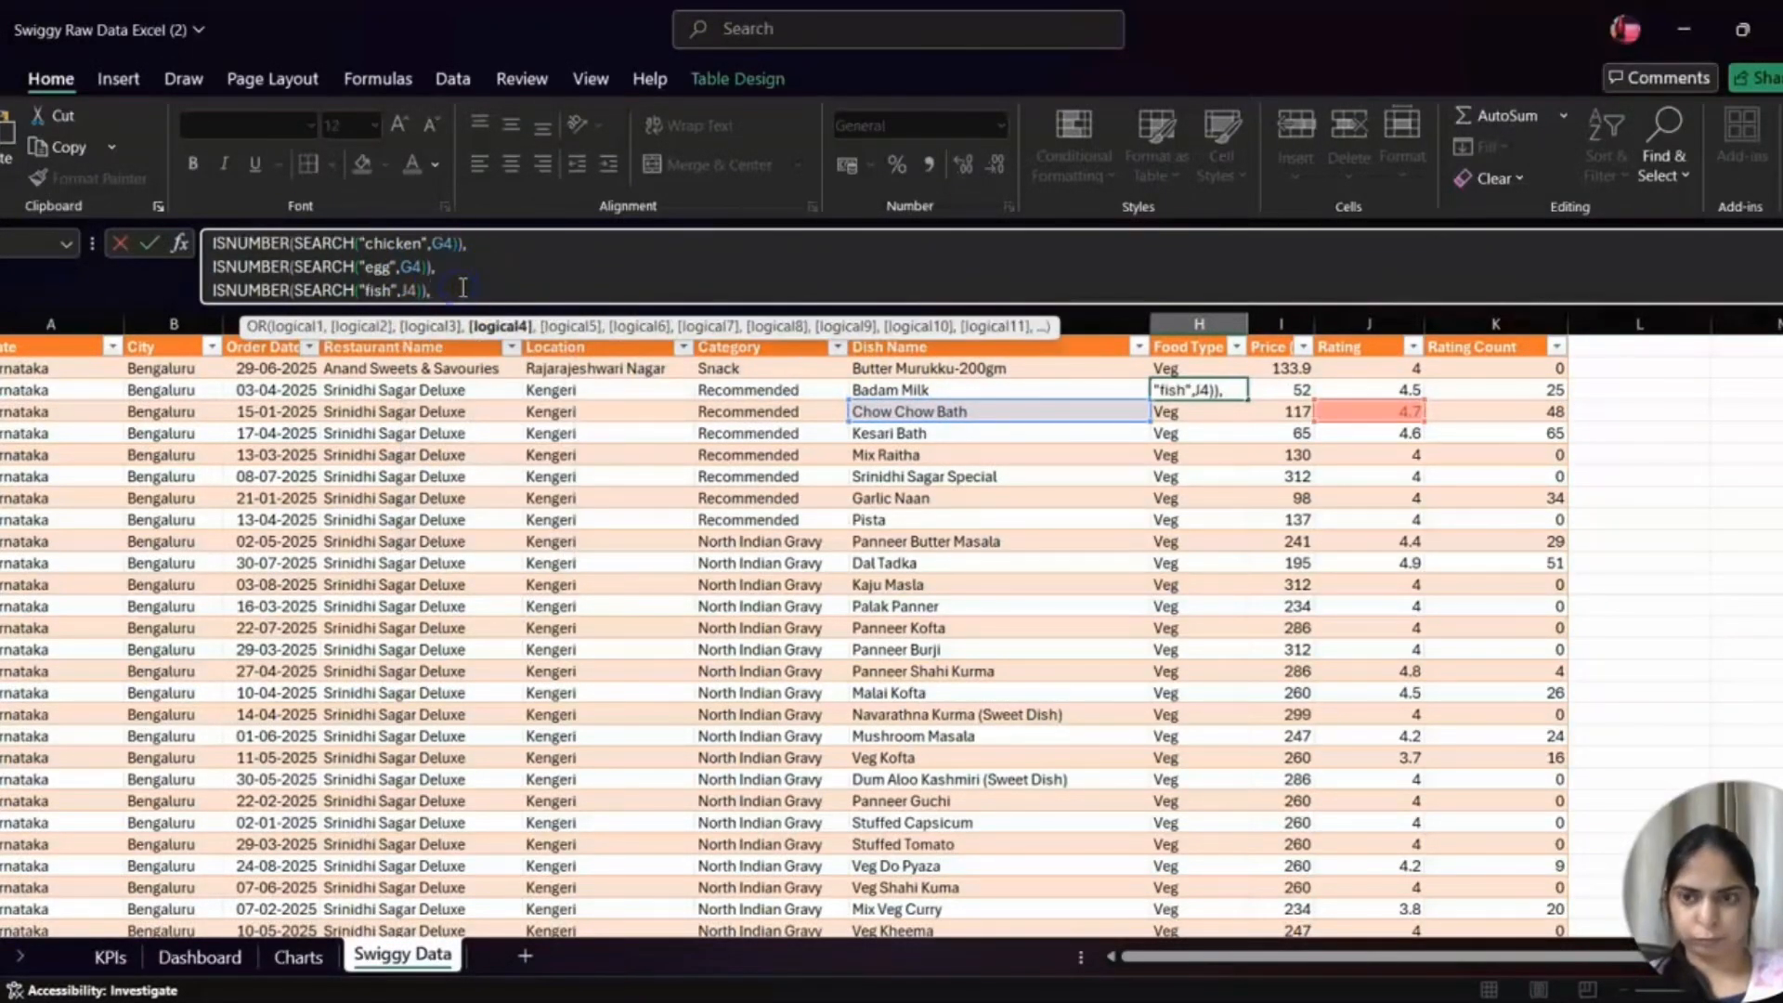
{"action": "key", "text": "Left"}
{"action": "key", "text": "Left"}
{"action": "key", "text": "Left"}
{"action": "key", "text": "Left"}
{"action": "key", "text": "BackSpace"}
{"action": "type", "text": "G"}
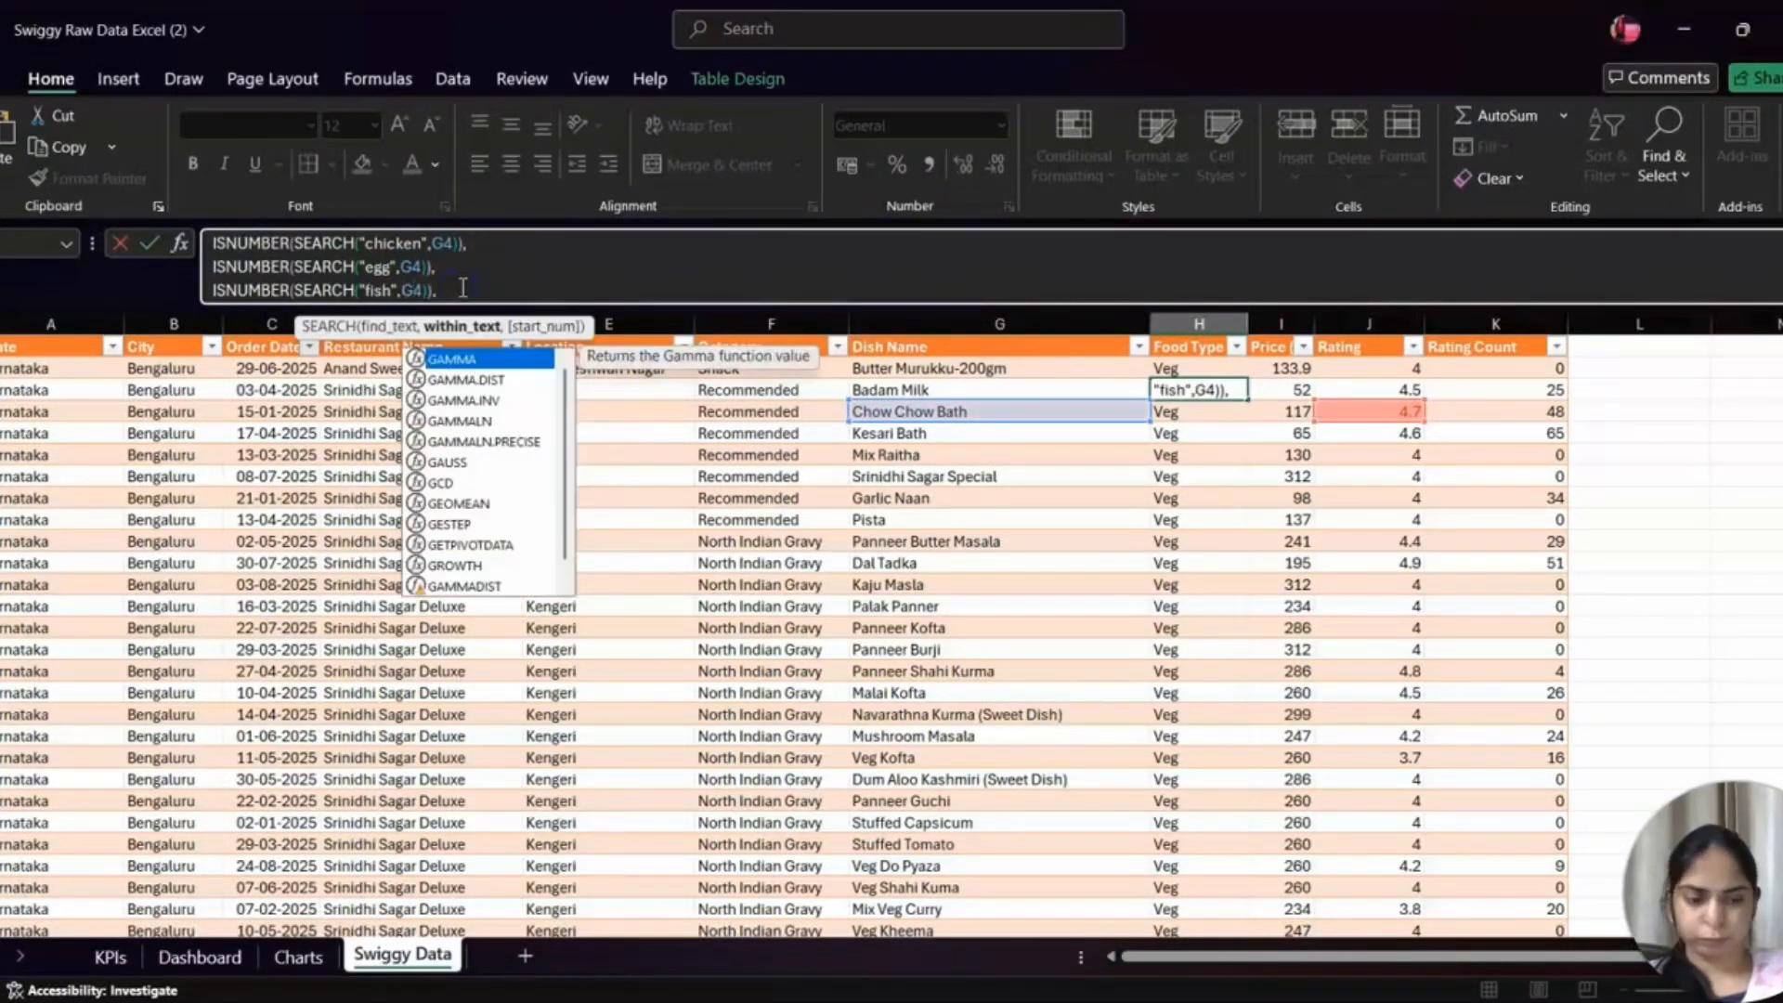
{"action": "key", "text": "Right"}
{"action": "key", "text": "Right"}
{"action": "key", "text": "Right"}
{"action": "key", "text": "Right"}
{"action": "key", "text": "Right"}
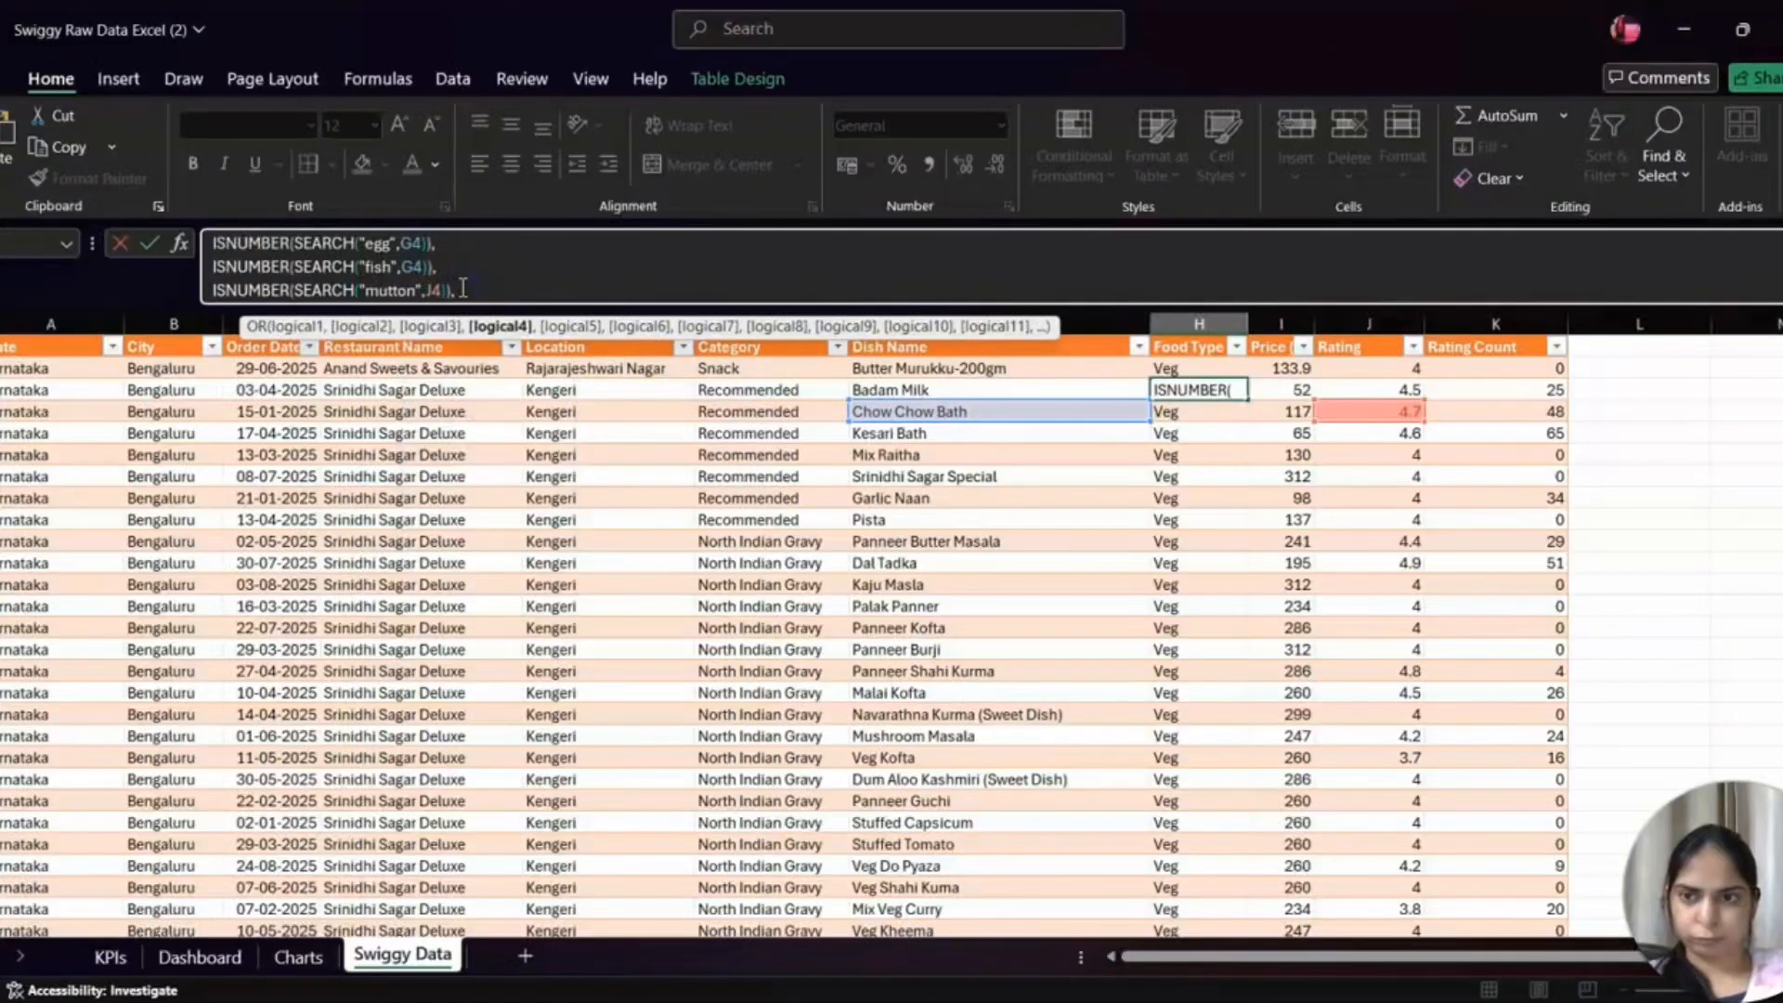
{"action": "key", "text": "Right"}
{"action": "key", "text": "Right"}
{"action": "key", "text": "Right"}
{"action": "key", "text": "Right"}
{"action": "key", "text": "Right"}
{"action": "key", "text": "Right"}
{"action": "key", "text": "Right"}
{"action": "key", "text": "Right"}
{"action": "key", "text": "Right"}
{"action": "key", "text": "Right"}
{"action": "key", "text": "Right"}
{"action": "key", "text": "Right"}
{"action": "key", "text": "Right"}
{"action": "key", "text": "Right"}
{"action": "key", "text": "Right"}
{"action": "key", "text": "Right"}
{"action": "key", "text": "Right"}
{"action": "key", "text": "Right"}
{"action": "key", "text": "Right"}
{"action": "key", "text": "Right"}
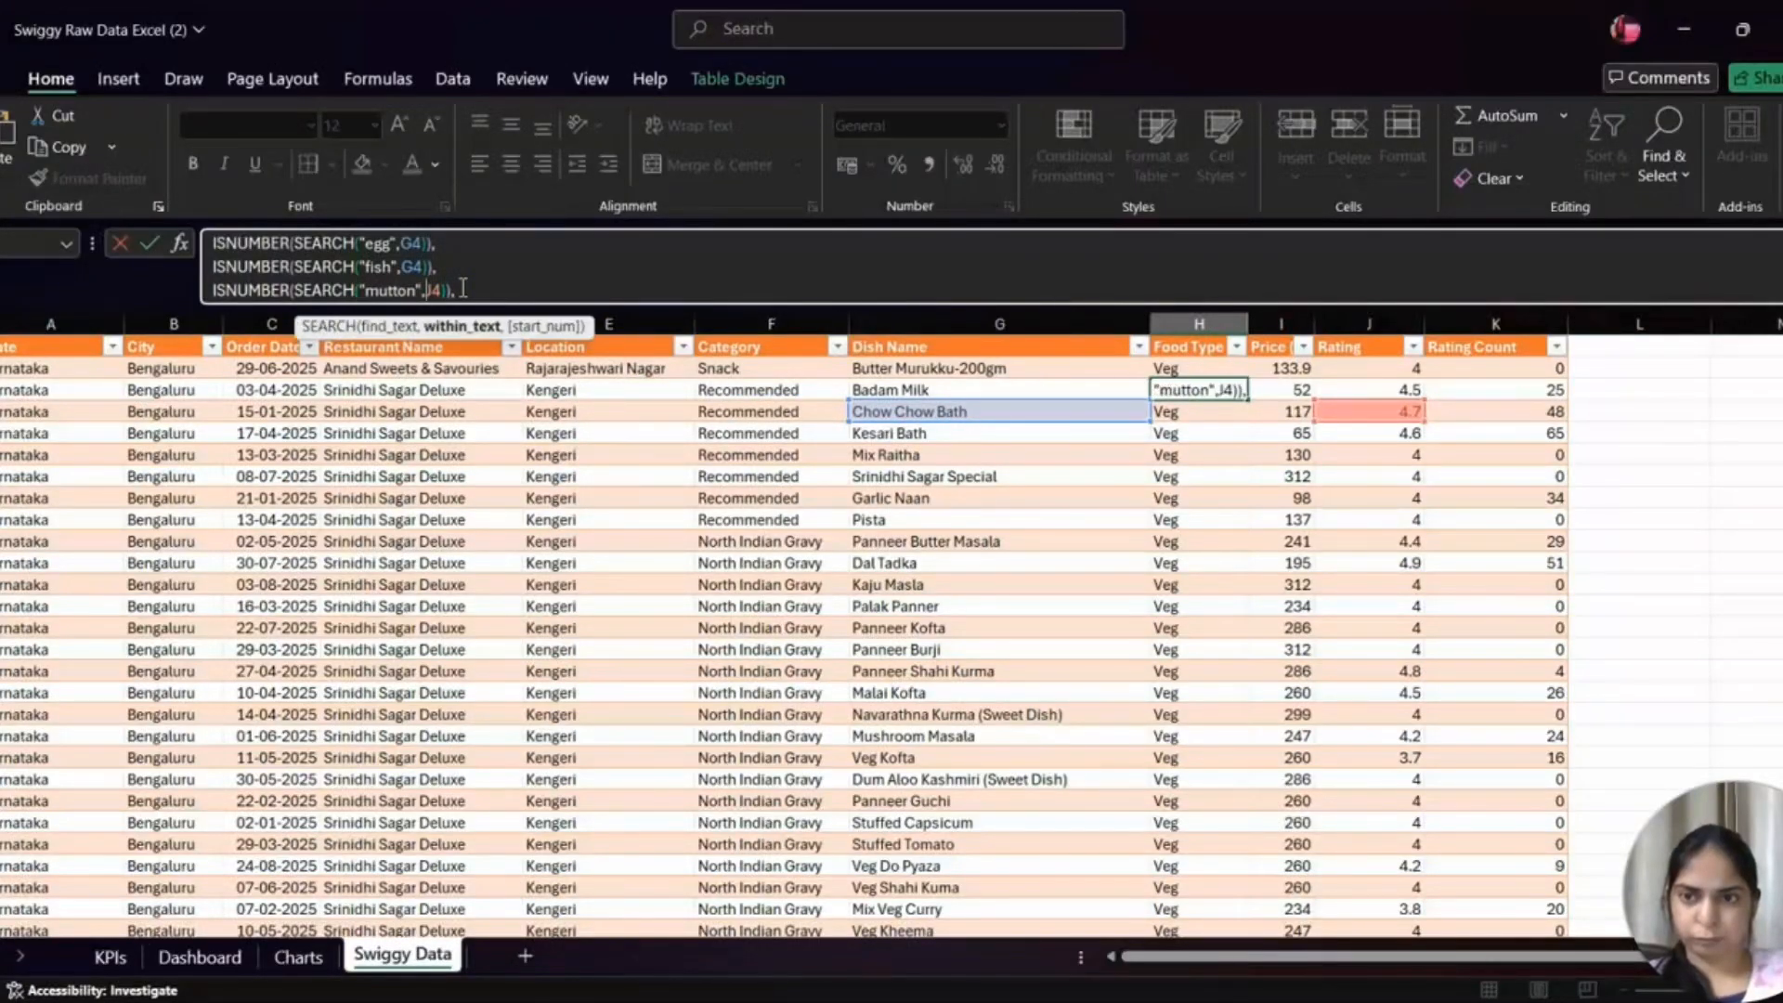
{"action": "key", "text": "BackSpace"}
{"action": "type", "text": "G"}
- Replace the cell reference in the formula's "prawn" and "biryani" searches with G4
{"action": "key", "text": "Right"}
{"action": "key", "text": "Right"}
{"action": "key", "text": "Right"}
{"action": "key", "text": "Right"}
{"action": "key", "text": "Right"}
{"action": "key", "text": "Right"}
{"action": "key", "text": "Right"}
{"action": "key", "text": "Right"}
{"action": "key", "text": "Right"}
{"action": "key", "text": "Right"}
{"action": "key", "text": "Right"}
{"action": "key", "text": "Right"}
{"action": "key", "text": "Right"}
{"action": "key", "text": "Right"}
{"action": "key", "text": "Right"}
{"action": "key", "text": "Right"}
{"action": "key", "text": "Right"}
{"action": "key", "text": "Right"}
{"action": "key", "text": "Right"}
{"action": "key", "text": "Right"}
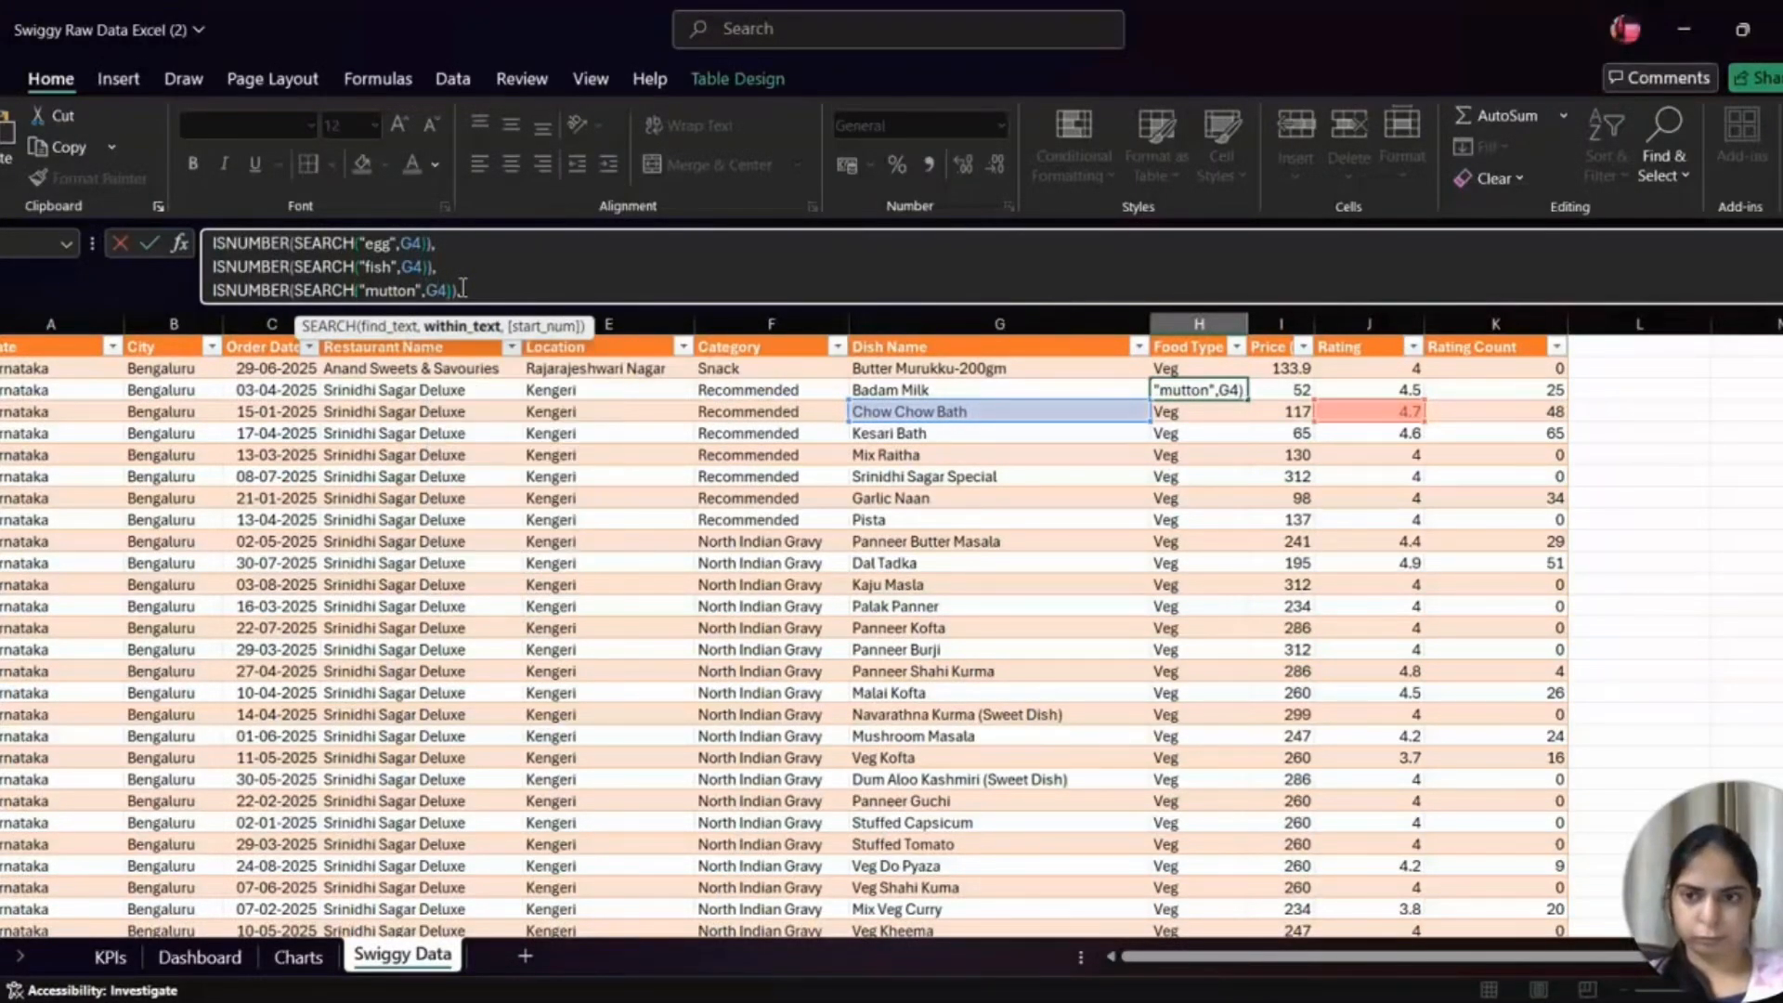
{"action": "key", "text": "Left"}
{"action": "key", "text": "Left"}
{"action": "key", "text": "Left"}
{"action": "key", "text": "Left"}
{"action": "key", "text": "Left"}
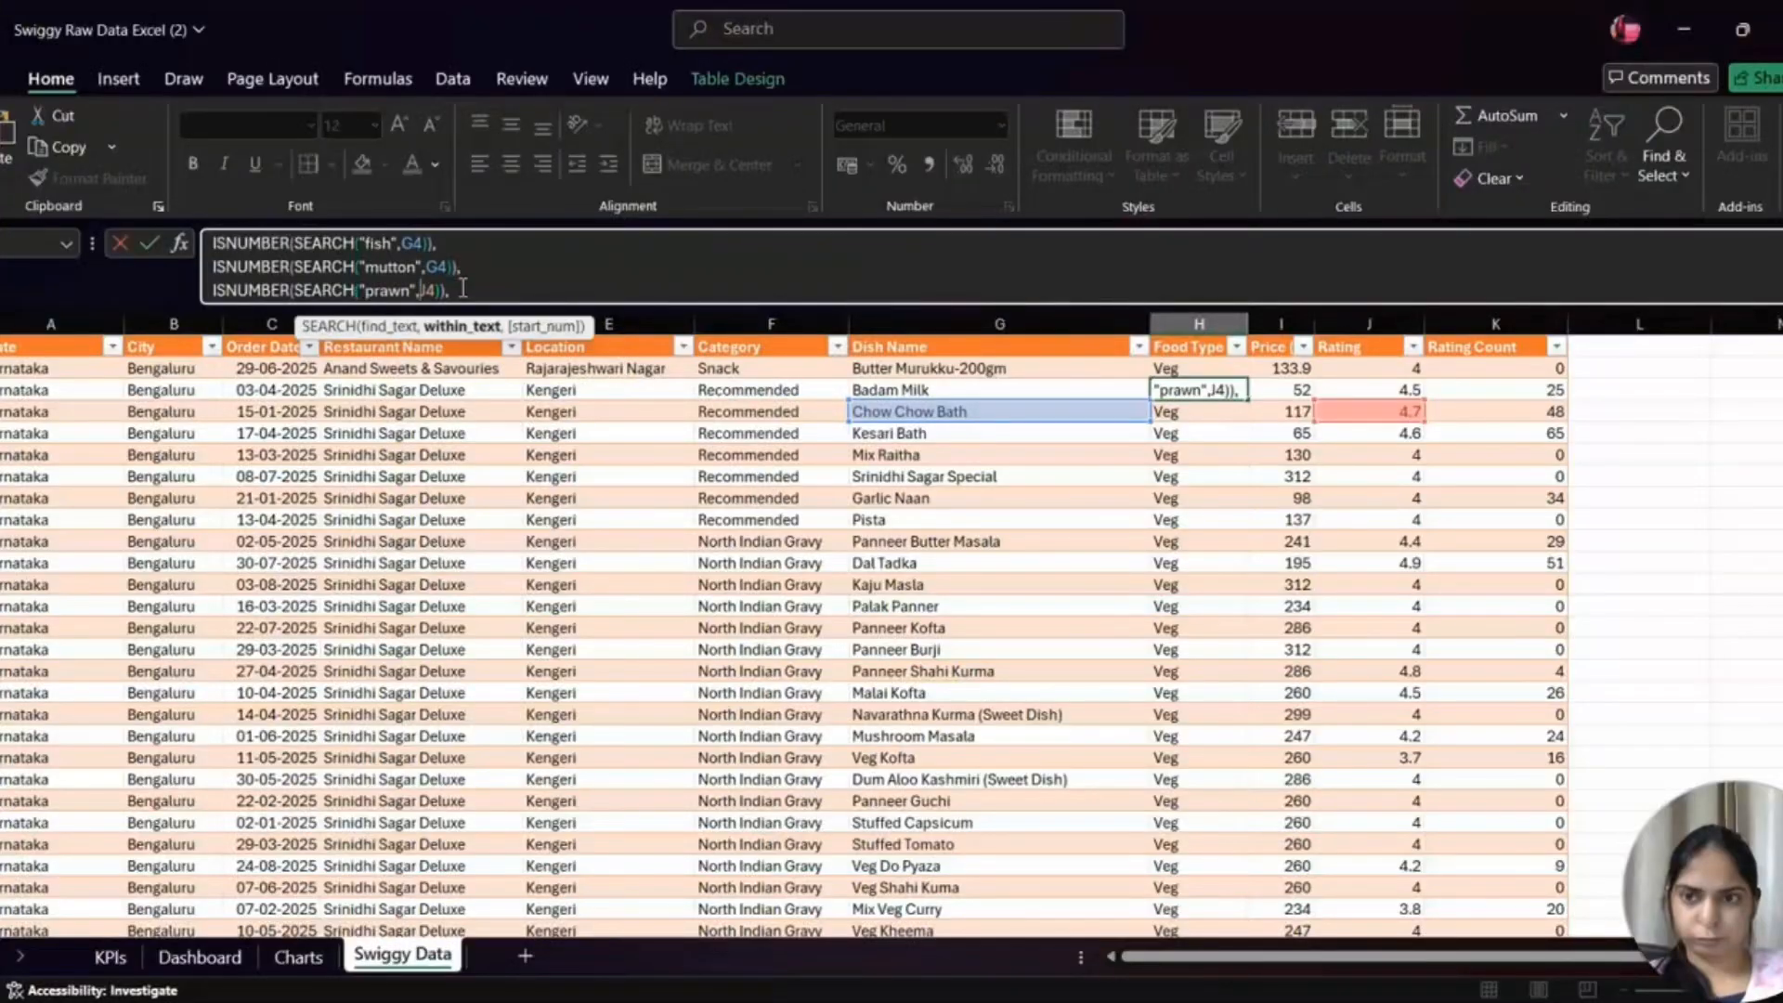
{"action": "type", "text": "G"}
{"action": "key", "text": "Right"}
{"action": "key", "text": "Right"}
{"action": "key", "text": "Right"}
{"action": "key", "text": "Right"}
{"action": "key", "text": "Right"}
{"action": "key", "text": "Right"}
{"action": "key", "text": "Right"}
{"action": "key", "text": "Right"}
{"action": "key", "text": "Right"}
{"action": "key", "text": "Right"}
{"action": "key", "text": "Right"}
{"action": "key", "text": "Right"}
{"action": "key", "text": "Right"}
{"action": "key", "text": "Right"}
{"action": "key", "text": "Right"}
{"action": "key", "text": "Right"}
{"action": "key", "text": "Right"}
{"action": "key", "text": "Right"}
{"action": "key", "text": "Right"}
{"action": "key", "text": "Right"}
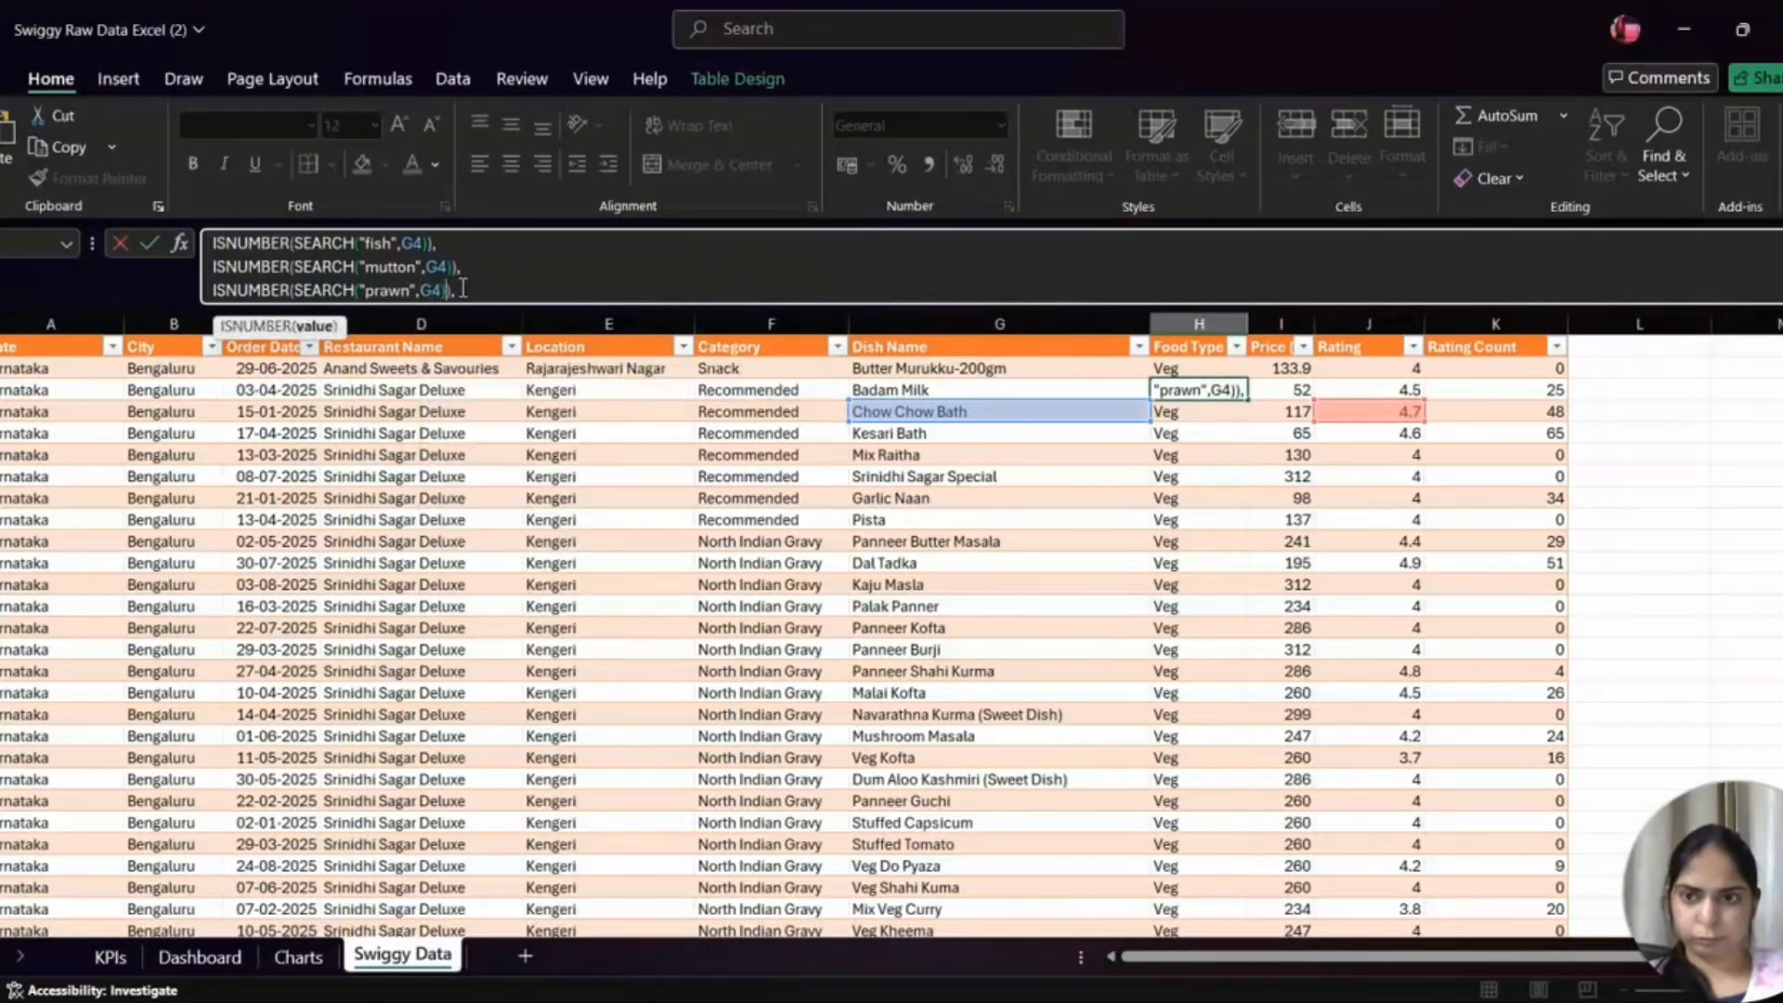
{"action": "key", "text": "Left"}
{"action": "key", "text": "Left"}
{"action": "key", "text": "Left"}
{"action": "key", "text": "Left"}
{"action": "key", "text": "Left"}
{"action": "key", "text": "Delete"}
{"action": "type", "text": "G"}
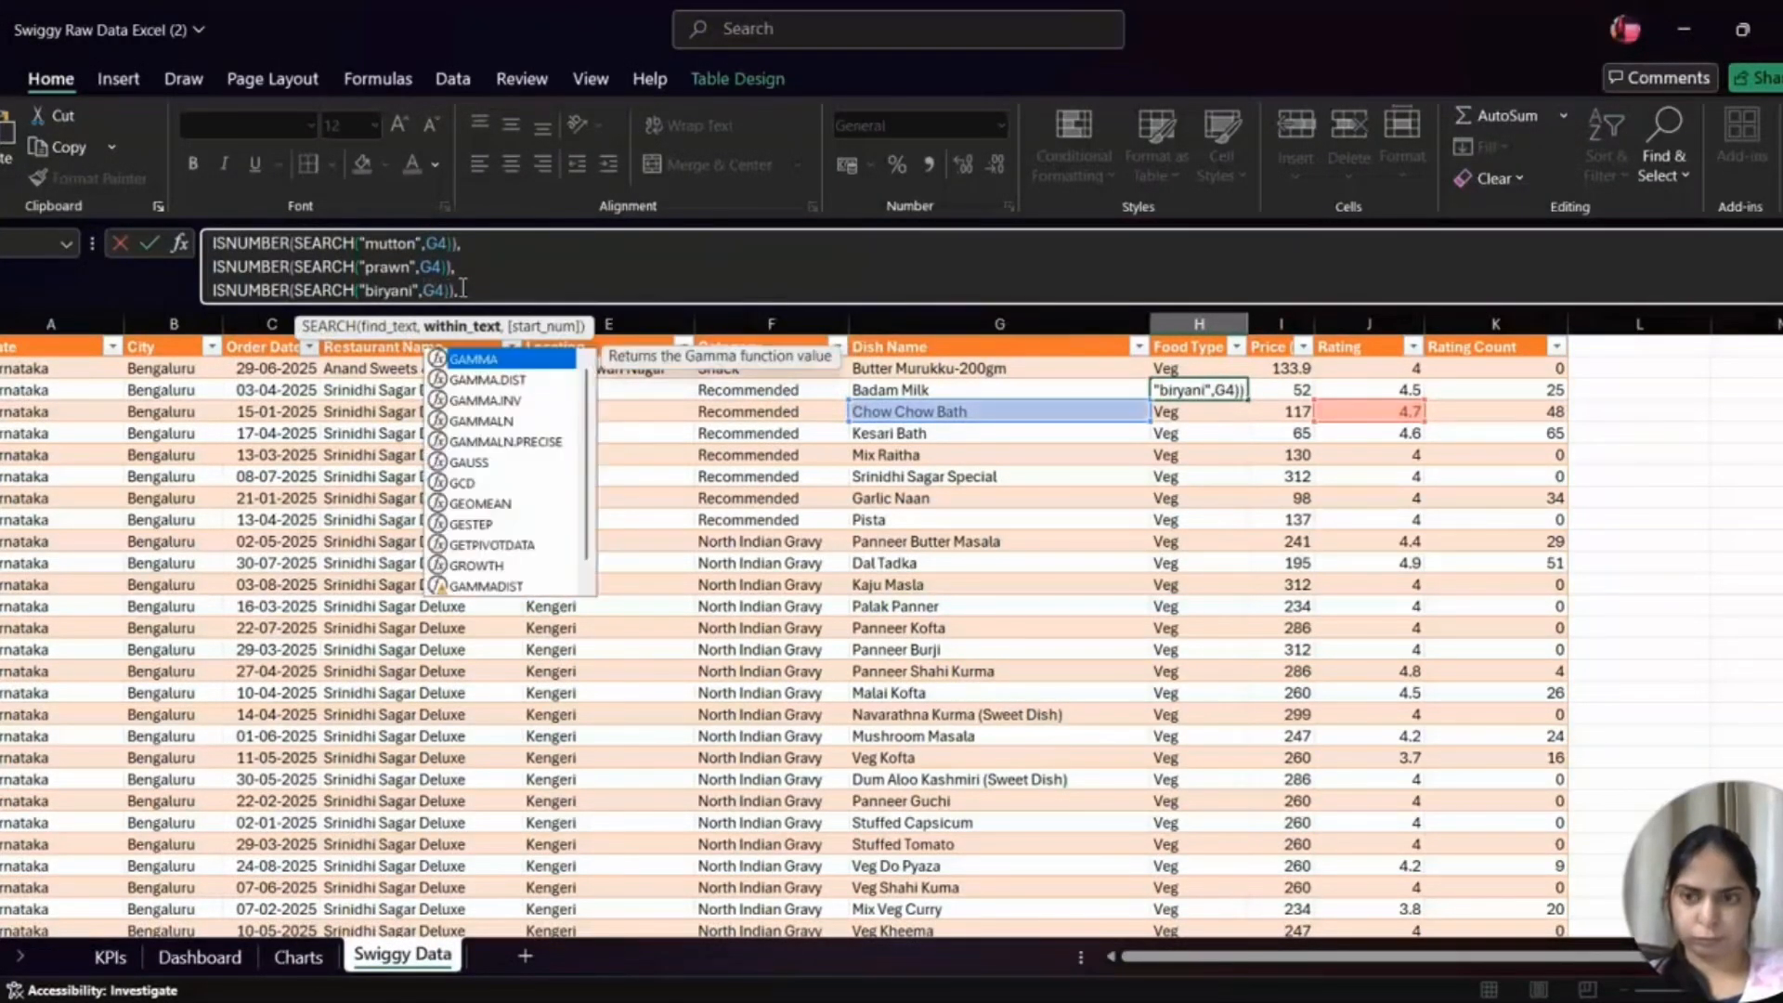
- Set the cell reference in the formula's "kabab" and "kebab" searches to G4
{"action": "key", "text": "Right"}
{"action": "key", "text": "Right"}
{"action": "key", "text": "Right"}
{"action": "key", "text": "Right"}
{"action": "key", "text": "Right"}
{"action": "key", "text": "Right"}
{"action": "key", "text": "Right"}
{"action": "key", "text": "Right"}
{"action": "key", "text": "Right"}
{"action": "key", "text": "Right"}
{"action": "key", "text": "Right"}
{"action": "key", "text": "Right"}
{"action": "key", "text": "Right"}
{"action": "key", "text": "Right"}
{"action": "key", "text": "Right"}
{"action": "key", "text": "Right"}
{"action": "key", "text": "Right"}
{"action": "key", "text": "Right"}
{"action": "key", "text": "Right"}
{"action": "key", "text": "Right"}
{"action": "key", "text": "Left"}
{"action": "key", "text": "Left"}
{"action": "key", "text": "Left"}
{"action": "key", "text": "Left"}
{"action": "key", "text": "Left"}
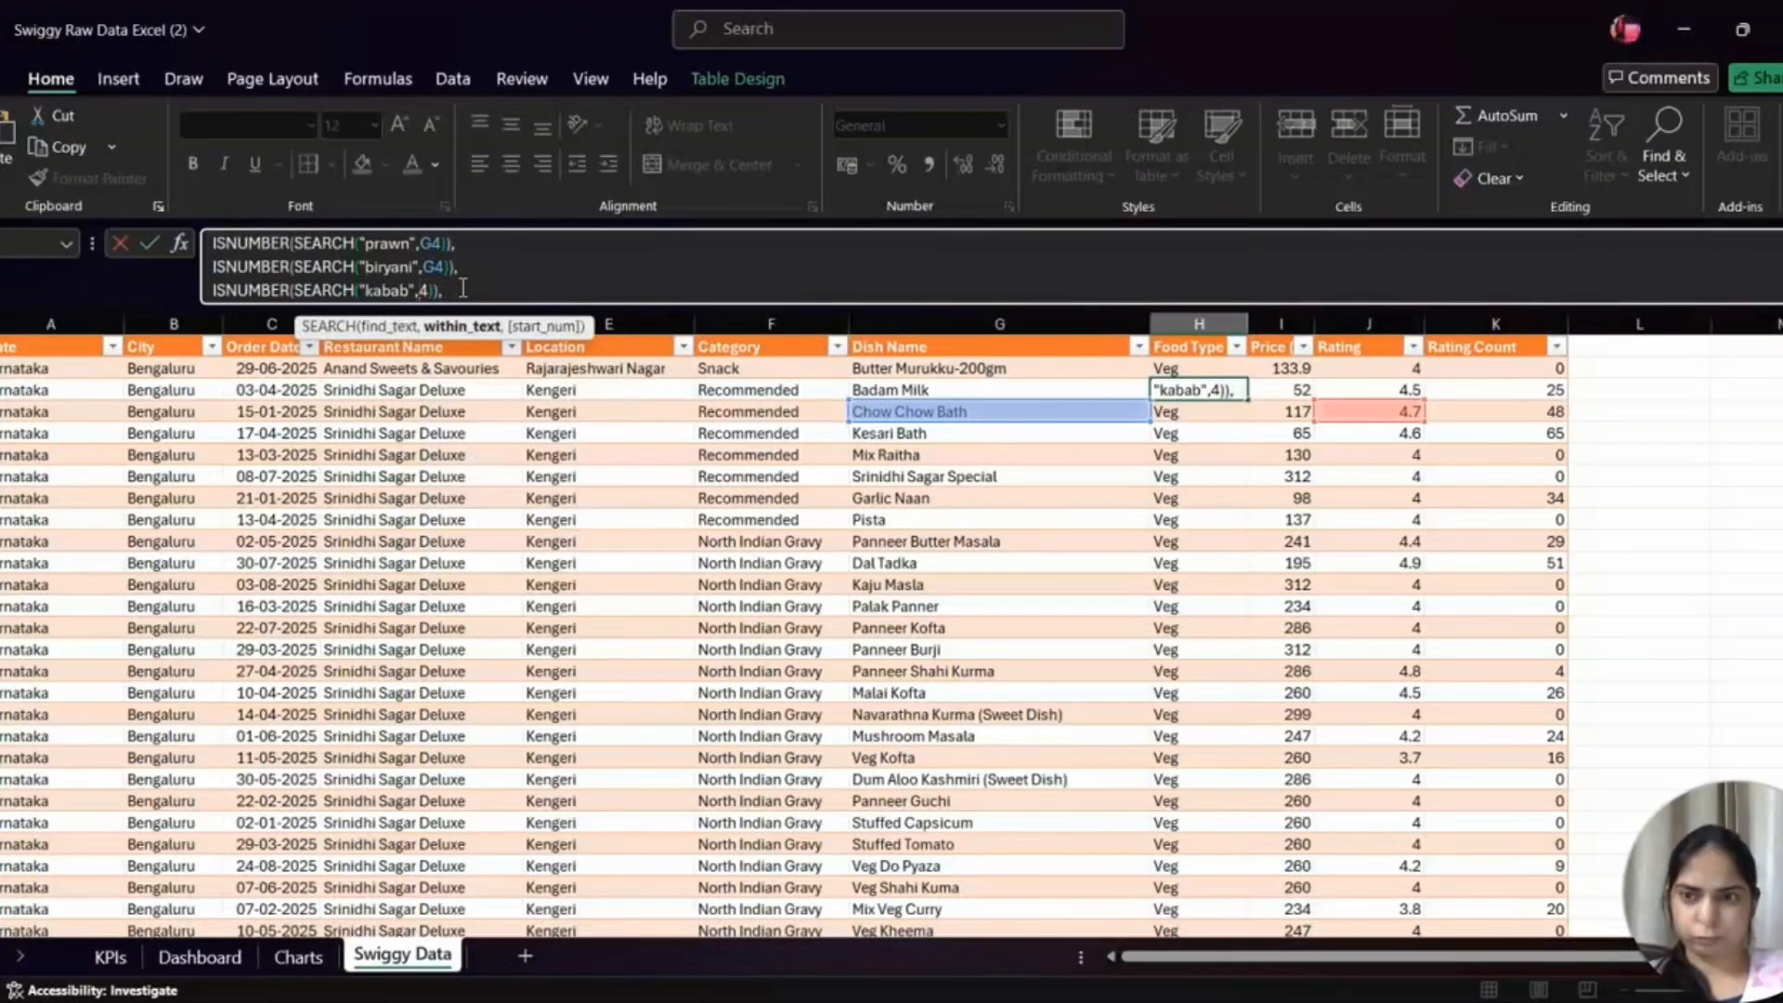
{"action": "type", "text": "G"}
{"action": "key", "text": "Right"}
{"action": "key", "text": "Right"}
{"action": "key", "text": "Right"}
{"action": "key", "text": "Right"}
{"action": "key", "text": "Right"}
{"action": "key", "text": "Right"}
{"action": "key", "text": "Right"}
{"action": "key", "text": "Right"}
{"action": "key", "text": "Right"}
{"action": "key", "text": "Right"}
{"action": "key", "text": "Right"}
{"action": "key", "text": "Right"}
{"action": "key", "text": "Right"}
{"action": "key", "text": "Right"}
{"action": "key", "text": "Right"}
{"action": "key", "text": "Right"}
{"action": "key", "text": "Right"}
{"action": "key", "text": "Right"}
{"action": "key", "text": "Right"}
{"action": "key", "text": "Right"}
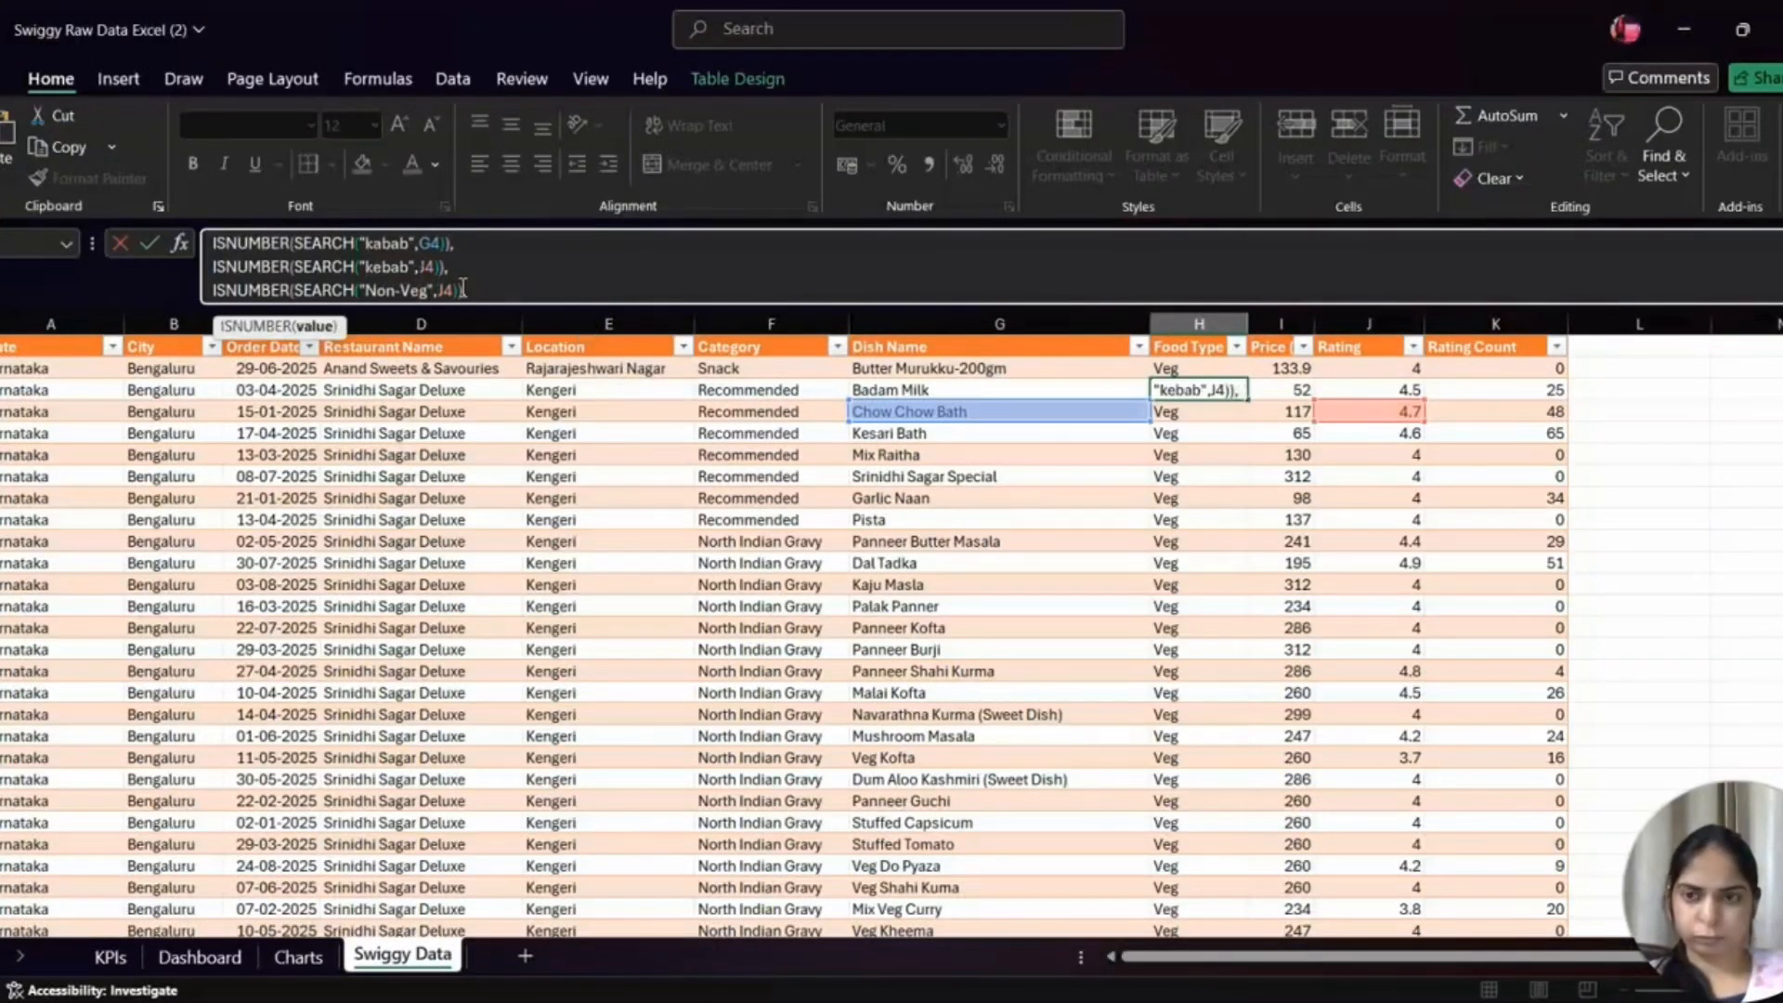
{"action": "key", "text": "Left"}
{"action": "key", "text": "Up"}
{"action": "type", "text": "G"}
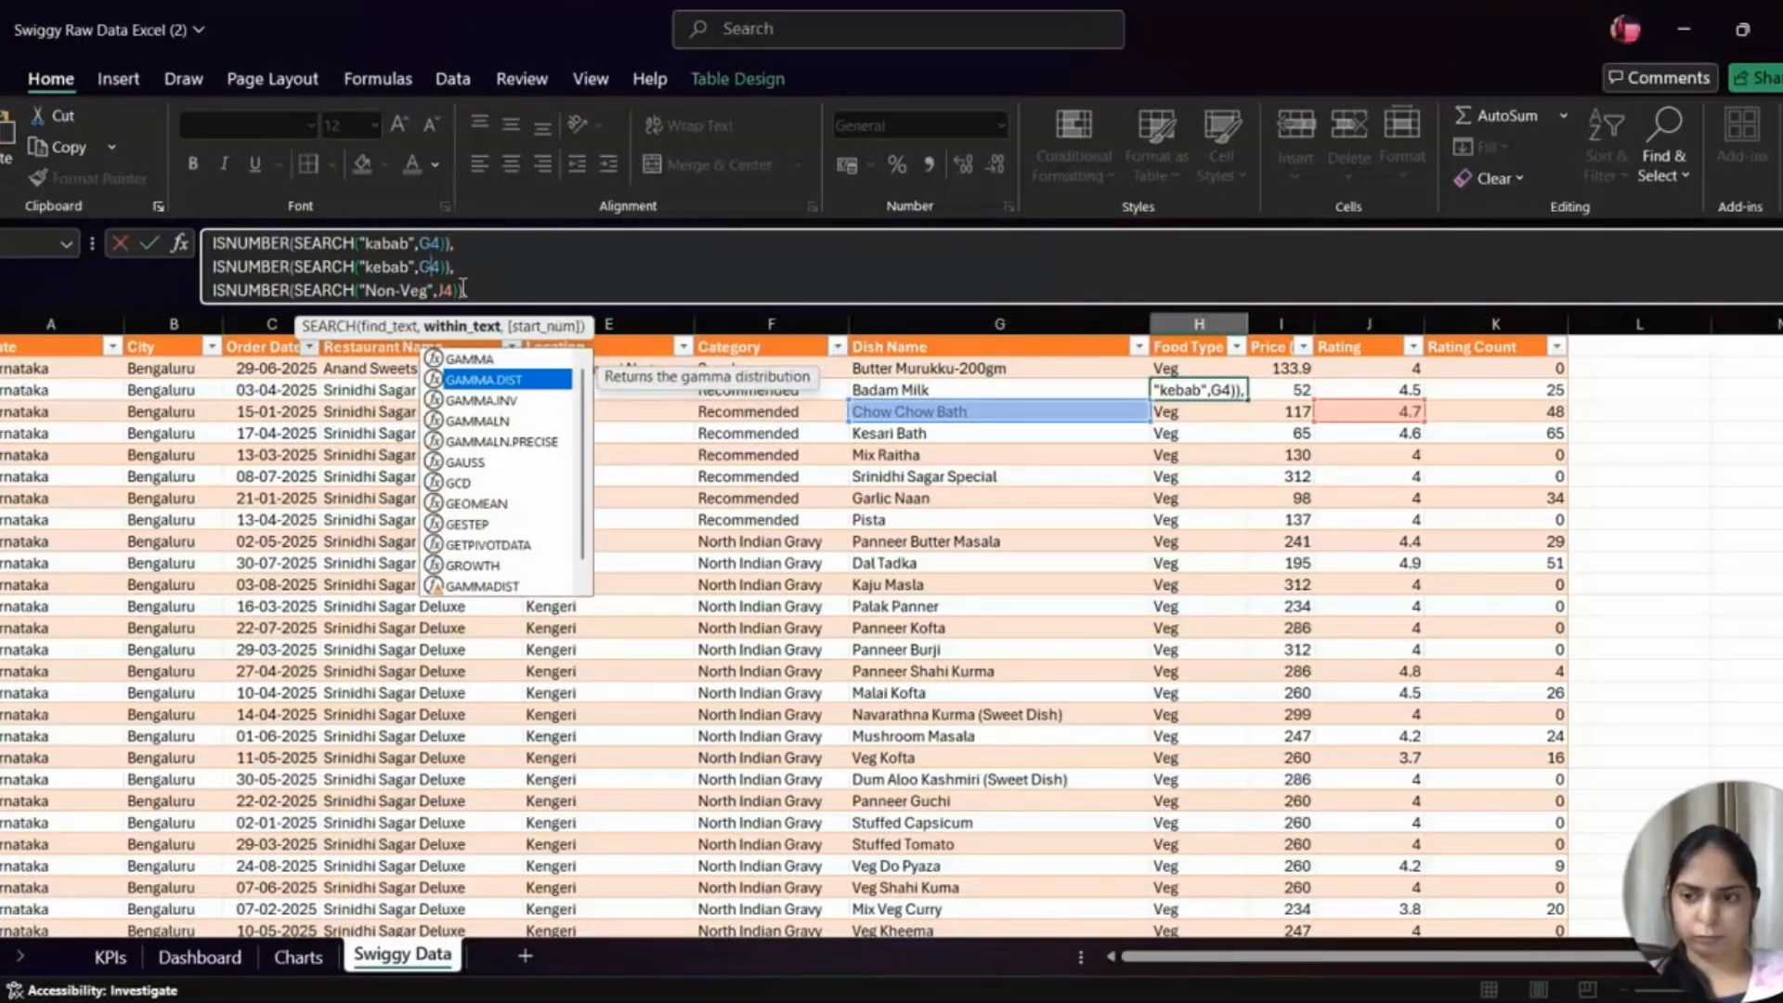
- Commit the edited Food Type formula and review the Veg and Non-Veg classifications against the dish names down the column
{"action": "key", "text": "Escape"}
{"action": "key", "text": "Return"}
{"action": "scroll", "coordinate": [655, 756], "scroll_direction": "down", "scroll_amount": 10}
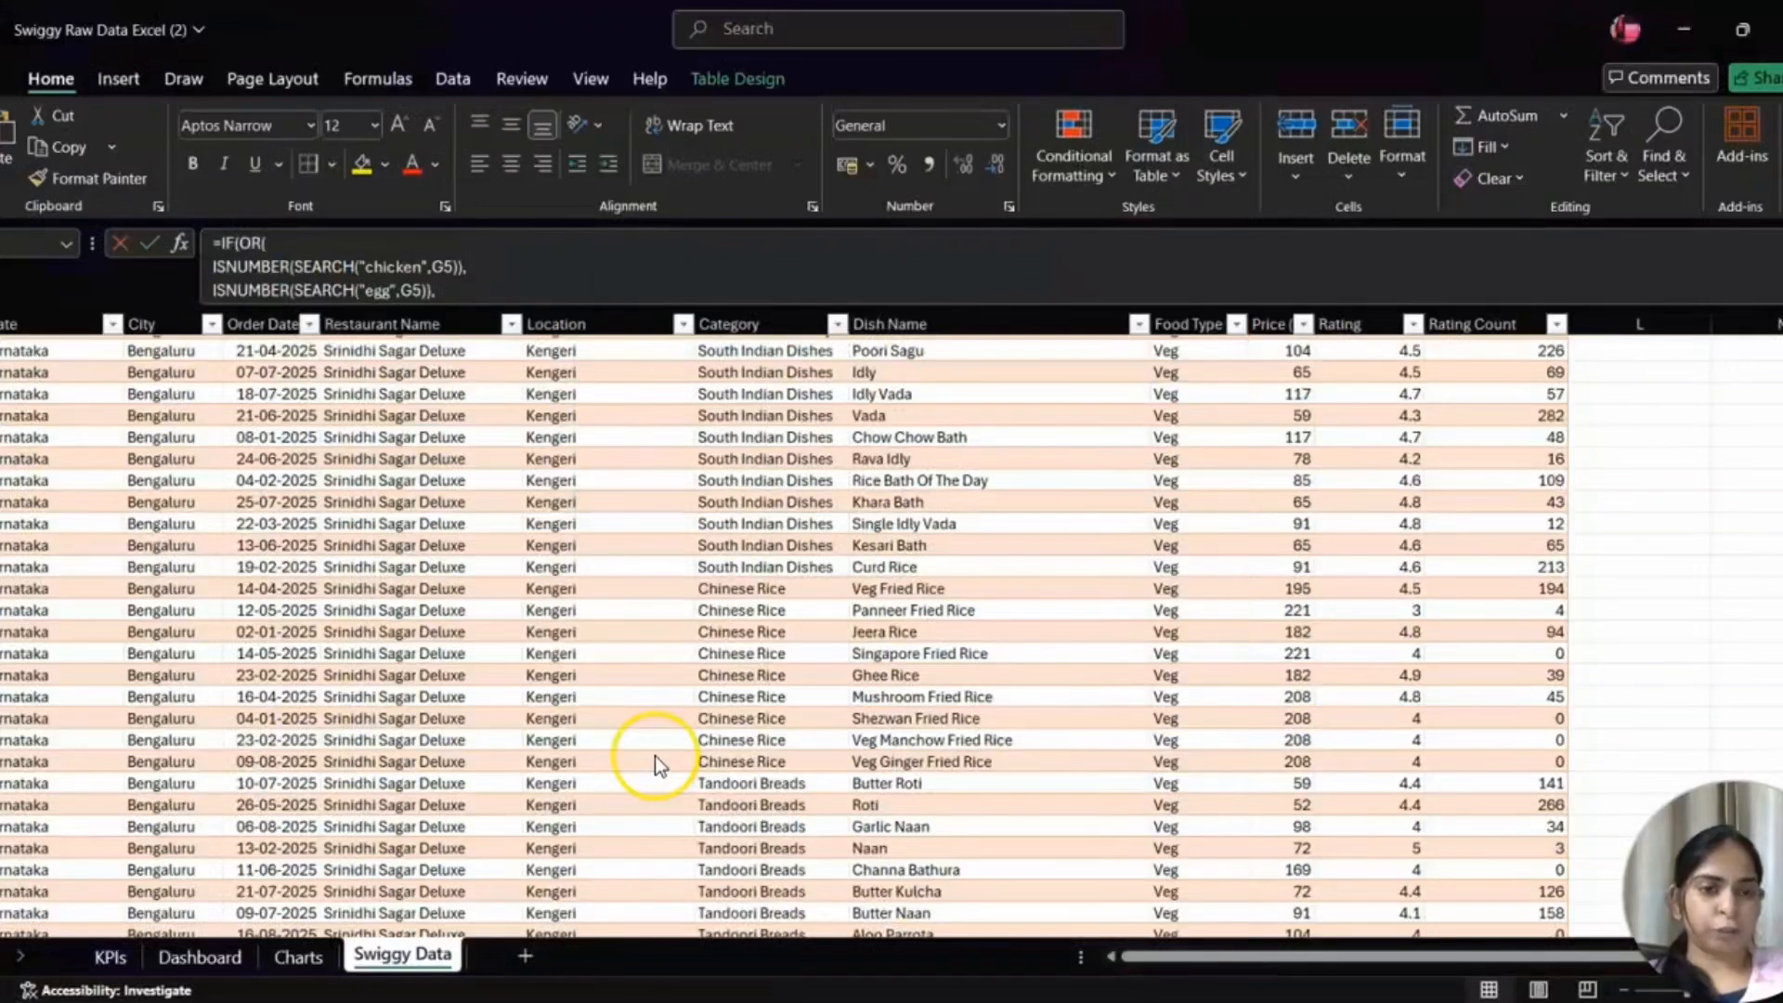
{"action": "scroll", "coordinate": [1310, 493], "scroll_direction": "down", "scroll_amount": 20}
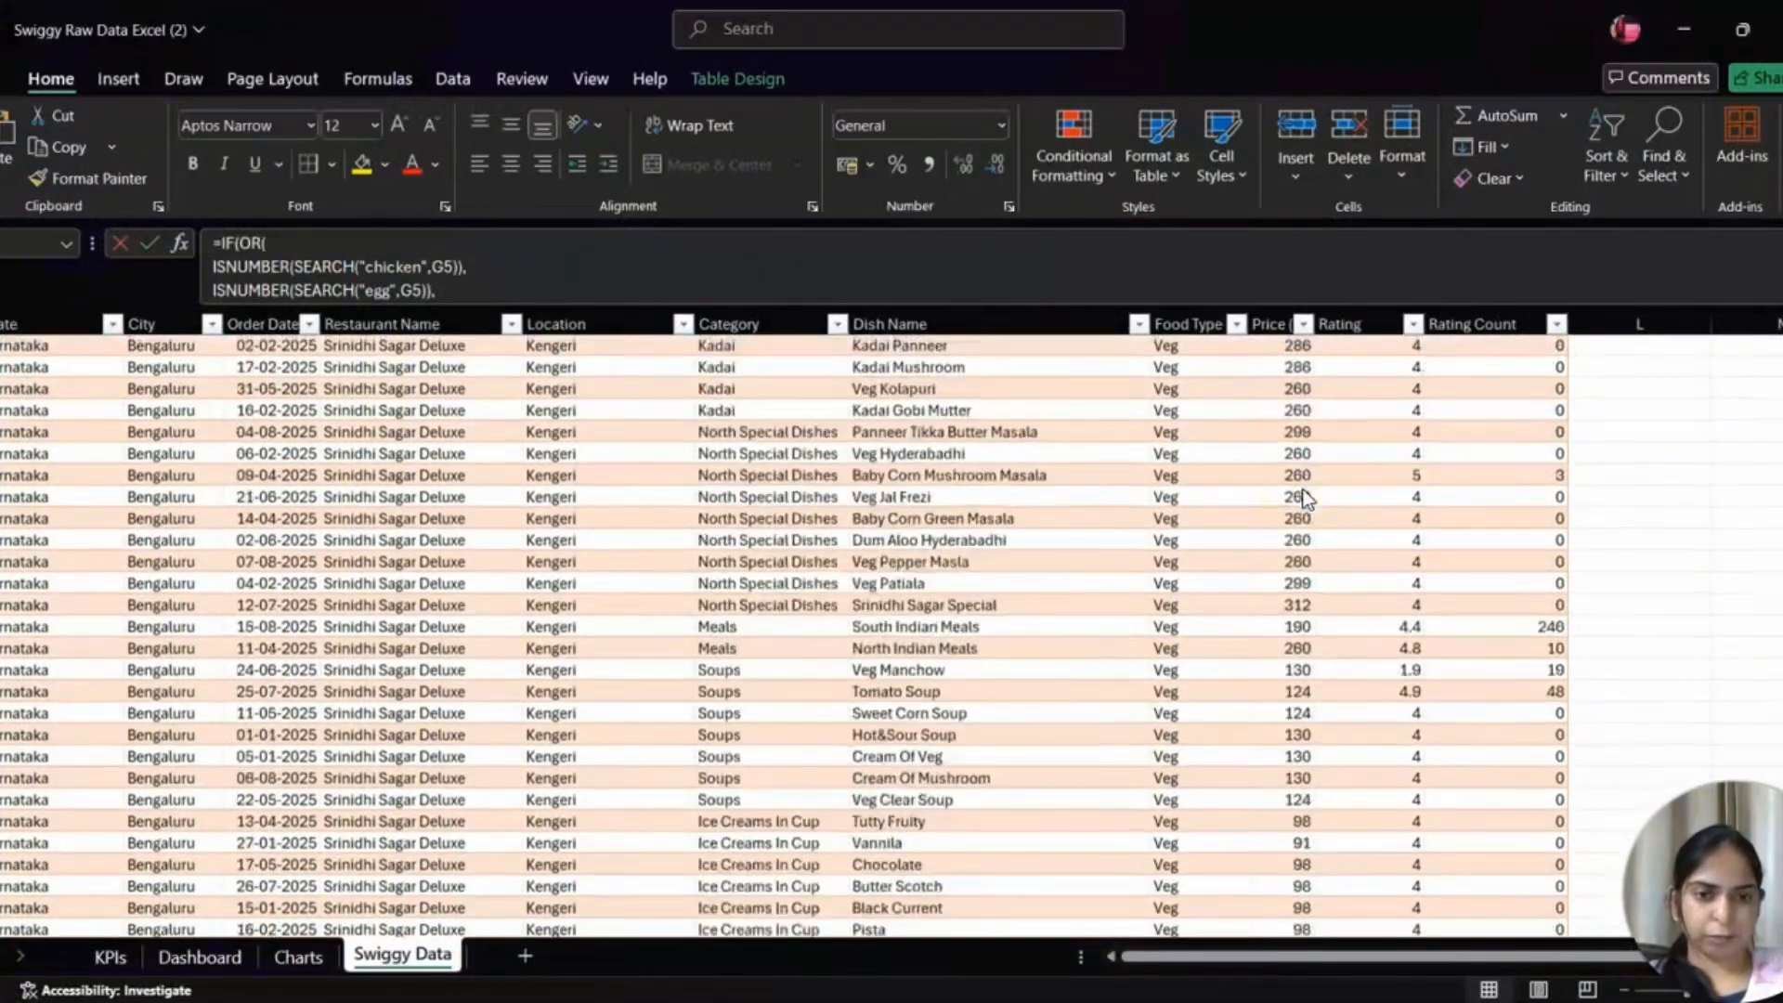
{"action": "scroll", "coordinate": [1305, 498], "scroll_direction": "down", "scroll_amount": 15}
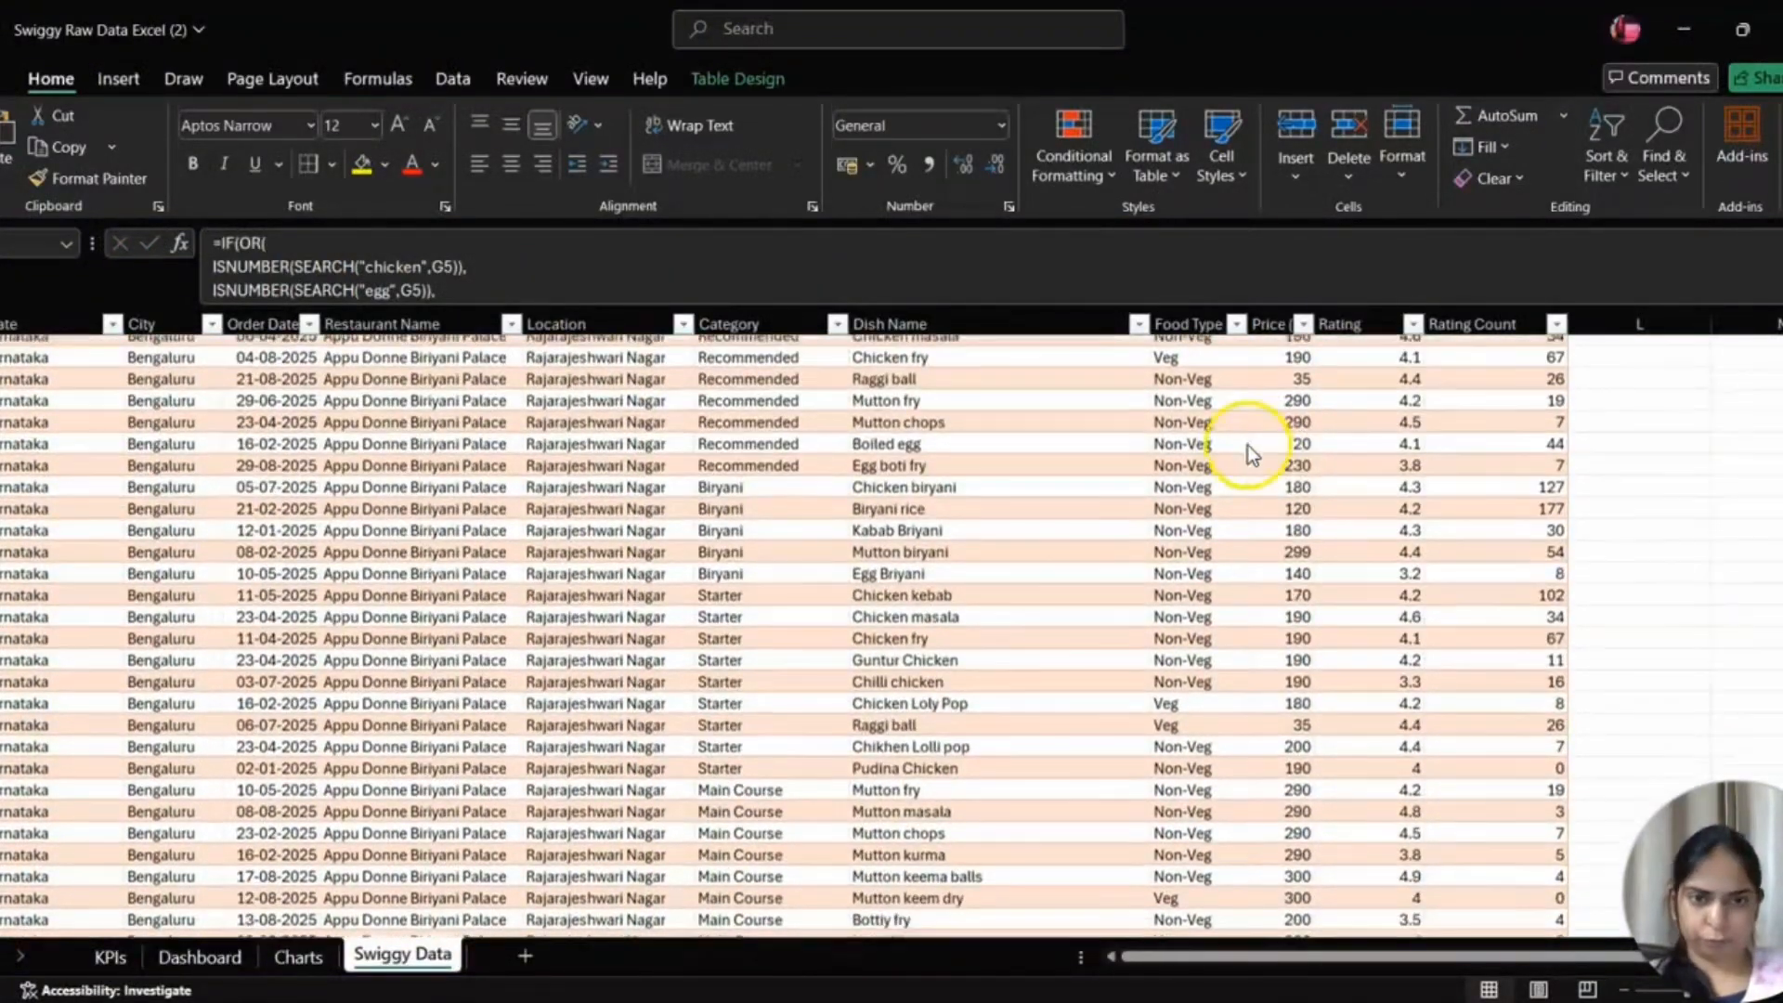
{"action": "scroll", "coordinate": [1166, 625], "scroll_direction": "up", "scroll_amount": 15}
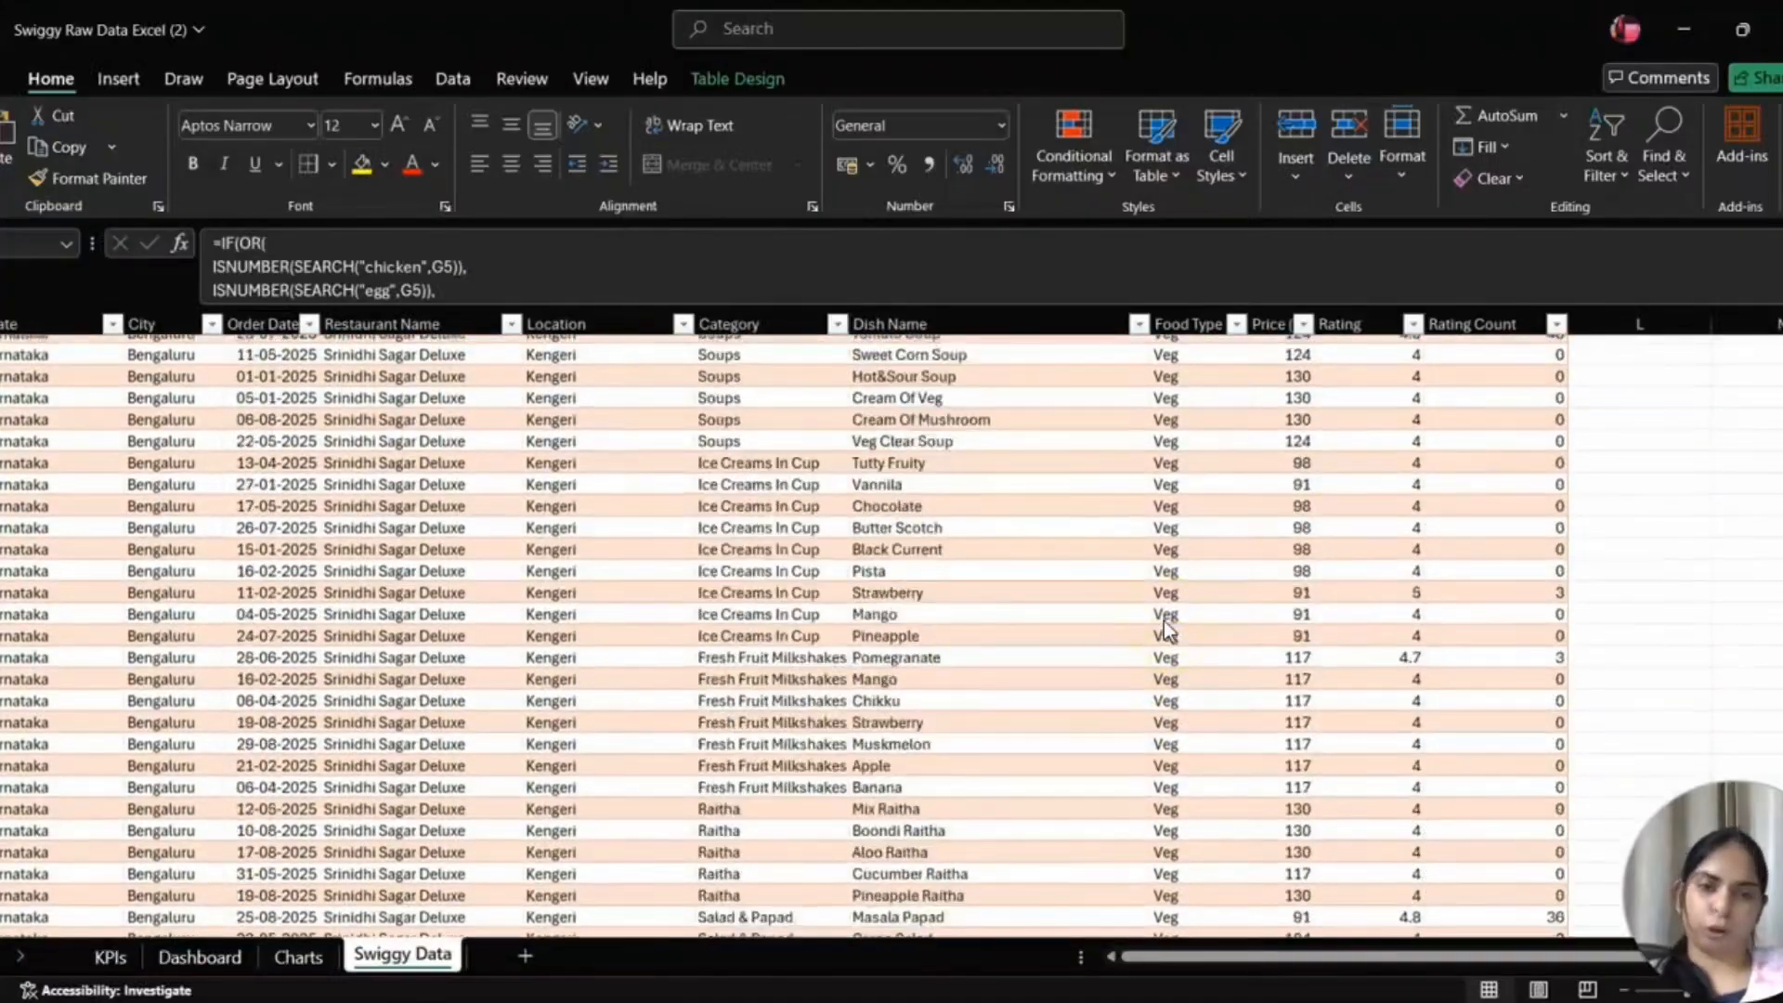
{"action": "scroll", "coordinate": [1165, 625], "scroll_direction": "up", "scroll_amount": 15}
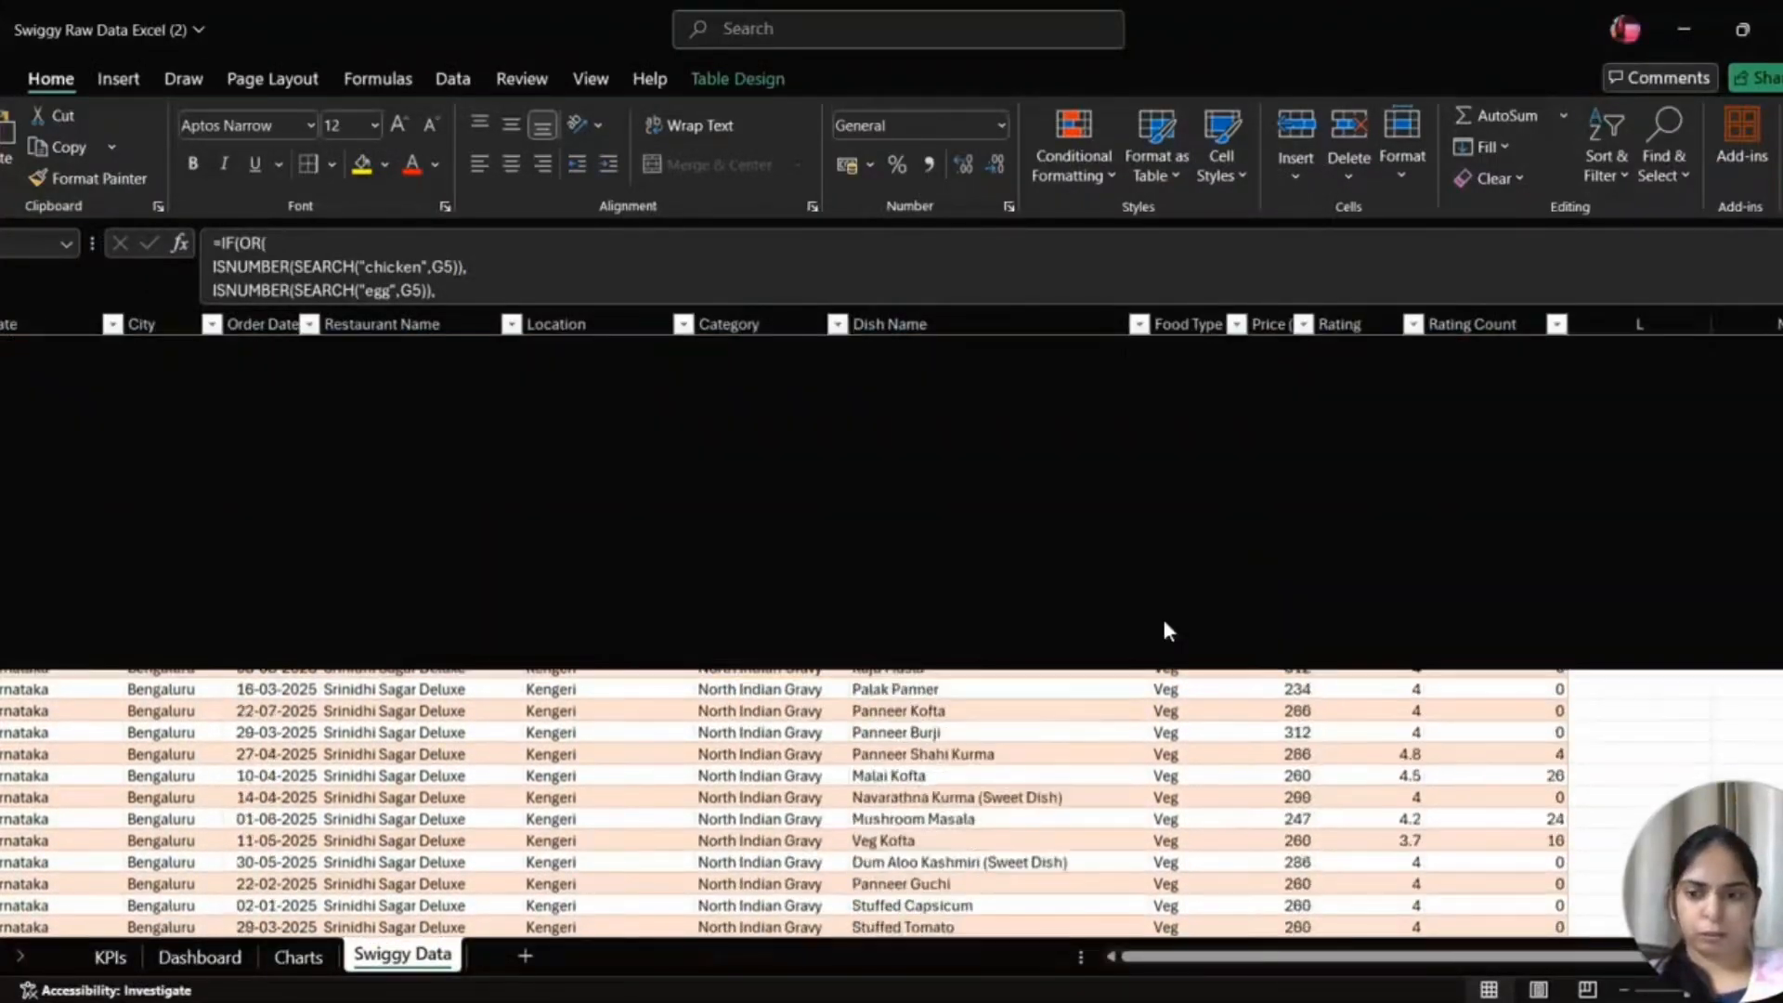
- Refresh the PivotTable on the Charts sheet so its field list includes the new Food Type column
{"action": "left_click", "coordinate": [180, 960]}
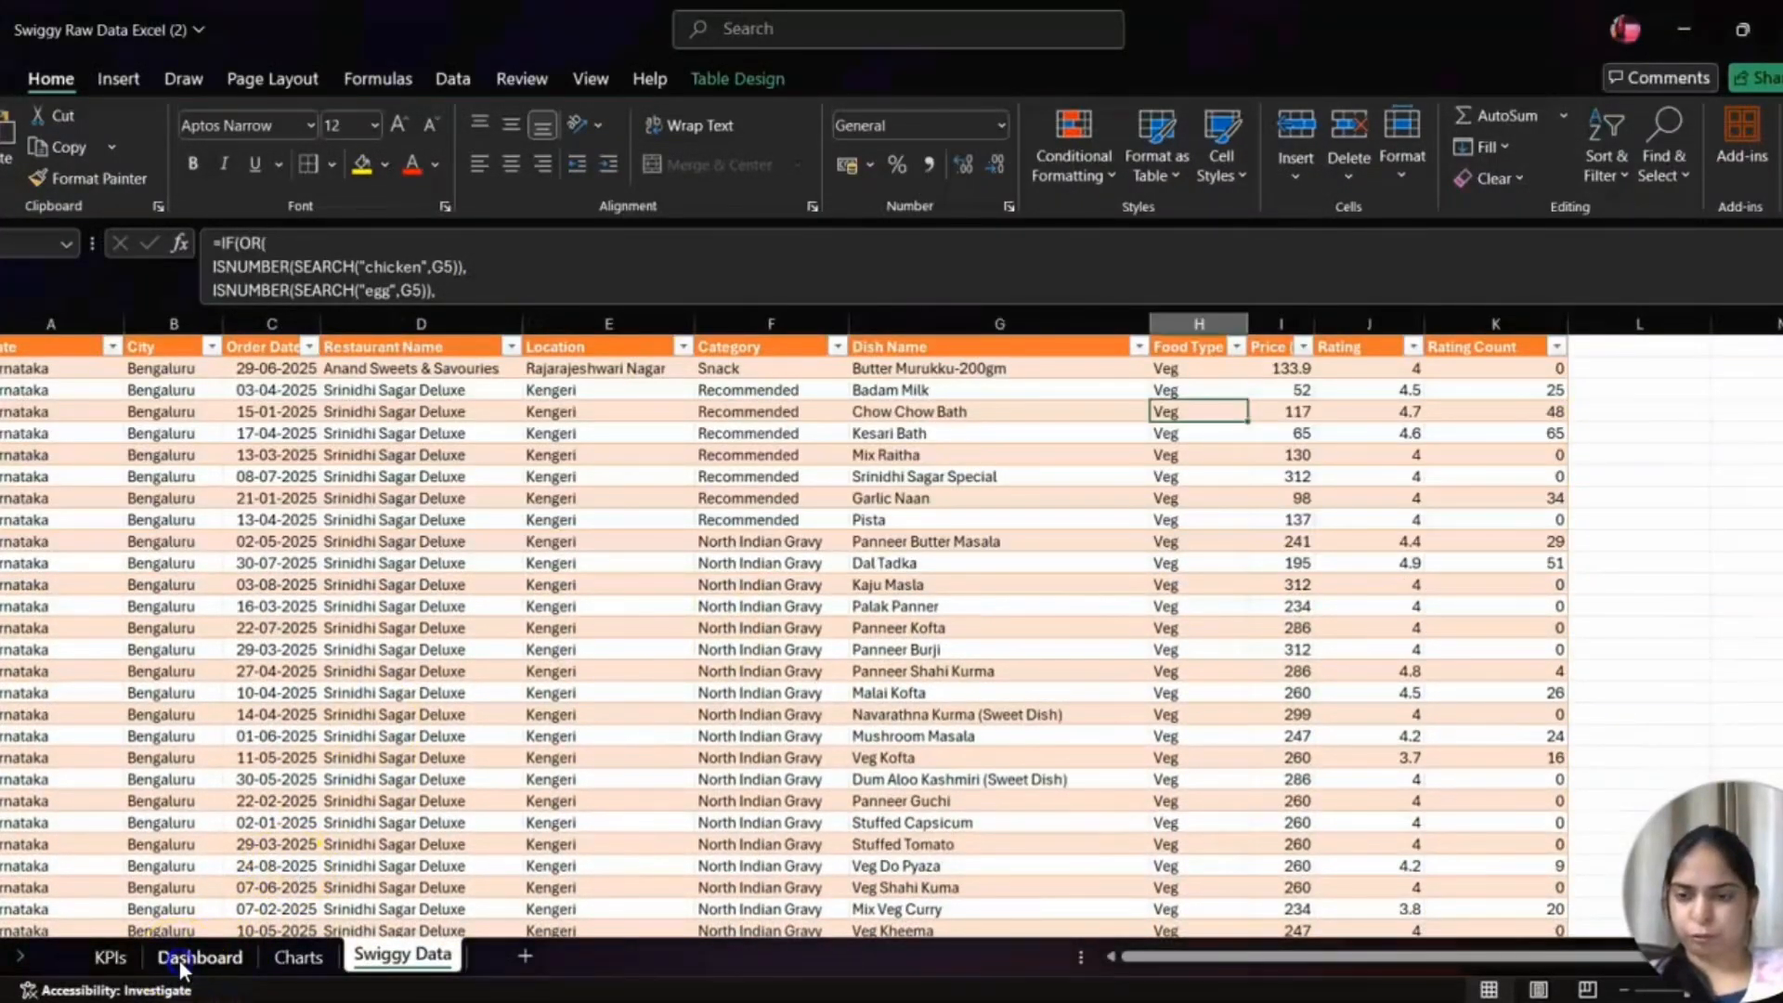
{"action": "left_click", "coordinate": [298, 952]}
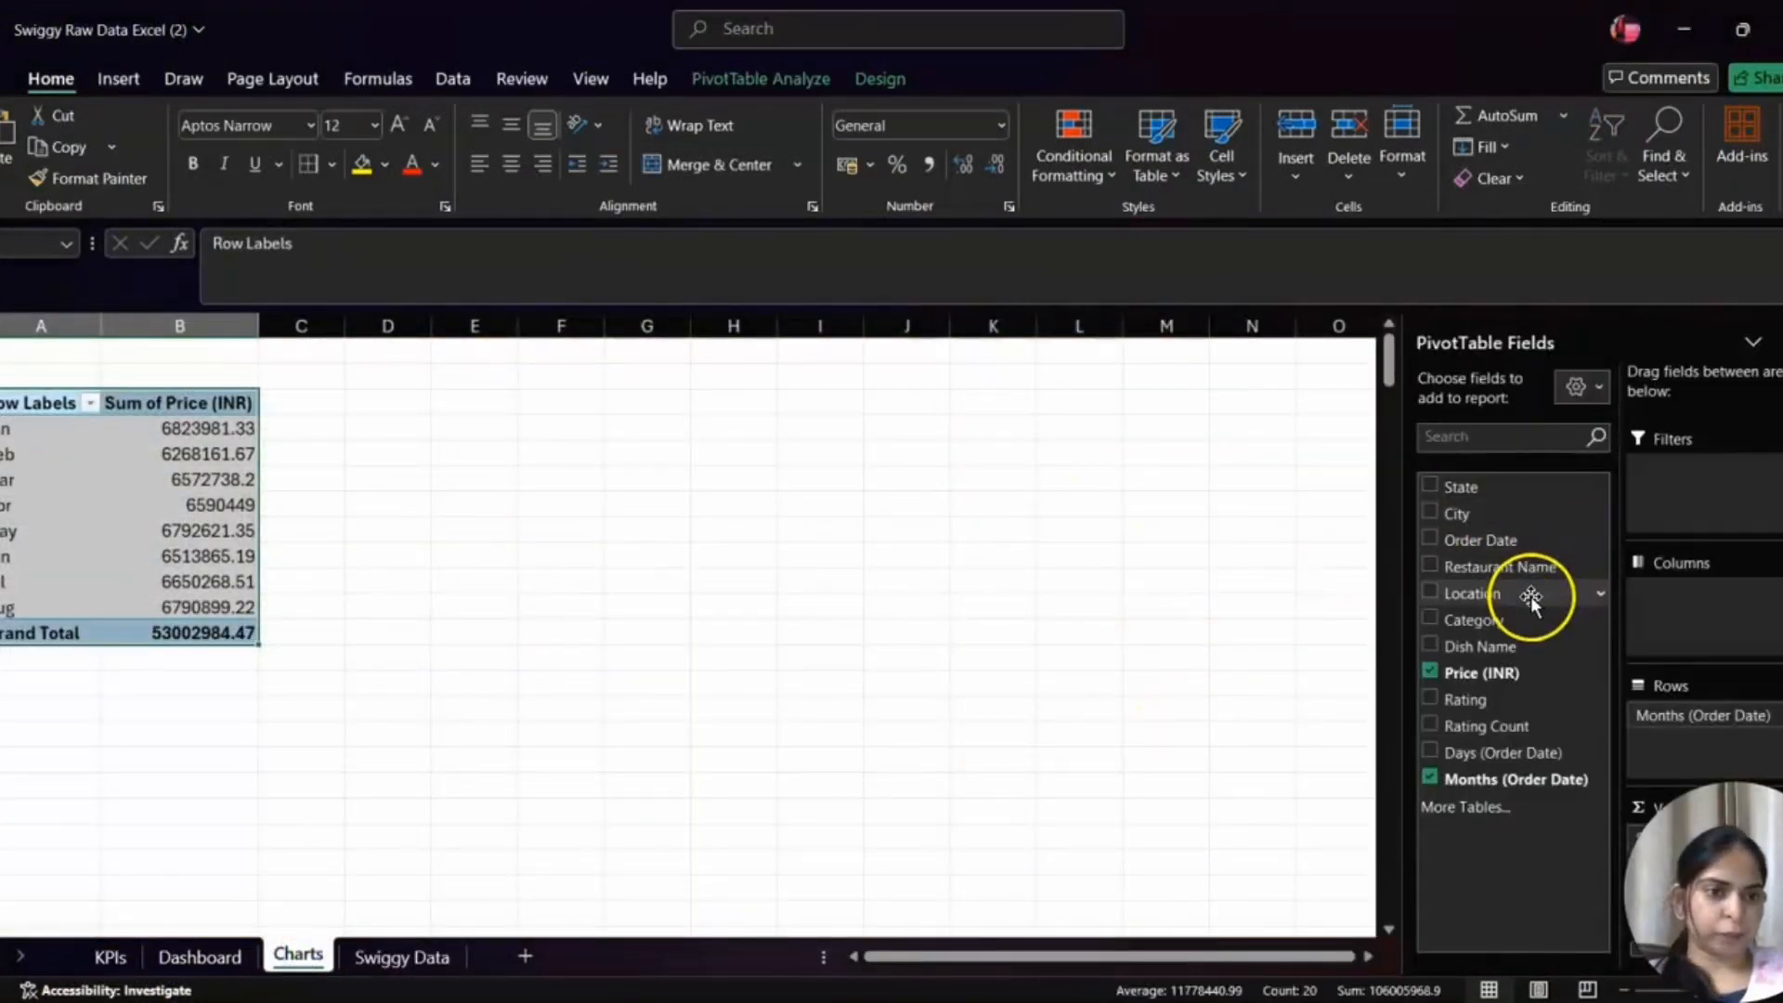
{"action": "left_click", "coordinate": [1530, 600]}
{"action": "left_click", "coordinate": [1468, 730]}
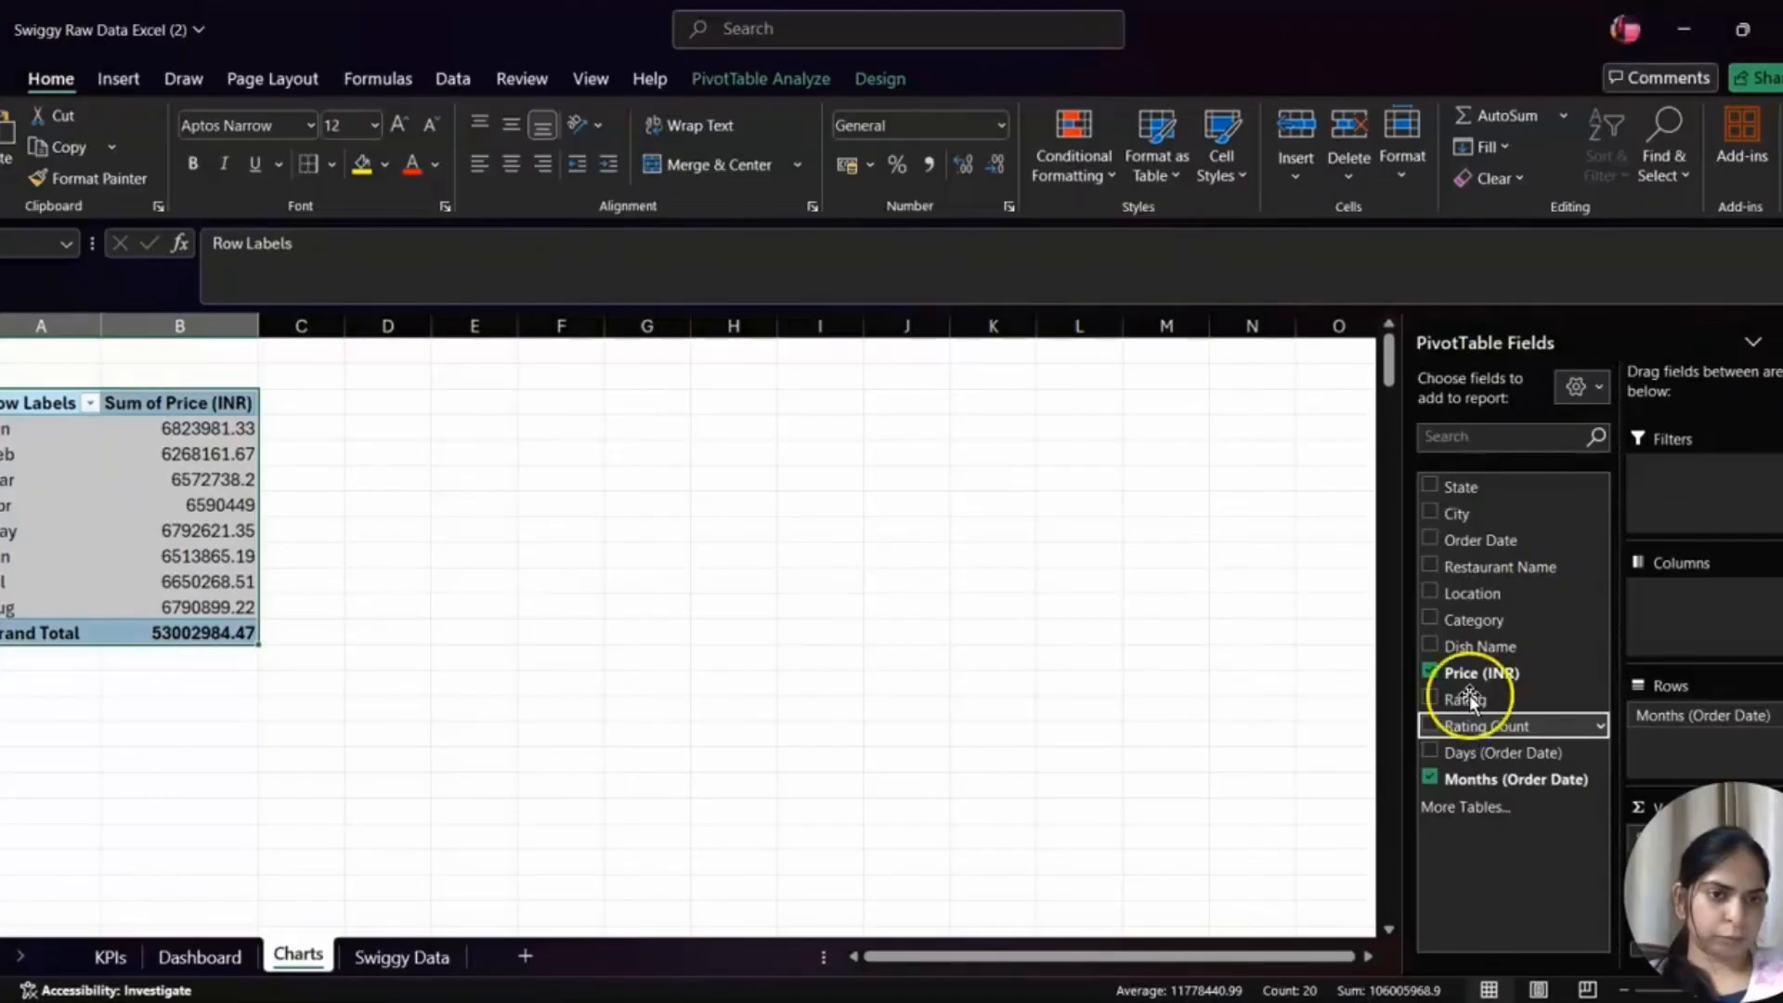
{"action": "left_click", "coordinate": [1583, 386]}
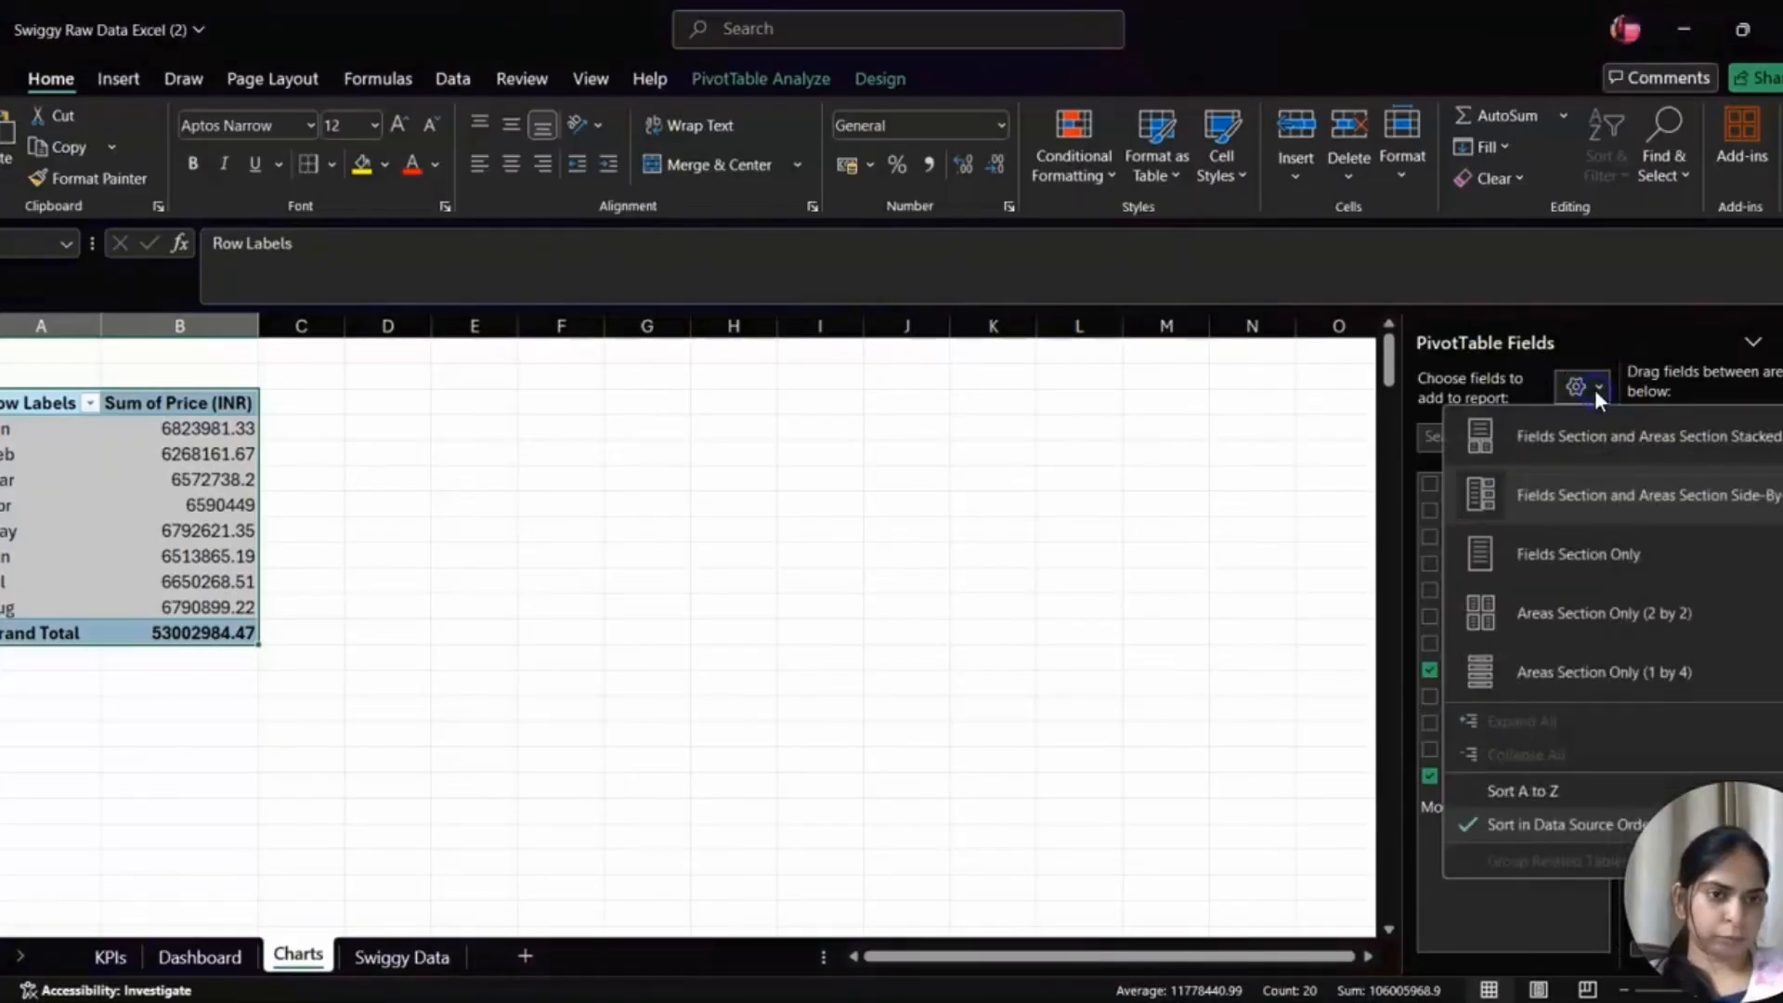
{"action": "left_click", "coordinate": [1499, 346]}
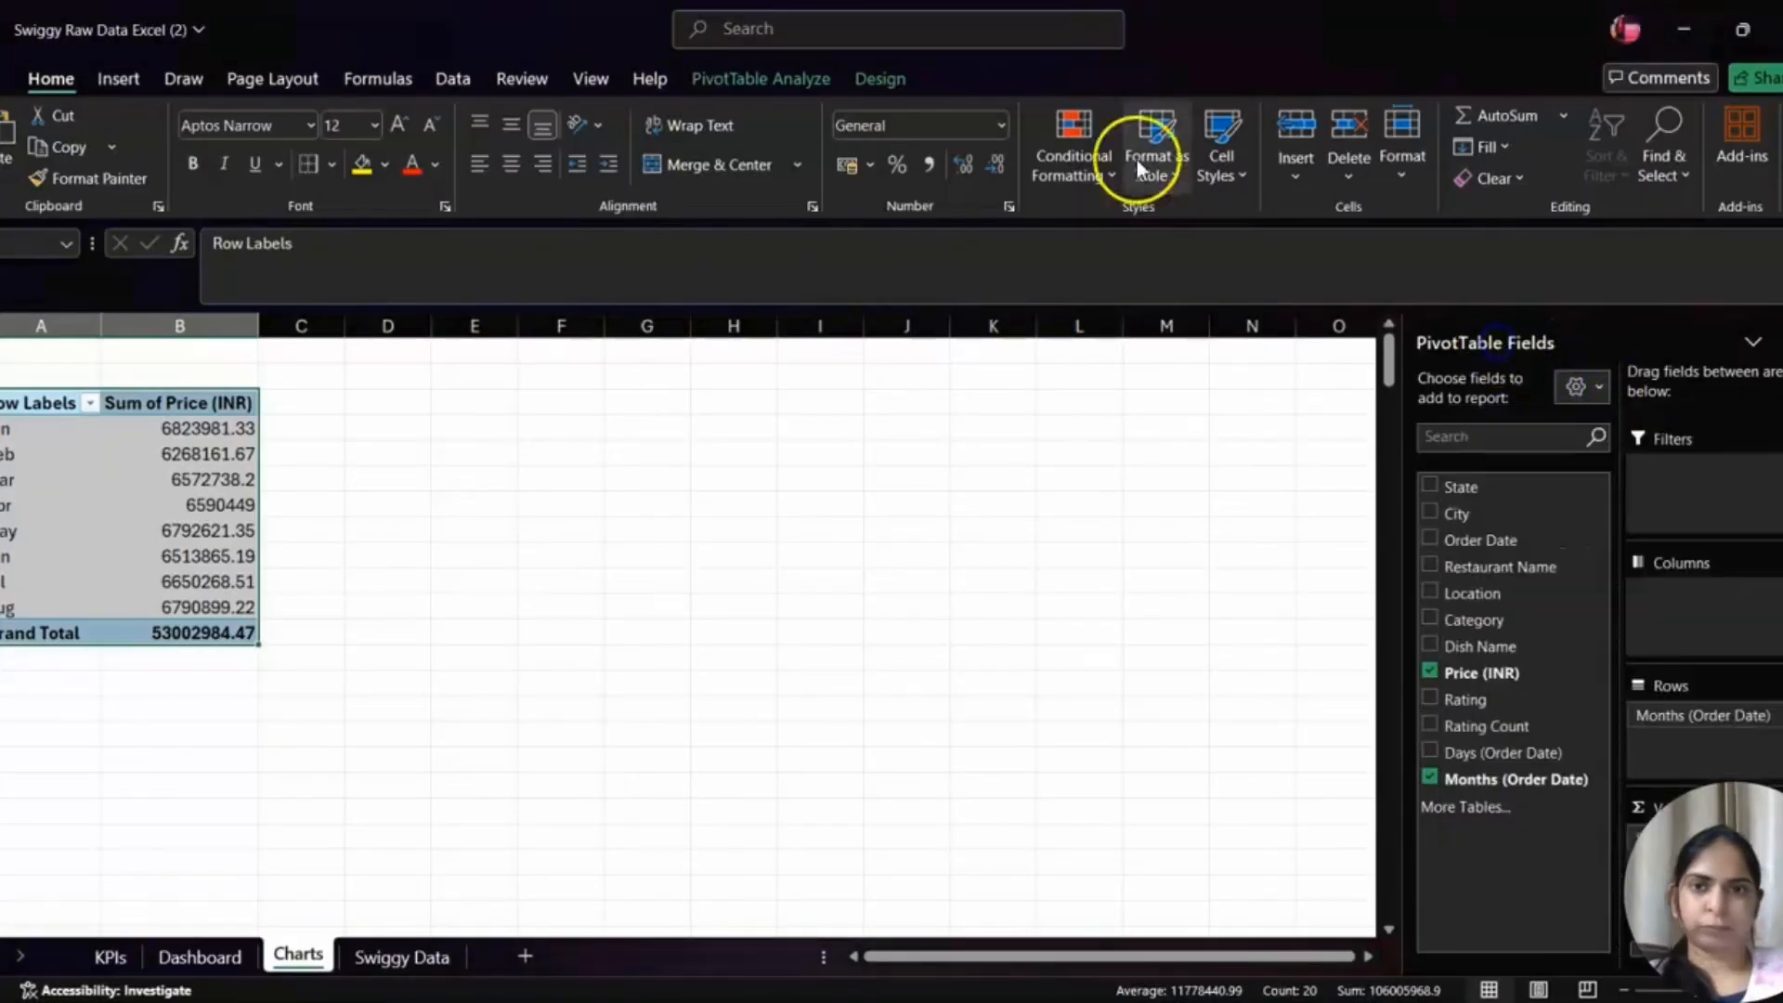
{"action": "left_click", "coordinate": [734, 67]}
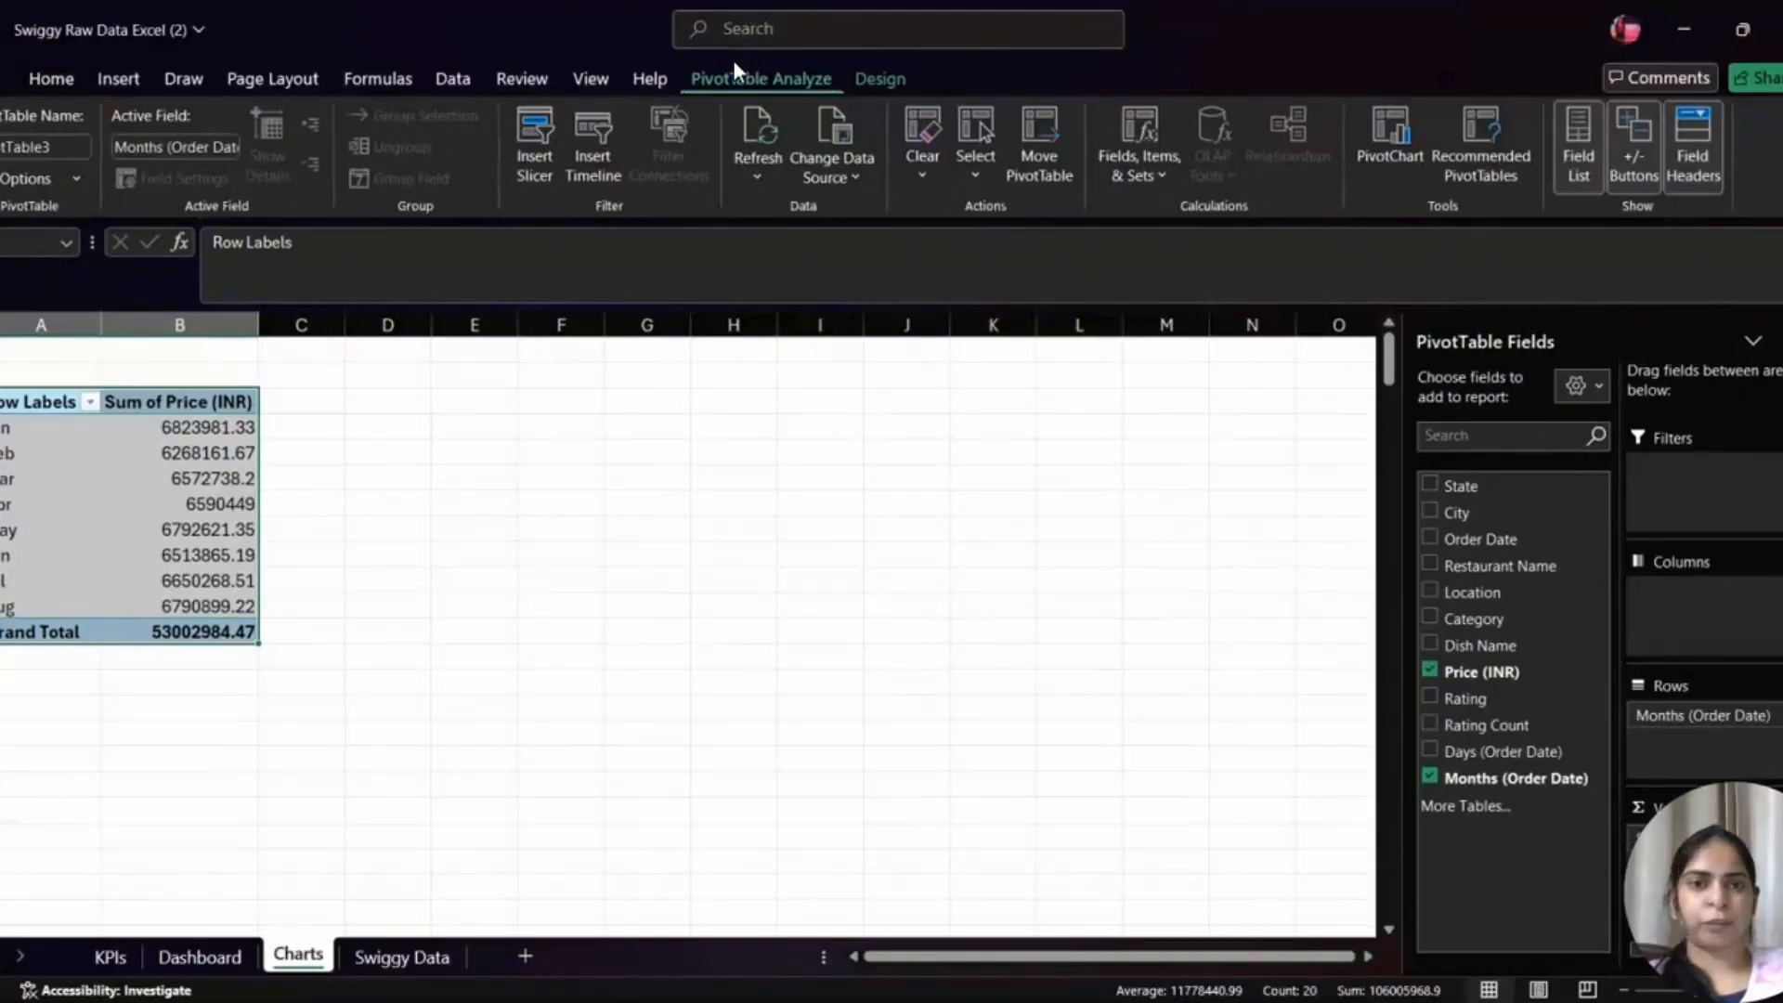
{"action": "left_click", "coordinate": [754, 174]}
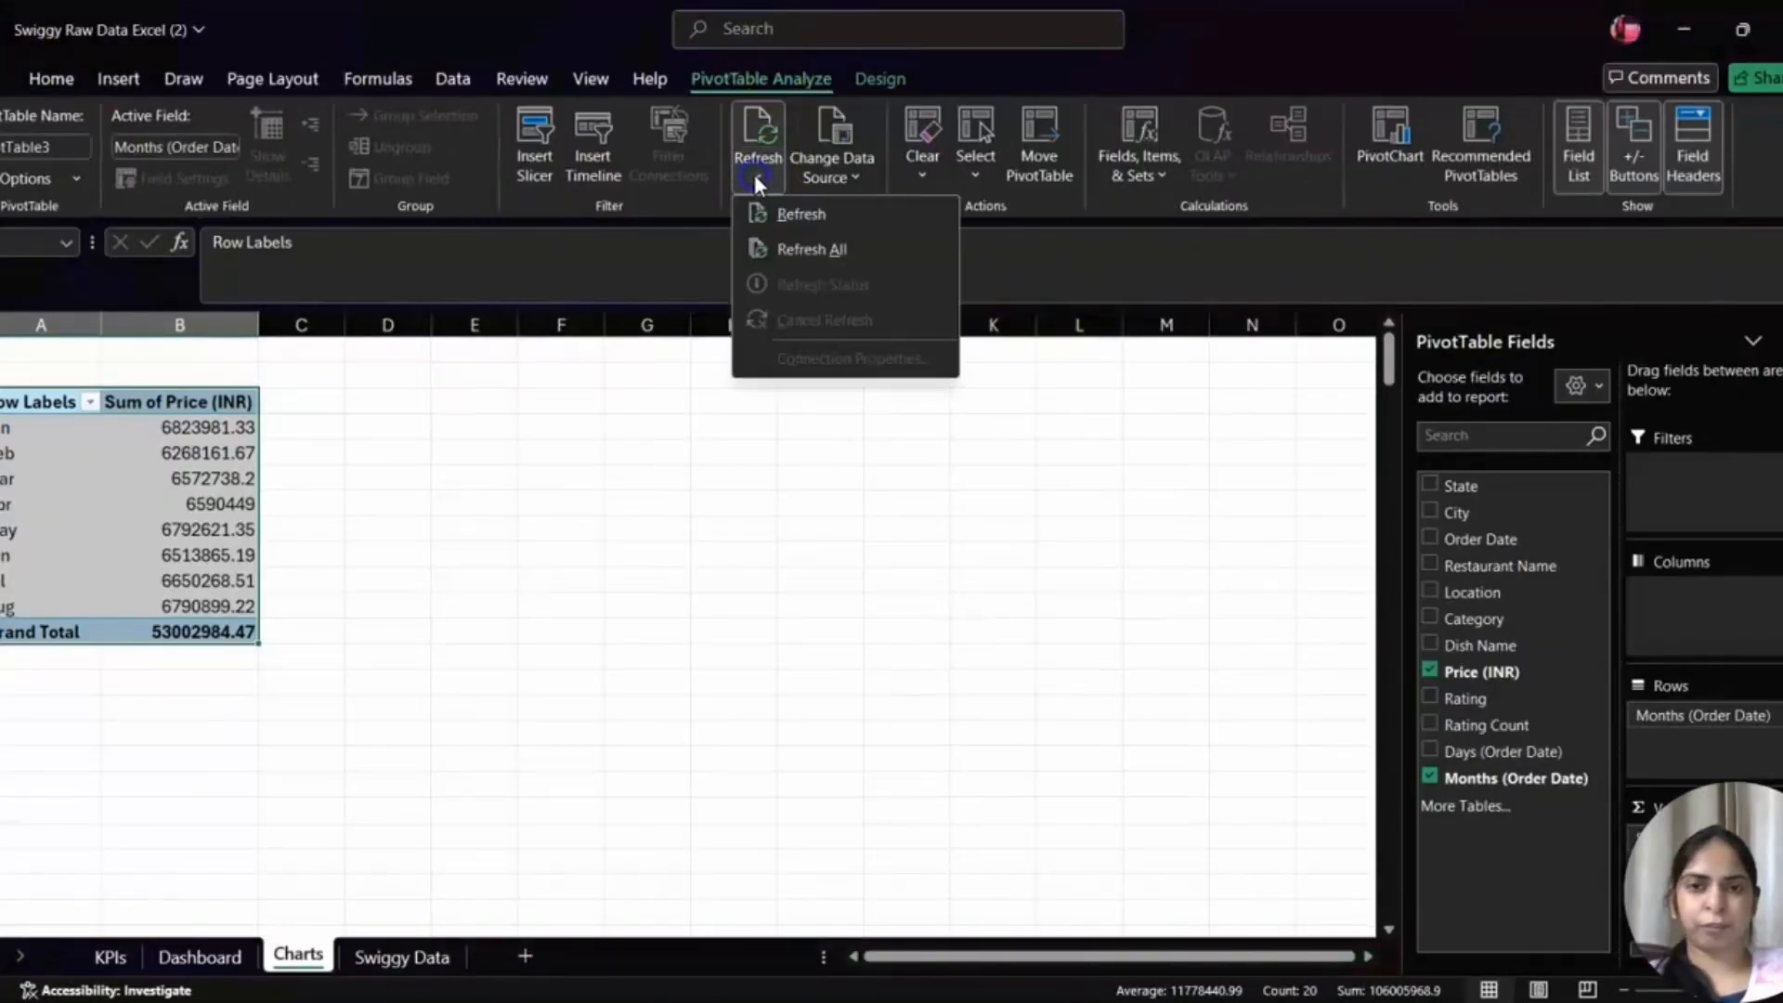
{"action": "left_click", "coordinate": [795, 221]}
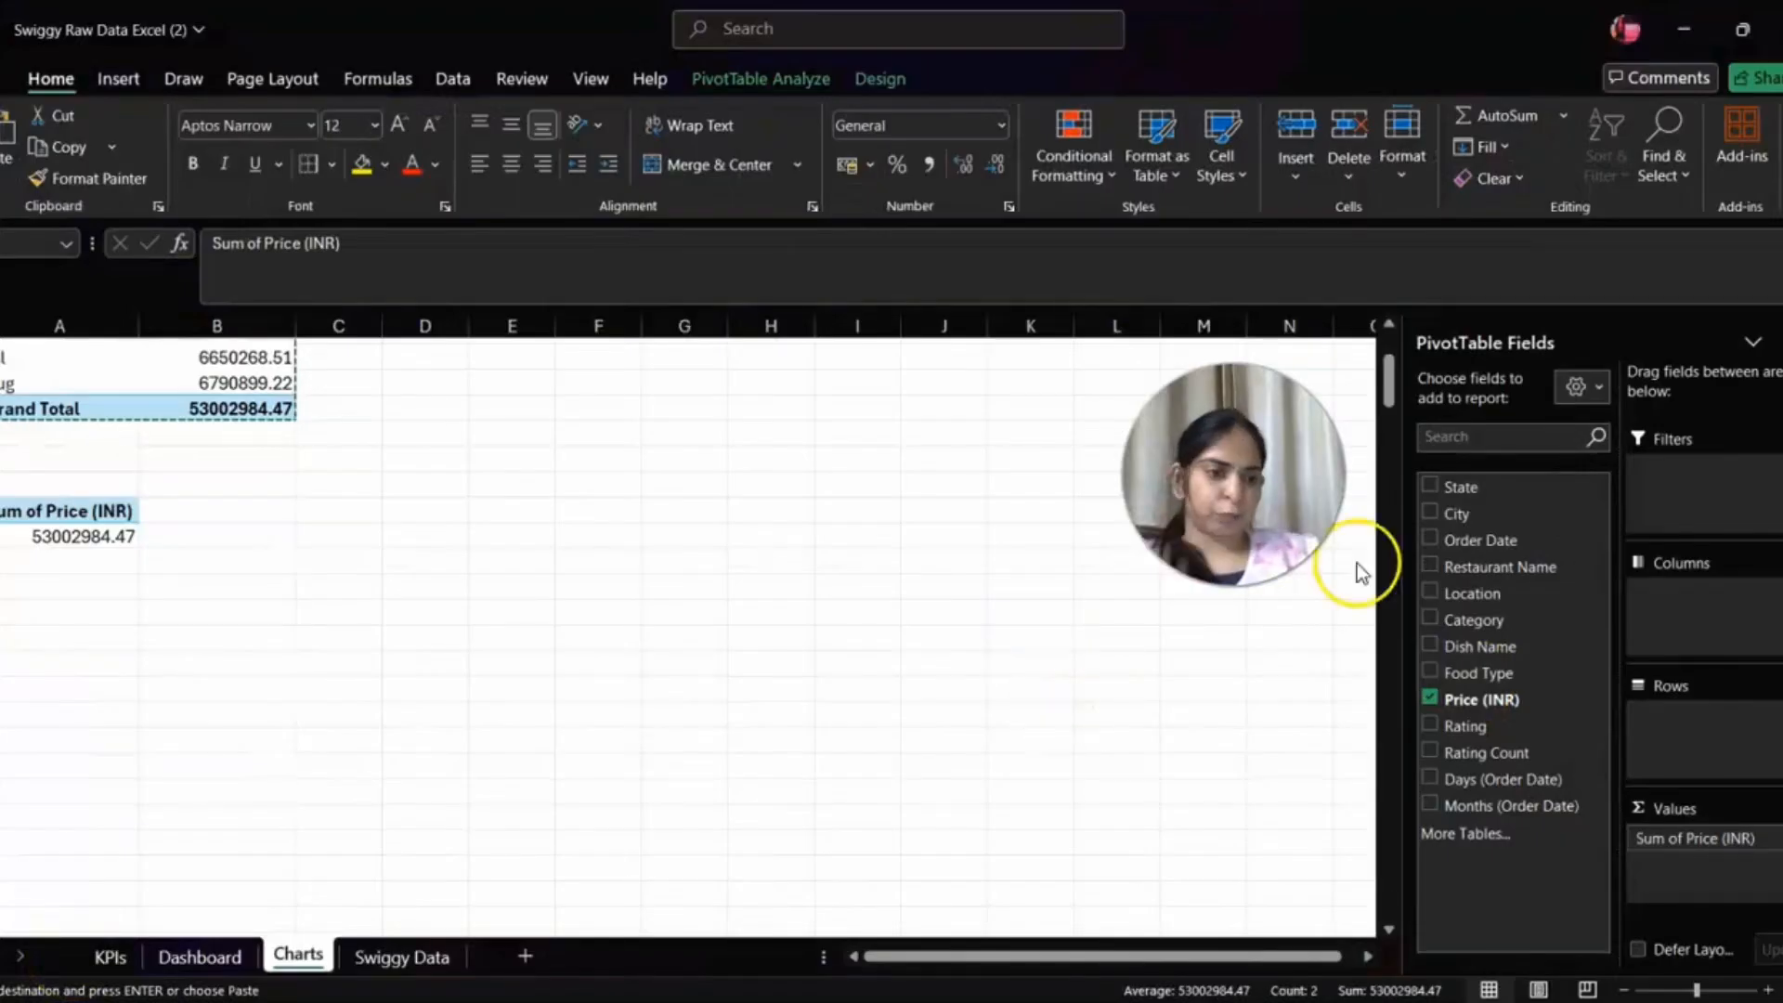
- Break down Sum of Price (INR) in the lower PivotTable on the Charts sheet with Food Type as the row field
{"action": "left_click_drag", "start_coordinate": [1489, 678], "coordinate": [1632, 725]}
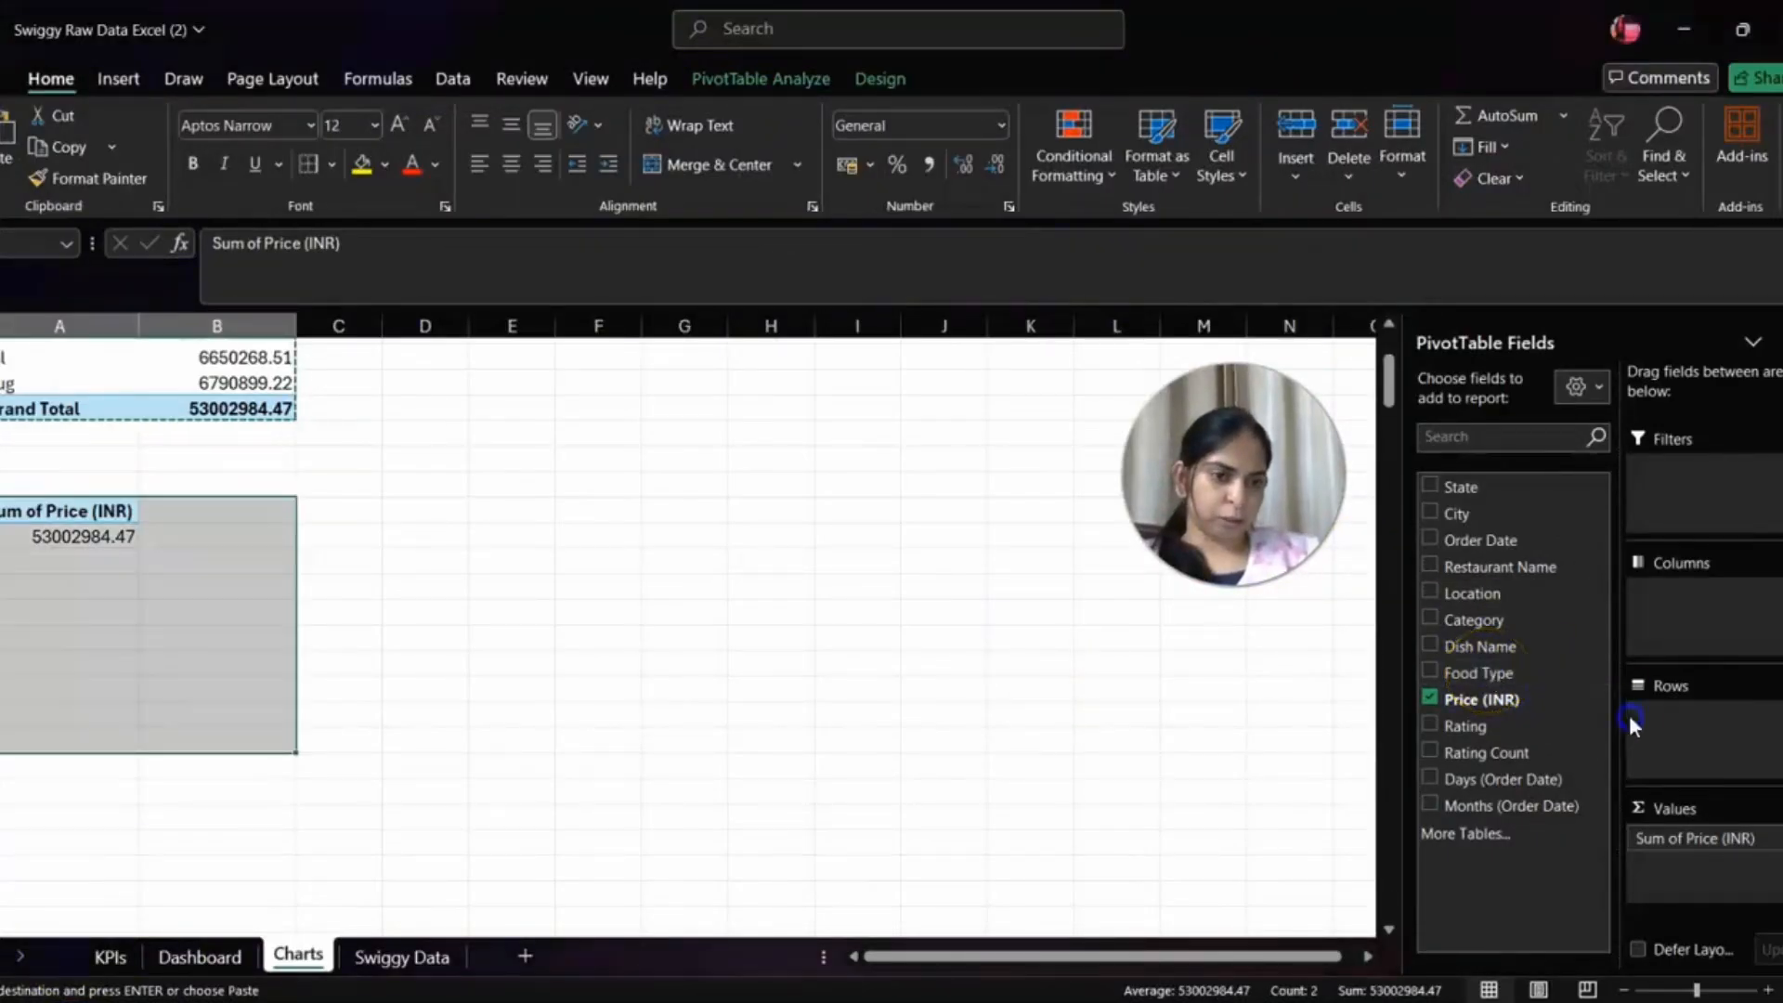
{"action": "left_click_drag", "start_coordinate": [1501, 683], "coordinate": [1718, 727]}
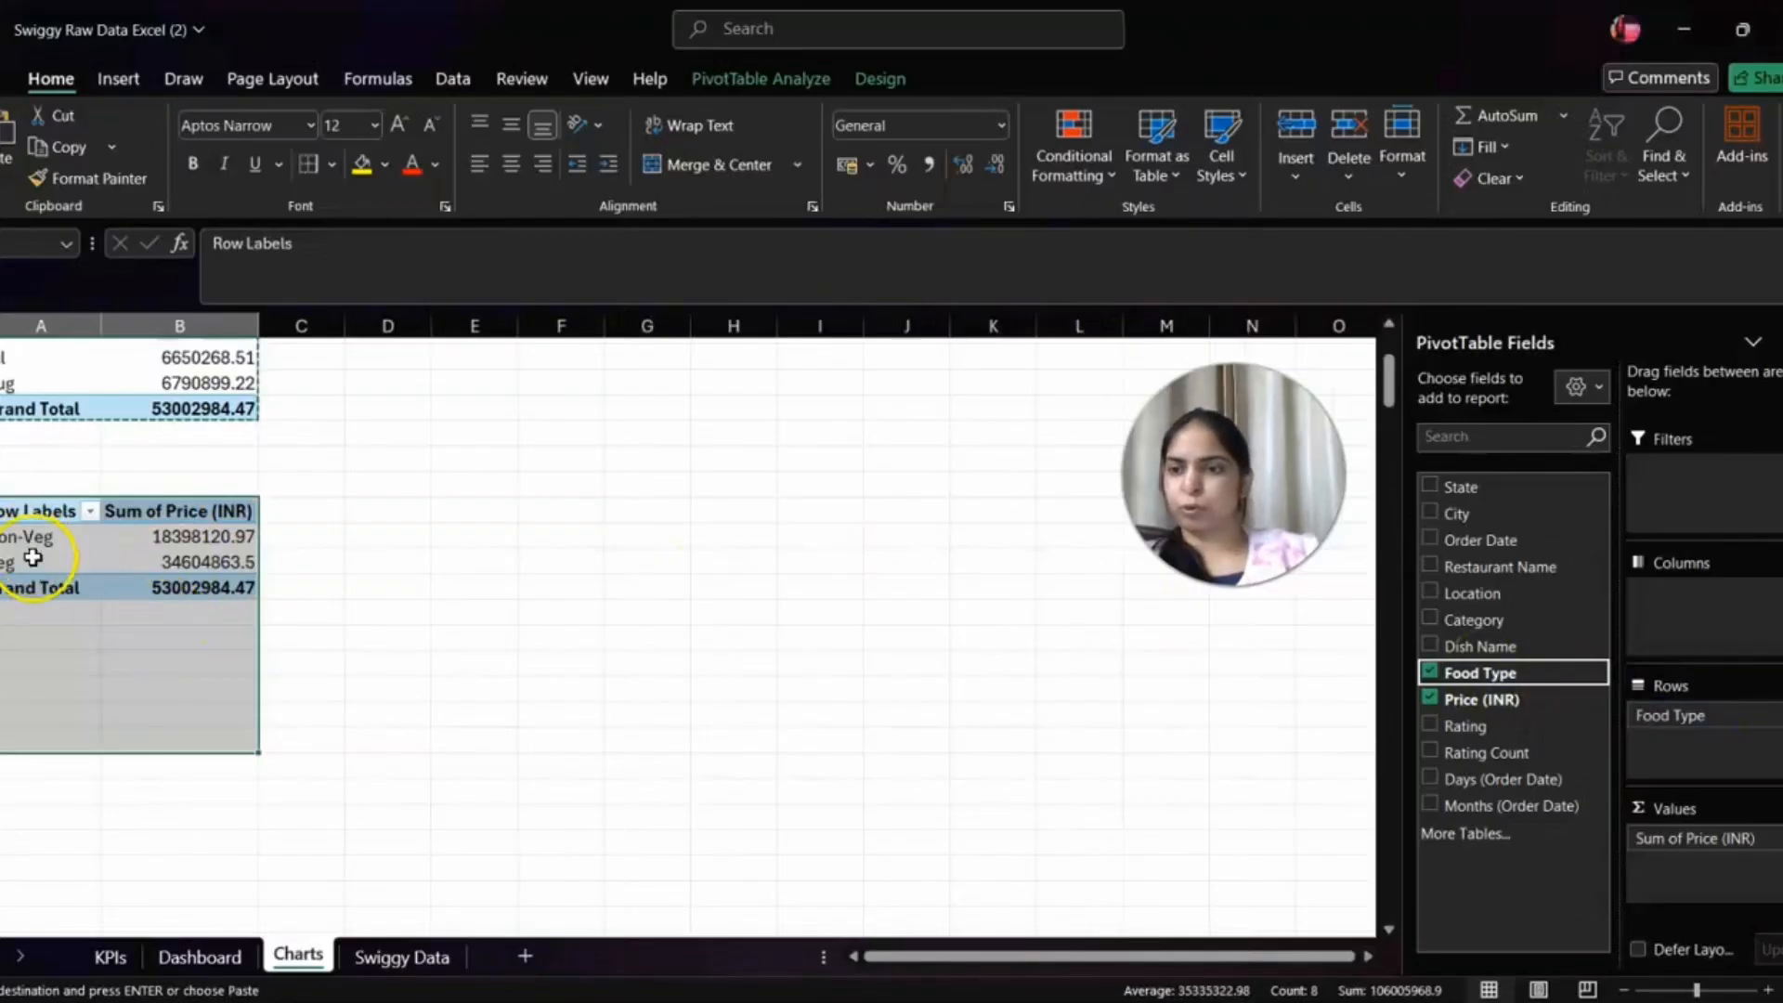
{"action": "left_click", "coordinate": [322, 615]}
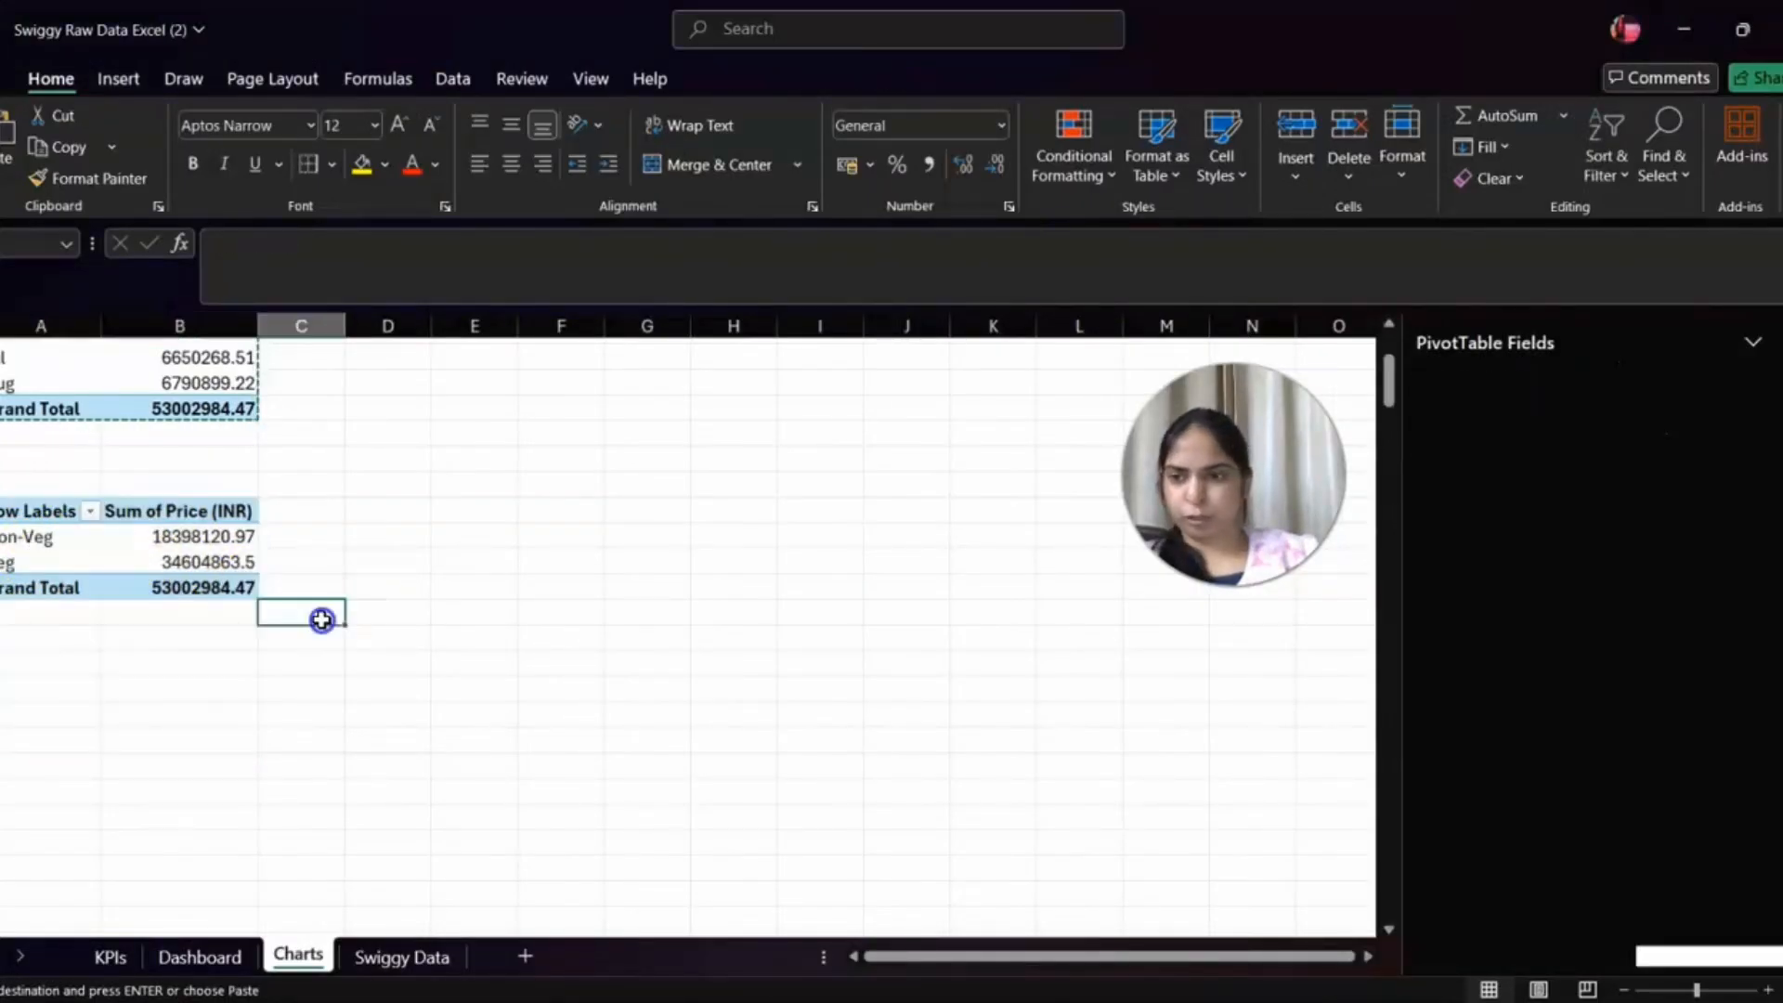
- Copy the whole Food Type PivotTable into column B of the KPIs sheet, below the bordered monthly sales block
{"action": "left_click", "coordinate": [56, 510]}
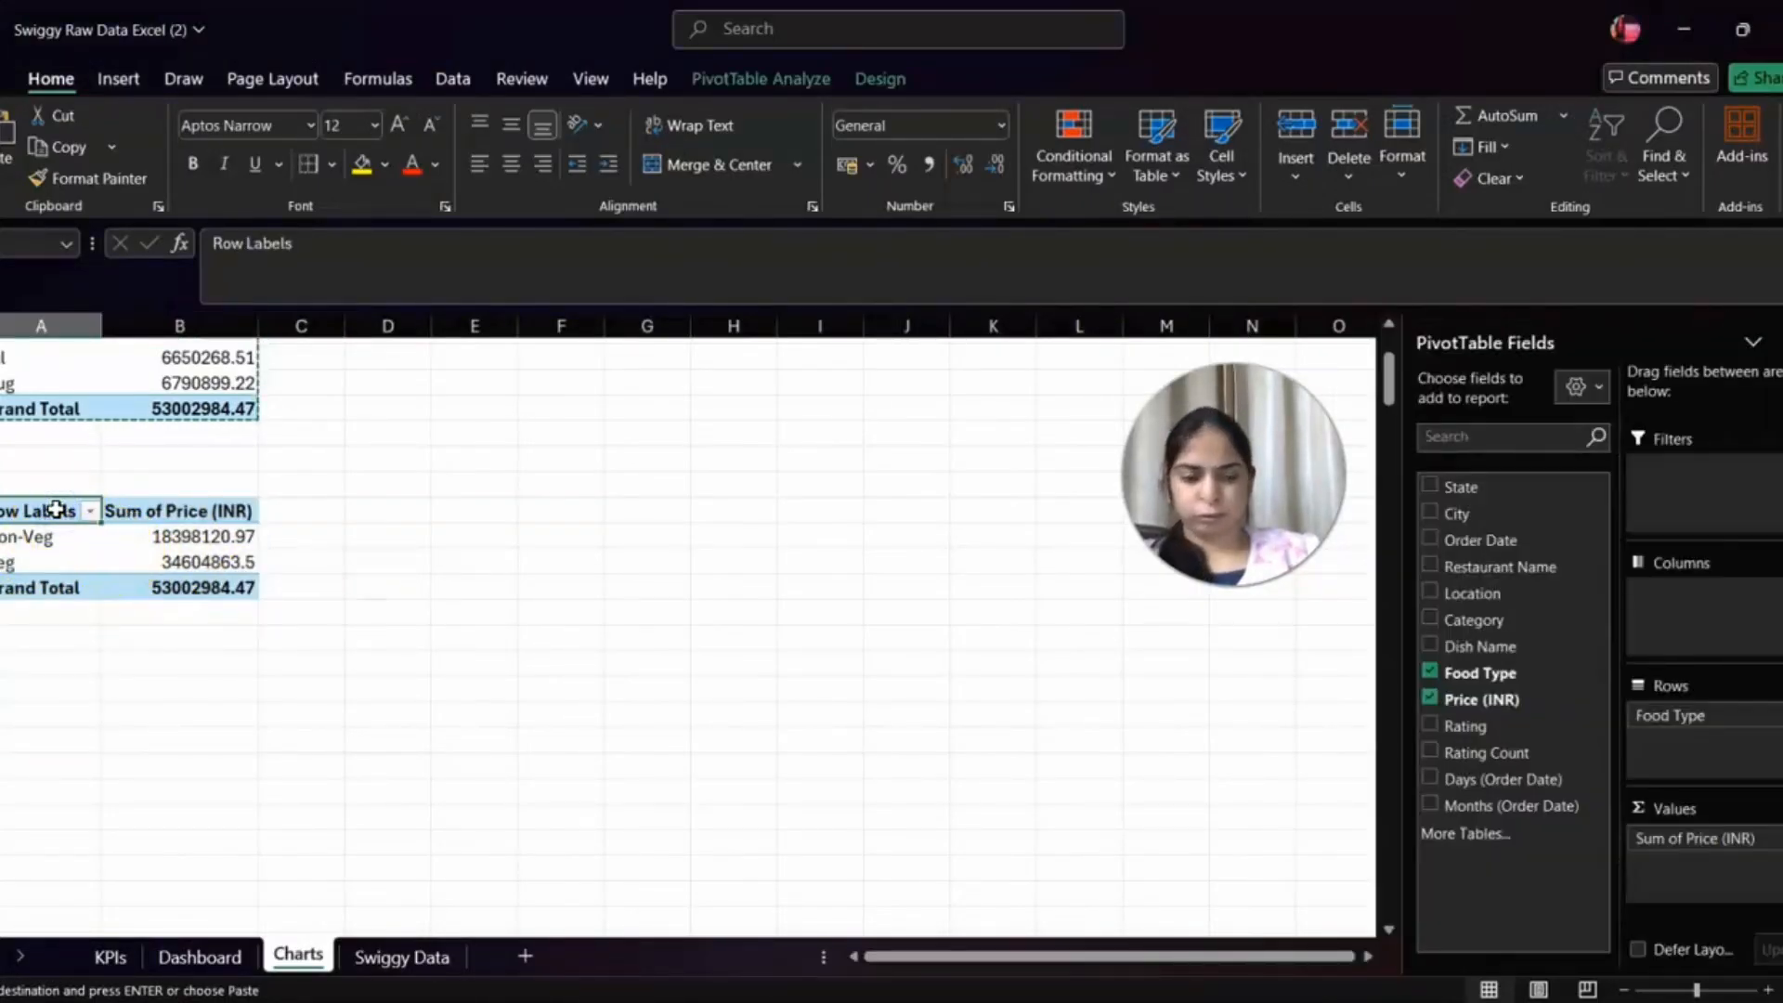
{"action": "key", "text": "shift+Right"}
{"action": "key", "text": "shift+Down"}
{"action": "key", "text": "shift+Down"}
{"action": "key", "text": "shift+Down"}
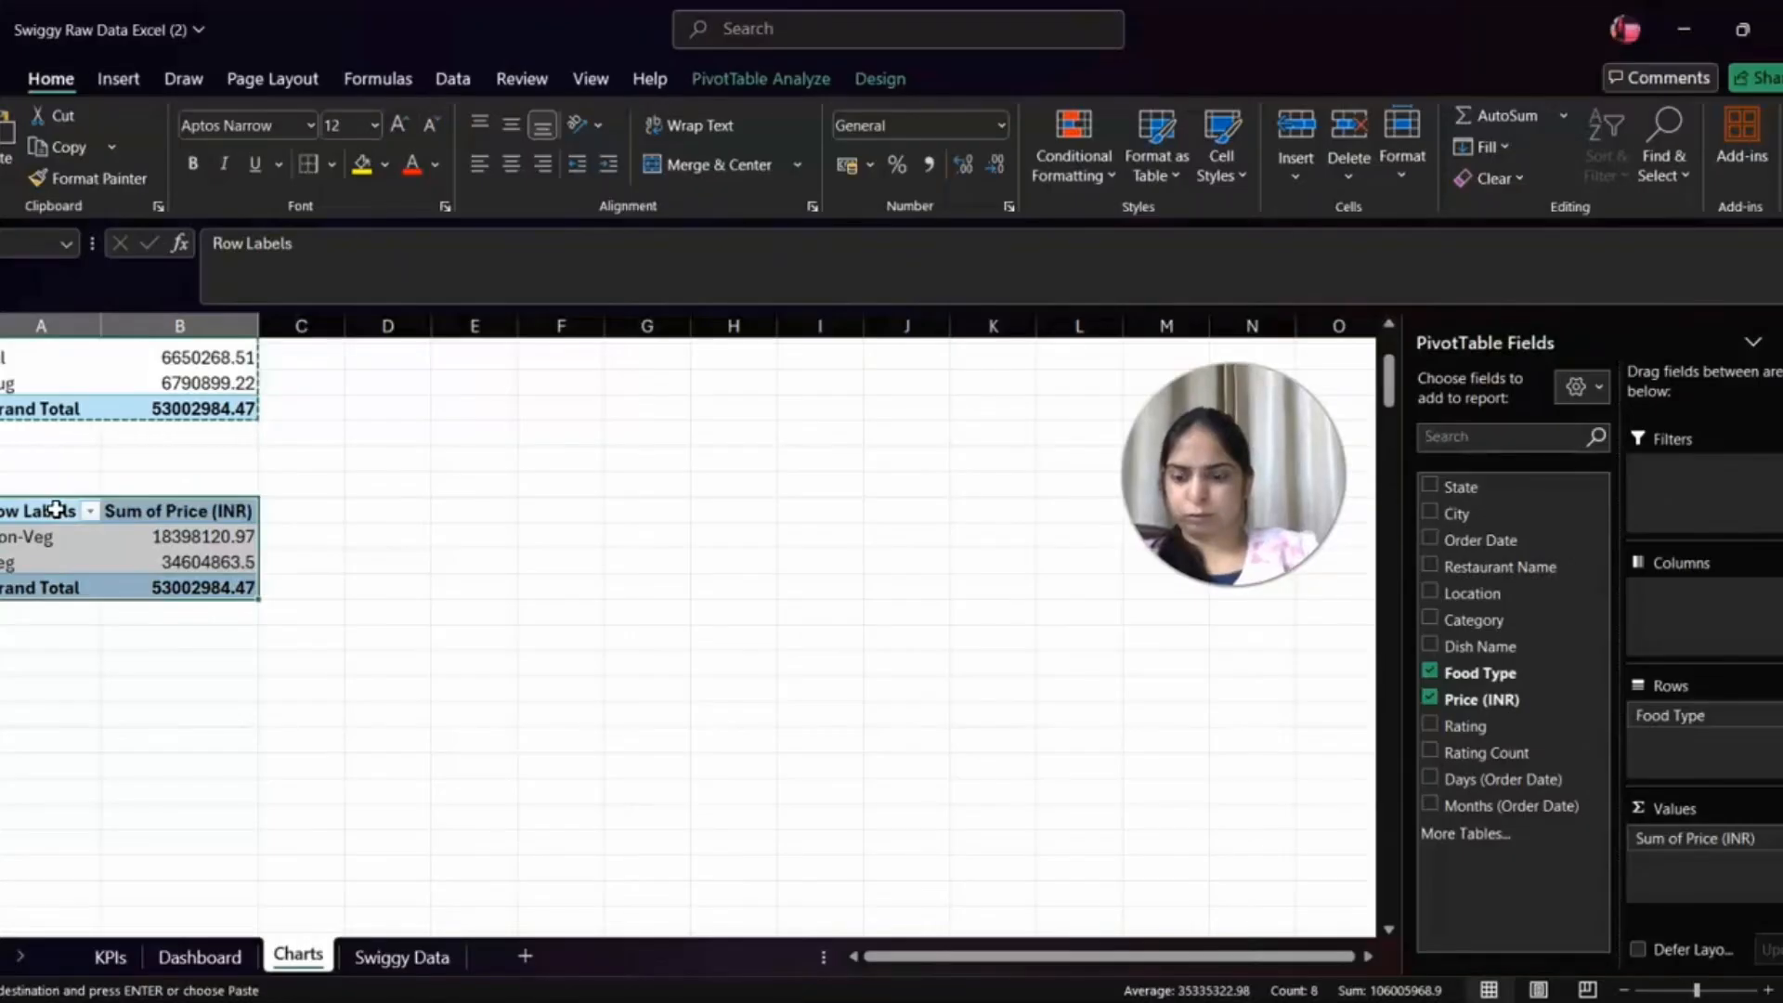
{"action": "key", "text": "ctrl+c"}
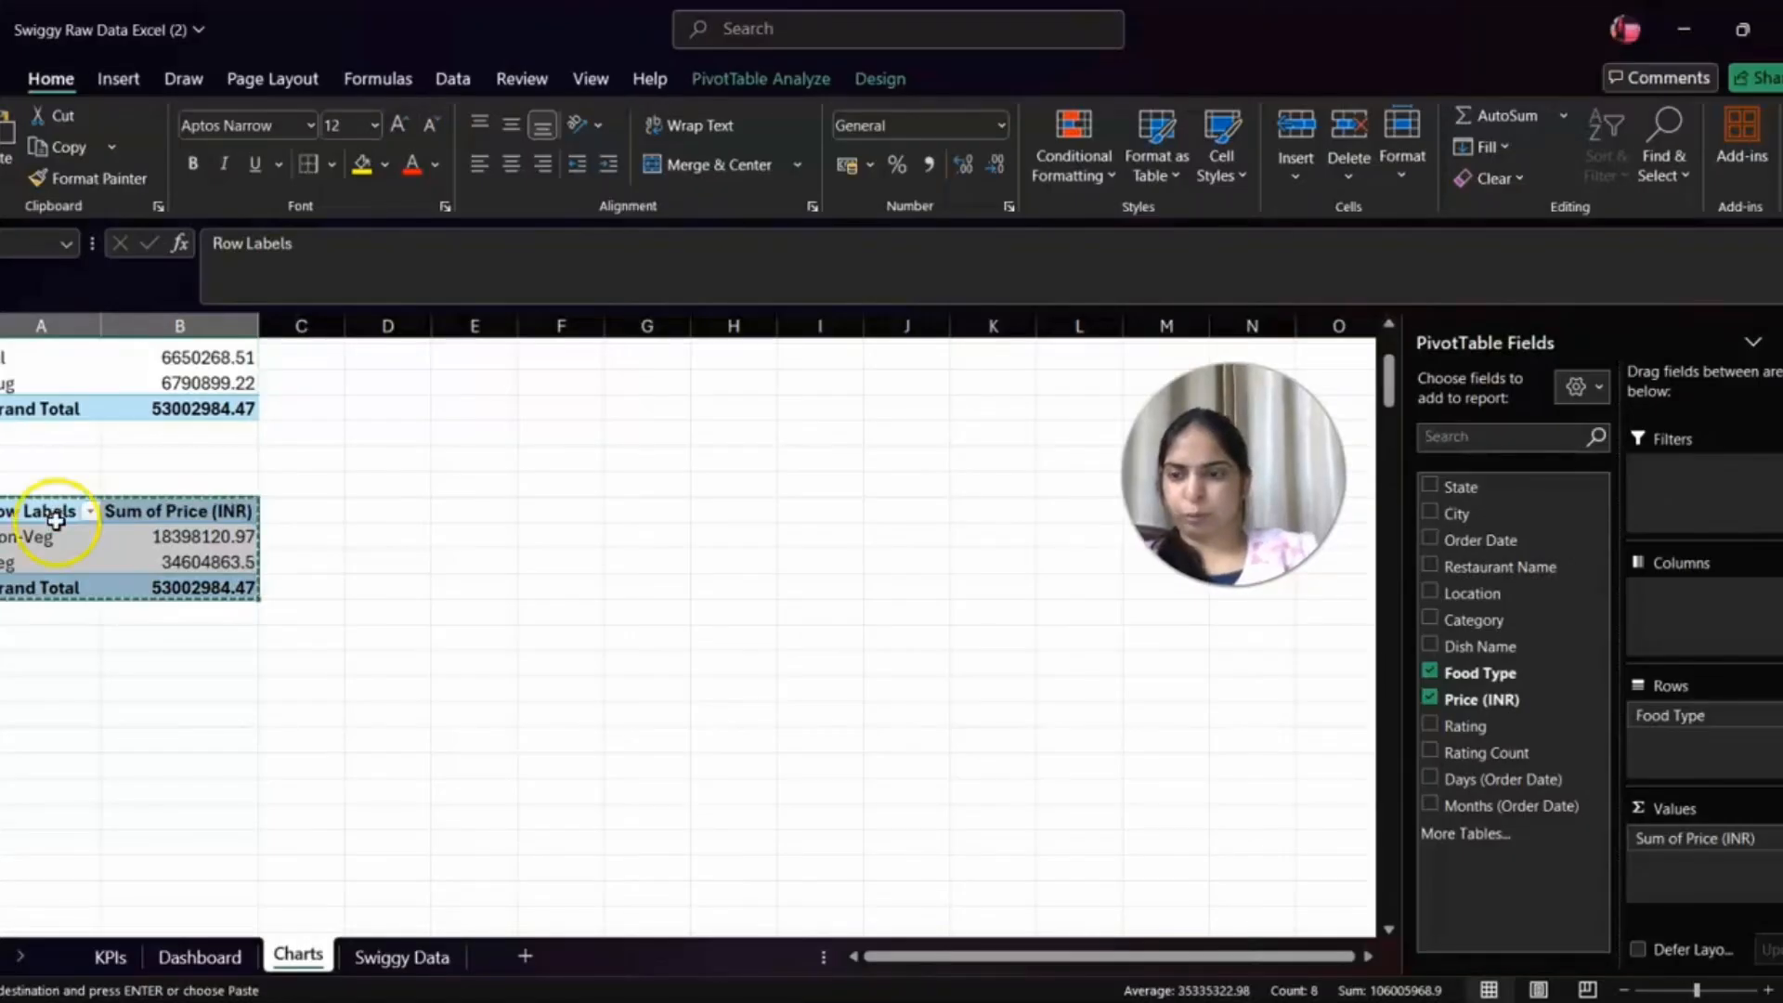
{"action": "left_click", "coordinate": [110, 957]}
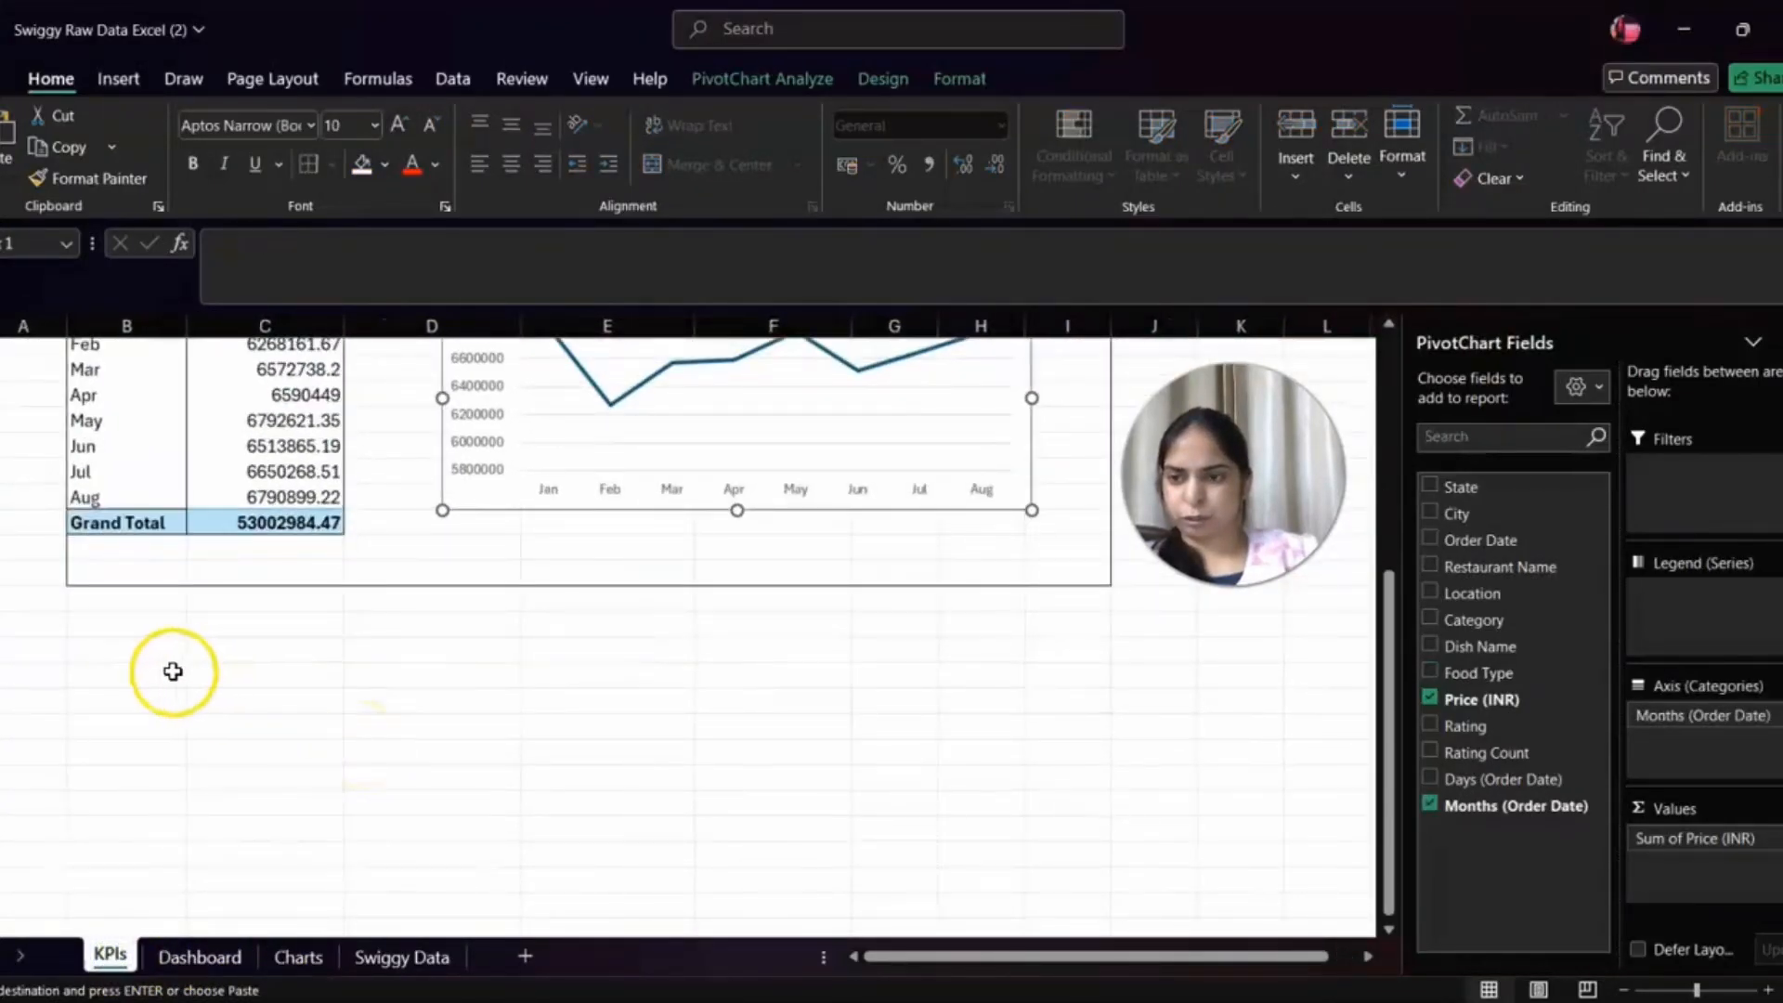
{"action": "left_click", "coordinate": [124, 669]}
{"action": "key", "text": "ctrl+v"}
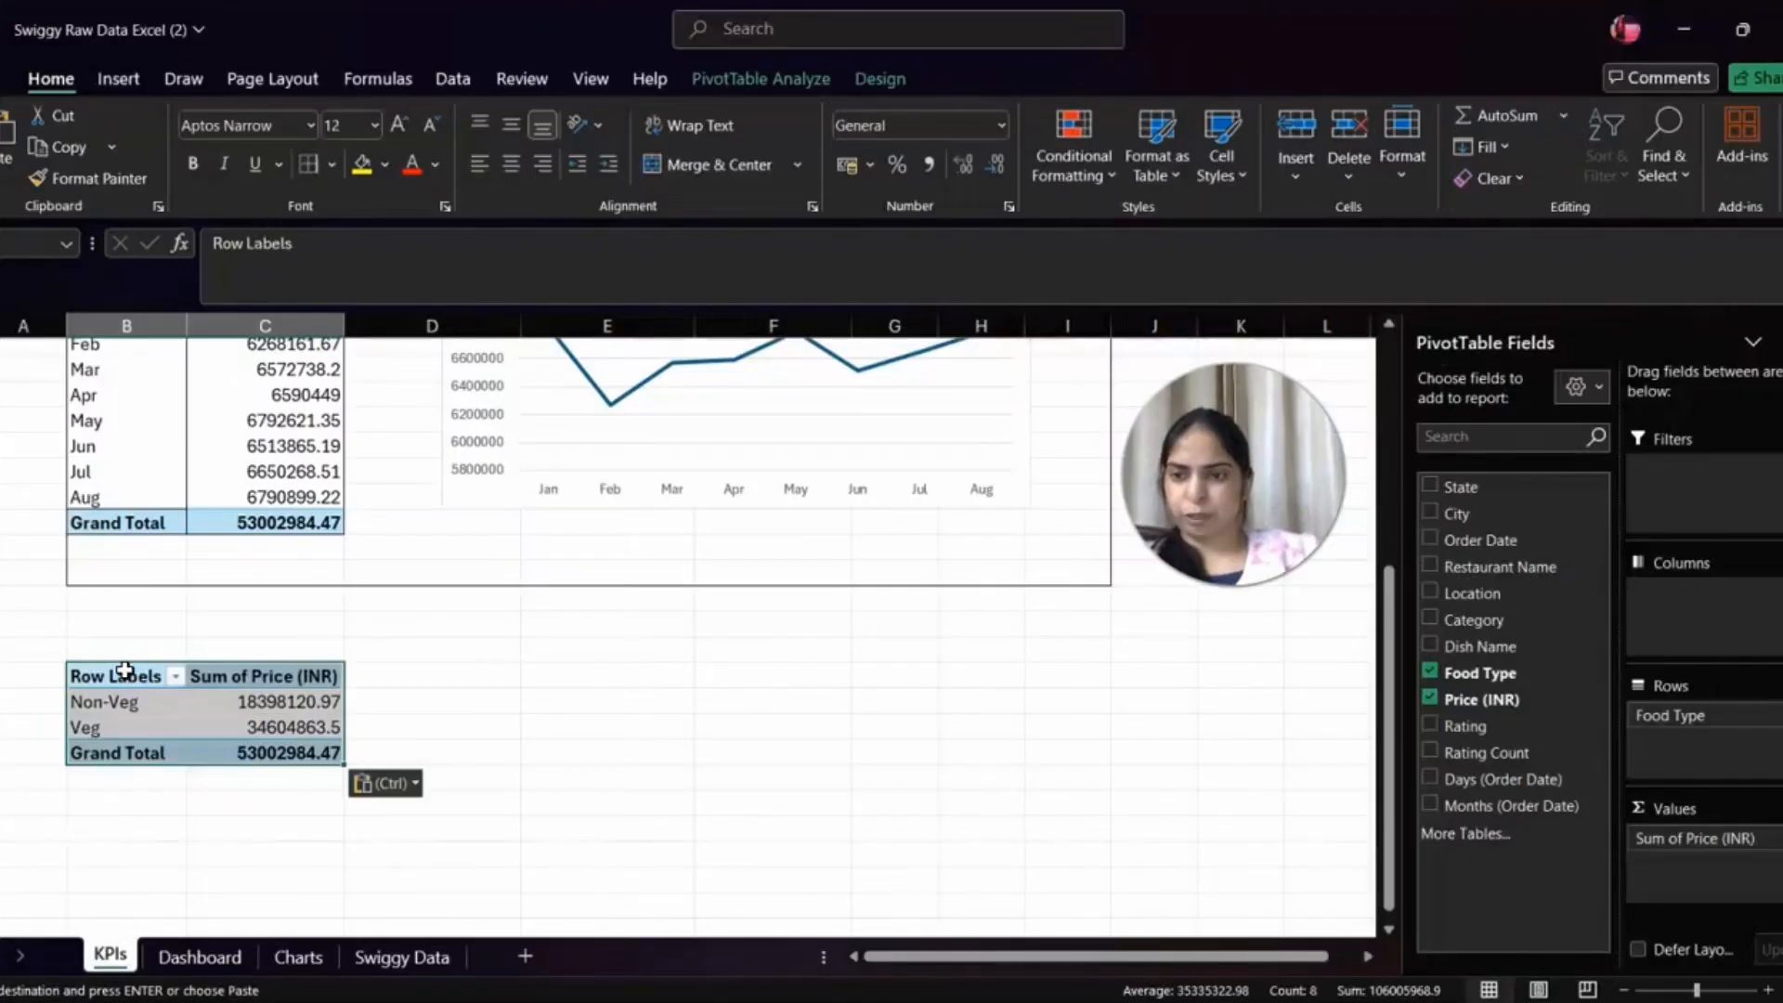
- Insert a Doughnut PivotChart from the Food Type PivotTable on the KPIs sheet and place it, made smaller, beside that table
{"action": "left_click", "coordinate": [442, 725]}
{"action": "left_click", "coordinate": [248, 707]}
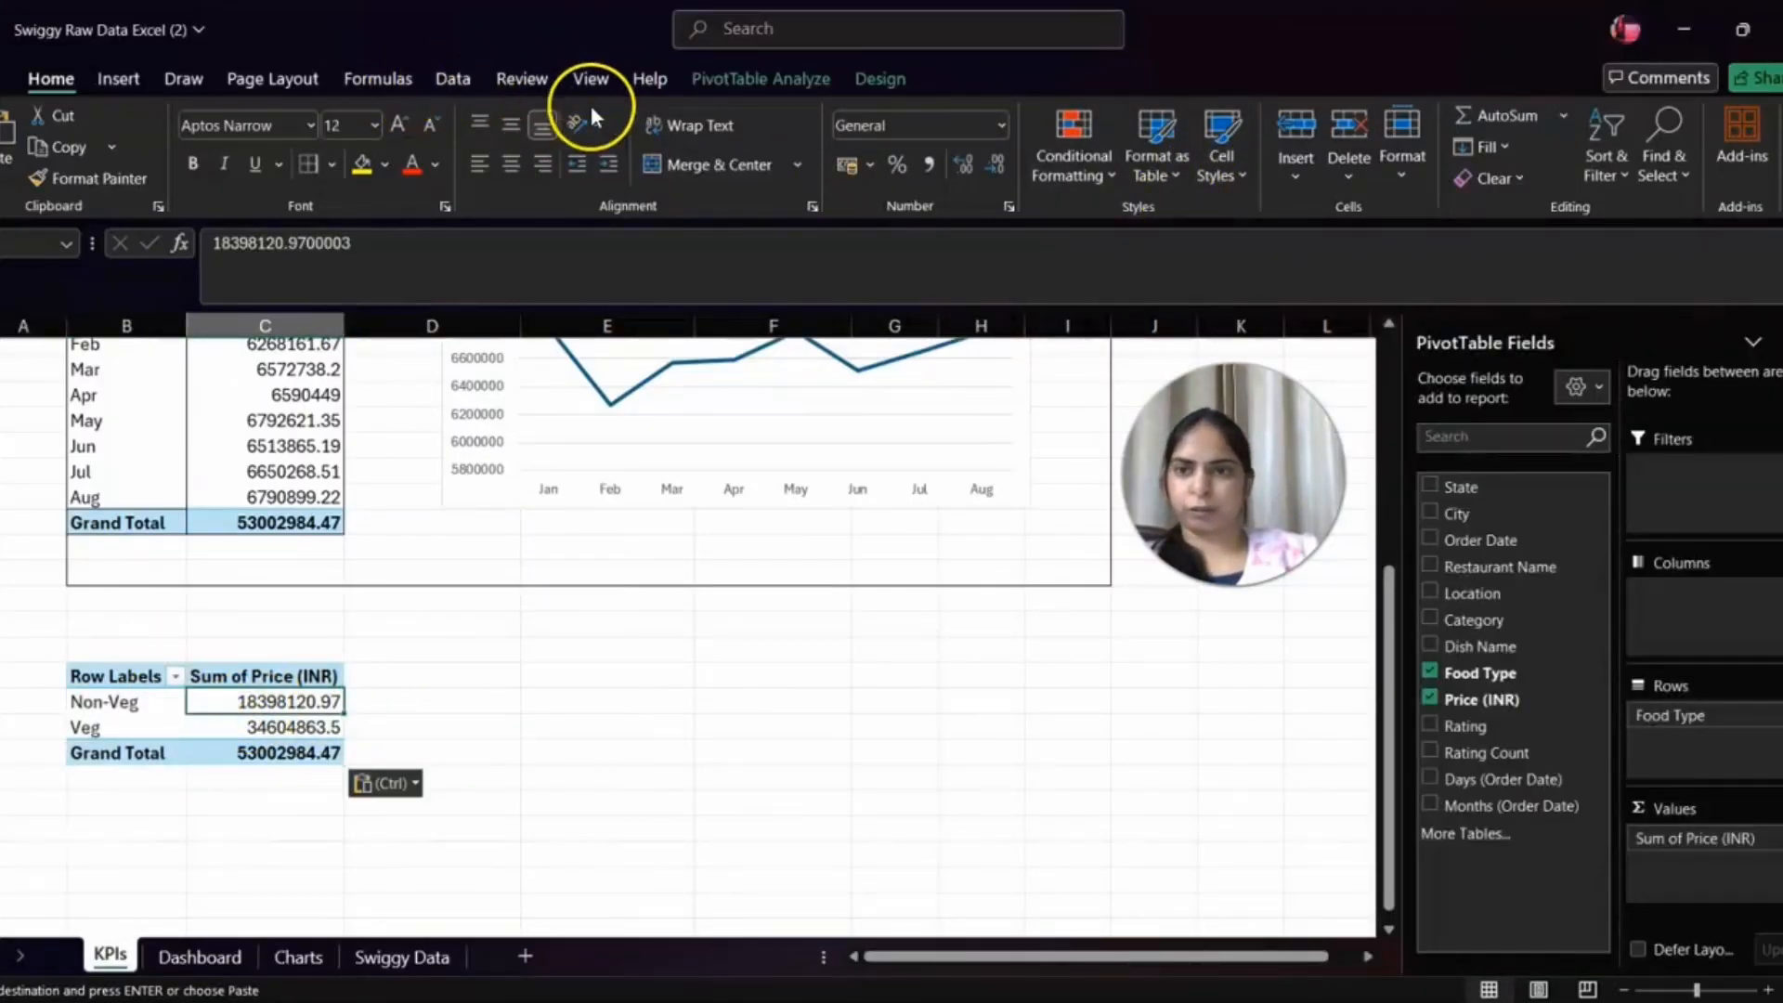
{"action": "left_click", "coordinate": [119, 78]}
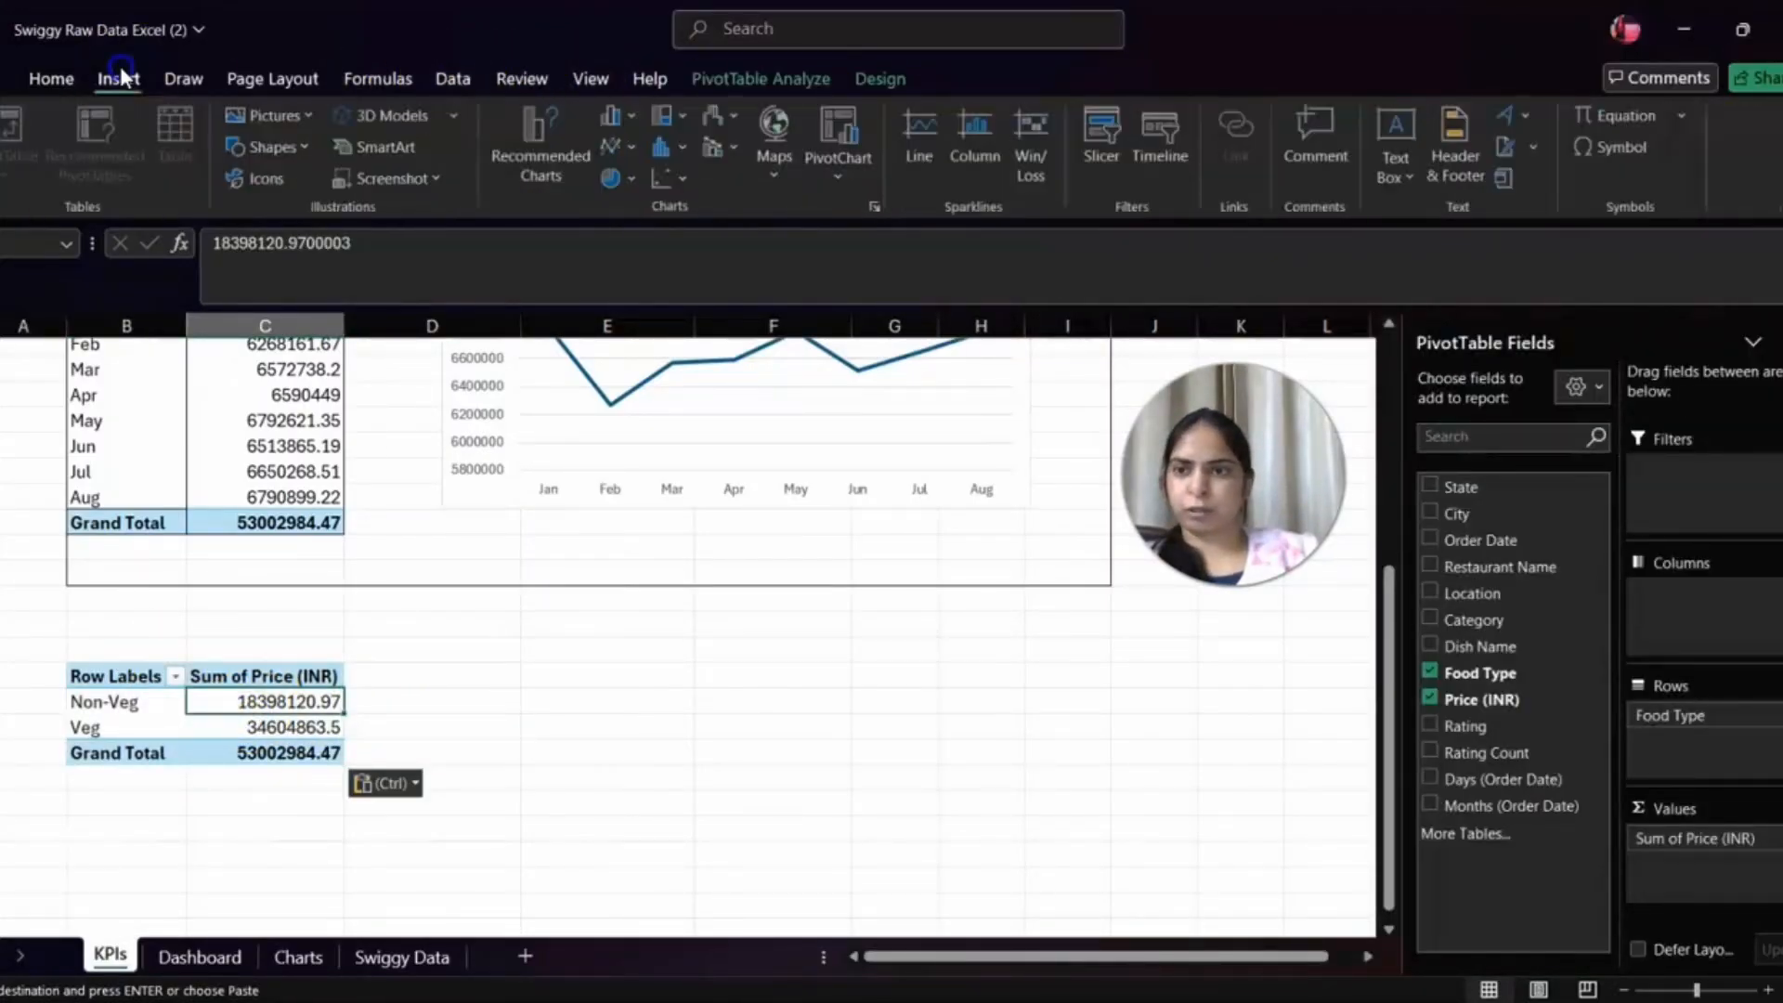
{"action": "left_click", "coordinate": [856, 173]}
{"action": "left_click", "coordinate": [873, 215]}
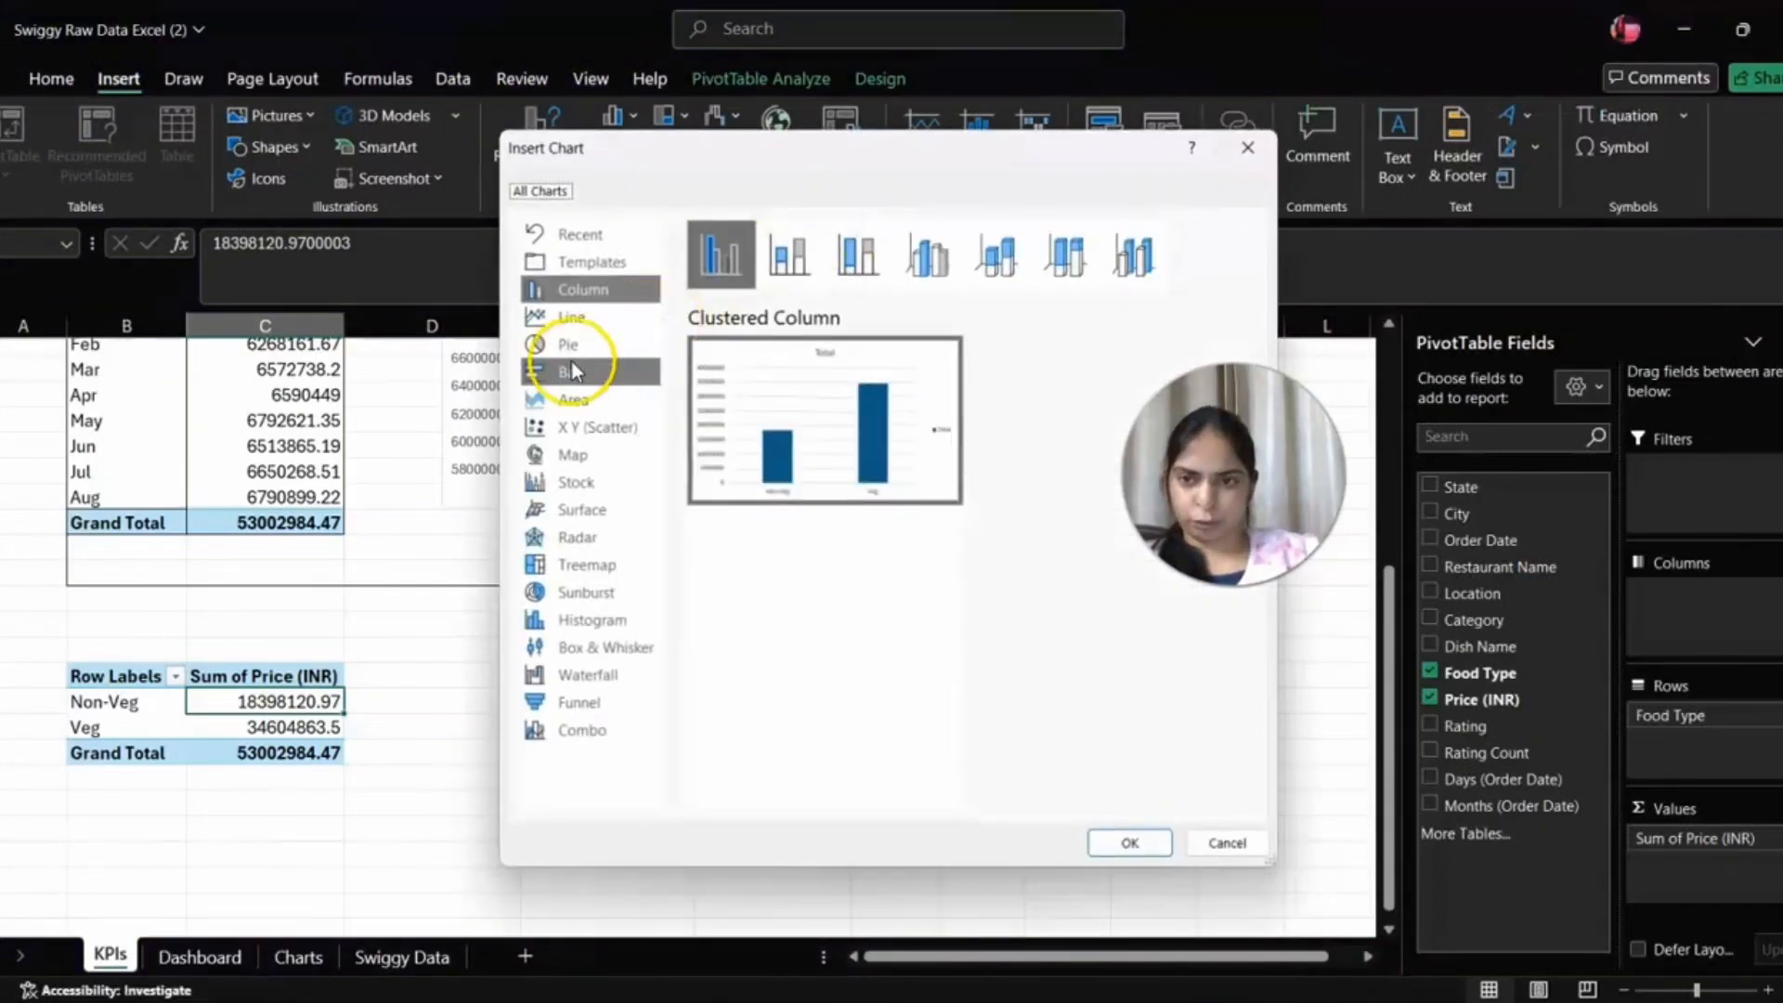
{"action": "left_click", "coordinate": [575, 345]}
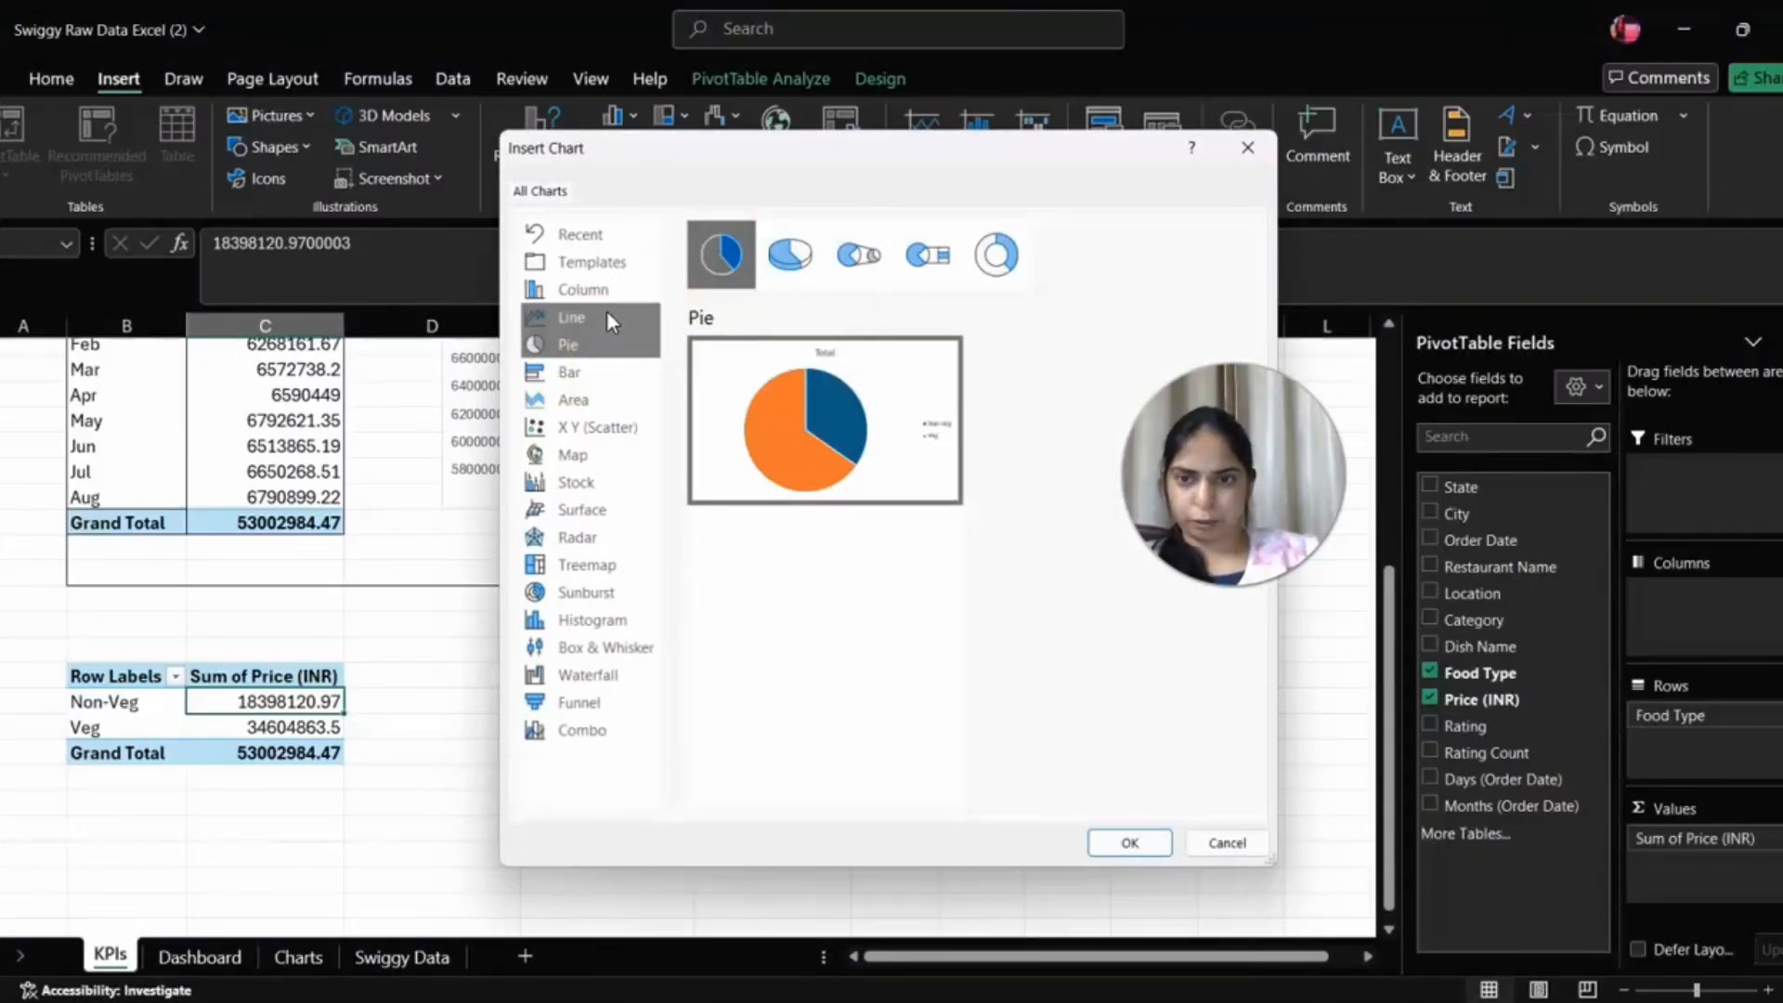
{"action": "left_click", "coordinate": [1013, 248]}
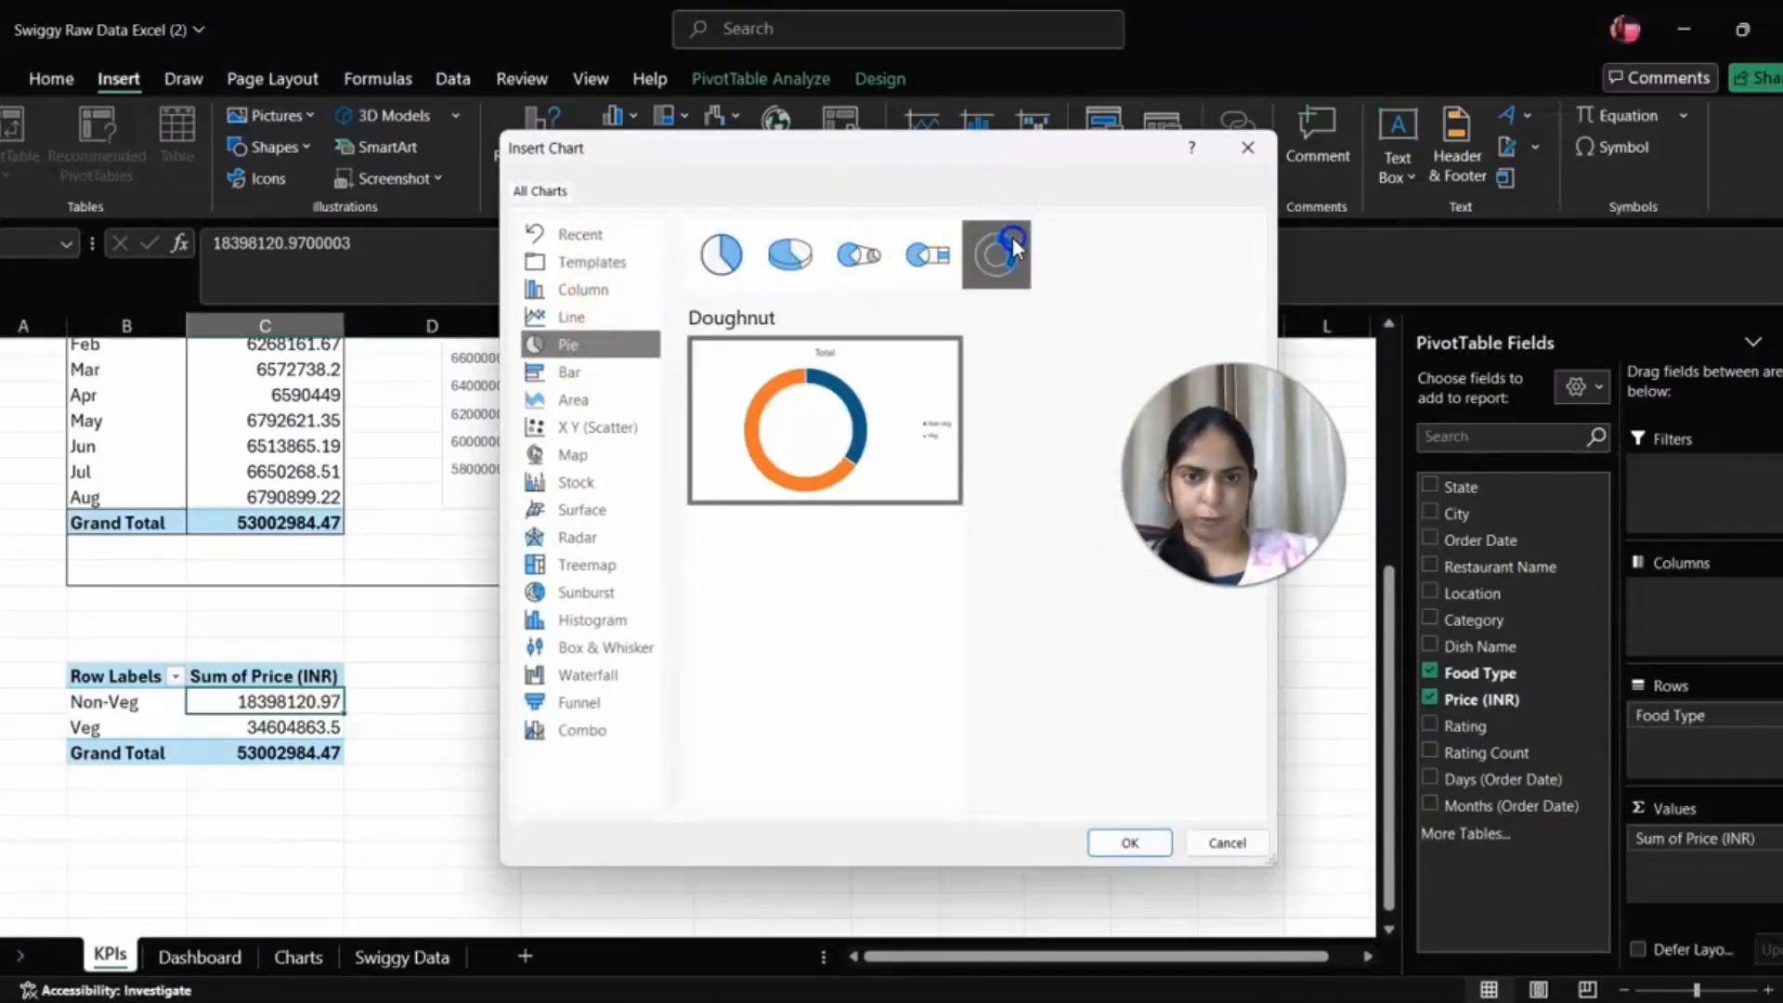
{"action": "left_click", "coordinate": [1134, 846]}
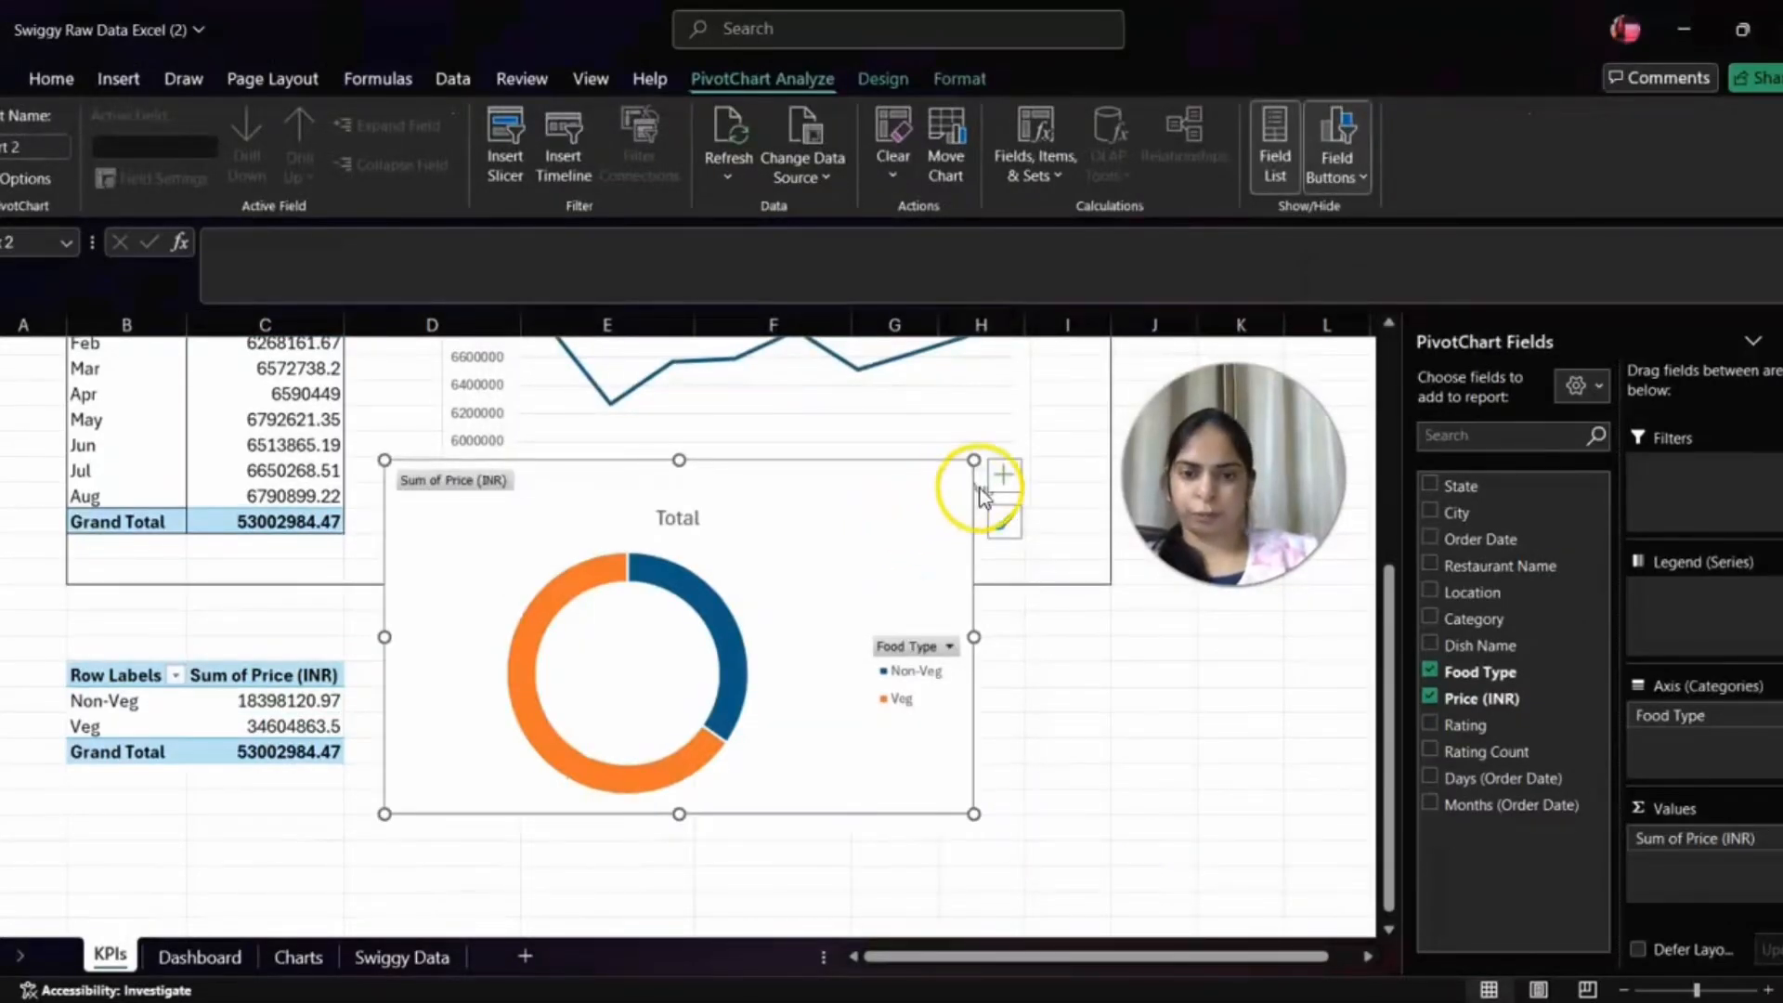
{"action": "left_click_drag", "start_coordinate": [967, 465], "coordinate": [768, 673]}
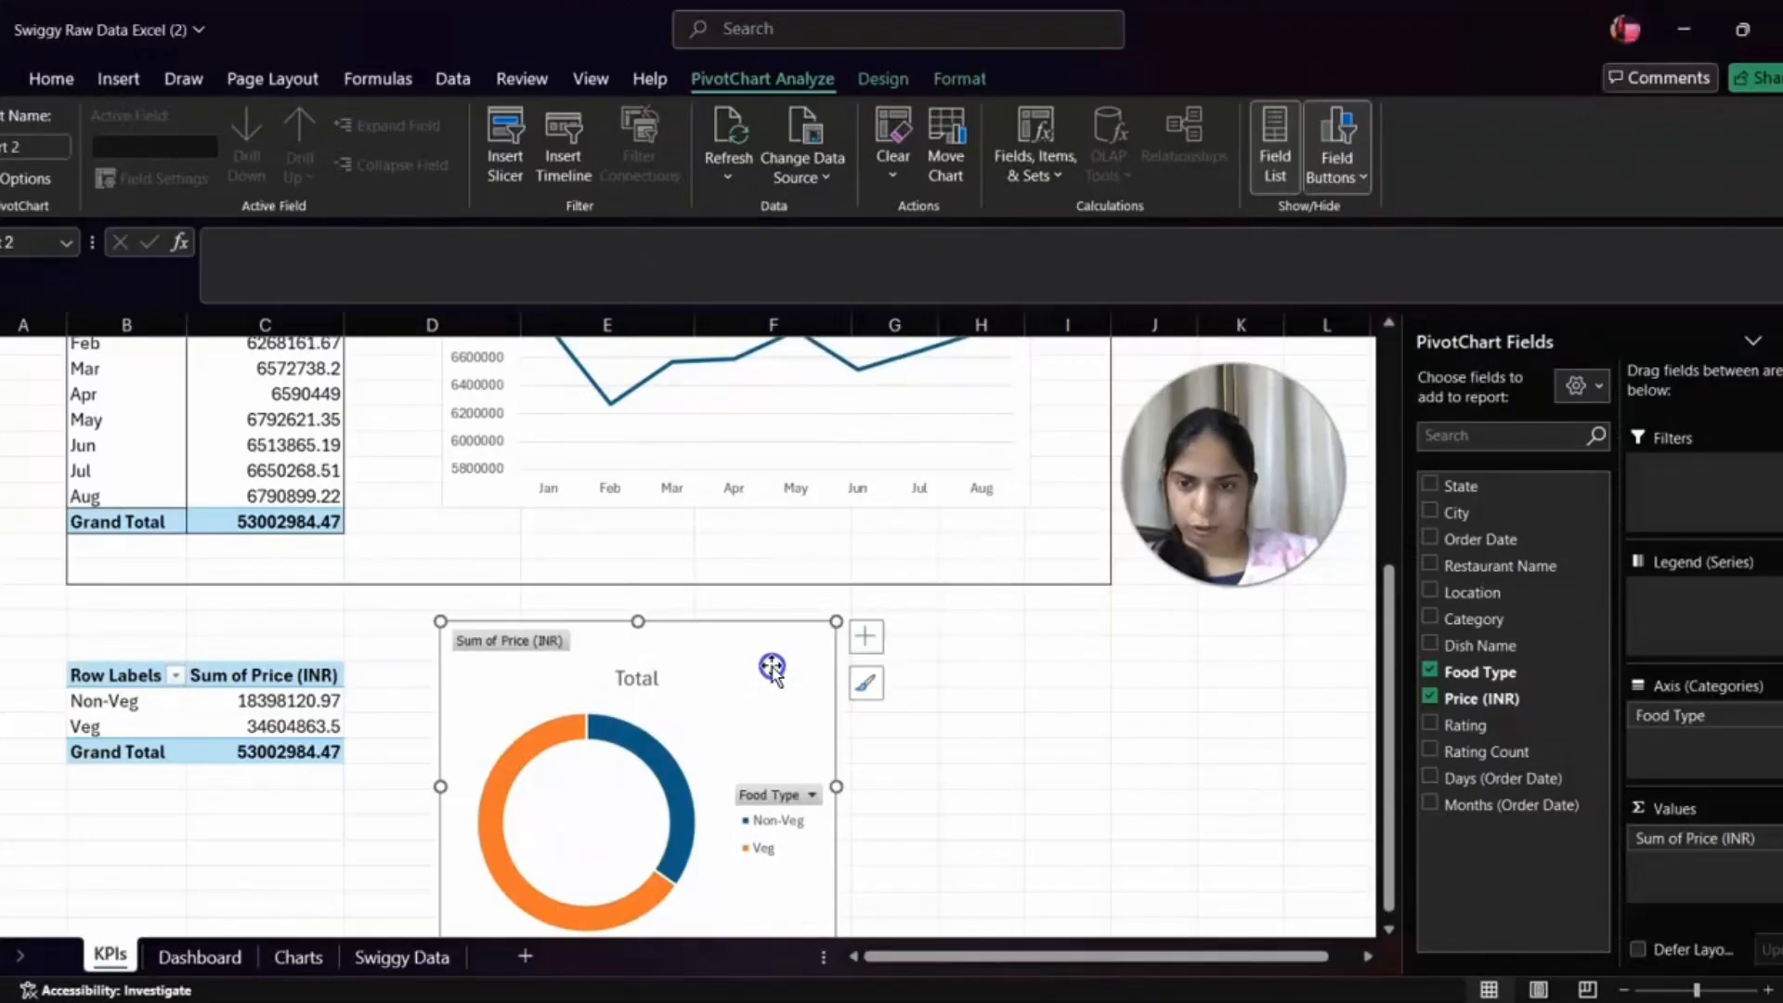
- Delete the doughnut chart's "Total" title and hide all of its field buttons
{"action": "left_click", "coordinate": [650, 676]}
{"action": "key", "text": "Delete"}
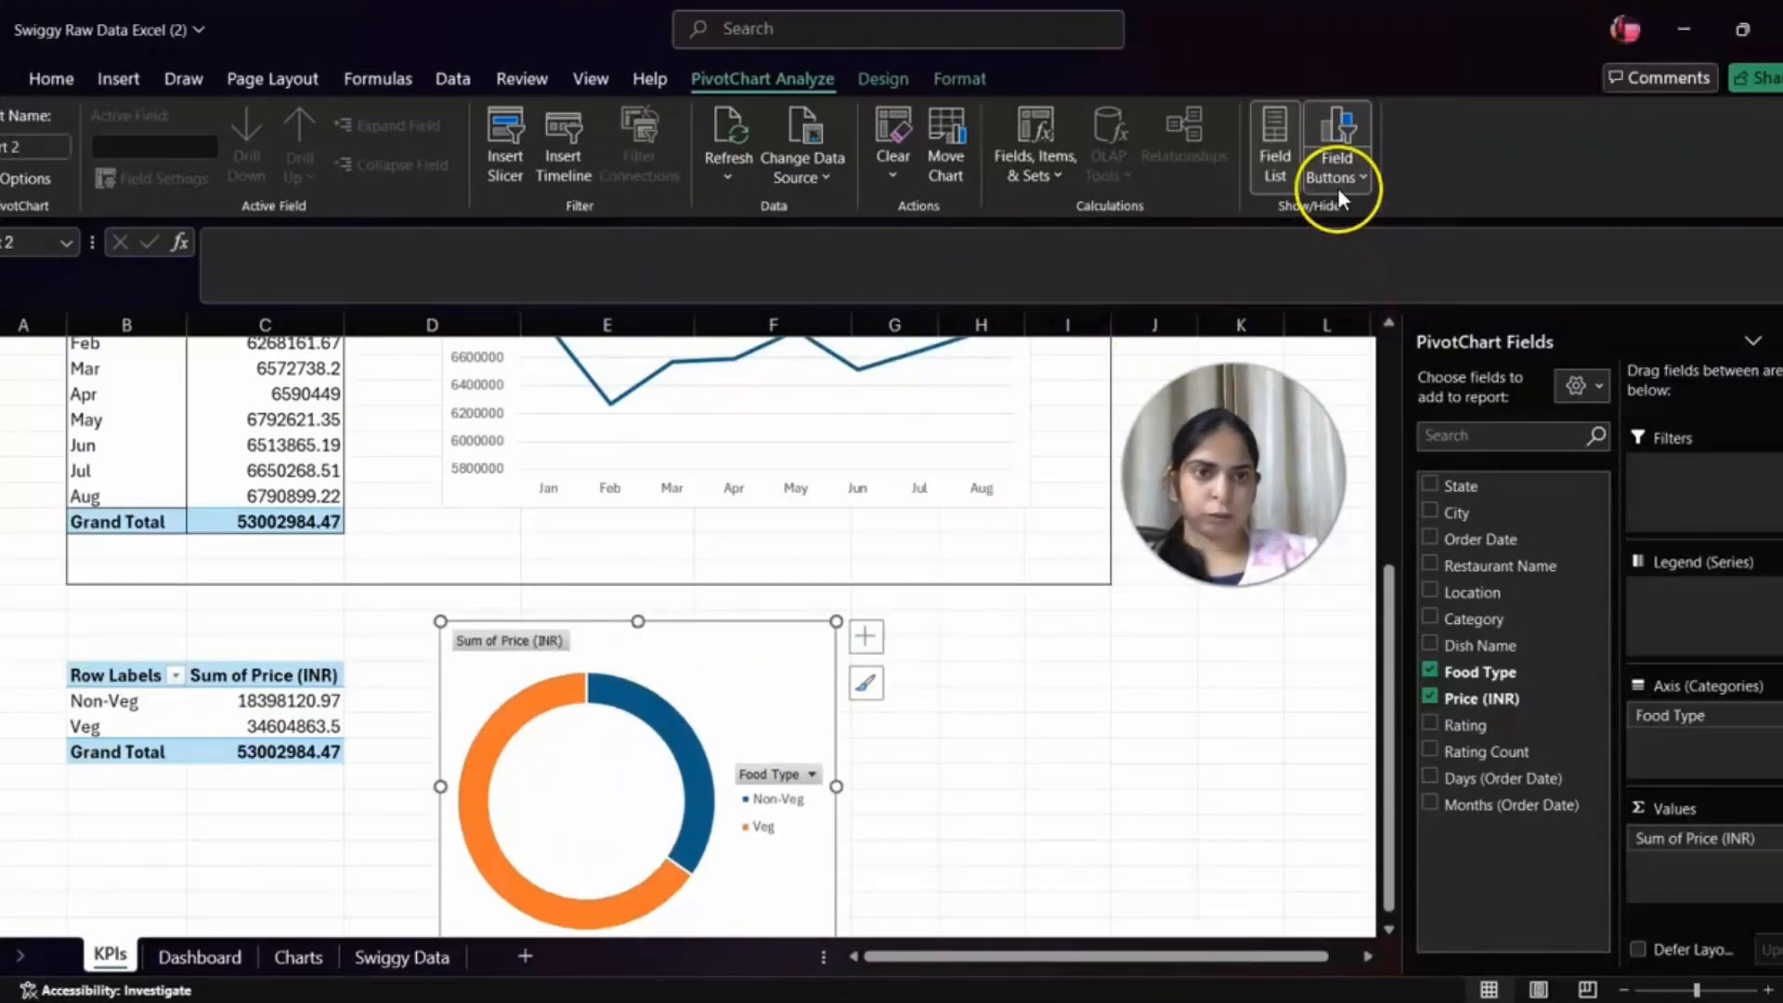
{"action": "left_click", "coordinate": [1338, 196]}
{"action": "left_click", "coordinate": [1363, 388]}
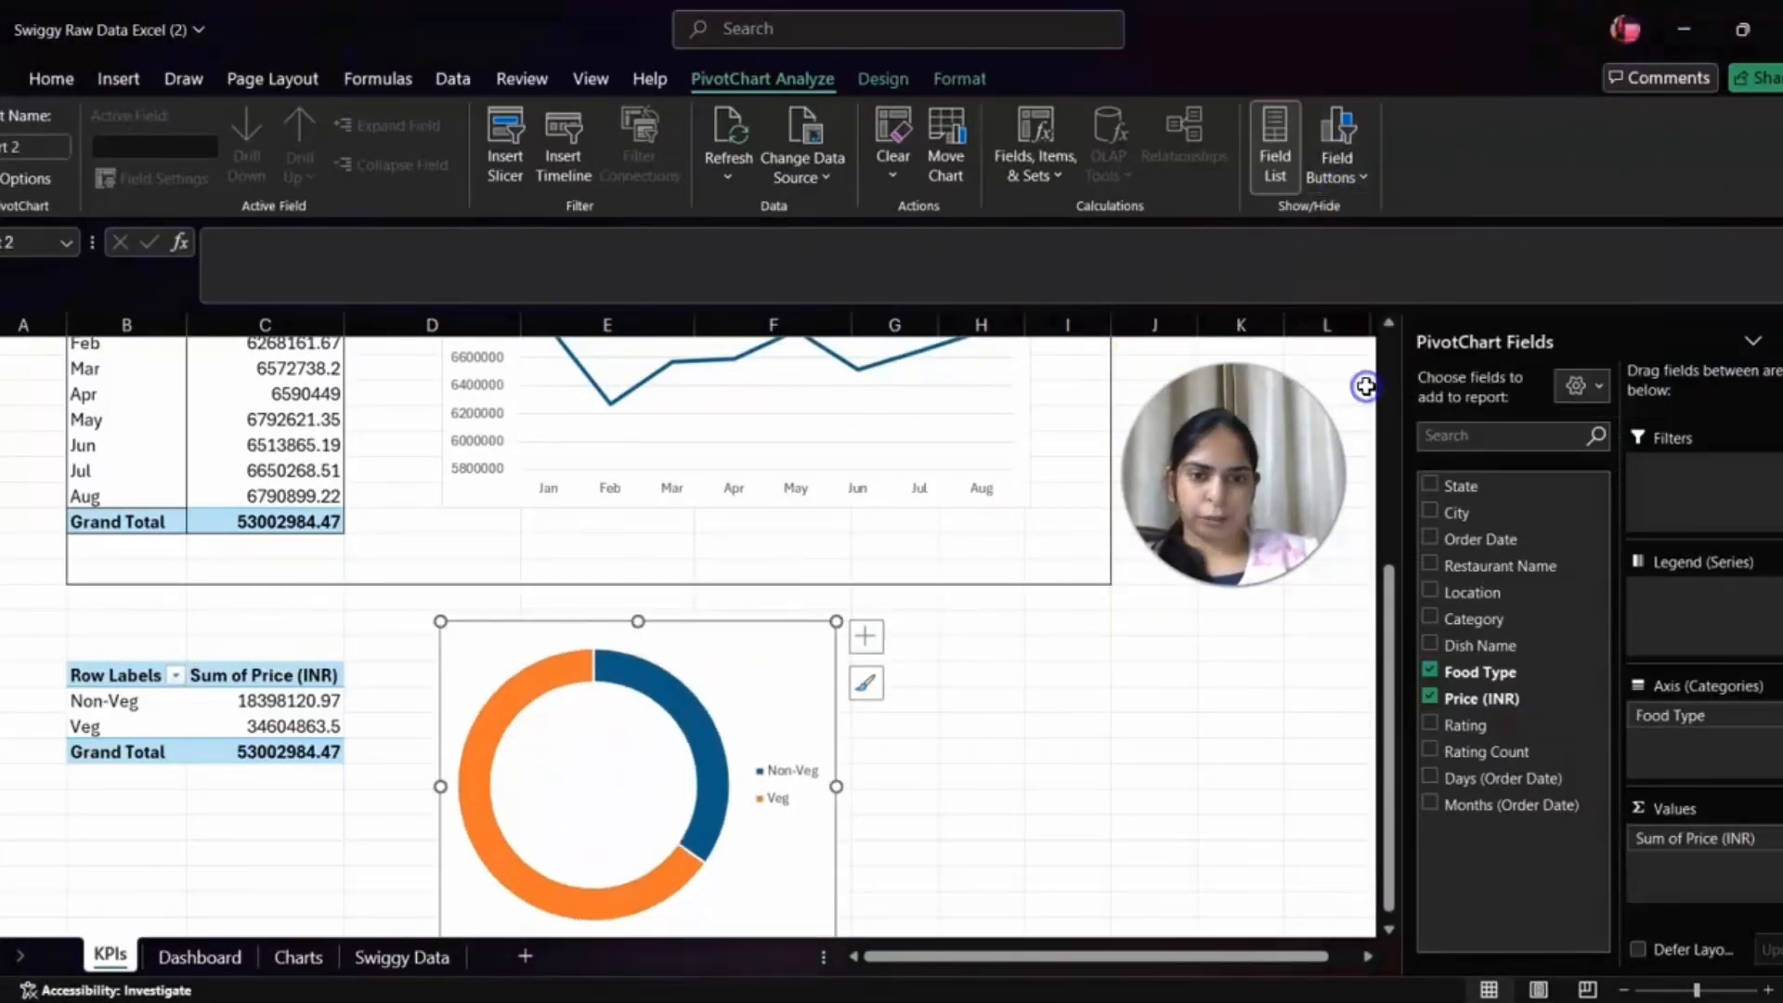
- Try the doughnut chart without its Non-Veg/Veg legend and undo the deletion
{"action": "scroll", "coordinate": [502, 781], "scroll_direction": "down", "scroll_amount": 3}
{"action": "left_click", "coordinate": [796, 592]}
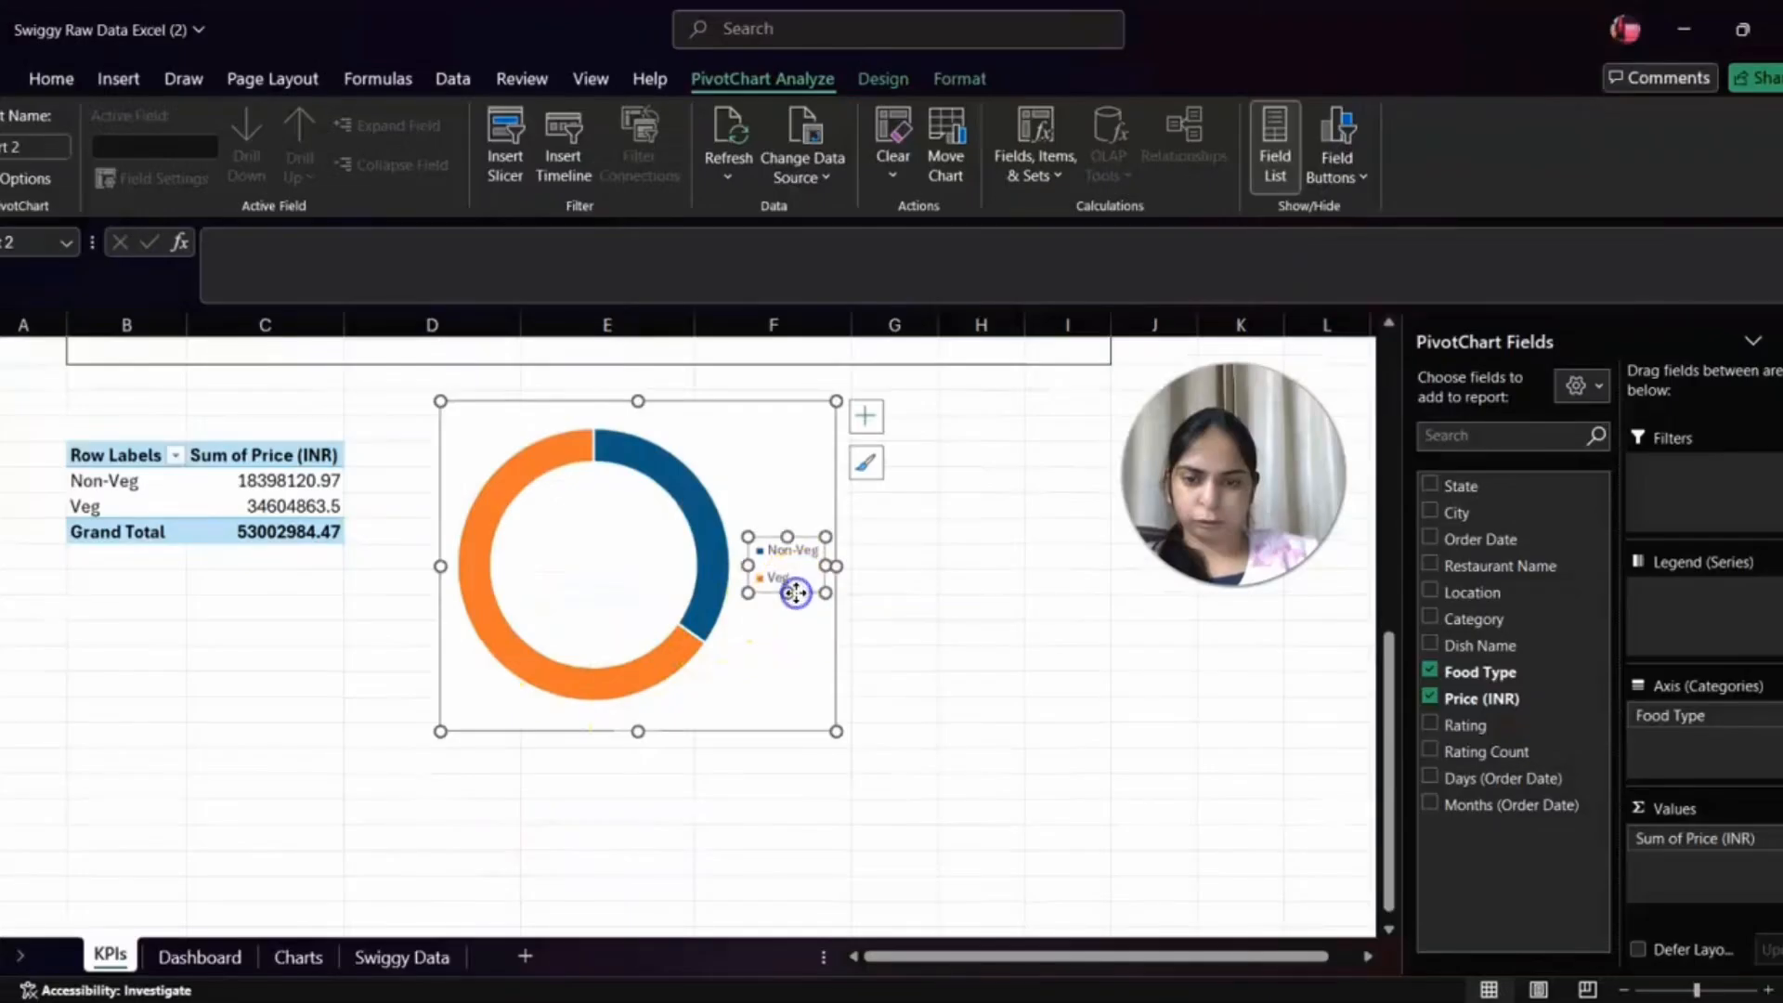
{"action": "key", "text": "Delete"}
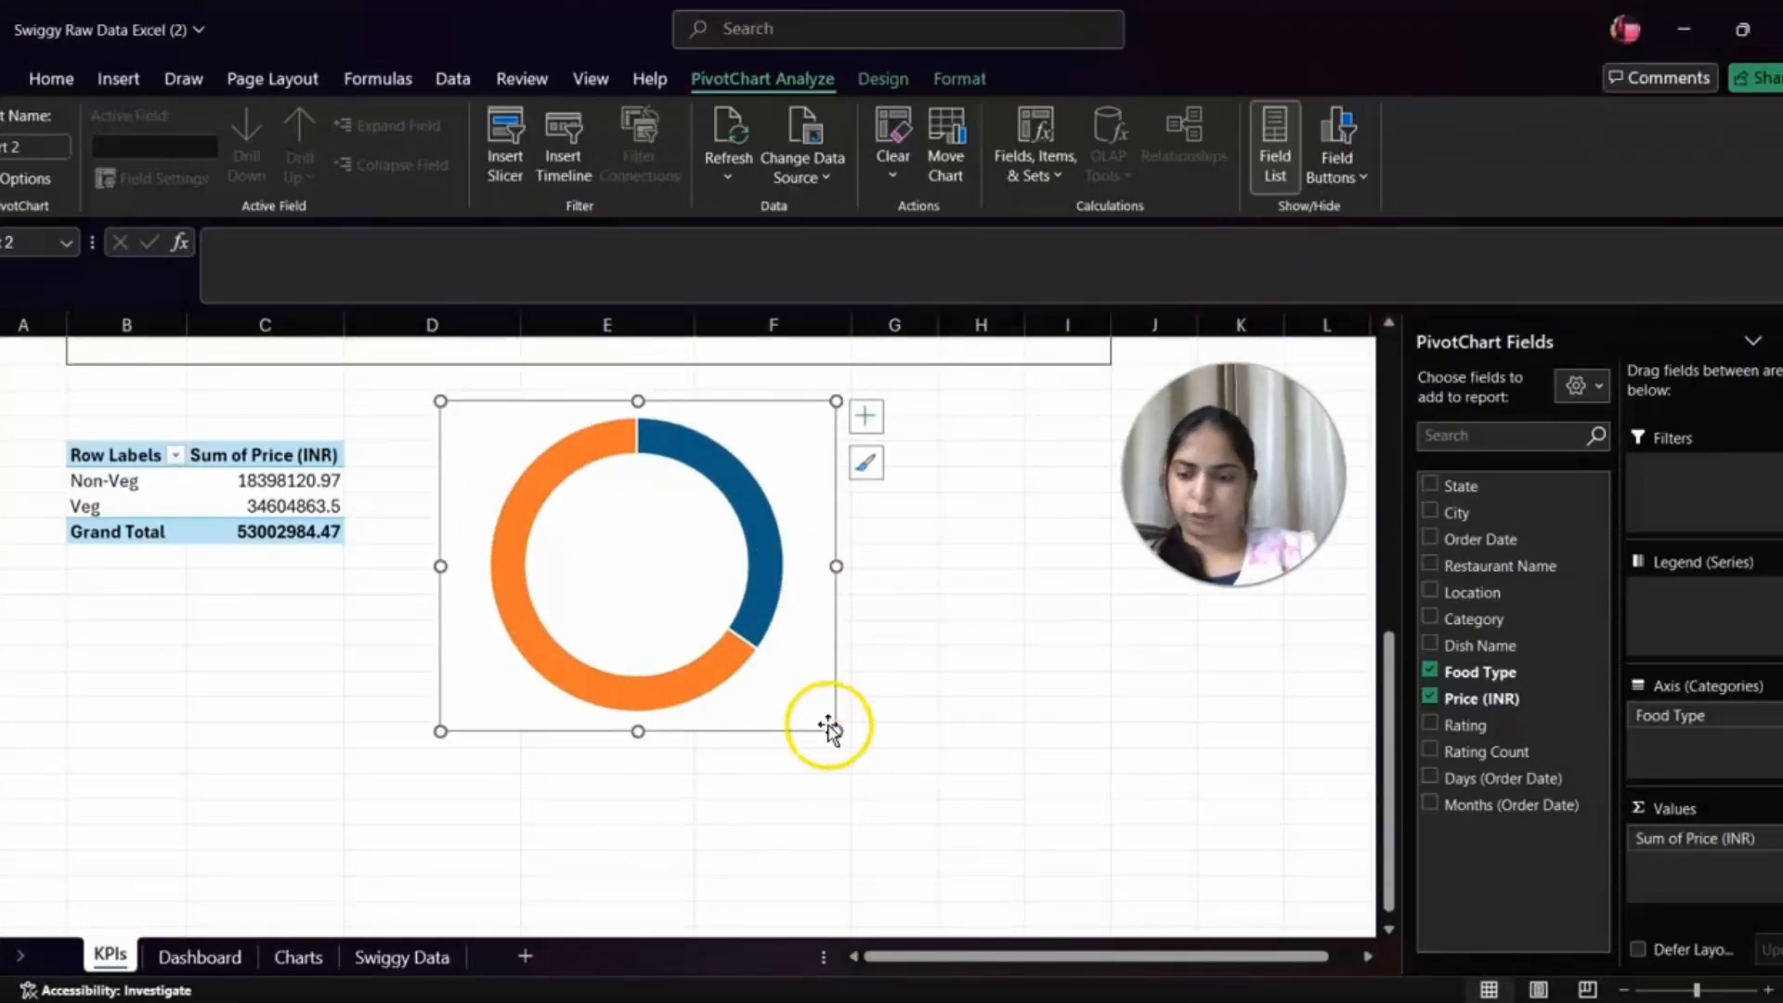
{"action": "key", "text": "ctrl+z"}
- Reduce the doughnut chart's height and widen it slightly beside the Food Type PivotTable
{"action": "left_click_drag", "start_coordinate": [835, 731], "coordinate": [846, 613]}
{"action": "scroll", "coordinate": [588, 529], "scroll_direction": "up", "scroll_amount": 2}
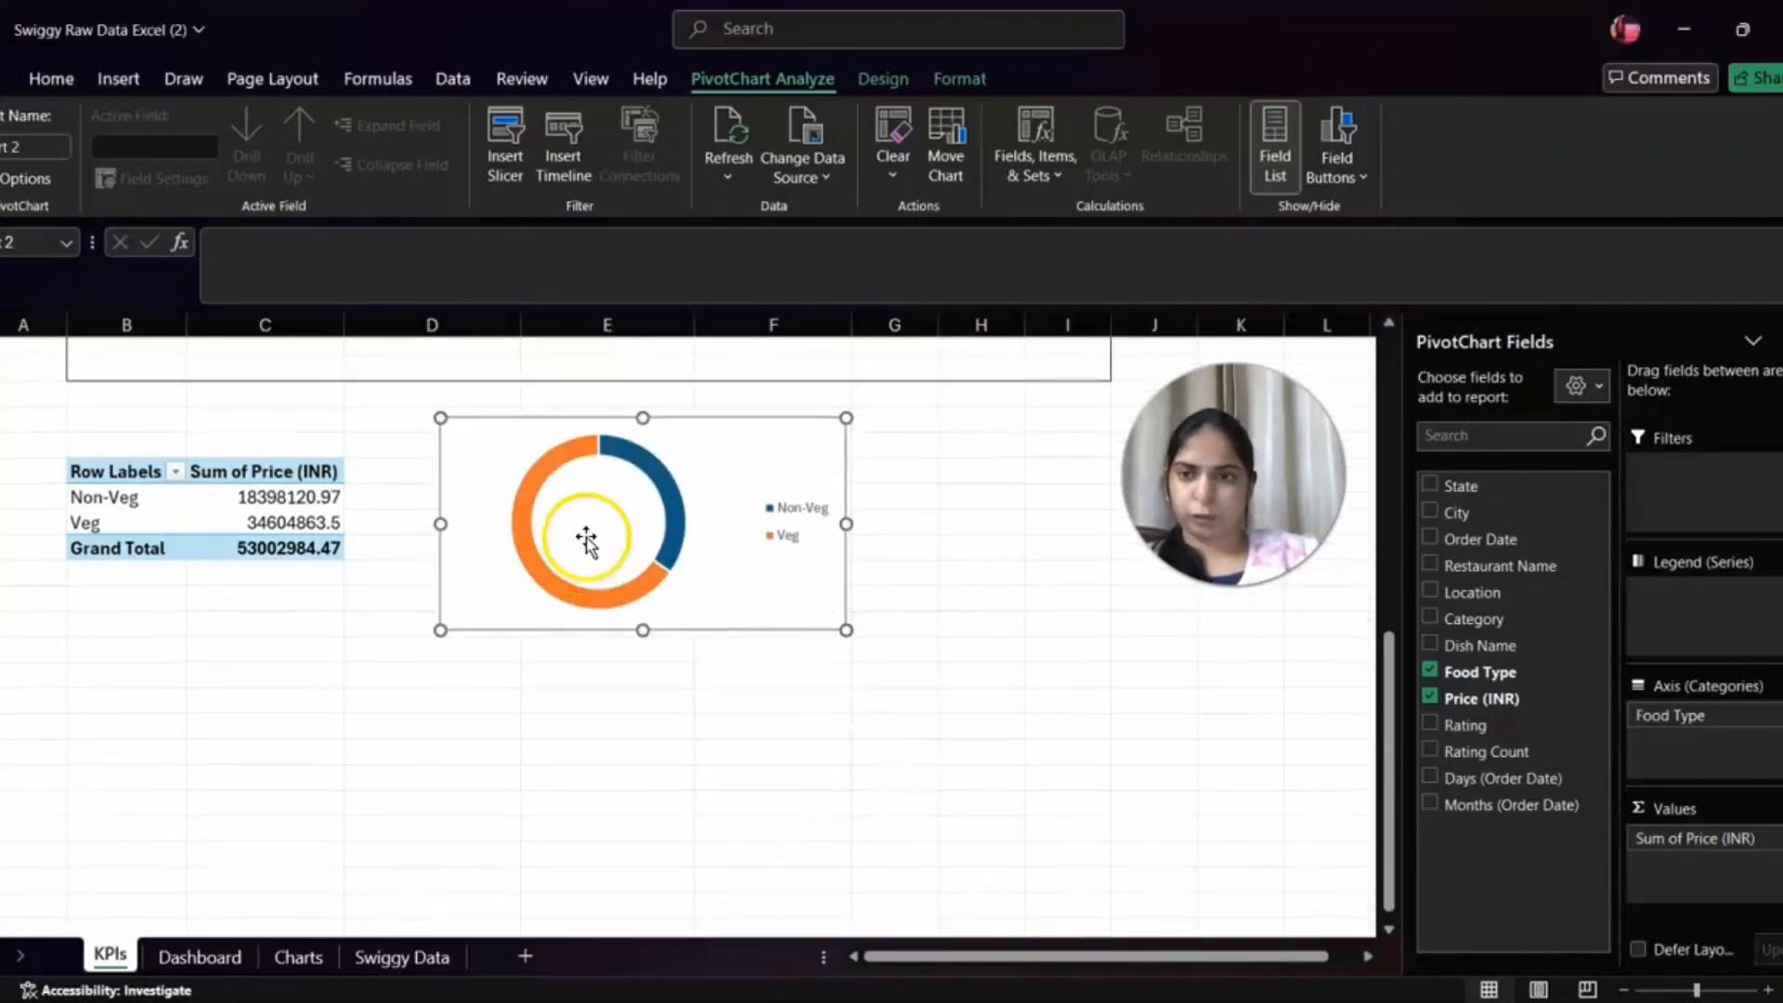
- Insert two blank rows above the Food Type PivotTable and doughnut chart on the KPIs sheet
{"action": "left_click", "coordinate": [5, 429]}
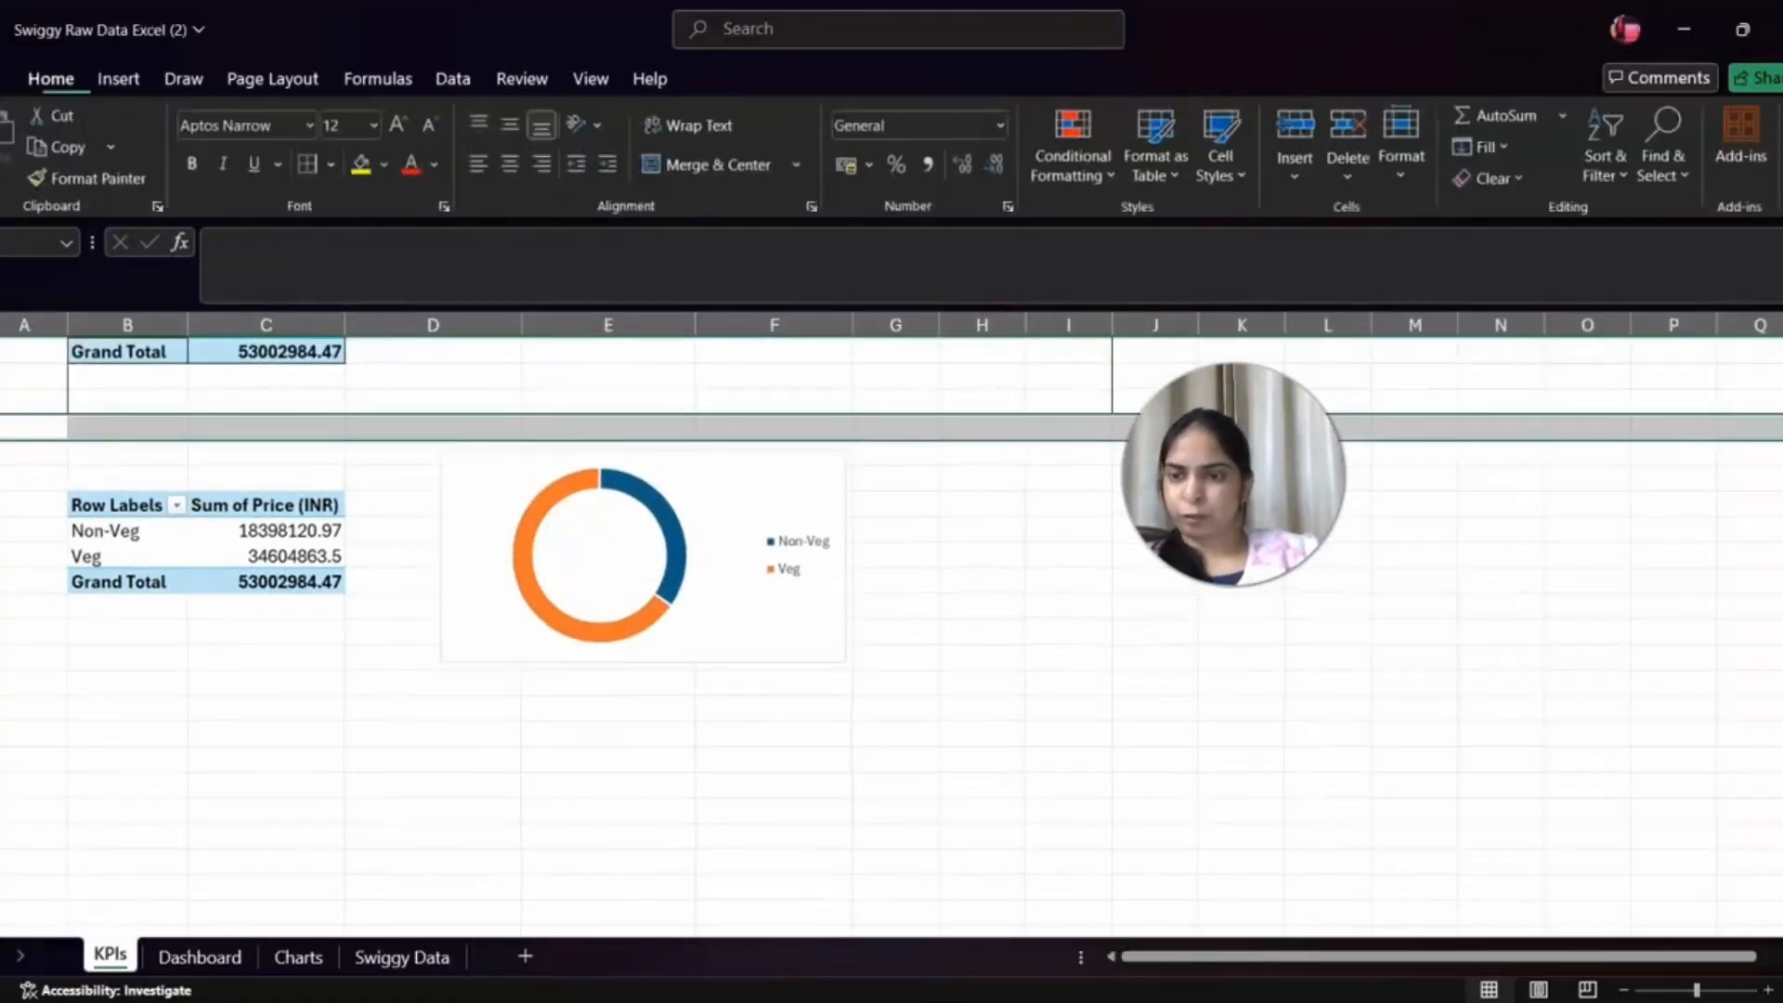
{"action": "right_click", "coordinate": [4, 429]}
{"action": "left_click", "coordinate": [74, 685]}
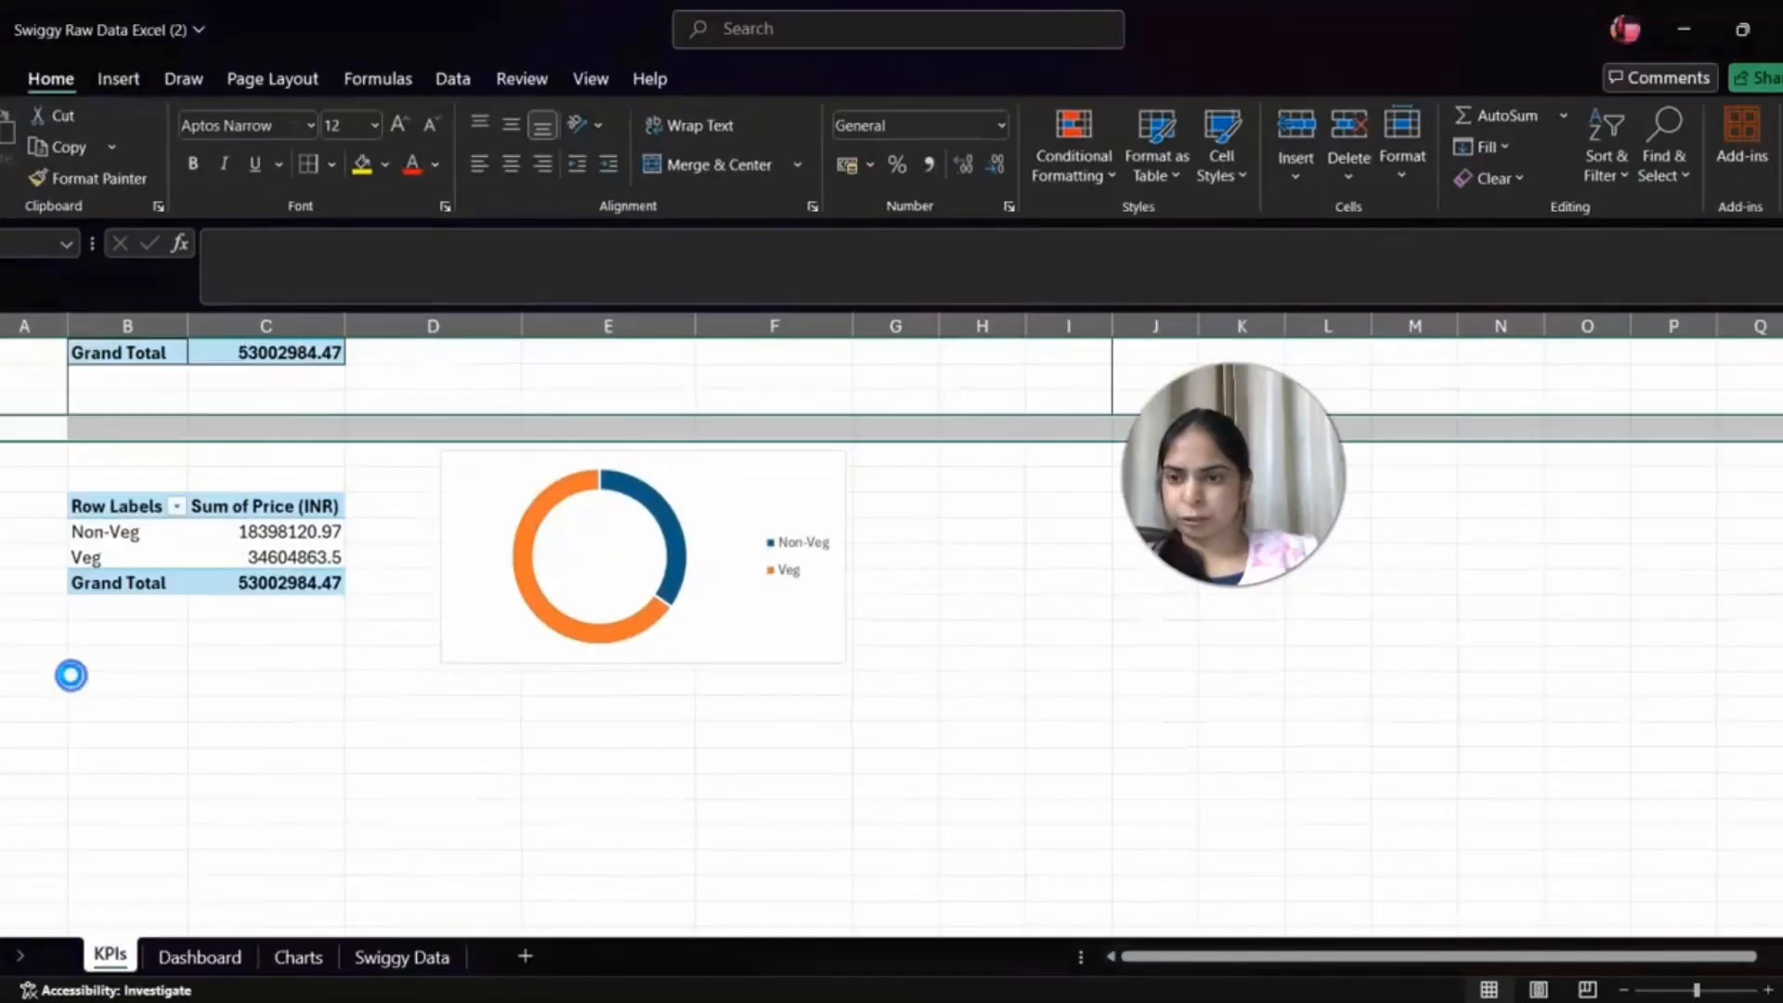
{"action": "left_click", "coordinate": [2, 453]}
{"action": "right_click", "coordinate": [3, 453]}
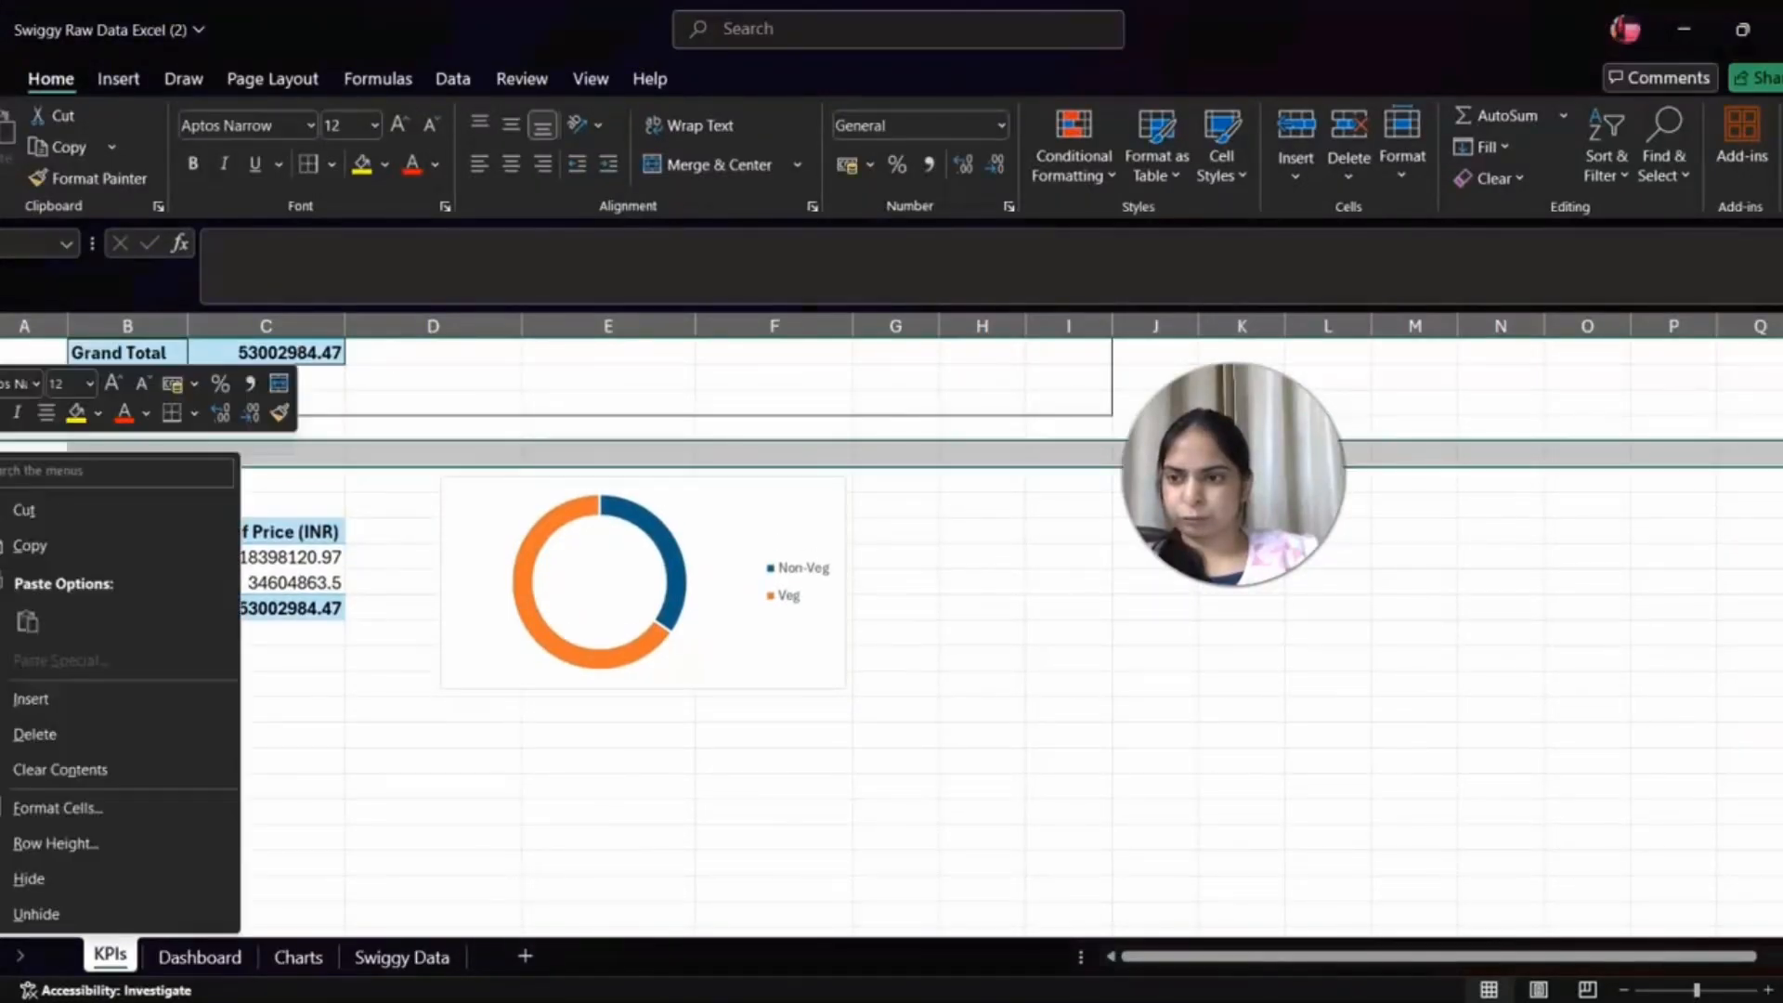
{"action": "left_click", "coordinate": [81, 700]}
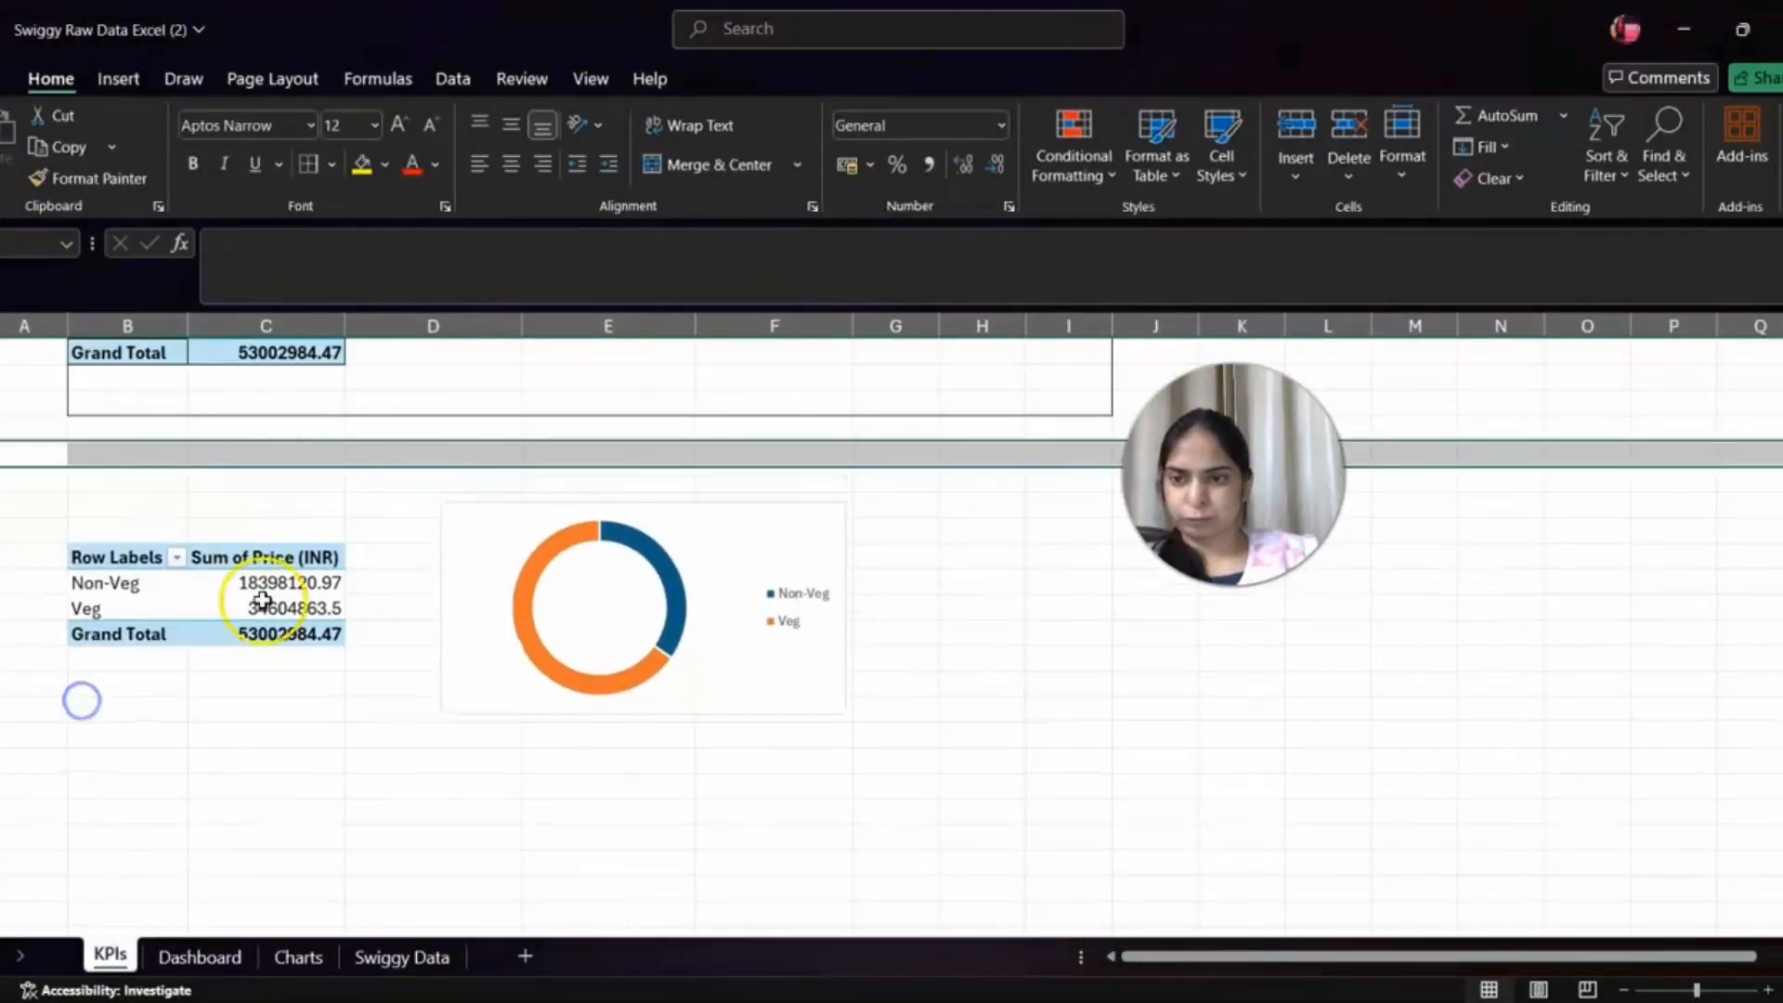
- Add bottom and top borders to the block spanning columns B to I around the Food Type PivotTable and doughnut chart
{"action": "left_click", "coordinate": [120, 483]}
{"action": "key", "text": "shift+Right"}
{"action": "key", "text": "shift+Right"}
{"action": "key", "text": "shift+Right"}
{"action": "key", "text": "shift+Right"}
{"action": "key", "text": "shift+Right"}
{"action": "key", "text": "shift+Right"}
{"action": "key", "text": "shift+Right"}
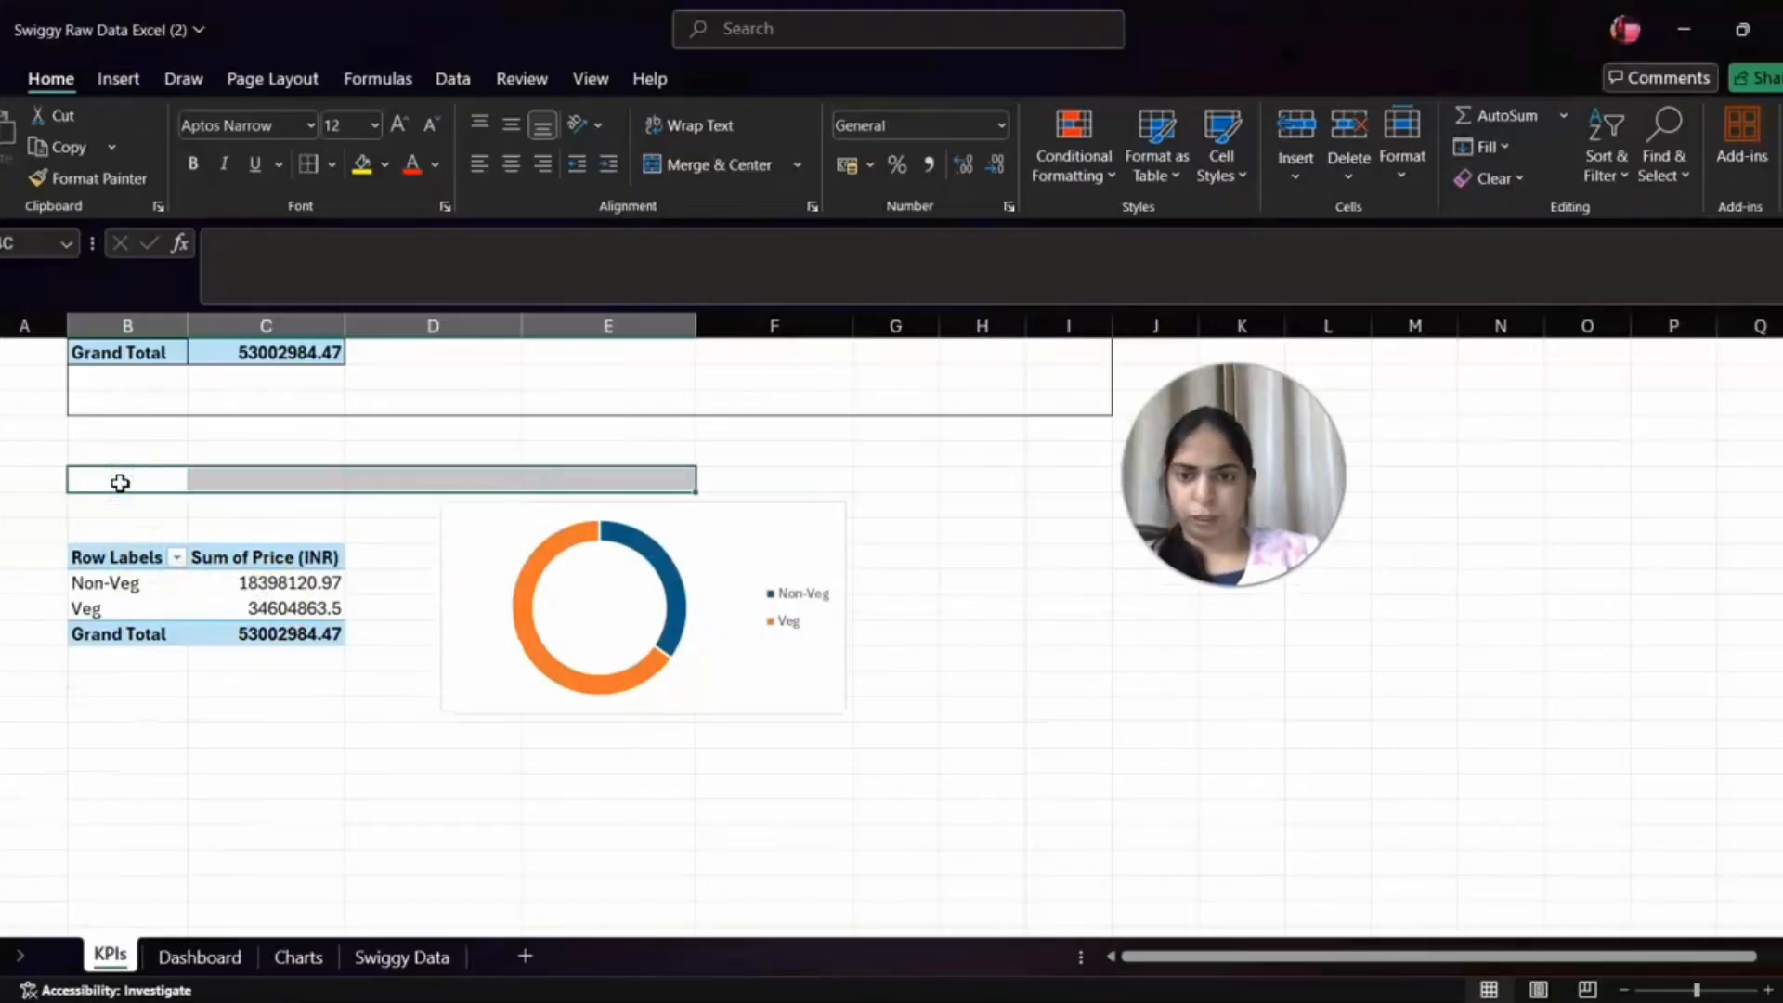
{"action": "key", "text": "shift+Down"}
{"action": "key", "text": "shift+Down"}
{"action": "key", "text": "shift+Down"}
{"action": "key", "text": "shift+Down"}
{"action": "key", "text": "shift+Down"}
{"action": "key", "text": "shift+Down"}
{"action": "key", "text": "shift+Down"}
{"action": "key", "text": "shift+Down"}
{"action": "key", "text": "shift+Down"}
{"action": "key", "text": "shift+Down"}
{"action": "key", "text": "shift+Down"}
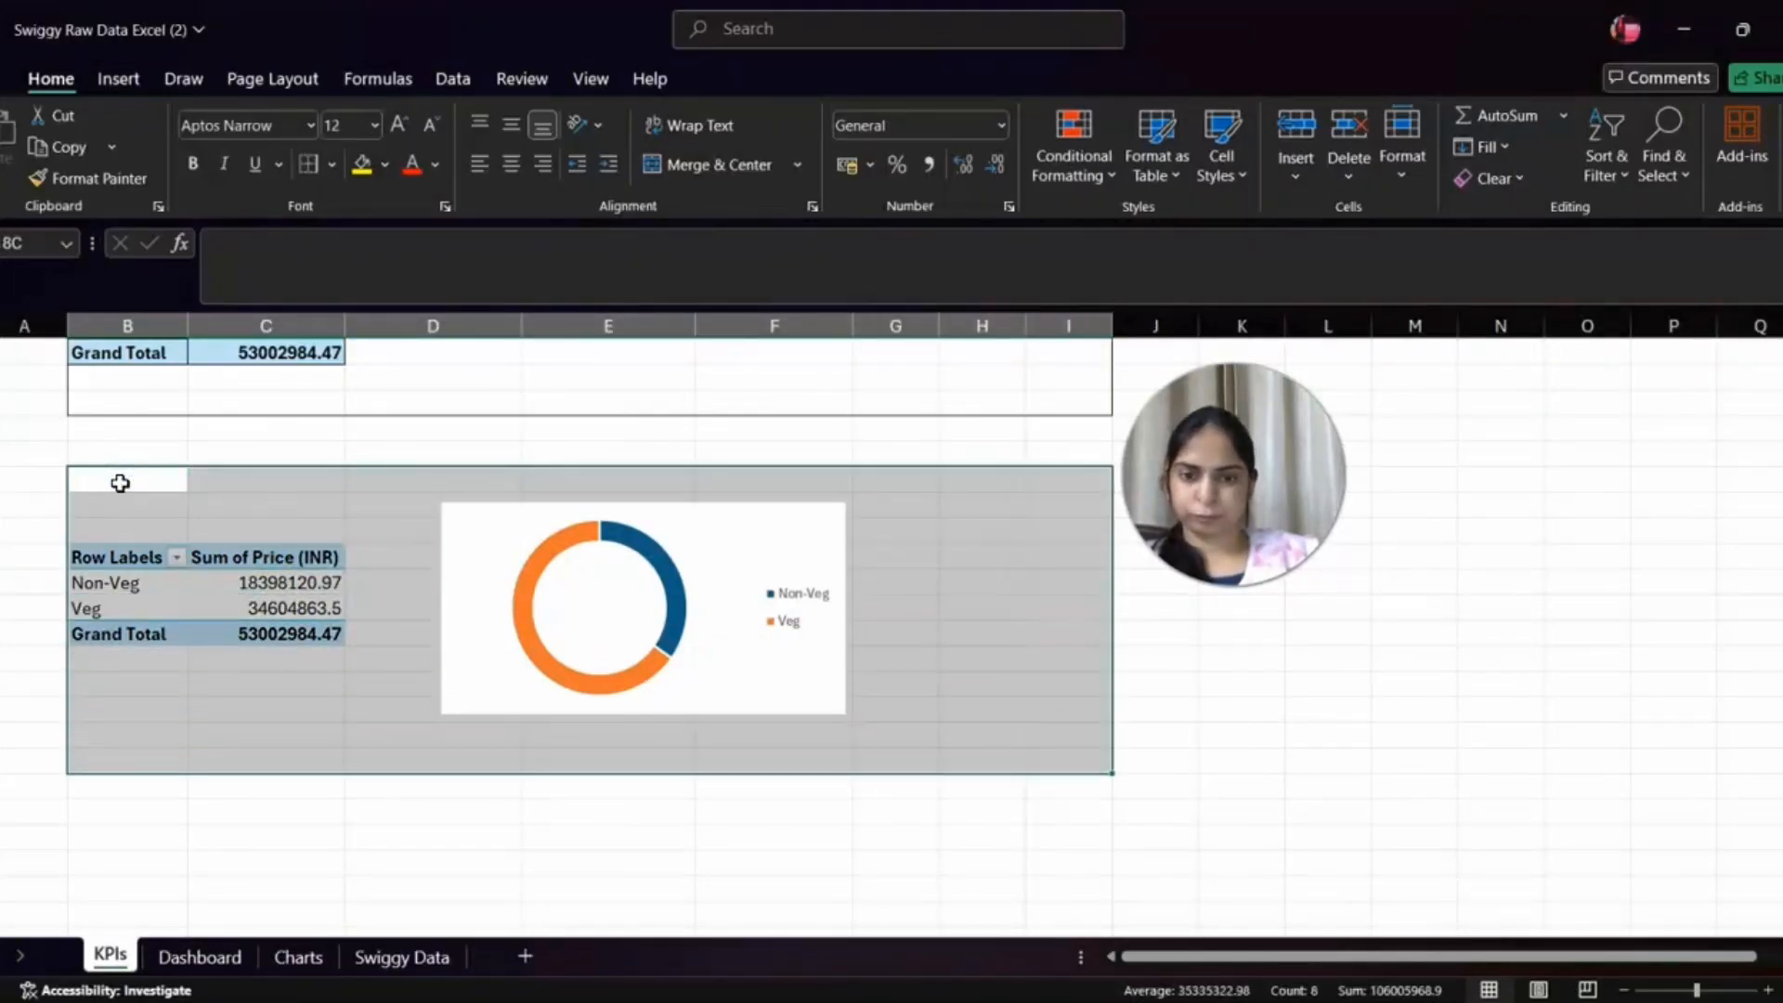
{"action": "left_click", "coordinate": [332, 164]}
{"action": "left_click", "coordinate": [367, 234]}
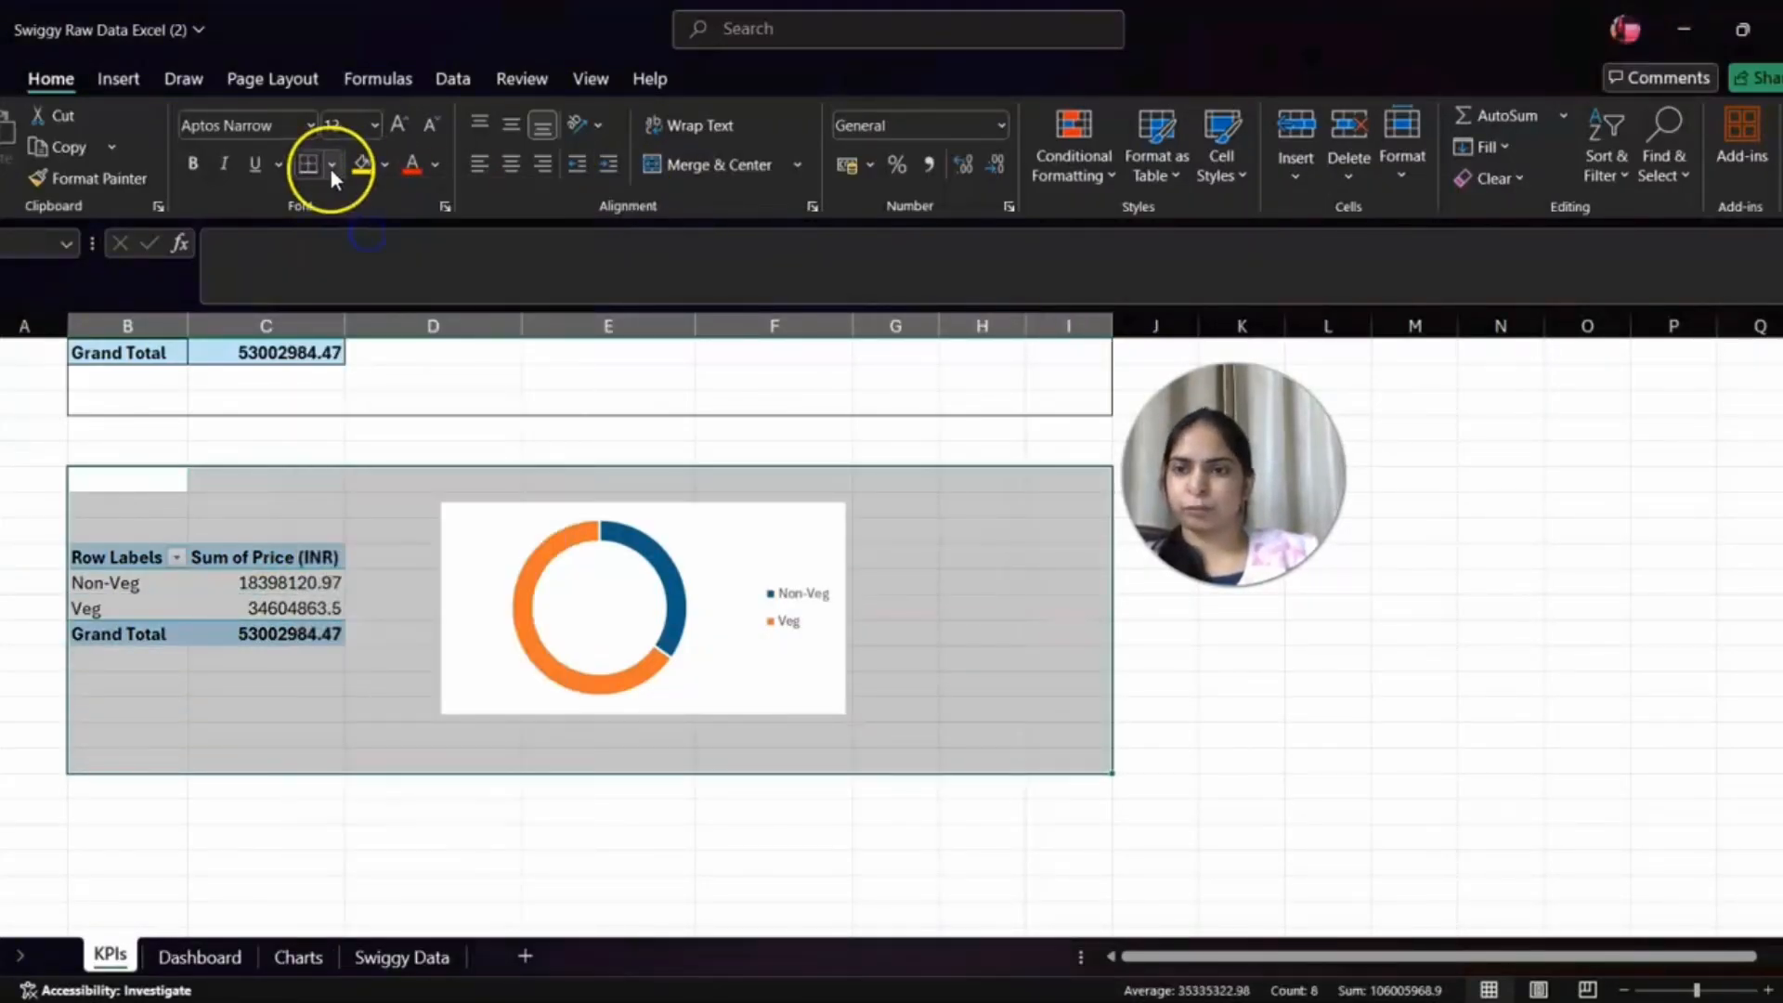
{"action": "left_click", "coordinate": [331, 165]}
{"action": "left_click", "coordinate": [358, 268]}
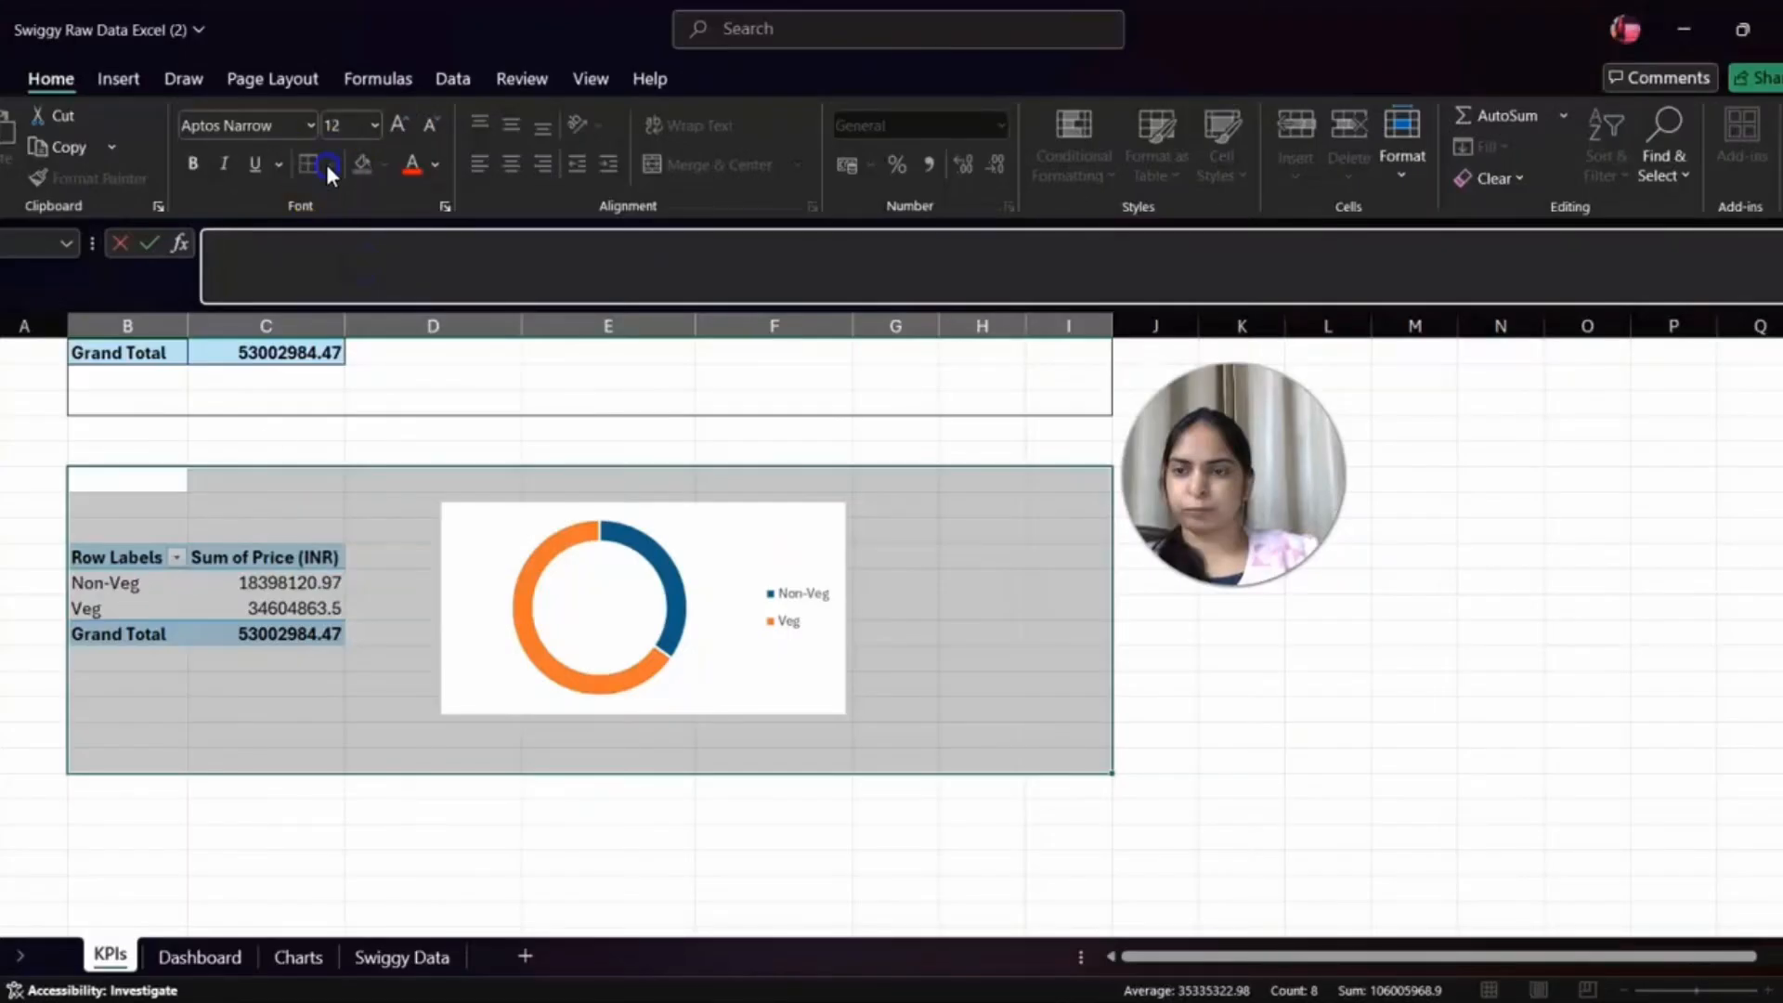
{"action": "left_click", "coordinate": [267, 711]}
- Reselect the block around the Food Type PivotTable and doughnut chart, starting from its upper-left cell in column B
{"action": "left_click", "coordinate": [104, 485]}
{"action": "key", "text": "shift+Right"}
{"action": "key", "text": "shift+Right"}
{"action": "key", "text": "shift+Right"}
{"action": "key", "text": "shift+Right"}
{"action": "key", "text": "shift+Right"}
{"action": "key", "text": "shift+Right"}
{"action": "key", "text": "shift+Right"}
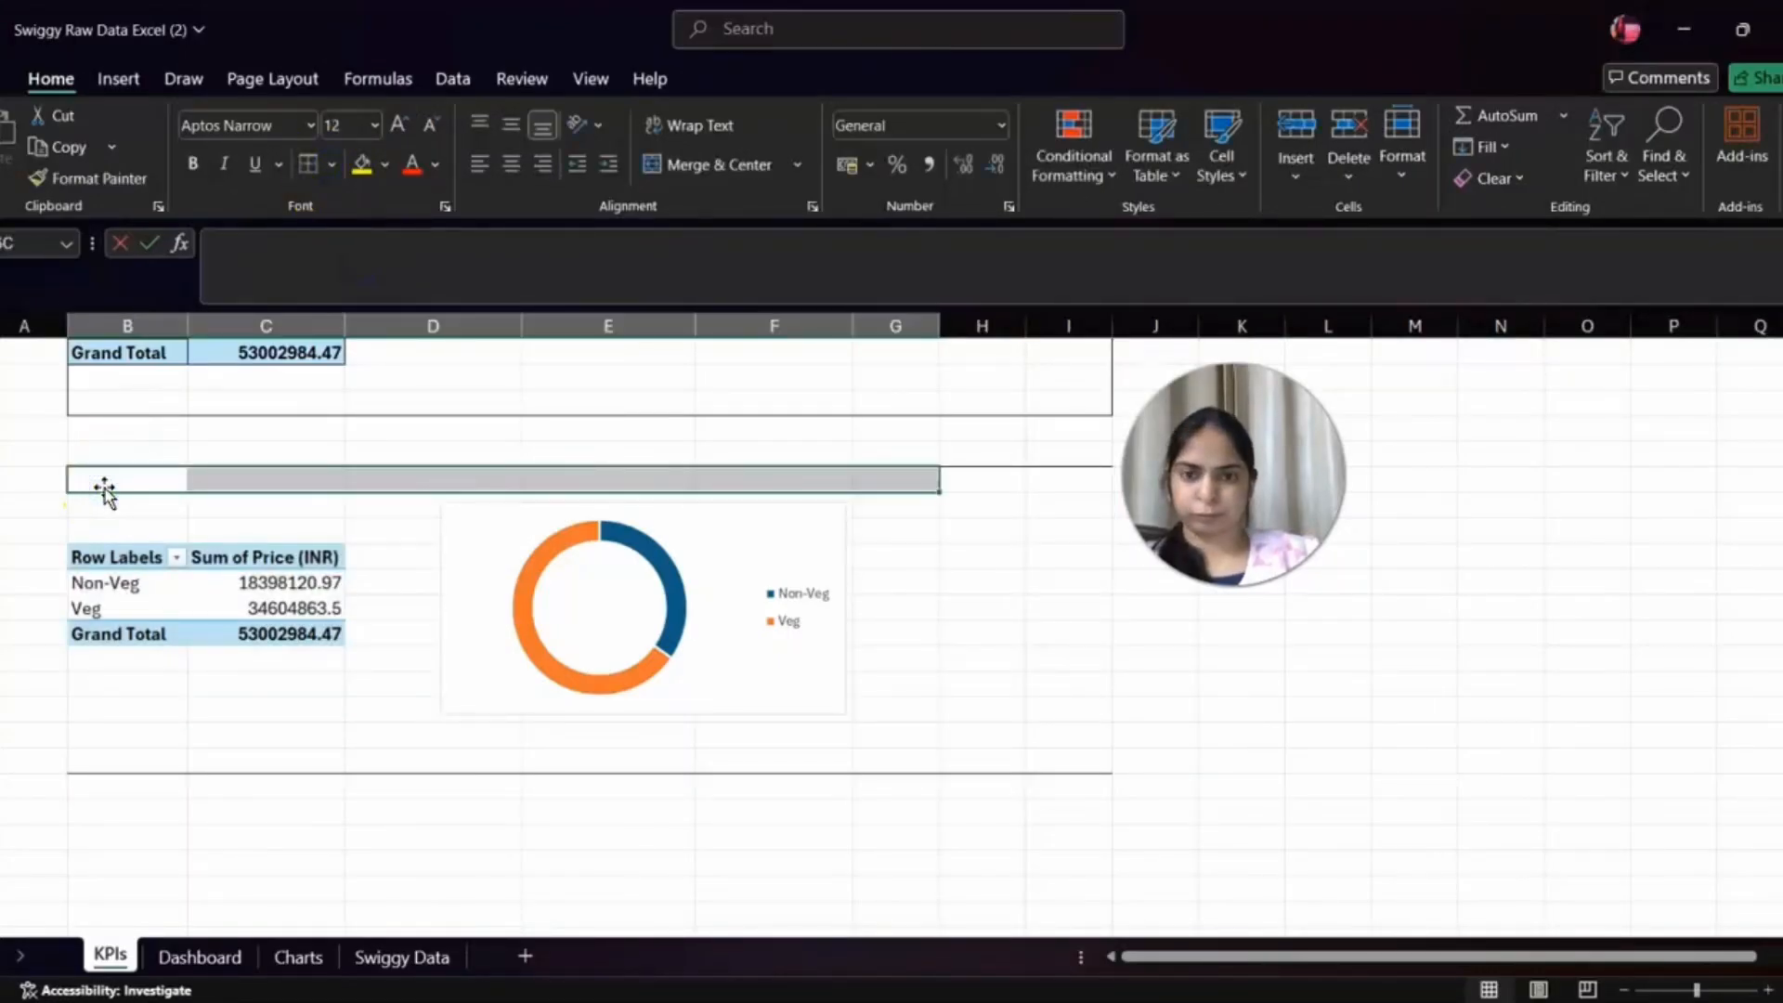
{"action": "key", "text": "shift+Down"}
{"action": "key", "text": "shift+Down"}
{"action": "key", "text": "shift+Down"}
{"action": "key", "text": "shift+Down"}
{"action": "key", "text": "shift+Down"}
{"action": "key", "text": "shift+Down"}
{"action": "key", "text": "shift+Down"}
{"action": "key", "text": "shift+Down"}
{"action": "key", "text": "shift+Down"}
{"action": "key", "text": "shift+Down"}
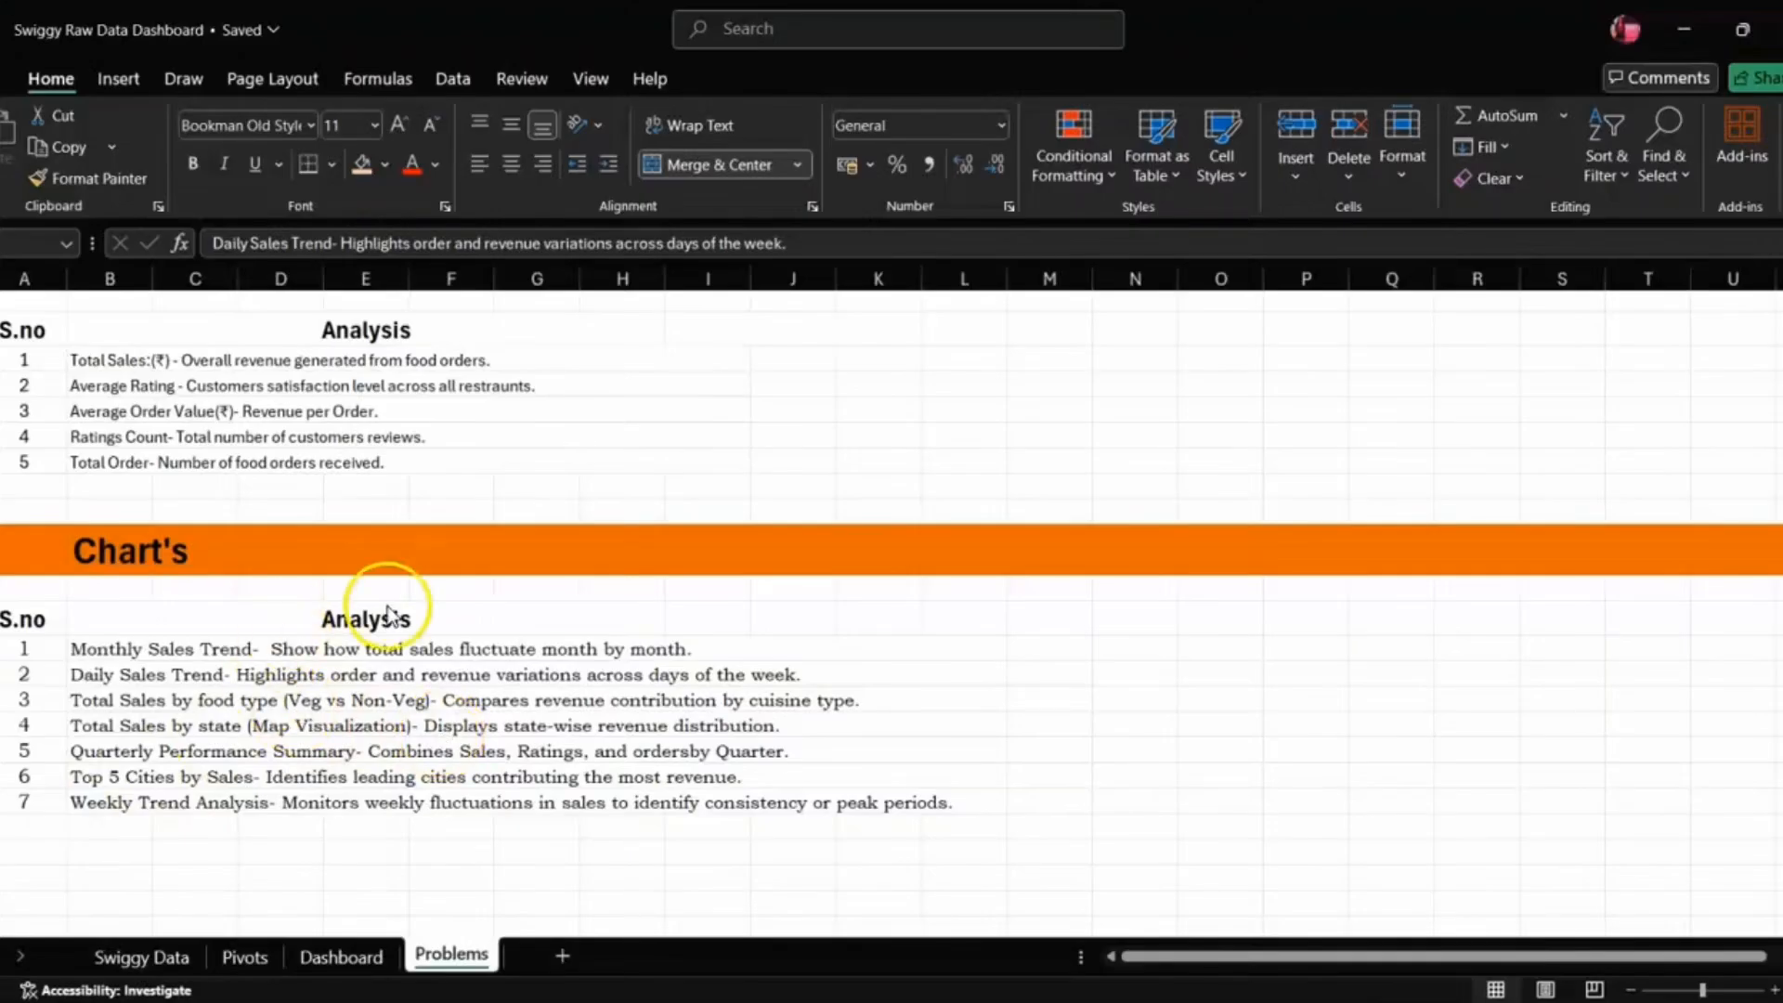
- Review the chart requirements on the Problems sheet of the Swiggy Raw Data Dashboard workbook, especially the Daily Sales Trend entry
{"action": "left_click", "coordinate": [193, 644]}
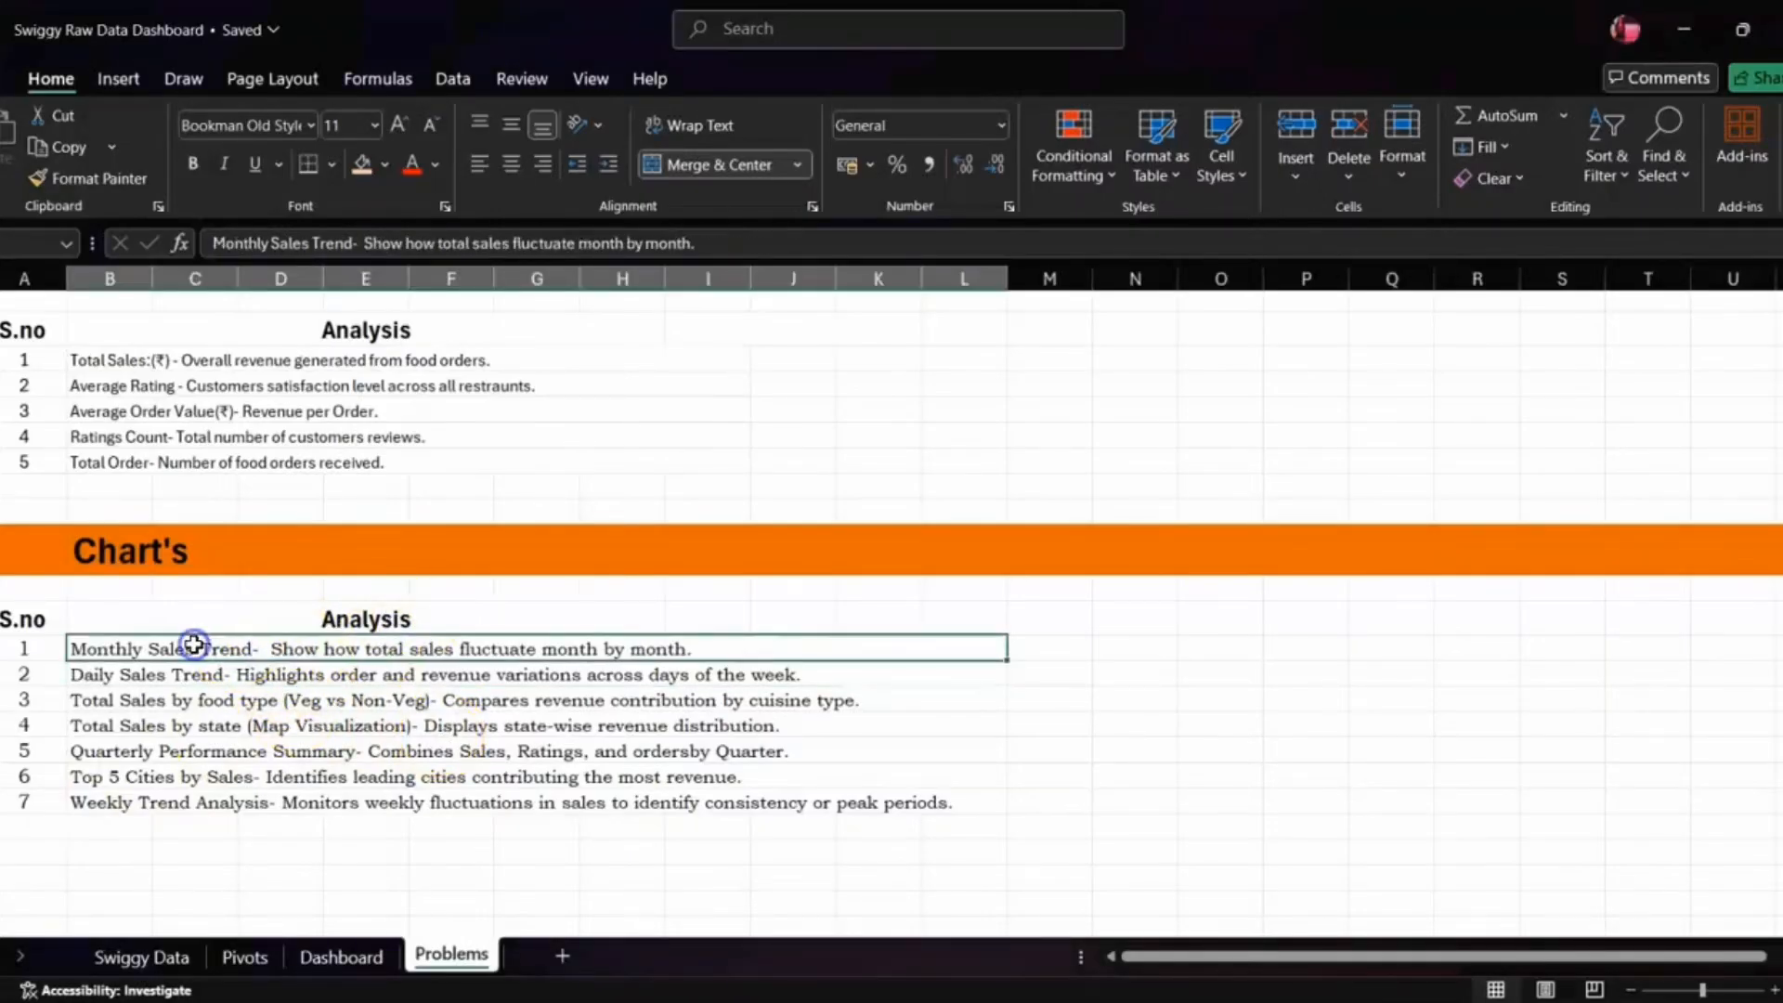
{"action": "left_click", "coordinate": [183, 691]}
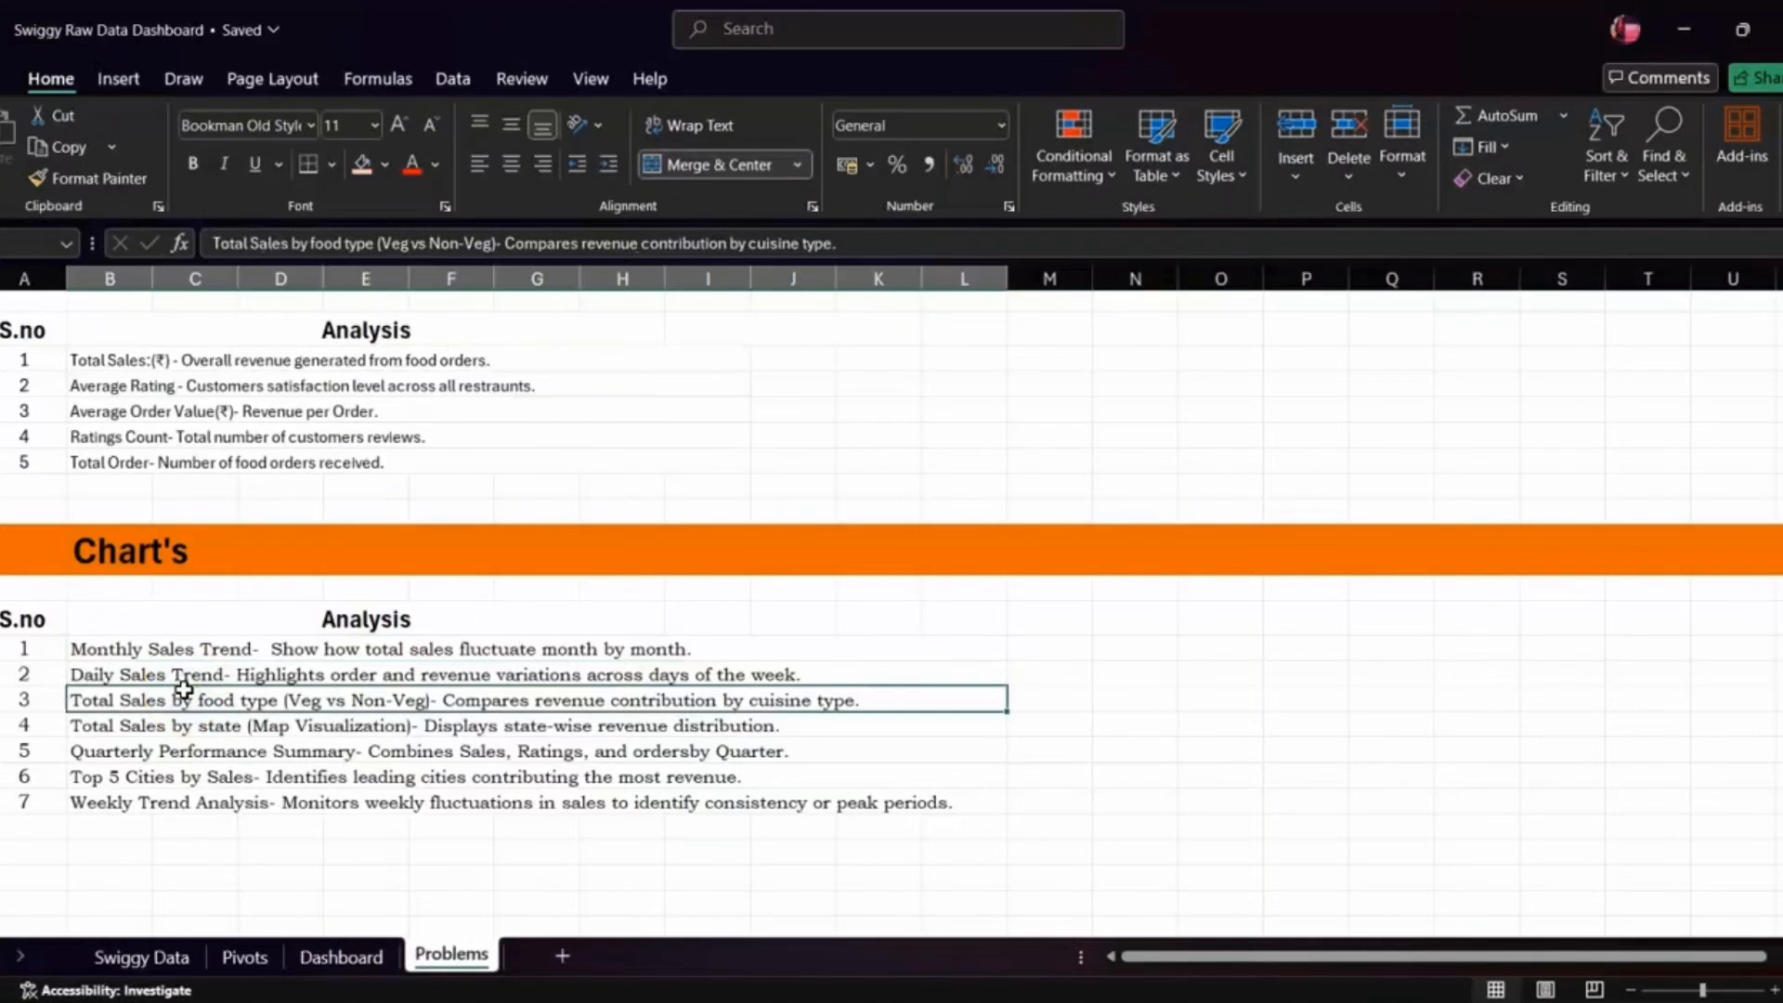
{"action": "left_click", "coordinate": [179, 689]}
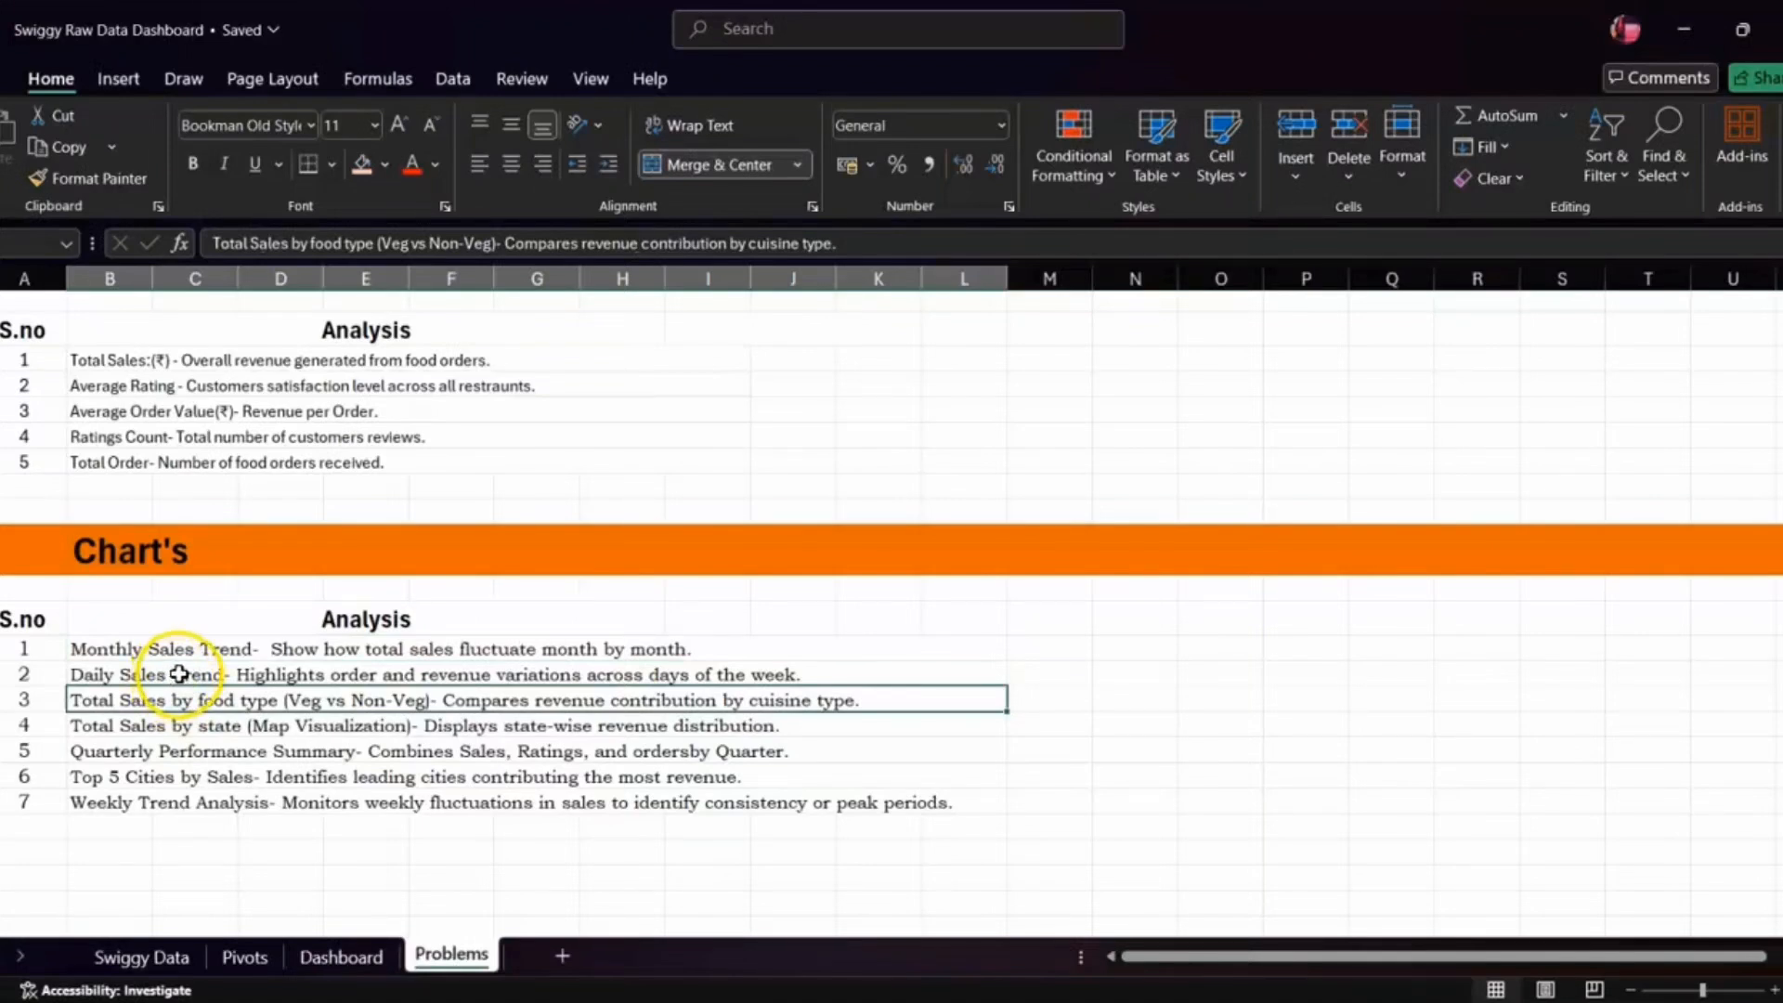
{"action": "left_click", "coordinate": [179, 675]}
{"action": "left_click", "coordinate": [448, 671]}
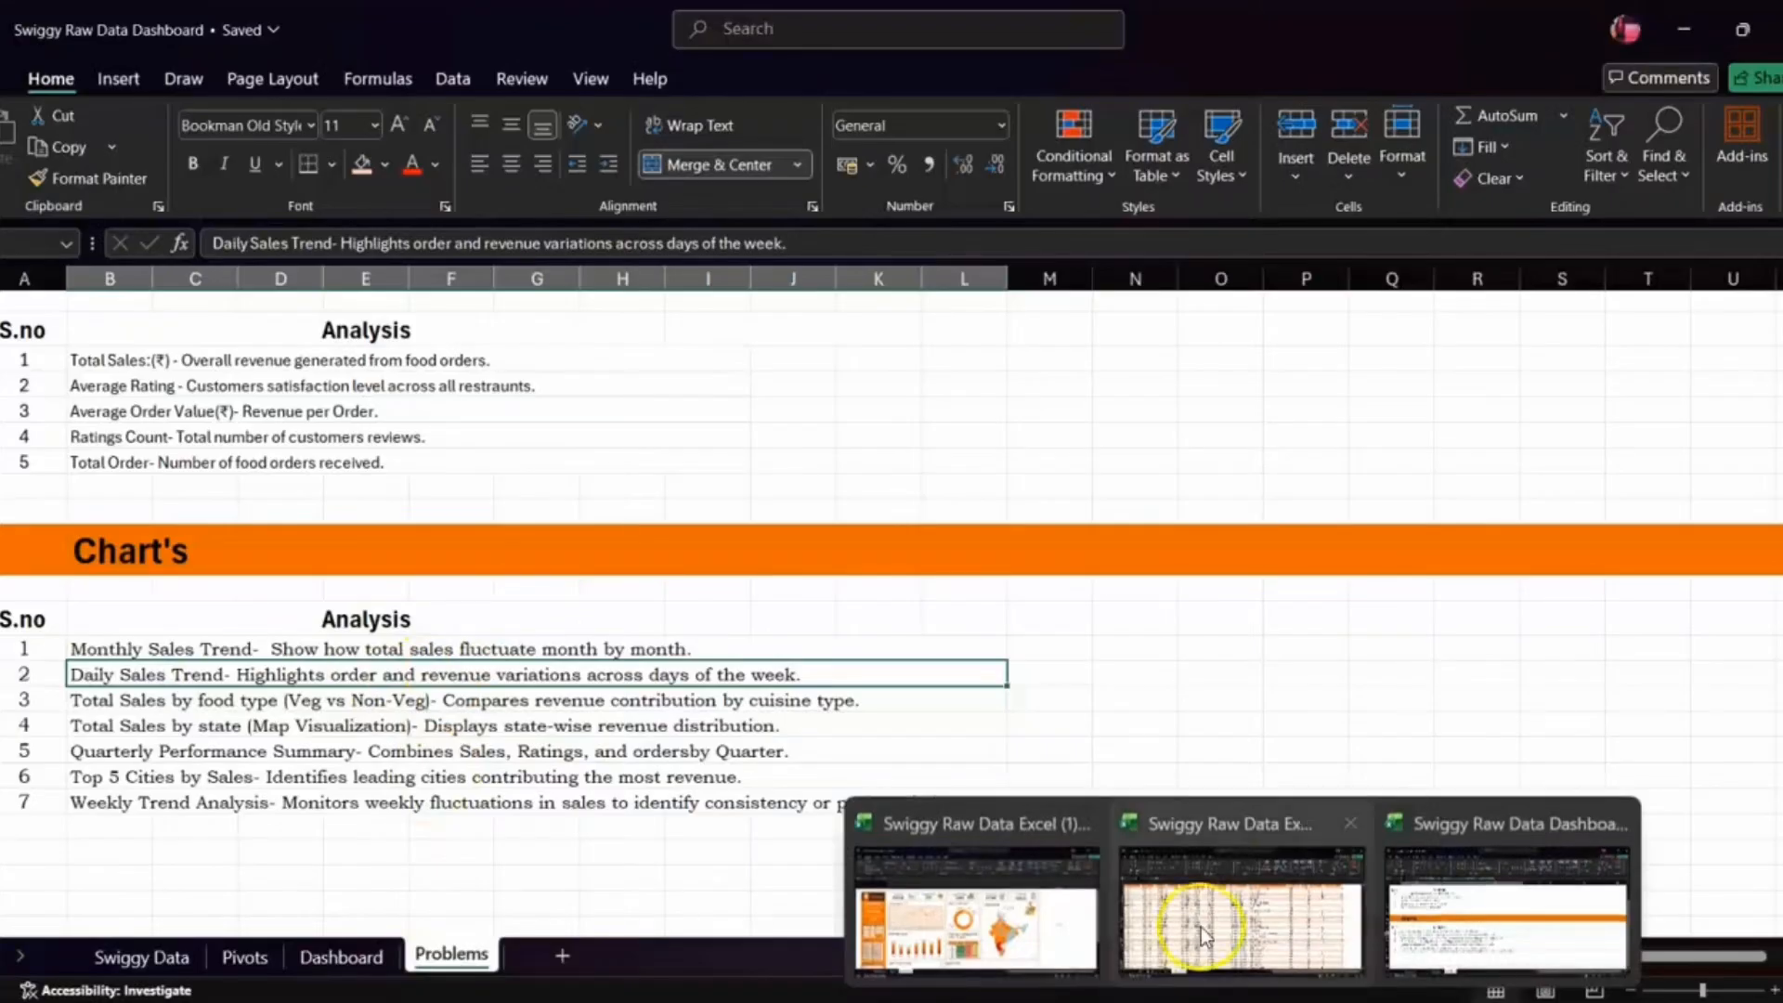
- Switch to the Swiggy Raw Data Excel (2) workbook and check the Order Date values on the Swiggy Data sheet
{"action": "left_click", "coordinate": [1244, 881]}
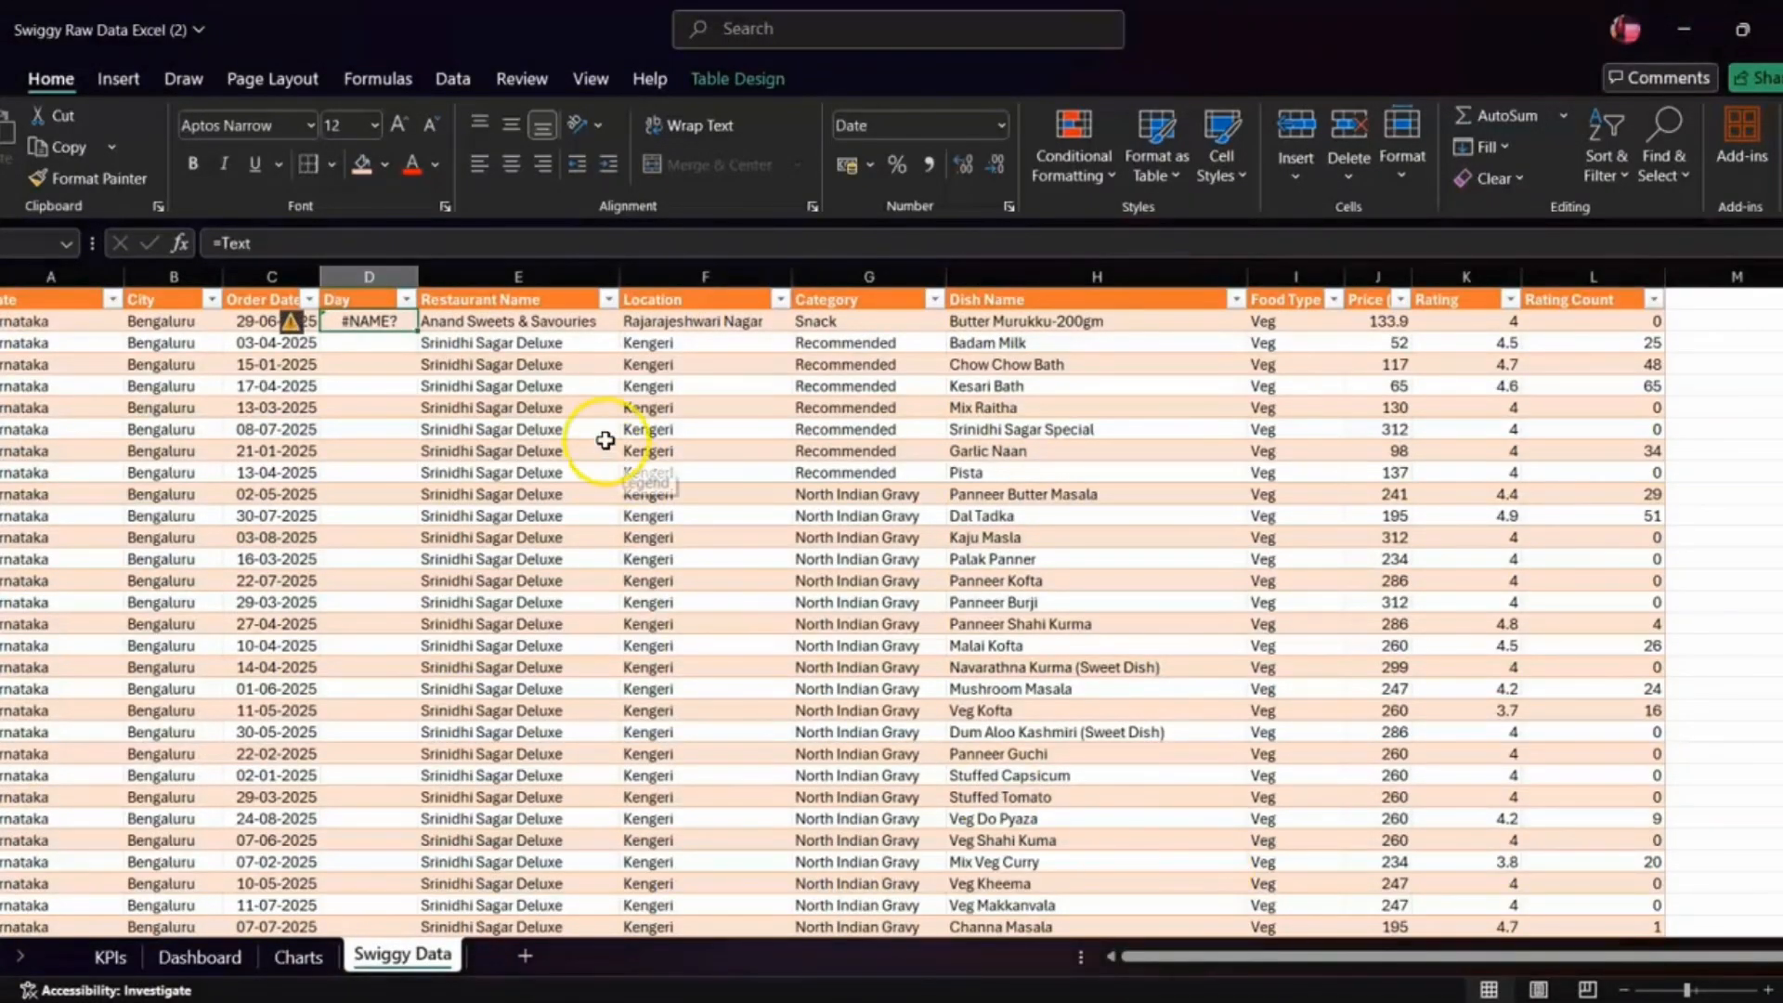
{"action": "left_click", "coordinate": [287, 370]}
{"action": "left_click", "coordinate": [287, 513]}
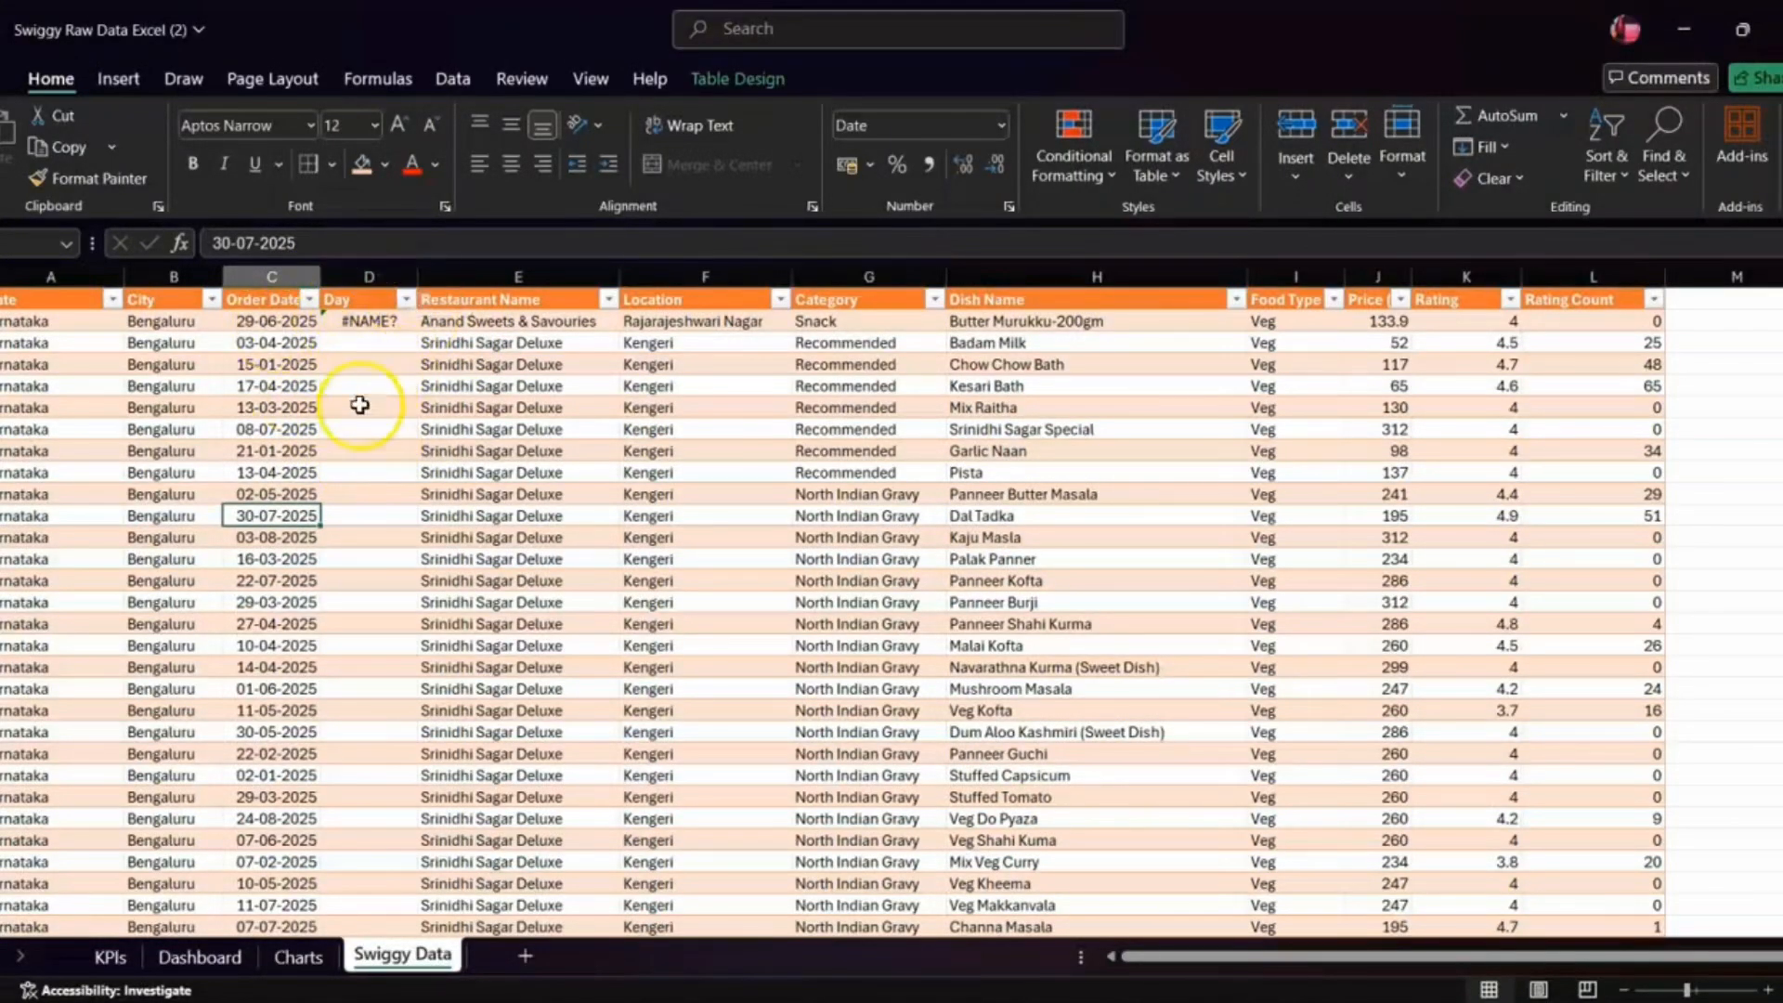
- Clear the first Day cell, try the incomplete formula =text in it, and undo these entries
{"action": "left_click", "coordinate": [351, 325]}
{"action": "key", "text": "BackSpace"}
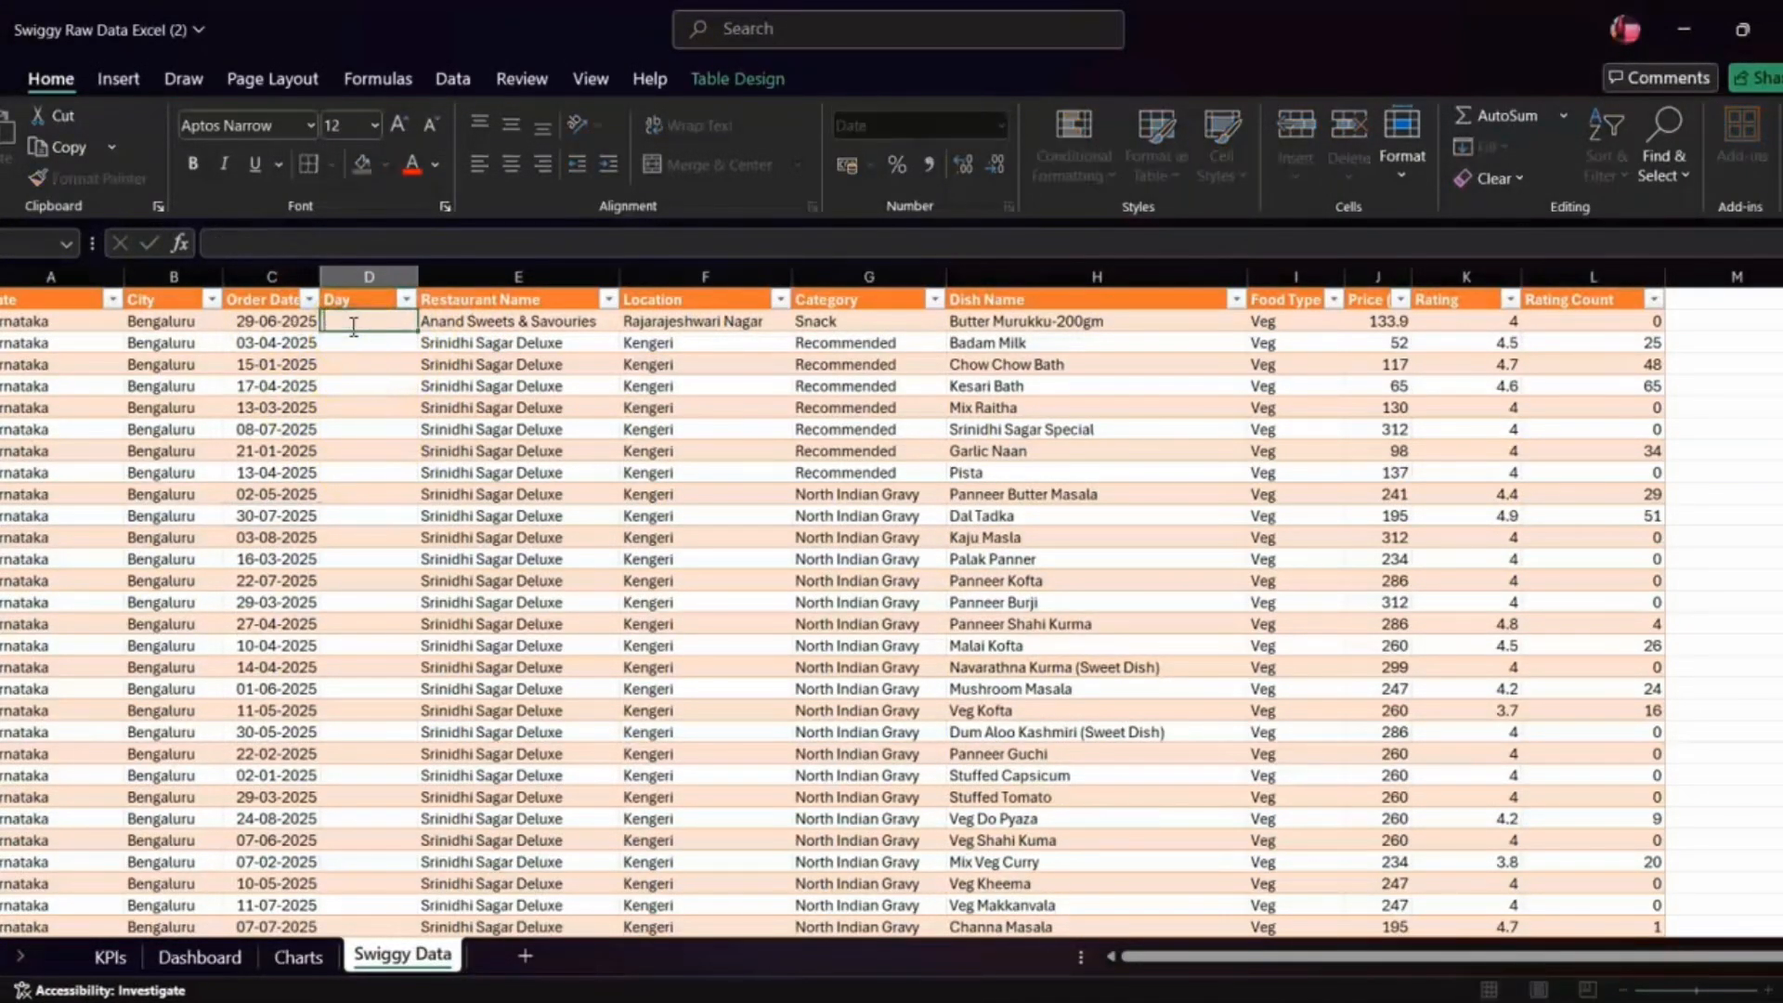
{"action": "left_click", "coordinate": [356, 322]}
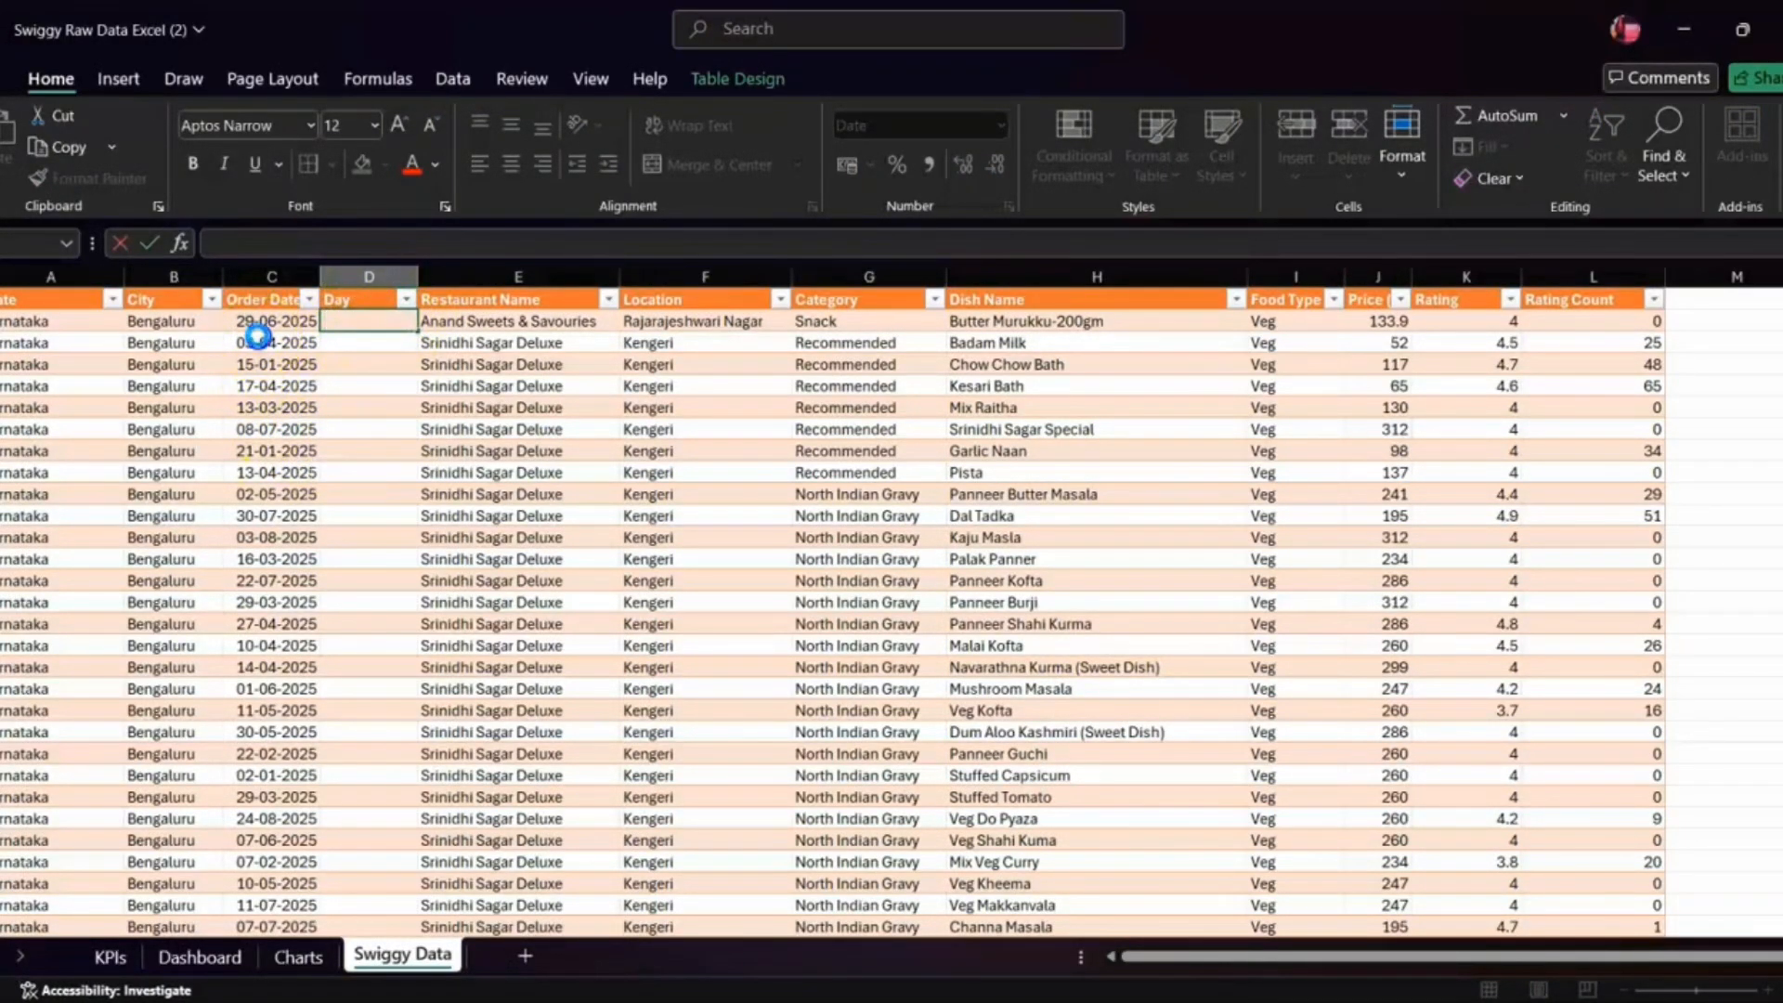
{"action": "left_click", "coordinate": [270, 343]}
{"action": "left_click", "coordinate": [351, 319]}
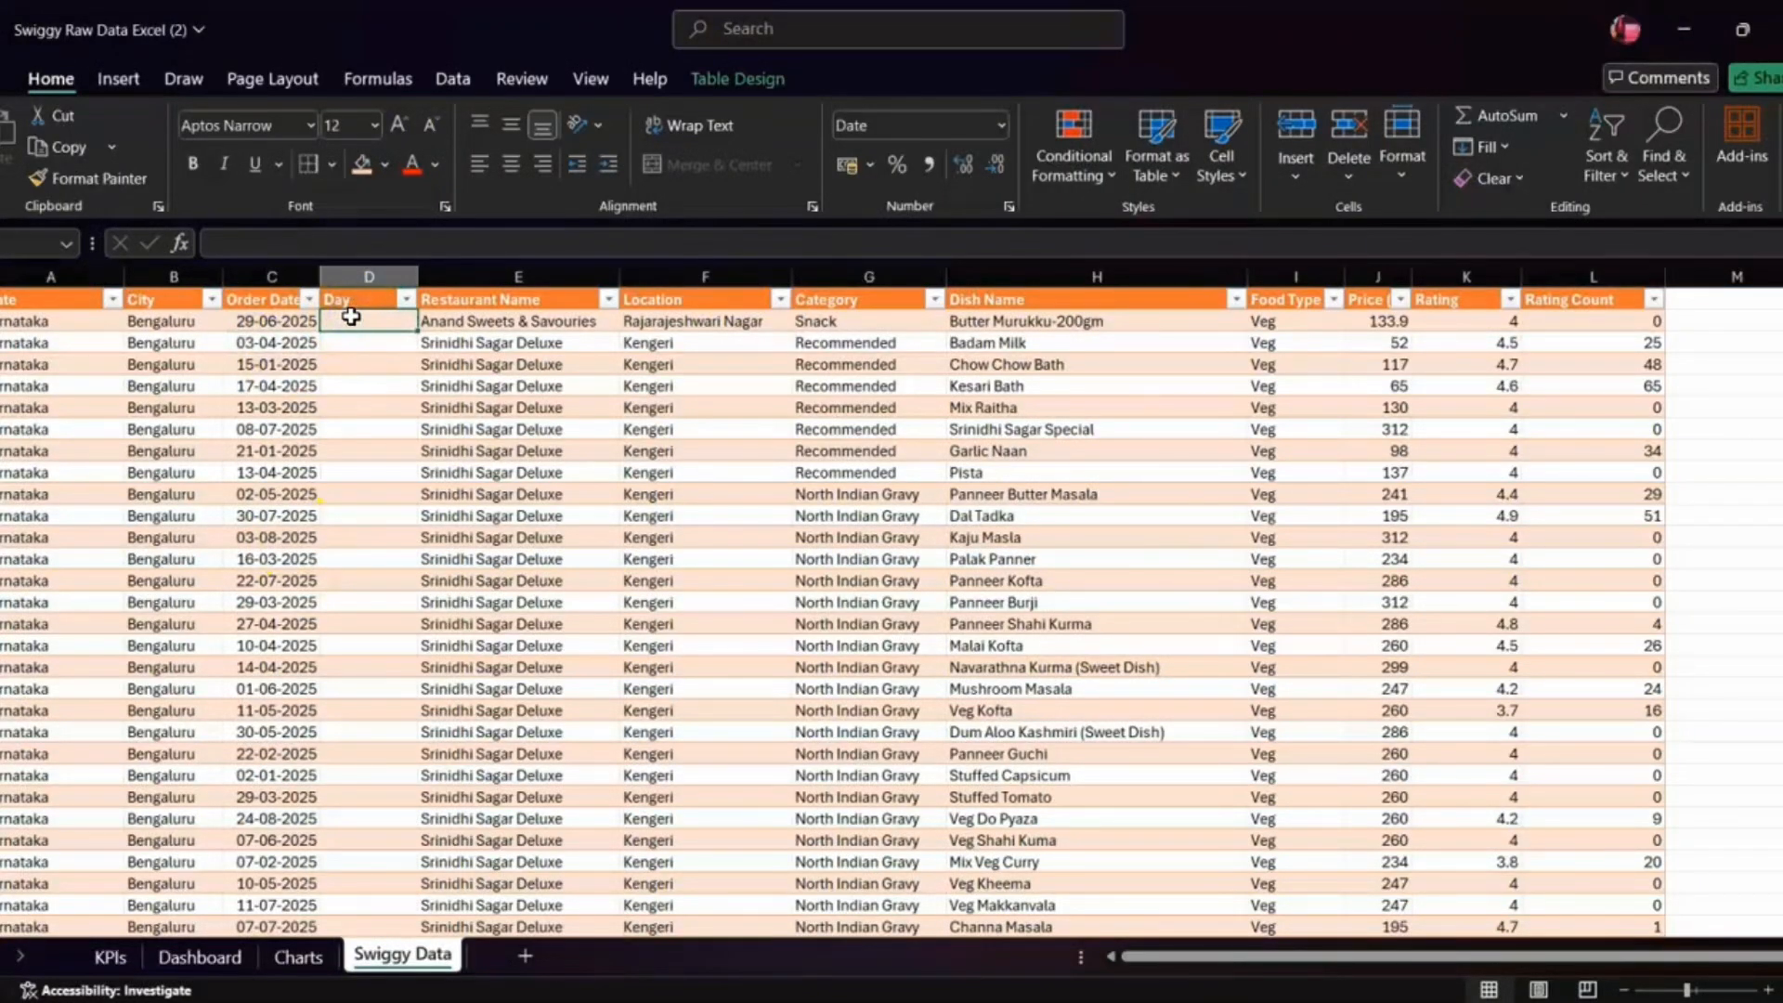
{"action": "type", "text": "=text"}
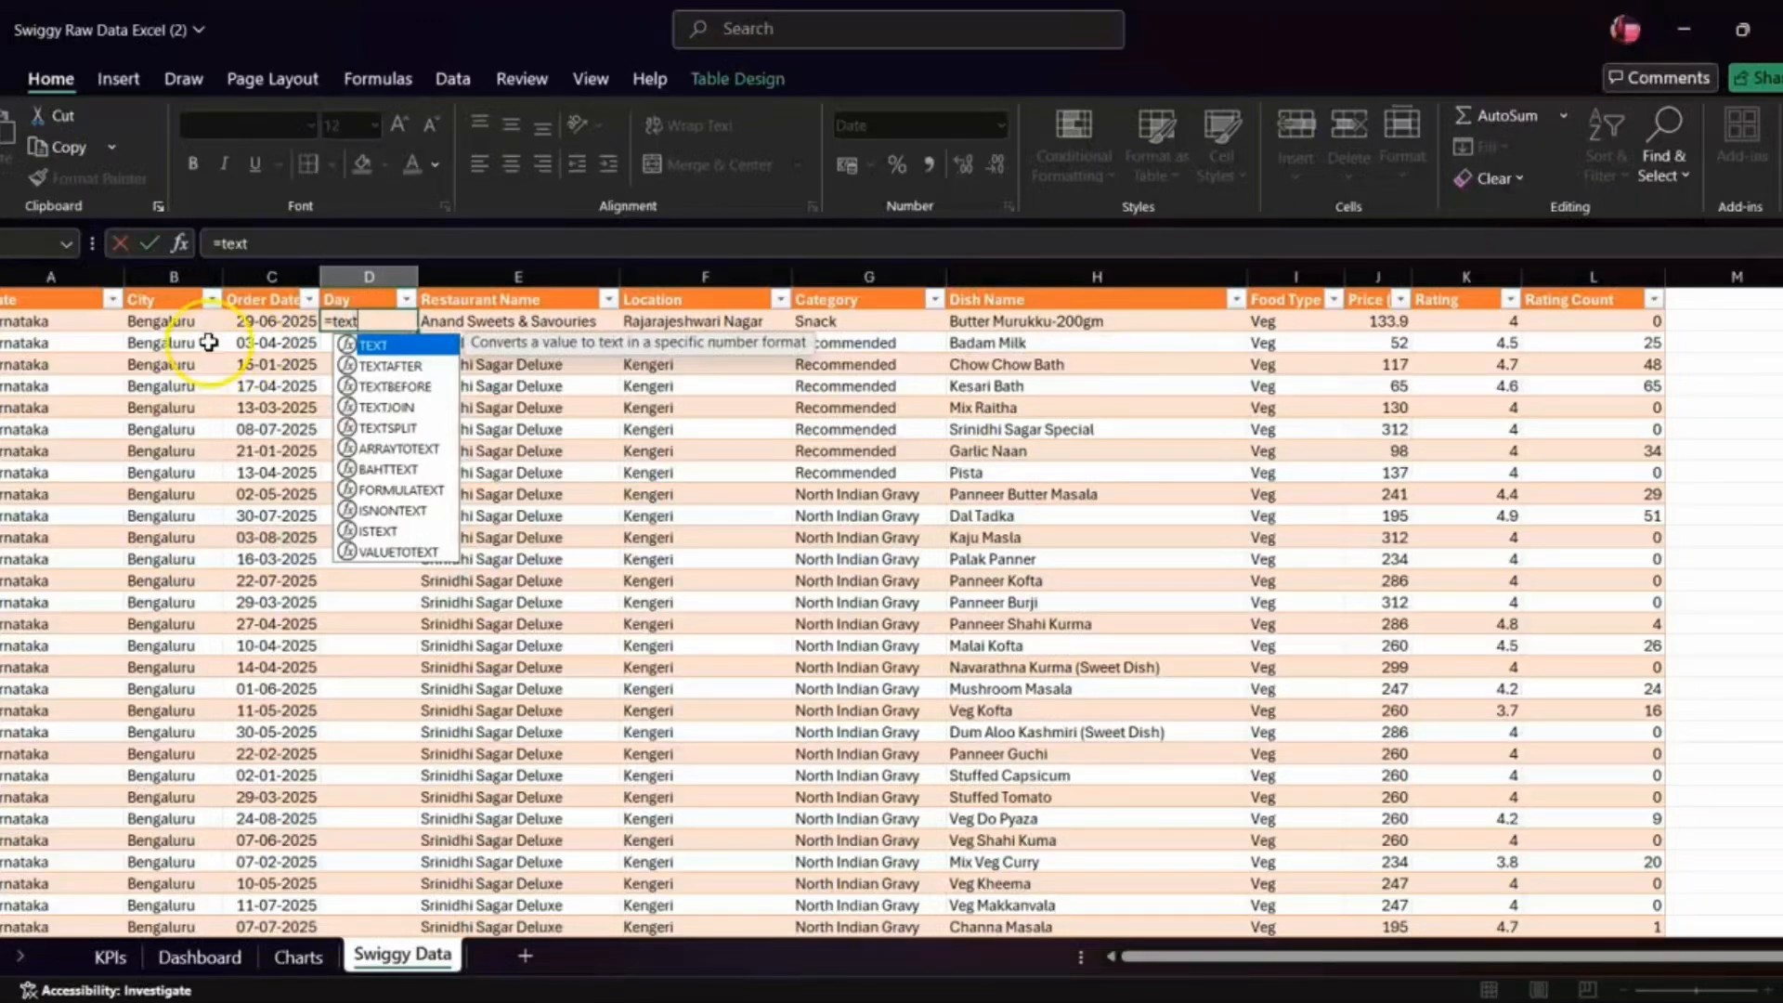
{"action": "left_click", "coordinate": [256, 321]}
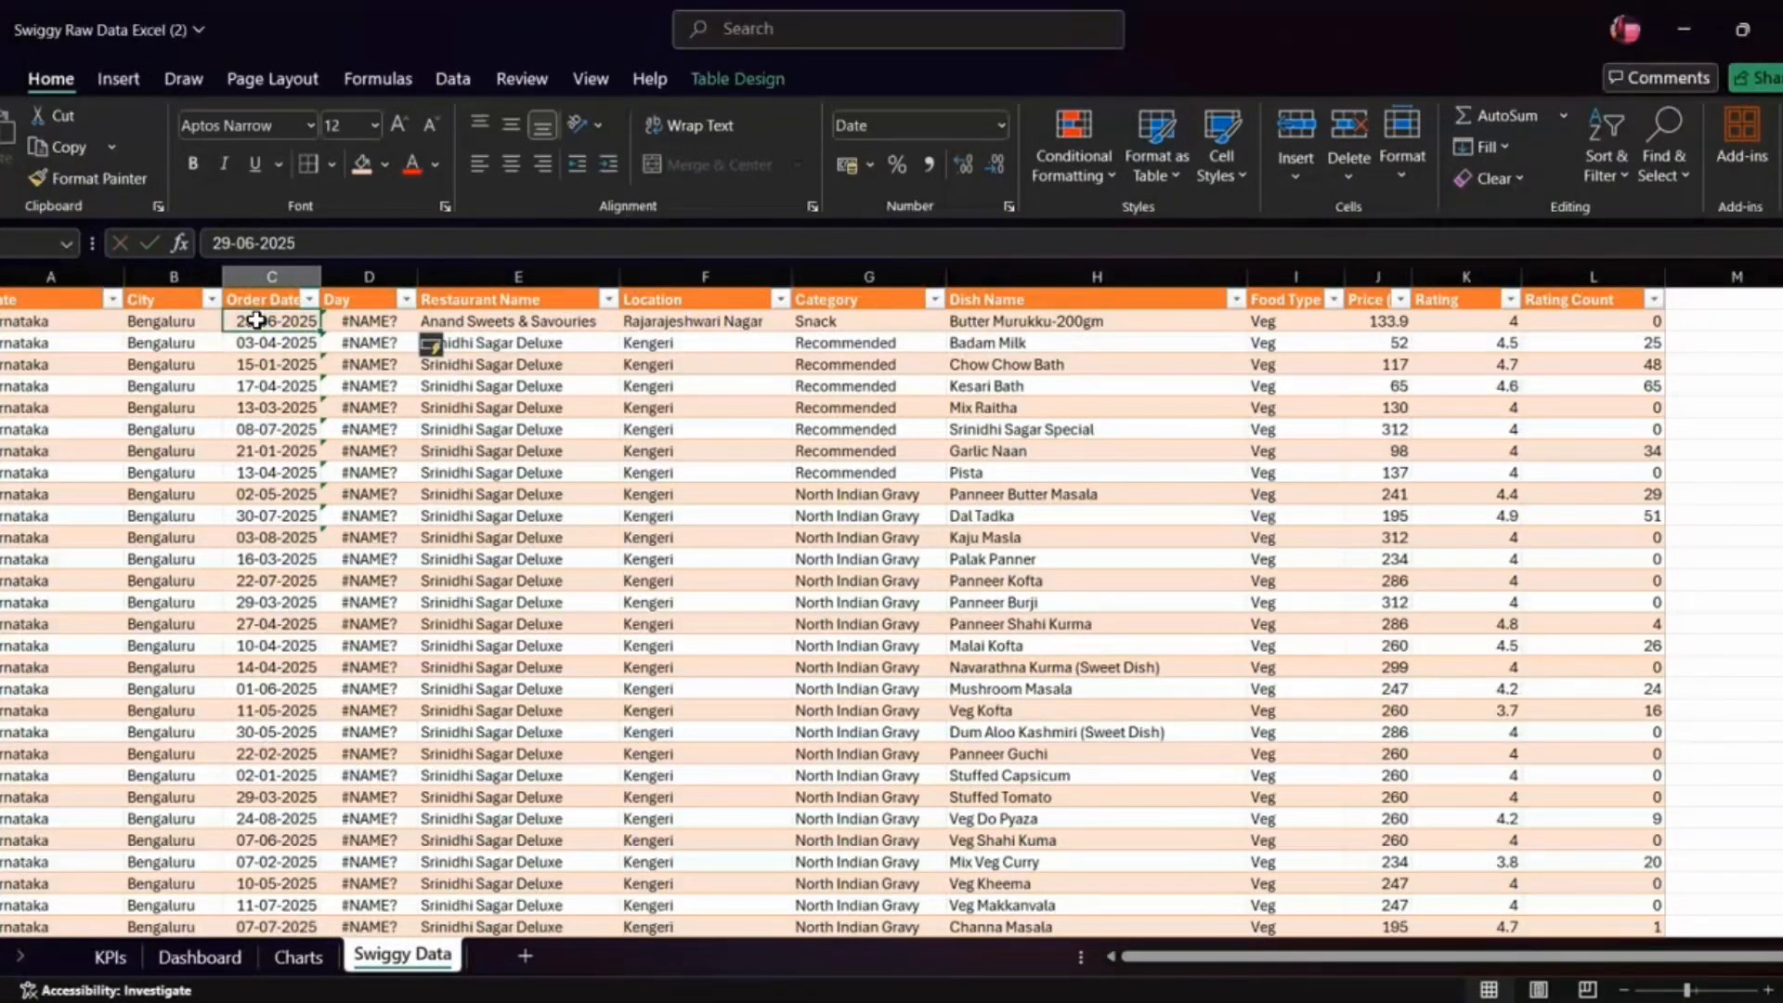
{"action": "key", "text": "ctrl+z"}
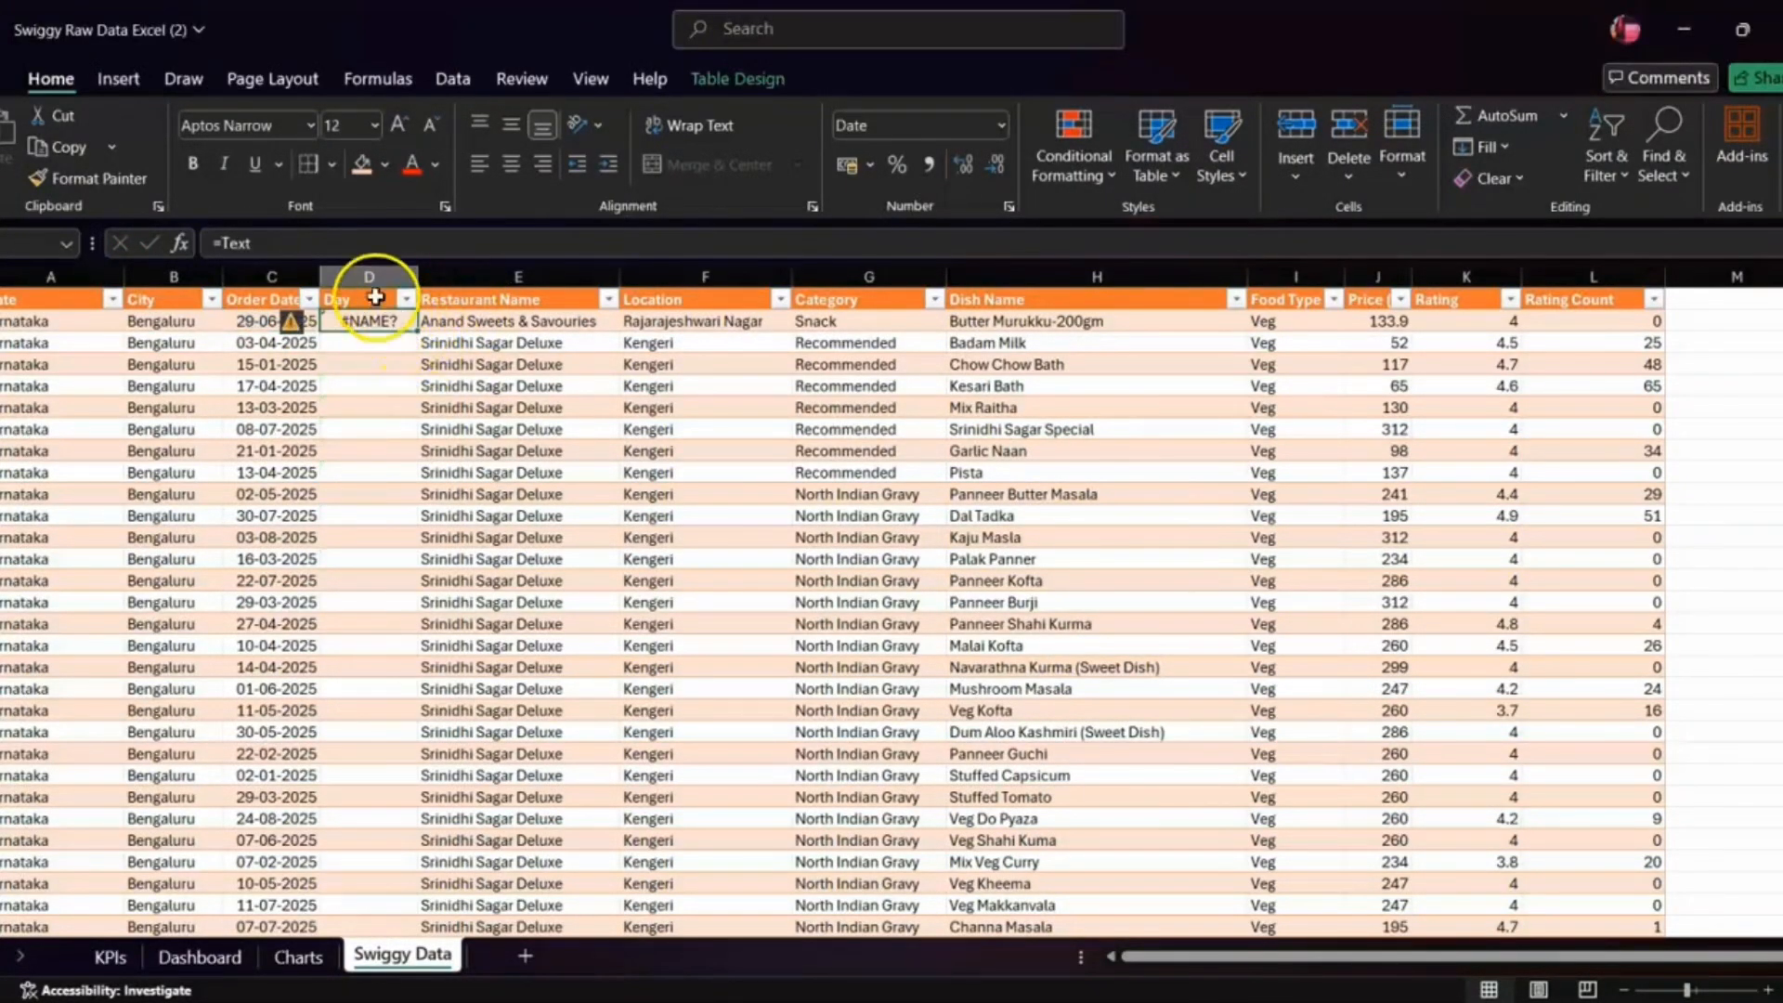
- Change the first Day cell's formula to =TEXT([@[Order Date]], ddd) and enter it in the table
{"action": "left_click", "coordinate": [318, 243]}
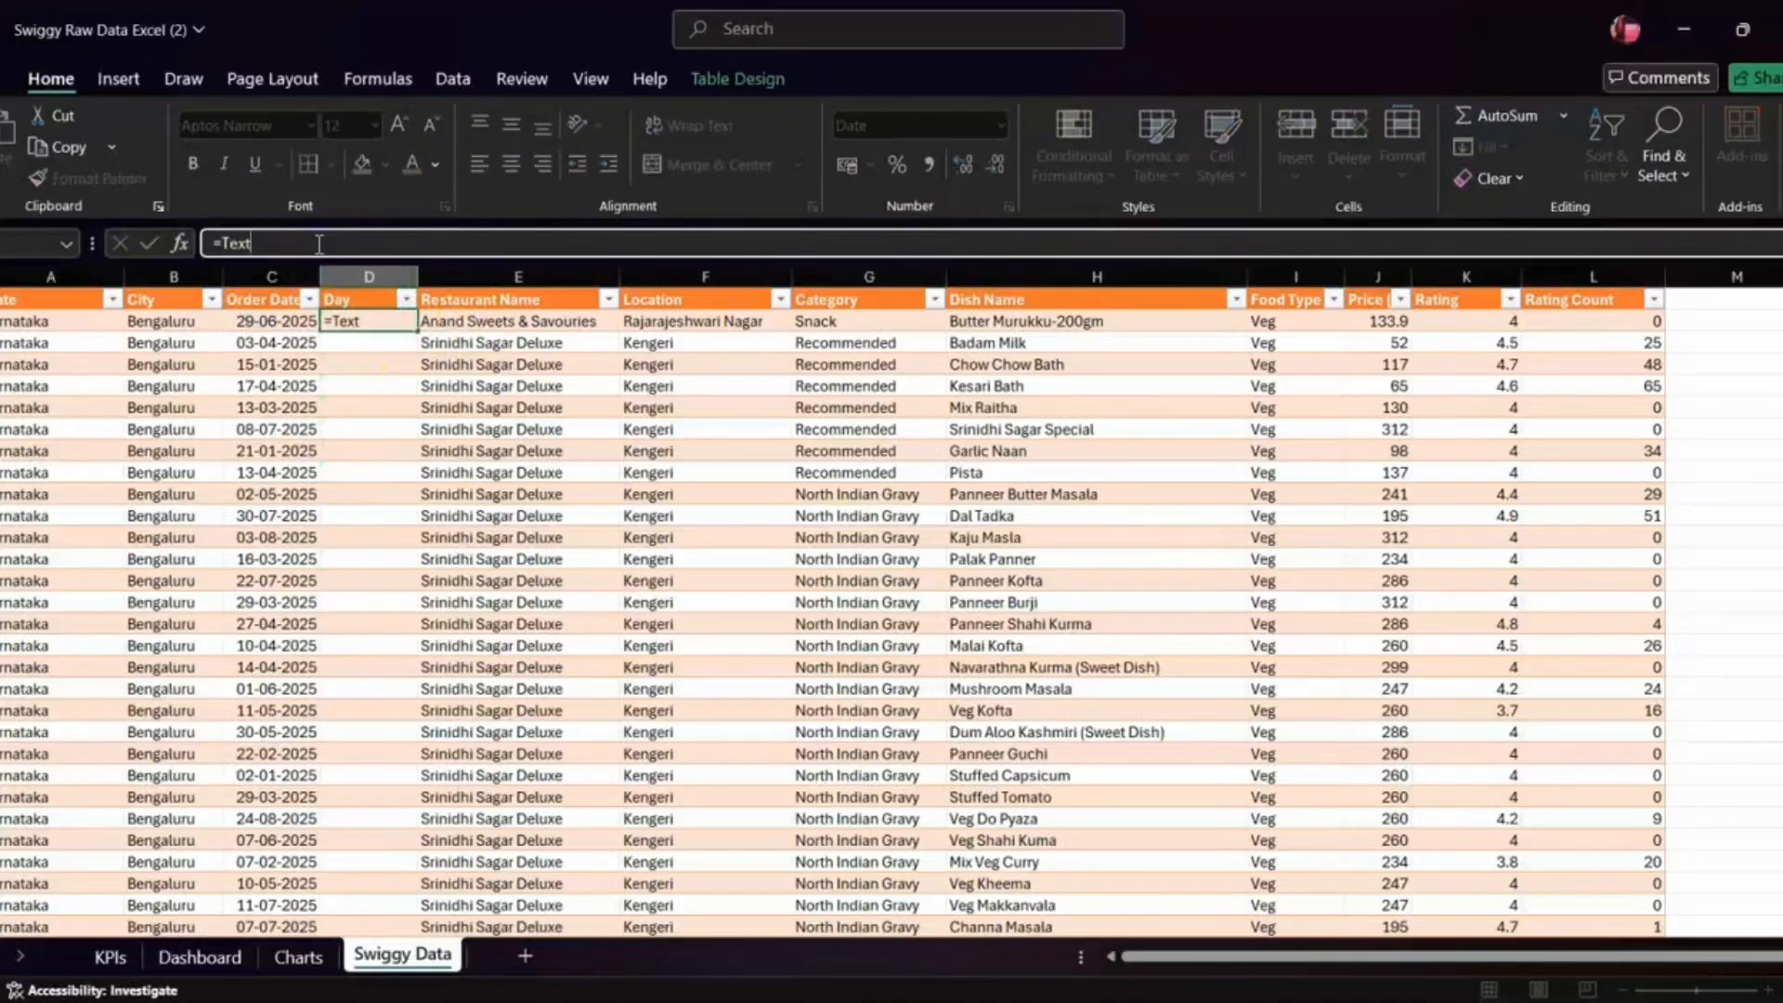
{"action": "key", "text": "BackSpace"}
{"action": "key", "text": "BackSpace"}
{"action": "key", "text": "BackSpace"}
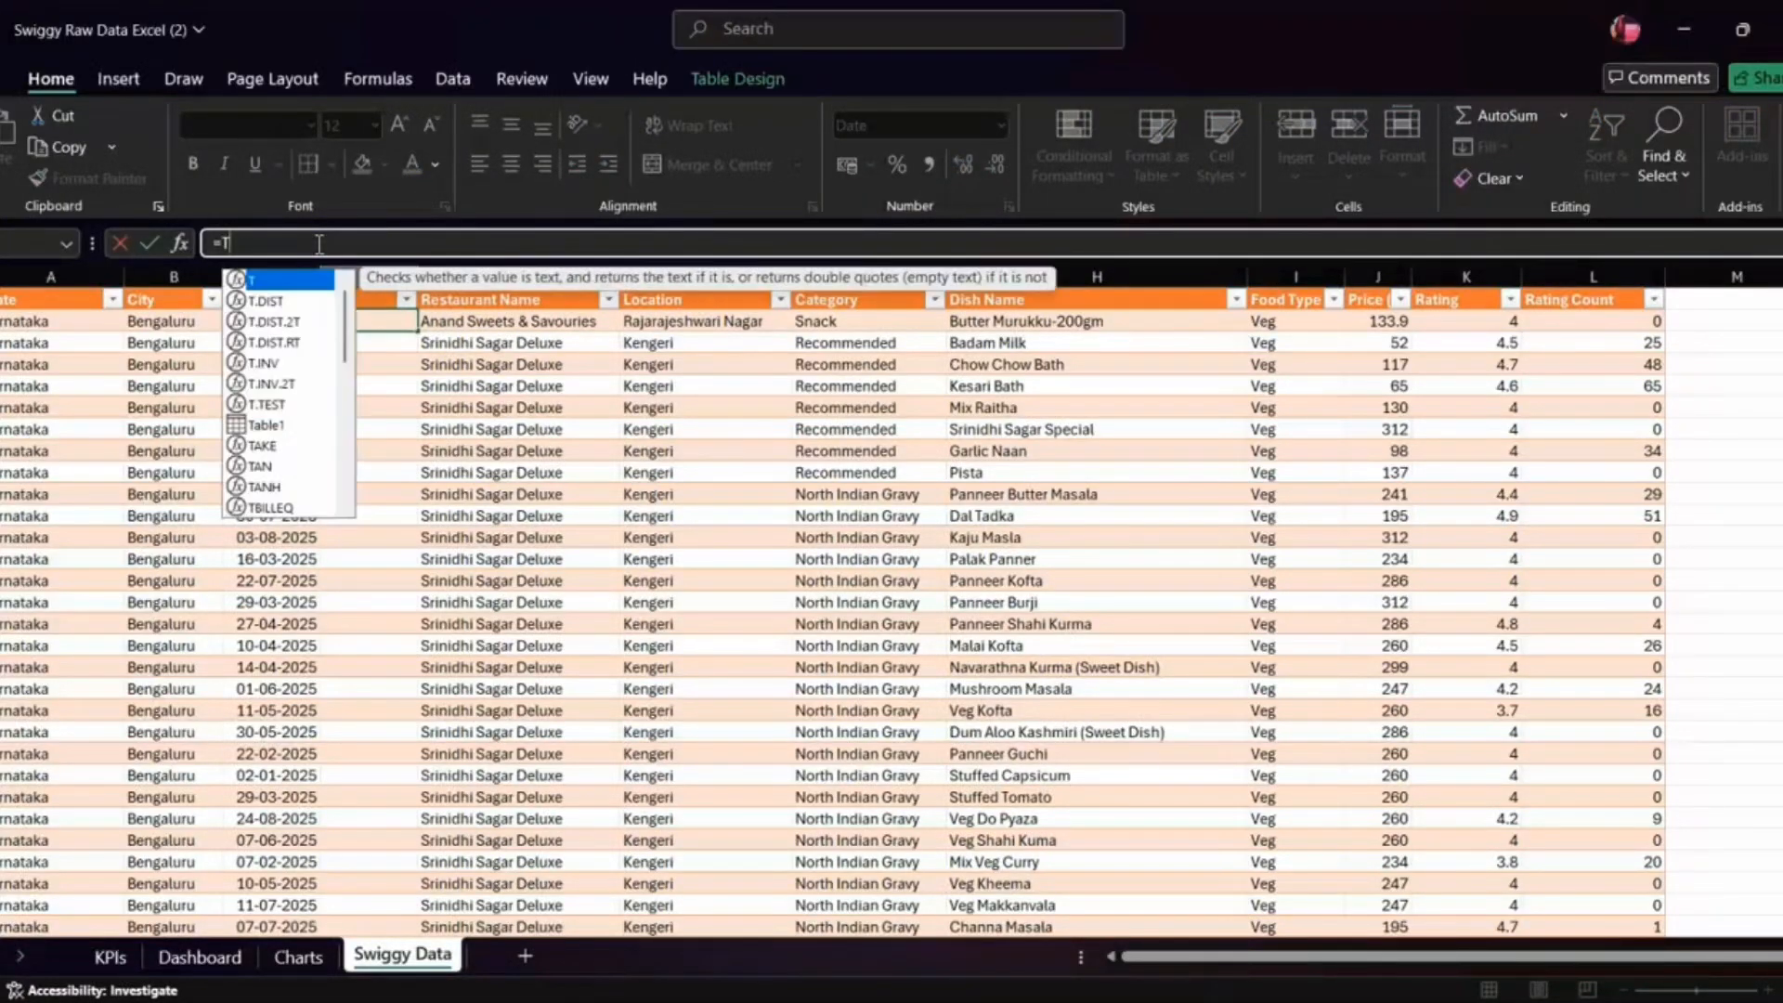
{"action": "type", "text": "EXT"}
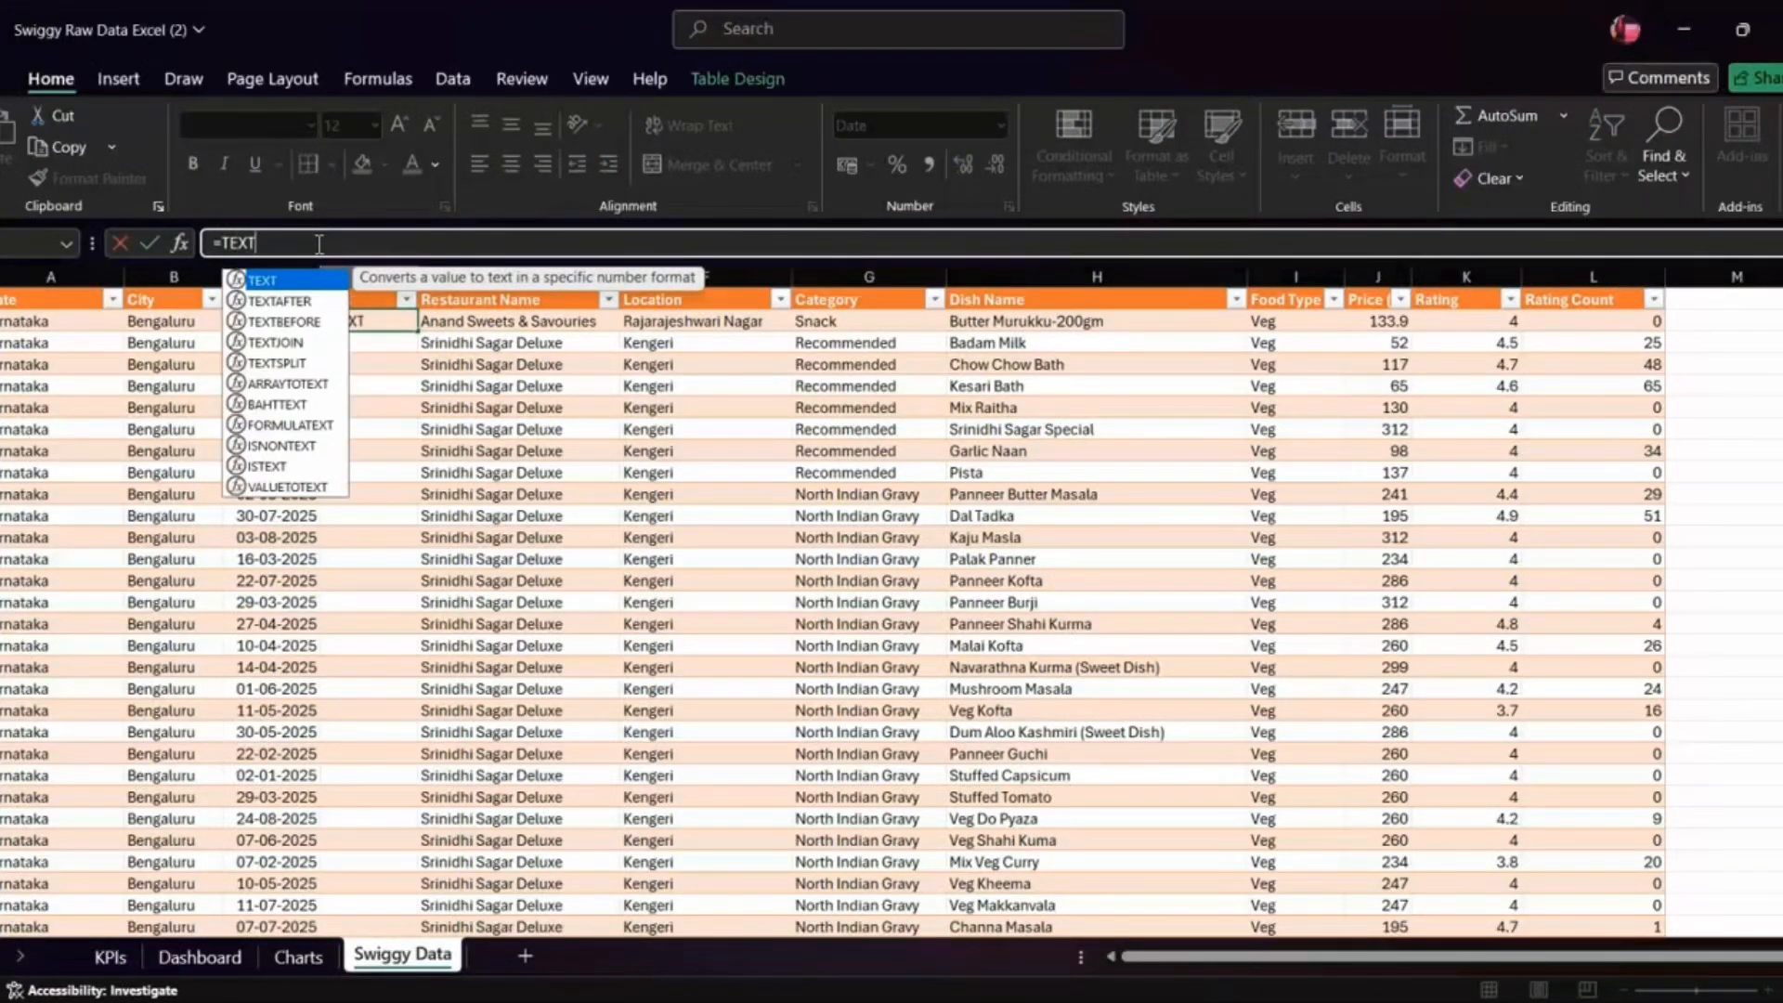
{"action": "type", "text": "("}
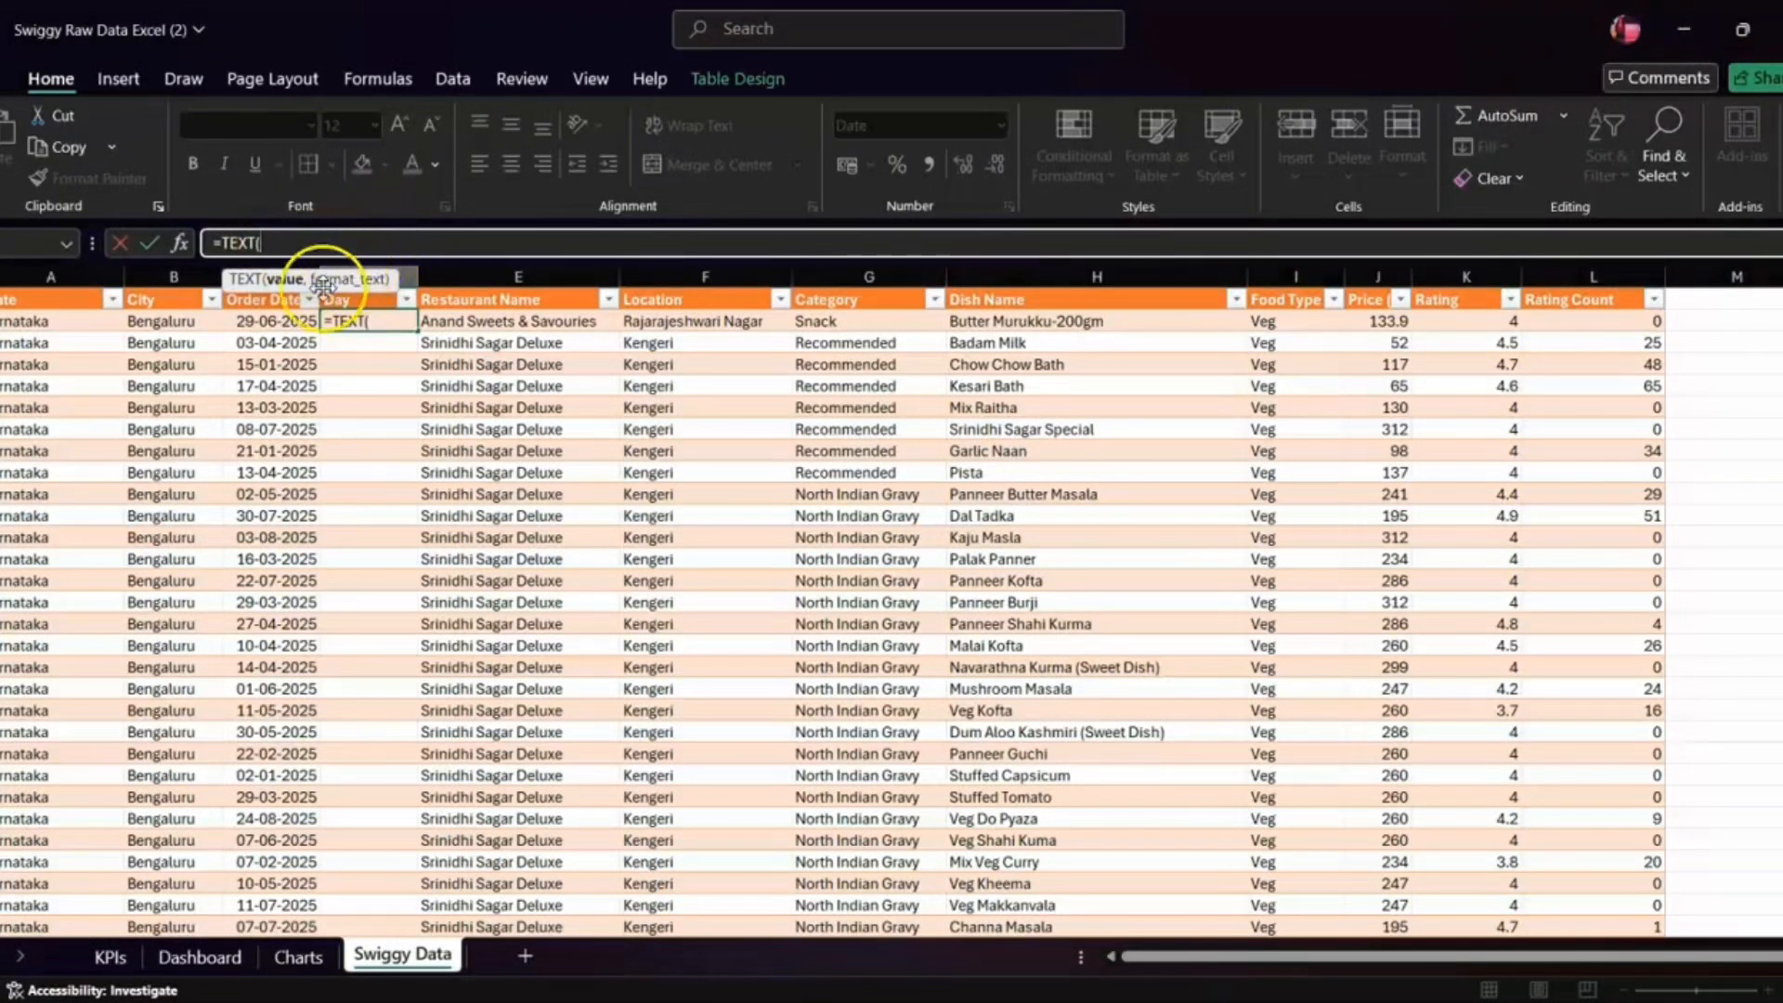
{"action": "left_click", "coordinate": [277, 318]}
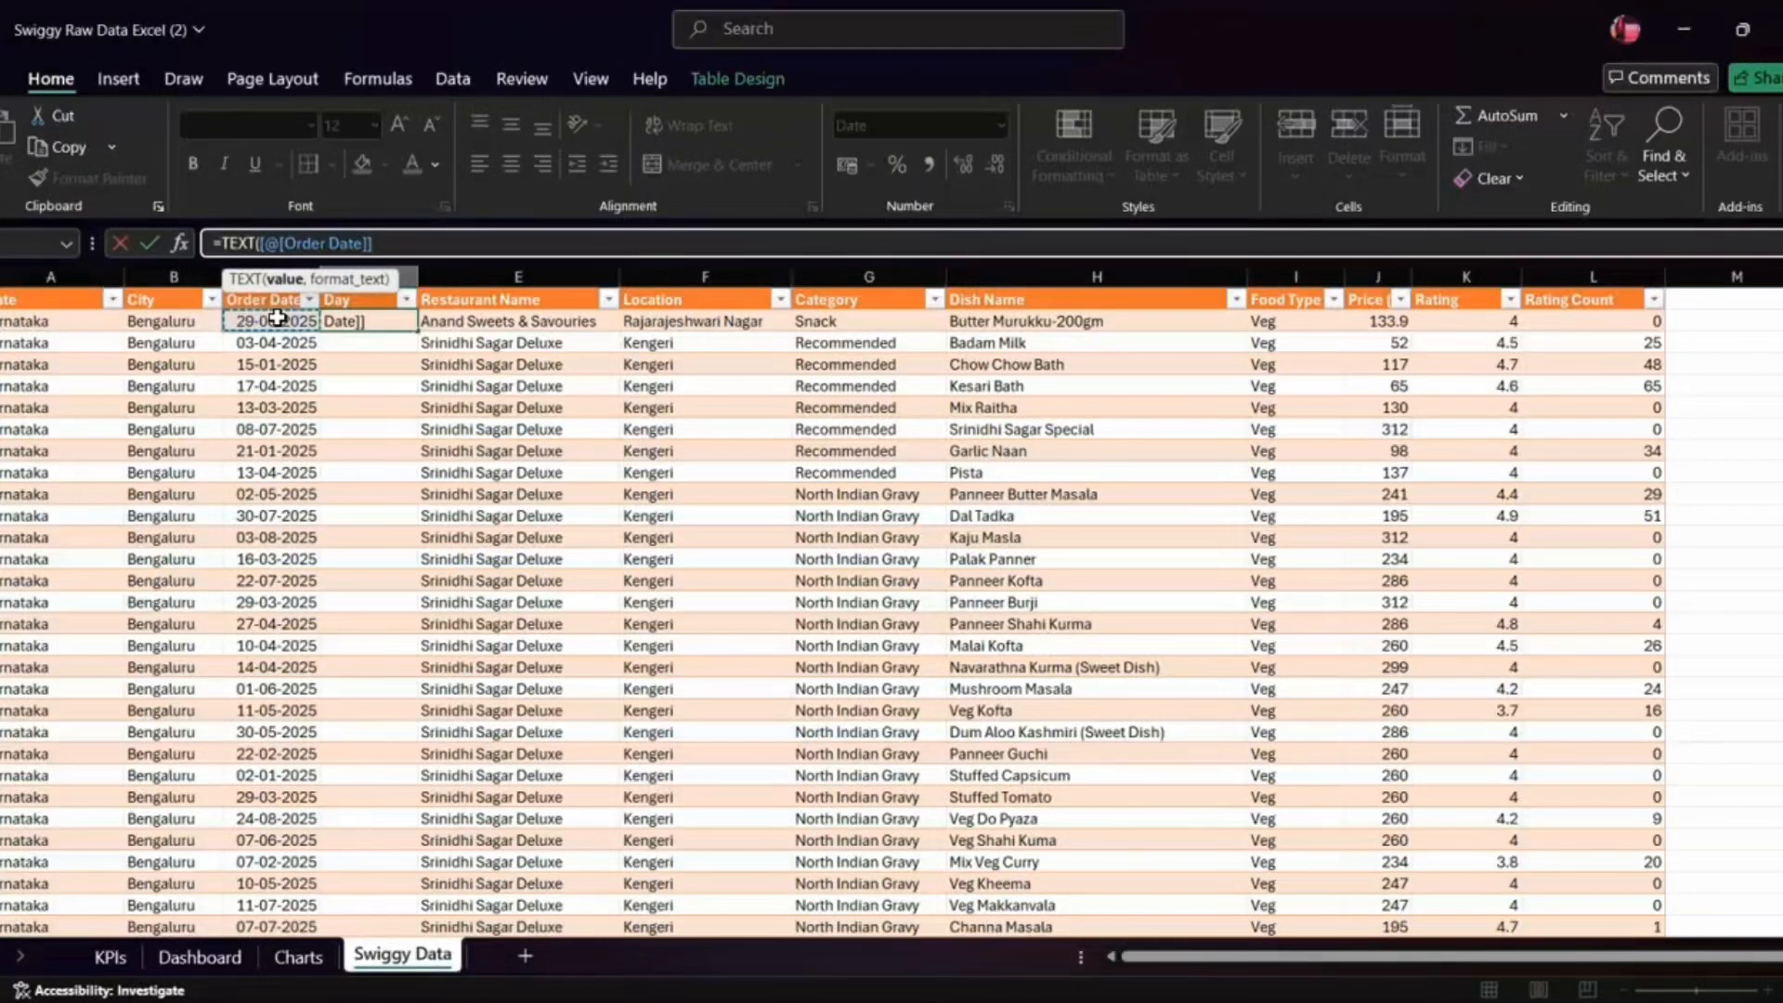
{"action": "type", "text": ","}
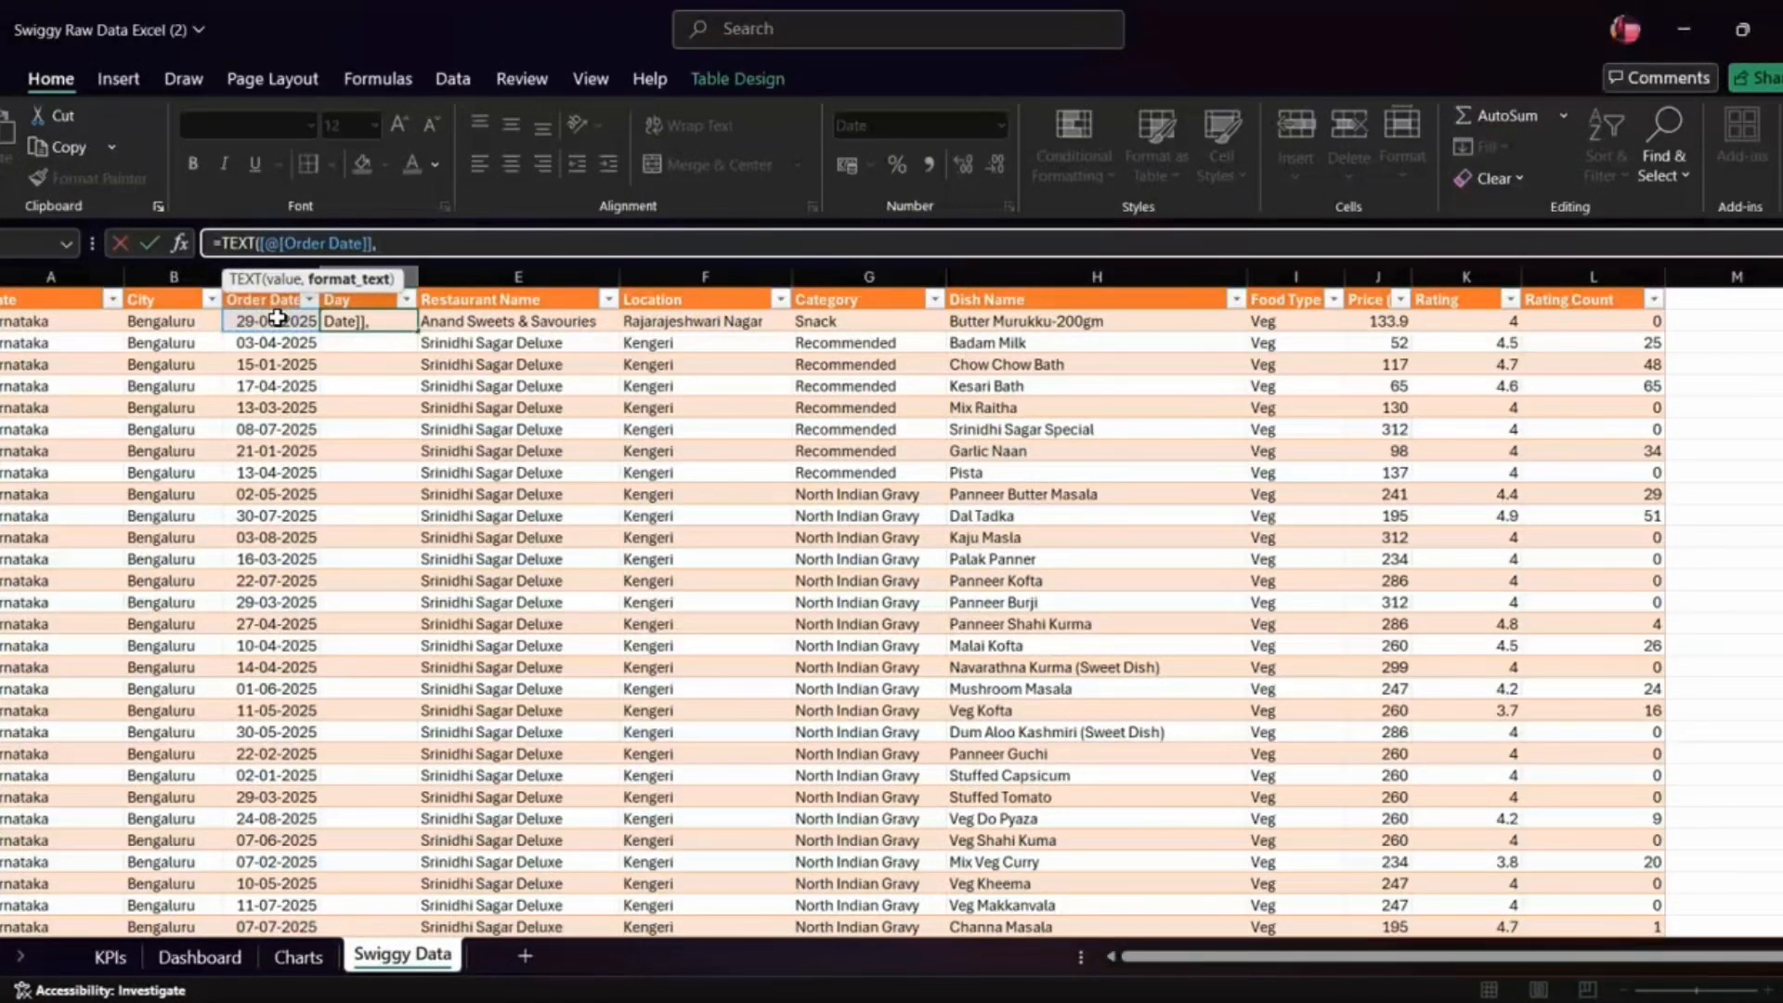
{"action": "type", "text": " ddd"}
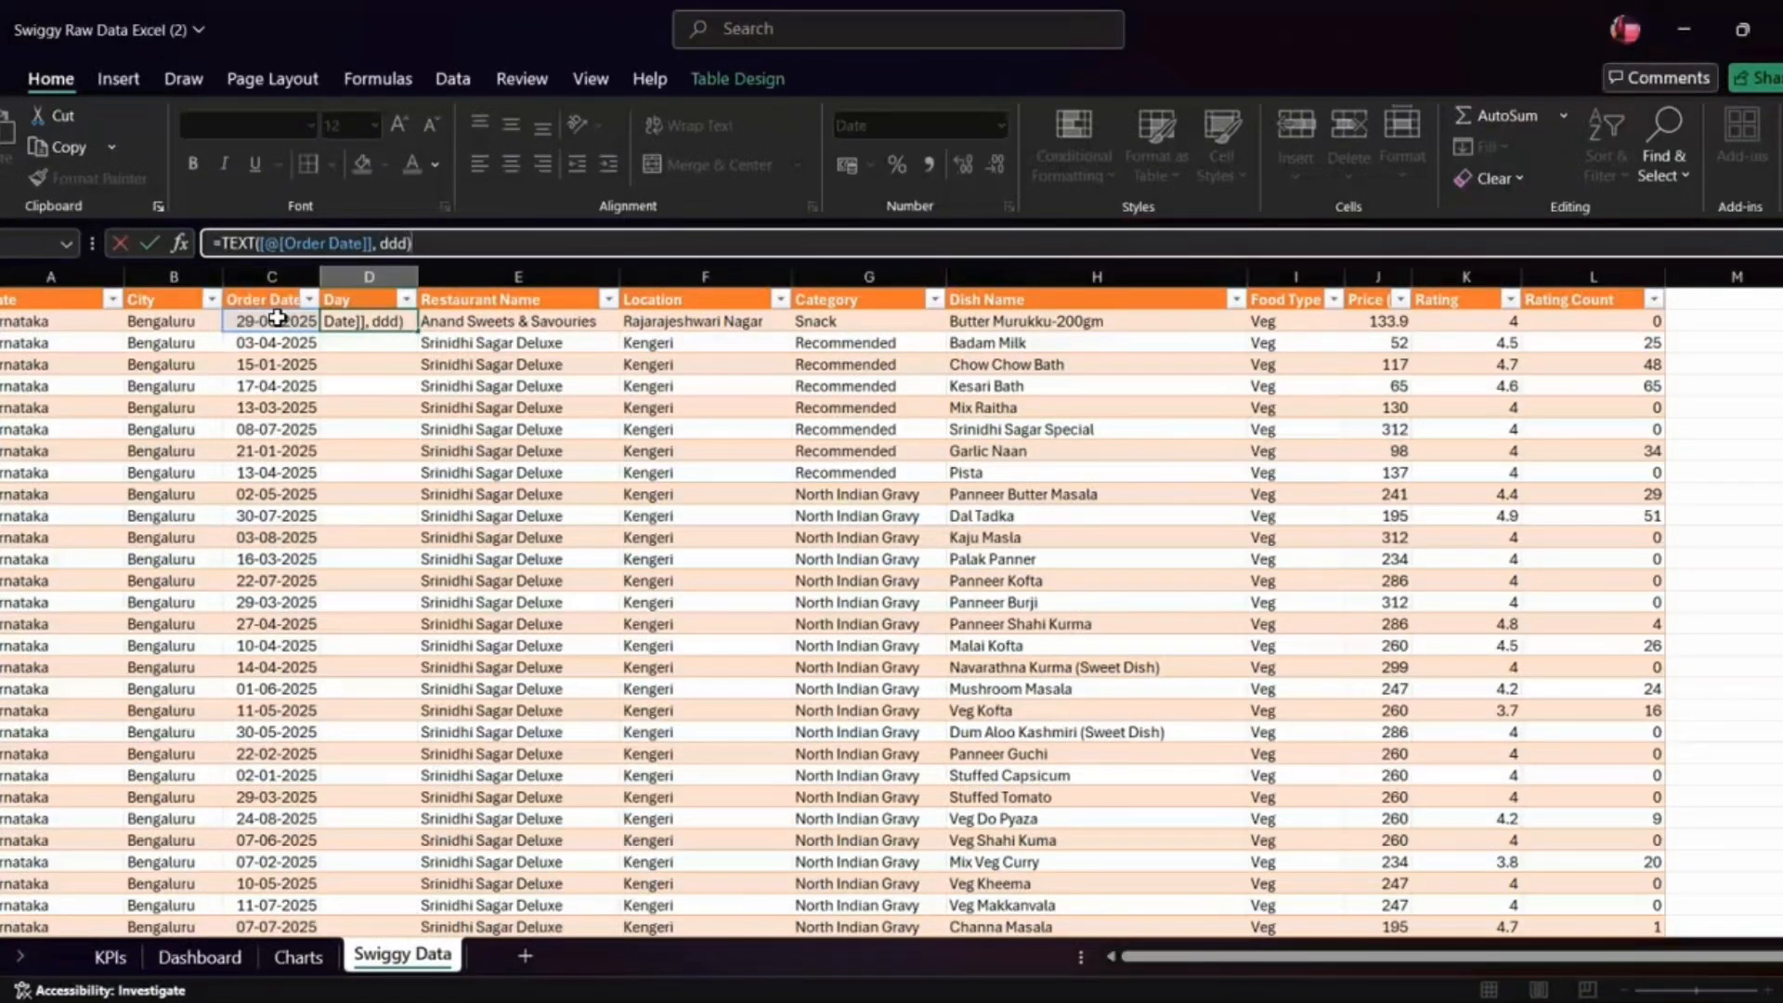
{"action": "type", "text": ")"}
{"action": "key", "text": "Return"}
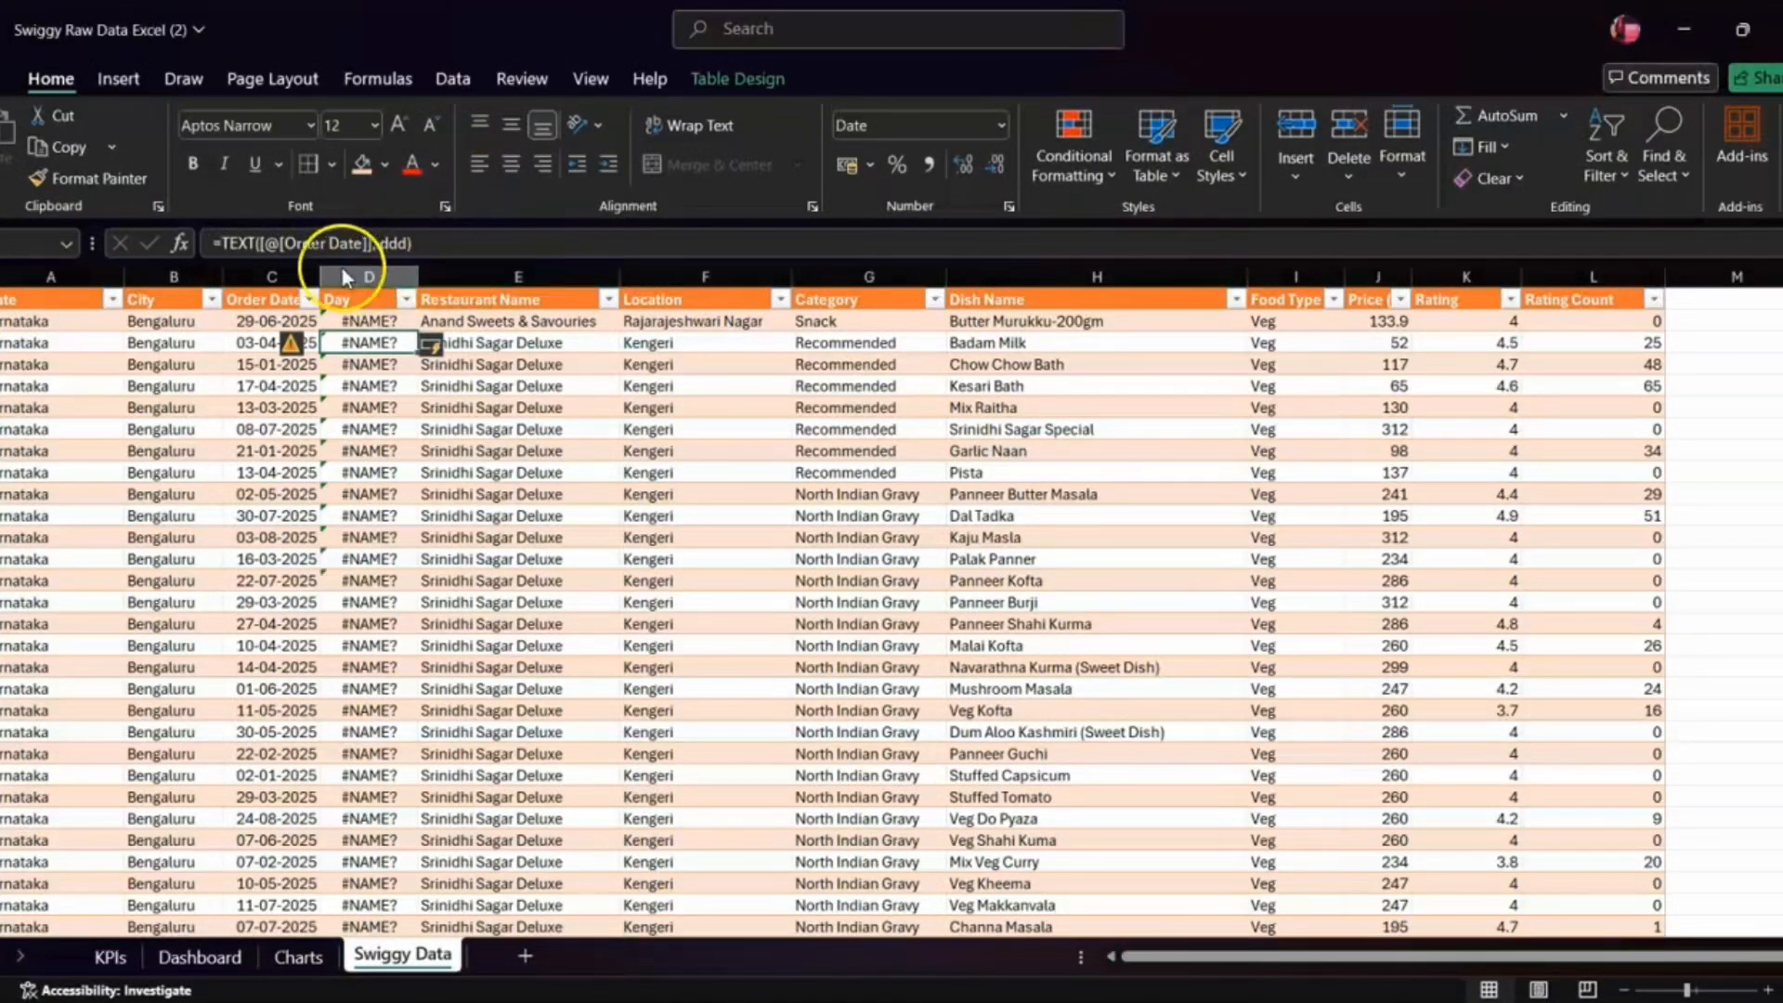
- Correct the Day column's formula to =TEXT([@[Order Date]], "ddd") by putting the format code in quotation marks
{"action": "left_click", "coordinate": [429, 242]}
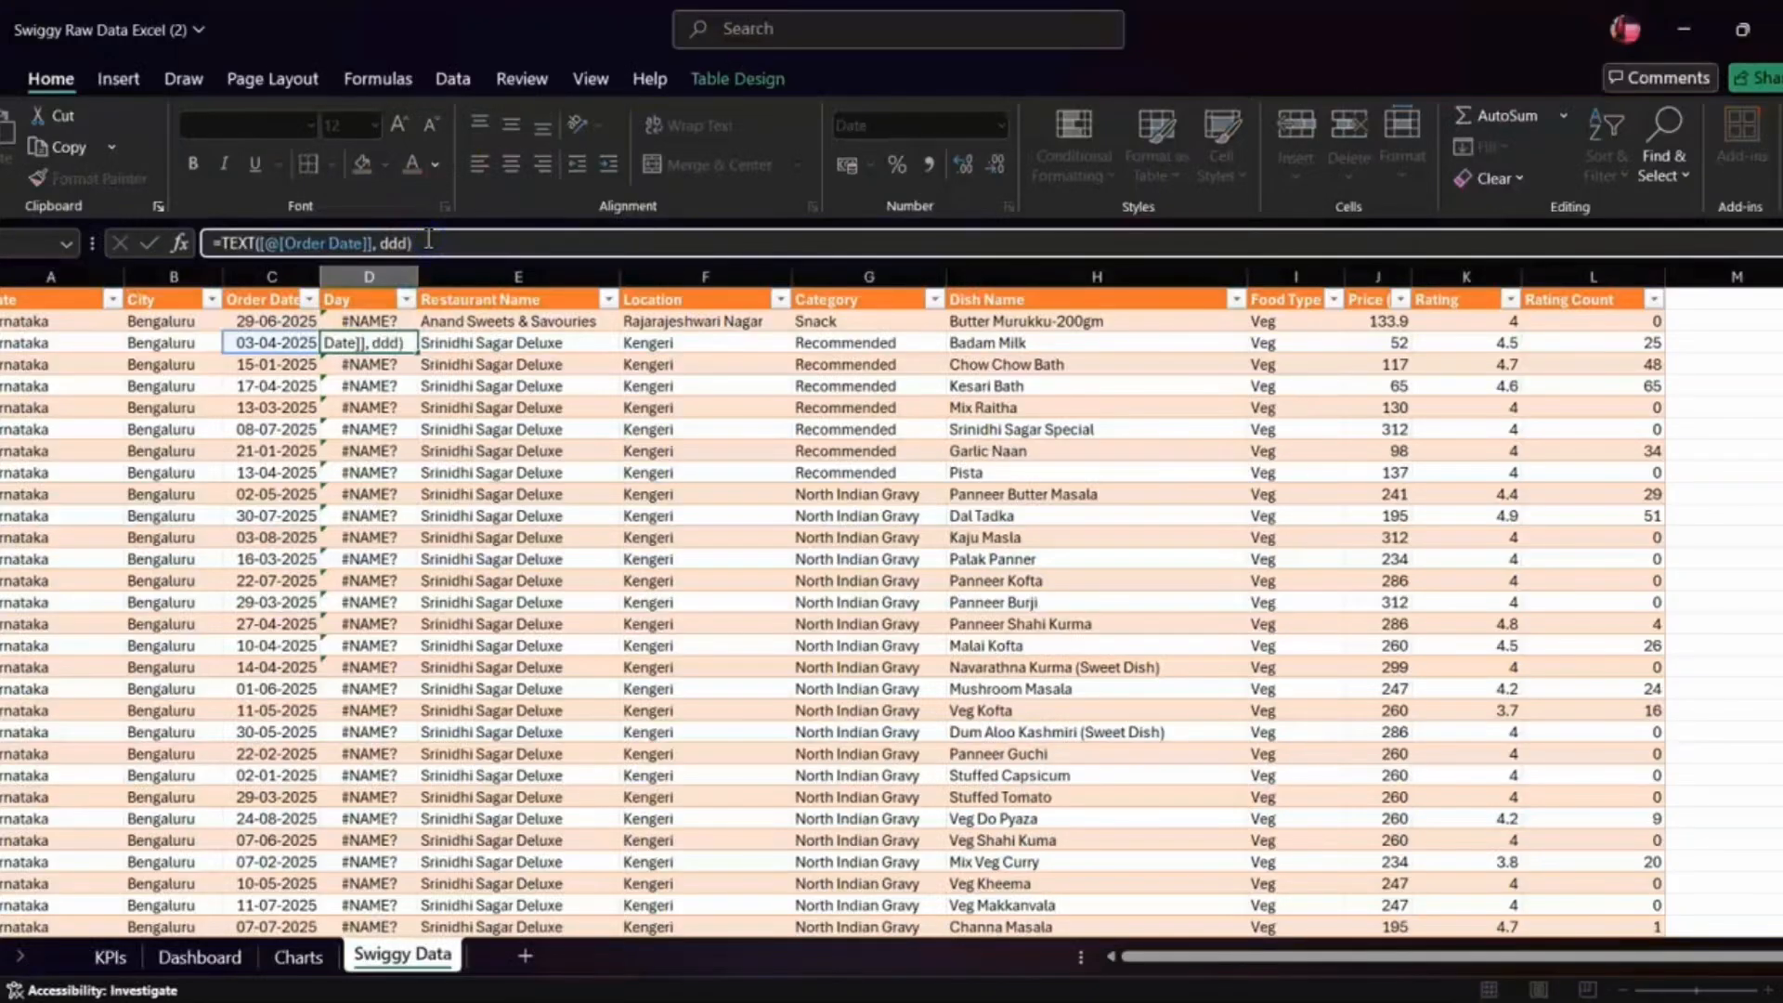
{"action": "key", "text": "BackSpace"}
{"action": "key", "text": "BackSpace"}
{"action": "key", "text": "BackSpace"}
{"action": "key", "text": "BackSpace"}
{"action": "type", "text": "\"ddd\")"}
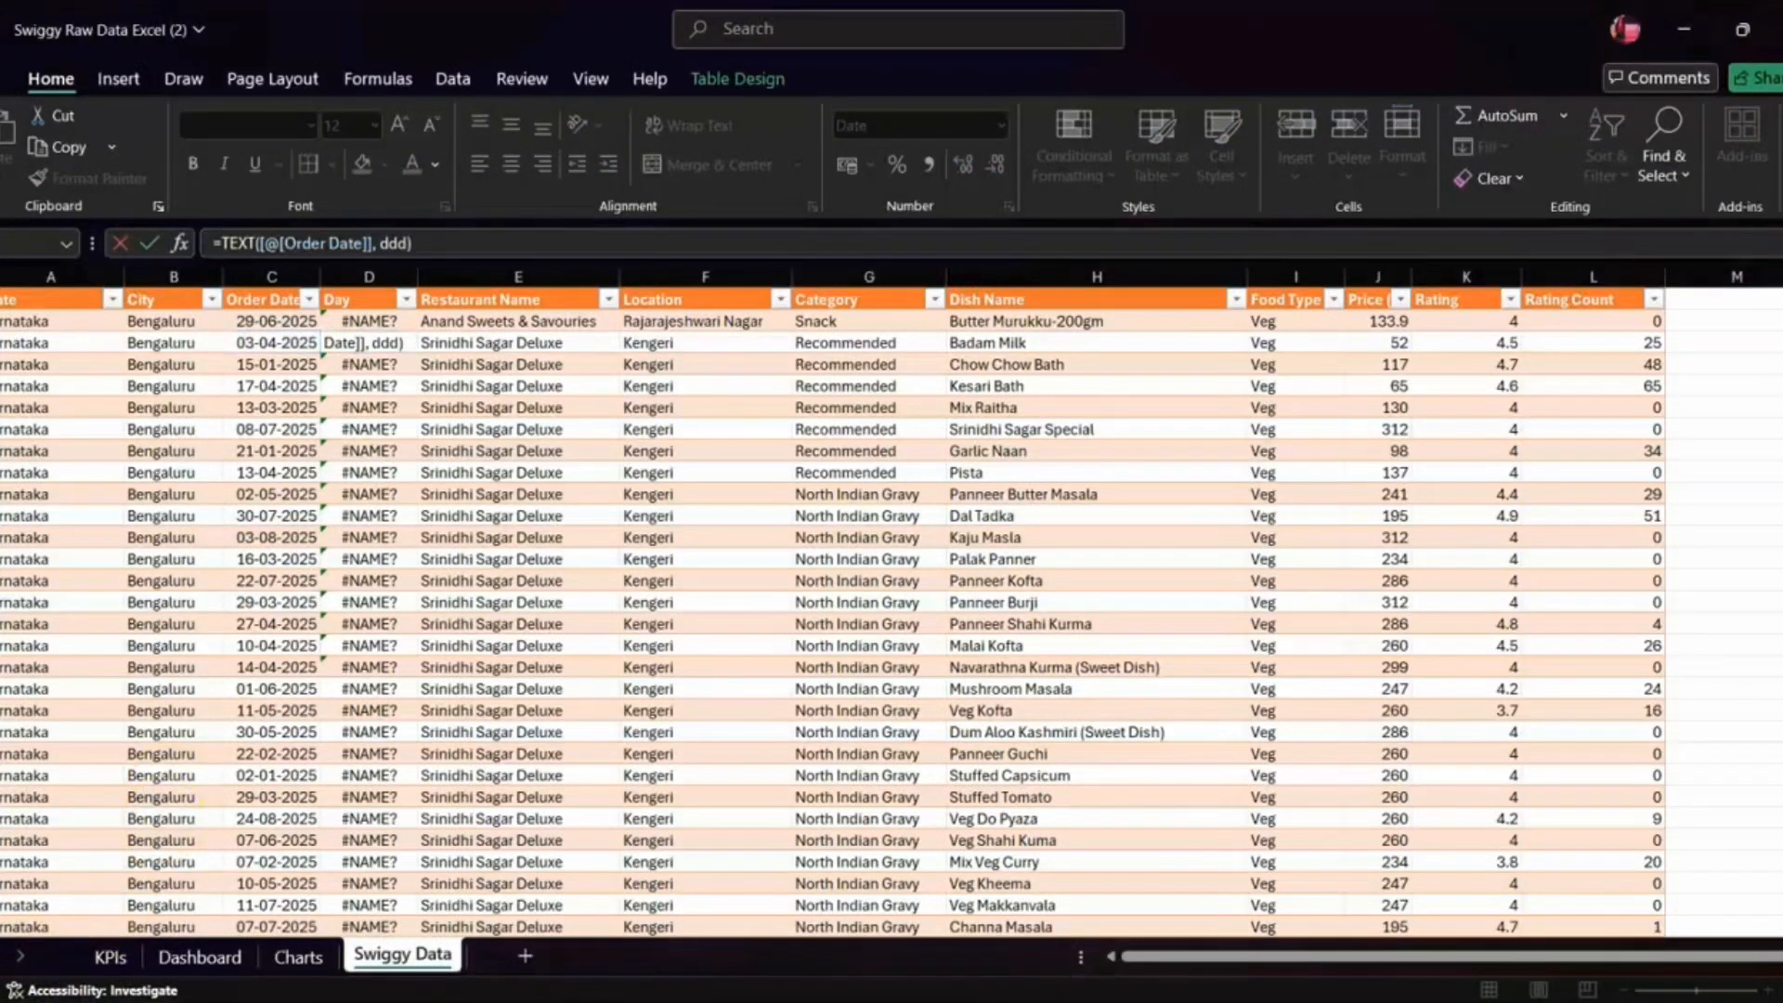
{"action": "key", "text": "Return"}
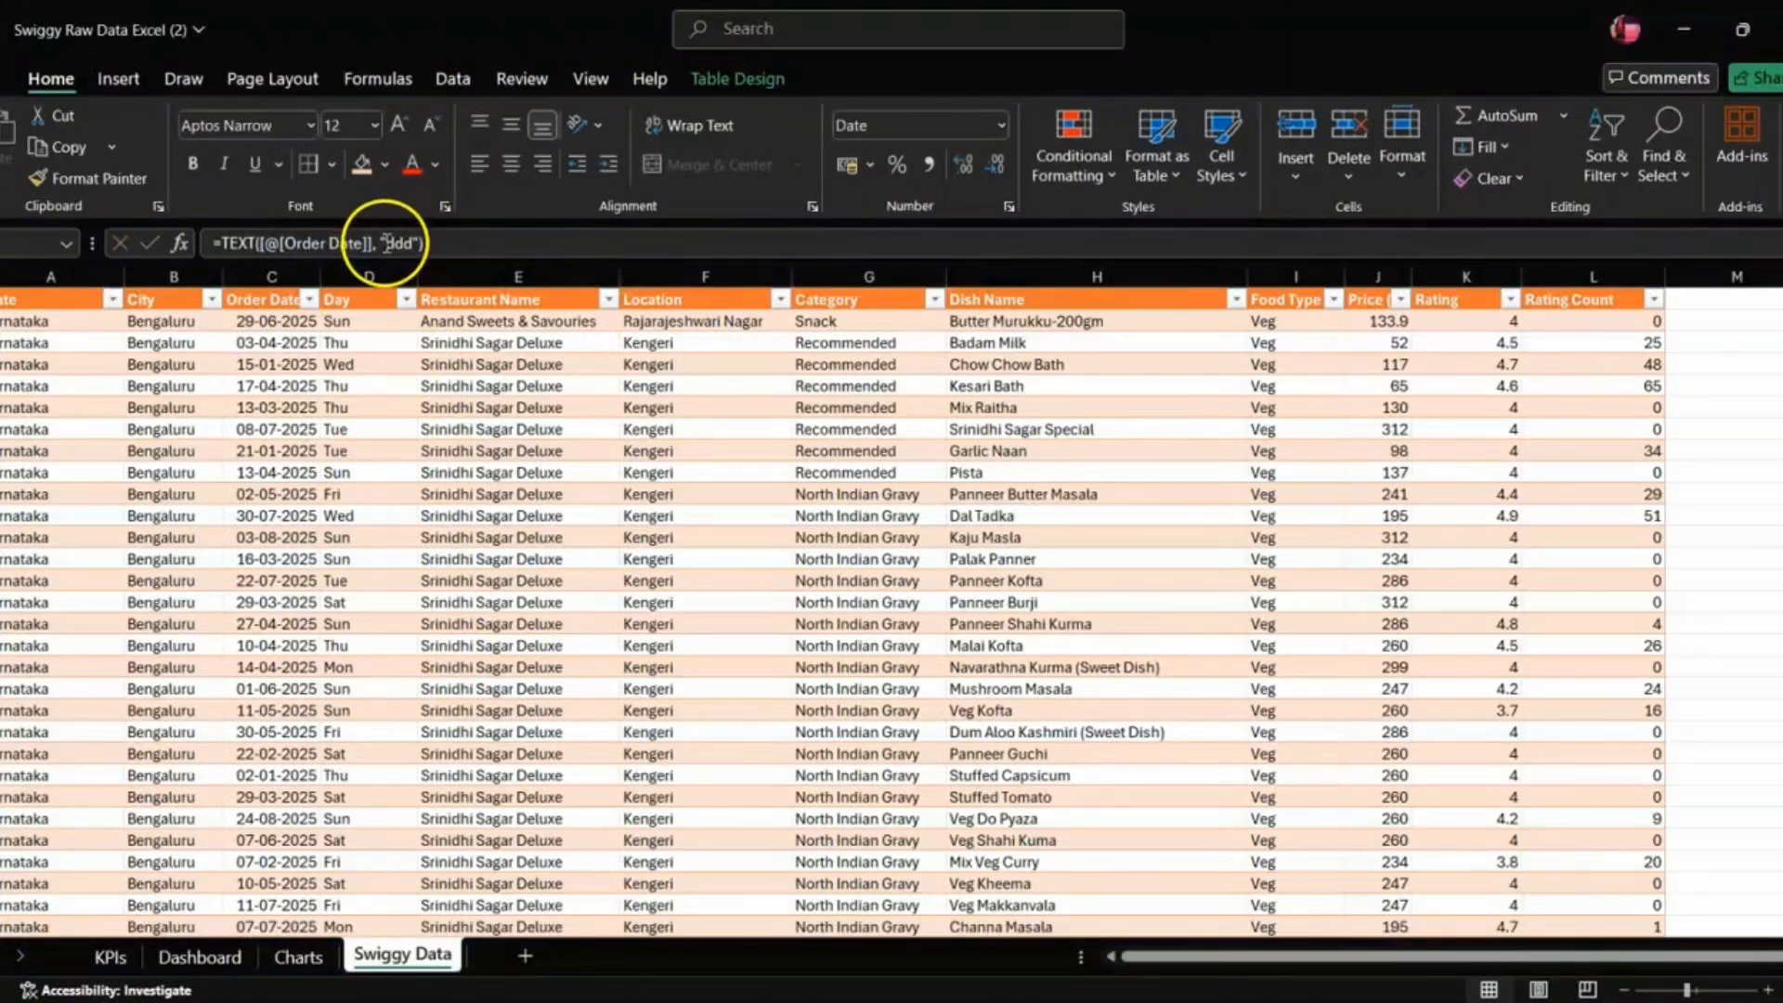
{"action": "key", "text": "Escape"}
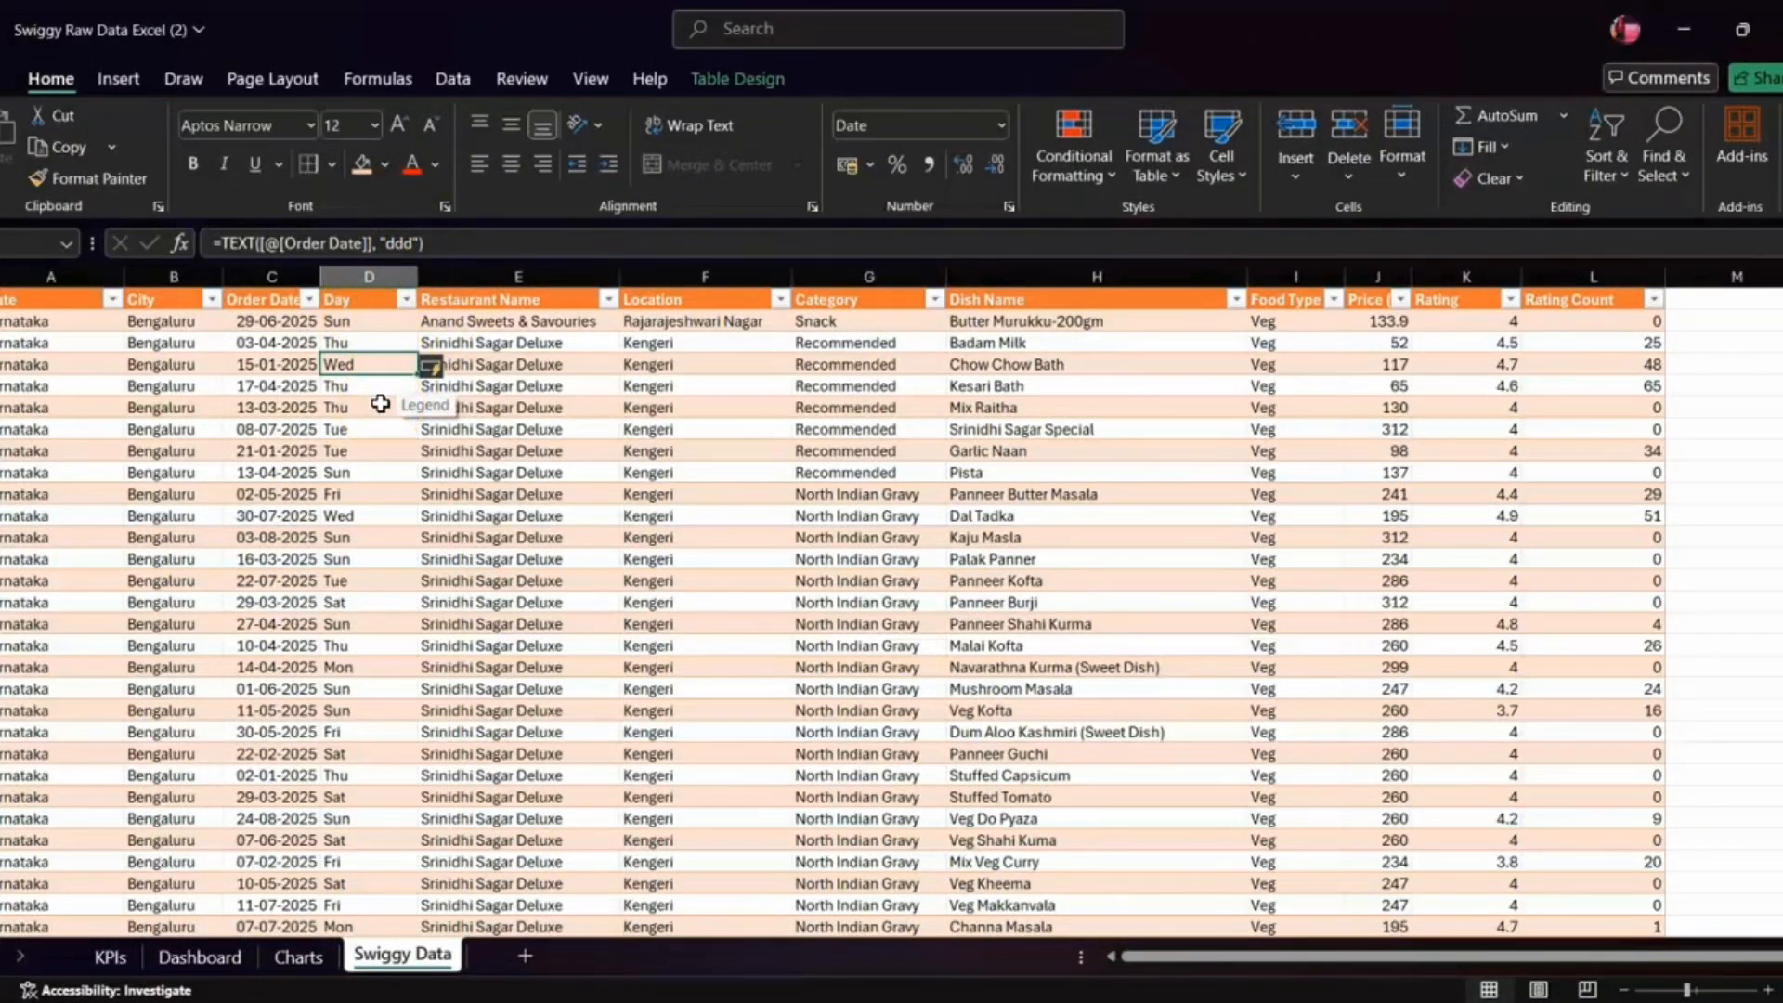
- Try the full weekday name in the Day column by changing its formula to =TEXT([@[Order Date]], "dddd")
{"action": "left_click", "coordinate": [414, 243]}
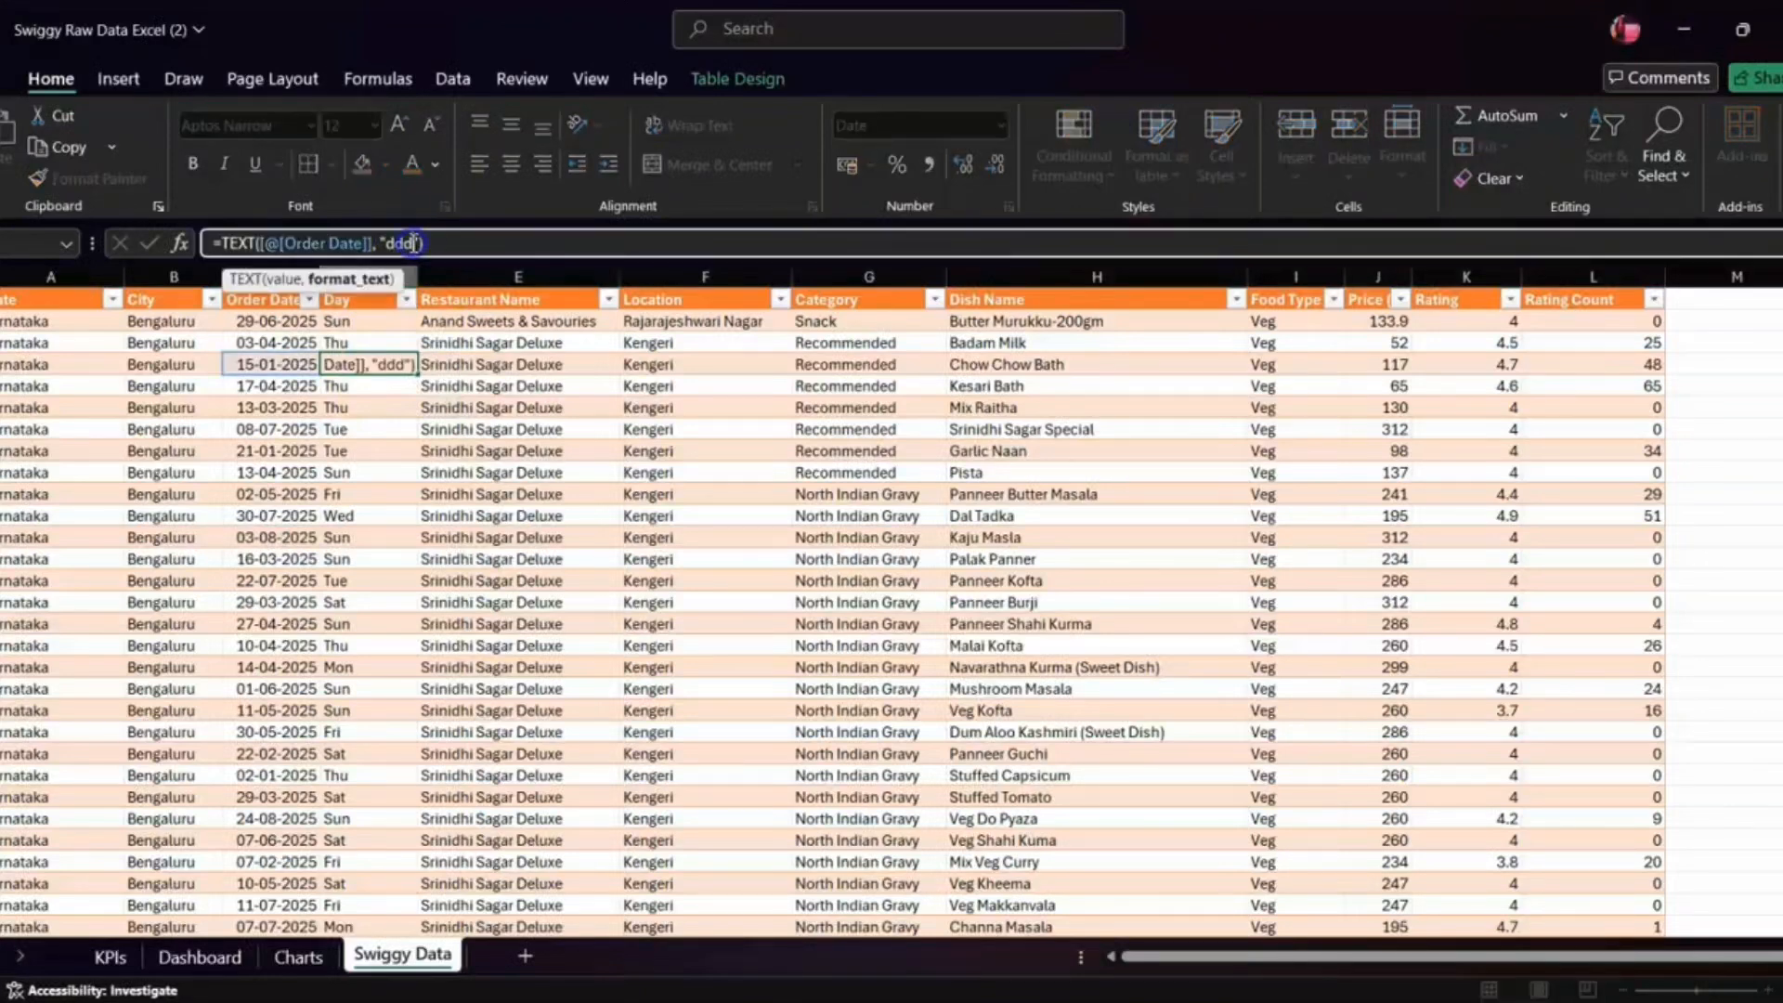
{"action": "type", "text": "d"}
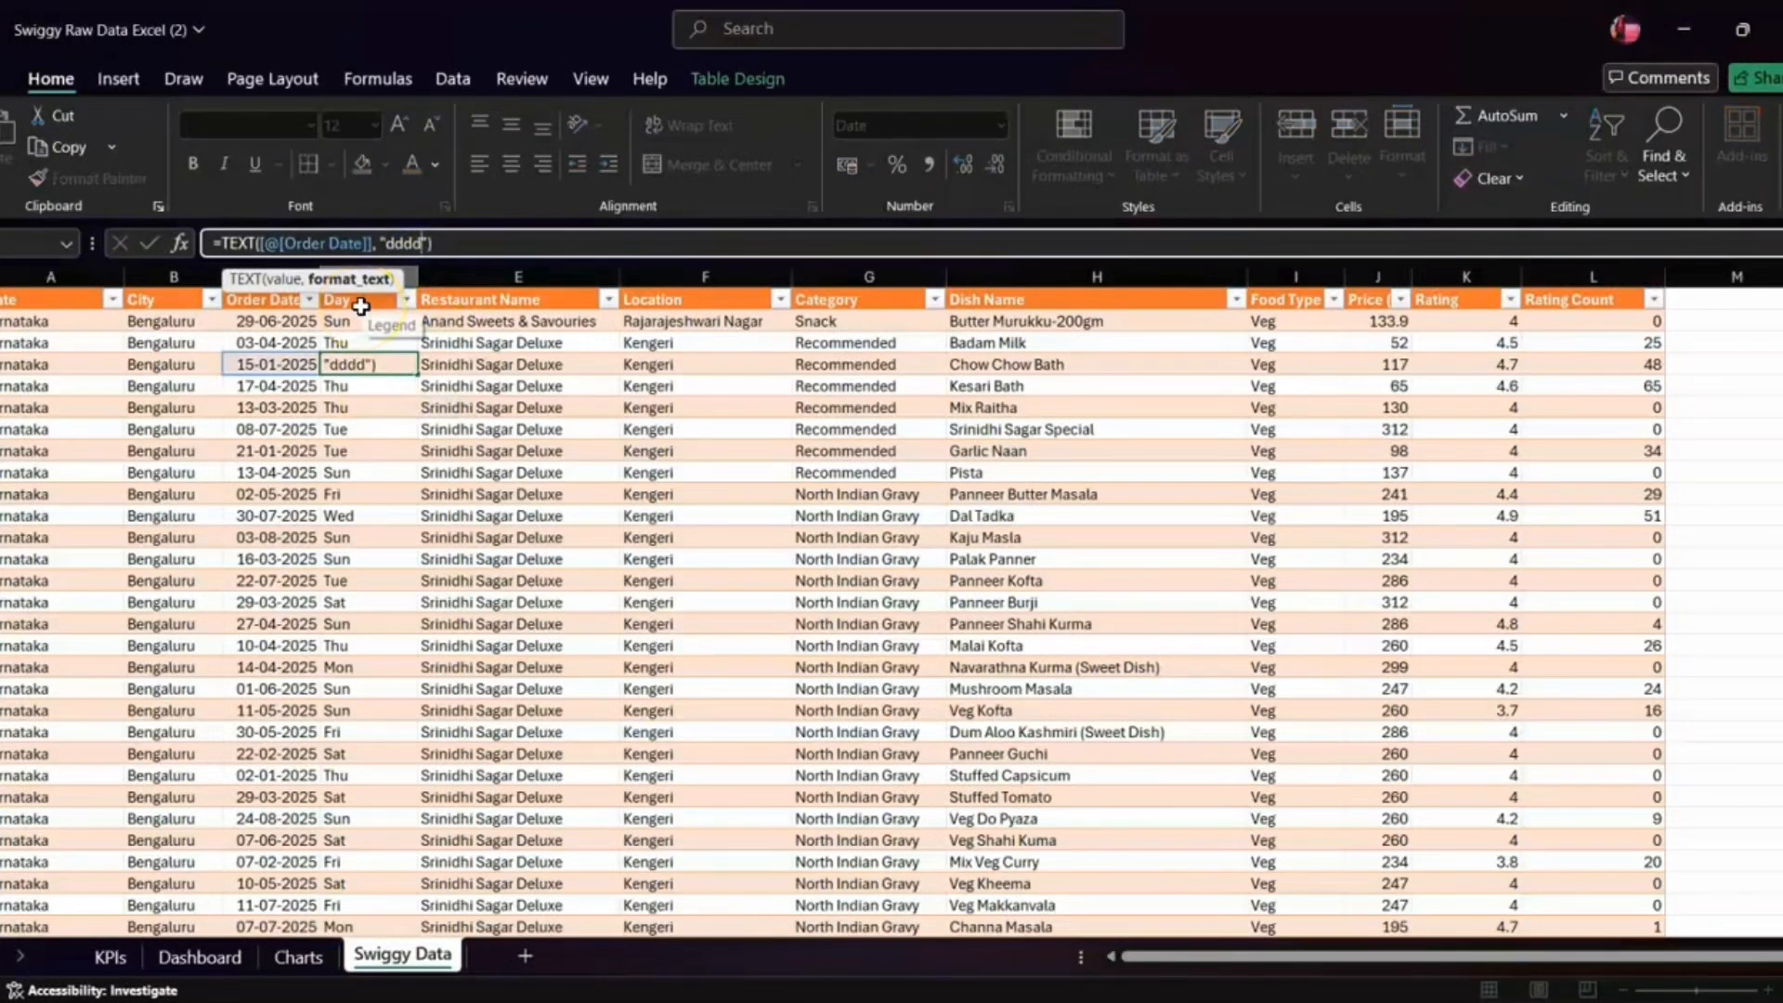
{"action": "key", "text": "Return"}
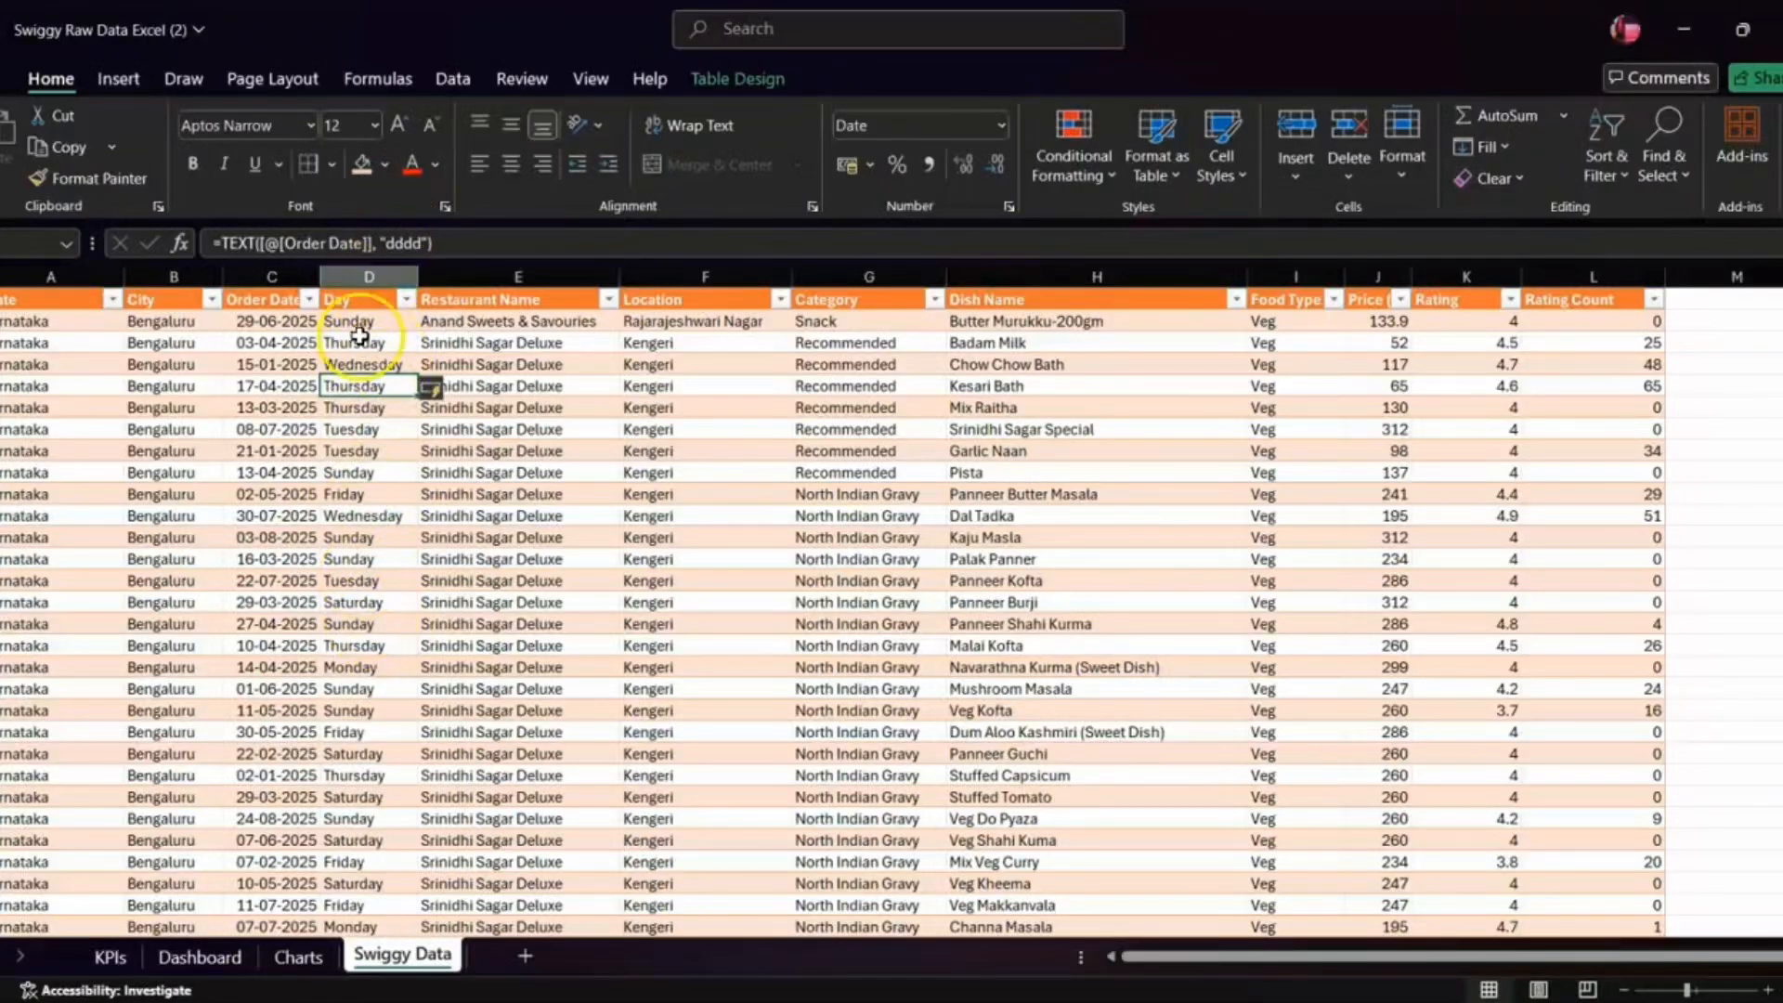
- Restore the abbreviated weekday in the Day column with the formula =TEXT([@[Order Date]], "ddd")
{"action": "left_click", "coordinate": [423, 243]}
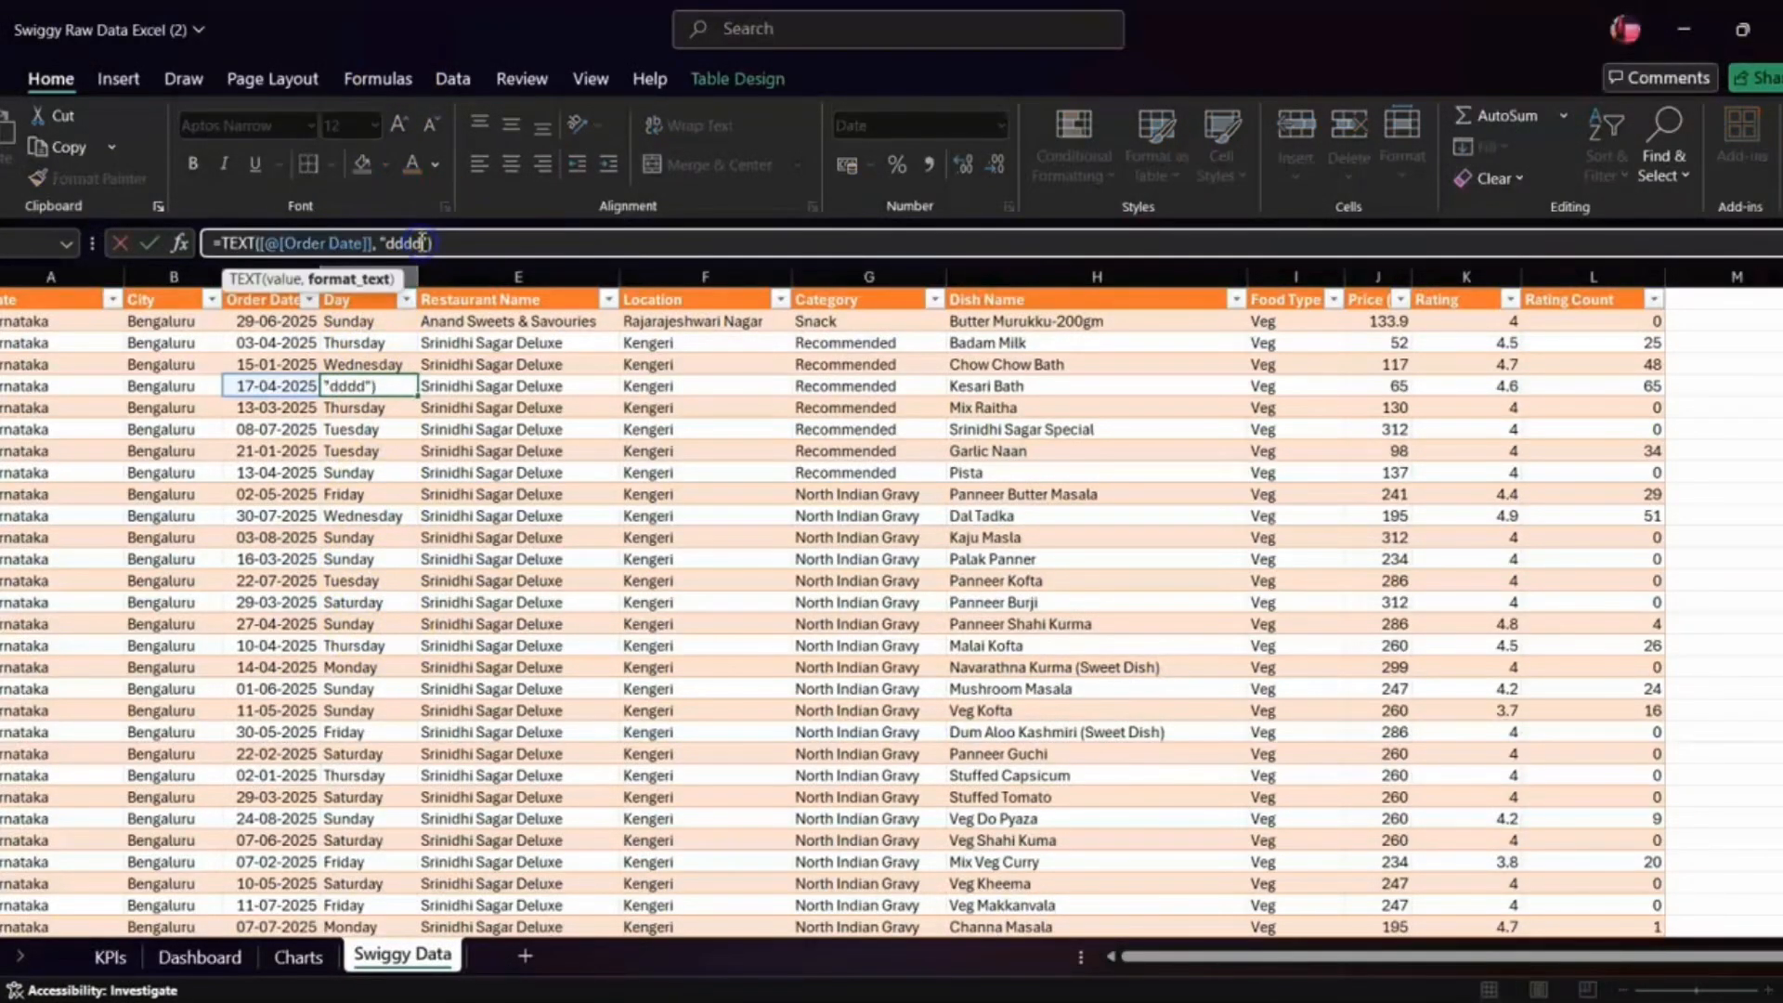
{"action": "key", "text": "BackSpace"}
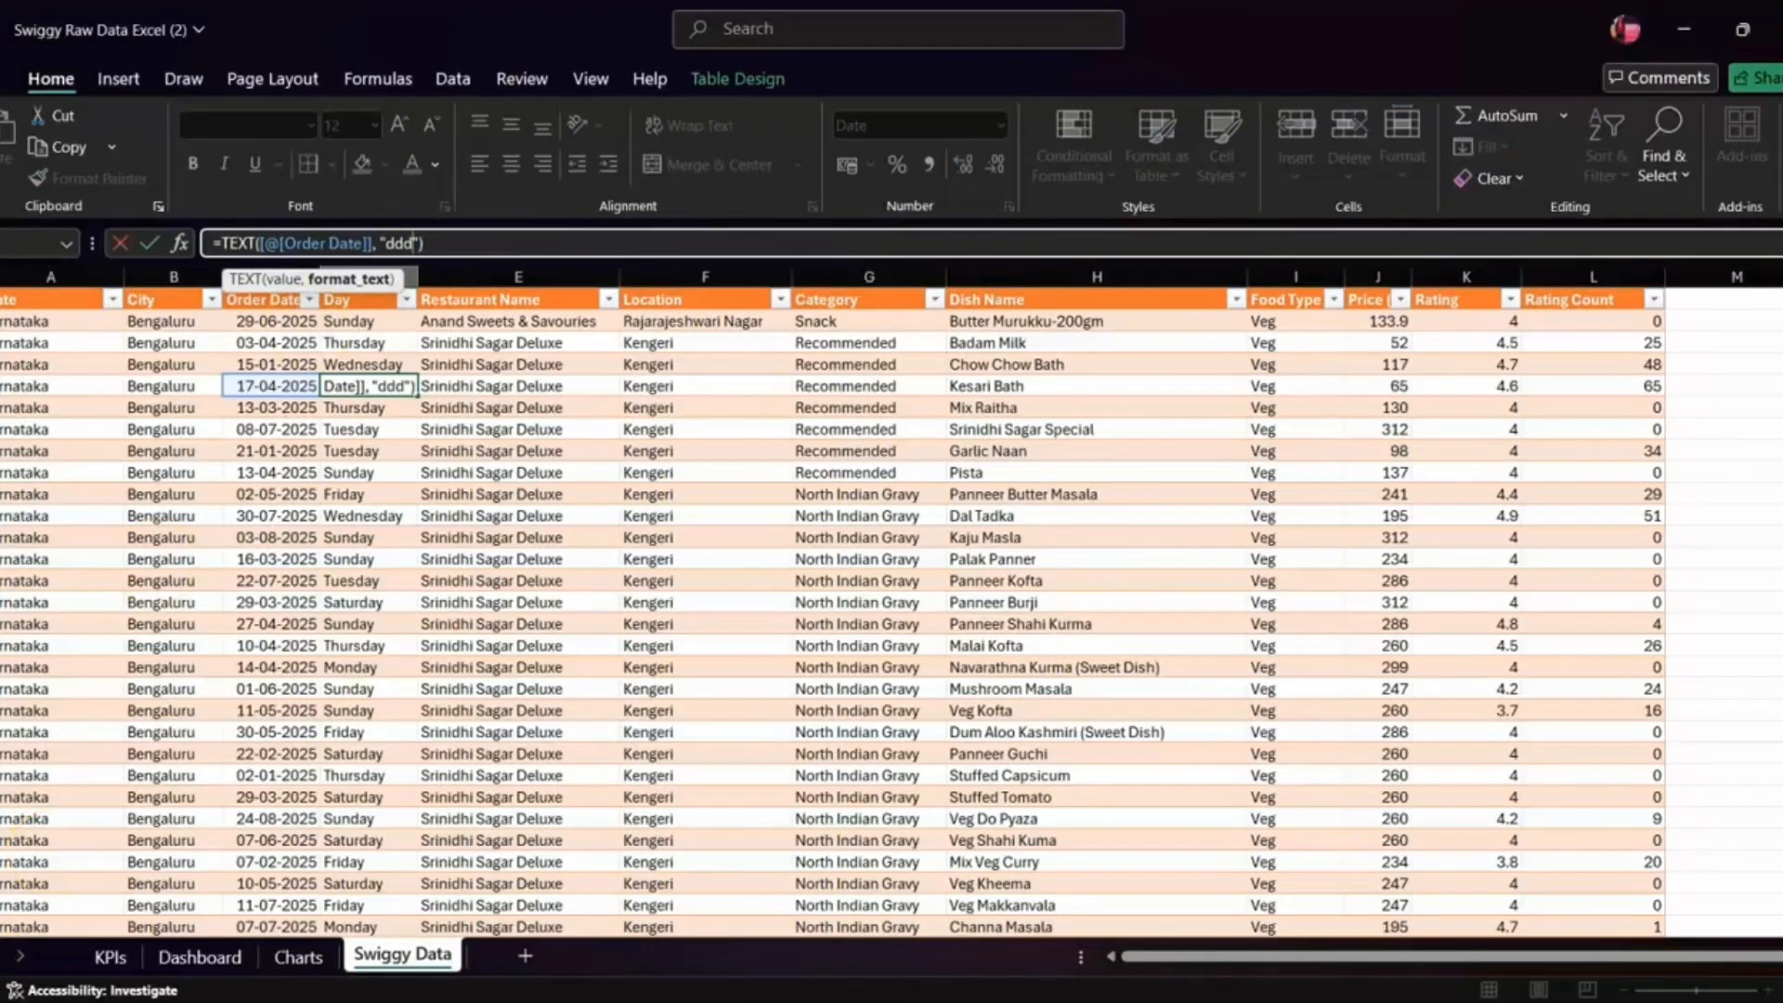
{"action": "left_click", "coordinate": [437, 453]}
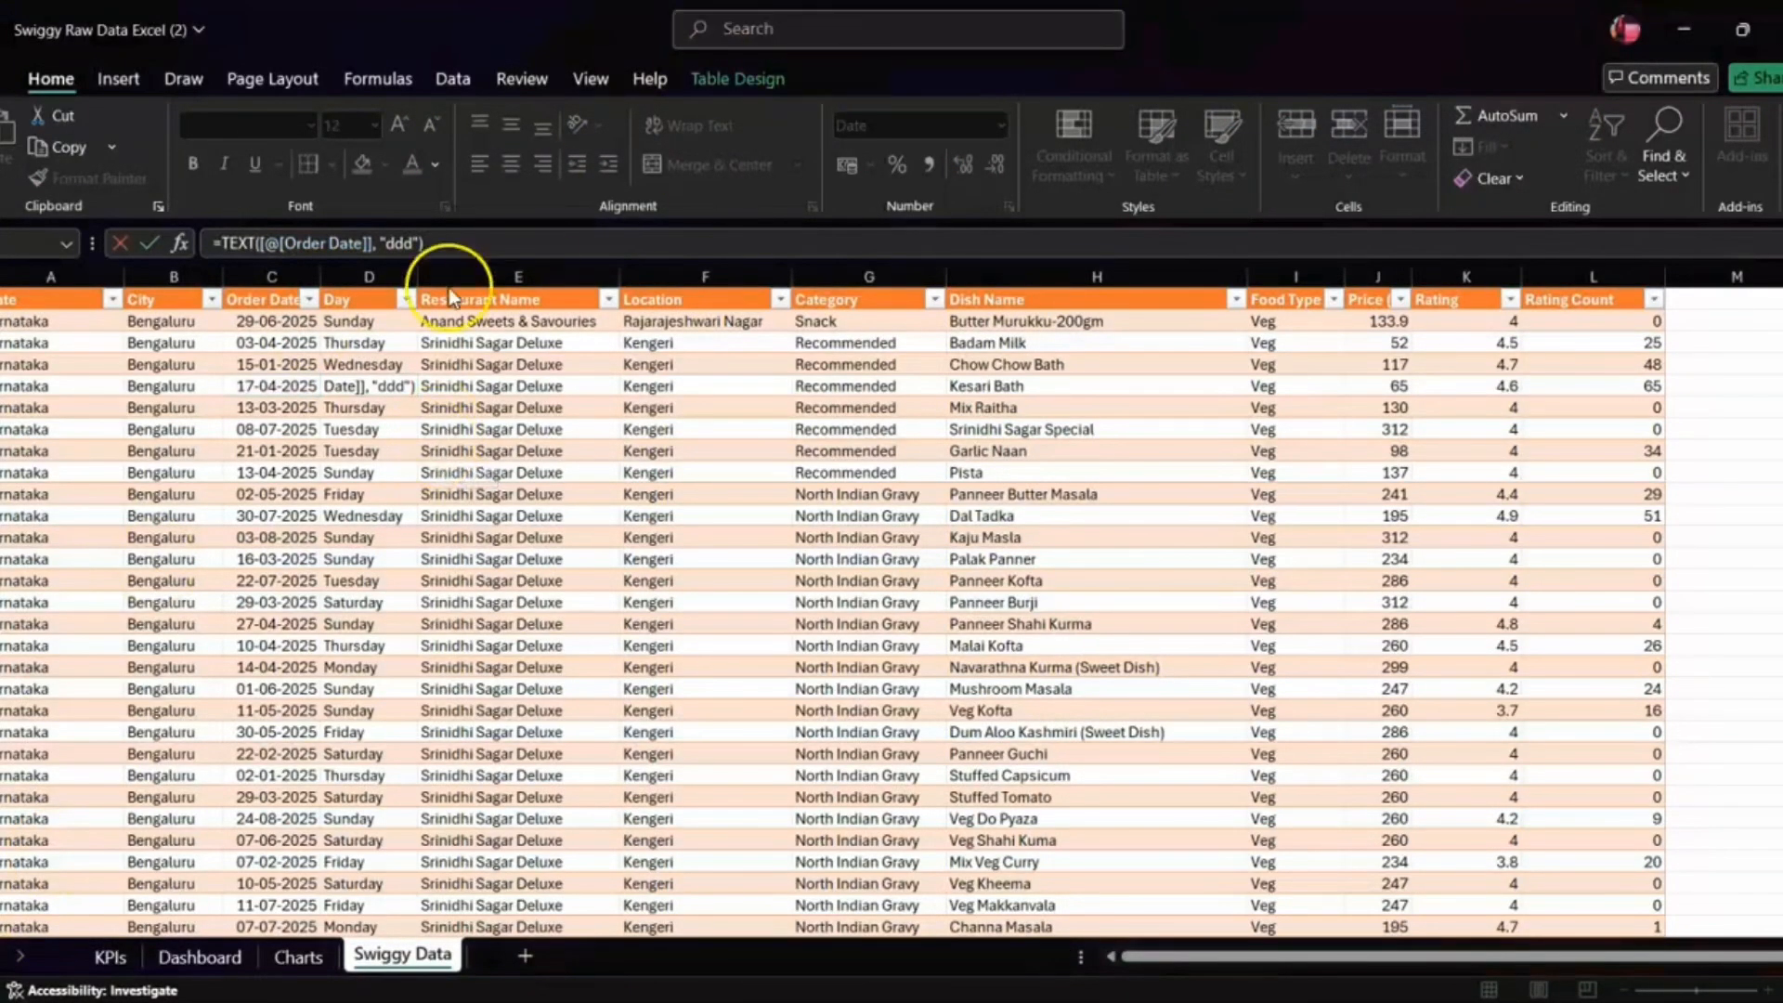
{"action": "left_click", "coordinate": [409, 242]}
{"action": "key", "text": "Return"}
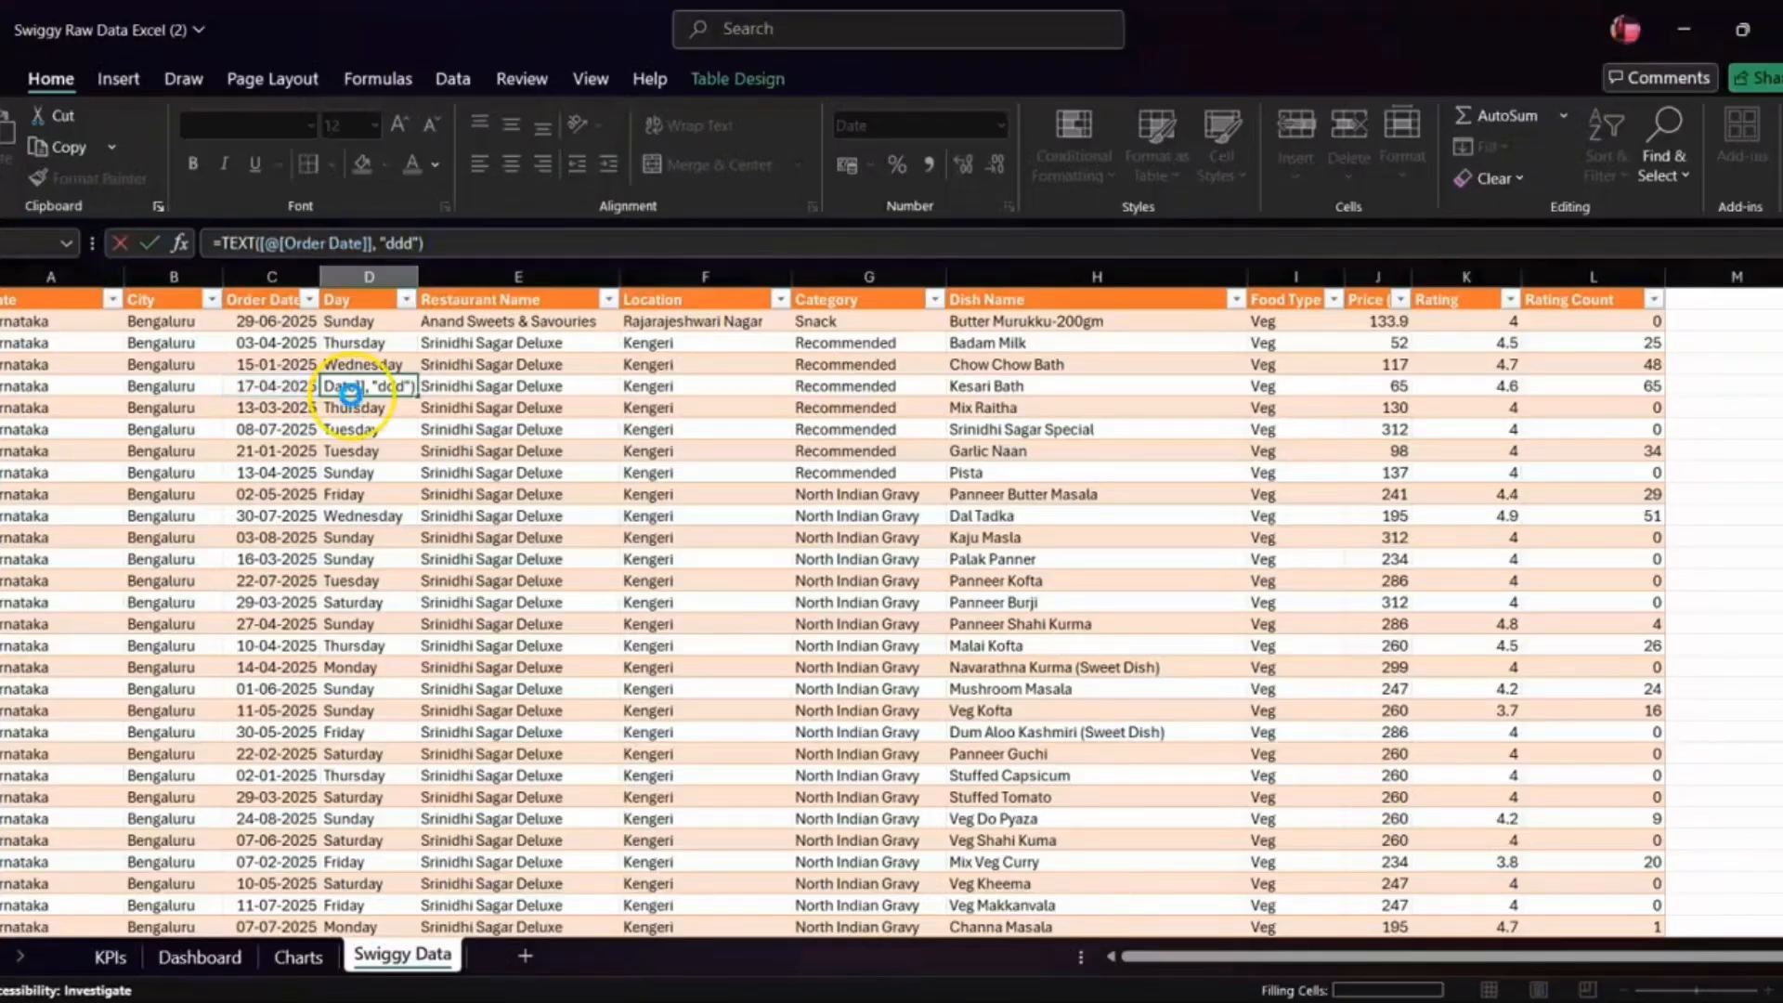
{"action": "left_click", "coordinate": [351, 692]}
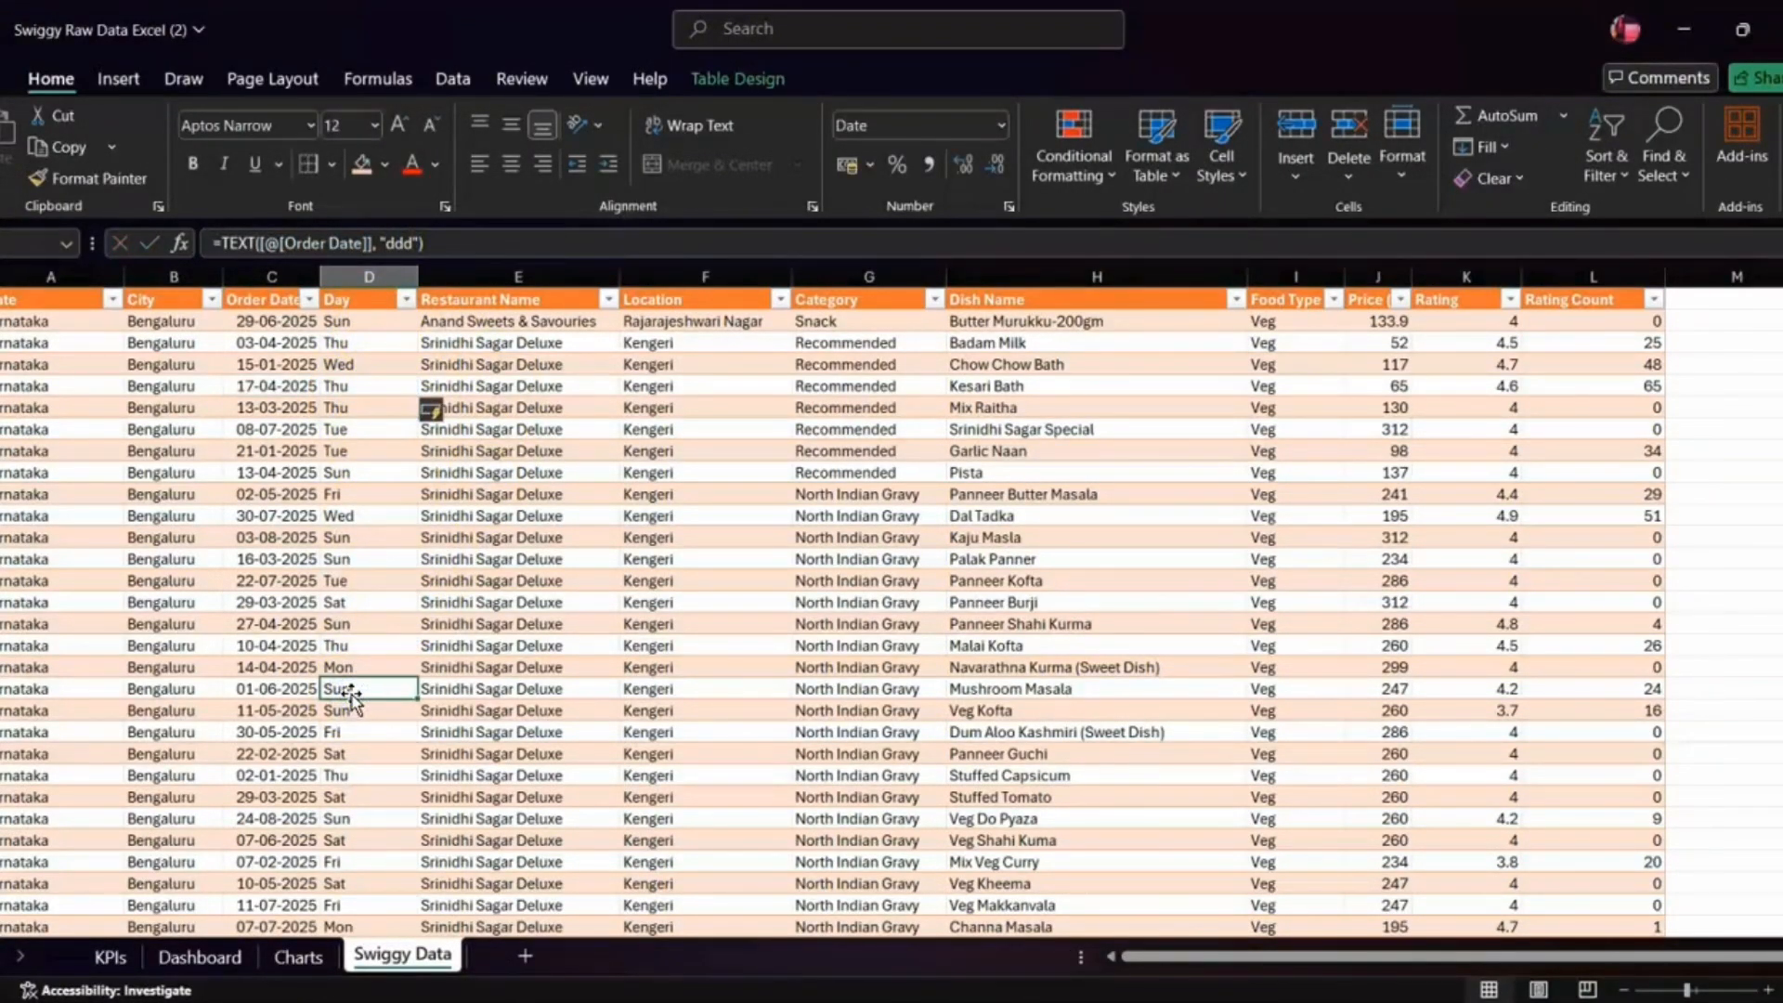
- On the Charts sheet, copy the whole Food Type PivotTable and paste the copy a few rows below it
{"action": "left_click", "coordinate": [293, 958]}
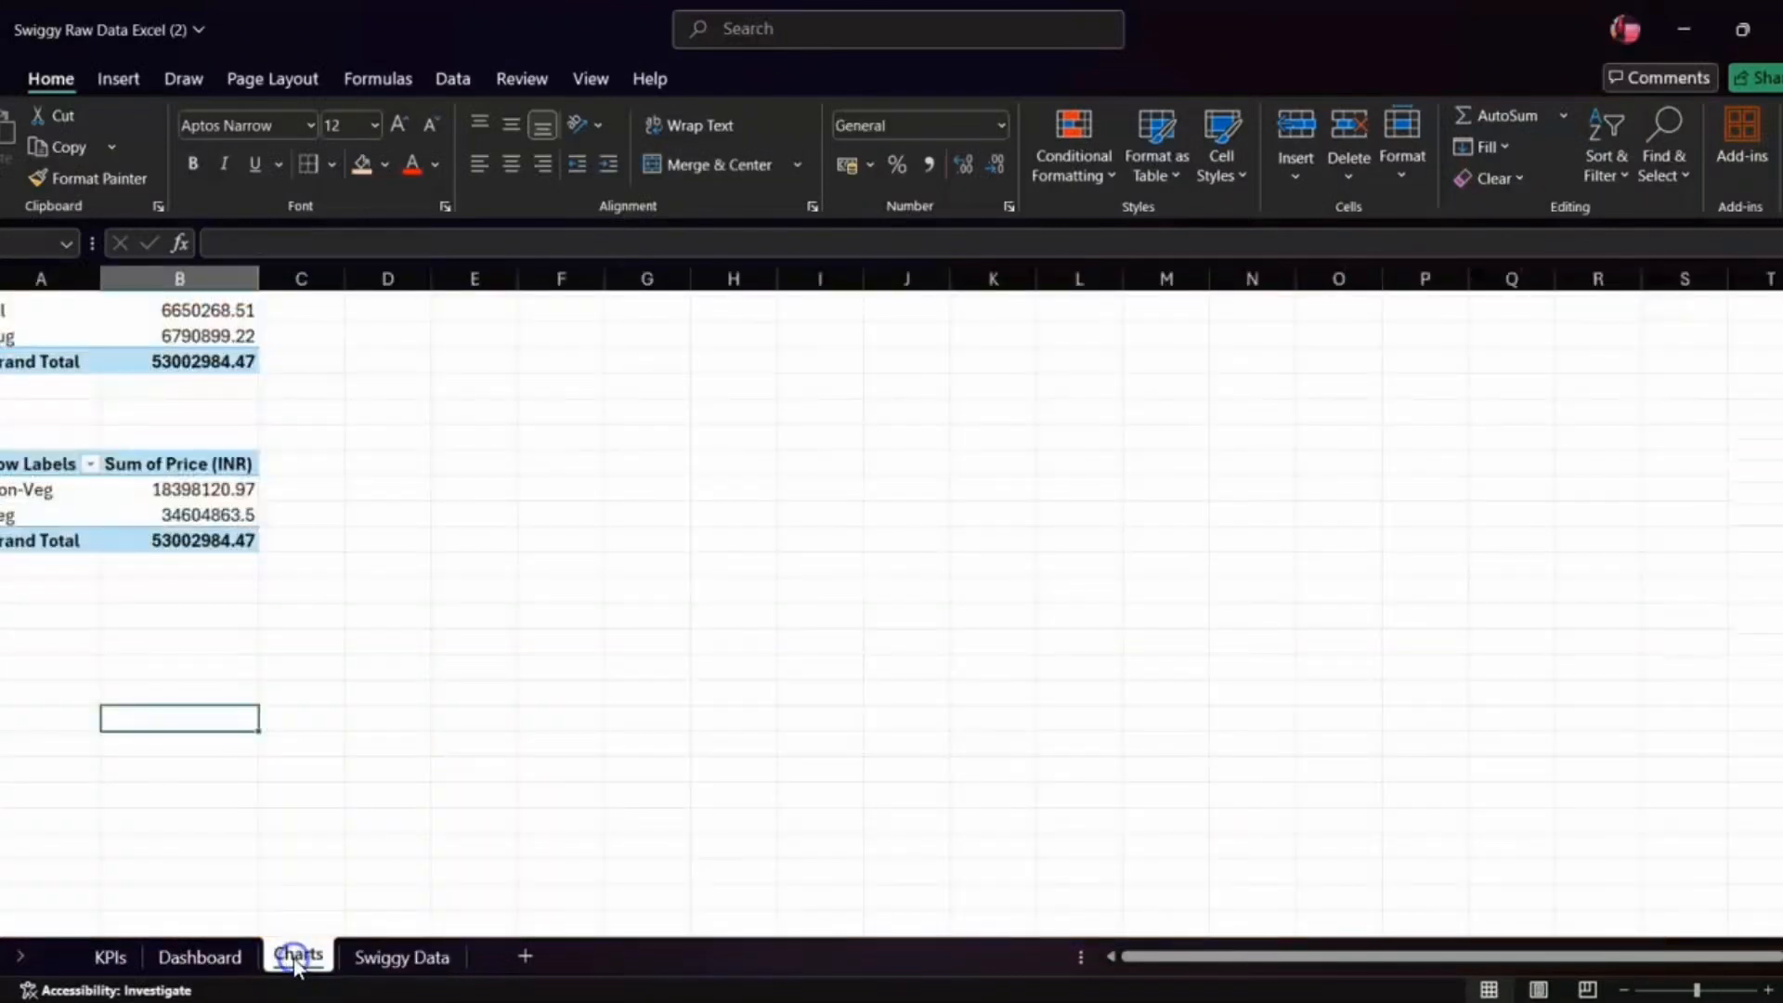
{"action": "left_click", "coordinate": [50, 458]}
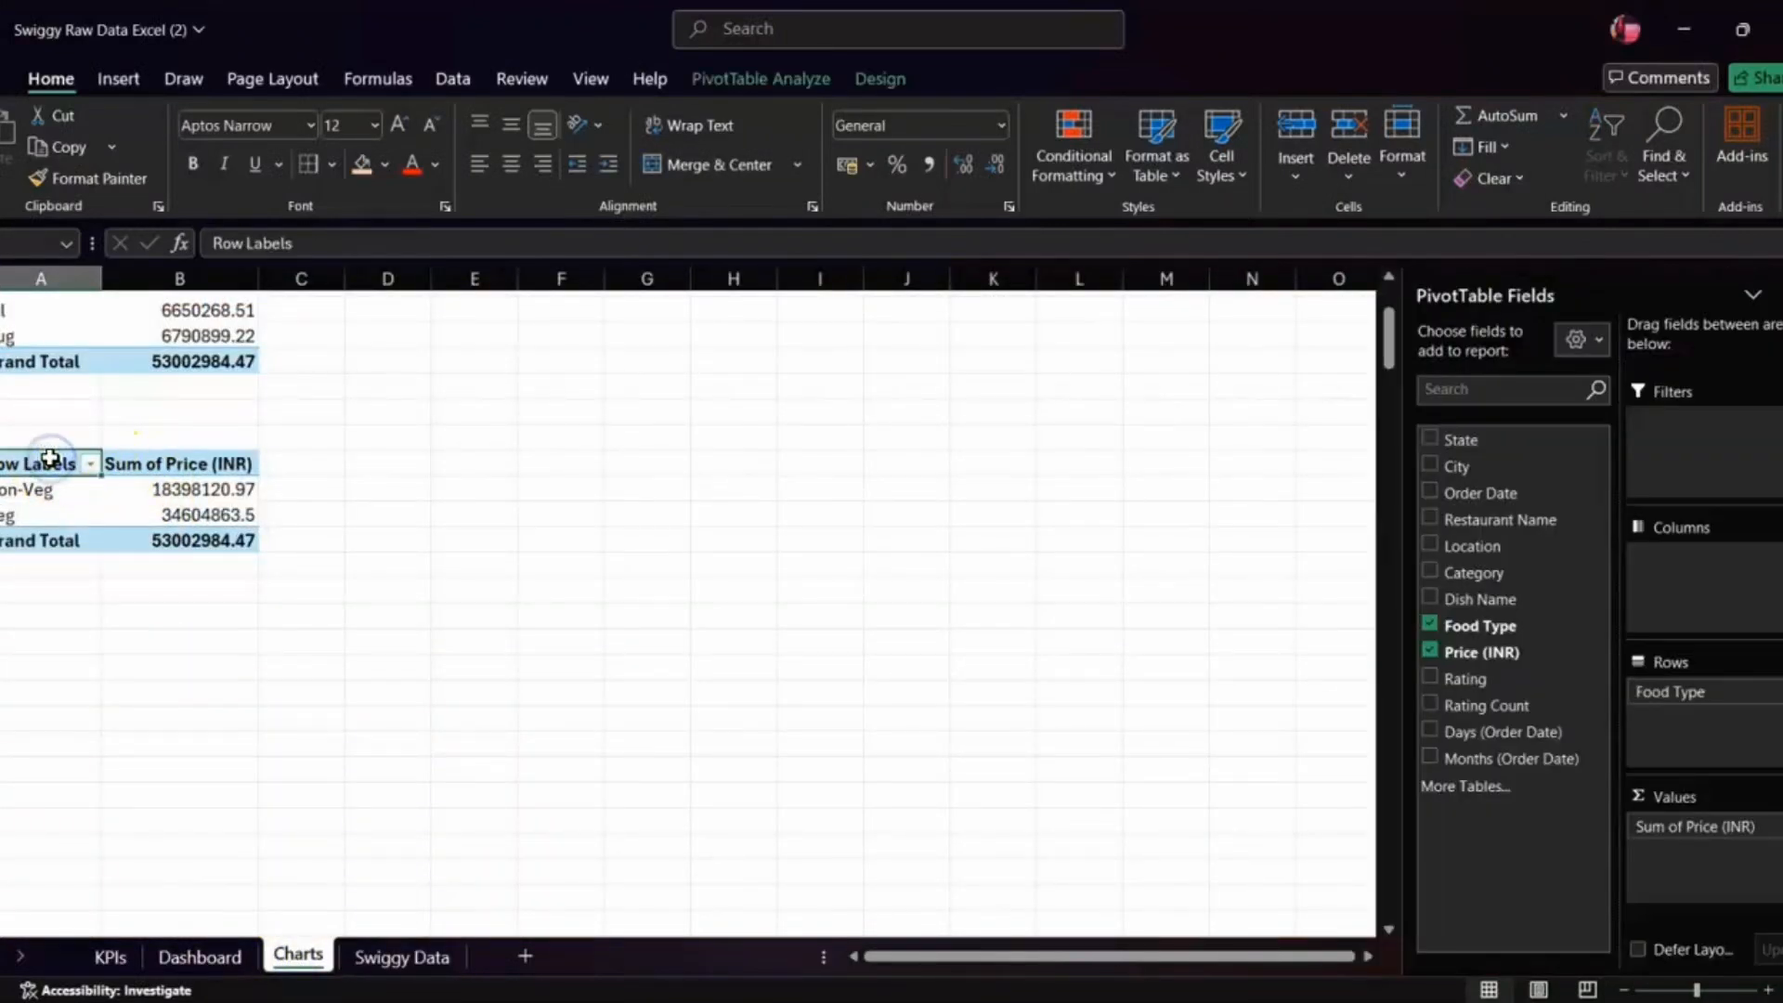
{"action": "key", "text": "shift+Right"}
{"action": "key", "text": "shift+Right"}
{"action": "key", "text": "shift+Left"}
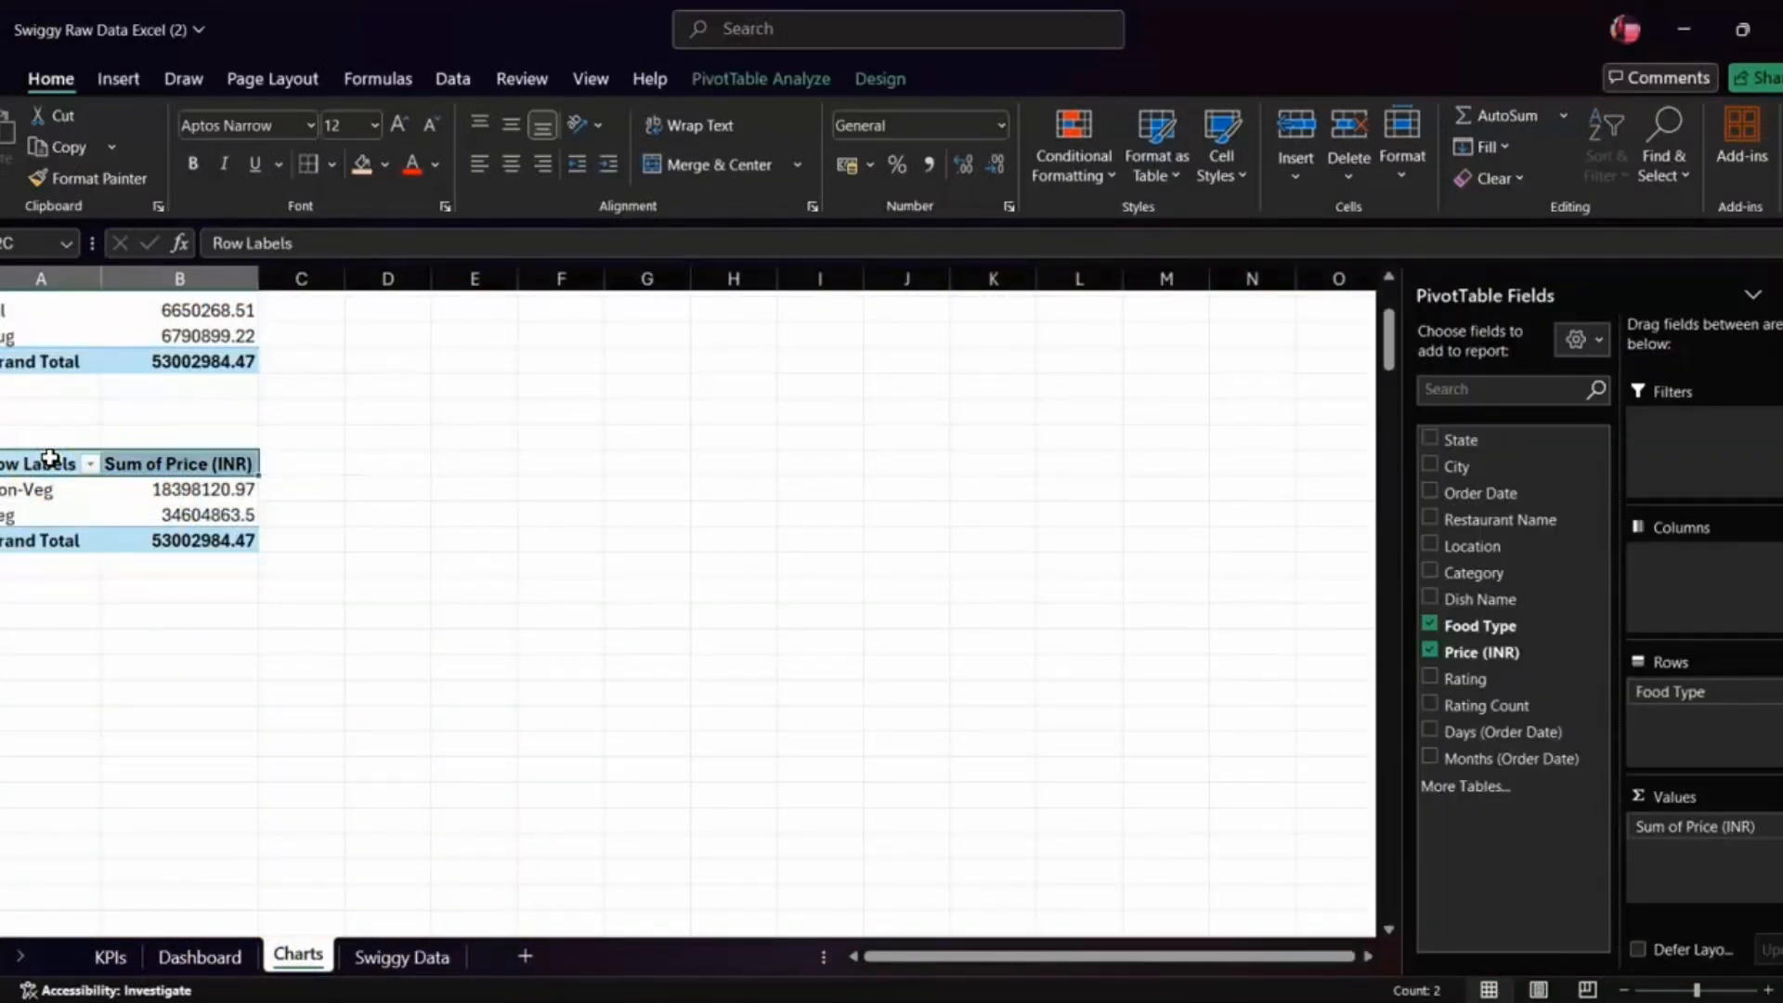
{"action": "key", "text": "shift+Down"}
{"action": "key", "text": "shift+Down"}
{"action": "key", "text": "shift+Down"}
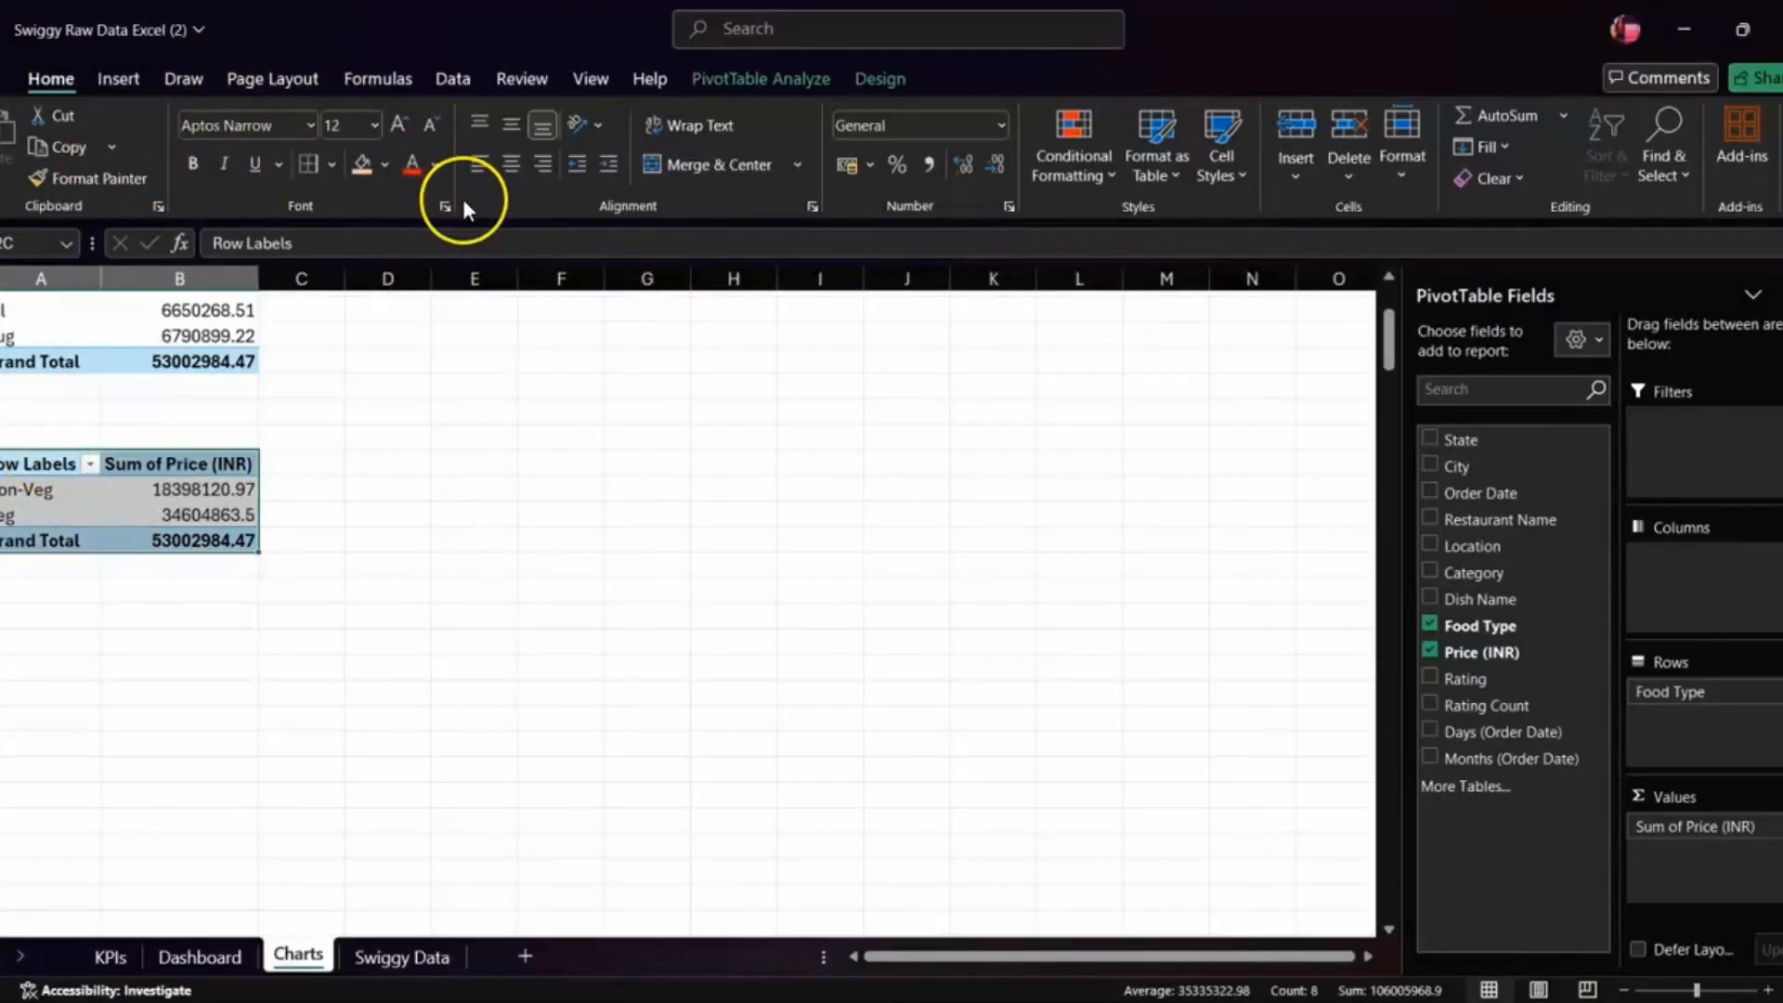
{"action": "key", "text": "ctrl+c"}
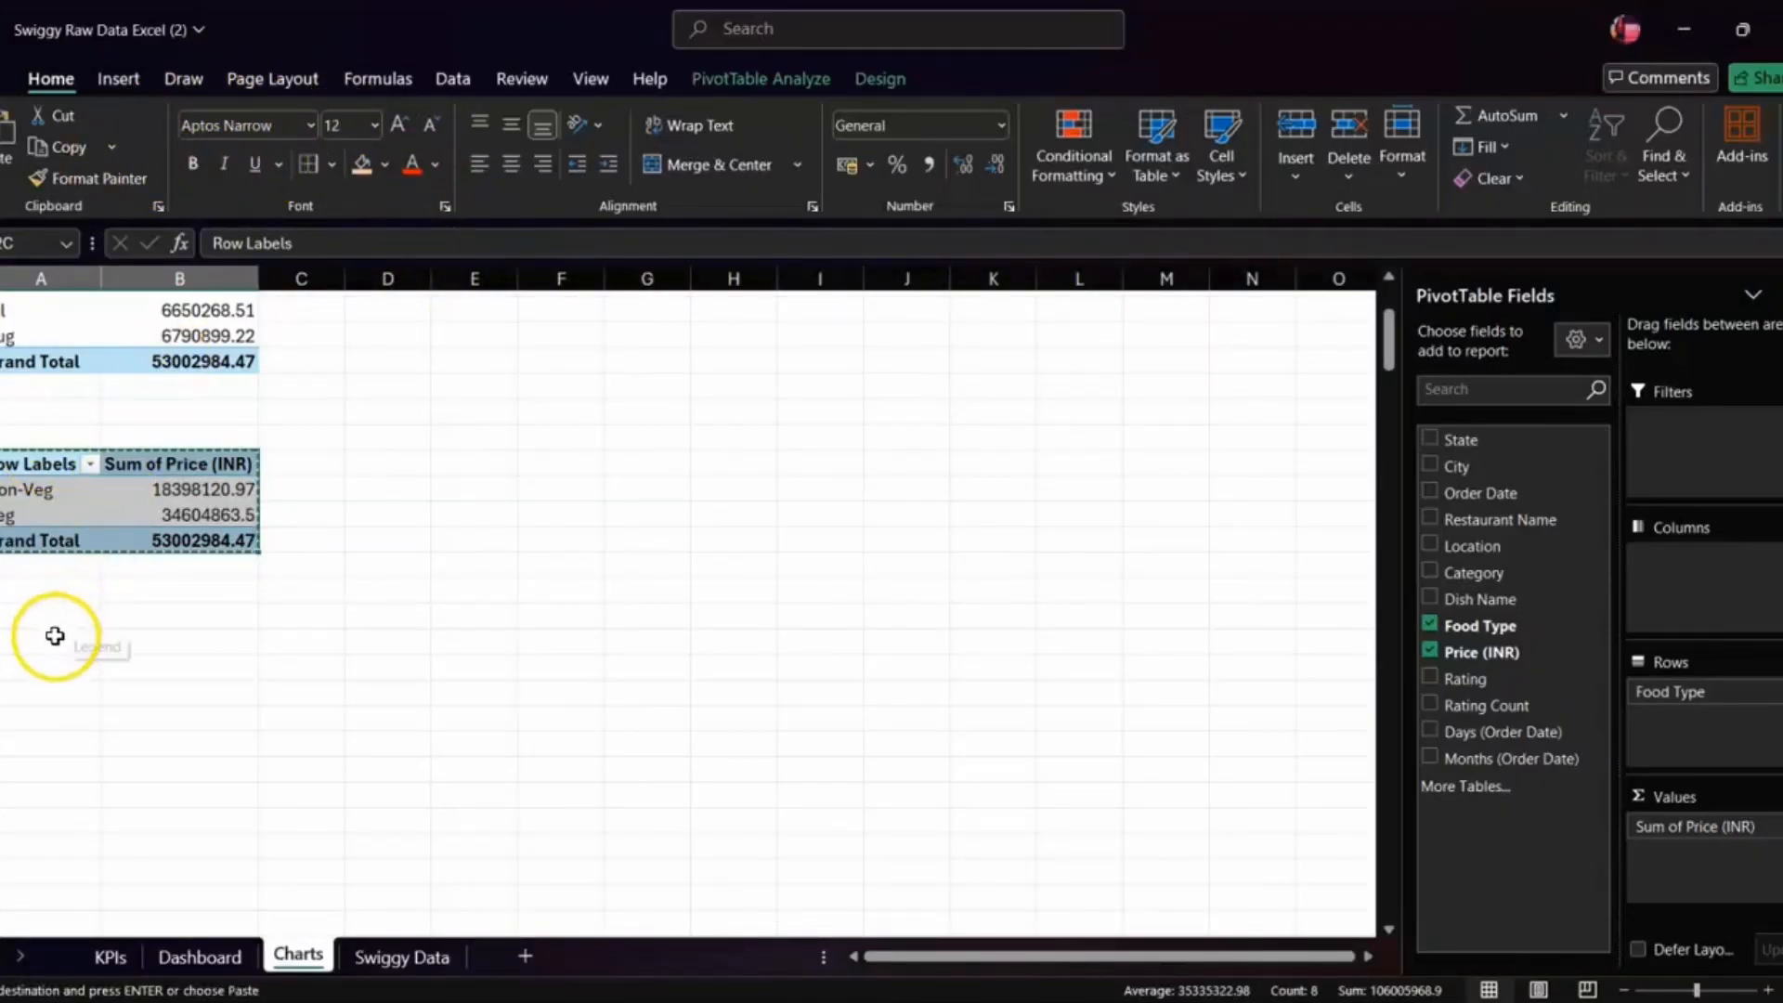
{"action": "left_click", "coordinate": [48, 645]}
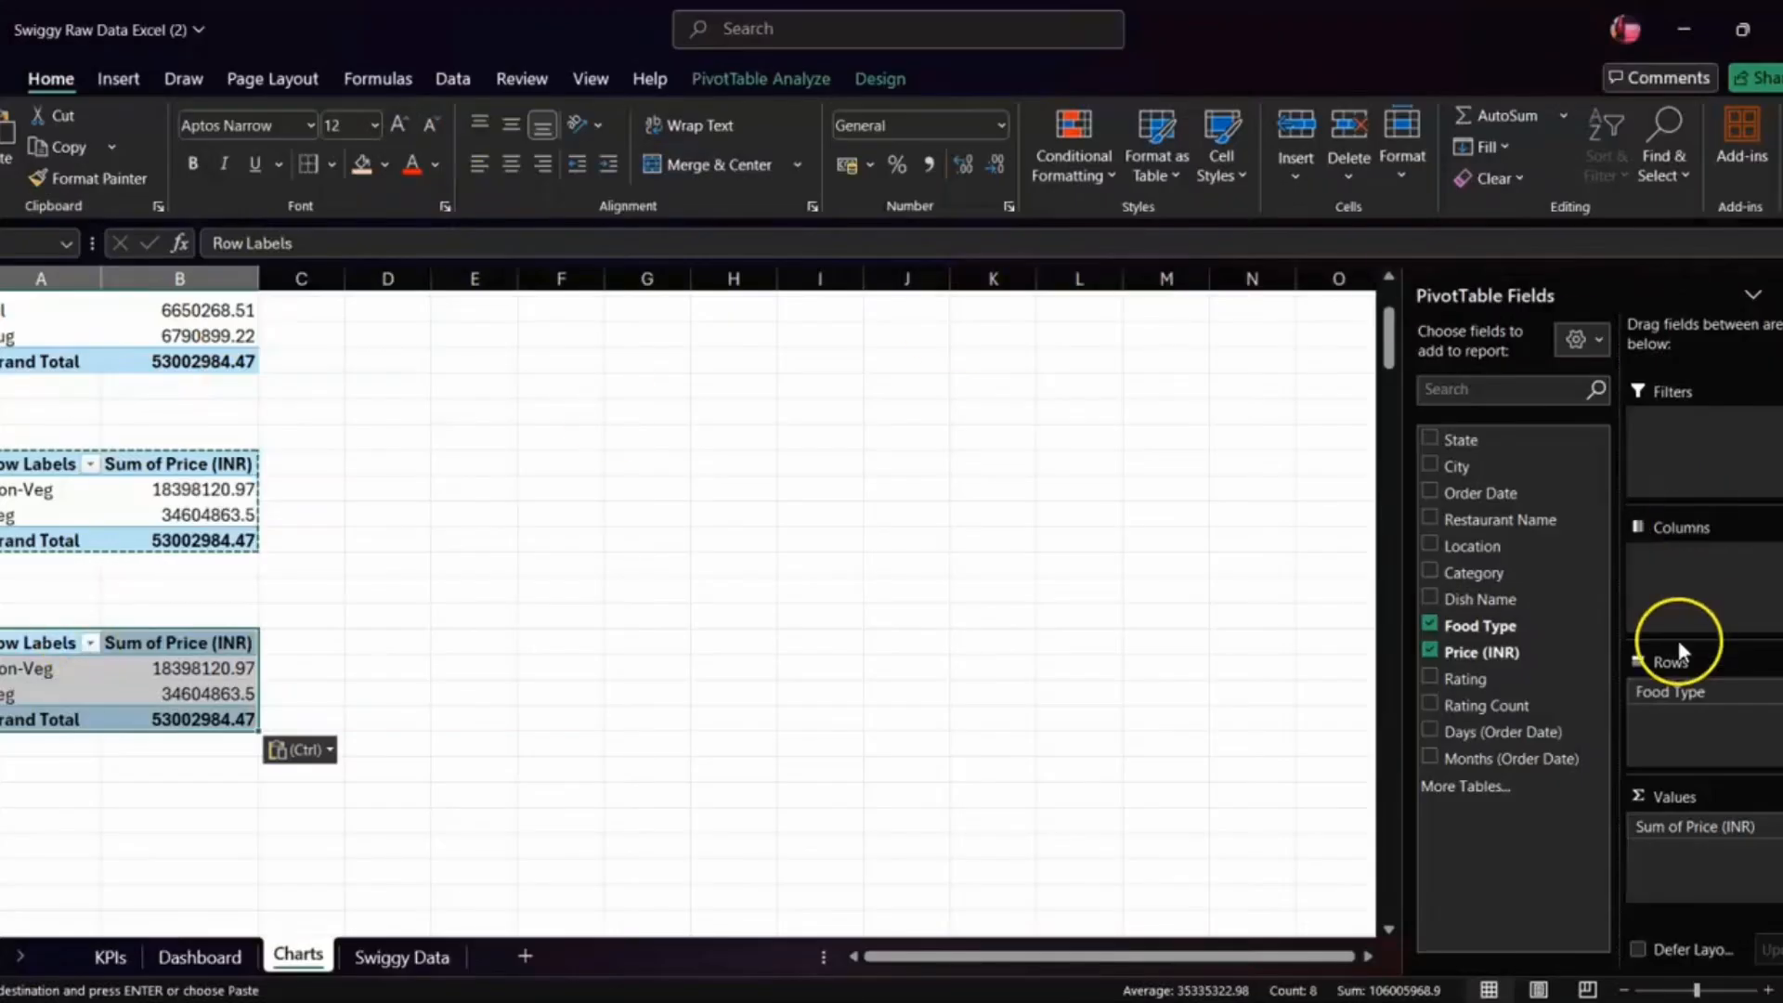
- Refresh the pasted PivotTable to load the new Day column into its field list
{"action": "left_click", "coordinate": [777, 78]}
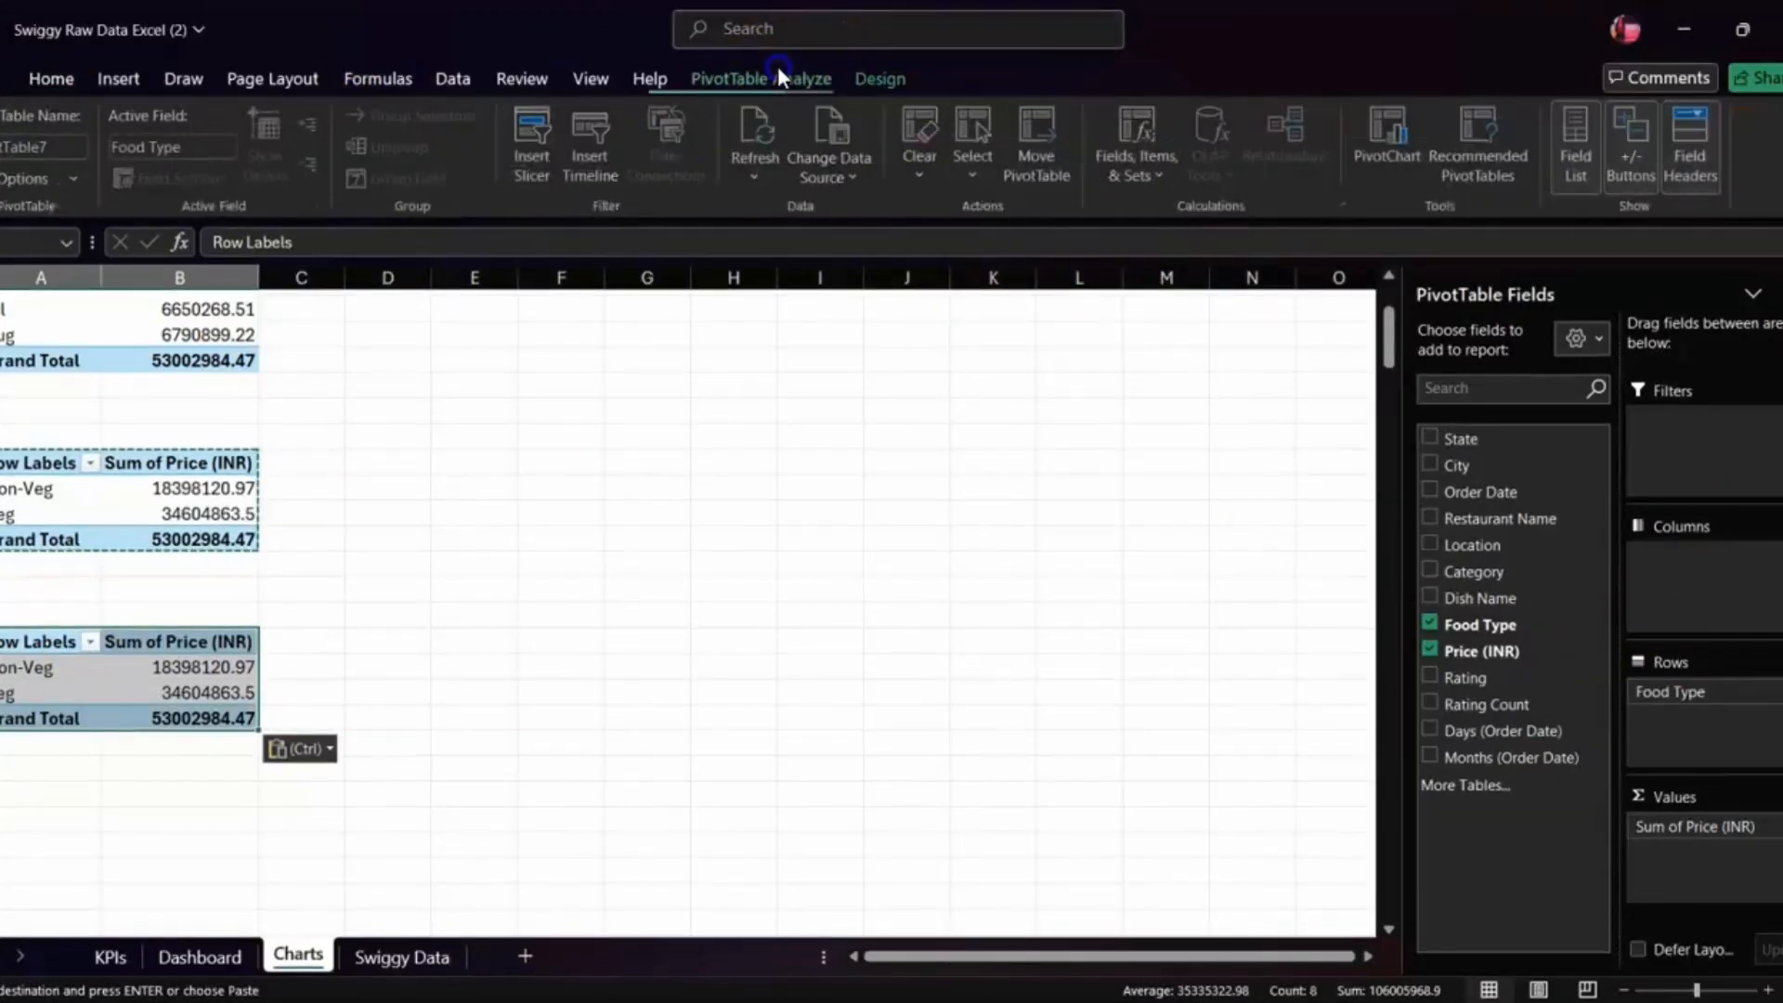
{"action": "left_click", "coordinate": [758, 158]}
{"action": "left_click", "coordinate": [752, 121]}
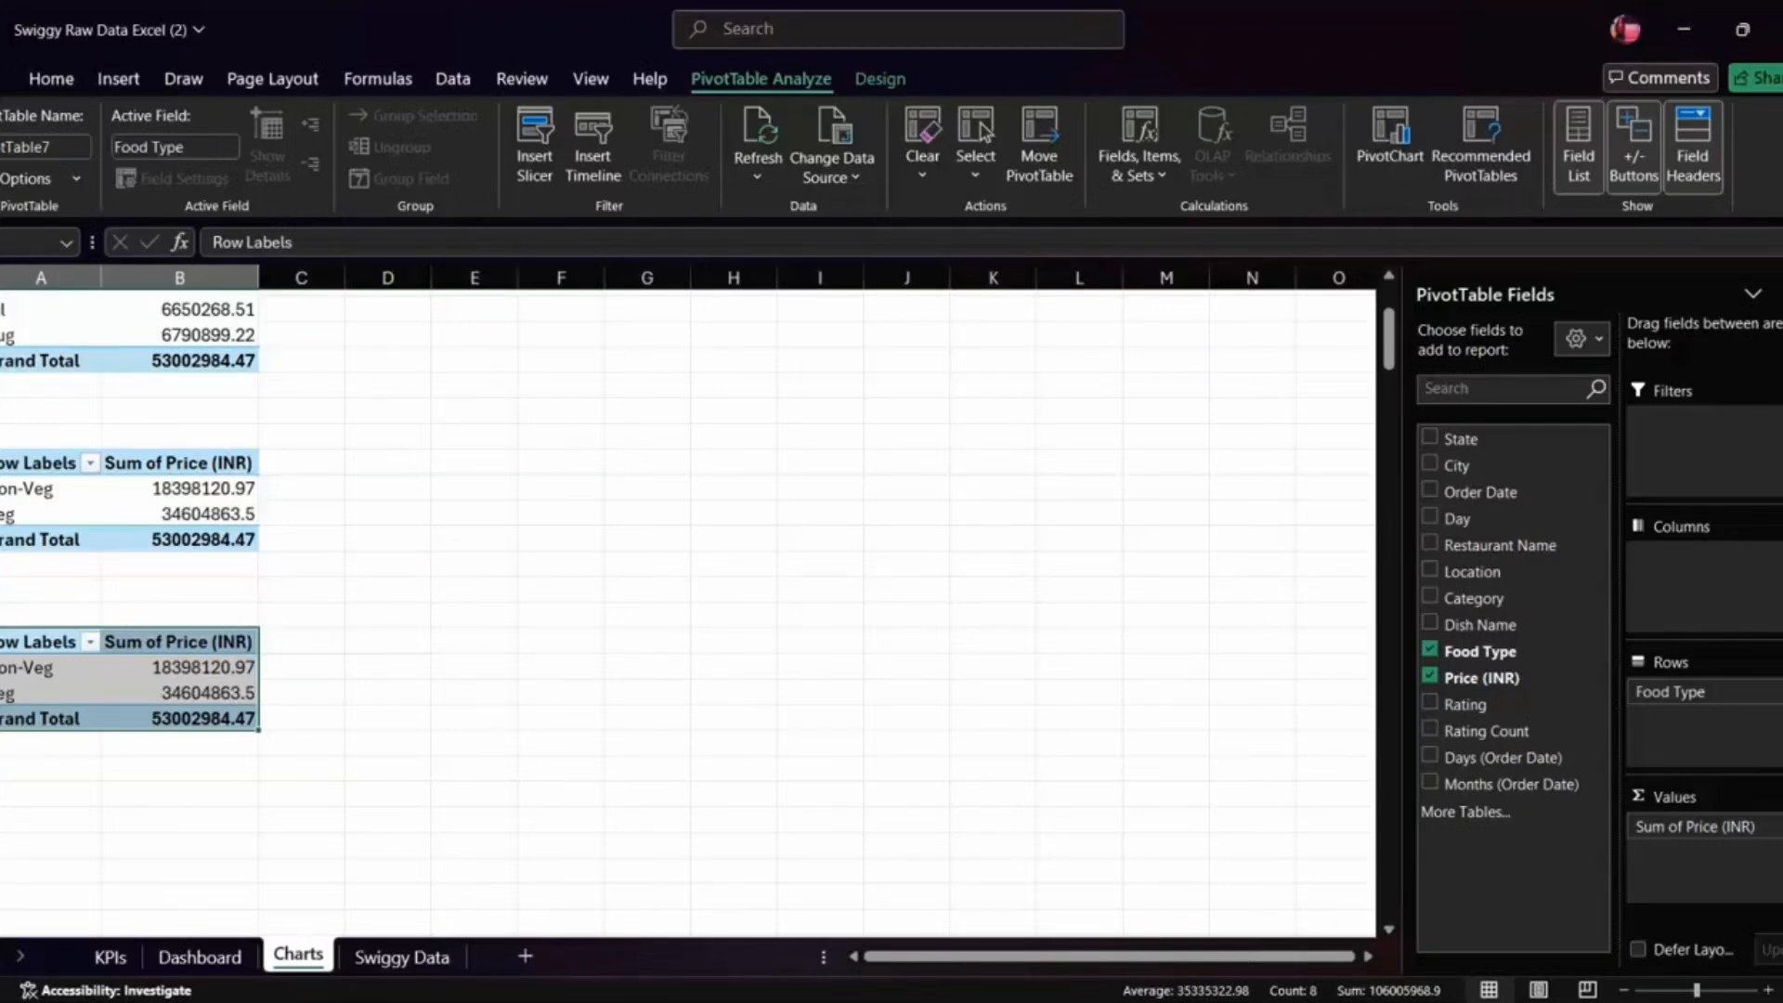
- Replace Food Type with Day as the row field of the pasted PivotTable
{"action": "left_click", "coordinate": [205, 668]}
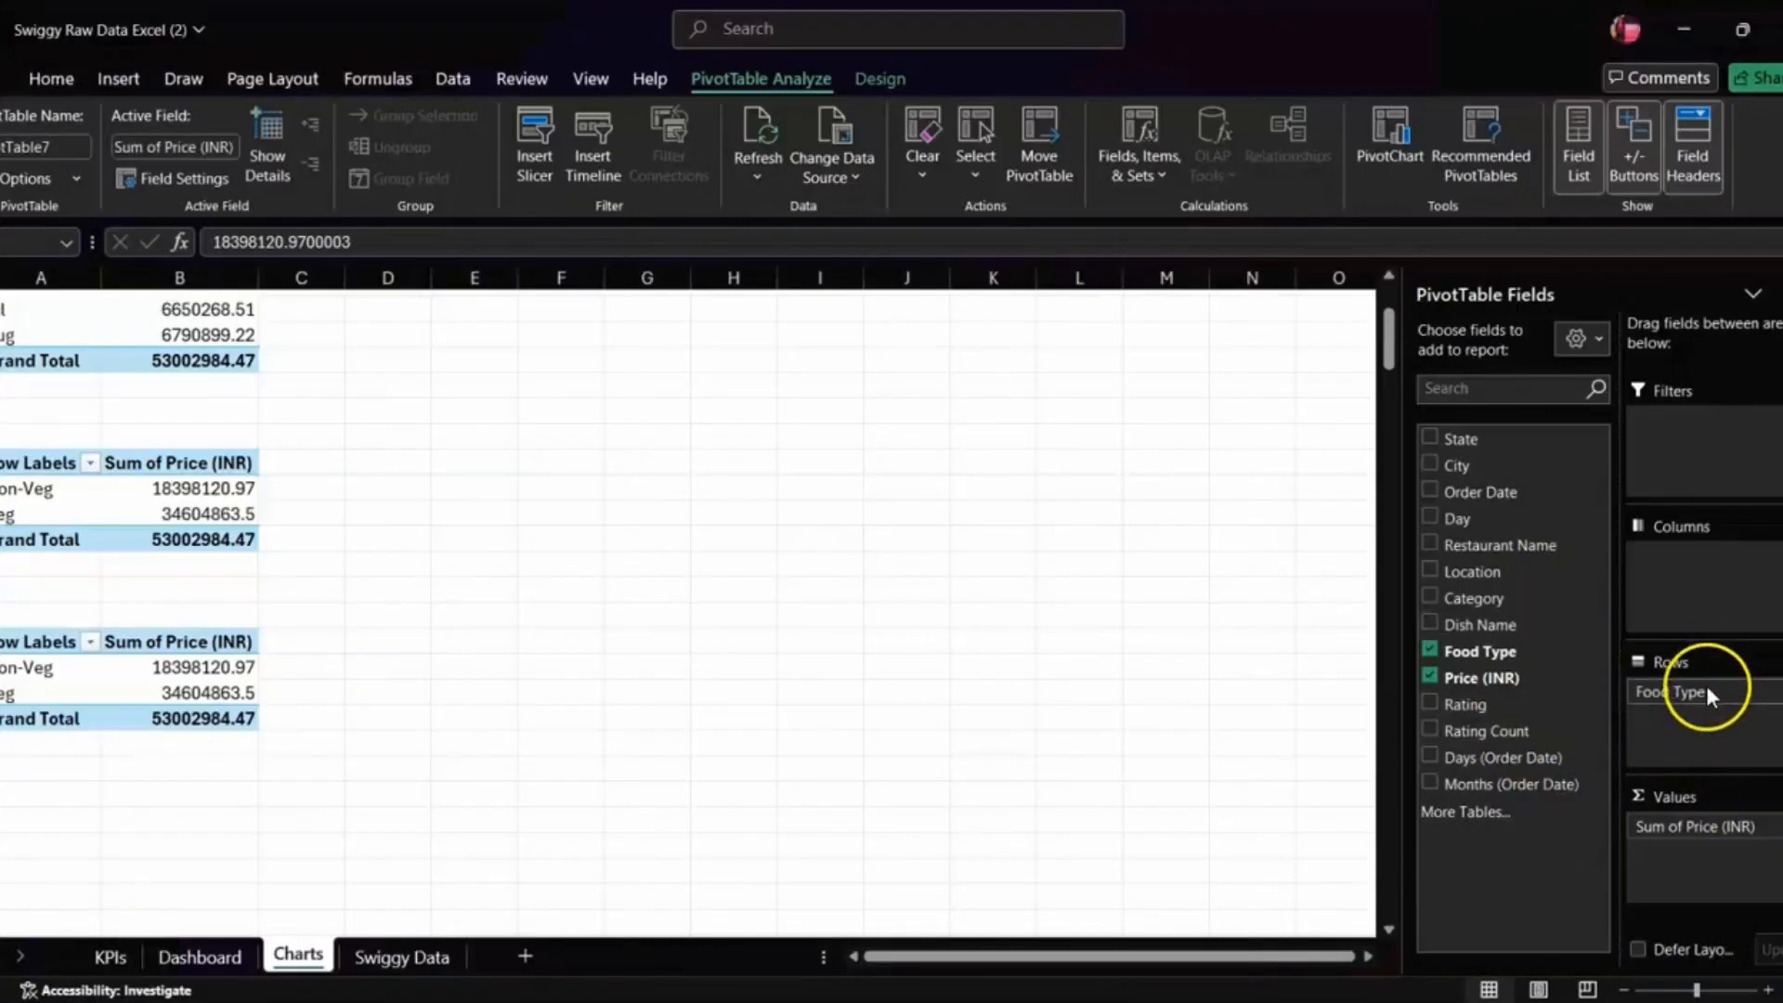
{"action": "left_click_drag", "start_coordinate": [1707, 695], "coordinate": [1486, 594]}
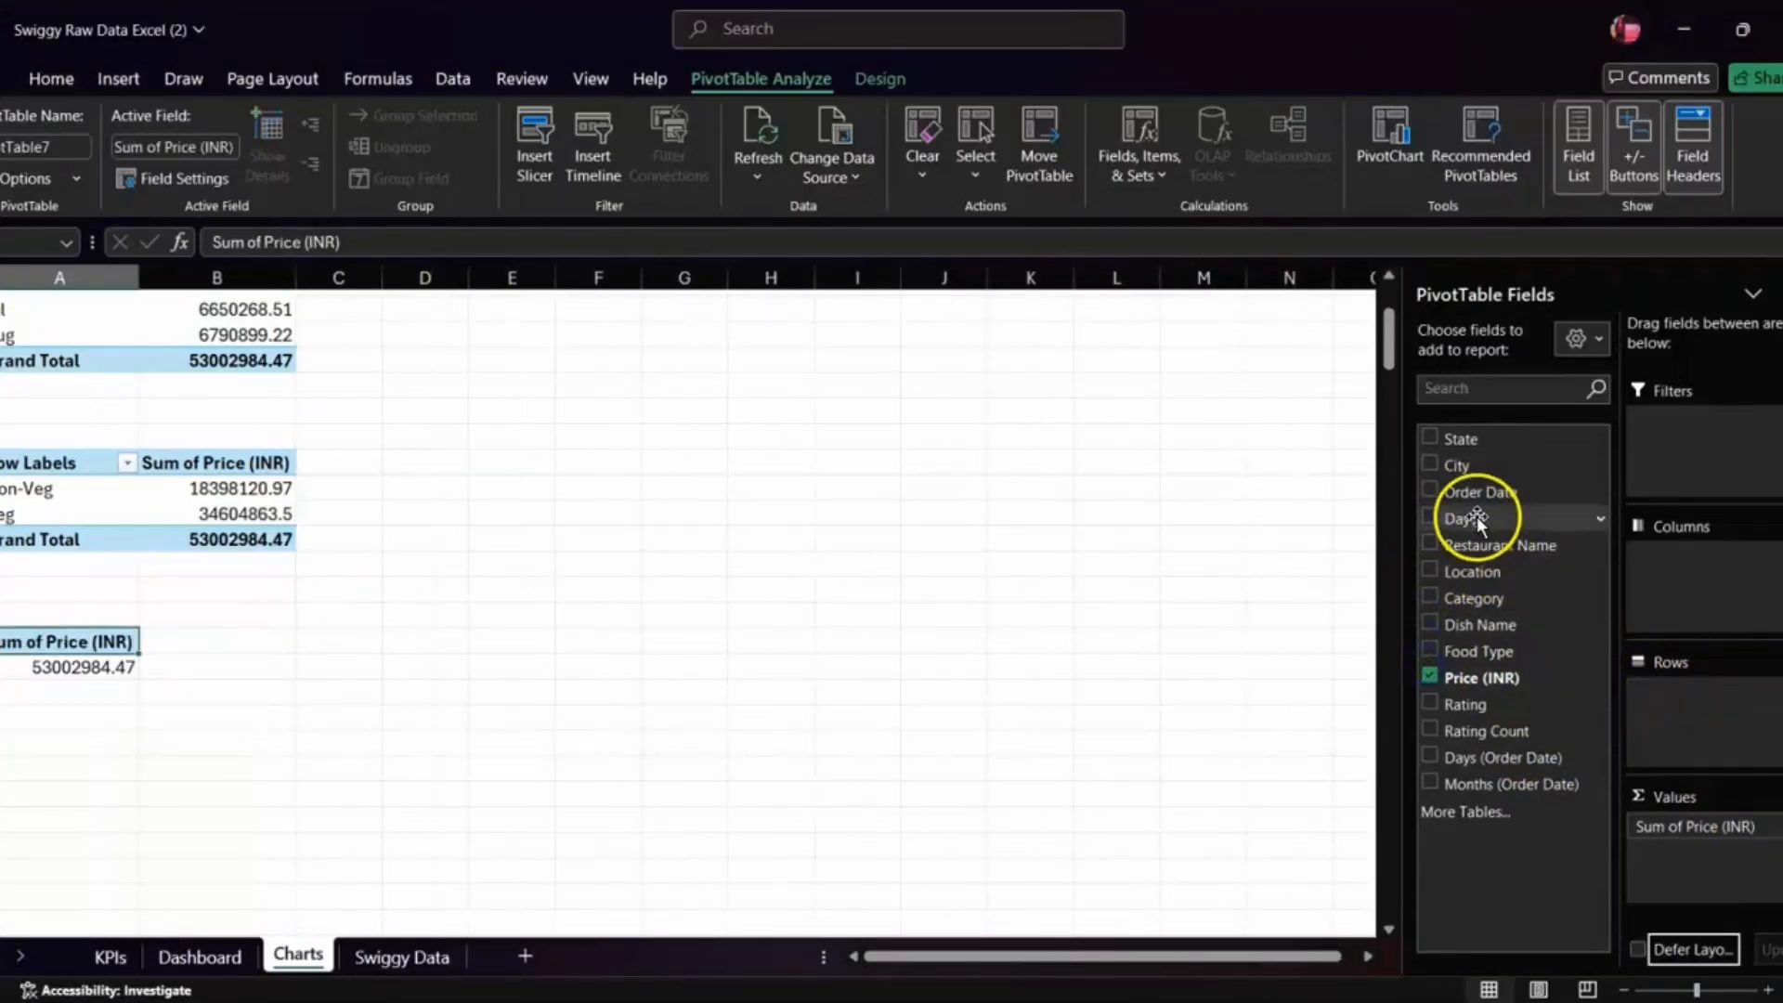
{"action": "left_click_drag", "start_coordinate": [1477, 520], "coordinate": [1672, 695]}
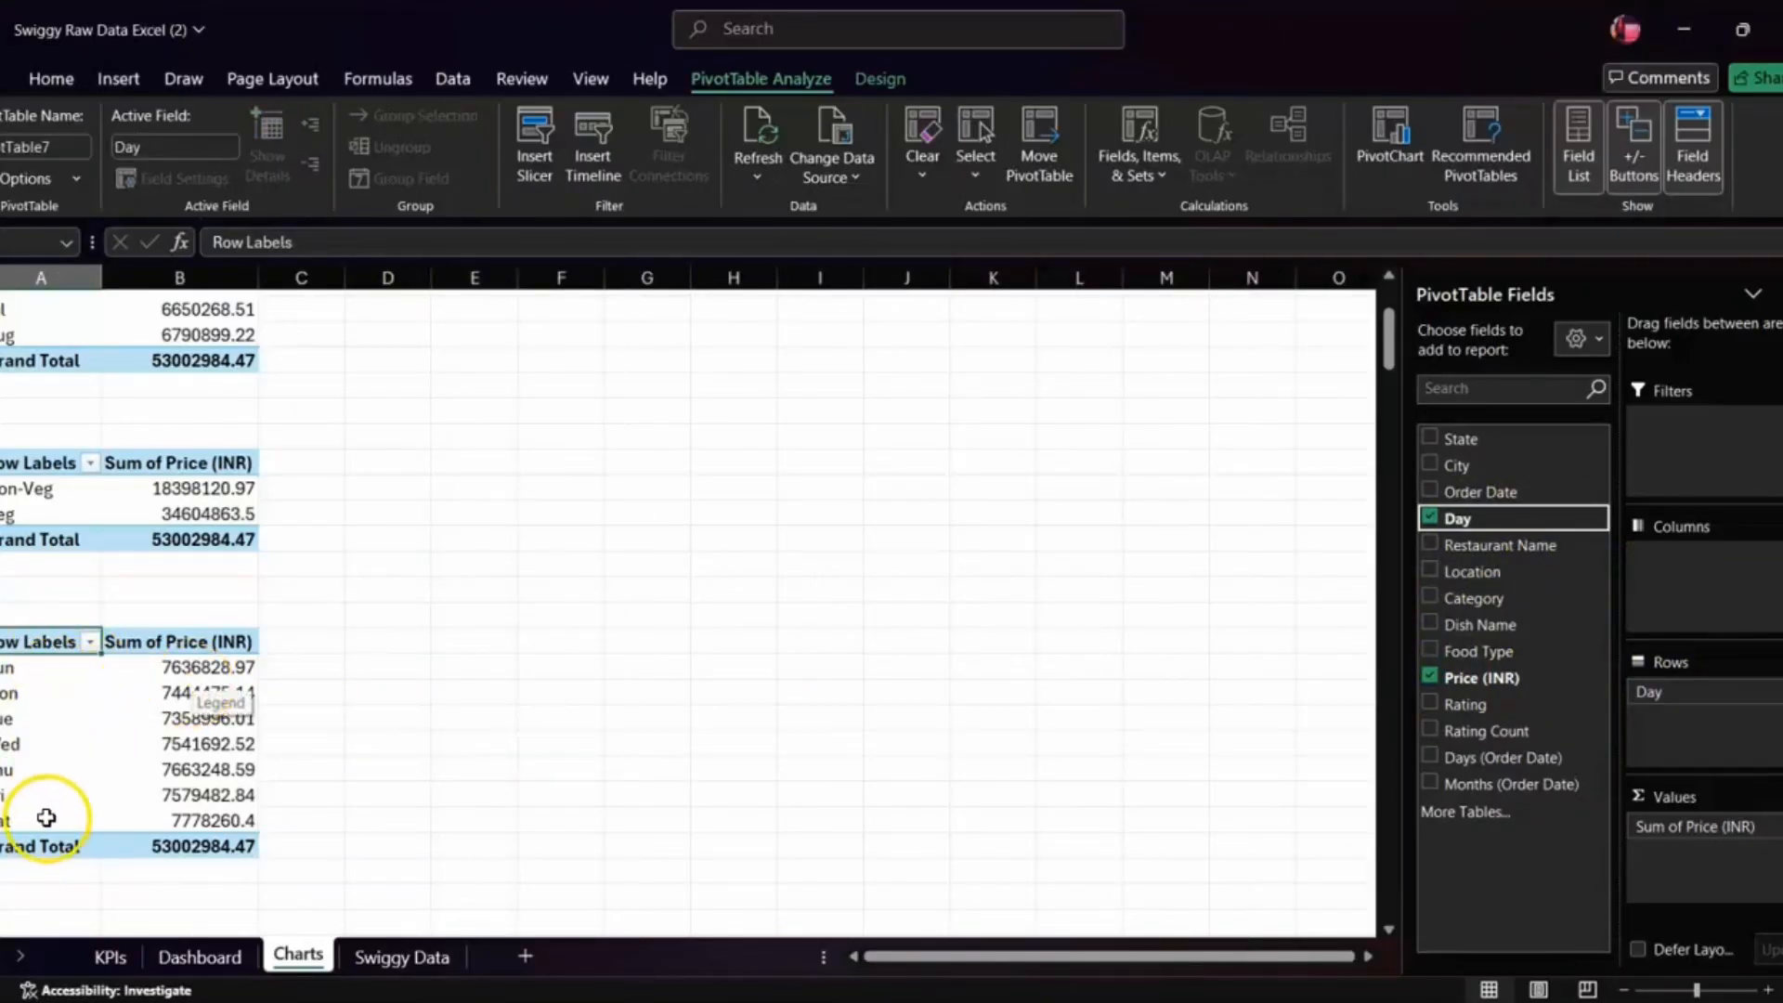
- Format the seven daily Sum of Price (INR) values, Sun to Sat, with the custom number format ₹ 0.00,, "M"
{"action": "left_click", "coordinate": [131, 791]}
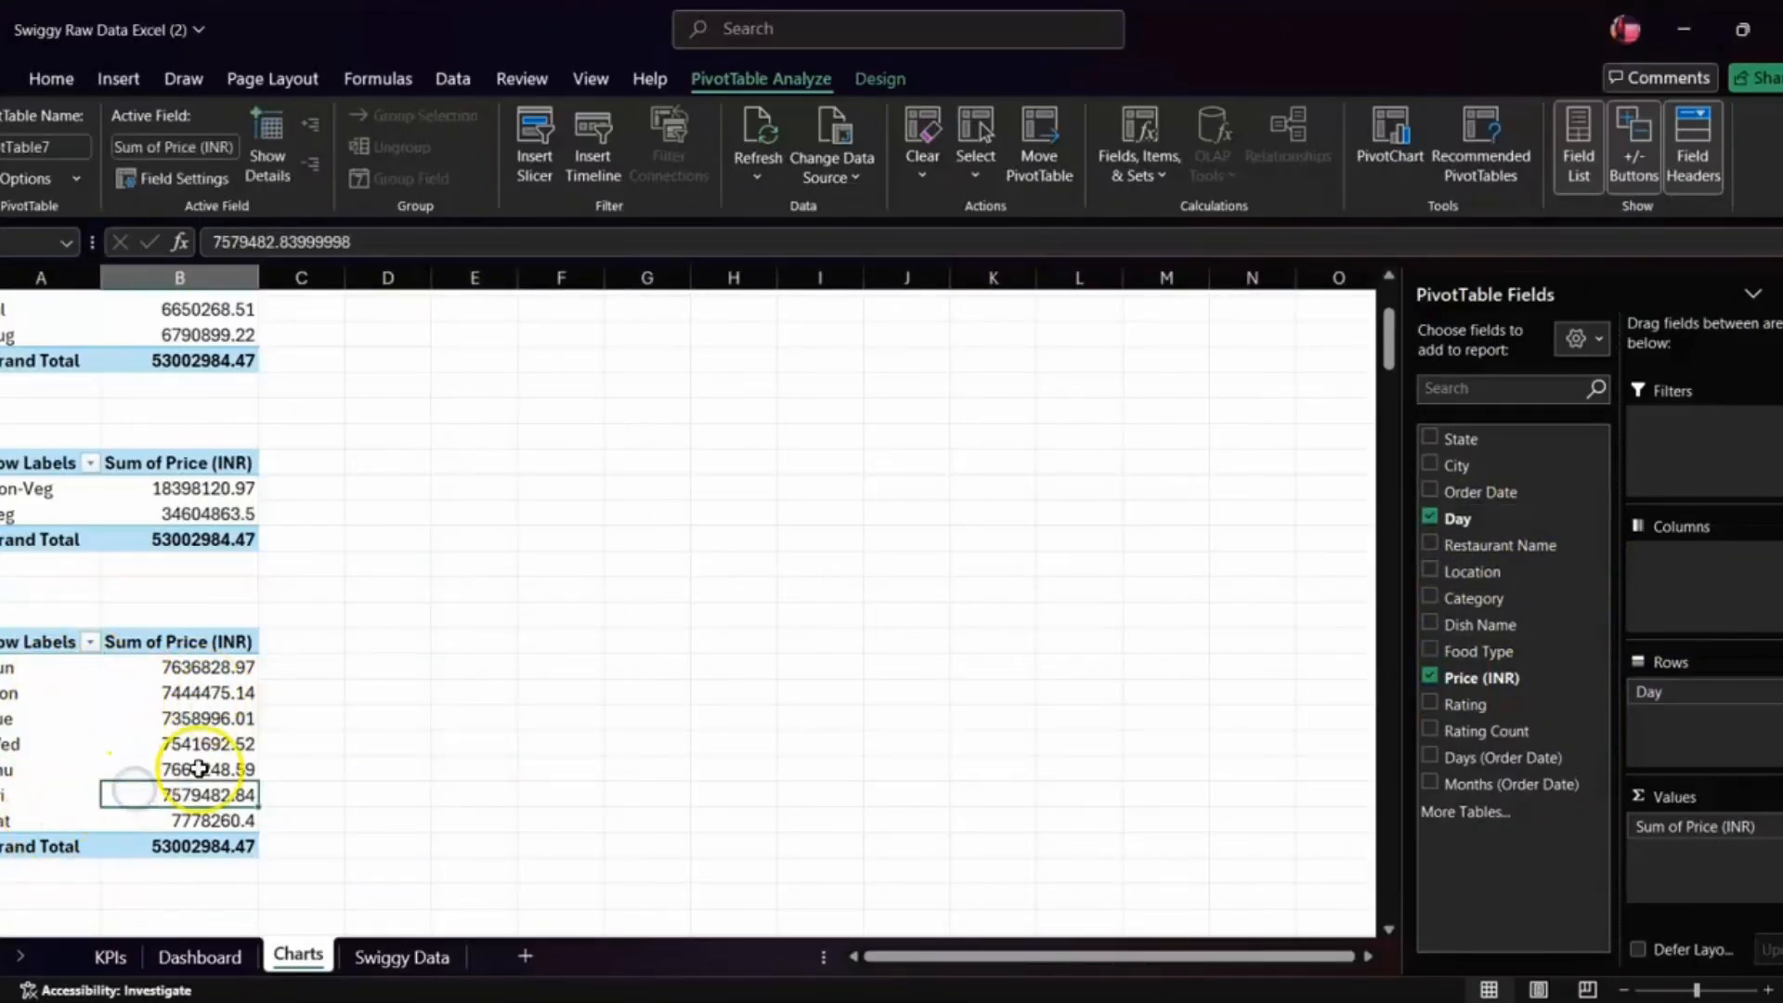
{"action": "left_click", "coordinate": [203, 670]}
{"action": "mouse_move", "coordinate": [203, 670]}
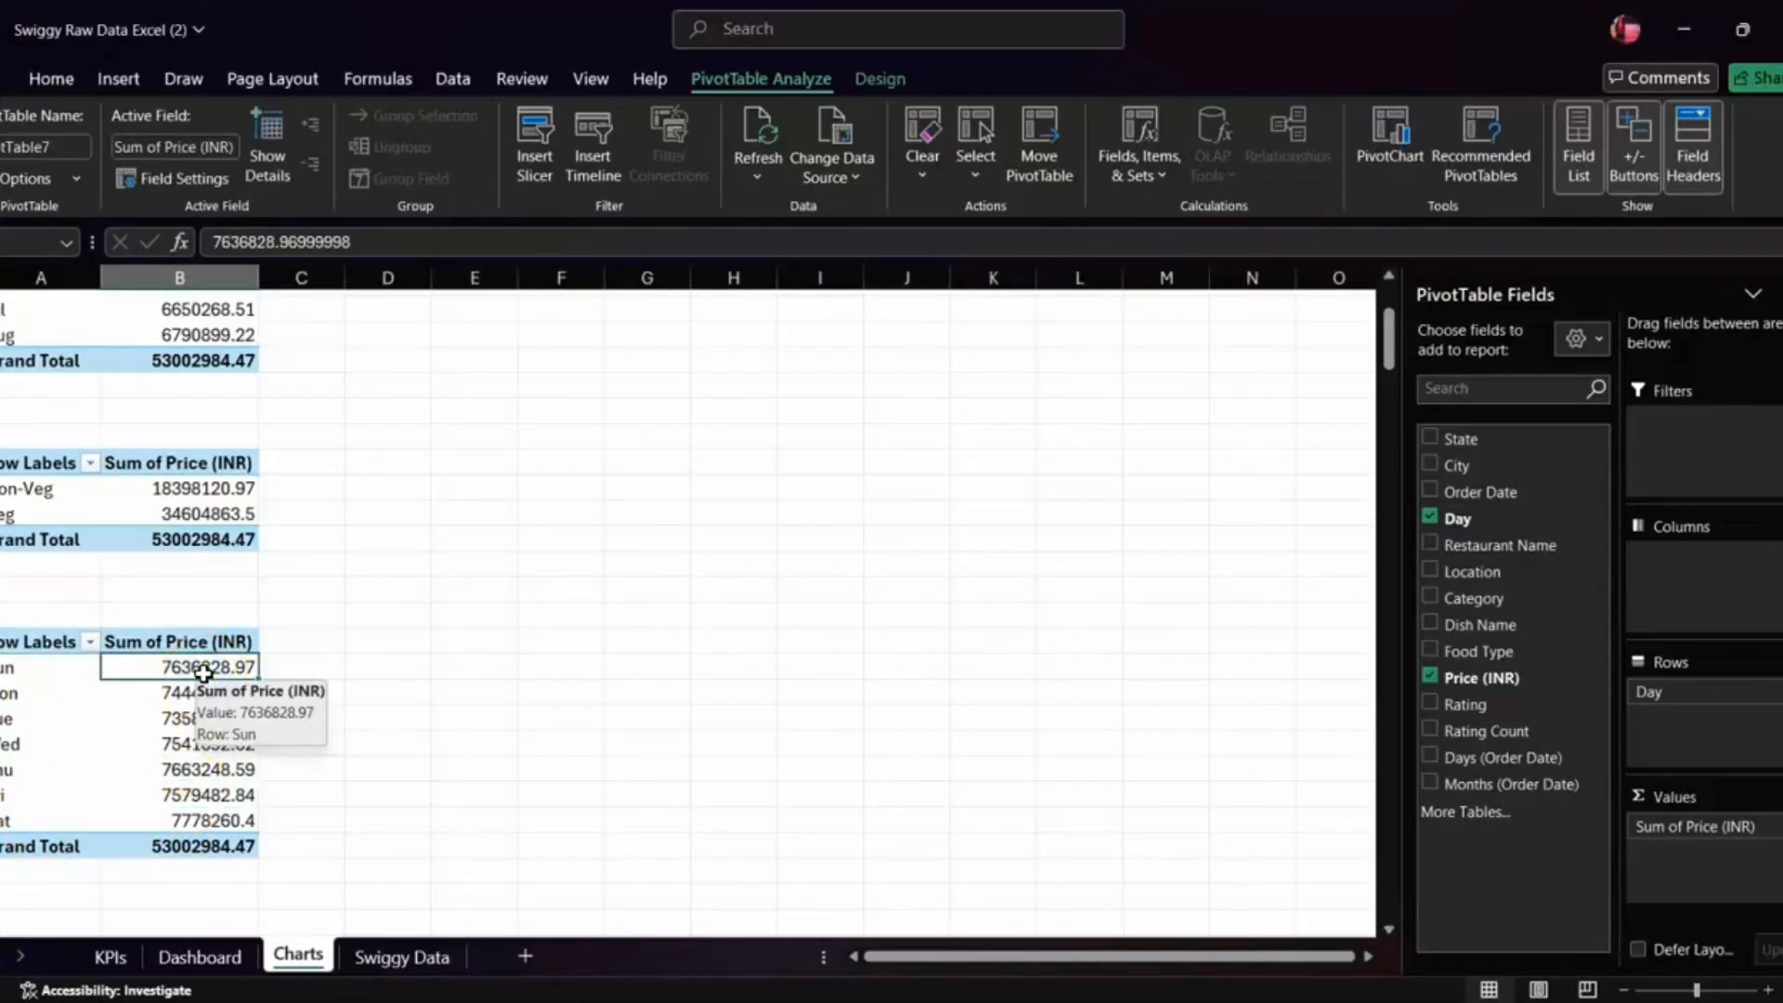
{"action": "key", "text": "shift+Down"}
{"action": "key", "text": "shift+Down"}
{"action": "key", "text": "shift+Down"}
{"action": "key", "text": "shift+Down"}
{"action": "key", "text": "shift+Down"}
{"action": "key", "text": "shift+Down"}
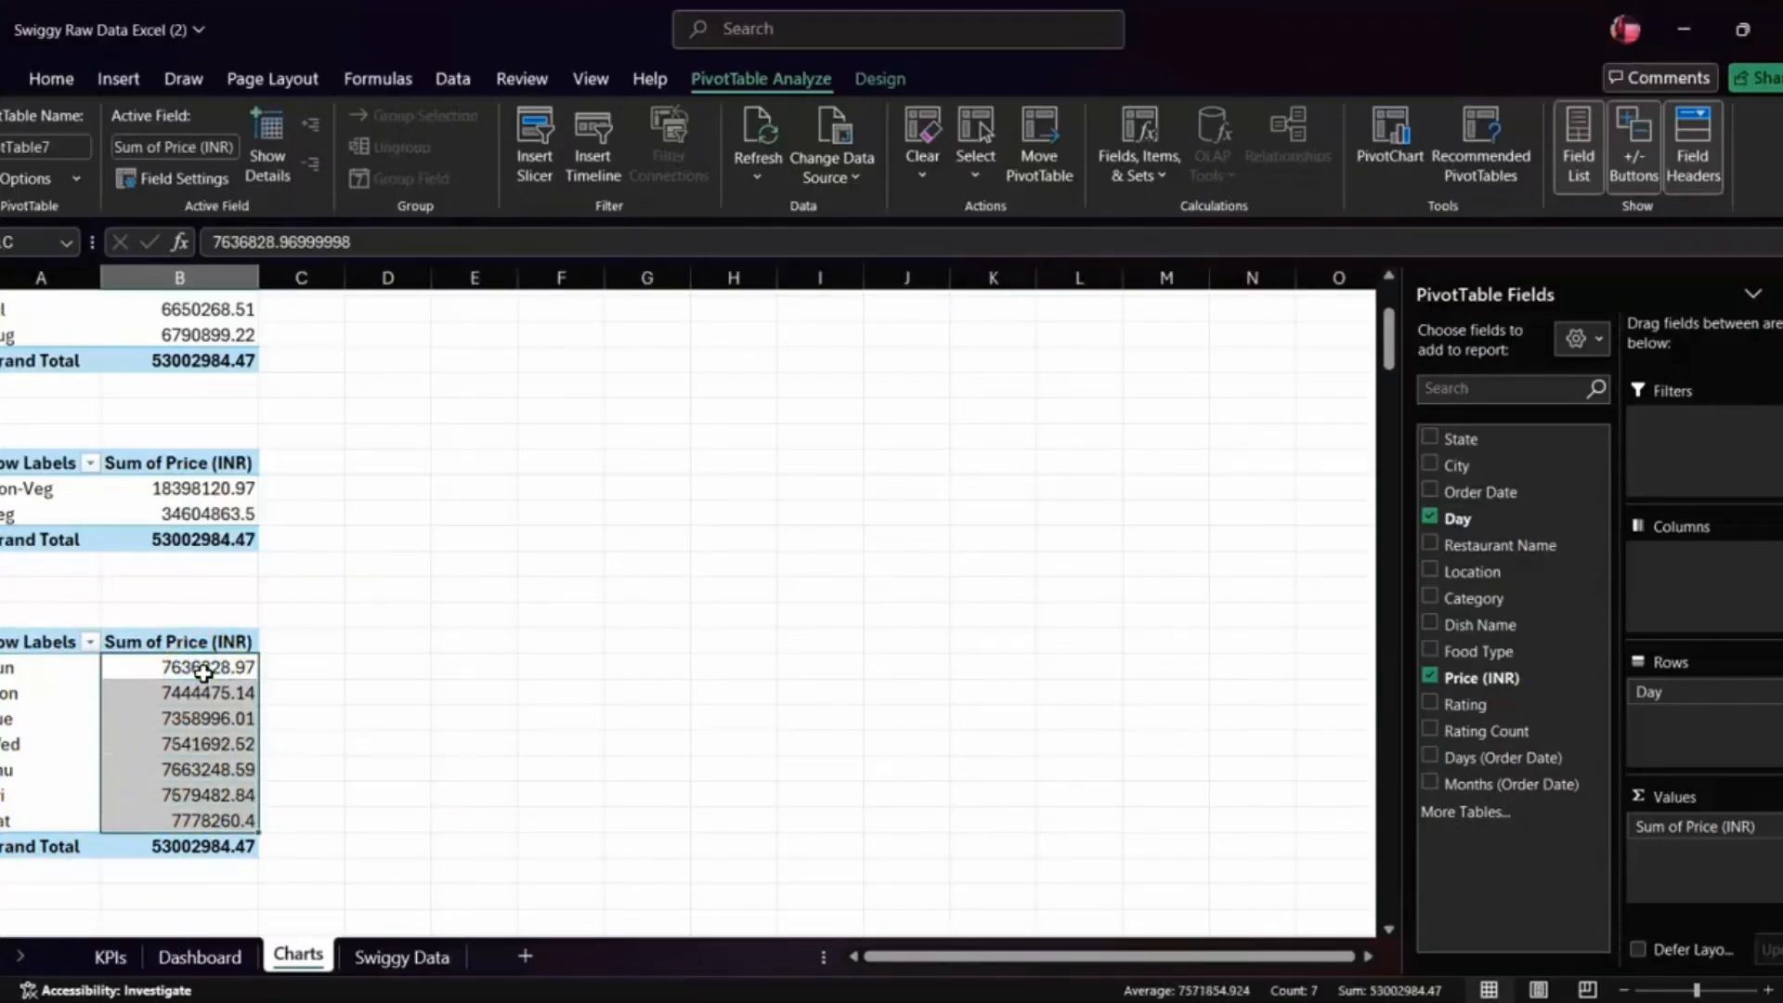
{"action": "key", "text": "ctrl+1"}
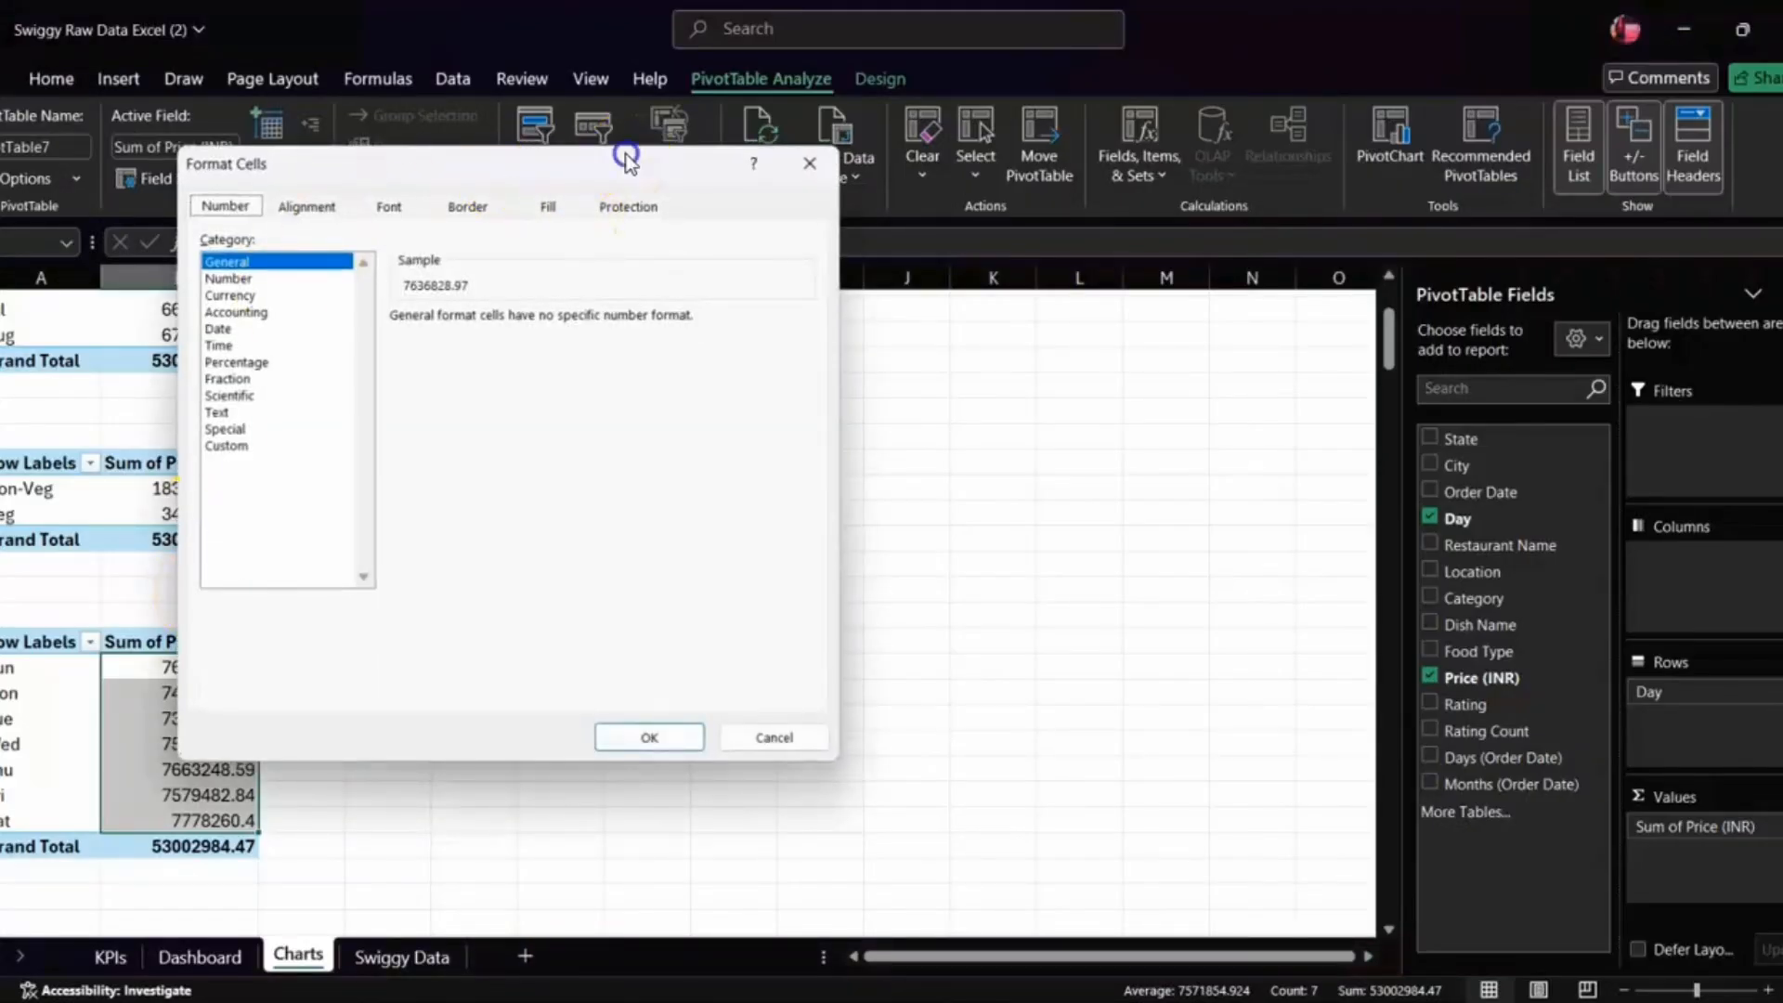
{"action": "left_click_drag", "start_coordinate": [616, 160], "coordinate": [919, 136]}
{"action": "left_click", "coordinate": [583, 420]}
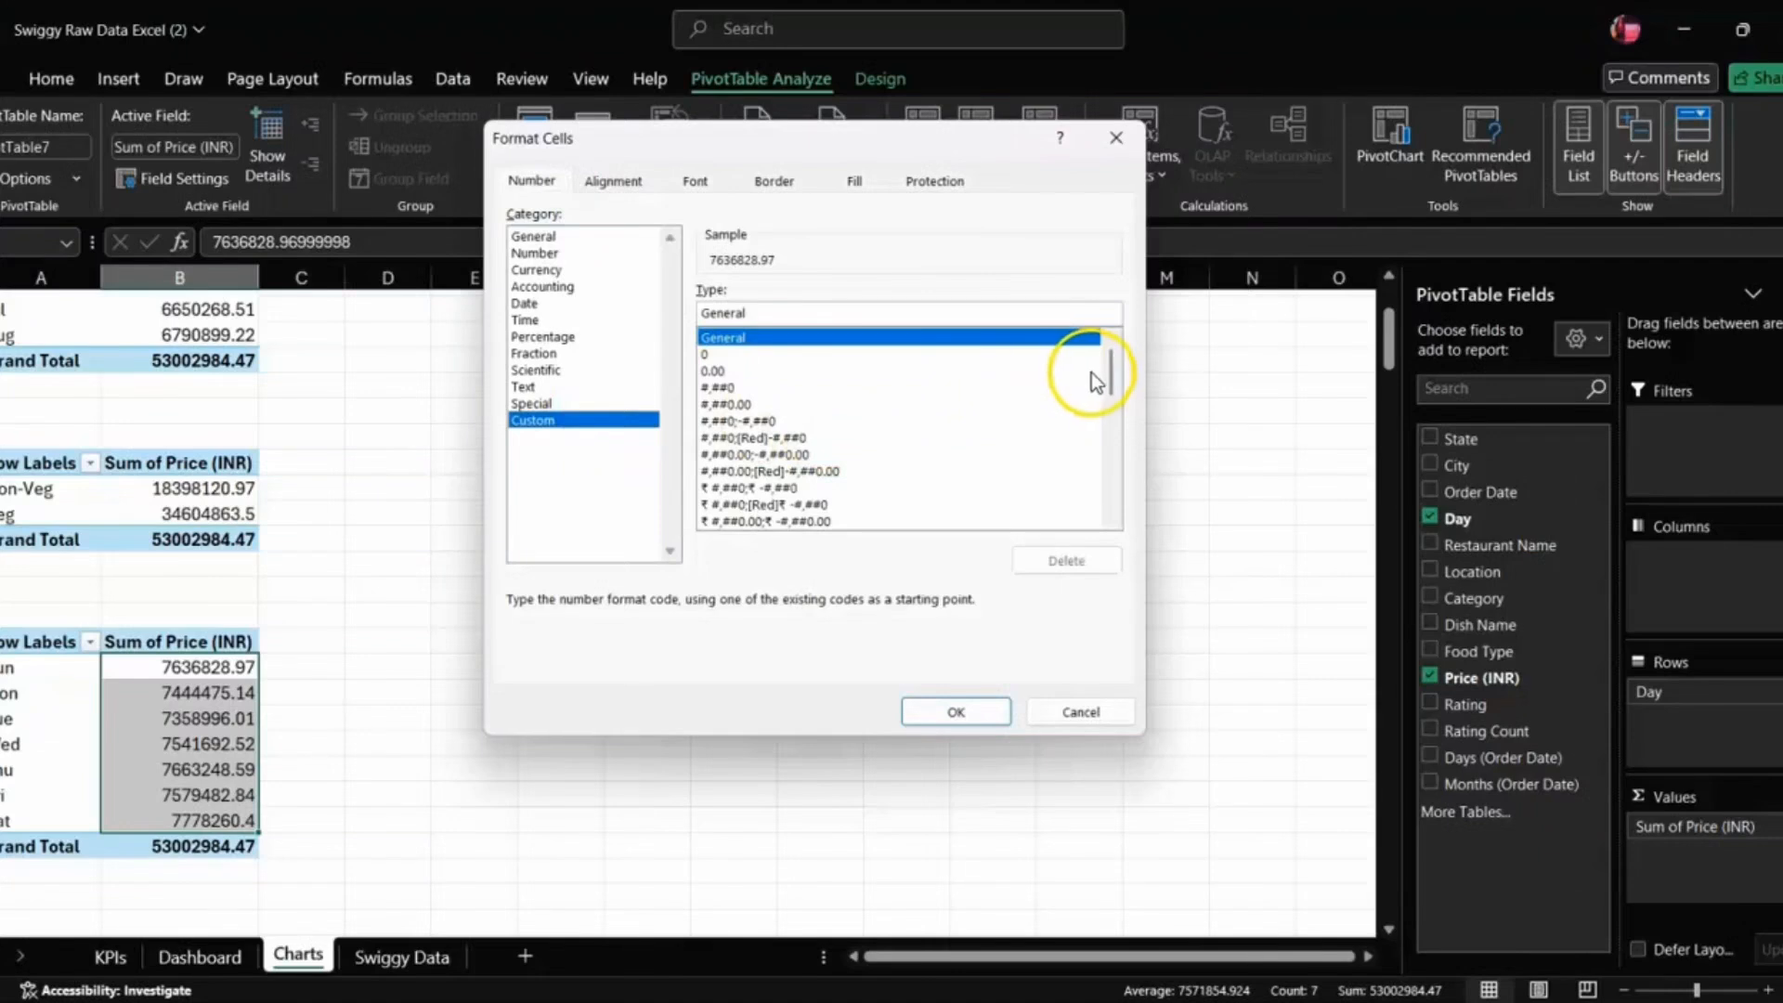
{"action": "left_click_drag", "start_coordinate": [1113, 381], "coordinate": [1114, 561]}
{"action": "left_click", "coordinate": [887, 454]}
{"action": "left_click", "coordinate": [884, 472]}
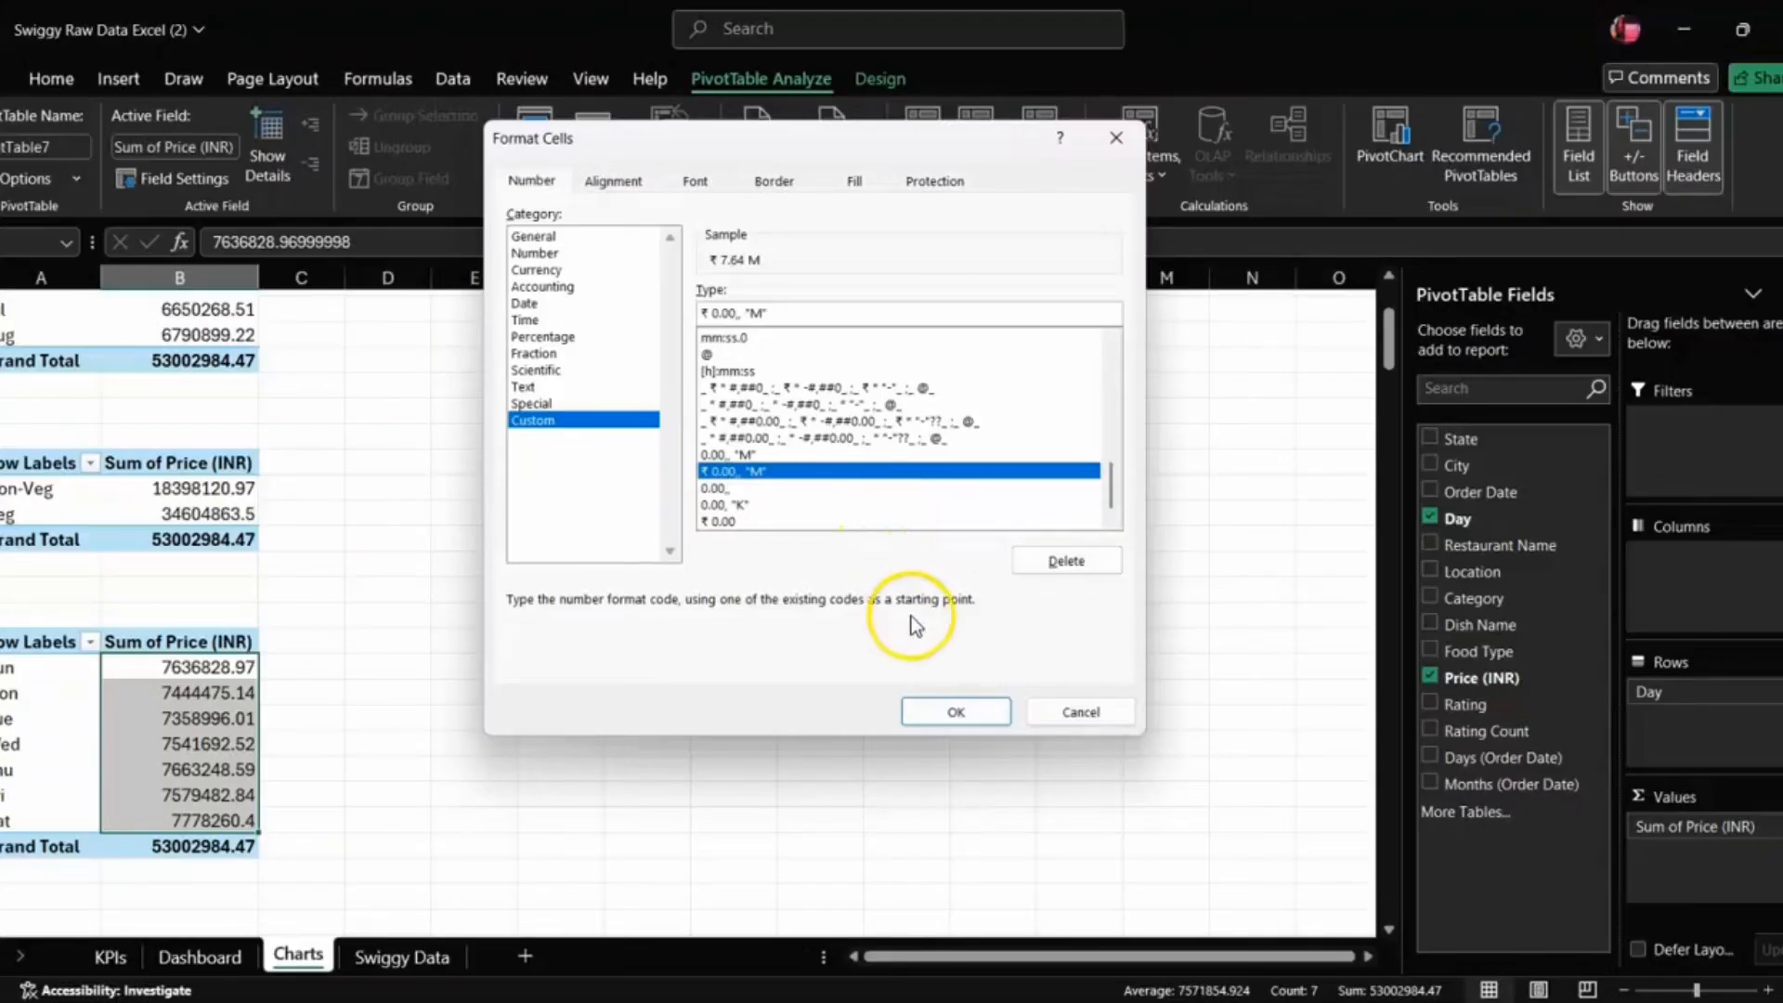
{"action": "left_click", "coordinate": [938, 703]}
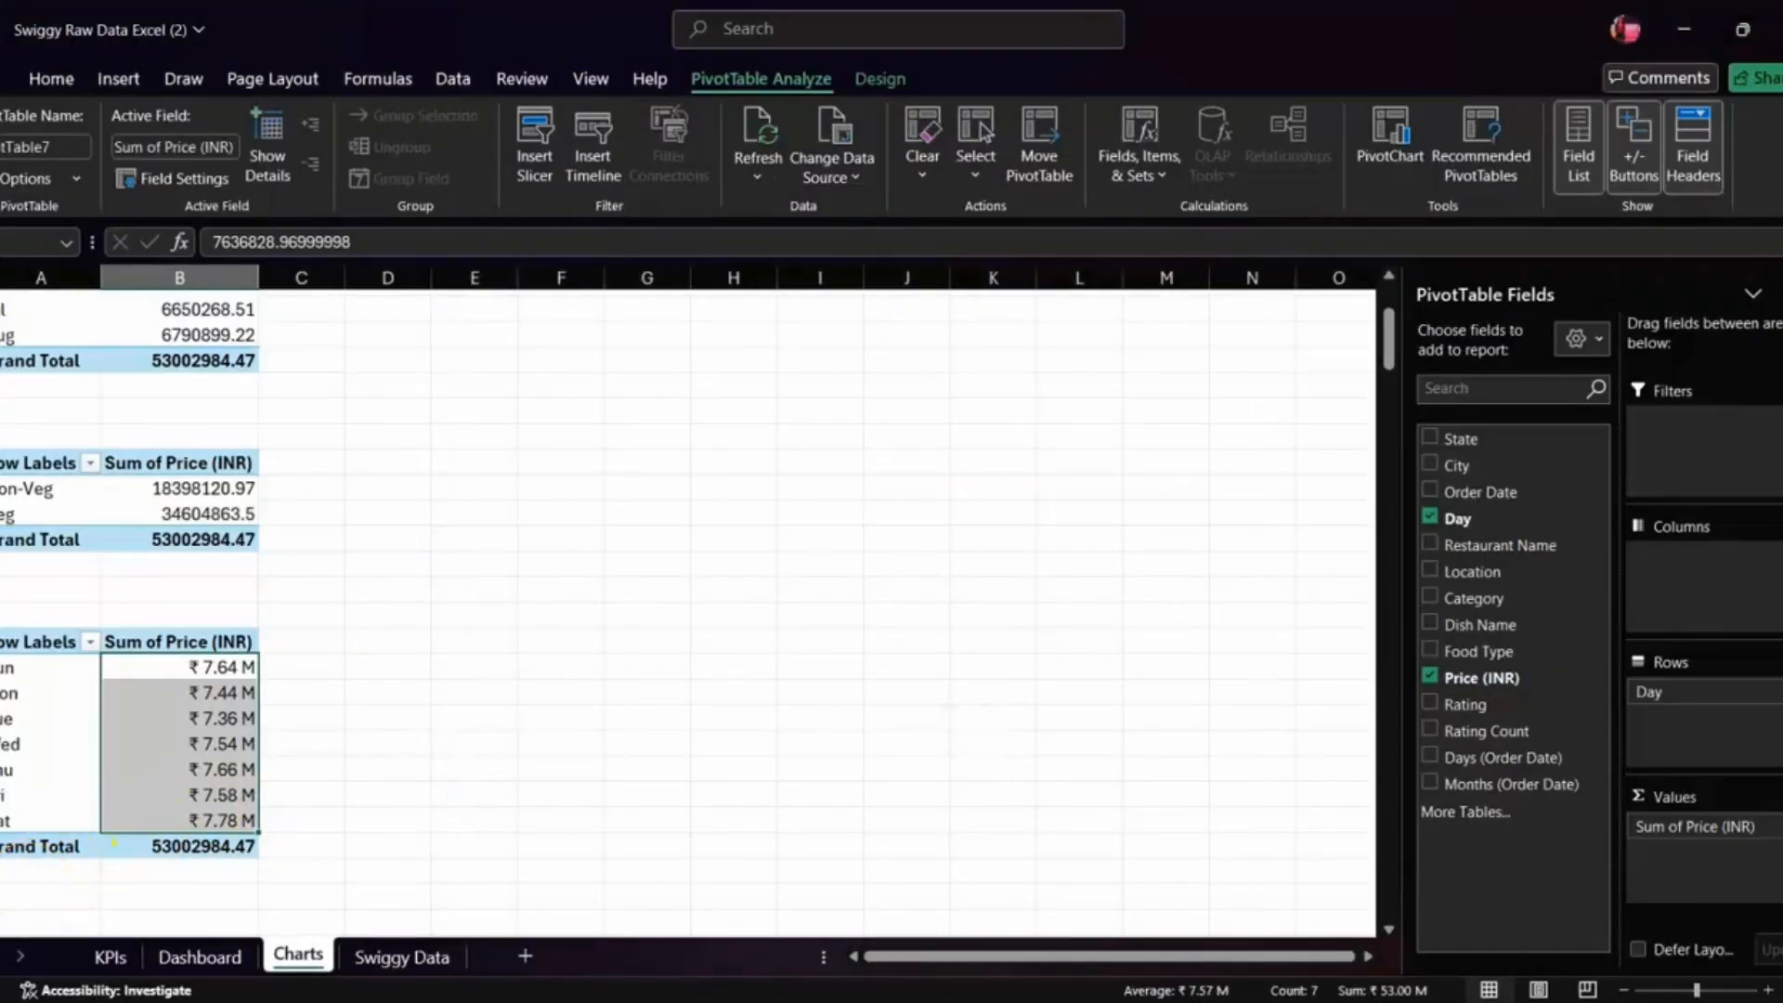
- Copy the whole day-wise PivotTable, including its Grand Total, and paste it under section 3 on the KPIs sheet
{"action": "scroll", "coordinate": [371, 768], "scroll_direction": "up", "scroll_amount": 2}
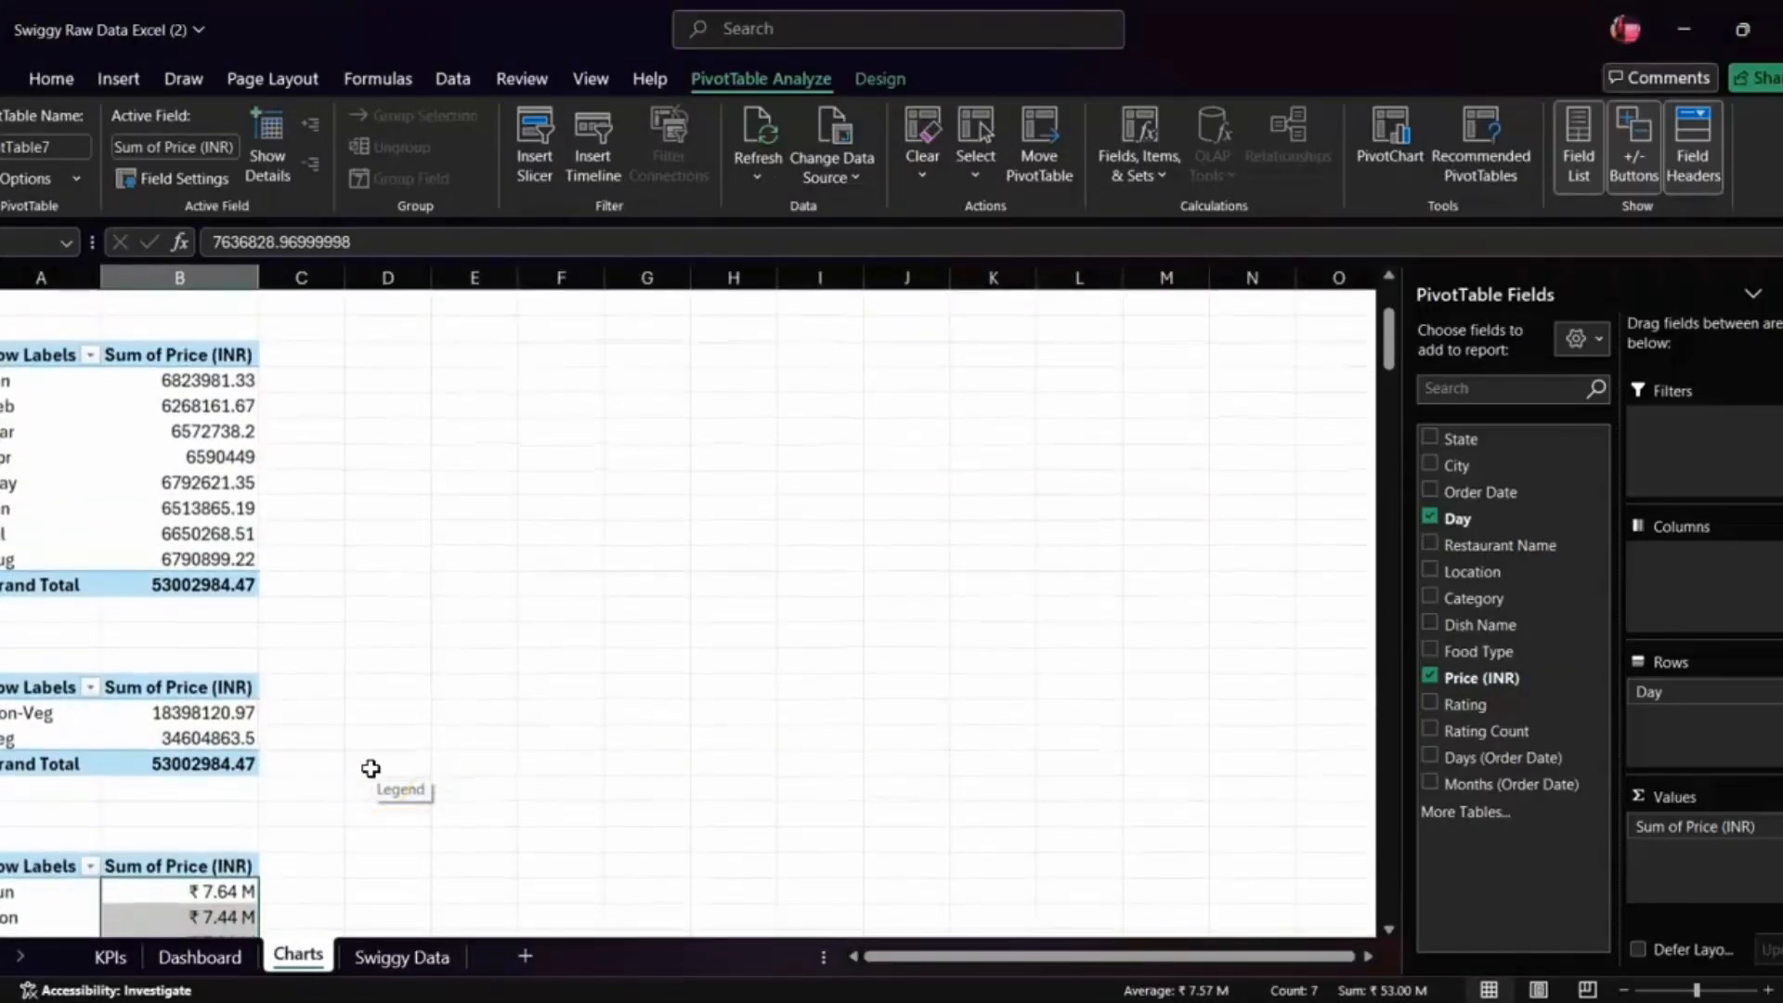
{"action": "scroll", "coordinate": [370, 769], "scroll_direction": "down", "scroll_amount": 3}
{"action": "left_click", "coordinate": [351, 680]}
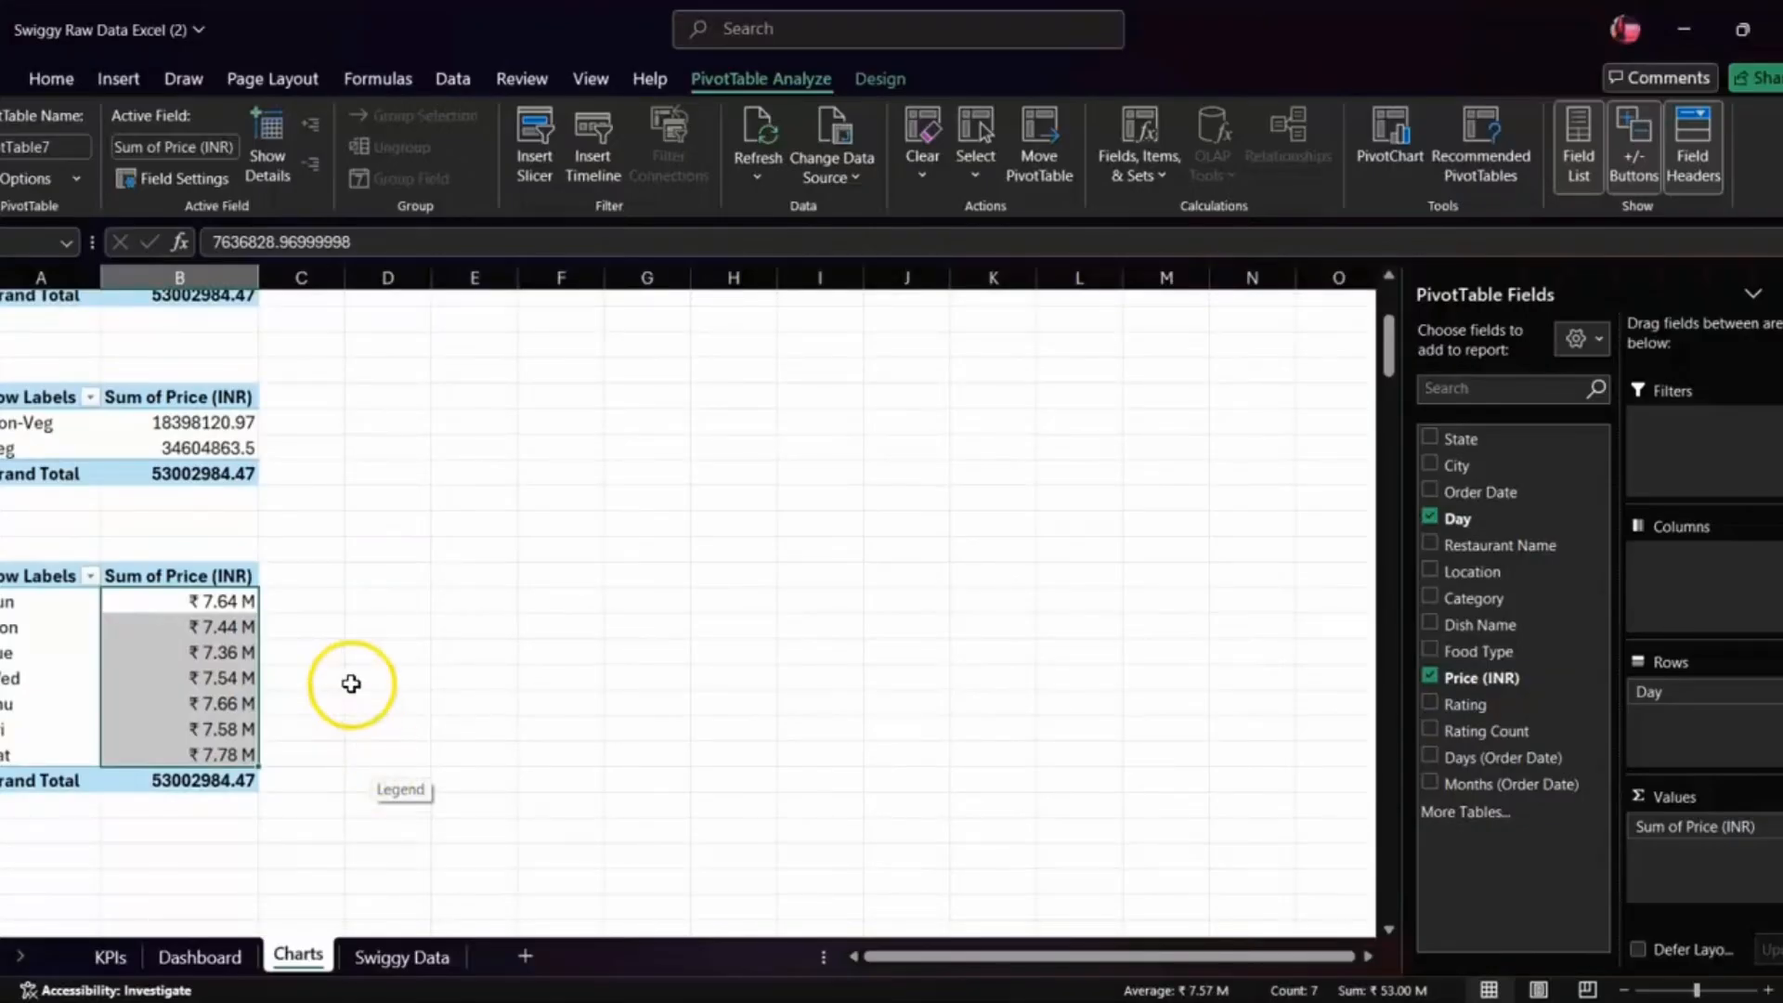
{"action": "left_click", "coordinate": [76, 580]}
{"action": "left_click", "coordinate": [76, 579]}
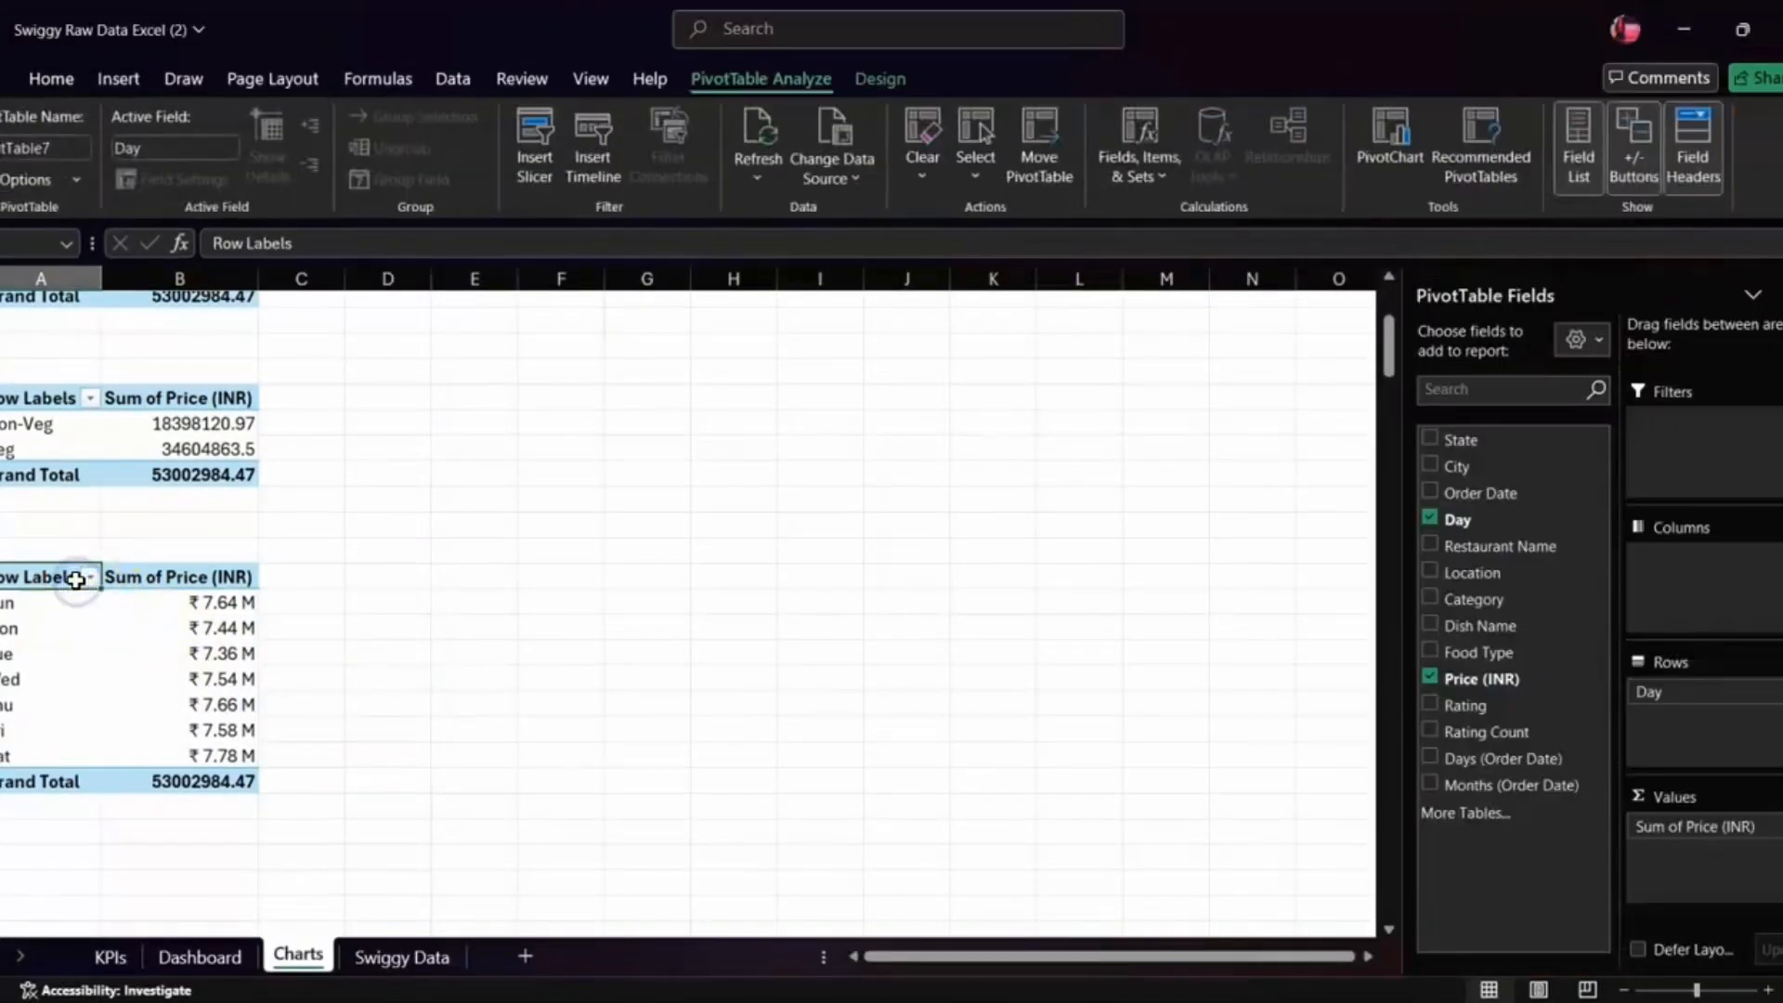
{"action": "key", "text": "shift+Down"}
{"action": "key", "text": "shift+Down"}
{"action": "key", "text": "shift+Down"}
{"action": "key", "text": "shift+Down"}
{"action": "key", "text": "shift+Down"}
{"action": "key", "text": "shift+Down"}
{"action": "key", "text": "shift+Down"}
{"action": "key", "text": "shift+Down"}
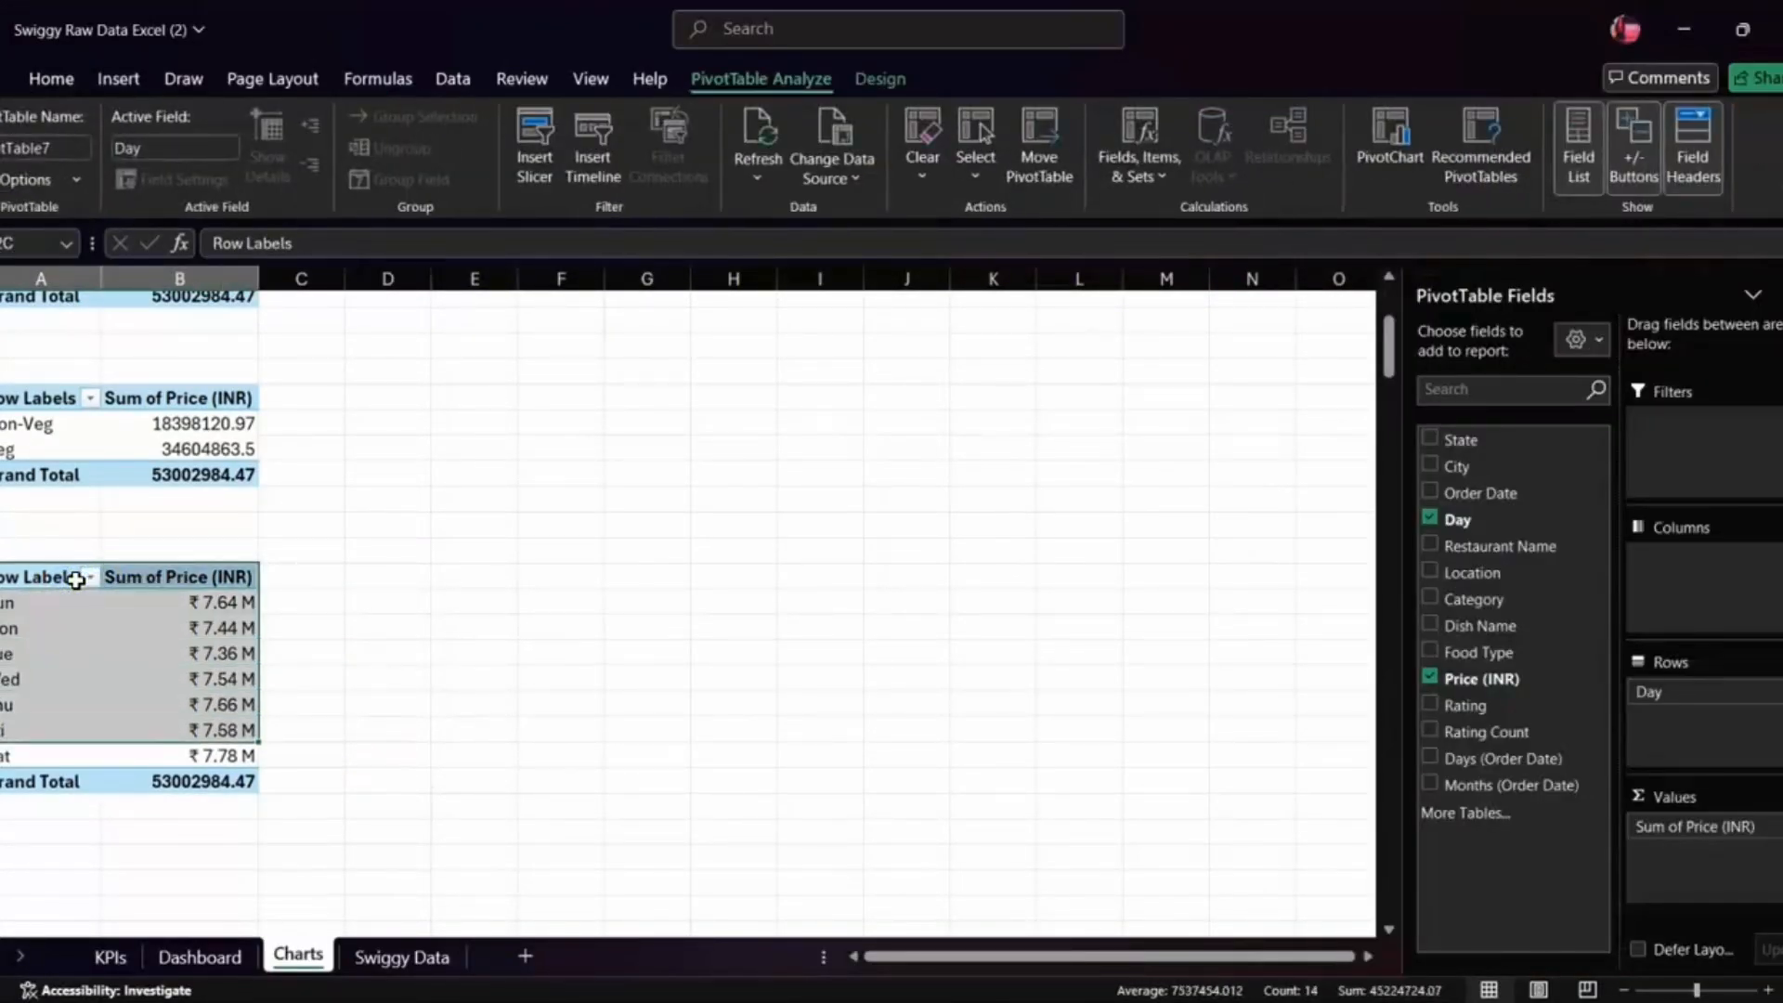
{"action": "key", "text": "ctrl+c"}
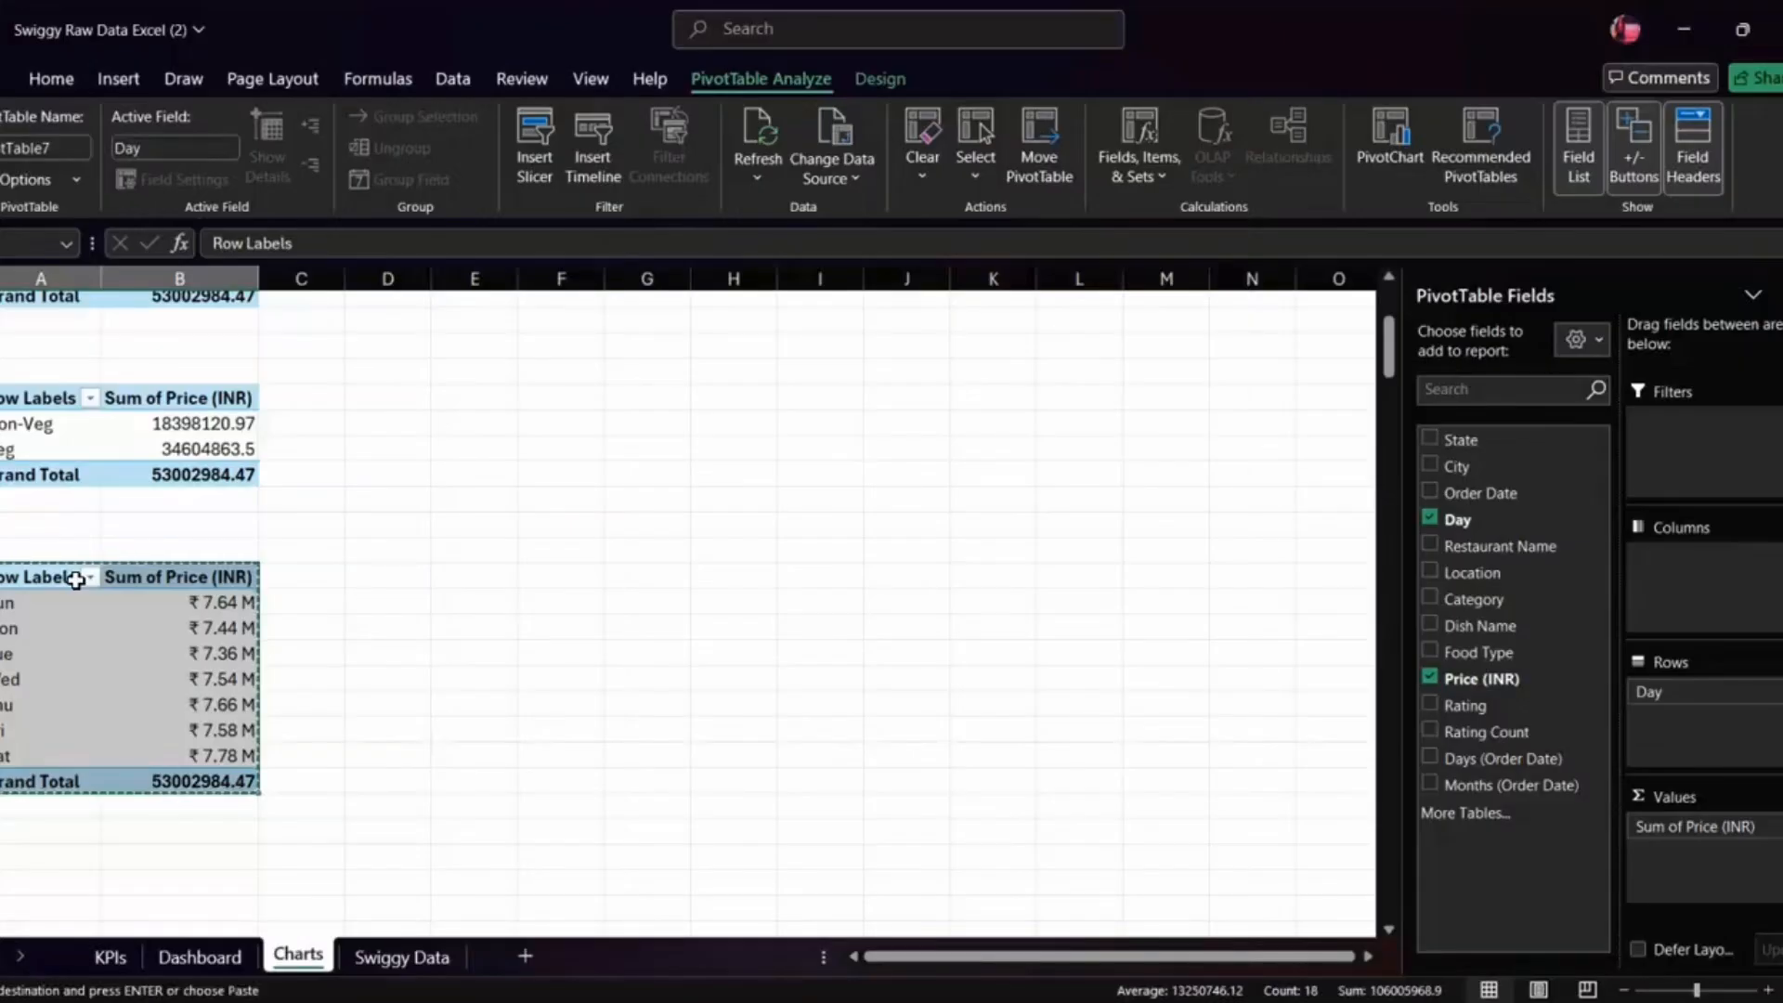
{"action": "left_click", "coordinate": [110, 958]}
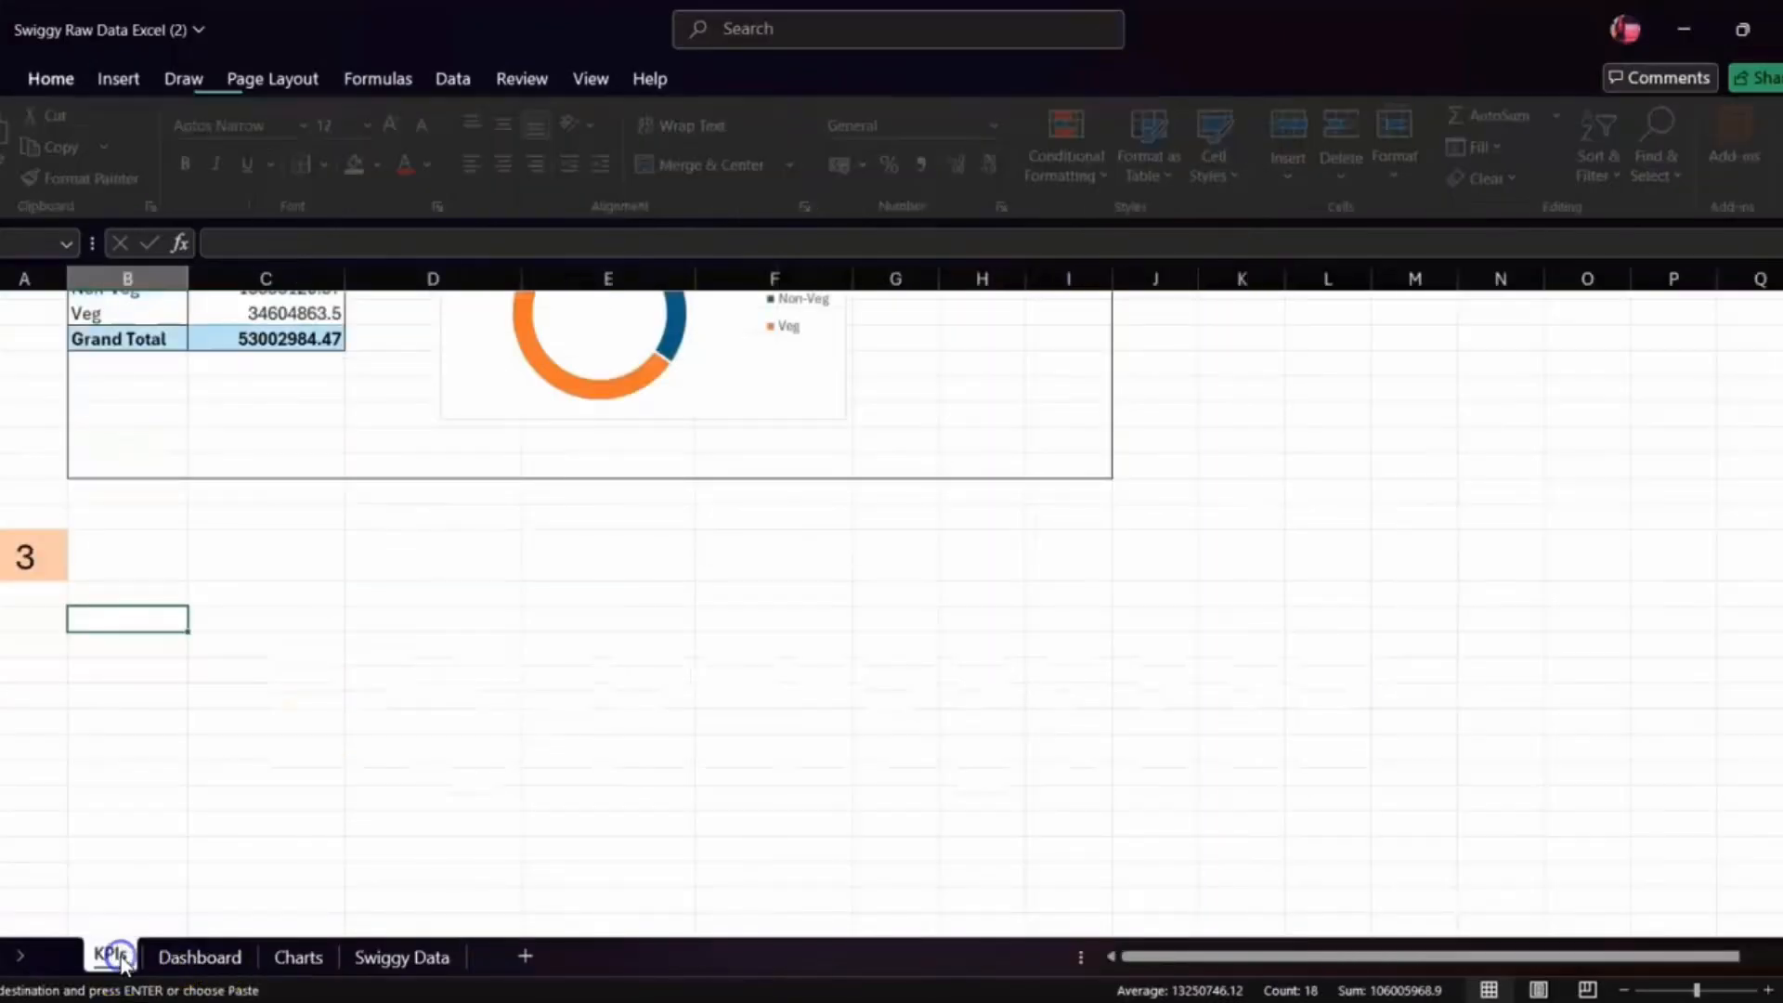
{"action": "key", "text": "ctrl+v"}
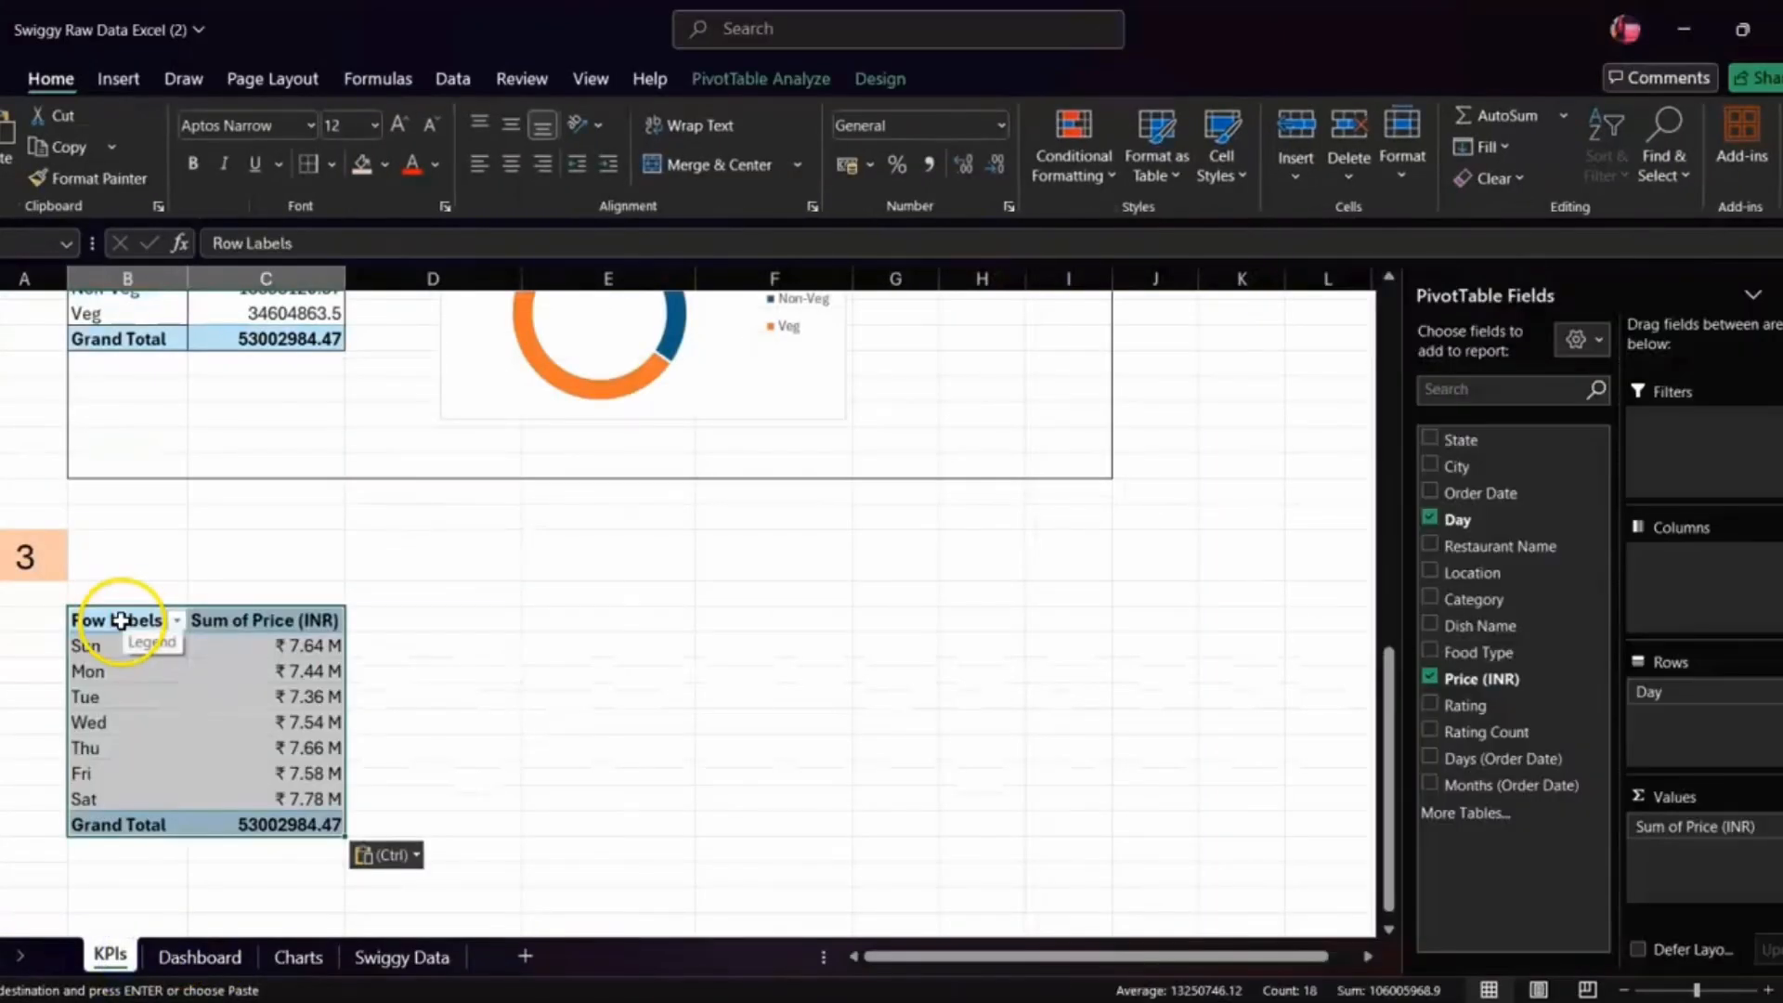
- Insert a Clustered Column PivotChart from the day-wise PivotTable and place it beside the table in section 3
{"action": "left_click", "coordinate": [186, 698]}
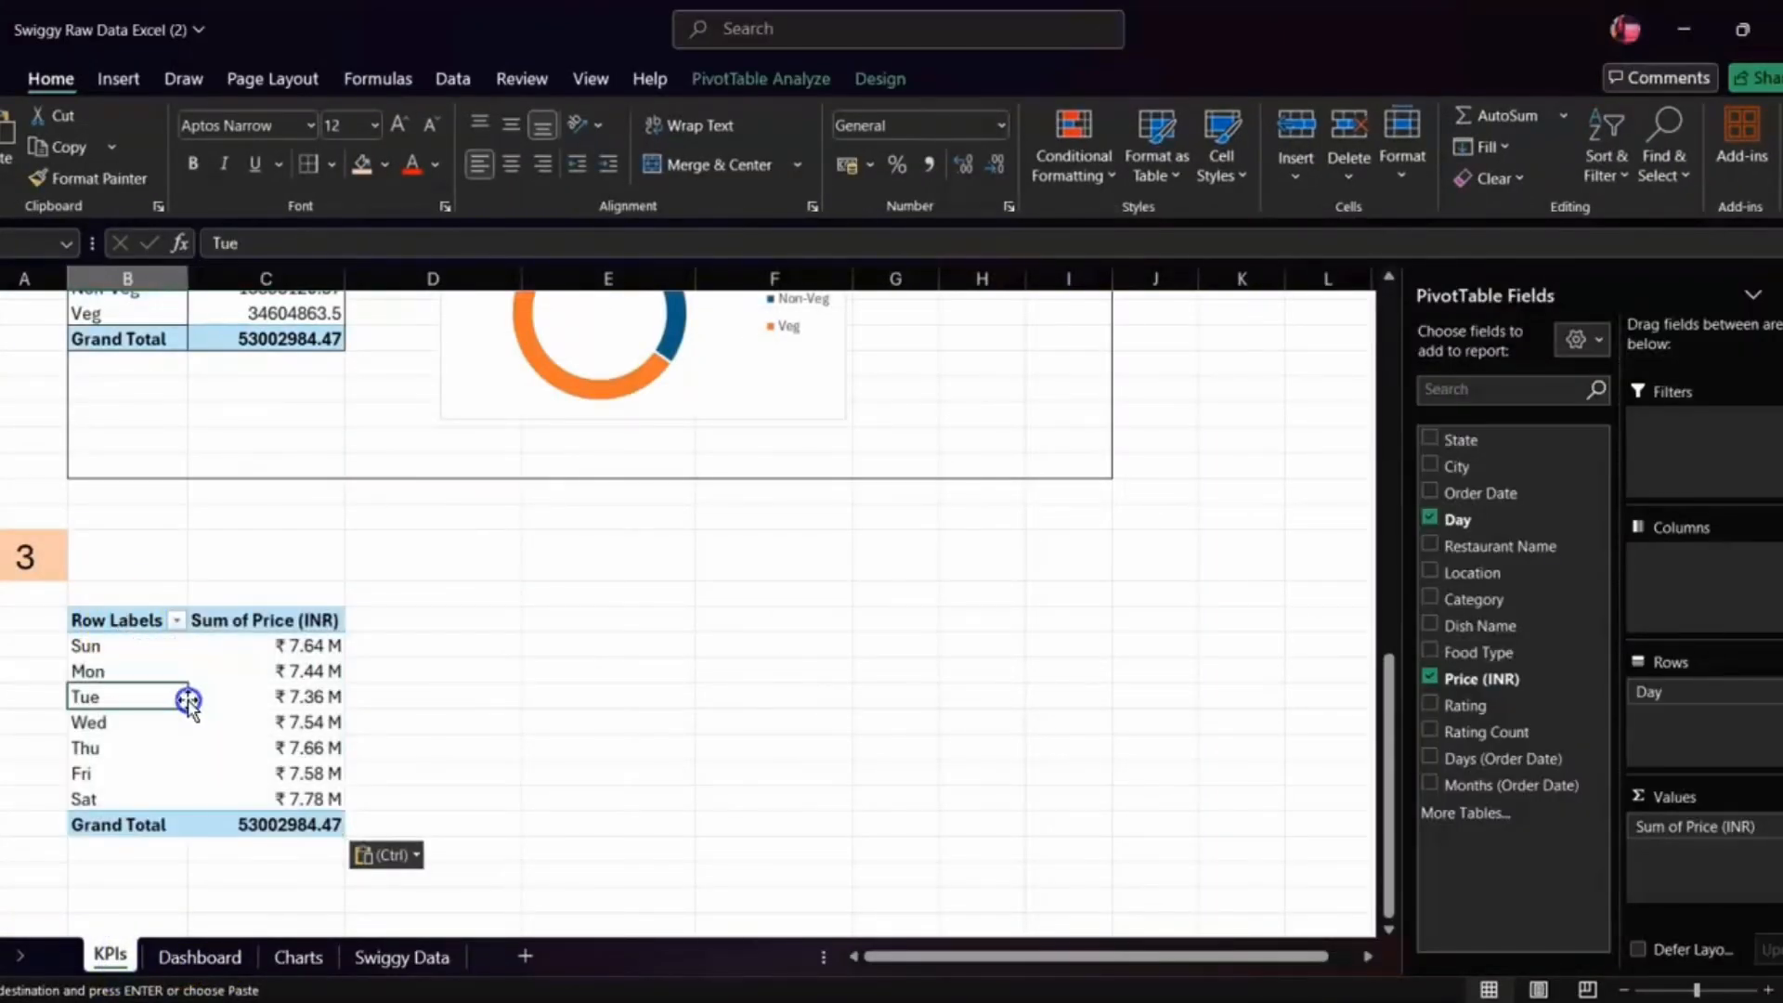
{"action": "left_click", "coordinate": [822, 82]}
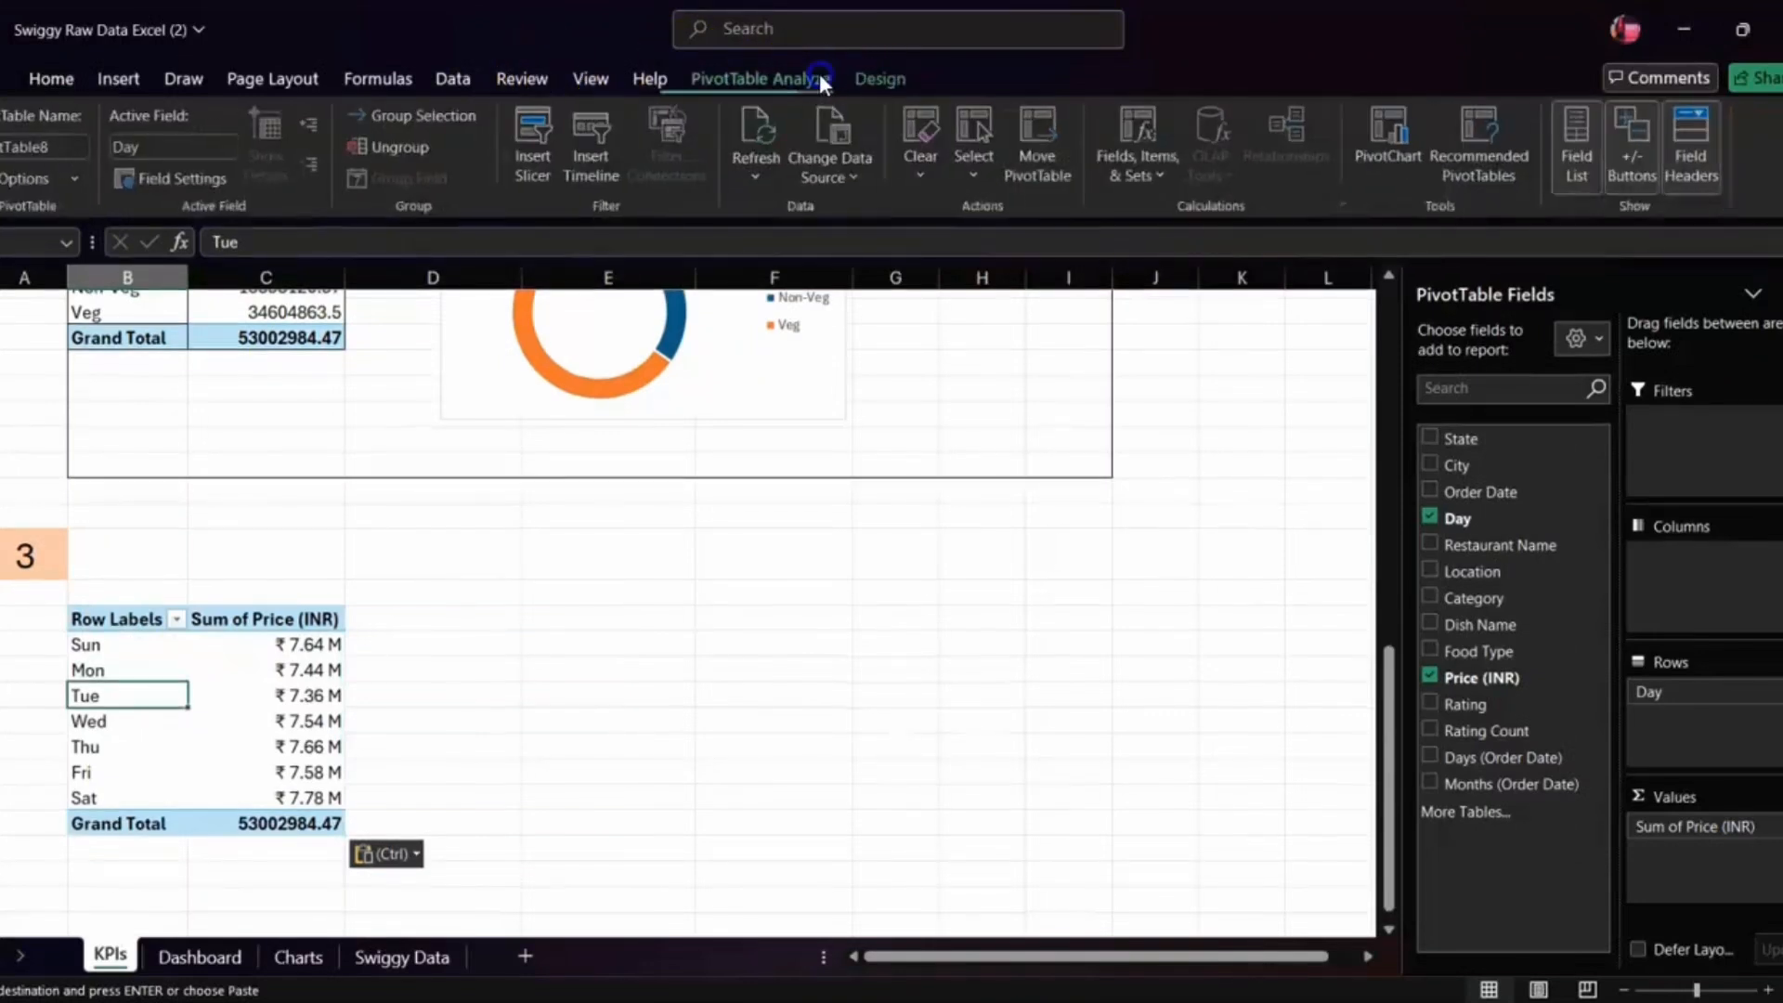
{"action": "left_click", "coordinate": [127, 74]}
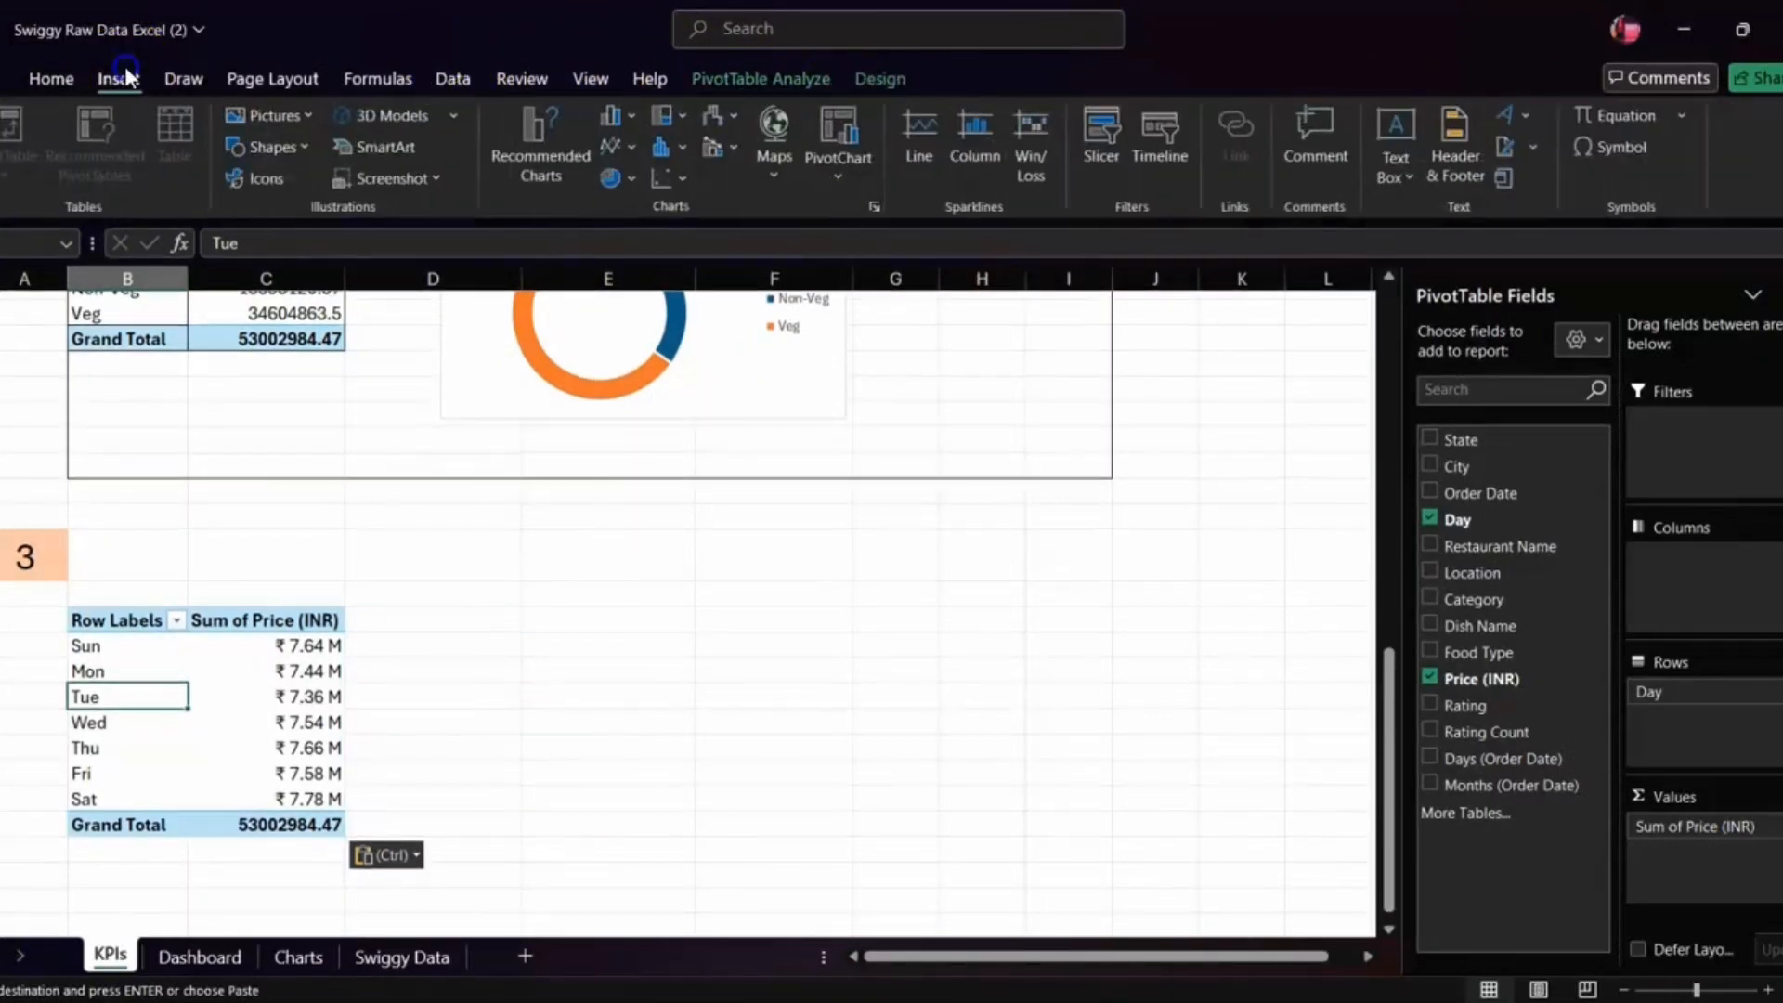
{"action": "left_click", "coordinate": [844, 181]}
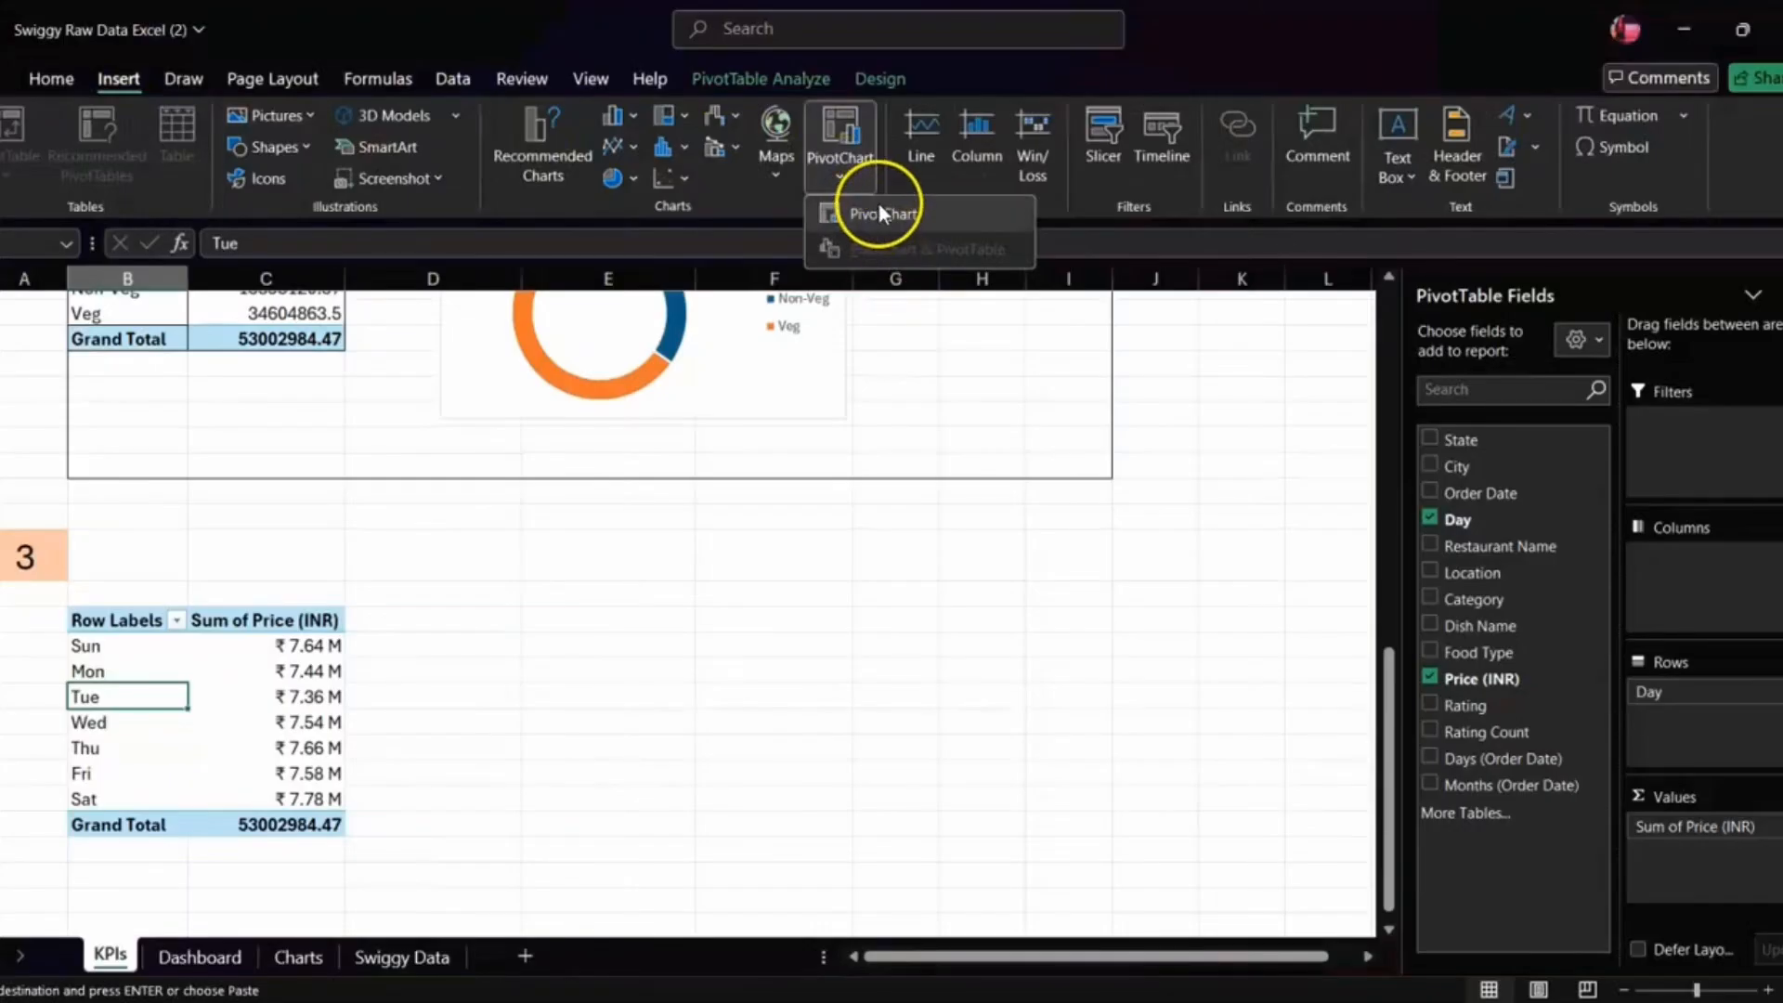
{"action": "left_click", "coordinate": [880, 210]}
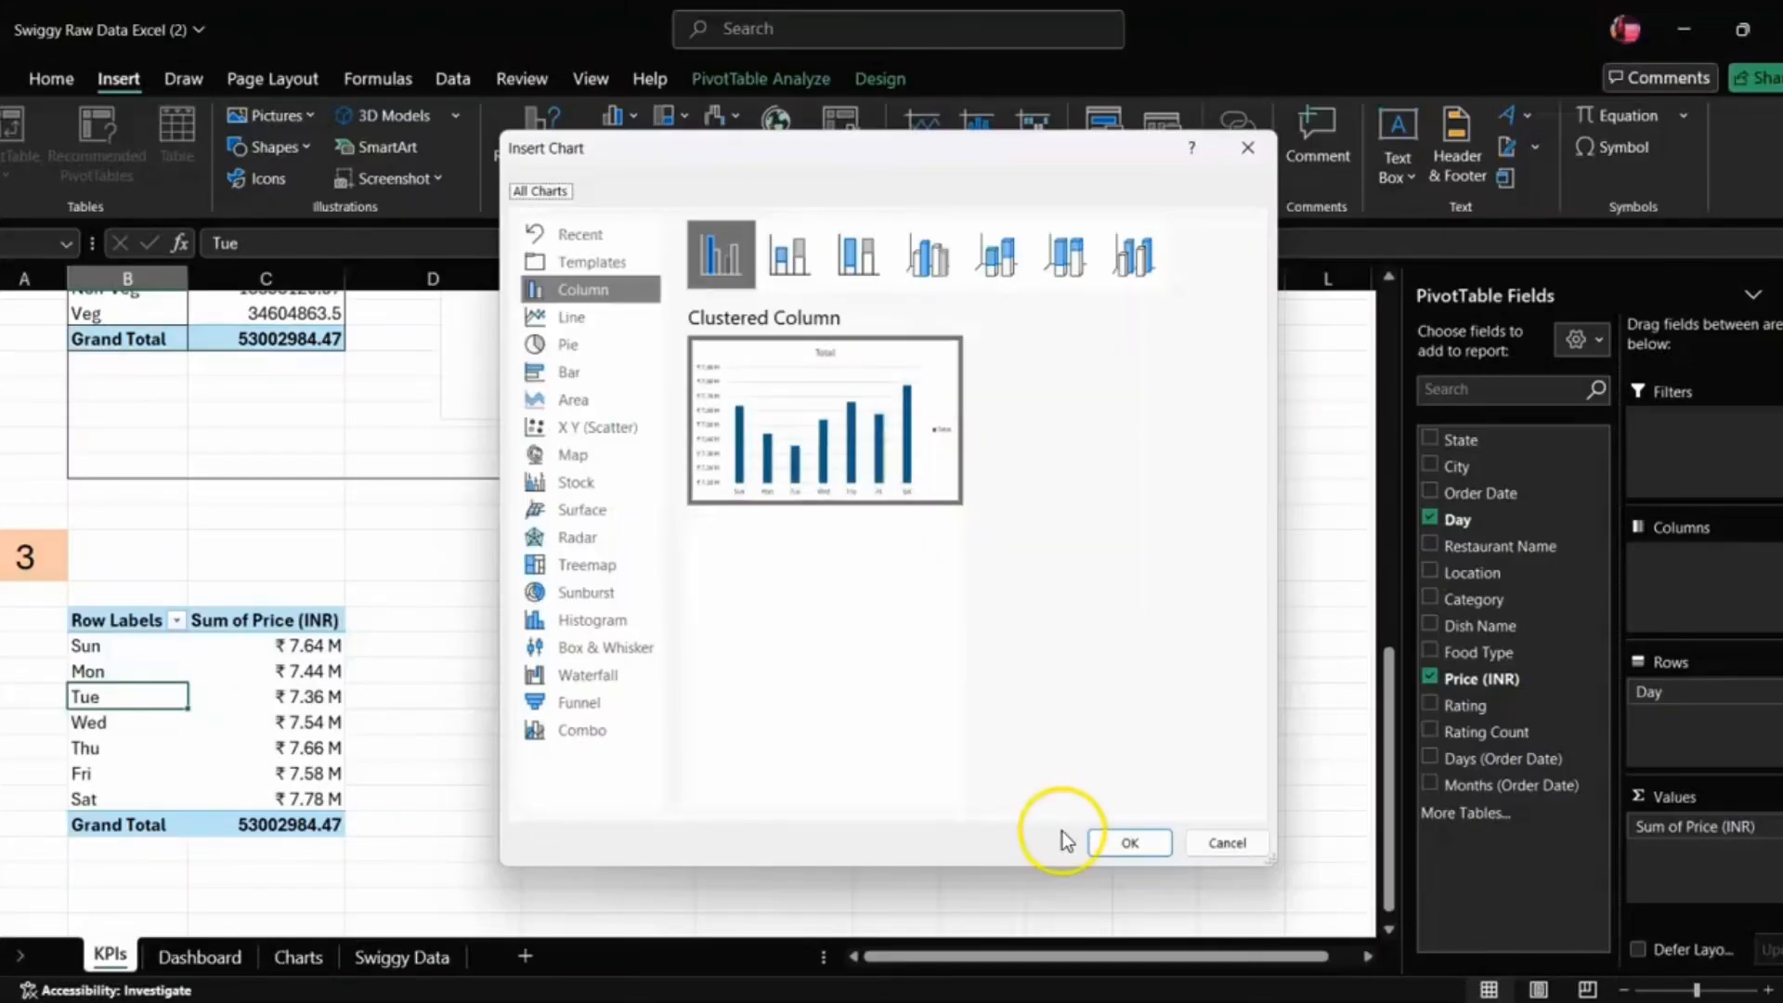
{"action": "left_click", "coordinate": [1129, 842]}
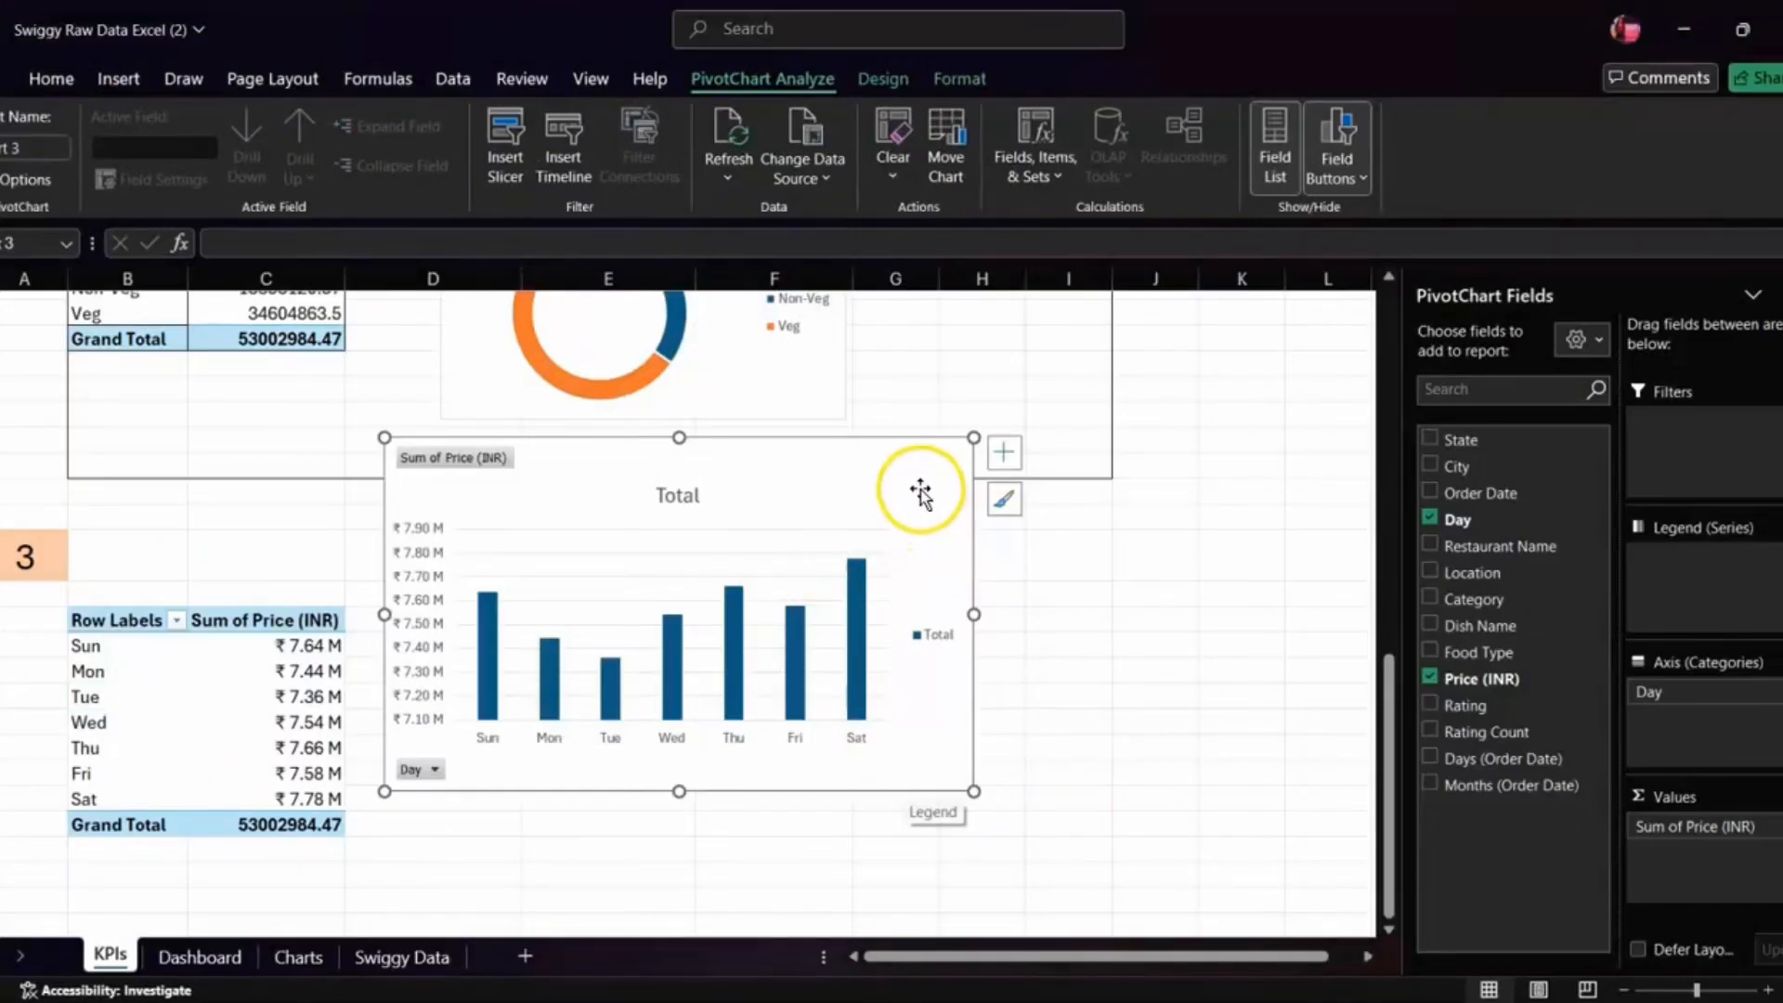
{"action": "left_click_drag", "start_coordinate": [920, 493], "coordinate": [951, 594]}
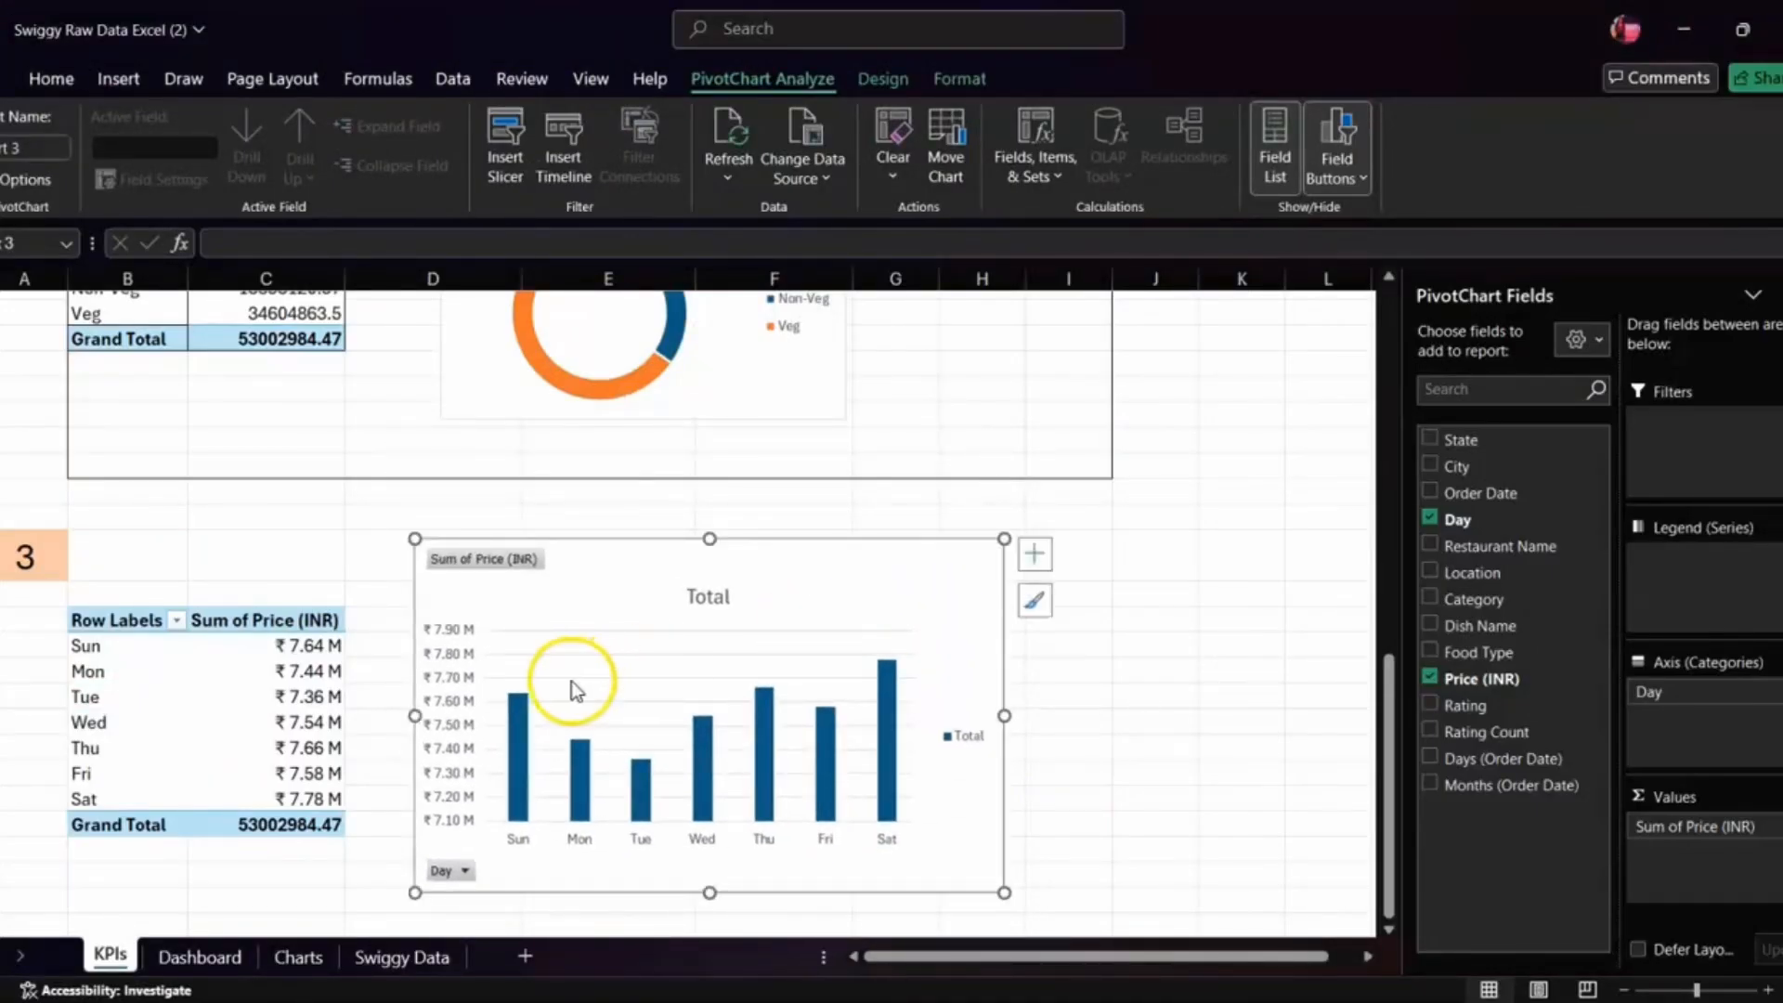
- Remove the chart title and legend and hide all field buttons on the day-wise column chart
{"action": "left_click", "coordinate": [720, 594]}
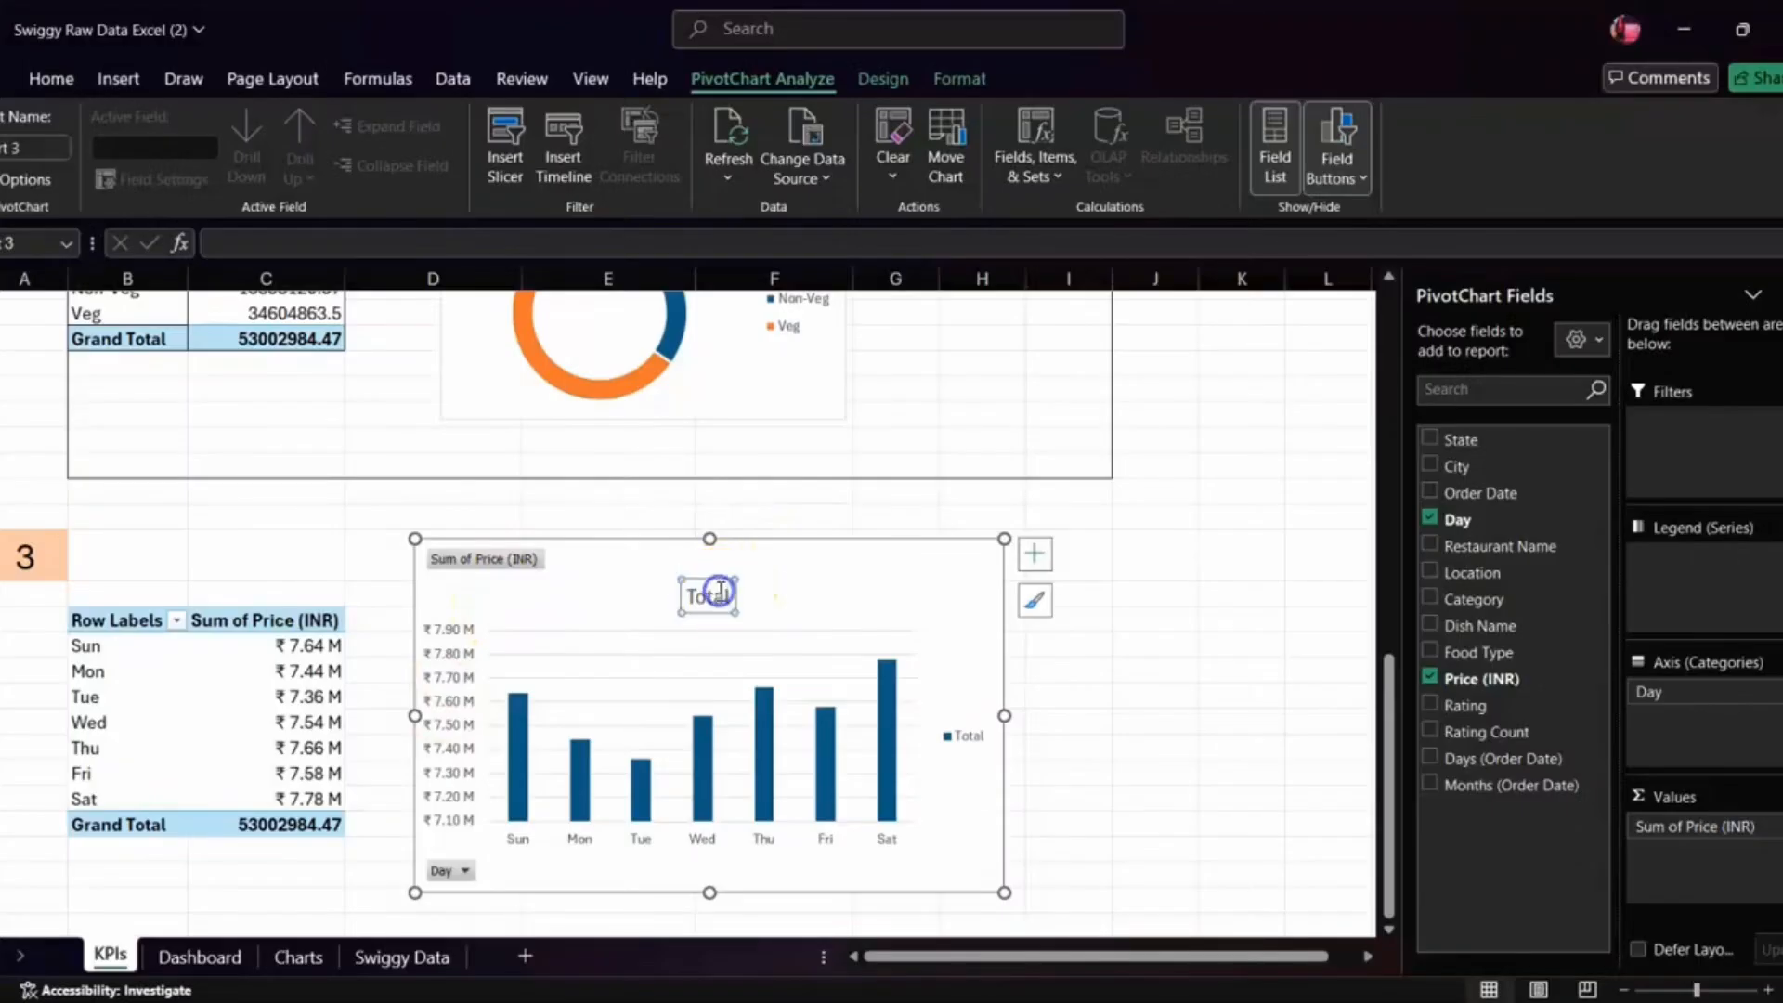
{"action": "key", "text": "Delete"}
{"action": "left_click", "coordinate": [1358, 156]}
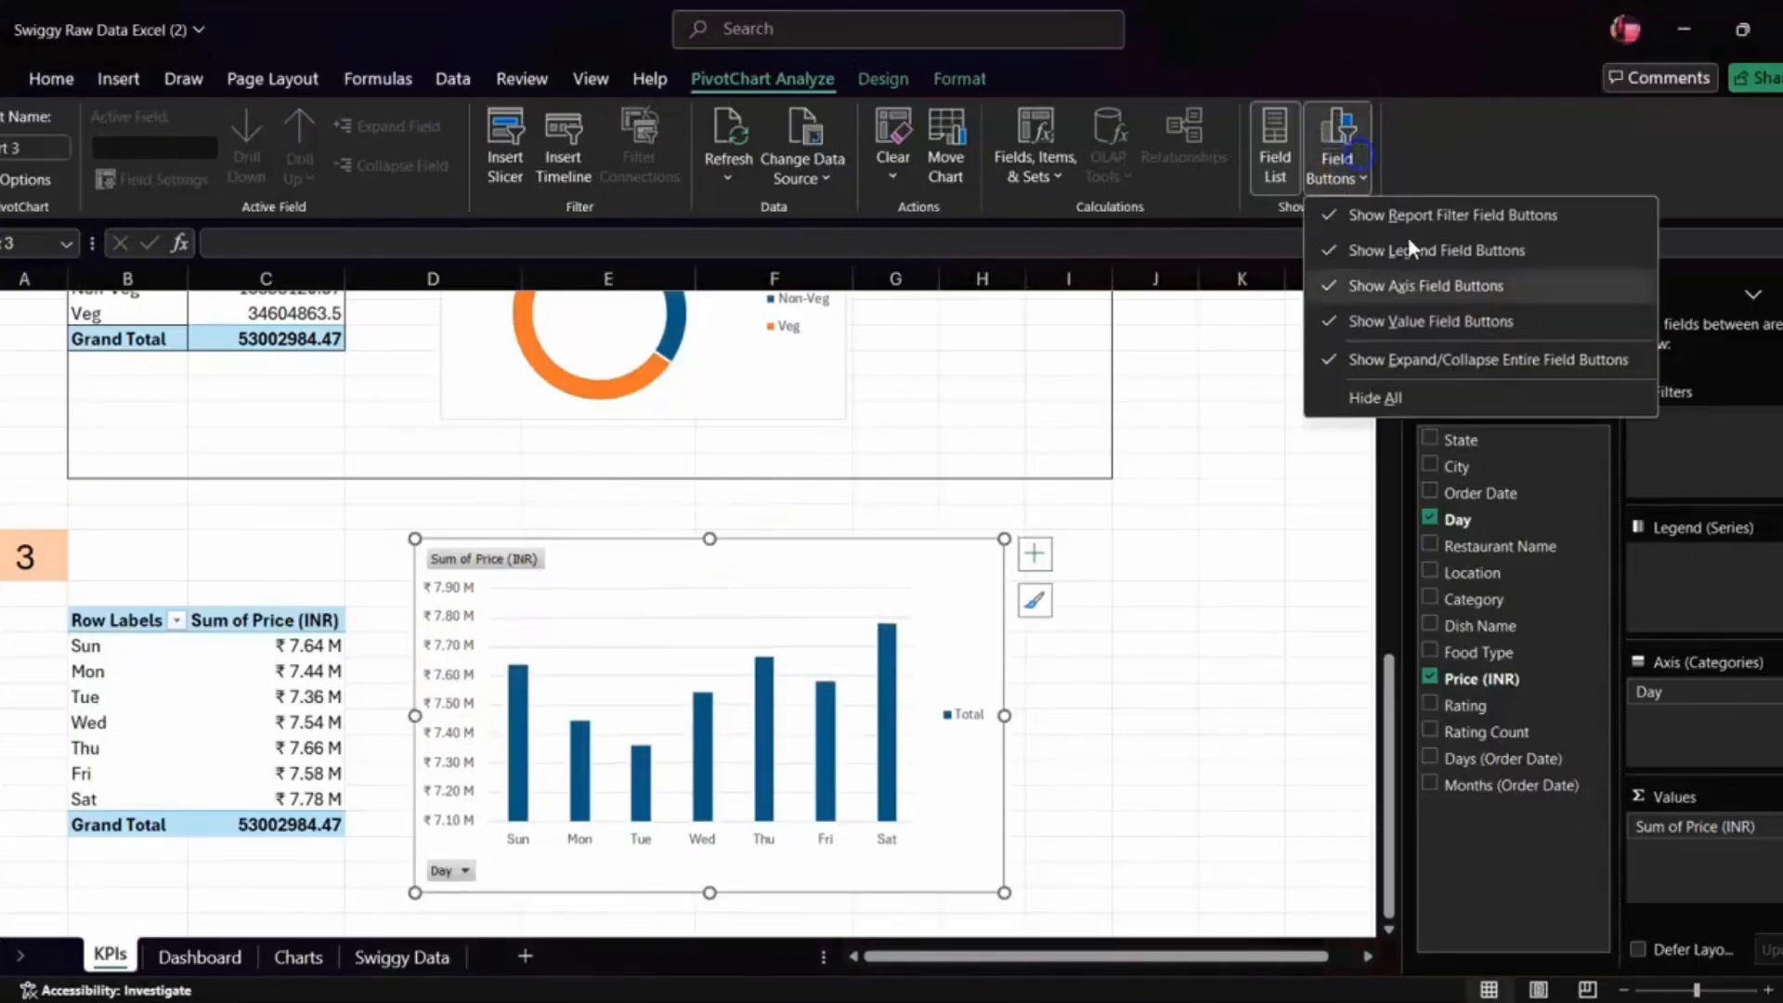
{"action": "left_click", "coordinate": [1369, 388]}
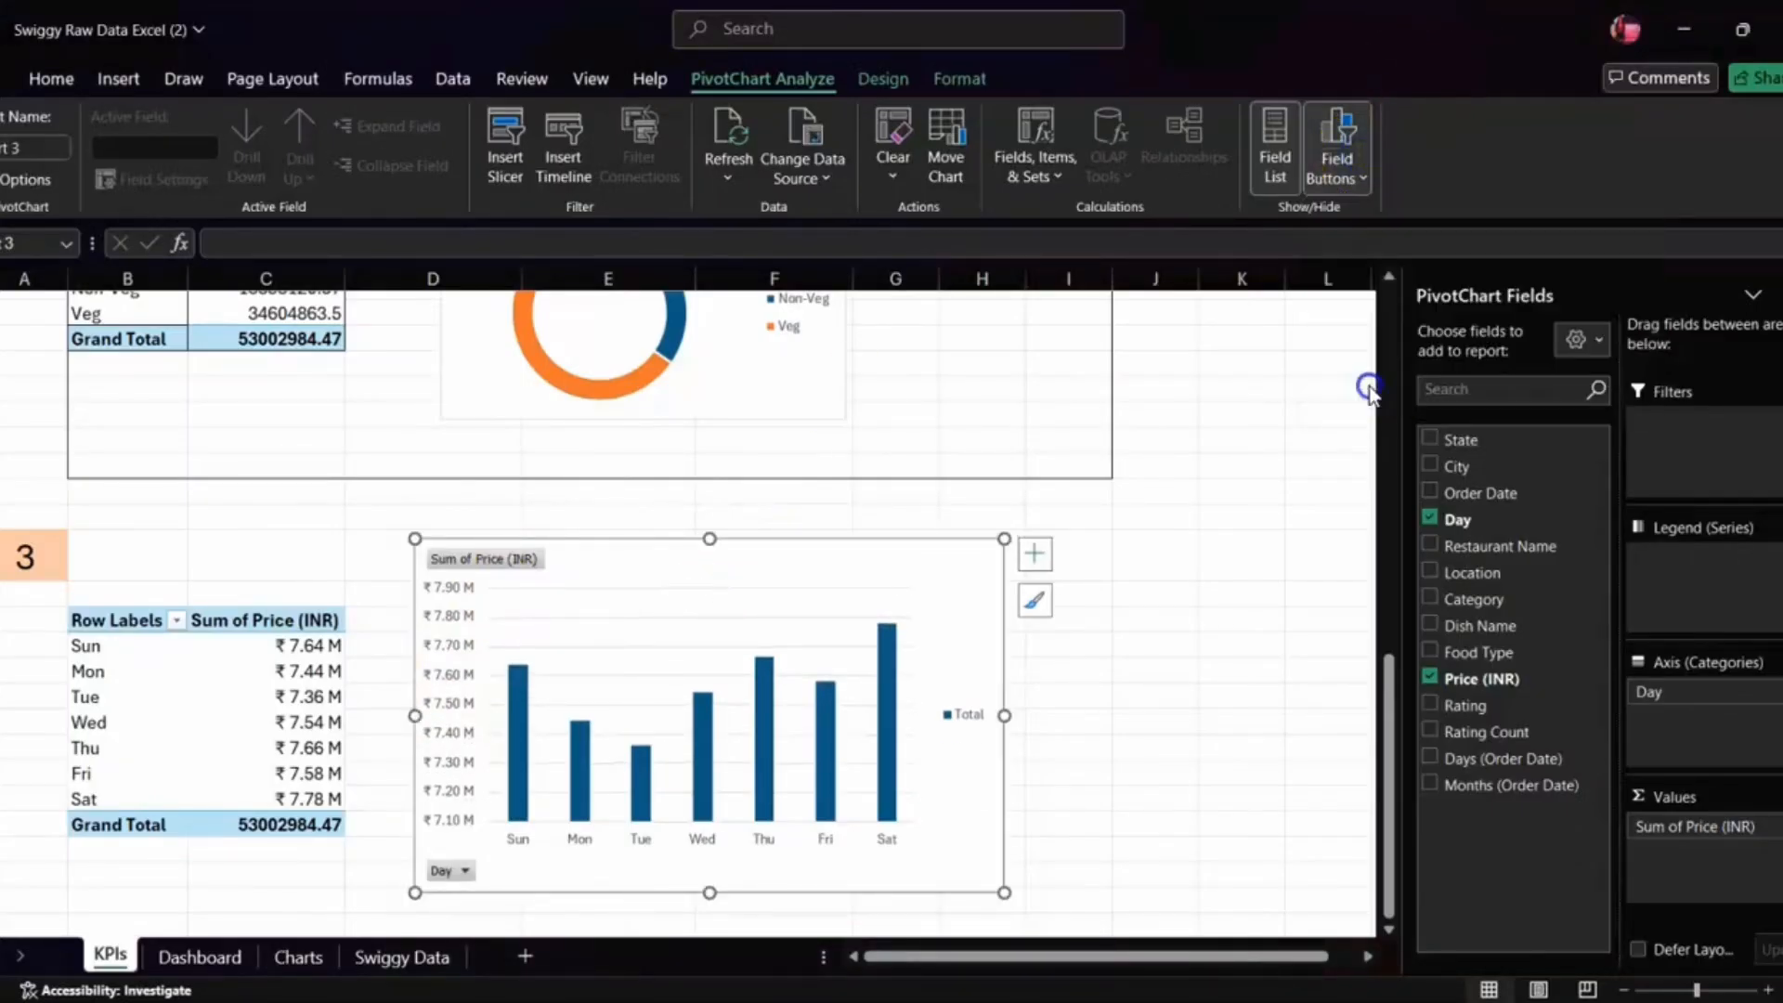
{"action": "left_click", "coordinate": [963, 713]}
{"action": "key", "text": "Delete"}
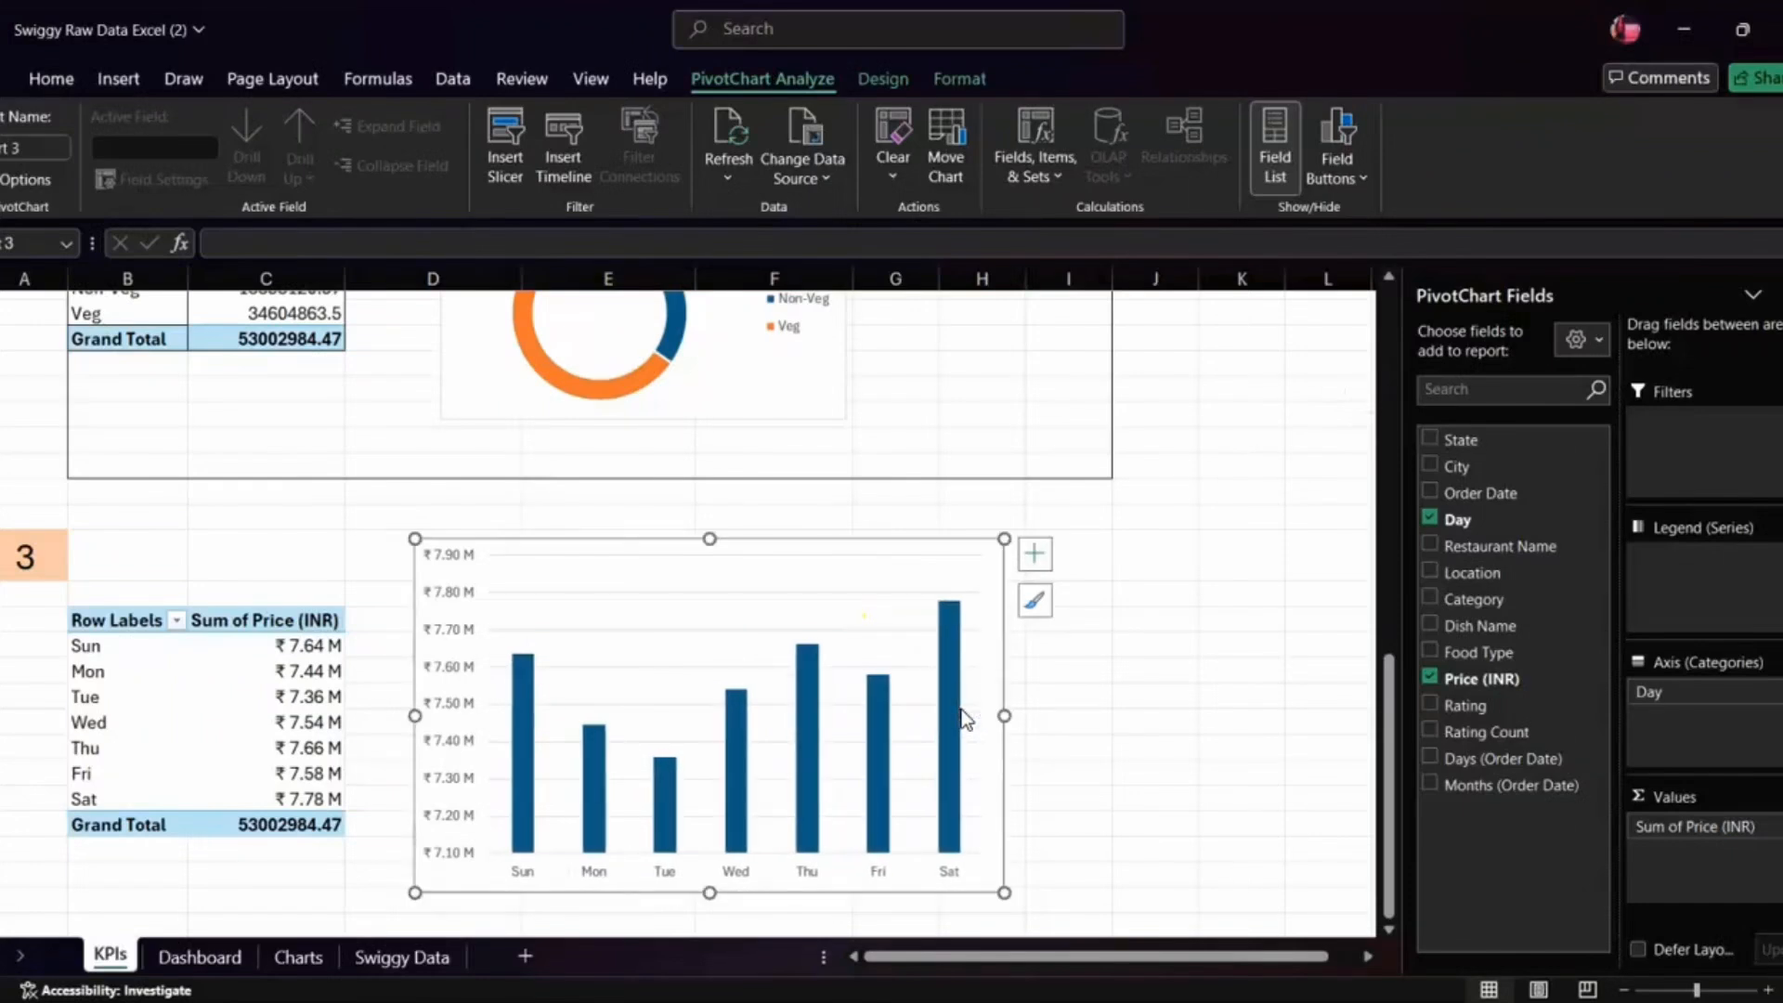
- Shrink the day-wise column chart so that its height matches the PivotTable beside it
{"action": "left_click", "coordinate": [439, 789]}
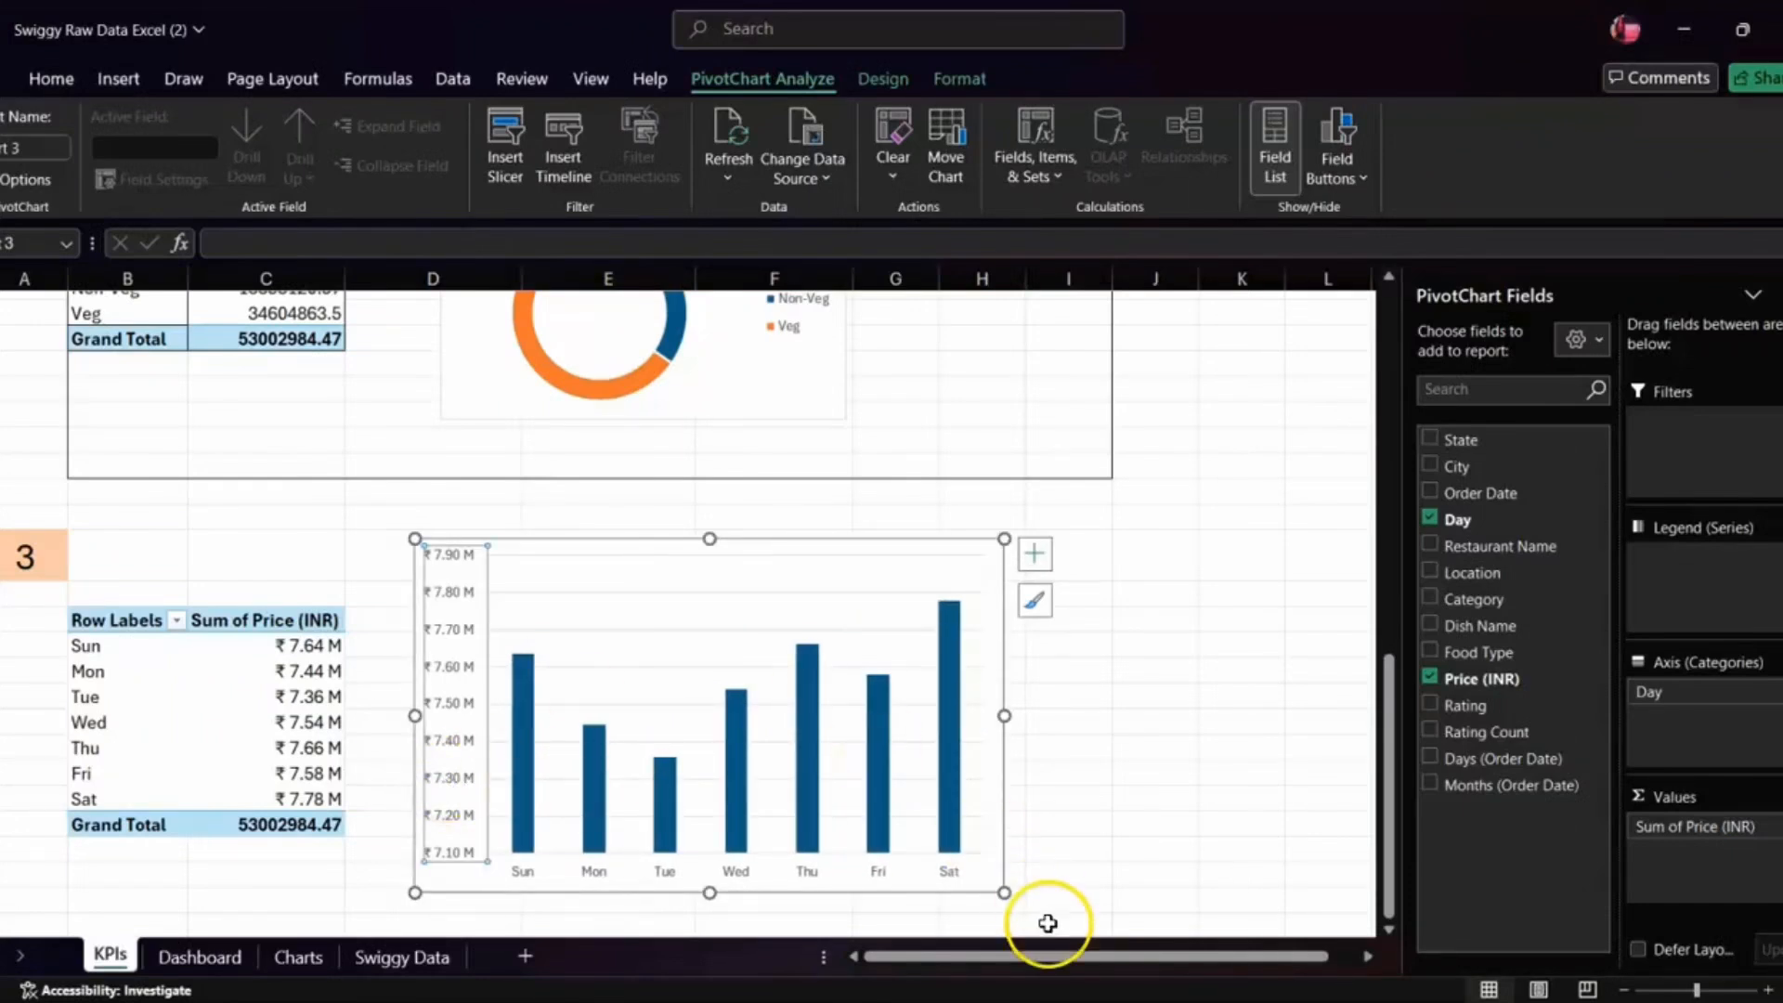
{"action": "left_click_drag", "start_coordinate": [1004, 893], "coordinate": [958, 834]}
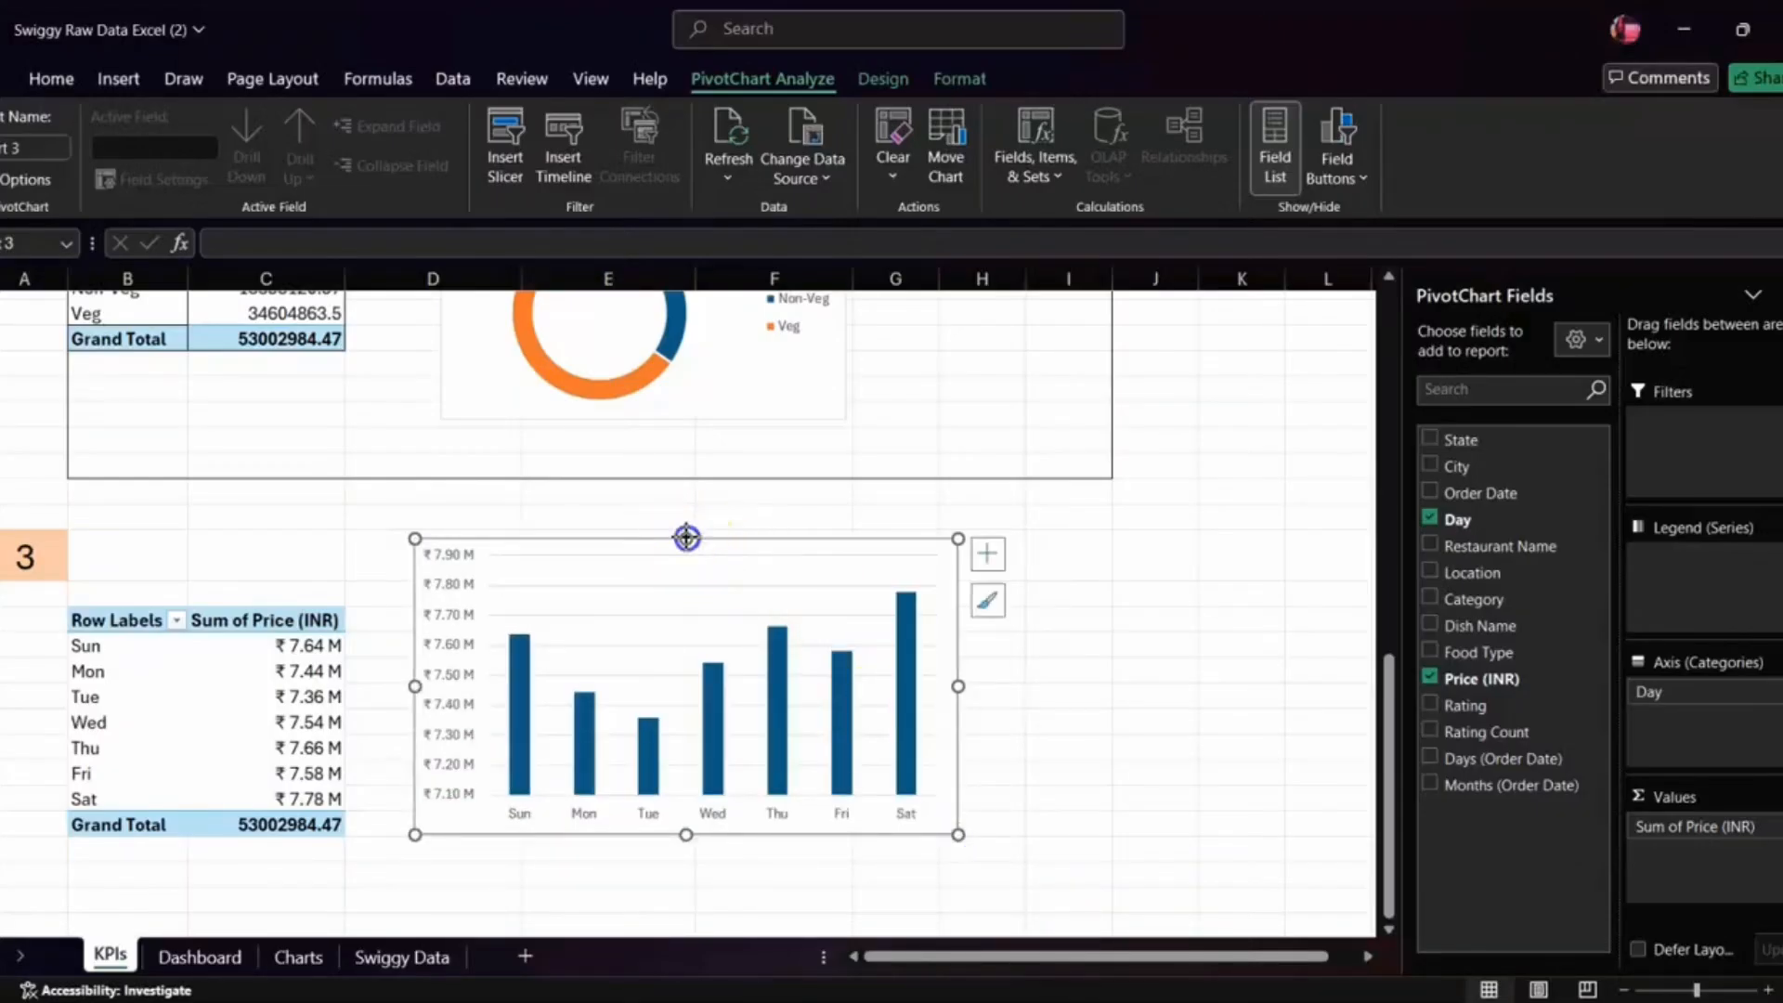
{"action": "left_click_drag", "start_coordinate": [695, 539], "coordinate": [687, 600]}
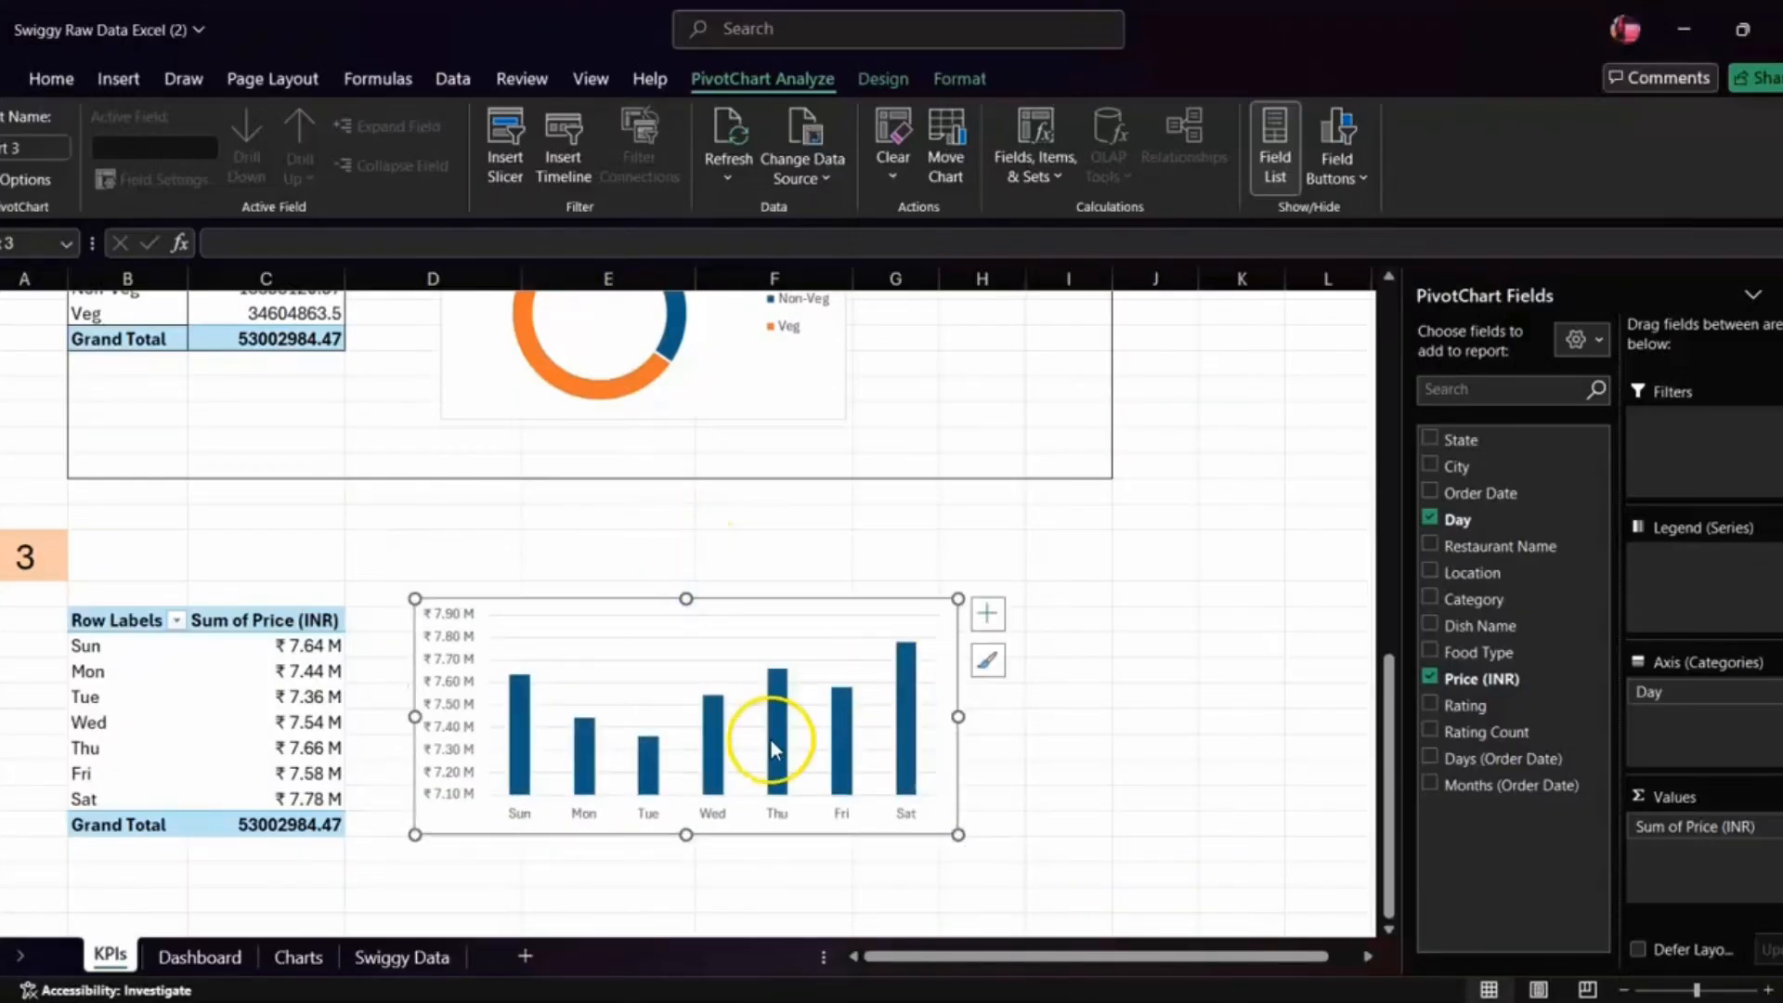
- Apply Thick Outside Borders around the section 3 block, columns B to I, enclosing the day-wise PivotTable and its chart
{"action": "scroll", "coordinate": [41, 553], "scroll_direction": "up", "scroll_amount": 3}
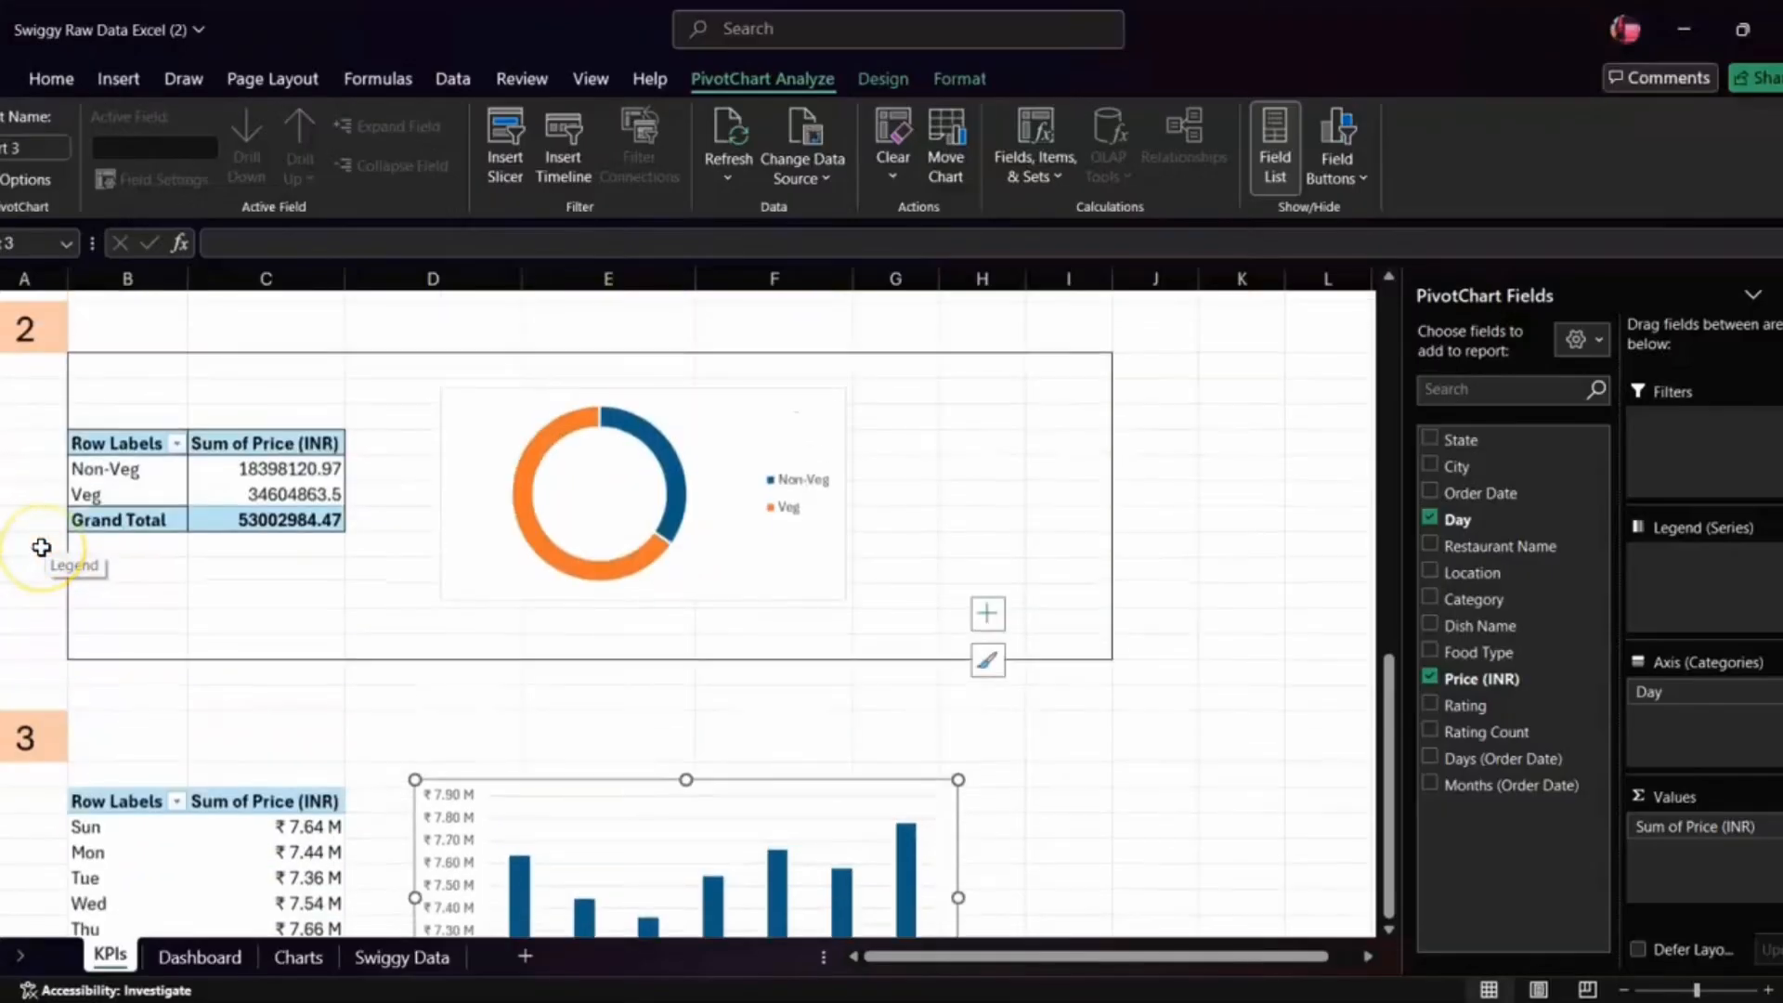
{"action": "scroll", "coordinate": [41, 552], "scroll_direction": "down", "scroll_amount": 3}
{"action": "left_click", "coordinate": [111, 613]}
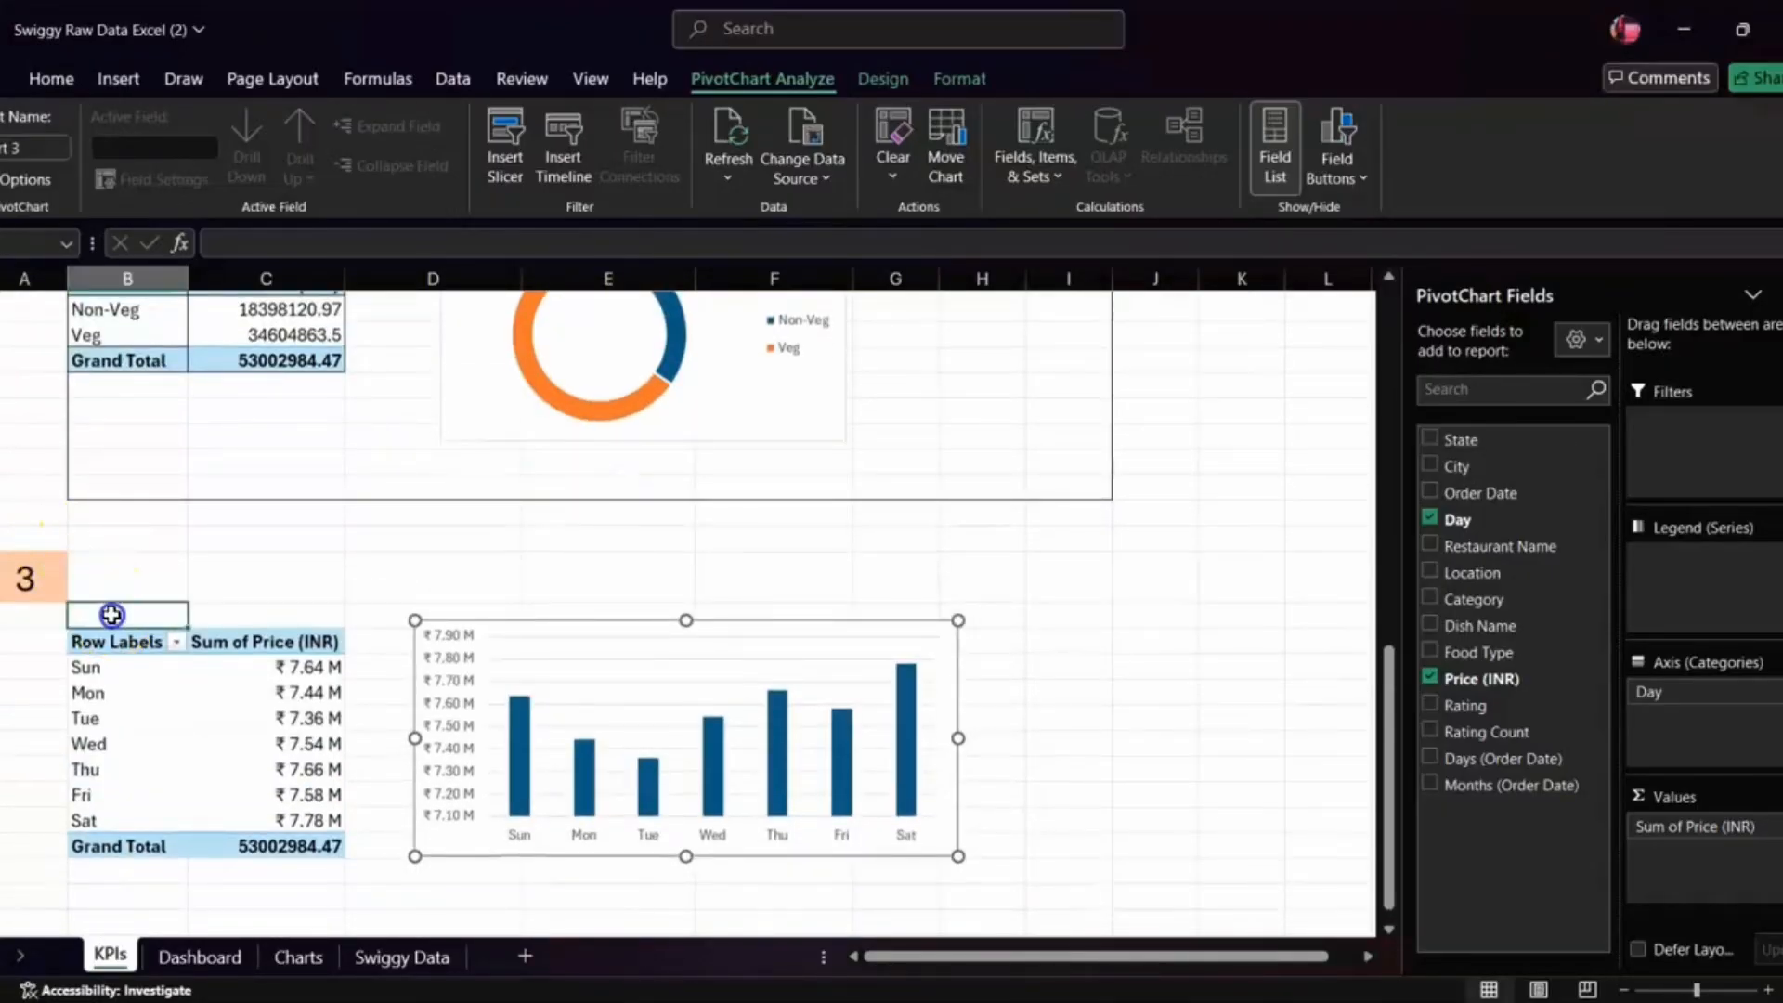
{"action": "key", "text": "shift+Right"}
{"action": "key", "text": "shift+Right"}
{"action": "key", "text": "shift+Right"}
{"action": "key", "text": "shift+Right"}
{"action": "key", "text": "shift+Right"}
{"action": "key", "text": "shift+Right"}
{"action": "key", "text": "shift+Right"}
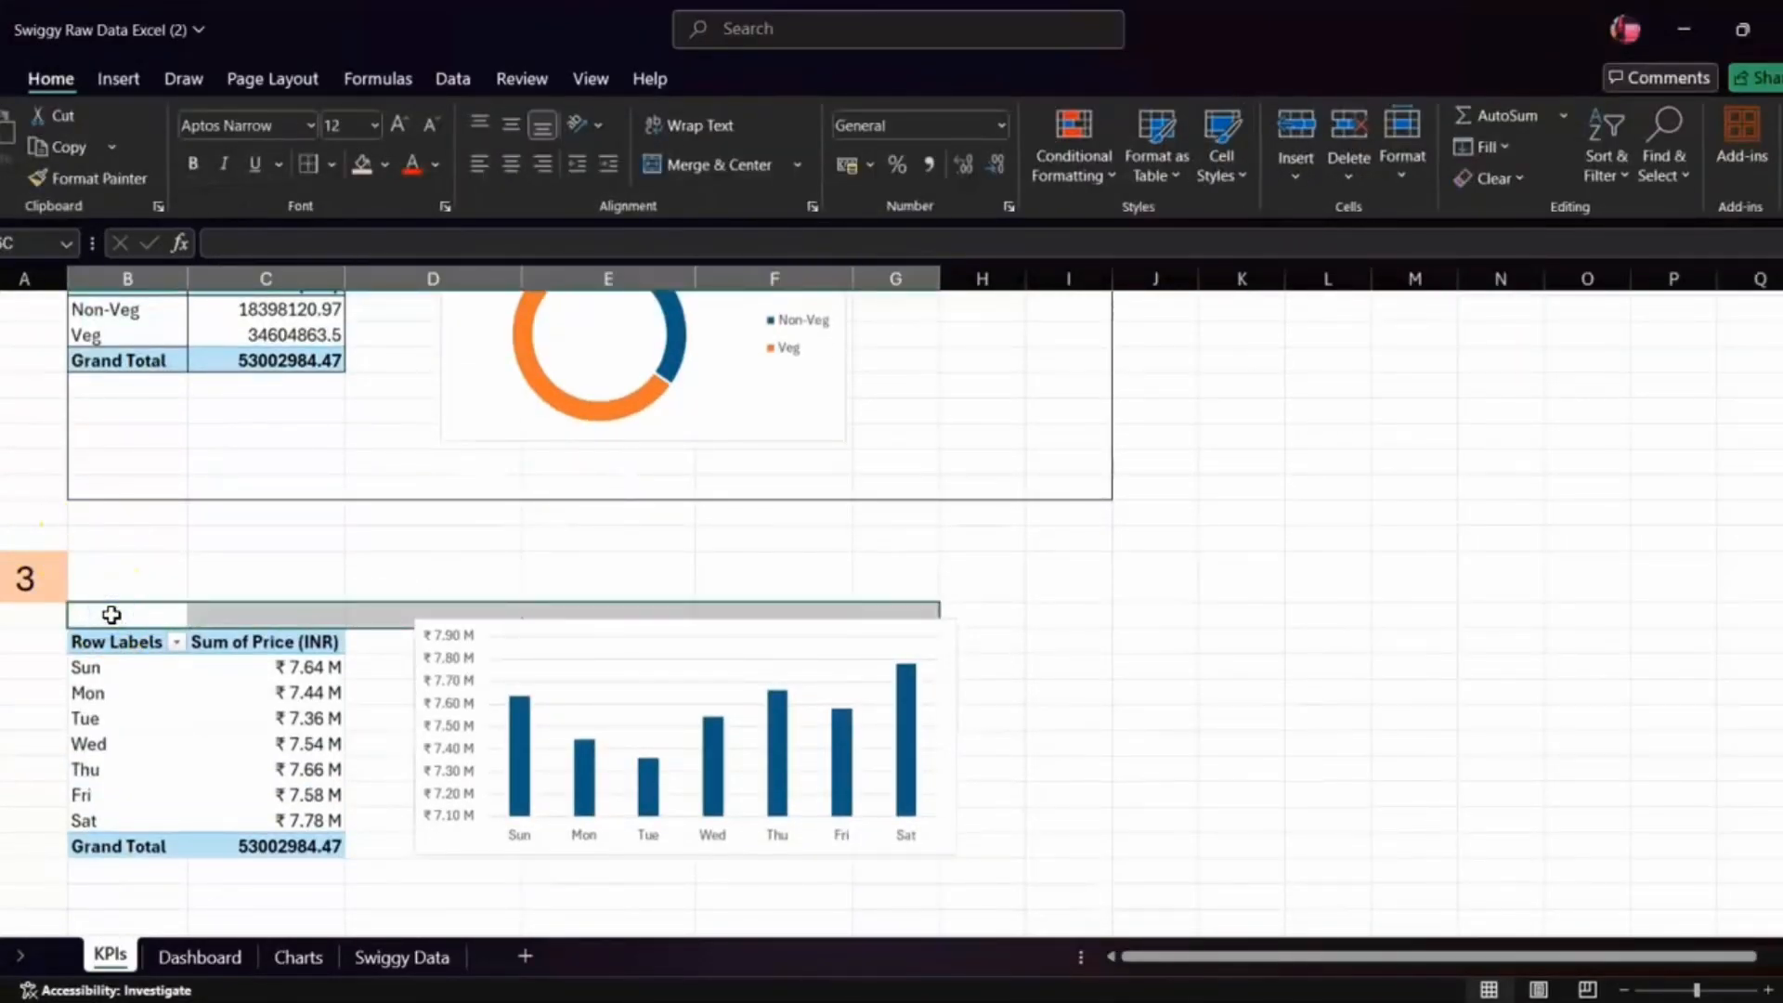
{"action": "key", "text": "shift+Down"}
{"action": "key", "text": "shift+Down"}
{"action": "key", "text": "shift+Down"}
{"action": "key", "text": "shift+Down"}
{"action": "key", "text": "shift+Down"}
{"action": "key", "text": "shift+Down"}
{"action": "key", "text": "shift+Down"}
{"action": "key", "text": "shift+Down"}
{"action": "key", "text": "shift+Down"}
{"action": "key", "text": "shift+Down"}
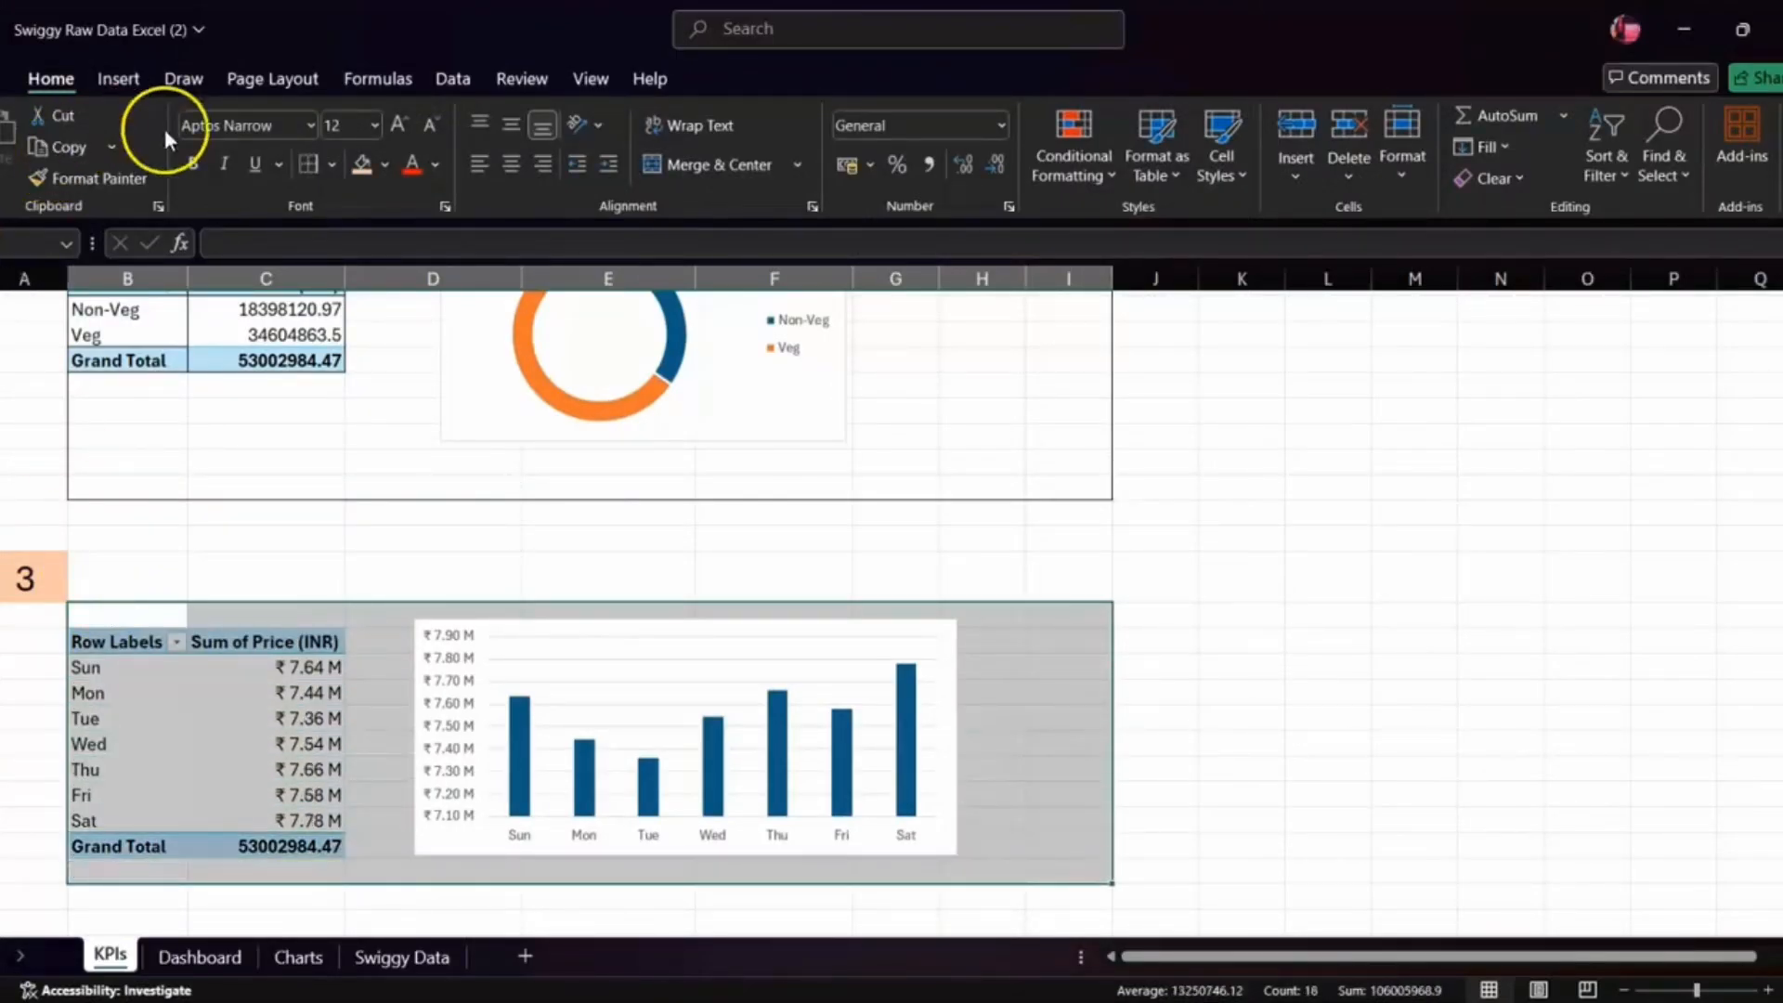
{"action": "left_click", "coordinate": [332, 164]}
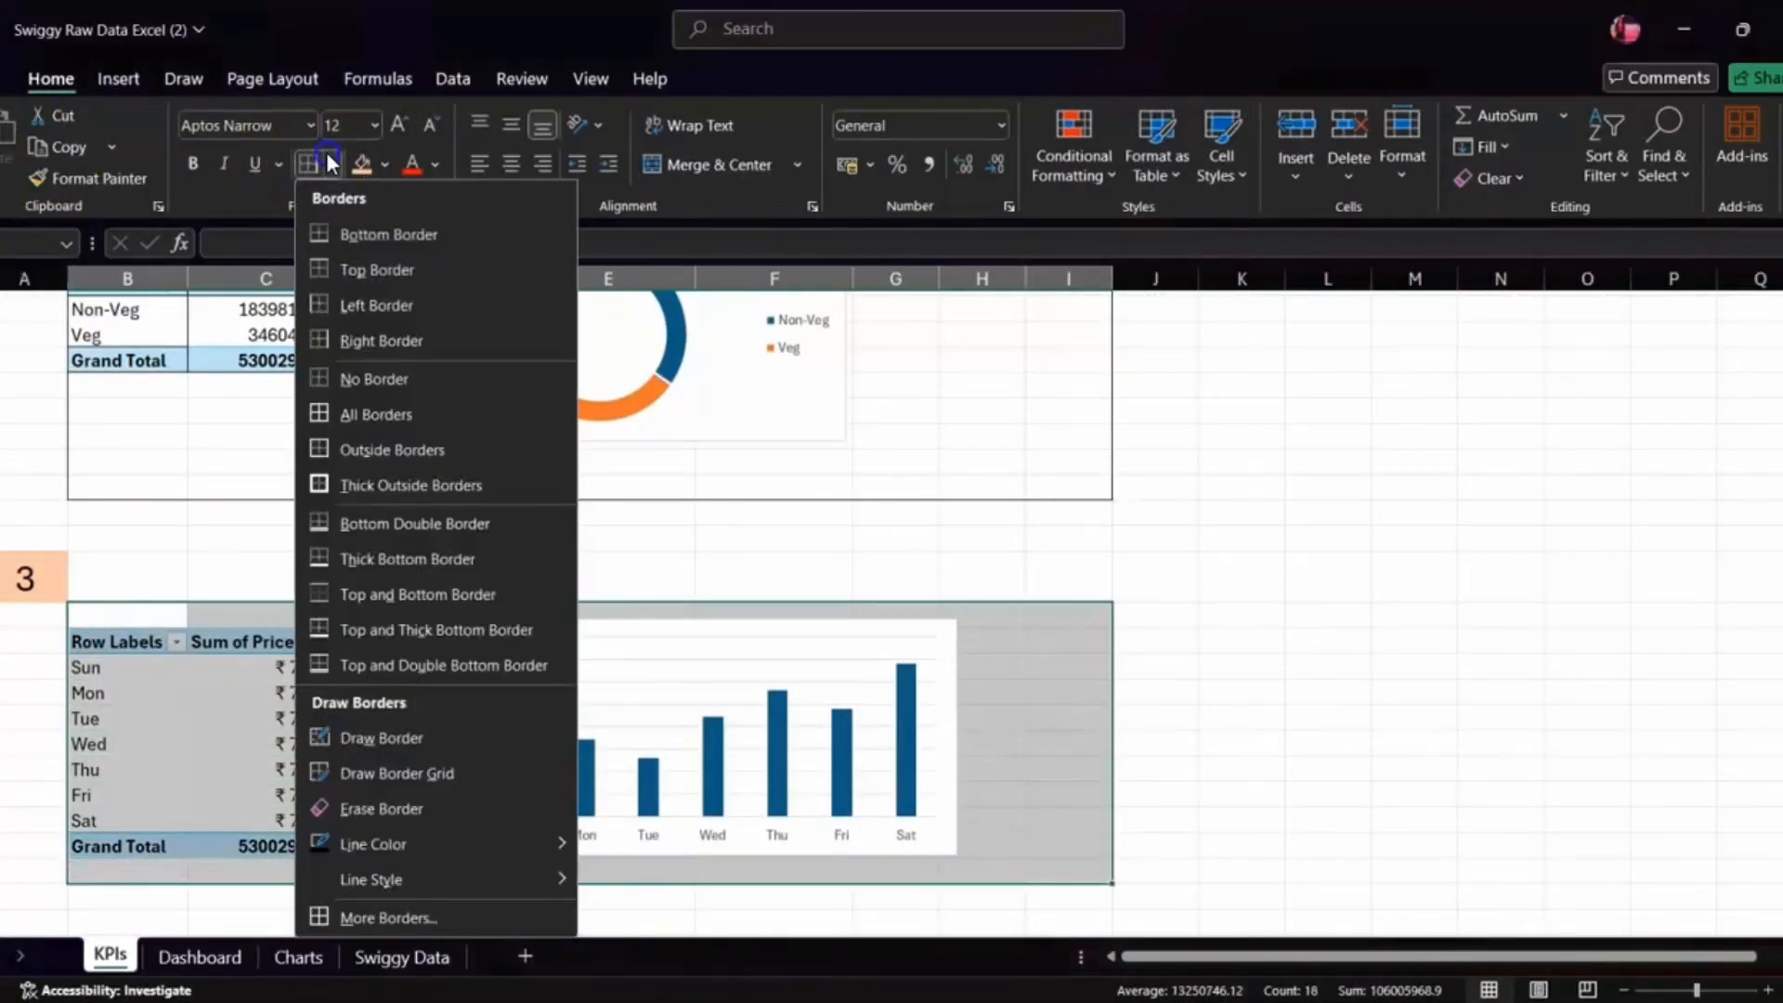
{"action": "left_click", "coordinate": [332, 478]}
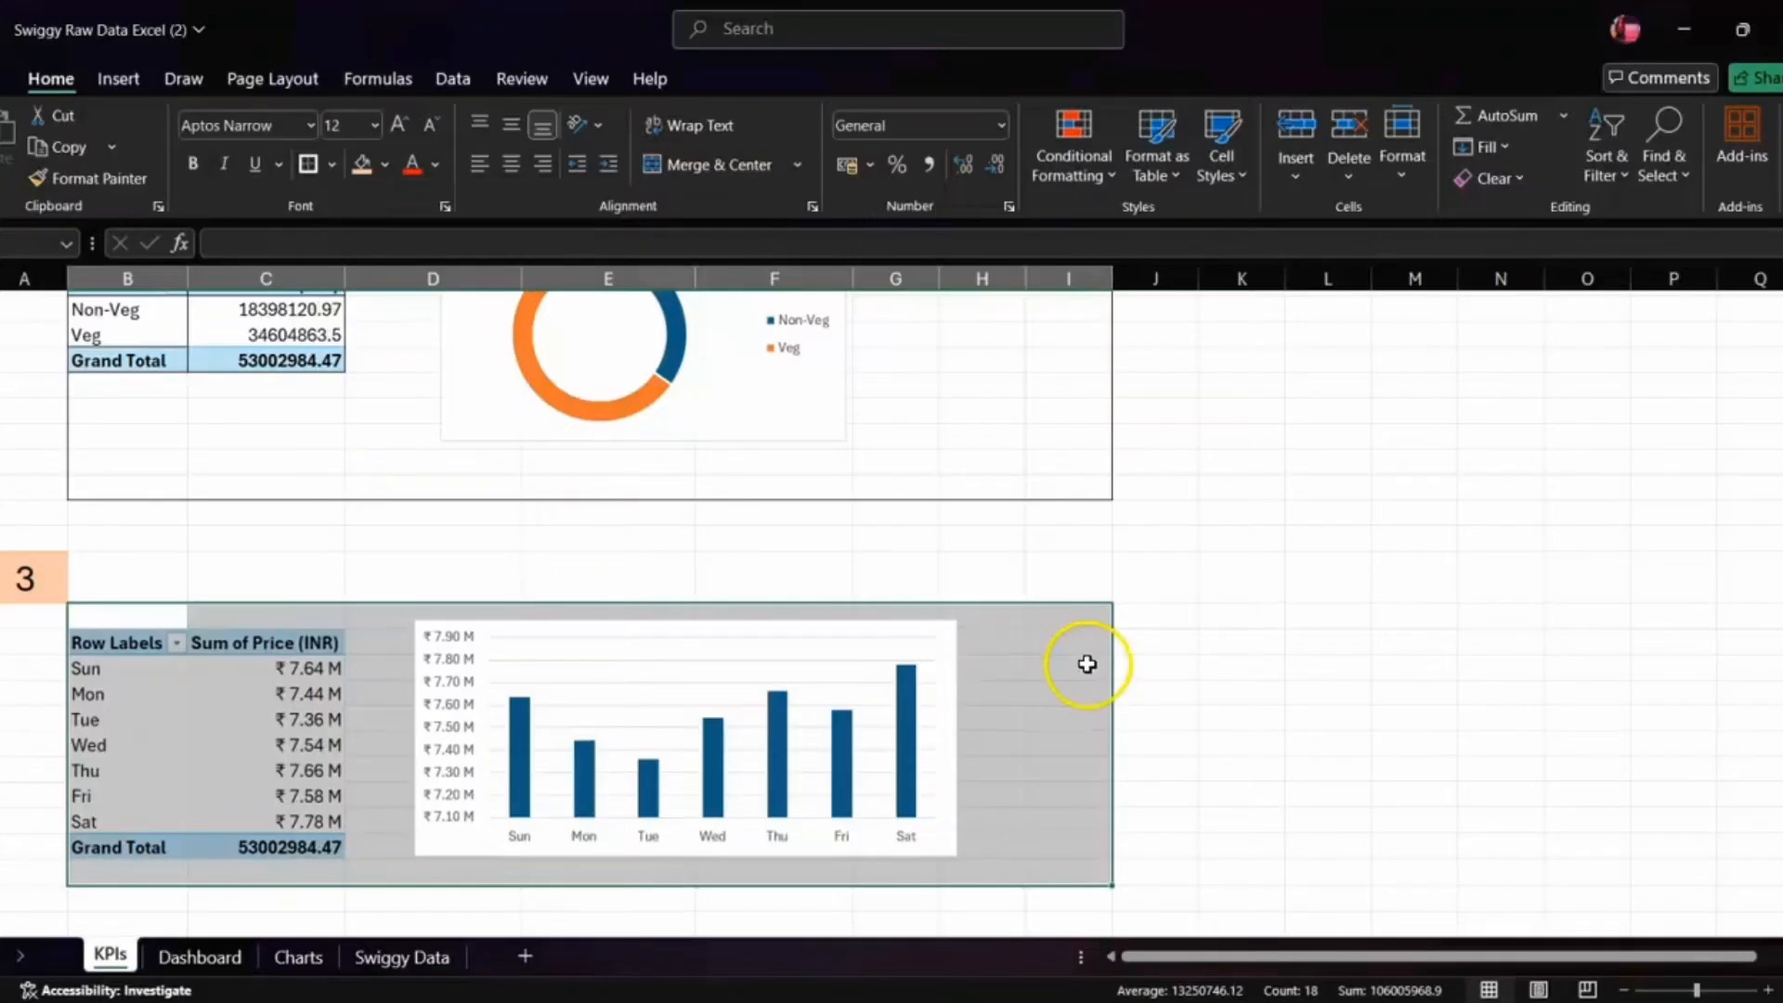
{"action": "left_click", "coordinate": [1181, 659]}
{"action": "left_click", "coordinate": [1219, 813]}
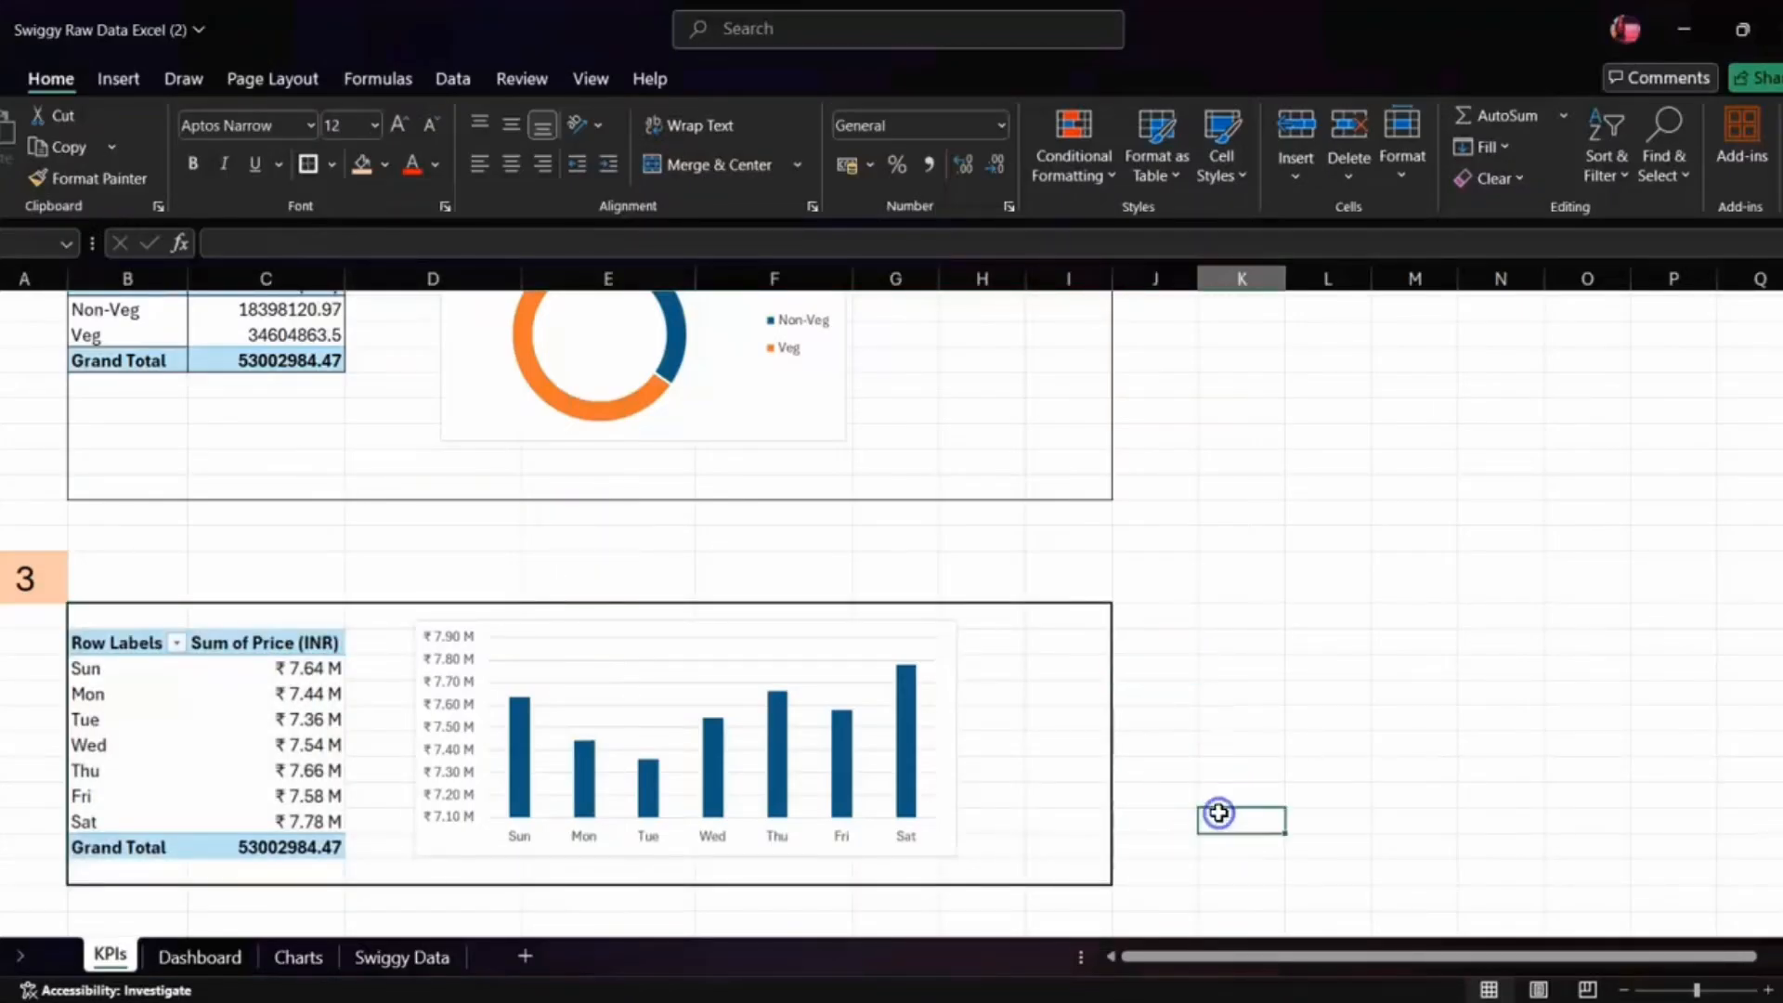
- Check the Total Sales by state requirement on the Problems sheet of the Swiggy Raw Data Dashboard workbook, and return to the KPIs sheet
{"action": "scroll", "coordinate": [1219, 812], "scroll_direction": "down", "scroll_amount": 3}
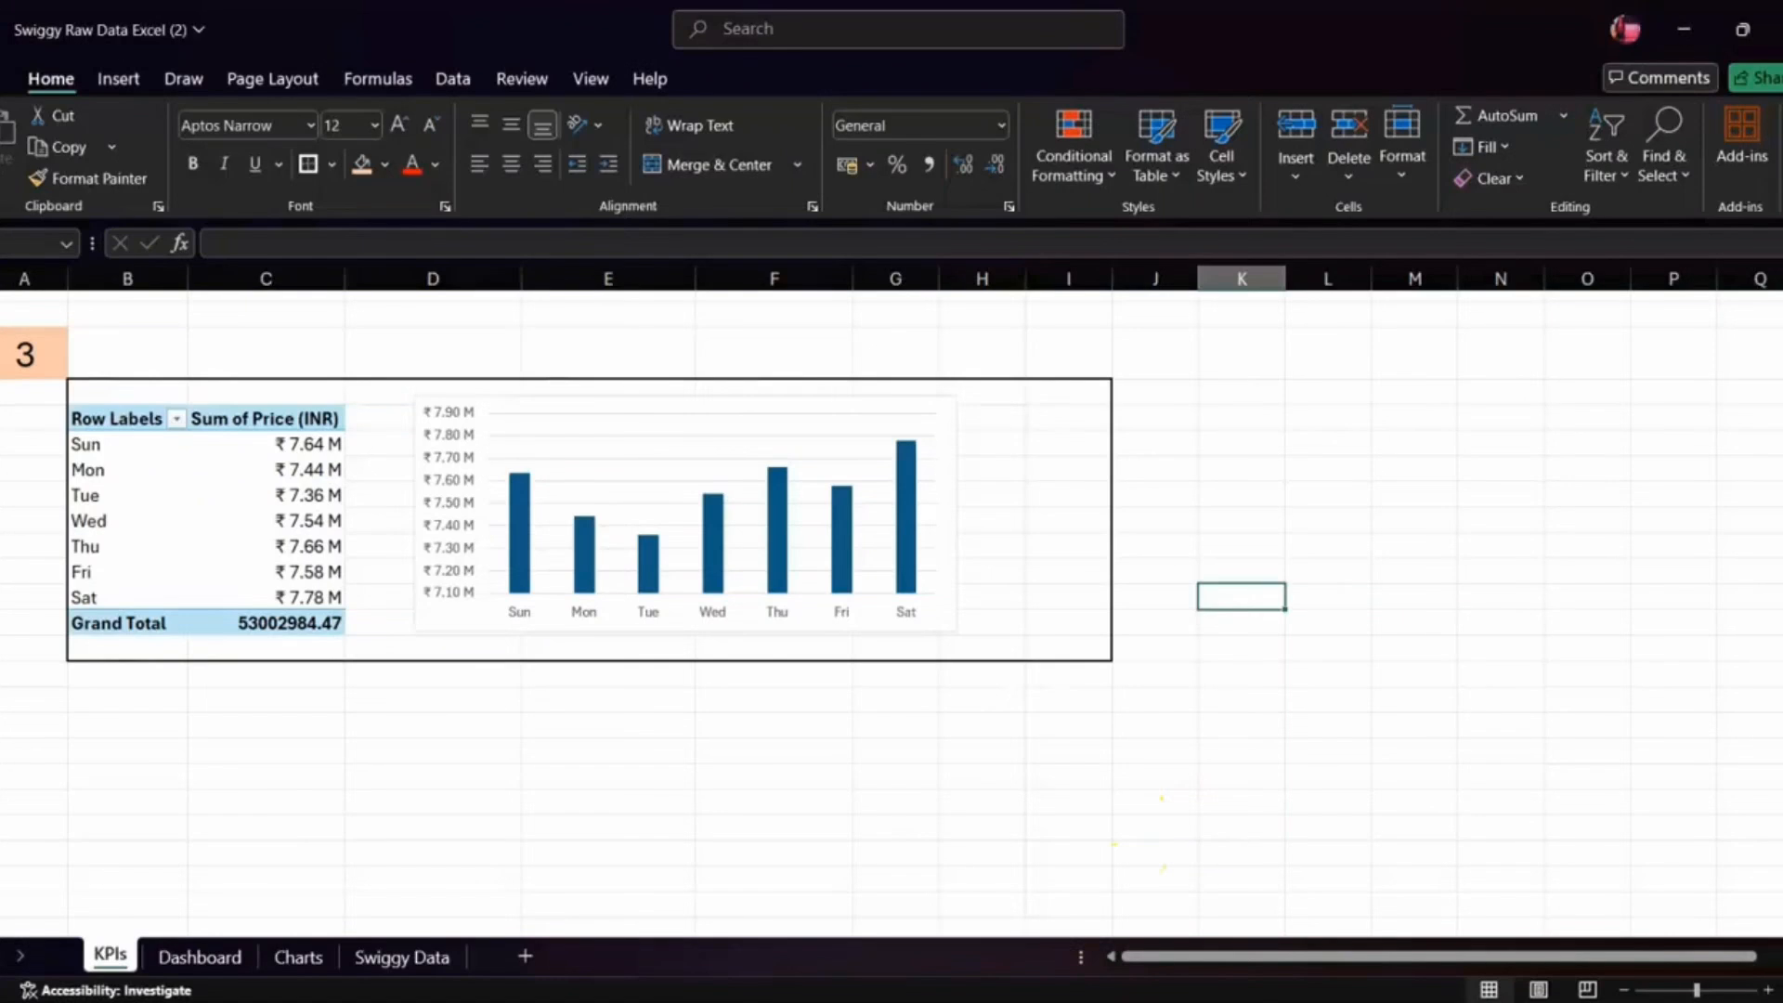
{"action": "mouse_move", "coordinate": [1245, 999]}
{"action": "left_click", "coordinate": [1441, 863]}
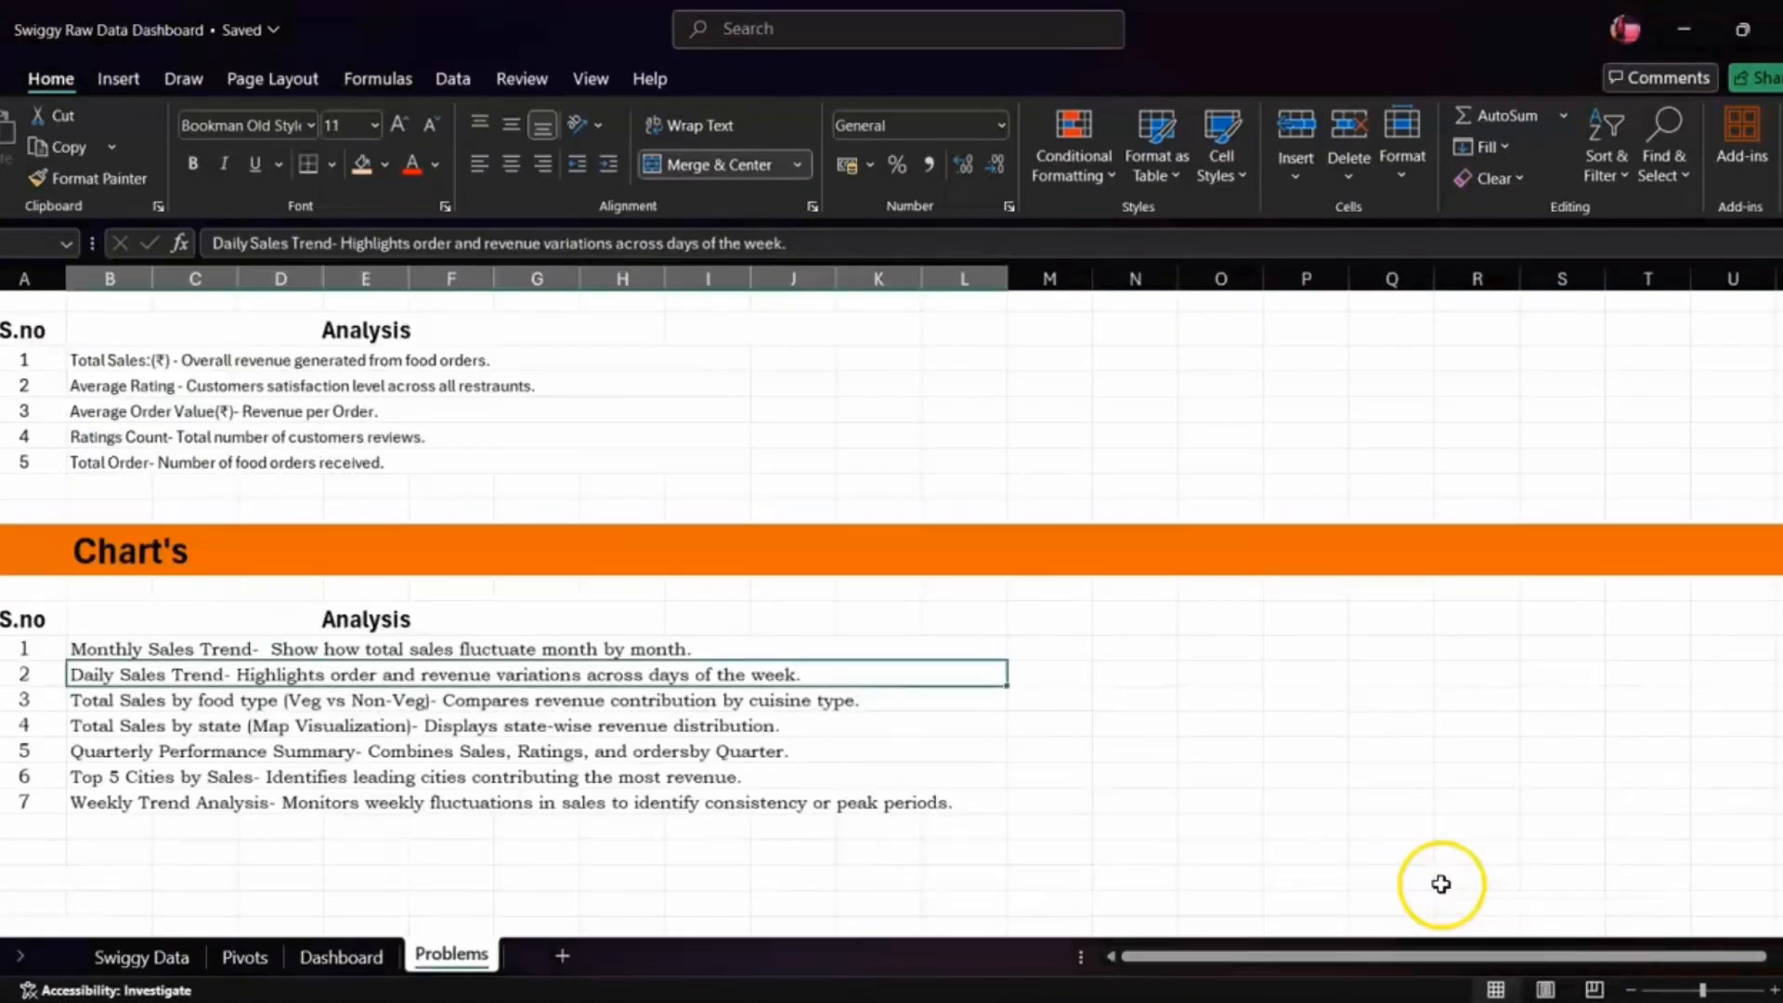
{"action": "left_click", "coordinate": [395, 725]}
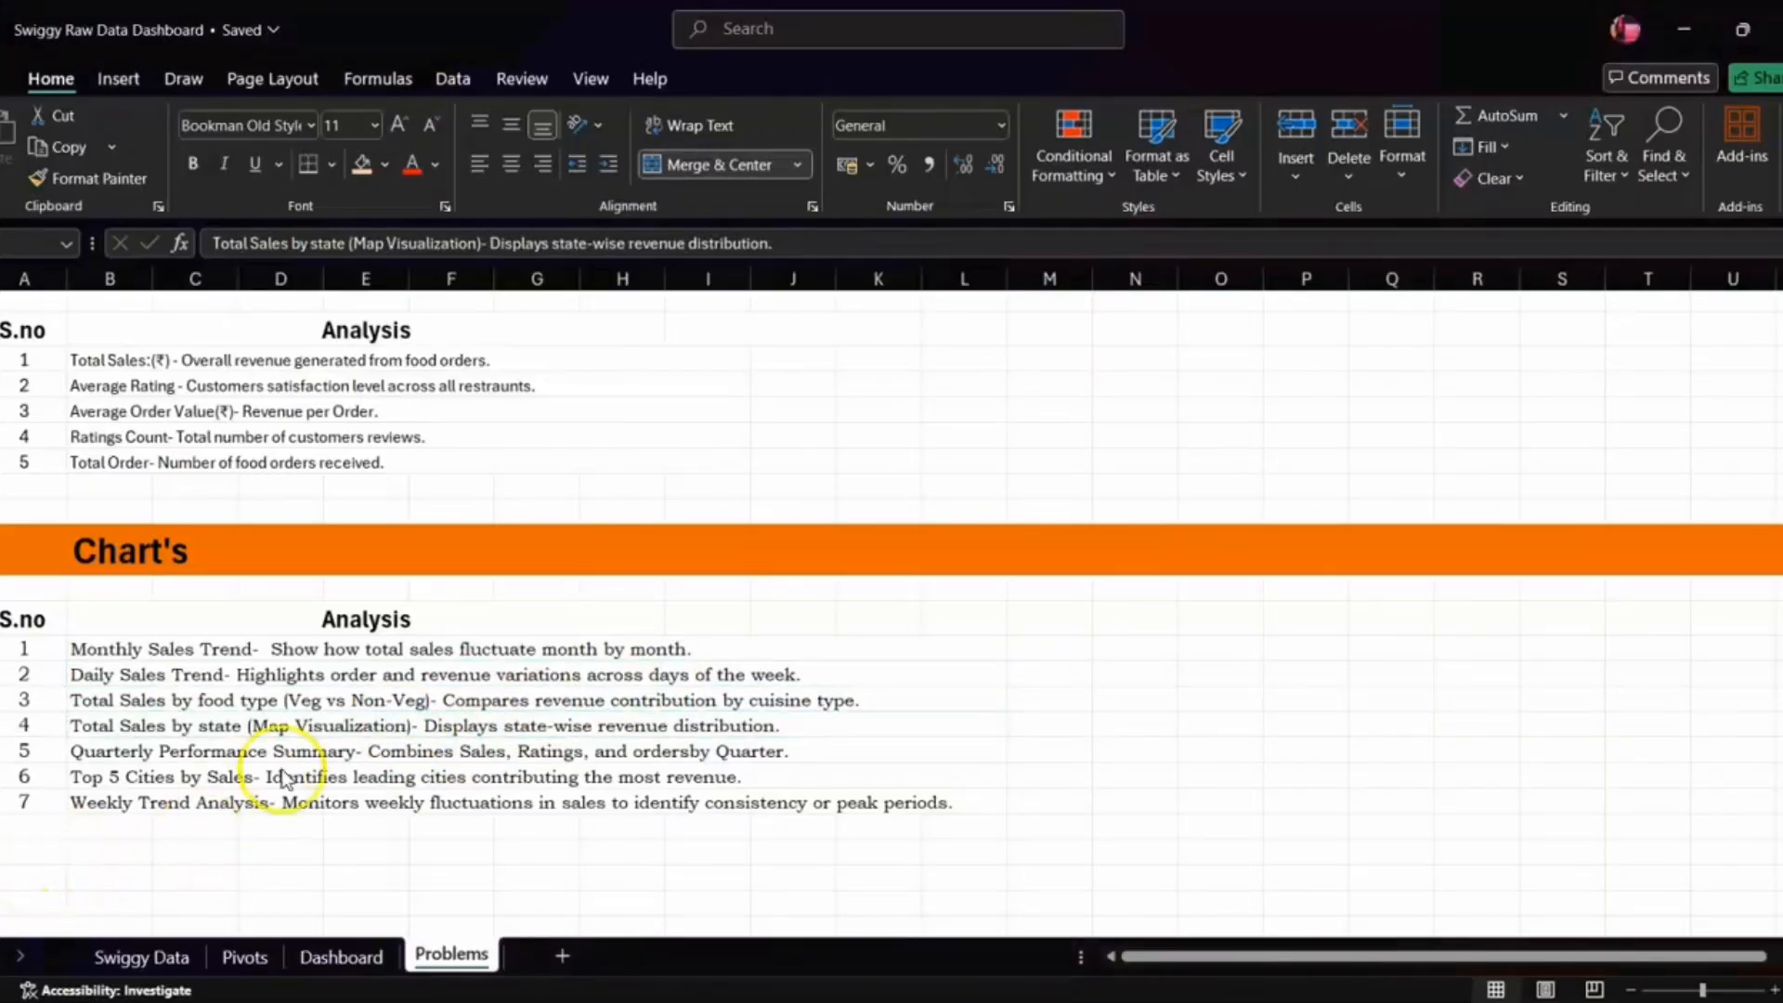
{"action": "left_click", "coordinate": [160, 957]}
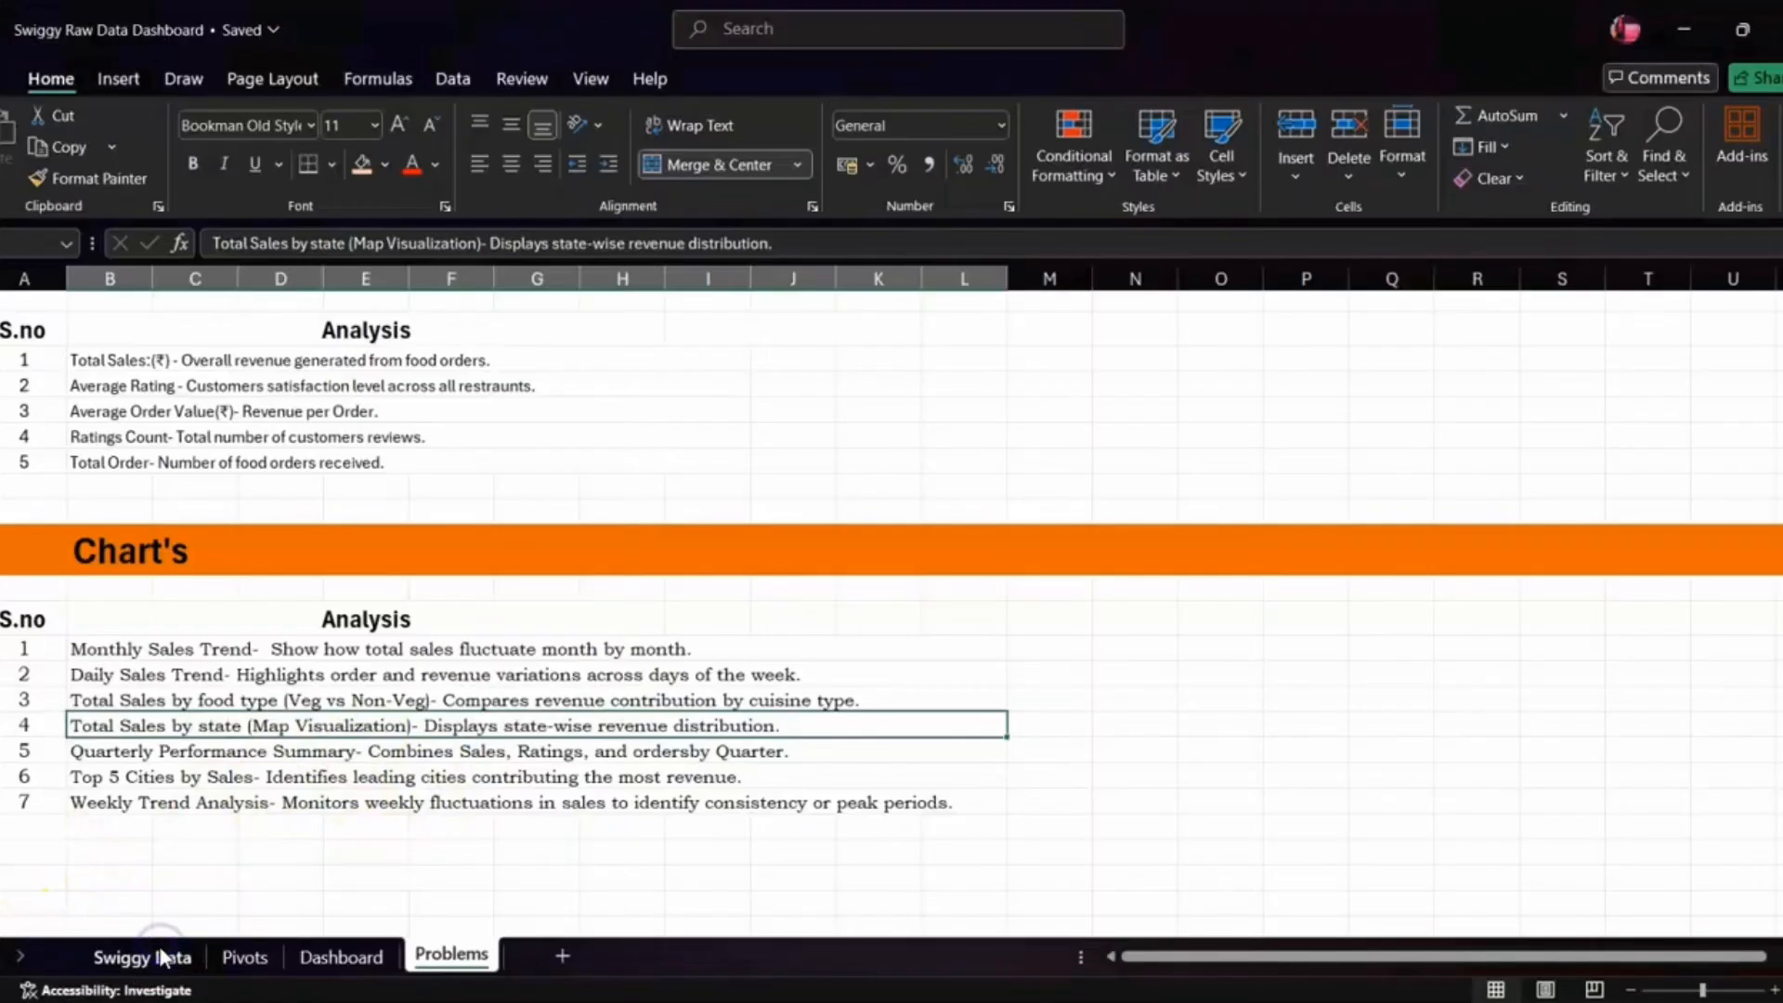
{"action": "left_click", "coordinate": [469, 954]}
{"action": "left_click", "coordinate": [1191, 893]}
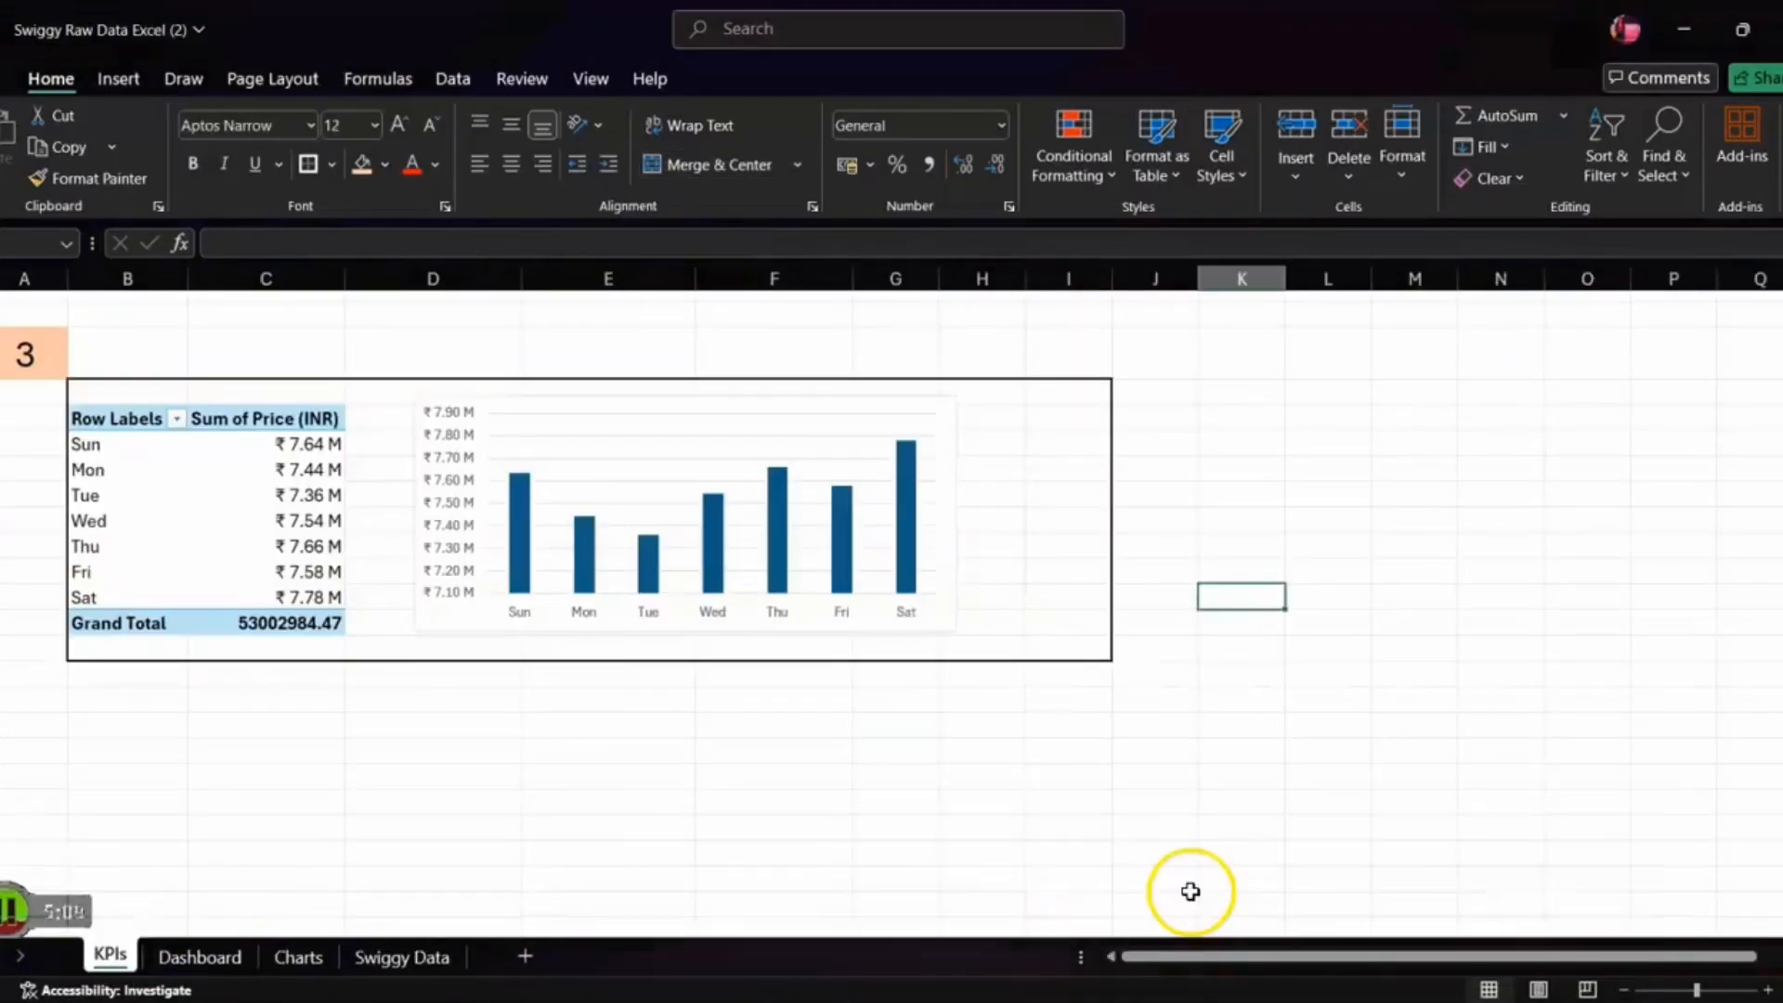
{"action": "scroll", "coordinate": [737, 625], "scroll_direction": "up", "scroll_amount": 3}
{"action": "scroll", "coordinate": [527, 517], "scroll_direction": "down", "scroll_amount": 2}
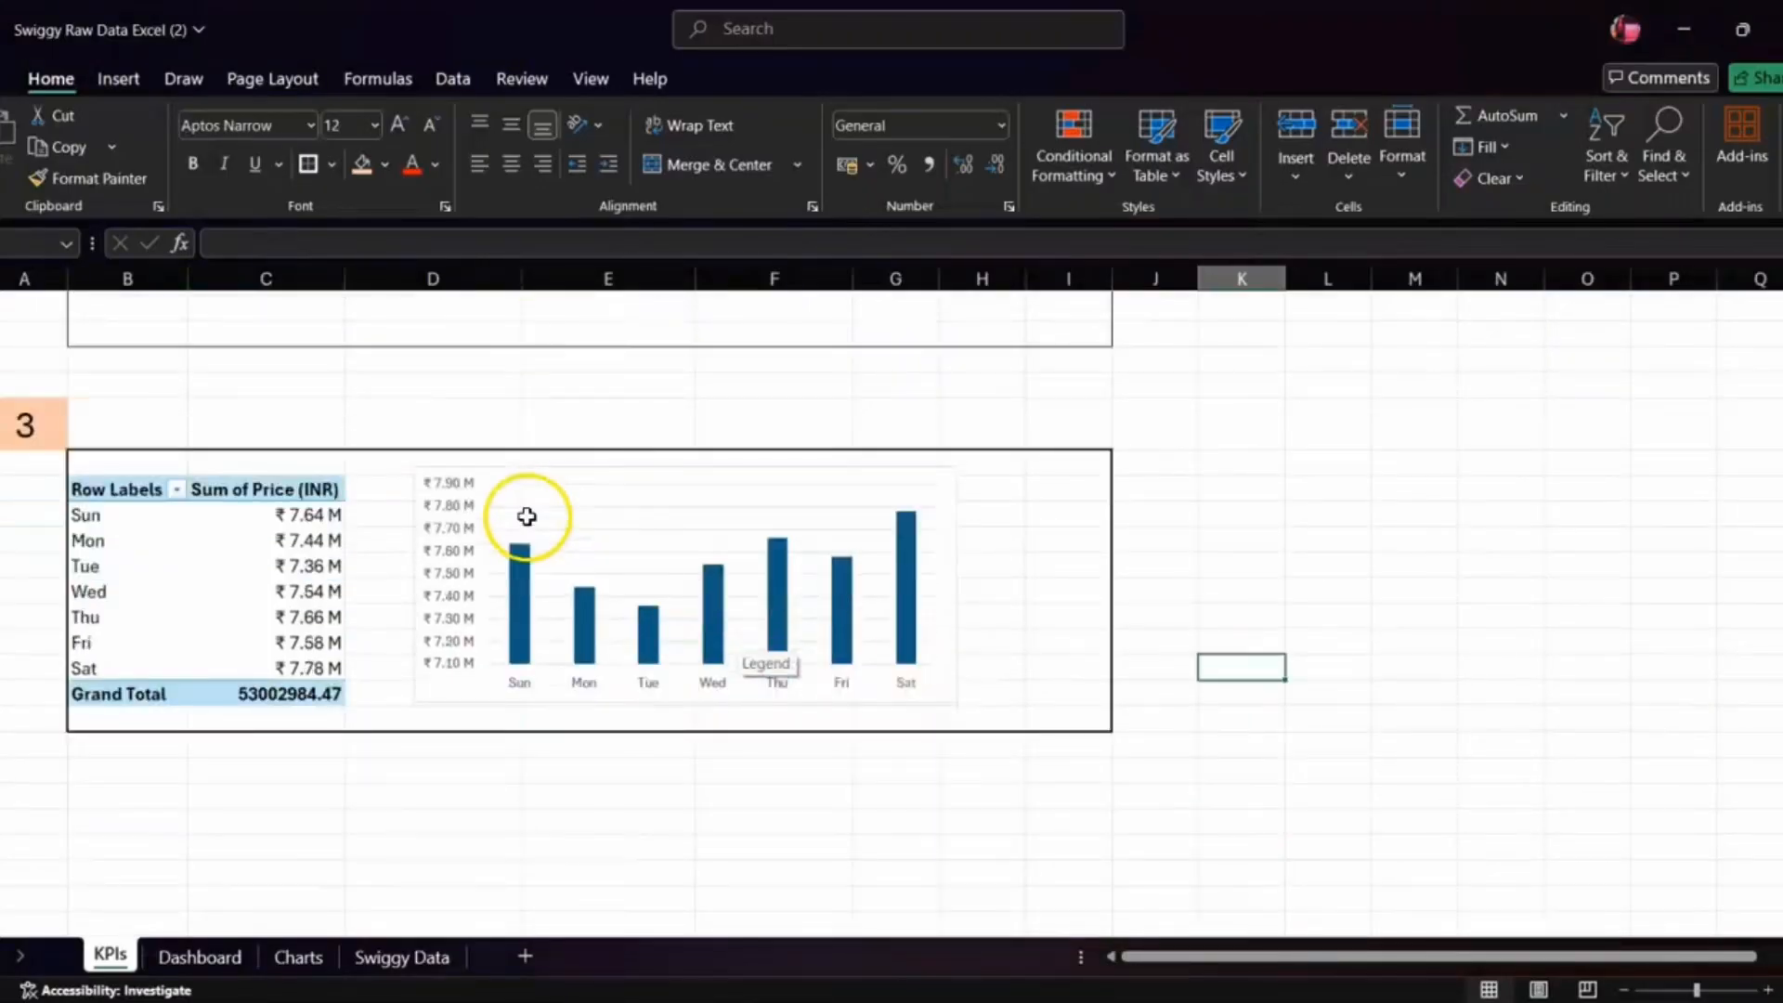
{"action": "scroll", "coordinate": [76, 769], "scroll_direction": "down", "scroll_amount": 1}
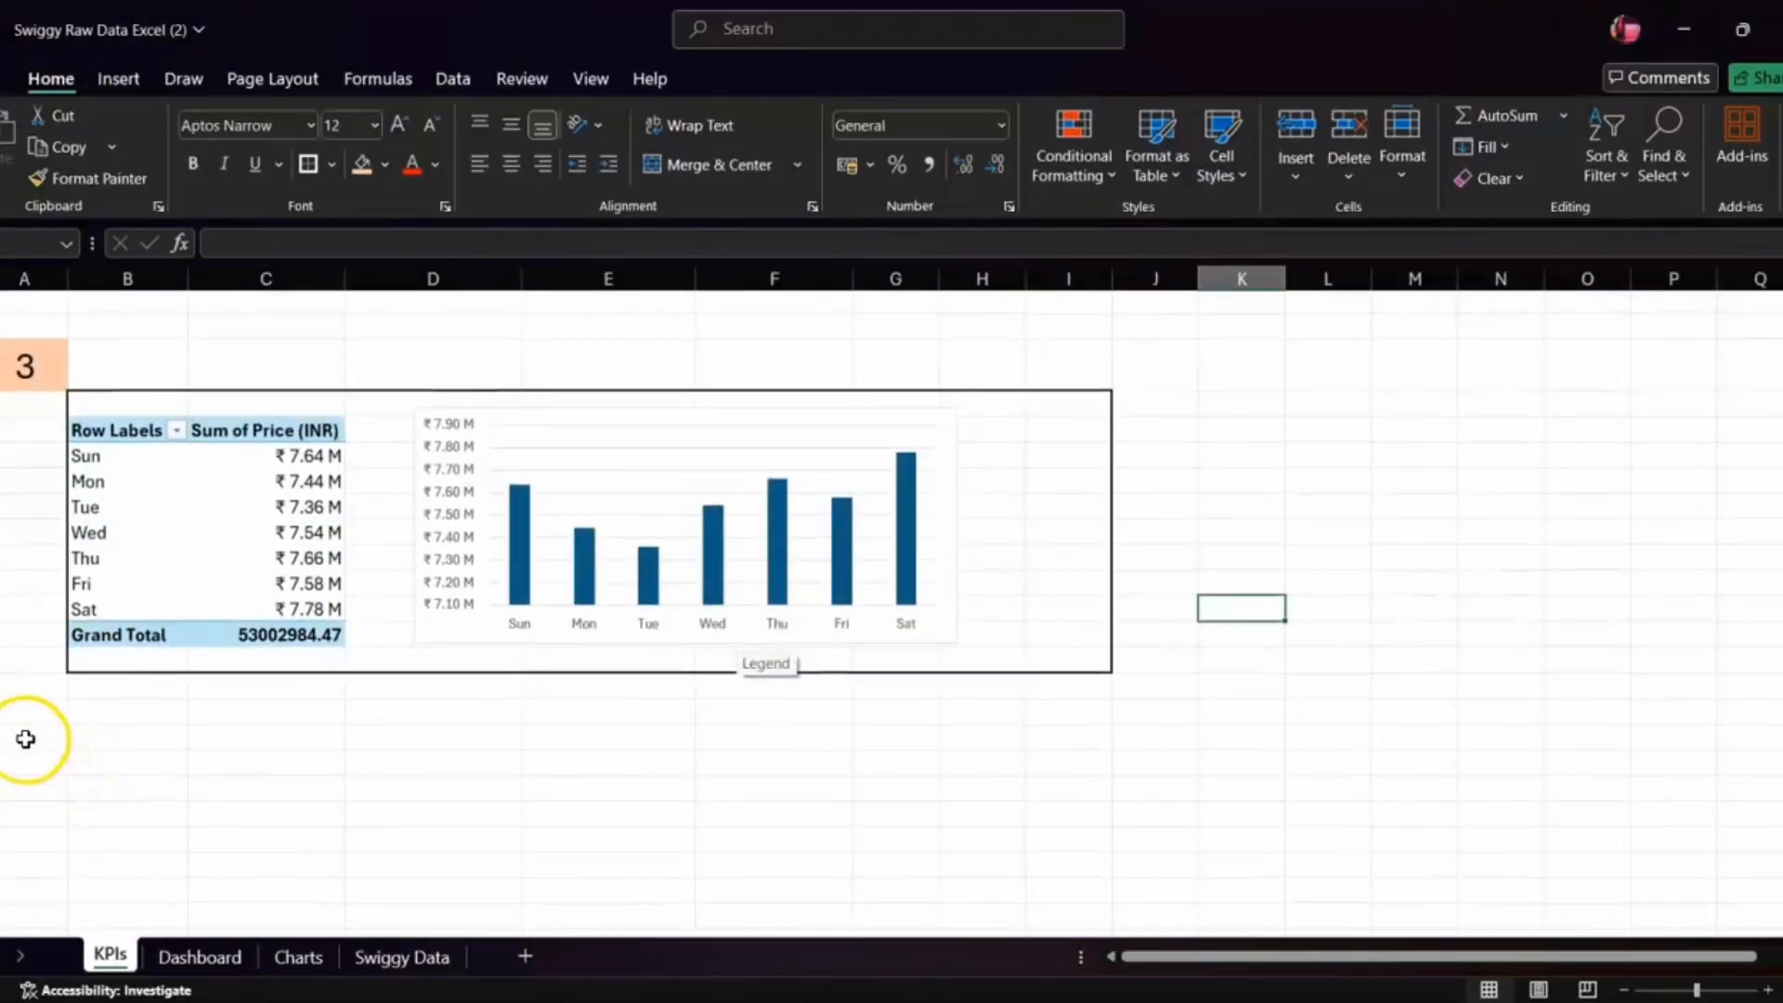
- Copy the whole day-wise PivotTable on the Charts sheet and paste it a few rows below the original
{"action": "left_click", "coordinate": [298, 958]}
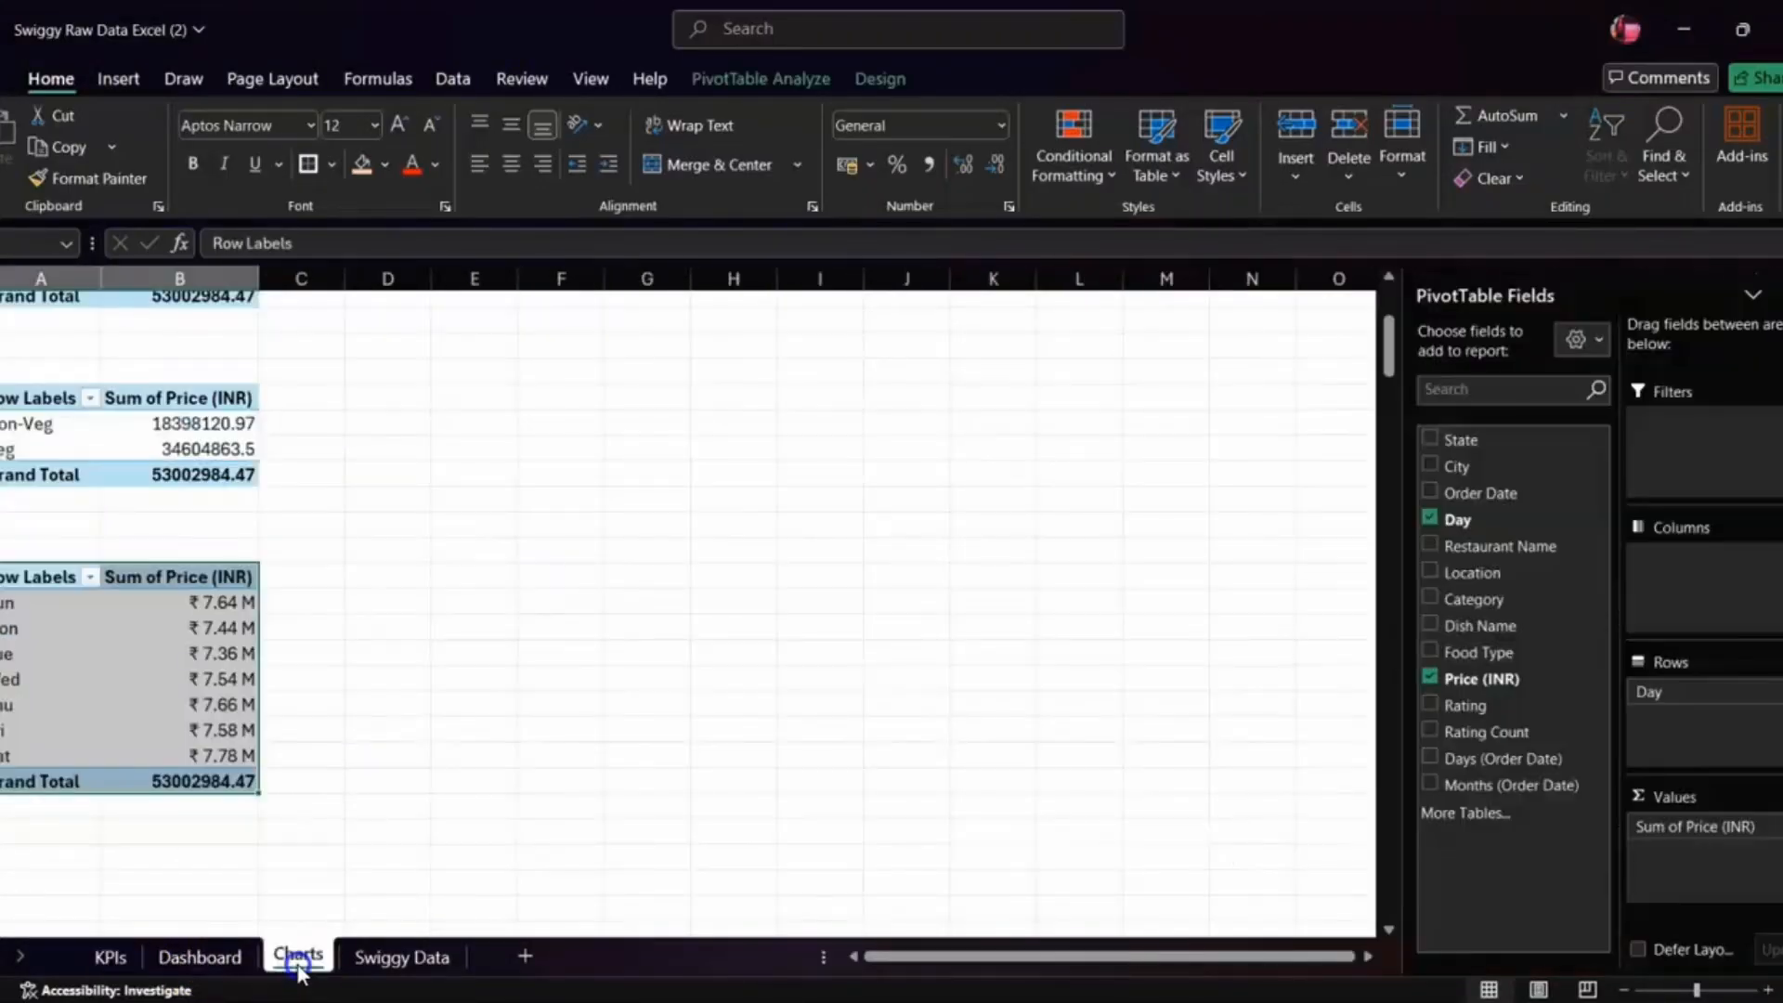
{"action": "scroll", "coordinate": [218, 792], "scroll_direction": "down", "scroll_amount": 3}
{"action": "left_click", "coordinate": [239, 640]}
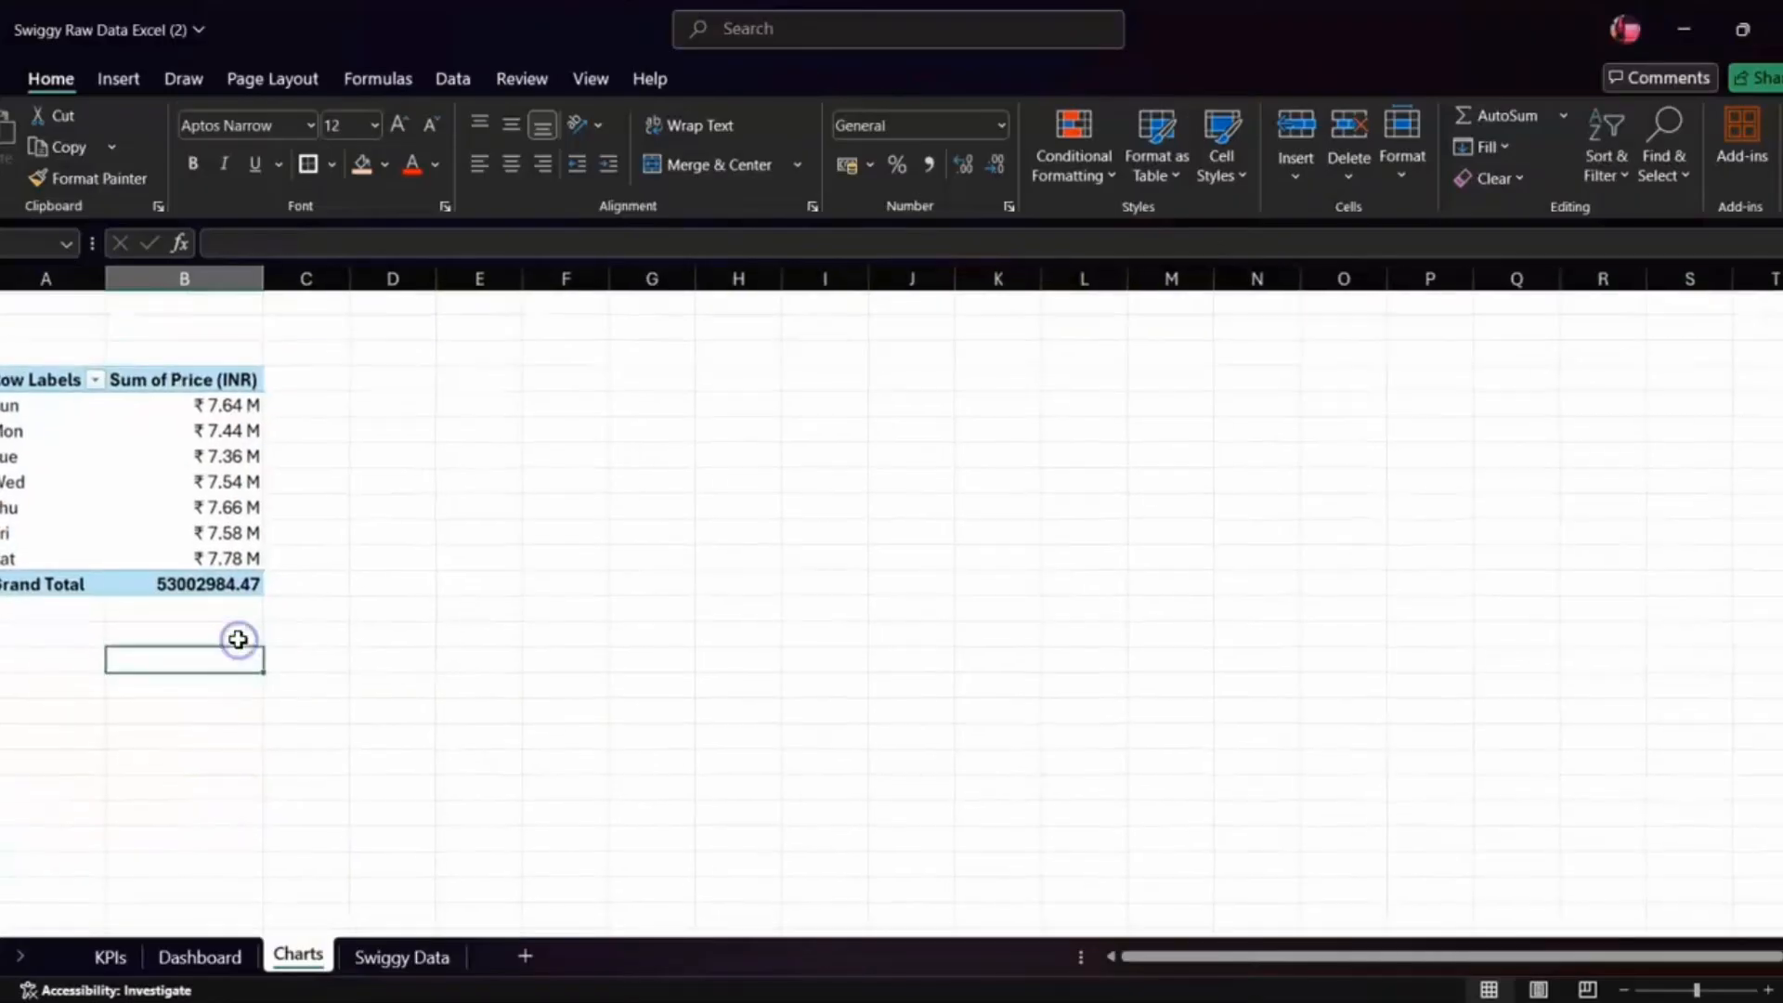
{"action": "scroll", "coordinate": [238, 629], "scroll_direction": "up", "scroll_amount": 2}
{"action": "left_click", "coordinate": [9, 449]}
{"action": "left_click_drag", "start_coordinate": [19, 469], "coordinate": [28, 455]}
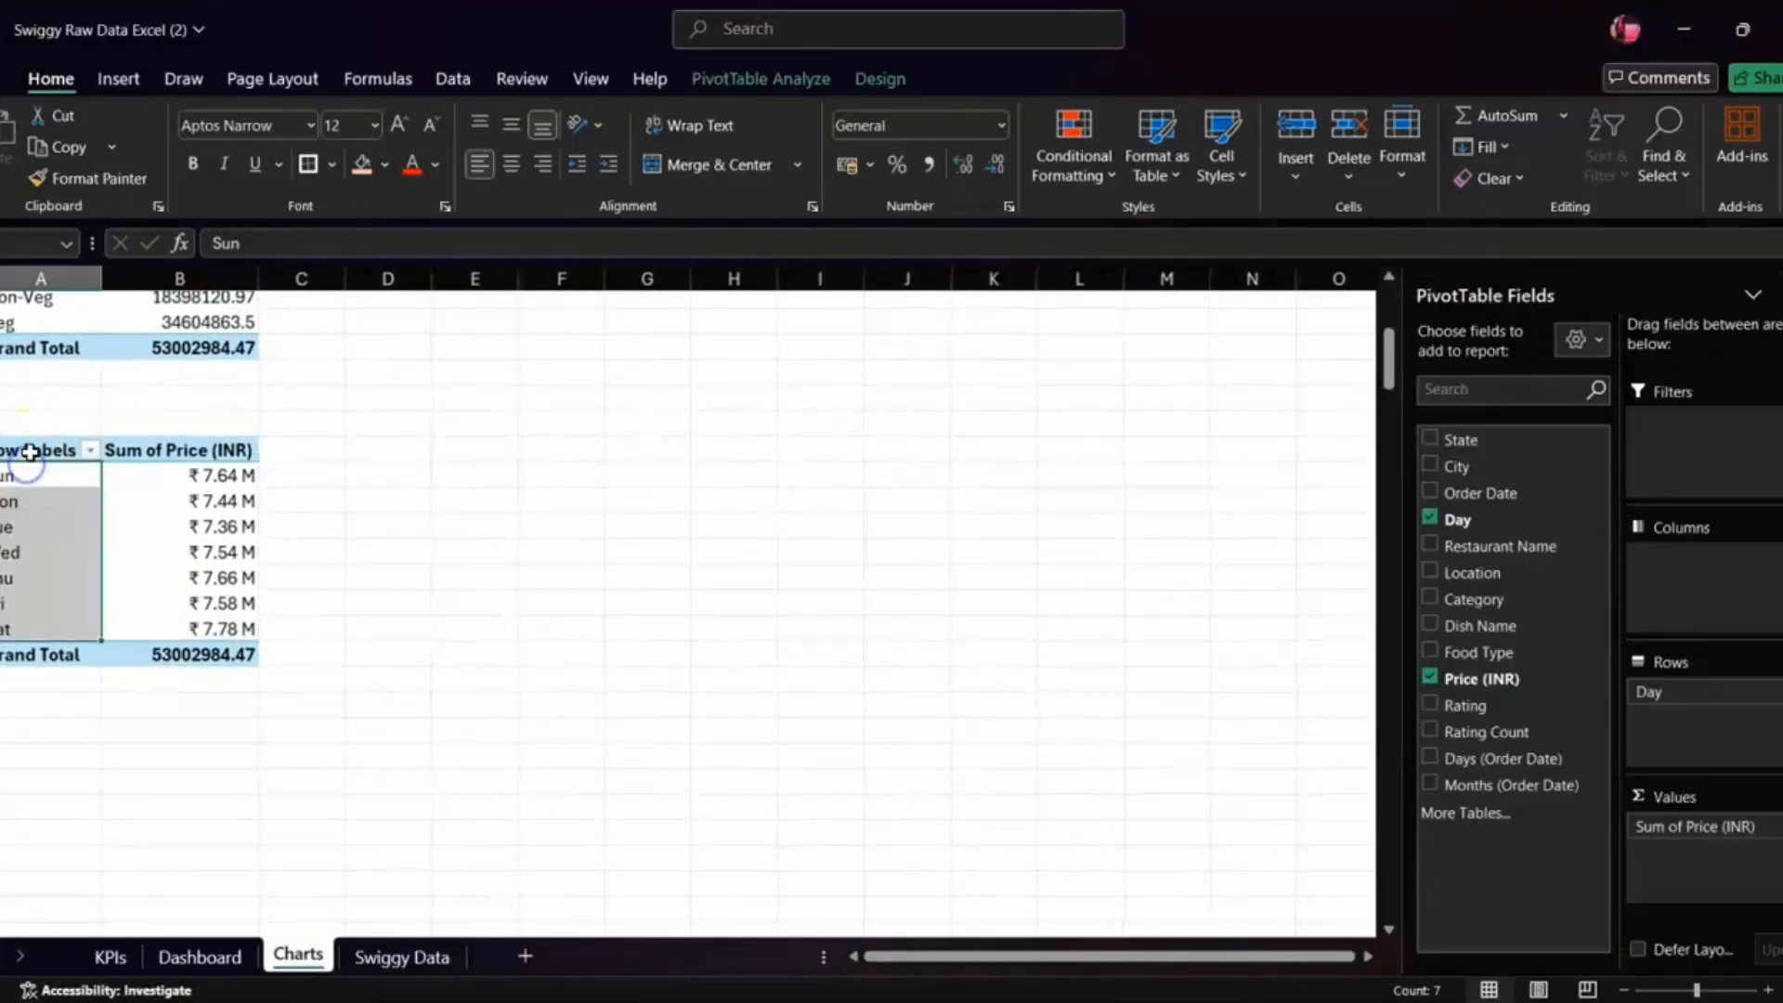
{"action": "left_click", "coordinate": [31, 449]}
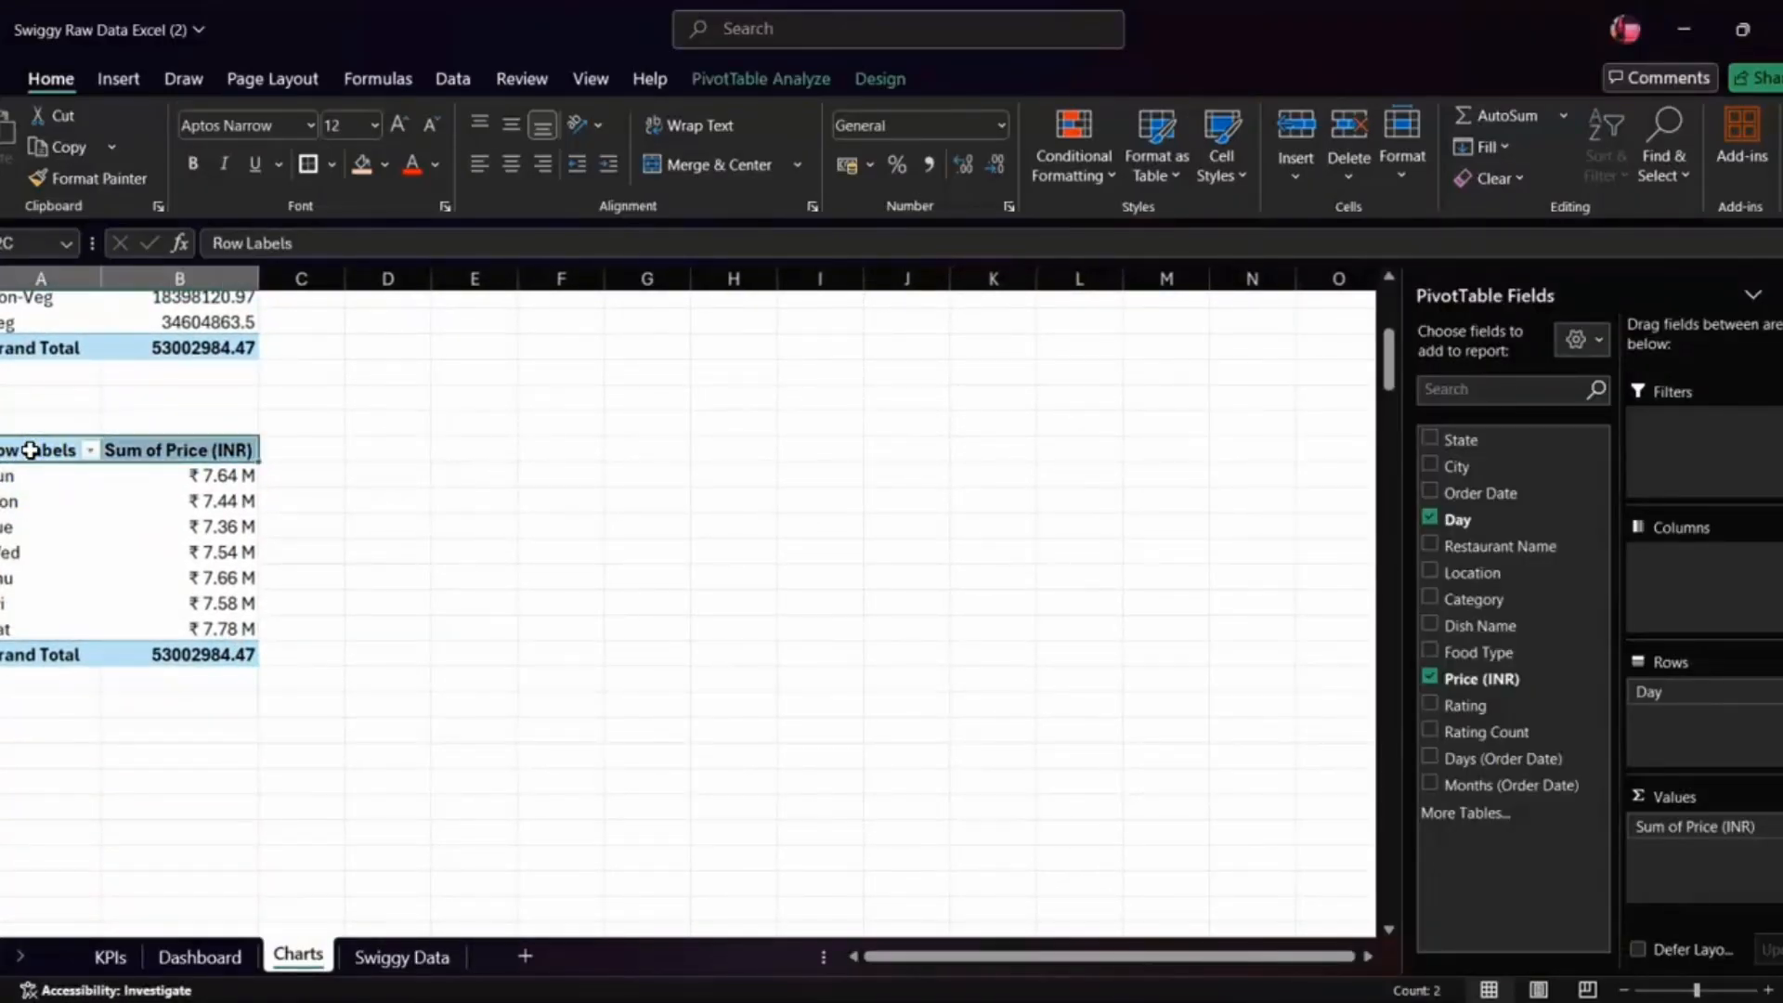
{"action": "key", "text": "ctrl+a"}
{"action": "left_click", "coordinate": [28, 708]}
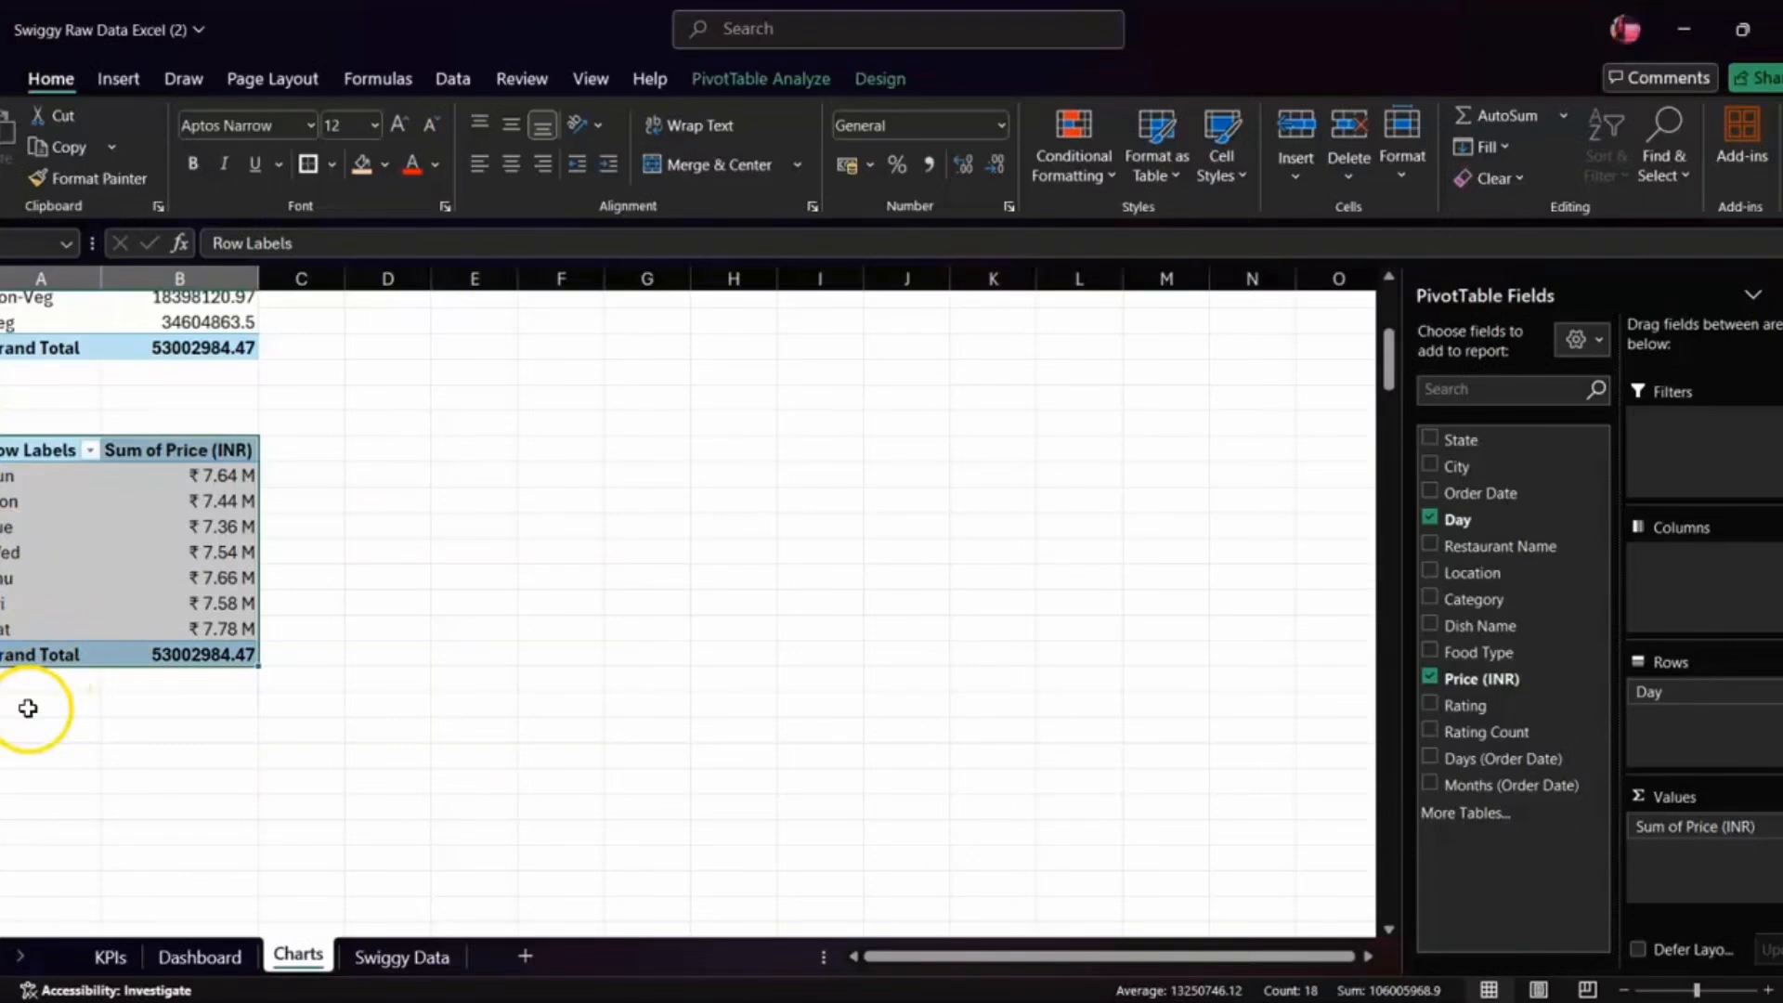
{"action": "key", "text": "ctrl+c"}
{"action": "left_click", "coordinate": [36, 753]}
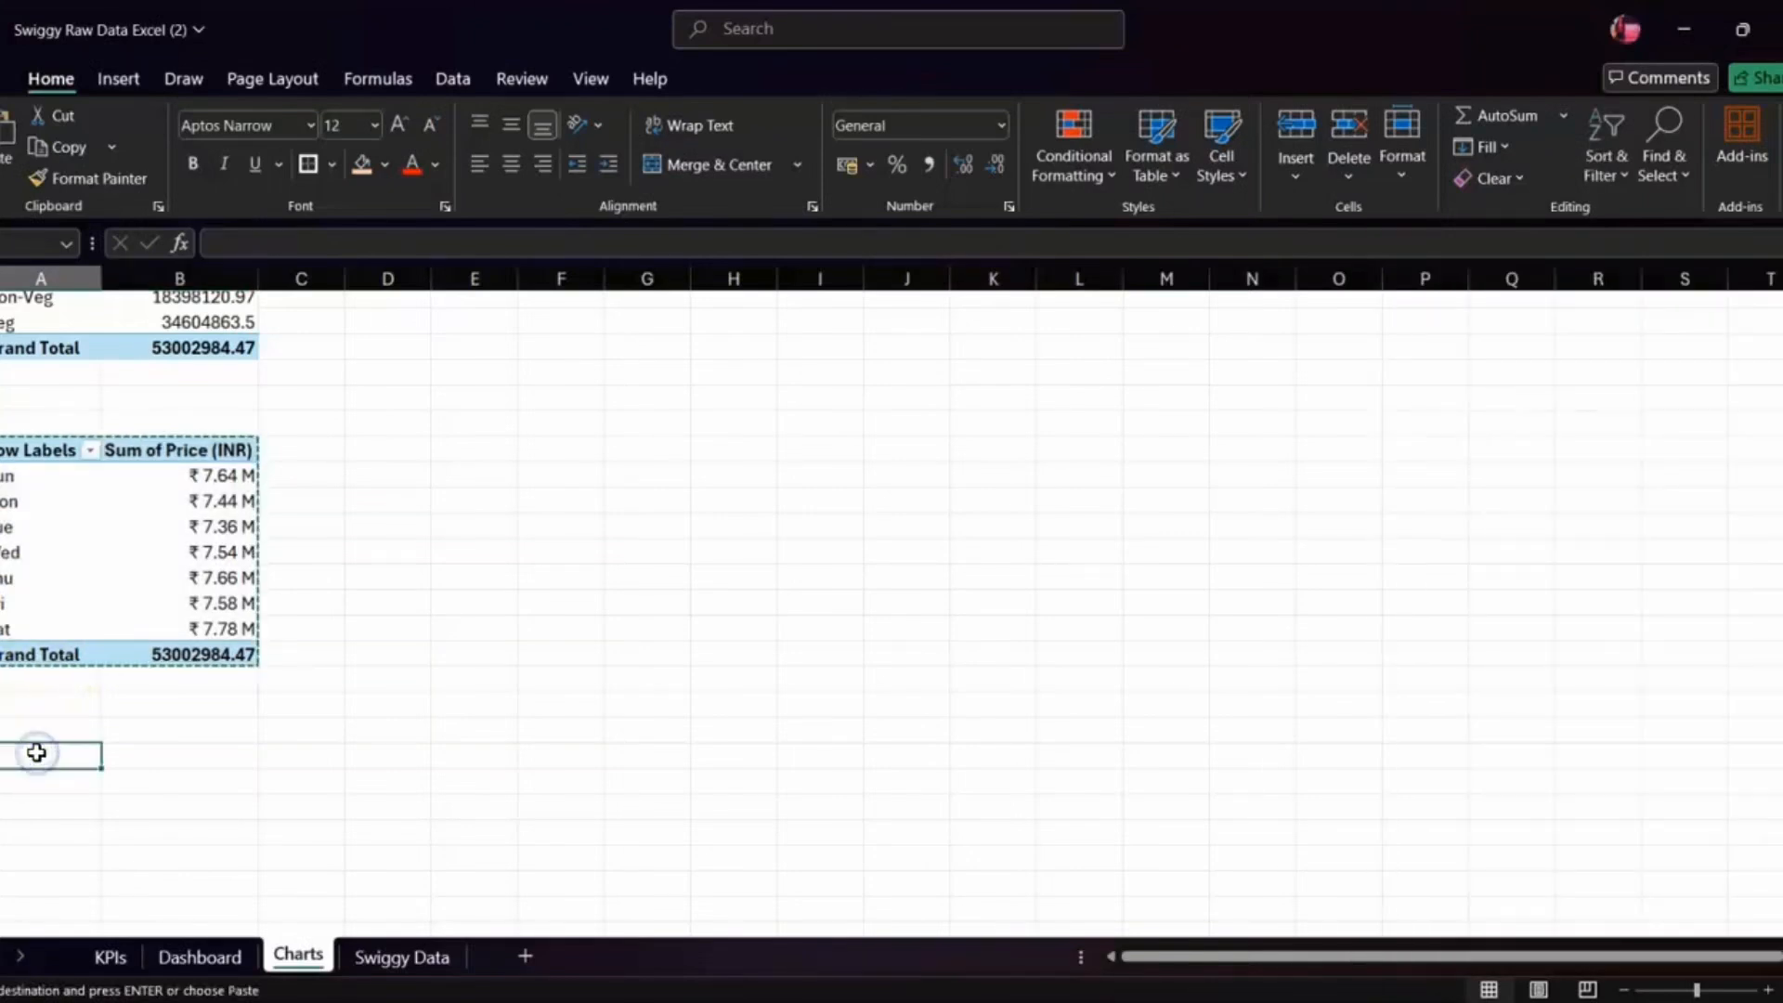
{"action": "key", "text": "ctrl+v"}
{"action": "scroll", "coordinate": [813, 703], "scroll_direction": "down", "scroll_amount": 2}
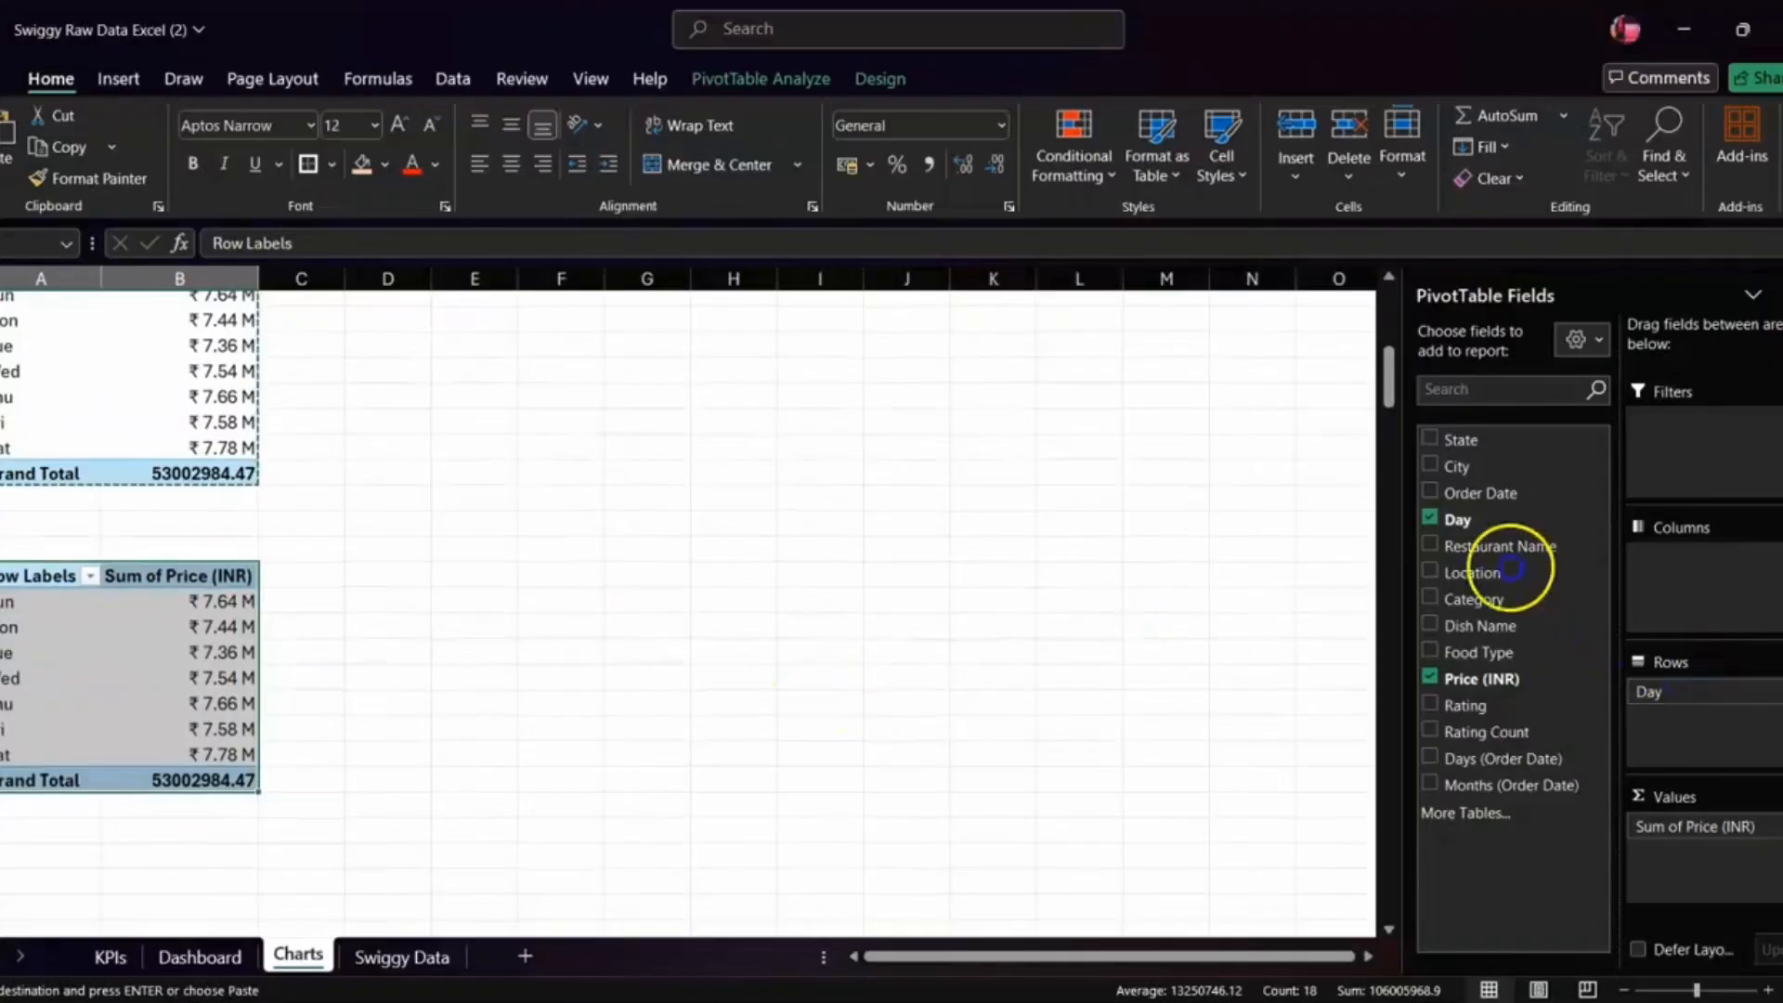
- Replace the Day row field with State in the copied PivotTable, keeping Sum of Price (INR) as the value
{"action": "left_click", "coordinate": [1455, 518]}
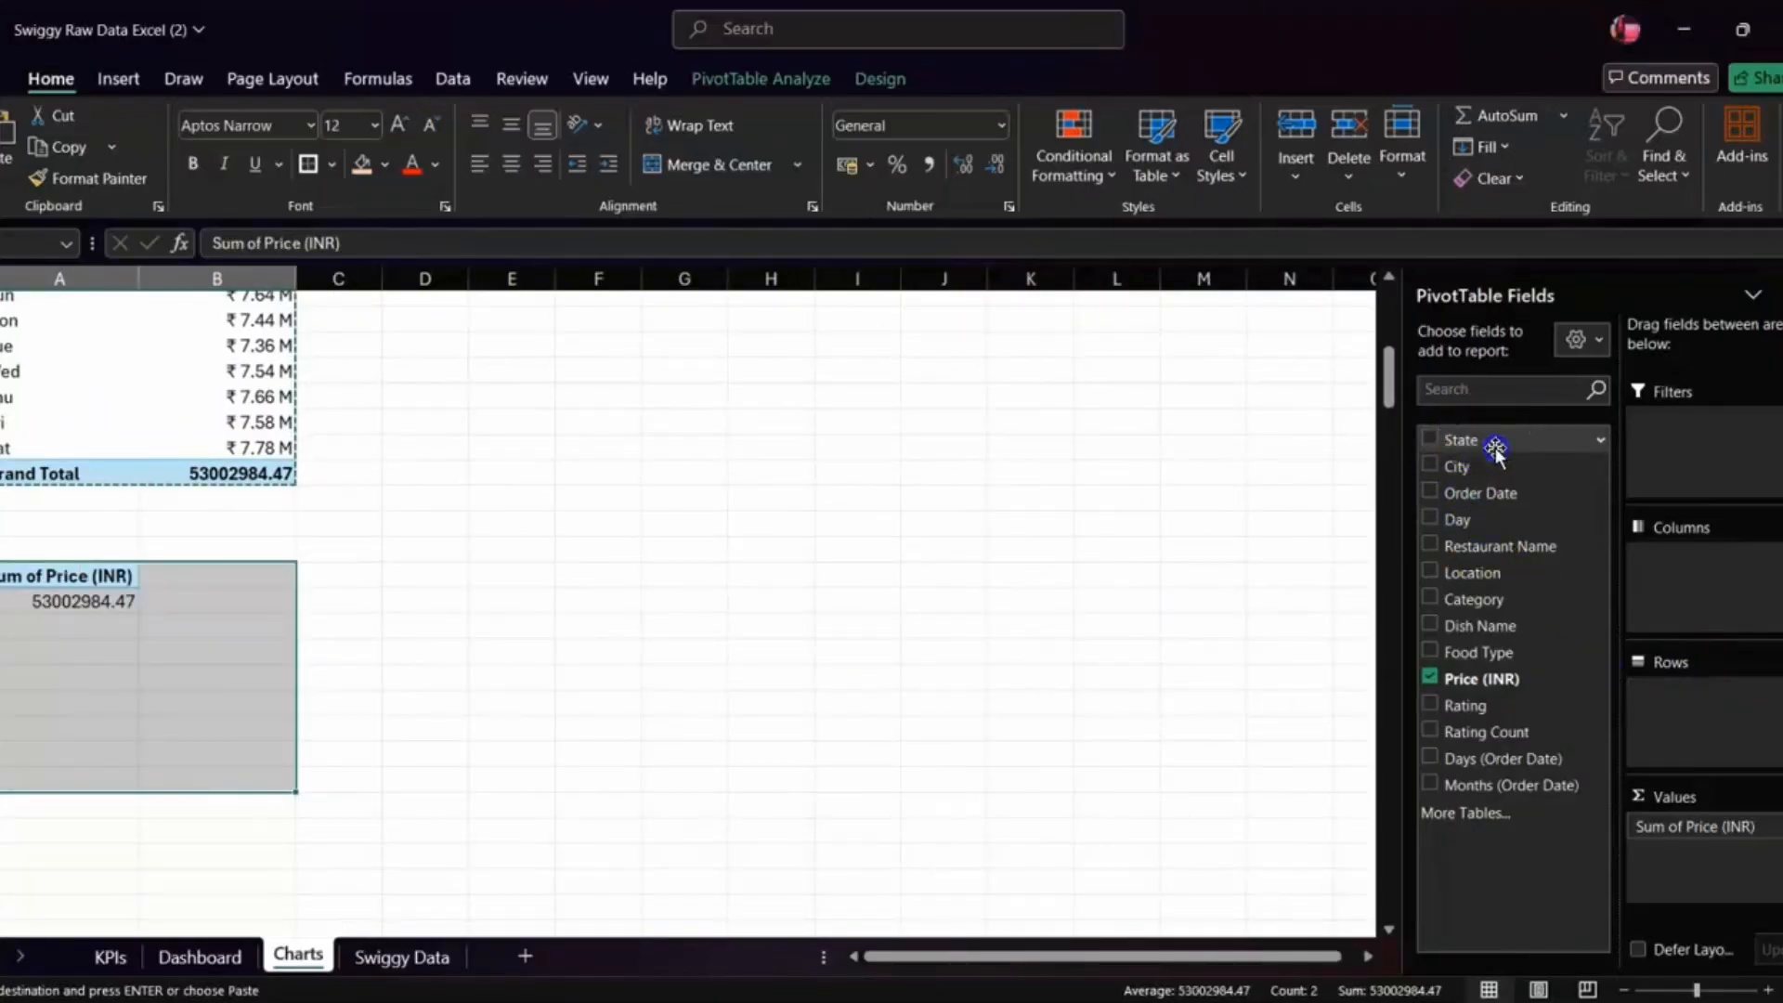
{"action": "left_click_drag", "start_coordinate": [1495, 450], "coordinate": [1672, 696]}
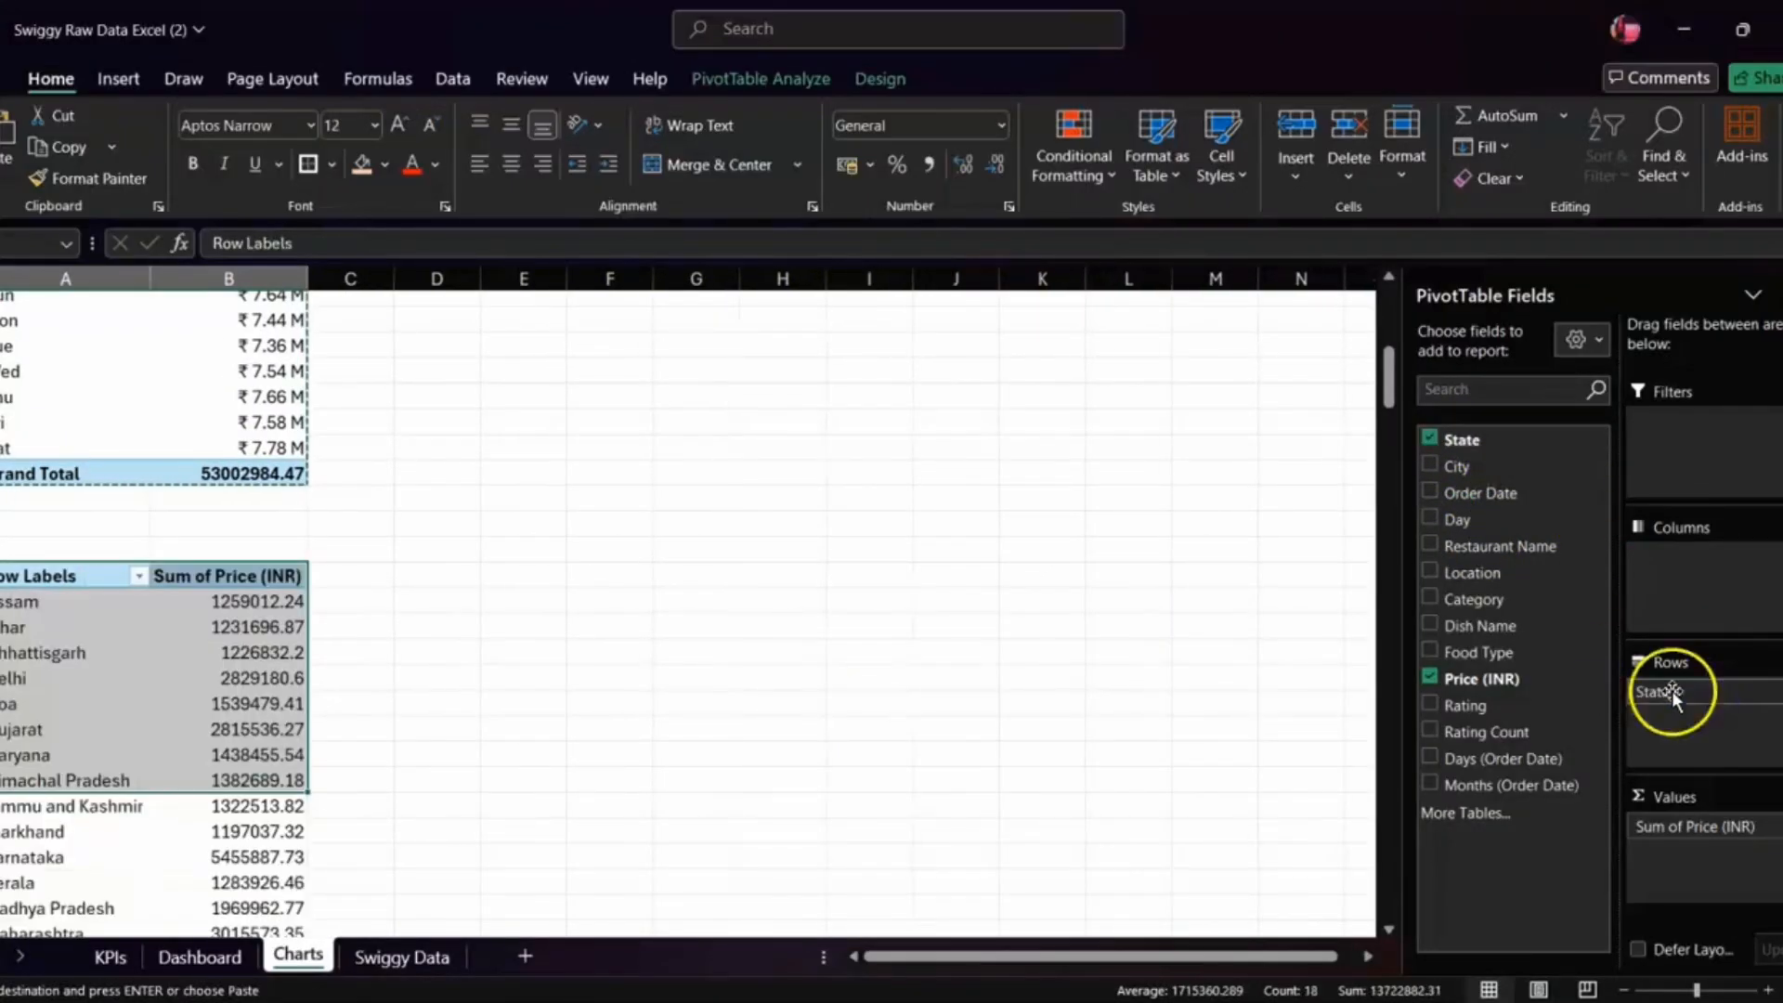
{"action": "scroll", "coordinate": [252, 661], "scroll_direction": "down", "scroll_amount": 3}
{"action": "scroll", "coordinate": [253, 661], "scroll_direction": "down", "scroll_amount": 4}
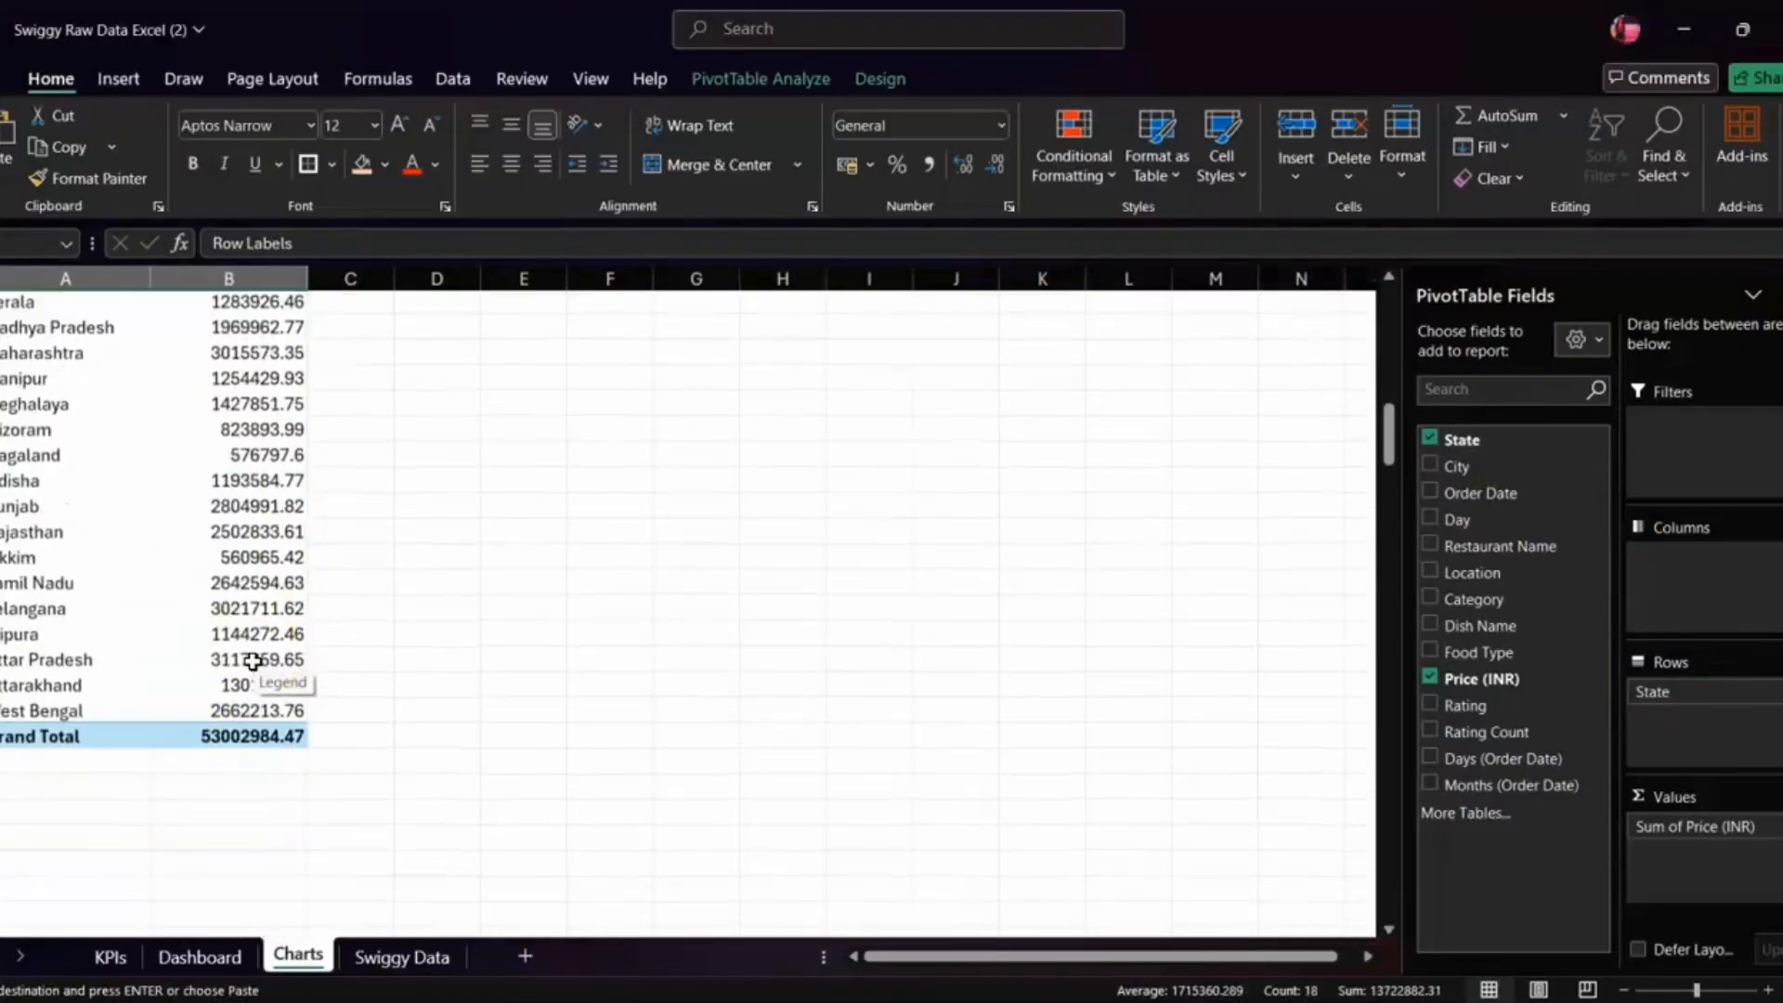
{"action": "scroll", "coordinate": [253, 661], "scroll_direction": "up", "scroll_amount": 2}
{"action": "scroll", "coordinate": [252, 661], "scroll_direction": "down", "scroll_amount": 3, "text": "ctrl"}
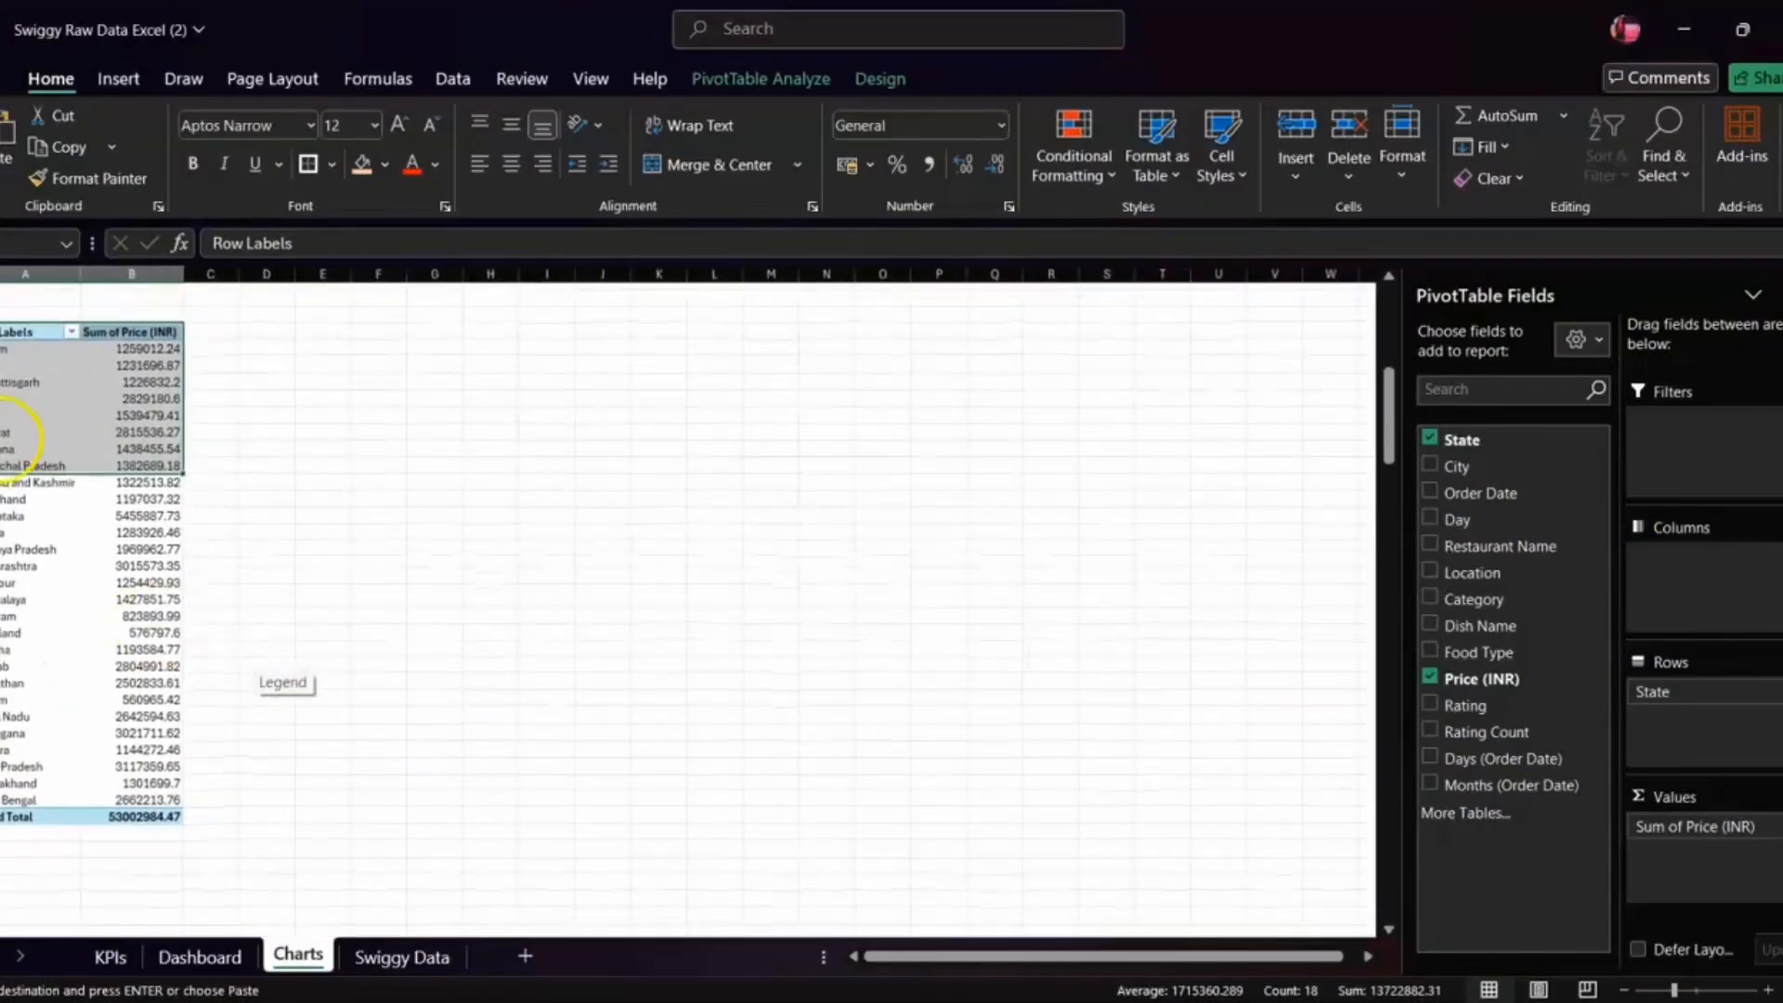
{"action": "double_click", "coordinate": [50, 394]}
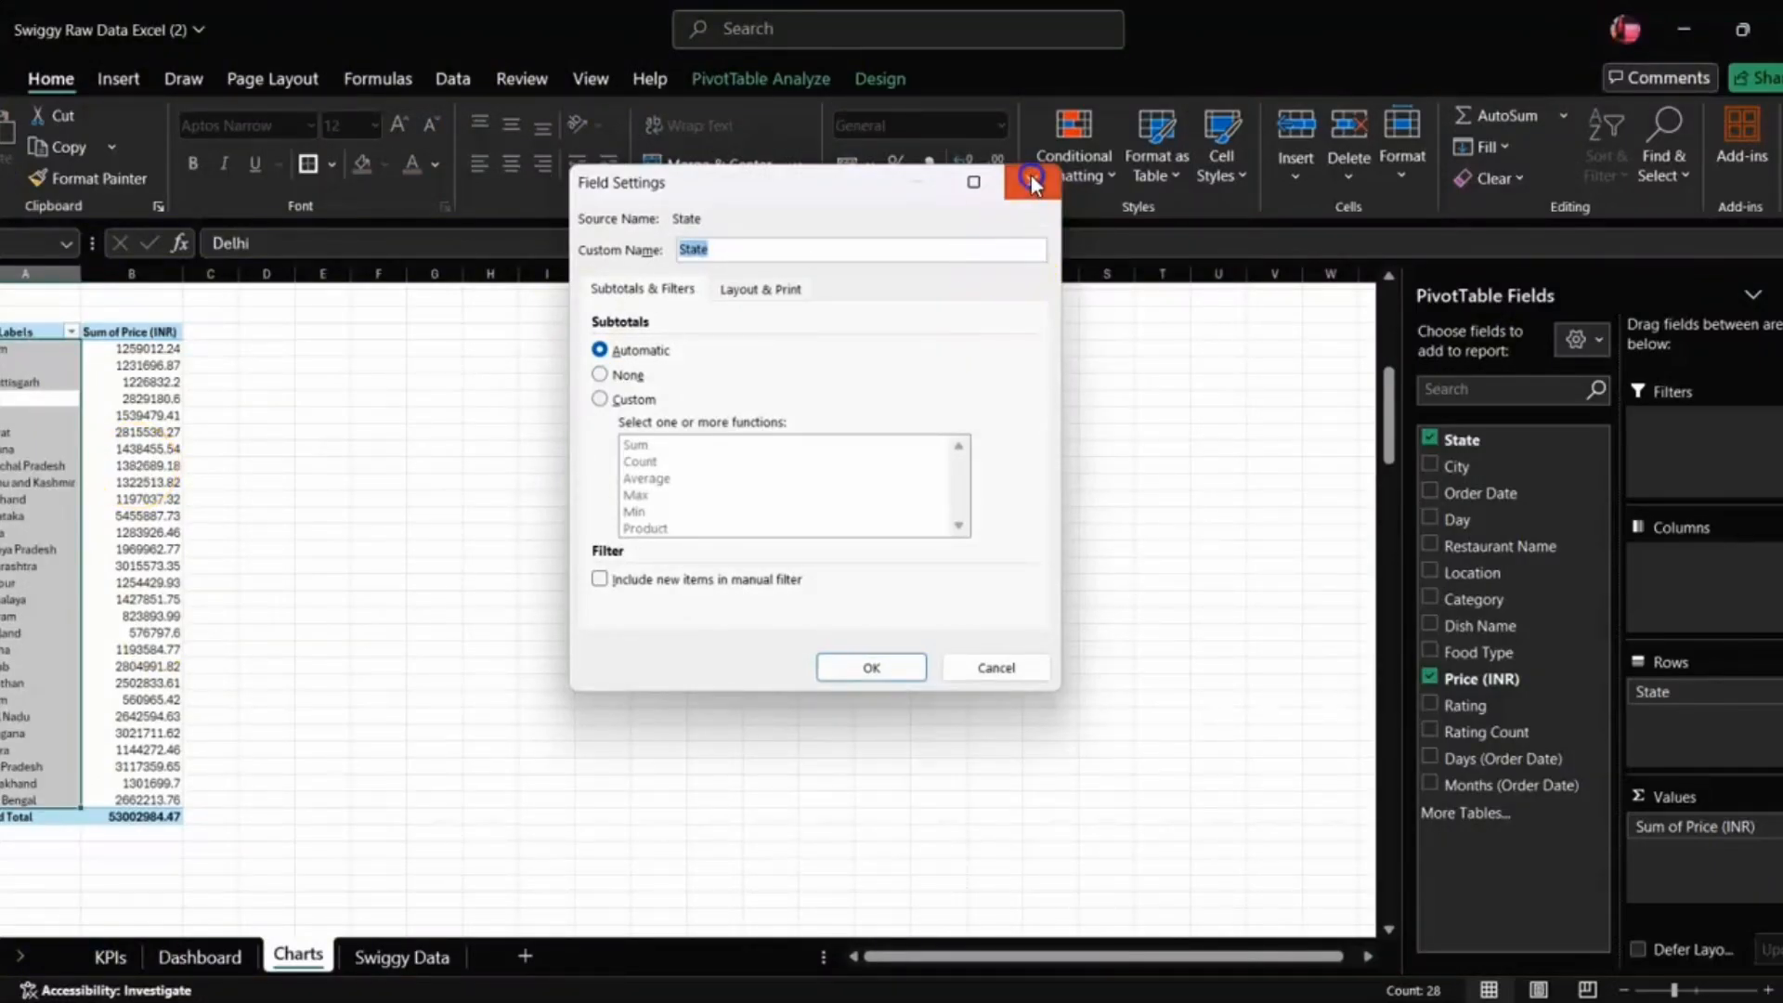
{"action": "left_click", "coordinate": [1031, 179]}
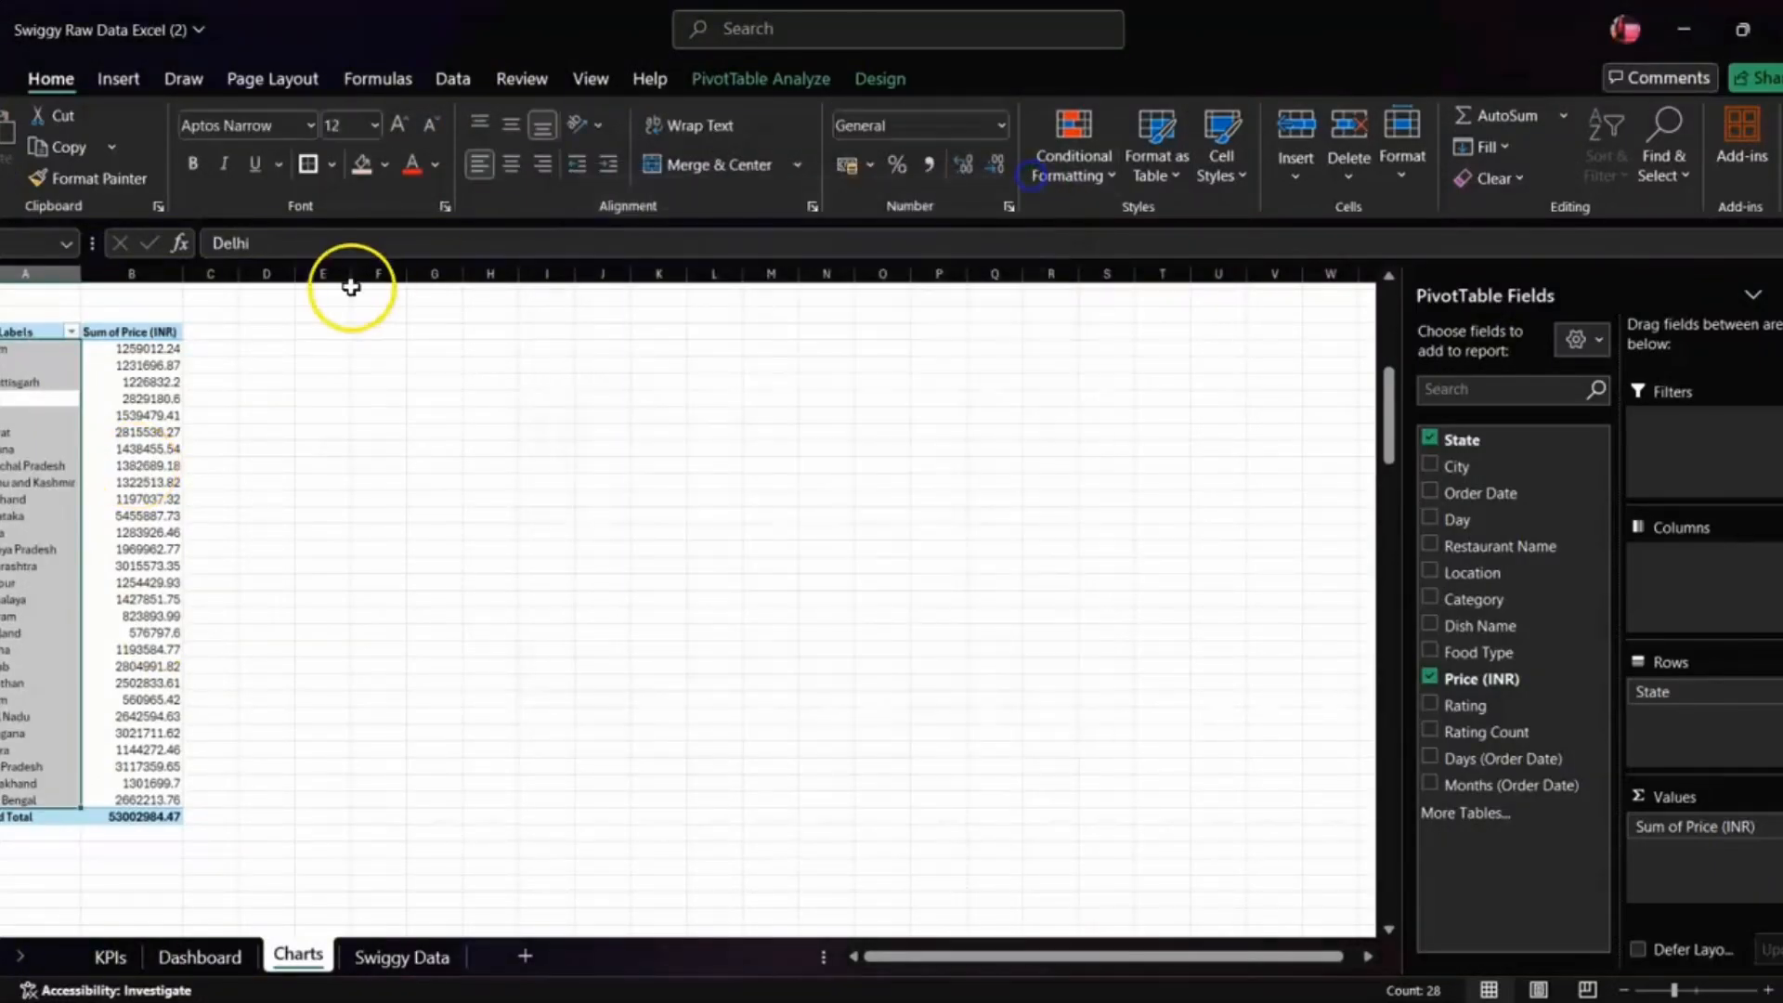
- Try to insert a Filled Map chart from the whole state-wise PivotTable, including its header and grand total
{"action": "left_click", "coordinate": [7, 327]}
{"action": "key", "text": "shift+Right"}
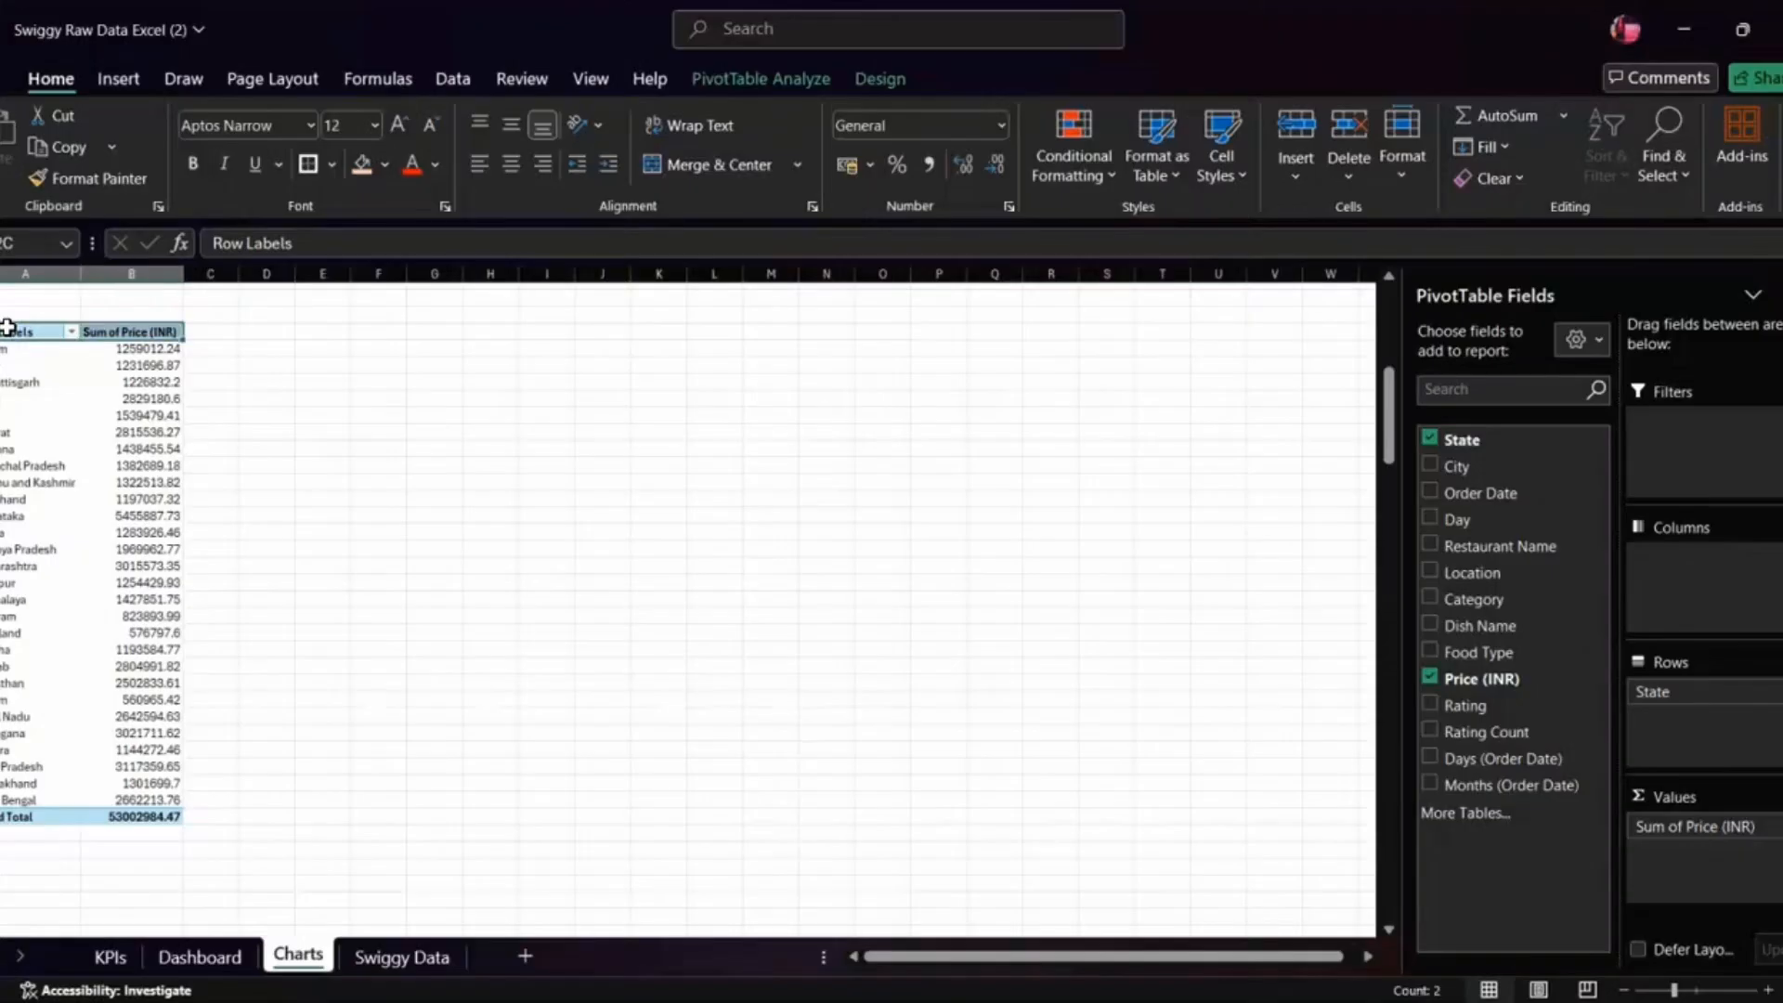
{"action": "key", "text": "ctrl+shift+Down"}
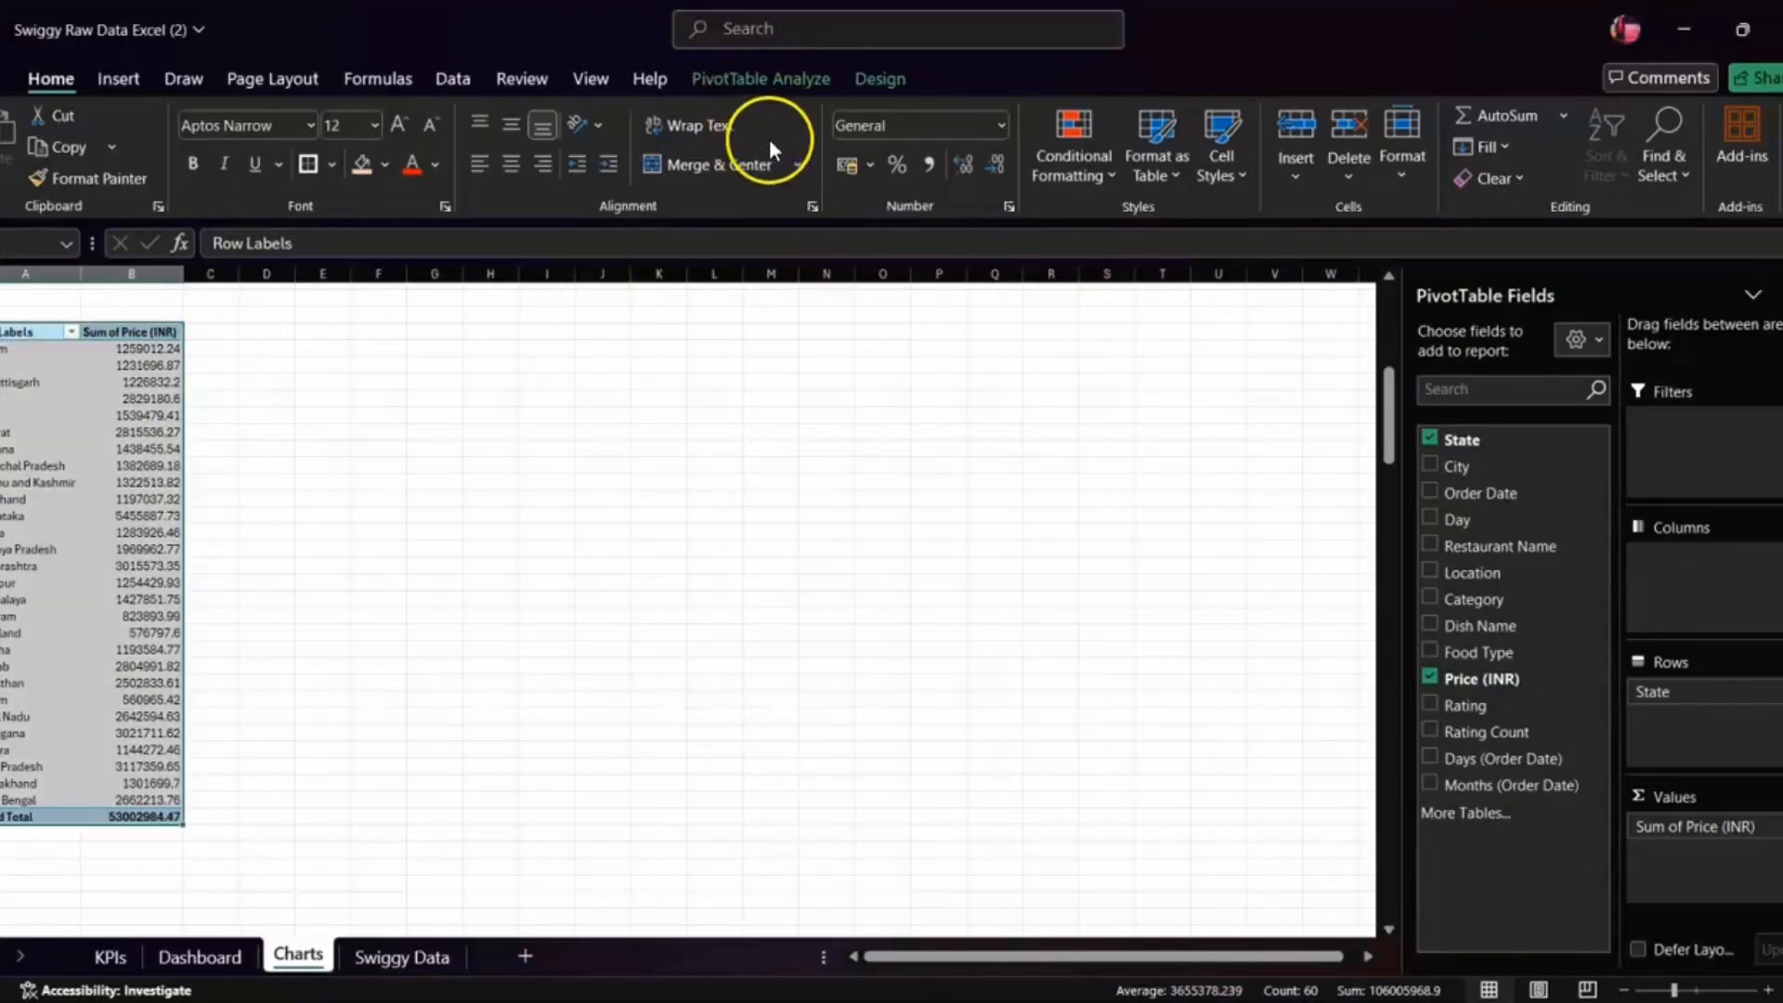
{"action": "left_click", "coordinate": [749, 78]}
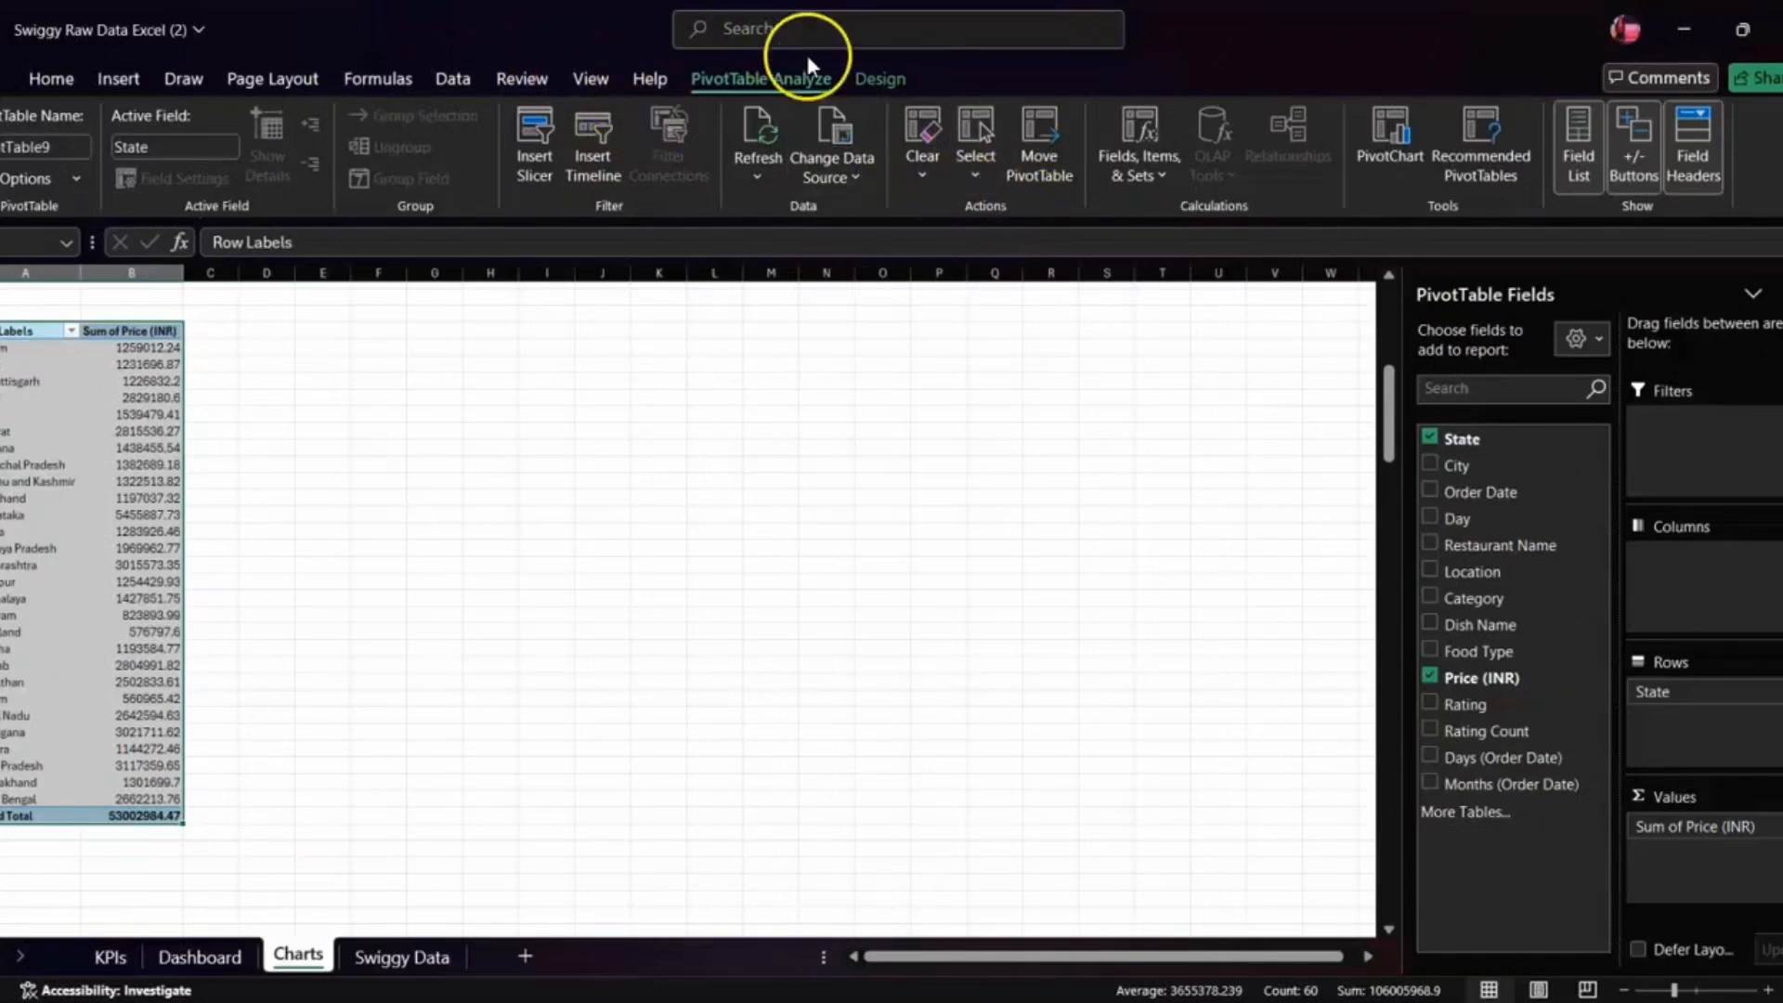
{"action": "left_click", "coordinate": [118, 77]}
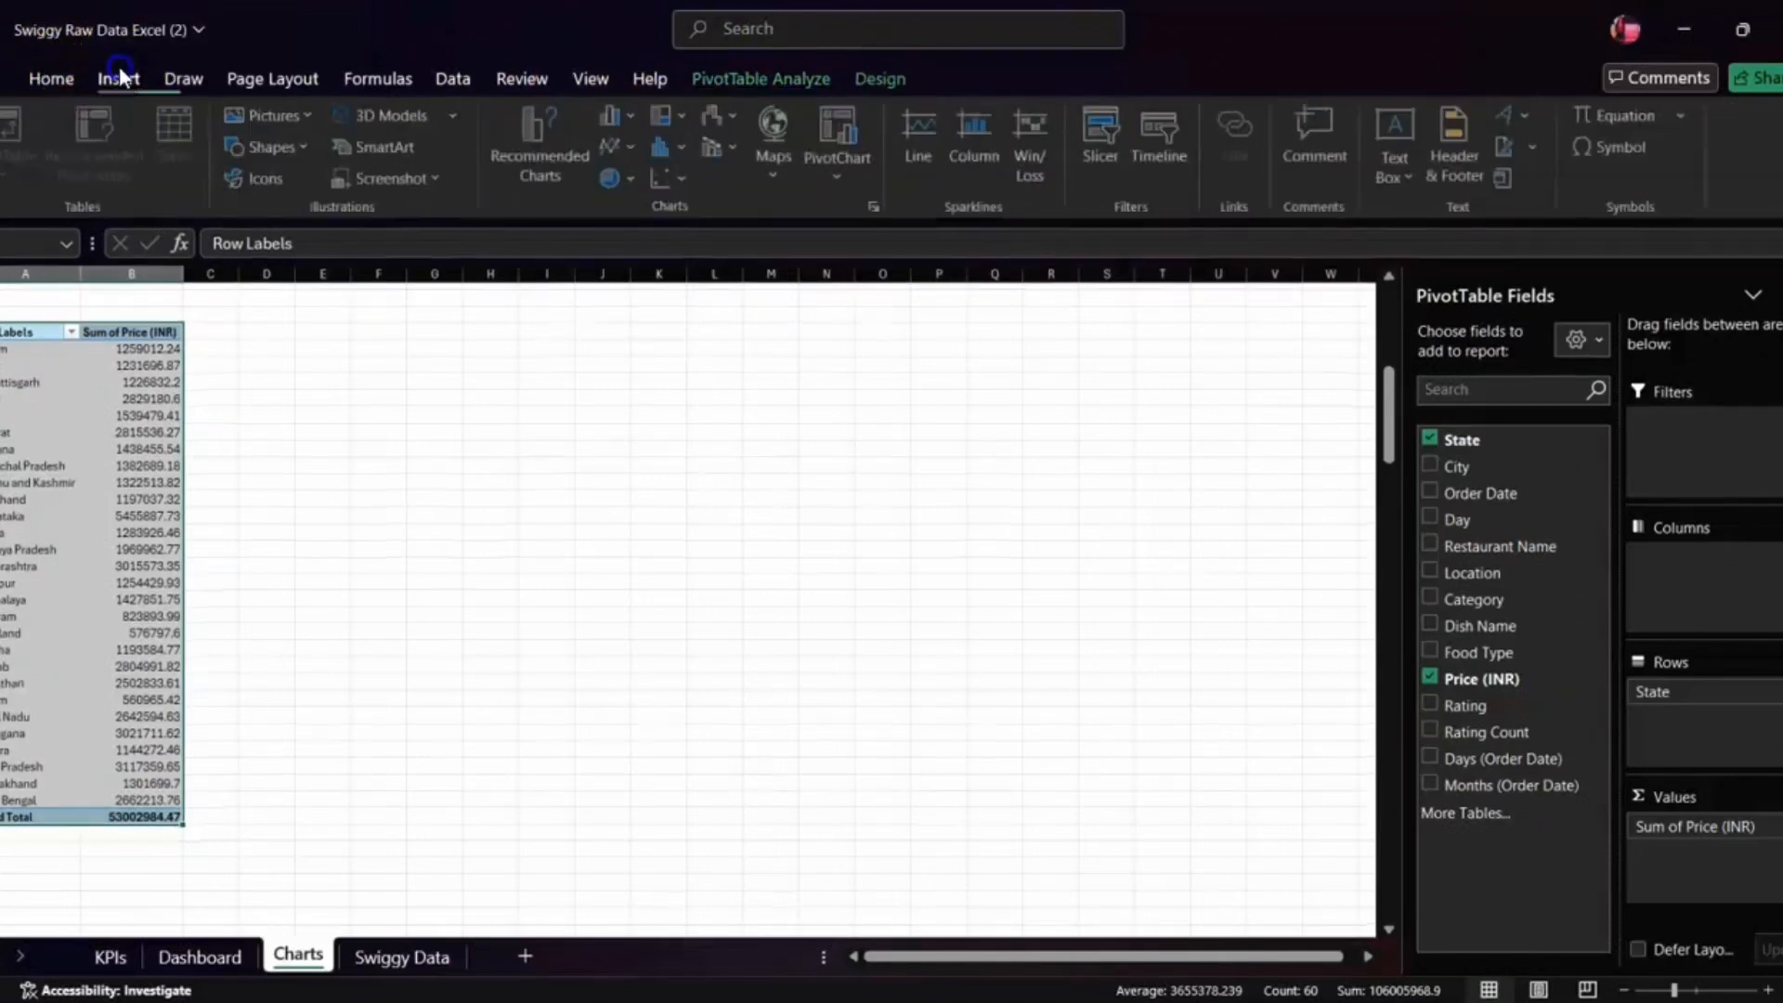
{"action": "left_click", "coordinate": [763, 182]}
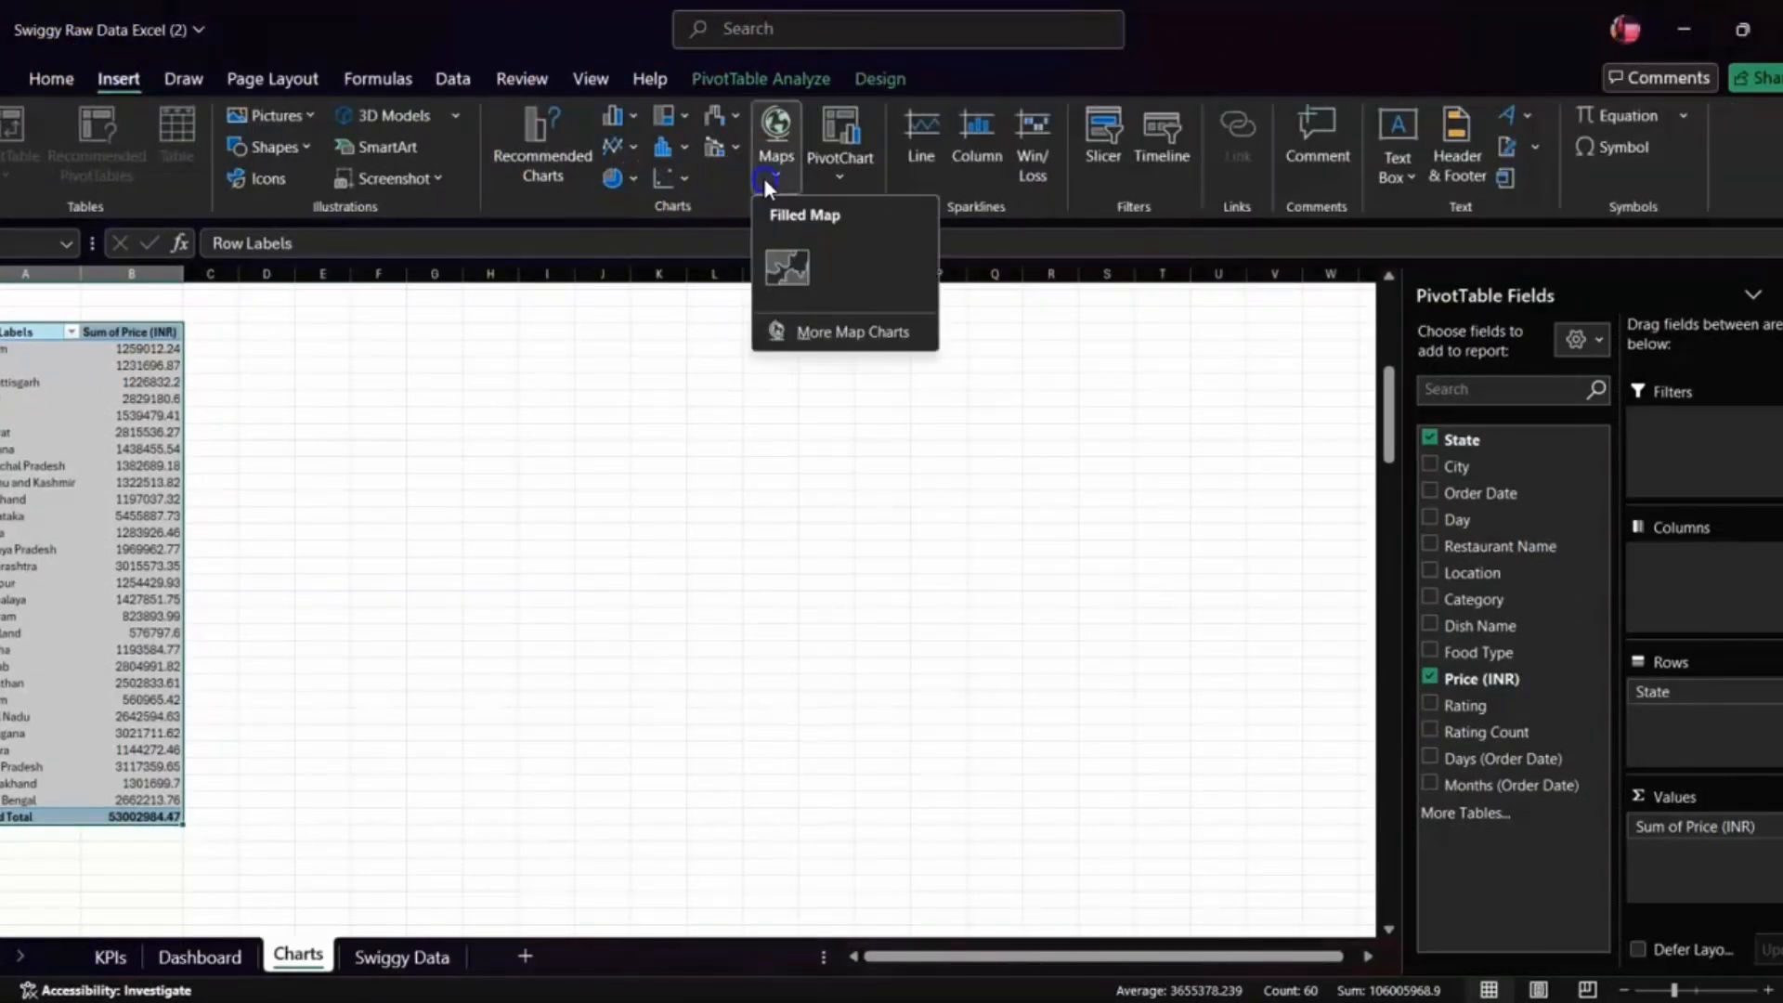
{"action": "left_click", "coordinate": [793, 260]}
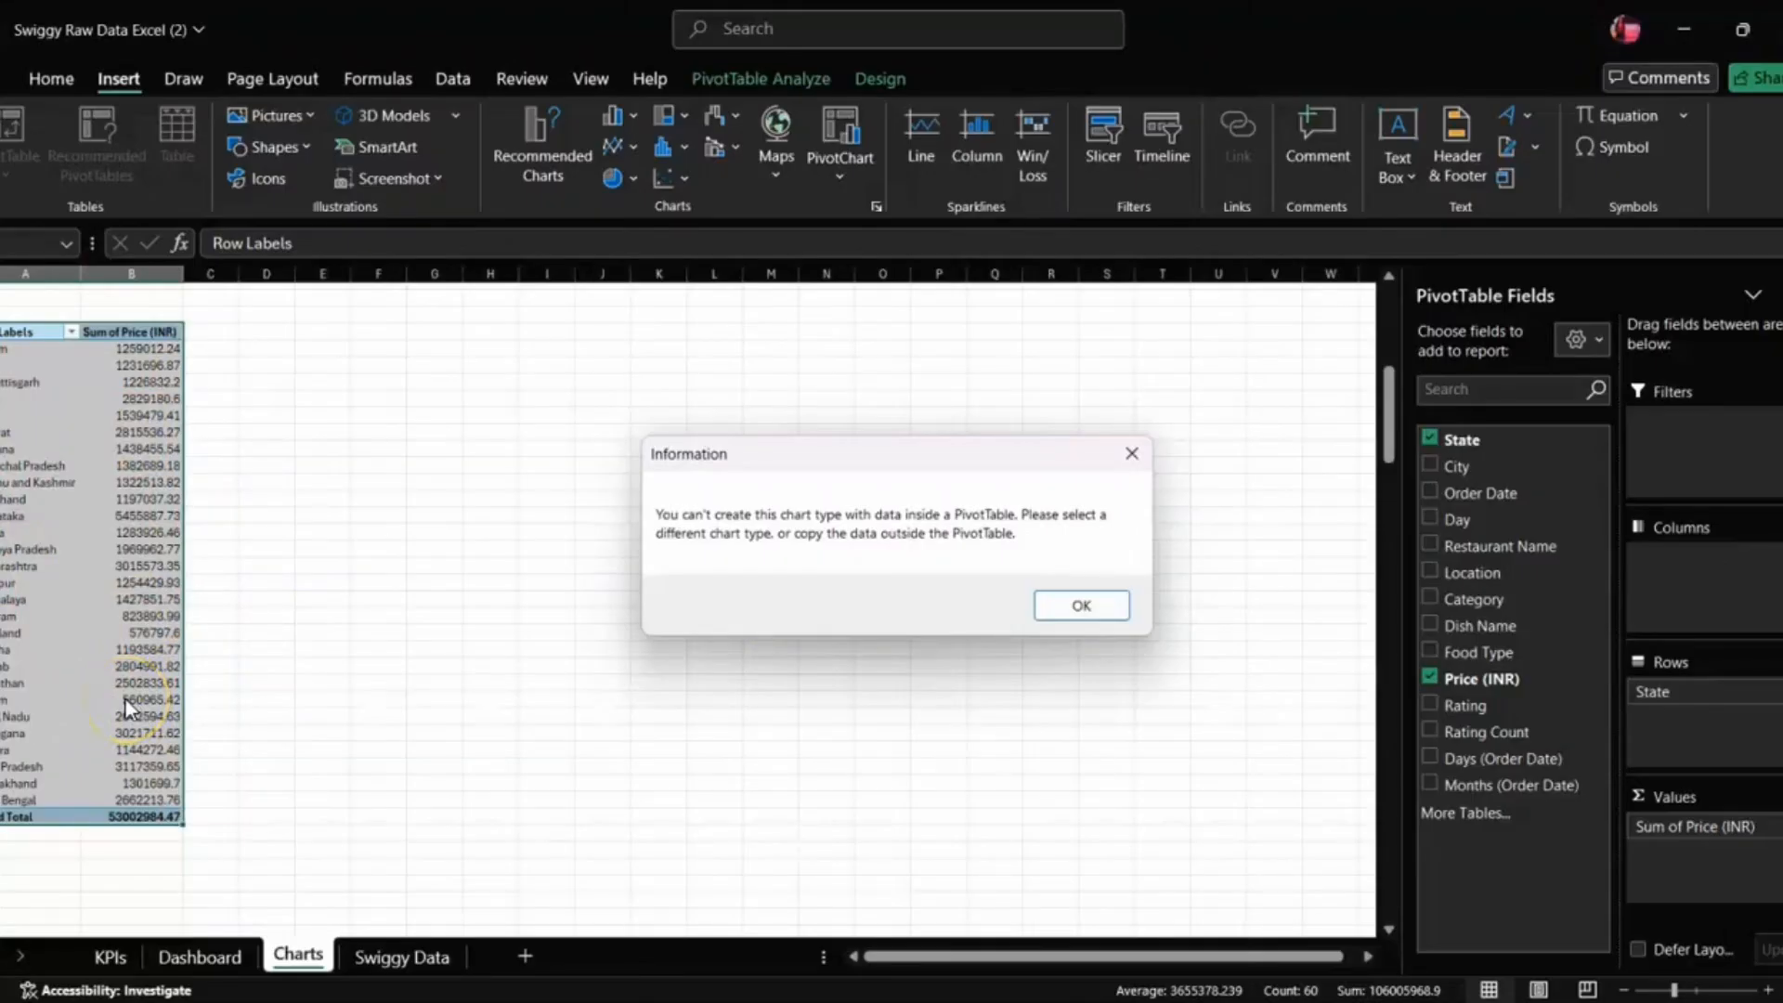
{"action": "left_click", "coordinate": [1073, 608]}
{"action": "left_click", "coordinate": [139, 497]}
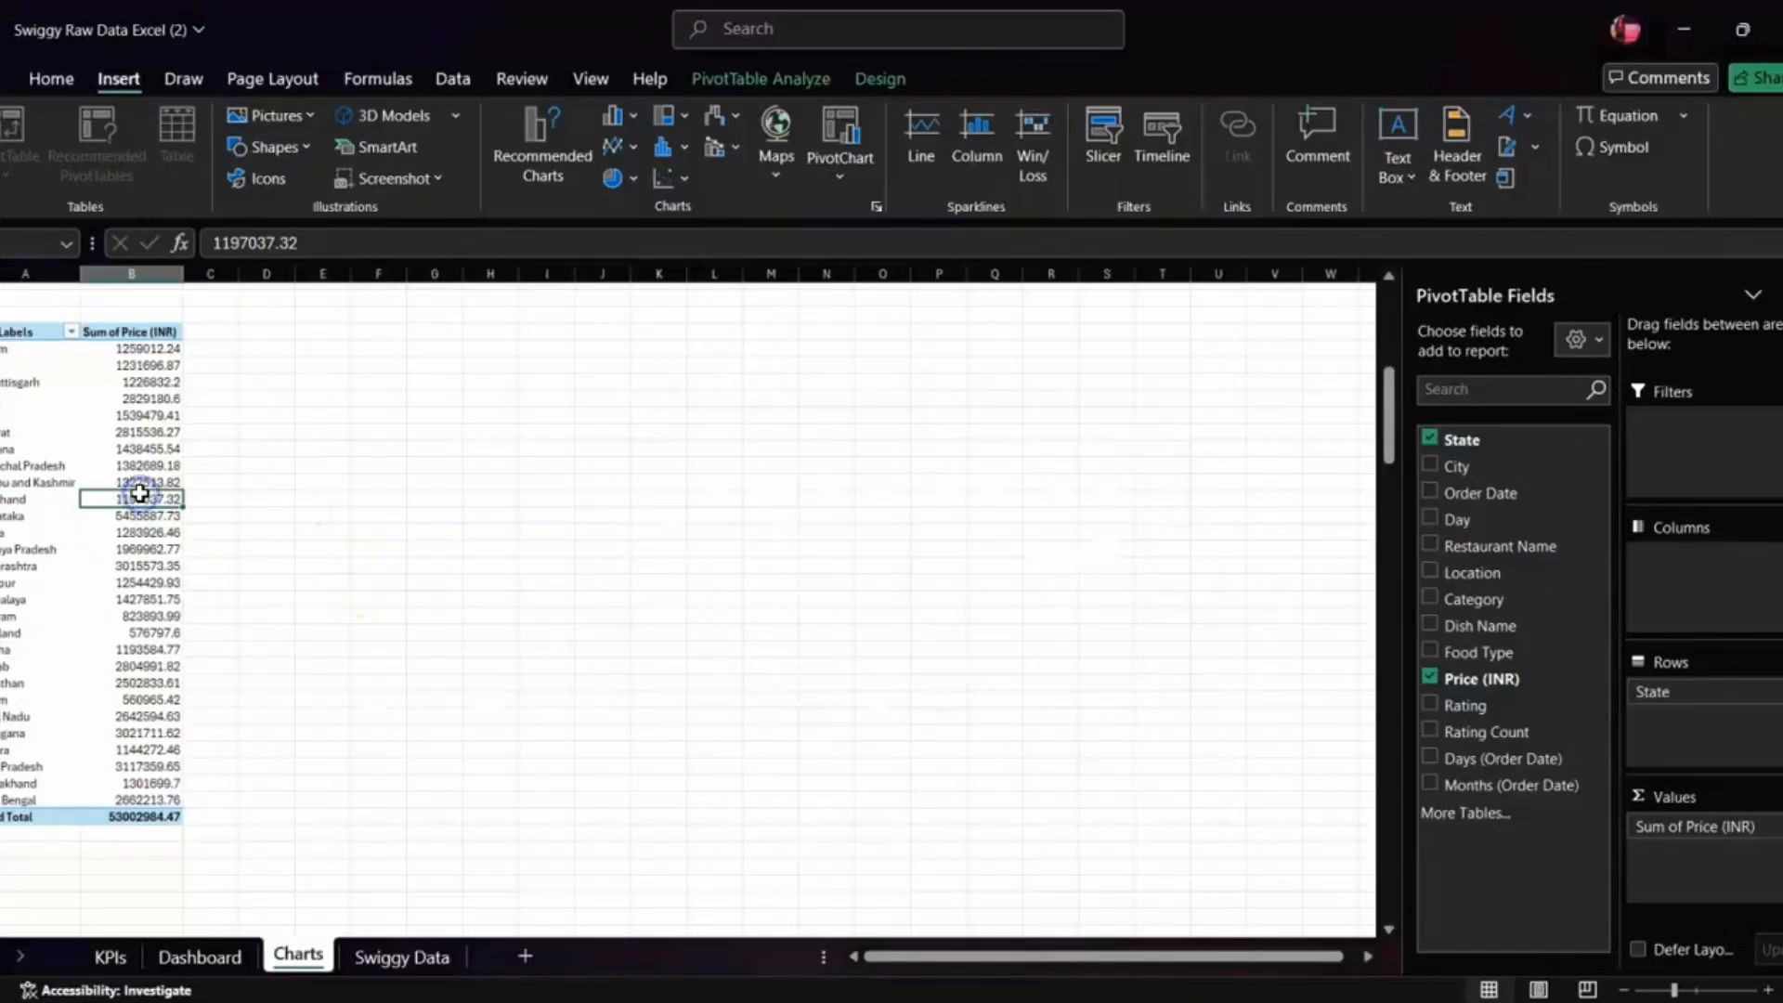
- Link E36 to the first state name with =A36, fill it down through West Bengal, and widen column E slightly
{"action": "scroll", "coordinate": [139, 492], "scroll_direction": "up", "scroll_amount": 1}
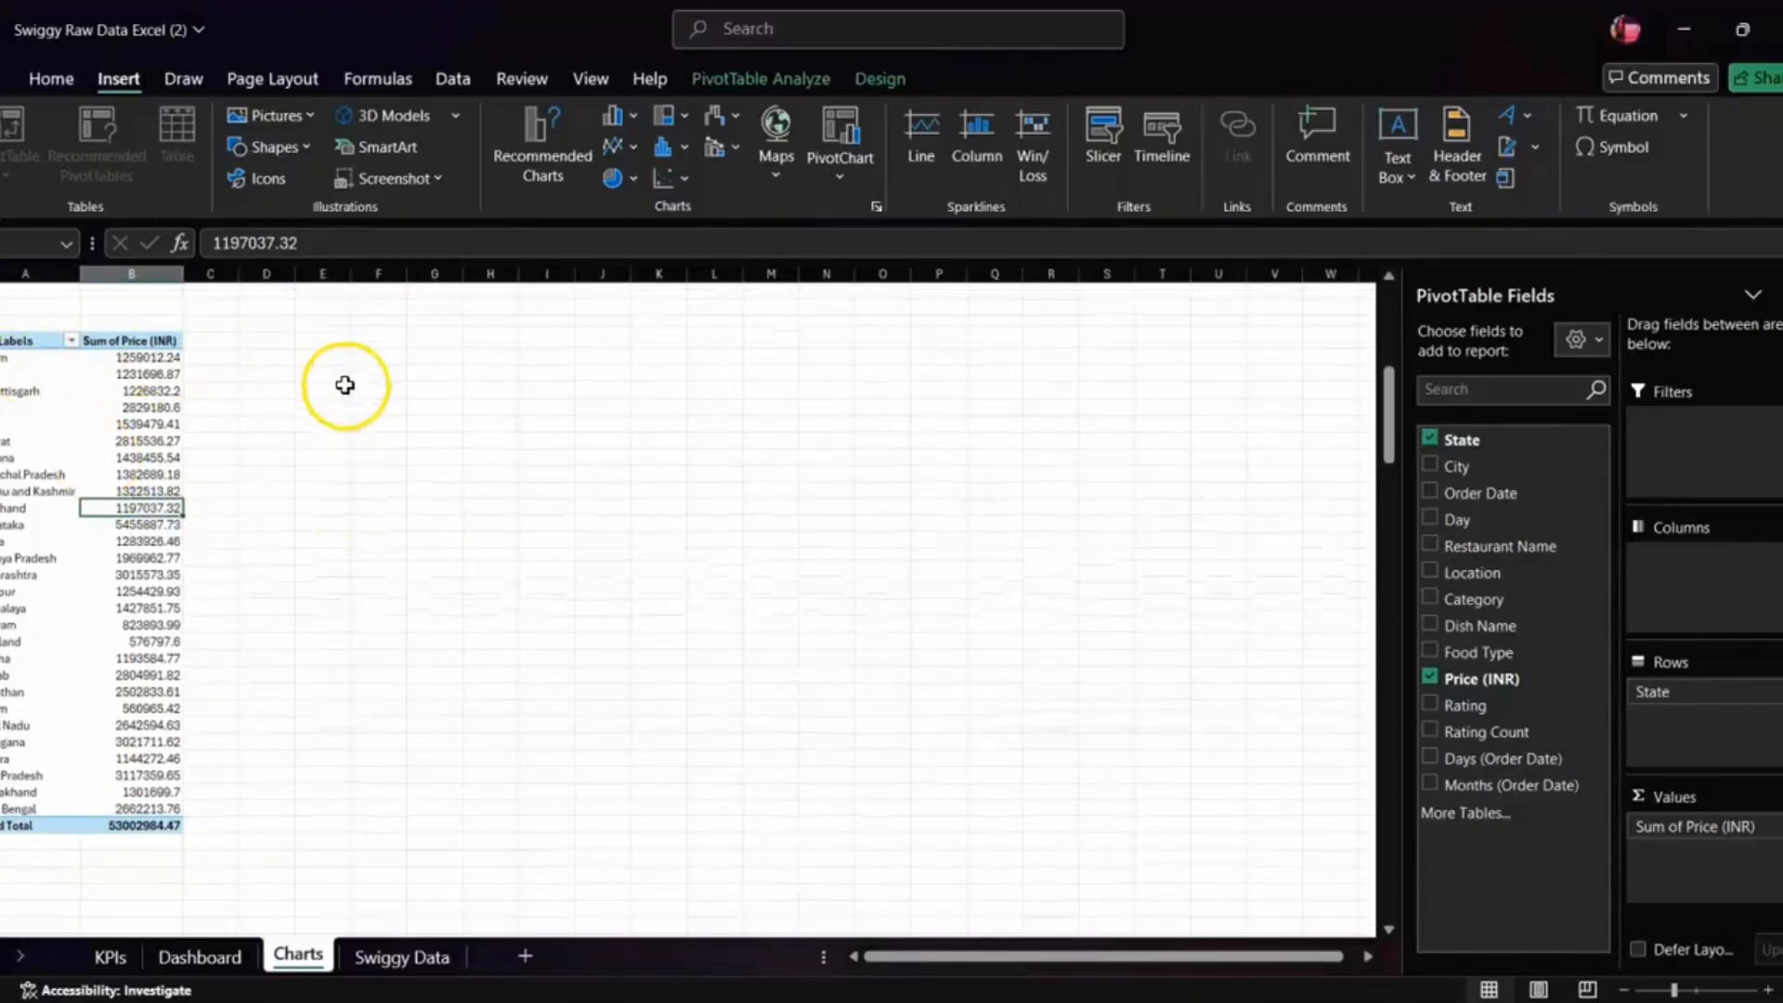
{"action": "left_click", "coordinate": [339, 338]}
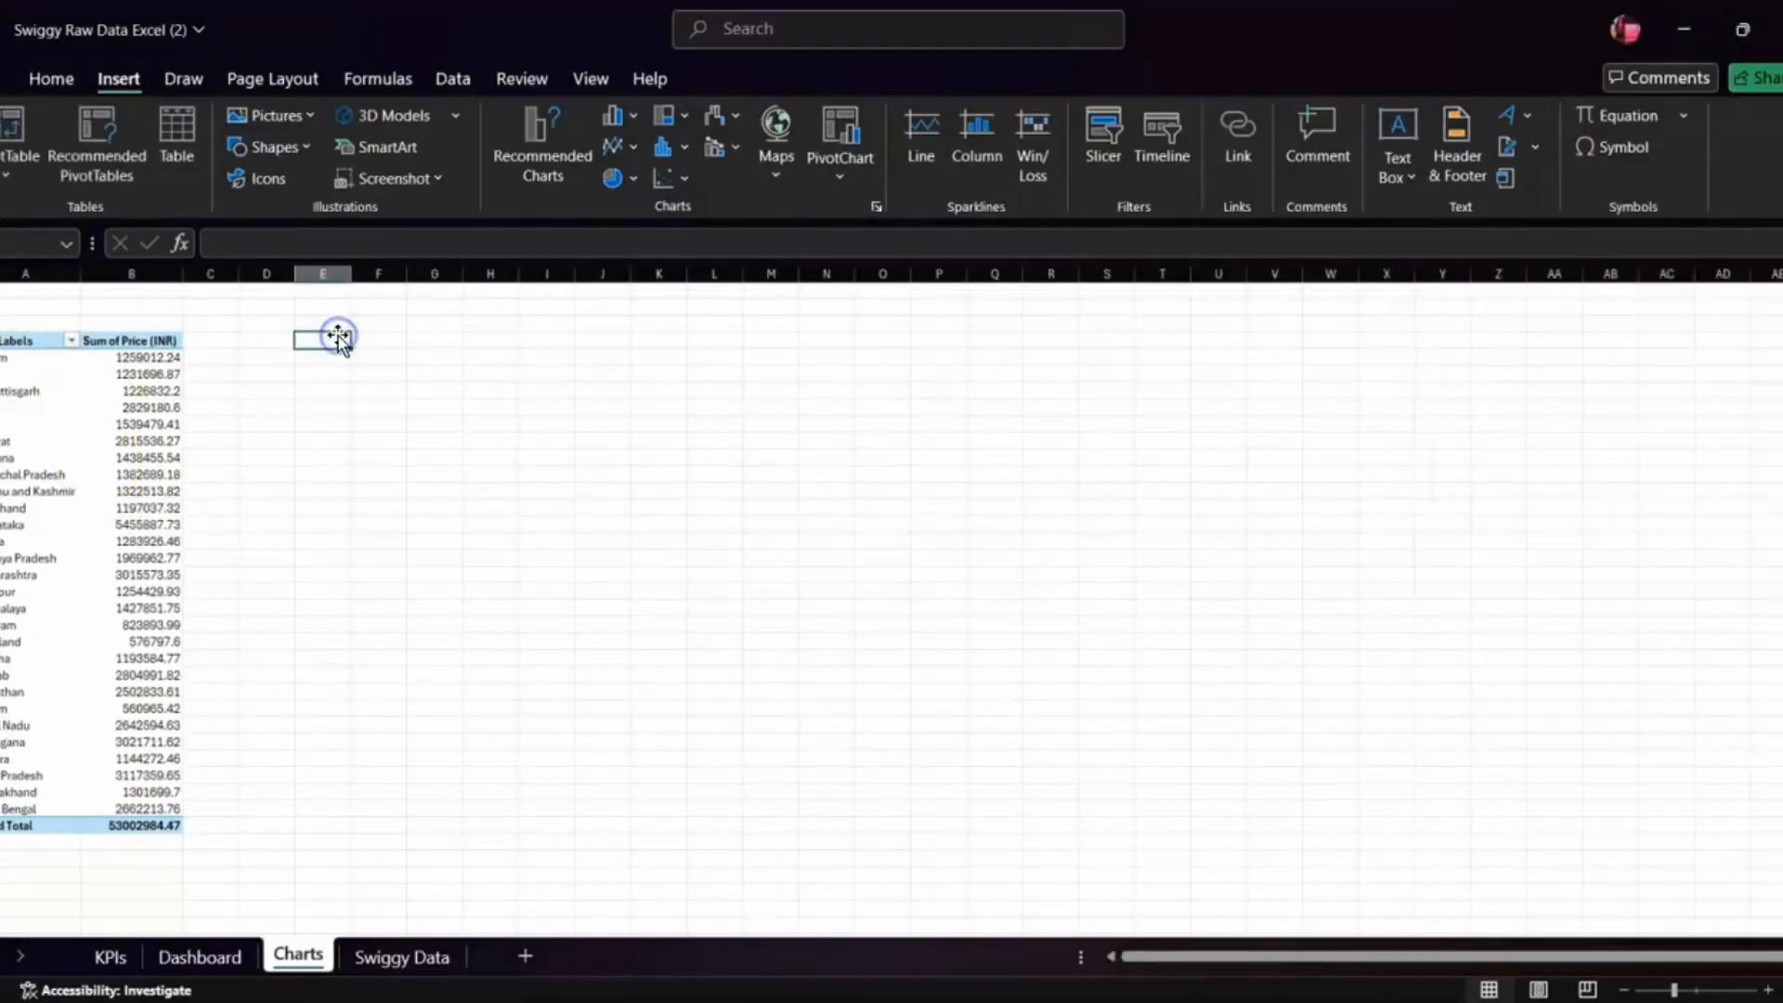
{"action": "left_click", "coordinate": [318, 355]}
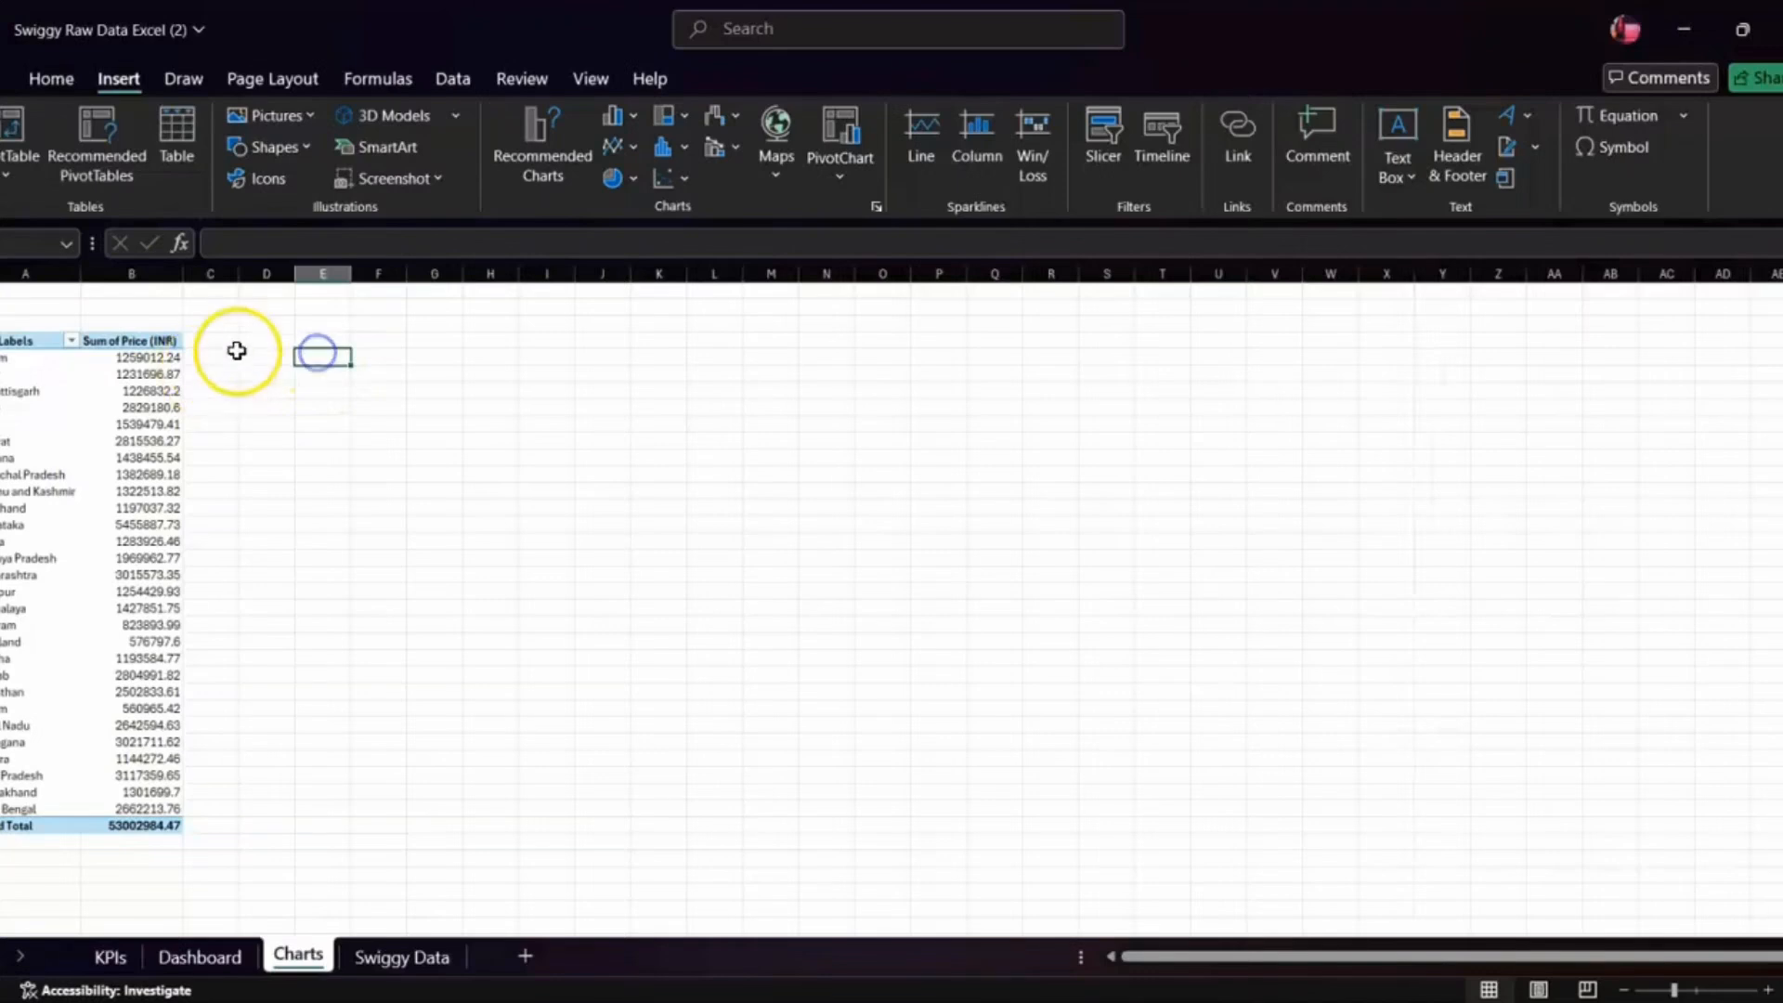
{"action": "type", "text": "="}
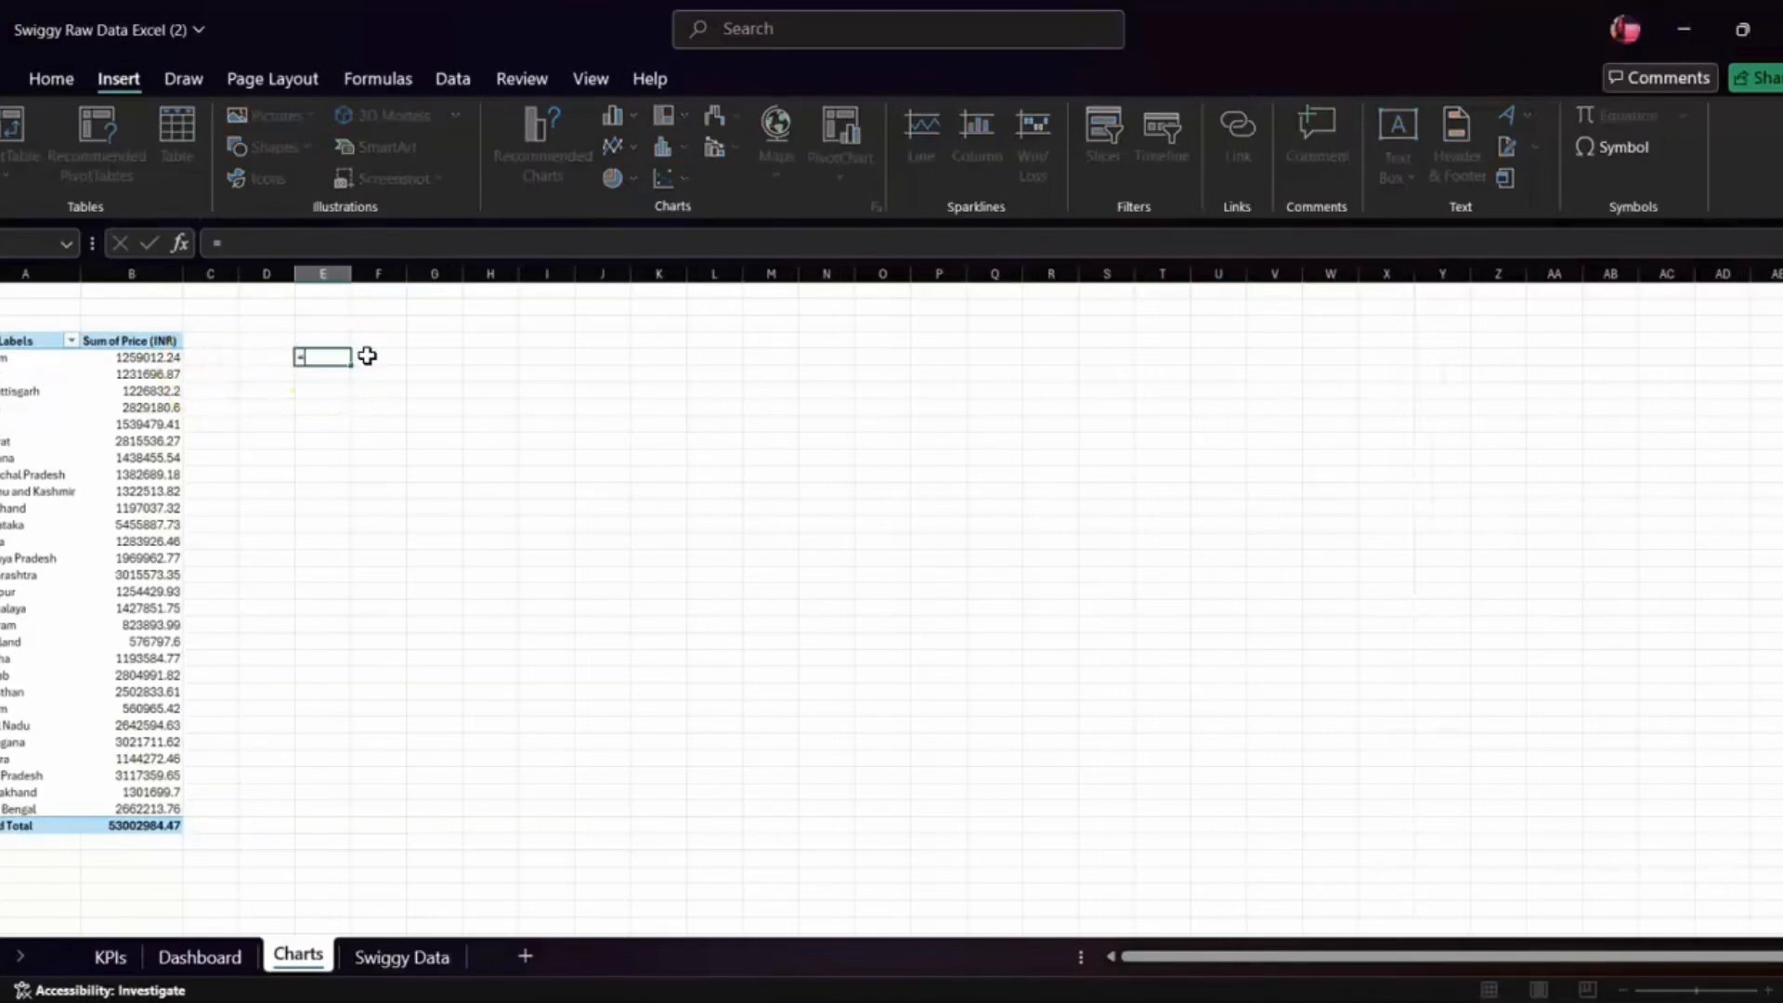
{"action": "left_click", "coordinate": [35, 360]}
{"action": "key", "text": "Return"}
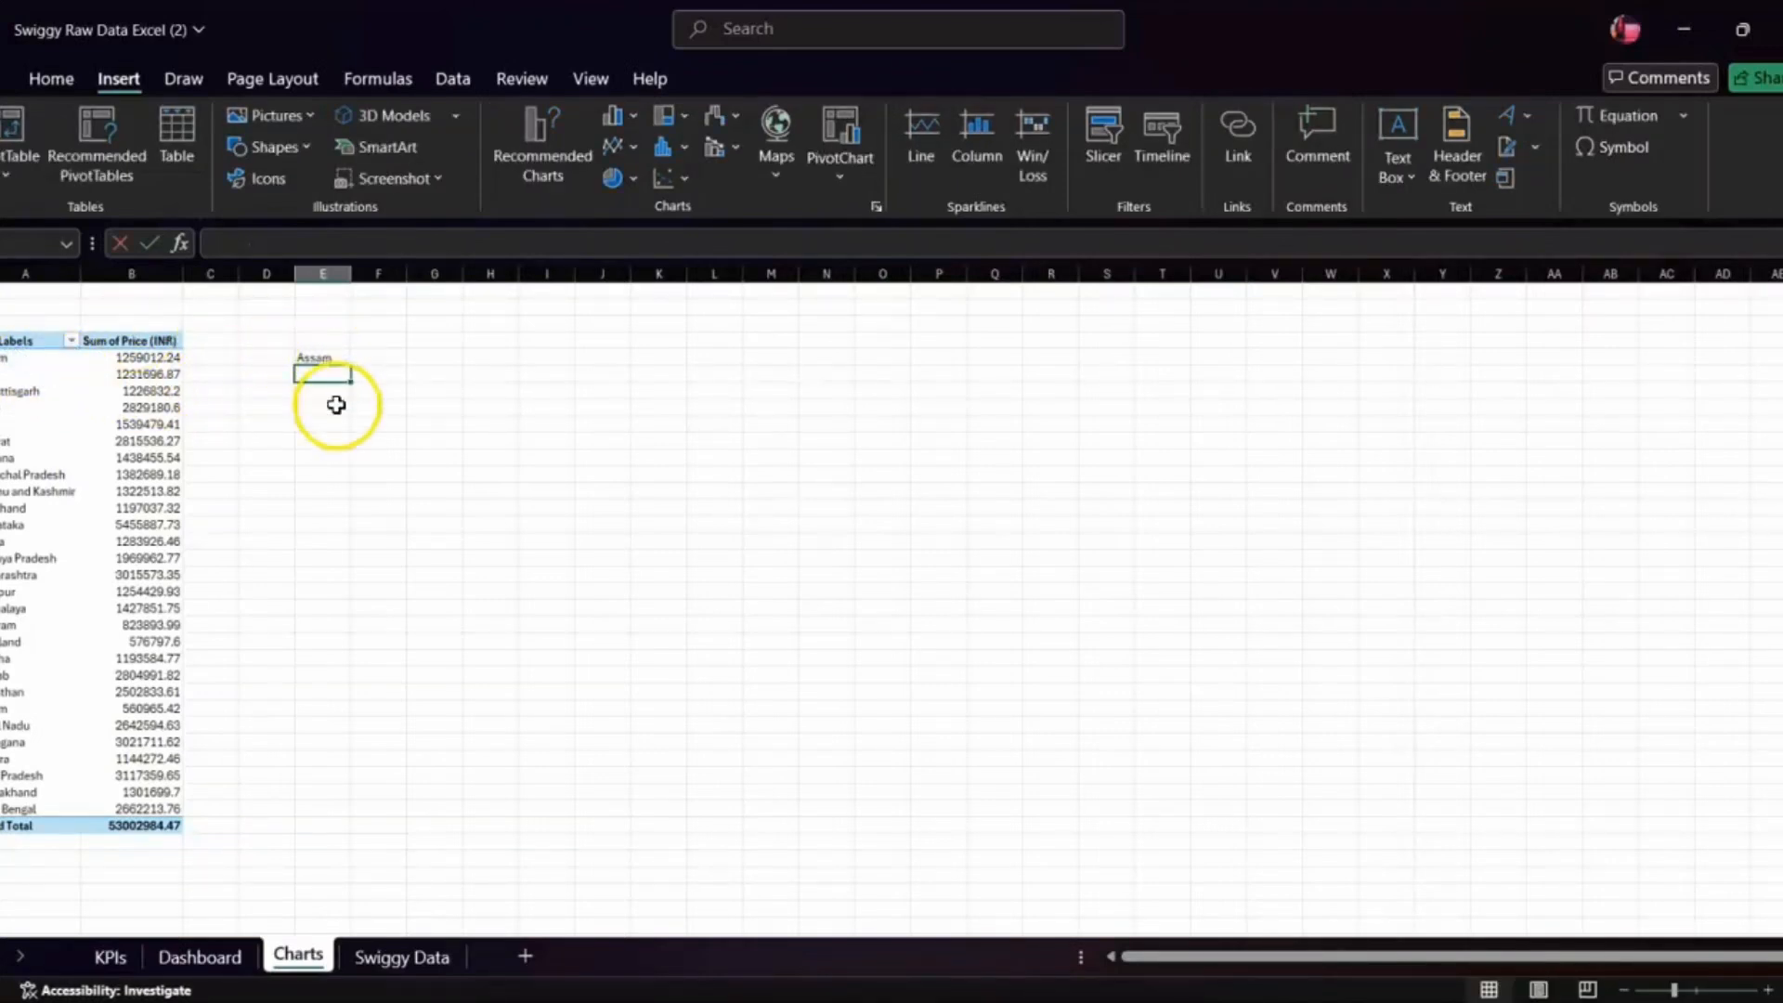
{"action": "left_click", "coordinate": [318, 357]}
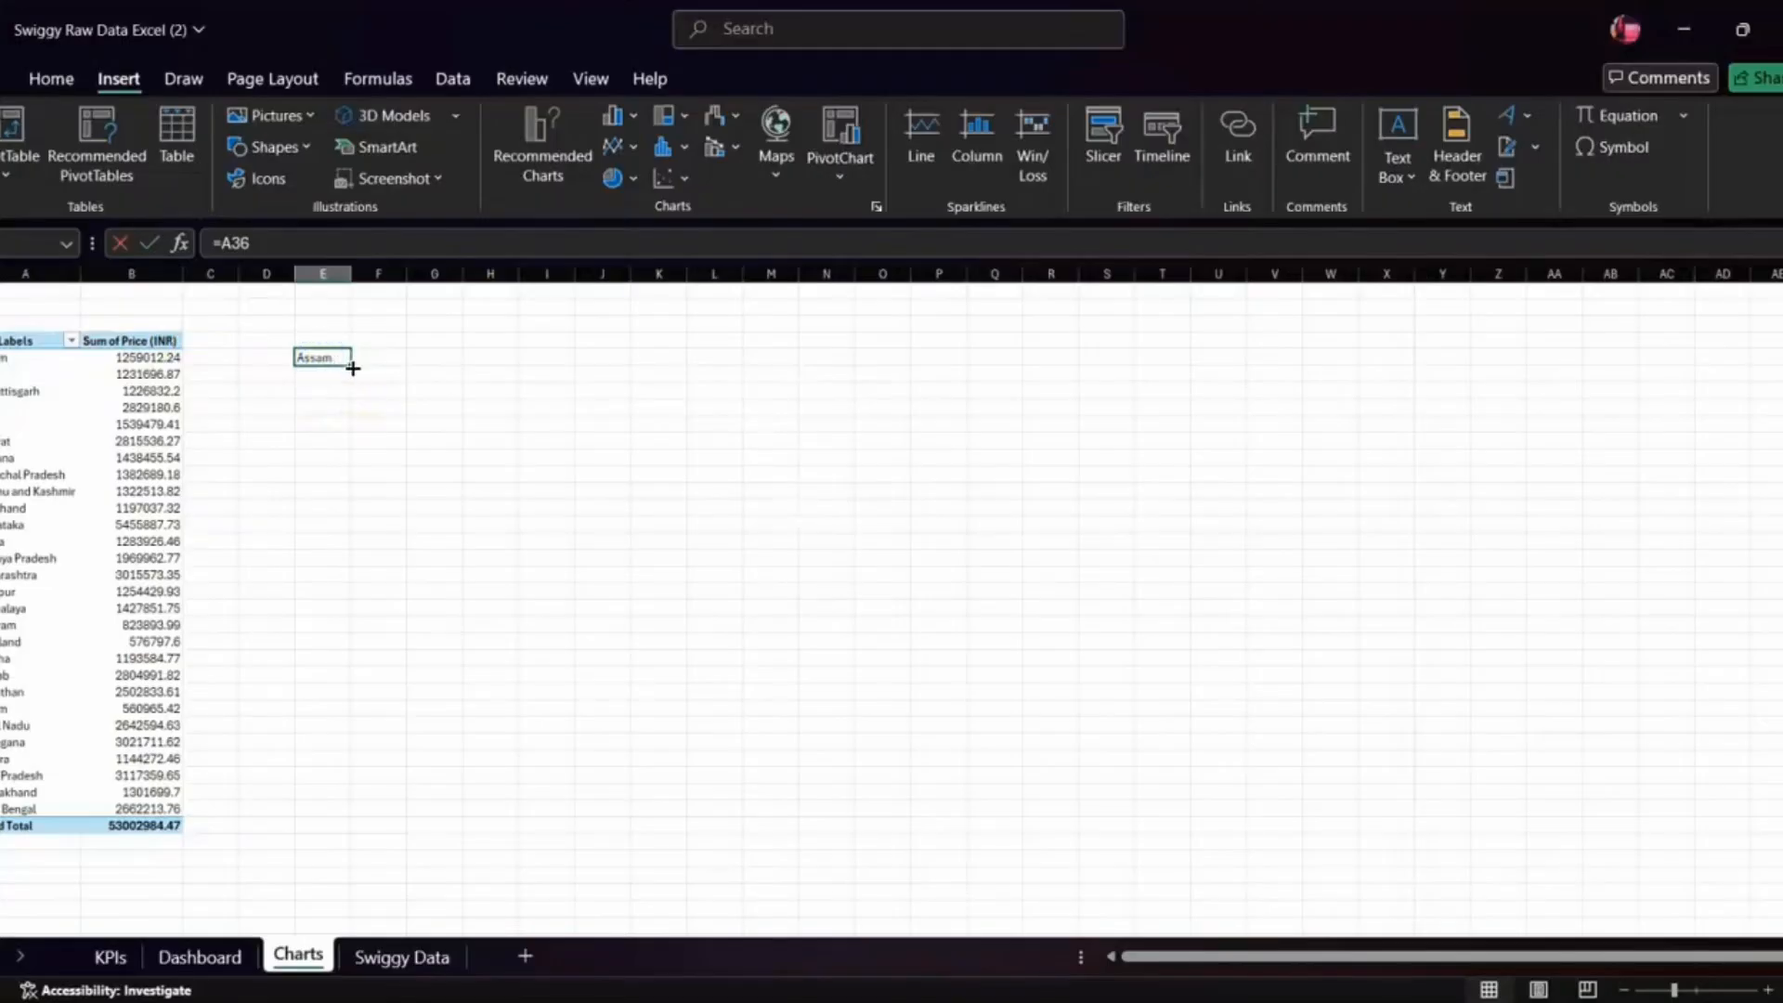
{"action": "left_click_drag", "start_coordinate": [351, 367], "coordinate": [368, 816]}
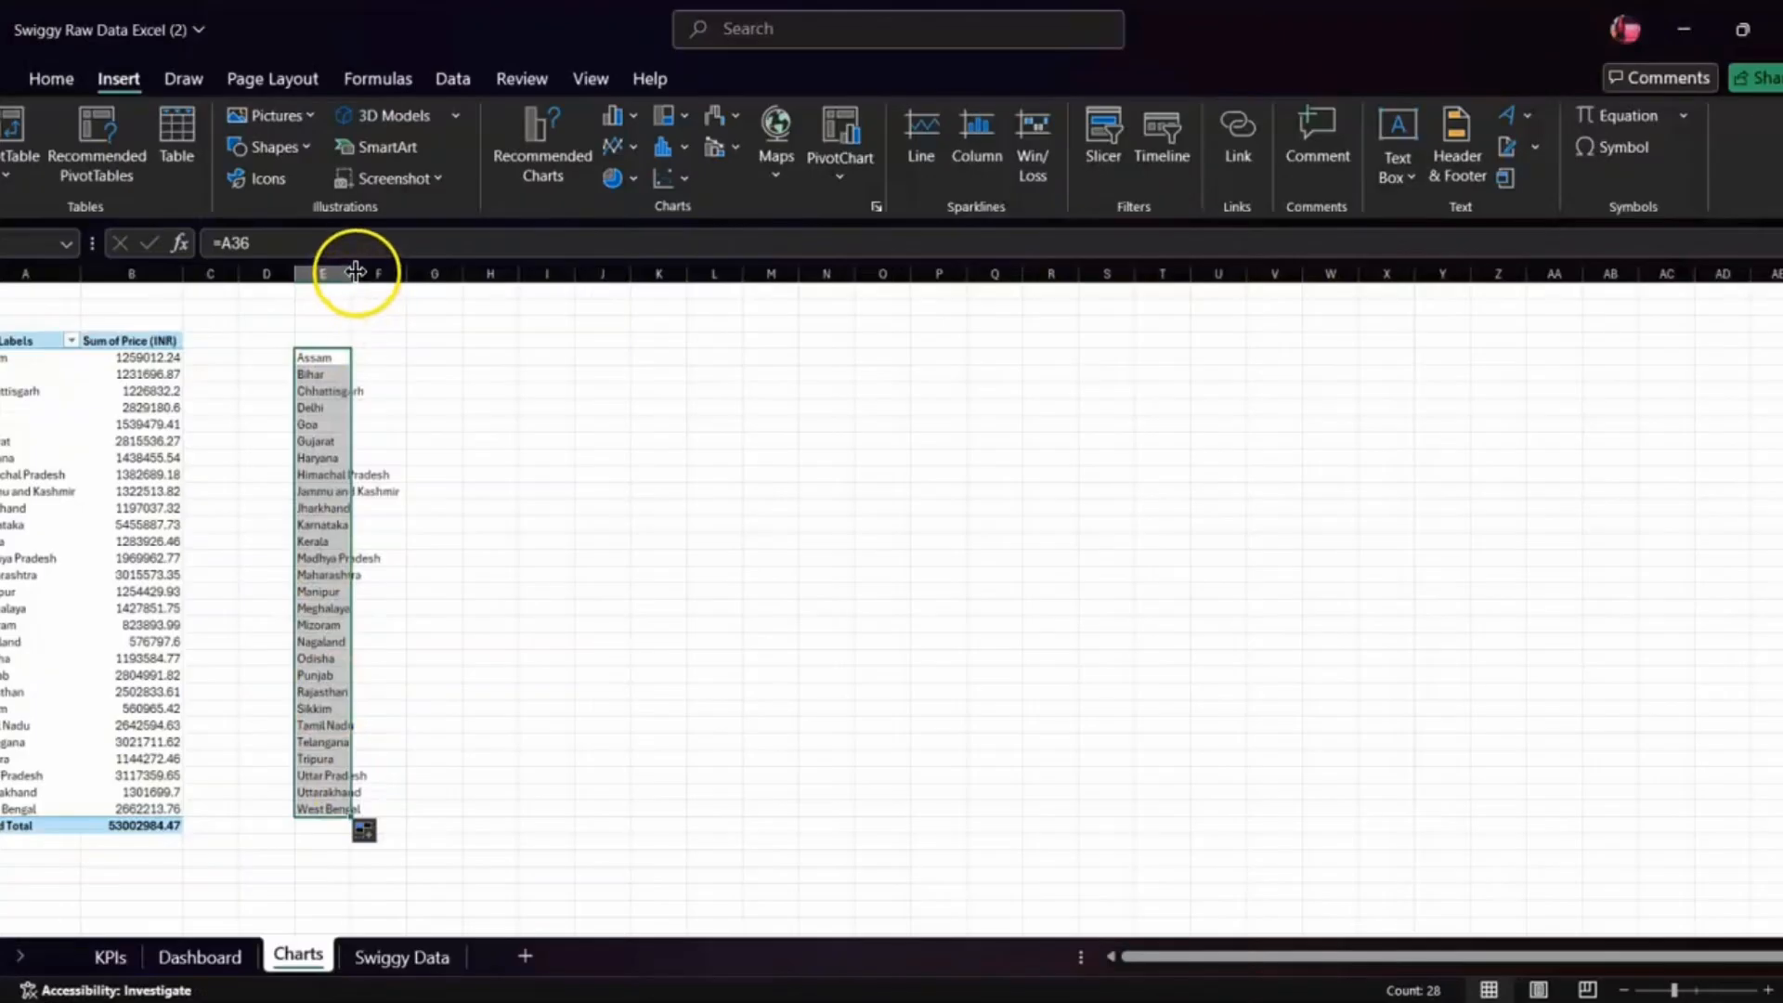
{"action": "left_click_drag", "start_coordinate": [351, 272], "coordinate": [377, 272]}
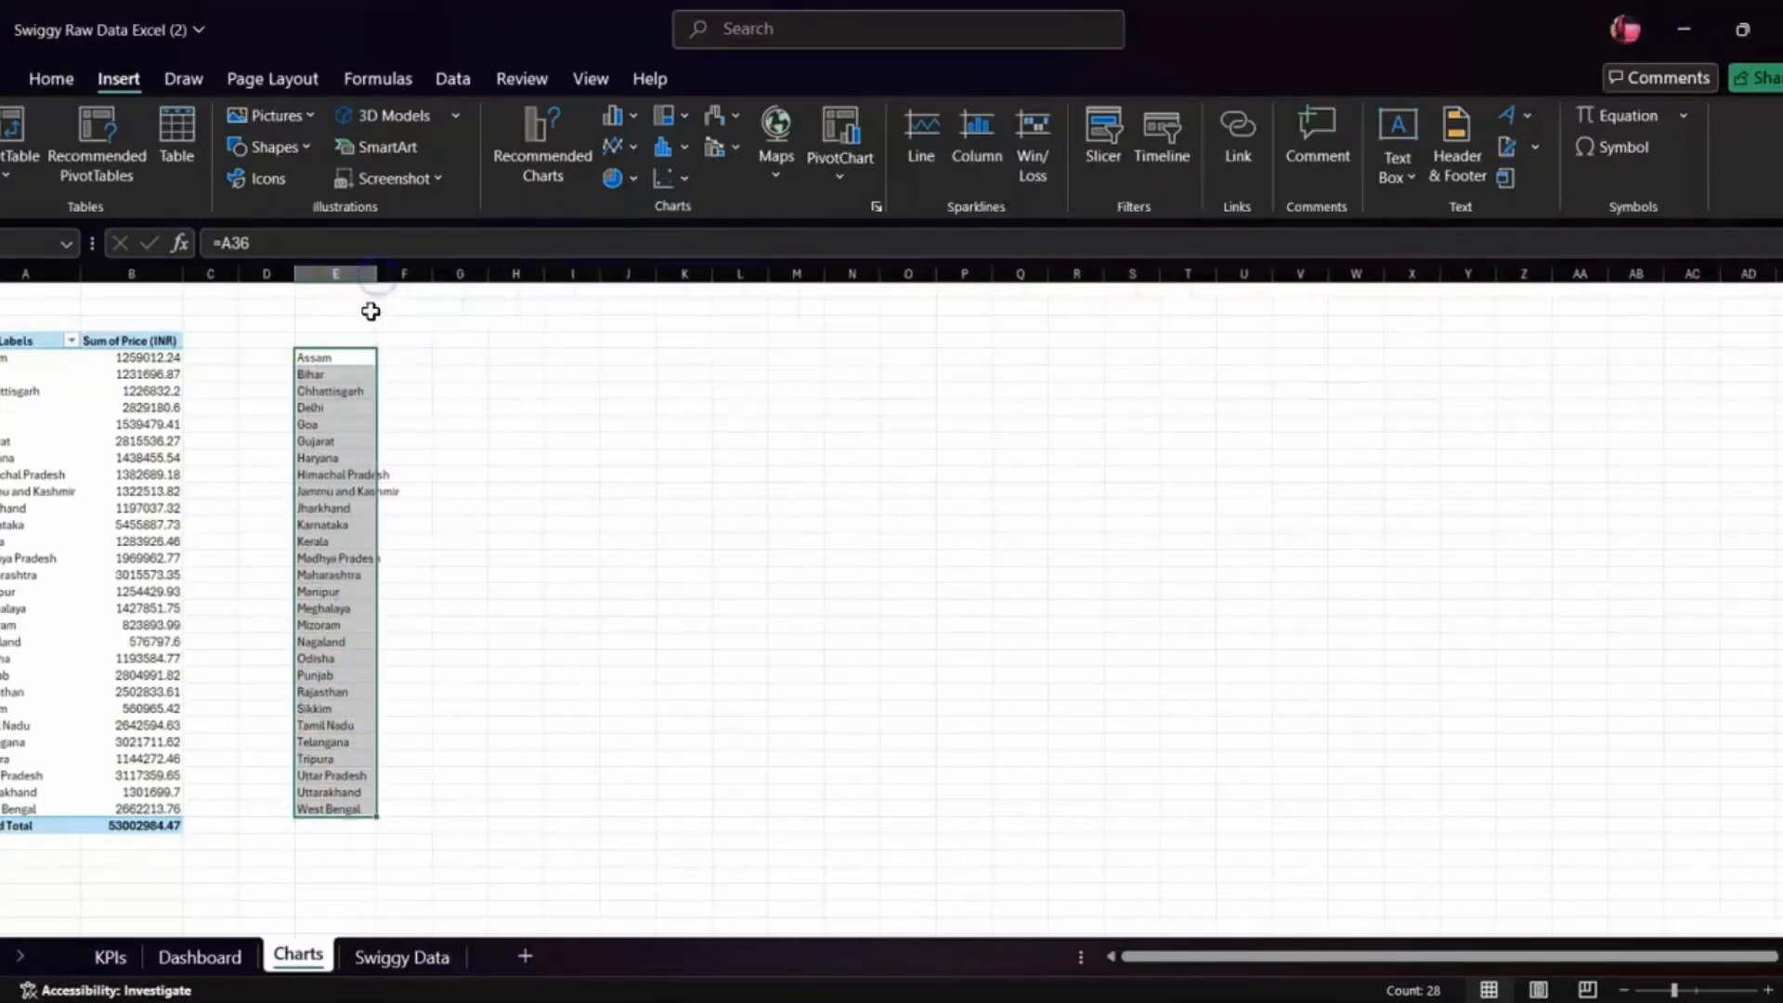
- Pull Assam's sales into F36 with =GETPIVOTDATA("Price (INR)",$A$35,"State","Assam") and fill the formula down through the West Bengal row
{"action": "left_click", "coordinate": [419, 359]}
{"action": "type", "text": "="}
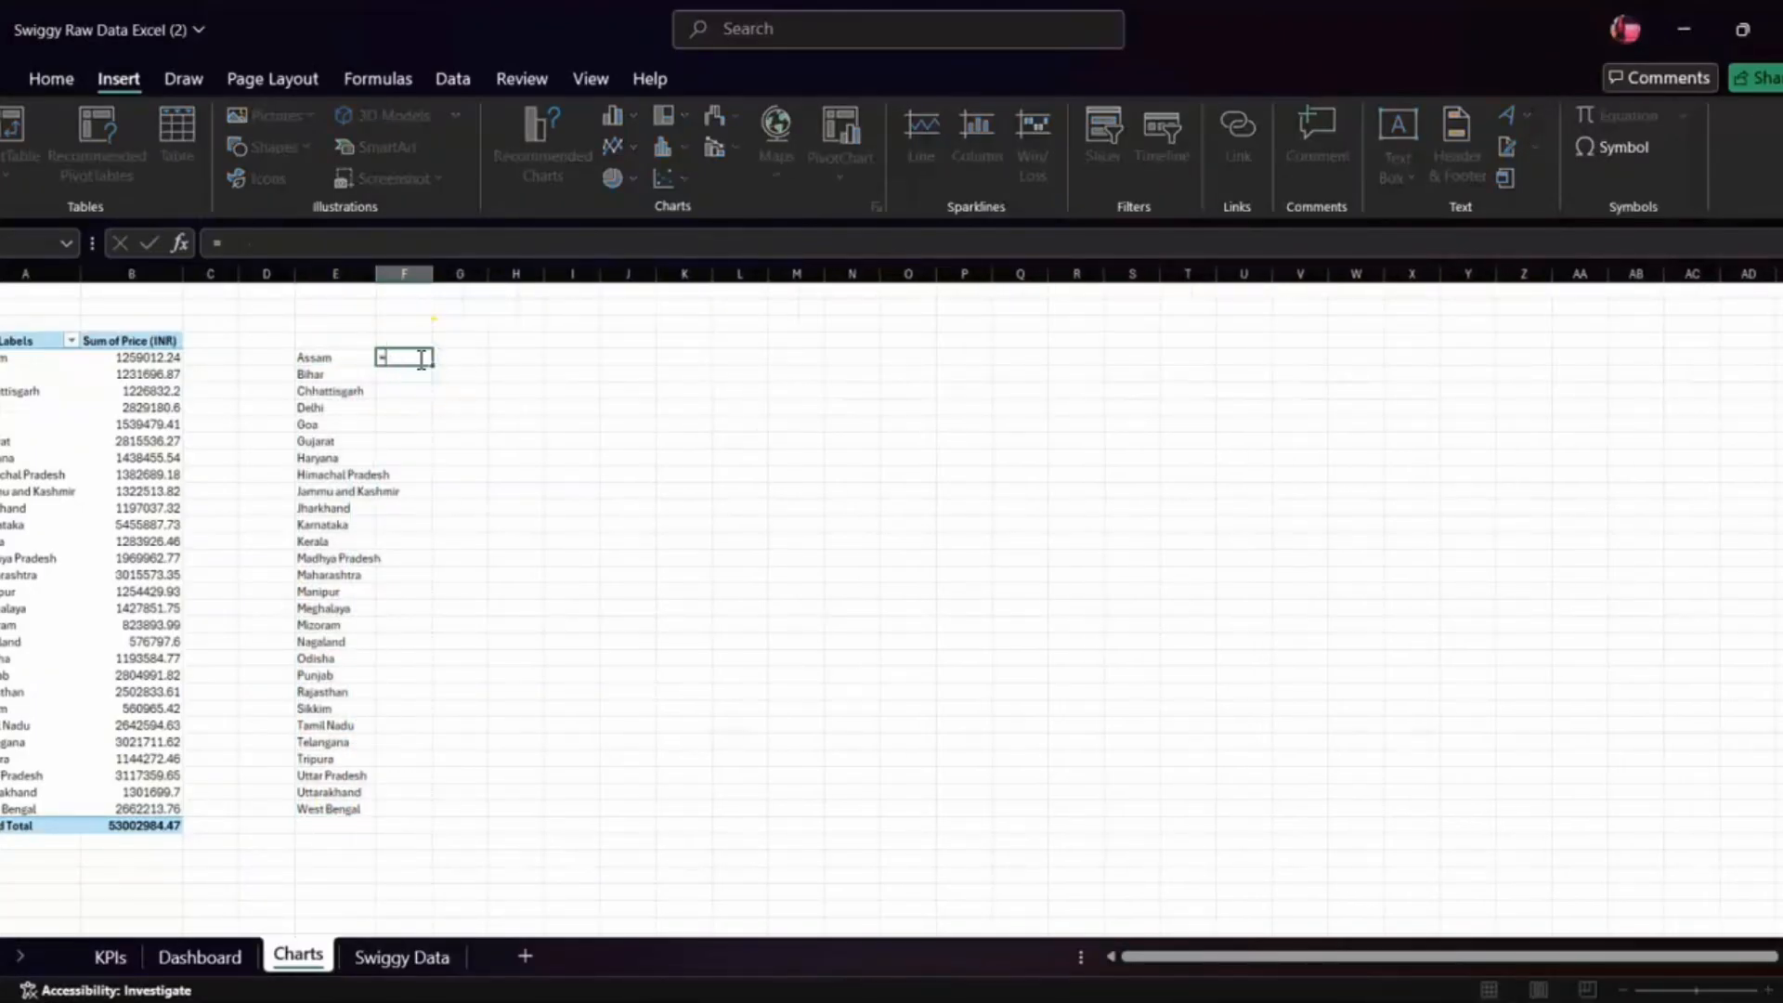
{"action": "left_click", "coordinate": [164, 357]}
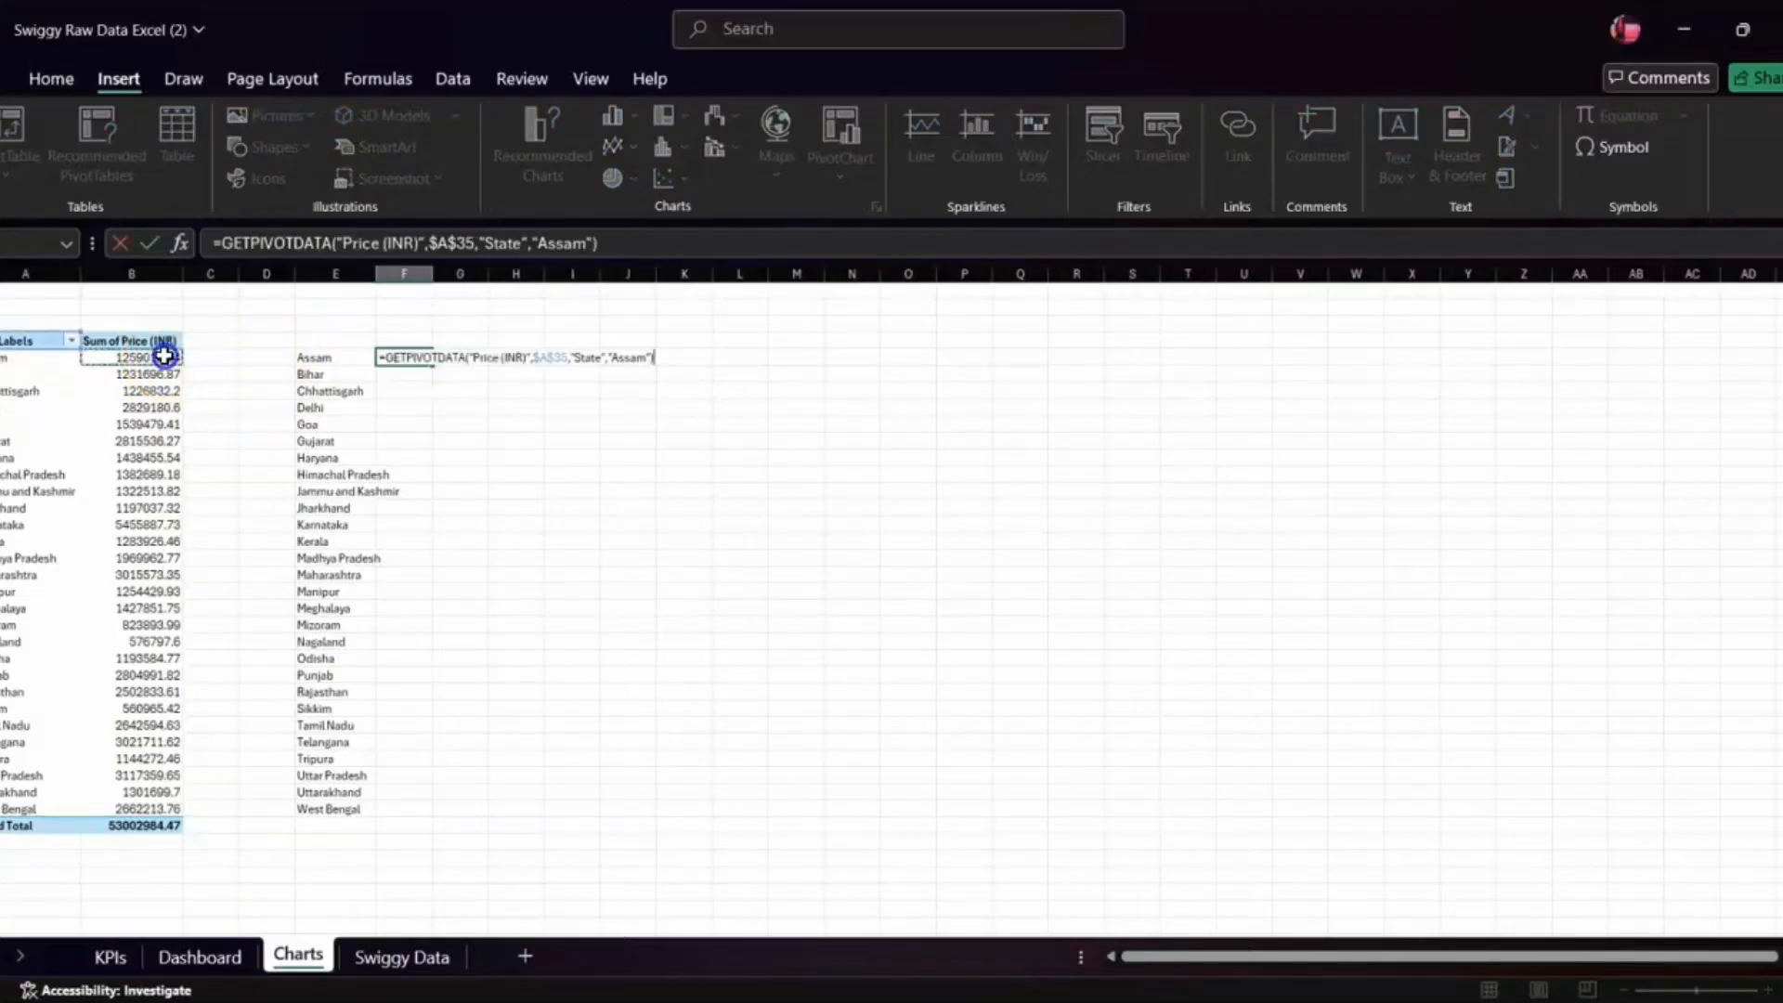
{"action": "key", "text": "Return"}
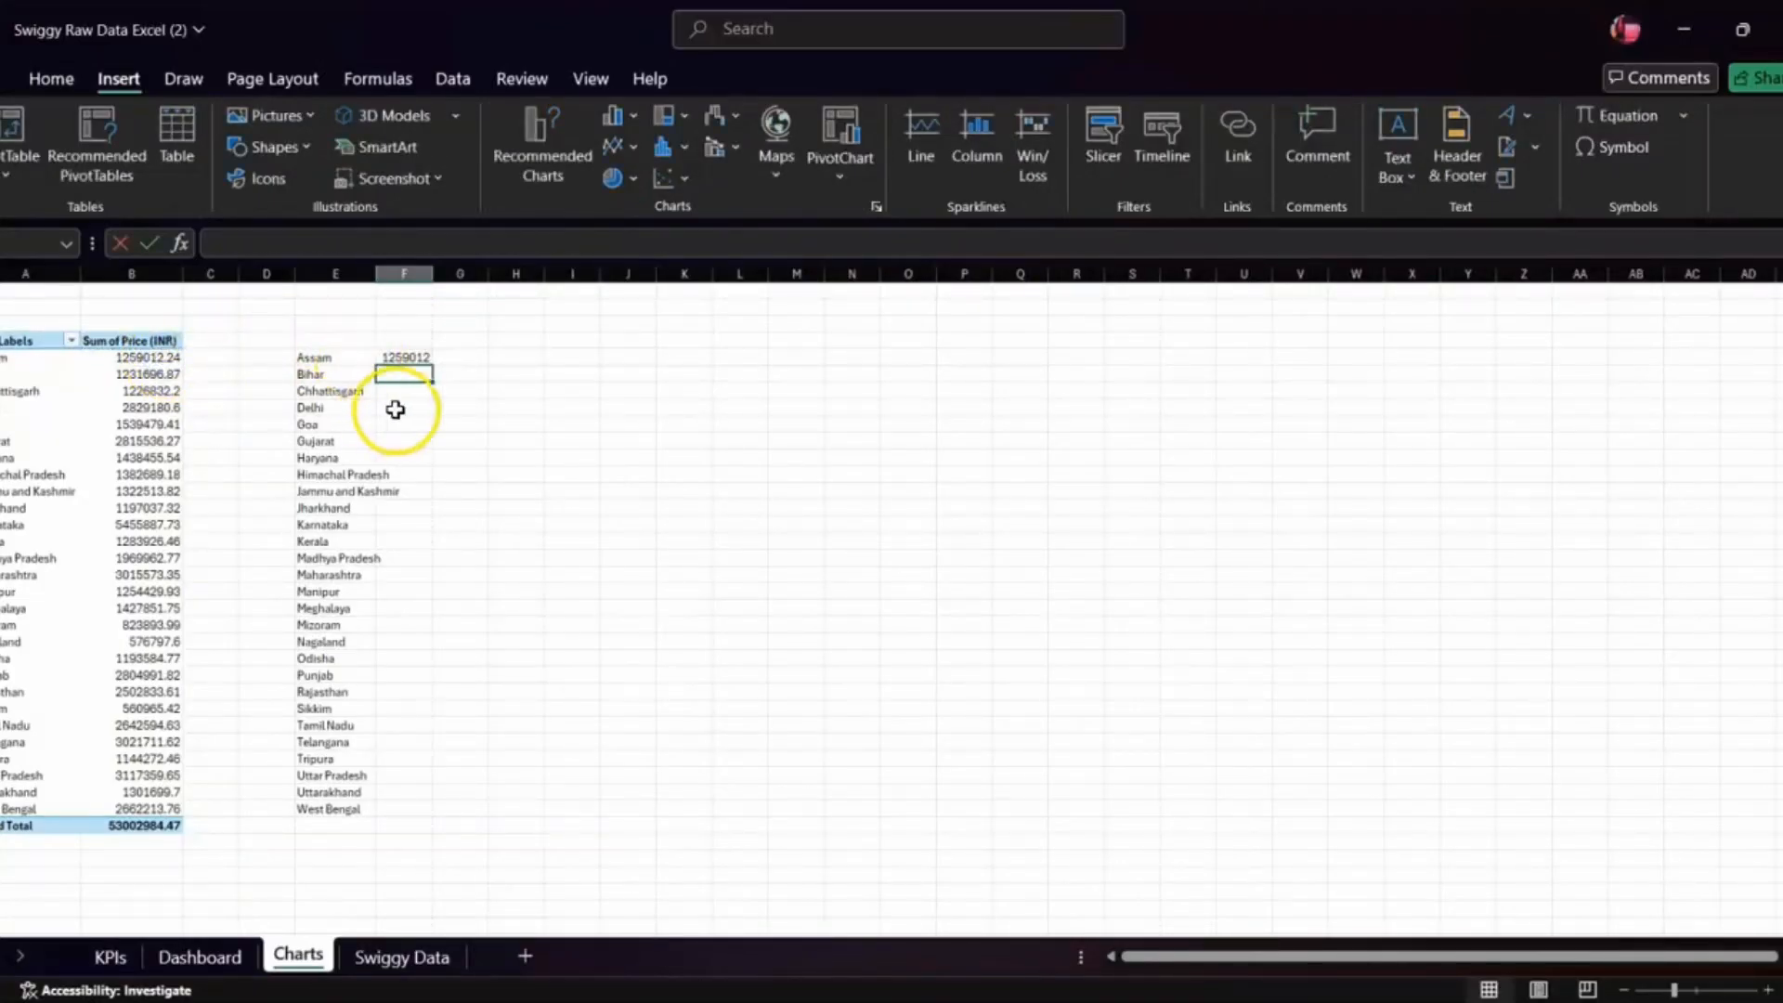
{"action": "left_click", "coordinate": [398, 358]}
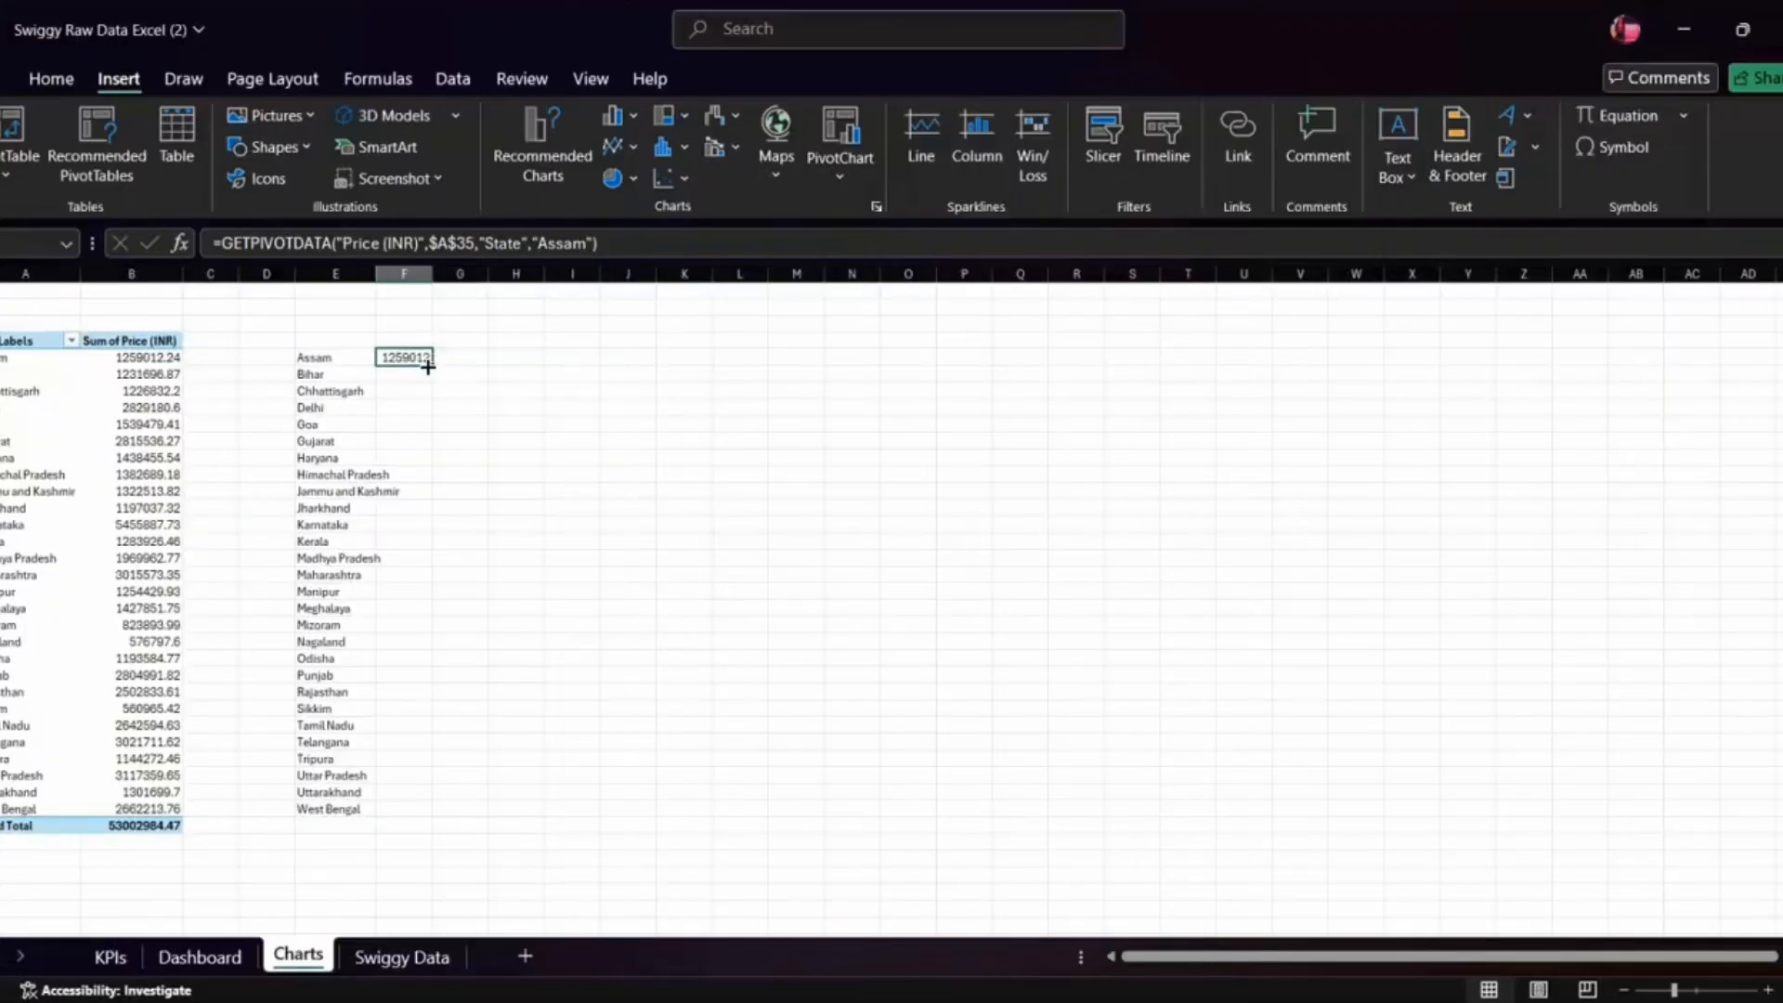
{"action": "left_click_drag", "start_coordinate": [430, 363], "coordinate": [432, 809]}
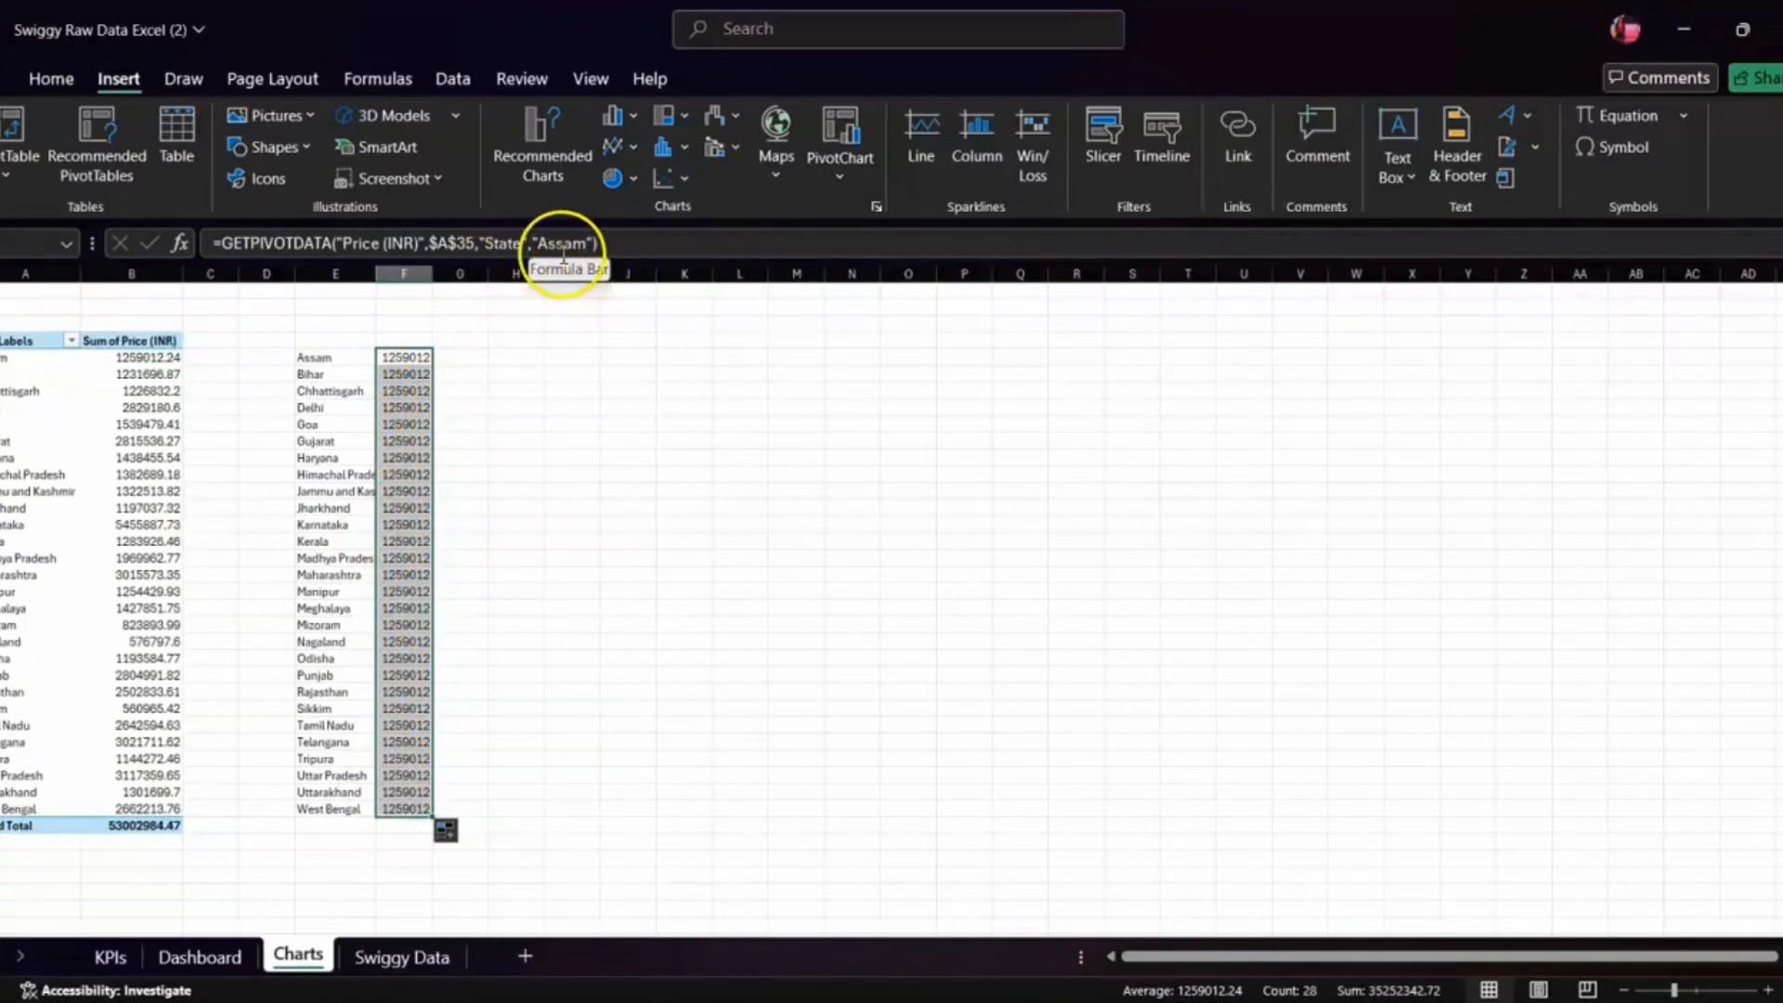
- Replace the fixed "Assam" item in F36's GETPIVOTDATA formula with a reference to cell E36
{"action": "left_click", "coordinate": [587, 241]}
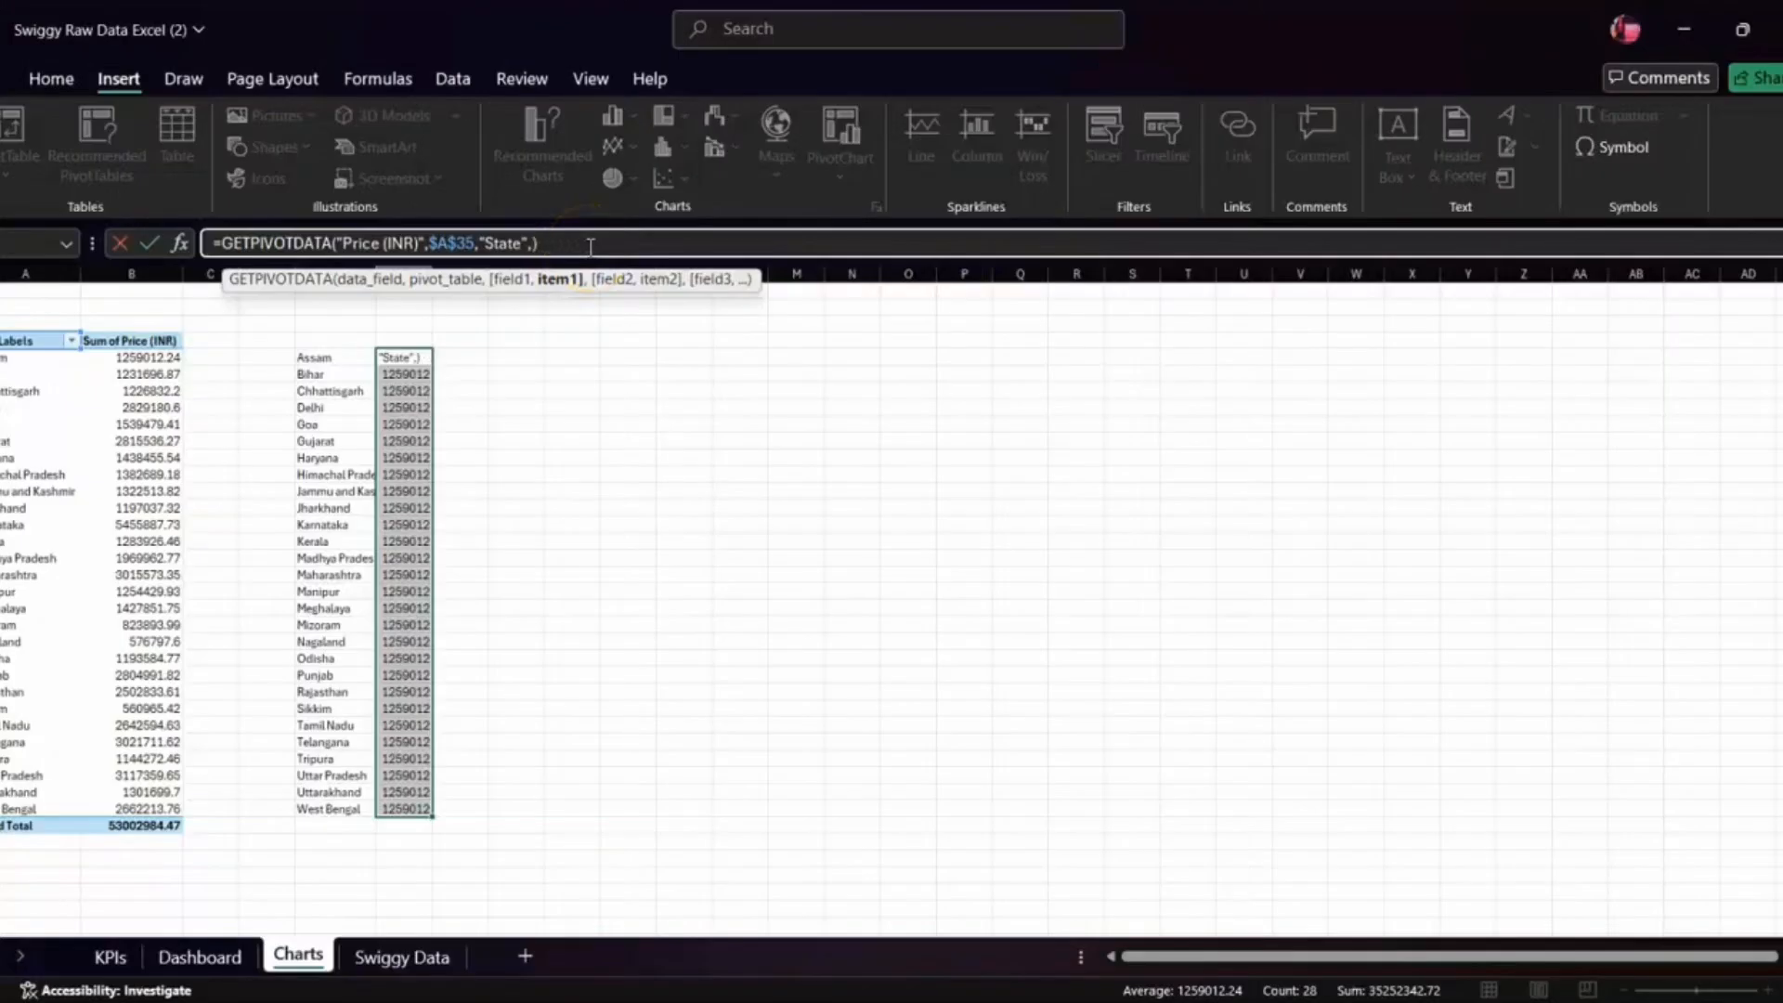
{"action": "left_click", "coordinate": [347, 354]}
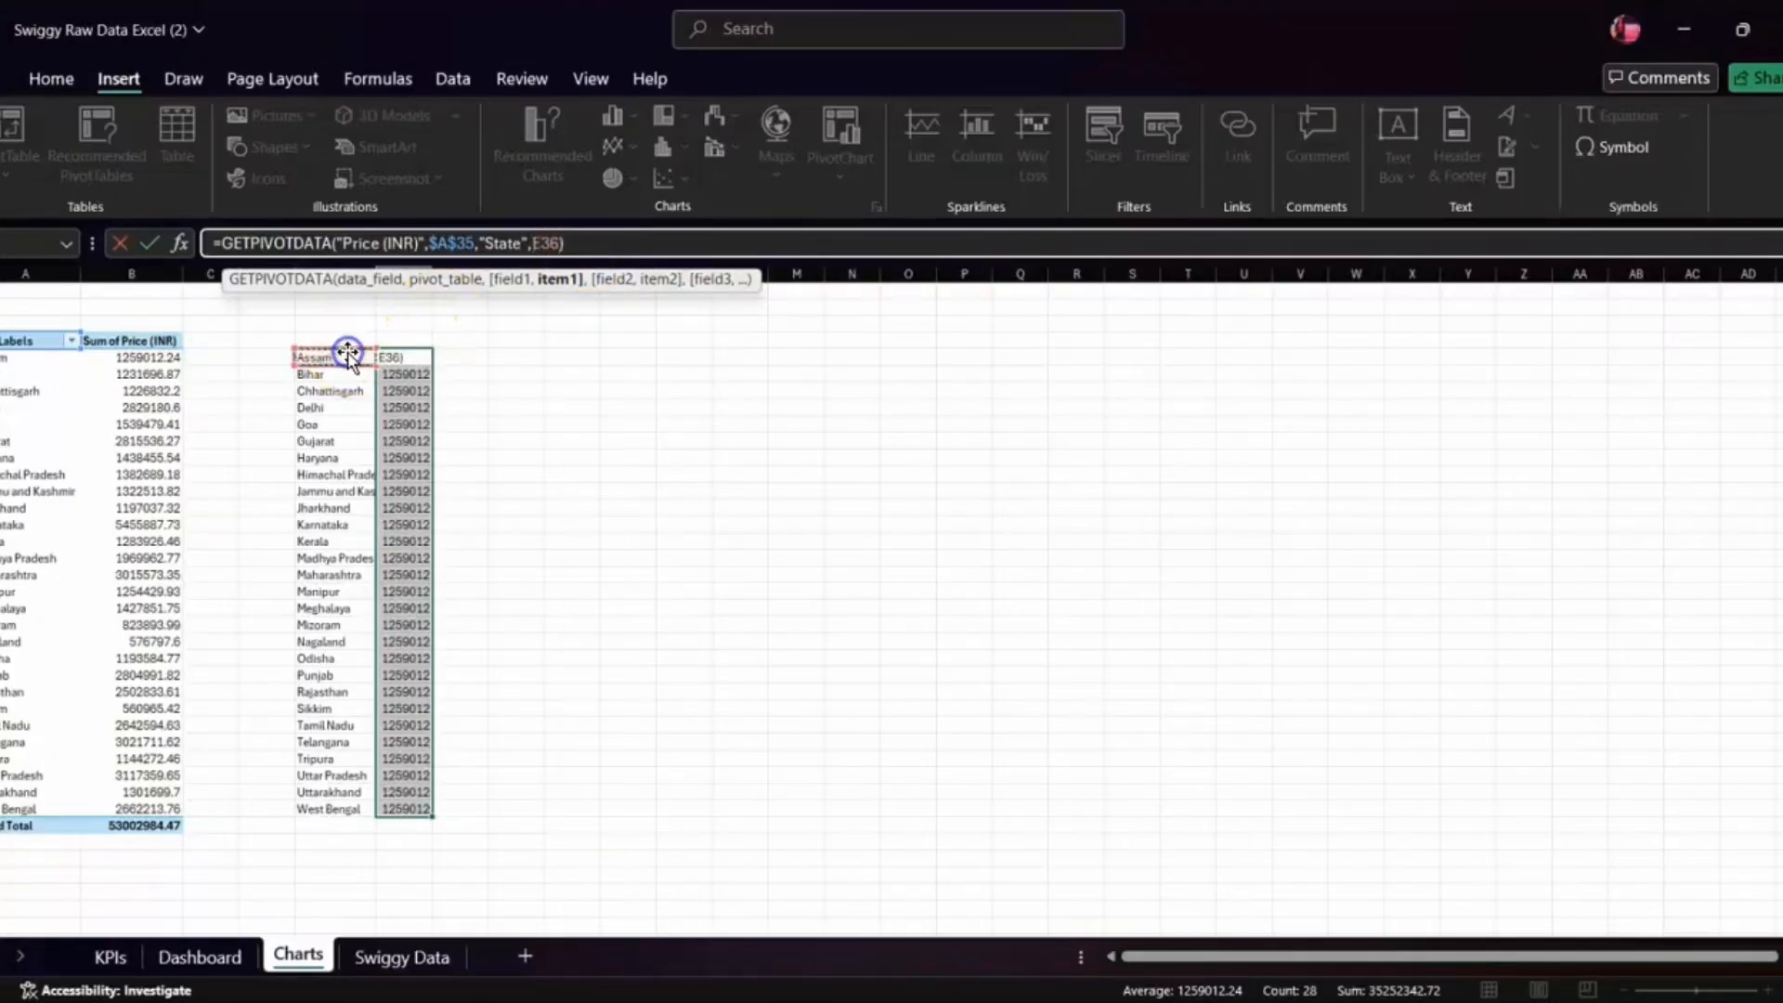
{"action": "key", "text": "Escape"}
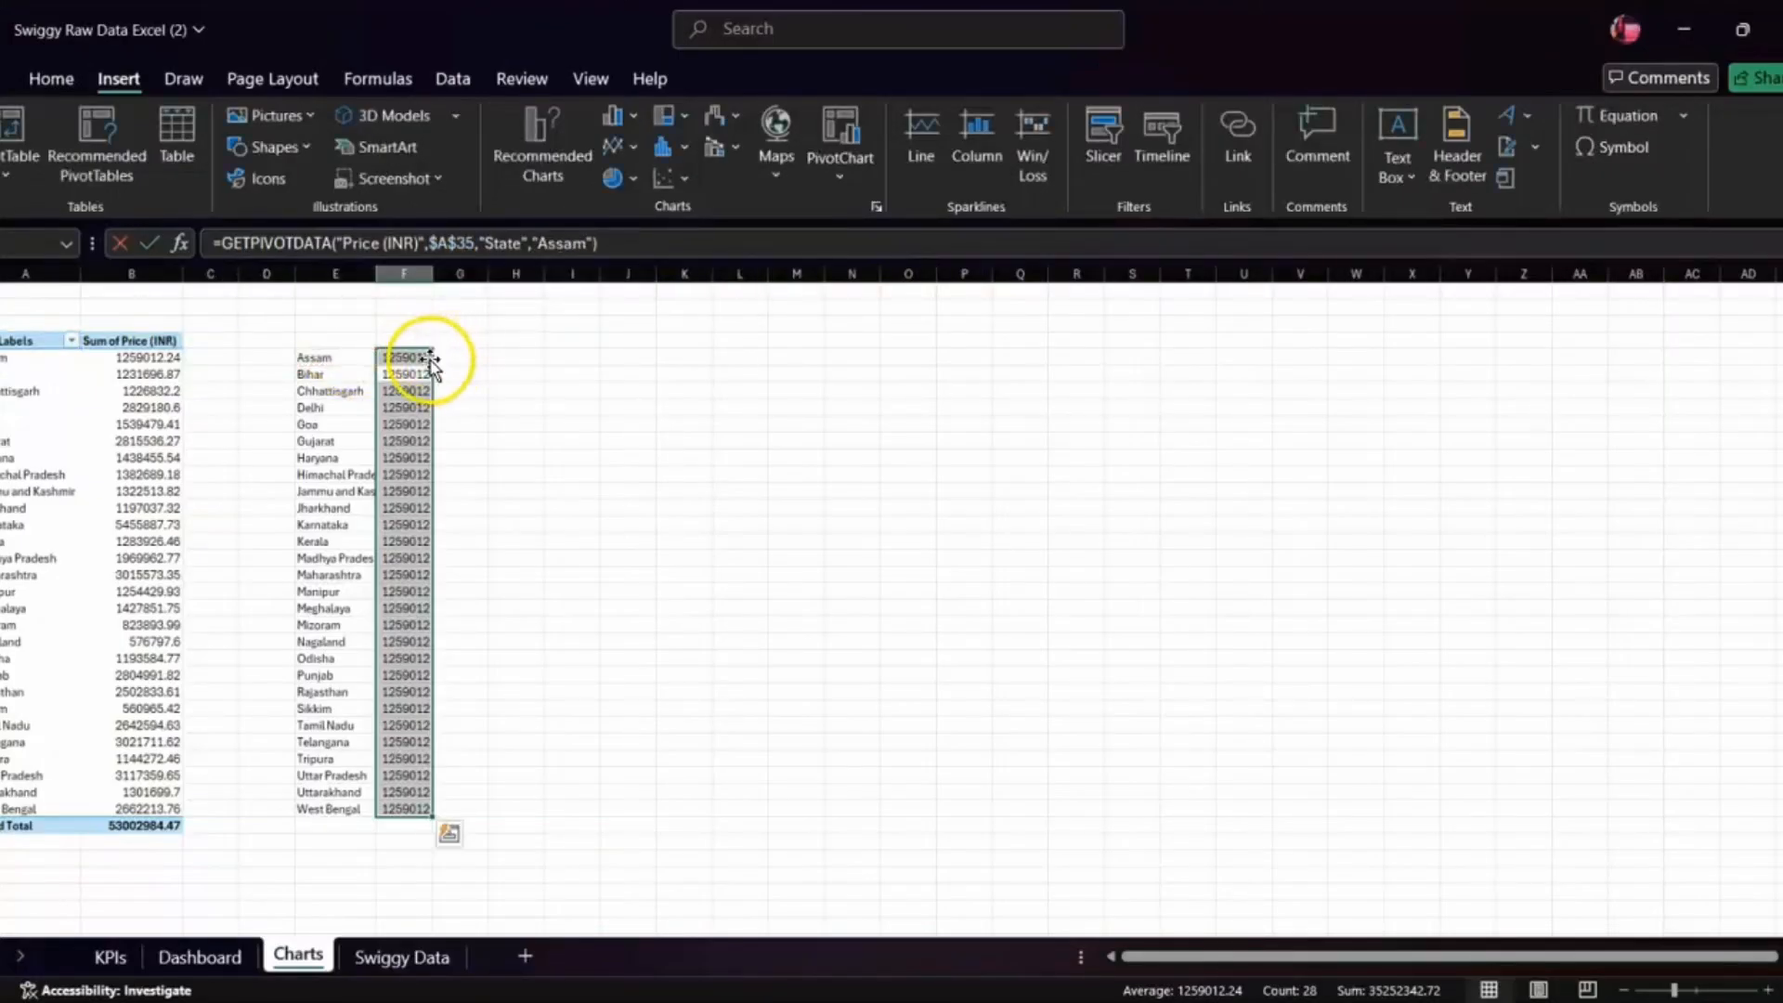
- Make the Assam price formula =GETPIVOTDATA("Price (INR)",$A$35,"State",E36) and fill it down to the West Bengal row
{"action": "left_click", "coordinate": [424, 353]}
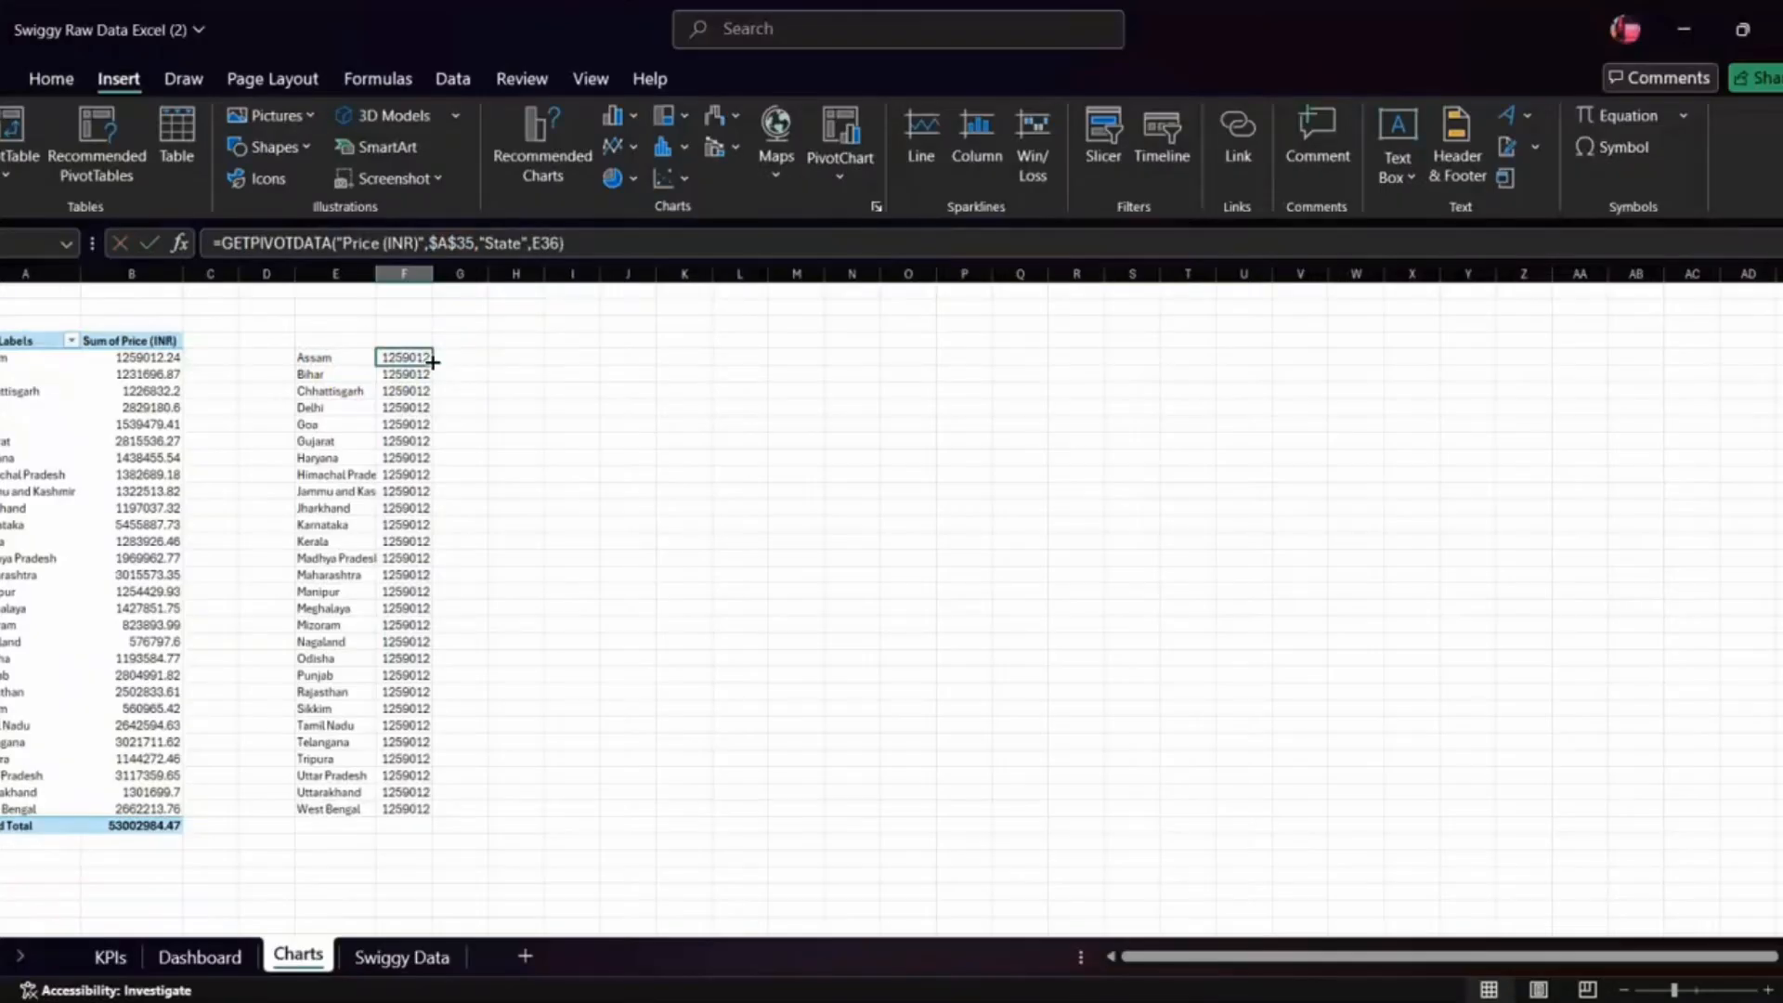
{"action": "left_click_drag", "start_coordinate": [433, 362], "coordinate": [458, 812]}
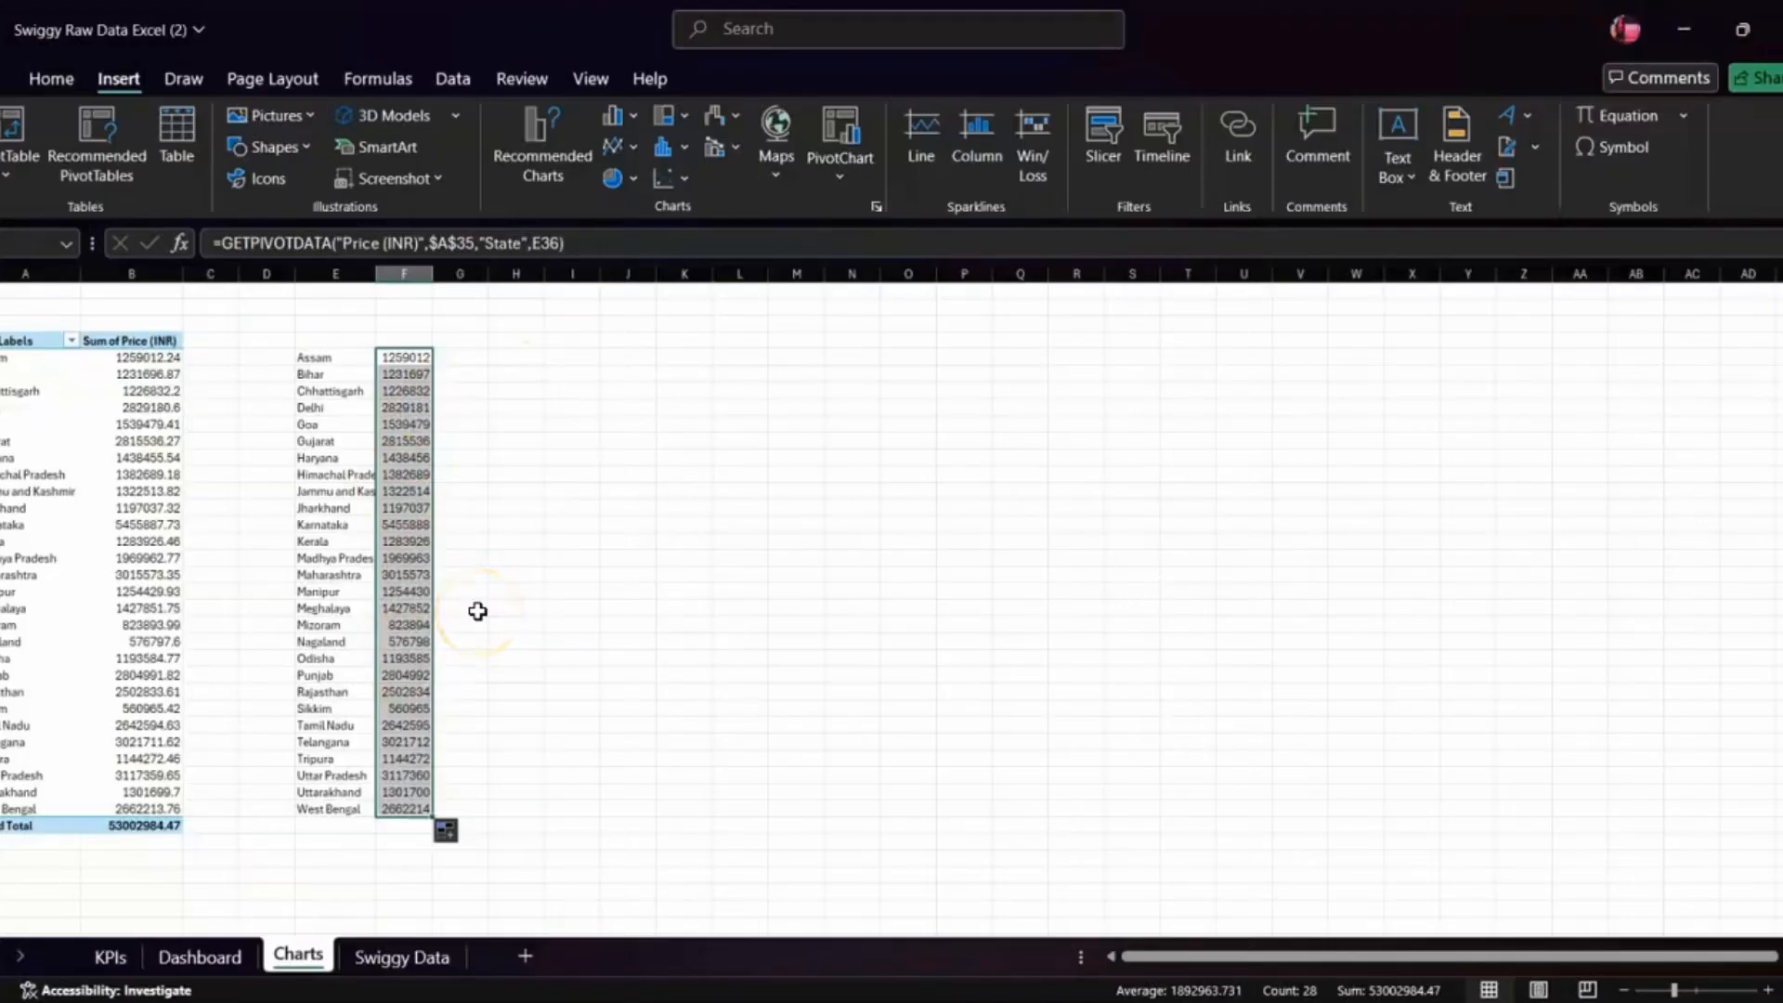
- Apply all borders to the state names and price values in columns E and F, from Assam to West Bengal
{"action": "scroll", "coordinate": [477, 611], "scroll_direction": "up", "scroll_amount": 2}
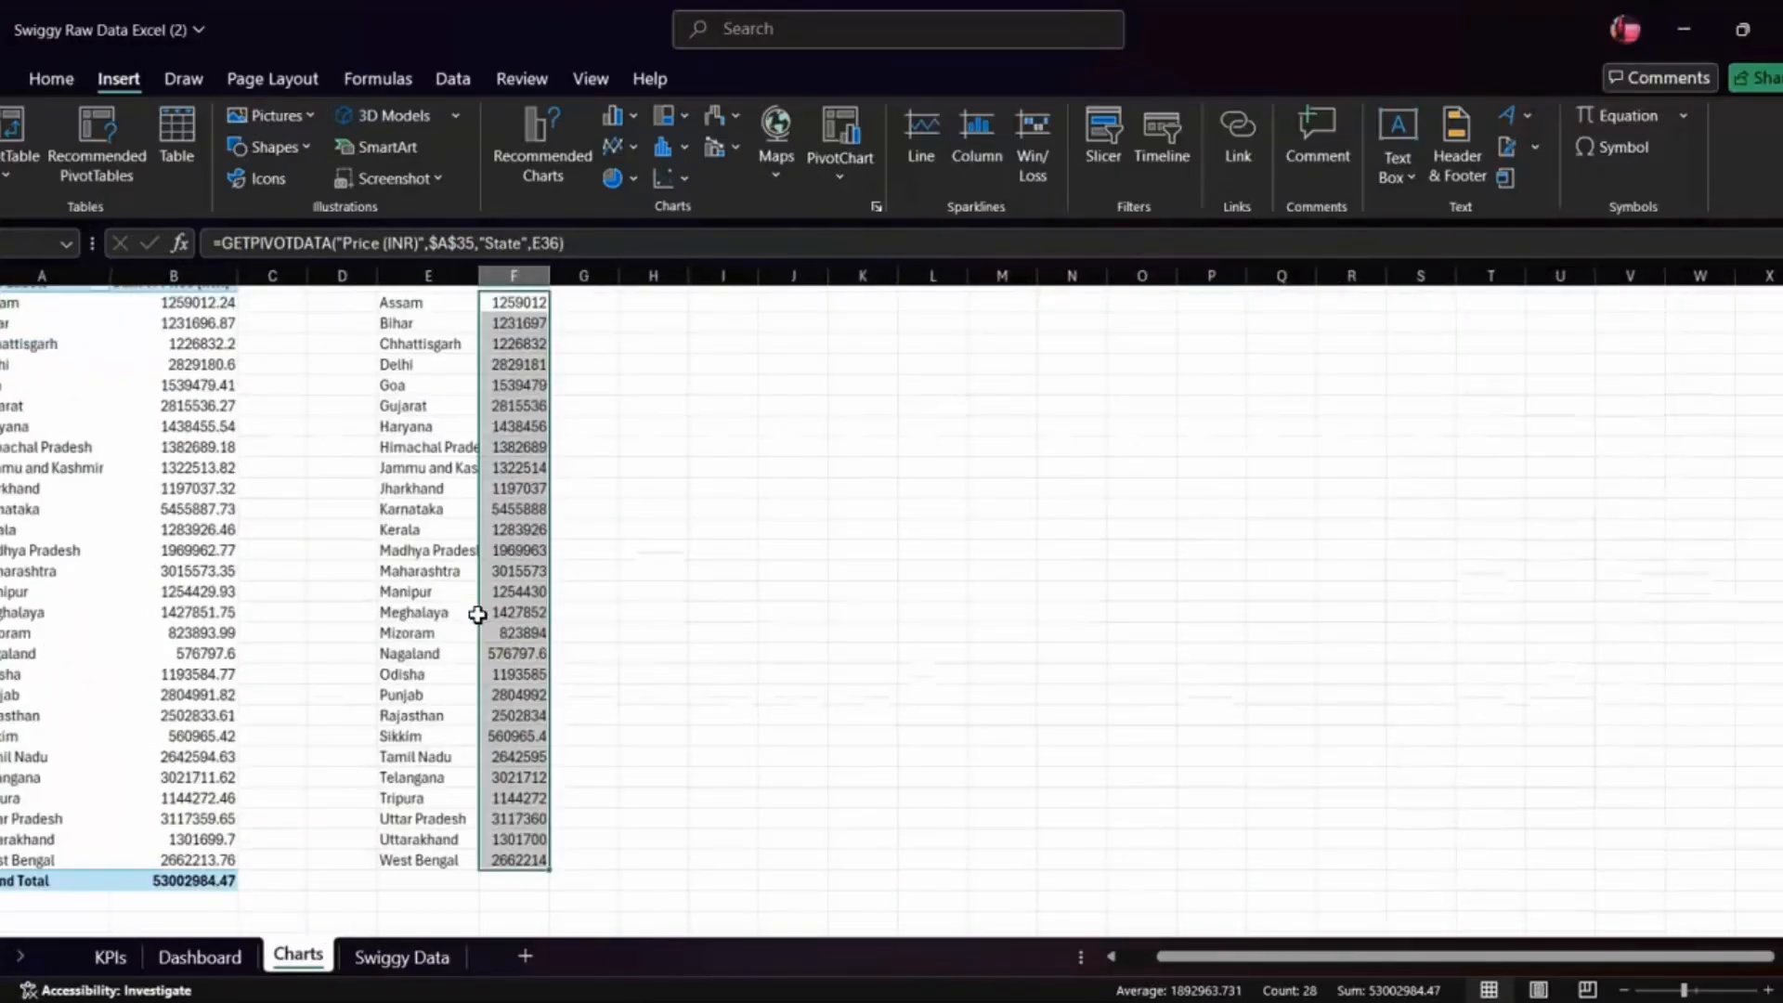
{"action": "scroll", "coordinate": [477, 613], "scroll_direction": "up", "scroll_amount": 1}
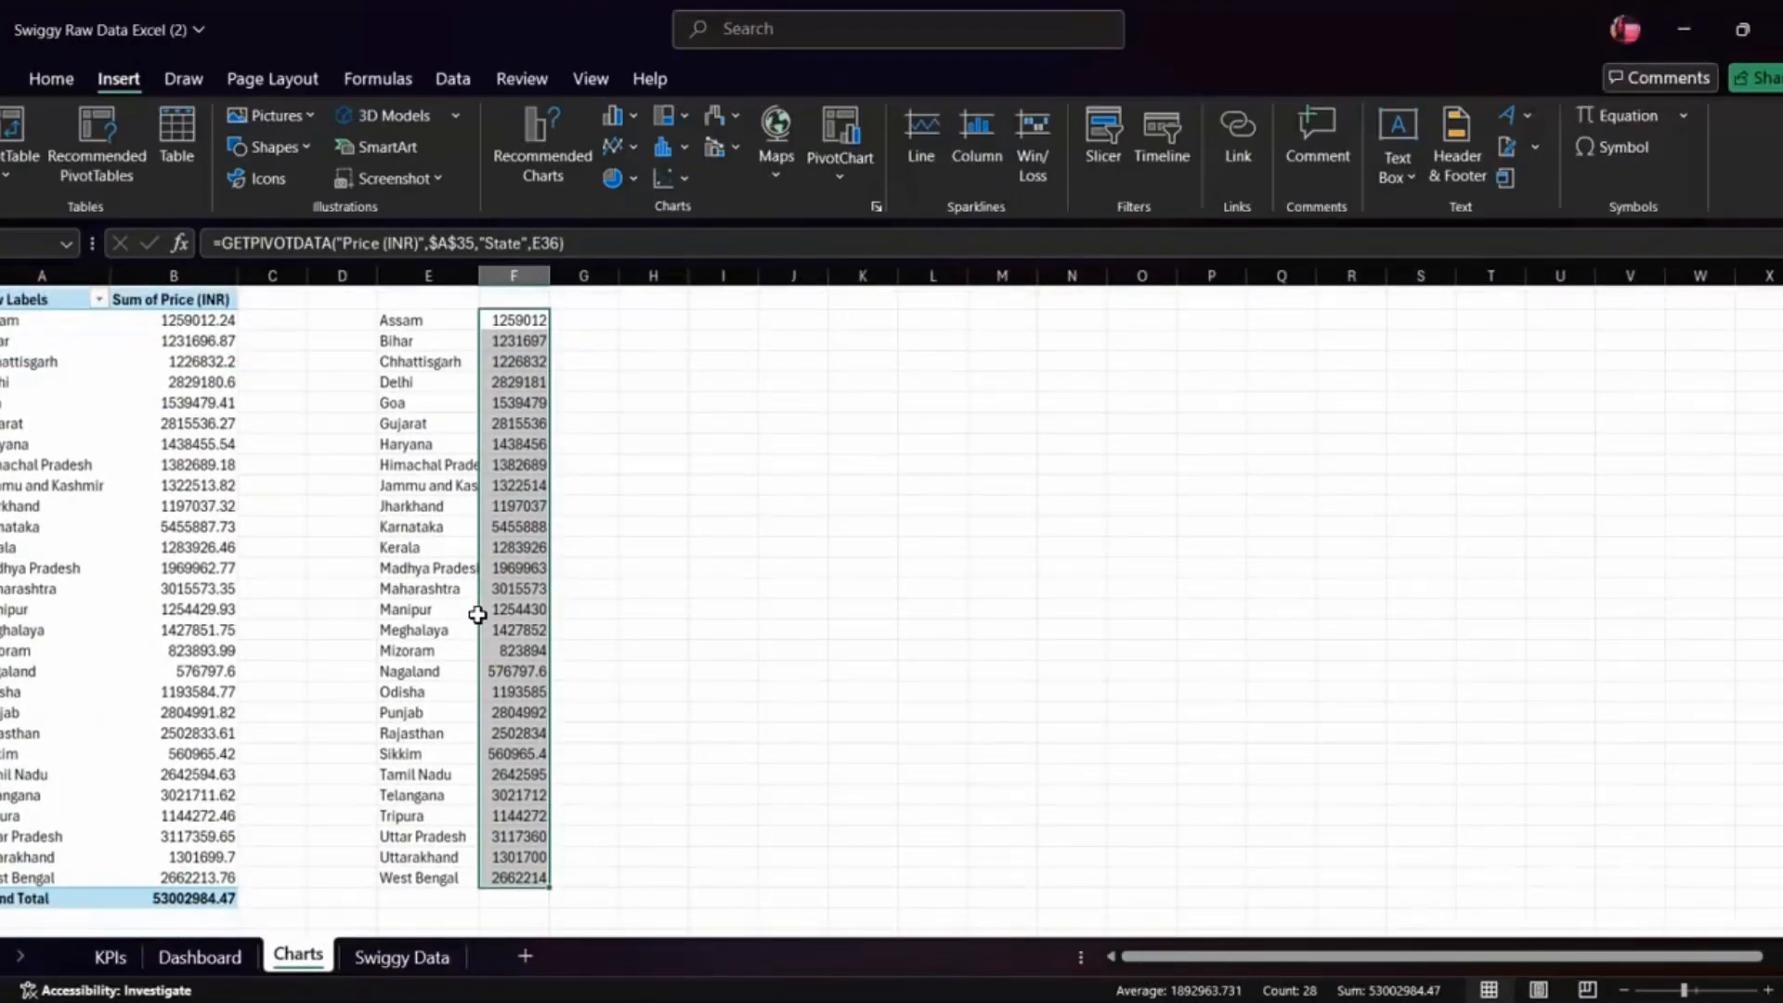
{"action": "scroll", "coordinate": [477, 614], "scroll_direction": "up", "scroll_amount": 1}
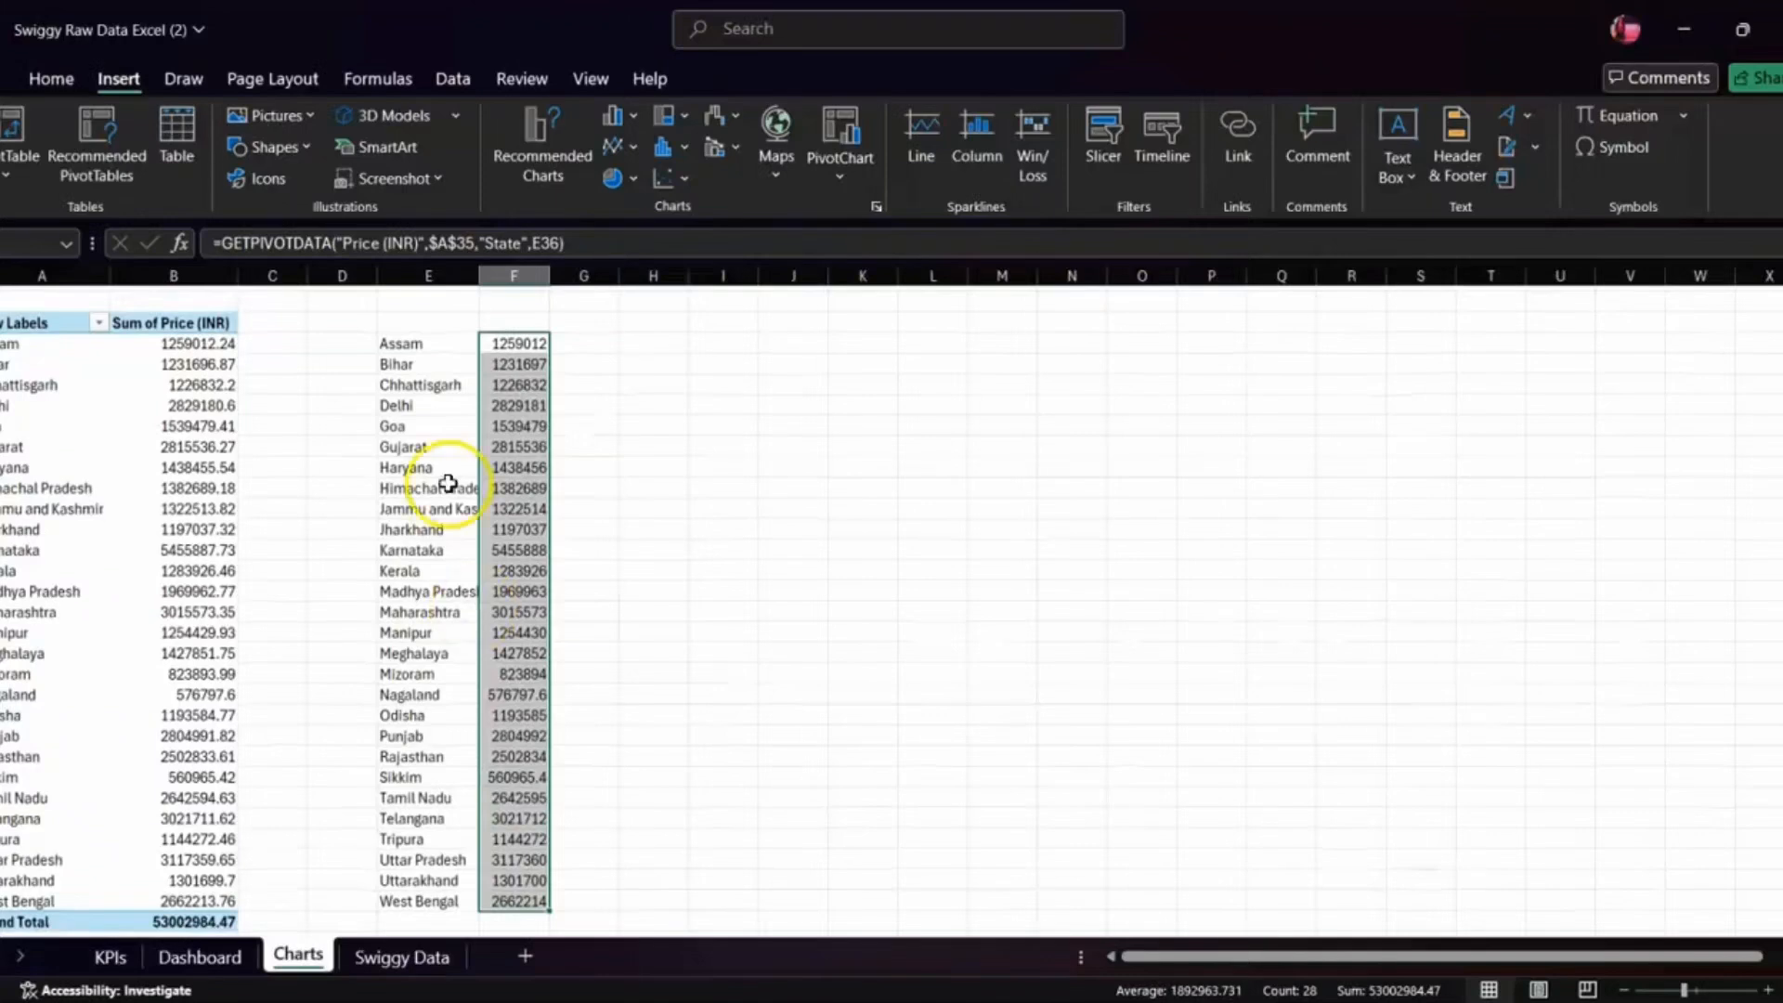
{"action": "left_click", "coordinate": [422, 342]}
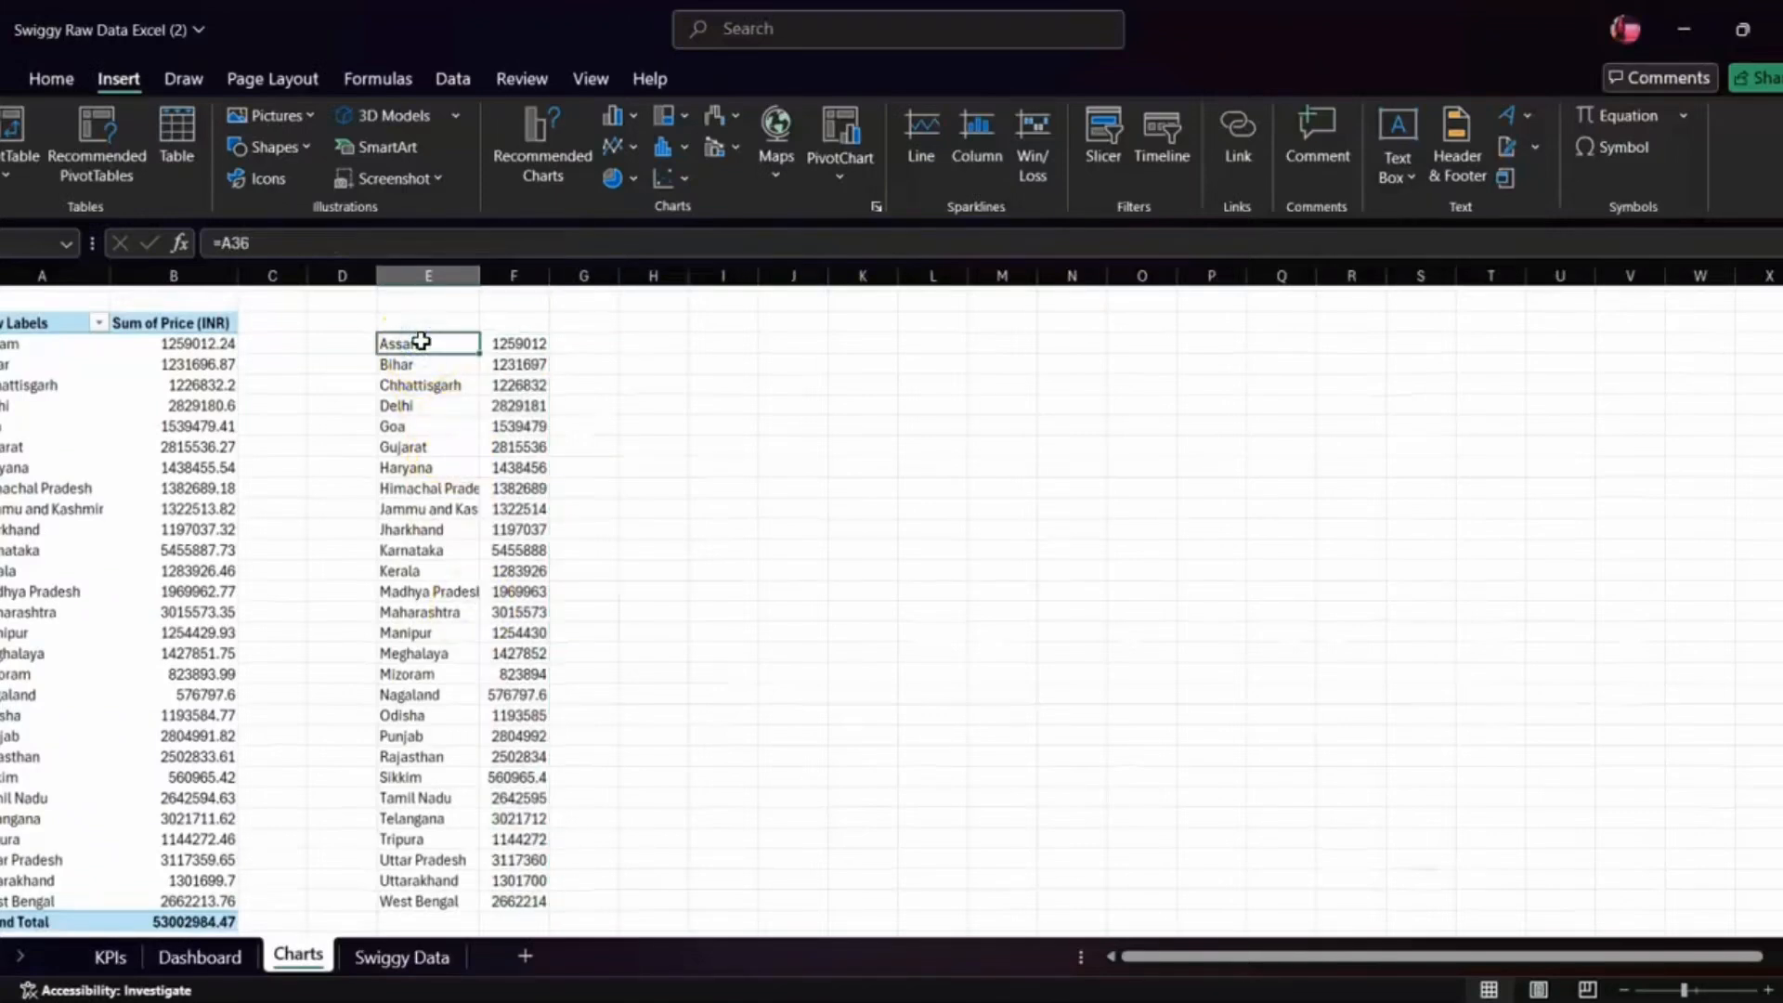
{"action": "key", "text": "shift+Right"}
{"action": "key", "text": "ctrl+shift+Down"}
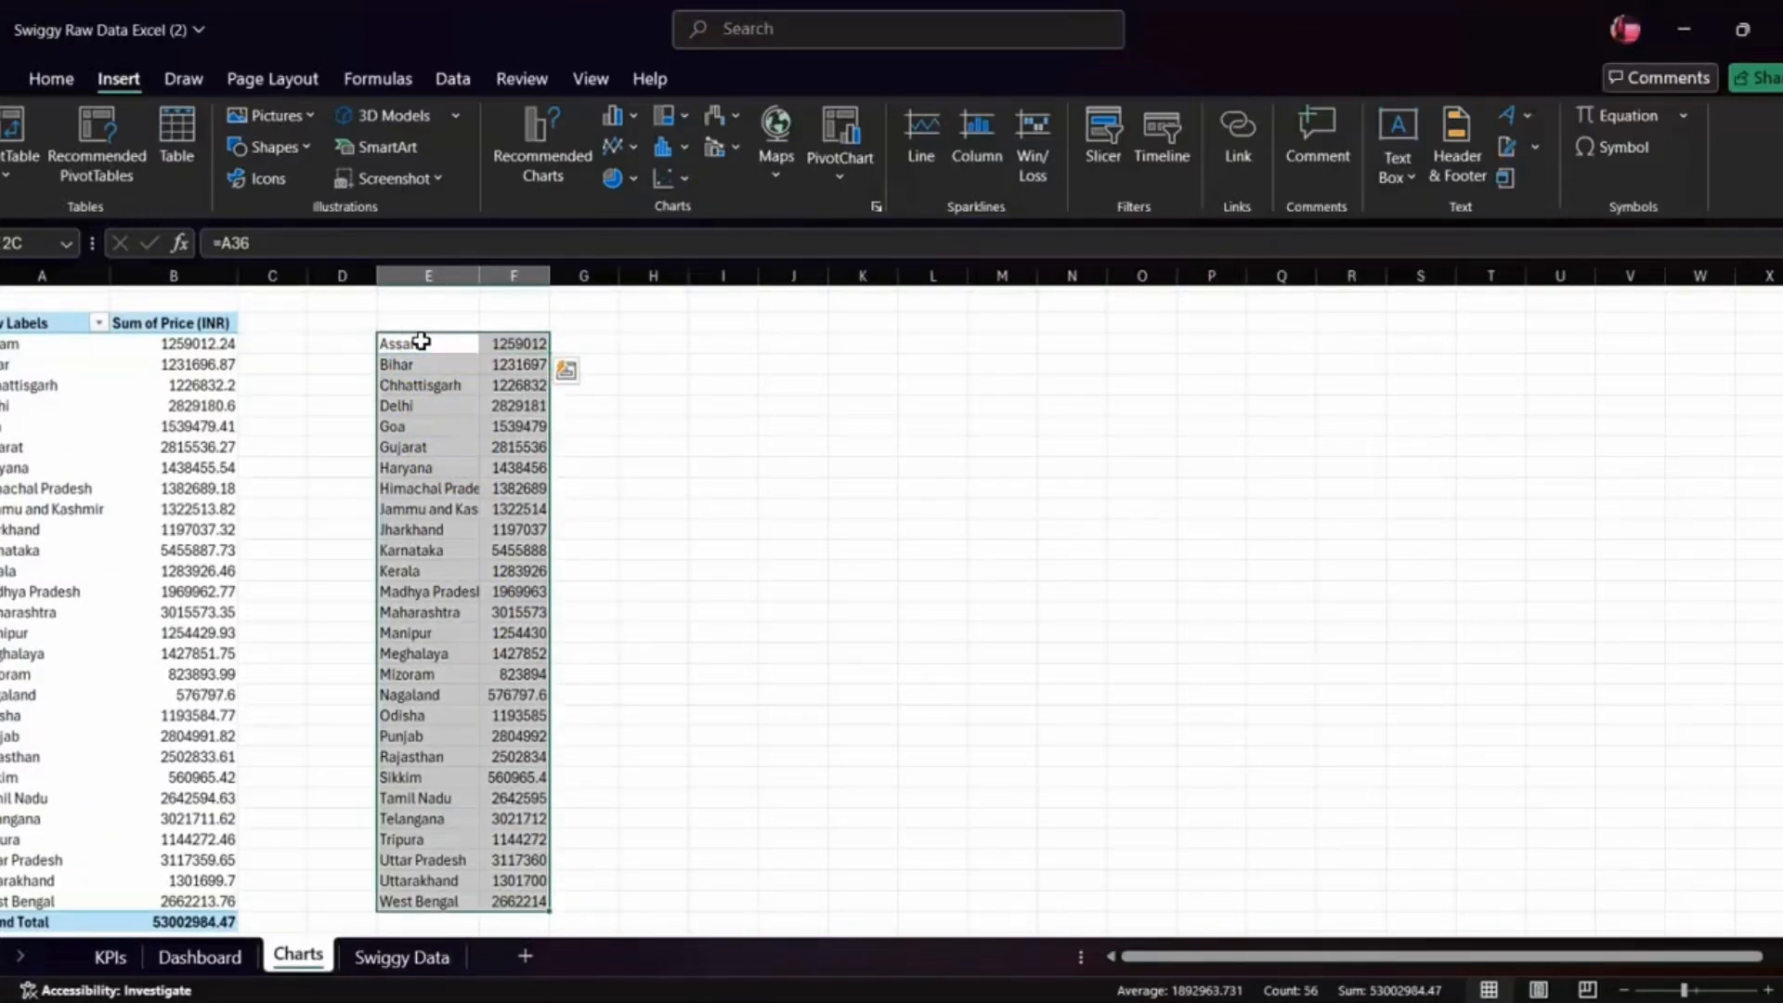
{"action": "left_click", "coordinate": [52, 80]}
{"action": "left_click", "coordinate": [333, 165]}
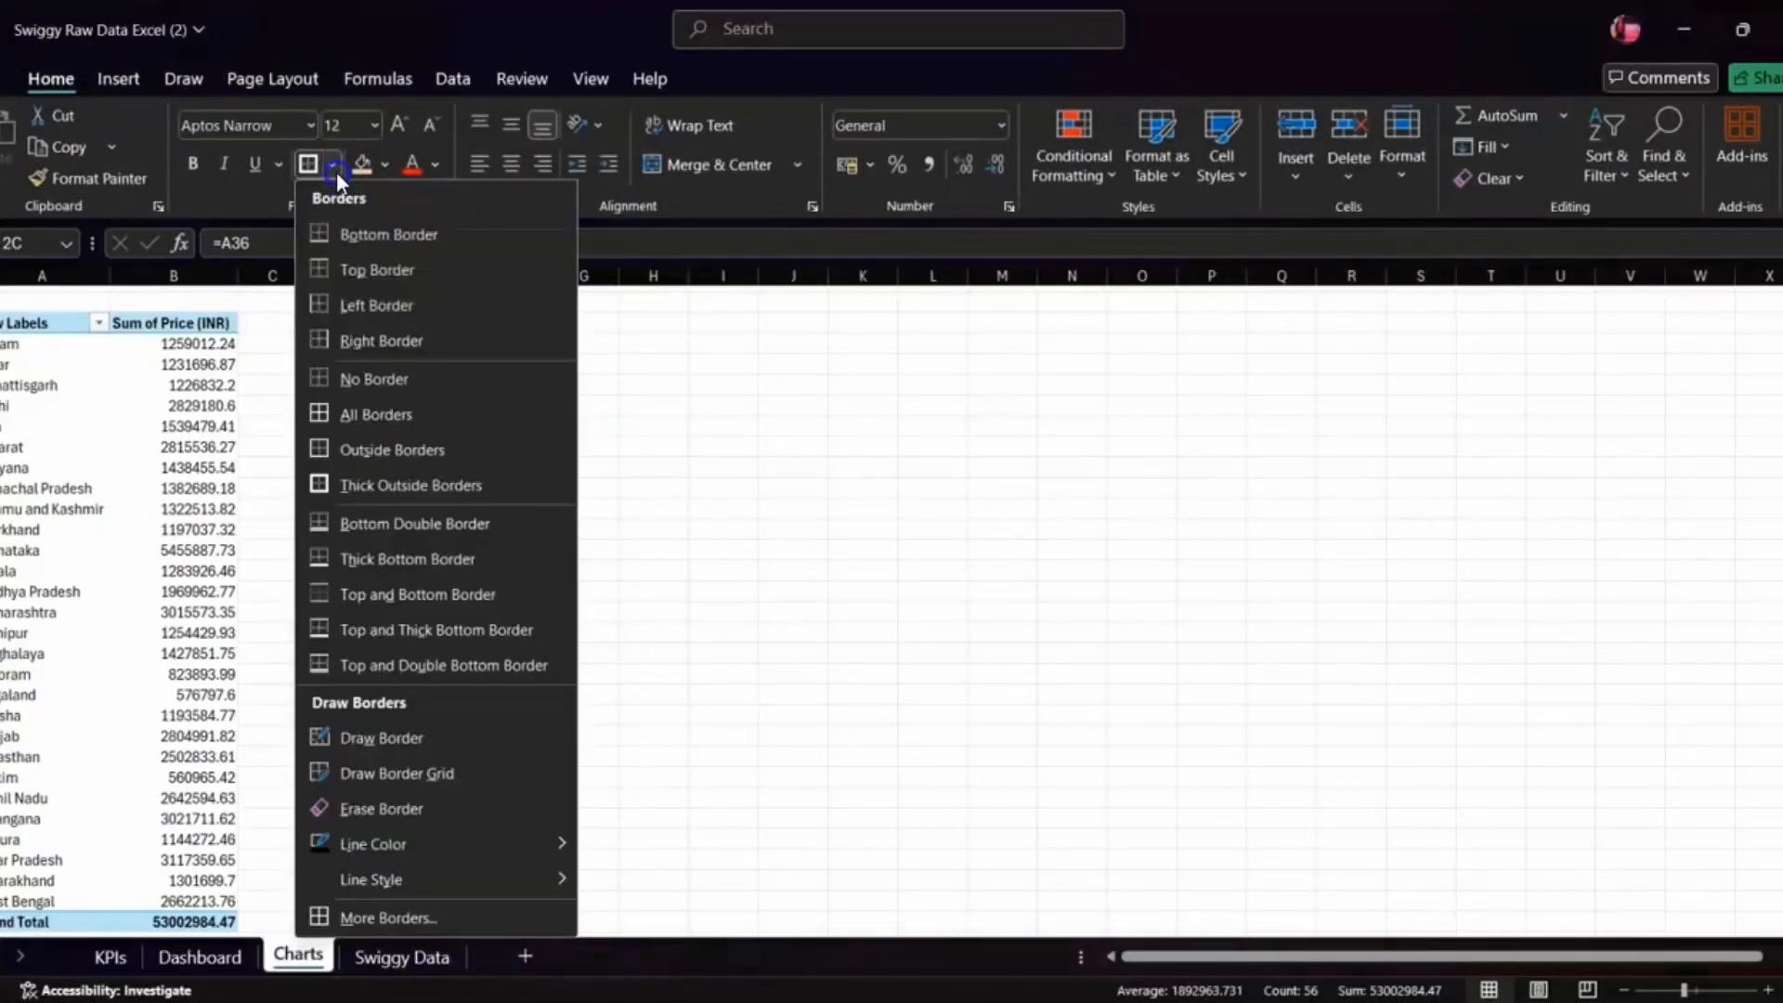
{"action": "left_click", "coordinate": [387, 415]}
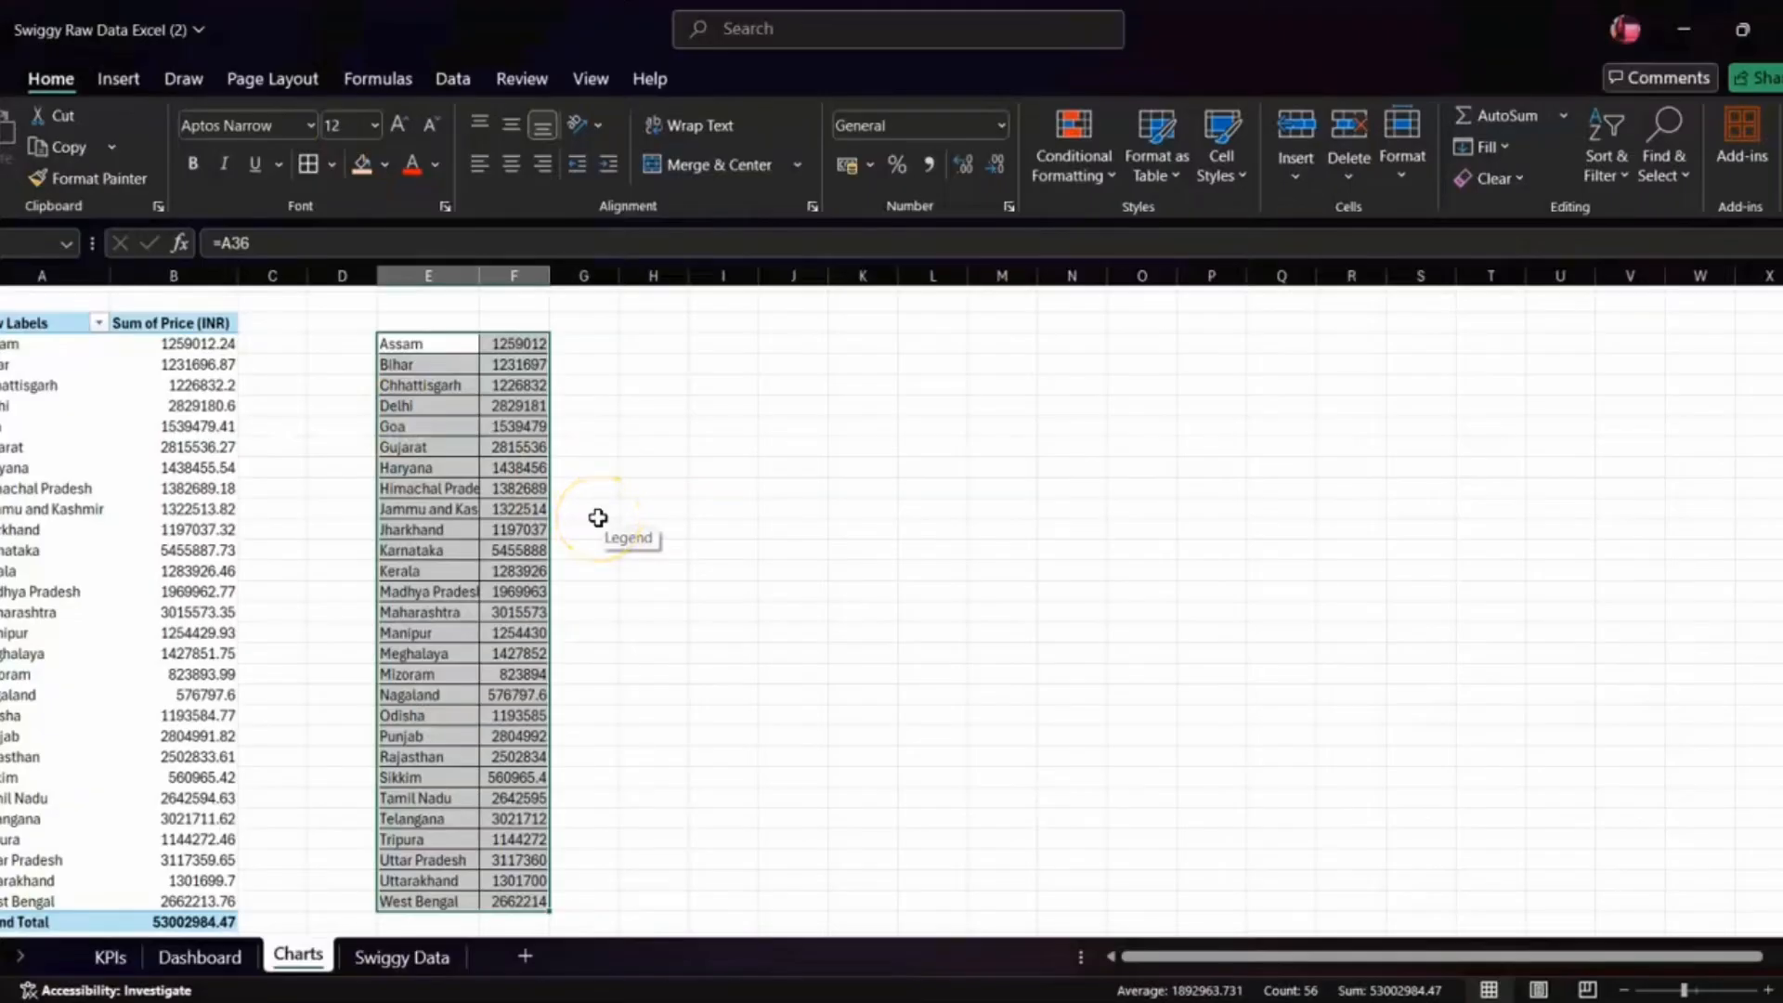
- Copy the bordered state table and select a destination cell in column B of the KPIs sheet, below the weekday section
{"action": "key", "text": "ctrl+c"}
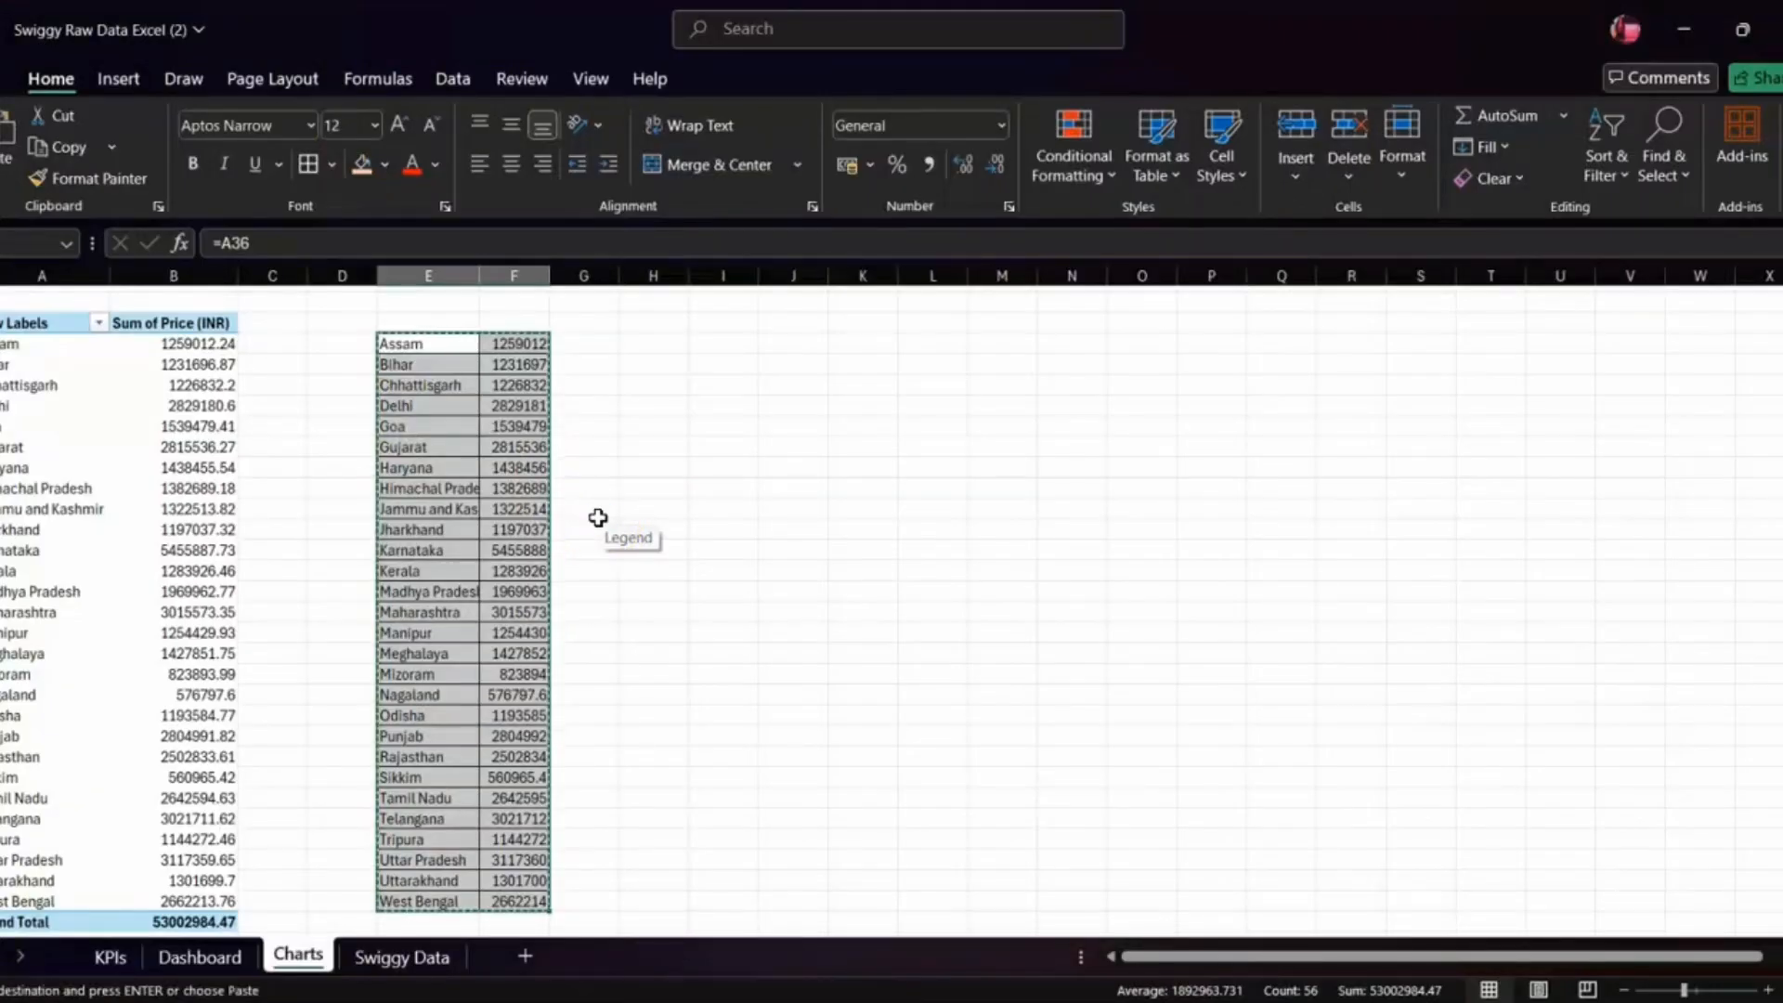
{"action": "left_click", "coordinate": [156, 955]}
{"action": "left_click", "coordinate": [108, 957]}
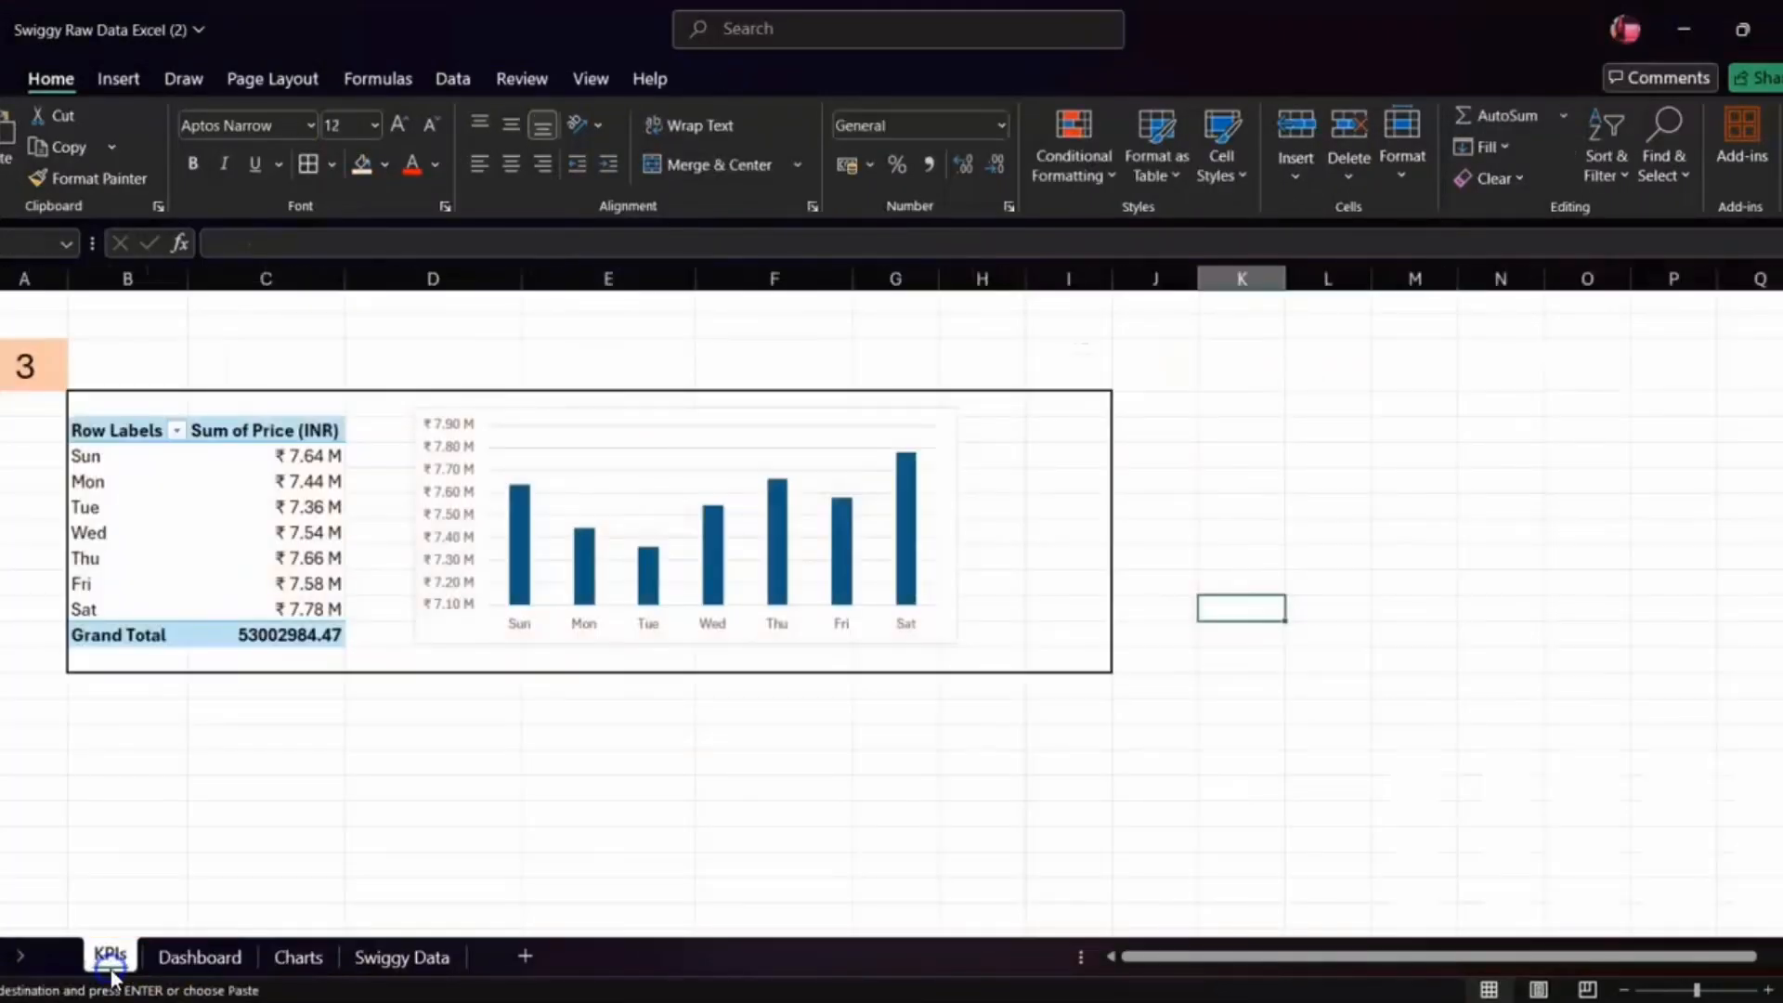
{"action": "left_click", "coordinate": [111, 772]}
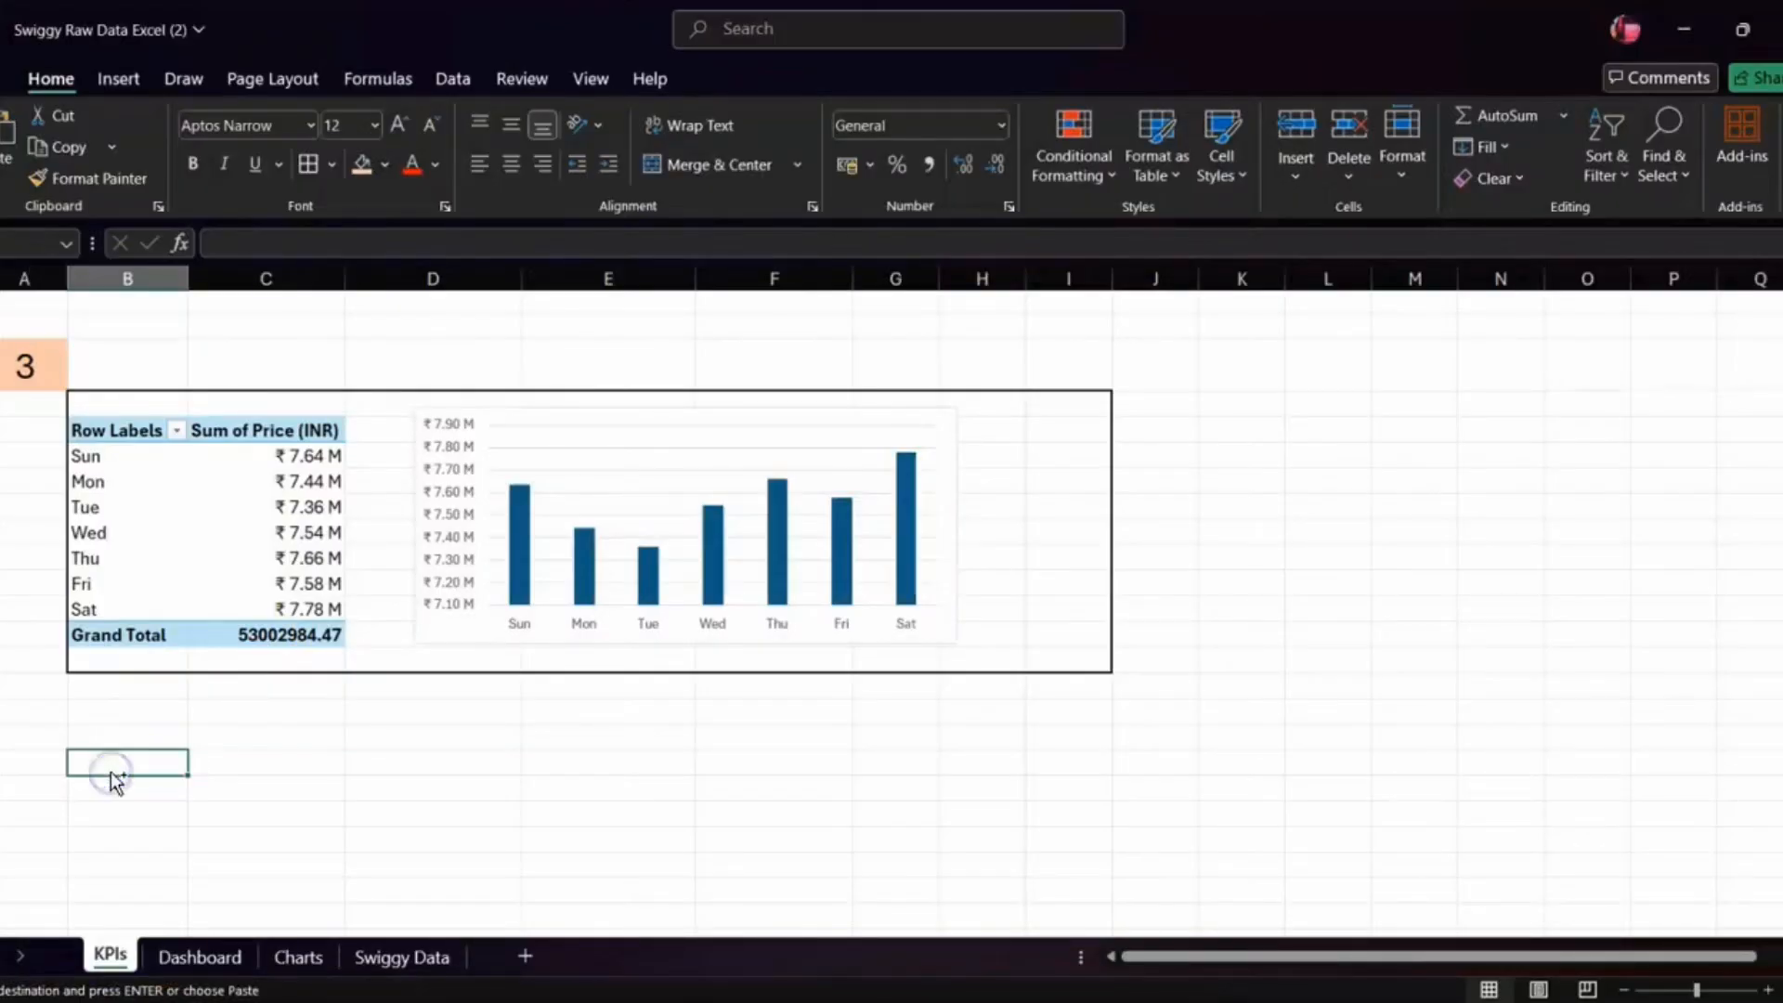
{"action": "key", "text": "ctrl+v"}
{"action": "scroll", "coordinate": [110, 772], "scroll_direction": "down", "scroll_amount": 3}
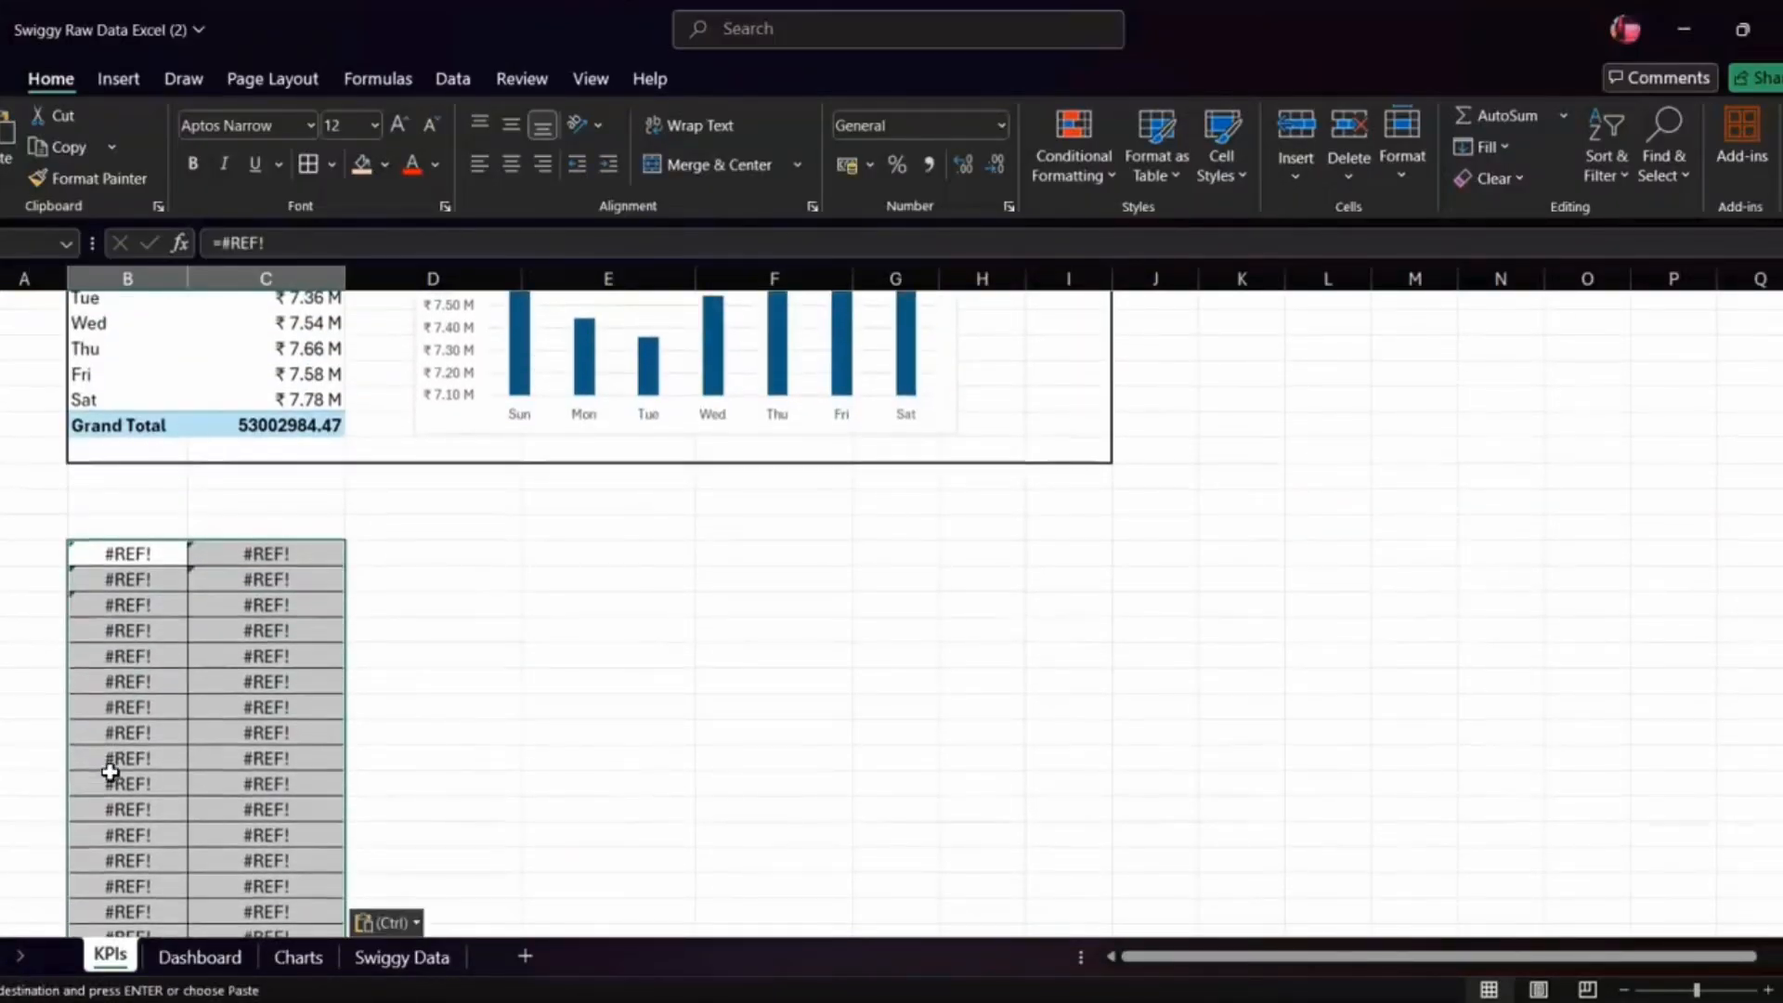
{"action": "scroll", "coordinate": [111, 772], "scroll_direction": "down", "scroll_amount": 3}
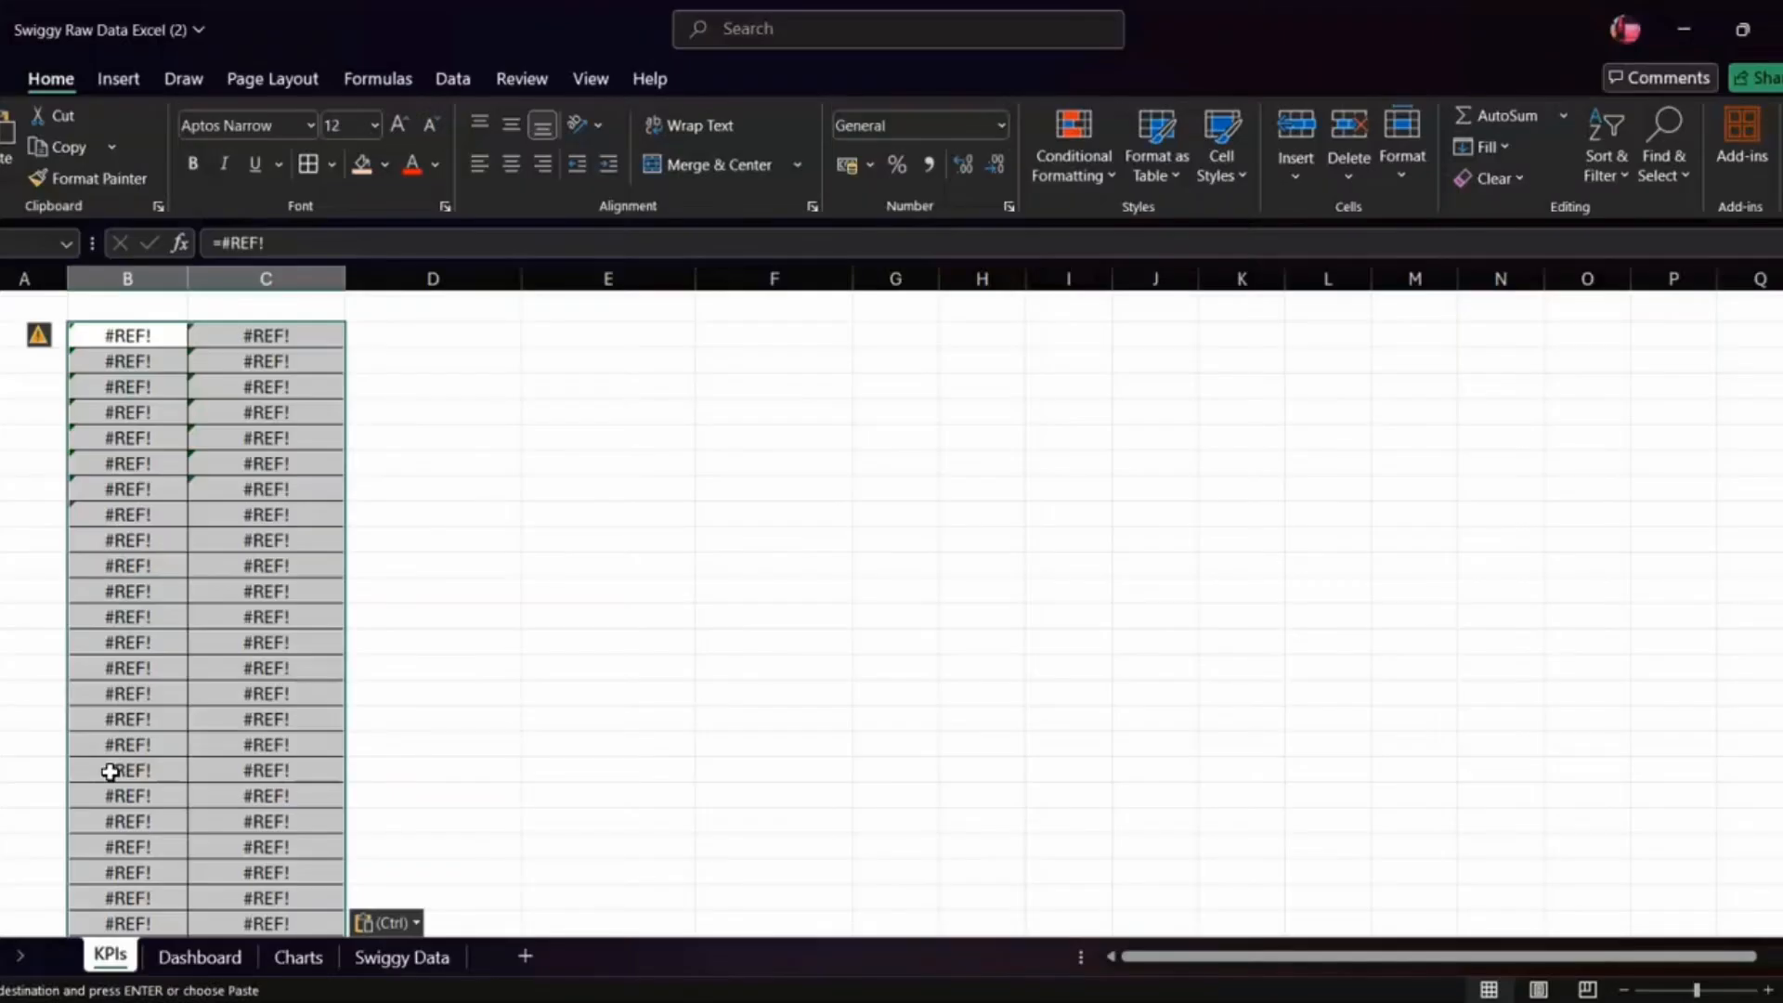
{"action": "key", "text": "Delete"}
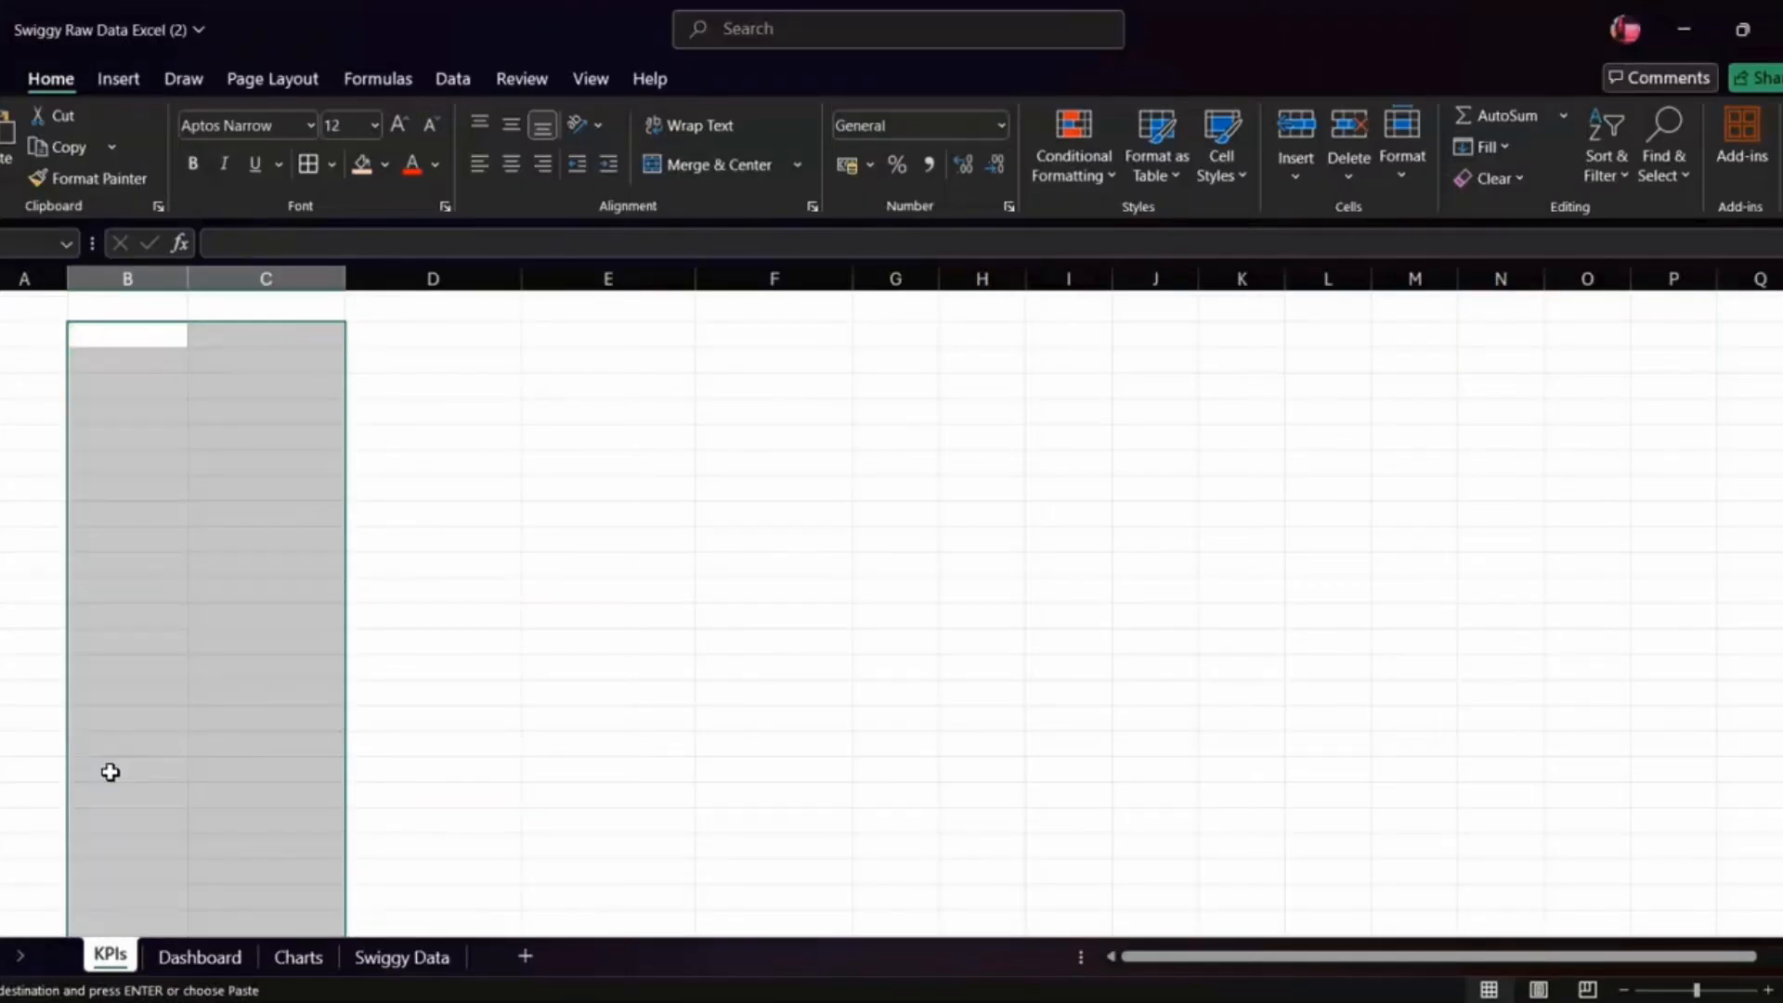
- Paste the copied state table as values into columns B and C of the KPIs sheet
{"action": "key", "text": "ctrl+v"}
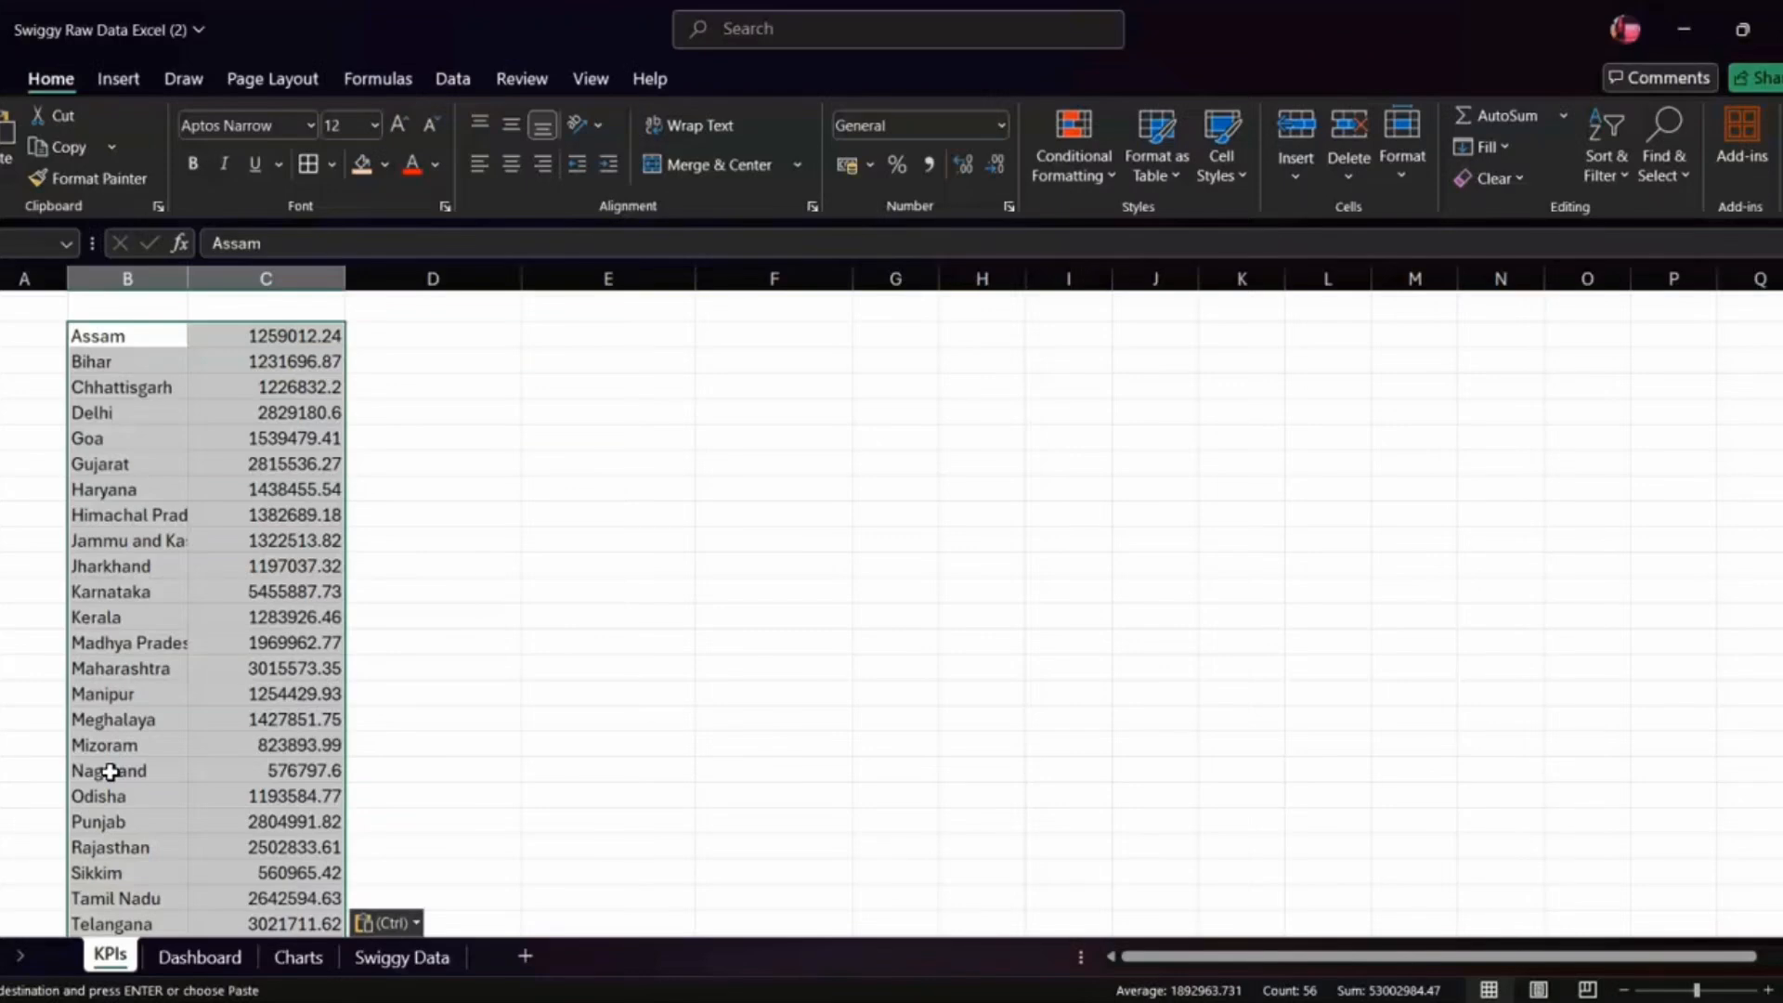
{"action": "scroll", "coordinate": [110, 770], "scroll_direction": "down", "scroll_amount": 4}
{"action": "scroll", "coordinate": [110, 771], "scroll_direction": "up", "scroll_amount": 3}
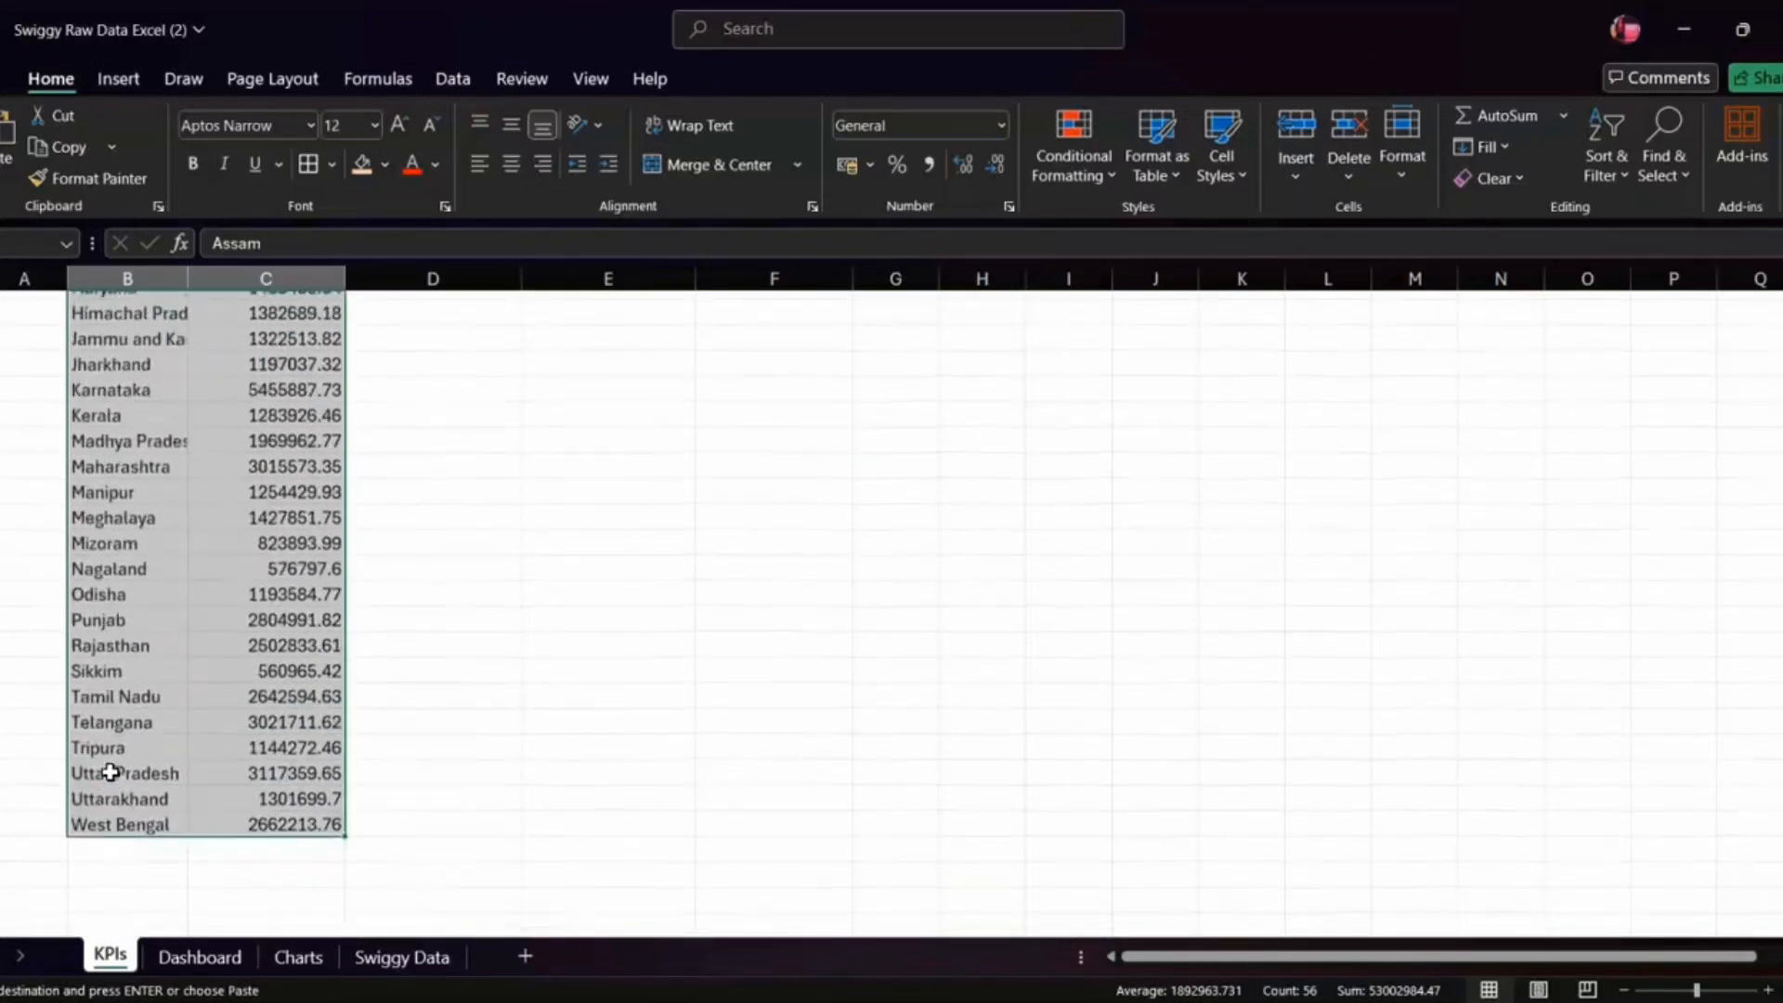
{"action": "left_click_drag", "start_coordinate": [423, 525], "coordinate": [426, 640]}
- Apply all borders to the pasted state table in columns B and C of the KPIs sheet
{"action": "scroll", "coordinate": [191, 569], "scroll_direction": "up", "scroll_amount": 3}
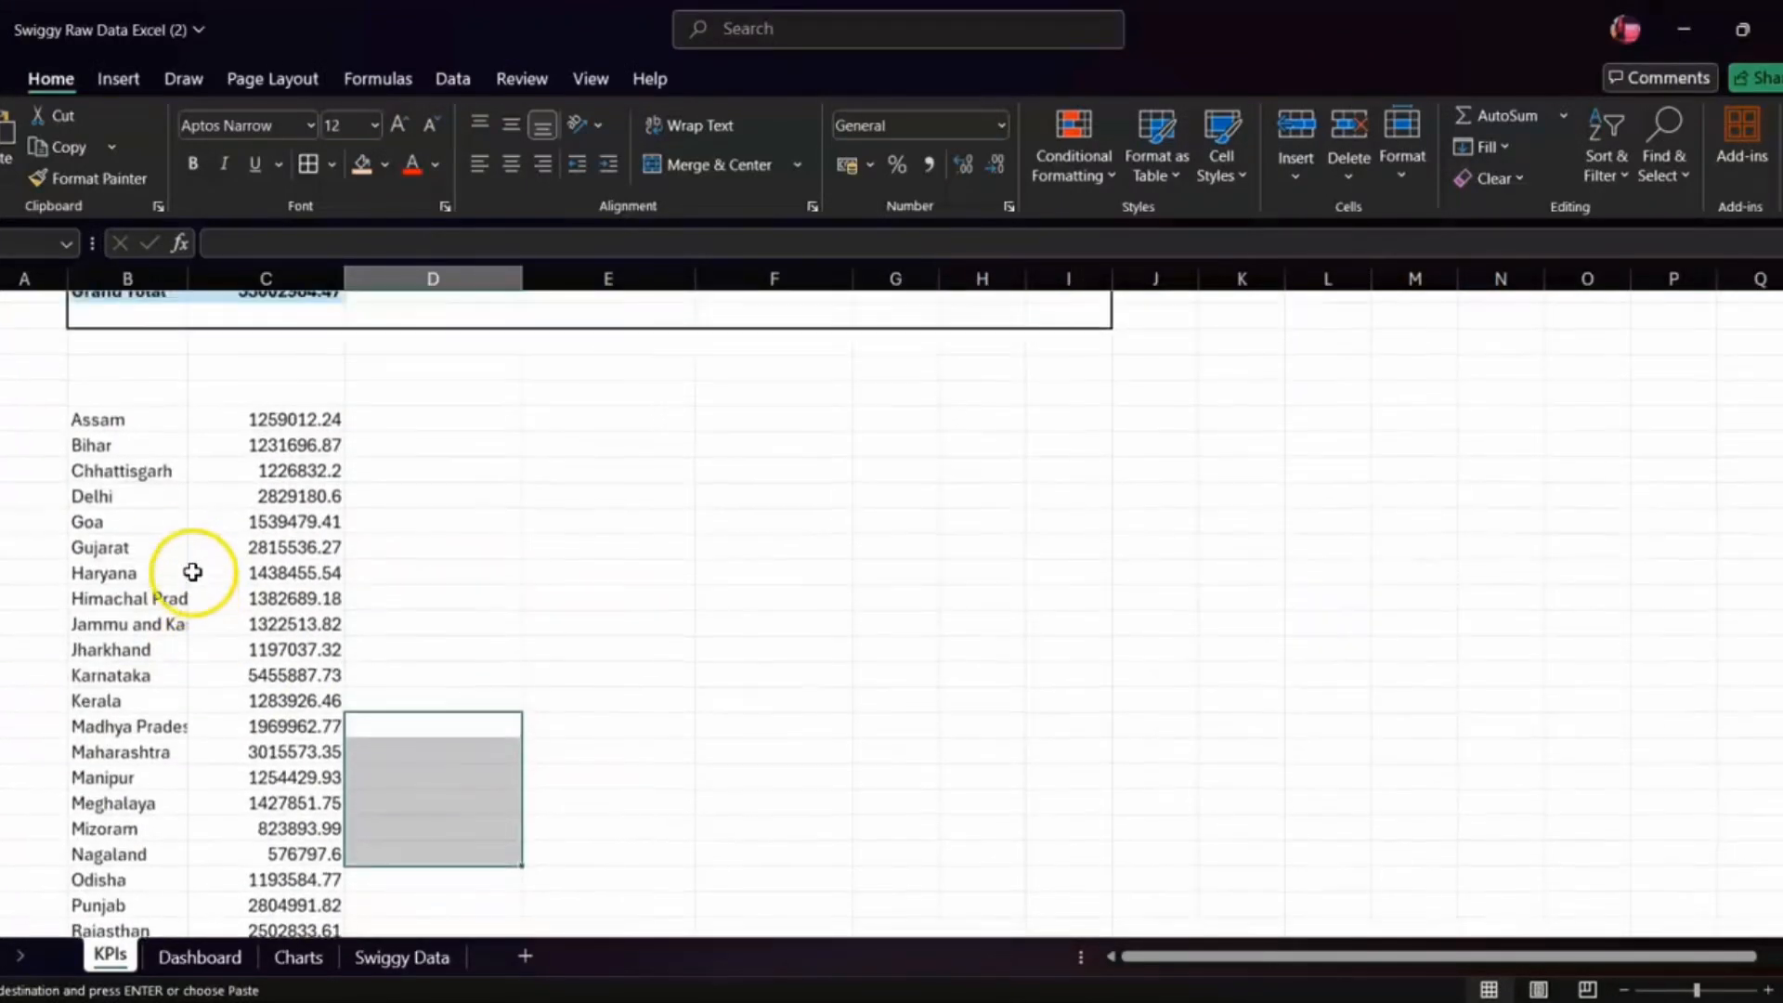
{"action": "left_click", "coordinate": [107, 437]}
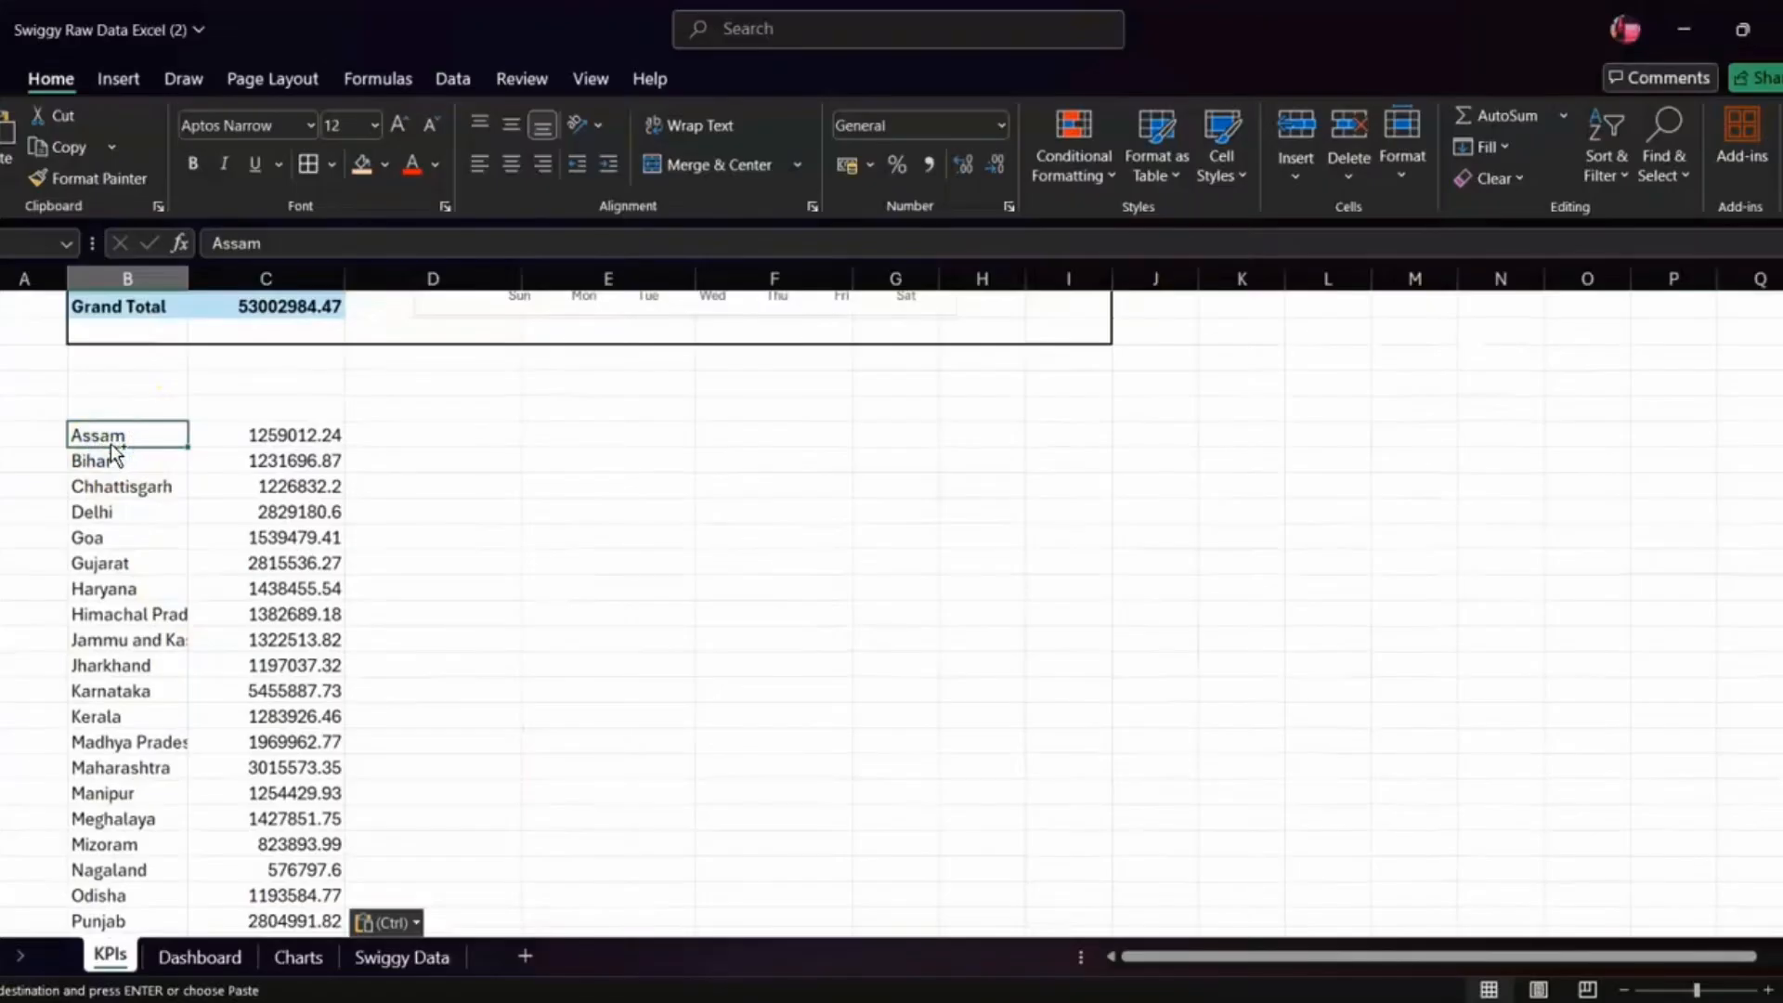
{"action": "key", "text": "shift+Right"}
{"action": "key", "text": "ctrl+shift+Down"}
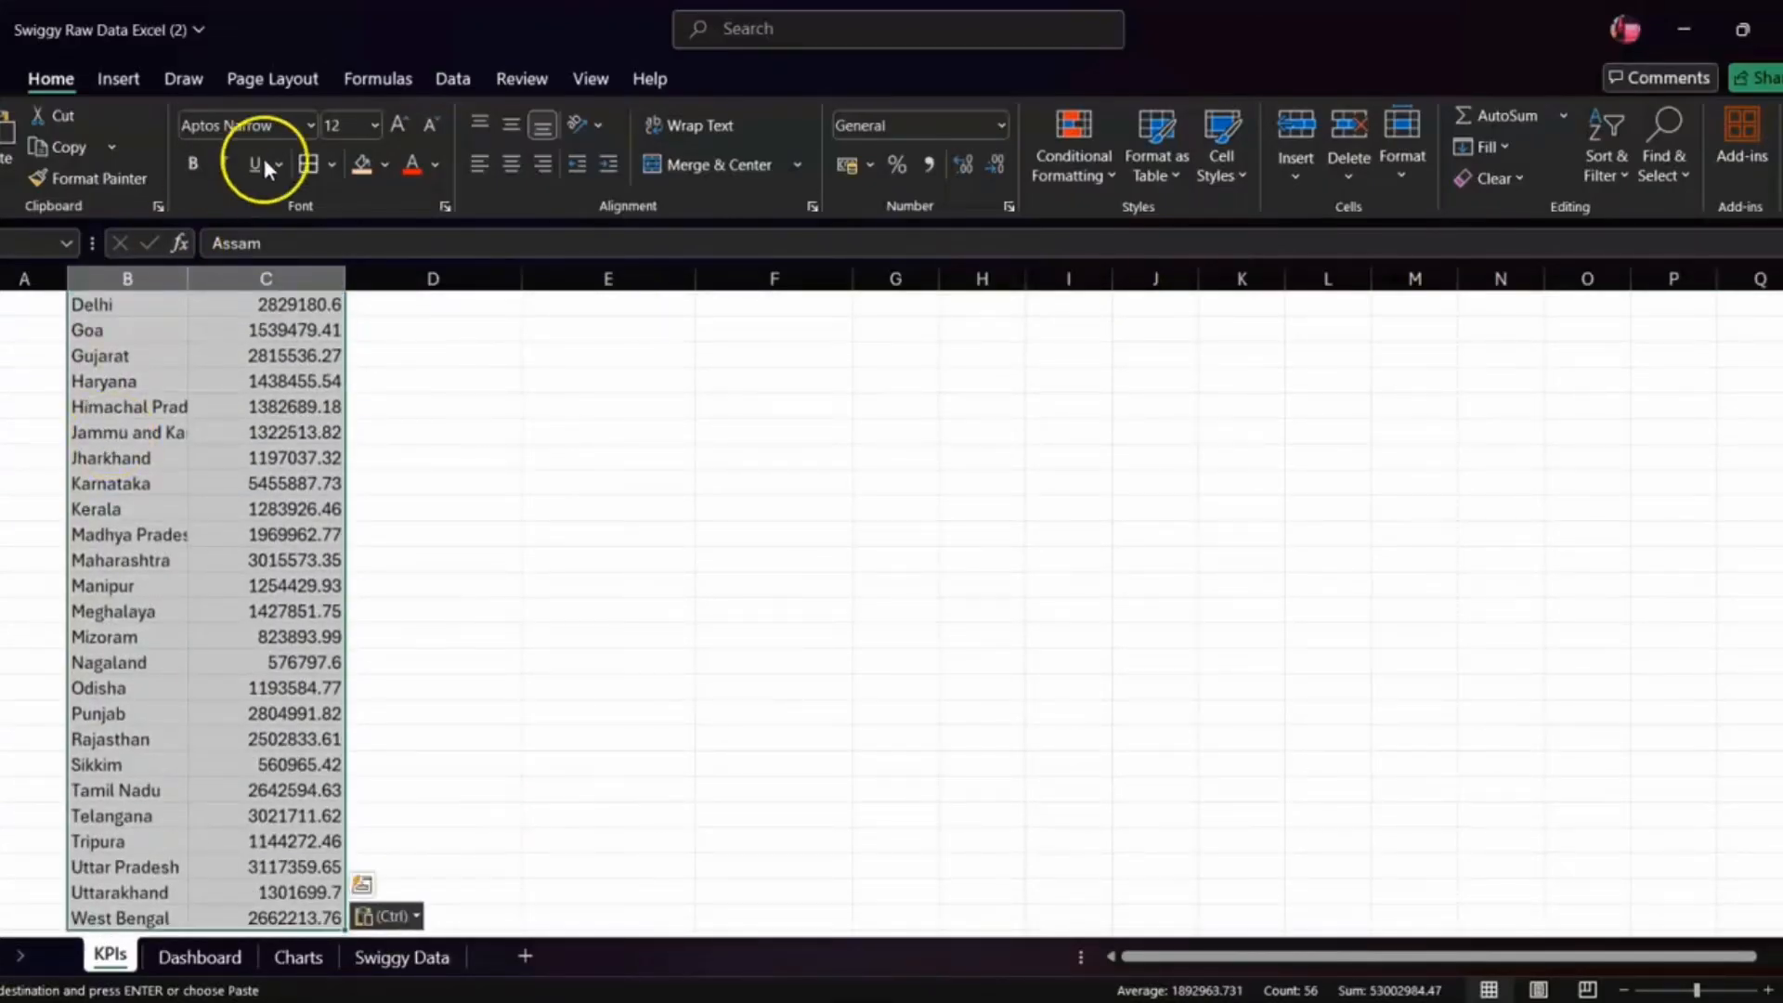
{"action": "left_click", "coordinate": [310, 174]}
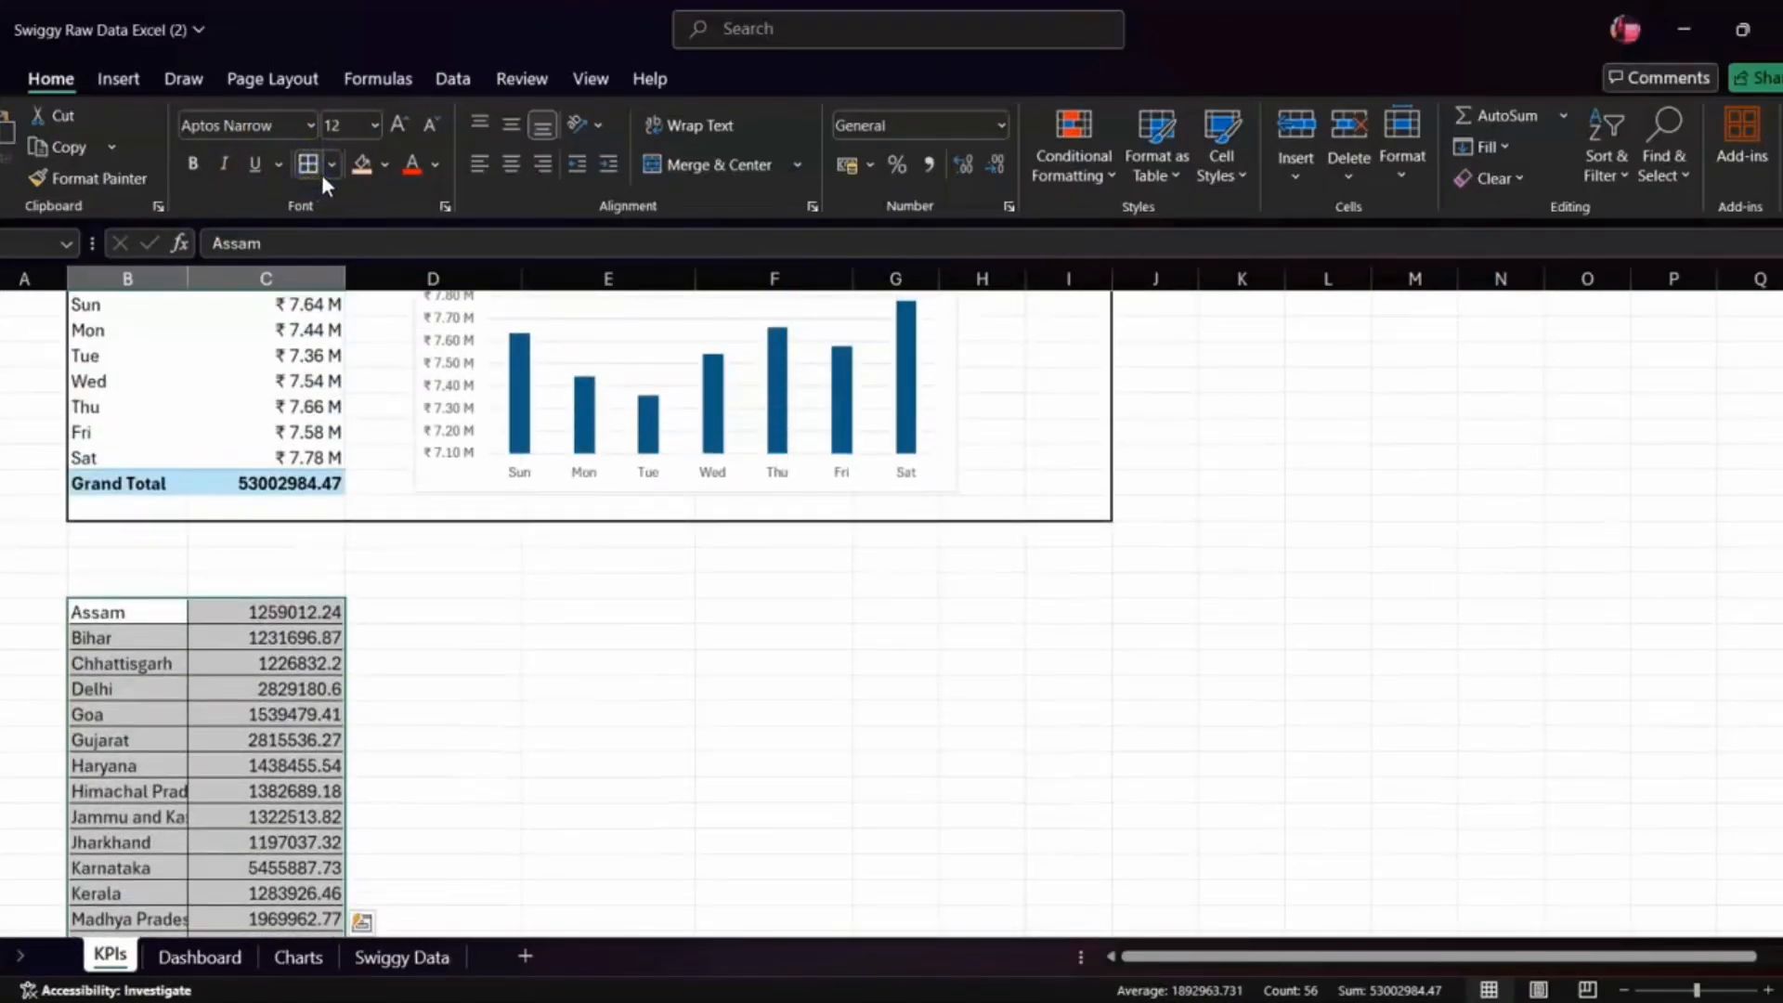
- Enter the section number 4 in column A above the state table and copy the formatting of the number 3 cell onto it
{"action": "left_click", "coordinate": [32, 591]}
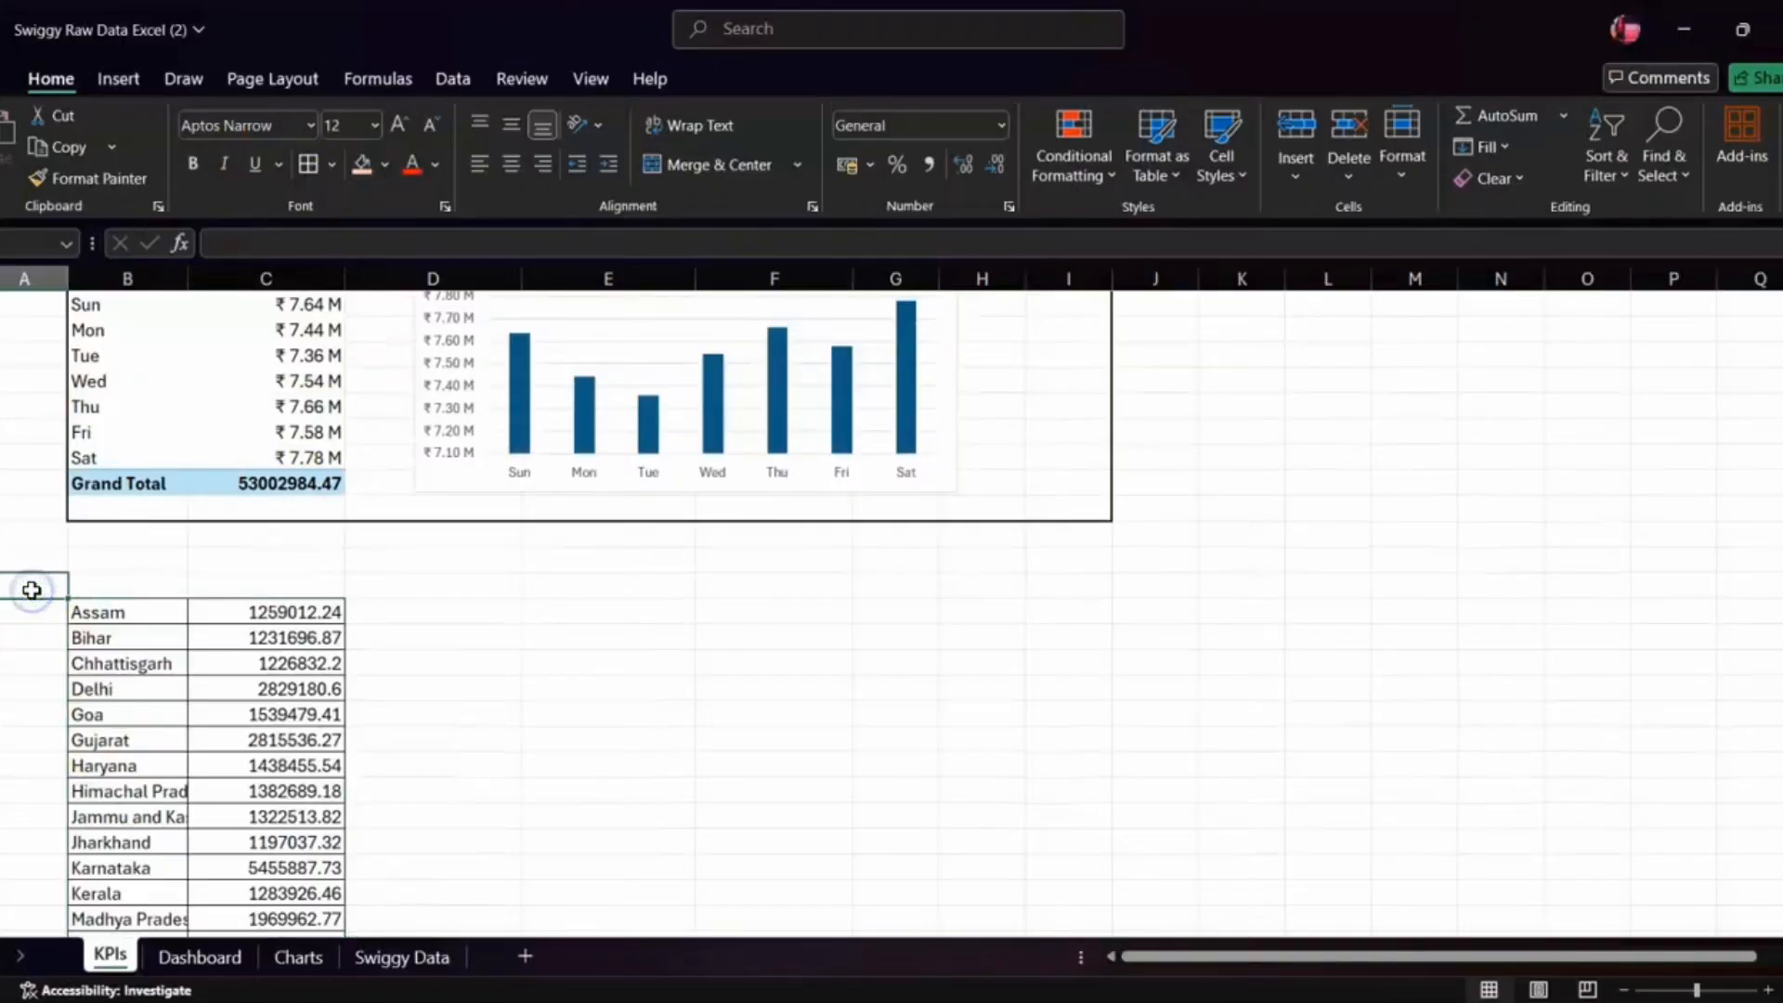
{"action": "scroll", "coordinate": [32, 591], "scroll_direction": "up", "scroll_amount": 2}
{"action": "type", "text": "4"}
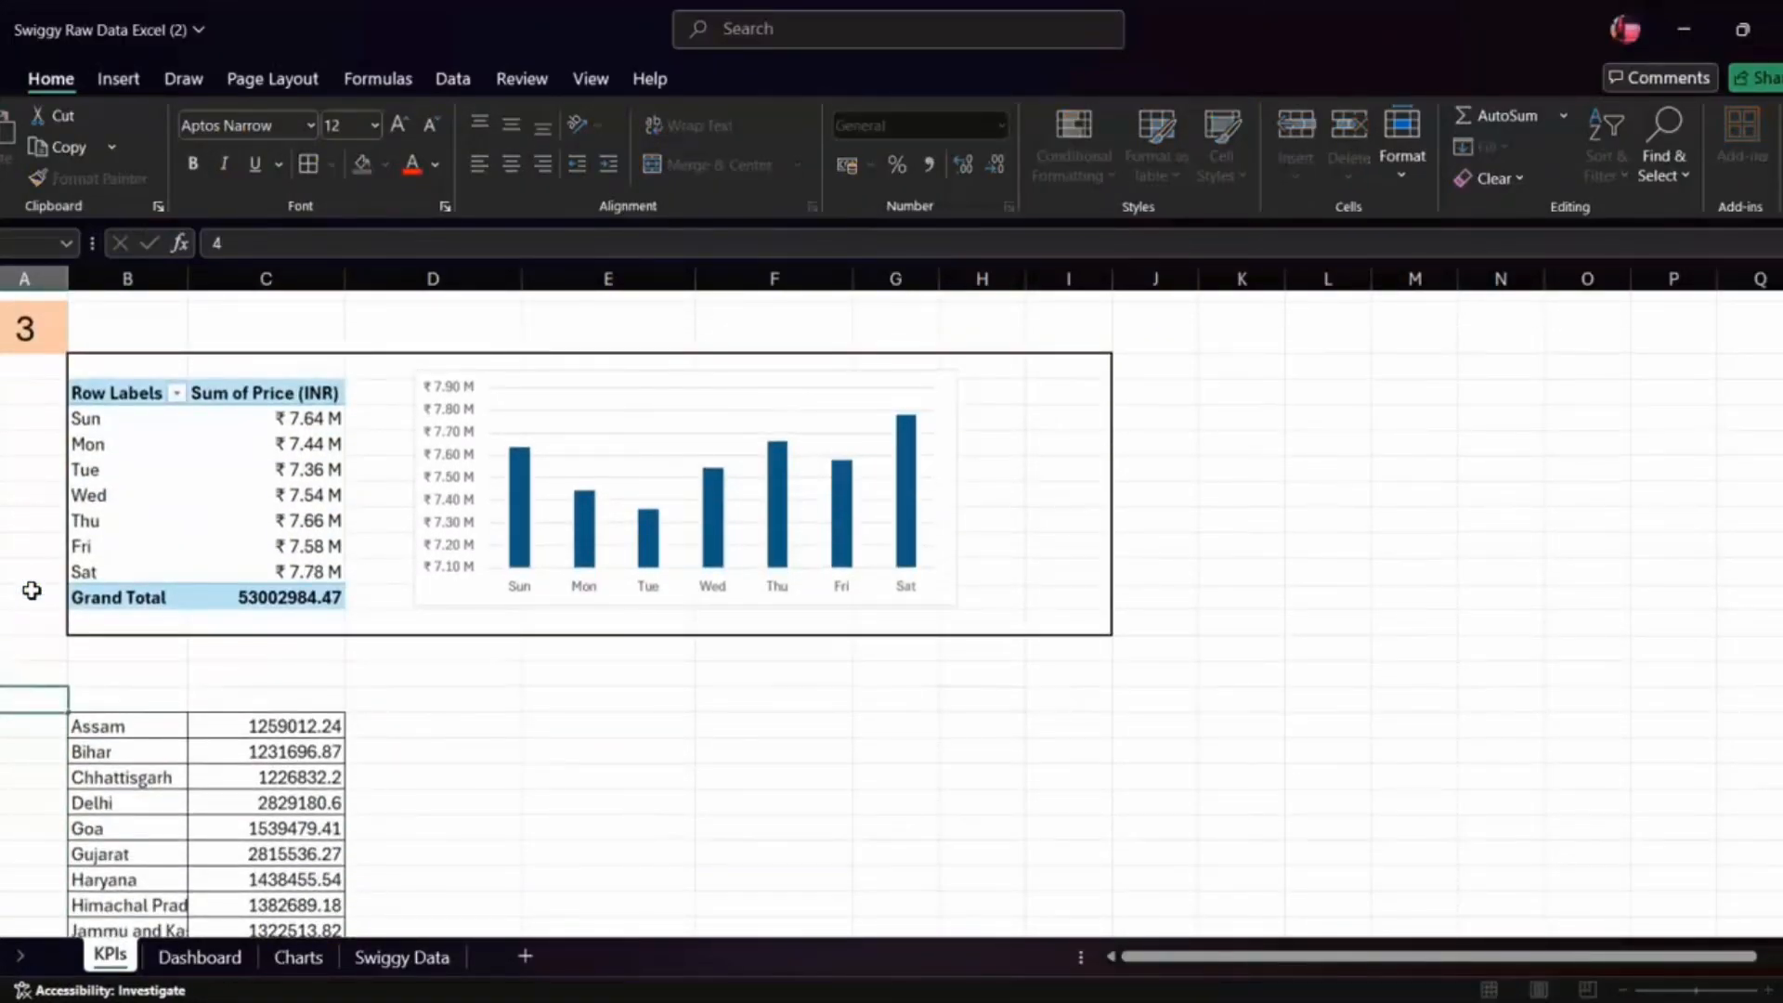
{"action": "left_click", "coordinate": [32, 327]}
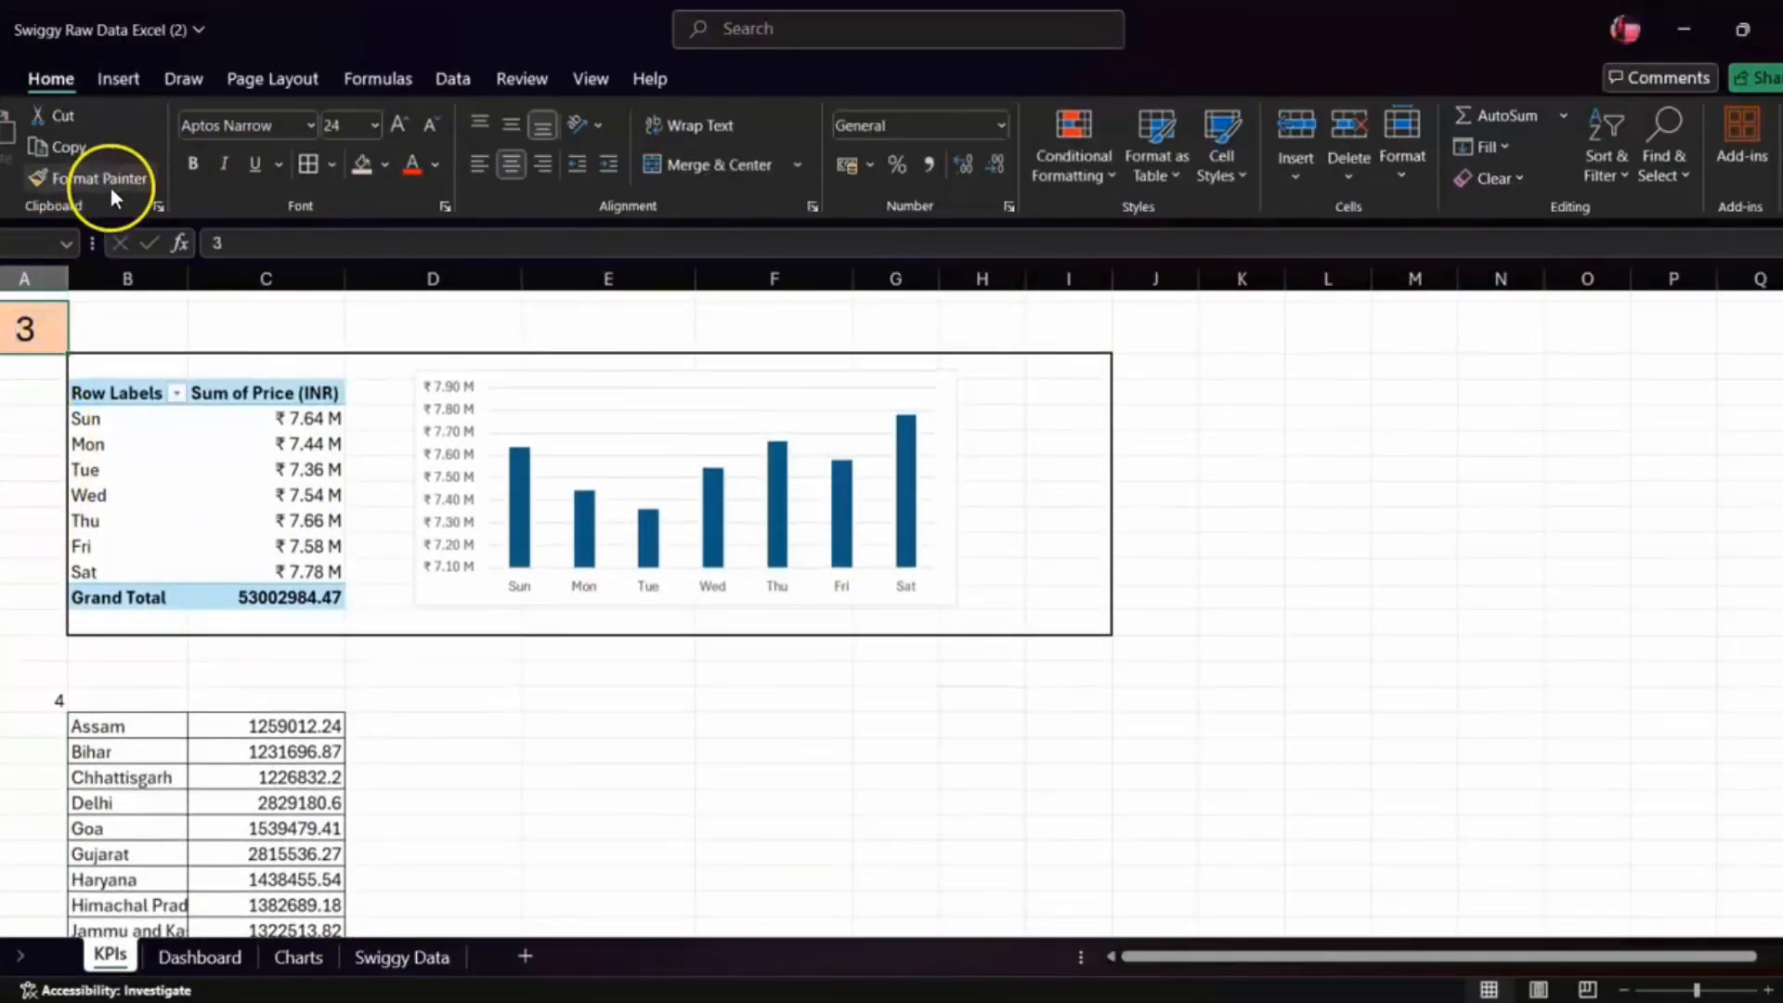
{"action": "left_click", "coordinate": [110, 185]}
{"action": "left_click", "coordinate": [23, 698]}
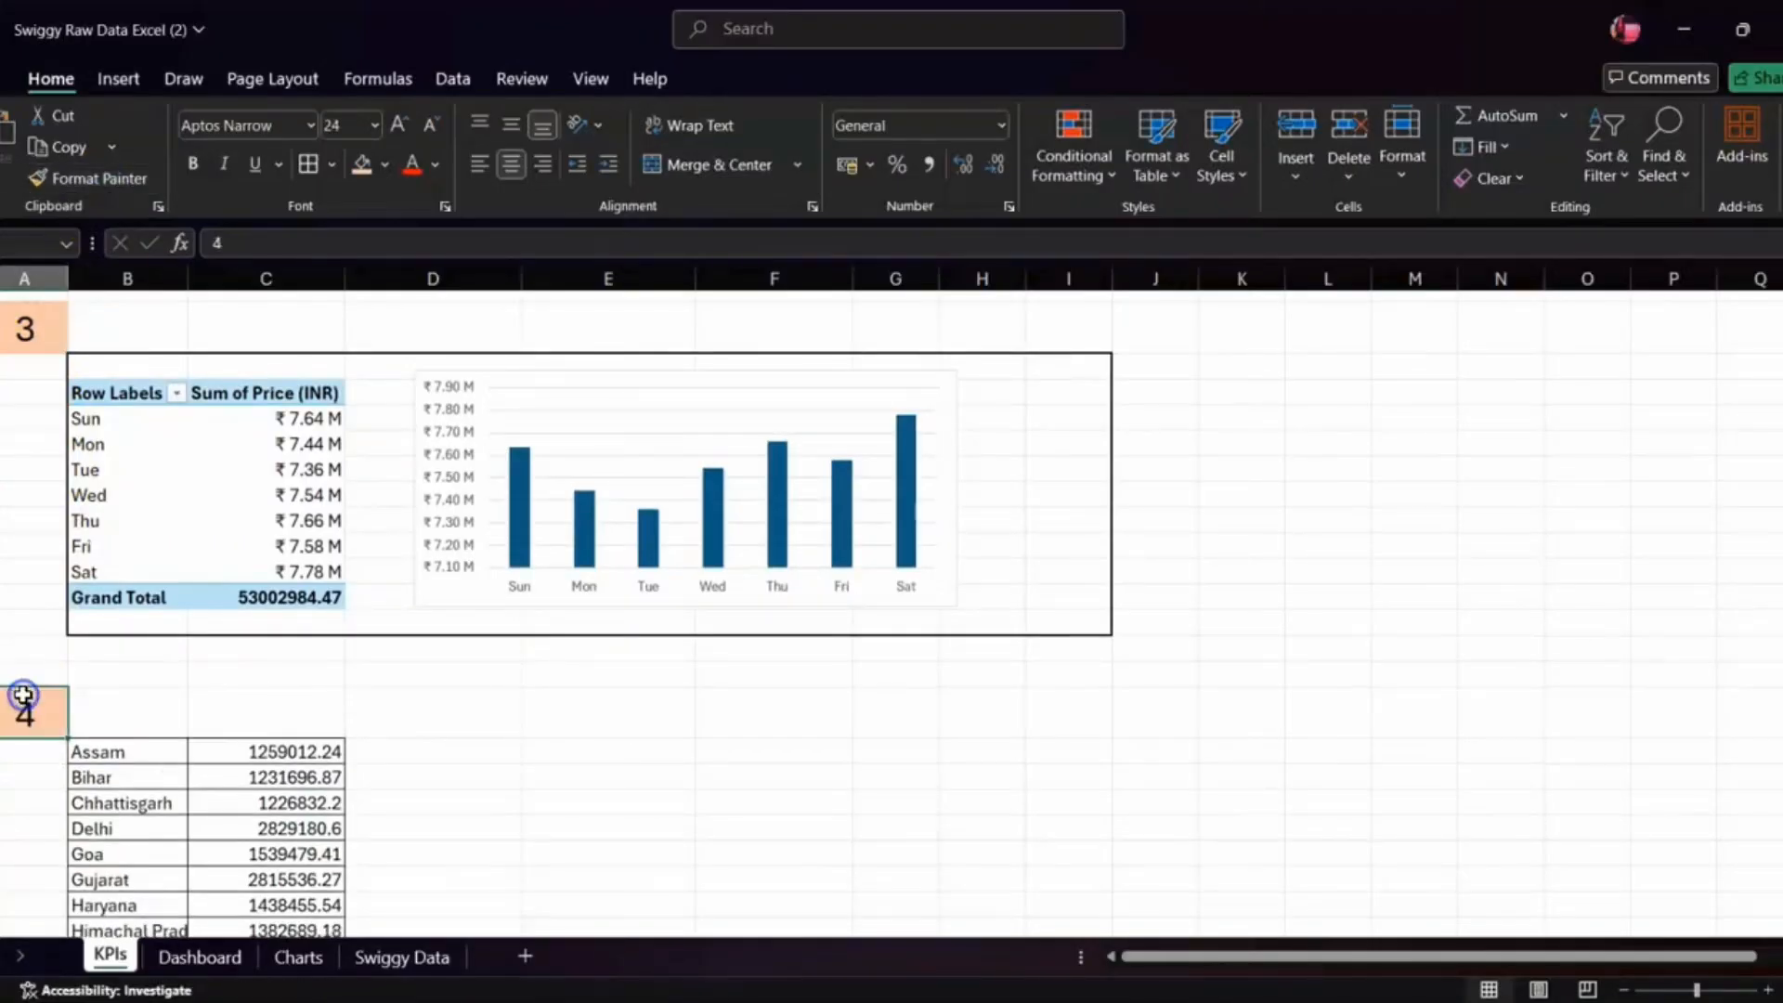
- Insert a filled map chart from the state names and price values, Assam to West Bengal, on the KPIs sheet
{"action": "left_click", "coordinate": [605, 922]}
{"action": "scroll", "coordinate": [605, 920], "scroll_direction": "down", "scroll_amount": 3}
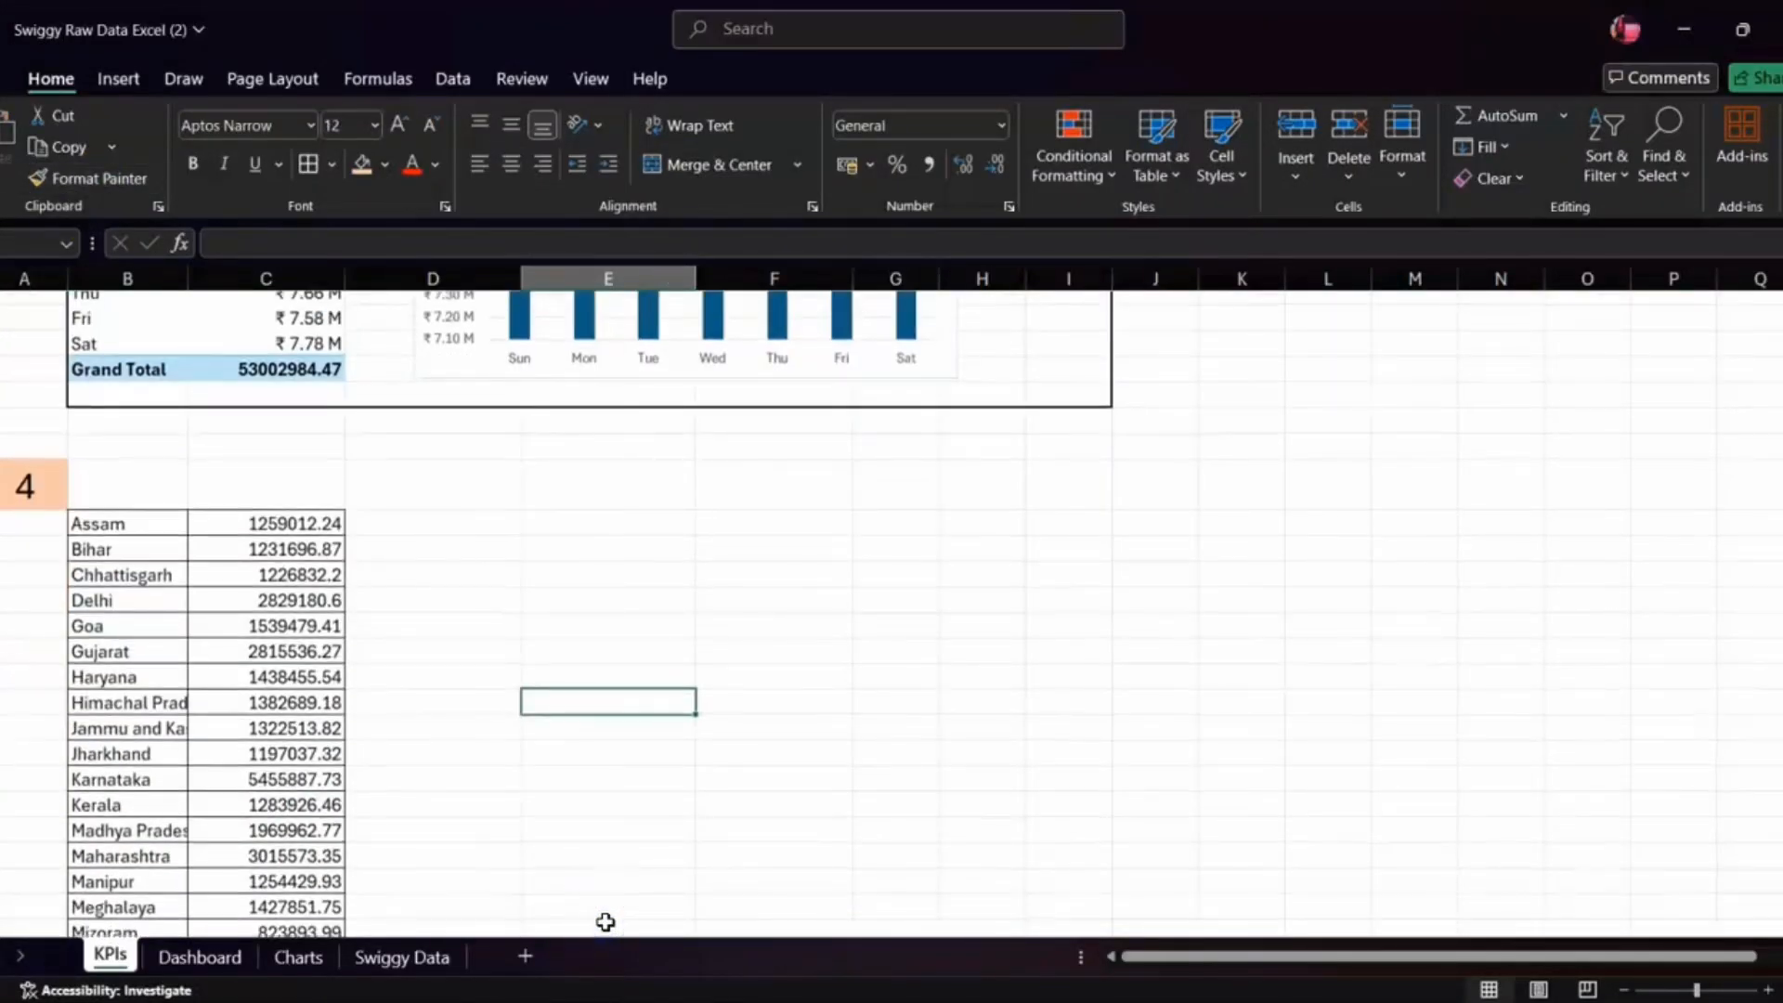
{"action": "left_click", "coordinate": [329, 549]}
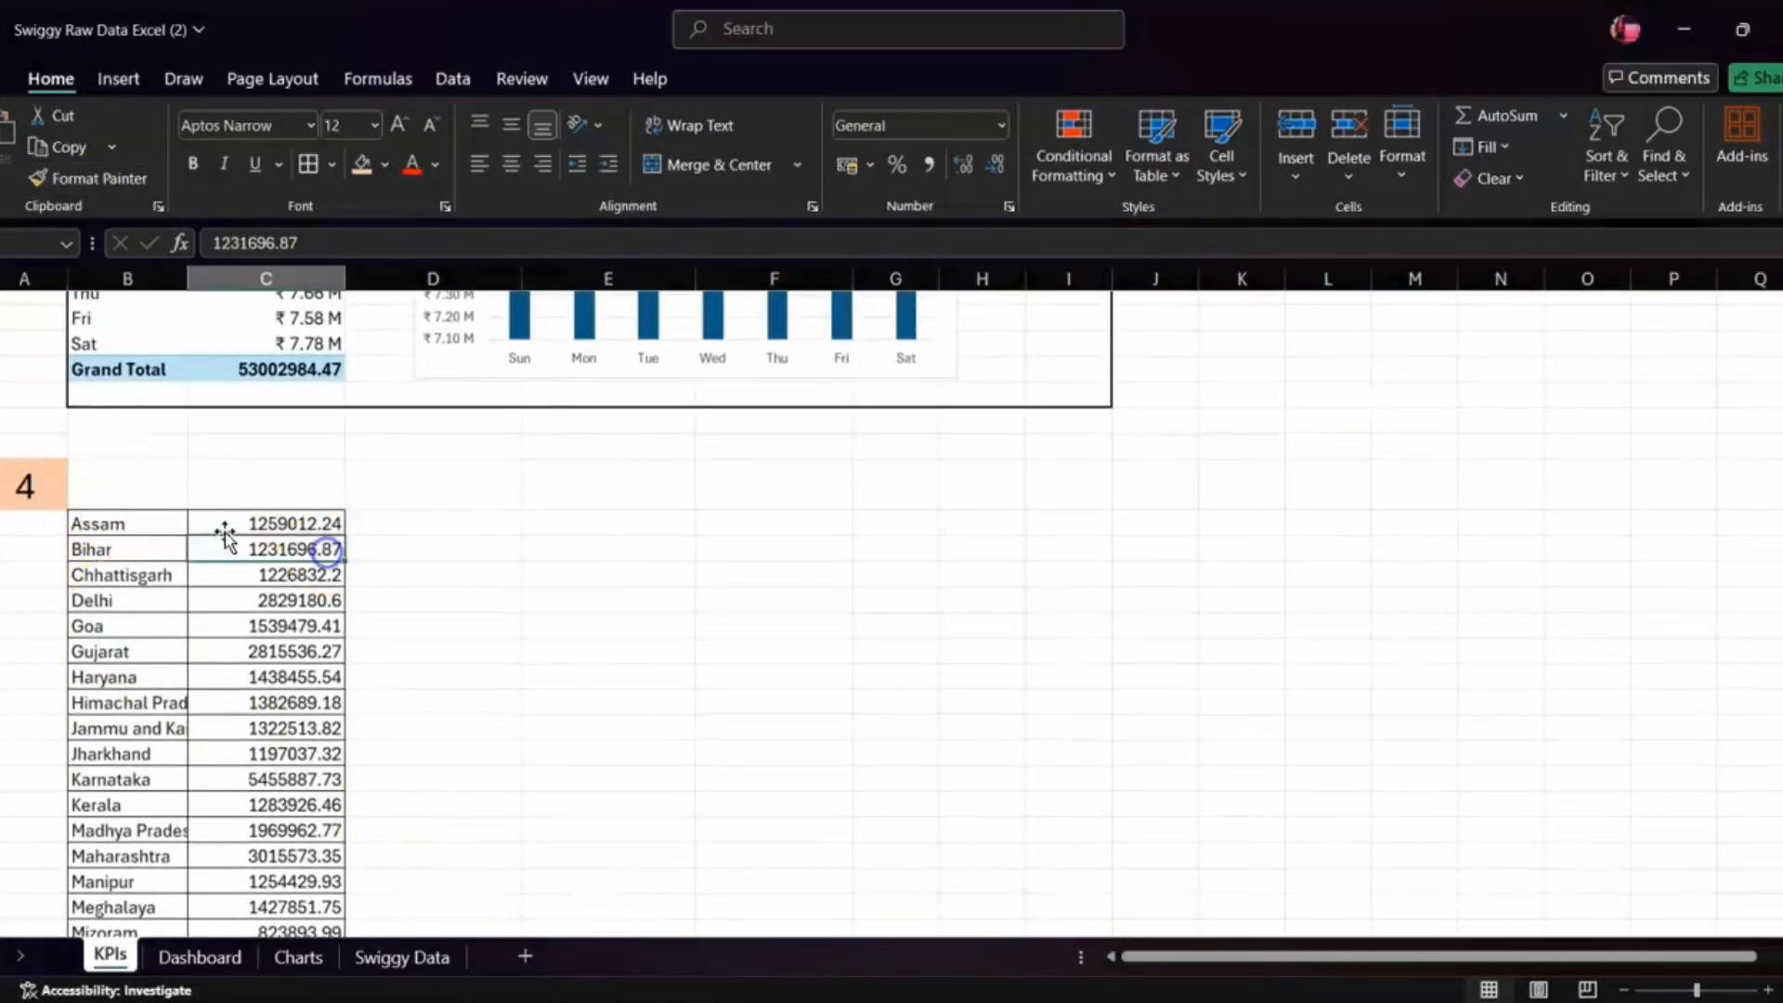
{"action": "left_click", "coordinate": [156, 522]}
{"action": "key", "text": "shift+Right"}
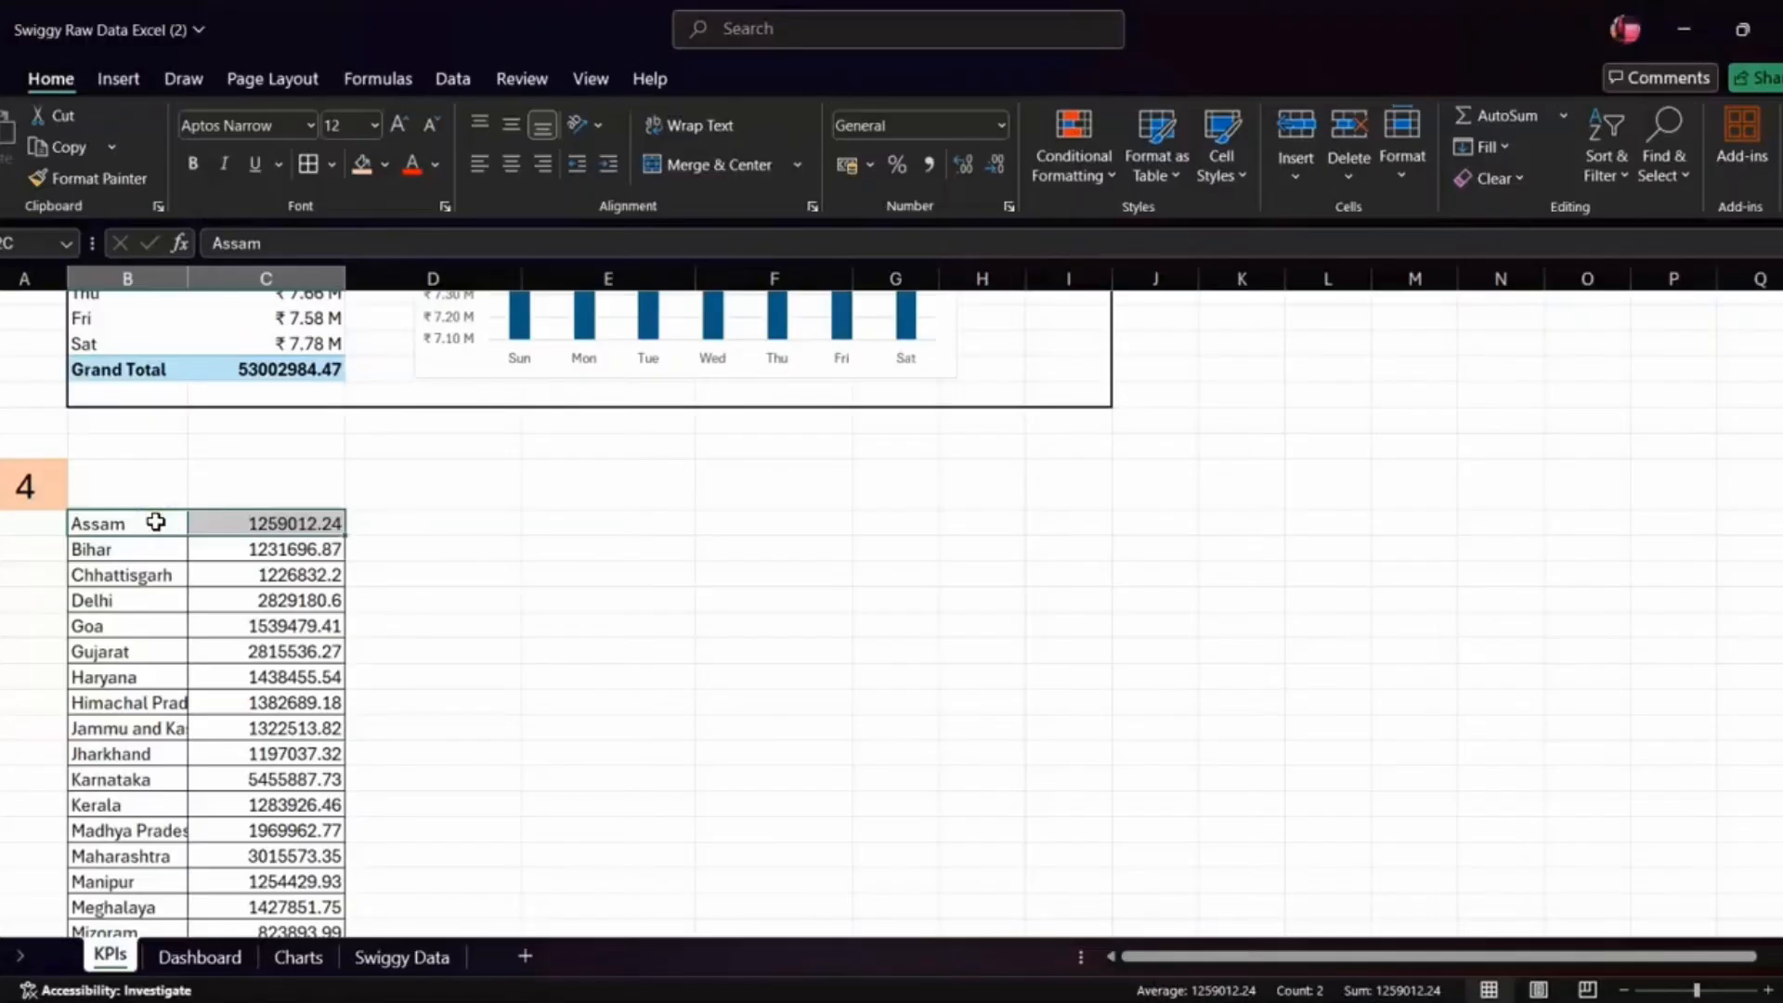
{"action": "key", "text": "ctrl+shift+Down"}
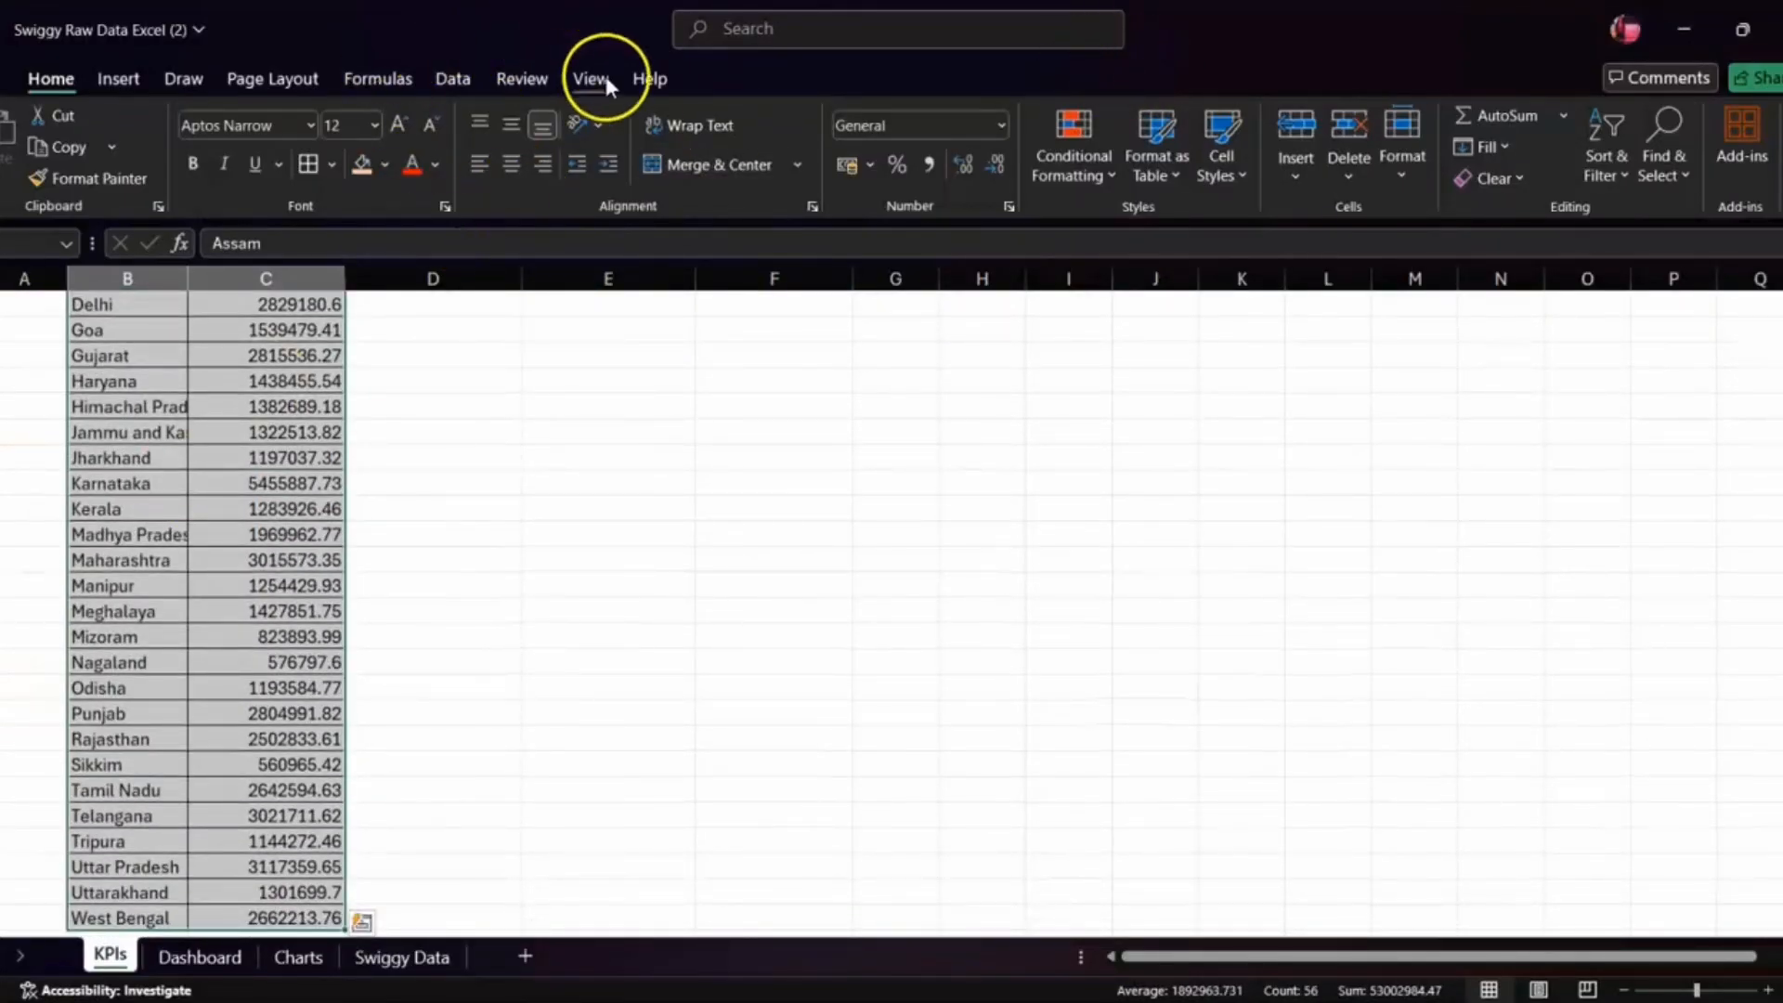
{"action": "left_click", "coordinate": [110, 77]}
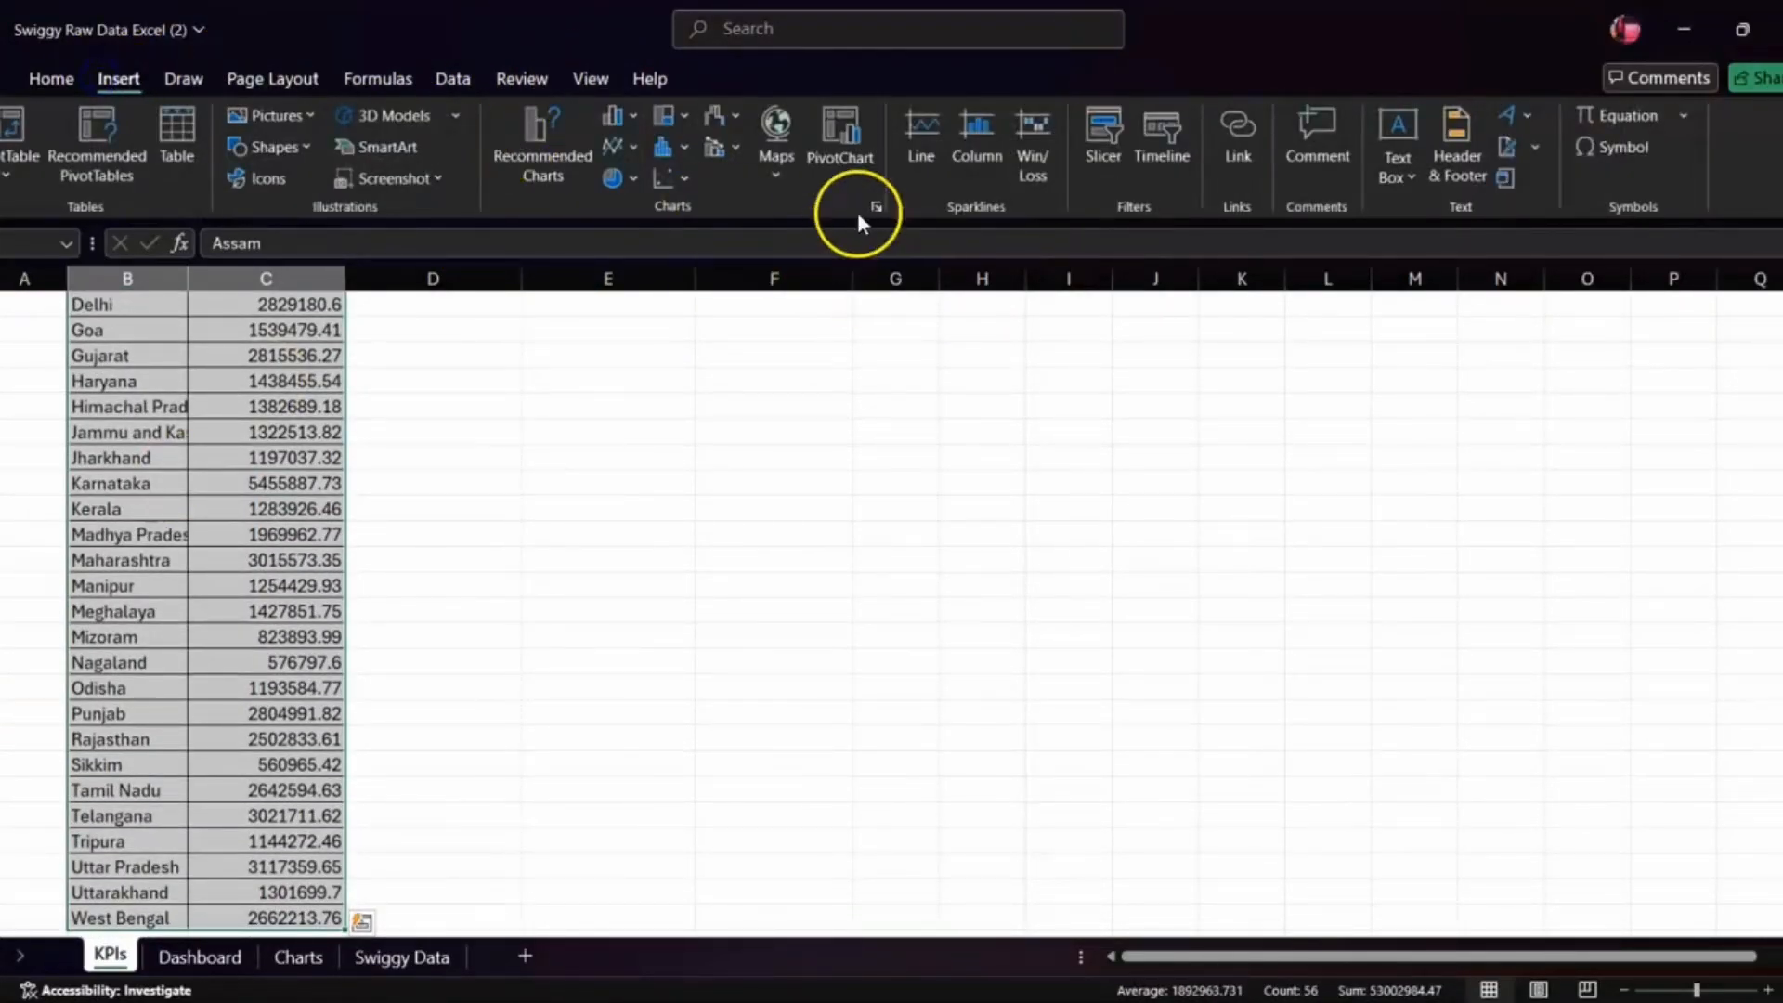
{"action": "left_click", "coordinate": [775, 167]}
{"action": "left_click", "coordinate": [817, 267]}
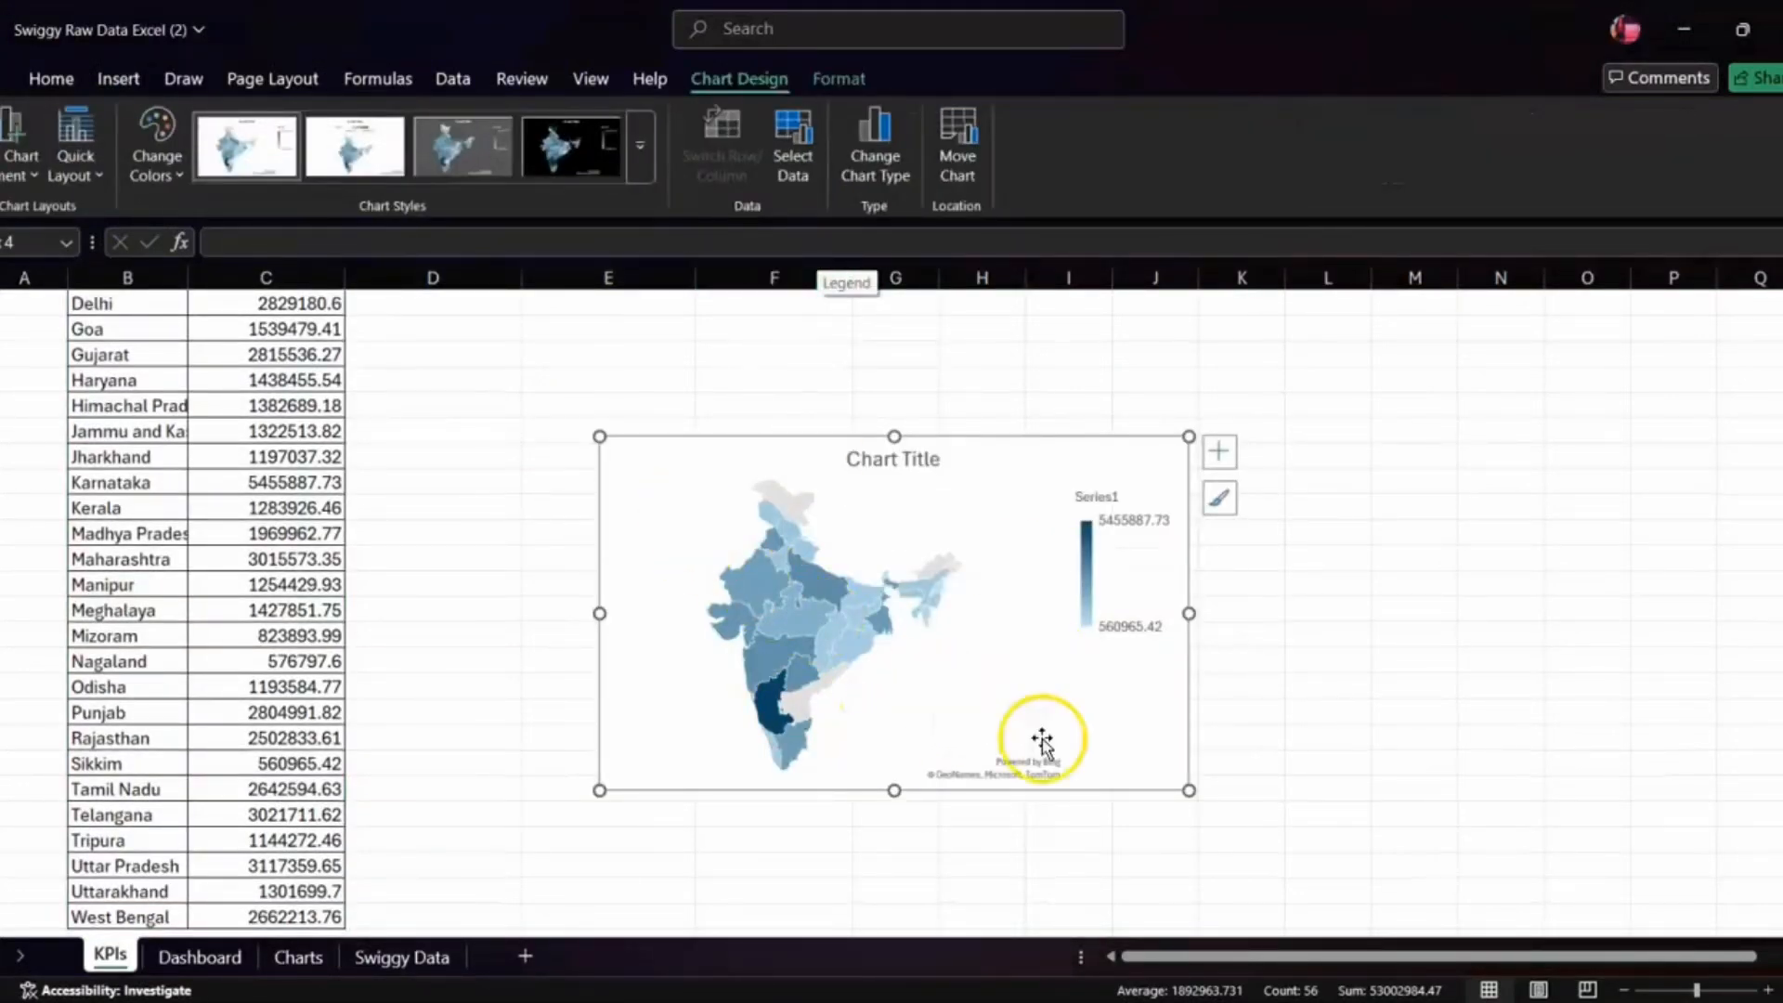
{"action": "mouse_move", "coordinate": [943, 567]}
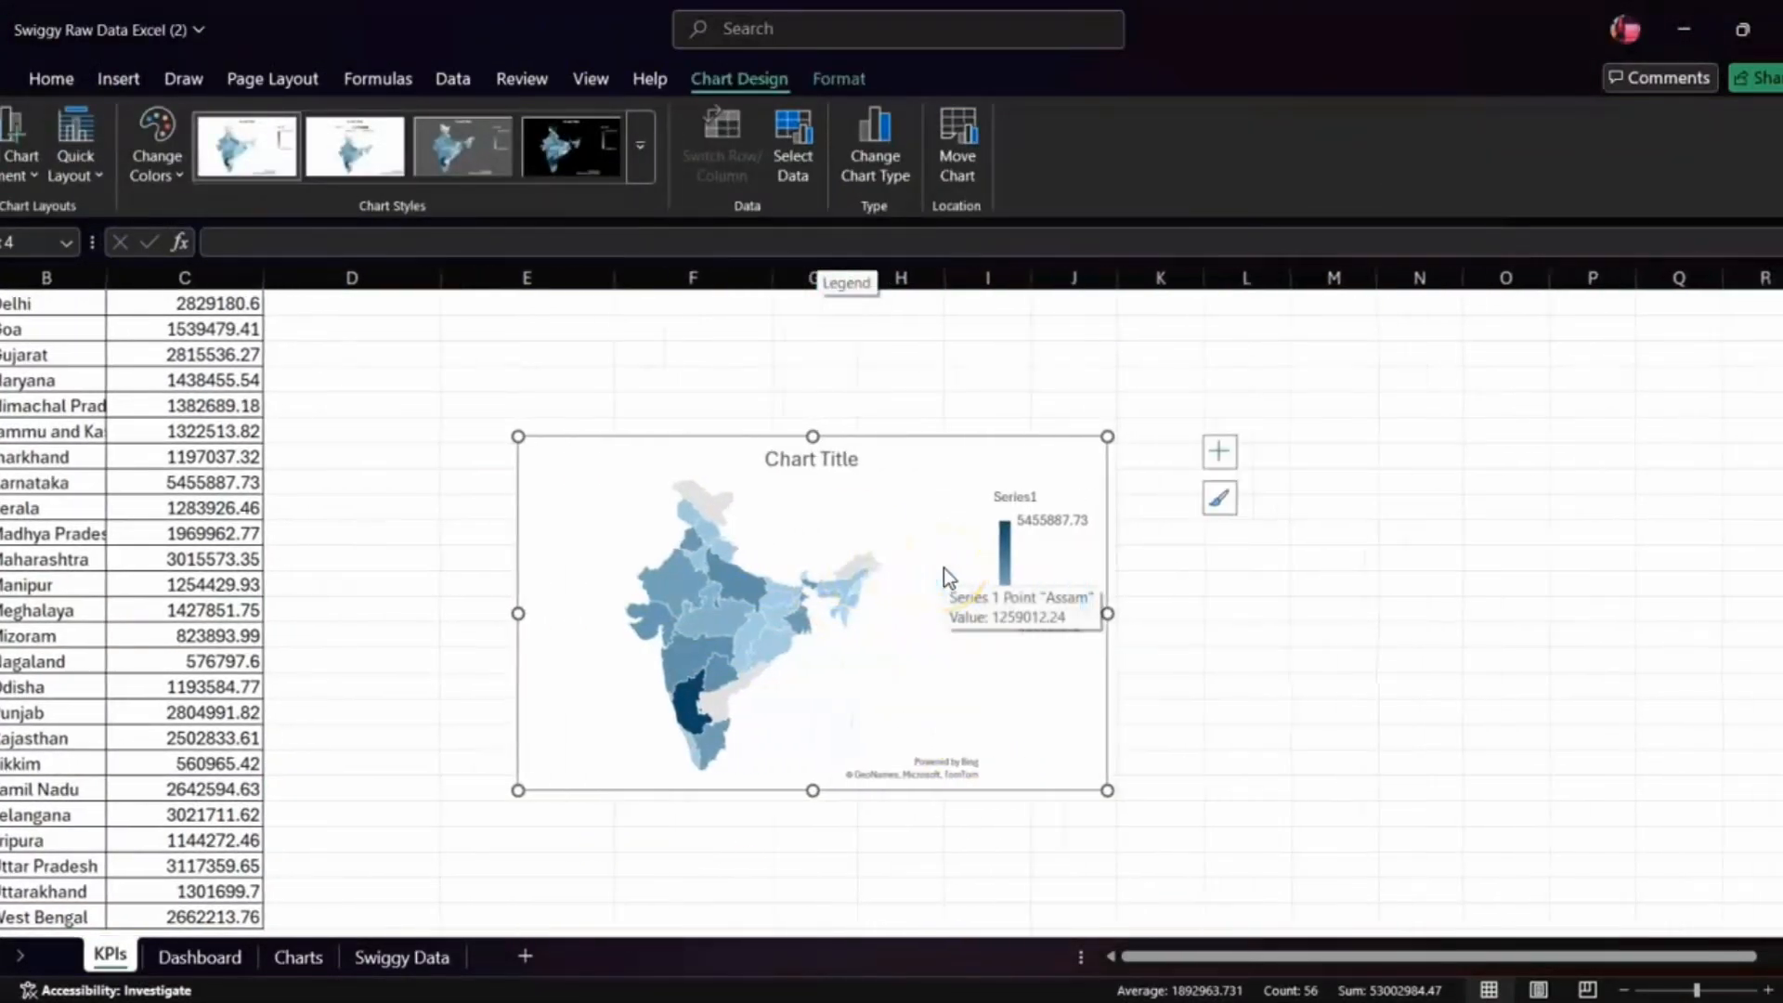
- Apply outside borders around columns B to I, from the Assam row to two rows below the state table
{"action": "scroll", "coordinate": [944, 567], "scroll_direction": "up", "scroll_amount": 4}
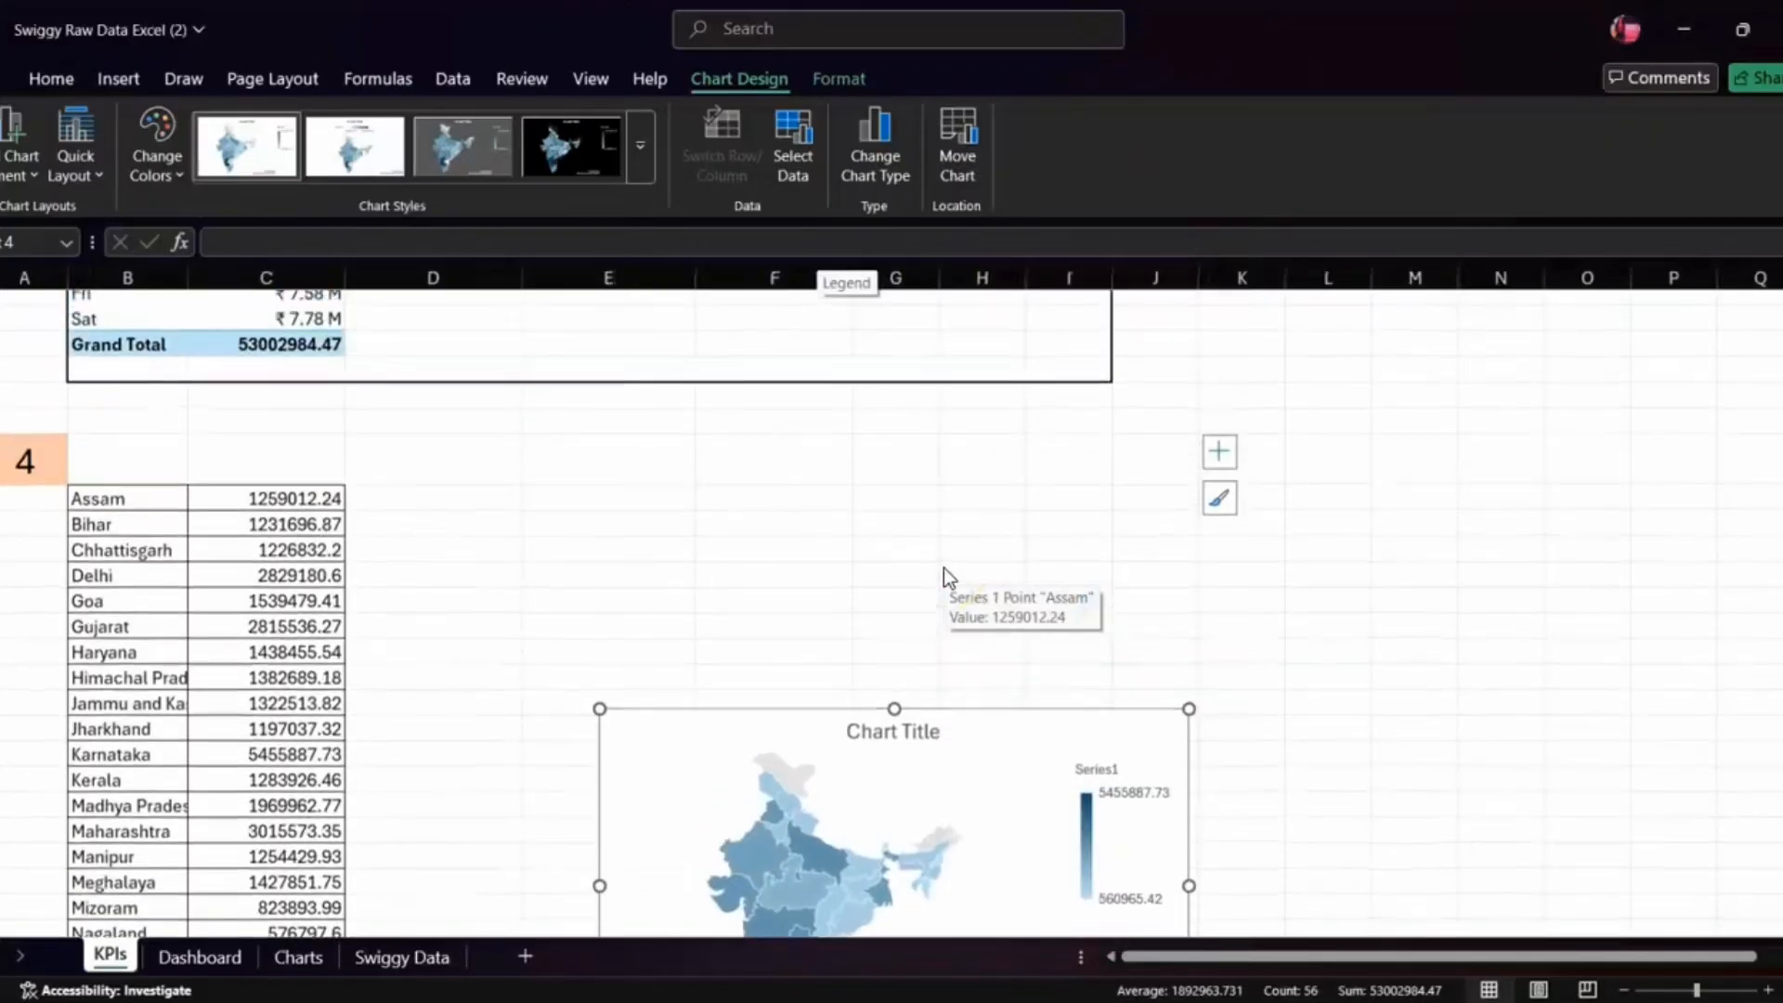
{"action": "left_click", "coordinate": [14, 495]}
{"action": "left_click", "coordinate": [111, 498]}
{"action": "key", "text": "ctrl+shift+Right"}
{"action": "key", "text": "ctrl+shift+Right"}
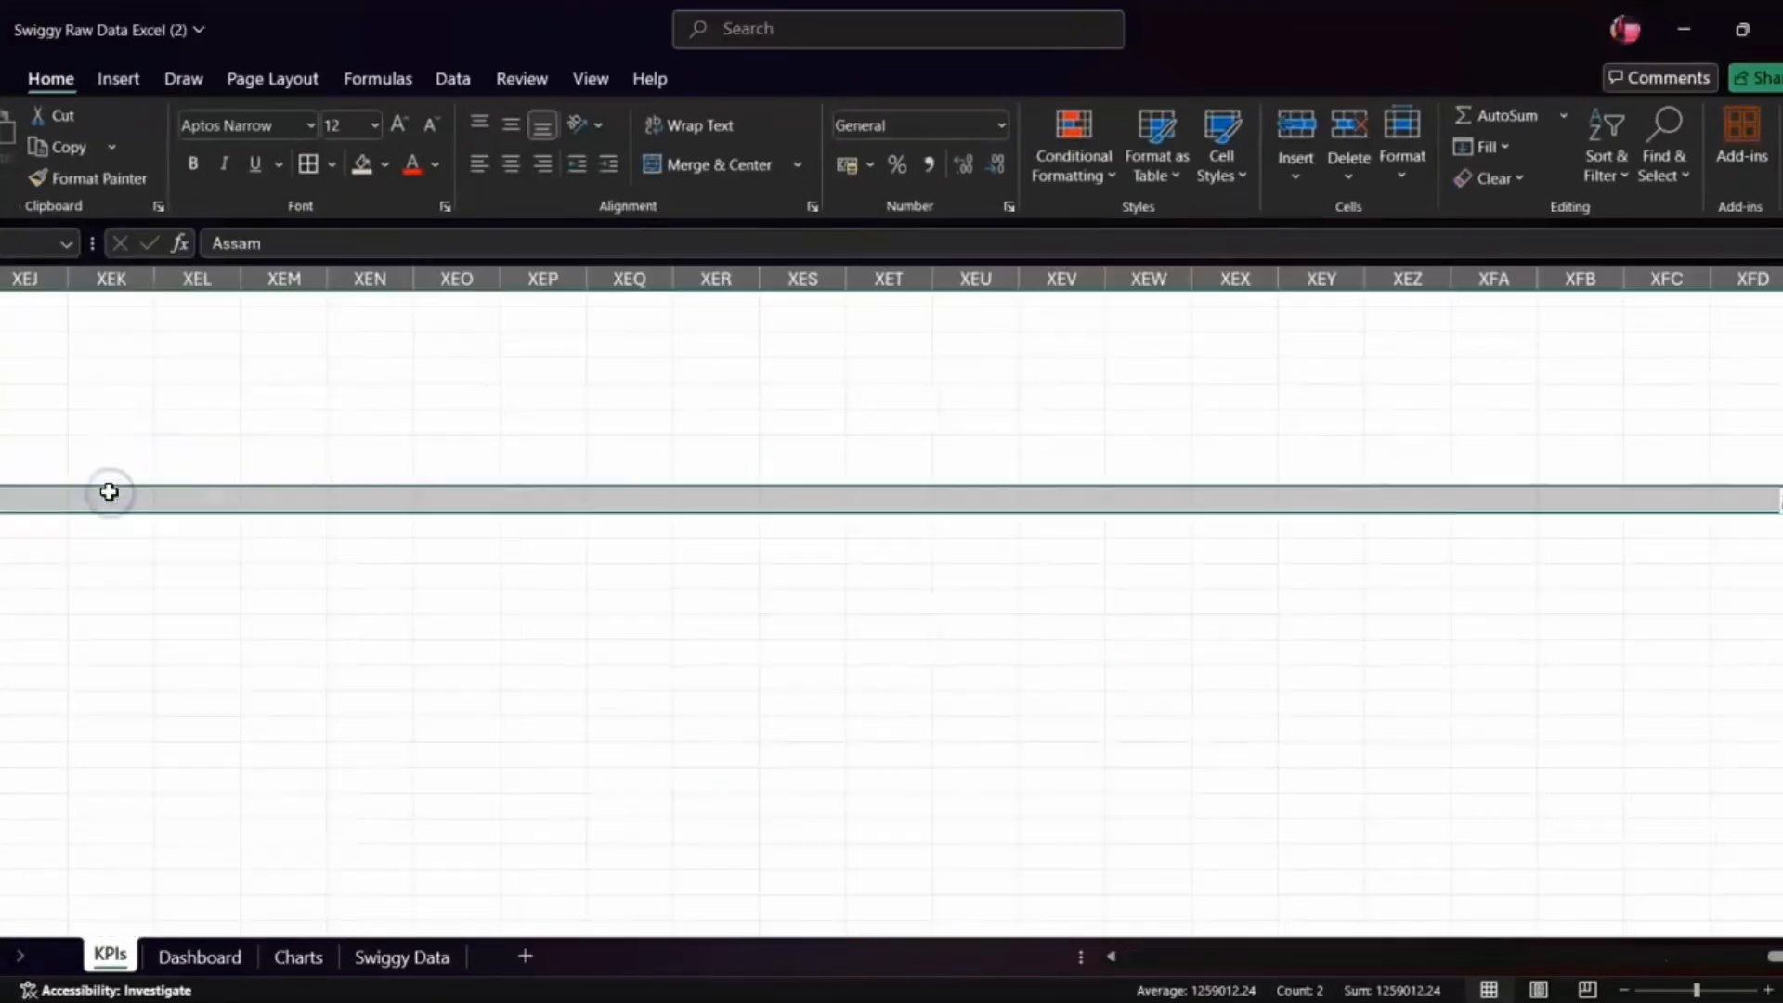
{"action": "key", "text": "ctrl+BackSpace"}
{"action": "key", "text": "ctrl+shift+Left"}
{"action": "key", "text": "shift+Right"}
{"action": "key", "text": "shift+Right"}
{"action": "key", "text": "shift+Right"}
{"action": "key", "text": "shift+Right"}
{"action": "key", "text": "shift+Right"}
{"action": "key", "text": "shift+Right"}
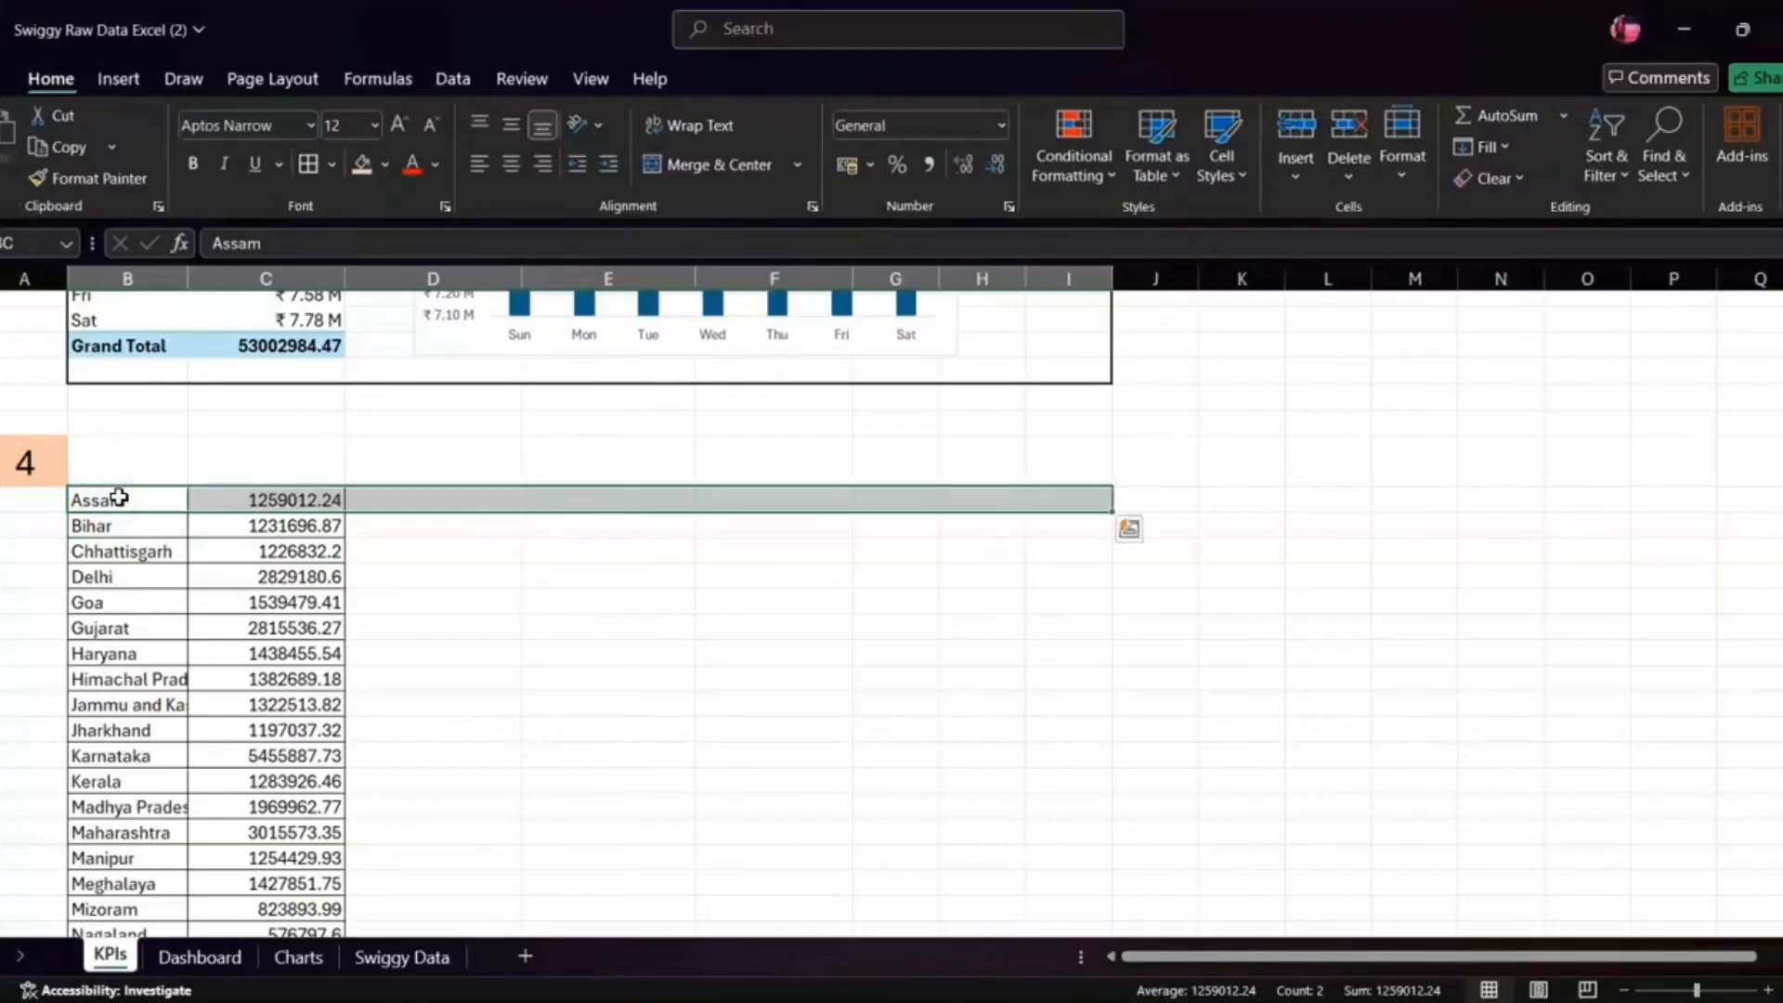
{"action": "scroll", "coordinate": [119, 497], "scroll_direction": "down", "scroll_amount": 5}
{"action": "key", "text": "shift+Down"}
{"action": "key", "text": "shift+Down"}
{"action": "key", "text": "shift+Down"}
{"action": "key", "text": "shift+Down"}
{"action": "key", "text": "shift+Down"}
{"action": "key", "text": "shift+Down"}
{"action": "key", "text": "shift+Down"}
{"action": "key", "text": "shift+Down"}
{"action": "key", "text": "shift+Down"}
{"action": "key", "text": "shift+Down"}
{"action": "key", "text": "shift+Down"}
{"action": "key", "text": "shift+Down"}
{"action": "key", "text": "shift+Down"}
{"action": "key", "text": "shift+Down"}
{"action": "key", "text": "shift+Down"}
{"action": "key", "text": "shift+Down"}
{"action": "key", "text": "shift+Down"}
{"action": "key", "text": "shift+Down"}
{"action": "key", "text": "shift+Down"}
{"action": "key", "text": "shift+Down"}
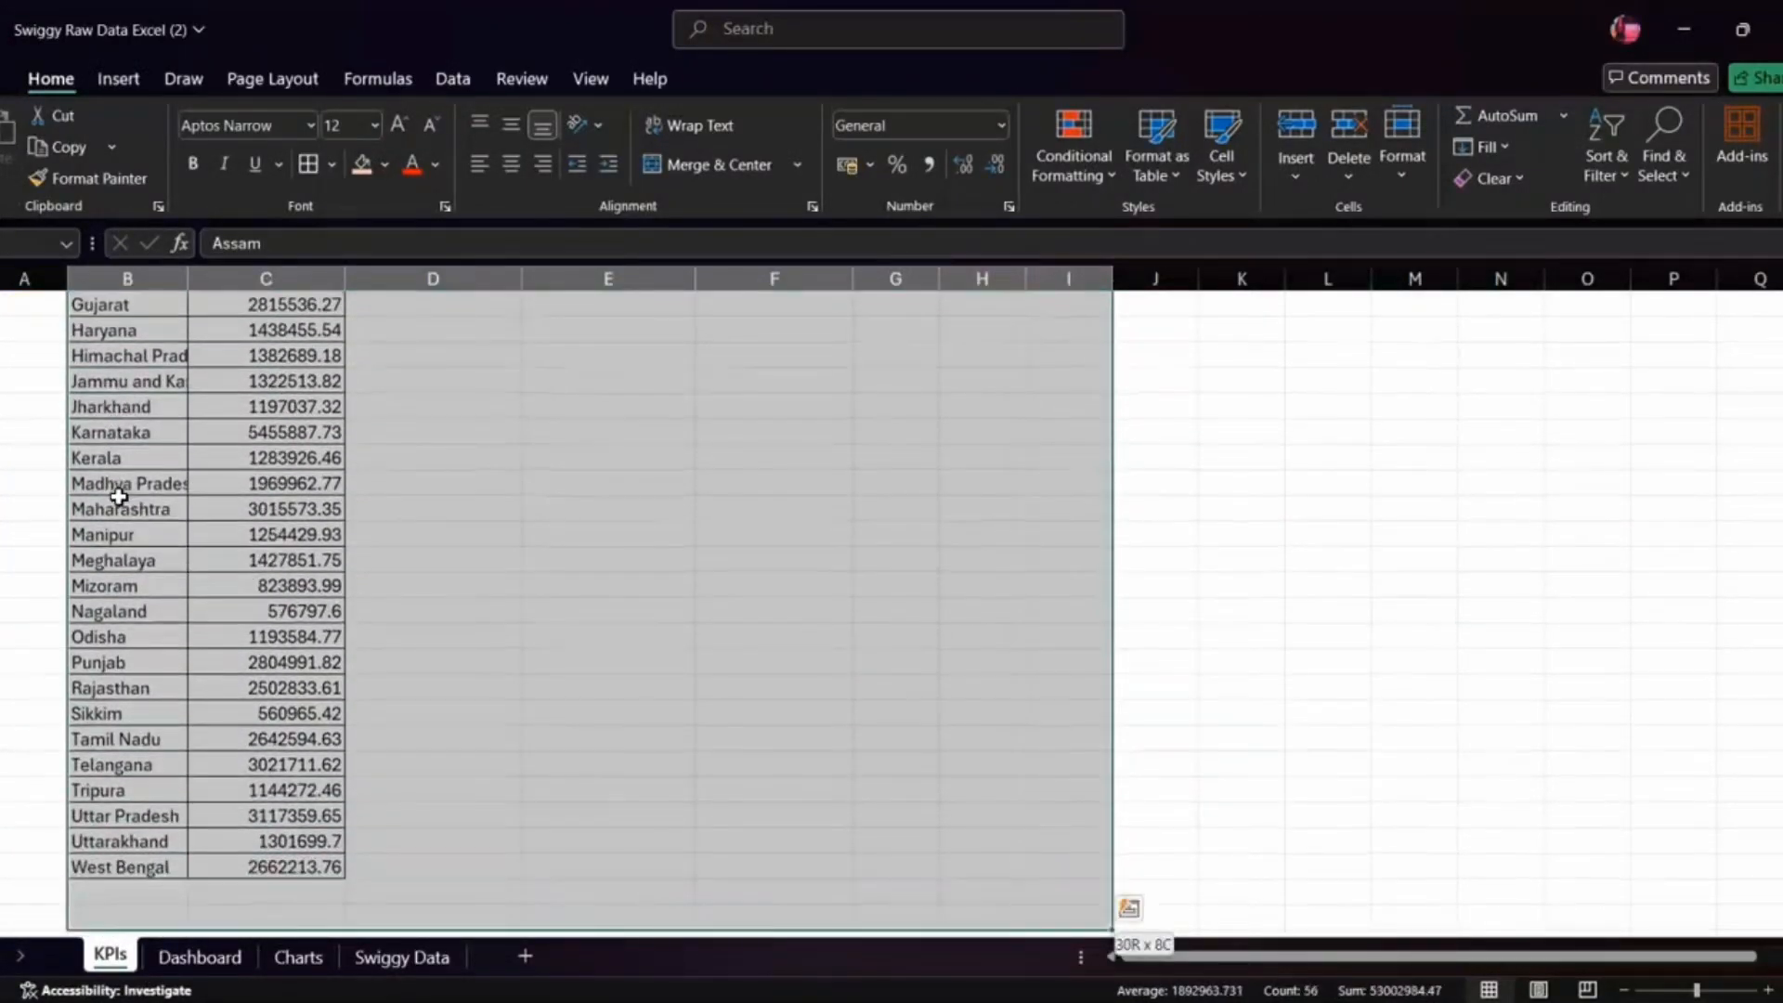
{"action": "scroll", "coordinate": [307, 386], "scroll_direction": "up", "scroll_amount": 6}
{"action": "left_click", "coordinate": [331, 163]}
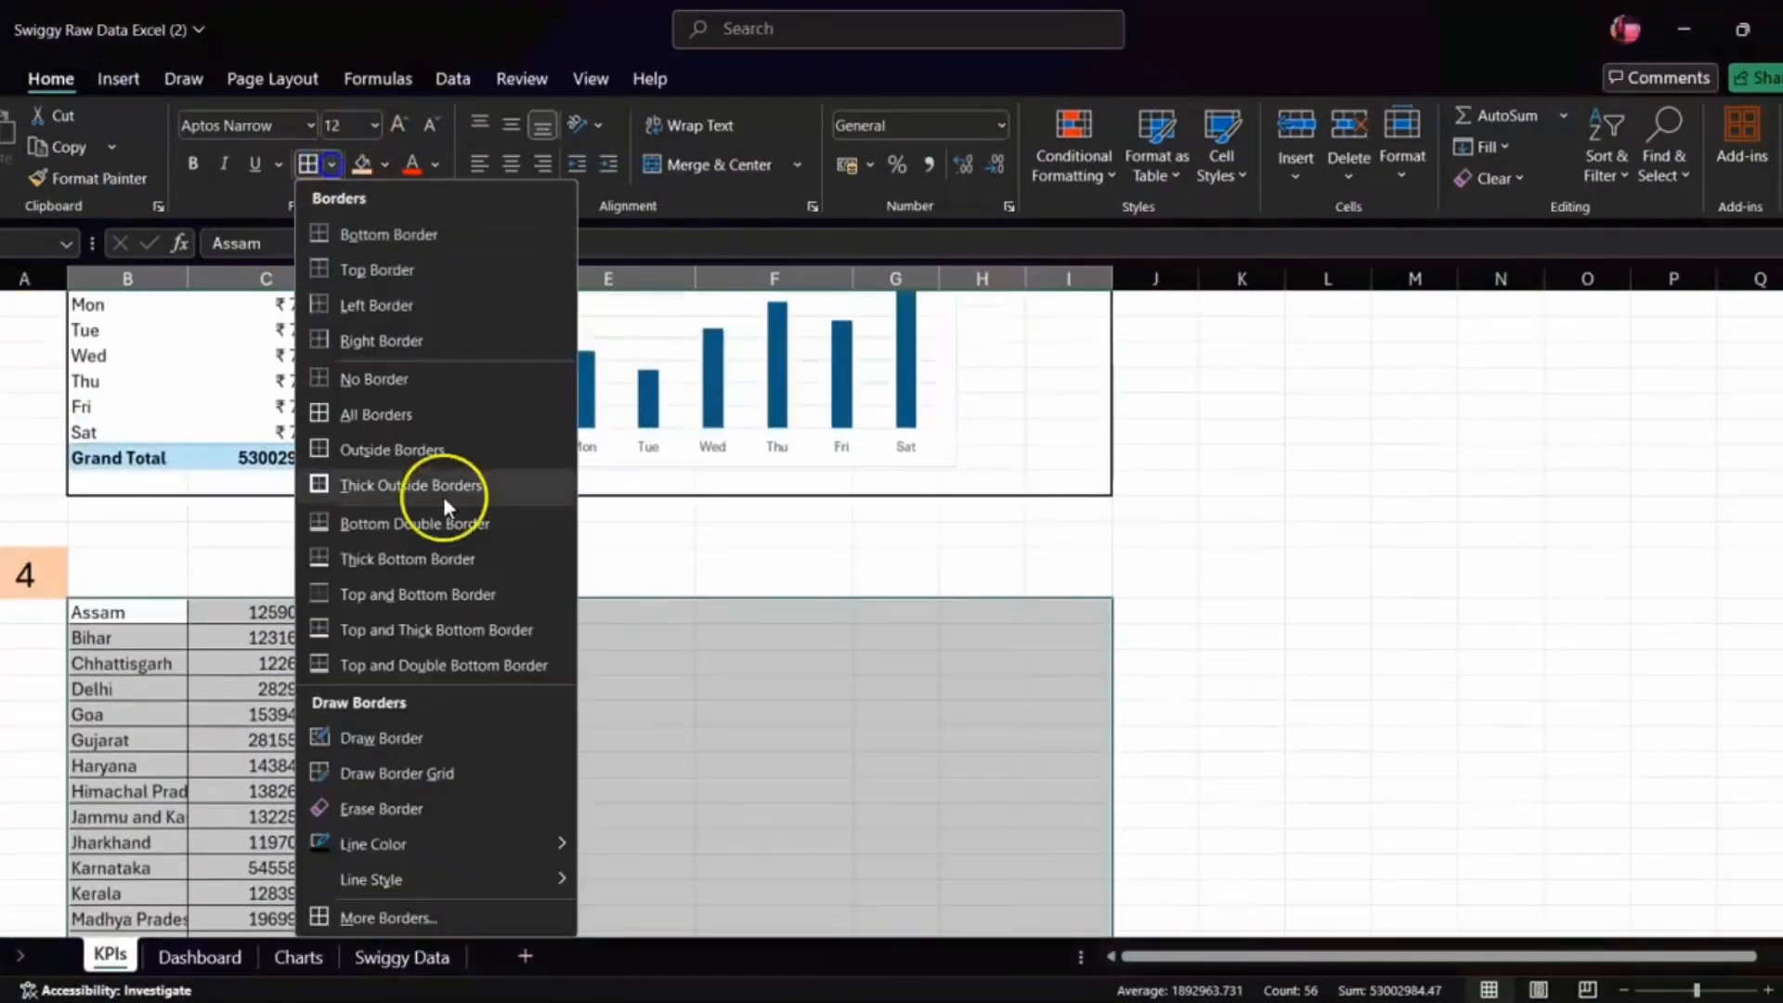
{"action": "left_click", "coordinate": [419, 458]}
- Reselect the state table in columns B and C and try to insert a filled map chart from it
{"action": "scroll", "coordinate": [415, 724], "scroll_direction": "down", "scroll_amount": 1}
{"action": "scroll", "coordinate": [145, 562], "scroll_direction": "down", "scroll_amount": 1}
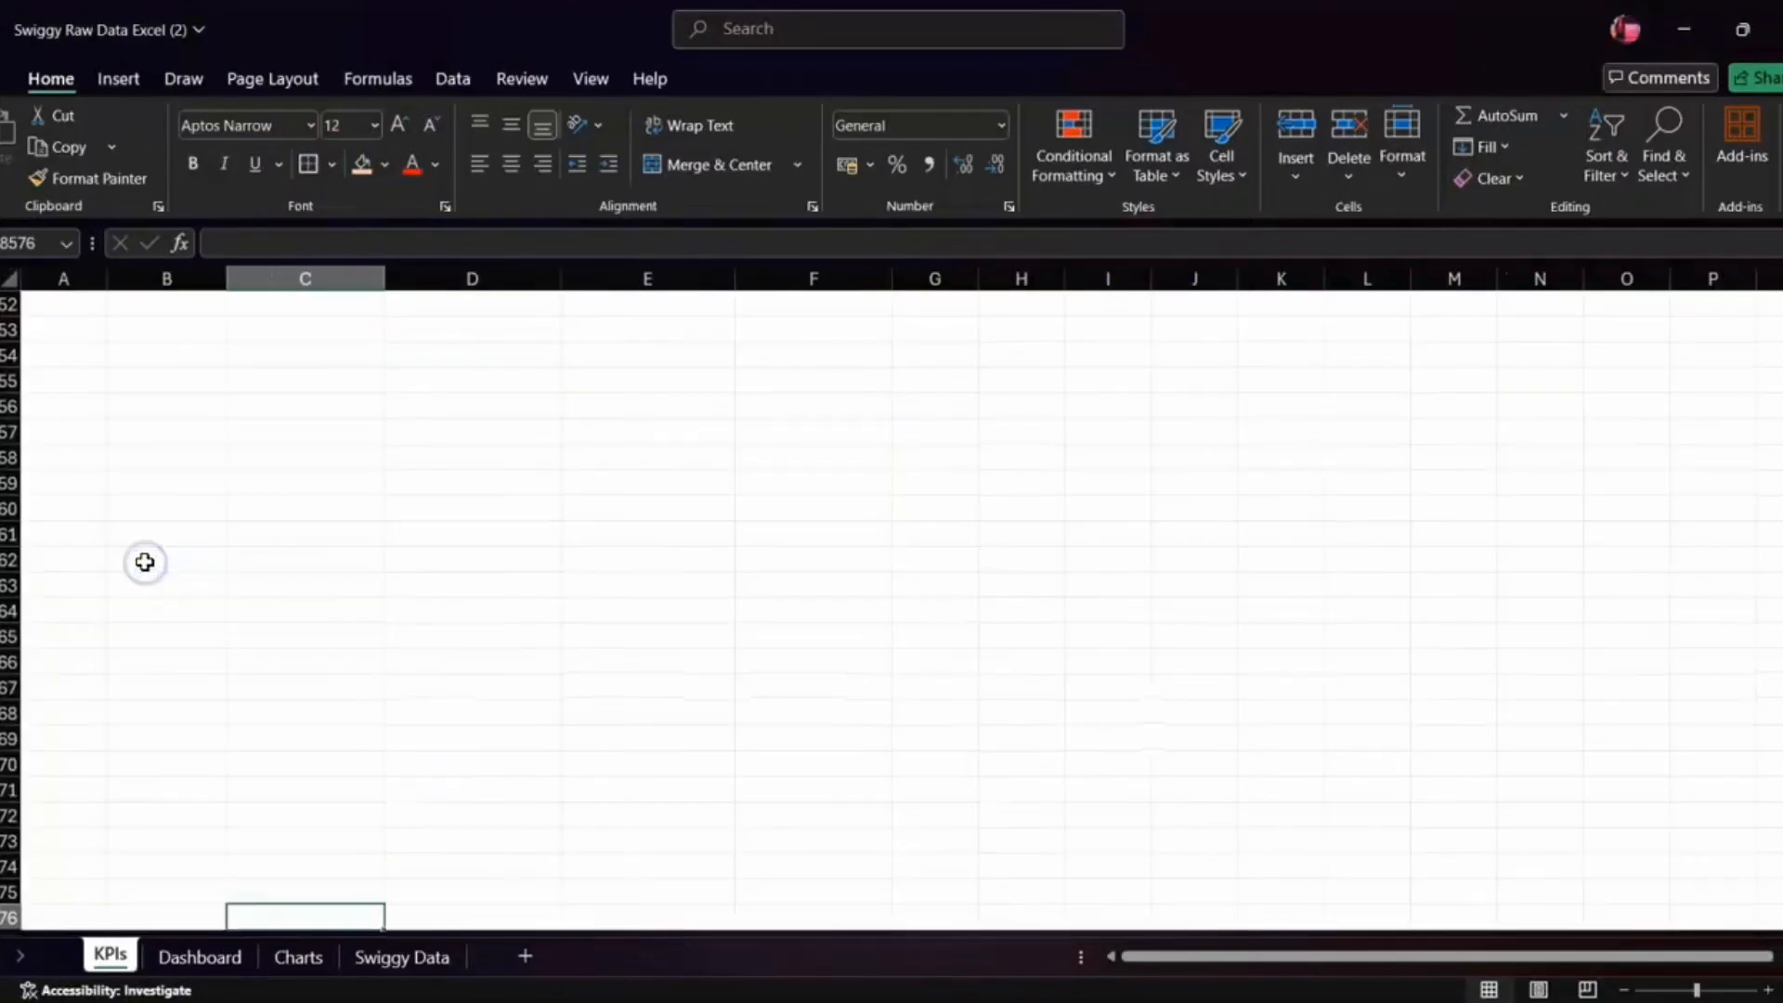
{"action": "key", "text": "shift+Left"}
{"action": "key", "text": "shift+Left"}
{"action": "key", "text": "shift+Left"}
{"action": "key", "text": "shift+Left"}
{"action": "key", "text": "shift+Left"}
{"action": "key", "text": "shift+Left"}
{"action": "scroll", "coordinate": [119, 476], "scroll_direction": "down", "scroll_amount": 4}
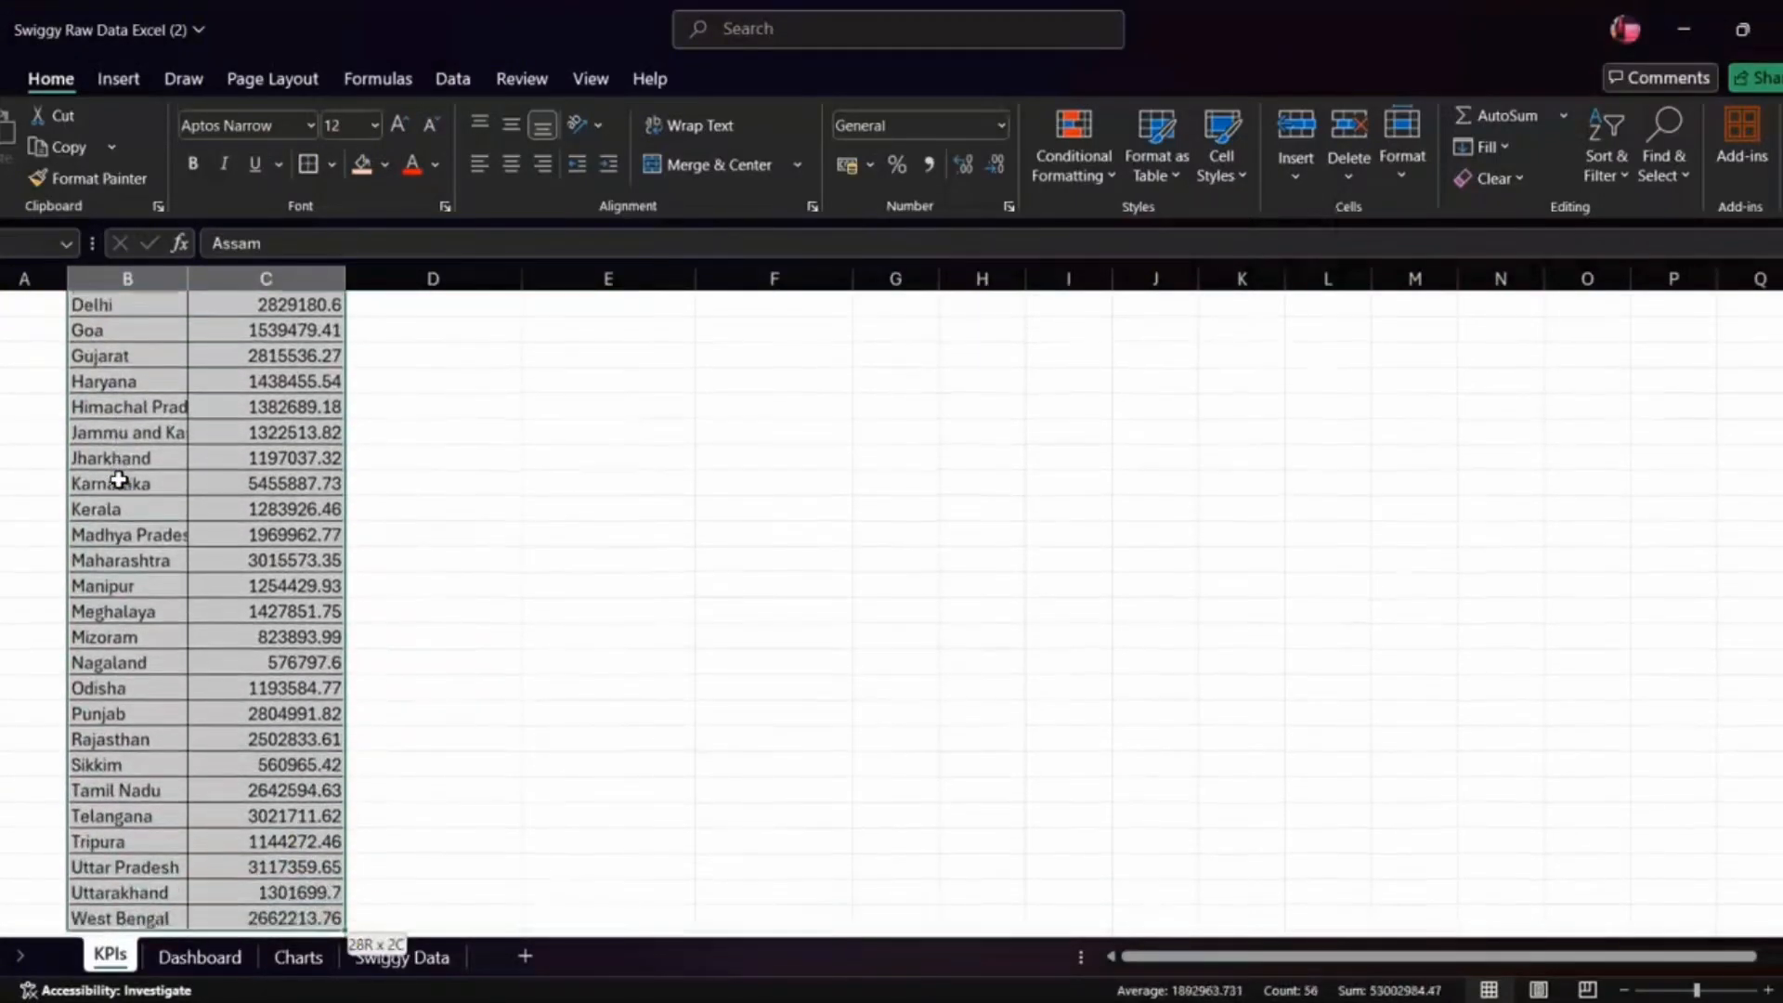
{"action": "left_click", "coordinate": [119, 78]}
{"action": "left_click", "coordinate": [768, 134]}
{"action": "left_click", "coordinate": [799, 228]}
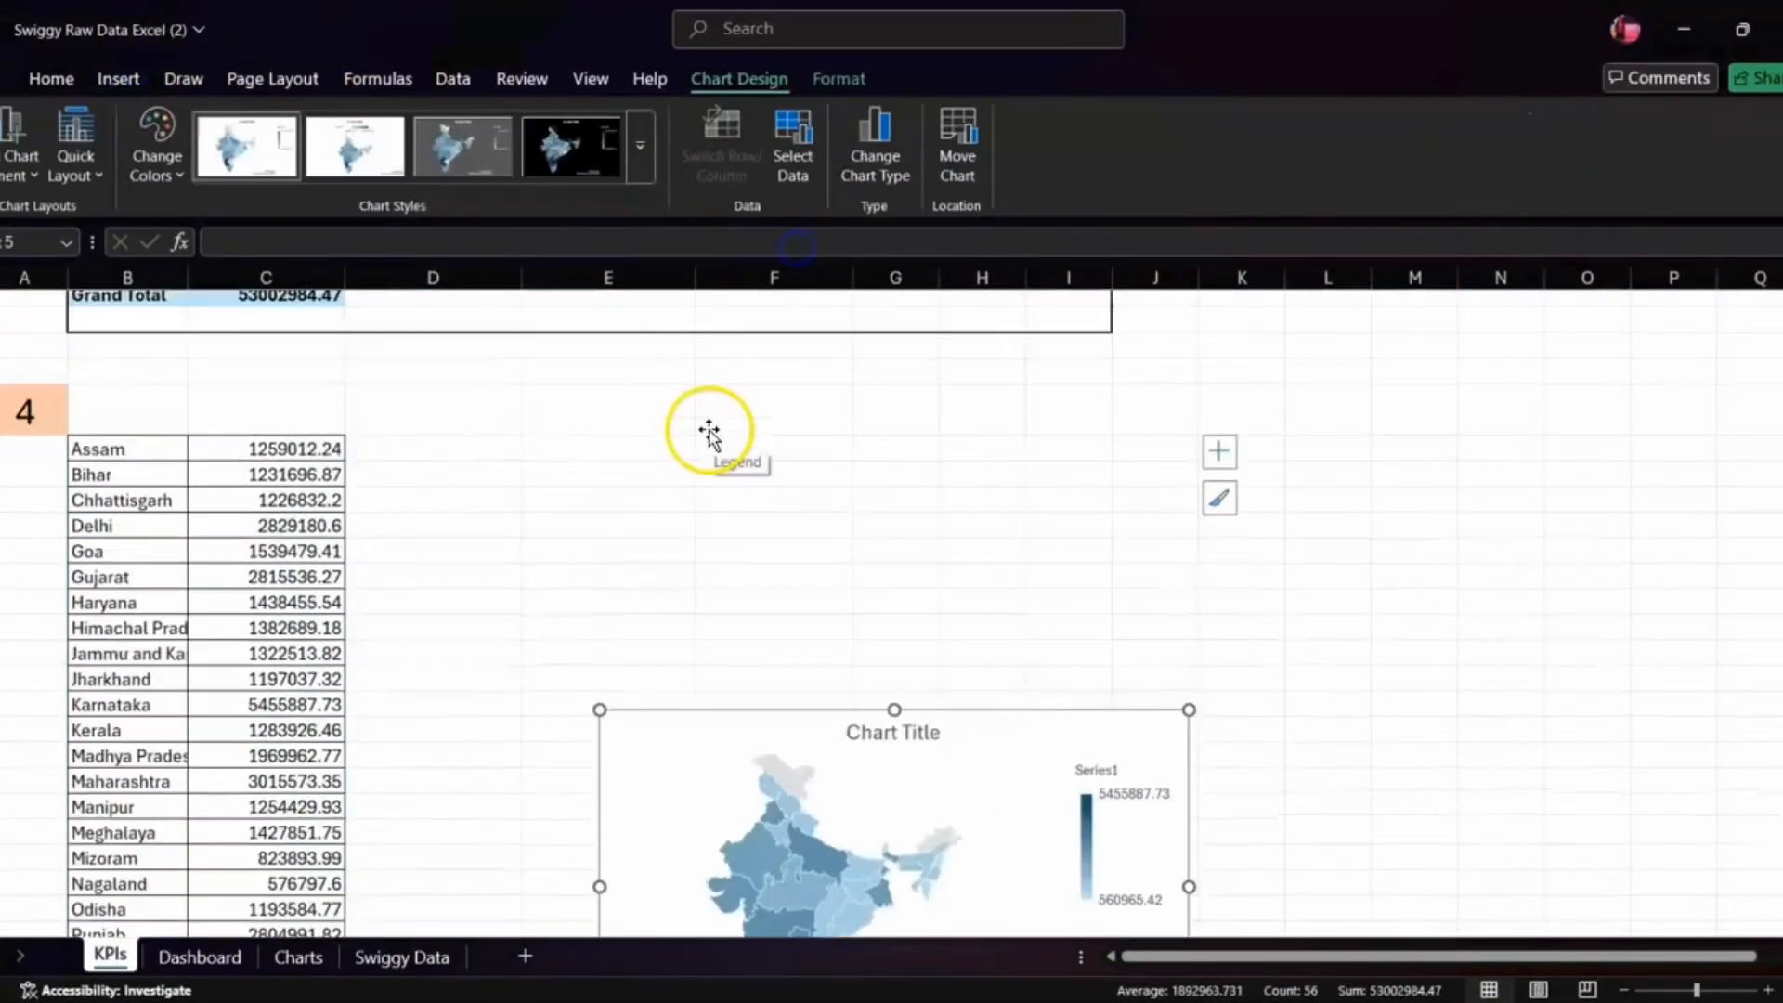
{"action": "scroll", "coordinate": [709, 430], "scroll_direction": "down", "scroll_amount": 3}
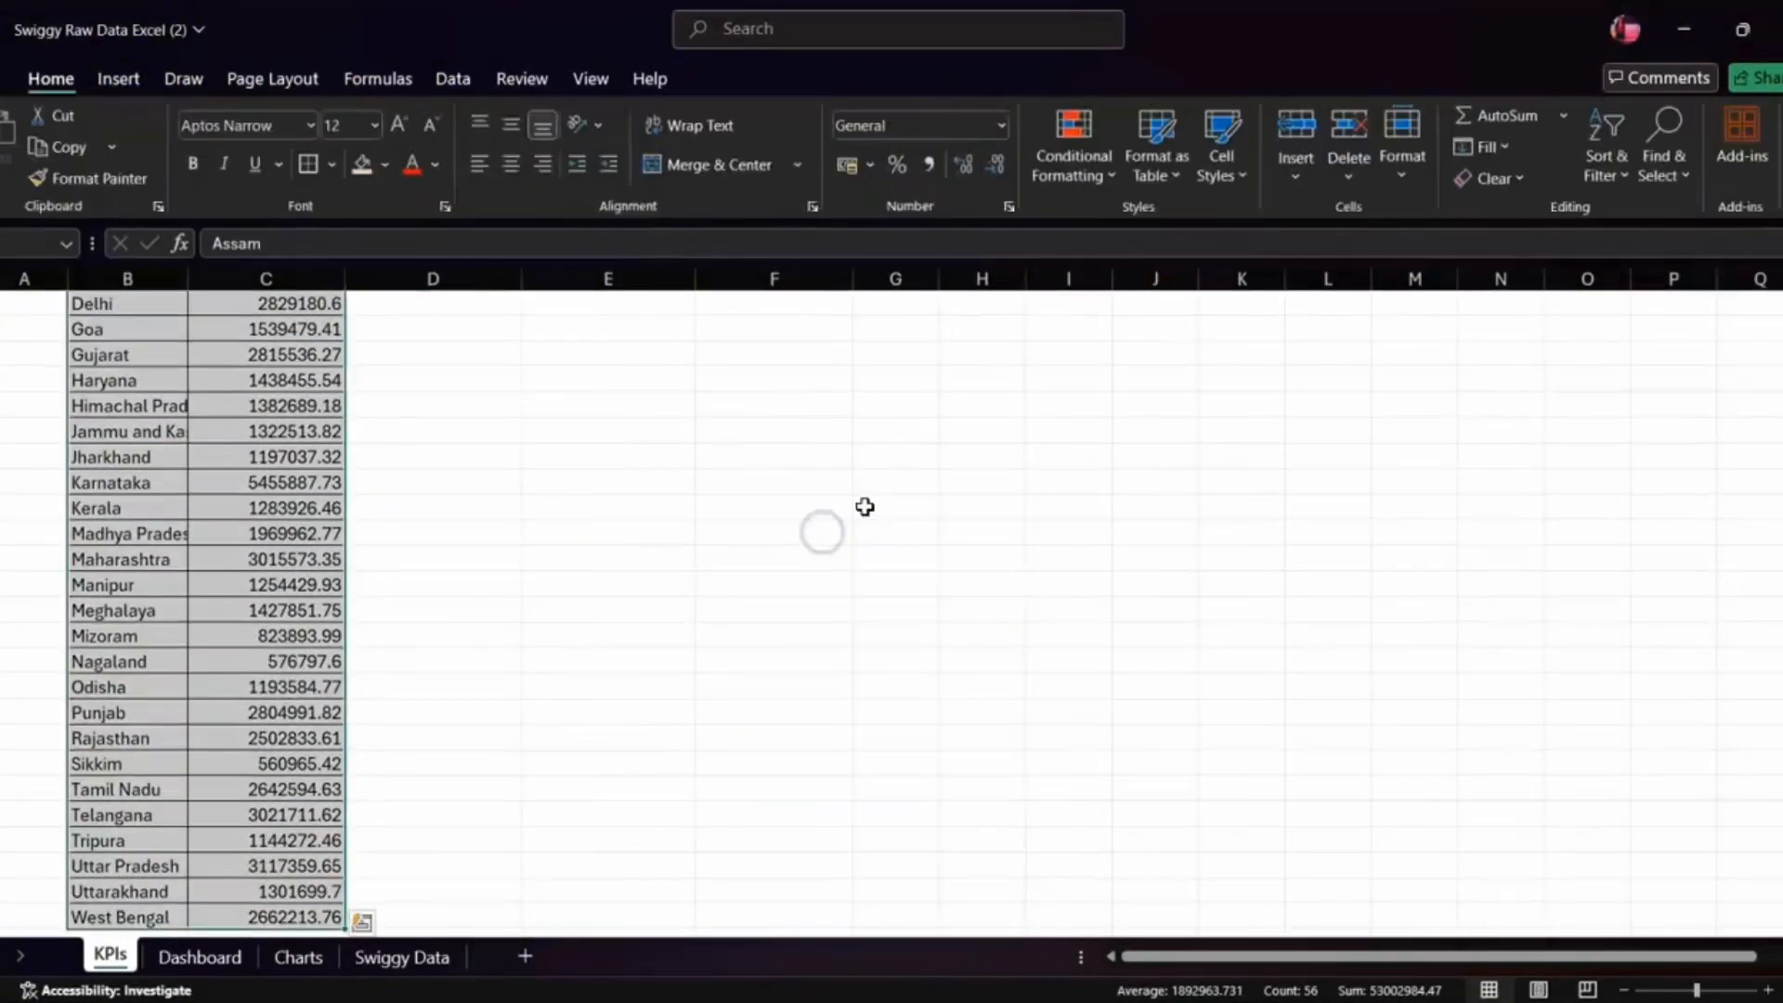
- Insert a filled map chart from the selected state table and place it beside the table across columns D to H
{"action": "left_click", "coordinate": [119, 78]}
{"action": "left_click", "coordinate": [768, 137]}
{"action": "left_click", "coordinate": [808, 269]}
{"action": "scroll", "coordinate": [994, 430], "scroll_direction": "up", "scroll_amount": 3}
- Apply outside borders around the state table and map chart, columns B to I from the Assam row to the West Bengal row
{"action": "left_click", "coordinate": [131, 414]}
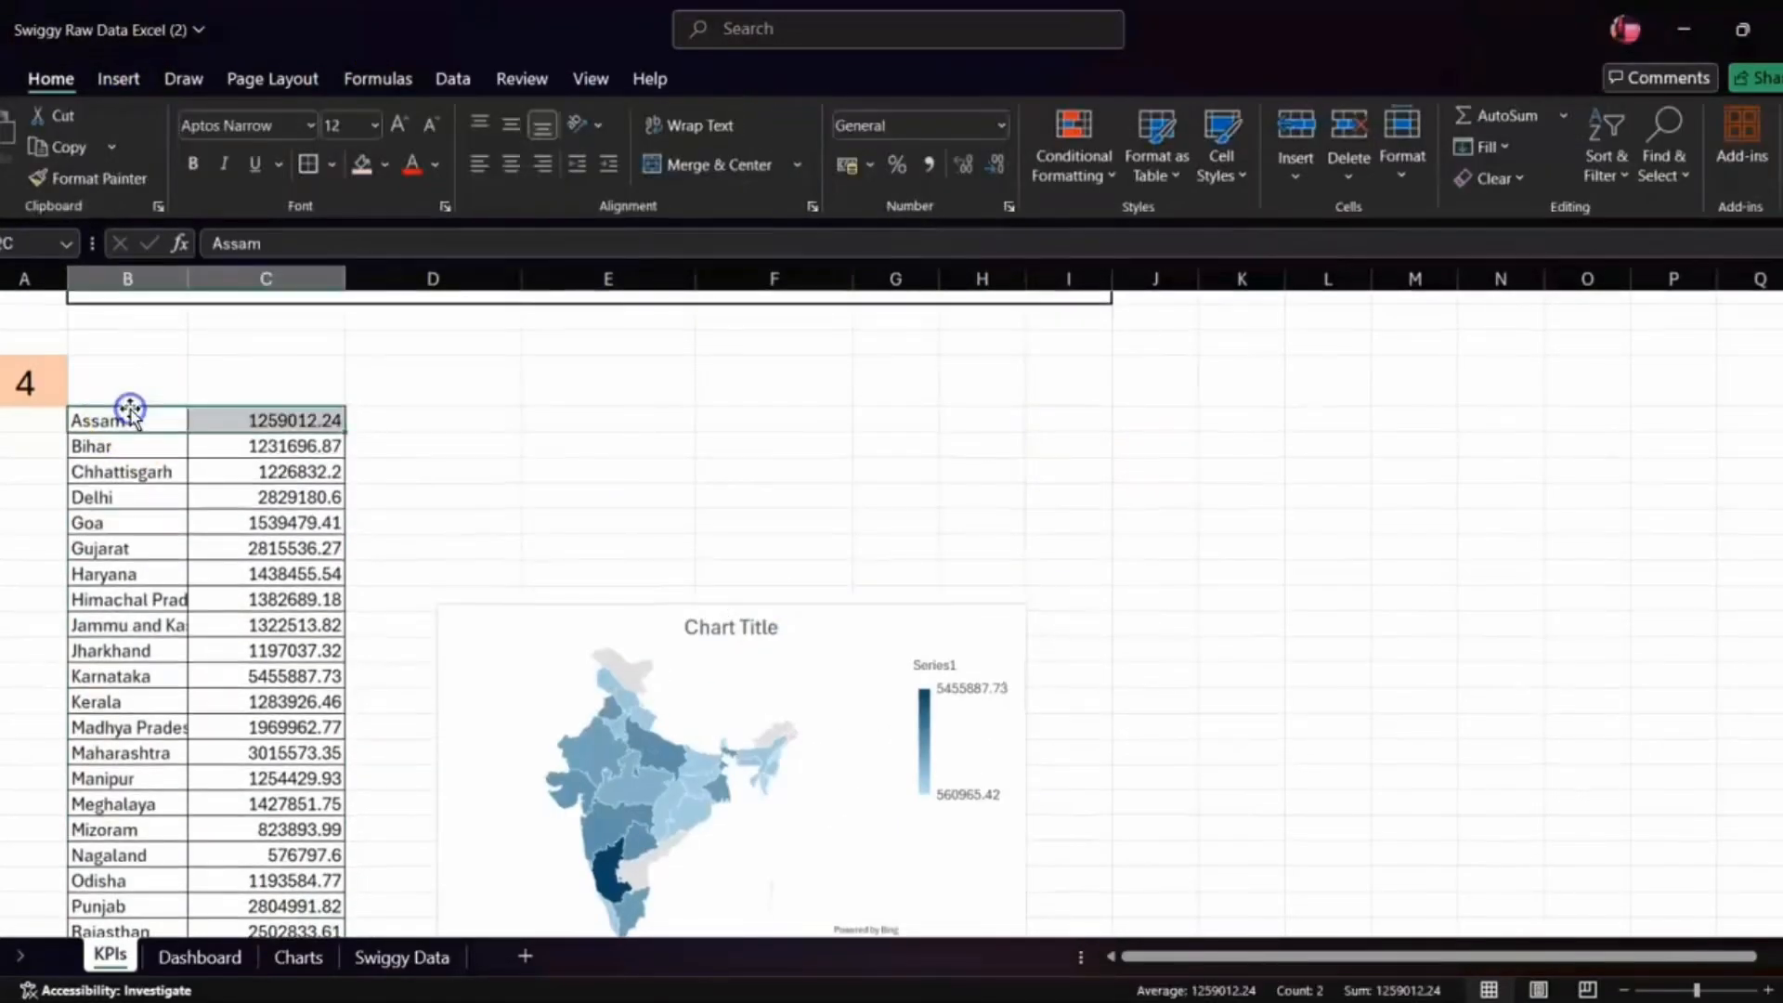
{"action": "key", "text": "shift+Right"}
{"action": "key", "text": "shift+Right"}
{"action": "key", "text": "shift+Right"}
{"action": "key", "text": "shift+Right"}
{"action": "key", "text": "shift+Right"}
{"action": "key", "text": "shift+Right"}
{"action": "key", "text": "shift+Right"}
{"action": "key", "text": "shift+Down"}
{"action": "key", "text": "shift+Down"}
{"action": "key", "text": "shift+Down"}
{"action": "key", "text": "shift+Down"}
{"action": "key", "text": "shift+Down"}
{"action": "key", "text": "shift+Down"}
{"action": "key", "text": "shift+Down"}
{"action": "key", "text": "shift+Down"}
{"action": "key", "text": "shift+Down"}
{"action": "key", "text": "shift+Down"}
{"action": "key", "text": "shift+Down"}
{"action": "key", "text": "shift+Down"}
{"action": "key", "text": "shift+Down"}
{"action": "key", "text": "shift+Down"}
{"action": "key", "text": "shift+Down"}
{"action": "key", "text": "shift+Down"}
{"action": "key", "text": "shift+Down"}
{"action": "key", "text": "shift+Down"}
{"action": "key", "text": "shift+Down"}
{"action": "key", "text": "shift+Down"}
{"action": "key", "text": "shift+Down"}
{"action": "key", "text": "shift+Down"}
{"action": "key", "text": "shift+Down"}
{"action": "key", "text": "shift+Down"}
{"action": "key", "text": "shift+Down"}
{"action": "key", "text": "shift+Down"}
{"action": "key", "text": "shift+Down"}
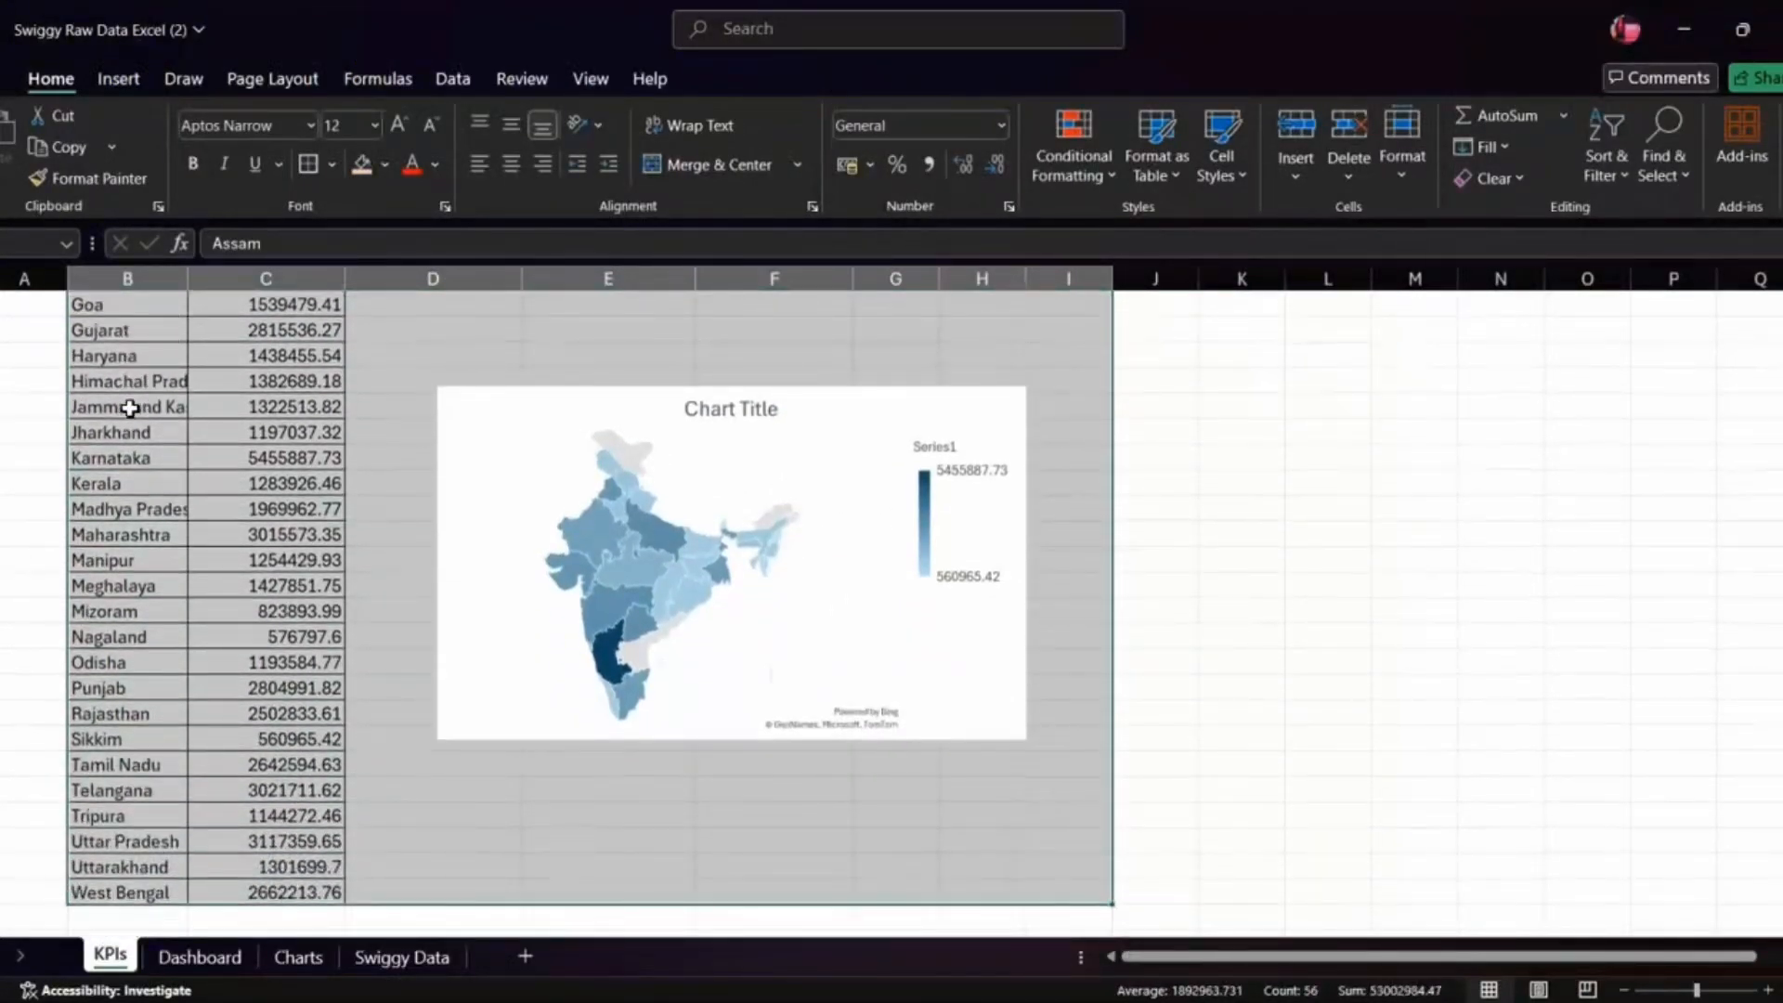
{"action": "scroll", "coordinate": [131, 402], "scroll_direction": "up", "scroll_amount": 5}
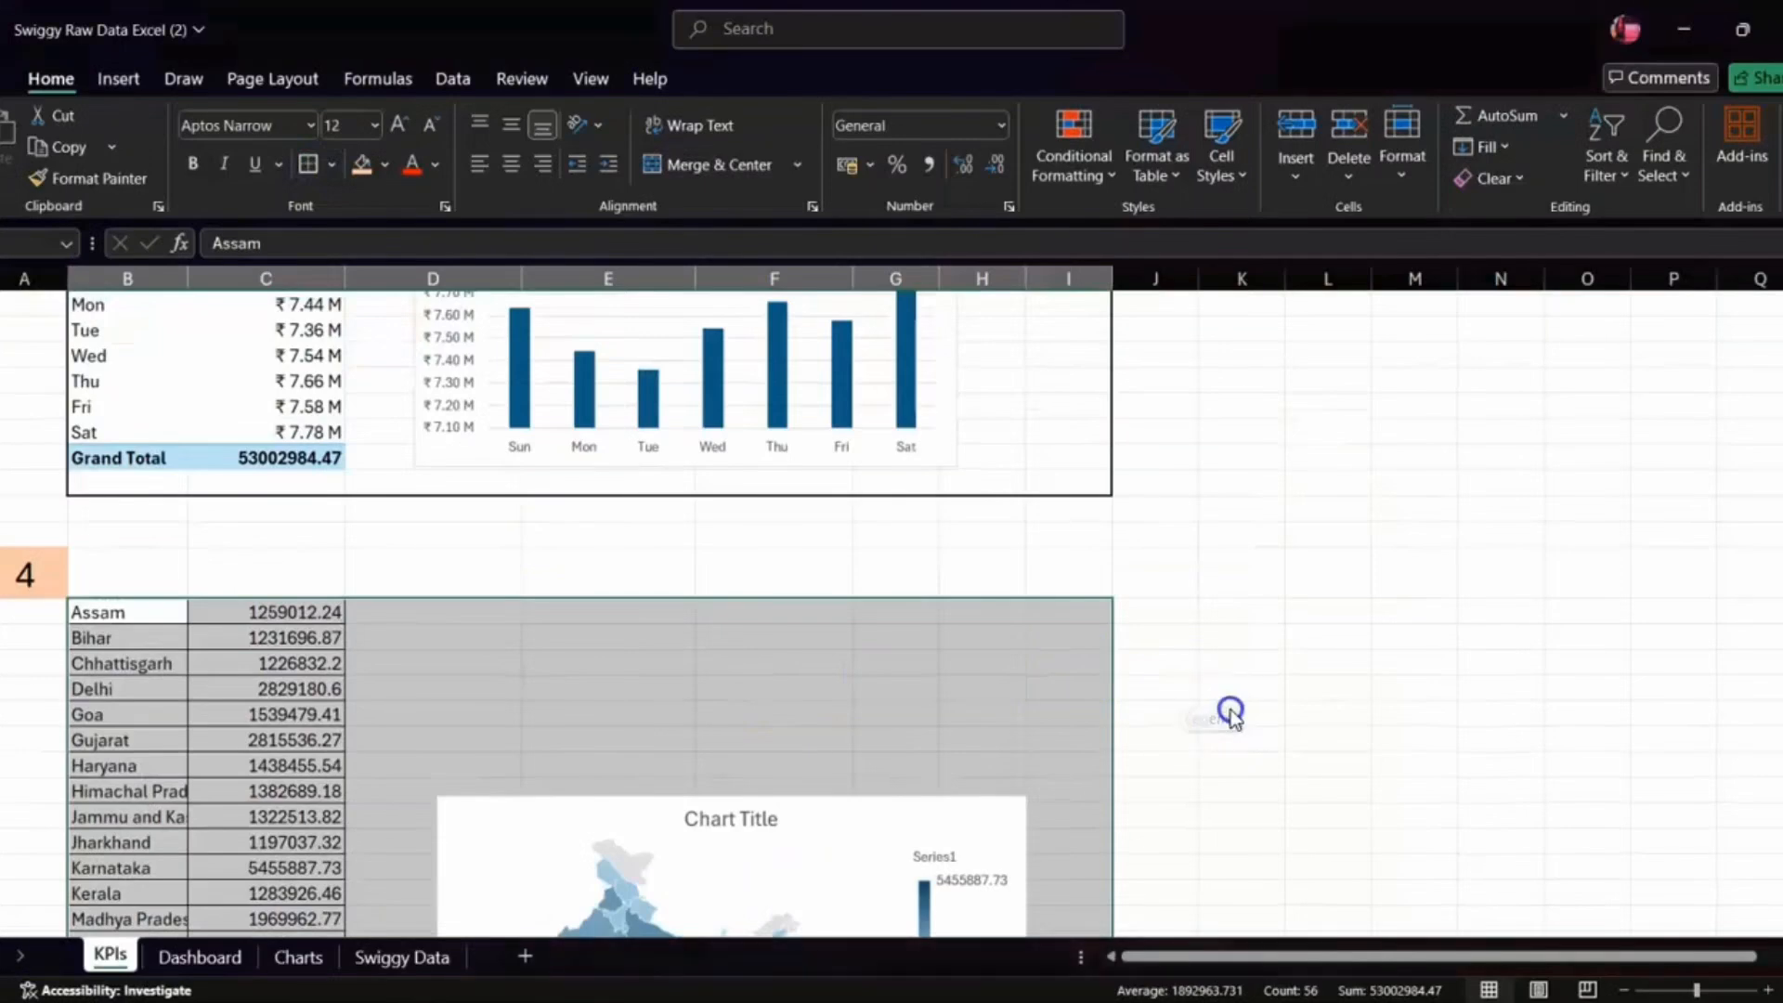
{"action": "scroll", "coordinate": [1230, 711], "scroll_direction": "down", "scroll_amount": 2}
{"action": "left_click", "coordinate": [1230, 708]}
{"action": "scroll", "coordinate": [1230, 712], "scroll_direction": "down", "scroll_amount": 4}
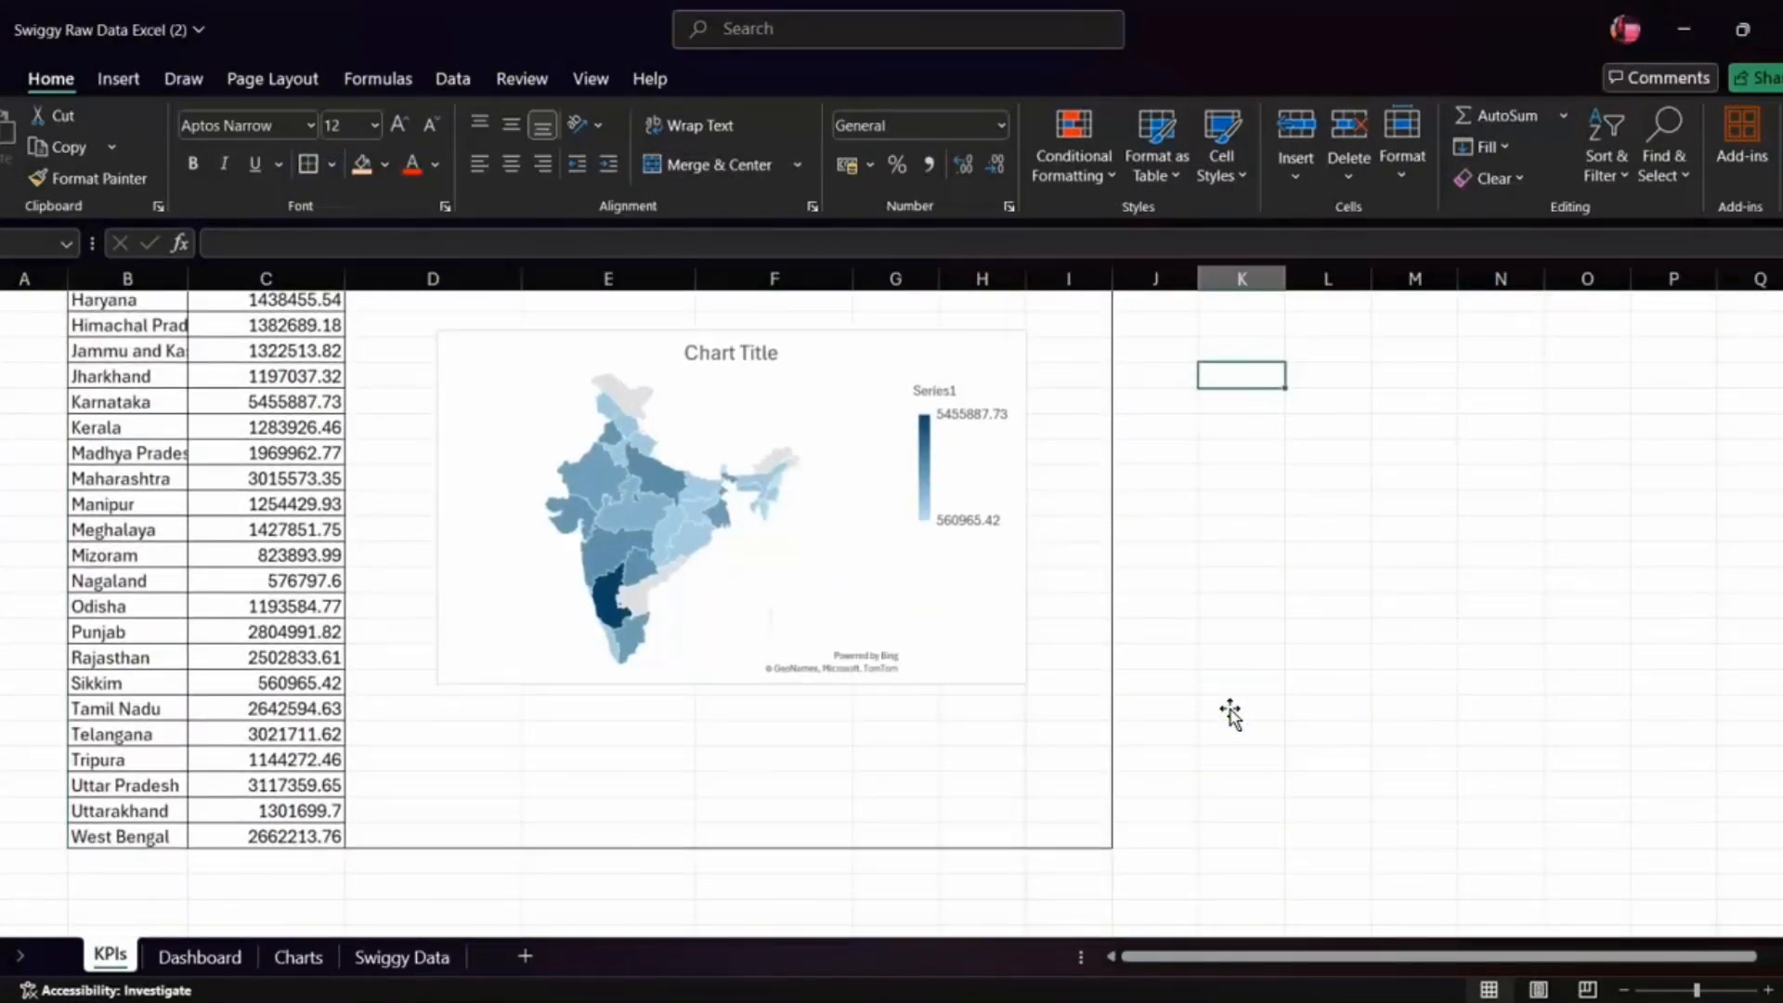
- Delete the title from the India map chart on the KPIs sheet
{"action": "left_click", "coordinate": [987, 486]}
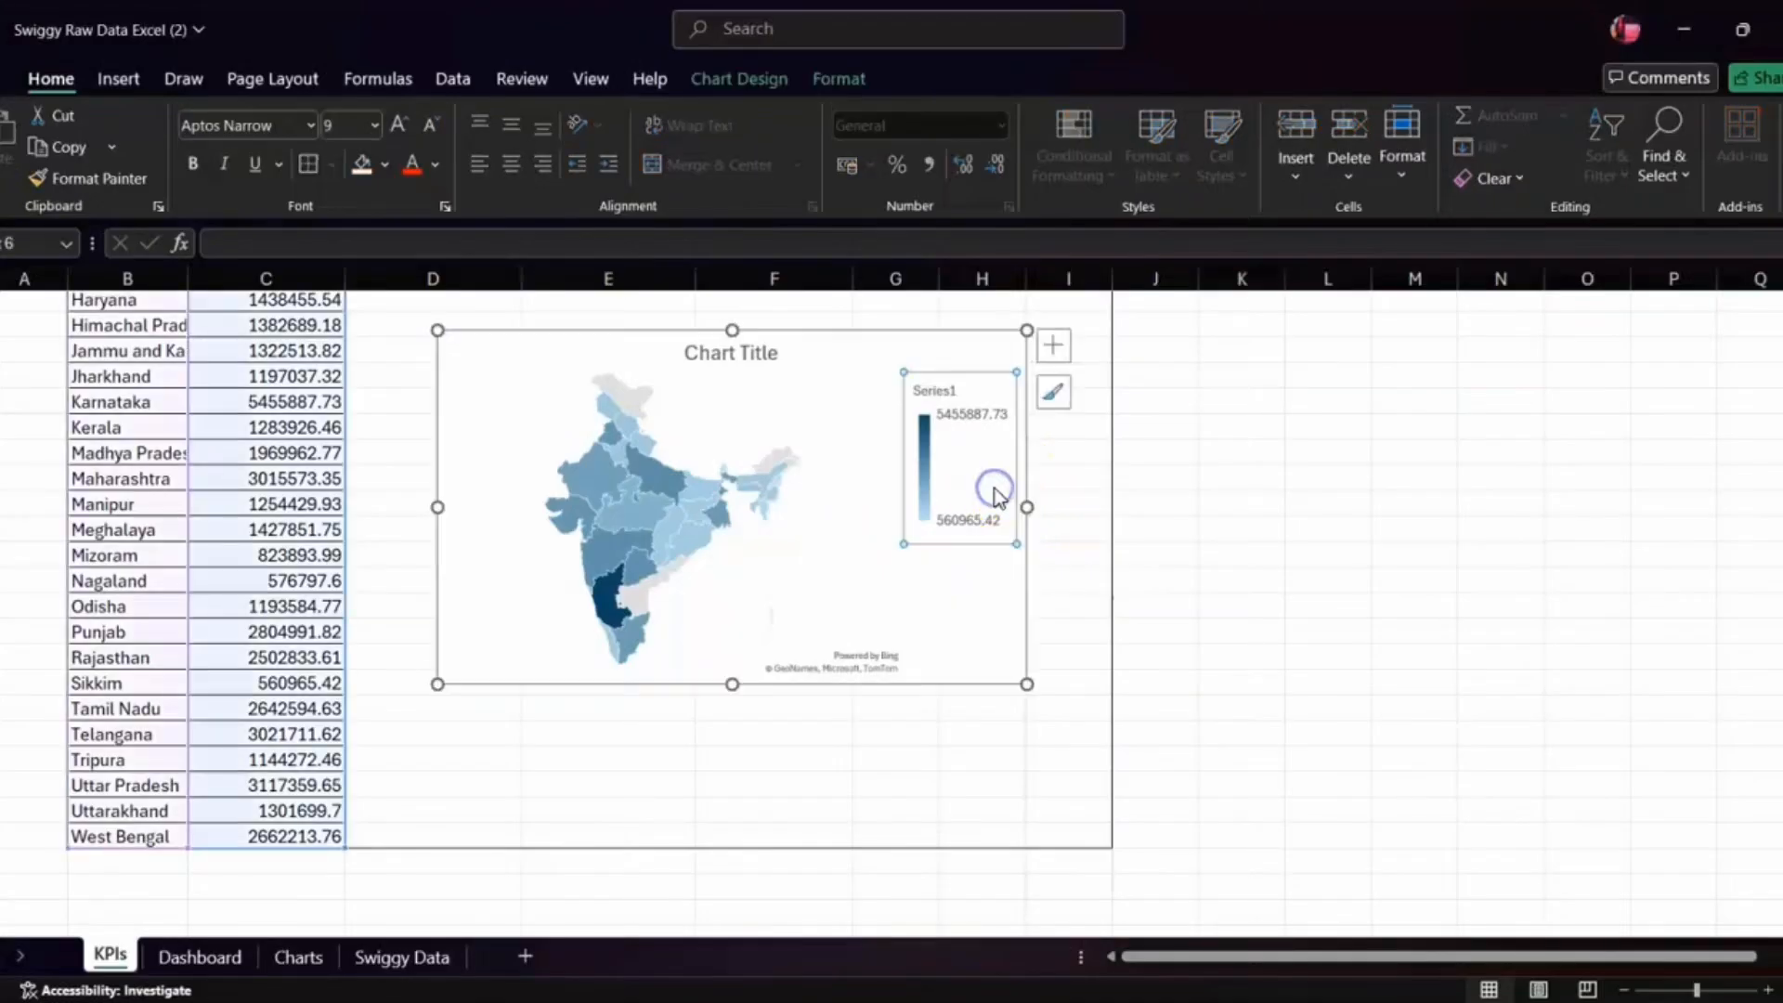
{"action": "left_click", "coordinate": [1014, 786]}
{"action": "left_click", "coordinate": [754, 355]}
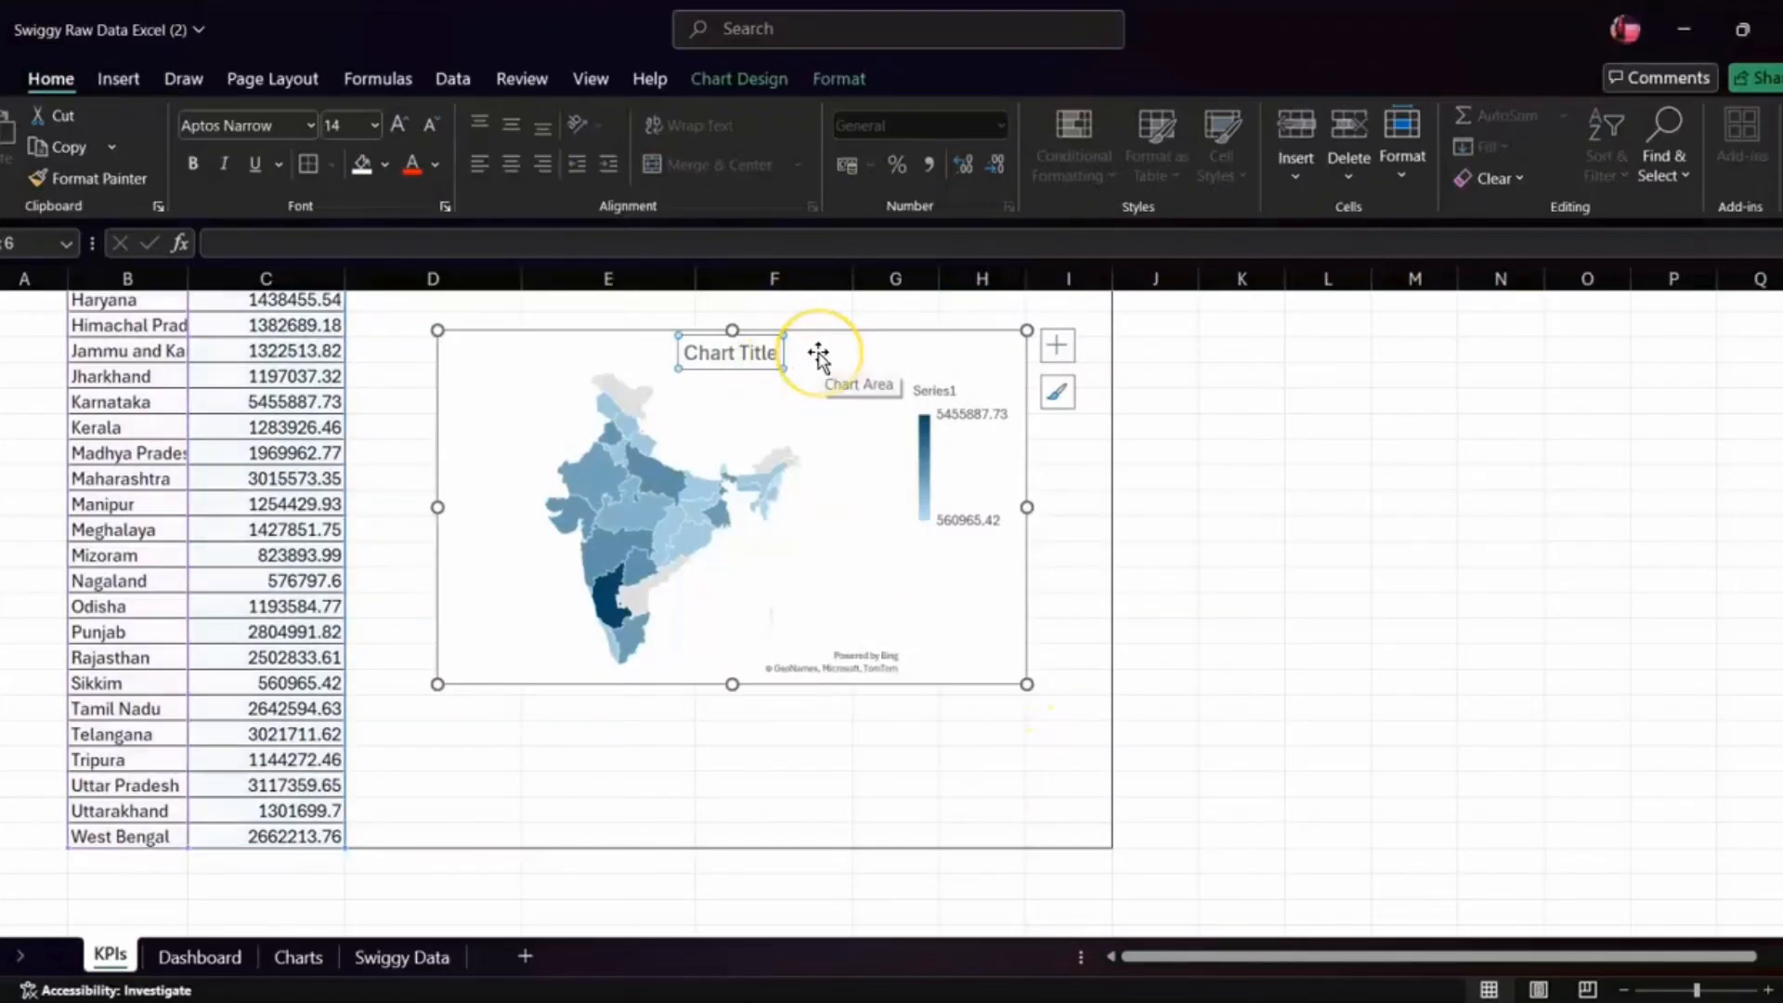
{"action": "key", "text": "Delete"}
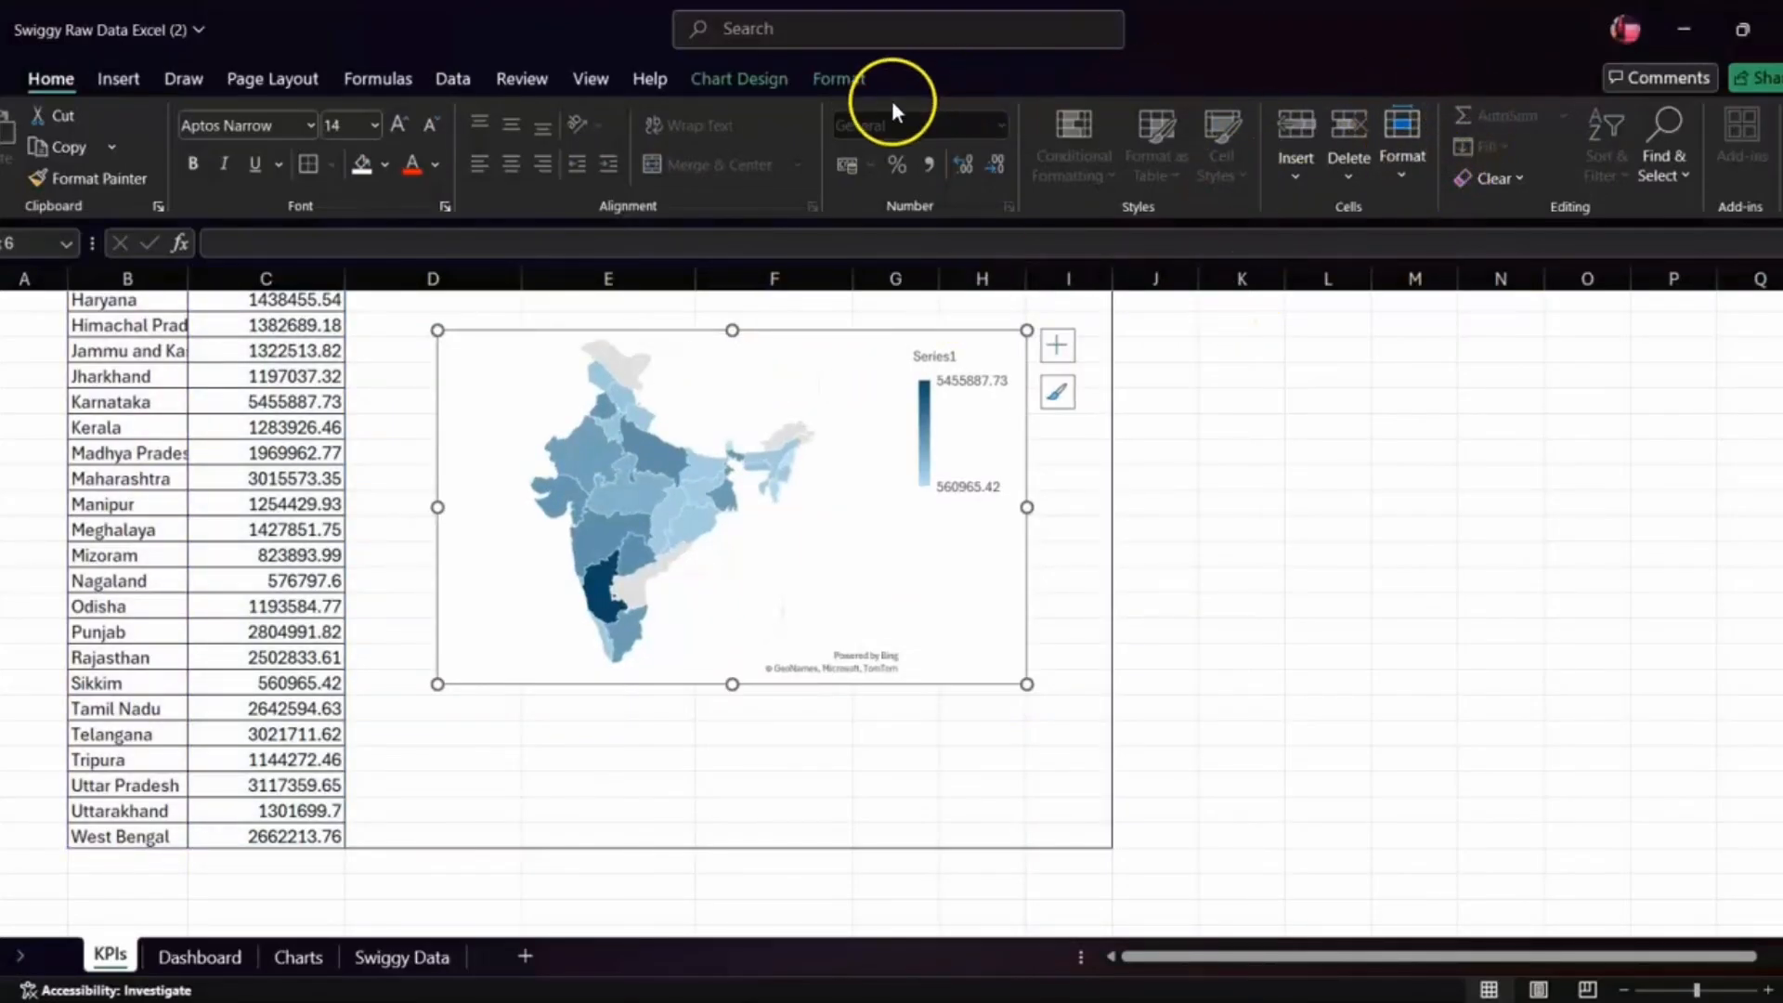
{"action": "left_click", "coordinate": [839, 79]}
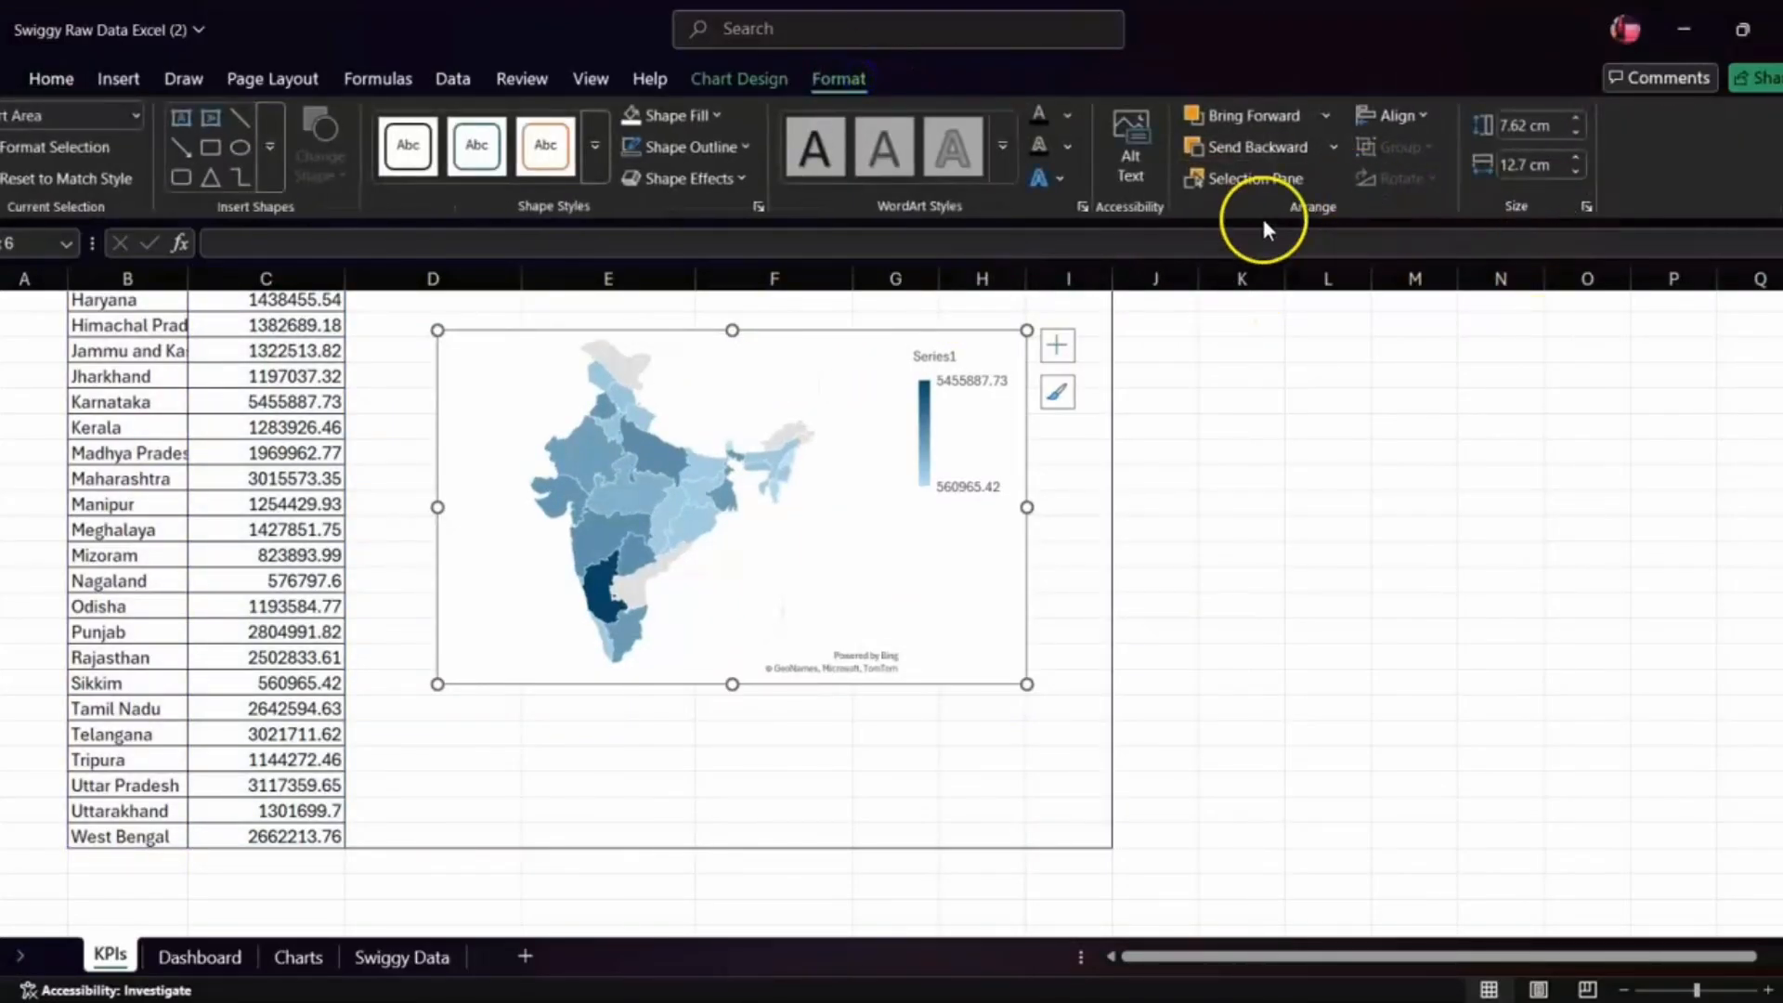
{"action": "left_click", "coordinate": [818, 548]}
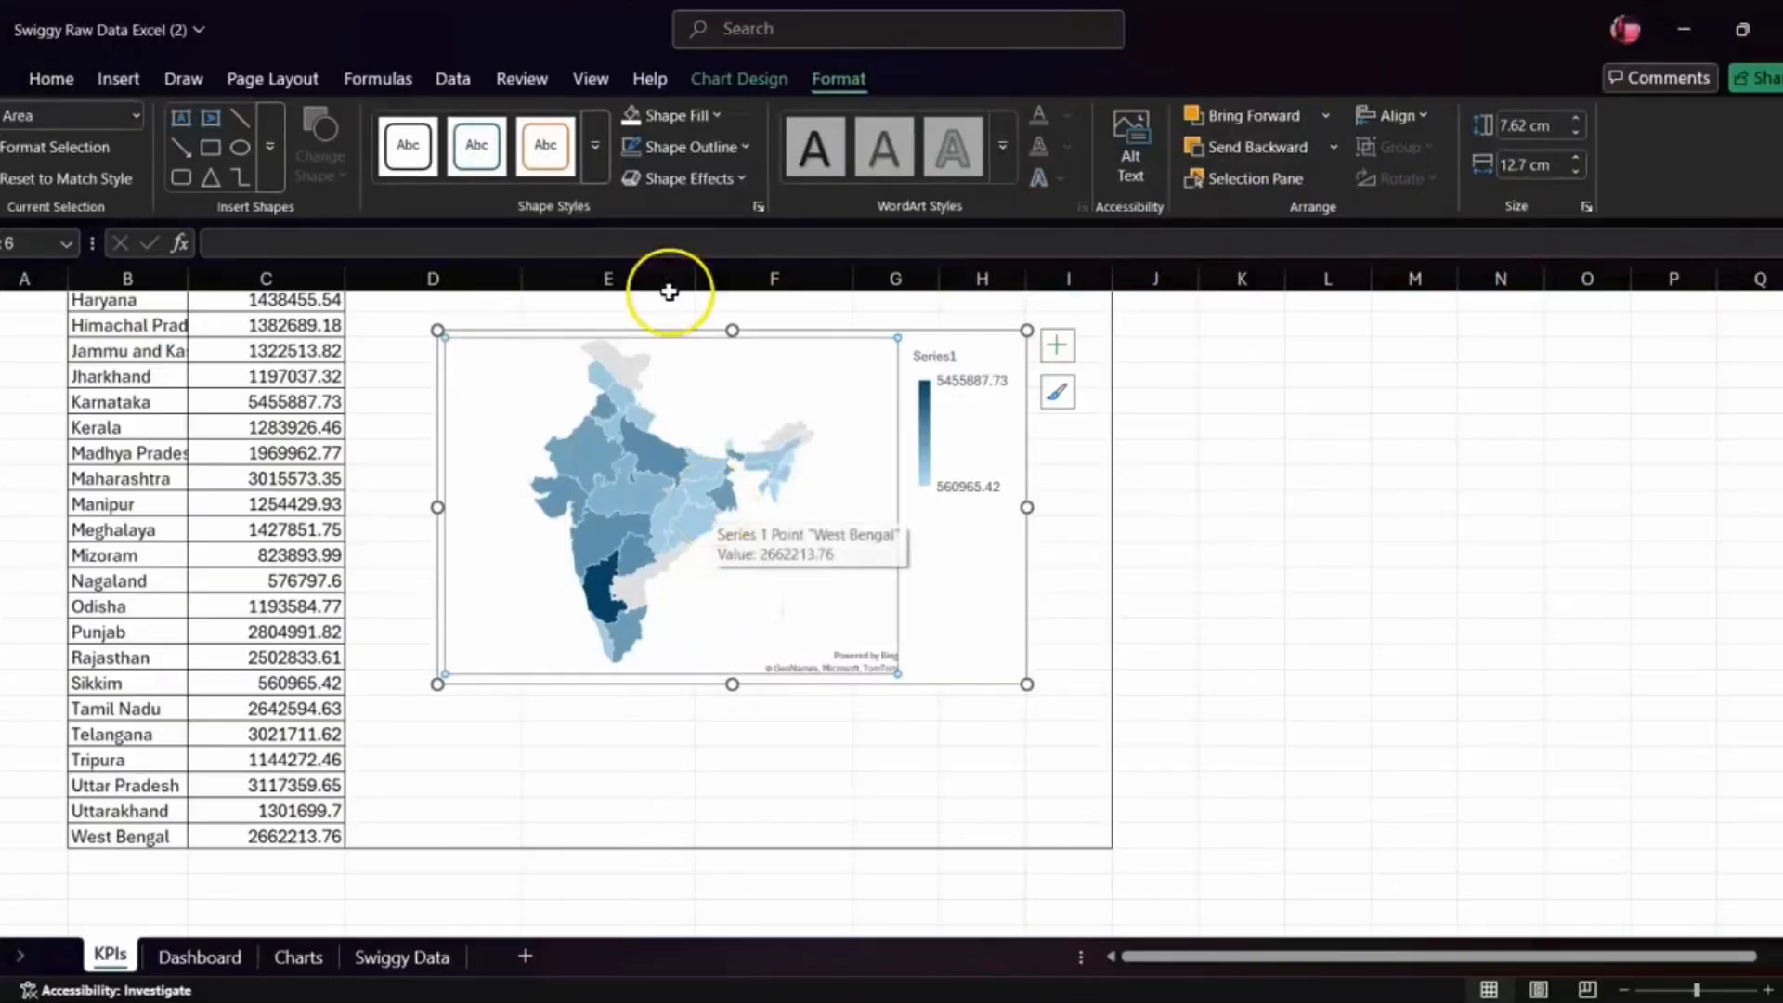
{"action": "left_click", "coordinate": [743, 79]}
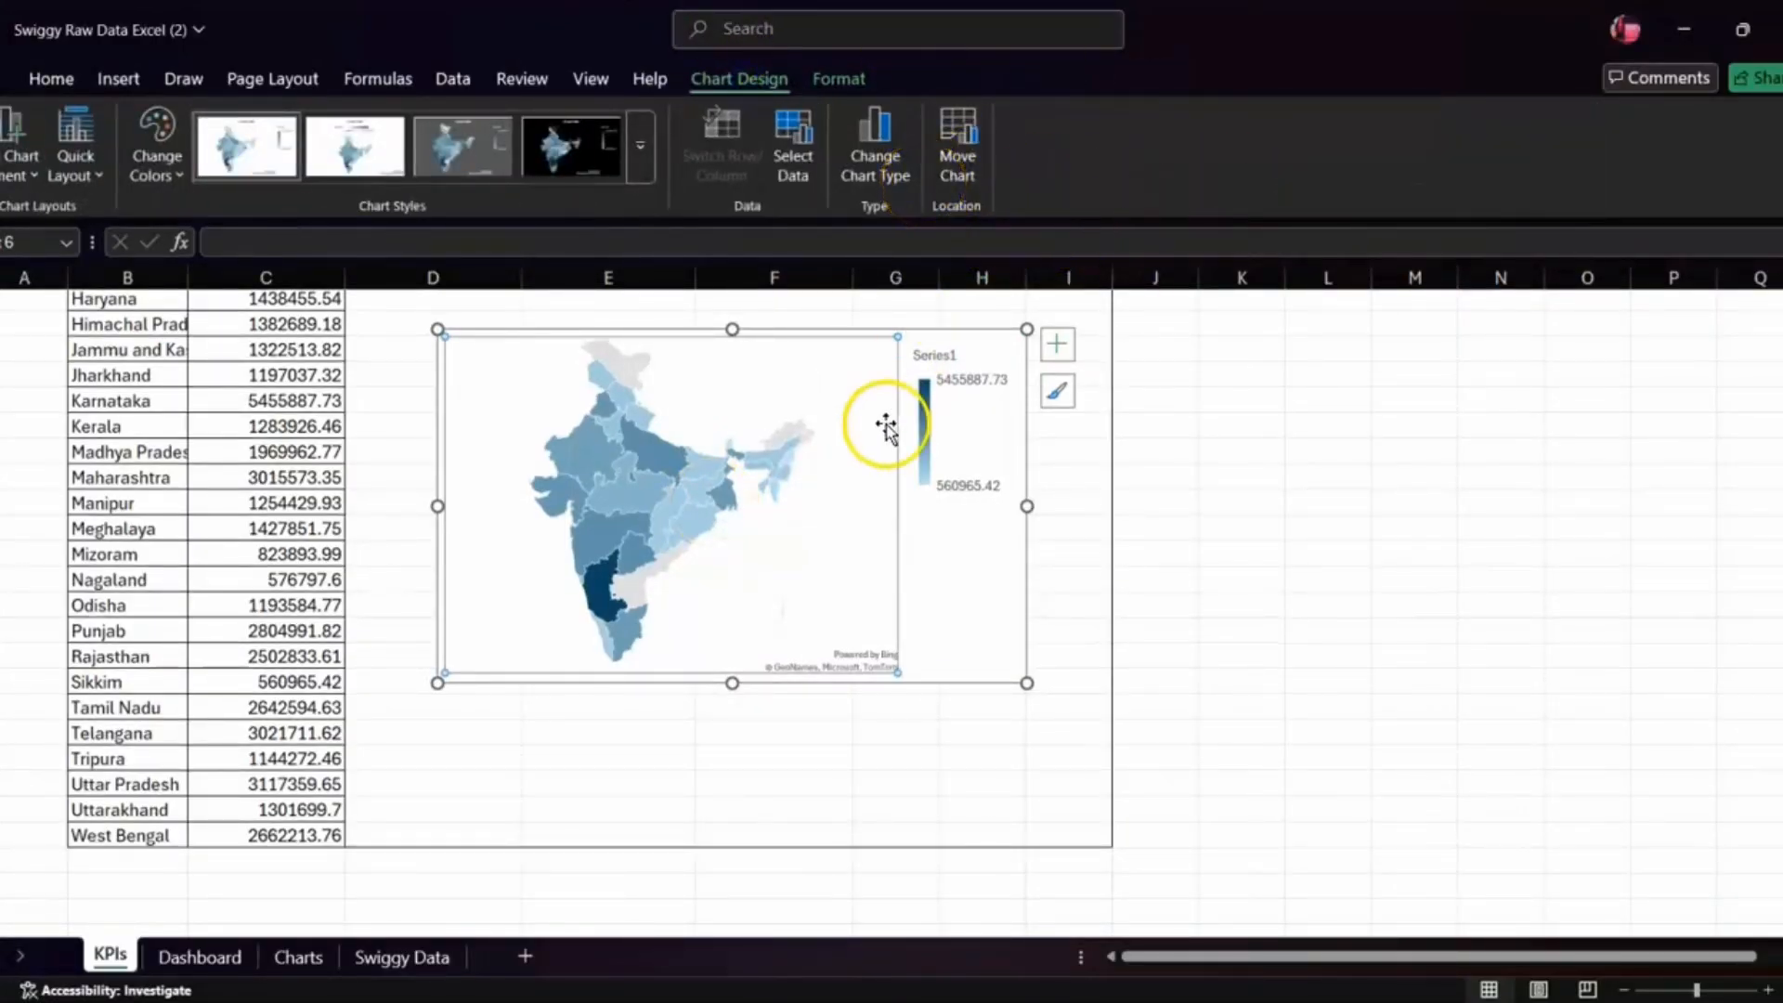
{"action": "left_click", "coordinate": [822, 759]}
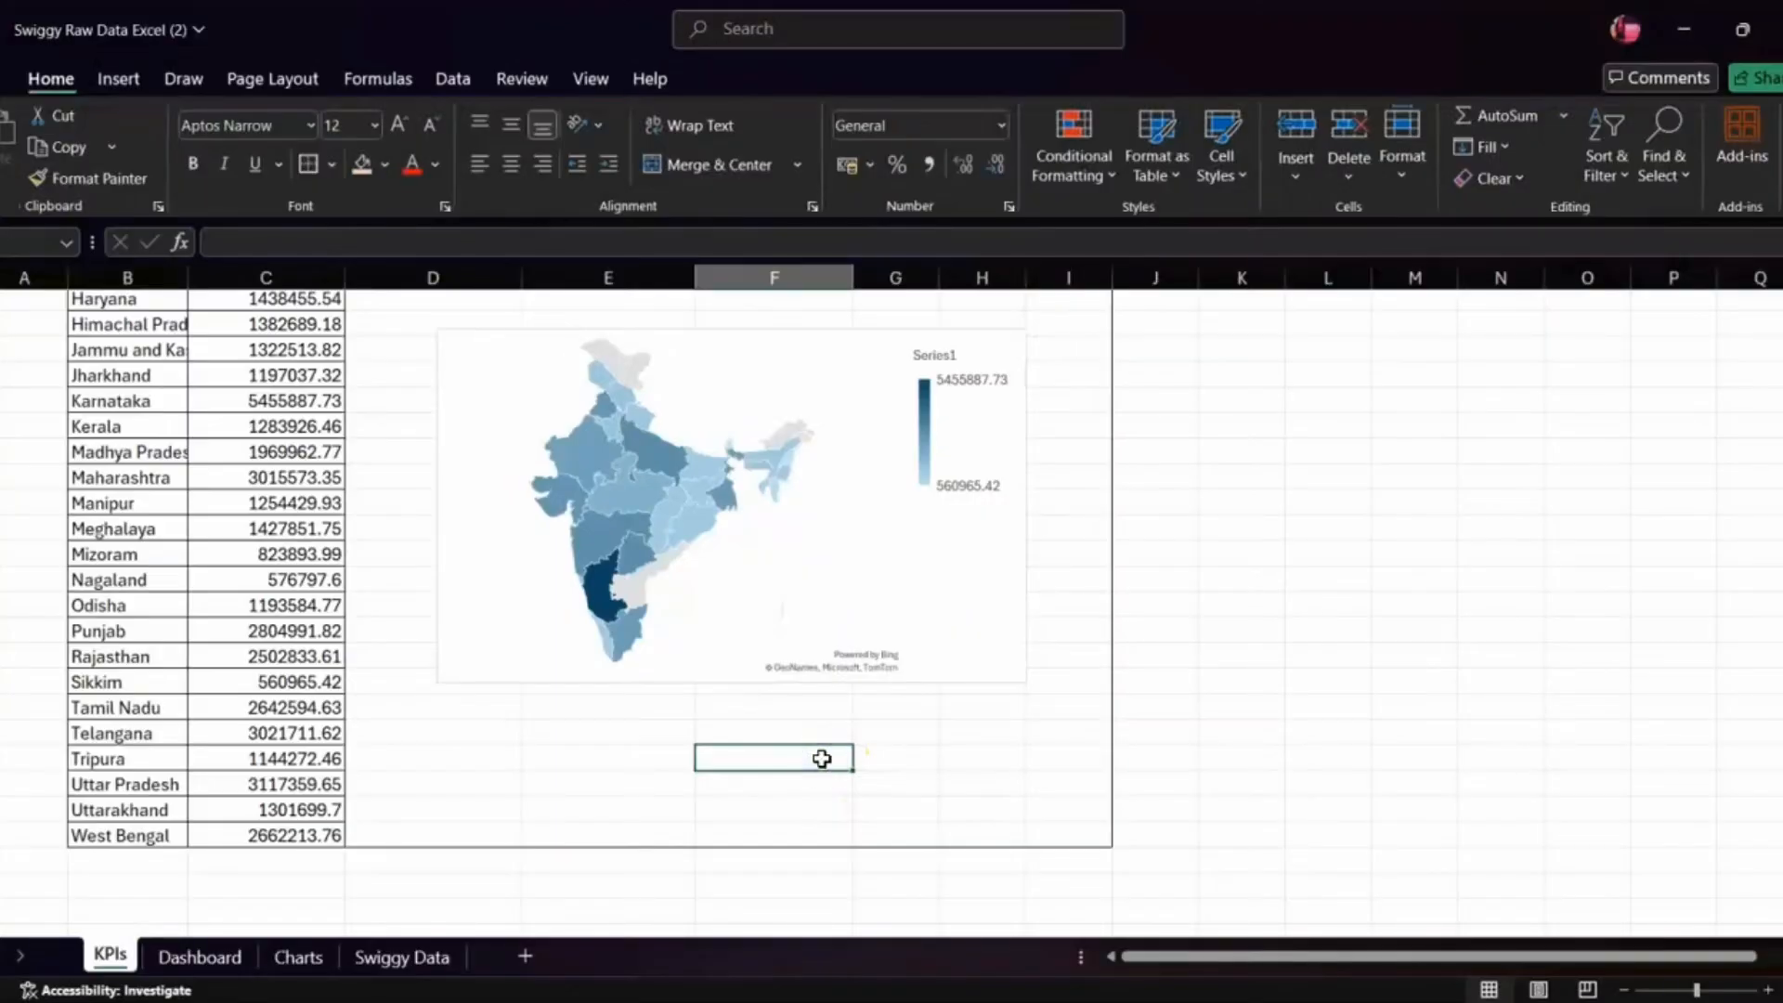
{"action": "scroll", "coordinate": [822, 759], "scroll_direction": "up", "scroll_amount": 1}
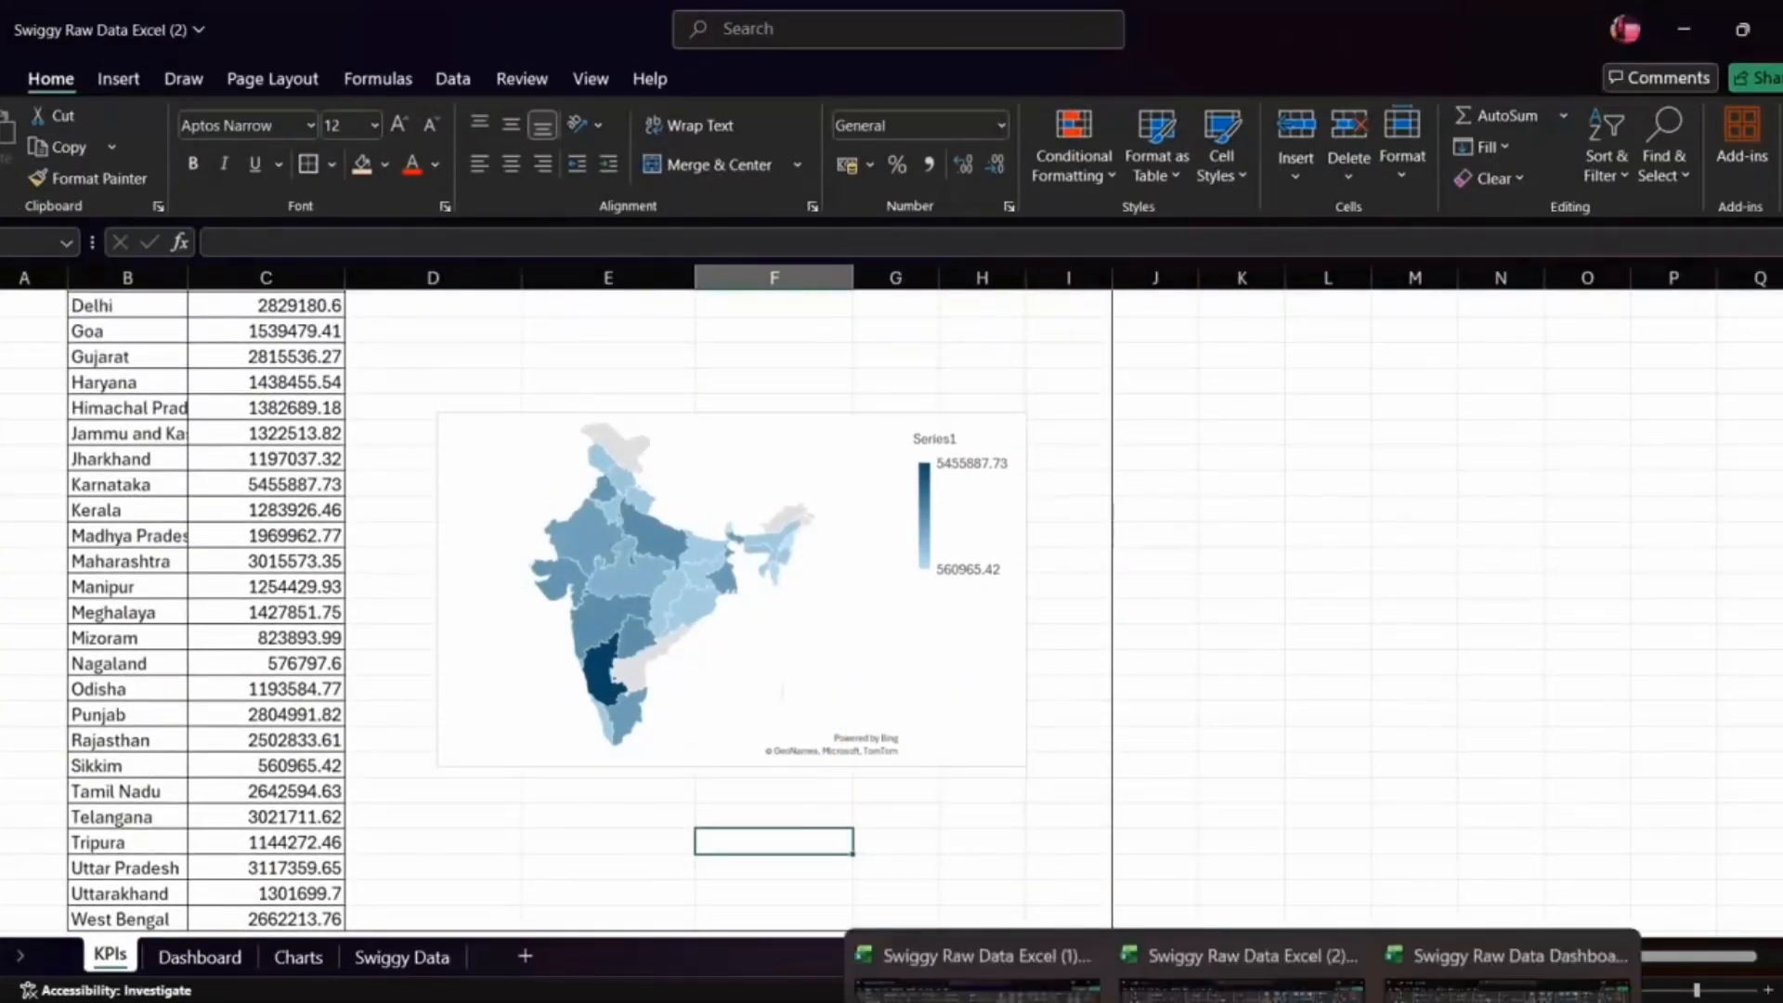
- Switch to the Swiggy Raw Data Dashboard workbook and read the fifth chart requirement, Quarterly Performance Summary, on the Problems sheet
{"action": "left_click", "coordinate": [1262, 986]}
{"action": "left_click", "coordinate": [1421, 936]}
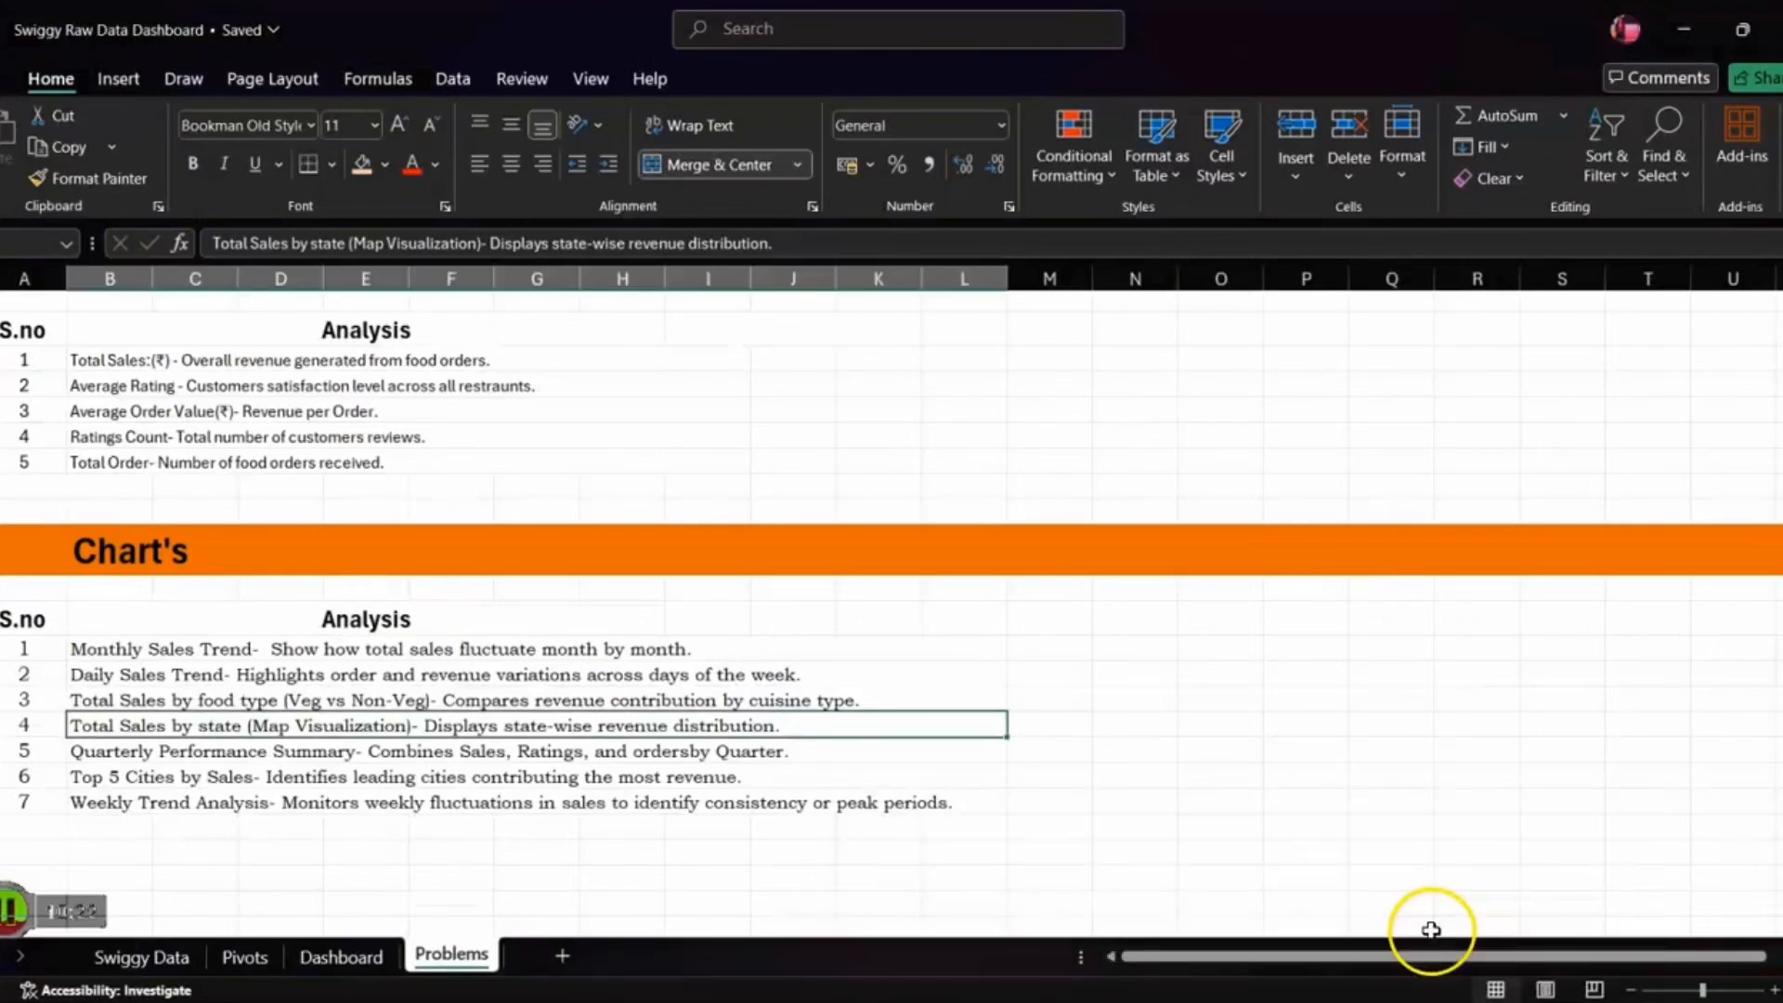
{"action": "left_click", "coordinate": [282, 749]}
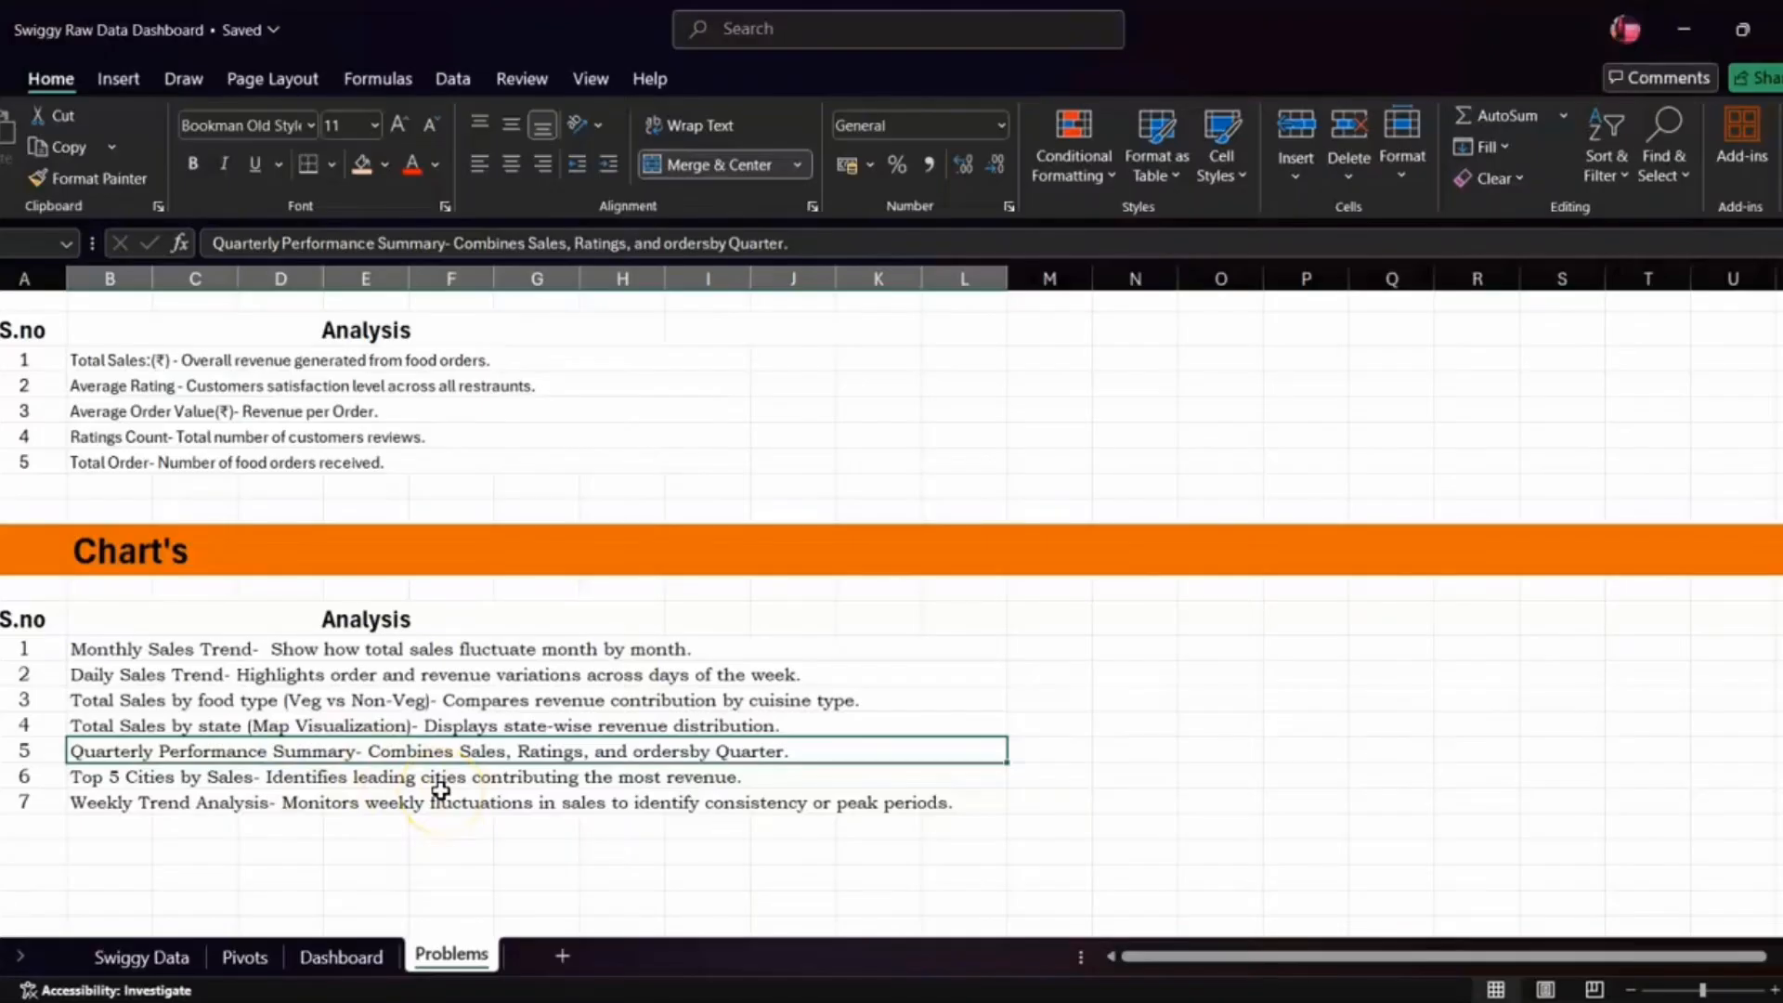
{"action": "scroll", "coordinate": [440, 789], "scroll_direction": "down", "scroll_amount": 1}
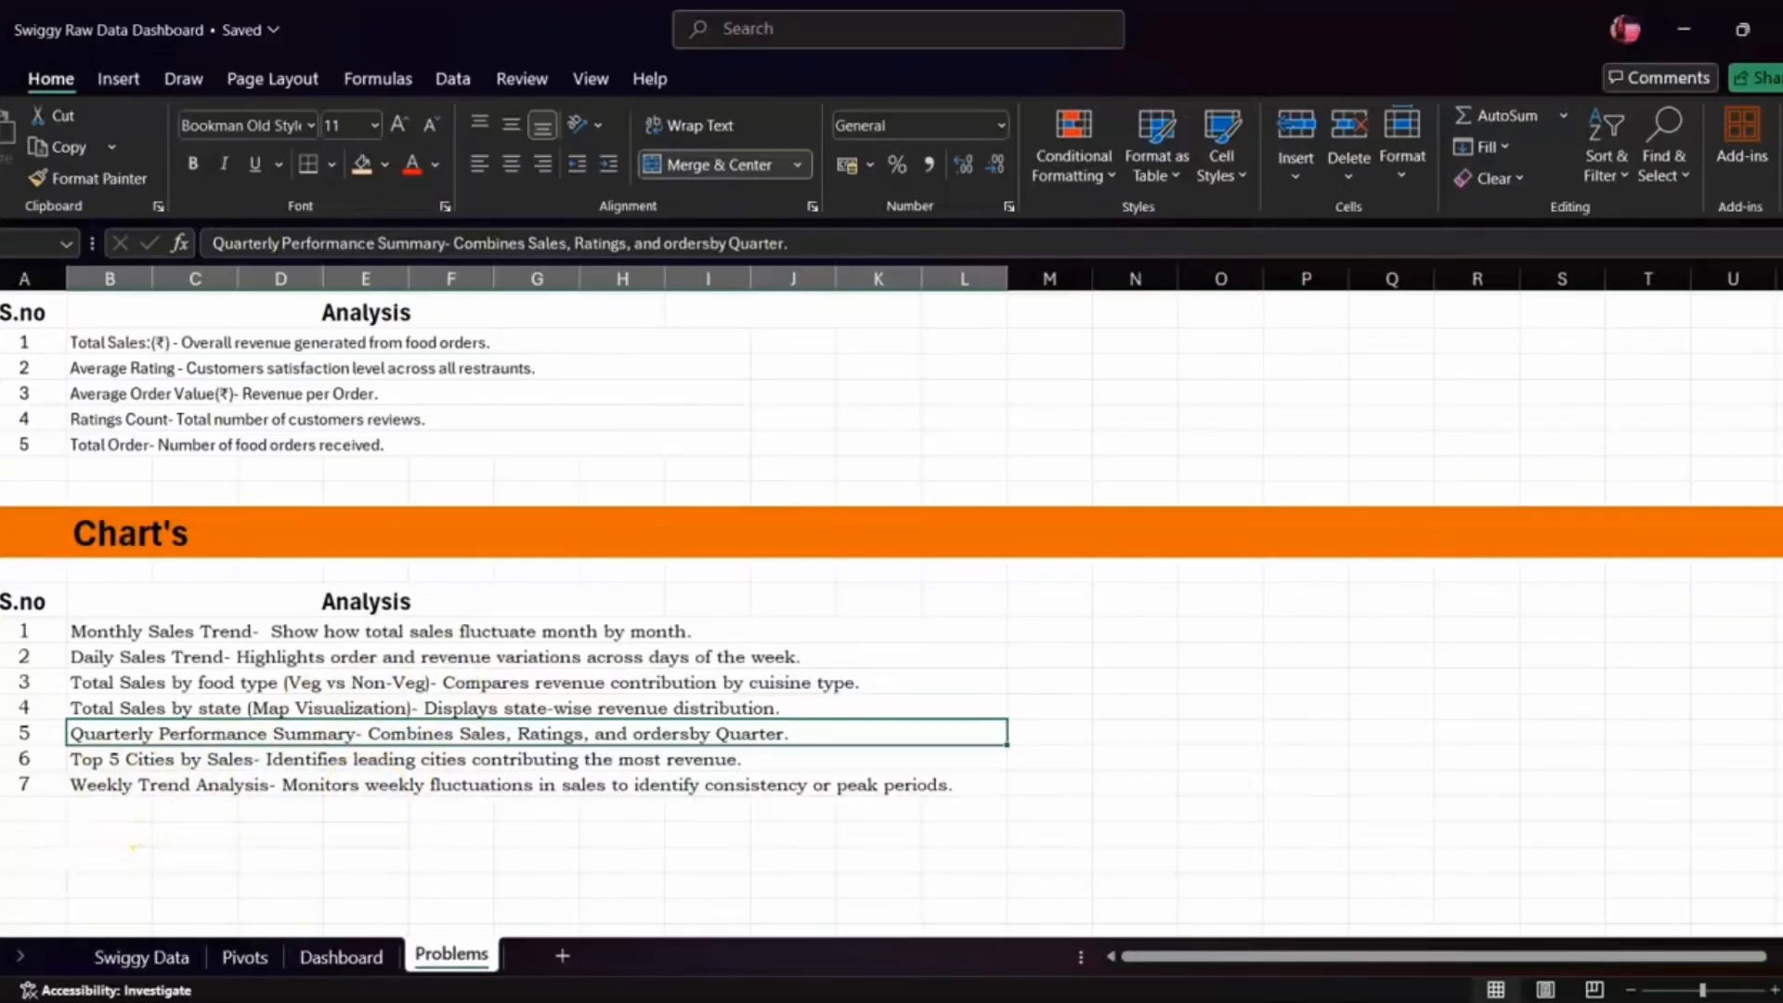
{"action": "left_click", "coordinate": [338, 958]}
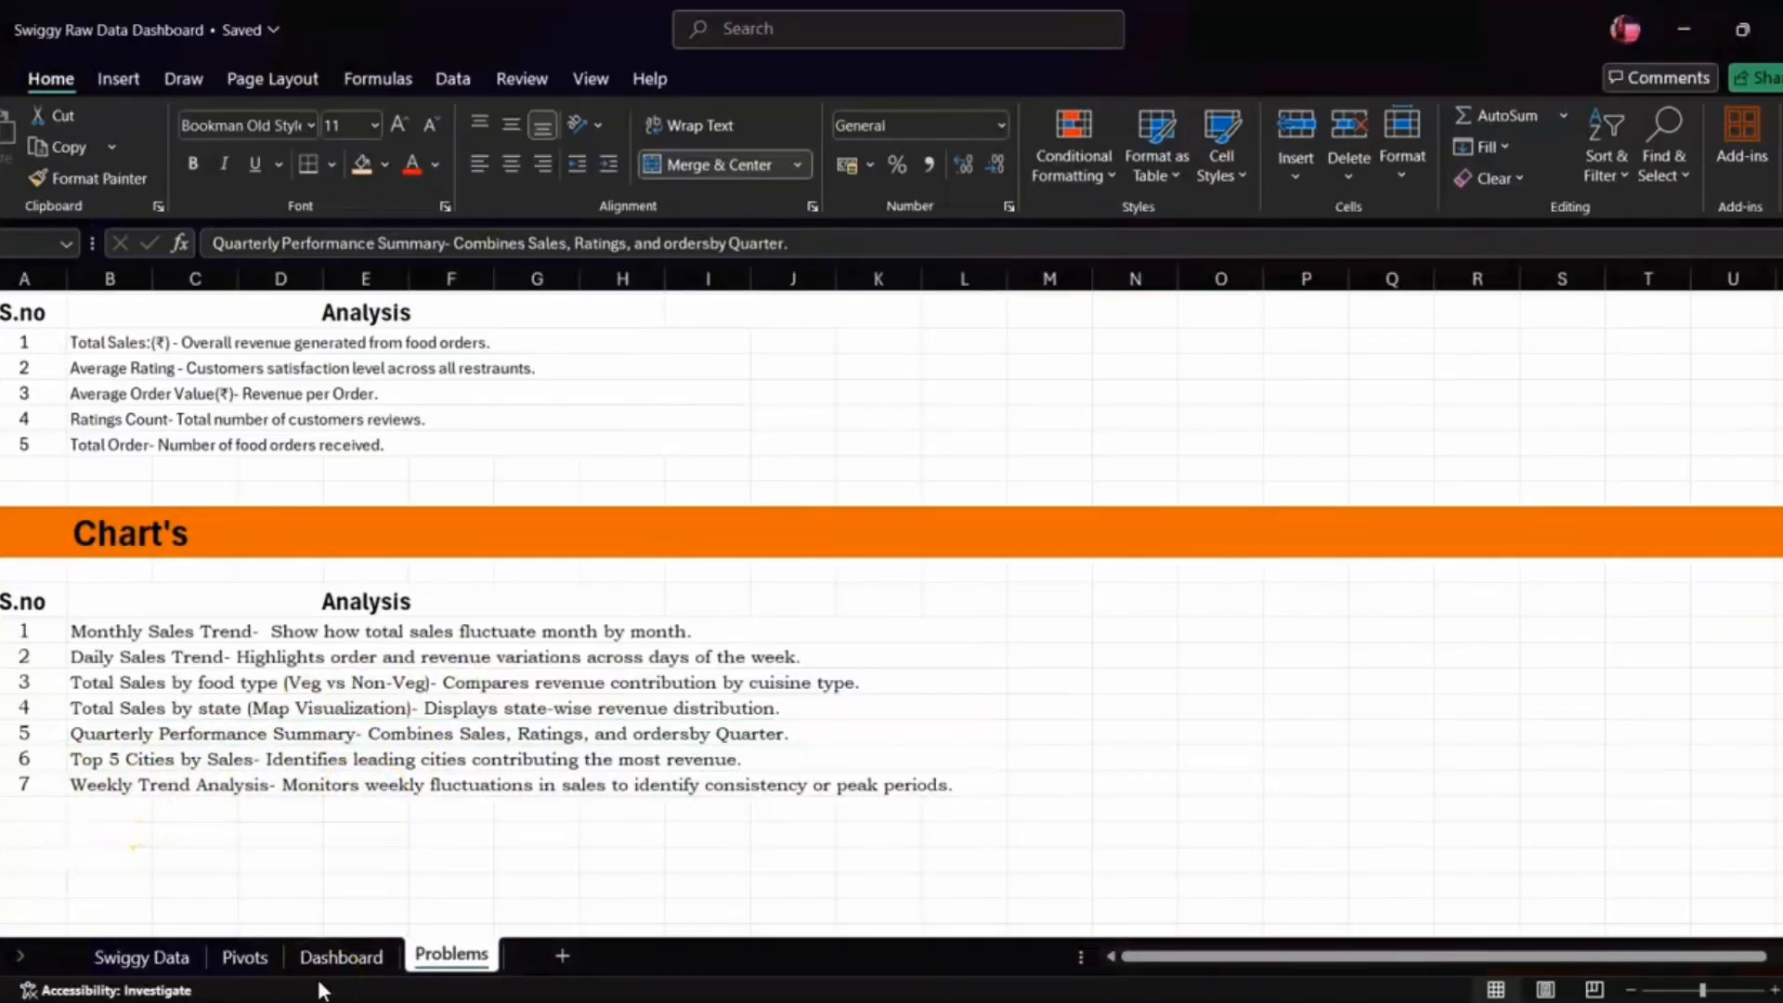
{"action": "left_click", "coordinate": [264, 964]}
- Return to the Swiggy Raw Data Excel (2) workbook and insert a column before Restaurant Name on the Swiggy Data sheet
{"action": "left_click", "coordinate": [1195, 938]}
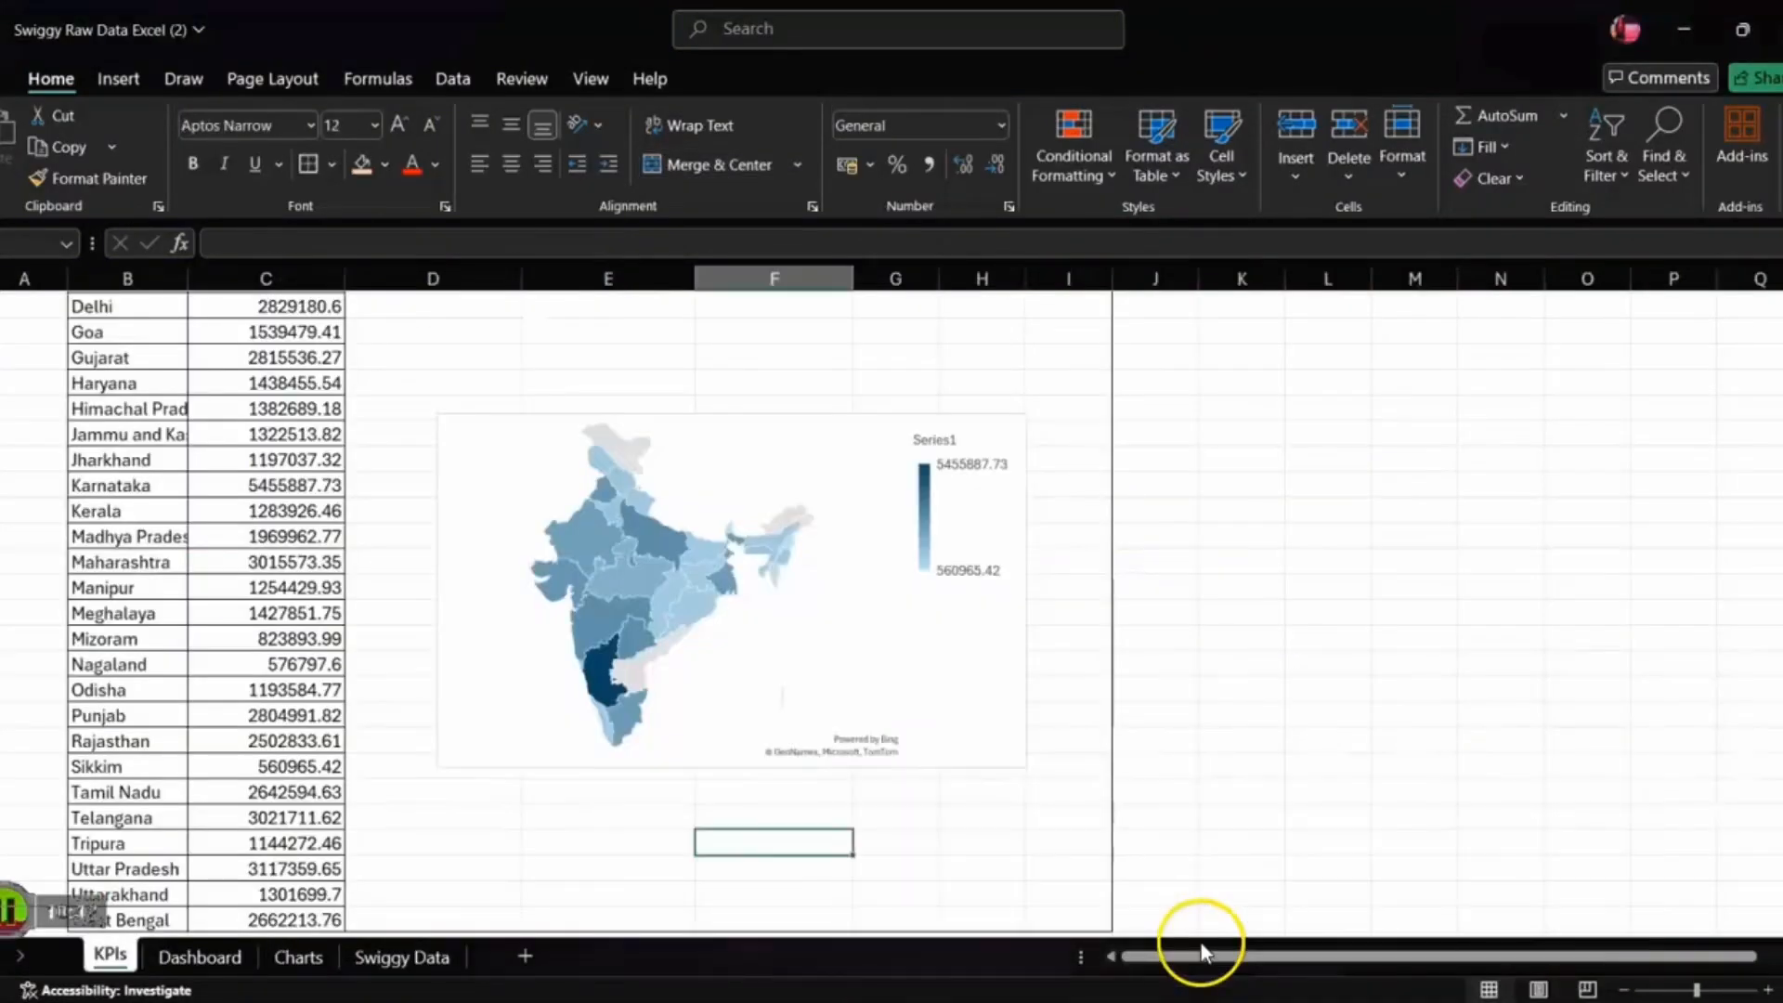
{"action": "left_click", "coordinate": [401, 957]}
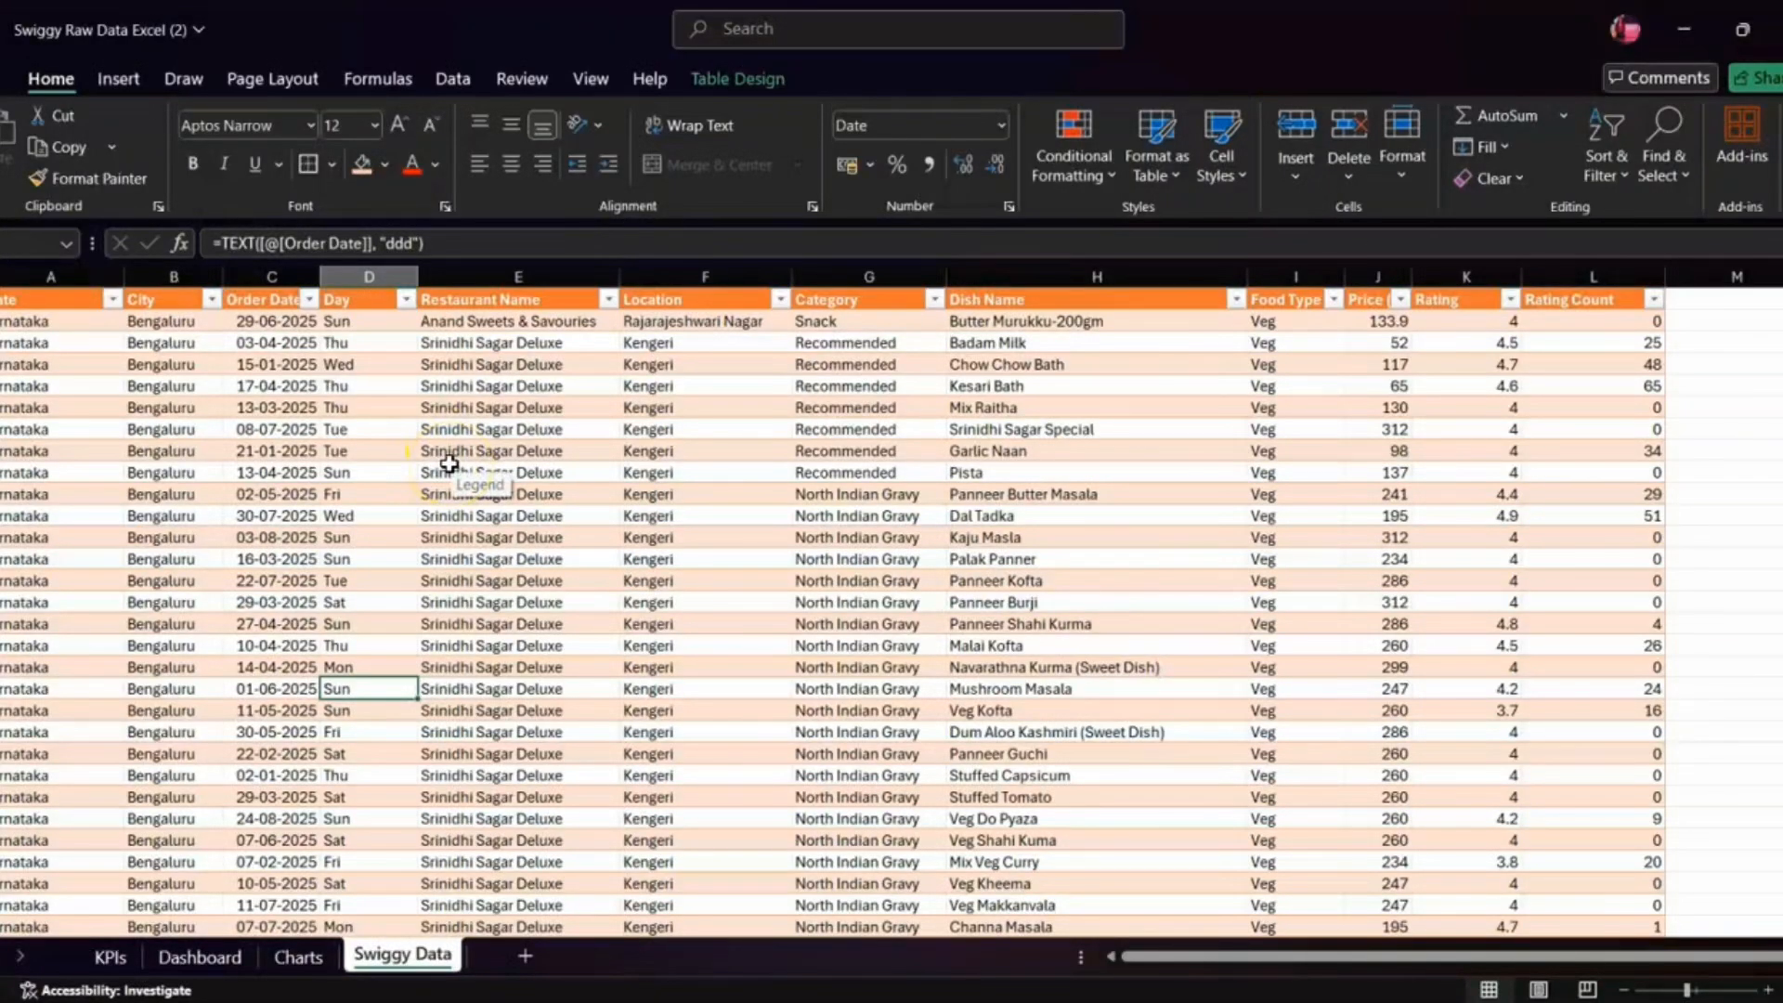
{"action": "left_click", "coordinate": [469, 275]}
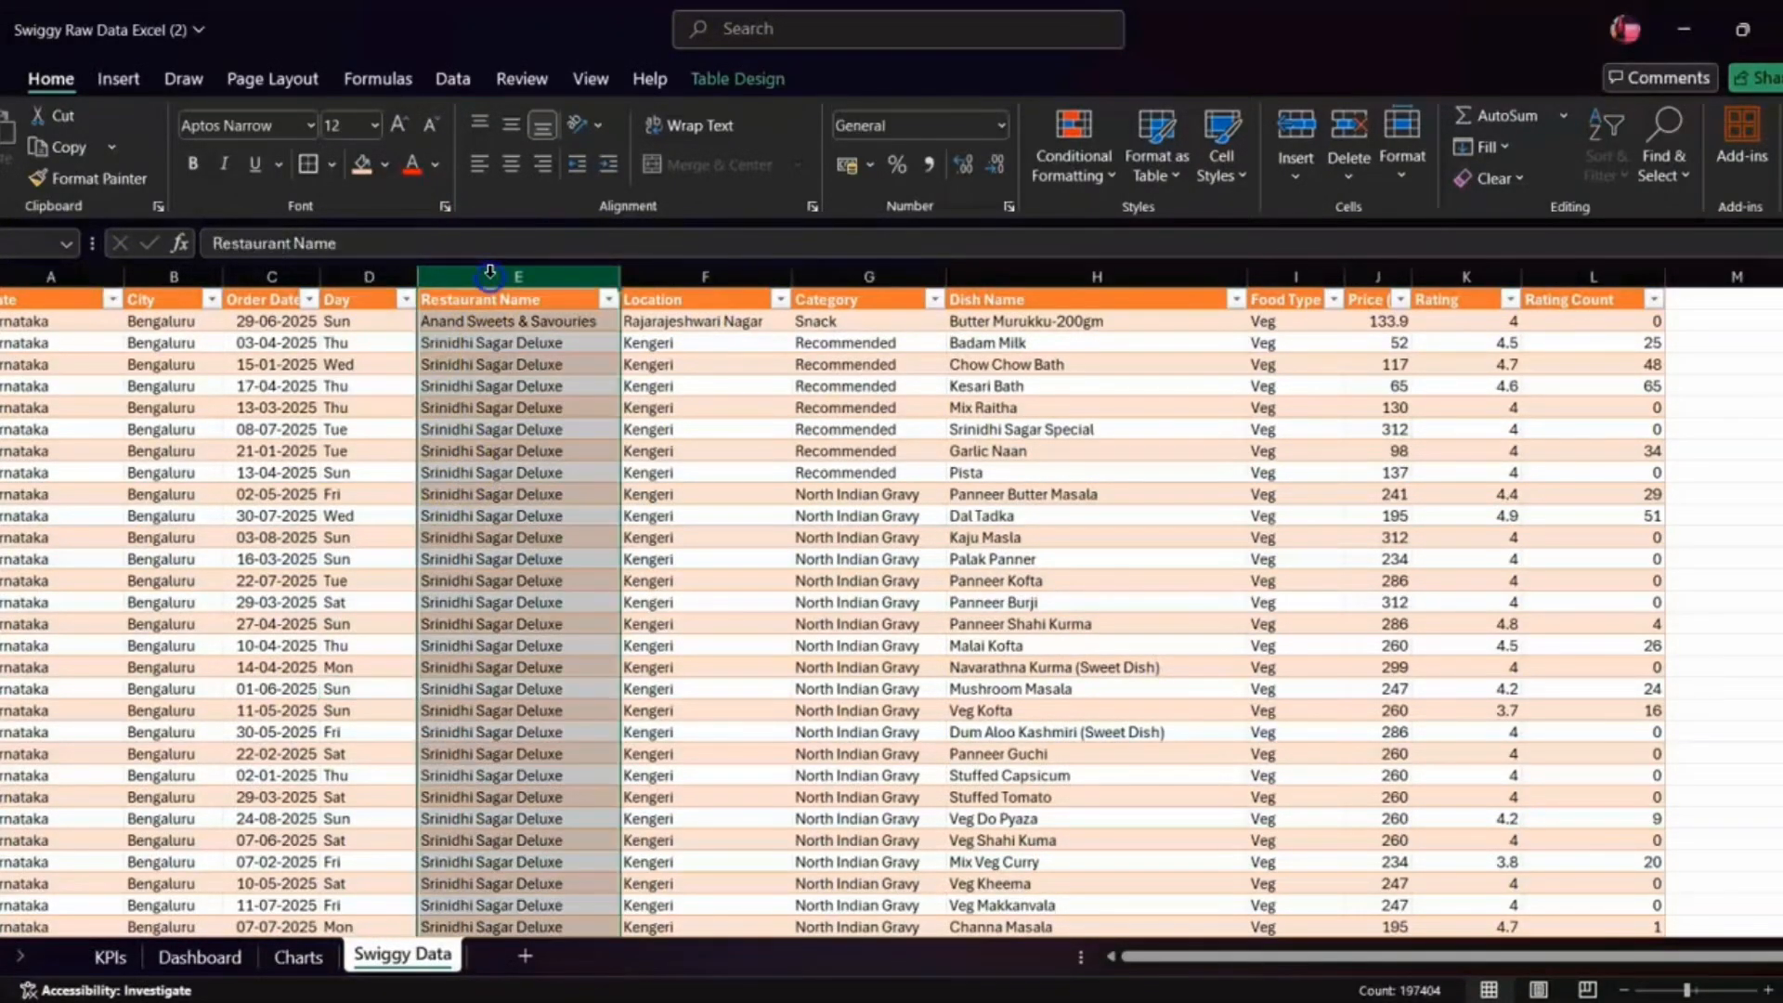
{"action": "right_click", "coordinate": [468, 279]}
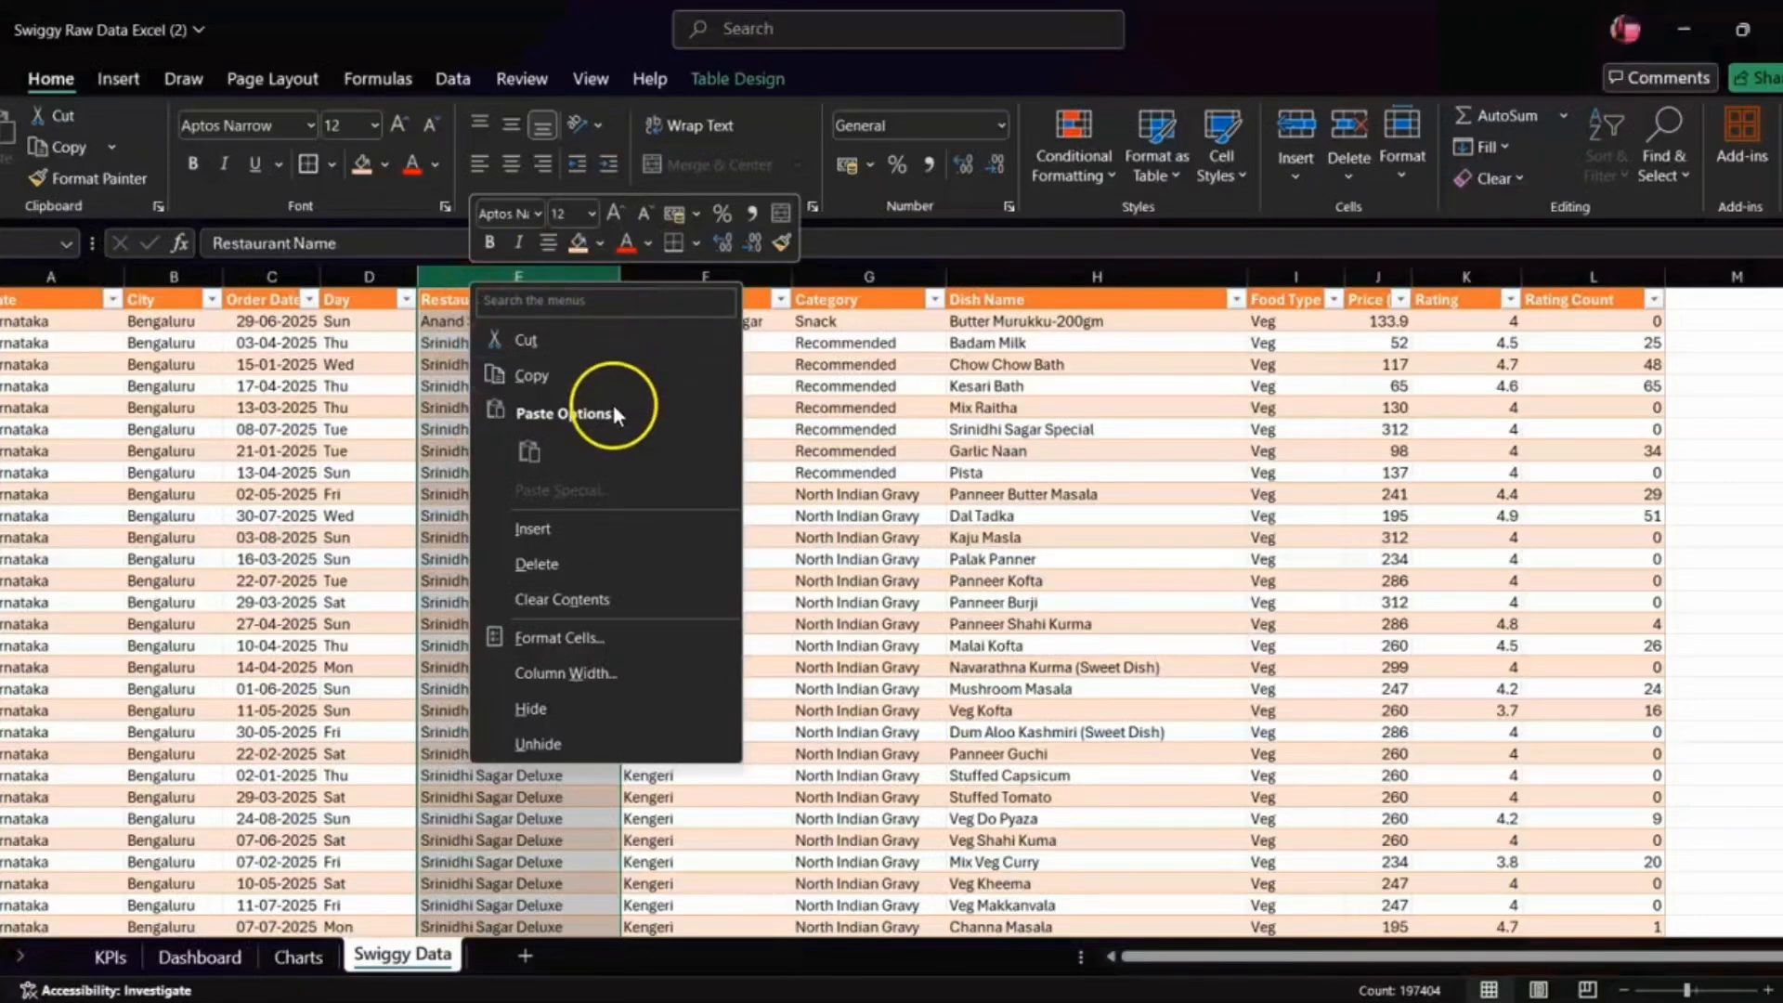
{"action": "left_click", "coordinate": [571, 526]}
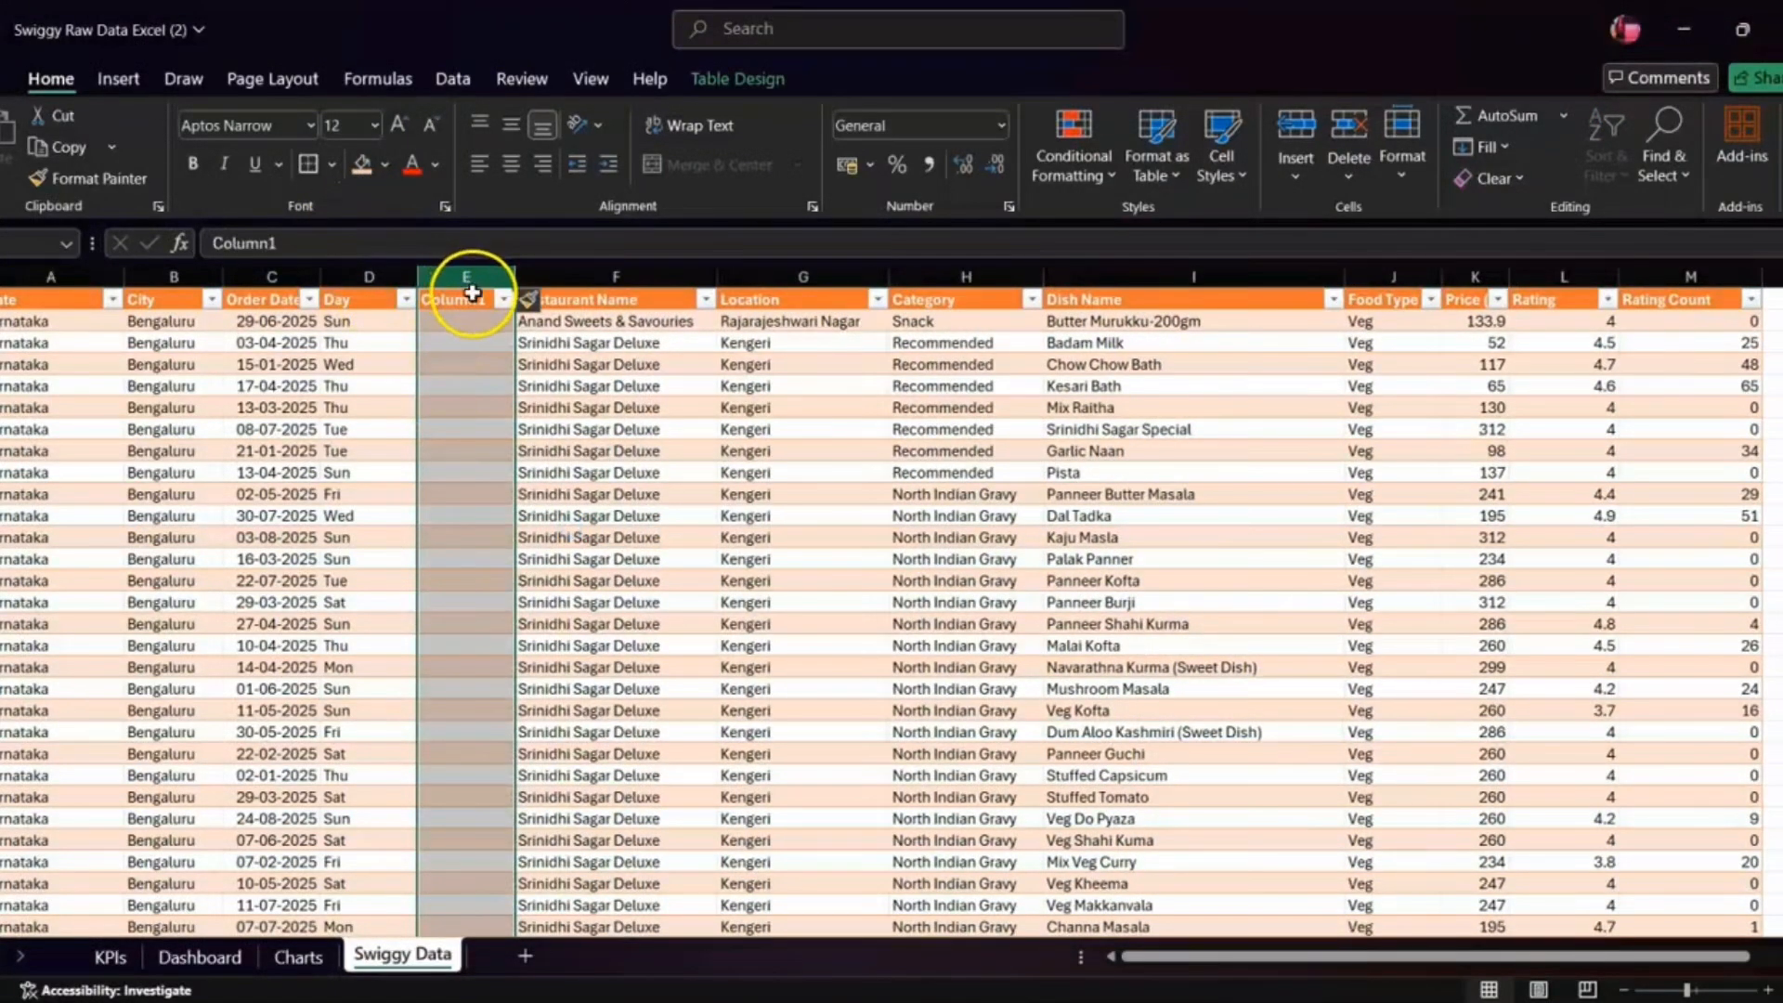
- Rename the header of the new blank column E to Quarter
{"action": "left_click", "coordinate": [473, 295]}
{"action": "double_click", "coordinate": [478, 298]}
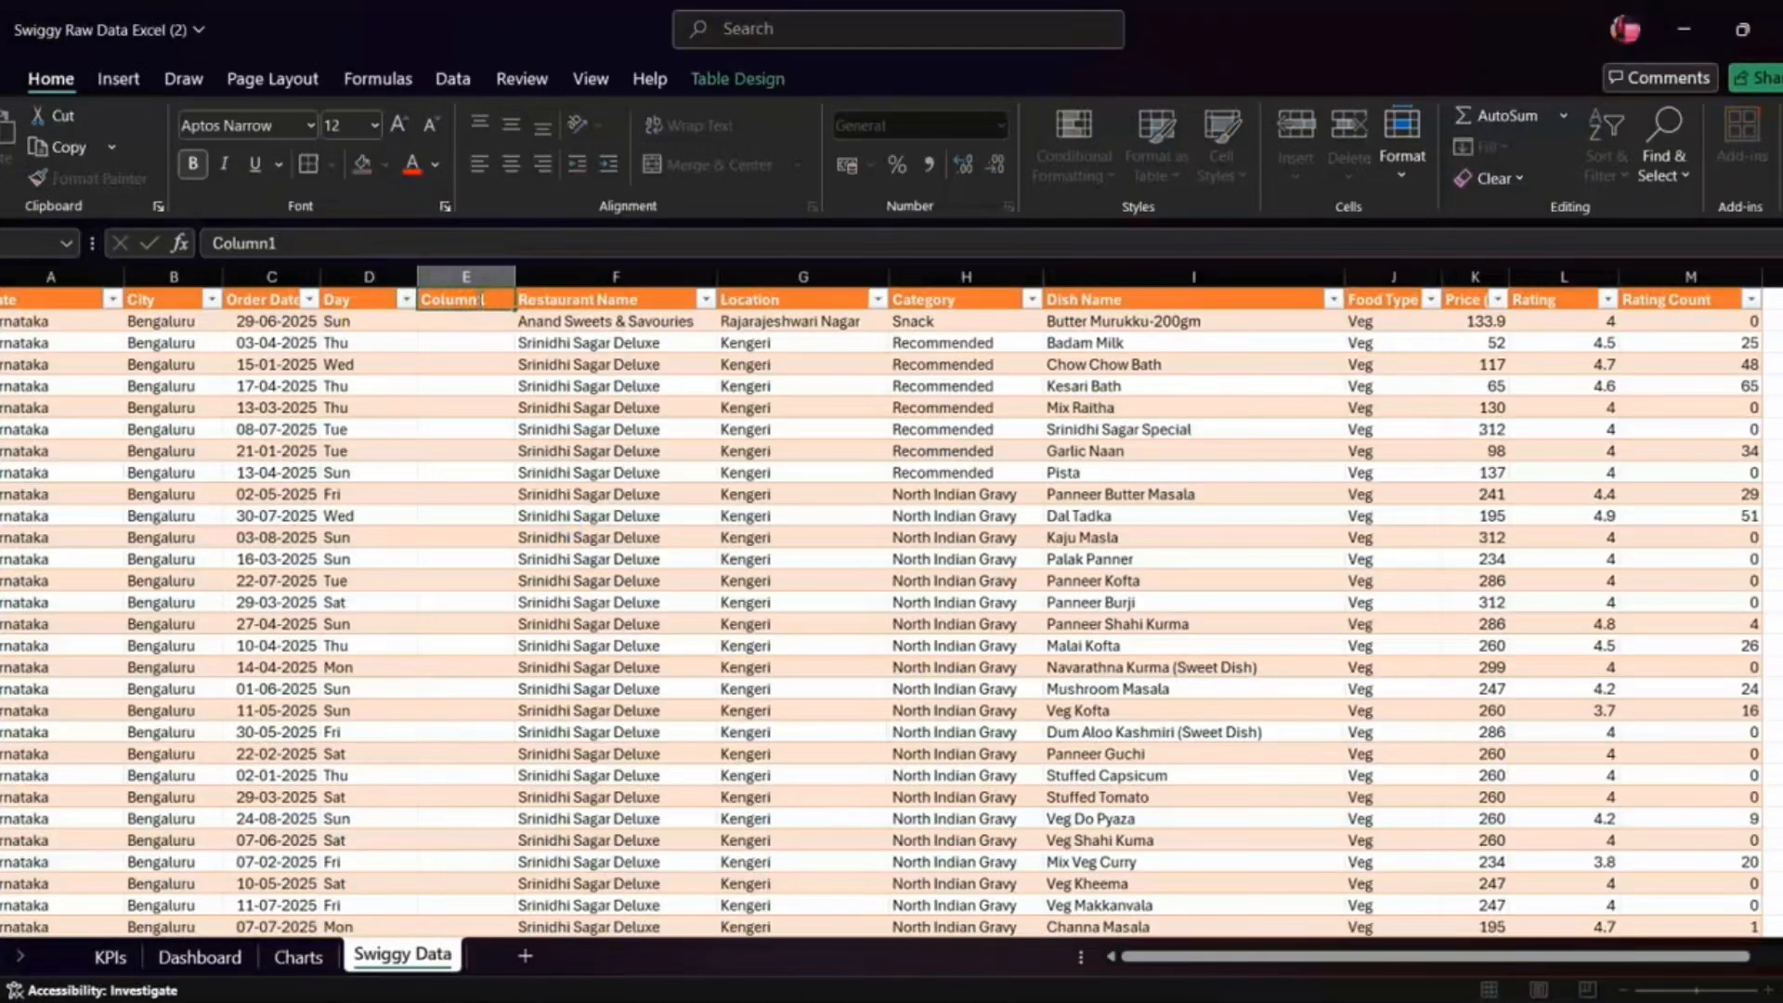
{"action": "key", "text": "BackSpace"}
{"action": "key", "text": "BackSpace"}
{"action": "key", "text": "BackSpace"}
{"action": "key", "text": "BackSpace"}
{"action": "key", "text": "BackSpace"}
{"action": "key", "text": "BackSpace"}
{"action": "type", "text": "Quarter"}
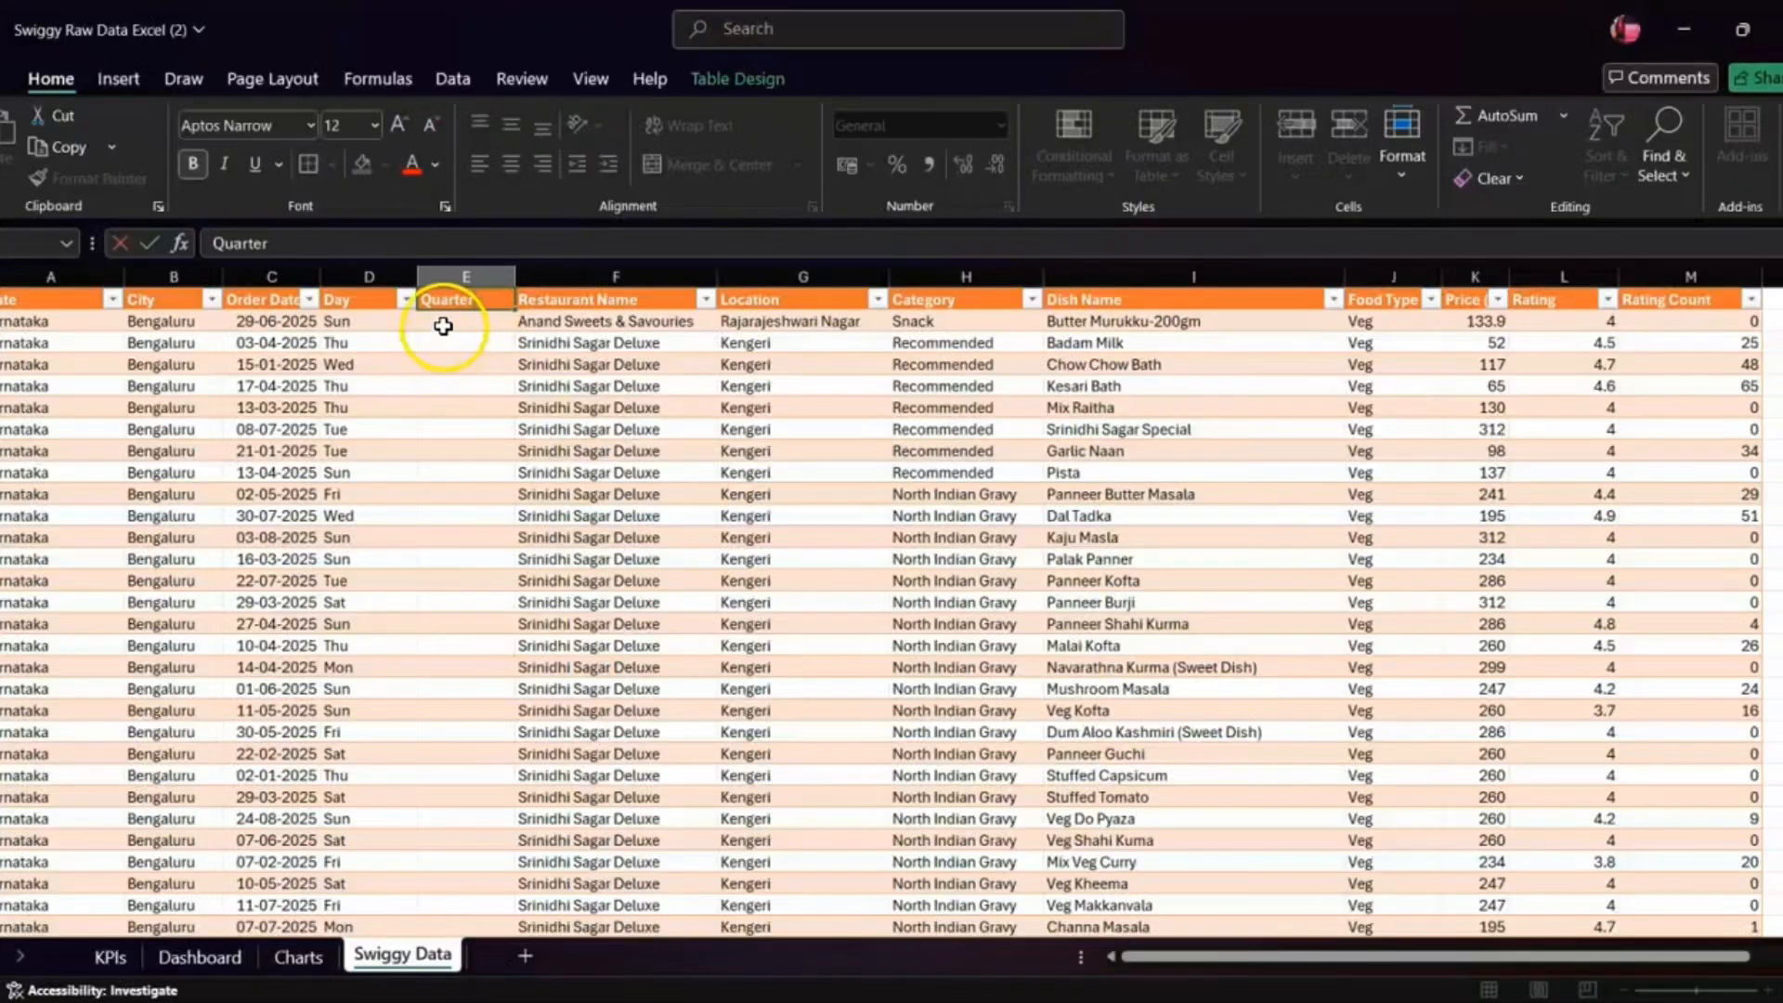
{"action": "left_click", "coordinate": [444, 325]}
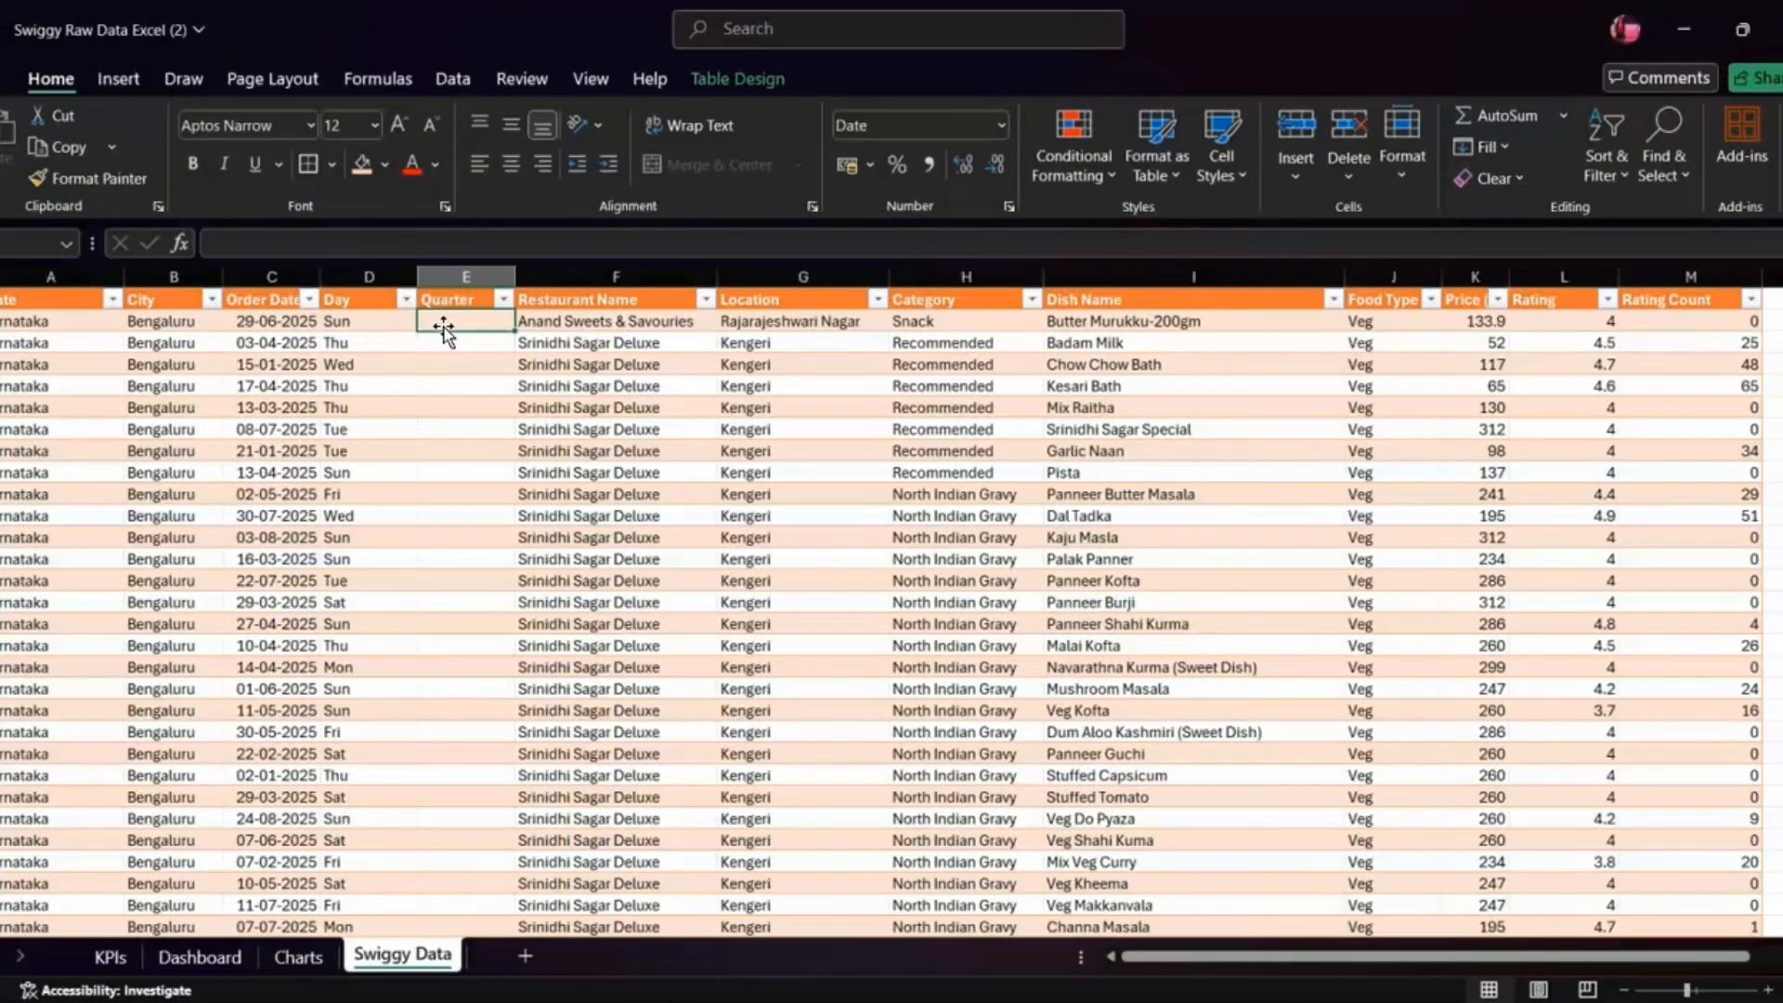
{"action": "left_click", "coordinate": [328, 243]}
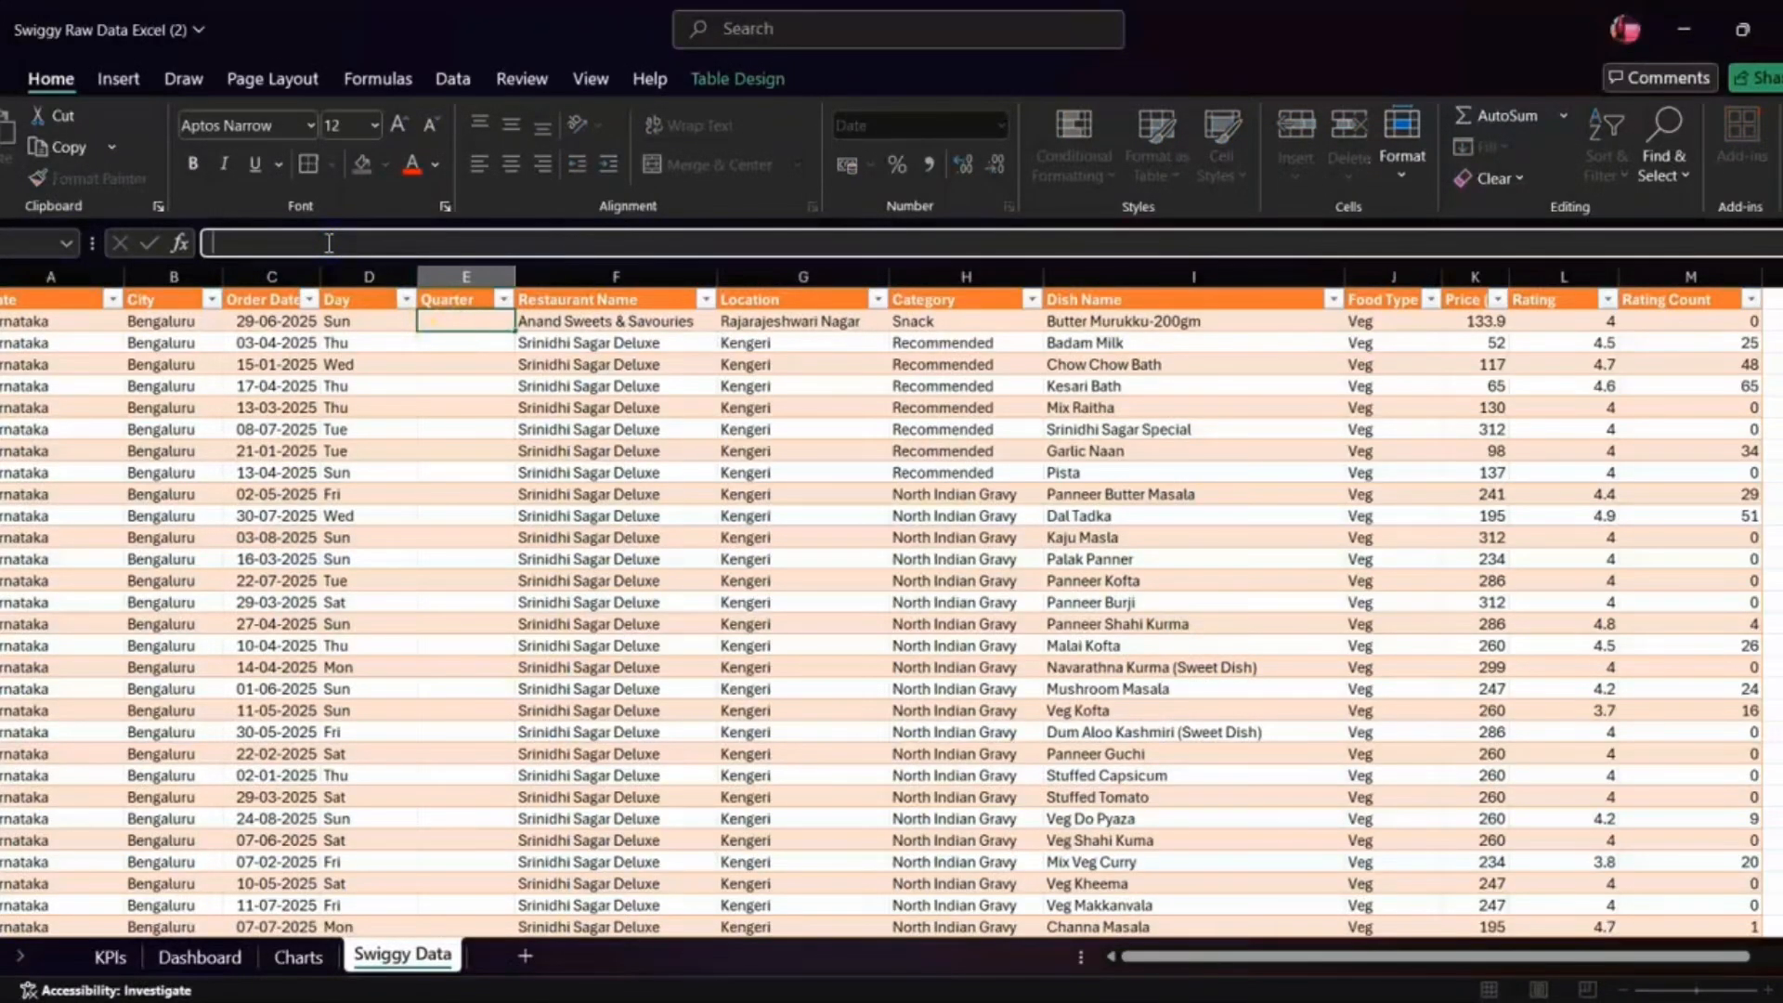
{"action": "type", "text": "="}
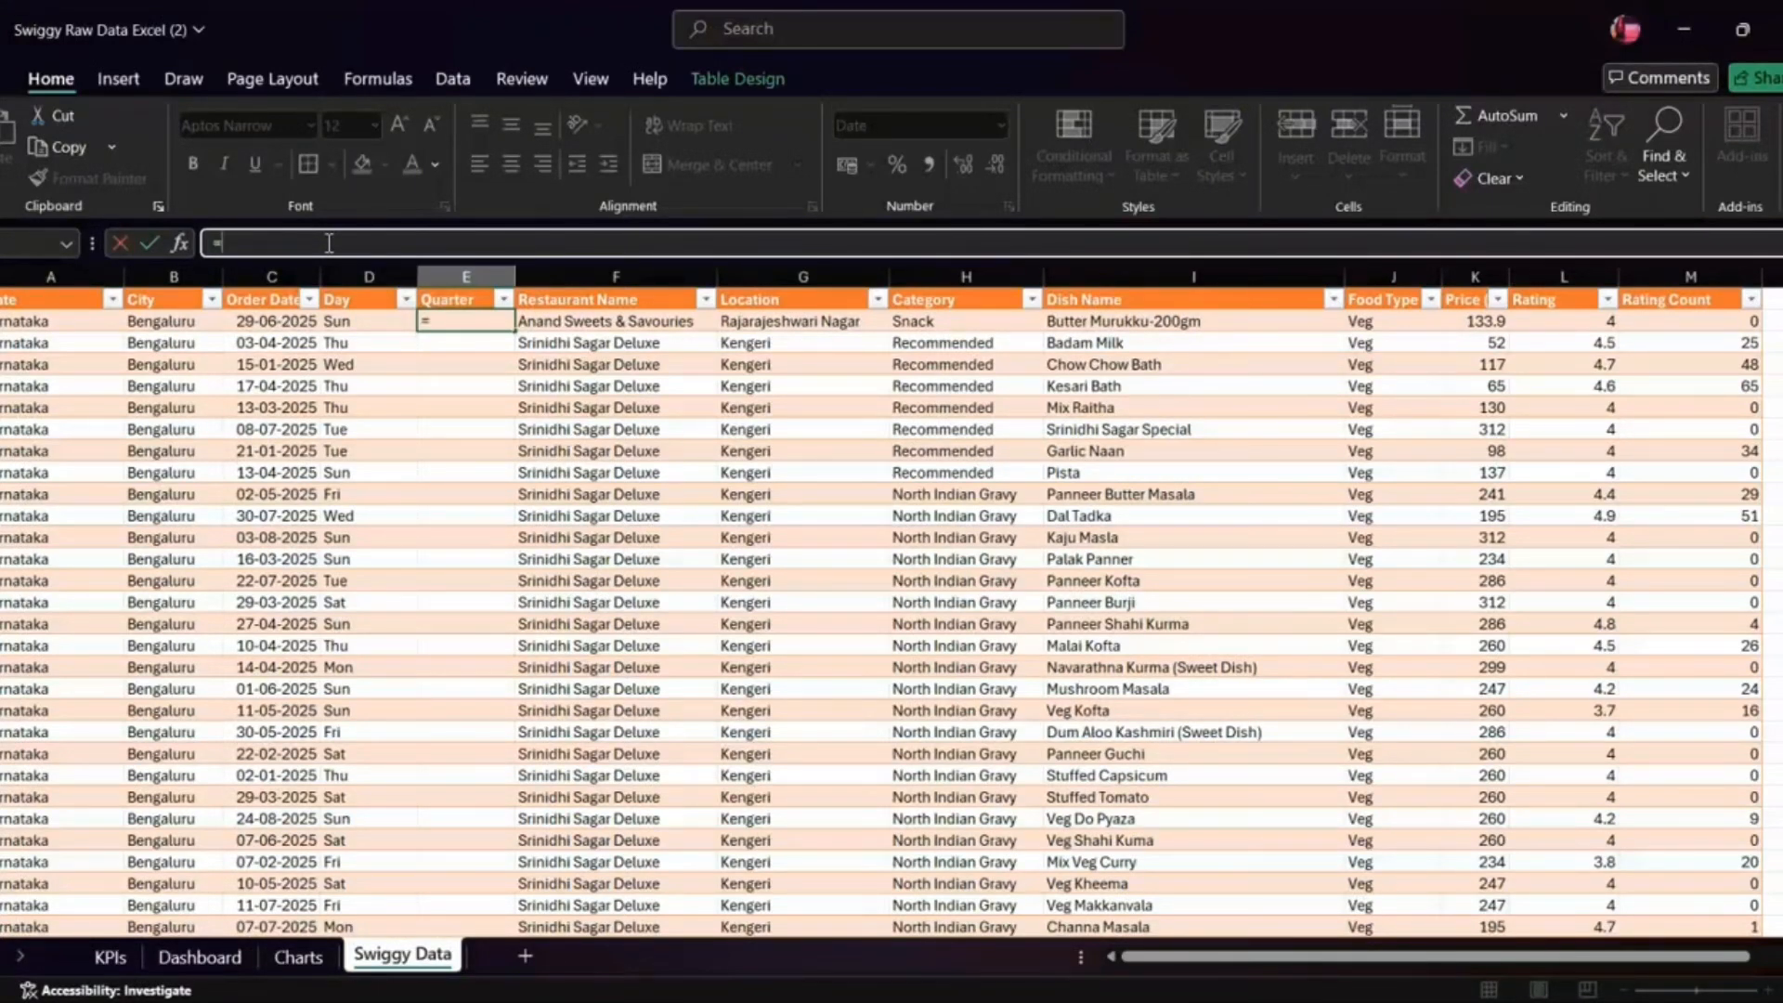
{"action": "key", "text": "Escape"}
{"action": "left_click", "coordinate": [460, 319]}
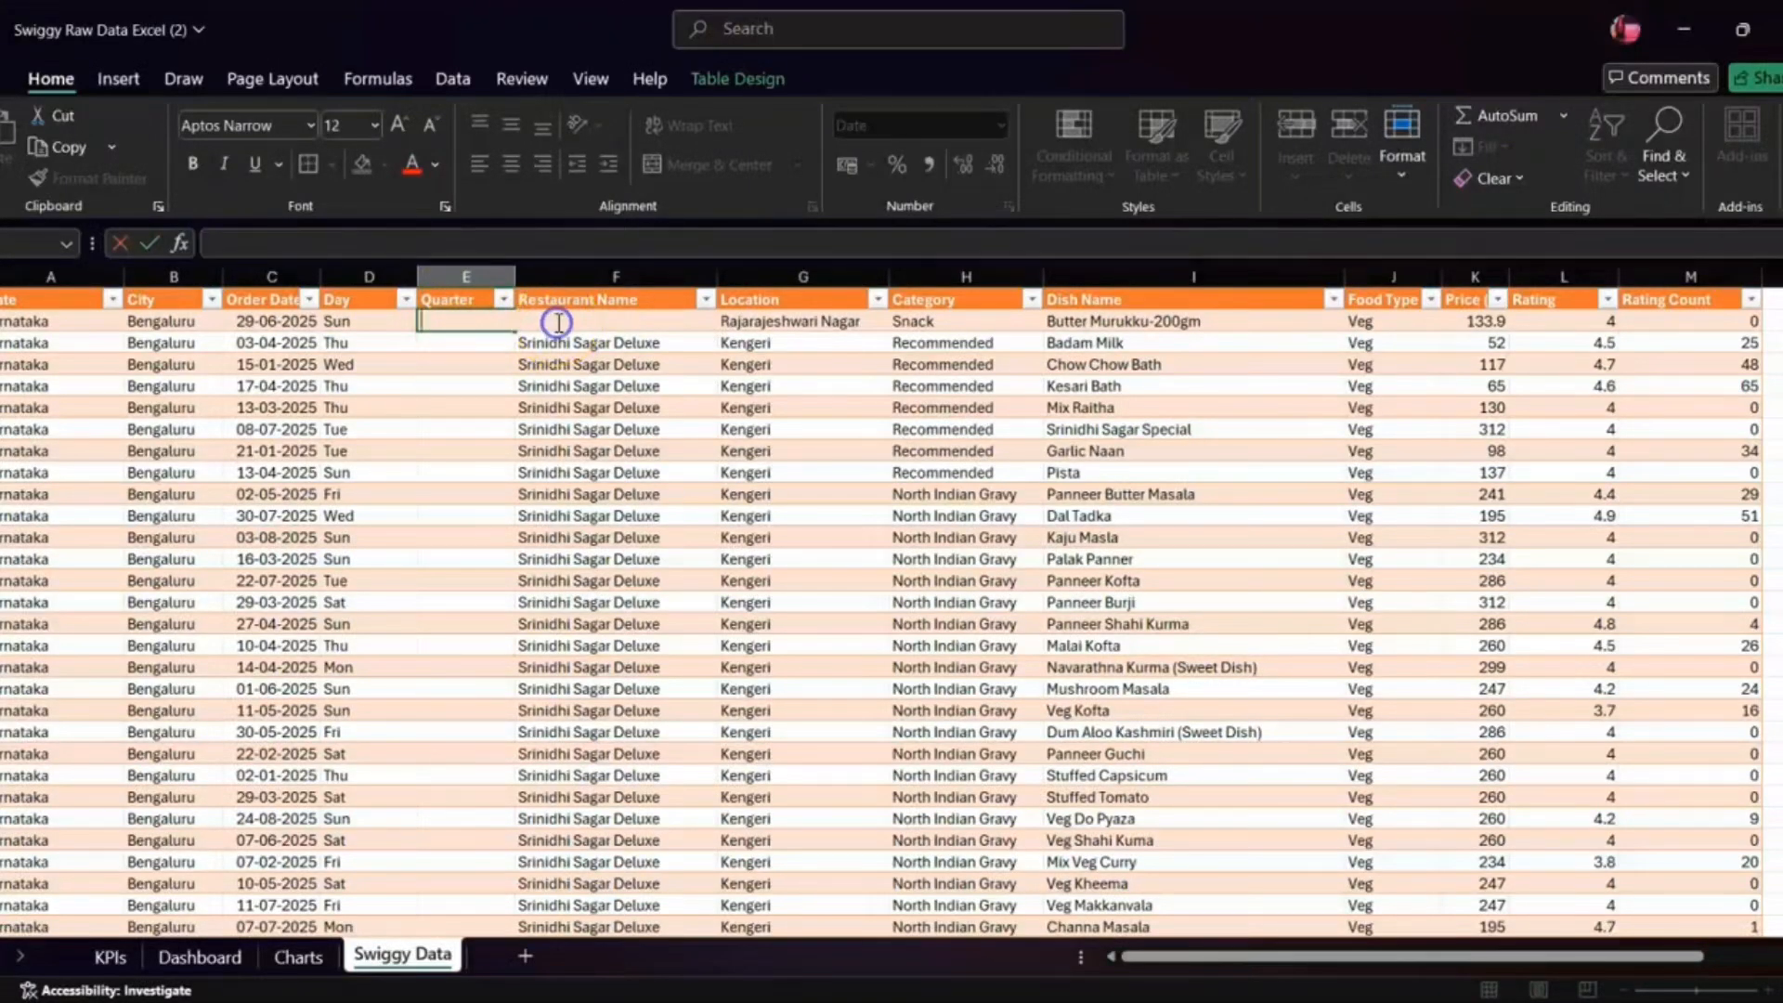
{"action": "left_click", "coordinate": [790, 321]}
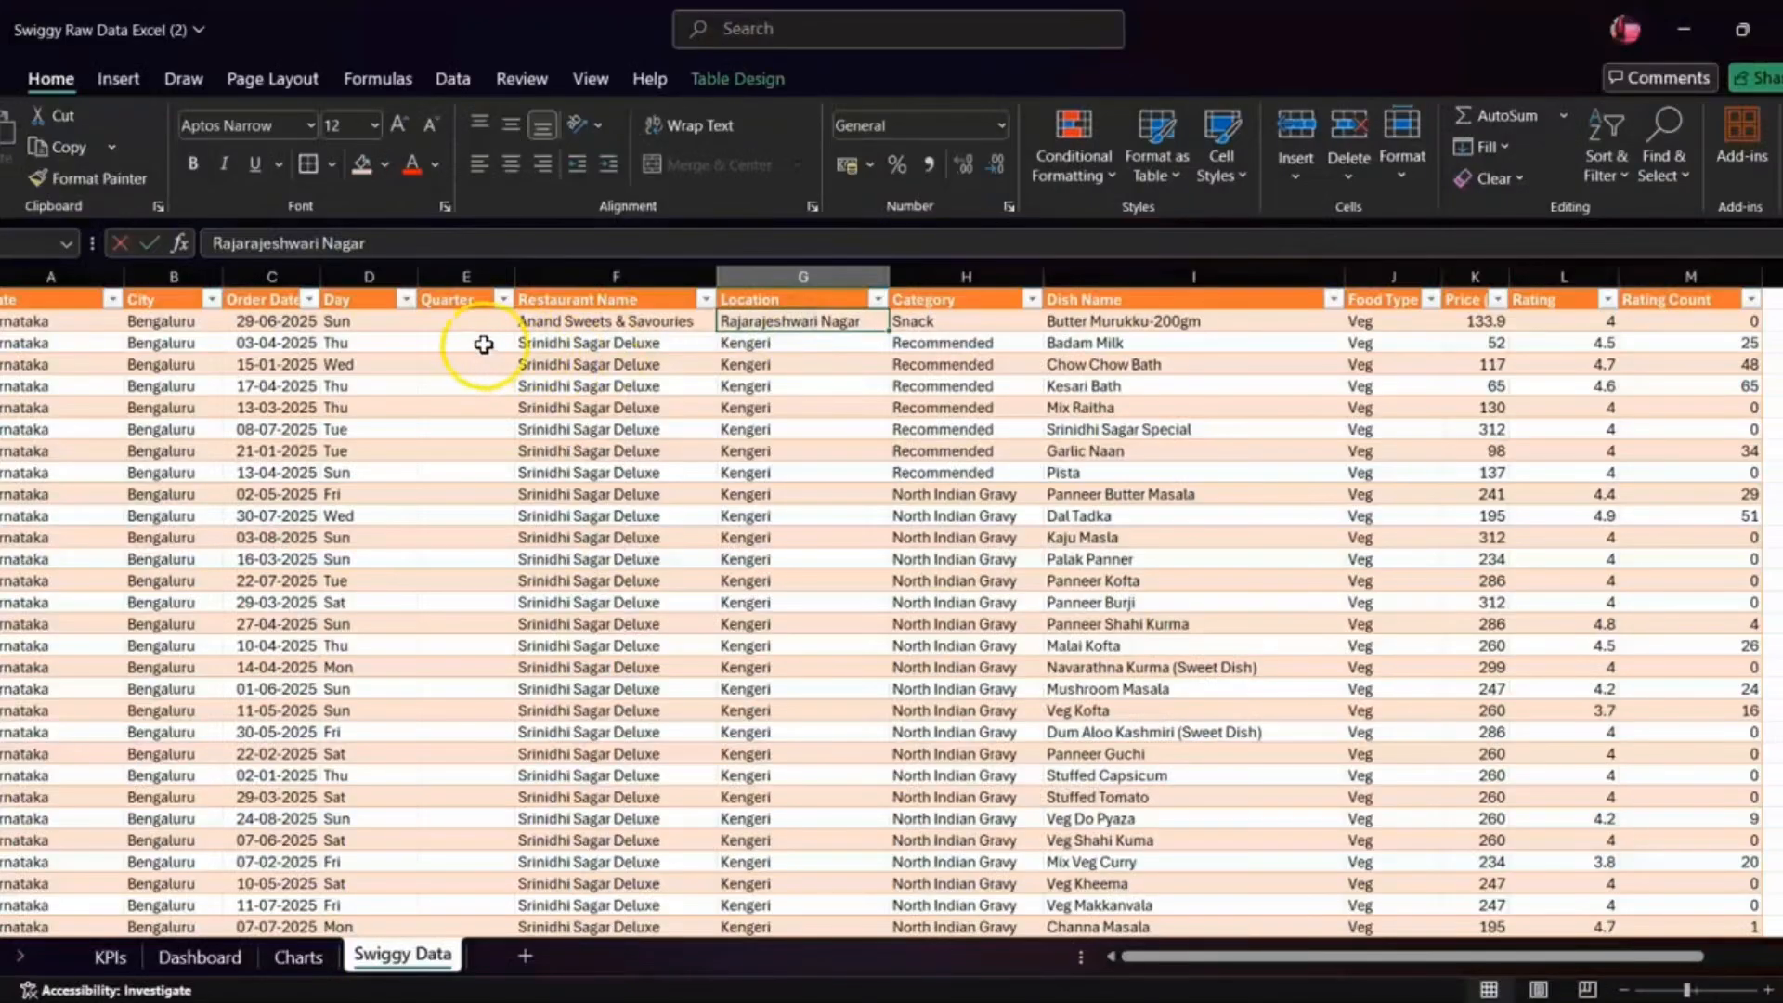
- Fill the Quarter column with the formula ="Q"&INT((MONTH([@[Order Date]])-1)/3)+1, starting in its first data cell
{"action": "left_click", "coordinate": [463, 324]}
{"action": "left_click", "coordinate": [262, 249]}
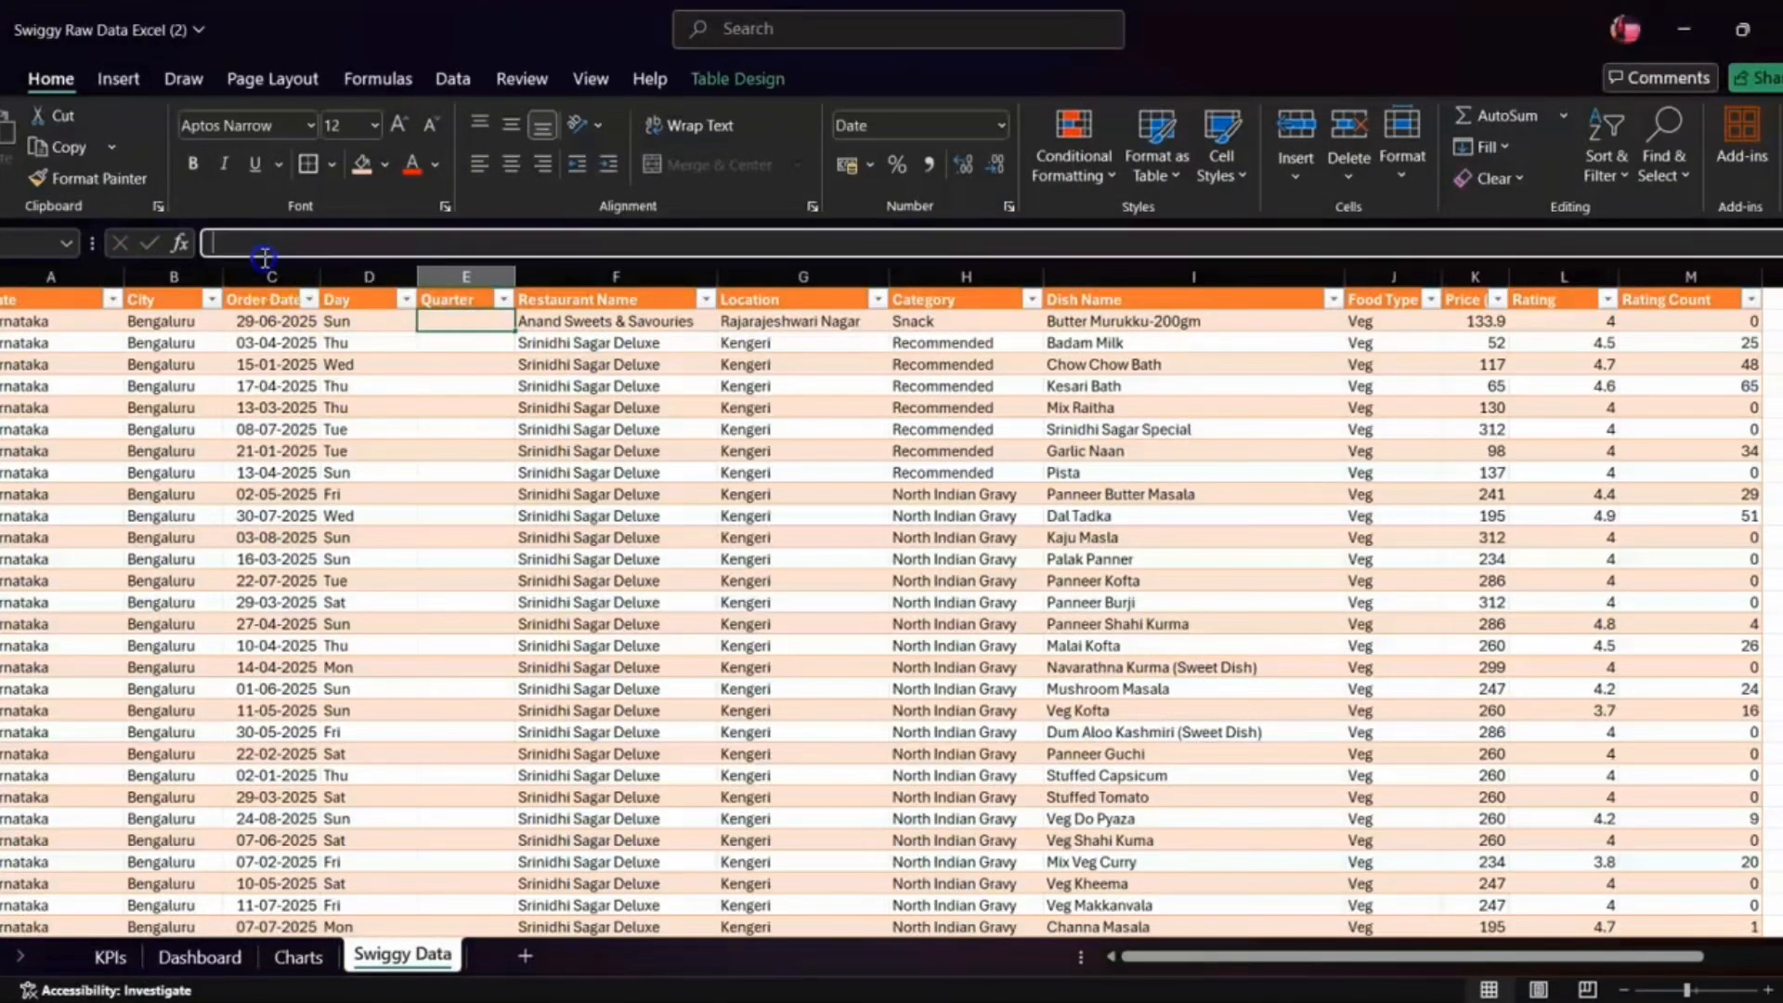
{"action": "type", "text": "="}
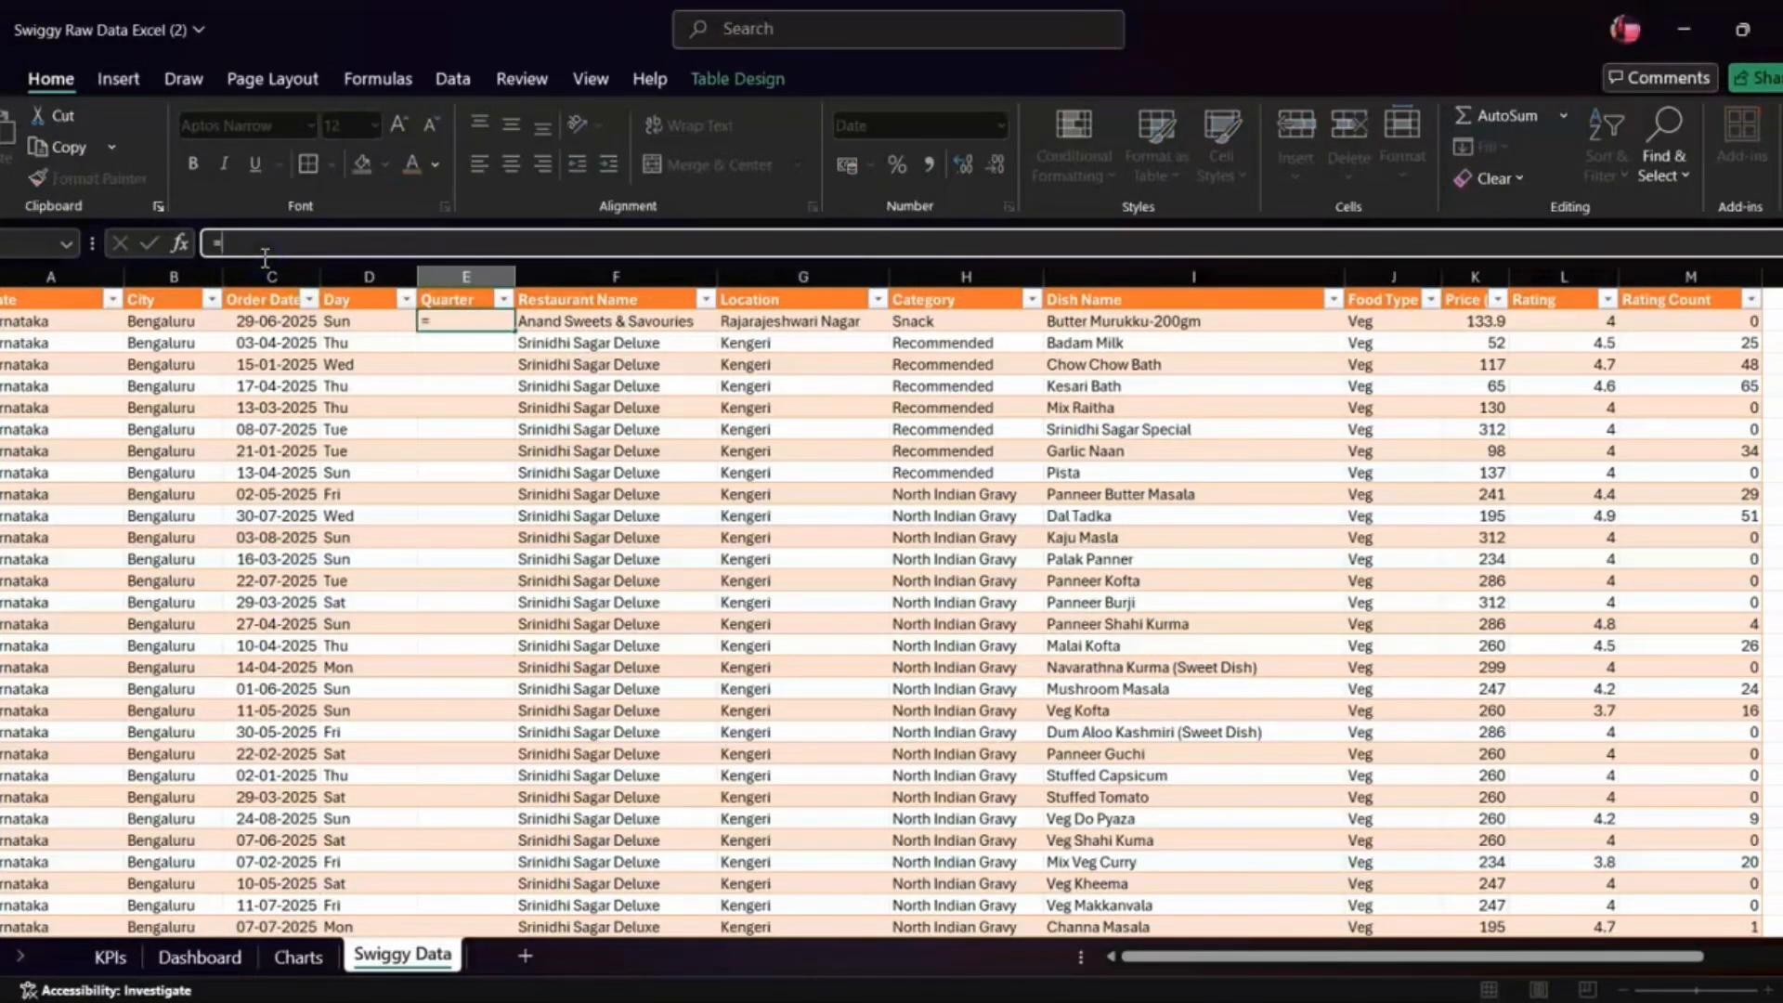
{"action": "type", "text": "\"Q\"&IN"}
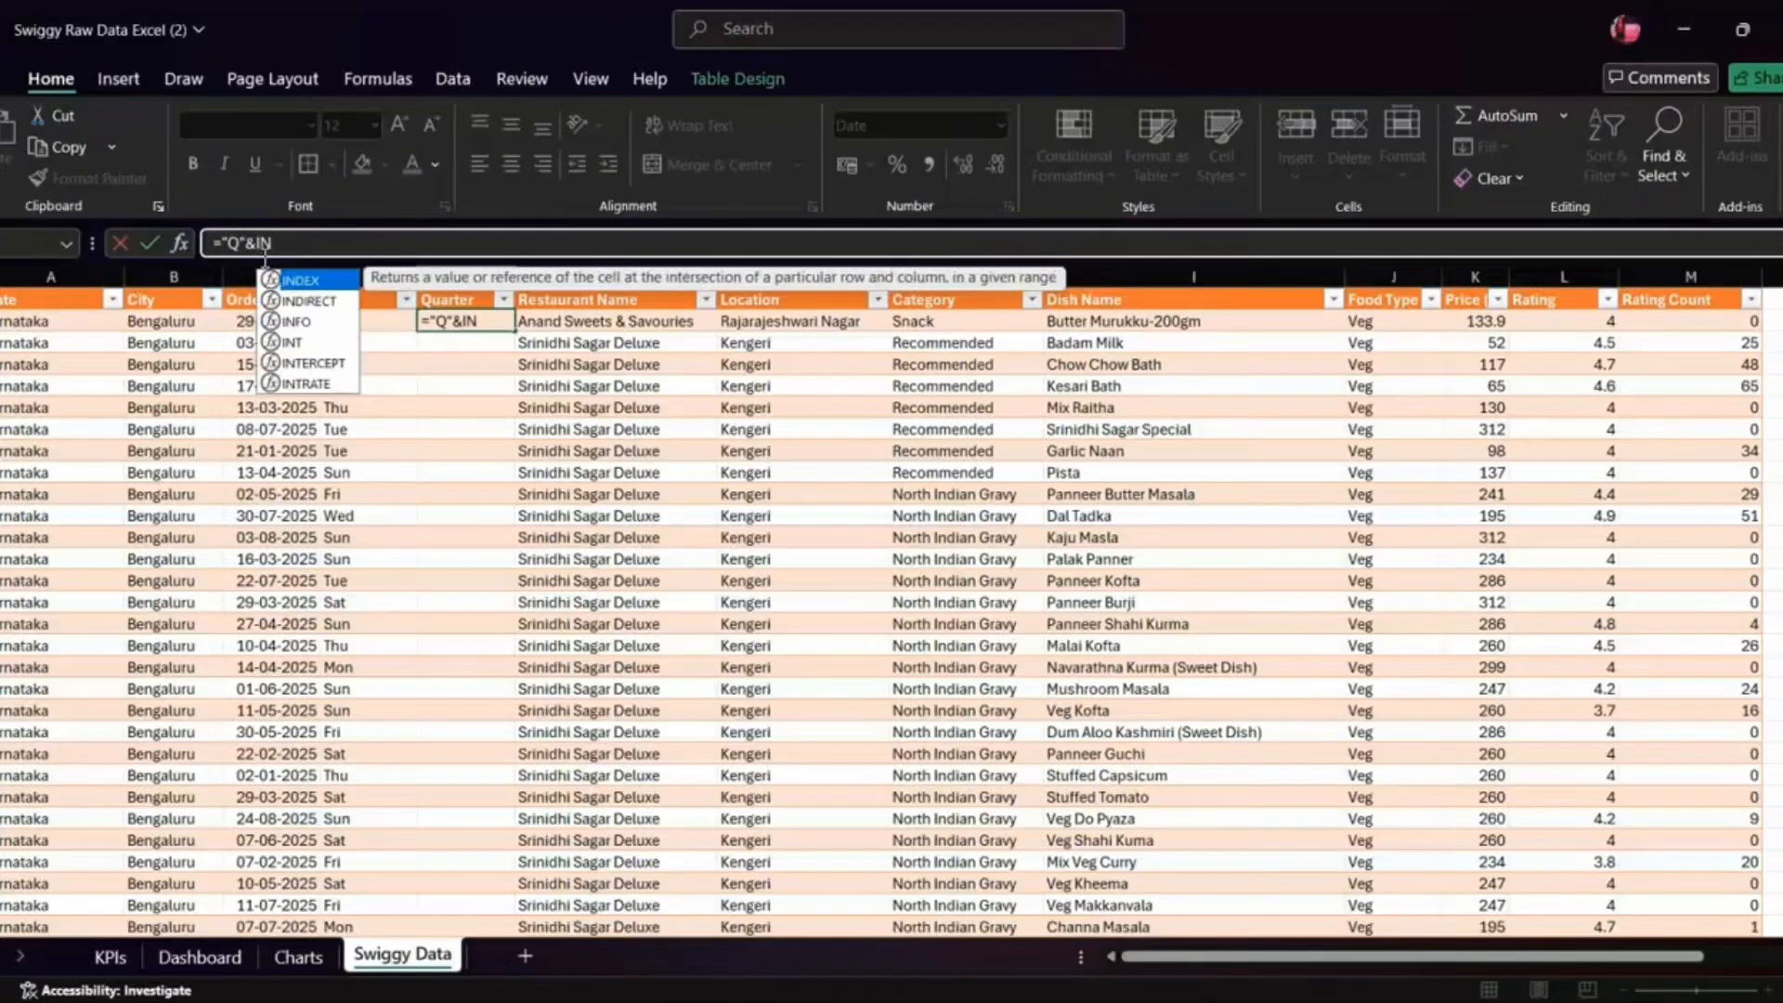
{"action": "type", "text": "T"}
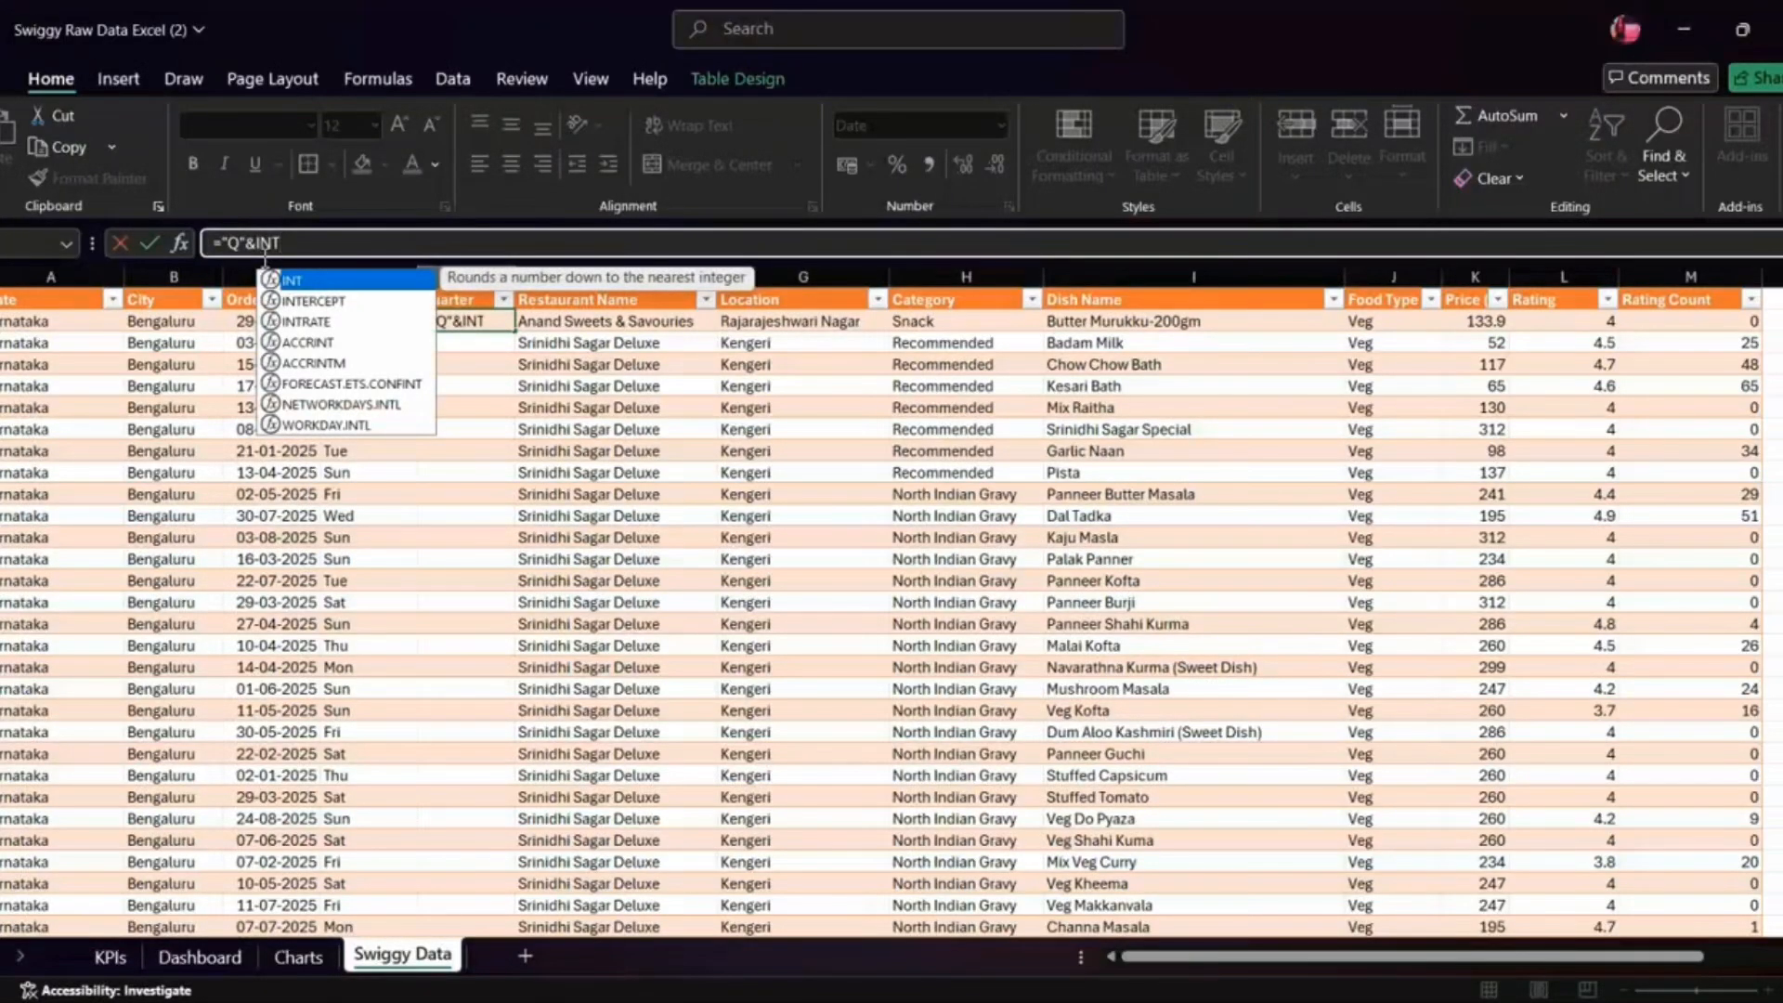
{"action": "type", "text": "("}
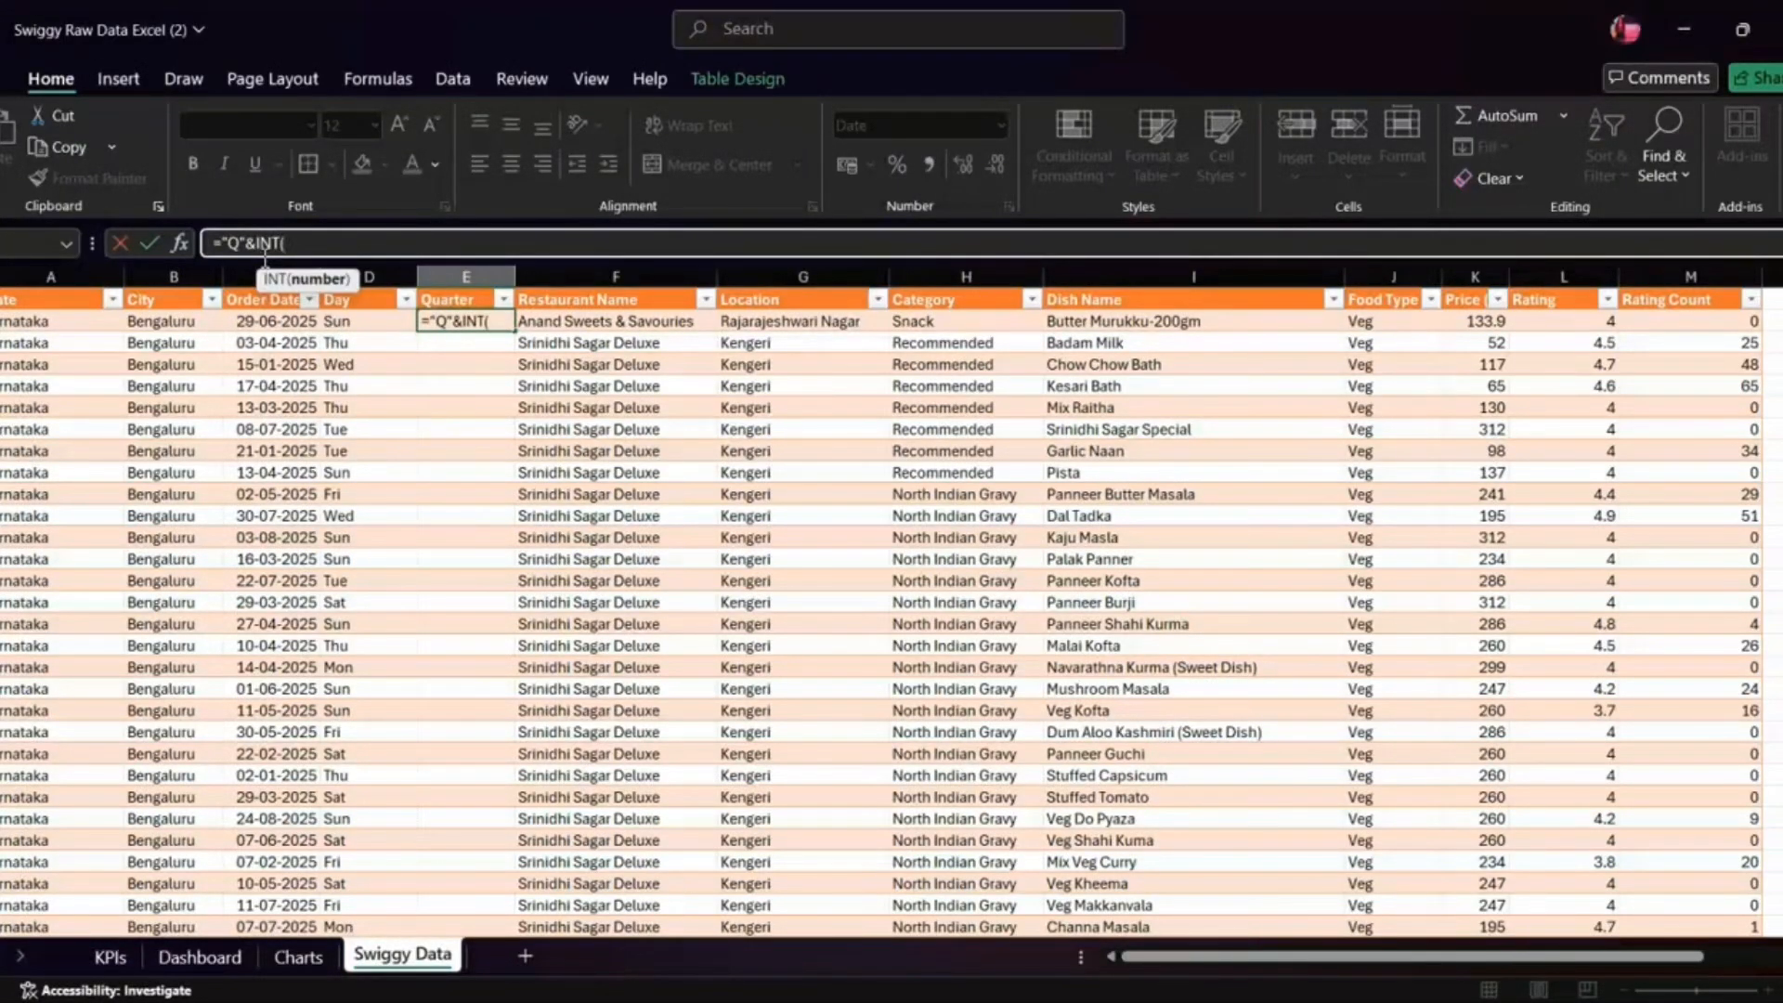
{"action": "type", "text": "MONTH"}
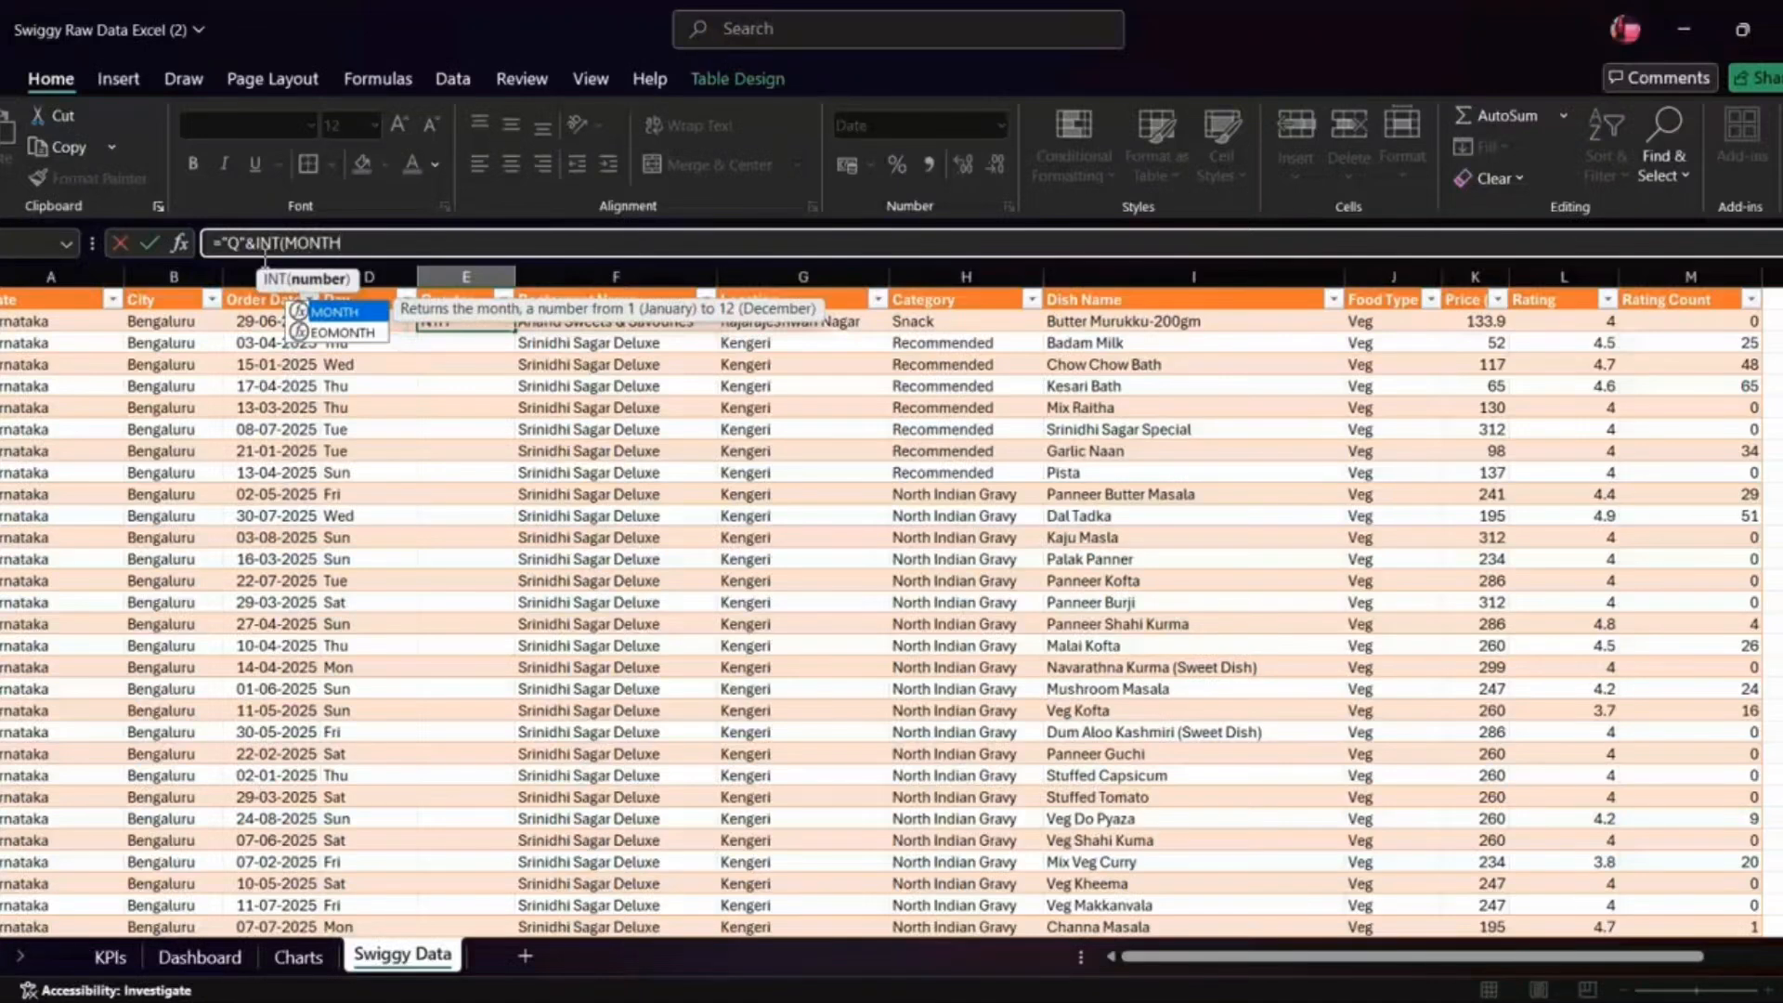
{"action": "type", "text": "("}
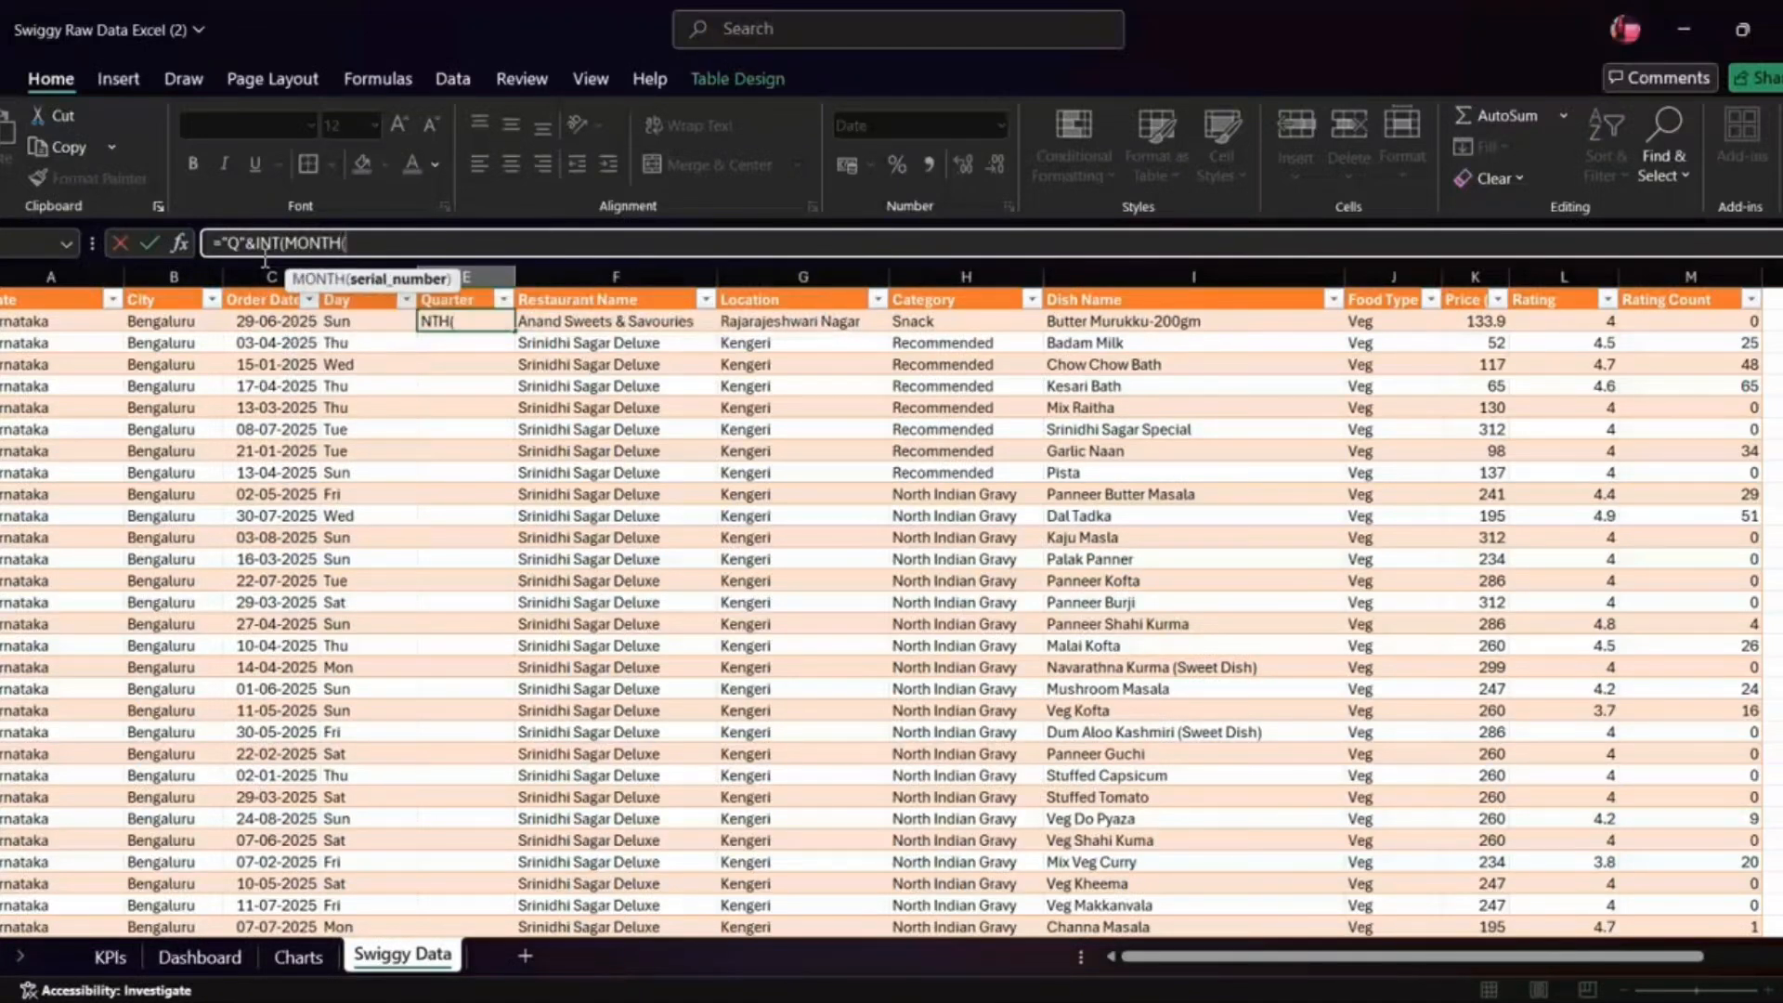
{"action": "left_click", "coordinate": [262, 319]}
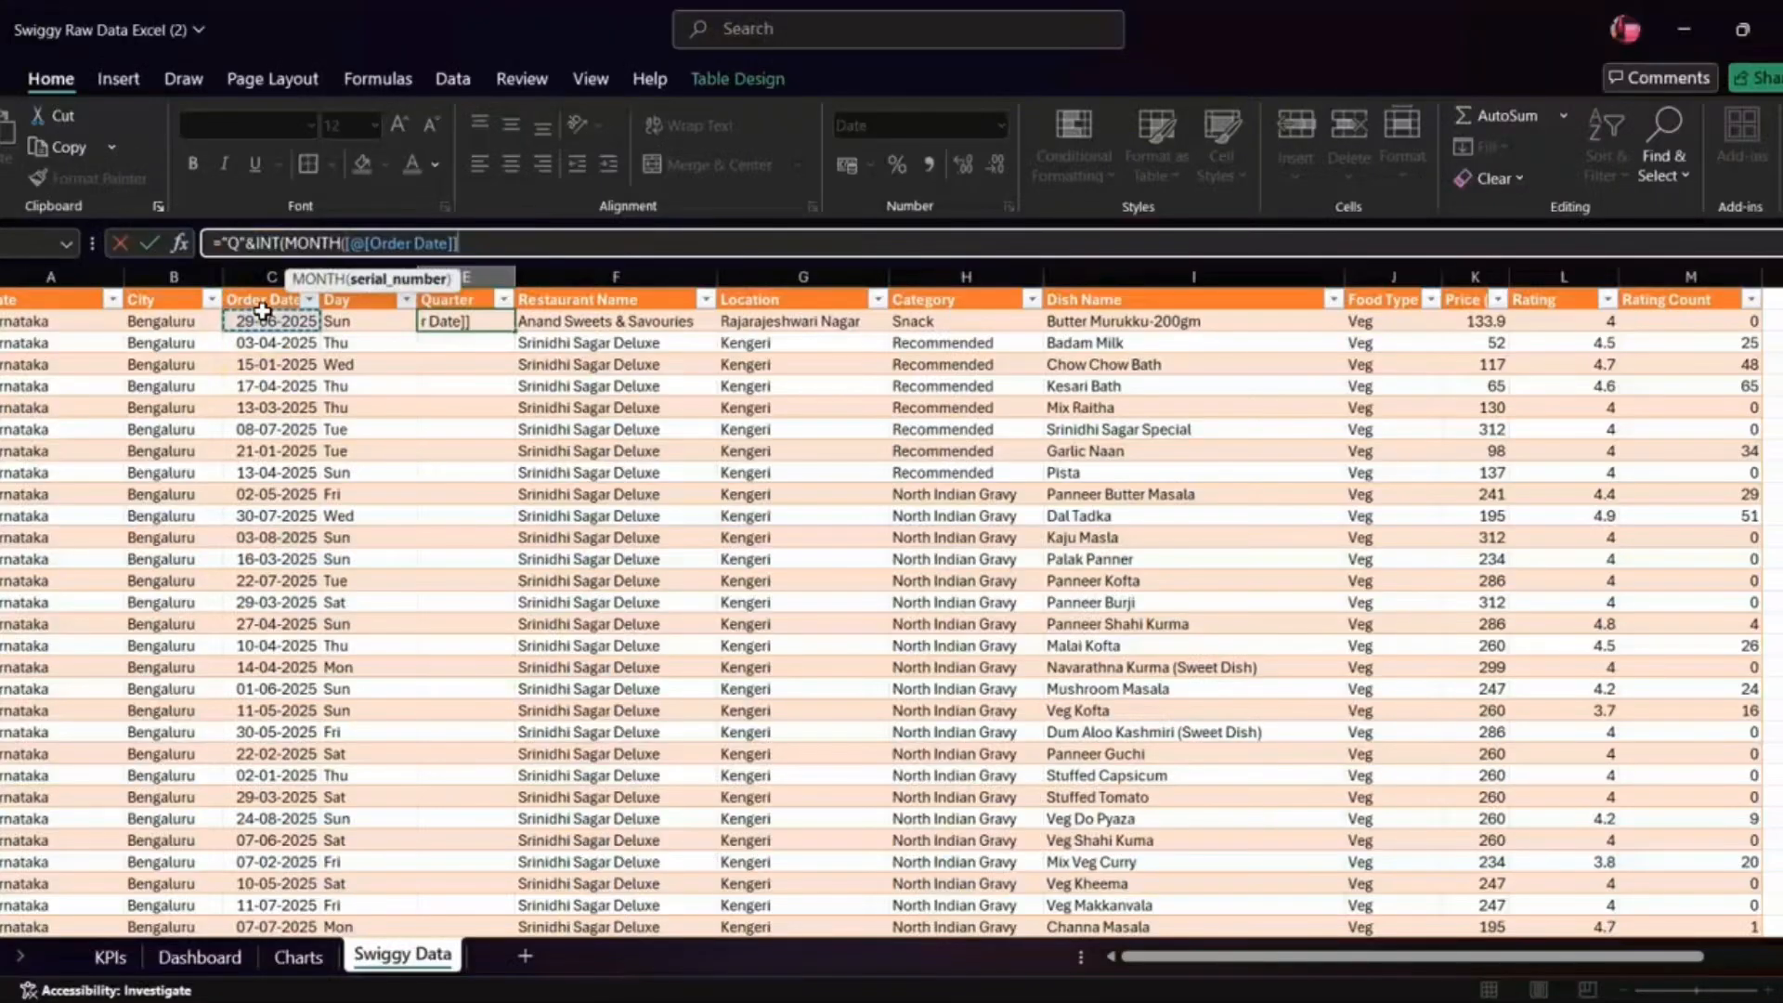
{"action": "type", "text": ")"}
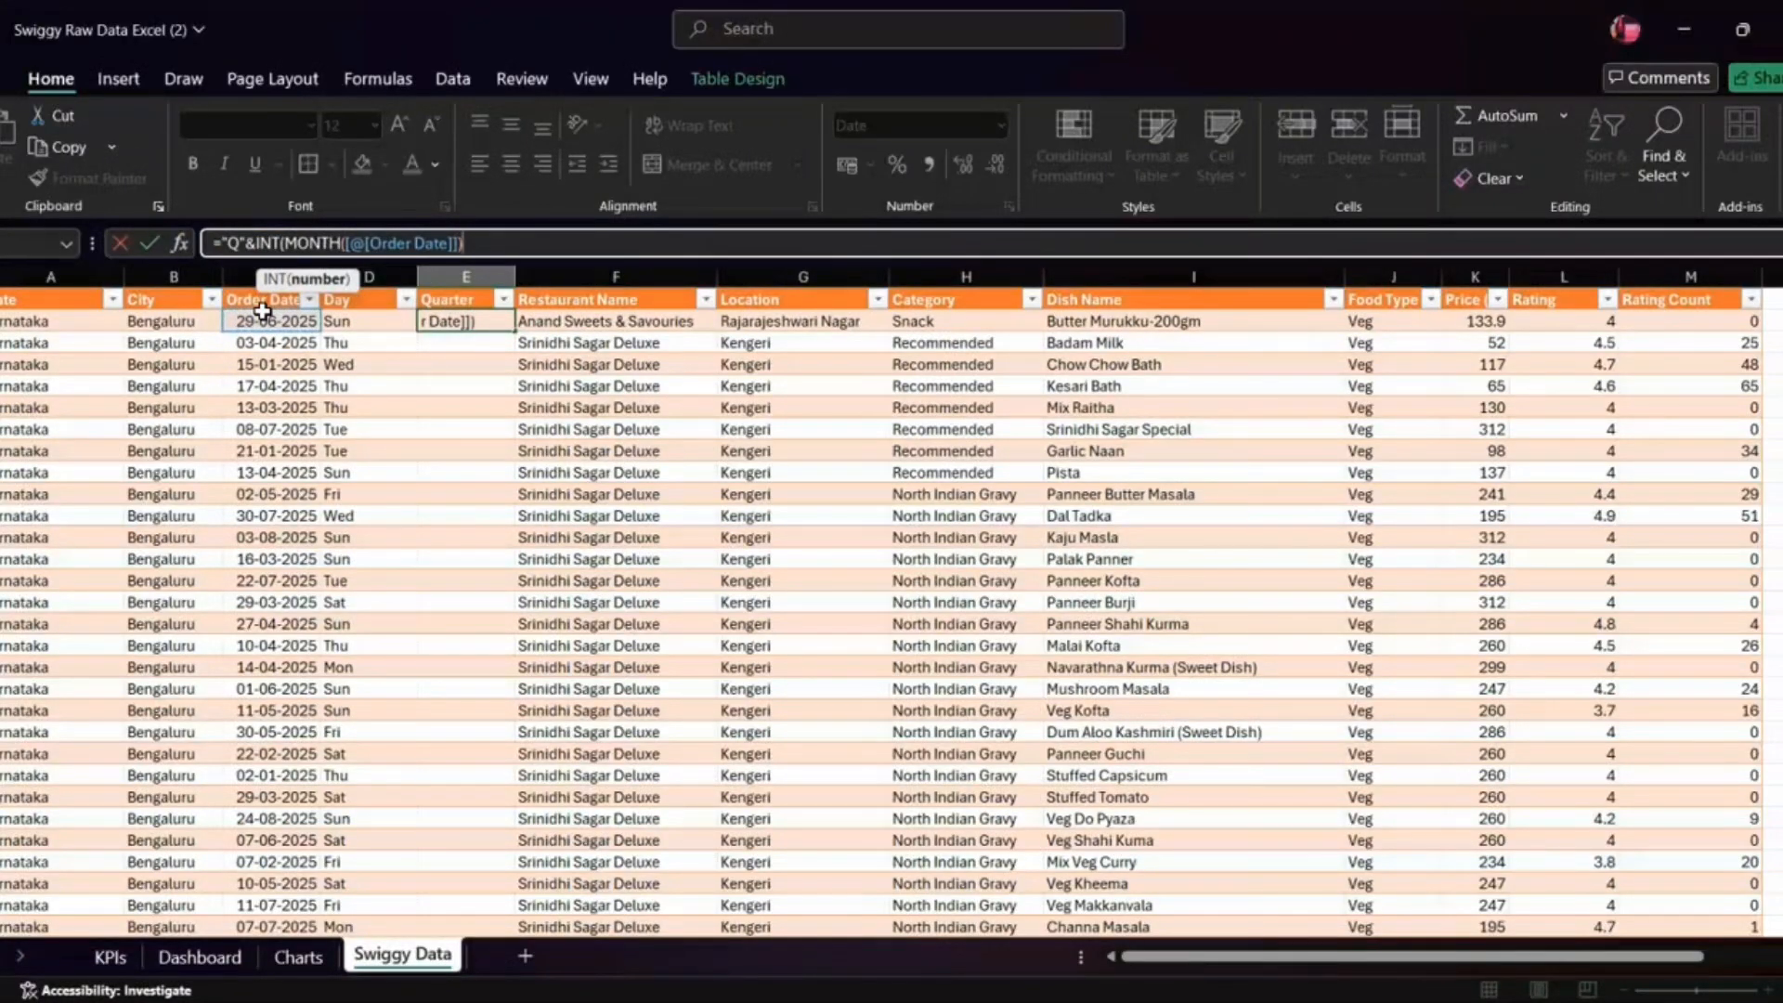
{"action": "type", "text": "-1)"}
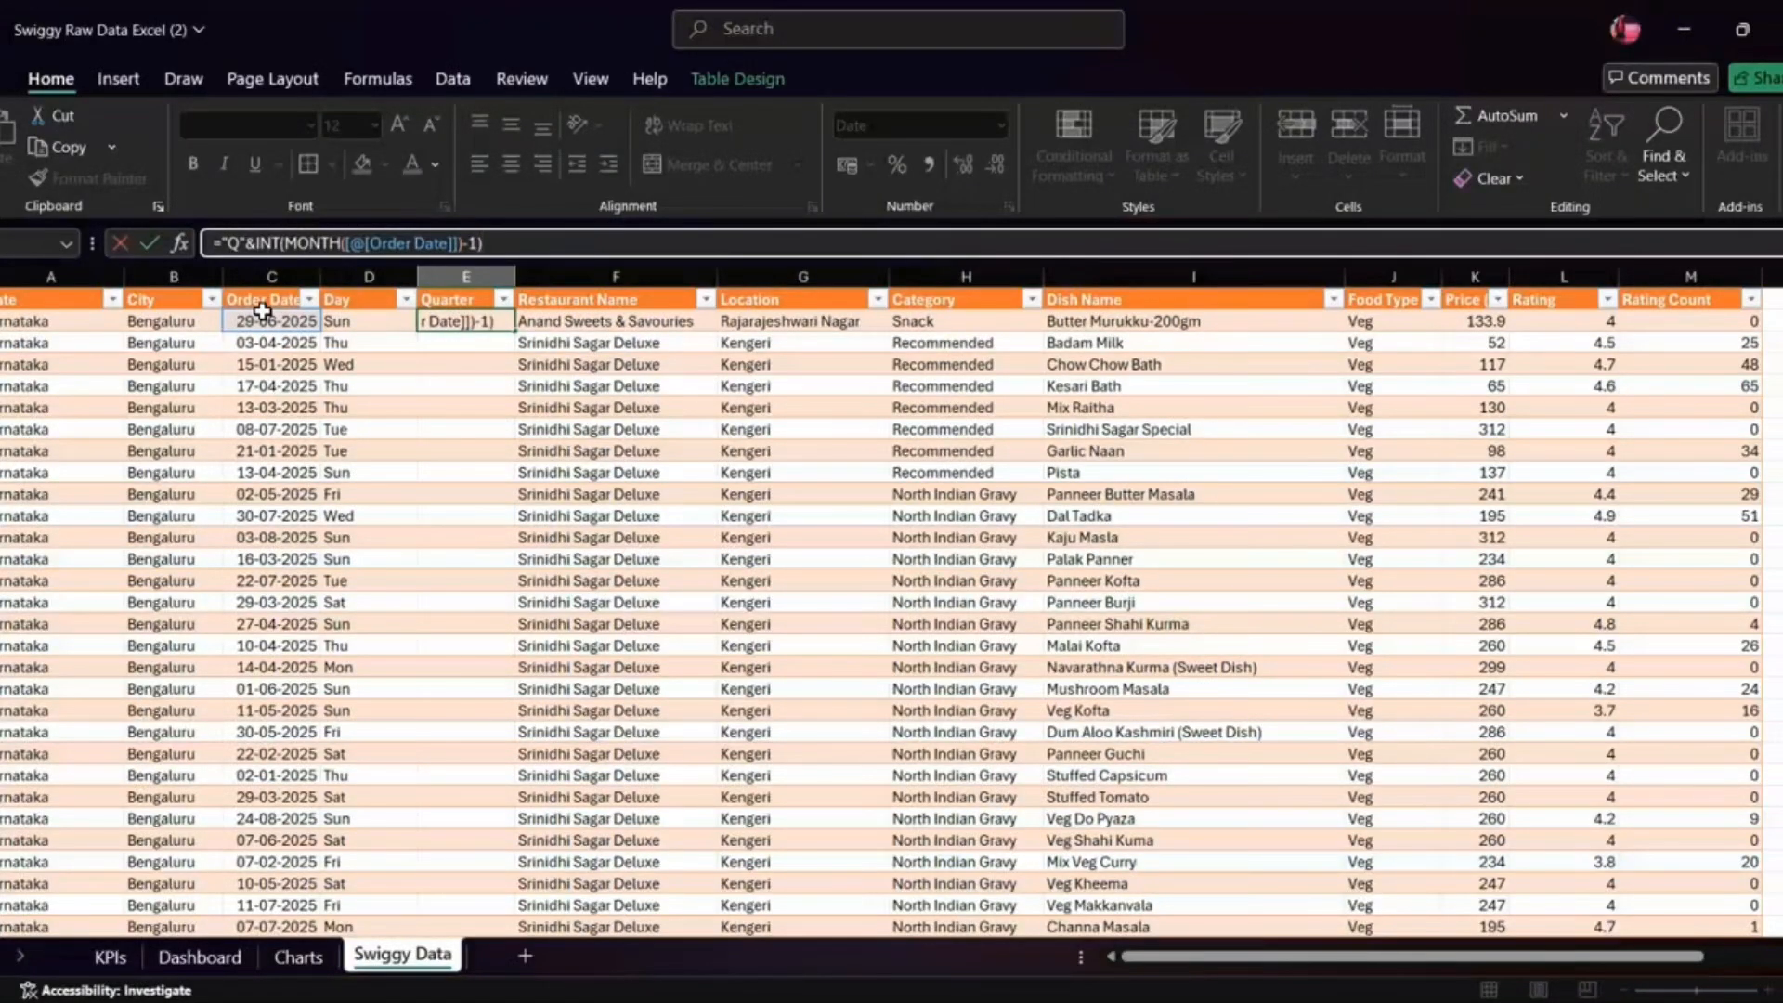
{"action": "type", "text": "?"}
{"action": "key", "text": "BackSpace"}
{"action": "type", "text": "/3)+1"}
{"action": "key", "text": "Return"}
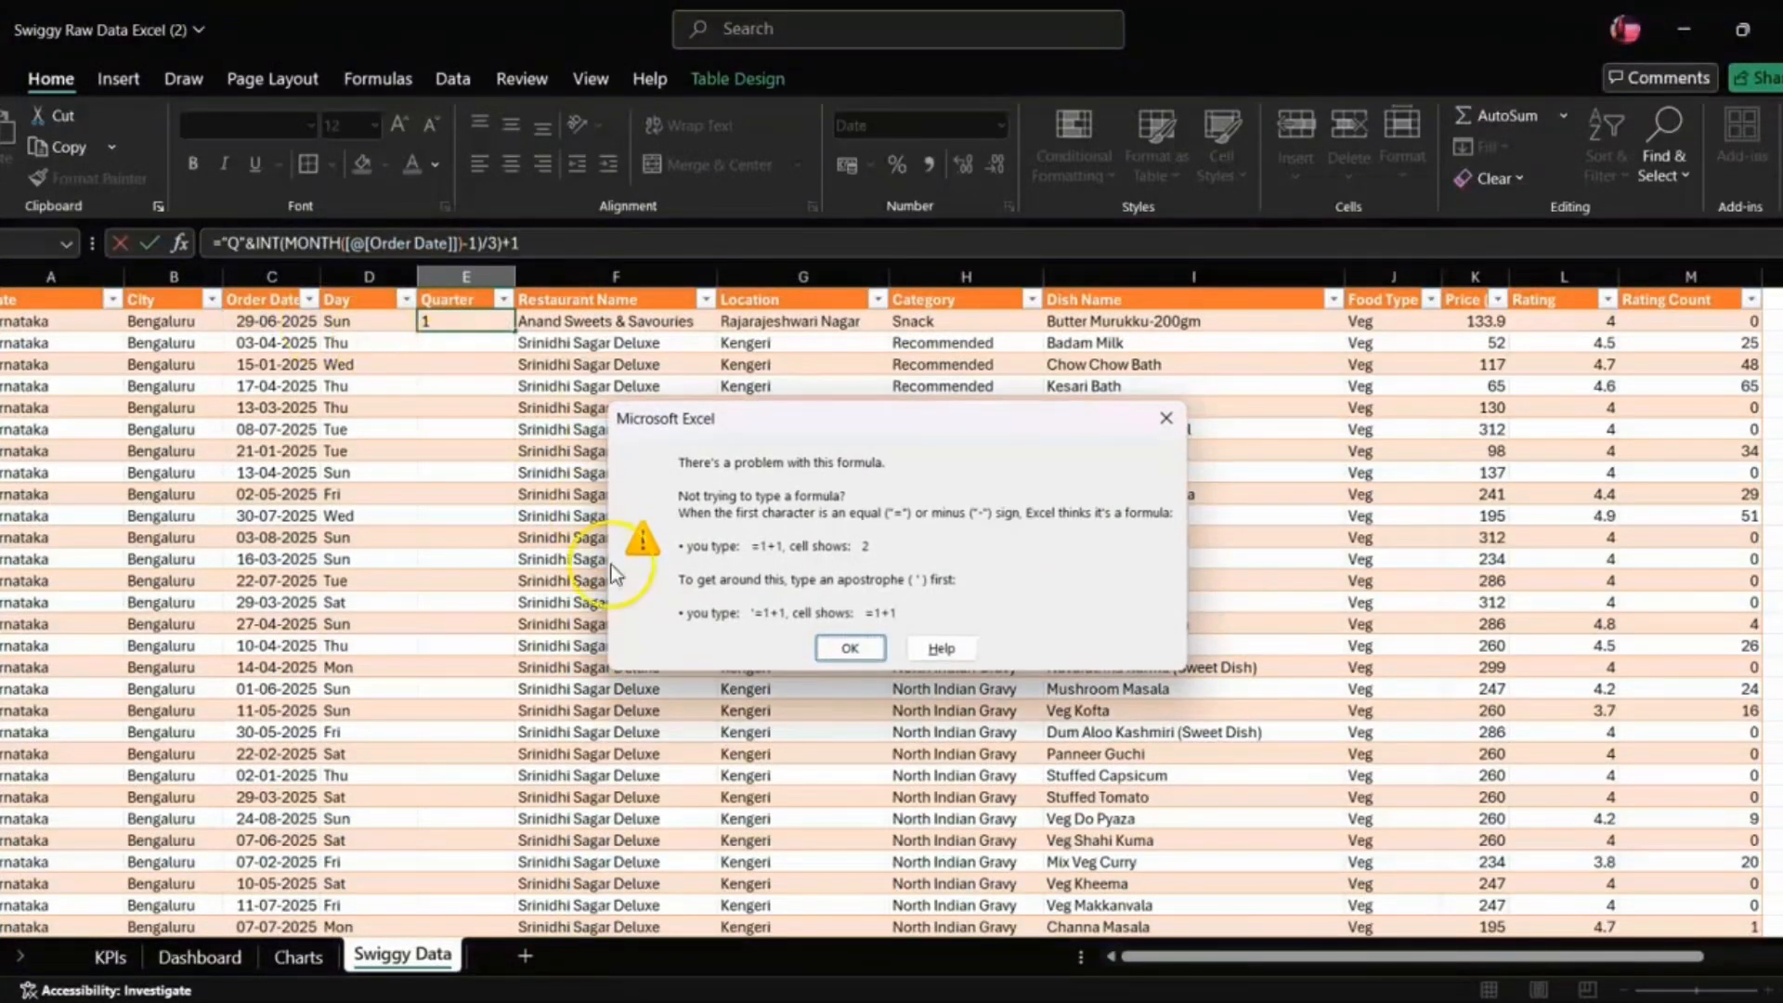
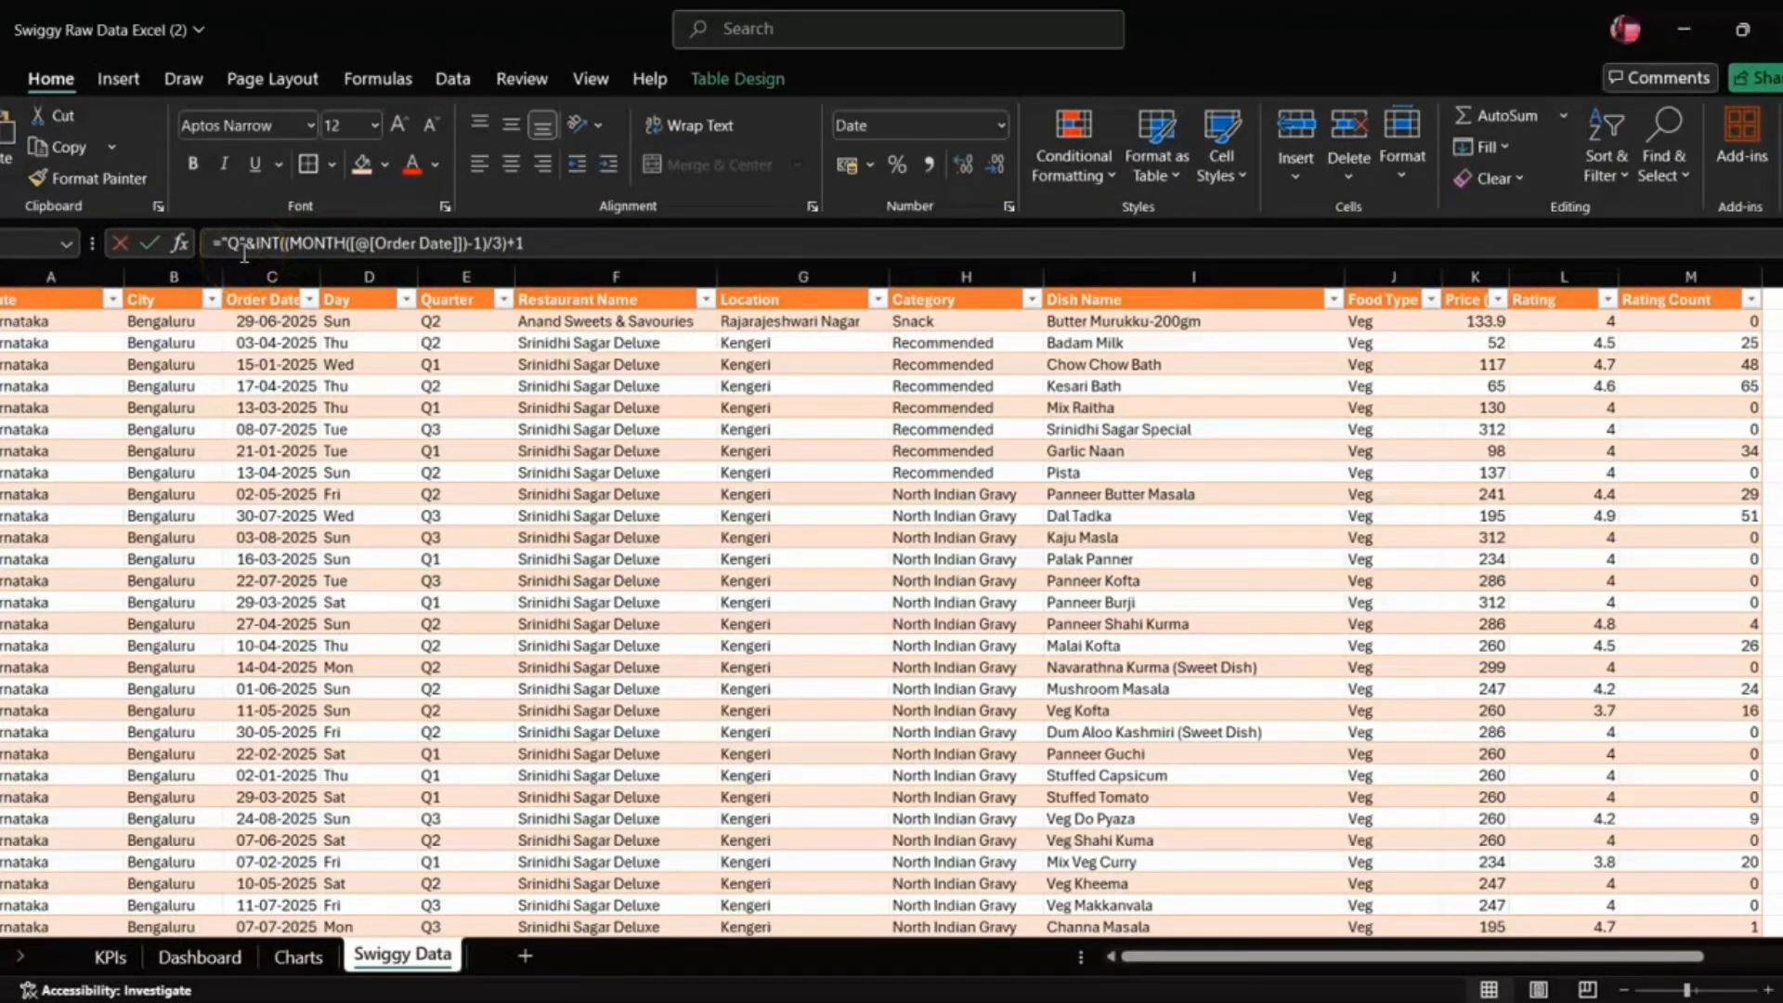
{"action": "left_click", "coordinate": [318, 244]}
{"action": "scroll", "coordinate": [456, 402], "scroll_direction": "down", "scroll_amount": 6}
{"action": "scroll", "coordinate": [456, 403], "scroll_direction": "up", "scroll_amount": 6}
- Copy the day-wise sales pivot table on the Charts sheet and paste it in column A below the state-wise pivot table
{"action": "left_click", "coordinate": [168, 962]}
{"action": "left_click", "coordinate": [131, 959]}
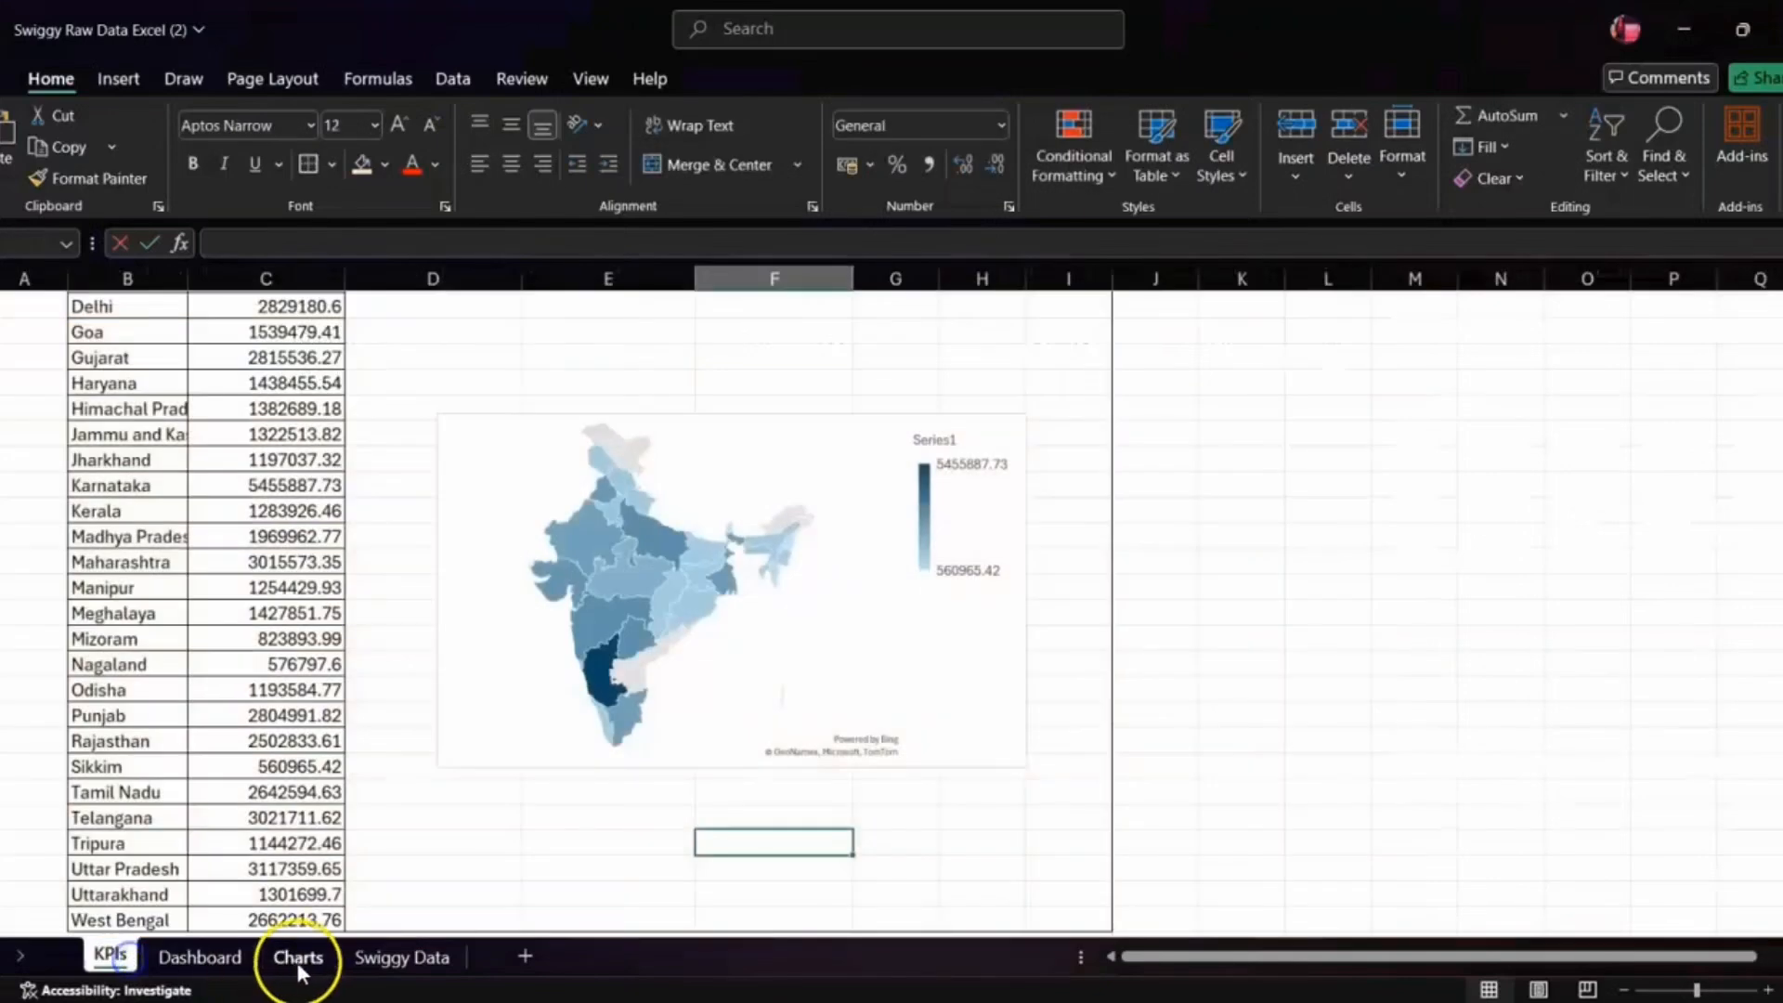
{"action": "left_click", "coordinate": [299, 959]}
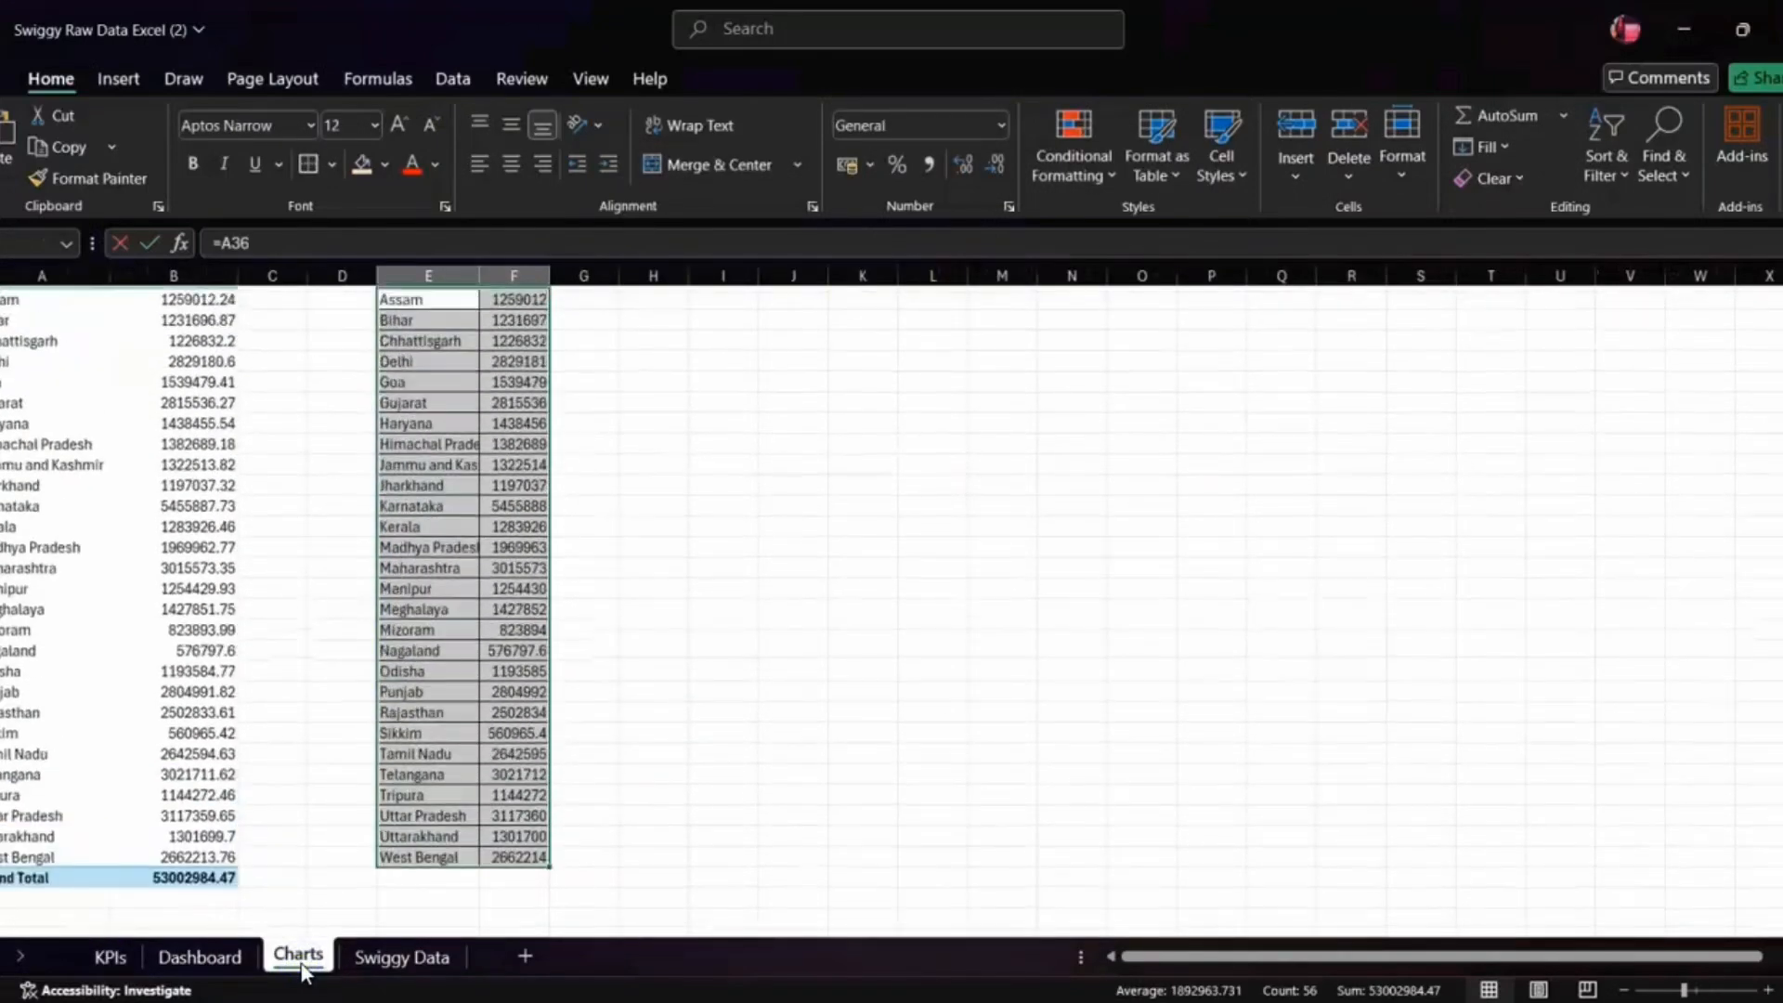
{"action": "left_click", "coordinate": [18, 430]}
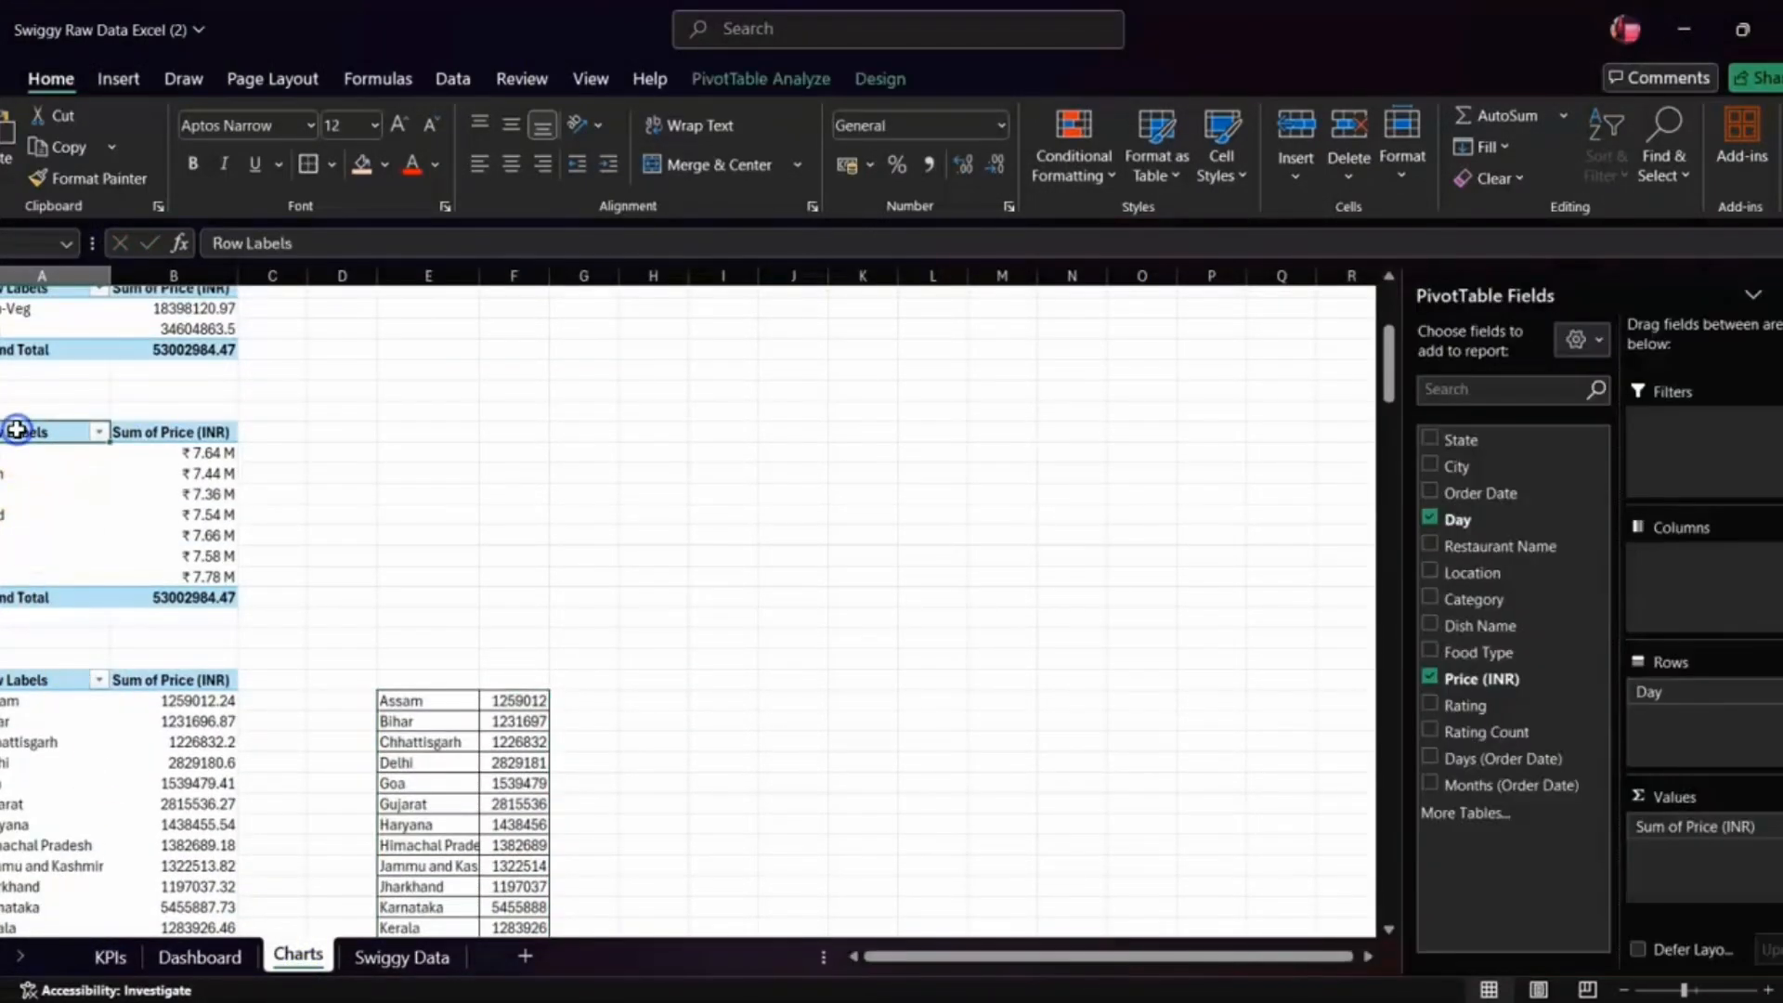
{"action": "key", "text": "ctrl+a"}
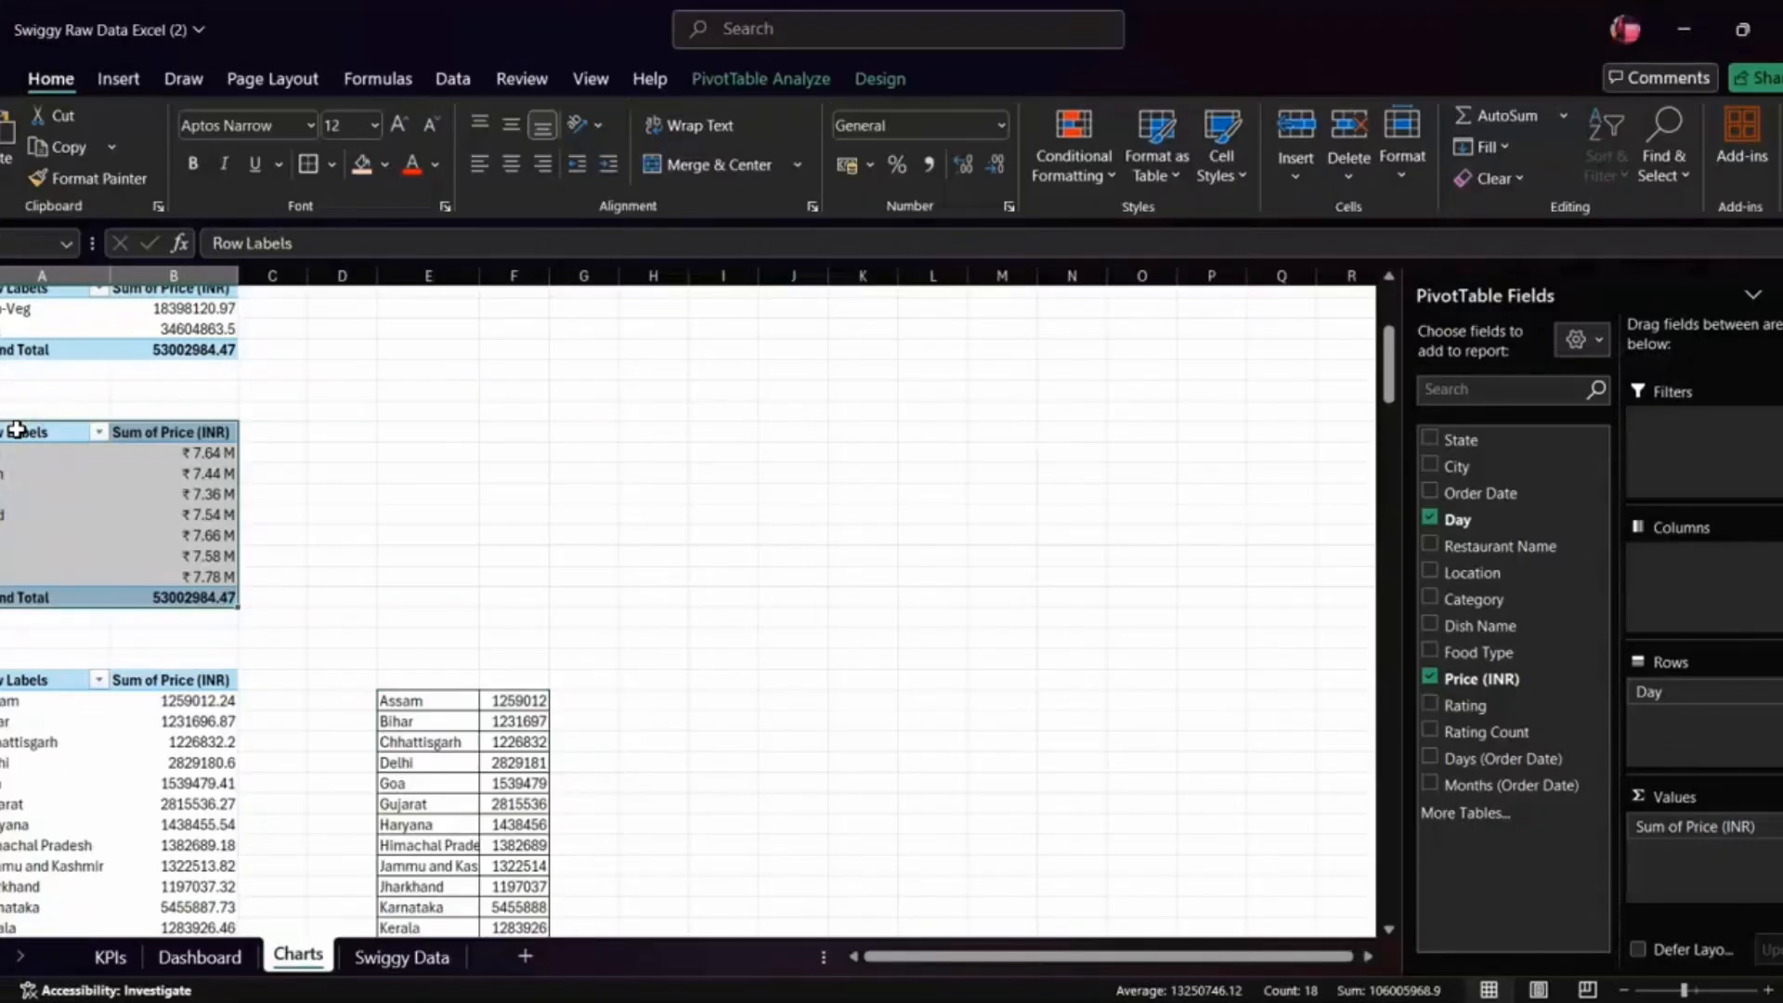
{"action": "key", "text": "ctrl+c"}
{"action": "scroll", "coordinate": [17, 427], "scroll_direction": "down", "scroll_amount": 10}
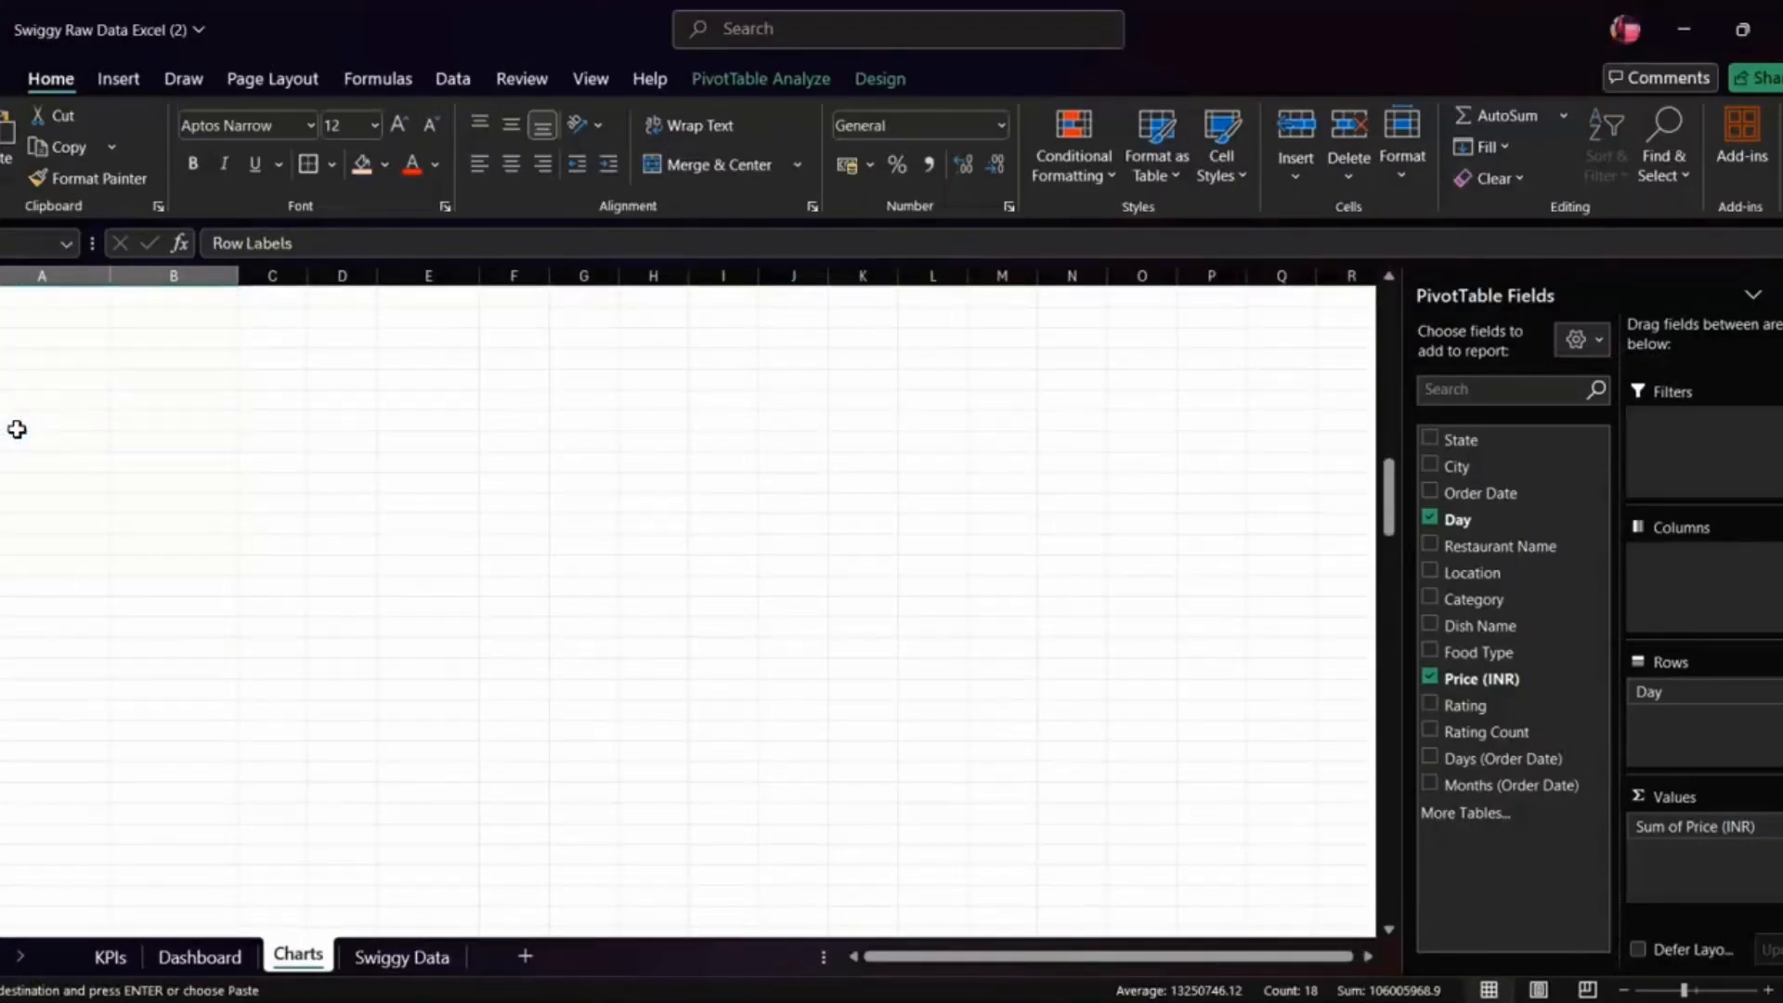
{"action": "left_click", "coordinate": [51, 376]}
{"action": "key", "text": "ctrl+v"}
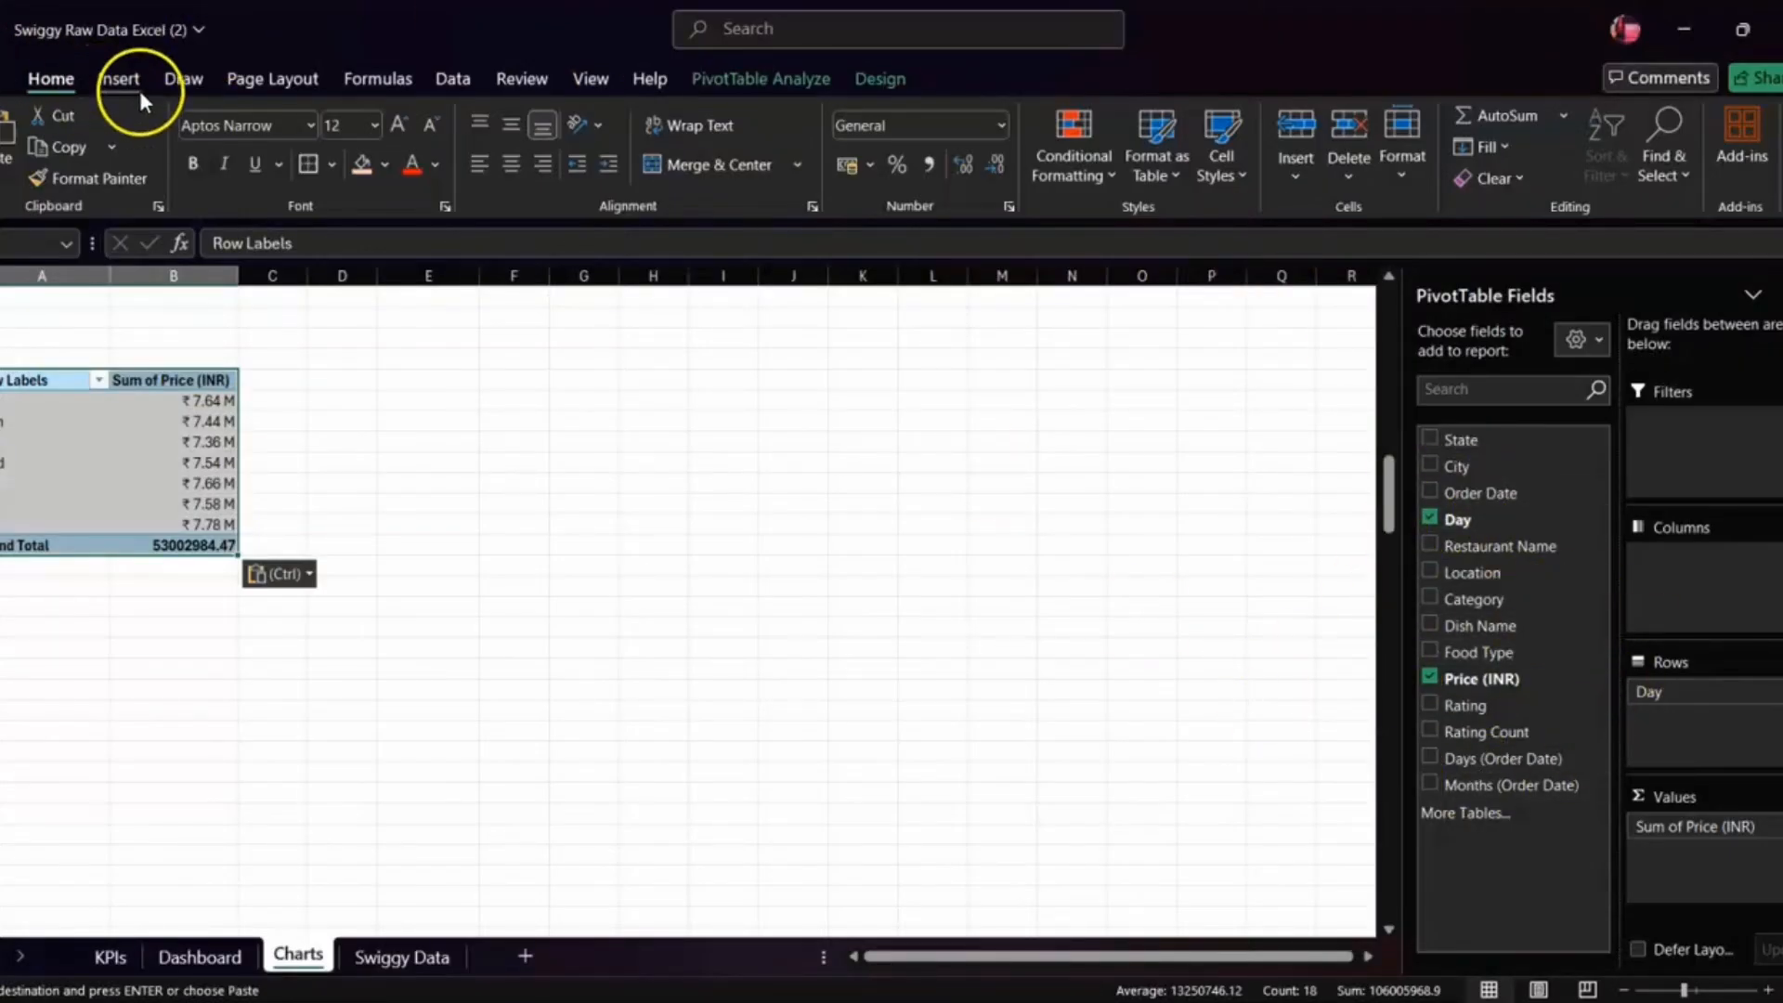
- Refresh the pasted pivot table's data and replace Day with the Quarter field in its rows
{"action": "left_click", "coordinate": [784, 70]}
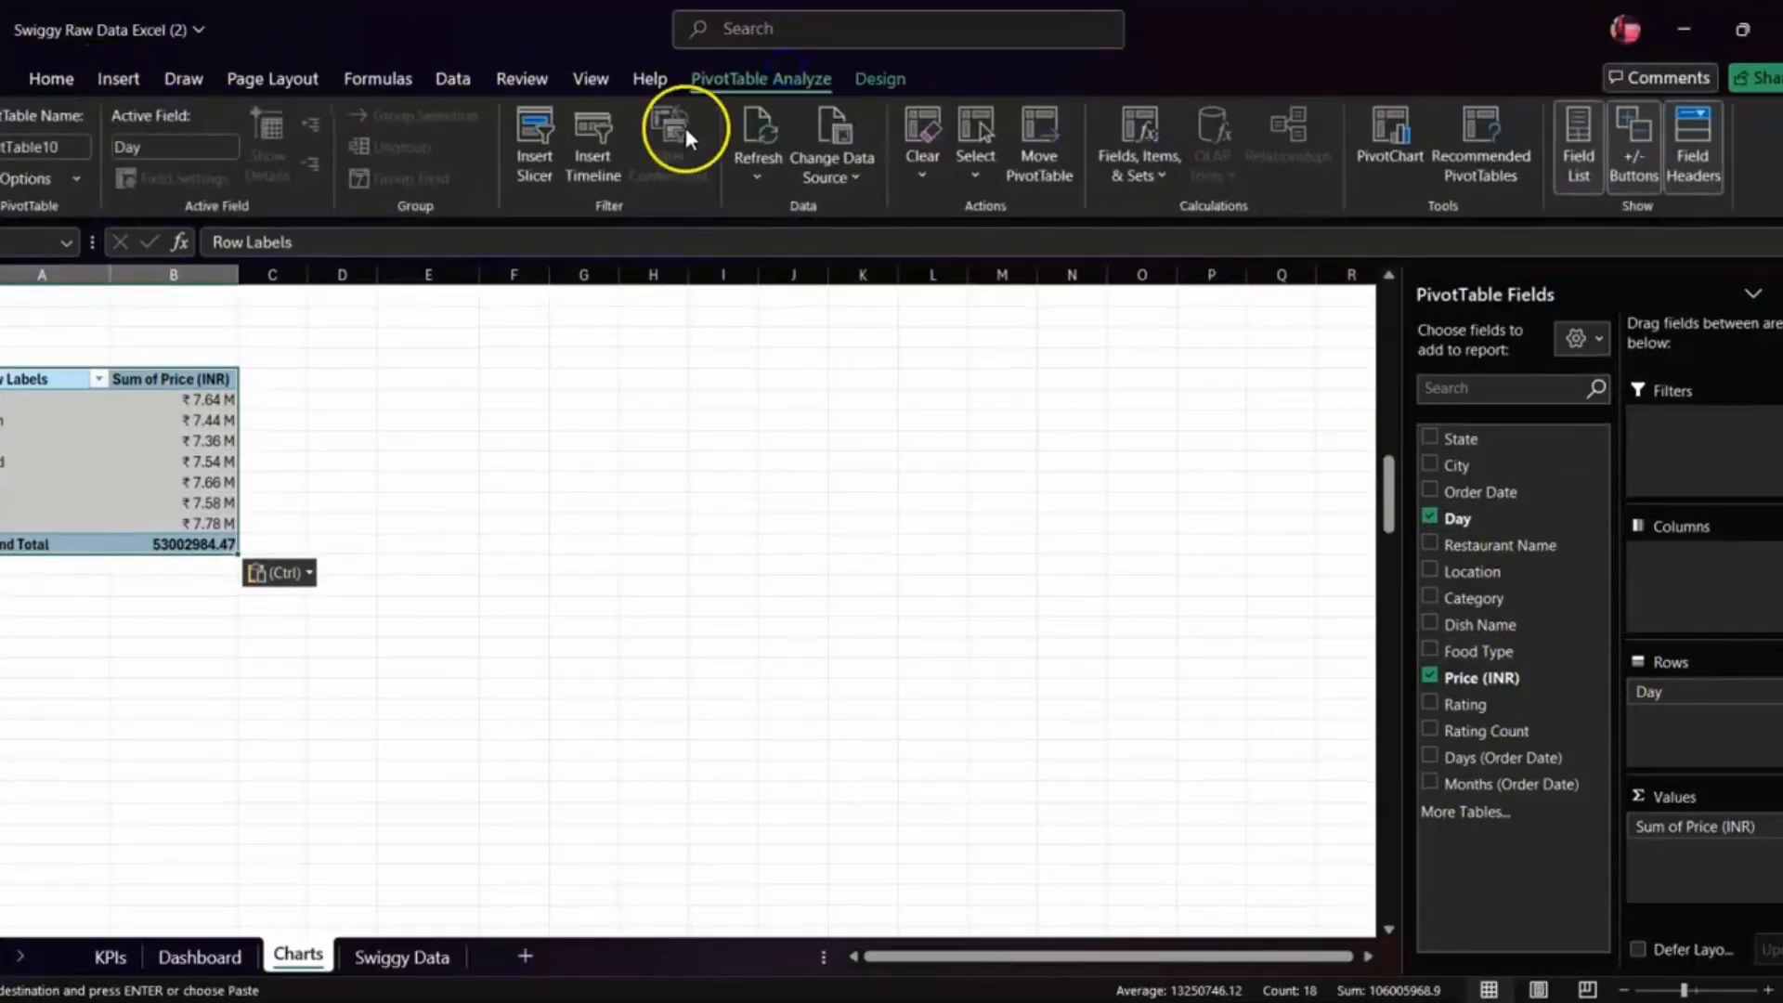
{"action": "left_click", "coordinate": [763, 132]}
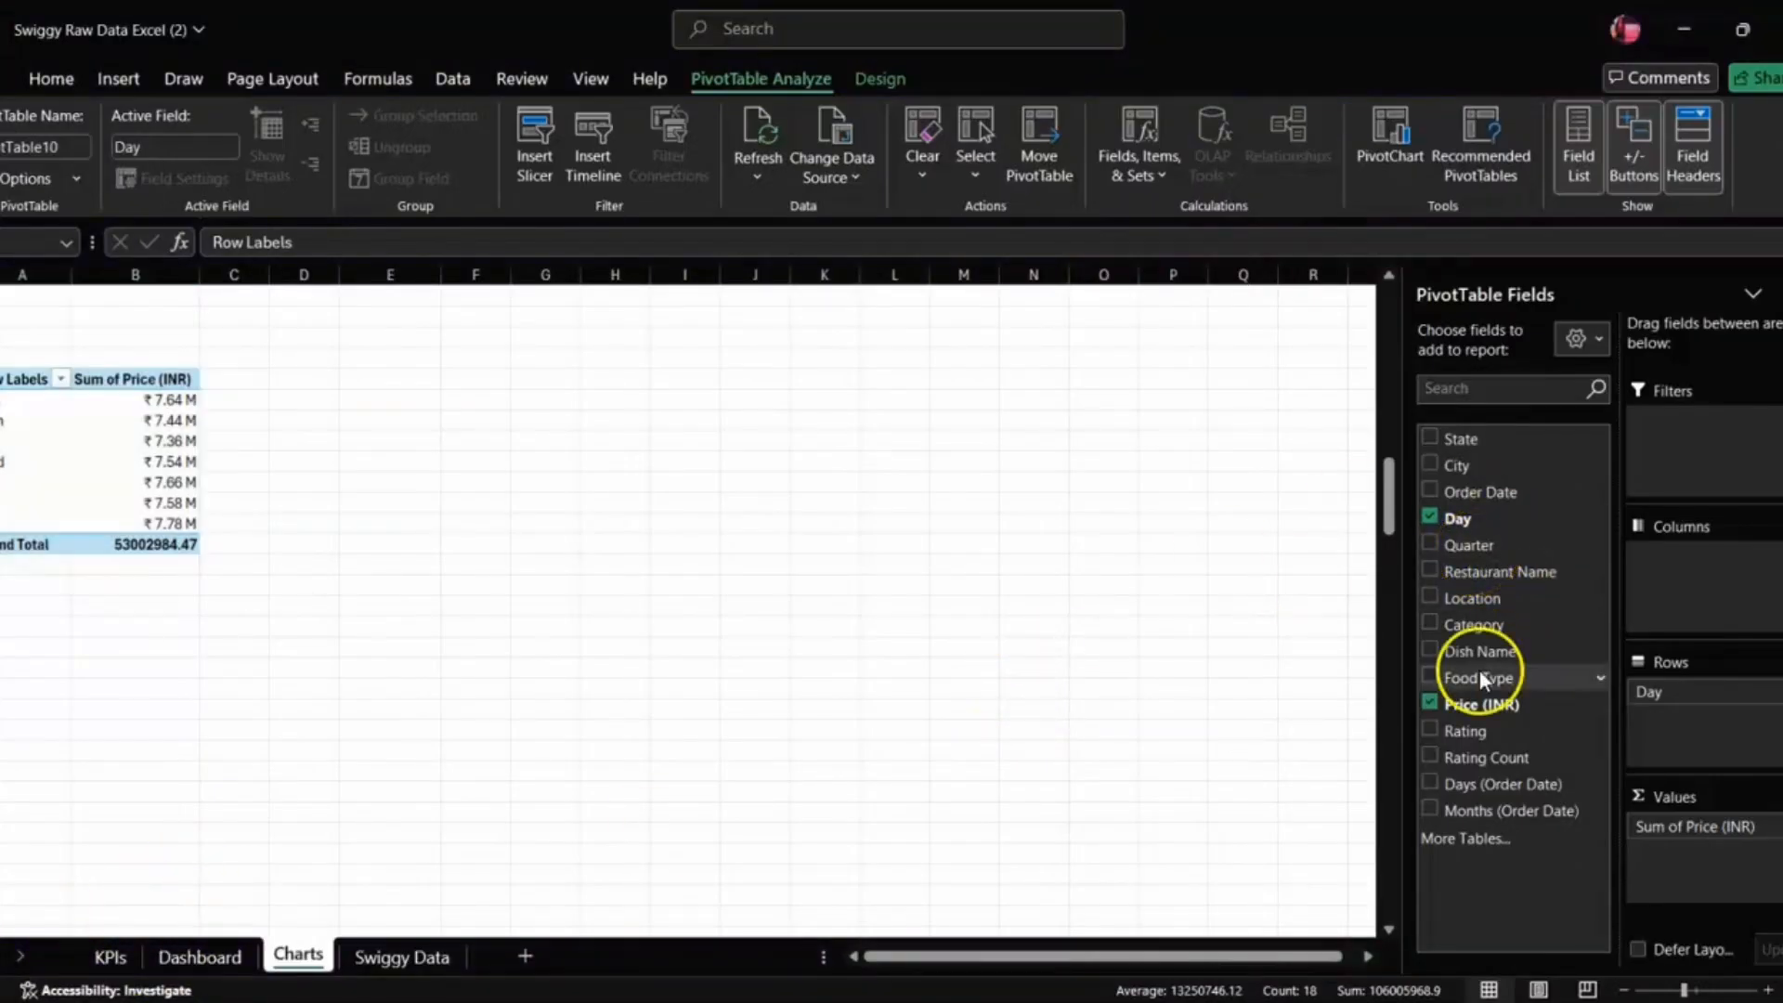
{"action": "mouse_move", "coordinate": [1672, 692]}
{"action": "left_mouse_down"}
{"action": "mouse_move", "coordinate": [1718, 695]}
{"action": "mouse_move", "coordinate": [1432, 554]}
{"action": "mouse_move", "coordinate": [1702, 698]}
{"action": "left_mouse_up"}
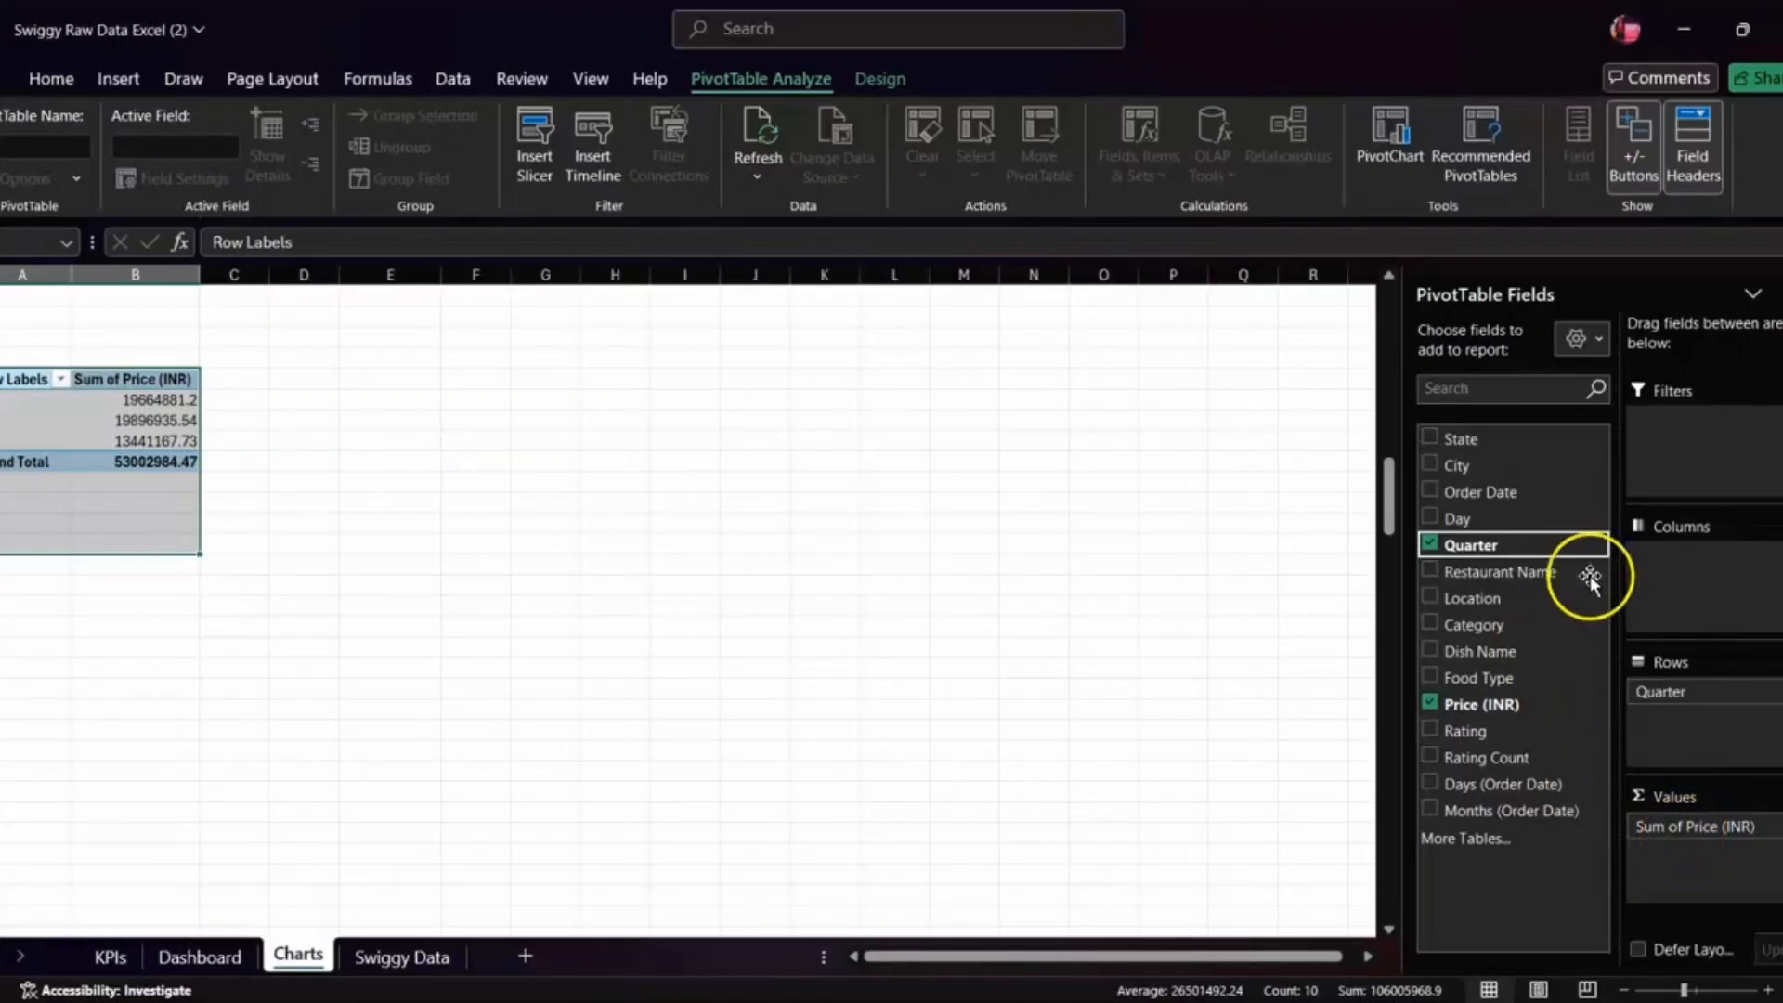
- Add Rating and Dish Name to the quarterly pivot table's values as Sum of Rating and Count of Dish Name
{"action": "left_click_drag", "start_coordinate": [1490, 738], "coordinate": [1692, 868]}
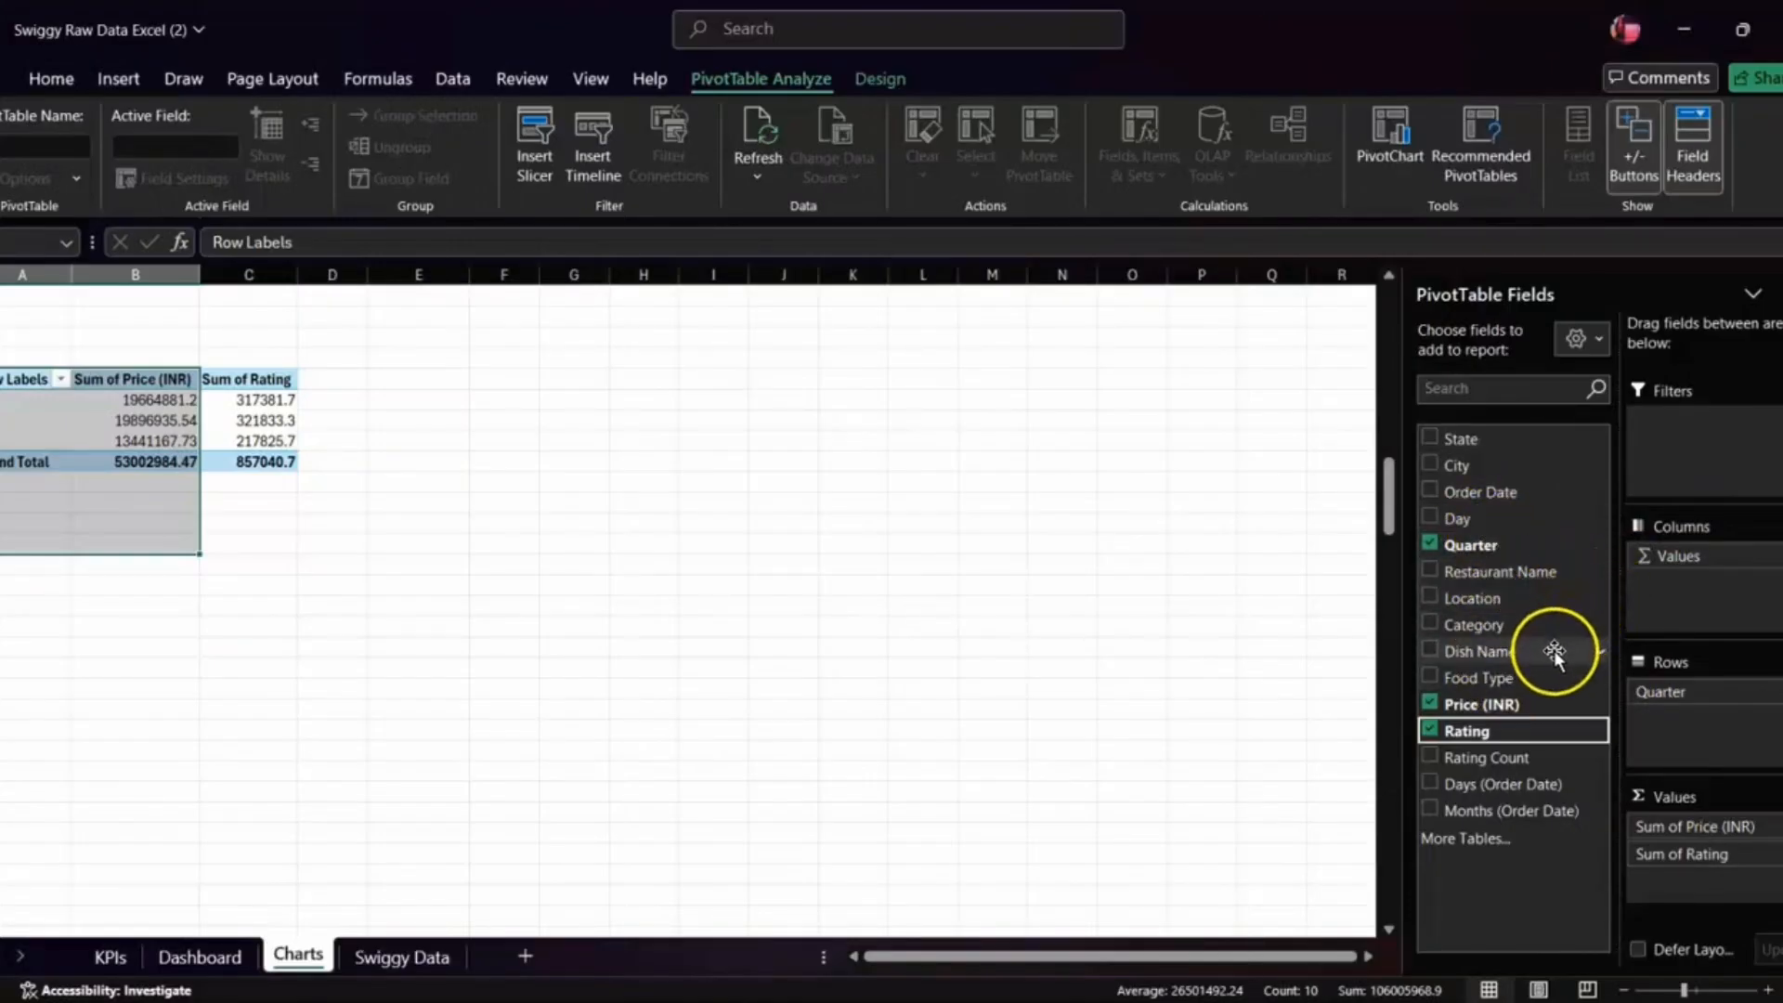
{"action": "left_click_drag", "start_coordinate": [1552, 648], "coordinate": [1735, 884]}
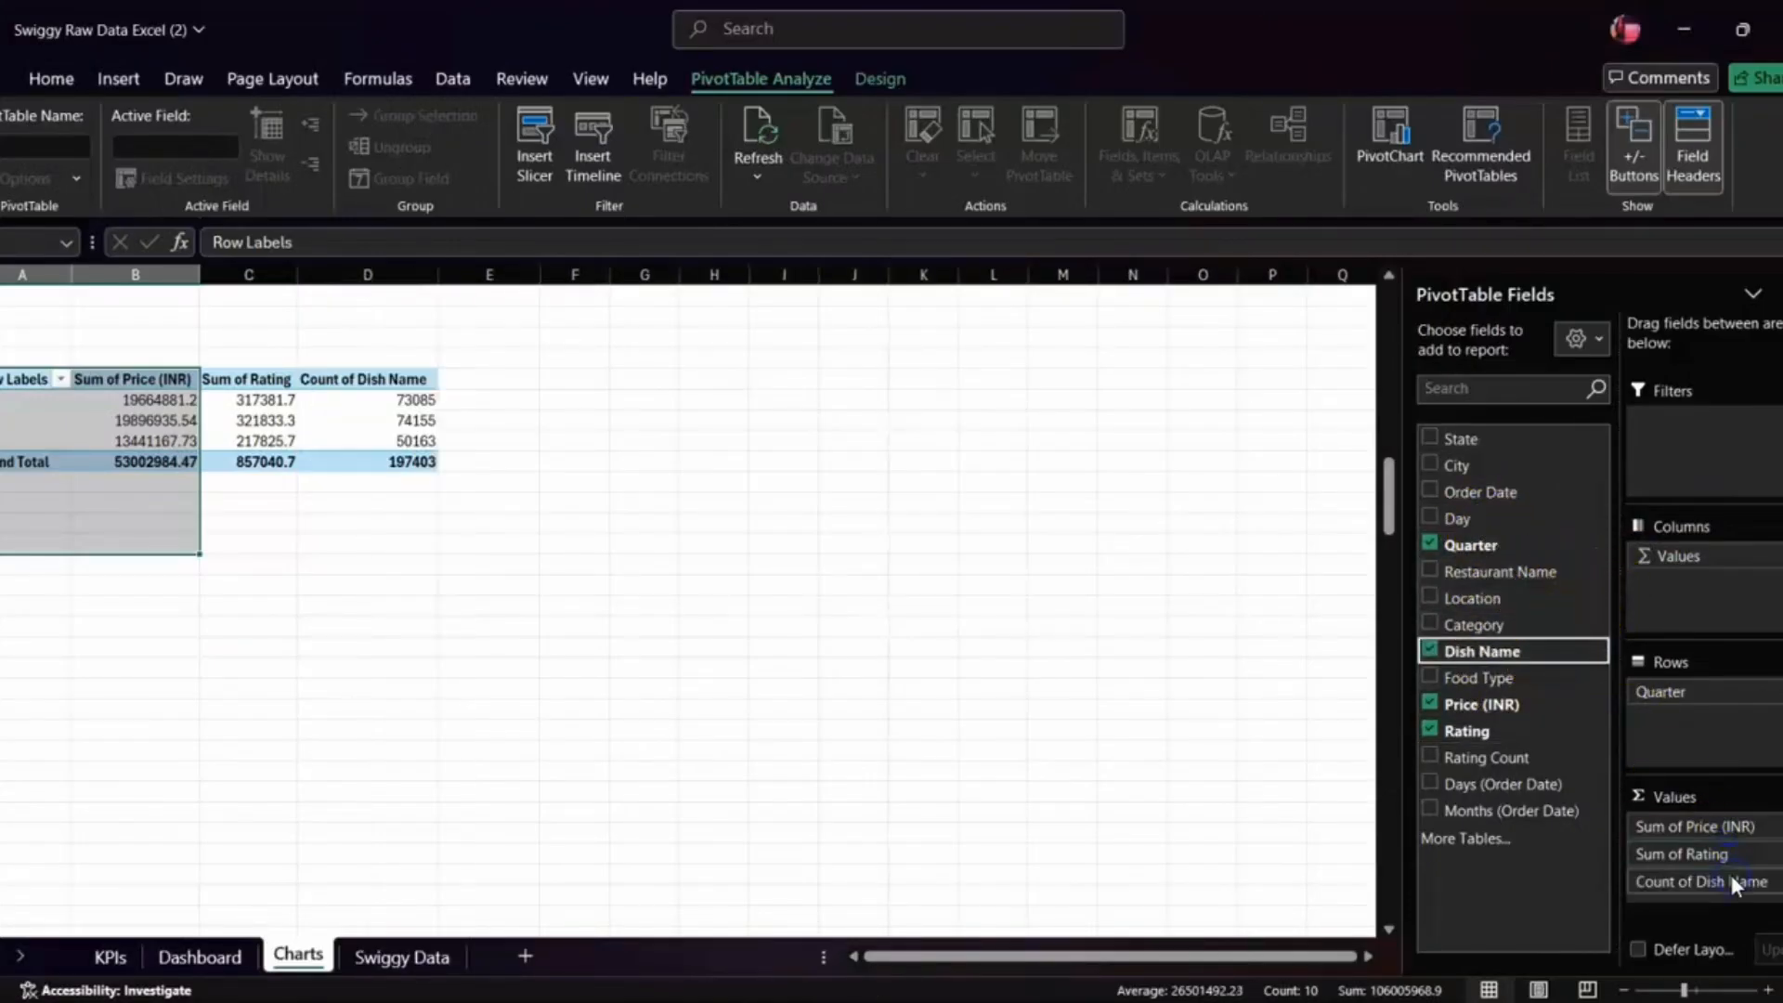
{"action": "left_click", "coordinate": [90, 443]}
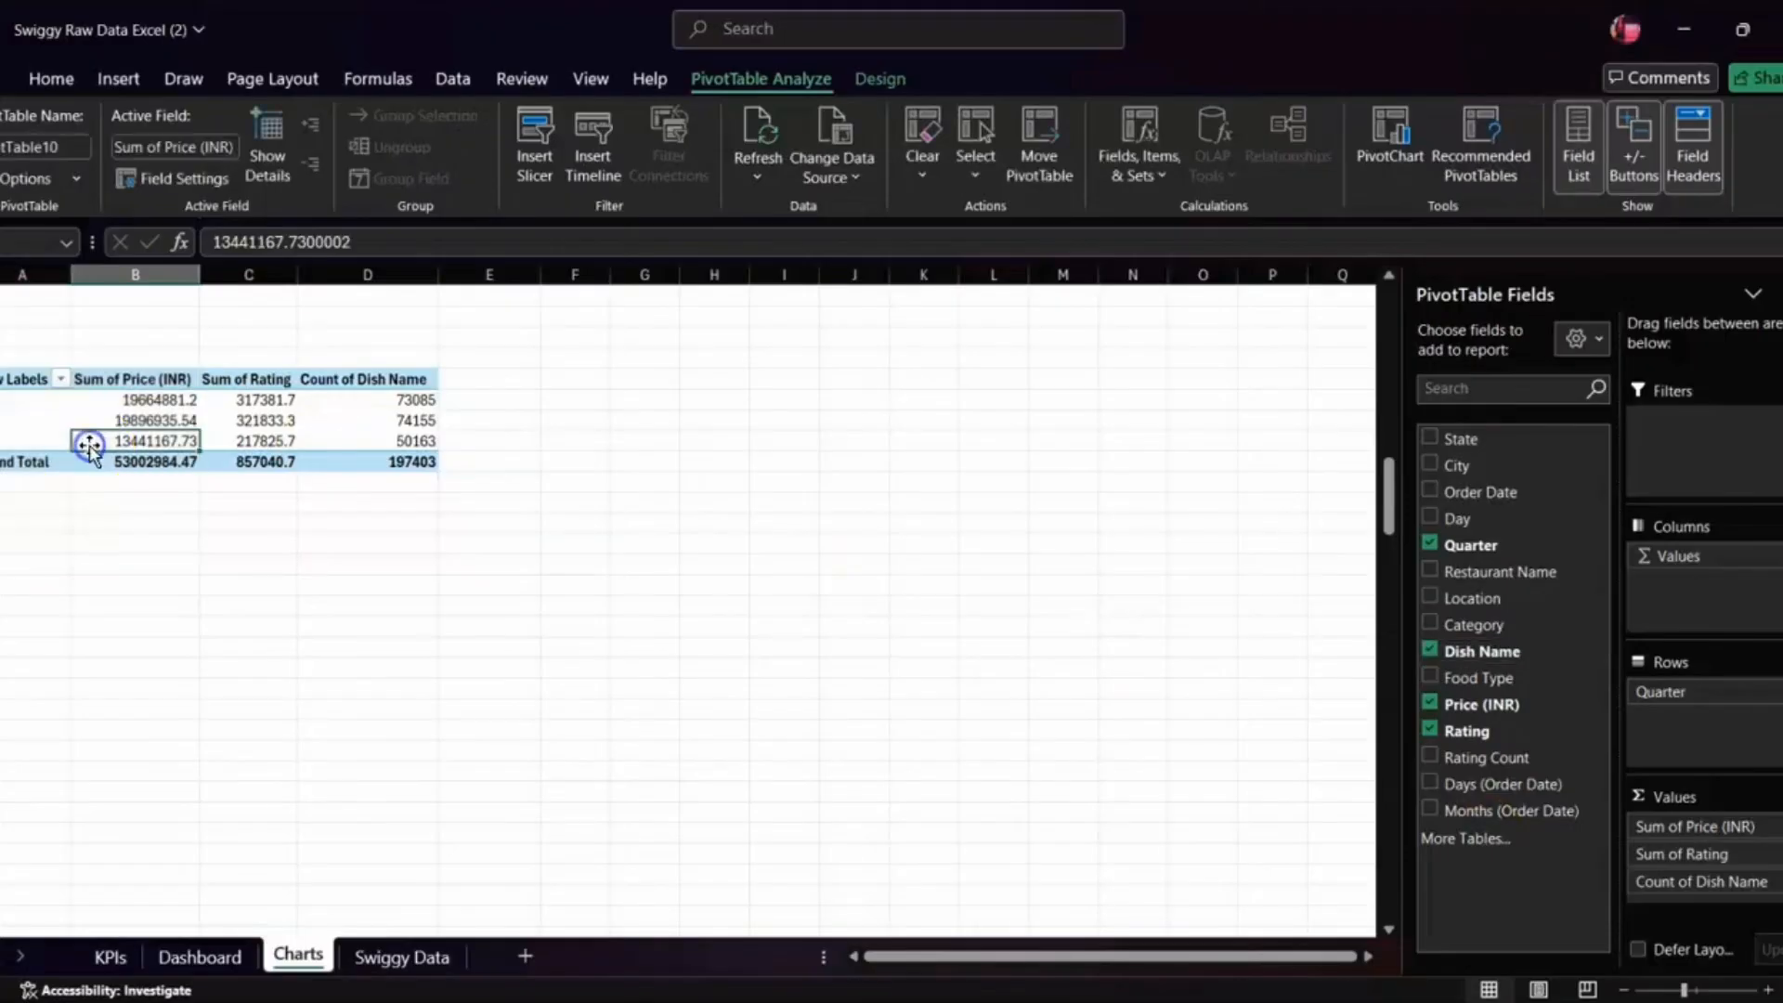
{"action": "scroll", "coordinate": [89, 451], "scroll_direction": "up", "scroll_amount": 2}
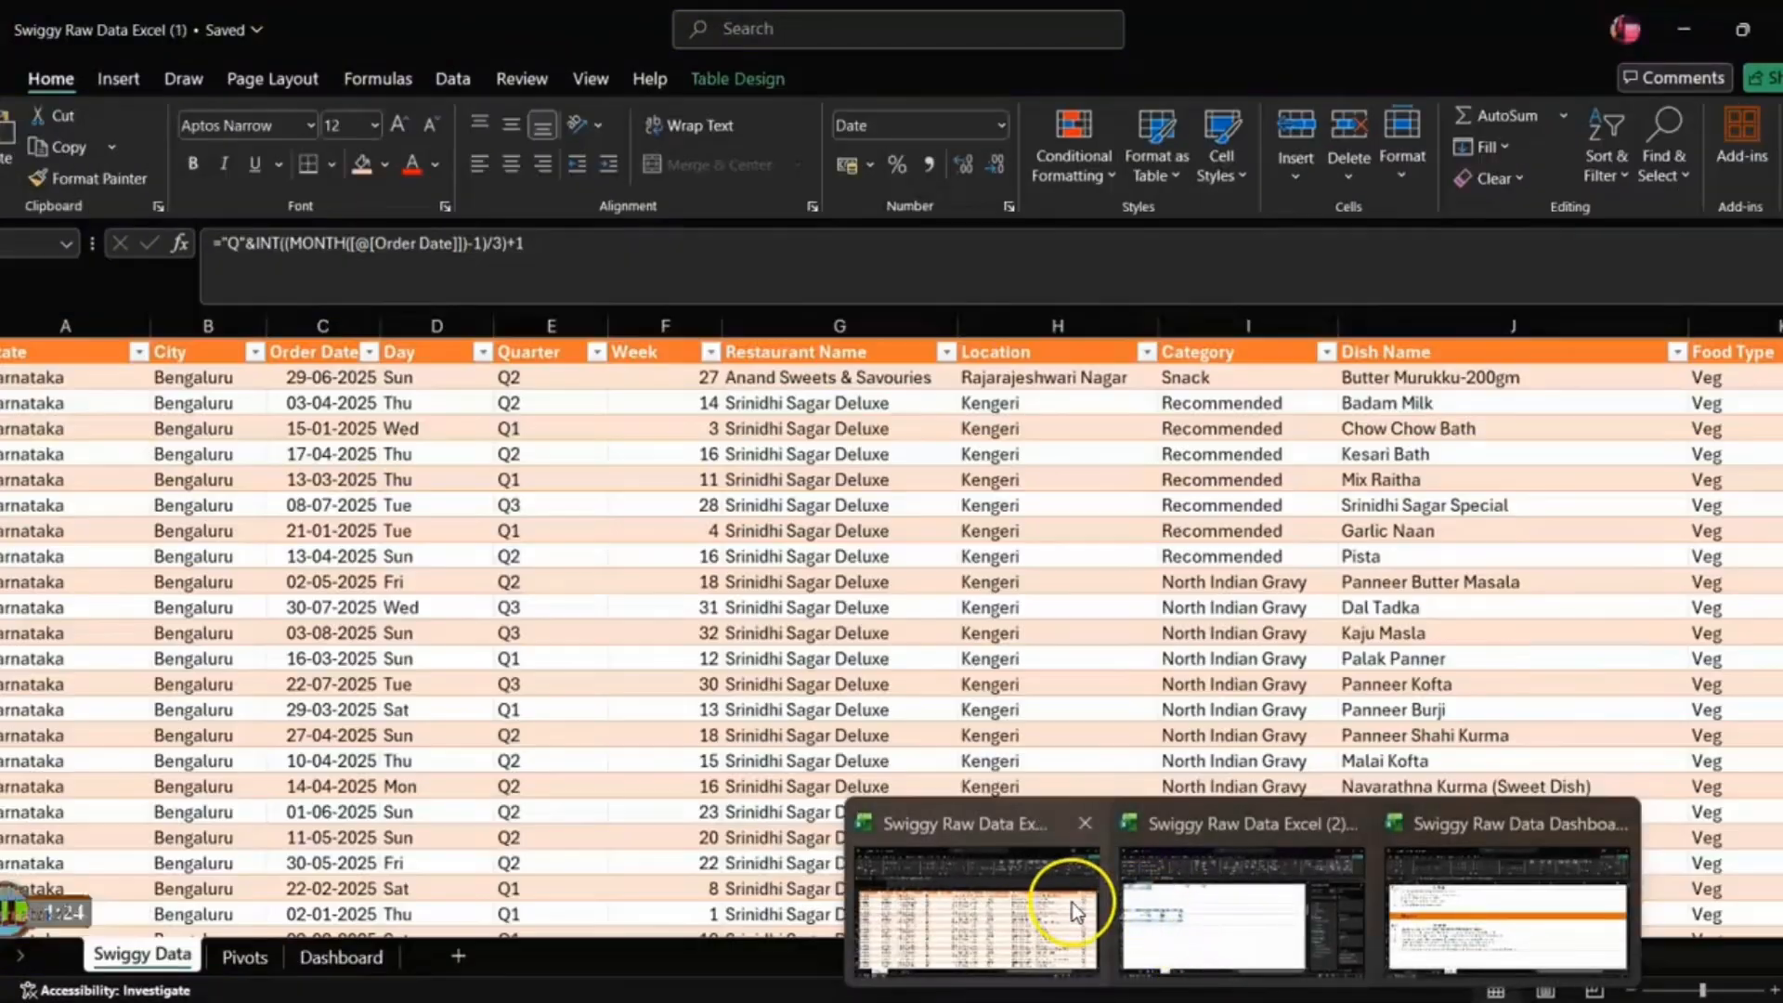
- Examine the quarterly pivot and its formatted summary table on the Pivots sheet of Swiggy Raw Data Excel (1), and return to Swiggy Raw Data Excel (2)
{"action": "left_click", "coordinate": [1073, 910]}
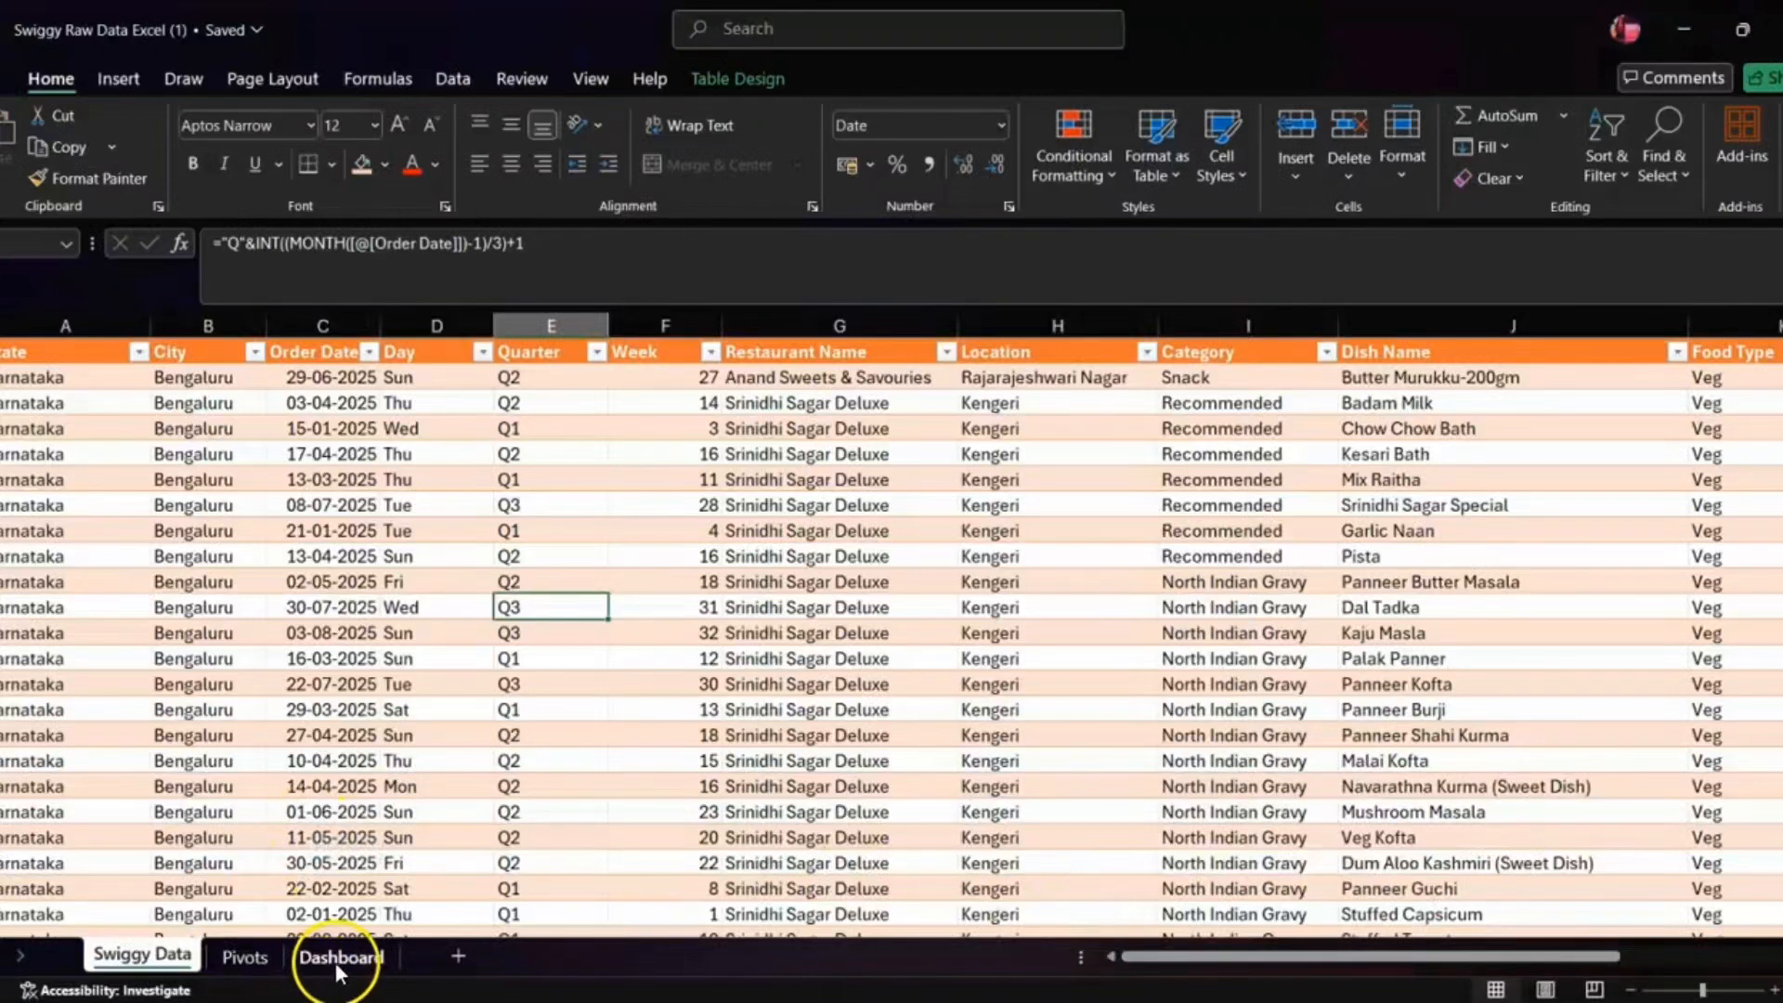
{"action": "left_click", "coordinate": [245, 958]}
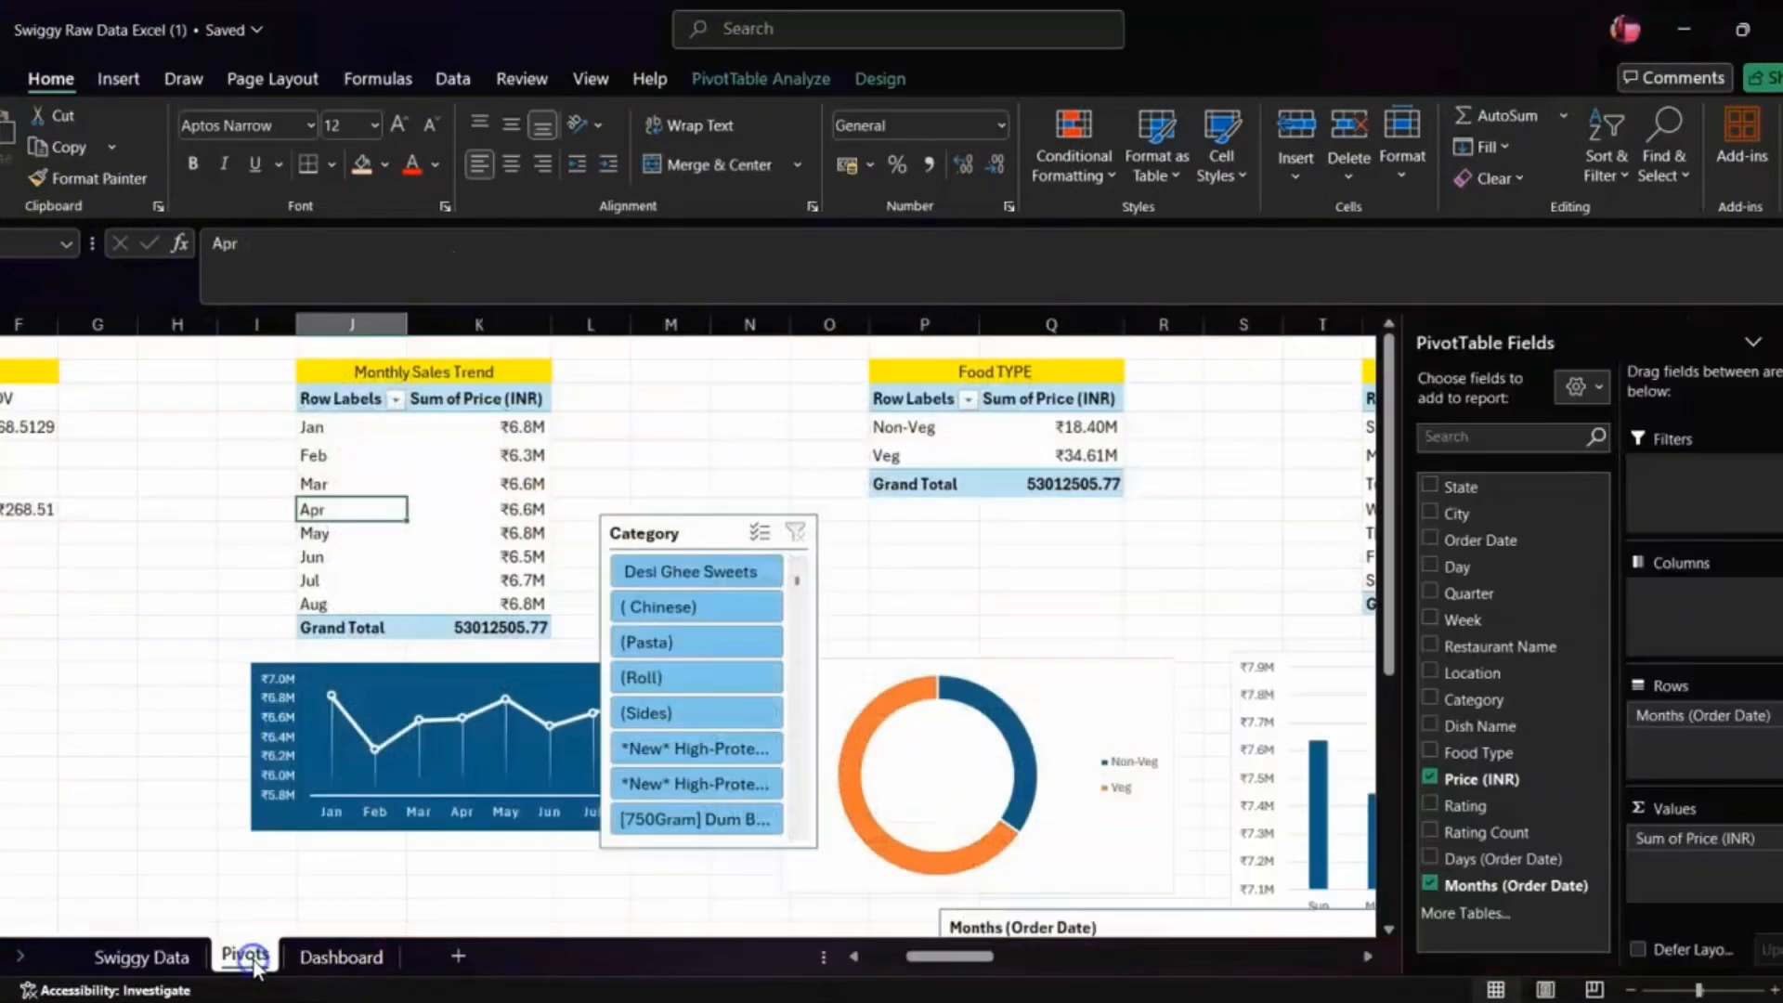
{"action": "scroll", "coordinate": [754, 674], "scroll_direction": "right", "scroll_amount": 10}
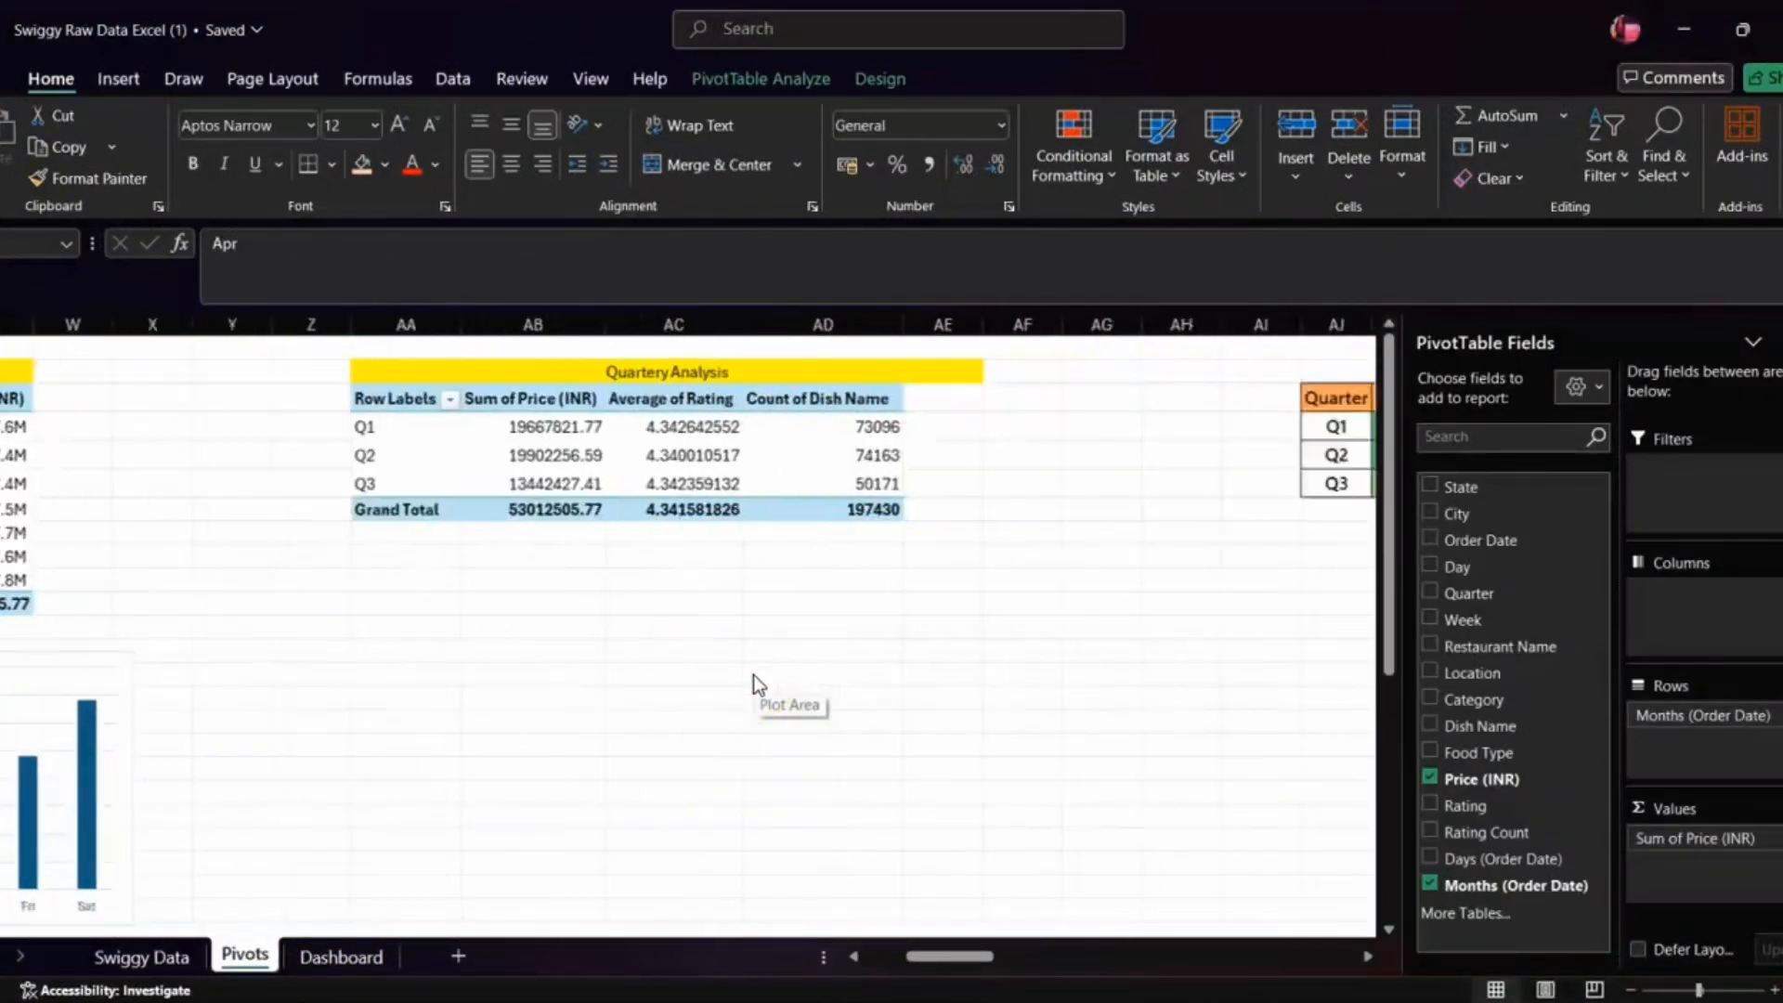
{"action": "scroll", "coordinate": [754, 675], "scroll_direction": "right", "scroll_amount": 1}
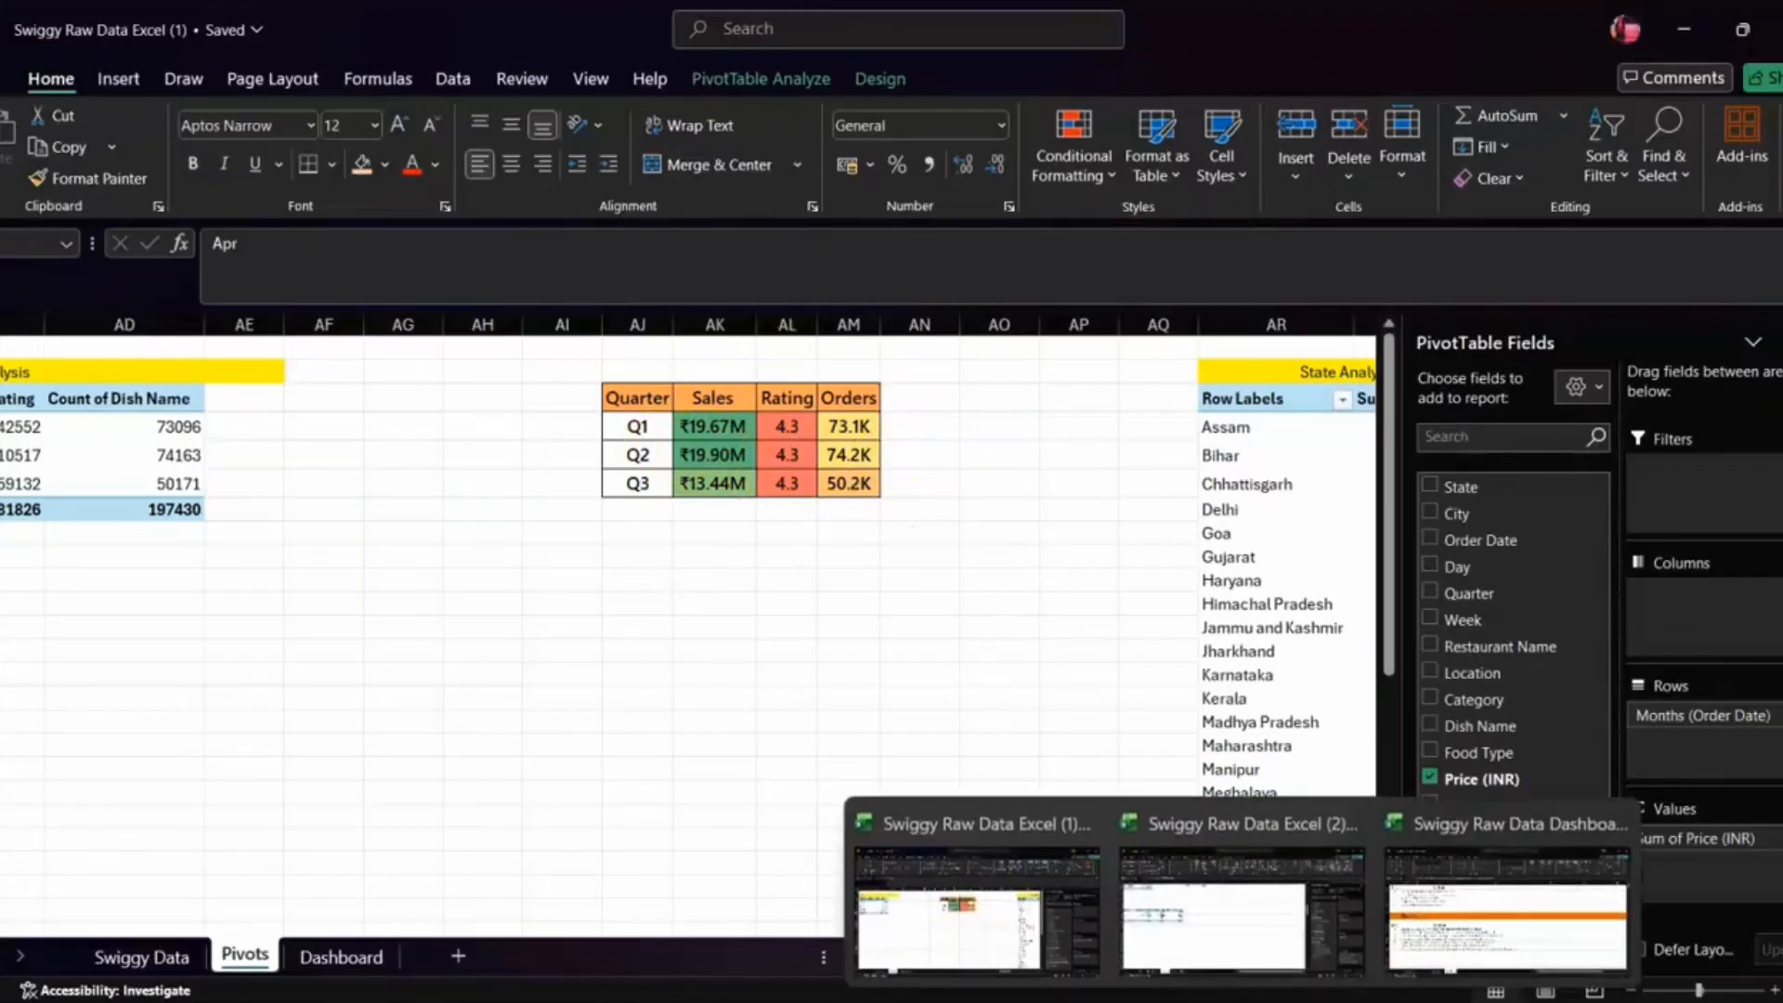
{"action": "left_click", "coordinate": [1246, 966]}
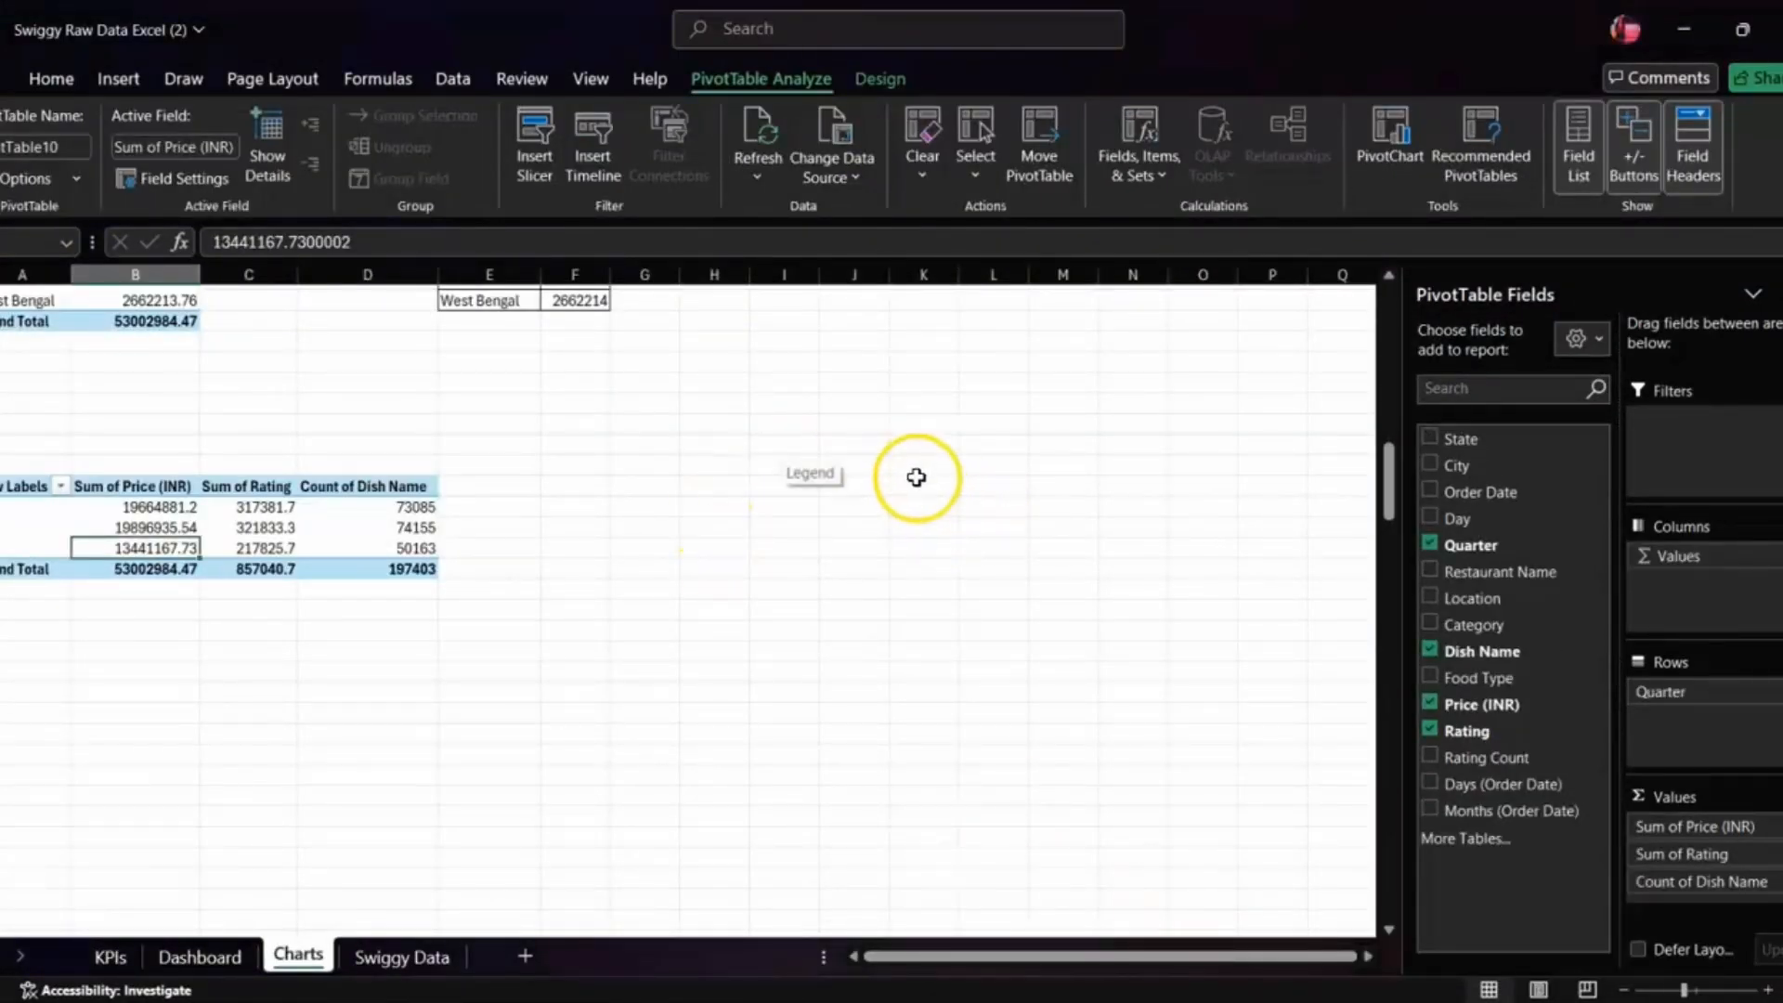
- Enter the headers Quarter, Sales, Rating and Orders in J72:M72, beside the quarterly pivot table
{"action": "left_click", "coordinate": [854, 484]}
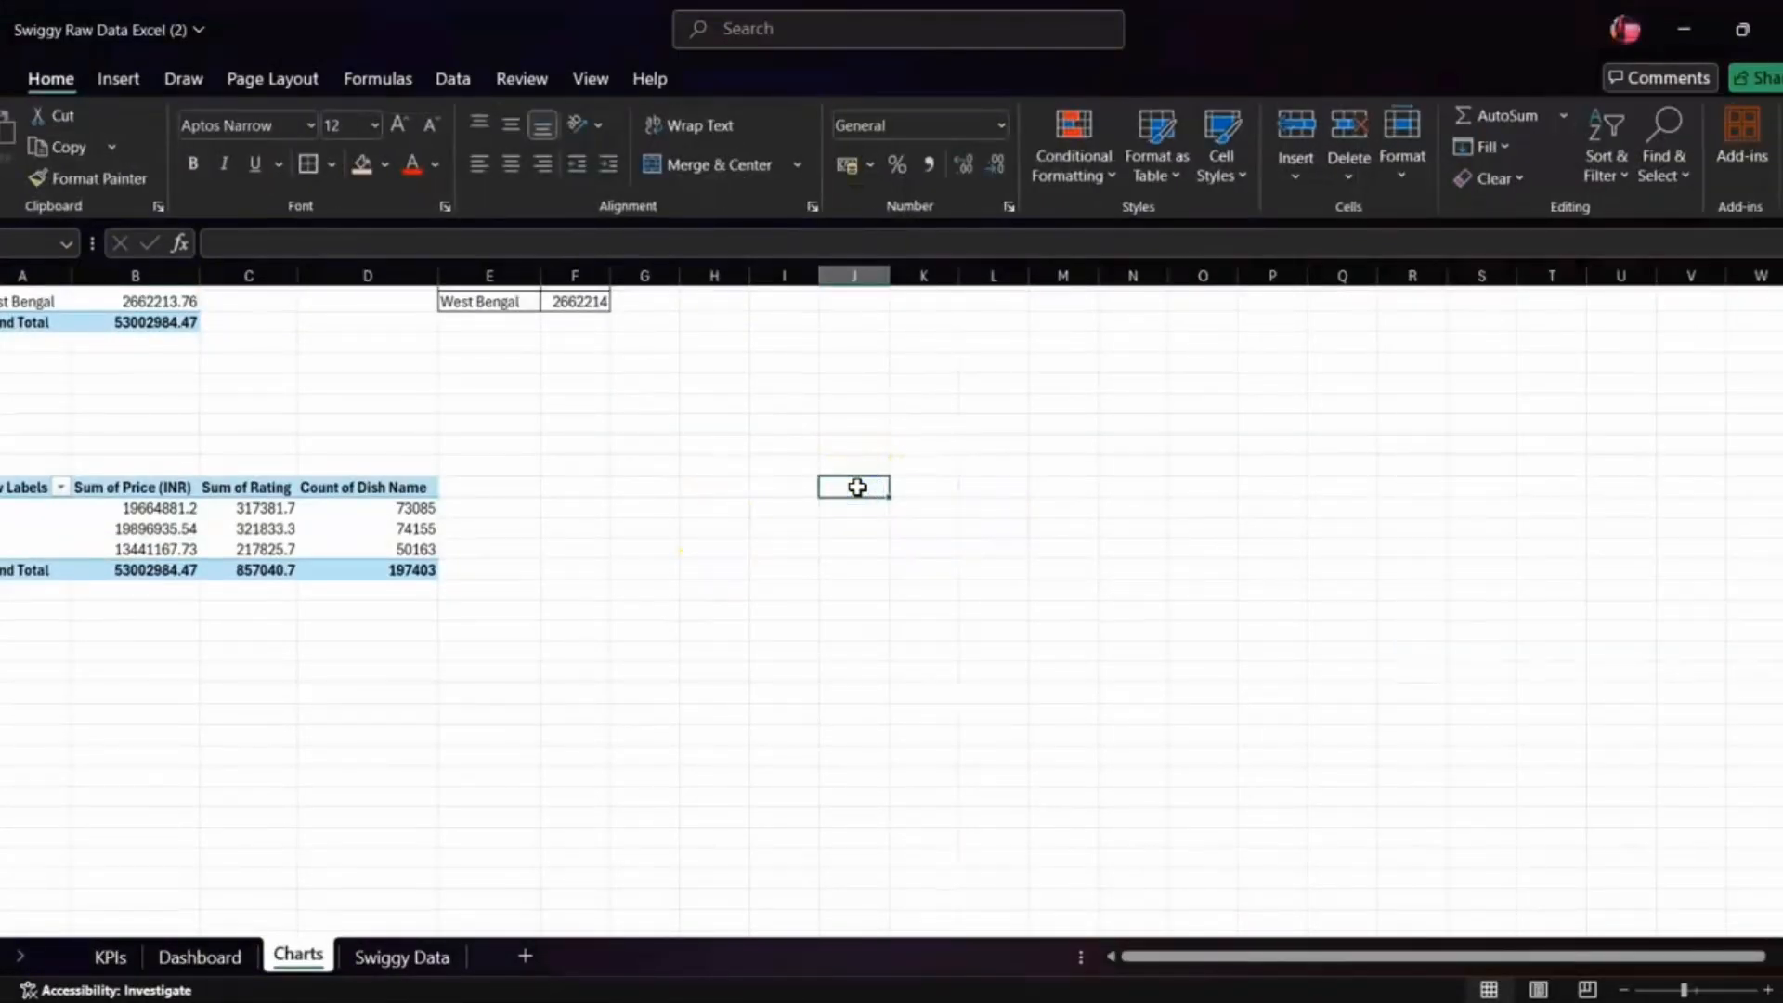
{"action": "type", "text": "Quarter"}
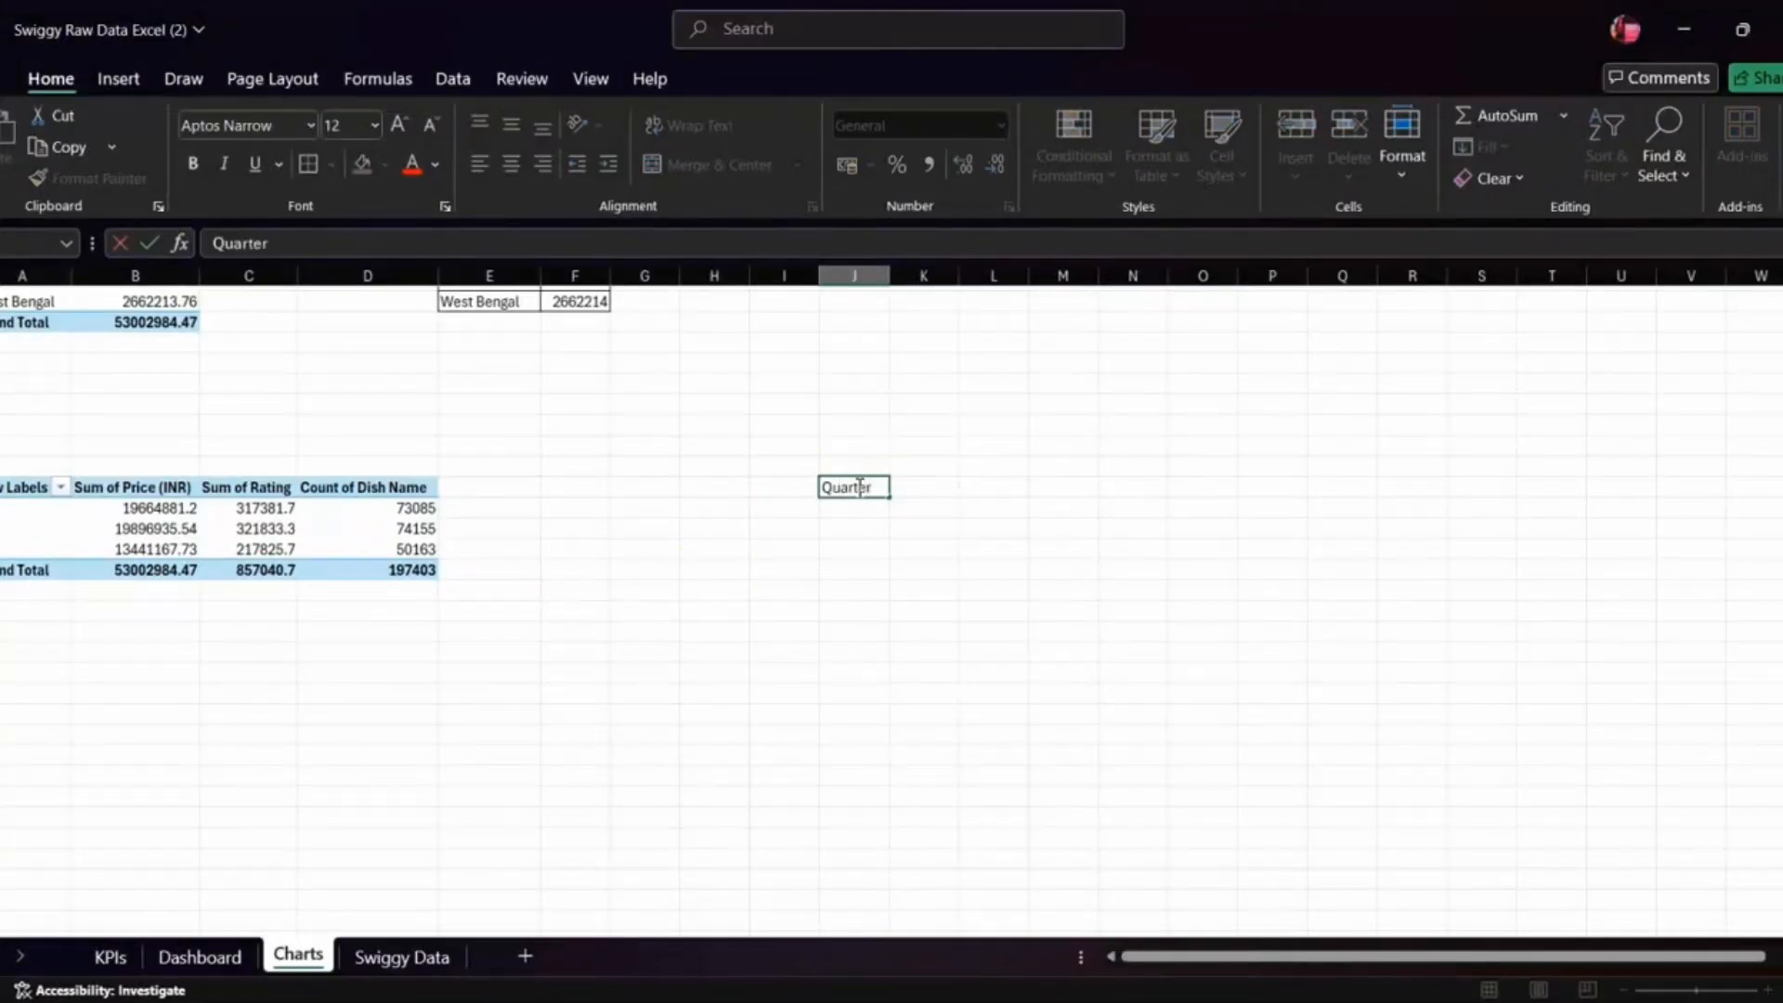
{"action": "key", "text": "Tab"}
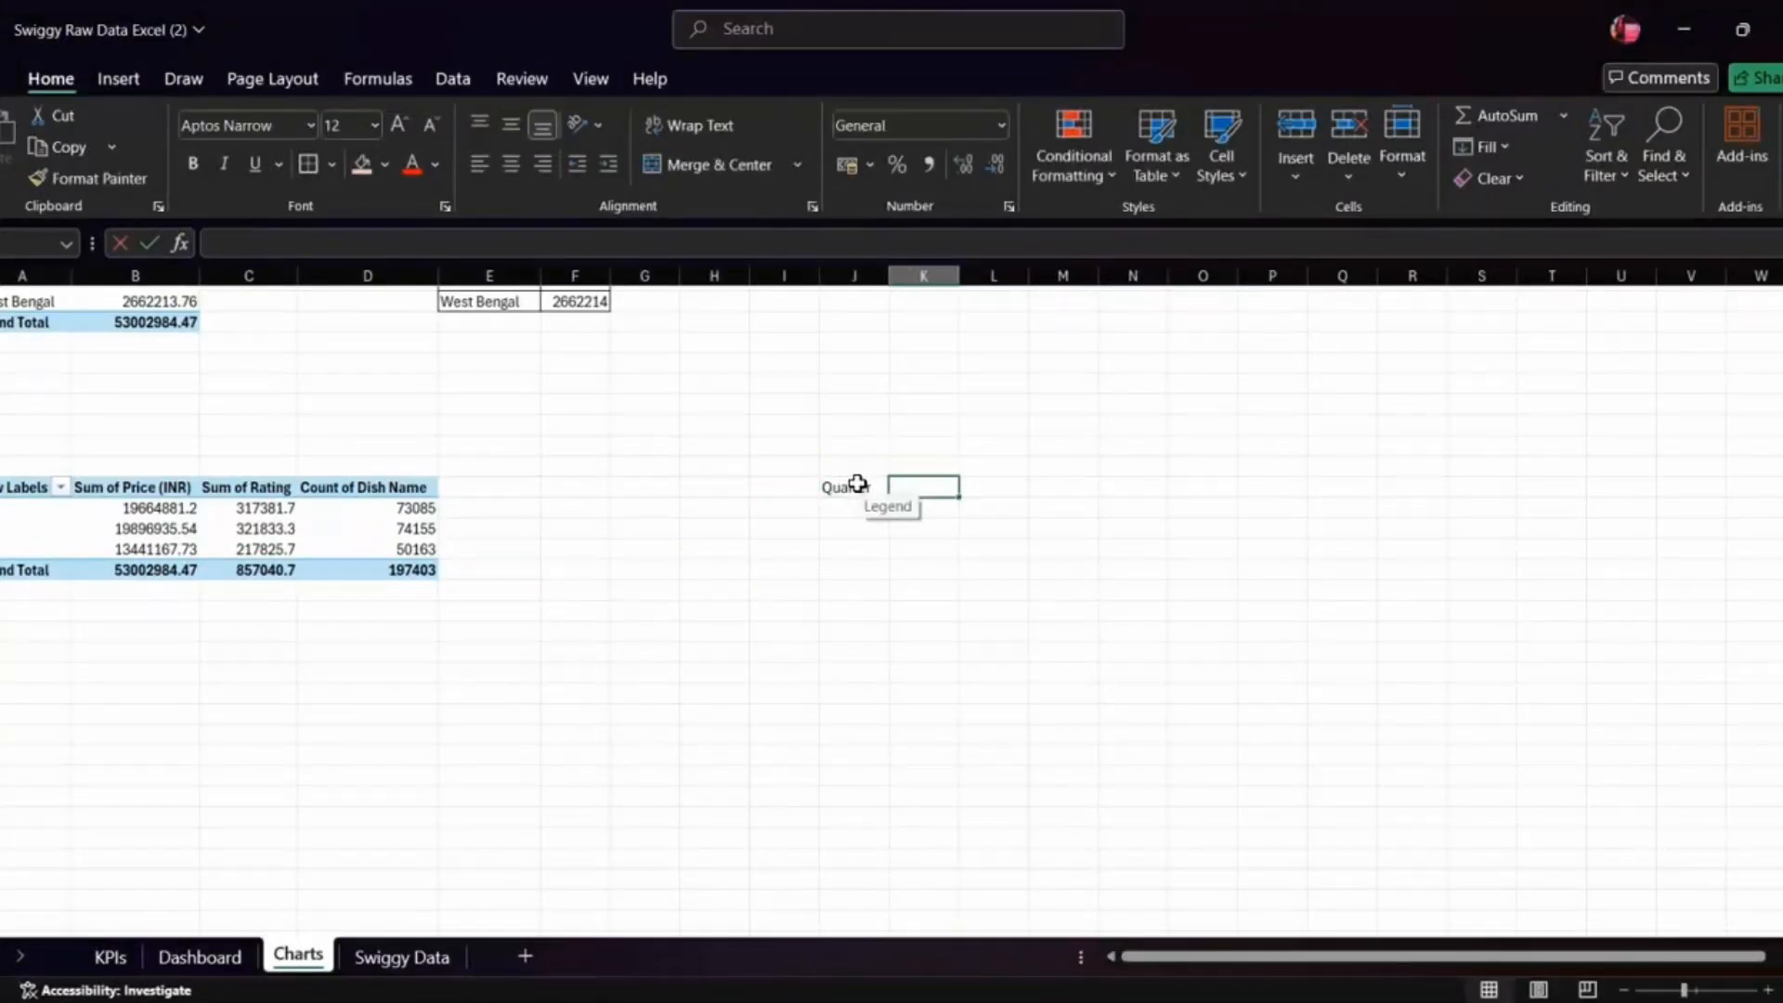
{"action": "type", "text": "Sales"}
{"action": "key", "text": "Tab"}
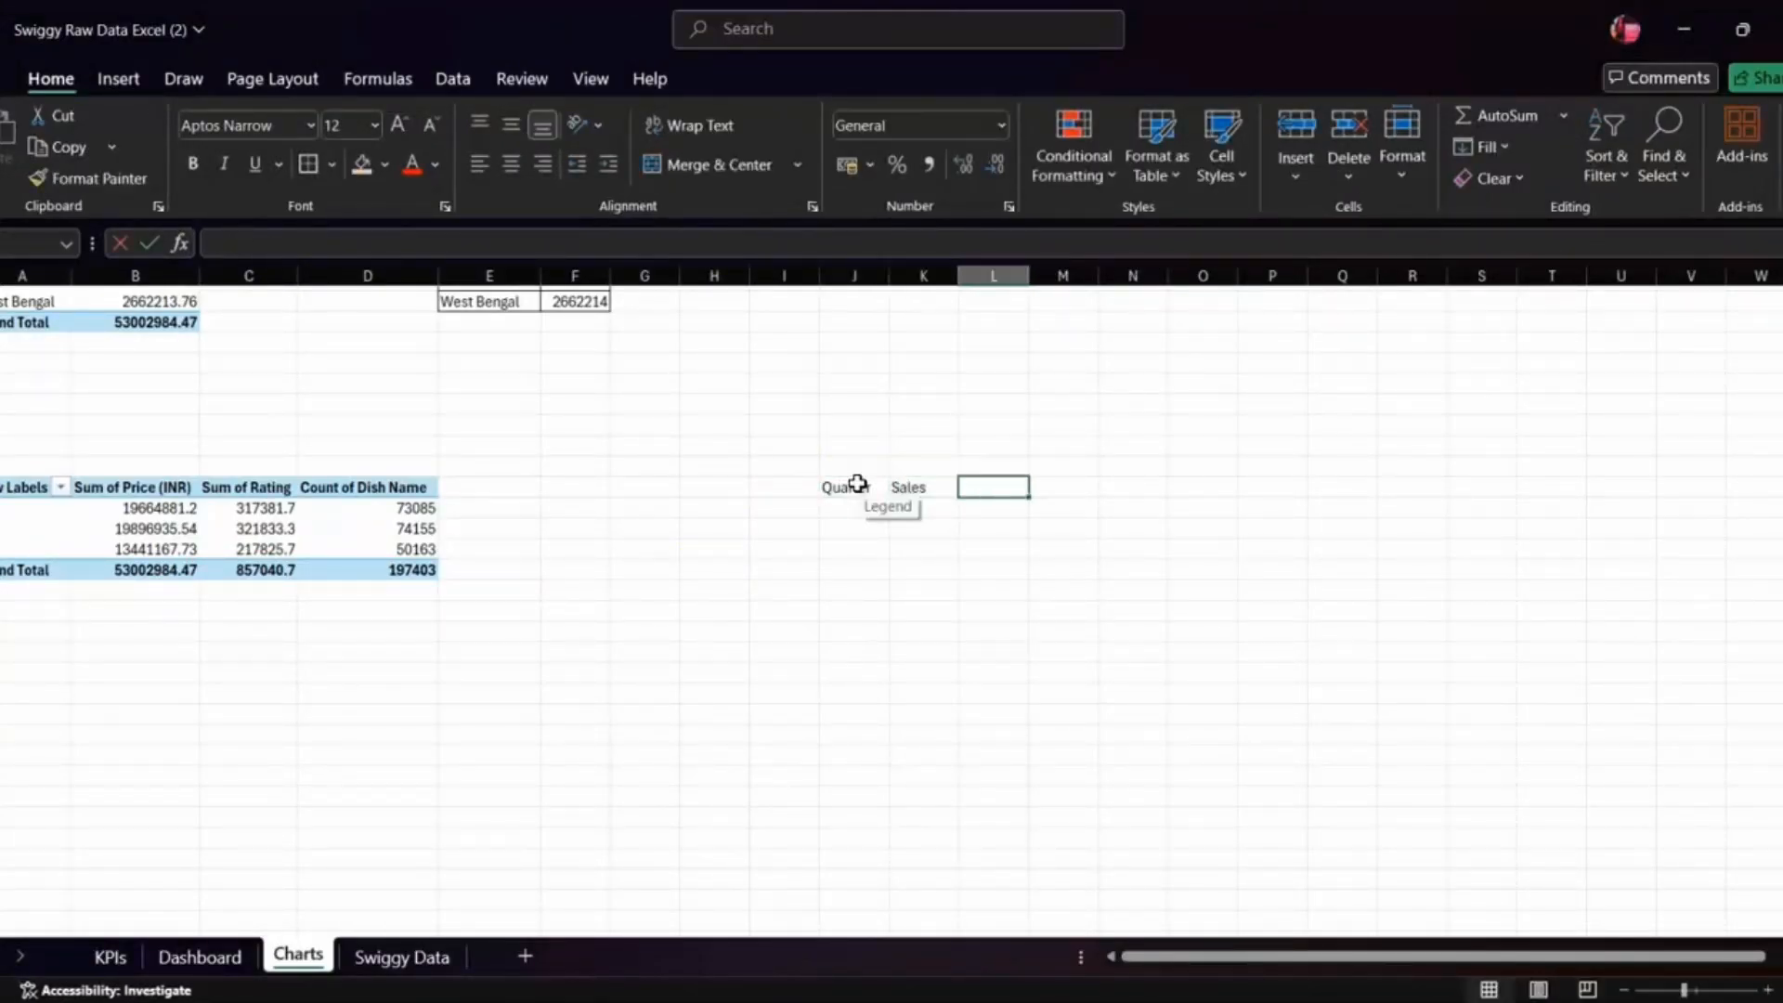
{"action": "type", "text": "R"}
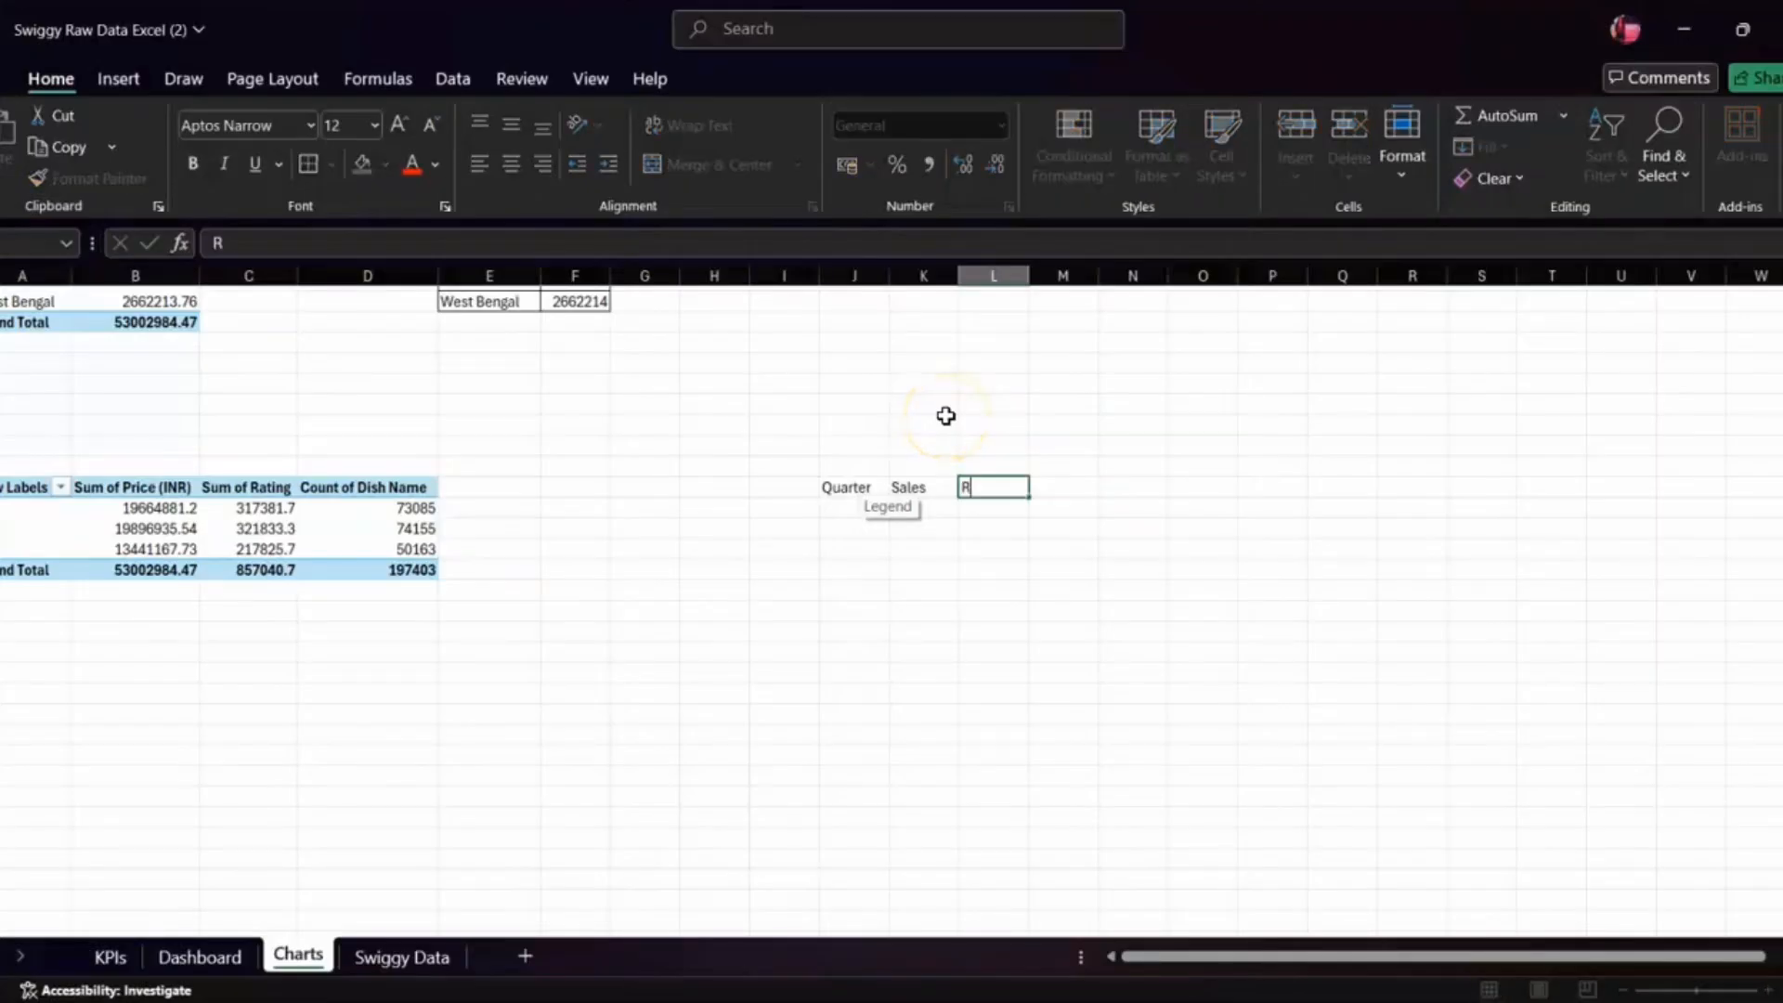
{"action": "type", "text": "ating"}
{"action": "key", "text": "Tab"}
{"action": "type", "text": "O"}
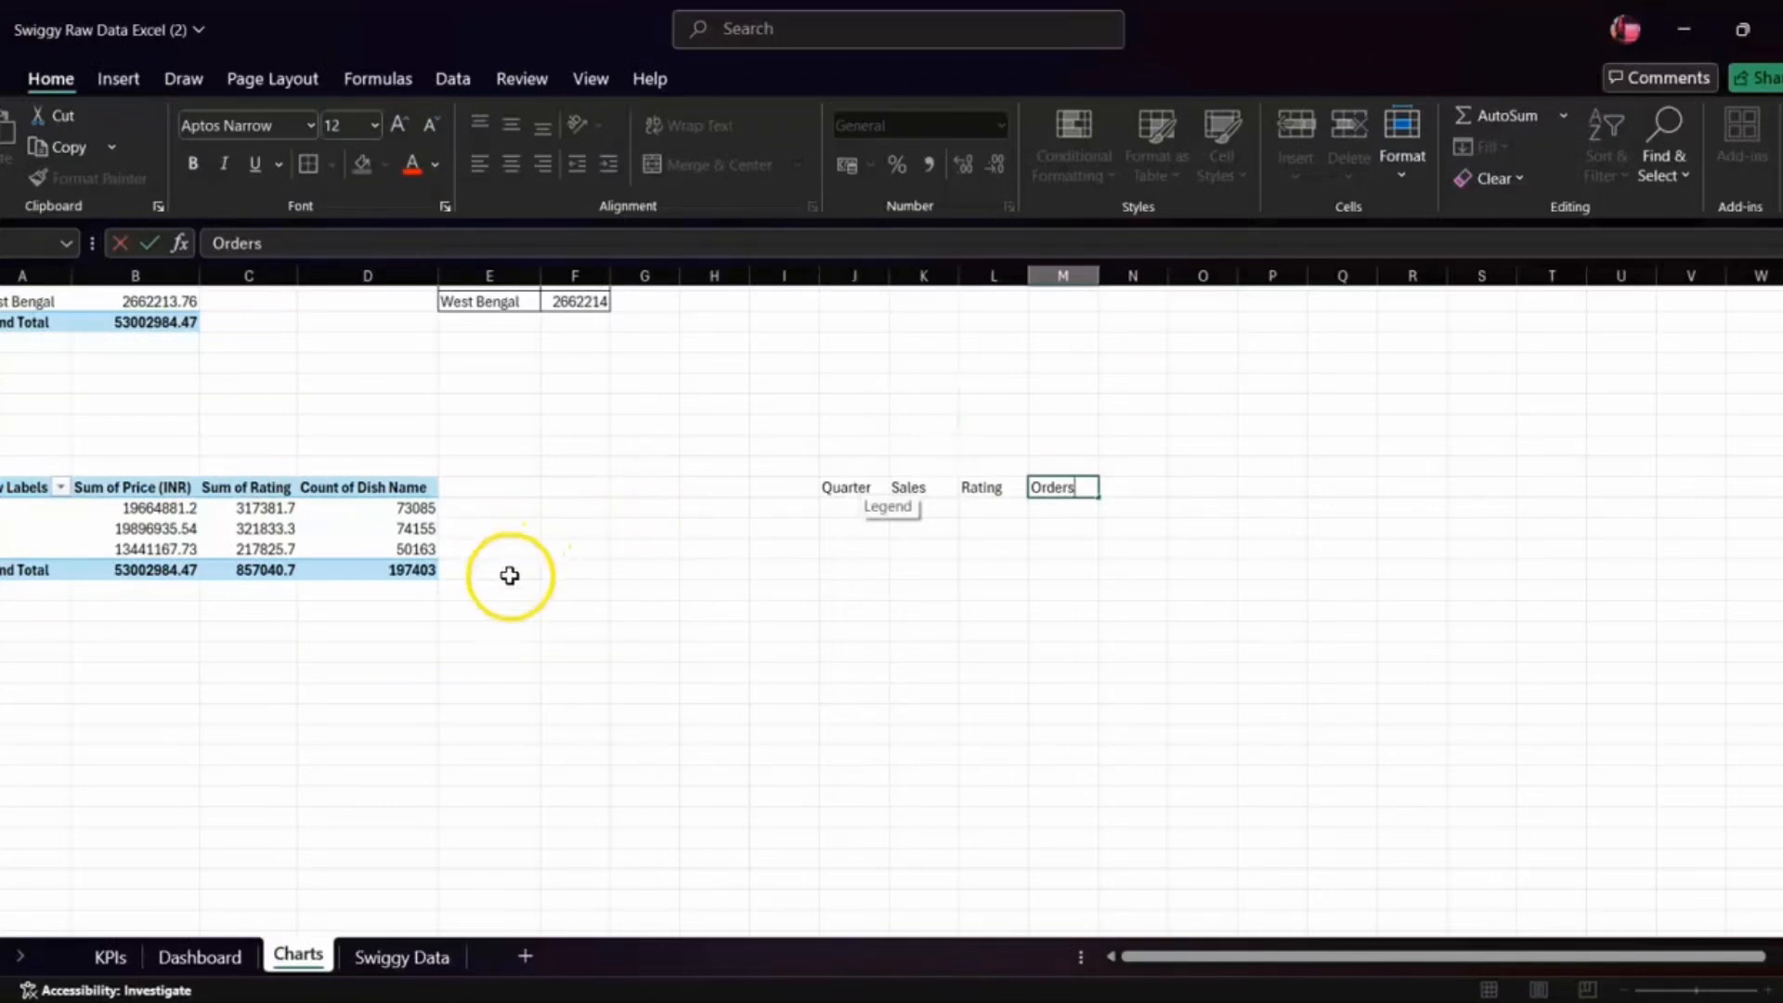
{"action": "left_click", "coordinate": [578, 703]}
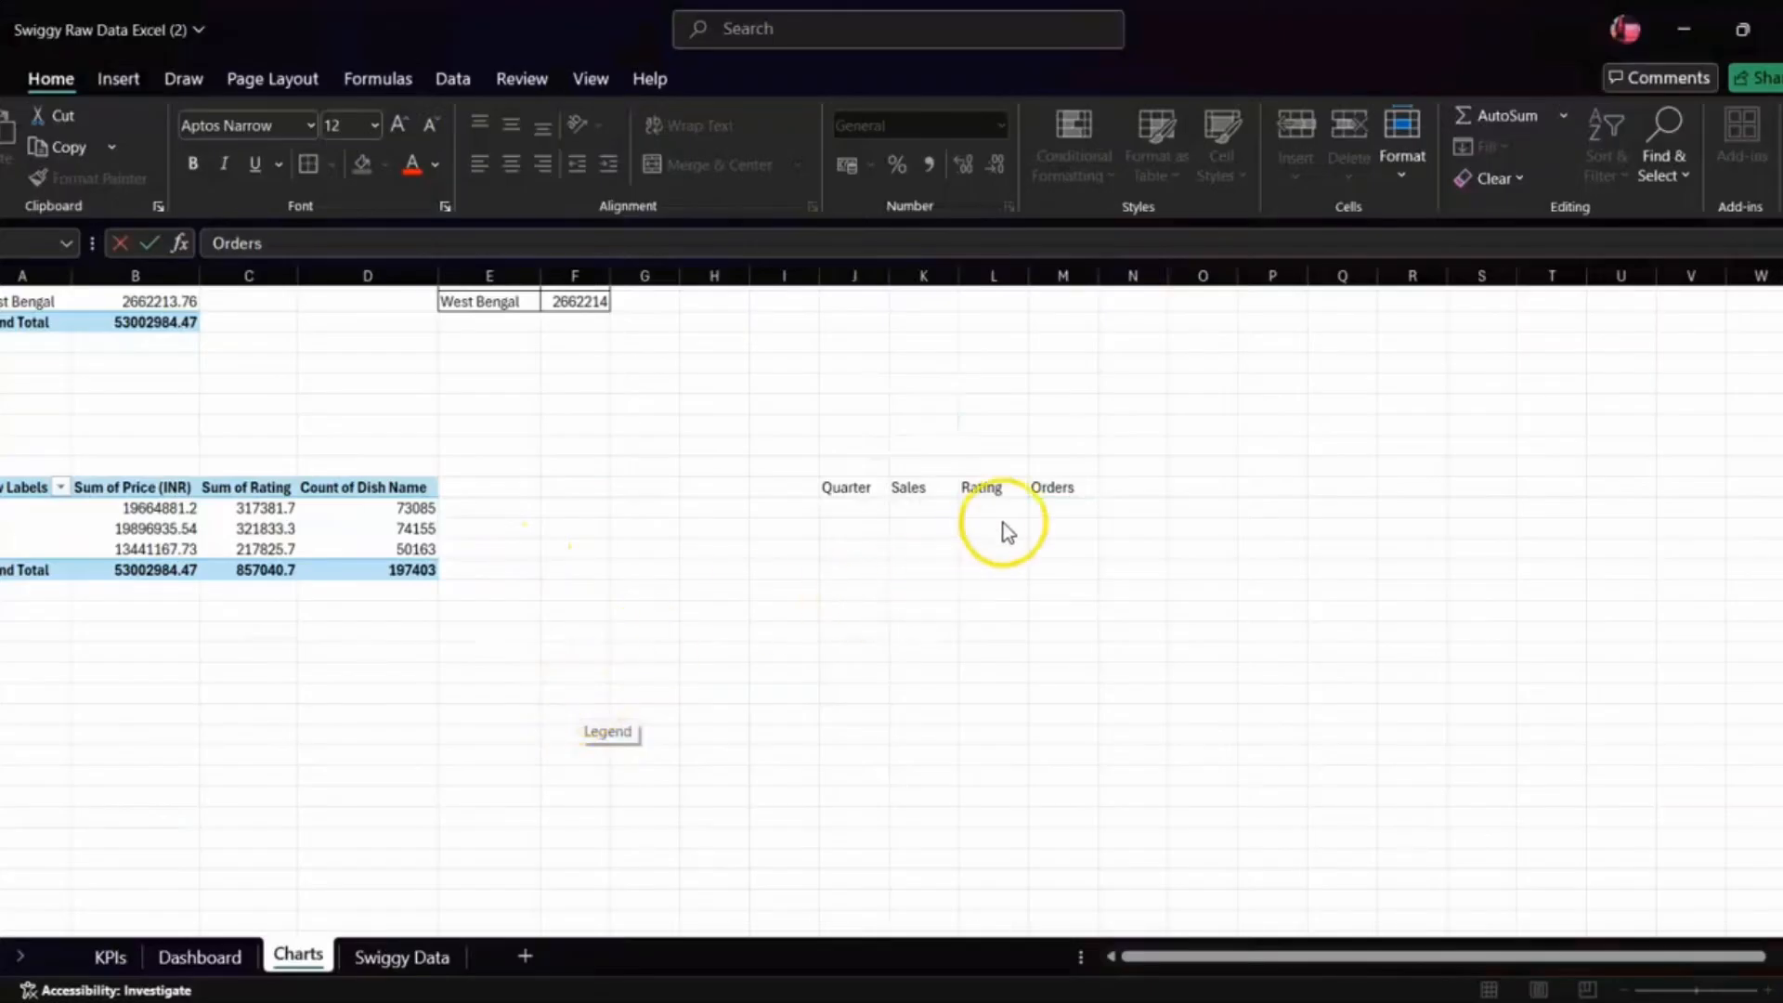
{"action": "key", "text": "Escape"}
- Fill the three cells under the Quarter header with quarter labels linked to the pivot table, starting with =A73
{"action": "left_click", "coordinate": [844, 507]}
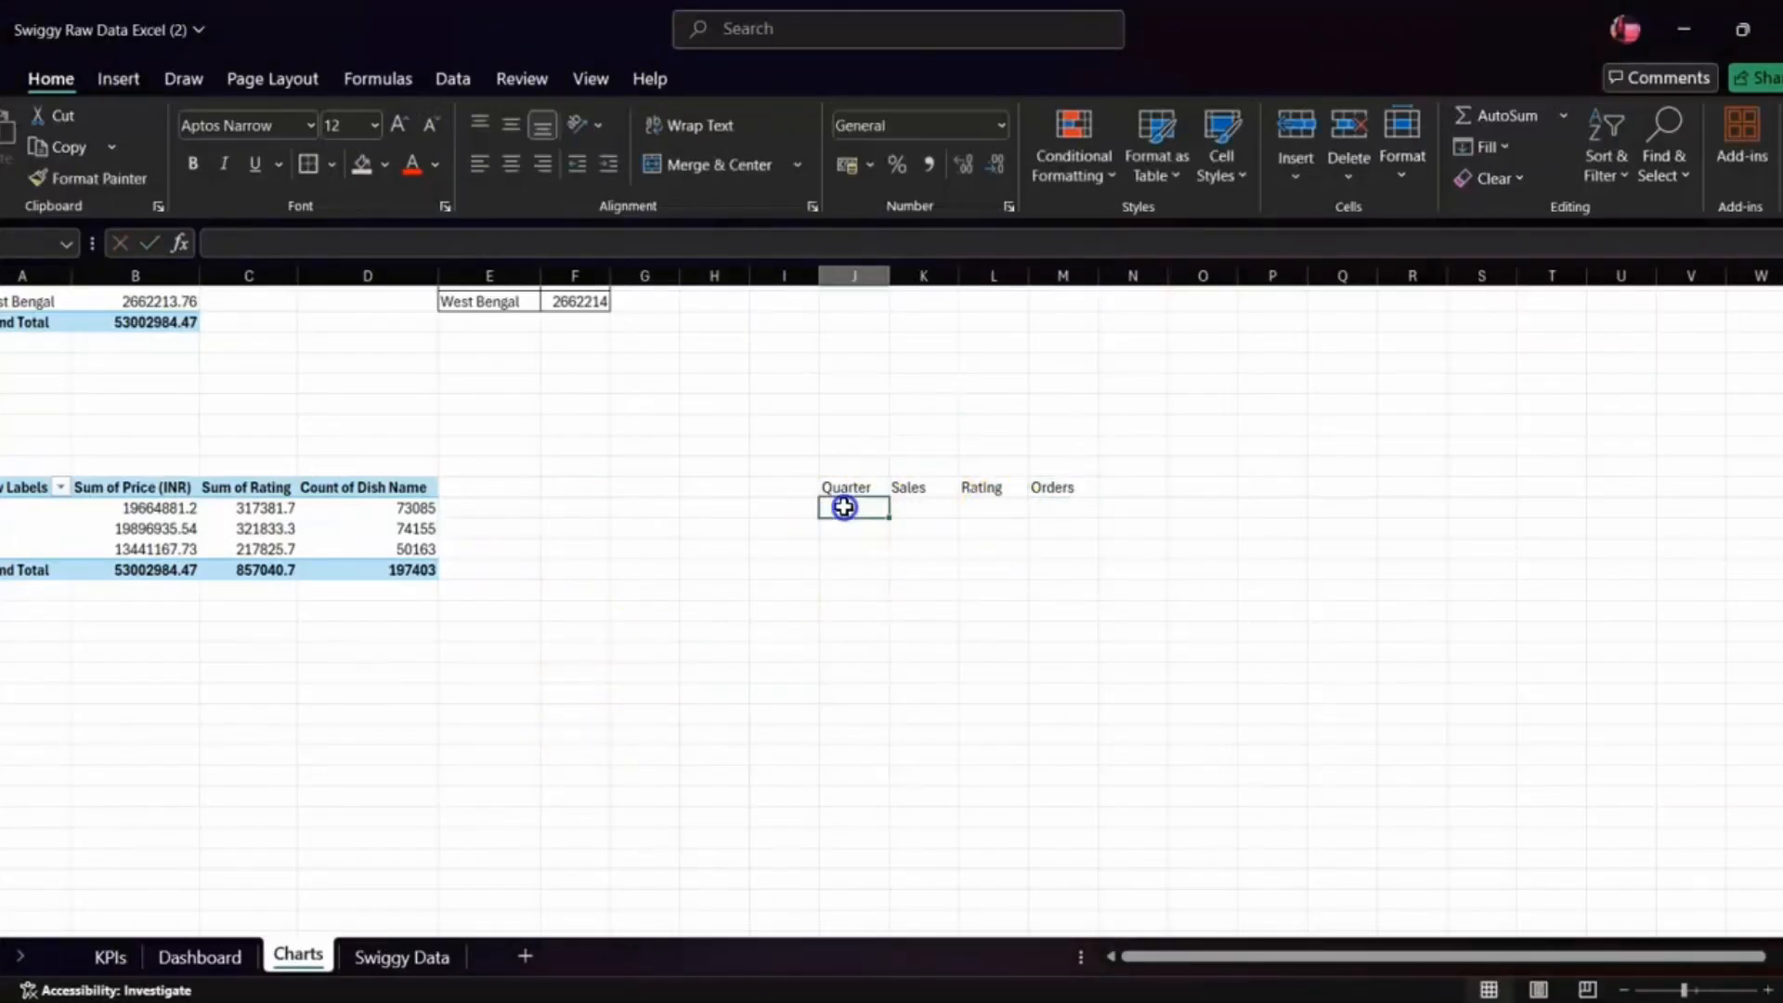
{"action": "type", "text": "="}
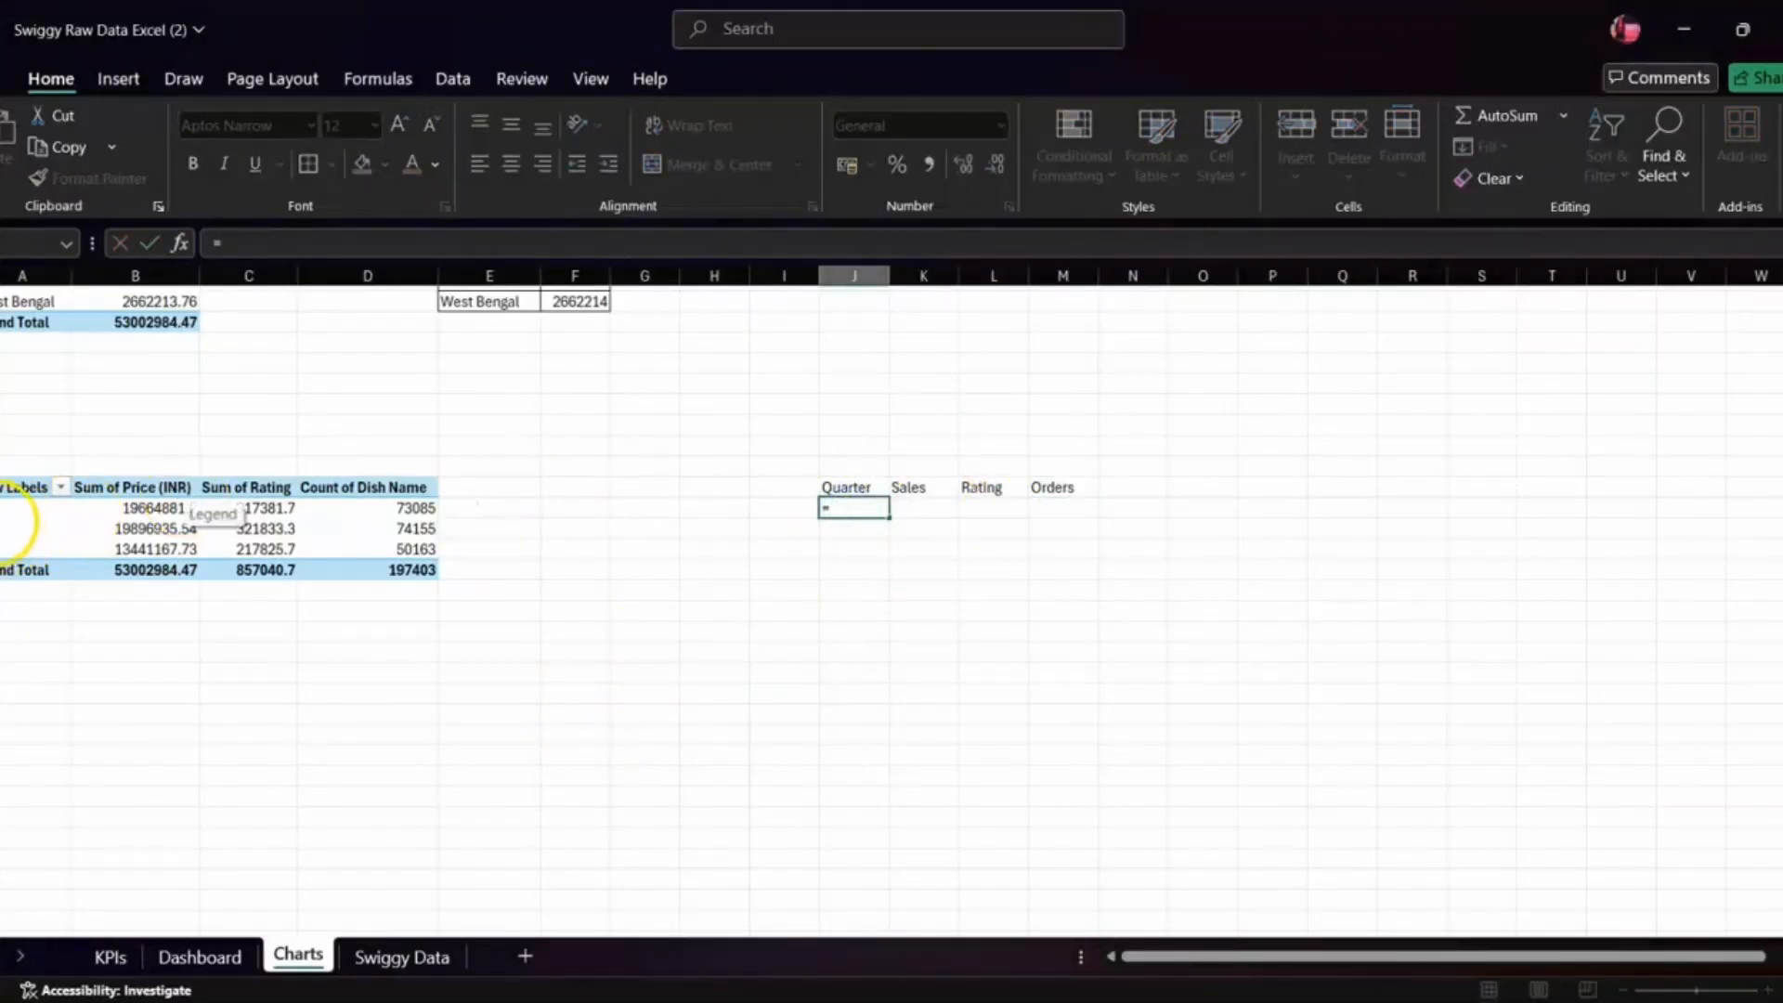
{"action": "left_click", "coordinate": [10, 508]}
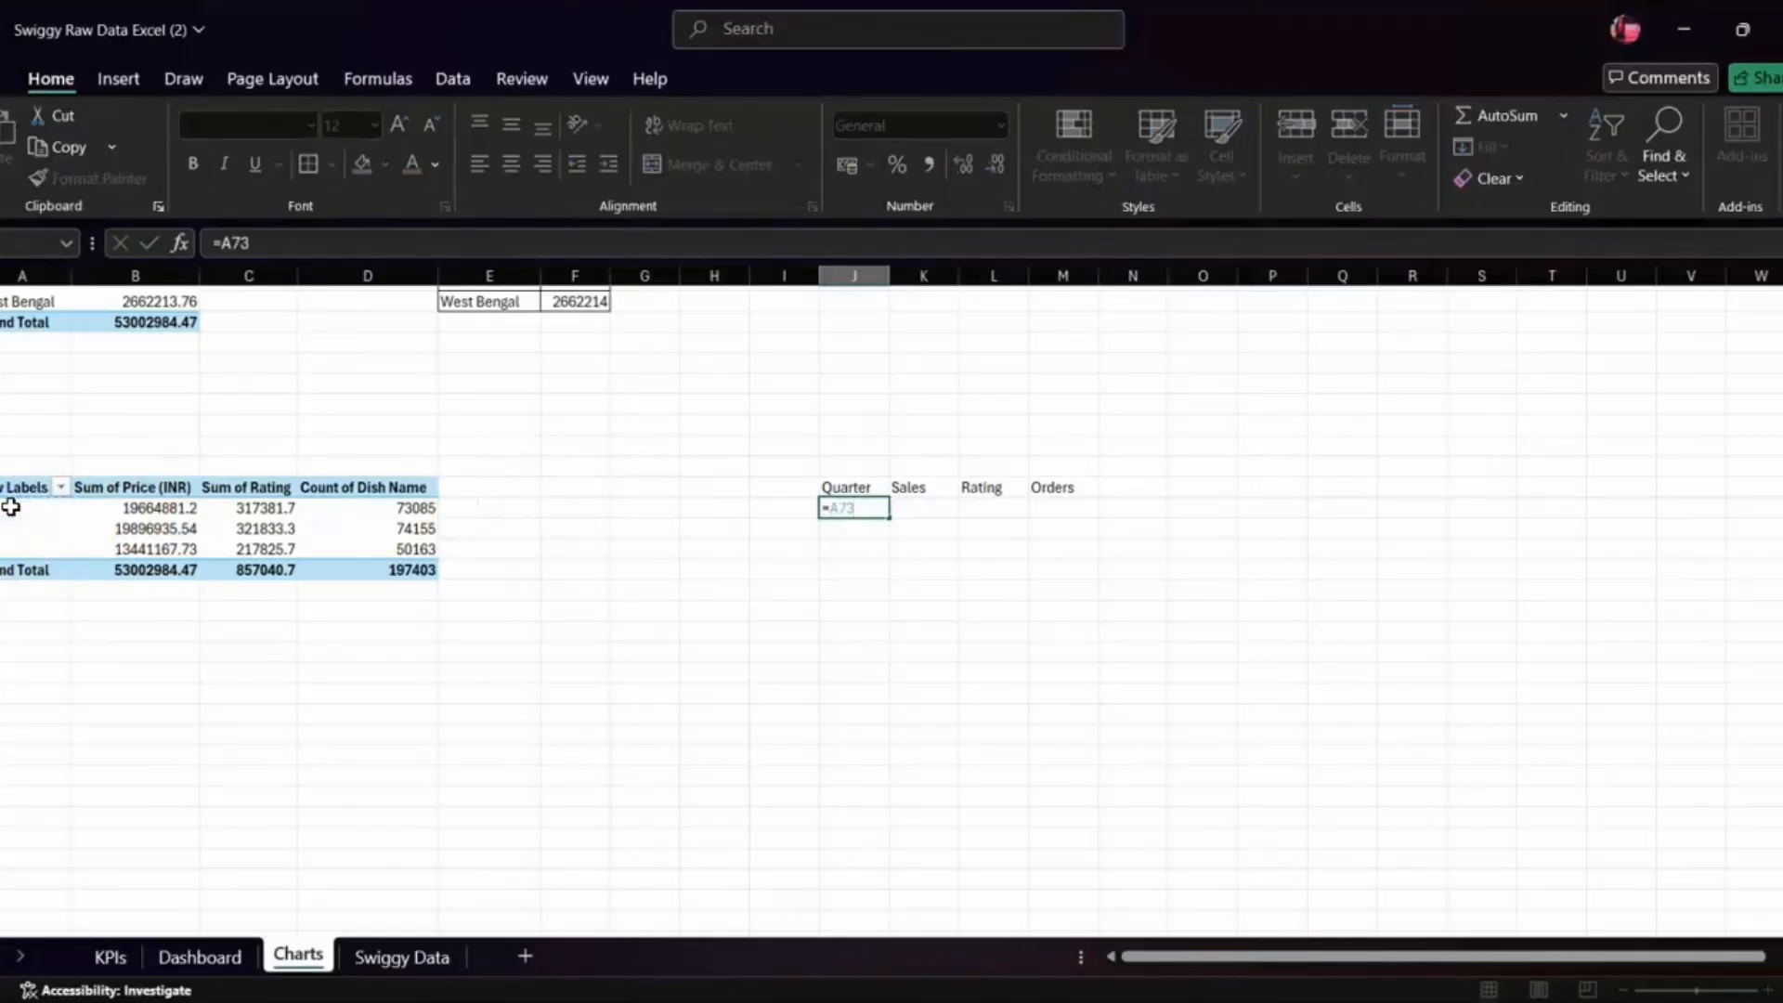
{"action": "key", "text": "Return"}
{"action": "left_click_drag", "start_coordinate": [870, 507], "coordinate": [887, 562]}
- Reference the pivot table's Q1 Sum of Price (INR) in the first Sales cell and copy the formula down to the Q3 row
{"action": "left_click", "coordinate": [924, 509]}
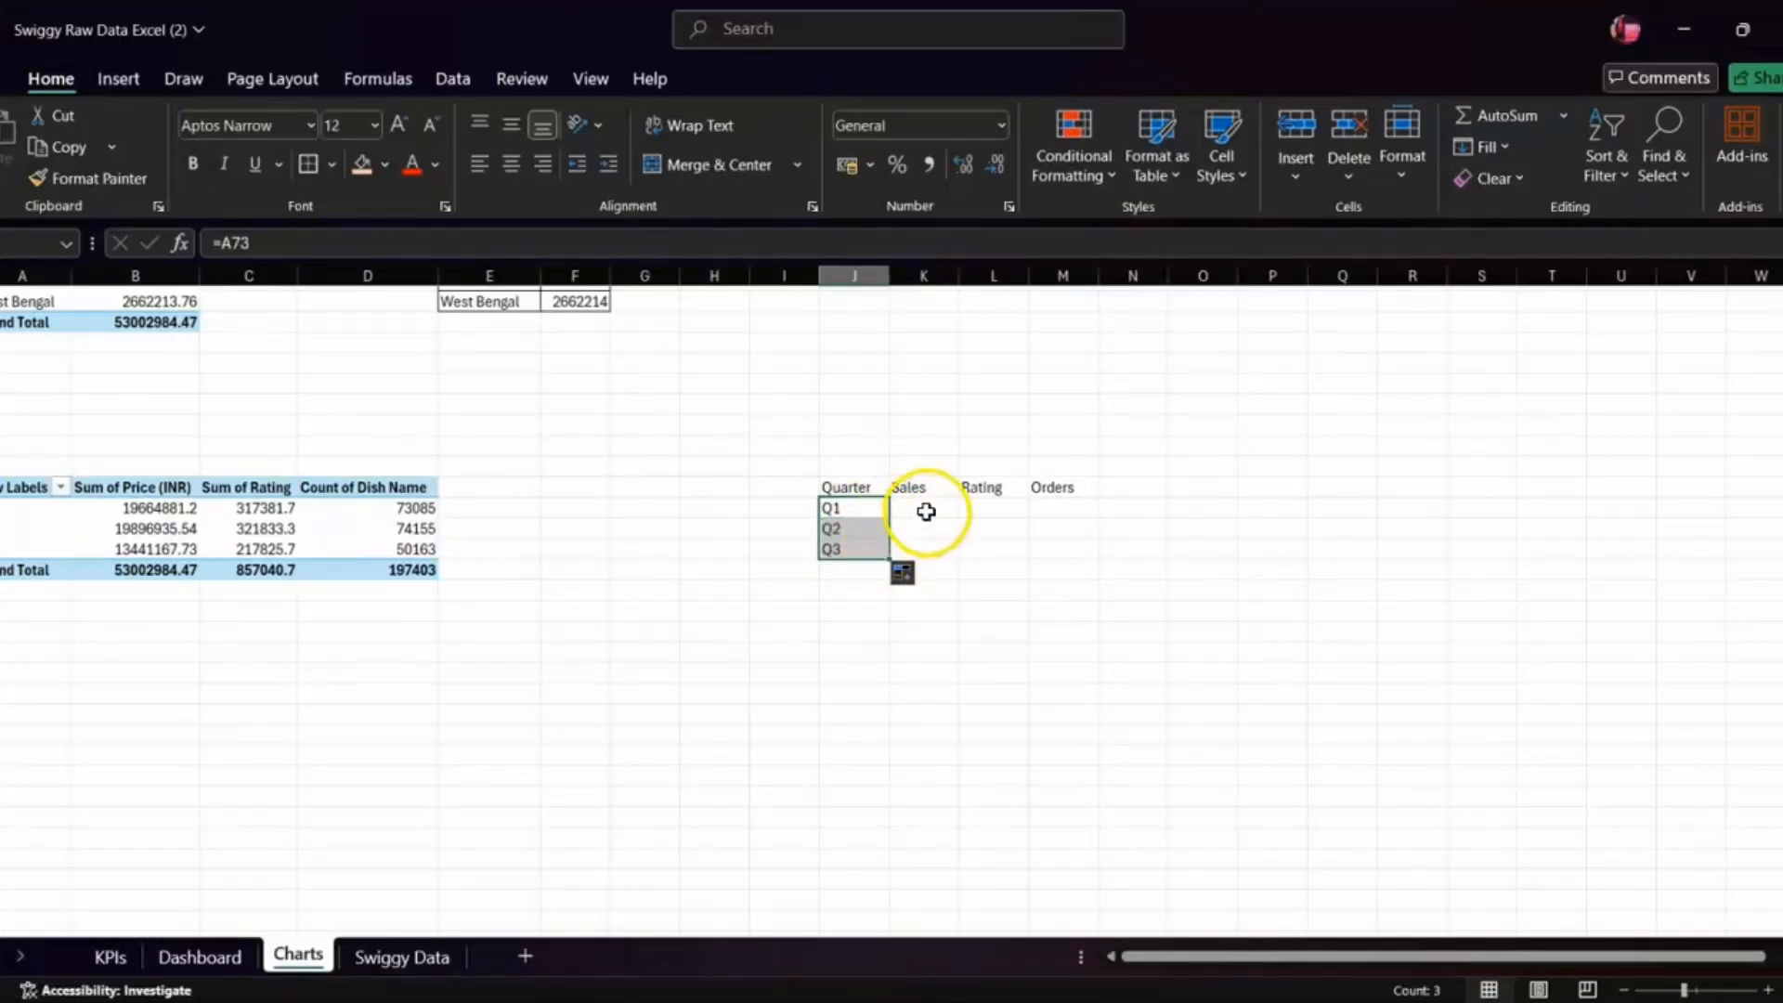
{"action": "type", "text": "="}
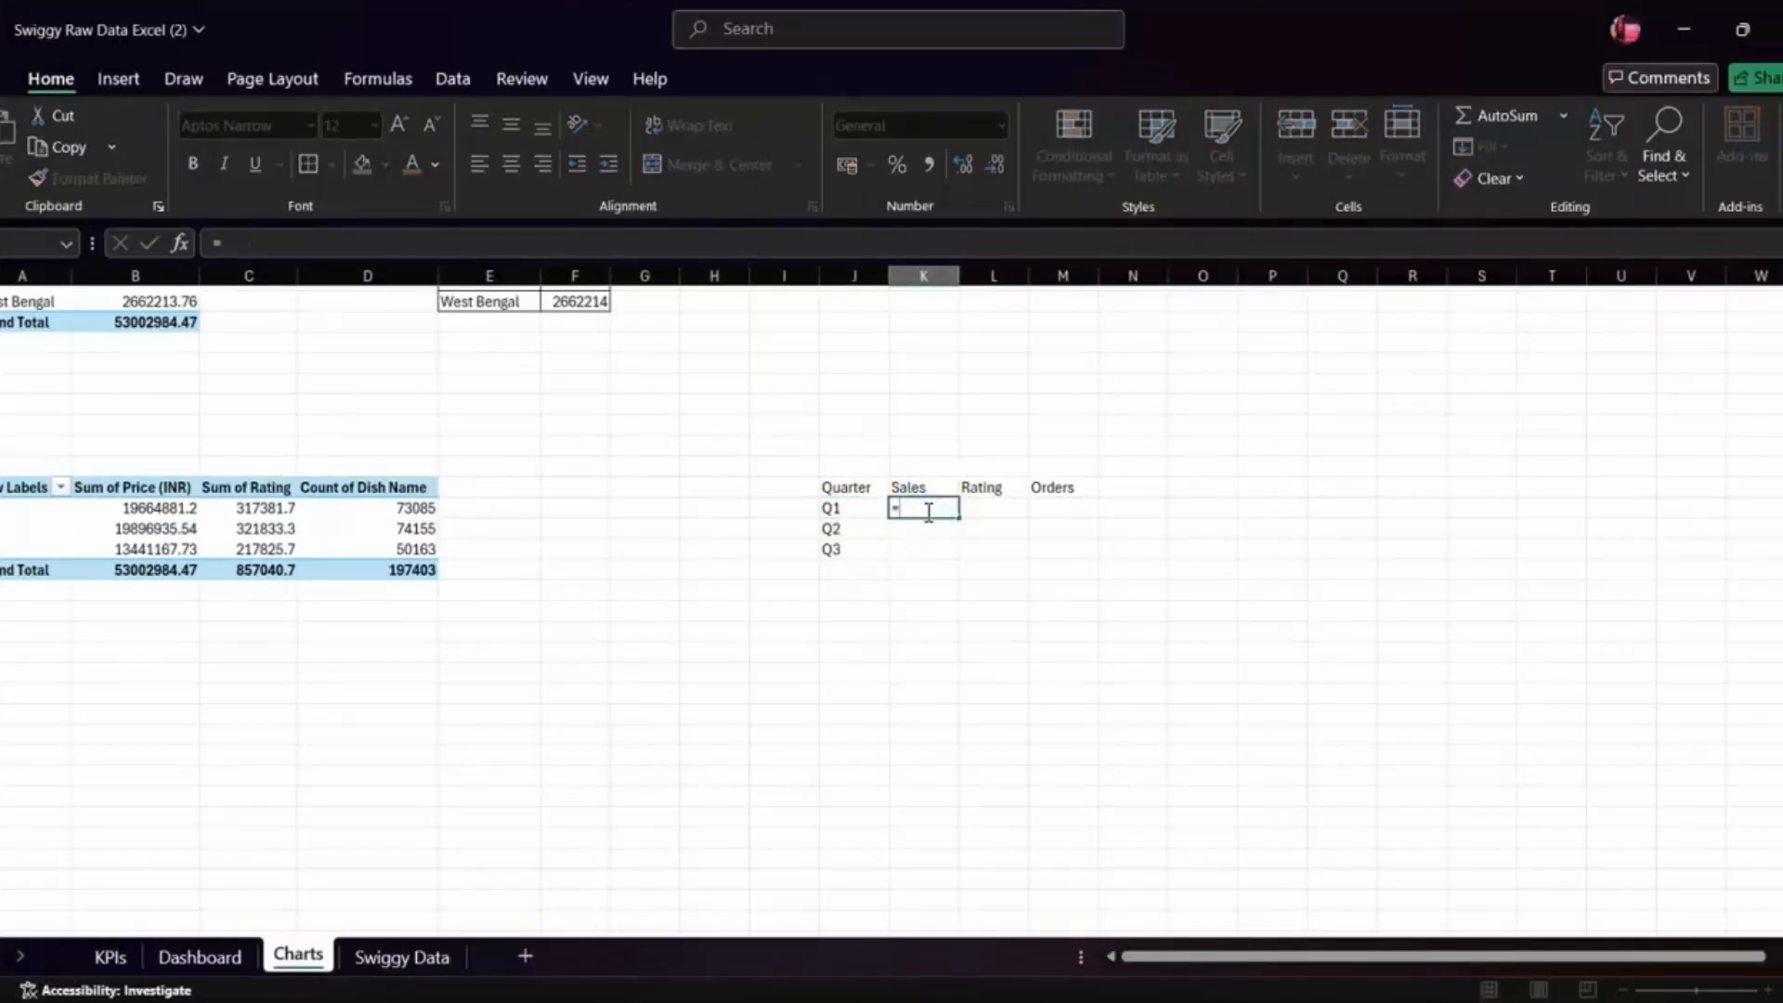
{"action": "left_click", "coordinate": [144, 509]}
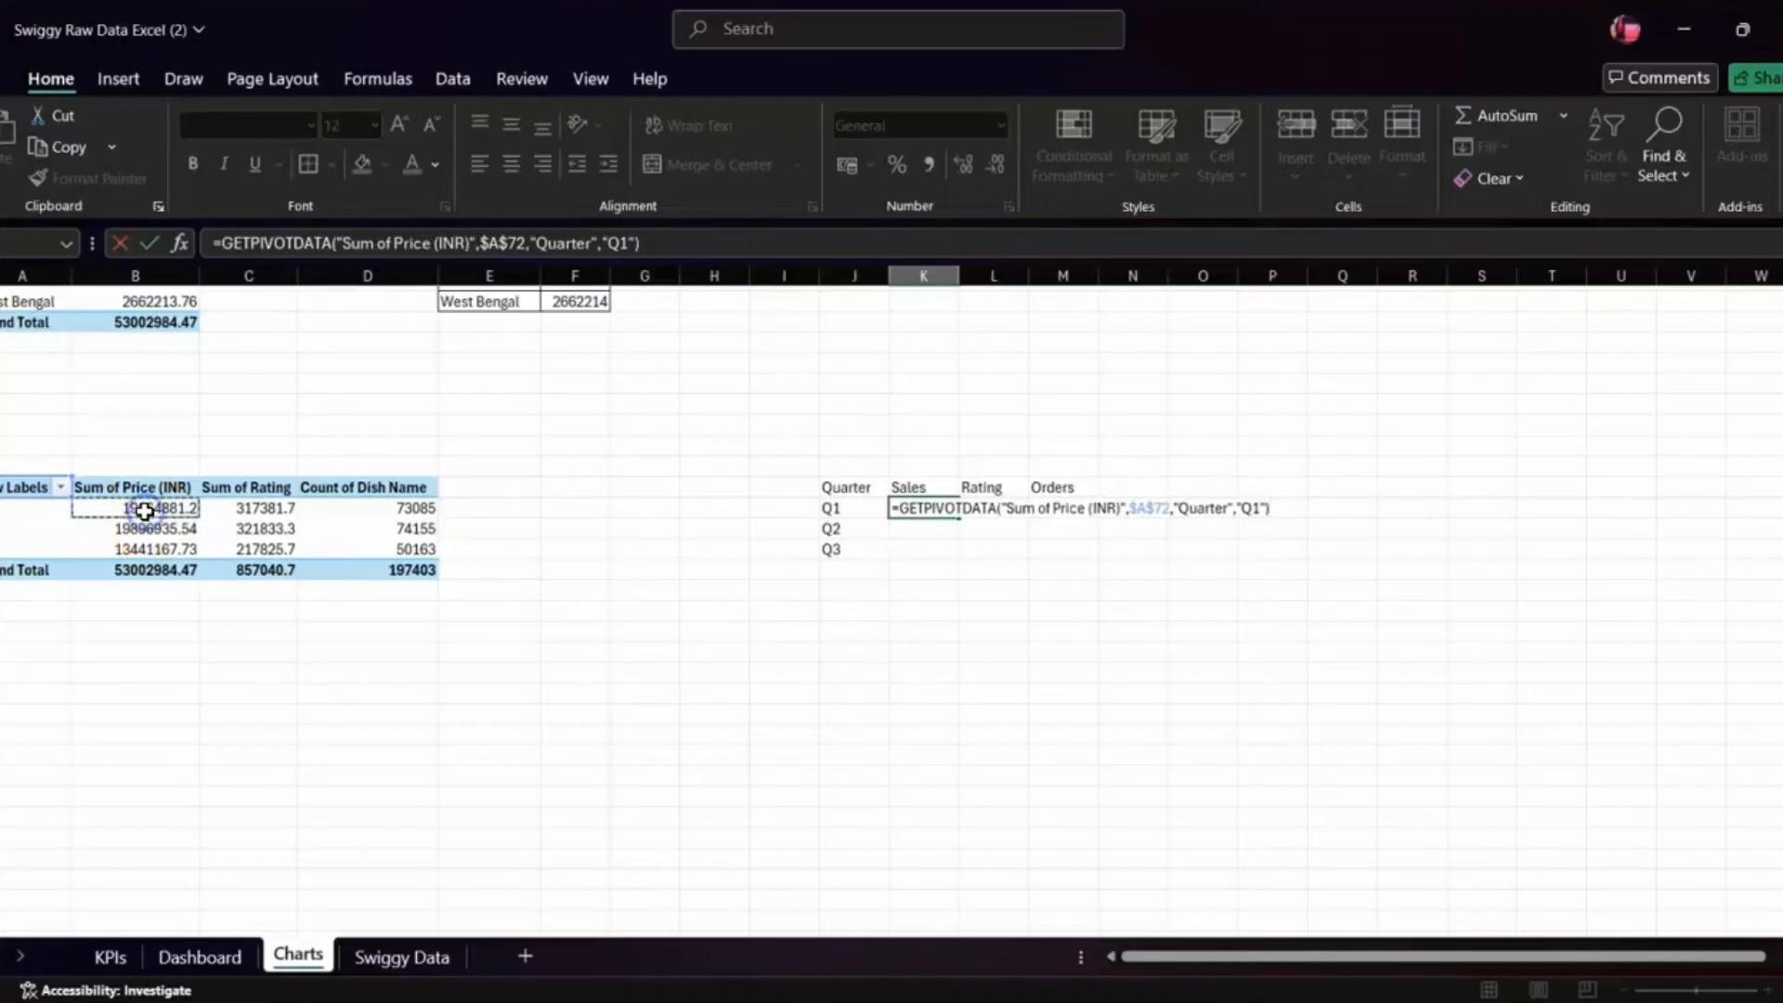
{"action": "key", "text": "Return"}
{"action": "left_click", "coordinate": [944, 507]}
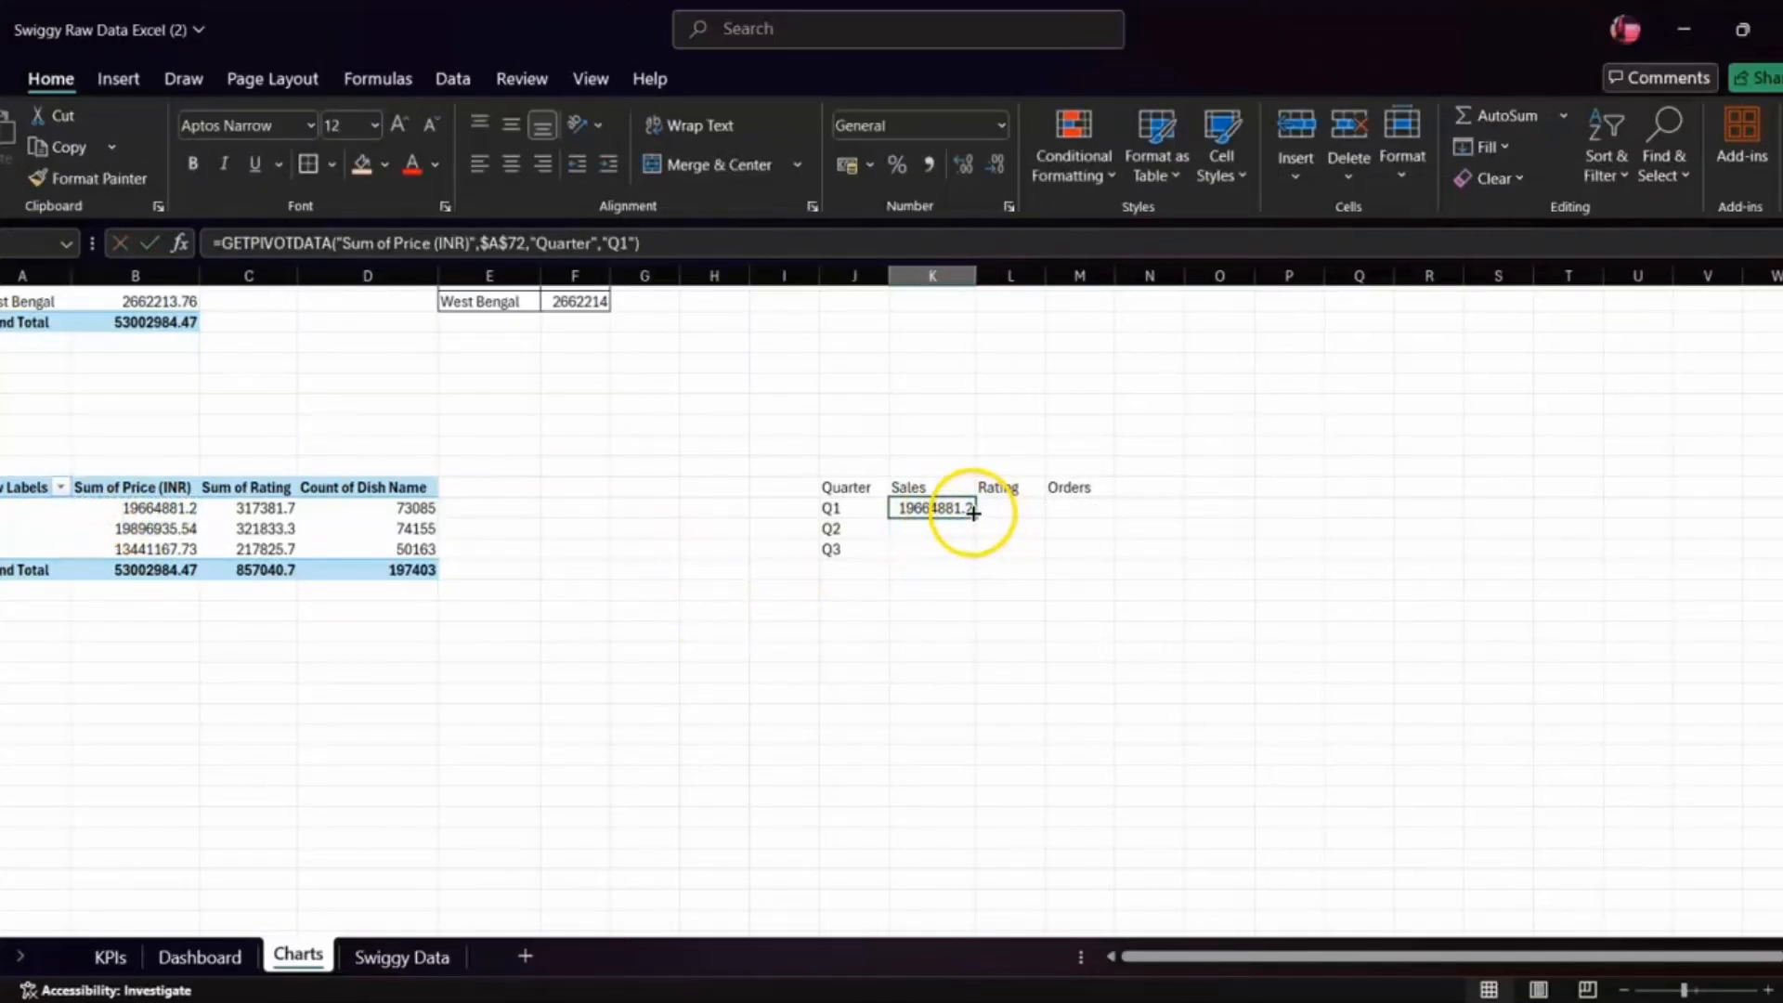
{"action": "left_click_drag", "start_coordinate": [973, 512], "coordinate": [975, 556]}
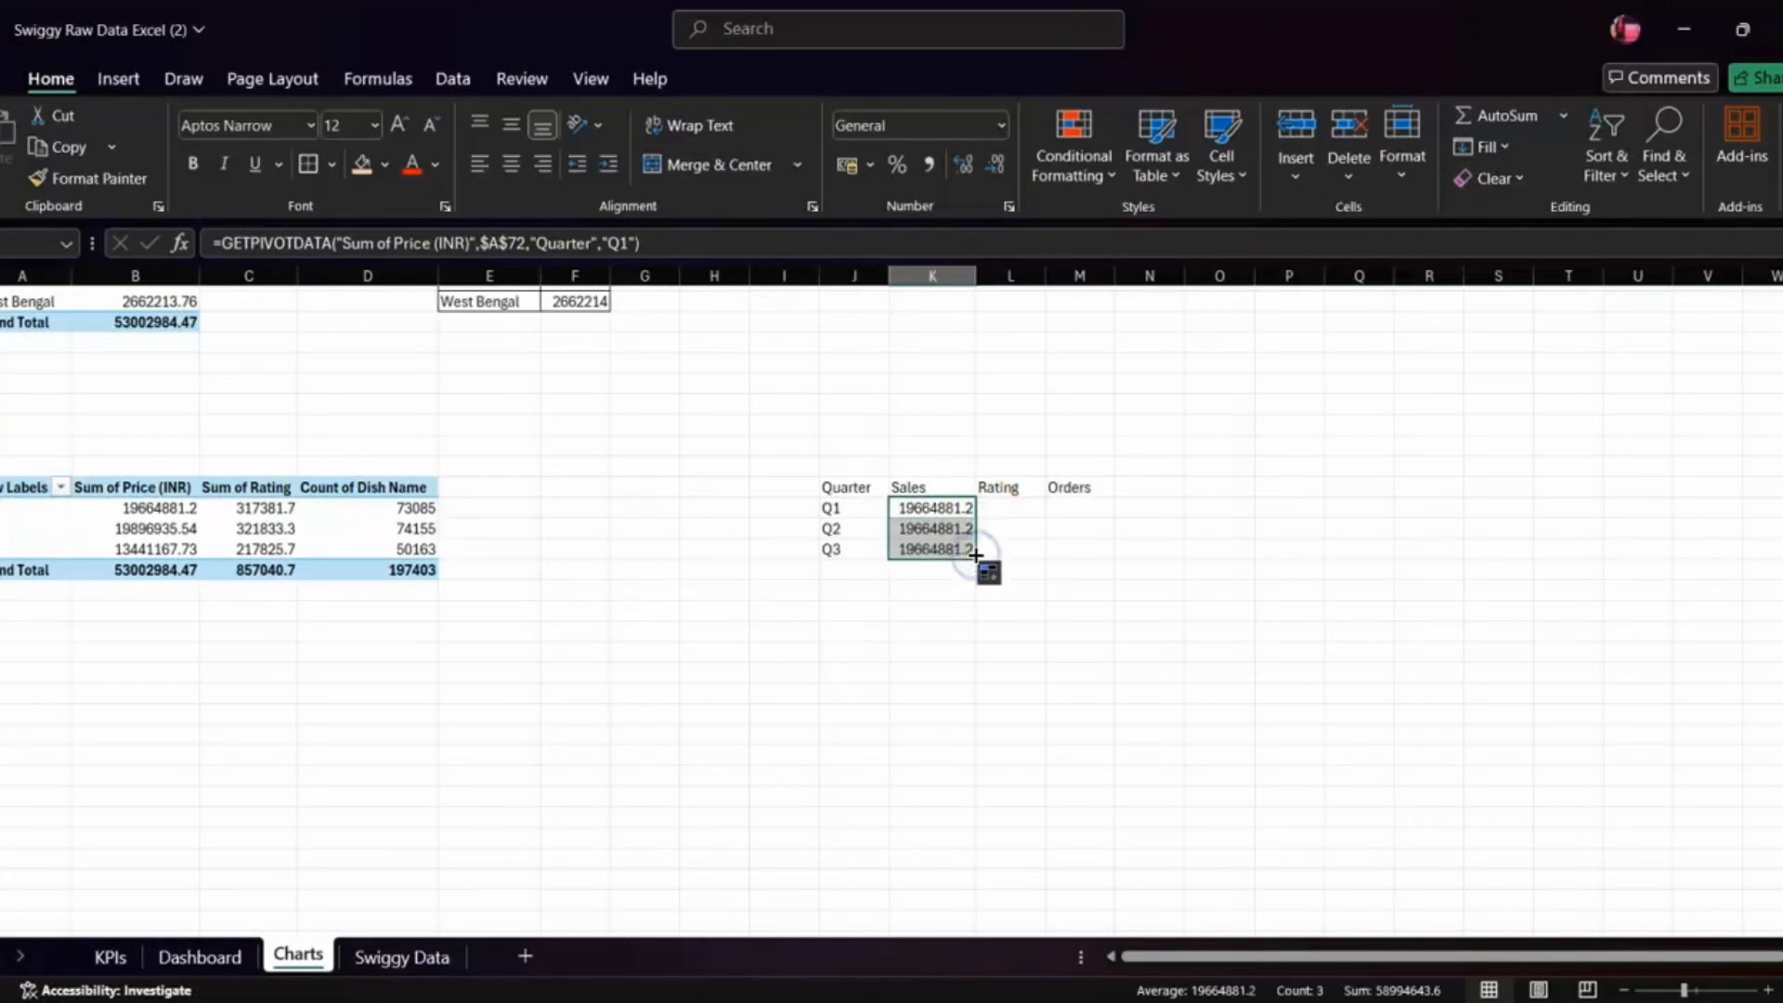
- Replace "Q1" with J73 in the first Sales cell's GETPIVOTDATA formula and copy it down to the Q3 row
{"action": "left_click", "coordinate": [628, 242]}
{"action": "key", "text": "BackSpace"}
{"action": "key", "text": "BackSpace"}
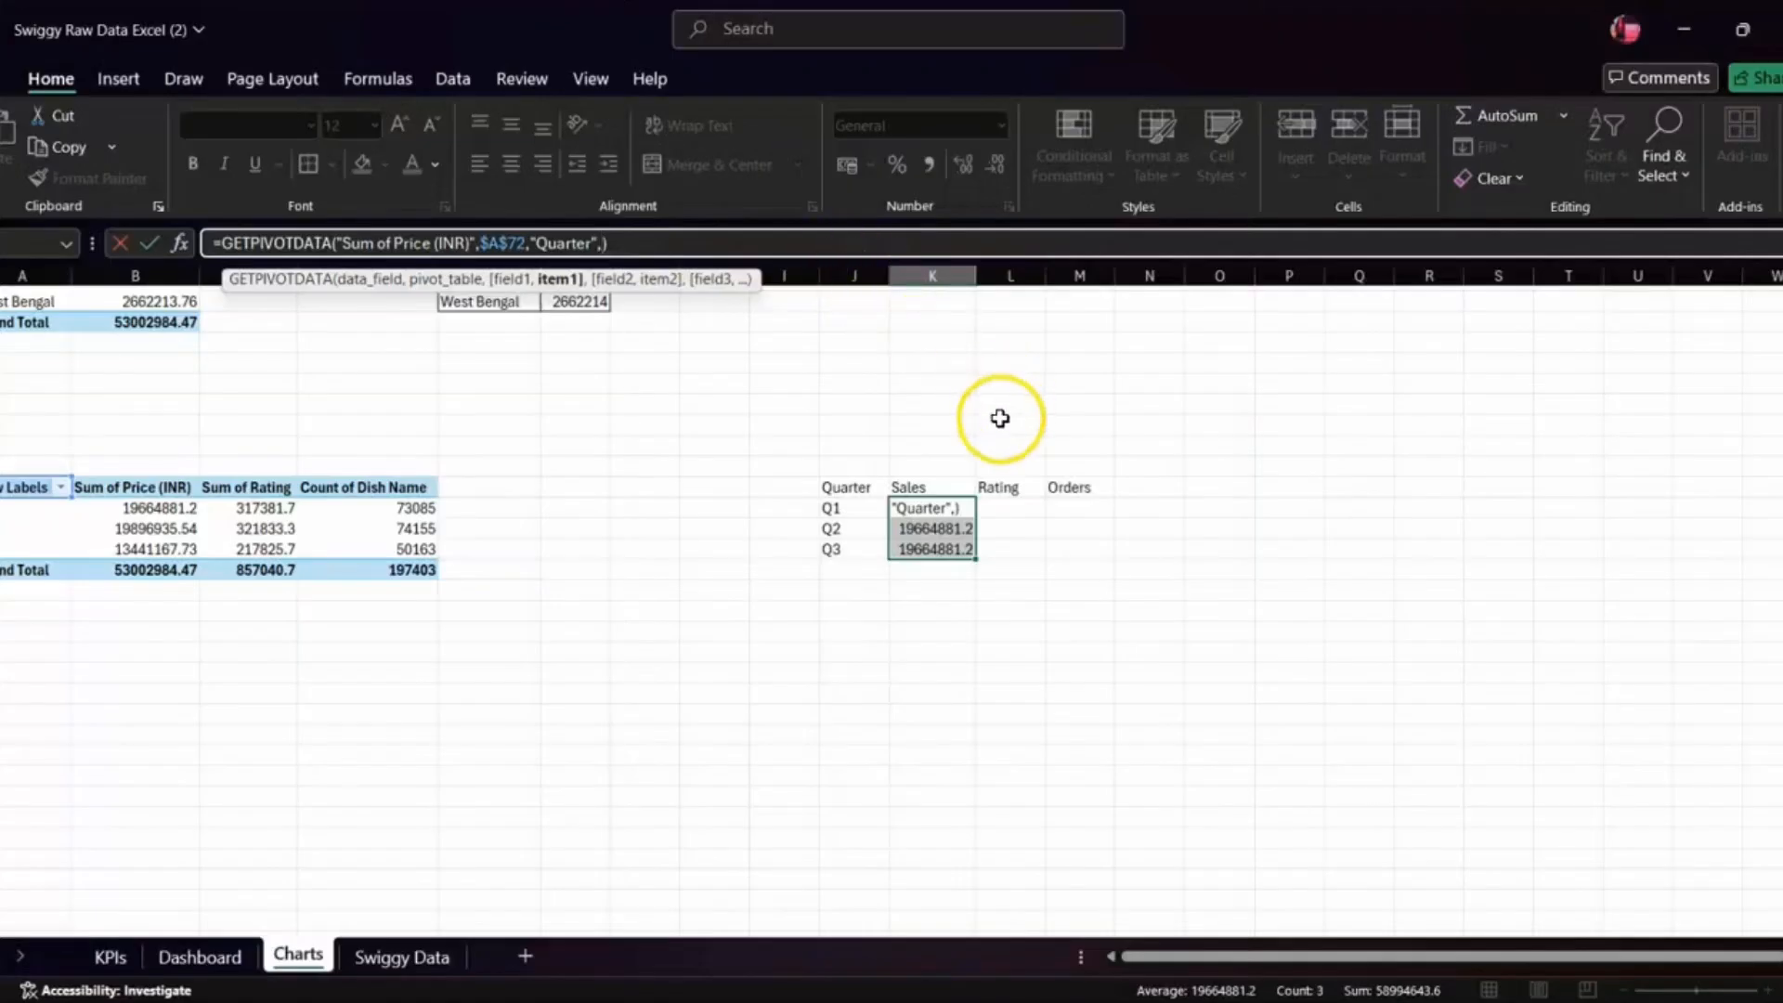
{"action": "type", "text": "\"Q1\""}
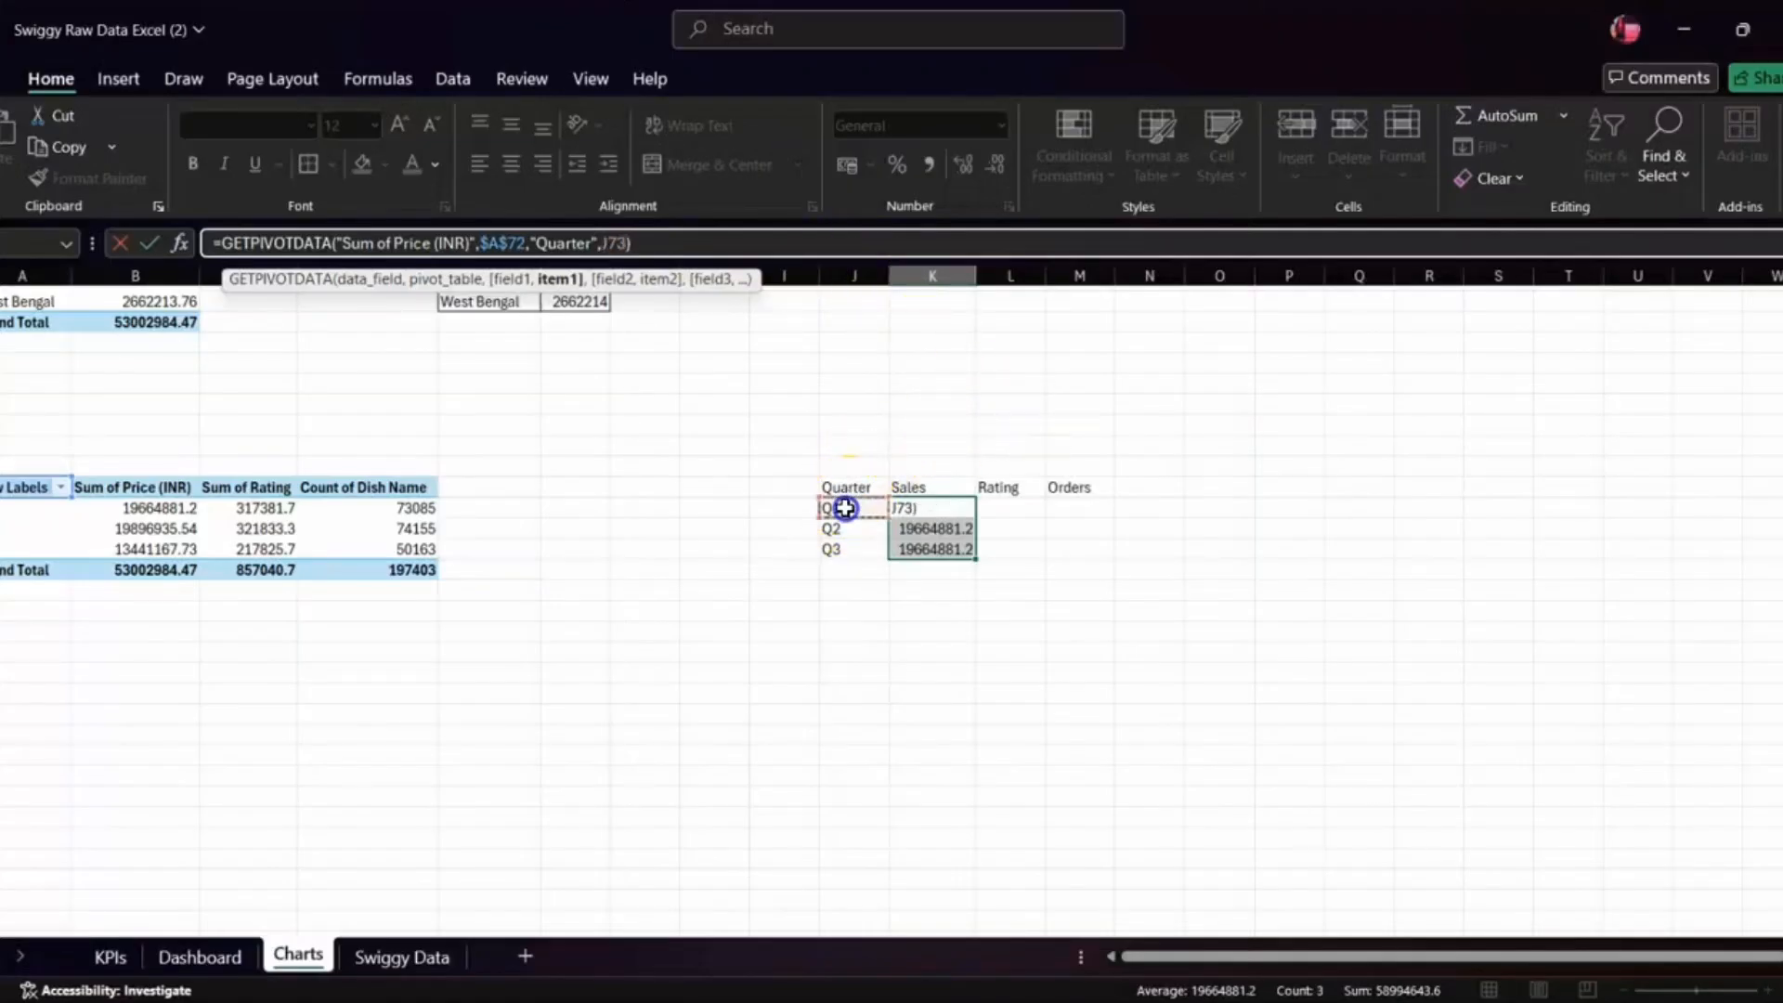
{"action": "key", "text": "ctrl+Return"}
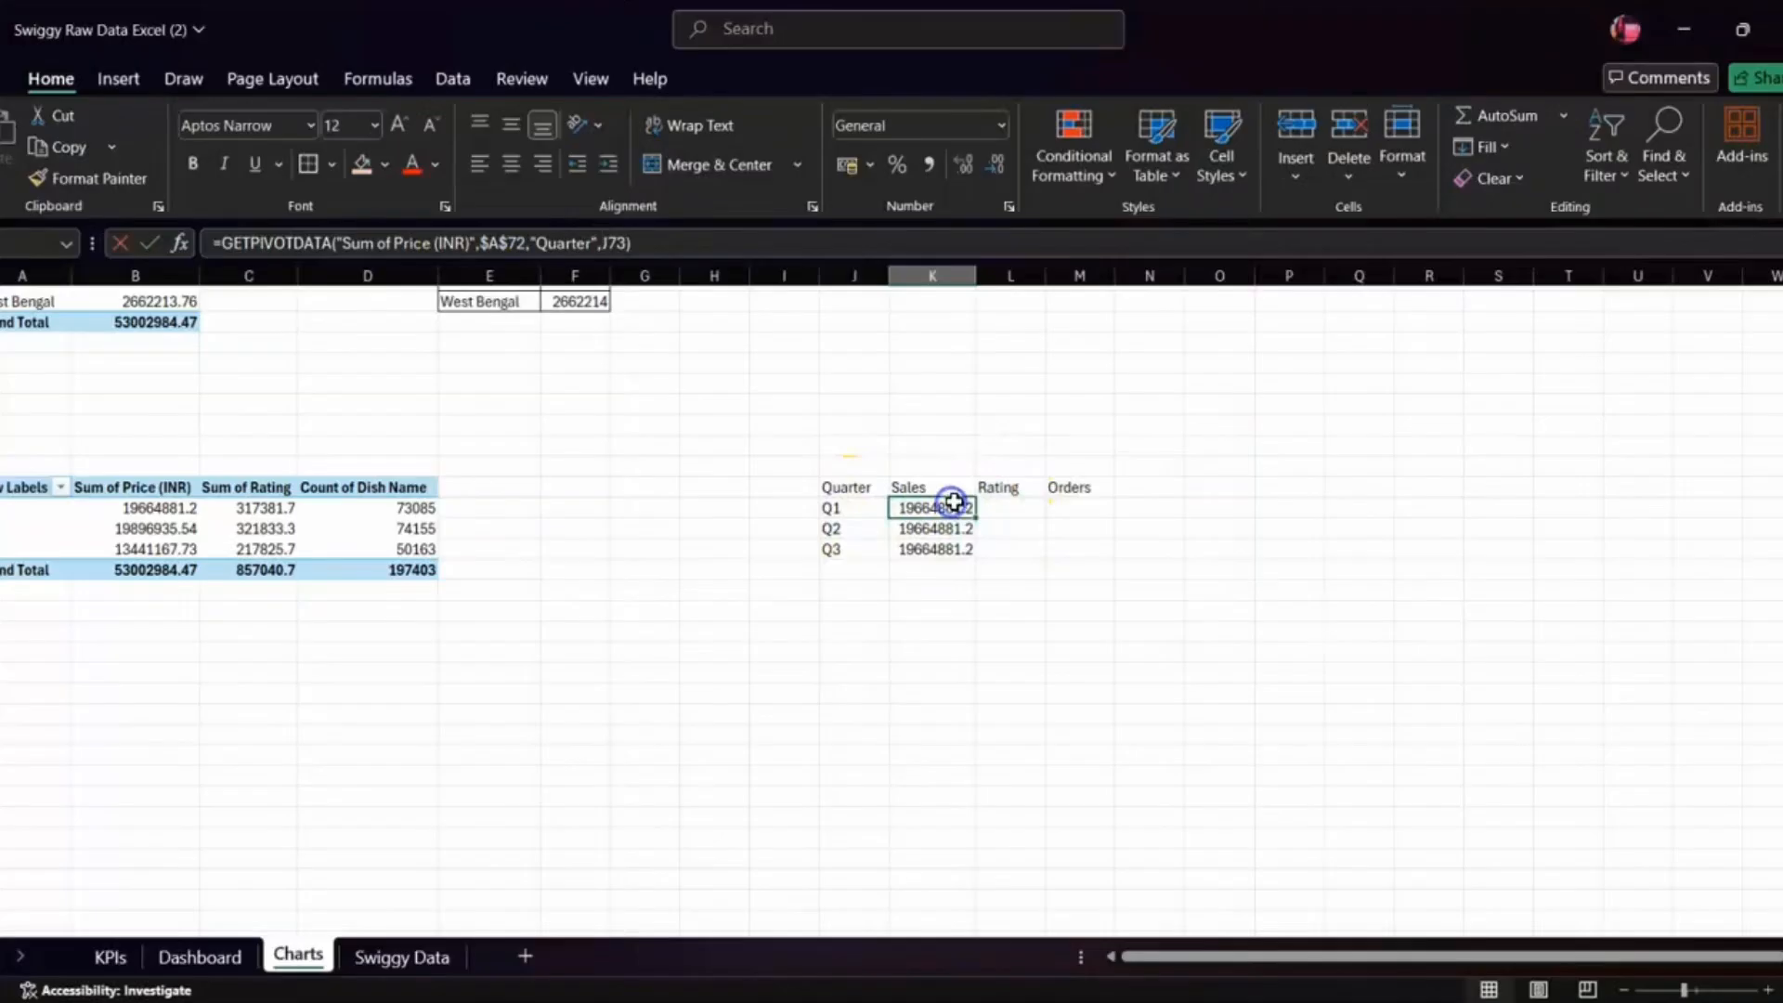
{"action": "left_click", "coordinate": [951, 507]}
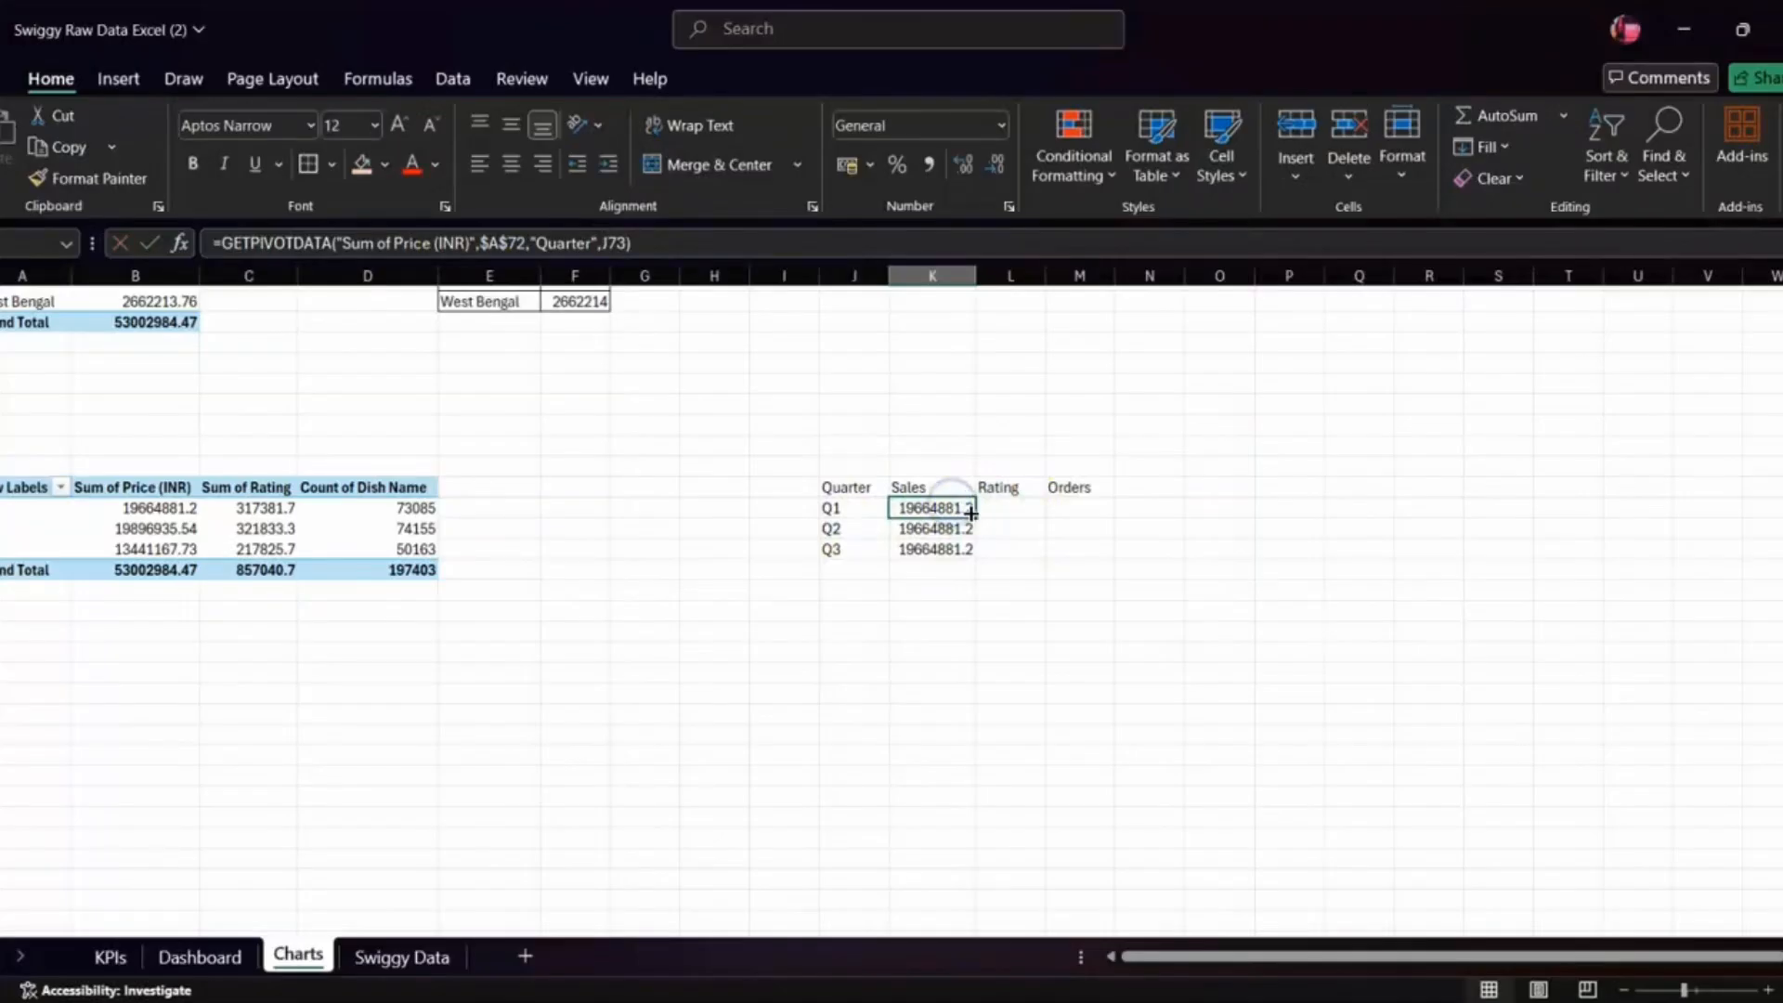
{"action": "left_click_drag", "start_coordinate": [976, 515], "coordinate": [976, 558]}
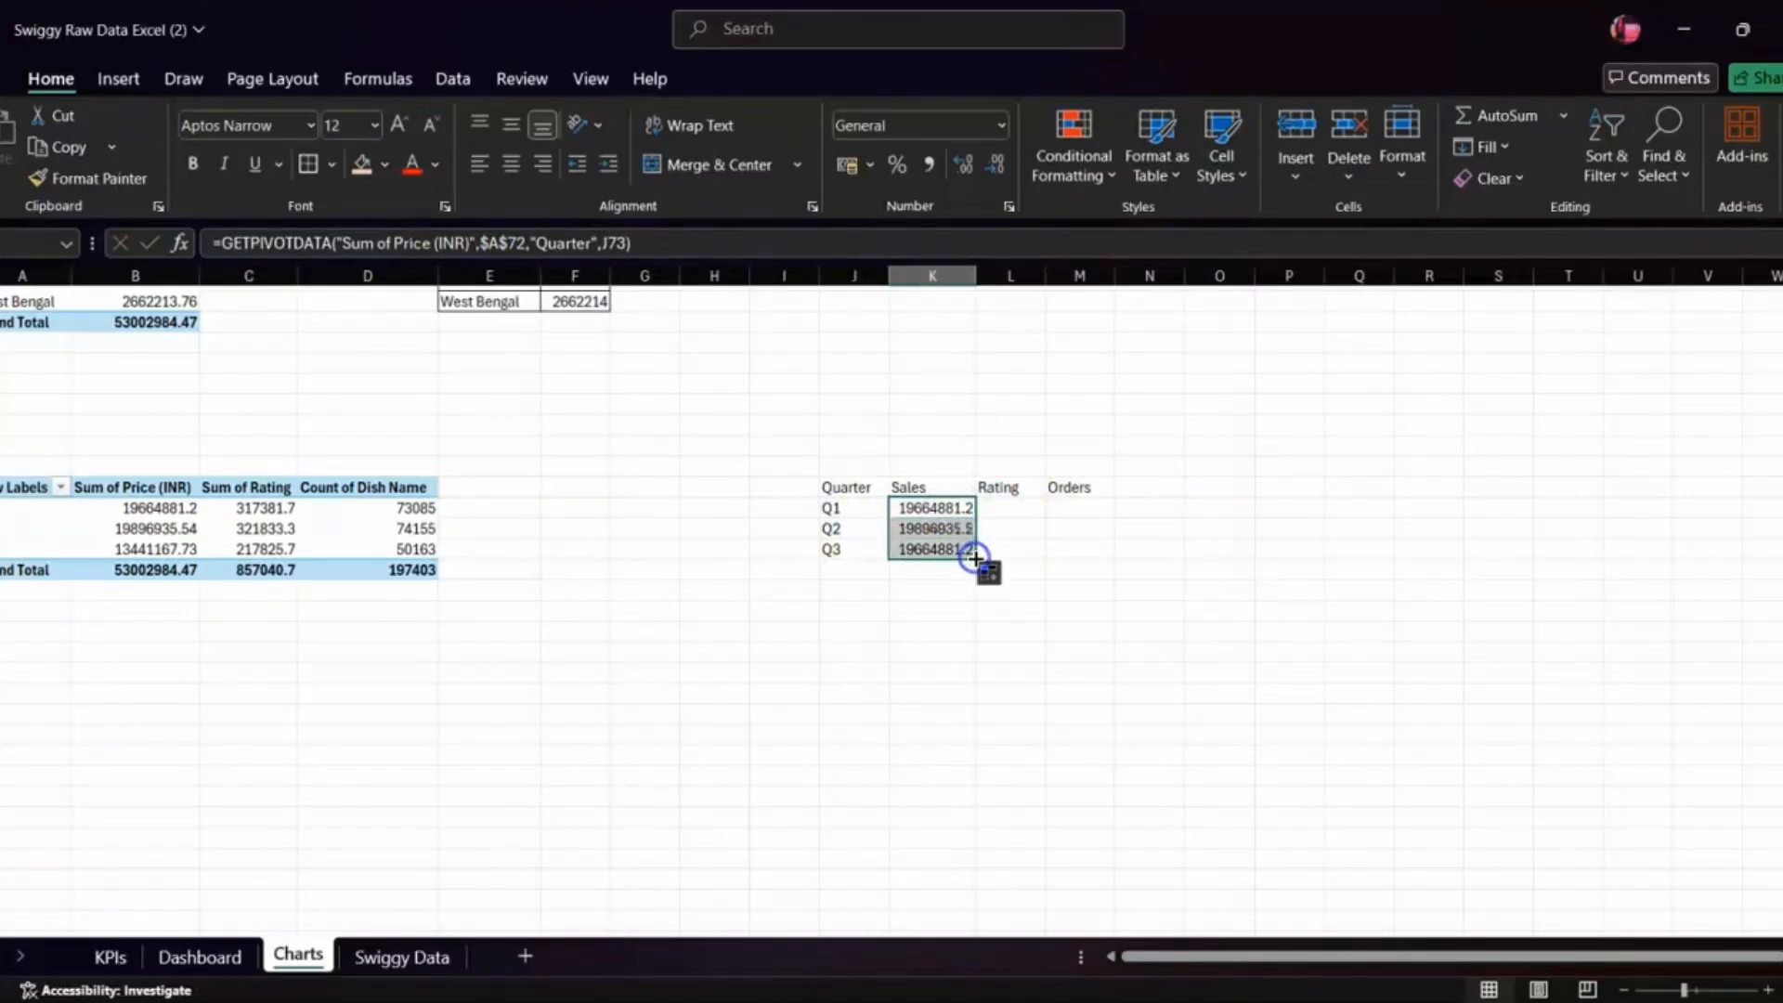
- Reference the pivot table's Q1 Sum of Rating in the first Rating cell and copy the formula down to the Q3 row
{"action": "left_click", "coordinate": [996, 508]}
{"action": "type", "text": "="}
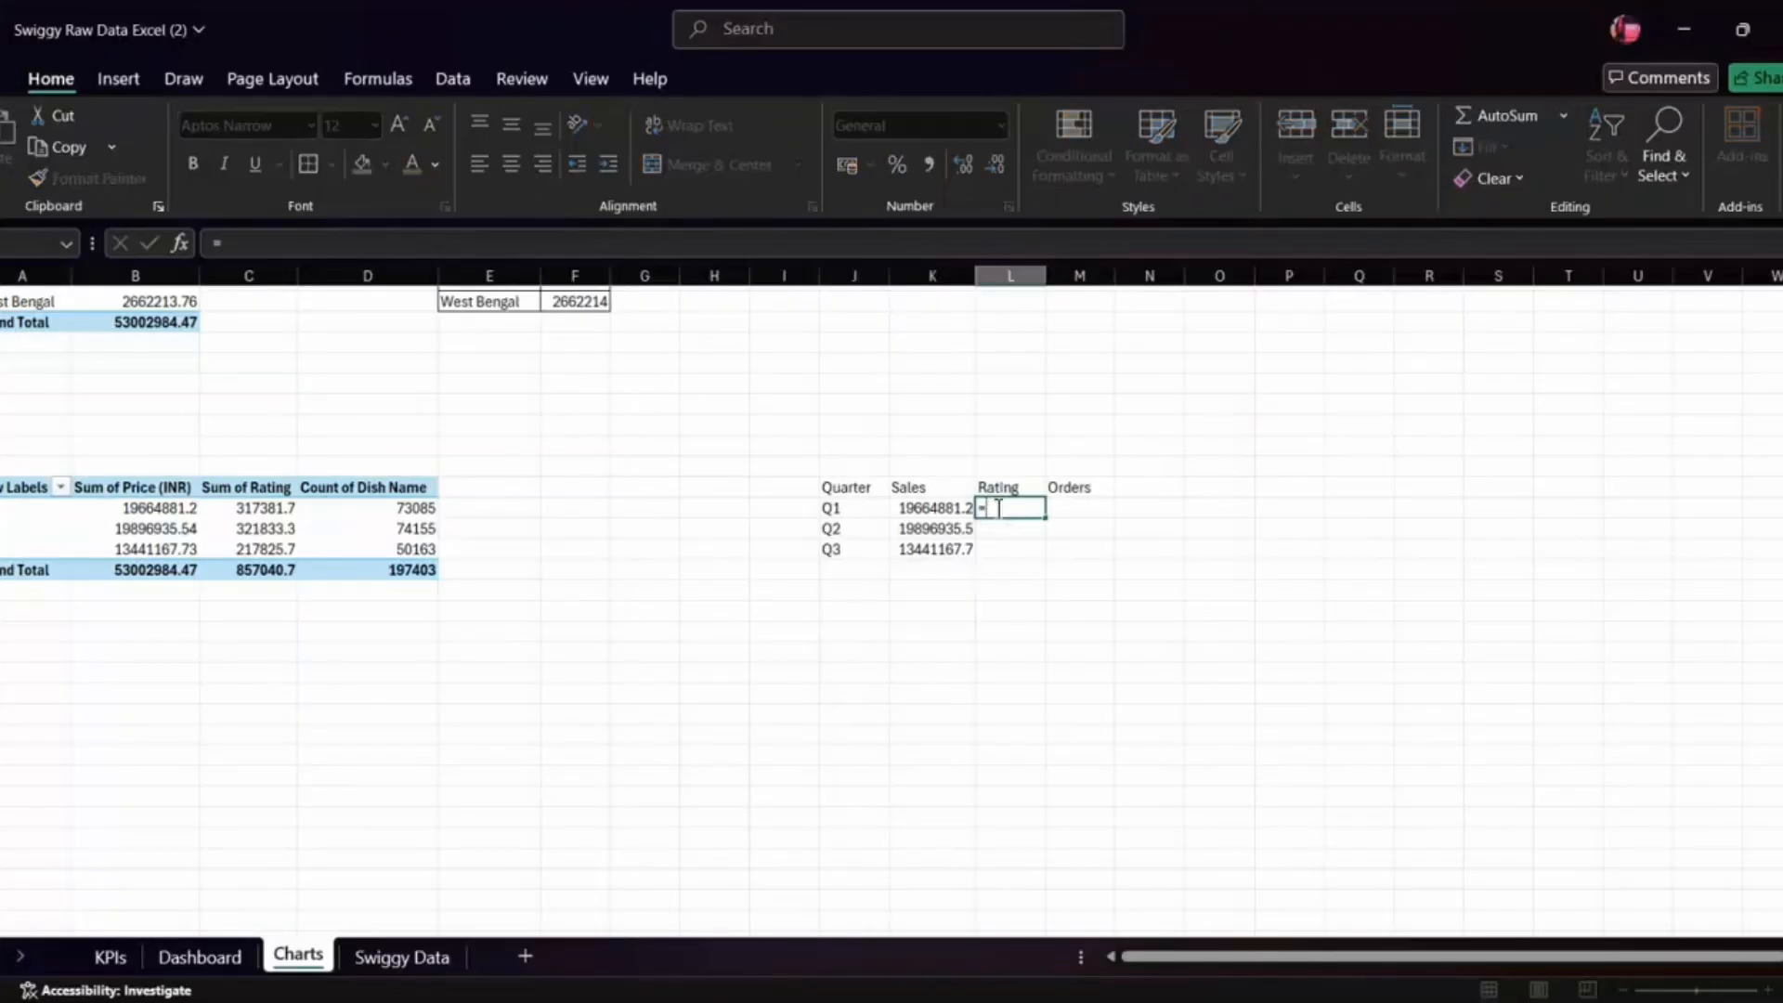
{"action": "left_click", "coordinate": [278, 505]}
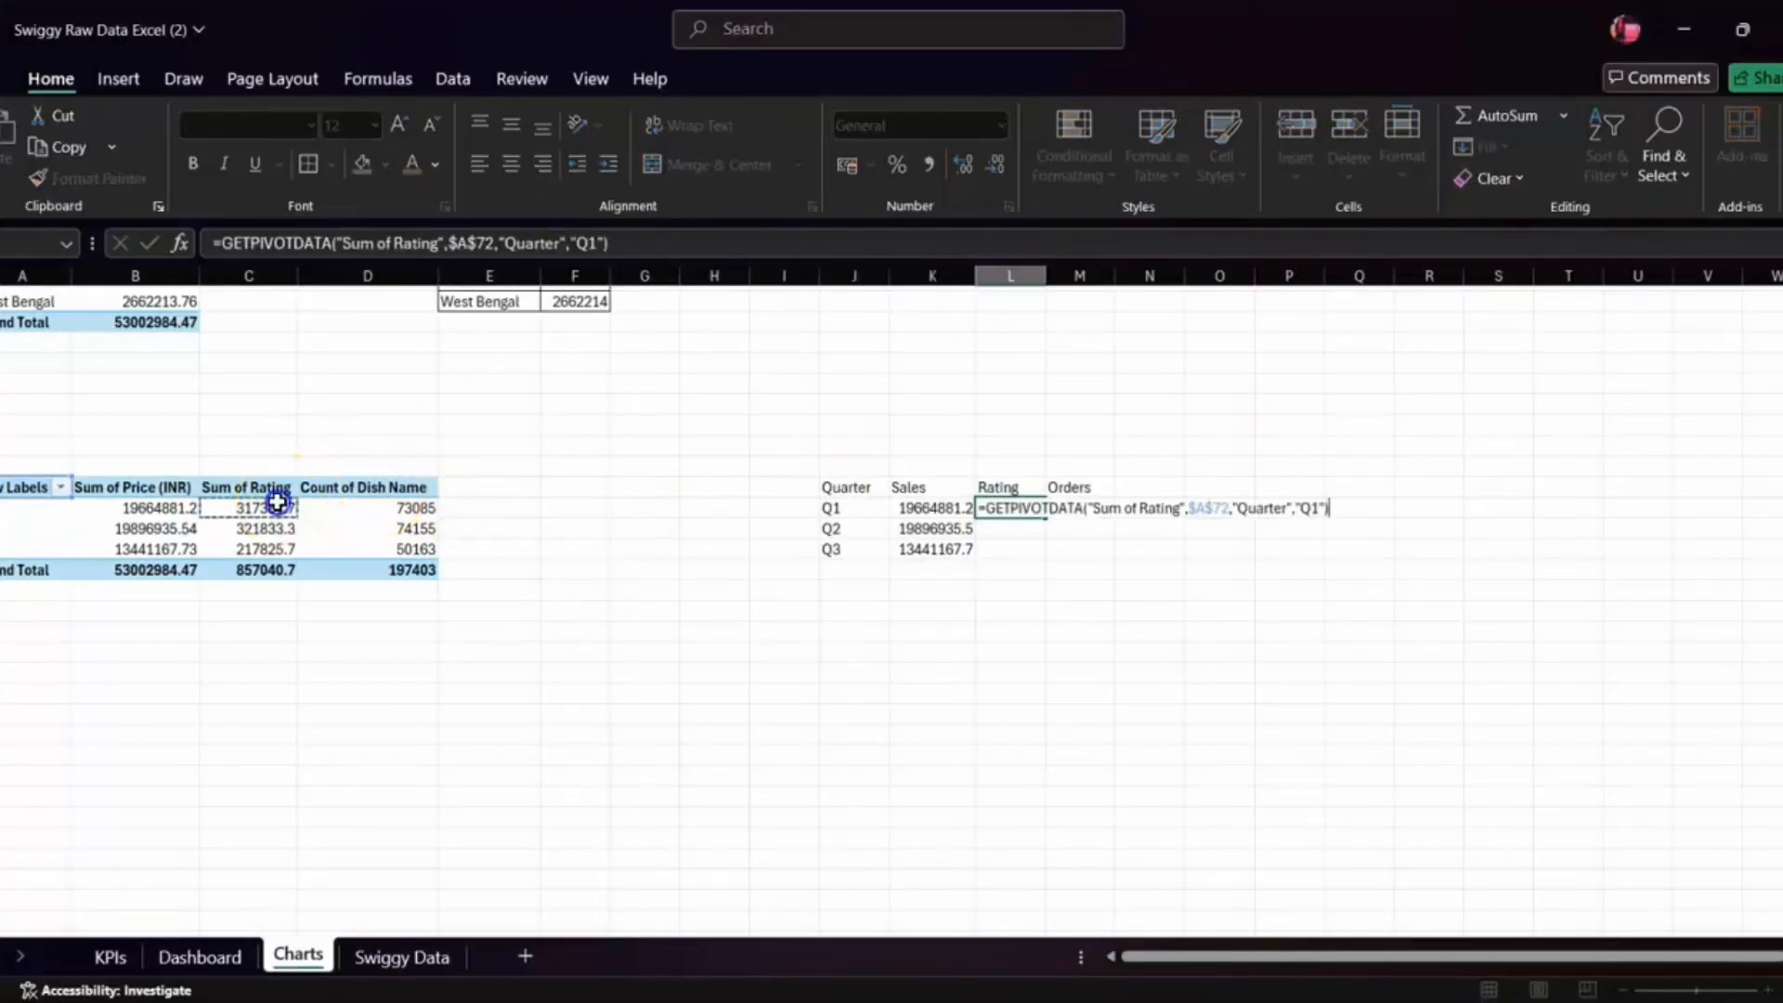
{"action": "key", "text": "Return"}
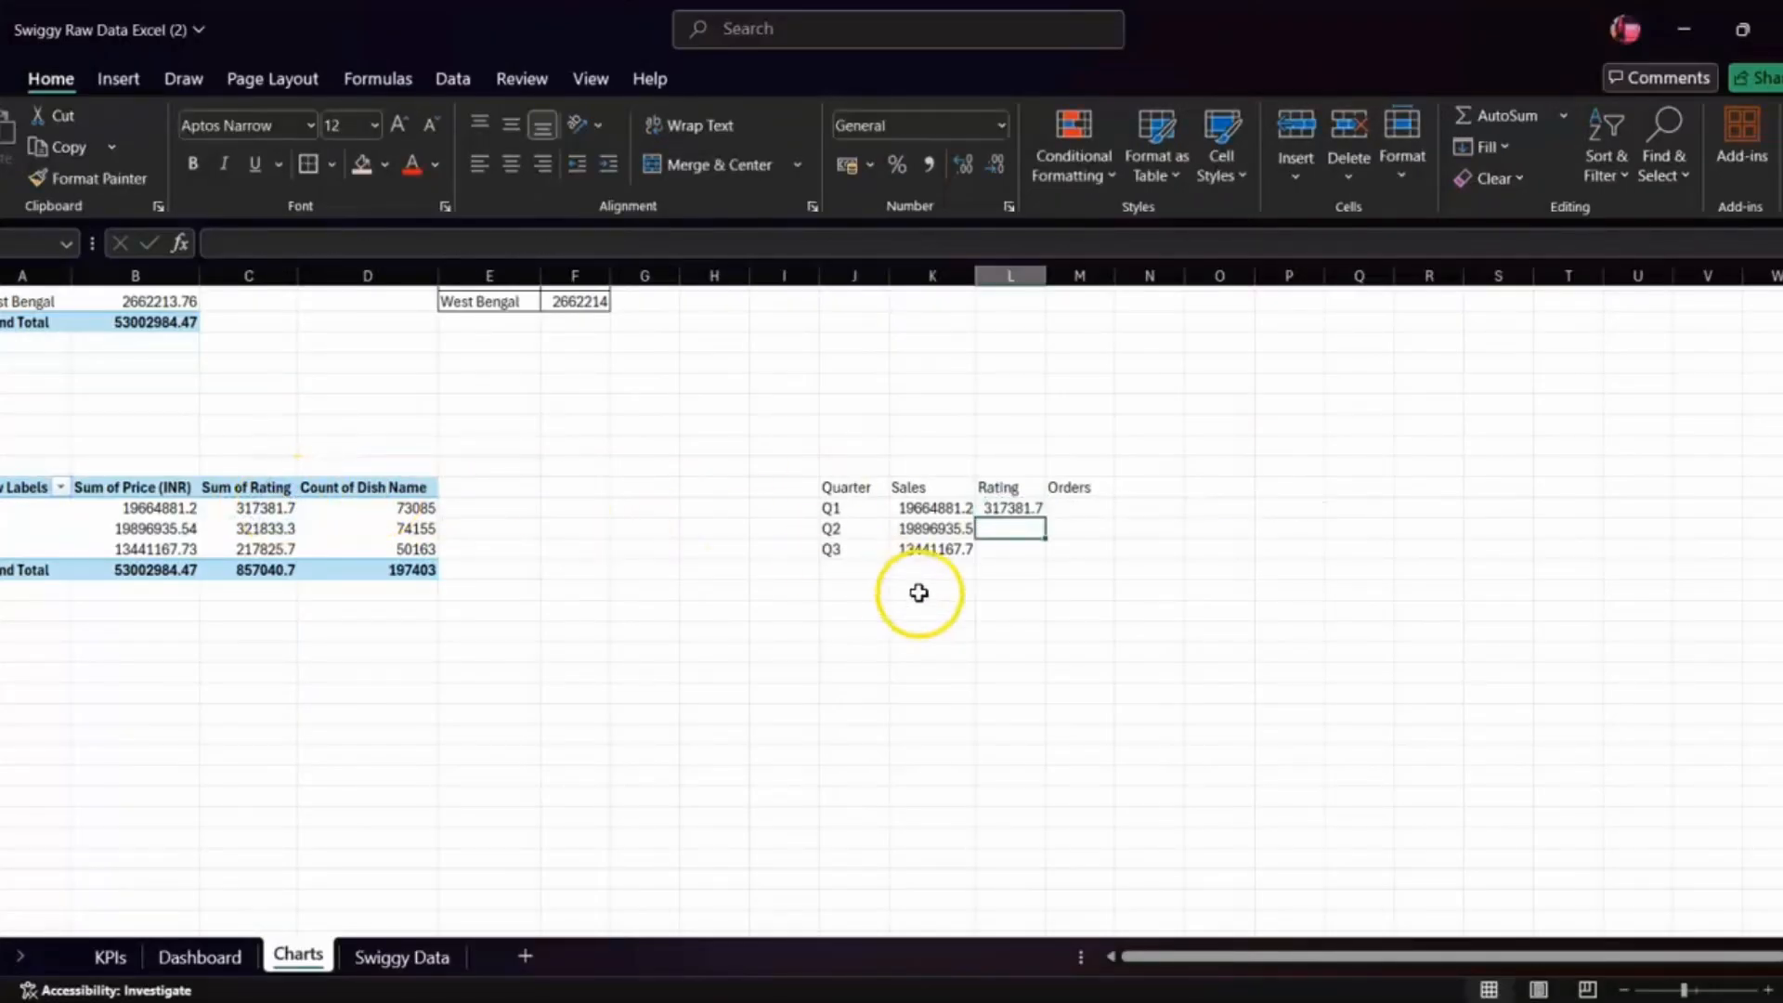
{"action": "left_click", "coordinate": [1015, 507]}
{"action": "left_click_drag", "start_coordinate": [1046, 513], "coordinate": [1044, 557]}
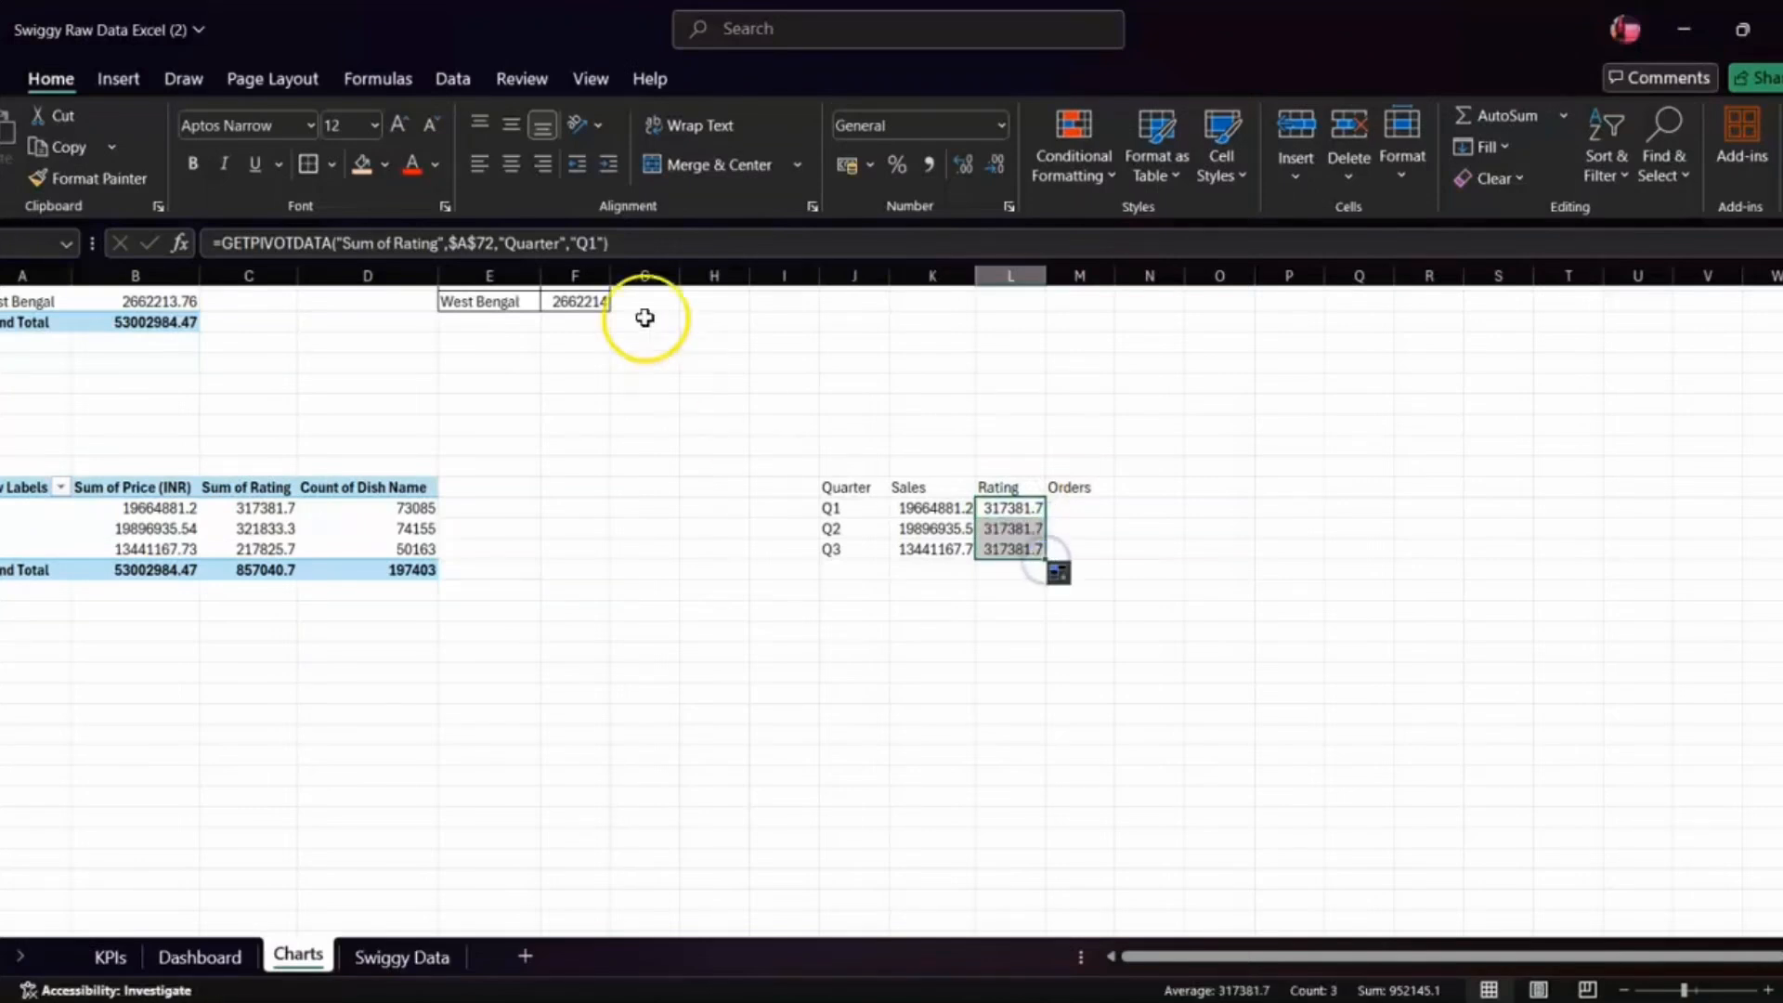
- Replace "Q1" with J73 in the first Rating cell's GETPIVOTDATA formula and copy it down to the Q3 row
{"action": "left_click", "coordinate": [599, 244]}
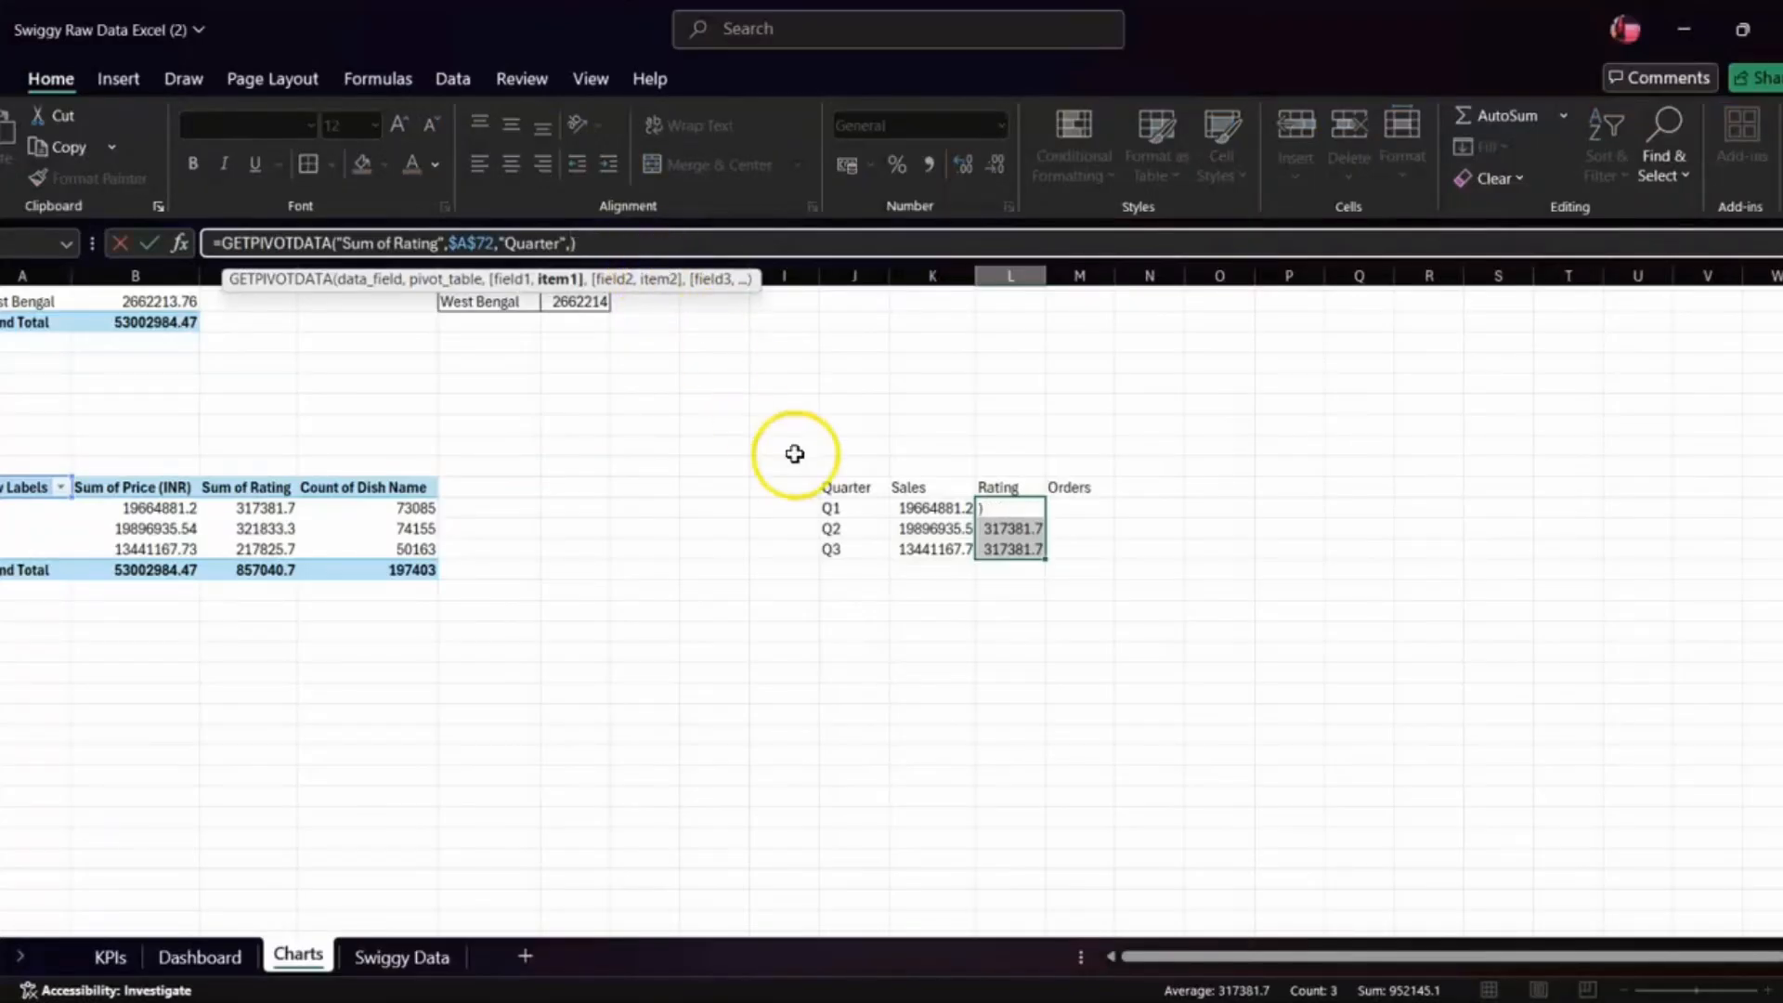
{"action": "left_click", "coordinate": [840, 507]}
{"action": "key", "text": "Escape"}
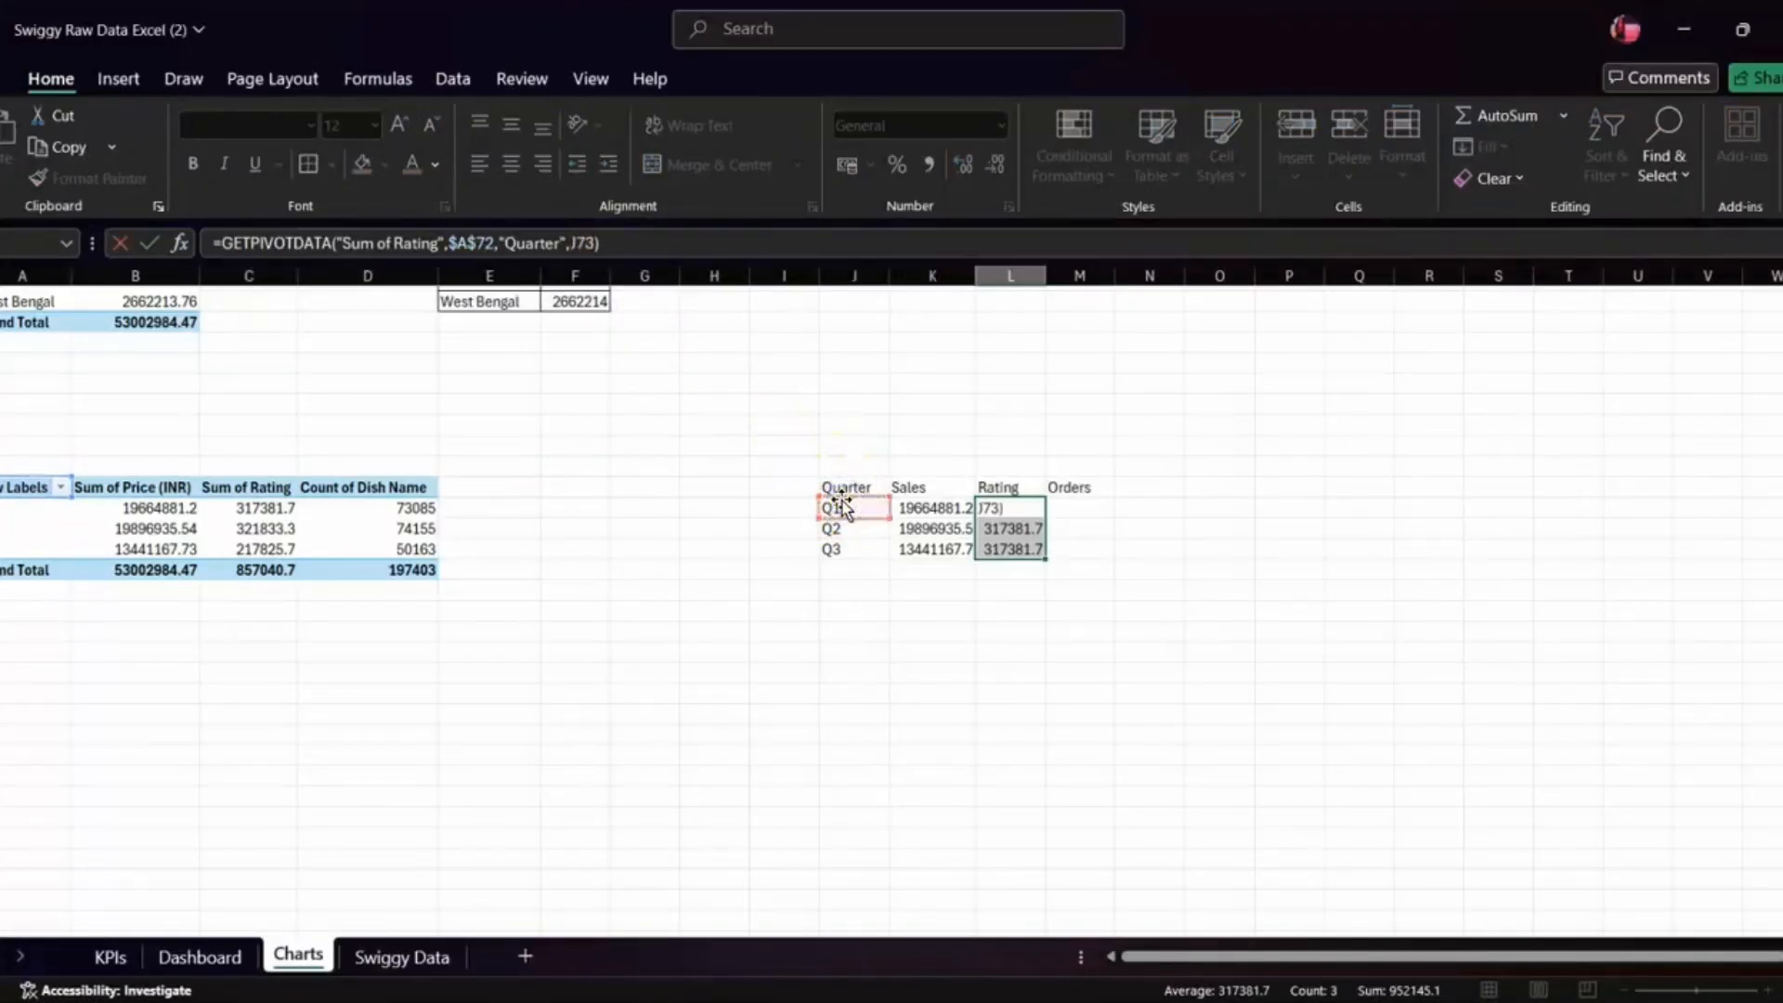
{"action": "left_click", "coordinate": [1029, 504]}
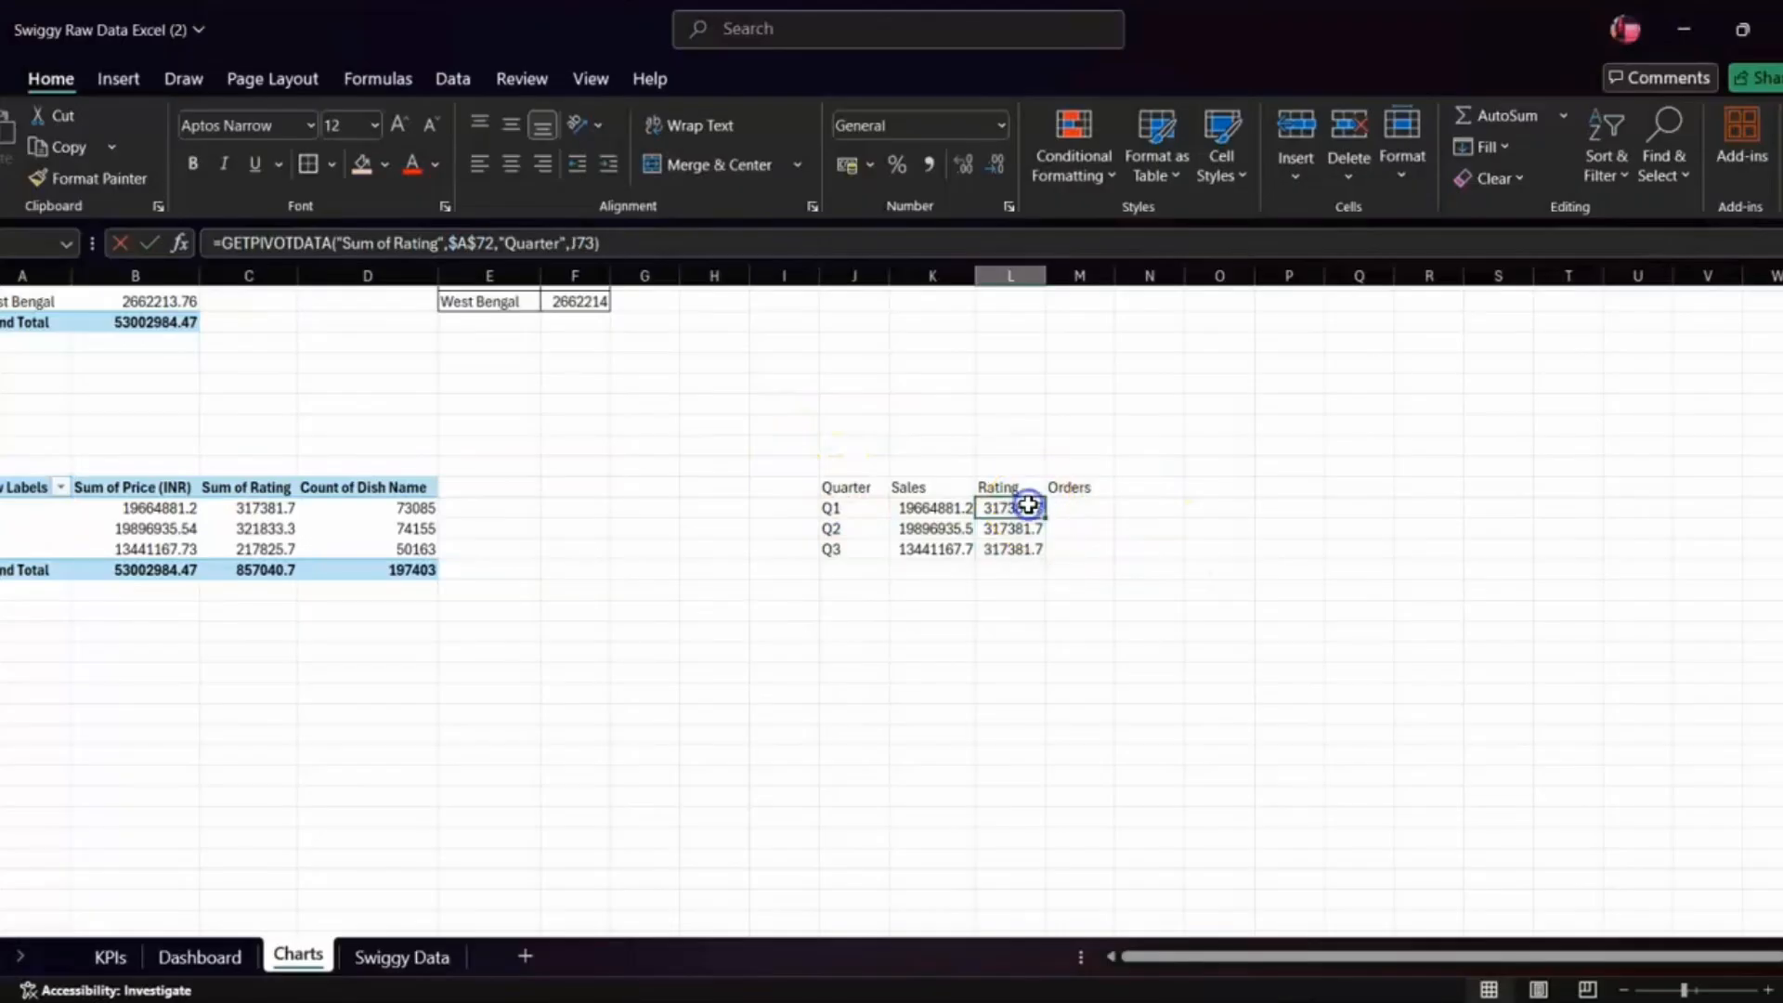
{"action": "left_click_drag", "start_coordinate": [1046, 515], "coordinate": [1051, 559]}
- Reference the pivot table's Q1 Count of Dish Name in the first Orders cell and copy the formula down to the Q3 row
{"action": "left_click", "coordinate": [1075, 508]}
{"action": "type", "text": "="}
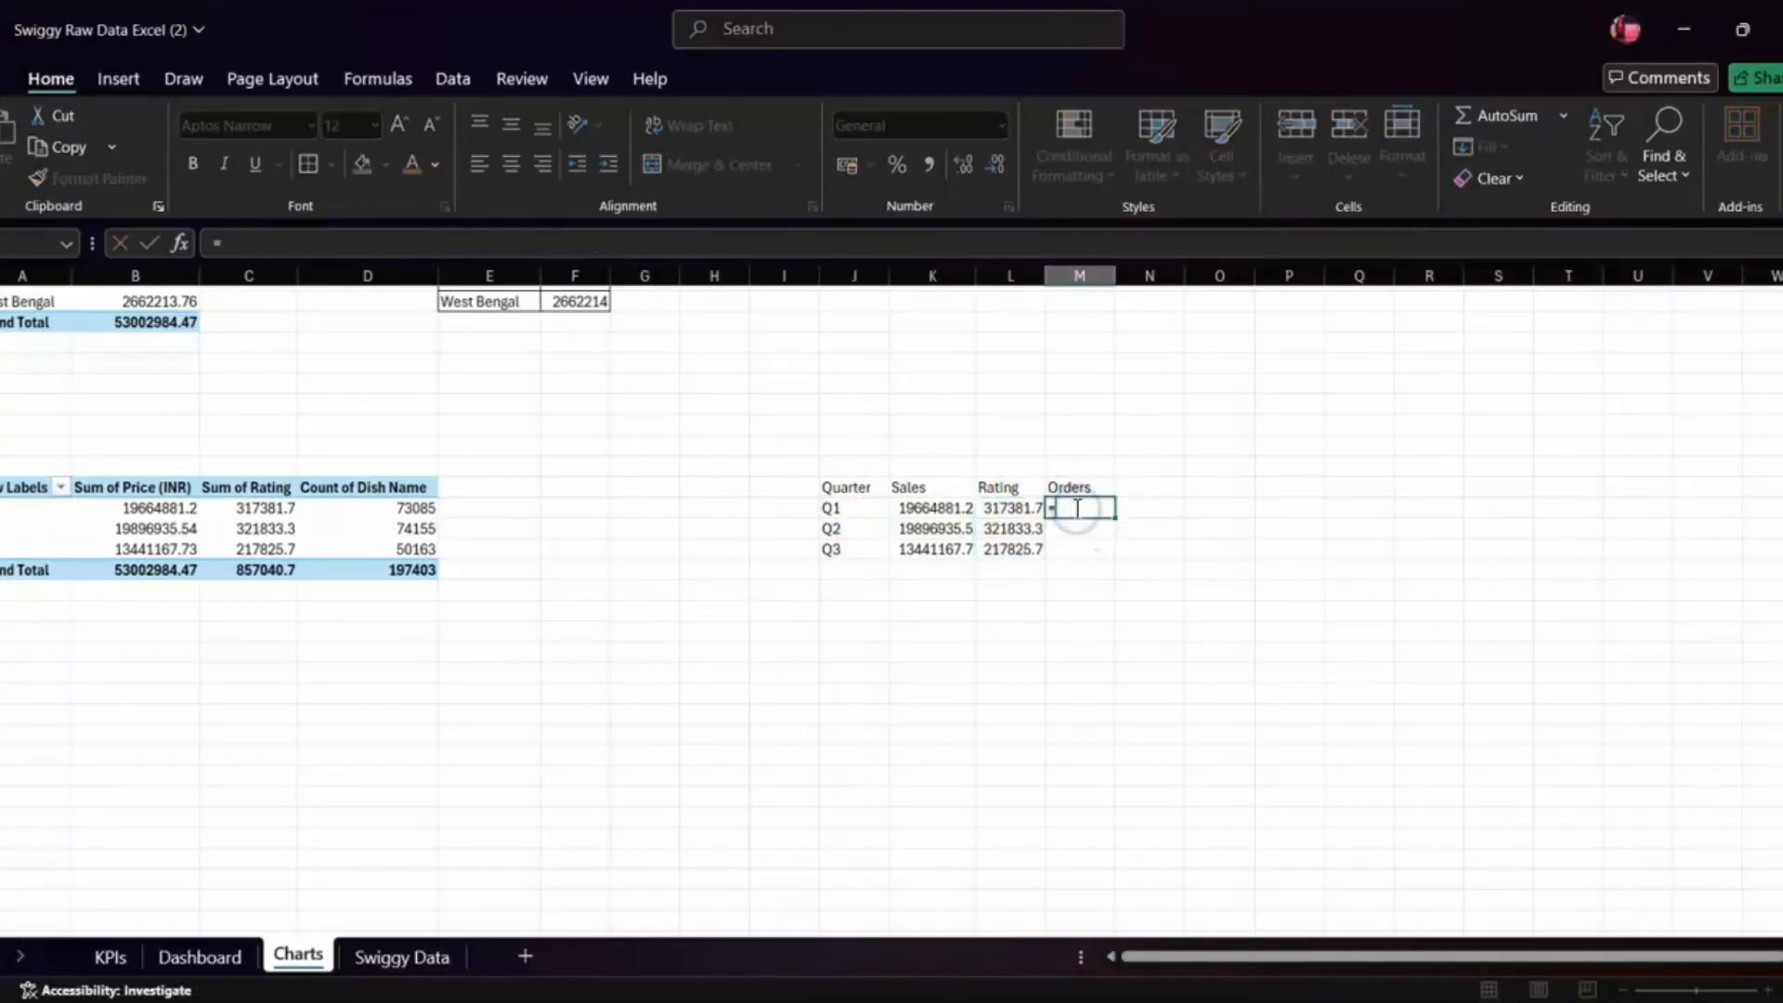
{"action": "left_click", "coordinate": [404, 508]}
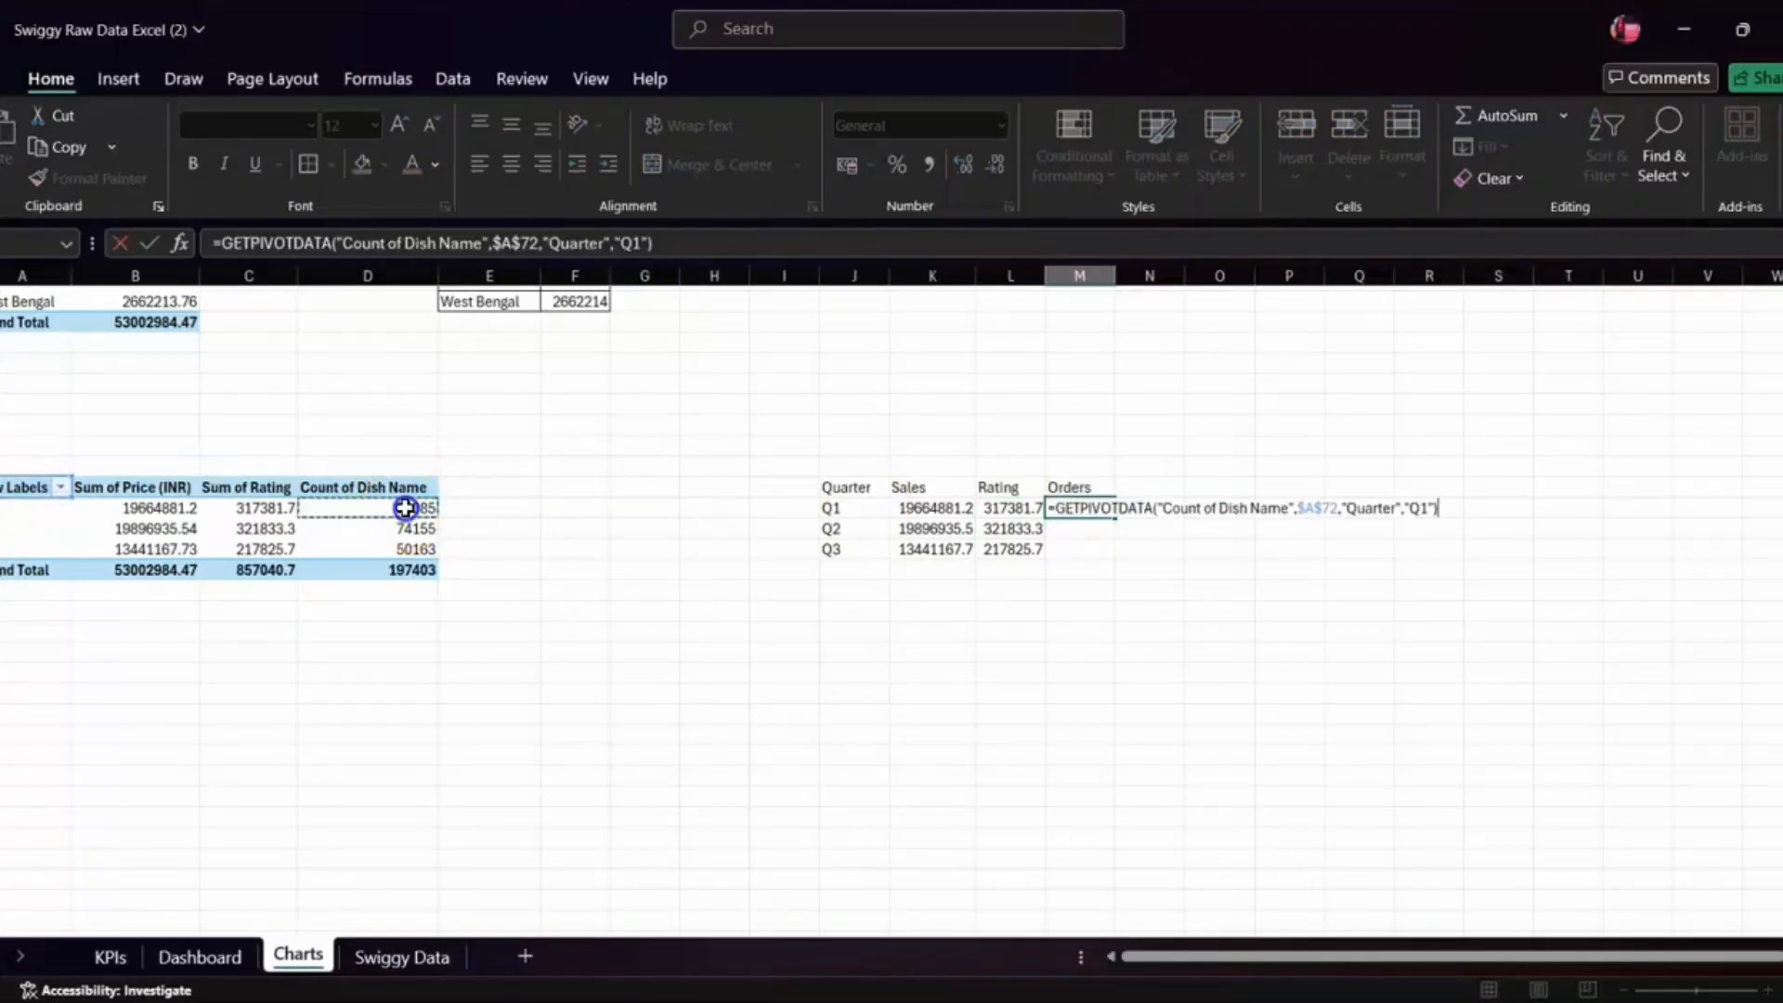
{"action": "key", "text": "Return"}
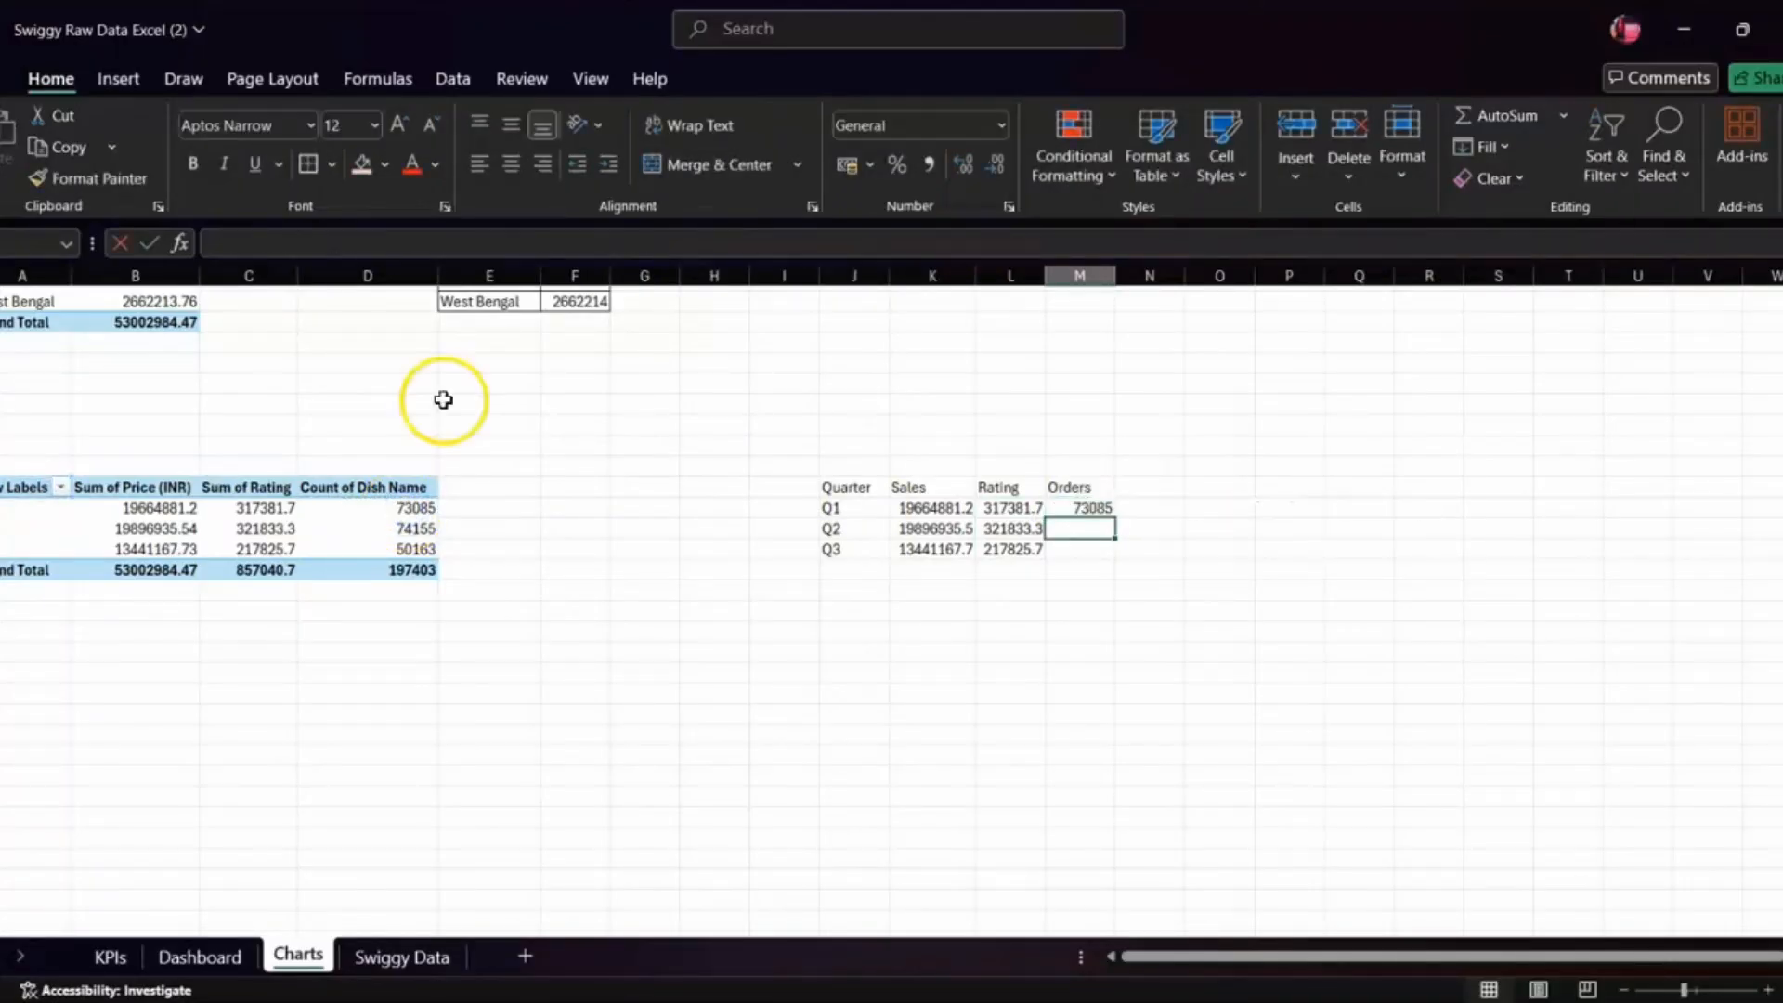
{"action": "left_click", "coordinate": [1085, 508]}
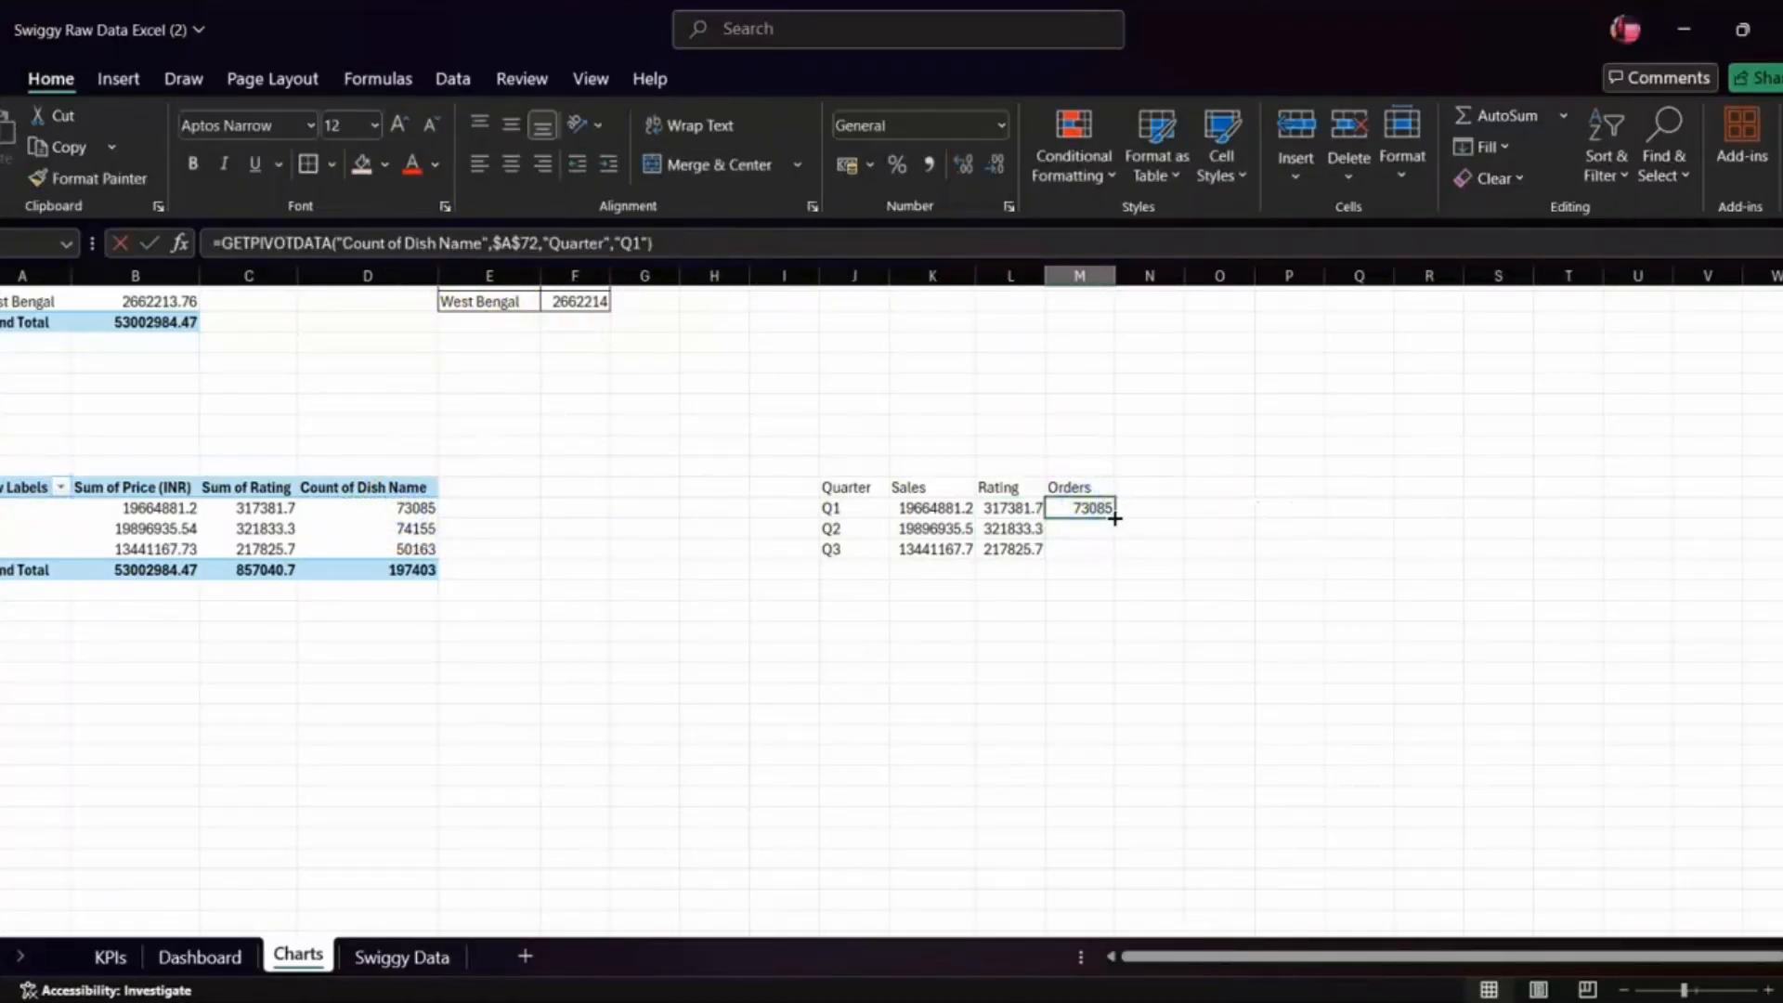
{"action": "left_click_drag", "start_coordinate": [1114, 517], "coordinate": [1114, 561]}
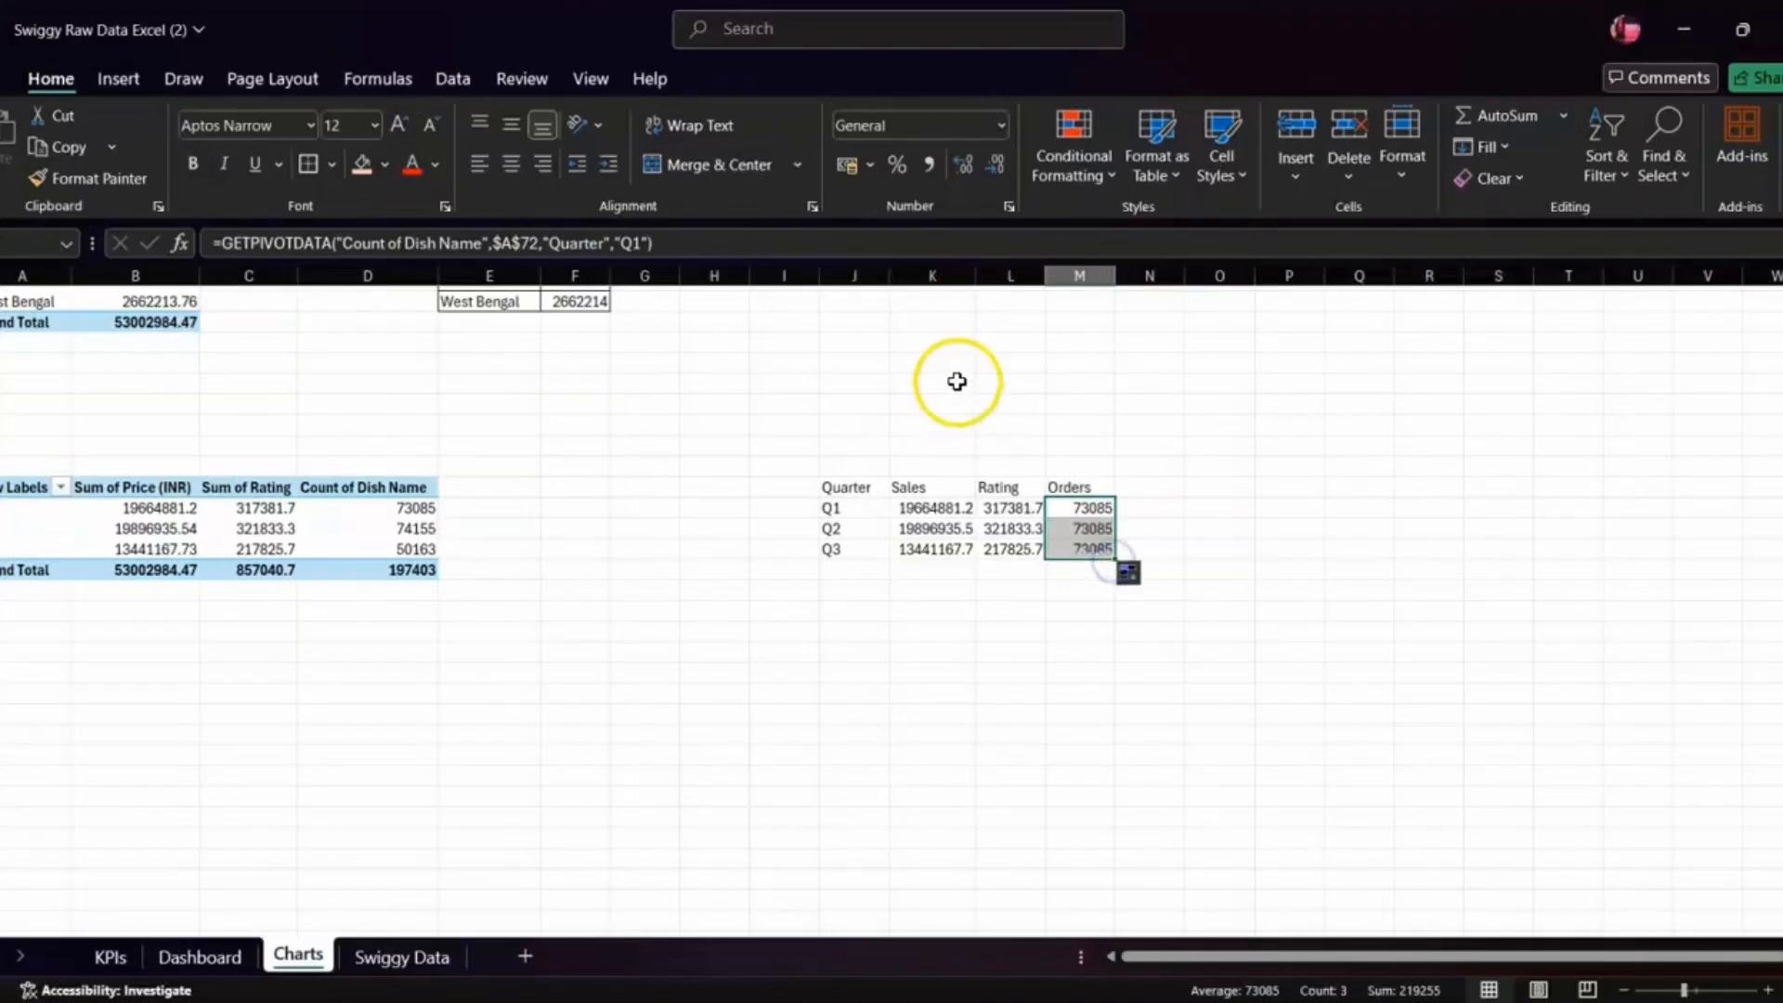
- Replace "Q1" with J73 in the first Orders cell's GETPIVOTDATA formula and copy it down to the Q3 row
{"action": "left_click", "coordinate": [647, 243]}
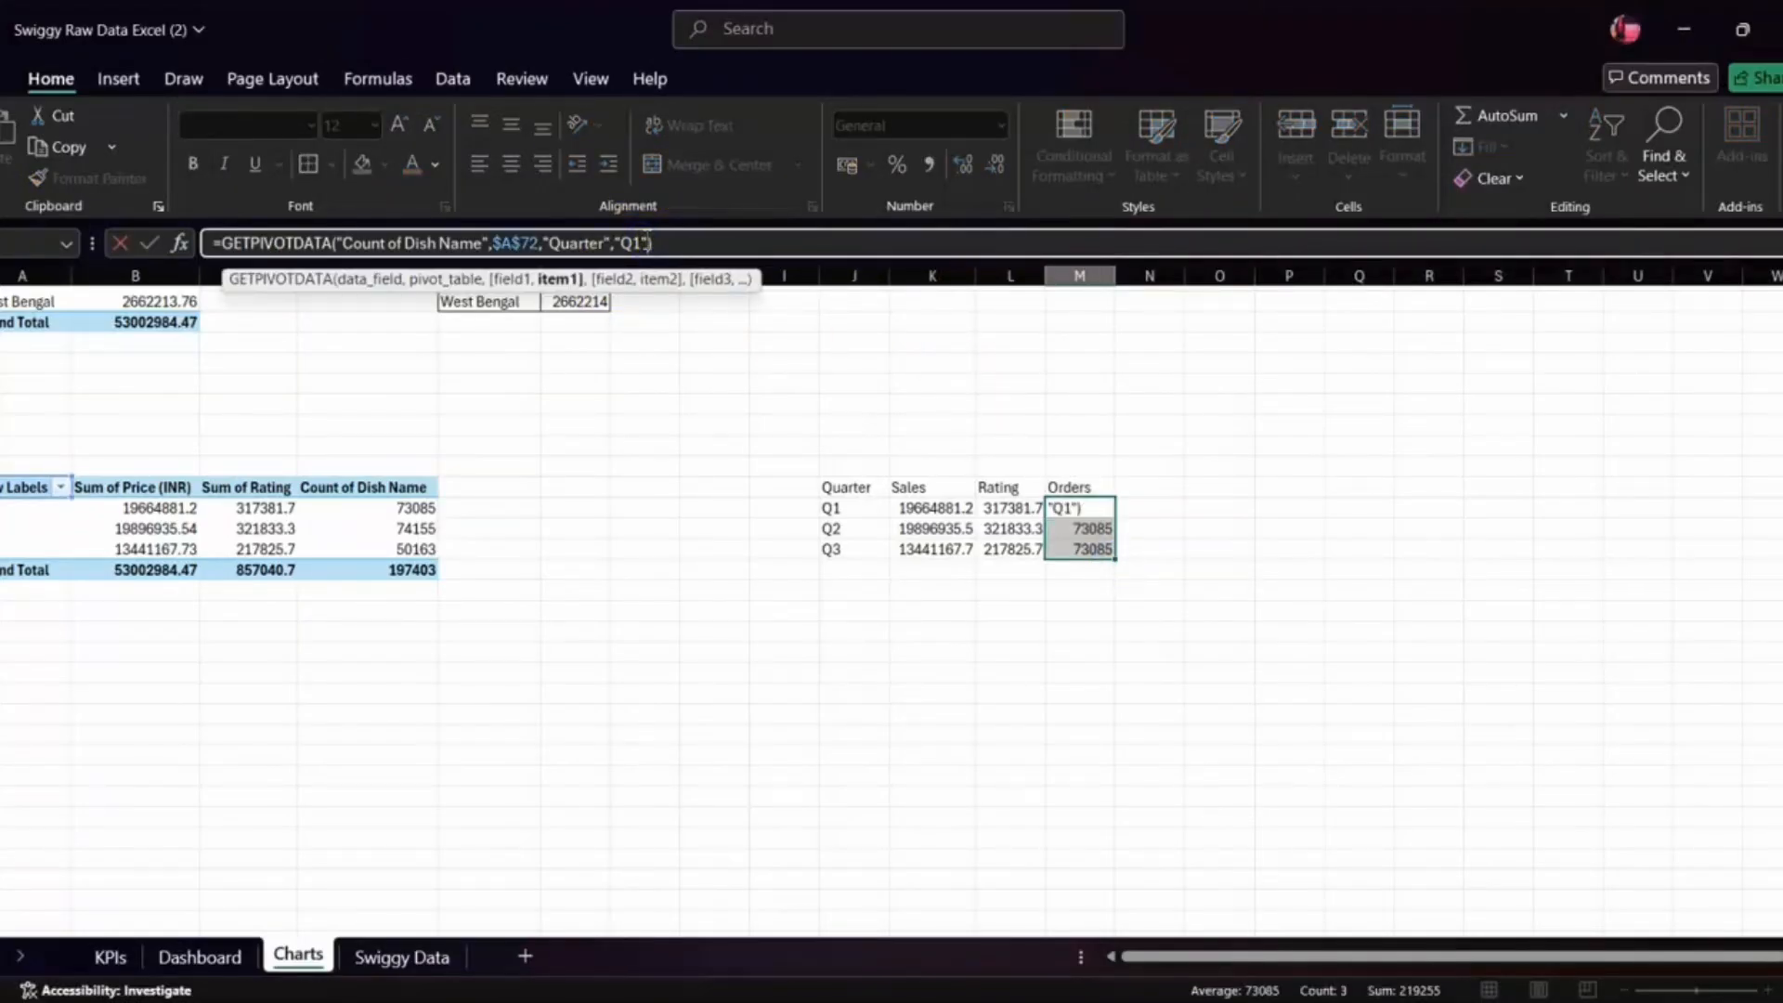
{"action": "key", "text": "Delete"}
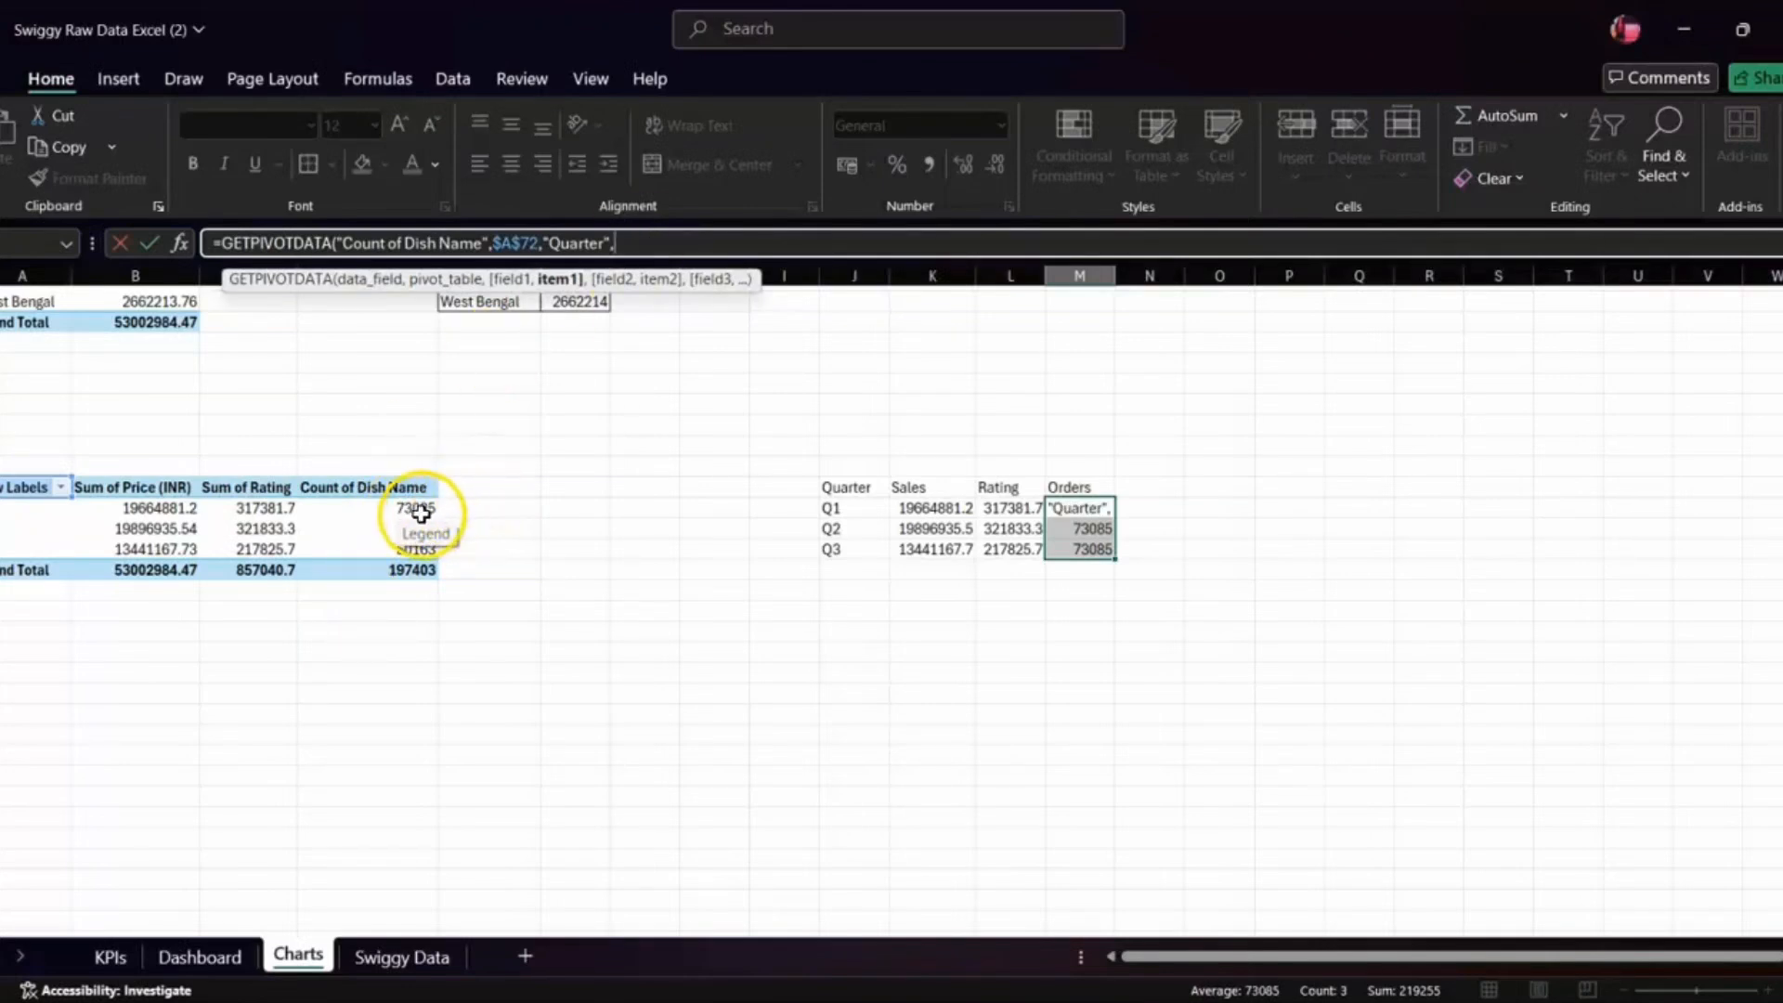
{"action": "left_click", "coordinate": [836, 509]}
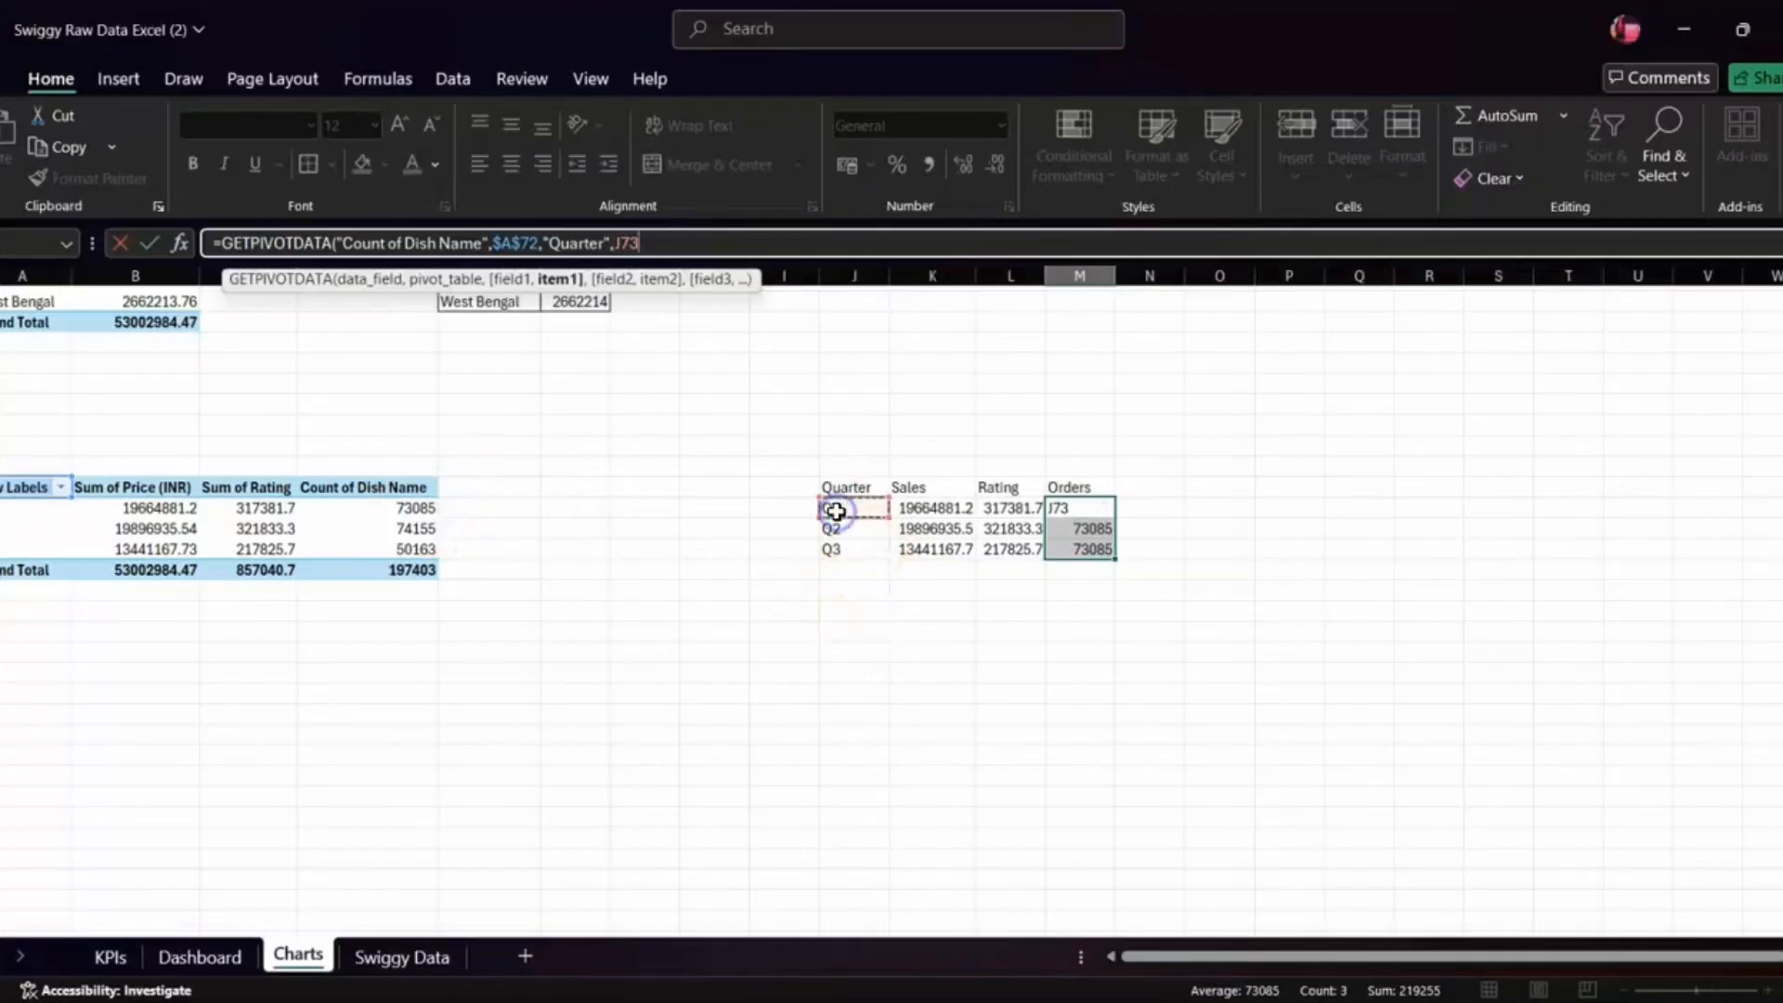
{"action": "key", "text": "ctrl+Return"}
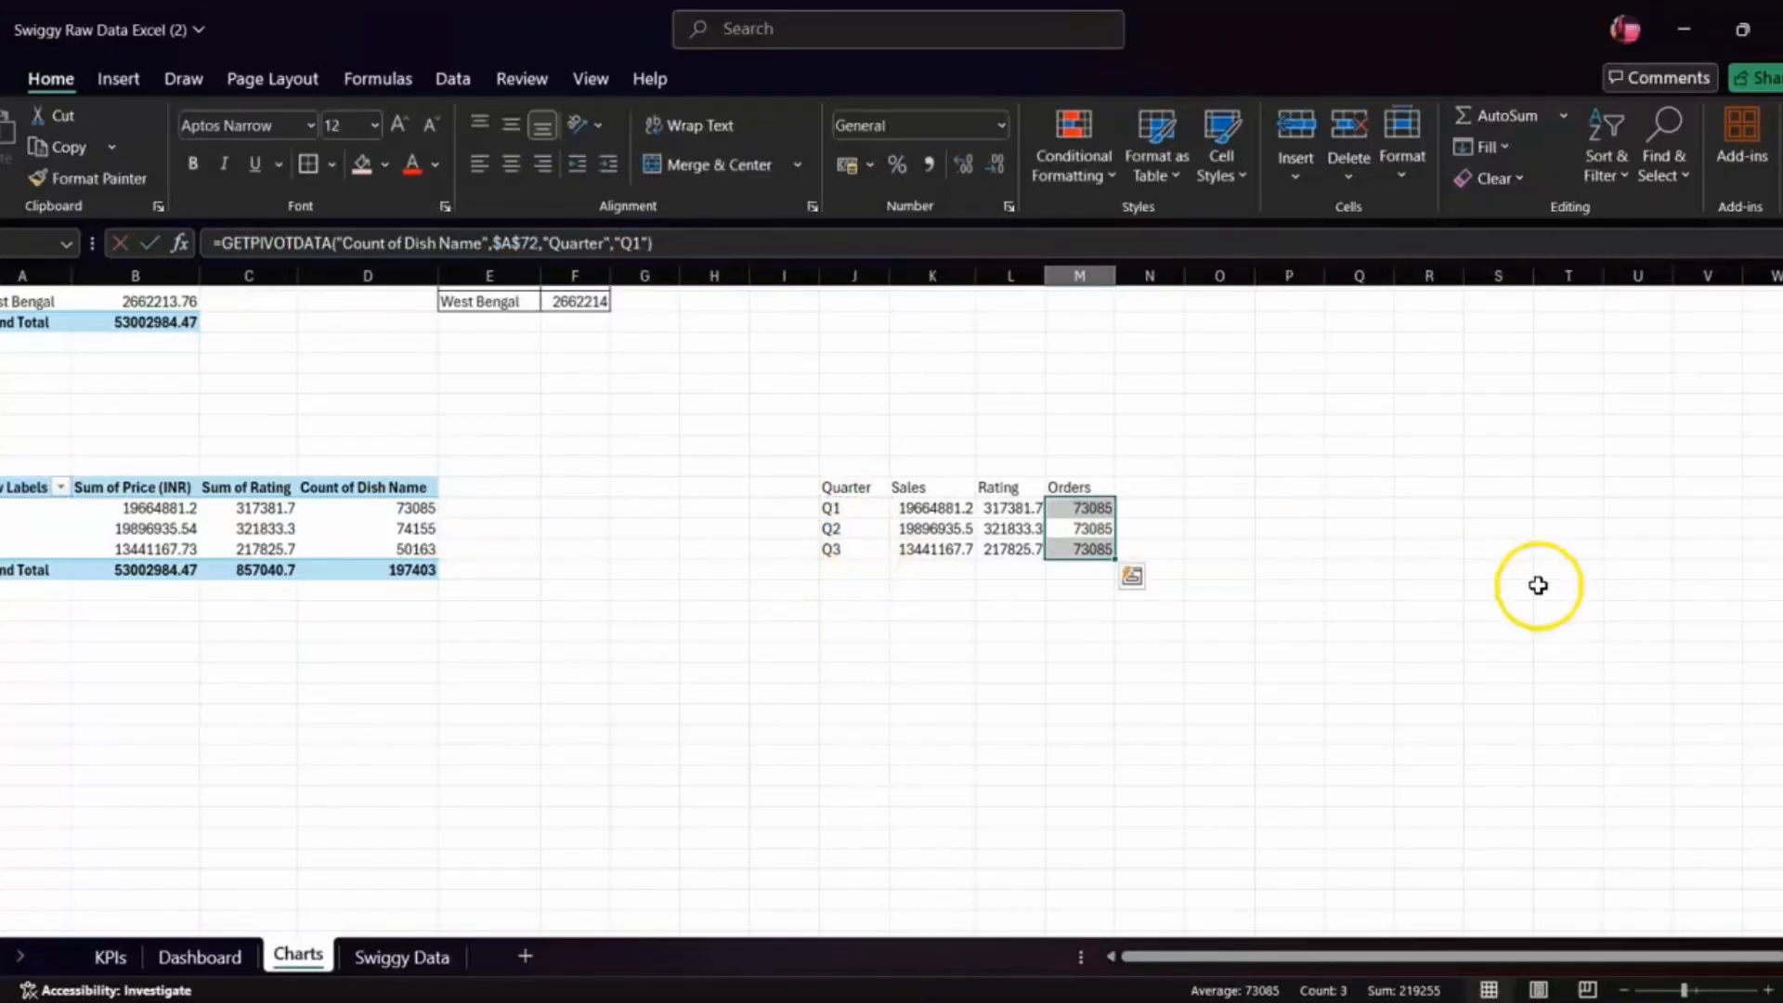
{"action": "left_click", "coordinate": [1111, 511]}
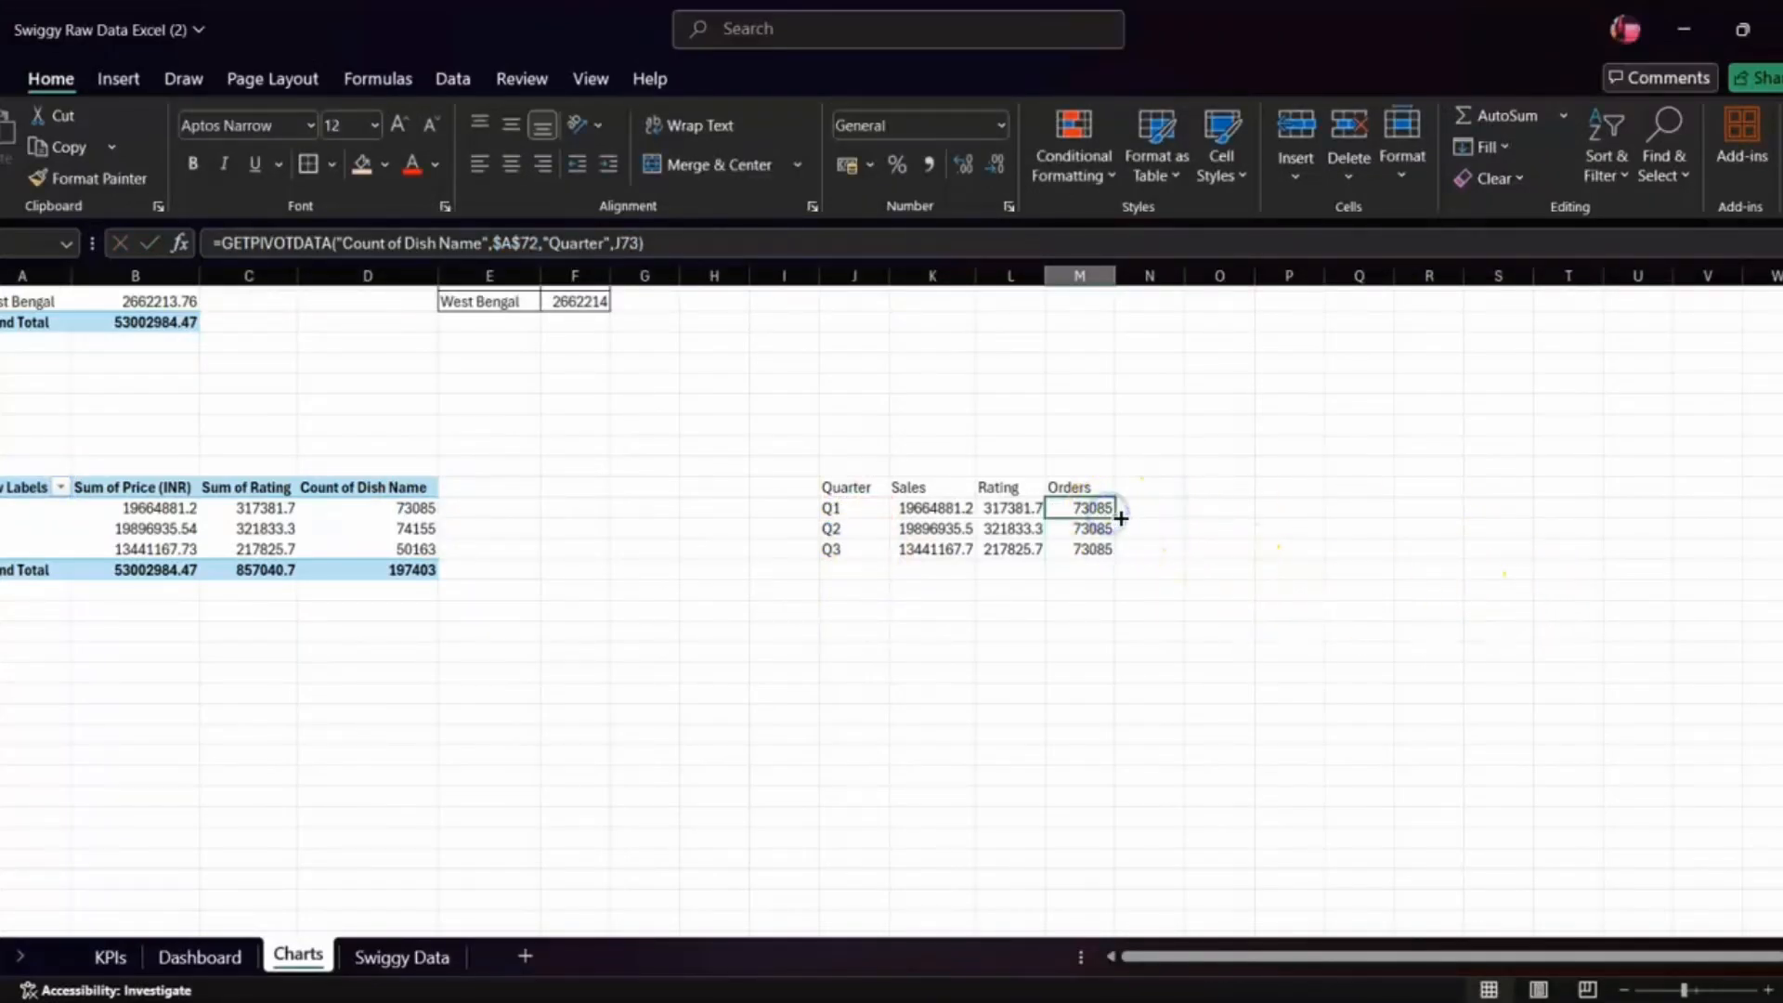
{"action": "left_click_drag", "start_coordinate": [1114, 514], "coordinate": [1115, 554]}
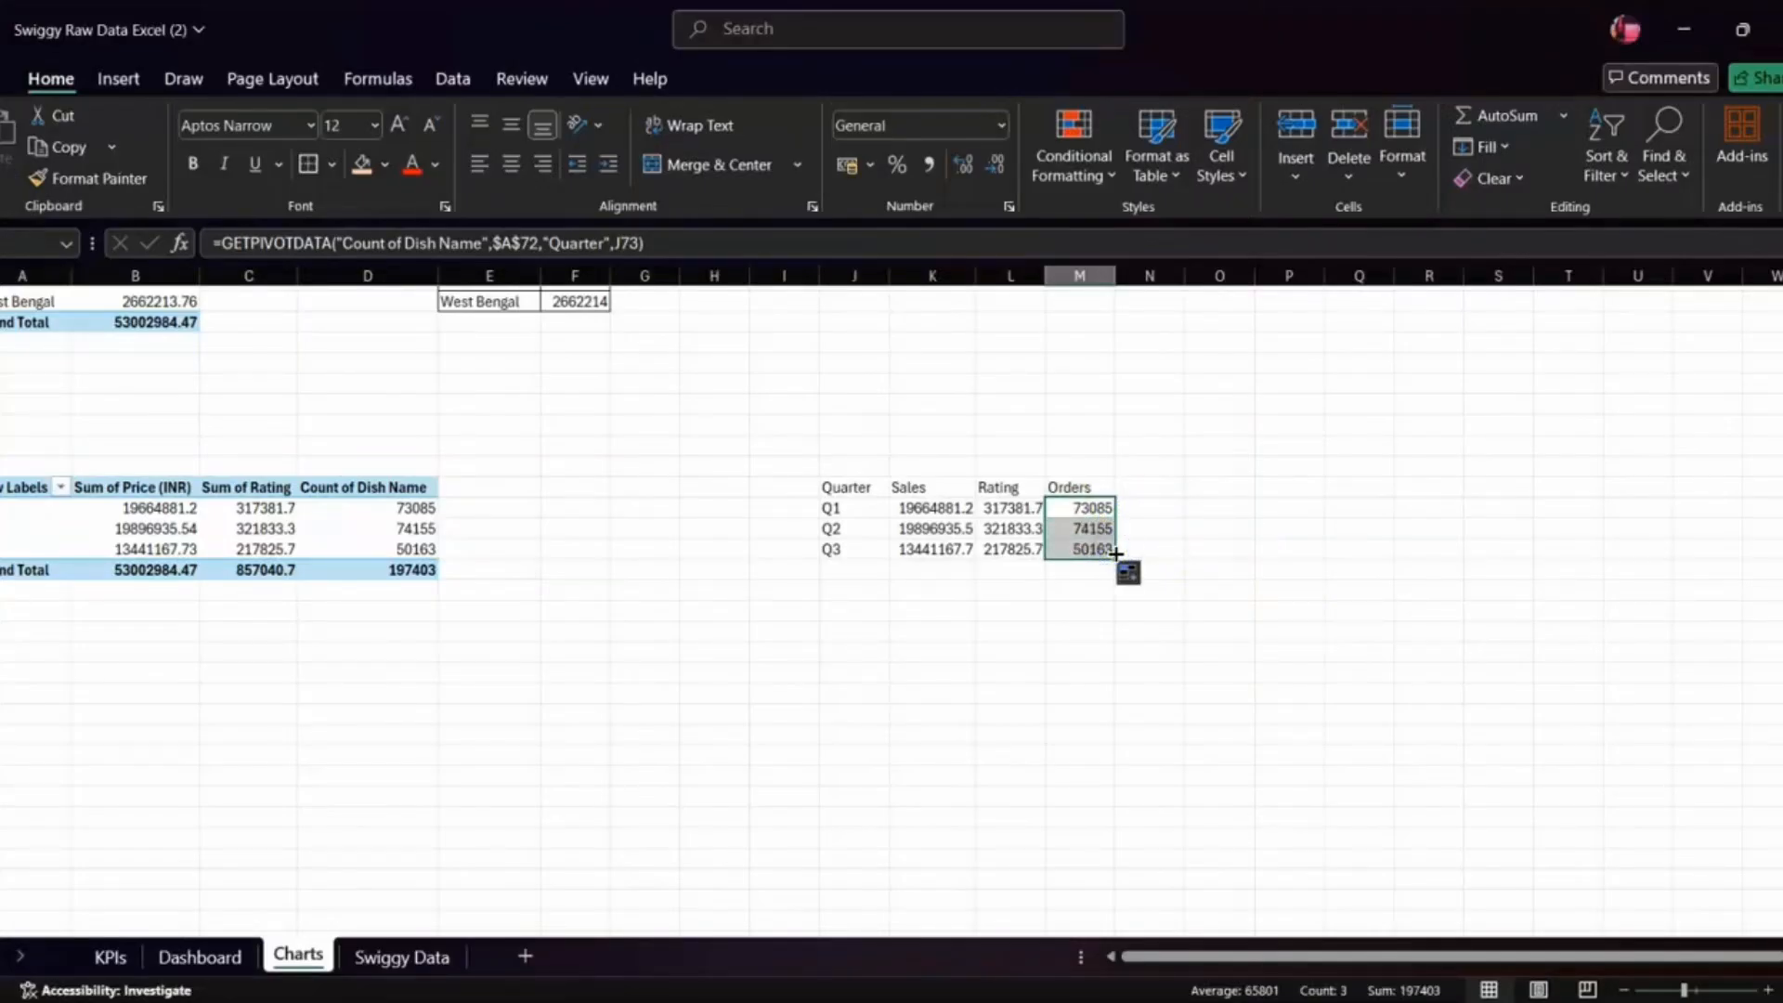
- Apply the custom number format ₹ 0.0,, "M" to the Sales values for Q1 through Q3 in the quarterly summary table
{"action": "left_click", "coordinate": [887, 532]}
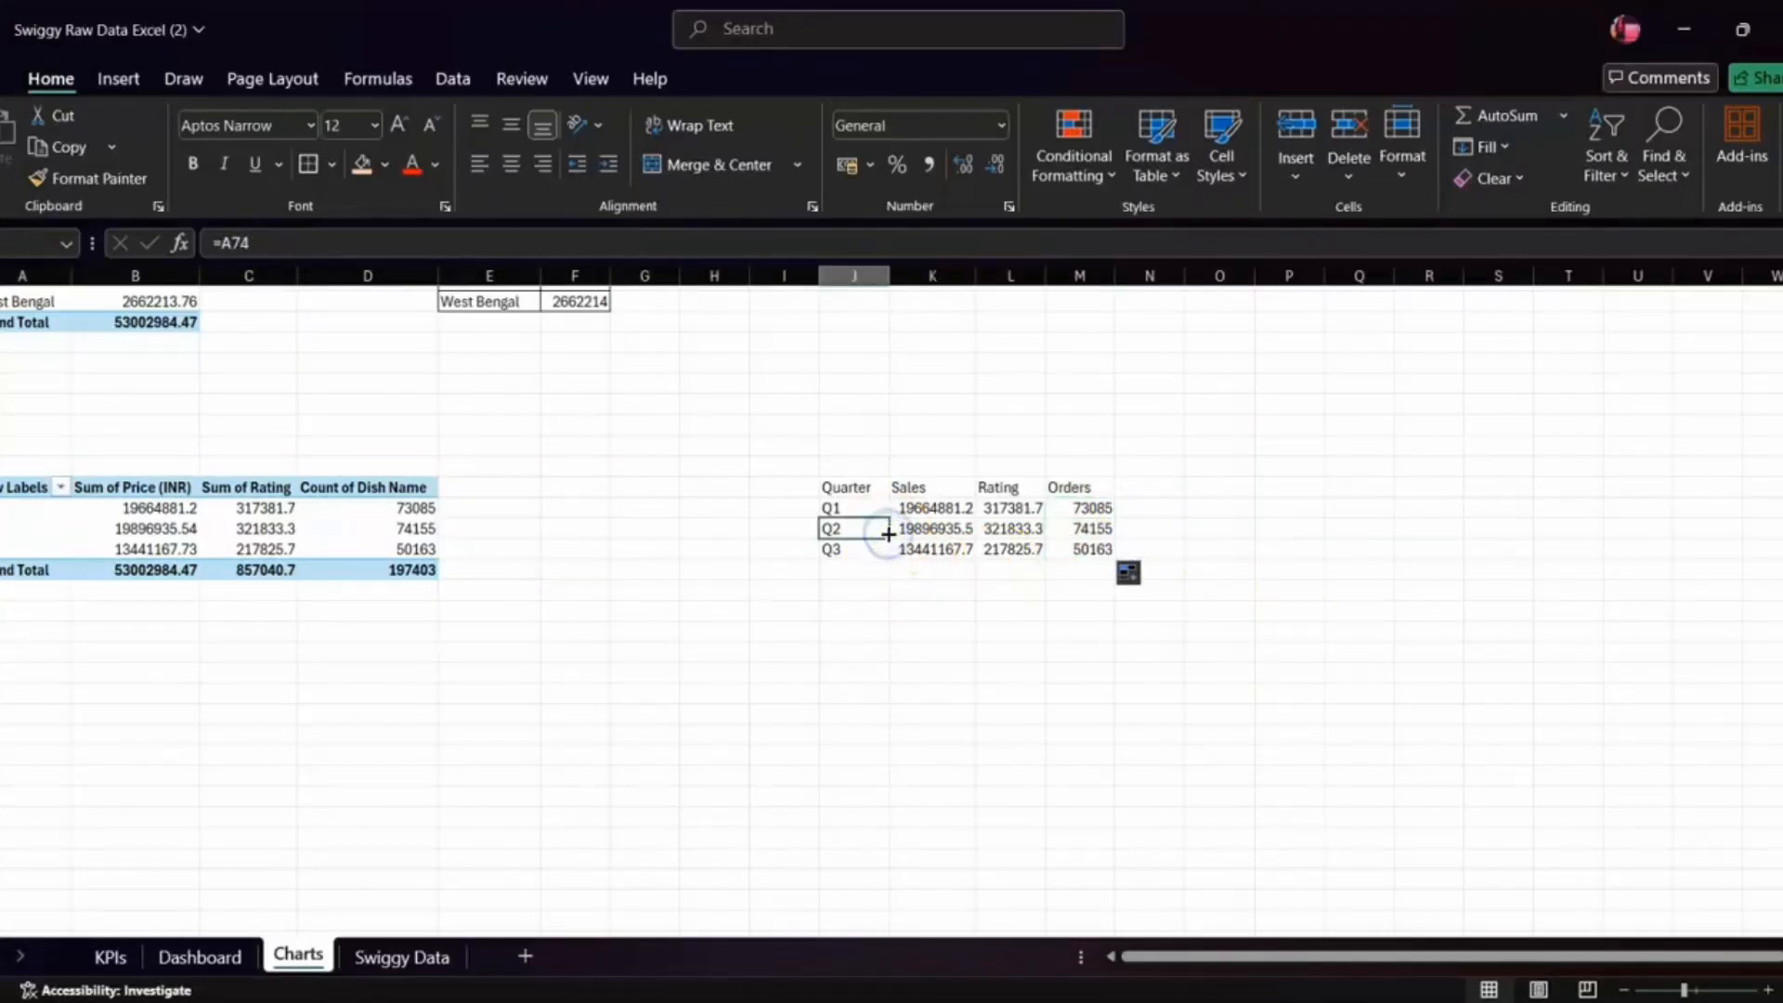
{"action": "left_click", "coordinate": [945, 504]}
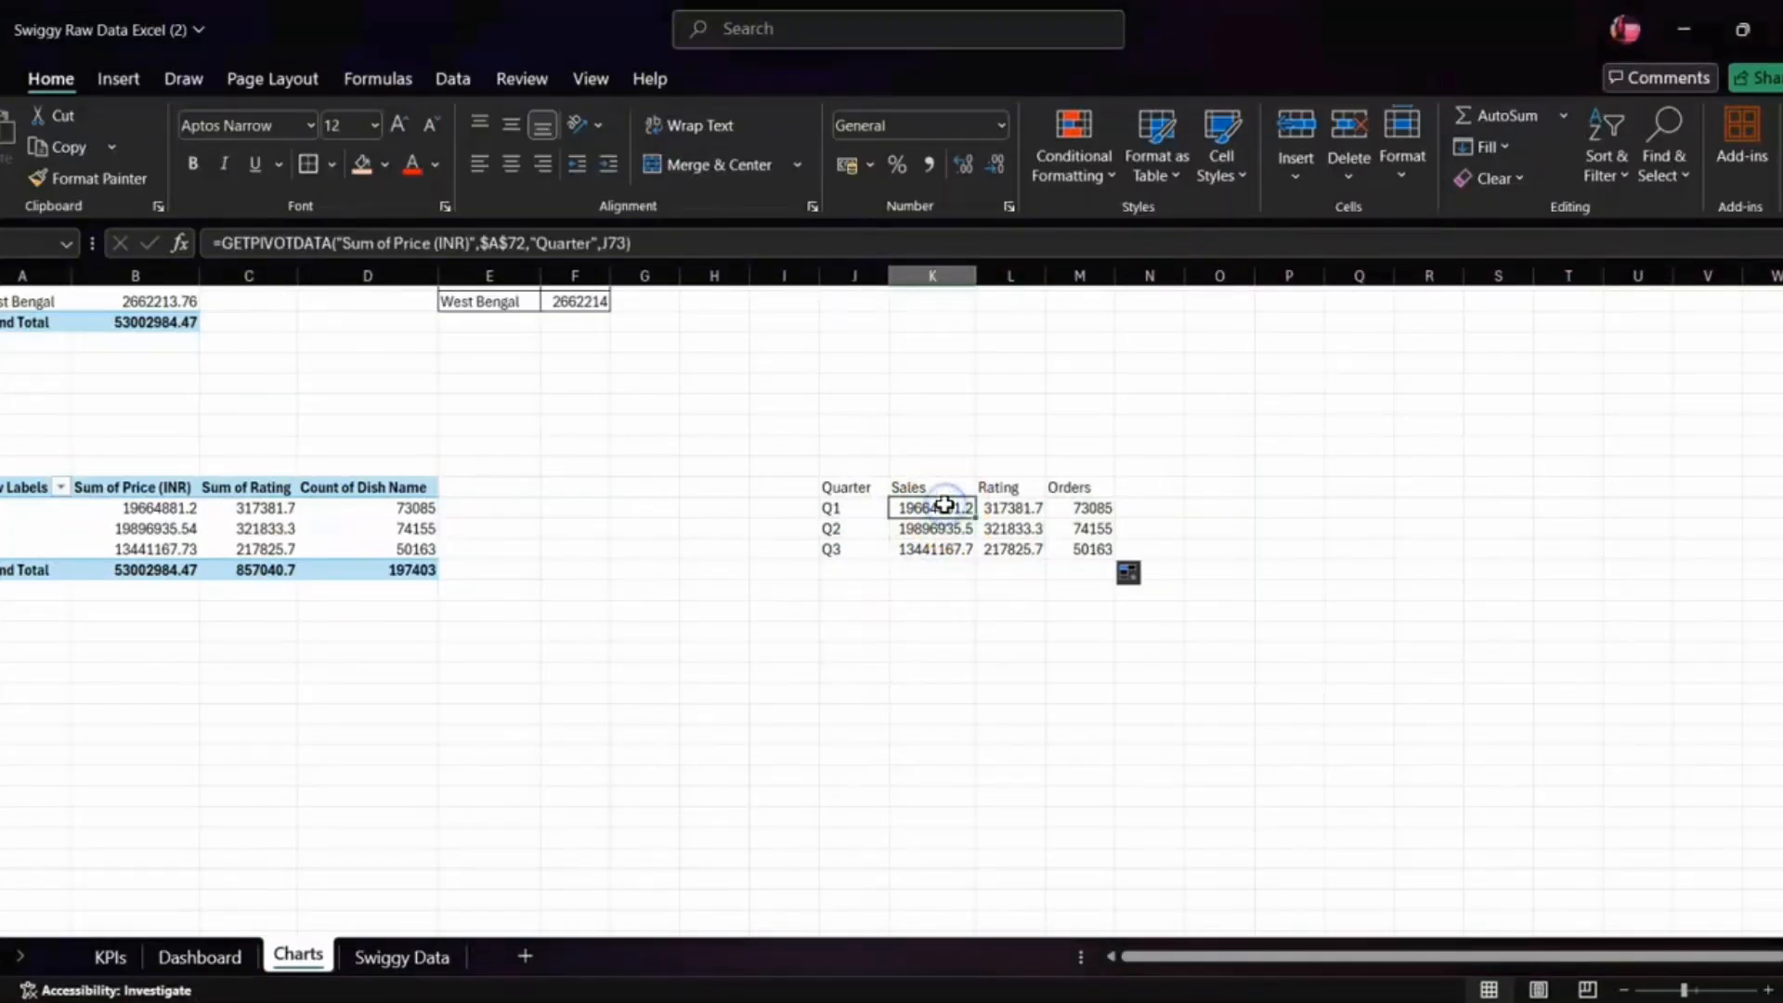
{"action": "key", "text": "shift+Down"}
{"action": "key", "text": "shift+Down"}
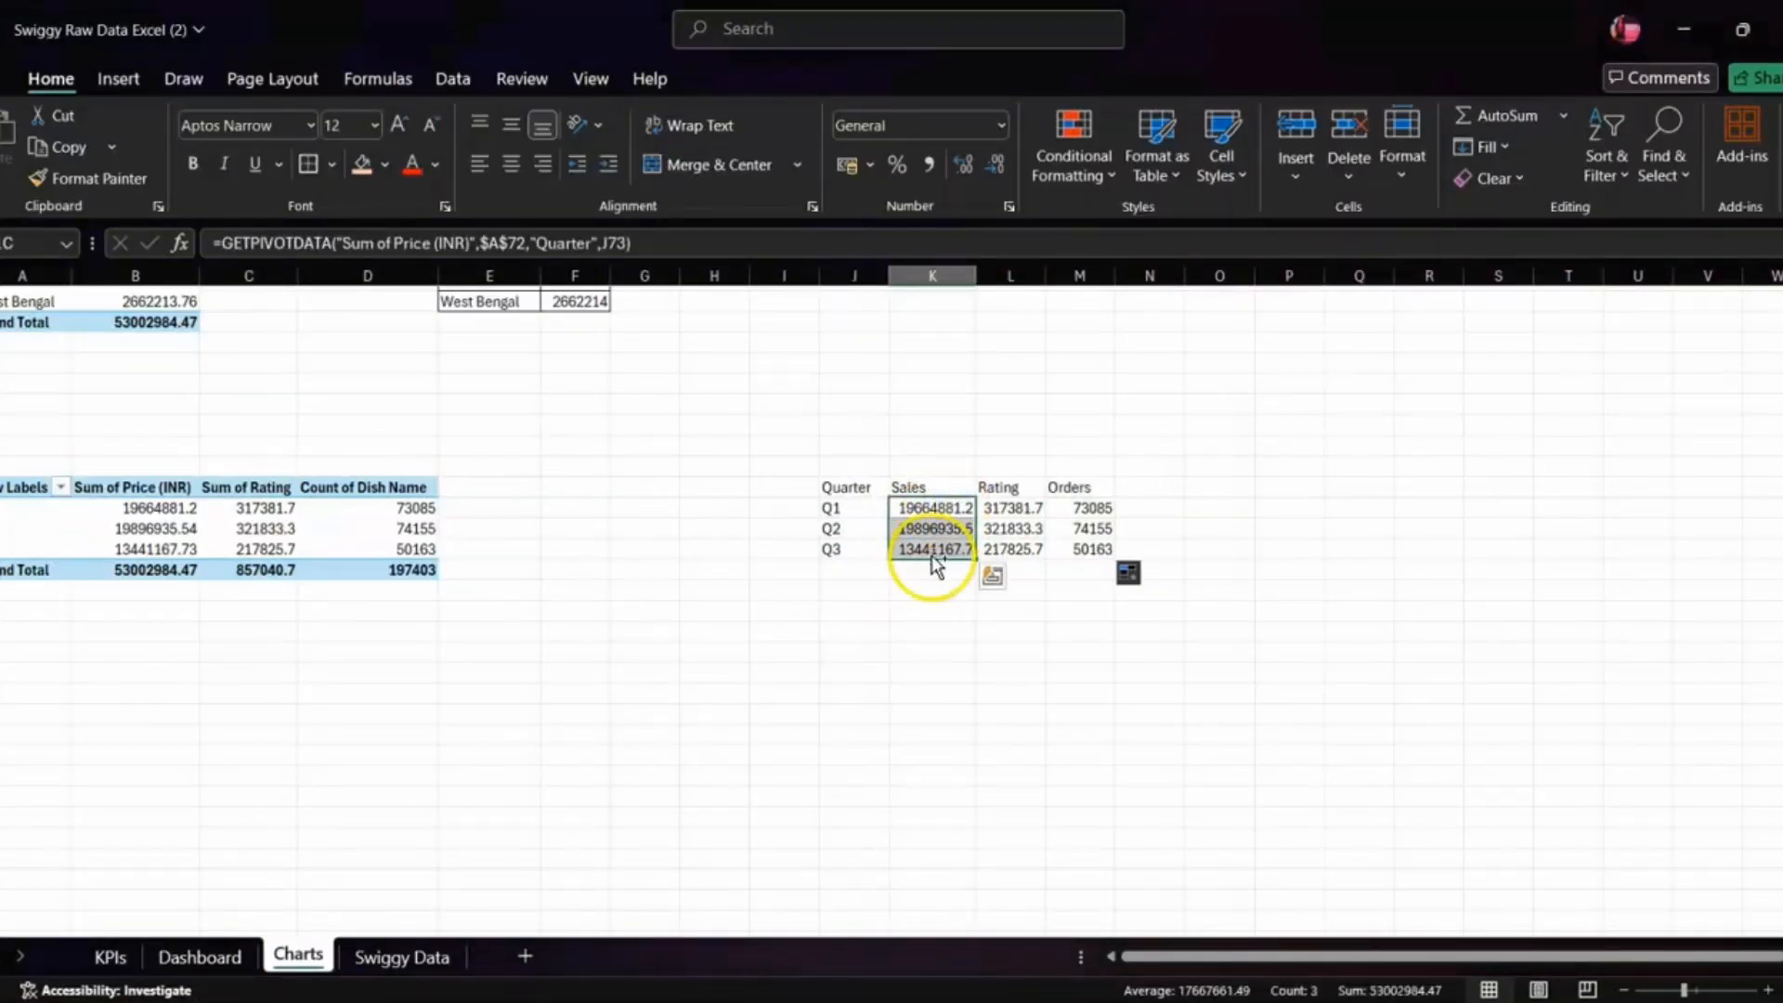
{"action": "key", "text": "ctrl+1"}
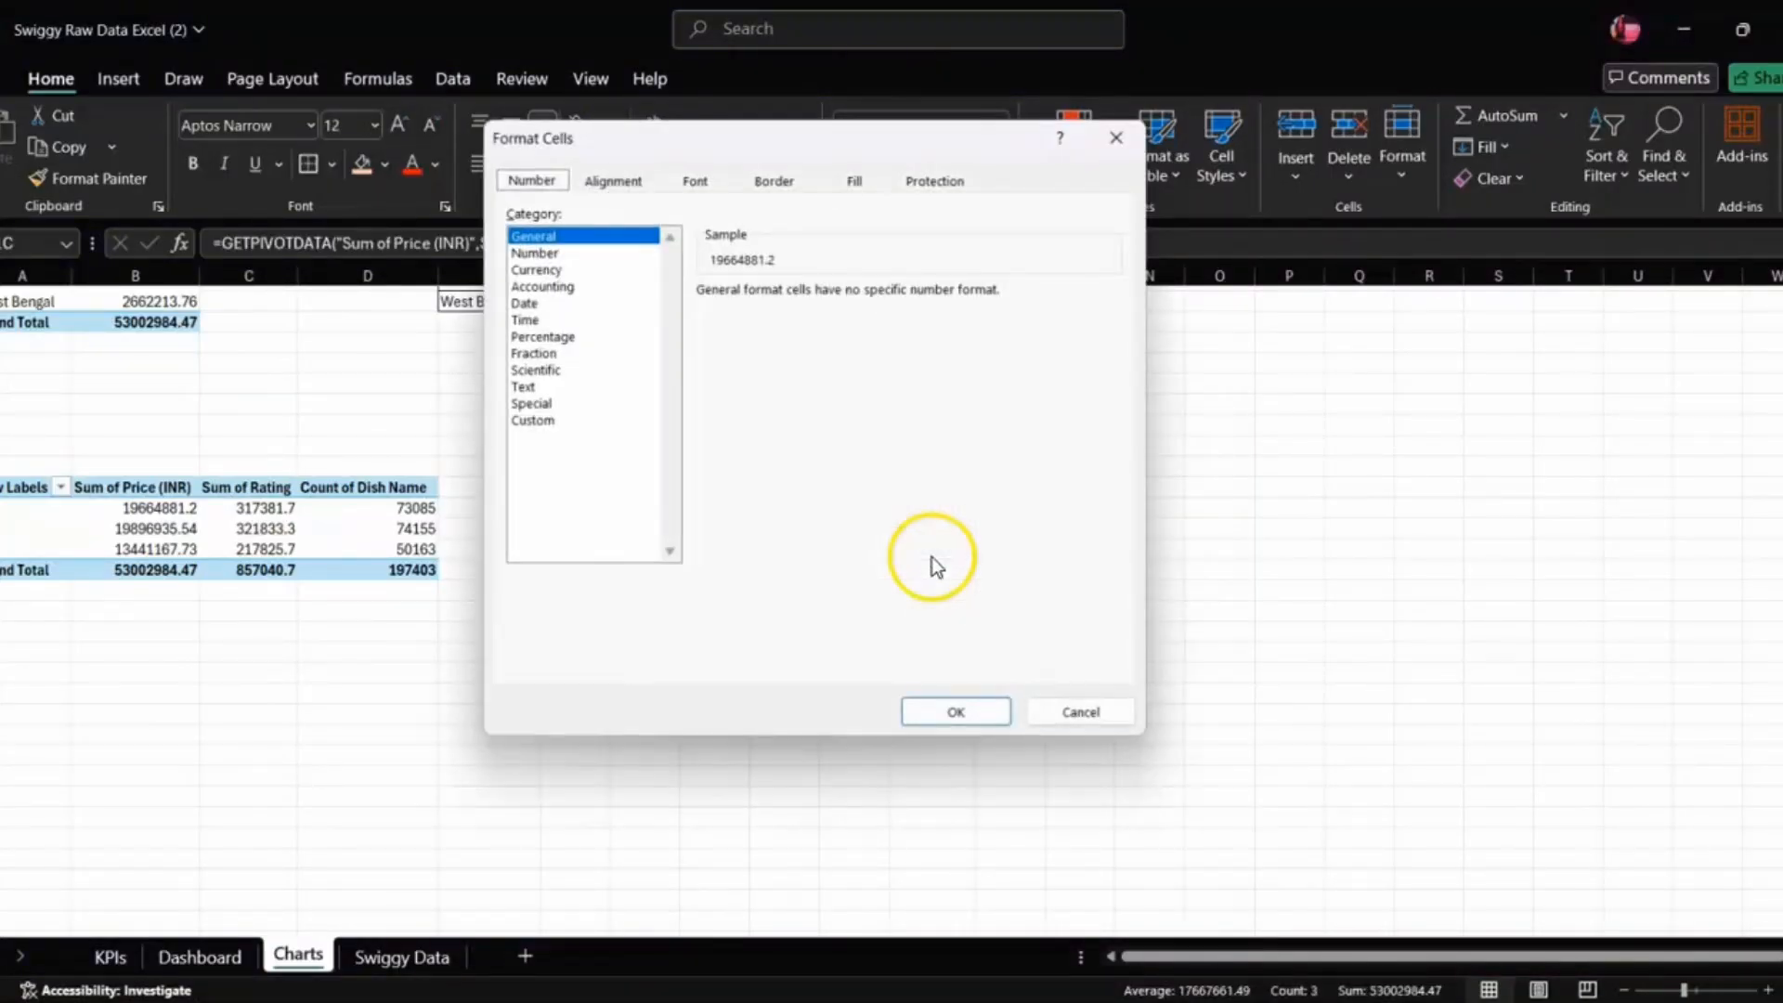
{"action": "left_click", "coordinate": [541, 424]}
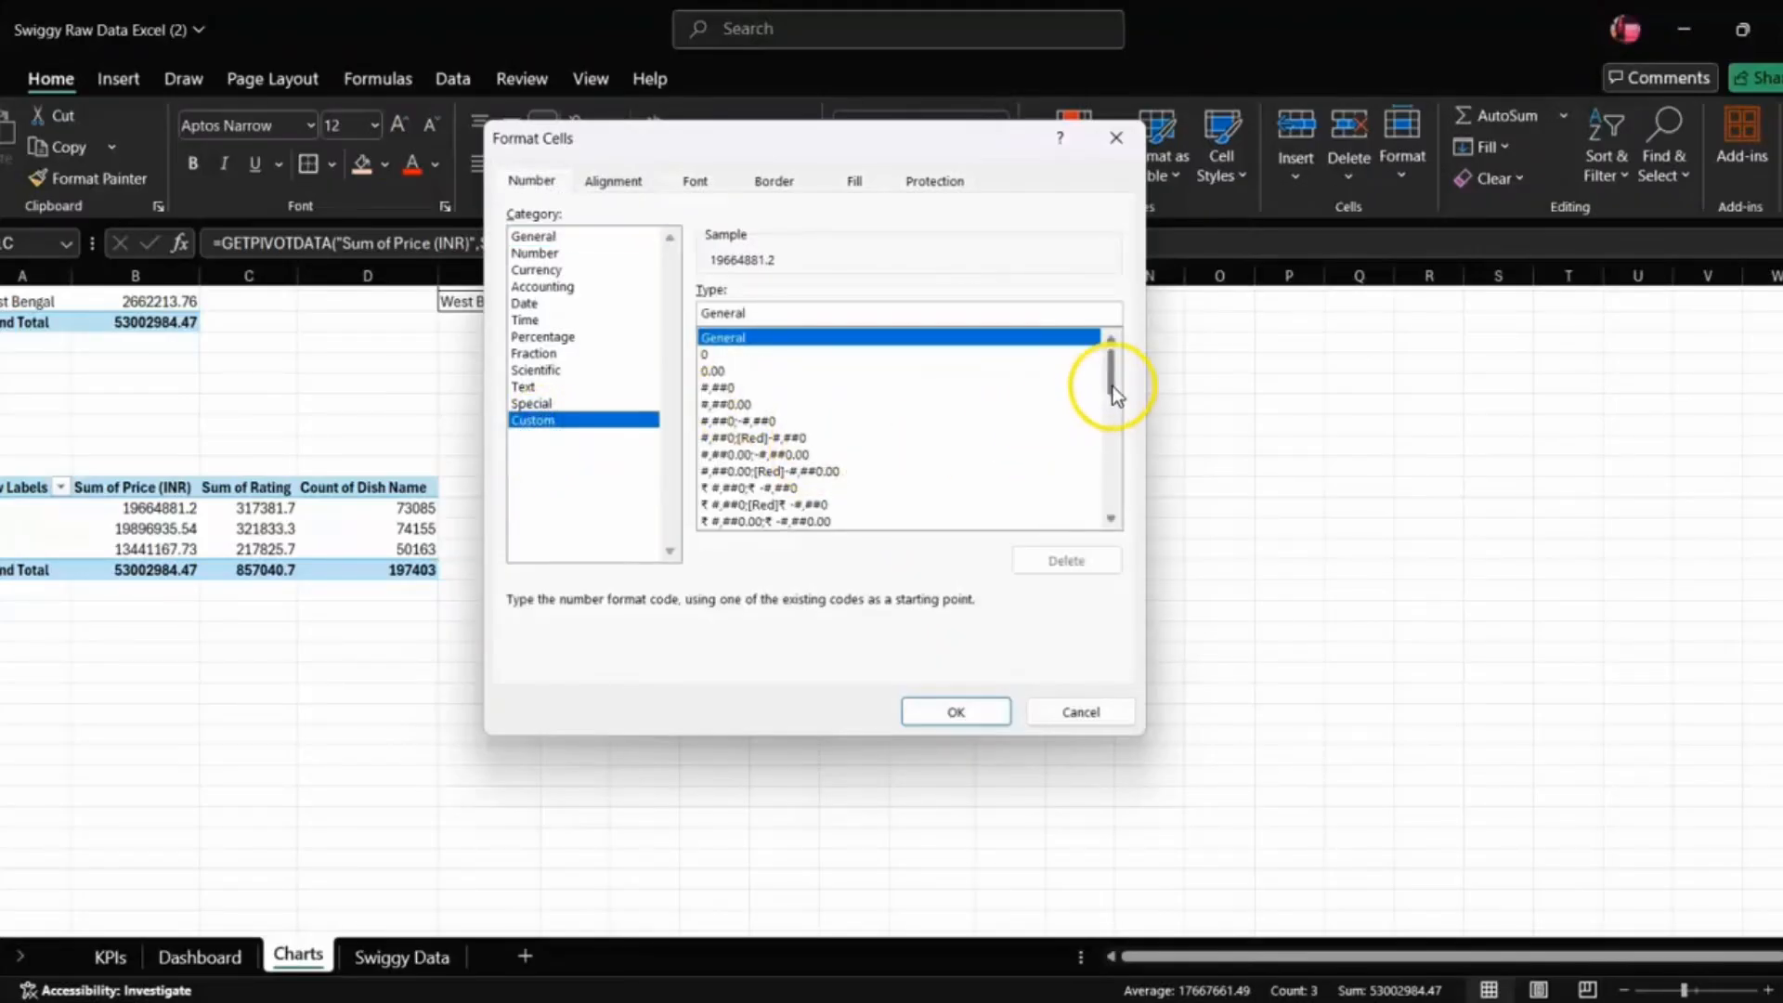
{"action": "left_click_drag", "start_coordinate": [1113, 388], "coordinate": [1121, 499]}
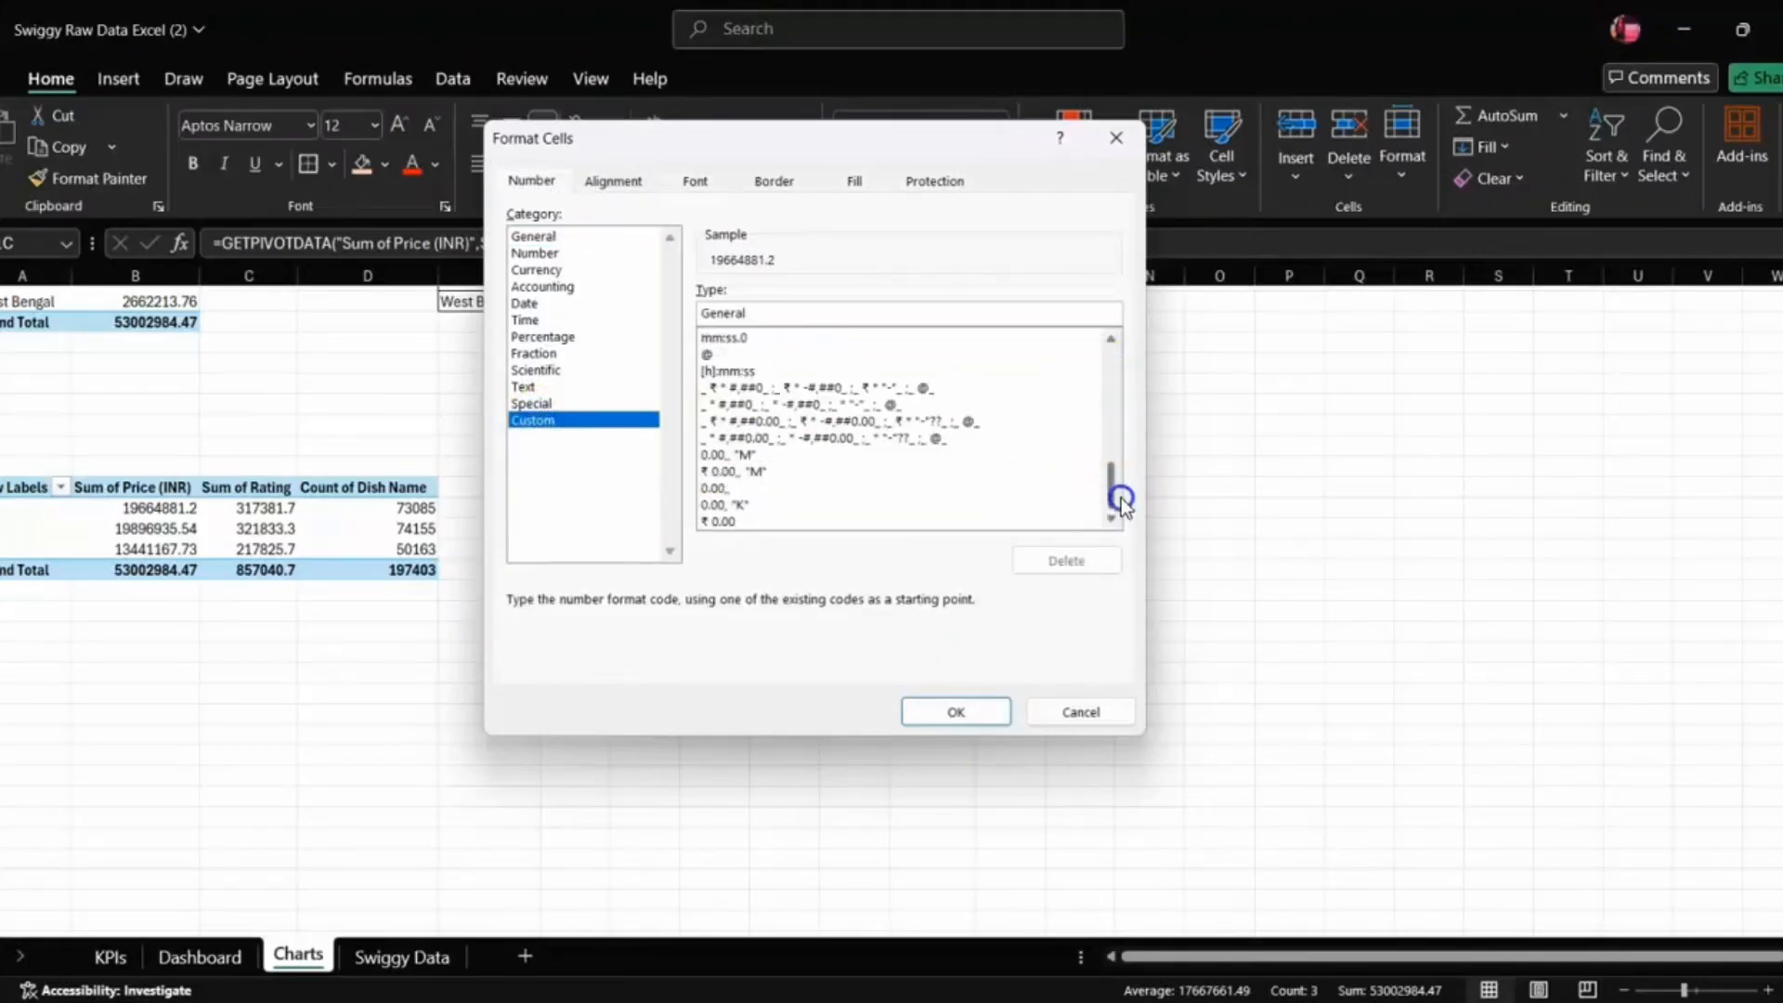
{"action": "left_click", "coordinate": [745, 472]}
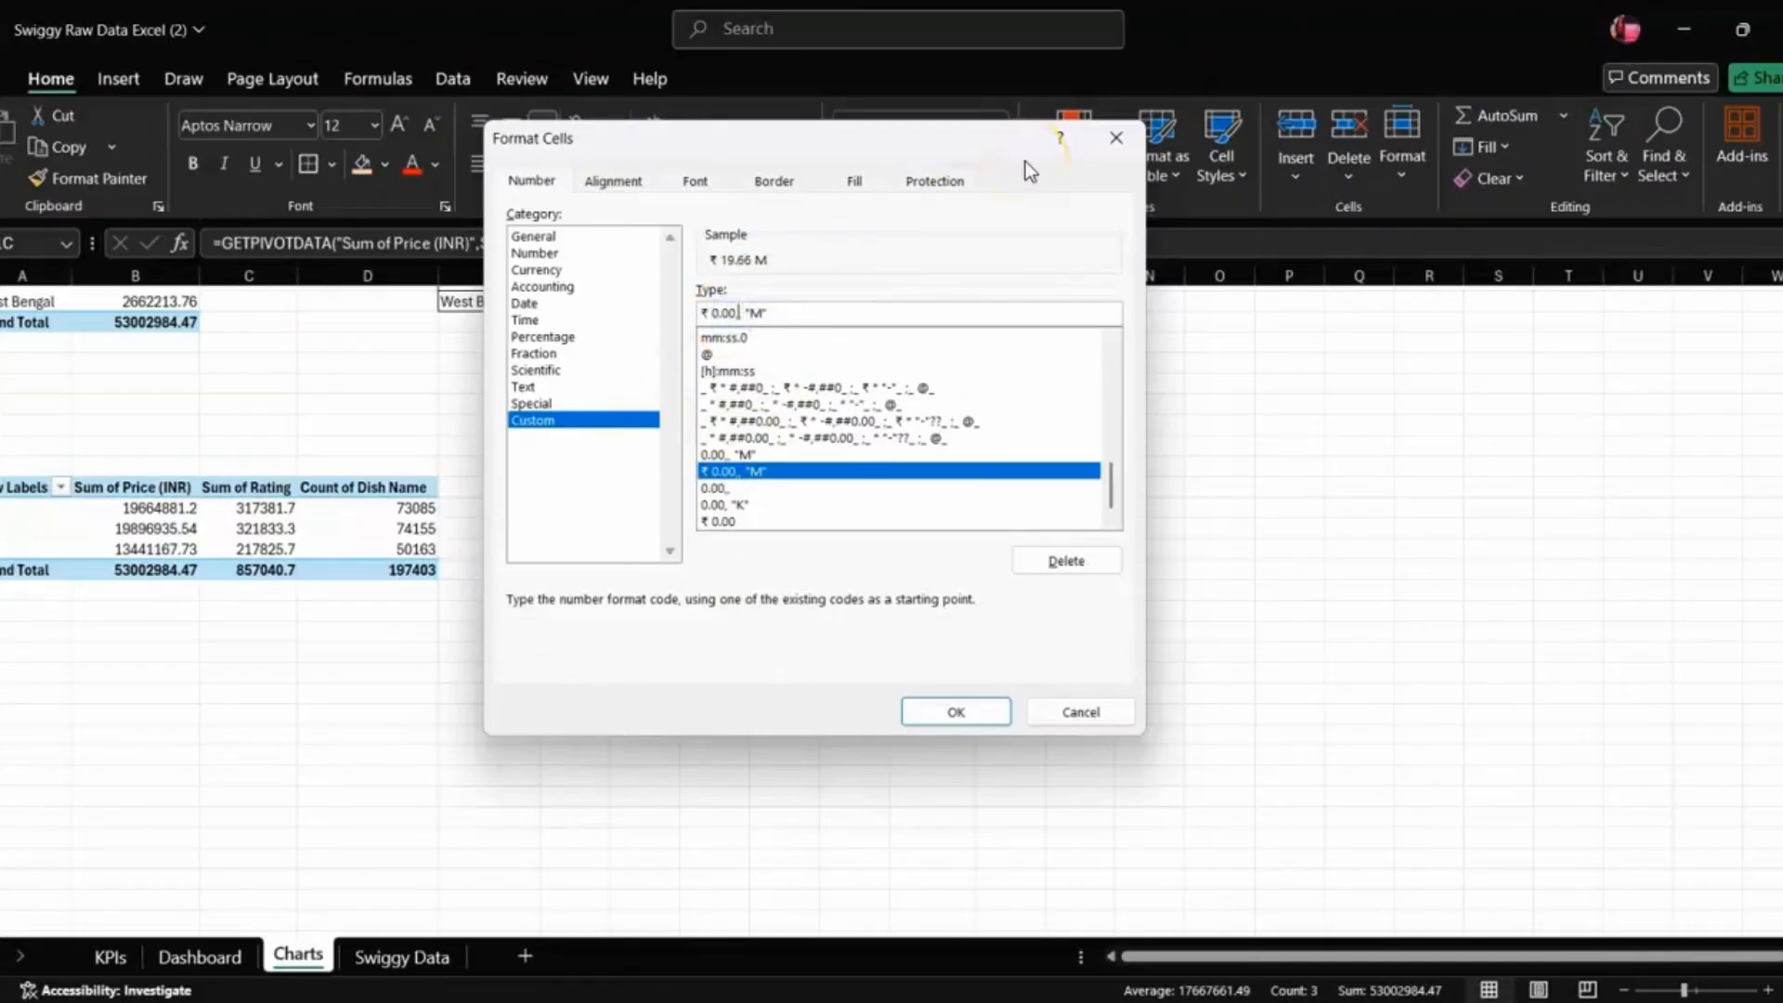
{"action": "key", "text": "BackSpace"}
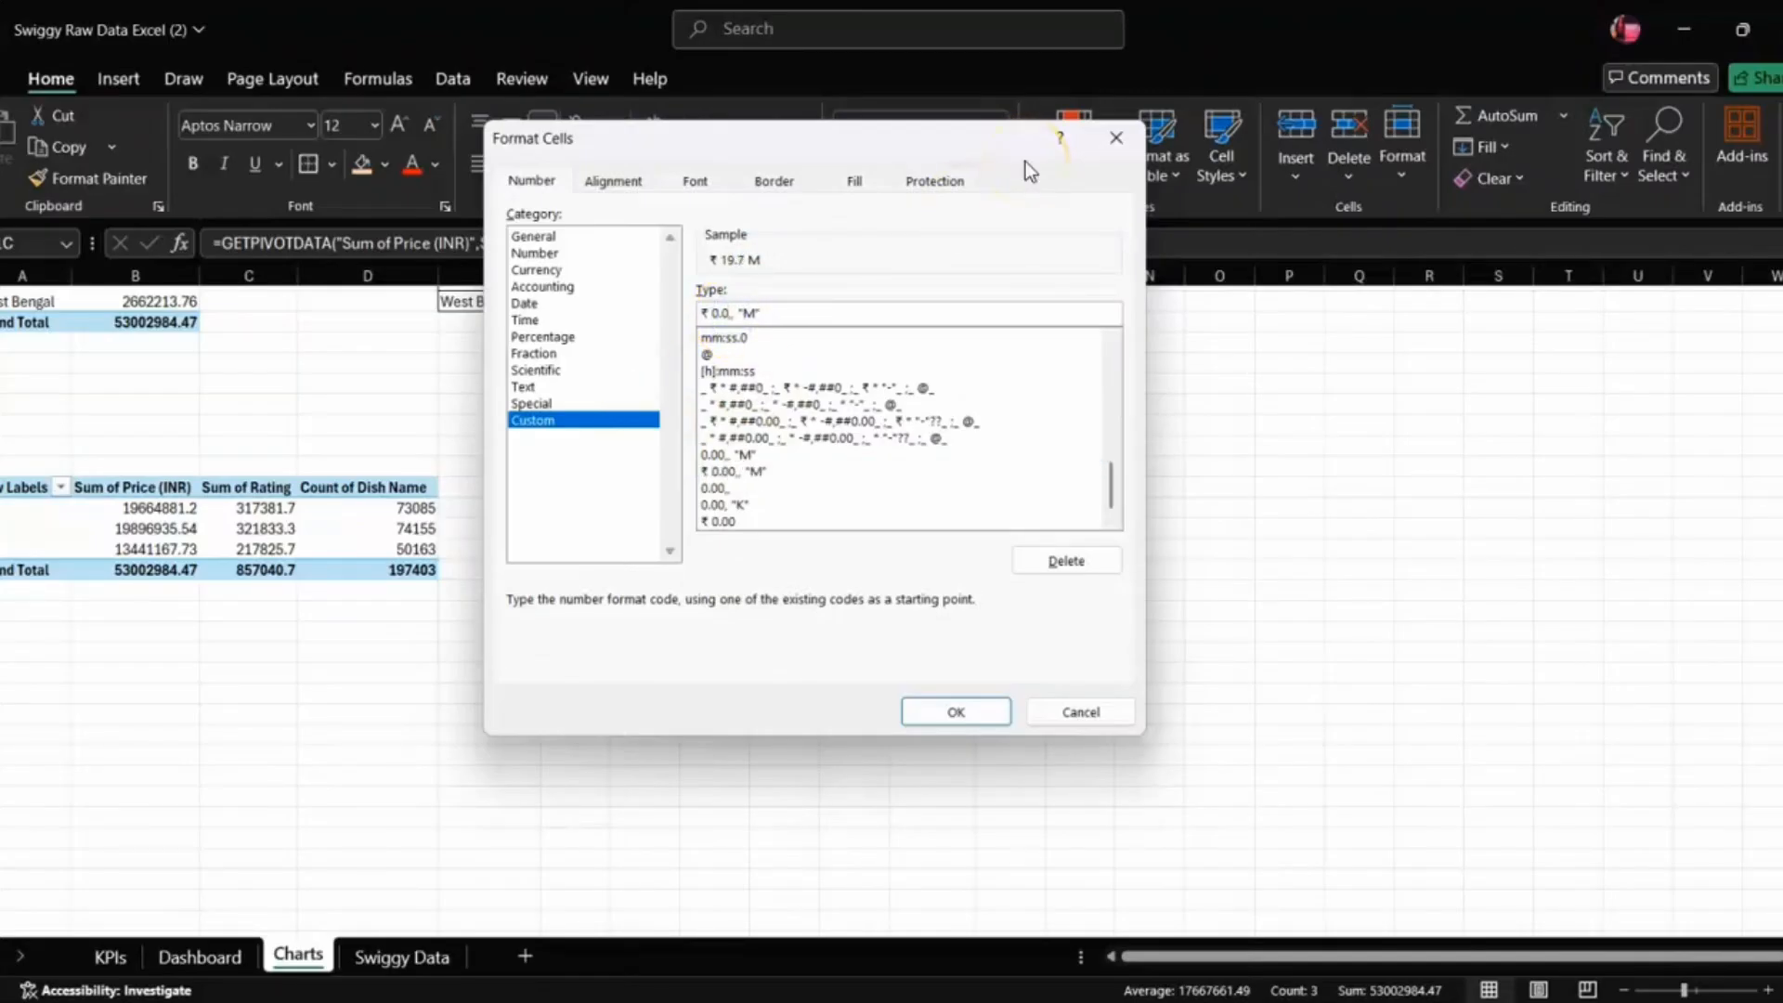
{"action": "key", "text": "Return"}
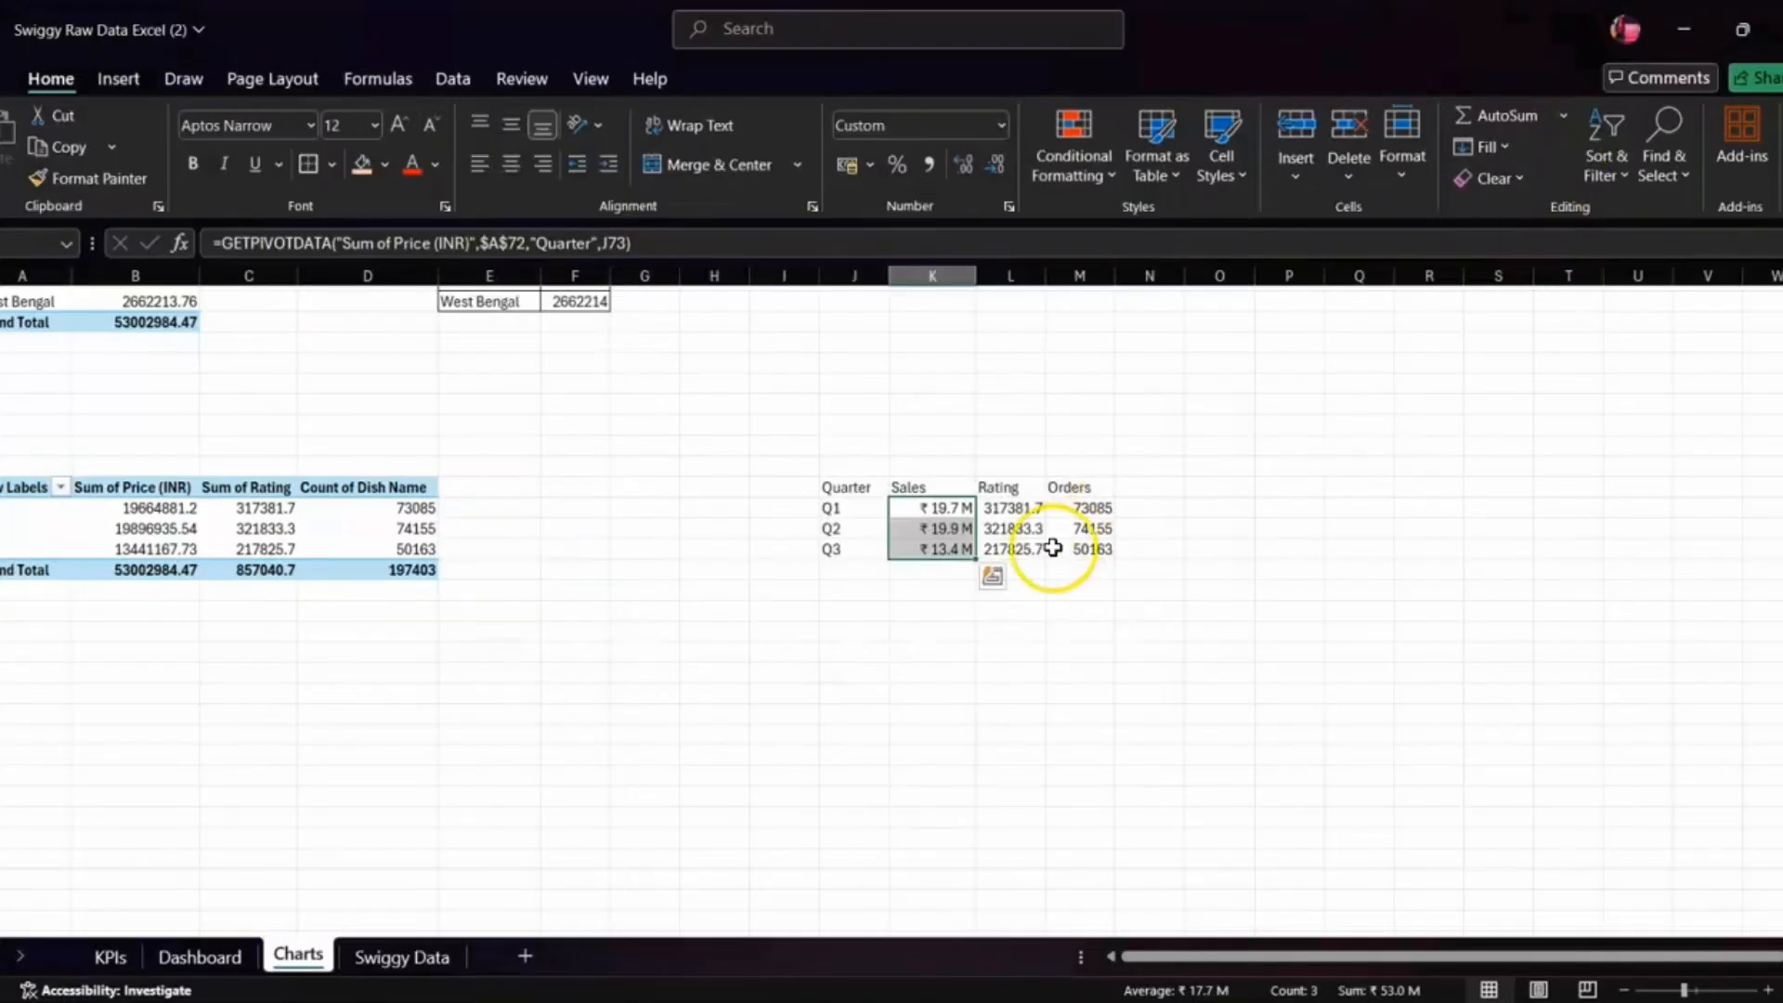
- Apply the custom number format 0.0 to the Rating values for Q1 through Q3 in the quarterly summary table
{"action": "left_click", "coordinate": [997, 508]}
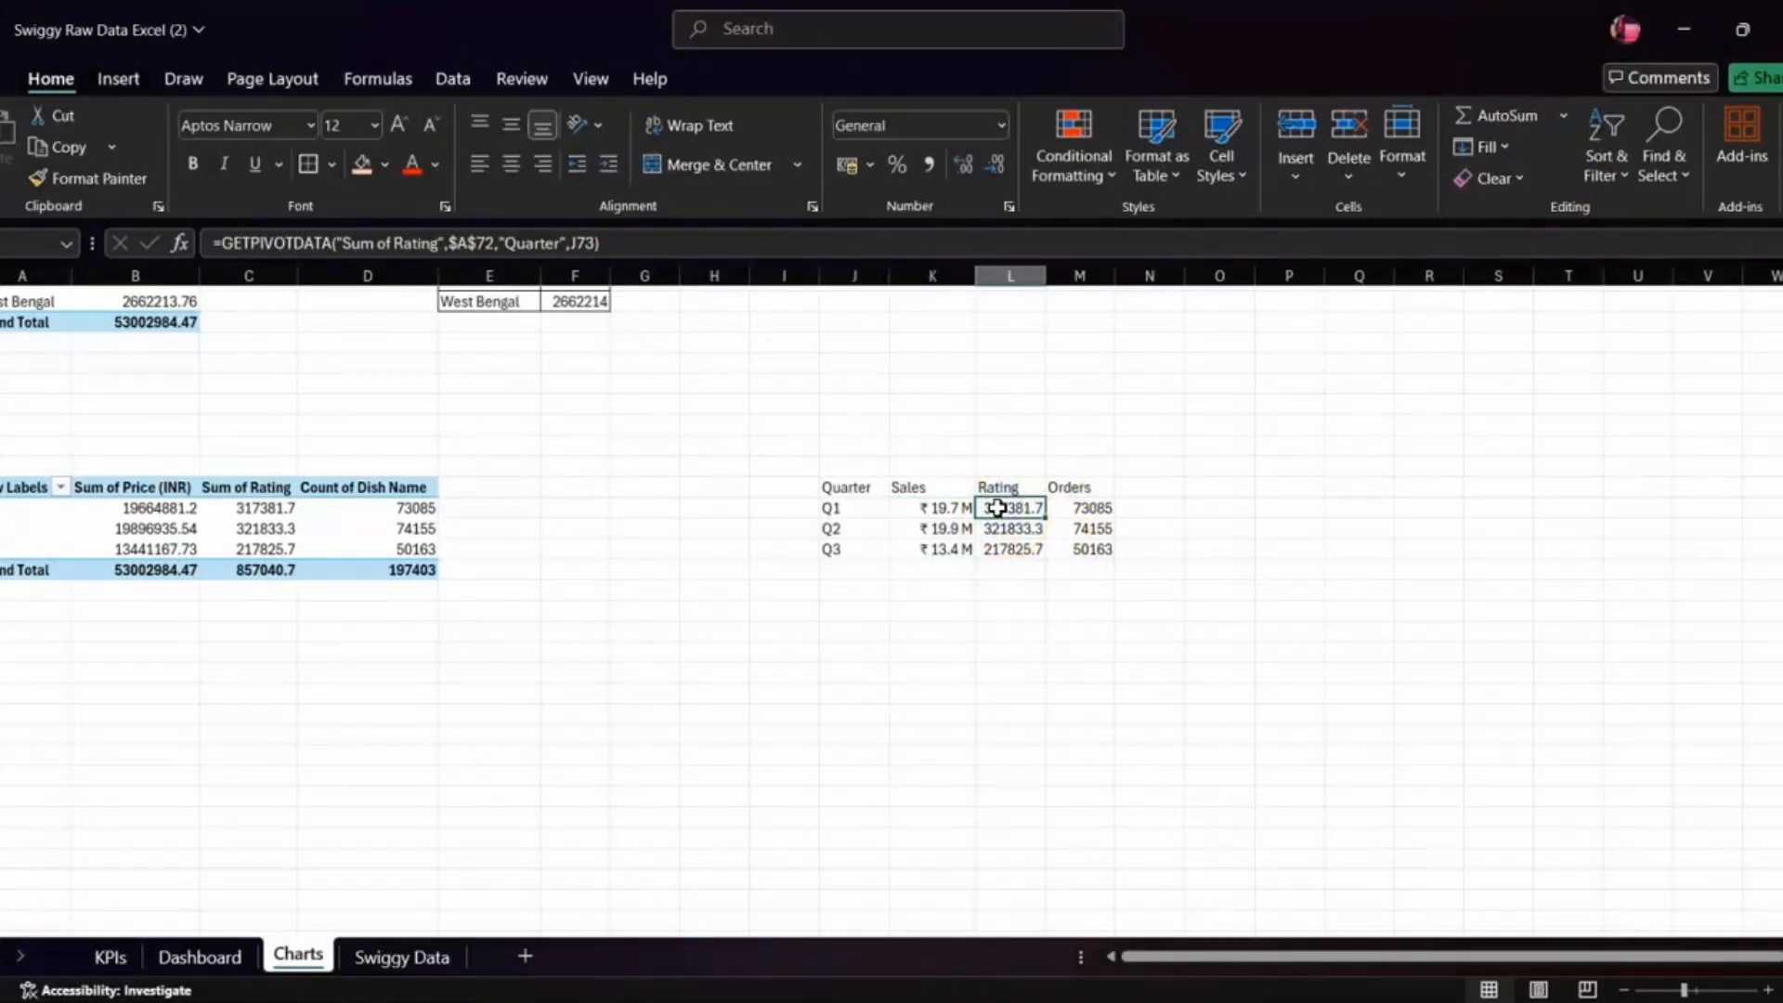
{"action": "mouse_move", "coordinate": [1242, 998]}
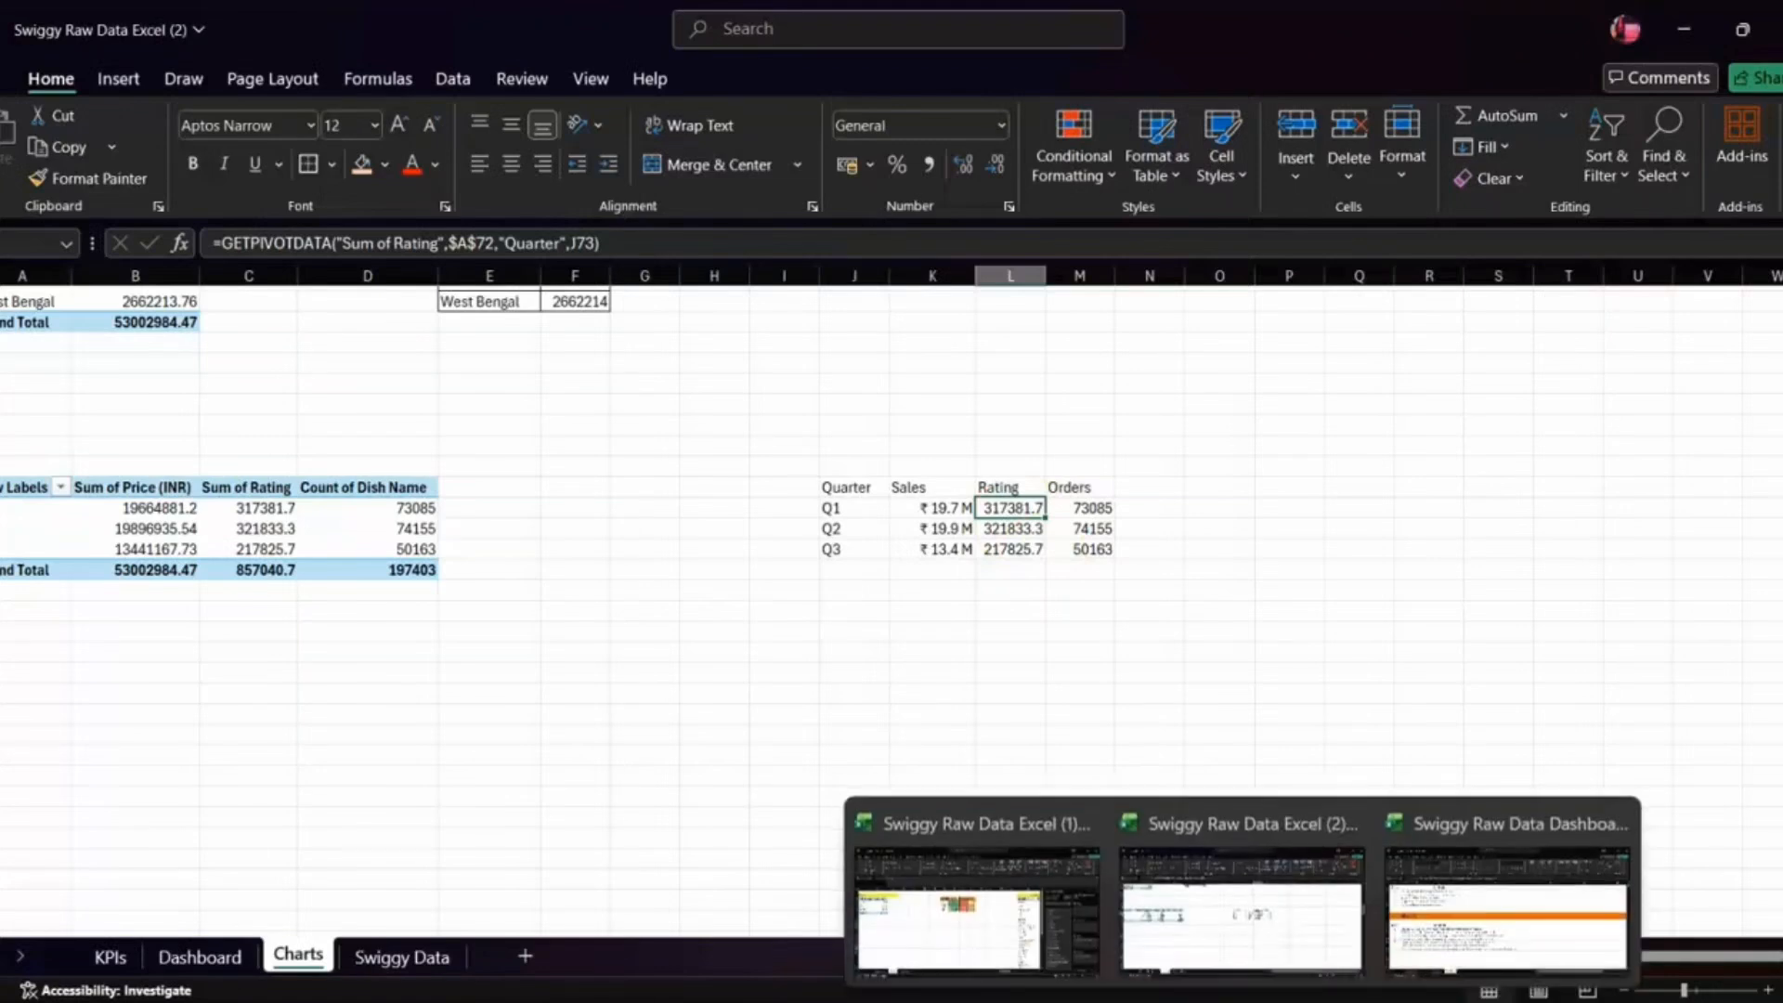
{"action": "left_click", "coordinate": [1186, 929]}
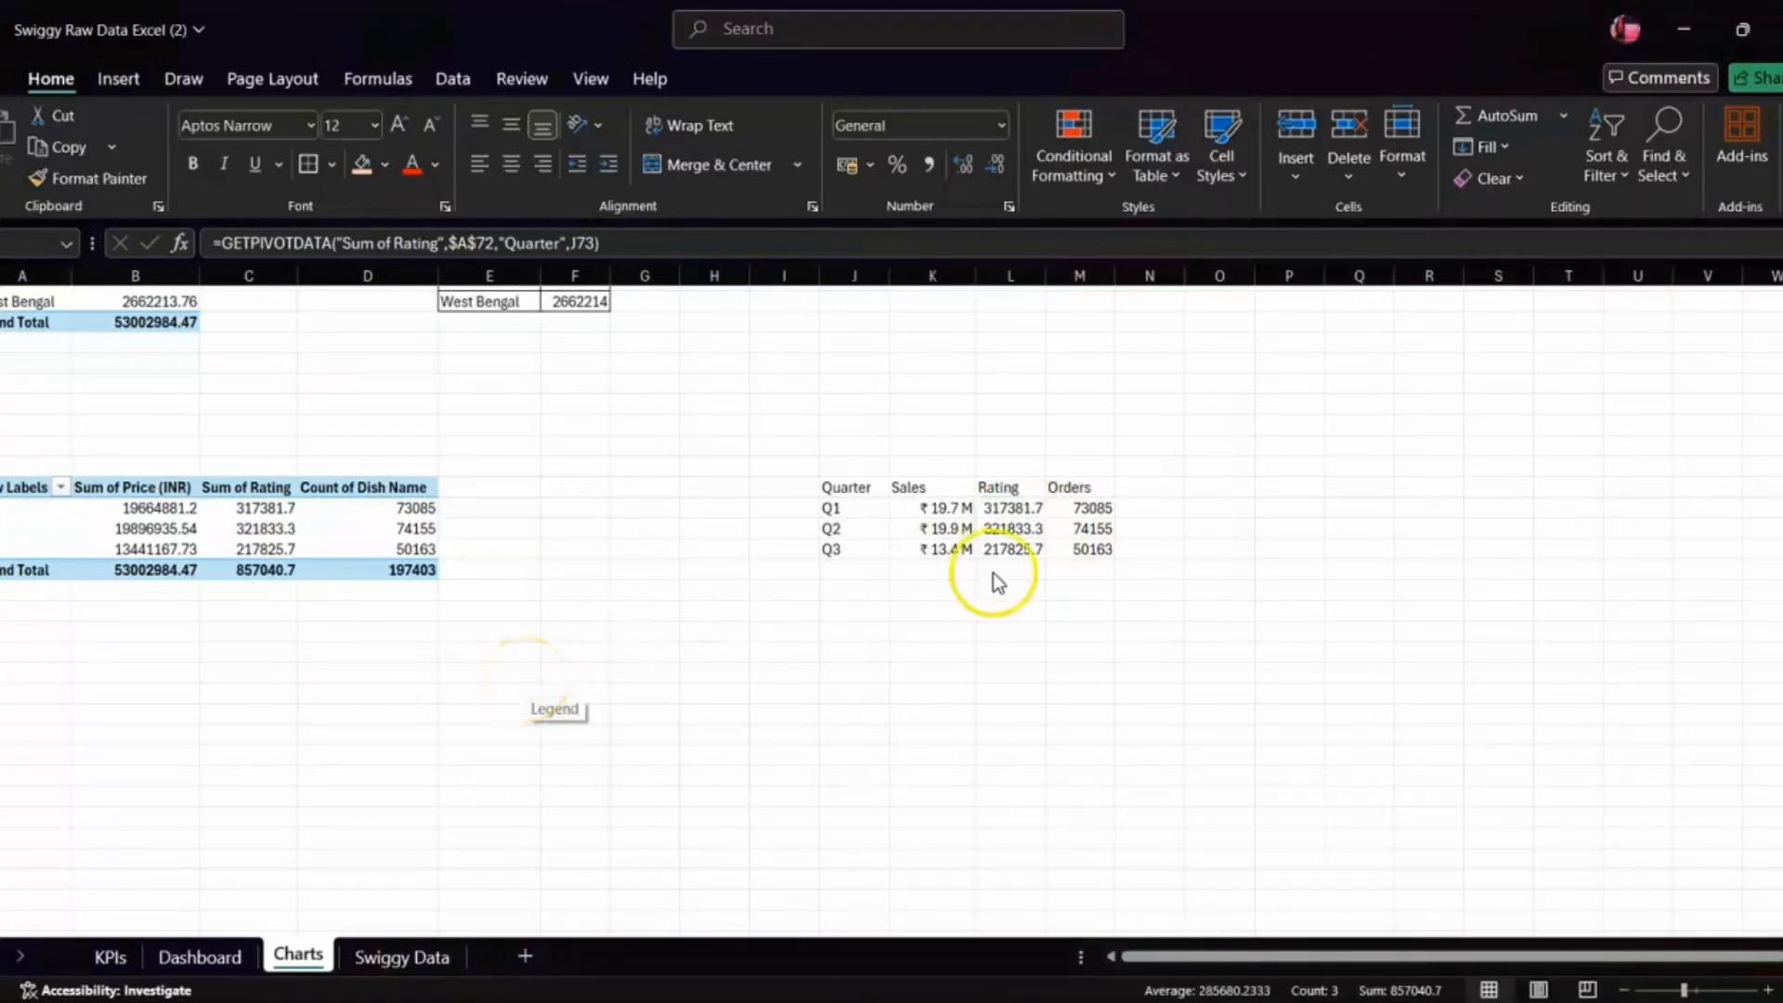
{"action": "left_click_drag", "start_coordinate": [1010, 549], "coordinate": [1013, 508]}
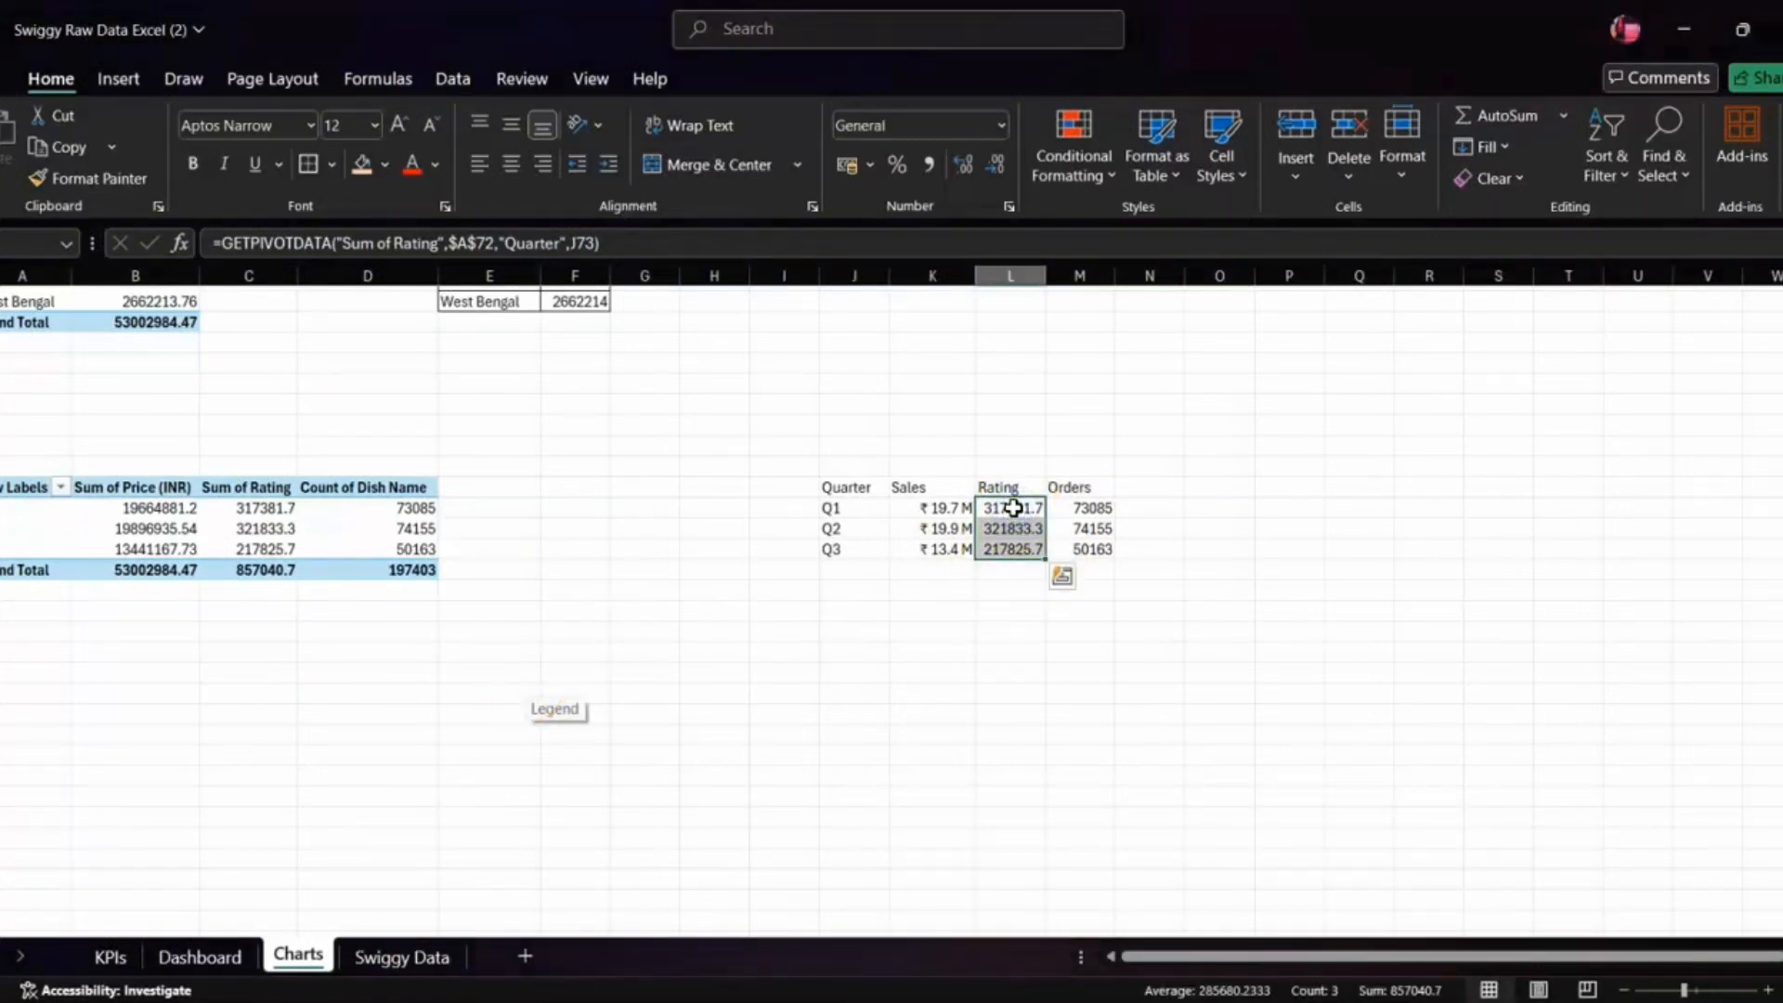
{"action": "key", "text": "ctrl+1"}
{"action": "left_click", "coordinate": [546, 423]}
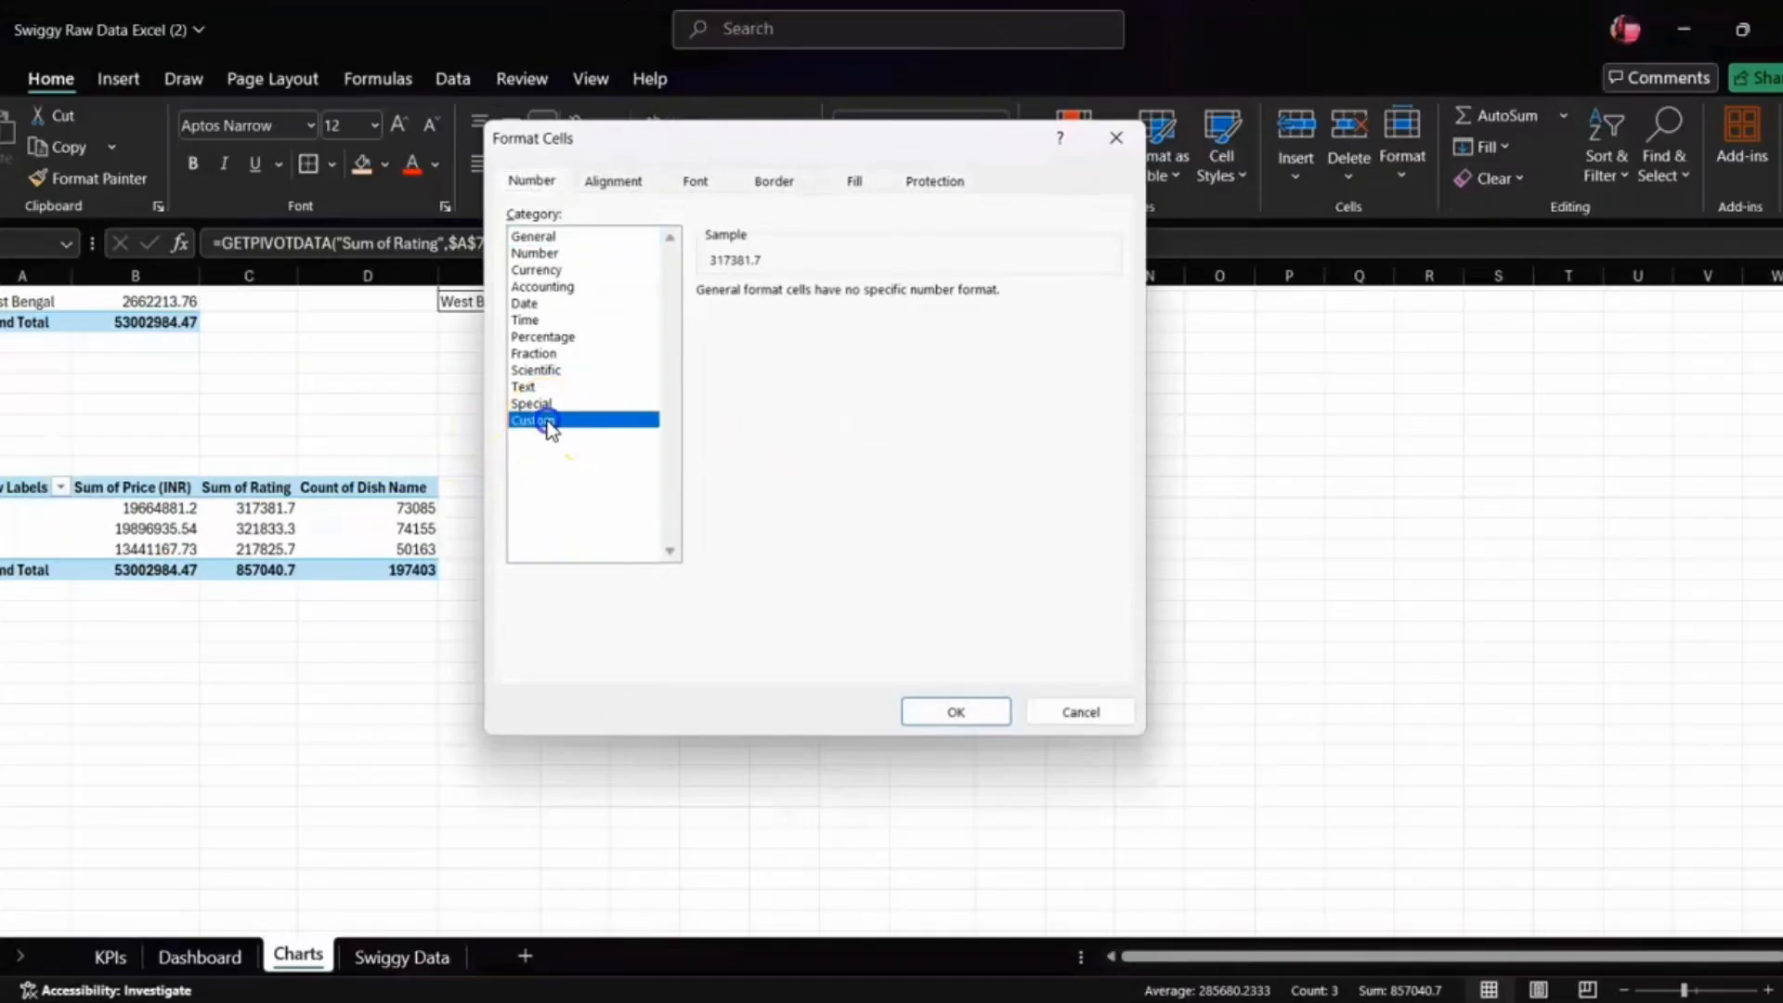
{"action": "left_click", "coordinate": [716, 371]}
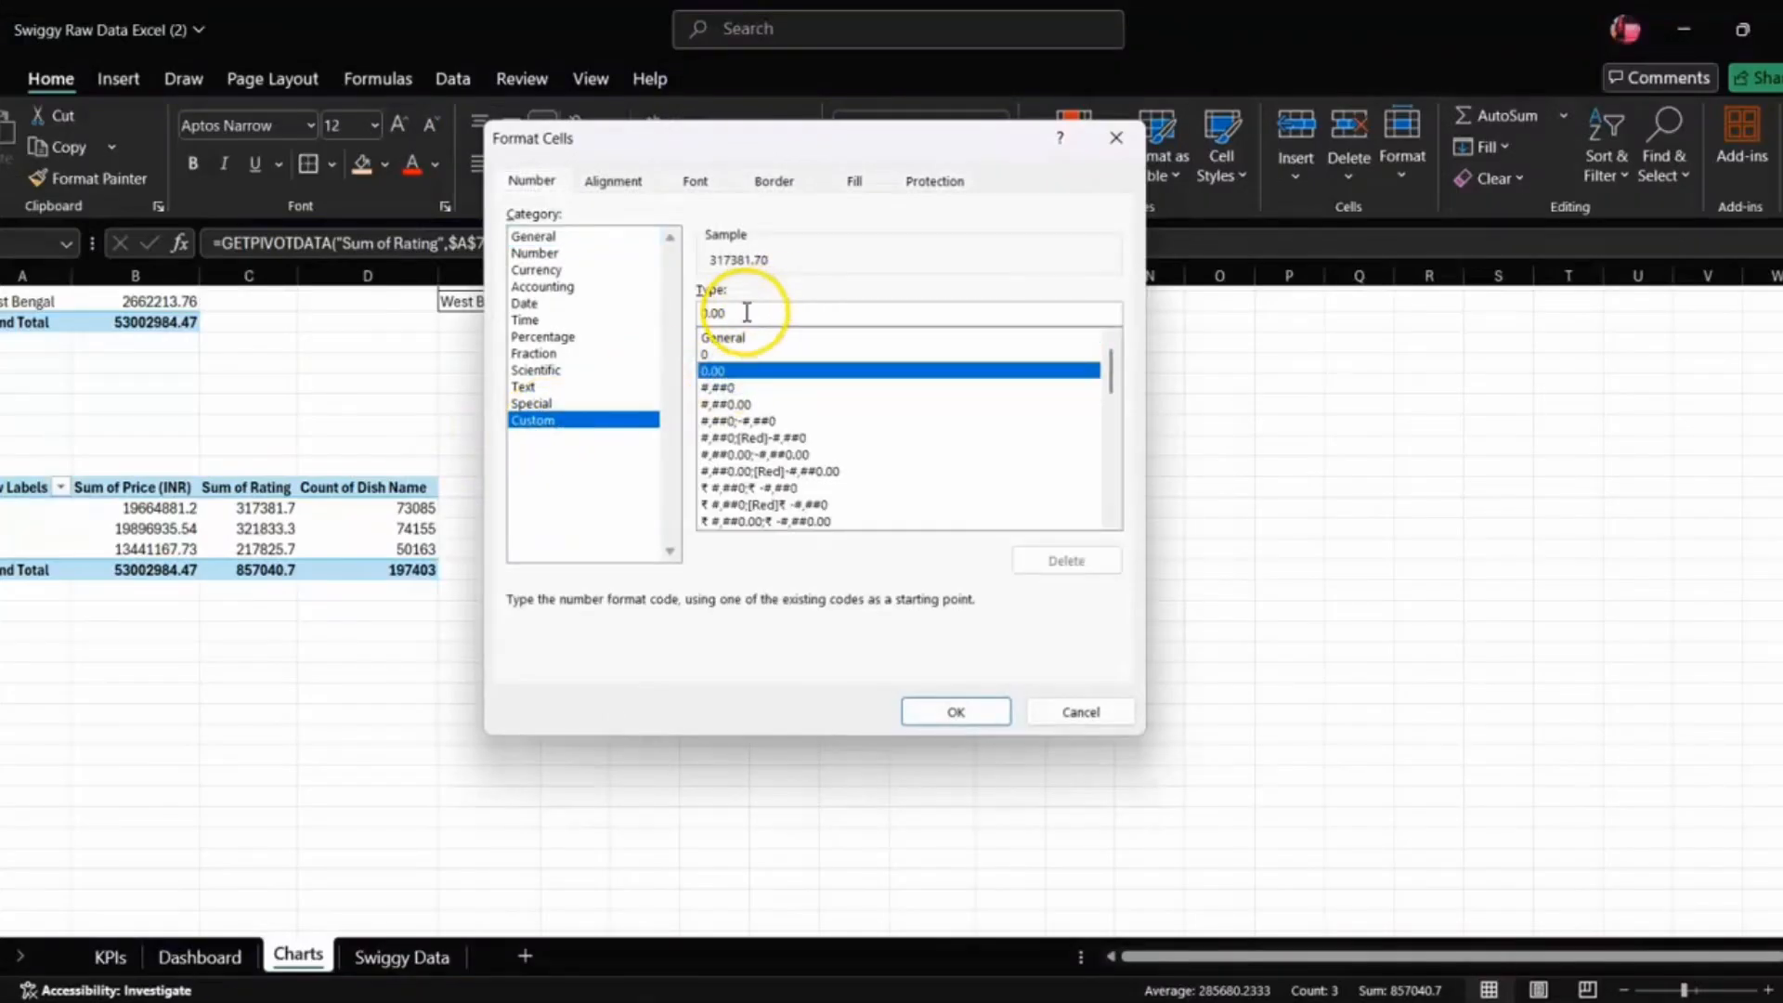
{"action": "left_click", "coordinate": [744, 312]}
{"action": "key", "text": "BackSpace"}
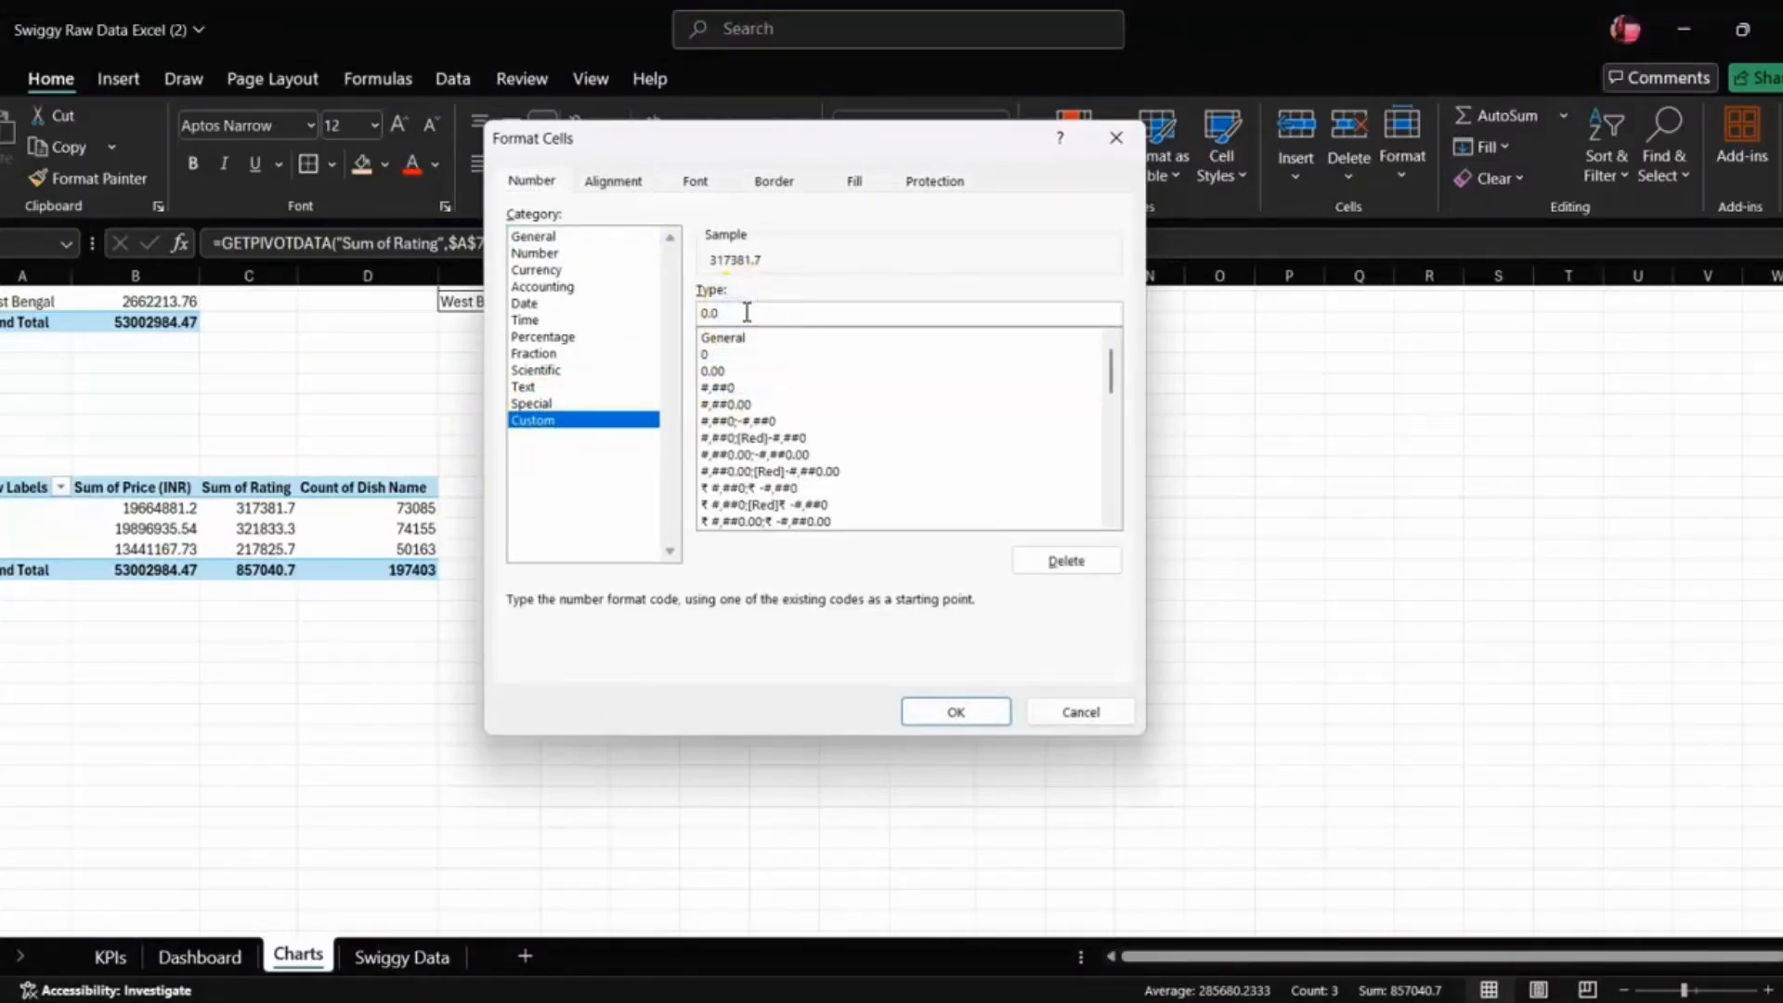
{"action": "key", "text": "Return"}
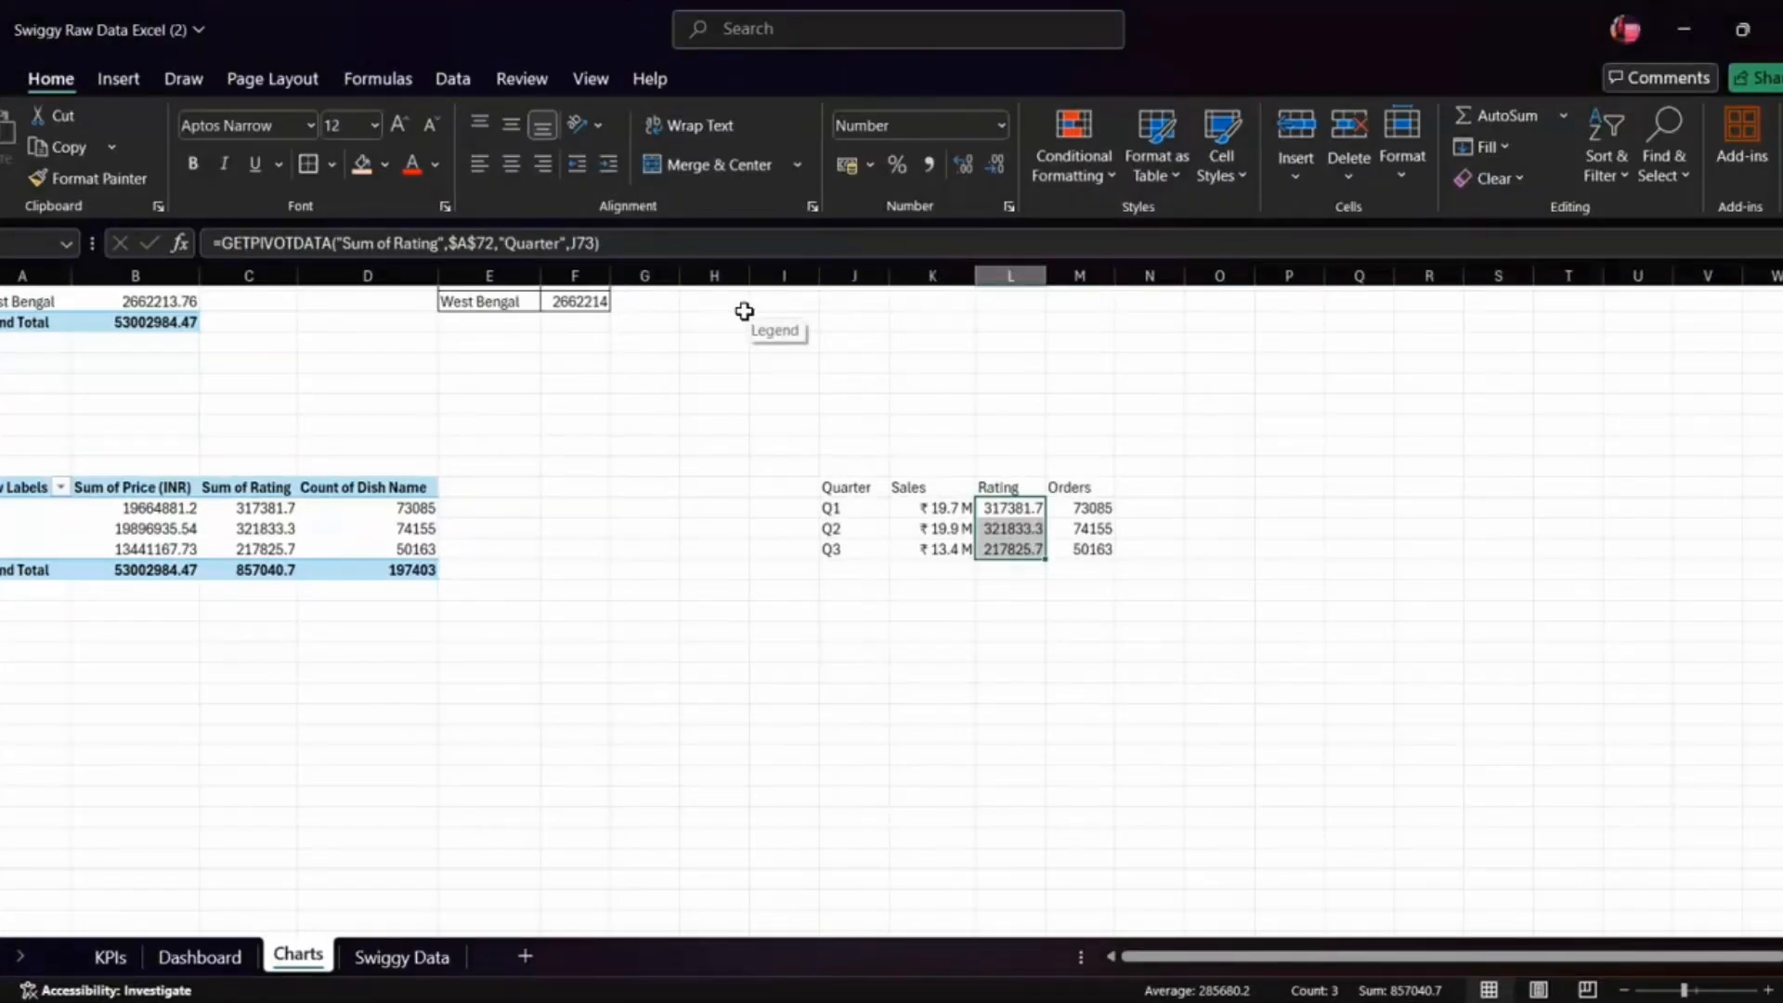
{"action": "left_click", "coordinate": [815, 272]}
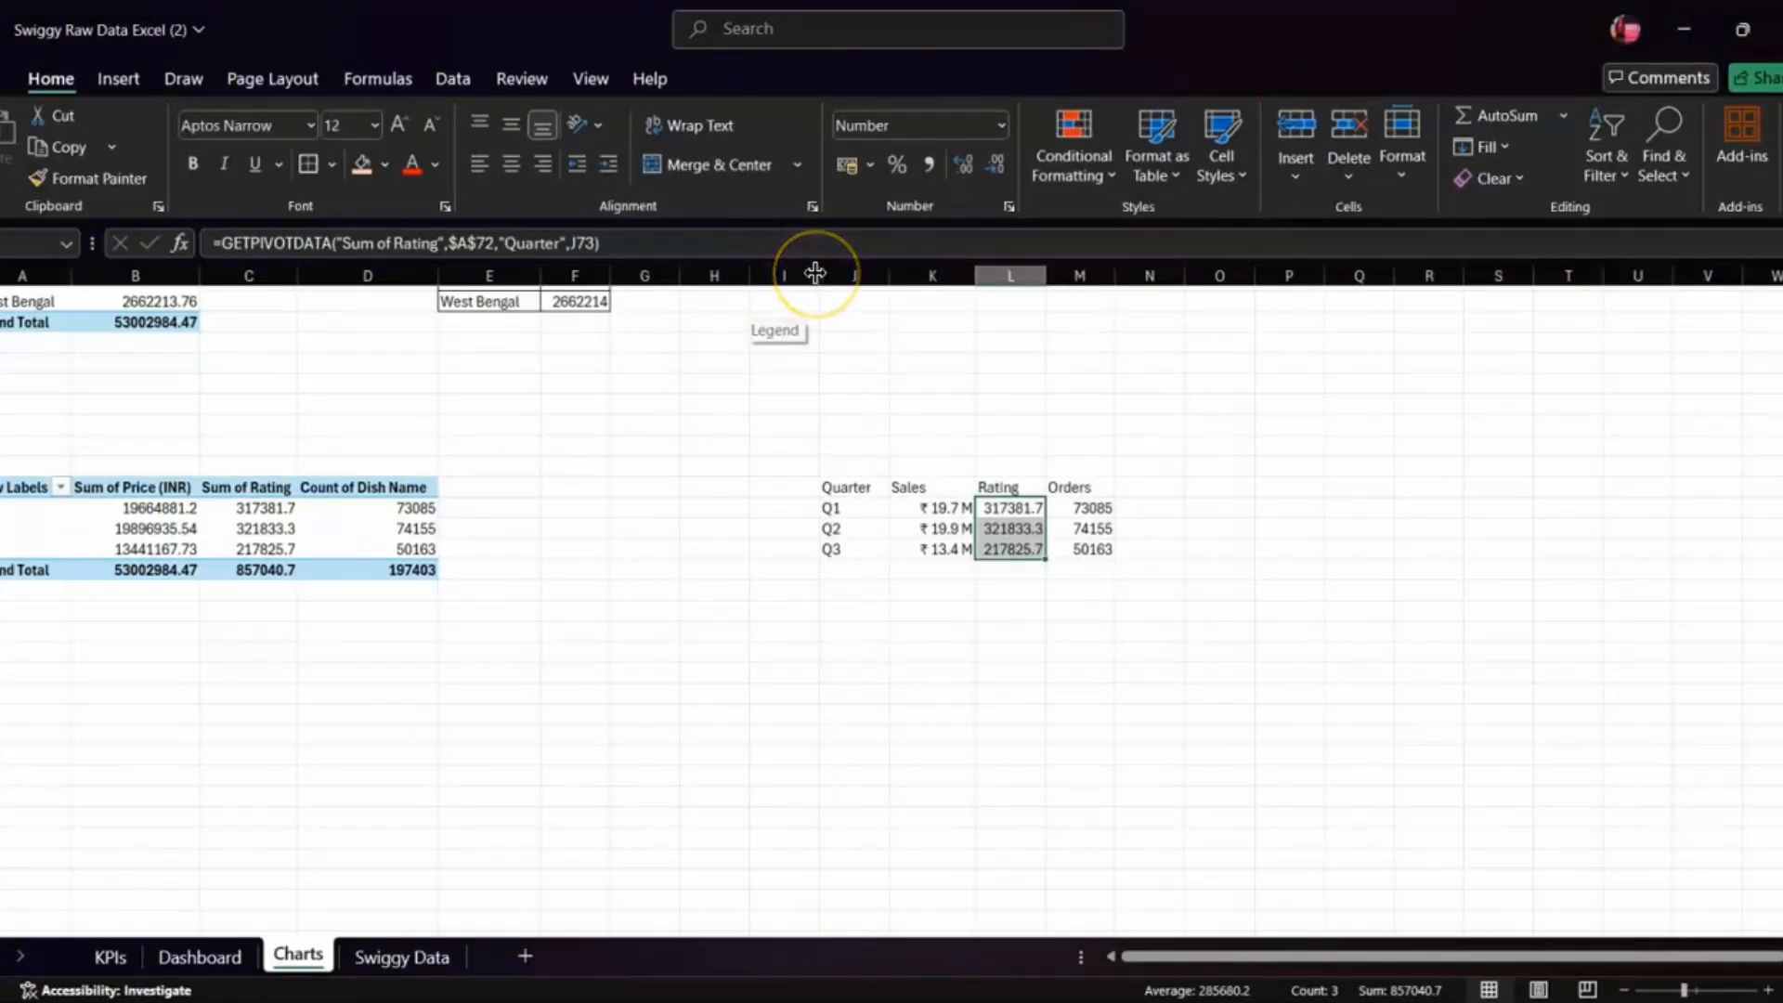
{"action": "left_click", "coordinate": [815, 272]}
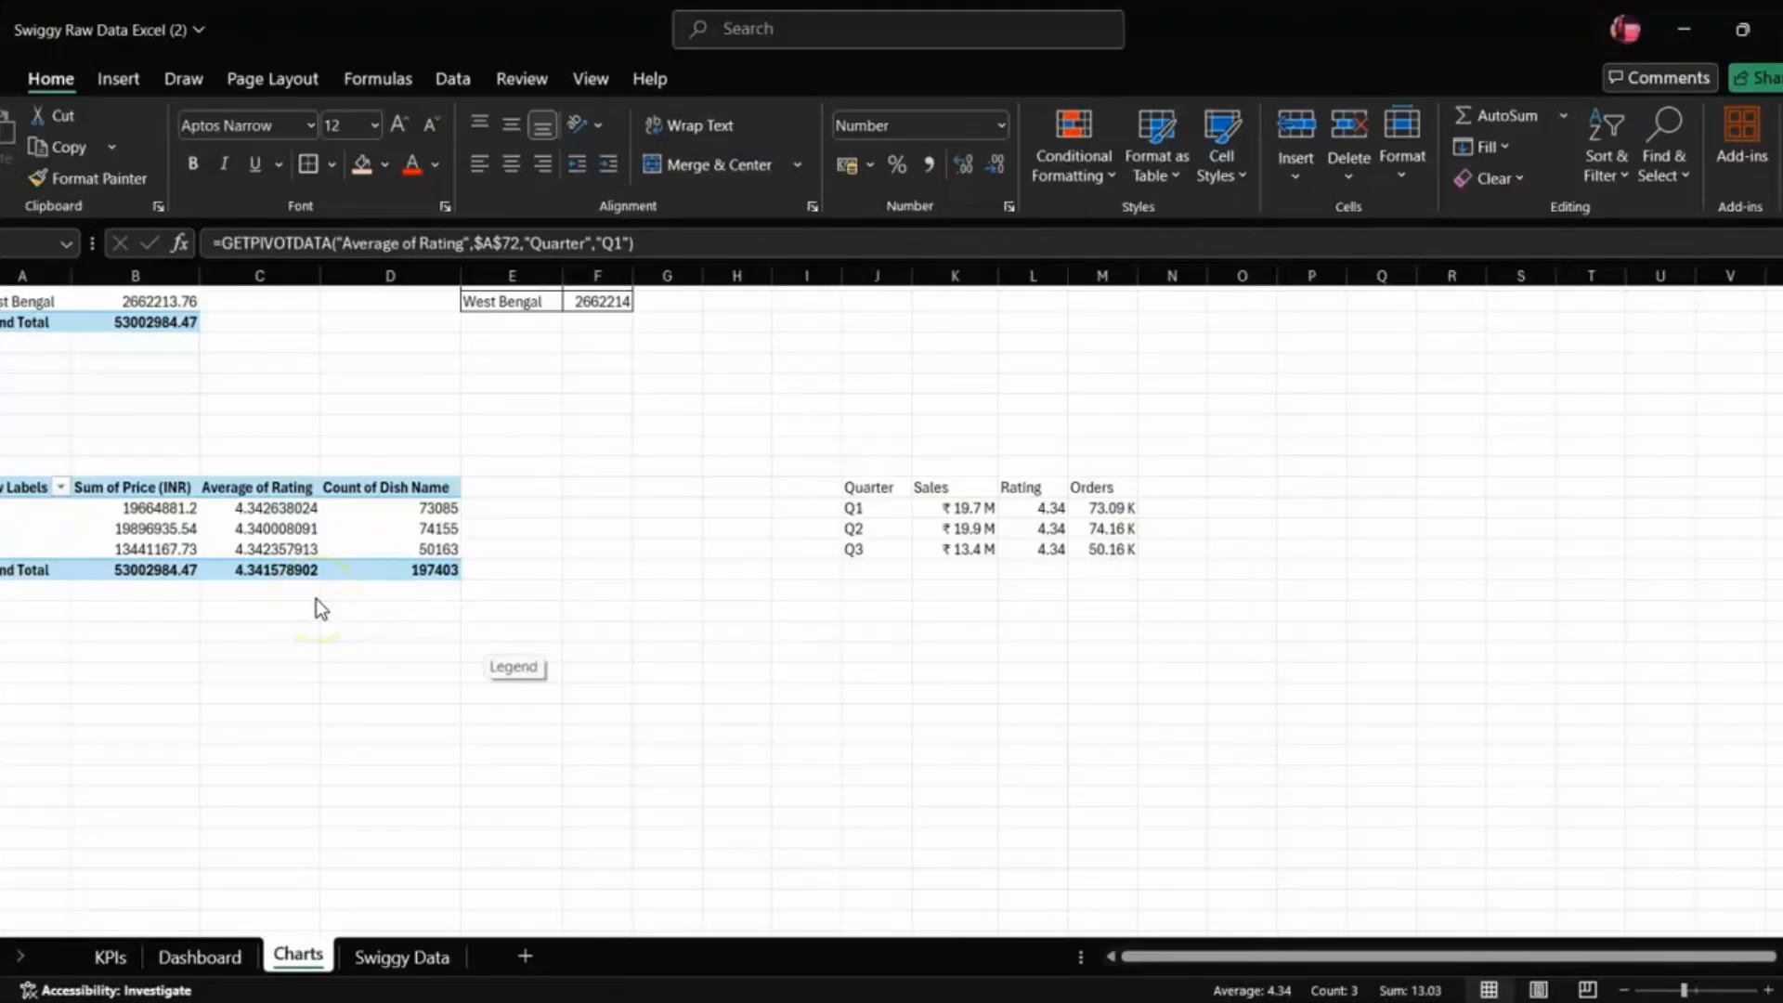
- Set the Rating value field of the quarterly pivot table to summarize by Average
{"action": "left_click", "coordinate": [302, 514]}
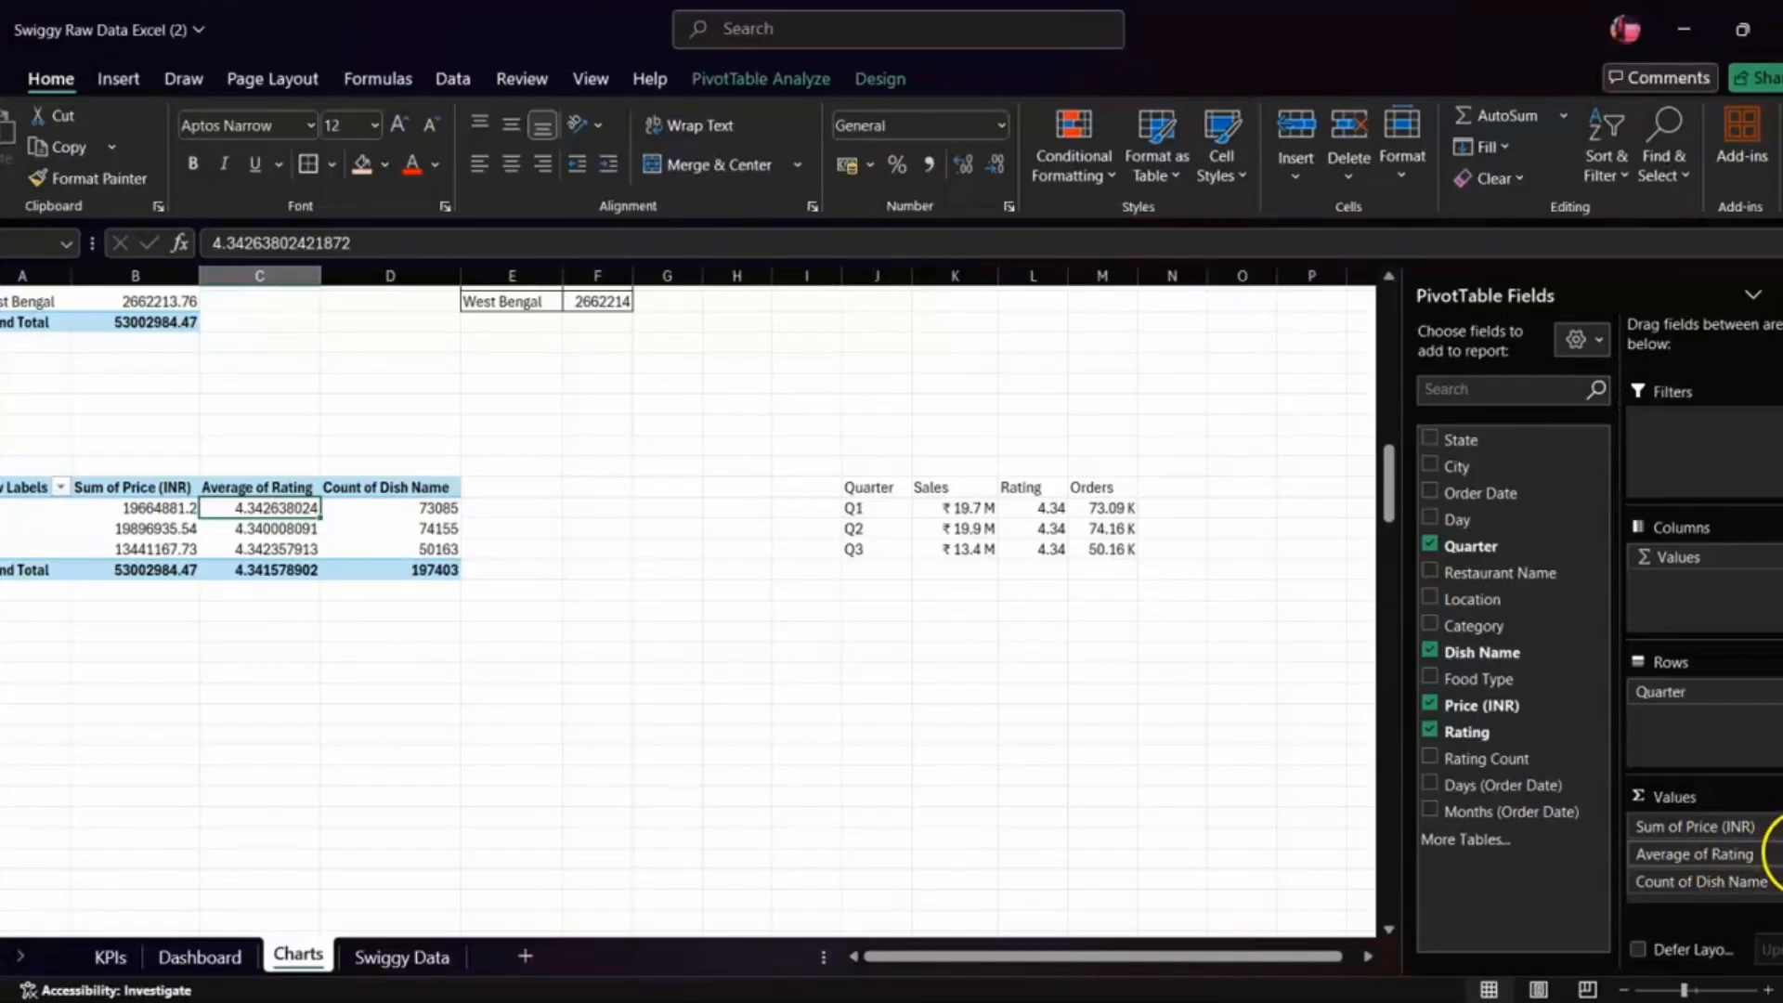
{"action": "left_click", "coordinate": [1769, 826]}
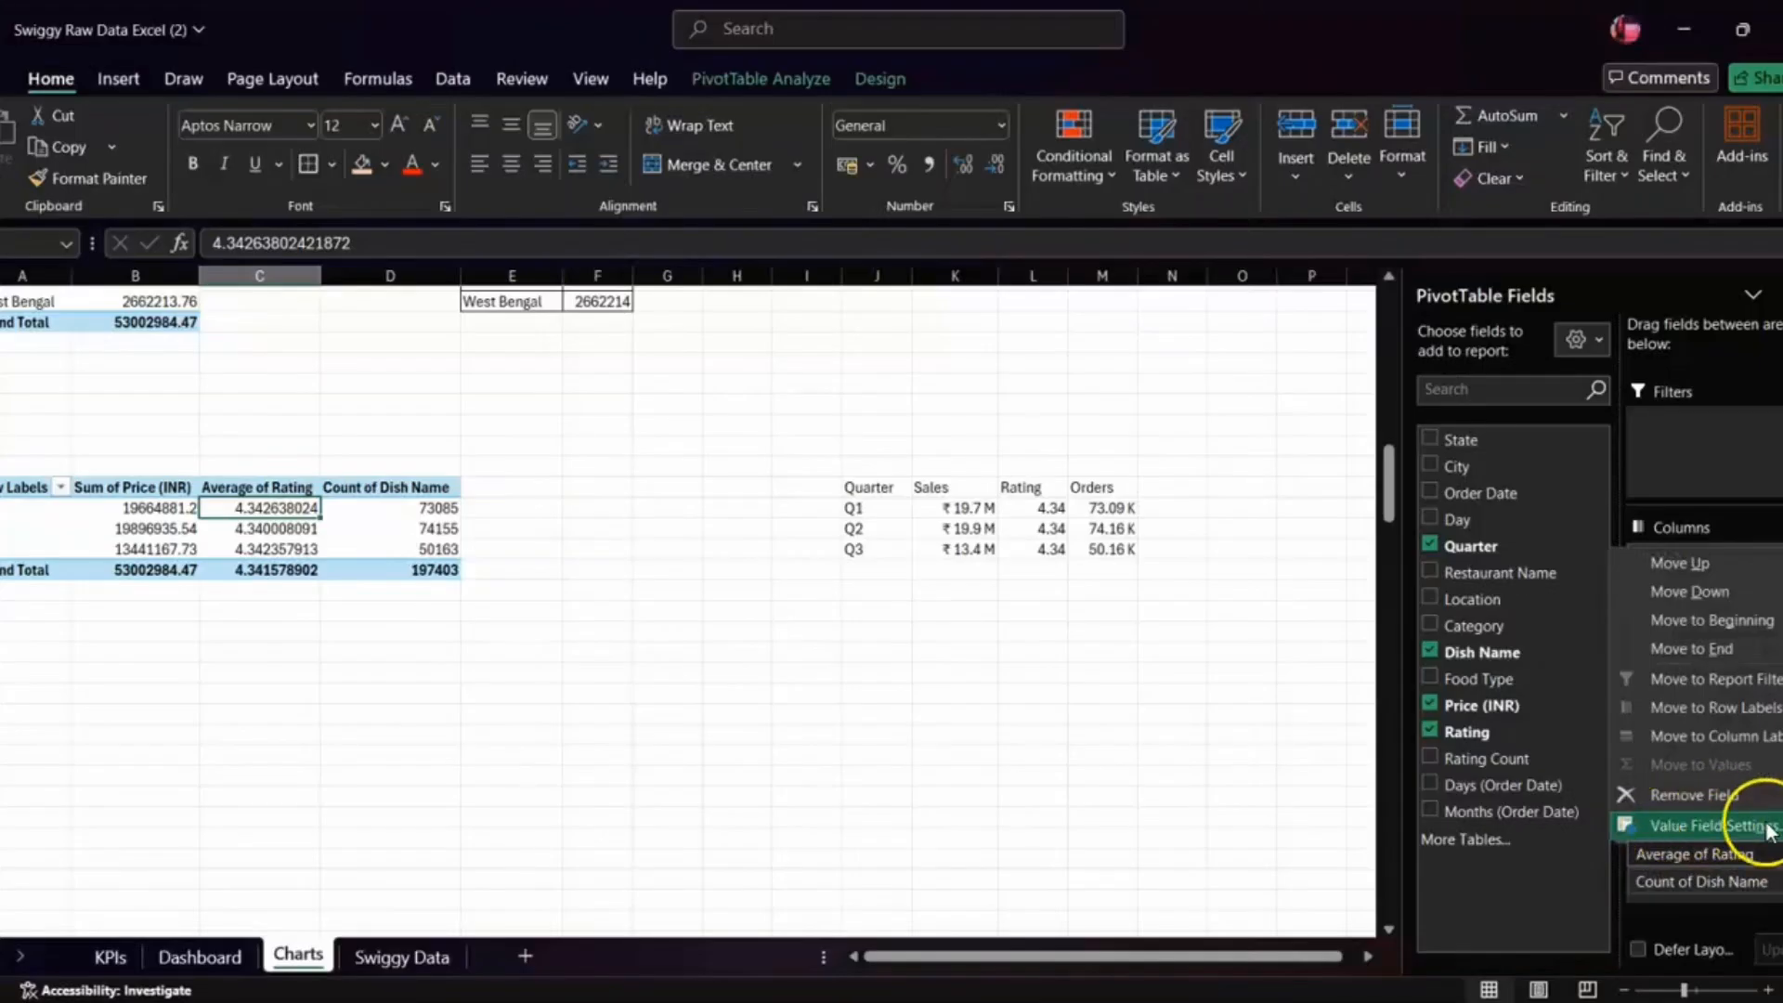
{"action": "left_click", "coordinate": [1670, 821]}
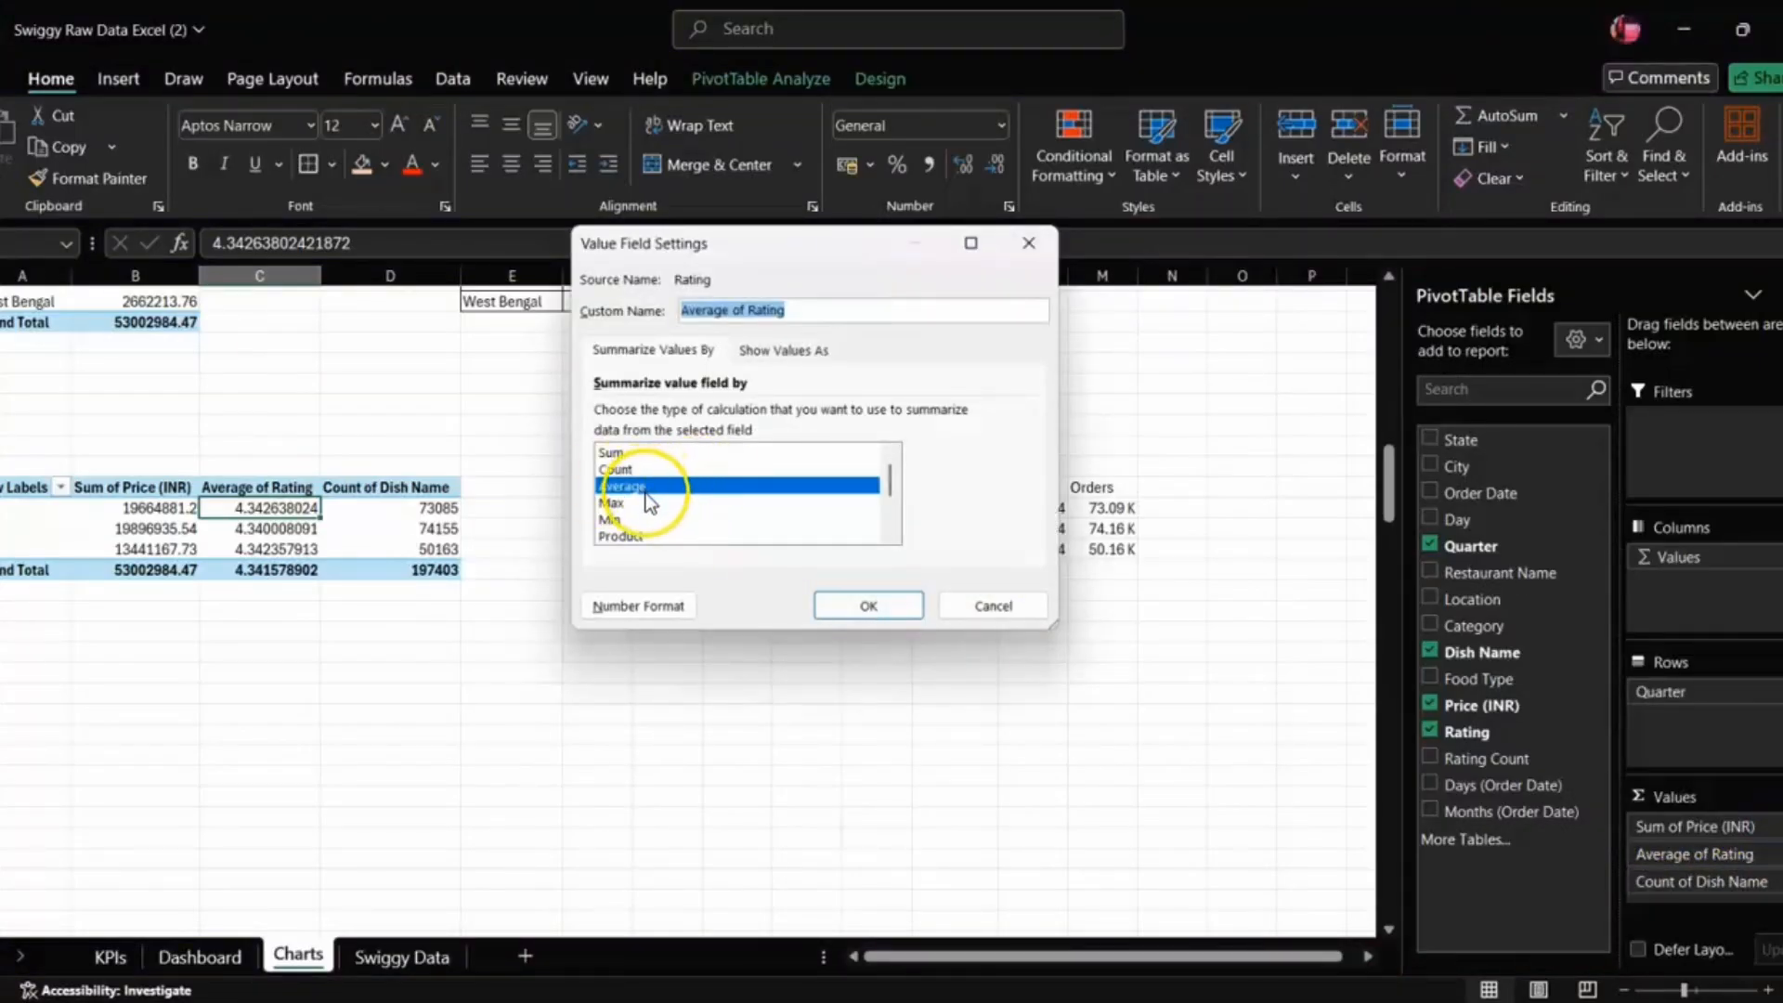
{"action": "left_click", "coordinate": [864, 605]}
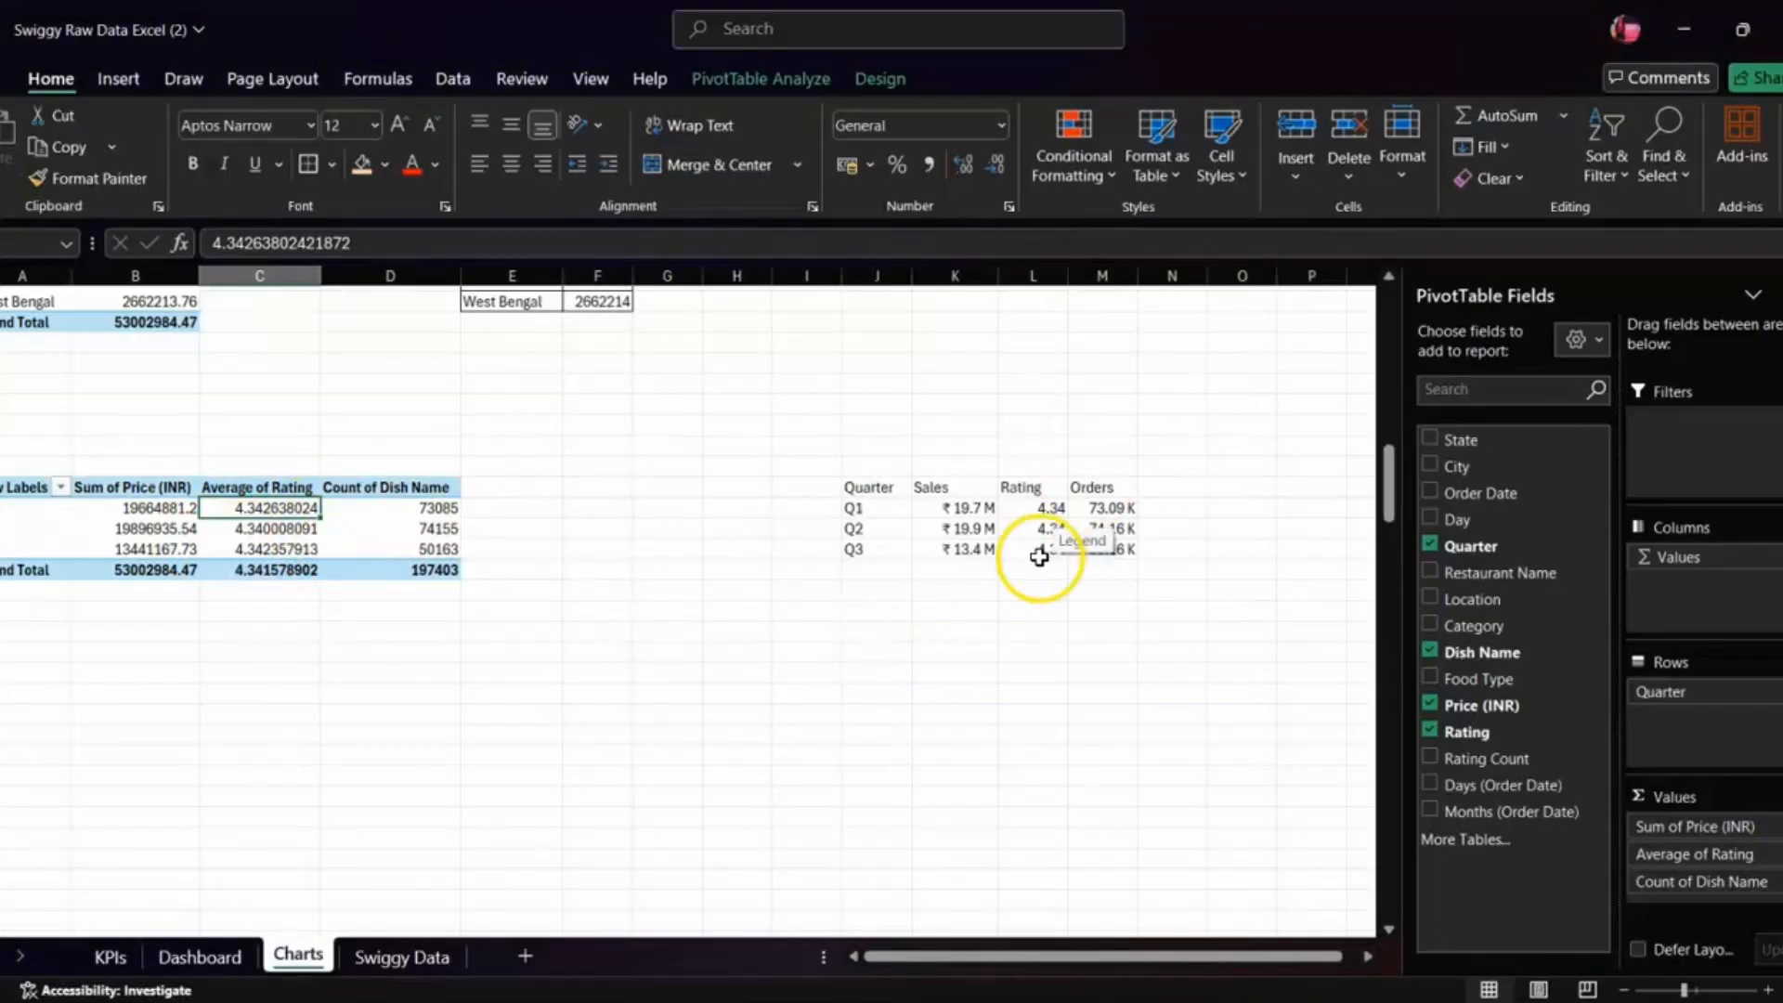
- Increase the font size of the whole quarterly summary table, headers included, to 14 and center its contents horizontally
{"action": "scroll", "coordinate": [1037, 557], "scroll_direction": "right", "scroll_amount": 2}
{"action": "scroll", "coordinate": [1040, 557], "scroll_direction": "right", "scroll_amount": 1}
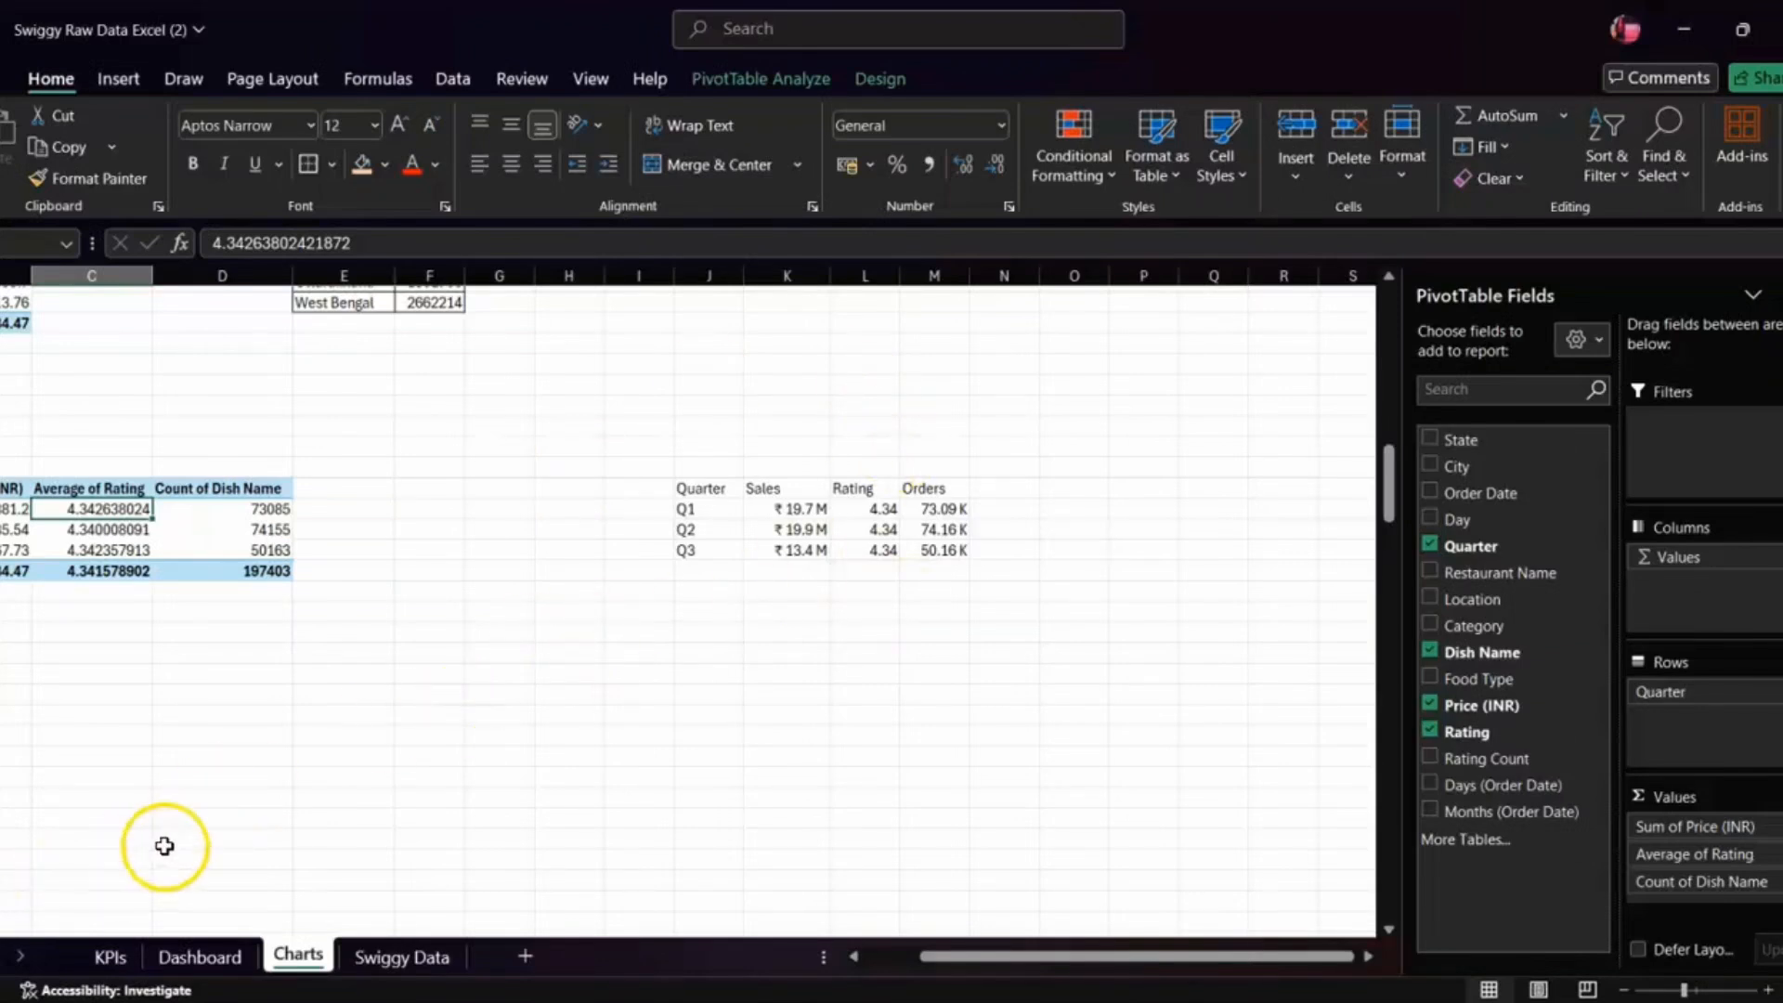
{"action": "left_click", "coordinate": [709, 487]}
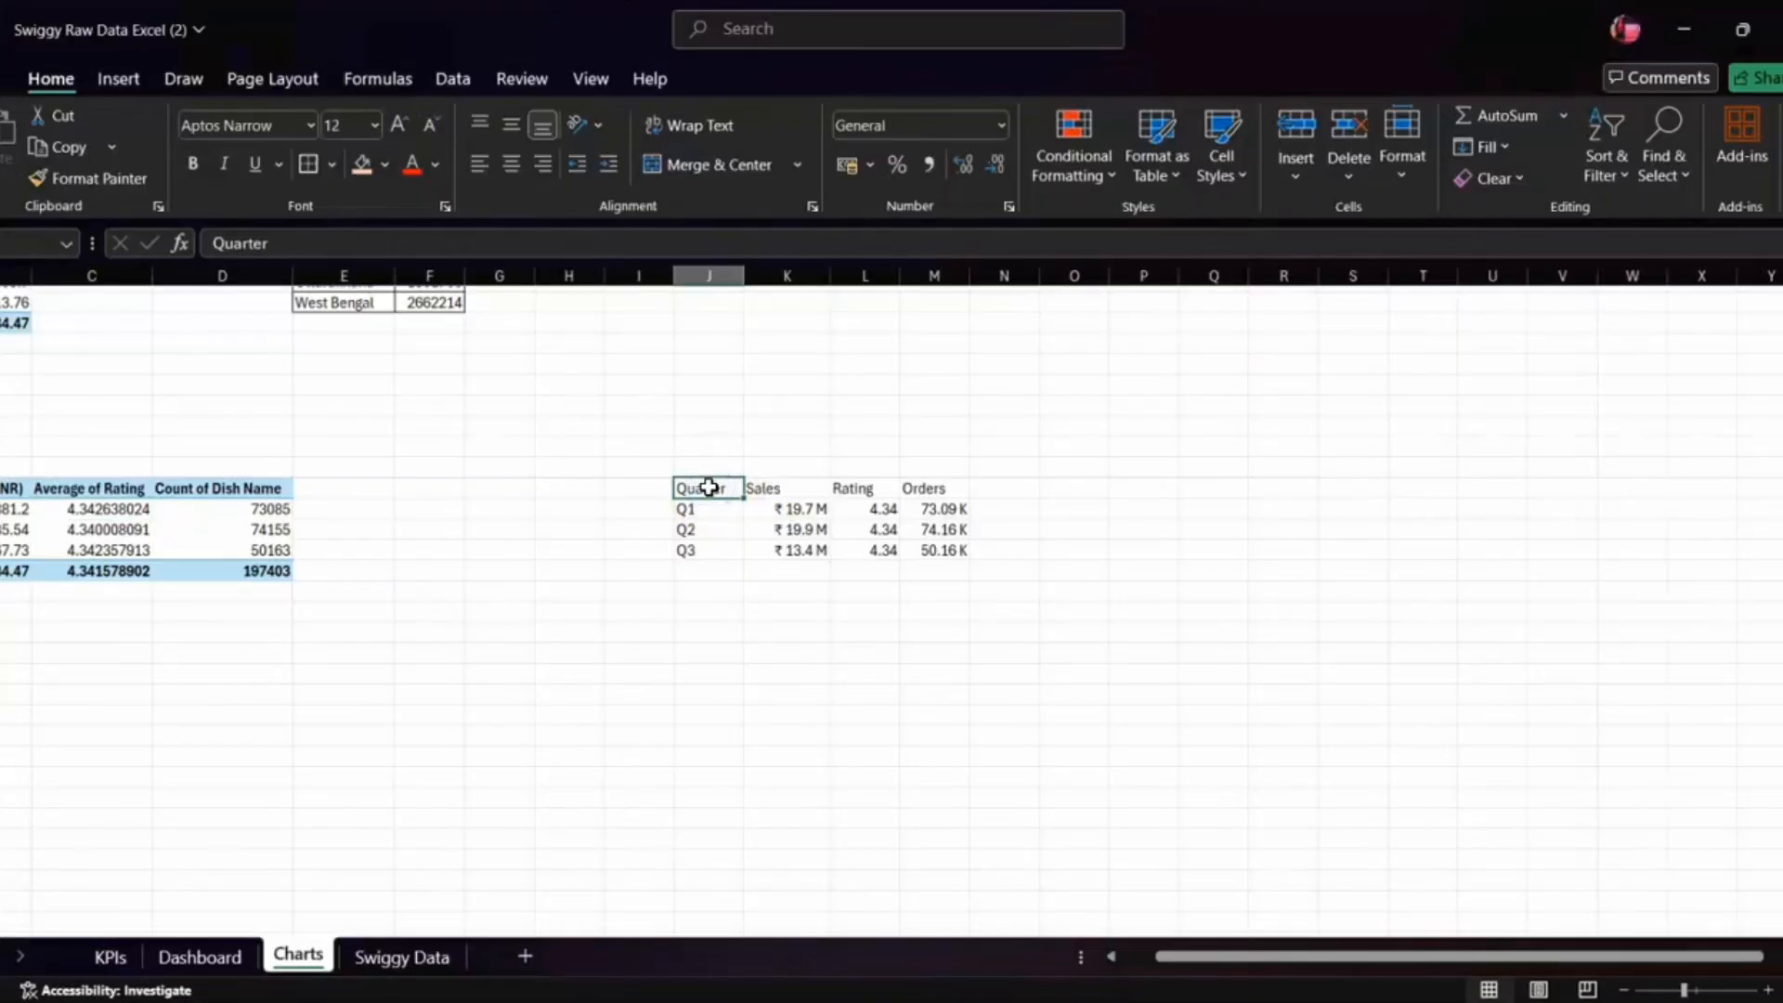
{"action": "key", "text": "ctrl+shift+Right"}
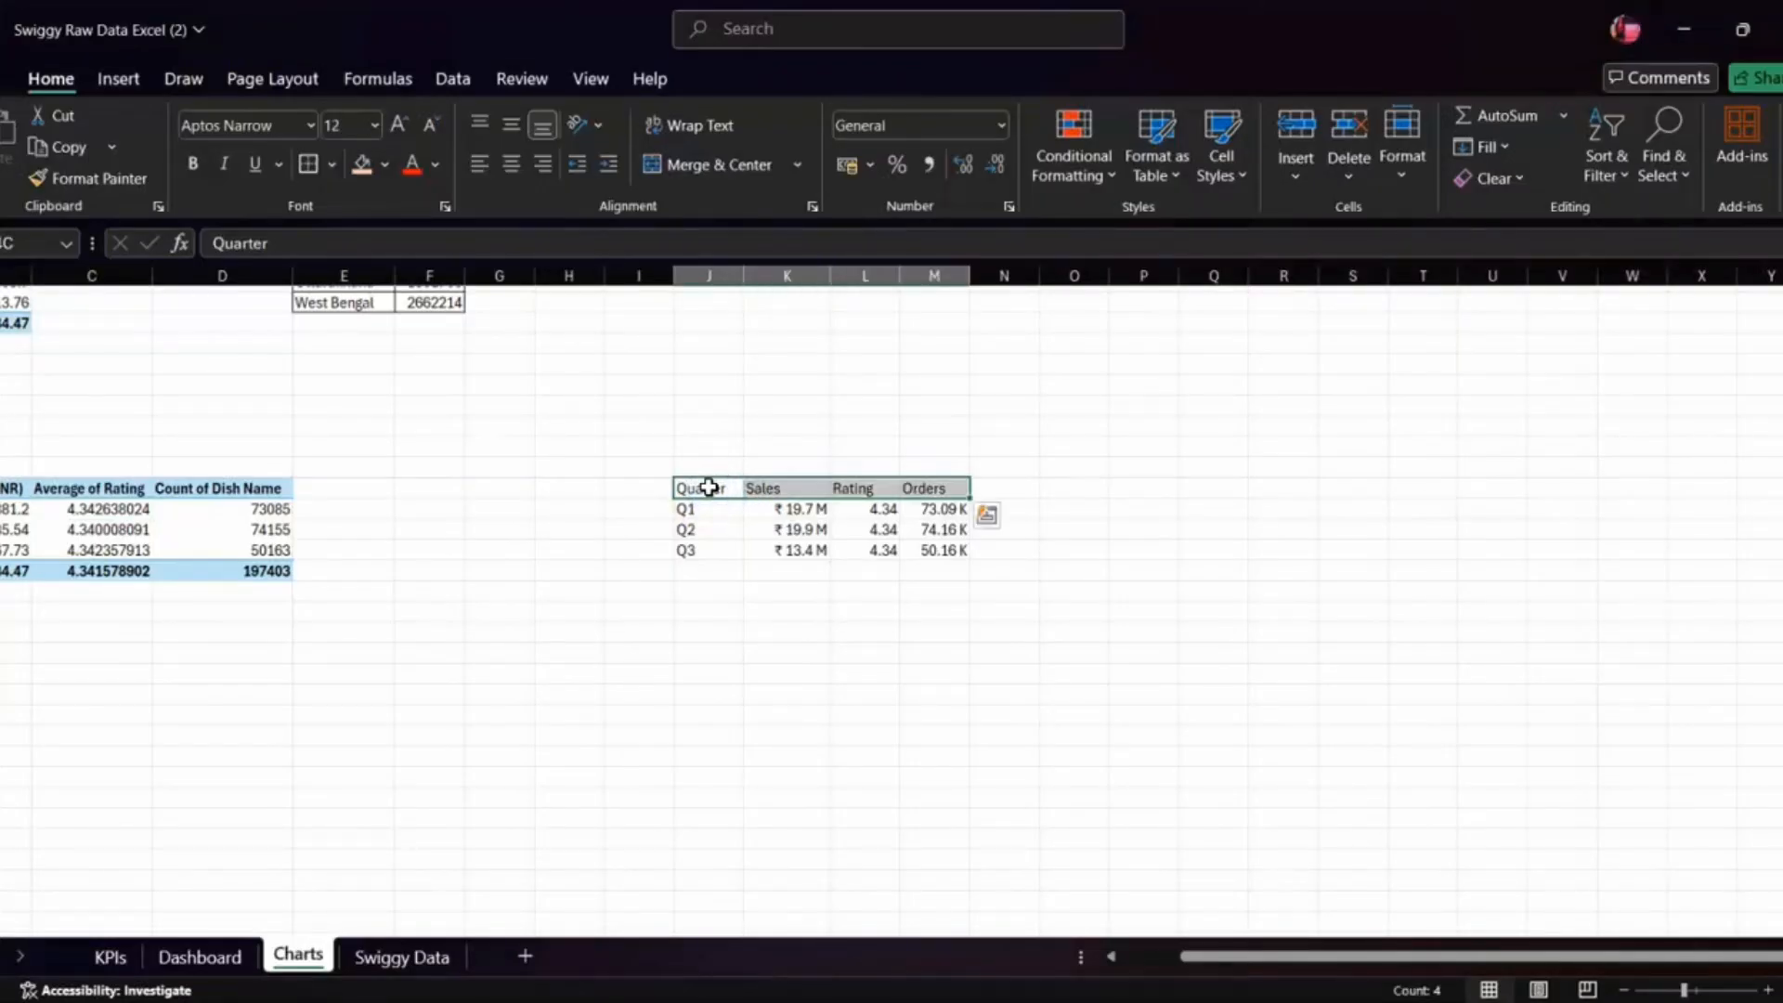
{"action": "key", "text": "ctrl+shift+Down"}
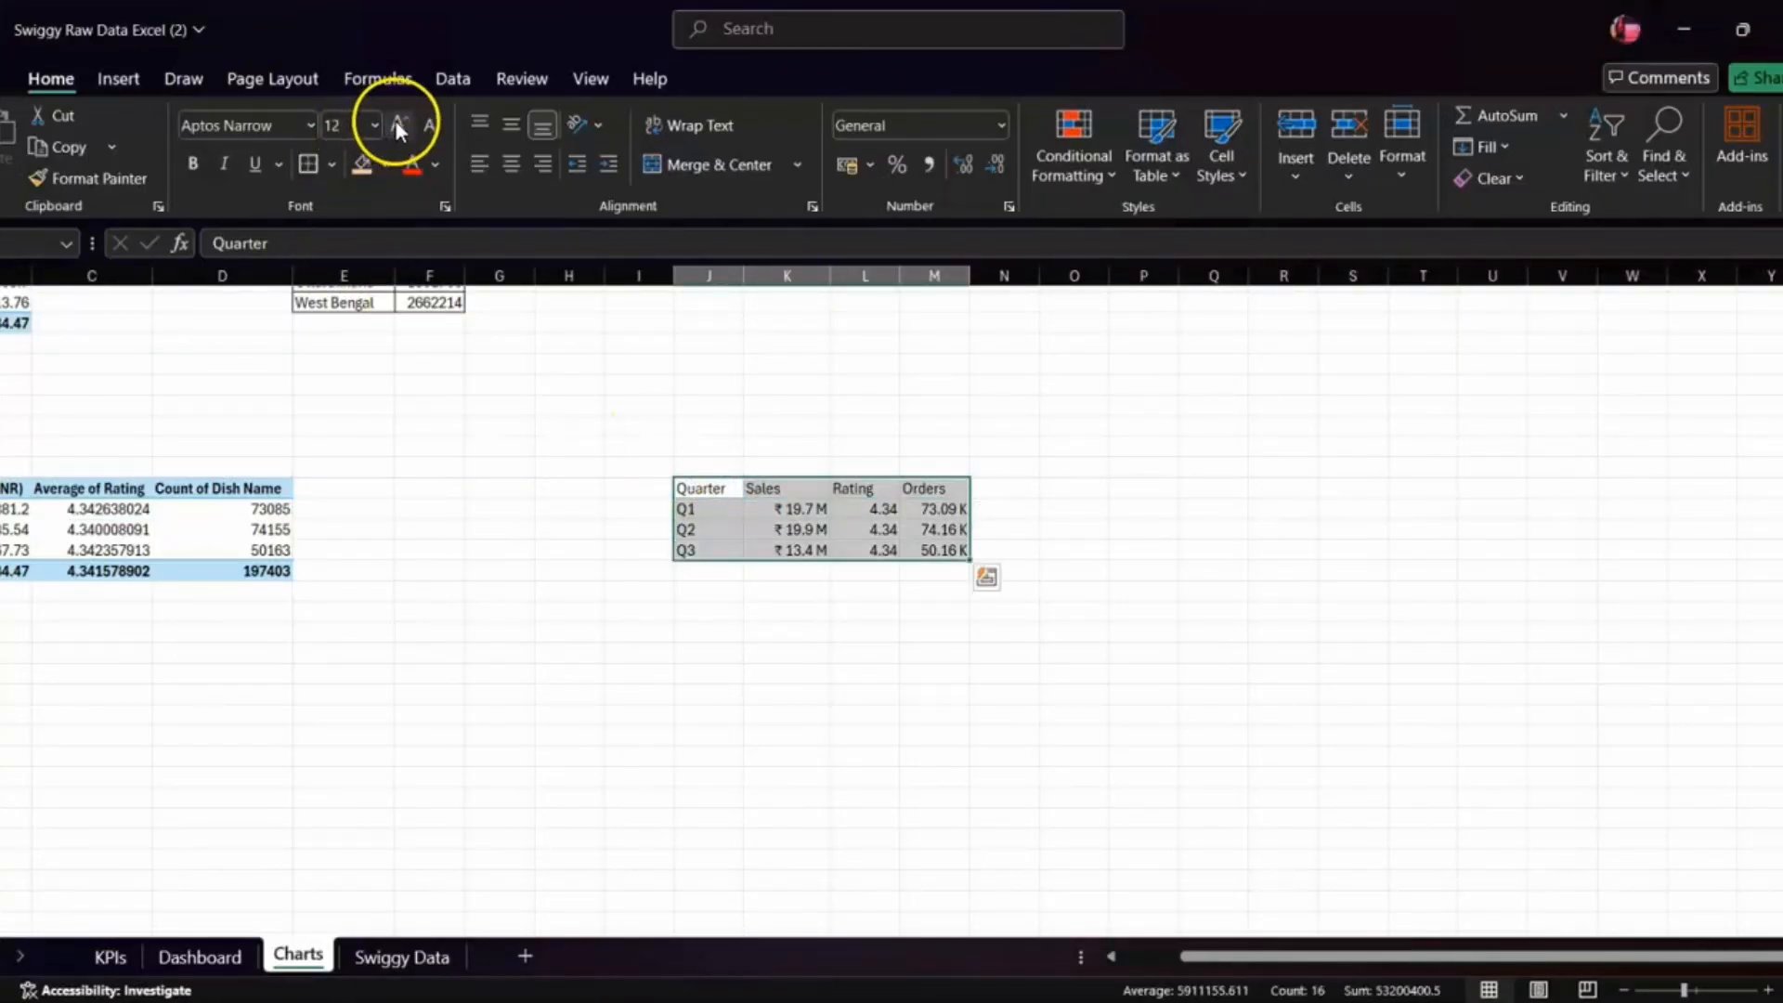
{"action": "left_click", "coordinate": [397, 125]}
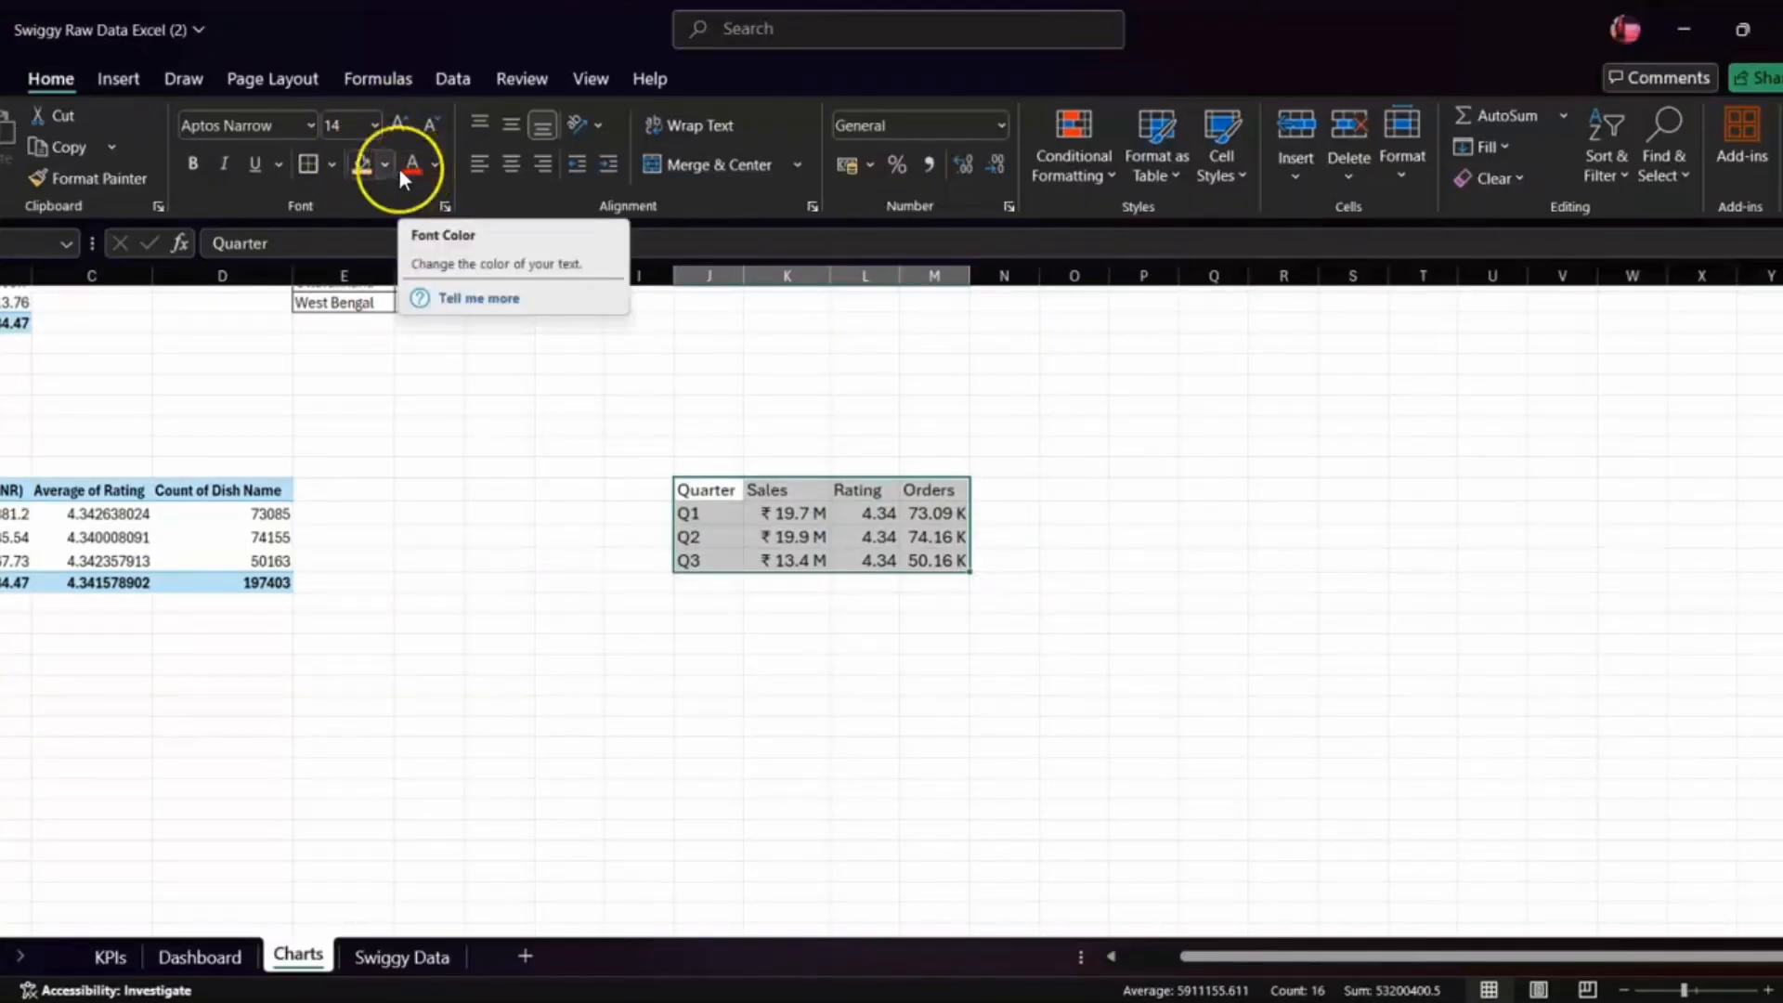
{"action": "left_click", "coordinate": [512, 164]}
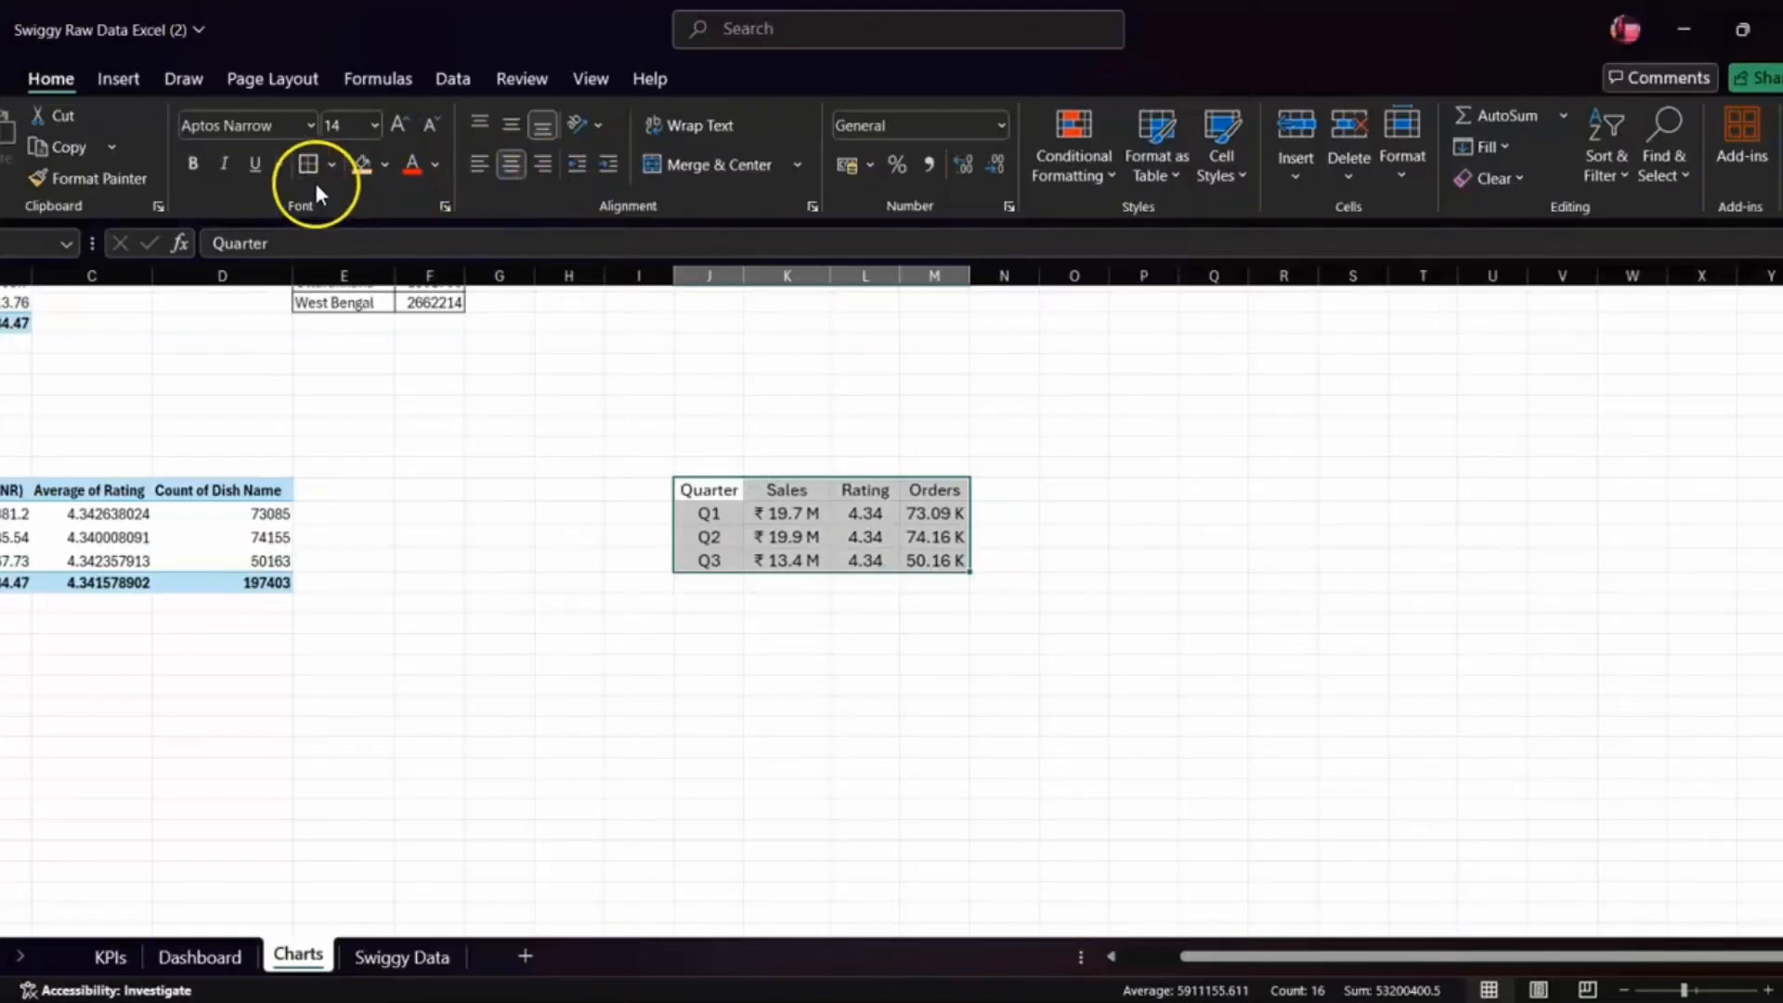
- Apply all borders to every cell of the quarterly summary table, from the Quarter header through the Q3 Orders value
{"action": "left_click", "coordinate": [713, 484]}
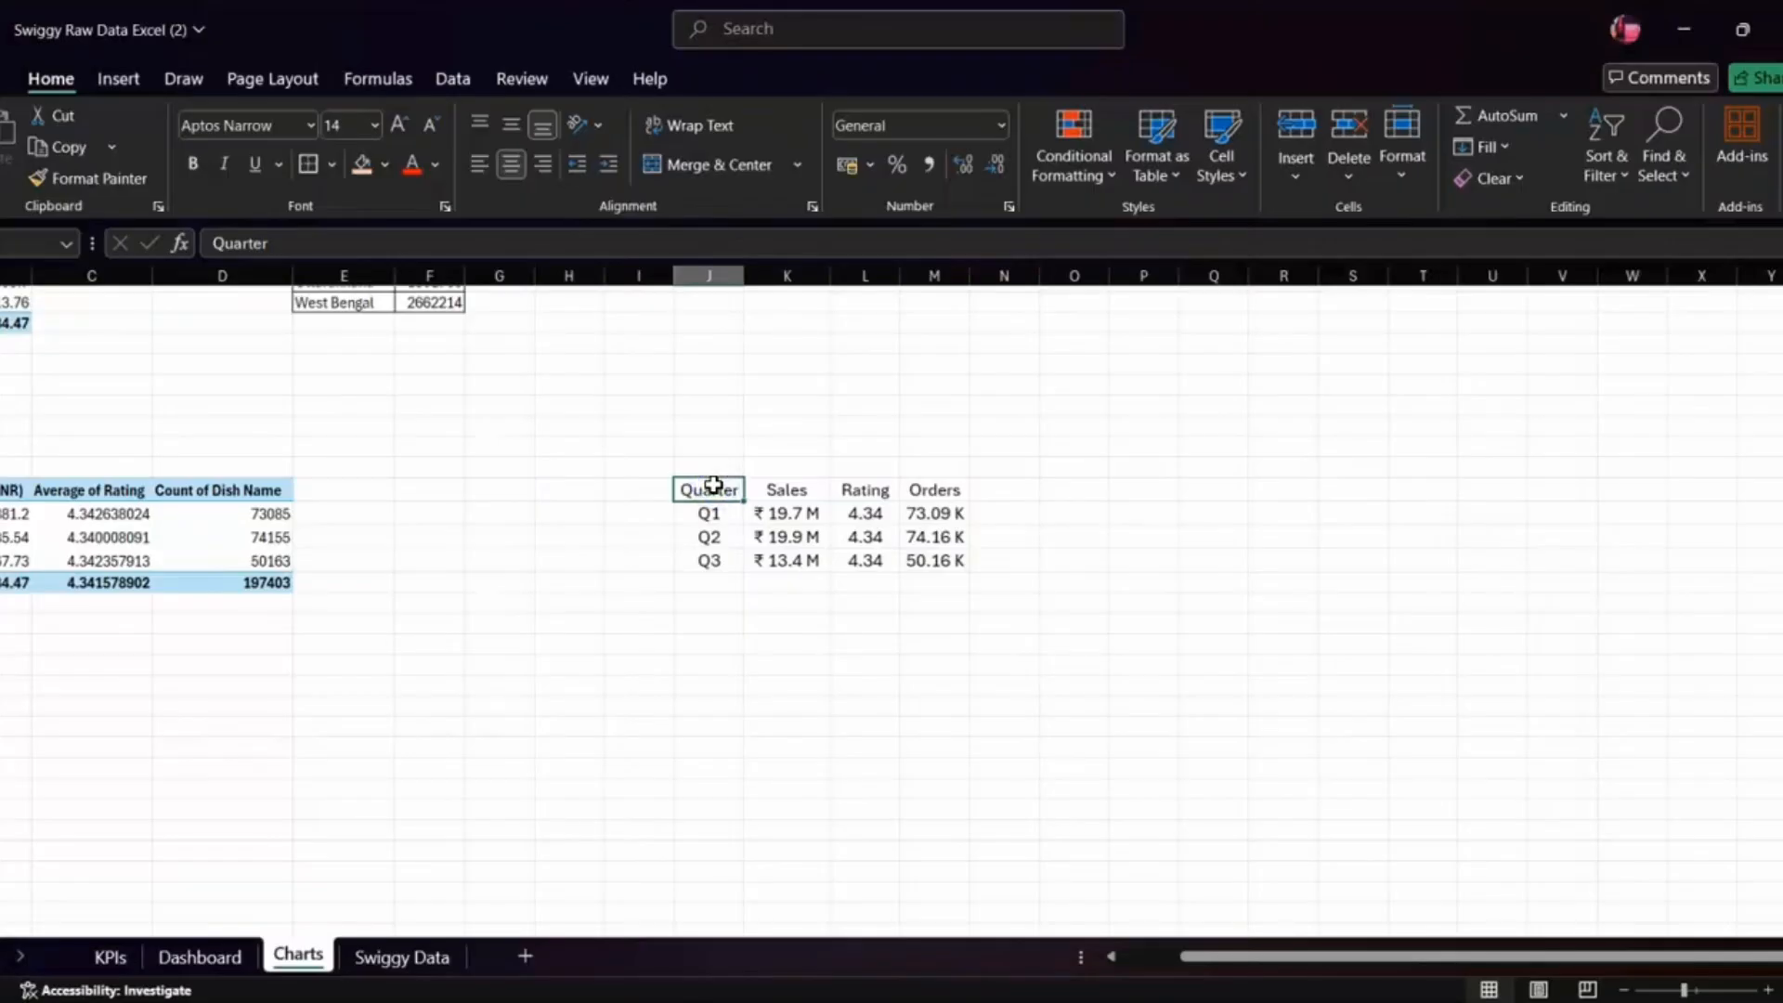
{"action": "key", "text": "ctrl+shift+Right"}
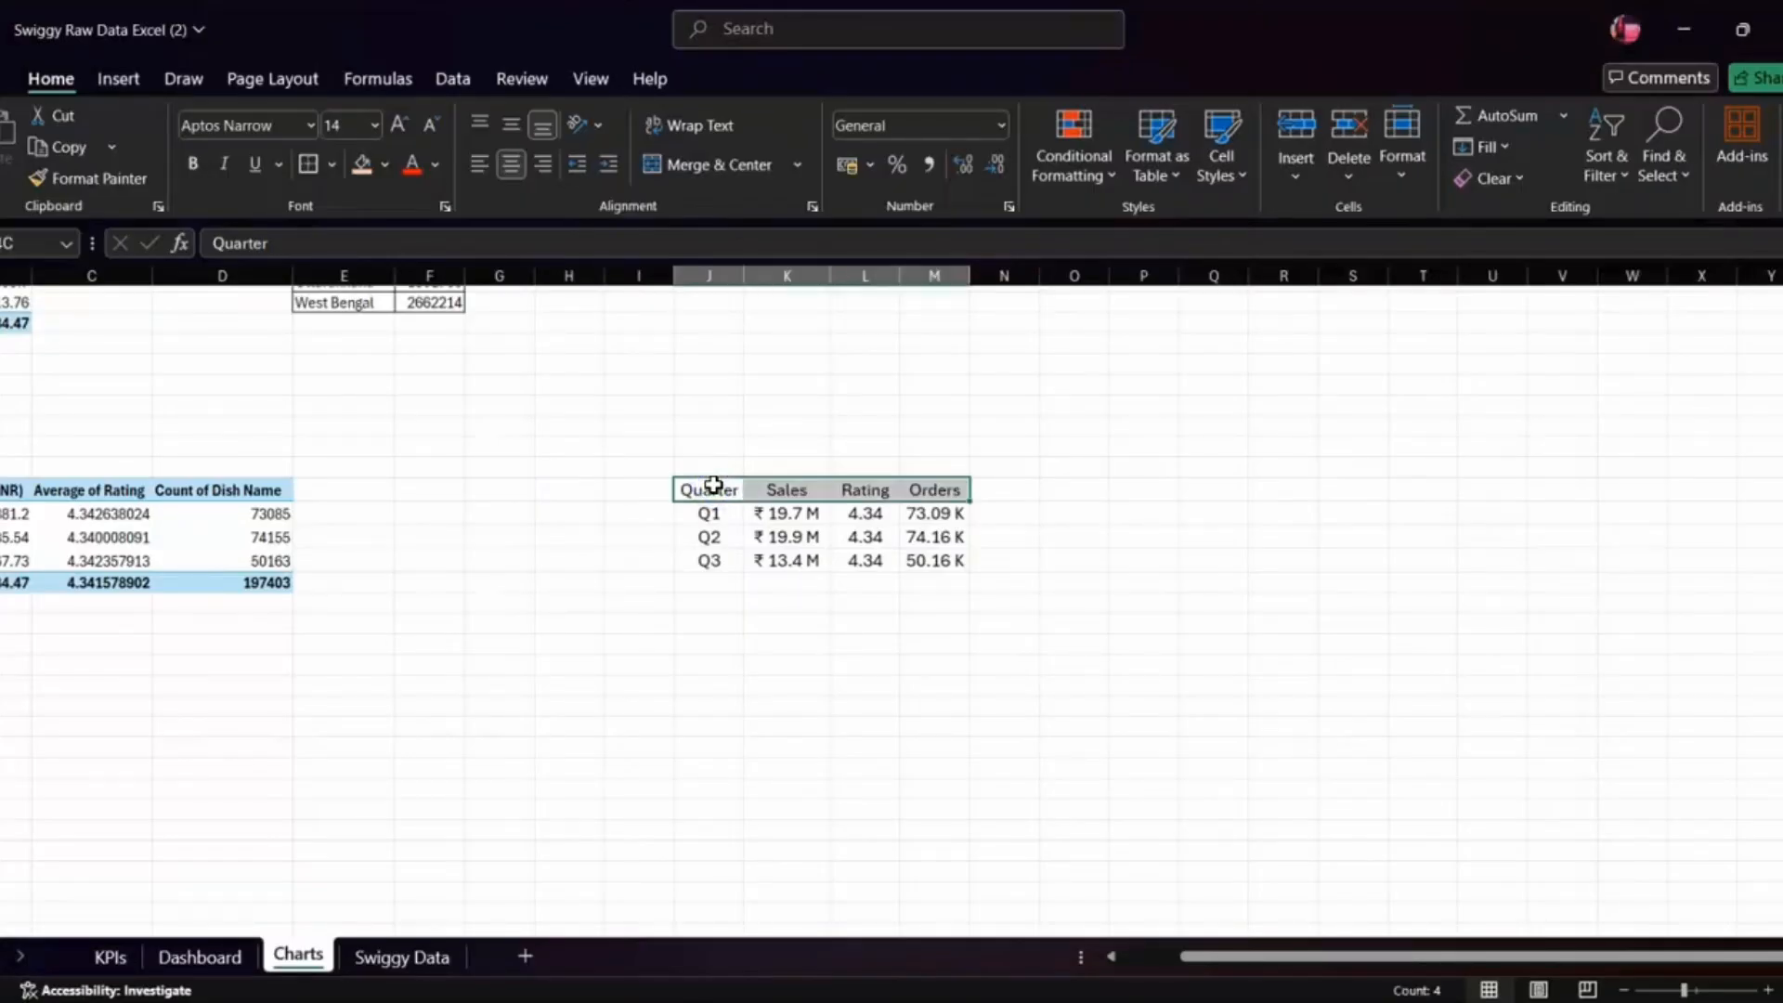
{"action": "key", "text": "ctrl+shift+Down"}
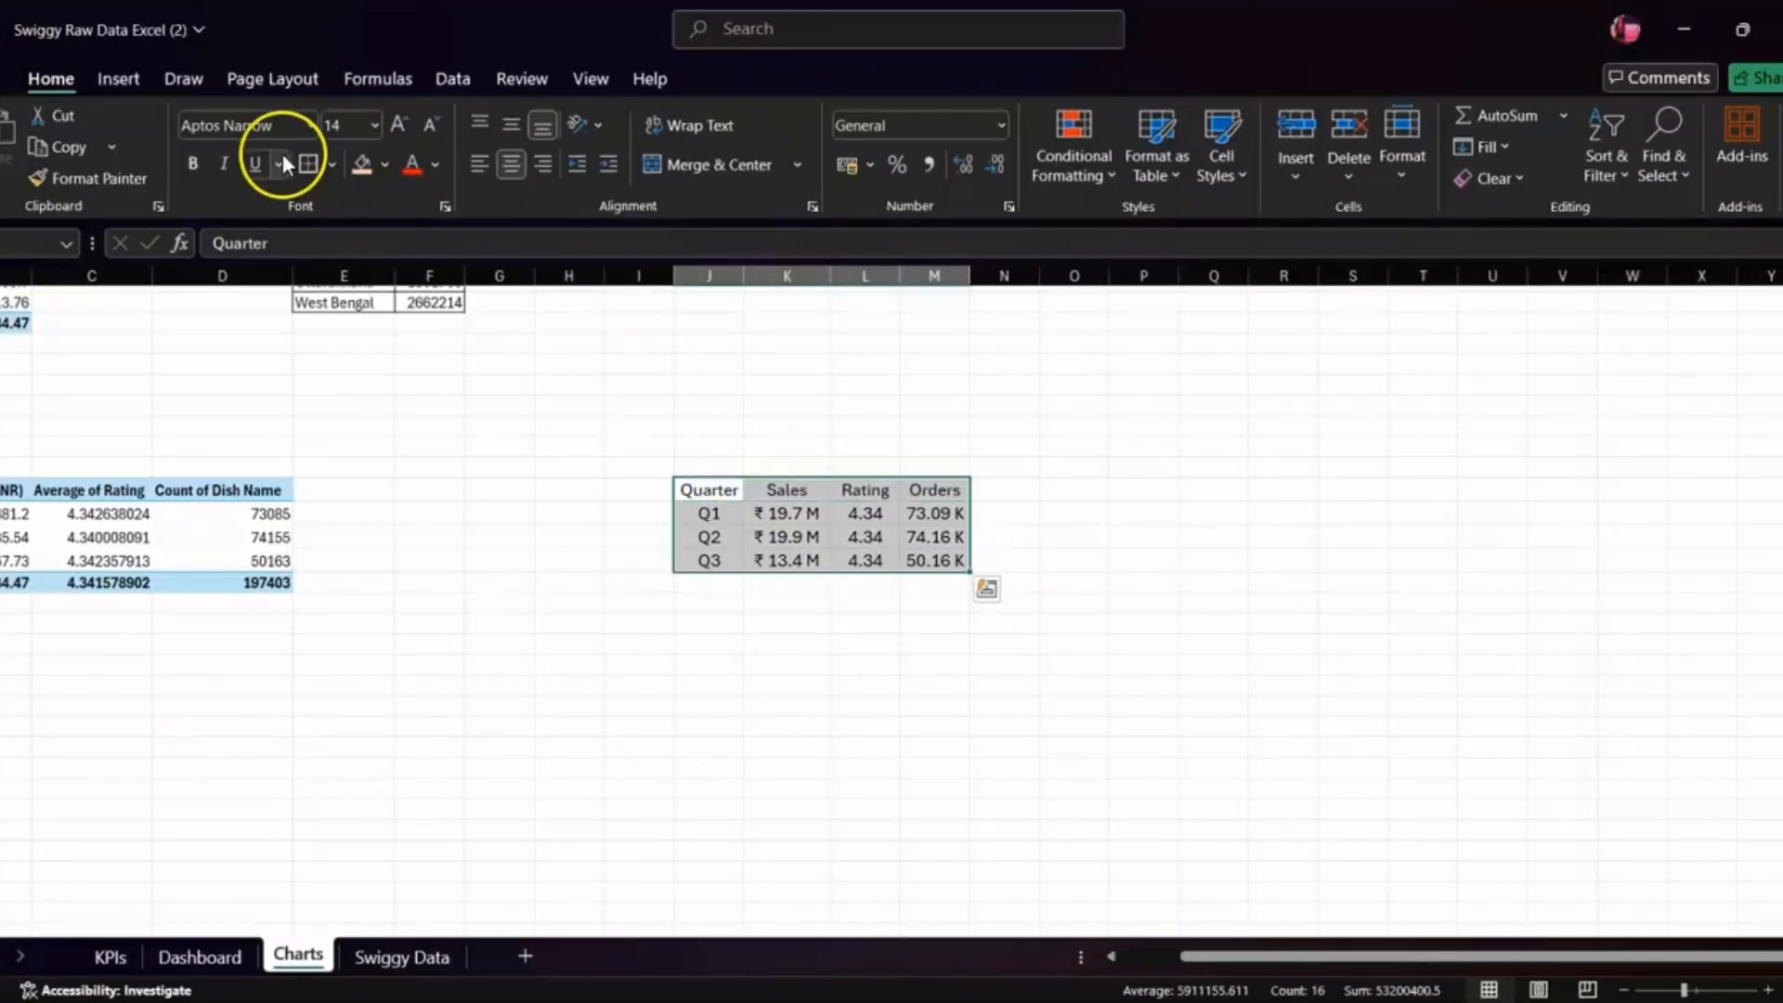
{"action": "left_click", "coordinate": [331, 165]}
{"action": "left_click", "coordinate": [386, 416]}
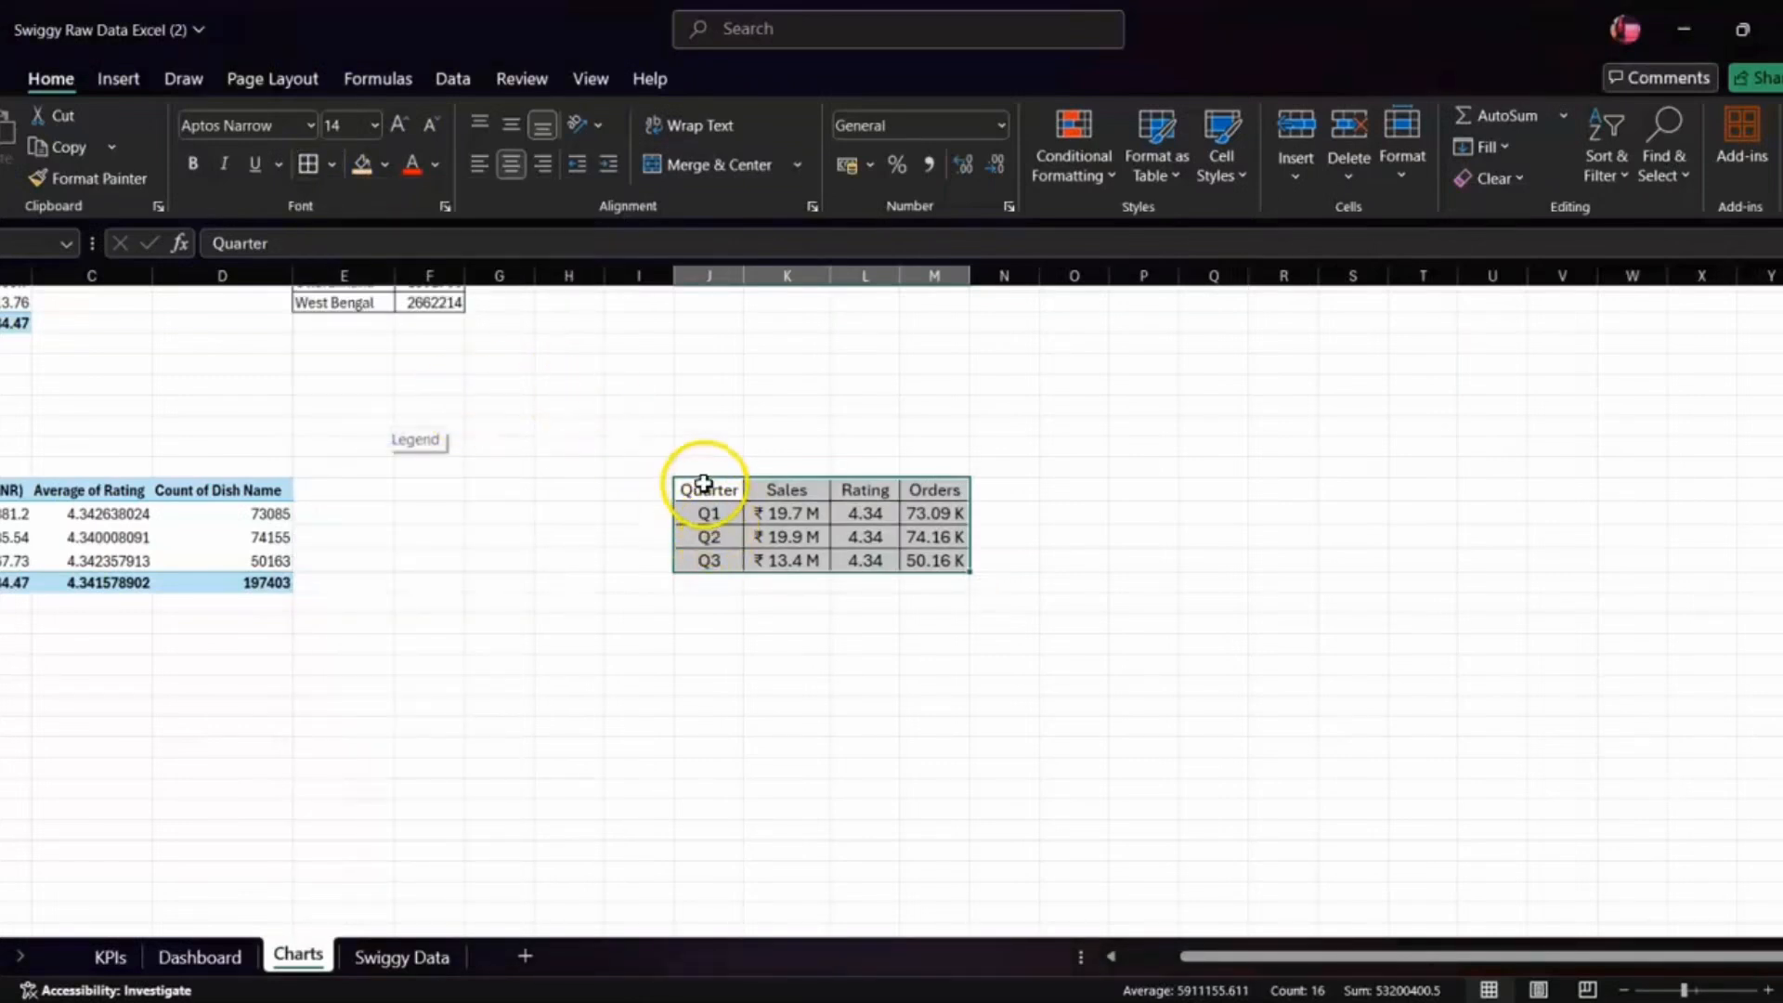
- Fill the quarterly summary table's header row, Quarter through Orders, with the recently used orange color
{"action": "left_click", "coordinate": [703, 481]}
{"action": "key", "text": "ctrl+Right"}
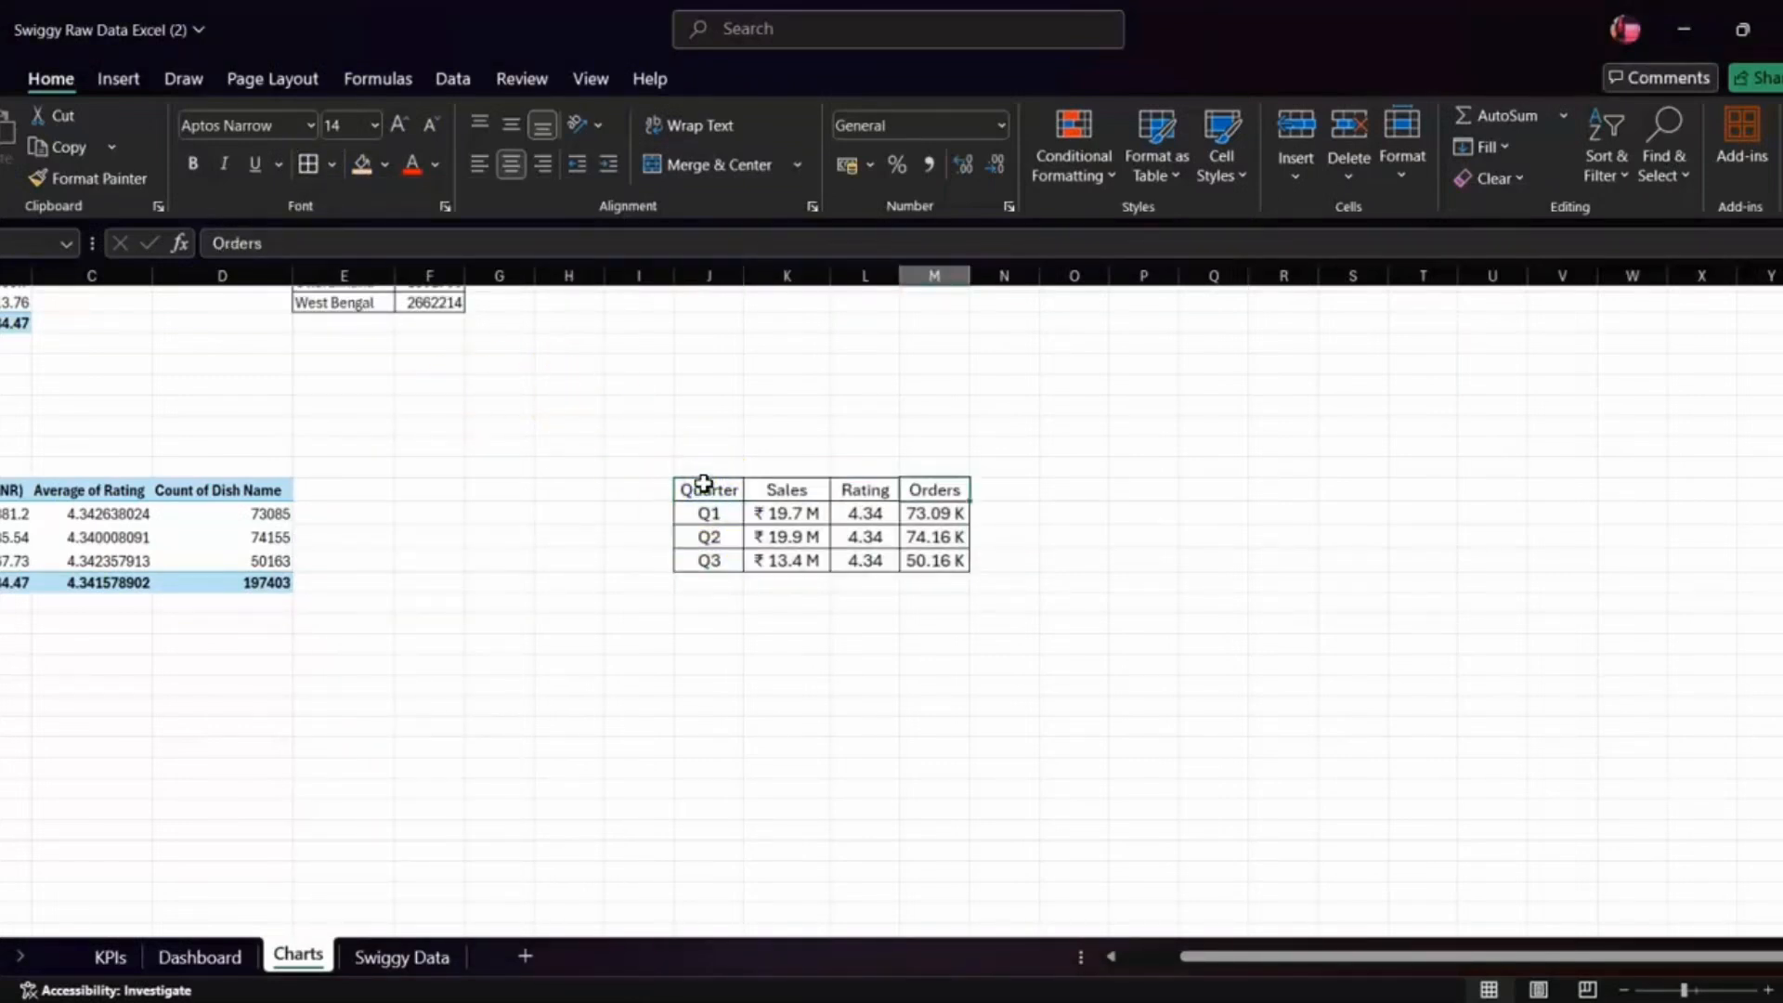
{"action": "left_click", "coordinate": [703, 482]}
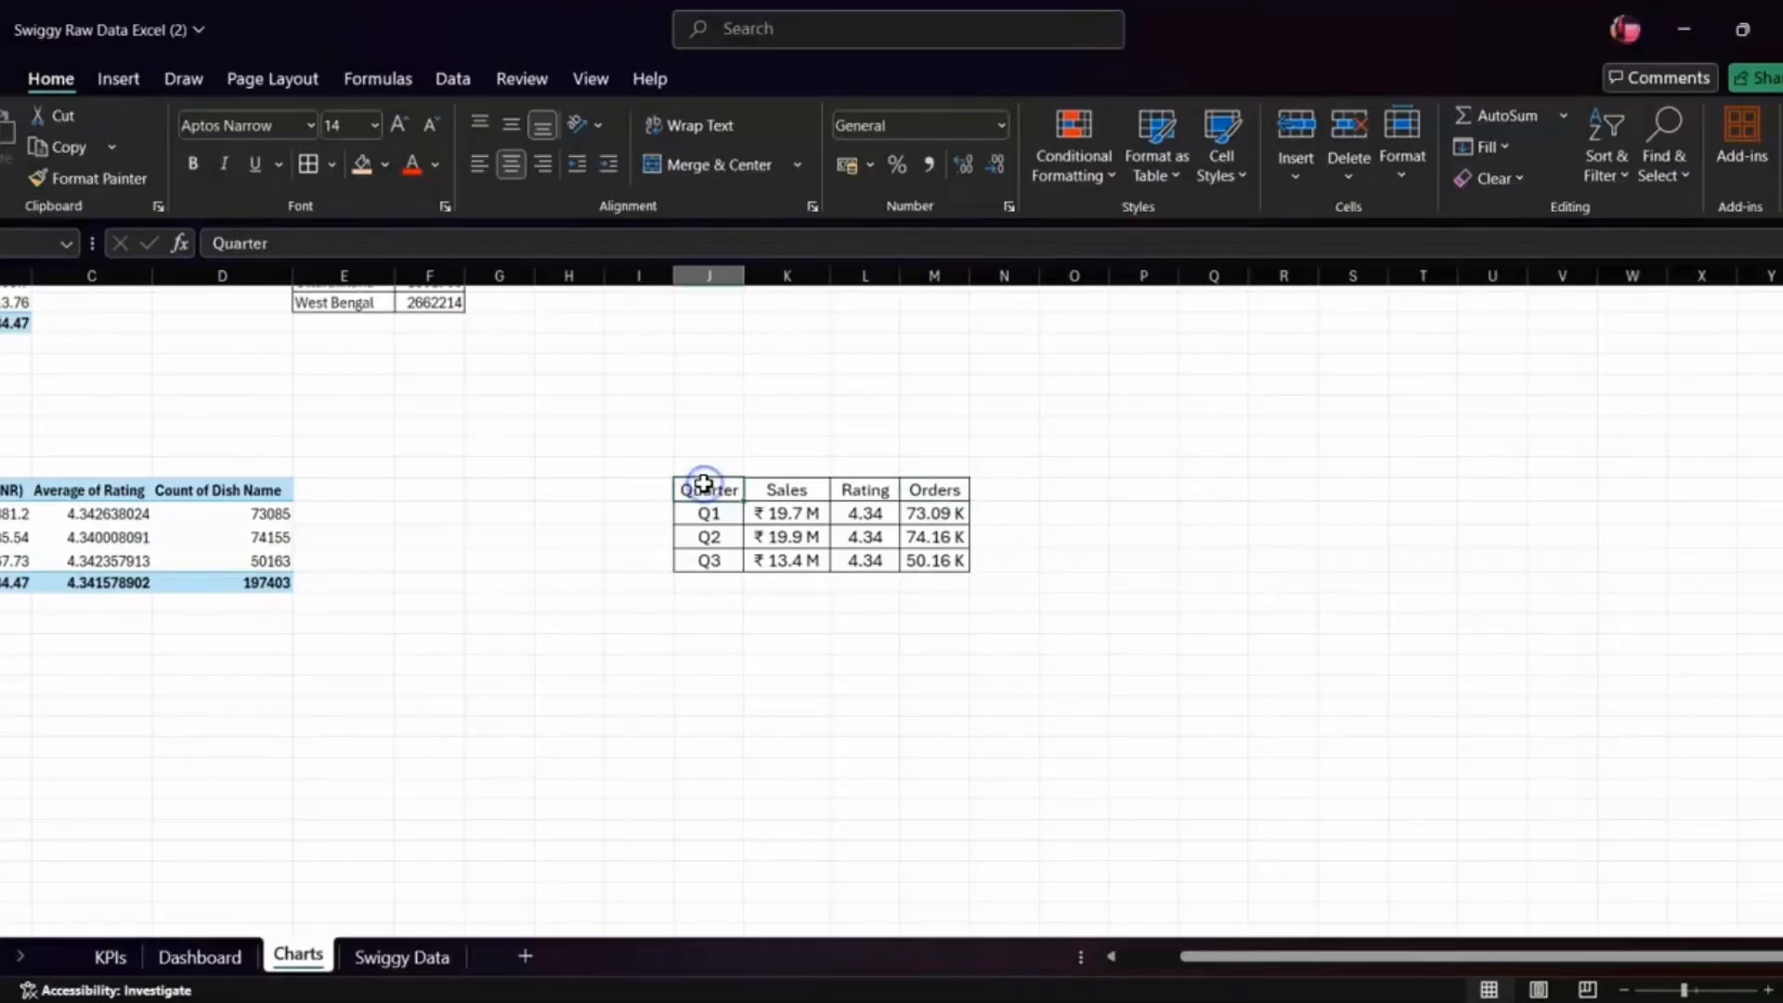
{"action": "key", "text": "shift+Right"}
{"action": "key", "text": "shift+Right"}
{"action": "key", "text": "shift+Right"}
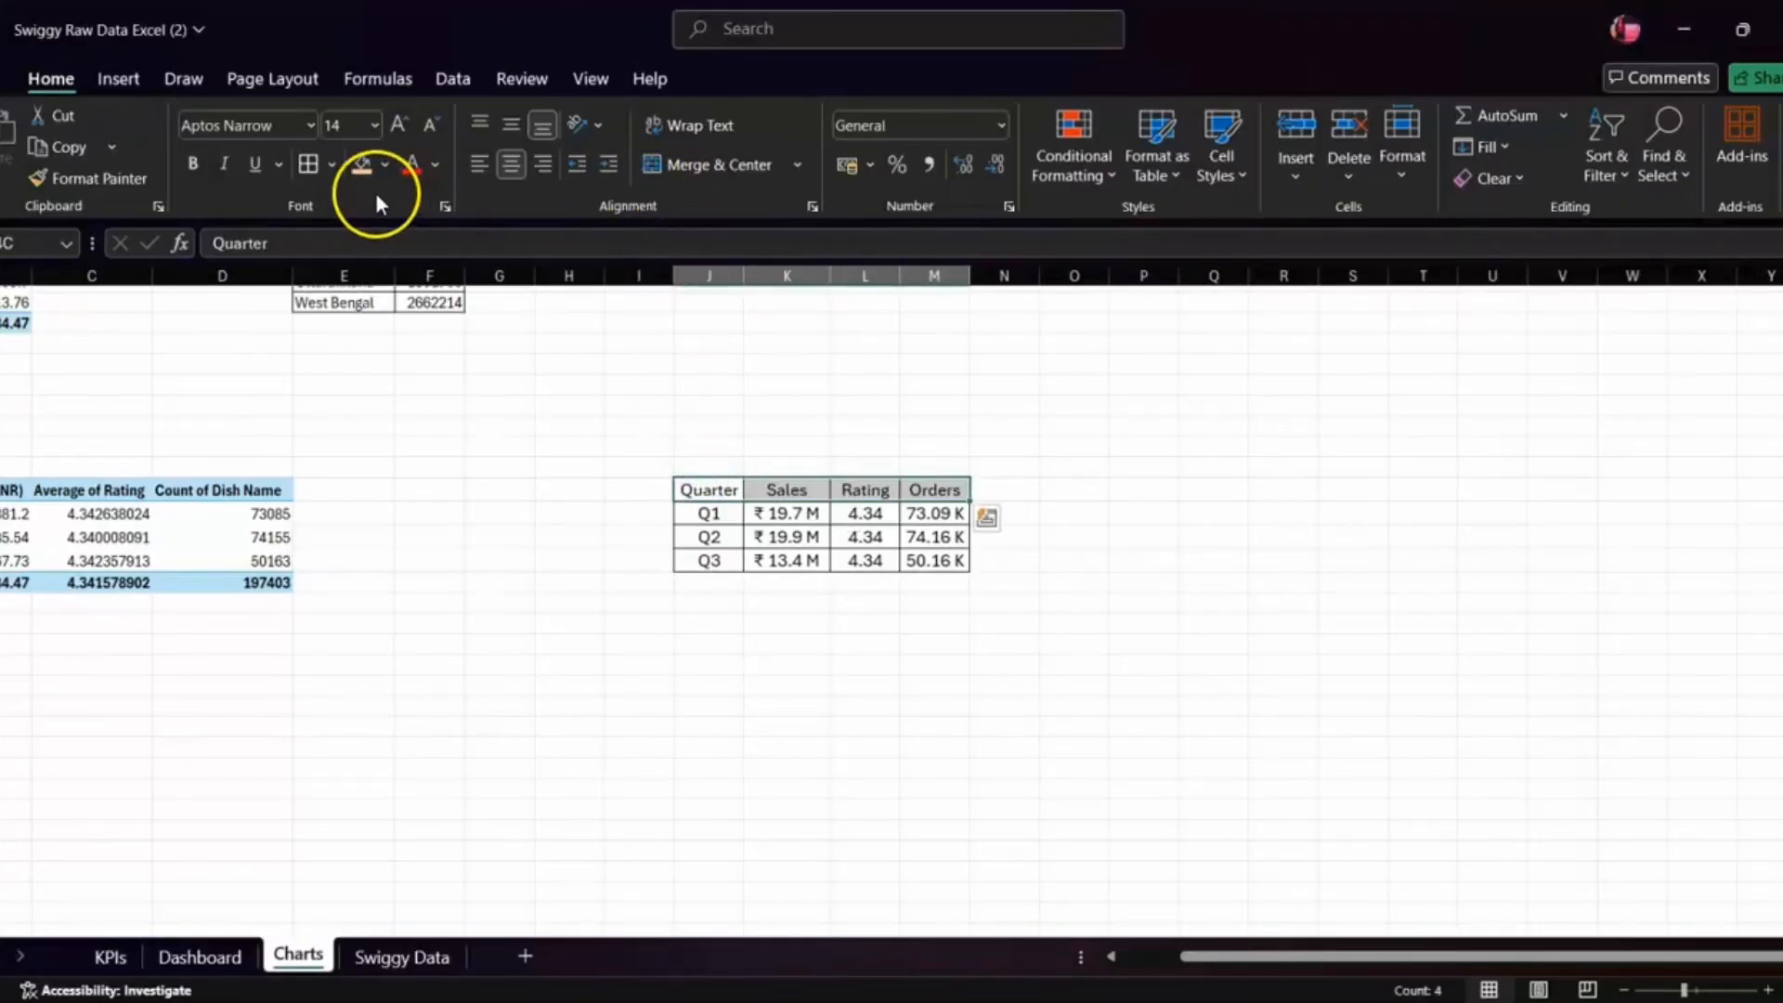
{"action": "left_click", "coordinate": [383, 164]}
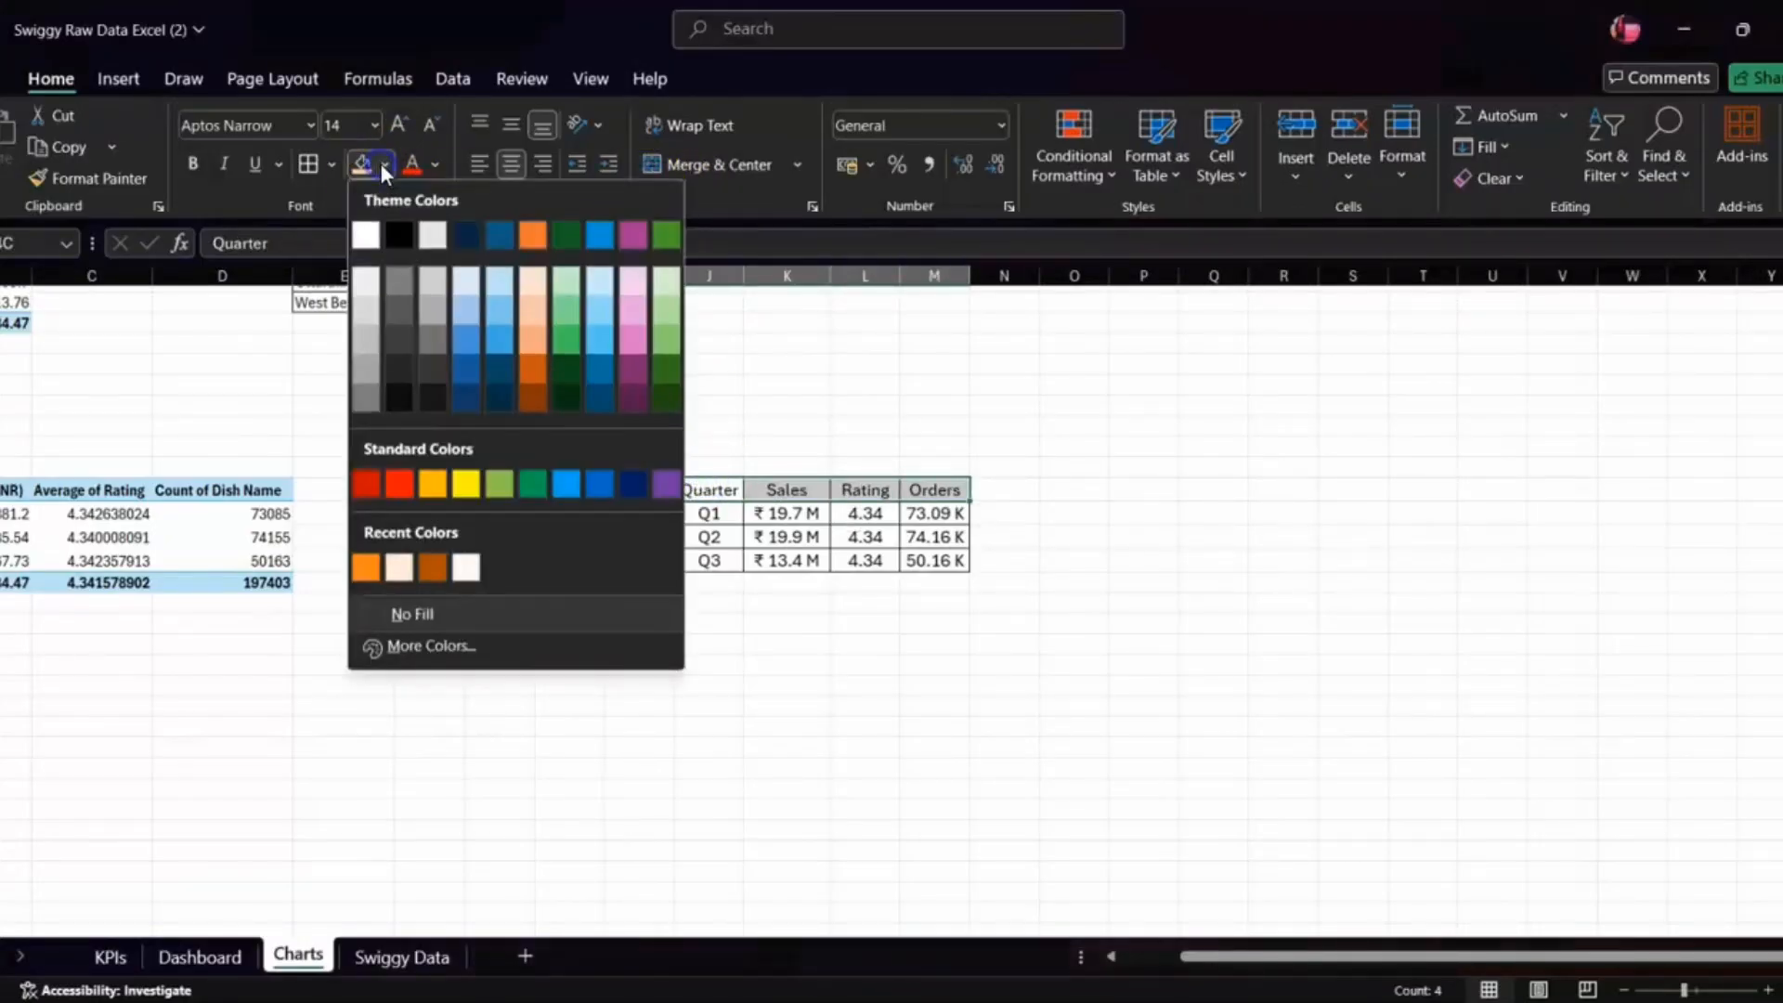
{"action": "left_click", "coordinate": [365, 568]}
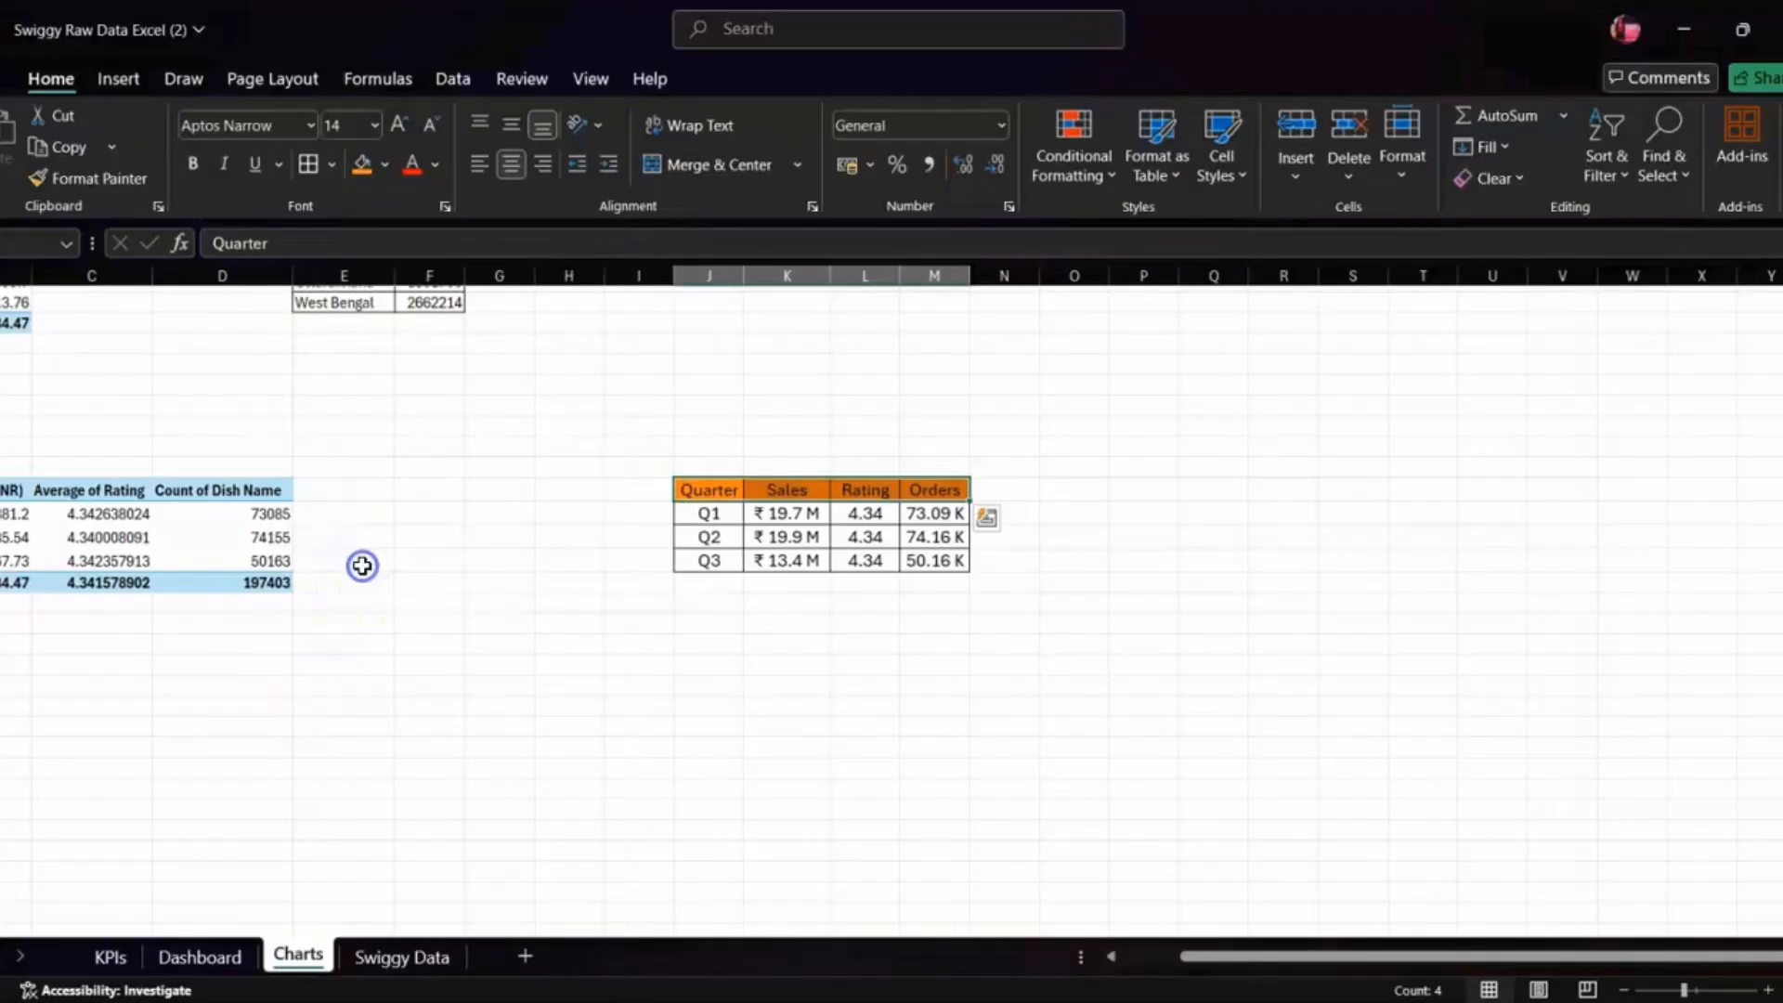
- Apply the green-yellow-red color scale as conditional formatting to the Sales, Rating and Orders values for Q1 through Q3
{"action": "left_click", "coordinate": [772, 516]}
{"action": "key", "text": "shift+Right"}
{"action": "key", "text": "shift+Right"}
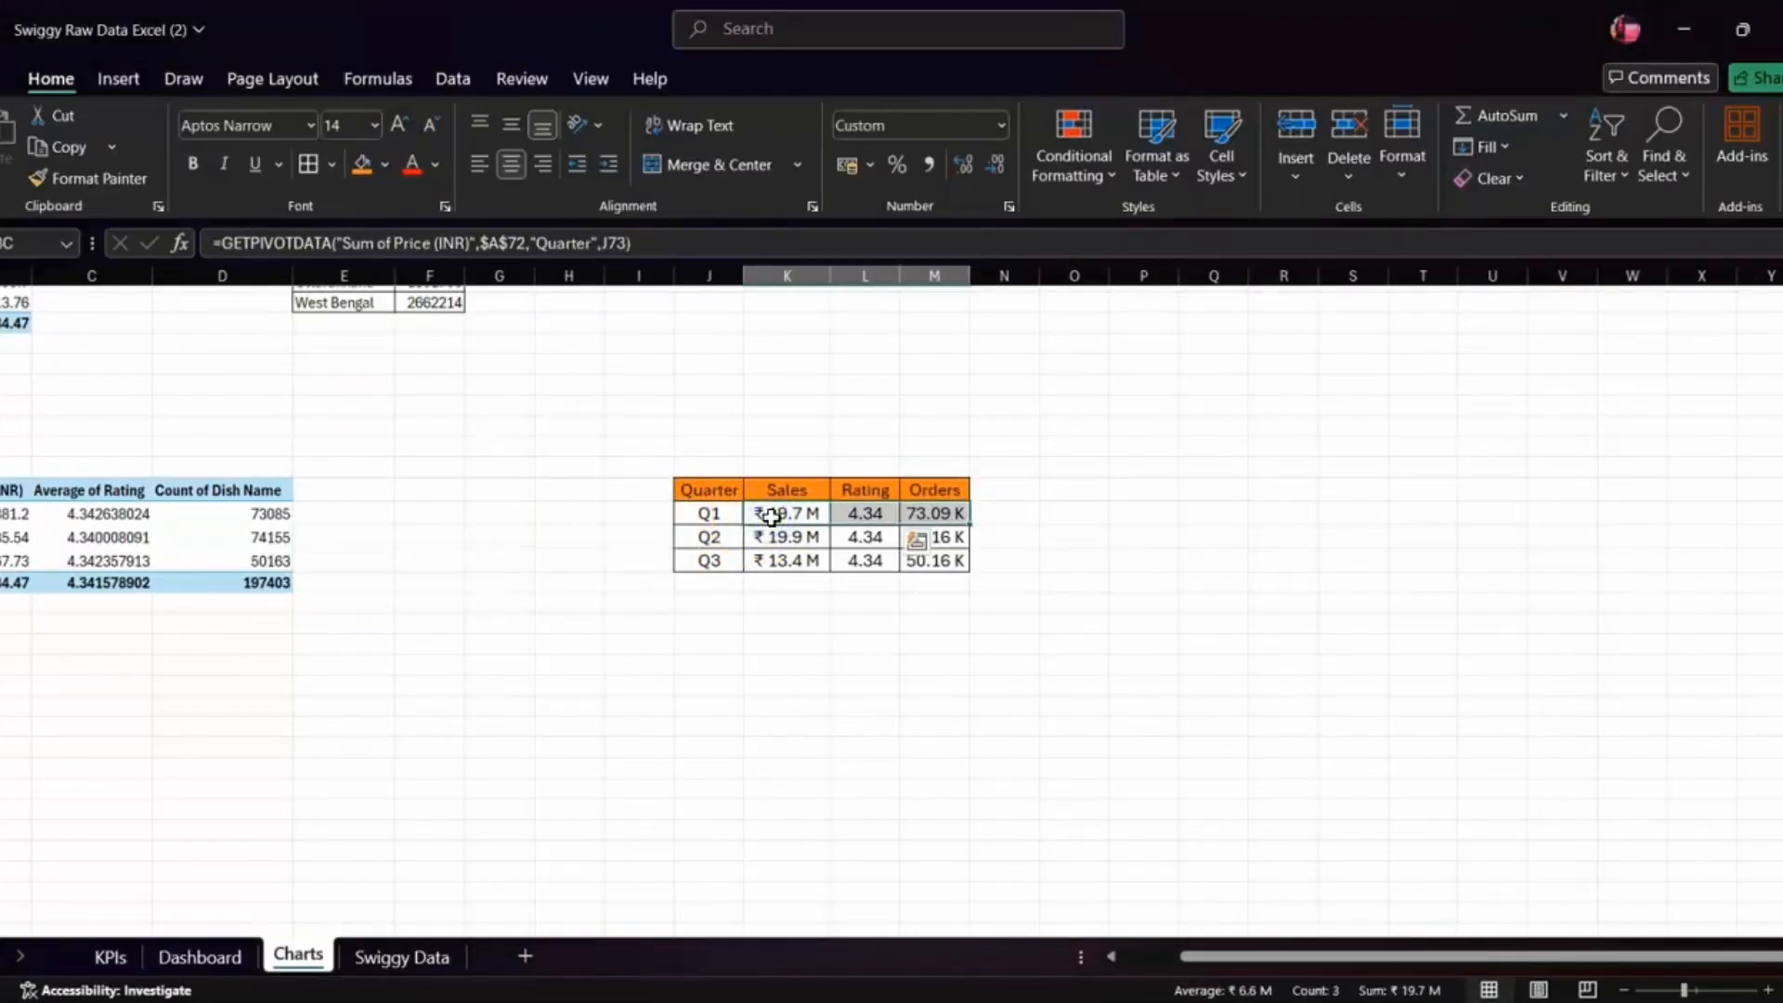
{"action": "key", "text": "shift+Down"}
{"action": "key", "text": "shift+Down"}
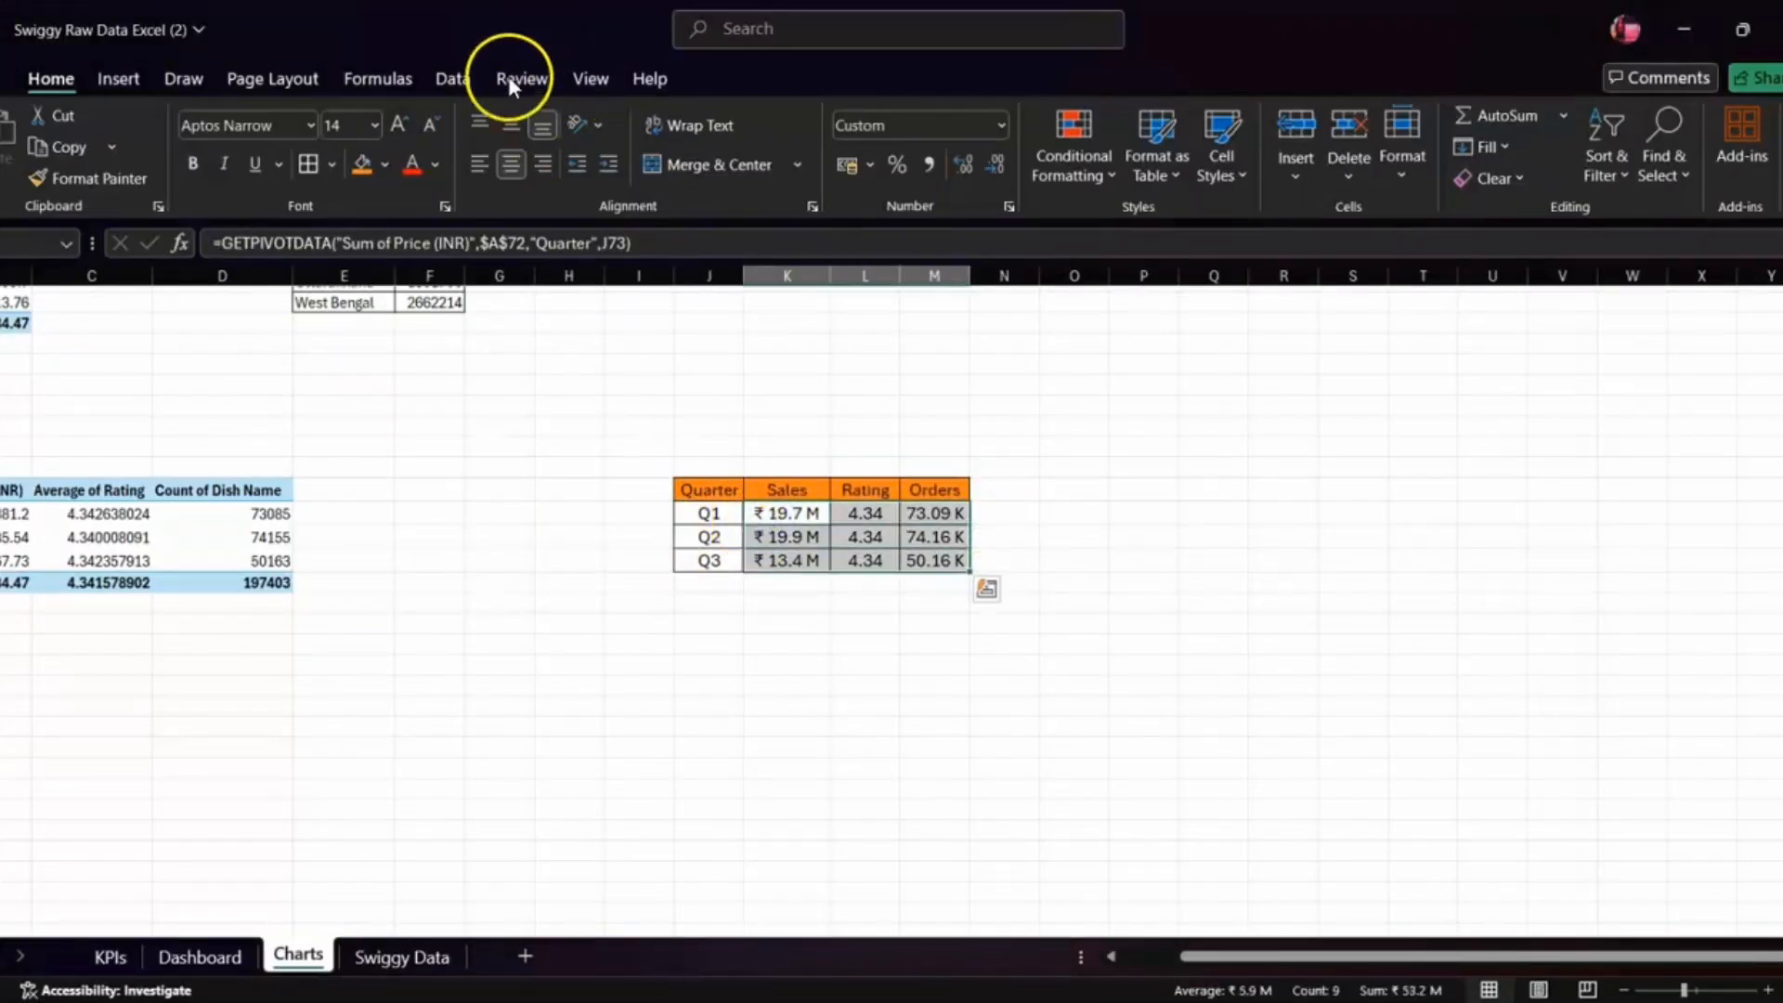
{"action": "left_click", "coordinate": [102, 87]}
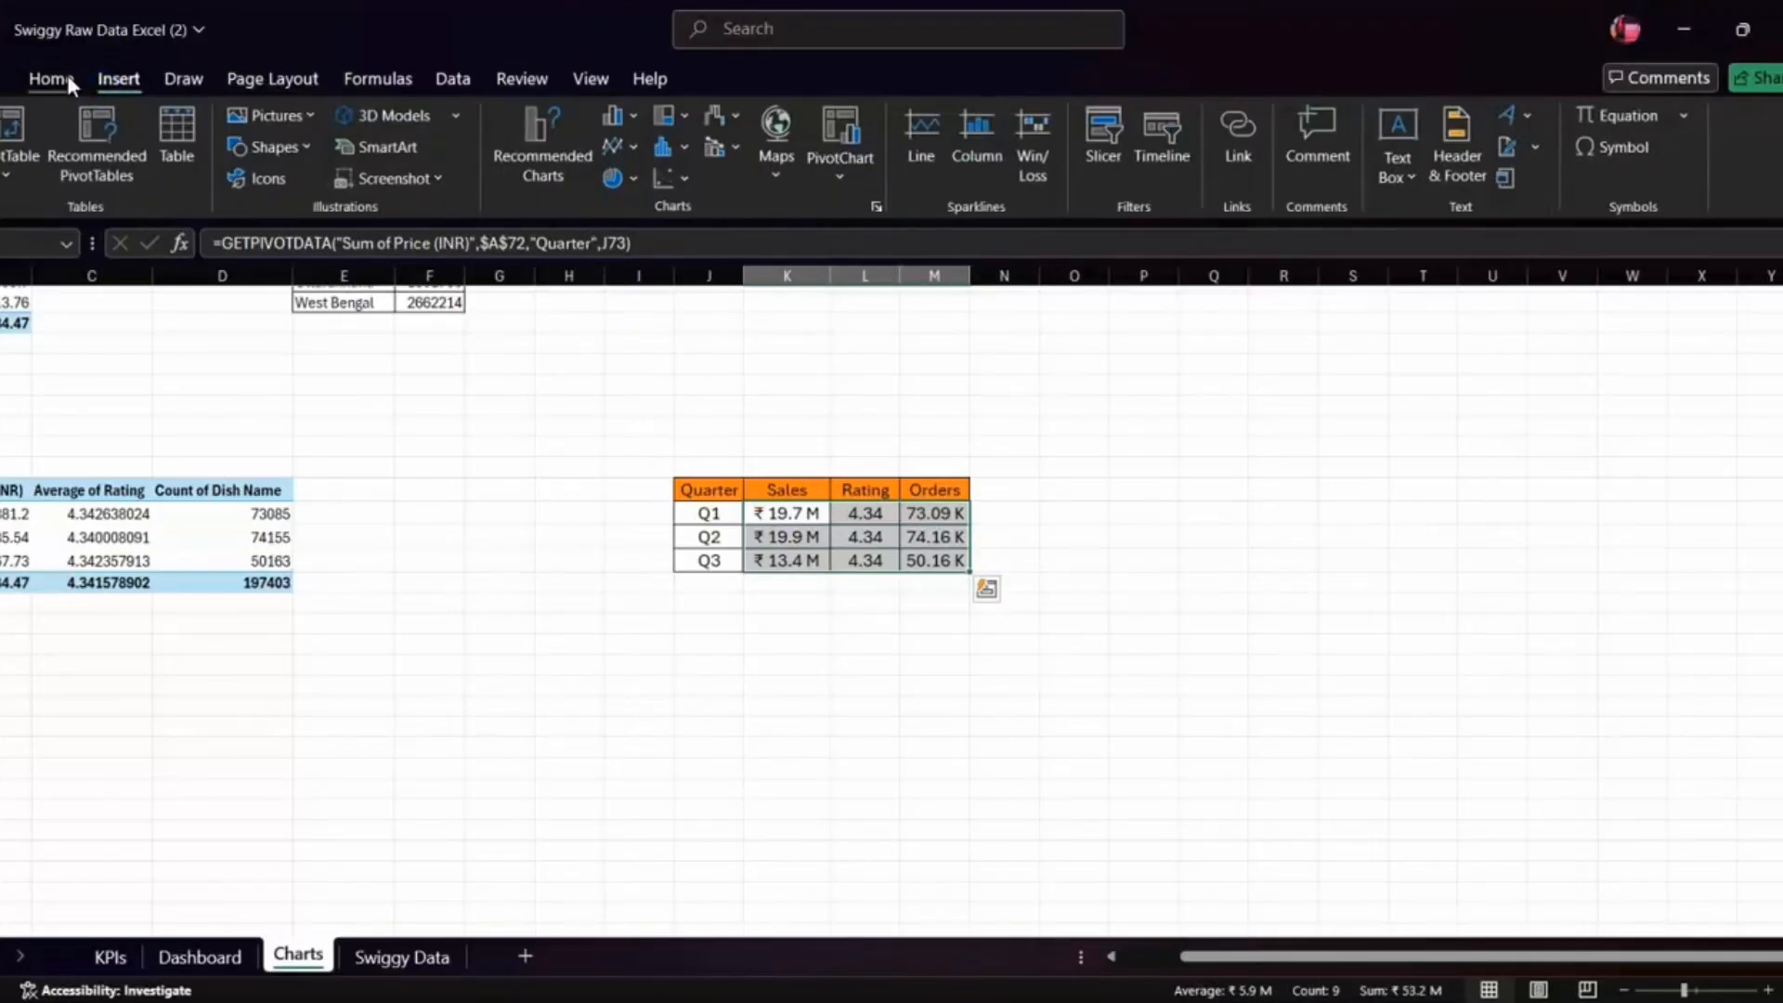
{"action": "left_click", "coordinate": [67, 76]}
{"action": "left_click", "coordinate": [1105, 165]}
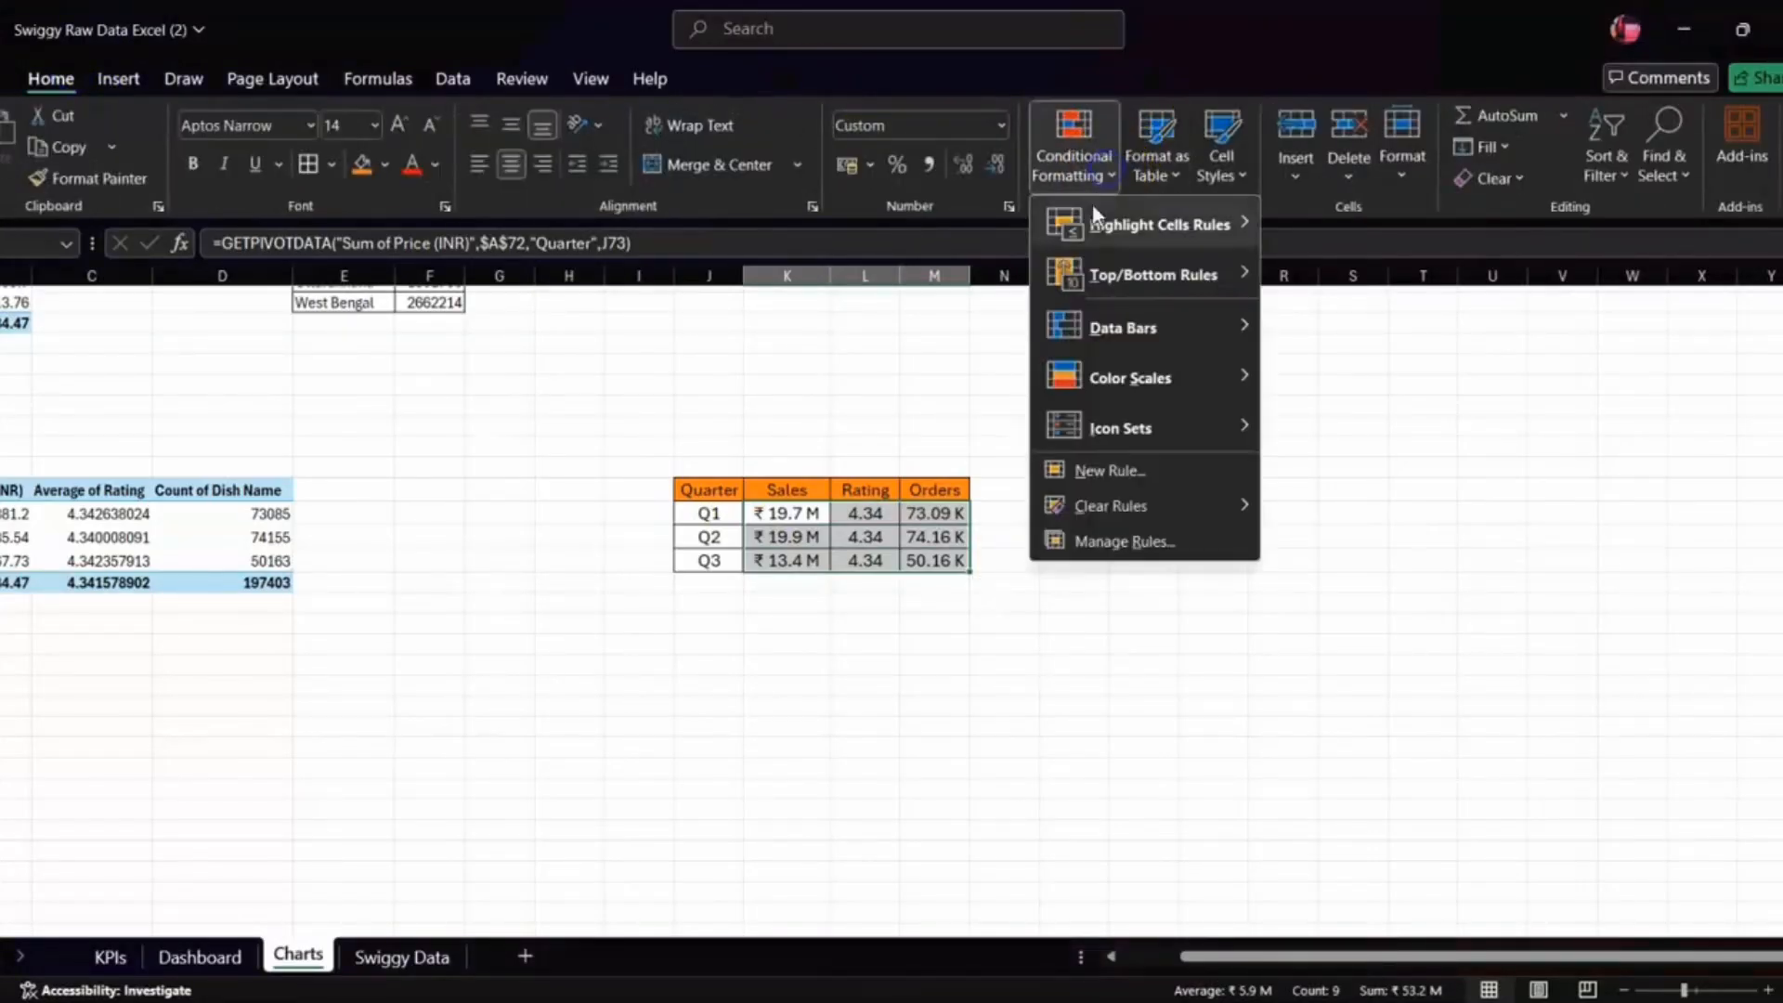
{"action": "mouse_move", "coordinate": [1171, 371]}
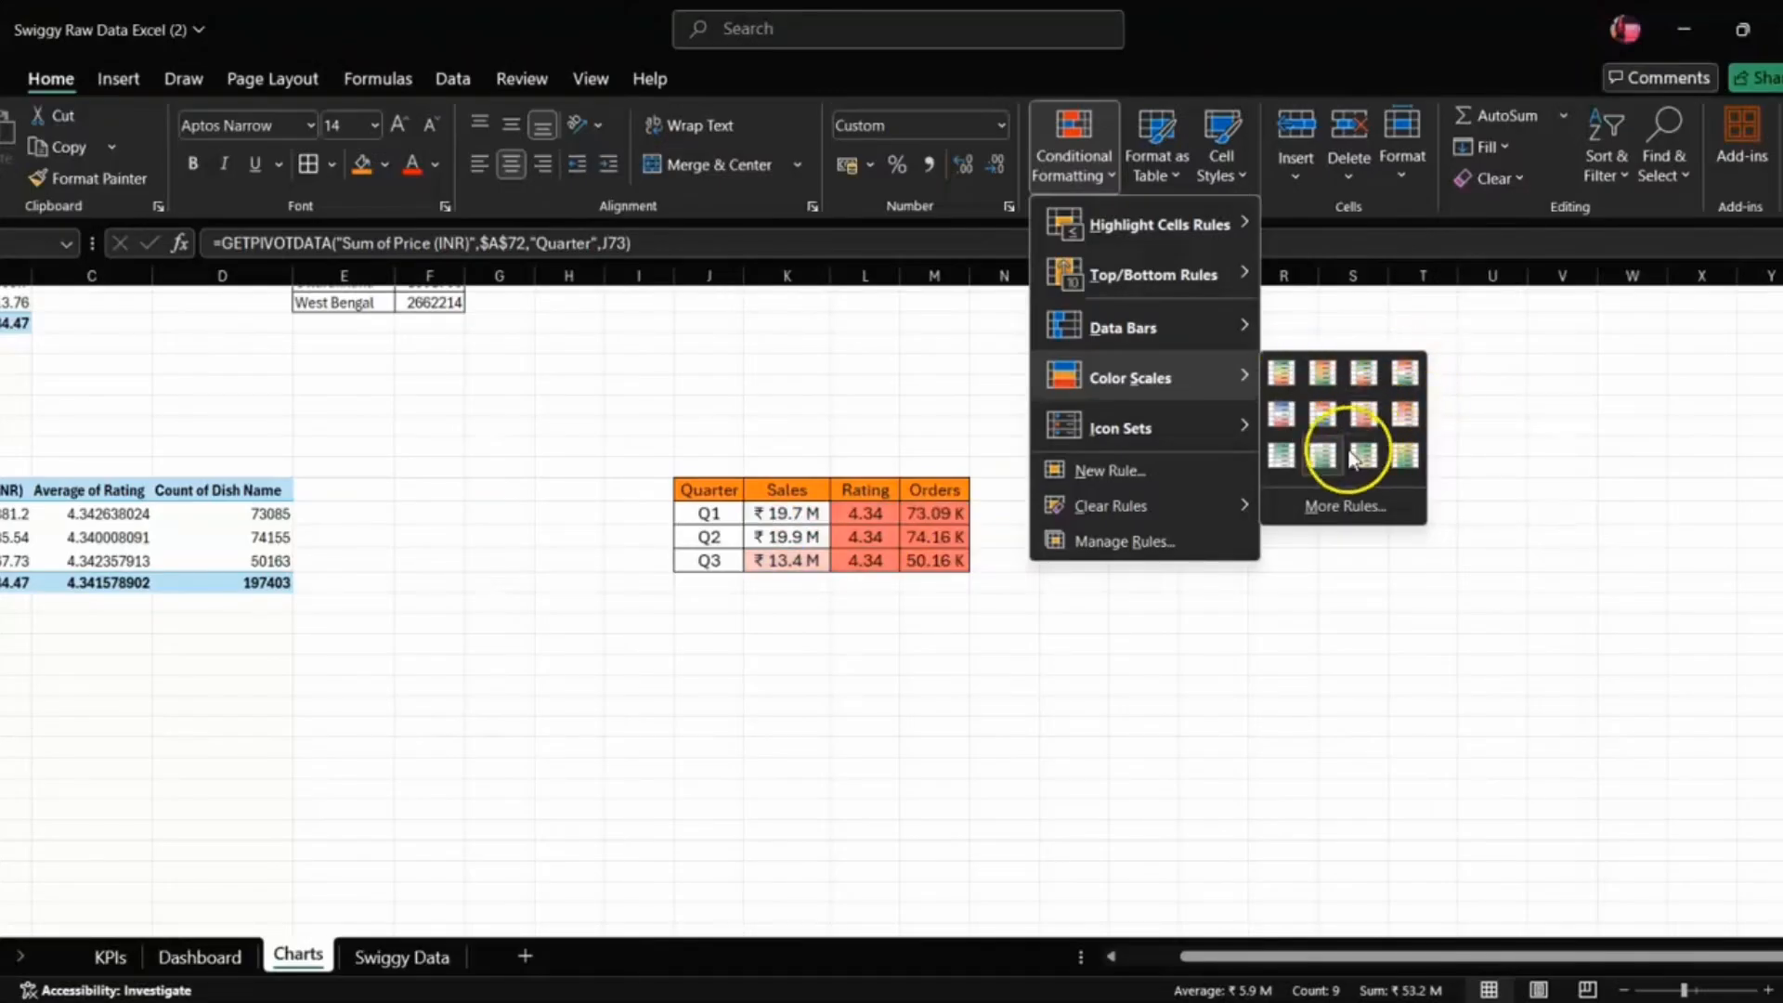
{"action": "left_click", "coordinate": [1280, 373]}
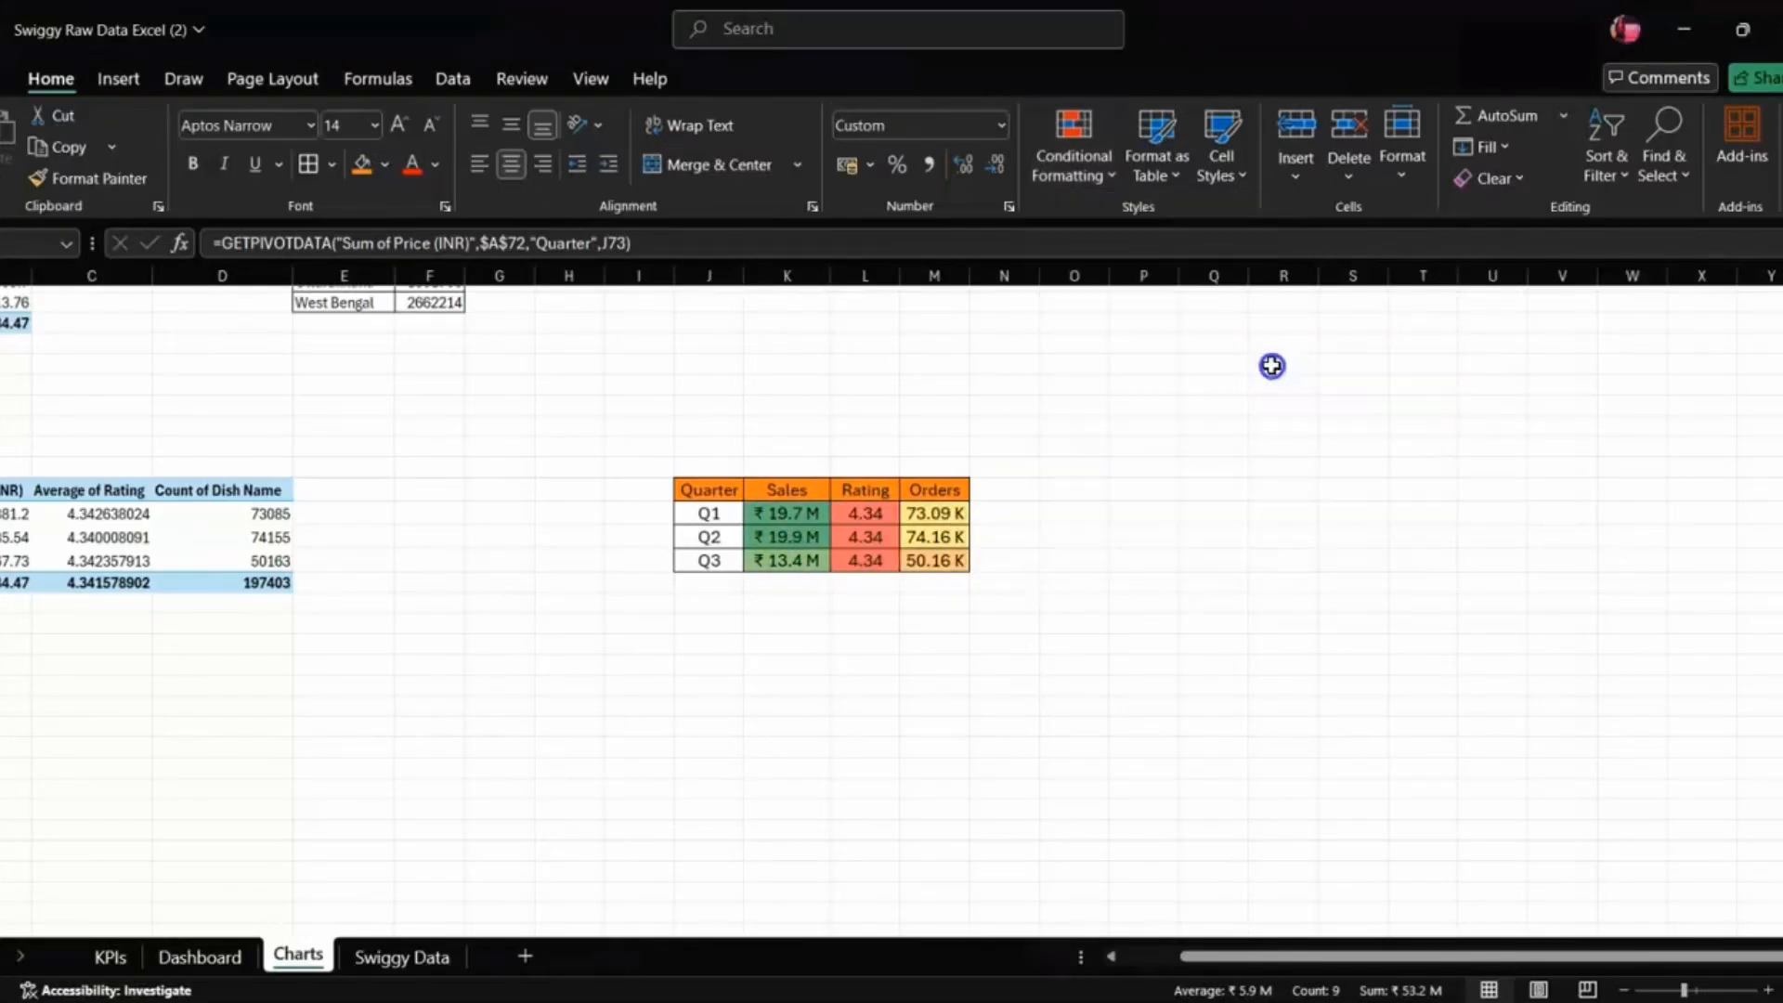
{"action": "left_click", "coordinate": [1050, 487]}
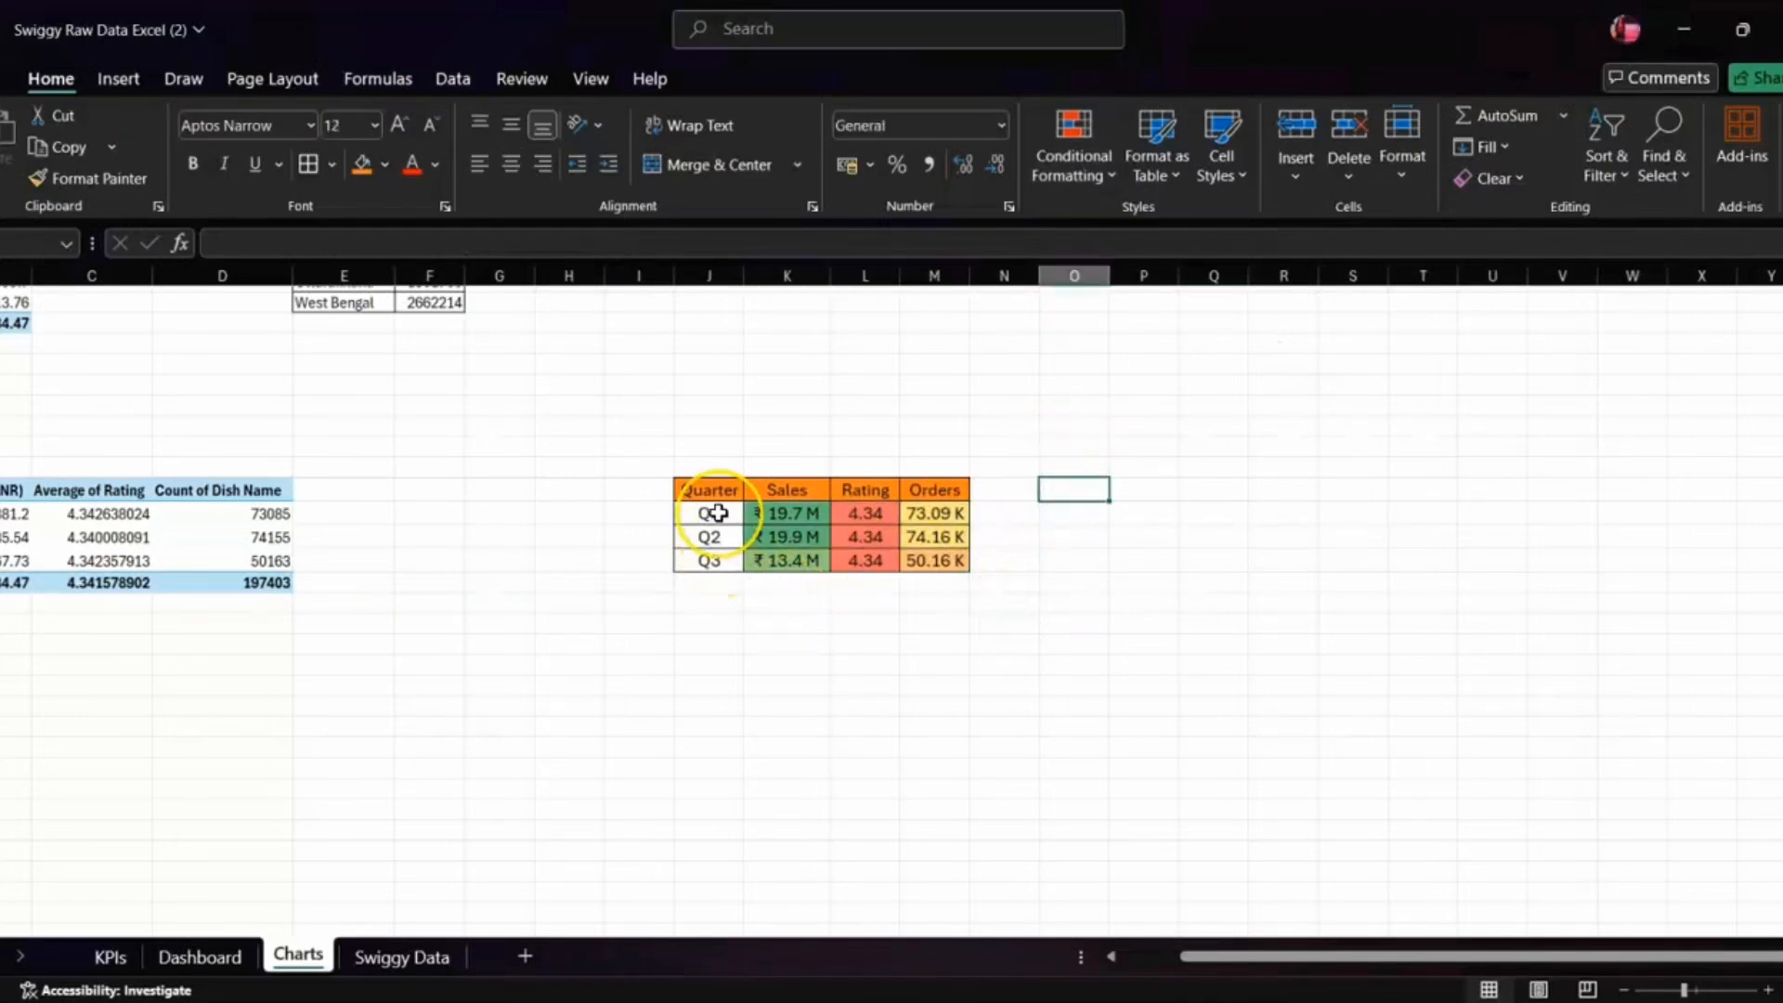
- Copy the quarterly pivot table from the Charts sheet into column B of the KPIs sheet, below the state sales section
{"action": "scroll", "coordinate": [719, 513], "scroll_direction": "left", "scroll_amount": 3}
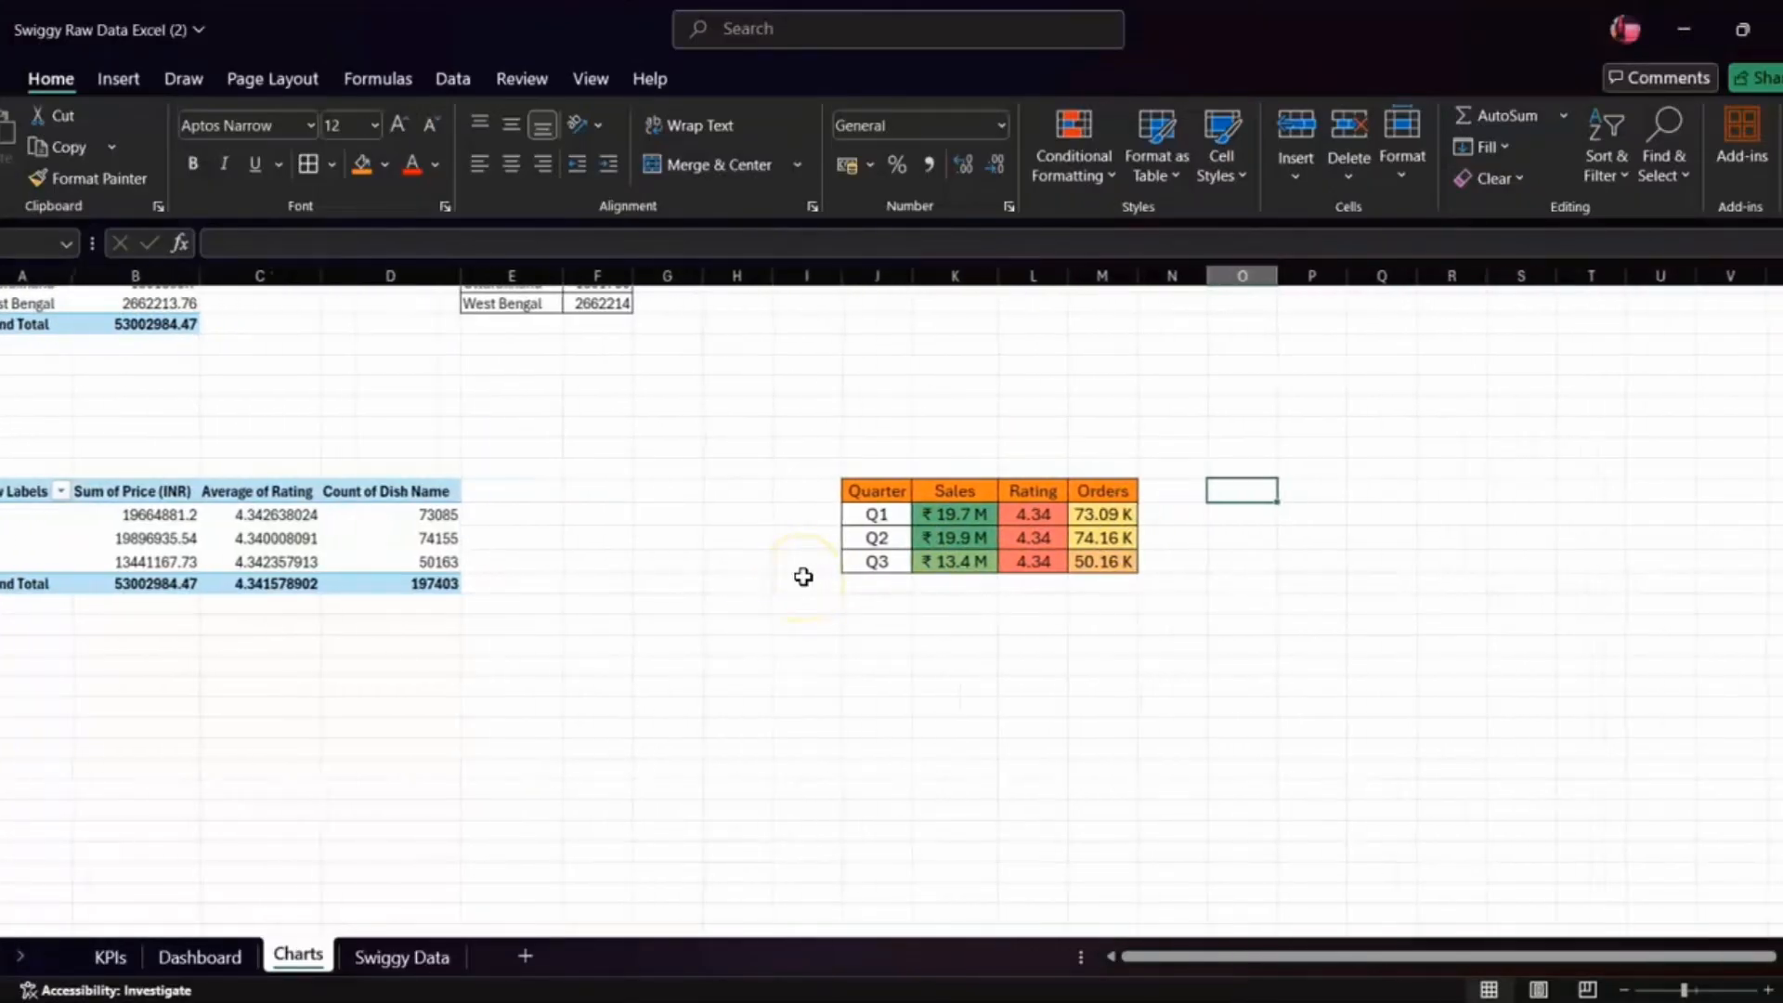
{"action": "scroll", "coordinate": [804, 577], "scroll_direction": "up", "scroll_amount": 5}
{"action": "scroll", "coordinate": [804, 577], "scroll_direction": "up", "scroll_amount": 7}
{"action": "scroll", "coordinate": [803, 577], "scroll_direction": "down", "scroll_amount": 14}
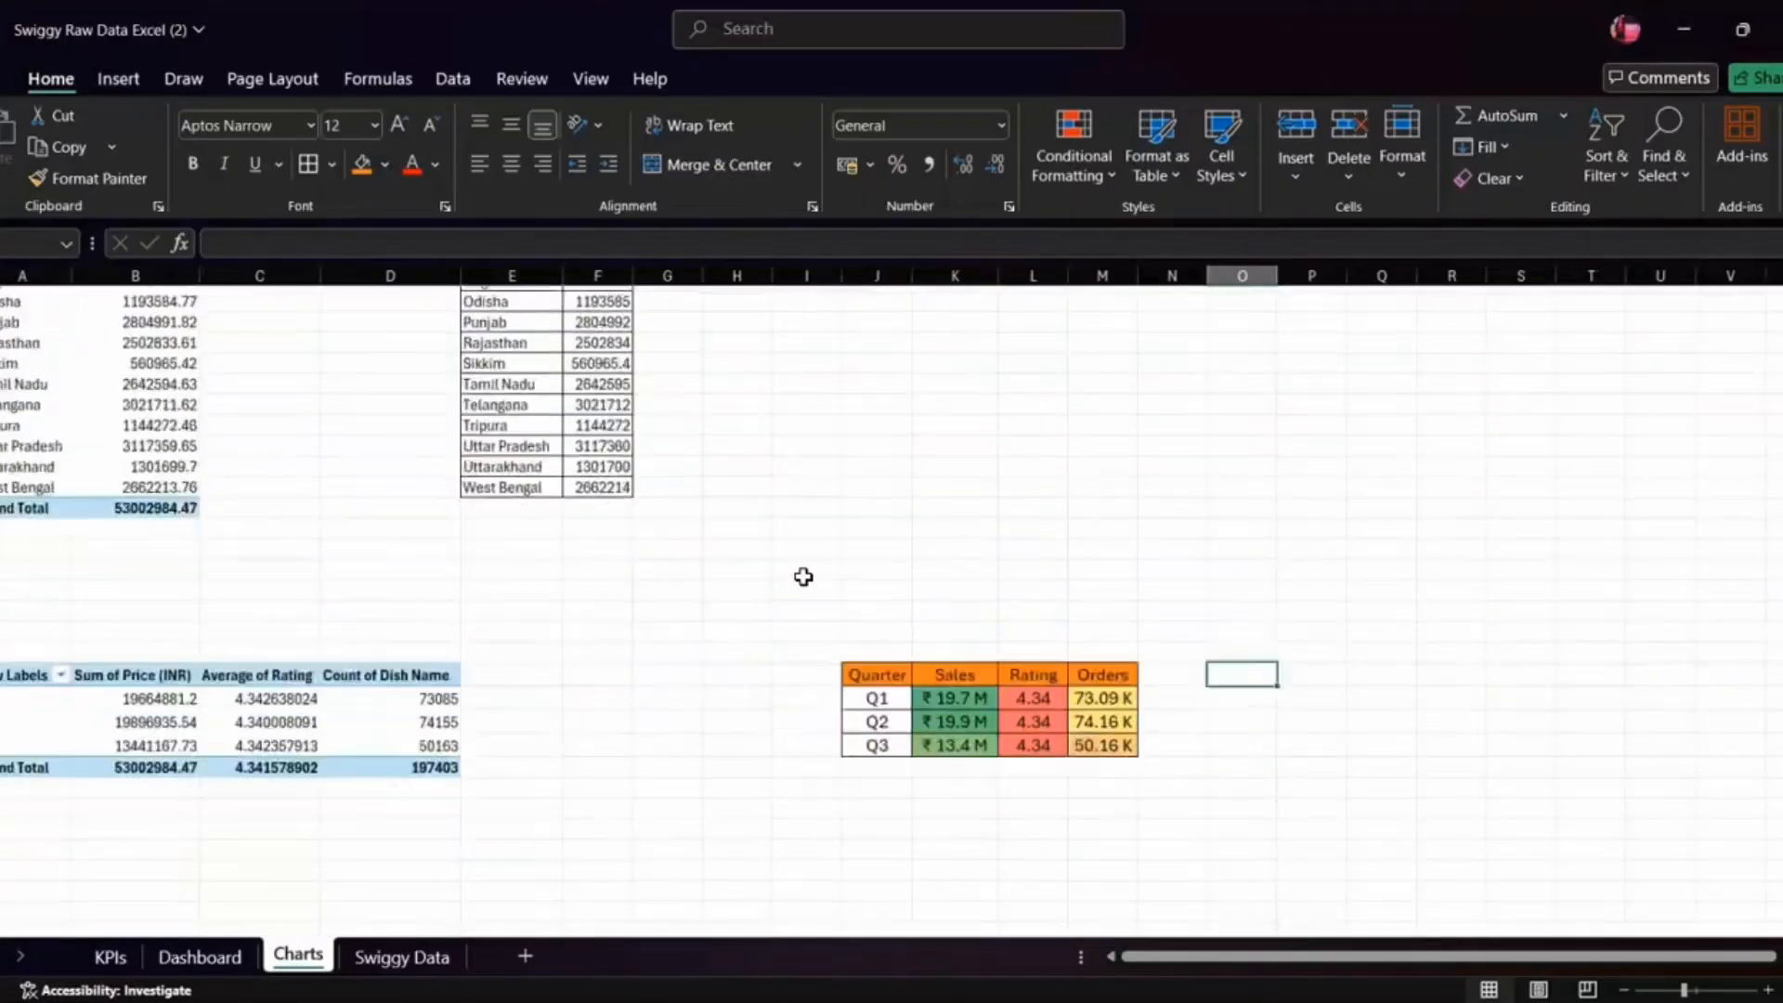
{"action": "scroll", "coordinate": [803, 577], "scroll_direction": "up", "scroll_amount": 3}
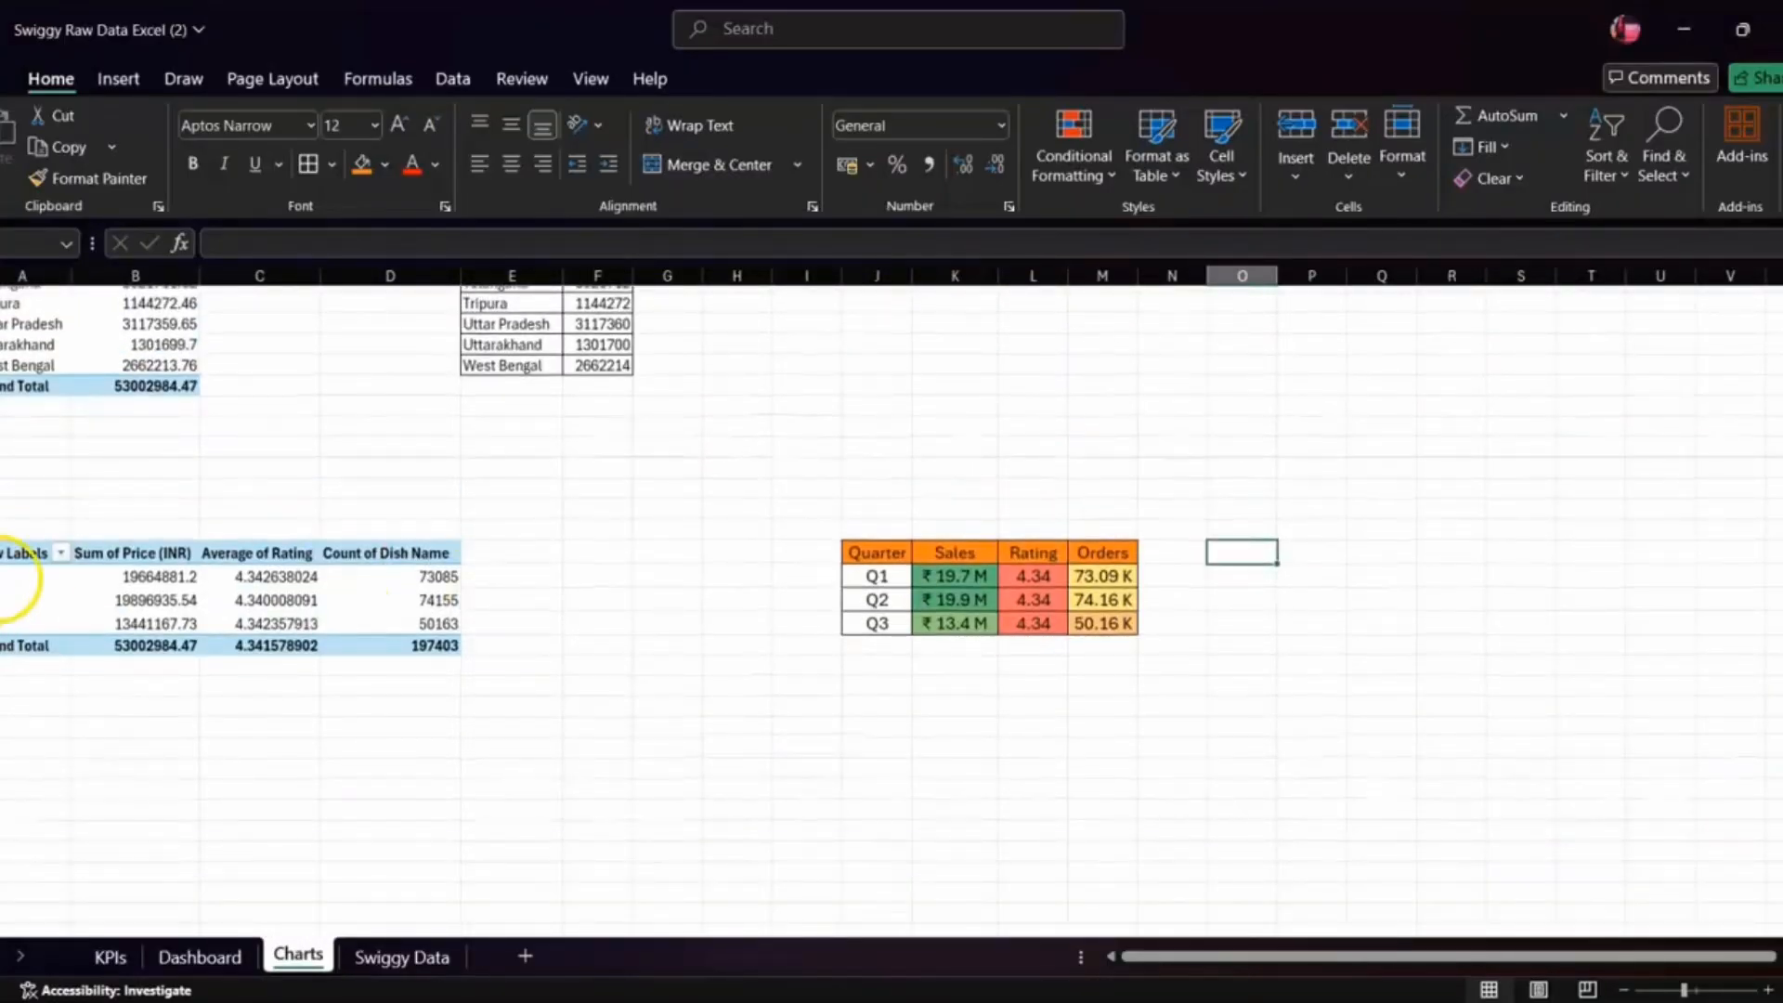
{"action": "left_click", "coordinate": [8, 556]}
{"action": "left_click", "coordinate": [9, 555]}
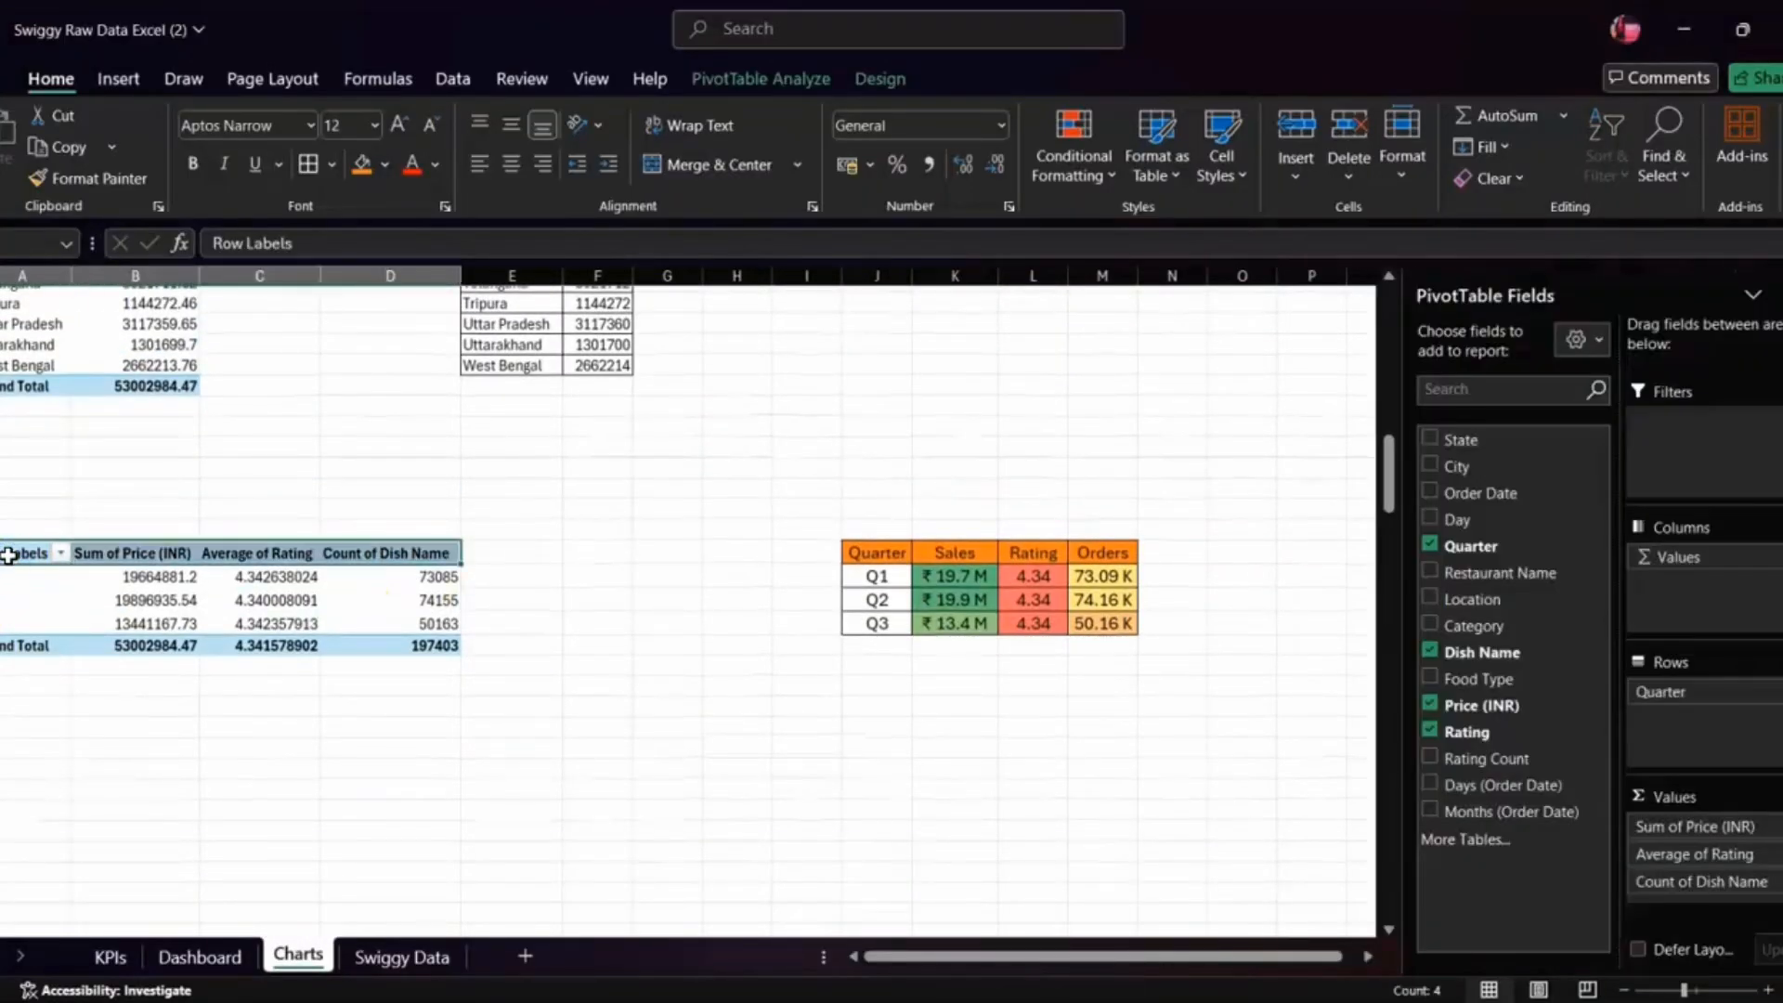
{"action": "left_click", "coordinate": [9, 555]}
{"action": "key", "text": "ctrl+c"}
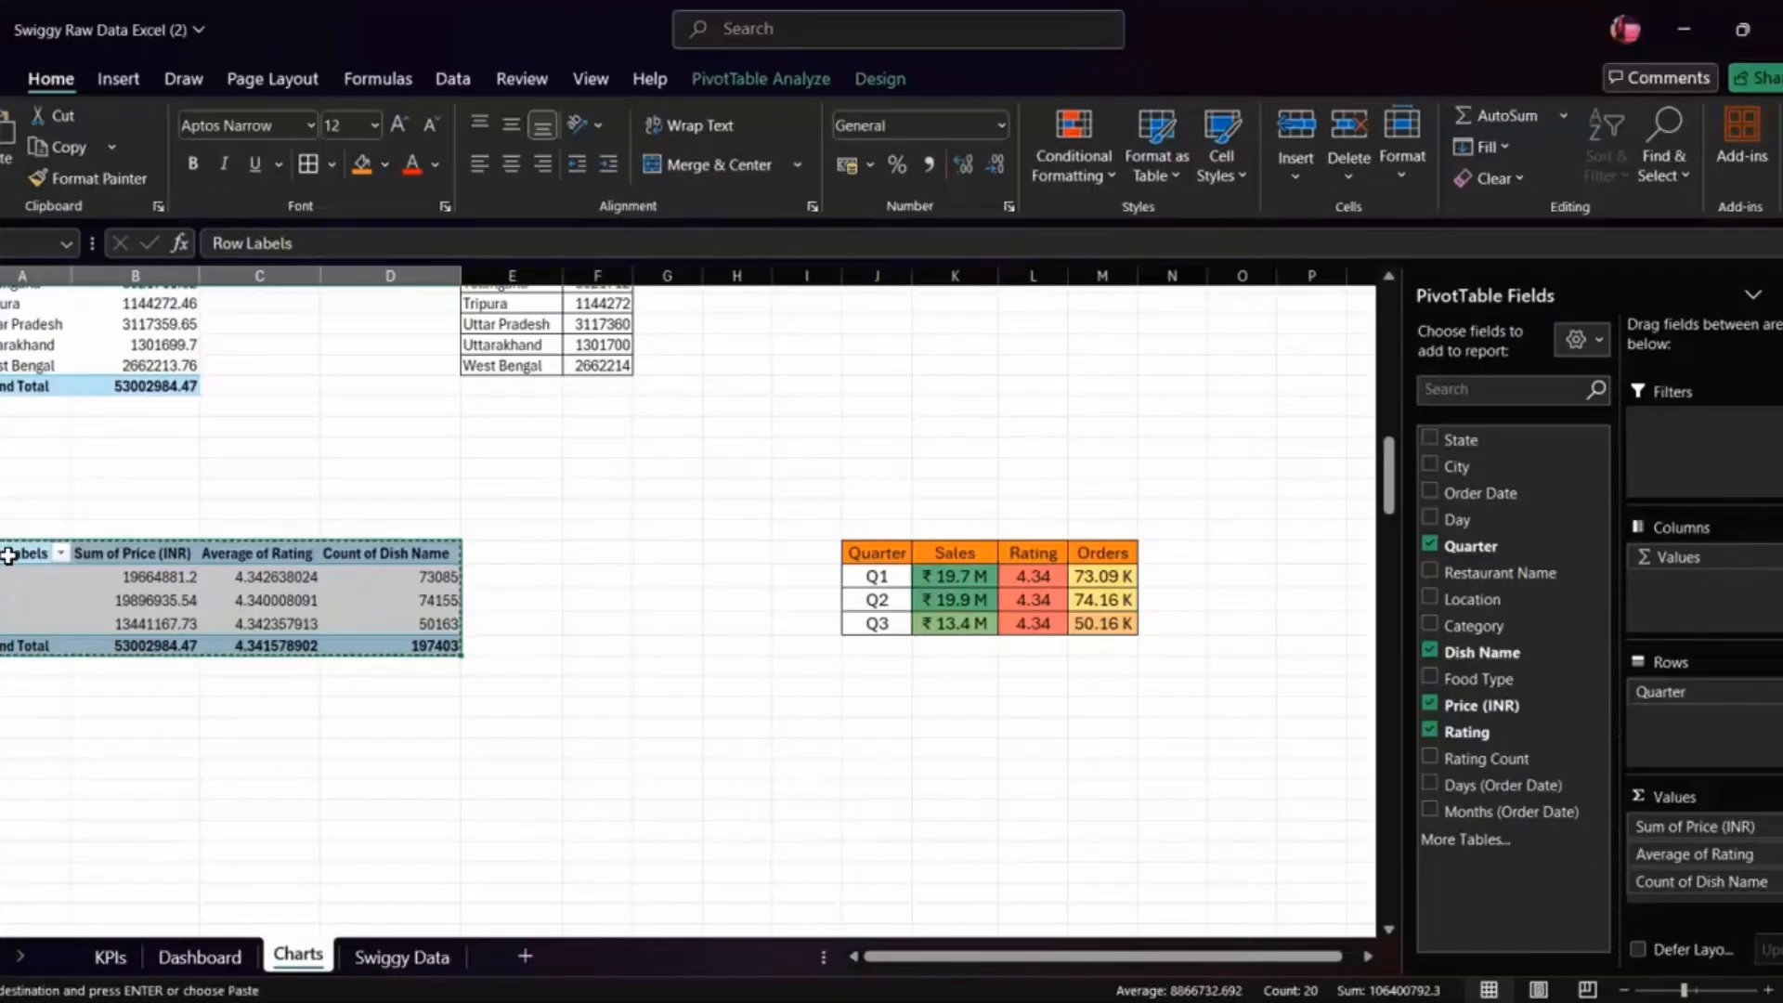
{"action": "left_click", "coordinate": [112, 956]}
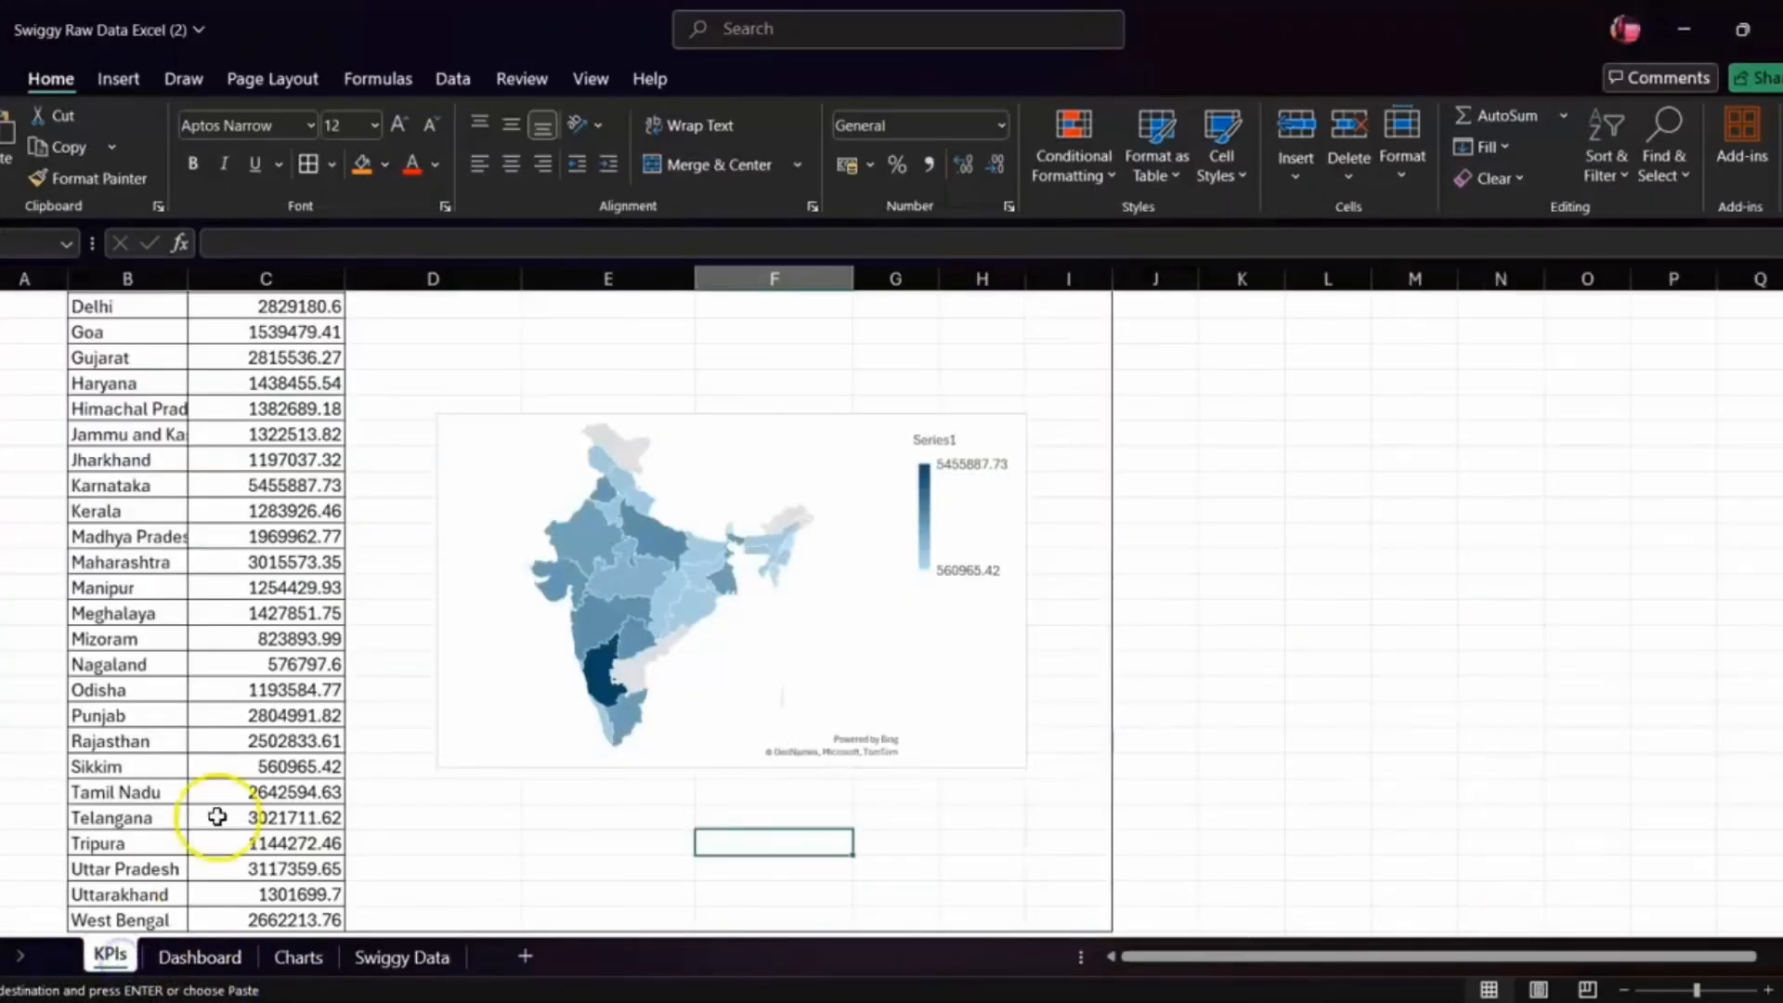
{"action": "scroll", "coordinate": [263, 778], "scroll_direction": "down", "scroll_amount": 7}
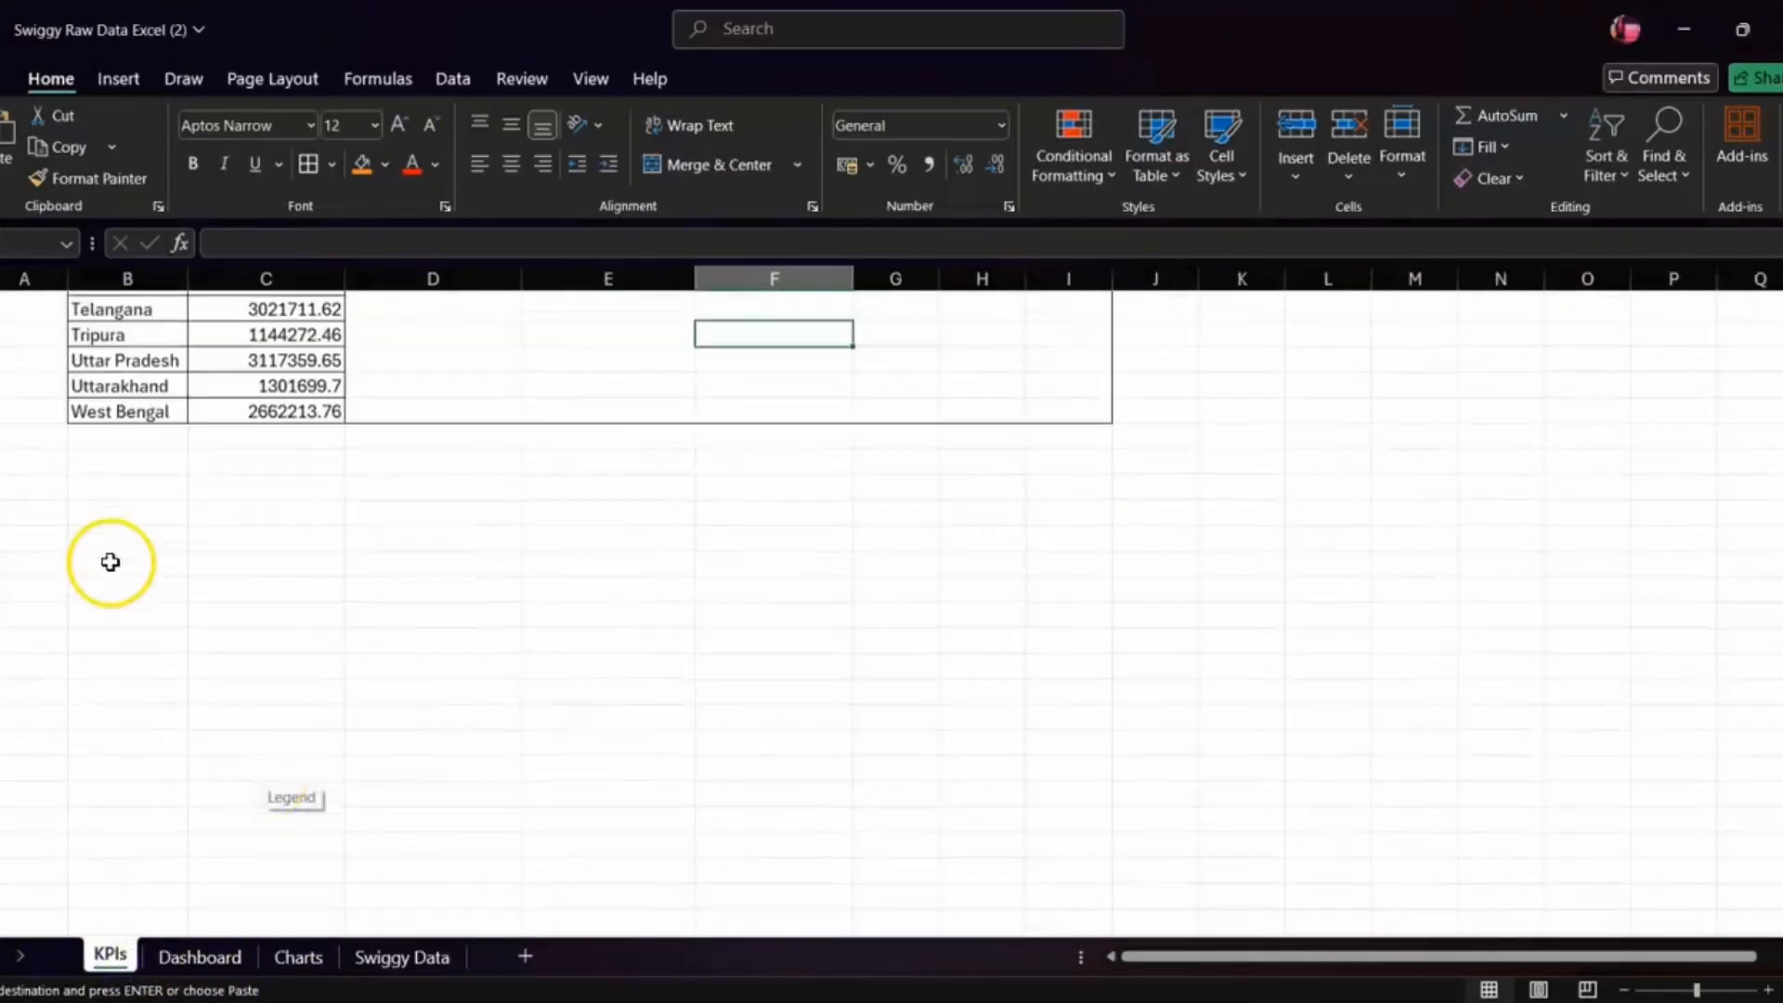
{"action": "left_click", "coordinate": [93, 517]}
{"action": "key", "text": "ctrl+v"}
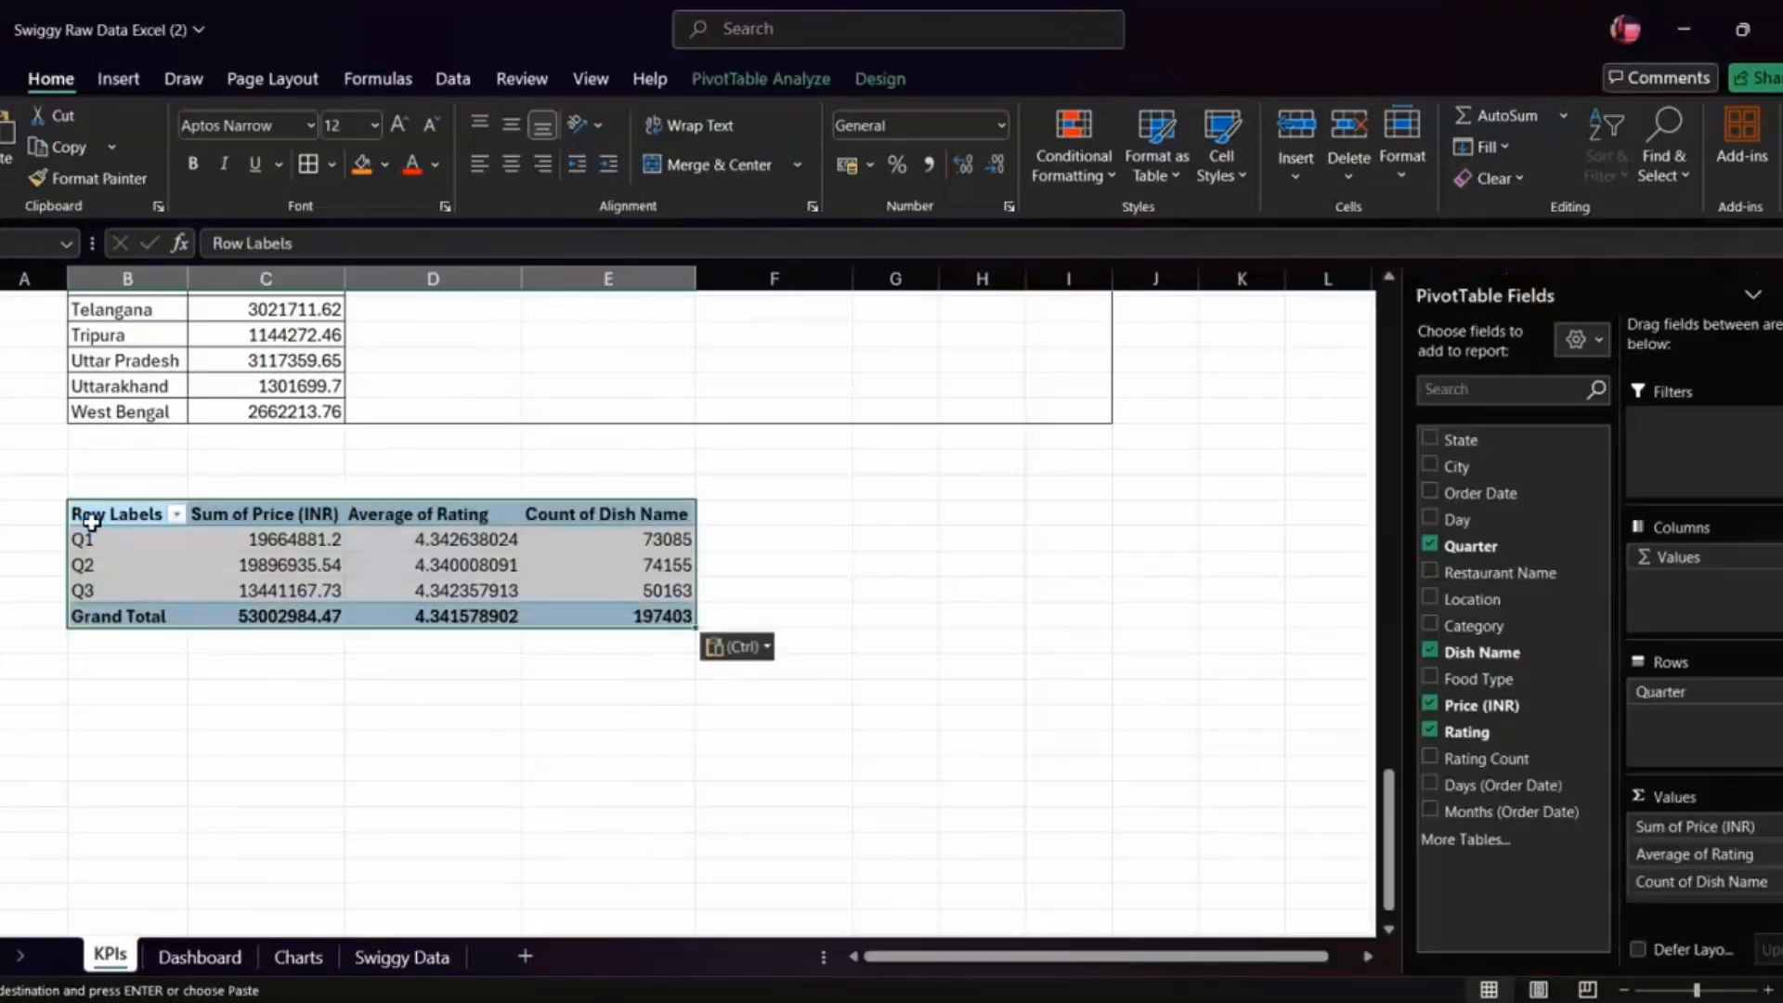
- Enter the section number 5 in column A of the KPIs sheet, just above the copied quarterly pivot table
{"action": "left_click", "coordinate": [5, 483]}
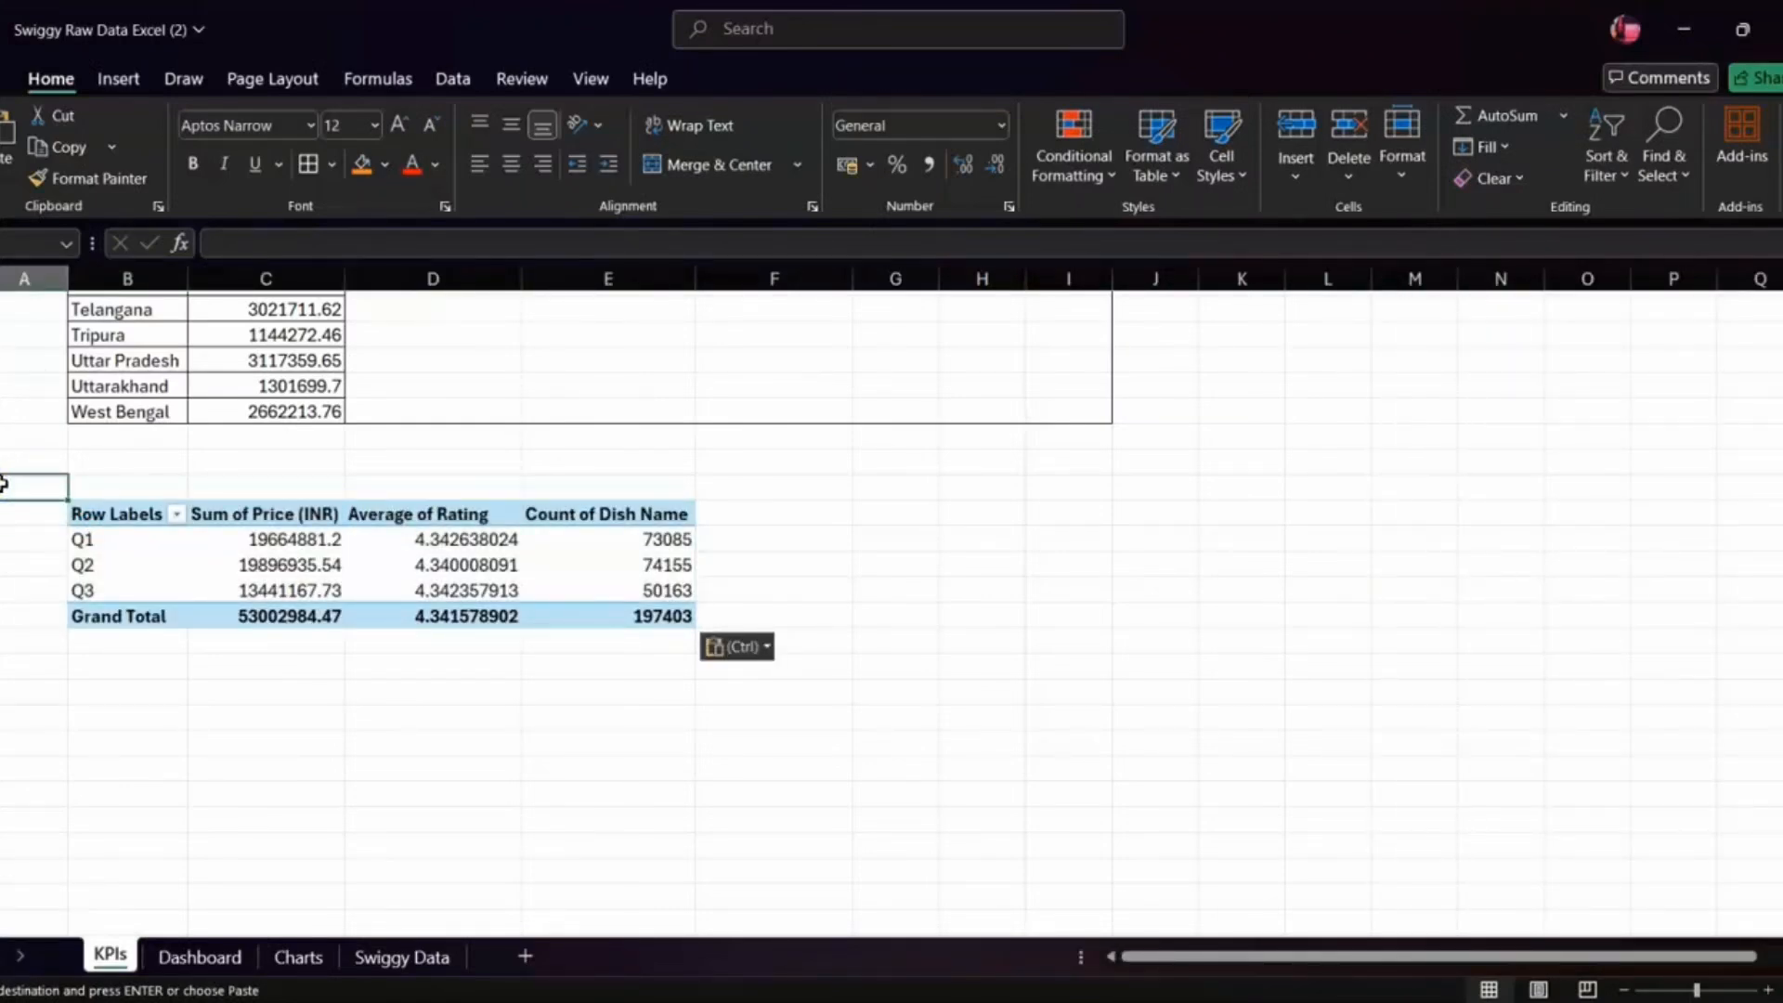
{"action": "type", "text": "5"}
{"action": "scroll", "coordinate": [4, 483], "scroll_direction": "up", "scroll_amount": 10}
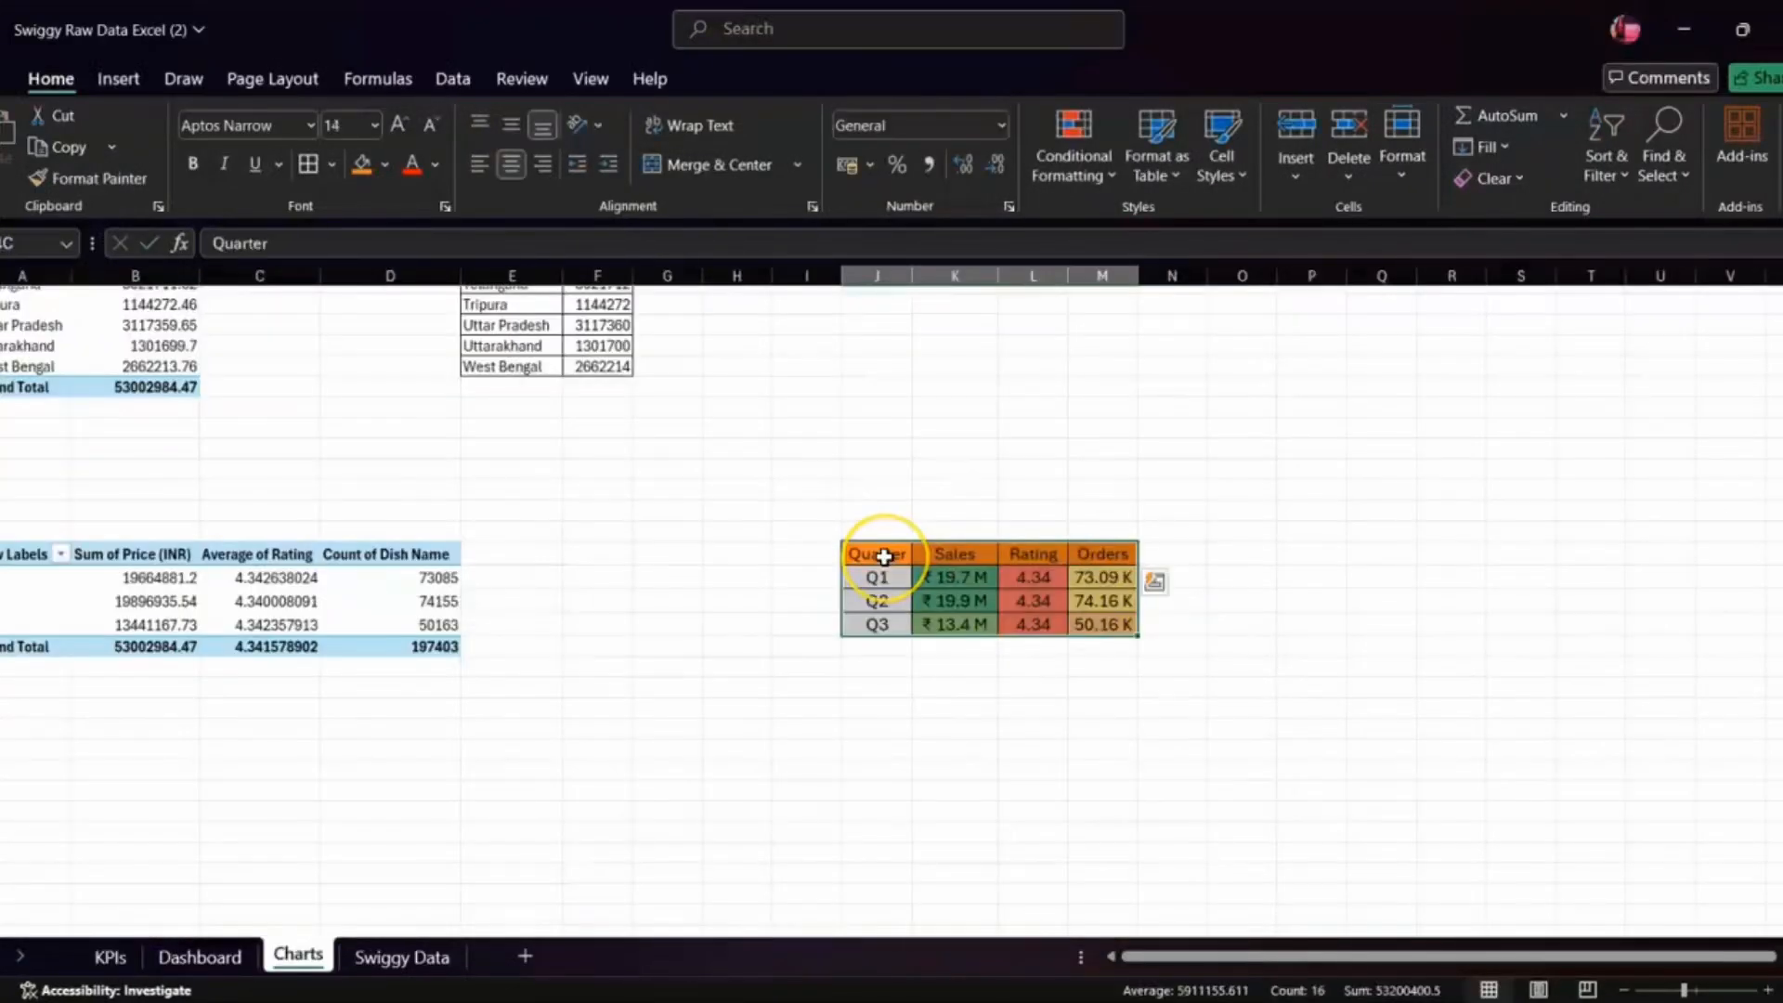
- Copy the formatted quarterly summary table from Charts and paste it as a linked picture below the quarterly pivot table on the KPIs sheet
{"action": "key", "text": "ctrl+shift+Down"}
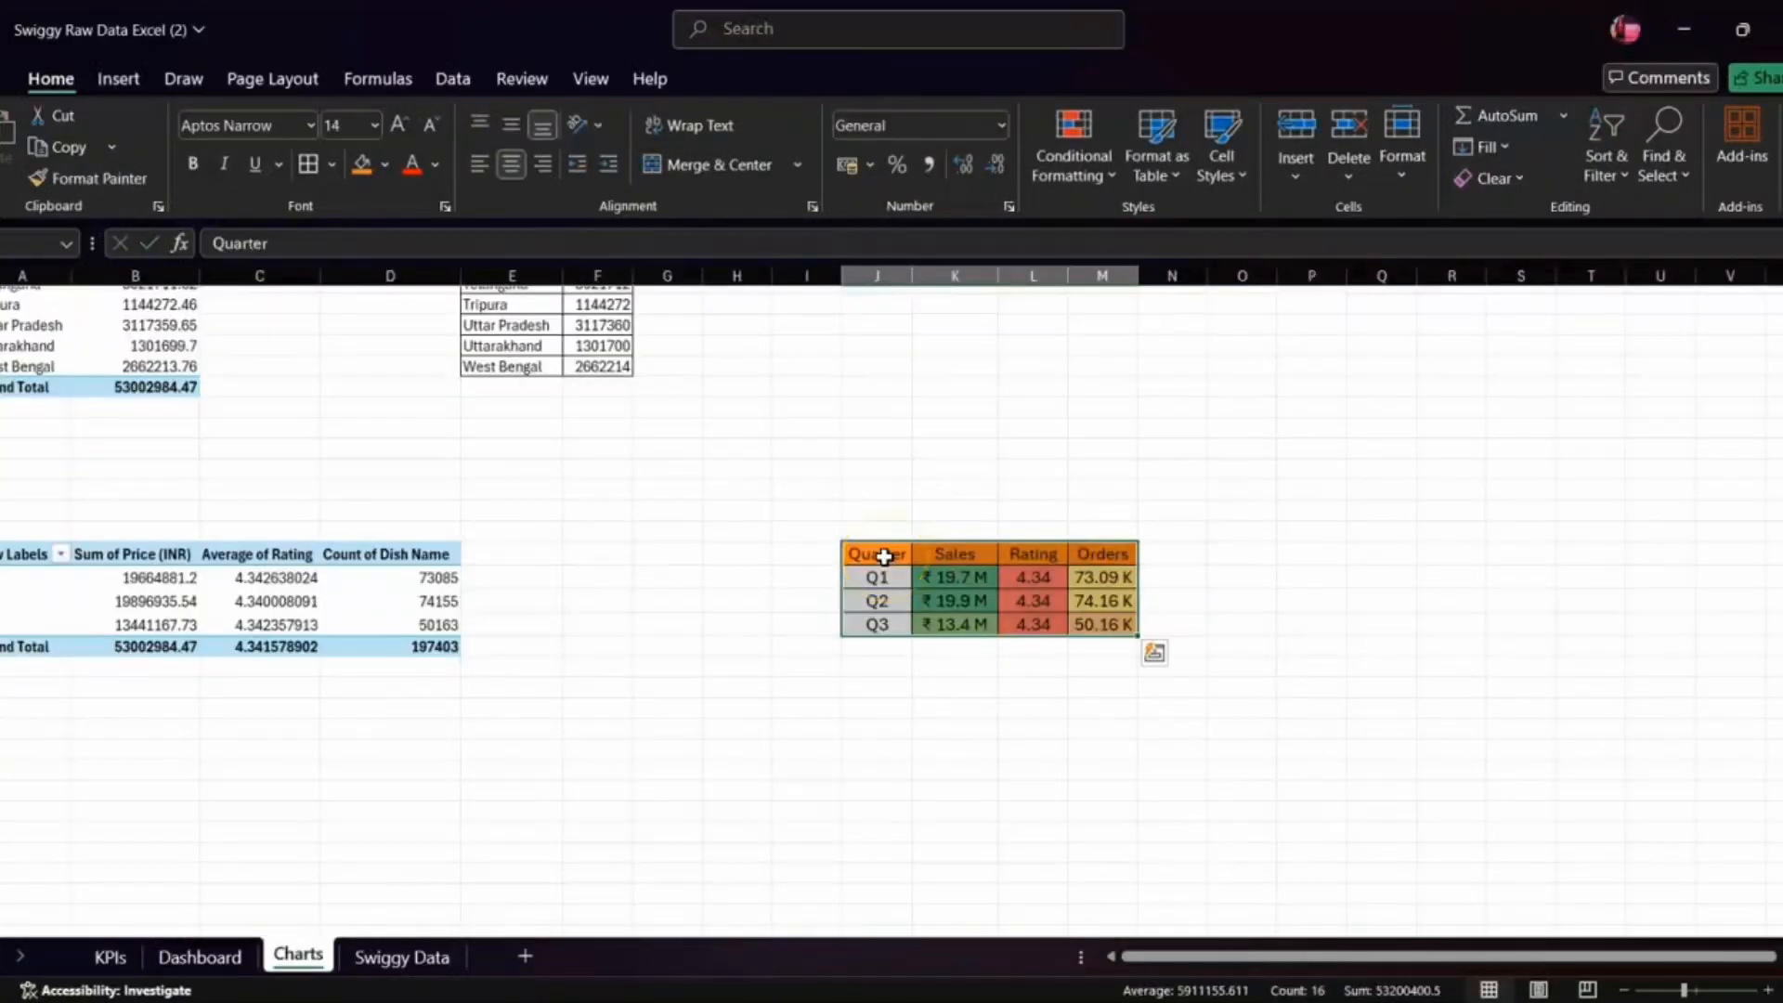
{"action": "key", "text": "ctrl+c"}
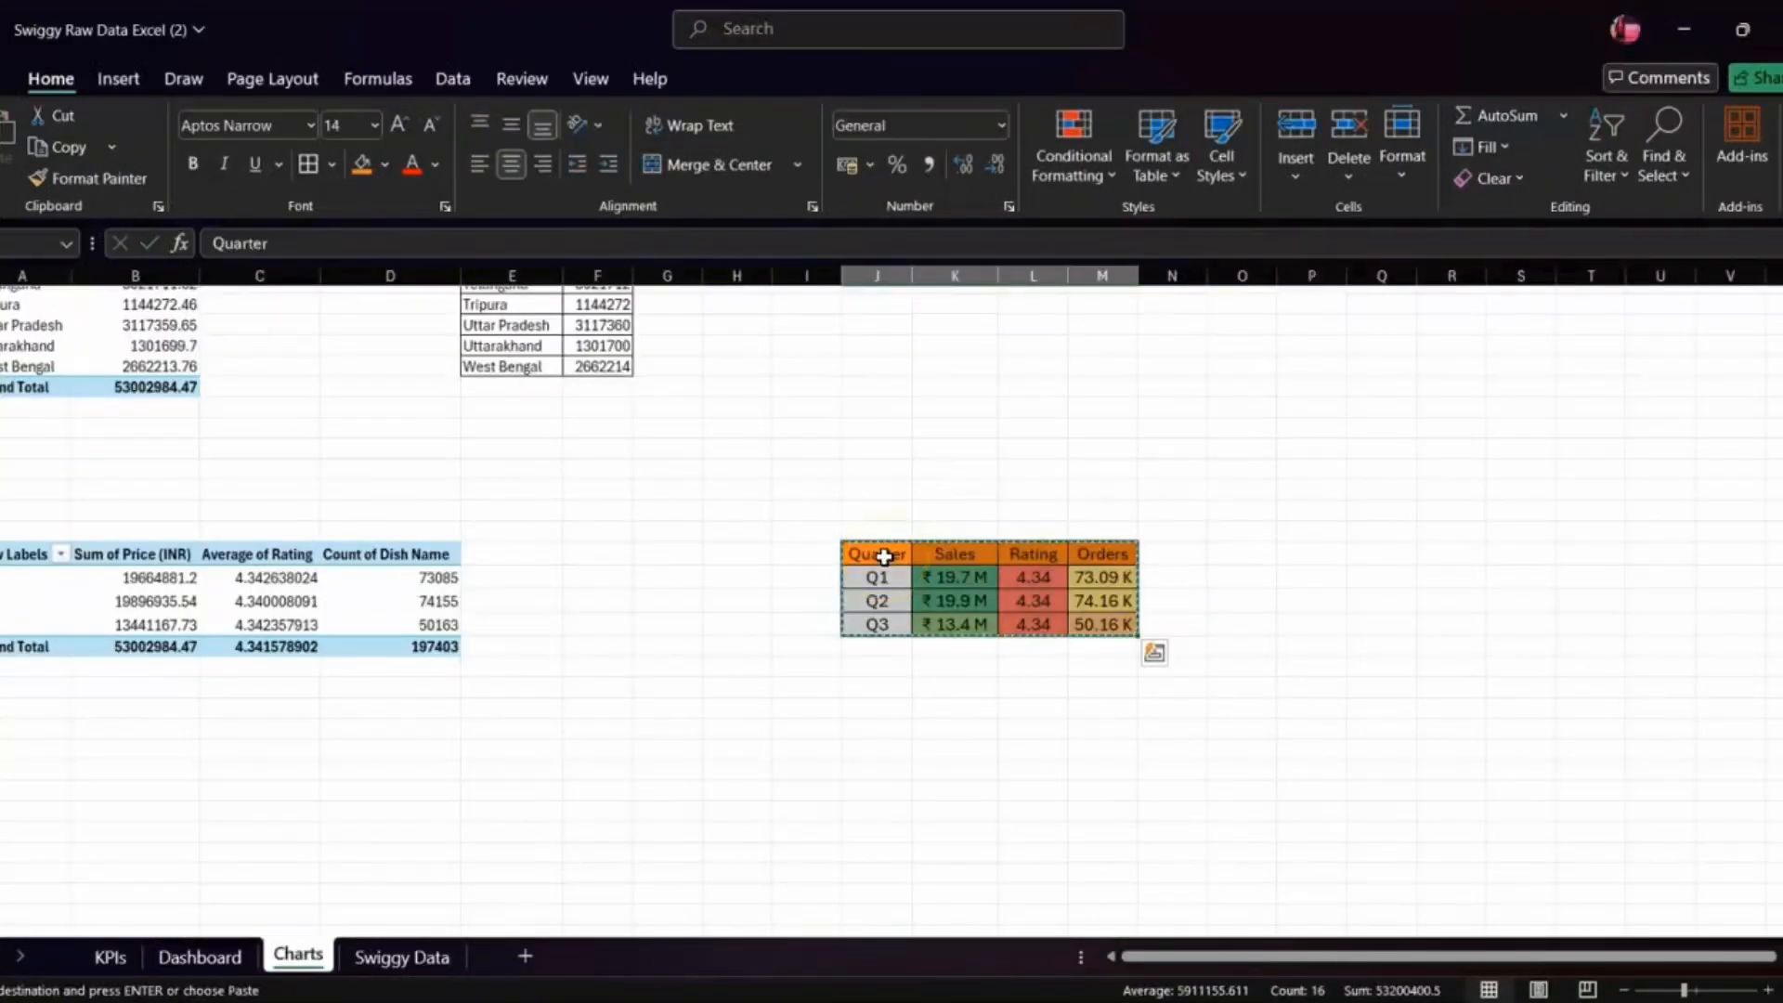
{"action": "left_click", "coordinate": [112, 957]}
{"action": "left_click", "coordinate": [278, 647]}
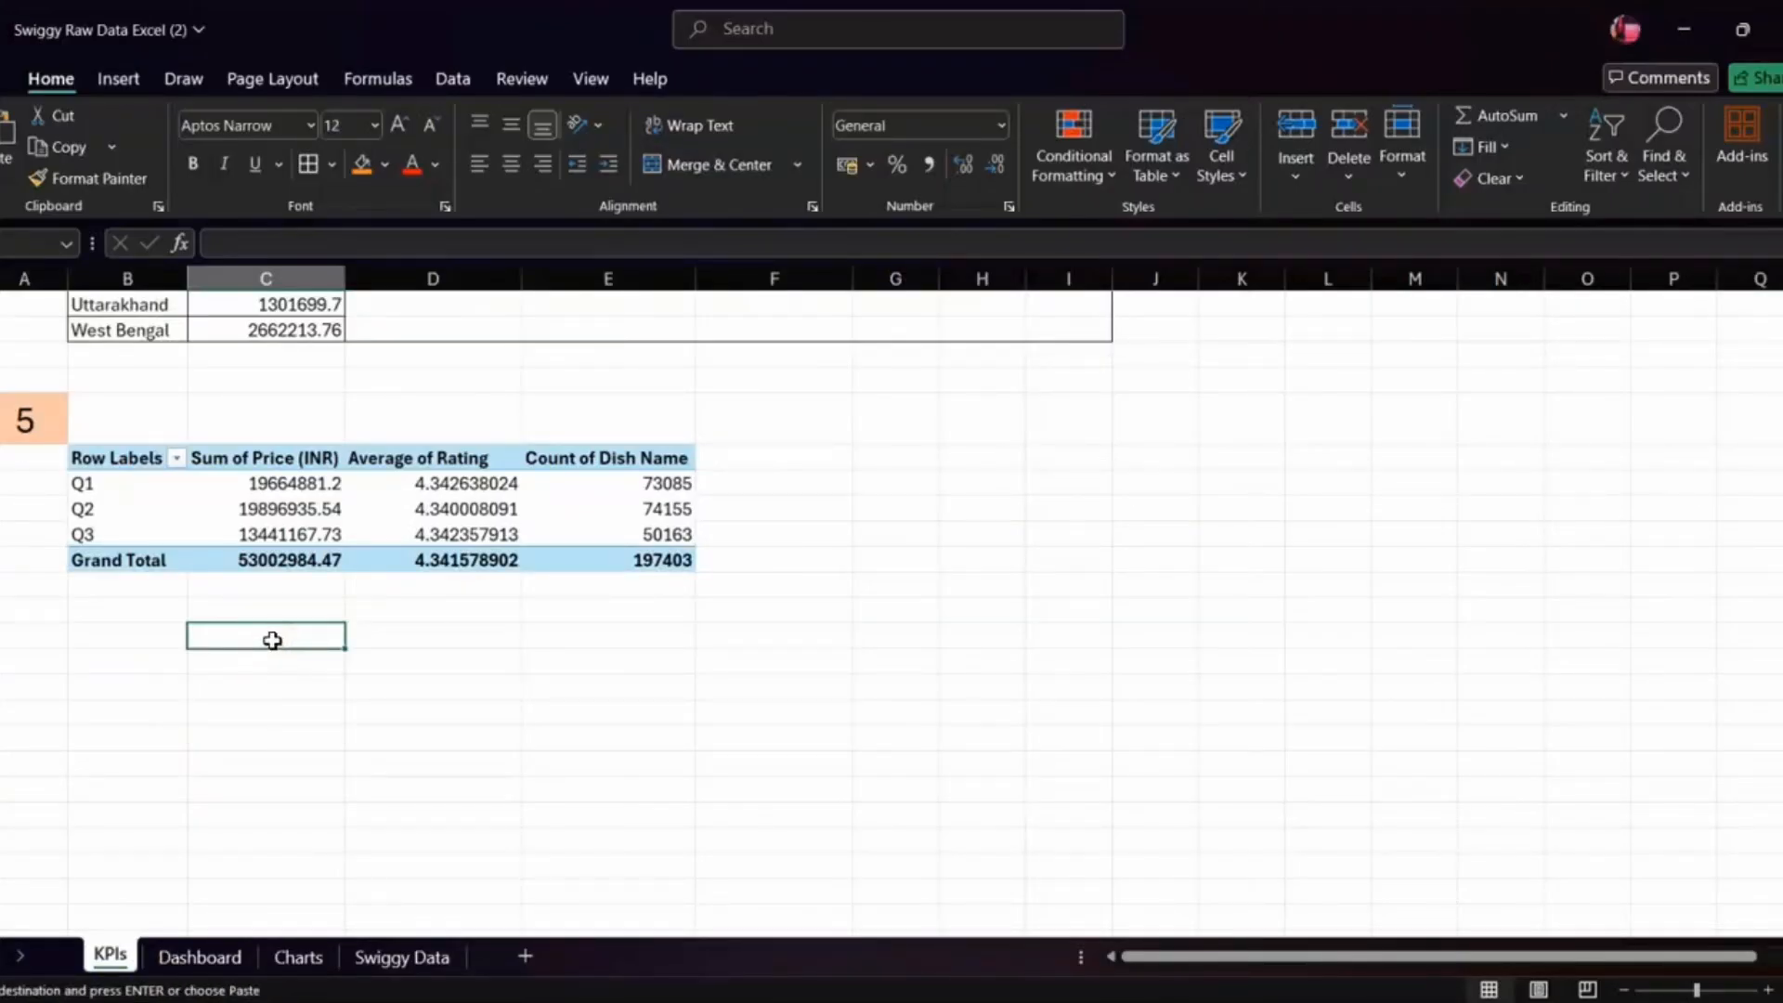
{"action": "right_click", "coordinate": [272, 640]}
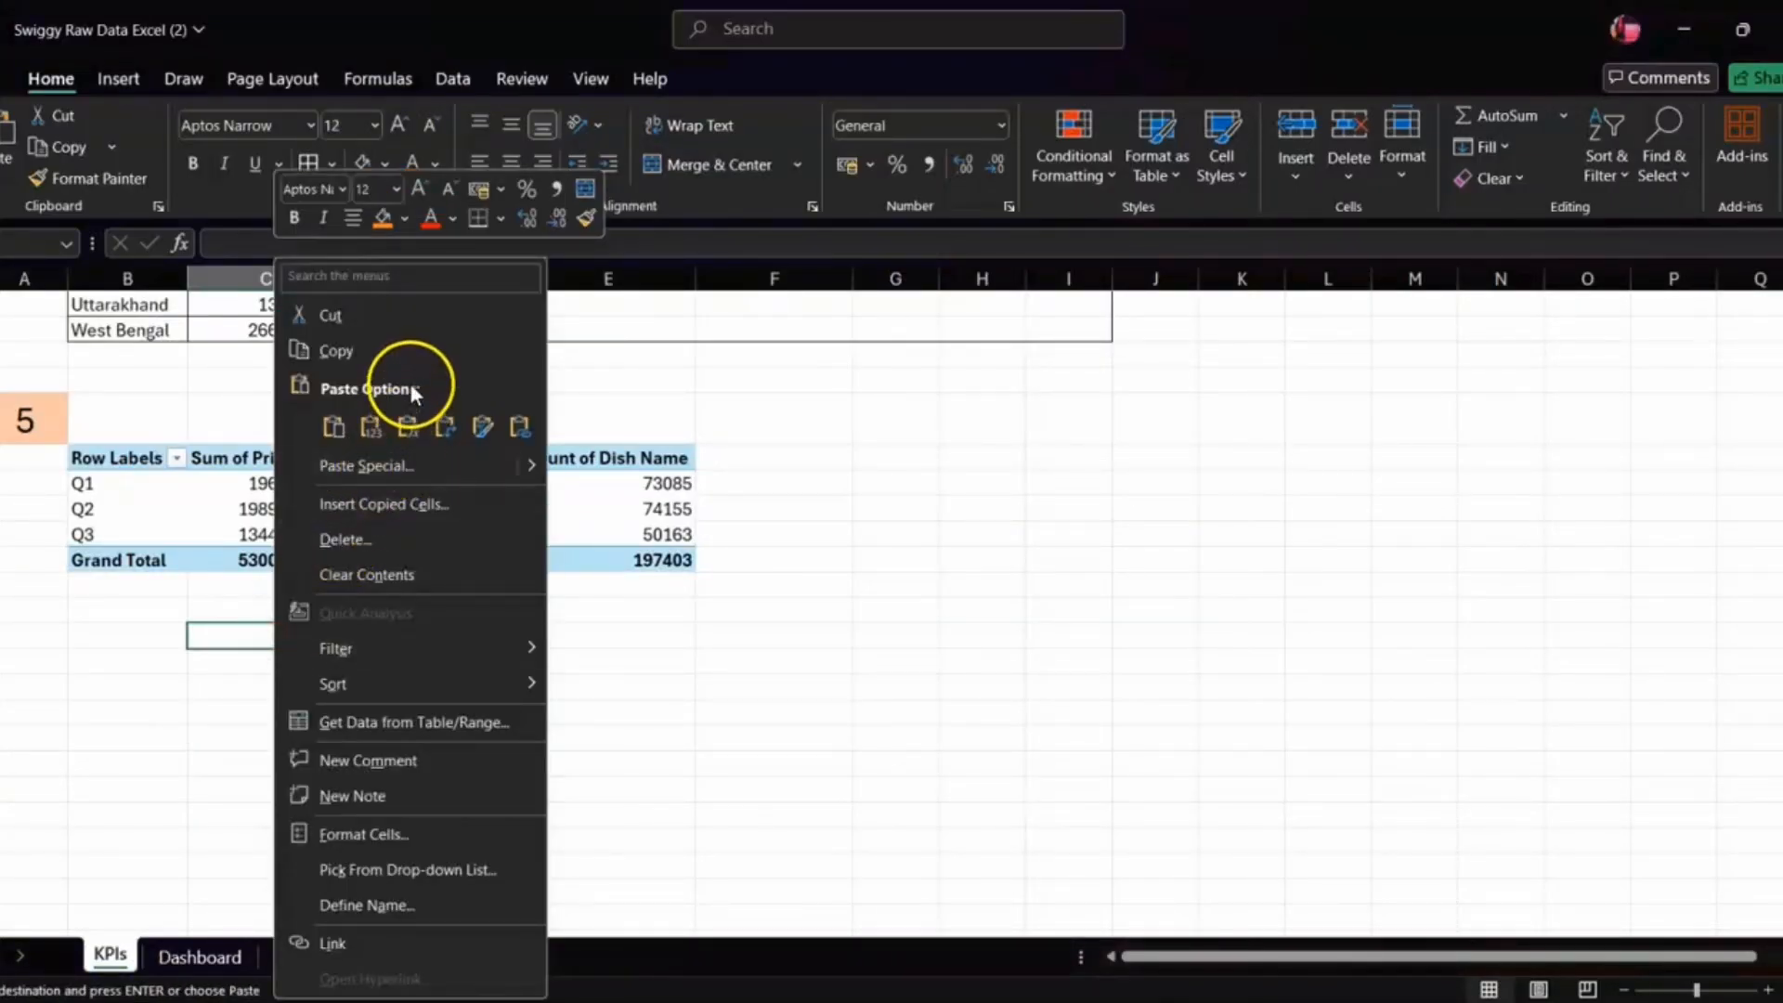
{"action": "mouse_move", "coordinate": [529, 473]}
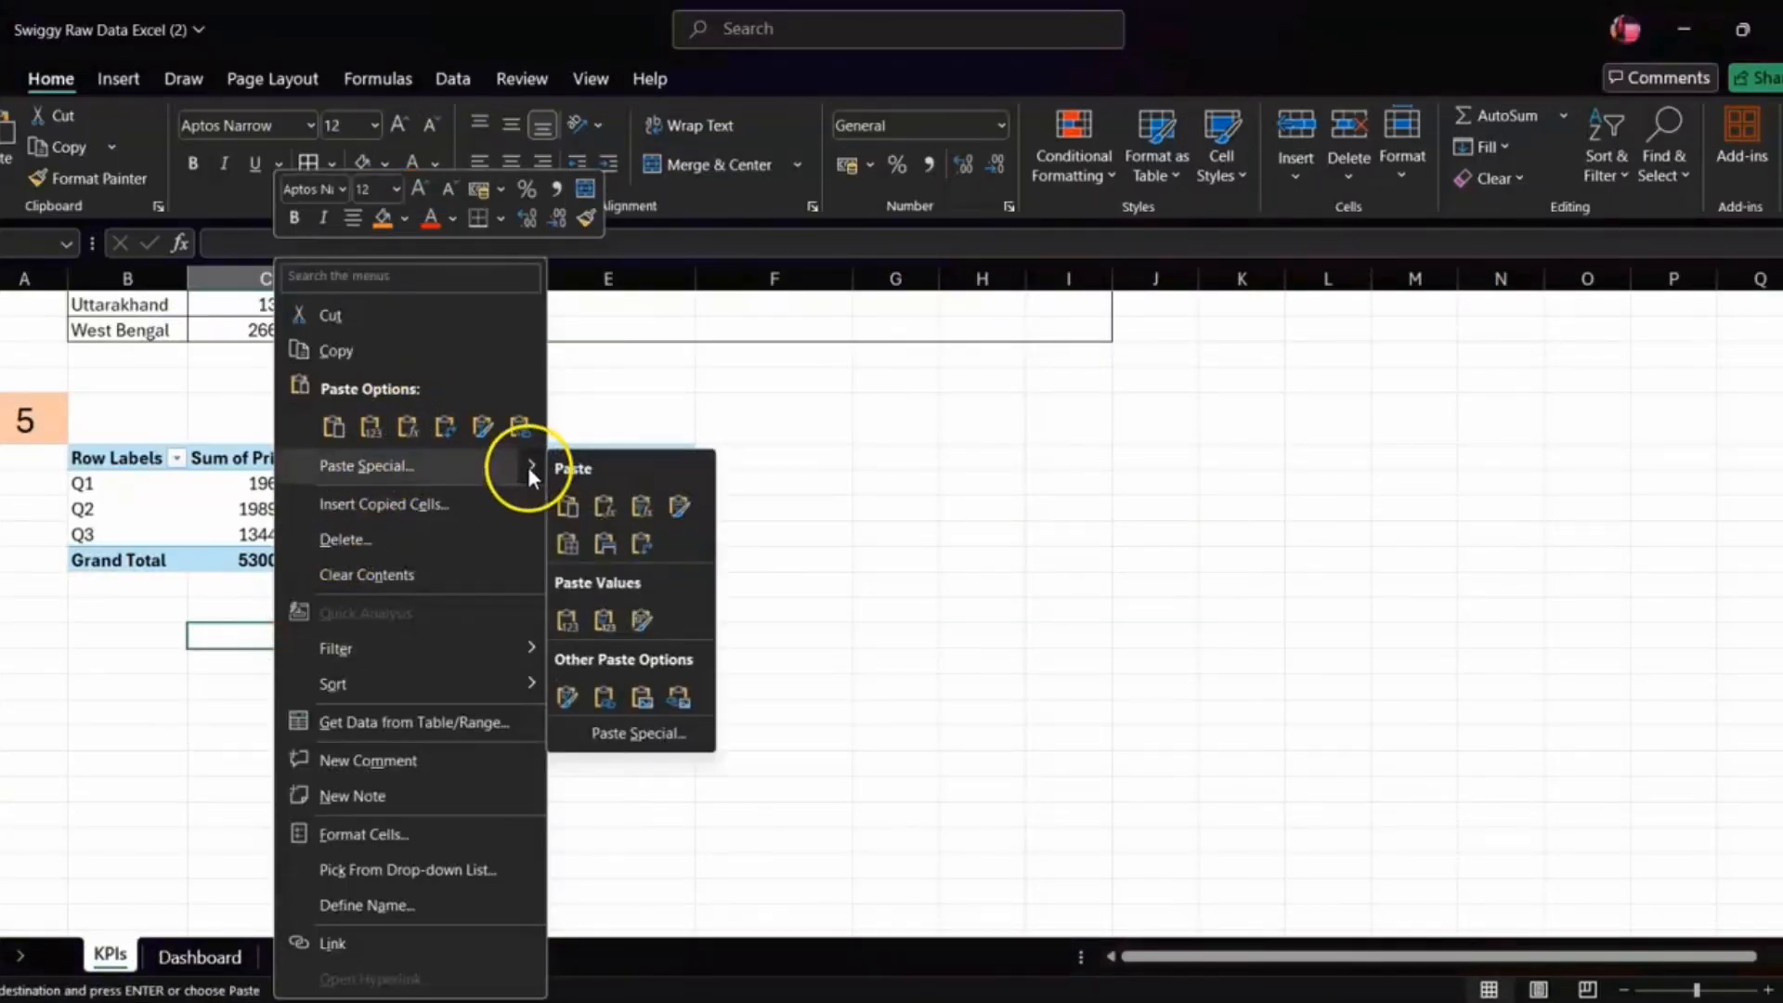
{"action": "left_click", "coordinate": [680, 699]}
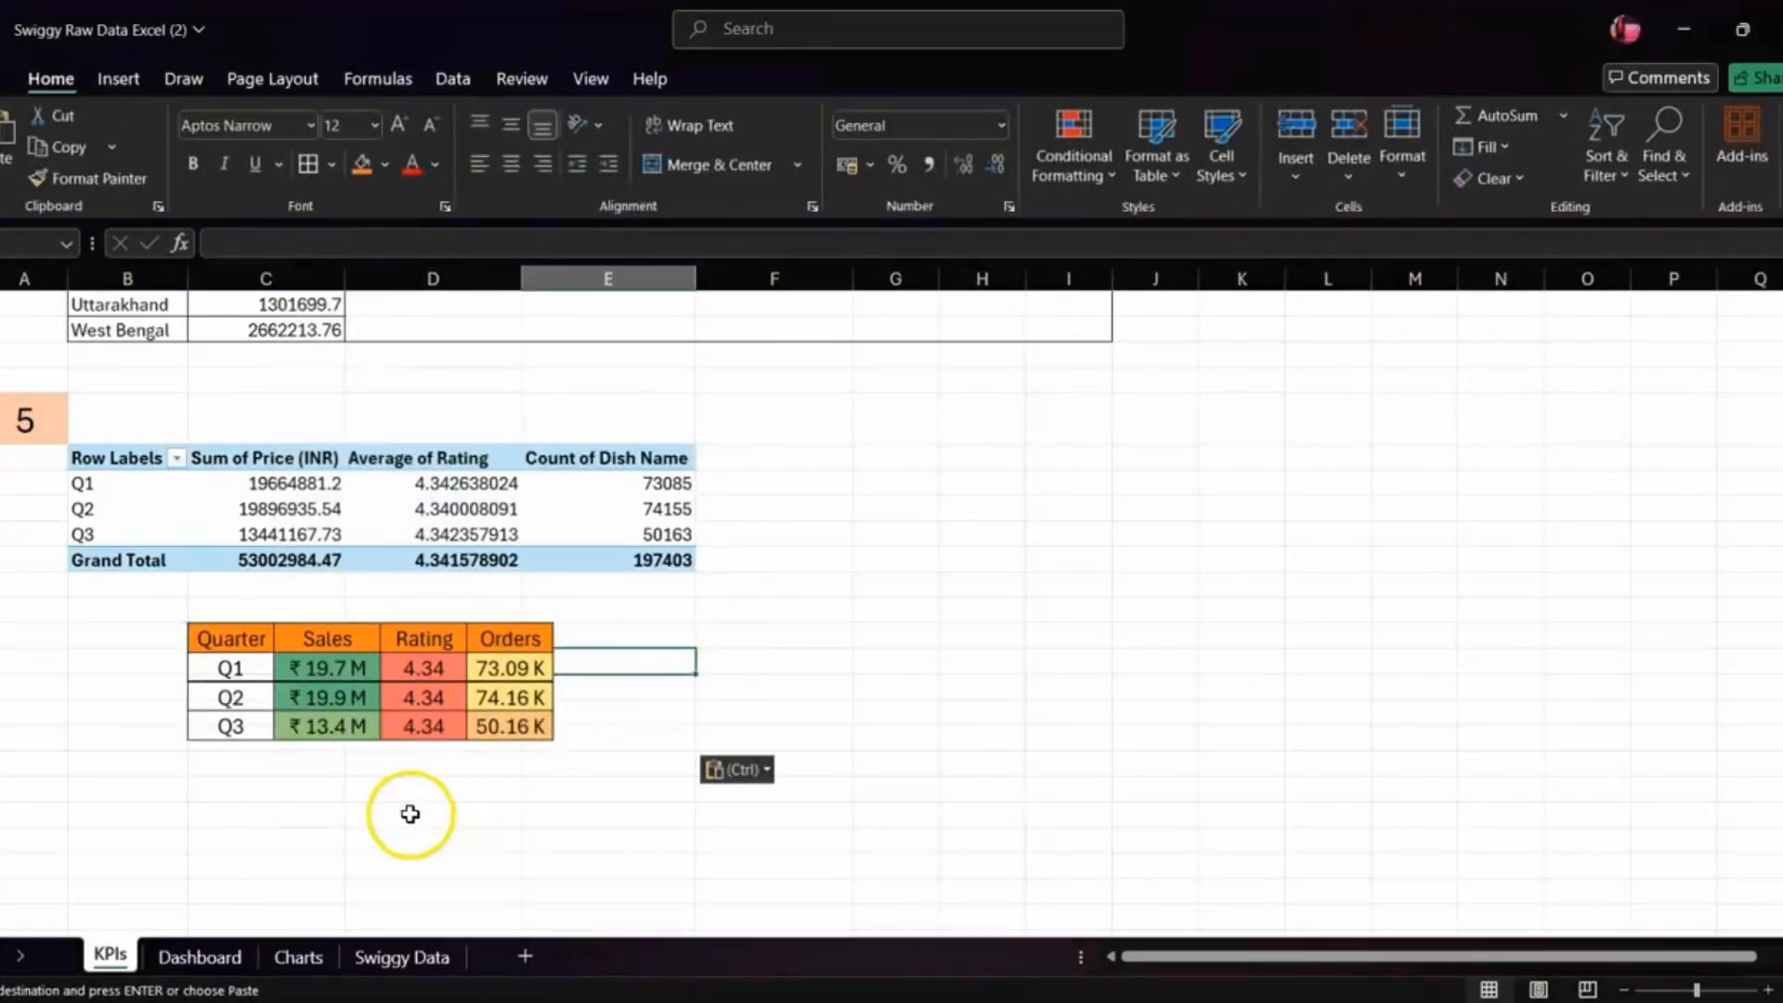
- Review section 5 on the KPIs sheet, and switch to the Swiggy Raw Data Dashboard workbook to check the chart analysis list
{"action": "scroll", "coordinate": [410, 813], "scroll_direction": "down", "scroll_amount": 2}
{"action": "scroll", "coordinate": [411, 813], "scroll_direction": "up", "scroll_amount": 6}
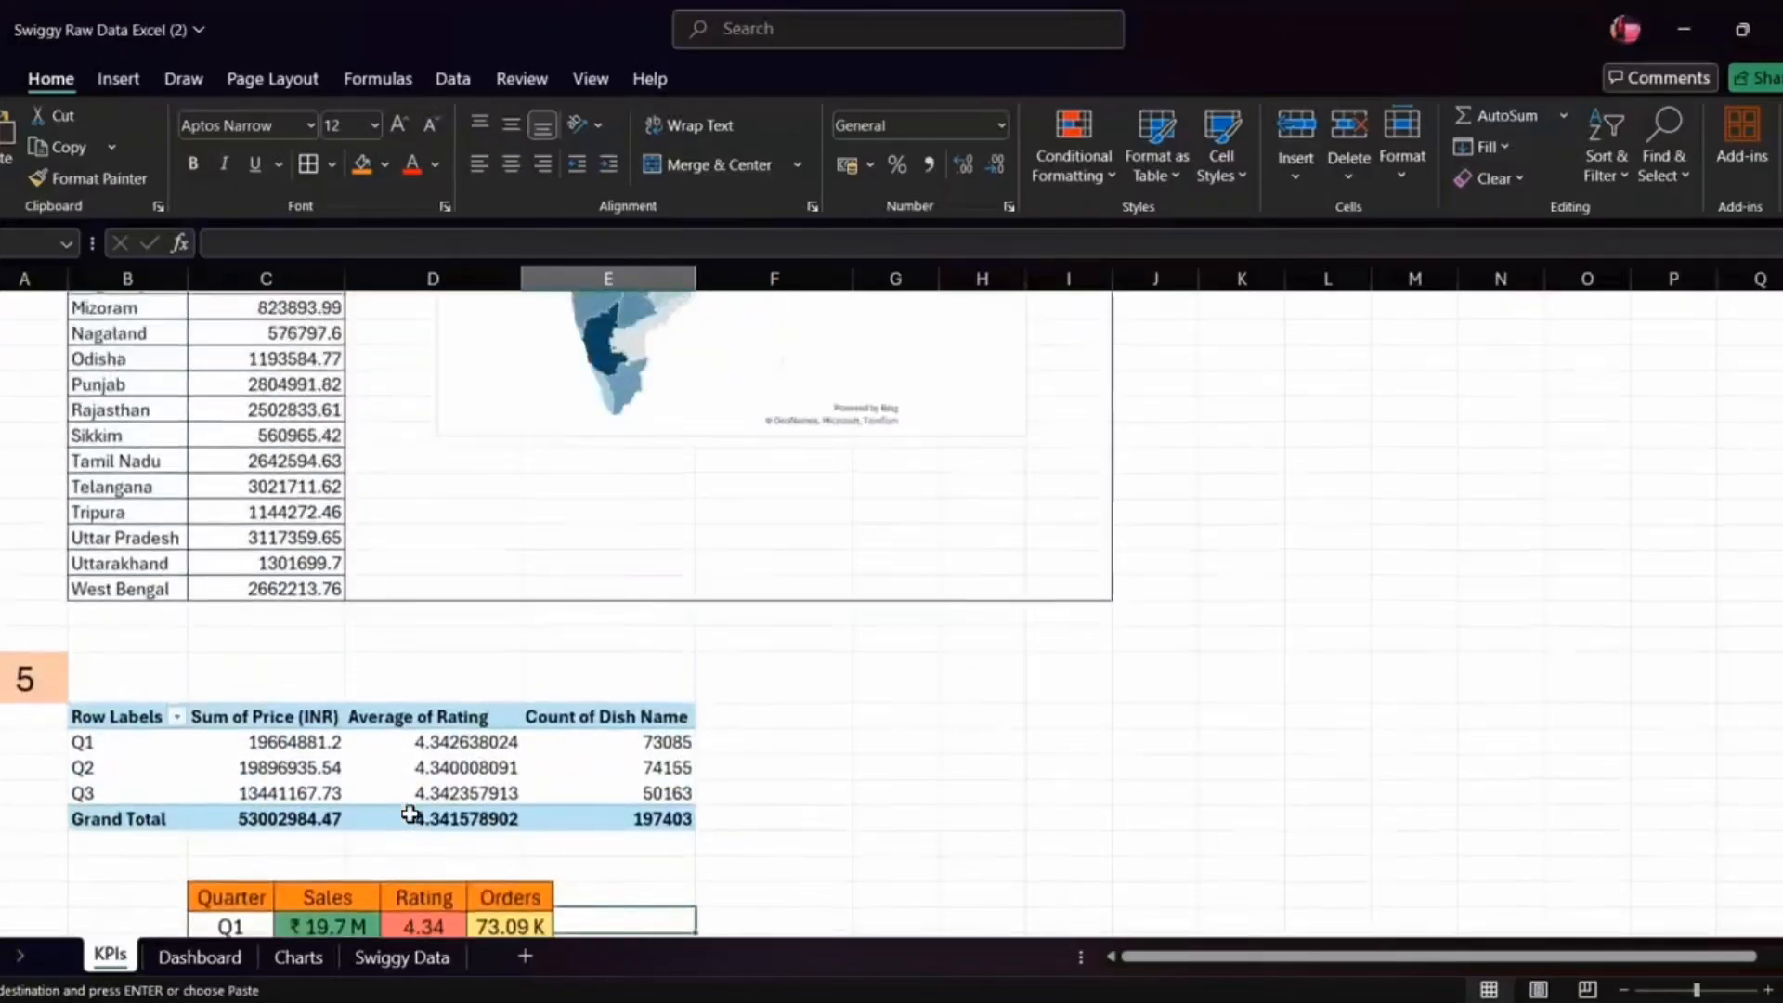
{"action": "scroll", "coordinate": [411, 813], "scroll_direction": "down", "scroll_amount": 3}
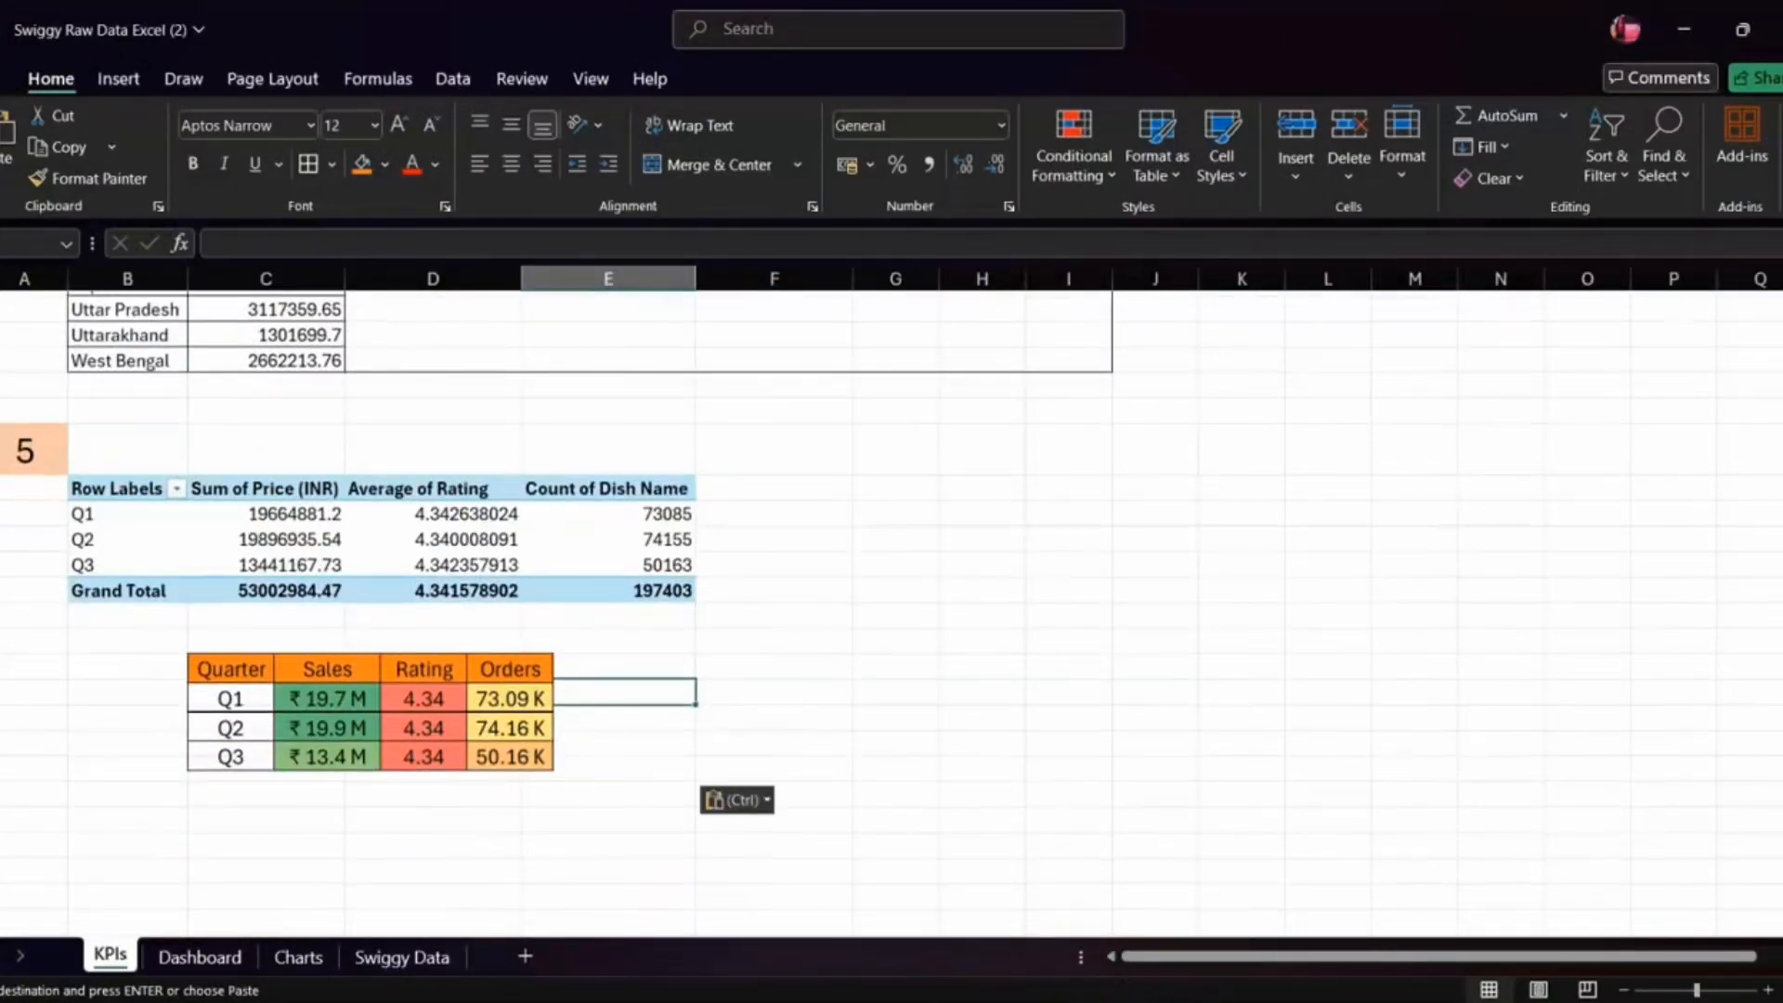
{"action": "mouse_move", "coordinate": [1244, 987]}
{"action": "left_click", "coordinate": [1434, 910]}
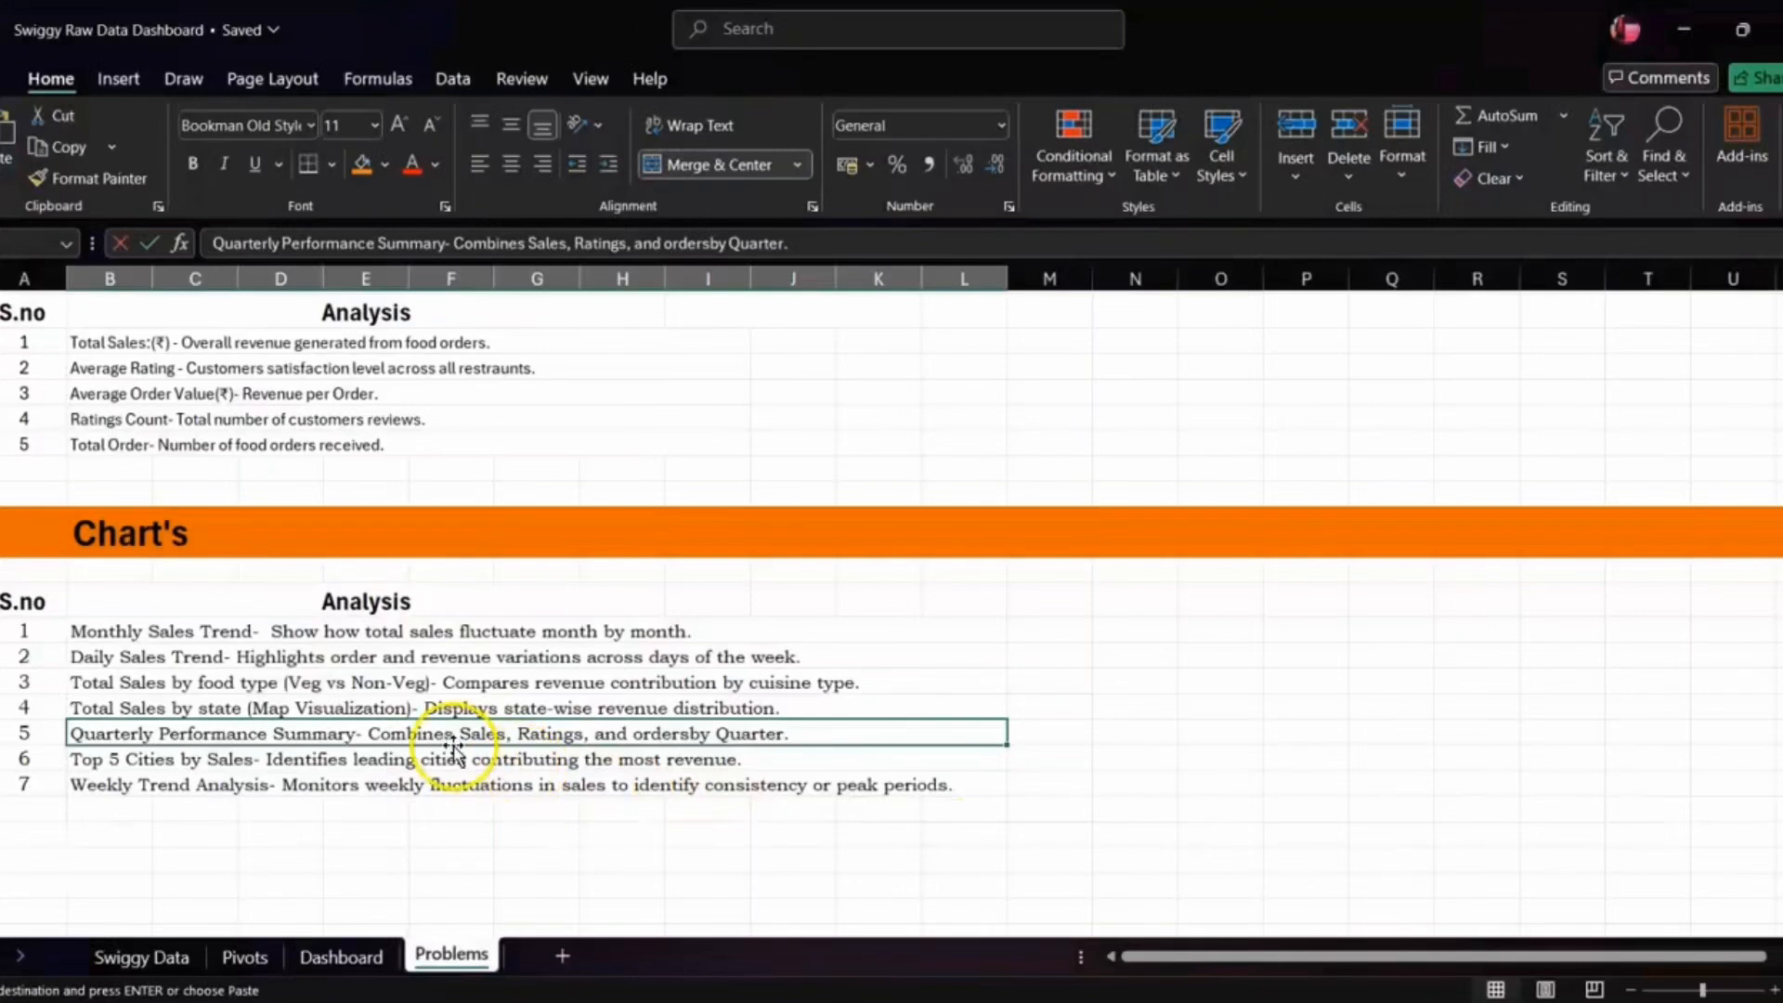
- Check the Top 5 Cities by Sales and Weekly Trend Analysis items, and switch back to the Swiggy Raw Data Excel (2) workbook
{"action": "left_click", "coordinate": [388, 758]}
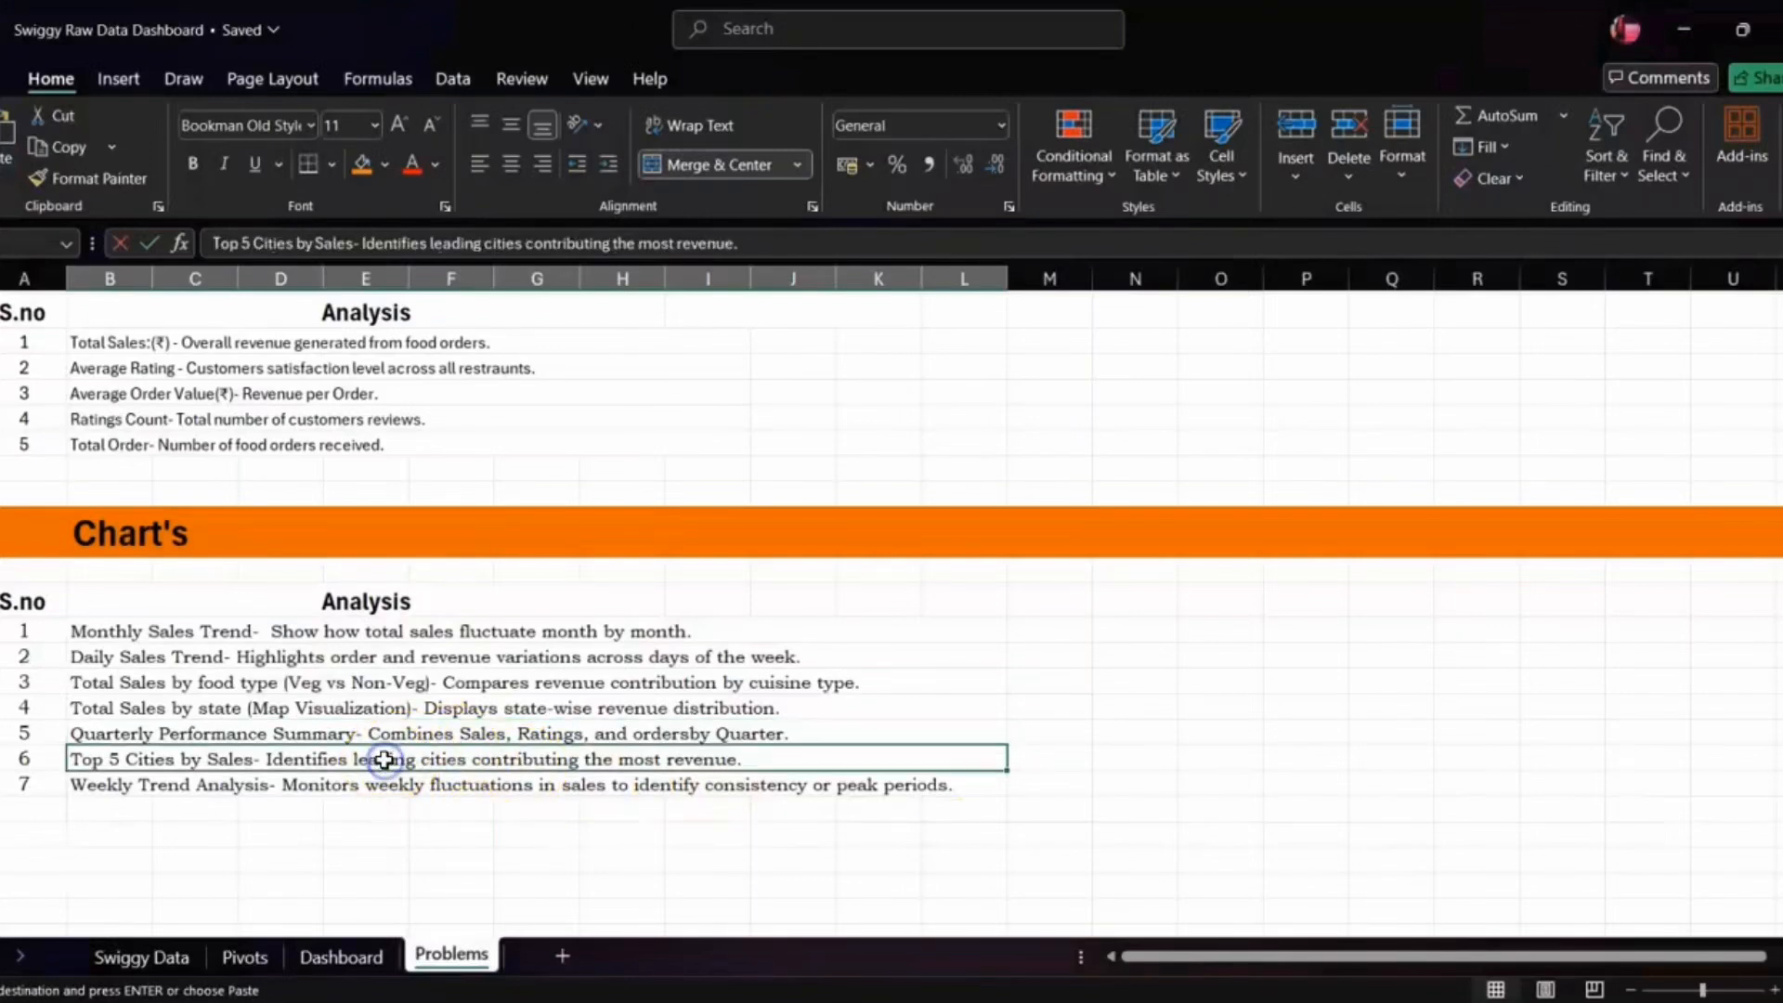
{"action": "left_click", "coordinate": [310, 785]}
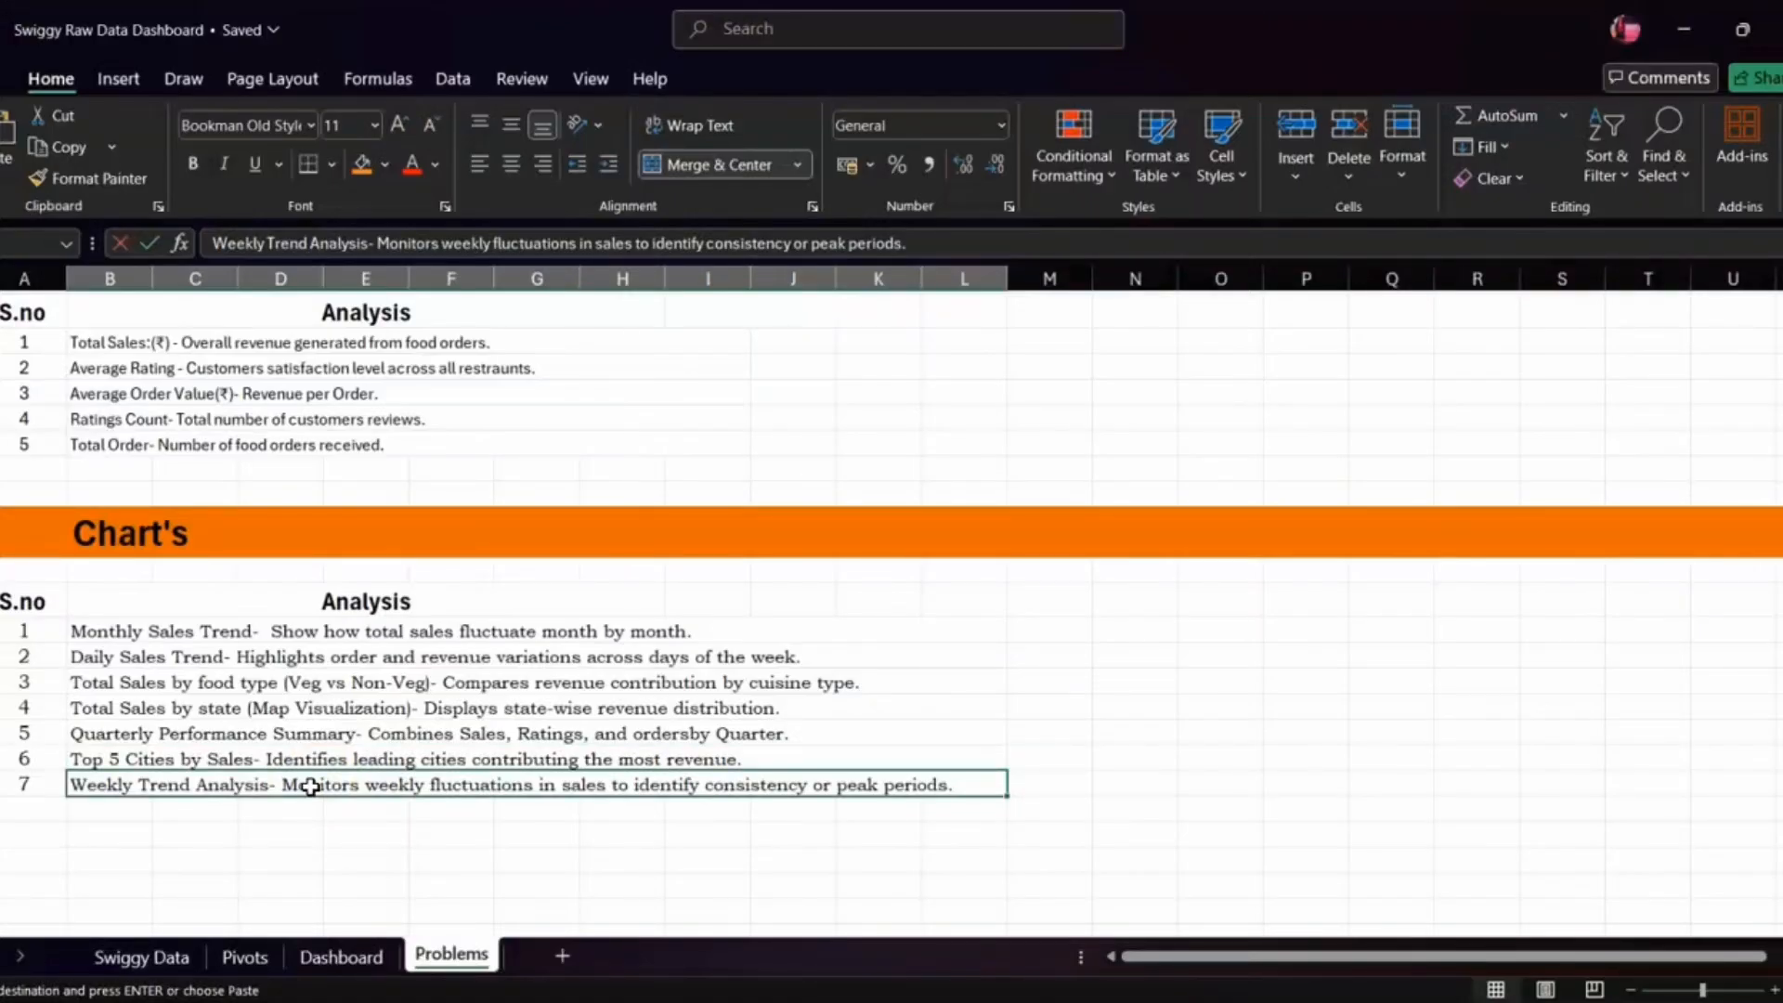
{"action": "left_click", "coordinate": [1243, 1001]}
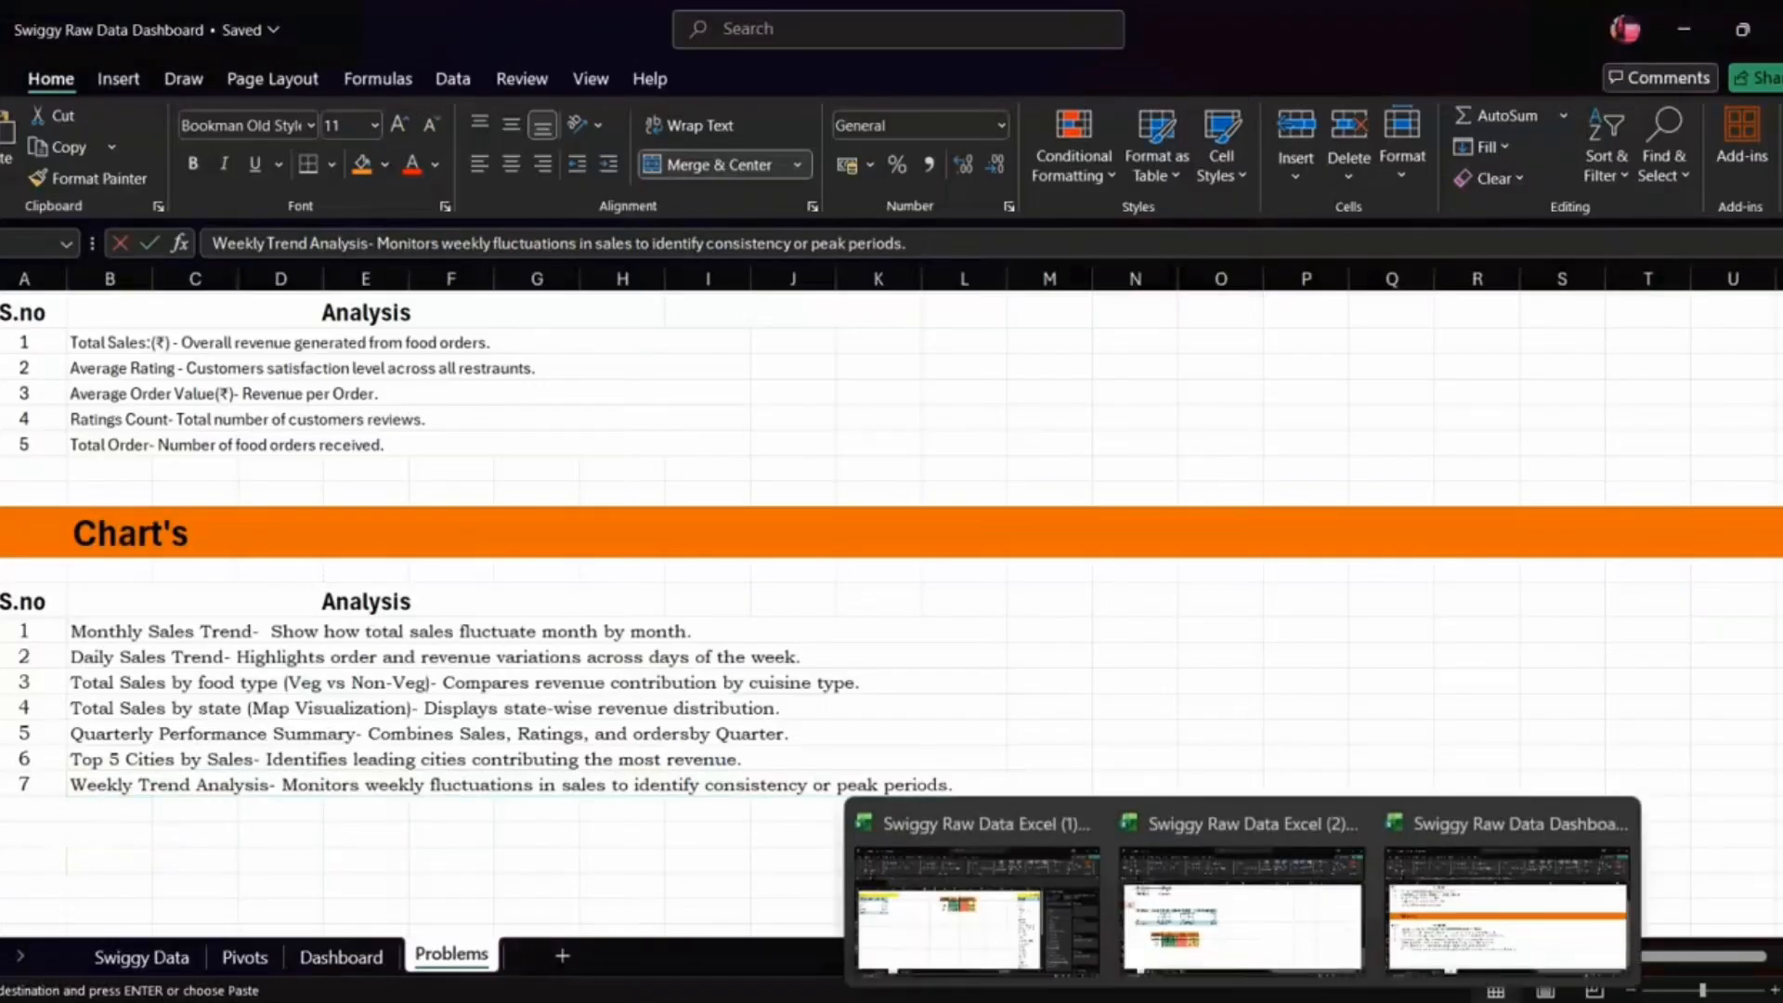
{"action": "left_click", "coordinate": [1235, 943]}
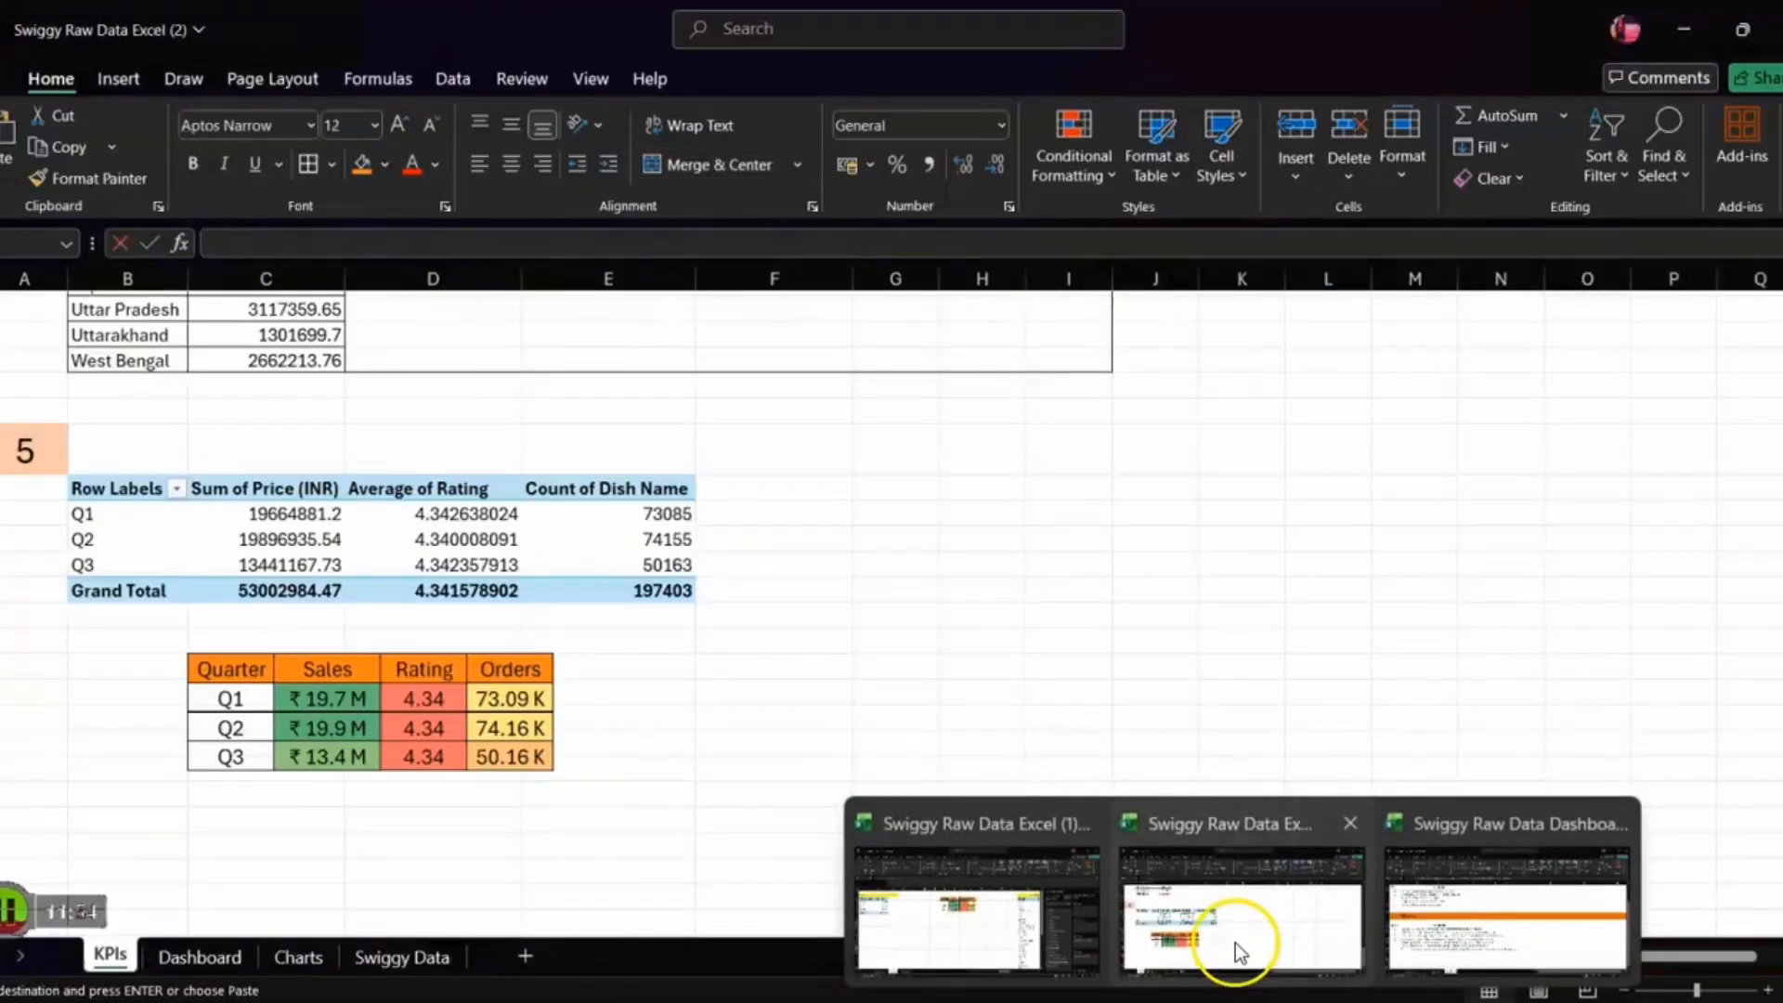
- Copy the quarterly pivot table on the Charts sheet and paste the duplicate into column A below the original
{"action": "left_click", "coordinate": [297, 957]}
{"action": "key", "text": "ctrl+v"}
{"action": "scroll", "coordinate": [45, 531], "scroll_direction": "up", "scroll_amount": 4}
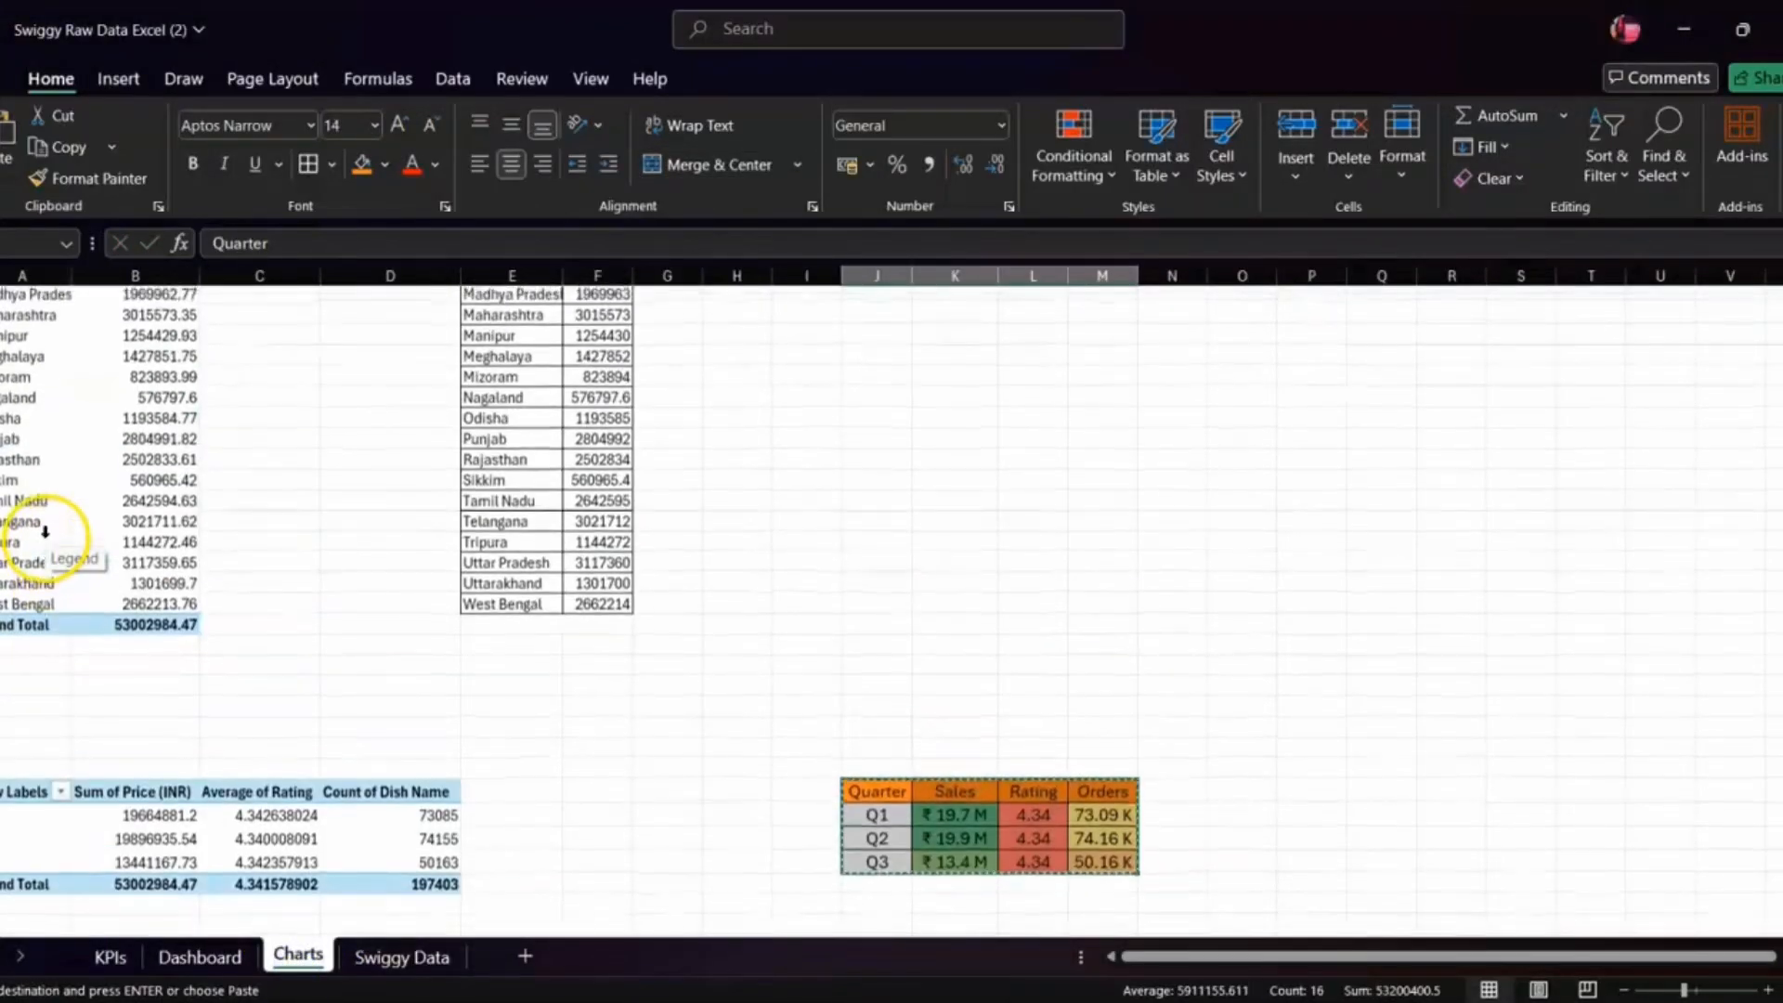
{"action": "scroll", "coordinate": [45, 531], "scroll_direction": "down", "scroll_amount": 4}
{"action": "left_click", "coordinate": [24, 520]}
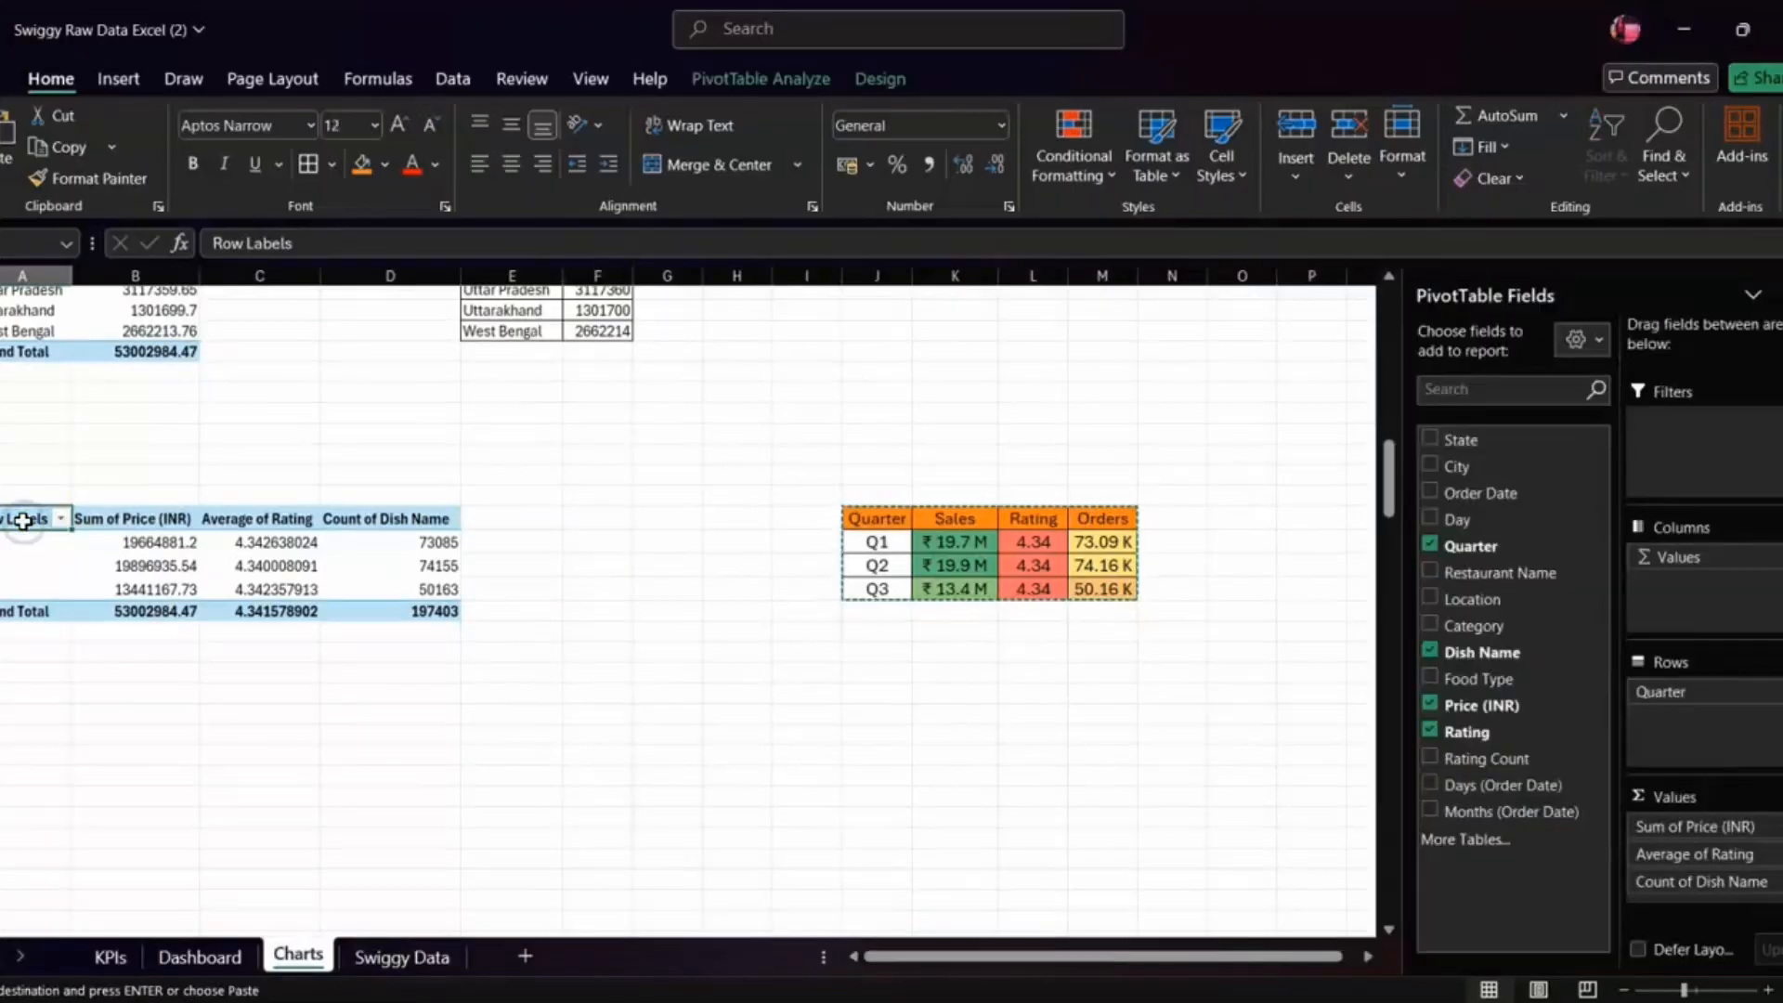
{"action": "key", "text": "ctrl+shift+Right"}
{"action": "key", "text": "ctrl+shift+Down"}
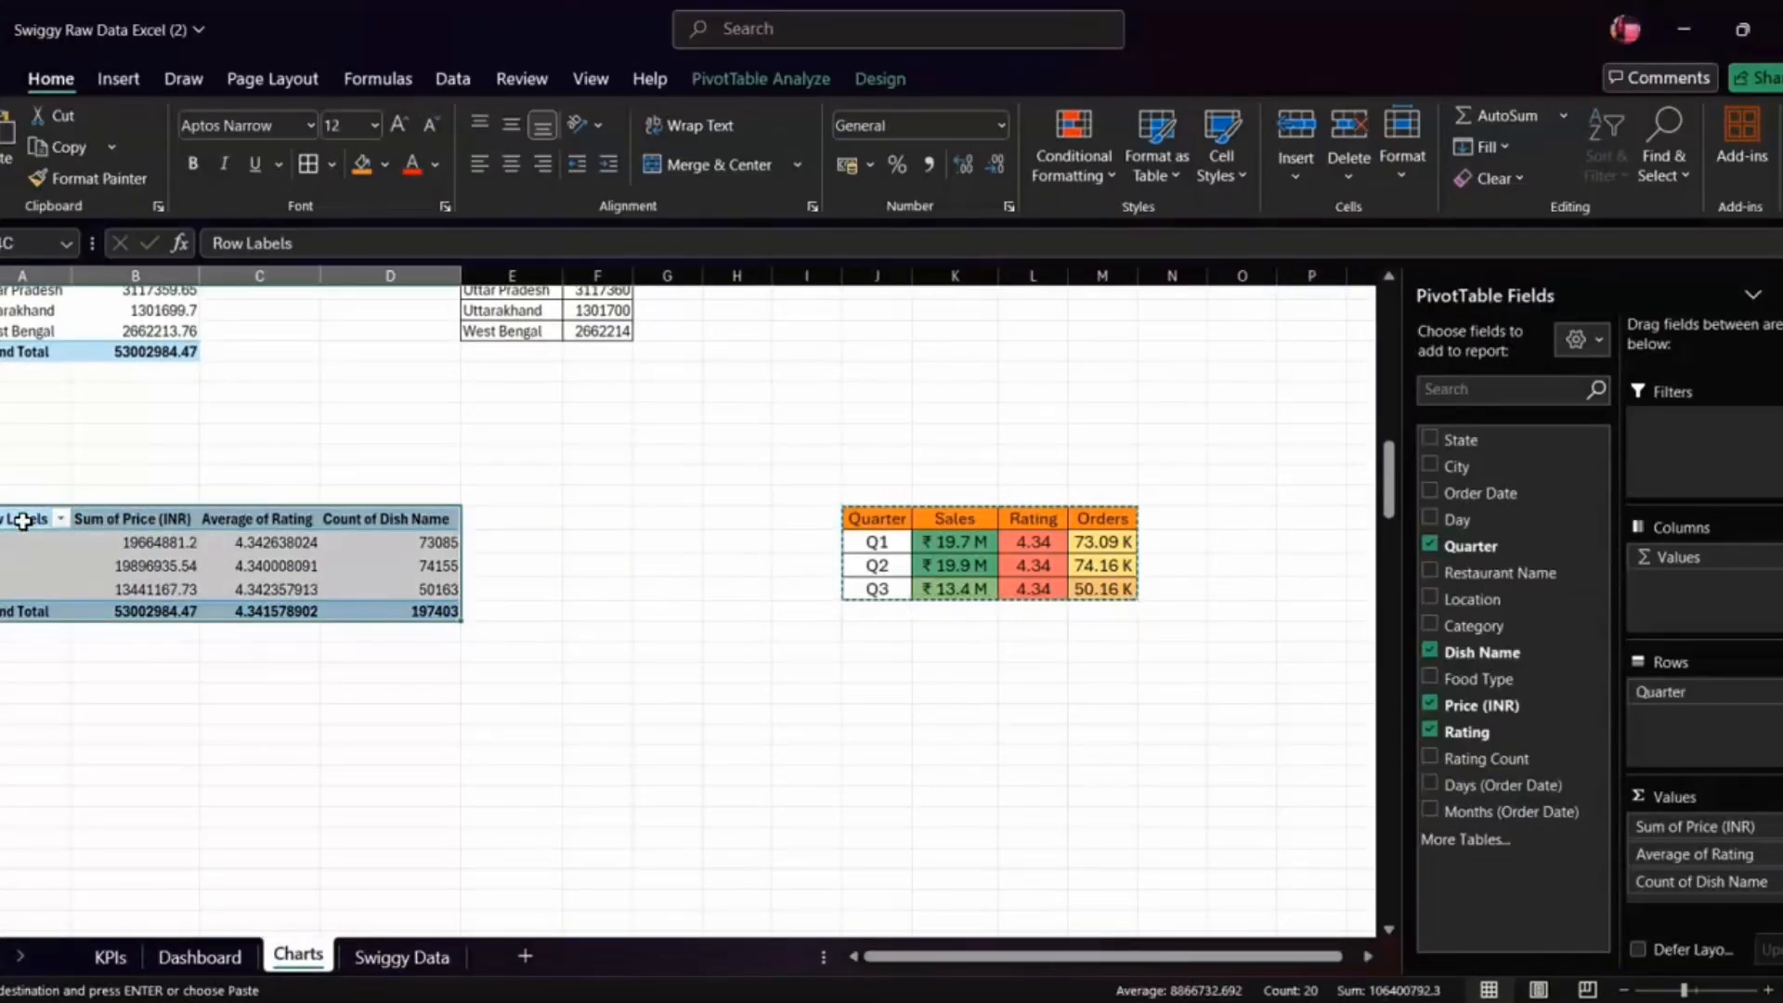
{"action": "key", "text": "ctrl+c"}
{"action": "scroll", "coordinate": [24, 521], "scroll_direction": "down", "scroll_amount": 4}
{"action": "left_click", "coordinate": [22, 521]}
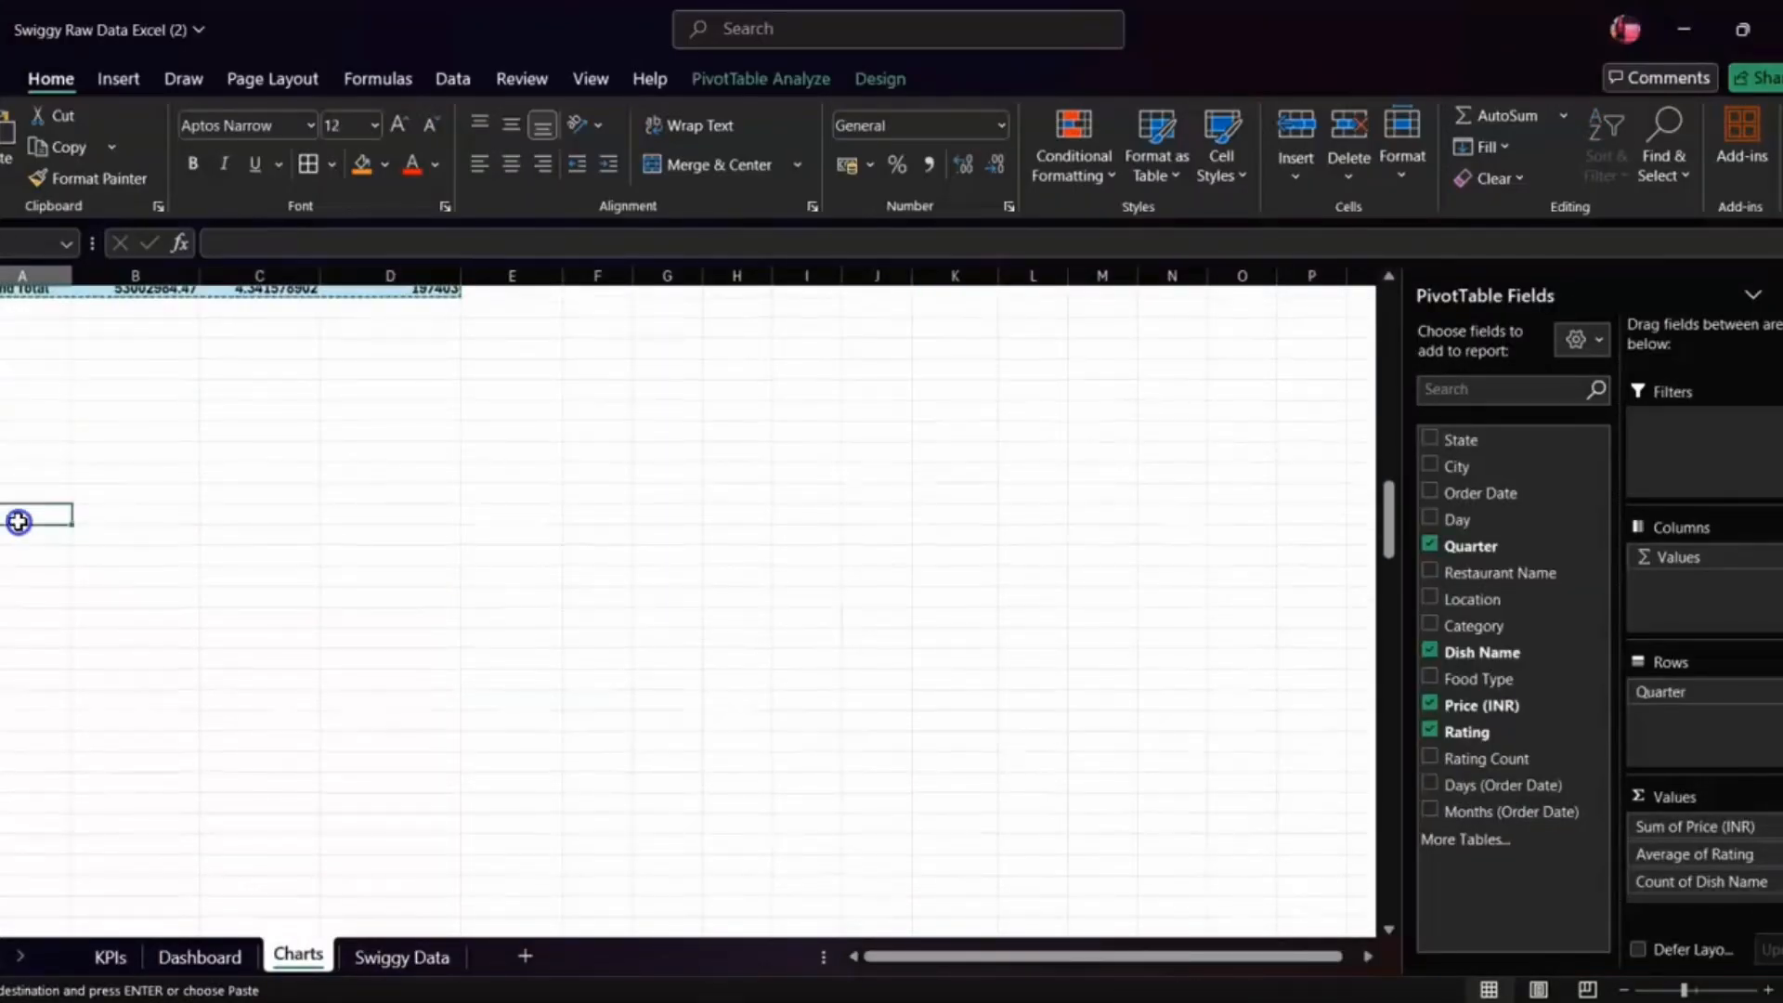
{"action": "key", "text": "ctrl+v"}
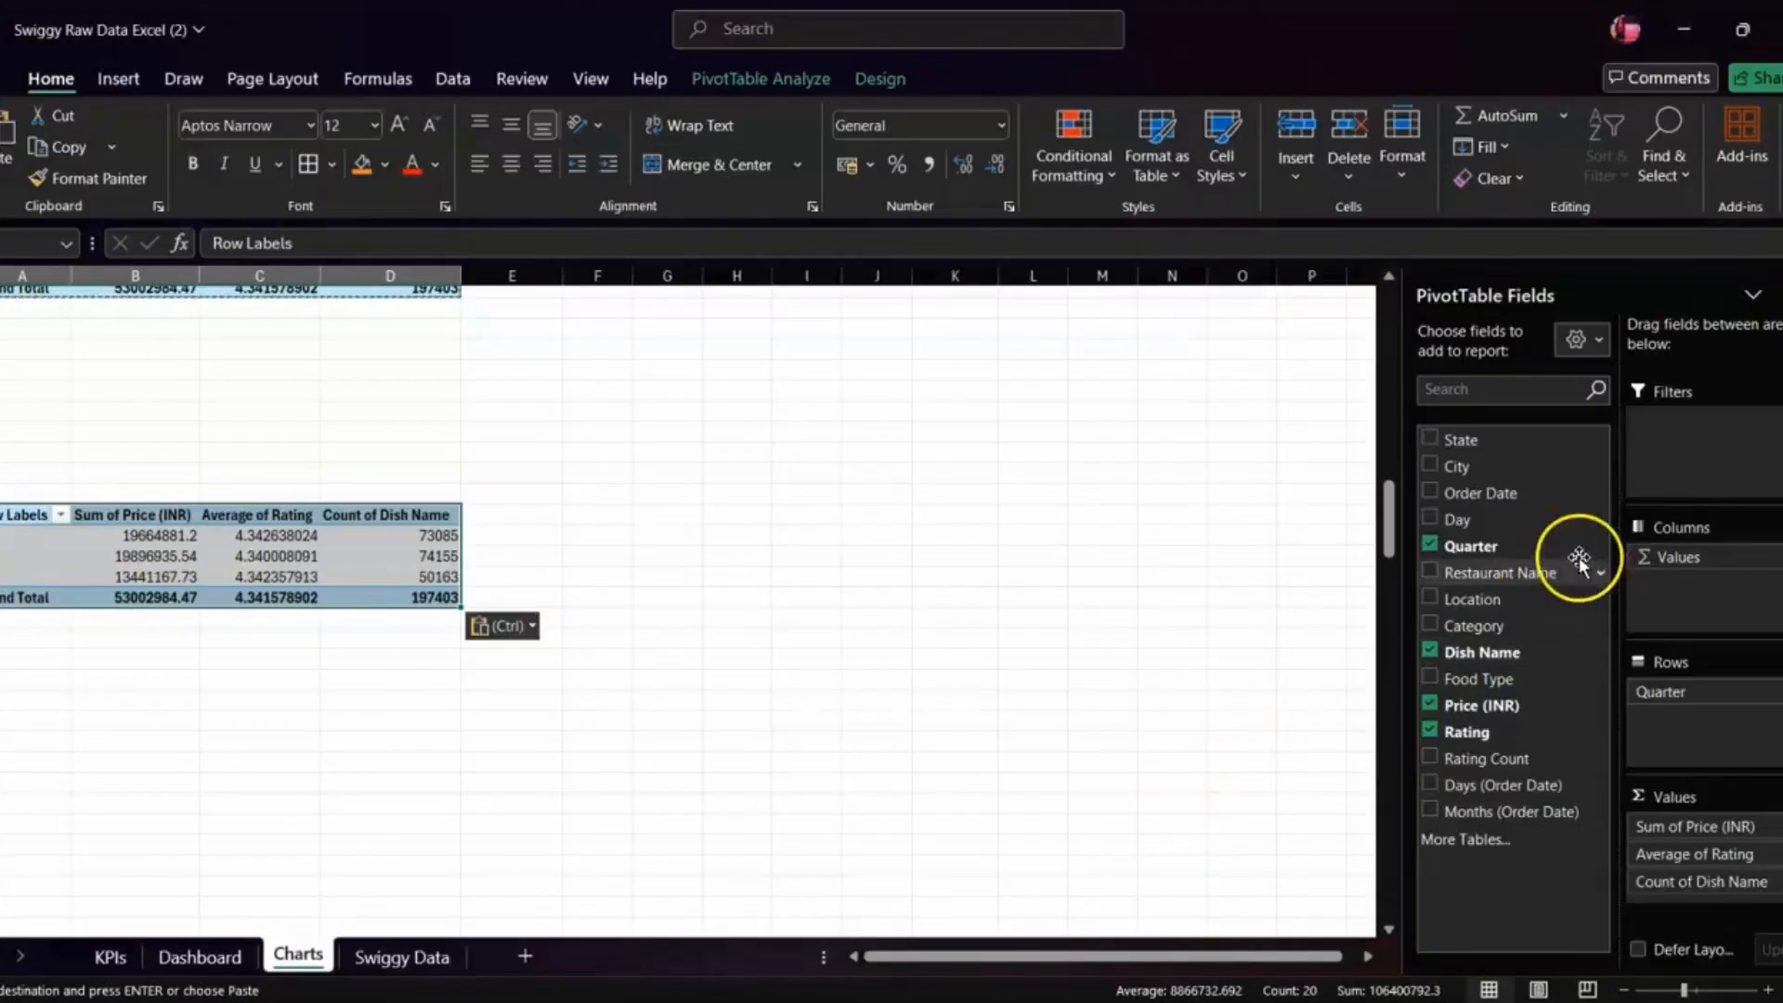
- Rearrange the duplicated pivot table to show Sum of Price (INR) by City, removing the Quarter, Rating and Dish Name fields
{"action": "left_click_drag", "start_coordinate": [1701, 693], "coordinate": [1421, 573]}
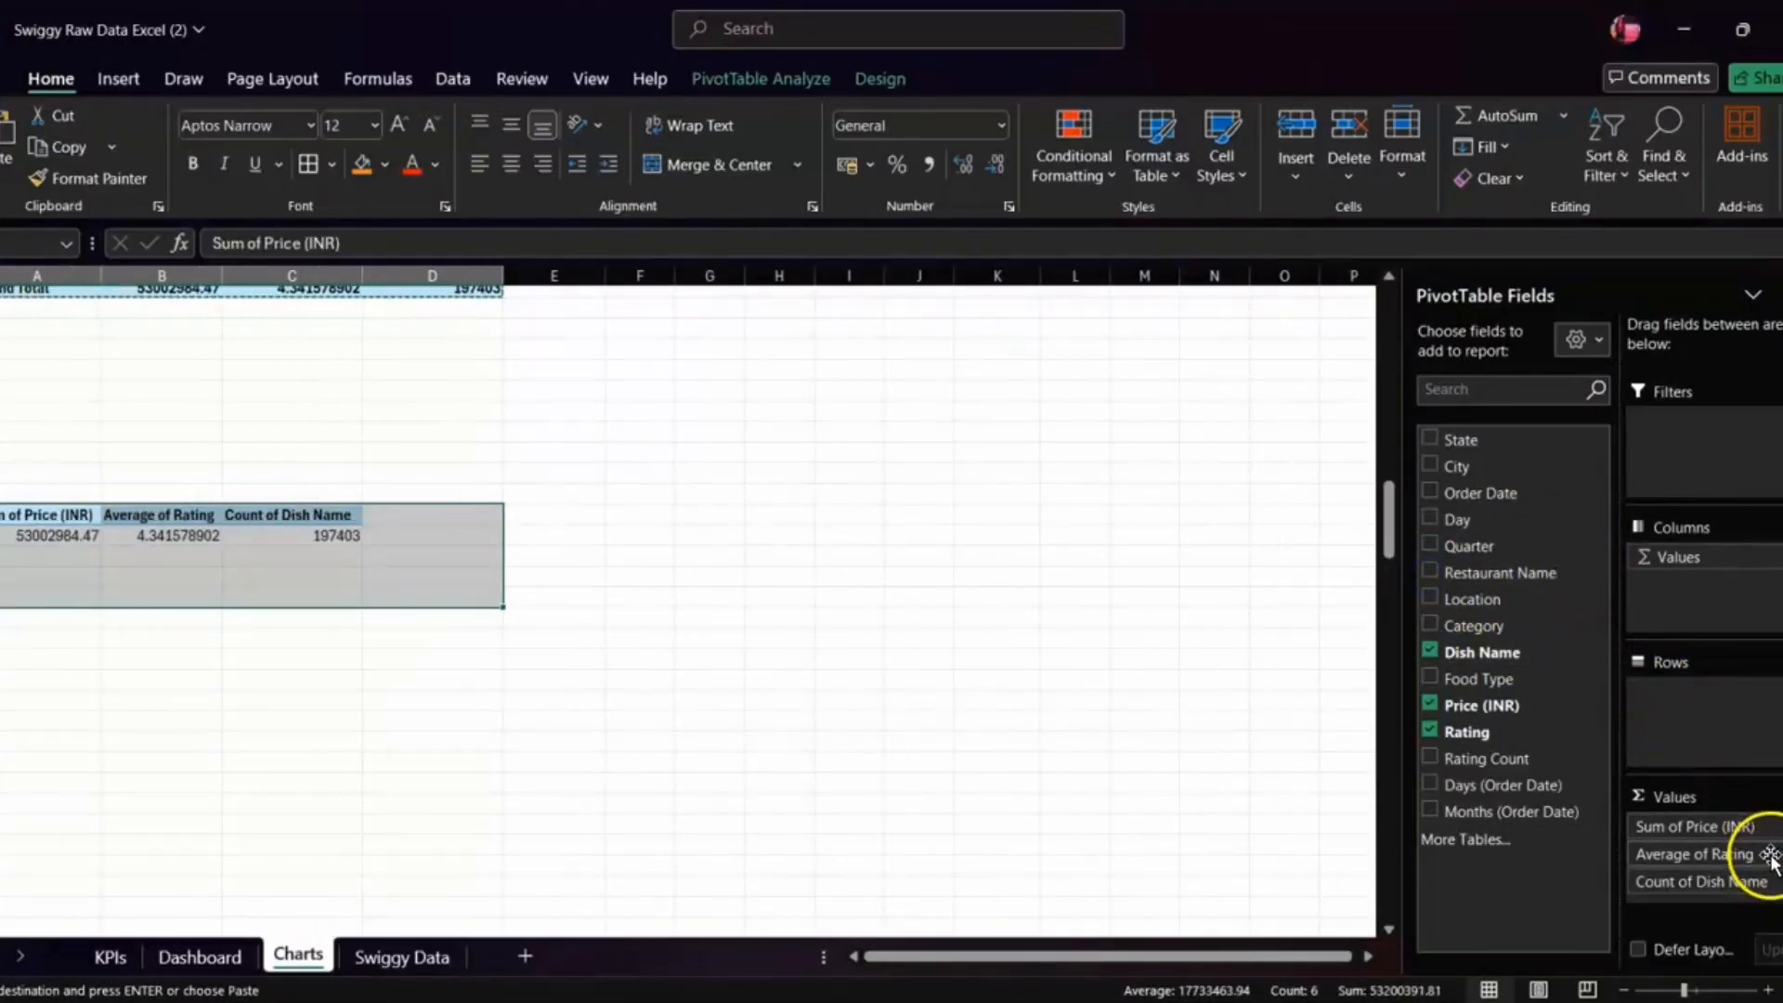
{"action": "left_click_drag", "start_coordinate": [1740, 852], "coordinate": [1512, 782]}
{"action": "left_click_drag", "start_coordinate": [1681, 882], "coordinate": [1438, 747]}
{"action": "left_click", "coordinate": [1436, 754]}
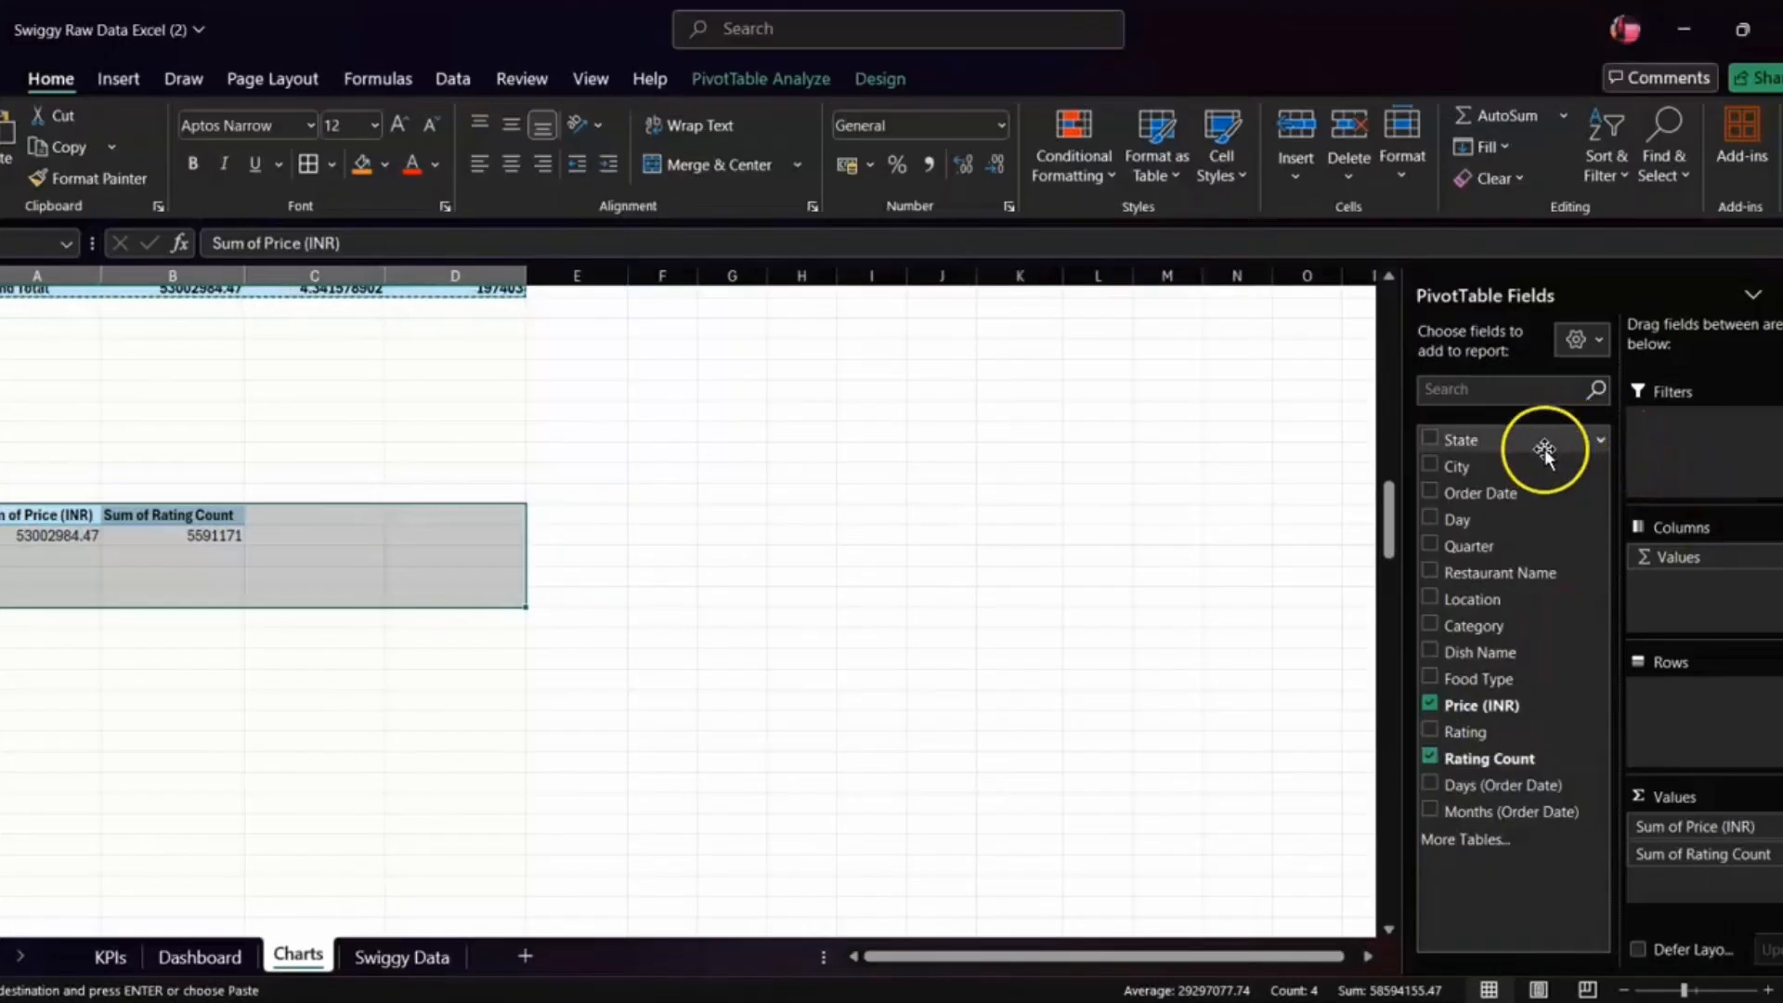
{"action": "left_click_drag", "start_coordinate": [1525, 465], "coordinate": [1707, 680]}
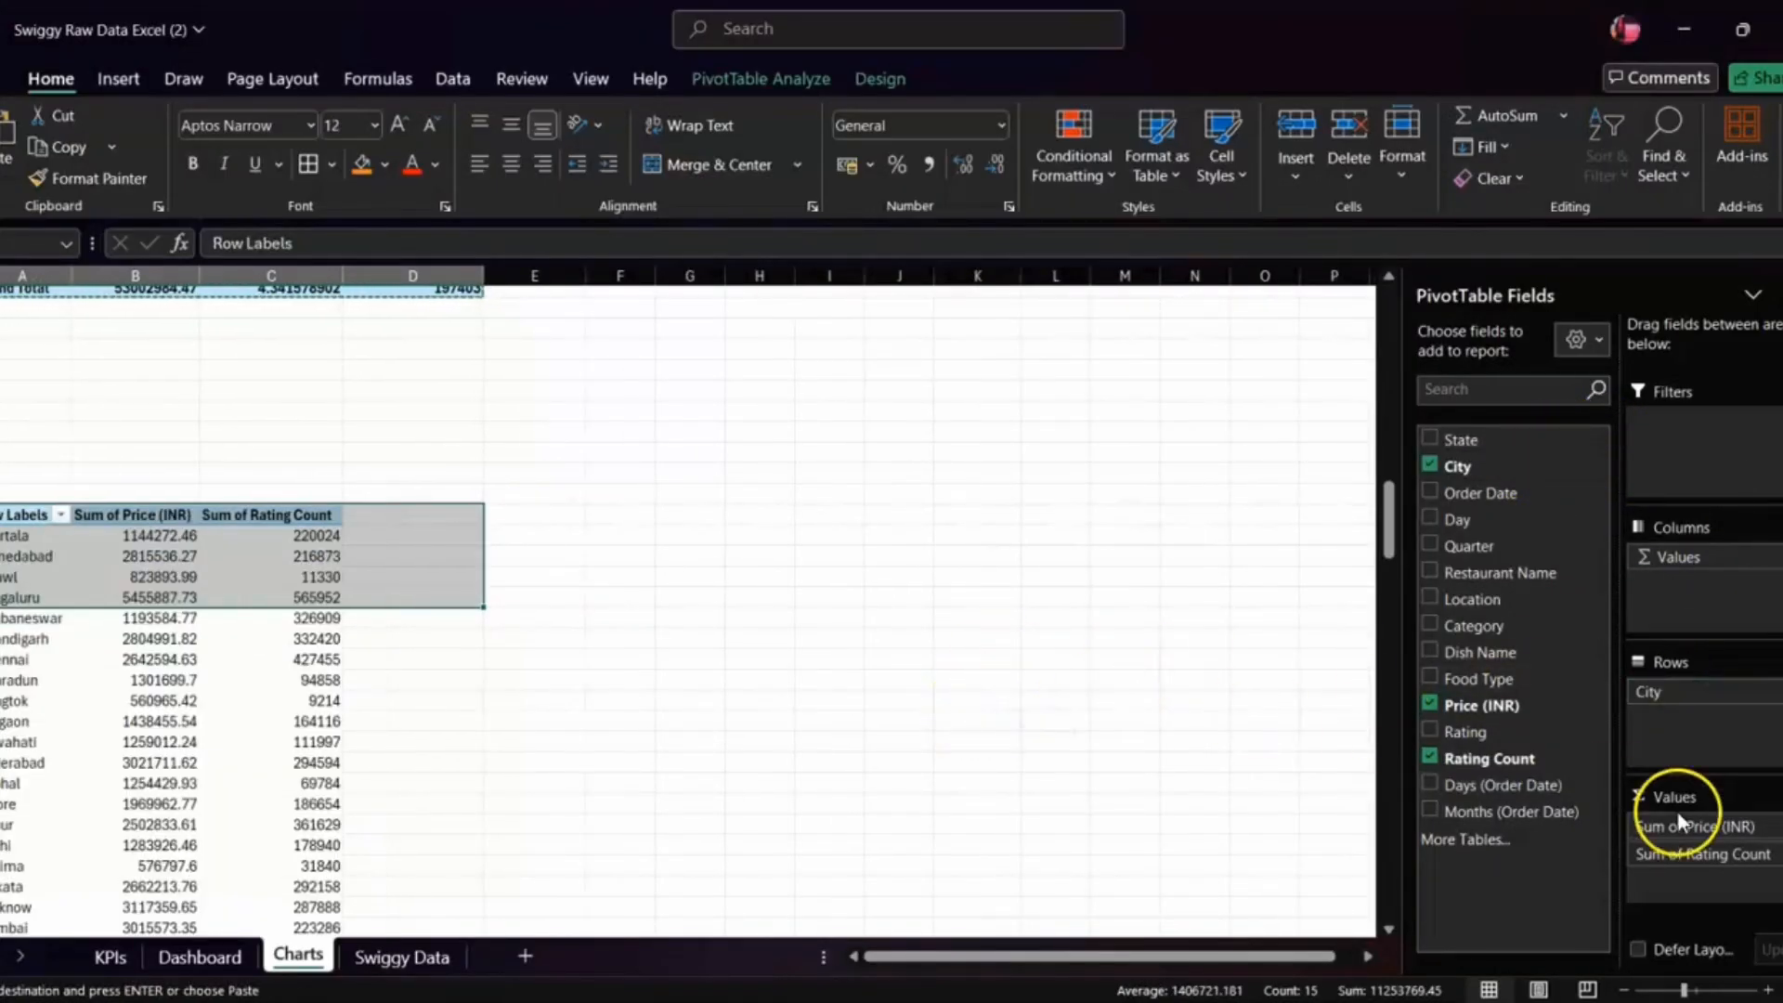
{"action": "left_click_drag", "start_coordinate": [1732, 864], "coordinate": [1510, 759]}
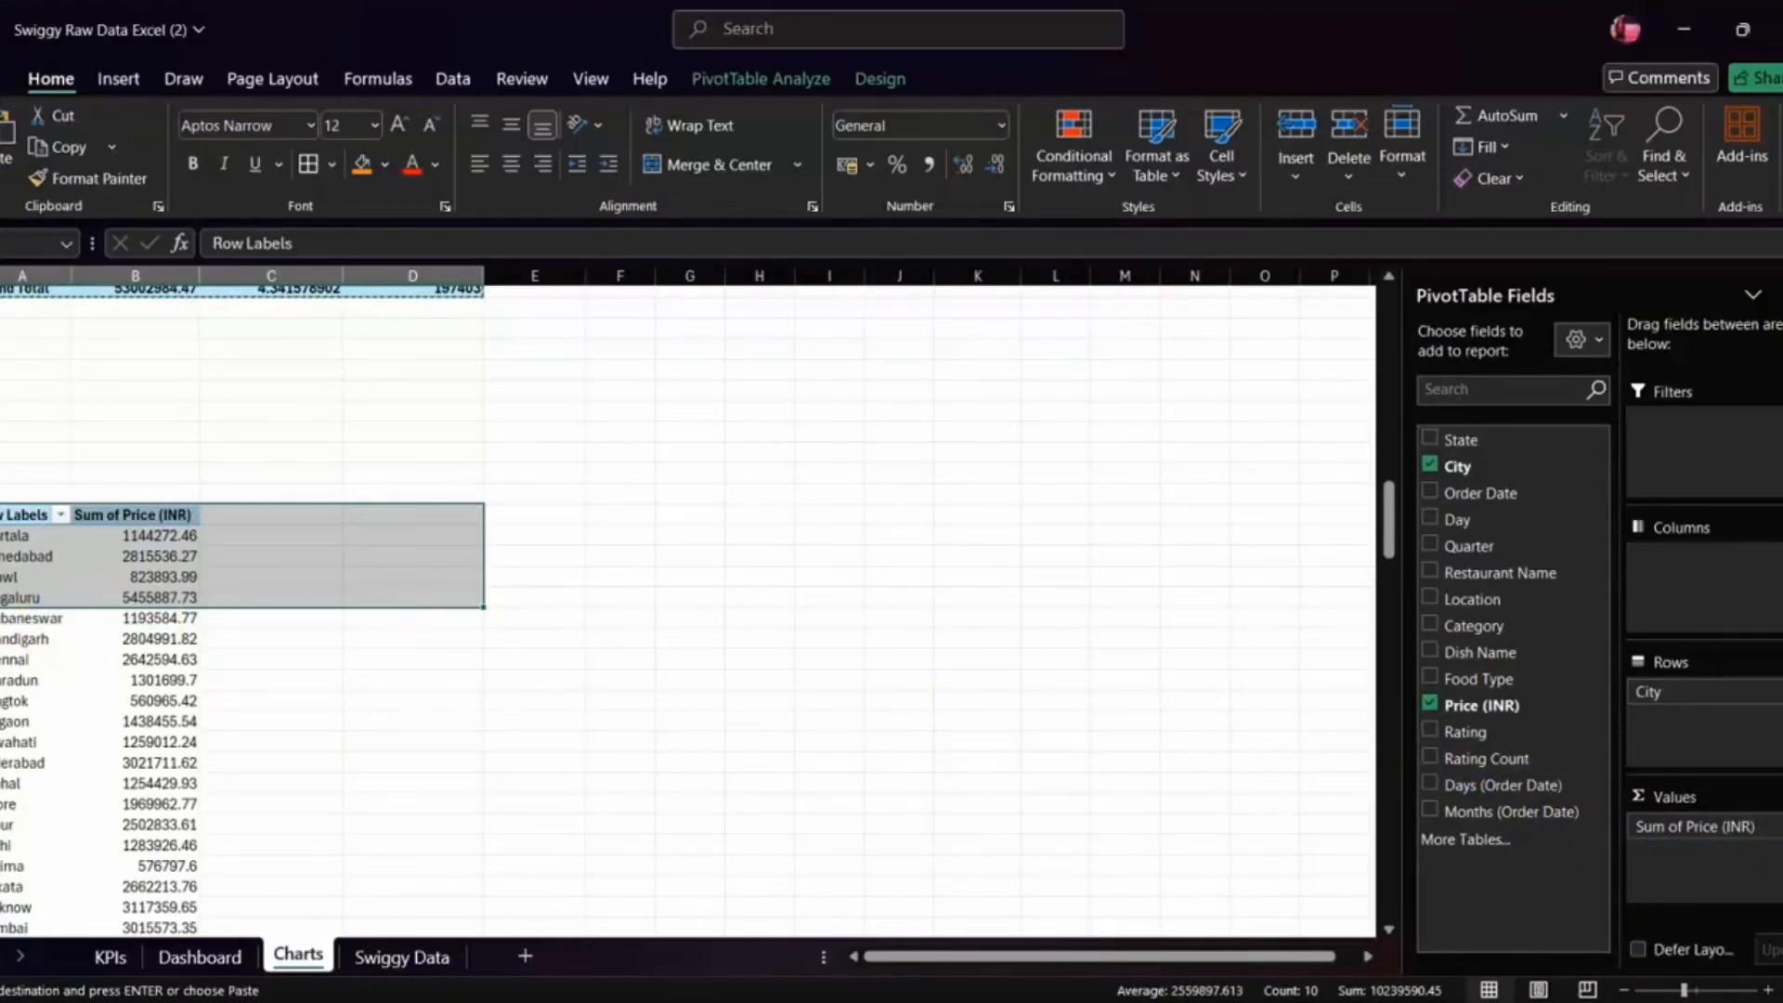
- Filter the city pivot table to the top 5 items by Sum of Price (INR)
{"action": "left_click", "coordinate": [129, 595]}
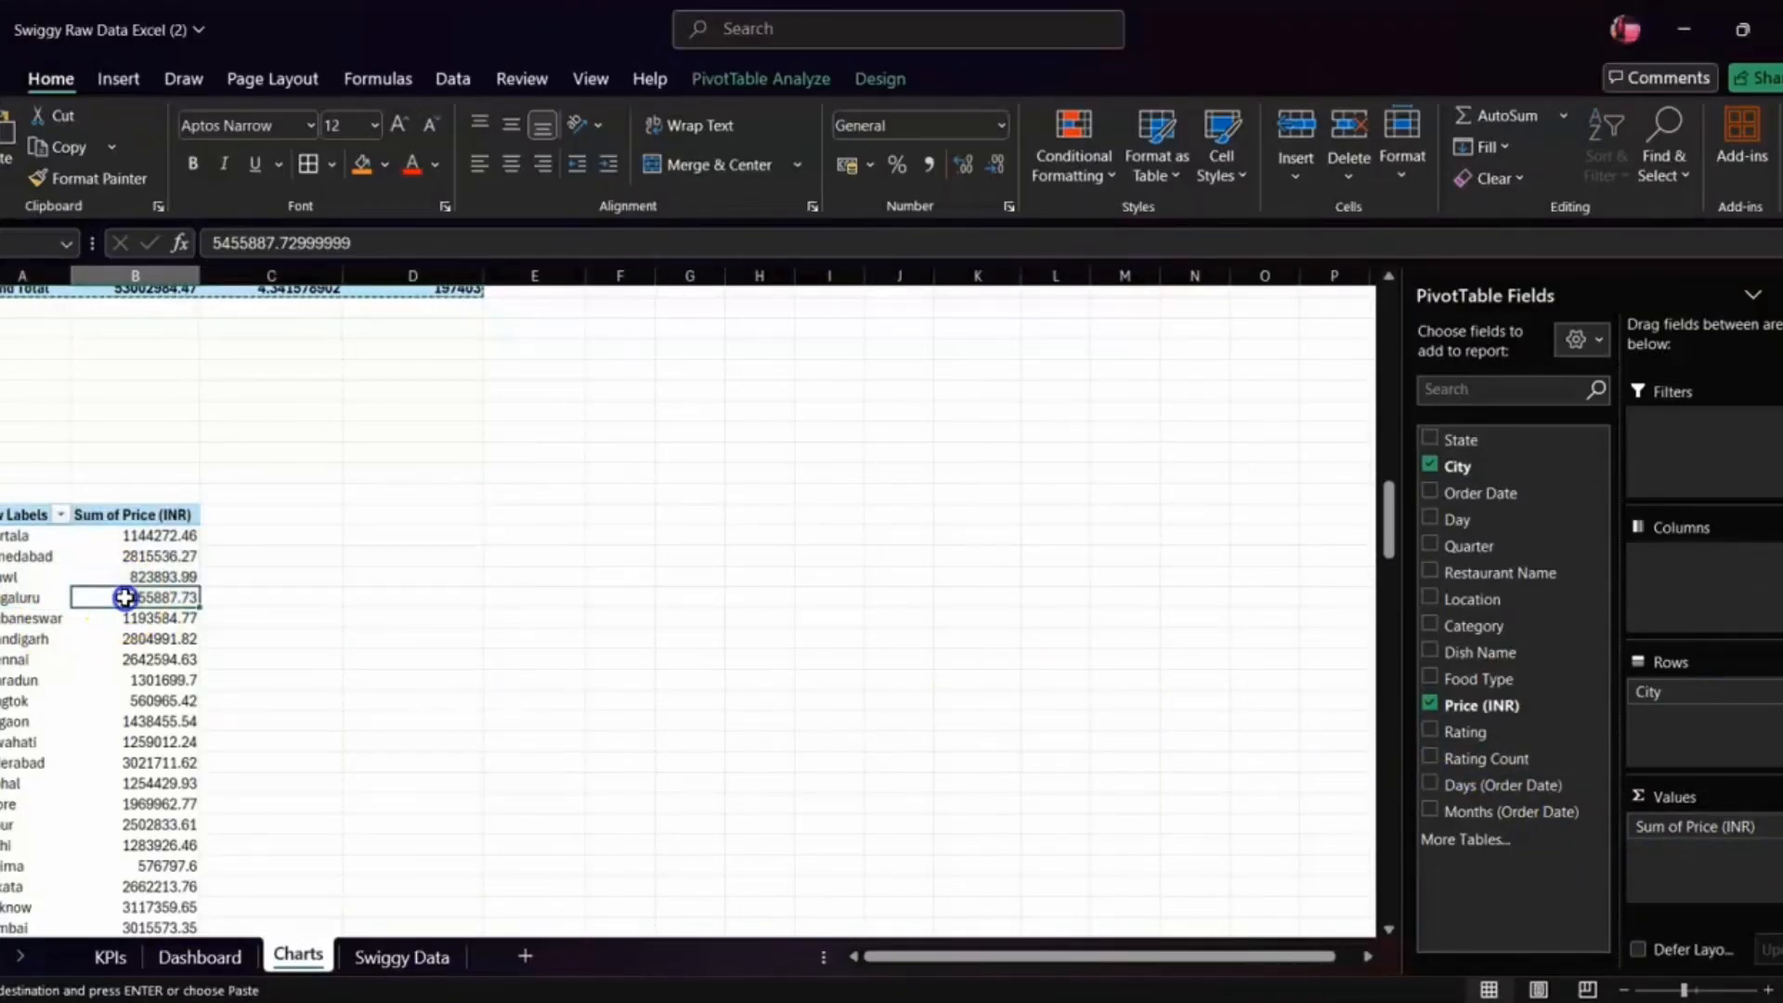
{"action": "left_click", "coordinate": [60, 514]}
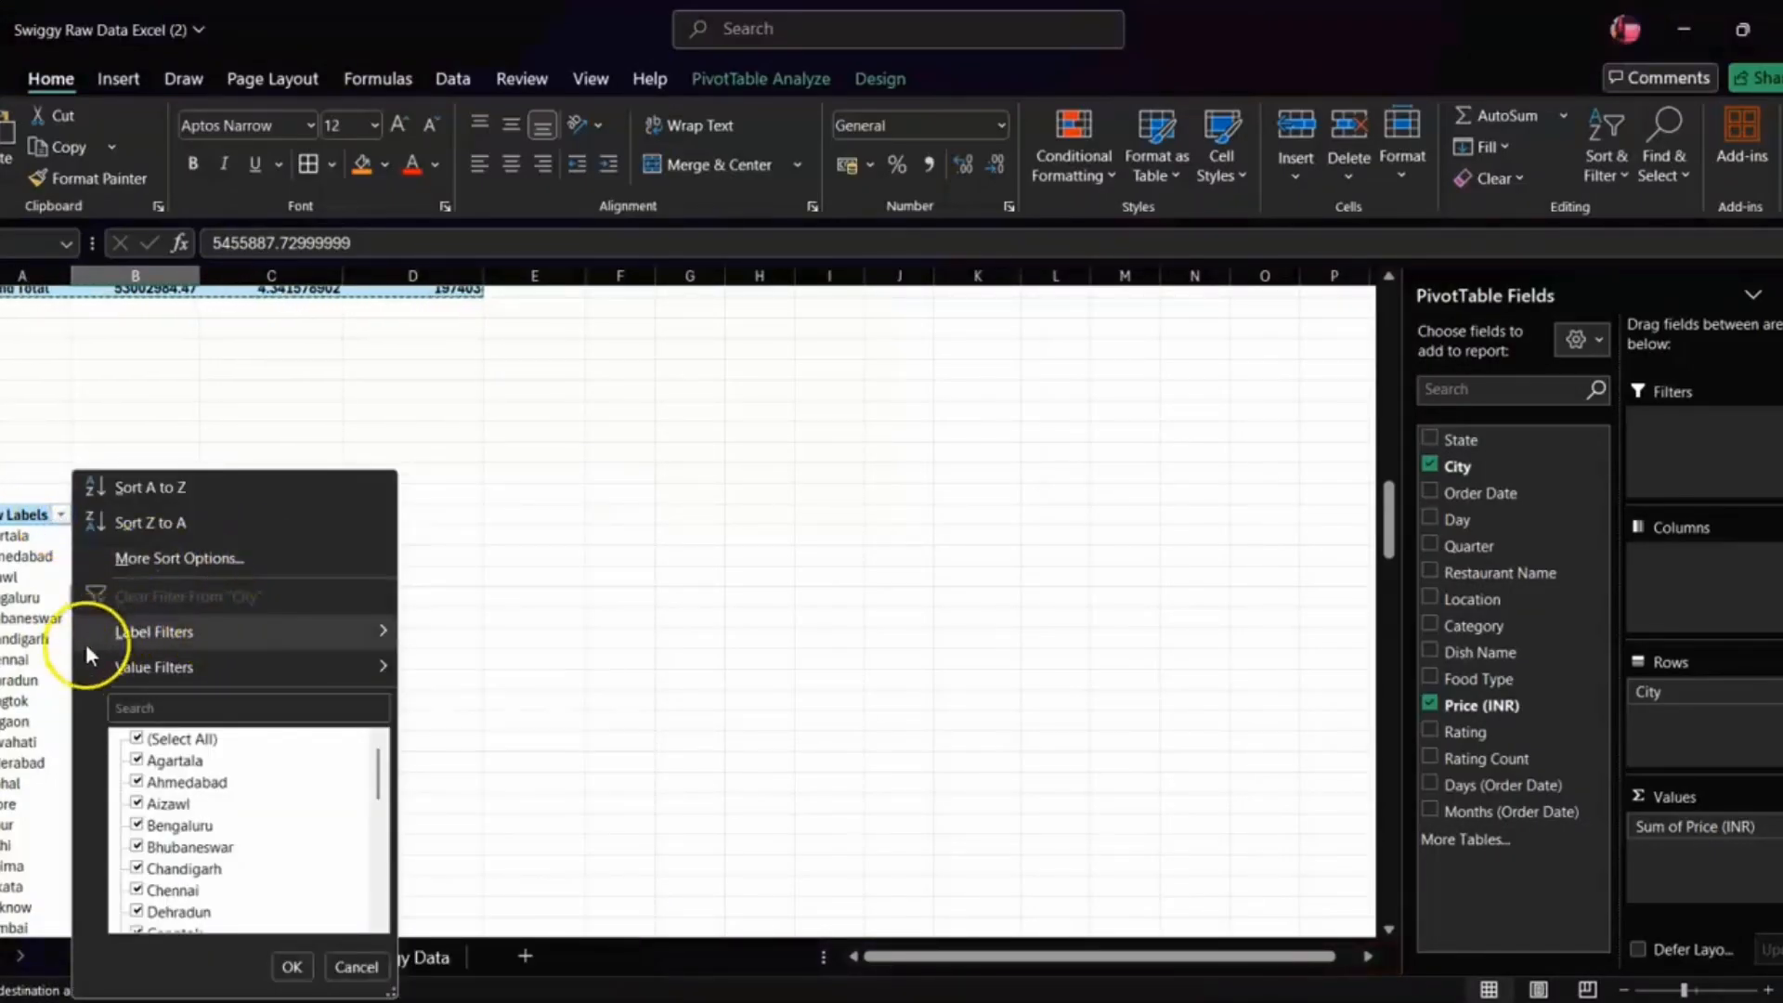
{"action": "mouse_move", "coordinate": [293, 669]}
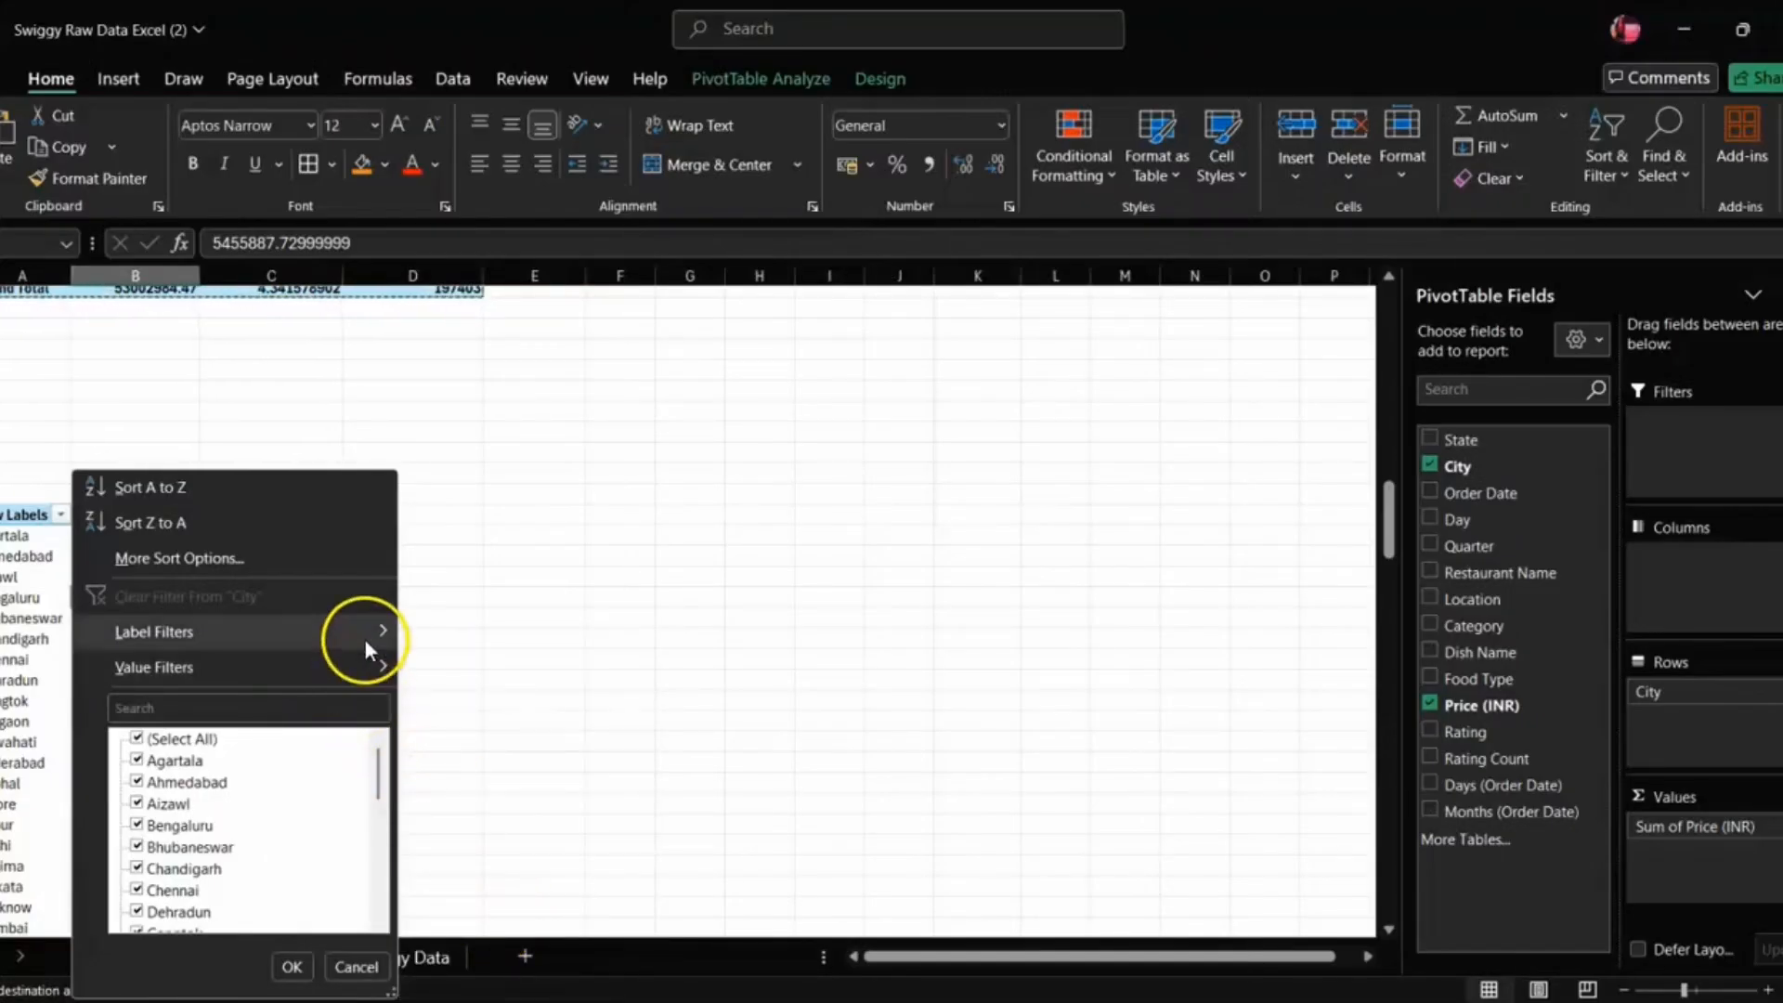
{"action": "mouse_move", "coordinate": [359, 671]}
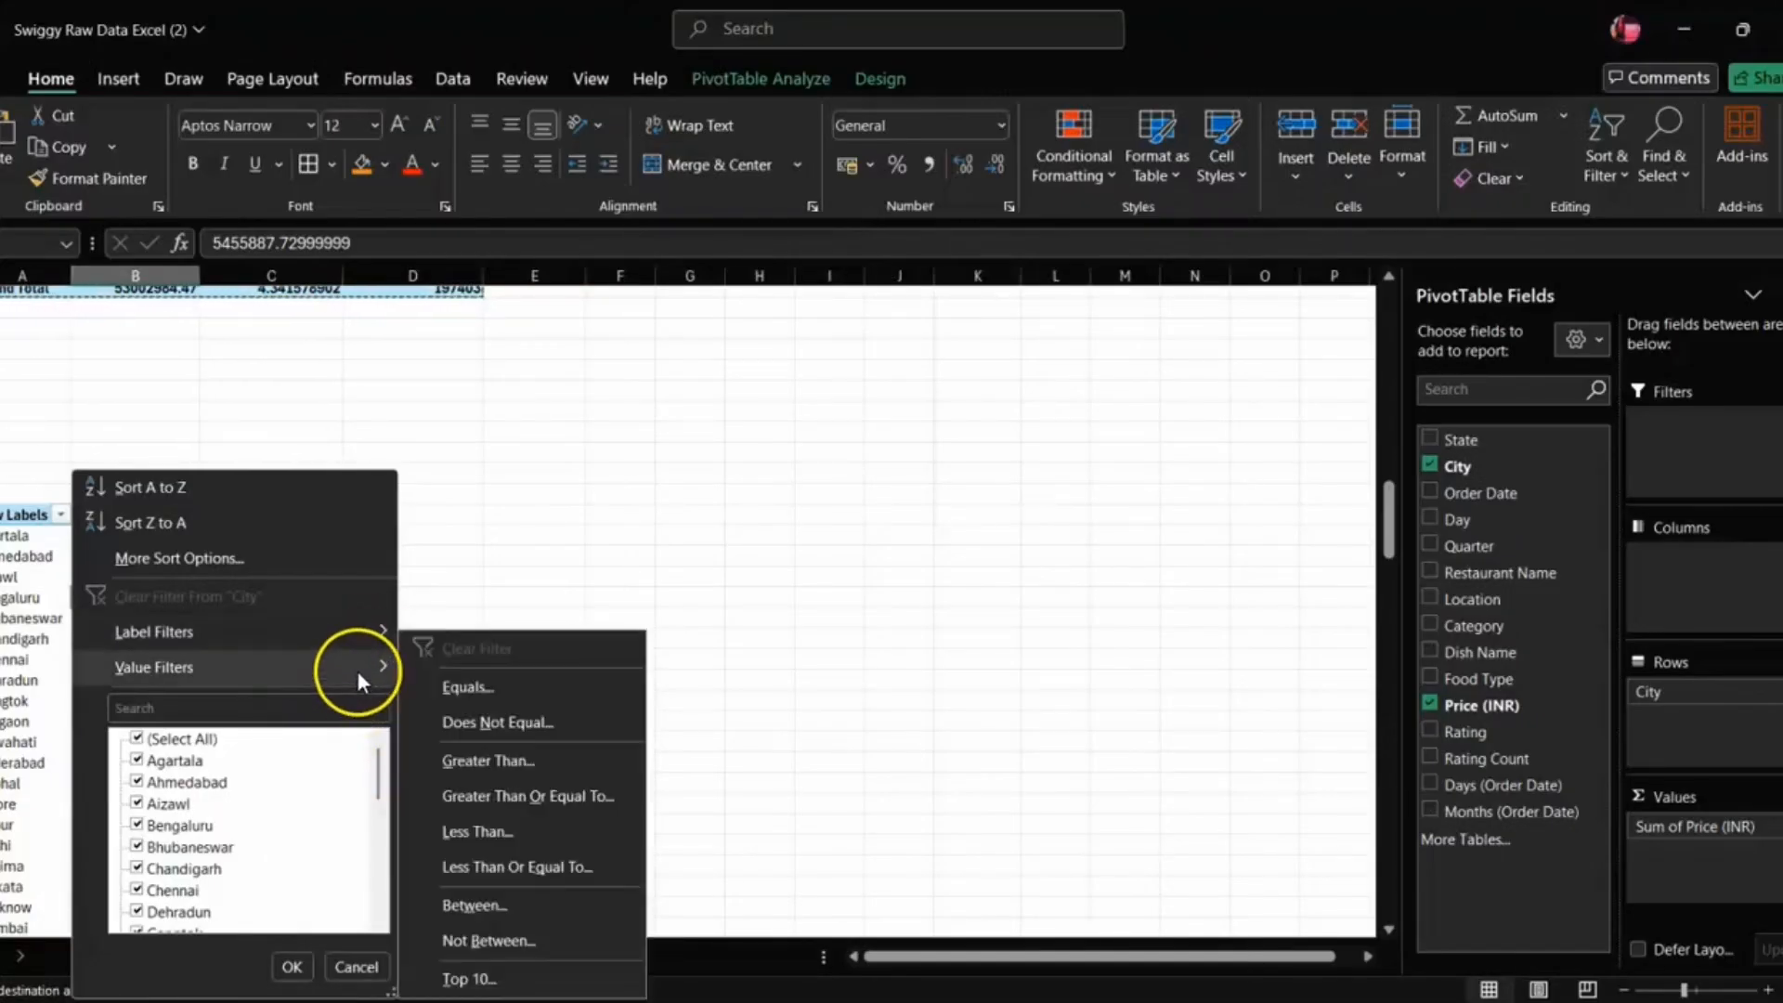
{"action": "left_click", "coordinate": [489, 968]}
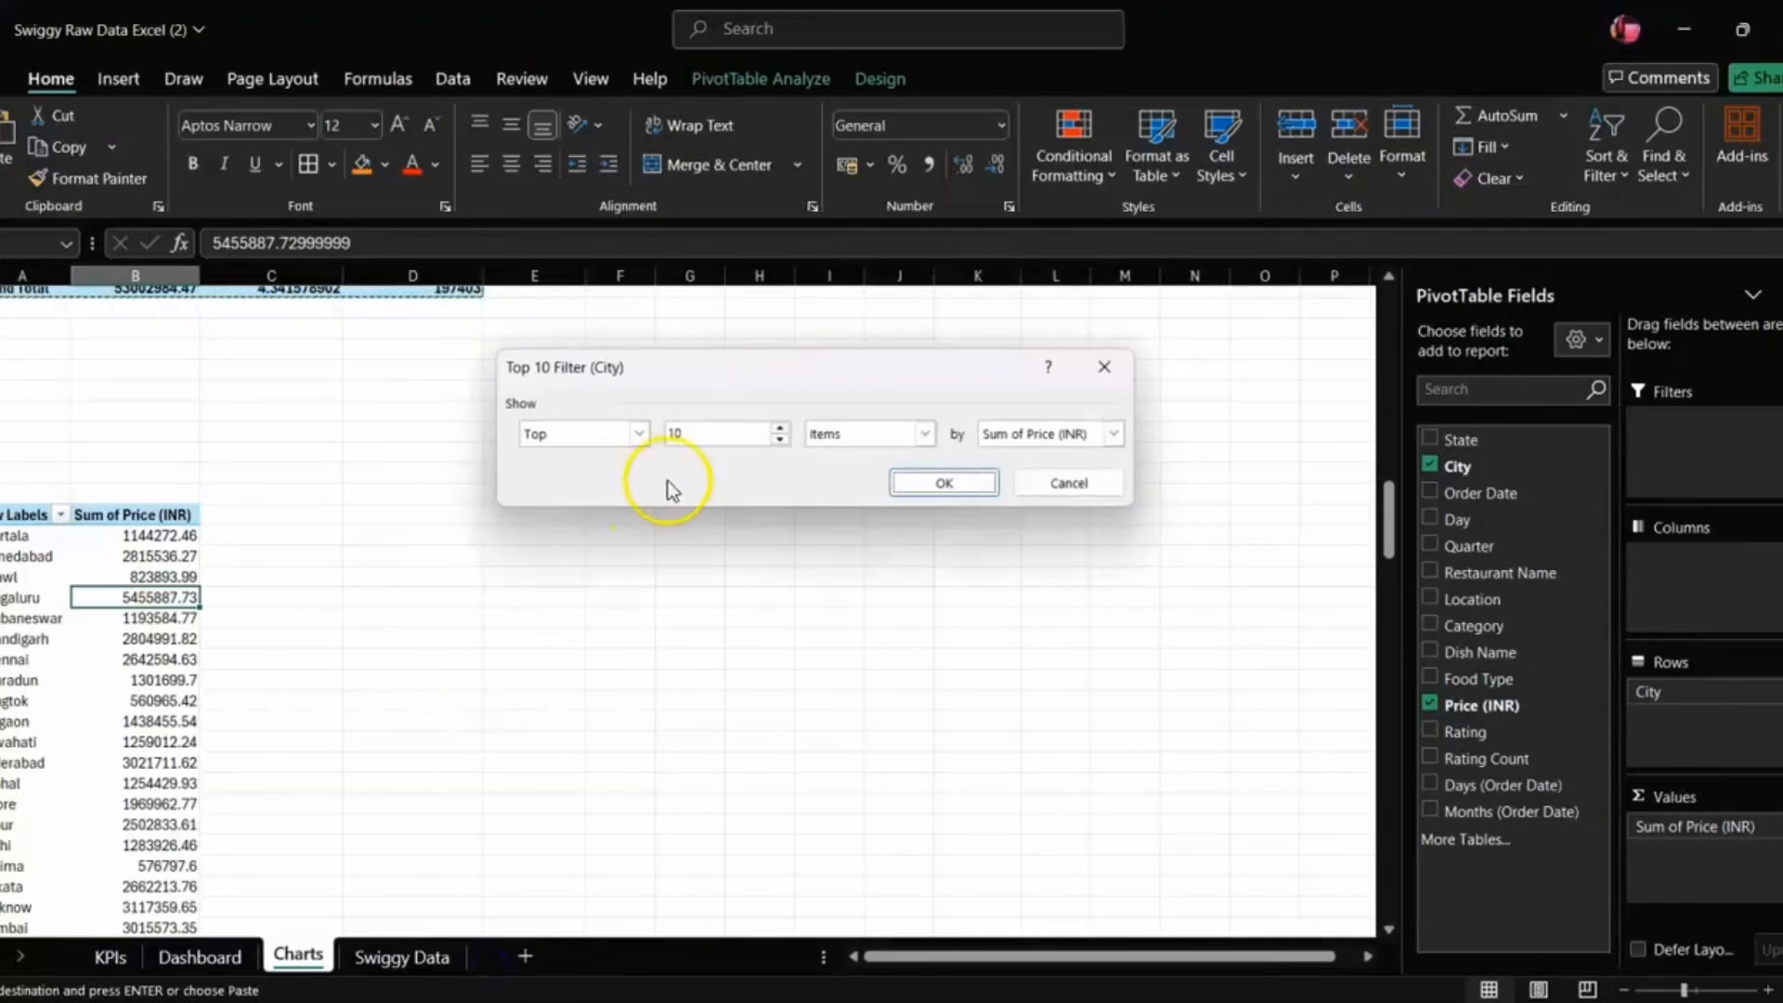
{"action": "left_click", "coordinate": [698, 432]}
{"action": "key", "text": "BackSpace"}
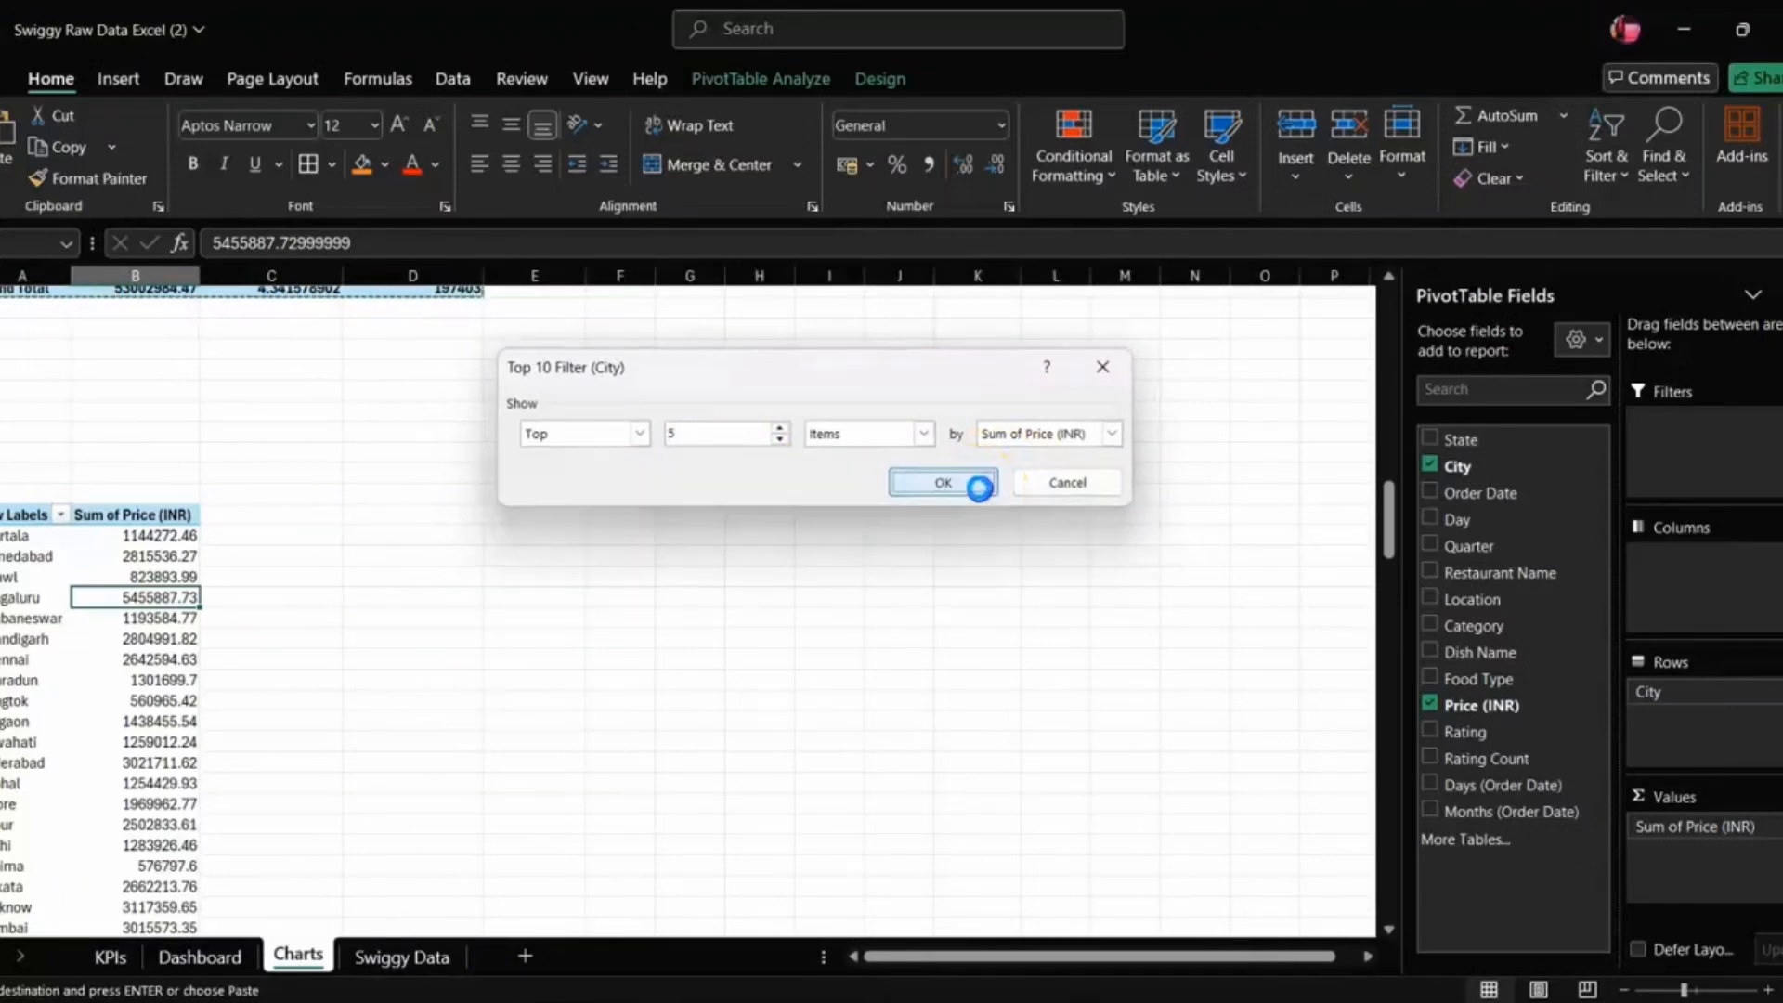
{"action": "left_click", "coordinate": [983, 493]}
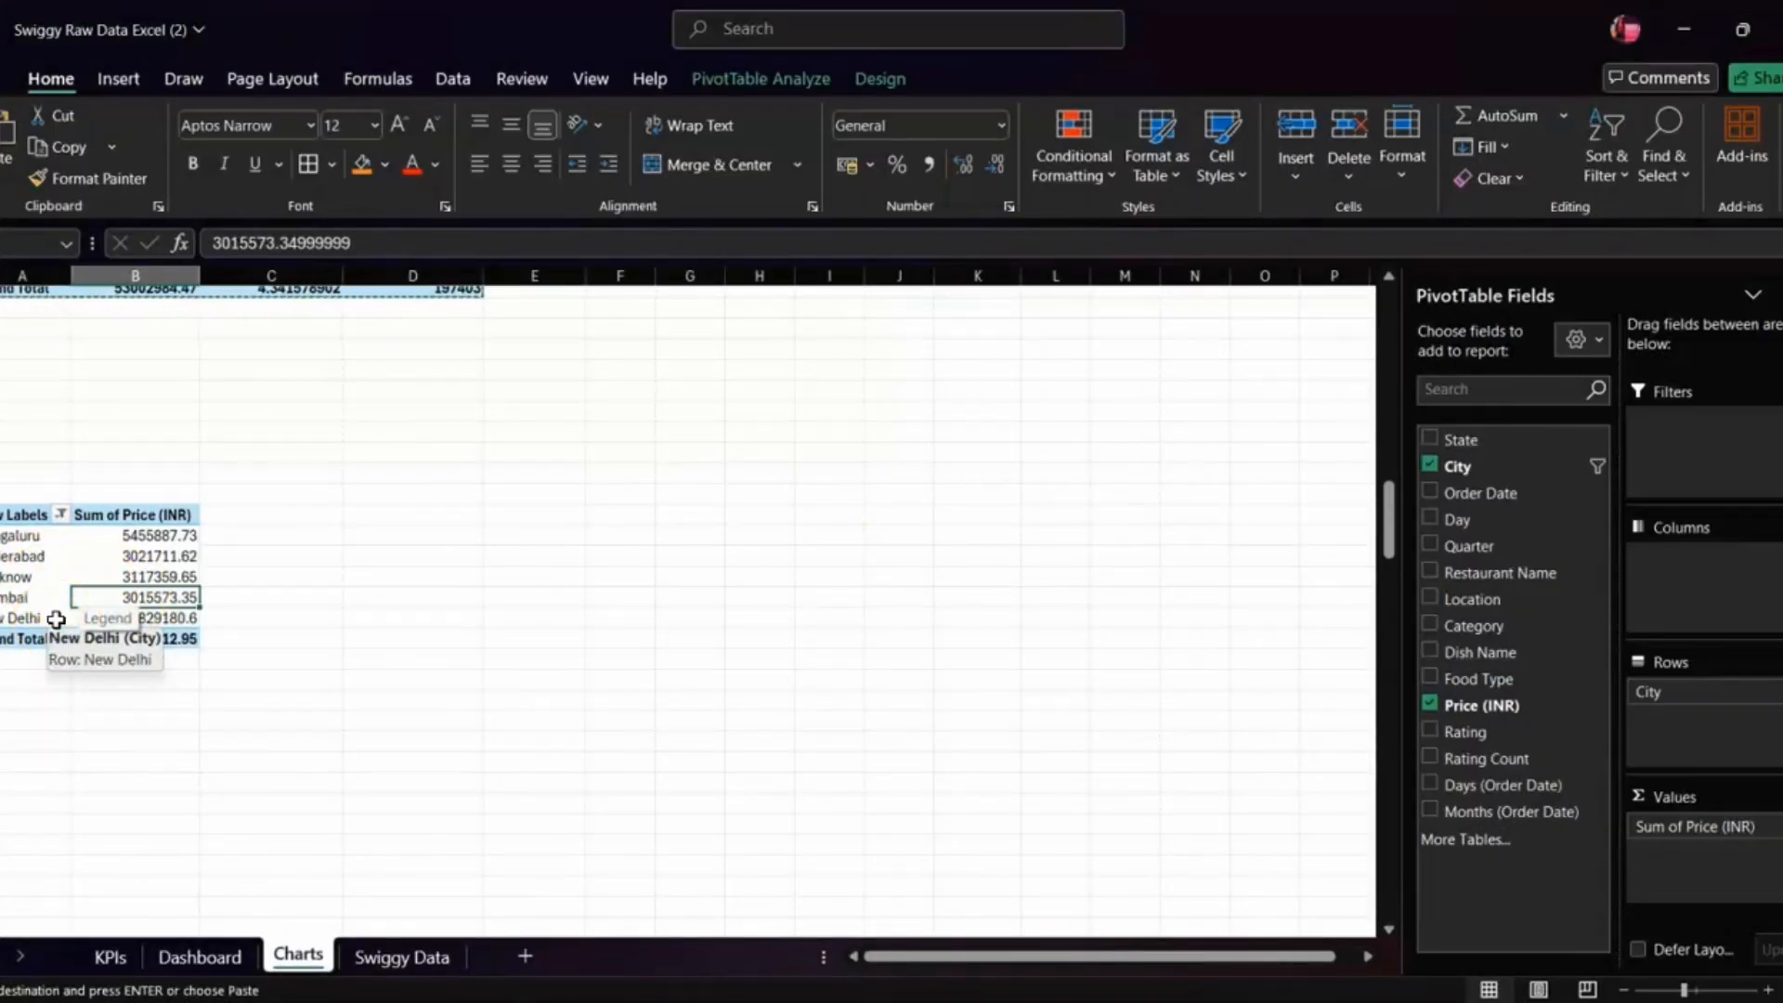
- Insert a bar PivotChart based on the top 5 cities pivot table
{"action": "left_click", "coordinate": [23, 577]}
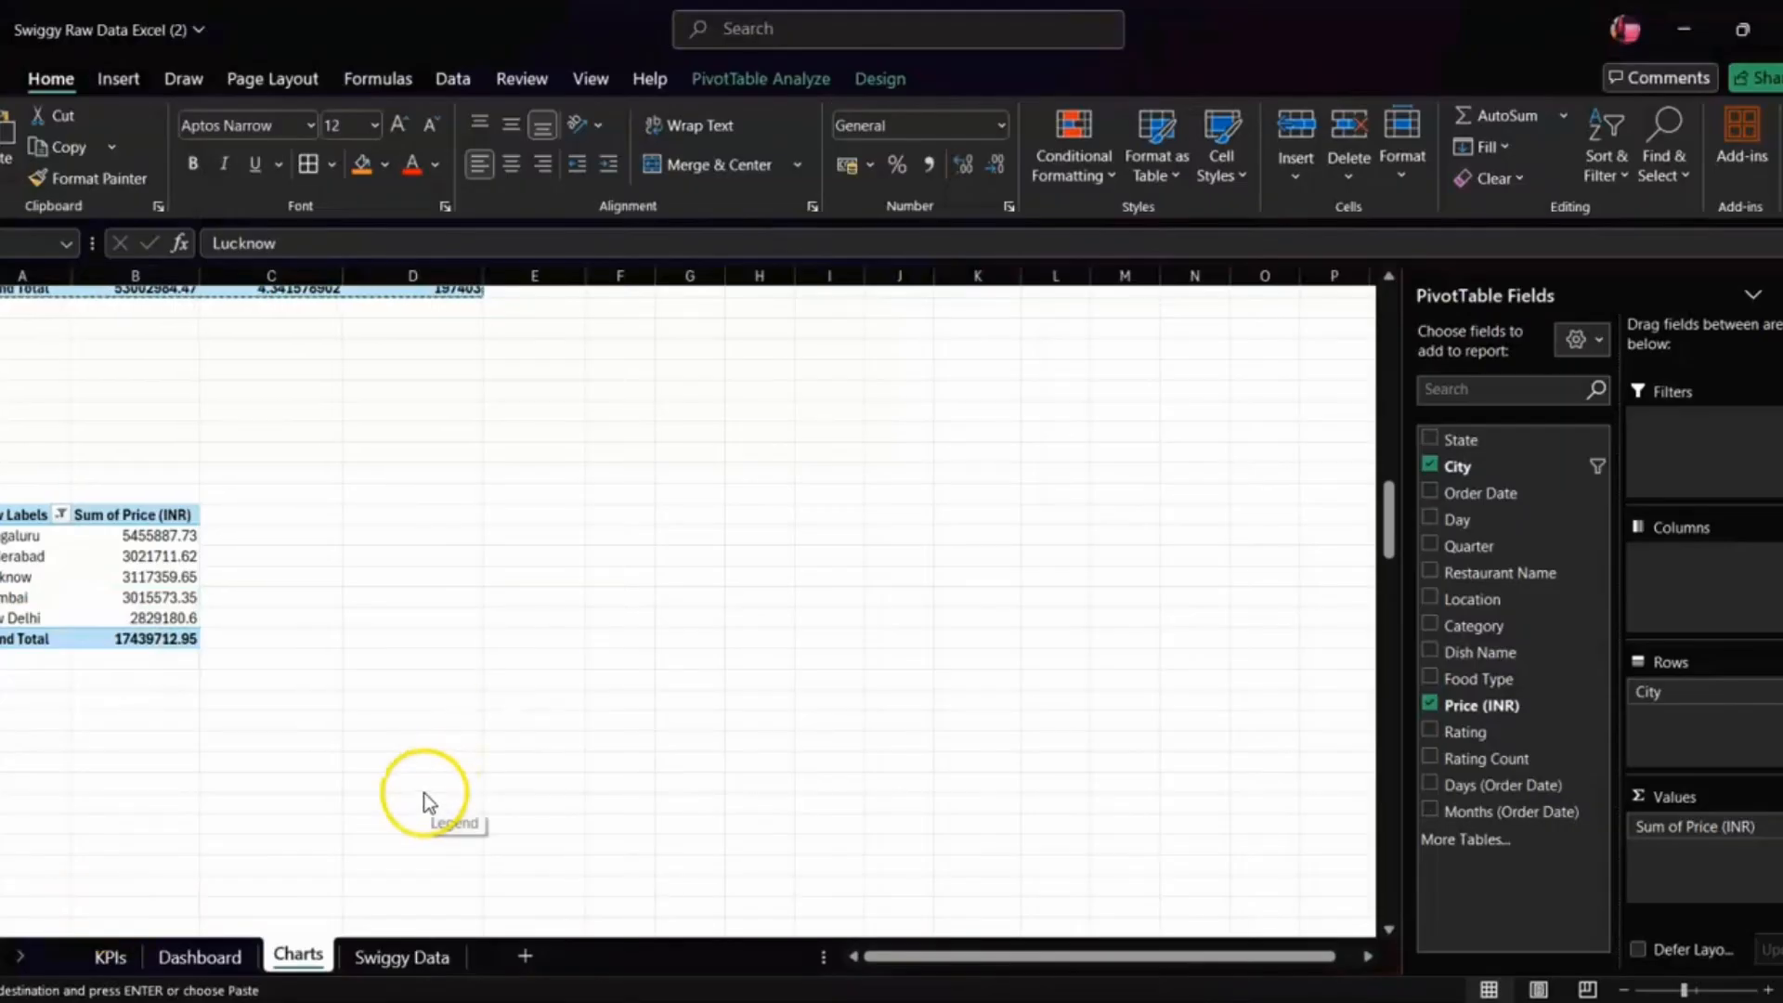
{"action": "left_click", "coordinate": [135, 72]}
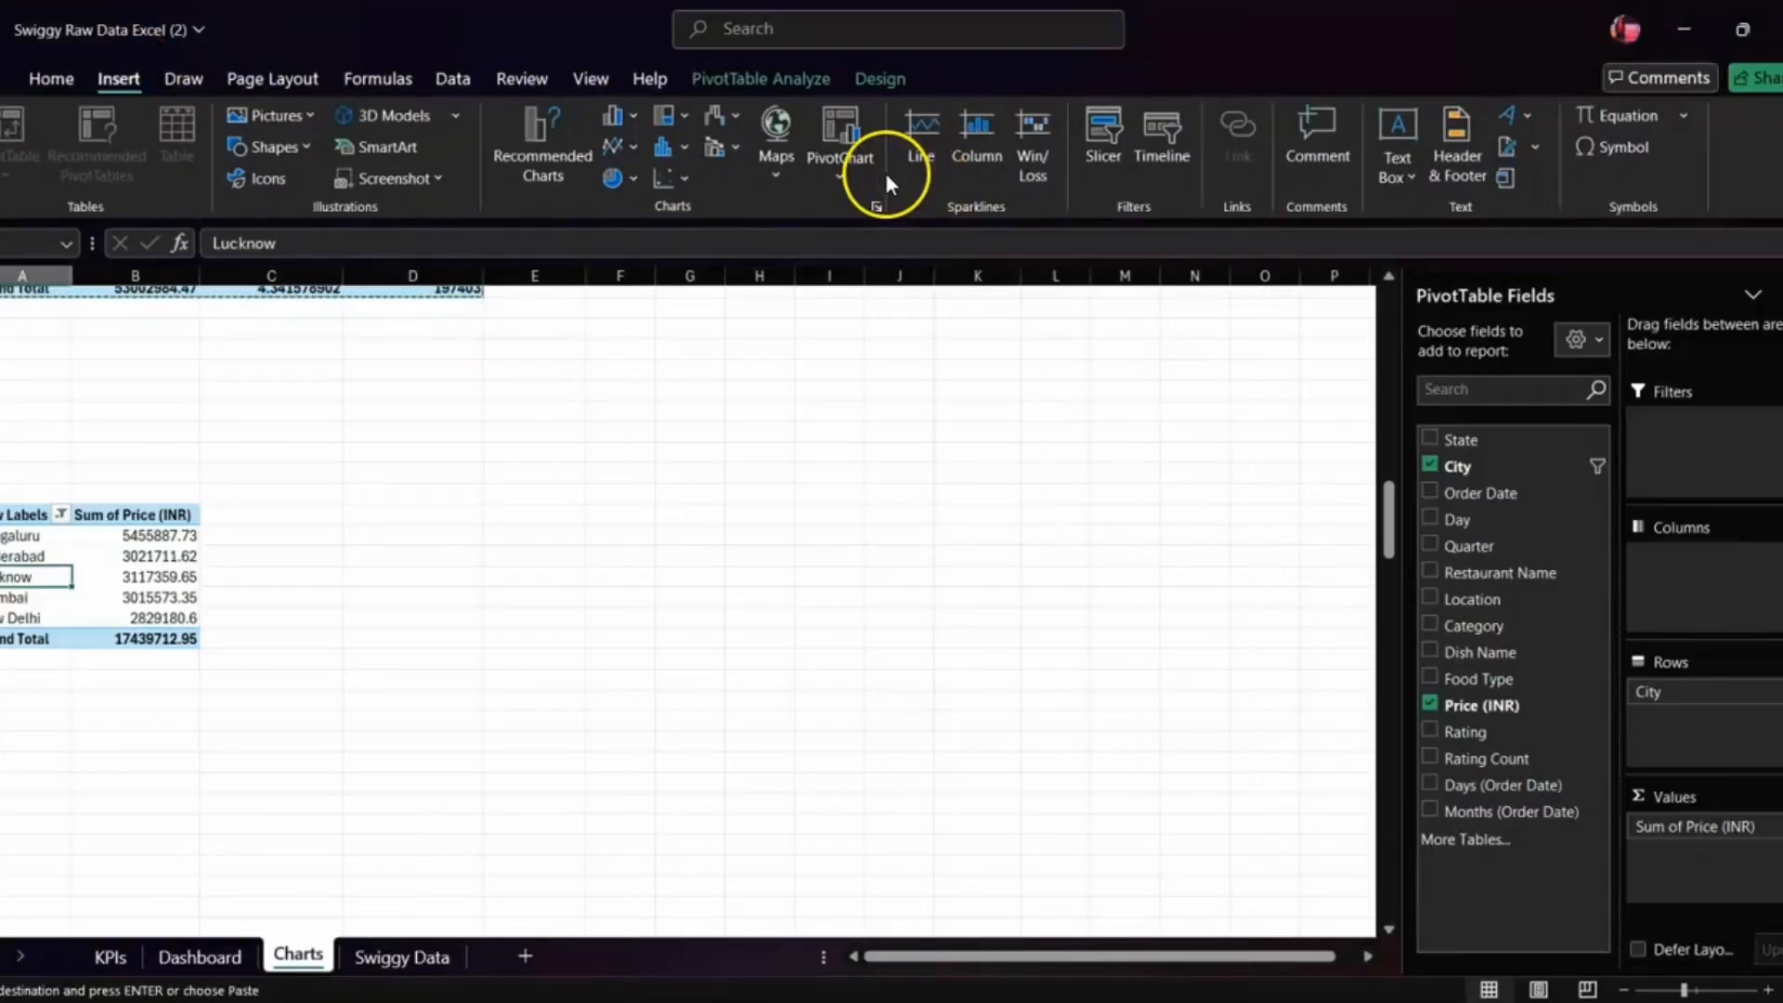
{"action": "left_click", "coordinate": [838, 182]}
{"action": "left_click", "coordinate": [872, 223]}
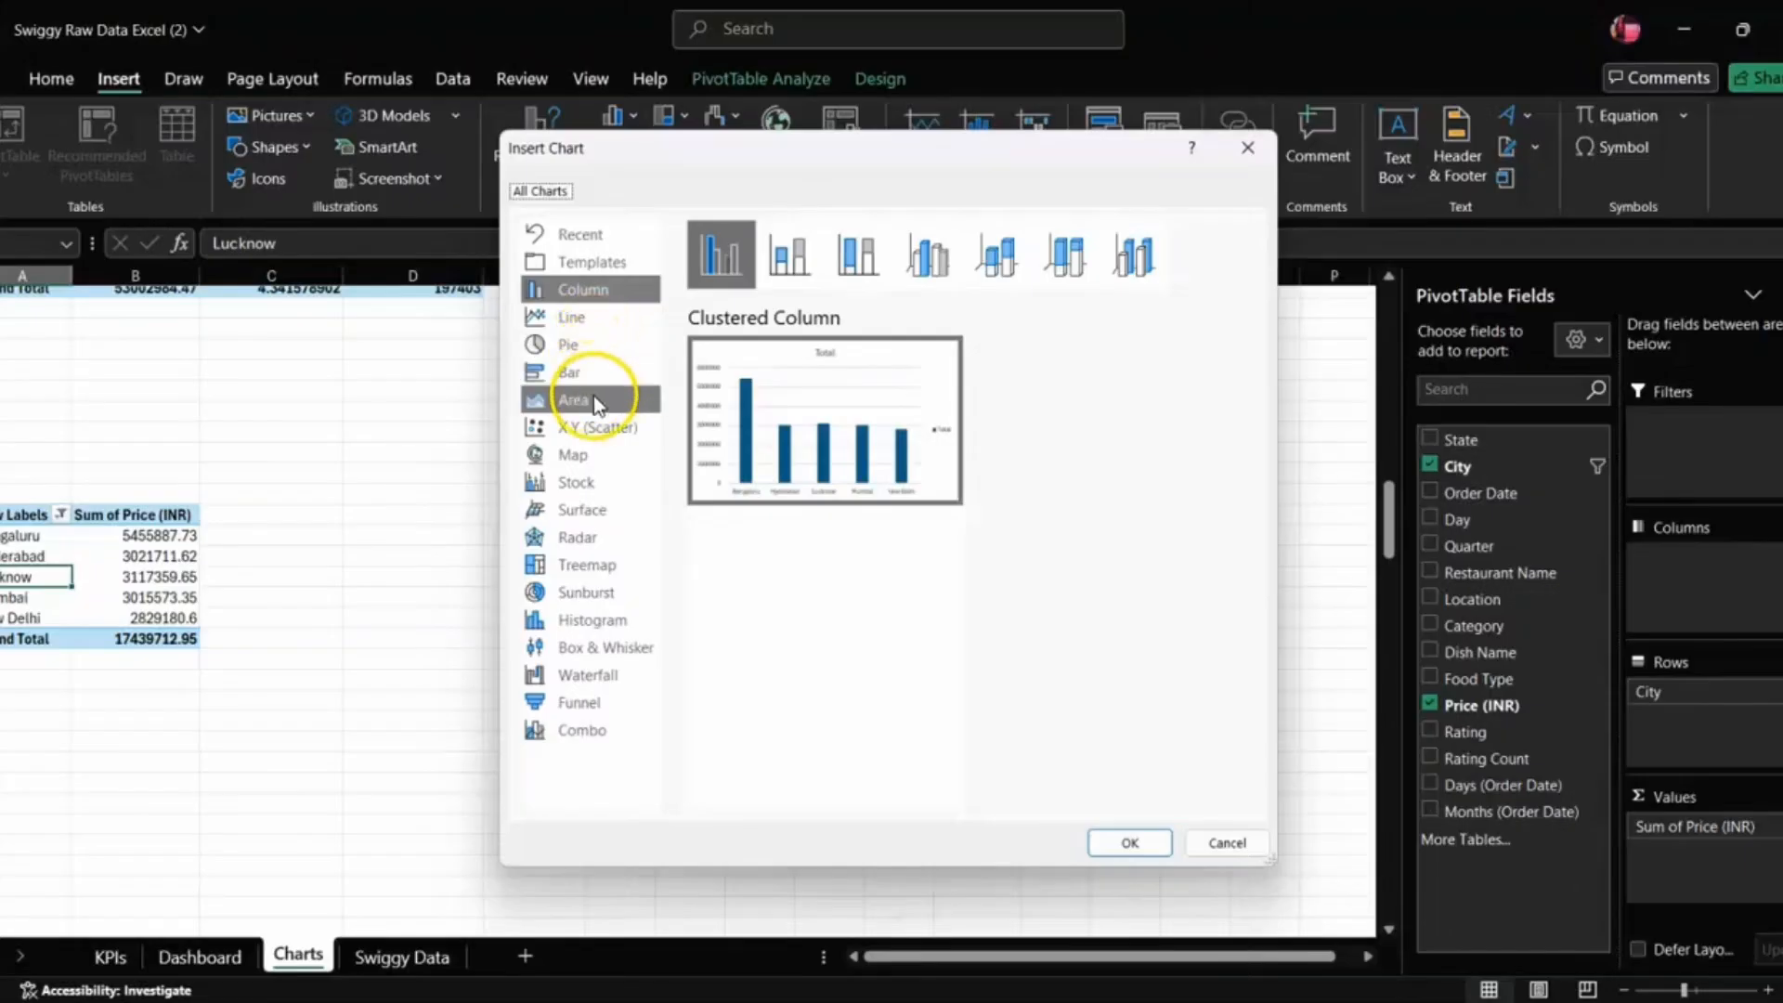
{"action": "left_click", "coordinate": [570, 374]}
{"action": "mouse_move", "coordinate": [836, 421]}
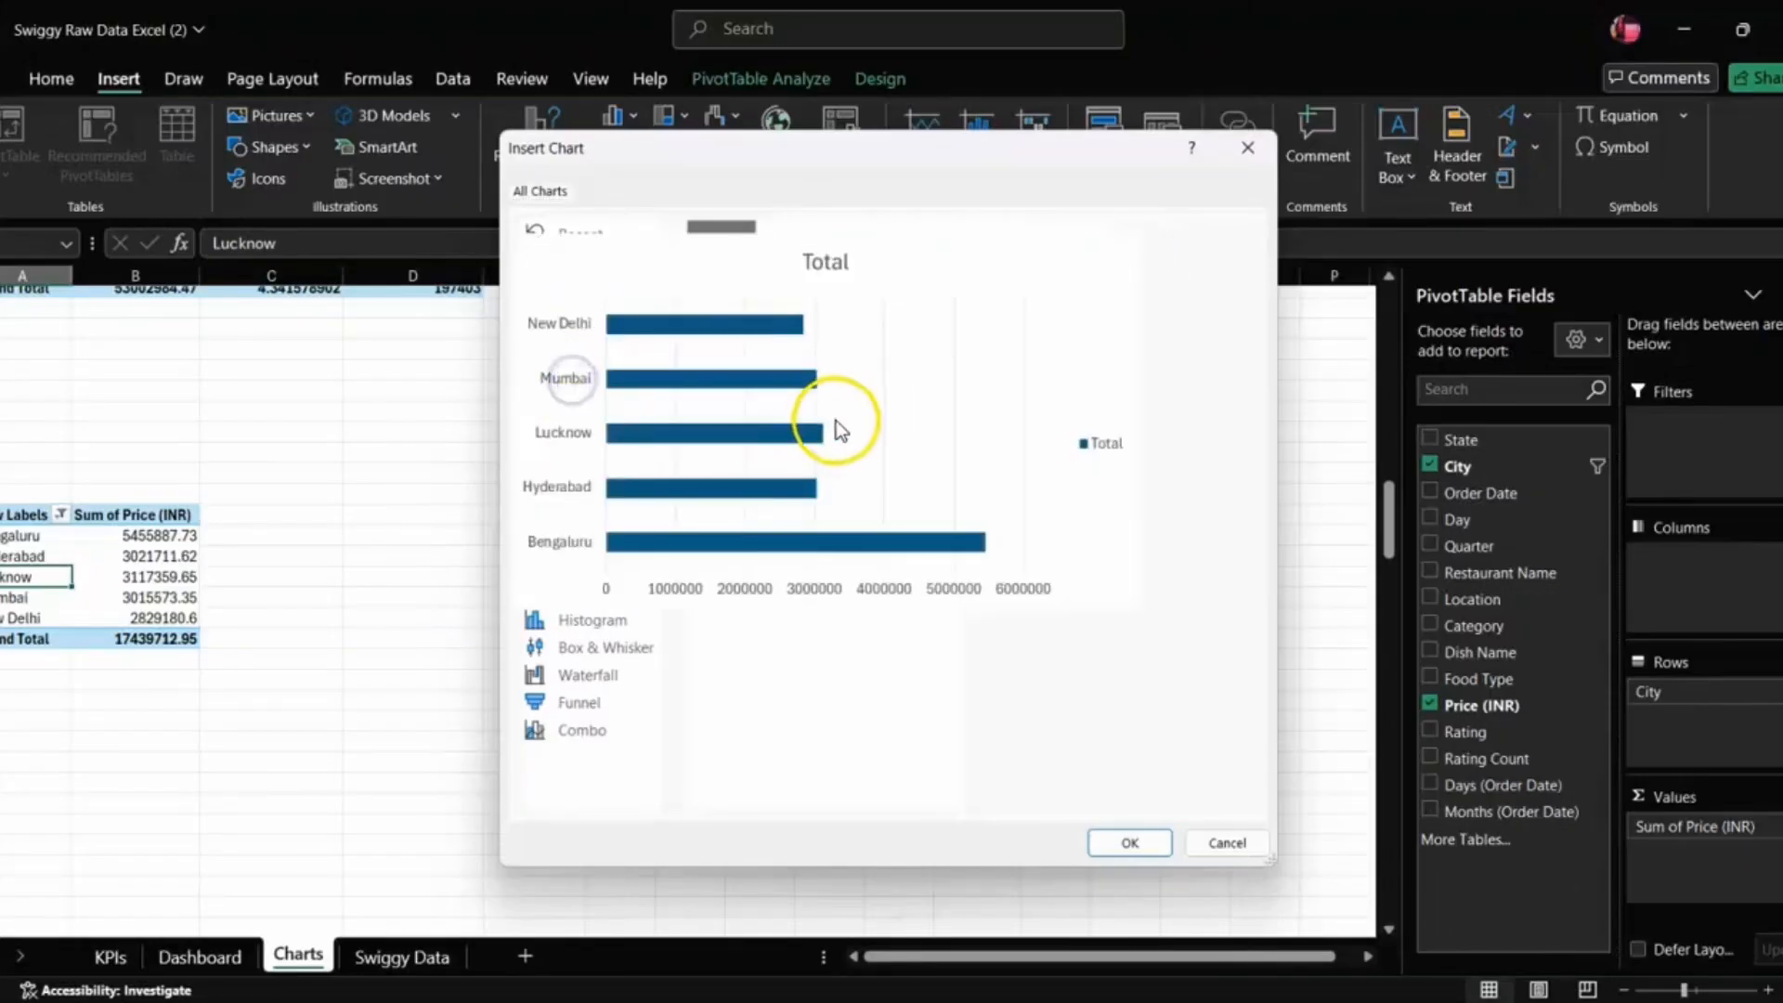
{"action": "left_click", "coordinate": [1142, 851]}
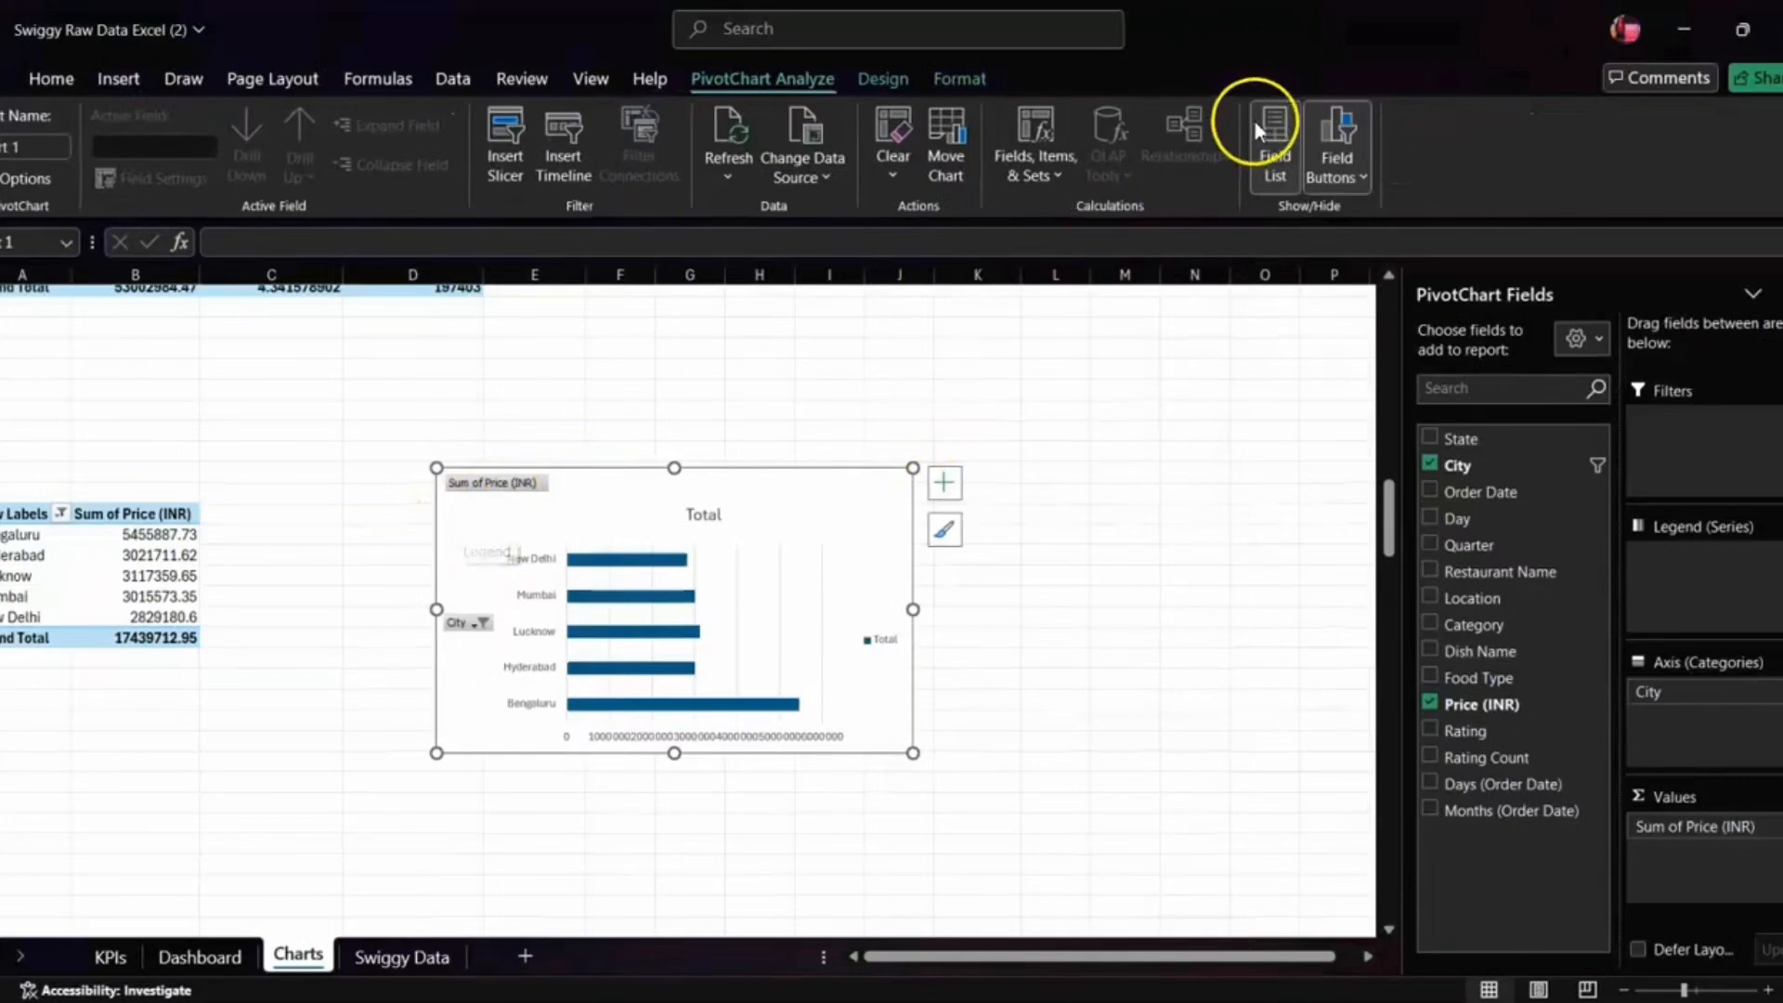
- Hide all field buttons on the city bar chart and remove its title and legend
{"action": "left_click", "coordinate": [1328, 163]}
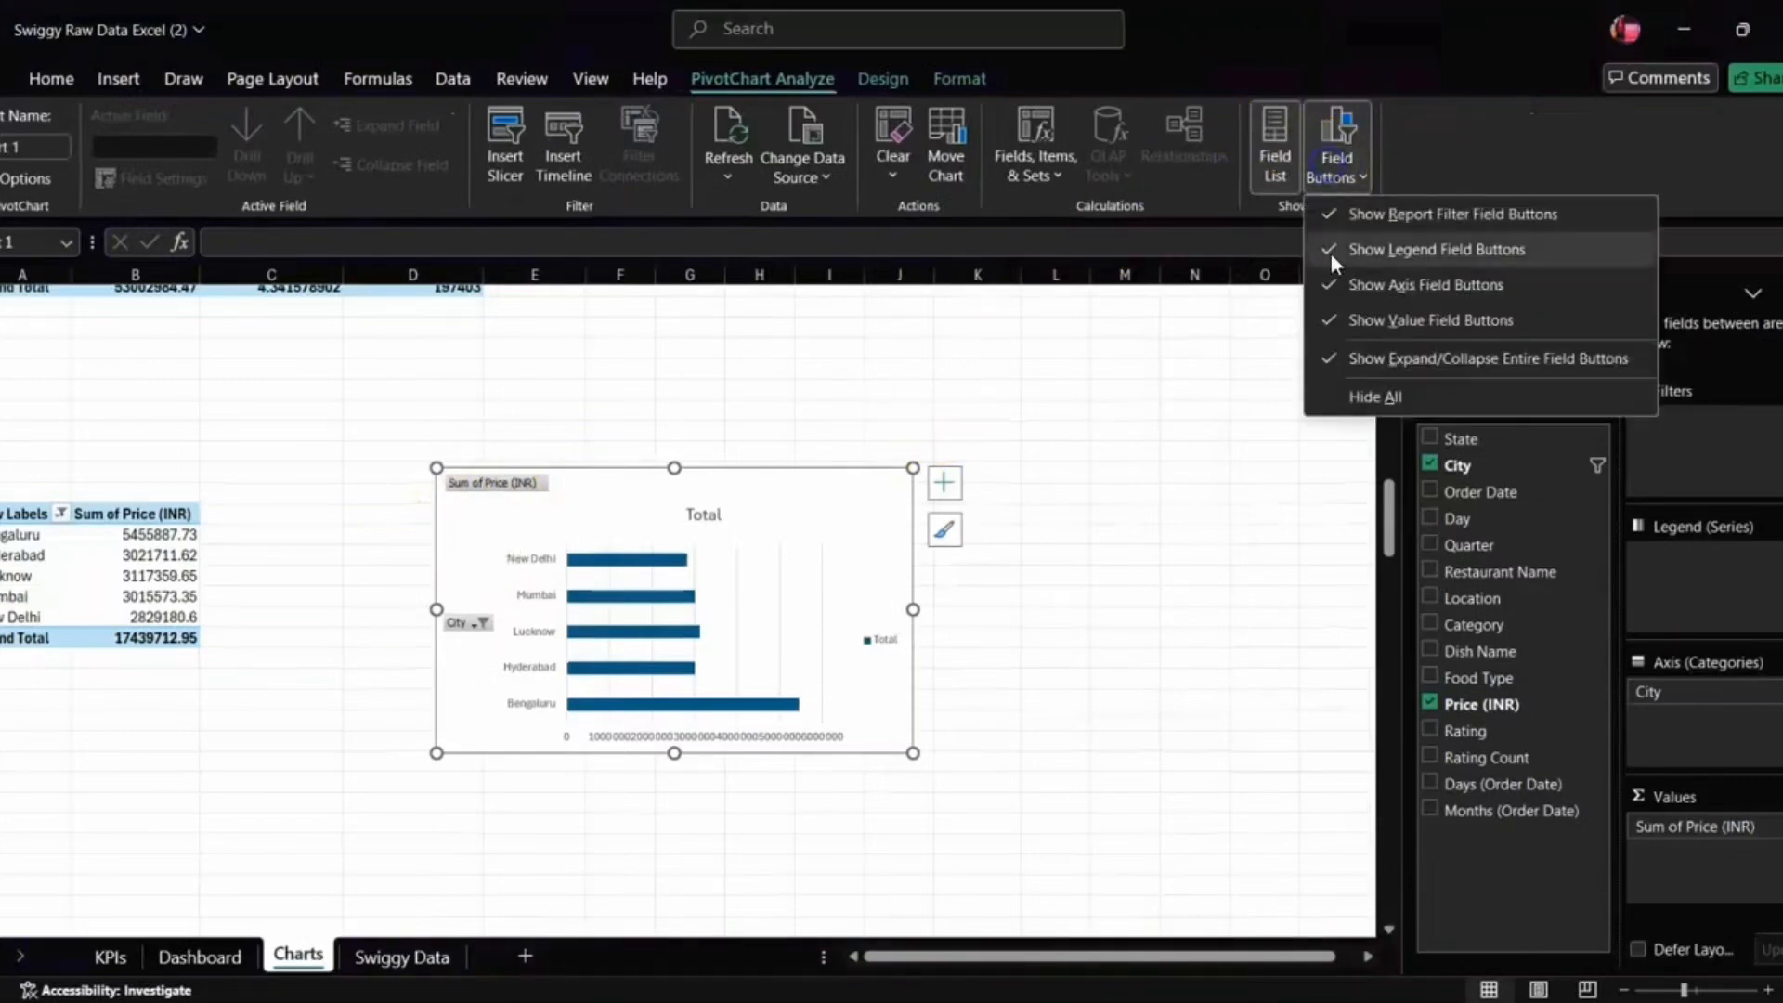
{"action": "left_click", "coordinate": [1391, 392]}
{"action": "left_click", "coordinate": [676, 485]}
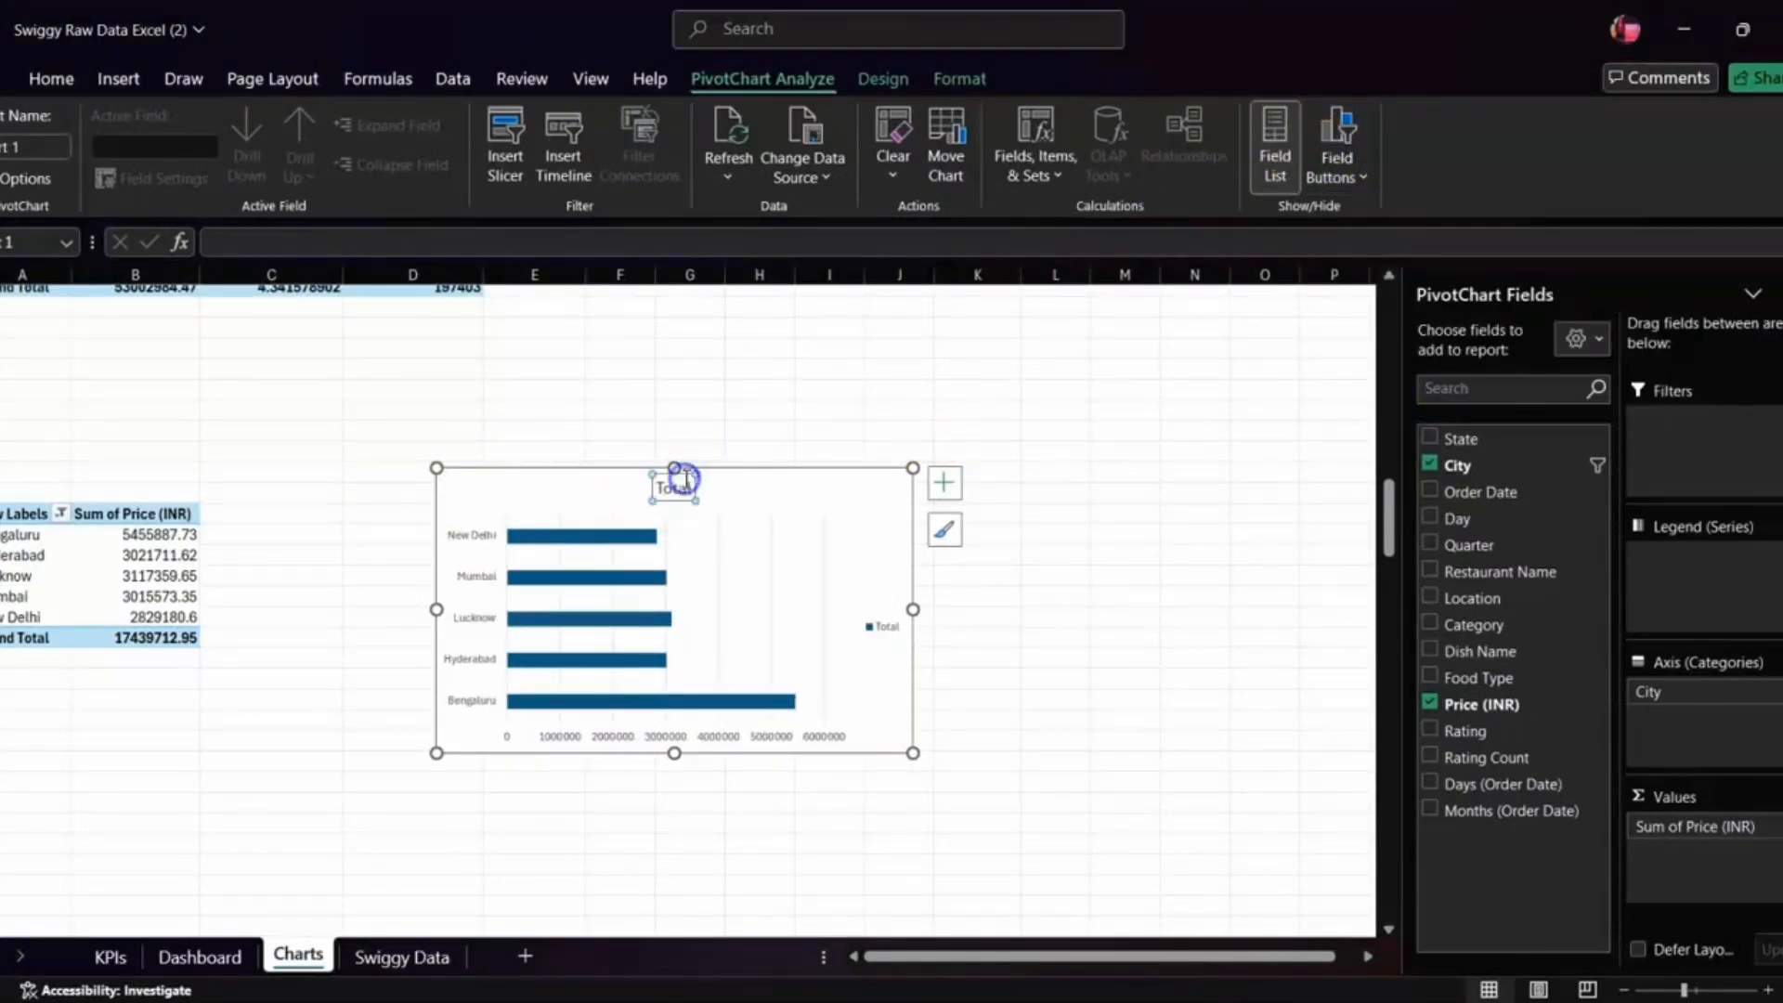
{"action": "key", "text": "Delete"}
{"action": "left_click", "coordinate": [873, 609]}
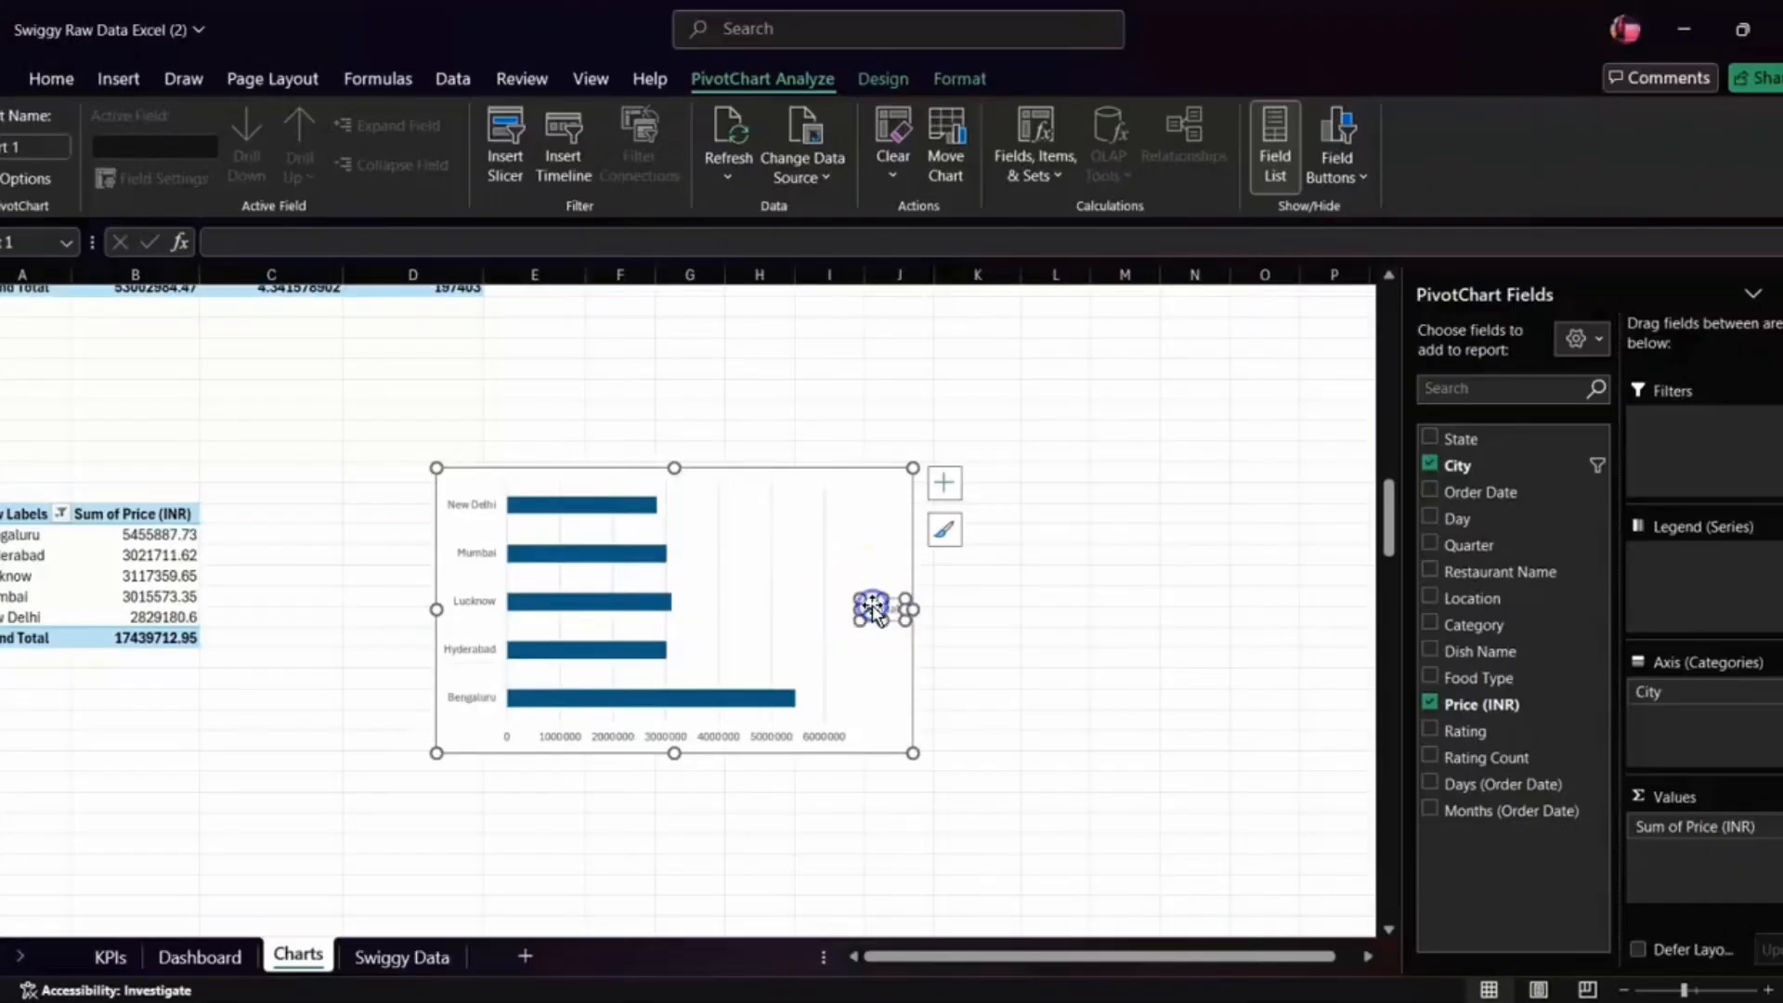
{"action": "key", "text": "Delete"}
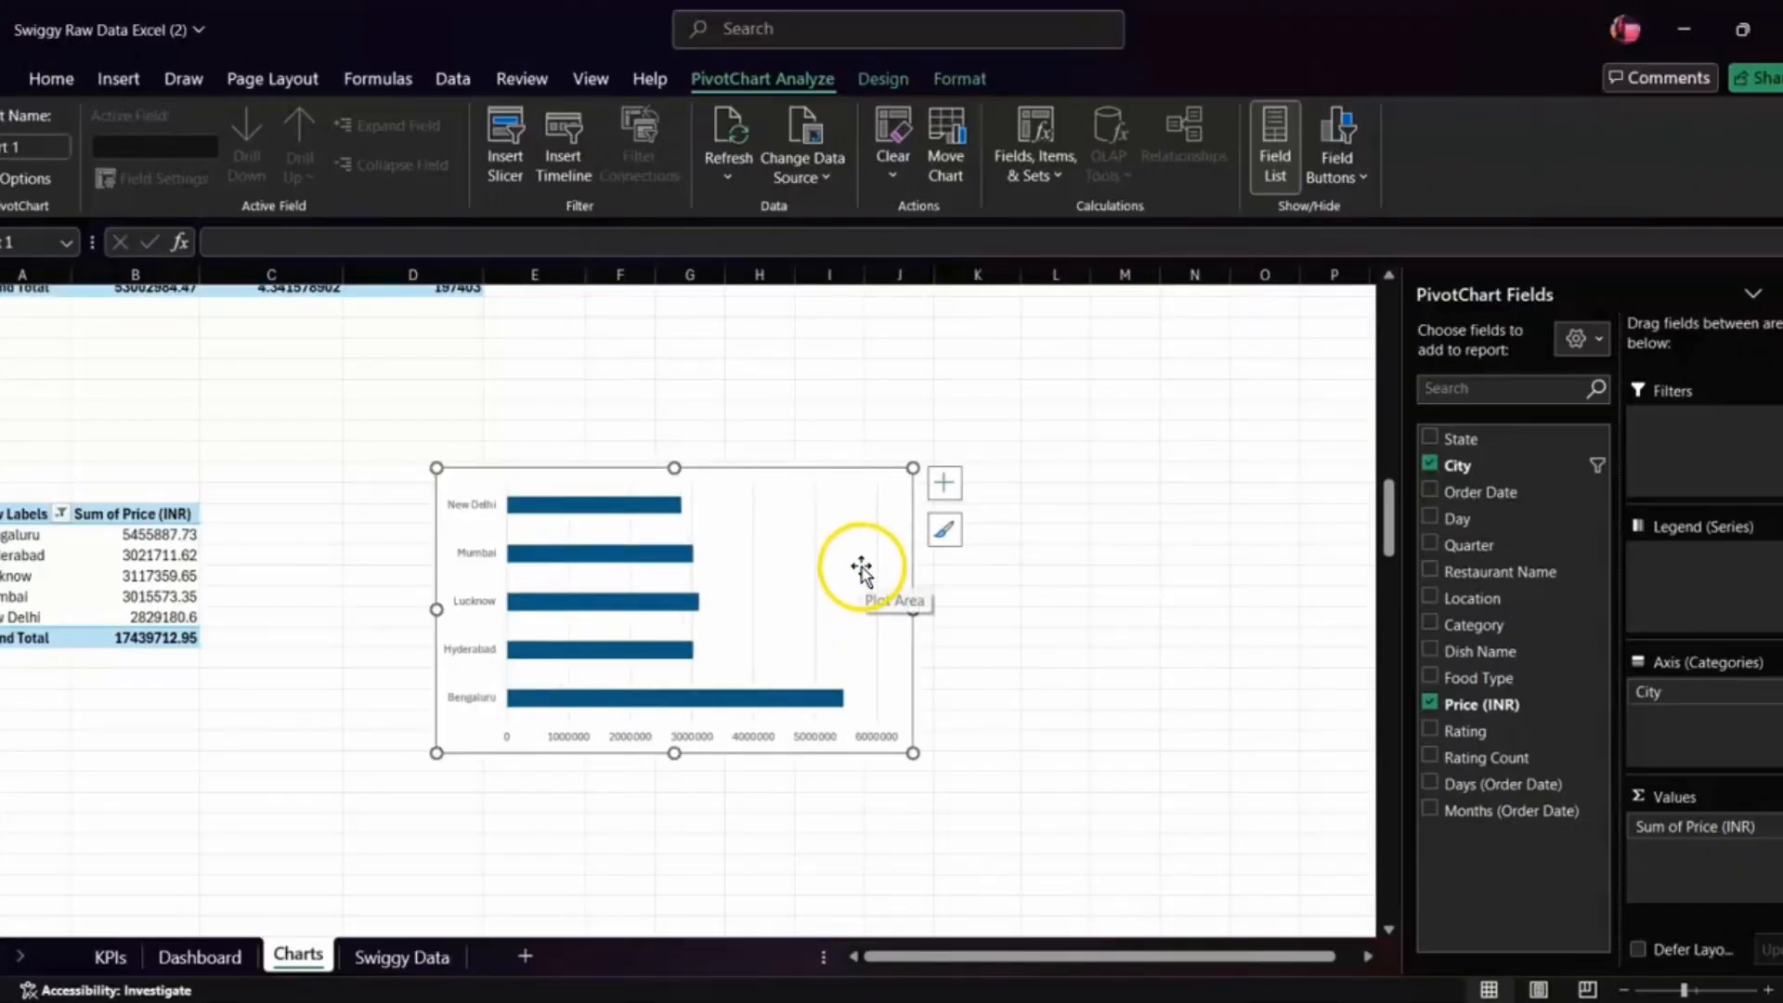
{"action": "left_click", "coordinate": [815, 564]}
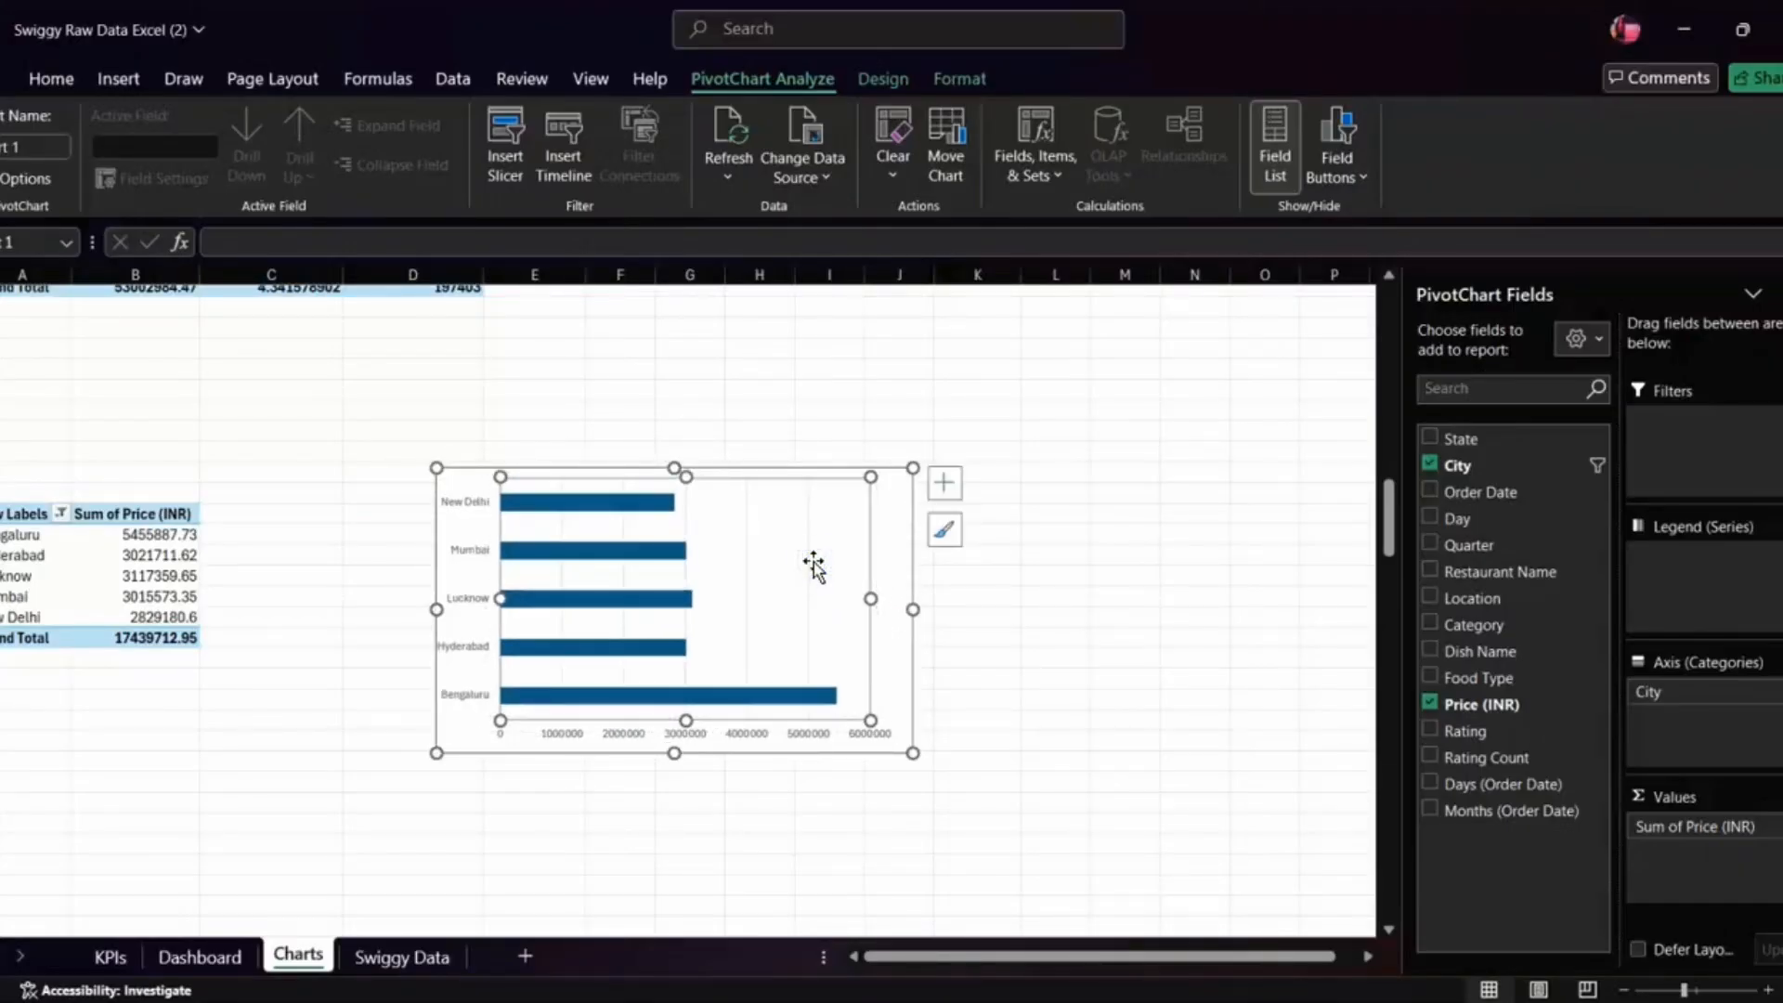
{"action": "left_click_drag", "start_coordinate": [813, 563], "coordinate": [821, 566]}
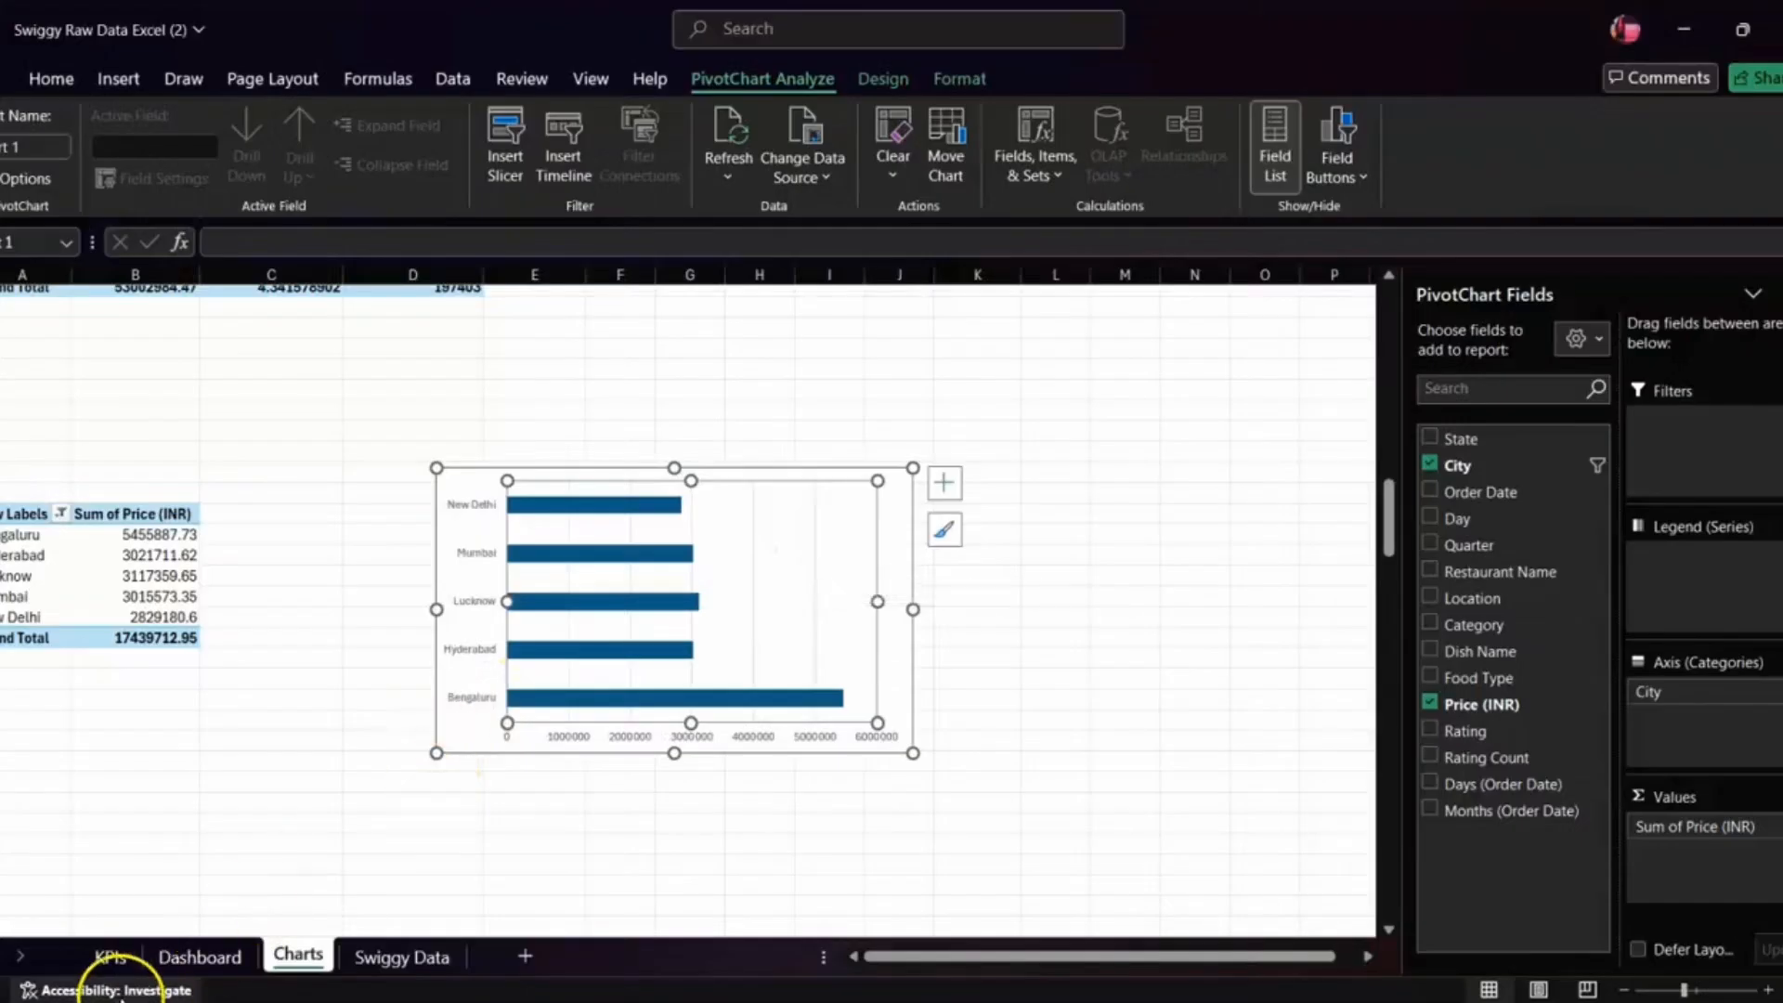
- Enter section number 6 in column A below the quarterly summary table on the KPIs sheet
{"action": "left_click", "coordinate": [106, 957]}
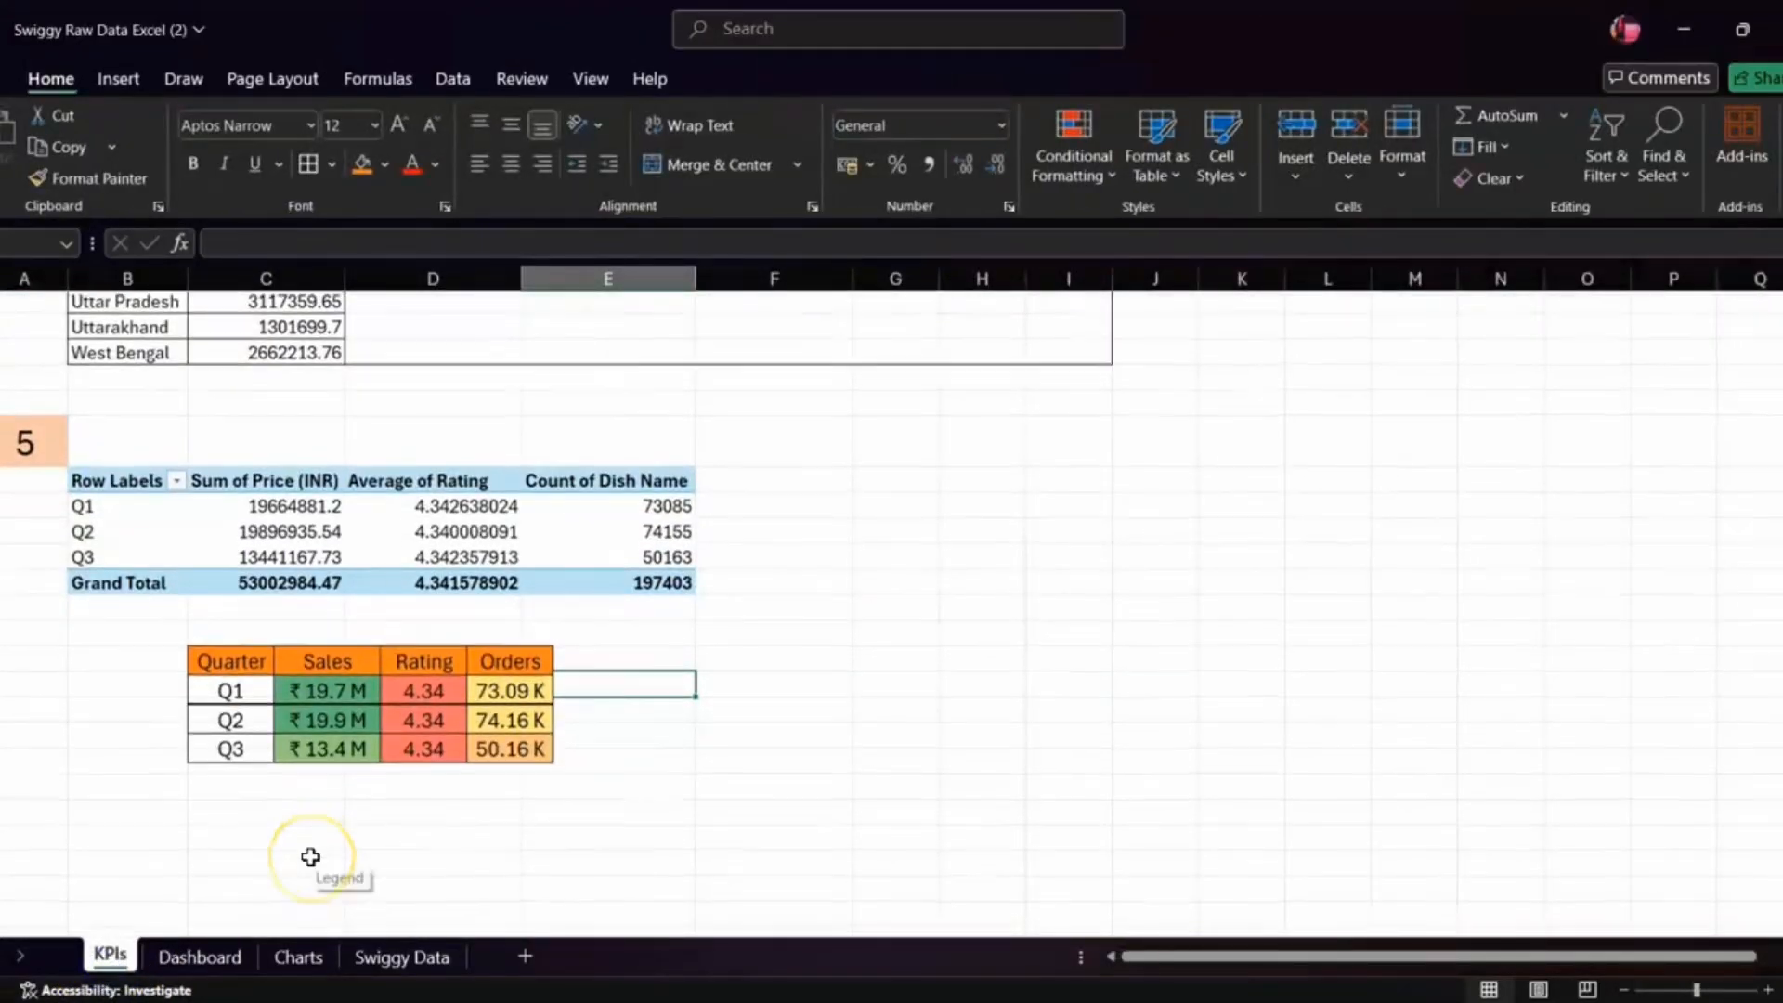
{"action": "scroll", "coordinate": [310, 857], "scroll_direction": "up", "scroll_amount": 1}
{"action": "left_click", "coordinate": [114, 540]}
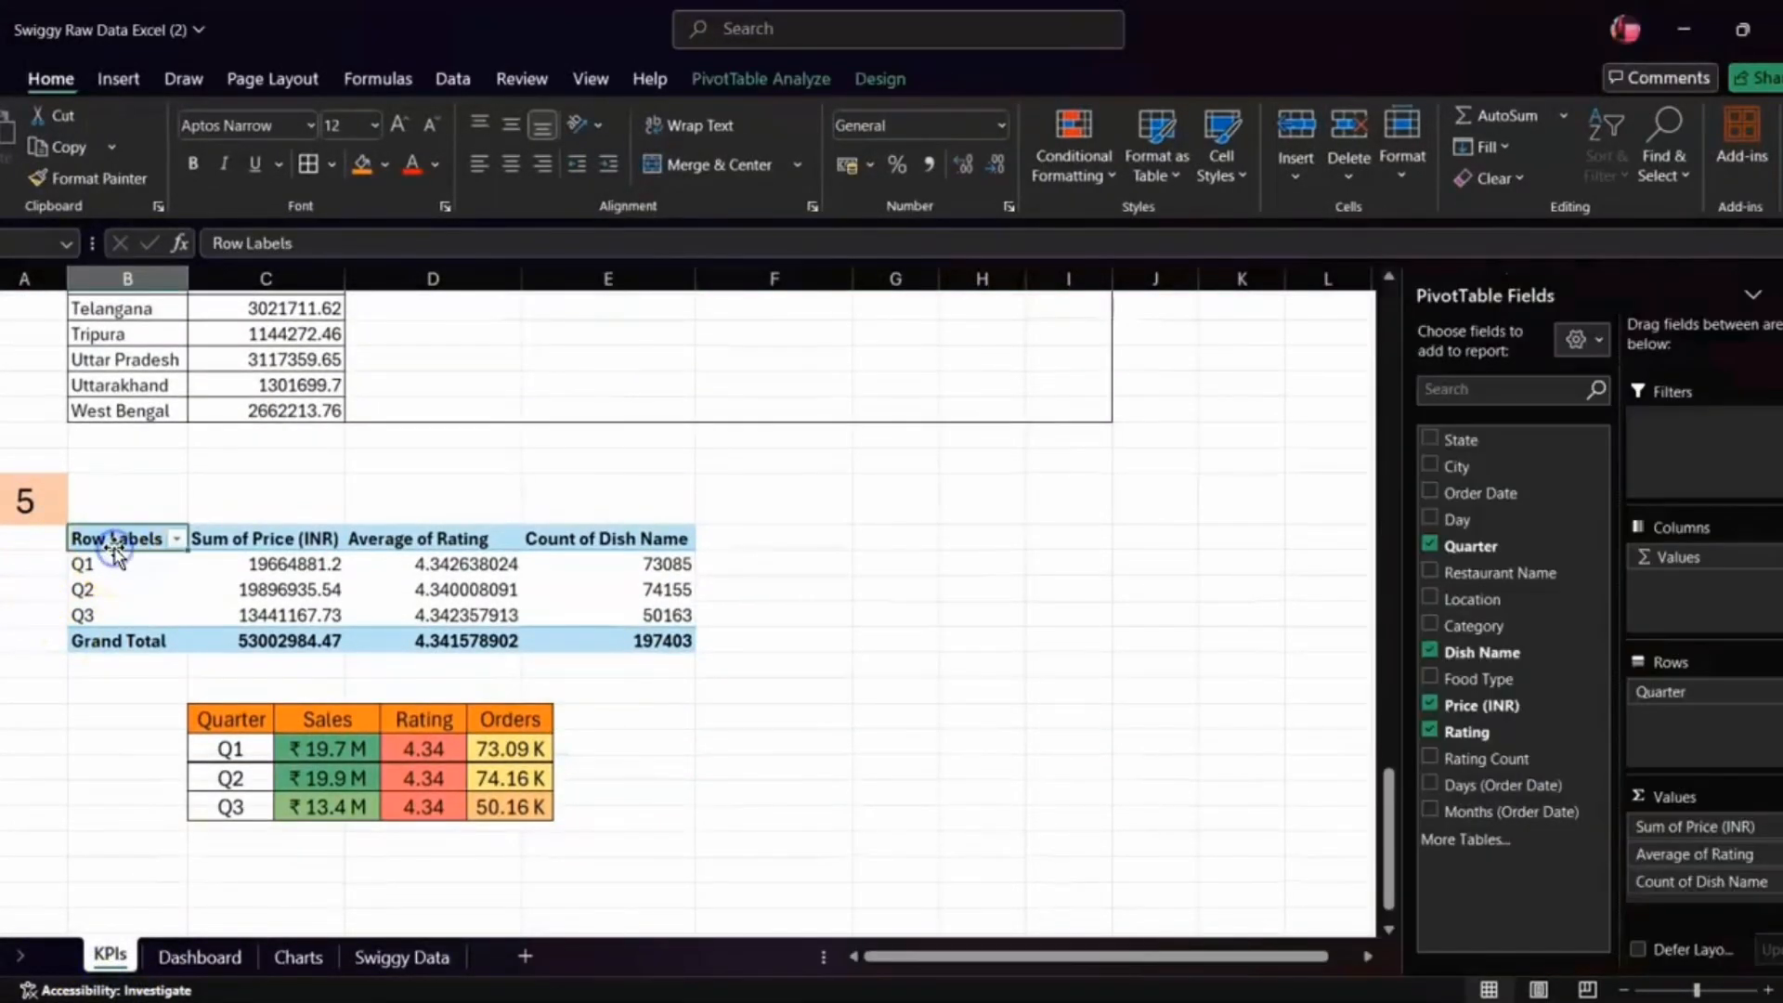
{"action": "scroll", "coordinate": [126, 546], "scroll_direction": "down", "scroll_amount": 2}
{"action": "left_click", "coordinate": [28, 650]}
{"action": "left_click", "coordinate": [47, 755]}
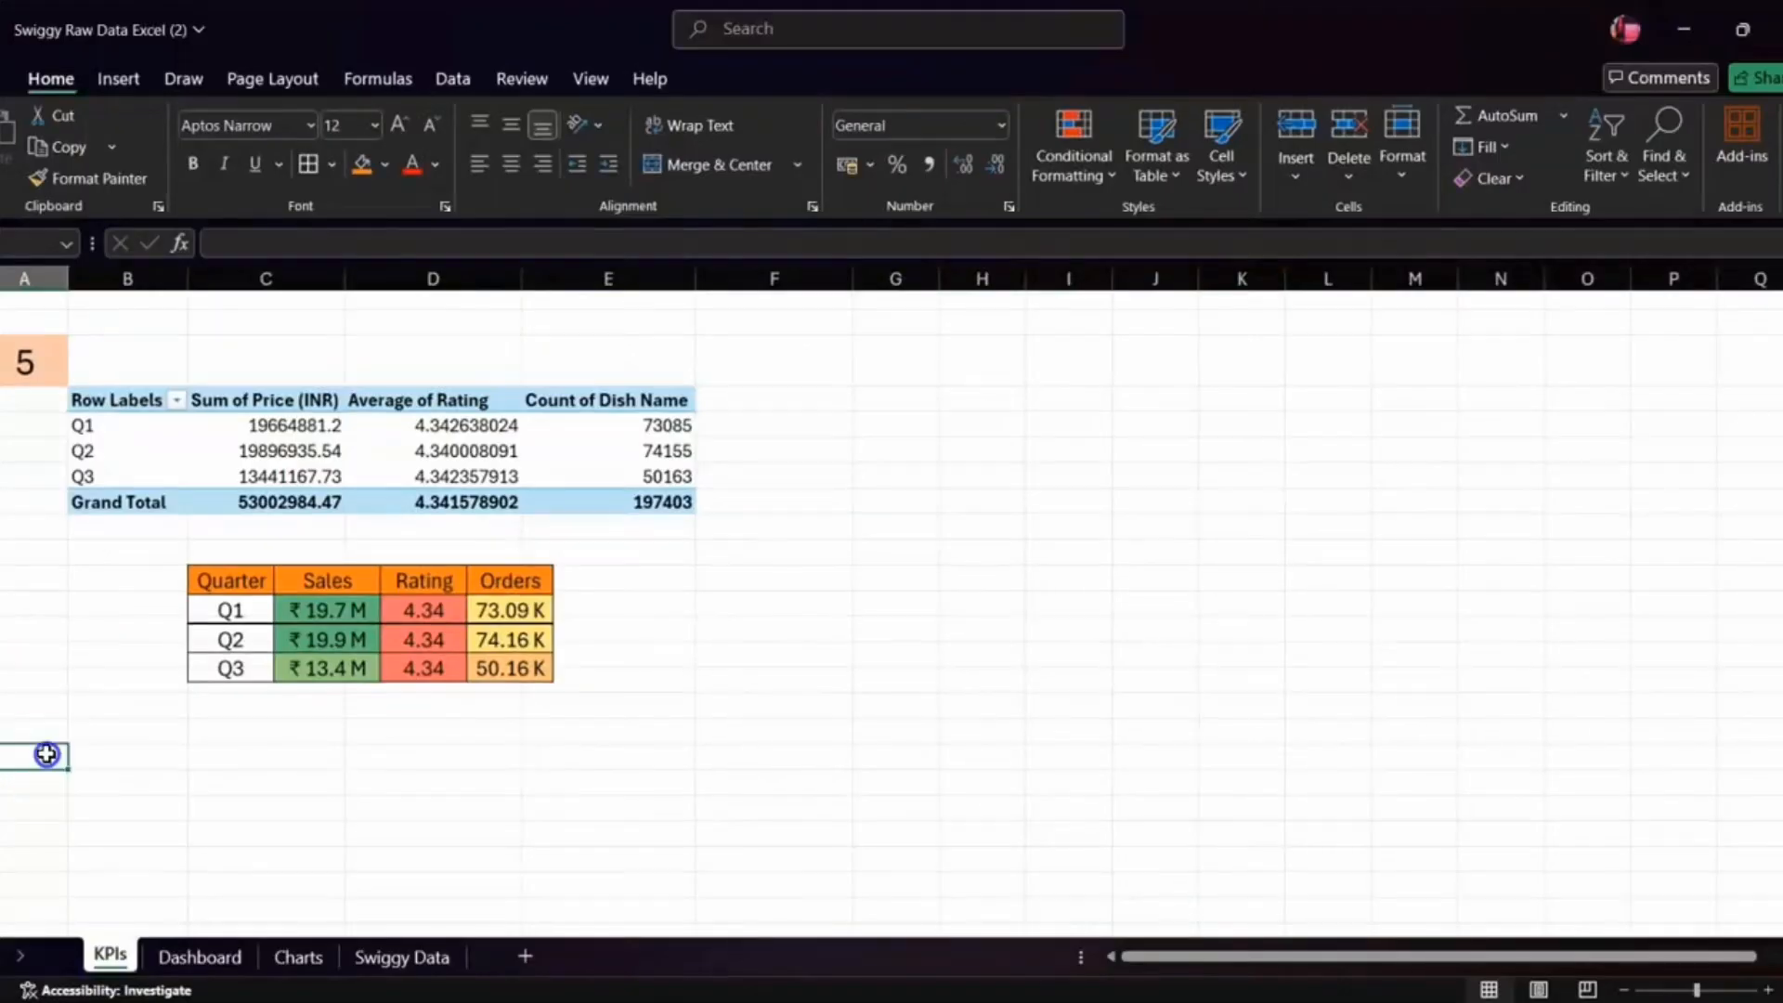
{"action": "type", "text": "6"}
- Copy the formatting of an existing section number onto the new 6 in column A using Format Painter
{"action": "left_click", "coordinate": [47, 358]}
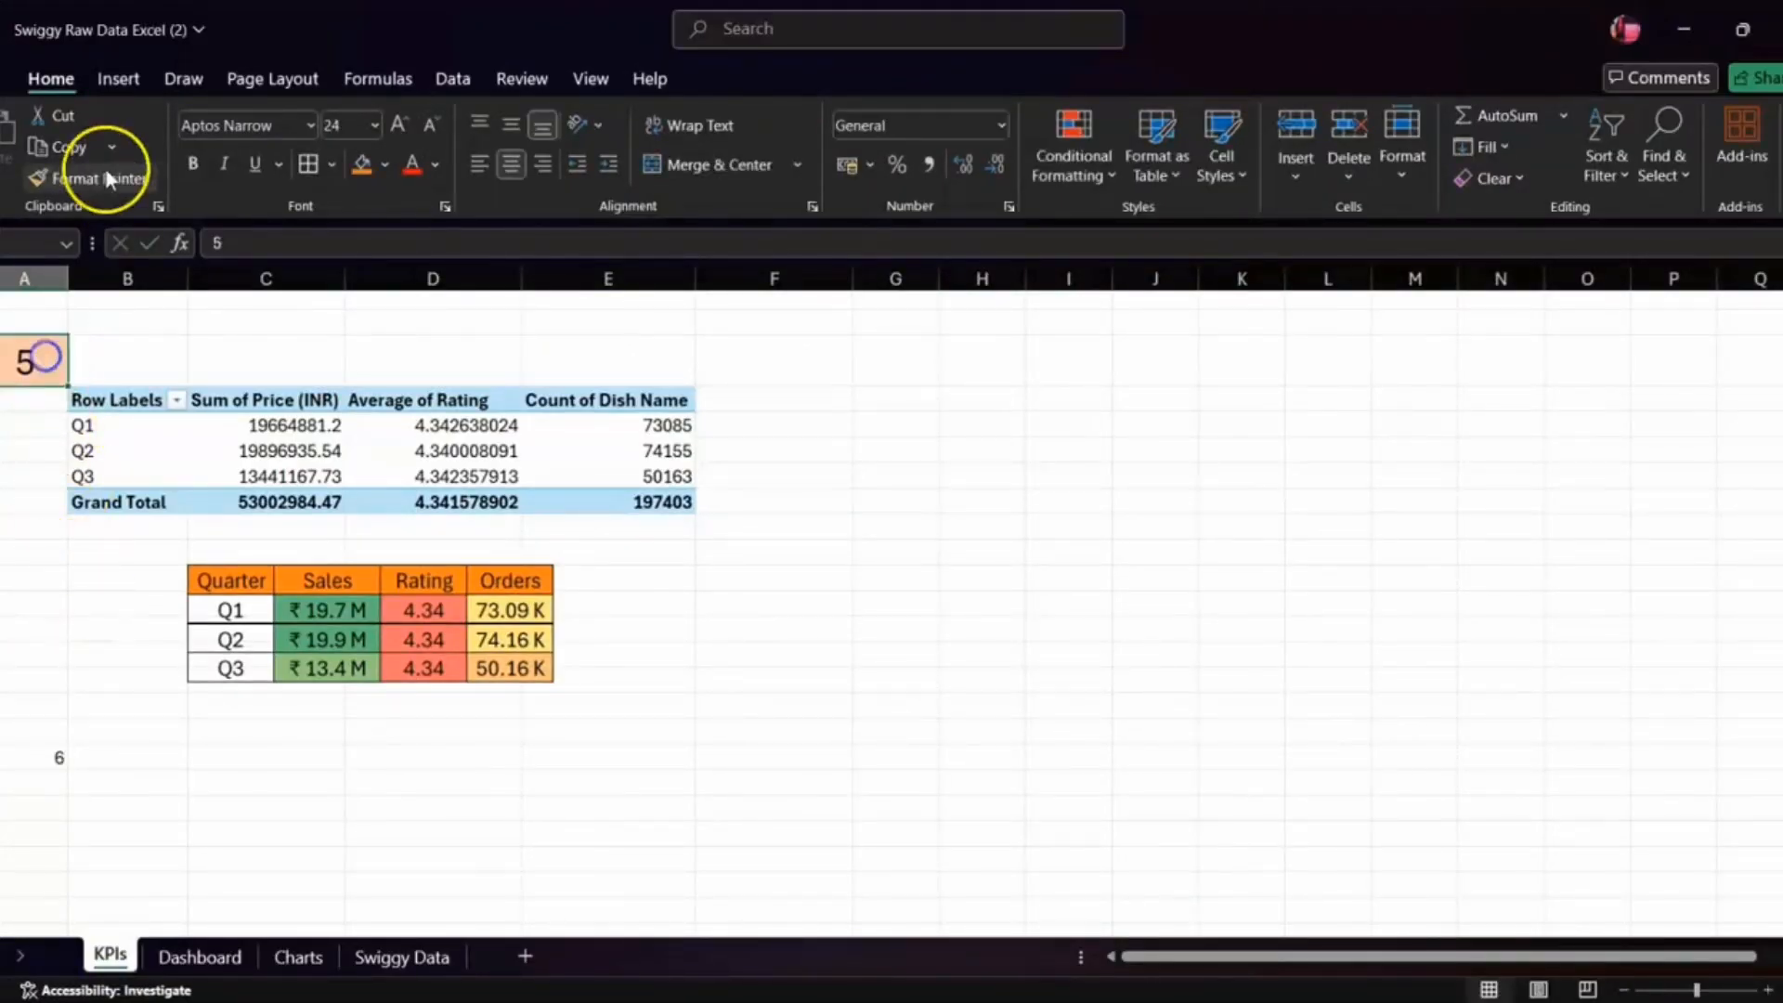
{"action": "left_click", "coordinate": [107, 179]}
{"action": "left_click", "coordinate": [28, 754]}
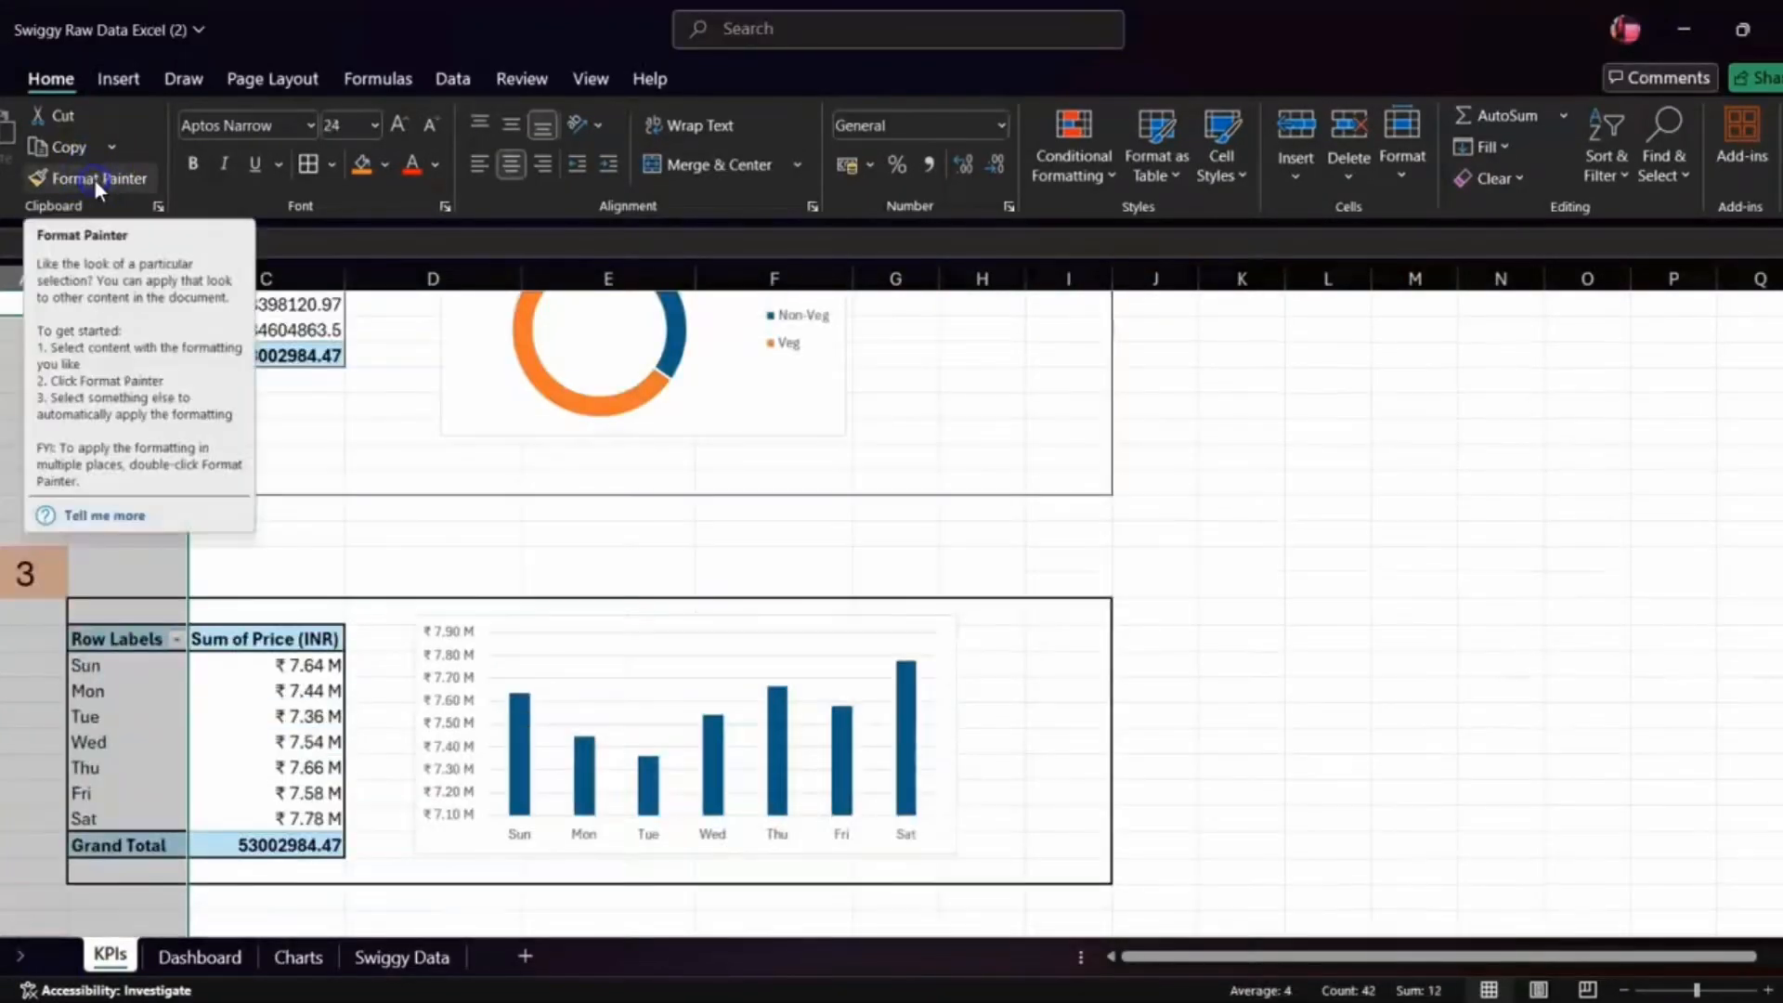
{"action": "left_click", "coordinate": [409, 575]}
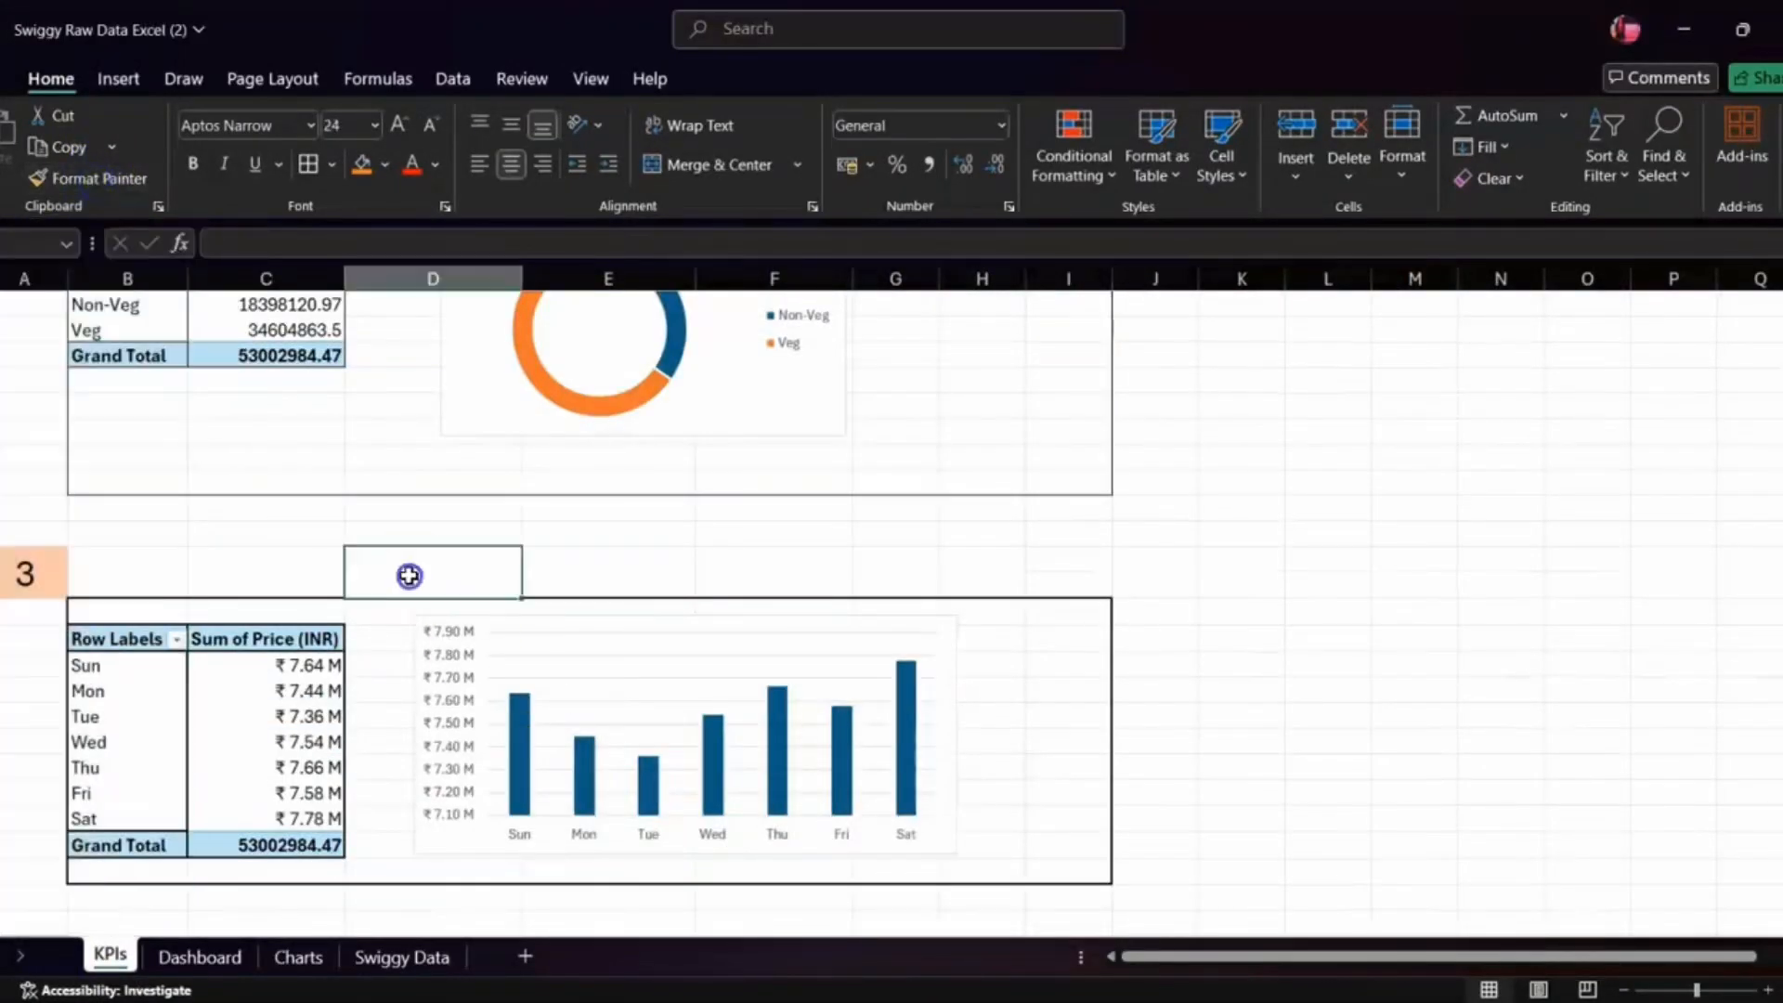
{"action": "left_click", "coordinate": [42, 571]}
{"action": "left_click", "coordinate": [98, 178]}
{"action": "scroll", "coordinate": [100, 489], "scroll_direction": "down", "scroll_amount": 5}
{"action": "left_click", "coordinate": [45, 592]}
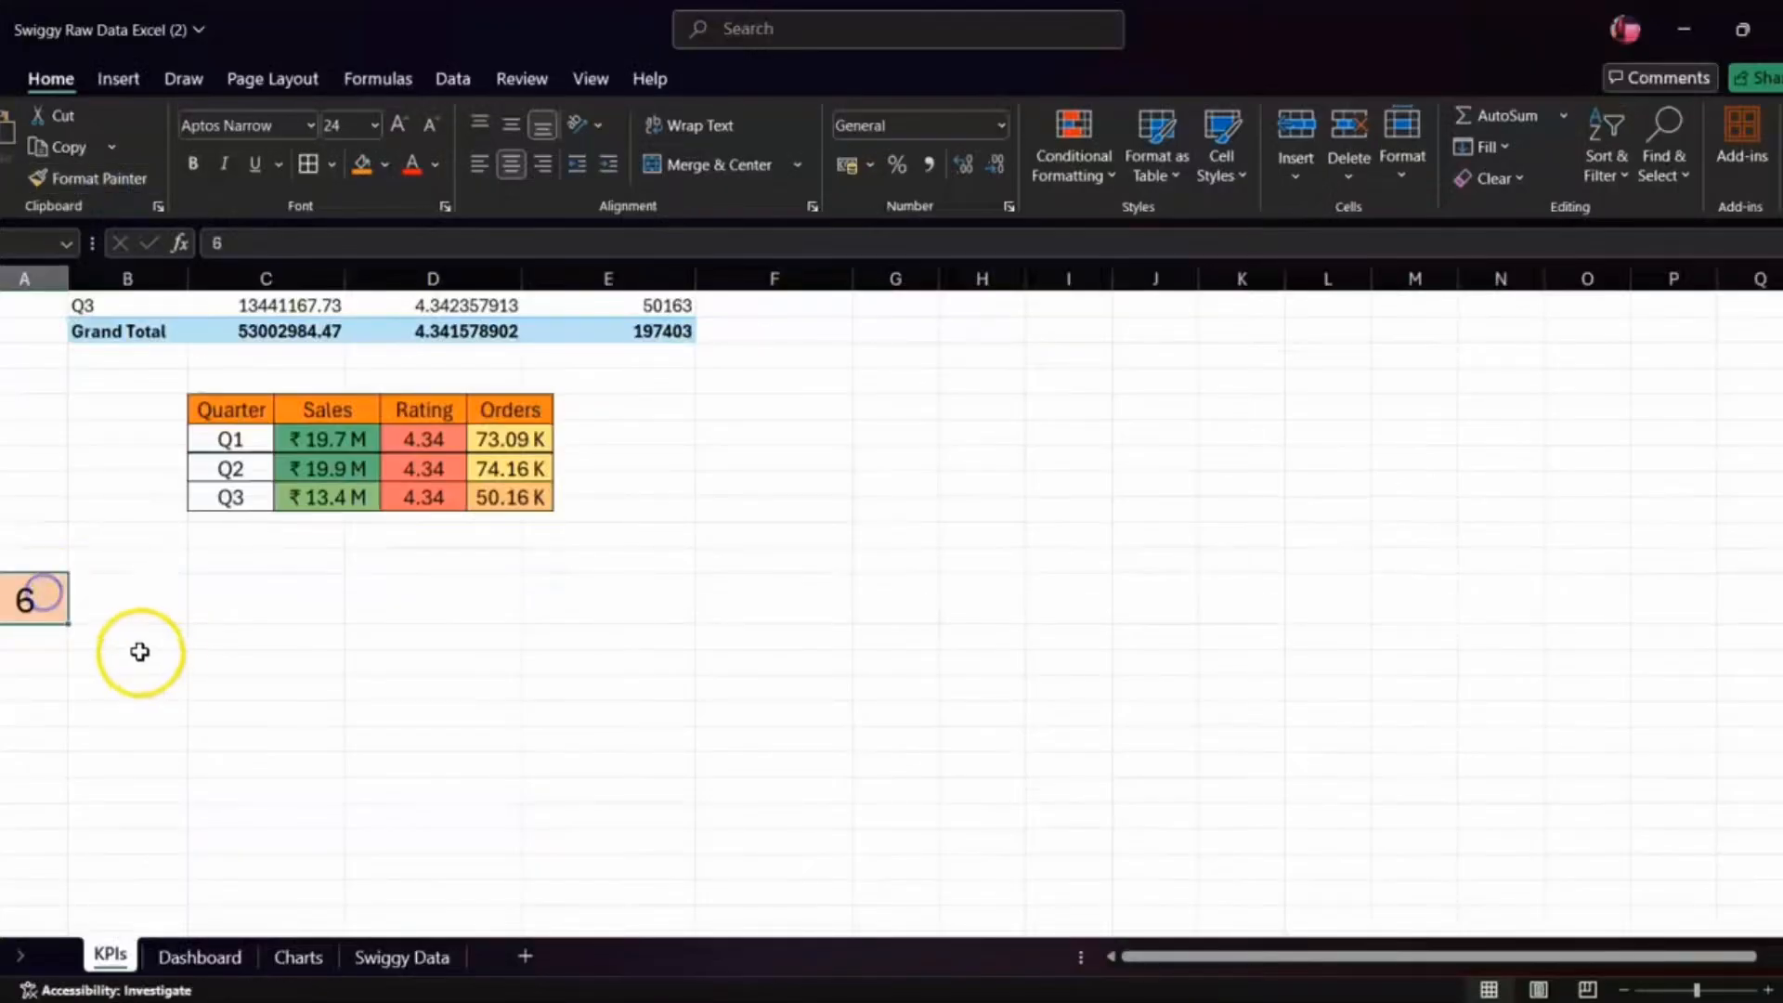
- Copy the top 5 cities pivot table from the Charts sheet into column B under section 6 on KPIs
{"action": "left_click", "coordinate": [298, 957]}
{"action": "left_click", "coordinate": [879, 609]}
{"action": "key", "text": "ctrl+c"}
{"action": "left_click", "coordinate": [109, 953]}
{"action": "left_click", "coordinate": [88, 636]}
{"action": "key", "text": "ctrl+v"}
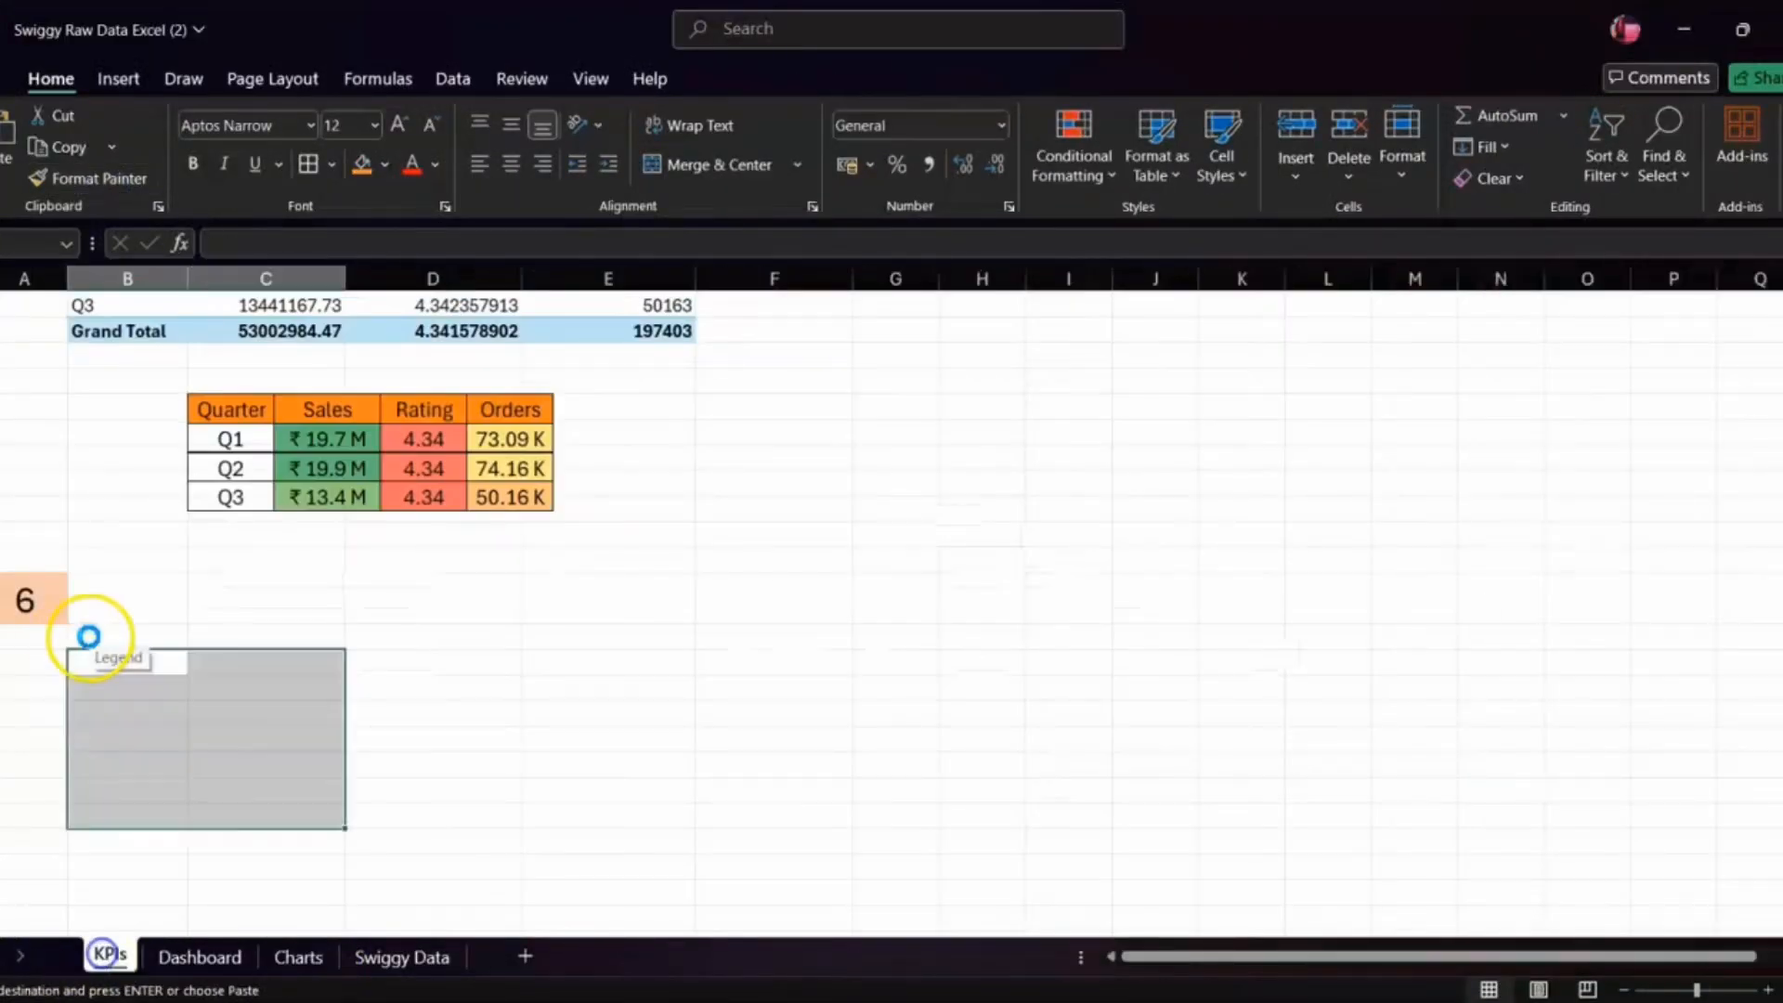
- Copy the city bar chart from the Charts sheet and paste it beside the section 6 pivot table on KPIs
{"action": "left_click", "coordinate": [200, 957]}
{"action": "left_click", "coordinate": [299, 957]}
{"action": "left_click", "coordinate": [871, 502]}
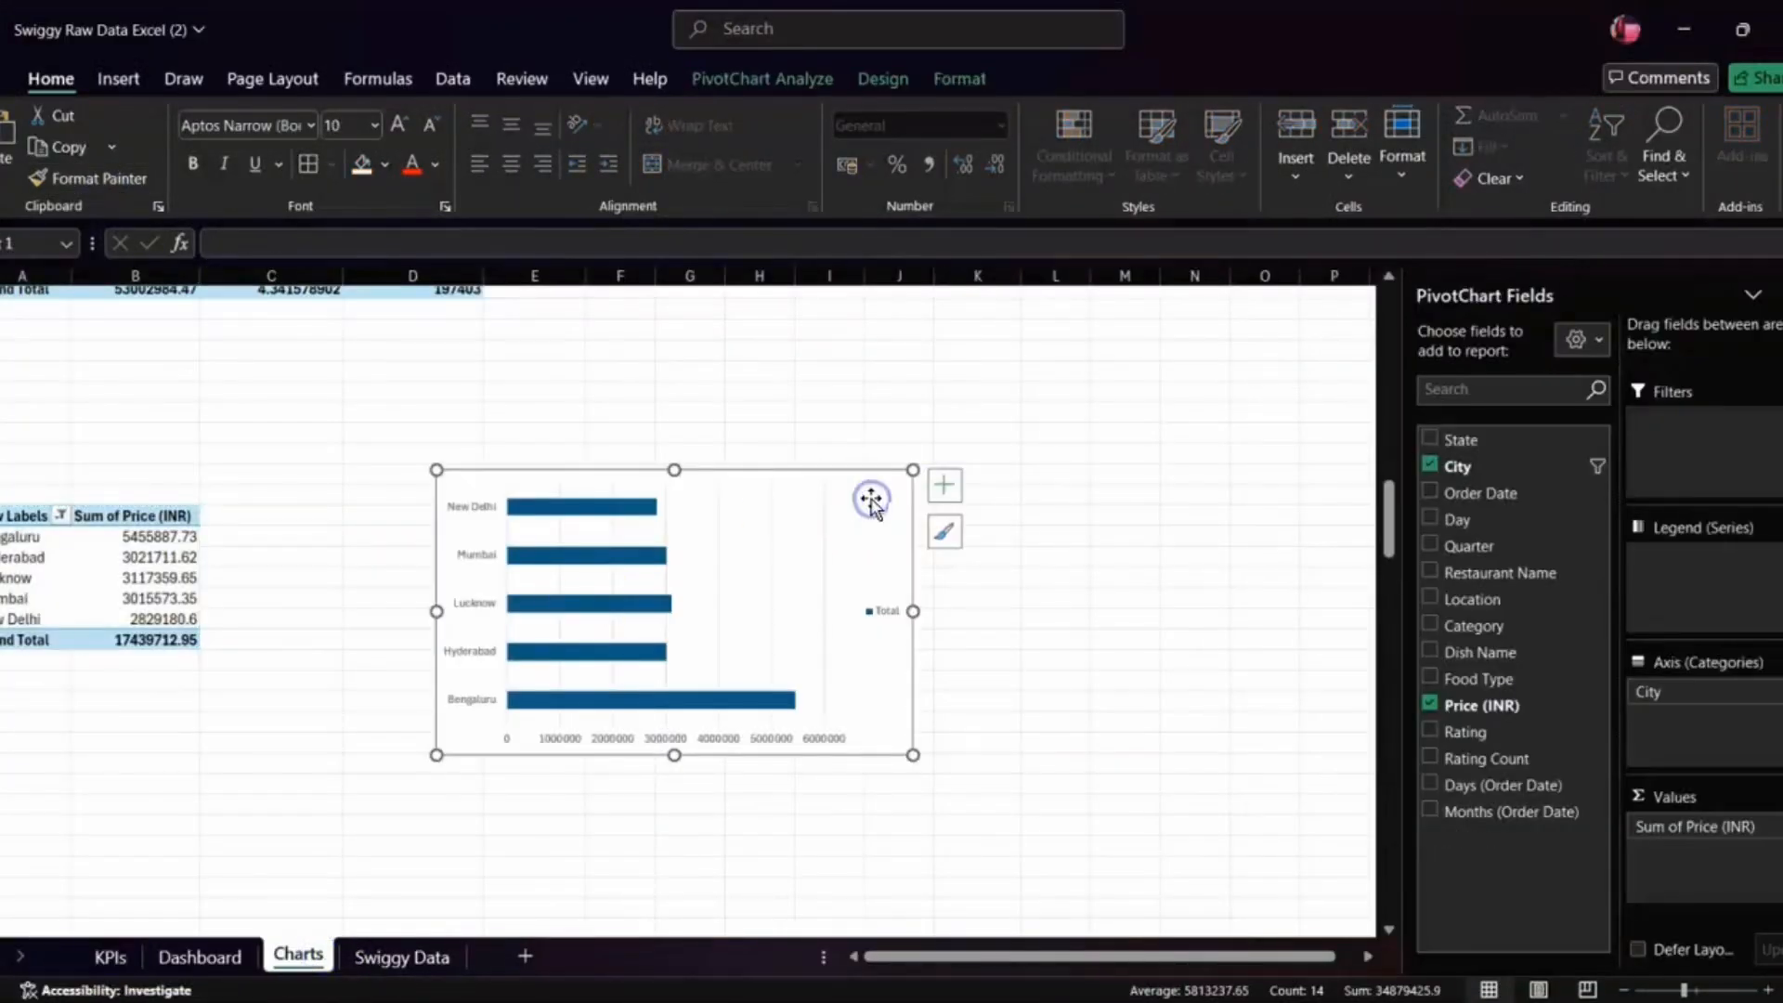
{"action": "left_click", "coordinate": [130, 948]}
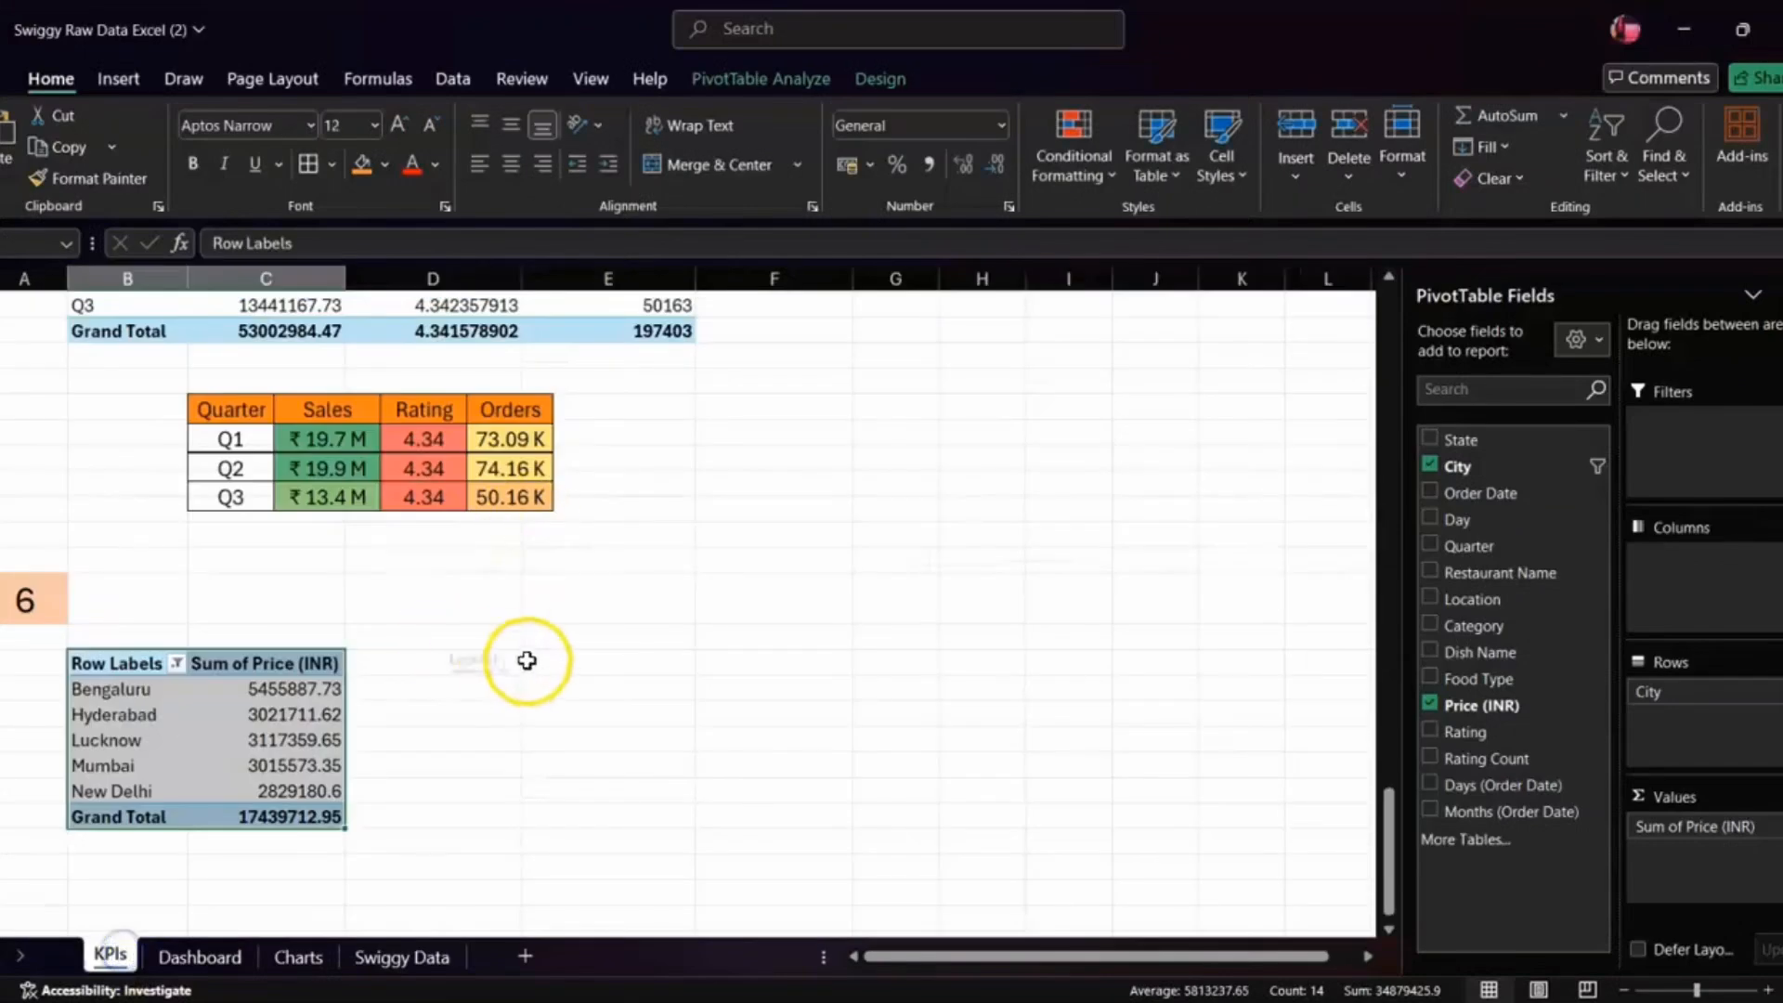
{"action": "left_click", "coordinate": [530, 660]}
{"action": "key", "text": "ctrl+v"}
{"action": "scroll", "coordinate": [911, 844], "scroll_direction": "down", "scroll_amount": 3}
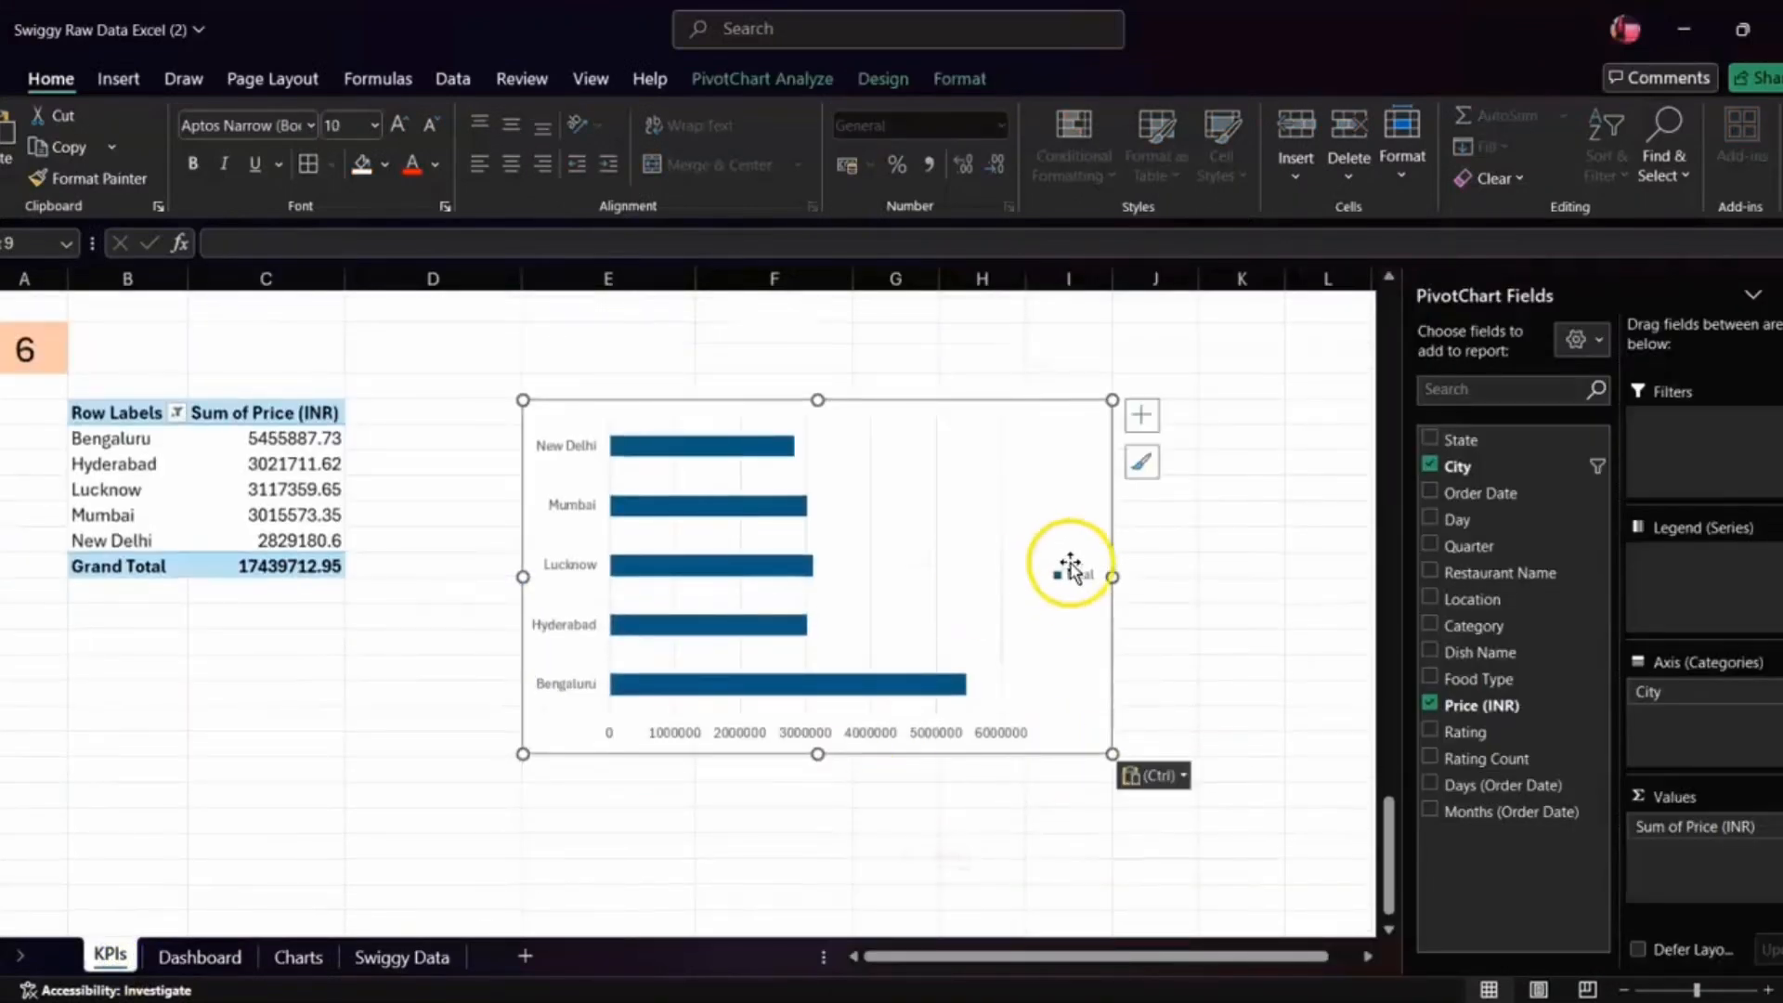
- Remove the pasted city chart's legend, then shrink the chart and place it closer to the pivot table
{"action": "left_click", "coordinate": [1075, 574]}
{"action": "left_click_drag", "start_coordinate": [817, 754], "coordinate": [817, 702]}
{"action": "left_click_drag", "start_coordinate": [1110, 555], "coordinate": [1013, 549]}
{"action": "left_click", "coordinate": [907, 497]}
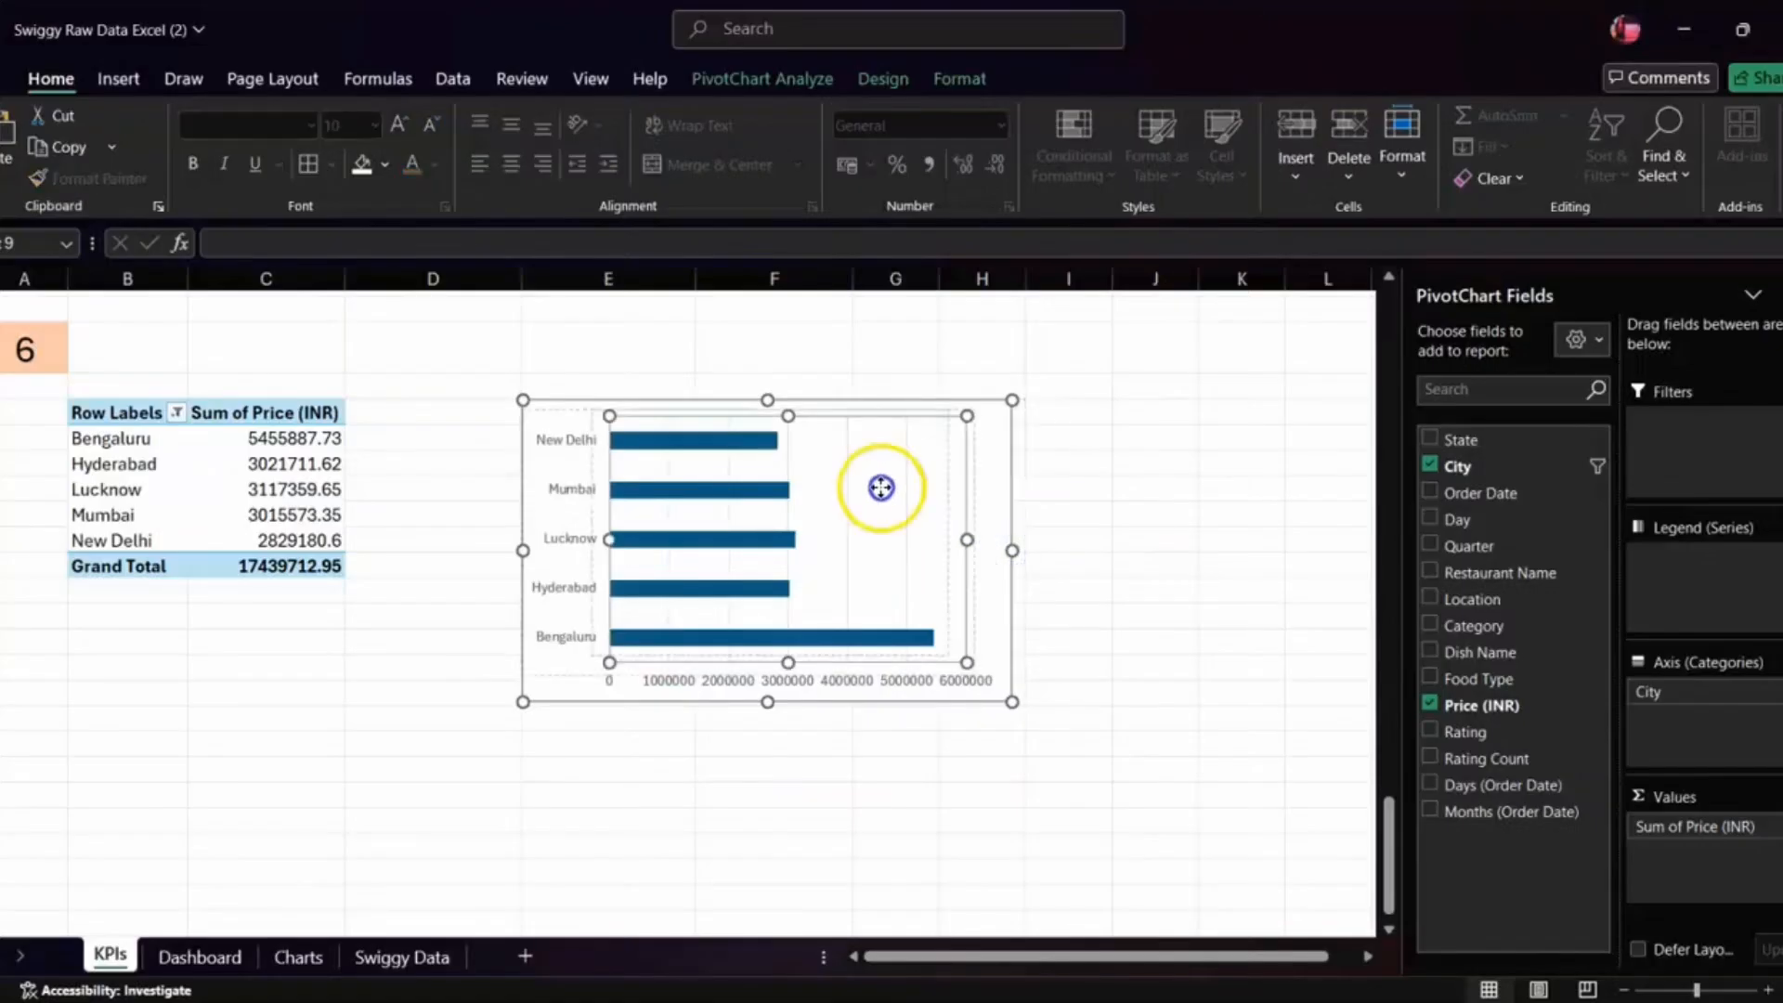
{"action": "left_click", "coordinate": [939, 462]}
{"action": "left_click", "coordinate": [985, 451]}
{"action": "left_click_drag", "start_coordinate": [985, 452], "coordinate": [889, 461]}
- Draw an outside border around the section 6 block containing the city pivot table and bar chart
{"action": "scroll", "coordinate": [87, 518], "scroll_direction": "up", "scroll_amount": 2}
{"action": "left_click", "coordinate": [87, 518]}
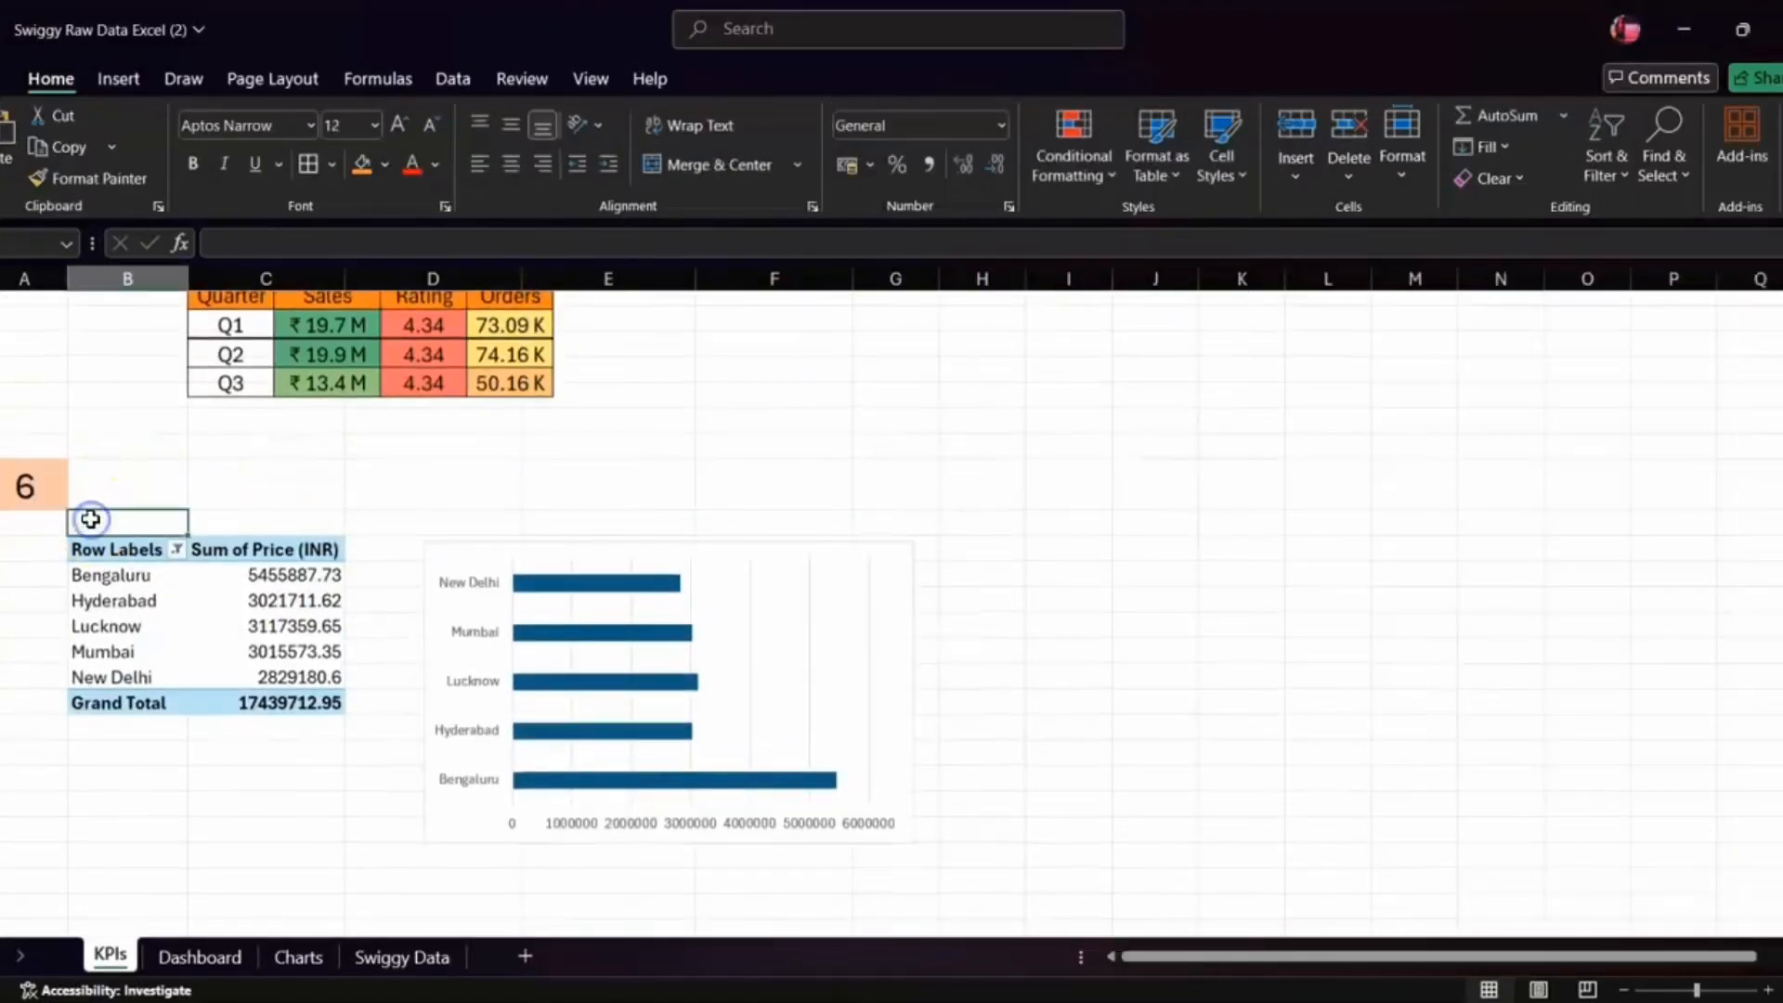
{"action": "scroll", "coordinate": [331, 610], "scroll_direction": "down", "scroll_amount": 4}
{"action": "scroll", "coordinate": [327, 605], "scroll_direction": "up", "scroll_amount": 2}
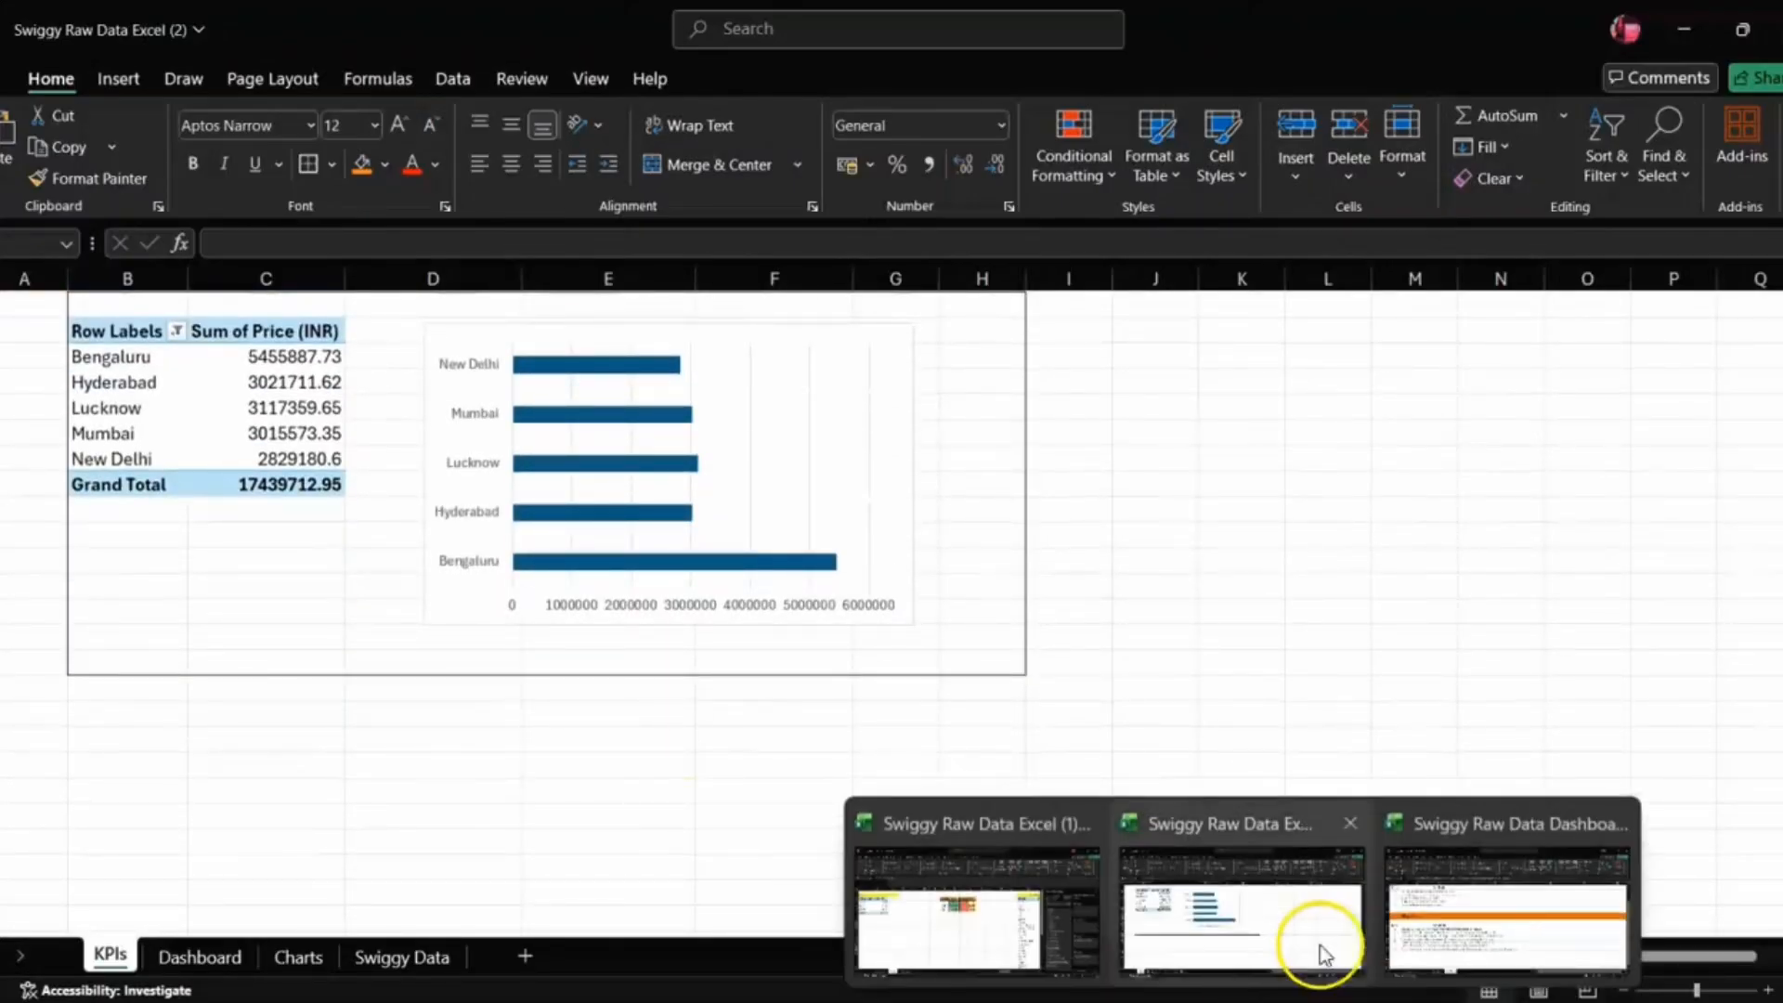
- Check the last item in the chart list on the Problems sheet of the Swiggy Raw Data Dashboard workbook
{"action": "left_click", "coordinate": [1443, 931]}
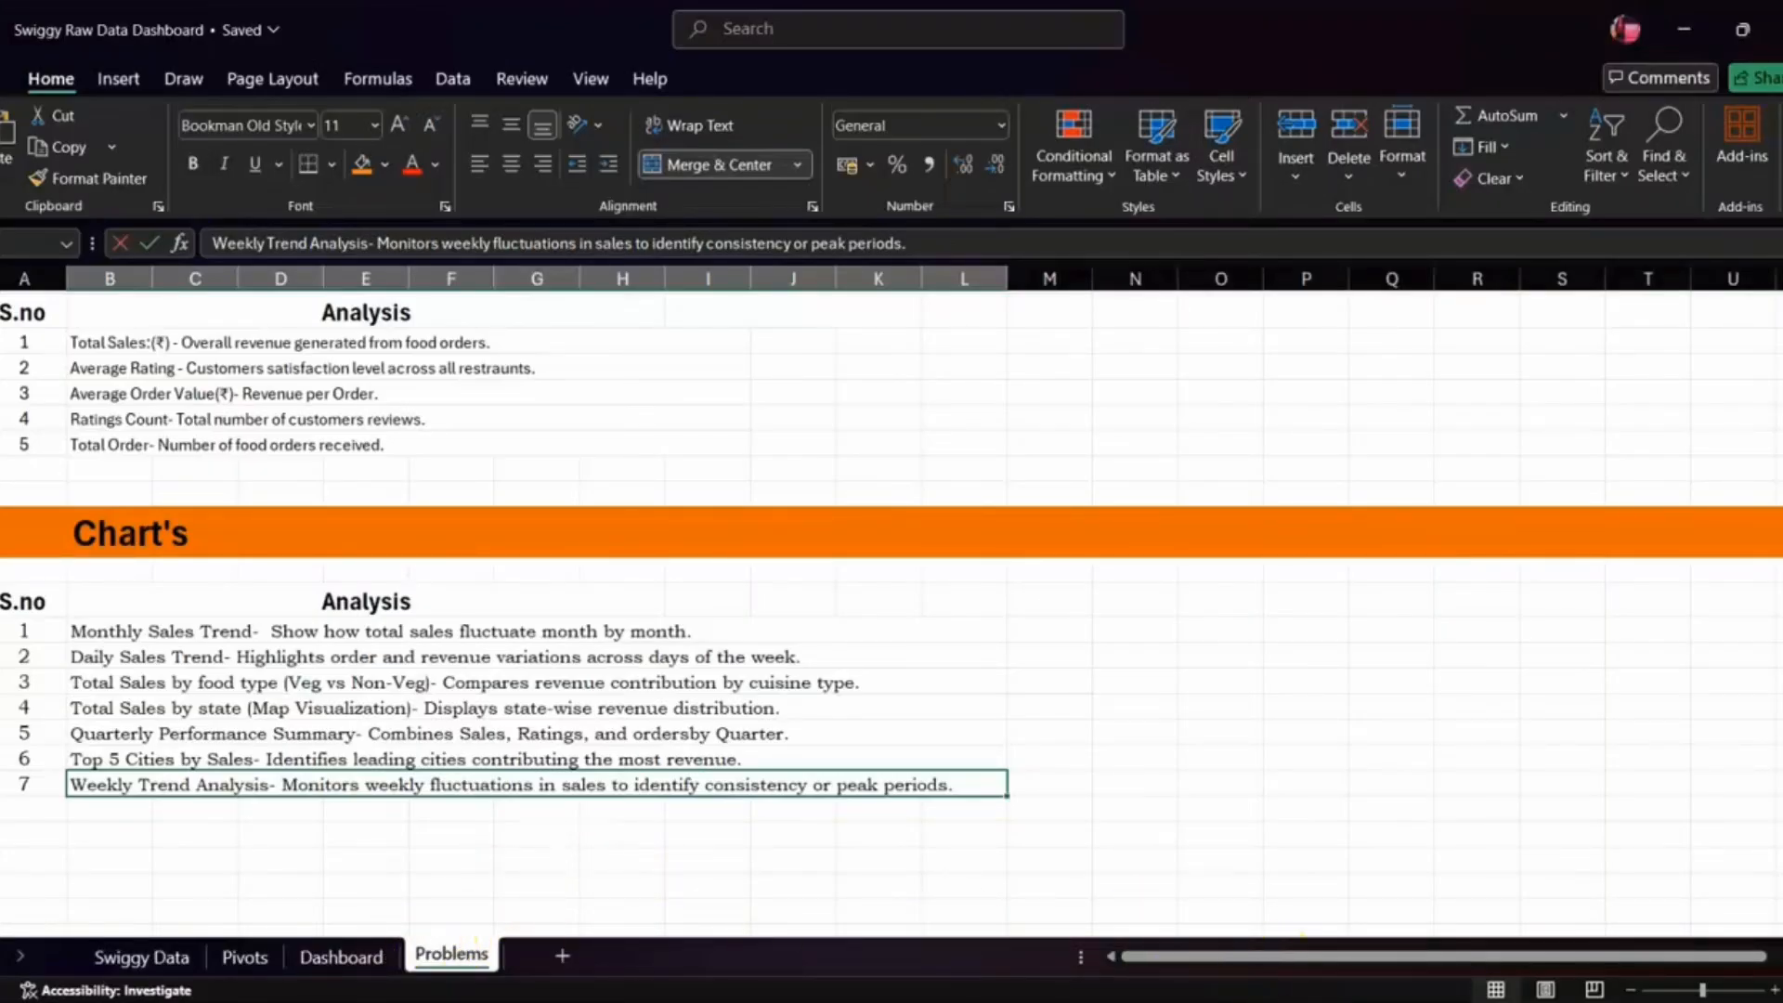
{"action": "mouse_move", "coordinate": [1242, 999]}
{"action": "left_click", "coordinate": [1222, 893]}
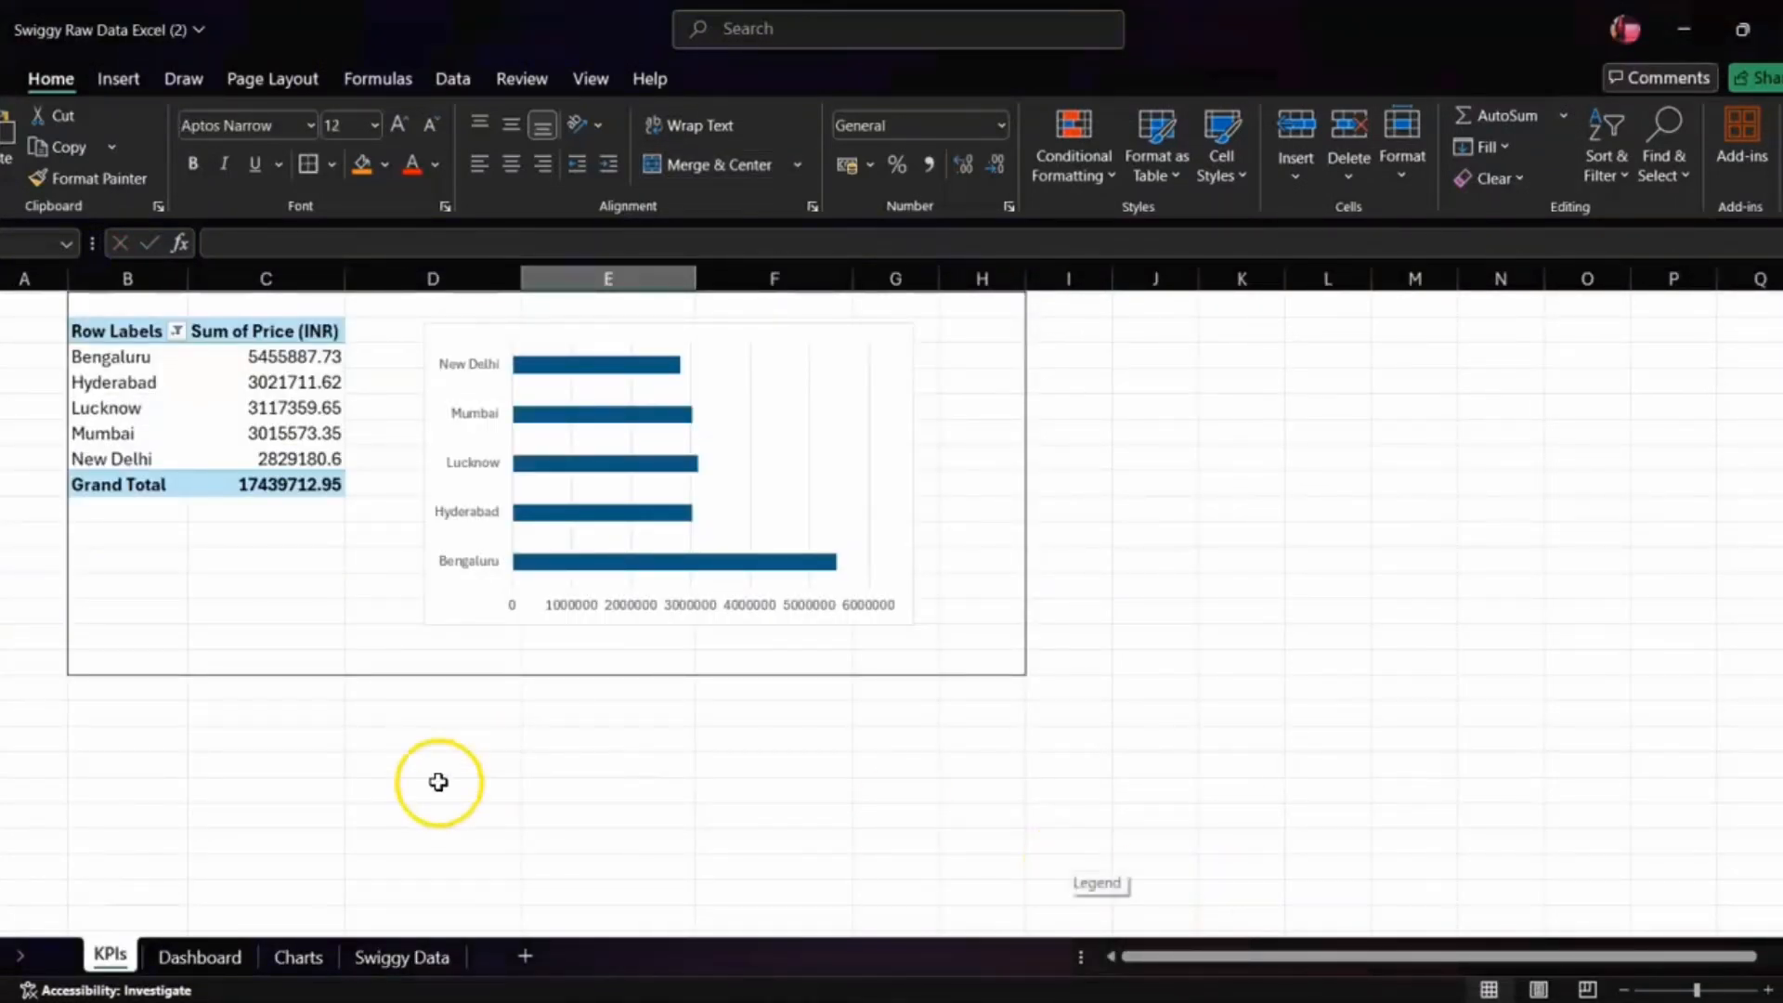
- Insert a new table column before Restaurant Name on the Swiggy Data sheet and name it Week
{"action": "left_click", "coordinate": [214, 954]}
{"action": "left_click", "coordinate": [307, 959]}
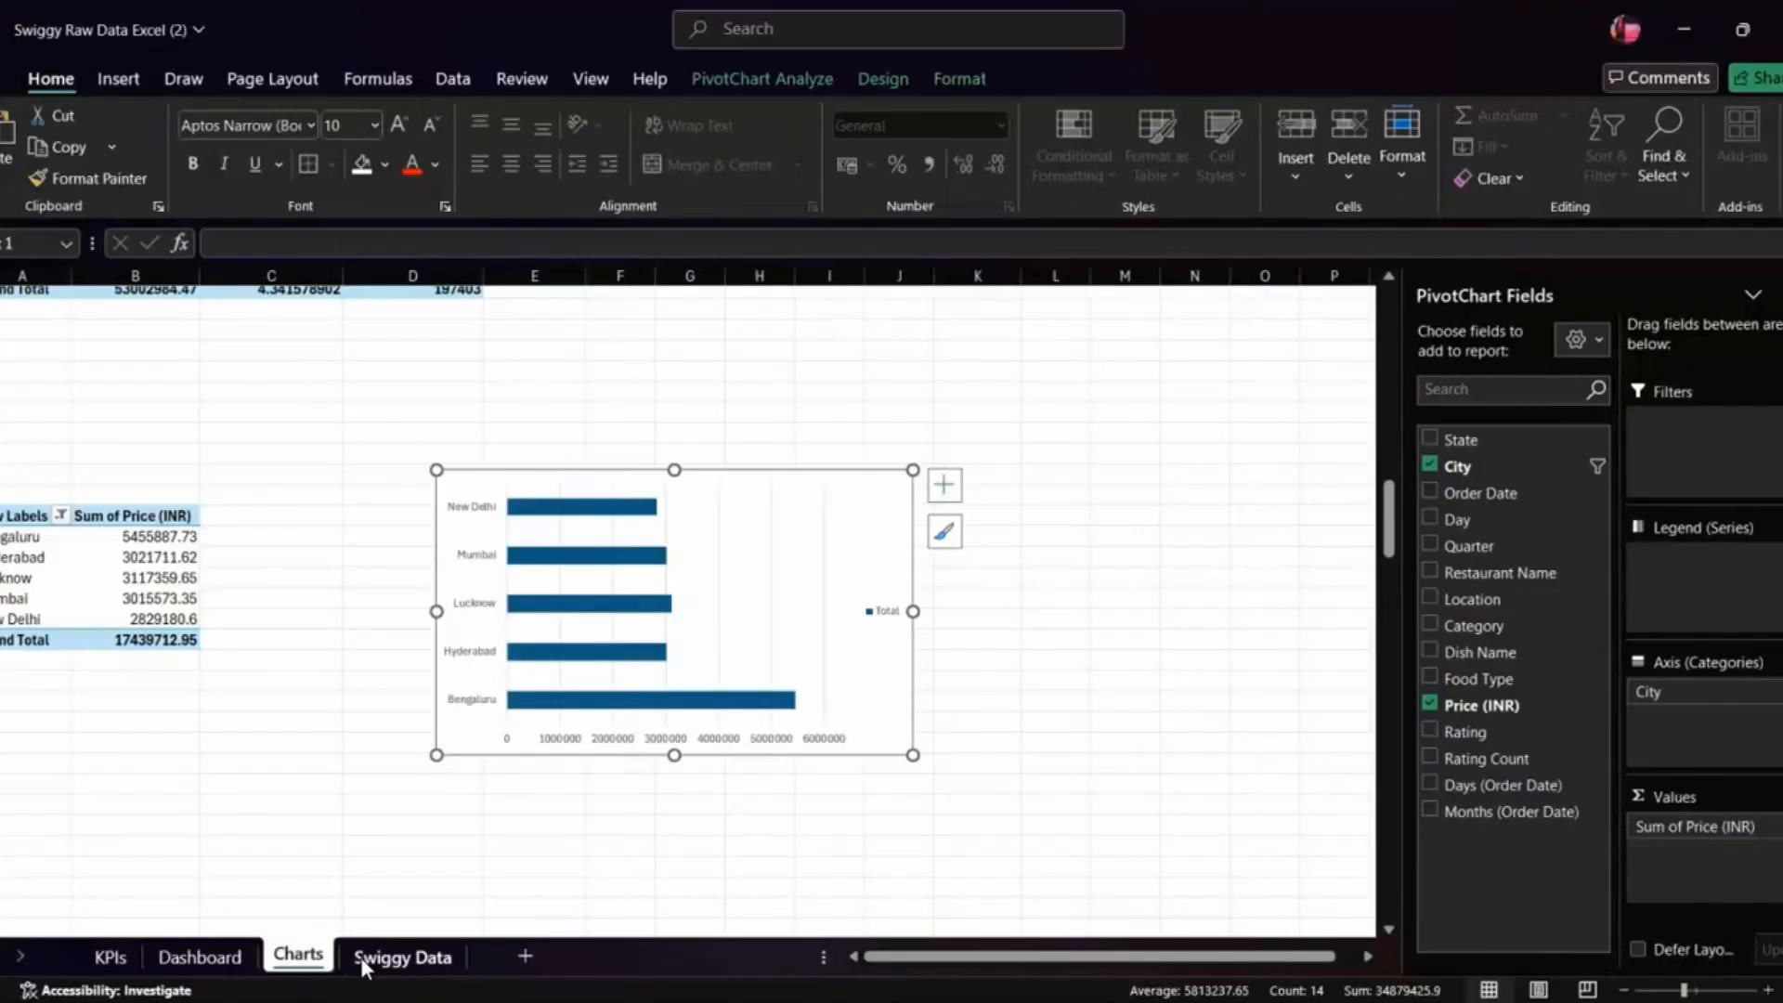
{"action": "left_click", "coordinate": [349, 948]}
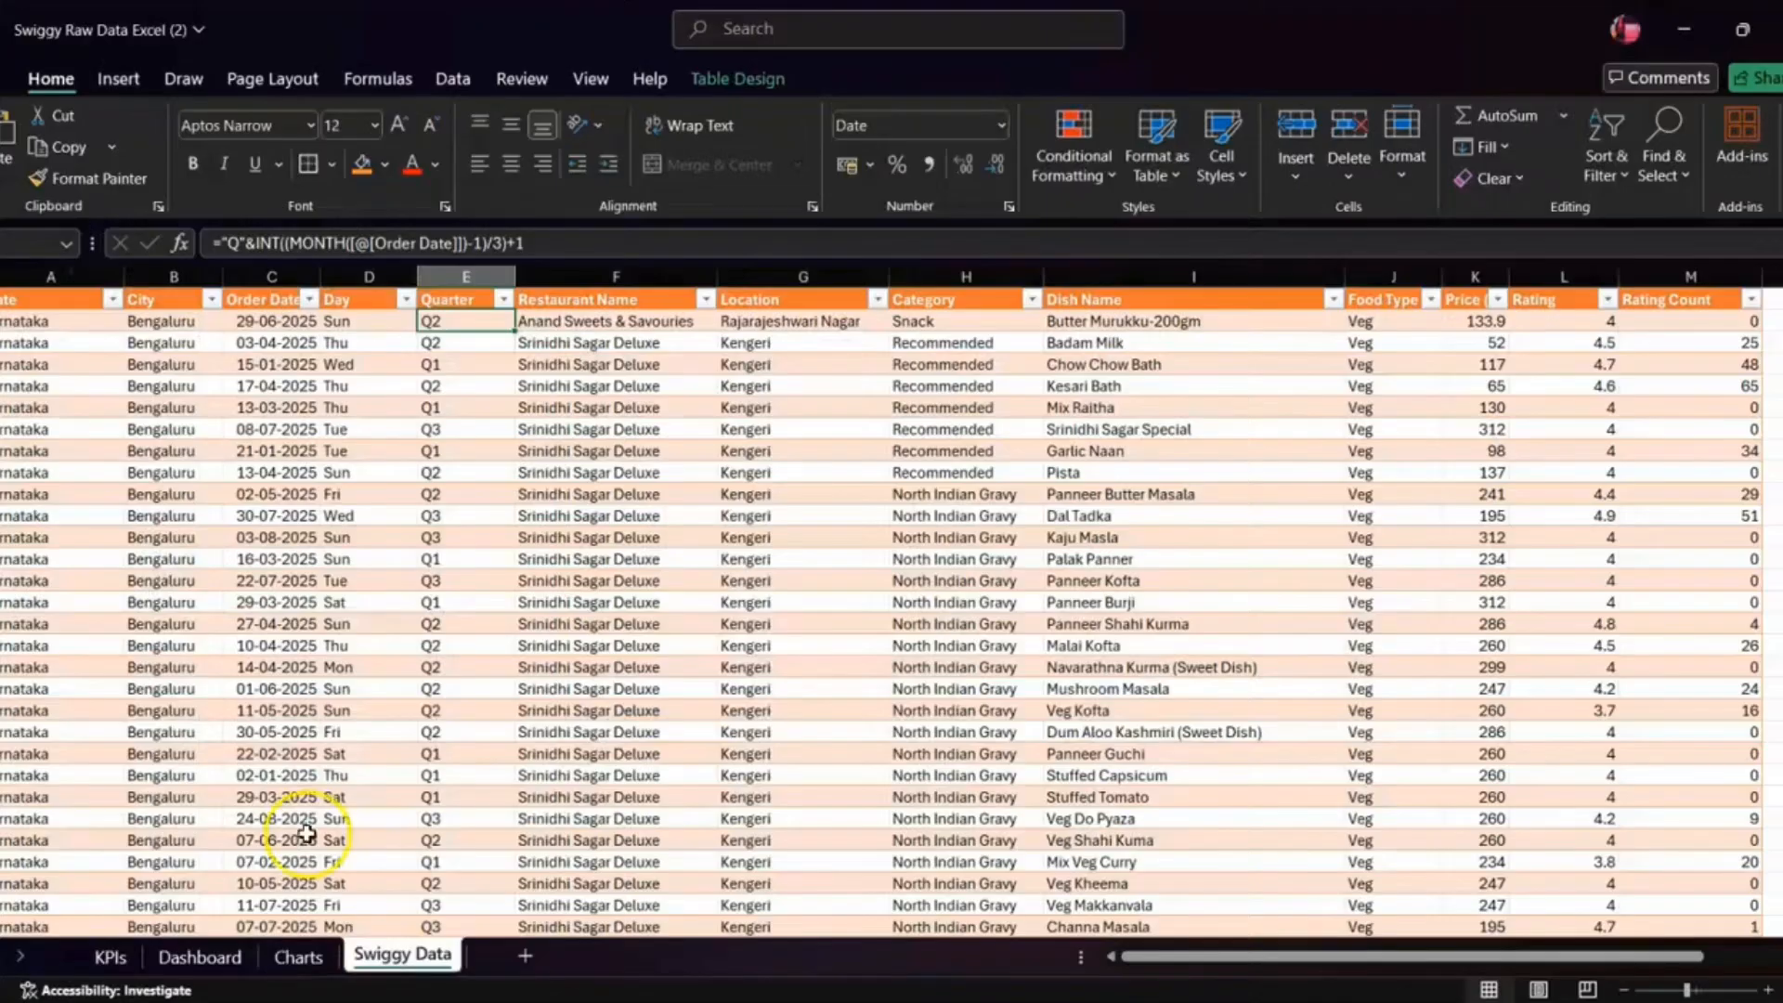
{"action": "left_click", "coordinate": [507, 299]}
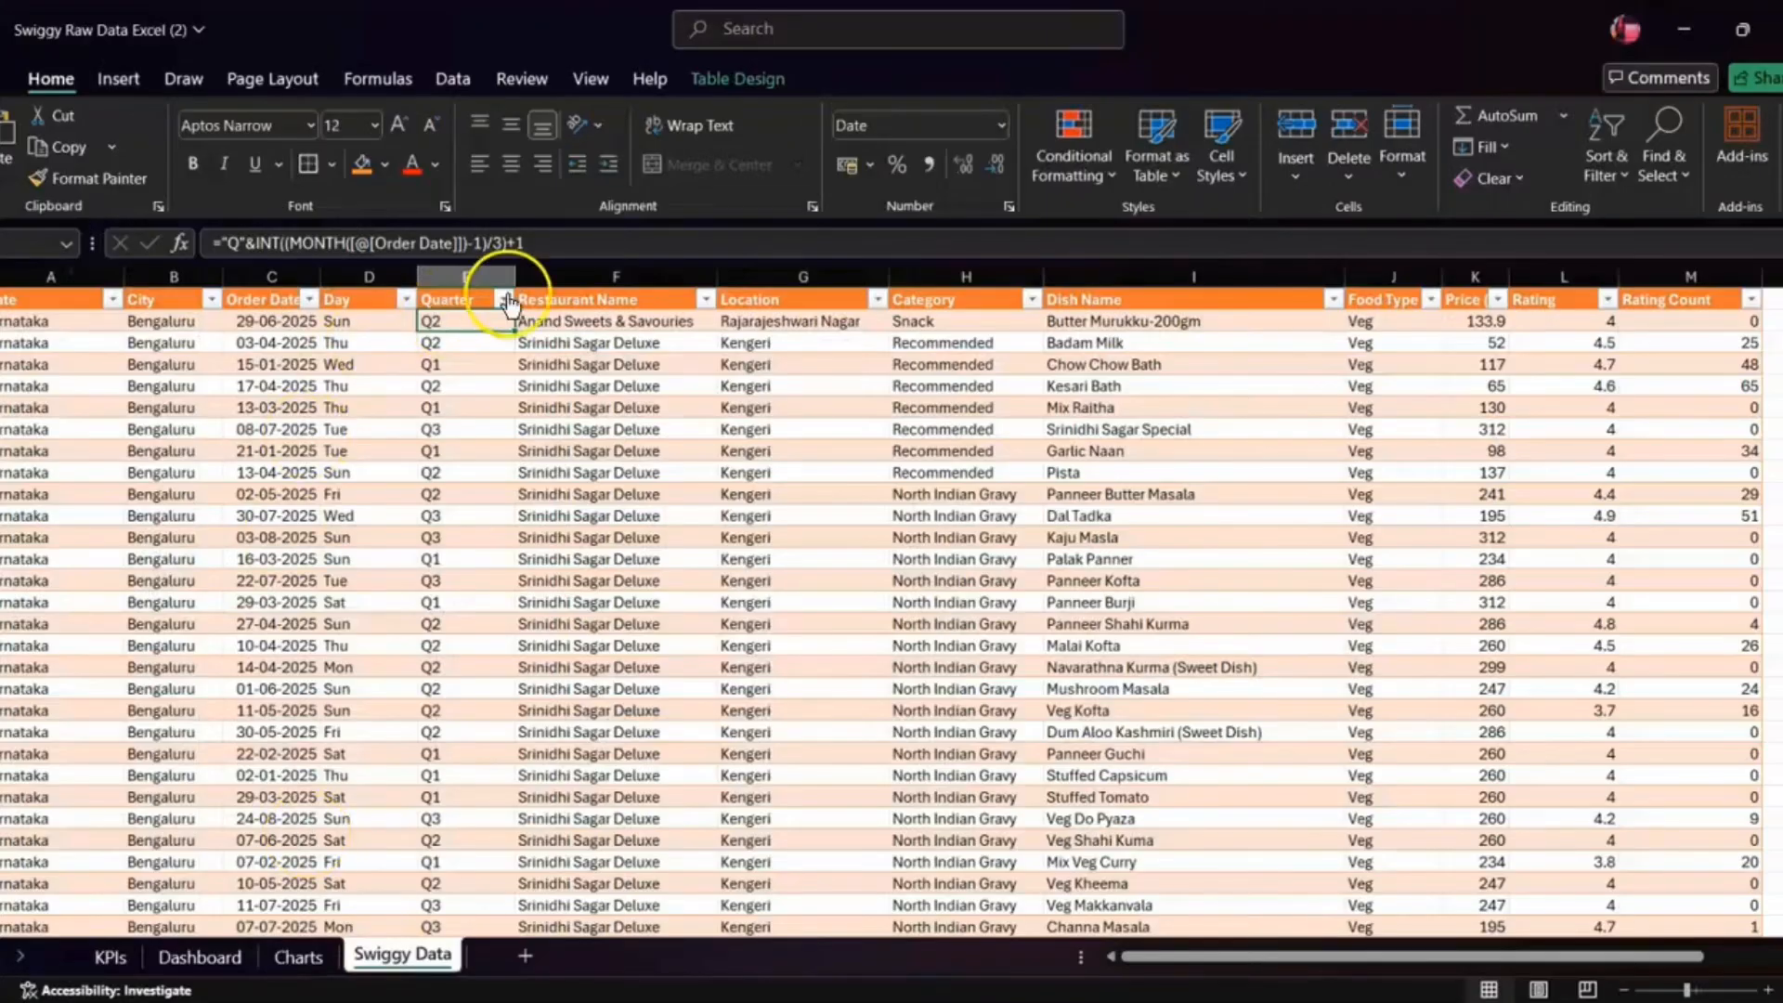
{"action": "left_click", "coordinate": [572, 277]}
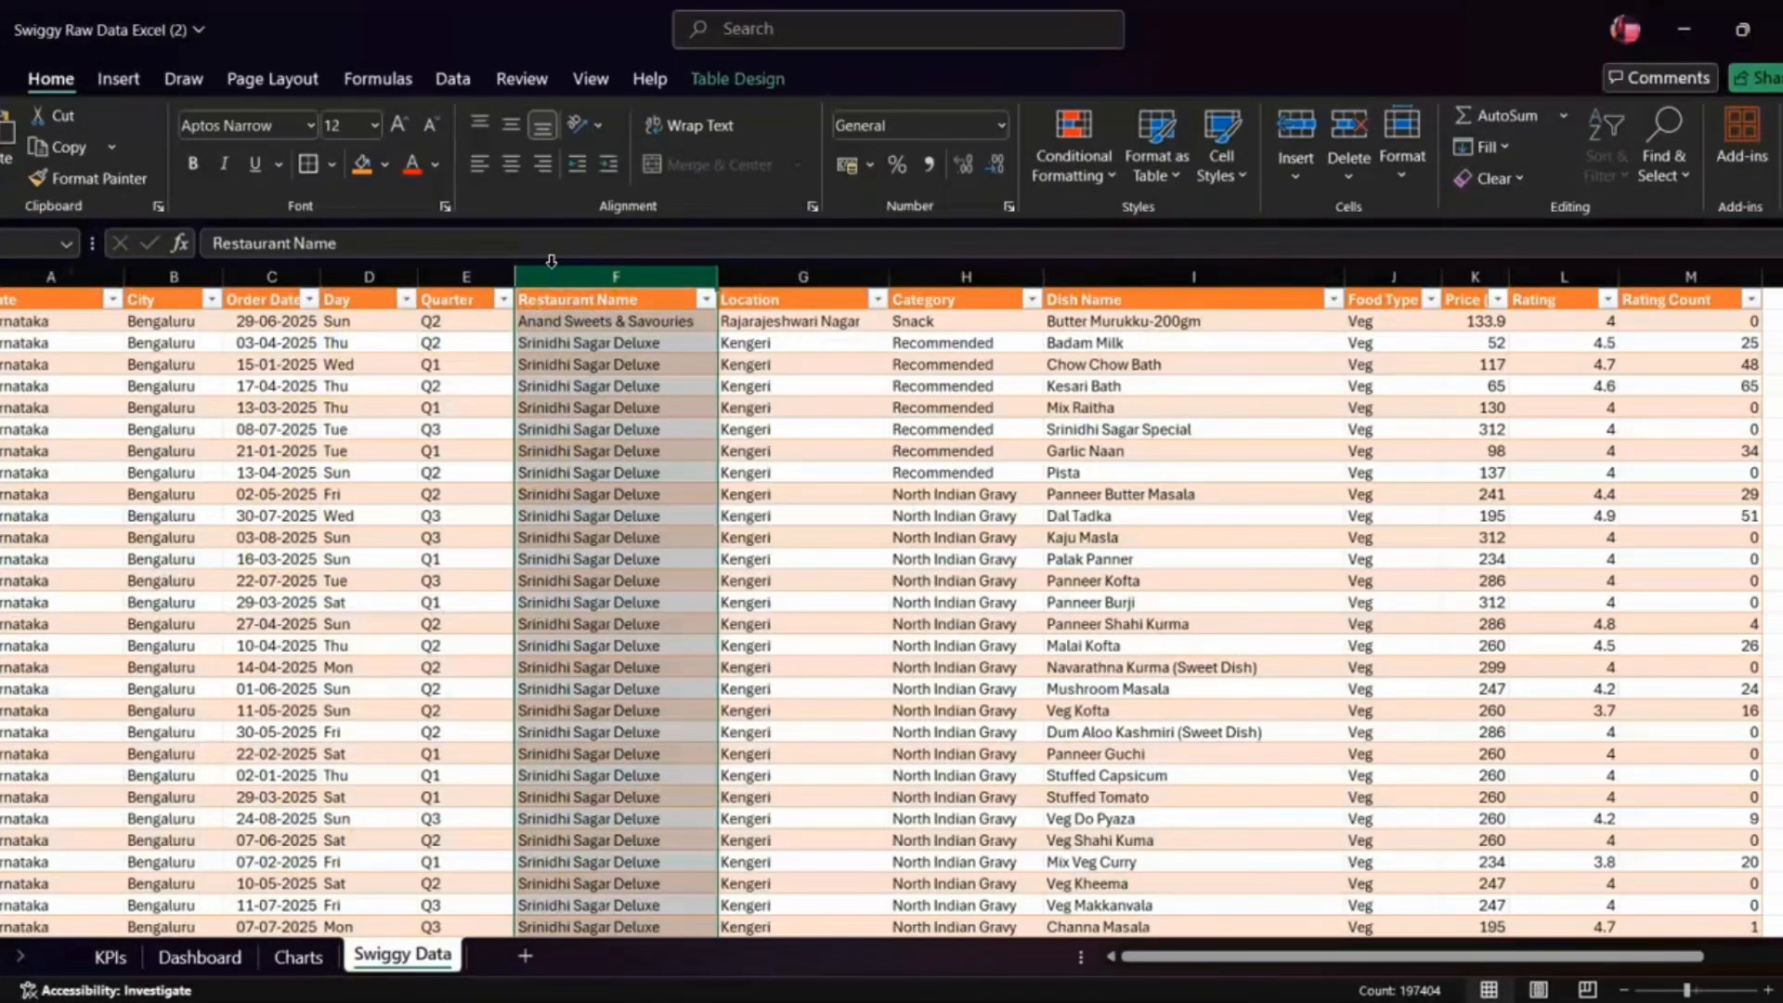
{"action": "right_click", "coordinate": [553, 279]}
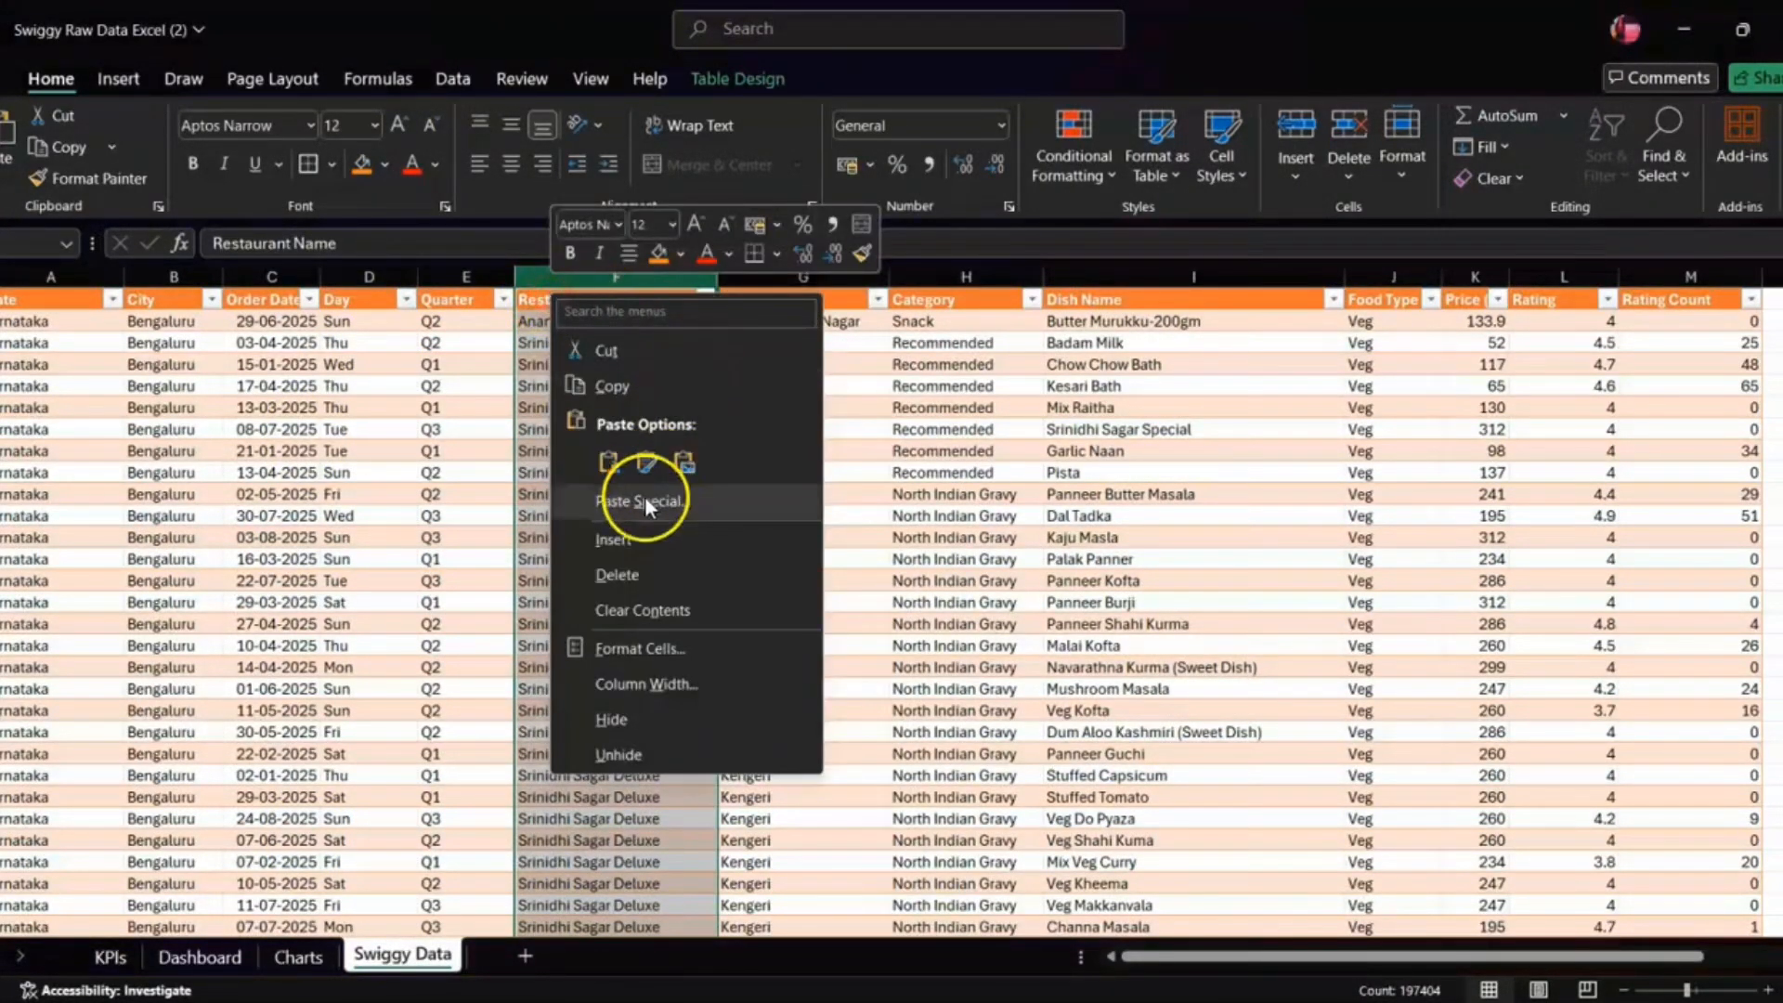
{"action": "key", "text": "Escape"}
{"action": "left_click", "coordinate": [541, 288]}
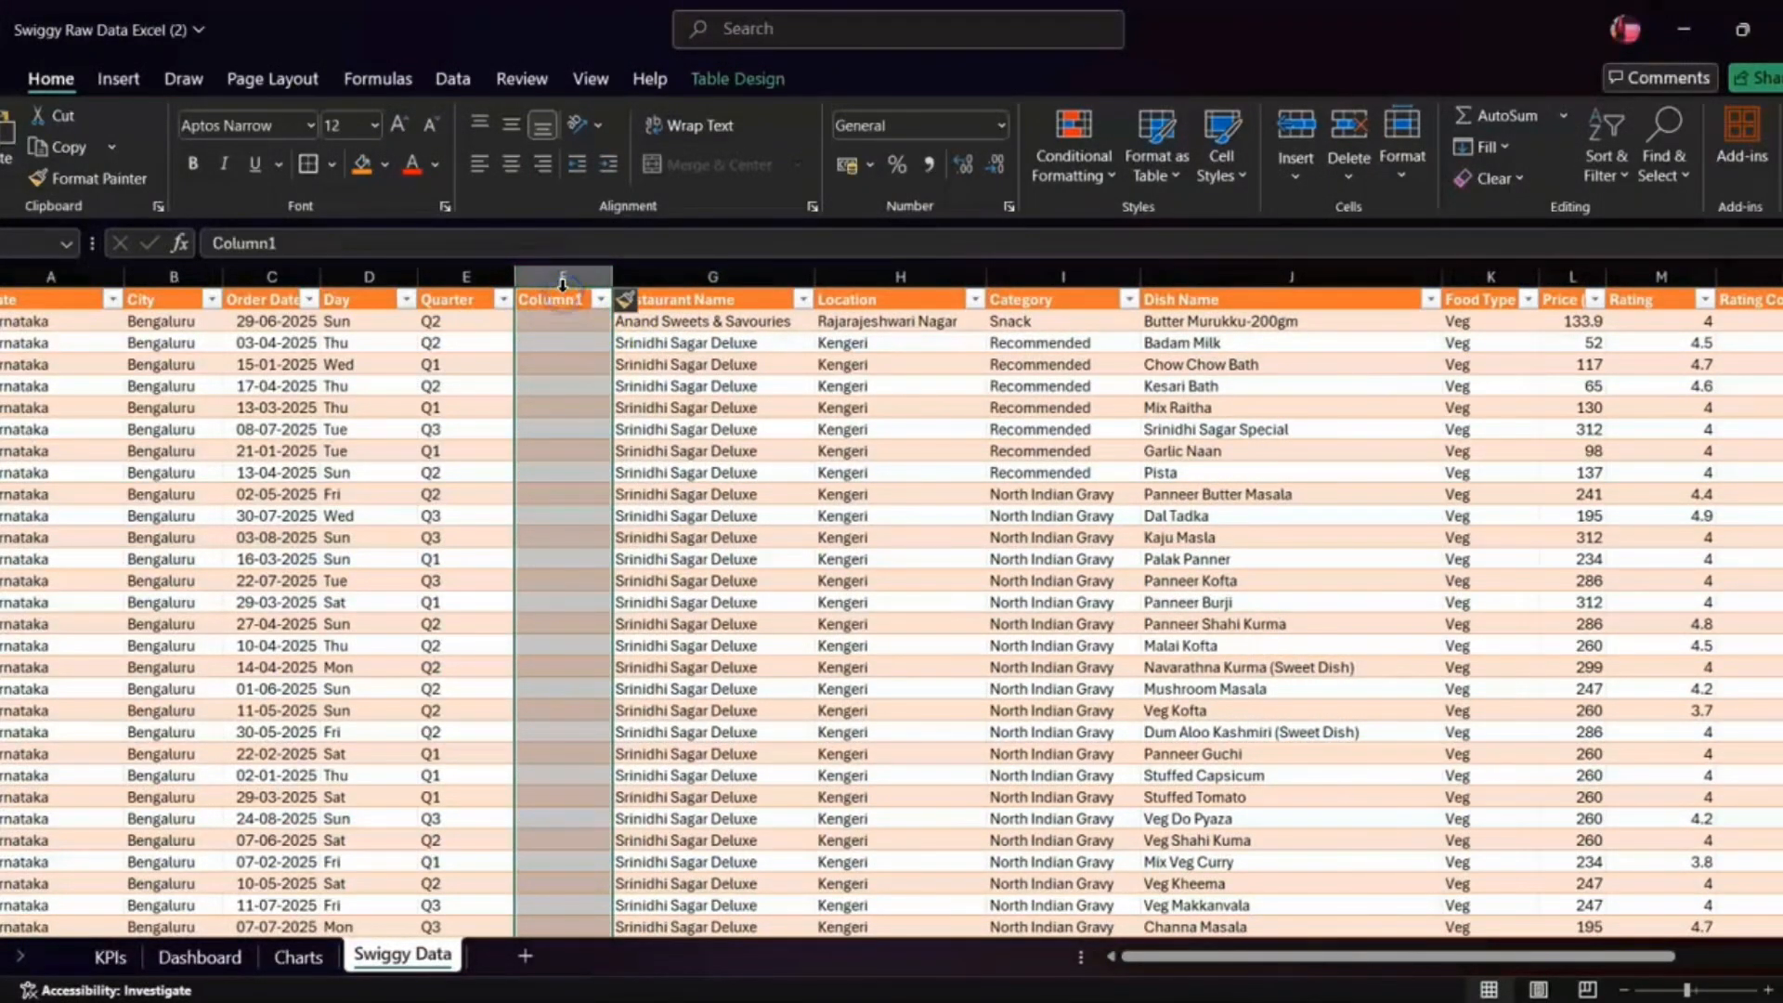
{"action": "left_click", "coordinate": [562, 285]}
{"action": "double_click", "coordinate": [572, 300]}
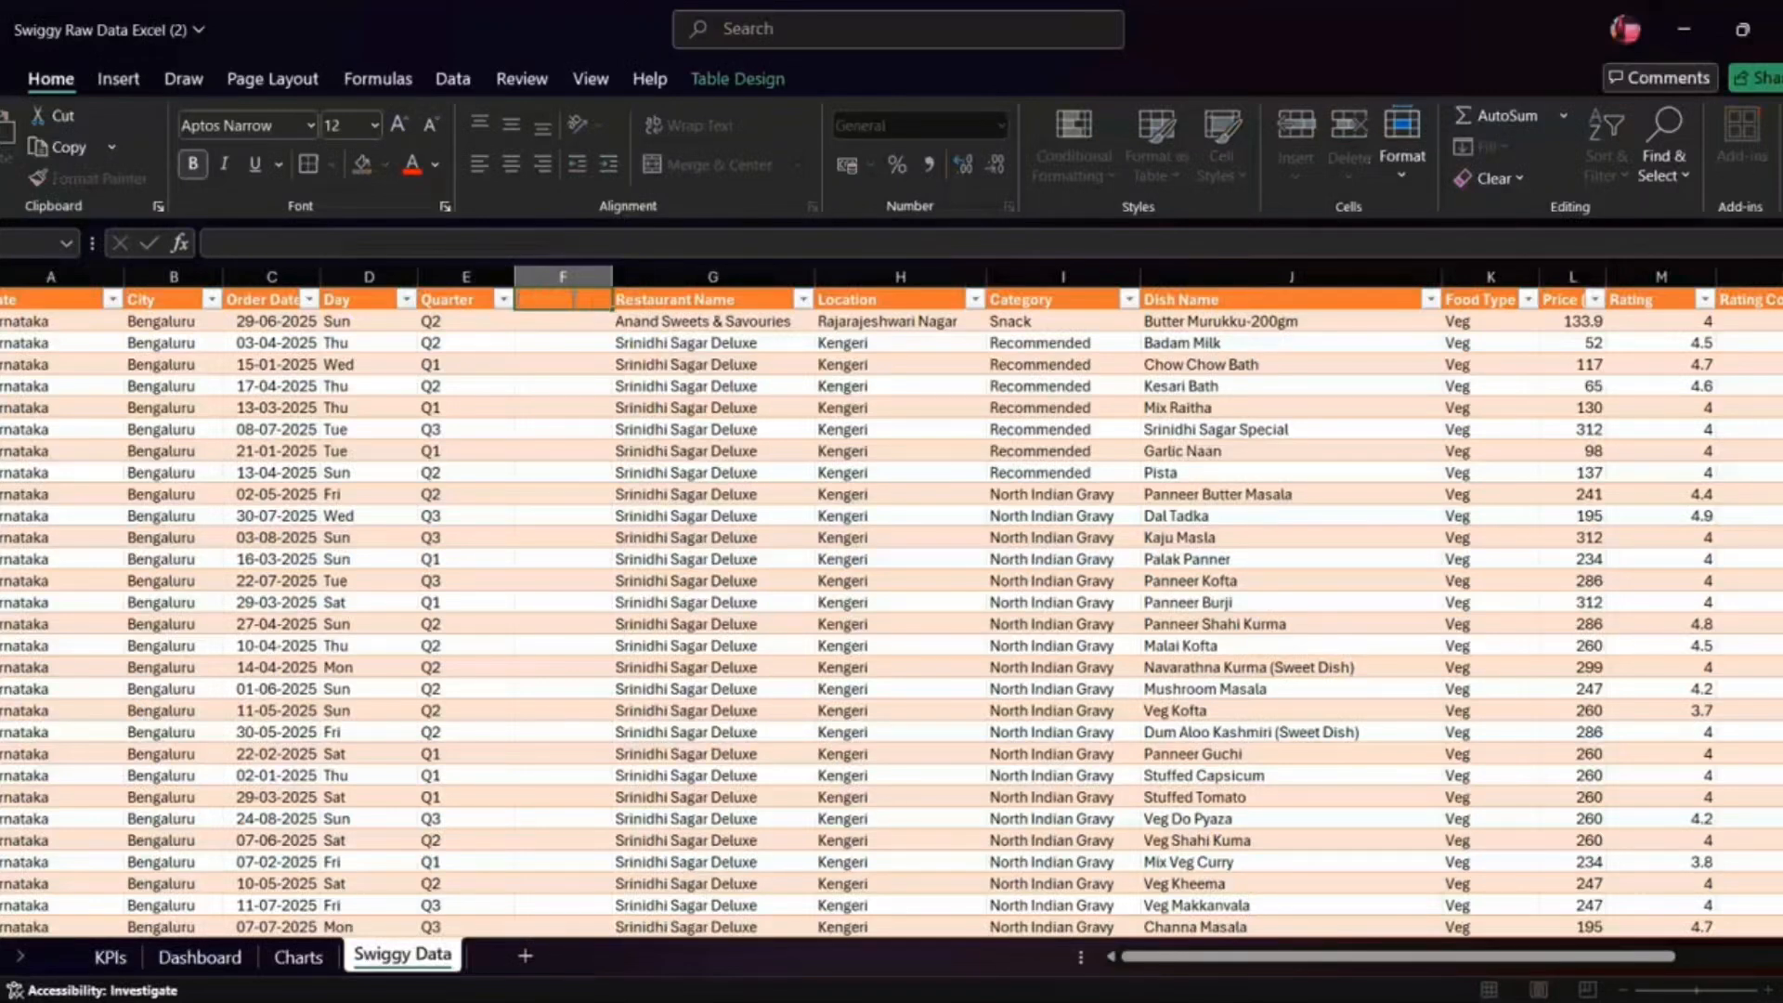
- Fill the Week column with the formula =WEEKNUM([@[Order Date]])
{"action": "left_click", "coordinate": [567, 323]}
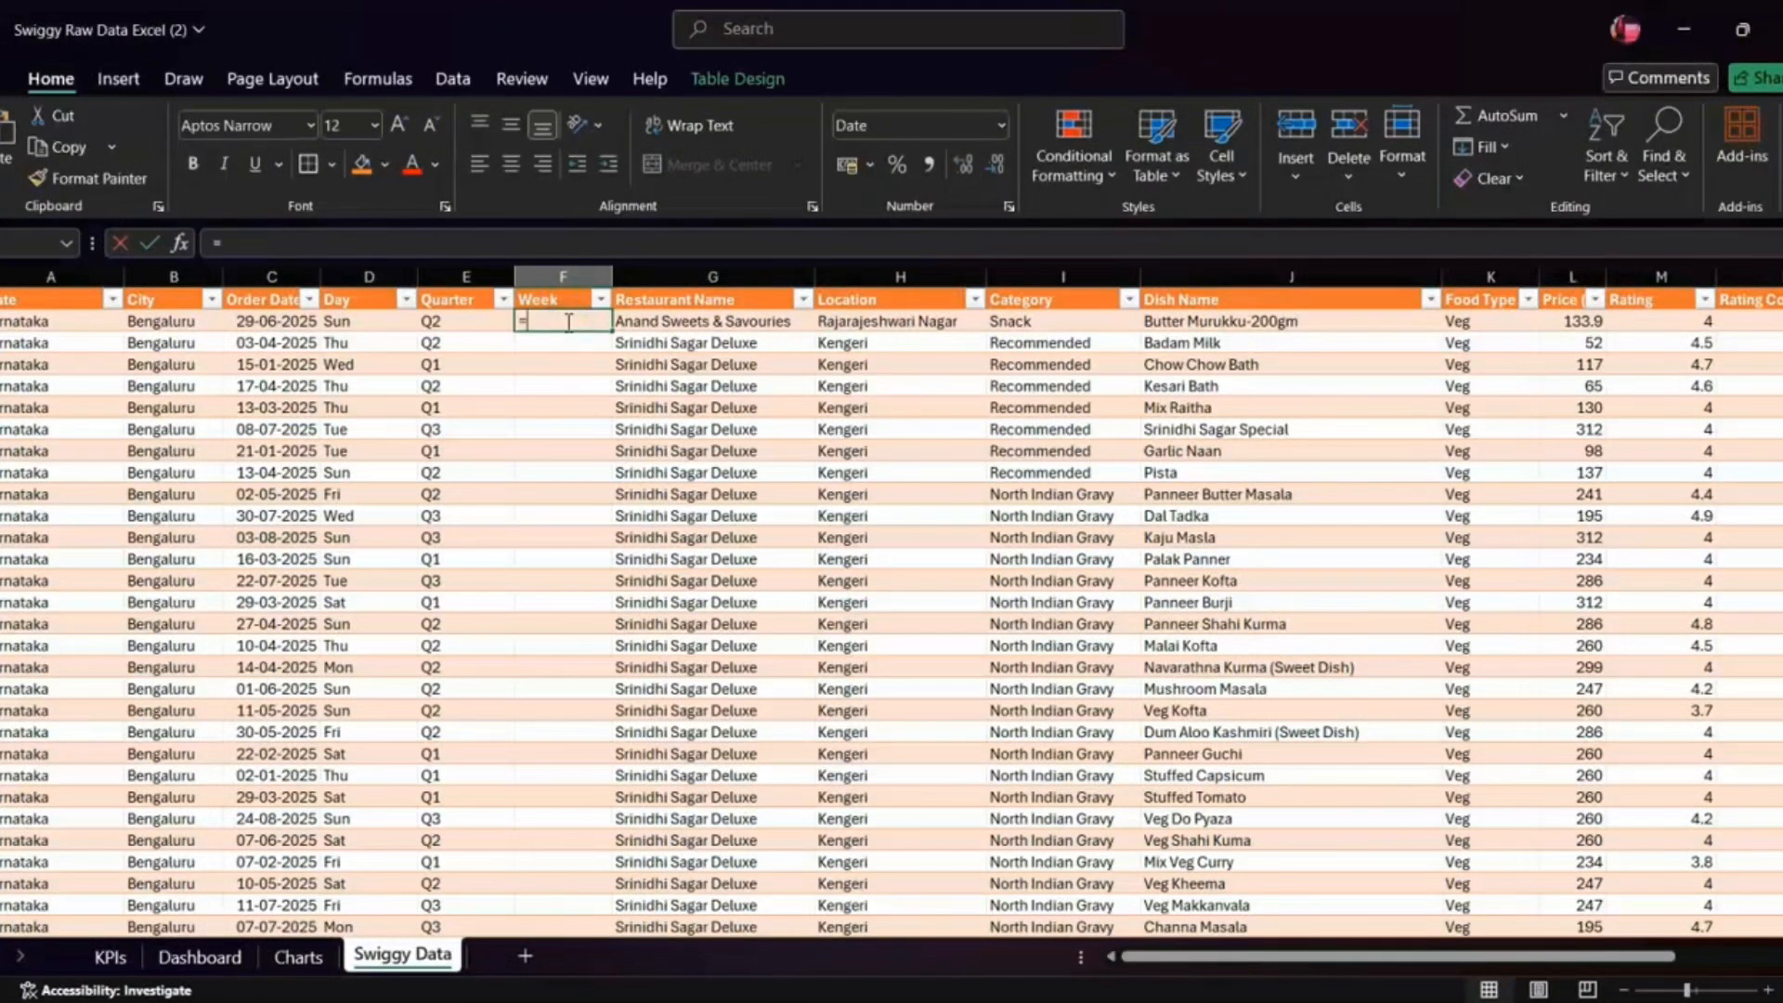
{"action": "type", "text": "="}
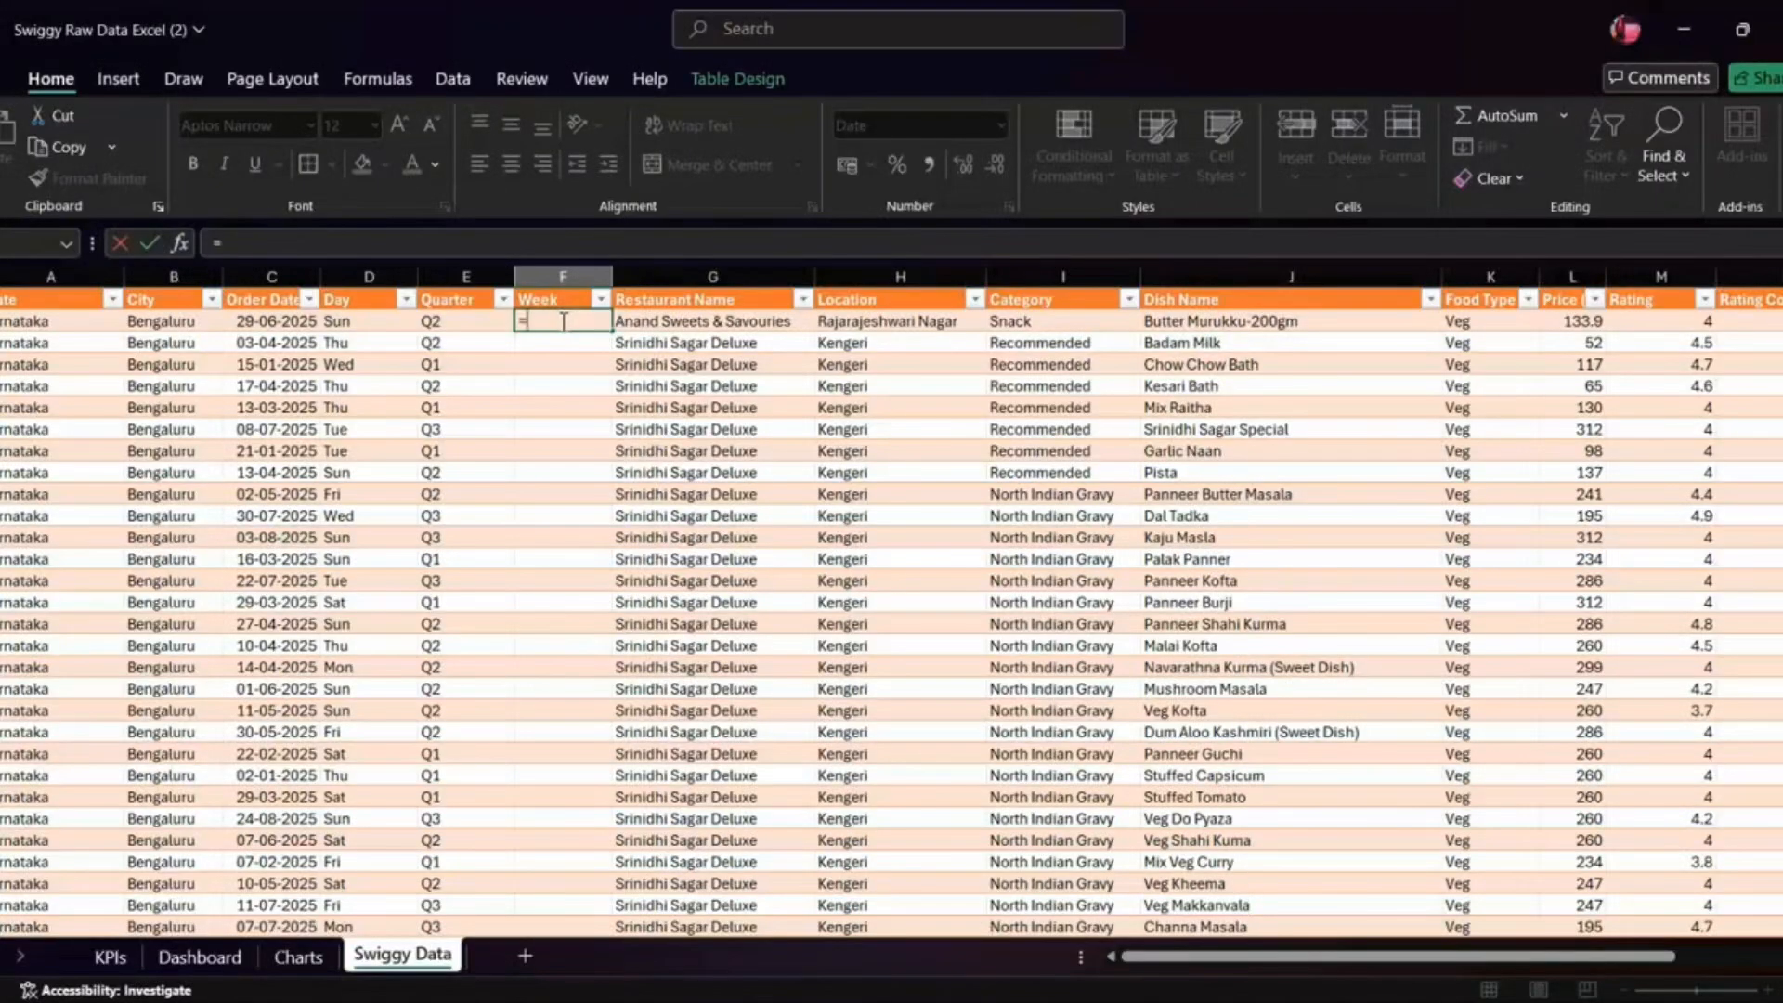
{"action": "type", "text": "Wee"}
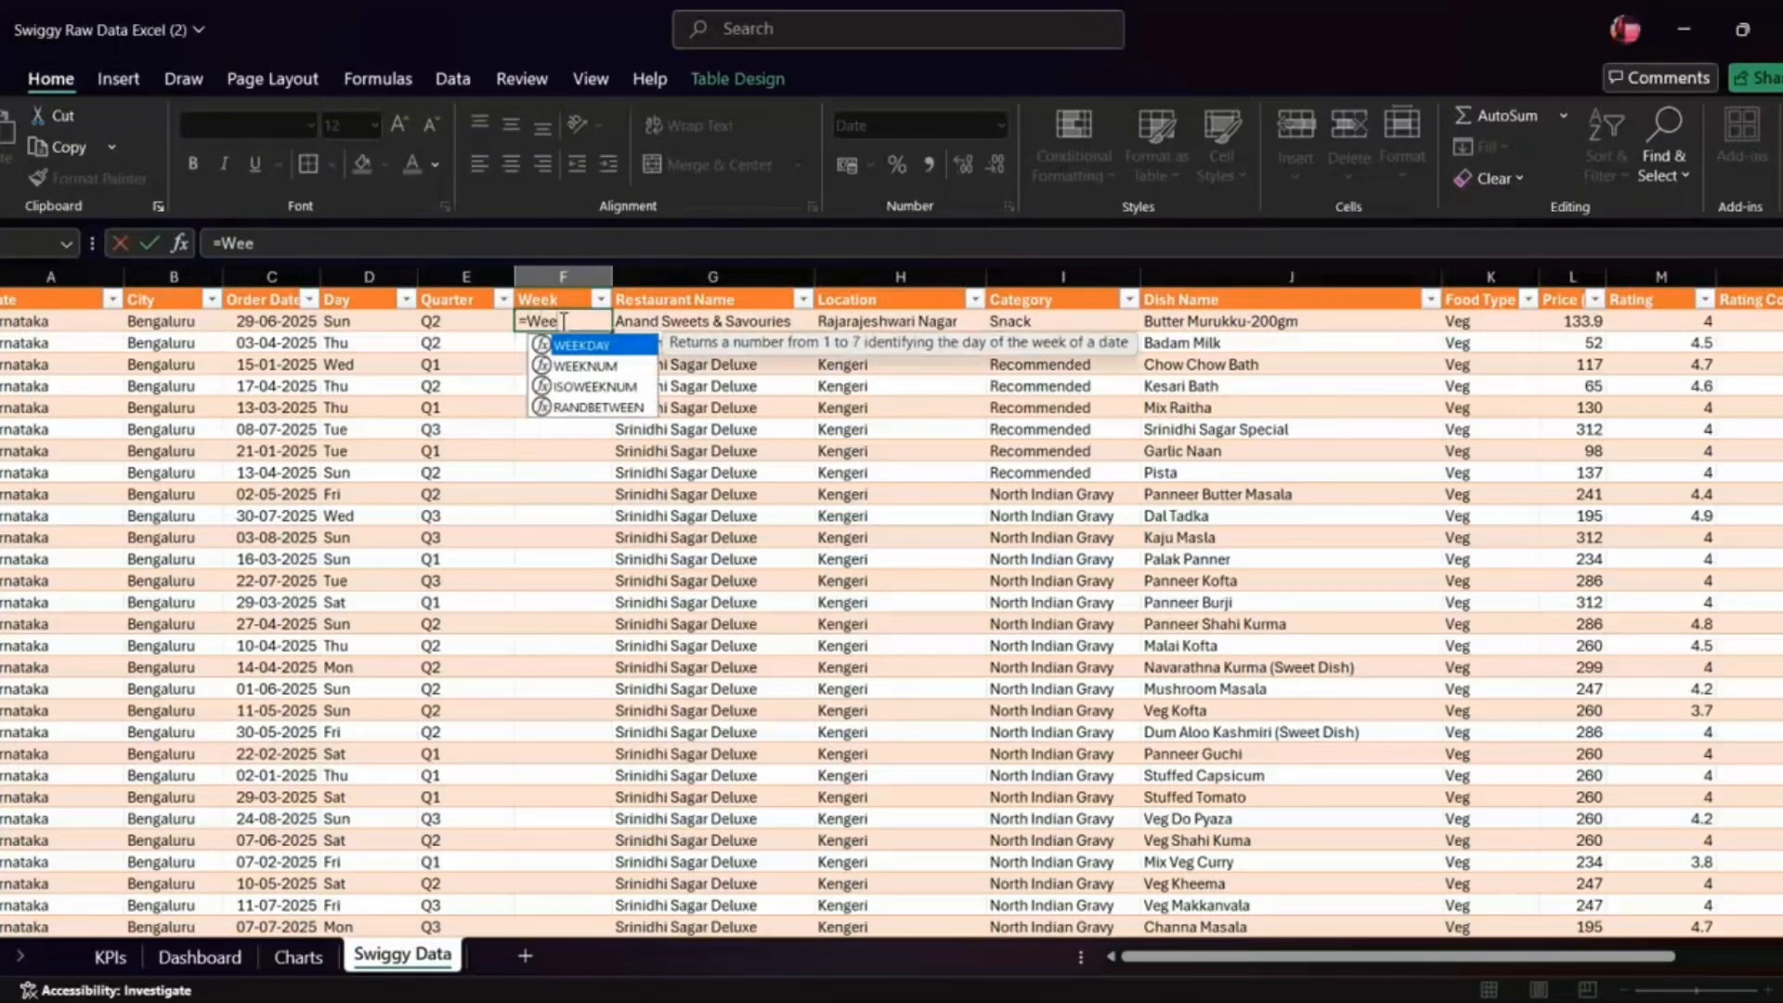
{"action": "type", "text": "kn"}
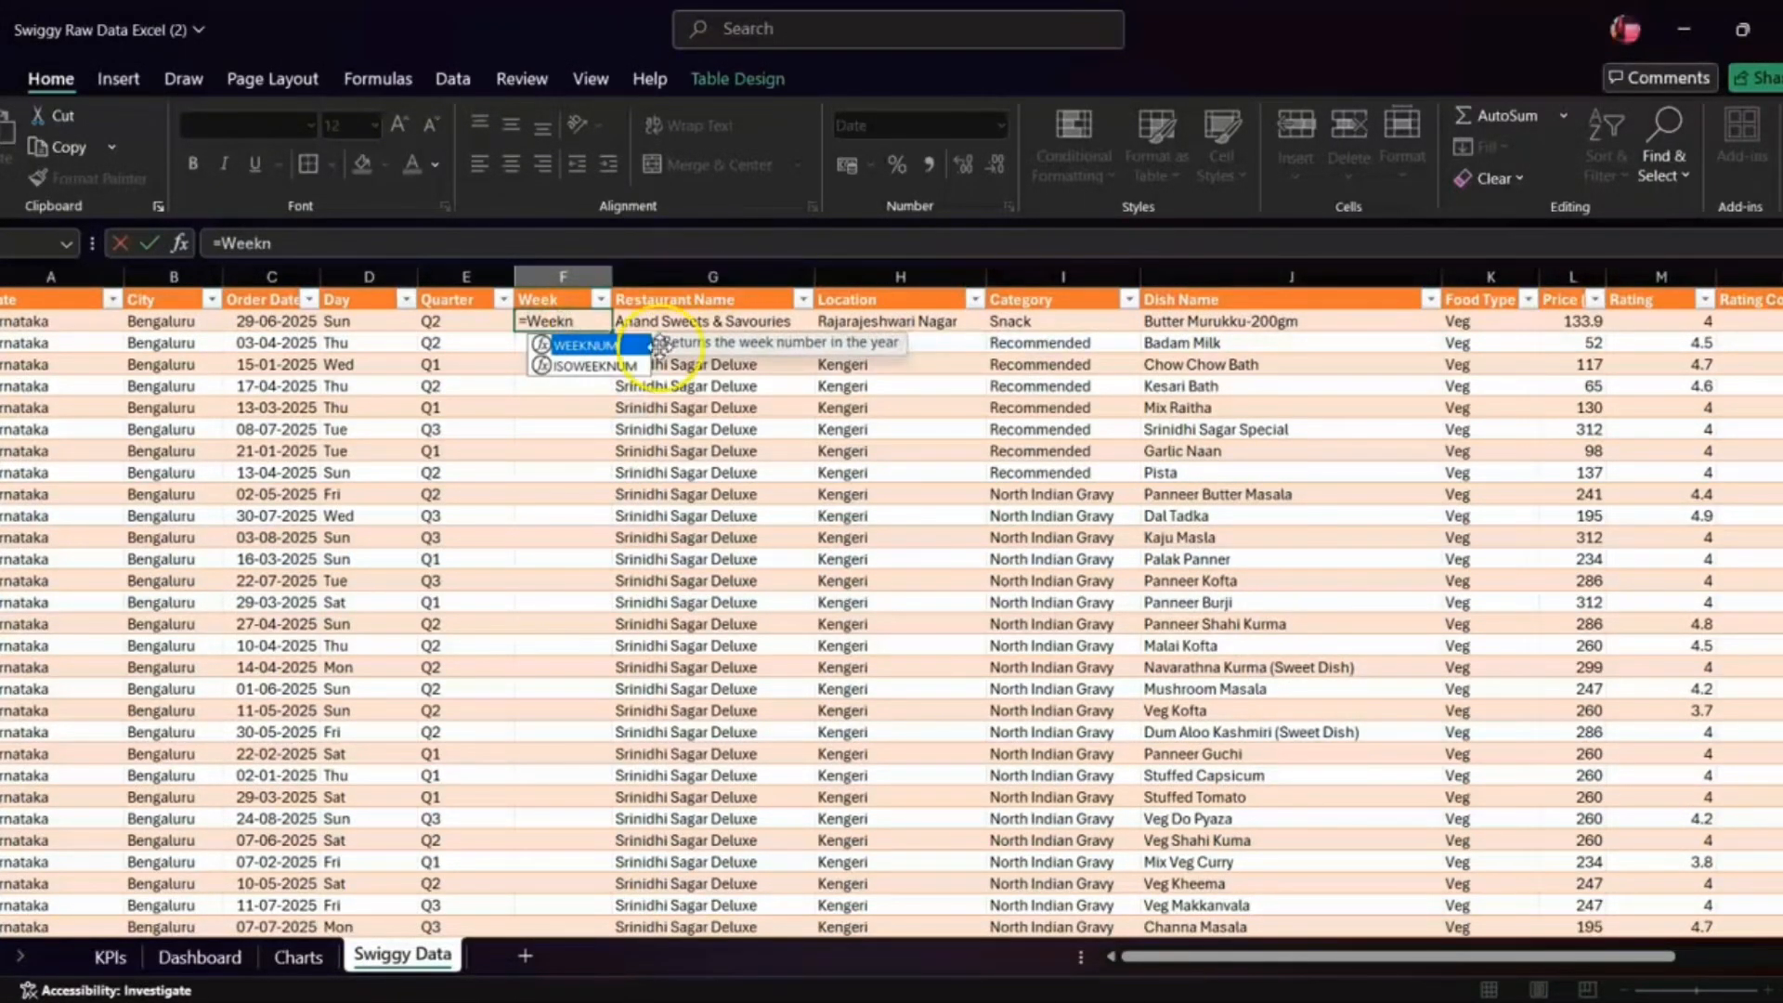
{"action": "double_click", "coordinate": [586, 347]}
{"action": "left_click", "coordinate": [585, 349]}
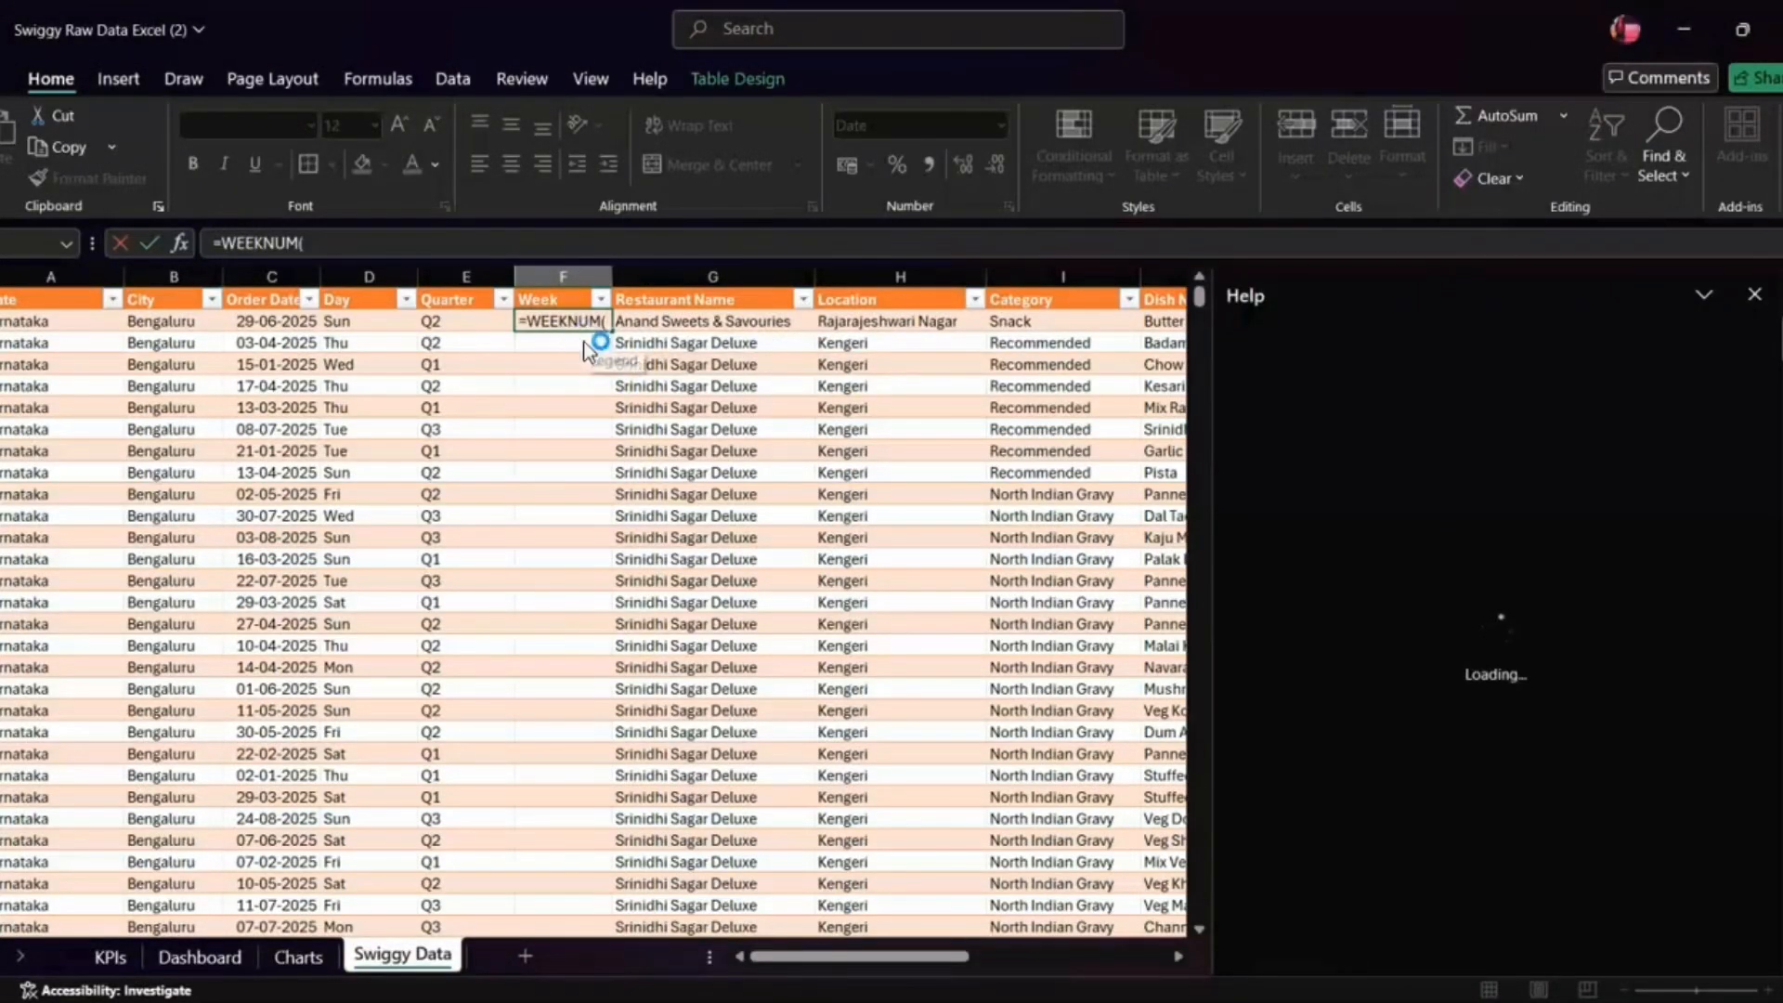
{"action": "left_click", "coordinate": [371, 240]}
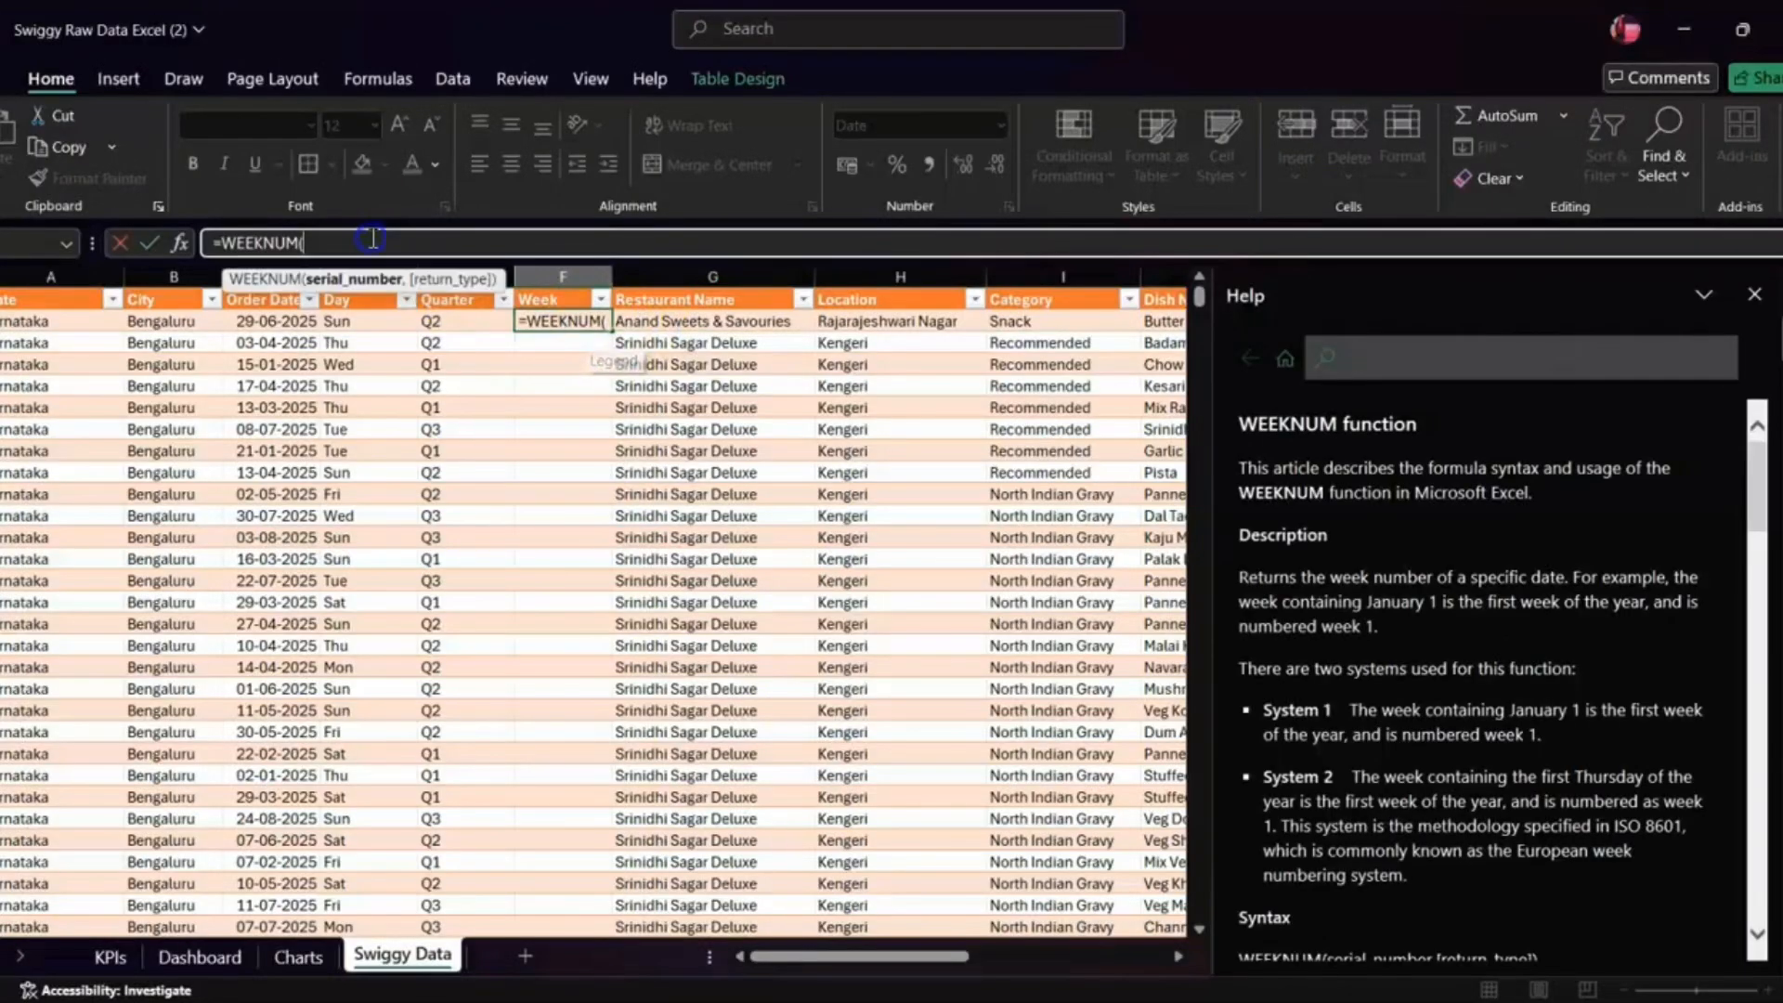
{"action": "left_click", "coordinate": [1751, 297]}
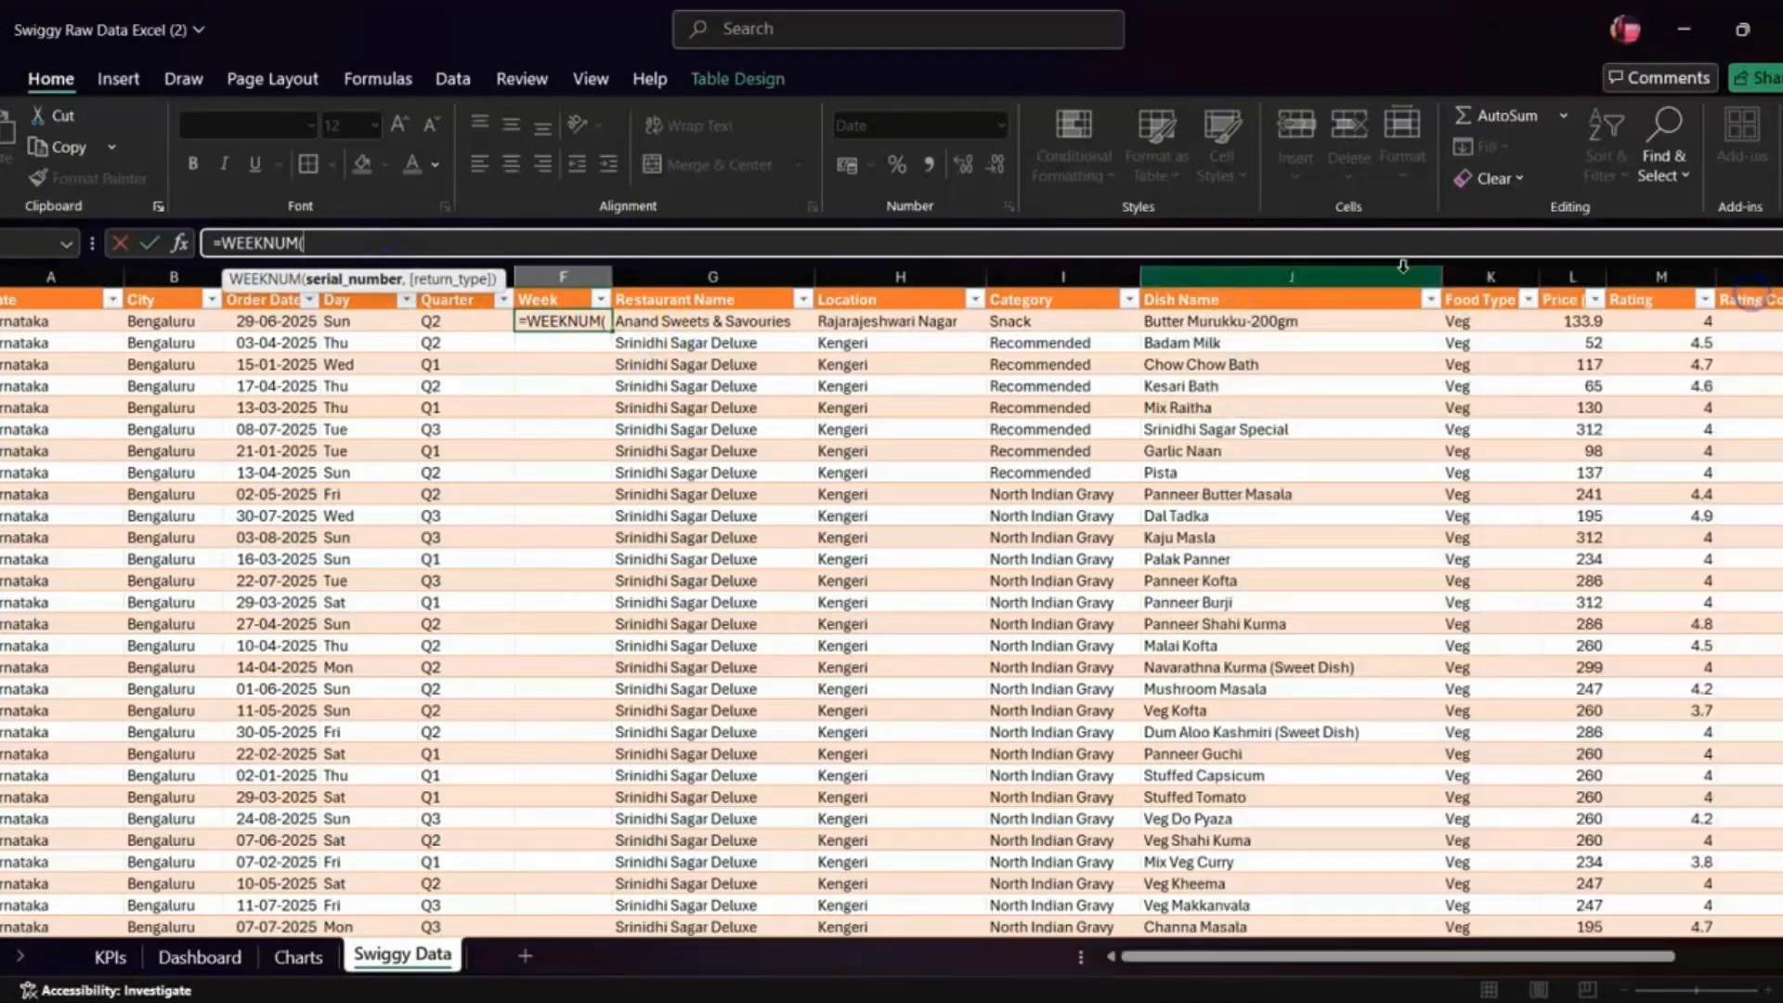
{"action": "left_click", "coordinate": [316, 323]}
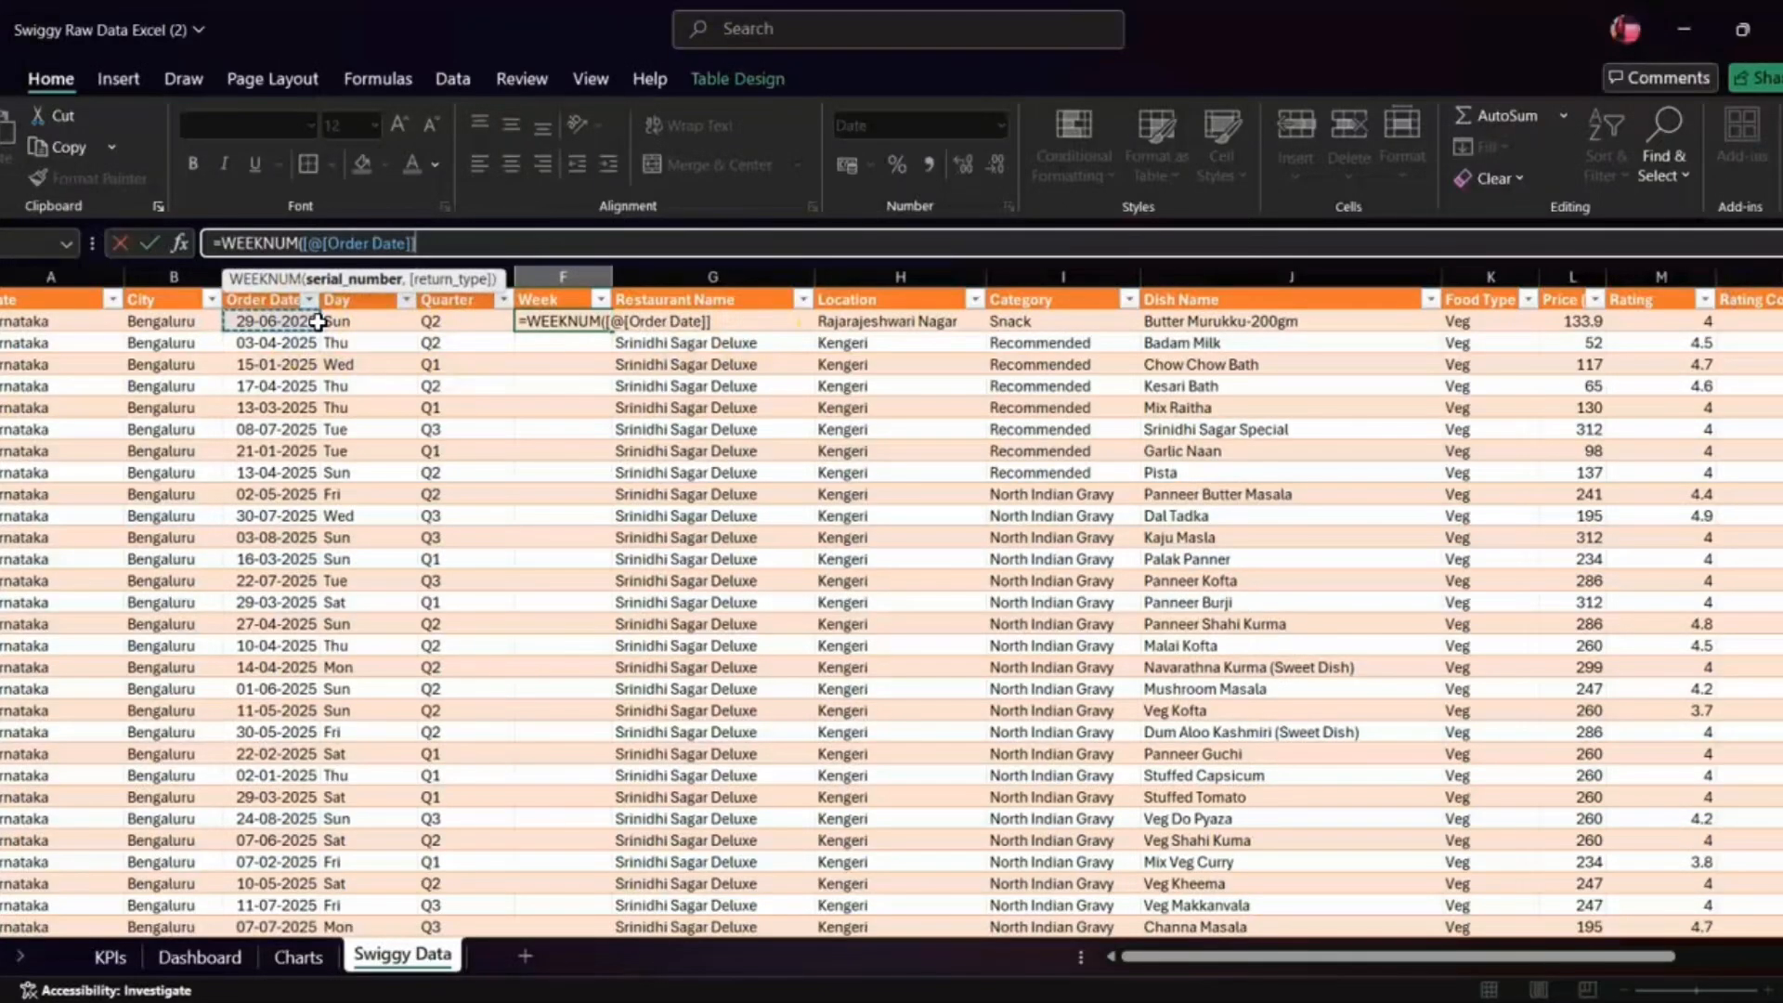
{"action": "type", "text": ")"}
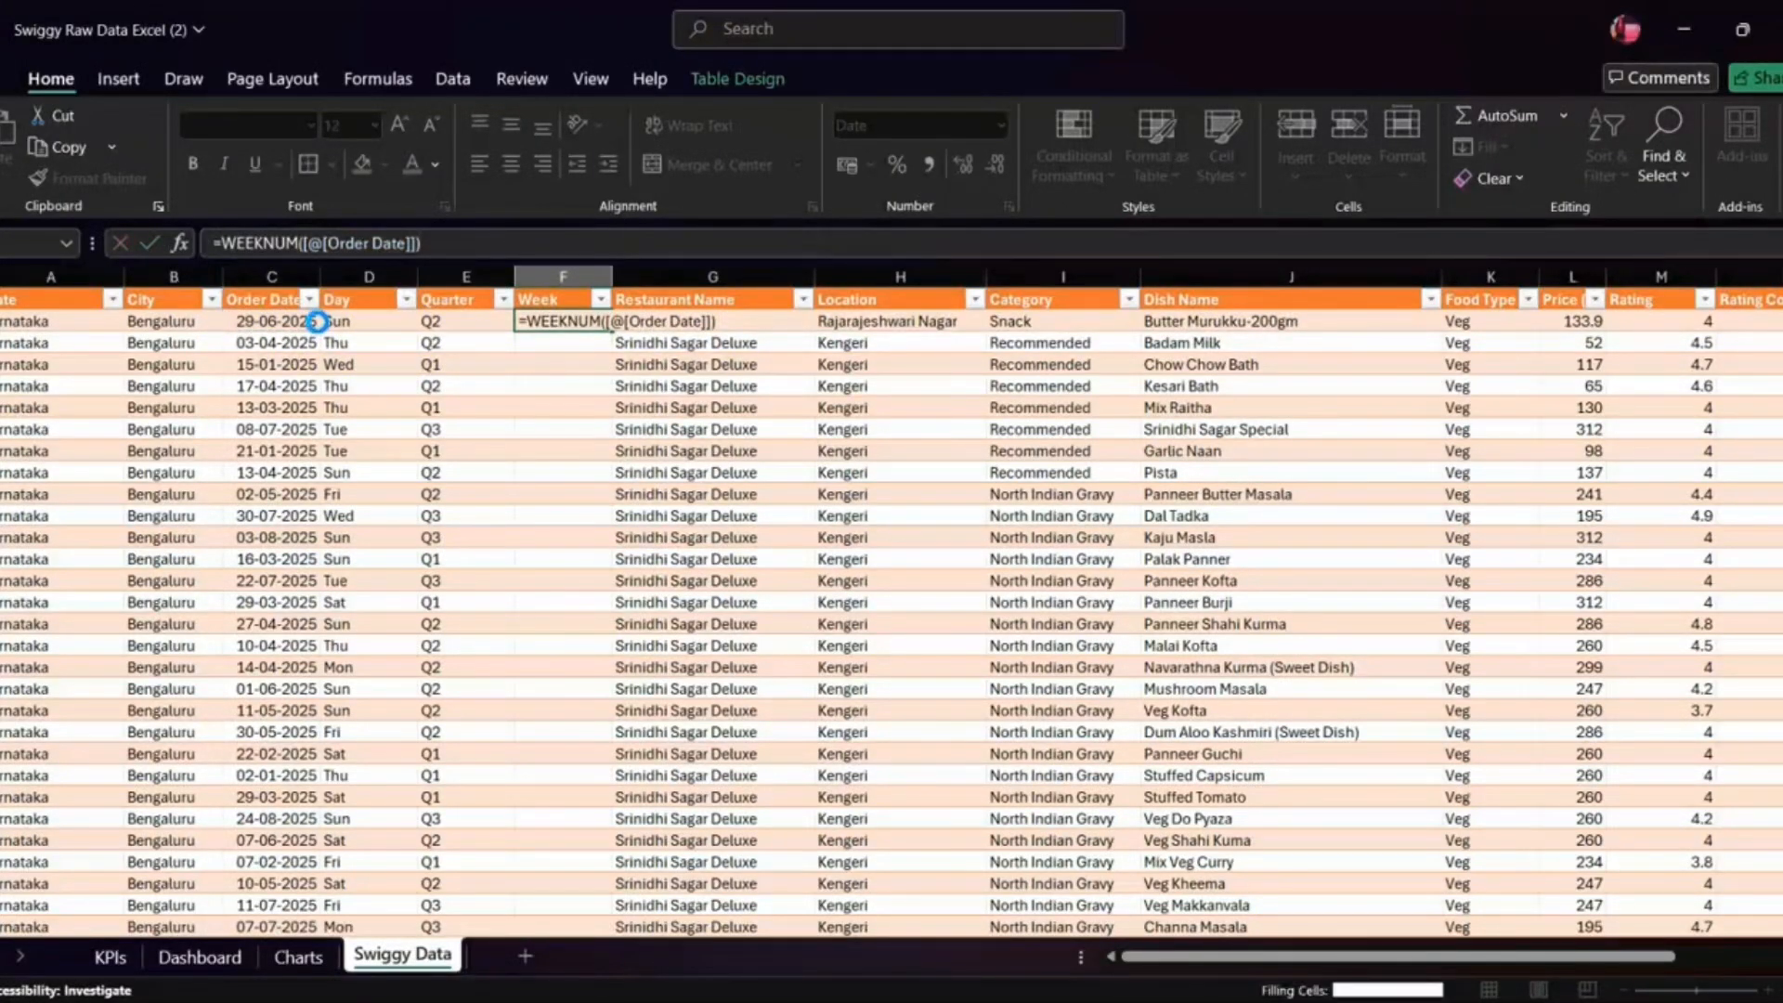
{"action": "key", "text": "Return"}
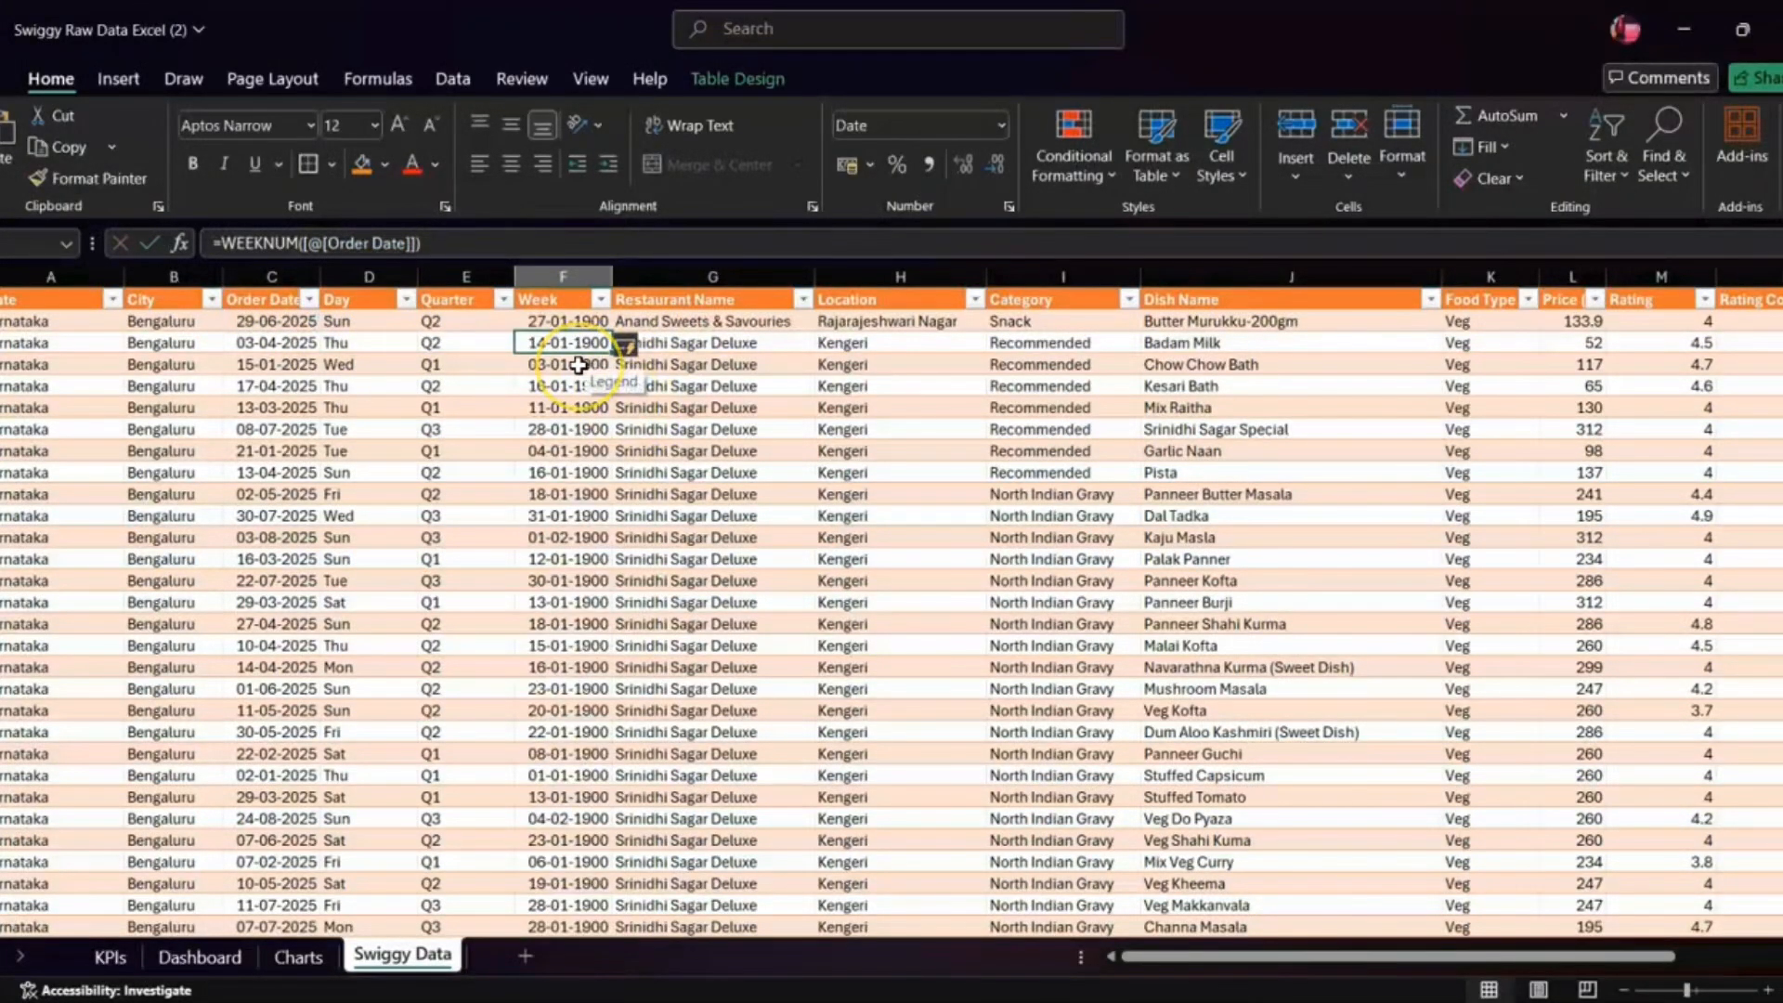
- Format the Week column on the Swiggy Data sheet as Number with 0 decimal places
{"action": "left_click", "coordinate": [541, 319]}
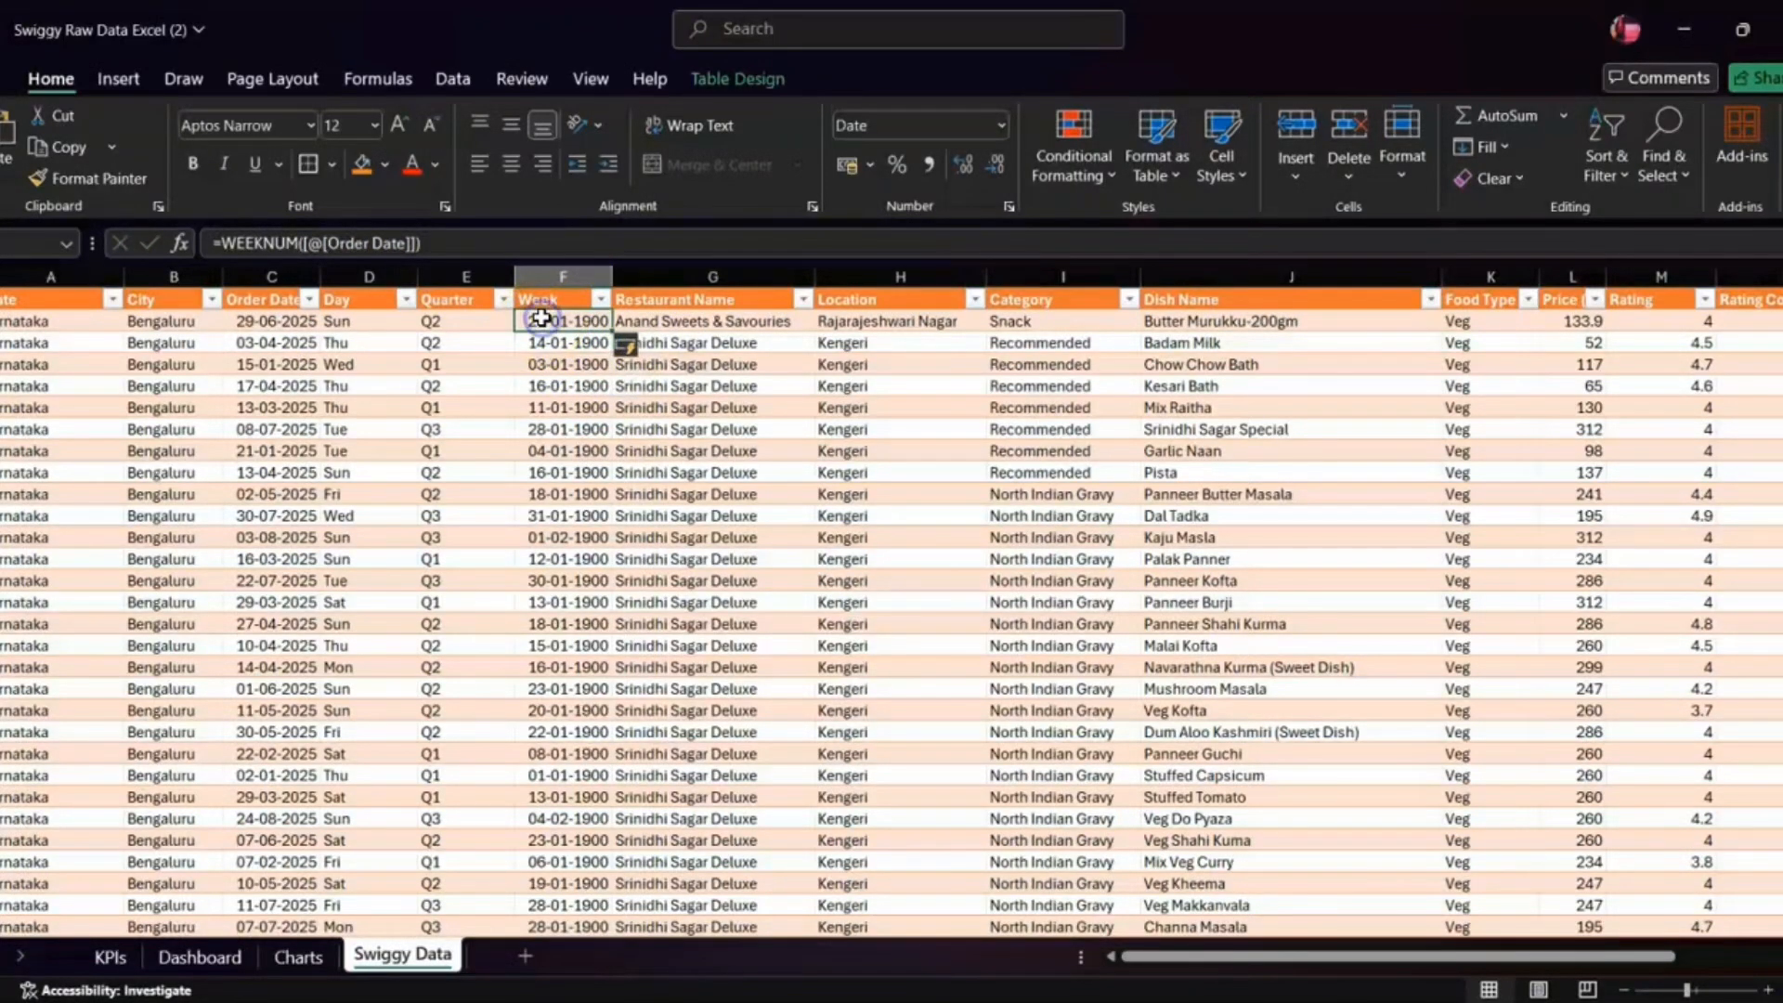
{"action": "left_click", "coordinate": [591, 273]}
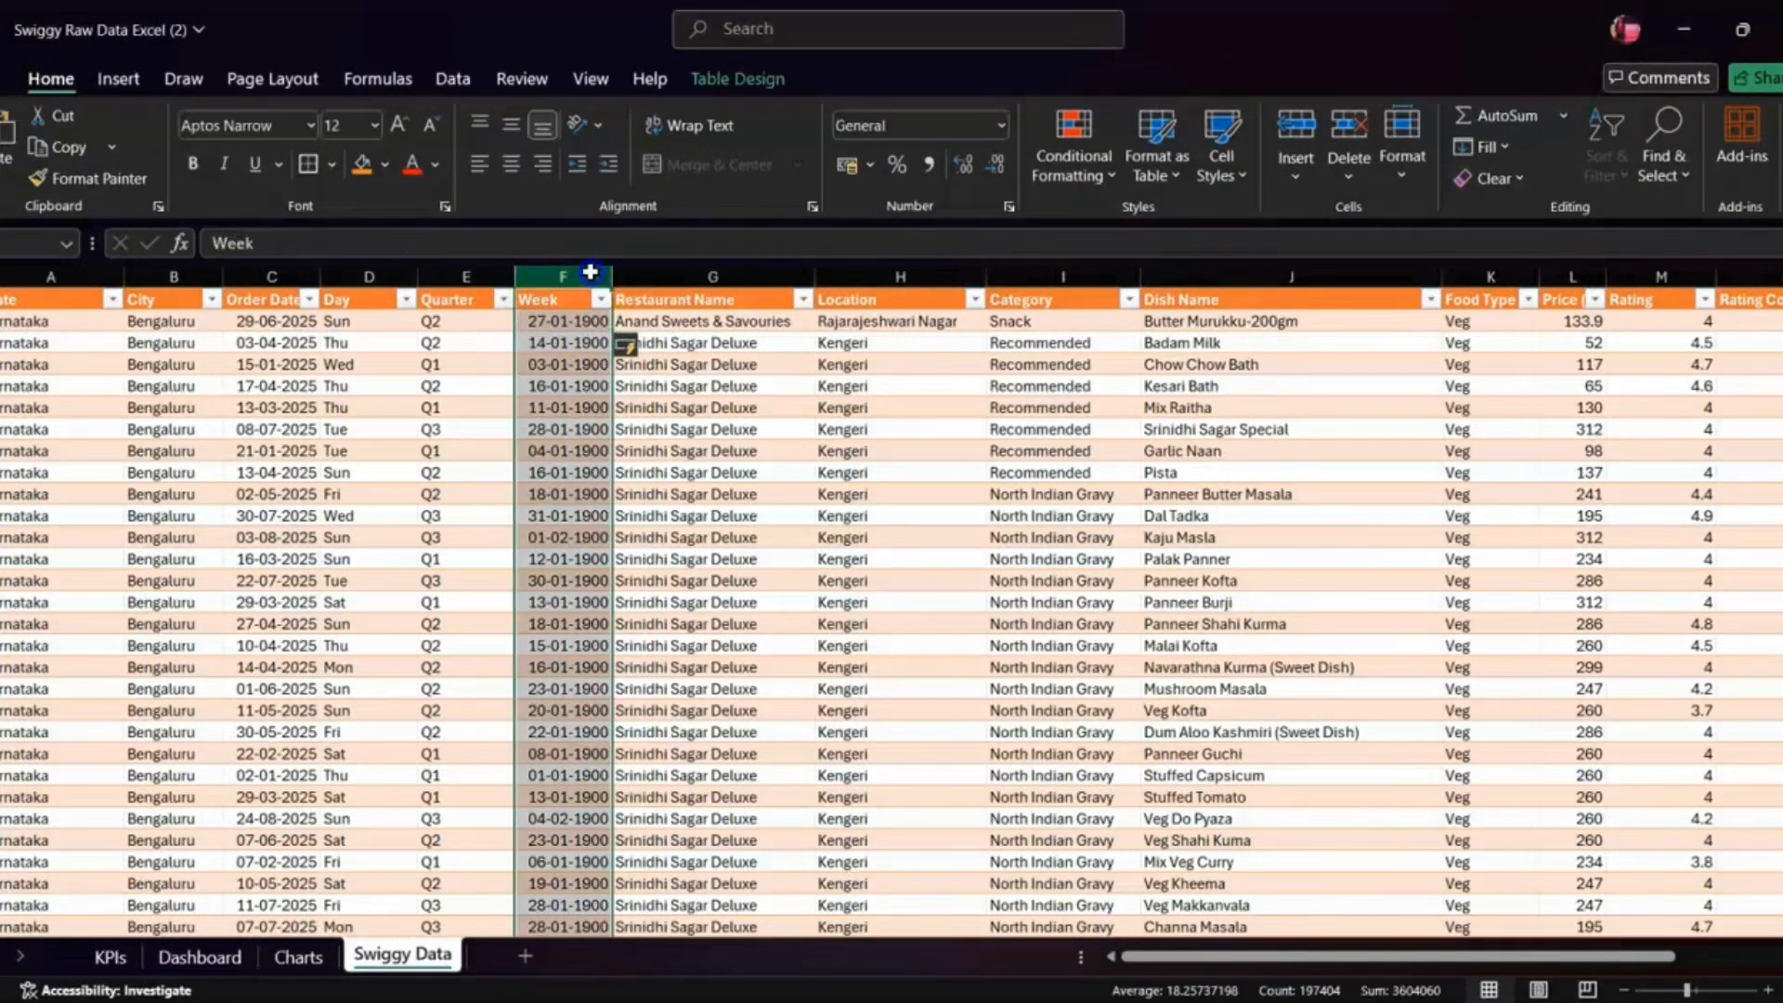
{"action": "left_click", "coordinate": [665, 130]}
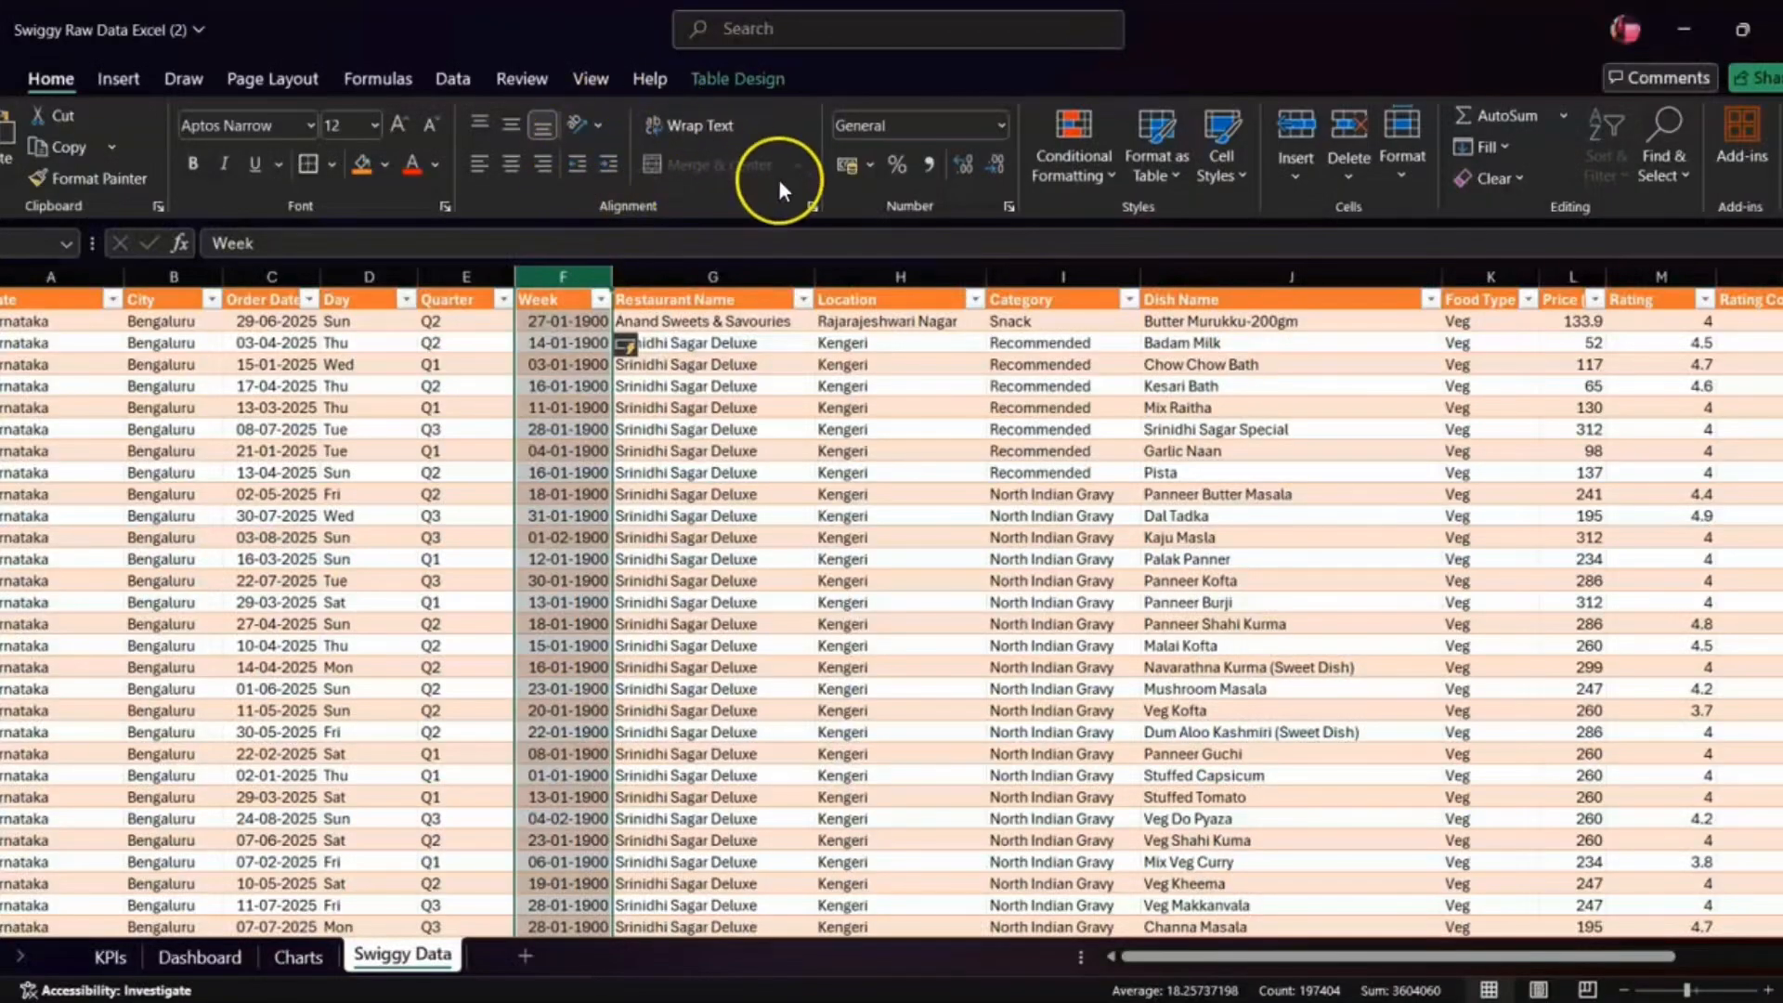
{"action": "key", "text": "ctrl+1"}
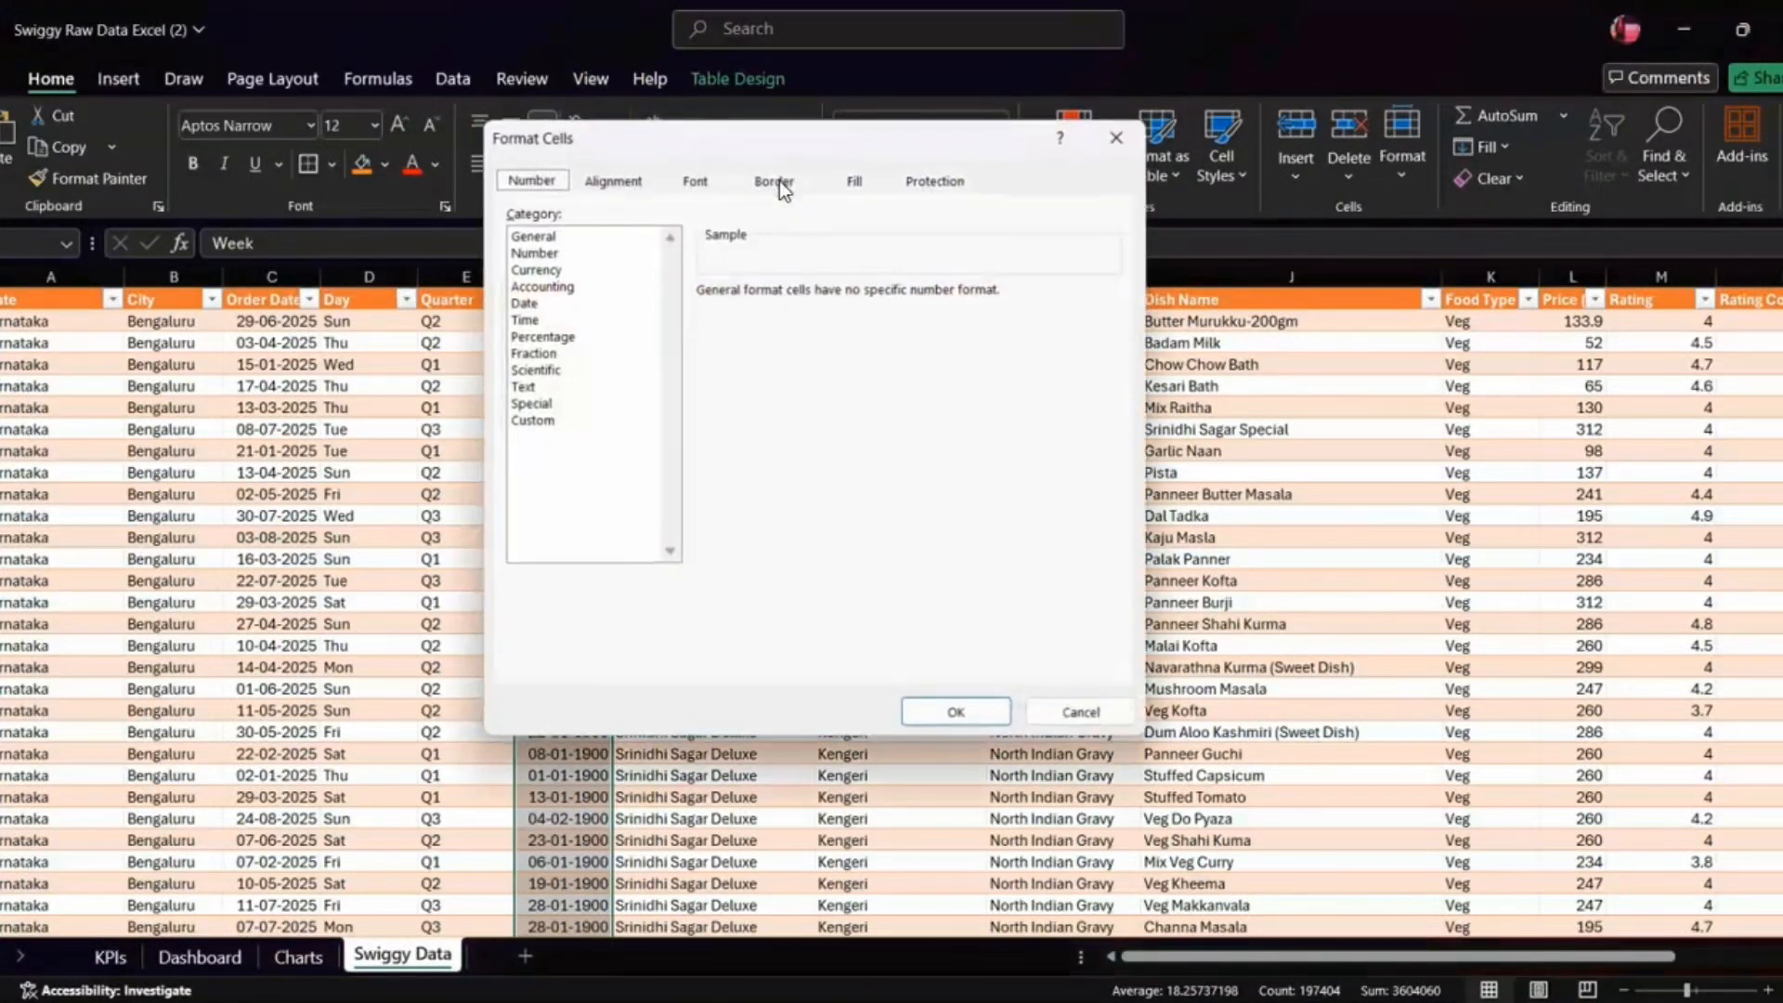
{"action": "left_click", "coordinate": [548, 253]}
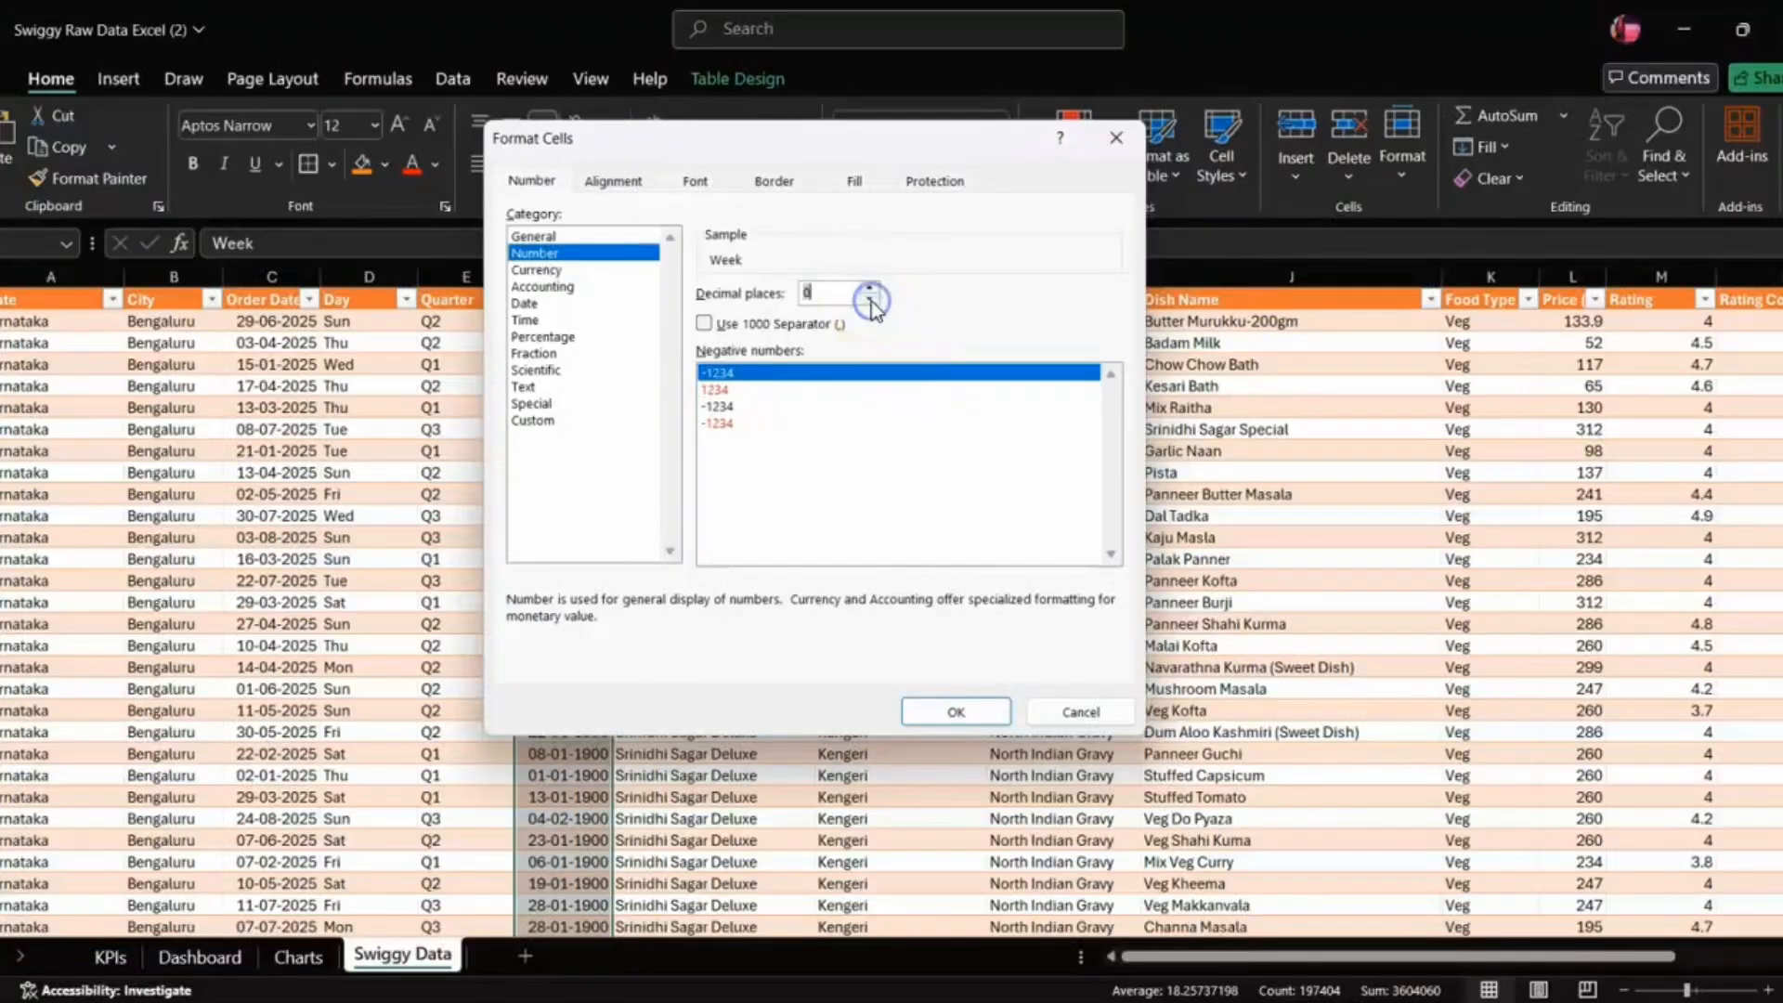
{"action": "left_click", "coordinate": [944, 710]}
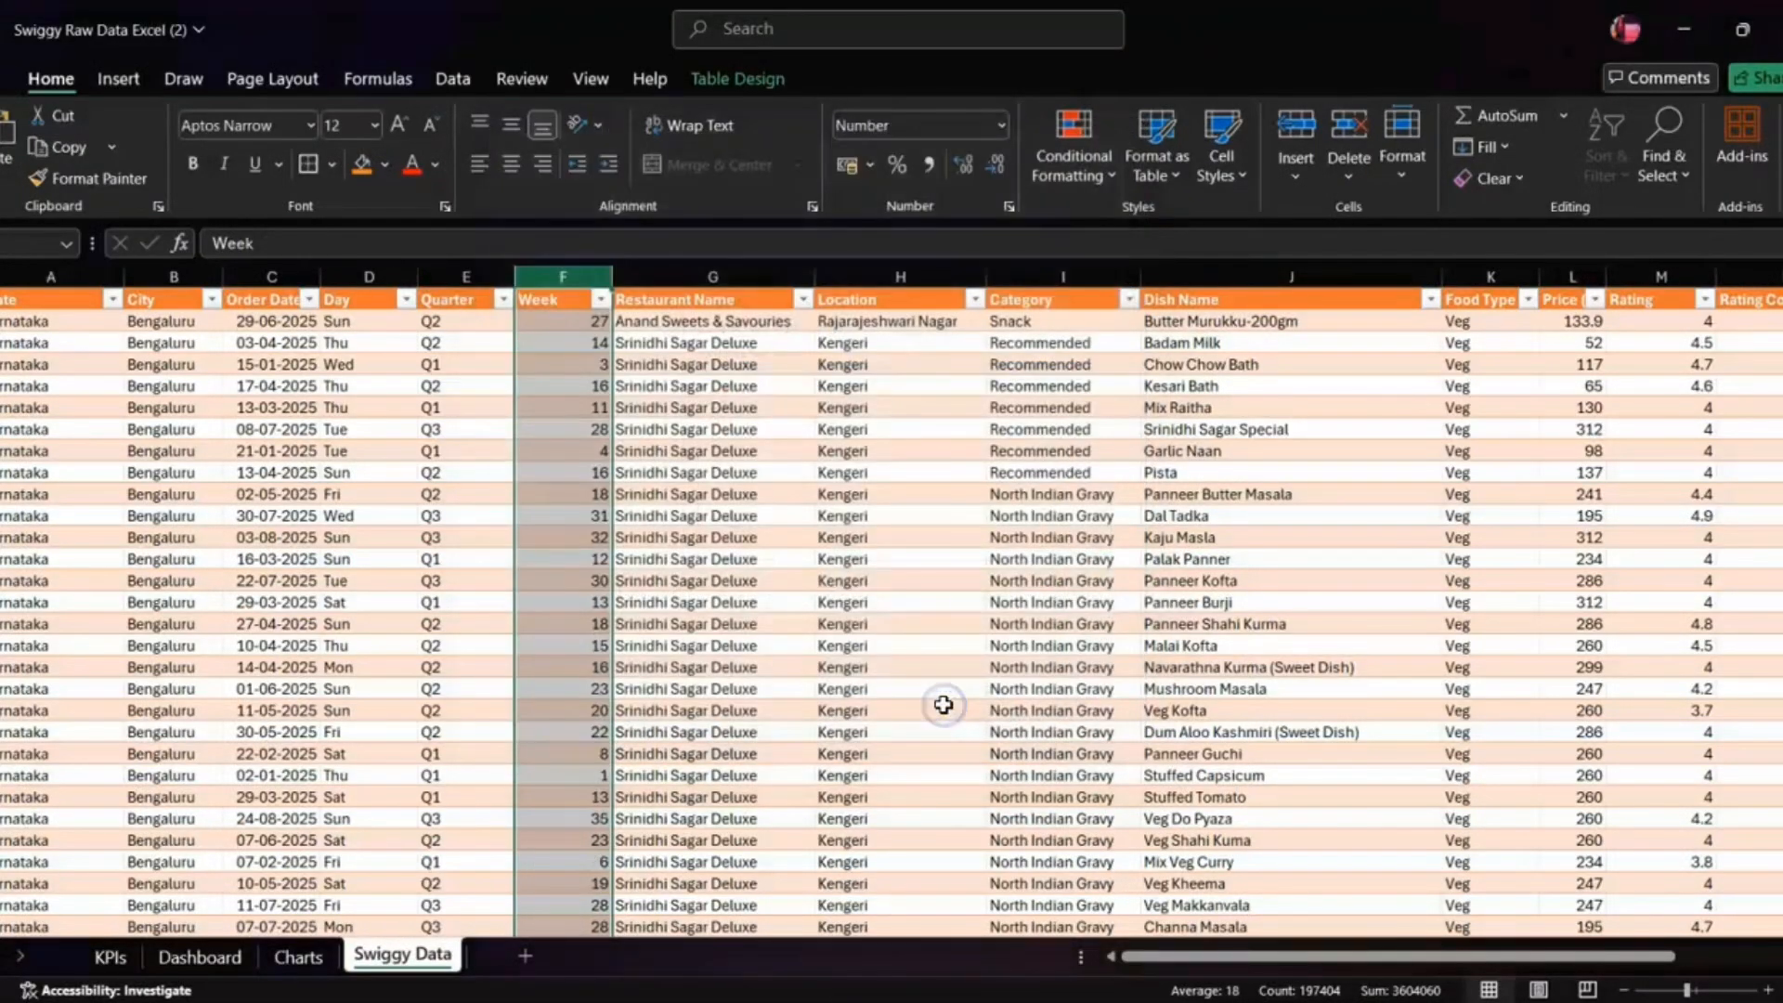
{"action": "left_click", "coordinate": [590, 601]}
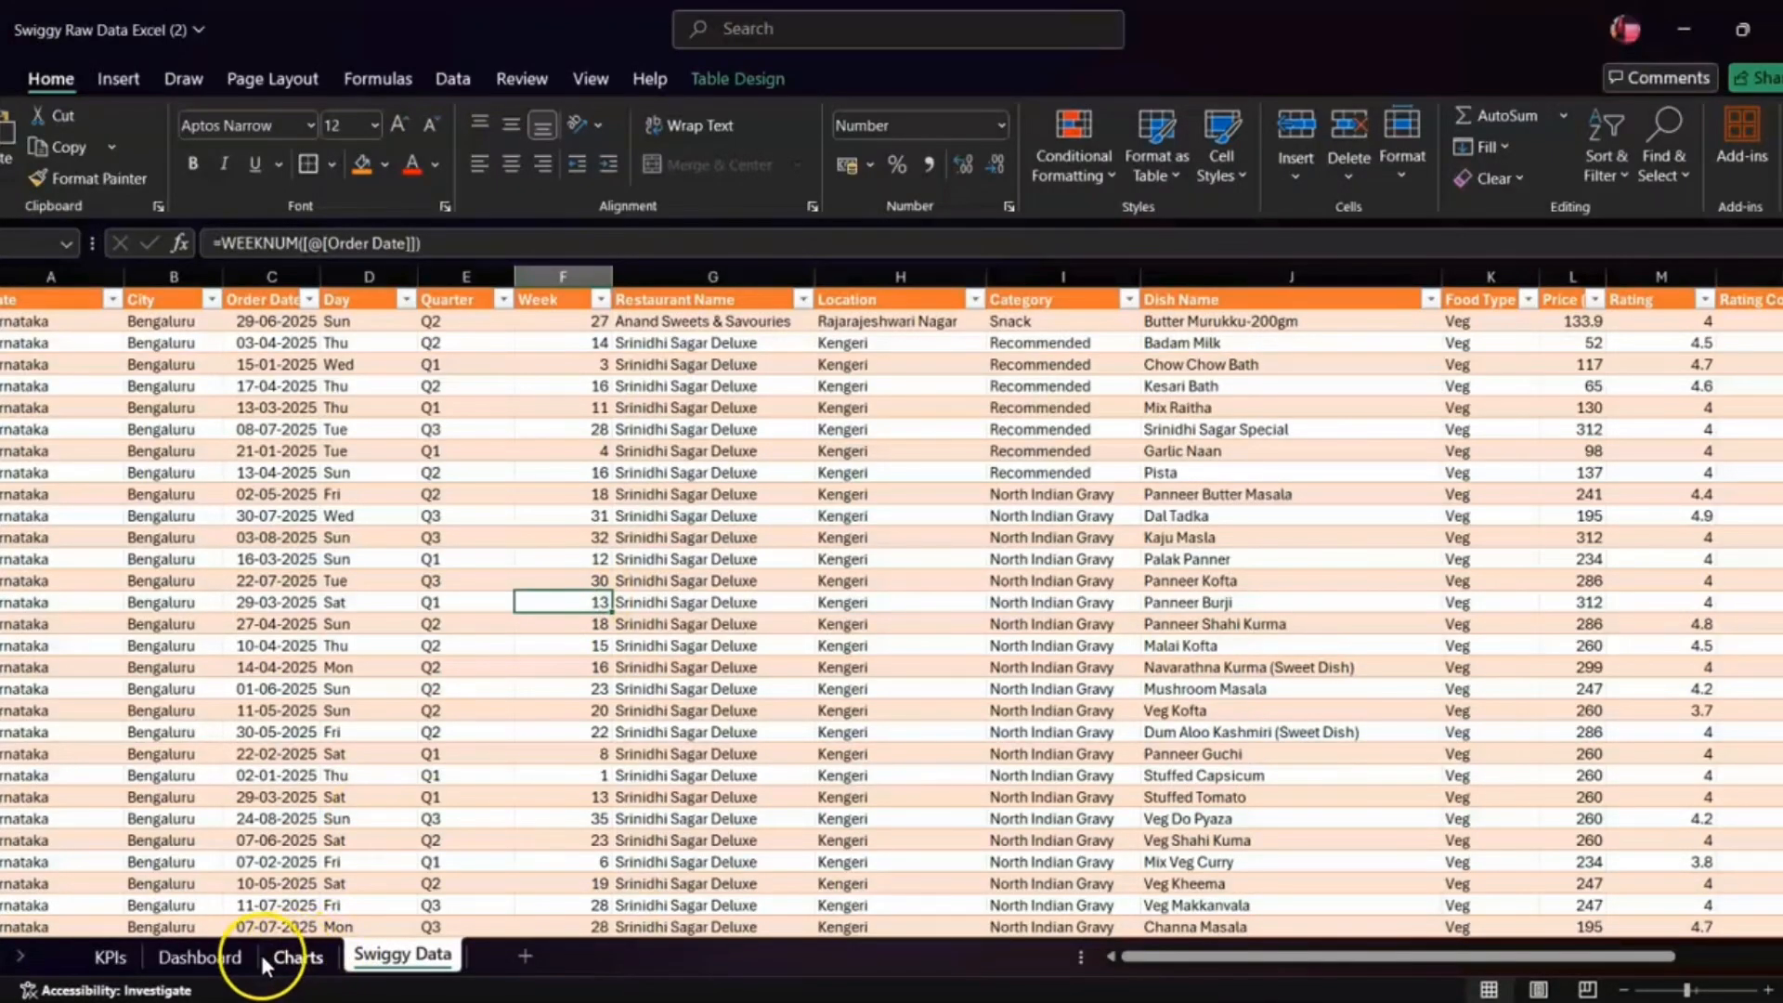
- Refresh the city pivot chart's data on the Charts sheet to bring in the new Week field
{"action": "left_click", "coordinate": [297, 958]}
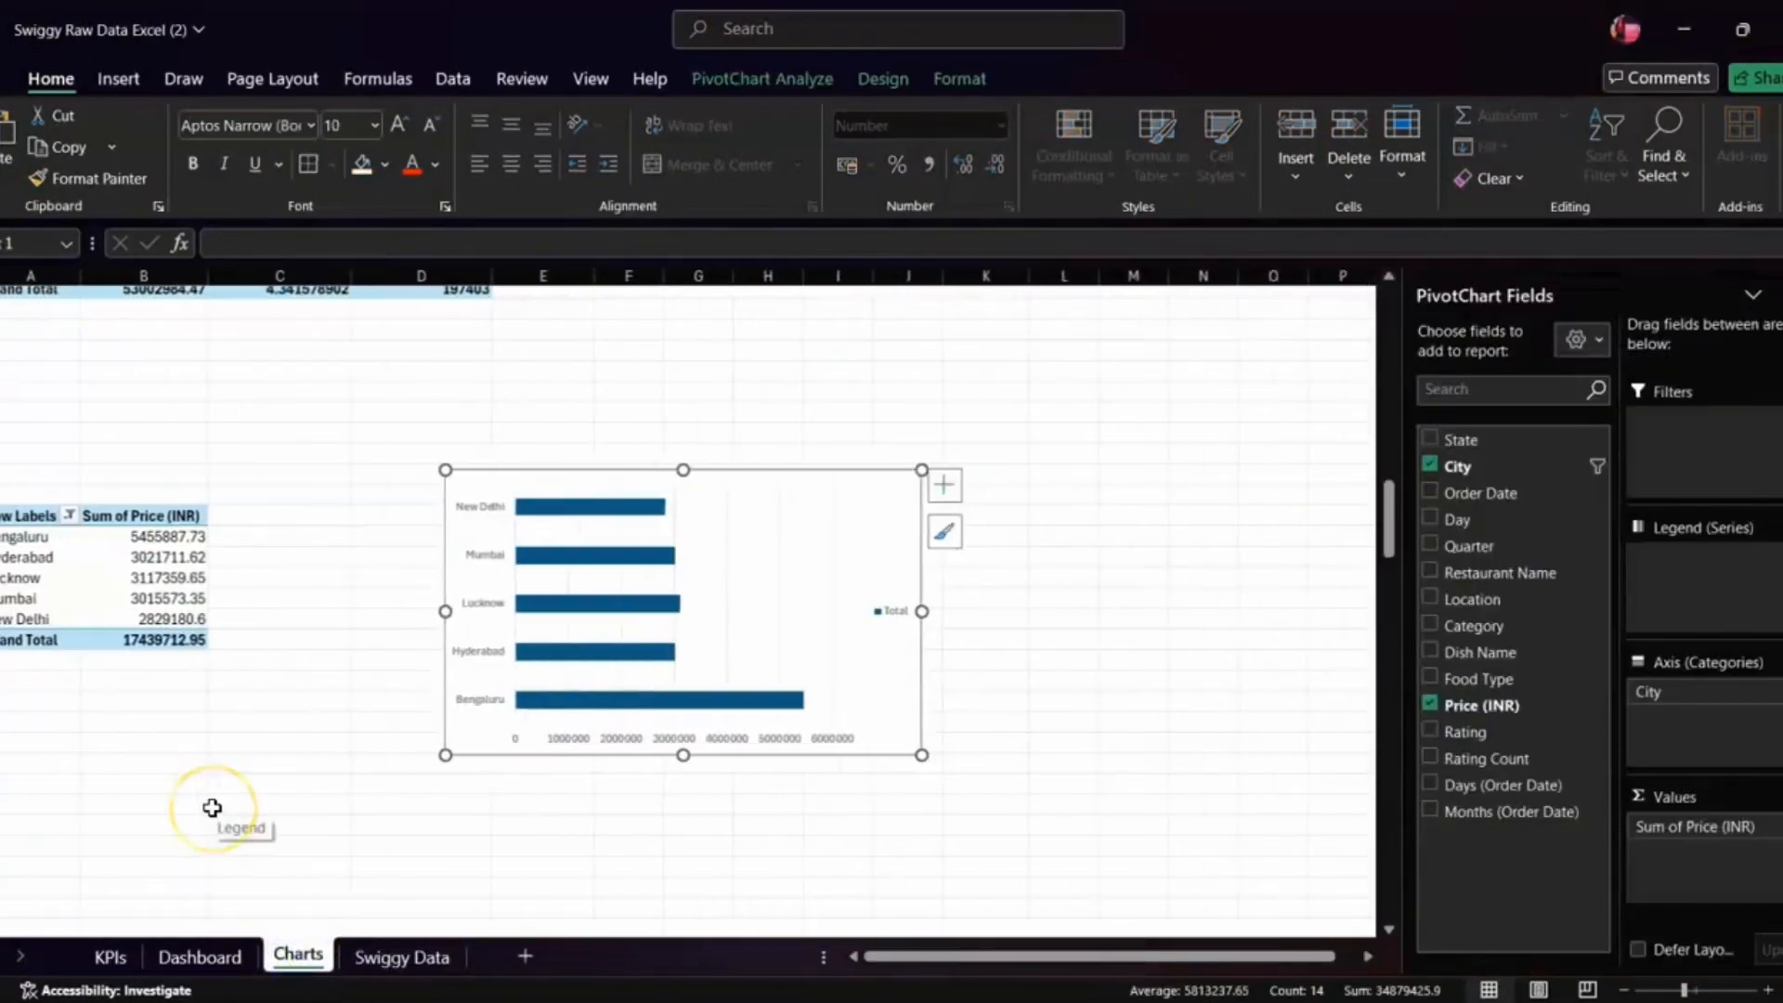
{"action": "left_click", "coordinate": [595, 81]}
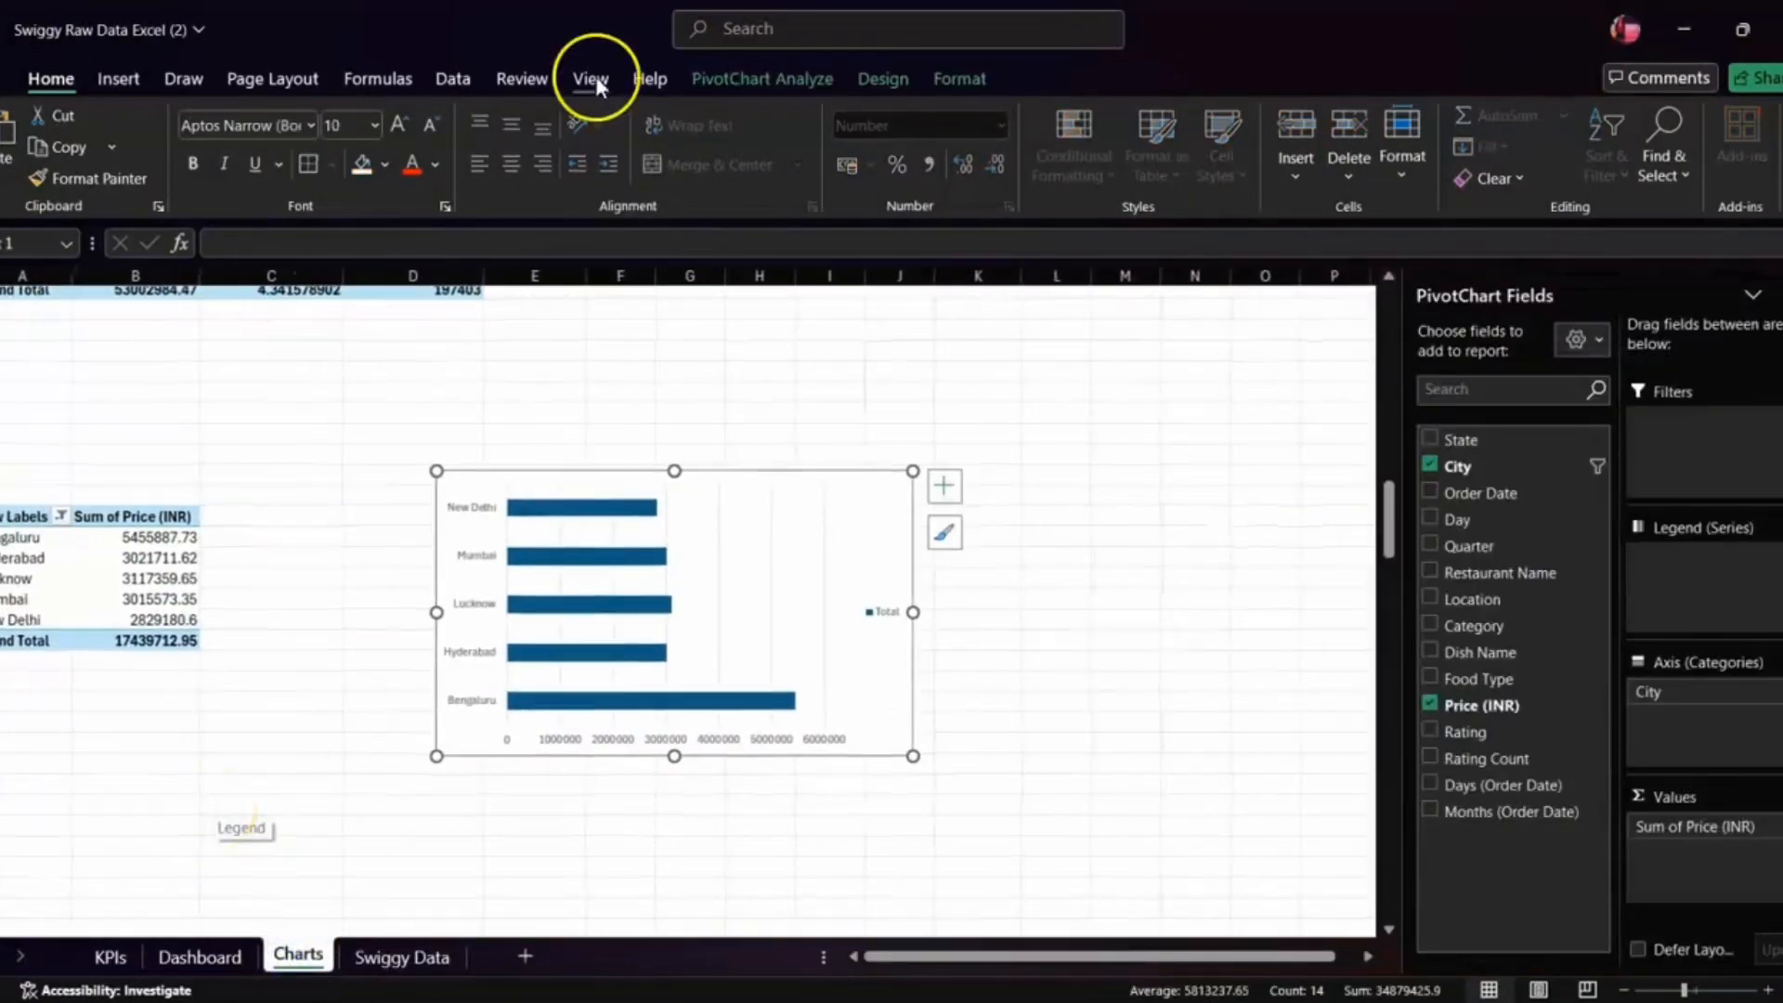
{"action": "left_click", "coordinate": [795, 67]}
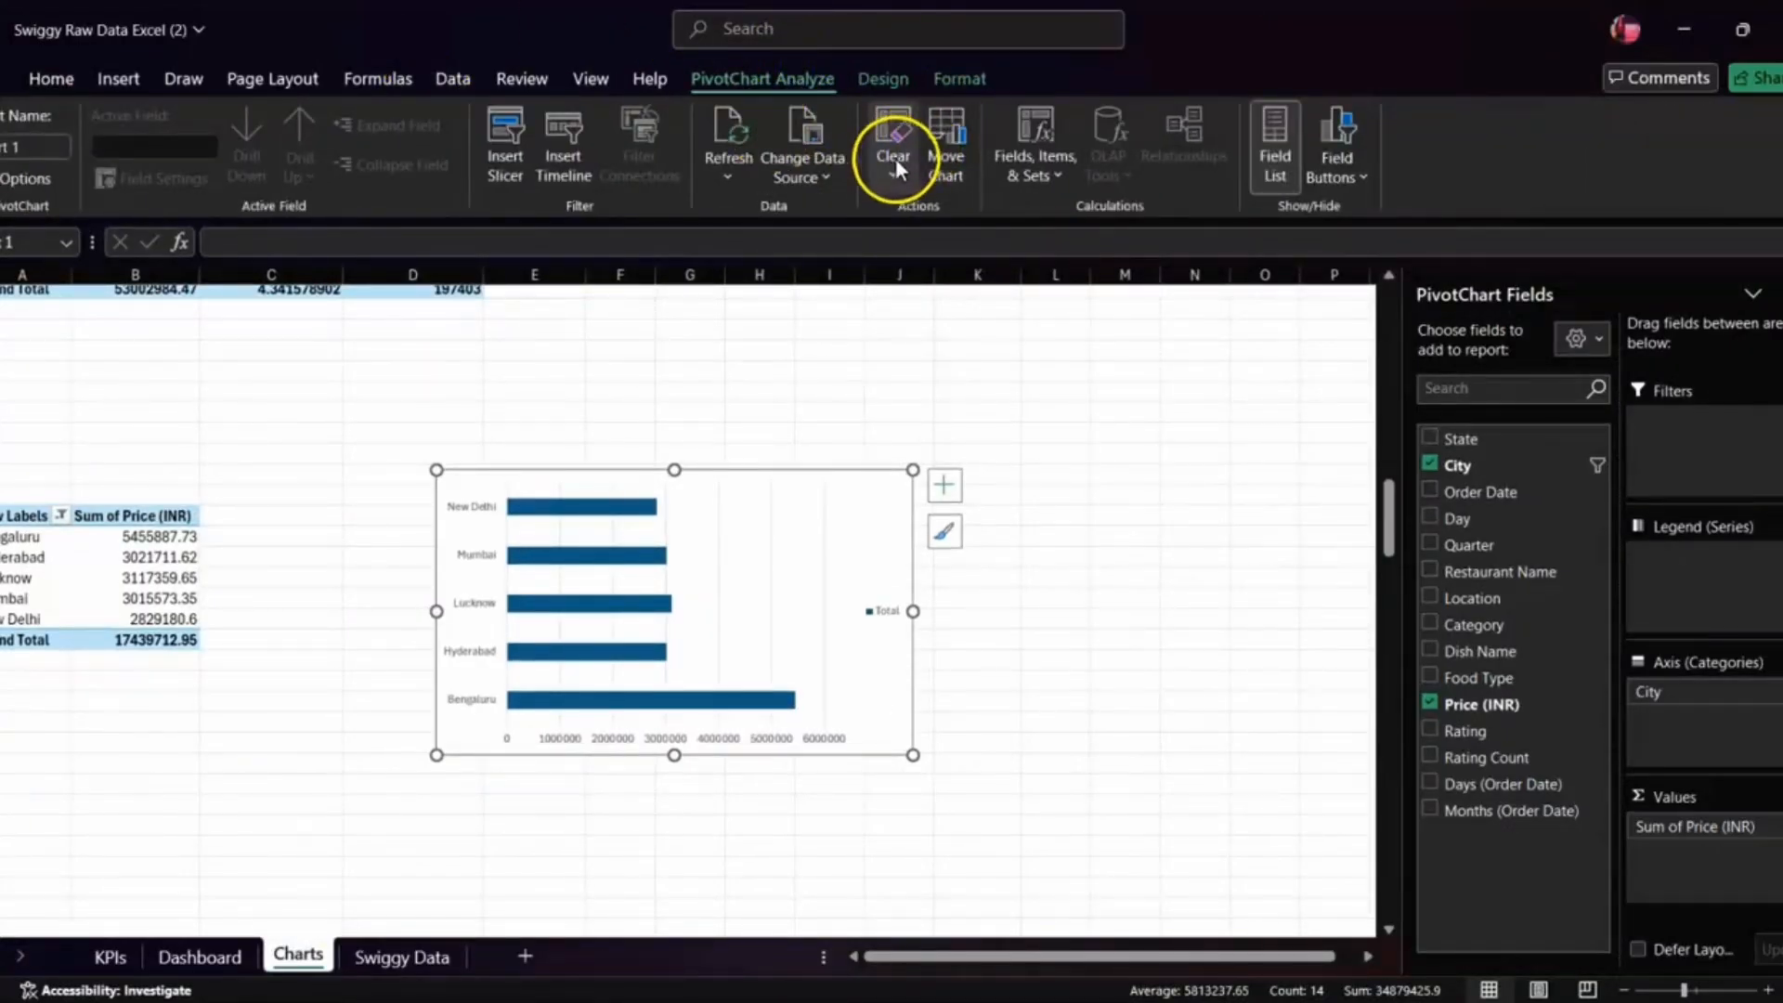
{"action": "left_click", "coordinate": [731, 139]}
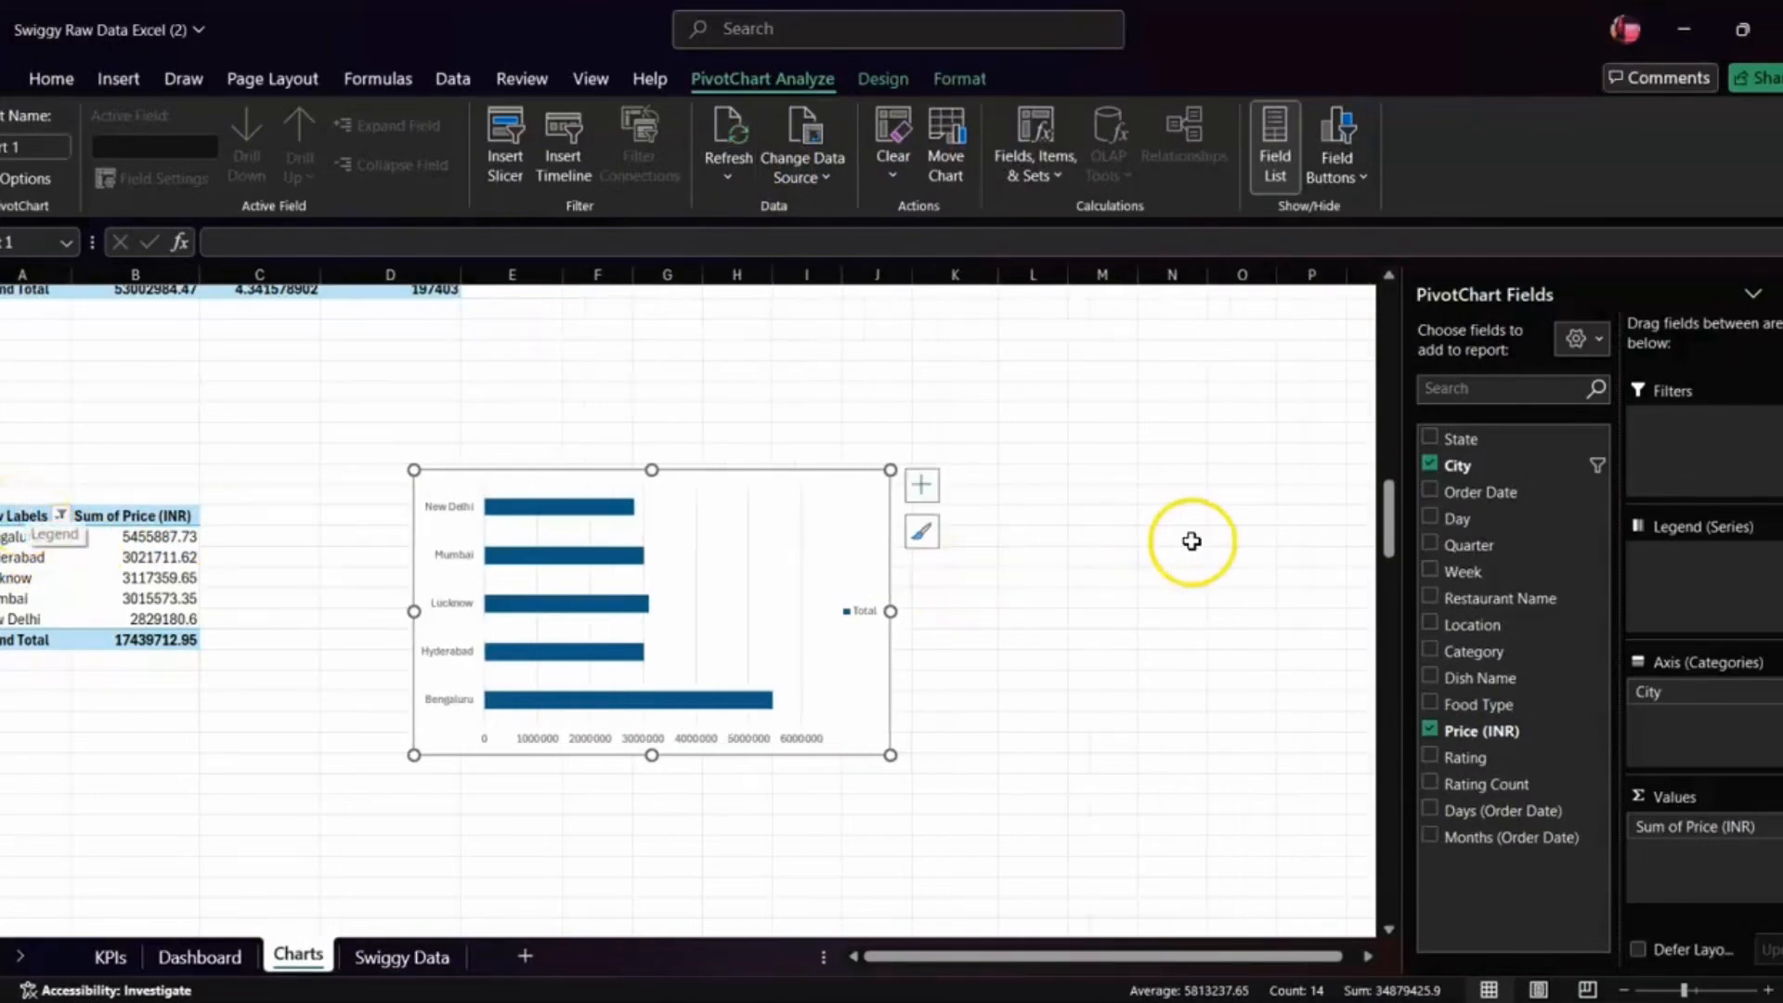
- Copy the city pivot table on the Charts sheet and paste the duplicate below it in column A
{"action": "scroll", "coordinate": [492, 641], "scroll_direction": "down", "scroll_amount": 2}
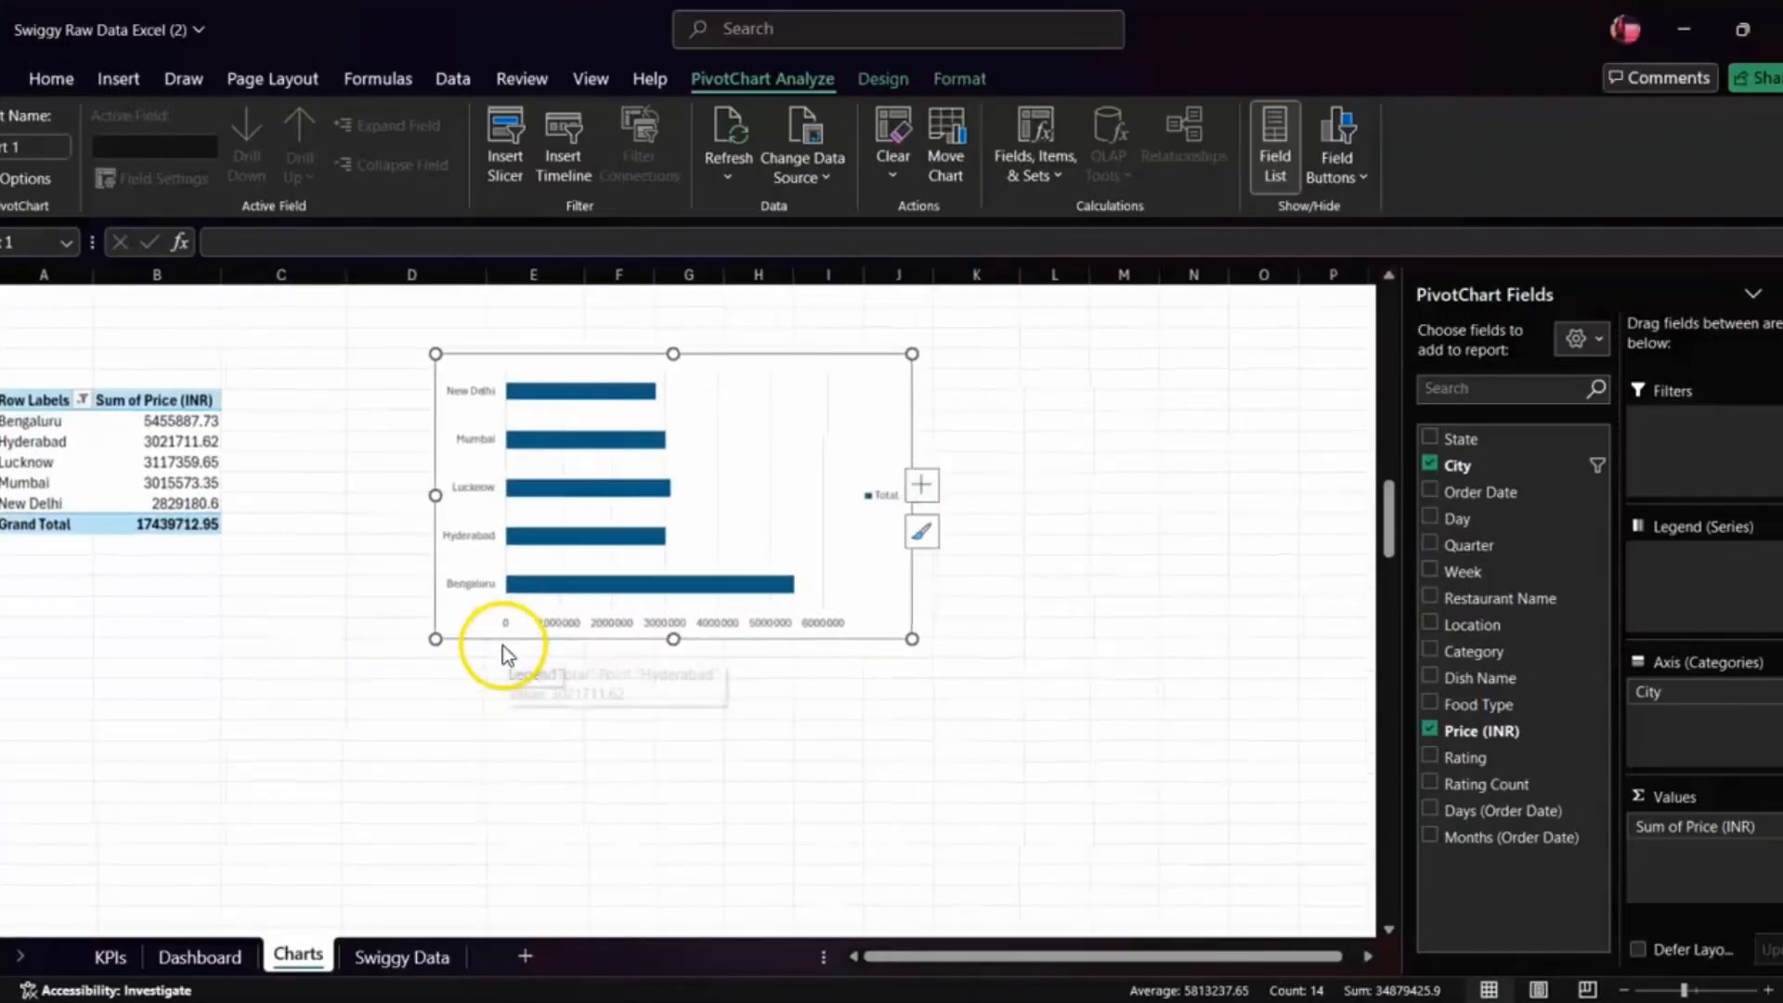
{"action": "left_click", "coordinate": [16, 405]}
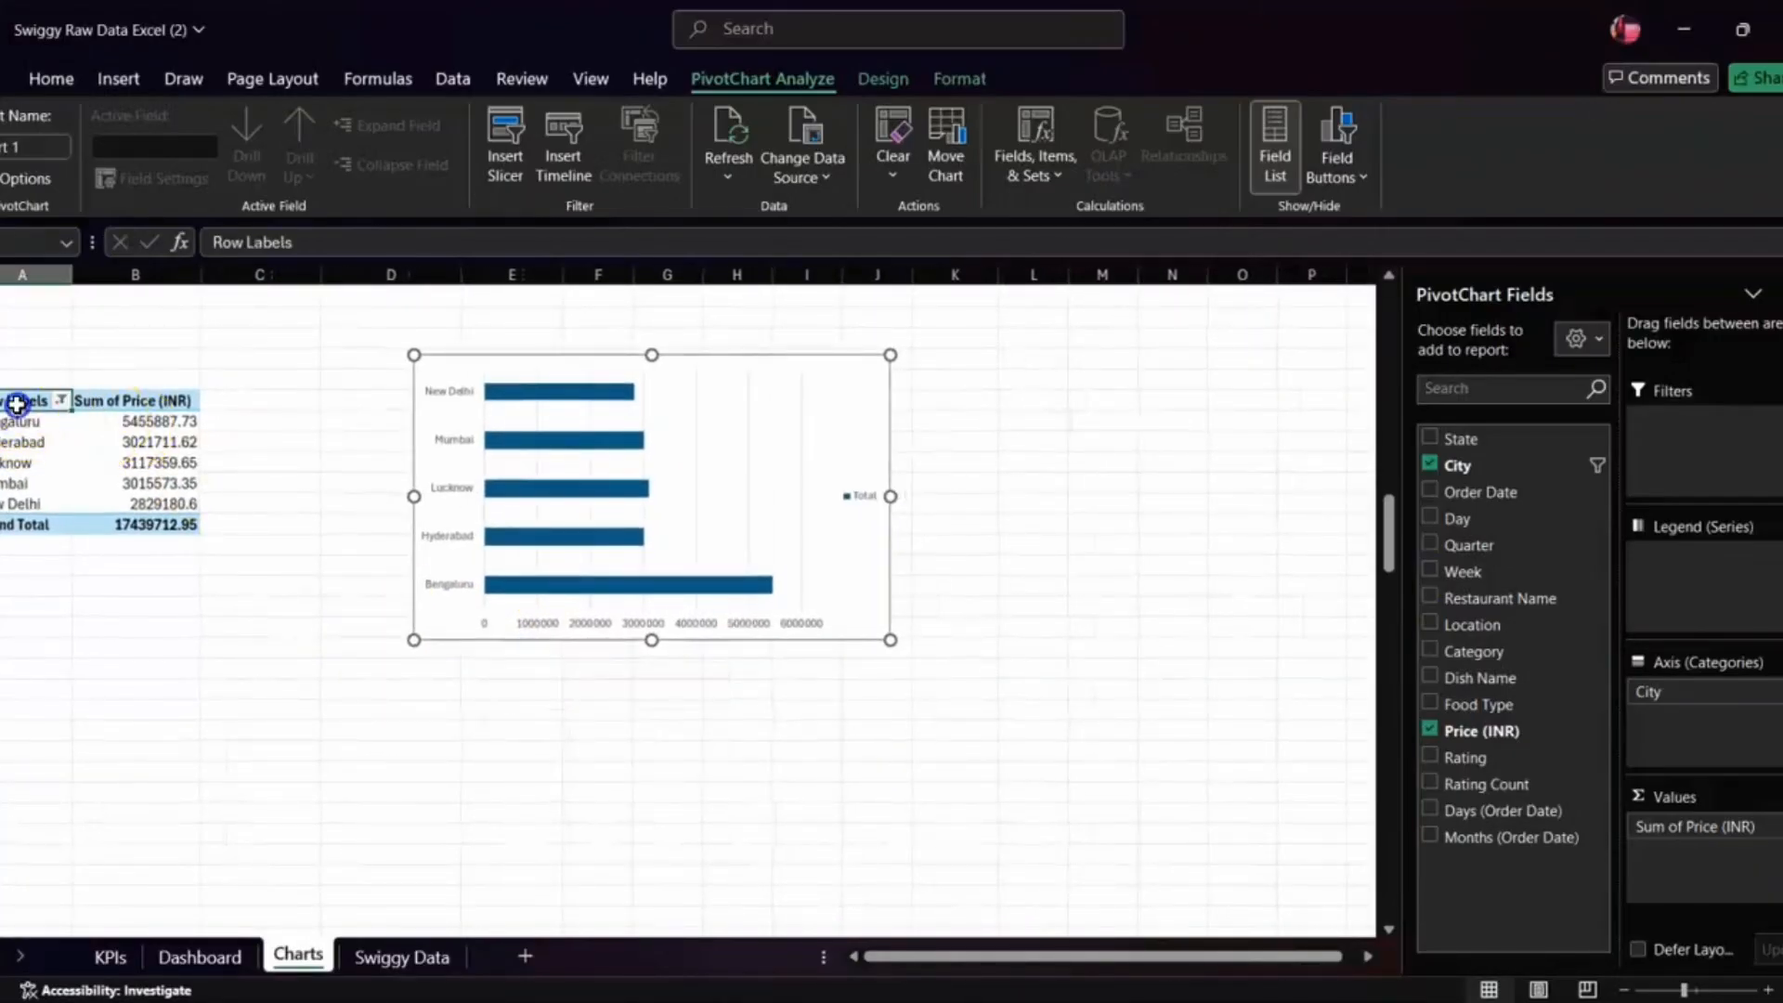
{"action": "key", "text": "ctrl+a"}
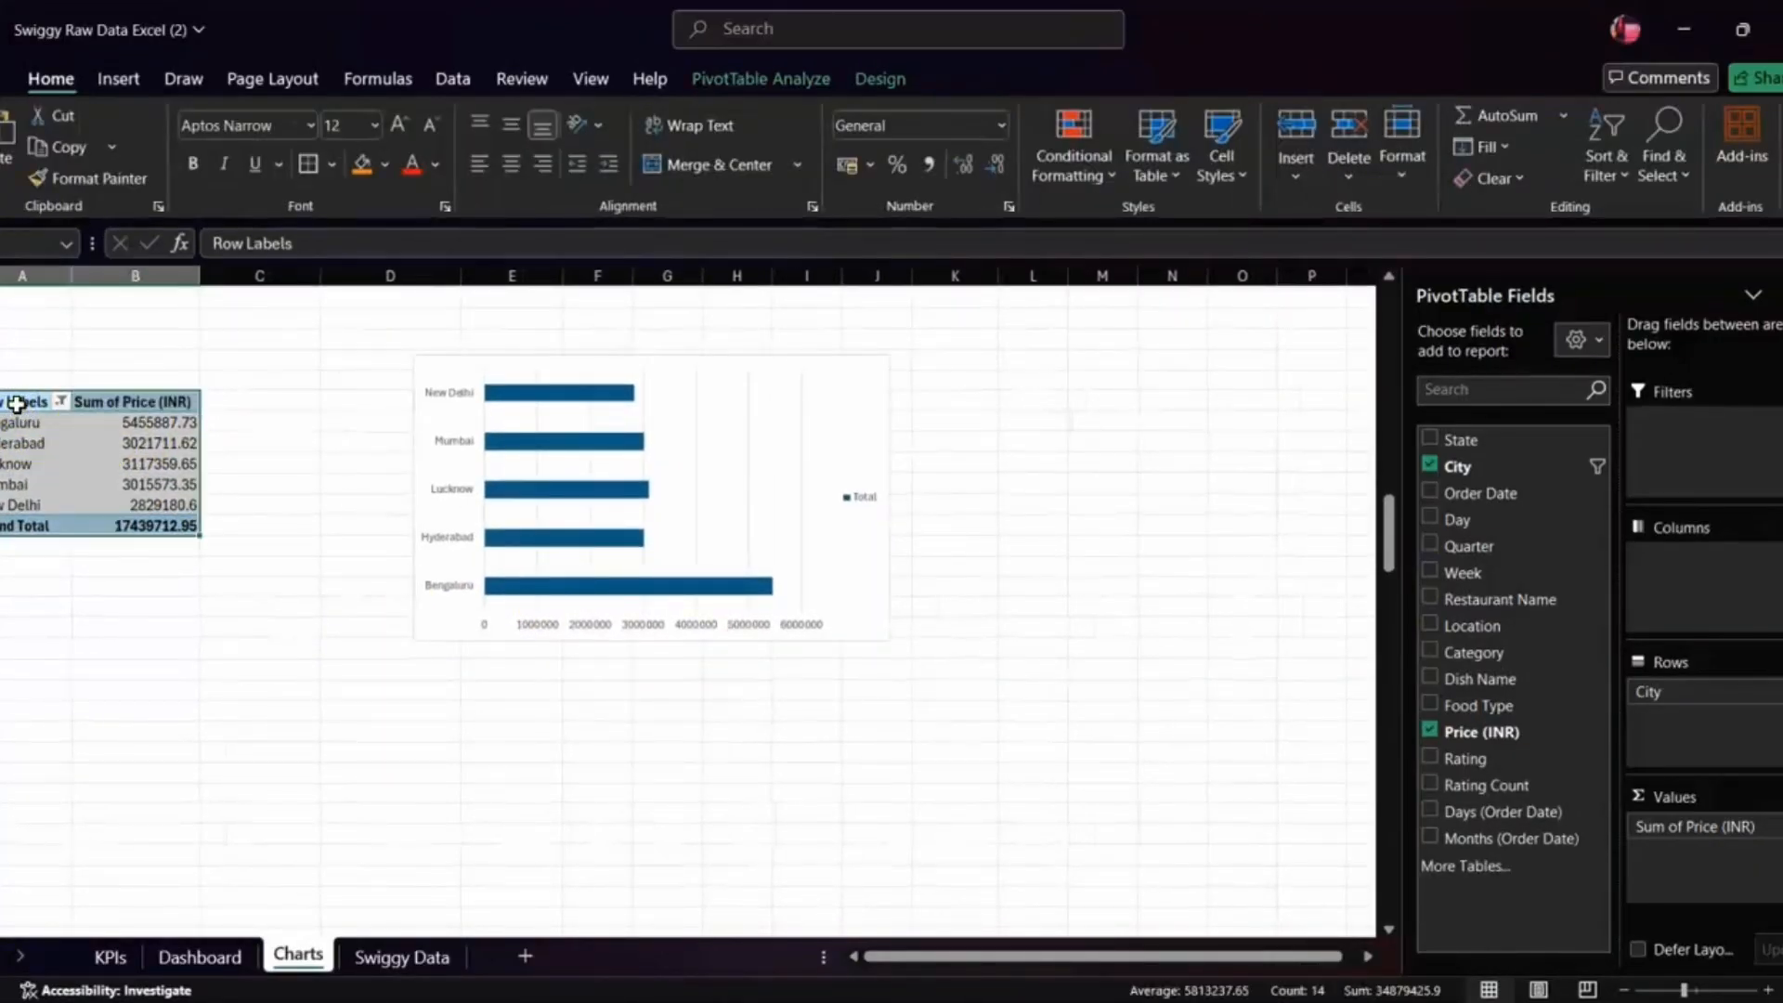
{"action": "key", "text": "ctrl+c"}
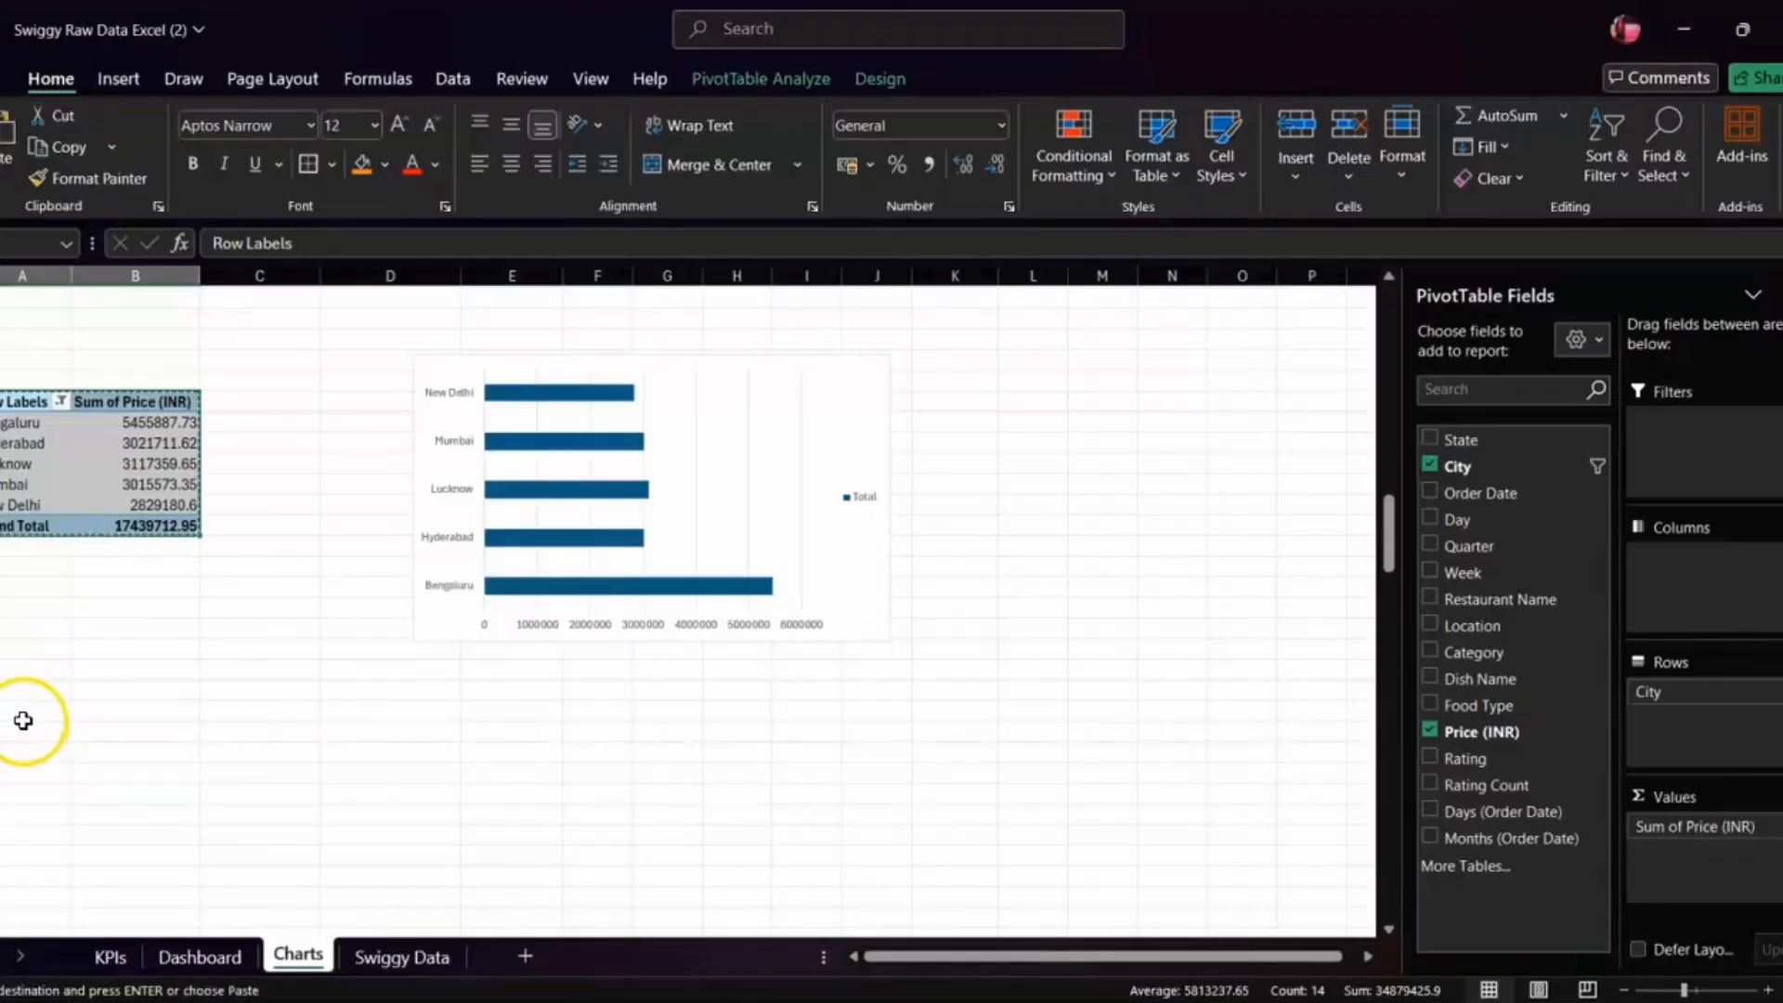
{"action": "left_click", "coordinate": [18, 754]}
{"action": "key", "text": "ctrl+v"}
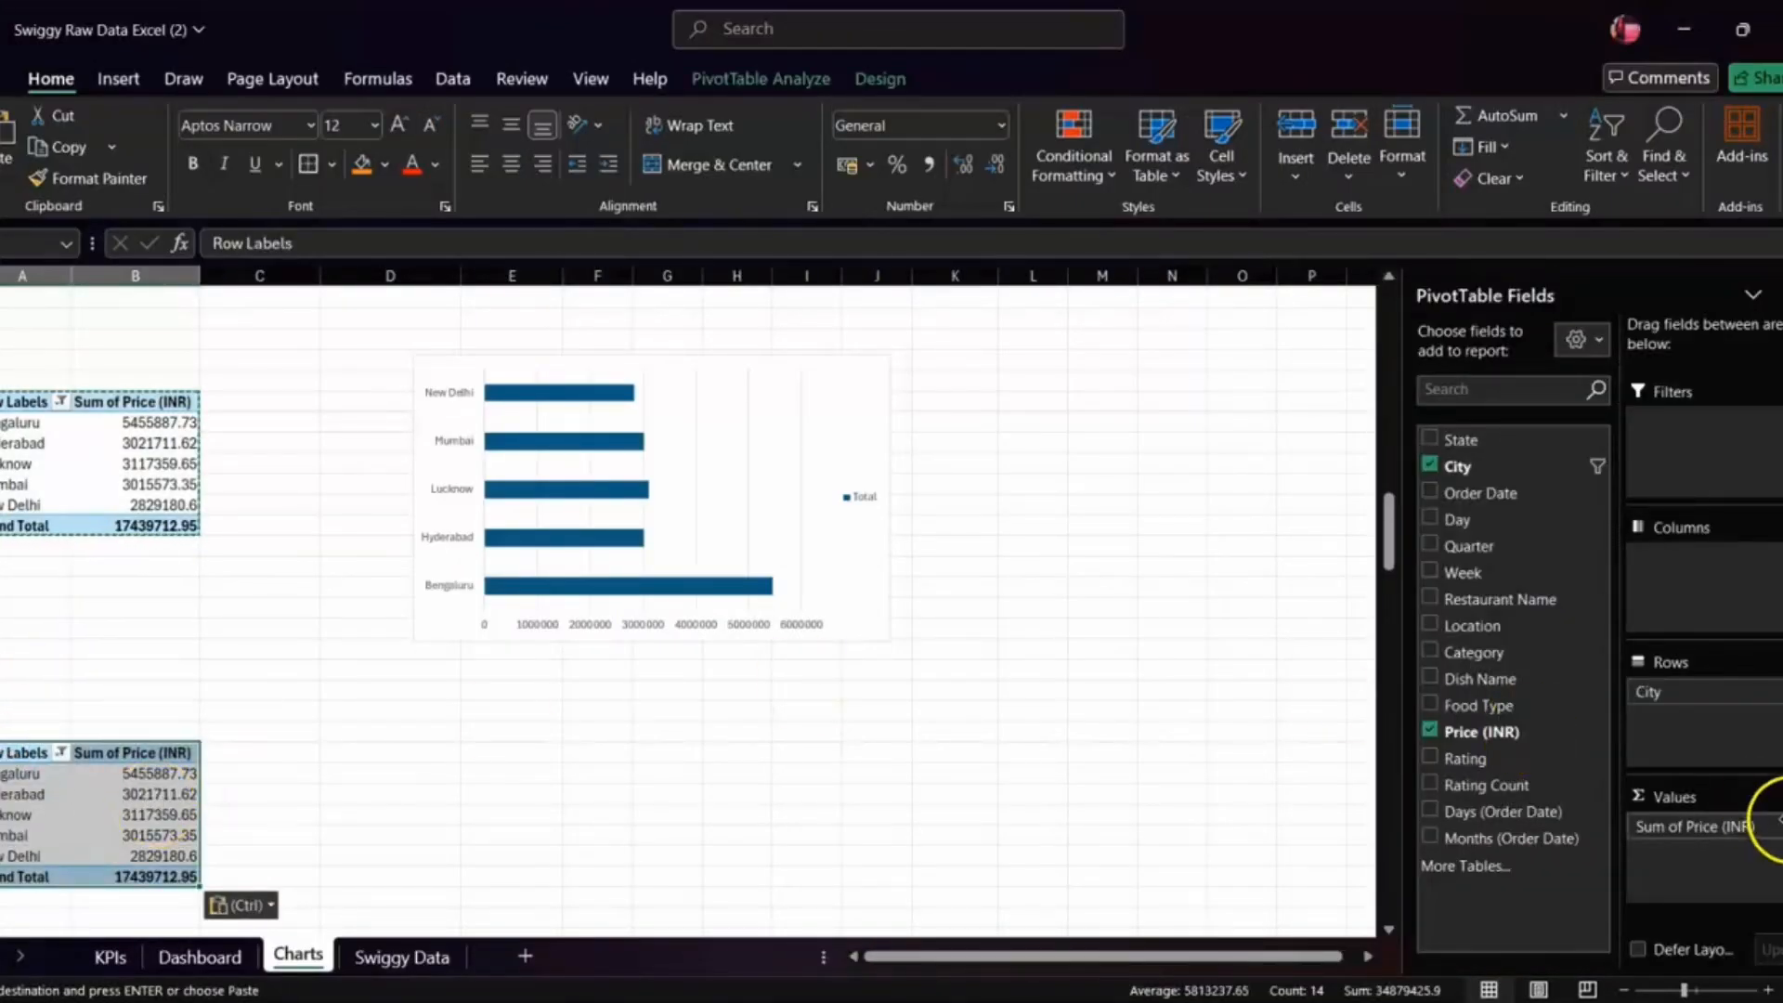
- Replace City with Week as the row field of the duplicated pivot table
{"action": "left_click_drag", "start_coordinate": [1755, 697], "coordinate": [1751, 697]}
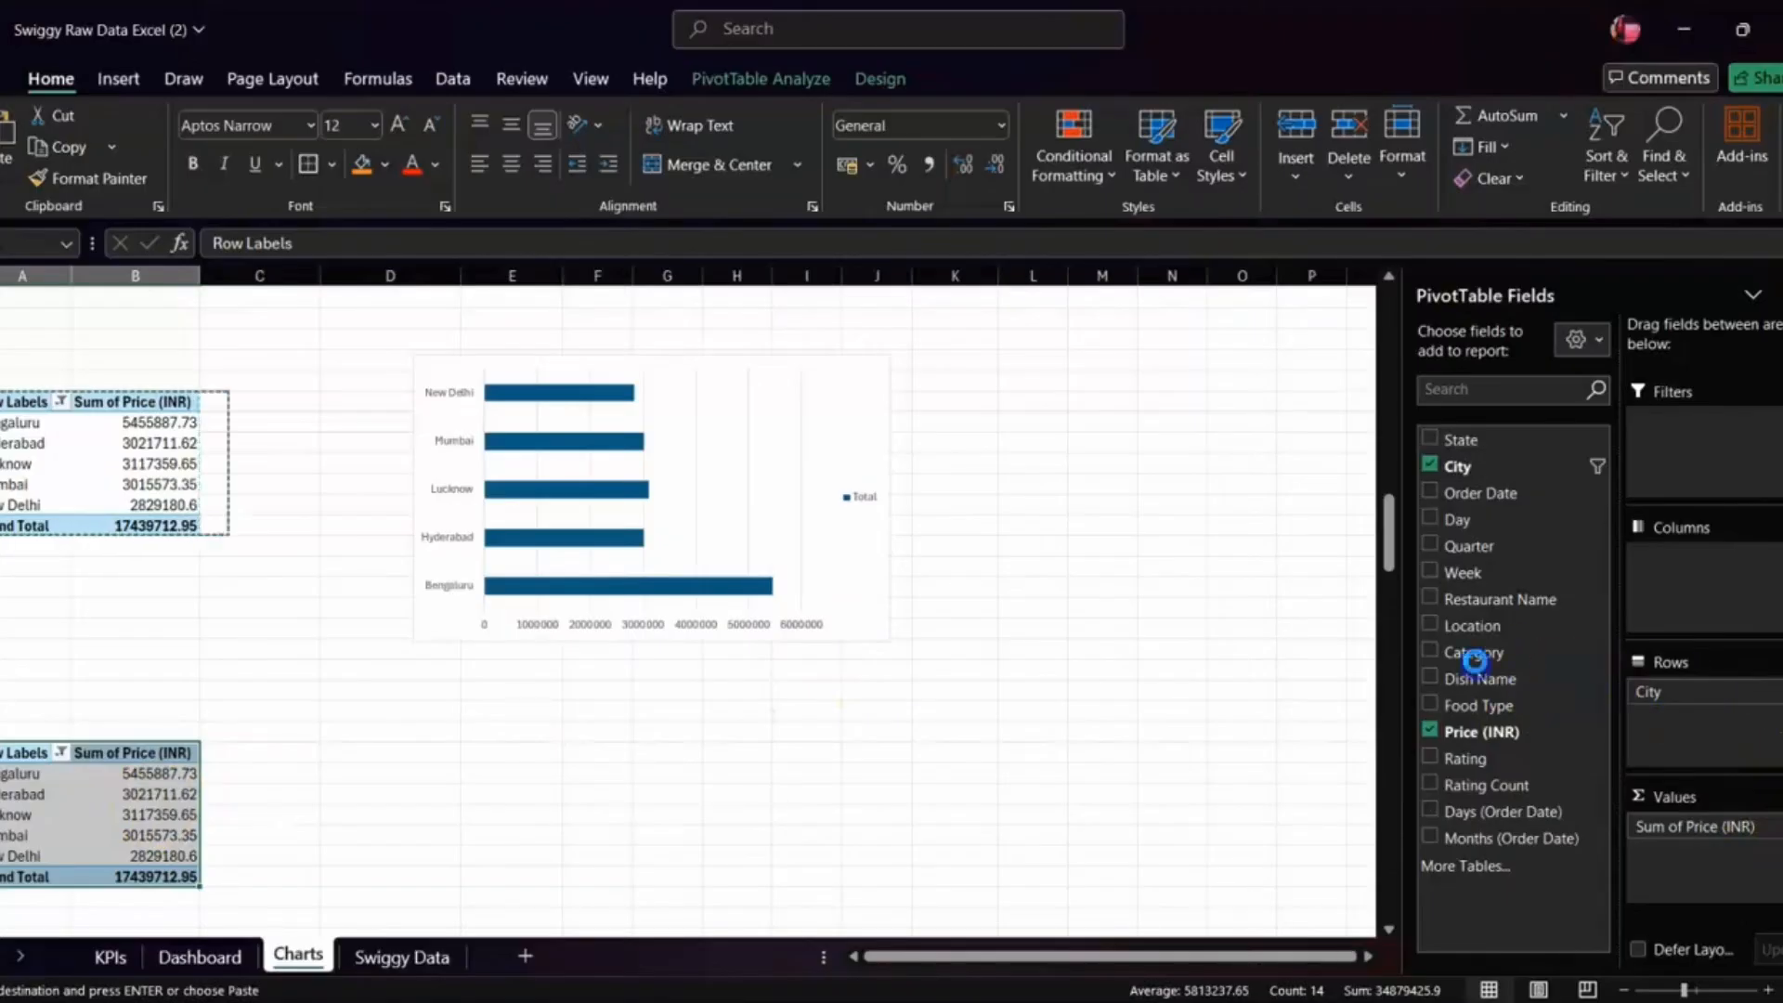
{"action": "left_click_drag", "start_coordinate": [1475, 660], "coordinate": [1477, 661]}
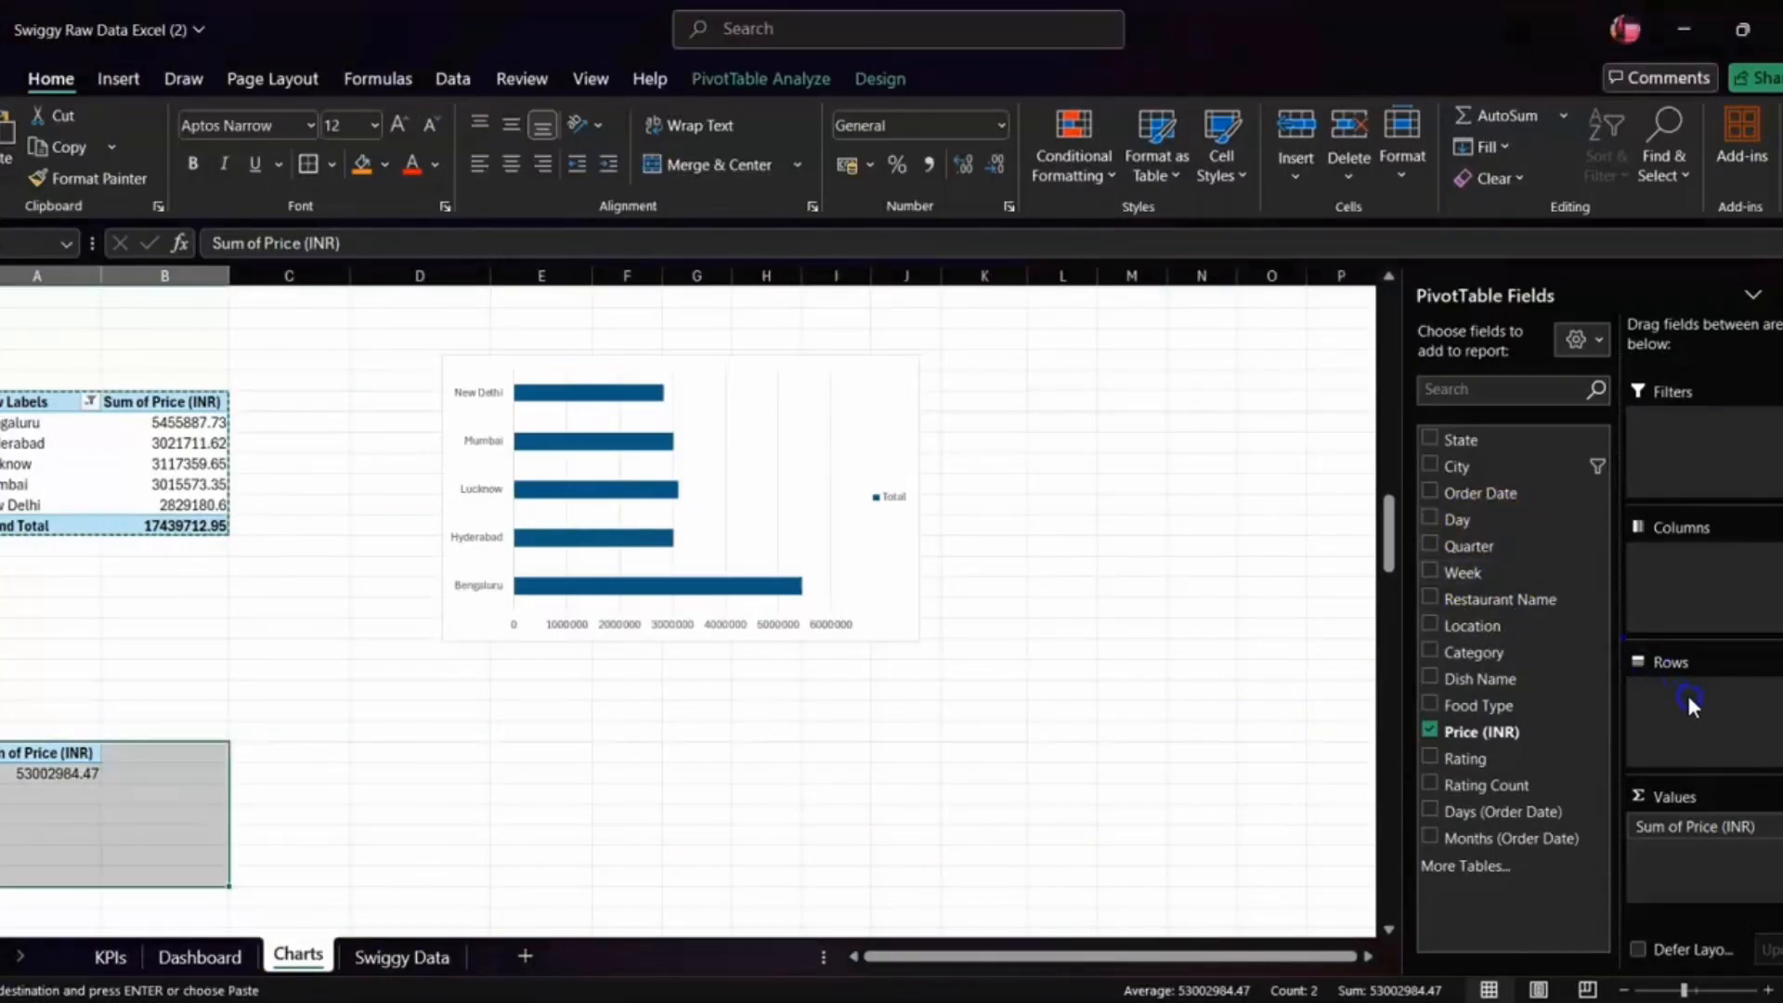
{"action": "left_click_drag", "start_coordinate": [1522, 571], "coordinate": [1672, 691]}
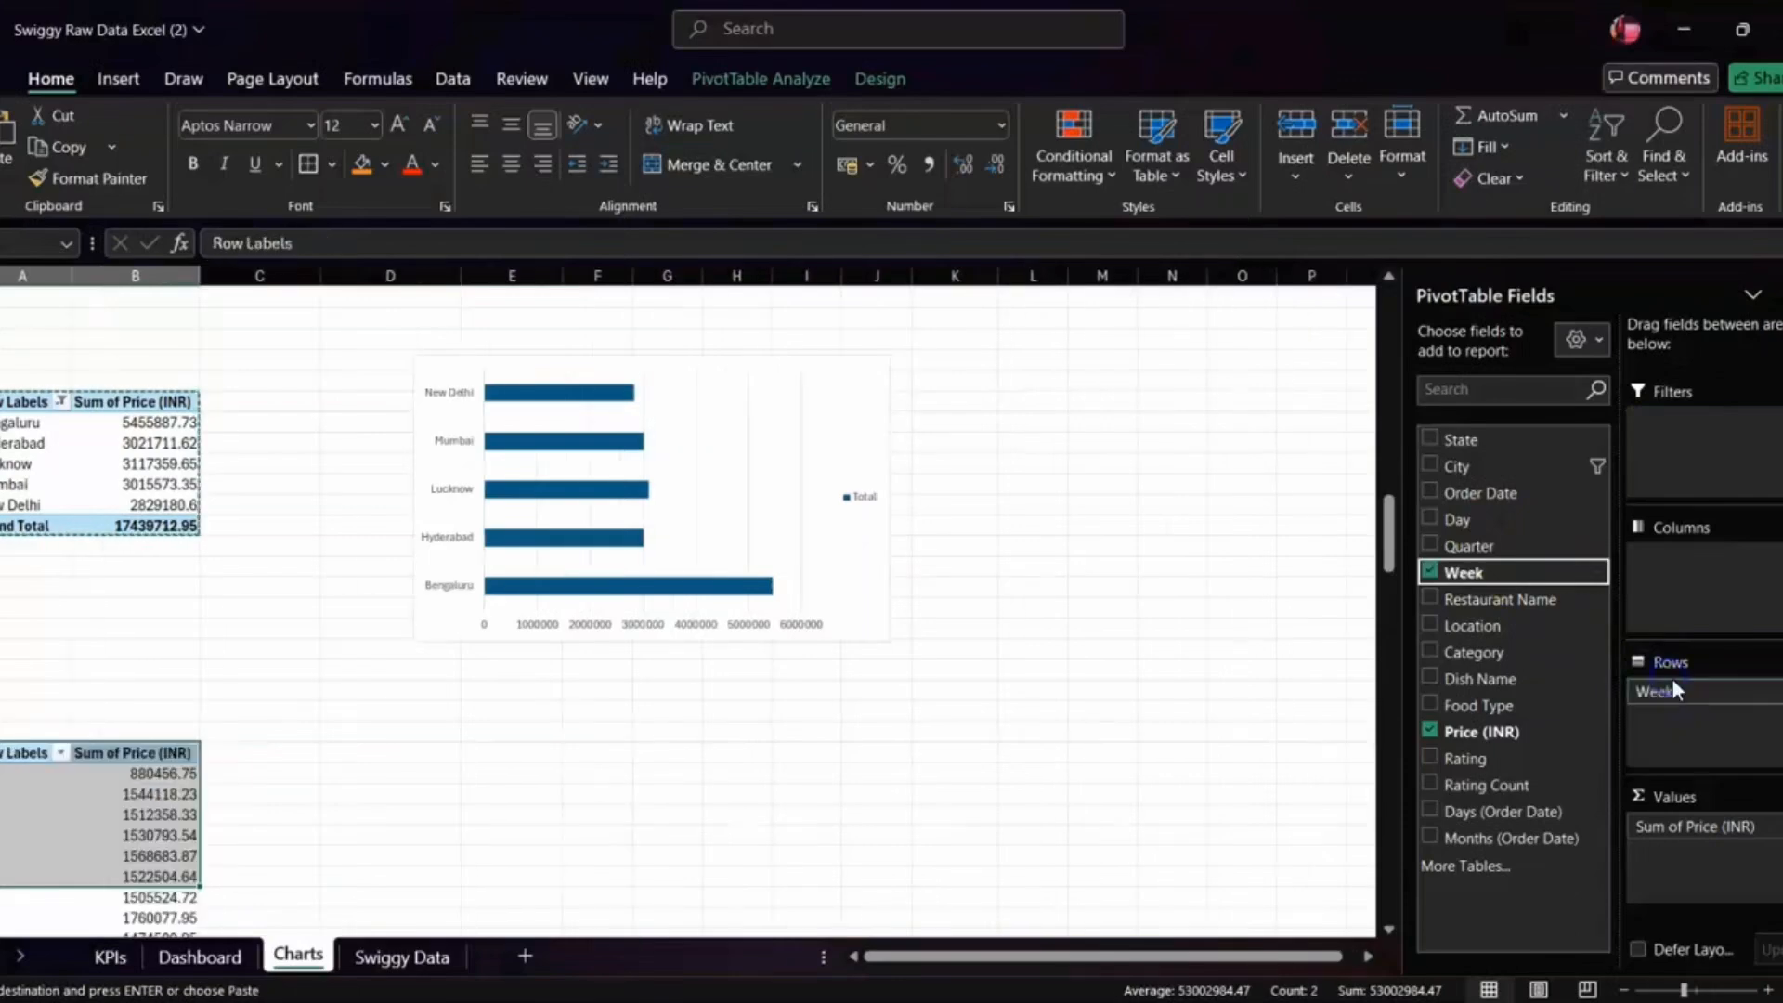
- Format all weekly Sum of Price (INR) values in the Week pivot table with the custom number format ₹ 0.00,, "M"
{"action": "scroll", "coordinate": [154, 838], "scroll_direction": "down", "scroll_amount": 13}
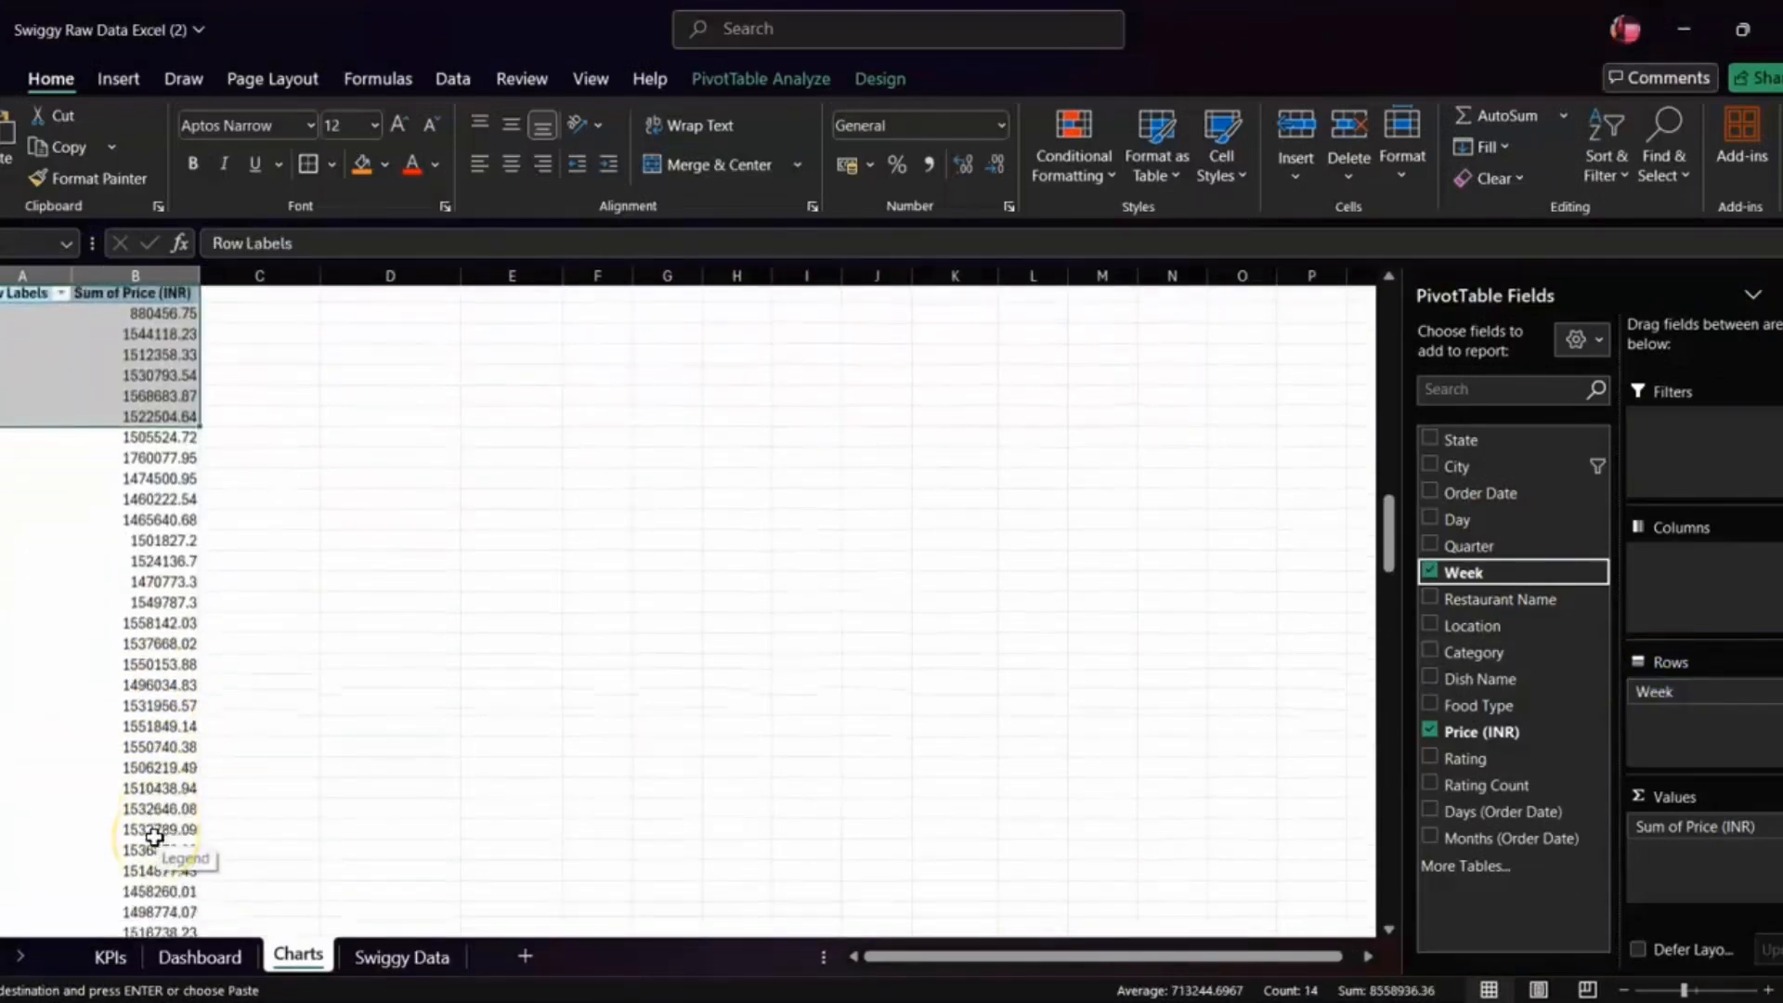
{"action": "scroll", "coordinate": [154, 838], "scroll_direction": "up", "scroll_amount": 8}
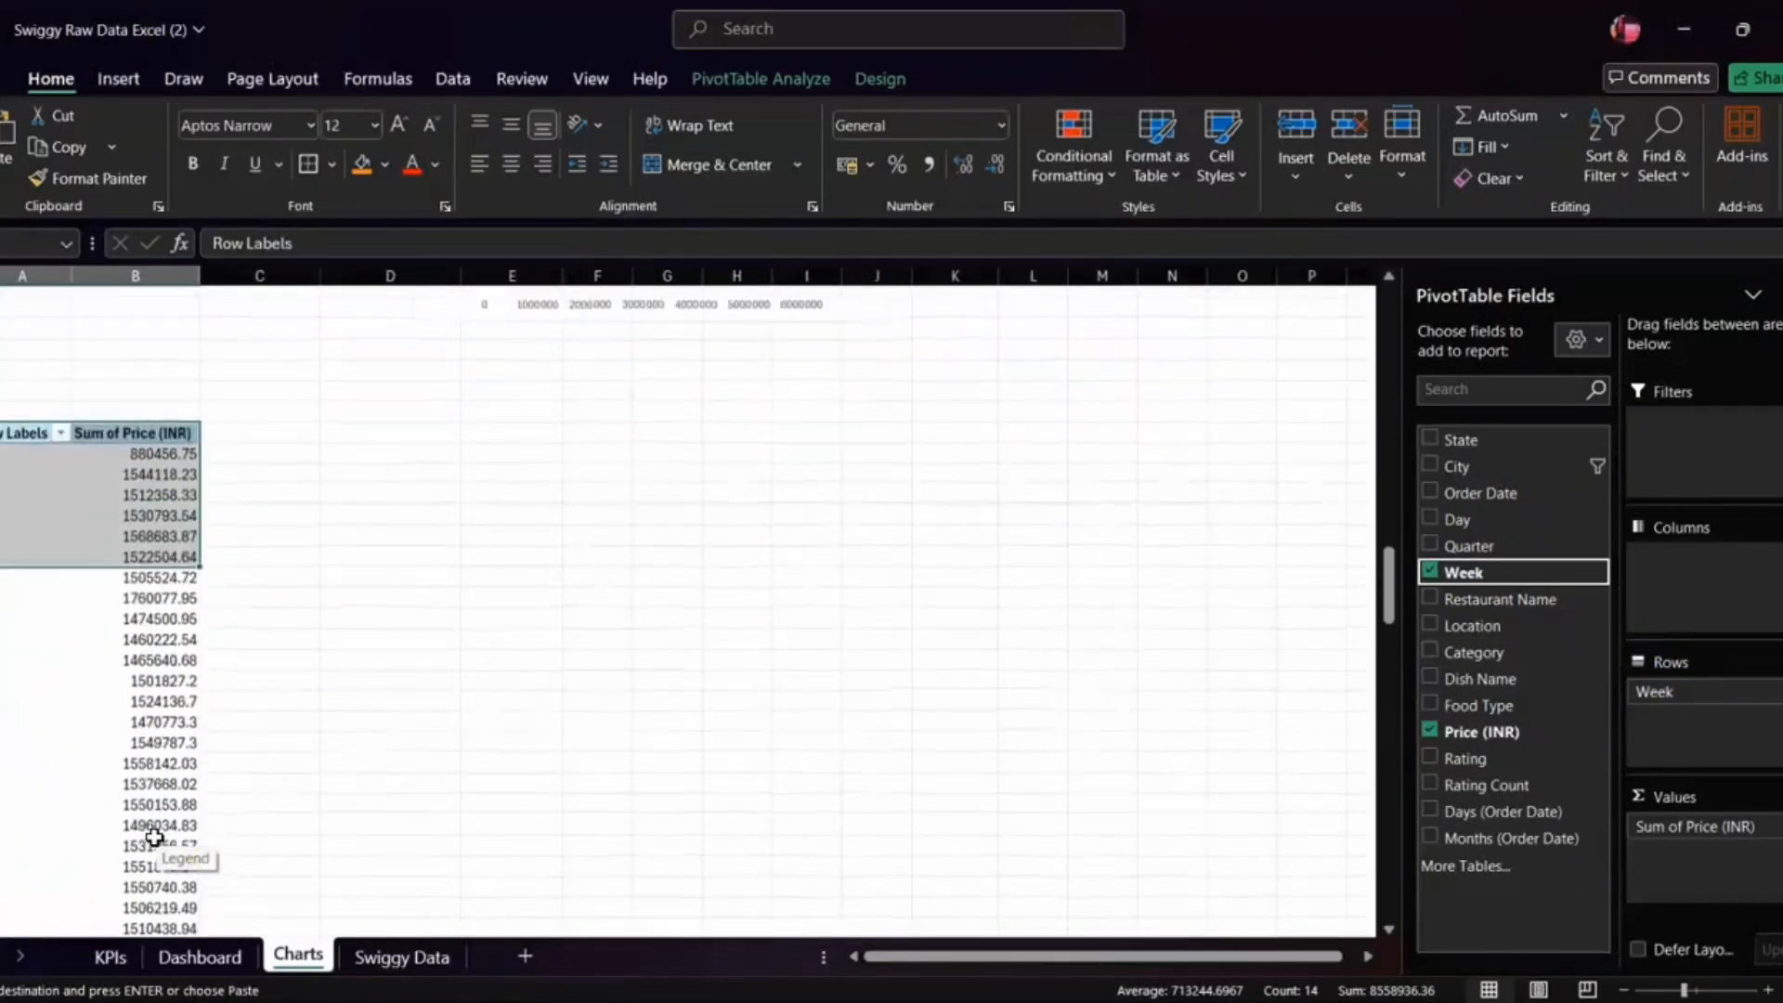
{"action": "scroll", "coordinate": [154, 838], "scroll_direction": "up", "scroll_amount": 2}
{"action": "left_click", "coordinate": [99, 722]}
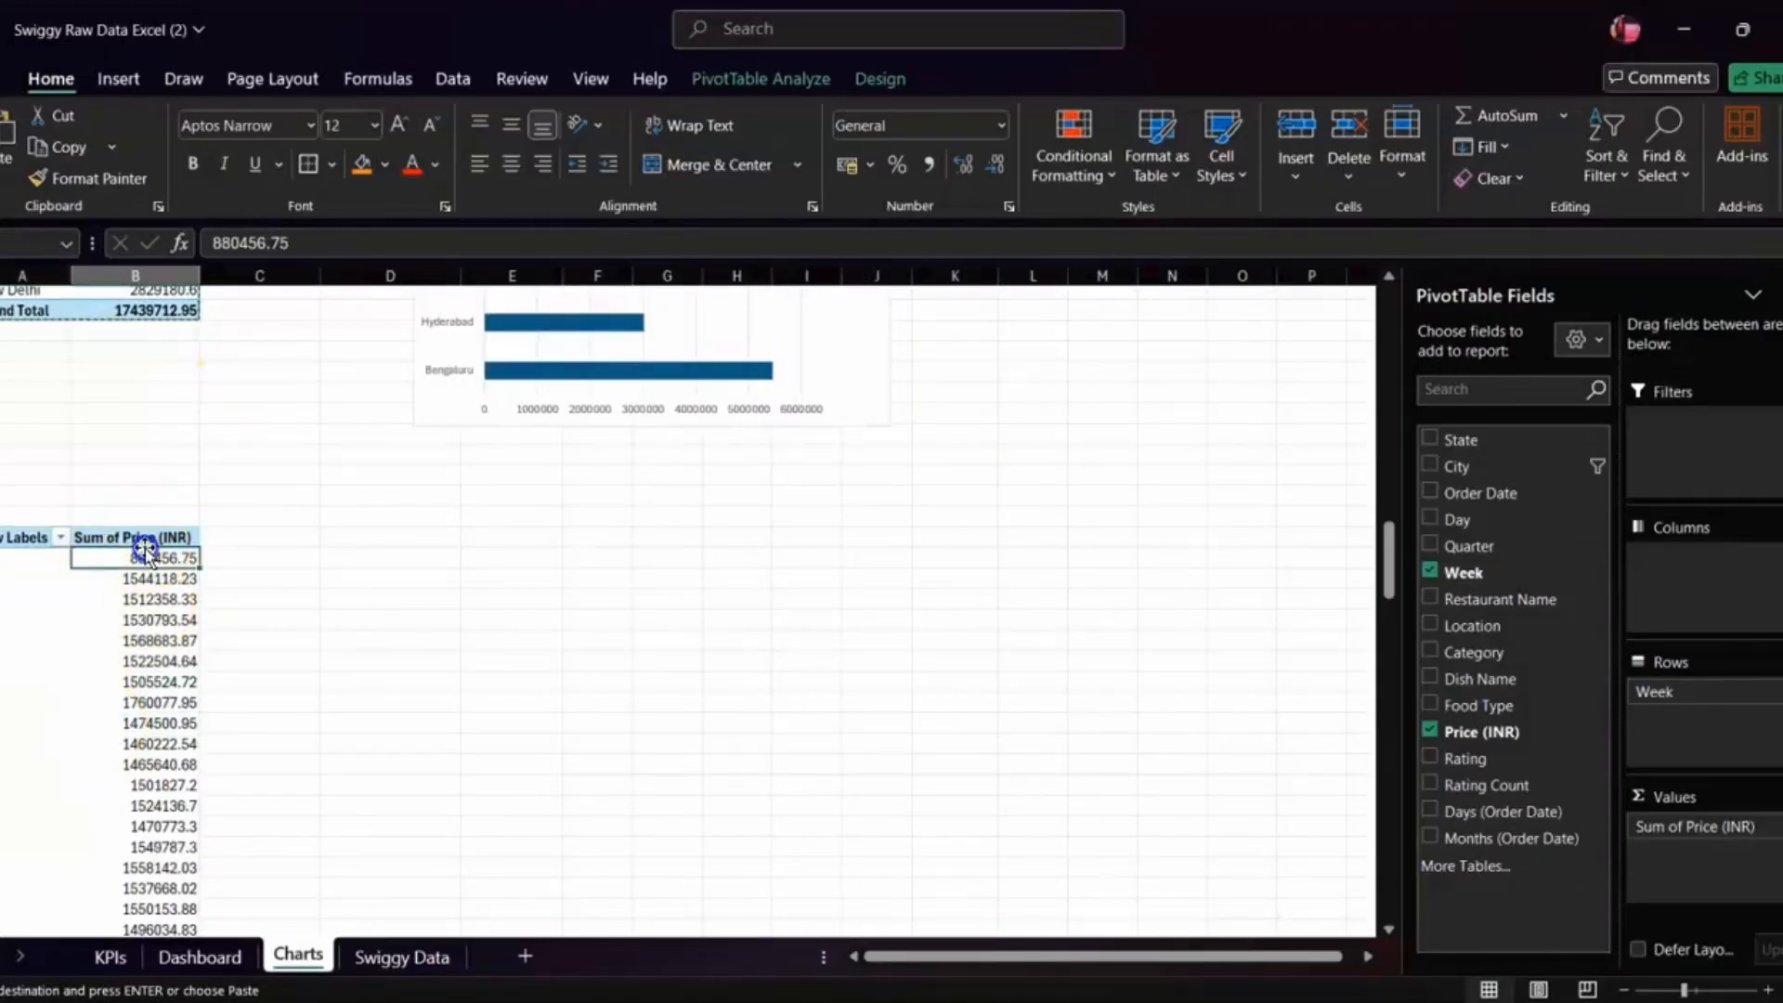
{"action": "key", "text": "shift+Down"}
{"action": "key", "text": "shift+Down"}
{"action": "key", "text": "shift+Down"}
{"action": "key", "text": "shift+Down"}
{"action": "key", "text": "shift+Down"}
{"action": "key", "text": "shift+Down"}
{"action": "key", "text": "shift+Down"}
{"action": "key", "text": "shift+Down"}
{"action": "key", "text": "shift+Down"}
{"action": "key", "text": "shift+Down"}
{"action": "key", "text": "shift+Down"}
{"action": "key", "text": "shift+Down"}
{"action": "key", "text": "shift+Down"}
{"action": "key", "text": "shift+Down"}
{"action": "key", "text": "shift+Down"}
{"action": "key", "text": "shift+Down"}
{"action": "key", "text": "shift+Down"}
{"action": "key", "text": "shift+Down"}
{"action": "key", "text": "shift+Down"}
{"action": "key", "text": "shift+Down"}
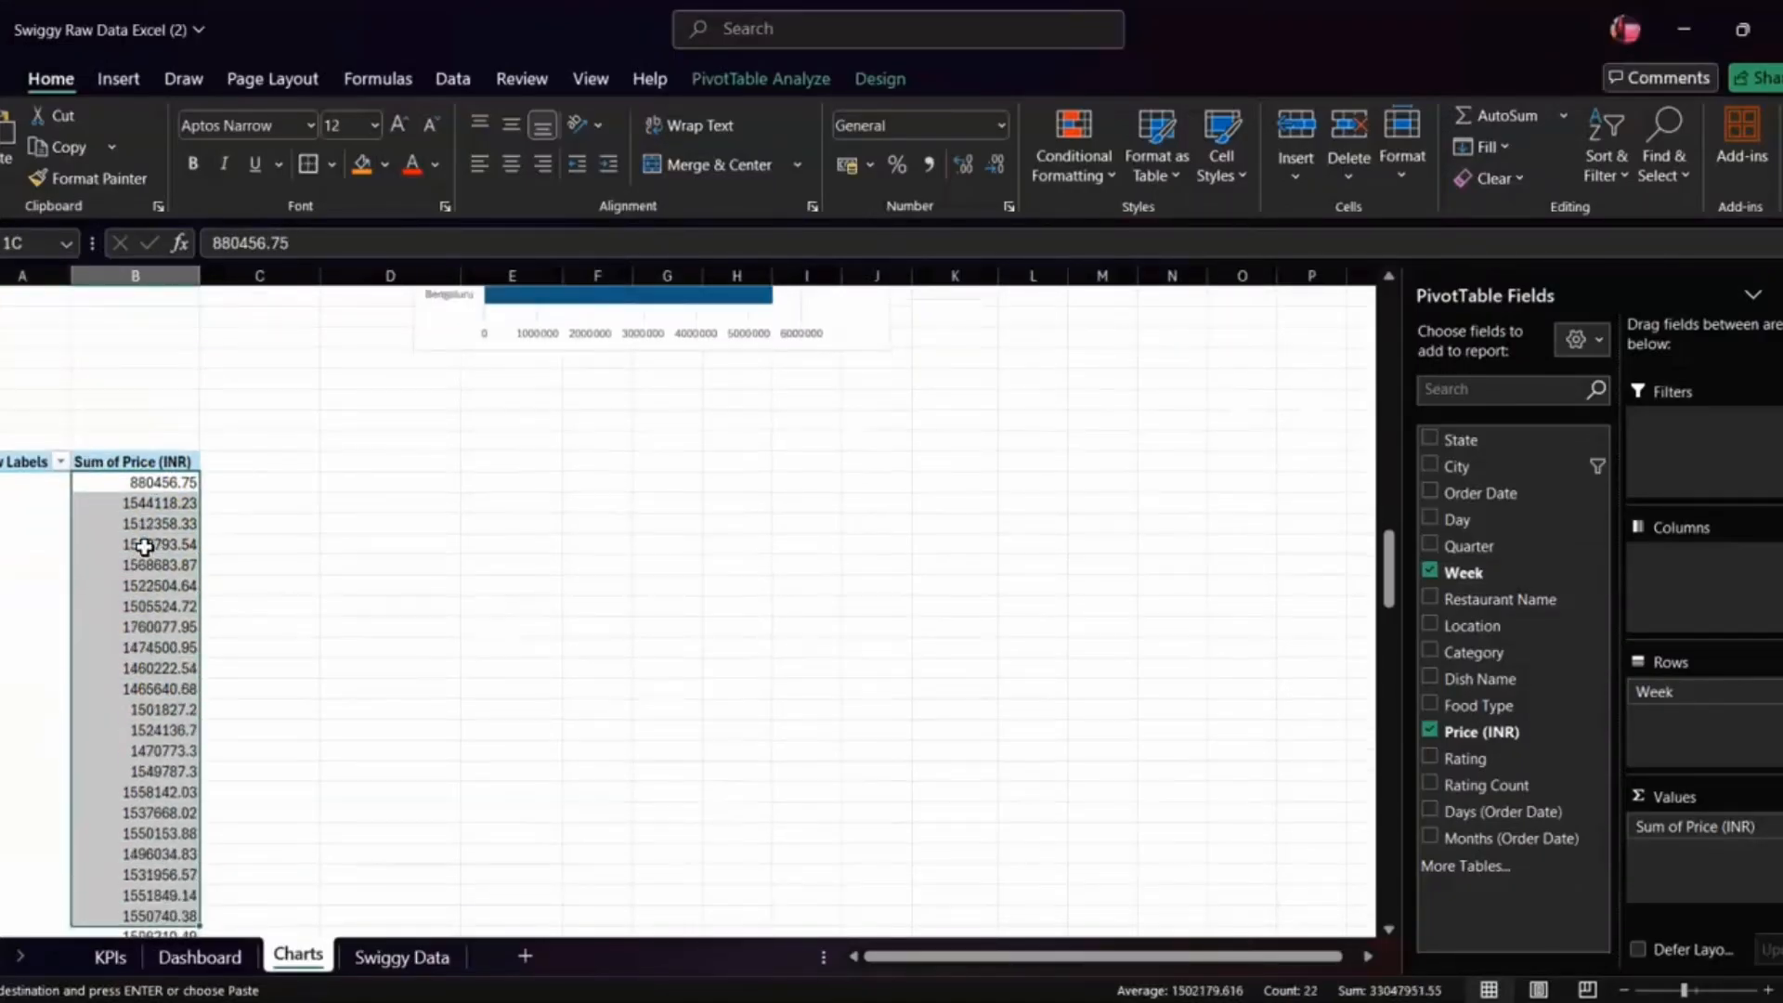
{"action": "key", "text": "shift+Down"}
{"action": "key", "text": "shift+Down"}
{"action": "key", "text": "shift+Down"}
{"action": "key", "text": "shift+Down"}
{"action": "key", "text": "shift+Down"}
{"action": "key", "text": "shift+Down"}
{"action": "key", "text": "shift+Down"}
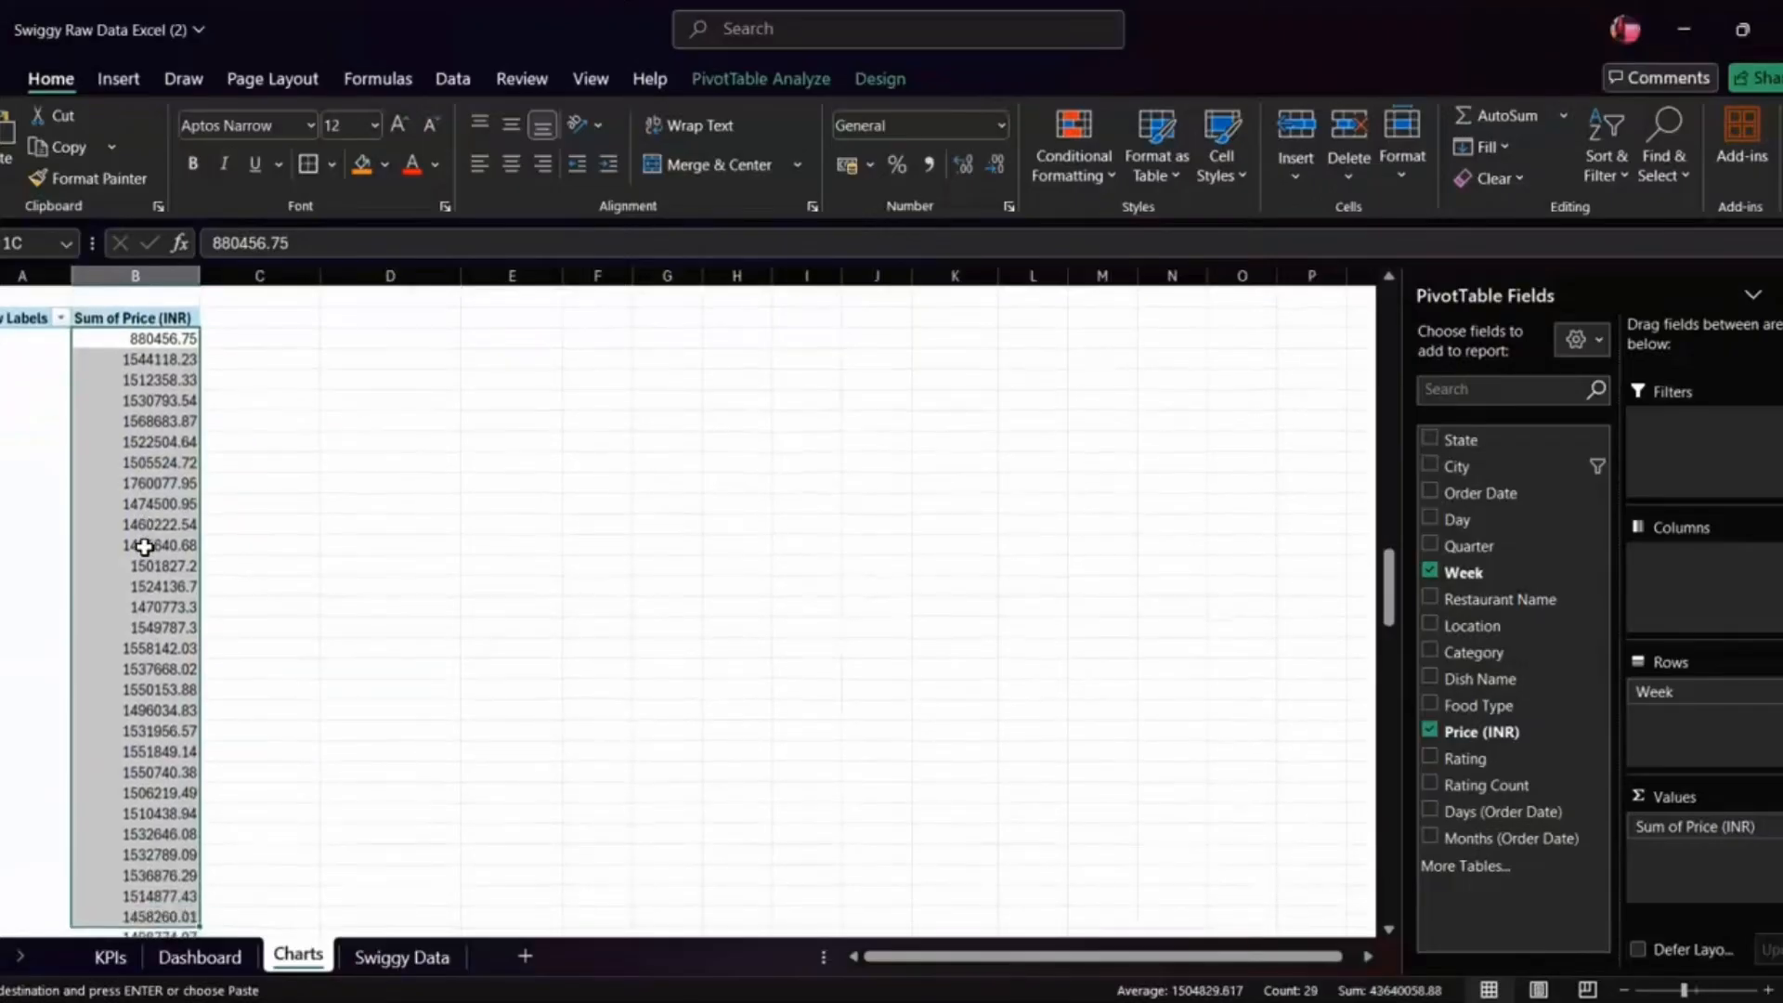
{"action": "key", "text": "shift+Down"}
{"action": "key", "text": "shift+Down"}
{"action": "key", "text": "shift+Down"}
{"action": "key", "text": "shift+Down"}
{"action": "key", "text": "shift+Down"}
{"action": "key", "text": "shift+Down"}
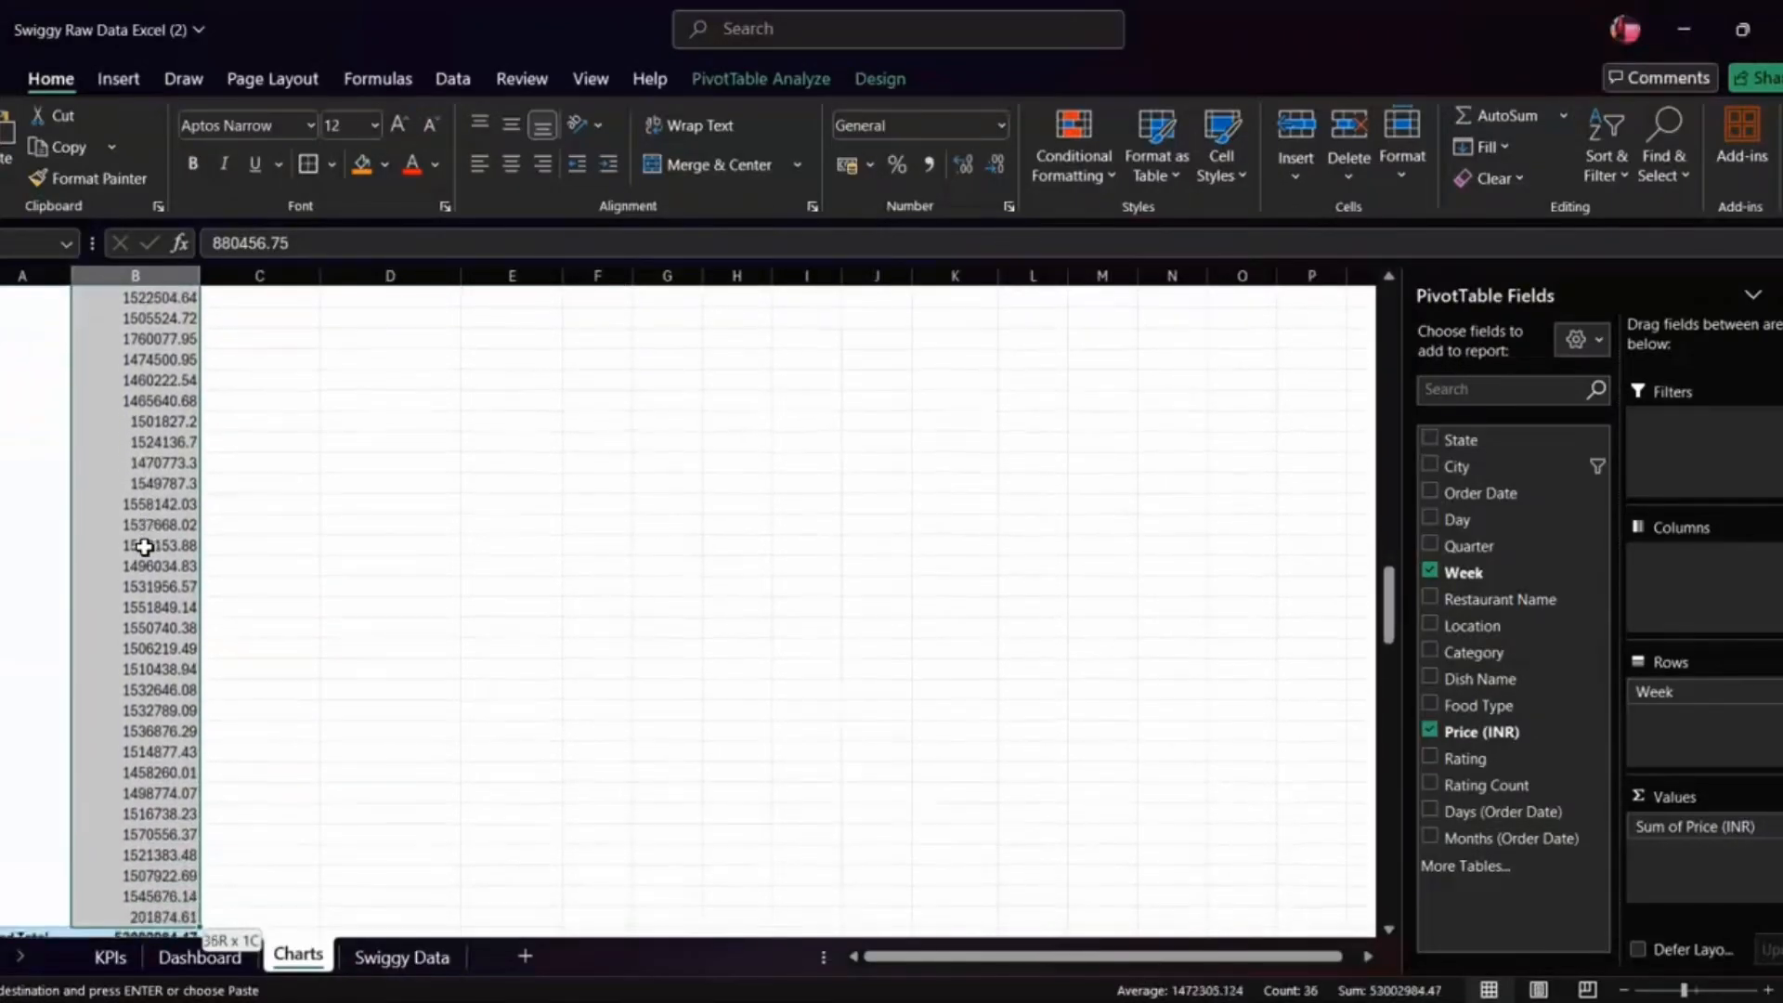
{"action": "key", "text": "shift+Up"}
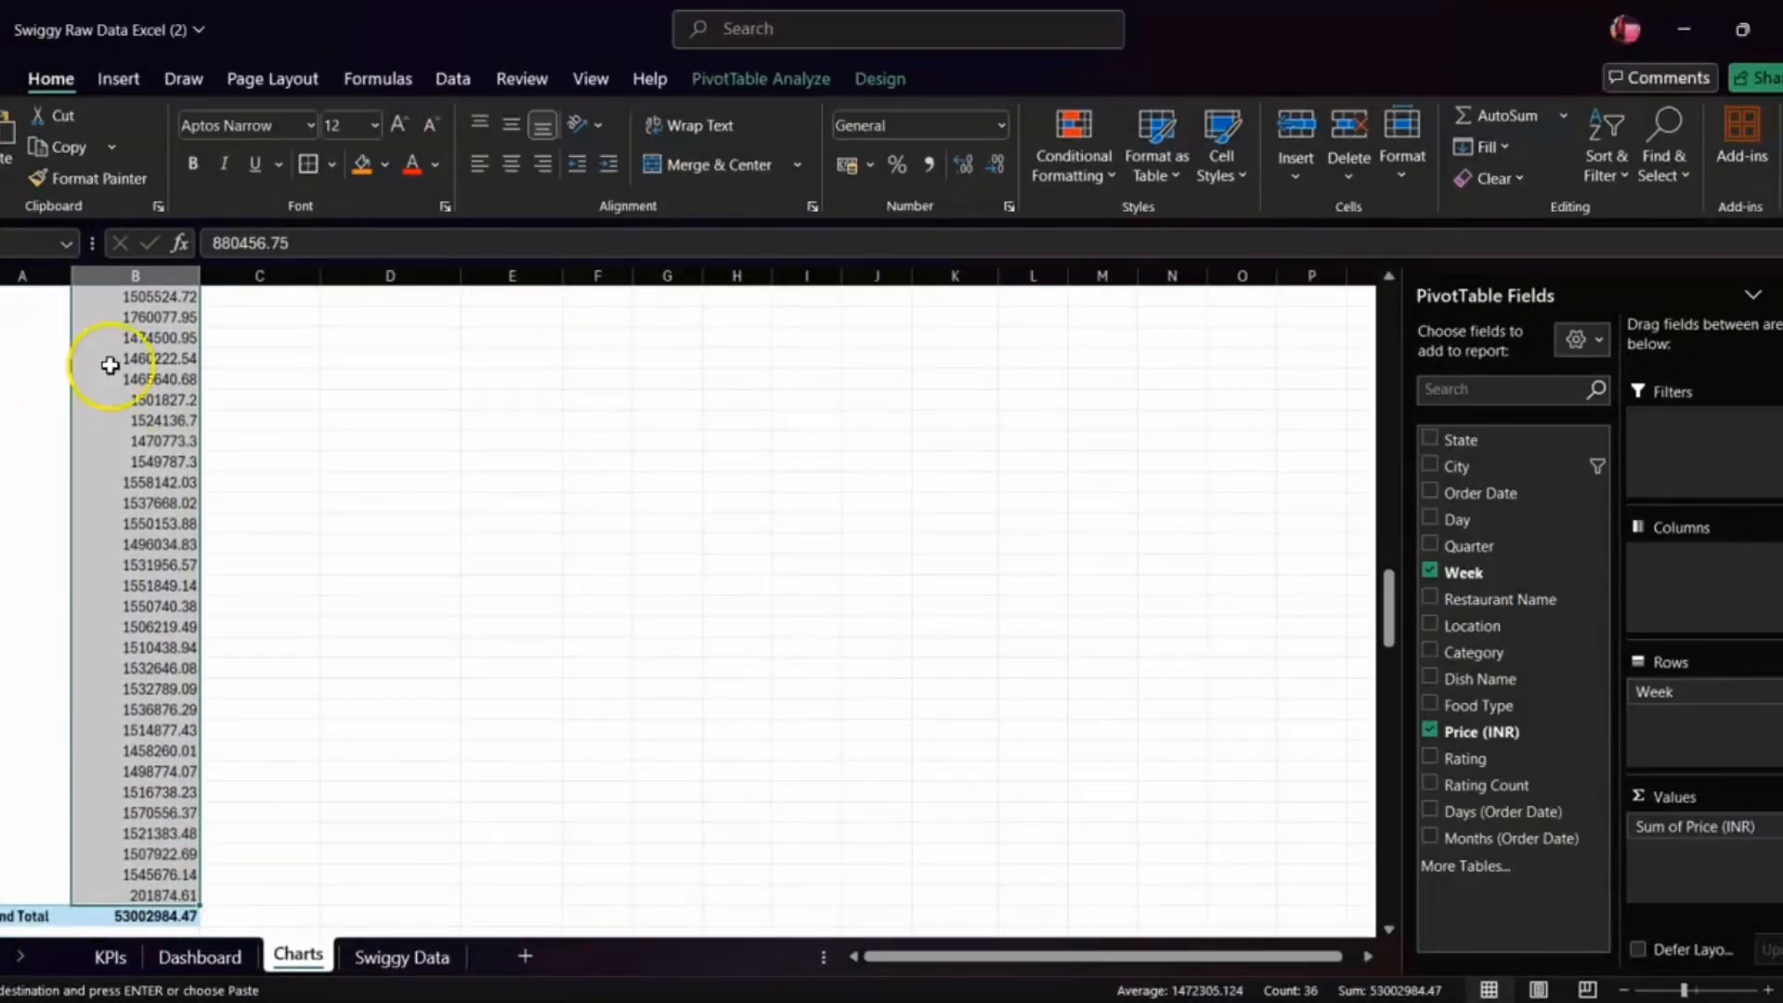
{"action": "key", "text": "ctrl+1"}
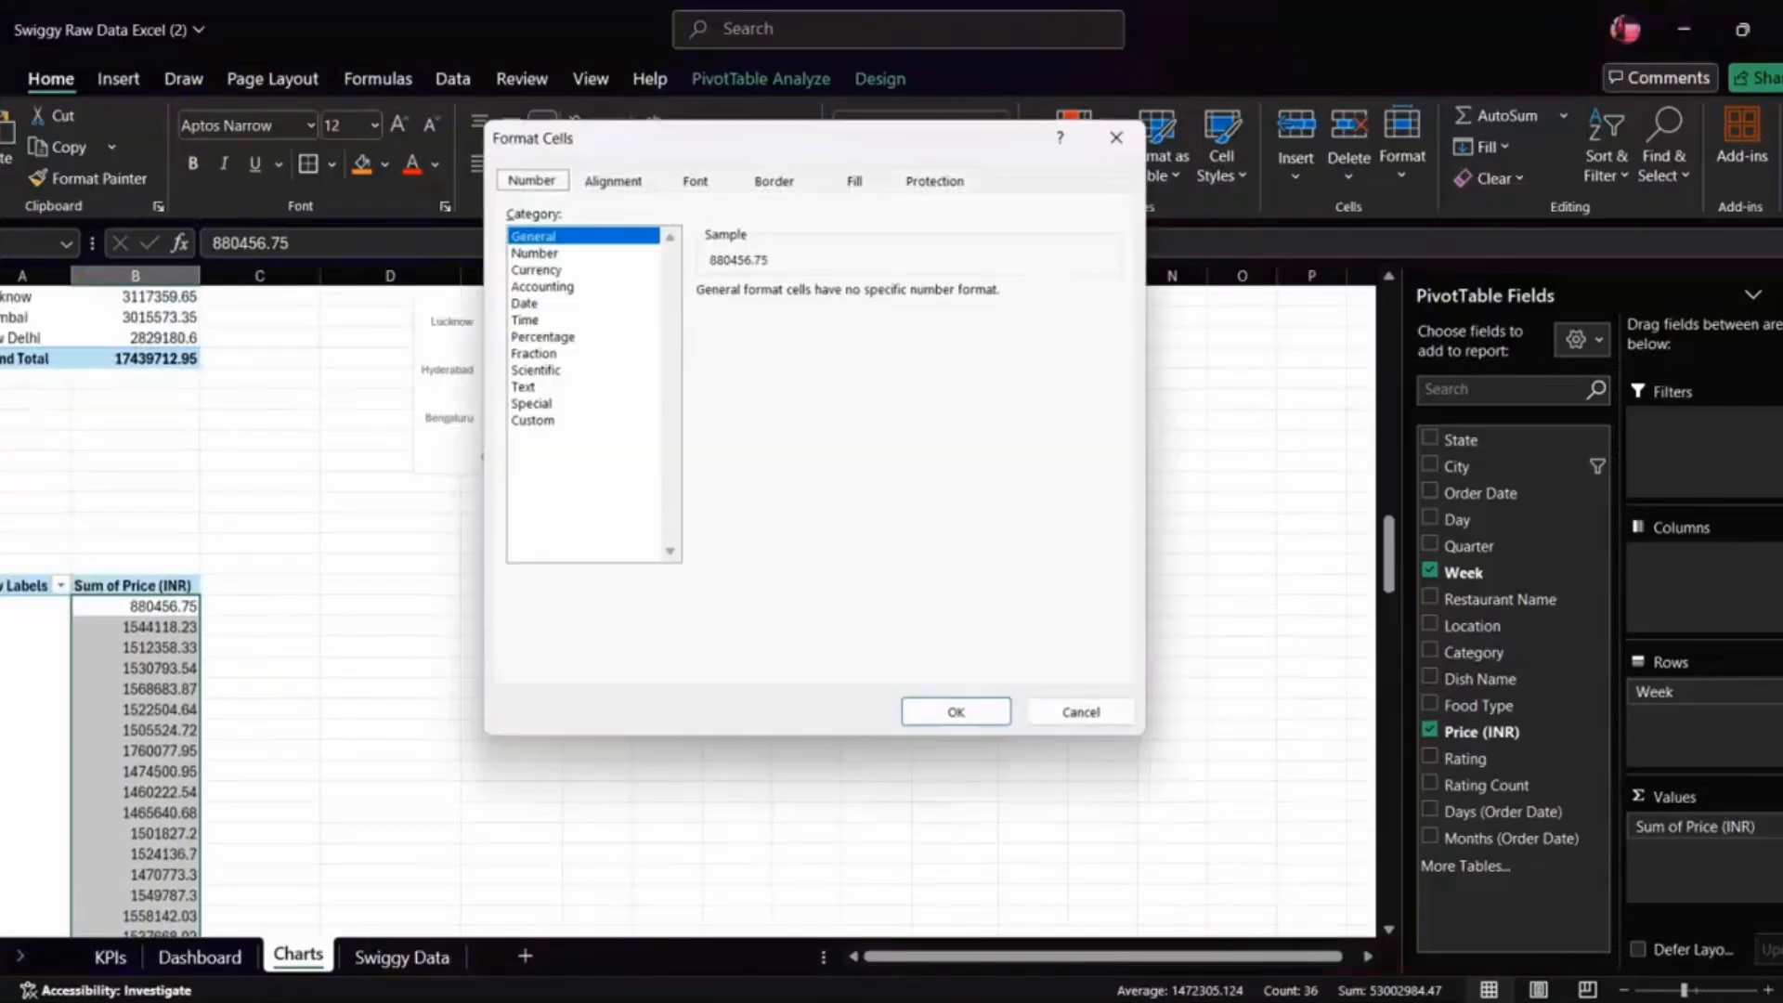
{"action": "left_click", "coordinate": [538, 420]}
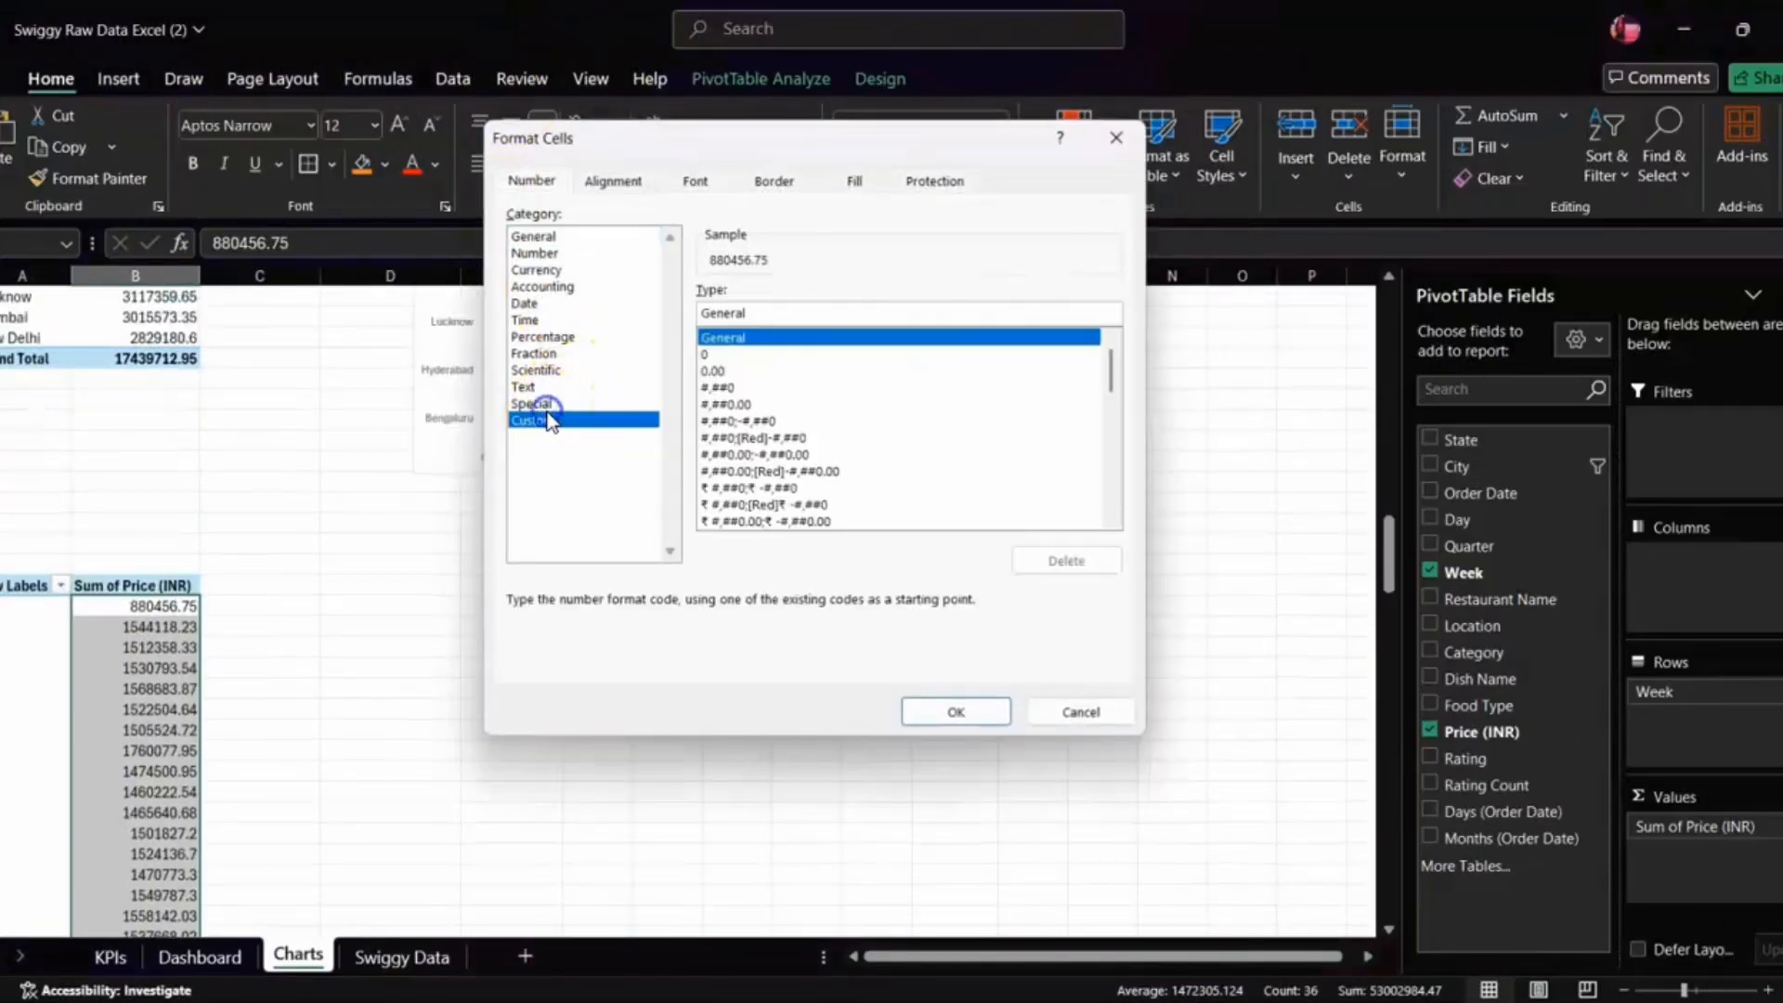
{"action": "left_click", "coordinate": [799, 421]}
{"action": "key", "text": "Down"}
{"action": "key", "text": "Down"}
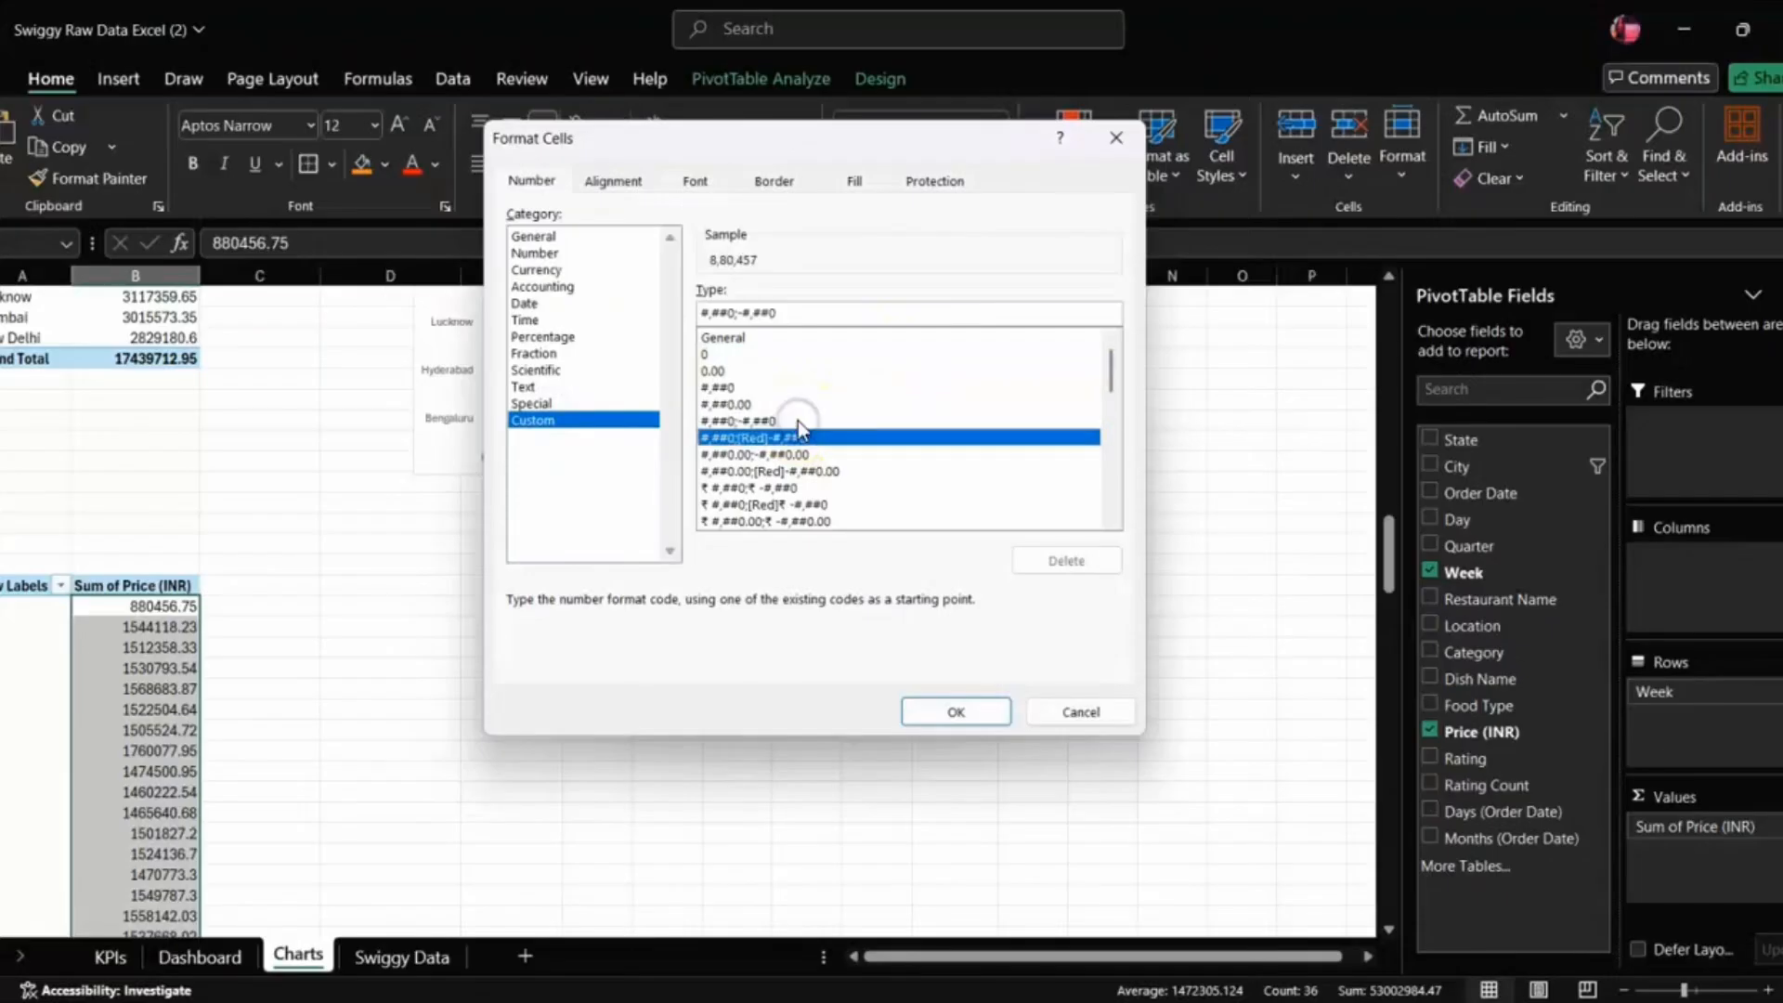
{"action": "key", "text": "Down"}
{"action": "key", "text": "Down"}
{"action": "key", "text": "Down"}
{"action": "key", "text": "Down"}
{"action": "key", "text": "Down"}
{"action": "key", "text": "Down"}
{"action": "key", "text": "Down"}
{"action": "key", "text": "Down"}
{"action": "key", "text": "Down"}
{"action": "key", "text": "Down"}
{"action": "key", "text": "Down"}
{"action": "key", "text": "Down"}
{"action": "key", "text": "Down"}
{"action": "key", "text": "Down"}
{"action": "key", "text": "Down"}
{"action": "key", "text": "Down"}
{"action": "key", "text": "Down"}
{"action": "key", "text": "Down"}
{"action": "key", "text": "Down"}
{"action": "key", "text": "Down"}
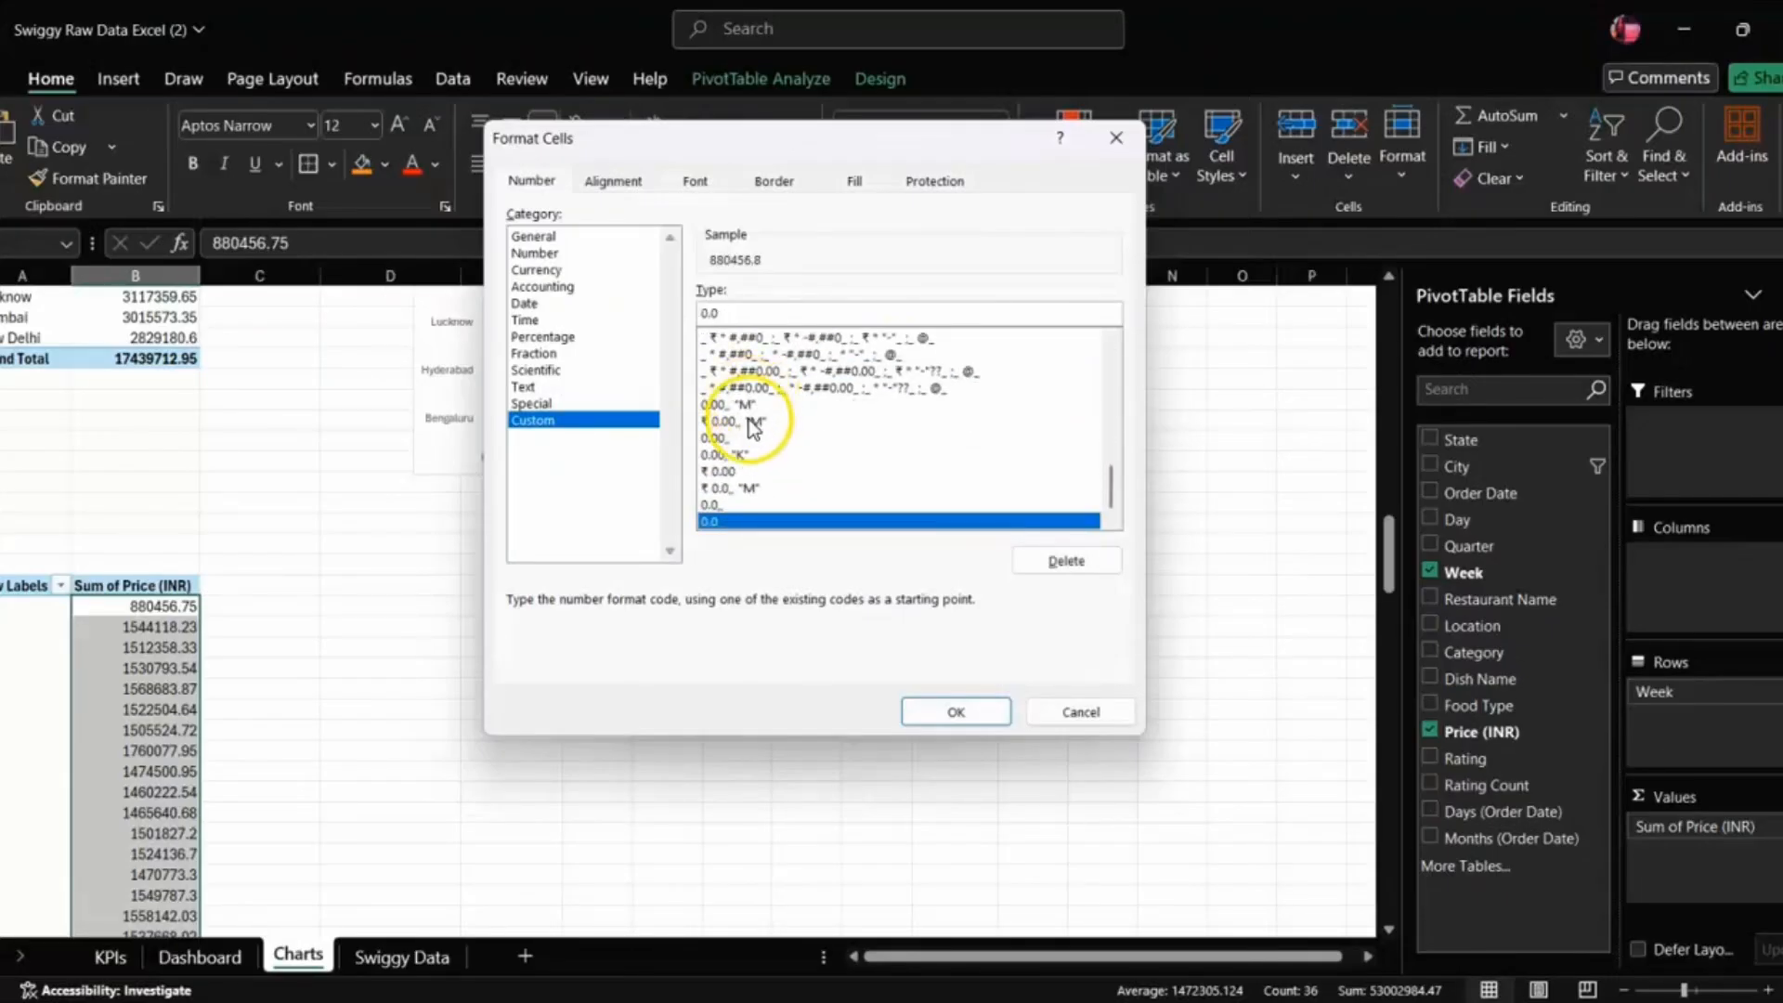
{"action": "left_click", "coordinate": [752, 423]}
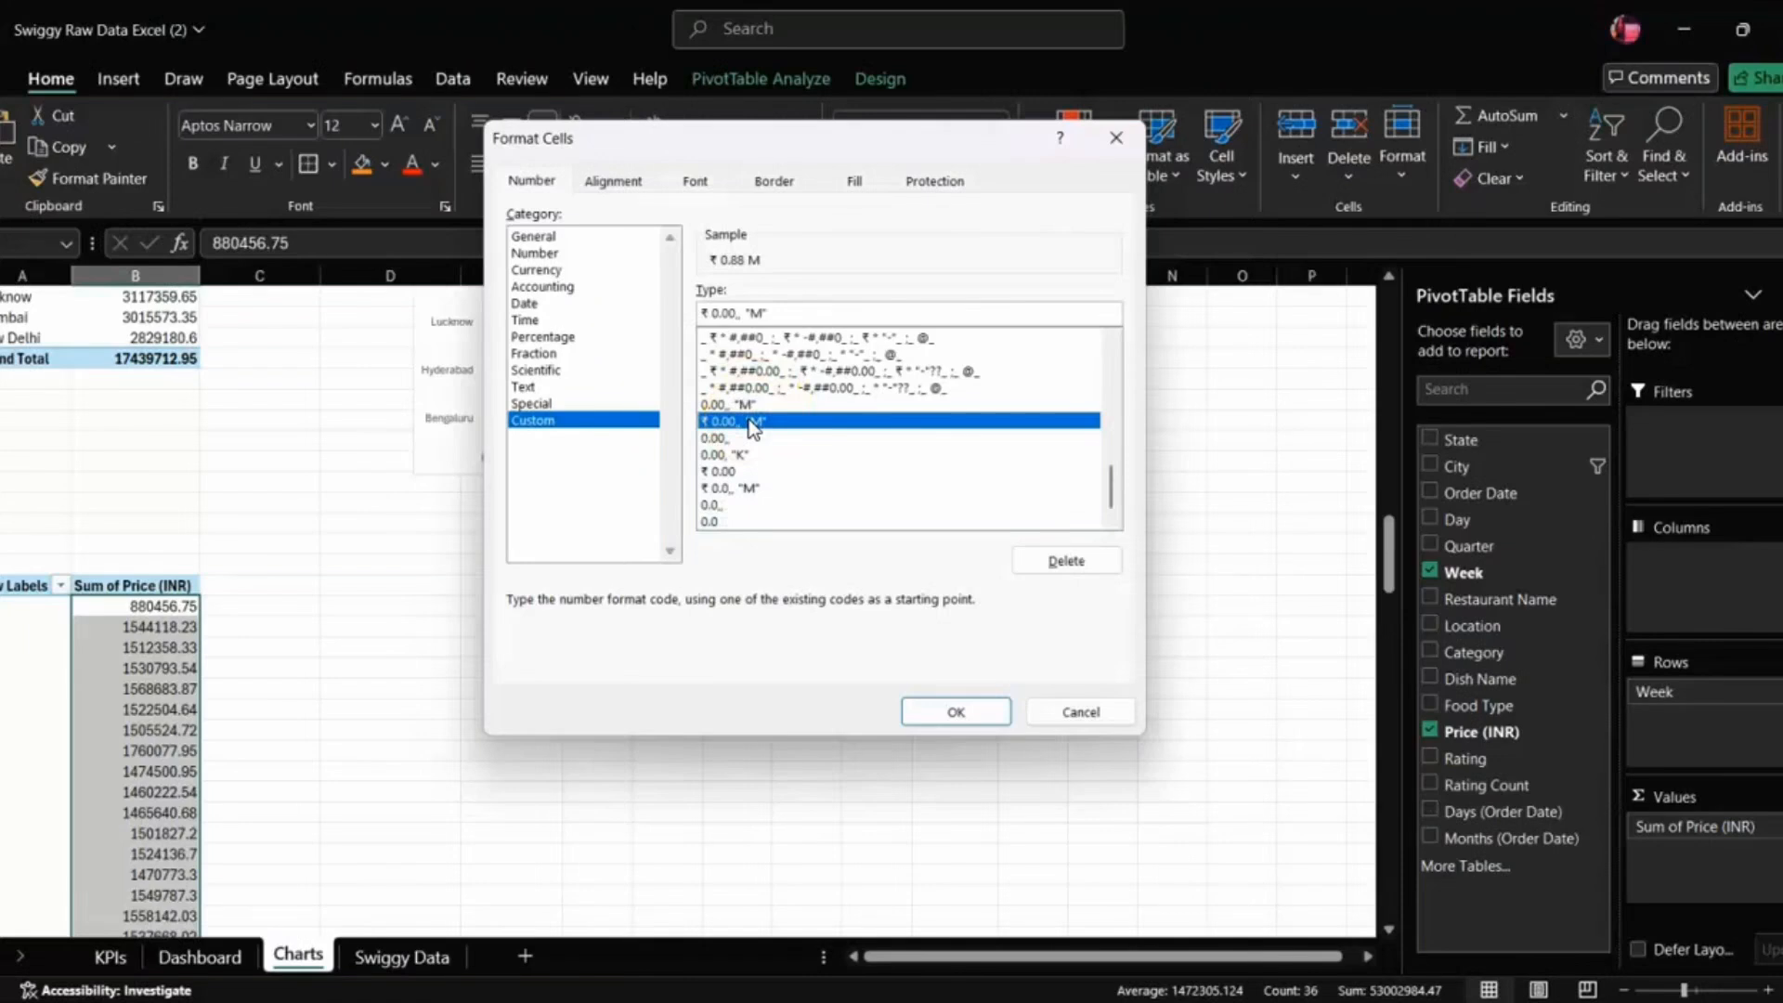
{"action": "left_click", "coordinate": [945, 709]}
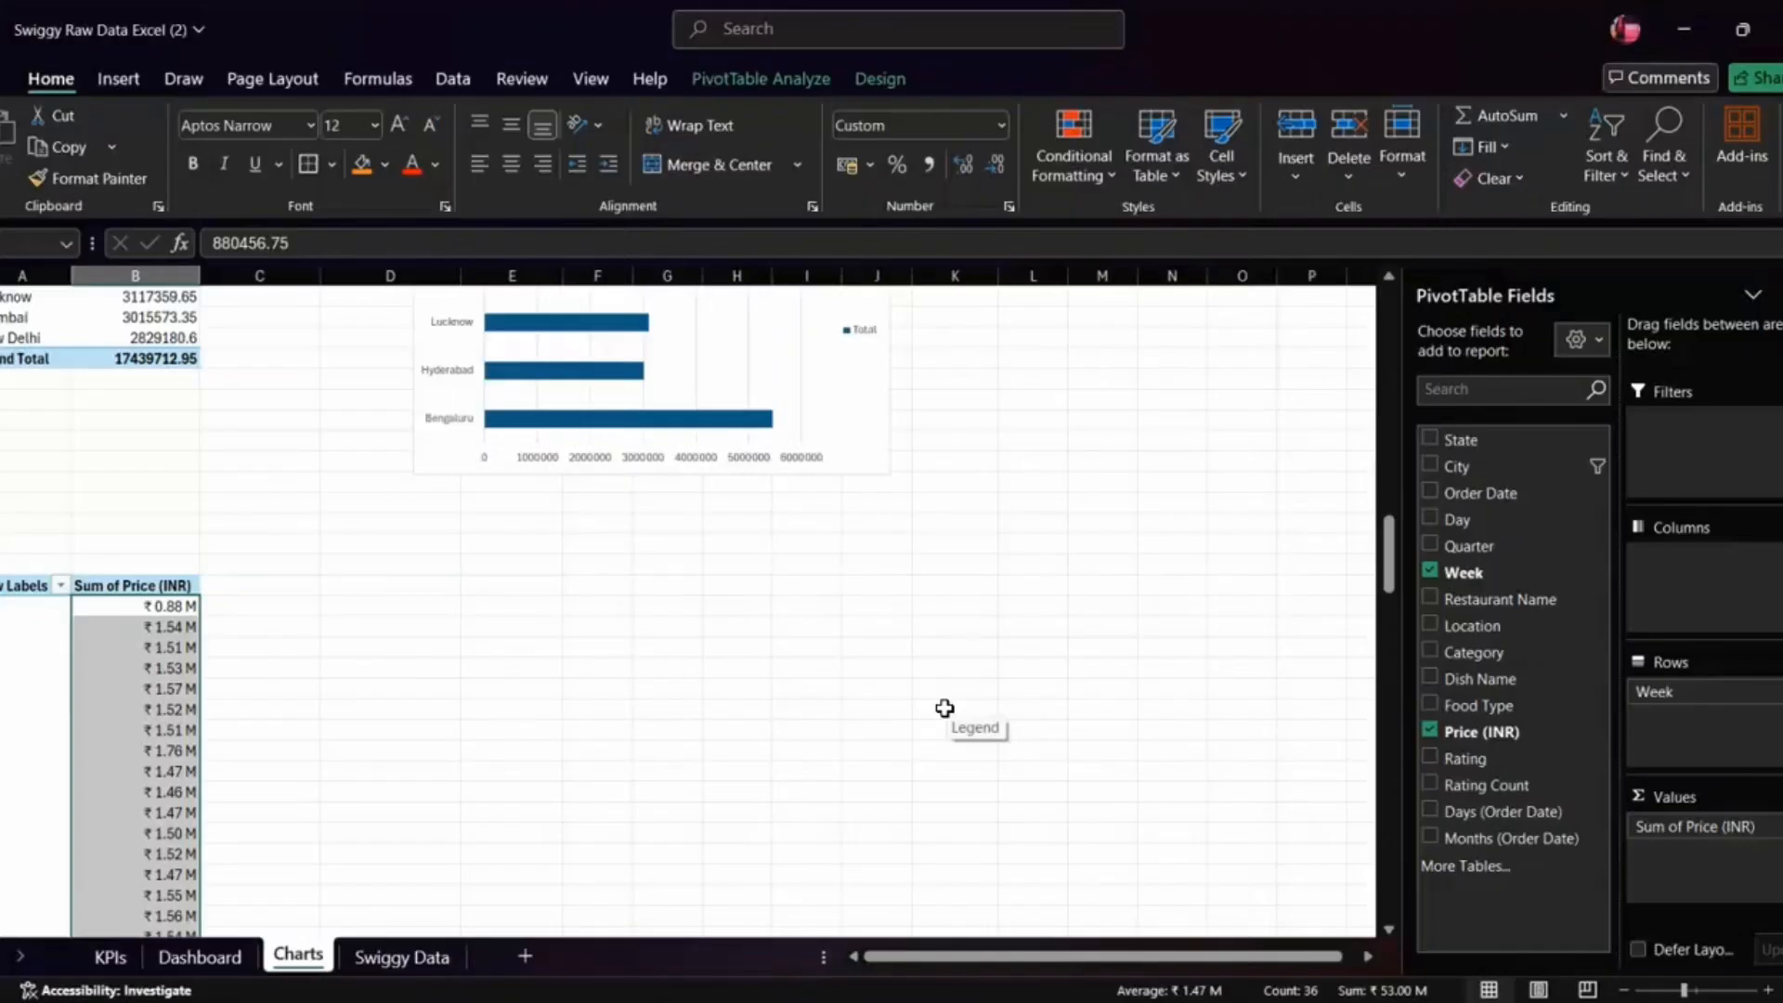
{"action": "scroll", "coordinate": [352, 705], "scroll_direction": "down", "scroll_amount": 10}
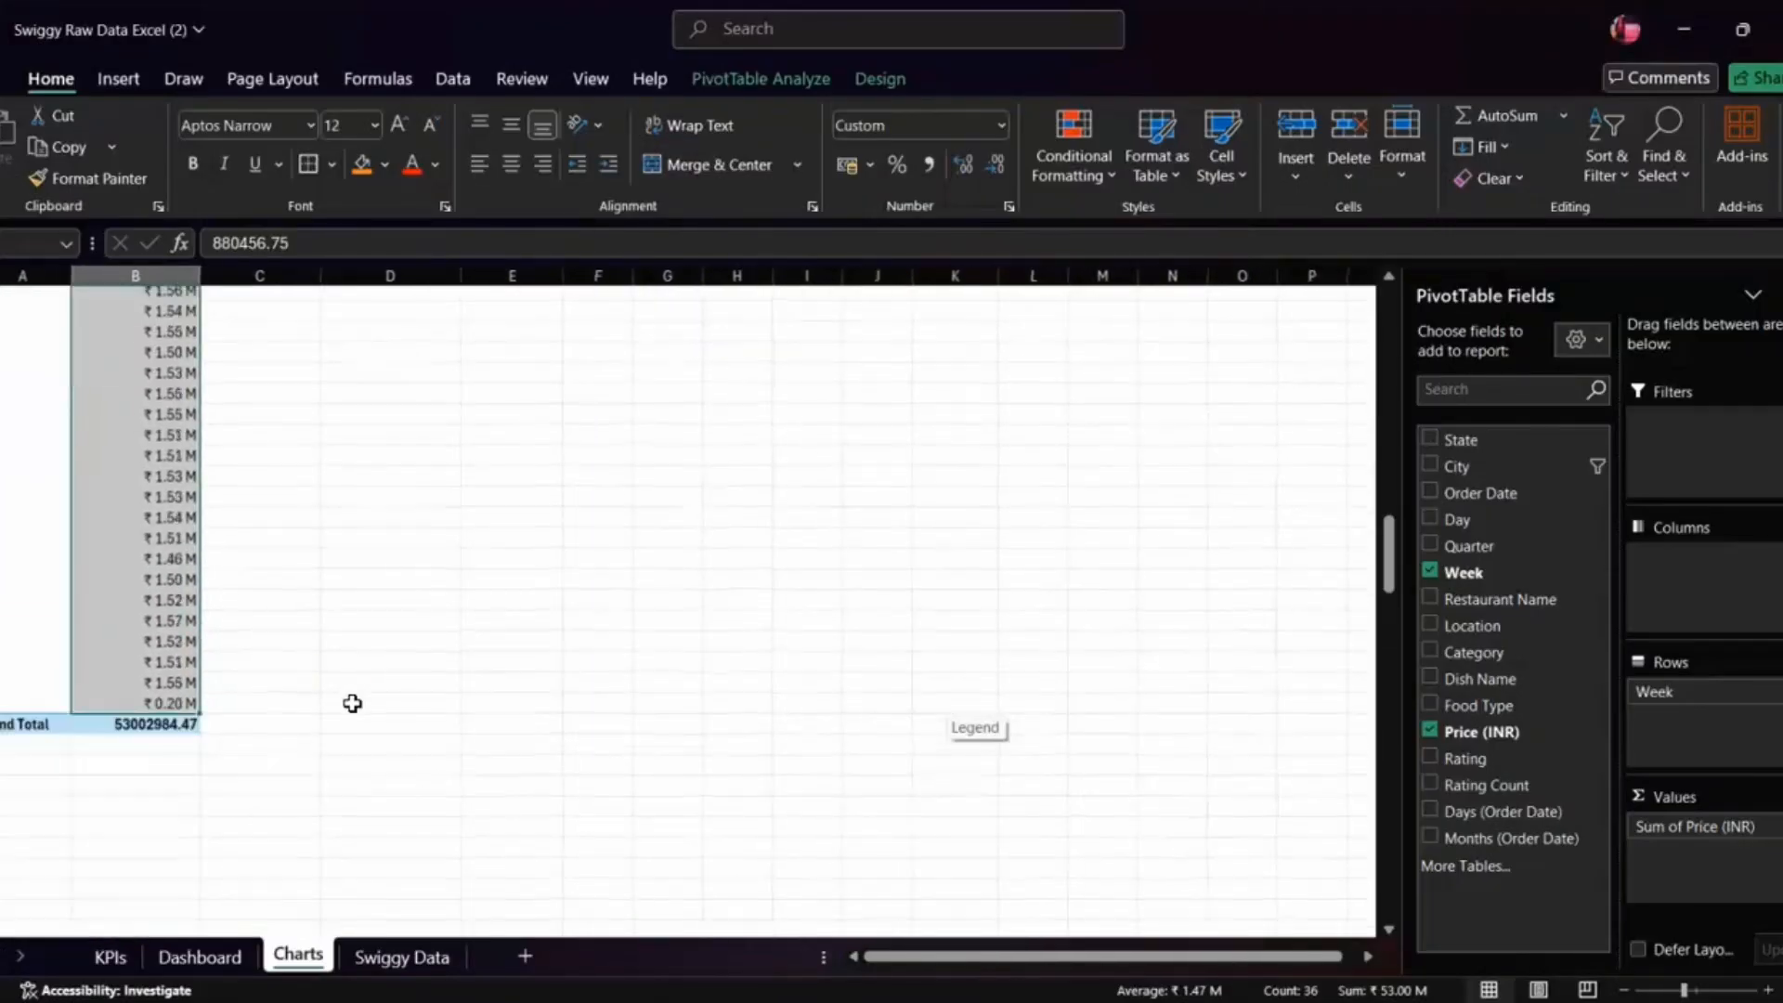
{"action": "scroll", "coordinate": [99, 768], "scroll_direction": "up", "scroll_amount": 6}
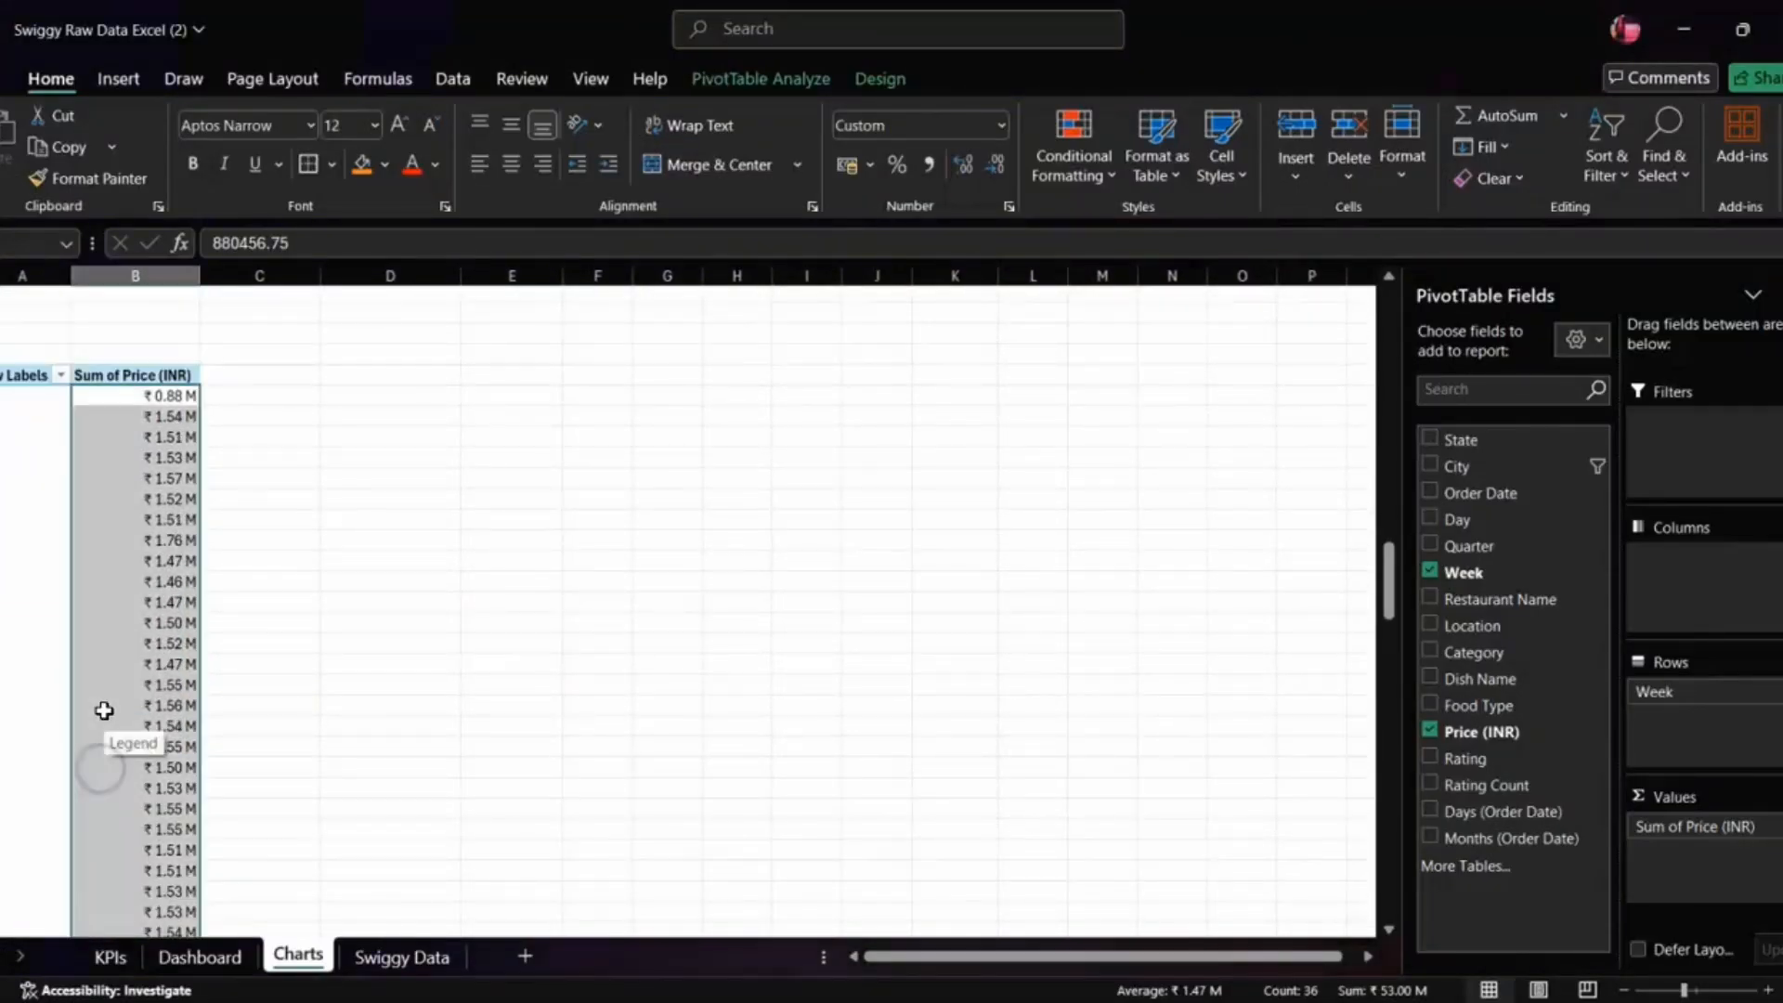
{"action": "left_click", "coordinate": [85, 656]}
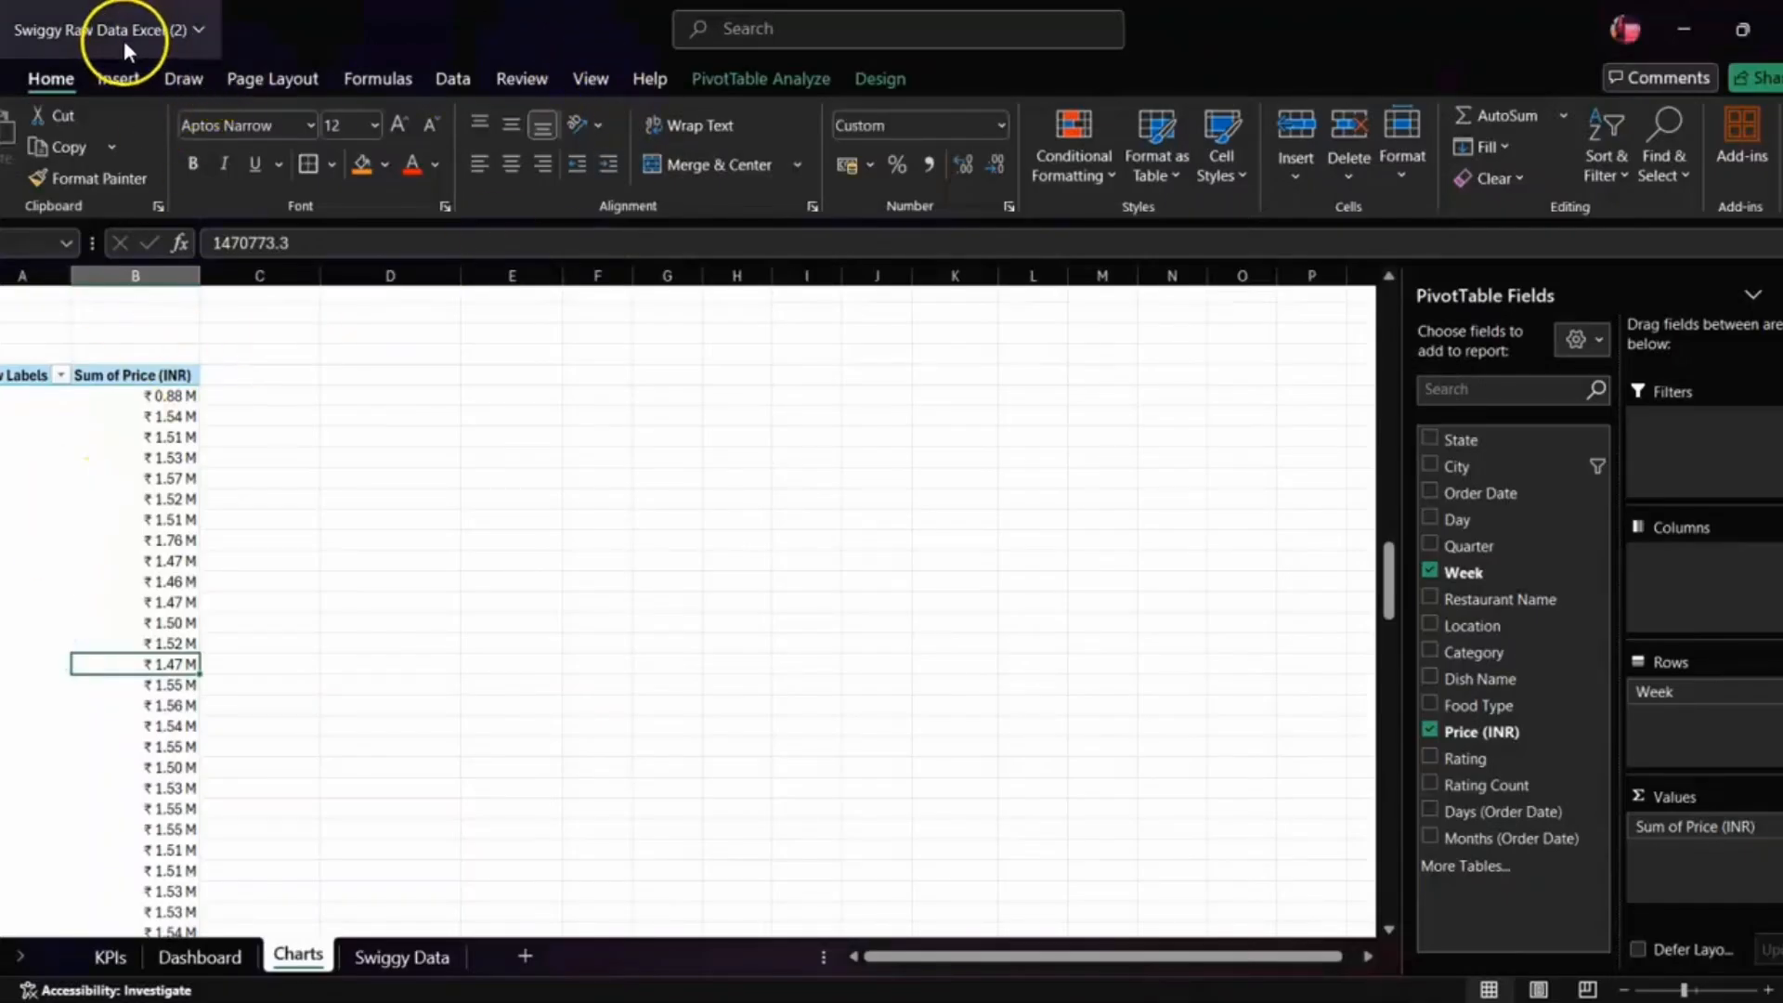
- Insert a clustered column PivotChart from the Week pivot table on the Charts sheet
{"action": "left_click", "coordinate": [111, 82]}
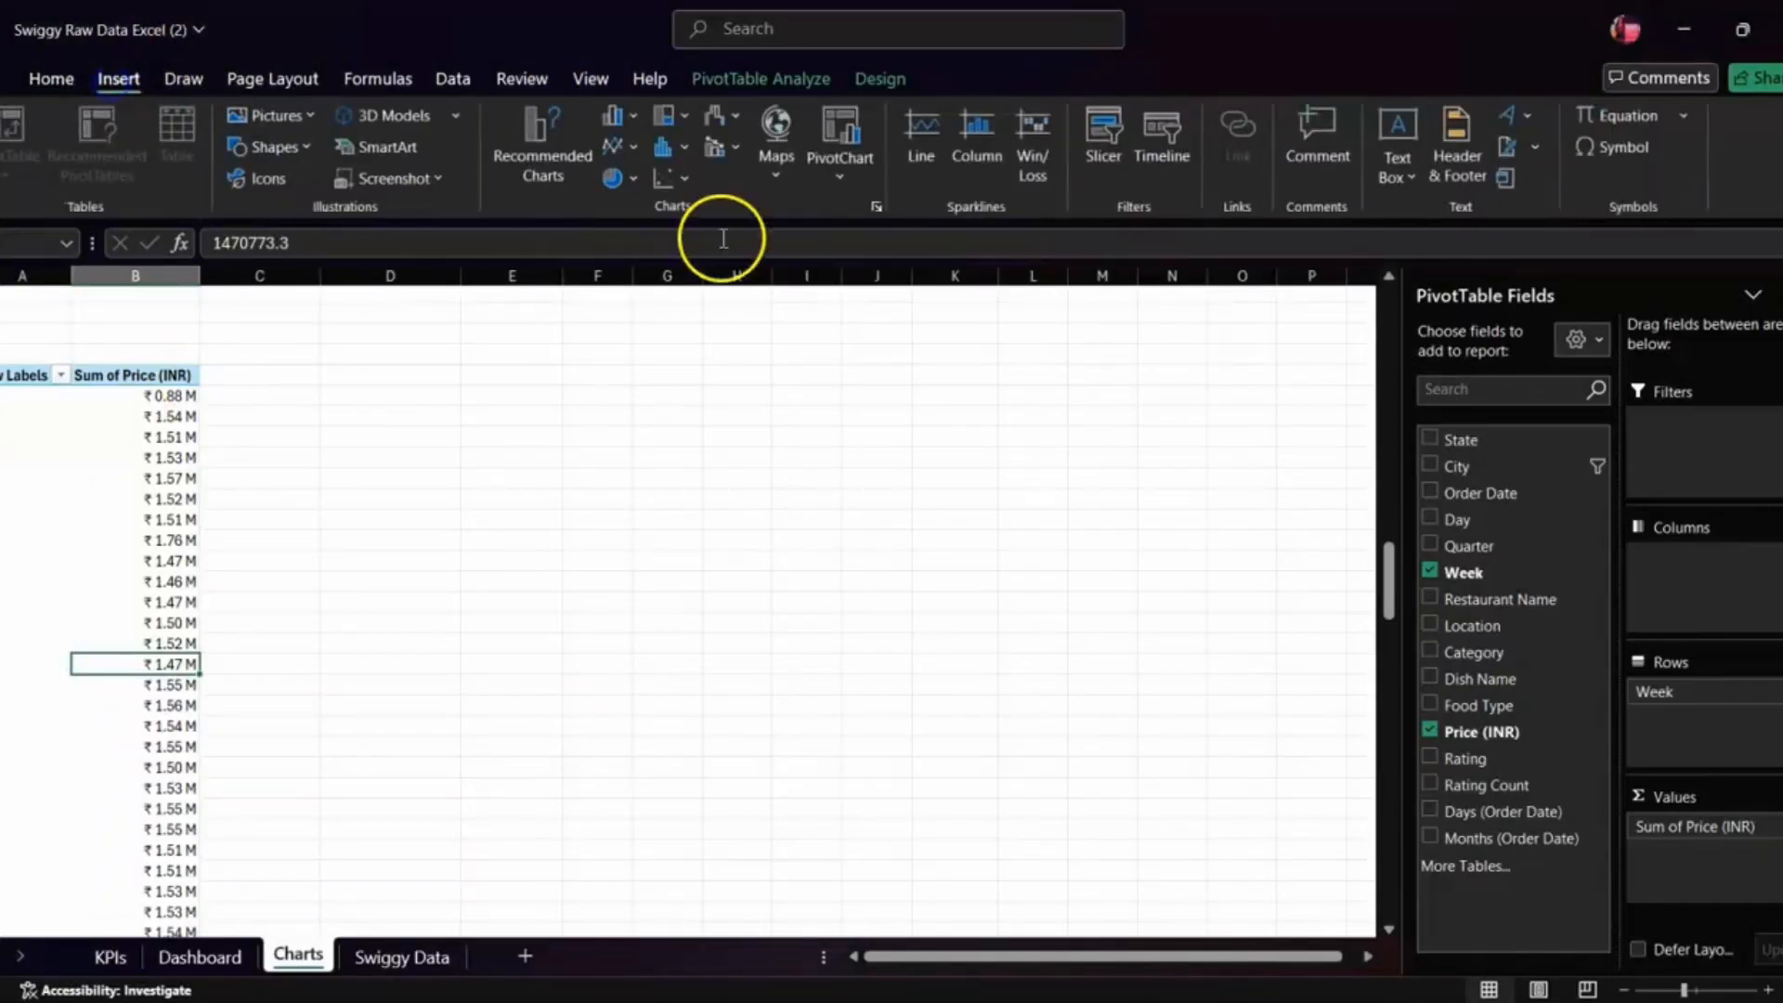
{"action": "left_click", "coordinate": [833, 195]}
{"action": "left_click", "coordinate": [851, 213]}
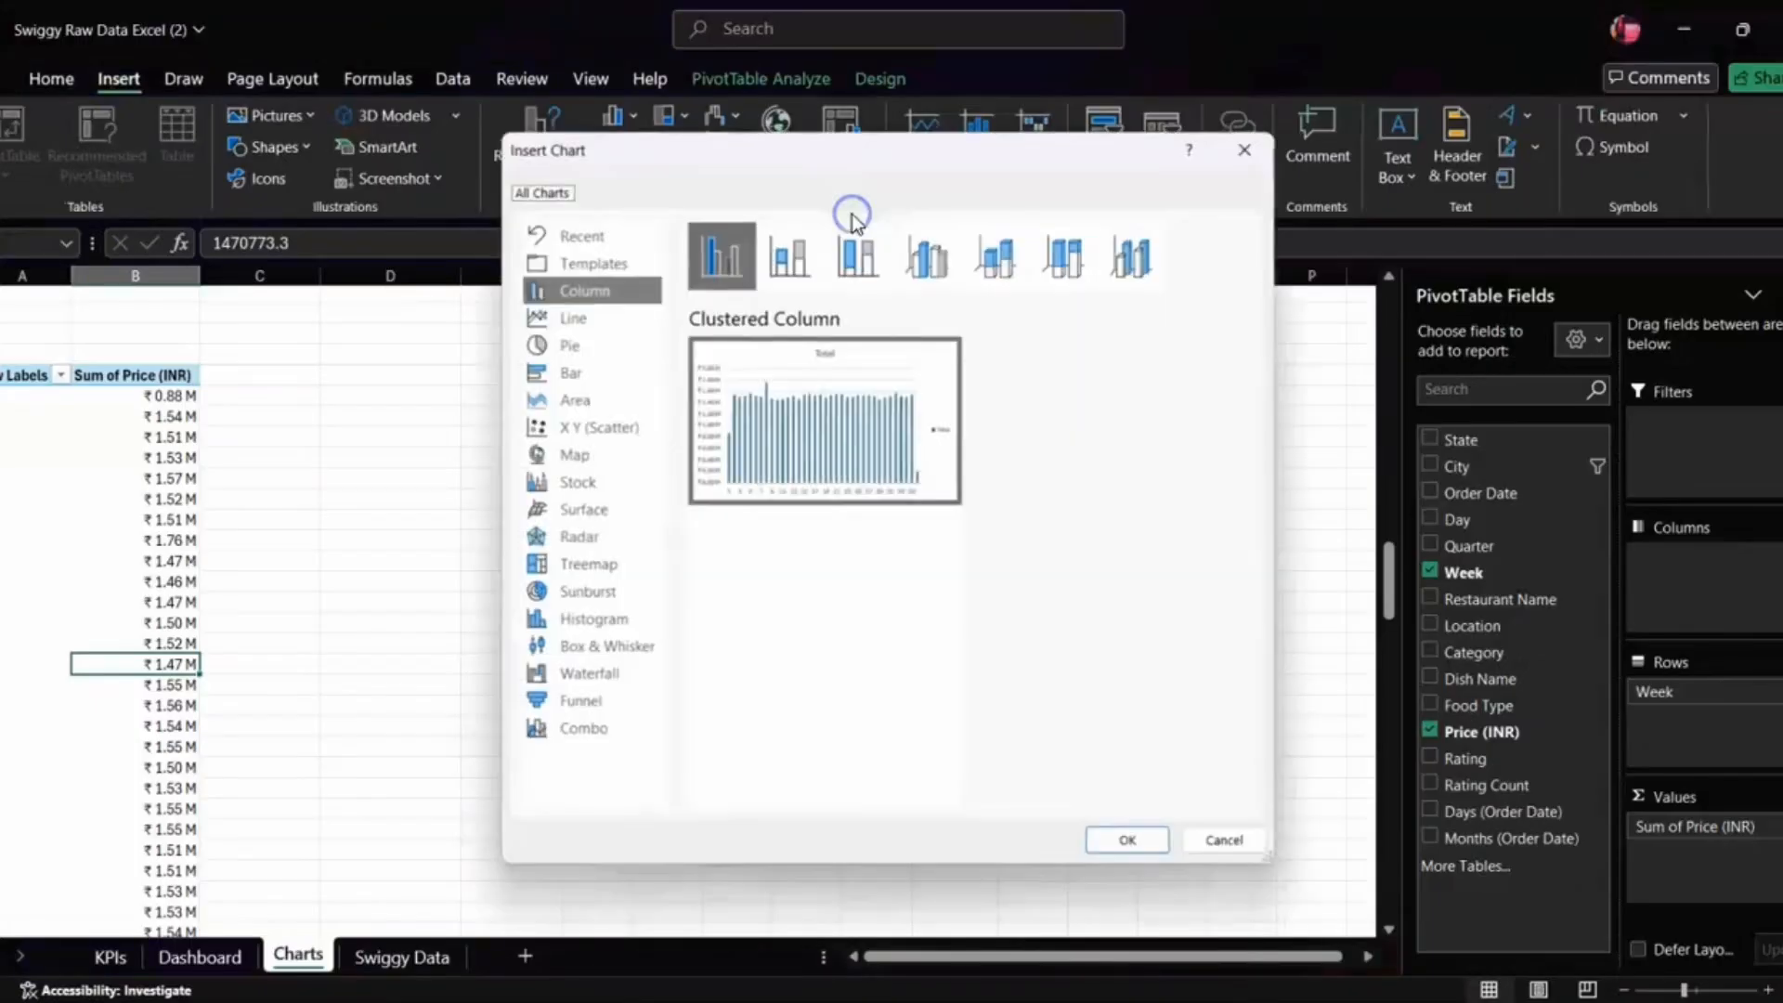
{"action": "left_click", "coordinate": [1117, 840]}
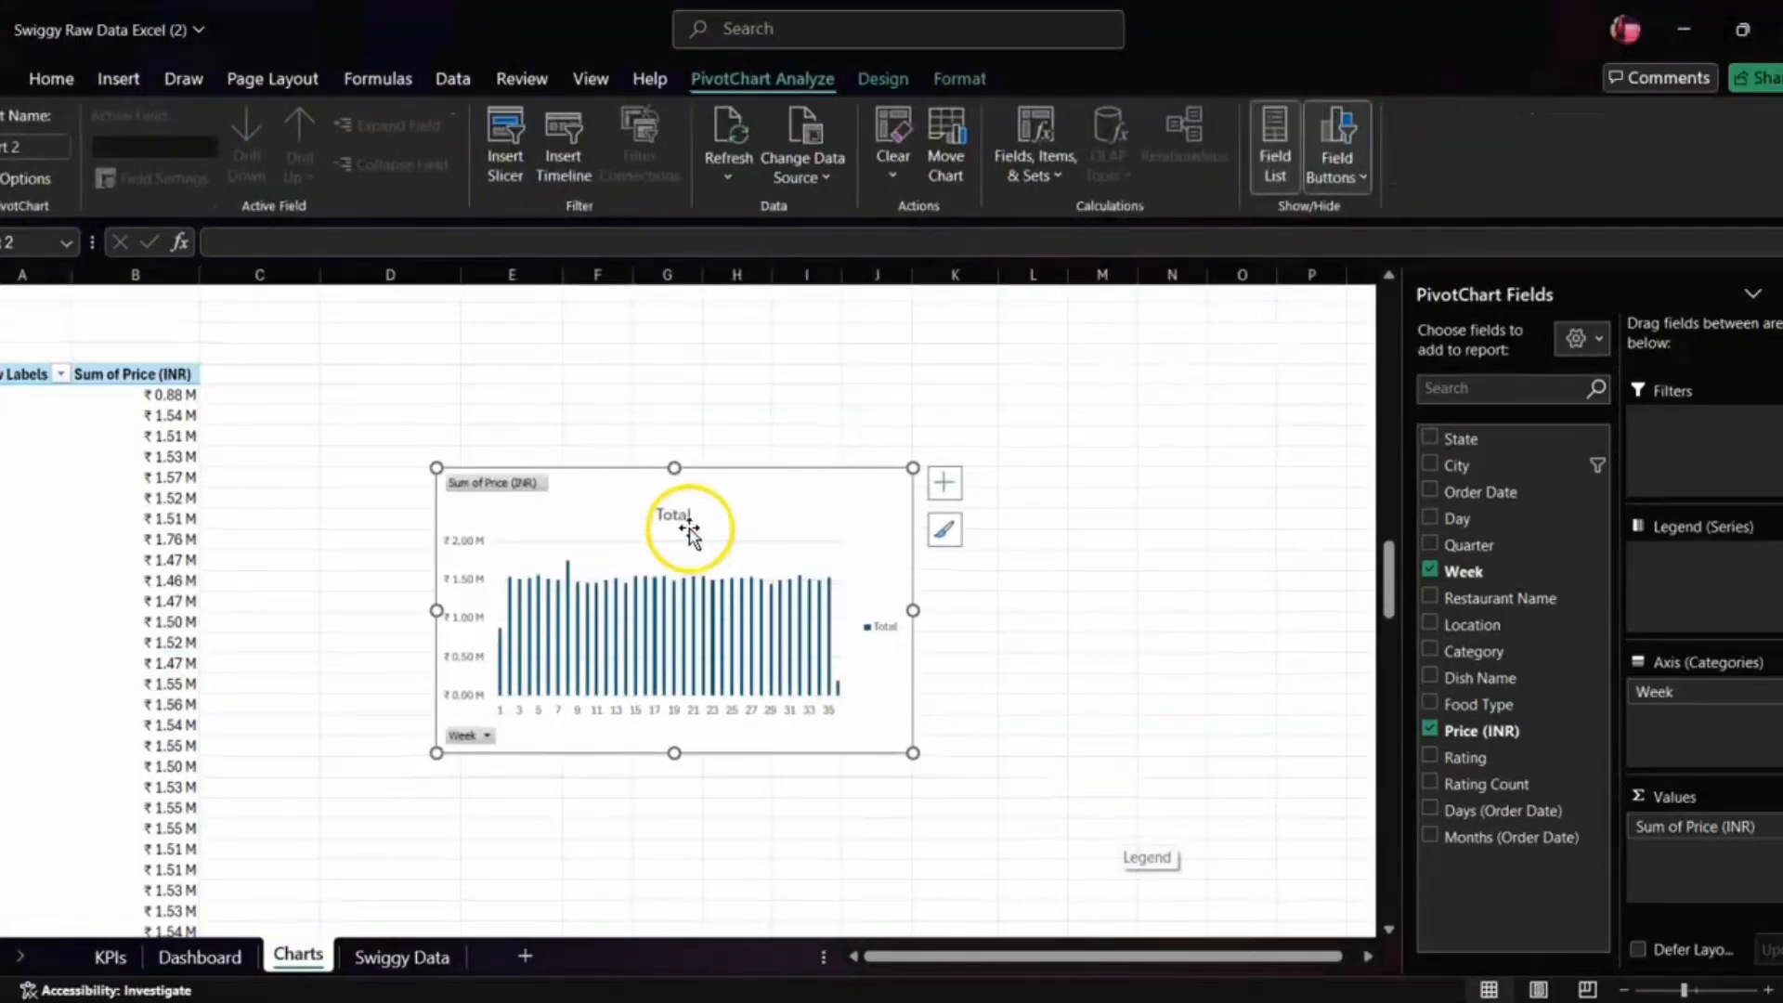
- Hide all field buttons on the weekly chart and delete its legend and title
{"action": "left_click", "coordinate": [1340, 176]}
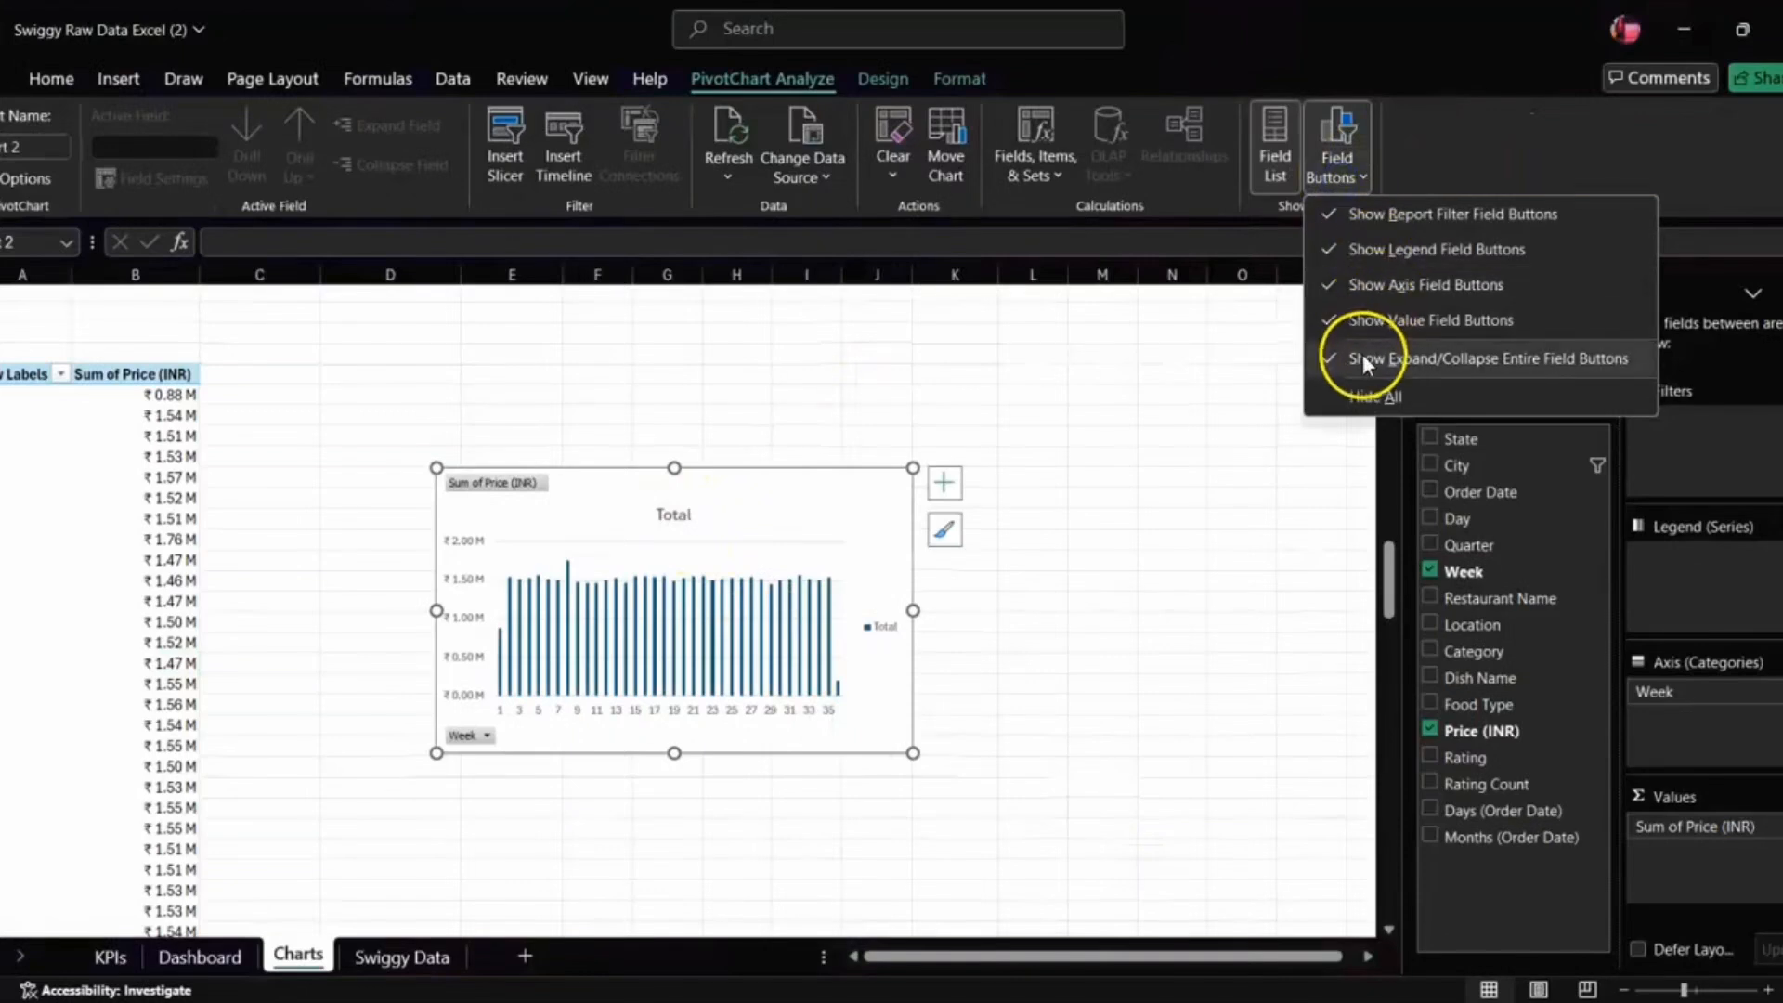
{"action": "left_click", "coordinate": [1357, 399]}
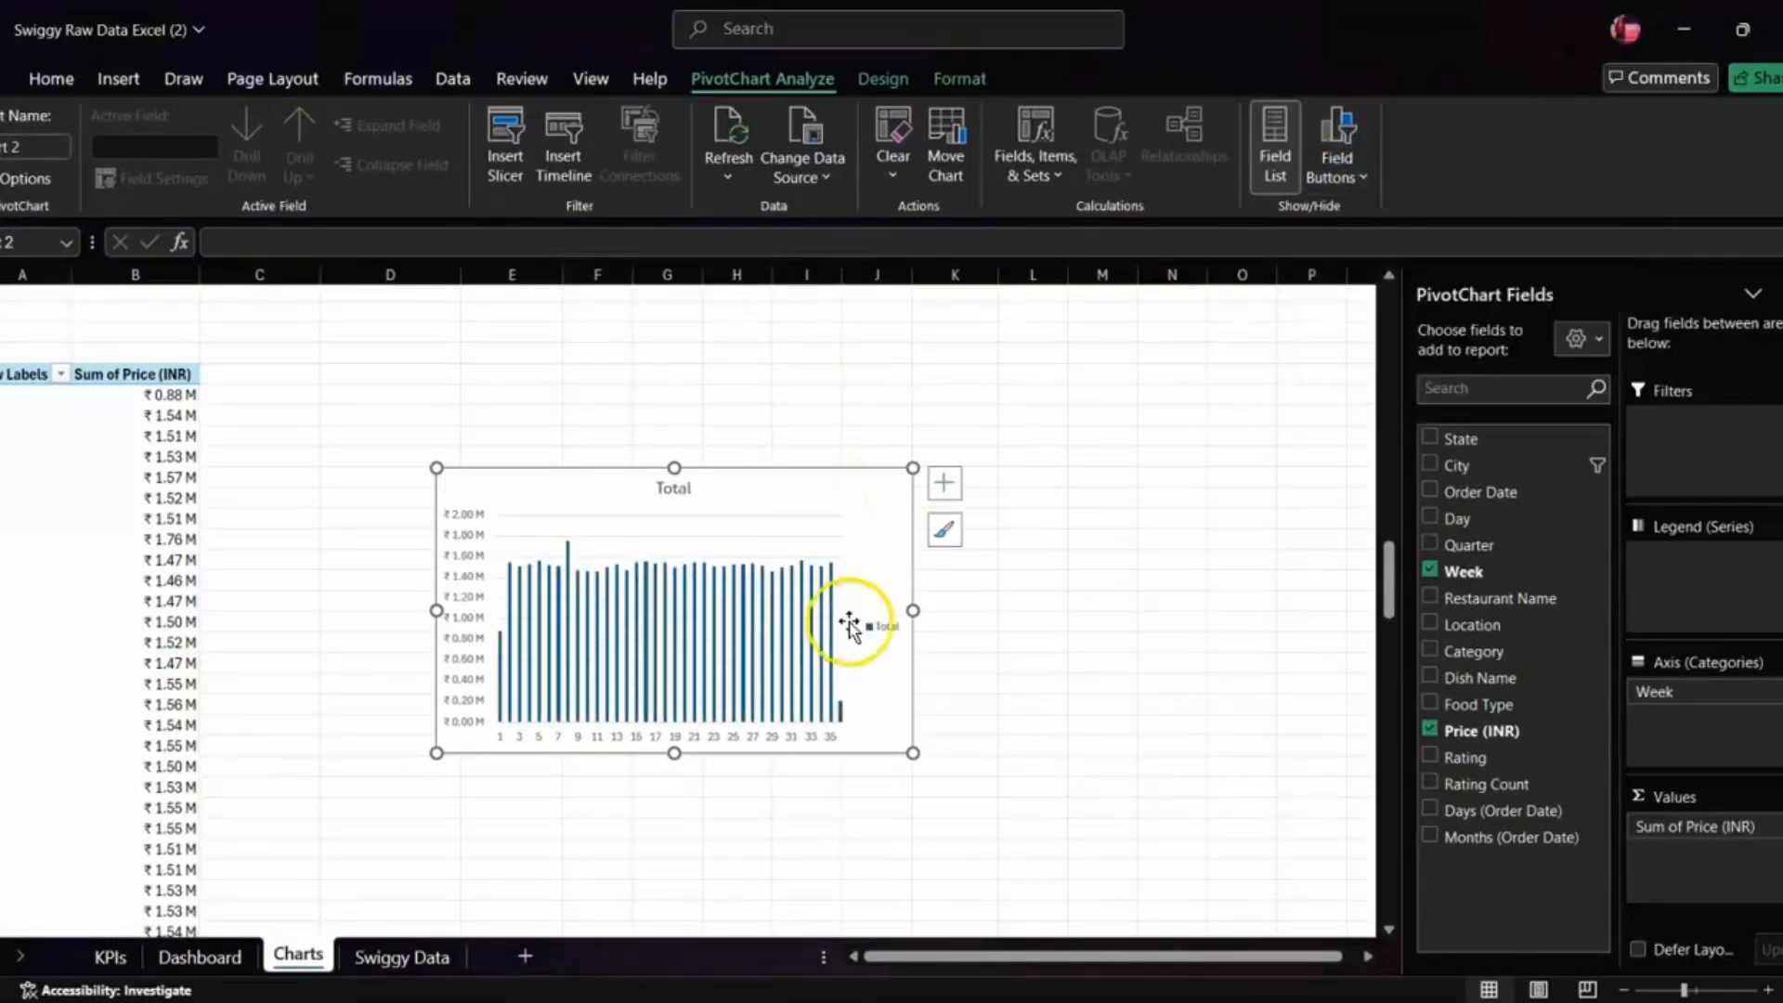
{"action": "left_click", "coordinate": [882, 628]}
{"action": "key", "text": "Delete"}
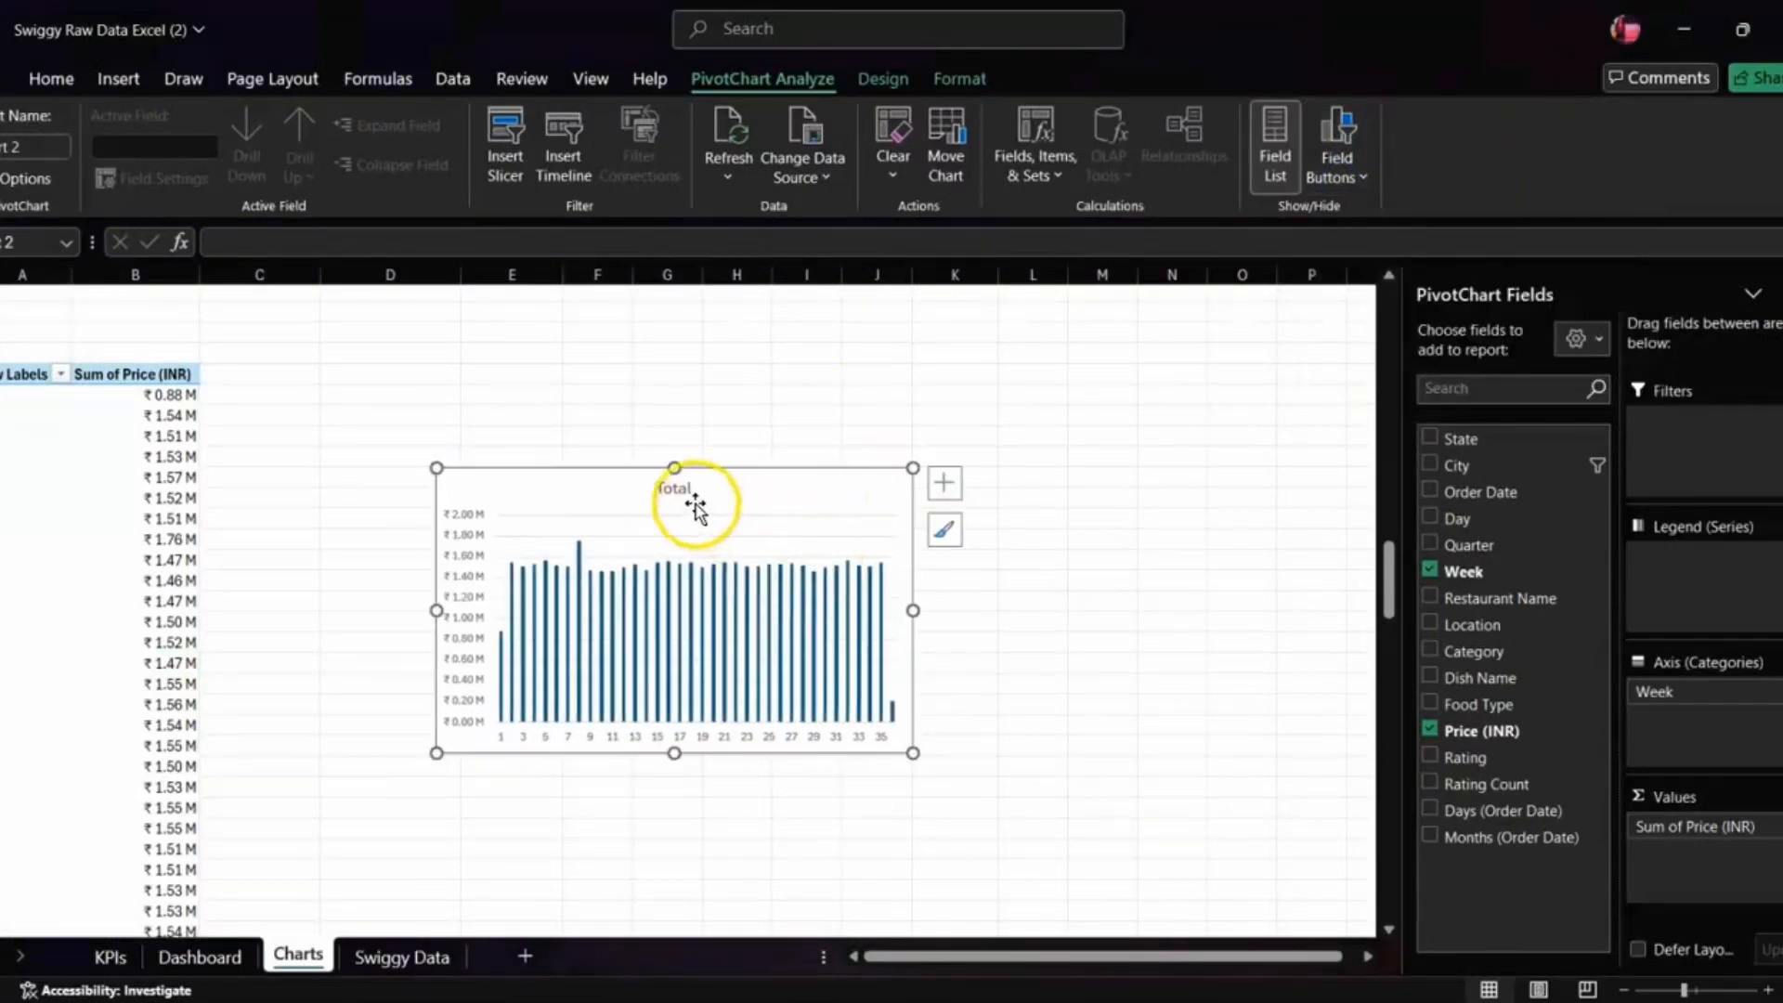
{"action": "left_click", "coordinate": [676, 488]}
{"action": "key", "text": "Delete"}
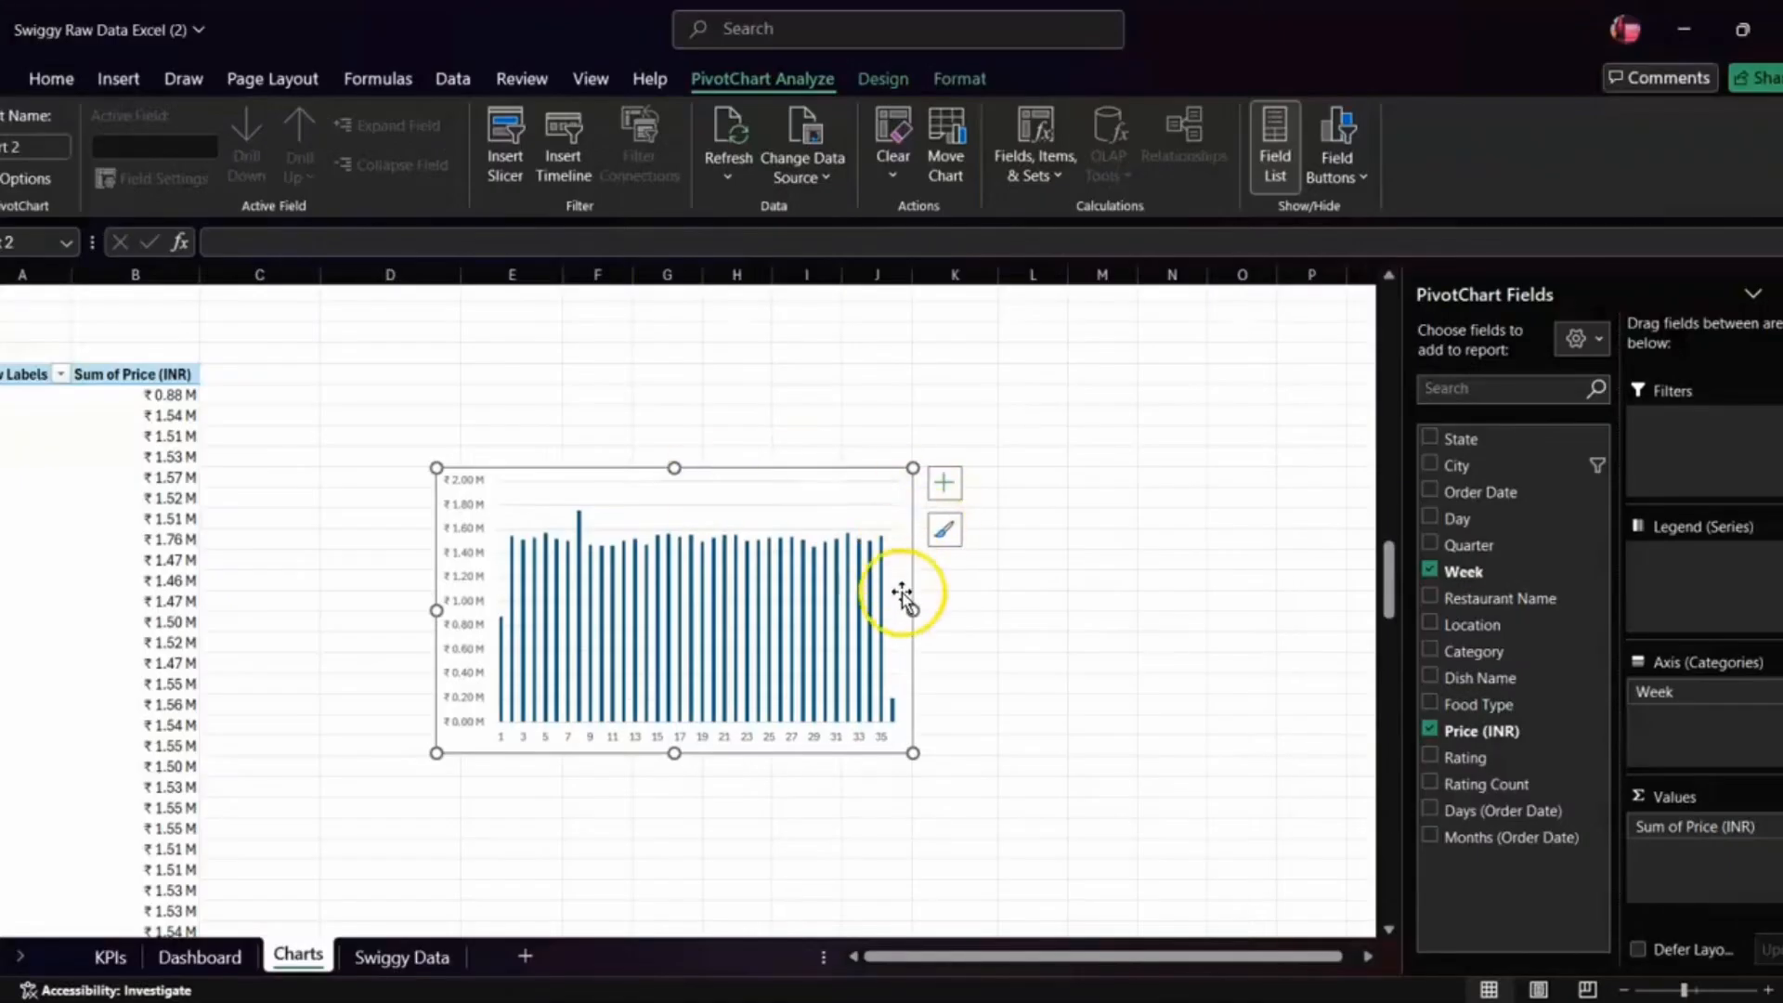
- Resize the weekly column chart into a wide, short strip spanning about columns D to L
{"action": "left_click_drag", "start_coordinate": [913, 610], "coordinate": [1097, 625]}
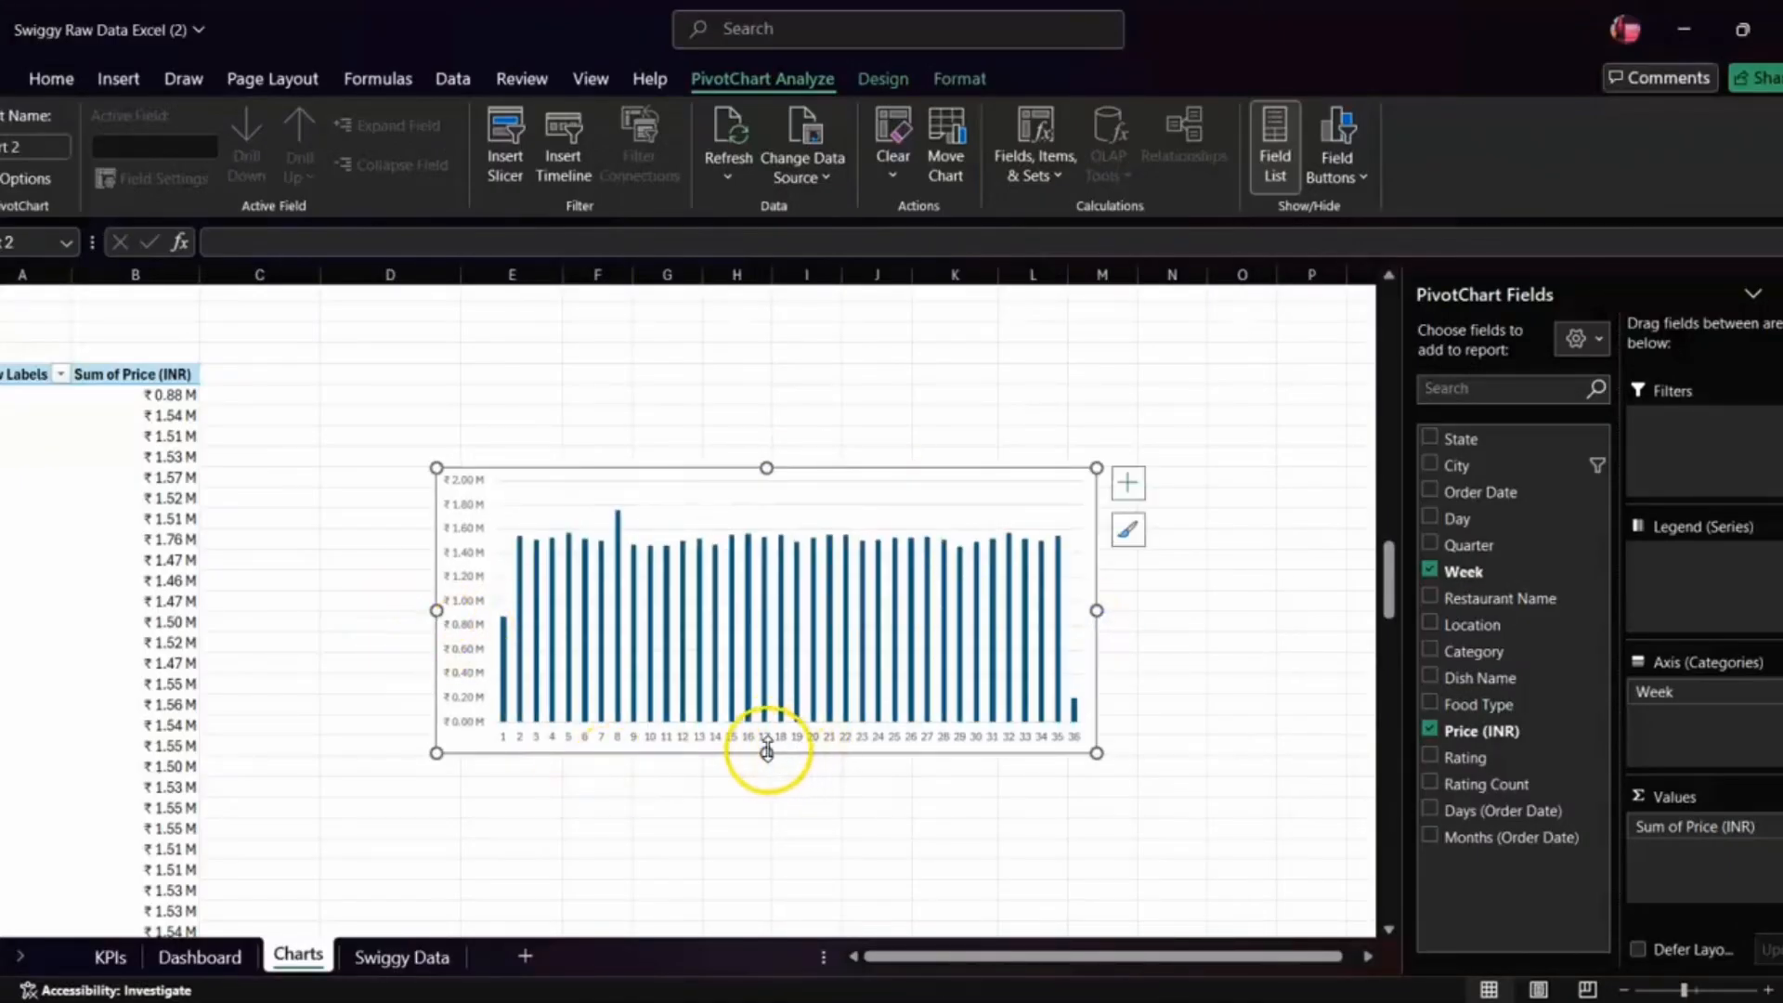
{"action": "left_click", "coordinate": [761, 688]}
{"action": "left_click_drag", "start_coordinate": [761, 655], "coordinate": [757, 650]}
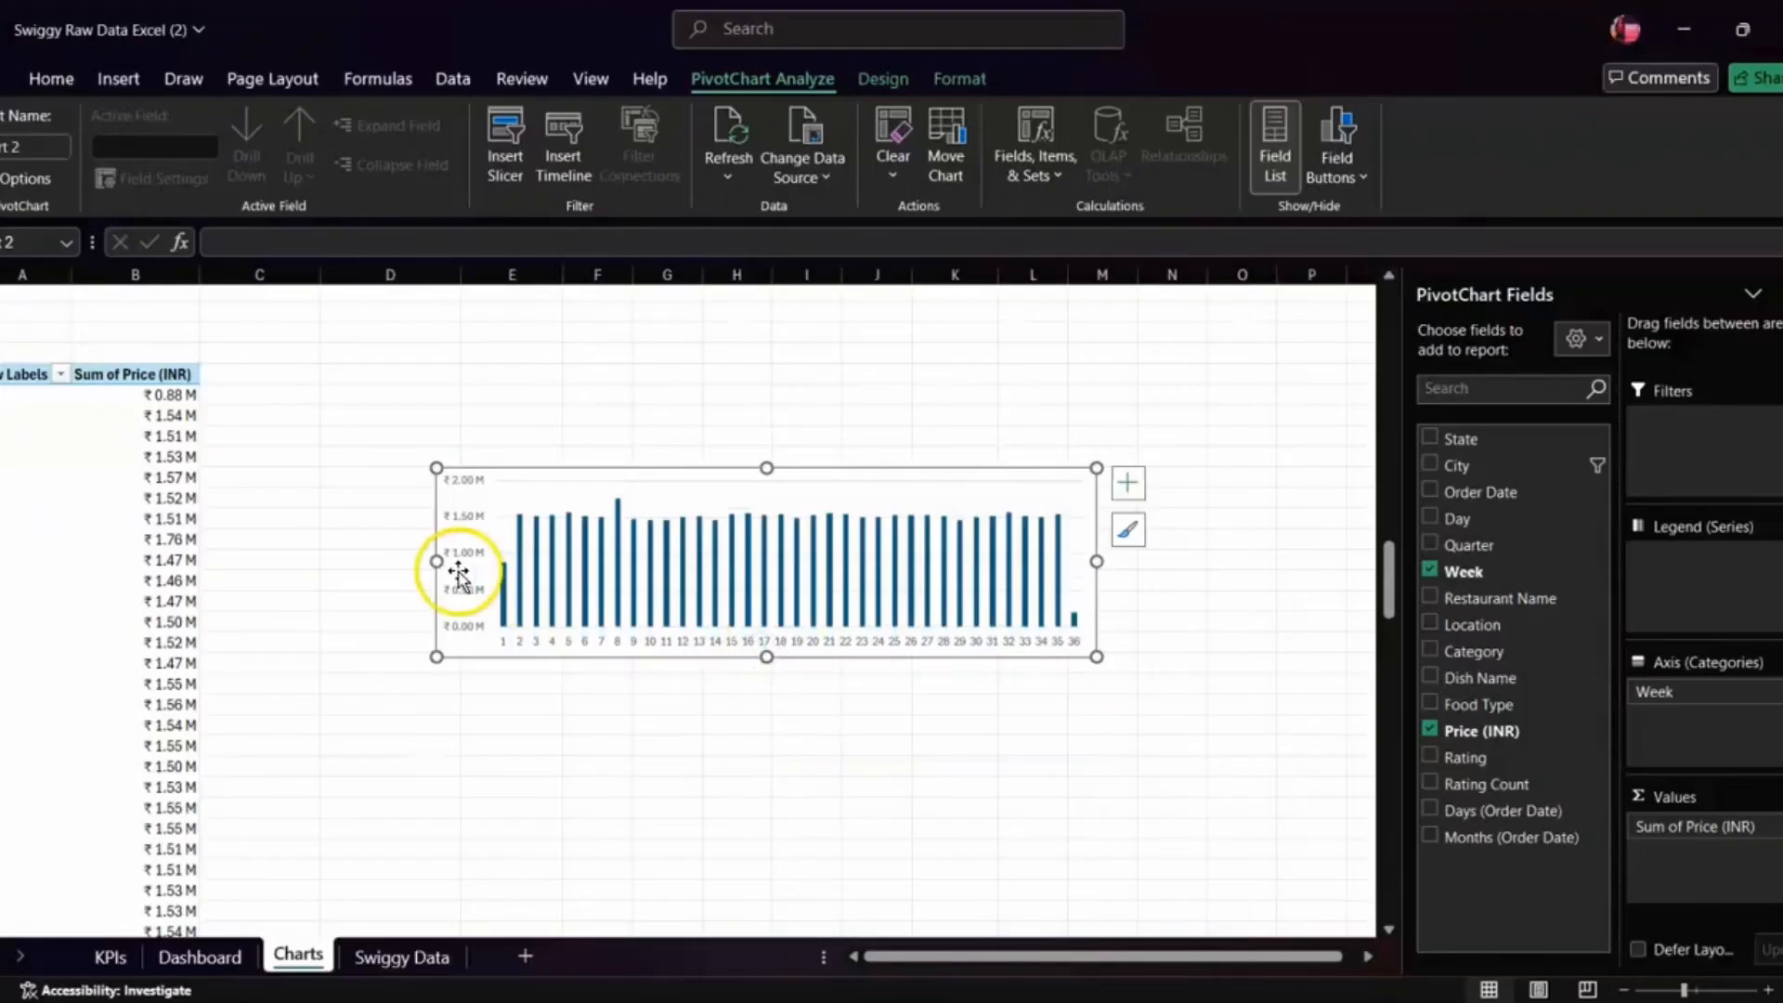
{"action": "left_click_drag", "start_coordinate": [430, 561], "coordinate": [333, 554]}
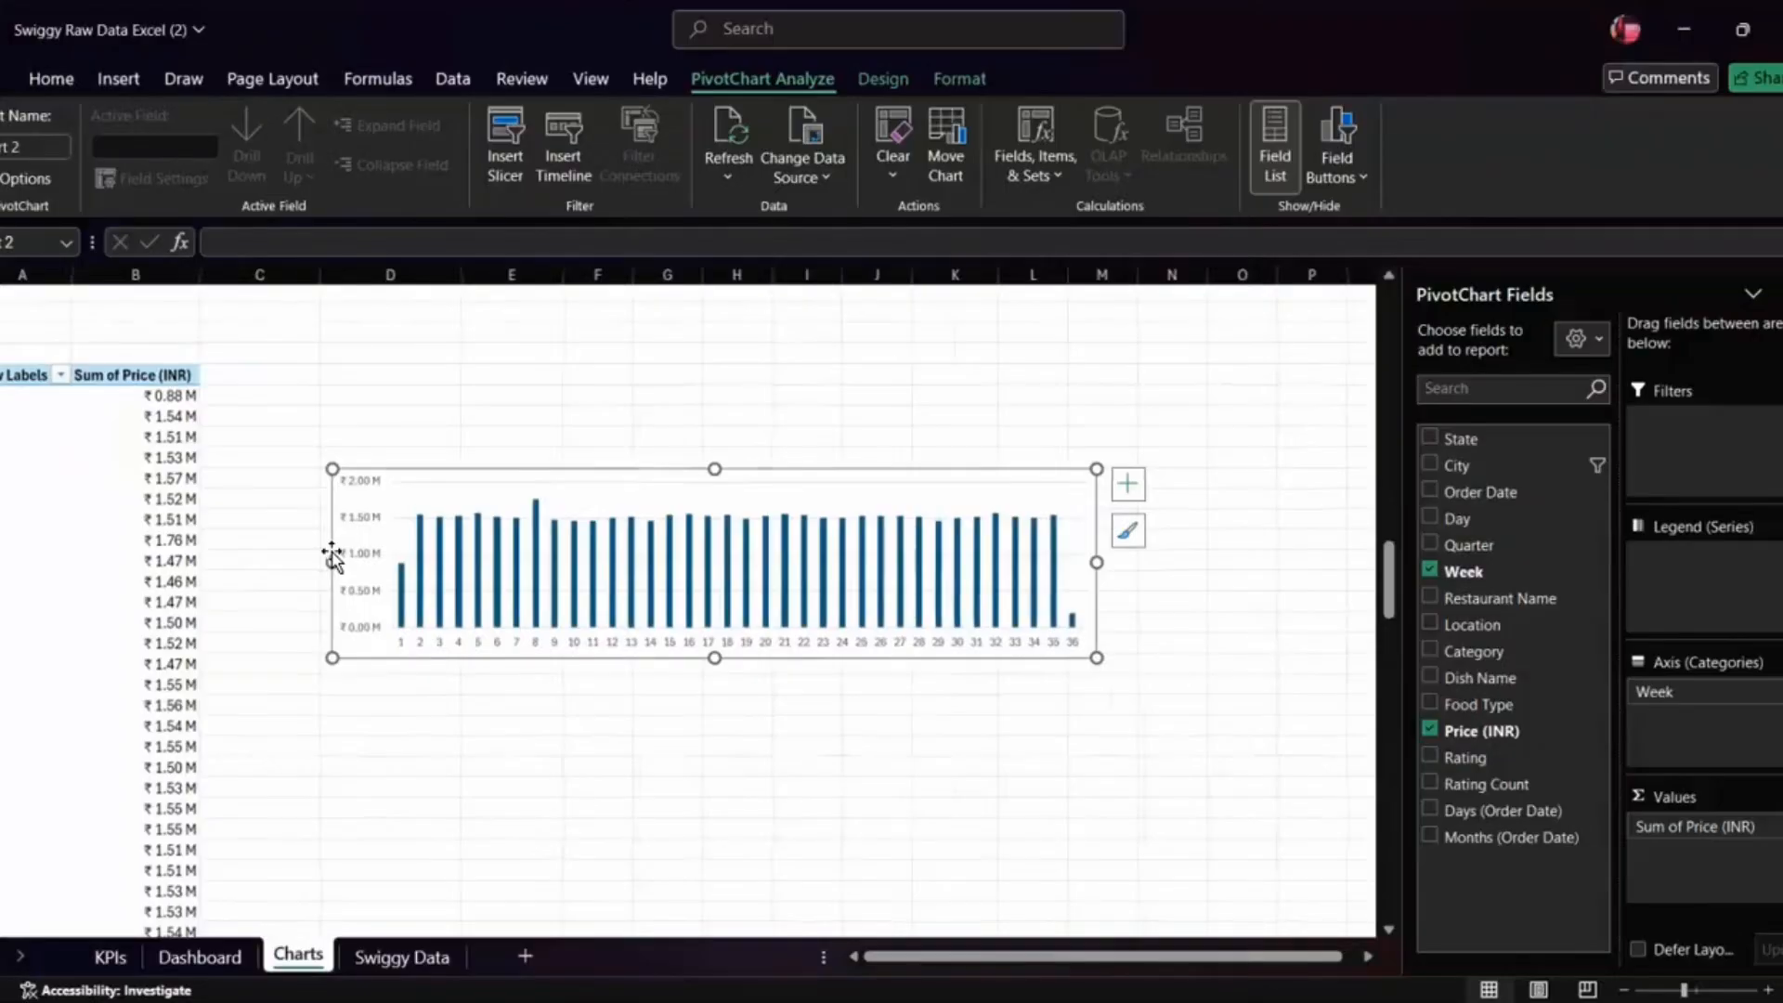
- Copy the whole Week pivot table from the Charts sheet and paste it in column B of the KPIs sheet, below the city section
{"action": "scroll", "coordinate": [332, 555], "scroll_direction": "up", "scroll_amount": 7}
{"action": "scroll", "coordinate": [332, 554], "scroll_direction": "down", "scroll_amount": 8}
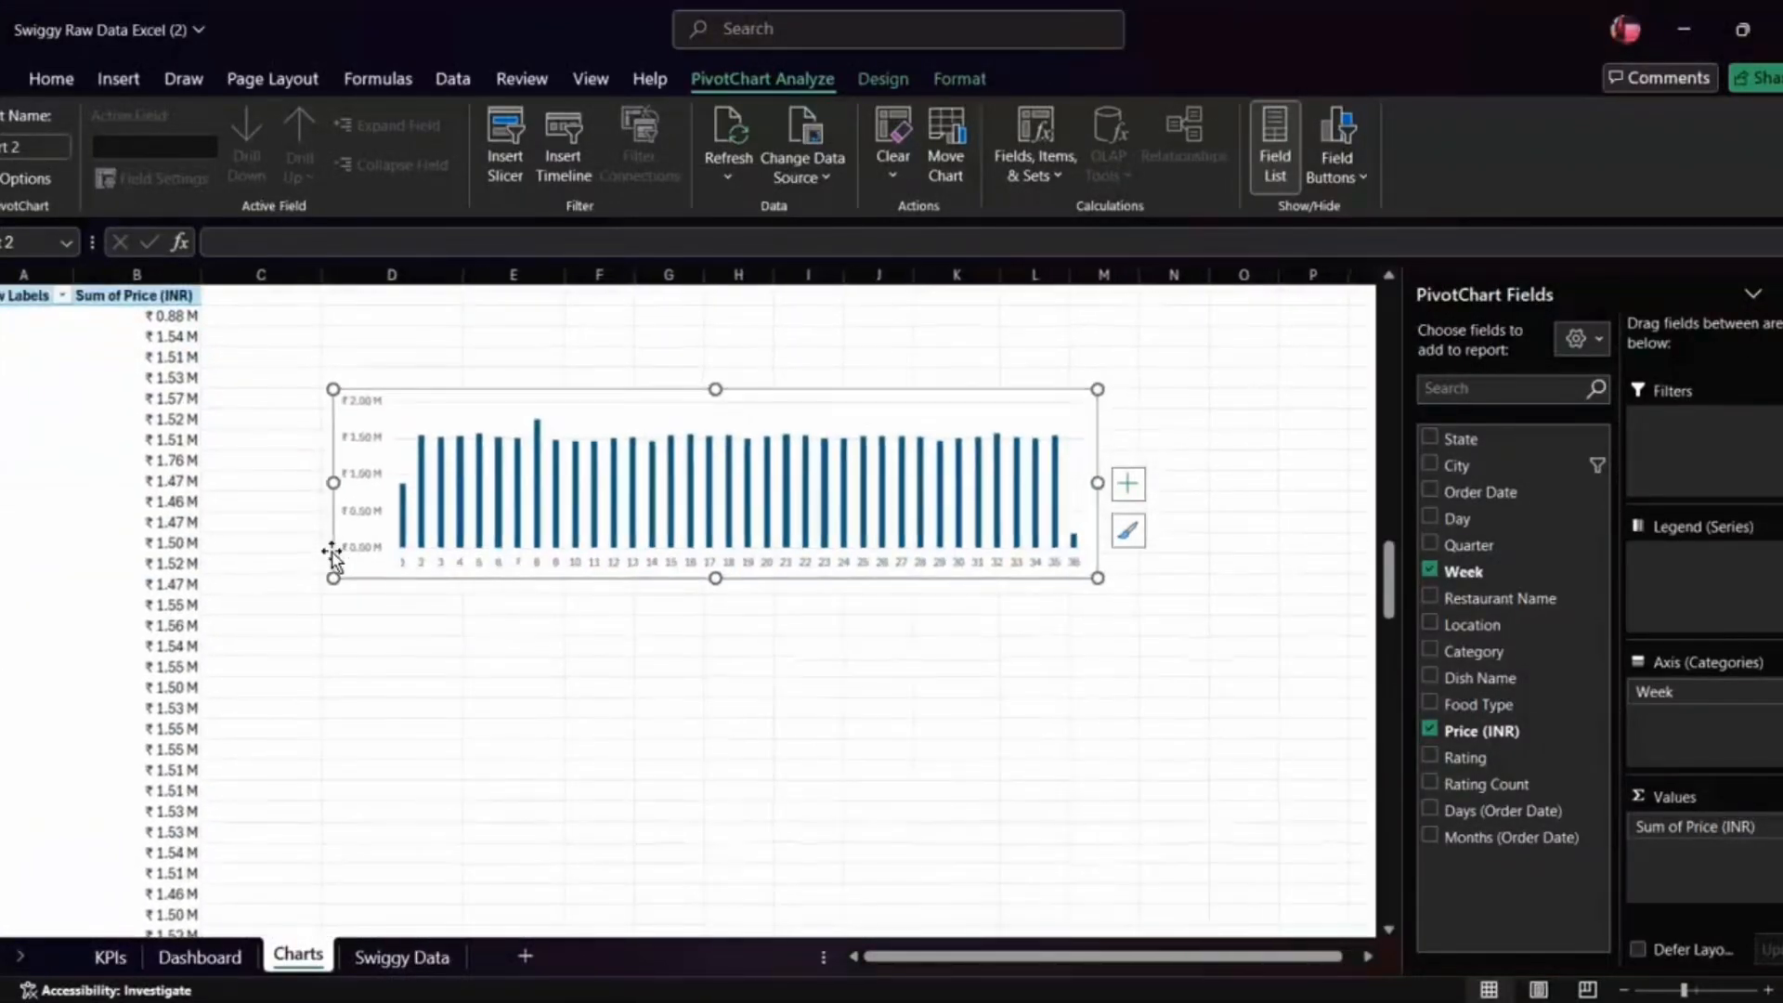
{"action": "scroll", "coordinate": [48, 348], "scroll_direction": "up", "scroll_amount": 2}
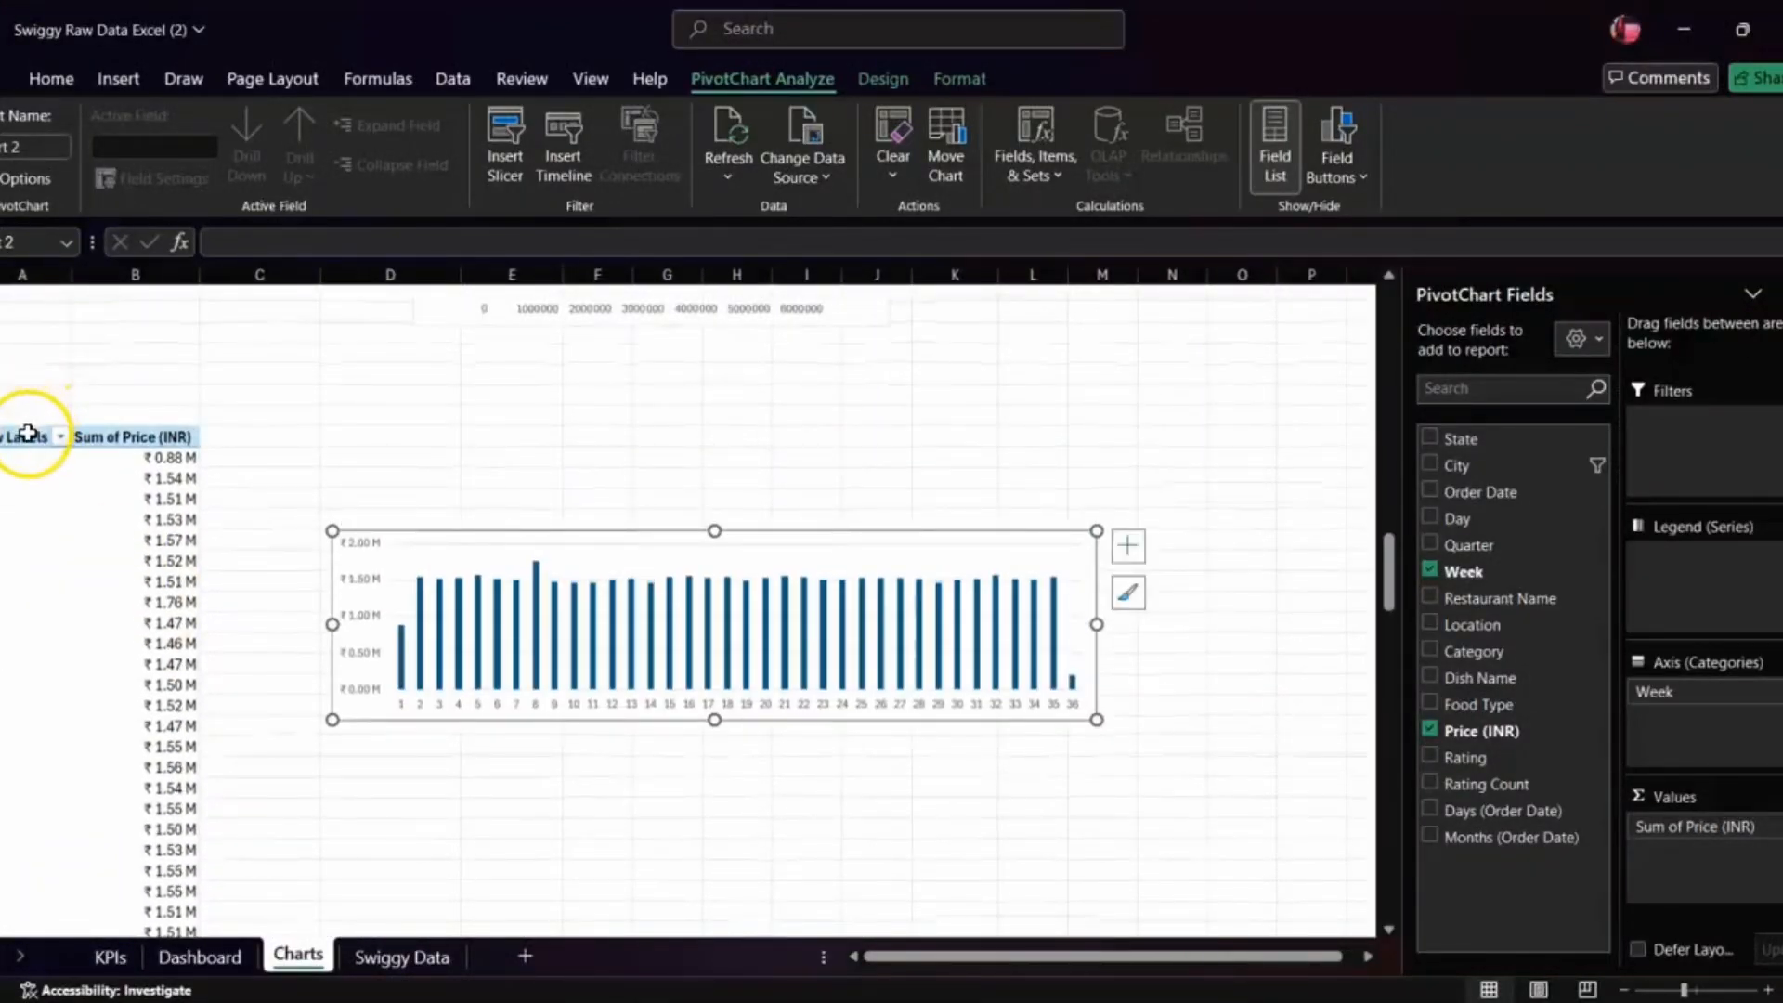
{"action": "left_click", "coordinate": [28, 432]}
{"action": "key", "text": "ctrl+shift+Right"}
{"action": "key", "text": "ctrl+shift+Down"}
{"action": "key", "text": "ctrl+c"}
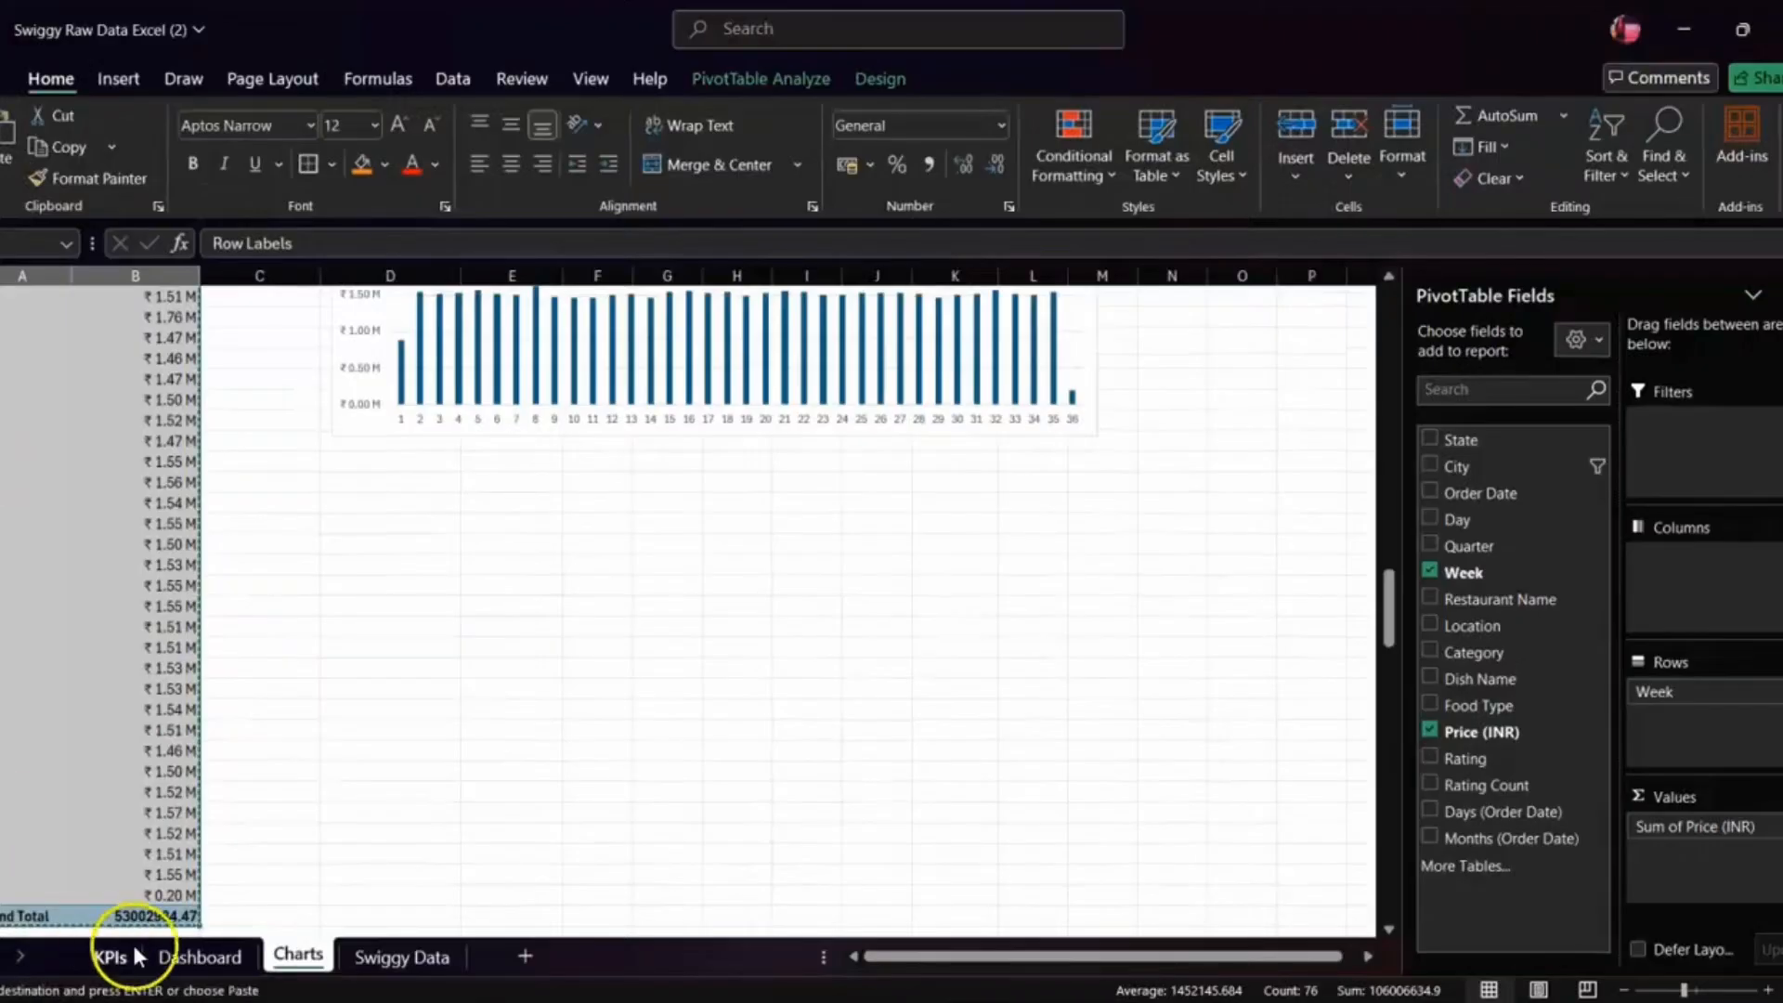
{"action": "left_click", "coordinate": [112, 957]}
{"action": "scroll", "coordinate": [159, 820], "scroll_direction": "down", "scroll_amount": 1}
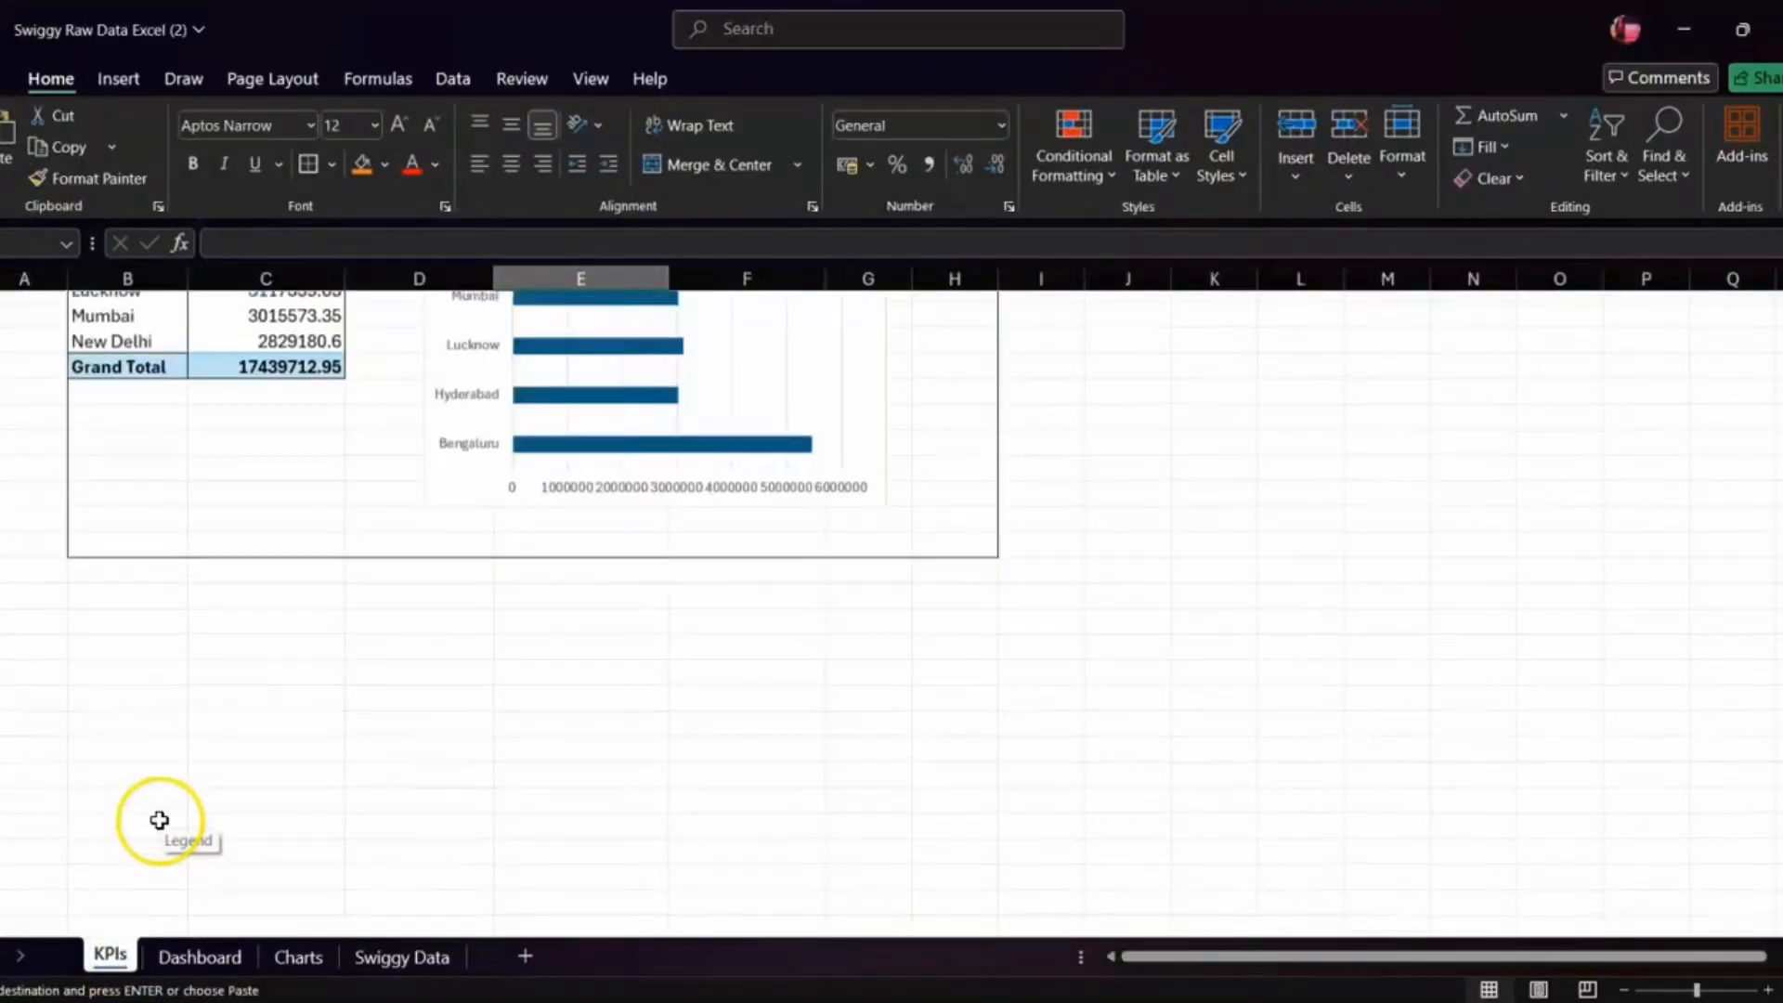
{"action": "left_click", "coordinate": [124, 713]}
{"action": "key", "text": "ctrl+v"}
- Copy the weekly column chart from the Charts sheet and paste it beside the Week pivot table on the KPIs sheet
{"action": "left_click", "coordinate": [301, 957]}
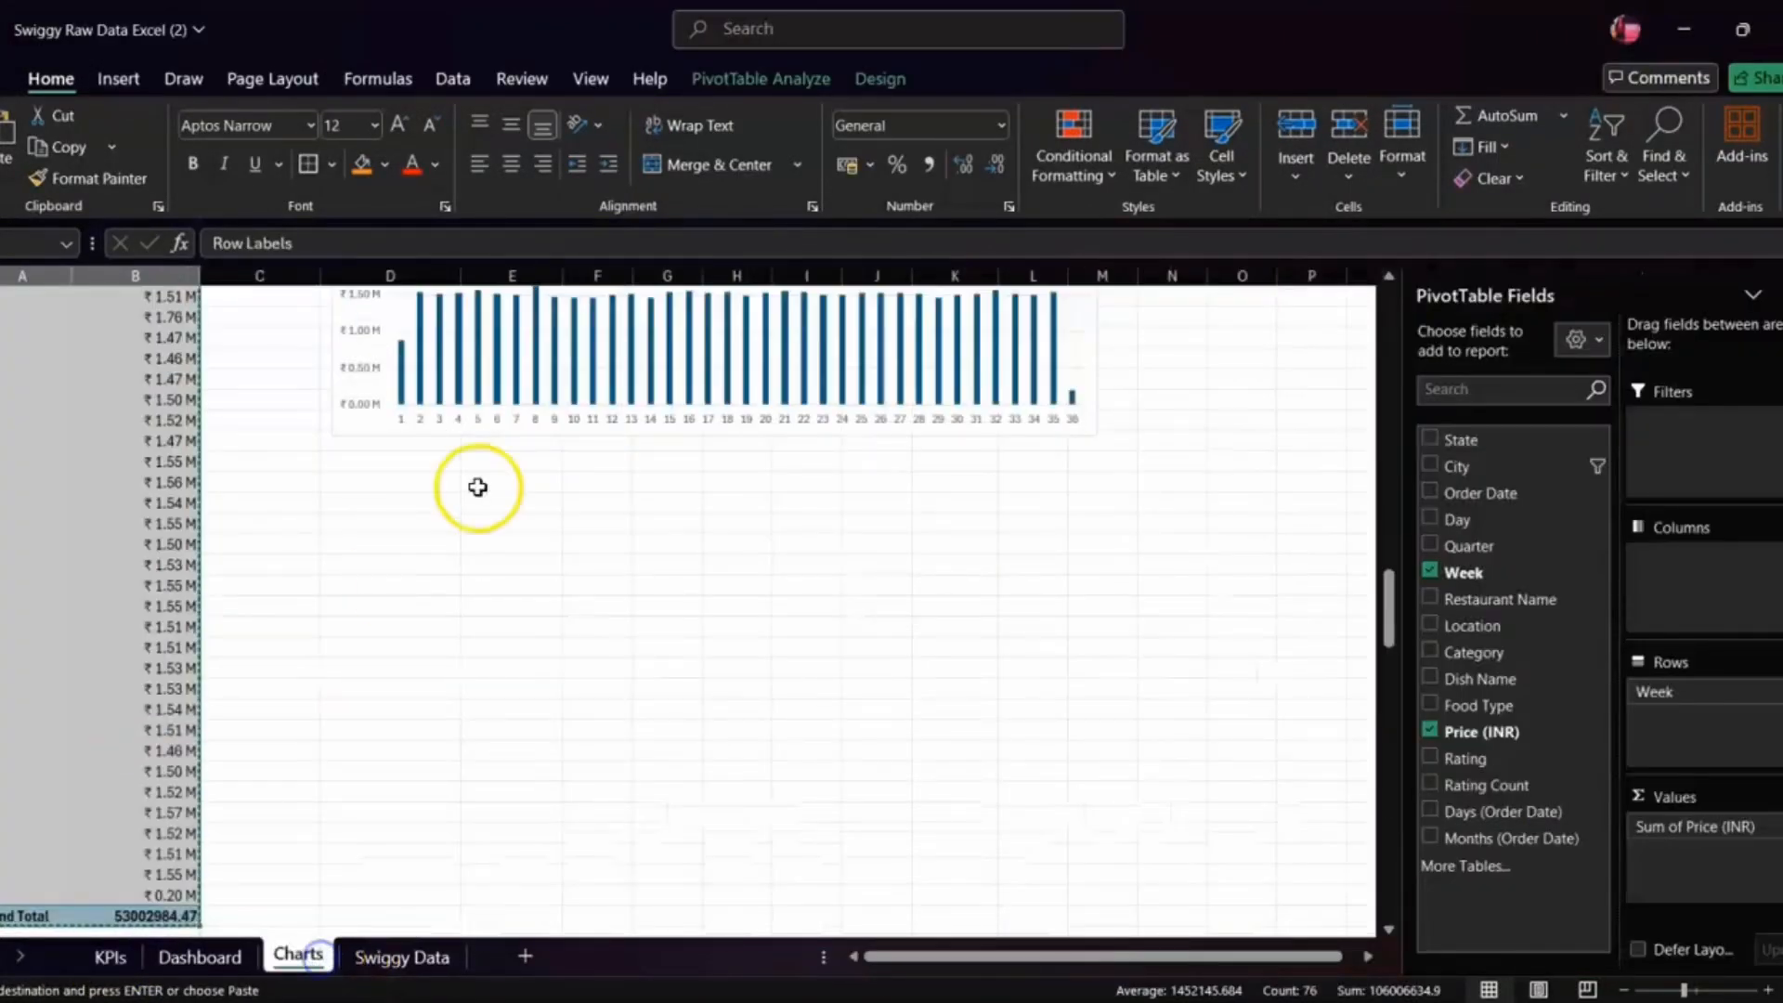
{"action": "left_click", "coordinate": [554, 605]}
{"action": "left_click", "coordinate": [637, 387]}
{"action": "scroll", "coordinate": [796, 410], "scroll_direction": "up", "scroll_amount": 8}
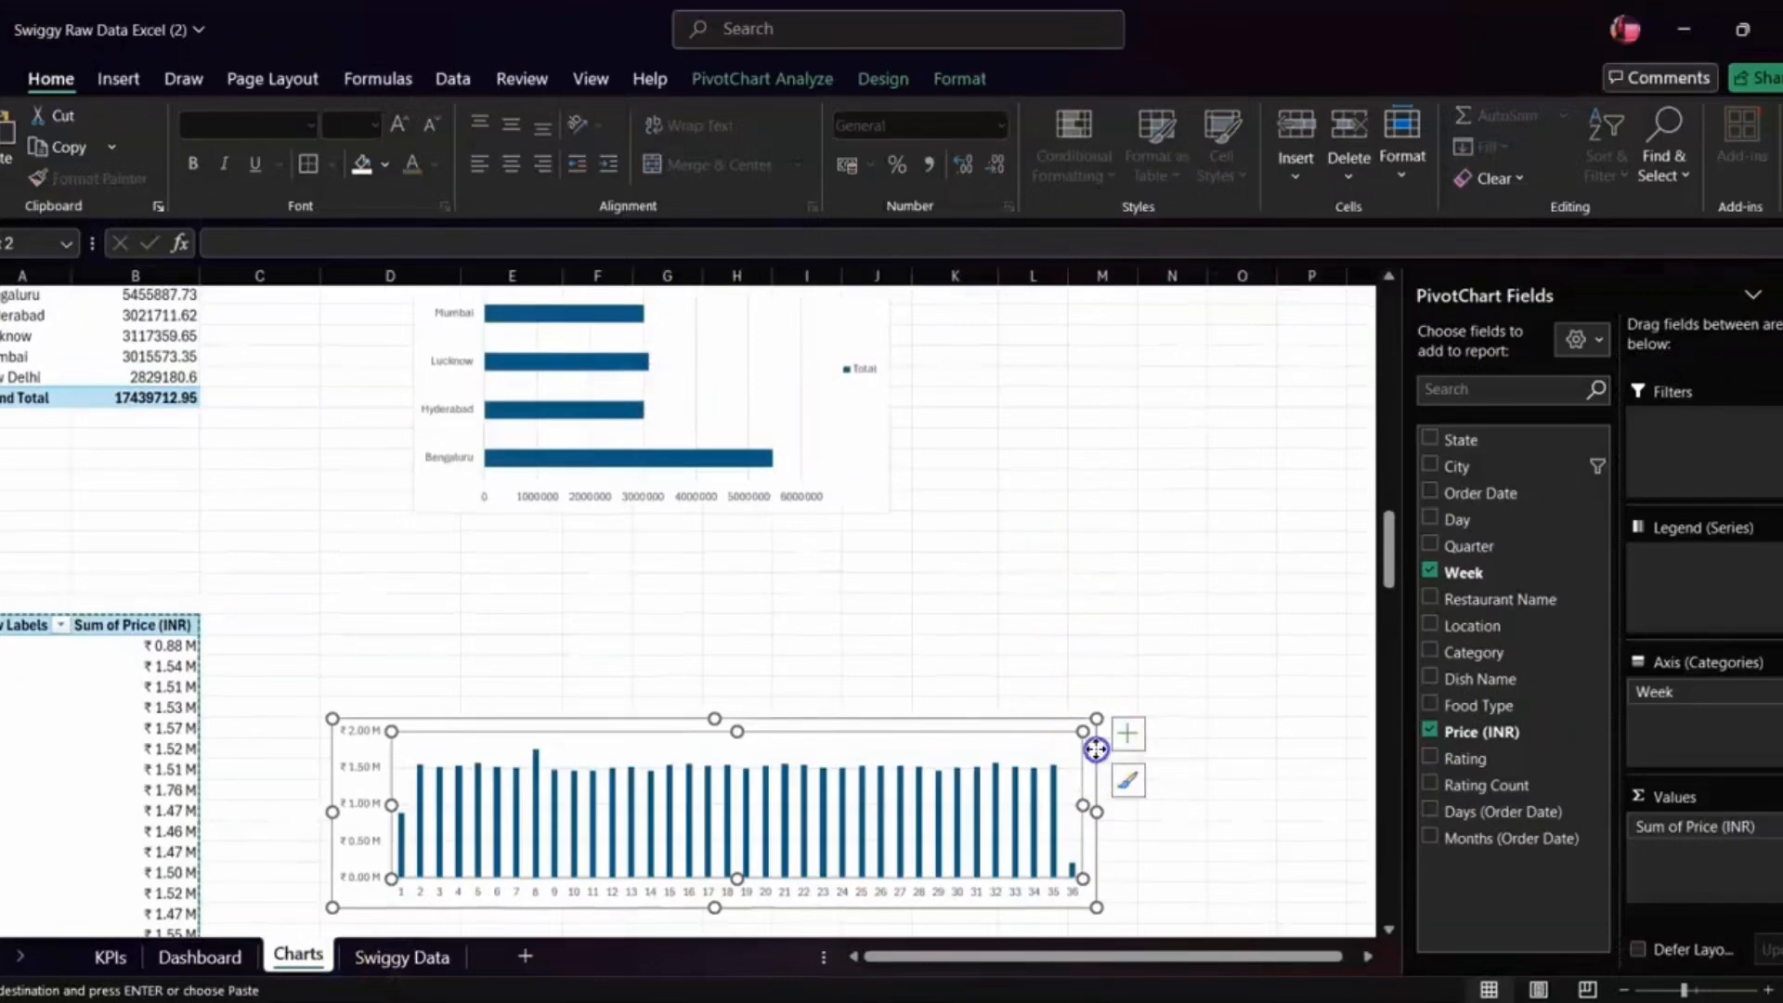
{"action": "left_click", "coordinate": [197, 957]}
{"action": "left_click", "coordinate": [108, 956]}
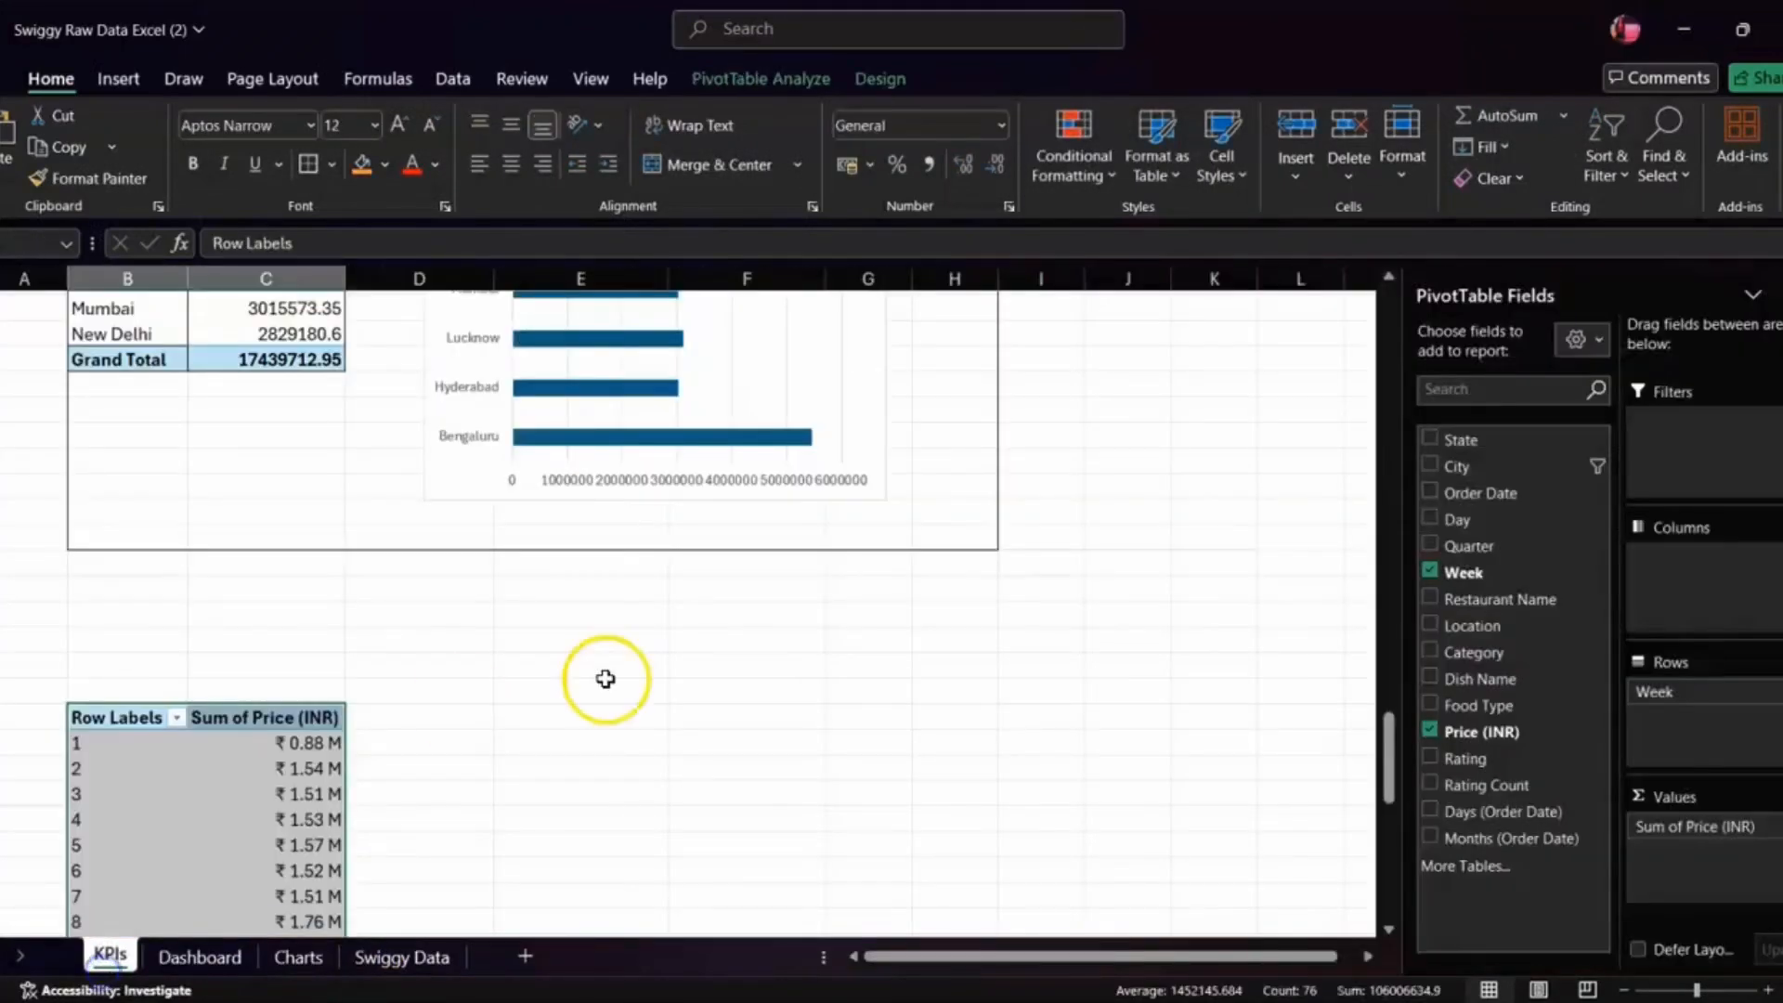
{"action": "left_click", "coordinate": [526, 836]}
{"action": "key", "text": "ctrl+v"}
{"action": "scroll", "coordinate": [526, 839], "scroll_direction": "down", "scroll_amount": 5}
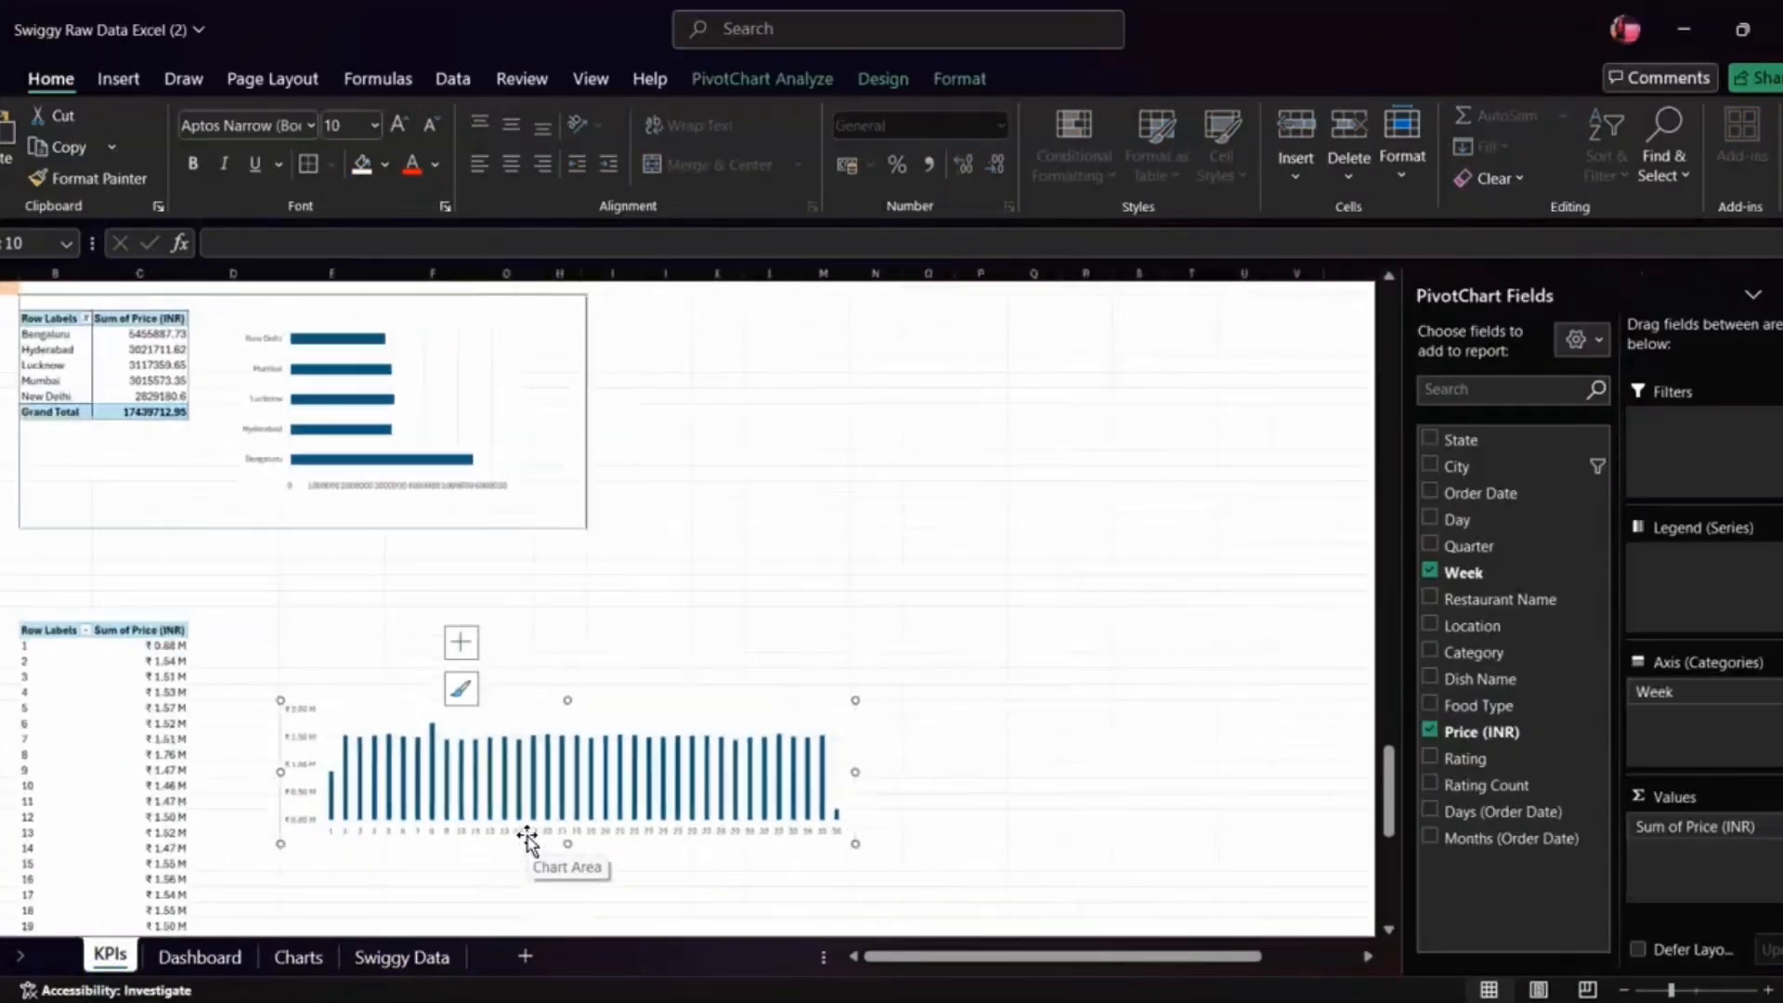
- Number the weekly section 7 in column A of the KPIs sheet and copy the formatting of the number 6 cell onto it
{"action": "left_click", "coordinate": [11, 589]}
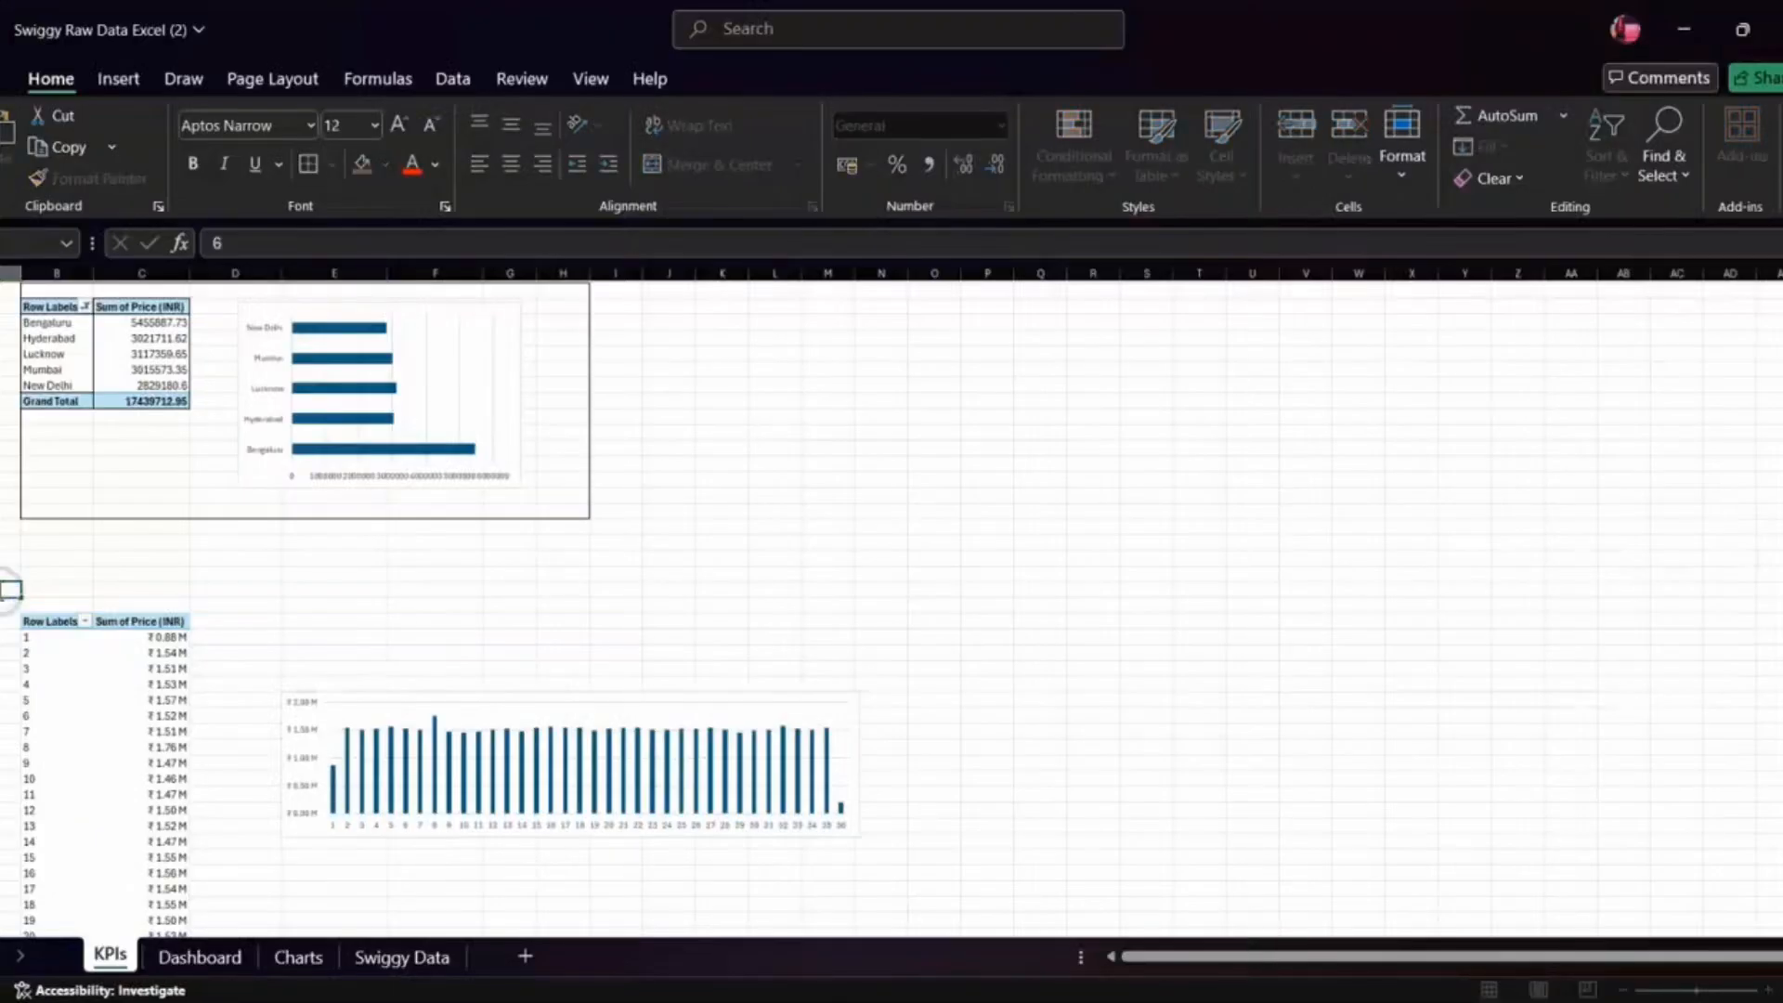
{"action": "scroll", "coordinate": [279, 558], "scroll_direction": "up", "scroll_amount": 2}
{"action": "left_click", "coordinate": [9, 371]}
{"action": "left_click", "coordinate": [84, 177]}
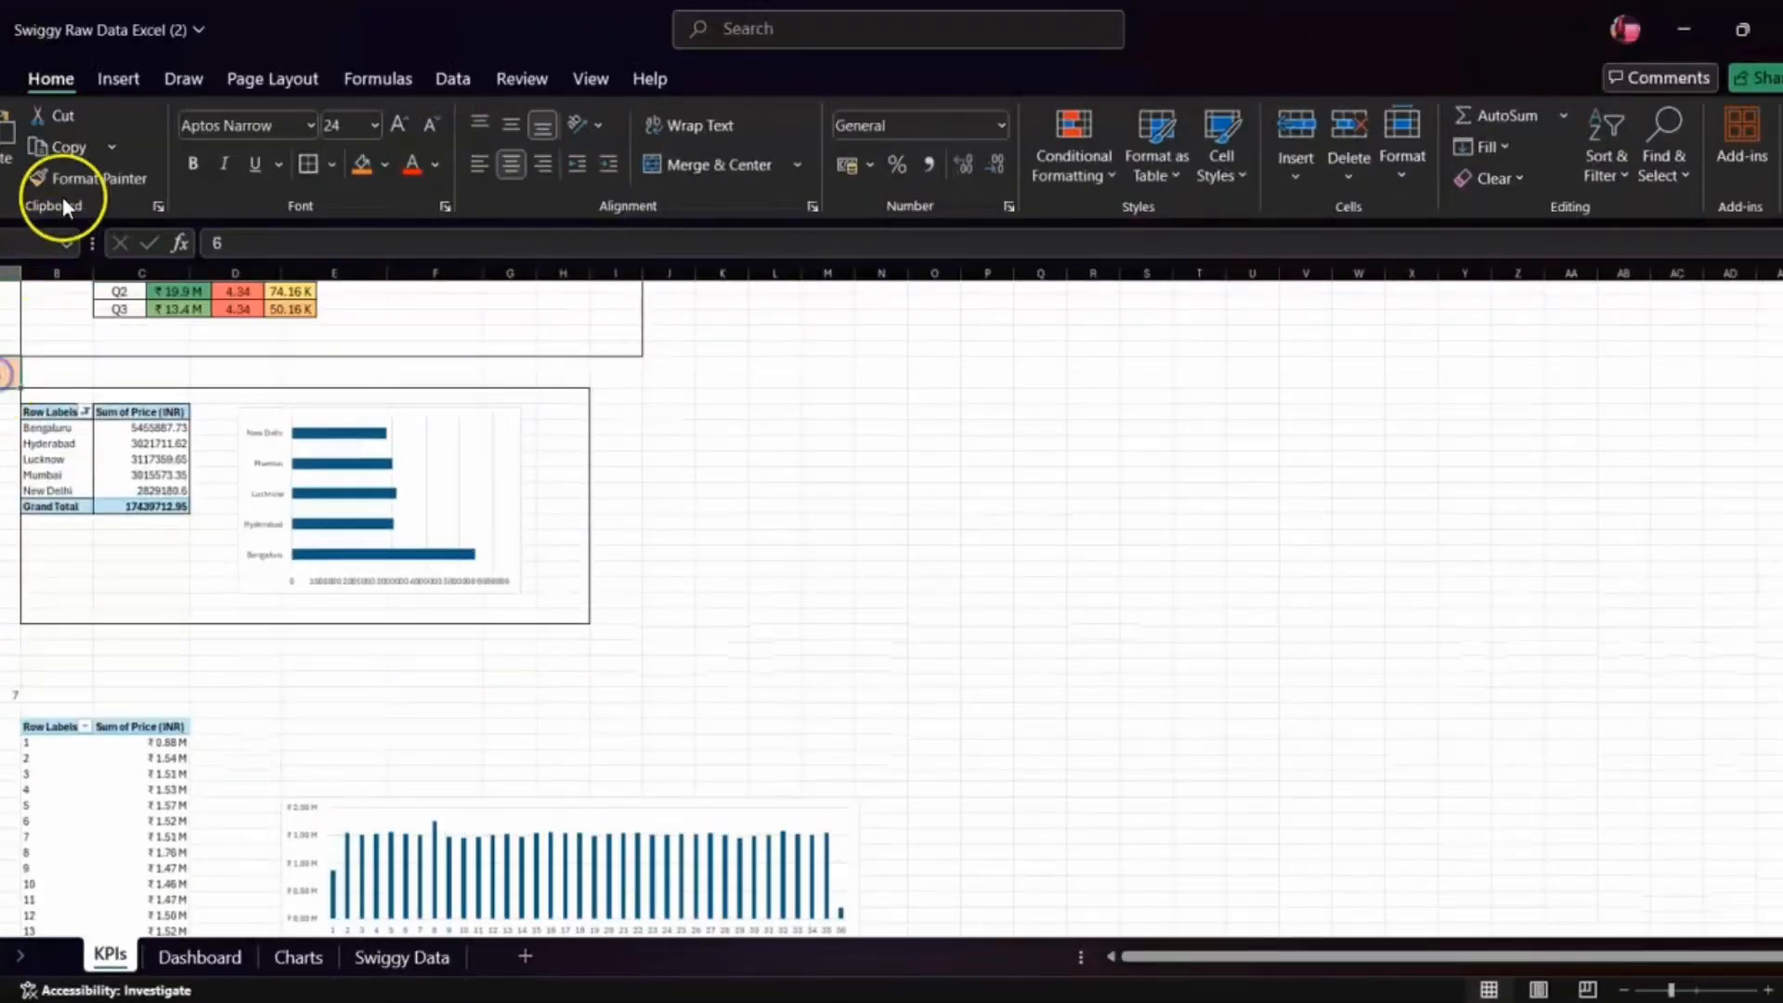
{"action": "left_click", "coordinate": [9, 703]}
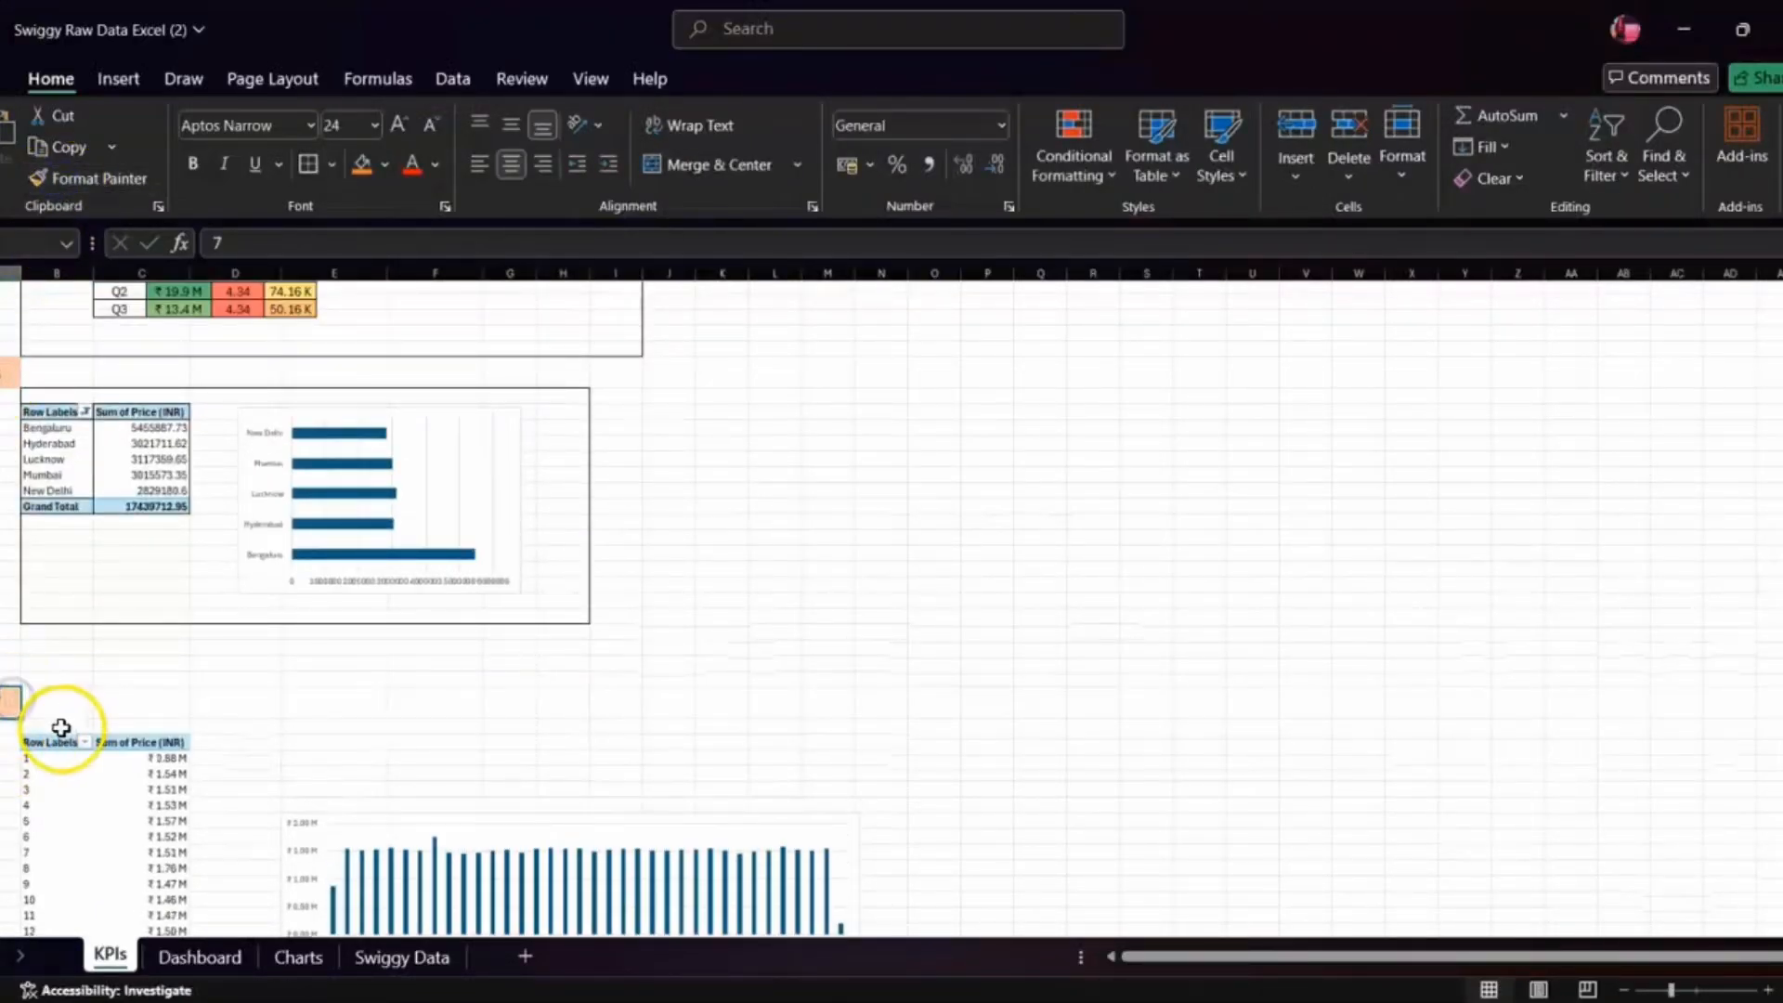
- Draw an outside border around the weekly section on the KPIs sheet, spanning columns B to P and enclosing the pivot table and chart
{"action": "left_click", "coordinate": [61, 727]}
{"action": "key", "text": "shift+Down"}
{"action": "key", "text": "shift+Down"}
{"action": "key", "text": "shift+Down"}
{"action": "key", "text": "shift+Down"}
{"action": "key", "text": "shift+Down"}
{"action": "key", "text": "shift+Down"}
{"action": "key", "text": "shift+Down"}
{"action": "key", "text": "shift+Down"}
{"action": "key", "text": "shift+Down"}
{"action": "key", "text": "shift+Down"}
{"action": "key", "text": "shift+Down"}
{"action": "key", "text": "shift+Down"}
{"action": "key", "text": "shift+Down"}
{"action": "key", "text": "shift+Down"}
{"action": "key", "text": "shift+Down"}
{"action": "key", "text": "shift+Down"}
{"action": "key", "text": "shift+Down"}
{"action": "key", "text": "shift+Down"}
{"action": "key", "text": "shift+Down"}
{"action": "key", "text": "shift+Down"}
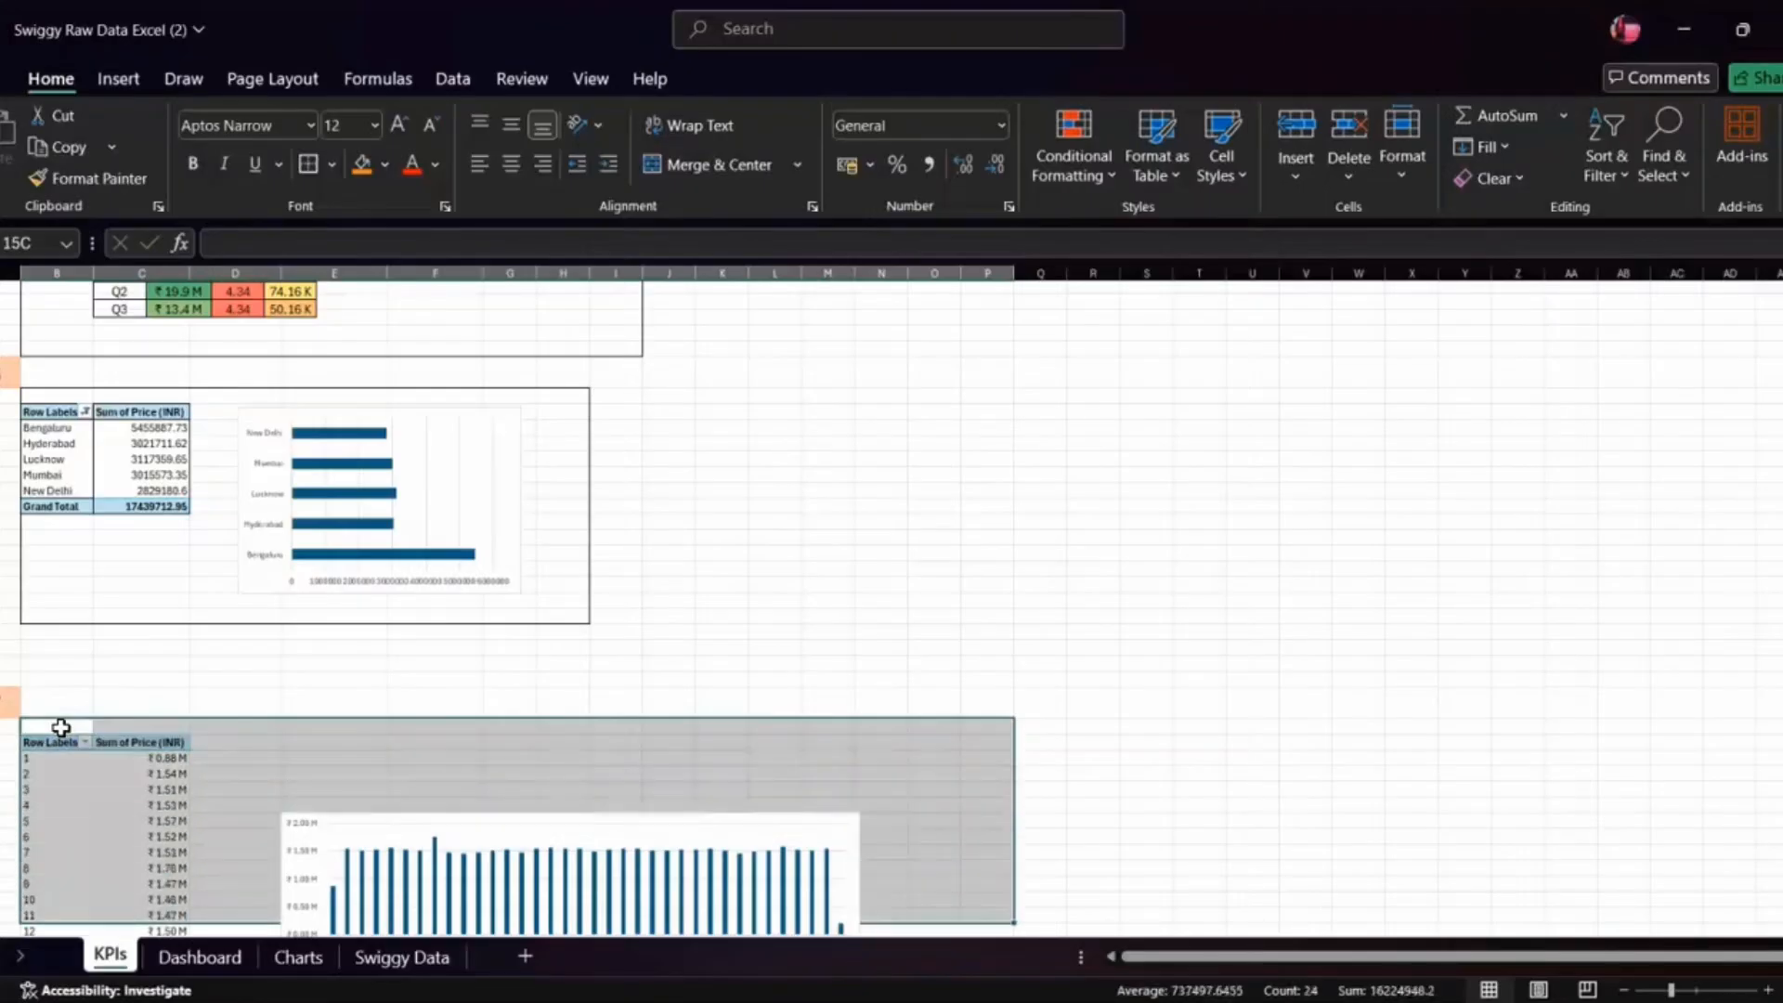
{"action": "key", "text": "shift+Down"}
{"action": "key", "text": "shift+Down"}
{"action": "key", "text": "shift+Down"}
{"action": "key", "text": "shift+Down"}
{"action": "key", "text": "shift+Down"}
{"action": "key", "text": "shift+Down"}
{"action": "key", "text": "shift+Down"}
{"action": "key", "text": "shift+Down"}
{"action": "key", "text": "shift+Down"}
{"action": "key", "text": "shift+Down"}
{"action": "key", "text": "shift+Down"}
{"action": "key", "text": "shift+Down"}
{"action": "key", "text": "shift+Down"}
{"action": "key", "text": "shift+Down"}
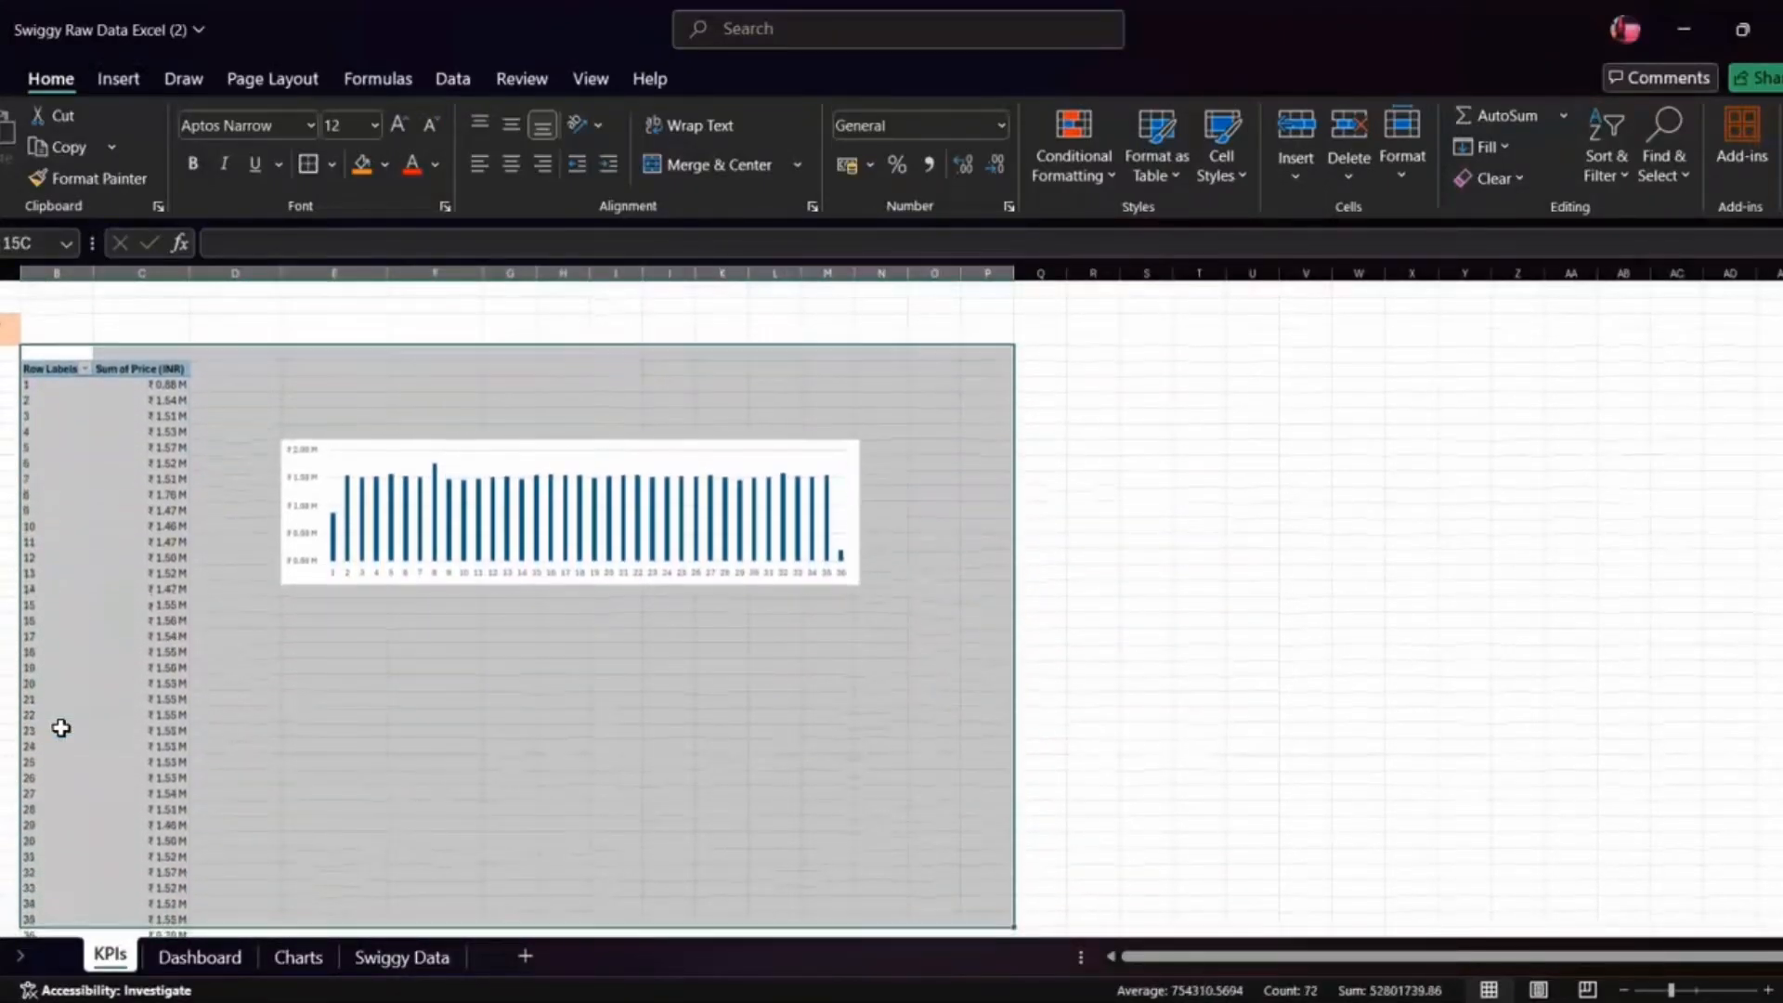
{"action": "left_click", "coordinate": [309, 164]}
{"action": "scroll", "coordinate": [677, 477], "scroll_direction": "up", "scroll_amount": 8}
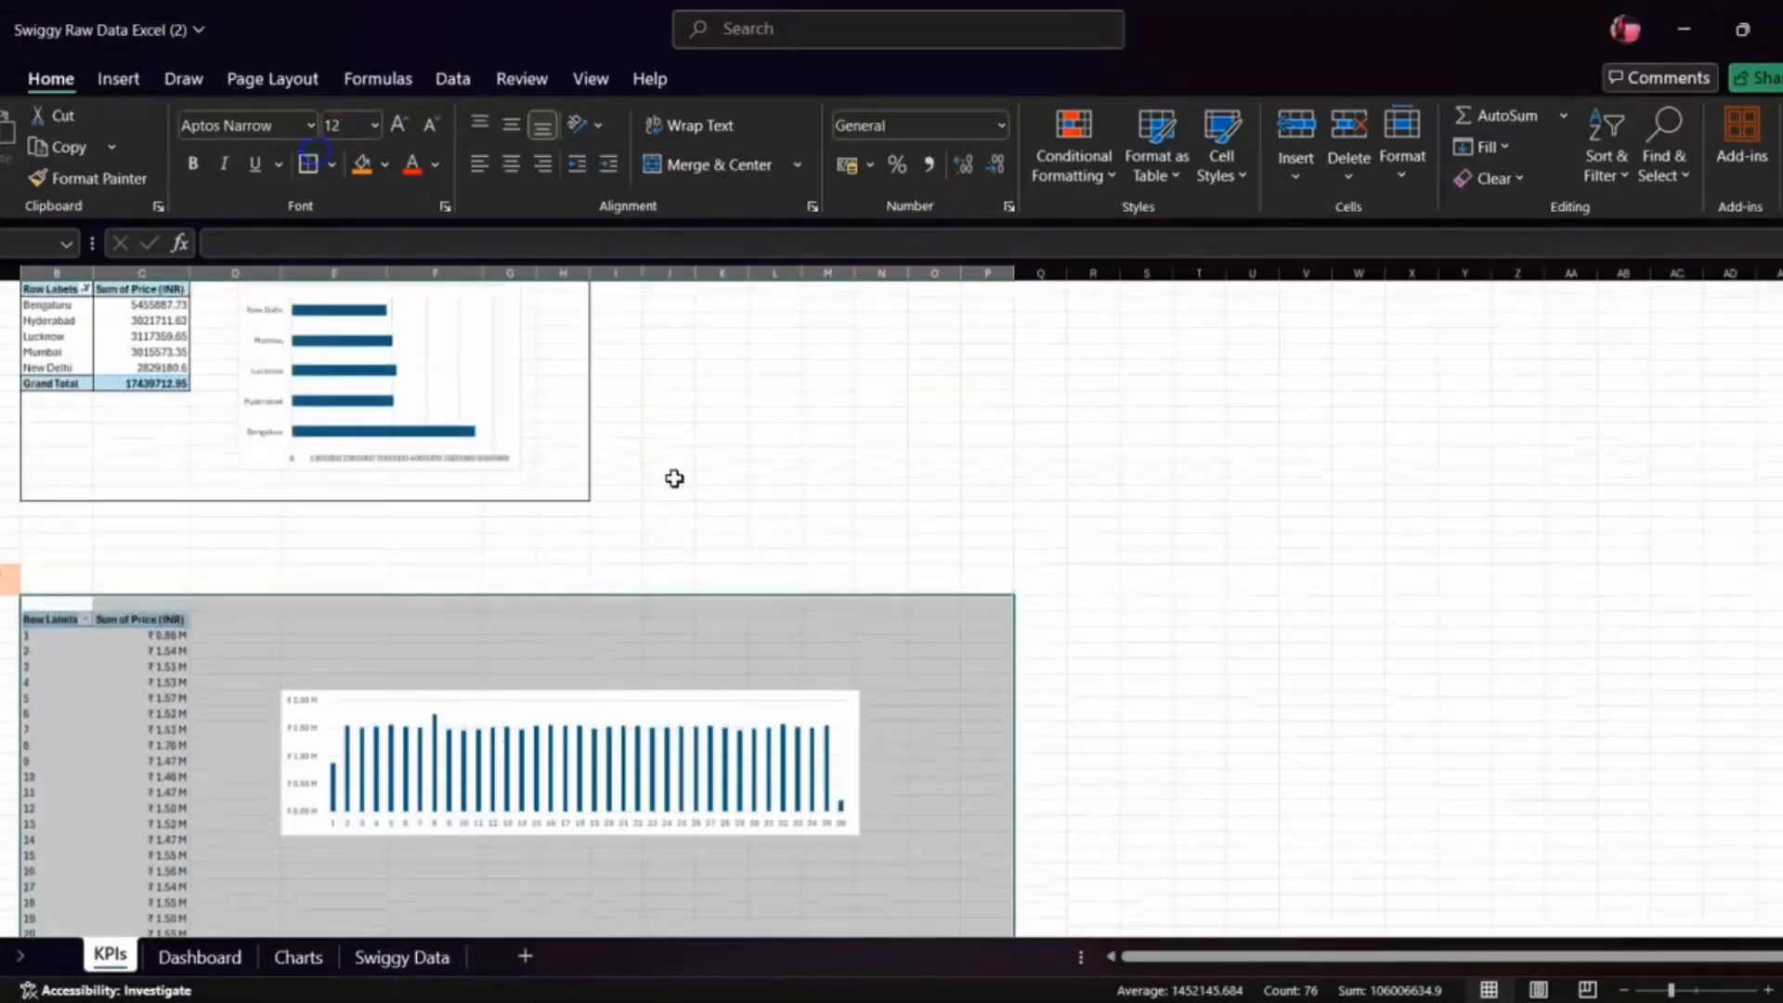
{"action": "left_click", "coordinate": [789, 571]}
{"action": "scroll", "coordinate": [1102, 563], "scroll_direction": "down", "scroll_amount": 4}
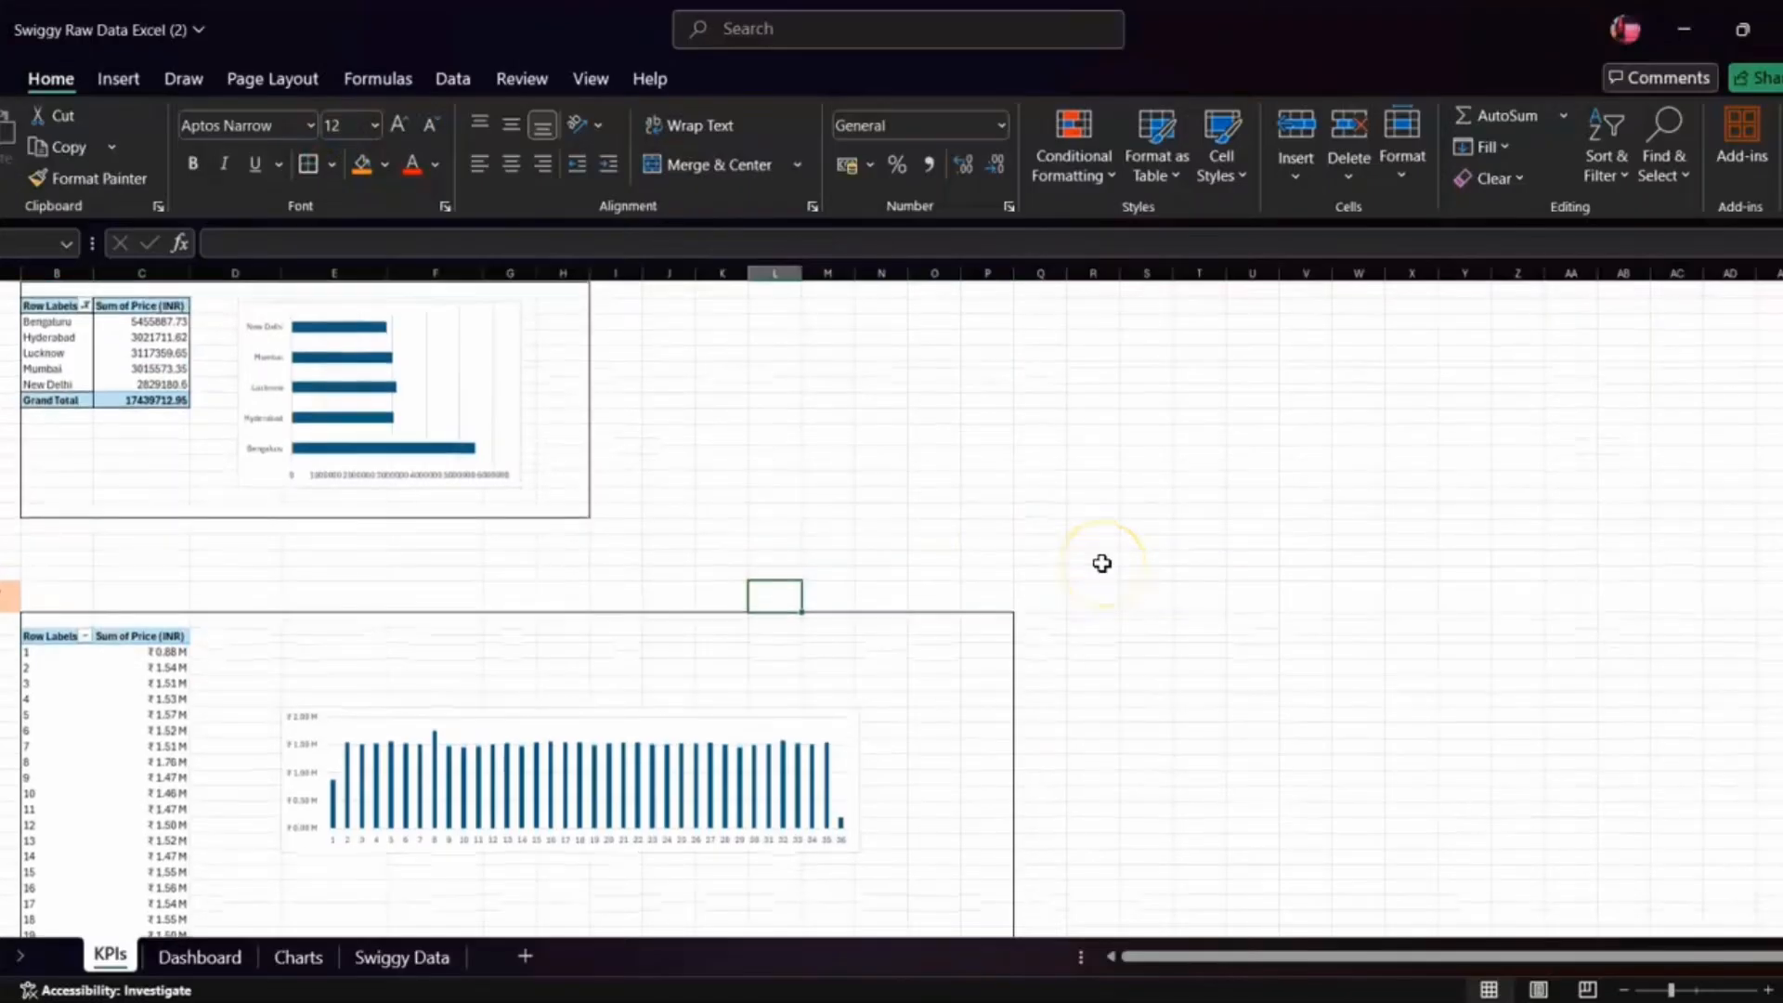
- Review the numbered sections of the KPIs sheet and the KPI cards and empty layout on the Dashboard sheet
{"action": "scroll", "coordinate": [1102, 563], "scroll_direction": "up", "scroll_amount": 15}
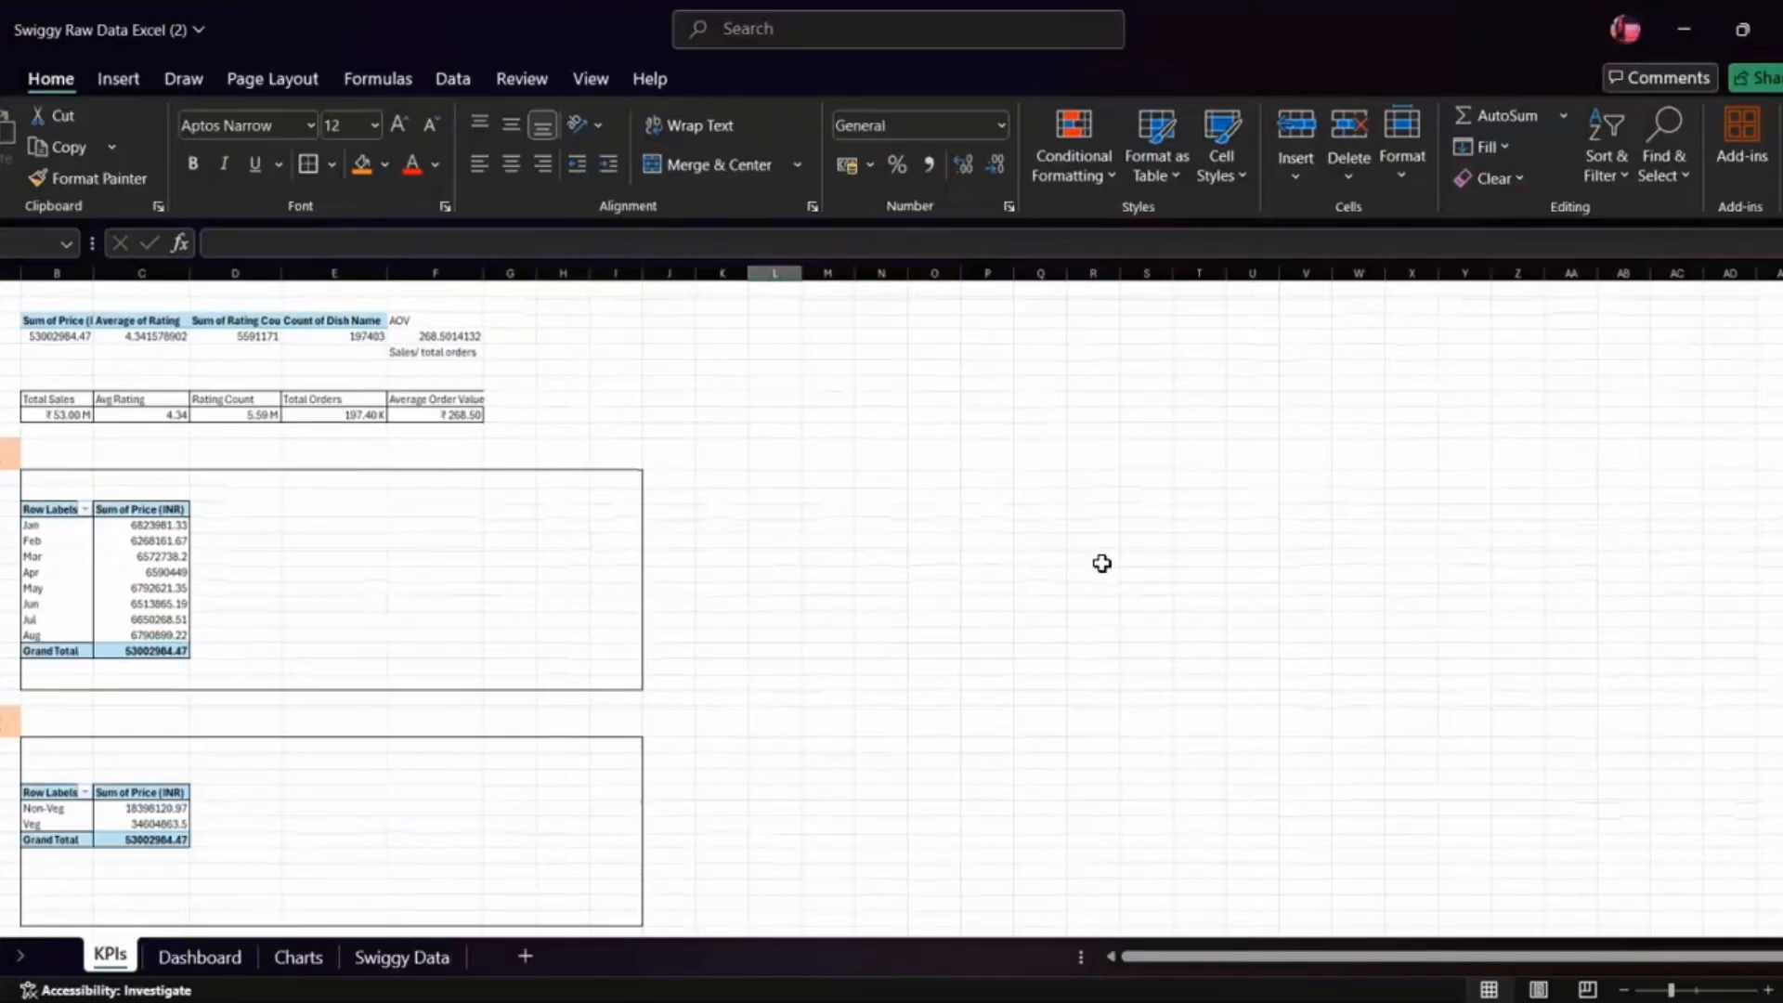
{"action": "scroll", "coordinate": [1102, 563], "scroll_direction": "down", "scroll_amount": 15}
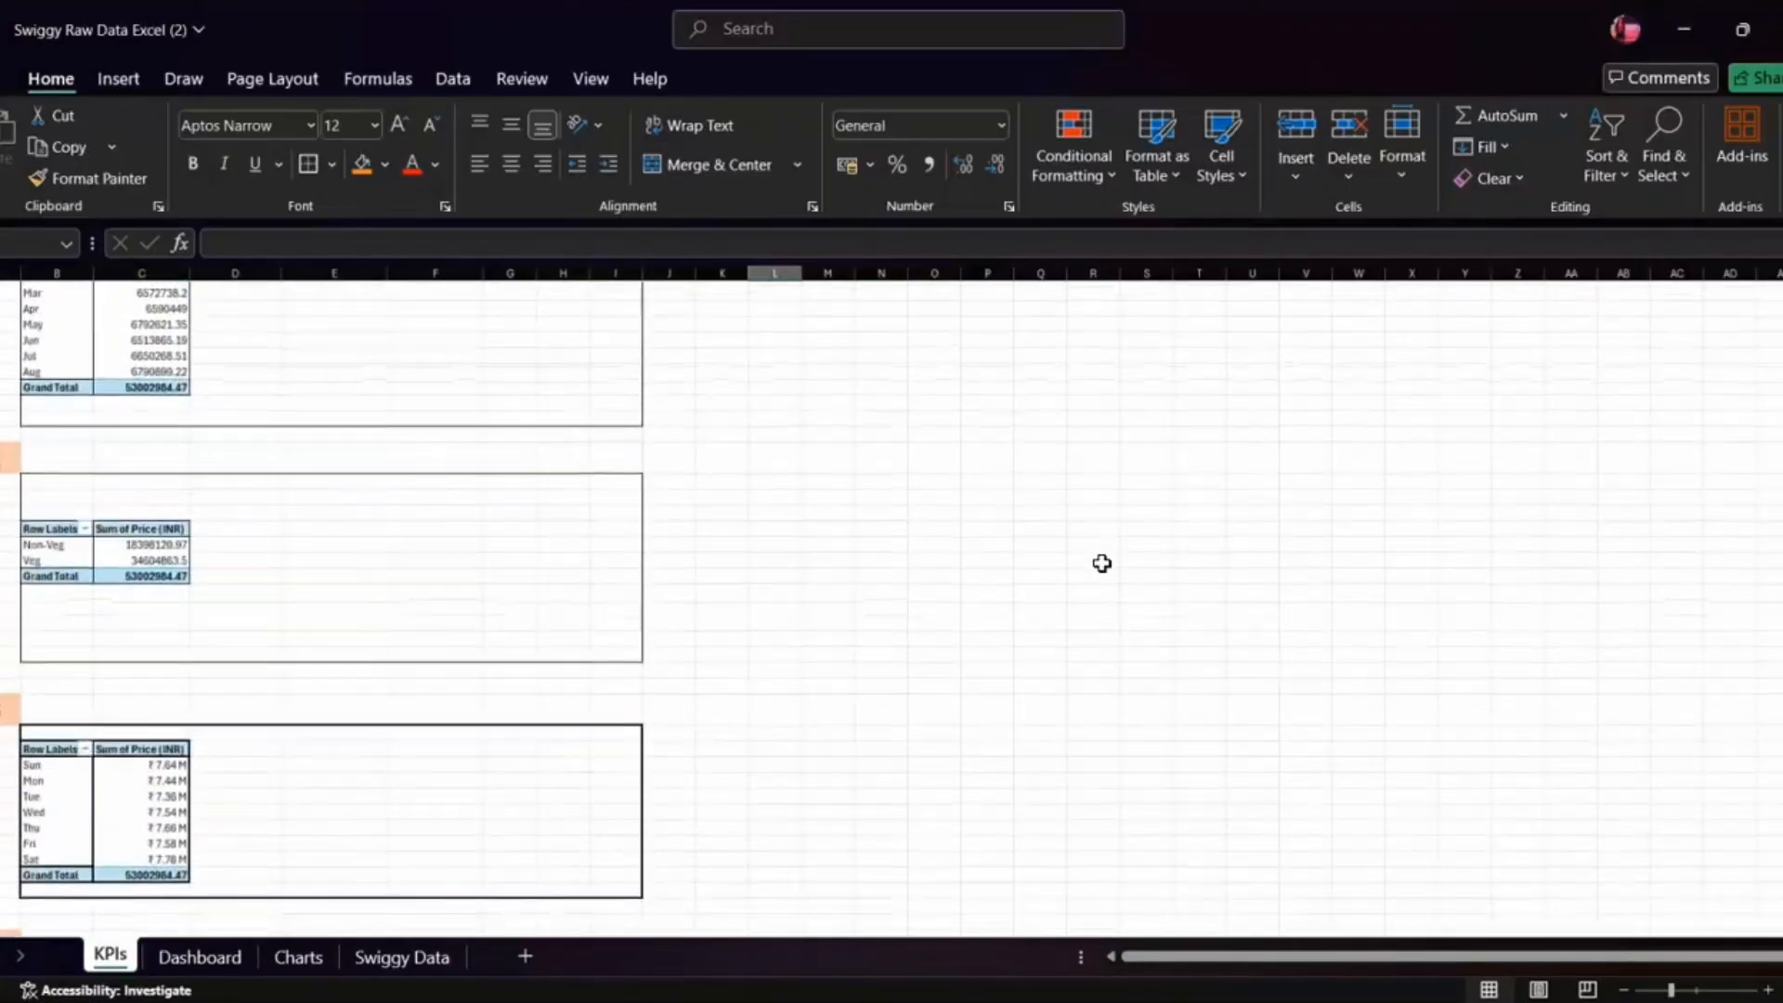
{"action": "scroll", "coordinate": [1101, 563], "scroll_direction": "up", "scroll_amount": 15}
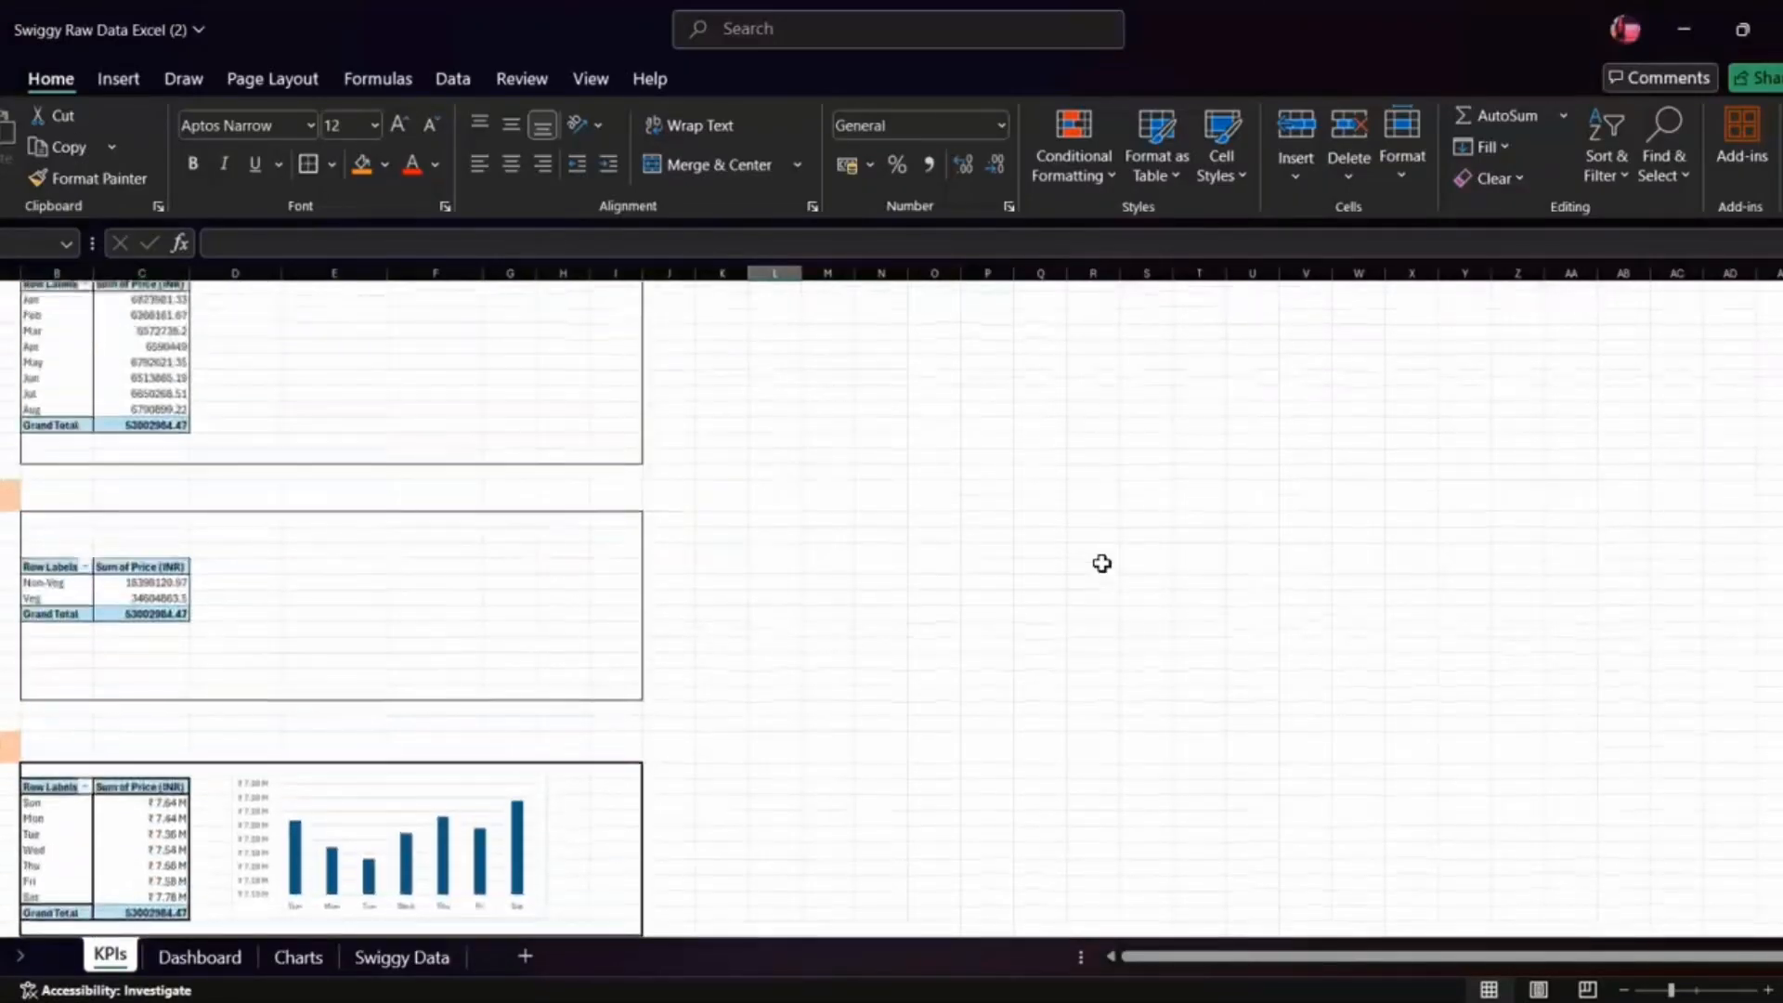
{"action": "scroll", "coordinate": [1102, 563], "scroll_direction": "down", "scroll_amount": 3}
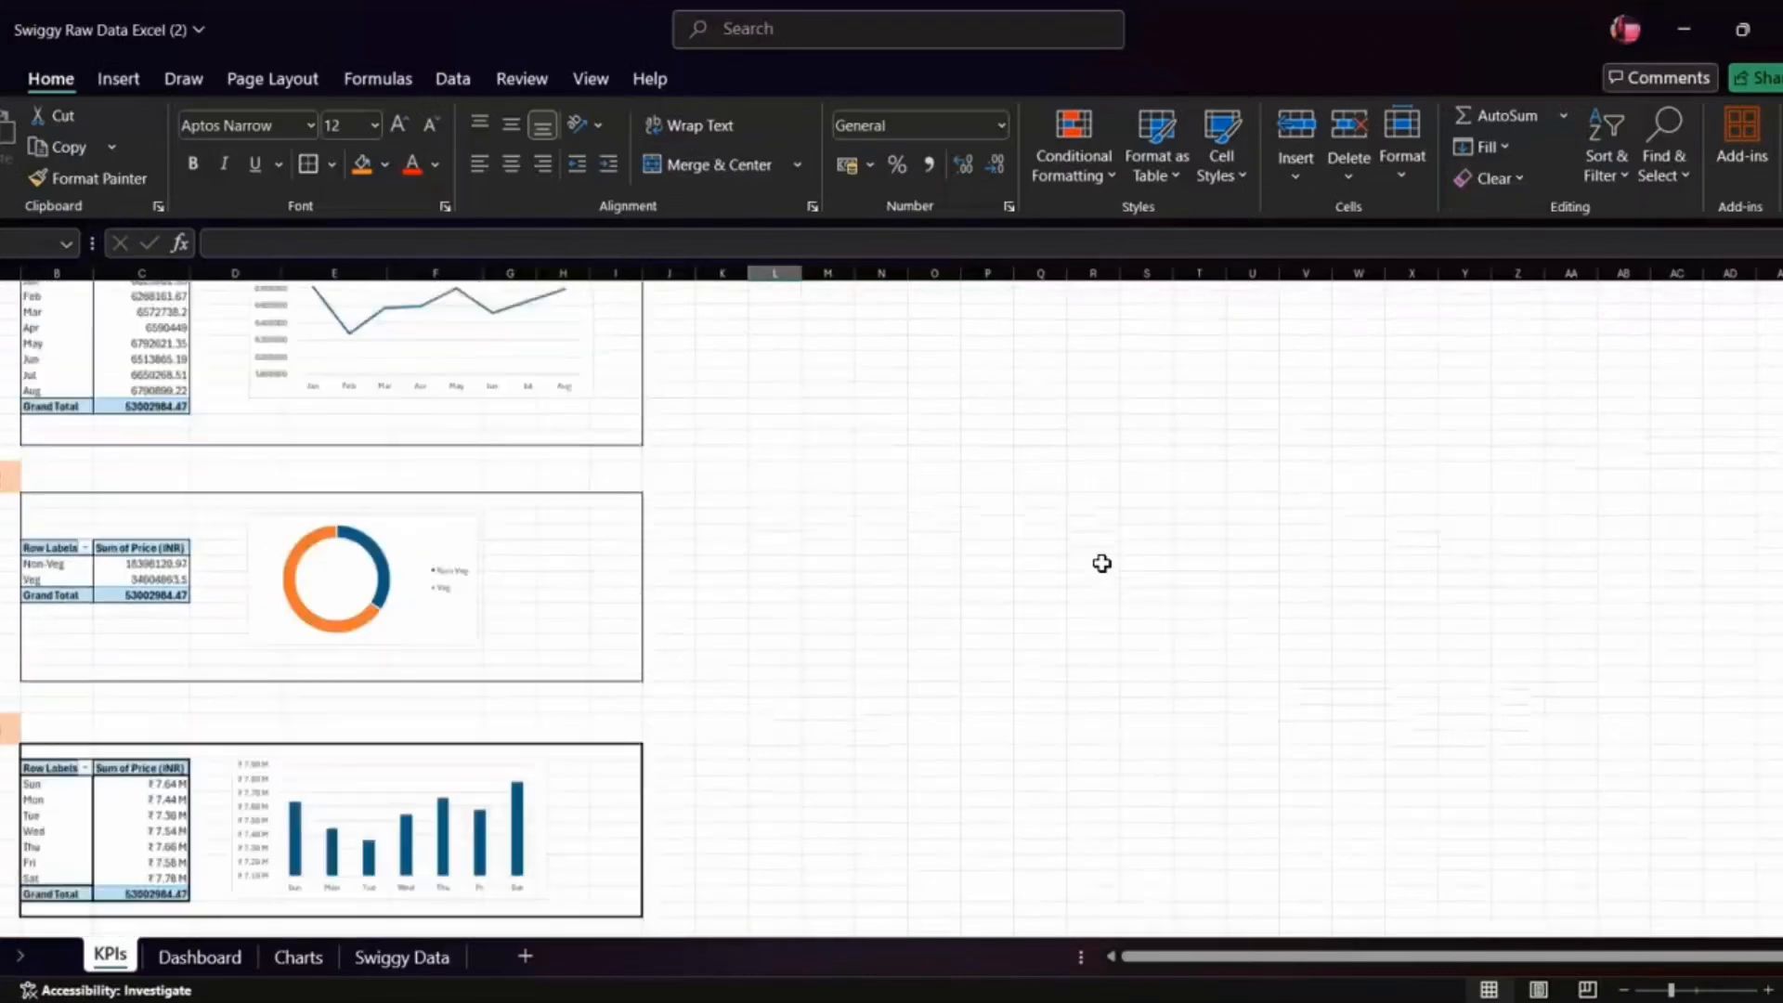
{"action": "scroll", "coordinate": [251, 651], "scroll_direction": "up", "scroll_amount": 2}
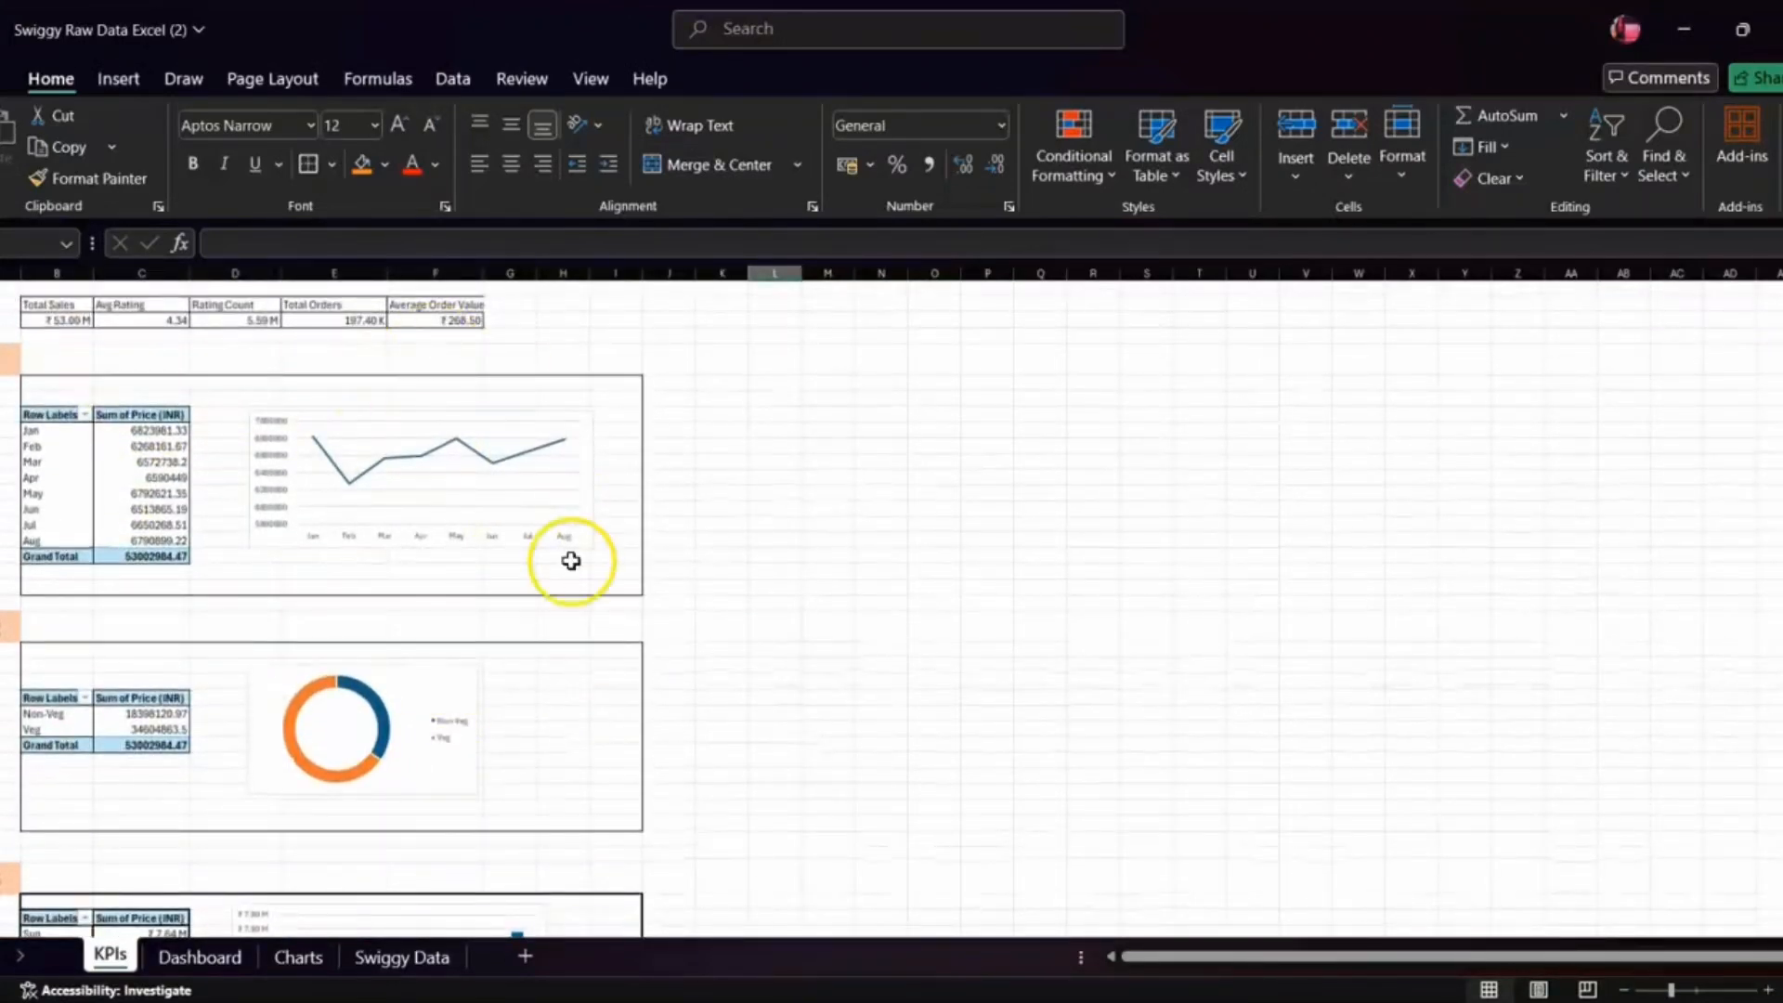
{"action": "scroll", "coordinate": [570, 557], "scroll_direction": "up", "scroll_amount": 3}
{"action": "scroll", "coordinate": [570, 561], "scroll_direction": "down", "scroll_amount": 5}
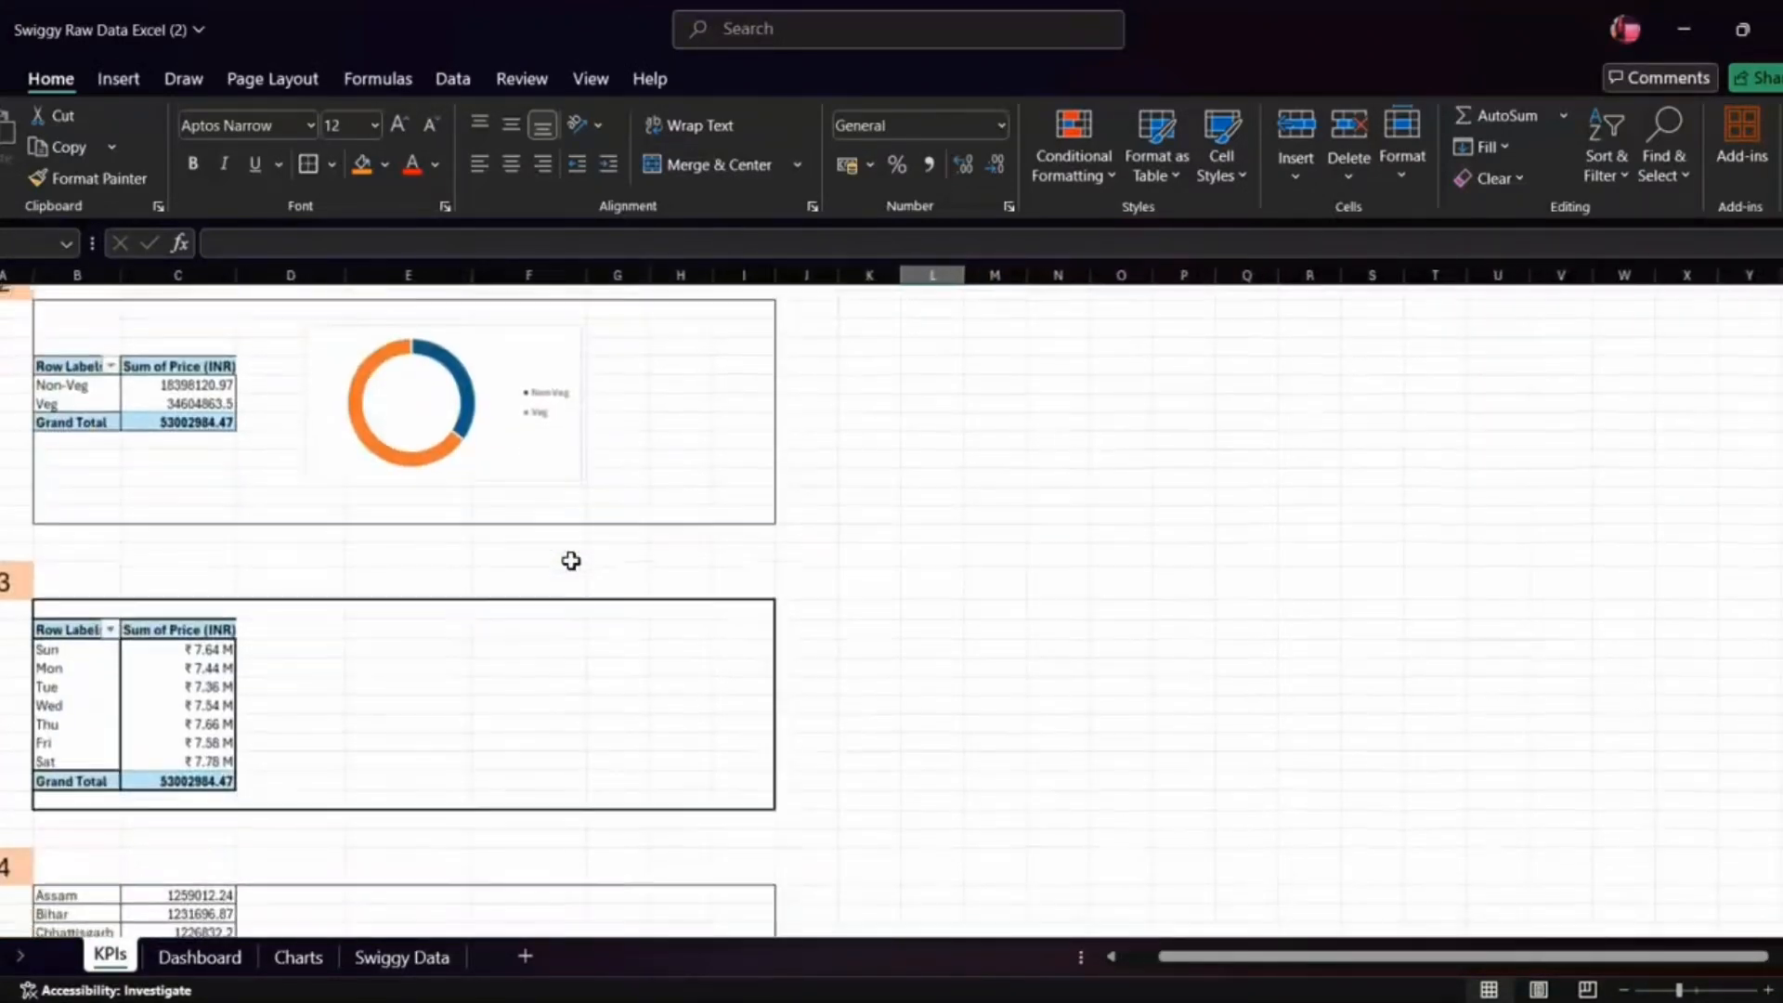
{"action": "left_click", "coordinate": [221, 957]}
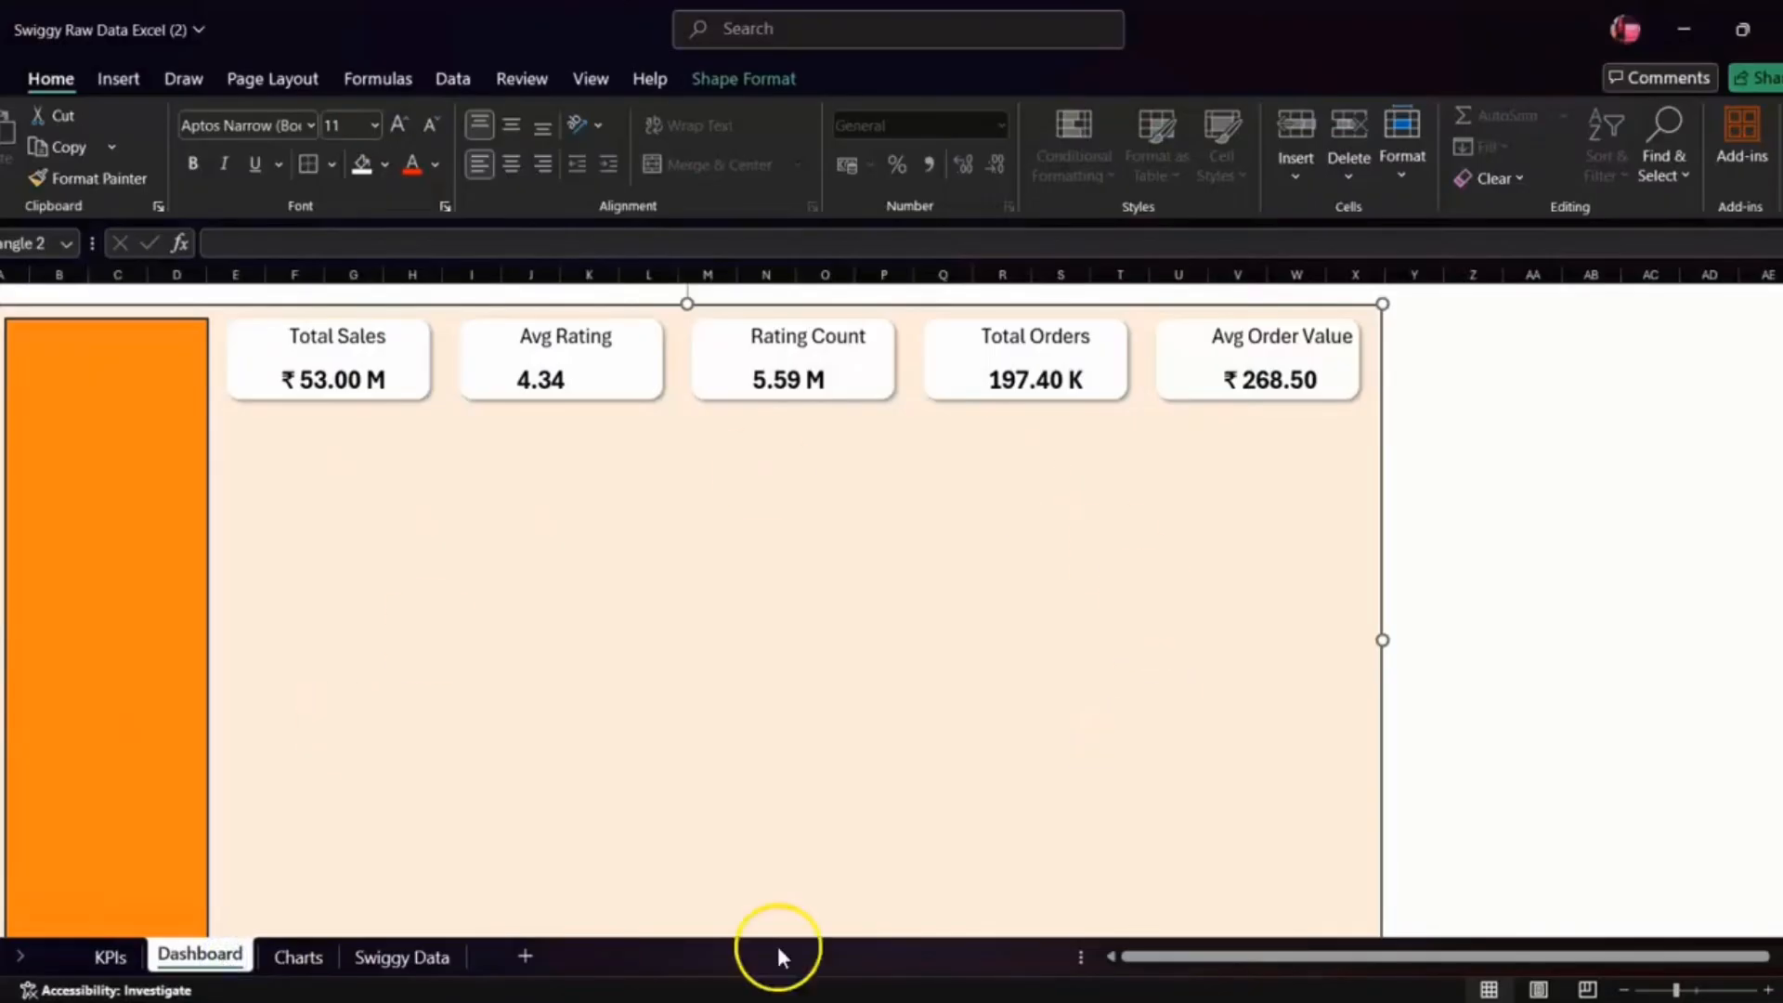
{"action": "scroll", "coordinate": [720, 677], "scroll_direction": "down", "scroll_amount": 5}
{"action": "scroll", "coordinate": [724, 678], "scroll_direction": "up", "scroll_amount": 5}
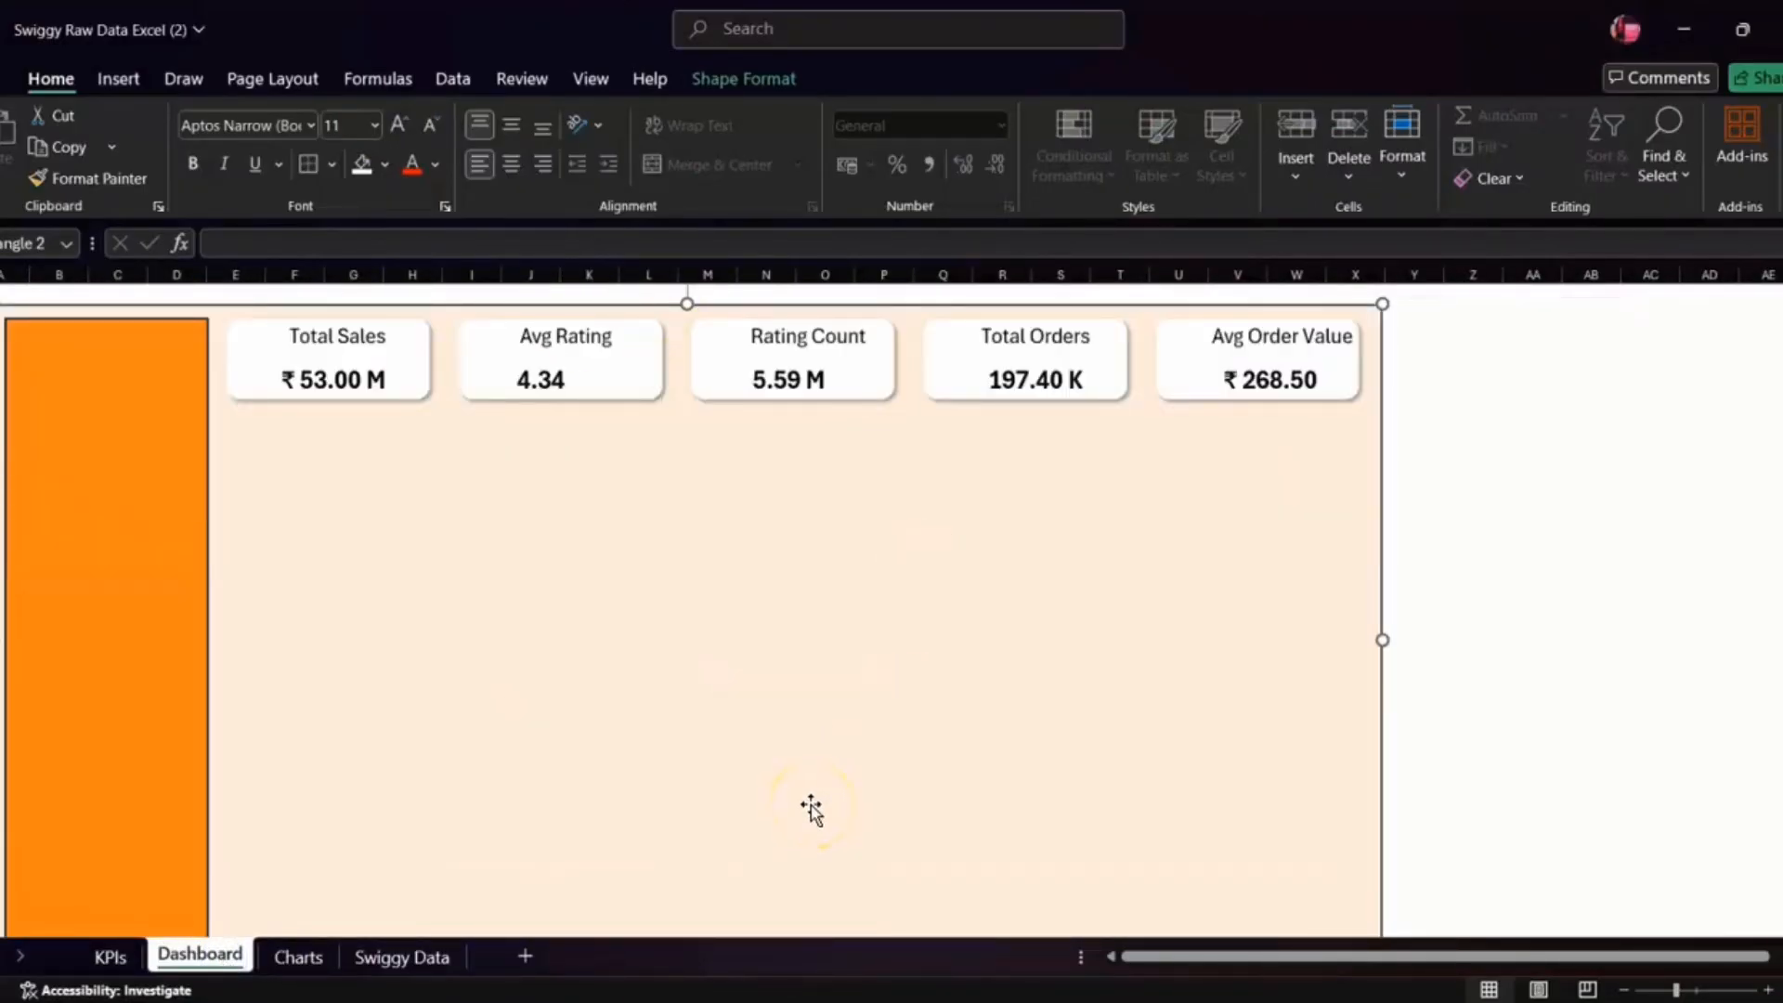
- Switch to the finished dashboard in the Swiggy Raw Data Excel (1) workbook and examine how its KPI cards, slicers and charts are arranged
{"action": "left_click", "coordinate": [124, 89]}
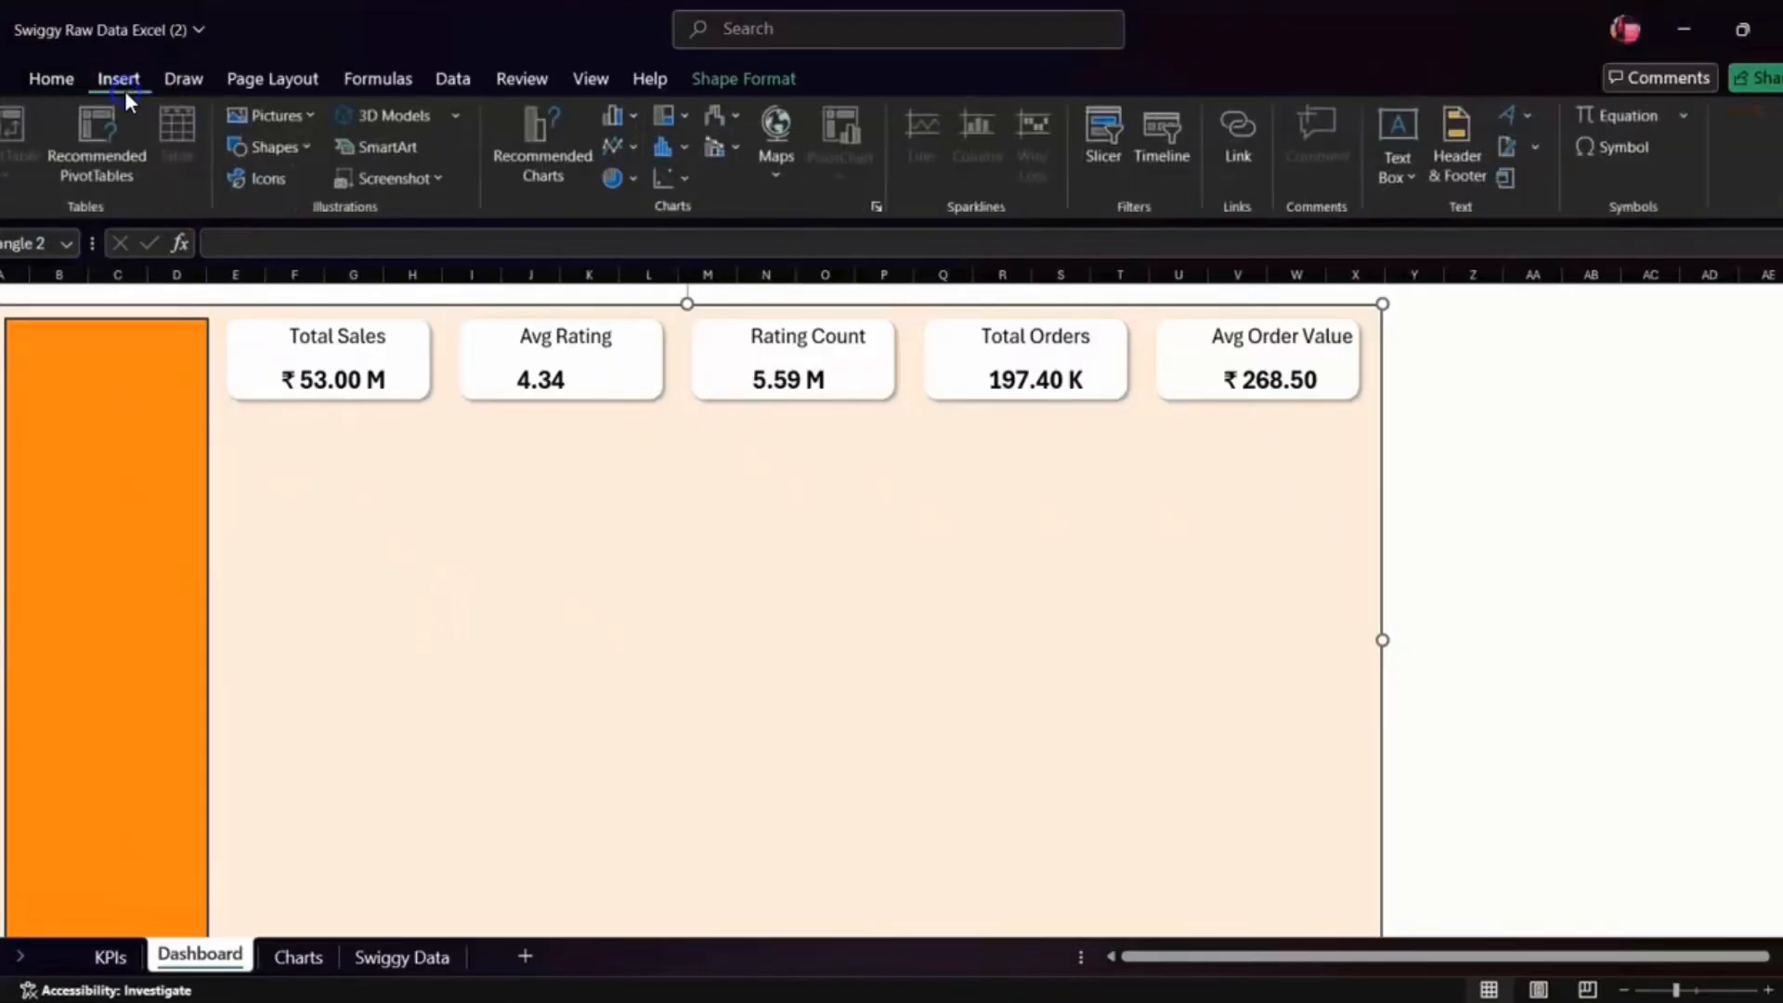
{"action": "left_click", "coordinate": [283, 115]}
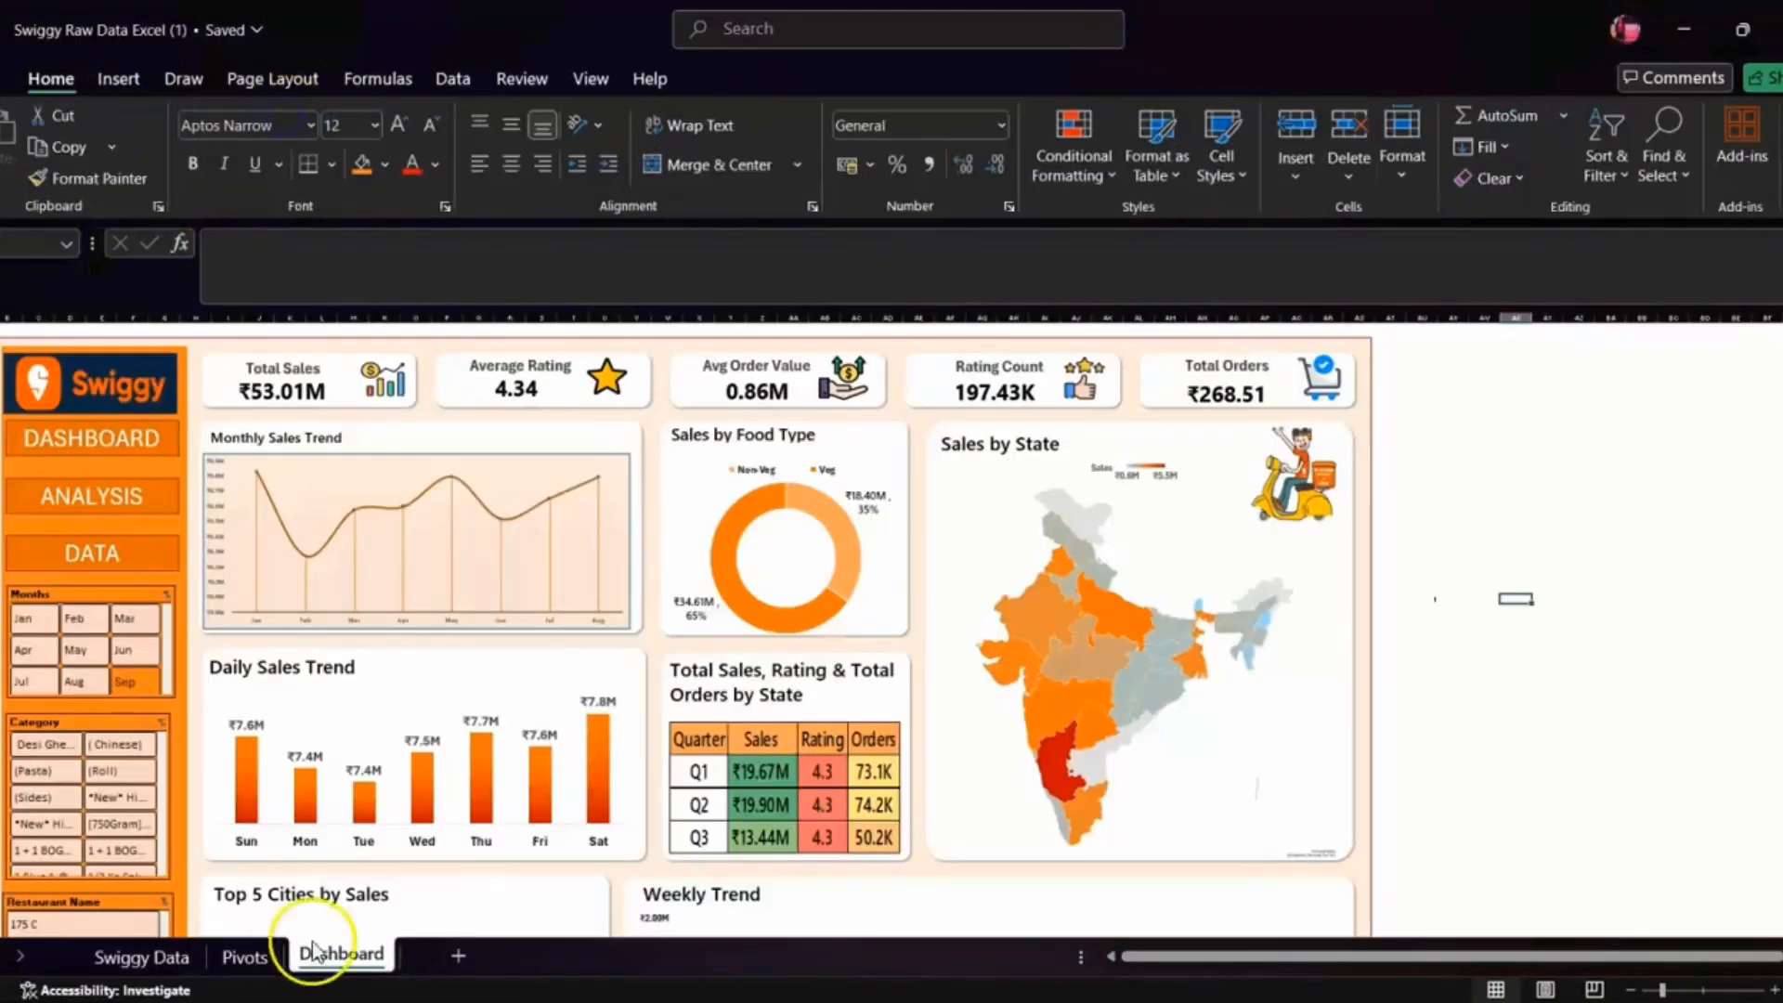
{"action": "scroll", "coordinate": [537, 767], "scroll_direction": "down", "scroll_amount": 2}
{"action": "scroll", "coordinate": [536, 767], "scroll_direction": "down", "scroll_amount": 2}
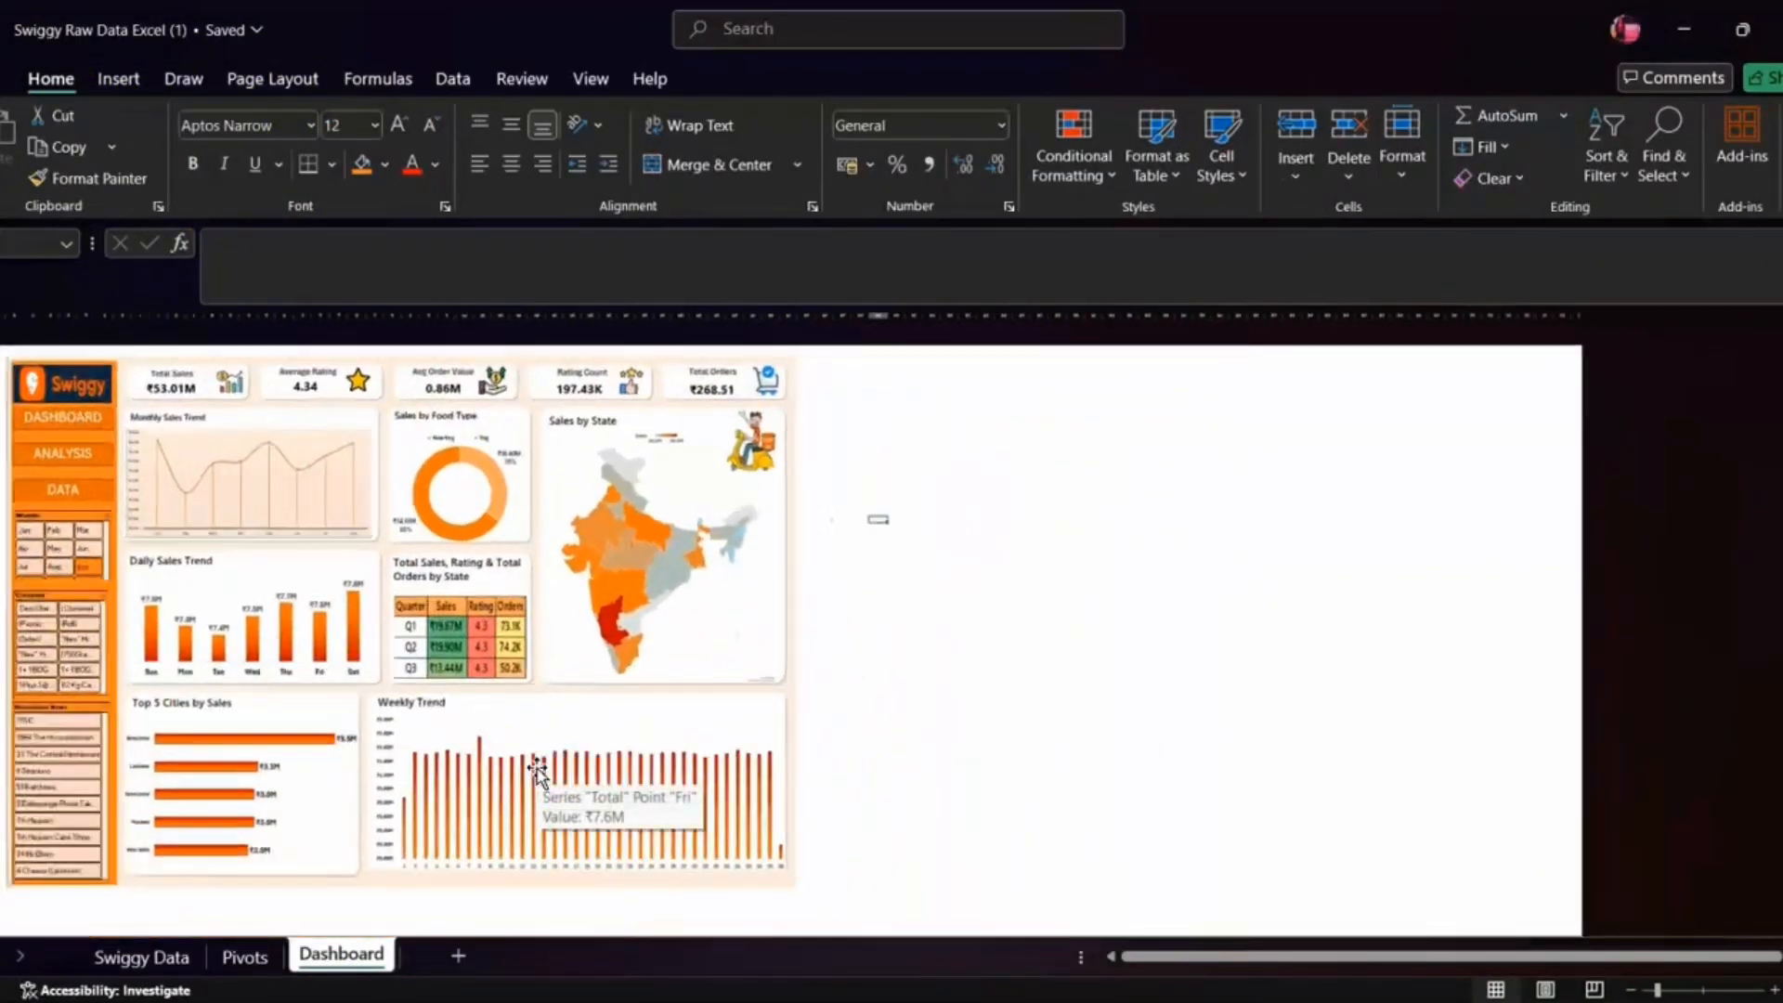
{"action": "scroll", "coordinate": [537, 769], "scroll_direction": "up", "scroll_amount": 3}
{"action": "scroll", "coordinate": [536, 767], "scroll_direction": "down", "scroll_amount": 3}
{"action": "scroll", "coordinate": [537, 767], "scroll_direction": "up", "scroll_amount": 3}
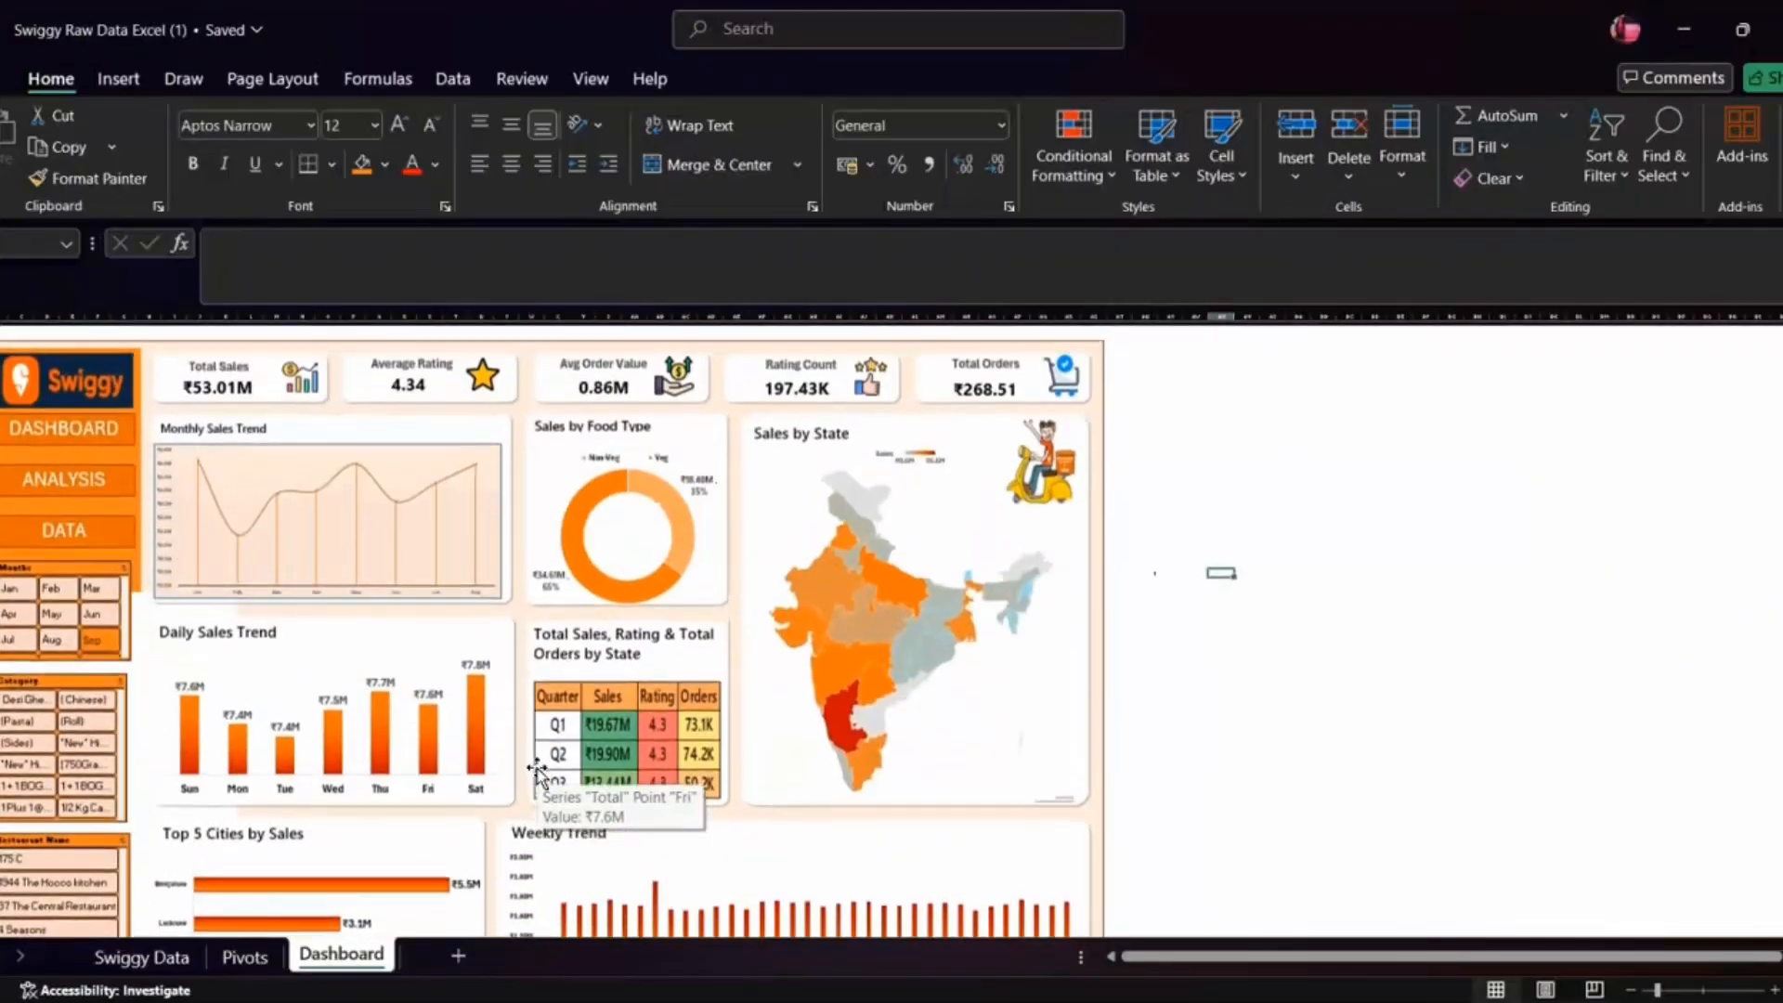
{"action": "left_click", "coordinate": [238, 506]}
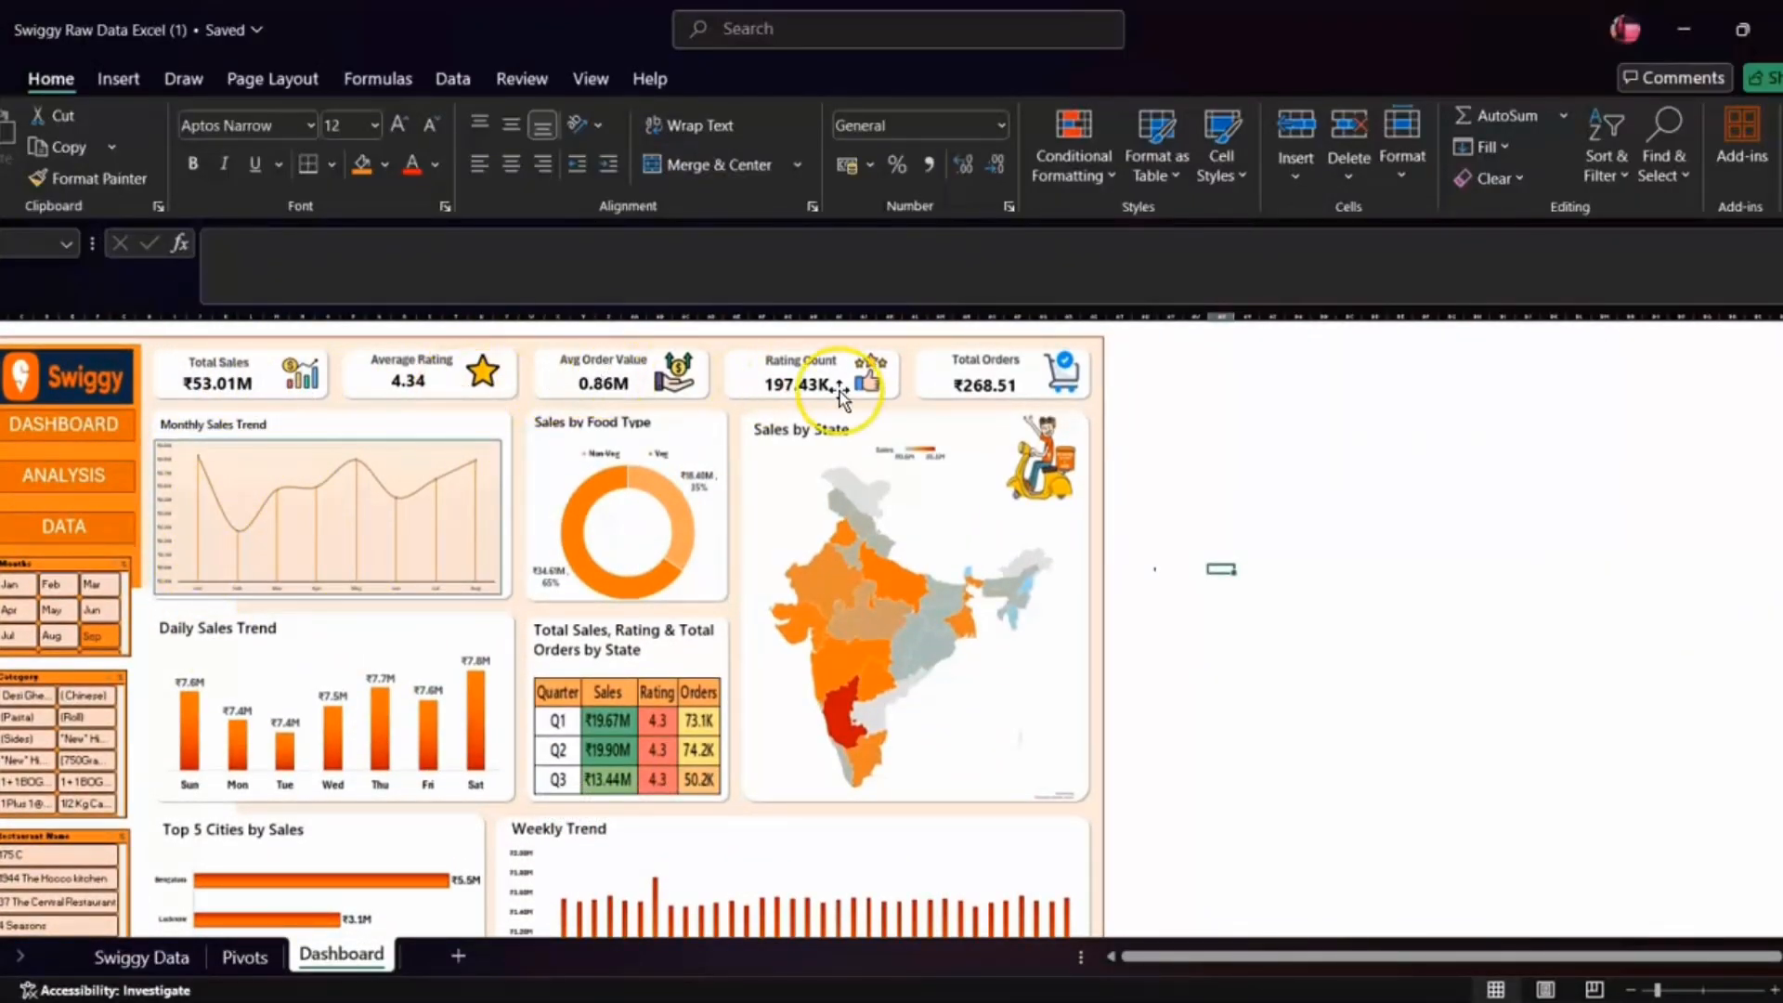
{"action": "left_click", "coordinate": [1002, 394]}
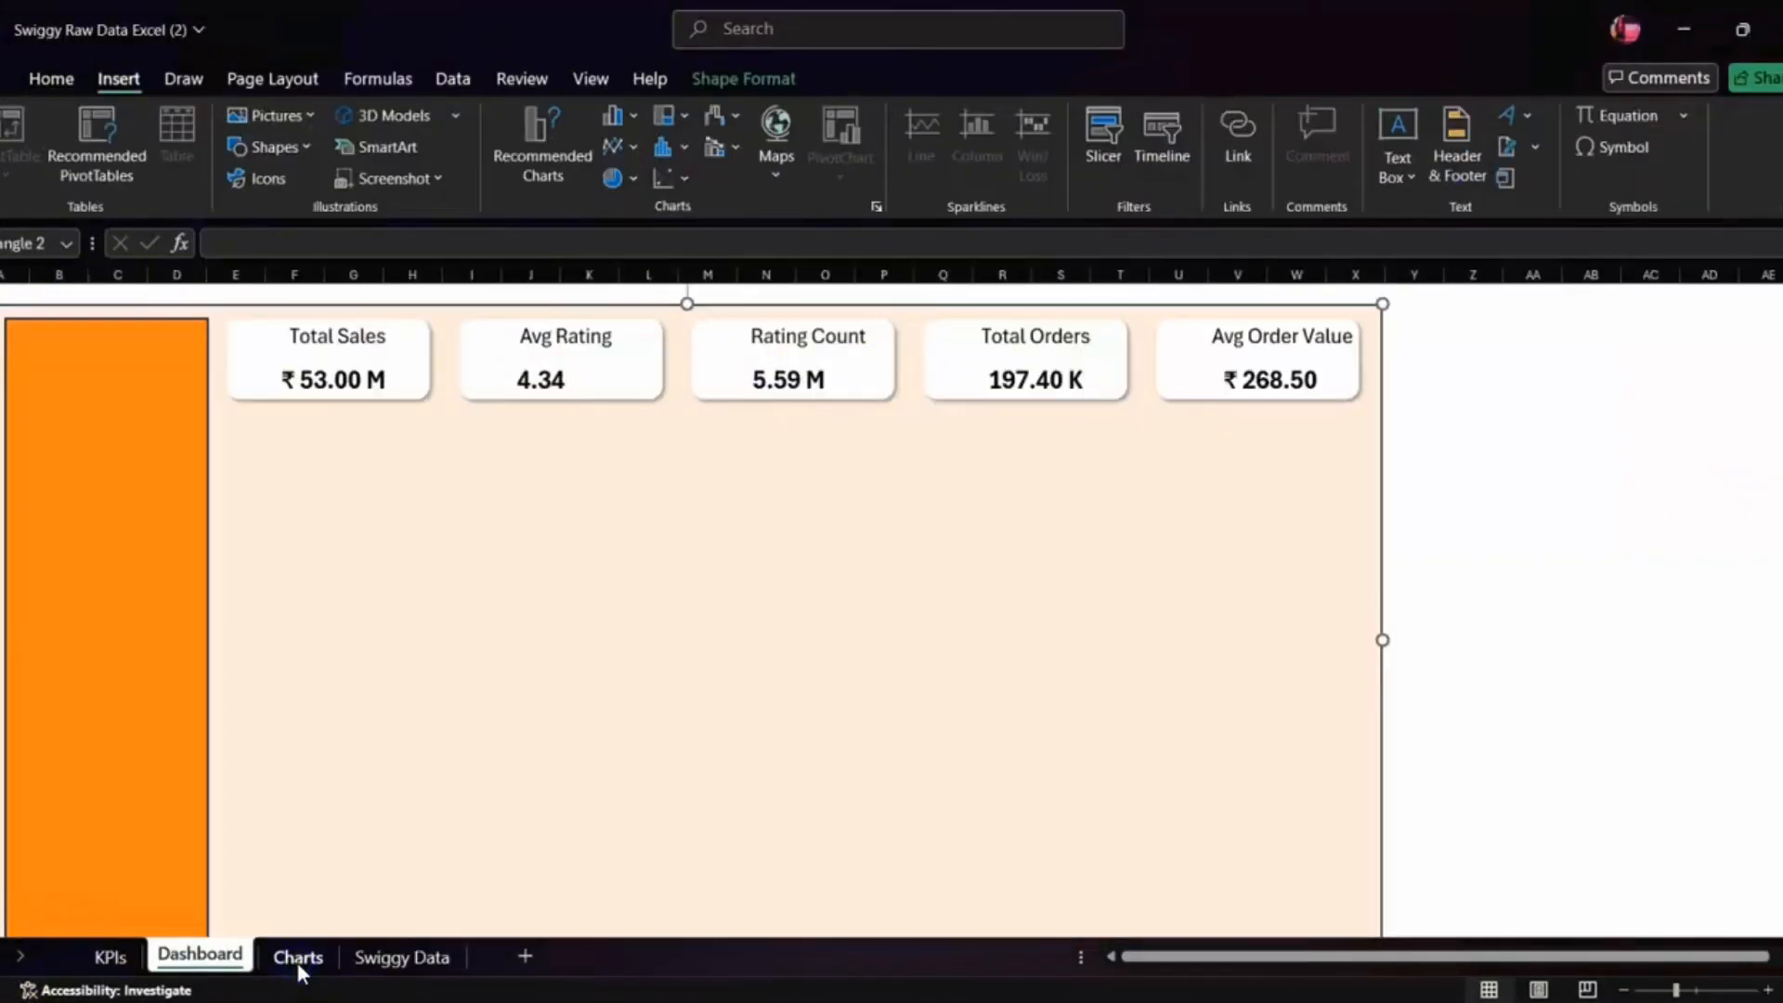
- Return to the Swiggy Raw Data Excel (2) workbook and review the Charts sheet and the numbered pivot and chart sections on the KPIs sheet
{"action": "left_click", "coordinate": [297, 957]}
{"action": "scroll", "coordinate": [317, 804], "scroll_direction": "up", "scroll_amount": 6}
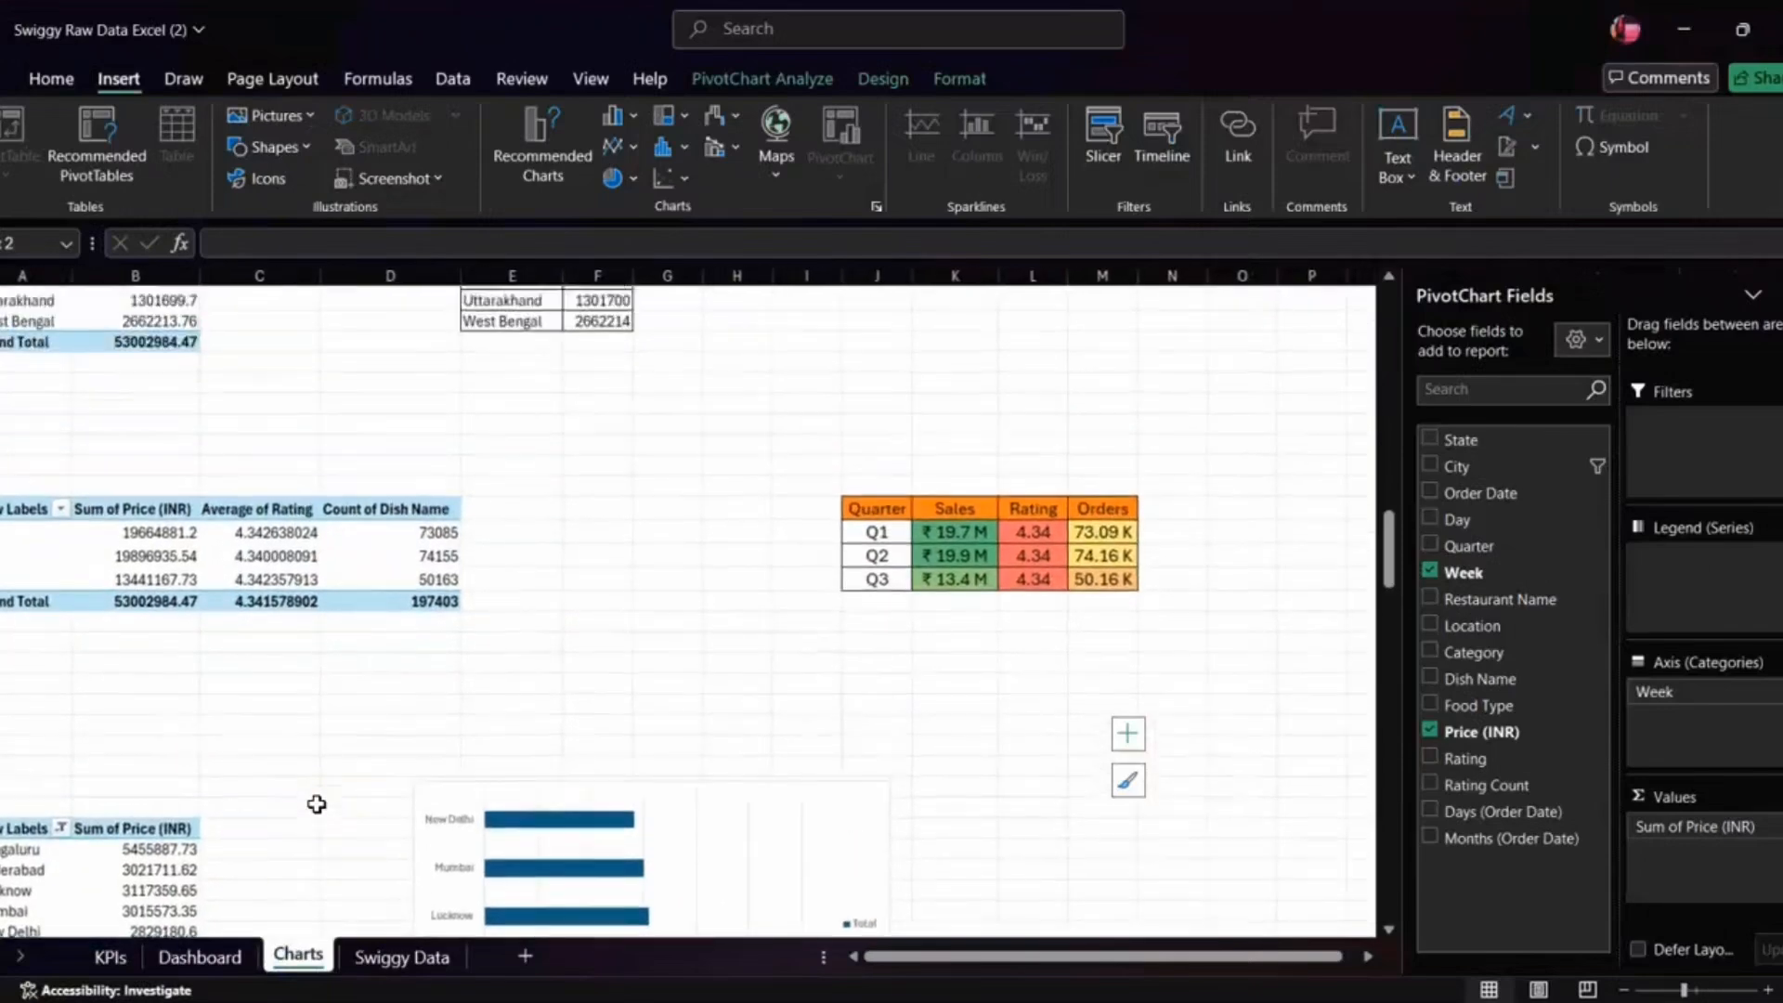
{"action": "scroll", "coordinate": [317, 805], "scroll_direction": "up", "scroll_amount": 12}
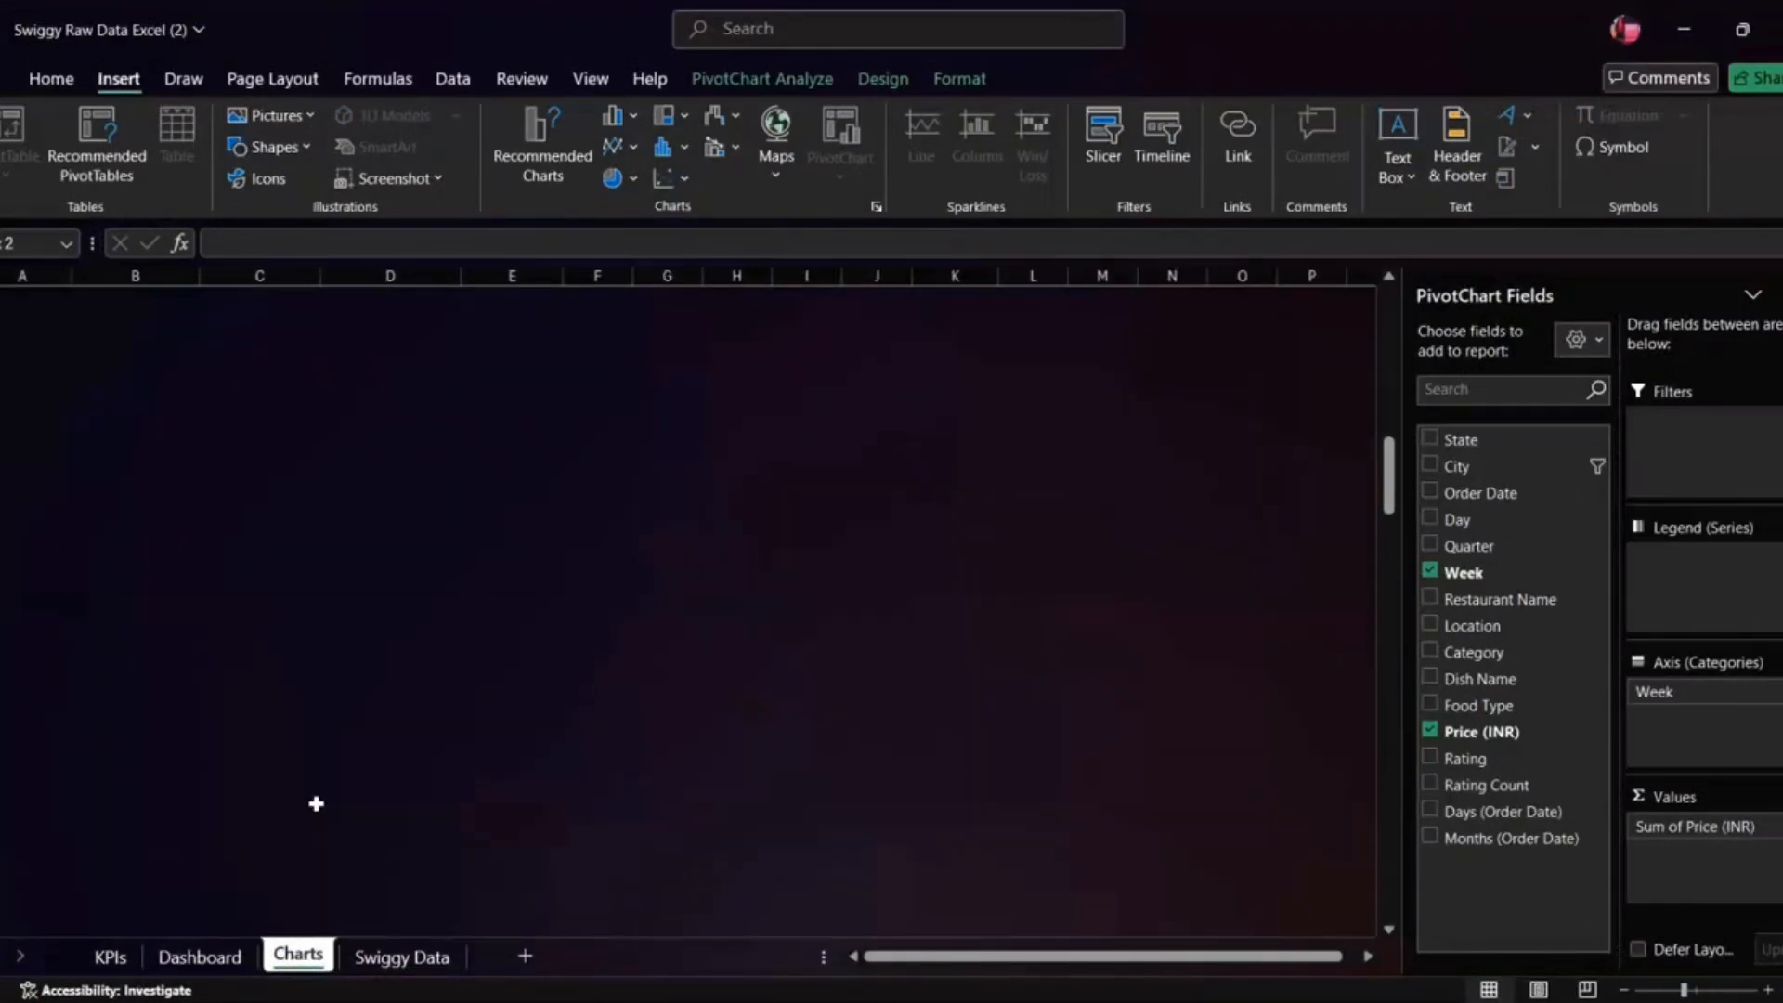
{"action": "left_click", "coordinate": [109, 956]}
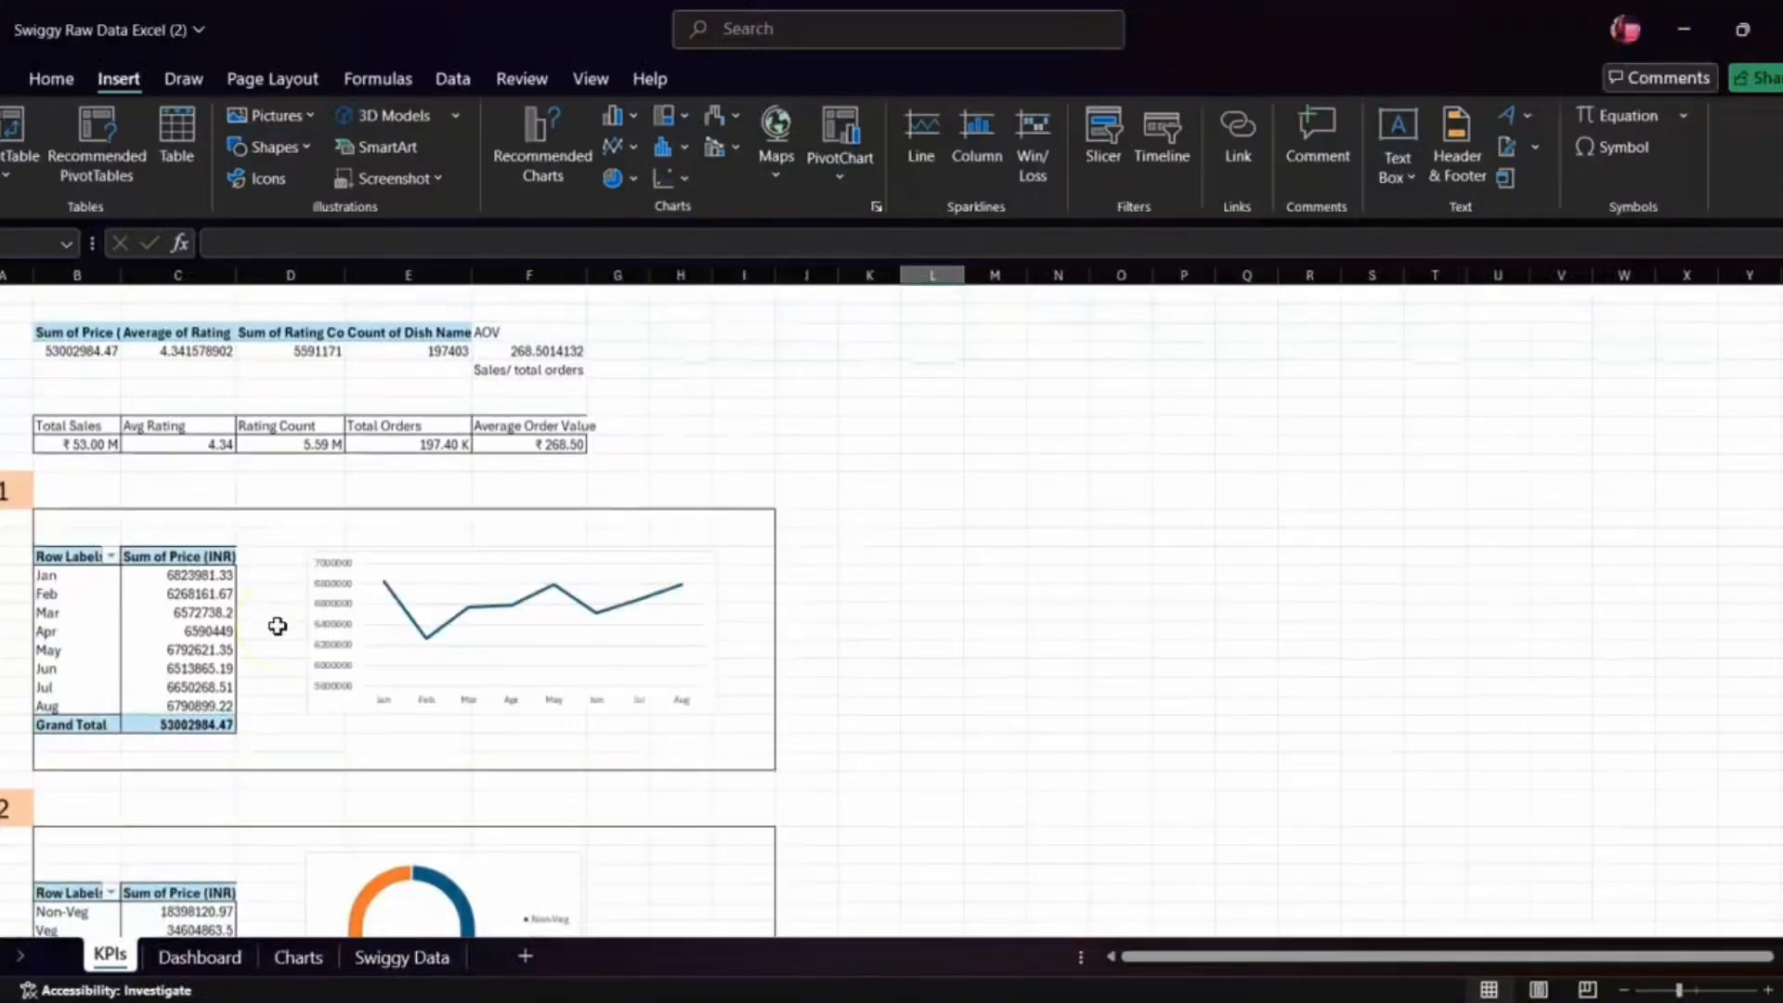
{"action": "scroll", "coordinate": [512, 542], "scroll_direction": "down", "scroll_amount": 10}
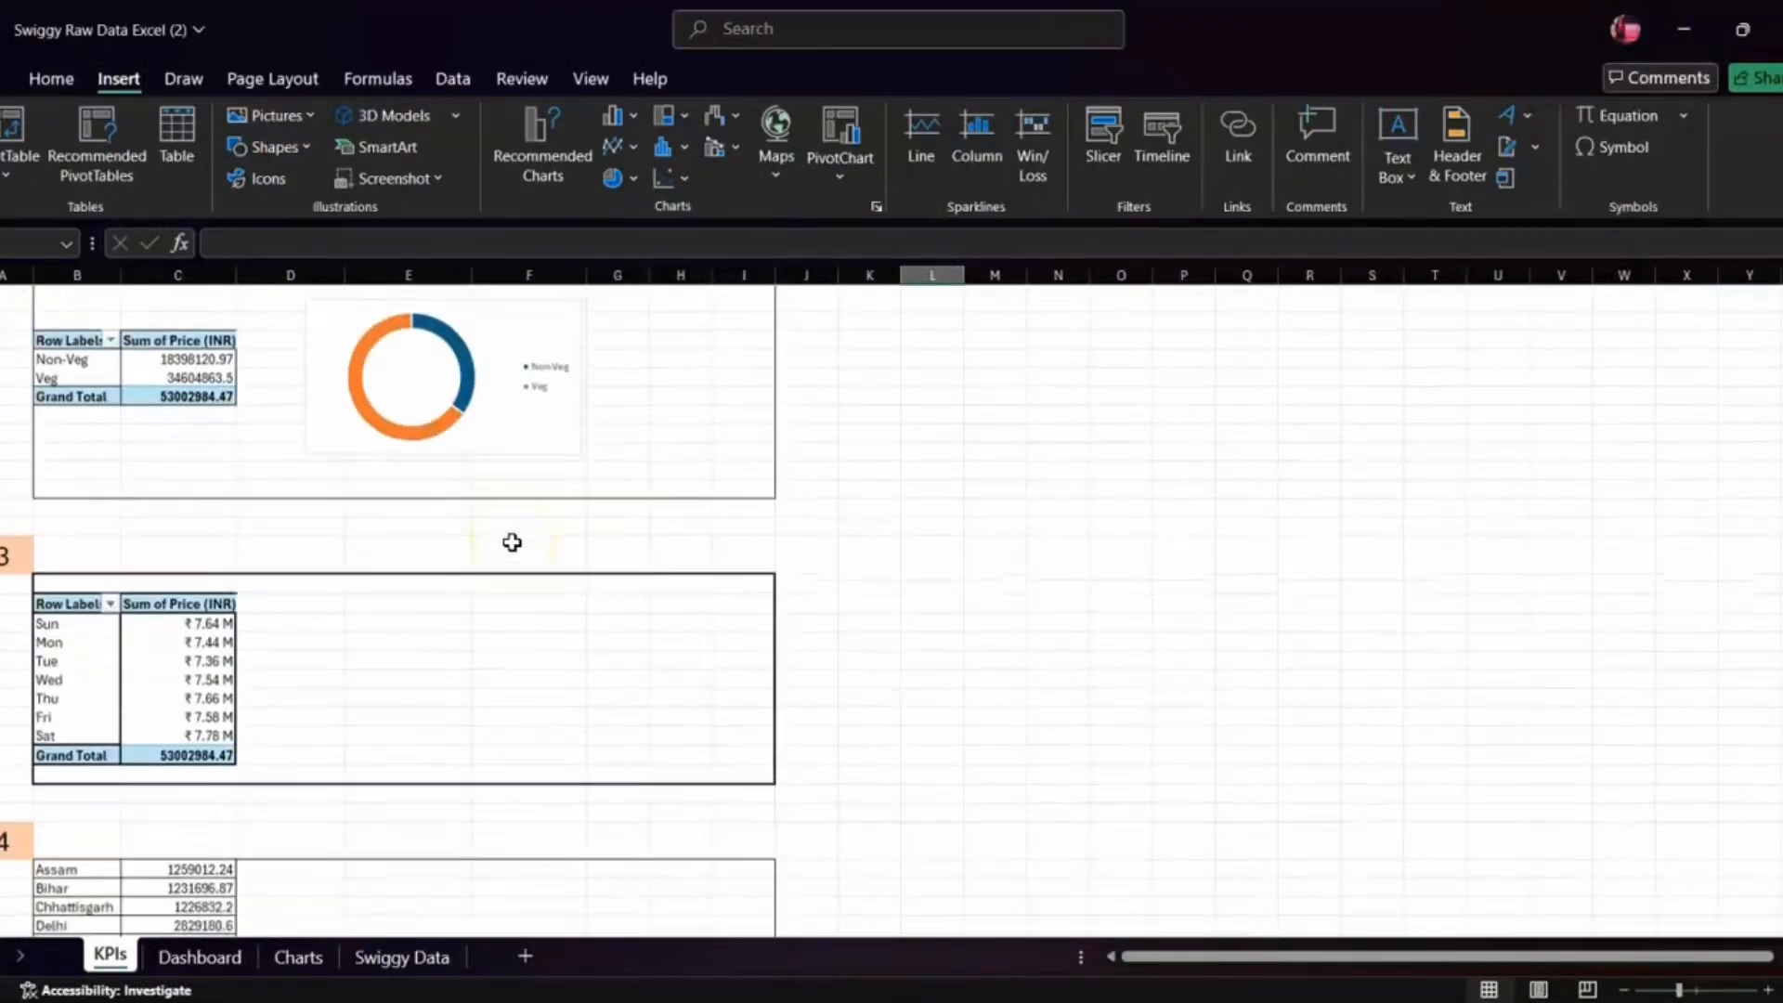
{"action": "scroll", "coordinate": [511, 542], "scroll_direction": "down", "scroll_amount": 15}
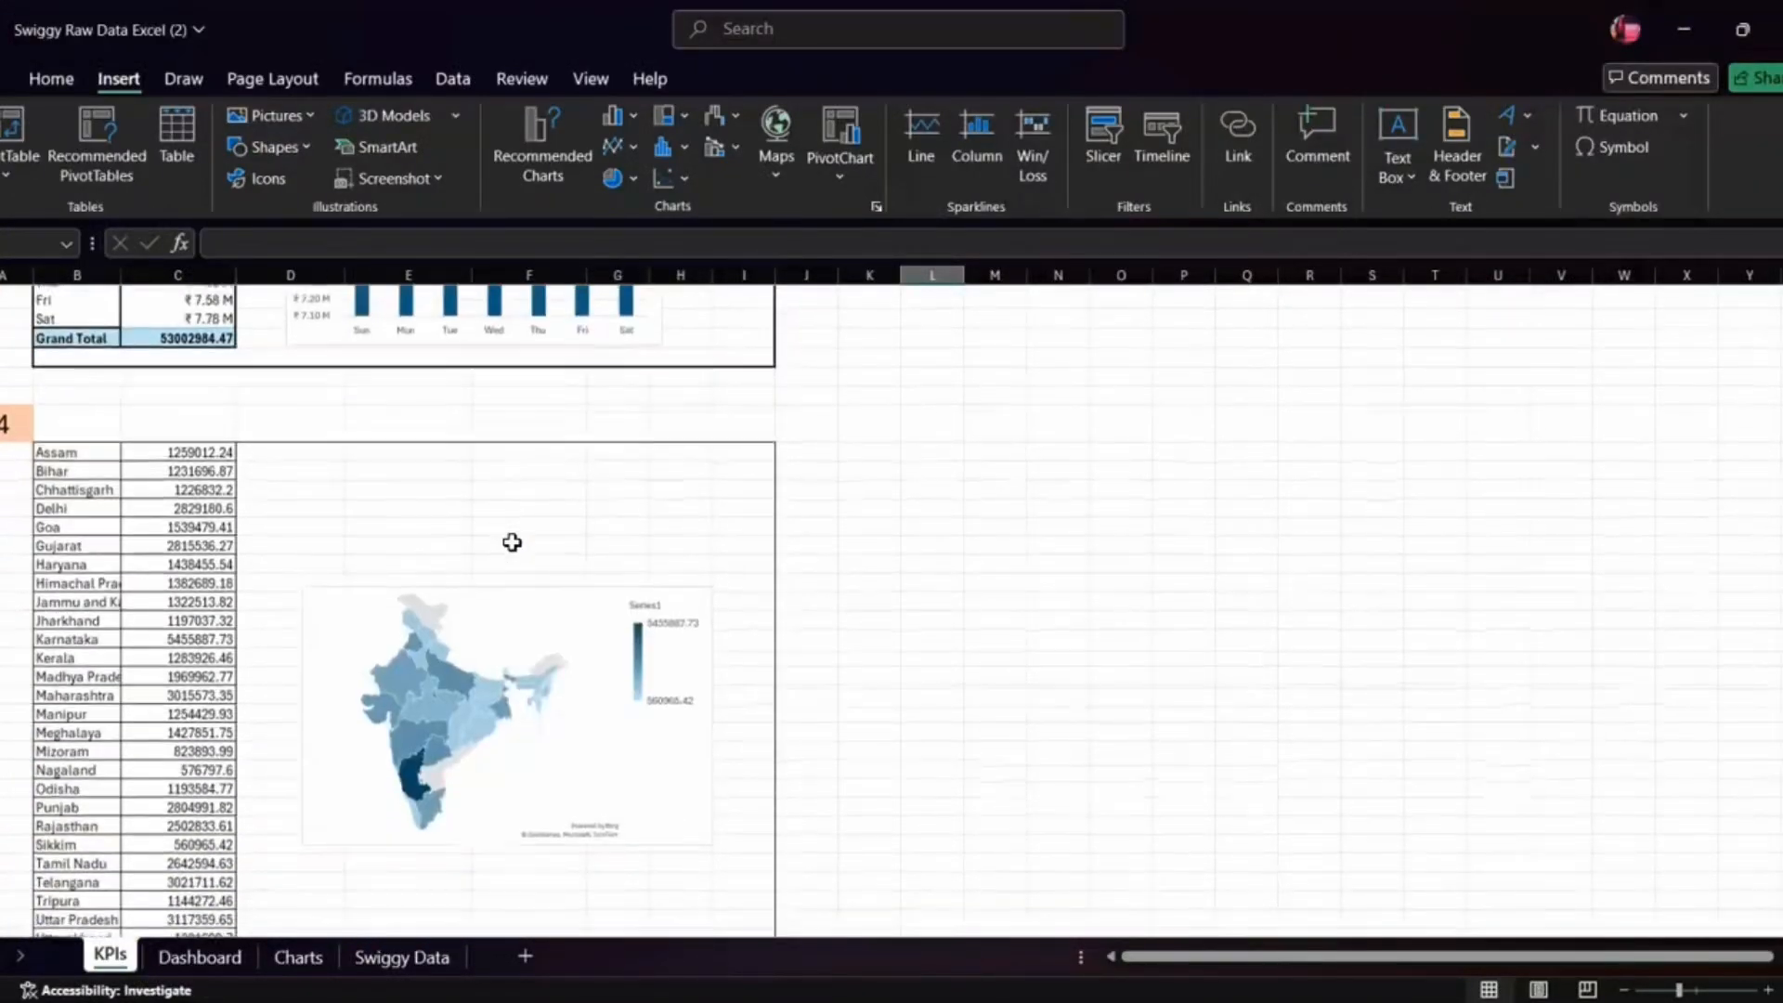
{"action": "scroll", "coordinate": [512, 541], "scroll_direction": "up", "scroll_amount": 15}
{"action": "scroll", "coordinate": [512, 541], "scroll_direction": "down", "scroll_amount": 5}
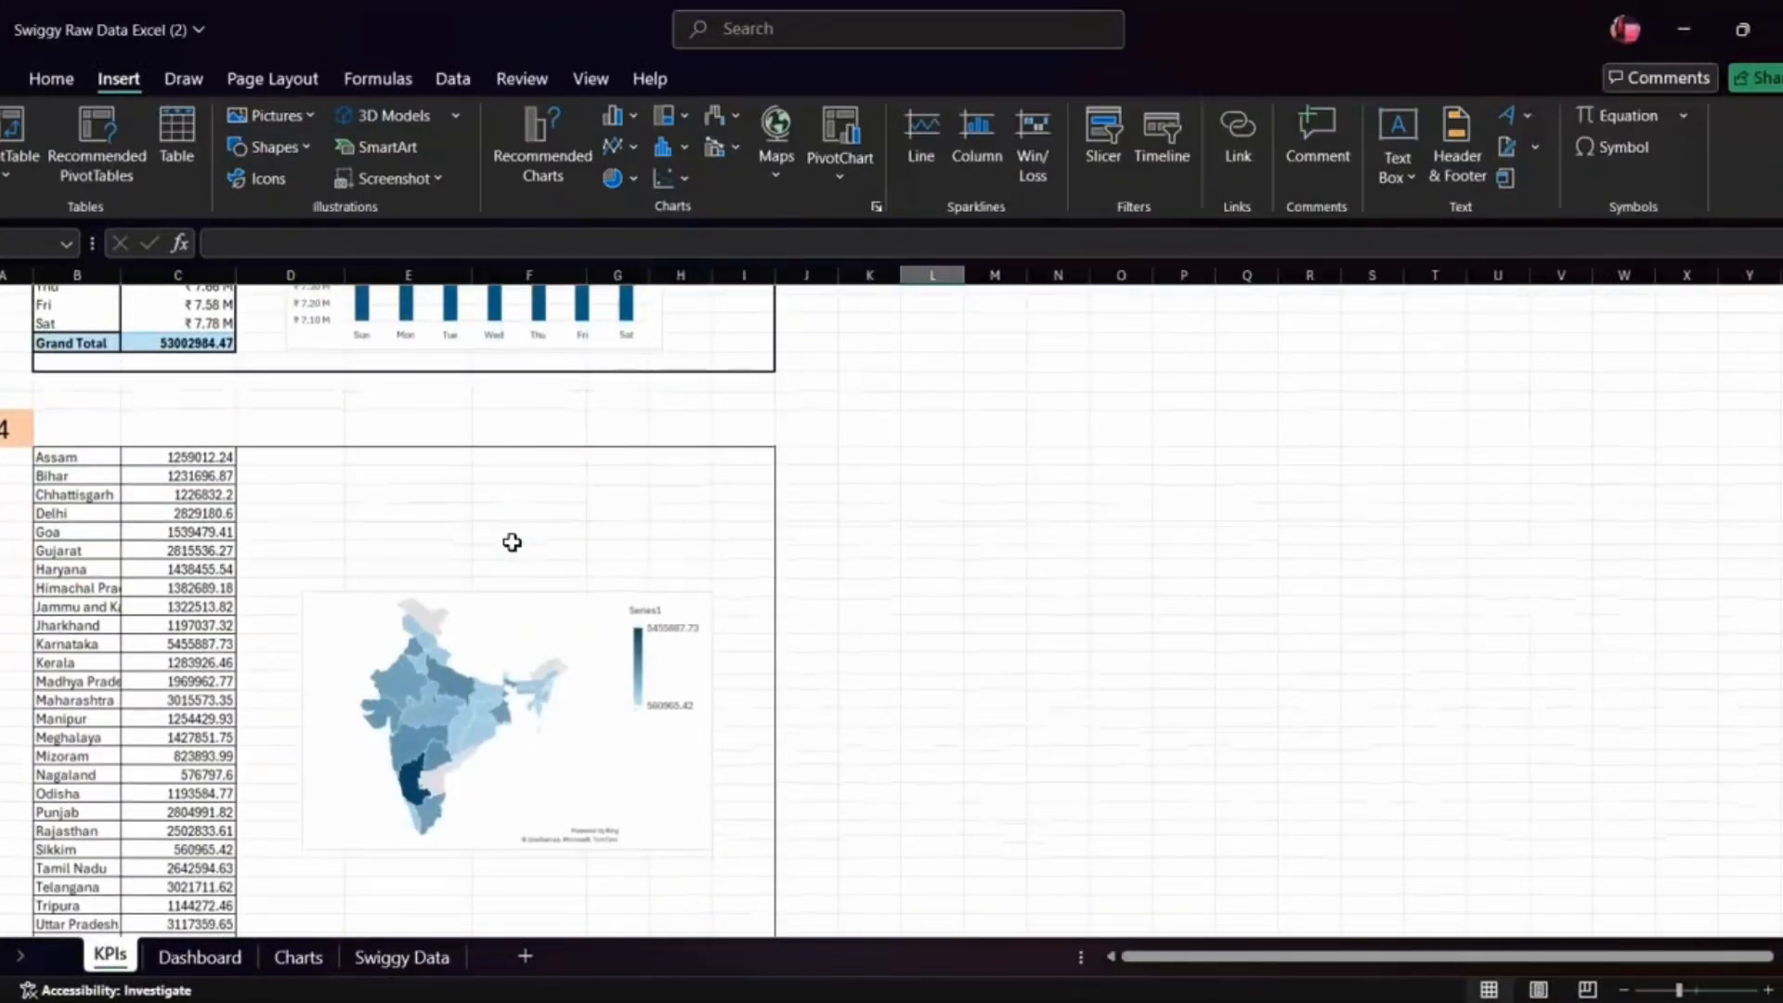
{"action": "scroll", "coordinate": [511, 541], "scroll_direction": "down", "scroll_amount": 20}
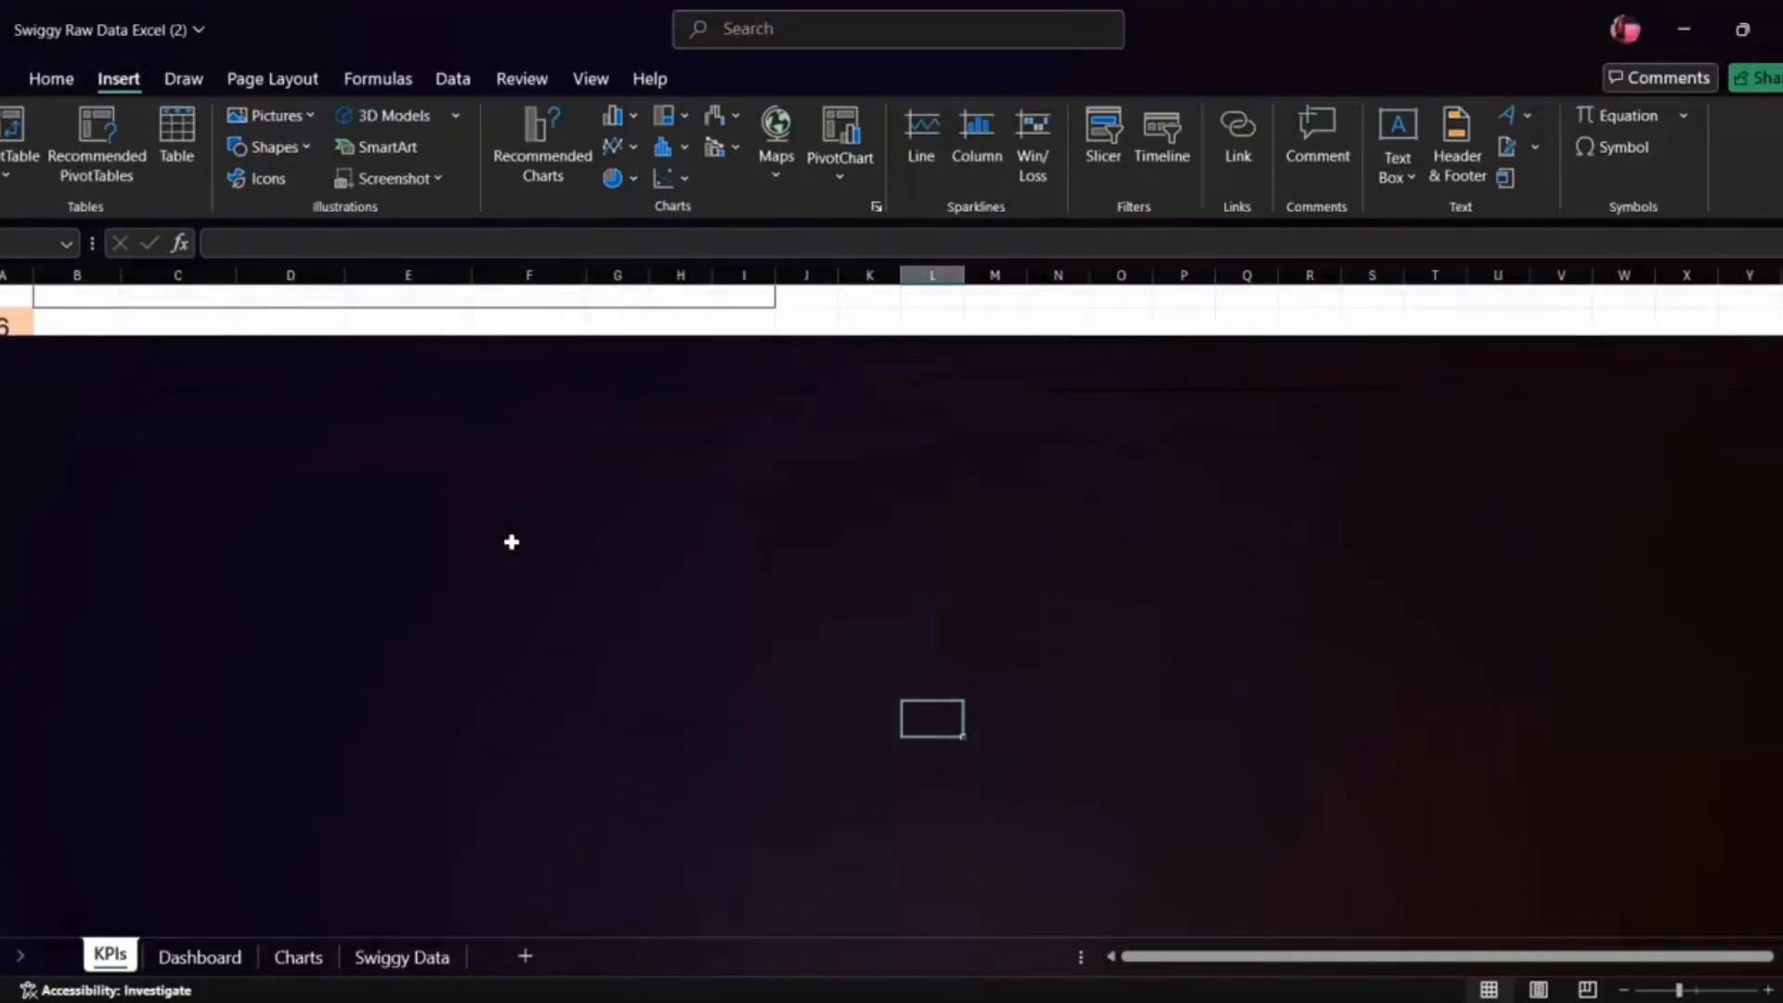
{"action": "scroll", "coordinate": [510, 557], "scroll_direction": "down", "scroll_amount": 5}
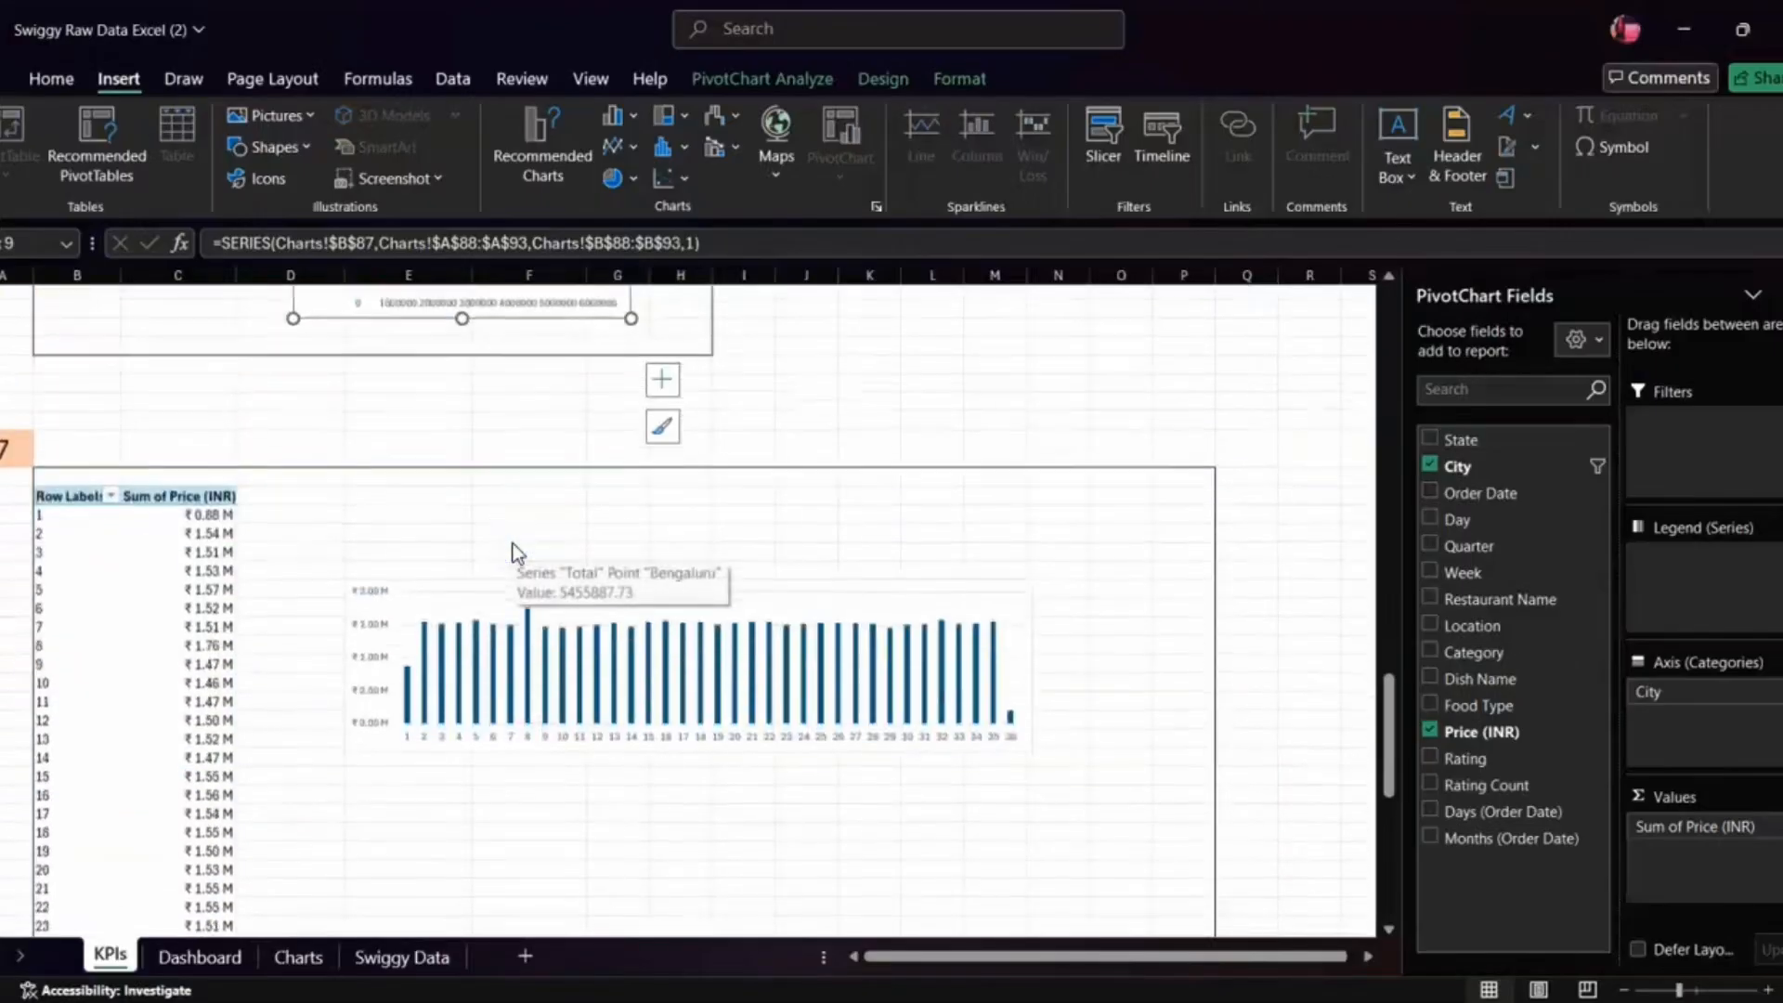
{"action": "left_click", "coordinate": [744, 465]}
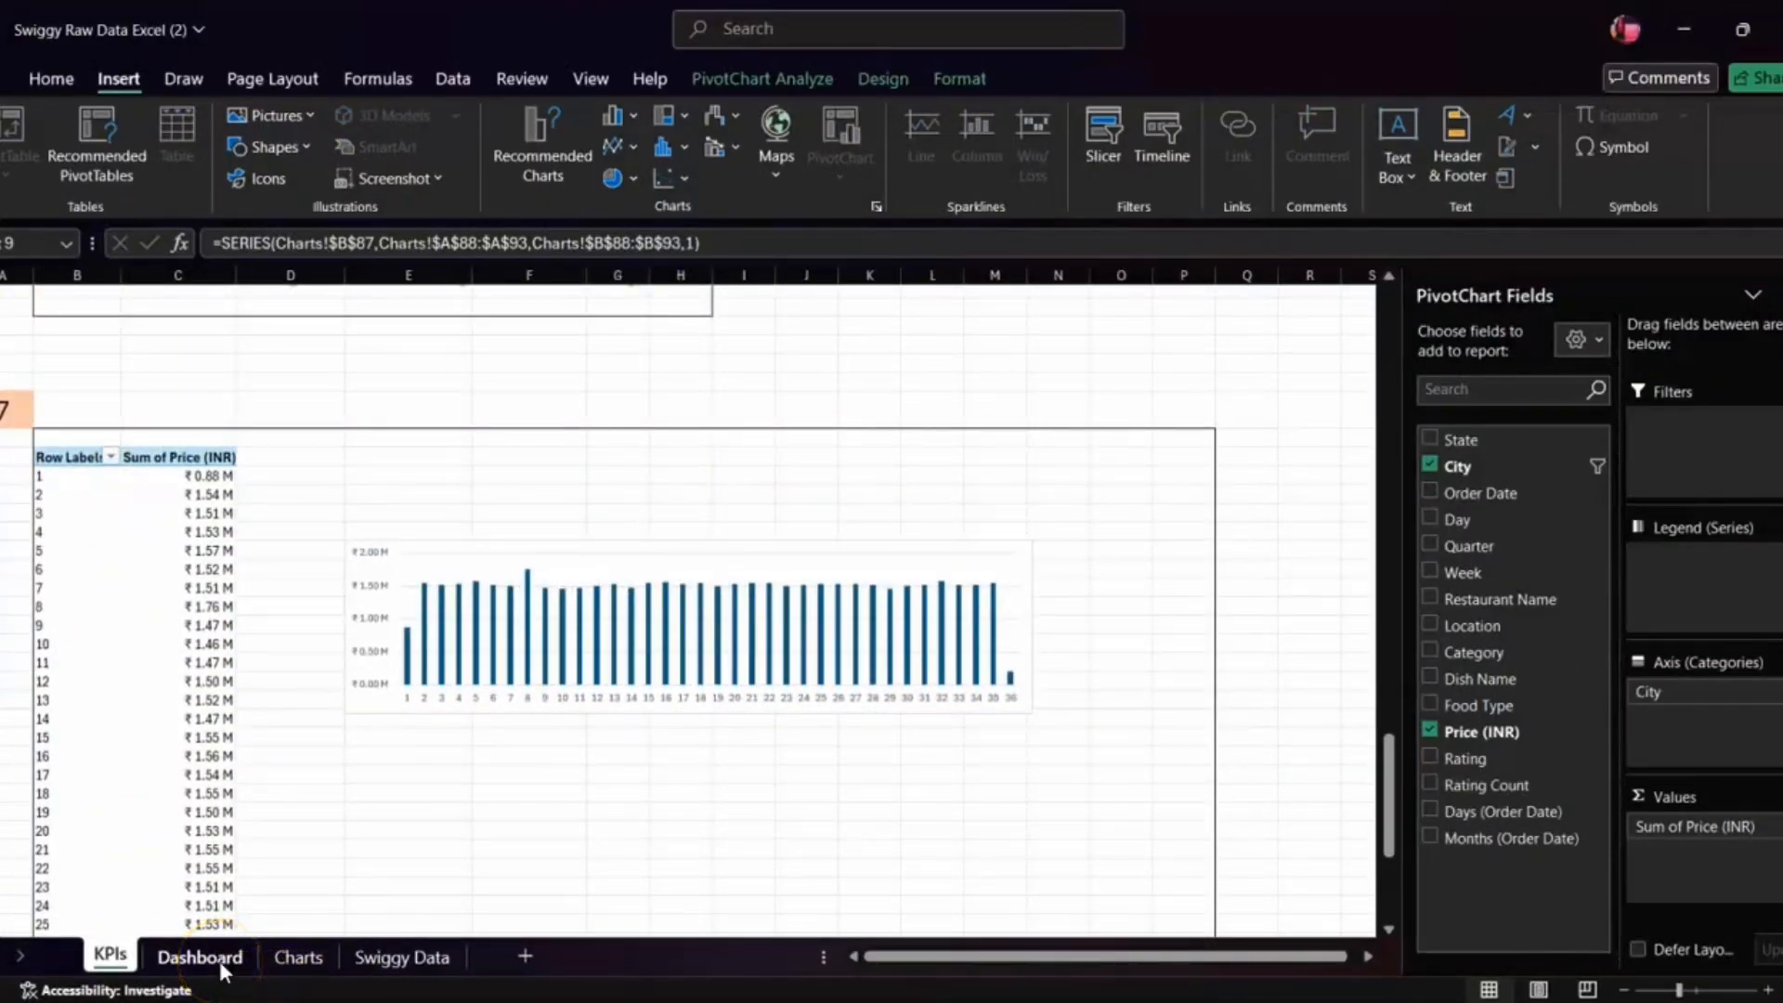
- Go back to the reference dashboard in Swiggy Raw Data Excel (1) and examine its chart panels from Monthly Sales Trend down to Weekly Trend
{"action": "left_click", "coordinate": [1226, 957]}
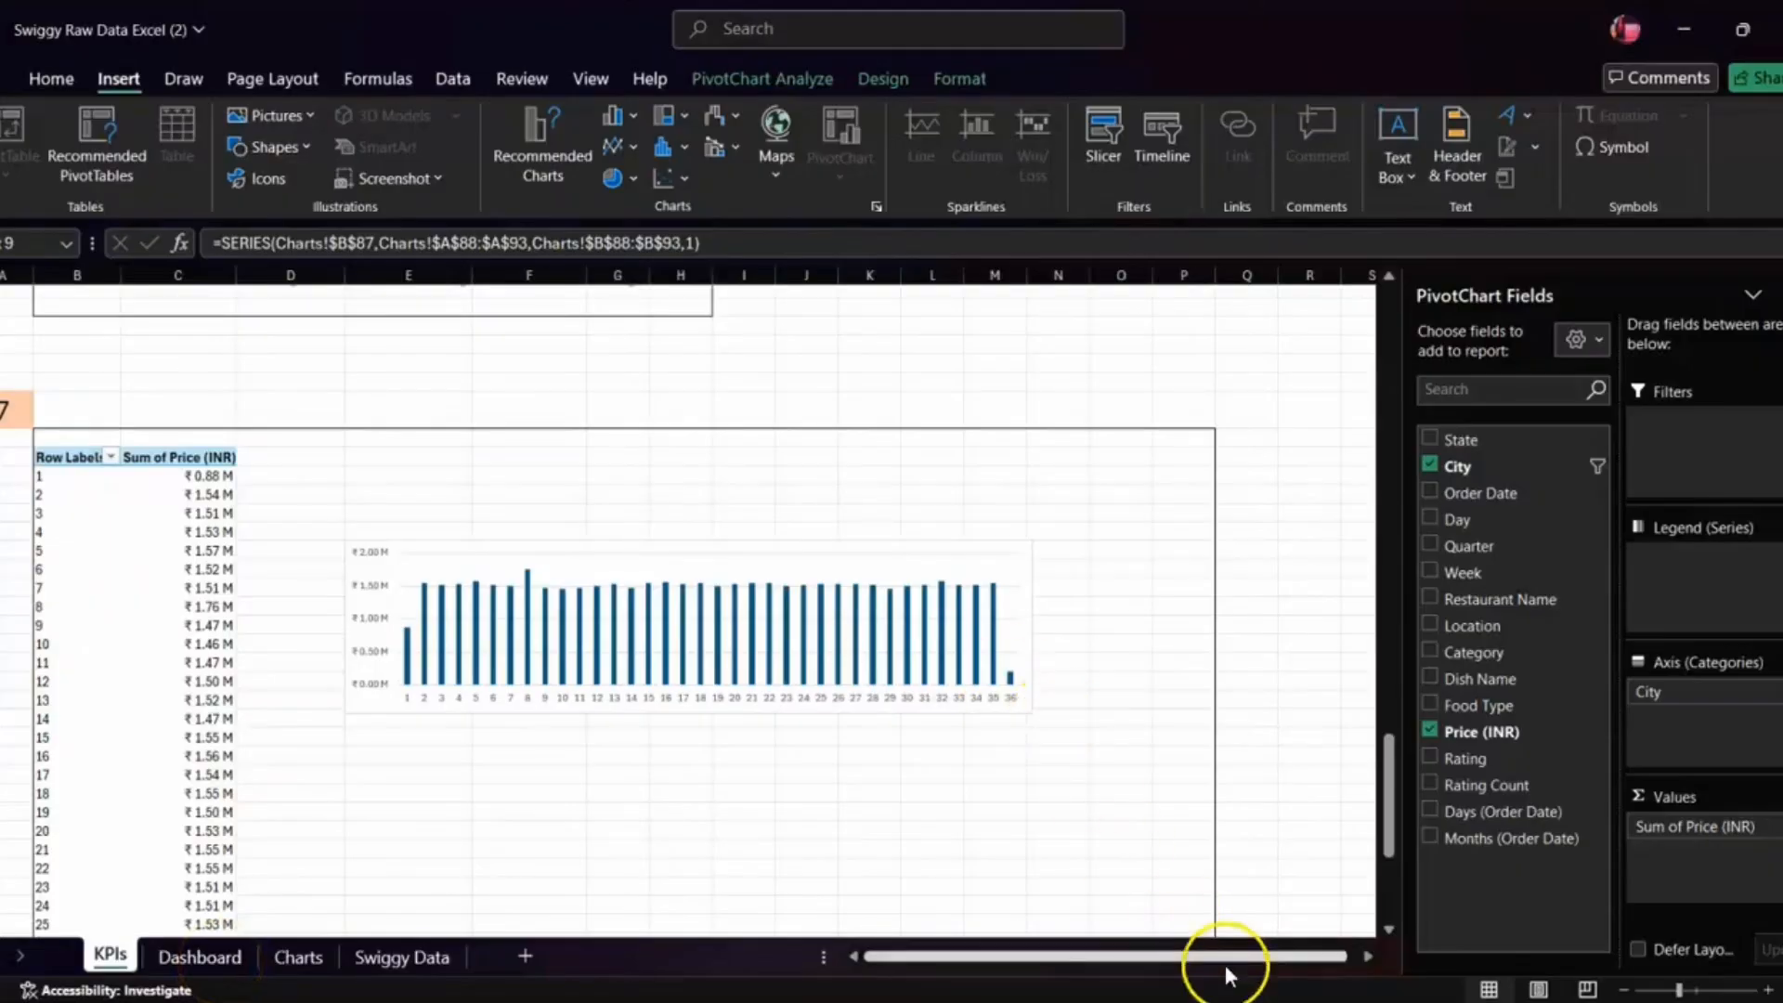
{"action": "left_click", "coordinate": [1076, 955]}
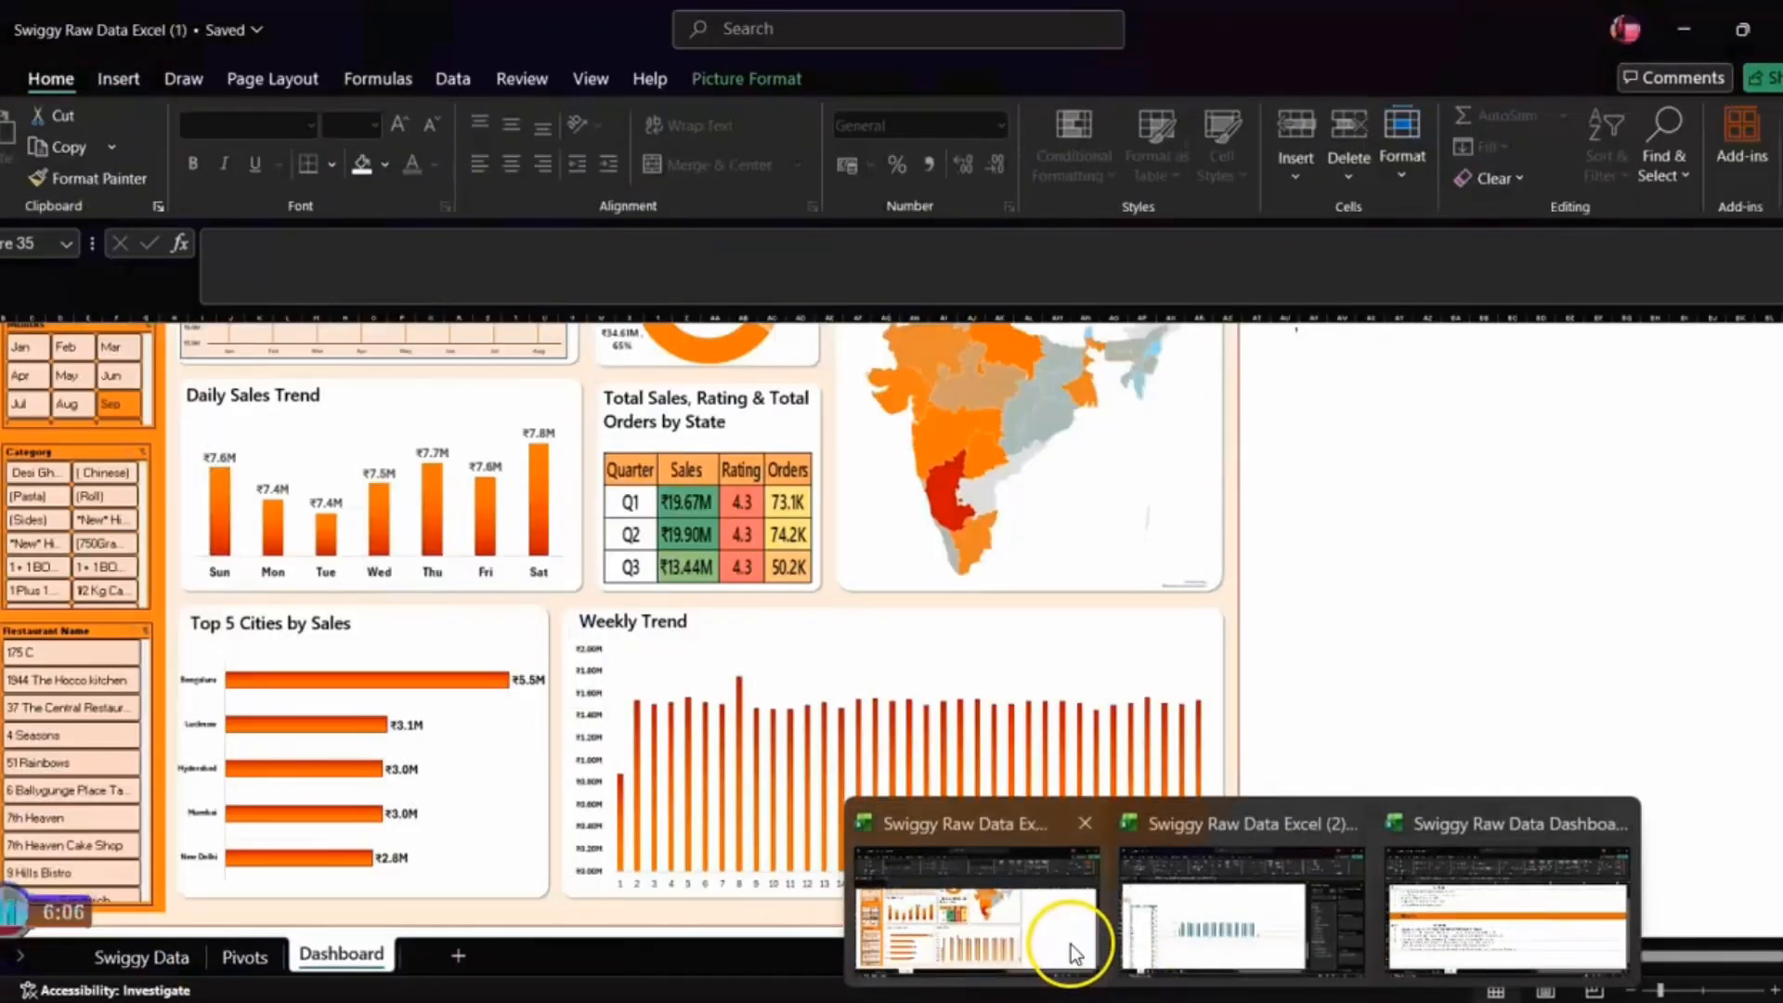
{"action": "scroll", "coordinate": [808, 650], "scroll_direction": "up", "scroll_amount": 5}
{"action": "left_click", "coordinate": [1282, 534]}
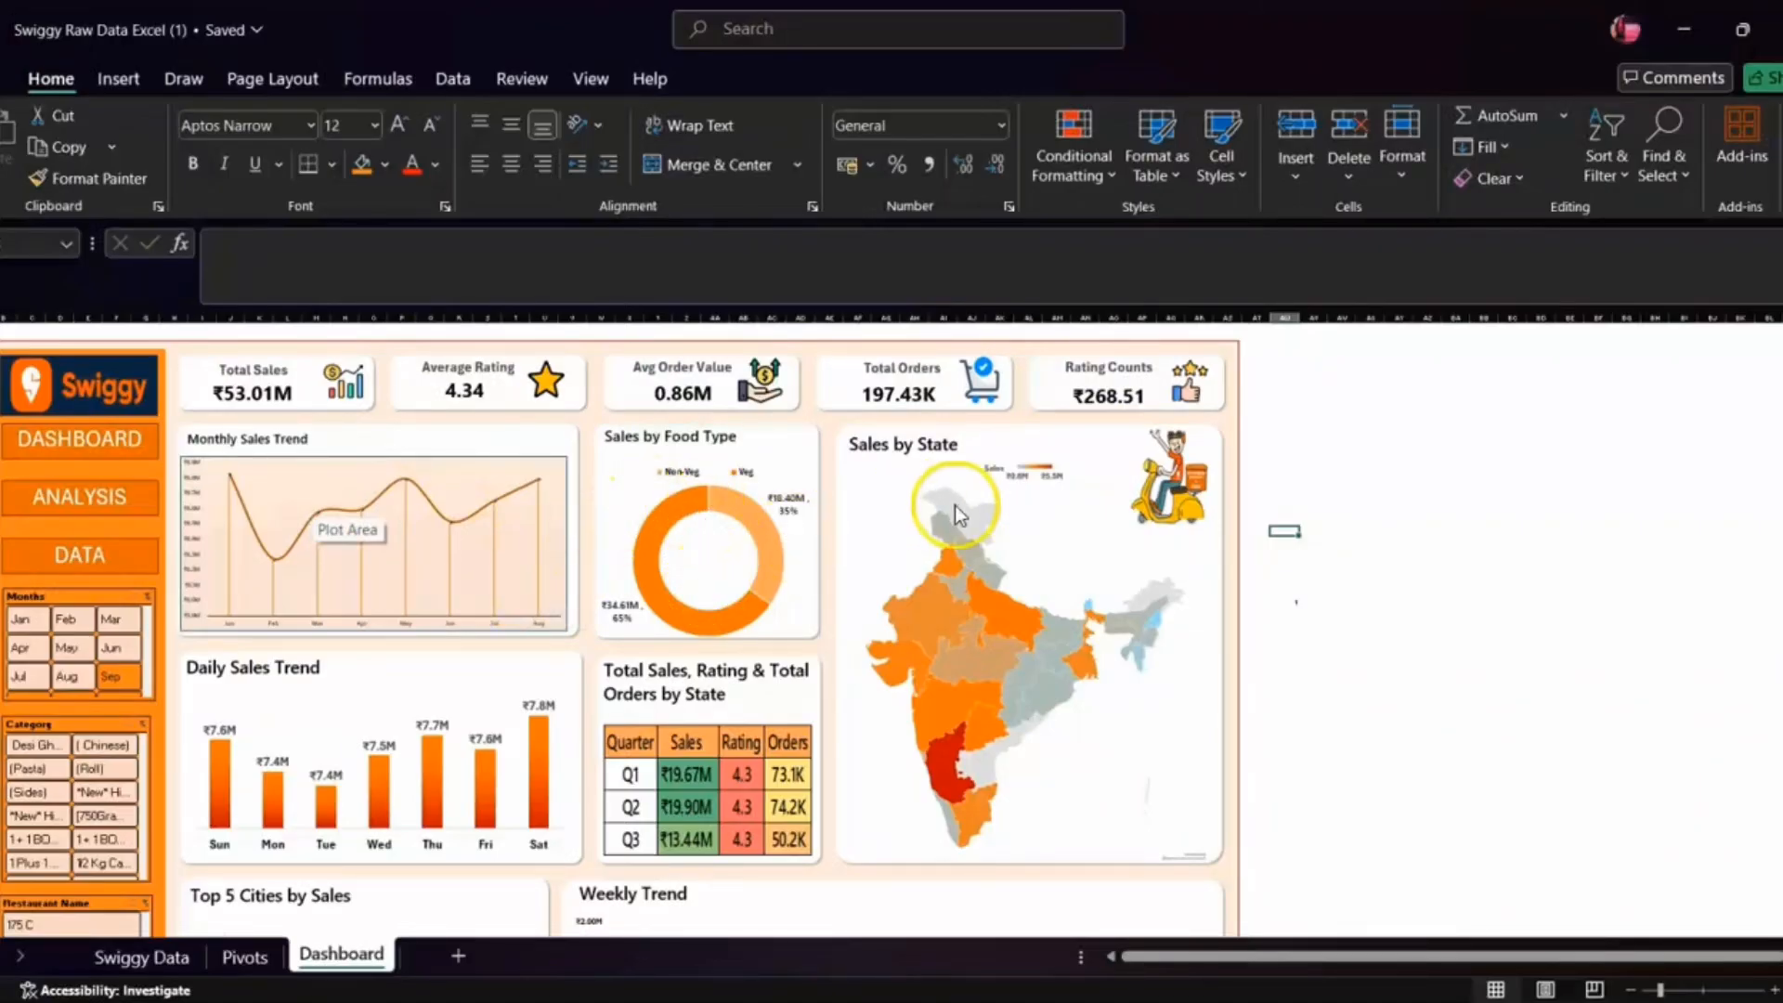
{"action": "scroll", "coordinate": [995, 643], "scroll_direction": "down", "scroll_amount": 5}
{"action": "scroll", "coordinate": [995, 643], "scroll_direction": "up", "scroll_amount": 2}
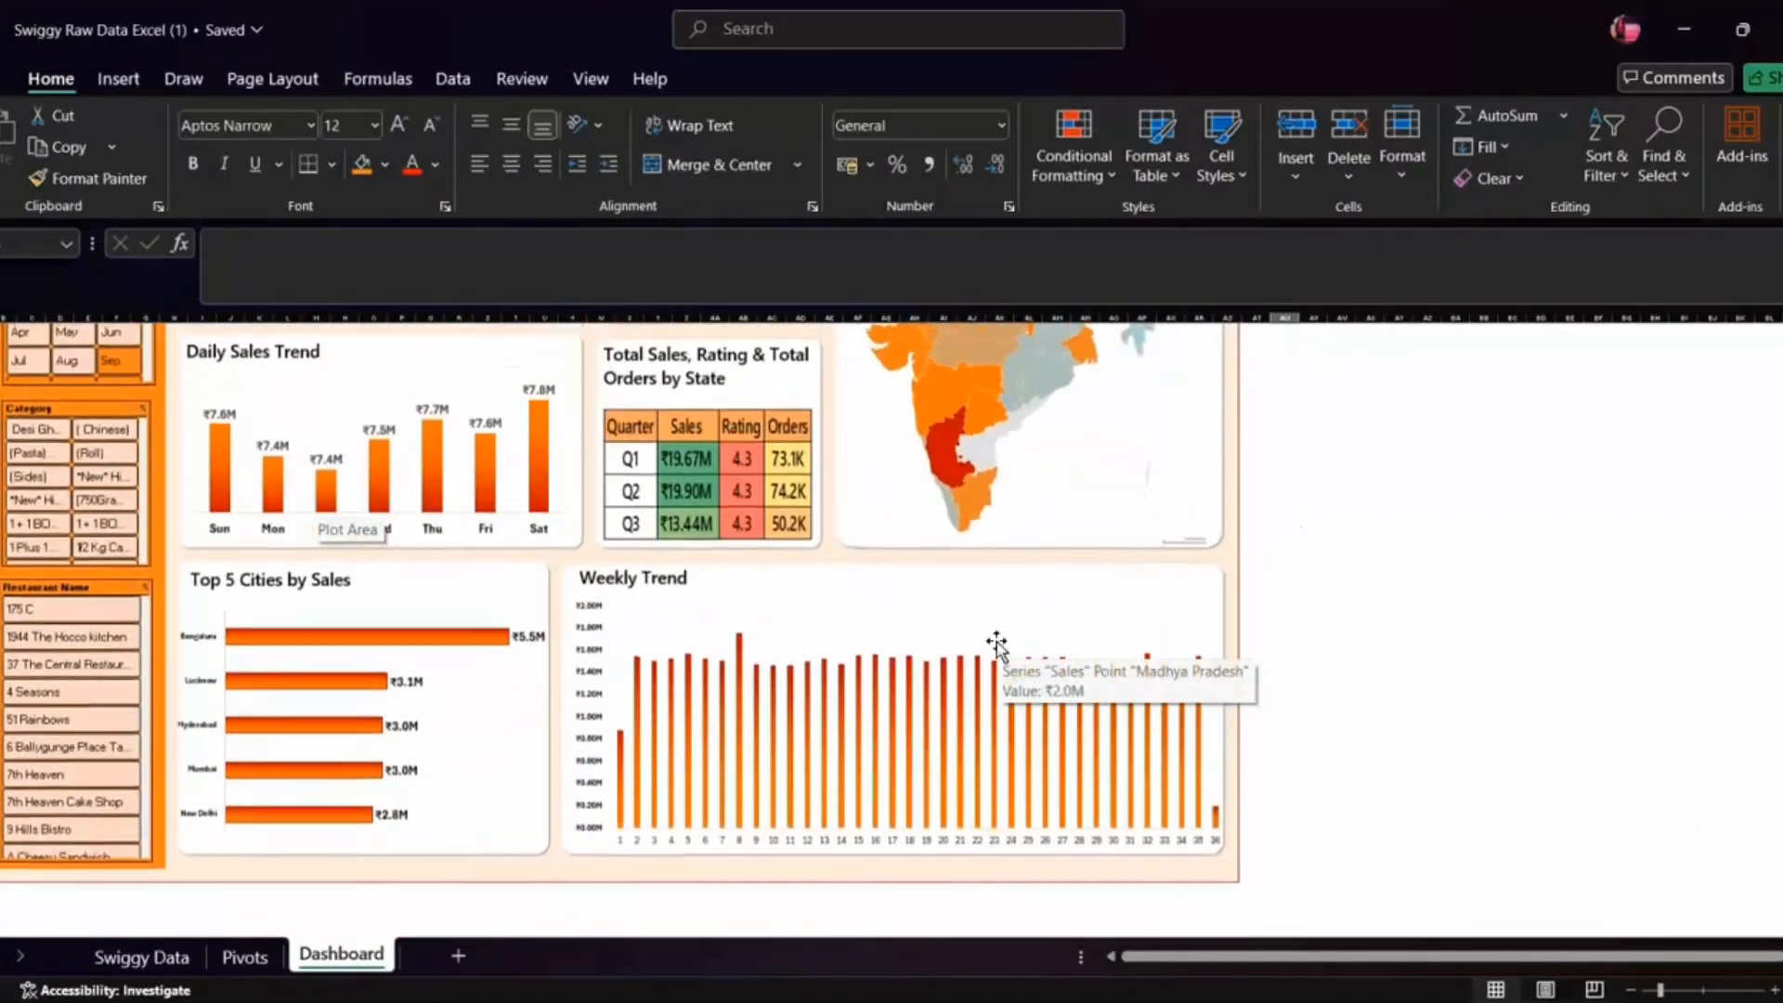